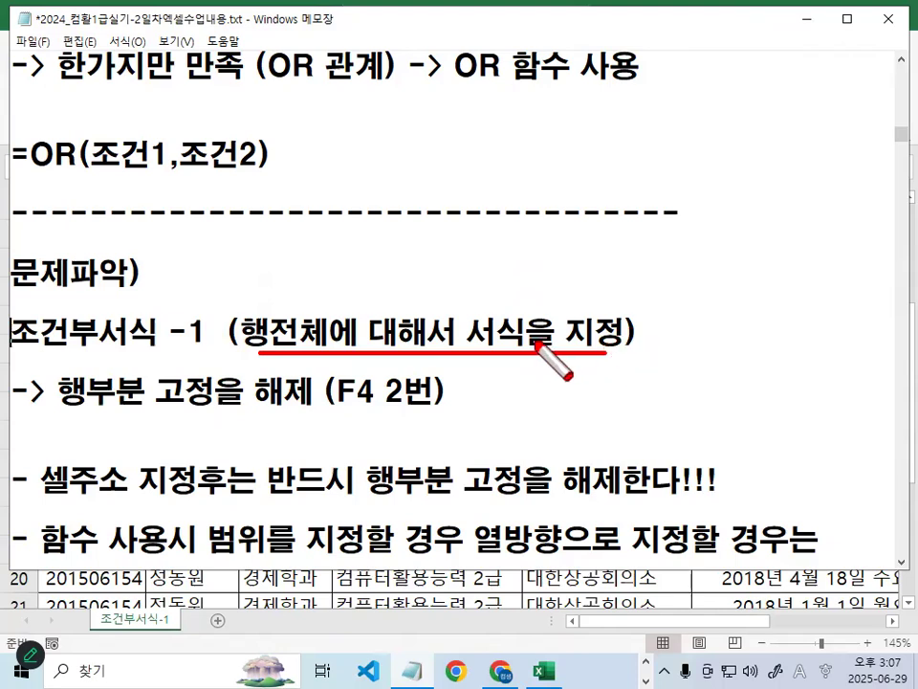
{"action": "mouse_move", "coordinate": [244, 361]}
{"action": "left_mouse_down"}
{"action": "mouse_move", "coordinate": [251, 325]}
{"action": "mouse_move", "coordinate": [304, 316]}
{"action": "left_mouse_up"}
{"action": "mouse_move", "coordinate": [721, 192]}
{"action": "left_mouse_down"}
{"action": "mouse_move", "coordinate": [721, 412]}
{"action": "mouse_move", "coordinate": [706, 400]}
{"action": "mouse_move", "coordinate": [717, 423]}
{"action": "mouse_move", "coordinate": [758, 375]}
{"action": "left_mouse_up"}
{"action": "key", "text": "Escape"}
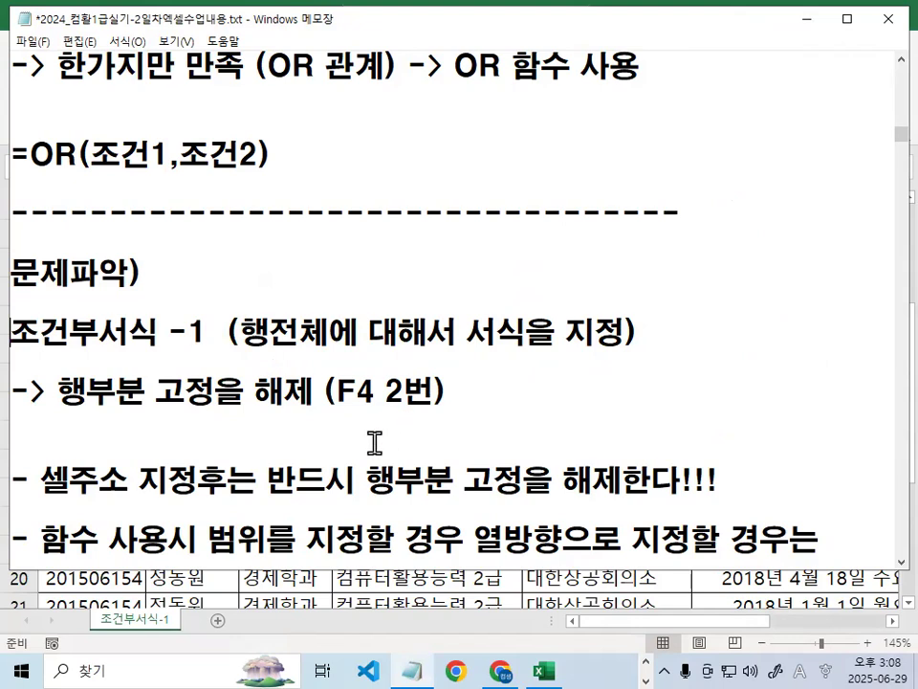
Insert blank lines below the heading "조건부서식 -1 (행전체에 대해서 서식을 지정)"
{"action": "scroll", "coordinate": [345, 375], "scroll_direction": "down", "scroll_amount": 1}
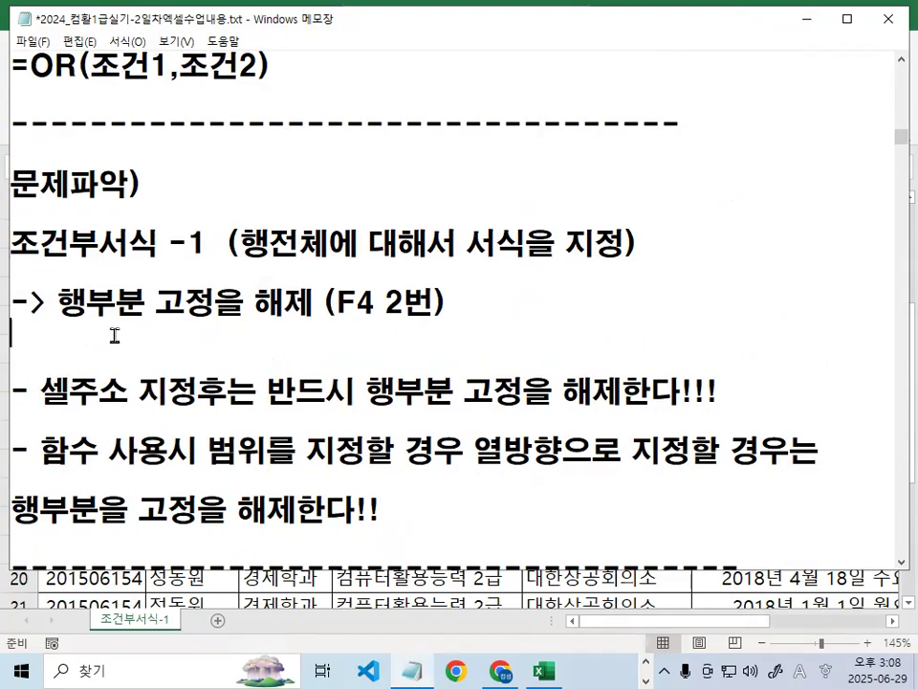
{"action": "key", "text": "Return"}
{"action": "key", "text": "Return"}
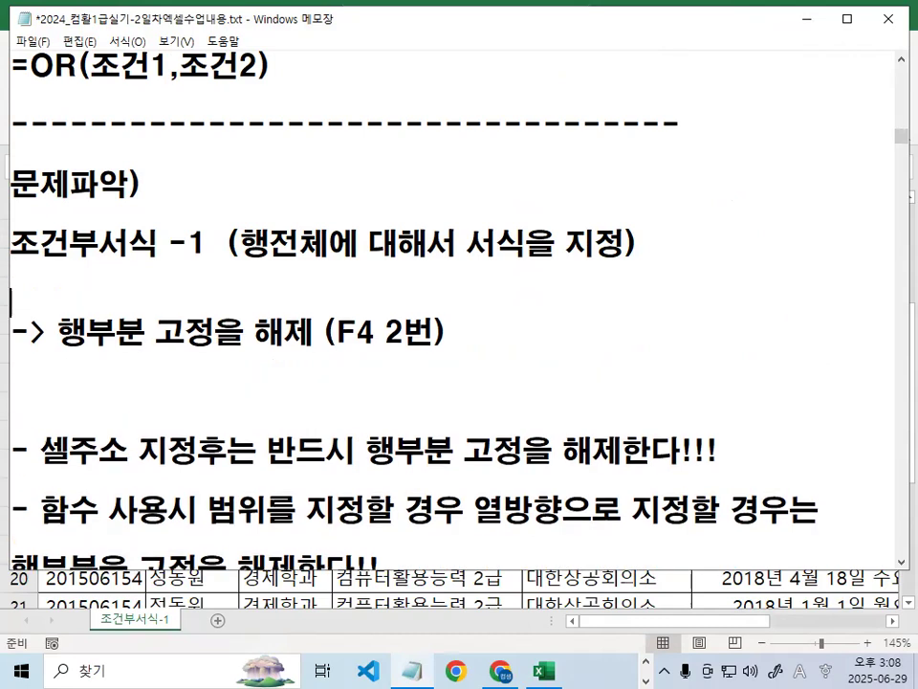
{"action": "key", "text": "Return"}
{"action": "key", "text": "Return"}
{"action": "type", "text": "wr"}
{"action": "key", "text": "BackSpace"}
{"action": "key", "text": "BackSpace"}
{"action": "key", "text": "Return"}
{"action": "key", "text": "BackSpace"}
{"action": "type", "text": "whrjs"}
{"action": "key", "text": "BackSpace"}
{"action": "key", "text": "BackSpace"}
{"action": "key", "text": "BackSpace"}
{"action": "key", "text": "BackSpace"}
{"action": "key", "text": "BackSpace"}
Write the note line "조건부서식창안에서 수식작성을 위해서" under the 조건부서식 -1 heading in Korean
{"action": "key", "text": "Hangul"}
{"action": "type", "text": "ㅈㅗㄱㅓㄴㅂㅜㅅㄱㅓㅅ"}
{"action": "key", "text": "BackSpace"}
{"action": "key", "text": "BackSpace"}
{"action": "key", "text": "BackSpace"}
{"action": "type", "text": "ㅂㅜㅅㅓㅅㅣㄱㅊㅏㅇㅇㅏㄴ"}
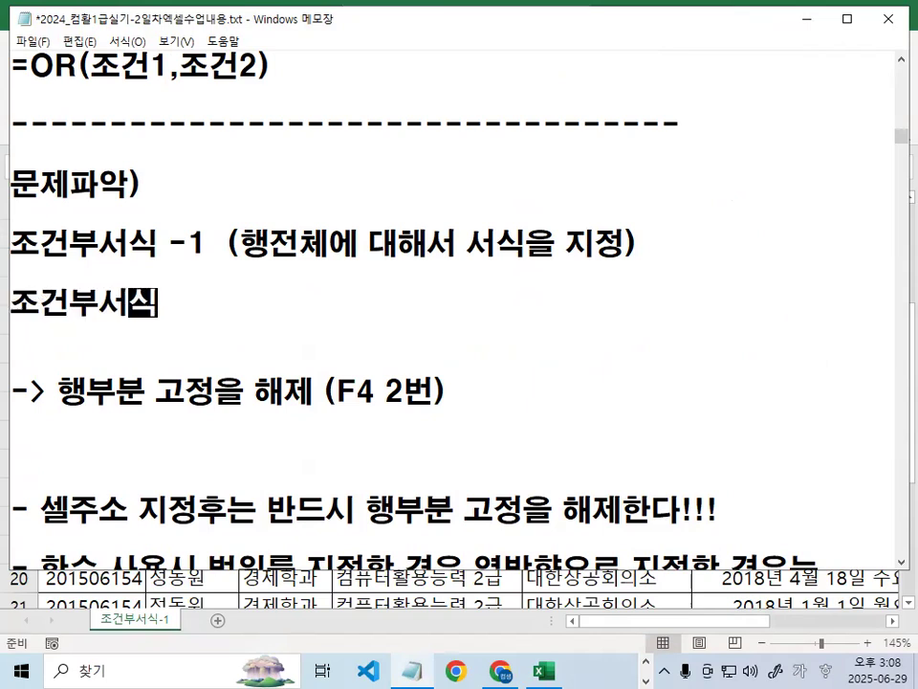
{"action": "type", "text": "ㅇㅔㅅㅓ ㅅㅜㅅ"}
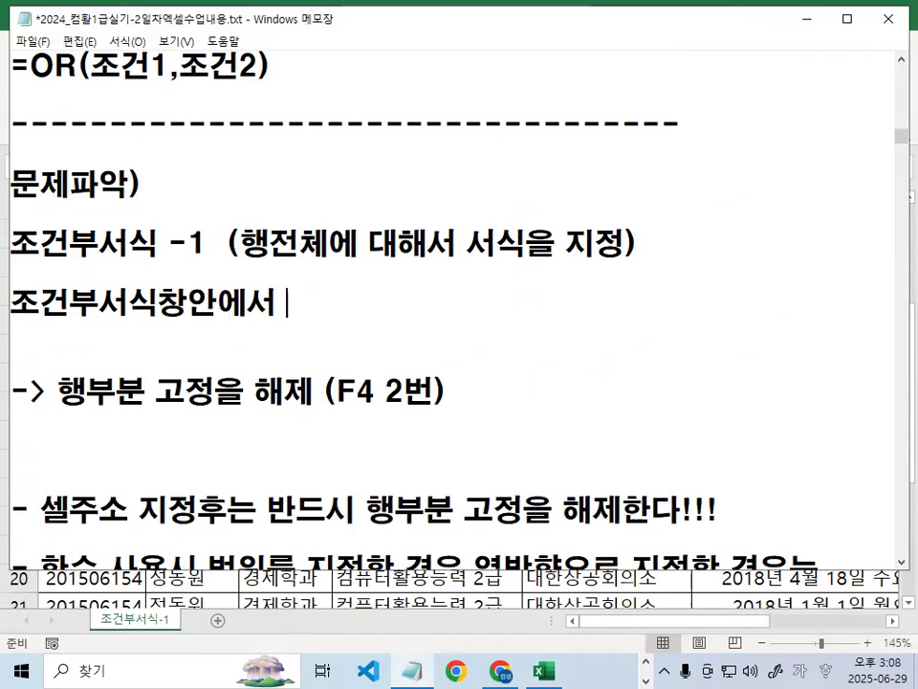
{"action": "type", "text": "ㅣㄱㅈㅏㄱㅅㅓㅇㅅ"}
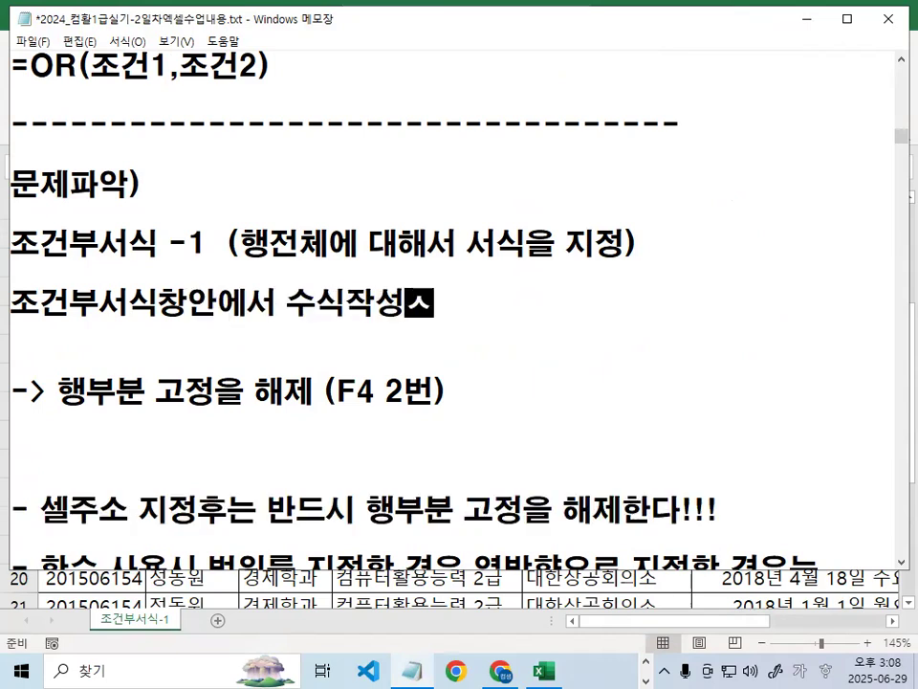
{"action": "key", "text": "BackSpace"}
{"action": "type", "text": "ㅇㅡㄹ ㅇㅟㅎㅐㅅㅓ"}
{"action": "key", "text": "Return"}
{"action": "key", "text": "BackSpace"}
{"action": "key", "text": "BackSpace"}
{"action": "key", "text": "BackSpace"}
{"action": "type", "text": "해서"}
Add the line "셀주소 지정하면 기본적으로 주소형식 절대참조로 지정됨" beneath the note about writing the formula
{"action": "key", "text": "Return"}
{"action": "key", "text": "Return"}
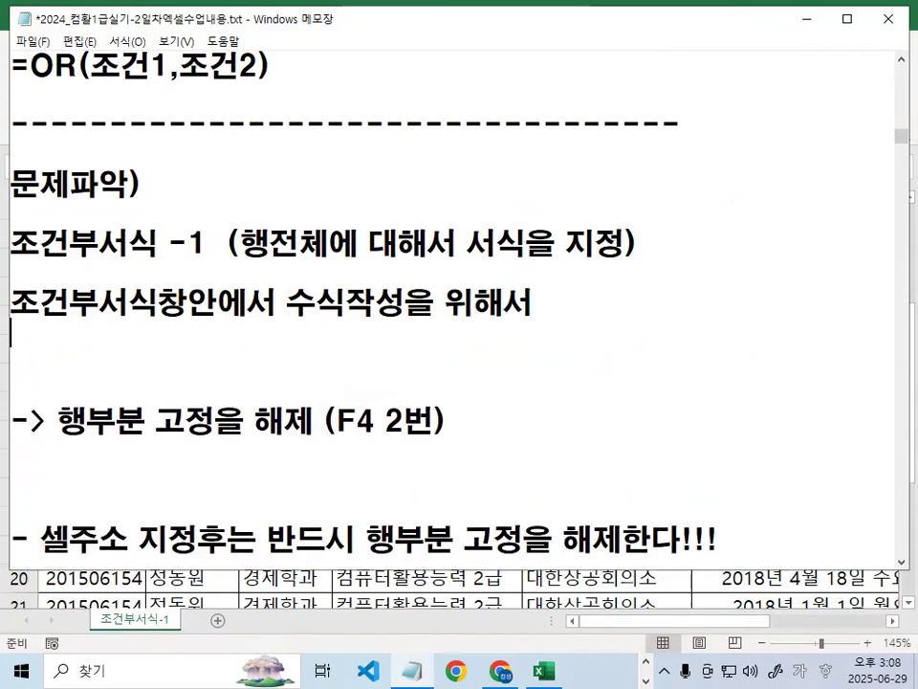
{"action": "type", "text": "셀ㅈㅜㅅㅗ ㅈㅣㅈㅓㅇㅎㅏㄷㅏ"}
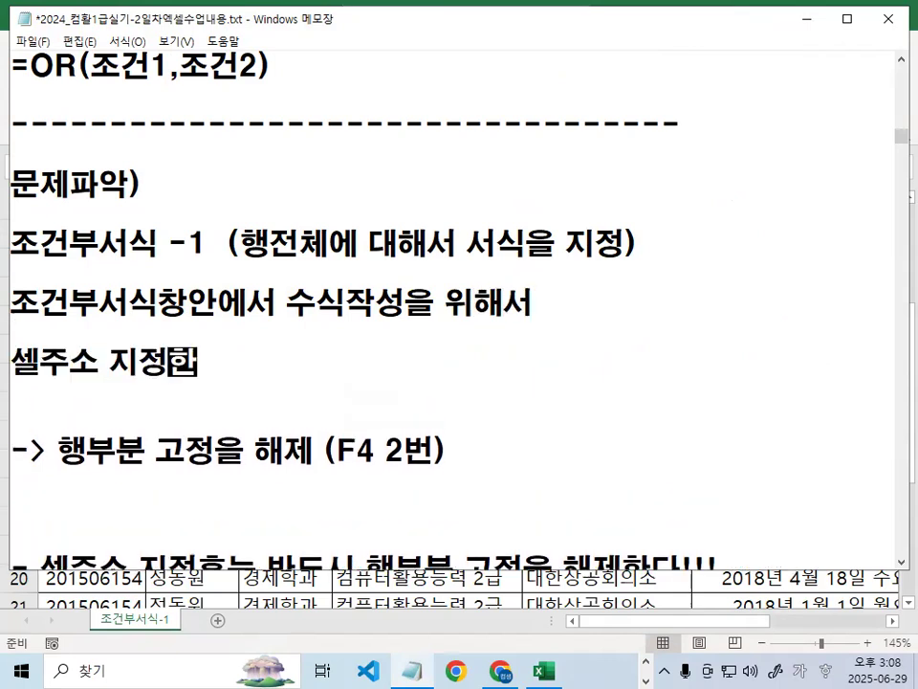
{"action": "key", "text": "BackSpace"}
{"action": "type", "text": "ㅁㅕㄴ ㄱㅣㅂㅗㄴ"}
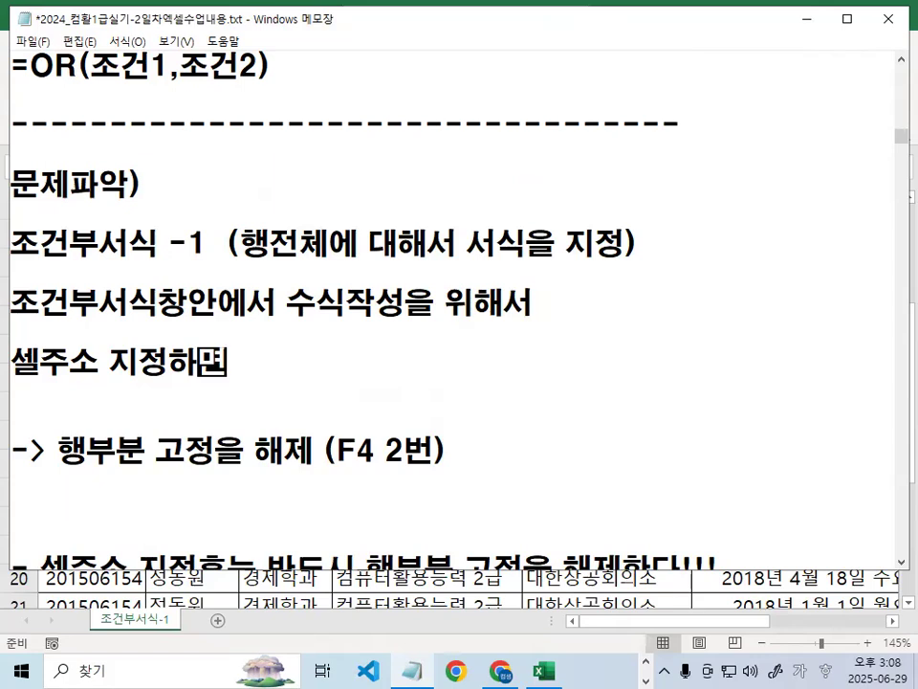
{"action": "type", "text": "ㅈㅓㄱㅇㅡㄹㅗ ㅈㅜㅅㅗㅎㅕㅇㅅㅣ"}
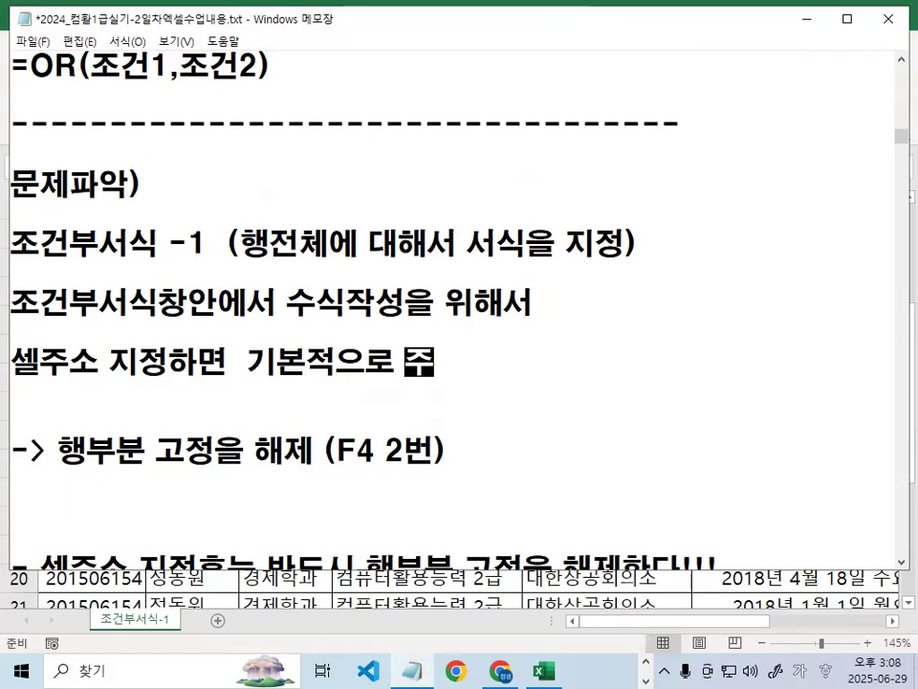
{"action": "type", "text": "ㄱ ㅈㅓㄹㄷㅐㅊㅏㅁㅈㅗㄹㅗ ㅈ"}
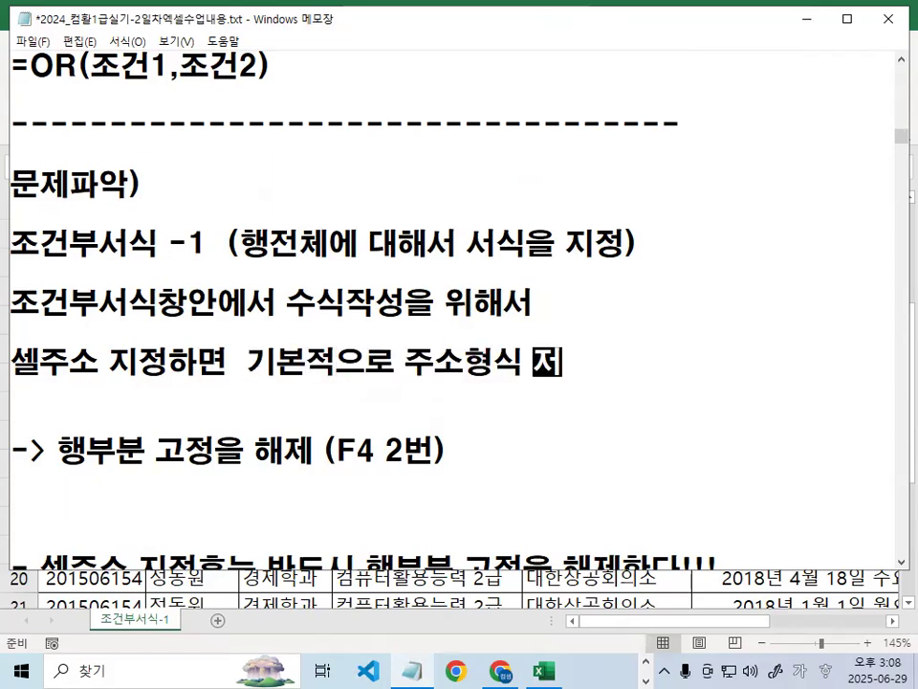
{"action": "type", "text": "ㅣㅈㅓㅇㄷㅗㅣㅁ"}
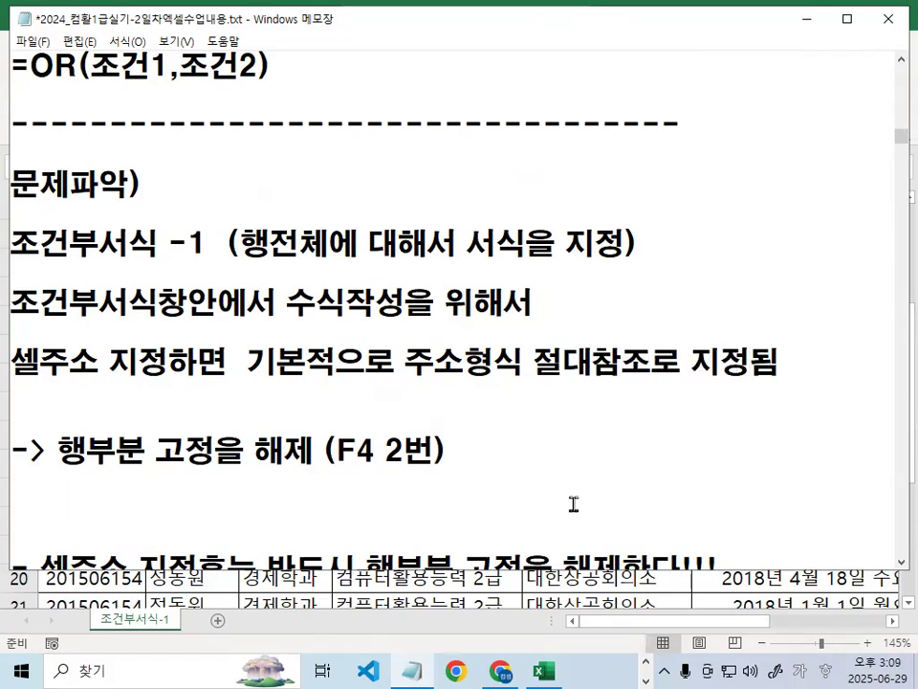
{"action": "key", "text": "ctrl+2"}
{"action": "mouse_move", "coordinate": [535, 386]}
{"action": "left_mouse_down"}
{"action": "mouse_move", "coordinate": [654, 384]}
{"action": "mouse_move", "coordinate": [660, 375]}
{"action": "mouse_move", "coordinate": [582, 375]}
{"action": "mouse_move", "coordinate": [541, 335]}
{"action": "mouse_move", "coordinate": [645, 354]}
{"action": "left_mouse_up"}
{"action": "mouse_move", "coordinate": [569, 330]}
{"action": "left_mouse_down"}
{"action": "mouse_move", "coordinate": [582, 352]}
{"action": "mouse_move", "coordinate": [623, 252]}
{"action": "left_mouse_up"}
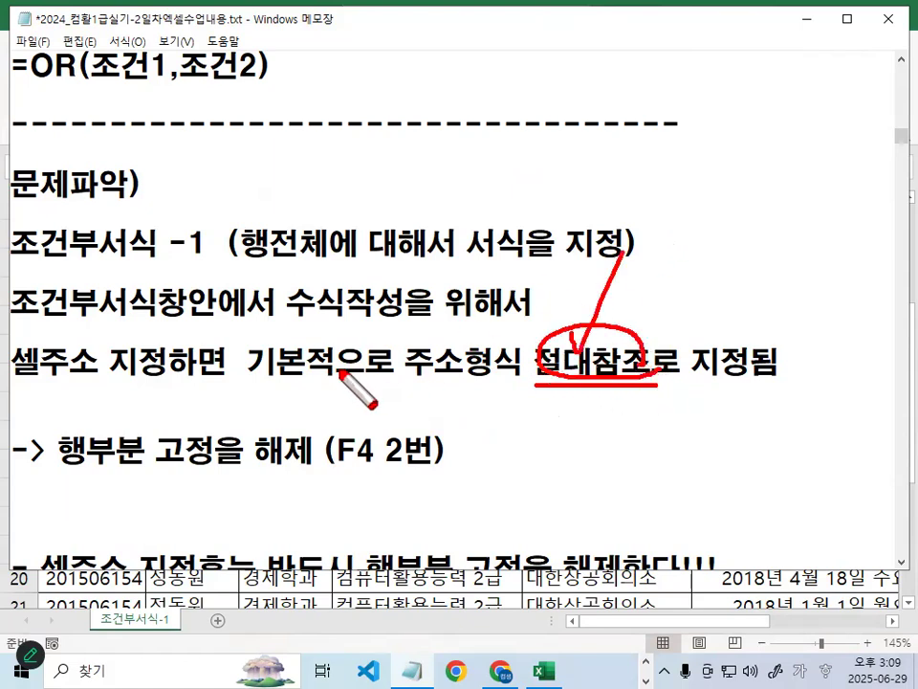
{"action": "mouse_move", "coordinate": [674, 357]}
{"action": "left_mouse_down"}
{"action": "mouse_move", "coordinate": [528, 360]}
{"action": "mouse_move", "coordinate": [627, 358]}
{"action": "mouse_move", "coordinate": [618, 366]}
{"action": "left_mouse_up"}
{"action": "key", "text": "Escape"}
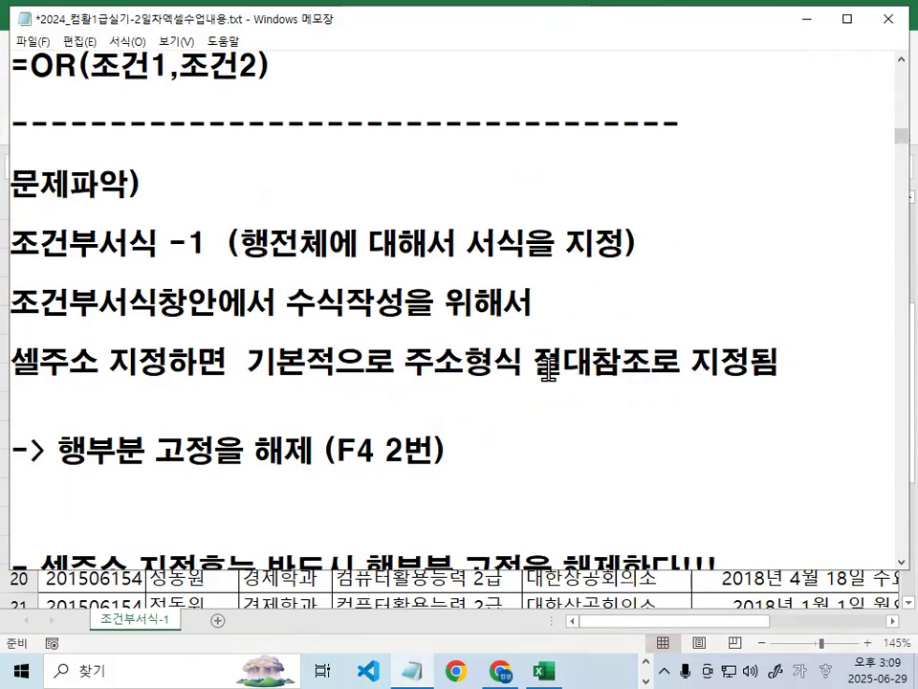
{"action": "left_click_drag", "start_coordinate": [546, 365], "coordinate": [658, 366]}
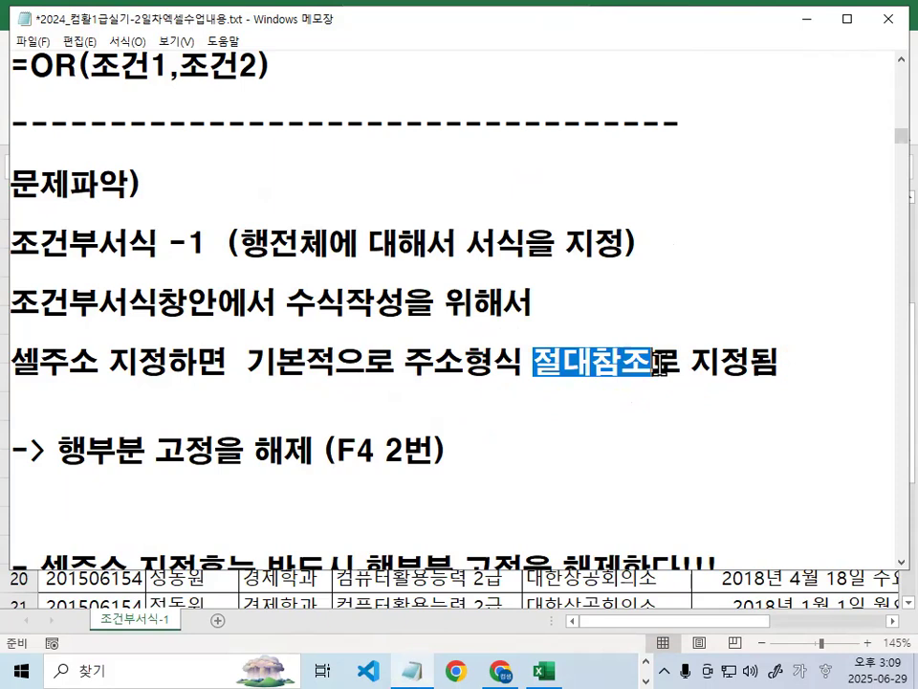
{"action": "mouse_move", "coordinate": [535, 361]}
{"action": "left_mouse_down"}
{"action": "mouse_move", "coordinate": [627, 362]}
{"action": "mouse_move", "coordinate": [534, 361]}
{"action": "left_mouse_up"}
Delete the line "-> 행부분 고정을 해제 (F4 2번)" and leave blank lines in its place
{"action": "left_click", "coordinate": [300, 418]}
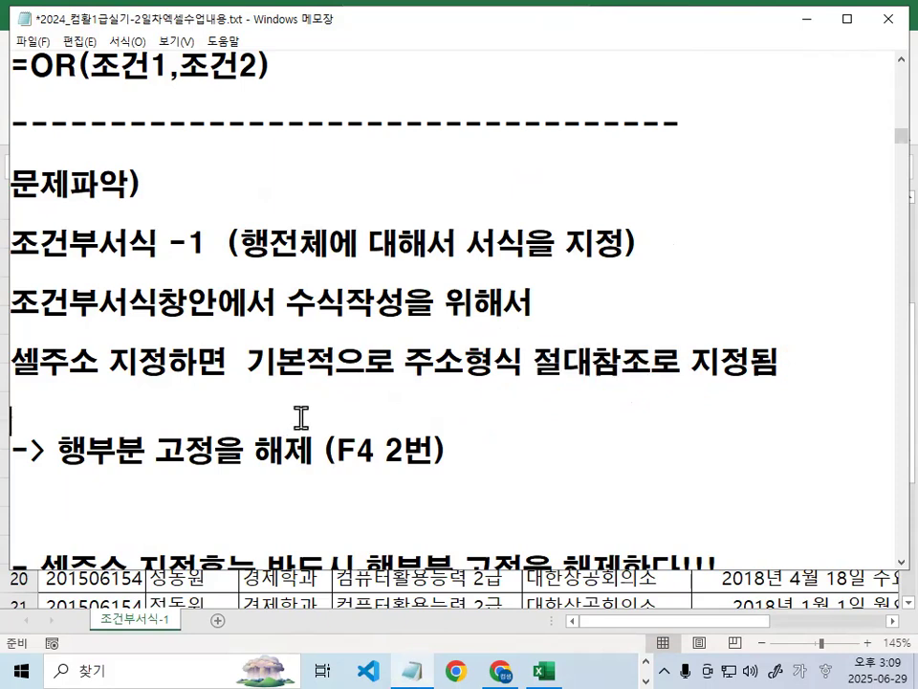
{"action": "key", "text": "Return"}
{"action": "key", "text": "Return"}
{"action": "key", "text": "Up"}
{"action": "key", "text": "Up"}
{"action": "key", "text": "Delete"}
{"action": "key", "text": "Delete"}
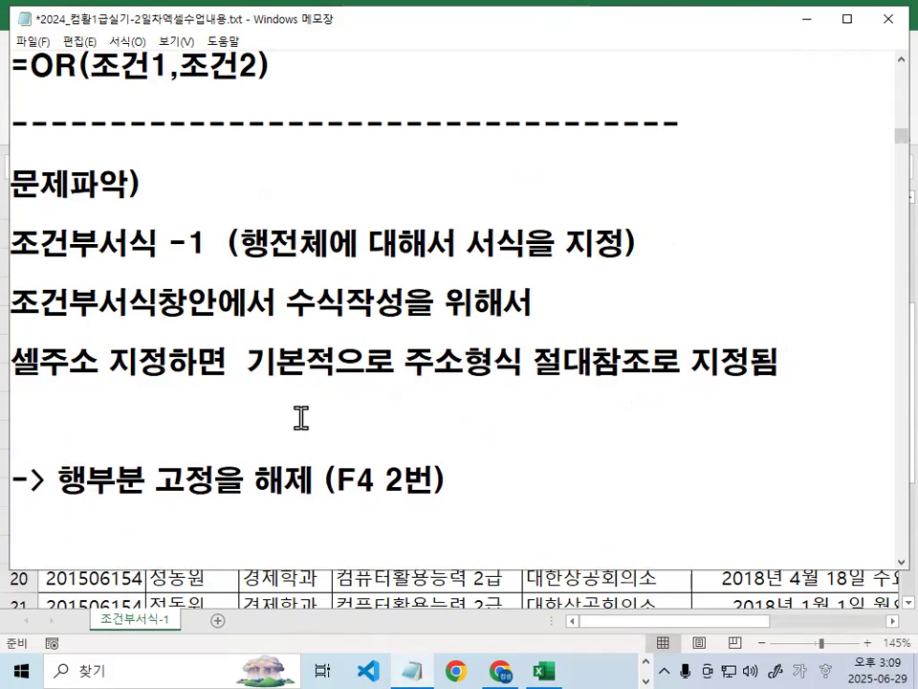
{"action": "key", "text": "shift+End"}
{"action": "key", "text": "Delete"}
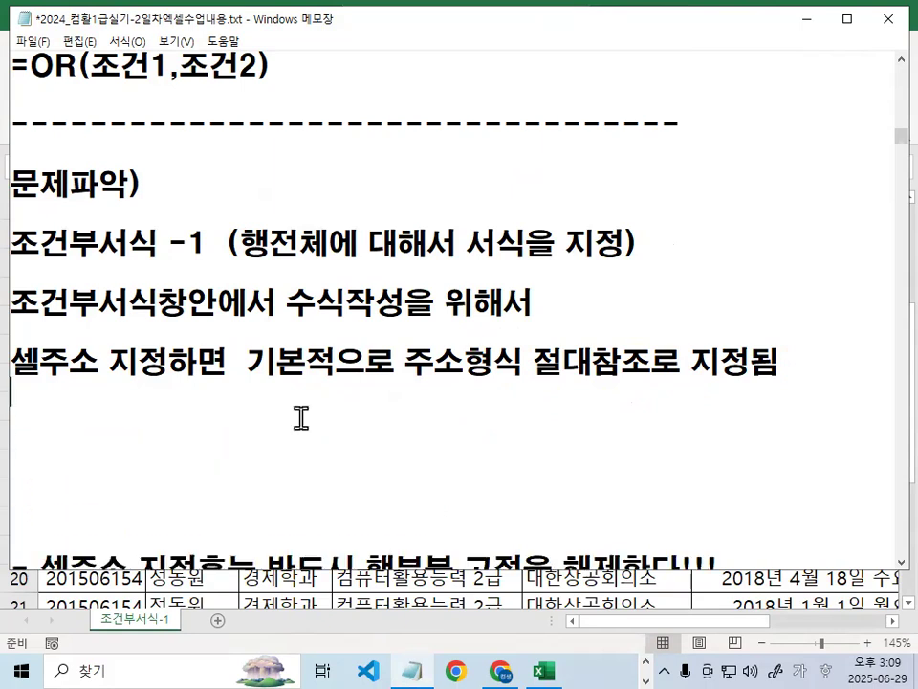
Add the line "아래방향(행방향)으로 조건을 검사를 수행" below the 절대참조 note, separated by a blank line
{"action": "left_click_drag", "start_coordinate": [279, 260], "coordinate": [531, 260]}
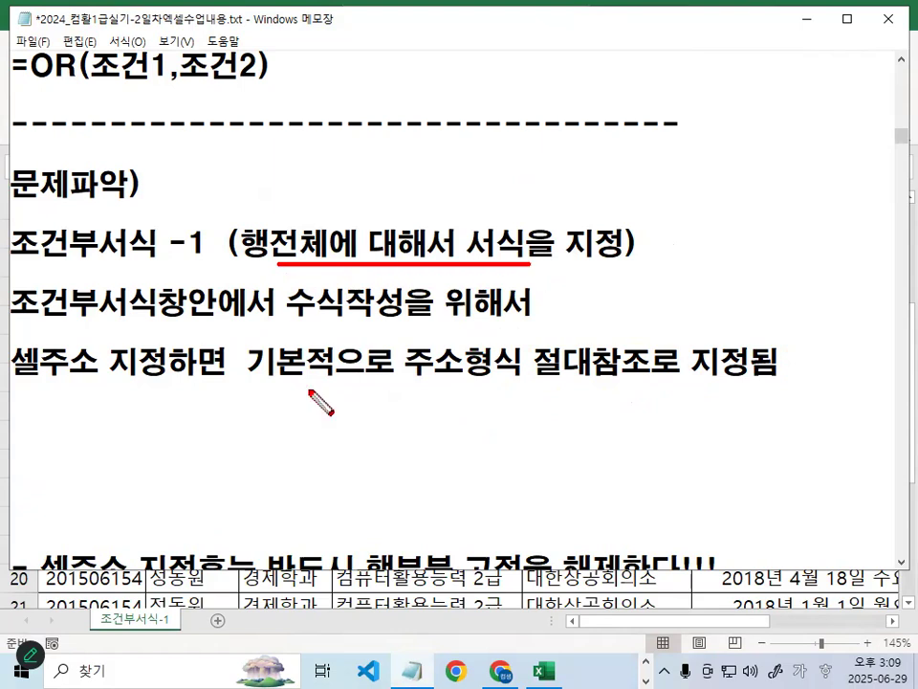
{"action": "key", "text": "Escape"}
{"action": "type", "text": "아"}
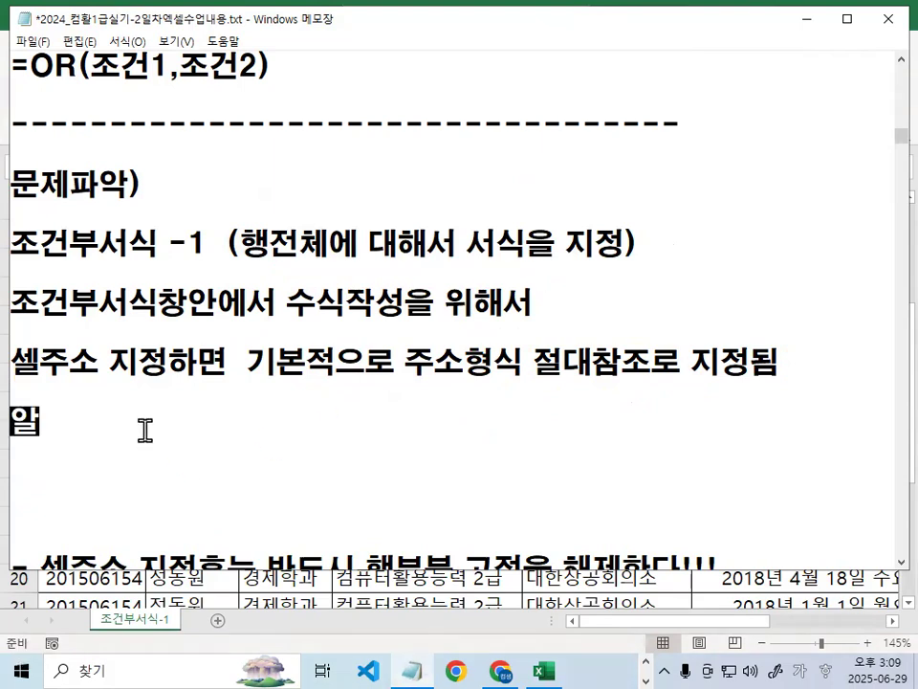
{"action": "type", "text": "래방향으로 "}
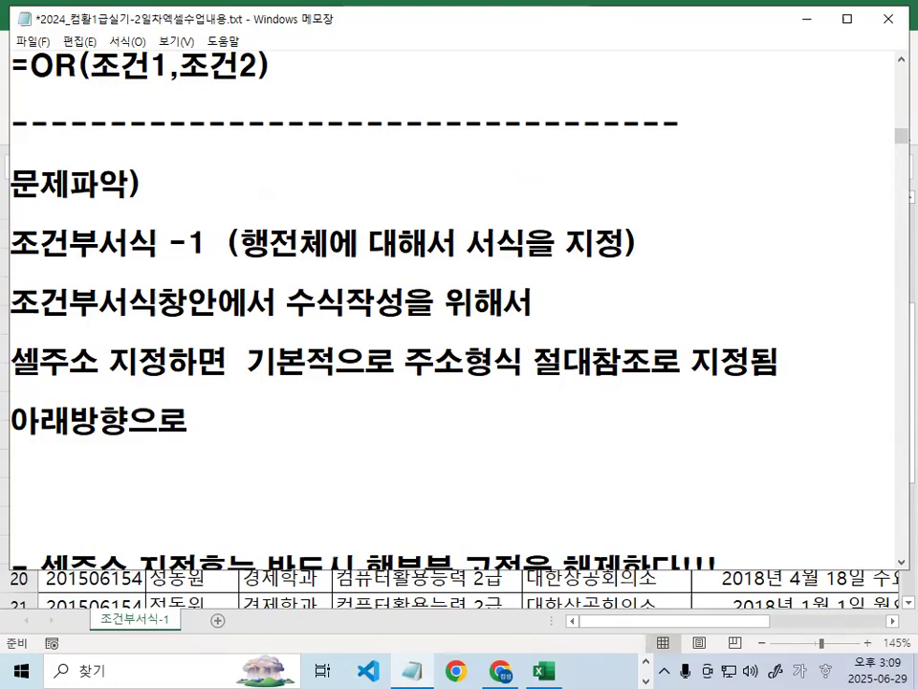
{"action": "type", "text": "조건을 검ㅅ"}
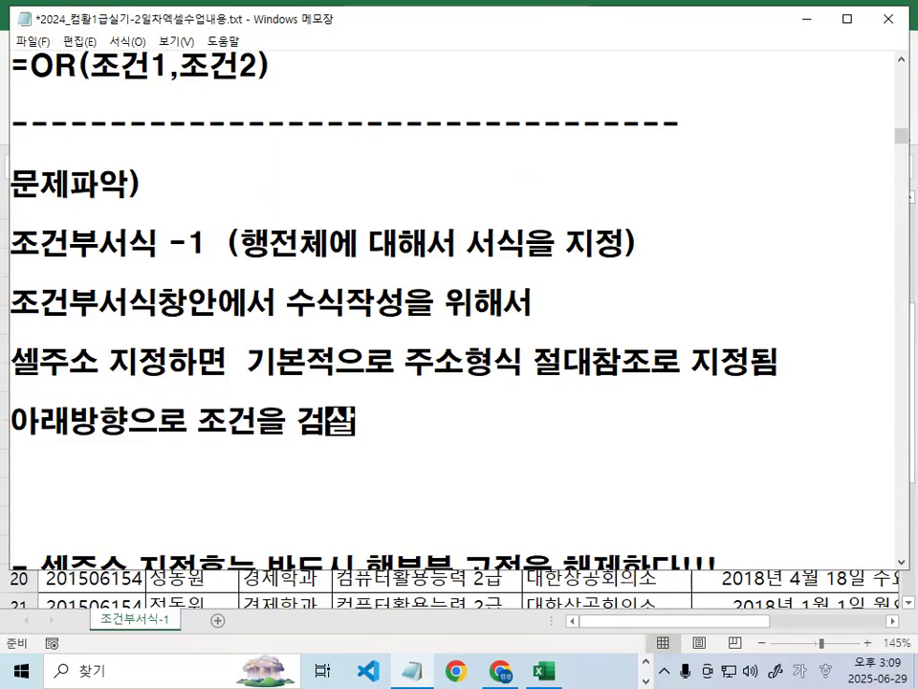
{"action": "type", "text": "사를 수행"}
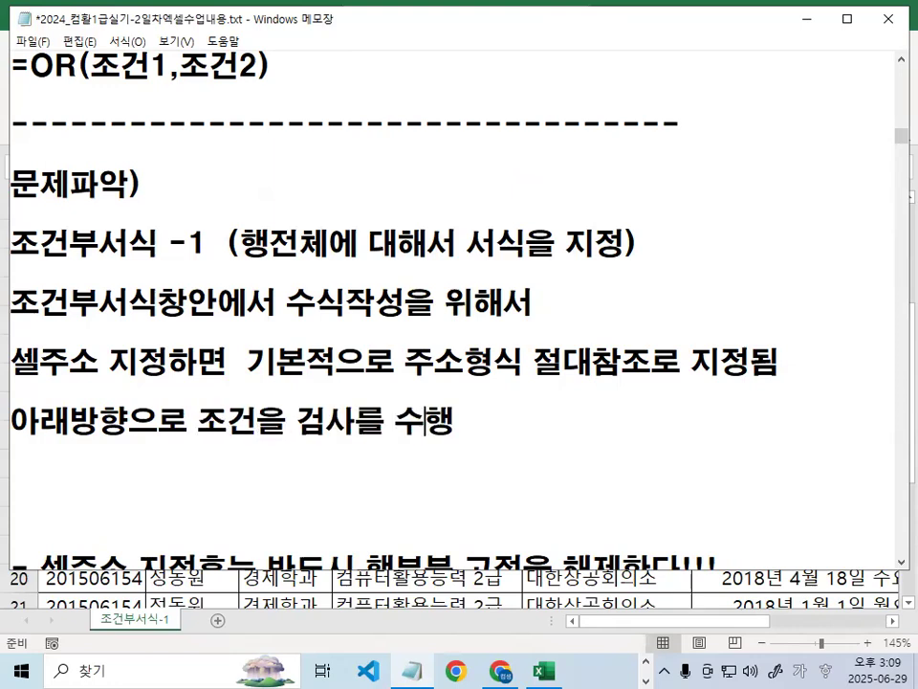
{"action": "type", "text": "(행바야"}
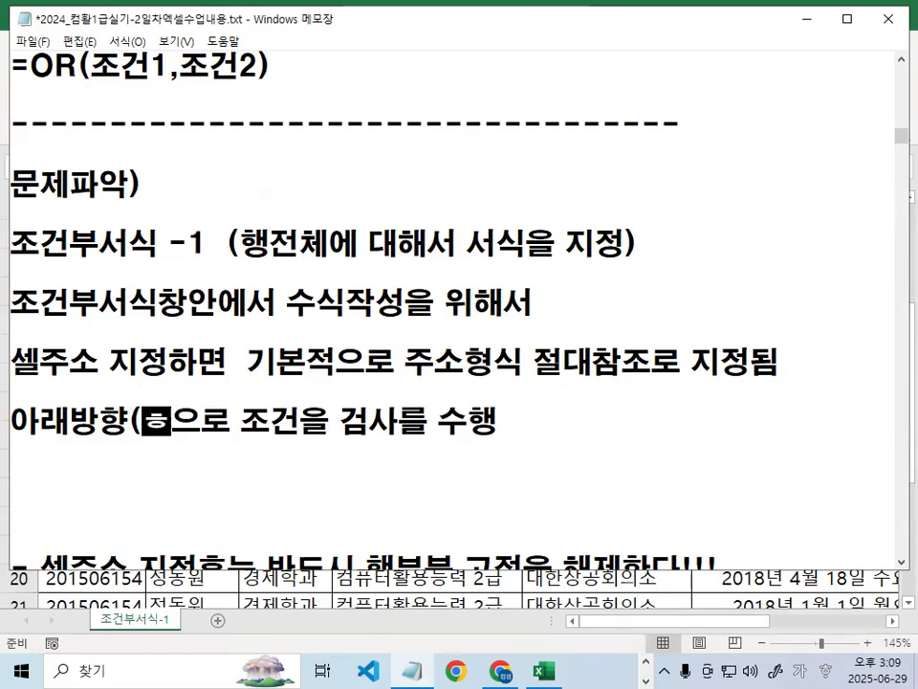
{"action": "key", "text": "BackSpace"}
{"action": "key", "text": "BackSpace"}
{"action": "type", "text": "ㅇ하ㅇ)"}
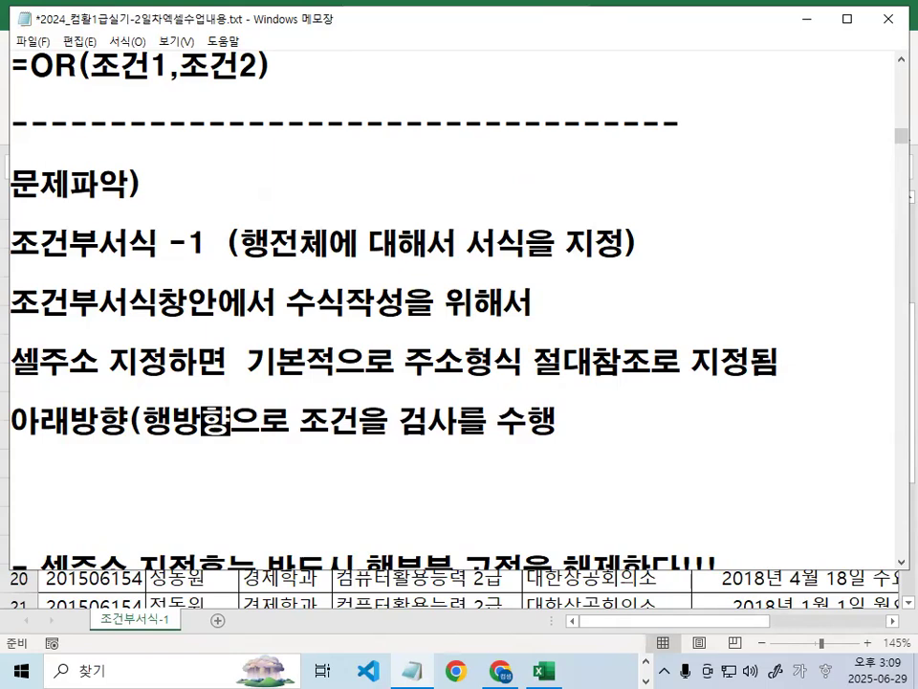
{"action": "key", "text": "Up"}
{"action": "key", "text": "Return"}
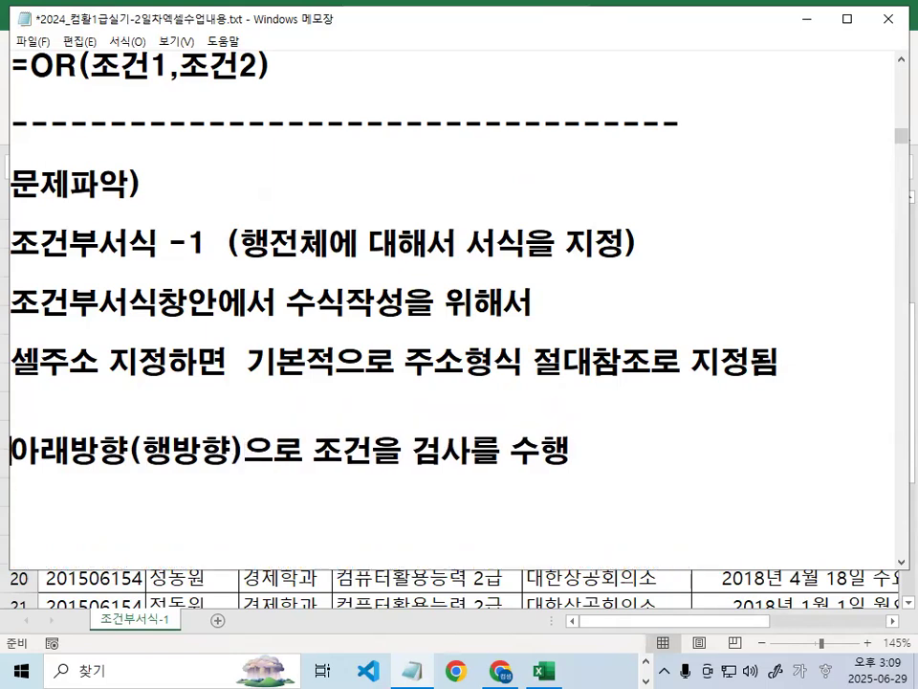
Below the 아래방향 line, write "행부분이 고정 해제 하지 않으면 아래로 검사 불가능" with blank lines after it
{"action": "scroll", "coordinate": [454, 360], "scroll_direction": "down", "scroll_amount": 1}
{"action": "left_click_drag", "start_coordinate": [527, 266], "coordinate": [659, 265]}
{"action": "left_click", "coordinate": [218, 402]}
{"action": "key", "text": "Return"}
{"action": "key", "text": "Return"}
{"action": "key", "text": "Return"}
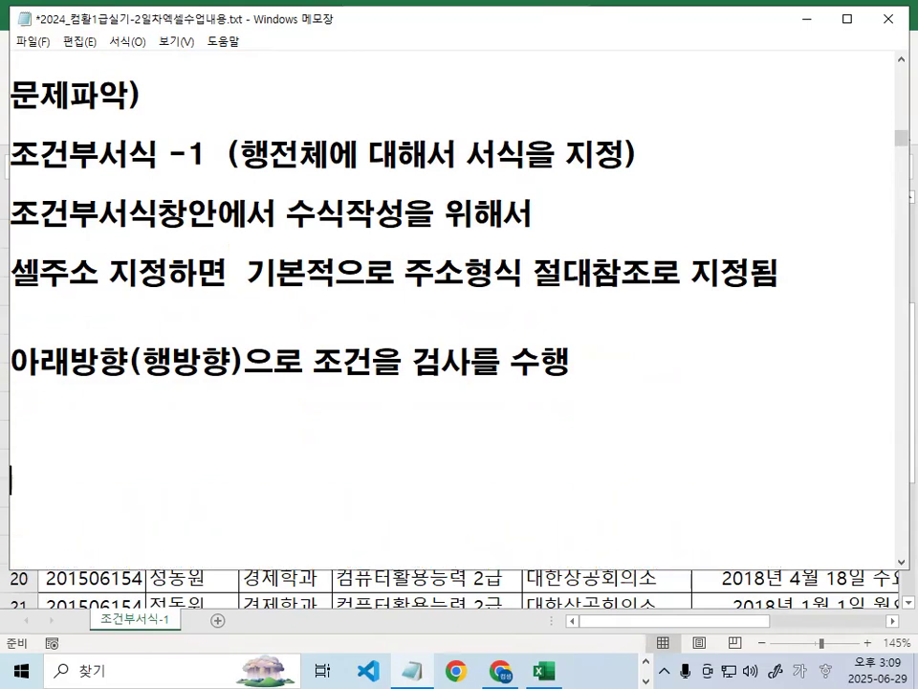
{"action": "key", "text": "Up"}
{"action": "key", "text": "Up"}
{"action": "type", "text": "행부"}
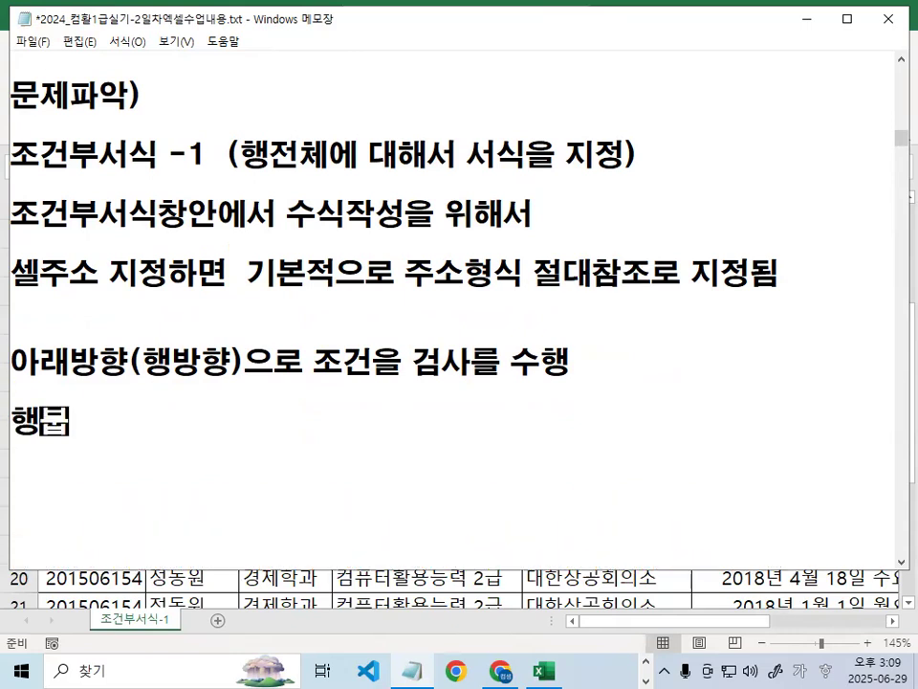
{"action": "type", "text": "분이 고저ㅇ ㅎ"}
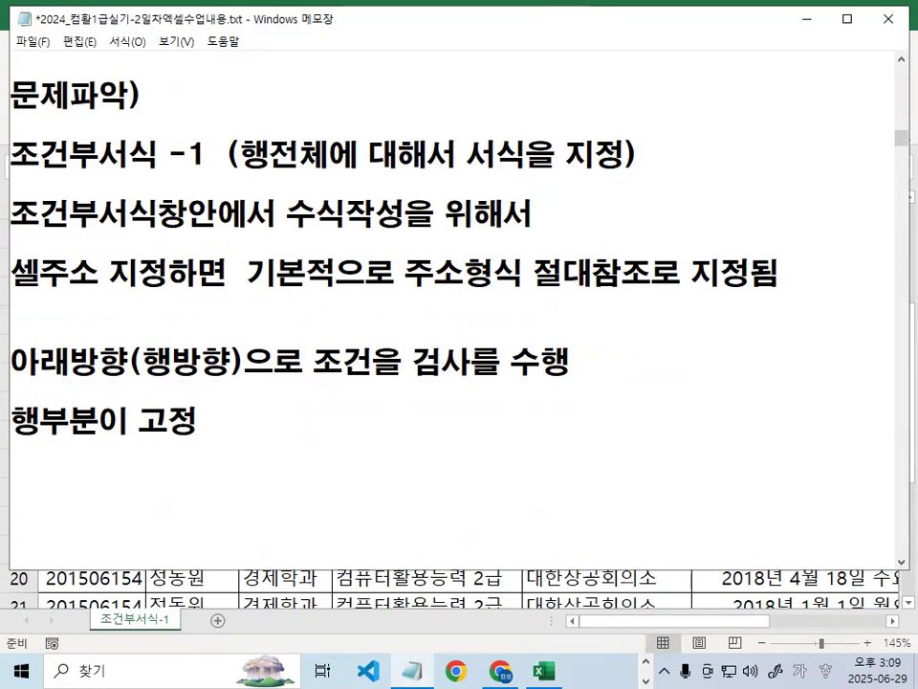
{"action": "type", "text": "ㅐ제 하기"}
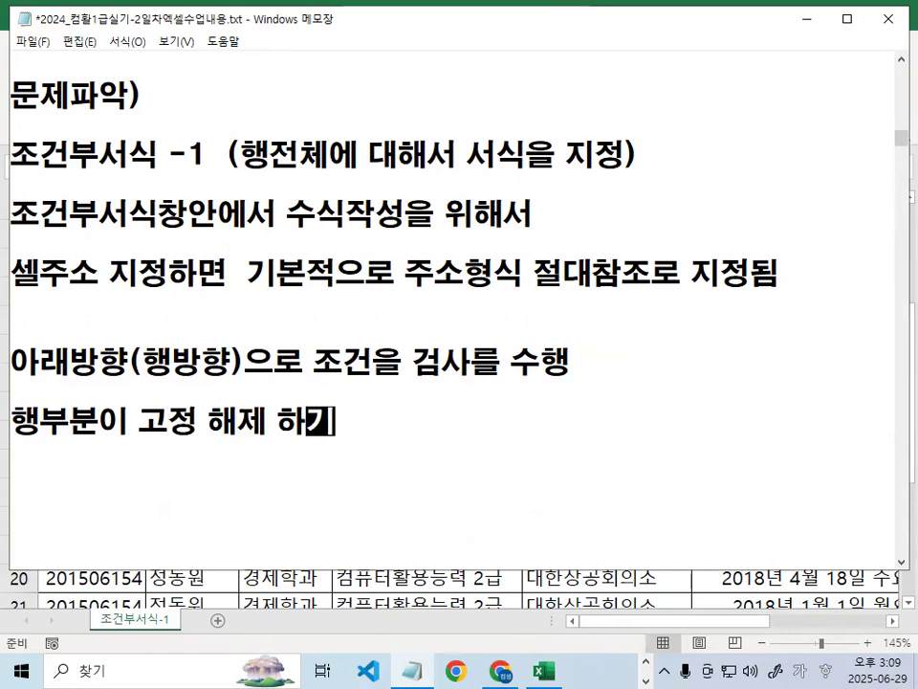
{"action": "key", "text": "BackSpace"}
{"action": "type", "text": "ㅈㅣ않"}
{"action": "key", "text": "BackSpace"}
{"action": "key", "text": "BackSpace"}
{"action": "type", "text": "아ㄴㅎ으면"}
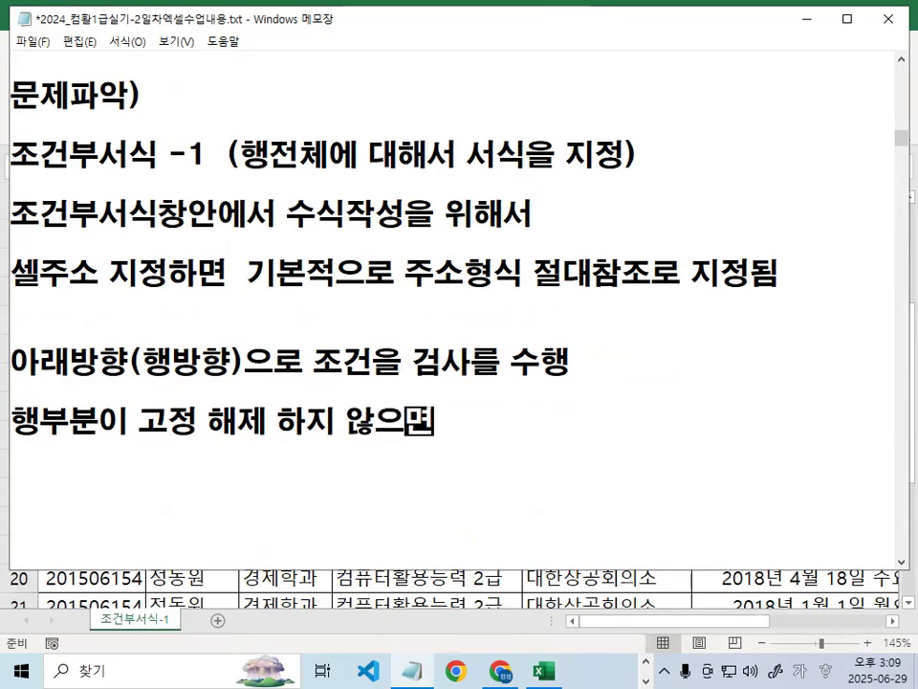
{"action": "type", "text": " 아래로 거ㅁ"}
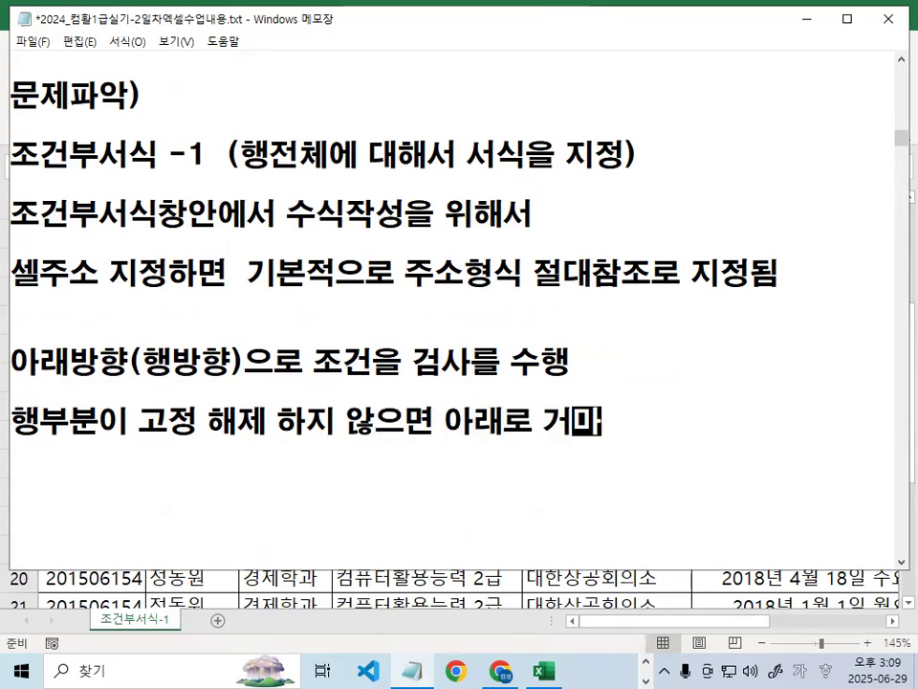
{"action": "key", "text": "BackSpace"}
{"action": "type", "text": "ㅁ사 를"}
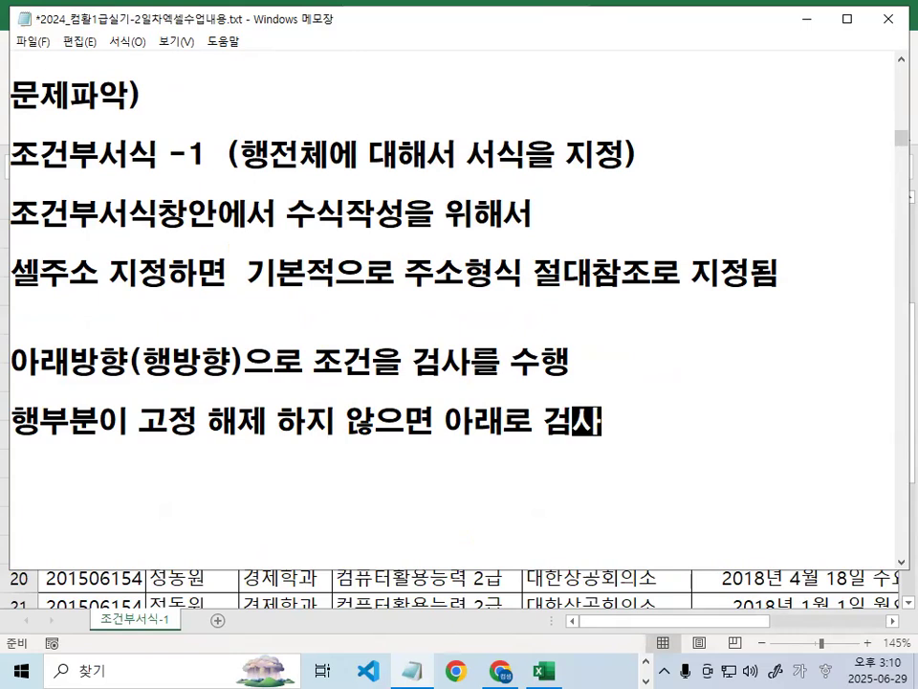
{"action": "type", "text": "ㅏ능"}
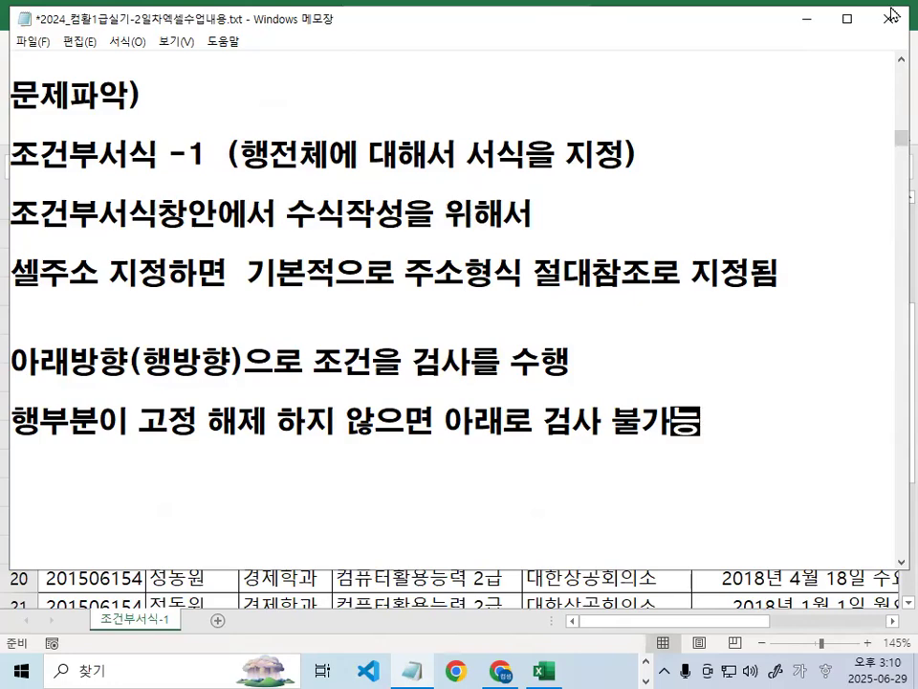
Minimize the notes to switch to the Excel workbook 출제유형02_문제.xlsm and go to the top of the 조건부서식-1 sheet
{"action": "left_click", "coordinate": [805, 19]}
{"action": "scroll", "coordinate": [346, 320], "scroll_direction": "up", "scroll_amount": 3}
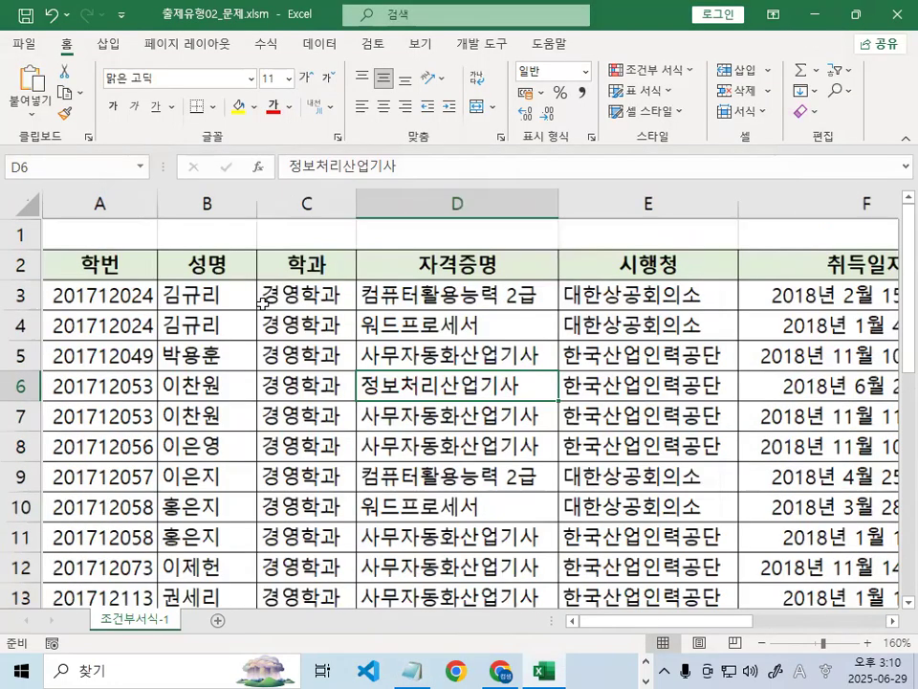
Select the first 학과 cell, C3, and underline its value with the screen pen
{"action": "scroll", "coordinate": [260, 303], "scroll_direction": "up", "scroll_amount": 2}
{"action": "left_click", "coordinate": [371, 289]}
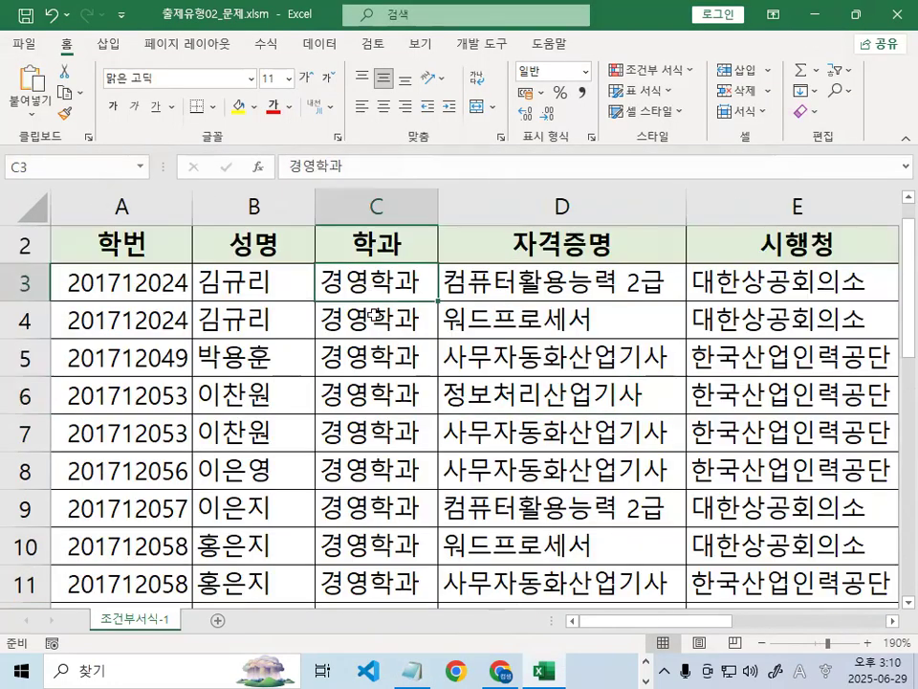
{"action": "scroll", "coordinate": [375, 299], "scroll_direction": "up", "scroll_amount": 1}
{"action": "mouse_move", "coordinate": [415, 325]}
{"action": "left_mouse_down"}
{"action": "mouse_move", "coordinate": [364, 329]}
{"action": "mouse_move", "coordinate": [345, 306]}
{"action": "mouse_move", "coordinate": [438, 299]}
{"action": "left_mouse_up"}
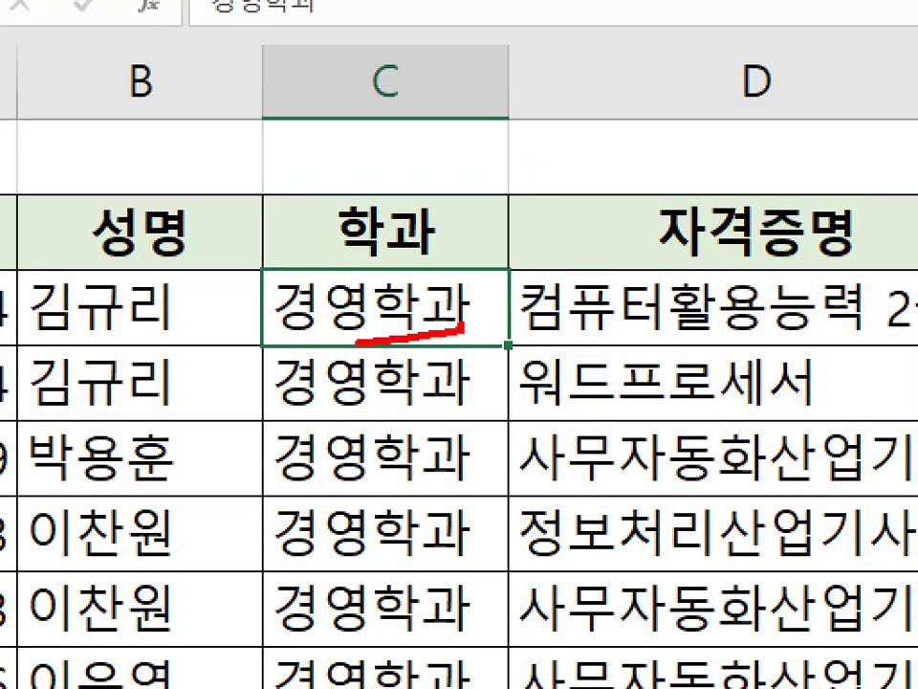
{"action": "key", "text": "Escape"}
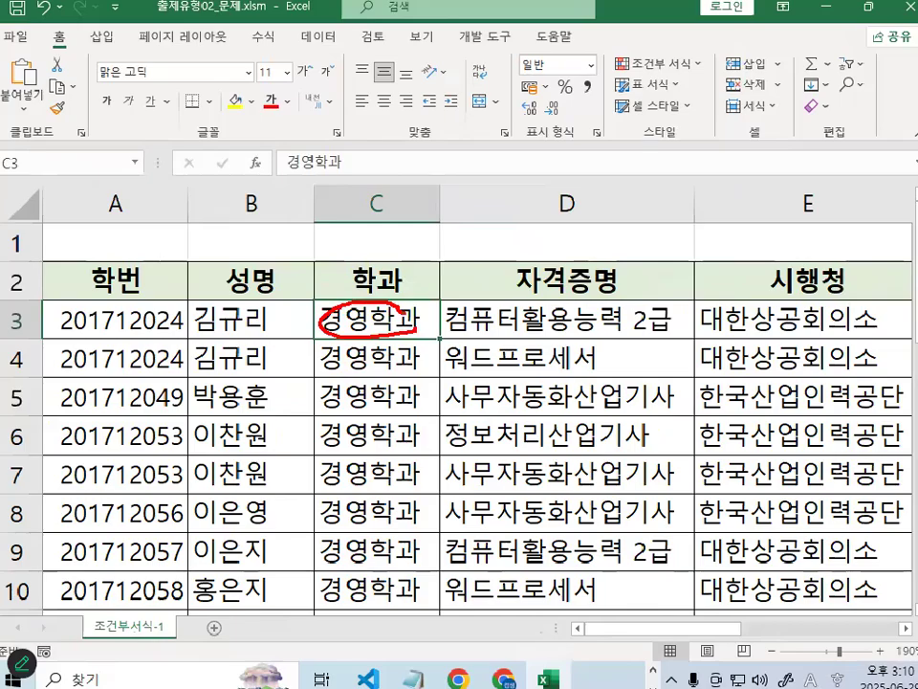
Circle the 학과 value in C3 and draw lines across rows 3, 4 and 5 with the screen pen
{"action": "mouse_move", "coordinate": [417, 339]}
{"action": "left_mouse_down"}
{"action": "mouse_move", "coordinate": [369, 323]}
{"action": "mouse_move", "coordinate": [420, 328]}
{"action": "mouse_move", "coordinate": [346, 327]}
{"action": "mouse_move", "coordinate": [400, 328]}
{"action": "left_mouse_up"}
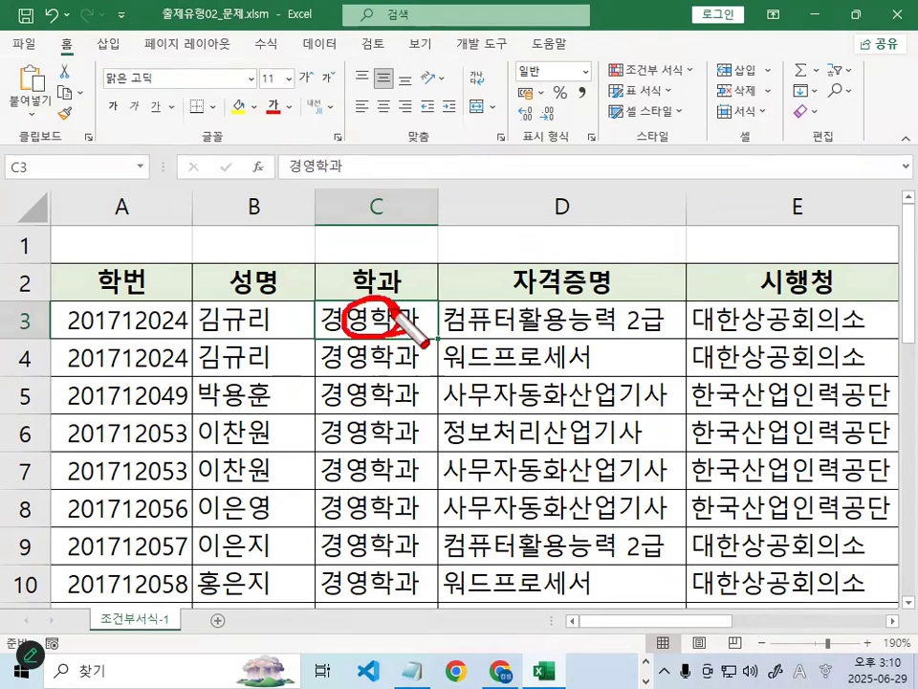
{"action": "mouse_move", "coordinate": [63, 332]}
{"action": "left_mouse_down"}
{"action": "mouse_move", "coordinate": [378, 328]}
{"action": "mouse_move", "coordinate": [356, 330]}
{"action": "left_mouse_up"}
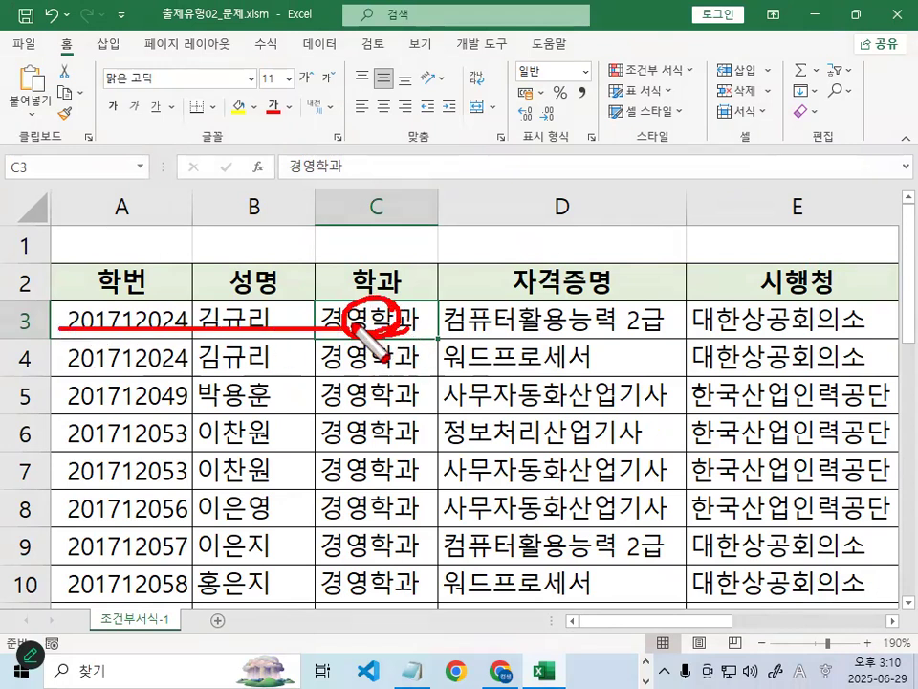
{"action": "left_click_drag", "start_coordinate": [63, 330], "coordinate": [852, 328]}
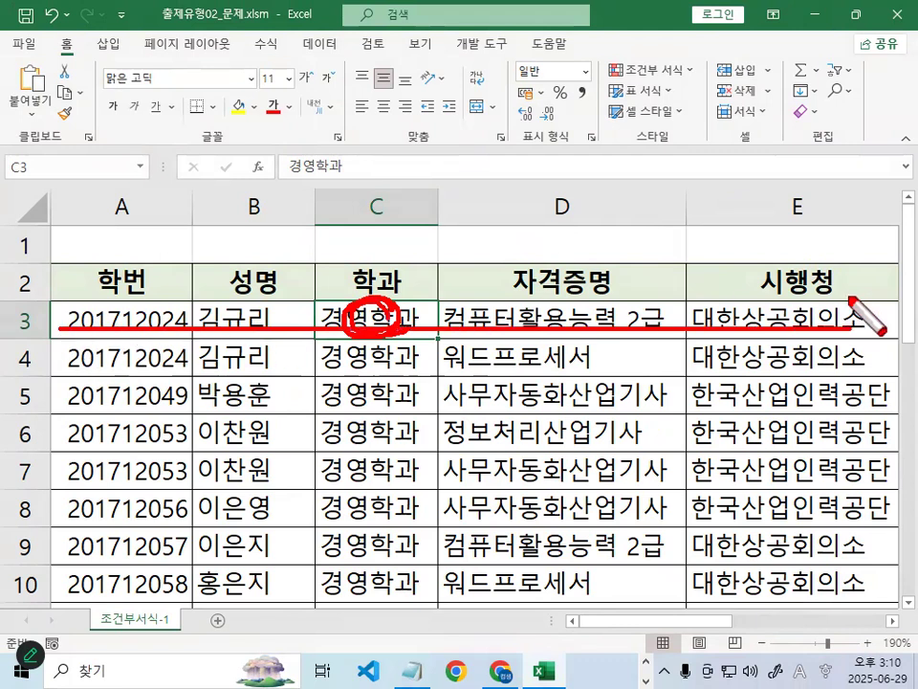
{"action": "left_click_drag", "start_coordinate": [96, 363], "coordinate": [569, 364]}
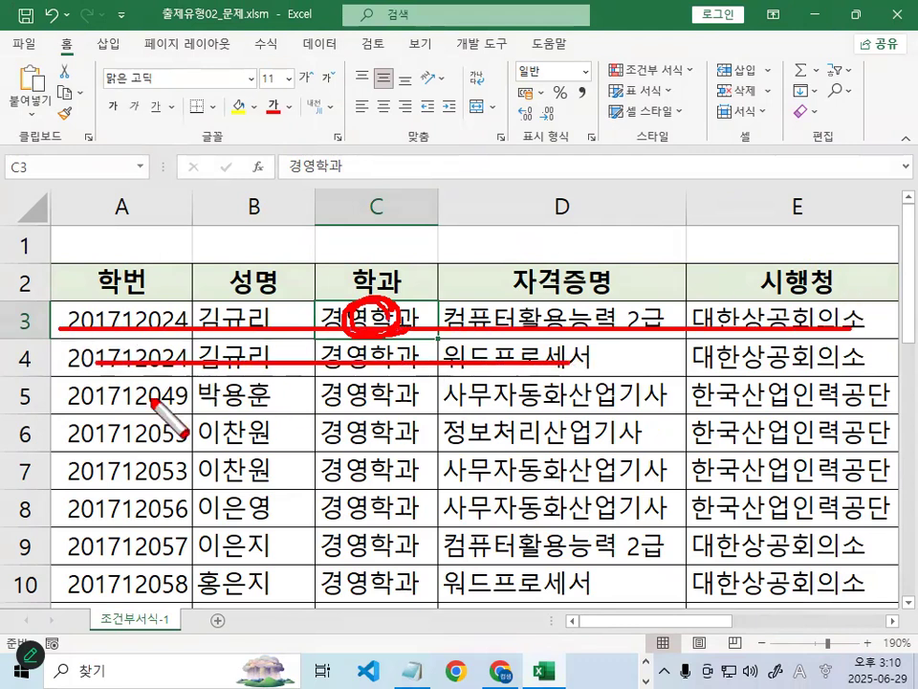
{"action": "left_click_drag", "start_coordinate": [114, 400], "coordinate": [720, 399]}
{"action": "key", "text": "Escape"}
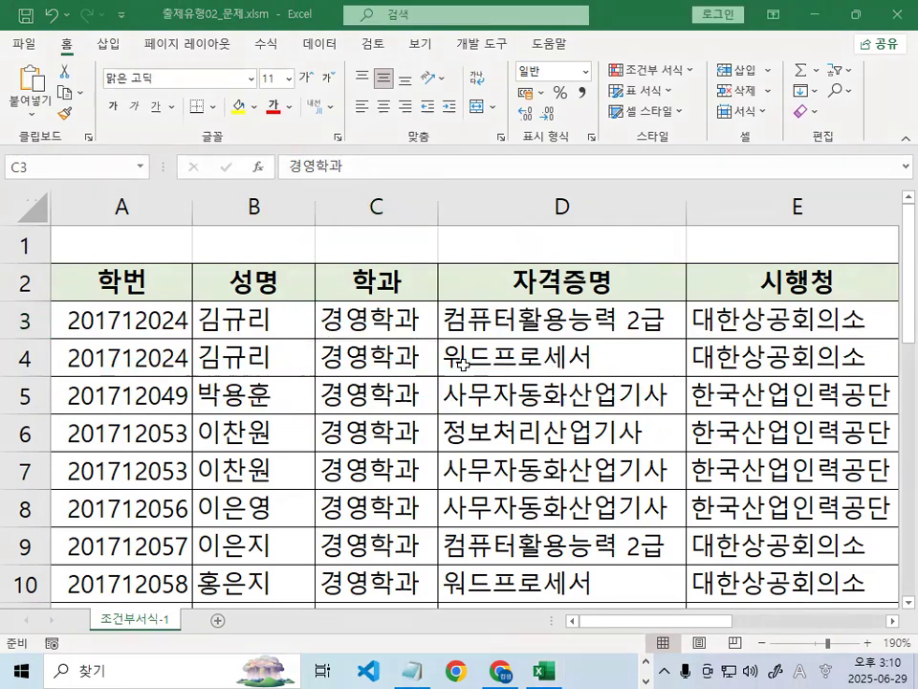
Make row 1 taller and enter the absolute reference =$C$3 in cell C1 above the 학과 header
{"action": "left_click", "coordinate": [381, 241]}
{"action": "left_click_drag", "start_coordinate": [33, 264], "coordinate": [35, 290]}
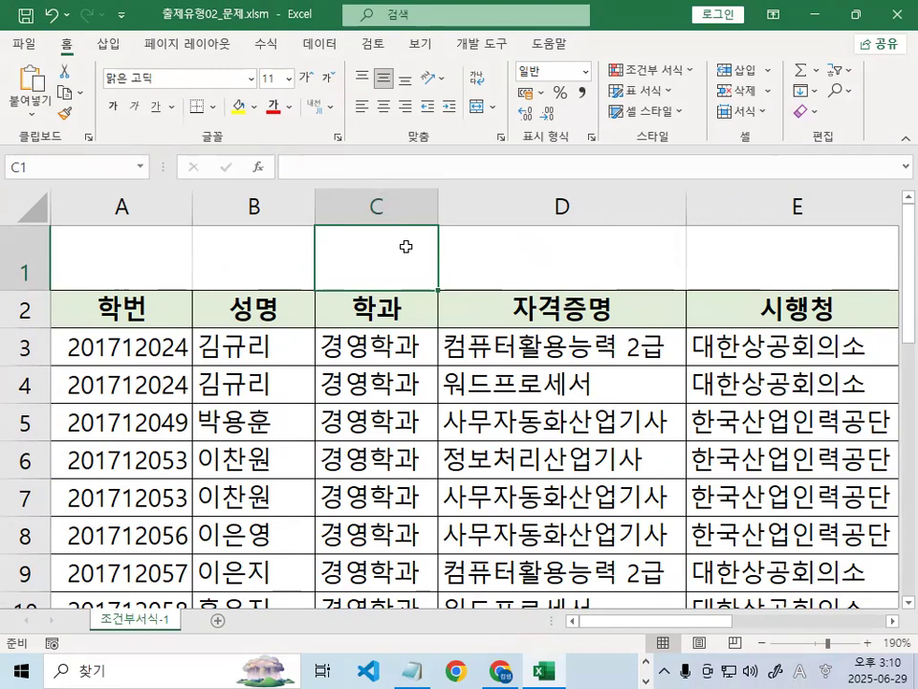
{"action": "type", "text": "="}
{"action": "left_click", "coordinate": [379, 336]}
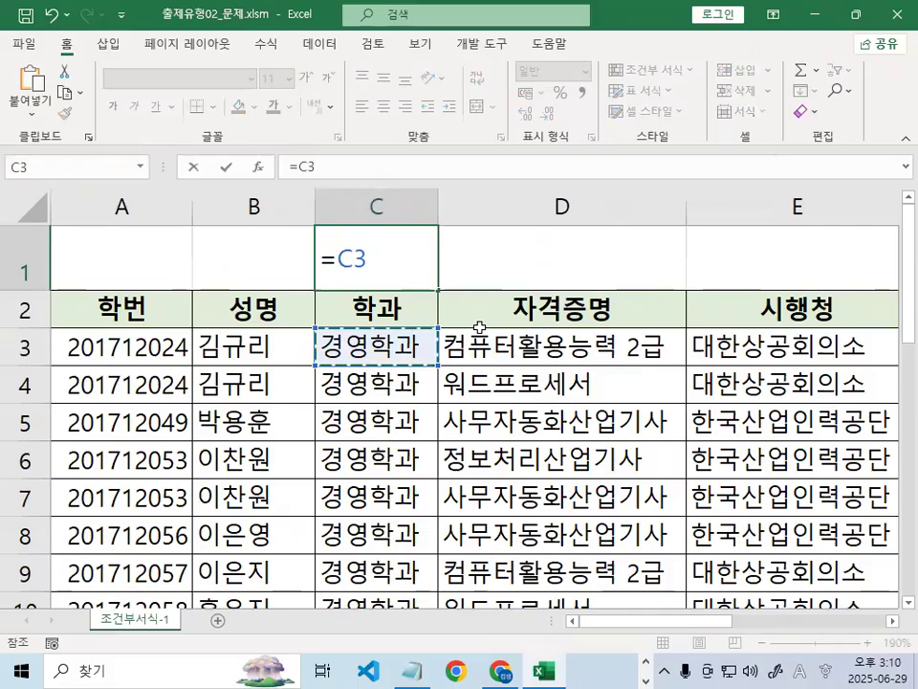
{"action": "key", "text": "F4"}
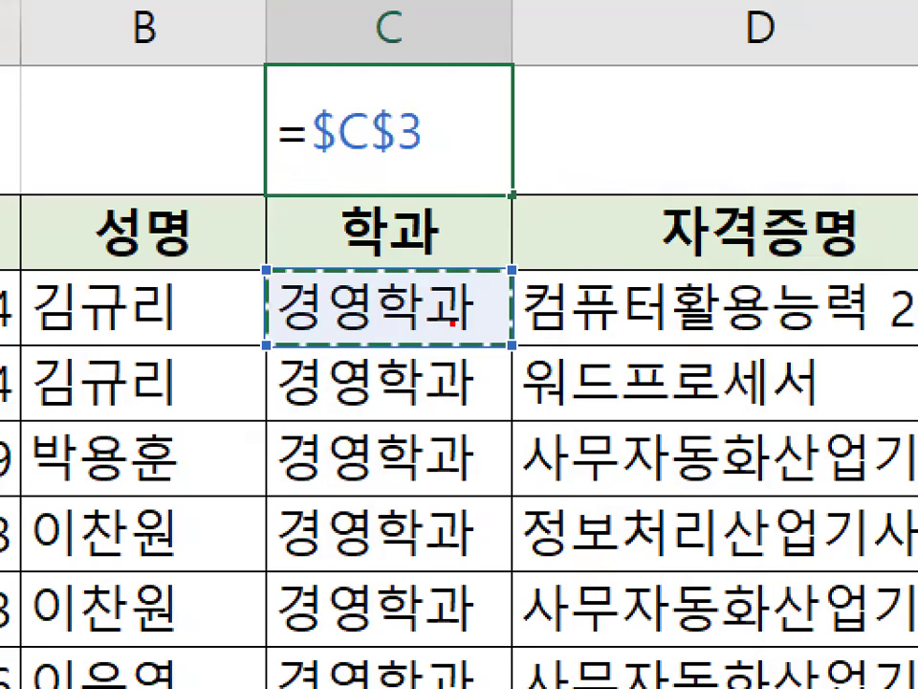
Circle C3, tick the 학과 cells in rows 4 and 5, and draw lines across rows 6 and 7
{"action": "left_click_drag", "start_coordinate": [451, 324], "coordinate": [346, 350]}
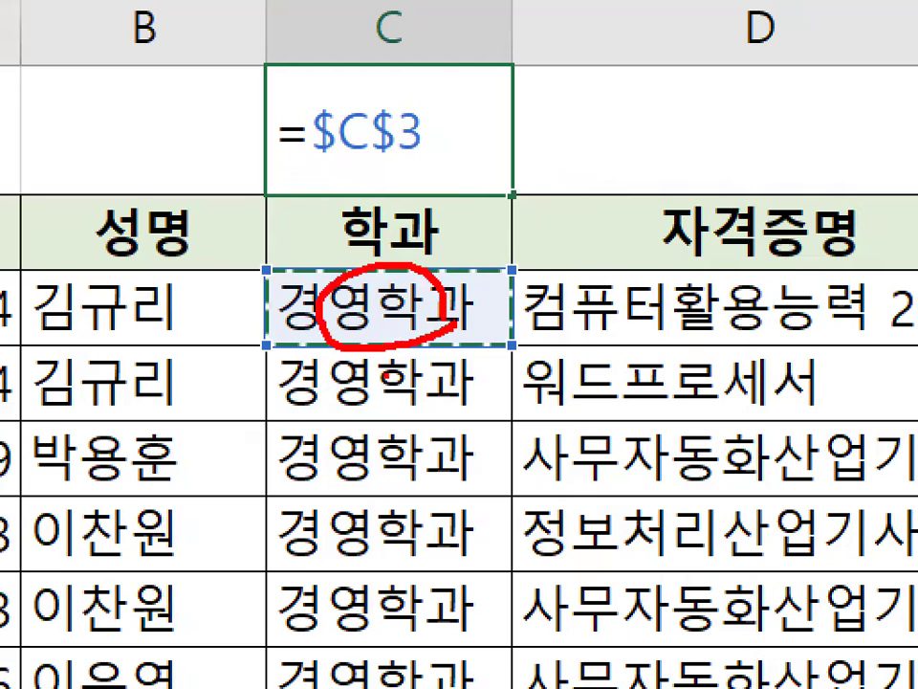
{"action": "left_click_drag", "start_coordinate": [386, 452], "coordinate": [421, 467]}
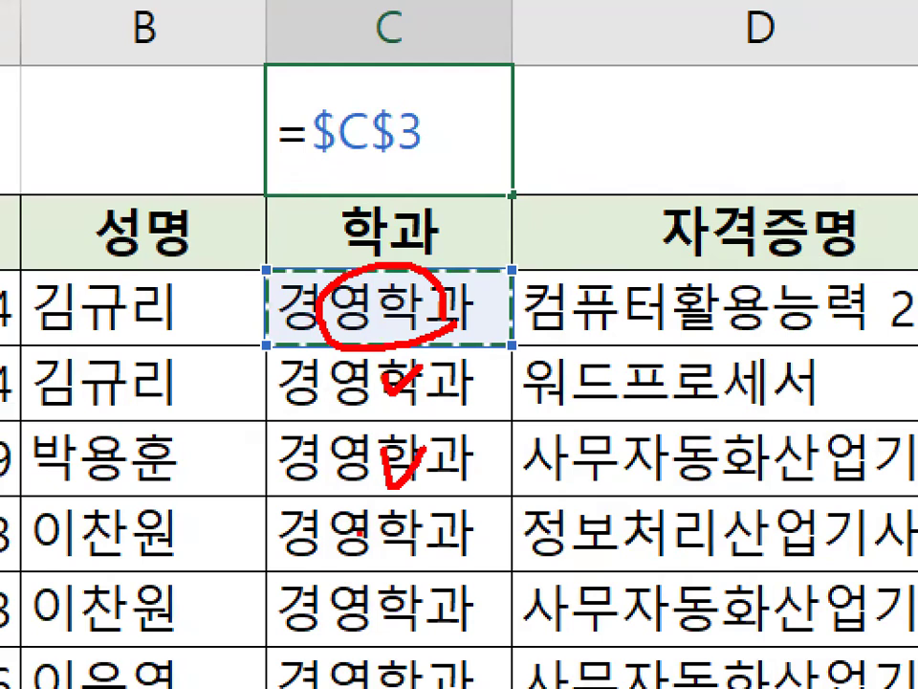
{"action": "left_click_drag", "start_coordinate": [2, 531], "coordinate": [804, 533]}
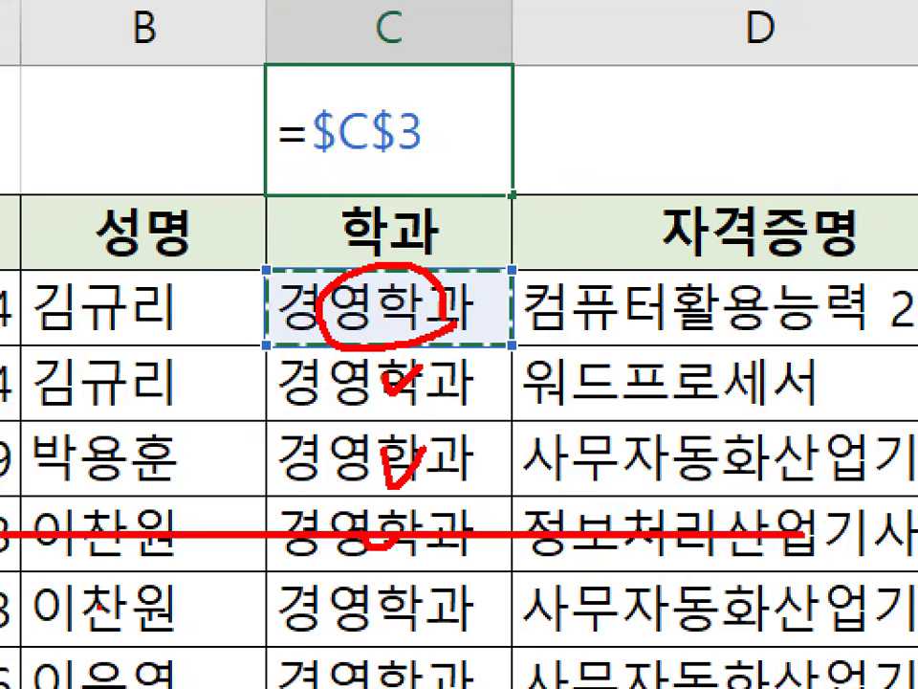
{"action": "left_click_drag", "start_coordinate": [48, 612], "coordinate": [852, 613]}
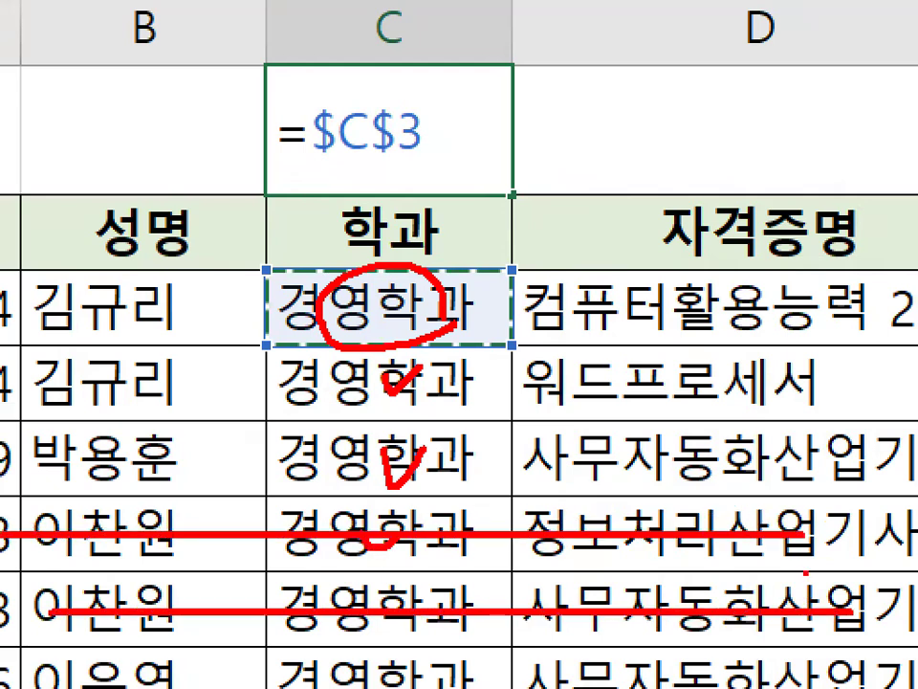
{"action": "key", "text": "Escape"}
Underline the 학과 value in C3 and circle the $C$3 reference and row number 3 with the screen pen
{"action": "key", "text": "ctrl+1"}
{"action": "left_click", "coordinate": [384, 350]}
{"action": "left_click_drag", "start_coordinate": [251, 381], "coordinate": [475, 383]}
{"action": "left_click_drag", "start_coordinate": [417, 199], "coordinate": [356, 134]}
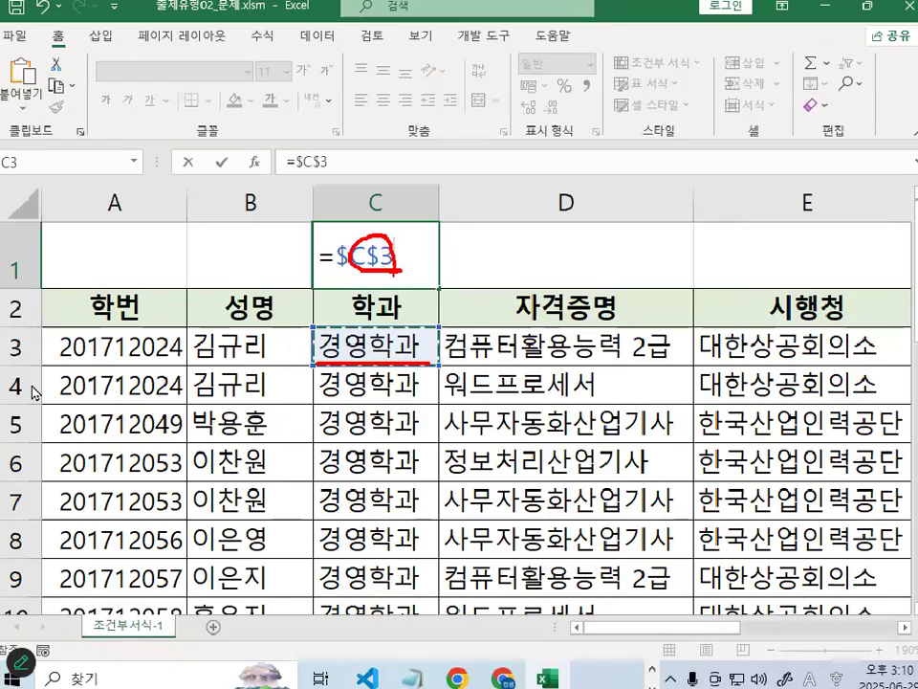
{"action": "key", "text": "ctrl+1"}
{"action": "left_click", "coordinate": [92, 328]}
{"action": "mouse_move", "coordinate": [104, 339]}
{"action": "left_mouse_down"}
{"action": "mouse_move", "coordinate": [32, 377]}
{"action": "mouse_move", "coordinate": [98, 339]}
{"action": "mouse_move", "coordinate": [102, 363]}
{"action": "left_mouse_up"}
{"action": "key", "text": "Escape"}
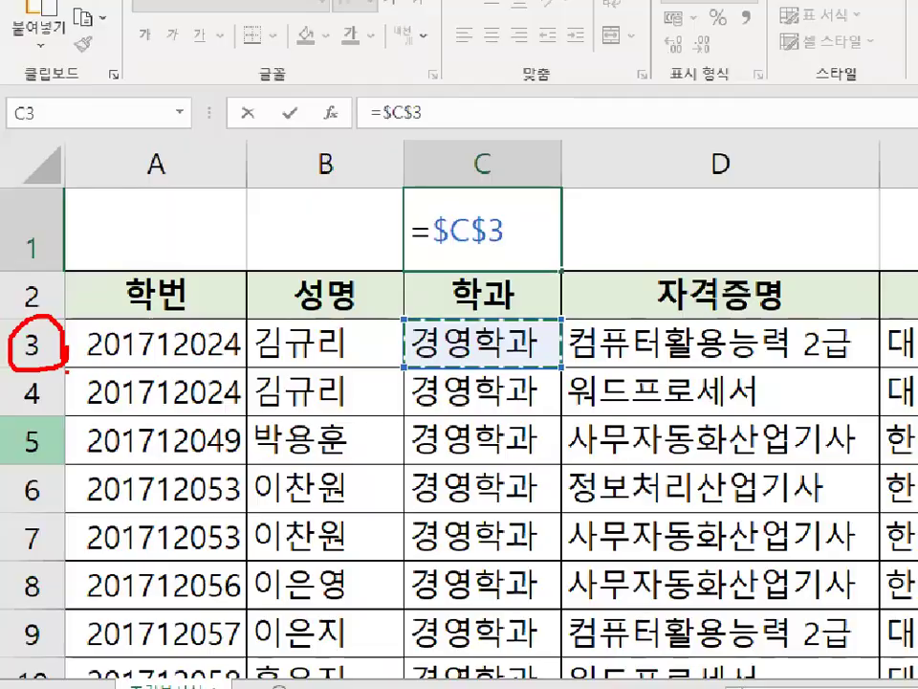
Draw an arrow from the $C$3 reference to cell C3 and circle both of them
{"action": "key", "text": "ctrl+1"}
{"action": "left_click_drag", "start_coordinate": [501, 269], "coordinate": [483, 365]}
{"action": "left_click_drag", "start_coordinate": [483, 364], "coordinate": [524, 316]}
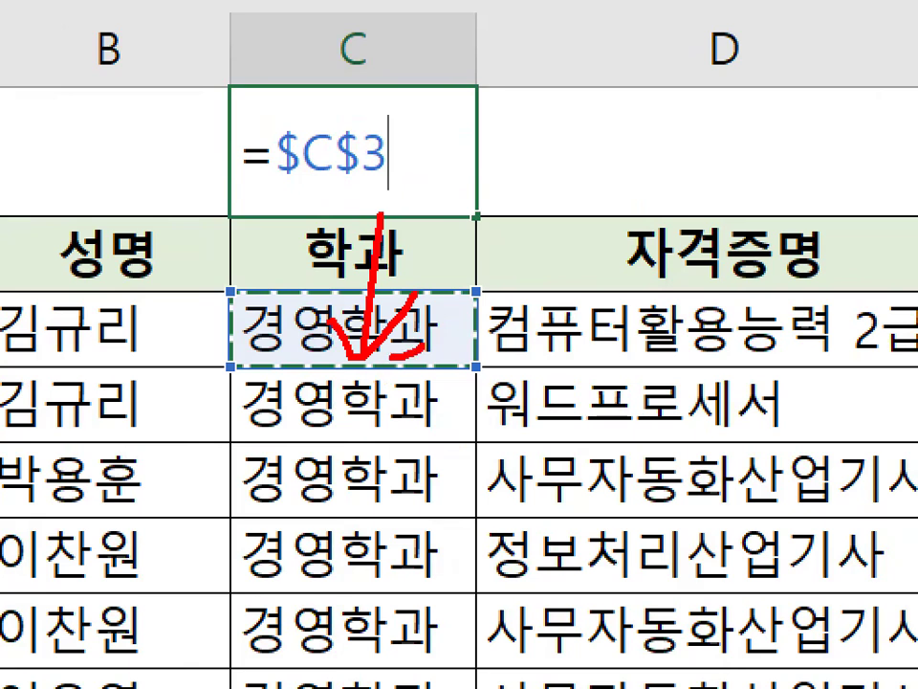
{"action": "left_click_drag", "start_coordinate": [320, 271], "coordinate": [315, 269]}
{"action": "mouse_move", "coordinate": [244, 184]}
{"action": "left_mouse_down"}
{"action": "mouse_move", "coordinate": [349, 198]}
{"action": "mouse_move", "coordinate": [271, 131]}
{"action": "left_mouse_up"}
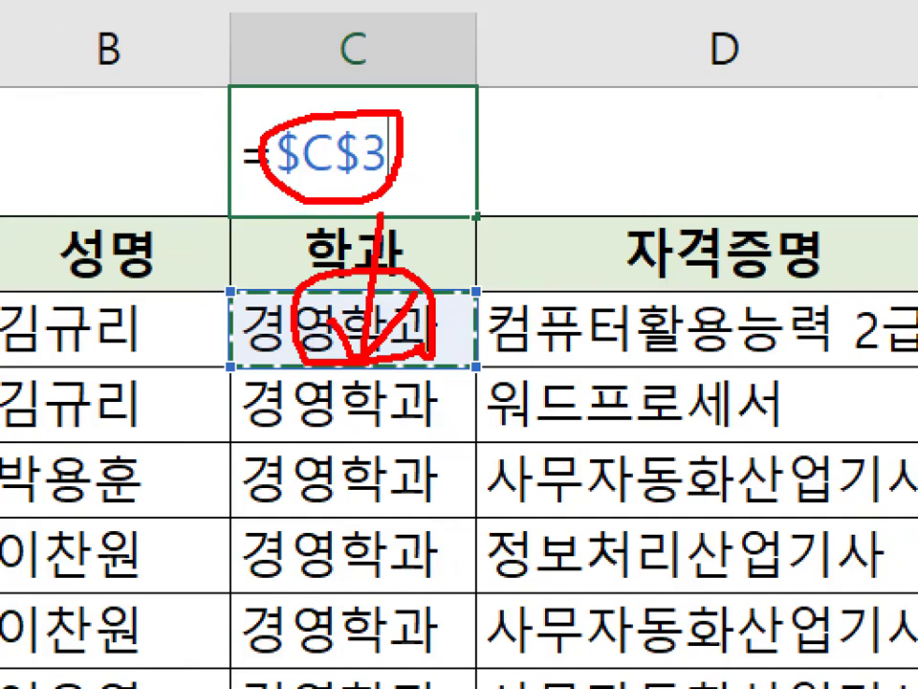
{"action": "mouse_move", "coordinate": [320, 287]}
{"action": "left_mouse_down"}
{"action": "mouse_move", "coordinate": [421, 354]}
{"action": "mouse_move", "coordinate": [834, 76]}
{"action": "left_mouse_up"}
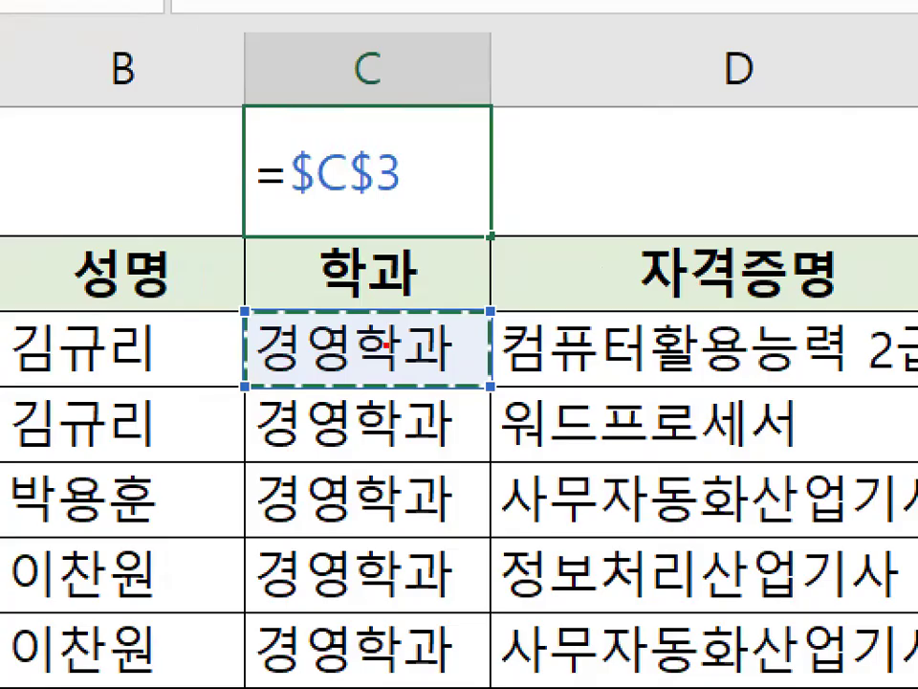
Circle C3 and write a T beside the =$C$3 formula with the screen pen
{"action": "mouse_move", "coordinate": [436, 348]}
{"action": "left_mouse_down"}
{"action": "mouse_move", "coordinate": [328, 381]}
{"action": "mouse_move", "coordinate": [436, 362]}
{"action": "left_mouse_up"}
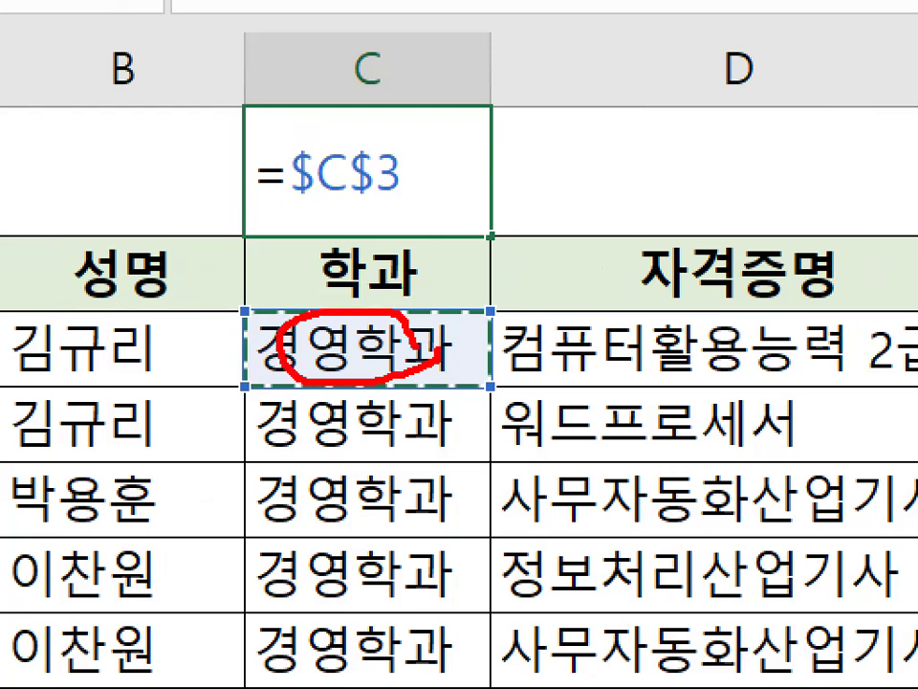
{"action": "left_click_drag", "start_coordinate": [468, 168], "coordinate": [658, 165]}
{"action": "left_click_drag", "start_coordinate": [571, 157], "coordinate": [578, 320]}
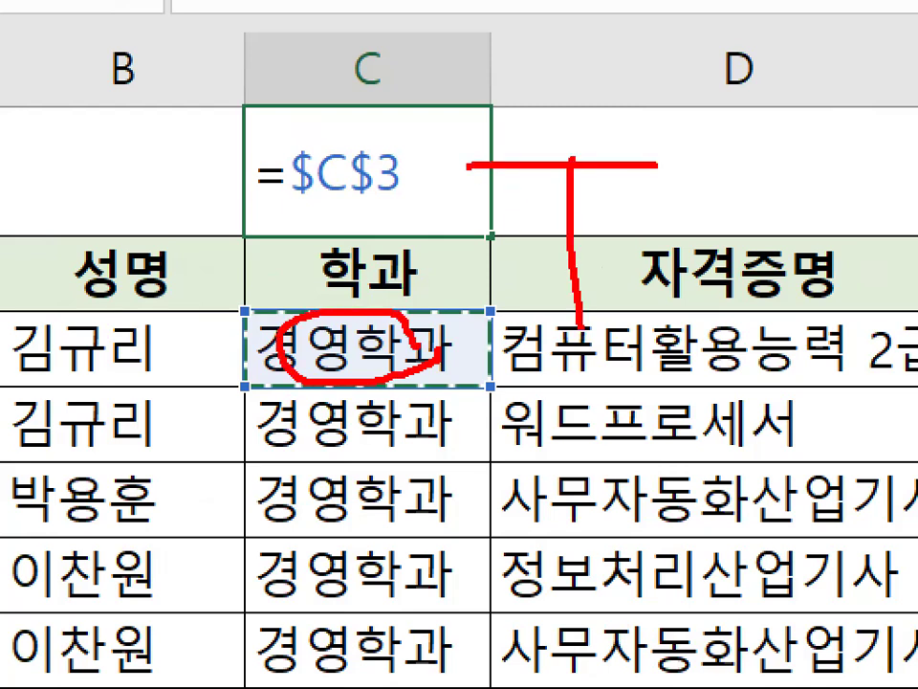
{"action": "mouse_move", "coordinate": [417, 350]}
{"action": "left_mouse_down"}
{"action": "mouse_move", "coordinate": [366, 365]}
{"action": "mouse_move", "coordinate": [445, 358]}
{"action": "left_mouse_up"}
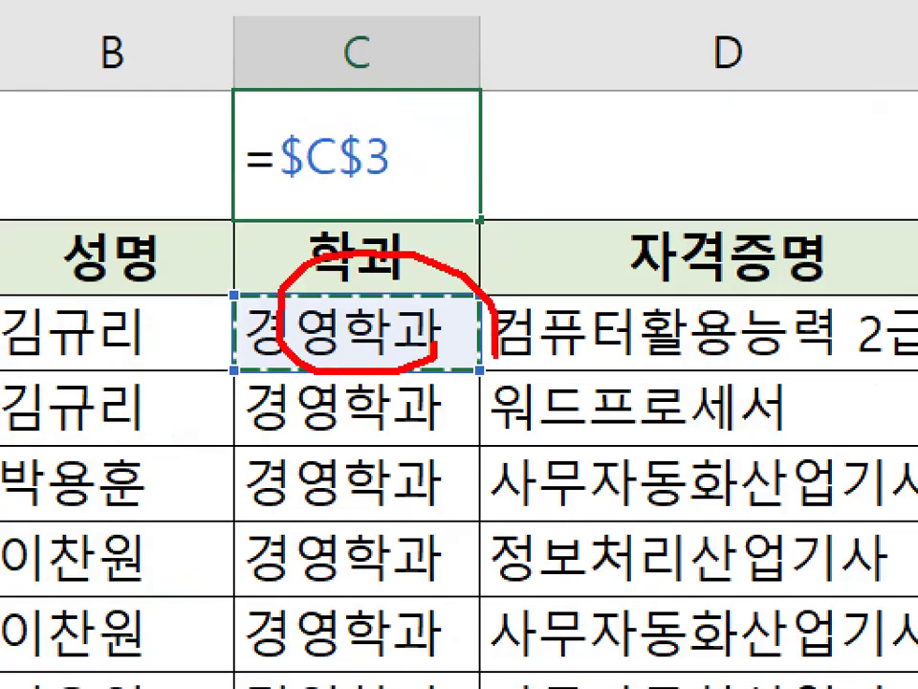
Circle a 경제학과 entry further down the 학과 column and mark row number 3 back at the top
{"action": "scroll", "coordinate": [367, 465], "scroll_direction": "down", "scroll_amount": 1}
{"action": "scroll", "coordinate": [366, 466], "scroll_direction": "down", "scroll_amount": 5}
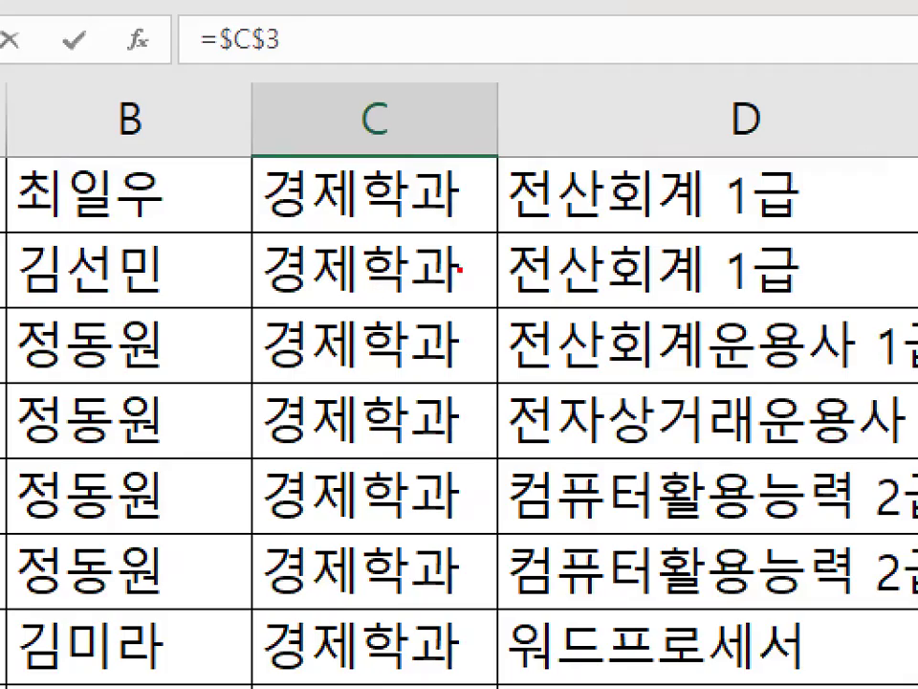
{"action": "mouse_move", "coordinate": [461, 270]}
{"action": "left_mouse_down"}
{"action": "mouse_move", "coordinate": [267, 242]}
{"action": "mouse_move", "coordinate": [398, 282]}
{"action": "left_mouse_up"}
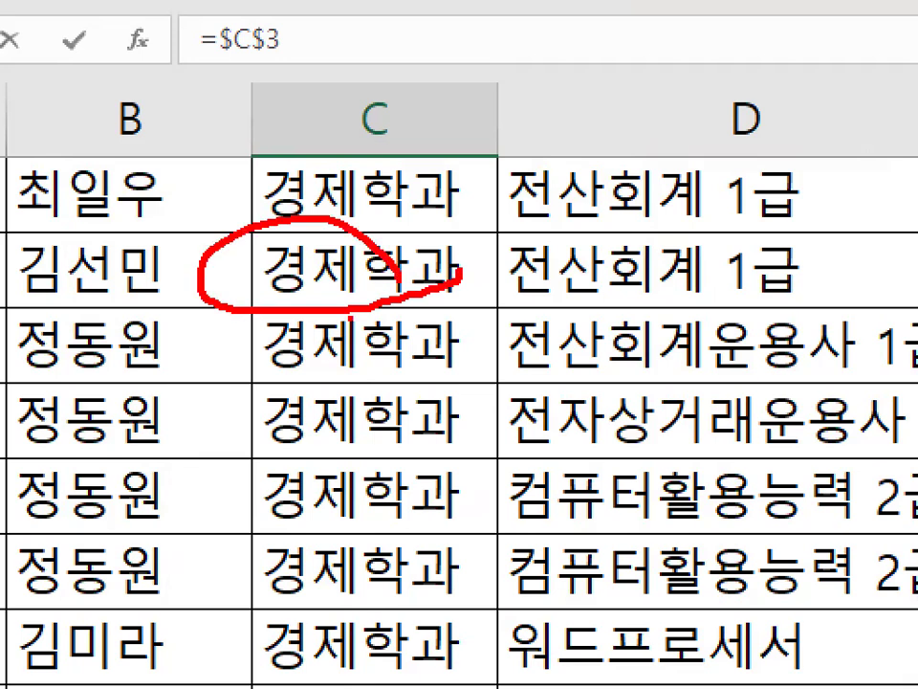
{"action": "scroll", "coordinate": [92, 402], "scroll_direction": "up", "scroll_amount": 5}
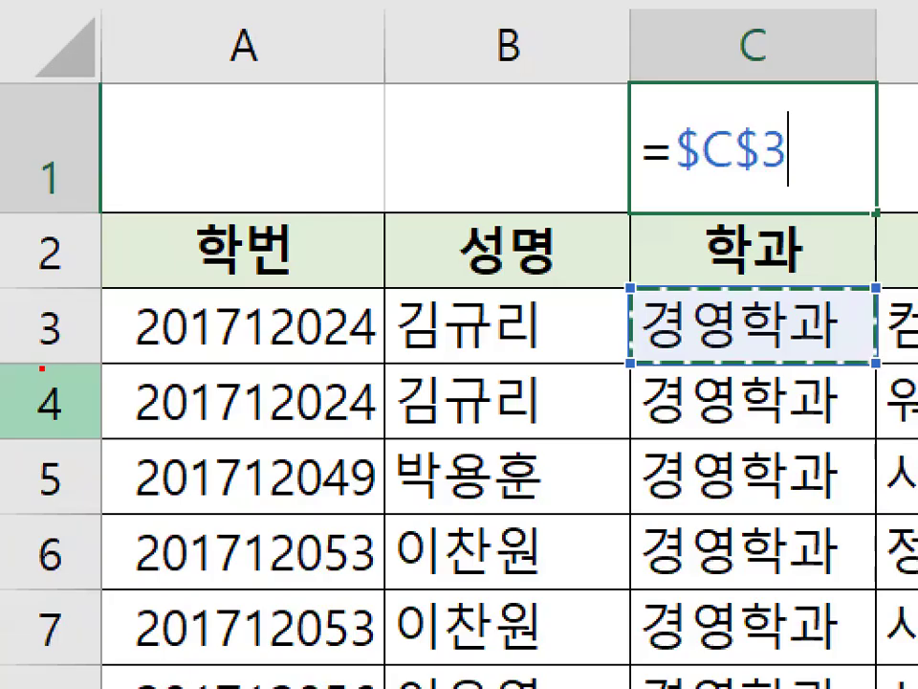
{"action": "mouse_move", "coordinate": [724, 352]}
{"action": "left_mouse_down"}
{"action": "mouse_move", "coordinate": [716, 495]}
{"action": "mouse_move", "coordinate": [761, 416]}
{"action": "left_mouse_up"}
{"action": "mouse_move", "coordinate": [63, 362]}
{"action": "left_mouse_down"}
{"action": "mouse_move", "coordinate": [74, 278]}
{"action": "mouse_move", "coordinate": [84, 352]}
{"action": "left_mouse_up"}
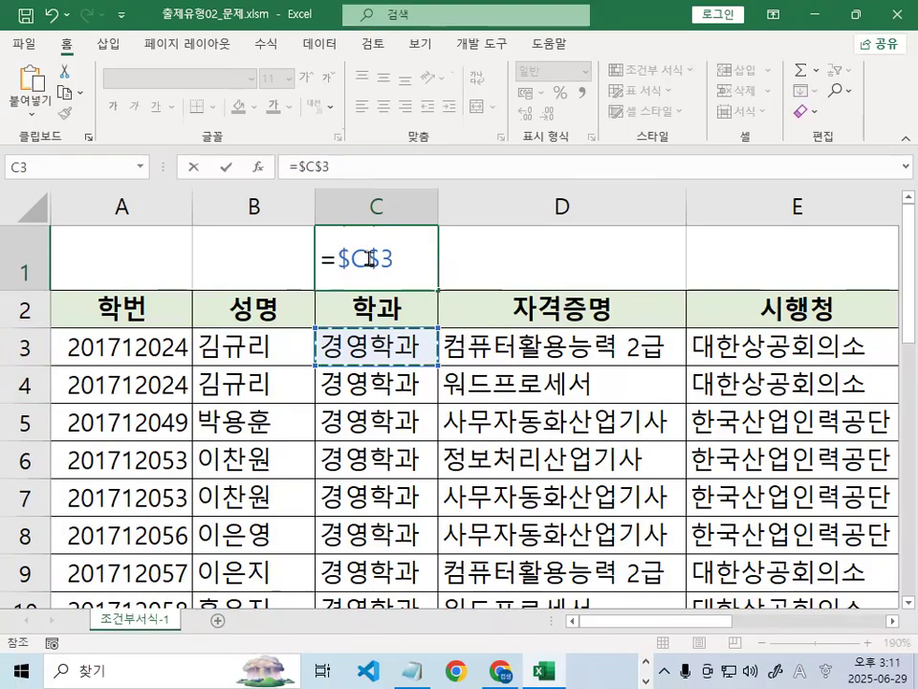
Unlock the row part of the reference in C1 so the formula reads =$C3
{"action": "left_click", "coordinate": [369, 258]}
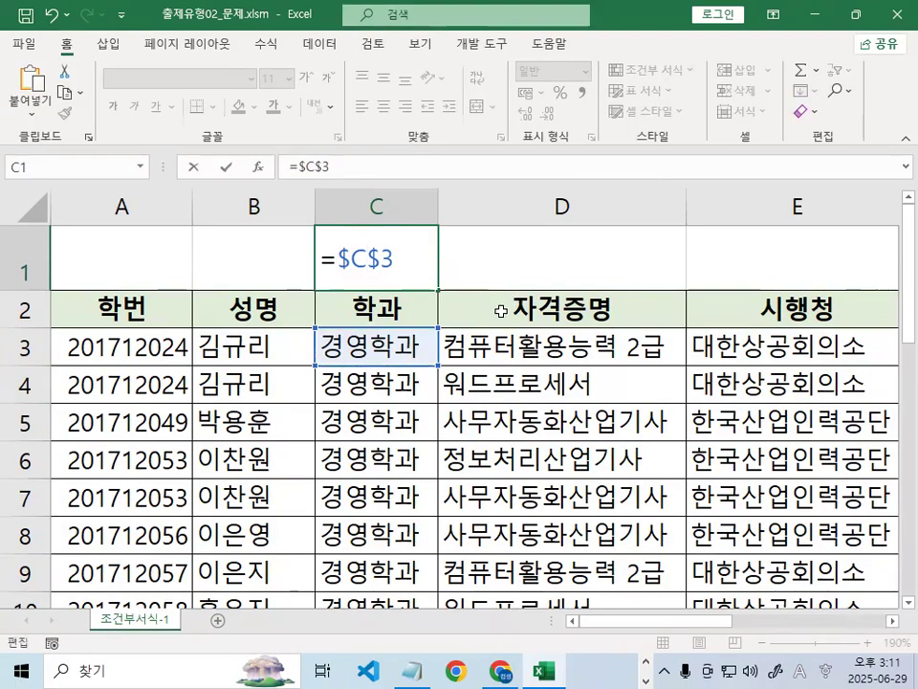
{"action": "key", "text": "F4"}
{"action": "key", "text": "F4"}
{"action": "left_click", "coordinate": [367, 256]}
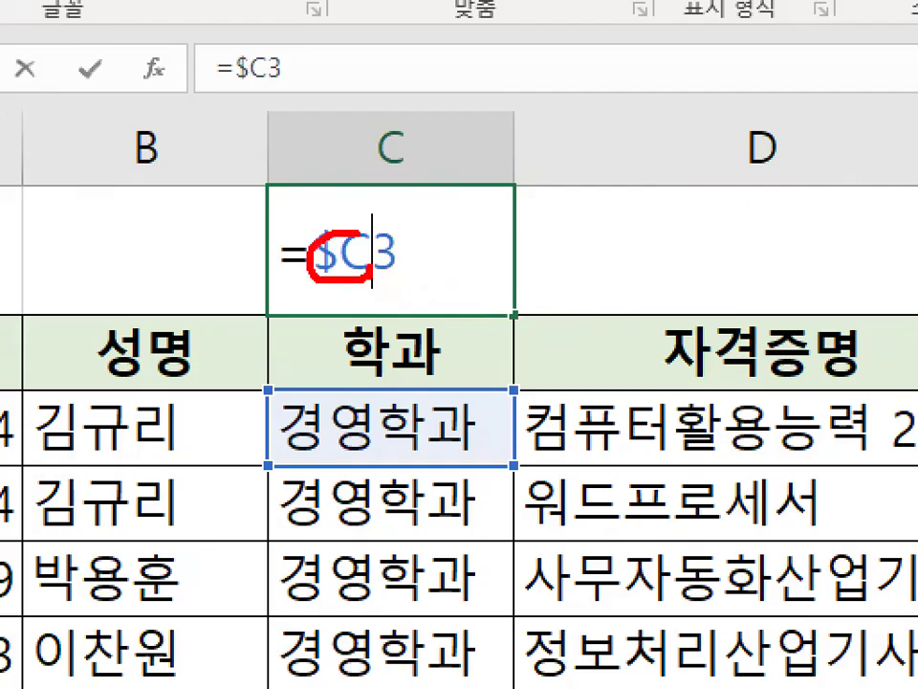
Circle the $C and 3 parts of the =$C3 formula and tick the 학과 cells downward from row 4
{"action": "left_click_drag", "start_coordinate": [418, 268], "coordinate": [413, 293]}
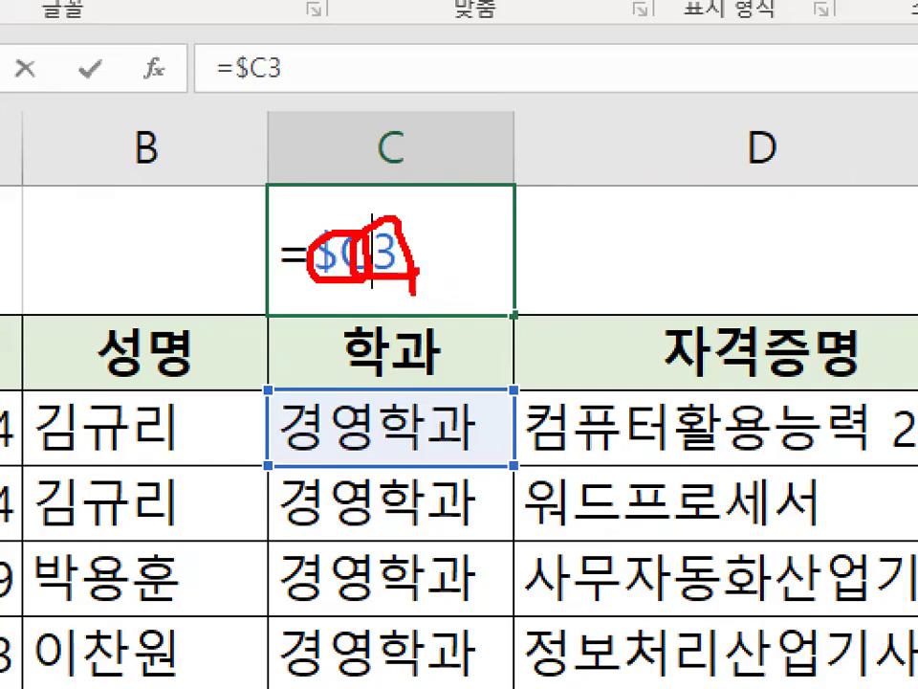
{"action": "key", "text": "Escape"}
{"action": "key", "text": "ctrl+1"}
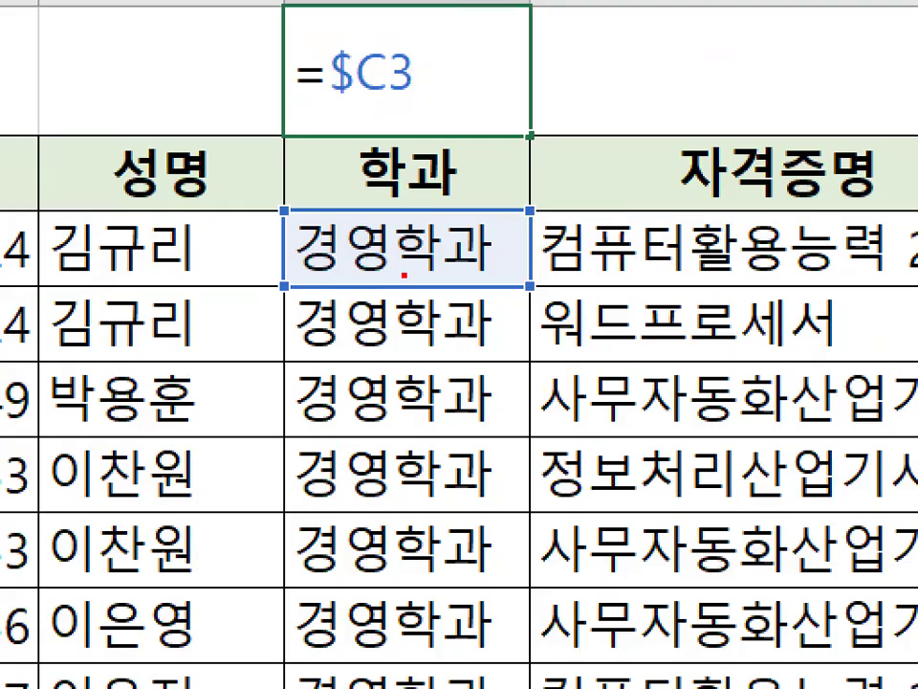
{"action": "mouse_move", "coordinate": [424, 312]}
{"action": "left_mouse_down"}
{"action": "mouse_move", "coordinate": [479, 249]}
{"action": "mouse_move", "coordinate": [393, 382]}
{"action": "left_mouse_up"}
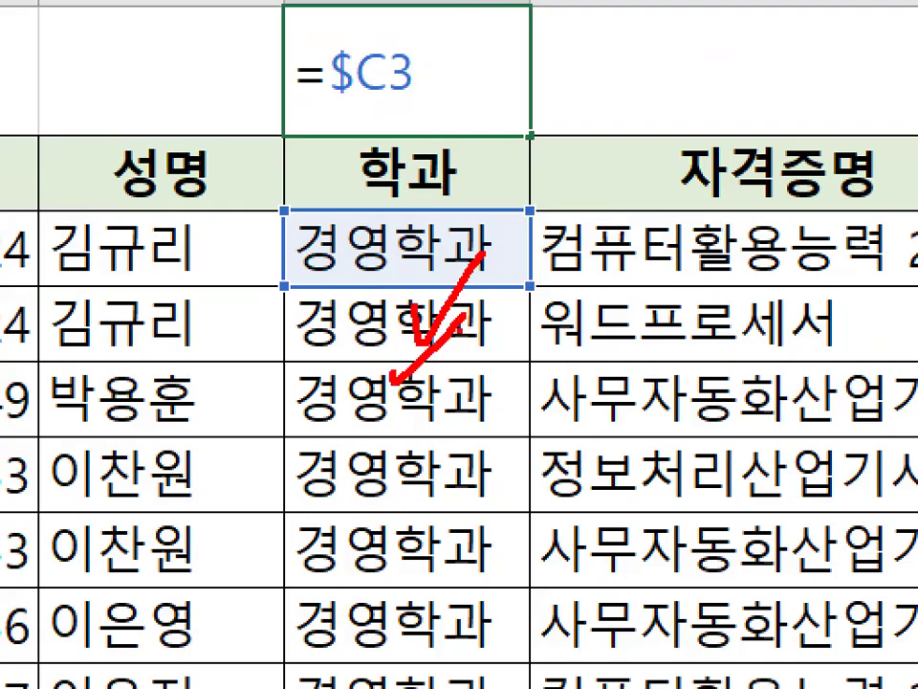
{"action": "left_click_drag", "start_coordinate": [430, 523], "coordinate": [454, 526]}
{"action": "key", "text": "Escape"}
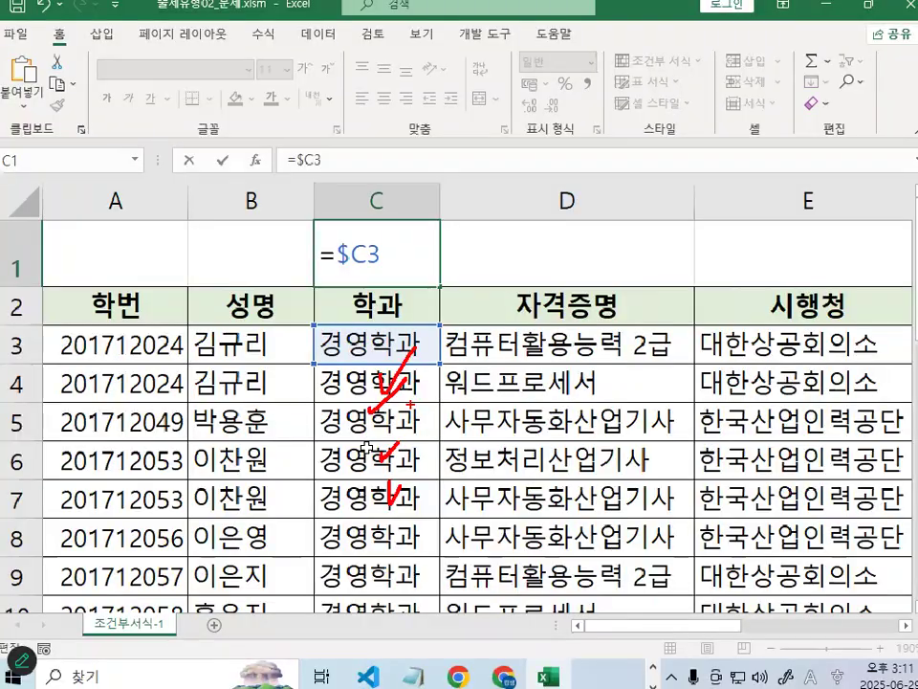
Switch to the Notepad class notes and highlight the line "아래방향(행방향)으로 조건을 검사를 수행"
{"action": "left_click", "coordinate": [420, 660]}
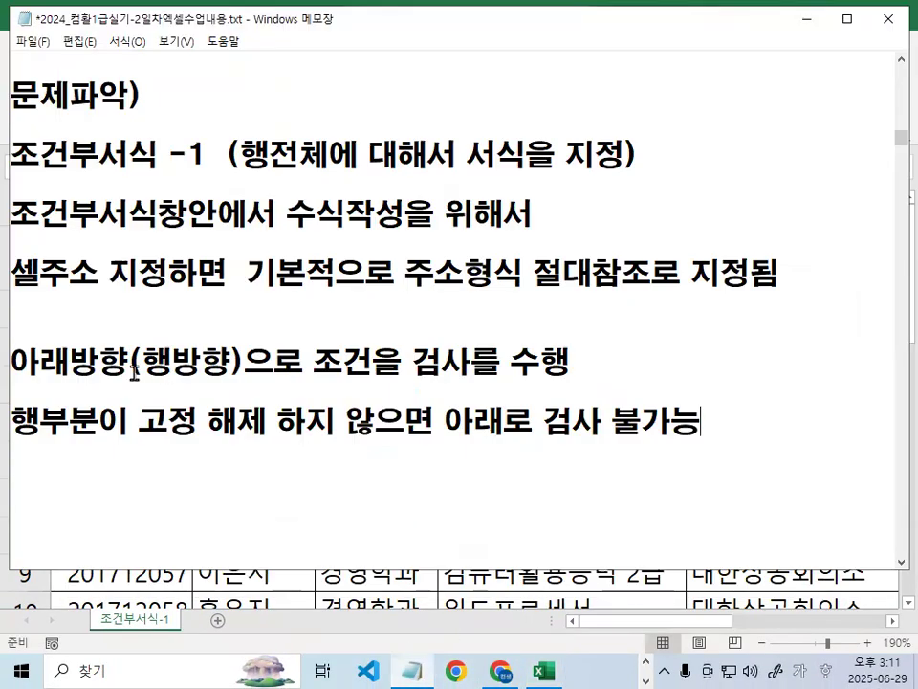
{"action": "left_click_drag", "start_coordinate": [39, 361], "coordinate": [576, 361]}
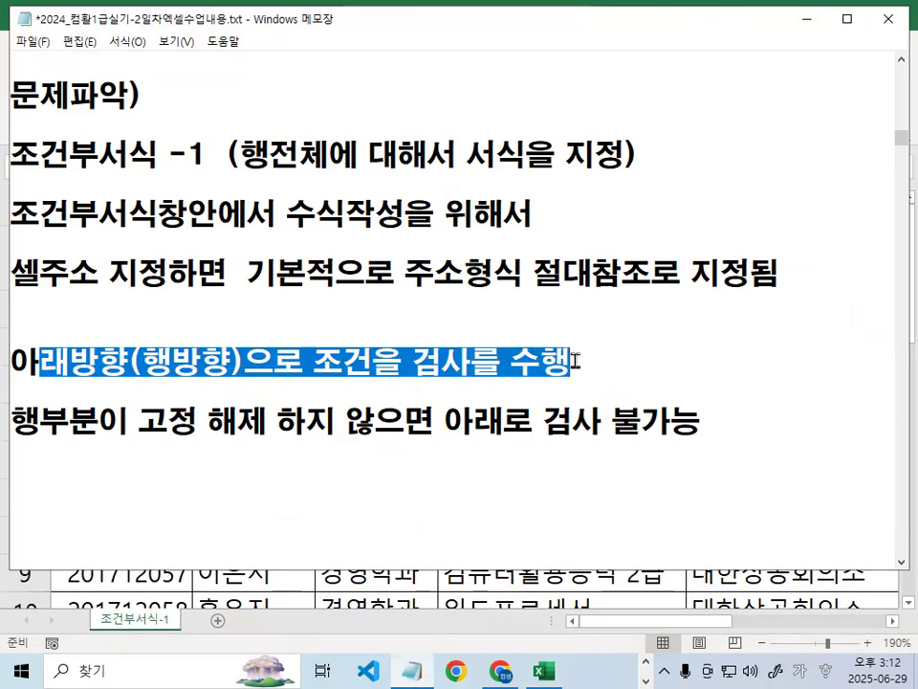
Insert the line "행부분만 고정을 해제!!! (F4 2번)" above the "행부분이 고정 해제 하지 않으면 아래로 검사 불가능" note
{"action": "left_click", "coordinate": [60, 425]}
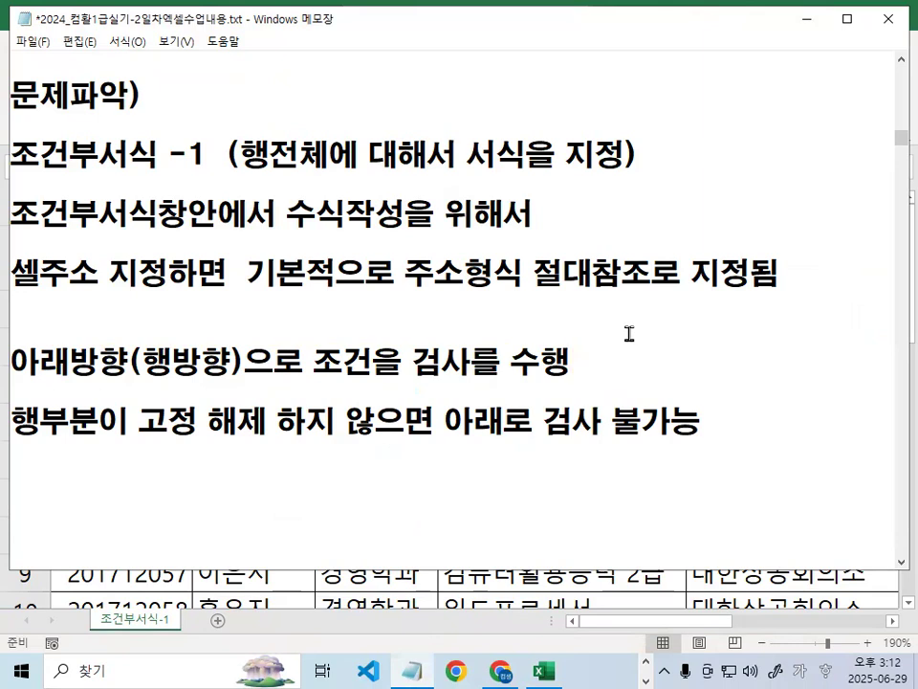
{"action": "key", "text": "Return"}
{"action": "type", "text": "행부분만 곶"}
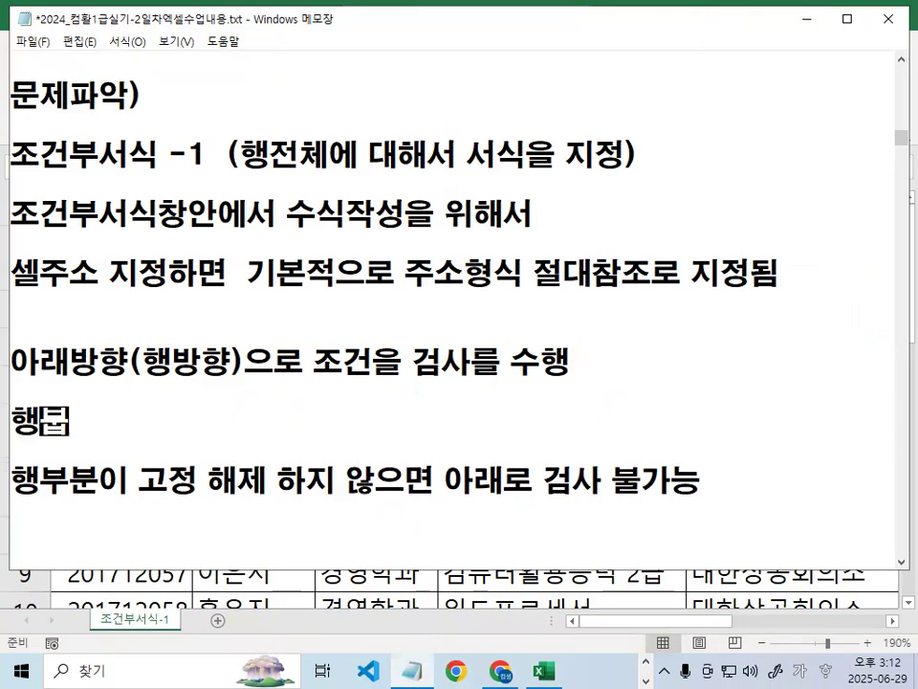
{"action": "type", "text": "정을 했"}
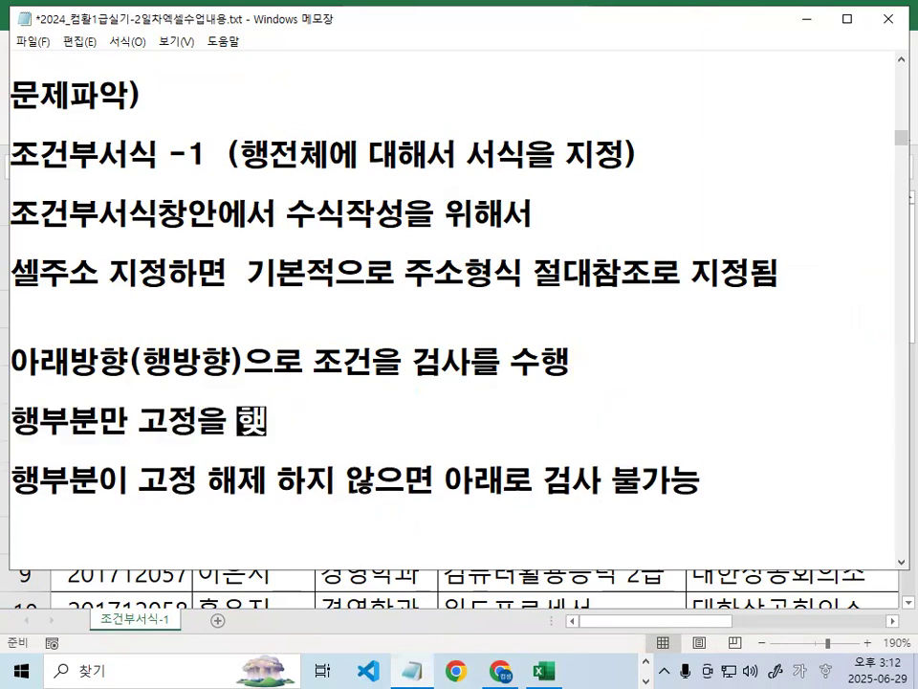
{"action": "key", "text": "BackSpace"}
{"action": "type", "text": "제!!"}
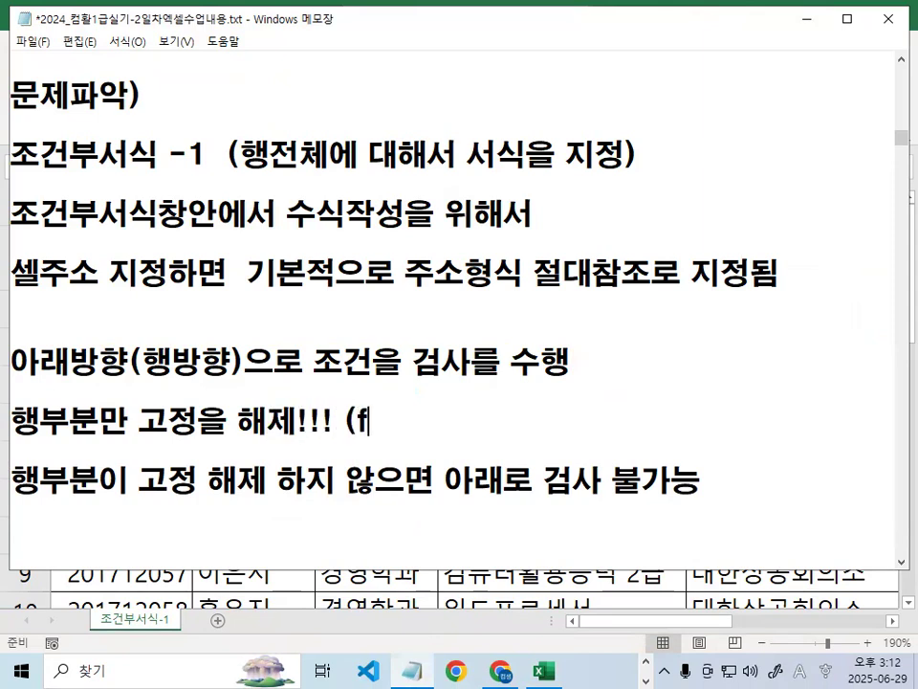
{"action": "type", "text": "! (F4 2ㅂ"}
{"action": "type", "text": ")"}
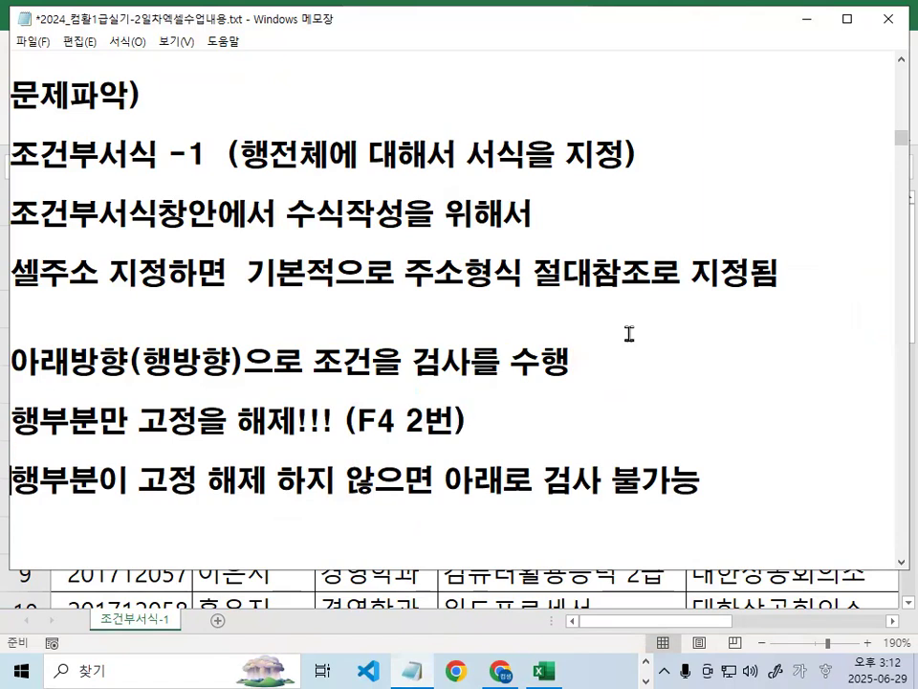
Enclose the line "행부분이 고정 해제 하지 않으면 아래로 검사 불가능" in angle brackets
{"action": "key", "text": "Down"}
{"action": "key", "text": "Down"}
{"action": "key", "text": "Down"}
{"action": "key", "text": "Down"}
{"action": "key", "text": "Down"}
{"action": "key", "text": "Down"}
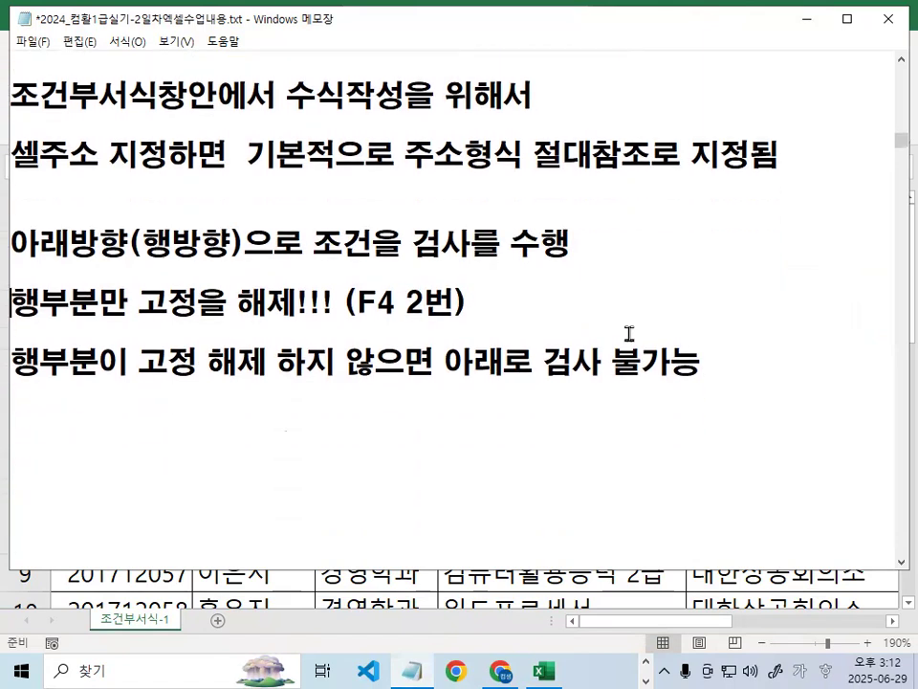
{"action": "type", "text": "<"}
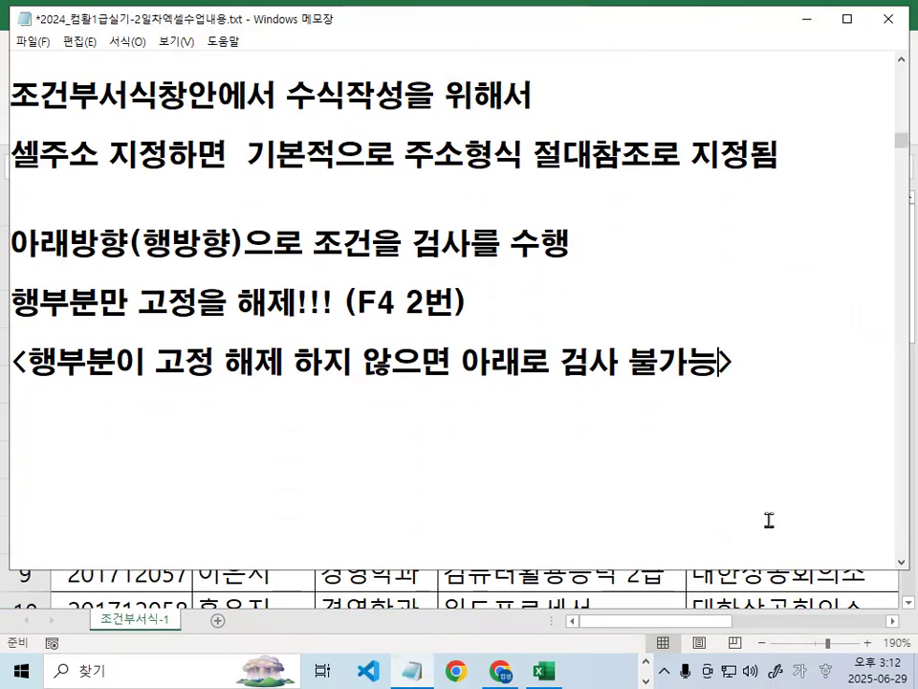
Underline 행전체 in the "조건부서식 -1" line with the red annotation pen and clear the marks
{"action": "mouse_move", "coordinate": [490, 315]}
{"action": "left_mouse_down"}
{"action": "mouse_move", "coordinate": [19, 324]}
{"action": "mouse_move", "coordinate": [256, 267]}
{"action": "mouse_move", "coordinate": [486, 330]}
{"action": "left_mouse_up"}
{"action": "key", "text": "Escape"}
{"action": "scroll", "coordinate": [427, 299], "scroll_direction": "up", "scroll_amount": 1}
{"action": "key", "text": "ctrl+2"}
{"action": "left_click_drag", "start_coordinate": [256, 231], "coordinate": [316, 230]}
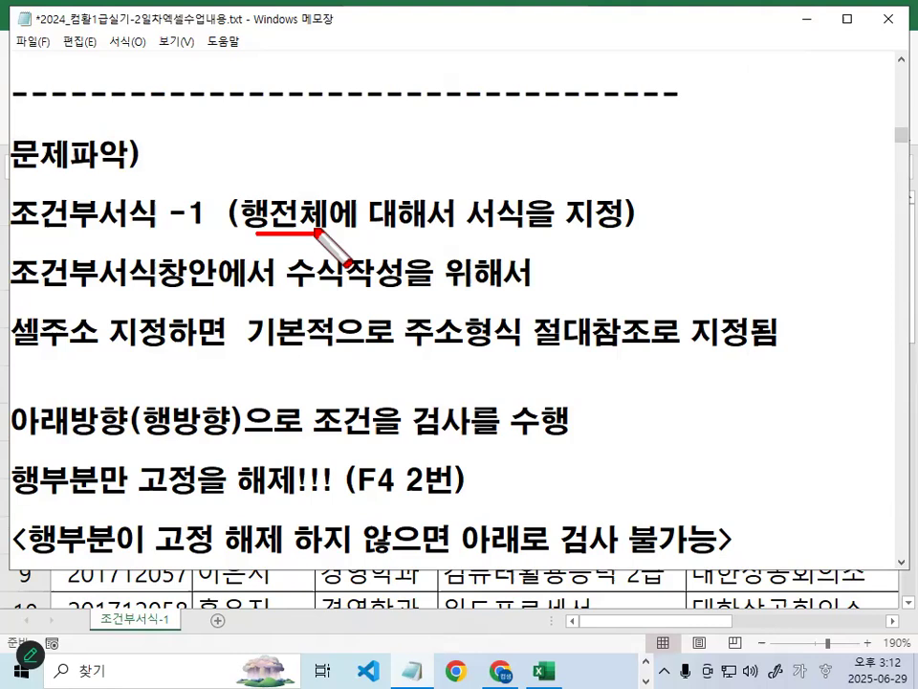
{"action": "mouse_move", "coordinate": [465, 153]}
{"action": "left_mouse_down"}
{"action": "mouse_move", "coordinate": [544, 146]}
{"action": "mouse_move", "coordinate": [529, 164]}
{"action": "mouse_move", "coordinate": [494, 148]}
{"action": "left_mouse_up"}
{"action": "key", "text": "Escape"}
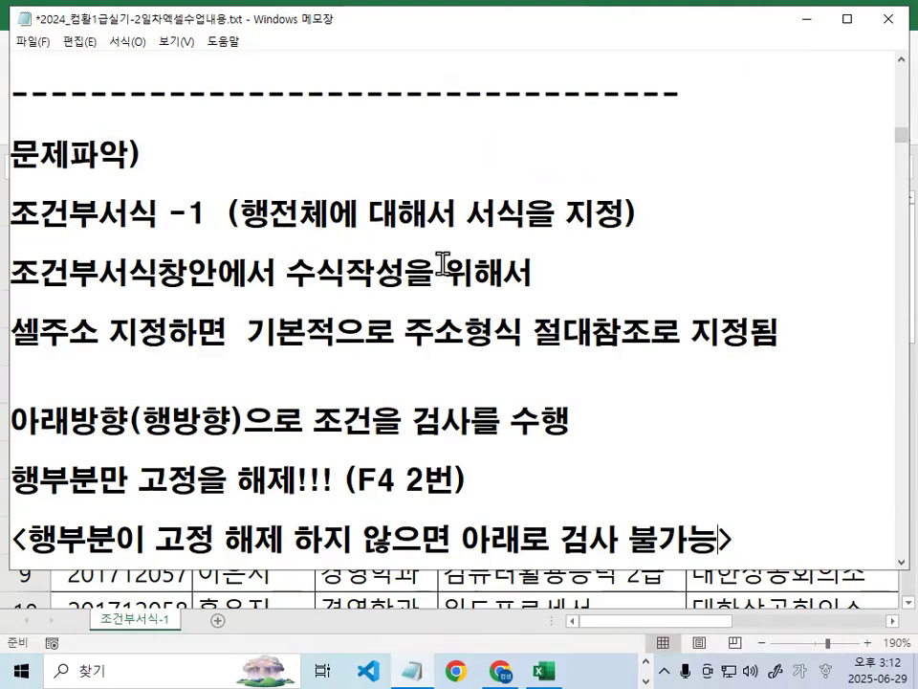
Delete the note "셀주소 지정후는 반드시 행부분 고정을 해제한다!!!" and the surplus blank space, keeping a dash before "함수 사용시"
{"action": "scroll", "coordinate": [433, 314], "scroll_direction": "down", "scroll_amount": 3}
{"action": "left_click_drag", "start_coordinate": [28, 273], "coordinate": [78, 272]}
{"action": "left_click", "coordinate": [89, 333]}
{"action": "key", "text": "Delete"}
{"action": "key", "text": "Delete"}
{"action": "key", "text": "Delete"}
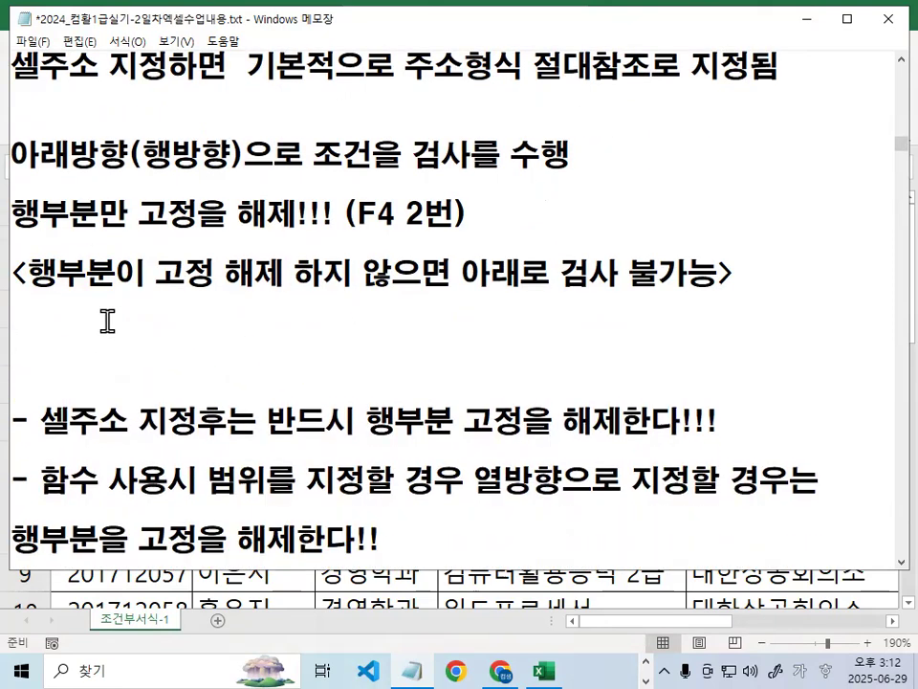
{"action": "key", "text": "shift+Down"}
{"action": "key", "text": "Delete"}
{"action": "key", "text": "Delete"}
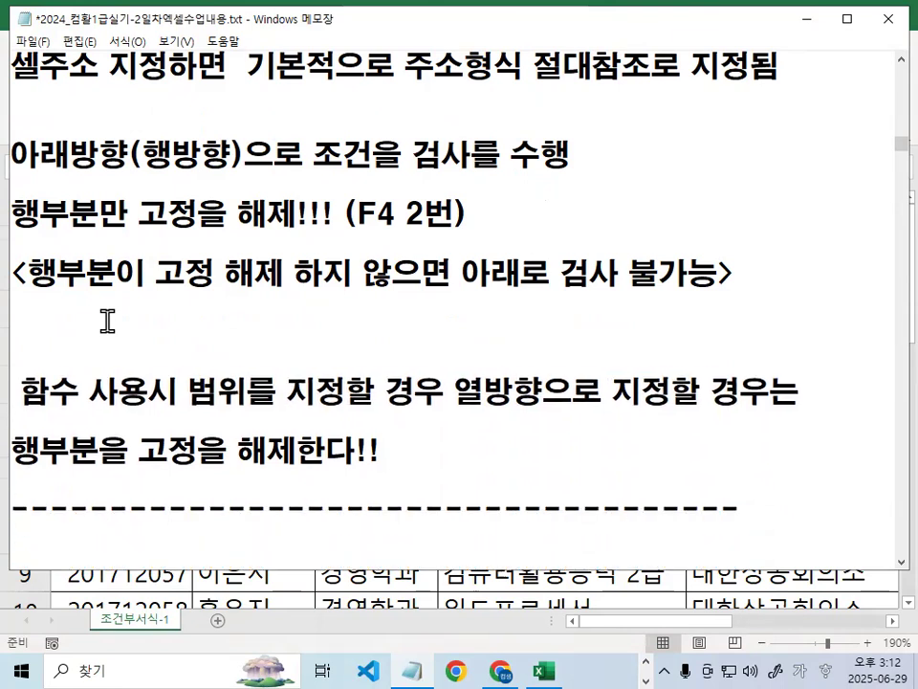
{"action": "type", "text": "-"}
{"action": "scroll", "coordinate": [334, 256], "scroll_direction": "down", "scroll_amount": 1}
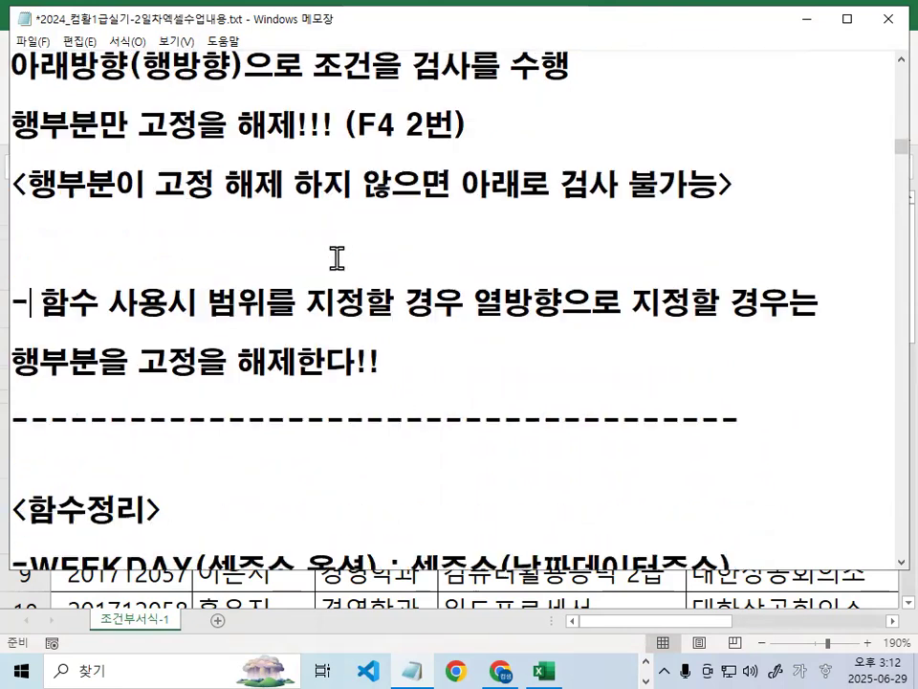
Underline "열방향으로 지정할 경우" and "행부분을 고정을 해제한다", sketch a box with a downward arrow, and circle 열방향
{"action": "left_click_drag", "start_coordinate": [488, 322], "coordinate": [785, 321]}
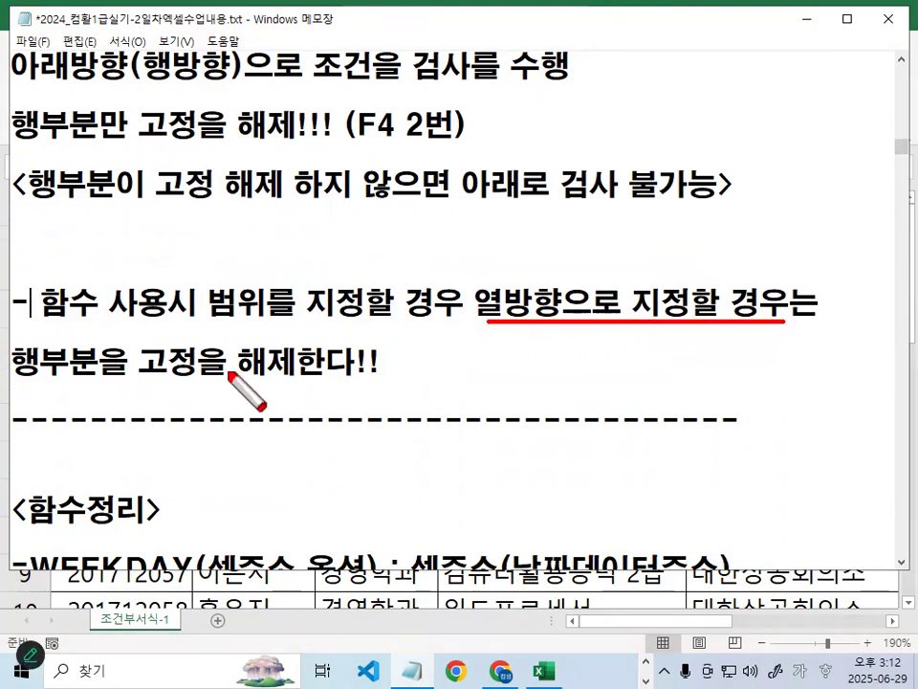
{"action": "left_click_drag", "start_coordinate": [22, 385], "coordinate": [313, 387]}
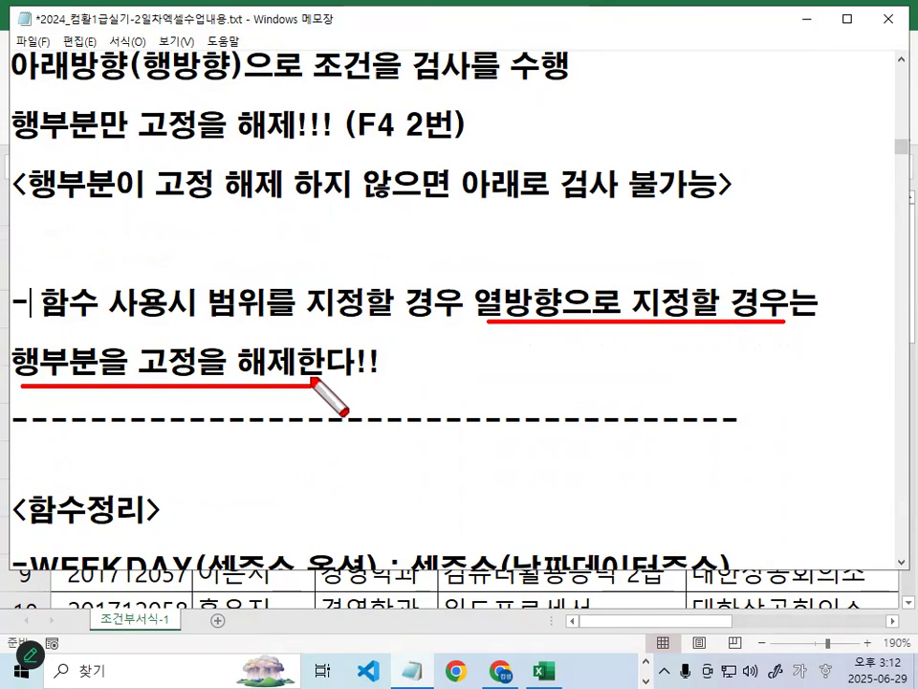
{"action": "mouse_move", "coordinate": [349, 225]}
{"action": "left_mouse_down"}
{"action": "mouse_move", "coordinate": [469, 225]}
{"action": "mouse_move", "coordinate": [388, 231]}
{"action": "mouse_move", "coordinate": [362, 214]}
{"action": "mouse_move", "coordinate": [461, 206]}
{"action": "mouse_move", "coordinate": [393, 199]}
{"action": "mouse_move", "coordinate": [384, 229]}
{"action": "mouse_move", "coordinate": [408, 229]}
{"action": "left_mouse_up"}
{"action": "left_click", "coordinate": [396, 234]}
{"action": "mouse_move", "coordinate": [436, 212]}
{"action": "left_mouse_down"}
{"action": "mouse_move", "coordinate": [403, 270]}
{"action": "mouse_move", "coordinate": [404, 325]}
{"action": "left_mouse_up"}
{"action": "left_click_drag", "start_coordinate": [387, 295], "coordinate": [402, 325]}
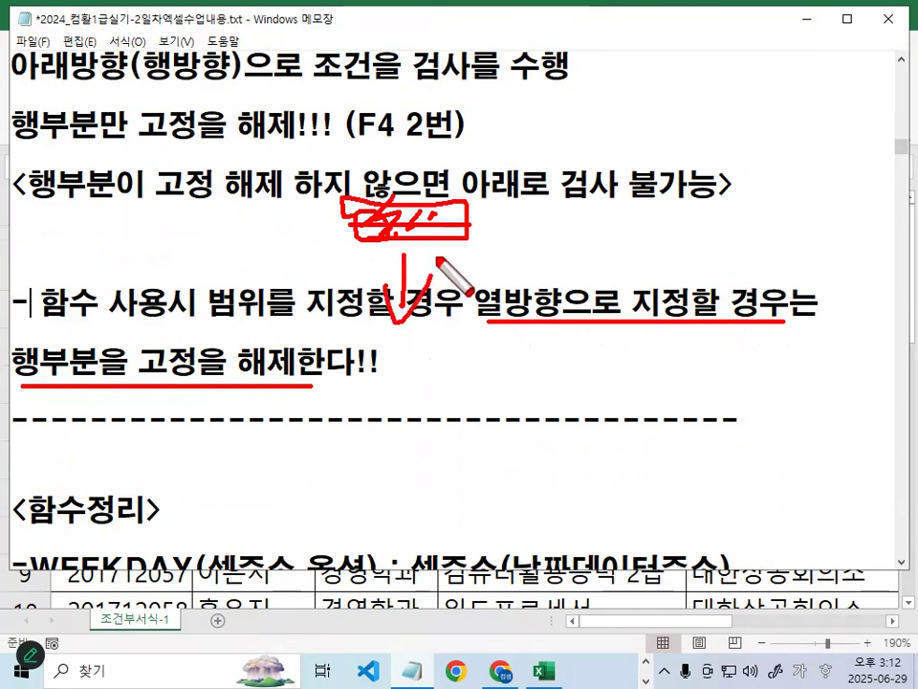
{"action": "mouse_move", "coordinate": [547, 312]}
{"action": "left_mouse_down"}
{"action": "mouse_move", "coordinate": [493, 269]}
{"action": "mouse_move", "coordinate": [561, 304]}
{"action": "left_mouse_up"}
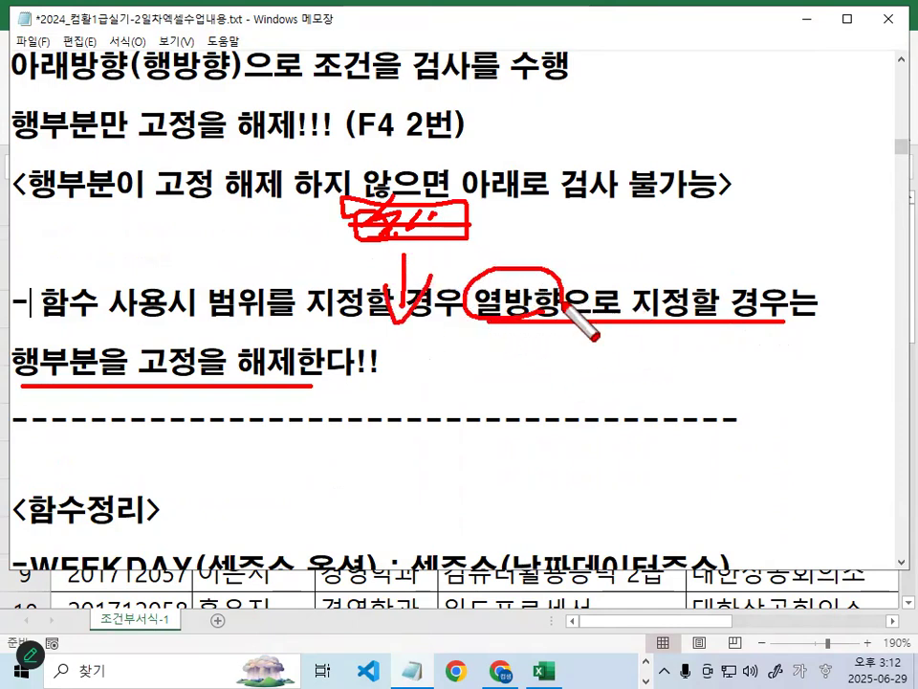
Mark 범위를 and the "행부분을 고정을 해제한다!!" line, draw a downward stack of short horizontal strokes, and clear all the marks
{"action": "mouse_move", "coordinate": [265, 317]}
{"action": "left_mouse_down"}
{"action": "mouse_move", "coordinate": [215, 278]}
{"action": "mouse_move", "coordinate": [264, 308]}
{"action": "left_mouse_up"}
{"action": "mouse_move", "coordinate": [88, 342]}
{"action": "left_mouse_down"}
{"action": "mouse_move", "coordinate": [12, 380]}
{"action": "mouse_move", "coordinate": [96, 374]}
{"action": "left_mouse_up"}
{"action": "left_click_drag", "start_coordinate": [163, 377], "coordinate": [332, 382]}
{"action": "left_click_drag", "start_coordinate": [420, 366], "coordinate": [505, 365]}
{"action": "left_click_drag", "start_coordinate": [426, 392], "coordinate": [494, 392]}
{"action": "left_click_drag", "start_coordinate": [423, 428], "coordinate": [497, 427]}
{"action": "left_click_drag", "start_coordinate": [431, 466], "coordinate": [488, 466]}
{"action": "left_click_drag", "start_coordinate": [435, 498], "coordinate": [471, 500]}
{"action": "left_click_drag", "start_coordinate": [423, 541], "coordinate": [494, 535]}
{"action": "key", "text": "Escape"}
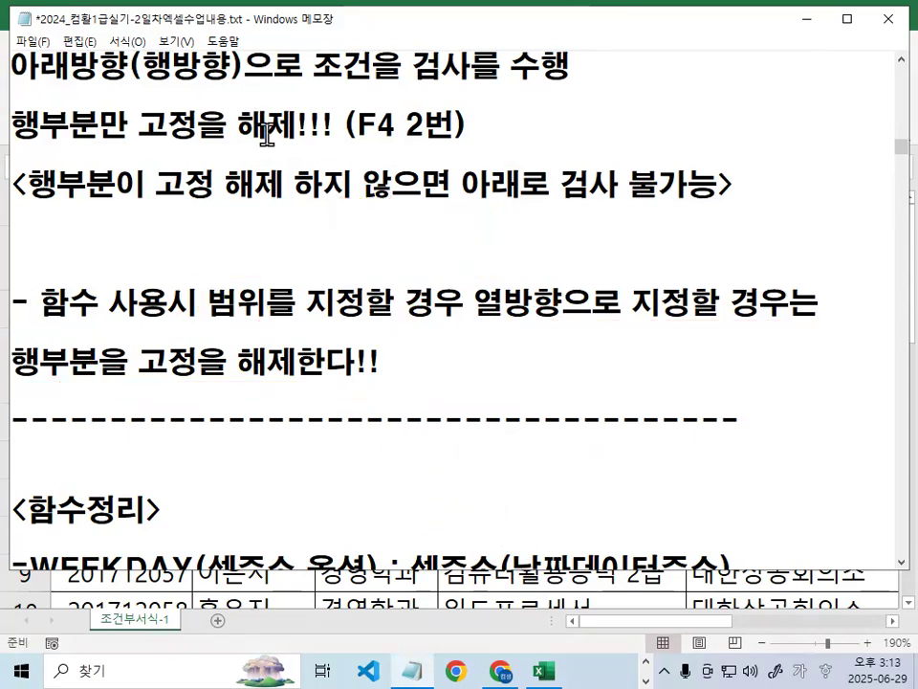
In the 함수정리 notes, underline WEEKDAY, its 셀주소 and 옵션 arguments, 날짜데이터 and "요일번호를 구함", and tick WEEKDAY and 옵션
{"action": "scroll", "coordinate": [191, 278], "scroll_direction": "down", "scroll_amount": 1}
{"action": "scroll", "coordinate": [196, 273], "scroll_direction": "down", "scroll_amount": 1}
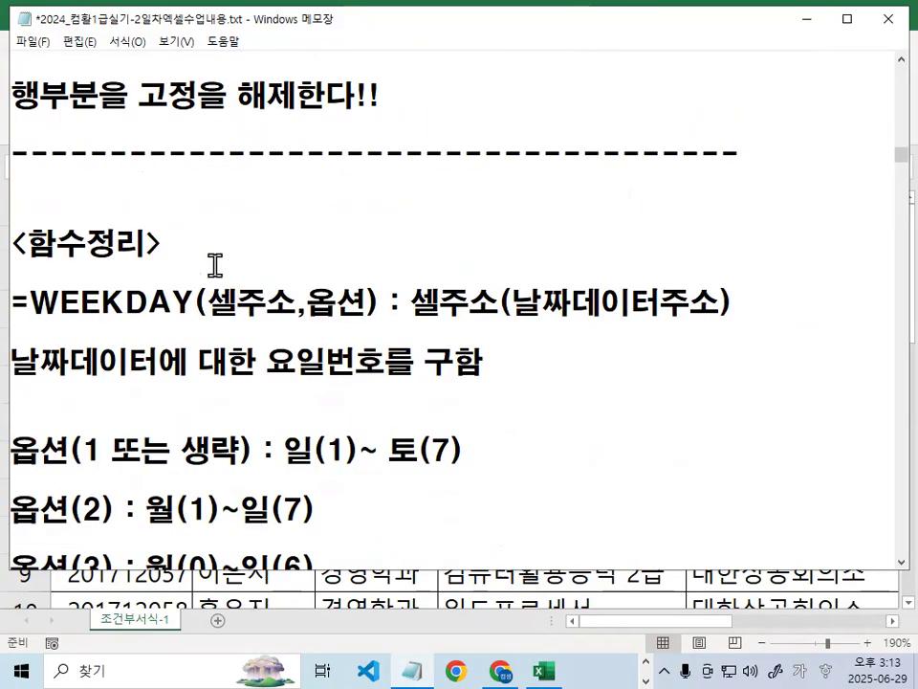
{"action": "scroll", "coordinate": [214, 265], "scroll_direction": "down", "scroll_amount": 1}
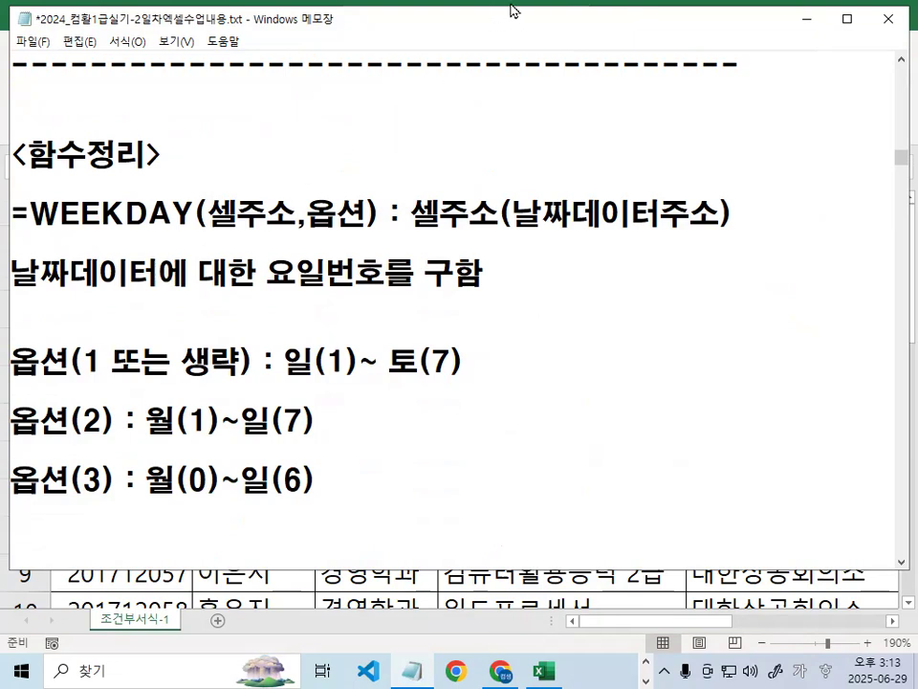
{"action": "left_click_drag", "start_coordinate": [31, 230], "coordinate": [354, 232]}
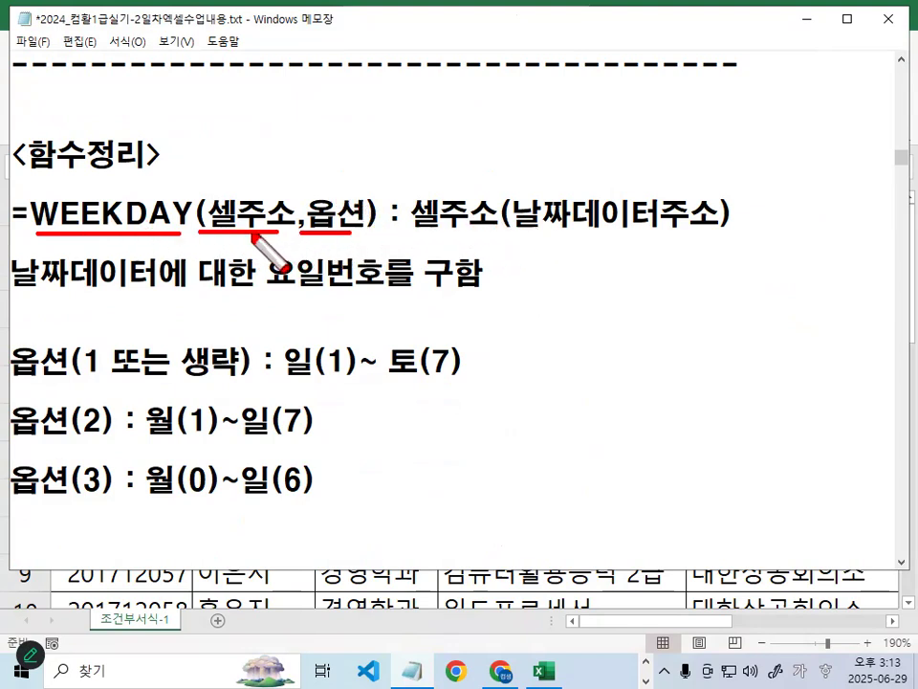
{"action": "left_click_drag", "start_coordinate": [126, 180], "coordinate": [170, 129]}
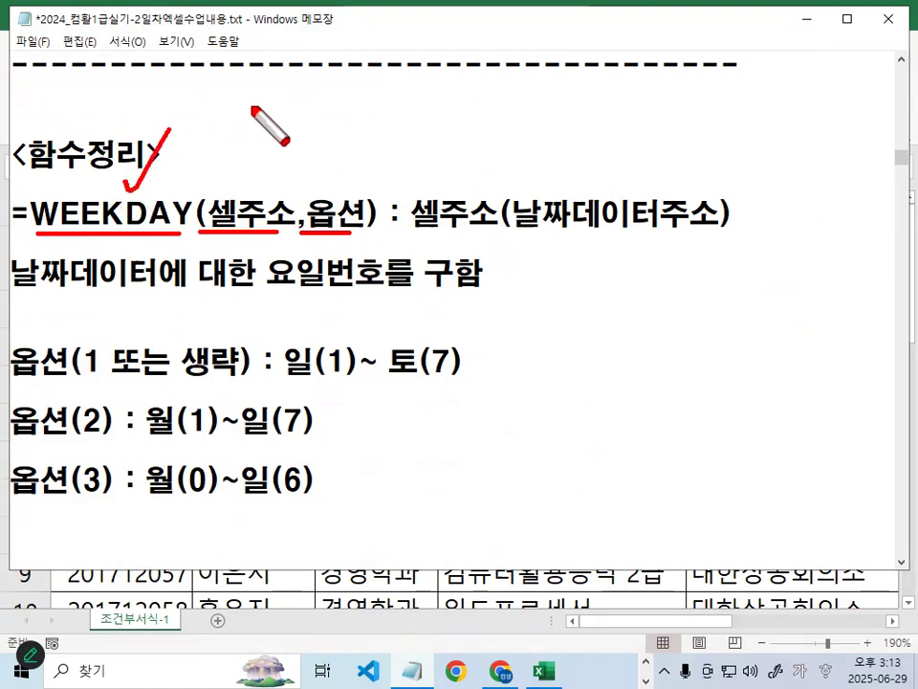
{"action": "left_click_drag", "start_coordinate": [31, 292], "coordinate": [153, 291]}
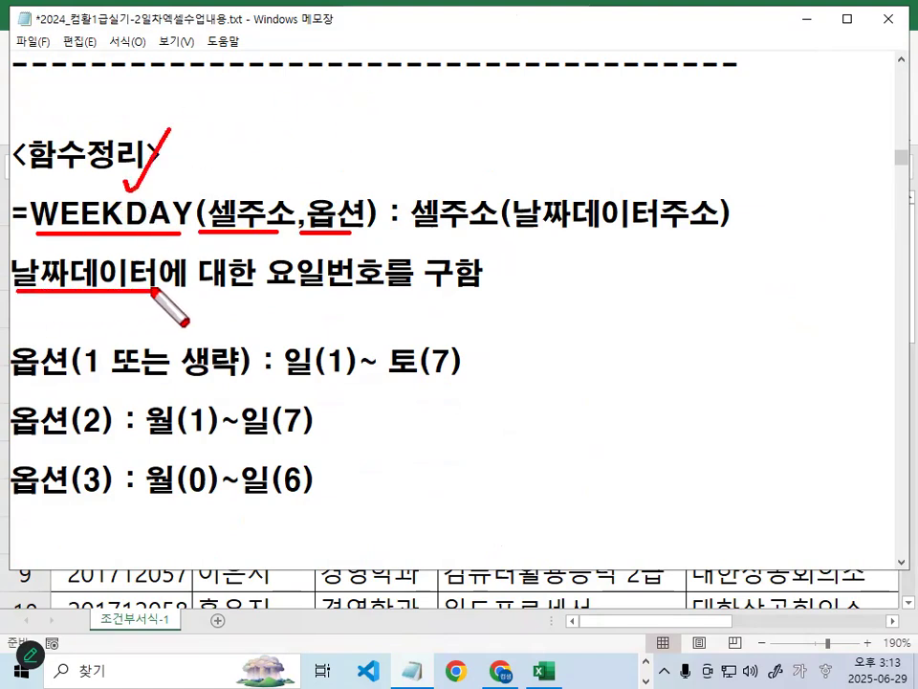
{"action": "left_click_drag", "start_coordinate": [282, 295], "coordinate": [473, 293]}
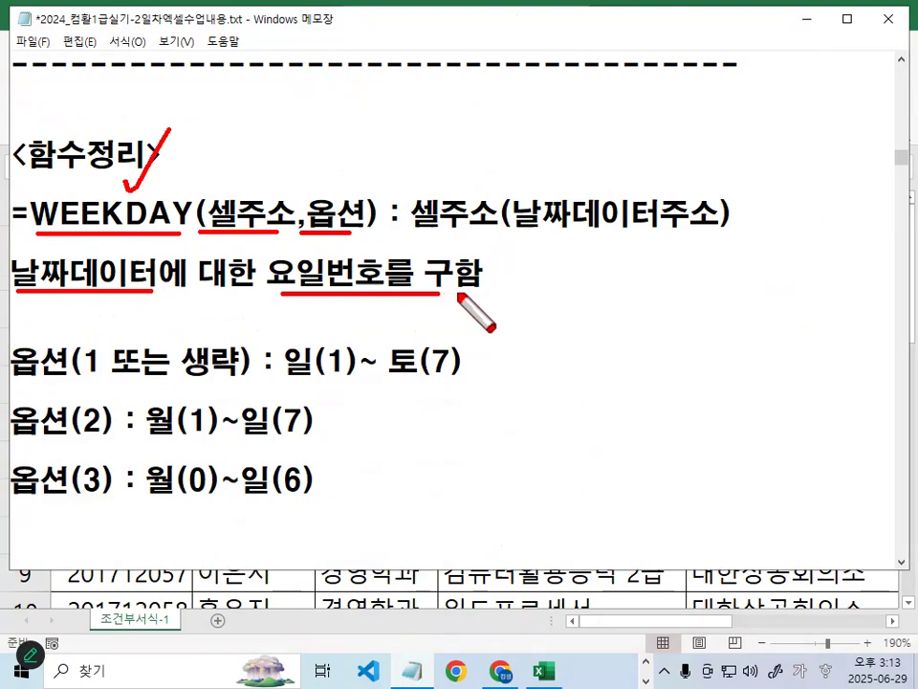
{"action": "mouse_move", "coordinate": [275, 194]}
{"action": "left_mouse_down"}
{"action": "mouse_move", "coordinate": [287, 205]}
{"action": "mouse_move", "coordinate": [272, 222]}
{"action": "mouse_move", "coordinate": [277, 194]}
{"action": "left_mouse_up"}
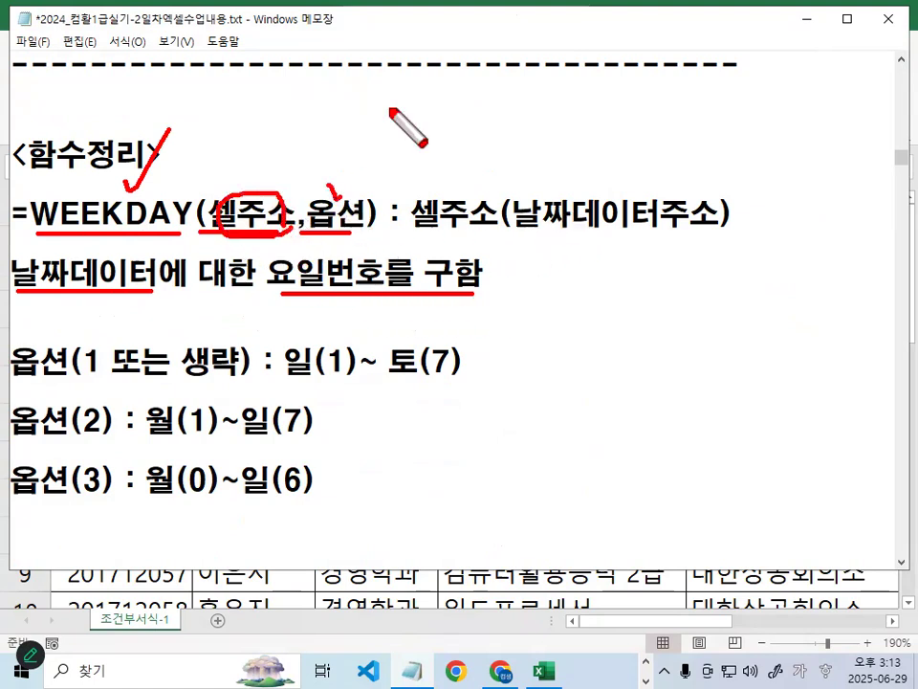
{"action": "left_click_drag", "start_coordinate": [327, 174], "coordinate": [383, 122]}
Mark the WEEKDAY option lines 1, 2 and 3 with their weekday number ranges, and clear the annotations
{"action": "left_click_drag", "start_coordinate": [14, 380], "coordinate": [105, 381]}
{"action": "mouse_move", "coordinate": [175, 383]}
{"action": "left_mouse_down"}
{"action": "mouse_move", "coordinate": [352, 382]}
{"action": "mouse_move", "coordinate": [325, 356]}
{"action": "mouse_move", "coordinate": [360, 377]}
{"action": "left_mouse_up"}
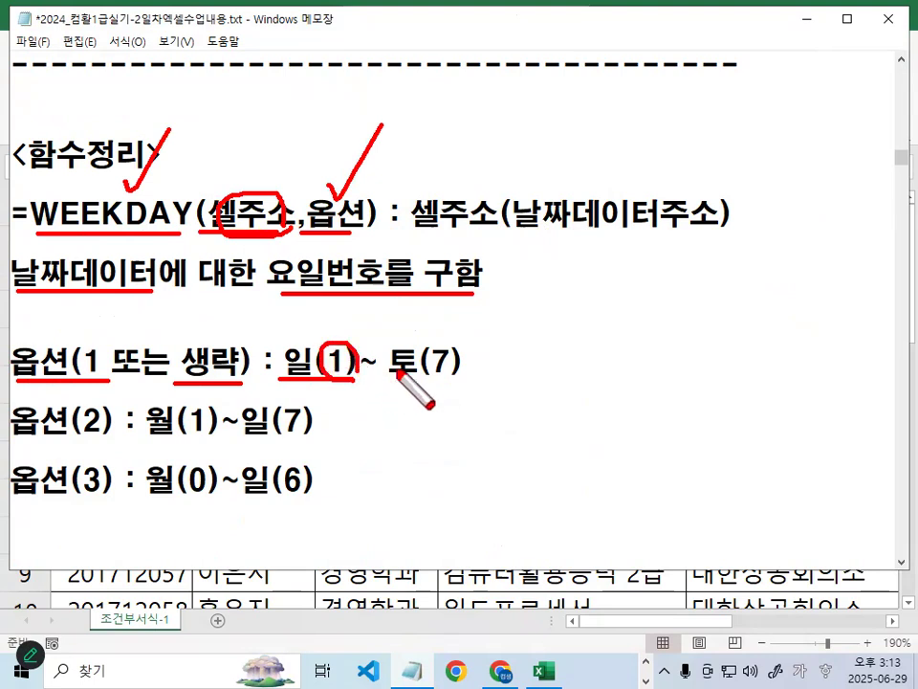
{"action": "mouse_move", "coordinate": [459, 348]}
{"action": "left_mouse_down"}
{"action": "mouse_move", "coordinate": [443, 380]}
{"action": "mouse_move", "coordinate": [451, 343]}
{"action": "left_mouse_up"}
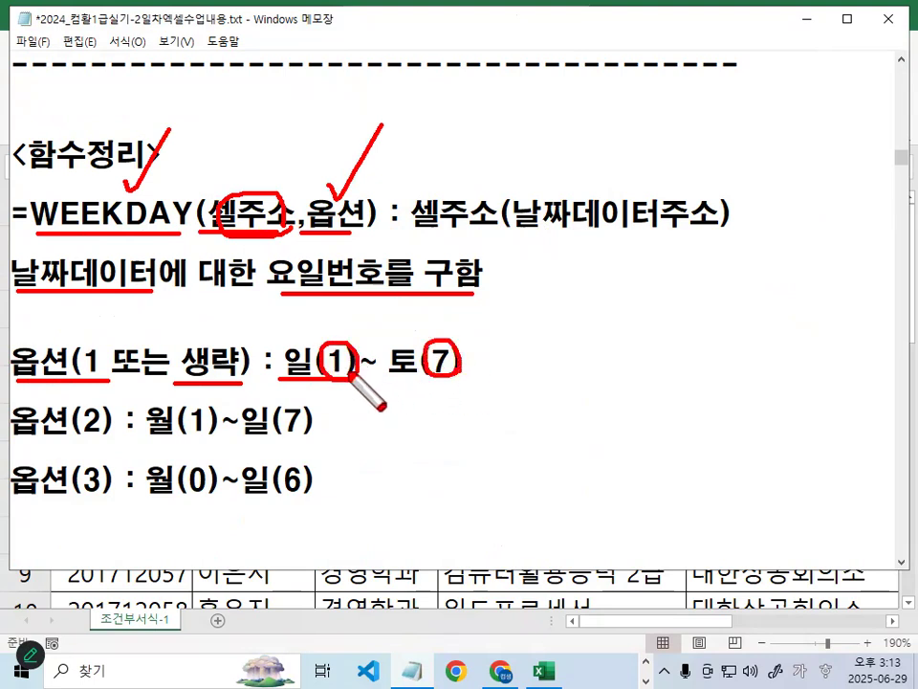
{"action": "left_click_drag", "start_coordinate": [7, 442], "coordinate": [306, 439]}
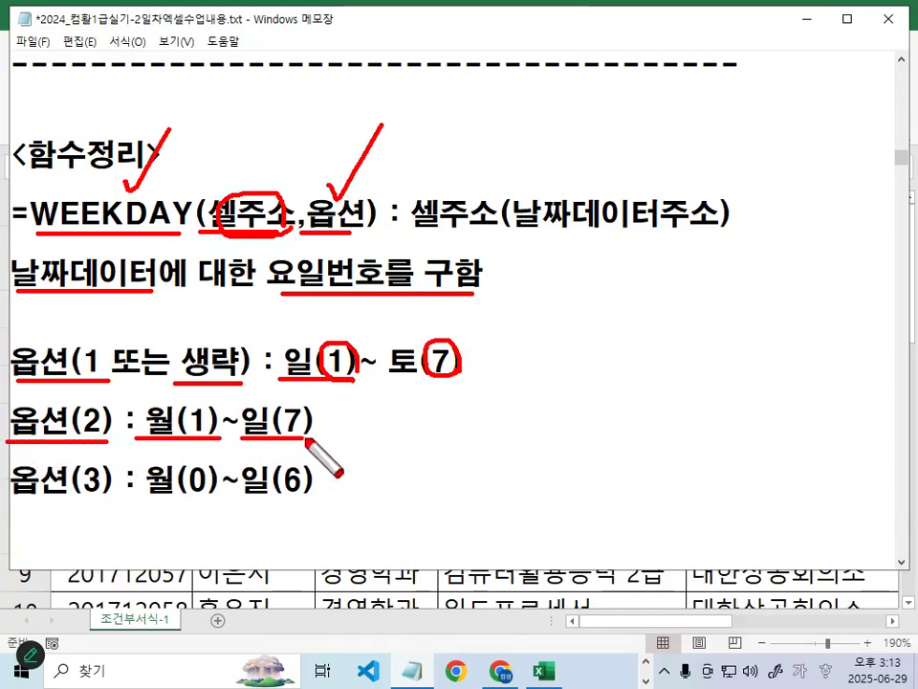
{"action": "left_click_drag", "start_coordinate": [214, 410], "coordinate": [260, 407]}
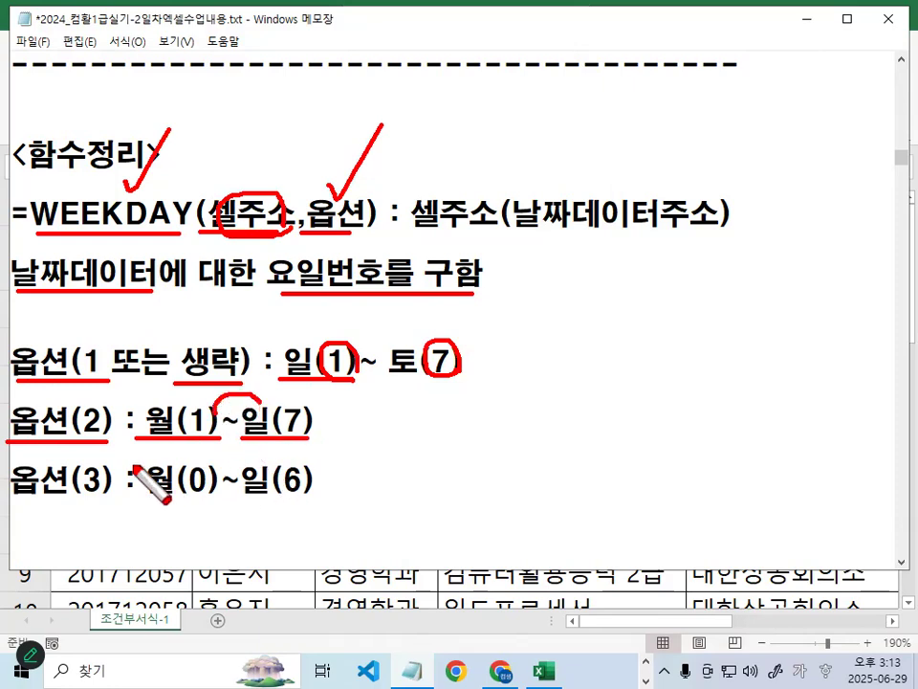
{"action": "left_click_drag", "start_coordinate": [16, 500], "coordinate": [308, 498]}
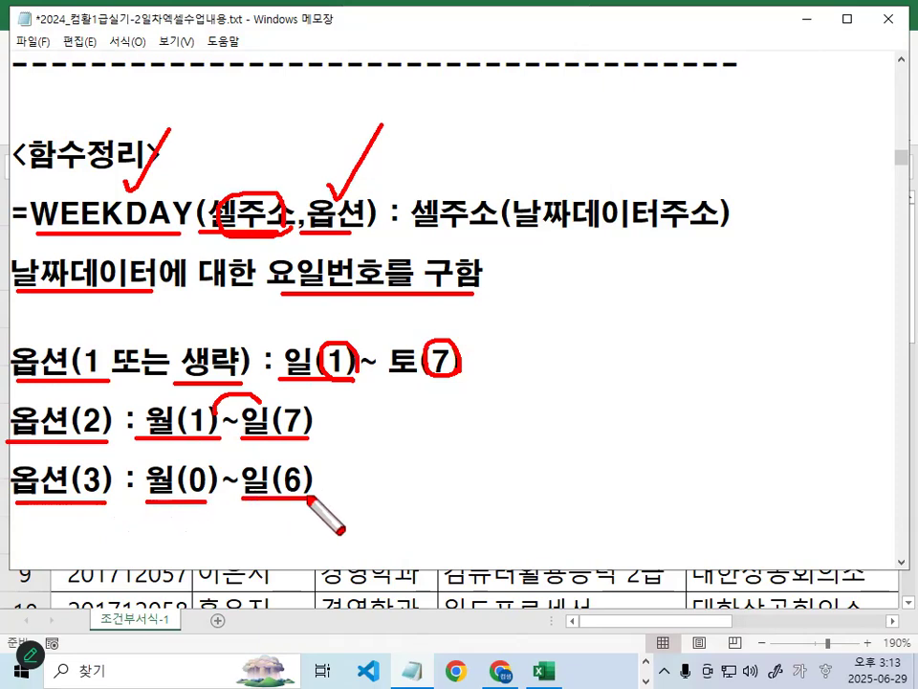
{"action": "key", "text": "Escape"}
{"action": "key", "text": "ctrl+alt+g"}
{"action": "mouse_move", "coordinate": [234, 398]}
{"action": "left_mouse_down"}
{"action": "mouse_move", "coordinate": [85, 471]}
{"action": "mouse_move", "coordinate": [234, 421]}
{"action": "left_mouse_up"}
{"action": "key", "text": "Escape"}
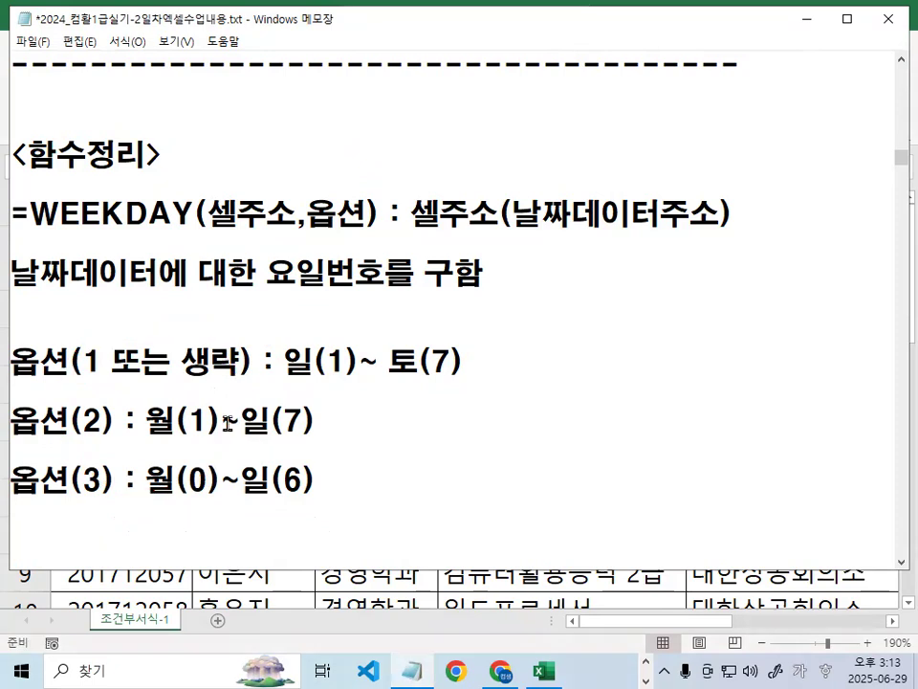
Switch to Excel and start a WEEKDAY formula in cell D31 with B30 as the date, bringing up its return-type options
{"action": "left_click", "coordinate": [808, 18]}
{"action": "scroll", "coordinate": [362, 316], "scroll_direction": "down", "scroll_amount": 9}
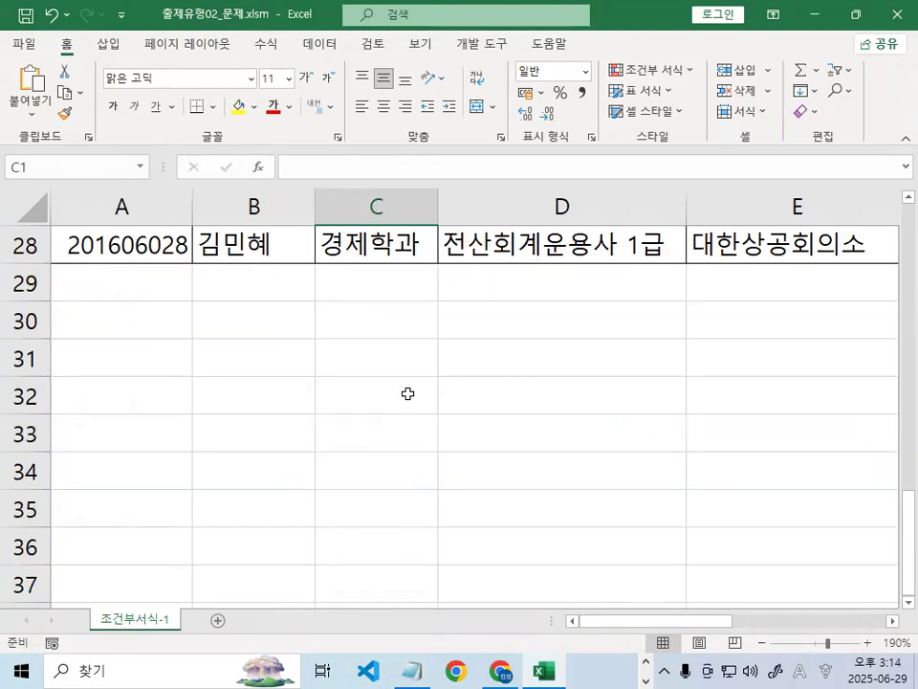
{"action": "left_click", "coordinate": [421, 368]}
{"action": "left_click", "coordinate": [550, 346]}
{"action": "type", "text": "="}
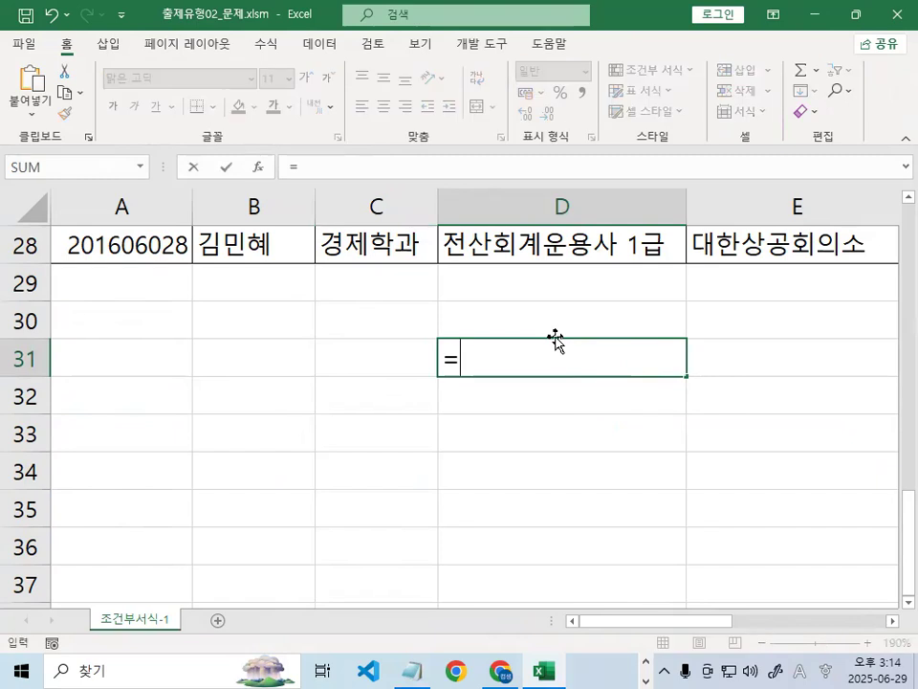
{"action": "type", "text": "W"}
{"action": "key", "text": "Down"}
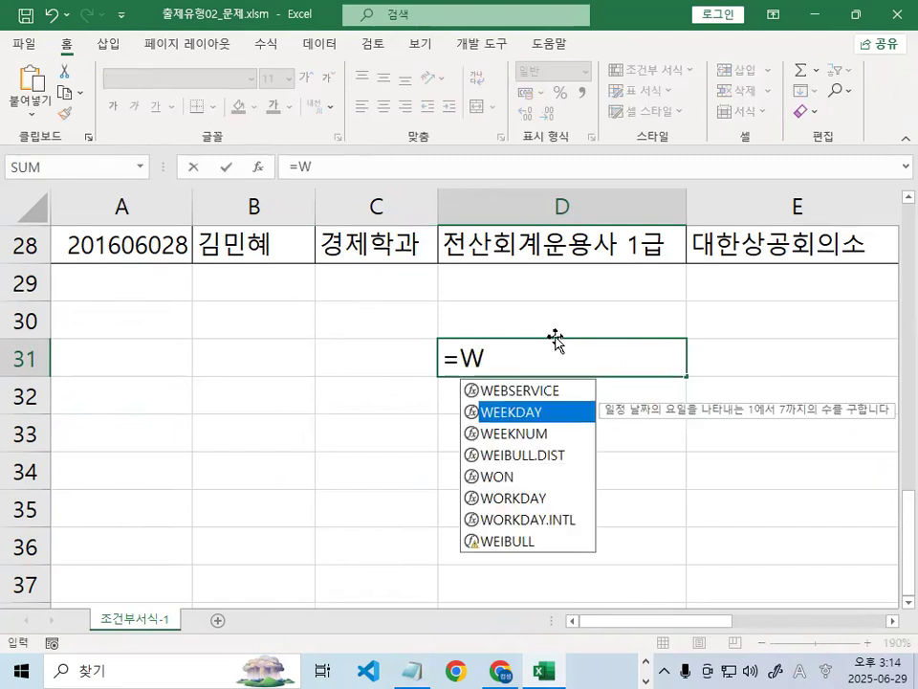
{"action": "key", "text": "Tab"}
{"action": "left_click", "coordinate": [226, 319]}
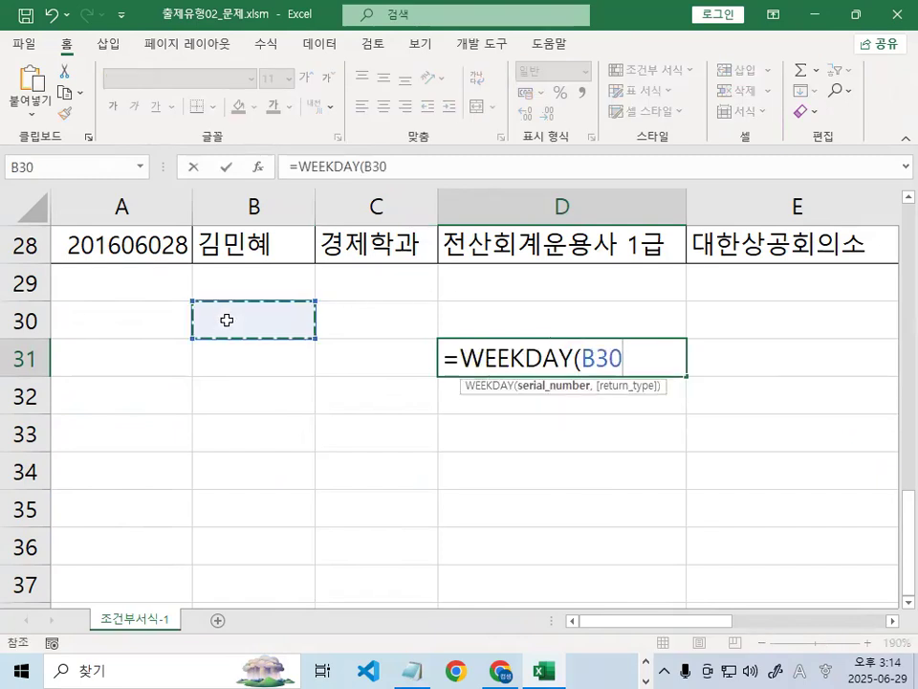
{"action": "type", "text": ","}
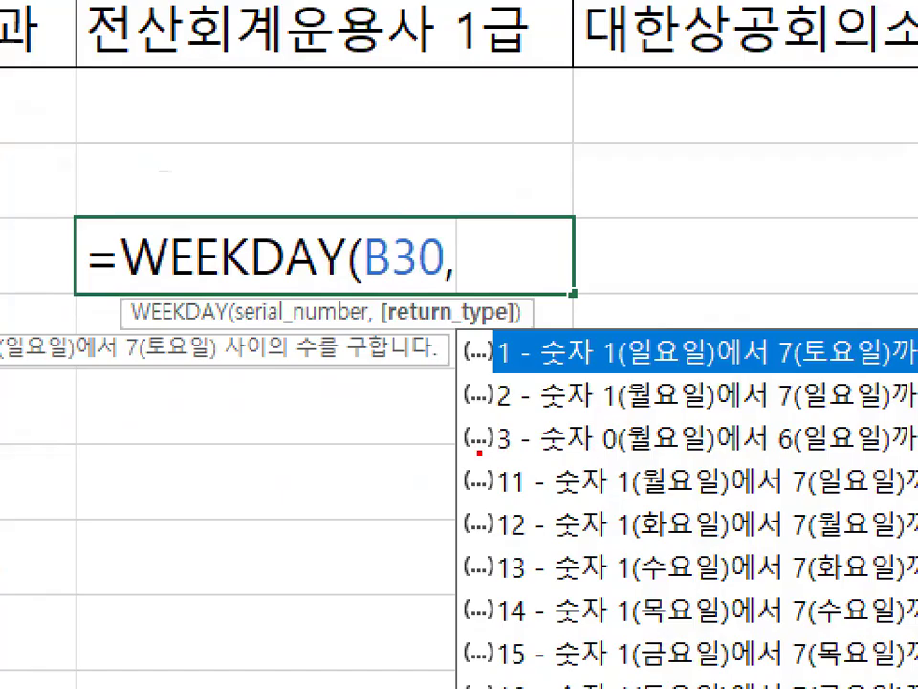
Mark WEEKDAY return types 1, 2 and 3 with their starting weekdays, clear the marks, and cancel the formula in D31
{"action": "left_click_drag", "start_coordinate": [479, 452], "coordinate": [909, 452]}
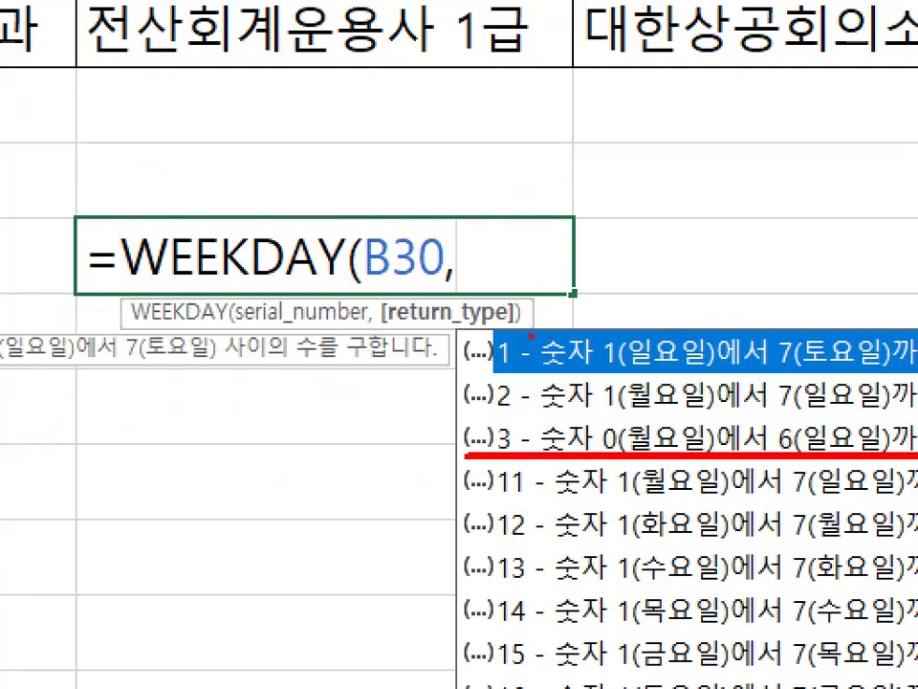
{"action": "mouse_move", "coordinate": [514, 382]}
{"action": "left_mouse_down"}
{"action": "mouse_move", "coordinate": [527, 406]}
{"action": "mouse_move", "coordinate": [497, 469]}
{"action": "left_mouse_up"}
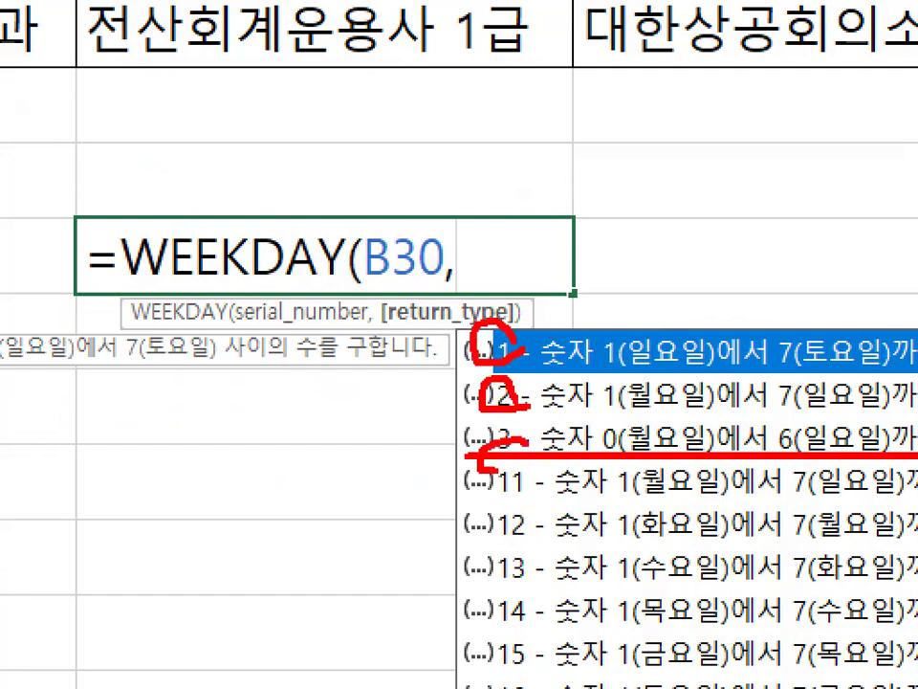
{"action": "left_click_drag", "start_coordinate": [606, 367], "coordinate": [725, 368]}
{"action": "left_click_drag", "start_coordinate": [593, 406], "coordinate": [710, 405]}
{"action": "left_click_drag", "start_coordinate": [608, 444], "coordinate": [727, 444]}
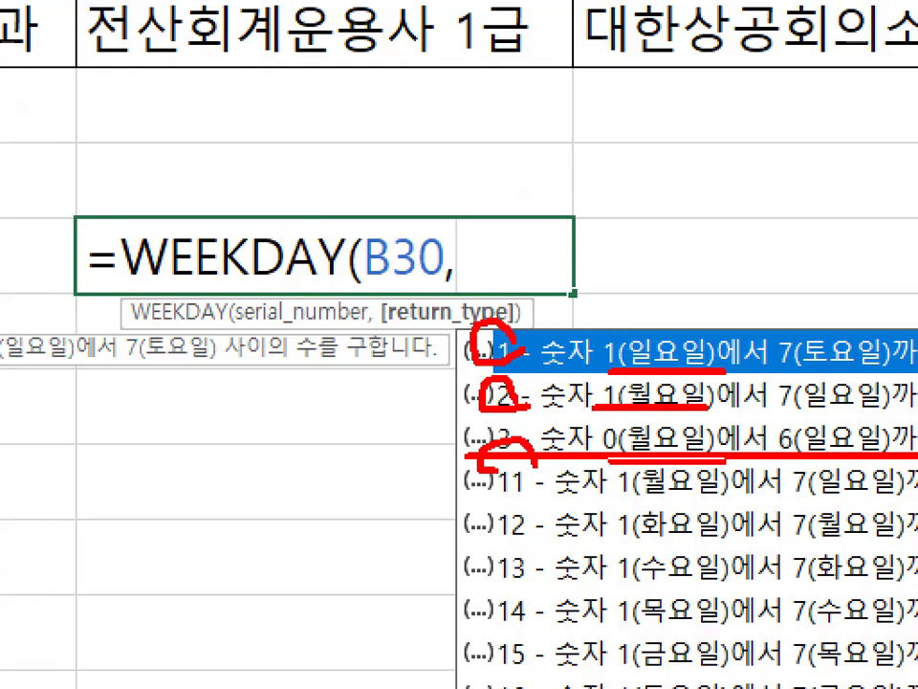
{"action": "left_click_drag", "start_coordinate": [670, 255], "coordinate": [765, 449]}
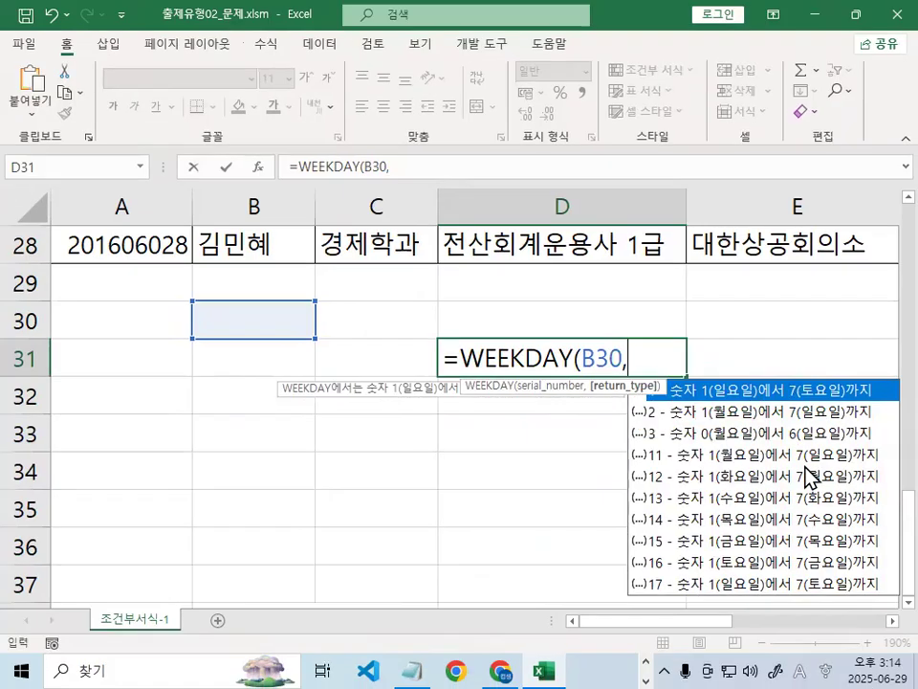
{"action": "key", "text": "Escape"}
{"action": "key", "text": "Escape"}
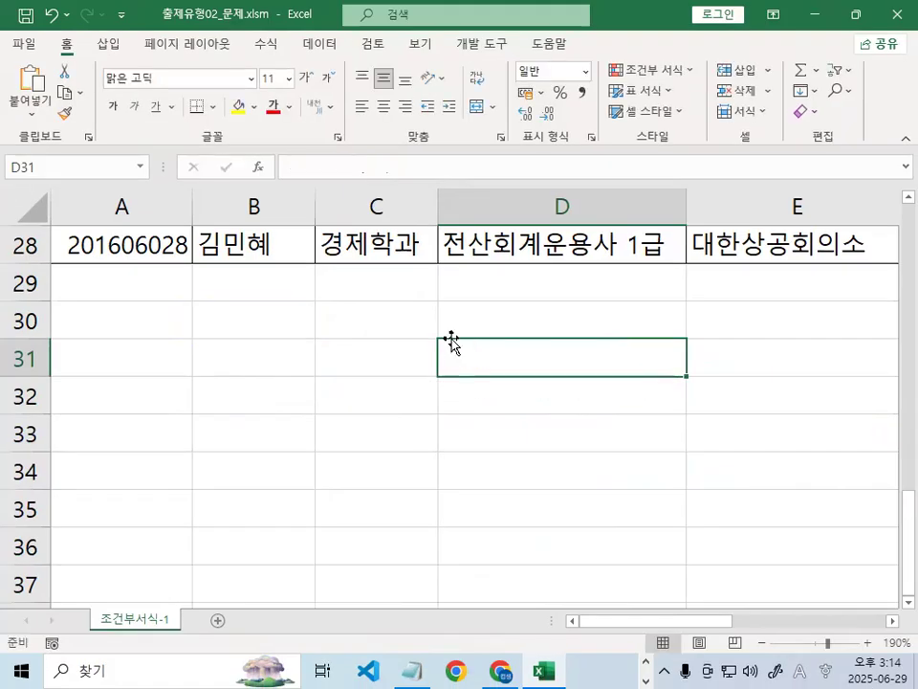
{"action": "left_click", "coordinate": [387, 313]}
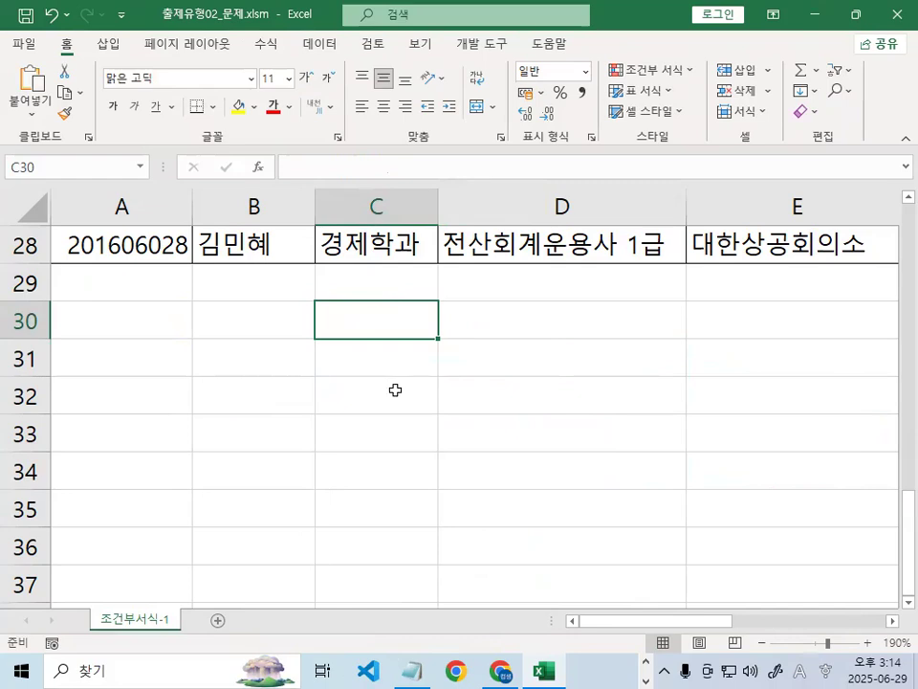
Switch to the Notepad notes, add a dashed separator line below the 옵션(3) line, and remove extra blank lines beneath it
{"action": "key", "text": "alt+Tab"}
{"action": "scroll", "coordinate": [210, 435], "scroll_direction": "down", "scroll_amount": 3}
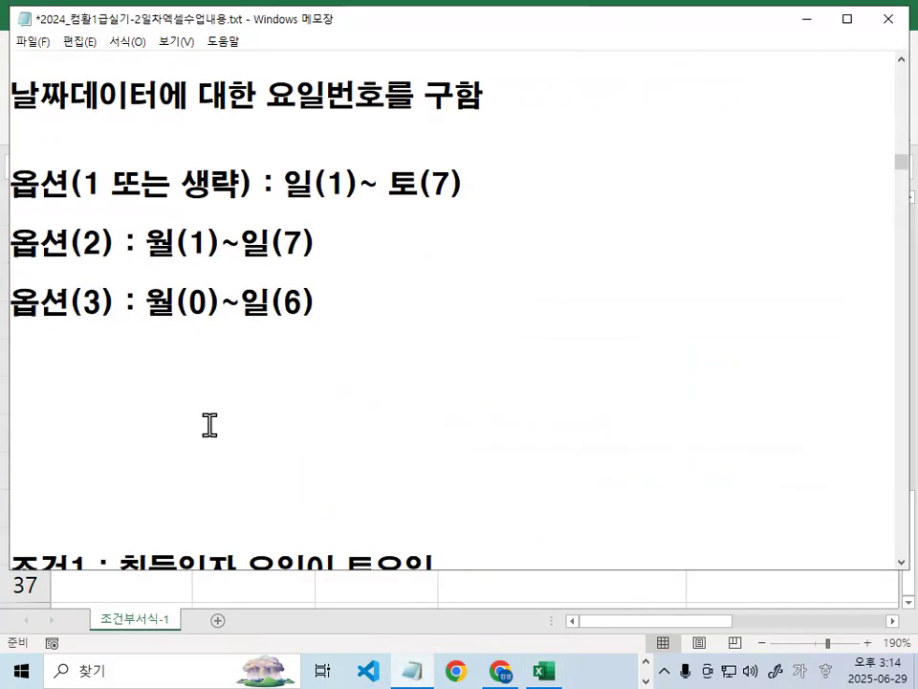
{"action": "type", "text": "---------------------------"}
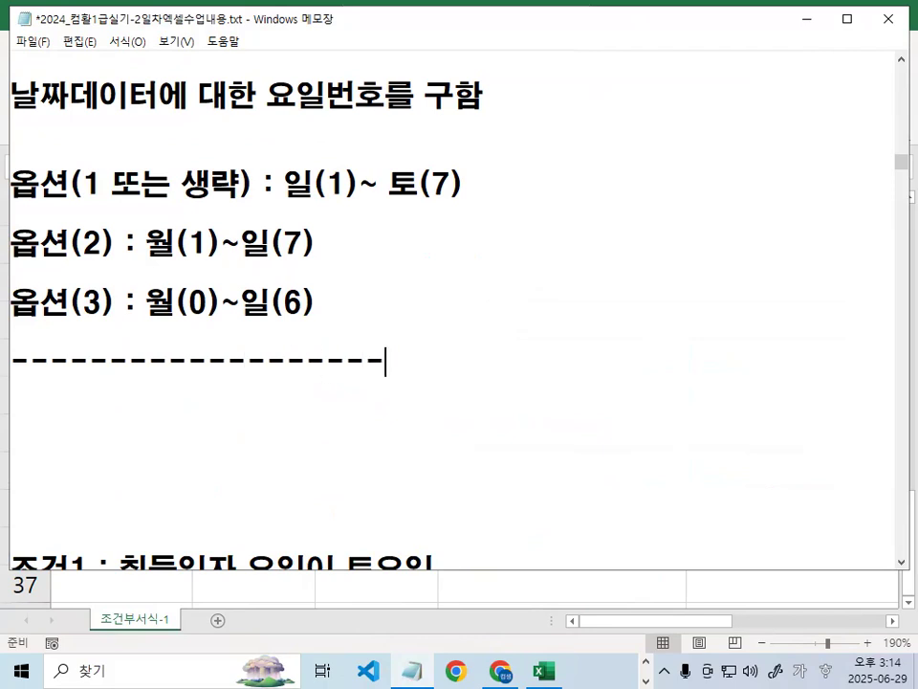
{"action": "key", "text": "Delete"}
{"action": "key", "text": "Delete"}
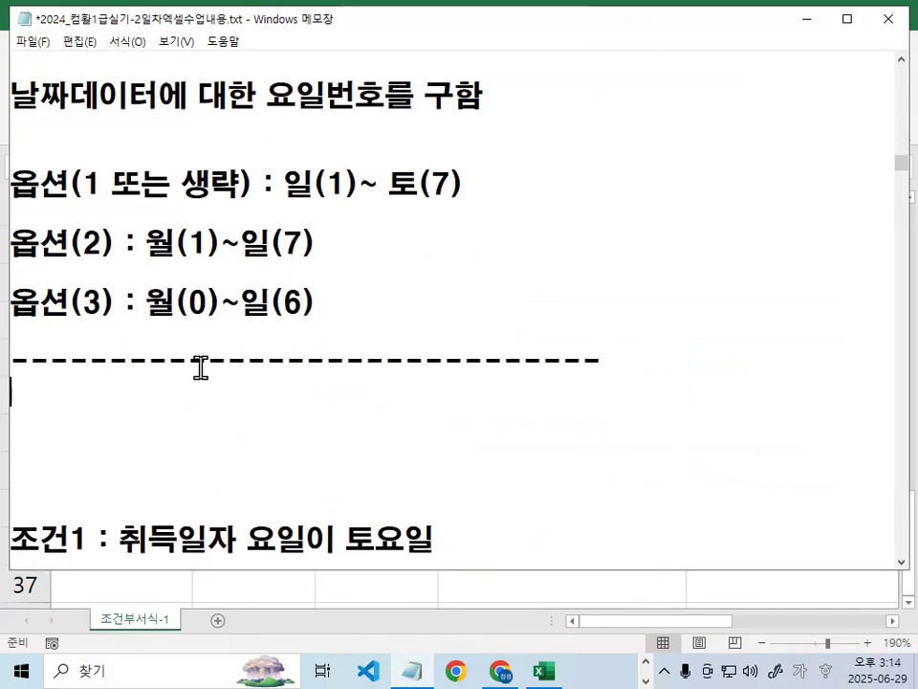
Change "이거나 (OR)" between the first 조건1 and 조건2 lines to "이거나~ (OR)"
{"action": "scroll", "coordinate": [244, 244], "scroll_direction": "down", "scroll_amount": 2}
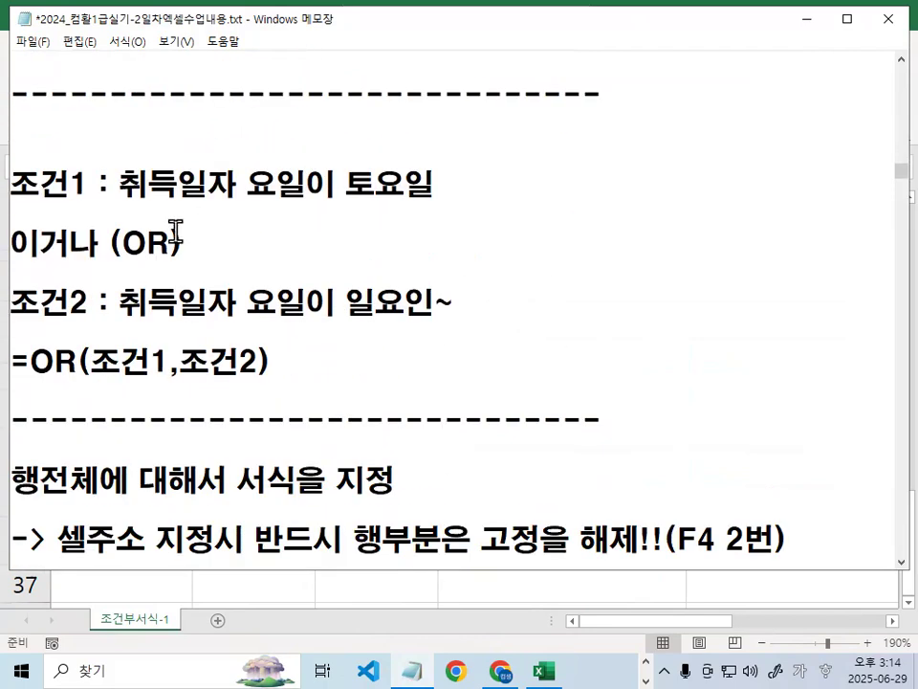
{"action": "double_click", "coordinate": [141, 243]}
{"action": "left_click_drag", "start_coordinate": [98, 244], "coordinate": [20, 247]}
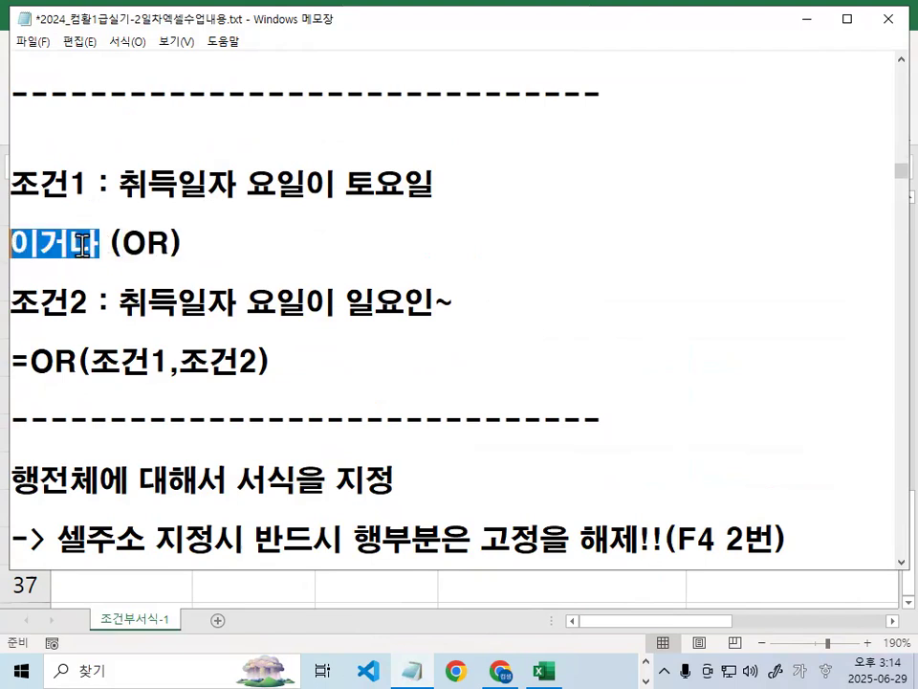
{"action": "left_click", "coordinate": [100, 247]}
{"action": "type", "text": "~"}
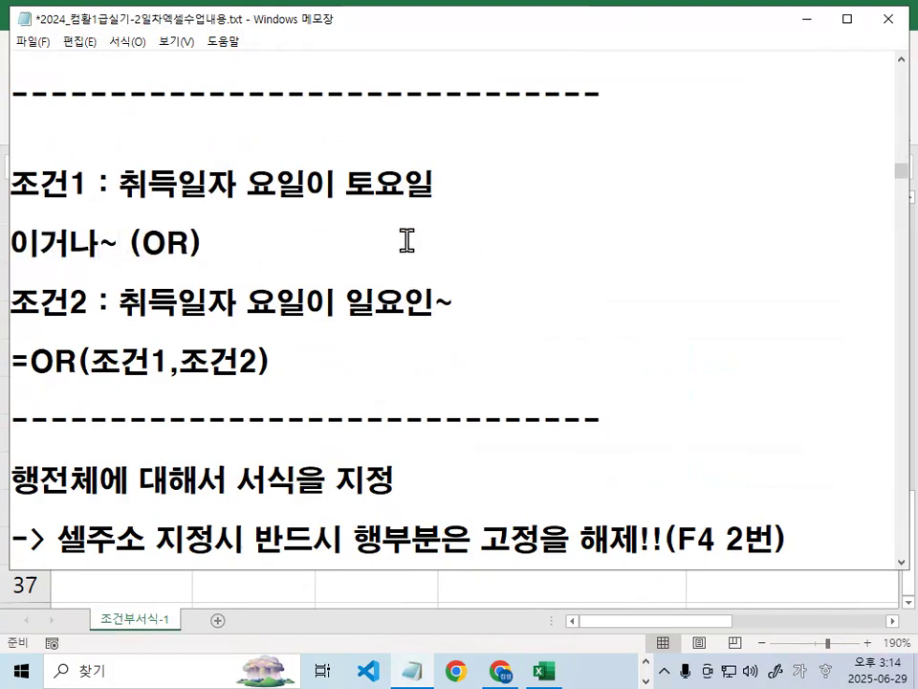
Highlight OR and 조건1 in =OR(조건1,조건2), 취득일자 and 토요일 in the 조건1 line, and "일요인~" in the 조건2 line
{"action": "double_click", "coordinate": [36, 365]}
{"action": "left_click_drag", "start_coordinate": [91, 362], "coordinate": [173, 359]}
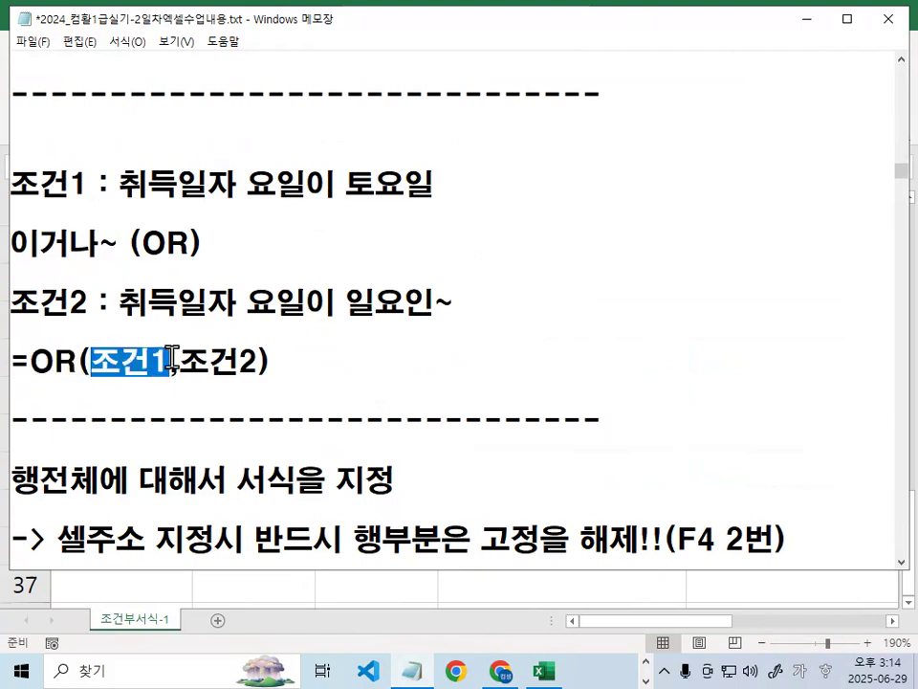
{"action": "left_click_drag", "start_coordinate": [119, 182], "coordinate": [228, 183]}
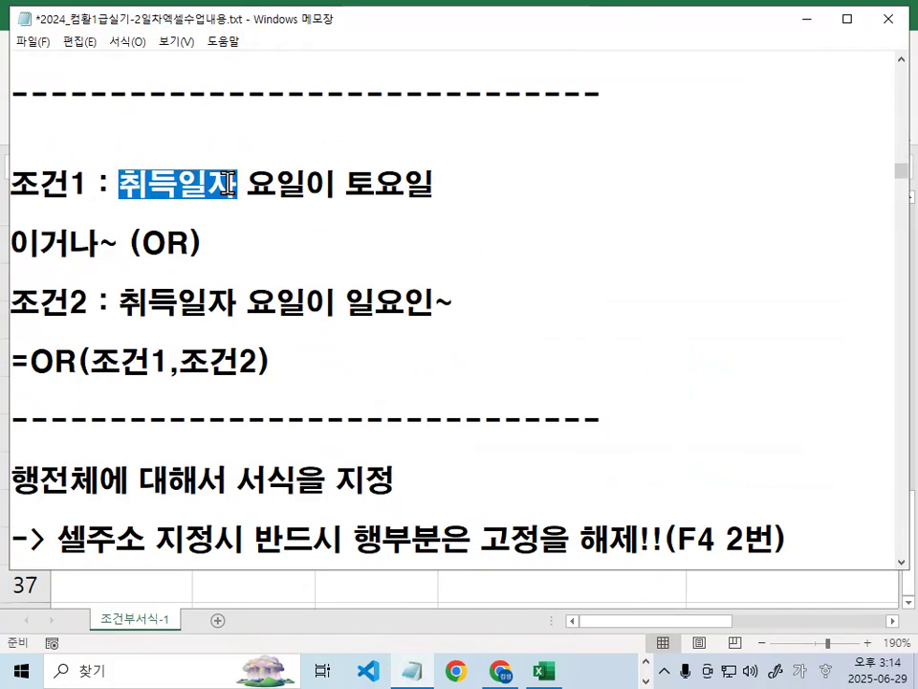
{"action": "left_click_drag", "start_coordinate": [147, 181], "coordinate": [207, 182]}
{"action": "left_click_drag", "start_coordinate": [346, 182], "coordinate": [439, 181]}
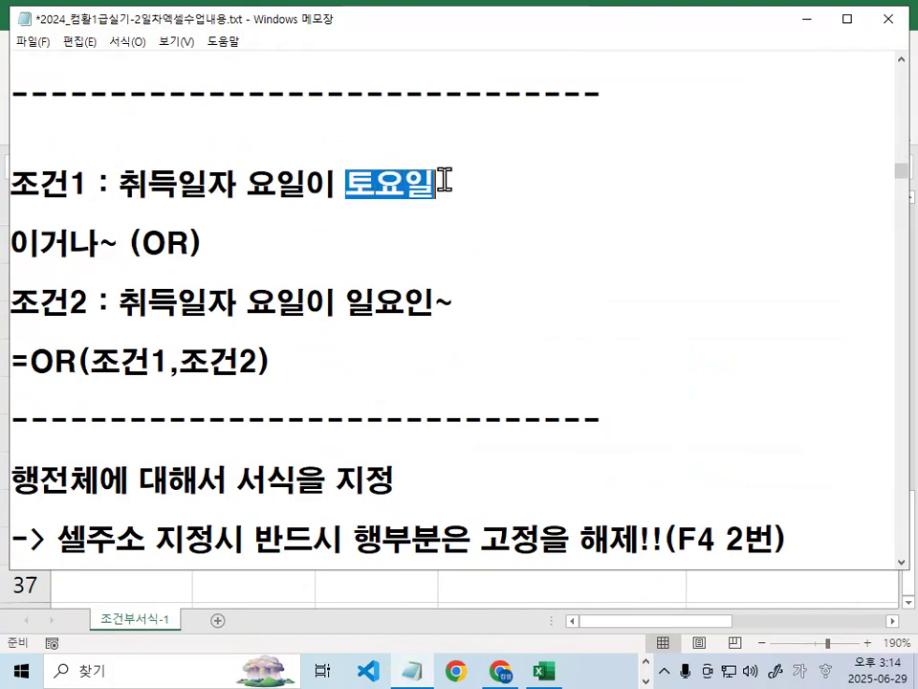
{"action": "left_click_drag", "start_coordinate": [346, 304], "coordinate": [454, 306]}
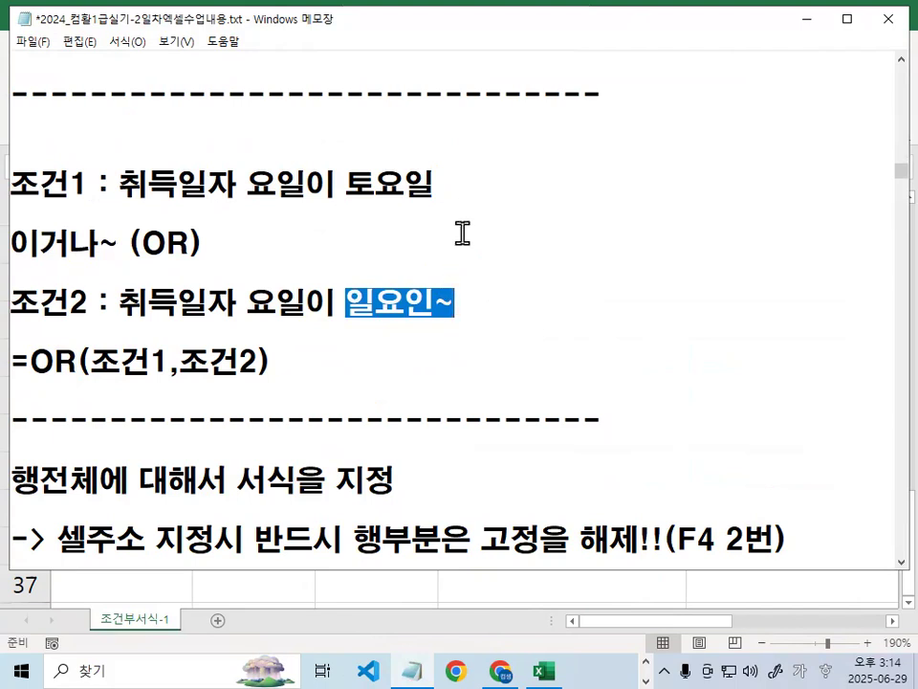
Highlight the WEEKDAY option numbers and the "옵션(1 또는 생략)" line's parts, including 생략, 일(1) and its range through 토(7)
{"action": "scroll", "coordinate": [299, 222], "scroll_direction": "up", "scroll_amount": 1}
{"action": "left_click_drag", "start_coordinate": [72, 186], "coordinate": [105, 185]}
{"action": "left_click_drag", "start_coordinate": [80, 246], "coordinate": [113, 251]}
{"action": "left_click", "coordinate": [103, 320]}
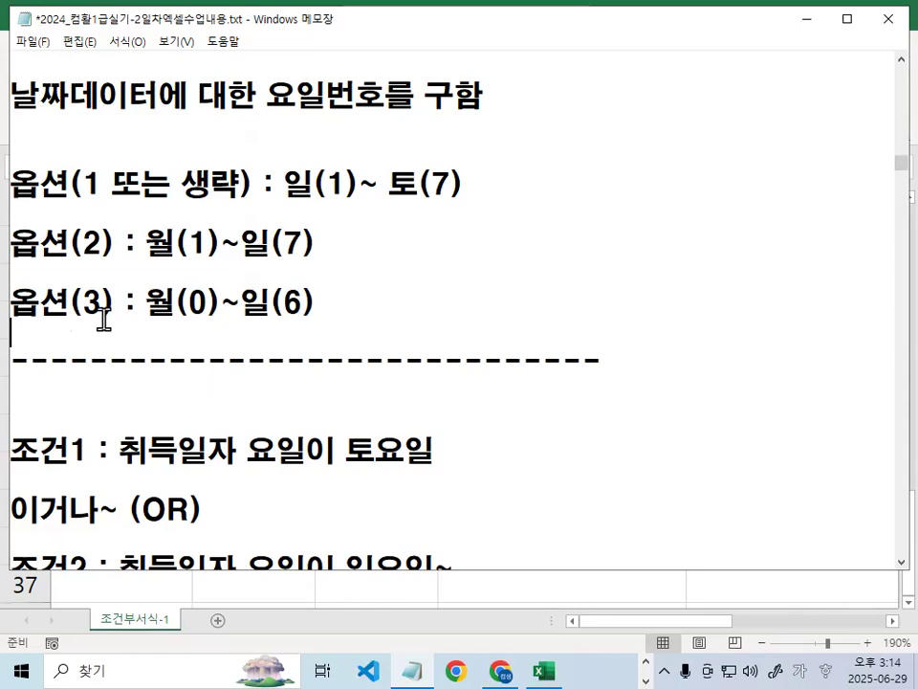
{"action": "left_click_drag", "start_coordinate": [284, 185], "coordinate": [351, 184]}
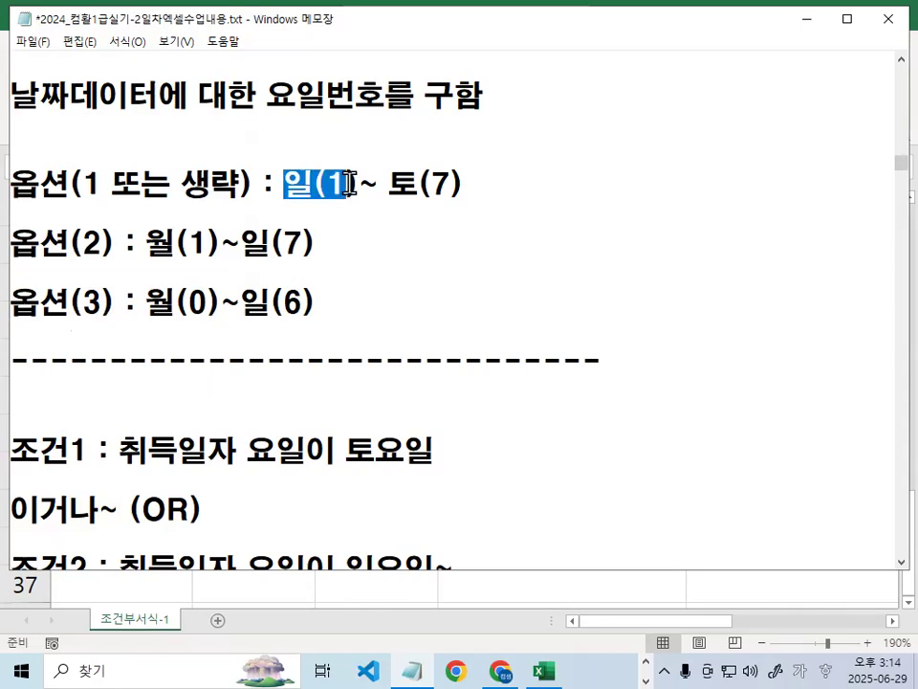
{"action": "left_click_drag", "start_coordinate": [21, 185], "coordinate": [255, 184]}
{"action": "left_click_drag", "start_coordinate": [80, 185], "coordinate": [110, 184]}
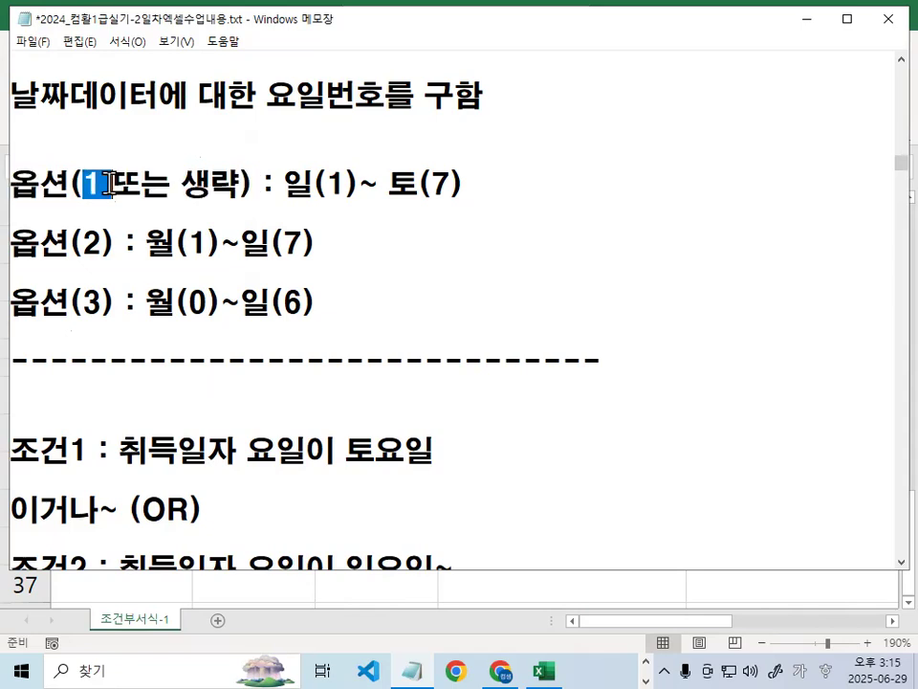
{"action": "left_click_drag", "start_coordinate": [284, 185], "coordinate": [450, 184]}
{"action": "left_click", "coordinate": [453, 184]}
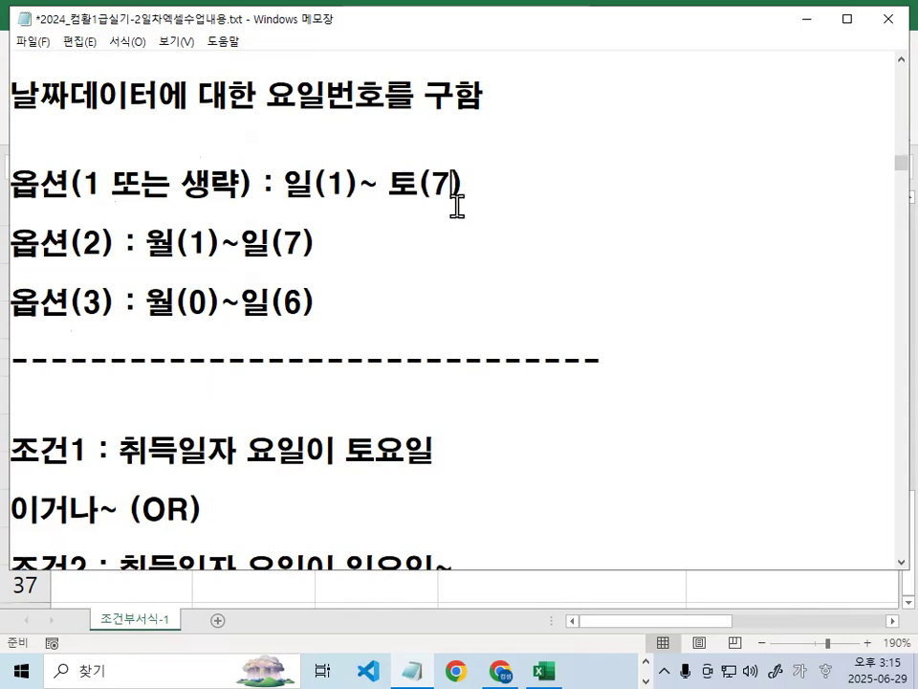
{"action": "double_click", "coordinate": [223, 184]}
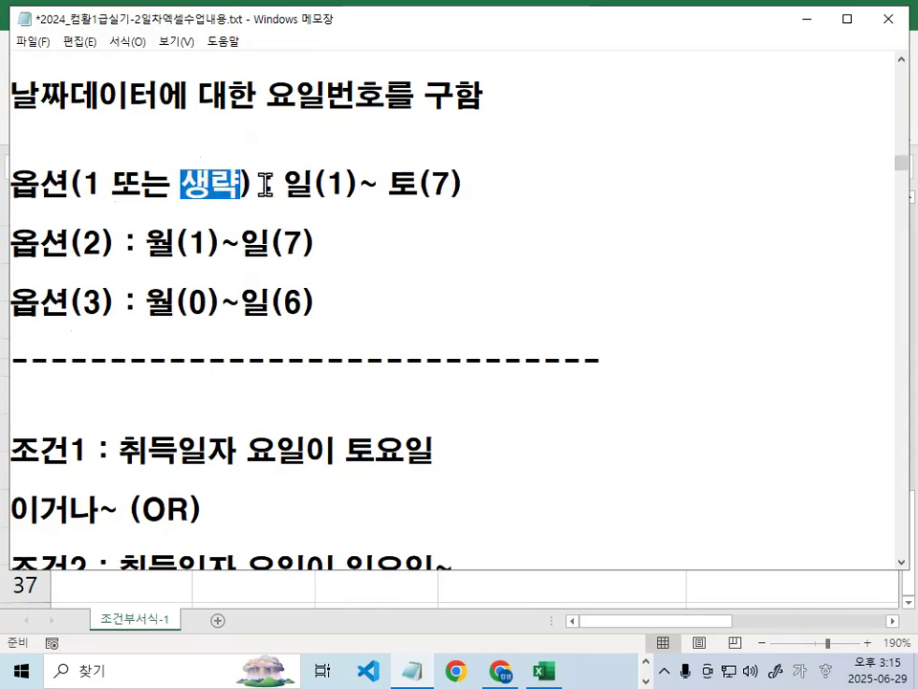
{"action": "left_click_drag", "start_coordinate": [284, 185], "coordinate": [360, 188]}
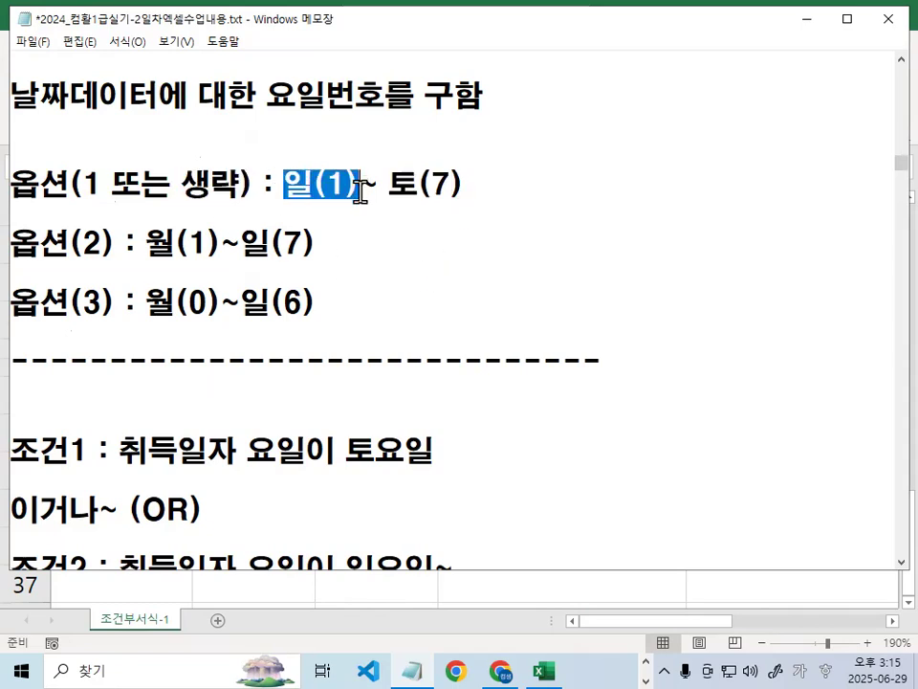
Remove the ",1" option from the 조건1 formula so it reads WEEKDAY(취득일자 셀주소)=7
{"action": "scroll", "coordinate": [361, 187], "scroll_direction": "down", "scroll_amount": 5}
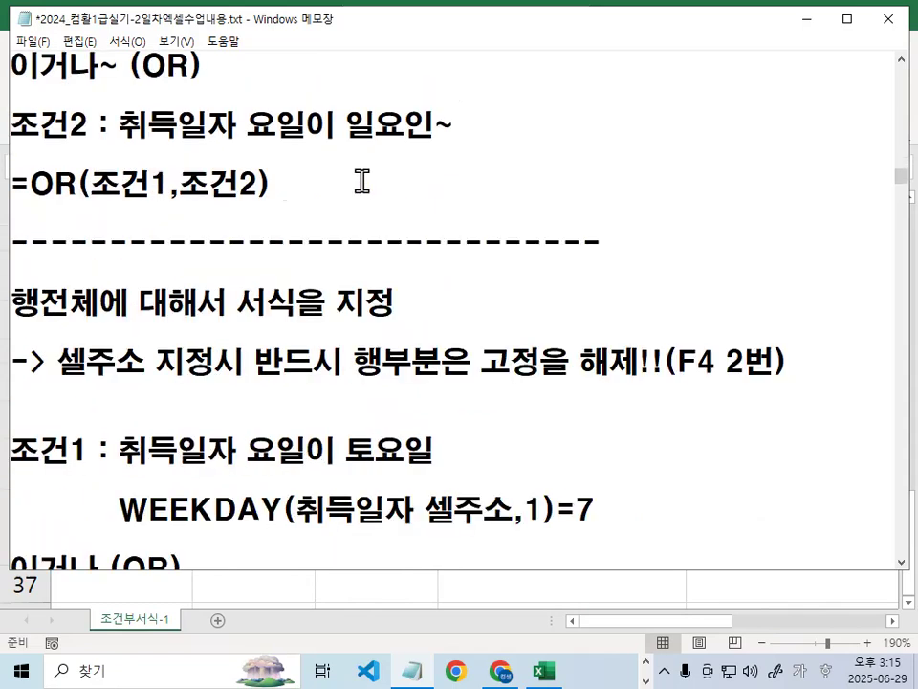
{"action": "scroll", "coordinate": [362, 182], "scroll_direction": "down", "scroll_amount": 1}
{"action": "key", "text": "Delete"}
{"action": "key", "text": "Delete"}
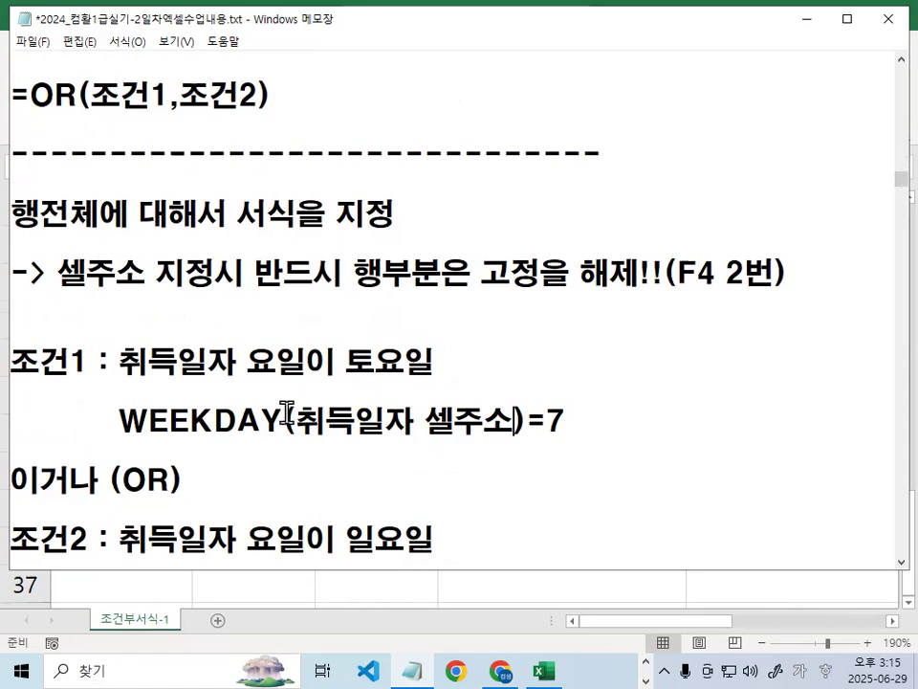
Highlight the "취득일자 셀주소" argument and the "=7" comparison in the 조건1 WEEKDAY formula
{"action": "scroll", "coordinate": [215, 366], "scroll_direction": "down", "scroll_amount": 1}
{"action": "left_click_drag", "start_coordinate": [121, 332], "coordinate": [508, 337]}
{"action": "left_click", "coordinate": [302, 335]}
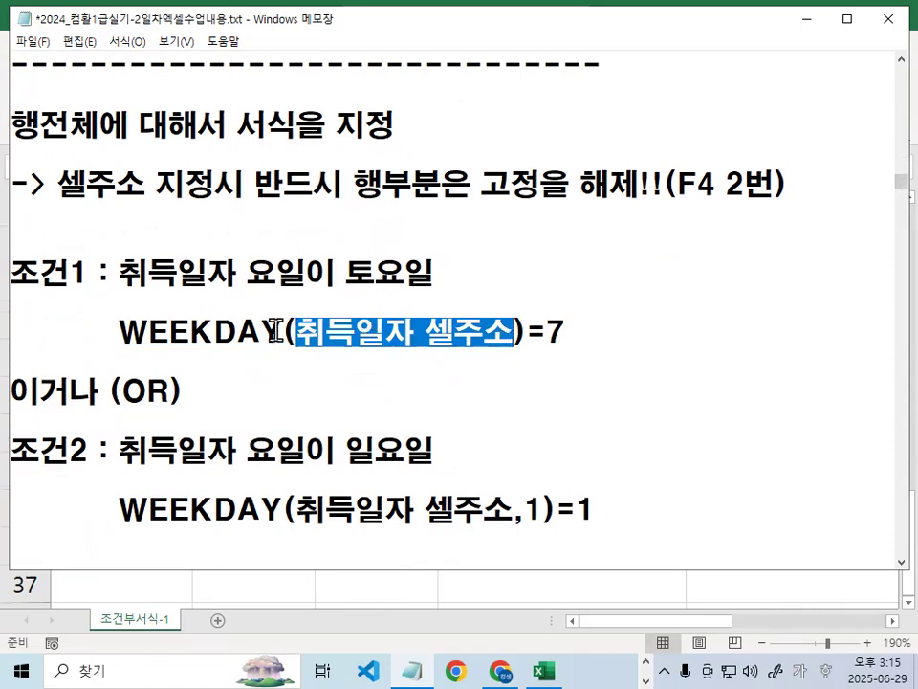
{"action": "left_click", "coordinate": [122, 332]}
{"action": "left_click_drag", "start_coordinate": [122, 332], "coordinate": [576, 334]}
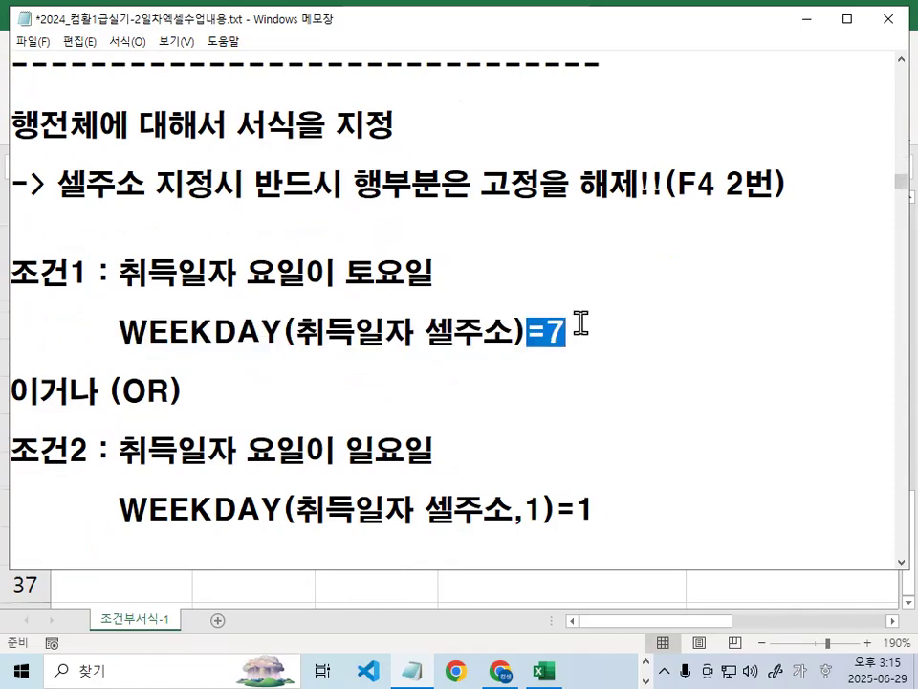
{"action": "left_click", "coordinate": [581, 334]}
Underline the 조건1 WEEKDAY formula, circle 7 and WEEKDAY, add a check mark above the argument, and clear the annotations
{"action": "key", "text": "ctrl+alt+g"}
{"action": "left_click_drag", "start_coordinate": [122, 346], "coordinate": [502, 346]}
{"action": "mouse_move", "coordinate": [567, 316]}
{"action": "left_mouse_down"}
{"action": "mouse_move", "coordinate": [537, 328]}
{"action": "mouse_move", "coordinate": [585, 337]}
{"action": "left_mouse_up"}
{"action": "mouse_move", "coordinate": [377, 312]}
{"action": "left_mouse_down"}
{"action": "mouse_move", "coordinate": [385, 325]}
{"action": "mouse_move", "coordinate": [442, 275]}
{"action": "left_mouse_up"}
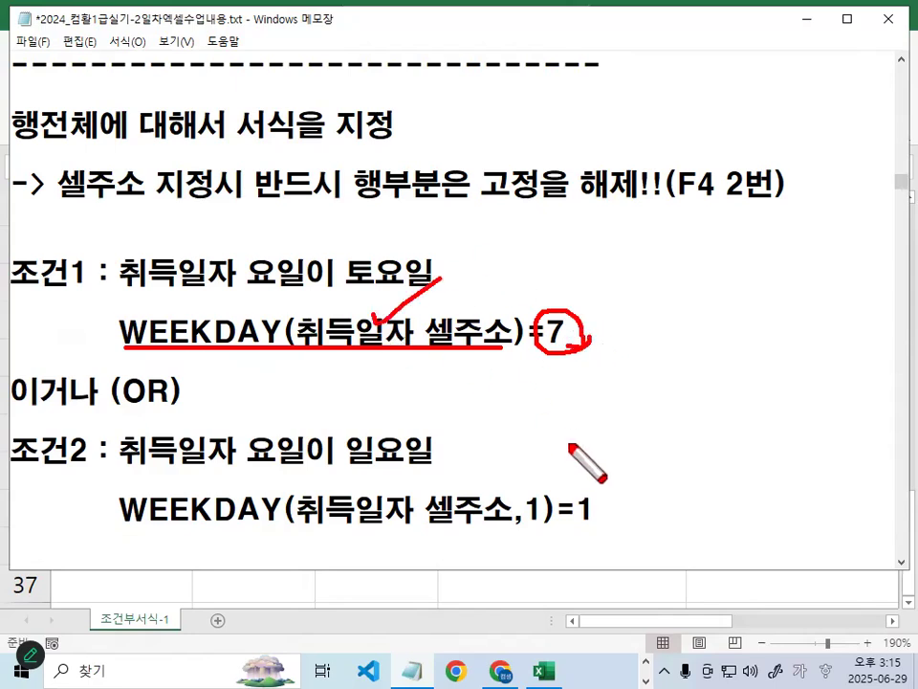
{"action": "mouse_move", "coordinate": [127, 330]}
{"action": "left_mouse_down"}
{"action": "mouse_move", "coordinate": [220, 314]}
{"action": "mouse_move", "coordinate": [239, 350]}
{"action": "left_mouse_up"}
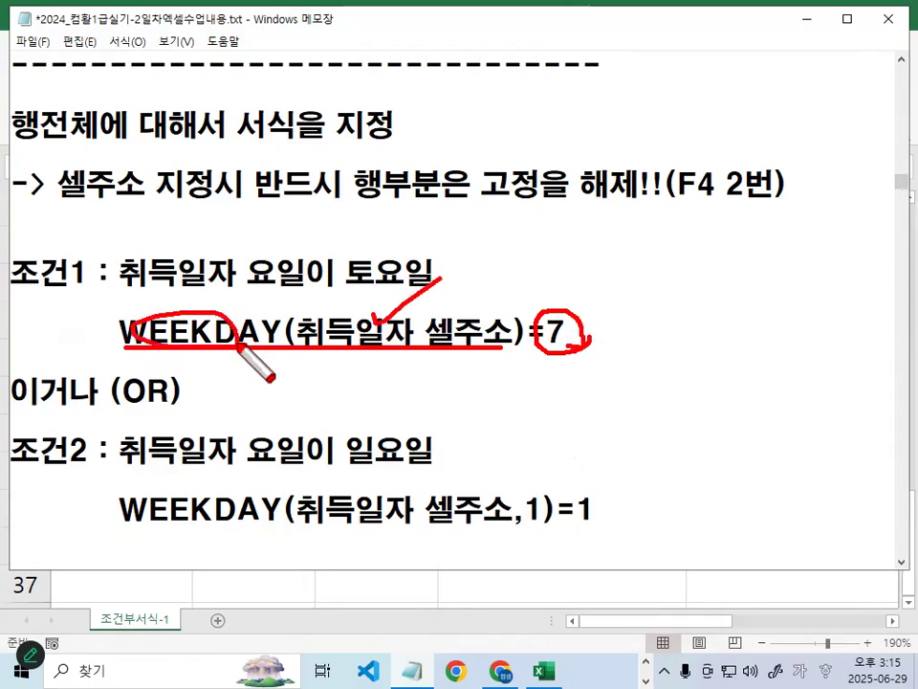
{"action": "key", "text": "Escape"}
Highlight the complete WEEKDAY(취득일자 셀주소)=7 formula, followed by its number 7
{"action": "left_click_drag", "start_coordinate": [116, 330], "coordinate": [606, 334]}
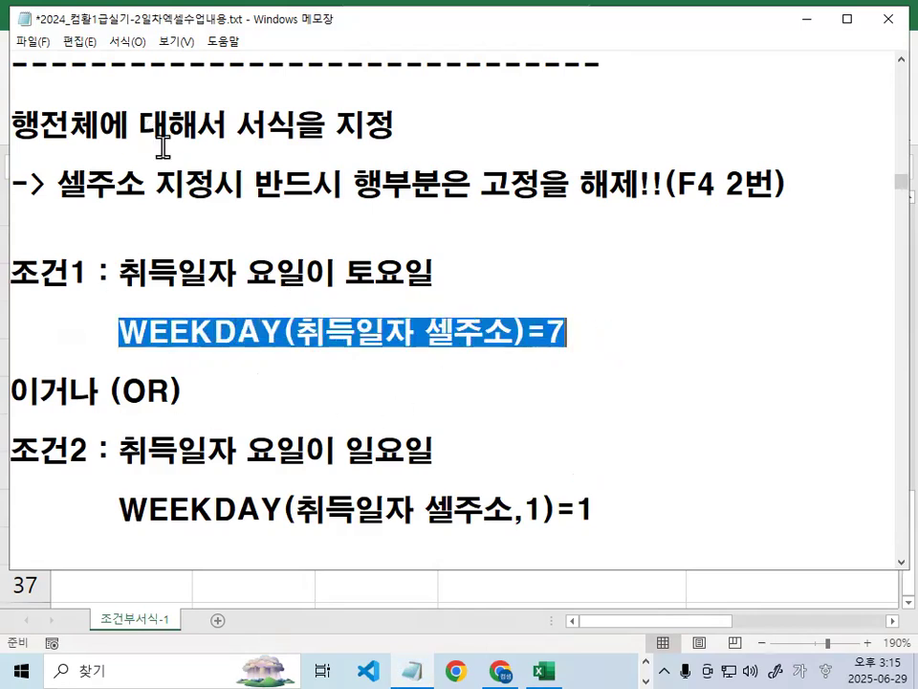
{"action": "scroll", "coordinate": [163, 464], "scroll_direction": "down", "scroll_amount": 1}
{"action": "double_click", "coordinate": [556, 242]}
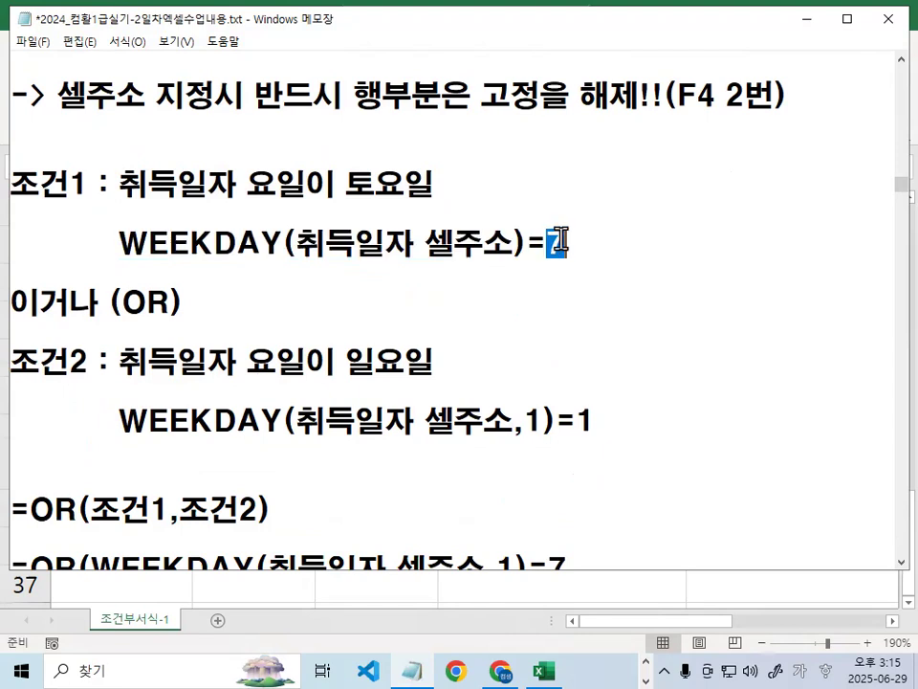
Remove the ",1" option from the 조건2 formula so it reads WEEKDAY(취득일자 셀주소)=1
{"action": "double_click", "coordinate": [585, 420]}
{"action": "double_click", "coordinate": [373, 363]}
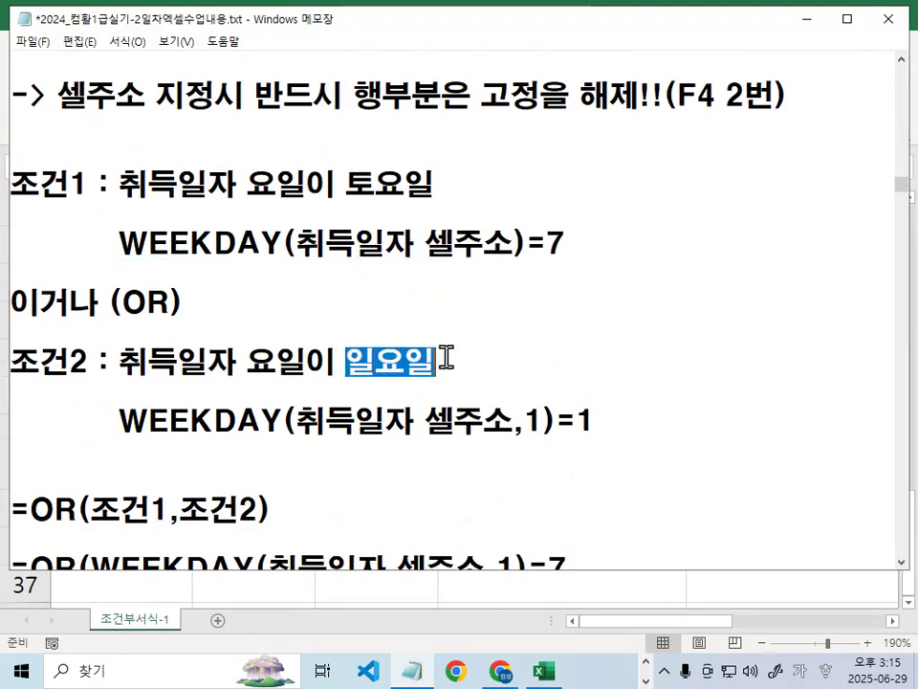
{"action": "left_click", "coordinate": [511, 421]}
{"action": "key", "text": "Delete"}
{"action": "key", "text": "Delete"}
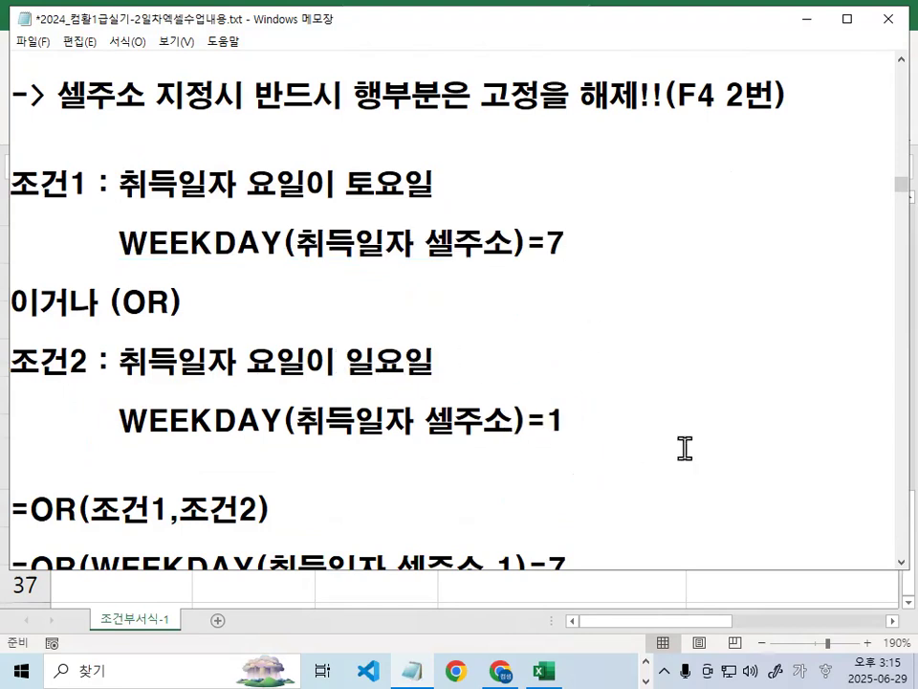
Circle "=1" and "=7" in the two condition formulas, join both WEEKDAY functions with a bracket, and clear the annotations
{"action": "mouse_move", "coordinate": [583, 421]}
{"action": "left_mouse_down"}
{"action": "mouse_move", "coordinate": [538, 438]}
{"action": "mouse_move", "coordinate": [560, 400]}
{"action": "left_mouse_up"}
{"action": "mouse_move", "coordinate": [580, 247]}
{"action": "left_mouse_down"}
{"action": "mouse_move", "coordinate": [550, 218]}
{"action": "mouse_move", "coordinate": [580, 251]}
{"action": "left_mouse_up"}
{"action": "mouse_move", "coordinate": [125, 247]}
{"action": "left_mouse_down"}
{"action": "mouse_move", "coordinate": [100, 263]}
{"action": "mouse_move", "coordinate": [99, 430]}
{"action": "mouse_move", "coordinate": [130, 429]}
{"action": "left_mouse_up"}
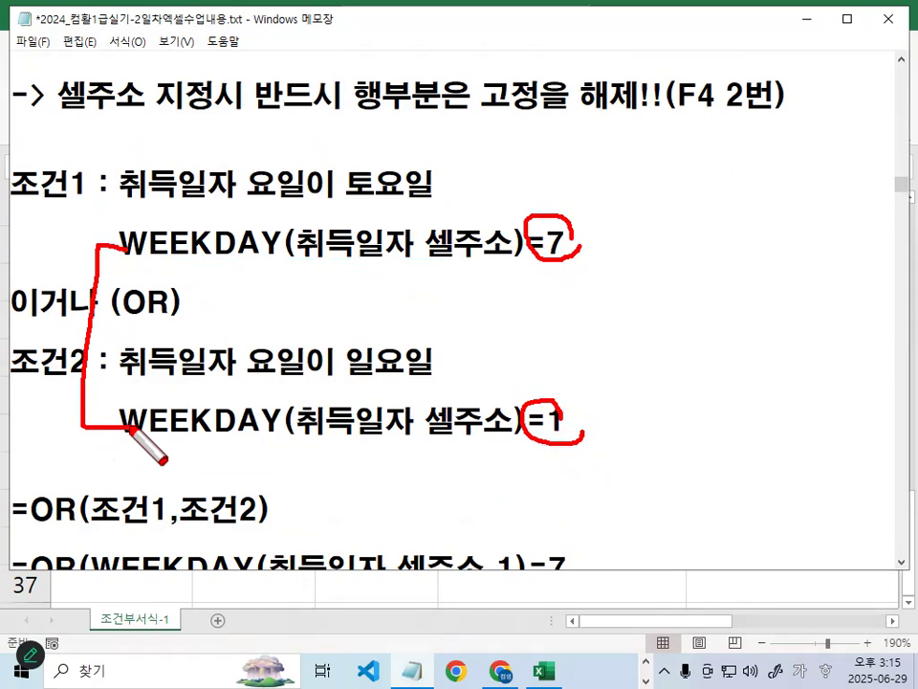
{"action": "key", "text": "Escape"}
Remove the ",1" option from both WEEKDAY functions in the combined OR formula beneath =OR(조건1,조건2)
{"action": "scroll", "coordinate": [132, 426], "scroll_direction": "down", "scroll_amount": 1}
{"action": "left_click_drag", "start_coordinate": [32, 331], "coordinate": [272, 331]}
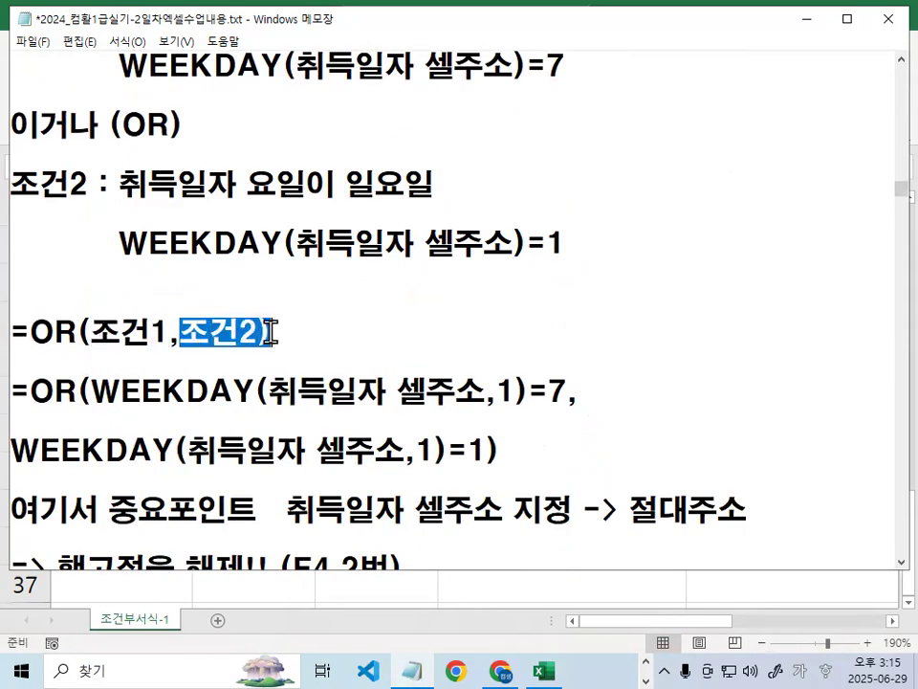
{"action": "left_click", "coordinate": [127, 488]}
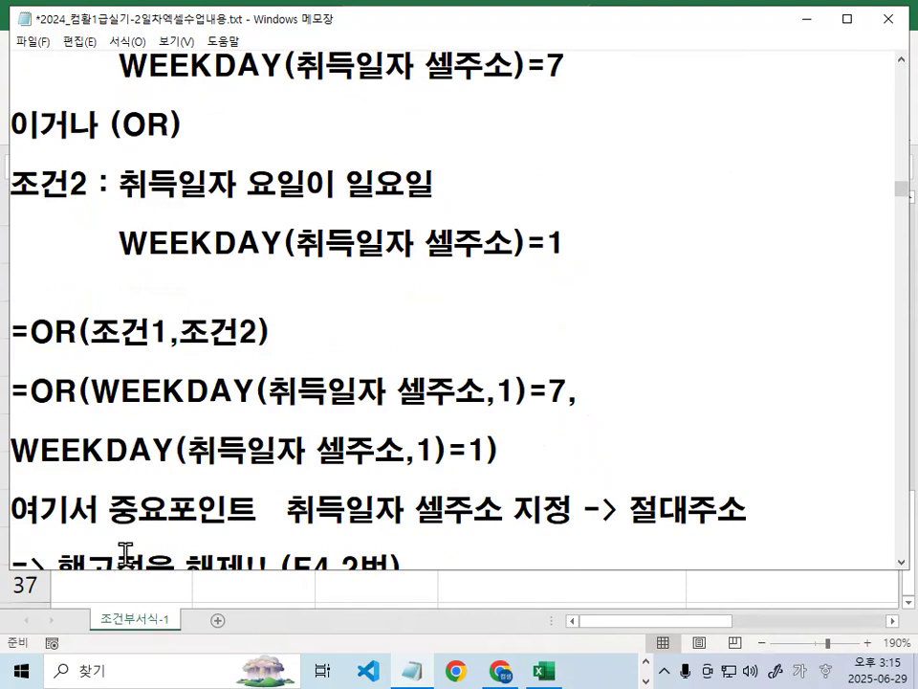
{"action": "scroll", "coordinate": [144, 498], "scroll_direction": "down", "scroll_amount": 1}
{"action": "key", "text": "Delete"}
{"action": "key", "text": "Delete"}
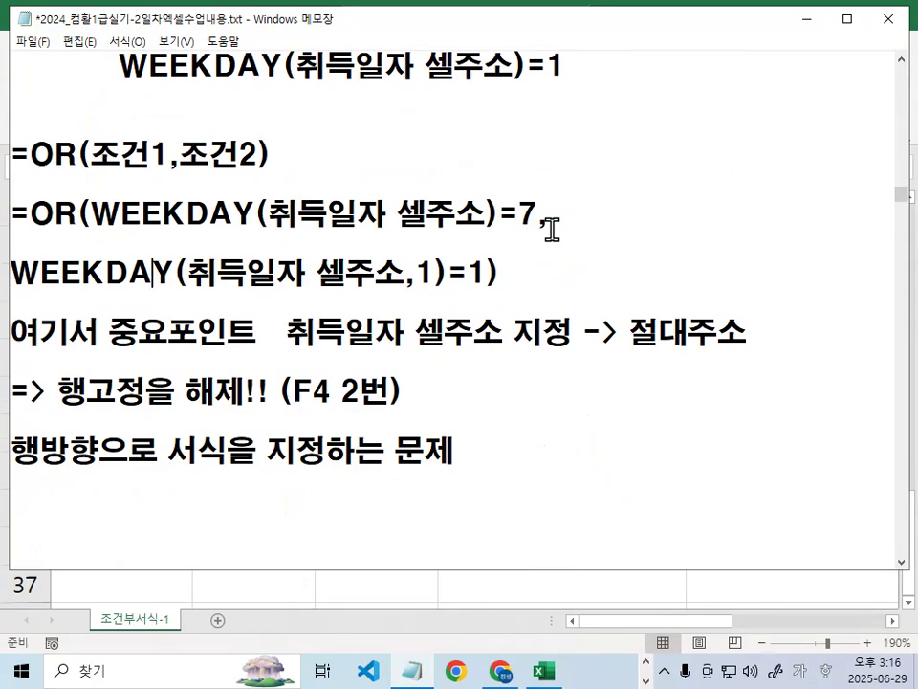
{"action": "key", "text": "Delete"}
{"action": "key", "text": "Delete"}
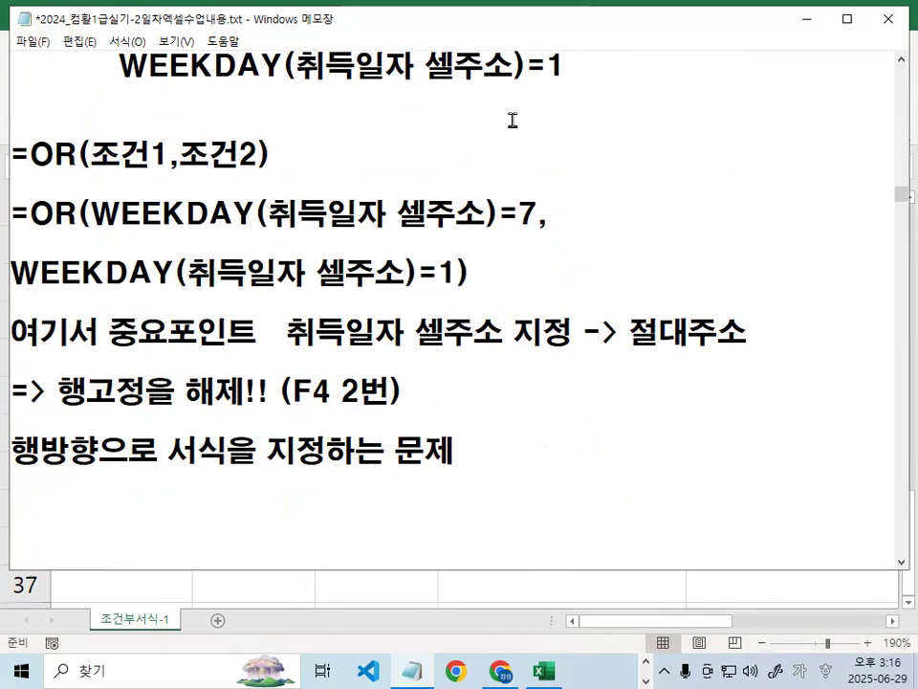
Underline both WEEKDAY conditions in the combined OR formula, clear the underlines, and highlight the second condition's "취득일자 셀주소" argument
{"action": "key", "text": "ctrl+2"}
{"action": "left_click_drag", "start_coordinate": [86, 232], "coordinate": [537, 232]}
{"action": "left_click_drag", "start_coordinate": [17, 288], "coordinate": [453, 292]}
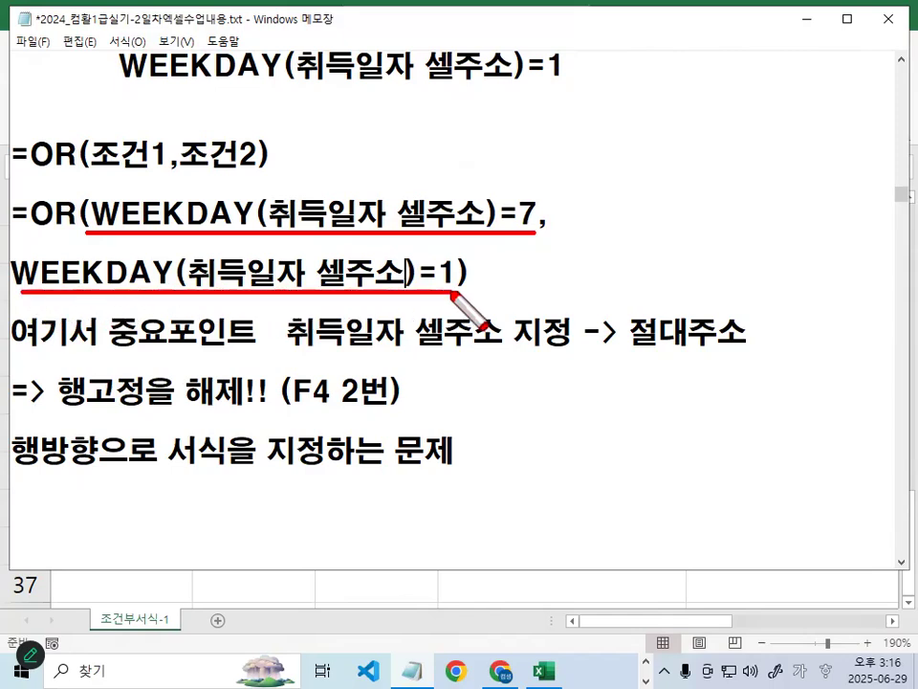
{"action": "key", "text": "Escape"}
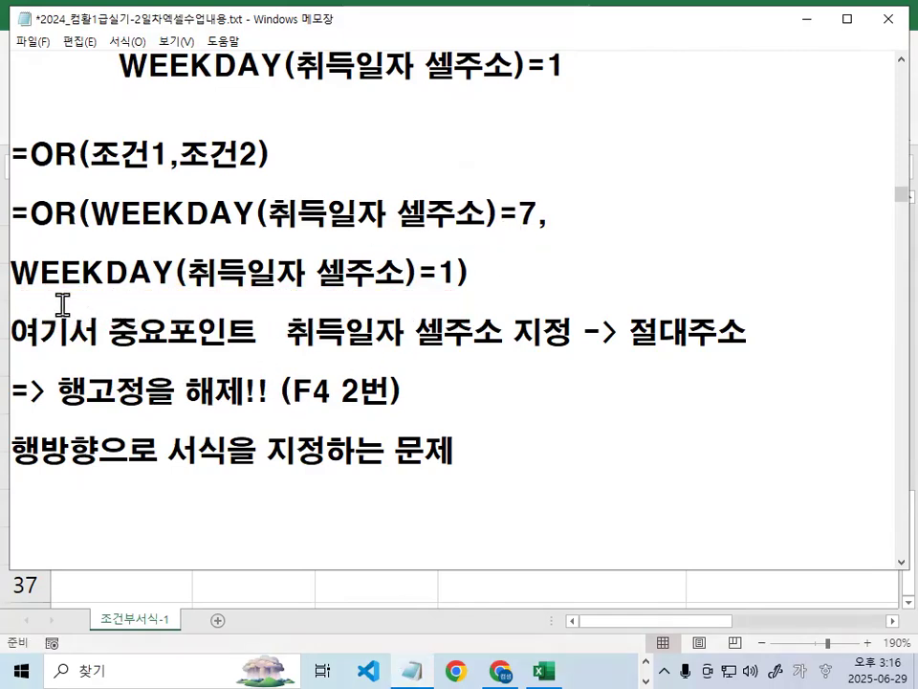
{"action": "left_click_drag", "start_coordinate": [195, 266], "coordinate": [403, 266]}
{"action": "left_click", "coordinate": [153, 209]}
Add the line "조건입력법 -> 셀주소 비교연산자 비교값" above =OR(조건1,조건2), with blank space around it
{"action": "left_click", "coordinate": [105, 103]}
{"action": "key", "text": "Return"}
{"action": "key", "text": "Return"}
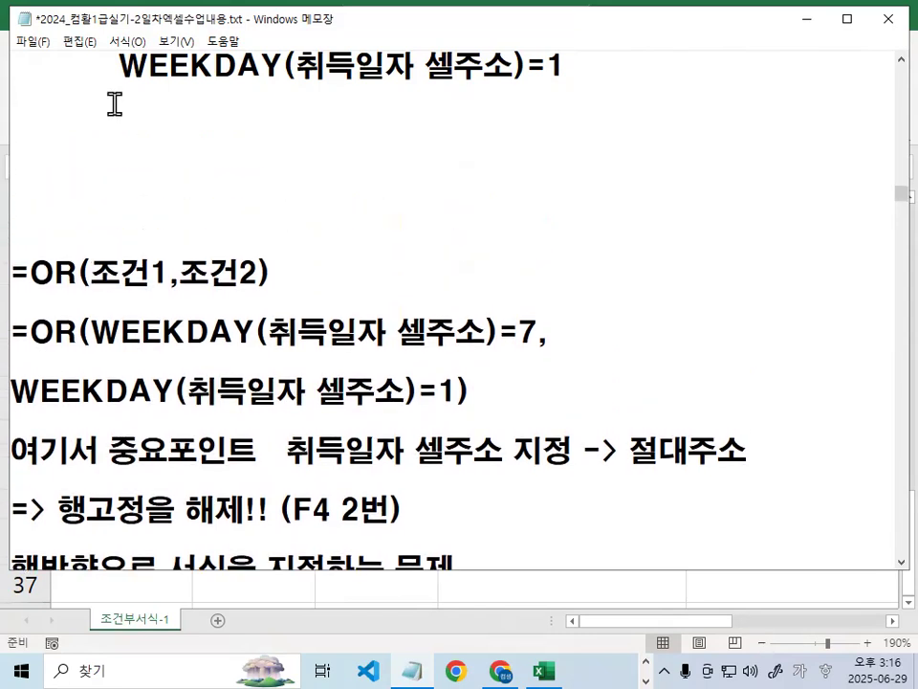
{"action": "type", "text": "조건"}
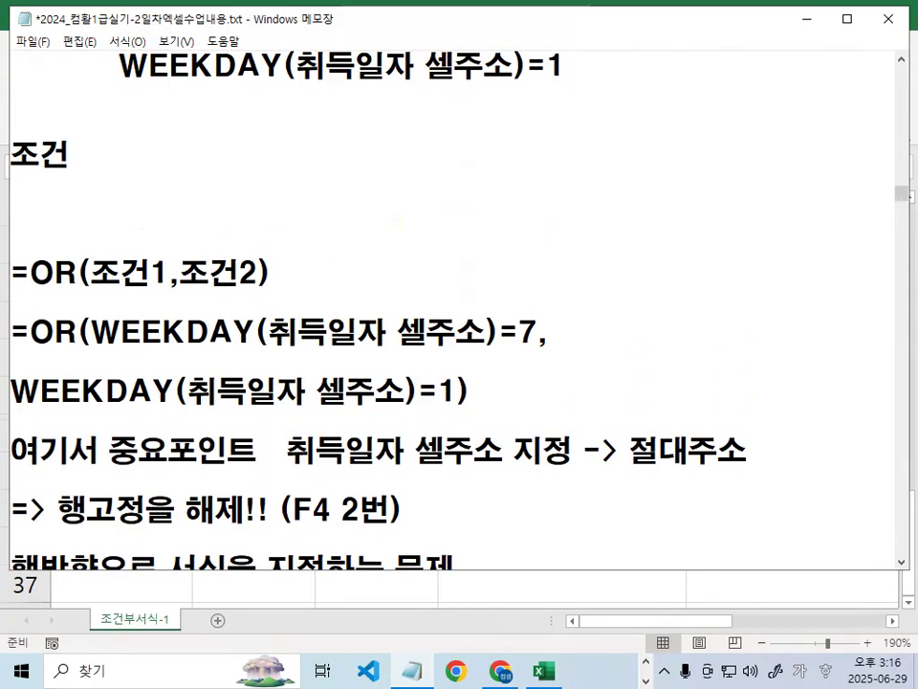
{"action": "type", "text": "ㅇ력법 "}
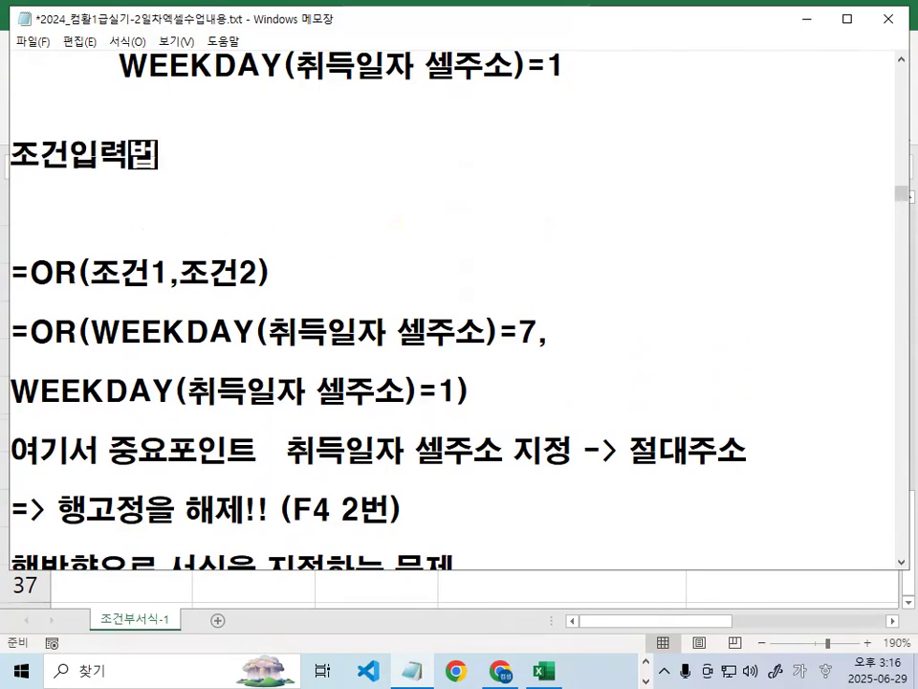
{"action": "type", "text": "-> 셀주소 비교연산"}
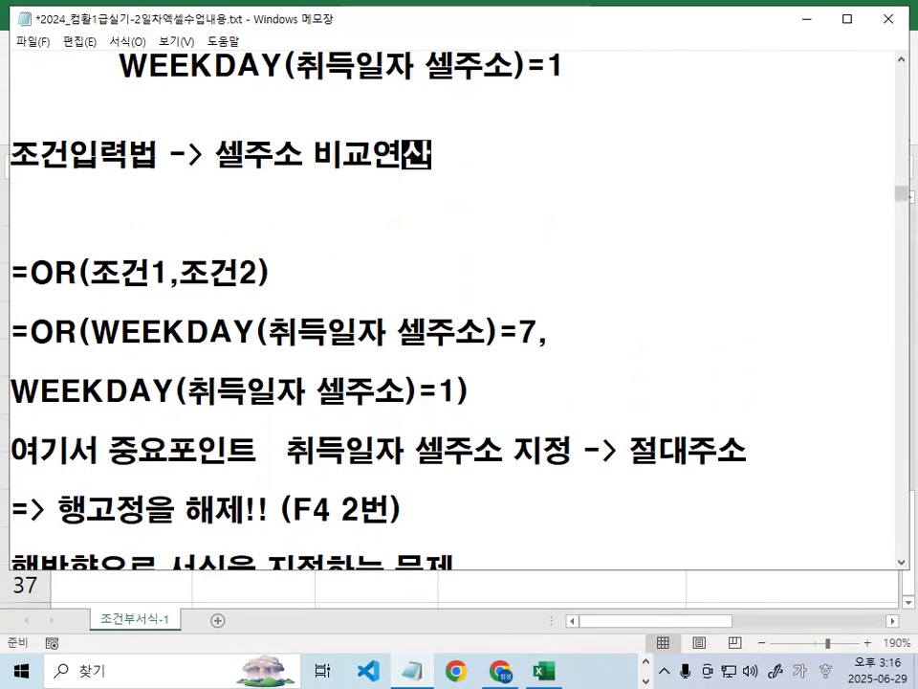
{"action": "type", "text": "자 비교가"}
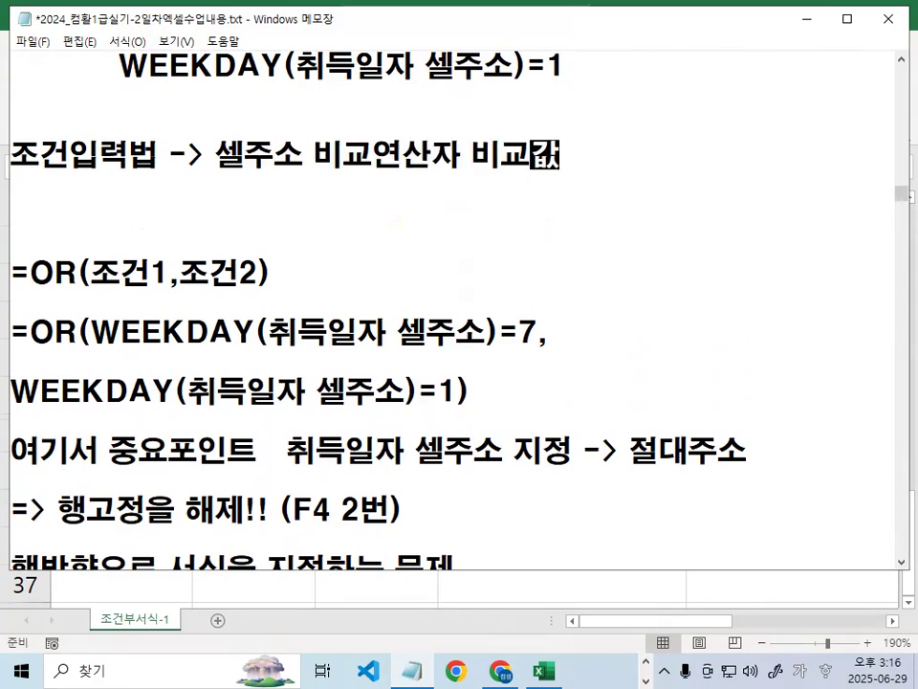
Add an indented second line reading "함수대입(결과값) 비교연산자 비교값" under the 조건입력법 line
{"action": "key", "text": "Return"}
{"action": "type", "text": "함수"}
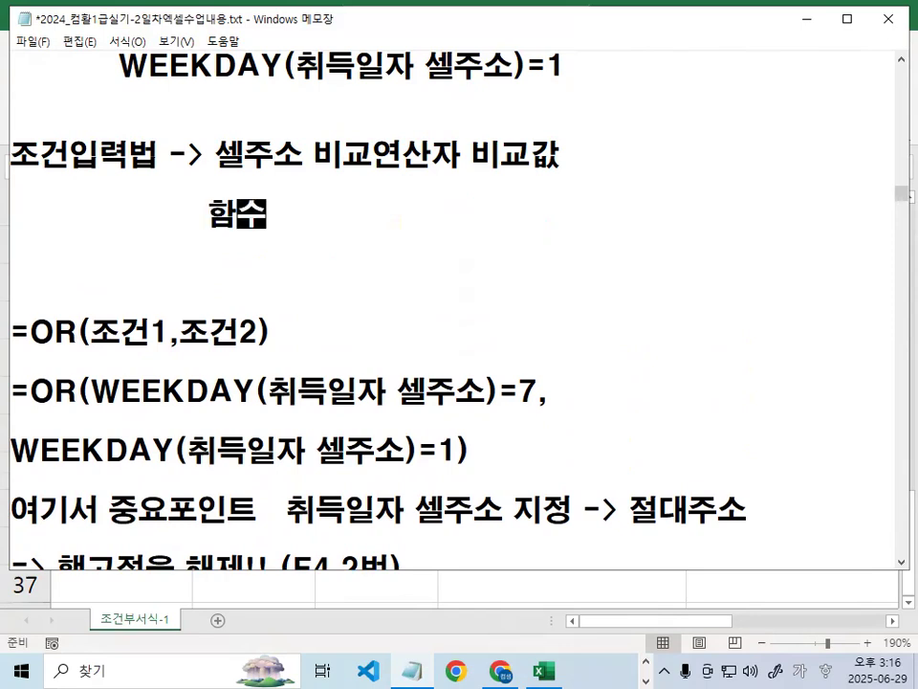
{"action": "type", "text": "대이(결과값"}
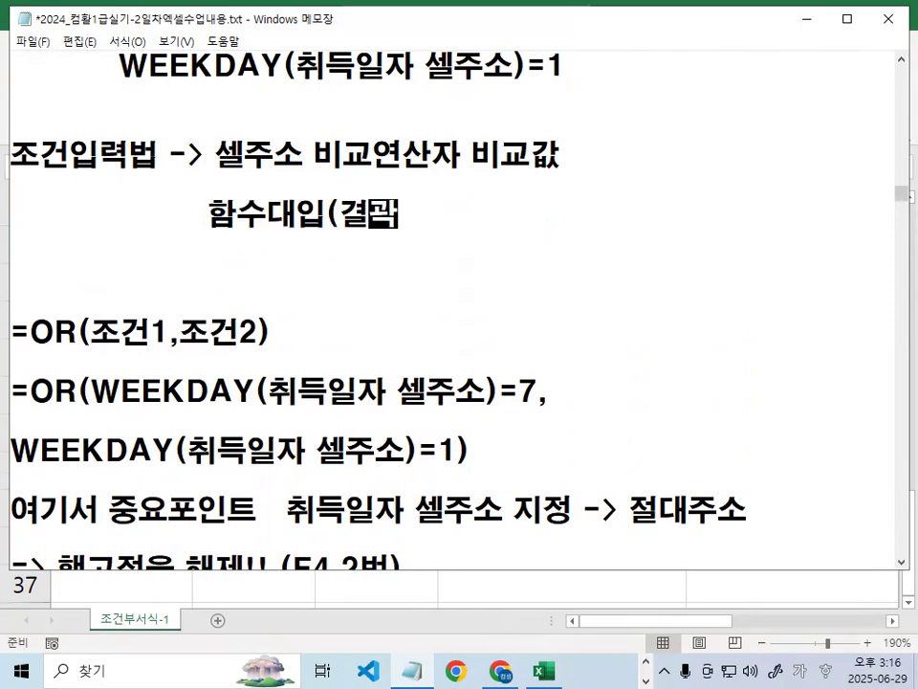
{"action": "type", "text": ") 비"}
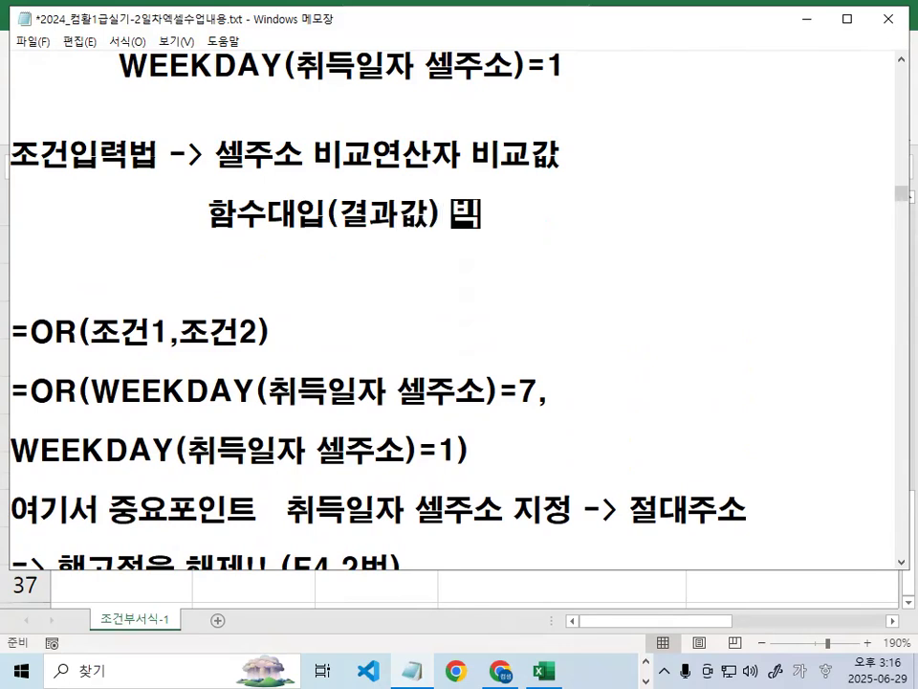
{"action": "type", "text": "교연산자 비교값"}
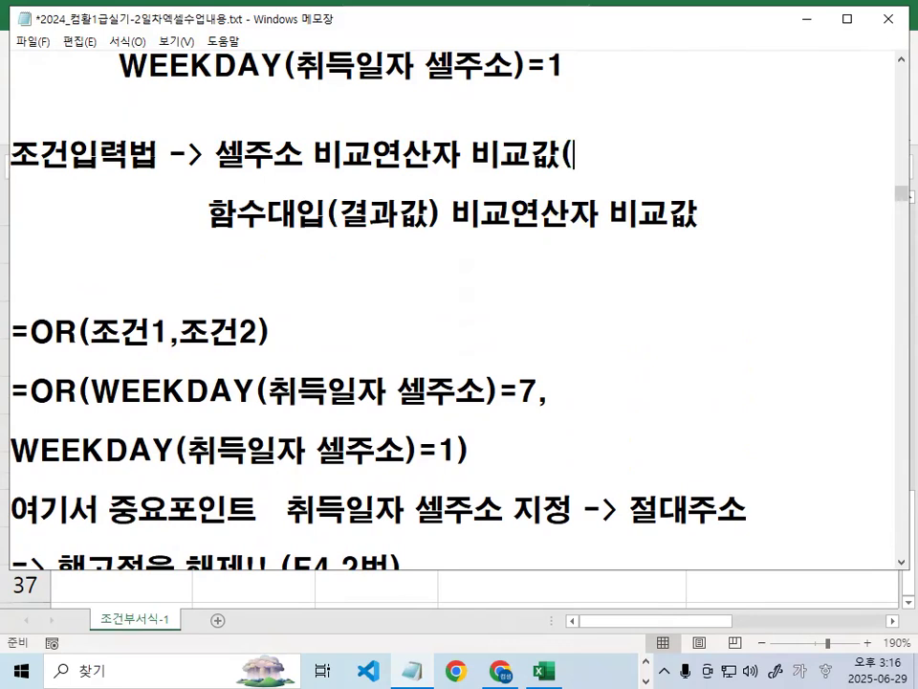
Append (숫자,"문자") to 비교값 on both 조건입력법 lines and reduce the 함수대입 line's indent by three spaces
{"action": "type", "text": "숫자,\"문자\""}
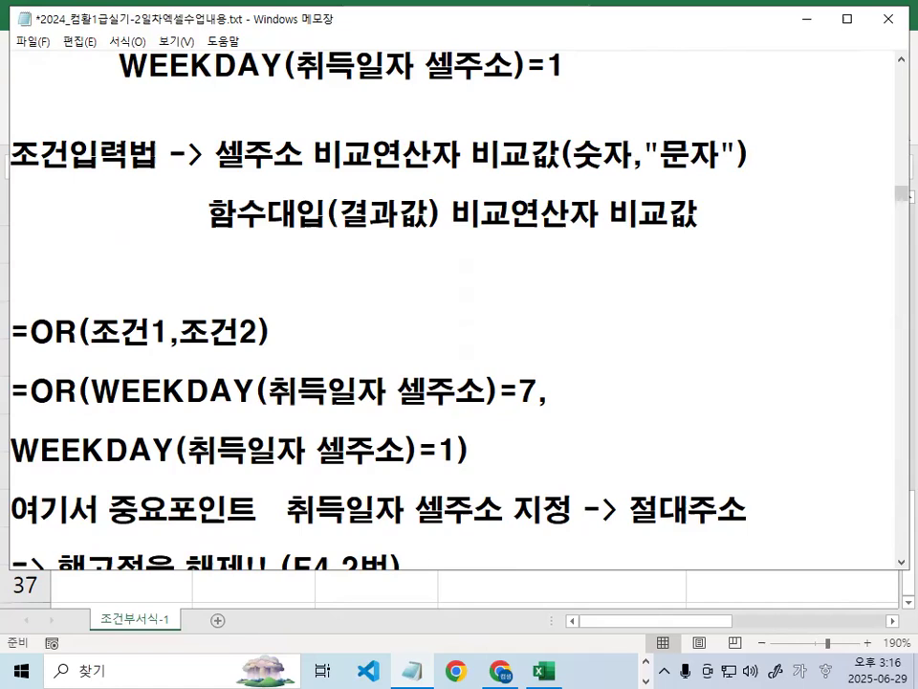
{"action": "key", "text": "Delete"}
{"action": "key", "text": "Delete"}
{"action": "key", "text": "Delete"}
{"action": "key", "text": "End"}
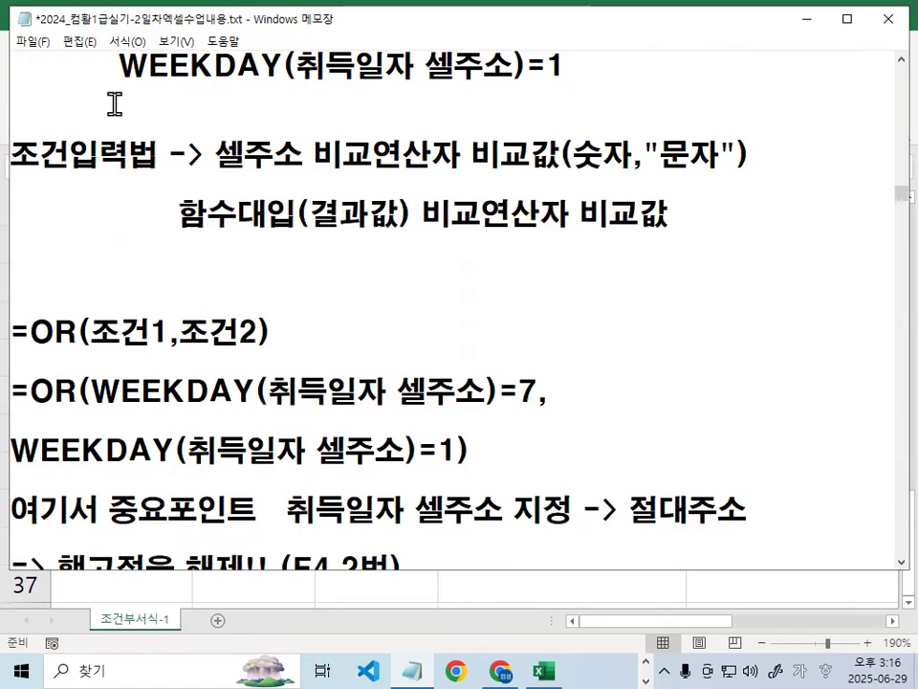
{"action": "type", "text": ")숫ㅈ"}
{"action": "key", "text": "BackSpace"}
{"action": "key", "text": "BackSpace"}
{"action": "type", "text": "숫자,"}
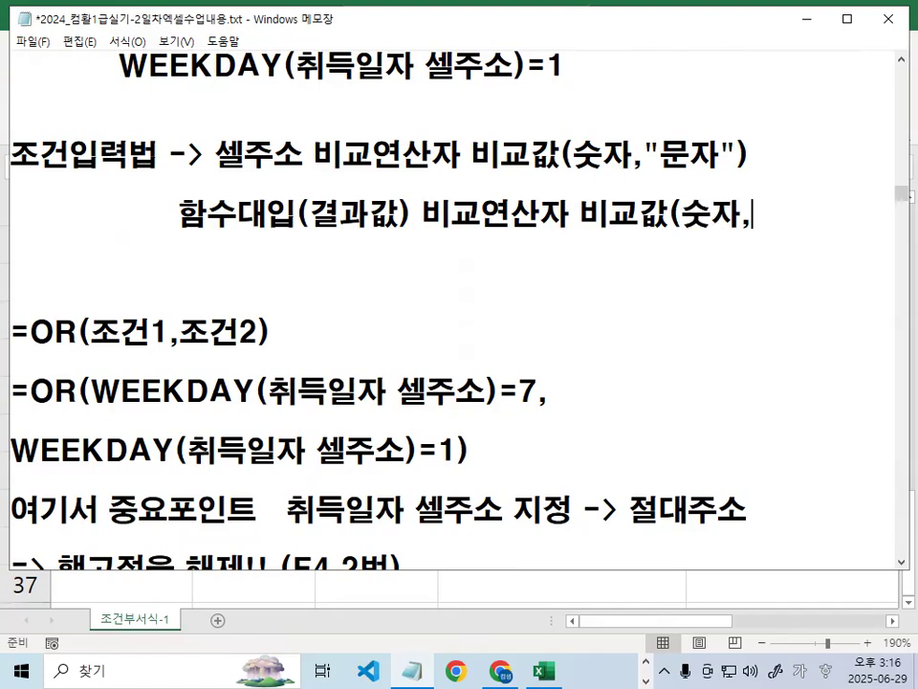
{"action": "type", "text": "\"문자\""}
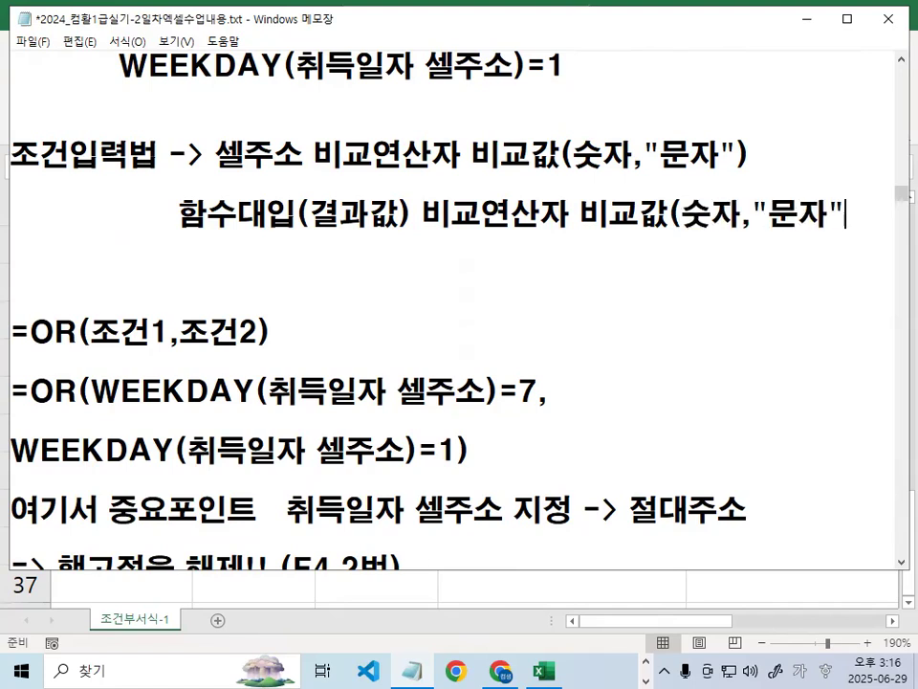
Underline "함수대입(결과값)" in the new note and clear the annotation
{"action": "key", "text": "ctrl+2"}
{"action": "left_click_drag", "start_coordinate": [204, 245], "coordinate": [402, 246]}
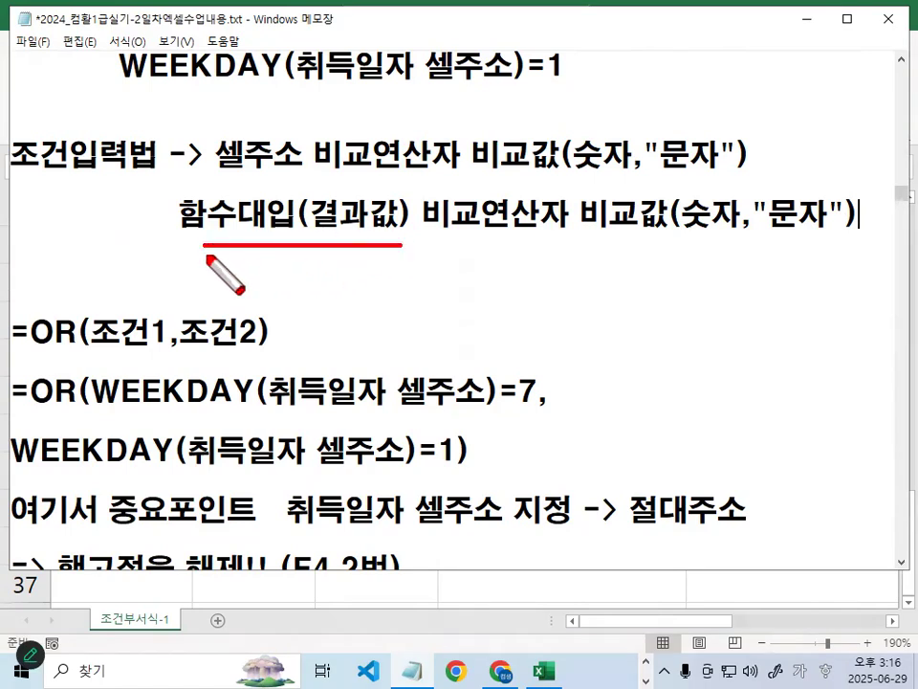
{"action": "key", "text": "Escape"}
Mark the OR formula's first WEEKDAY function, its equals sign and 7, circle "숫자" in the 함수대입 line, and clear the annotations
{"action": "scroll", "coordinate": [191, 414], "scroll_direction": "down", "scroll_amount": 1}
{"action": "key", "text": "ctrl+2"}
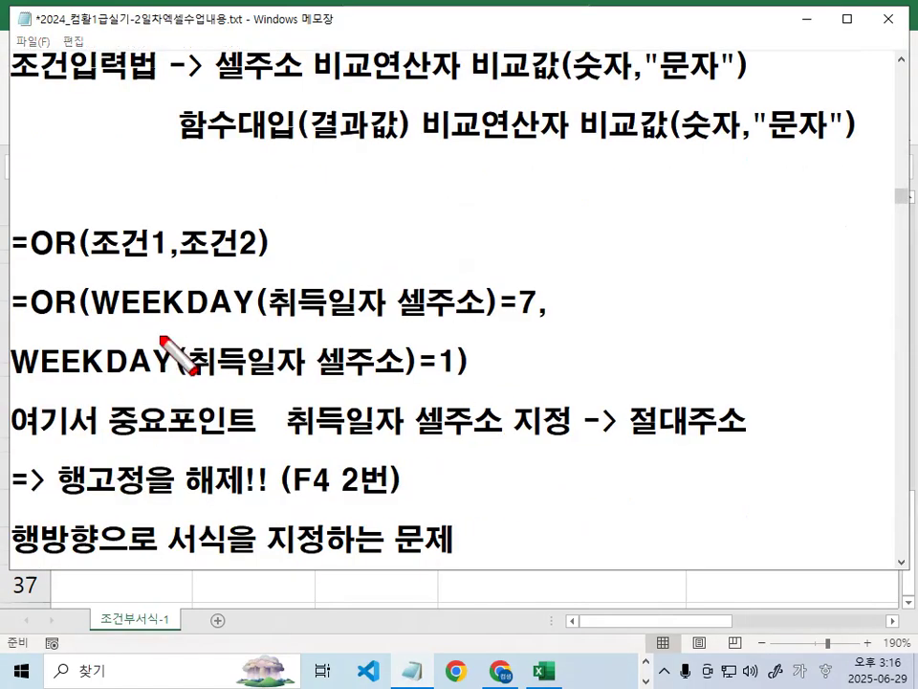
{"action": "mouse_move", "coordinate": [96, 321]}
{"action": "left_mouse_down"}
{"action": "mouse_move", "coordinate": [485, 320]}
{"action": "mouse_move", "coordinate": [493, 292]}
{"action": "mouse_move", "coordinate": [521, 300]}
{"action": "mouse_move", "coordinate": [518, 312]}
{"action": "left_mouse_up"}
{"action": "mouse_move", "coordinate": [520, 260]}
{"action": "left_mouse_down"}
{"action": "mouse_move", "coordinate": [527, 280]}
{"action": "mouse_move", "coordinate": [588, 214]}
{"action": "left_mouse_up"}
{"action": "mouse_move", "coordinate": [712, 98]}
{"action": "left_mouse_down"}
{"action": "mouse_move", "coordinate": [719, 132]}
{"action": "mouse_move", "coordinate": [729, 96]}
{"action": "left_mouse_up"}
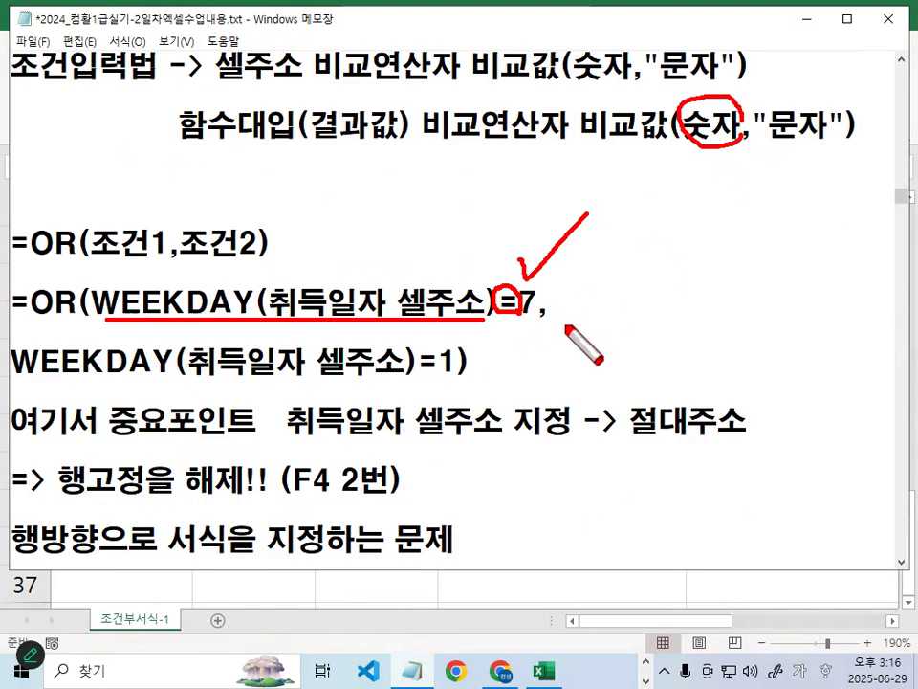
{"action": "left_click_drag", "start_coordinate": [514, 325], "coordinate": [547, 323]}
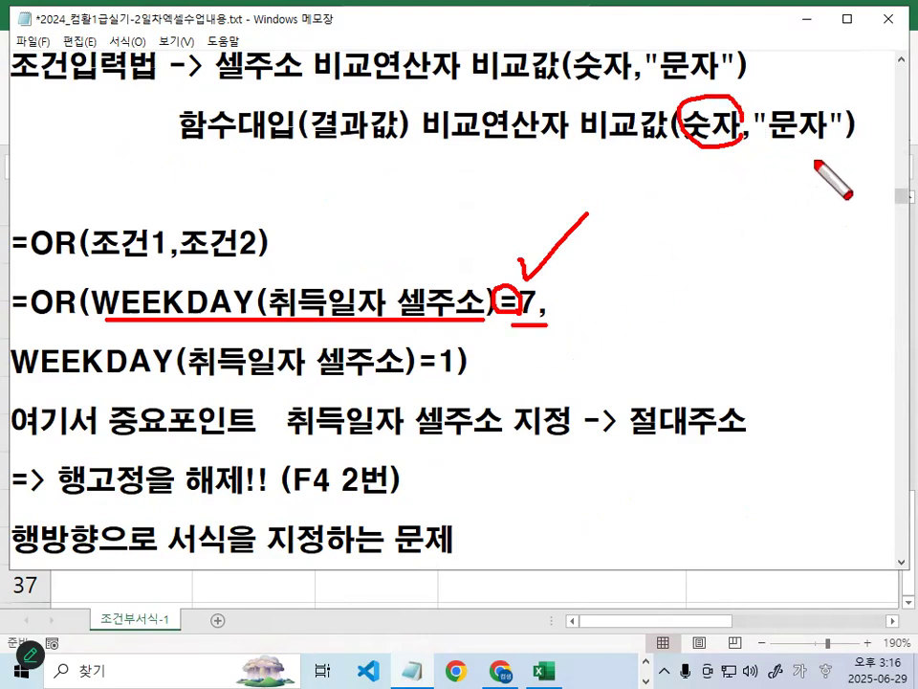
{"action": "key", "text": "Escape"}
Highlight the WEEKDAY(취득일자 셀주소)=7 condition in the OR formula, followed by the 함수대입(결과값) line
{"action": "left_click_drag", "start_coordinate": [91, 304], "coordinate": [545, 302]}
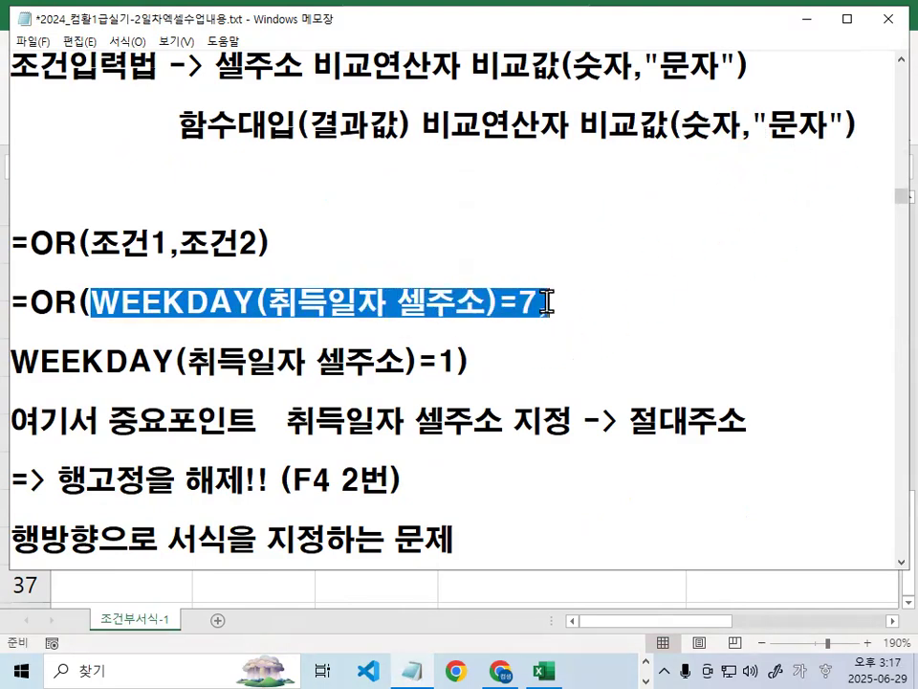
{"action": "left_click_drag", "start_coordinate": [178, 124], "coordinate": [857, 133]}
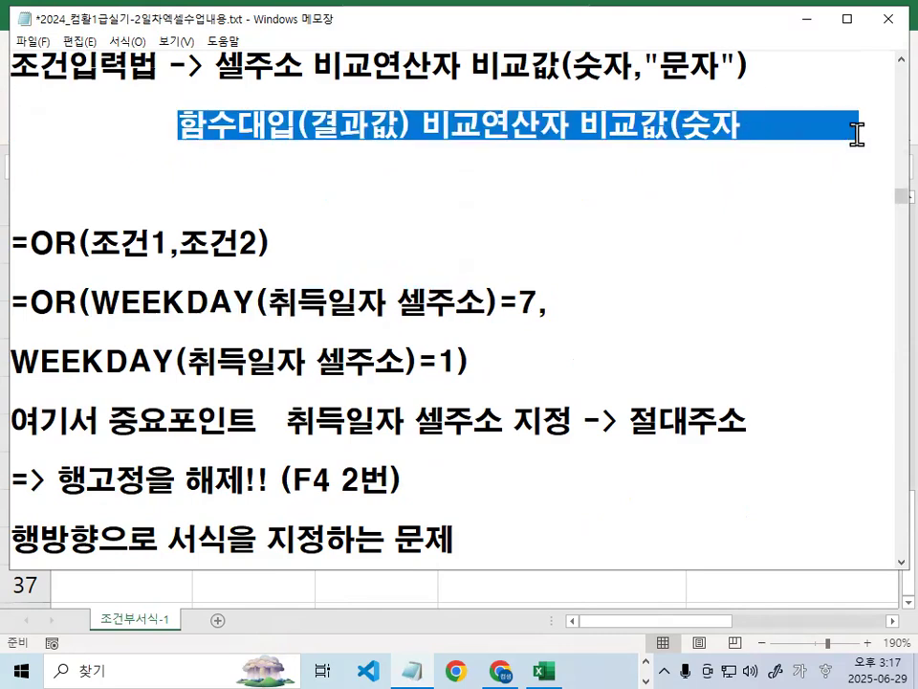
{"action": "left_click", "coordinate": [708, 192]}
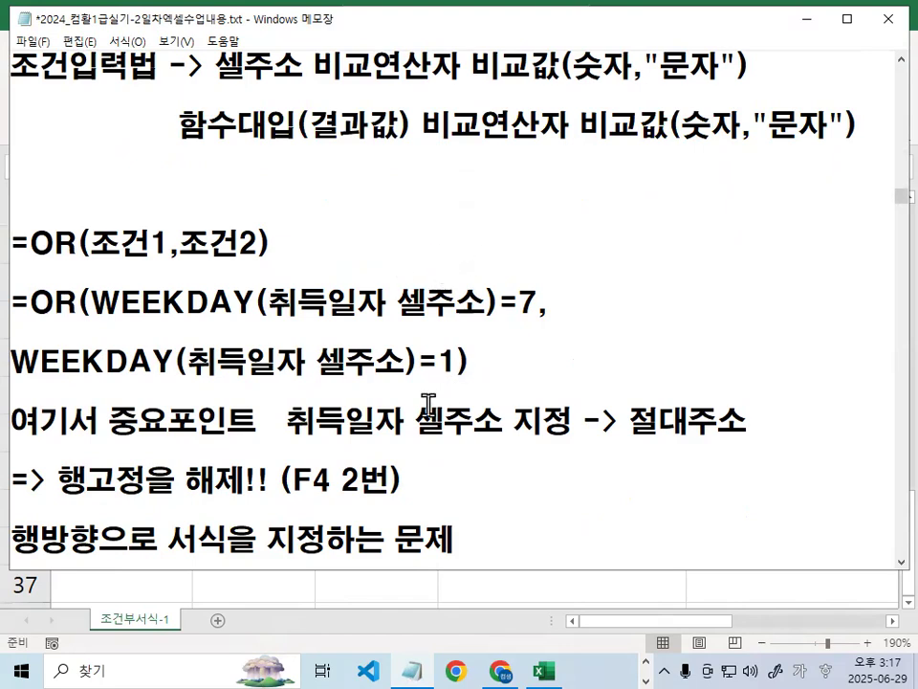
Review item 1 of the <조건부서식 작업순서> notes, highlighting the data range instruction and the note about excluding the title row
{"action": "scroll", "coordinate": [437, 400], "scroll_direction": "down", "scroll_amount": 4}
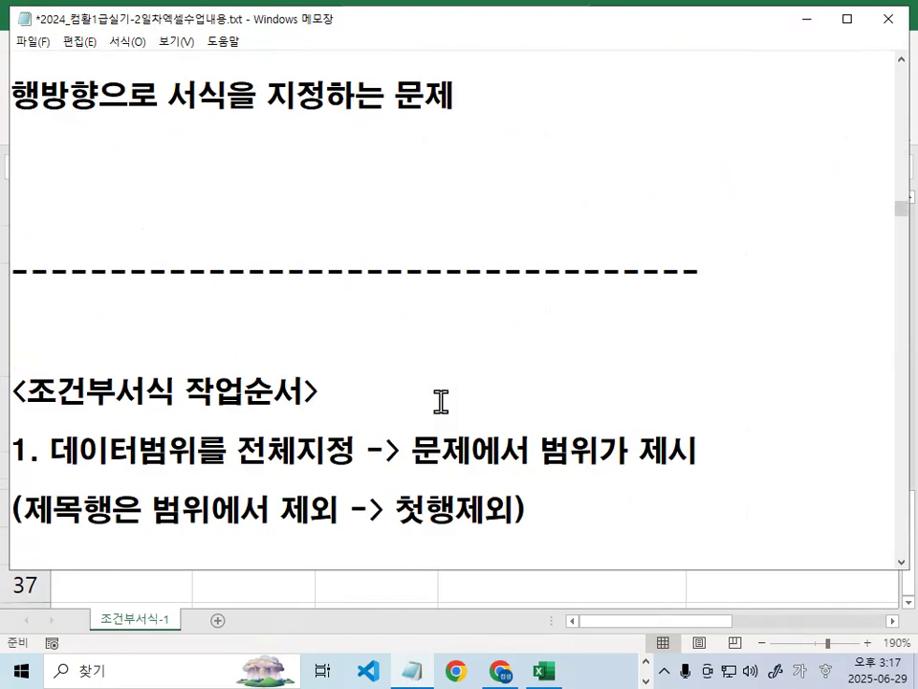
{"action": "left_click_drag", "start_coordinate": [52, 182], "coordinate": [209, 182]}
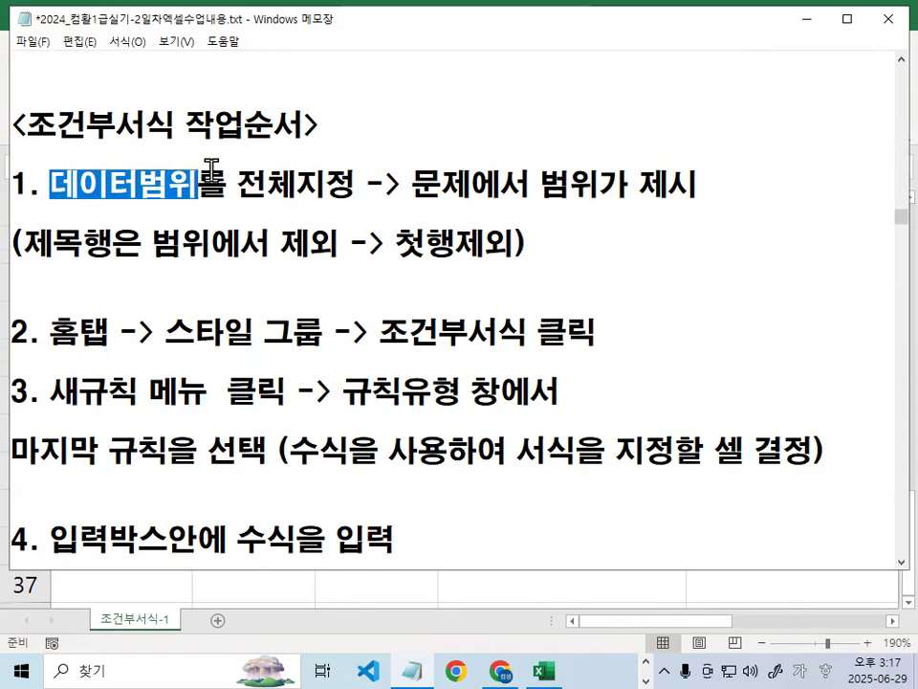
{"action": "left_click_drag", "start_coordinate": [246, 182], "coordinate": [718, 181]}
{"action": "left_click_drag", "start_coordinate": [23, 244], "coordinate": [209, 246]}
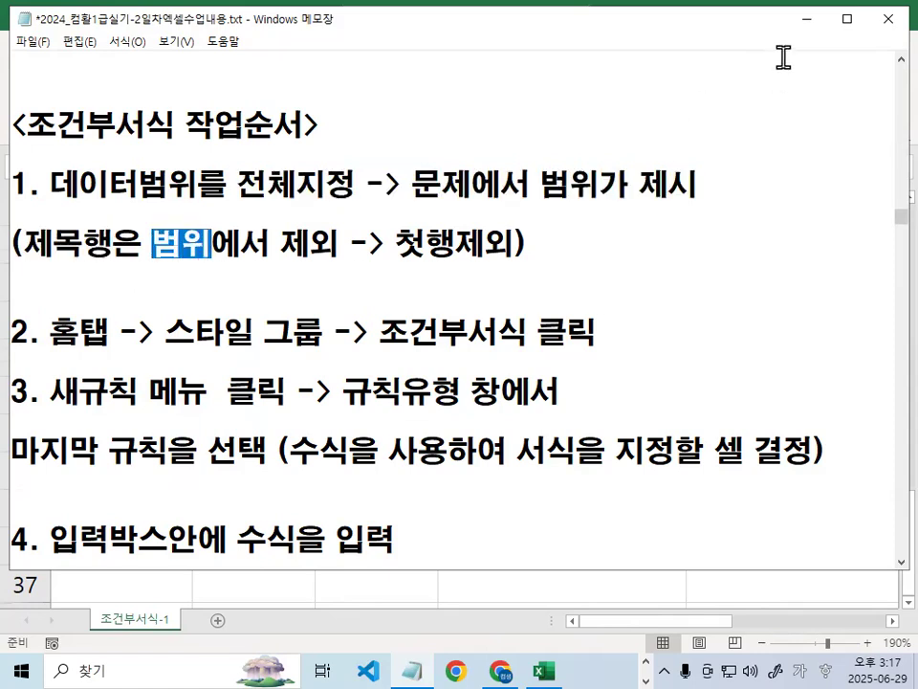
Switch to the Excel workbook and select header cells A2:D2, followed by the first data cell A3
{"action": "left_click", "coordinate": [814, 19]}
{"action": "scroll", "coordinate": [281, 481], "scroll_direction": "up", "scroll_amount": 4}
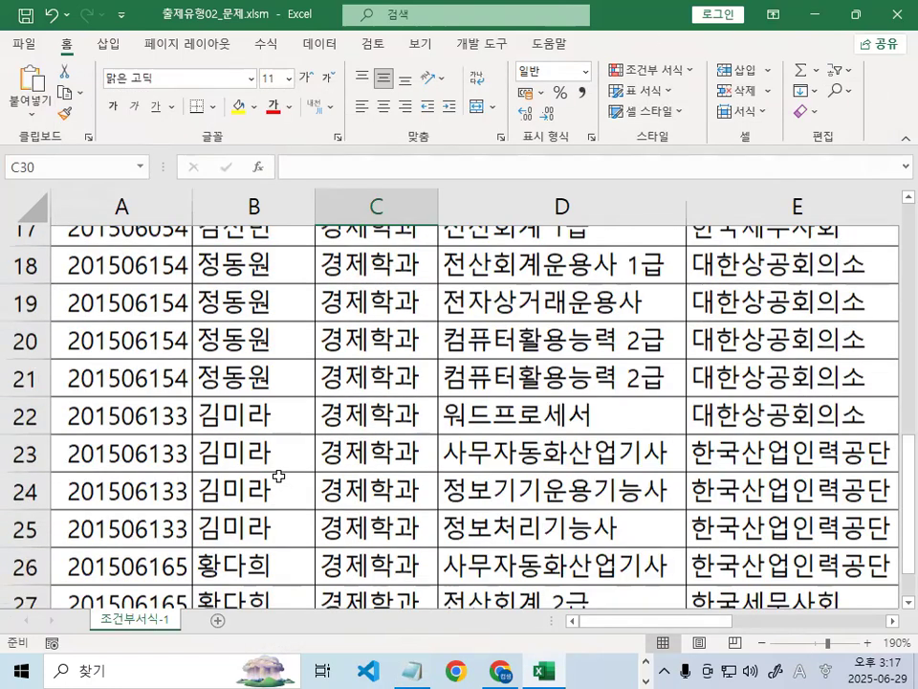
{"action": "scroll", "coordinate": [276, 472], "scroll_direction": "up", "scroll_amount": 5}
{"action": "left_click_drag", "start_coordinate": [79, 308], "coordinate": [520, 305]}
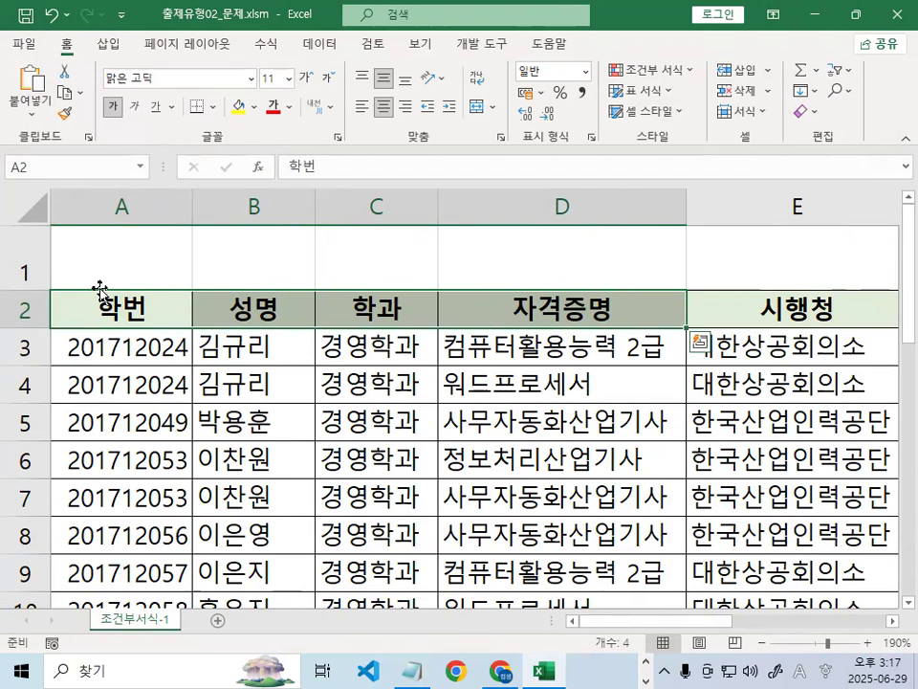
{"action": "left_click", "coordinate": [100, 348]}
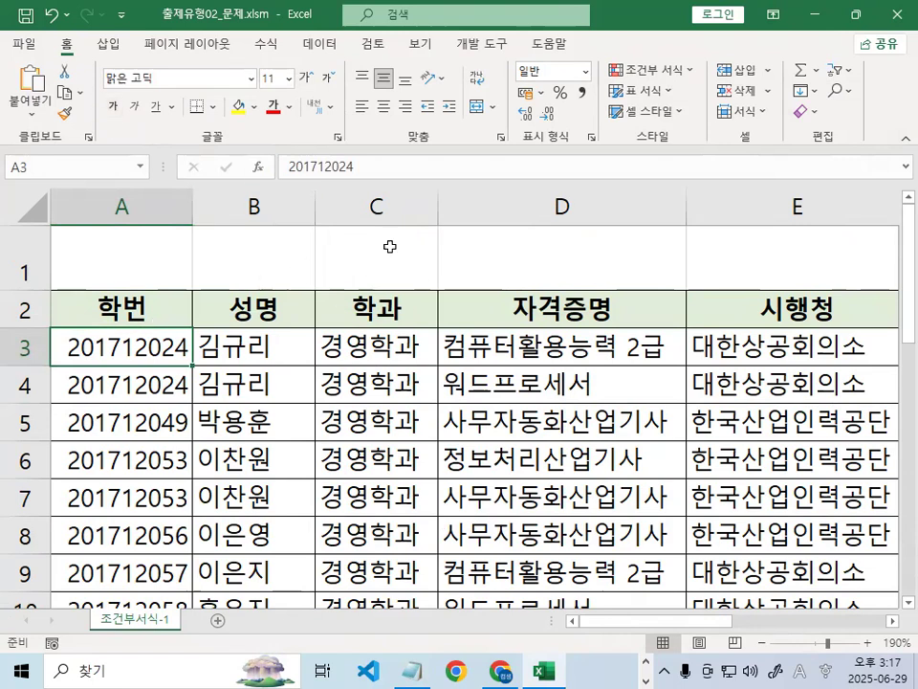
{"action": "left_click_drag", "start_coordinate": [422, 109], "coordinate": [415, 210]}
{"action": "left_click_drag", "start_coordinate": [457, 111], "coordinate": [456, 180]}
{"action": "mouse_move", "coordinate": [479, 117]}
{"action": "left_mouse_down"}
{"action": "mouse_move", "coordinate": [486, 191]}
{"action": "mouse_move", "coordinate": [517, 148]}
{"action": "mouse_move", "coordinate": [553, 198]}
{"action": "left_mouse_up"}
{"action": "mouse_move", "coordinate": [670, 176]}
{"action": "left_mouse_down"}
{"action": "mouse_move", "coordinate": [739, 178]}
{"action": "mouse_move", "coordinate": [696, 143]}
{"action": "left_mouse_up"}
{"action": "left_click", "coordinate": [536, 346]}
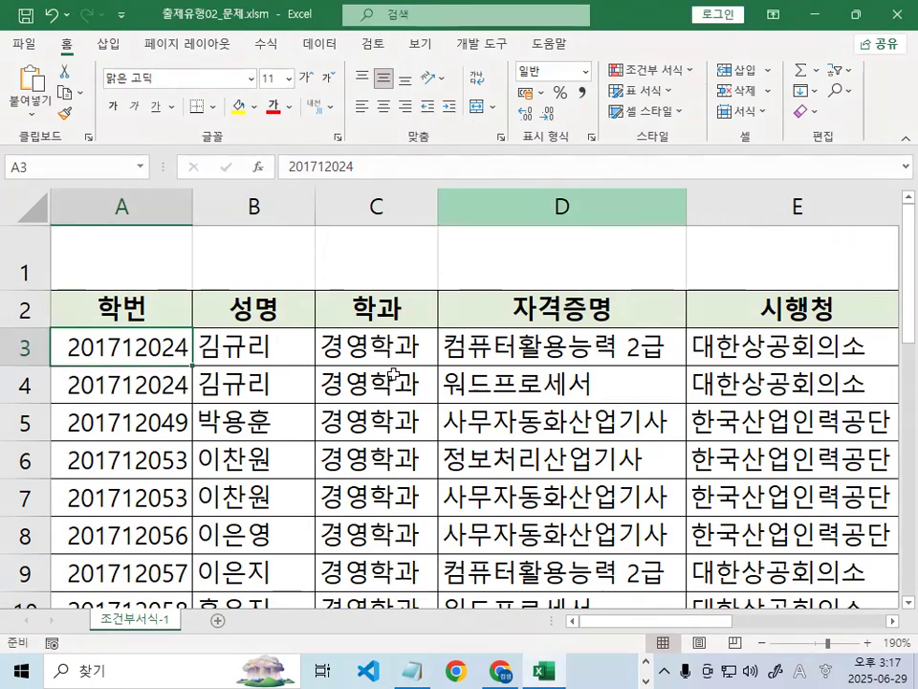
From cell C3, open the Advanced Filter to view its list range, and close it without filtering
{"action": "left_click", "coordinate": [356, 341]}
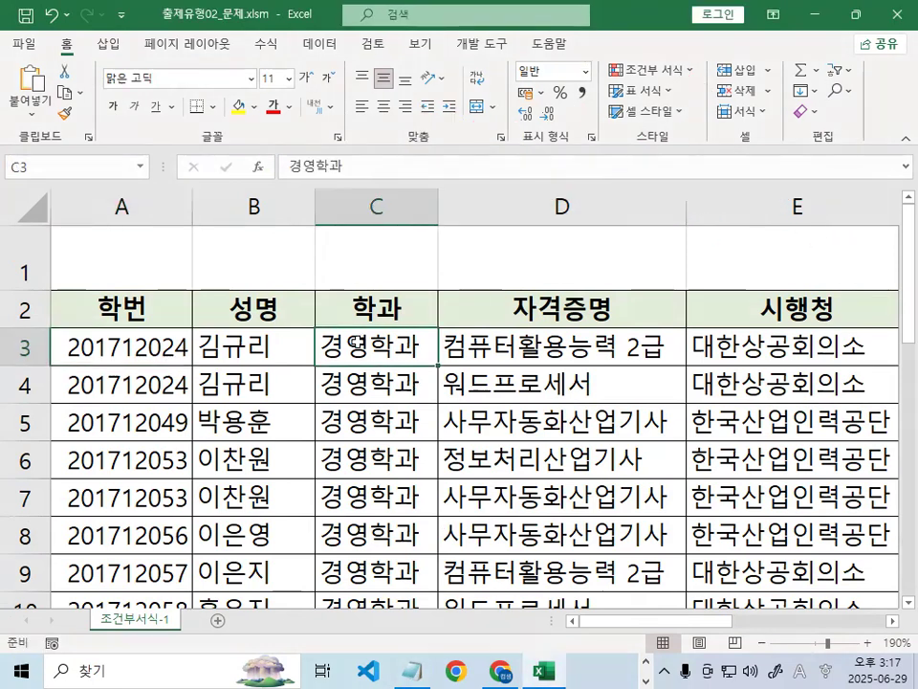
{"action": "left_click", "coordinate": [308, 45]}
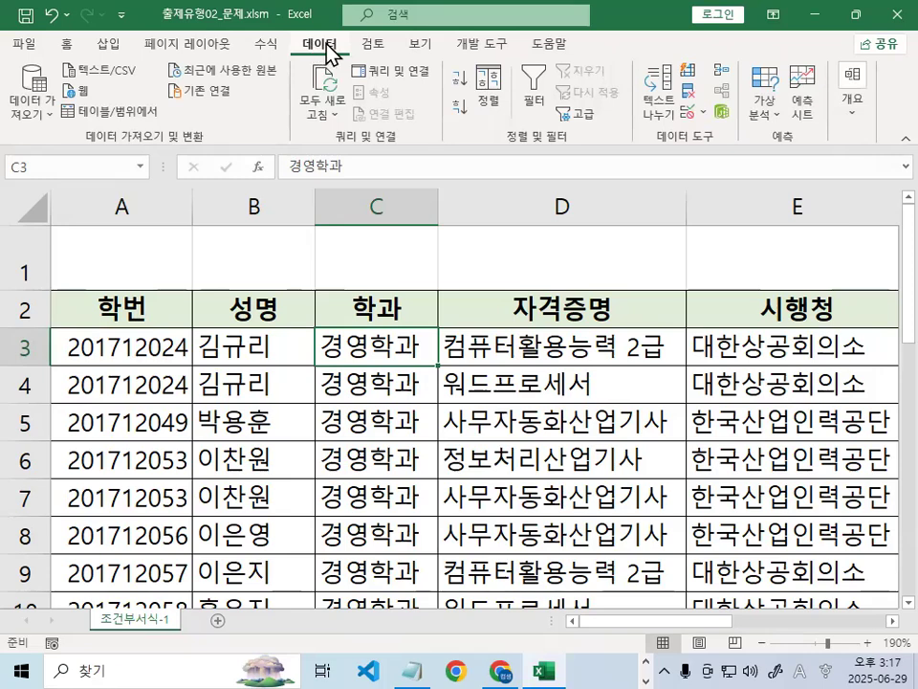
{"action": "left_click", "coordinate": [574, 117]}
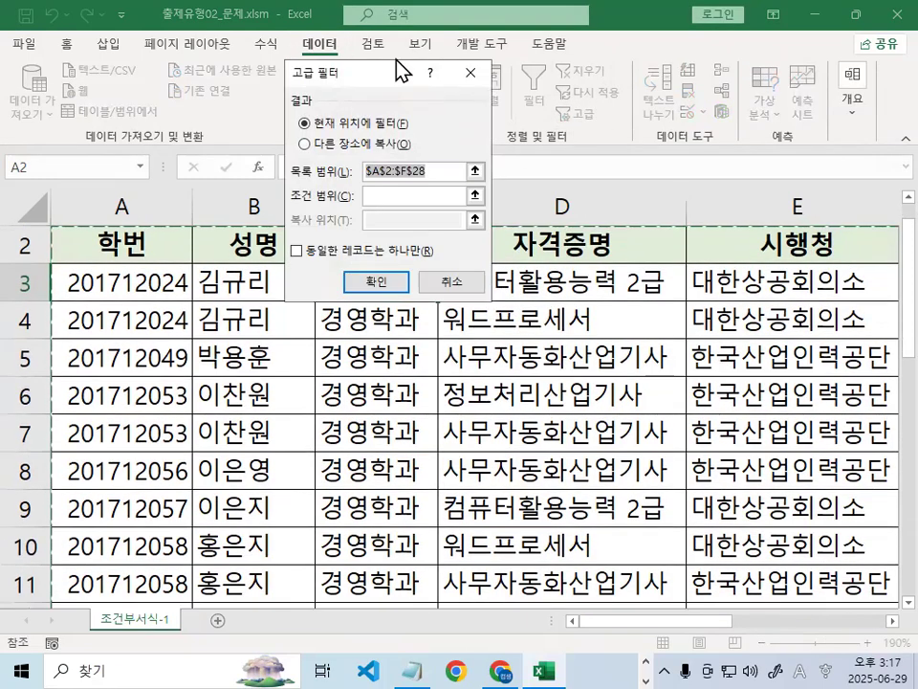
{"action": "scroll", "coordinate": [375, 295], "scroll_direction": "up", "scroll_amount": 1}
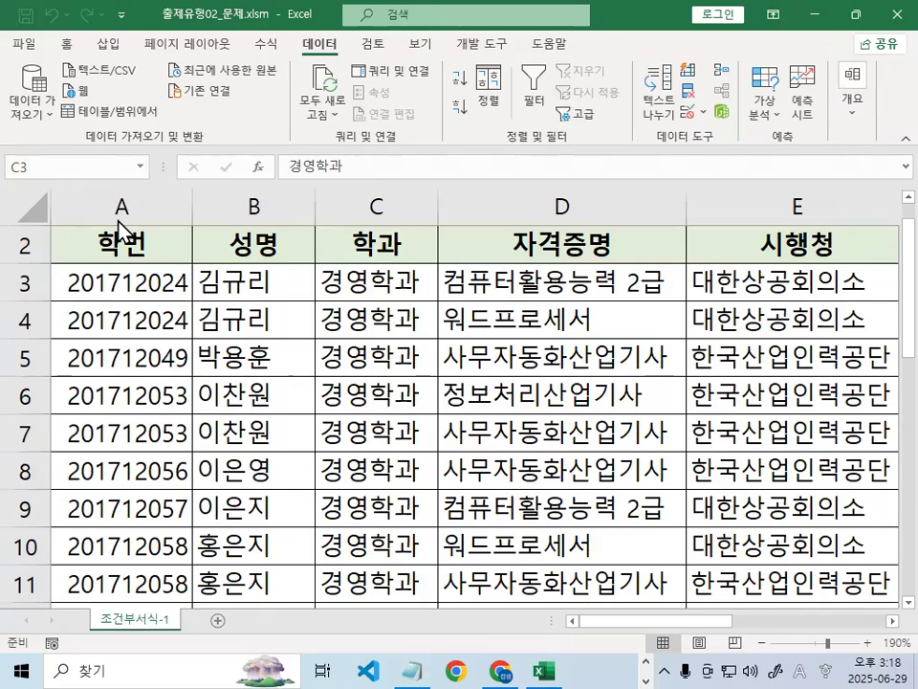
Demonstrate selections that include the header row, ending with the data range A3:F28 selected without the headers
{"action": "left_click_drag", "start_coordinate": [105, 245], "coordinate": [474, 394]}
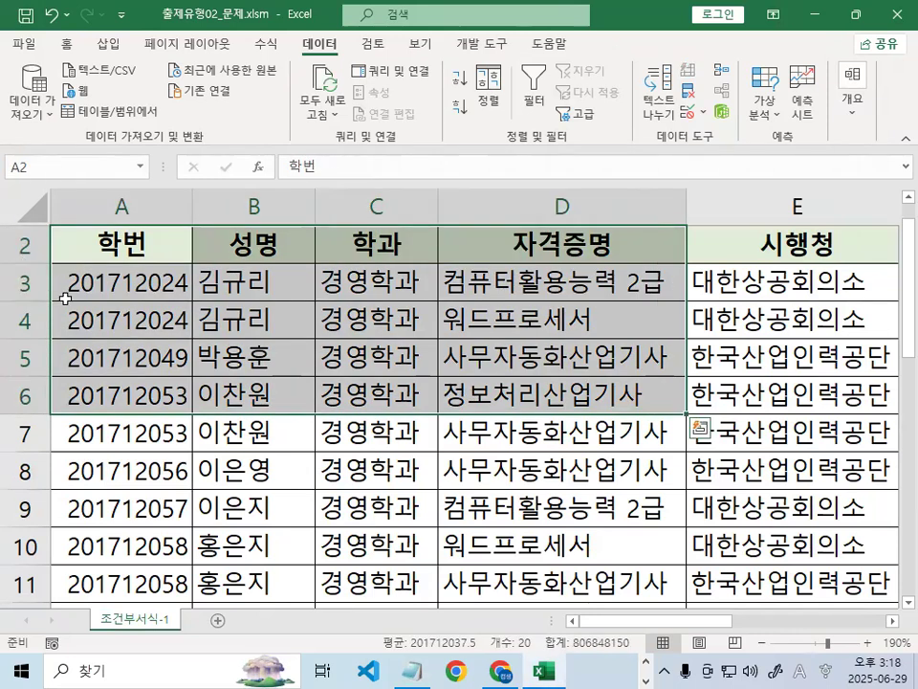
{"action": "left_click", "coordinate": [149, 284]}
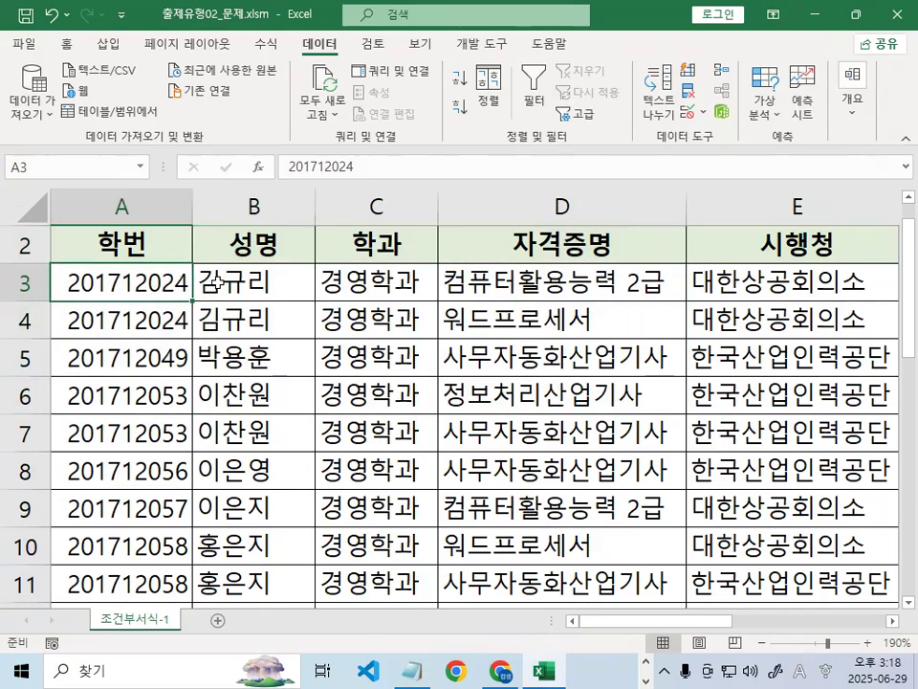
{"action": "left_click_drag", "start_coordinate": [118, 247], "coordinate": [529, 242]}
{"action": "left_click", "coordinate": [151, 283]}
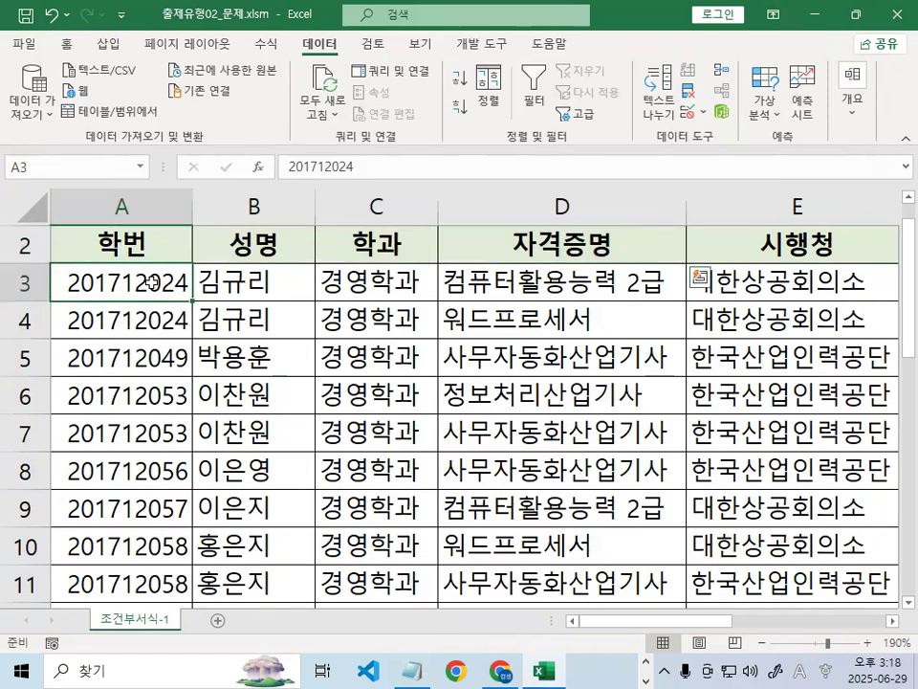
{"action": "left_click_drag", "start_coordinate": [151, 283], "coordinate": [537, 541]}
Switch to the Notepad notes and highlight "데이터범위를 전체지정", "조건부서식" in item 2, and "새규칙 메뉴 클릭" in item 3
{"action": "left_click", "coordinate": [415, 670]}
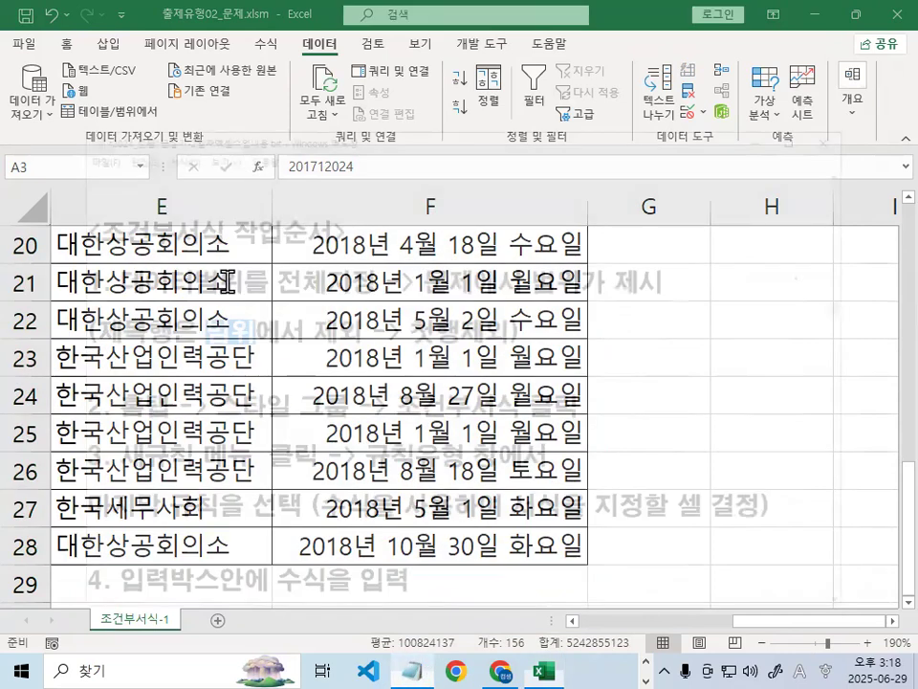
{"action": "left_click_drag", "start_coordinate": [52, 184], "coordinate": [356, 180]}
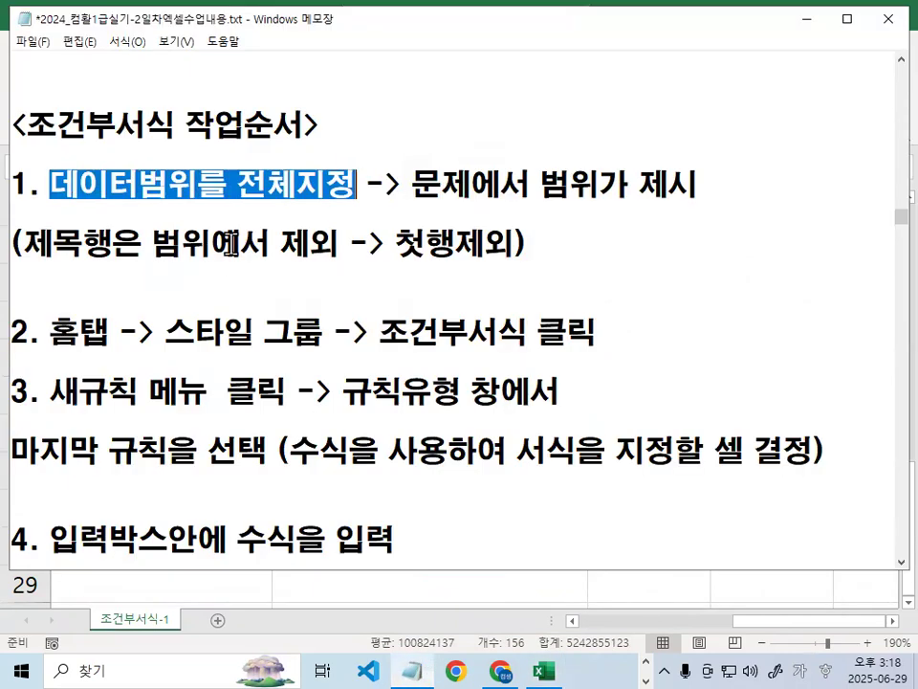
{"action": "scroll", "coordinate": [232, 244], "scroll_direction": "down", "scroll_amount": 1}
{"action": "left_click_drag", "start_coordinate": [51, 244], "coordinate": [522, 242]}
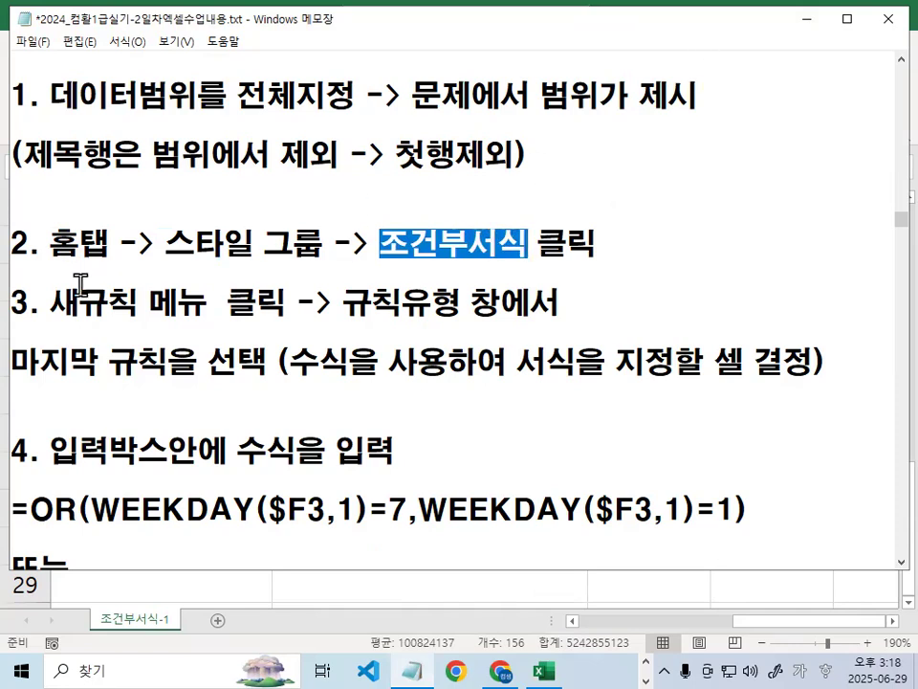
{"action": "left_click", "coordinate": [53, 303]}
{"action": "left_click_drag", "start_coordinate": [53, 303], "coordinate": [219, 303]}
{"action": "left_click_drag", "start_coordinate": [381, 242], "coordinate": [527, 242]}
{"action": "scroll", "coordinate": [89, 311], "scroll_direction": "down", "scroll_amount": 1}
{"action": "left_click_drag", "start_coordinate": [228, 214], "coordinate": [286, 214]}
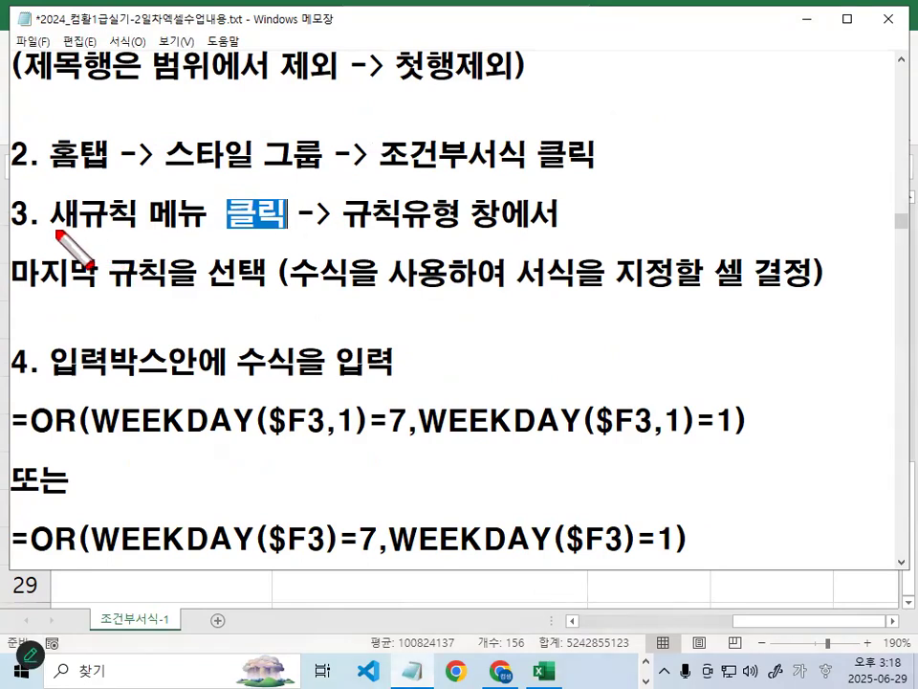
Underline "새규칙 메뉴", "규칙유형 창에서" and the 마지막 규칙 line in item 3, circle "수식", and clear the annotations
{"action": "left_click_drag", "start_coordinate": [53, 229], "coordinate": [208, 233]}
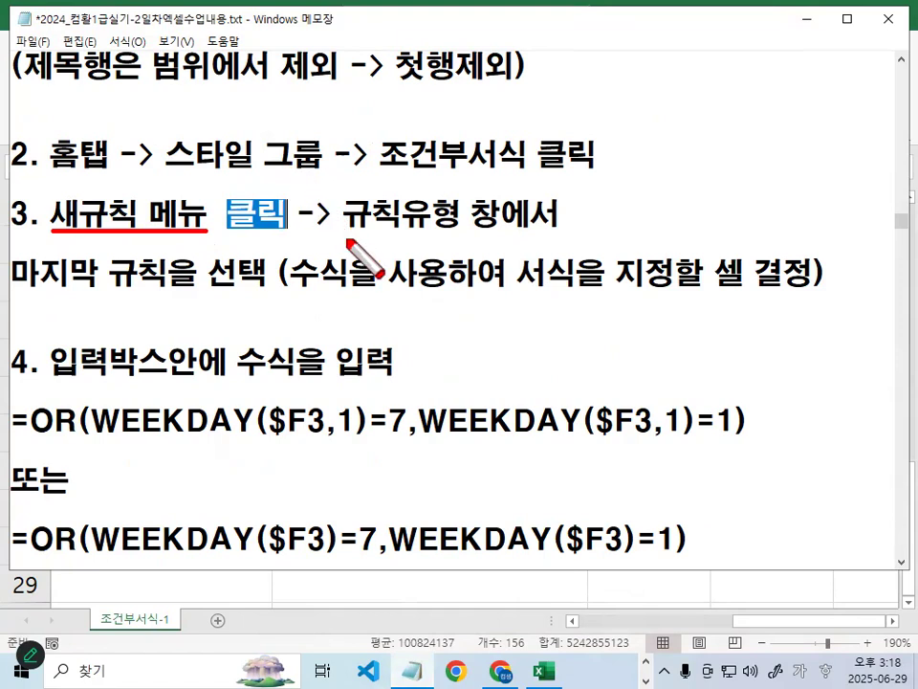
{"action": "left_click_drag", "start_coordinate": [356, 232], "coordinate": [547, 233]}
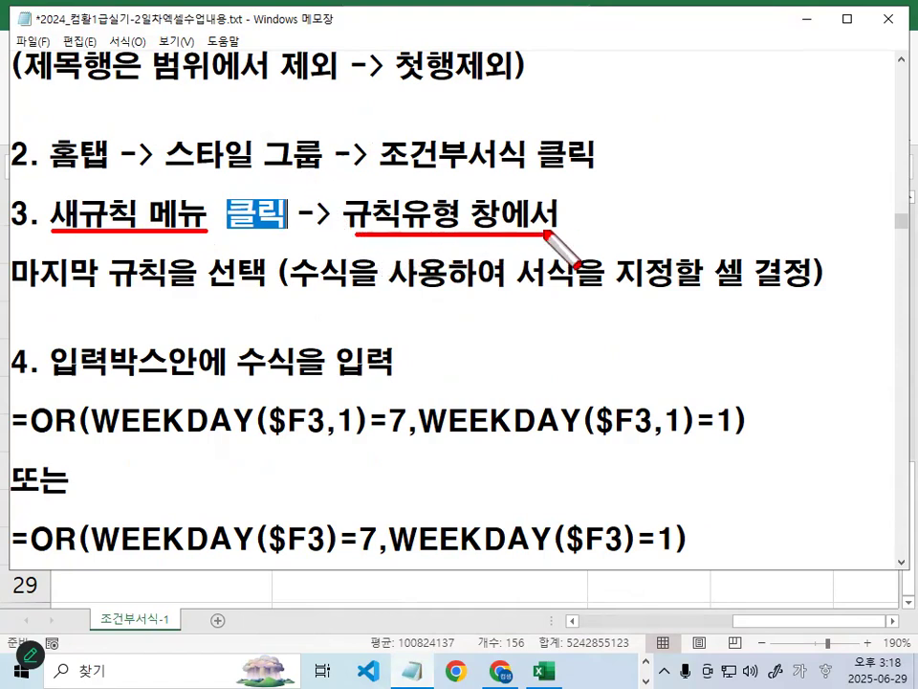
{"action": "left_click_drag", "start_coordinate": [16, 287], "coordinate": [819, 293]}
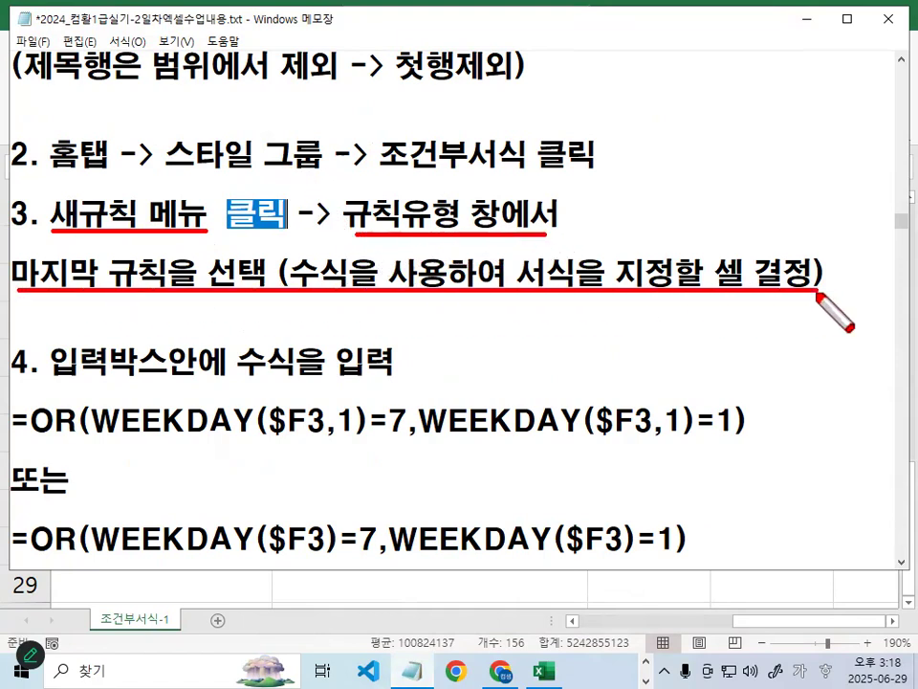
{"action": "left_click_drag", "start_coordinate": [267, 285], "coordinate": [334, 304]}
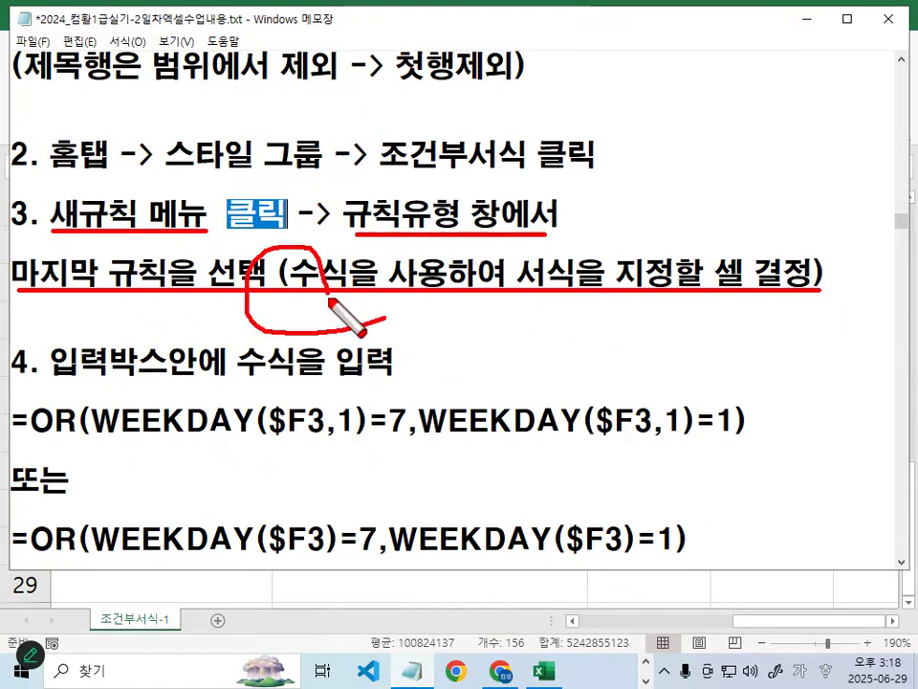
{"action": "key", "text": "Escape"}
Delete the two OR(WEEKDAY) formulas, the "또는" line between them and the leftover blank lines under item 4
{"action": "left_click", "coordinate": [12, 421]}
{"action": "left_click", "coordinate": [747, 539], "text": "shift"}
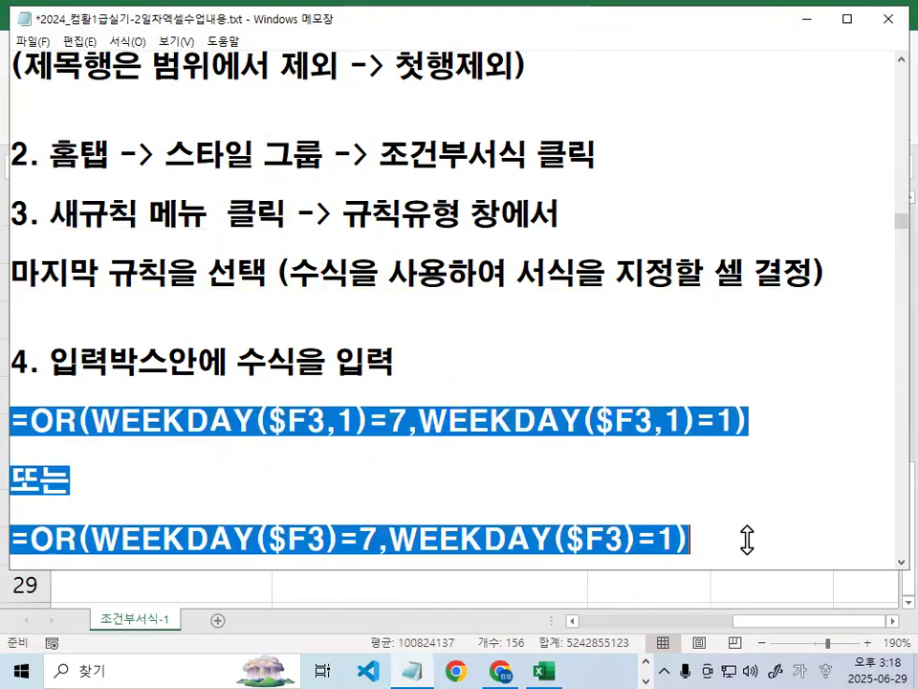
{"action": "key", "text": "Delete"}
{"action": "key", "text": "Delete"}
{"action": "key", "text": "Delete"}
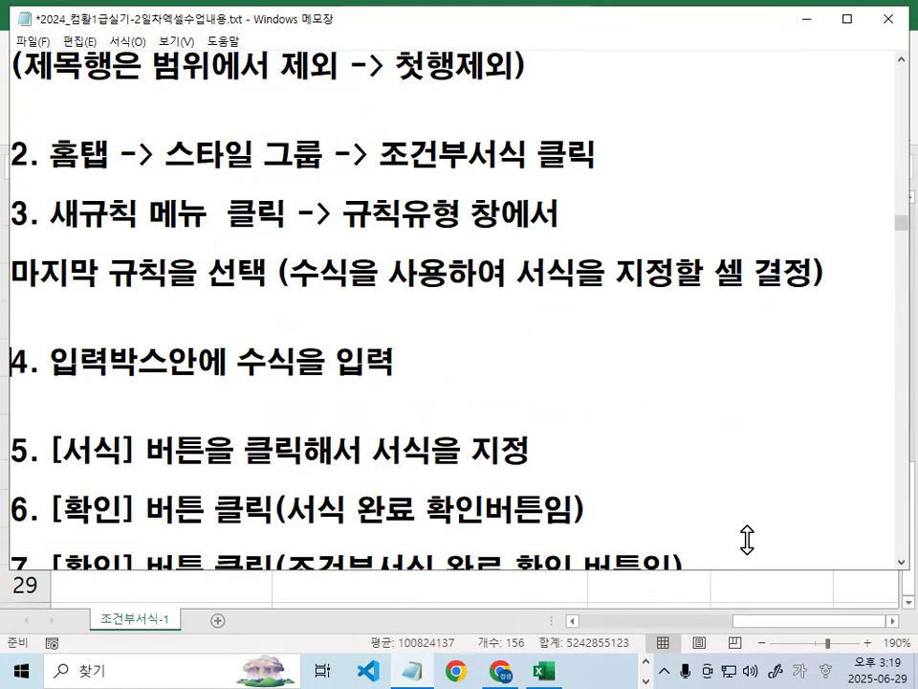
{"action": "key", "text": "Delete"}
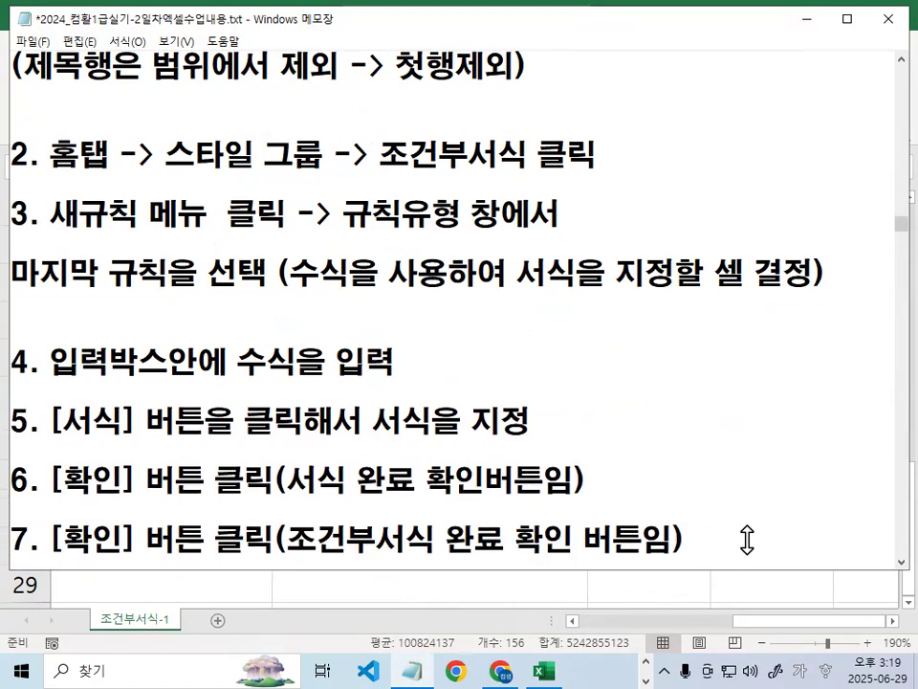
Highlight and underline "수식을 입력" in item 4, then underline "[서식]" and circle "서식을" in item 5
{"action": "scroll", "coordinate": [705, 527], "scroll_direction": "down", "scroll_amount": 1}
{"action": "left_click_drag", "start_coordinate": [238, 184], "coordinate": [386, 183]}
{"action": "key", "text": "ctrl+2"}
{"action": "left_click_drag", "start_coordinate": [250, 196], "coordinate": [388, 196]}
{"action": "left_click_drag", "start_coordinate": [47, 258], "coordinate": [127, 261]}
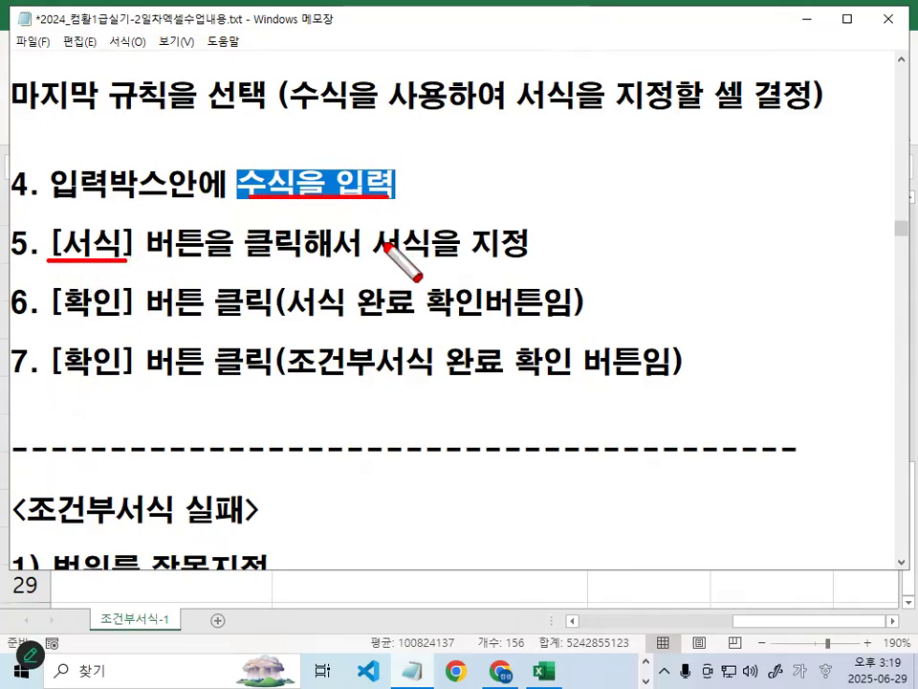
{"action": "mouse_move", "coordinate": [433, 213]}
{"action": "left_mouse_down"}
{"action": "mouse_move", "coordinate": [378, 247]}
{"action": "mouse_move", "coordinate": [457, 251]}
{"action": "left_mouse_up"}
Mark the [확인] buttons and their parenthetical explanations in items 6 and 7, and clear all annotations
{"action": "left_click_drag", "start_coordinate": [43, 319], "coordinate": [167, 310]}
{"action": "mouse_move", "coordinate": [260, 310]}
{"action": "left_mouse_down"}
{"action": "mouse_move", "coordinate": [229, 324]}
{"action": "mouse_move", "coordinate": [260, 308]}
{"action": "mouse_move", "coordinate": [339, 320]}
{"action": "mouse_move", "coordinate": [591, 314]}
{"action": "left_mouse_up"}
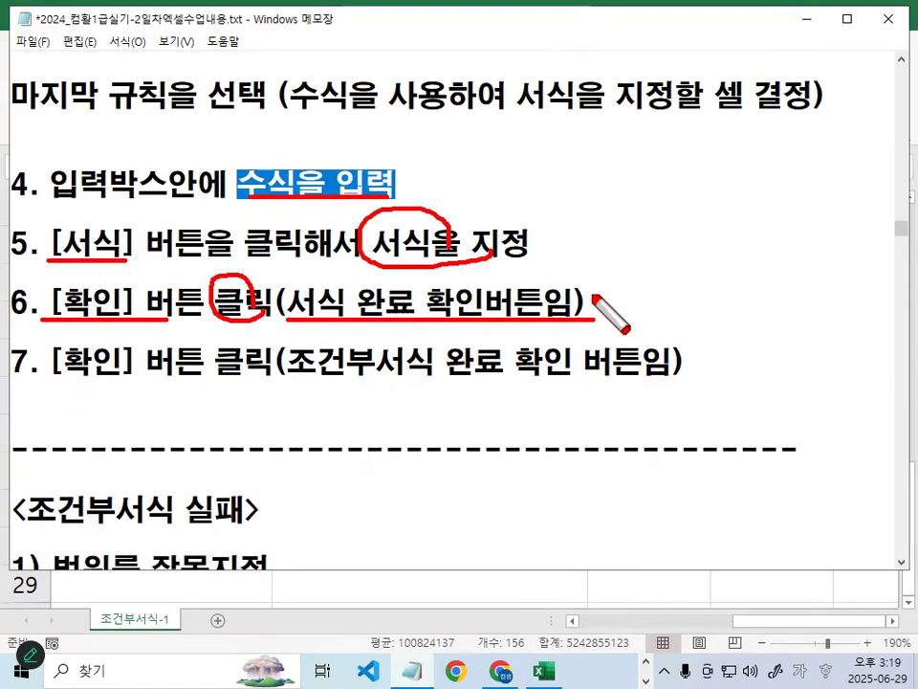
{"action": "left_click_drag", "start_coordinate": [40, 377], "coordinate": [128, 377]}
{"action": "left_click_drag", "start_coordinate": [280, 379], "coordinate": [680, 373]}
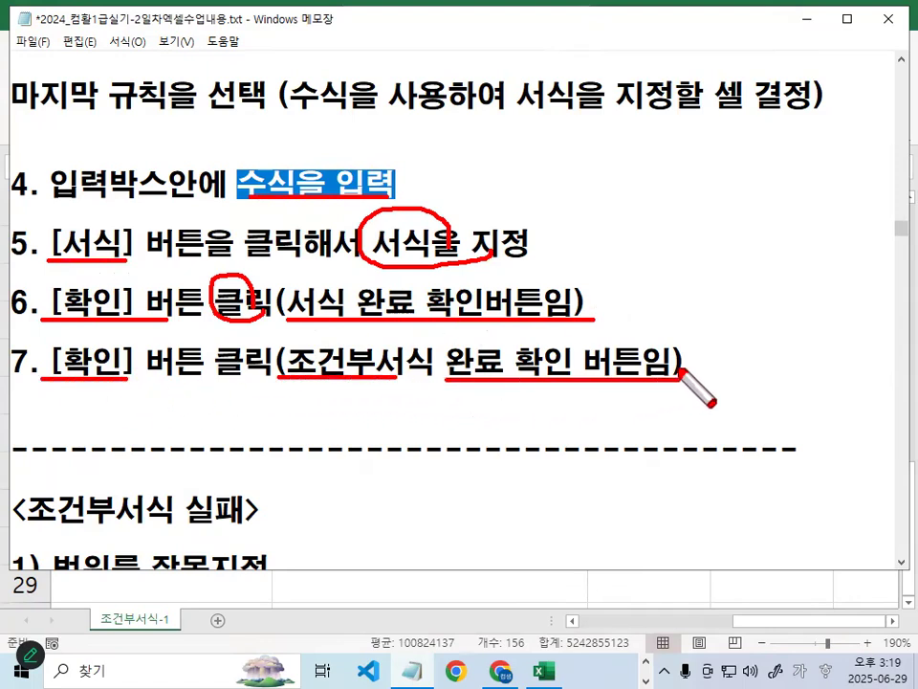
{"action": "key", "text": "Escape"}
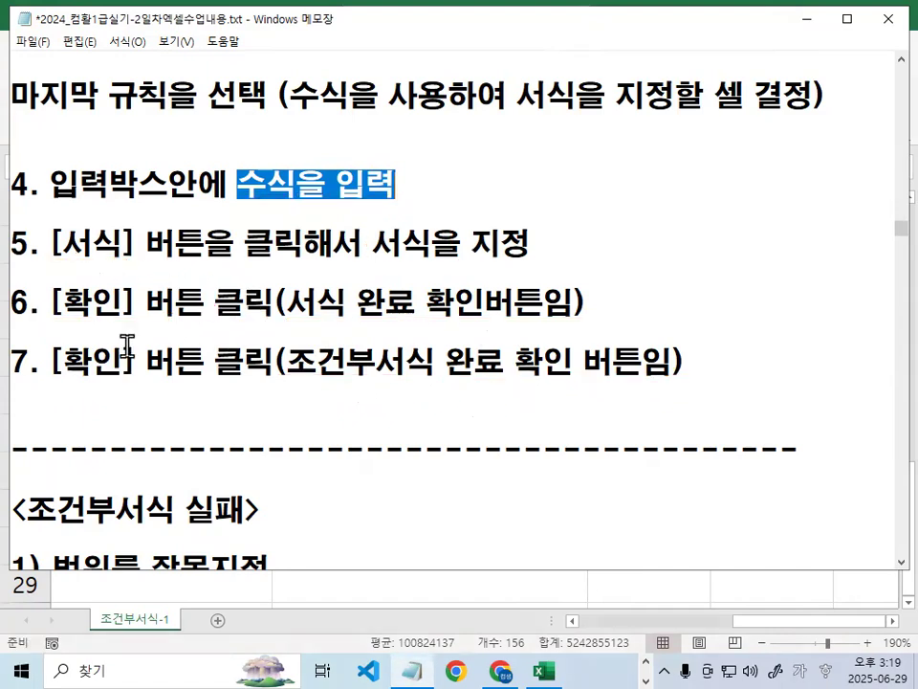
Return to the Excel workbook, display the 홈 commands, circle the 홈 label and clear the mark
{"action": "left_click", "coordinate": [810, 19]}
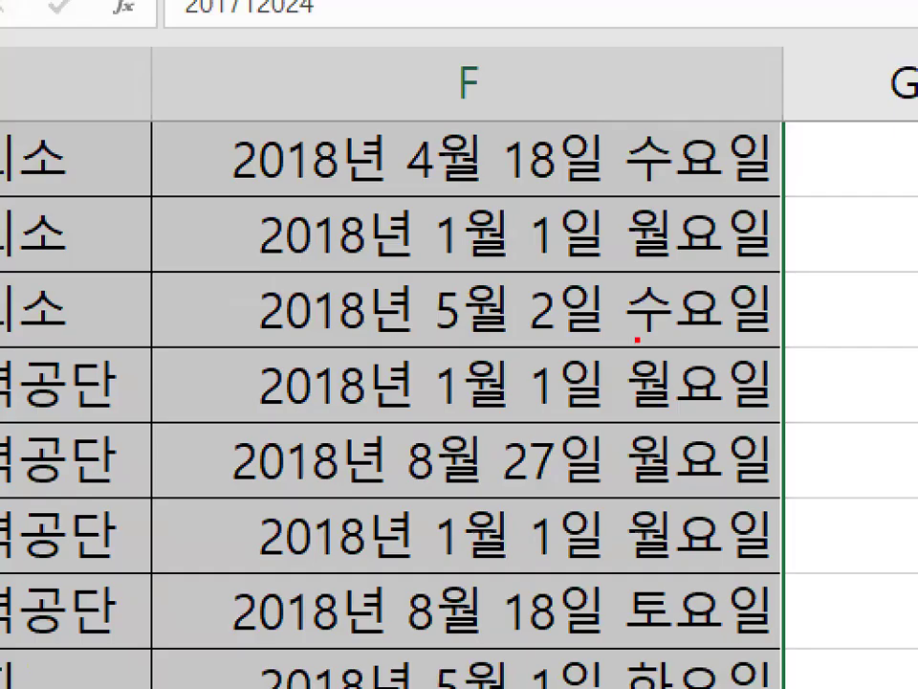
{"action": "mouse_move", "coordinate": [676, 473]}
{"action": "left_mouse_down"}
{"action": "mouse_move", "coordinate": [415, 211]}
{"action": "mouse_move", "coordinate": [576, 572]}
{"action": "left_mouse_up"}
{"action": "key", "text": "Escape"}
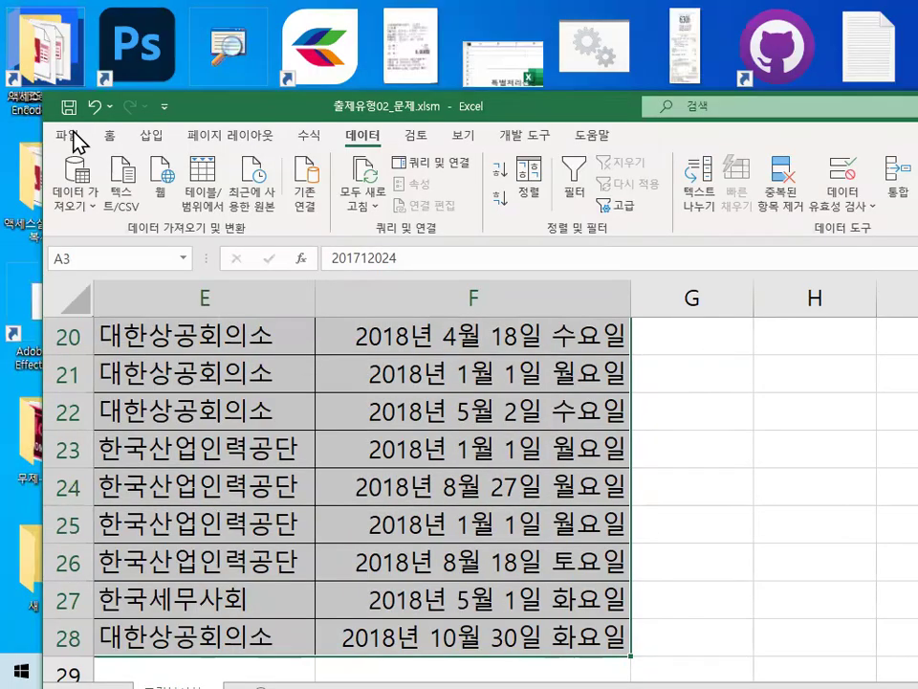
{"action": "left_click", "coordinate": [112, 136]}
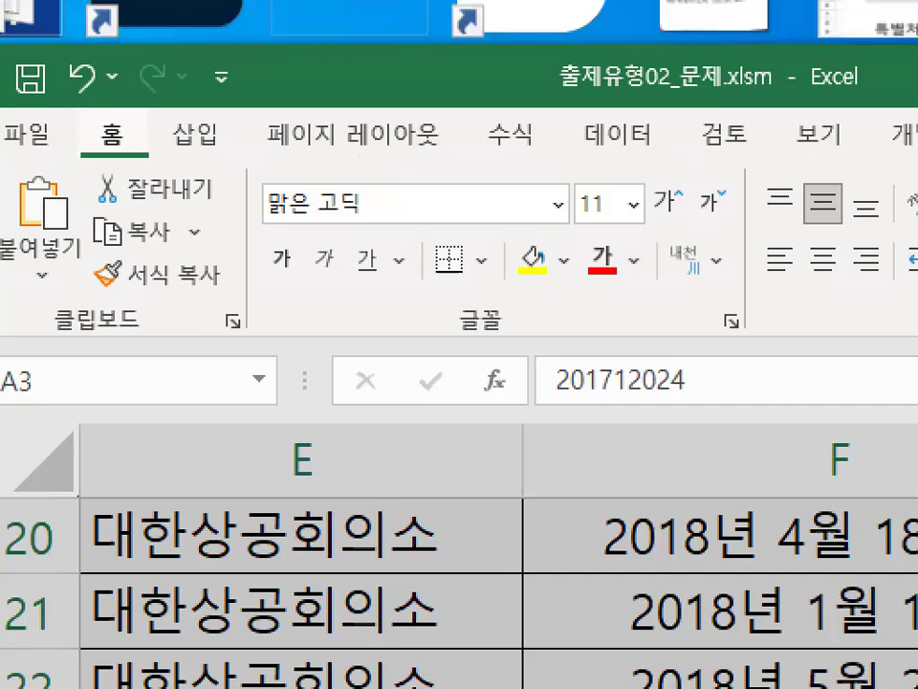
{"action": "mouse_move", "coordinate": [172, 131]}
{"action": "left_mouse_down"}
{"action": "mouse_move", "coordinate": [120, 180]}
{"action": "mouse_move", "coordinate": [158, 93]}
{"action": "mouse_move", "coordinate": [184, 173]}
{"action": "left_mouse_up"}
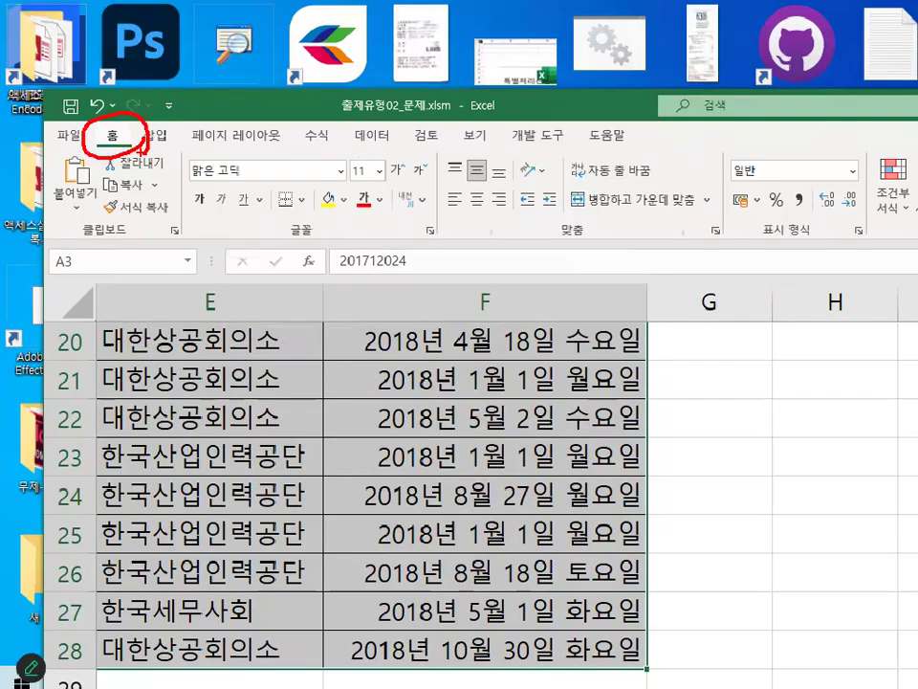
{"action": "key", "text": "Escape"}
Circle the 스타일 group, the 조건부 서식 command and its 새 규칙 option, clearing the marks
{"action": "left_click_drag", "start_coordinate": [586, 103], "coordinate": [198, 125]}
{"action": "mouse_move", "coordinate": [716, 251]}
{"action": "left_mouse_down"}
{"action": "mouse_move", "coordinate": [504, 260]}
{"action": "mouse_move", "coordinate": [617, 263]}
{"action": "left_mouse_up"}
{"action": "mouse_move", "coordinate": [312, 235]}
{"action": "left_mouse_down"}
{"action": "mouse_move", "coordinate": [379, 211]}
{"action": "mouse_move", "coordinate": [287, 228]}
{"action": "left_mouse_up"}
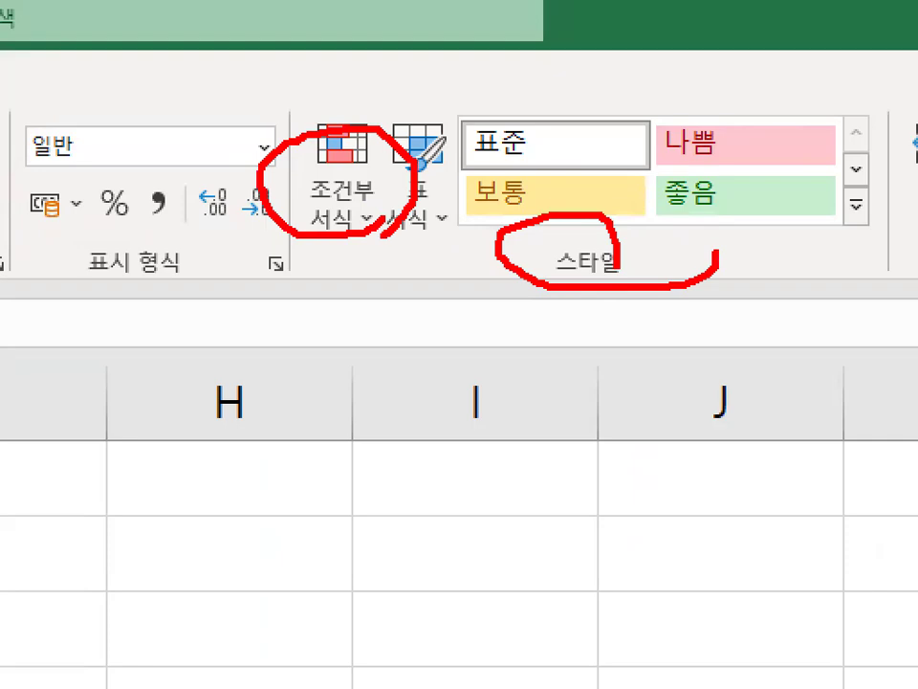
{"action": "key", "text": "Escape"}
{"action": "left_click", "coordinate": [368, 220]}
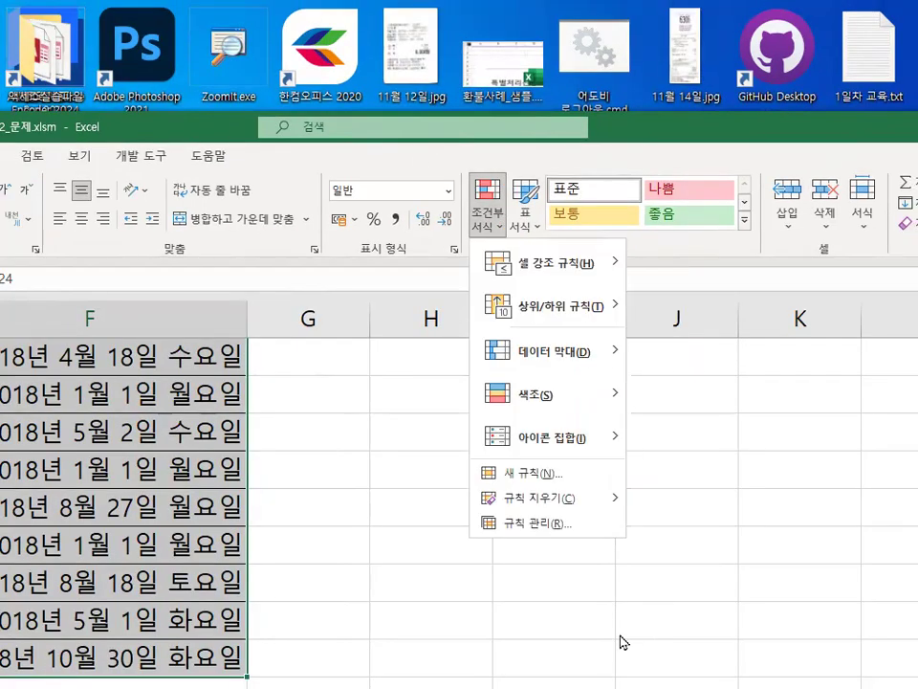
{"action": "mouse_move", "coordinate": [586, 338]}
{"action": "left_mouse_down"}
{"action": "mouse_move", "coordinate": [427, 353]}
{"action": "mouse_move", "coordinate": [543, 288]}
{"action": "left_mouse_up"}
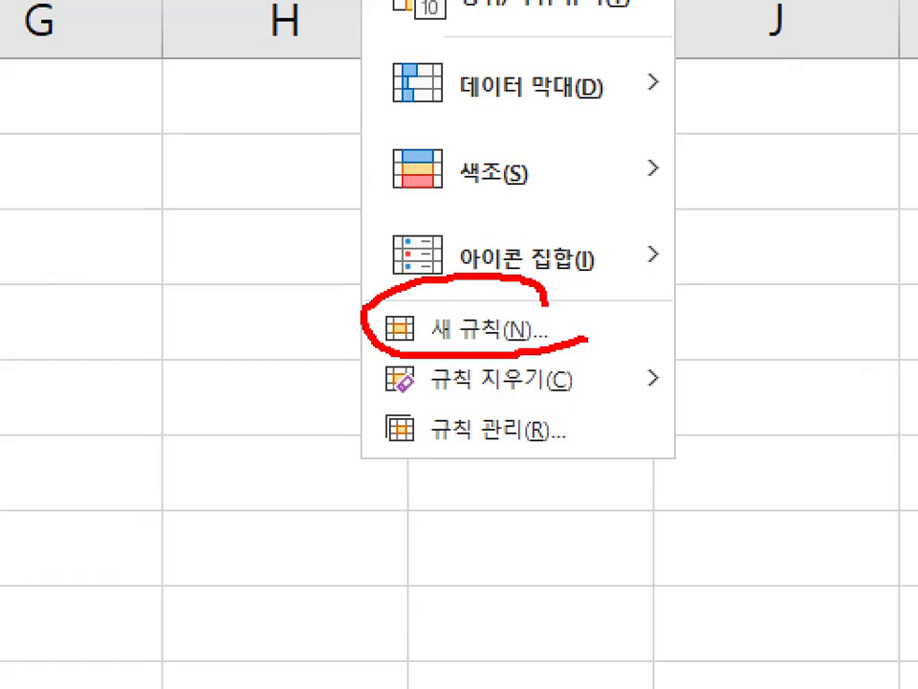
{"action": "key", "text": "Escape"}
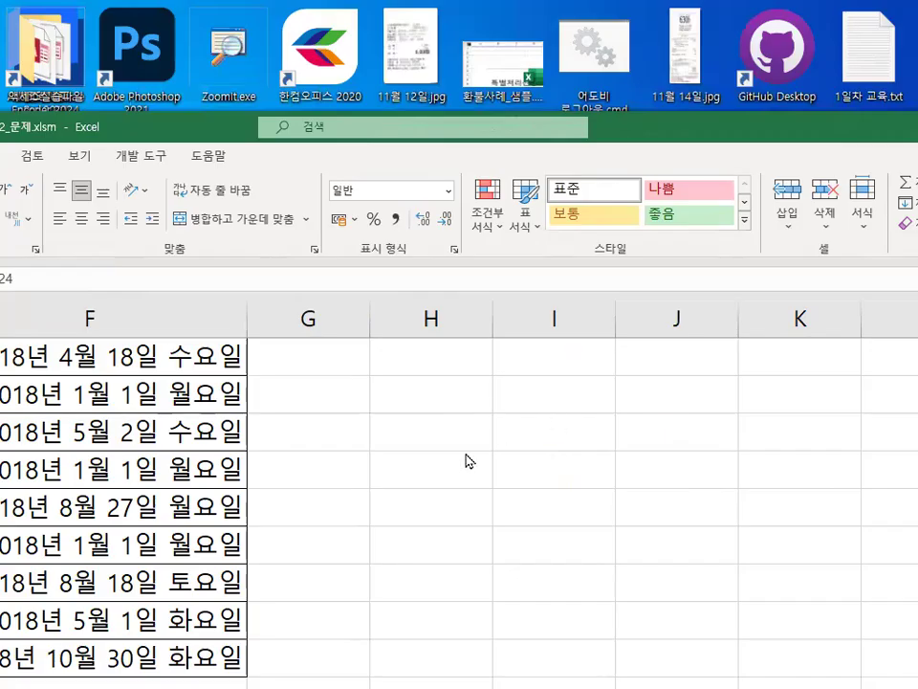
Start a new conditional formatting rule for the selected data, mark "규칙 유형 선택" and "수식을 사용하여 서식을 지정할 셀 결정", and clear the annotations
{"action": "left_click", "coordinate": [481, 230]}
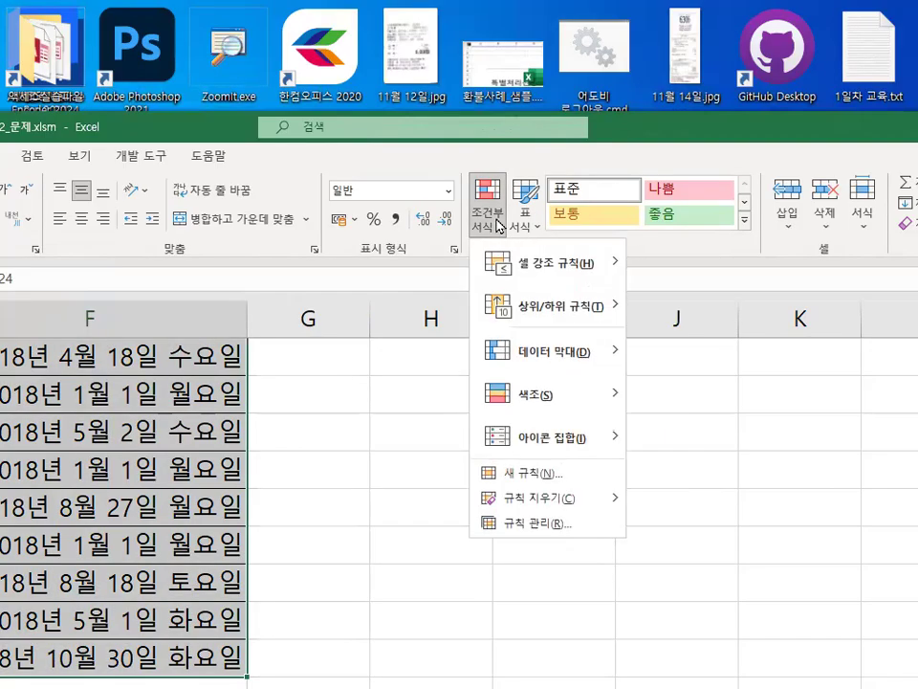
{"action": "left_click", "coordinate": [550, 471]}
{"action": "left_click_drag", "start_coordinate": [386, 252], "coordinate": [492, 181]}
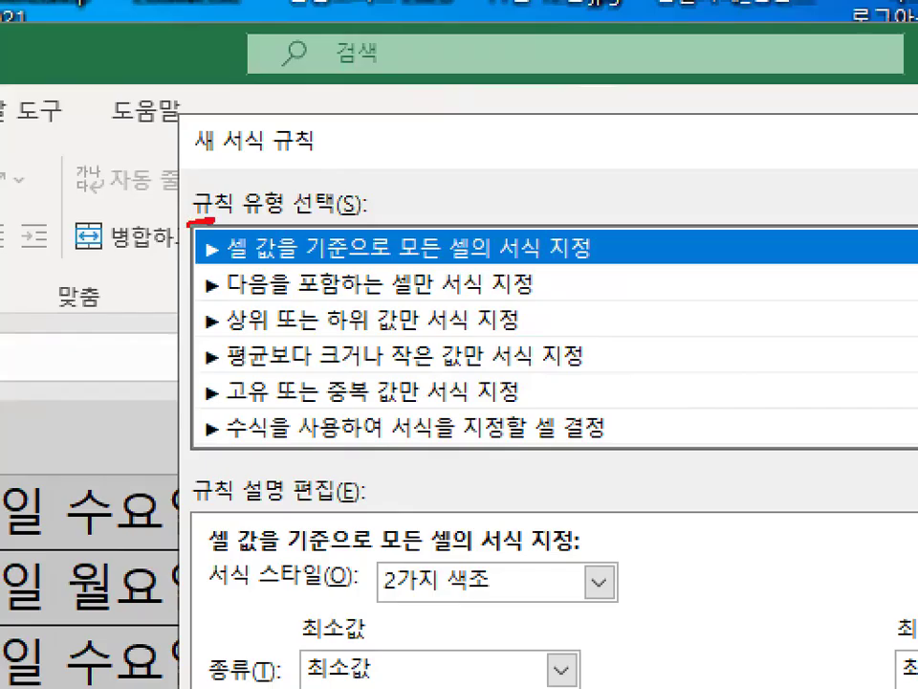
{"action": "left_click_drag", "start_coordinate": [212, 221], "coordinate": [347, 222]}
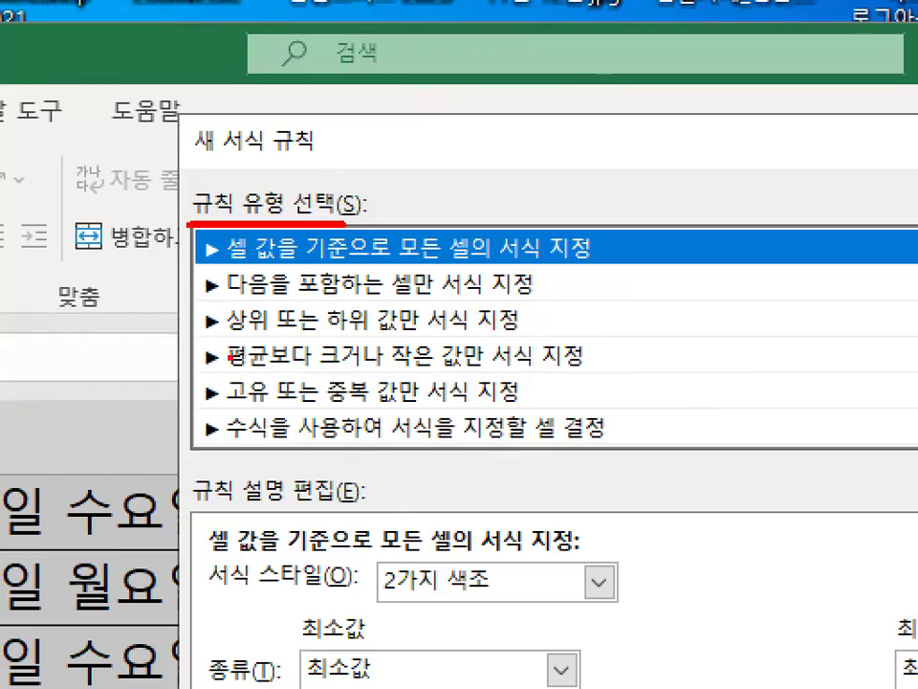
{"action": "left_click_drag", "start_coordinate": [228, 455], "coordinate": [620, 454]}
{"action": "mouse_move", "coordinate": [278, 445]}
{"action": "left_mouse_down"}
{"action": "mouse_move", "coordinate": [275, 419]}
{"action": "mouse_move", "coordinate": [272, 436]}
{"action": "left_mouse_up"}
{"action": "left_click_drag", "start_coordinate": [386, 404], "coordinate": [516, 308]}
{"action": "key", "text": "Escape"}
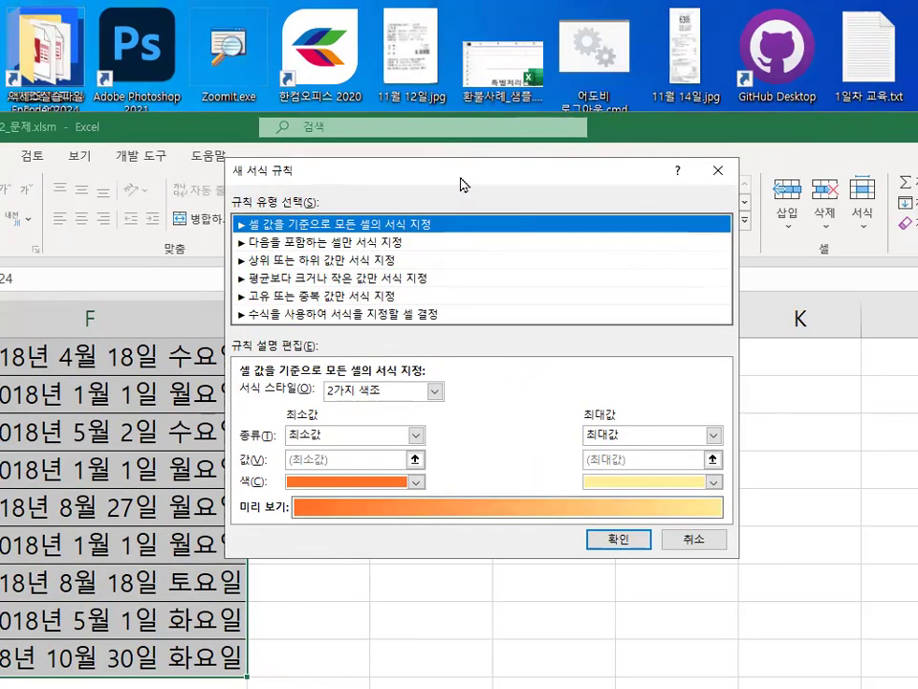
Choose the rule type "수식을 사용하여 서식을 지정할 셀 결정", circle it and the formula field, clear the marks, and activate the empty field
{"action": "left_click_drag", "start_coordinate": [460, 183], "coordinate": [502, 42]}
{"action": "left_click", "coordinate": [335, 173]}
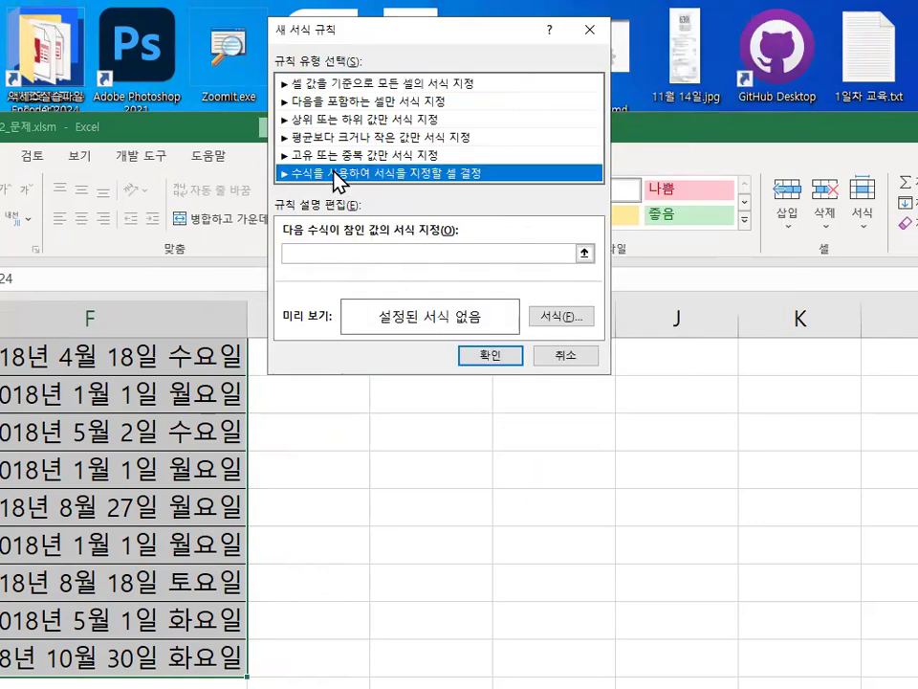
{"action": "key", "text": "ctrl+1"}
{"action": "mouse_move", "coordinate": [415, 161]}
{"action": "left_mouse_down"}
{"action": "mouse_move", "coordinate": [296, 187]}
{"action": "mouse_move", "coordinate": [372, 166]}
{"action": "left_mouse_up"}
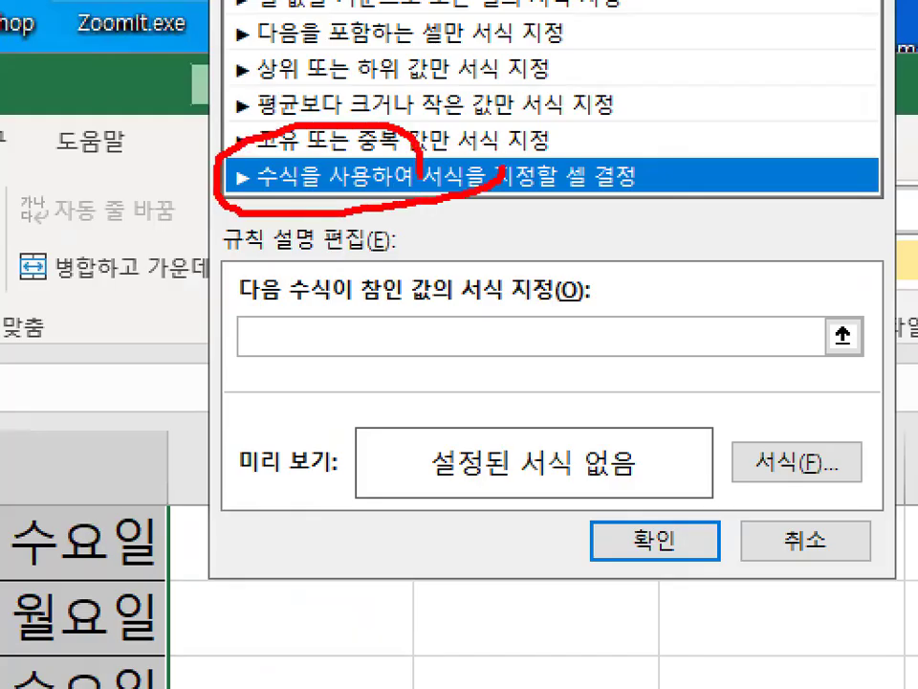
{"action": "mouse_move", "coordinate": [464, 354]}
{"action": "left_mouse_down"}
{"action": "mouse_move", "coordinate": [420, 400]}
{"action": "mouse_move", "coordinate": [287, 254]}
{"action": "mouse_move", "coordinate": [400, 287]}
{"action": "left_mouse_up"}
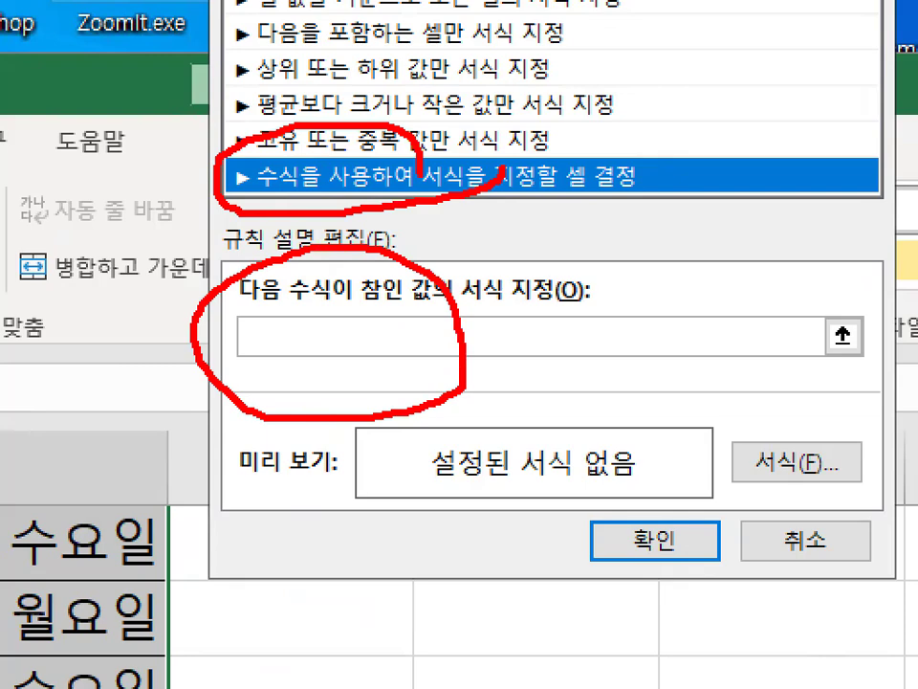
{"action": "key", "text": "Escape"}
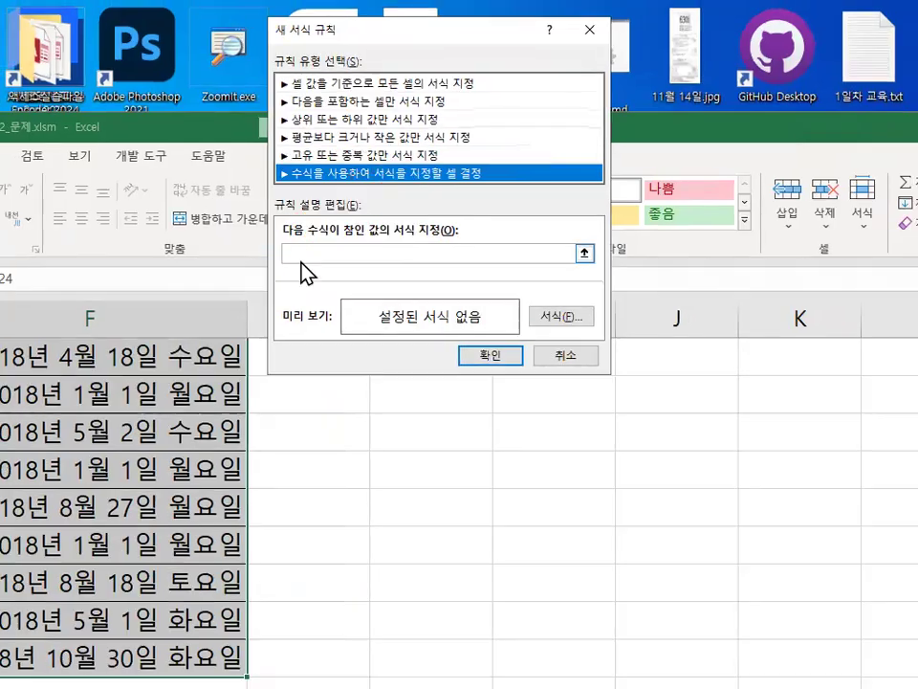
{"action": "left_click", "coordinate": [299, 253]}
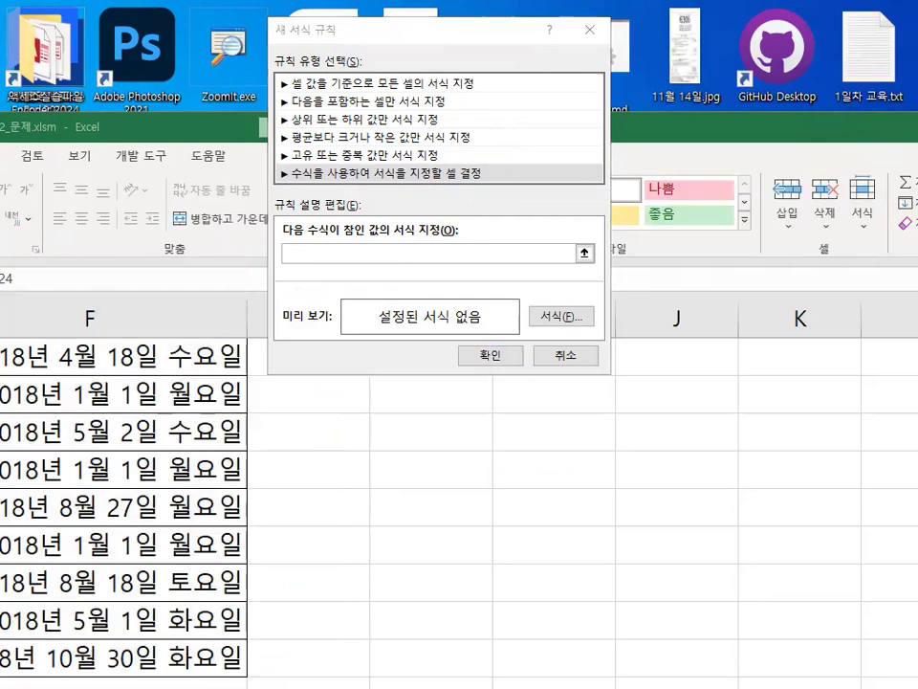
In the Notepad class notes, copy the two-line formula =OR(WEEKDAY(취득일자 셀주소)=7, WEEKDAY(취득일자 셀주소)=1) and paste it below item 4
{"action": "key", "text": "alt+Tab"}
{"action": "scroll", "coordinate": [396, 287], "scroll_direction": "up", "scroll_amount": 3}
{"action": "scroll", "coordinate": [340, 287], "scroll_direction": "up", "scroll_amount": 3}
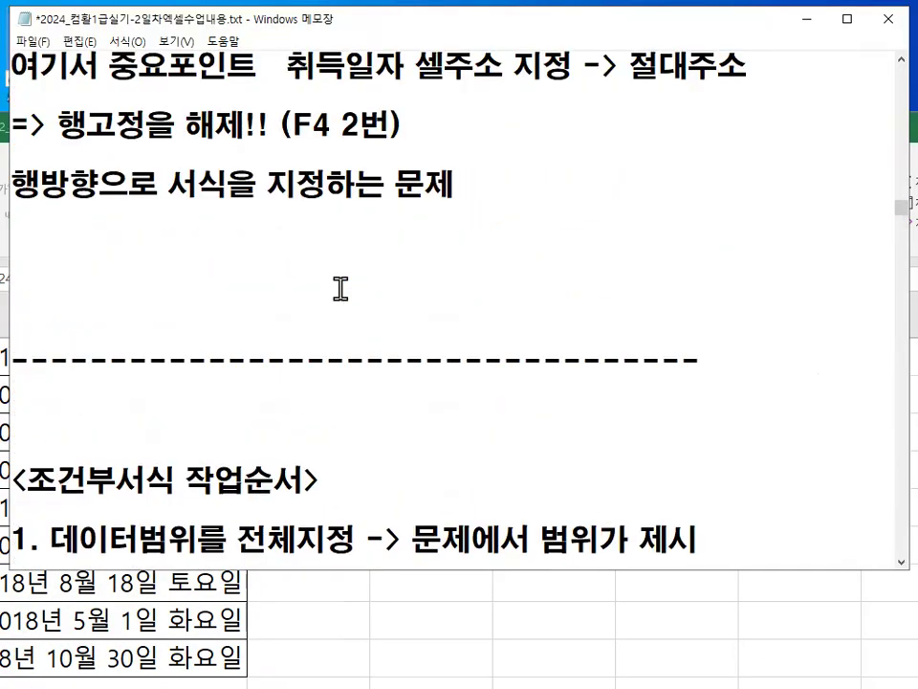
{"action": "left_click_drag", "start_coordinate": [13, 304], "coordinate": [509, 373]}
{"action": "key", "text": "ctrl+c"}
{"action": "scroll", "coordinate": [507, 368], "scroll_direction": "down", "scroll_amount": 6}
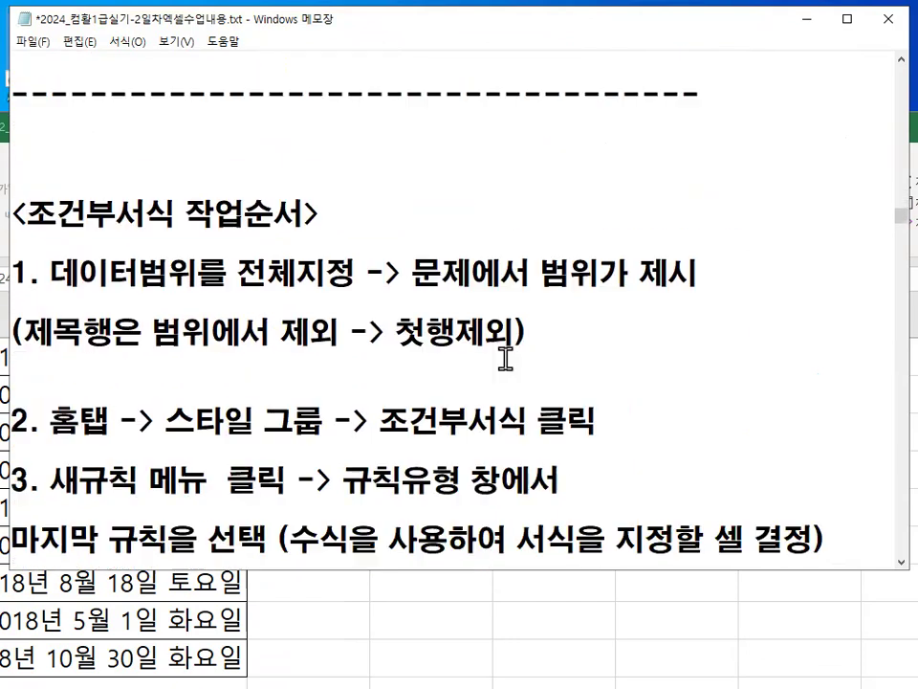
{"action": "left_click", "coordinate": [497, 270]}
{"action": "key", "text": "Return"}
{"action": "key", "text": "Return"}
{"action": "key", "text": "Return"}
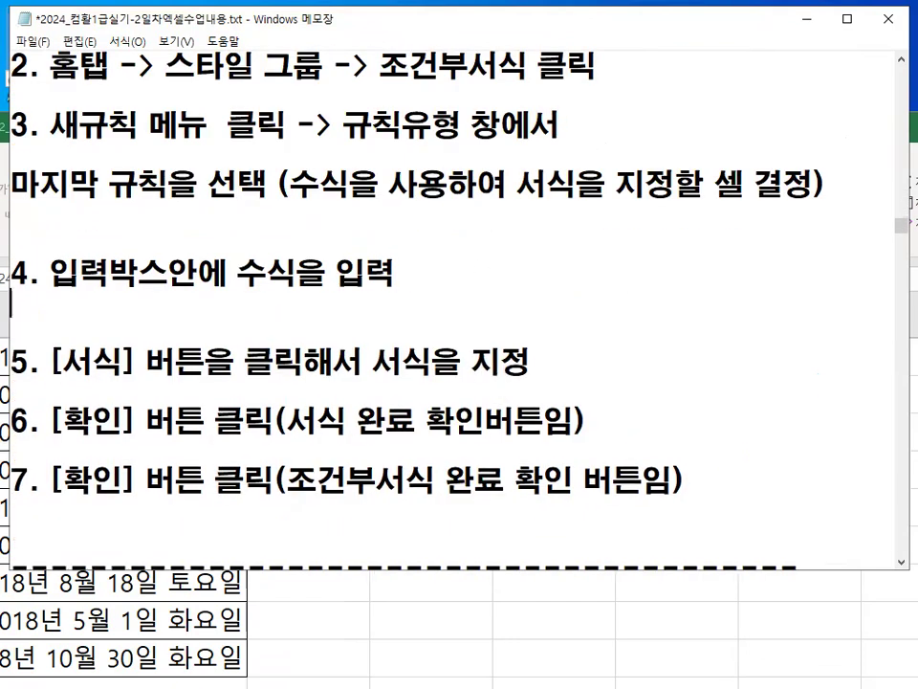
{"action": "key", "text": "ctrl+v"}
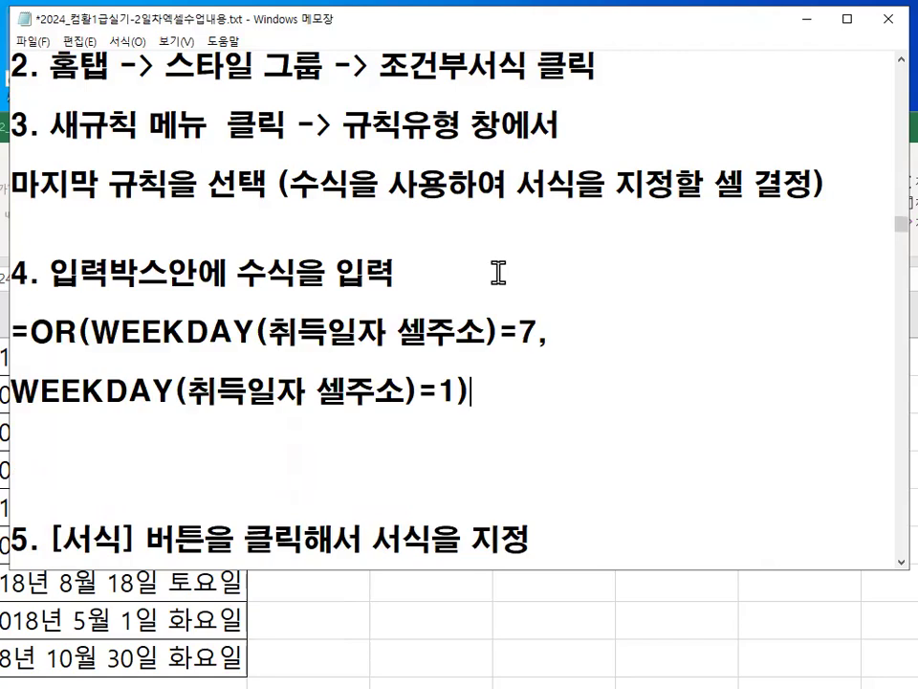
Below the pasted formula, add the note "취득일자 셀주소 지정후에 반드시 행고정을 해제함 (F4 2번)"
{"action": "key", "text": "Return"}
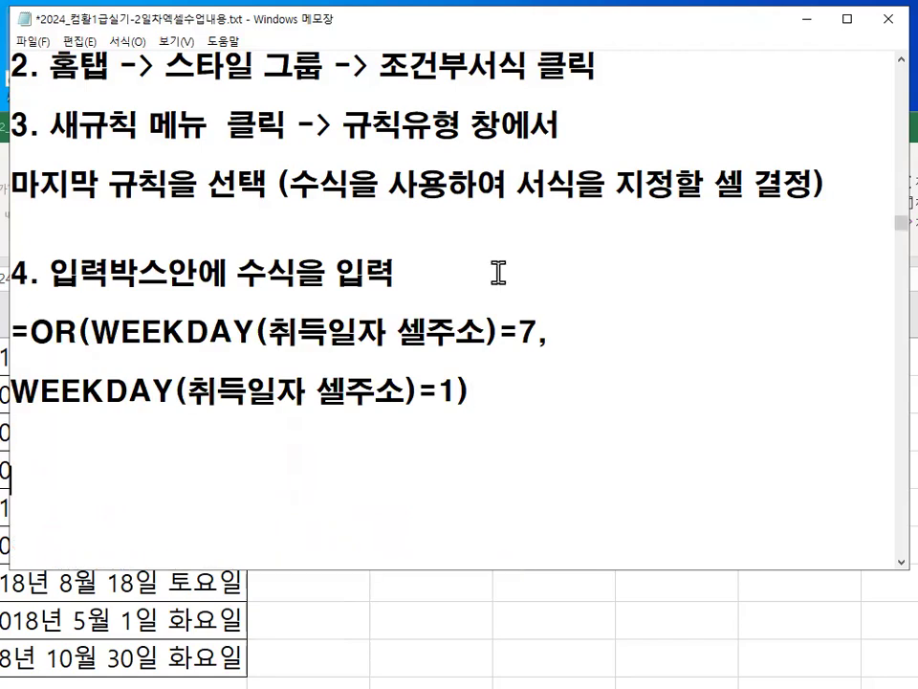
{"action": "type", "text": "취득일"}
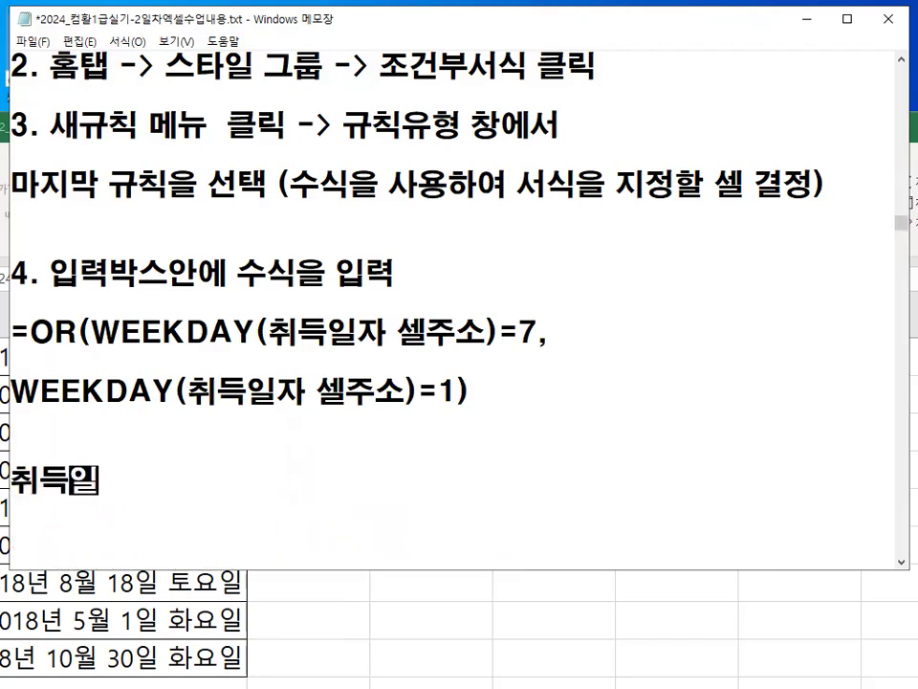
{"action": "type", "text": "자 셀주소 지"}
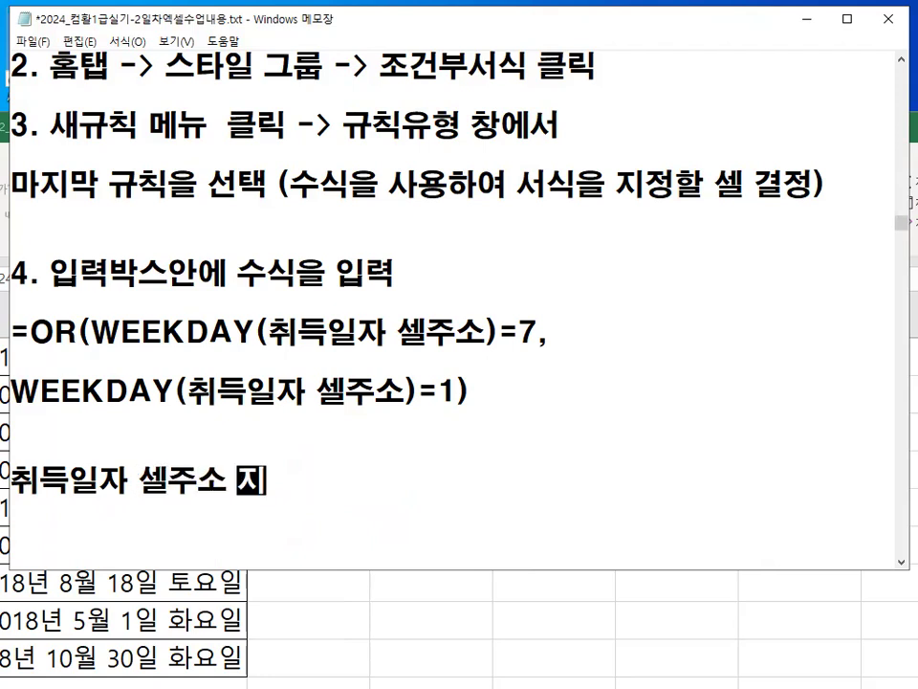
{"action": "type", "text": "정후에 반"}
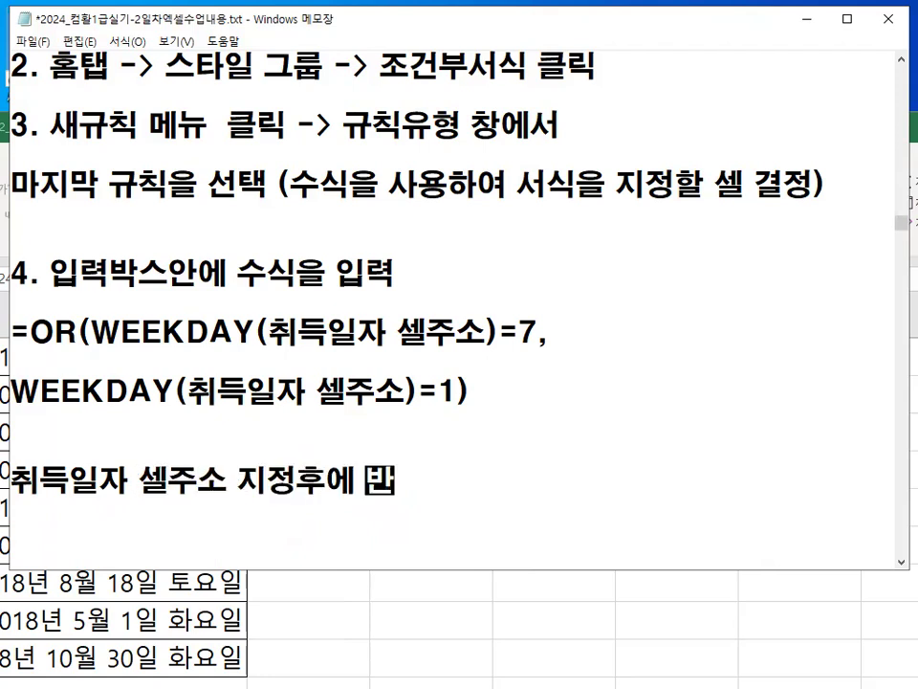
{"action": "type", "text": "드시 행고"}
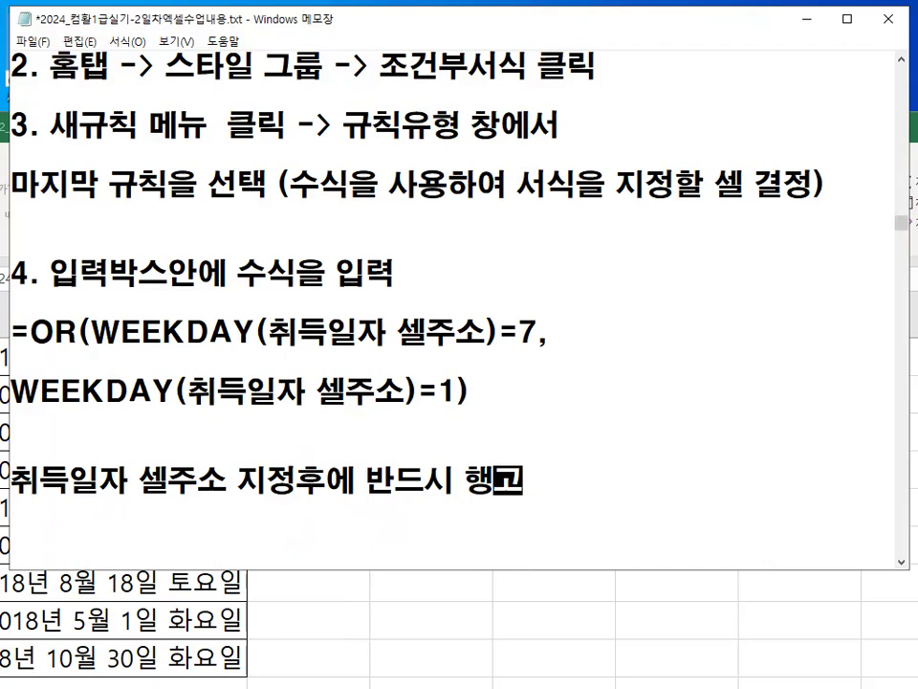
{"action": "type", "text": "정을 ㅎ"}
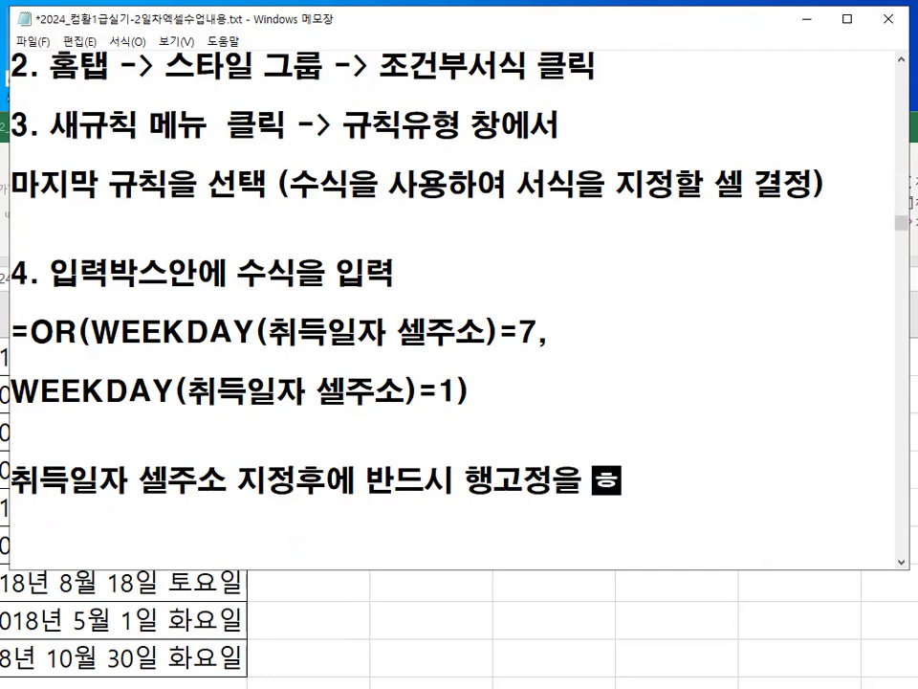
{"action": "type", "text": "ㅐ제하ㅁ "}
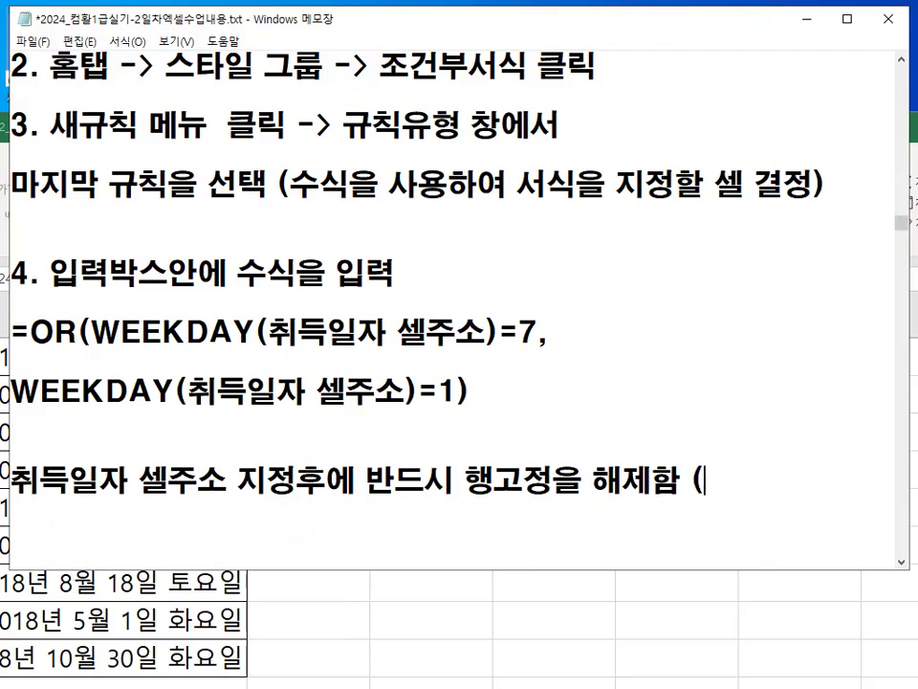
{"action": "type", "text": "(F4 2번)"}
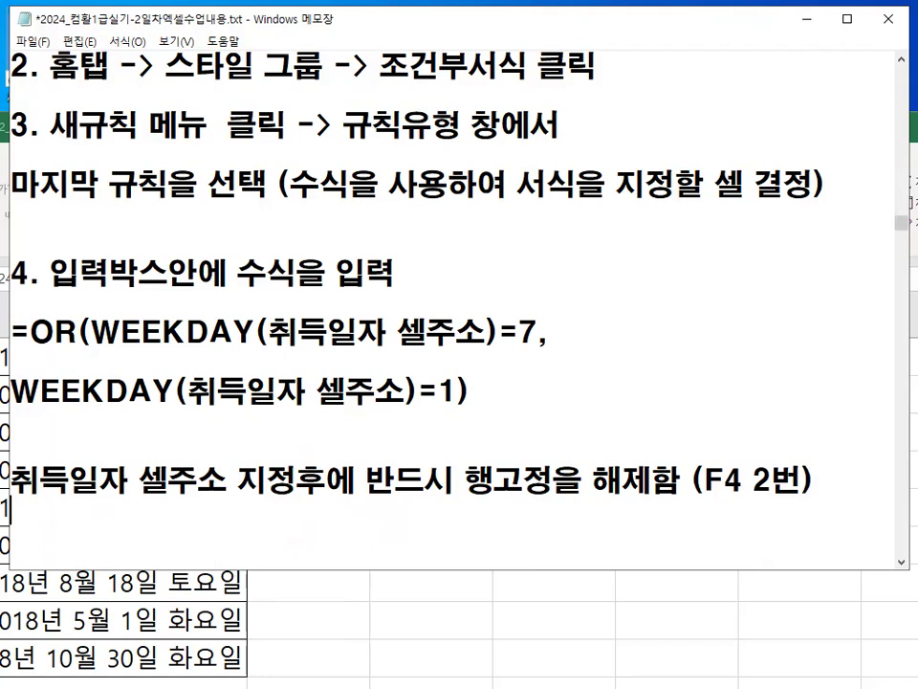
{"action": "scroll", "coordinate": [499, 273], "scroll_direction": "down", "scroll_amount": 2}
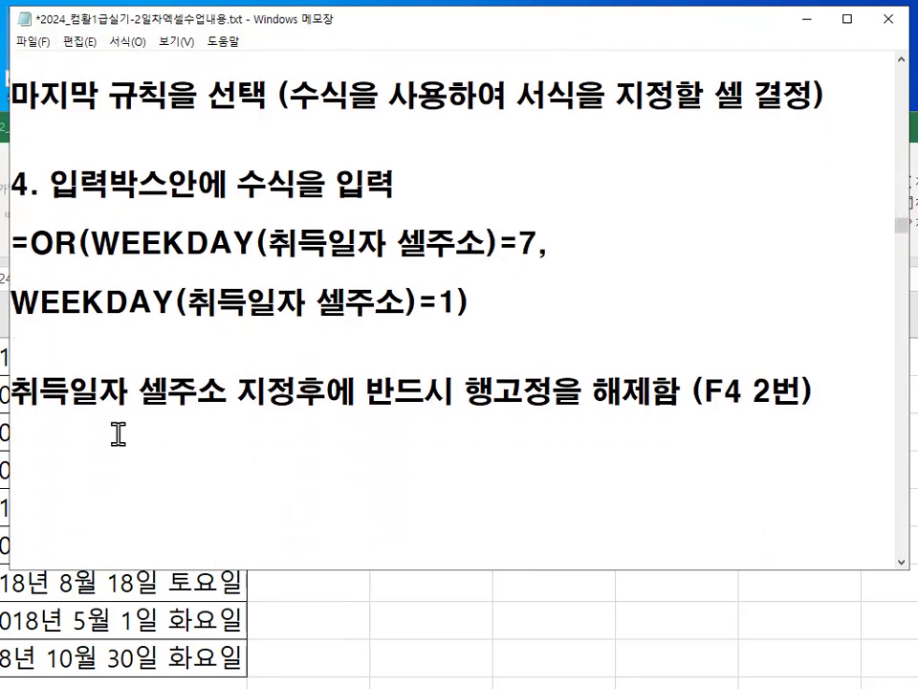
Mark "행고정을 해제함", =OR, WEEKDAY and its 취득일자 argument in the notes, clear the marks, and return to the Excel workbook
{"action": "key", "text": "ctrl+2"}
{"action": "left_click_drag", "start_coordinate": [479, 416], "coordinate": [667, 416]}
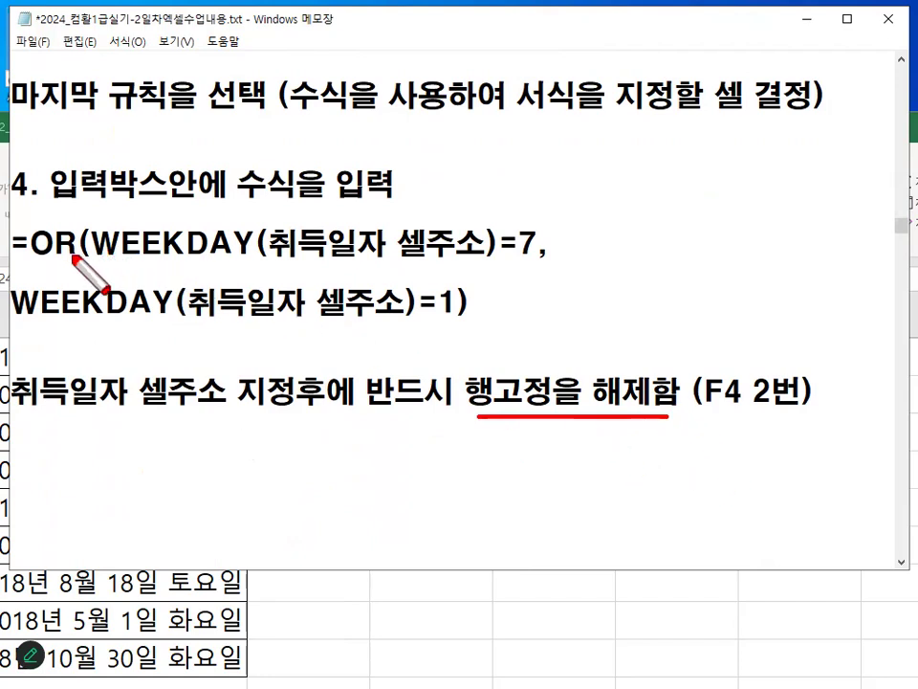
{"action": "left_click_drag", "start_coordinate": [11, 258], "coordinate": [65, 258]}
{"action": "mouse_move", "coordinate": [91, 216]}
{"action": "left_mouse_down"}
{"action": "mouse_move", "coordinate": [84, 254]}
{"action": "mouse_move", "coordinate": [254, 258]}
{"action": "left_mouse_up"}
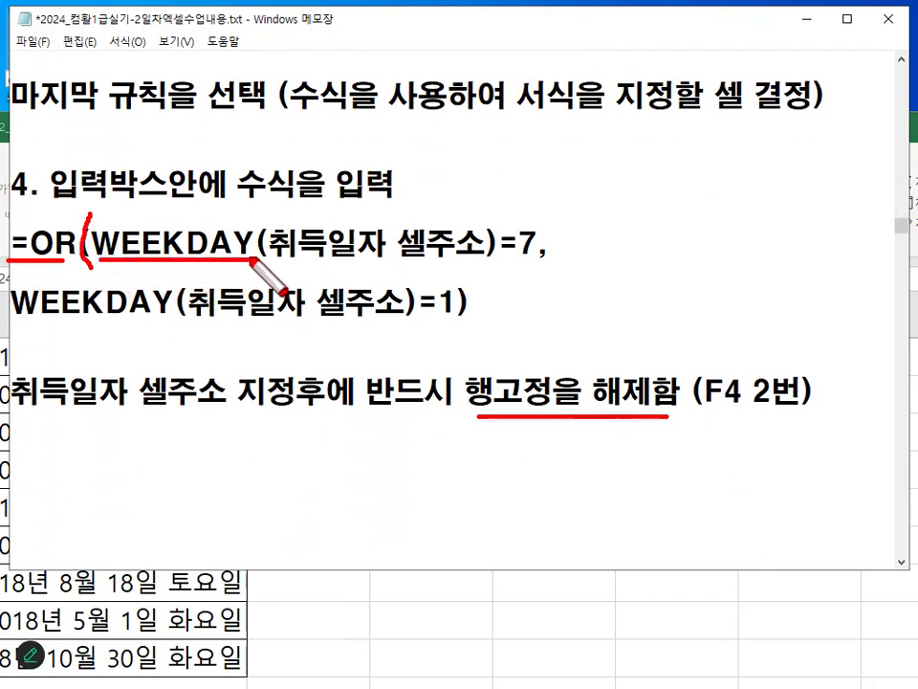
{"action": "mouse_move", "coordinate": [275, 215]}
{"action": "left_mouse_down"}
{"action": "mouse_move", "coordinate": [258, 263]}
{"action": "mouse_move", "coordinate": [483, 258]}
{"action": "left_mouse_up"}
{"action": "key", "text": "Escape"}
{"action": "left_click", "coordinate": [808, 21]}
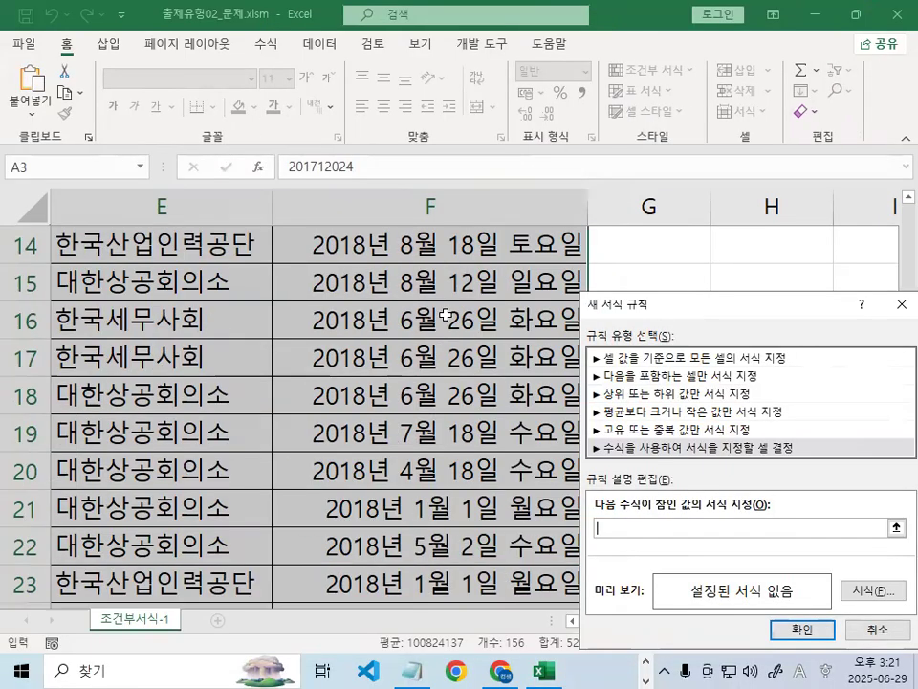
Mark the 취득일자 header and the first date in F3, clear the marks, and move the rule dialog off column F
{"action": "scroll", "coordinate": [446, 315], "scroll_direction": "up", "scroll_amount": 5}
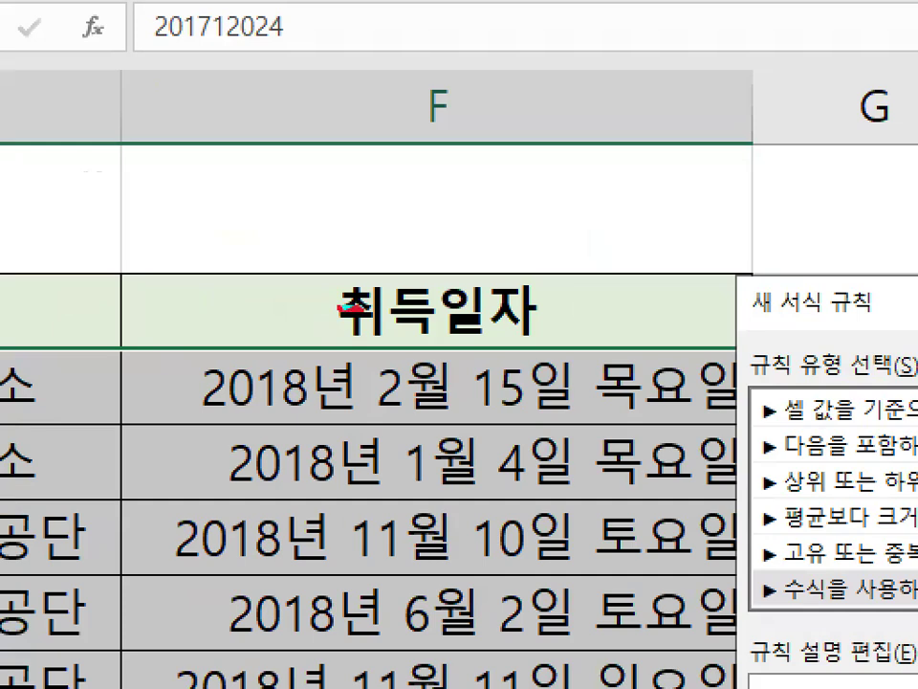
{"action": "left_click_drag", "start_coordinate": [345, 308], "coordinate": [554, 307]}
{"action": "left_click_drag", "start_coordinate": [488, 247], "coordinate": [424, 346]}
{"action": "left_click_drag", "start_coordinate": [429, 254], "coordinate": [484, 374]}
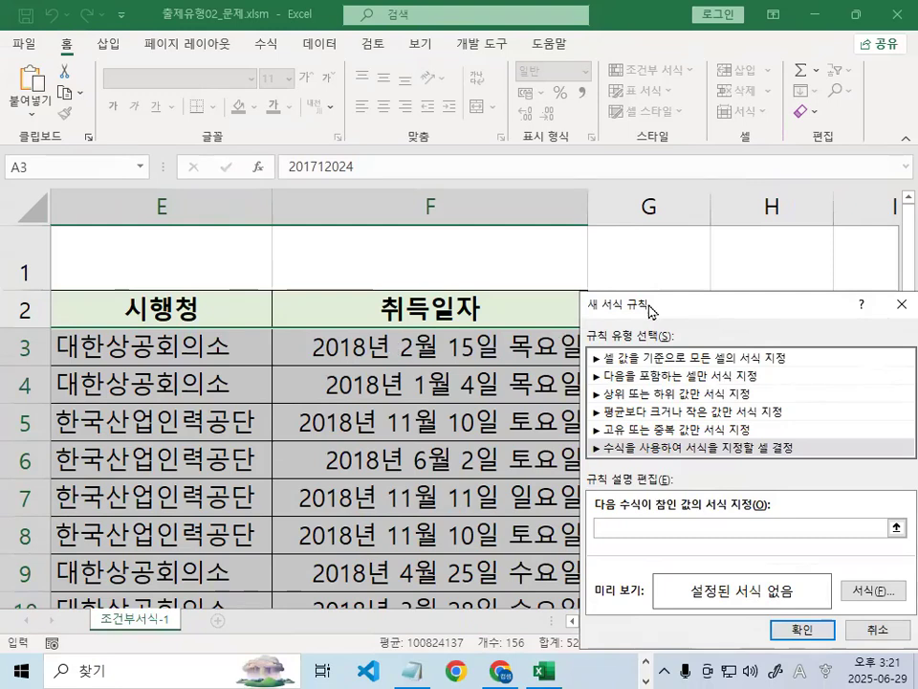
{"action": "left_click_drag", "start_coordinate": [649, 311], "coordinate": [747, 424]}
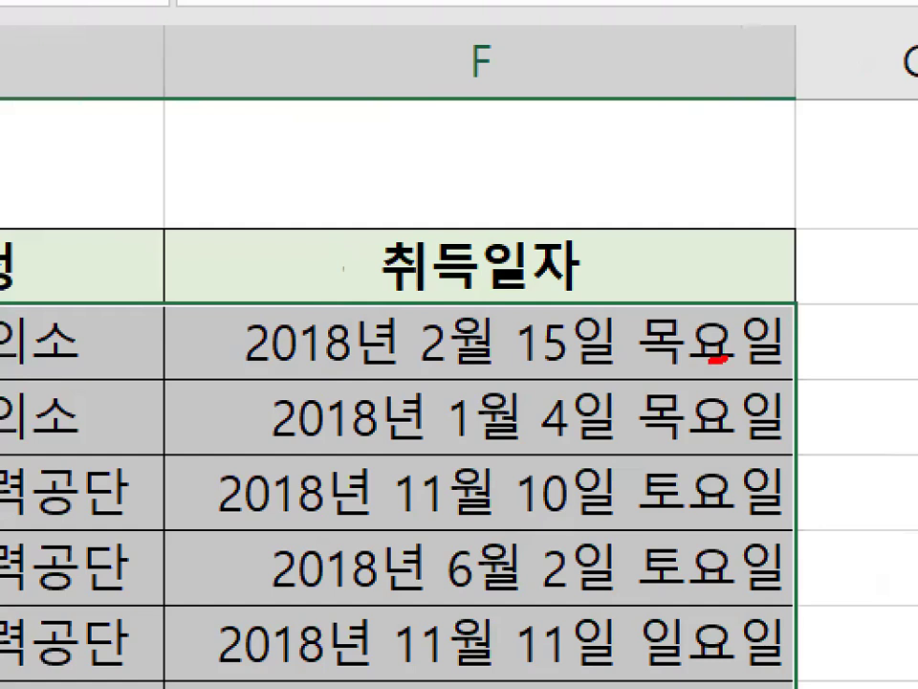
{"action": "mouse_move", "coordinate": [717, 360]}
{"action": "left_mouse_down"}
{"action": "mouse_move", "coordinate": [708, 332]}
{"action": "mouse_move", "coordinate": [843, 174]}
{"action": "left_mouse_up"}
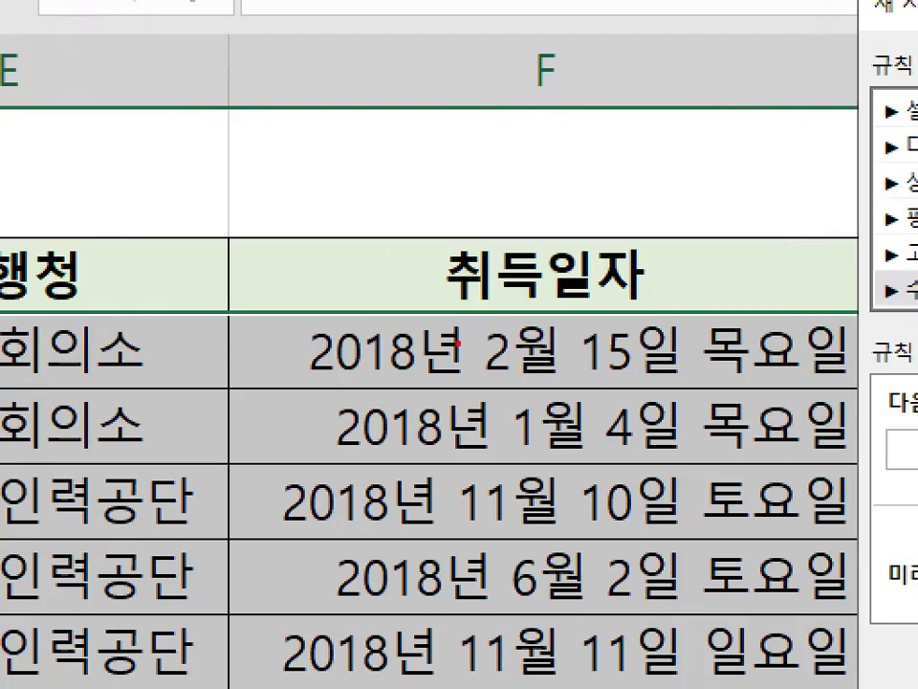
{"action": "left_click_drag", "start_coordinate": [388, 341], "coordinate": [344, 357]}
{"action": "mouse_move", "coordinate": [464, 344]}
{"action": "left_mouse_down"}
{"action": "mouse_move", "coordinate": [512, 303]}
{"action": "mouse_move", "coordinate": [622, 175]}
{"action": "left_mouse_up"}
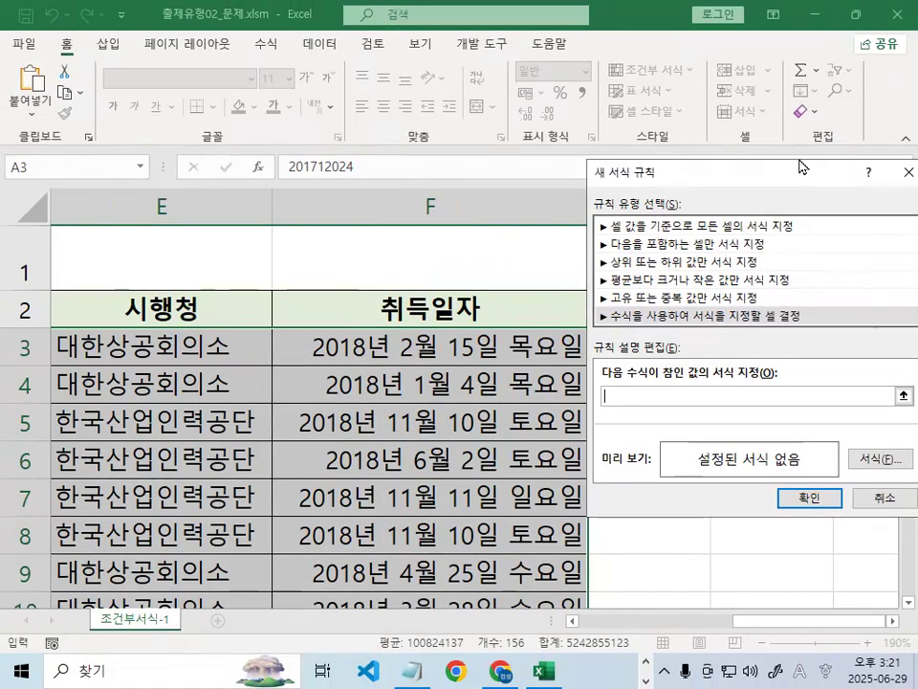
Begin the rule formula with =OR(WEEKDAY( and reference cell F3 with only its column fixed, as $F3
{"action": "left_click_drag", "start_coordinate": [802, 166], "coordinate": [537, 30]}
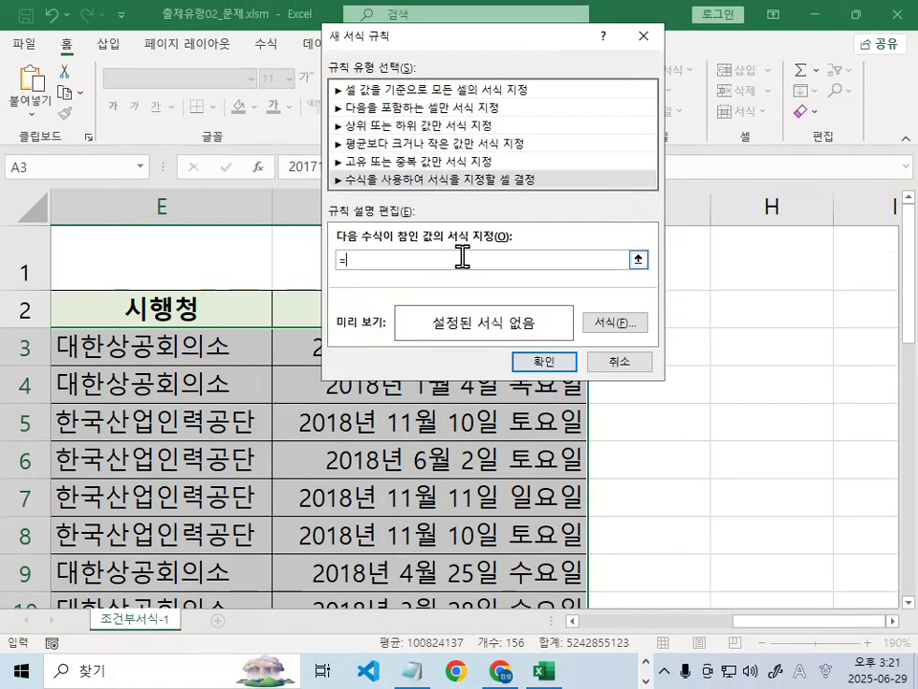
{"action": "type", "text": "OR(WEEKDAY("}
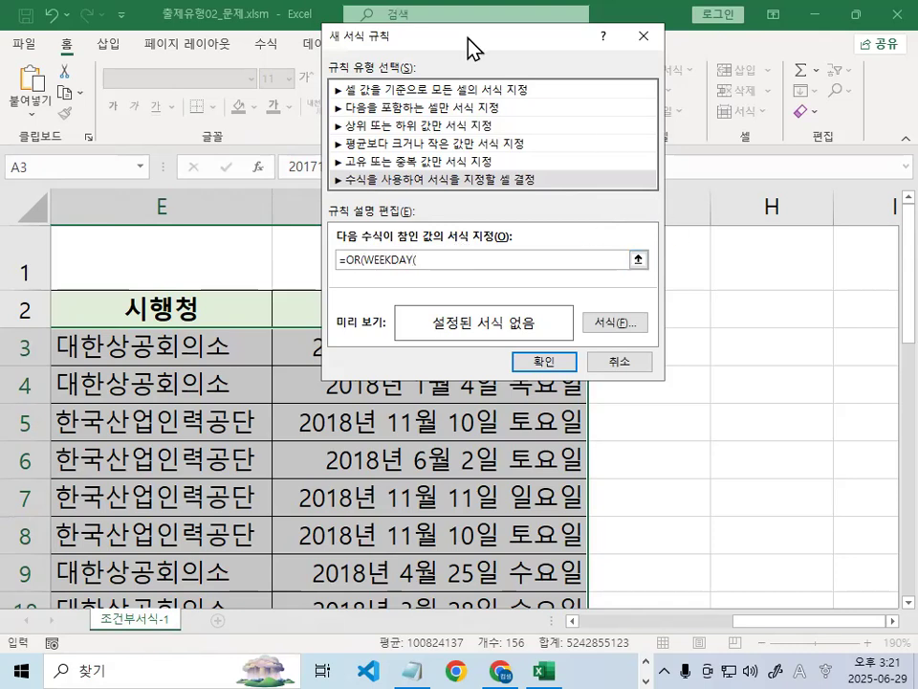
{"action": "left_click_drag", "start_coordinate": [466, 42], "coordinate": [252, 50]}
{"action": "left_click", "coordinate": [369, 333]}
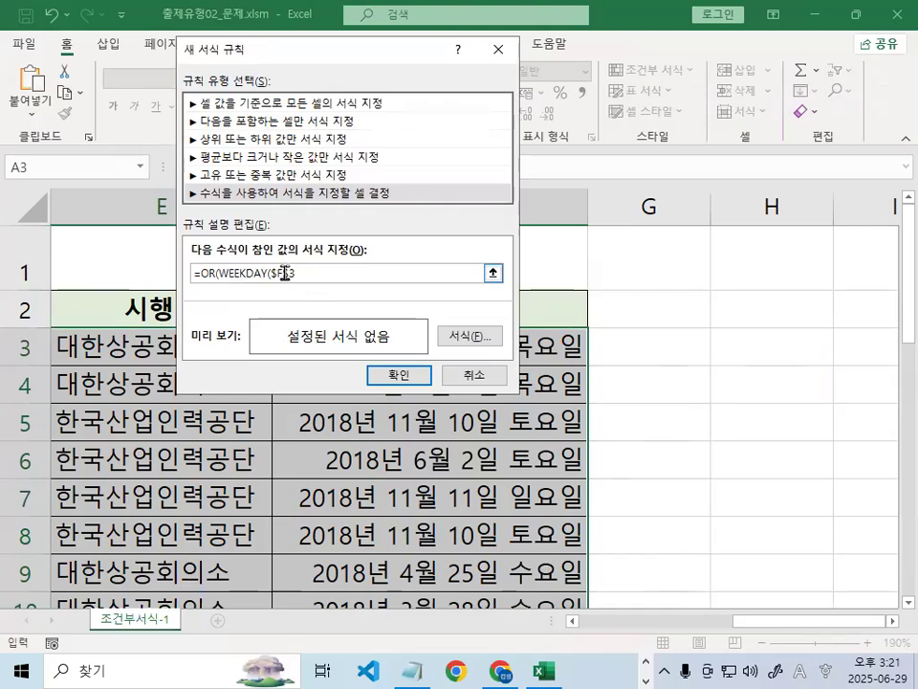
{"action": "left_click", "coordinate": [413, 168]}
{"action": "key", "text": "Delete"}
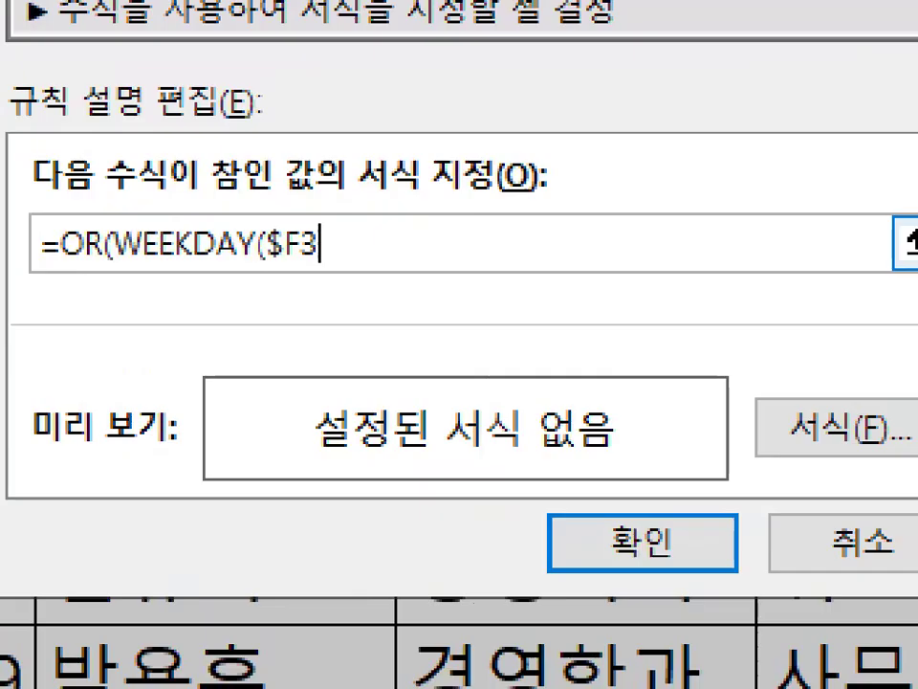
Annotate the $F3 reference in the rule formula and complete the first condition with )=7
{"action": "left_click", "coordinate": [312, 261]}
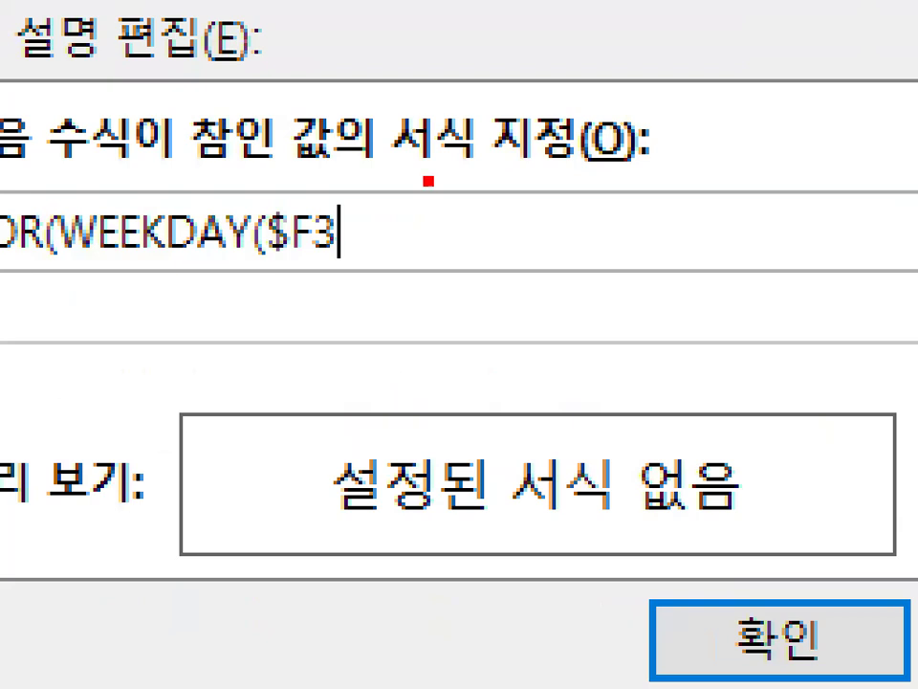
{"action": "left_click_drag", "start_coordinate": [320, 266], "coordinate": [300, 248]}
{"action": "left_click_drag", "start_coordinate": [382, 122], "coordinate": [464, 273]}
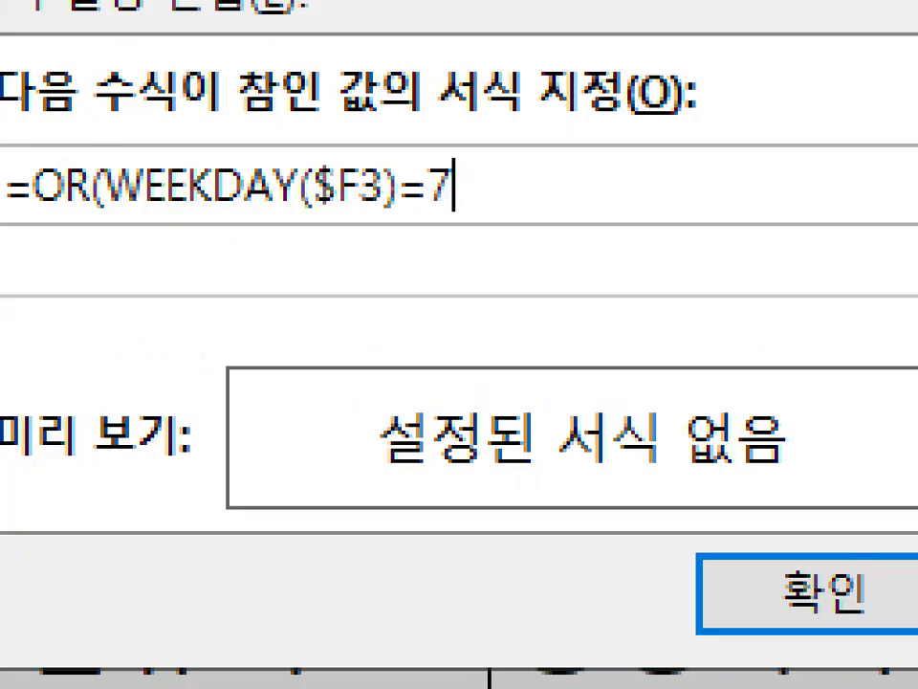
Circle the =7 part of the rule formula, add a comma after it, and underline the WEEKDAY($F3)=7 condition
{"action": "left_click", "coordinate": [264, 263]}
{"action": "mouse_move", "coordinate": [379, 233]}
{"action": "left_mouse_down"}
{"action": "mouse_move", "coordinate": [379, 246]}
{"action": "mouse_move", "coordinate": [317, 222]}
{"action": "mouse_move", "coordinate": [467, 196]}
{"action": "left_mouse_up"}
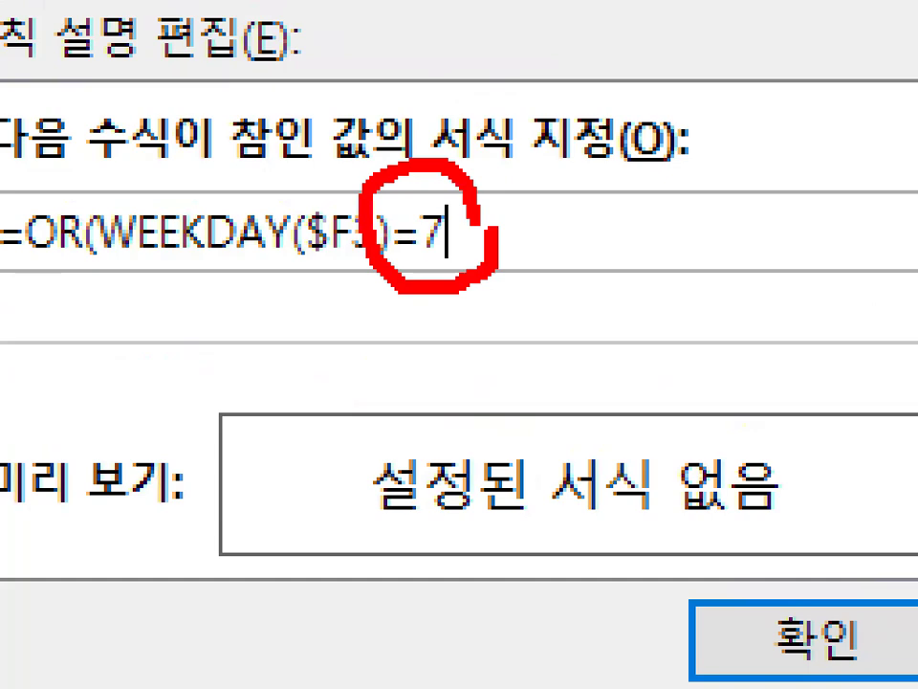
{"action": "key", "text": "Escape"}
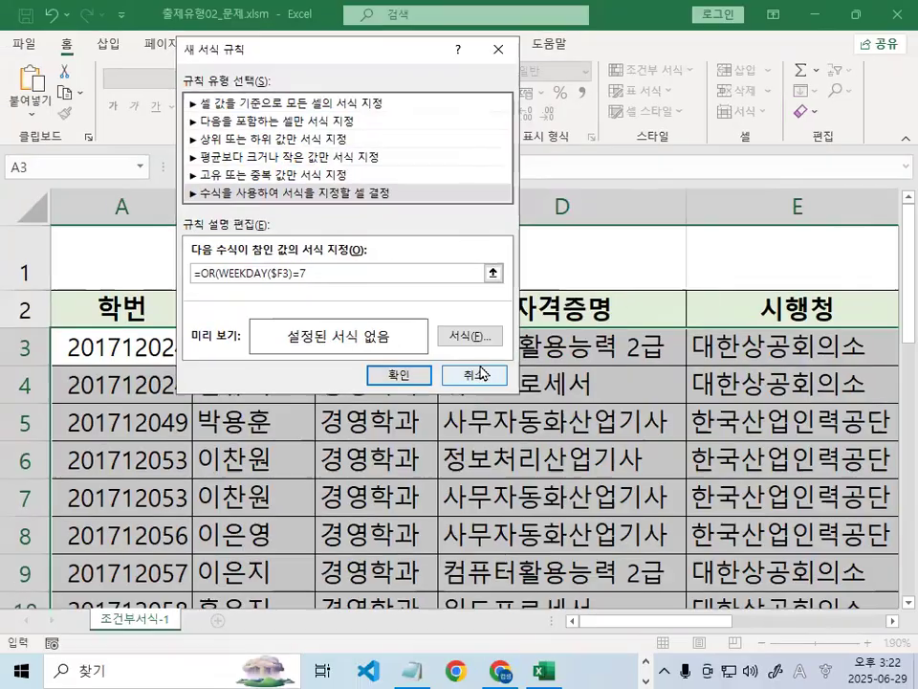
{"action": "type", "text": ","}
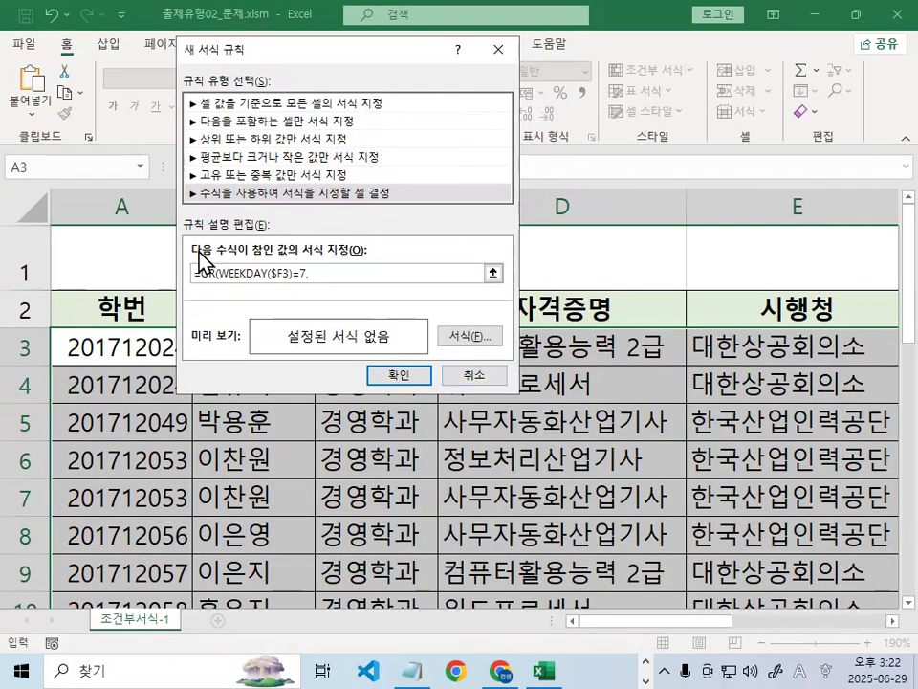
{"action": "key", "text": "ctrl+1"}
{"action": "left_click", "coordinate": [248, 284]}
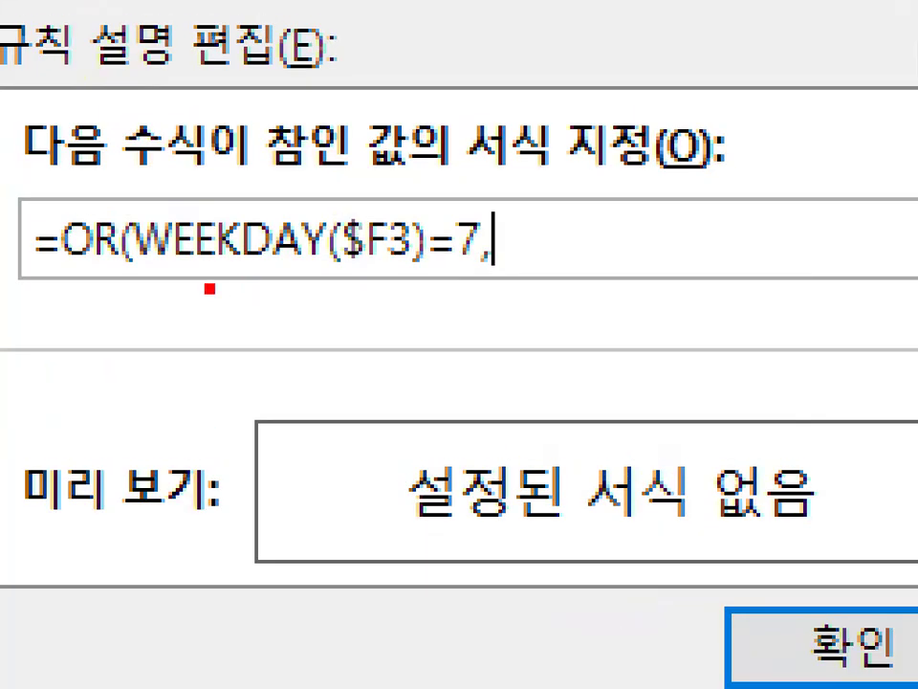
{"action": "left_click_drag", "start_coordinate": [145, 267], "coordinate": [522, 263]}
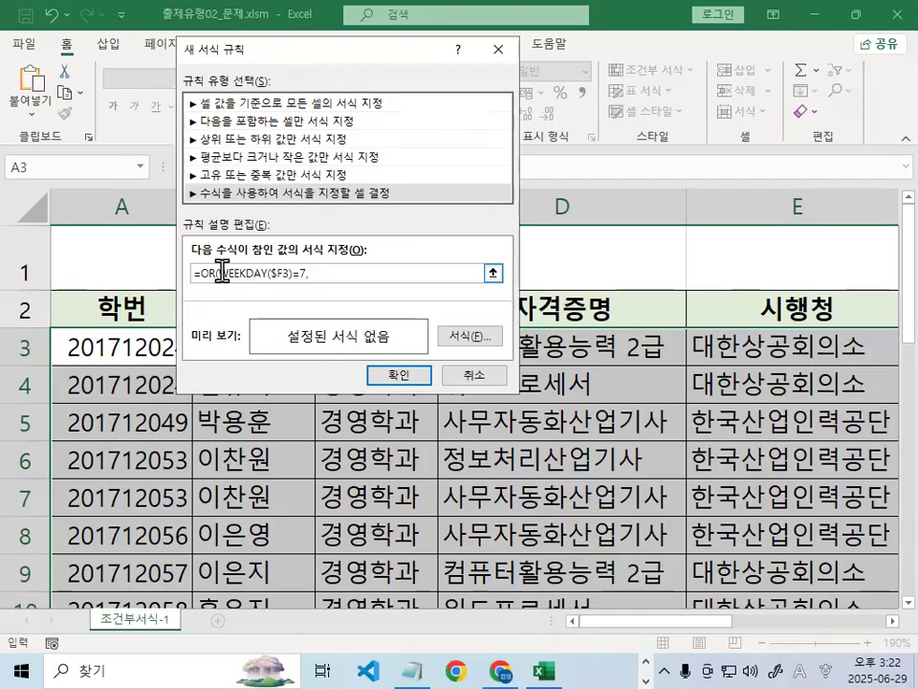
Duplicate WEEKDAY($F3)=7 after the comma, change the copy to =1, and close the OR parenthesis
{"action": "left_click_drag", "start_coordinate": [203, 264], "coordinate": [340, 262]}
{"action": "key", "text": "ctrl+c"}
{"action": "type", "text": "7,"}
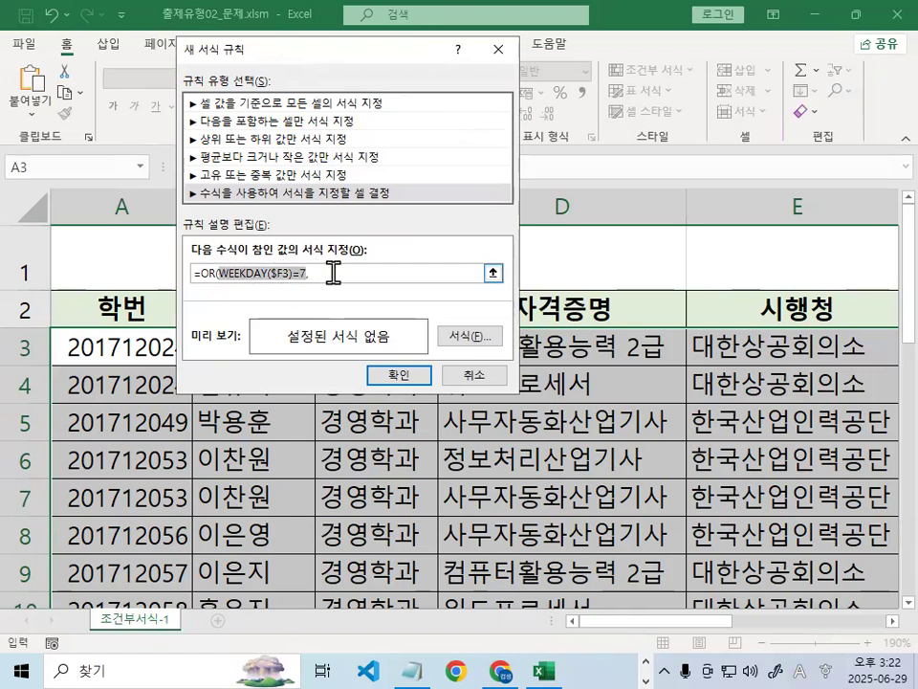
{"action": "left_click", "coordinate": [328, 269]}
{"action": "key", "text": "ctrl+v"}
{"action": "type", "text": "7"}
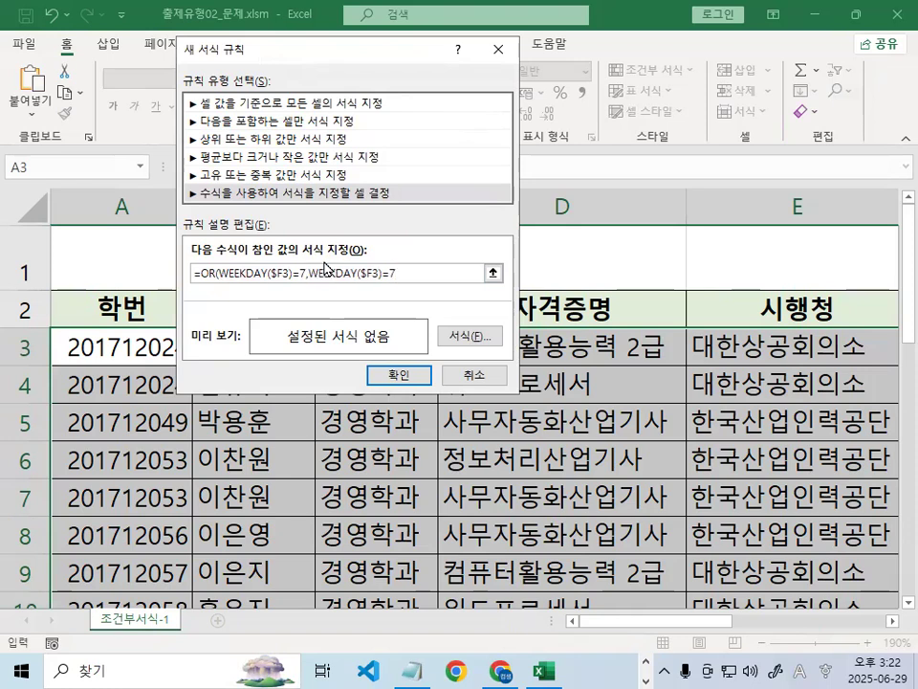
{"action": "left_click_drag", "start_coordinate": [389, 275], "coordinate": [410, 273]}
Copy the complete rule formula, switch to the Notepad notes, and remove the blank line above the 행고정 해제 note
{"action": "left_click_drag", "start_coordinate": [425, 276], "coordinate": [130, 234]}
{"action": "key", "text": "ctrl+c"}
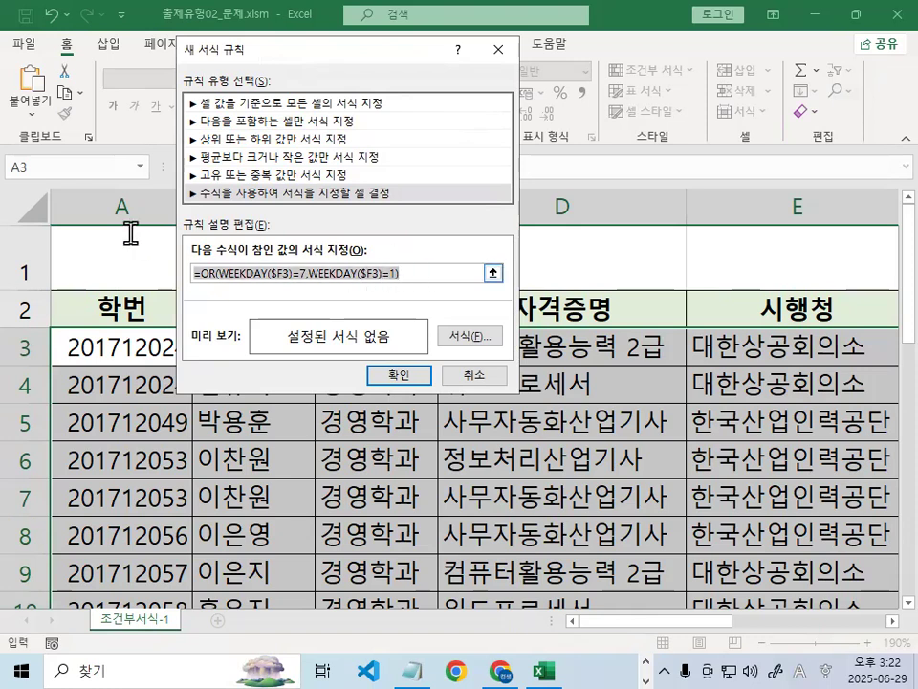
{"action": "left_click", "coordinate": [413, 670]}
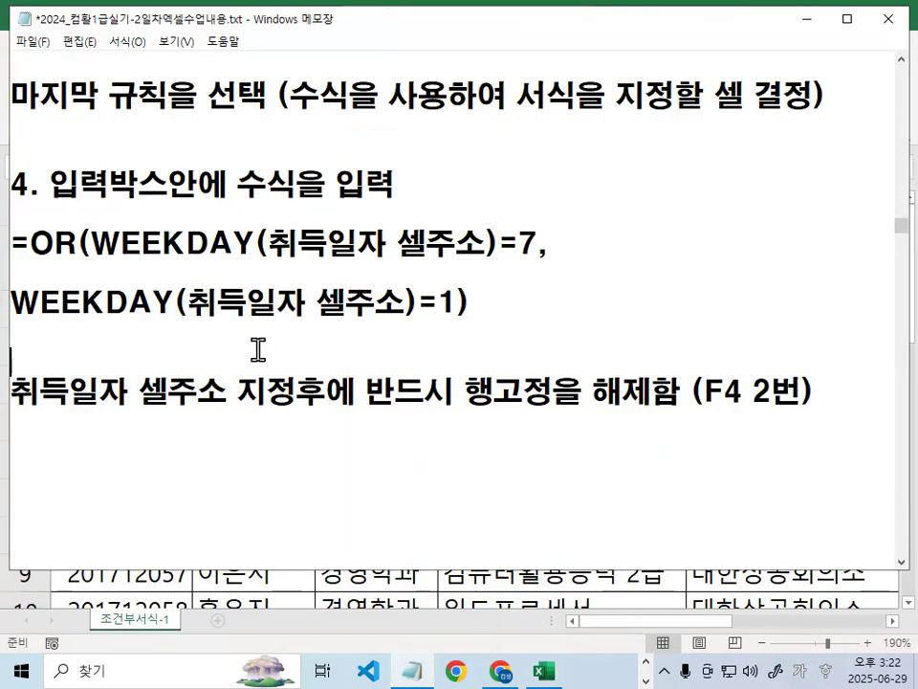
{"action": "key", "text": "Return"}
{"action": "key", "text": "BackSpace"}
{"action": "key", "text": "Down"}
{"action": "key", "text": "Delete"}
{"action": "key", "text": "Down"}
{"action": "key", "text": "Return"}
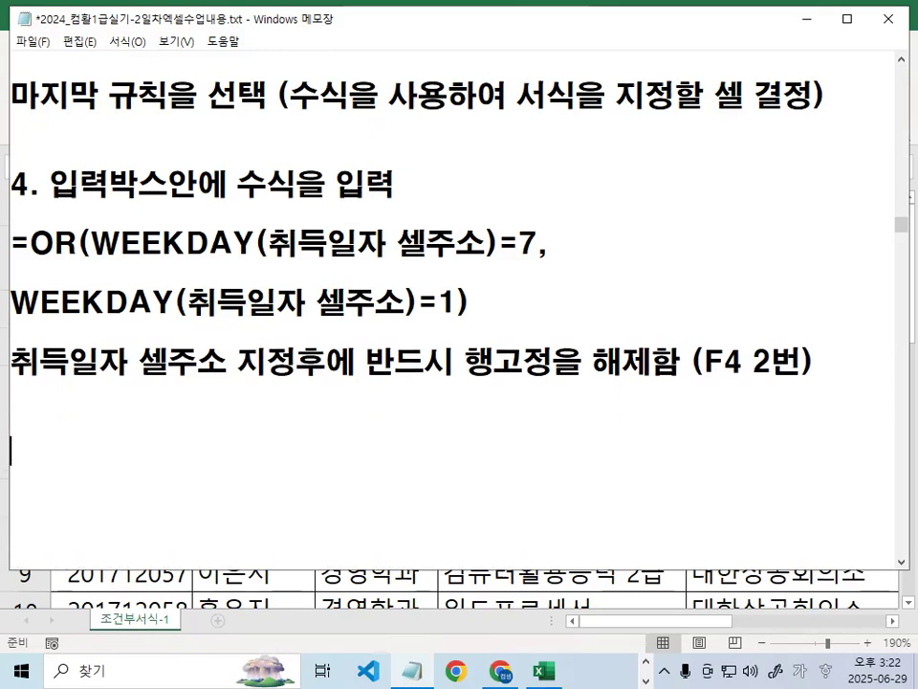
Paste =OR(WEEKDAY($F3)=7,WEEKDAY($F3)=1) below the 행고정 해제 note and add several blank lines beneath it
{"action": "key", "text": "ctrl+v"}
{"action": "key", "text": "Return"}
{"action": "key", "text": "Return"}
{"action": "key", "text": "Return"}
{"action": "key", "text": "Return"}
{"action": "key", "text": "Return"}
{"action": "key", "text": "Return"}
{"action": "key", "text": "Return"}
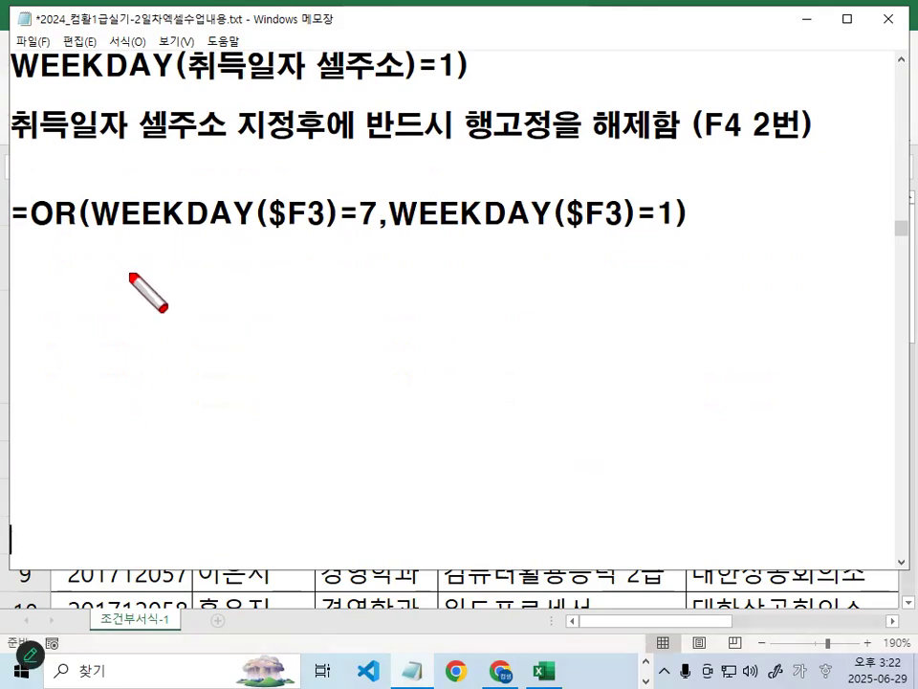
Underline both WEEKDAY conditions in the pasted formula, check-mark both $F3 references, and clear the marks
{"action": "left_click_drag", "start_coordinate": [99, 231], "coordinate": [673, 230]}
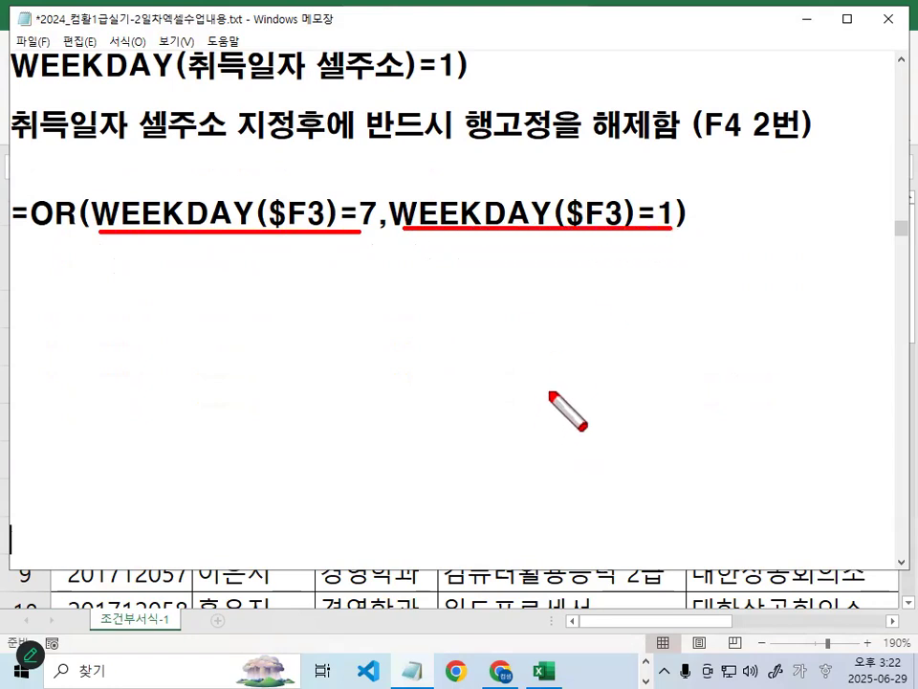
{"action": "mouse_move", "coordinate": [280, 188]}
{"action": "left_mouse_down"}
{"action": "mouse_move", "coordinate": [276, 169]}
{"action": "mouse_move", "coordinate": [296, 162]}
{"action": "left_mouse_up"}
{"action": "mouse_move", "coordinate": [587, 175]}
{"action": "left_mouse_down"}
{"action": "mouse_move", "coordinate": [590, 190]}
{"action": "mouse_move", "coordinate": [628, 159]}
{"action": "left_mouse_up"}
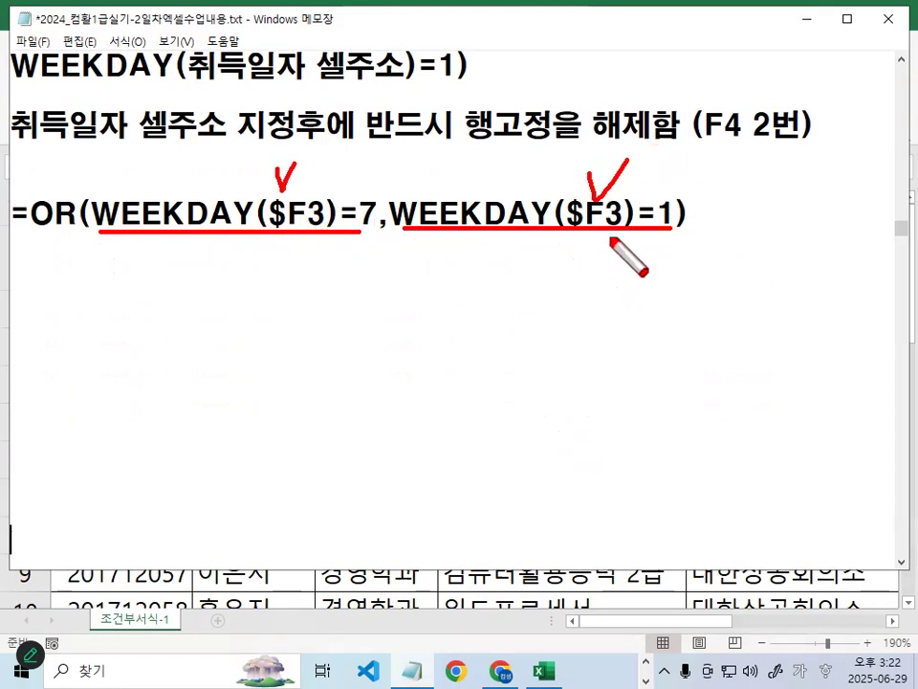
{"action": "key", "text": "Escape"}
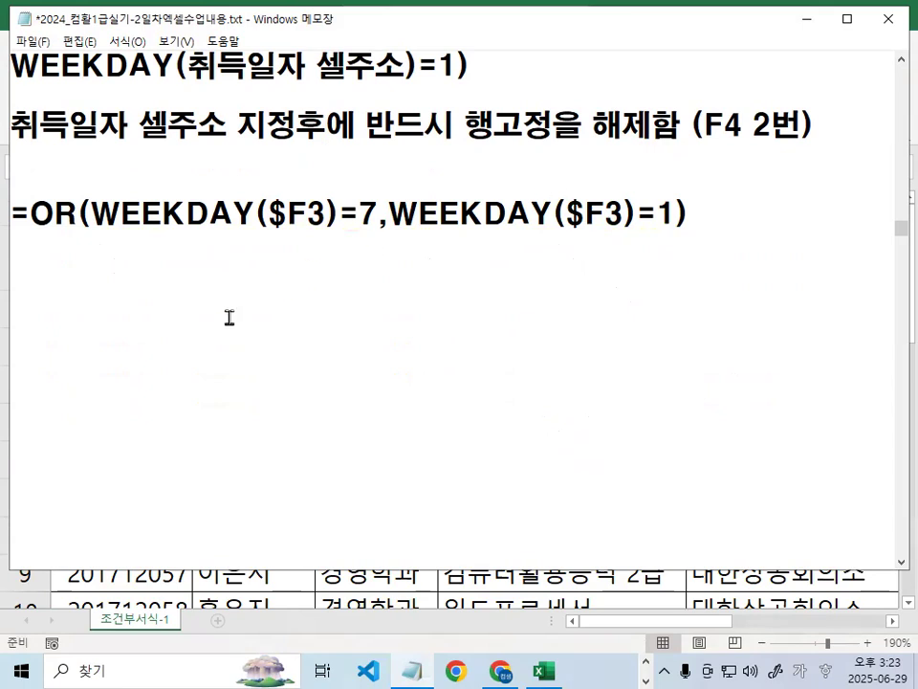
Delete the surplus blank lines between the pasted formula and step 5 of the notes
{"action": "left_click", "coordinate": [208, 273]}
{"action": "key", "text": "Delete"}
{"action": "key", "text": "Delete"}
{"action": "key", "text": "Delete"}
{"action": "key", "text": "Delete"}
{"action": "key", "text": "Delete"}
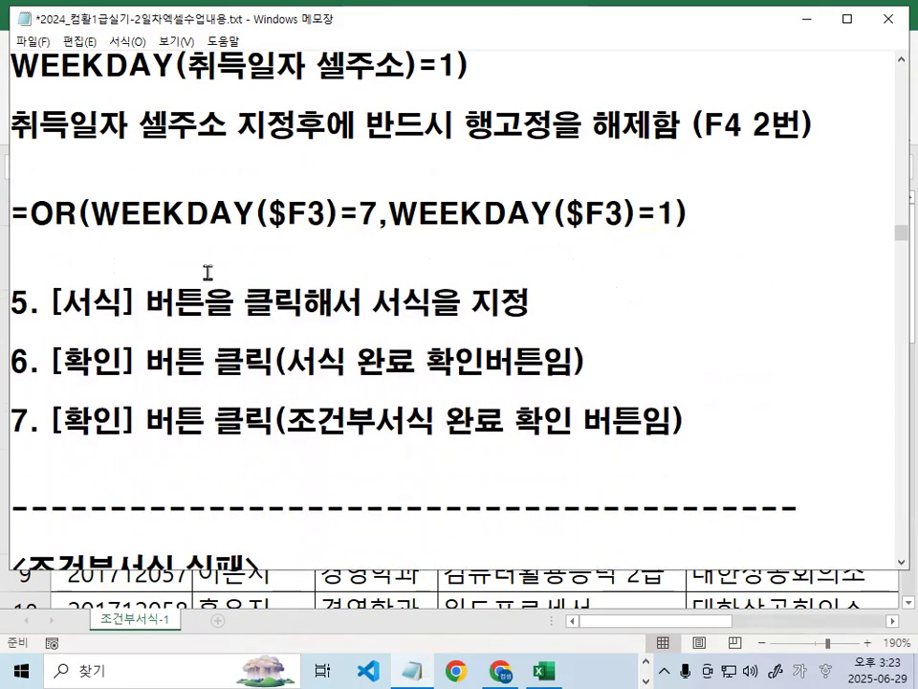
Highlight the step 5 text about setting the format and the pasted formula in the notes, and return to the Excel rule dialog
{"action": "left_click_drag", "start_coordinate": [145, 304], "coordinate": [526, 304]}
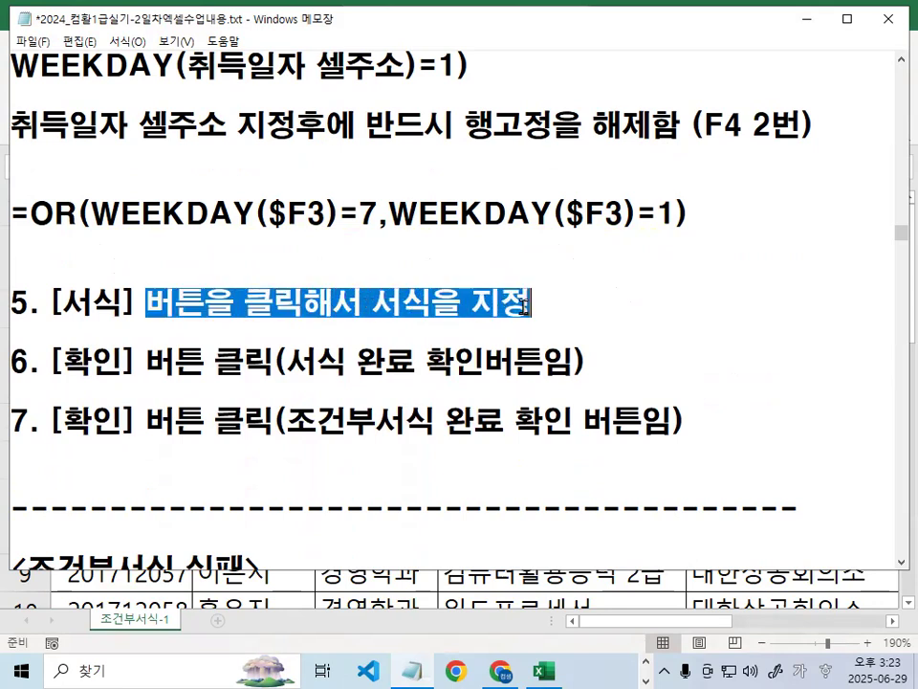
{"action": "left_click_drag", "start_coordinate": [78, 217], "coordinate": [687, 218]}
{"action": "left_click", "coordinate": [688, 218]}
{"action": "left_click", "coordinate": [813, 31]}
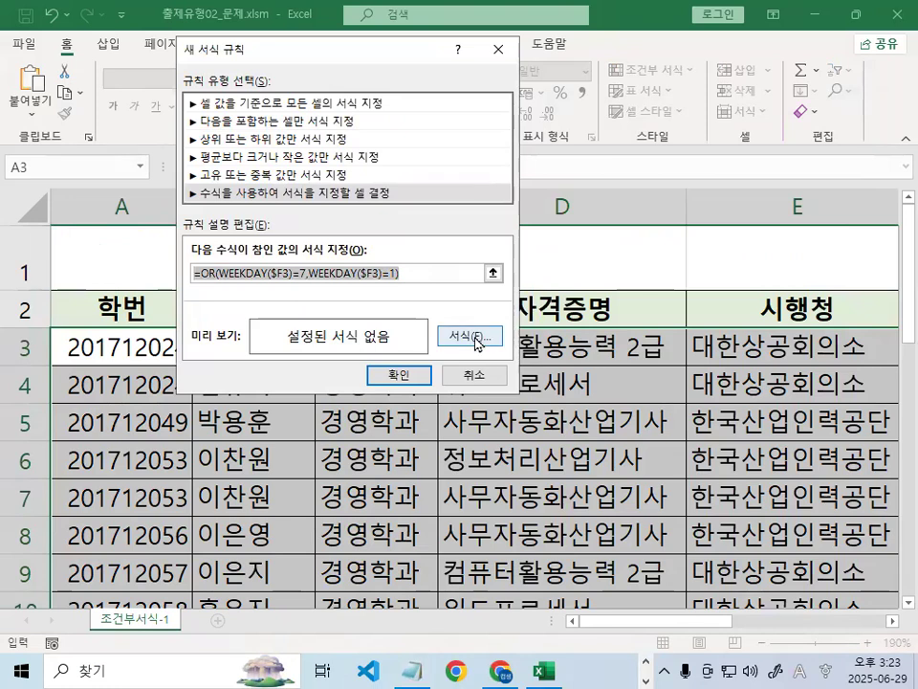
Open the rule's cell format settings, set the font style to 굵은 기울임꼴, and circle that choice
{"action": "left_click", "coordinate": [476, 334]}
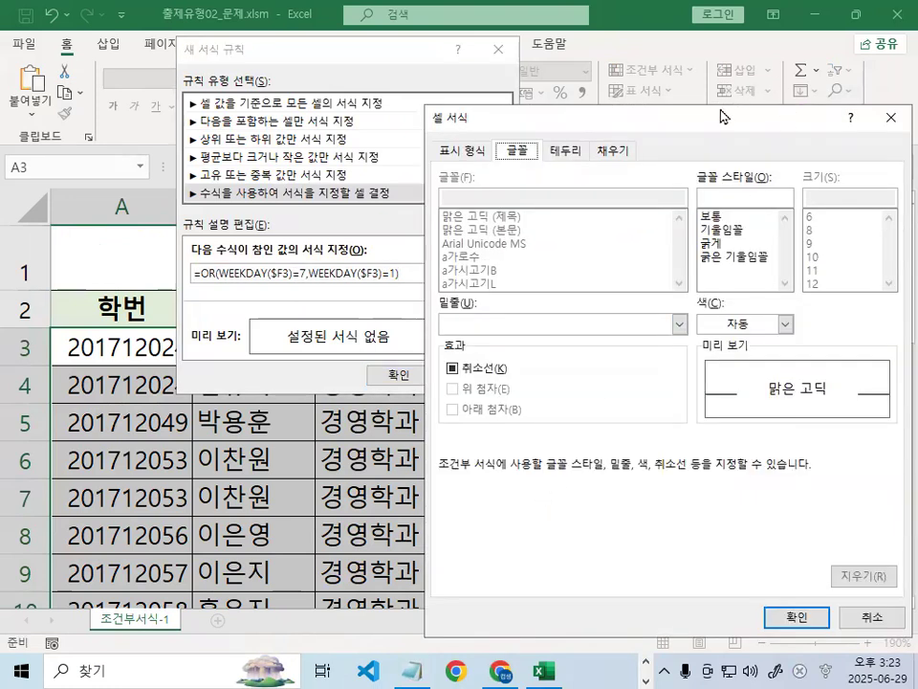
{"action": "left_click_drag", "start_coordinate": [723, 117], "coordinate": [553, 120]}
{"action": "key", "text": "ctrl+1"}
{"action": "mouse_move", "coordinate": [420, 161]}
{"action": "left_mouse_down"}
{"action": "mouse_move", "coordinate": [350, 170]}
{"action": "mouse_move", "coordinate": [421, 103]}
{"action": "mouse_move", "coordinate": [427, 163]}
{"action": "left_mouse_up"}
{"action": "key", "text": "Escape"}
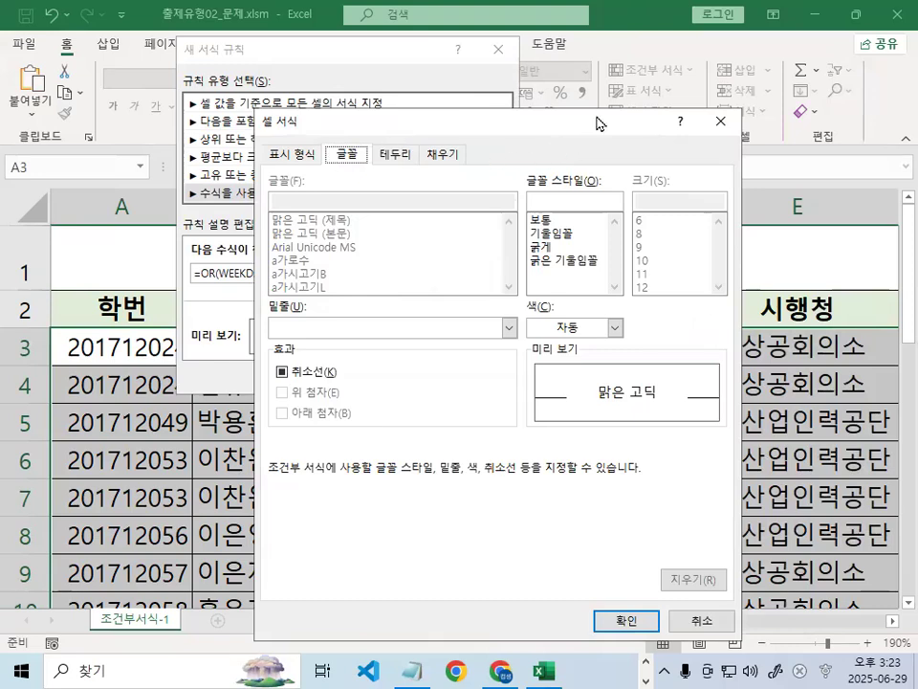
{"action": "left_click_drag", "start_coordinate": [598, 122], "coordinate": [397, 107]}
{"action": "left_click", "coordinate": [435, 248]}
{"action": "key", "text": "ctrl+1"}
{"action": "mouse_move", "coordinate": [548, 239]}
{"action": "left_mouse_down"}
{"action": "mouse_move", "coordinate": [498, 256]}
{"action": "mouse_move", "coordinate": [493, 218]}
{"action": "left_mouse_up"}
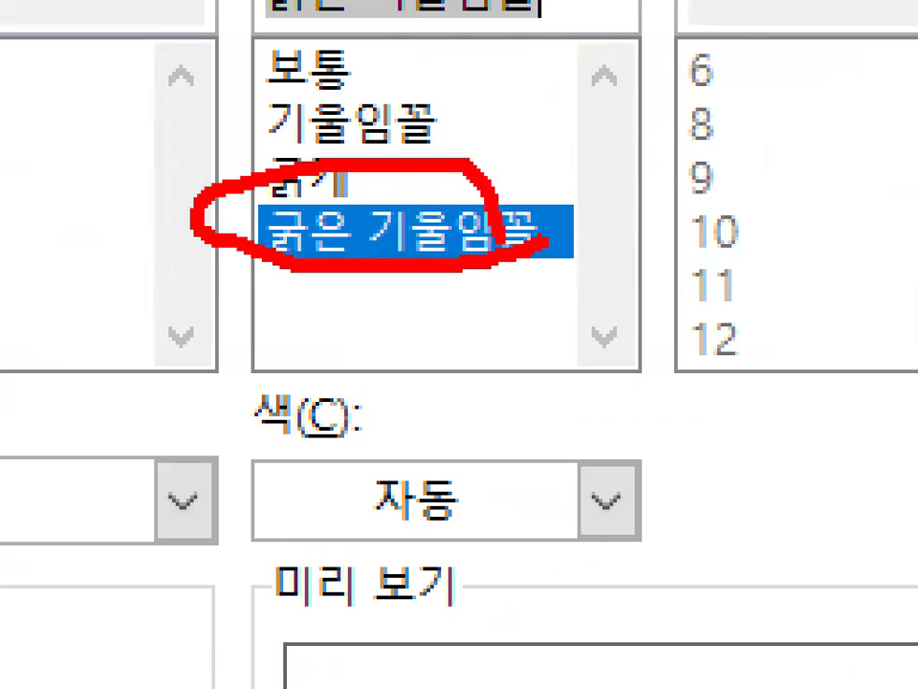
{"action": "key", "text": "Escape"}
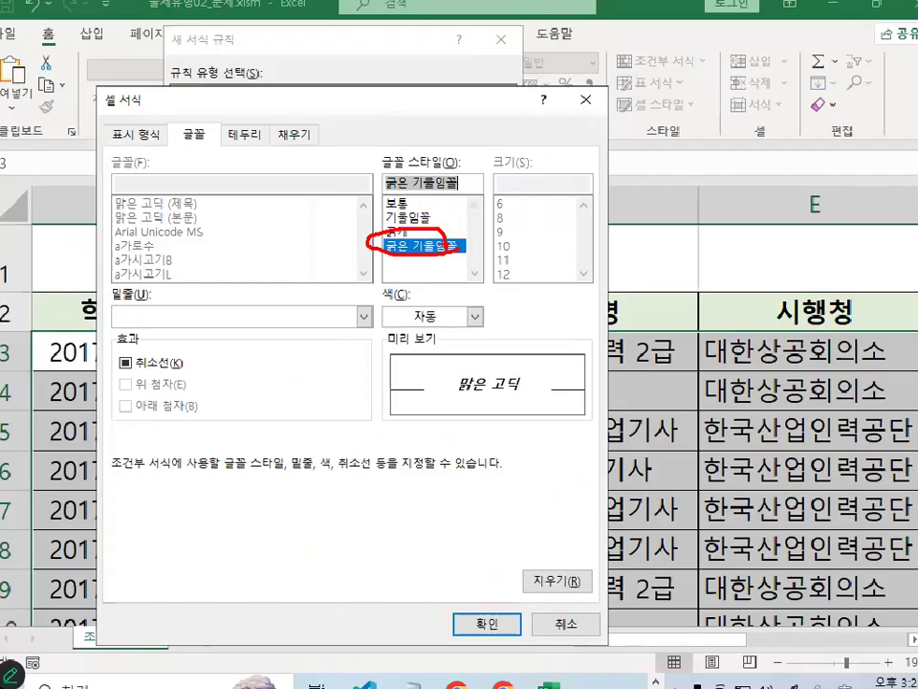
Circle the font colour setting, open its palette, mark 표준 색 and the red swatch, and clear the marks
{"action": "key", "text": "ctrl+1"}
{"action": "left_click_drag", "start_coordinate": [529, 318], "coordinate": [517, 311]}
{"action": "key", "text": "Escape"}
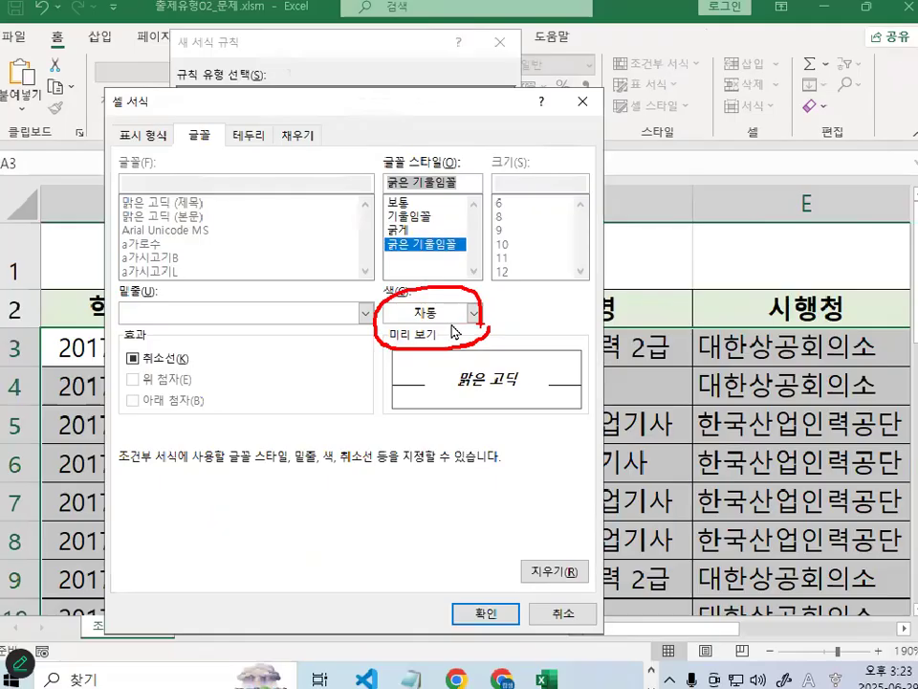
{"action": "left_click", "coordinate": [472, 313]}
{"action": "key", "text": "ctrl+1"}
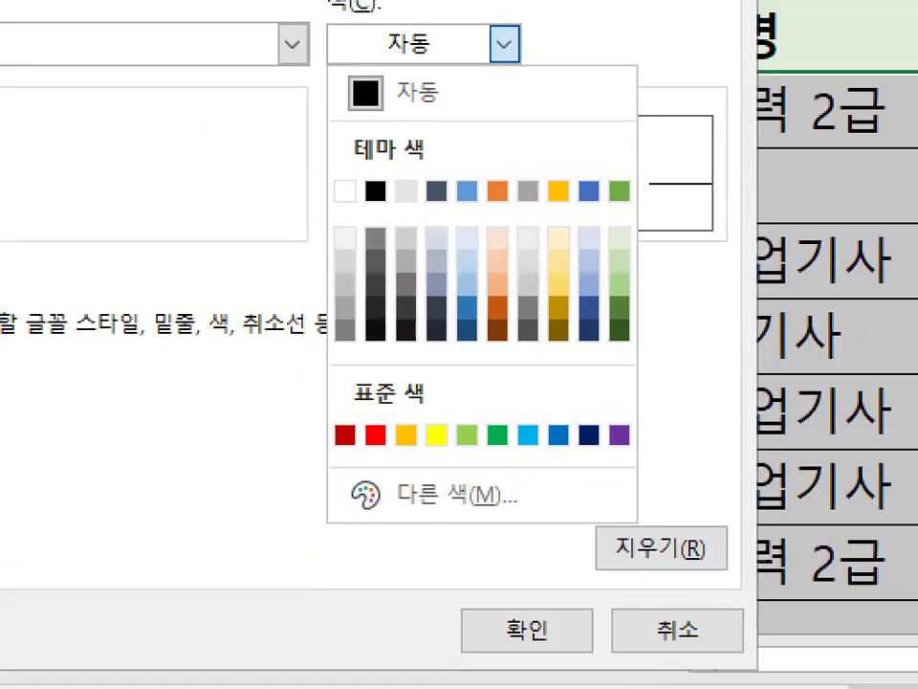
{"action": "scroll", "coordinate": [419, 546], "scroll_direction": "up", "scroll_amount": 1}
{"action": "left_click", "coordinate": [418, 543]}
{"action": "left_click_drag", "start_coordinate": [332, 342], "coordinate": [489, 341]}
{"action": "mouse_move", "coordinate": [218, 361]}
{"action": "left_mouse_down"}
{"action": "mouse_move", "coordinate": [216, 414]}
{"action": "mouse_move", "coordinate": [312, 304]}
{"action": "left_mouse_up"}
{"action": "mouse_move", "coordinate": [409, 429]}
{"action": "left_mouse_down"}
{"action": "mouse_move", "coordinate": [442, 409]}
{"action": "mouse_move", "coordinate": [421, 461]}
{"action": "mouse_move", "coordinate": [426, 349]}
{"action": "left_mouse_up"}
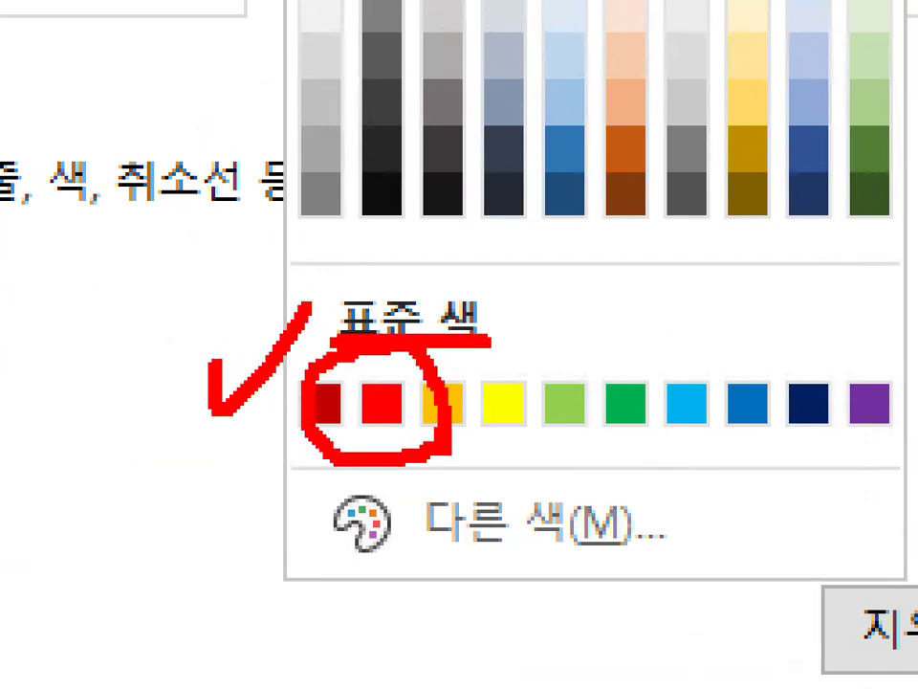
{"action": "key", "text": "Escape"}
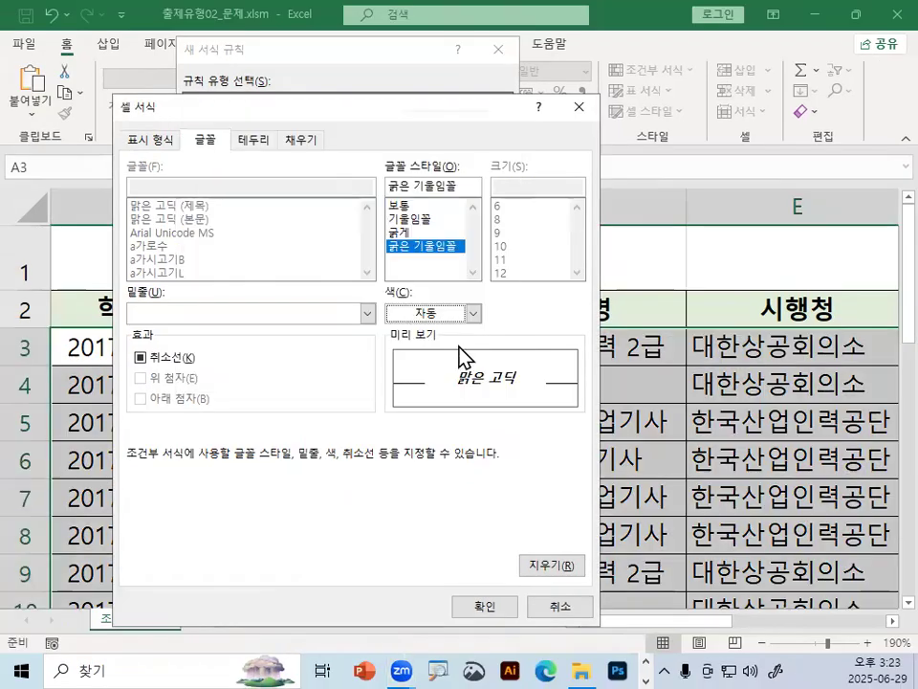
Set the font colour to the standard red, circle the preview and the colour setting, and clear the marks
{"action": "left_click", "coordinate": [428, 317]}
{"action": "left_click", "coordinate": [410, 507]}
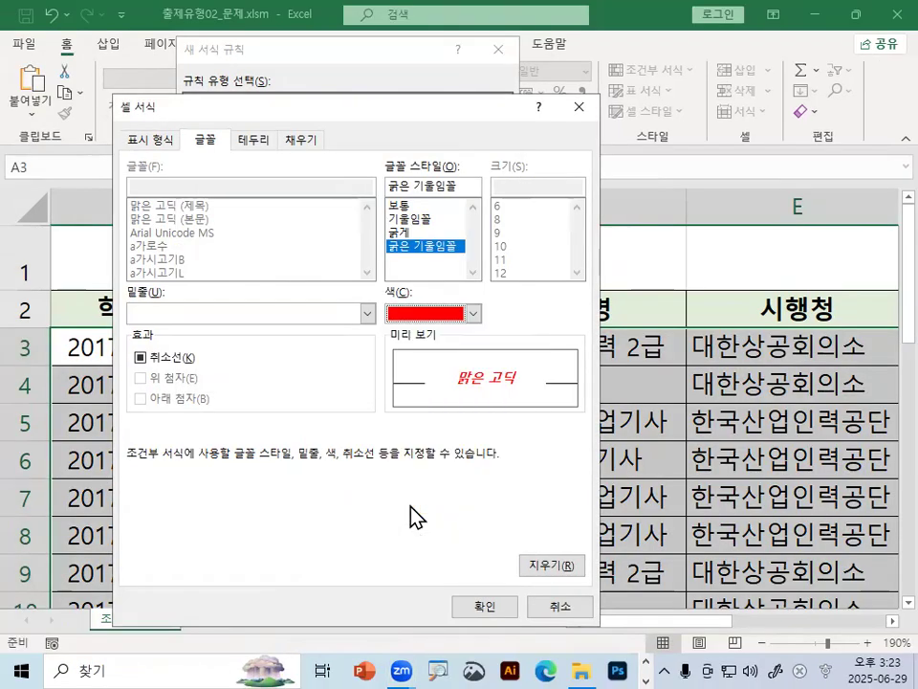
{"action": "left_click", "coordinate": [485, 607]}
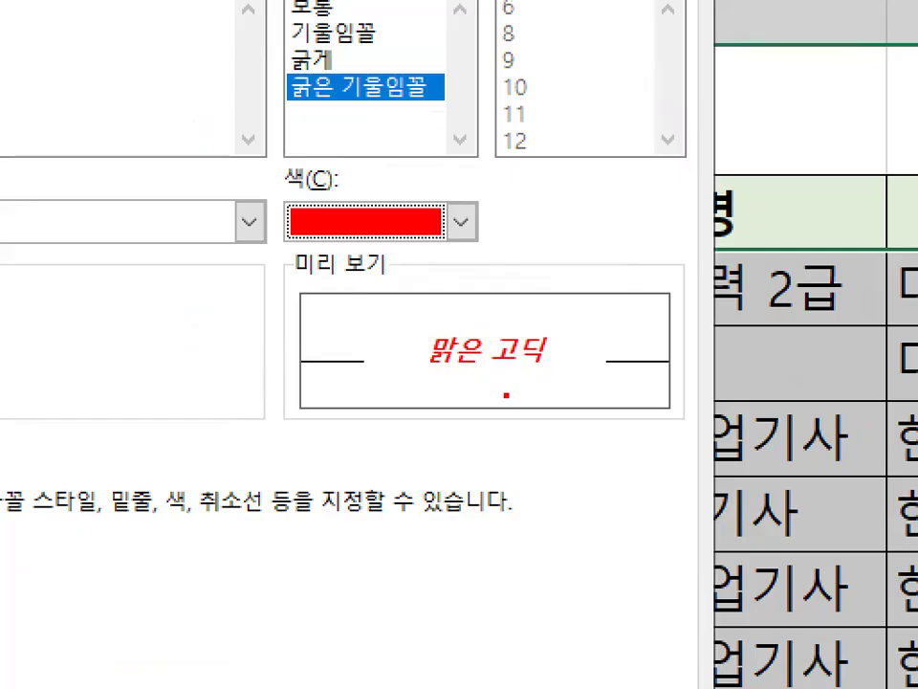
{"action": "mouse_move", "coordinate": [555, 385]}
{"action": "left_mouse_down"}
{"action": "mouse_move", "coordinate": [392, 316]}
{"action": "mouse_move", "coordinate": [560, 340]}
{"action": "left_mouse_up"}
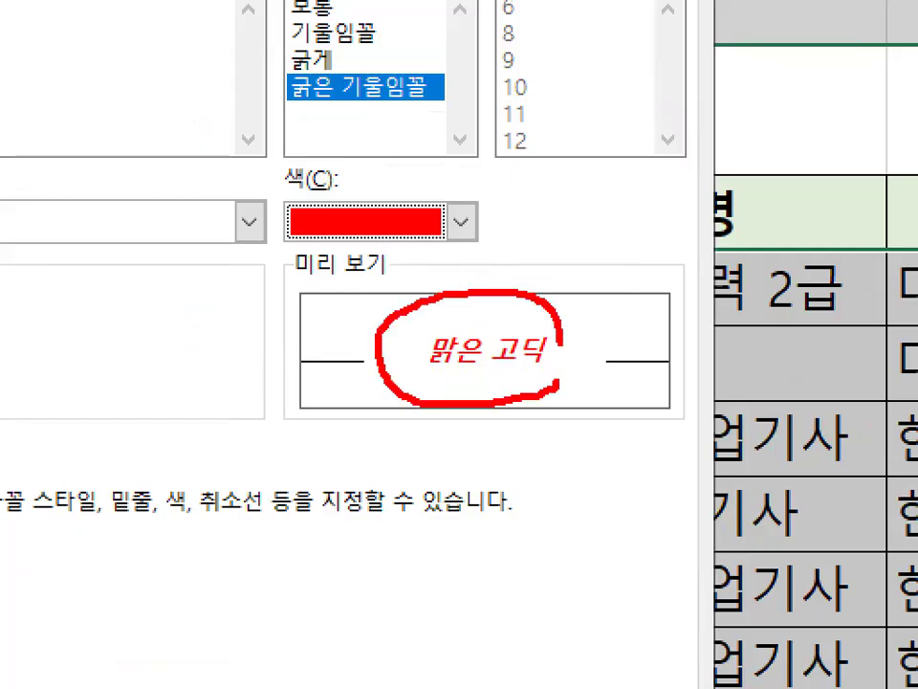
{"action": "mouse_move", "coordinate": [444, 226]}
{"action": "left_mouse_down"}
{"action": "mouse_move", "coordinate": [337, 149]}
{"action": "mouse_move", "coordinate": [411, 261]}
{"action": "left_mouse_up"}
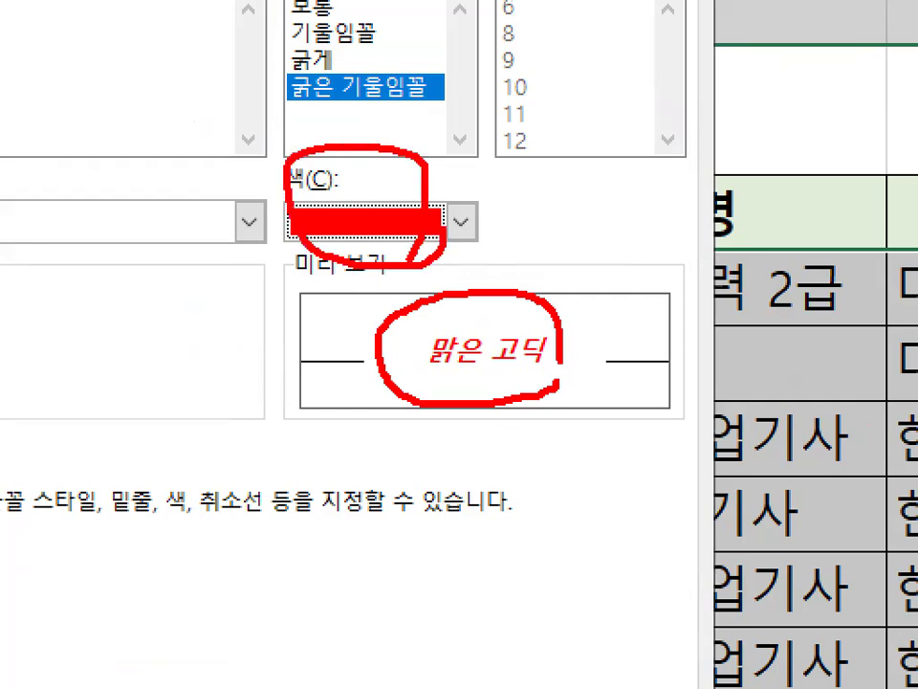
{"action": "key", "text": "Escape"}
Confirm the cell format and the new formatting rule, and widen column A to fit the student numbers
{"action": "left_click", "coordinate": [485, 611]}
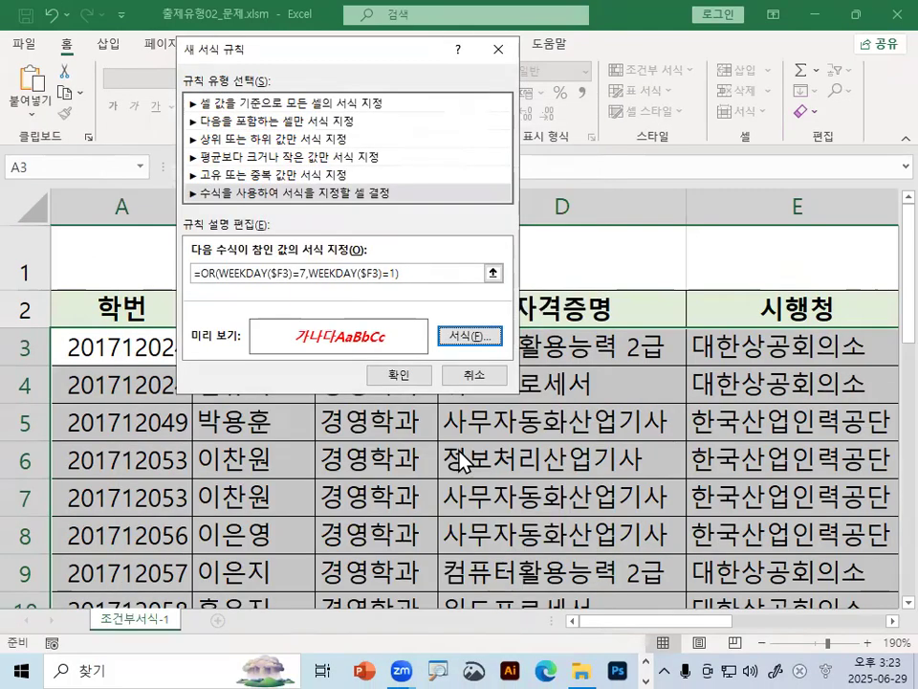
{"action": "left_click", "coordinate": [409, 375]}
{"action": "left_click", "coordinate": [407, 371]}
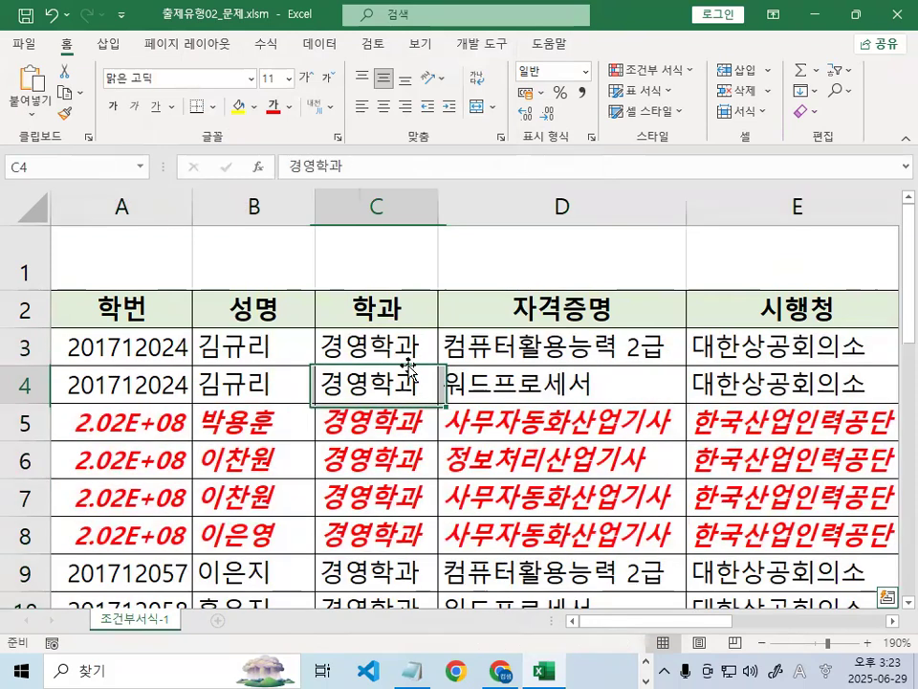
{"action": "left_click_drag", "start_coordinate": [192, 204], "coordinate": [227, 202]}
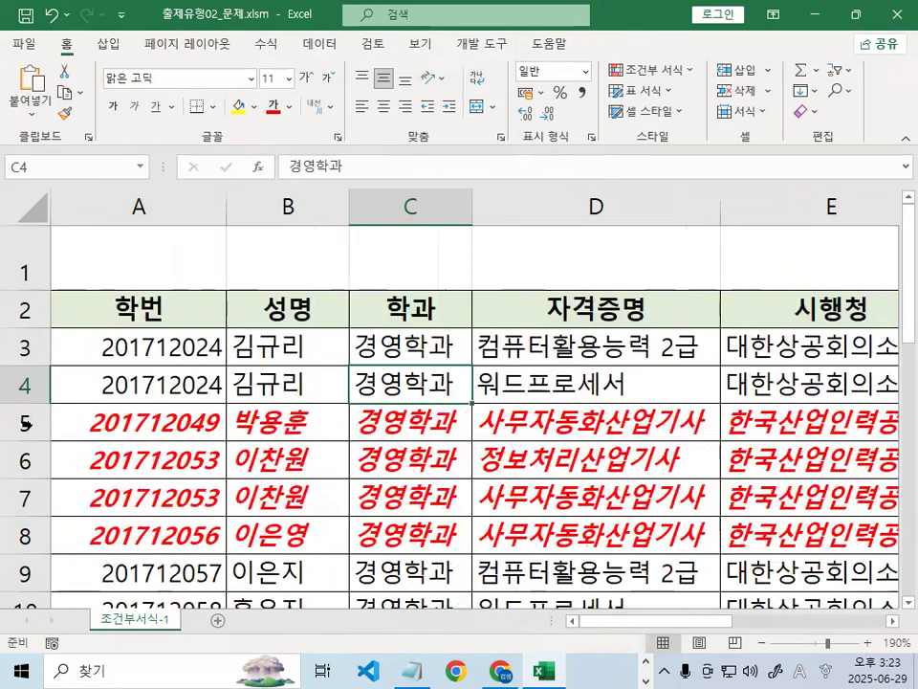
Select rows 5 to 8 one by one and examine the weekdays of their 취득일자 dates
{"action": "left_click", "coordinate": [24, 422]}
{"action": "left_click", "coordinate": [24, 460]}
{"action": "left_click", "coordinate": [24, 498]}
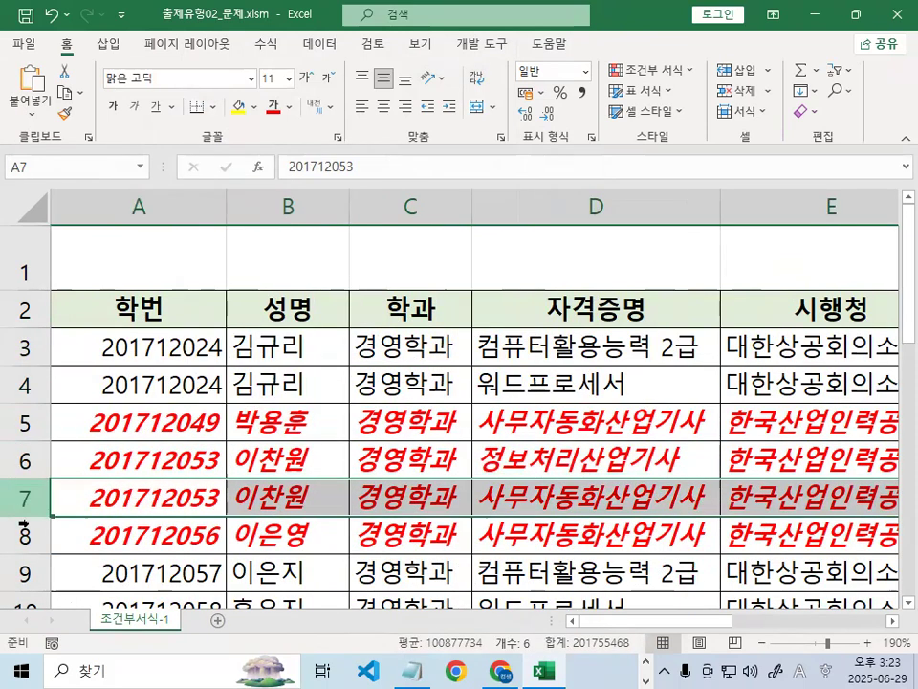
{"action": "left_click", "coordinate": [24, 535]}
{"action": "scroll", "coordinate": [459, 401], "scroll_direction": "right", "scroll_amount": 5}
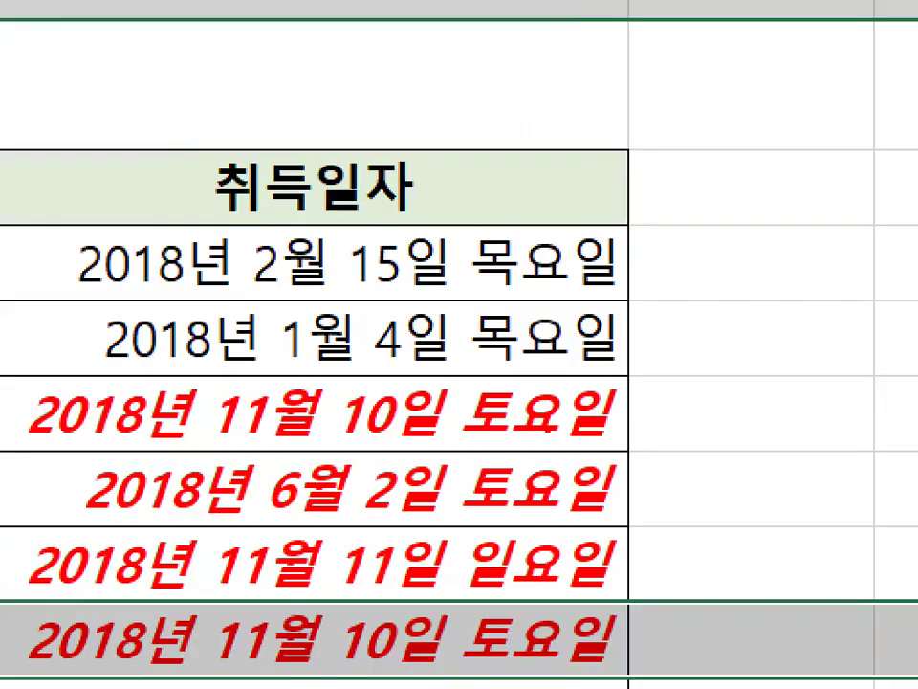
{"action": "mouse_move", "coordinate": [623, 476]}
{"action": "left_mouse_down"}
{"action": "mouse_move", "coordinate": [451, 636]}
{"action": "mouse_move", "coordinate": [648, 563]}
{"action": "left_mouse_up"}
{"action": "scroll", "coordinate": [545, 426], "scroll_direction": "down", "scroll_amount": 3}
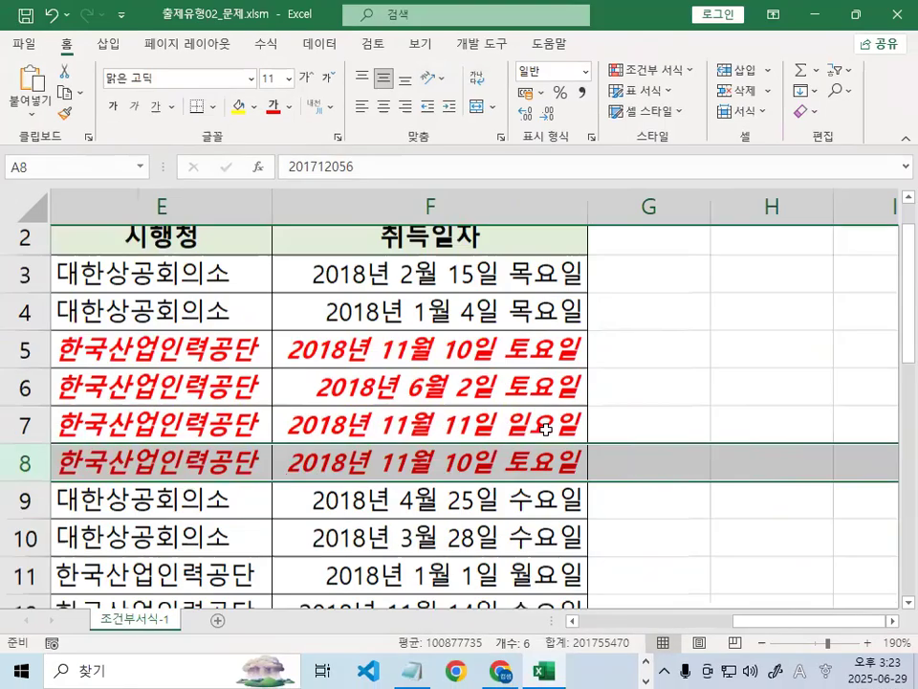
Examine the 취득일자 dates down the column, and select rows 6, 7 and 8 one by one to check their formatting
{"action": "left_click_drag", "start_coordinate": [546, 397], "coordinate": [548, 444]}
{"action": "left_click_drag", "start_coordinate": [779, 625], "coordinate": [15, 467]}
{"action": "scroll", "coordinate": [13, 421], "scroll_direction": "up", "scroll_amount": 2}
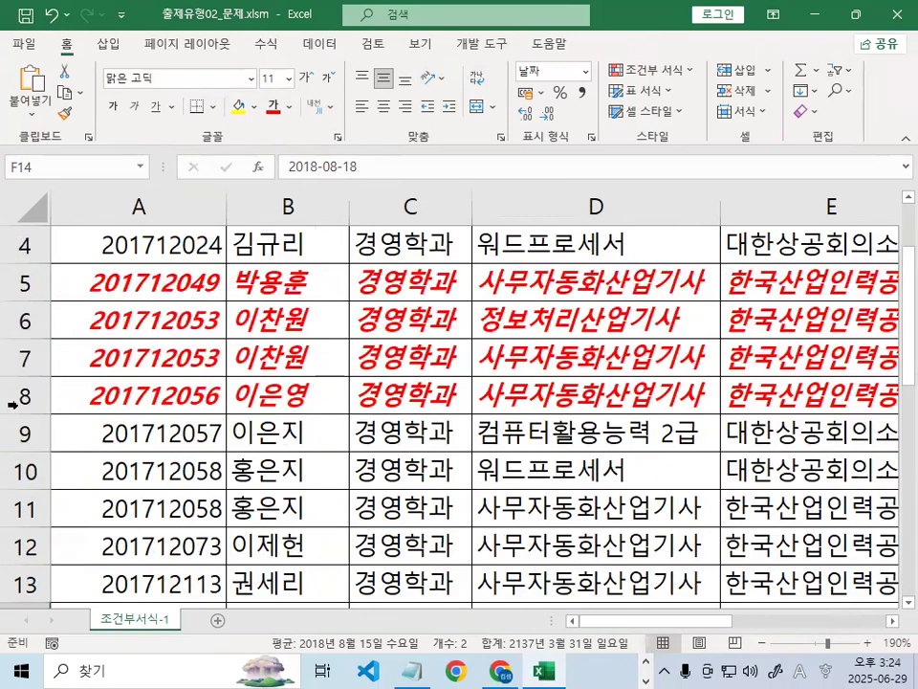
{"action": "left_click", "coordinate": [13, 318]}
{"action": "left_click", "coordinate": [14, 359]}
{"action": "left_click", "coordinate": [21, 388]}
{"action": "scroll", "coordinate": [21, 387], "scroll_direction": "up", "scroll_amount": 1}
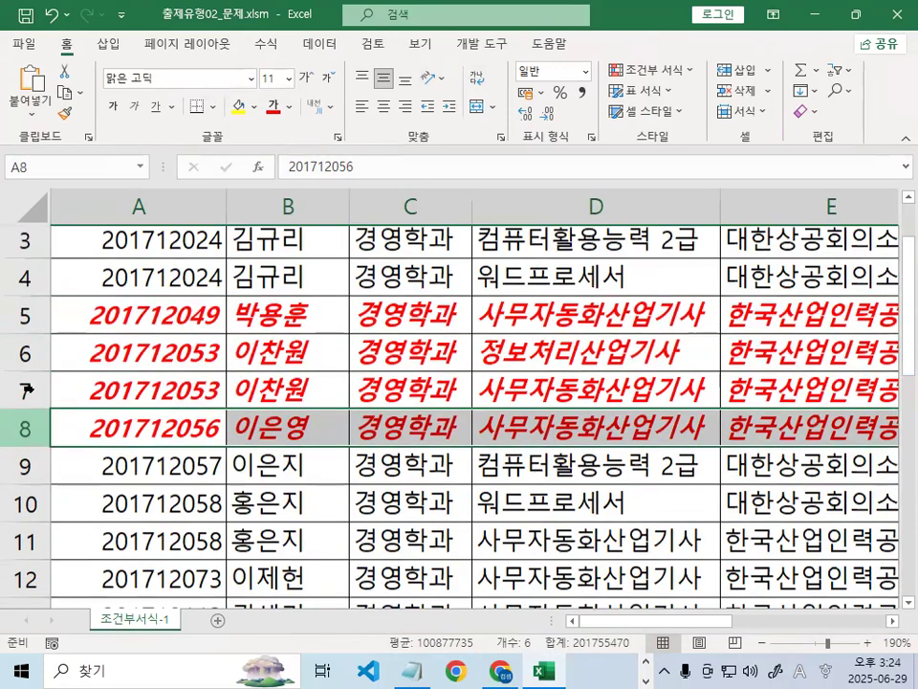
Select rows 14, 15 and 26 one by one to check the remaining formatted rows, ending on a single cell in column B
{"action": "scroll", "coordinate": [27, 390], "scroll_direction": "down", "scroll_amount": 2}
{"action": "scroll", "coordinate": [29, 390], "scroll_direction": "down", "scroll_amount": 2}
{"action": "left_click", "coordinate": [22, 281]}
{"action": "left_click", "coordinate": [21, 318]}
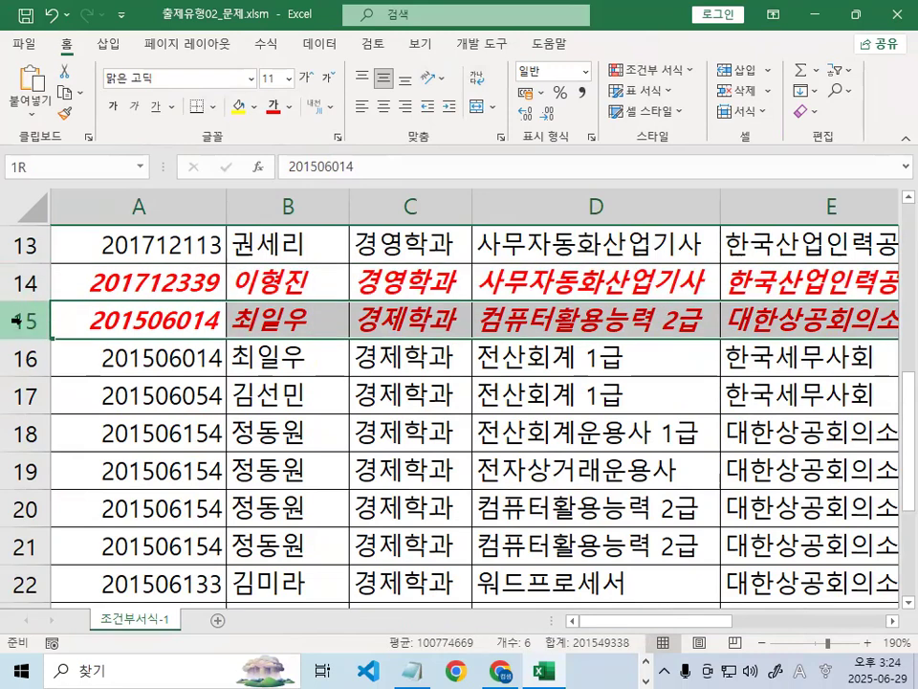
{"action": "scroll", "coordinate": [21, 328], "scroll_direction": "down", "scroll_amount": 1}
{"action": "scroll", "coordinate": [21, 328], "scroll_direction": "down", "scroll_amount": 3}
{"action": "left_click", "coordinate": [32, 395]}
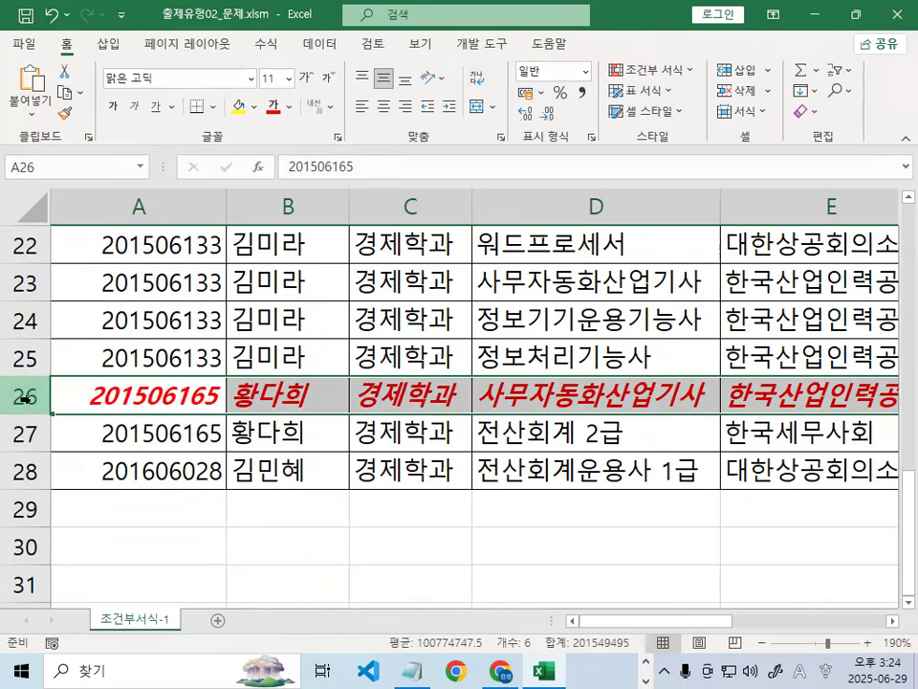
{"action": "scroll", "coordinate": [233, 447], "scroll_direction": "up", "scroll_amount": 7}
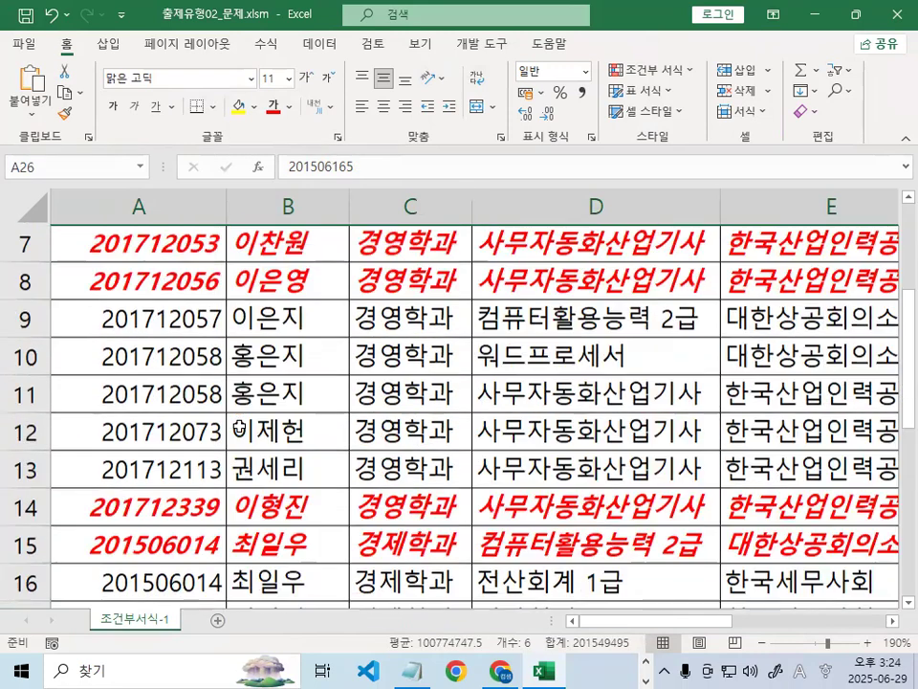
{"action": "left_click", "coordinate": [239, 422]}
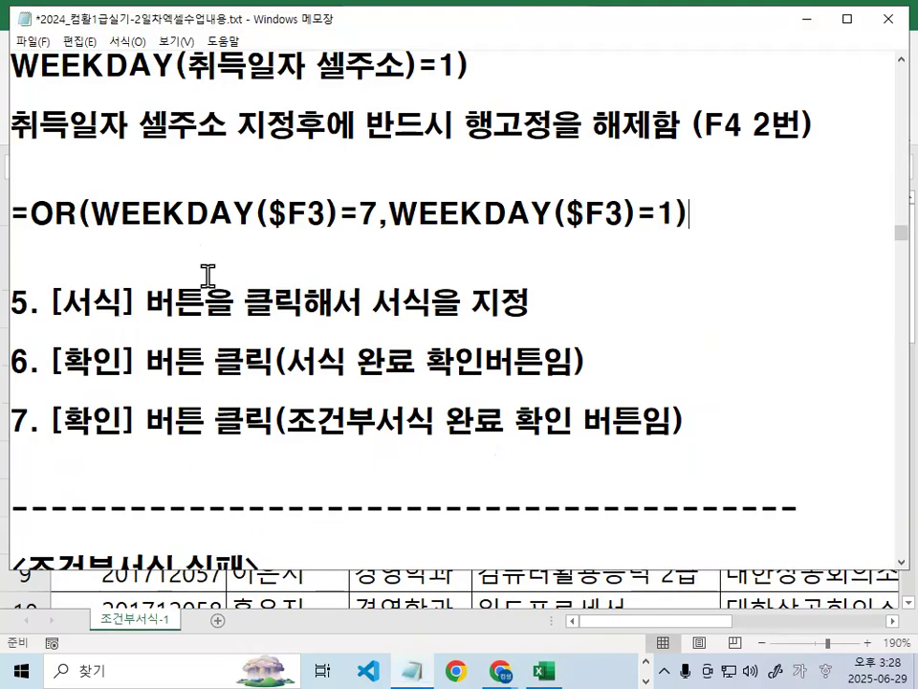
In the Notepad class notes, highlight the three causes under <조건부서식 실패>: 범위를 잘못지정, 수식 잘못입력 and 서식을 잘못지정
{"action": "scroll", "coordinate": [206, 273], "scroll_direction": "down", "scroll_amount": 3}
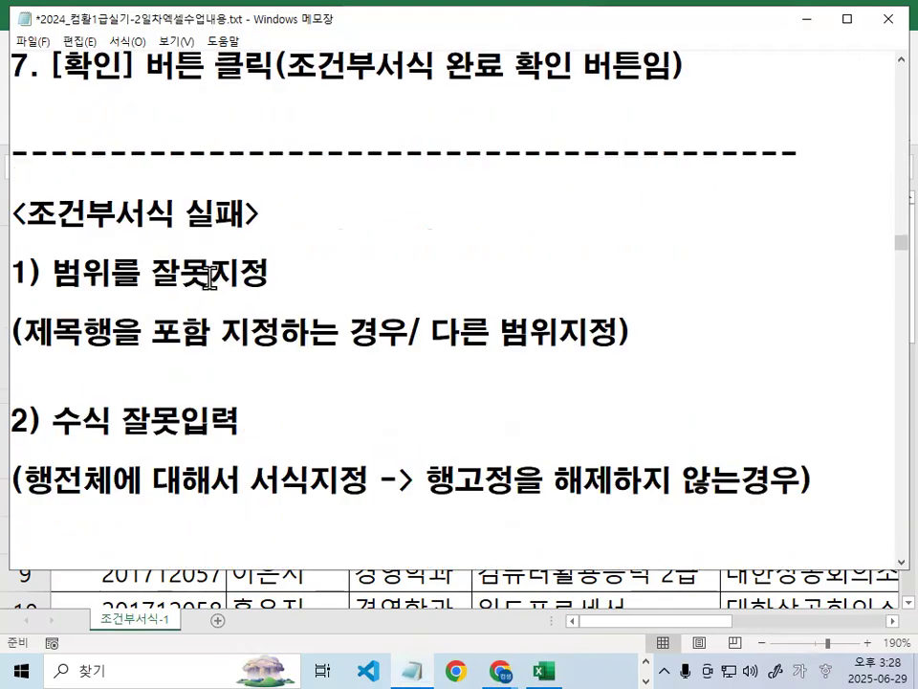
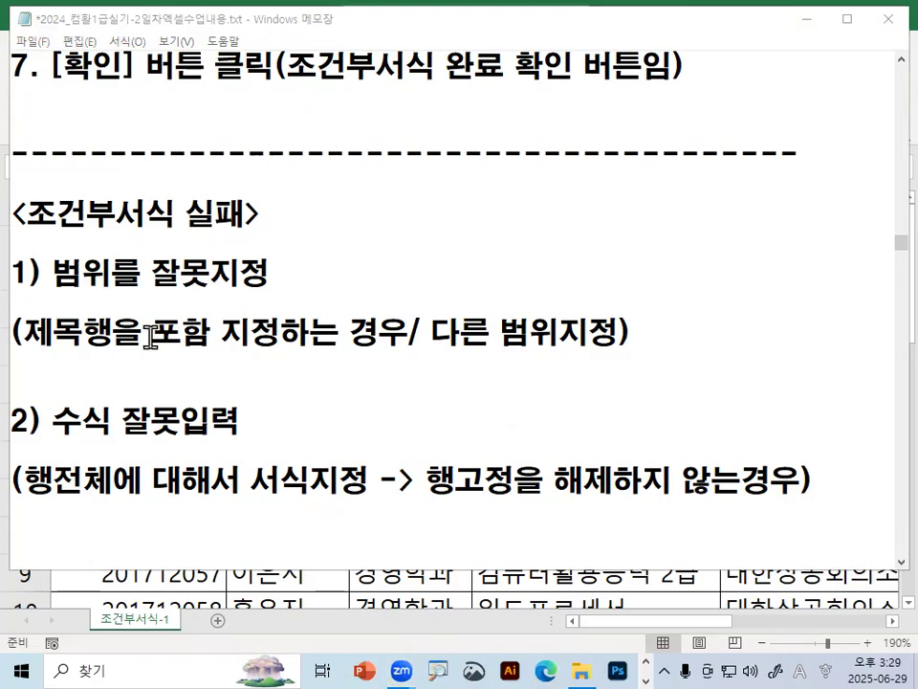
{"action": "left_click_drag", "start_coordinate": [42, 275], "coordinate": [266, 275]}
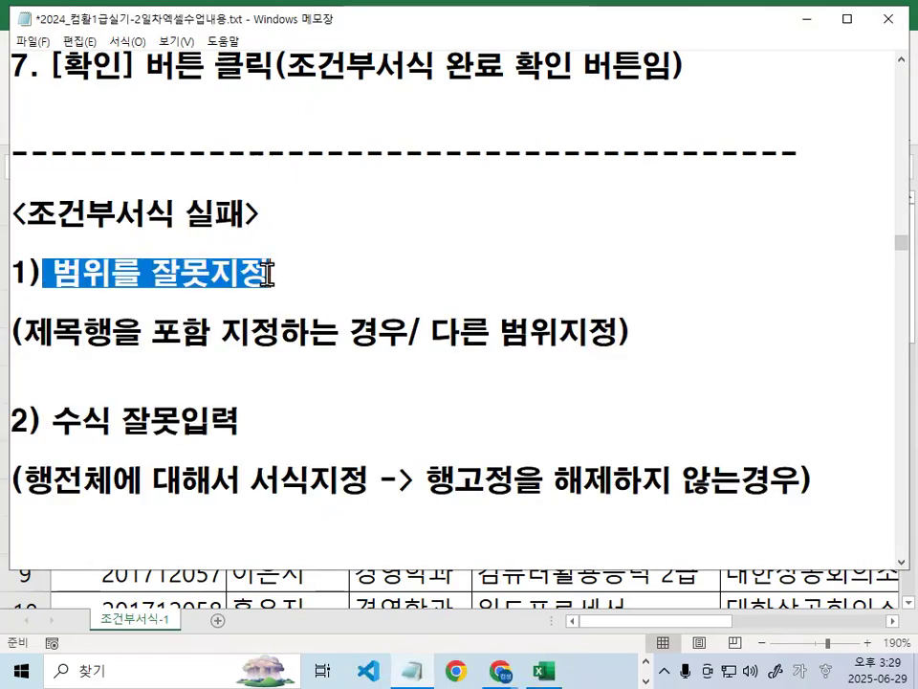
{"action": "left_click", "coordinate": [64, 411]}
{"action": "left_click_drag", "start_coordinate": [64, 411], "coordinate": [244, 415]}
{"action": "scroll", "coordinate": [249, 411], "scroll_direction": "down", "scroll_amount": 1}
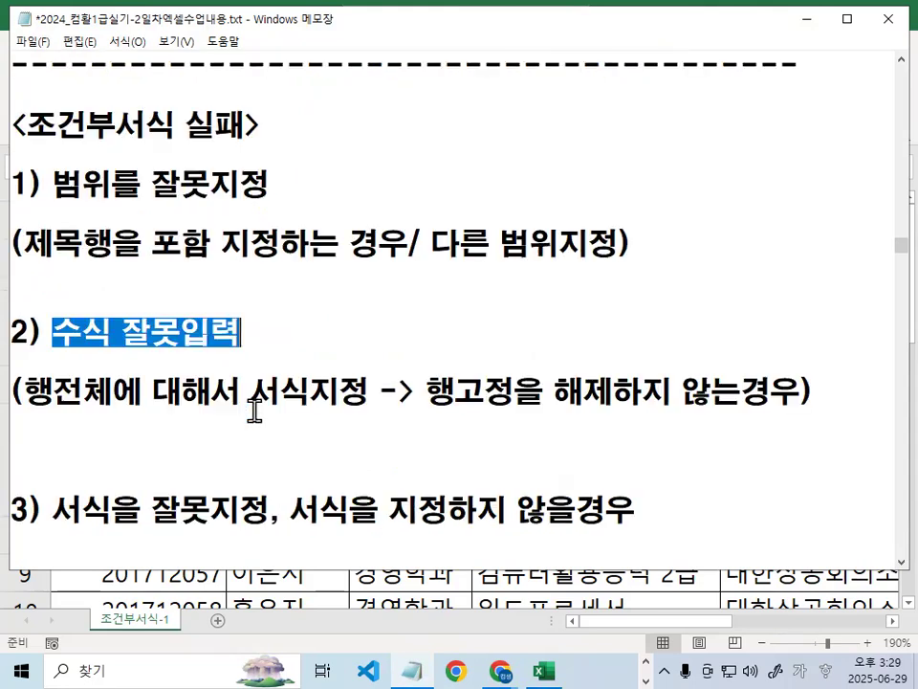
{"action": "left_click_drag", "start_coordinate": [54, 421], "coordinate": [260, 424]}
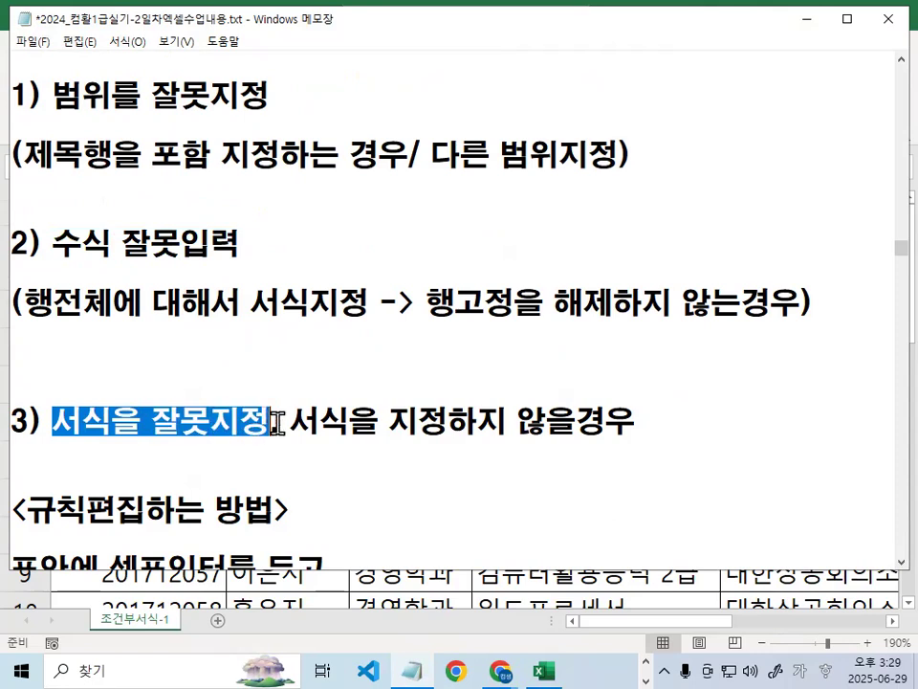
{"action": "scroll", "coordinate": [258, 383], "scroll_direction": "up", "scroll_amount": 1}
{"action": "left_click_drag", "start_coordinate": [185, 124], "coordinate": [244, 123]}
{"action": "left_click", "coordinate": [60, 277]}
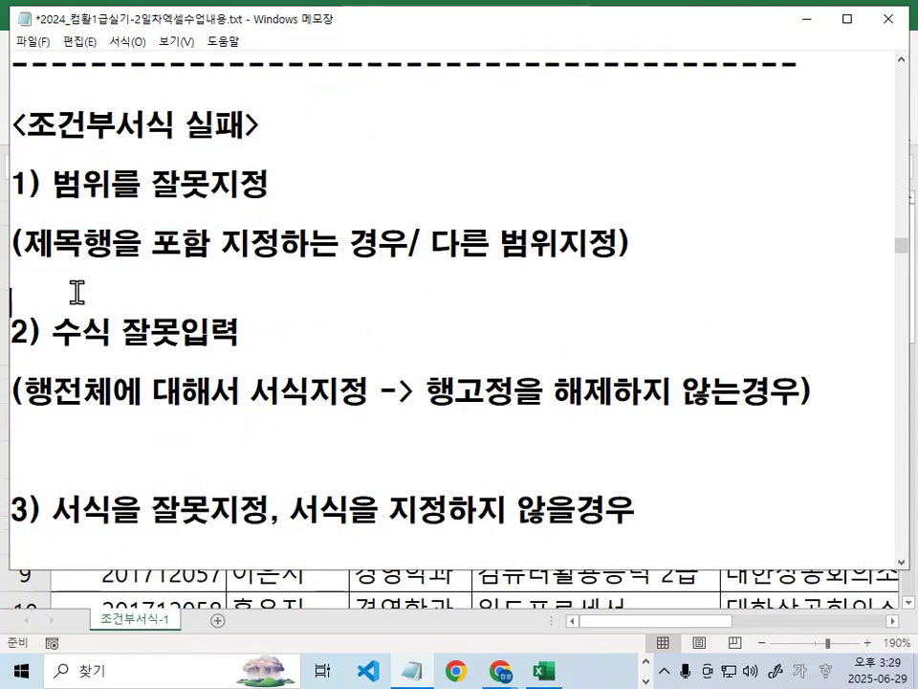
Highlight the explanations of the wrong range and wrong formula cases, including including the title row and not releasing the row lock
{"action": "left_click_drag", "start_coordinate": [23, 244], "coordinate": [632, 244]}
{"action": "left_click_drag", "start_coordinate": [52, 182], "coordinate": [255, 180]}
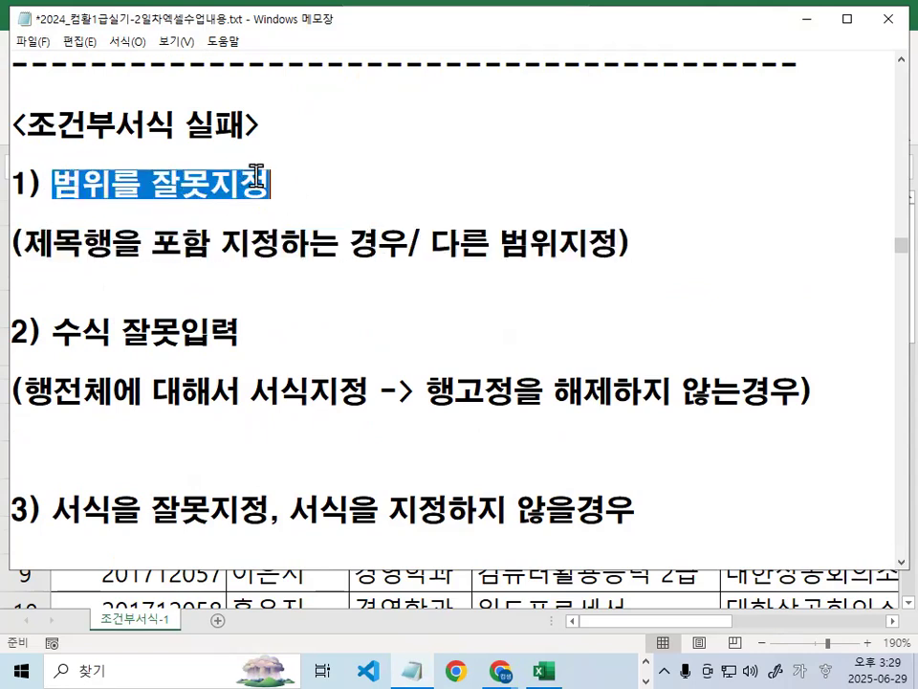
{"action": "left_click", "coordinate": [67, 327]}
{"action": "left_click_drag", "start_coordinate": [23, 393], "coordinate": [522, 392]}
{"action": "left_click_drag", "start_coordinate": [582, 392], "coordinate": [806, 409]}
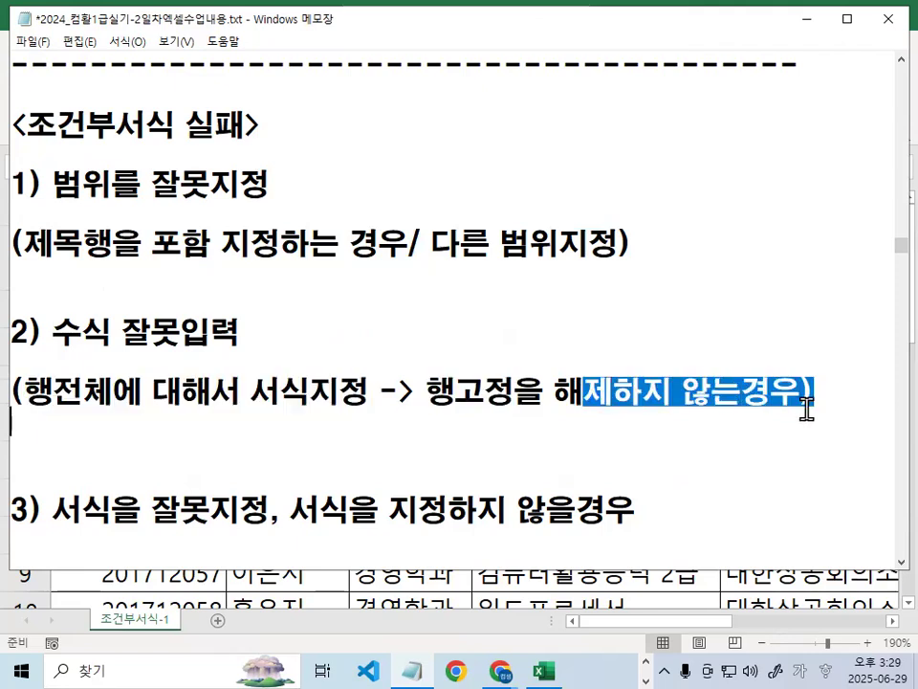
Highlight both parts of failure case 3, the wrongly set format and the format left unset
{"action": "scroll", "coordinate": [256, 328], "scroll_direction": "down", "scroll_amount": 1}
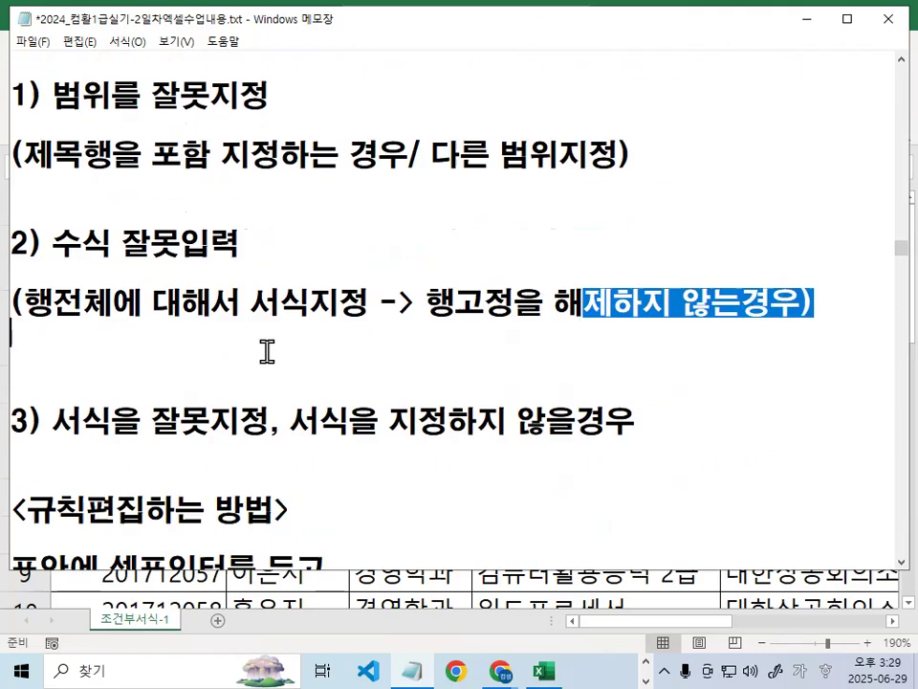
{"action": "left_click_drag", "start_coordinate": [80, 421], "coordinate": [210, 421]}
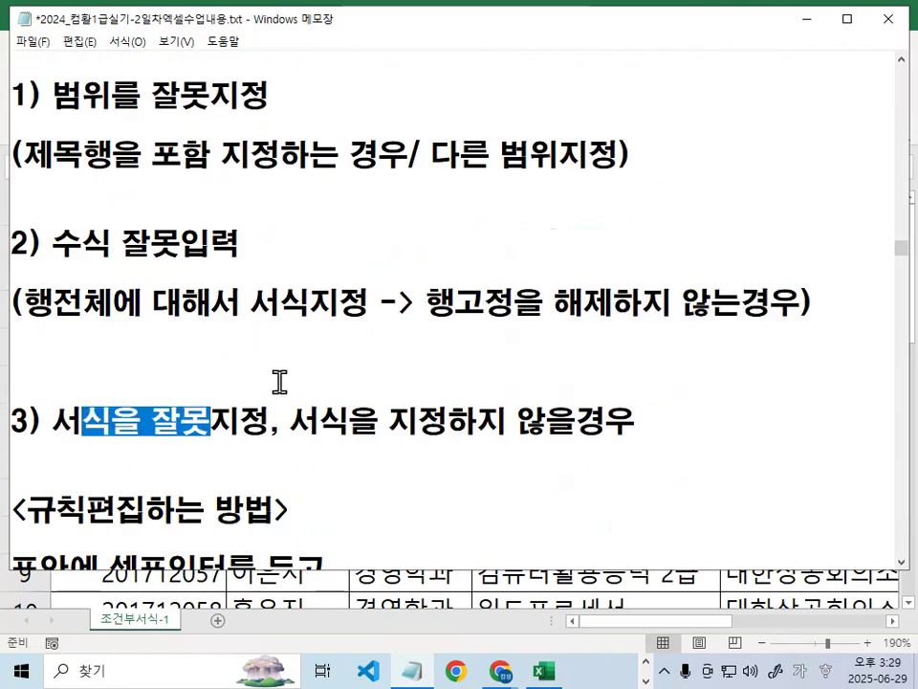
{"action": "left_click_drag", "start_coordinate": [149, 421], "coordinate": [250, 423]}
{"action": "left_click_drag", "start_coordinate": [318, 421], "coordinate": [640, 422]}
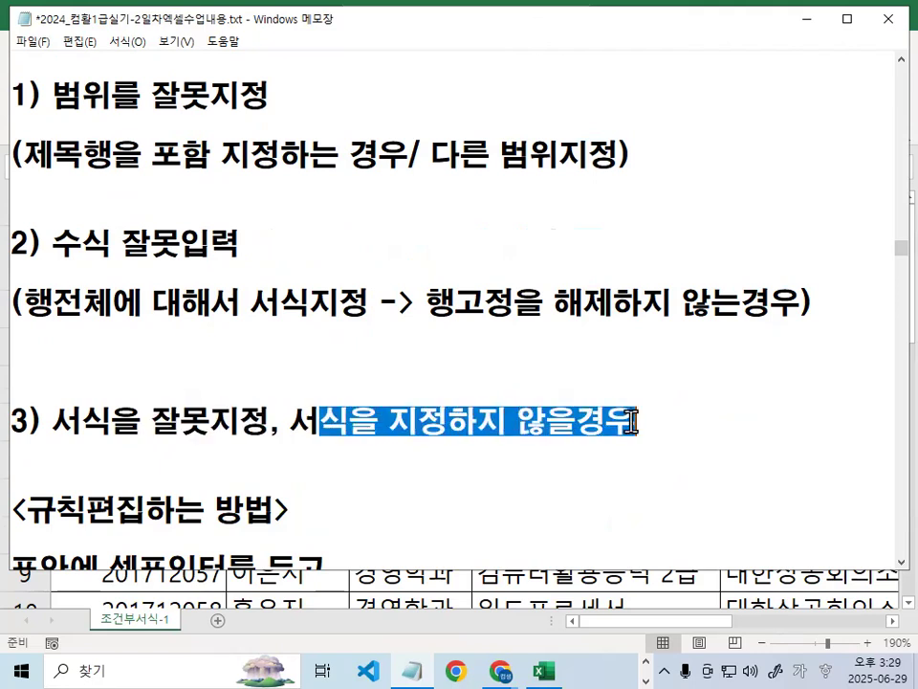
Delete the blank lines separating failure cases 1, 2 and 3 in the notes
{"action": "left_click", "coordinate": [286, 352]}
{"action": "key", "text": "BackSpace"}
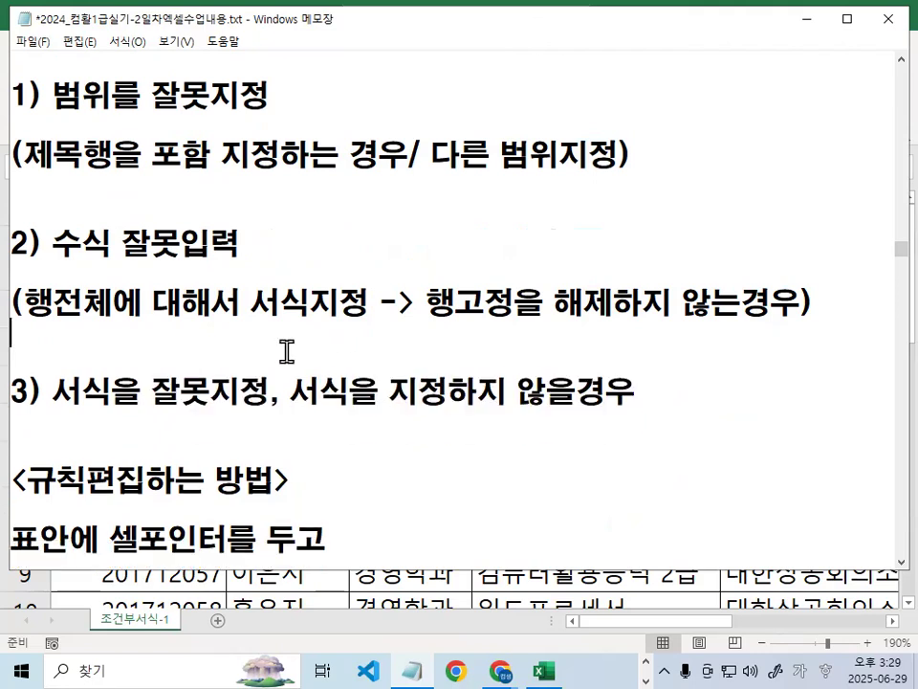
{"action": "key", "text": "Up"}
{"action": "key", "text": "Up"}
{"action": "key", "text": "Up"}
{"action": "key", "text": "Up"}
{"action": "key", "text": "Up"}
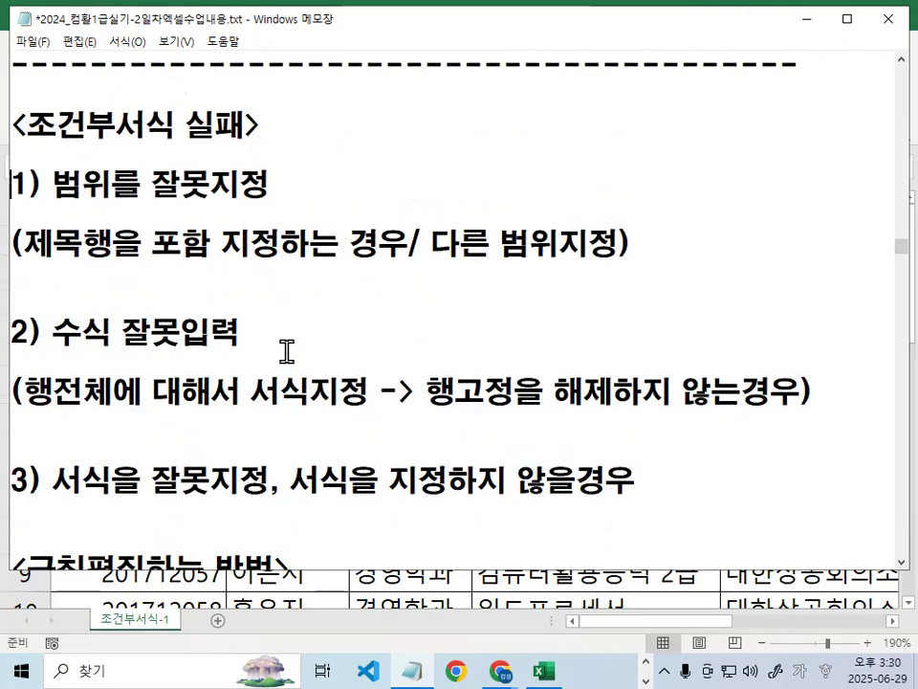
{"action": "key", "text": "Delete"}
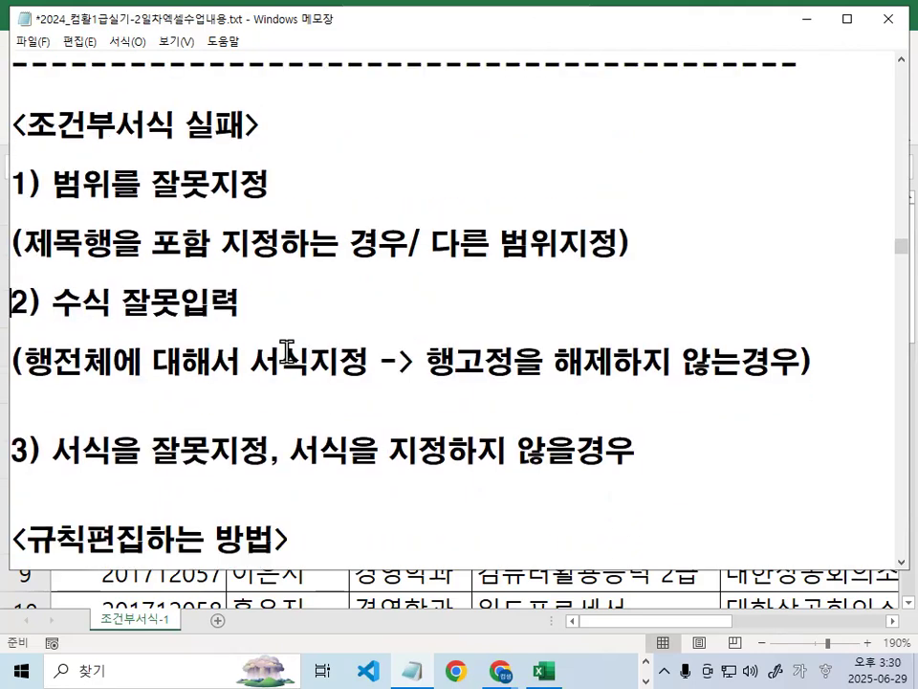
{"action": "key", "text": "Delete"}
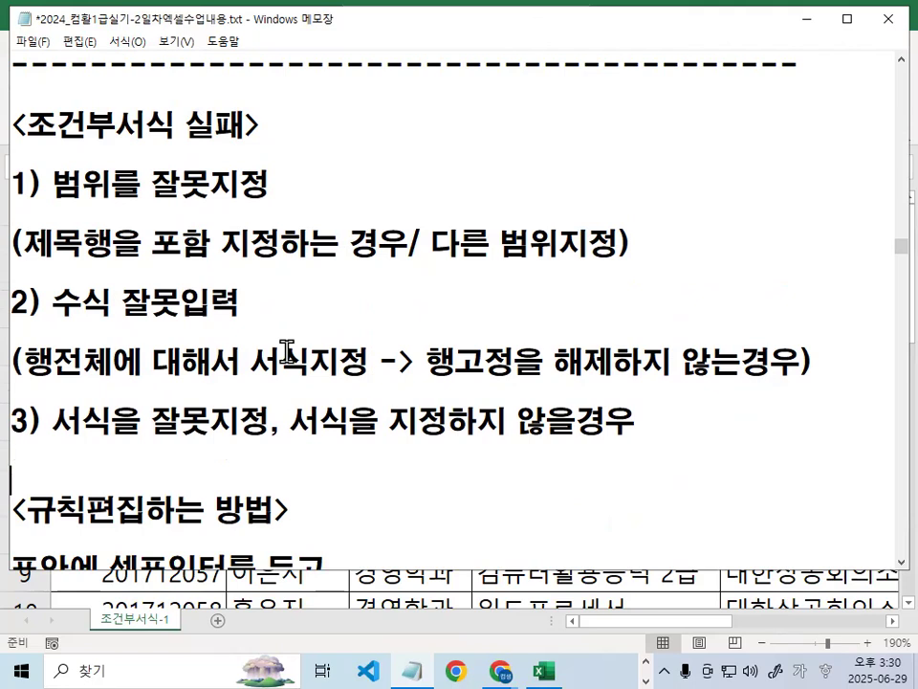
Under <규칙편집하는 방법>, highlight placing the cell pointer in the table, the 조건부서식 menu and the [규칙관리] menu
{"action": "key", "text": "Down"}
{"action": "key", "text": "Down"}
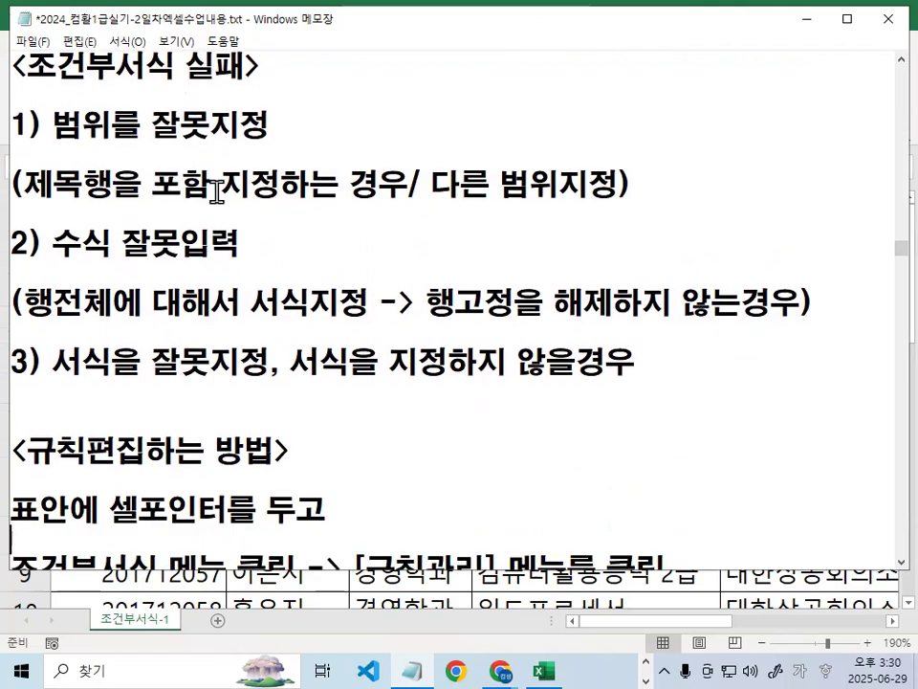
{"action": "key", "text": "Down"}
{"action": "key", "text": "Down"}
{"action": "key", "text": "Down"}
{"action": "left_click_drag", "start_coordinate": [30, 339], "coordinate": [350, 335]}
{"action": "left_click", "coordinate": [347, 335]}
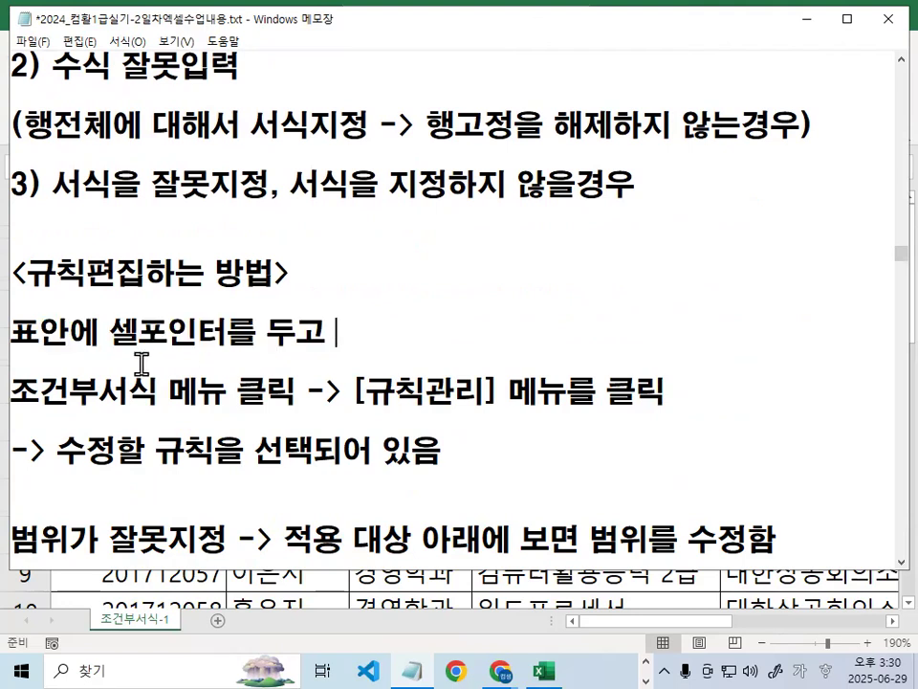
{"action": "left_click_drag", "start_coordinate": [12, 393], "coordinate": [158, 386]}
{"action": "scroll", "coordinate": [262, 348], "scroll_direction": "down", "scroll_amount": 1}
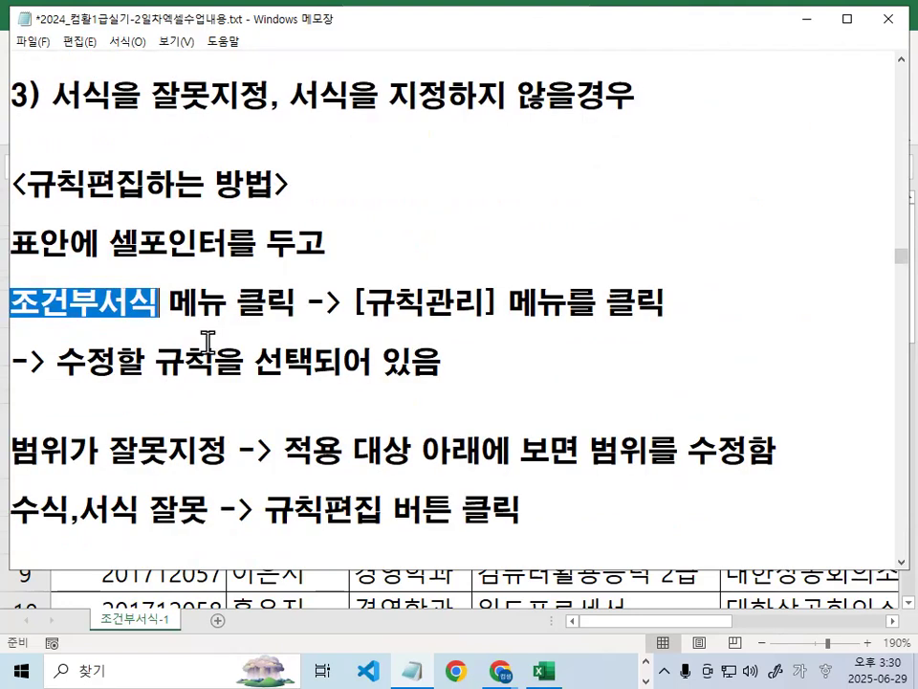
{"action": "left_click_drag", "start_coordinate": [326, 298], "coordinate": [667, 304]}
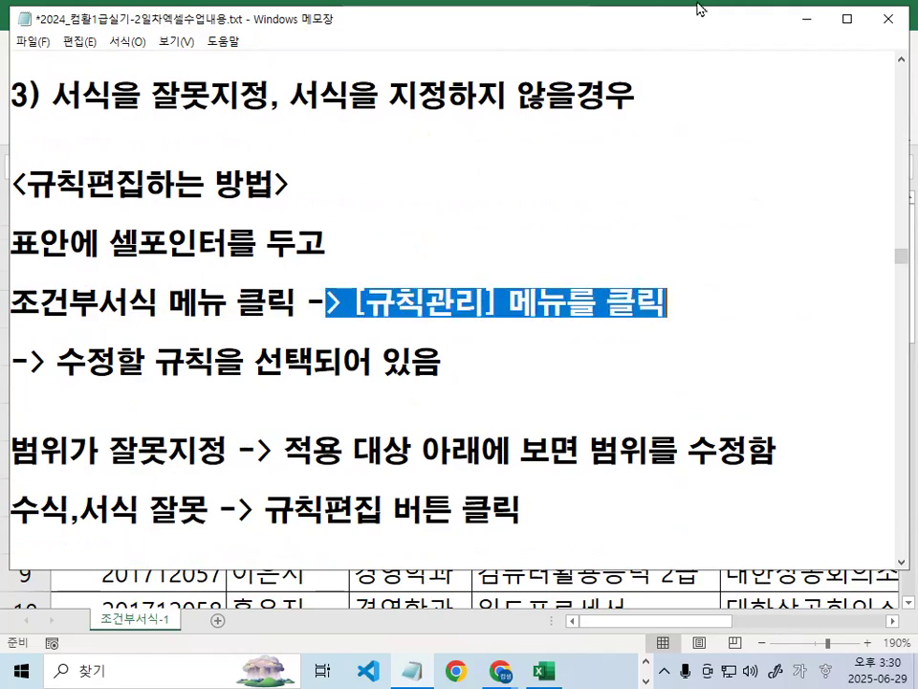
Minimize the notes to return to Excel, mark the table with the pen, clear the mark and select cell B4
{"action": "left_click", "coordinate": [808, 18]}
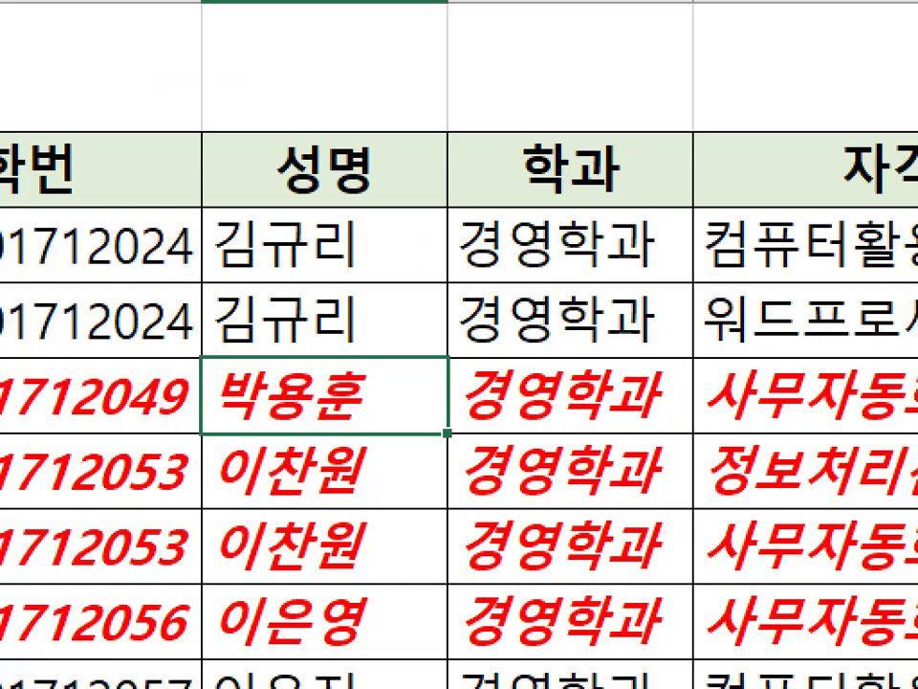
{"action": "mouse_move", "coordinate": [660, 481]}
{"action": "left_mouse_down"}
{"action": "mouse_move", "coordinate": [303, 345]}
{"action": "mouse_move", "coordinate": [600, 564]}
{"action": "left_mouse_up"}
{"action": "key", "text": "Escape"}
{"action": "left_click", "coordinate": [312, 324]}
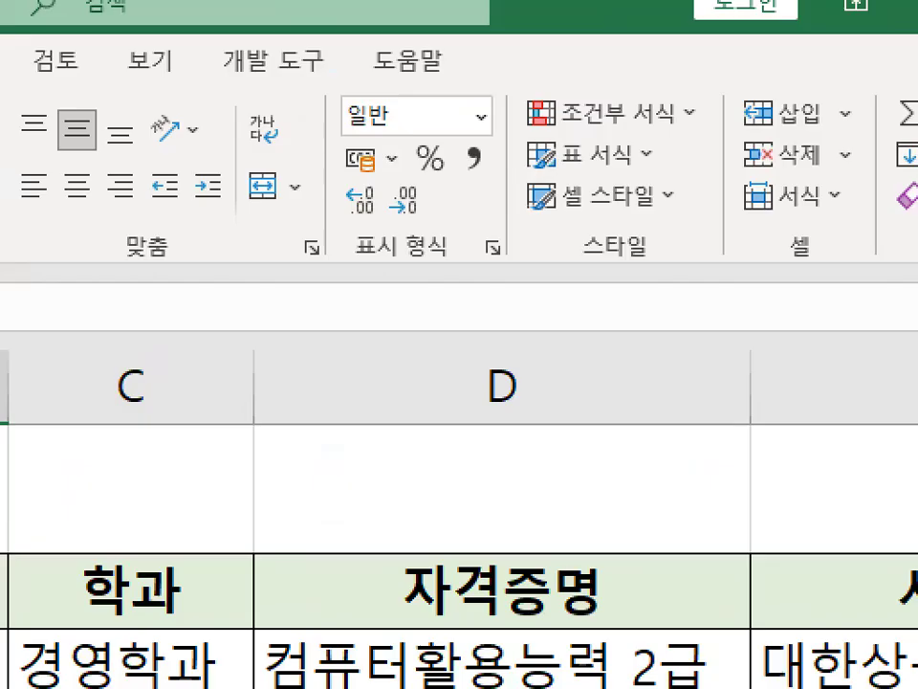
Mark the 조건부 서식 command with the pen, clear the marks and open the conditional formatting rules manager
{"action": "left_click_drag", "start_coordinate": [712, 67], "coordinate": [651, 90]}
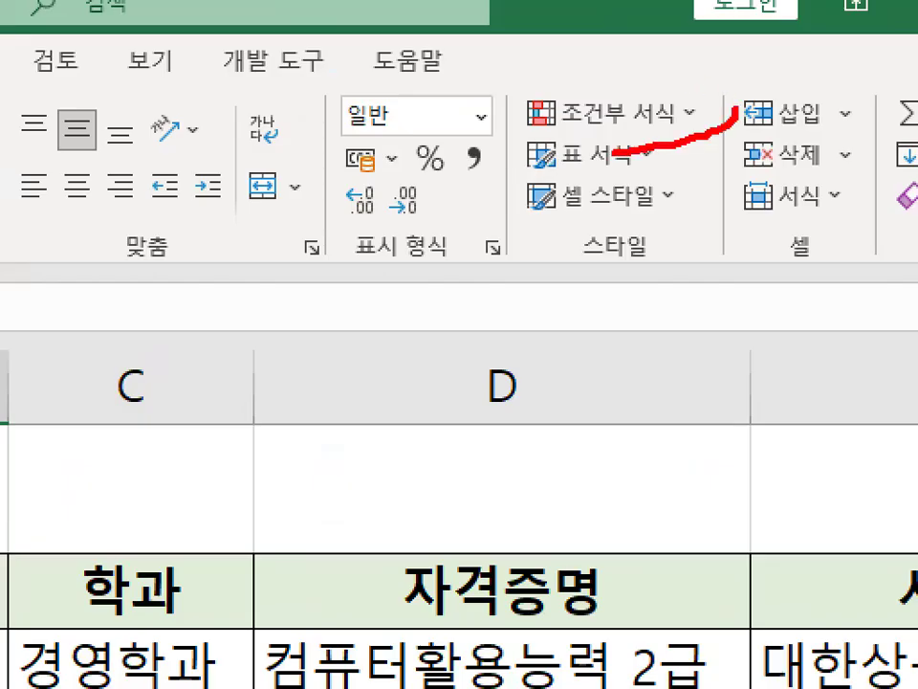
{"action": "left_click_drag", "start_coordinate": [614, 153], "coordinate": [706, 124]}
{"action": "key", "text": "Escape"}
{"action": "left_click", "coordinate": [694, 111]}
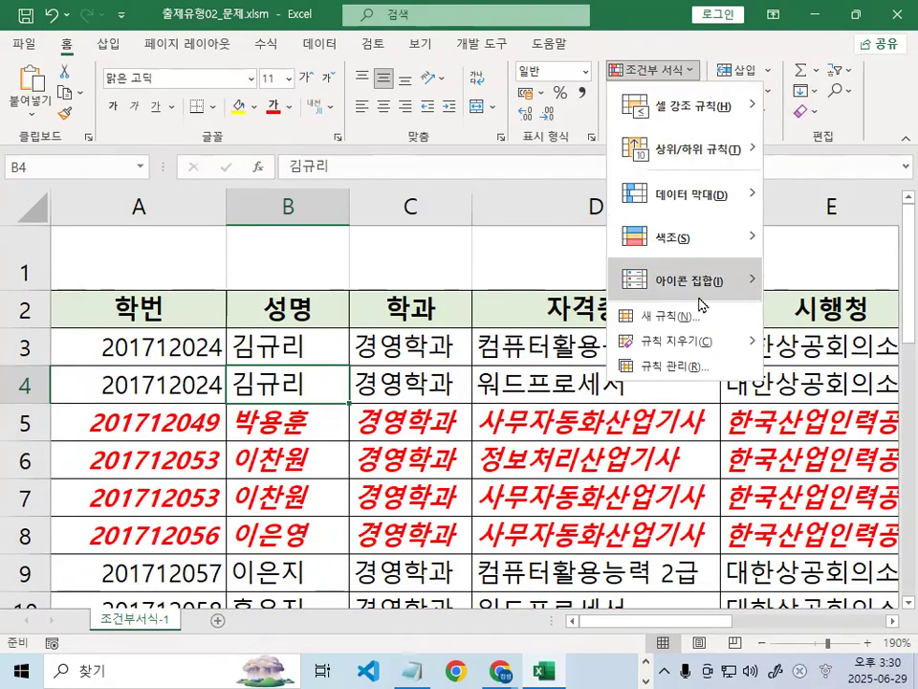
{"action": "left_click", "coordinate": [695, 366]}
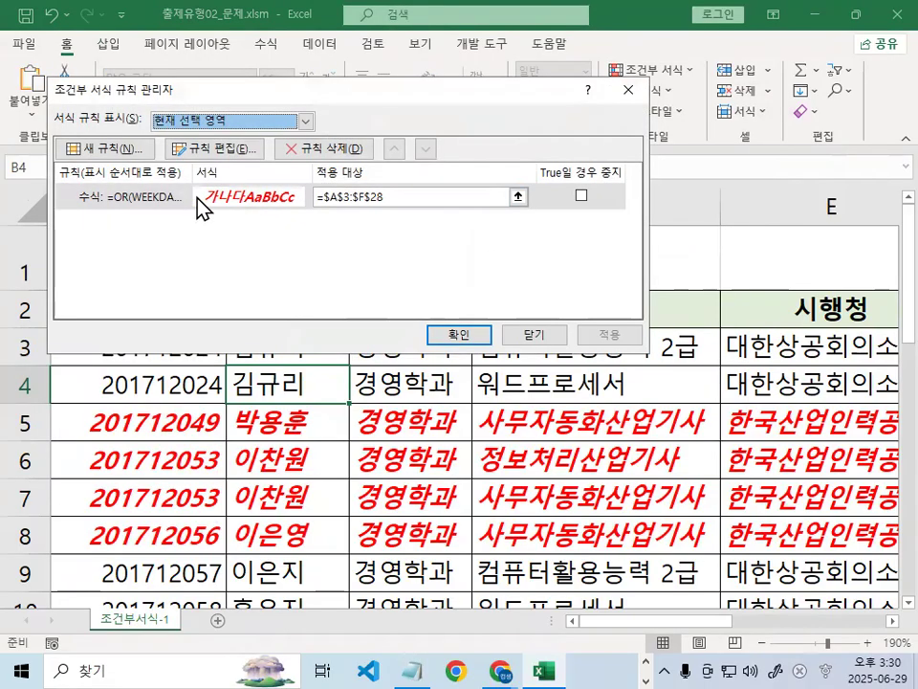
Draw three lines as sample extra rules below the existing rule, circle the first, and tick and circle 규칙 삭제
{"action": "left_click_drag", "start_coordinate": [334, 209], "coordinate": [326, 237]}
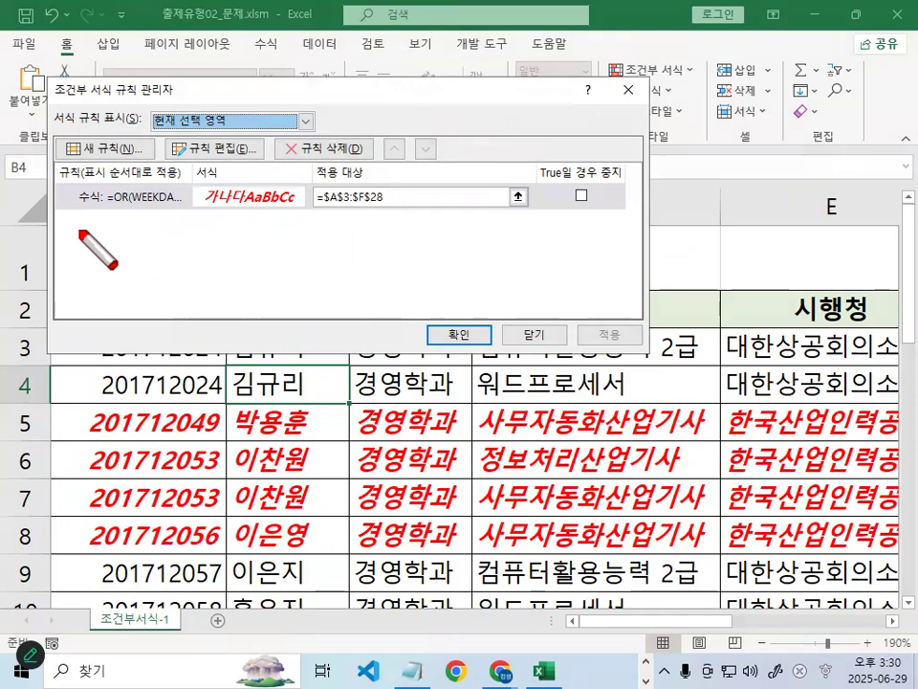
{"action": "left_click_drag", "start_coordinate": [43, 239], "coordinate": [212, 239]}
{"action": "left_click_drag", "start_coordinate": [46, 268], "coordinate": [242, 268]}
{"action": "left_click_drag", "start_coordinate": [95, 300], "coordinate": [225, 301]}
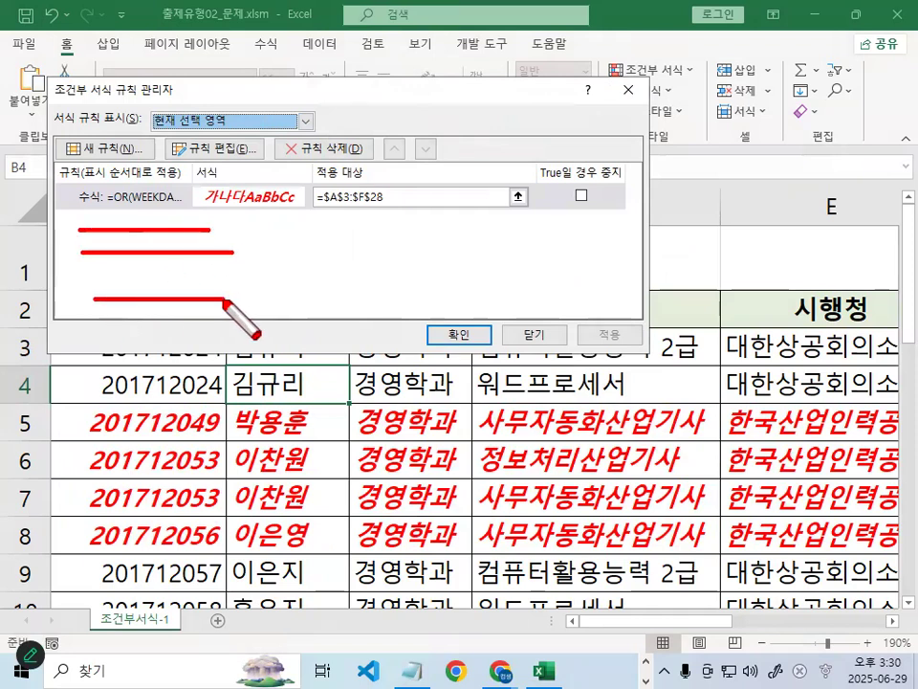
{"action": "left_click_drag", "start_coordinate": [167, 228], "coordinate": [156, 241]}
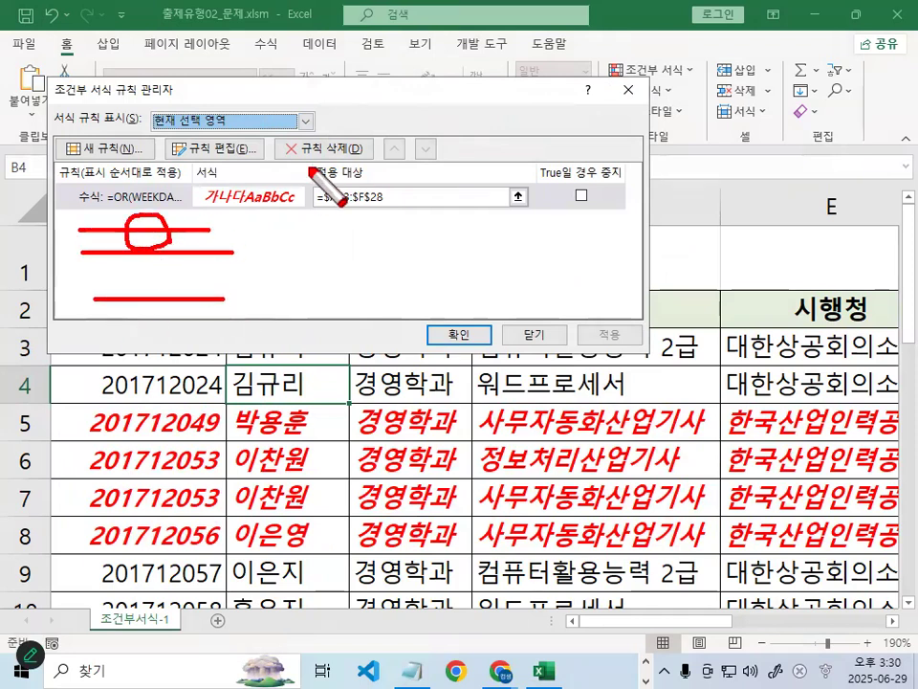
{"action": "left_click_drag", "start_coordinate": [308, 119], "coordinate": [376, 76]}
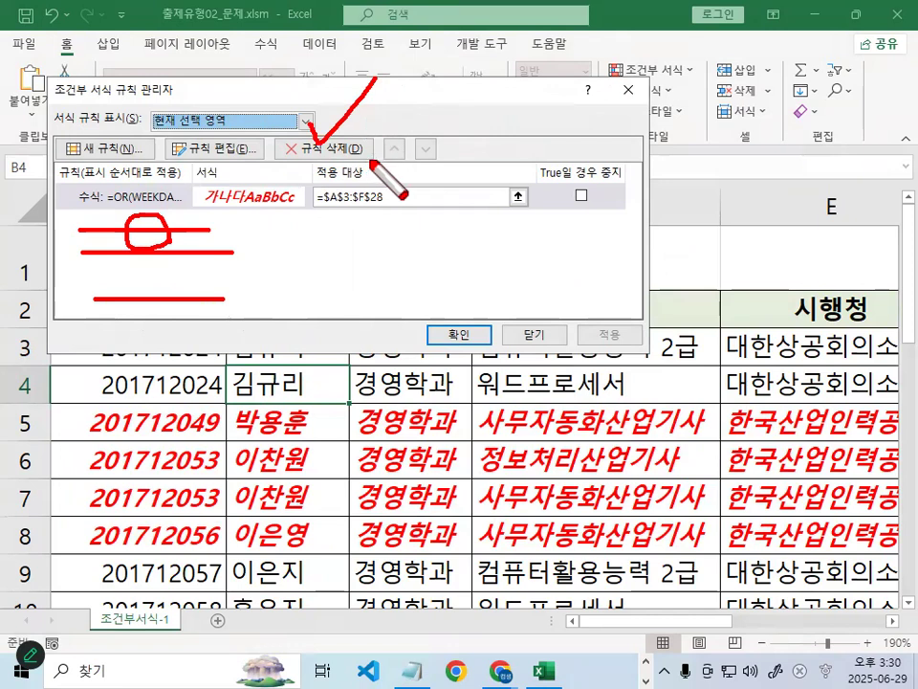
{"action": "left_click_drag", "start_coordinate": [291, 126], "coordinate": [369, 153]}
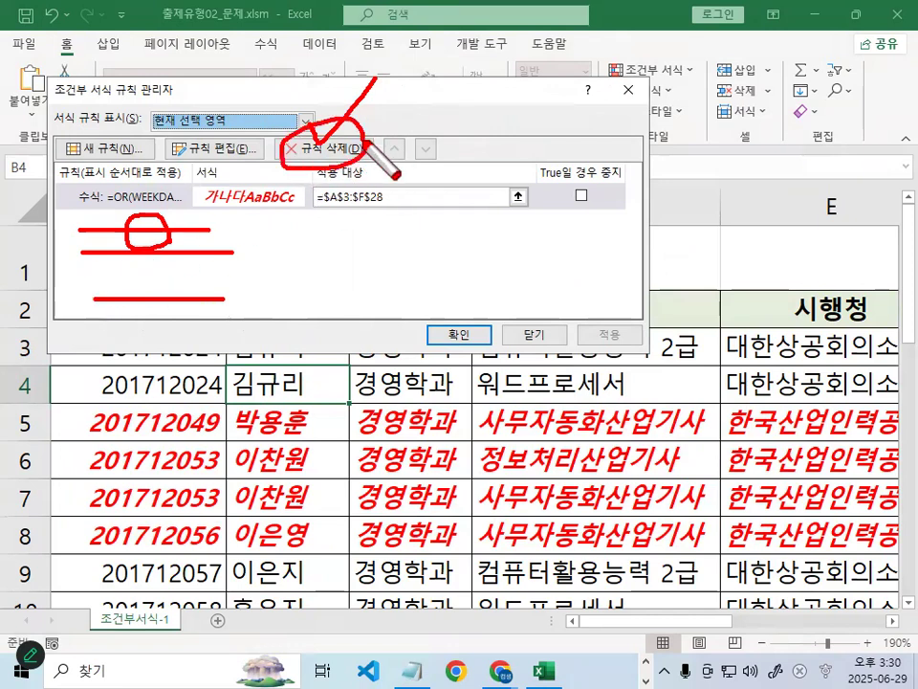
Tick the first sample rule line, clear the pen marks, and mark the 적용 대상 heading and its range
{"action": "mouse_move", "coordinate": [188, 209]}
{"action": "left_mouse_down"}
{"action": "mouse_move", "coordinate": [165, 232]}
{"action": "mouse_move", "coordinate": [162, 260]}
{"action": "left_mouse_up"}
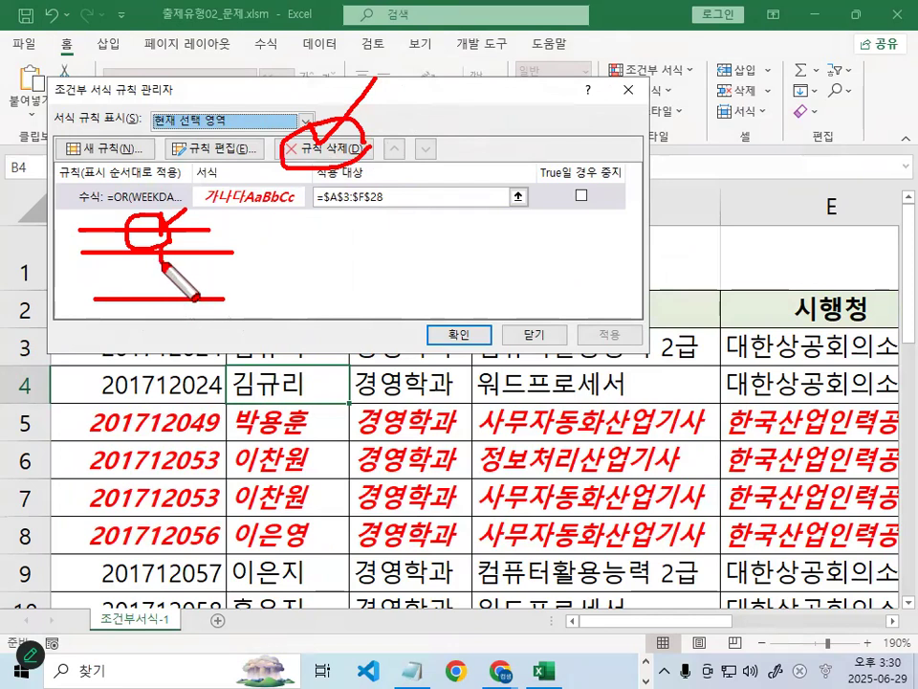
{"action": "key", "text": "Escape"}
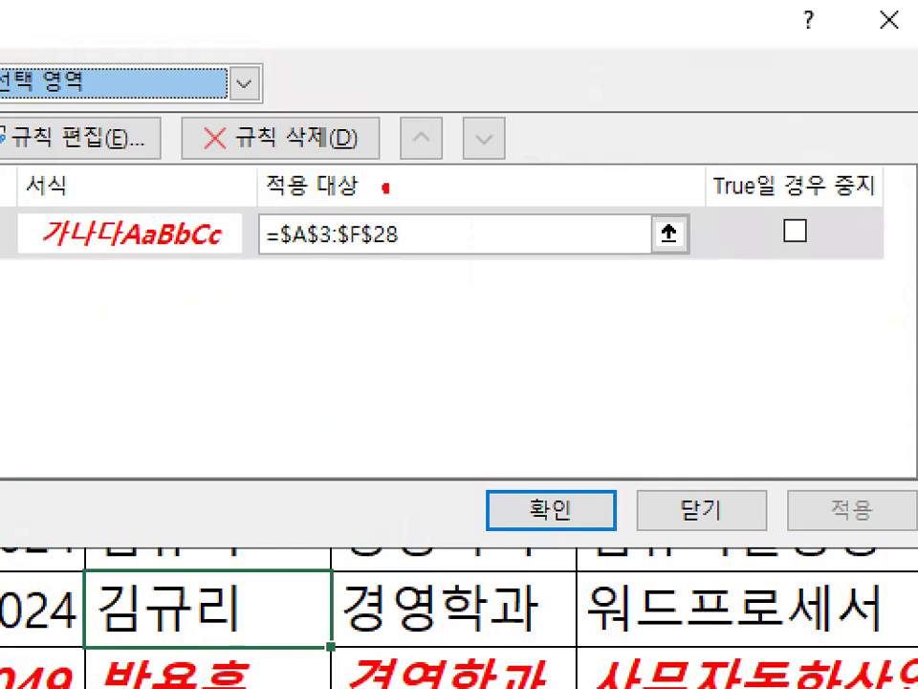
{"action": "mouse_move", "coordinate": [386, 187]}
{"action": "left_mouse_down"}
{"action": "mouse_move", "coordinate": [247, 197]}
{"action": "mouse_move", "coordinate": [350, 177]}
{"action": "left_mouse_up"}
{"action": "mouse_move", "coordinate": [350, 268]}
{"action": "left_mouse_down"}
{"action": "mouse_move", "coordinate": [338, 215]}
{"action": "mouse_move", "coordinate": [404, 261]}
{"action": "left_mouse_up"}
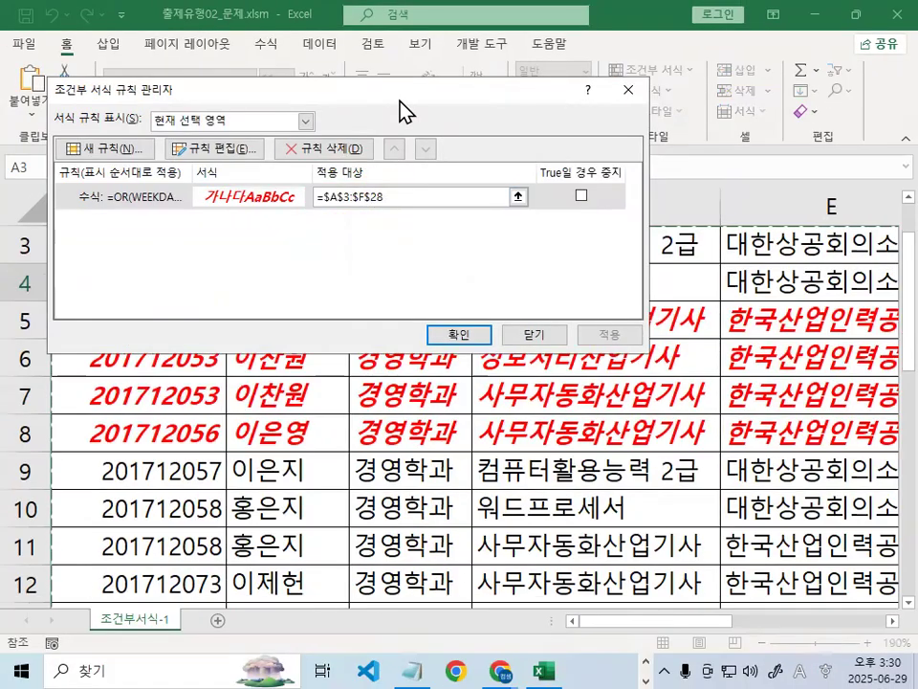
Move the rules manager aside to mark the applied range's start on the sheet, and bring the manager back over the table
{"action": "left_click_drag", "start_coordinate": [400, 99], "coordinate": [715, 510]}
{"action": "scroll", "coordinate": [124, 325], "scroll_direction": "up", "scroll_amount": 1}
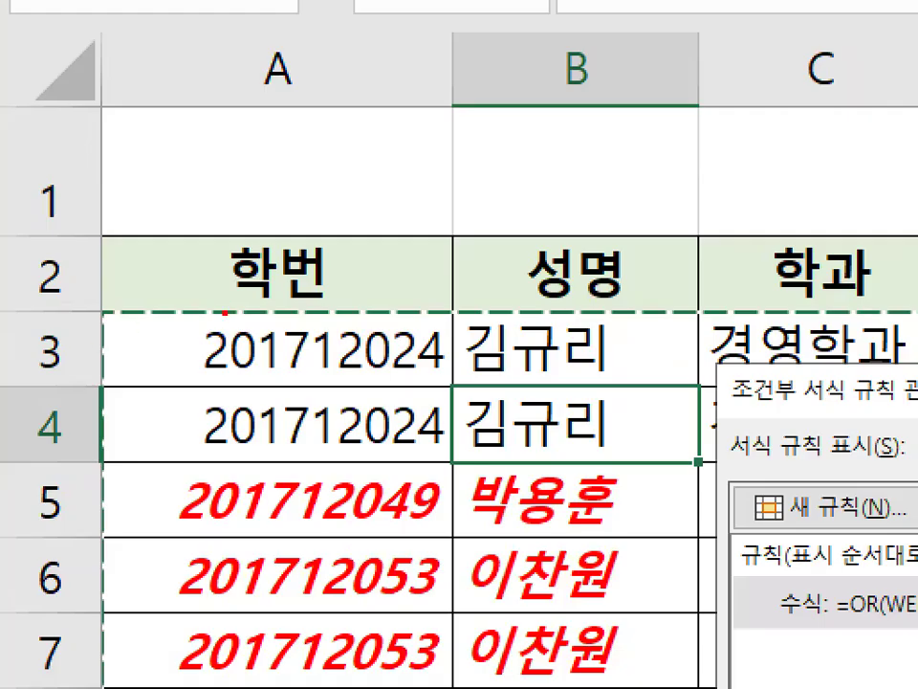
{"action": "mouse_move", "coordinate": [224, 311]}
{"action": "left_mouse_down"}
{"action": "mouse_move", "coordinate": [103, 283]}
{"action": "mouse_move", "coordinate": [163, 330]}
{"action": "left_mouse_up"}
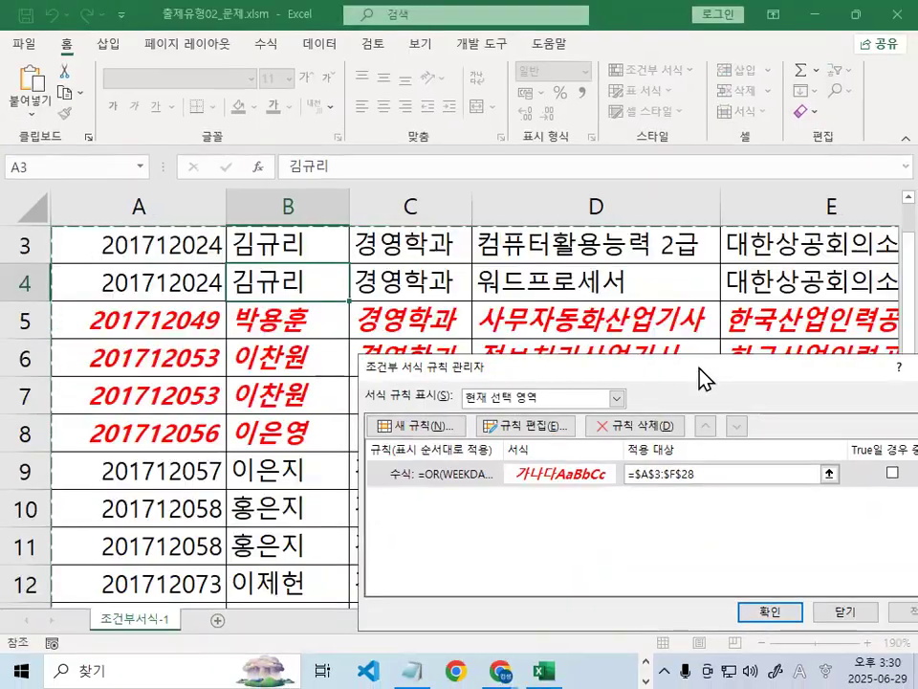
{"action": "left_click_drag", "start_coordinate": [703, 377], "coordinate": [519, 195]}
{"action": "mouse_move", "coordinate": [537, 290]}
{"action": "left_mouse_down"}
{"action": "mouse_move", "coordinate": [505, 300]}
{"action": "mouse_move", "coordinate": [569, 304]}
{"action": "left_mouse_up"}
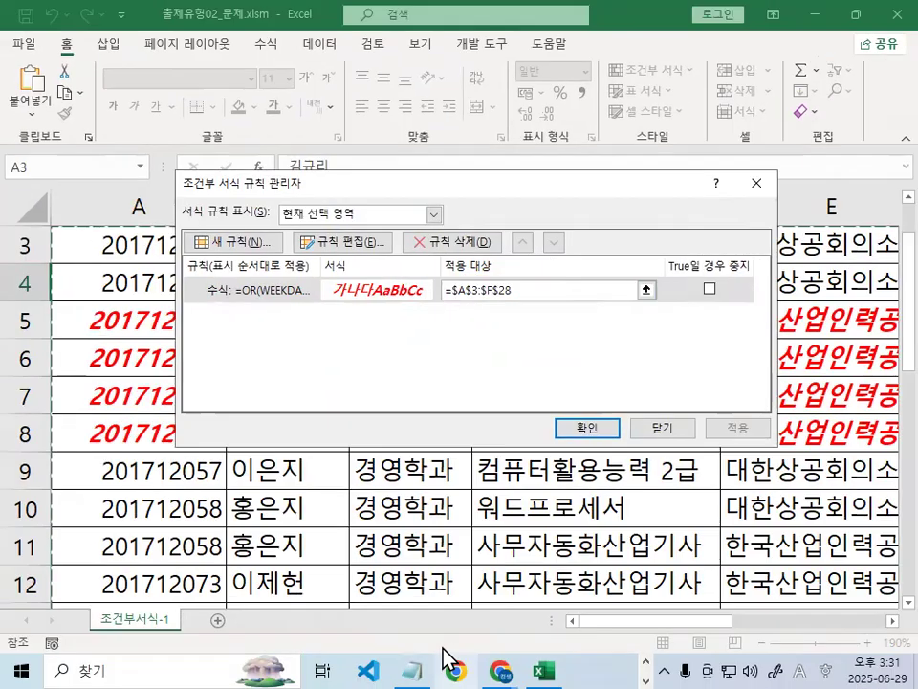
Switch to the Notepad notes and highlight 수식,서식 잘못 and 규칙편집 under <규칙편집하는 방법>
{"action": "mouse_move", "coordinate": [416, 660]}
{"action": "left_click", "coordinate": [431, 608]}
{"action": "left_click", "coordinate": [268, 324]}
{"action": "scroll", "coordinate": [261, 340], "scroll_direction": "down", "scroll_amount": 1}
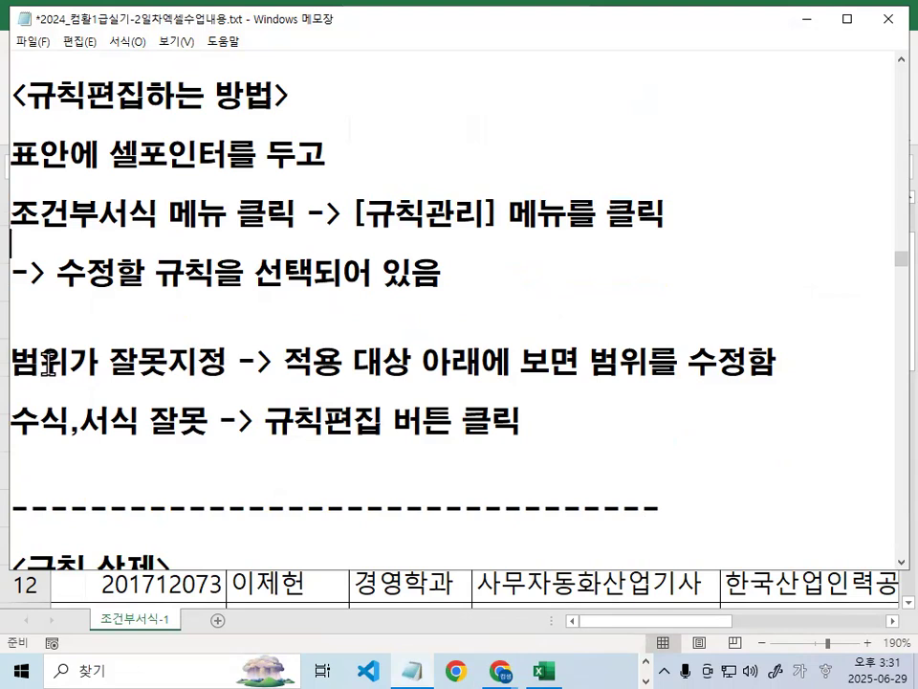
{"action": "left_click_drag", "start_coordinate": [21, 427], "coordinate": [203, 428]}
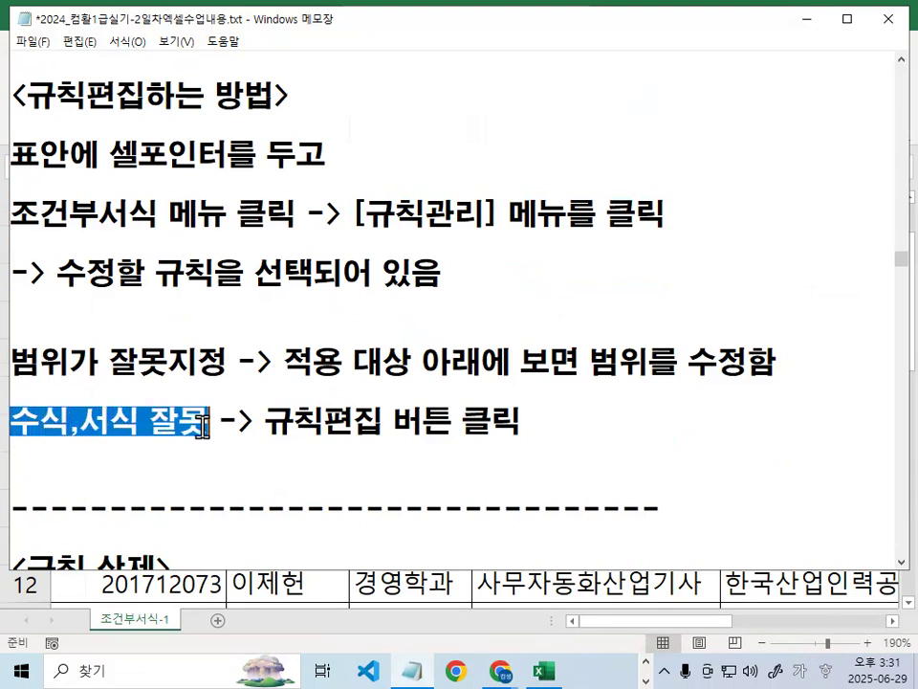
{"action": "left_click_drag", "start_coordinate": [266, 421], "coordinate": [384, 421]}
Enclose 규칙편집 in square brackets in the 수식,서식 잘못 line and highlight [규칙편집] 버튼 클릭
{"action": "left_click", "coordinate": [275, 423]}
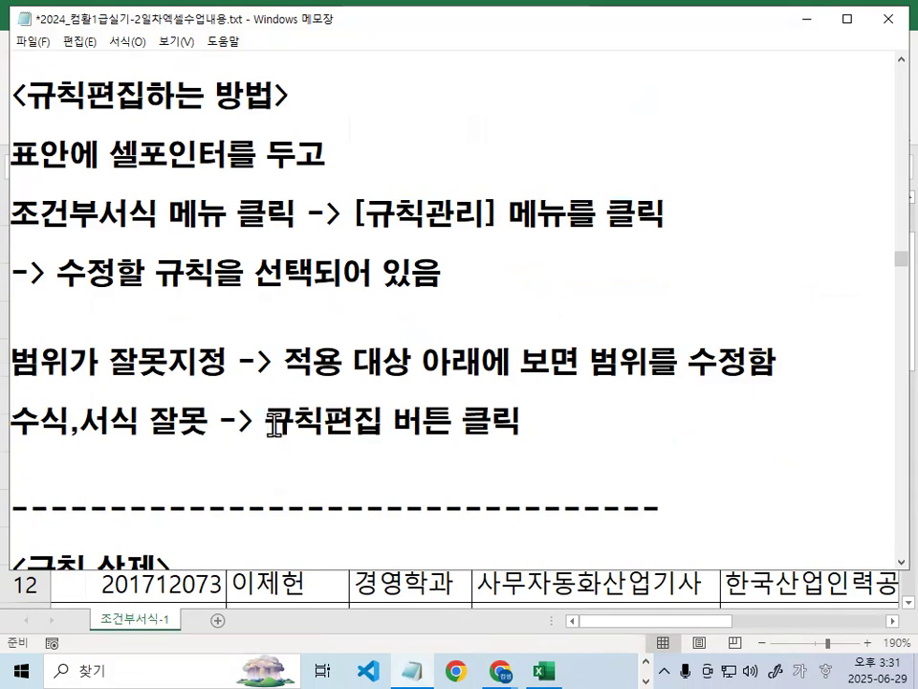
{"action": "type", "text": "[규칙편집"}
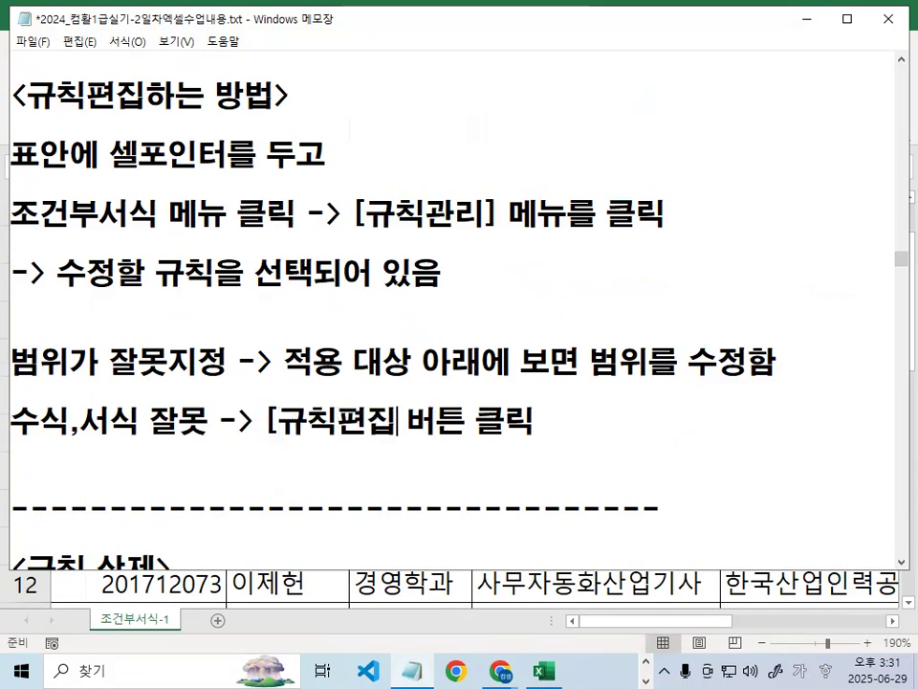
{"action": "type", "text": "]"}
{"action": "left_click_drag", "start_coordinate": [265, 425], "coordinate": [549, 423]}
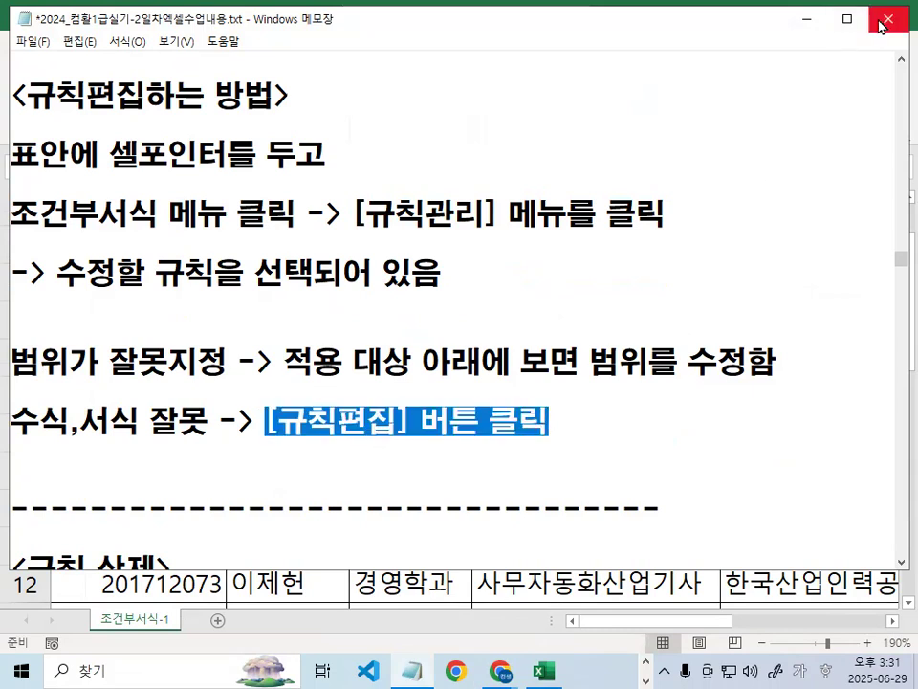
Return to Excel, open the WEEKDAY rule for editing, underline its formula, review its font format, and accept all dialogs without changes
{"action": "left_click", "coordinate": [803, 19]}
{"action": "left_click", "coordinate": [362, 247]}
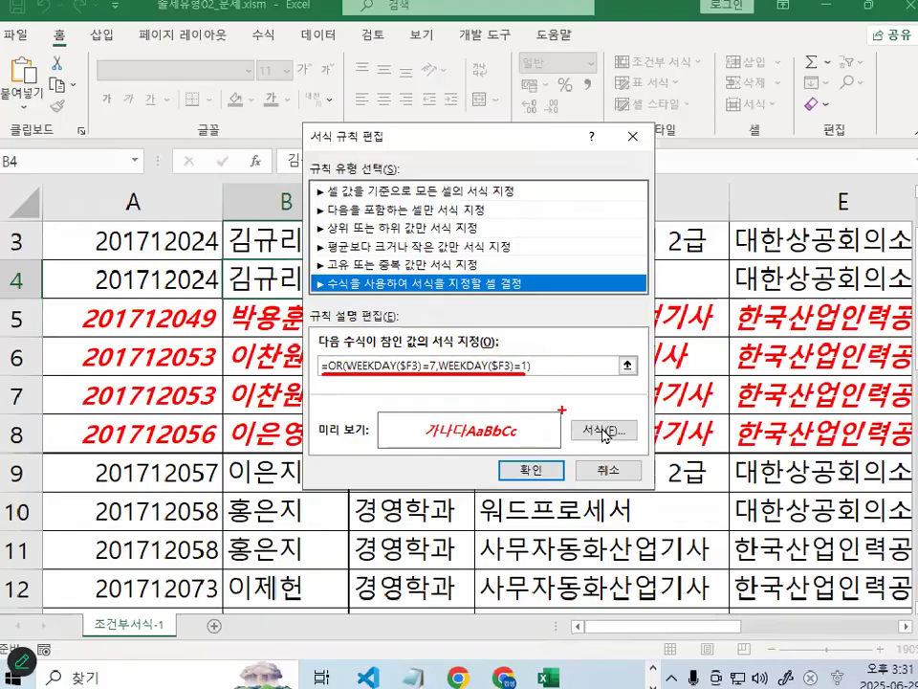
{"action": "left_click", "coordinate": [851, 463]}
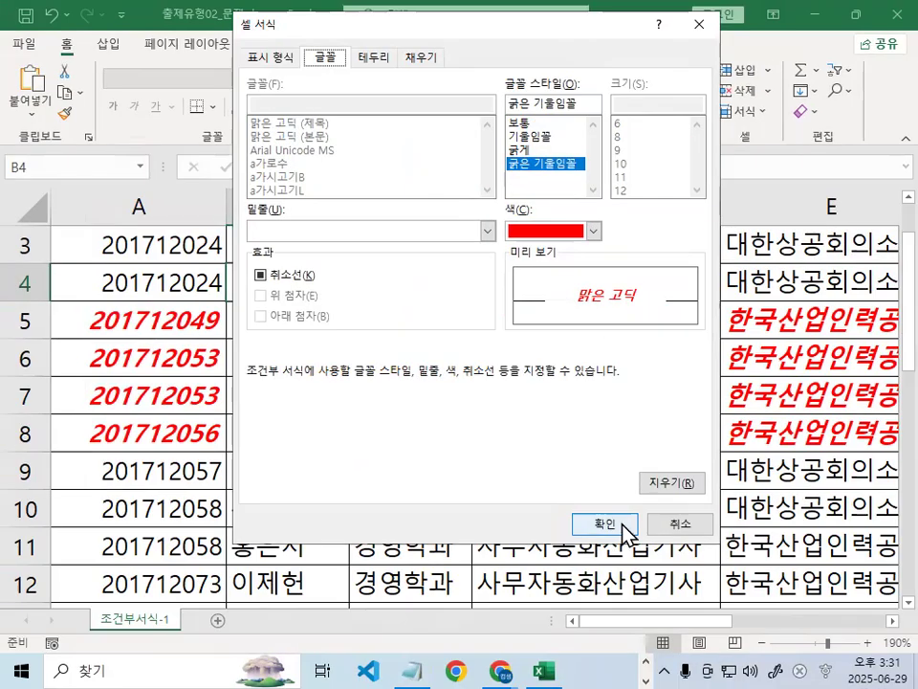
{"action": "left_click", "coordinate": [620, 525]}
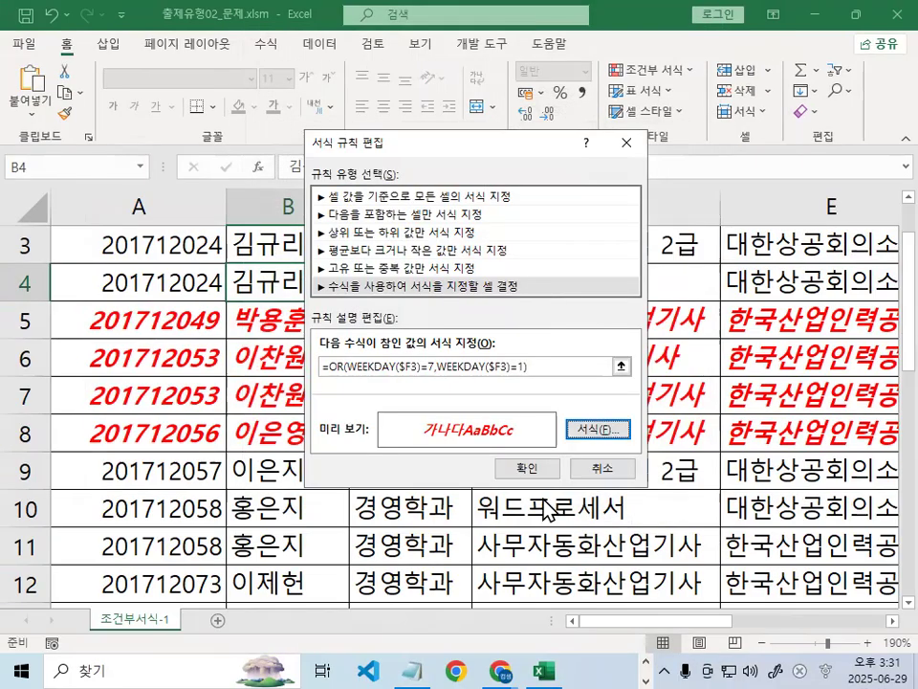
{"action": "left_click", "coordinate": [526, 468]}
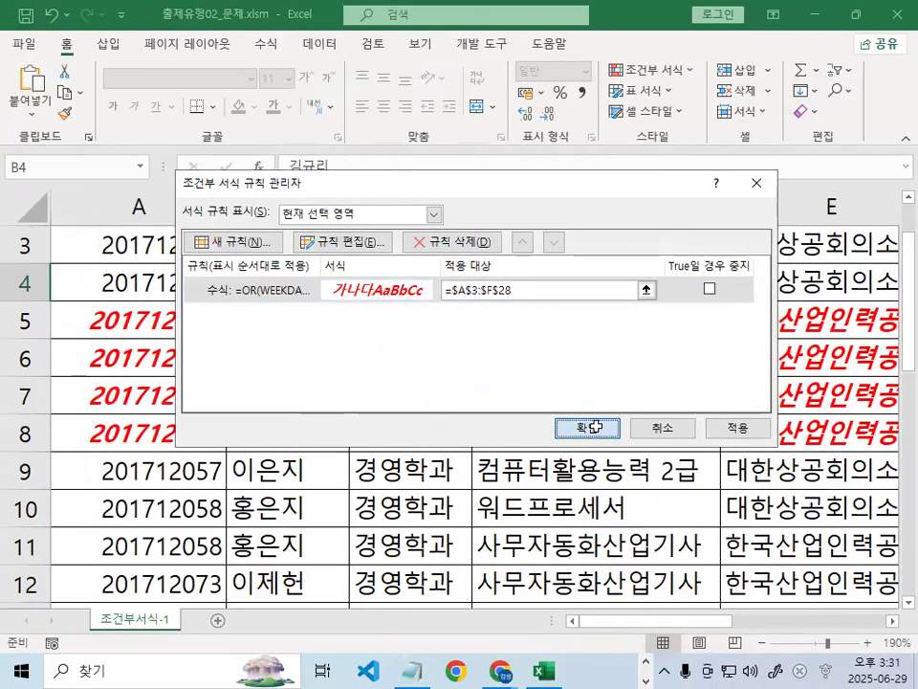
{"action": "left_click", "coordinate": [909, 679]}
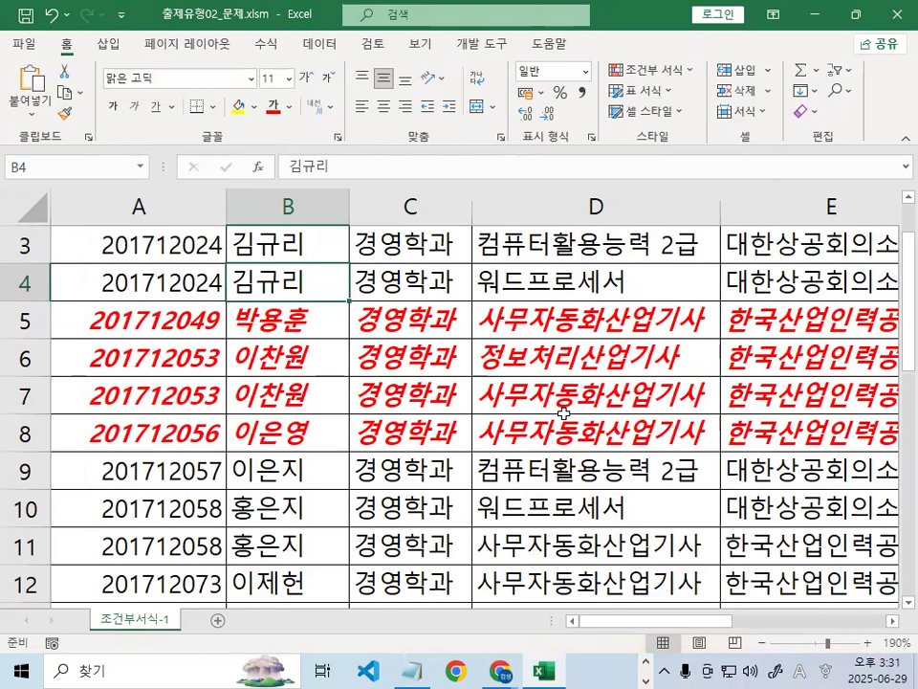
Select various cells inside the table as possible pointer positions, ending on cell D4
{"action": "left_click", "coordinate": [554, 392]}
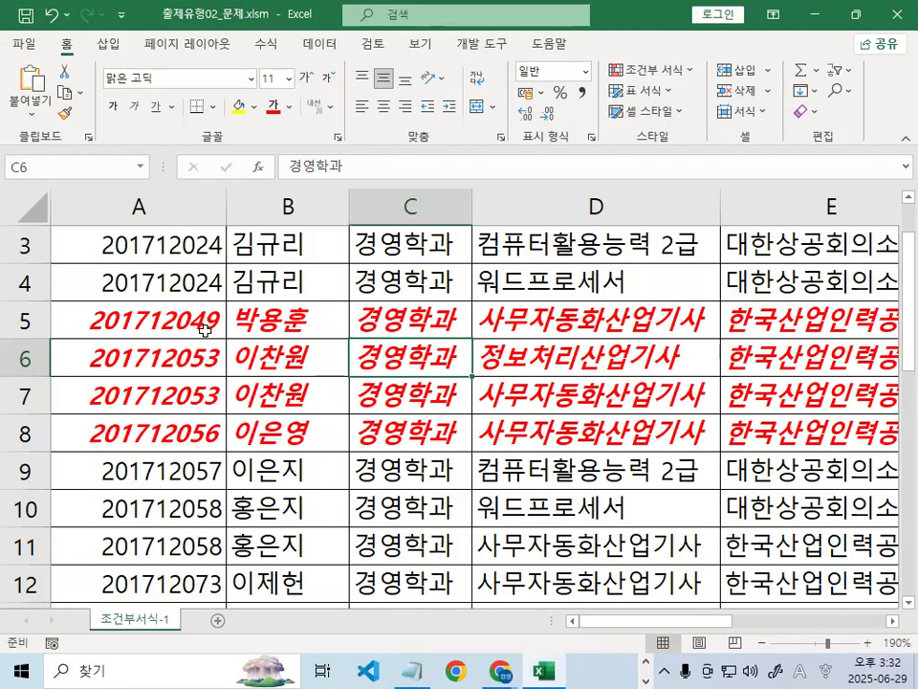
{"action": "left_click", "coordinate": [311, 323]}
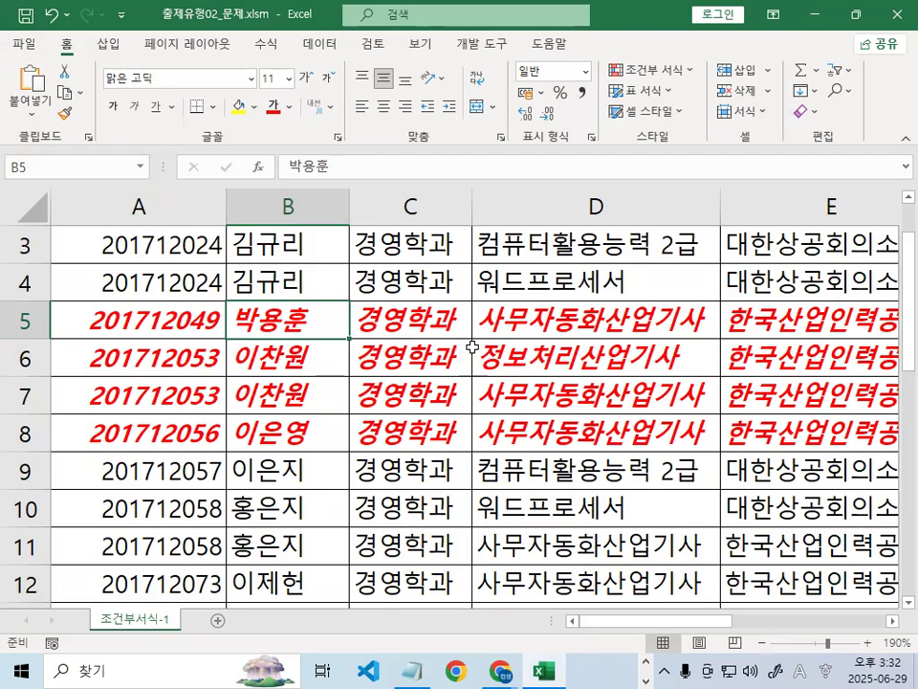
{"action": "key", "text": "Right"}
{"action": "key", "text": "Right"}
{"action": "left_click", "coordinate": [482, 280]}
{"action": "left_click", "coordinate": [578, 385]}
{"action": "left_click_drag", "start_coordinate": [345, 538], "coordinate": [383, 538]}
{"action": "left_click", "coordinate": [617, 500]}
{"action": "left_click", "coordinate": [586, 280]}
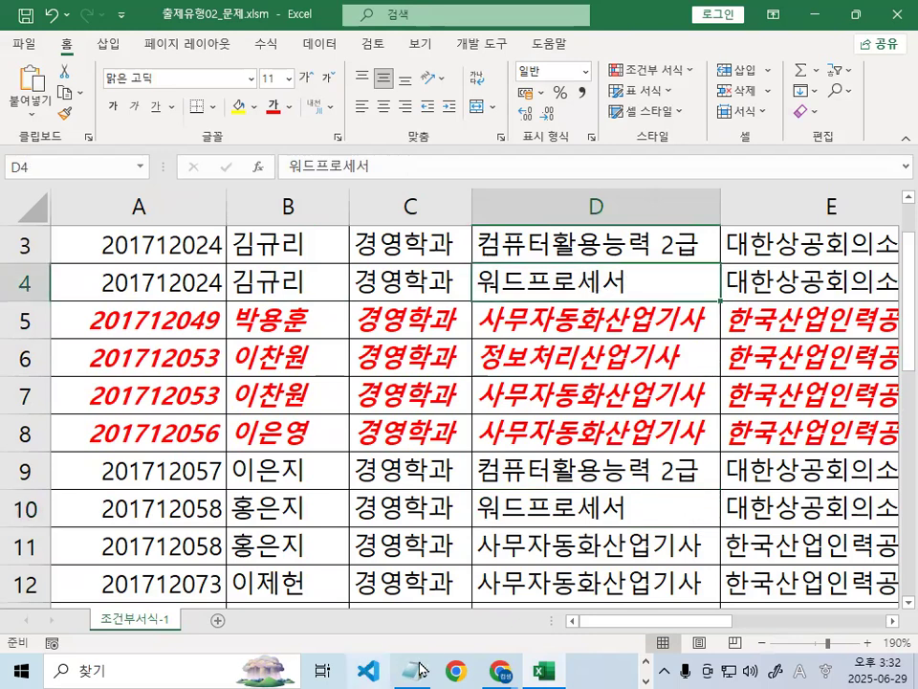
Switch to the notes and highlight 아무데나 두고, 규칙지우기 -> 시트전체에서 and 규칙지우기 under 삭제유형2
{"action": "key", "text": "alt+Tab"}
{"action": "scroll", "coordinate": [315, 342], "scroll_direction": "down", "scroll_amount": 2}
{"action": "scroll", "coordinate": [315, 342], "scroll_direction": "down", "scroll_amount": 3}
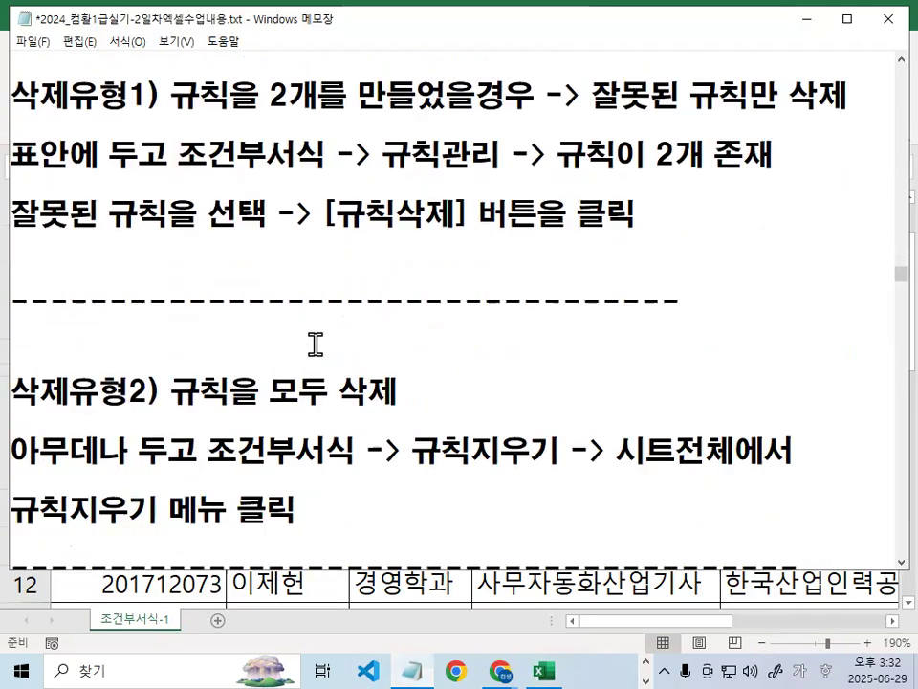
{"action": "left_click_drag", "start_coordinate": [17, 278], "coordinate": [197, 274]}
{"action": "left_click", "coordinate": [197, 275]}
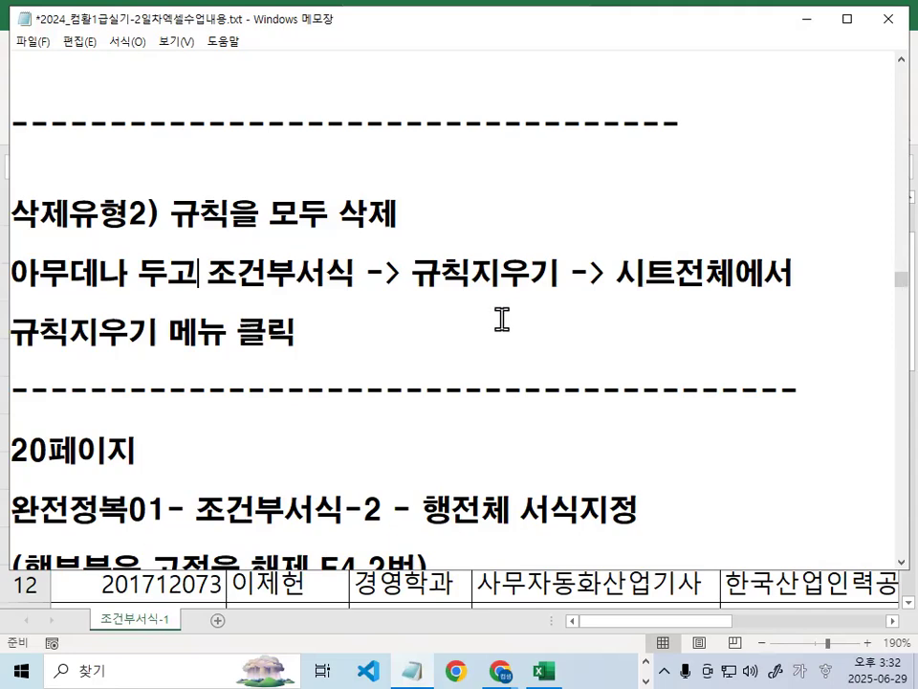
{"action": "left_click_drag", "start_coordinate": [414, 277], "coordinate": [781, 274]}
{"action": "left_click_drag", "start_coordinate": [170, 332], "coordinate": [9, 332]}
Minimize the notes to return to Excel, mark the 조건부 서식 command with the pen, and clear the mark
{"action": "left_click", "coordinate": [798, 27]}
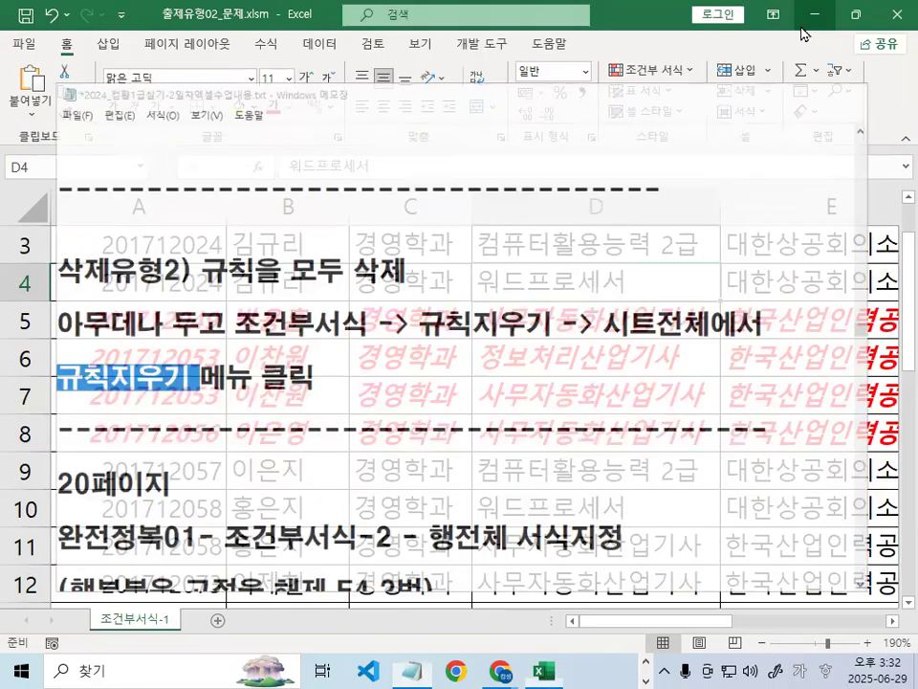
{"action": "key", "text": "ctrl+1"}
{"action": "left_click", "coordinate": [696, 63]}
{"action": "mouse_move", "coordinate": [705, 65]}
{"action": "left_mouse_down"}
{"action": "mouse_move", "coordinate": [620, 79]}
{"action": "mouse_move", "coordinate": [684, 62]}
{"action": "left_mouse_up"}
{"action": "key", "text": "Escape"}
Show the 규칙 지우기 options, underline 시트 전체에서 규칙 지우기 with the pen, and clear the mark
{"action": "left_click", "coordinate": [689, 72]}
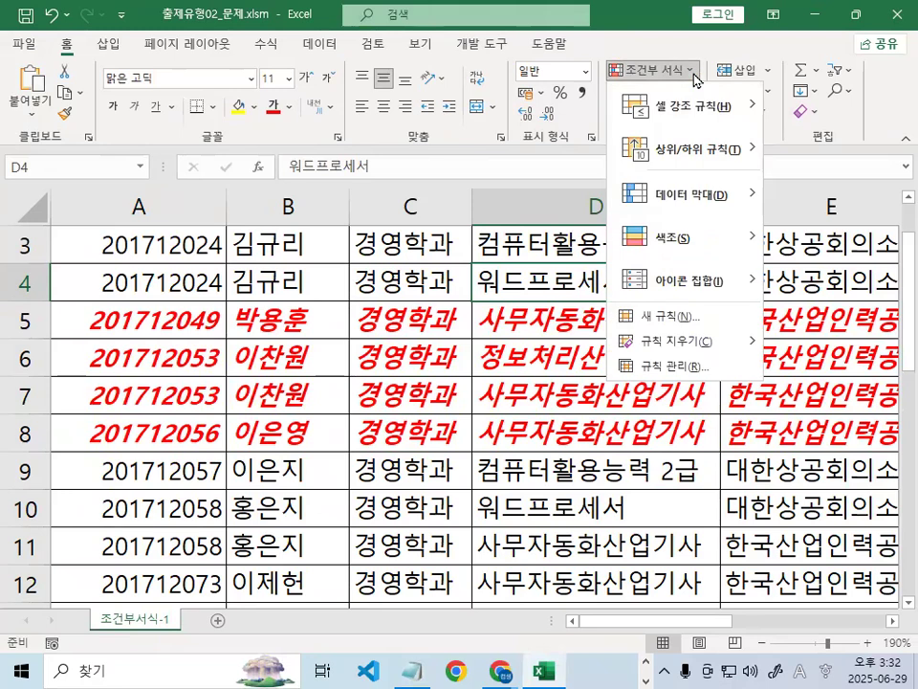
{"action": "mouse_move", "coordinate": [692, 348]}
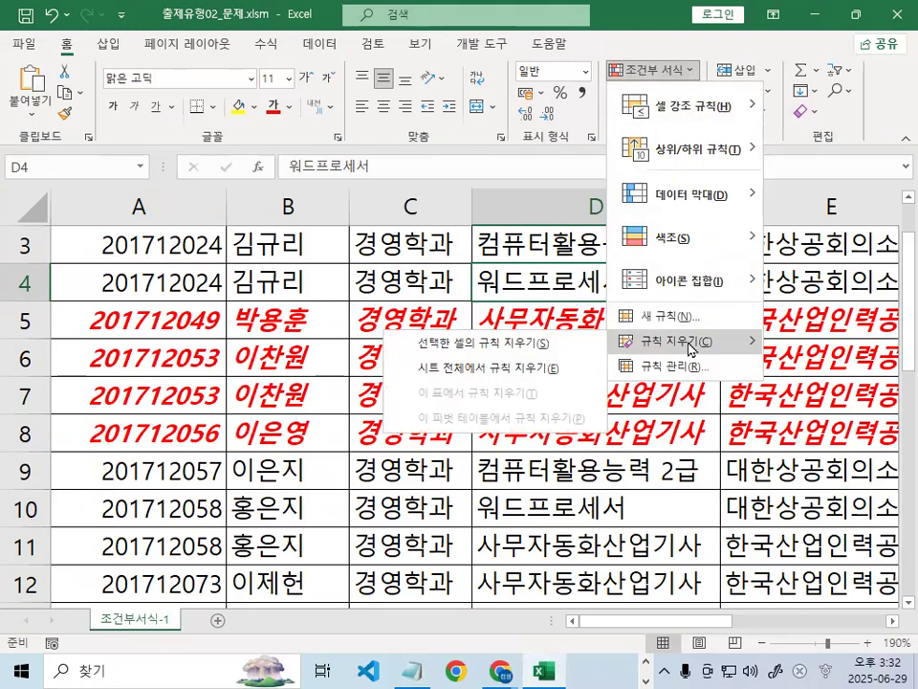
{"action": "key", "text": "ctrl+1"}
{"action": "scroll", "coordinate": [435, 374], "scroll_direction": "up", "scroll_amount": 1}
{"action": "left_click", "coordinate": [436, 374]}
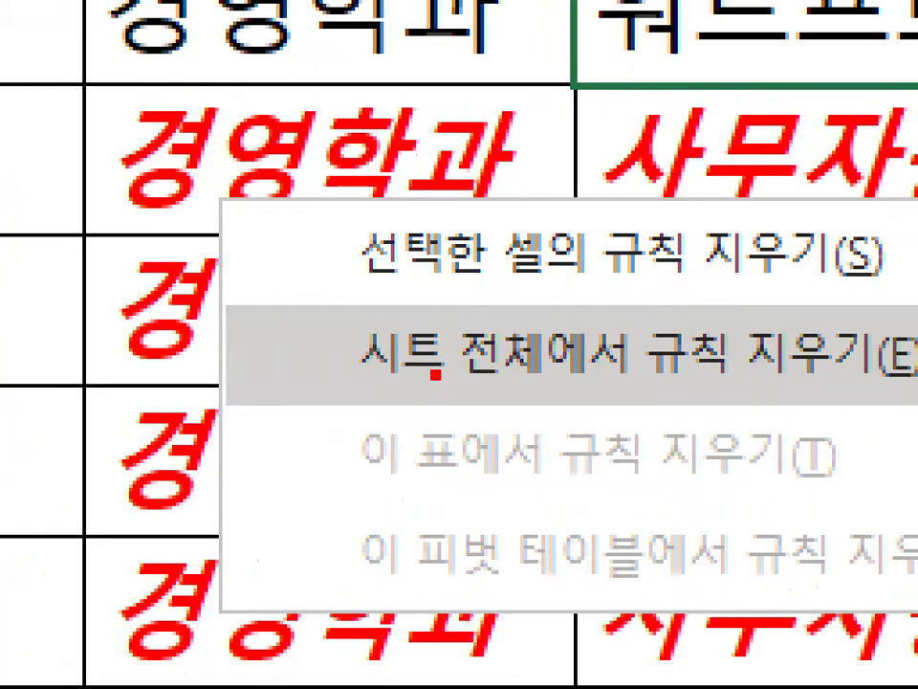
{"action": "left_click_drag", "start_coordinate": [319, 384], "coordinate": [917, 387]}
{"action": "key", "text": "Escape"}
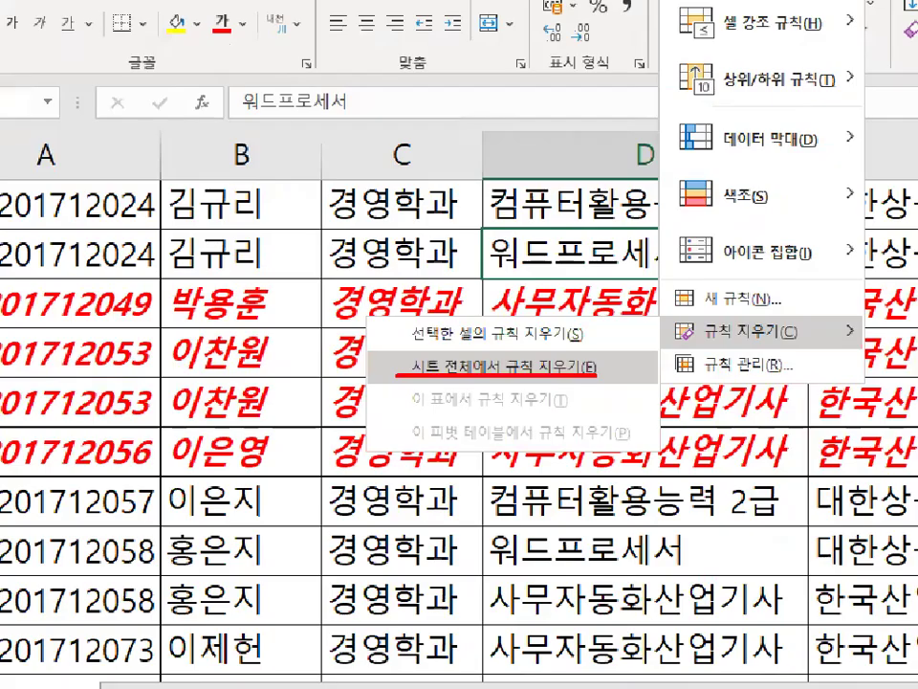
{"action": "key", "text": "Escape"}
Clear the conditional formatting rules from the entire sheet
{"action": "left_click", "coordinate": [694, 71]}
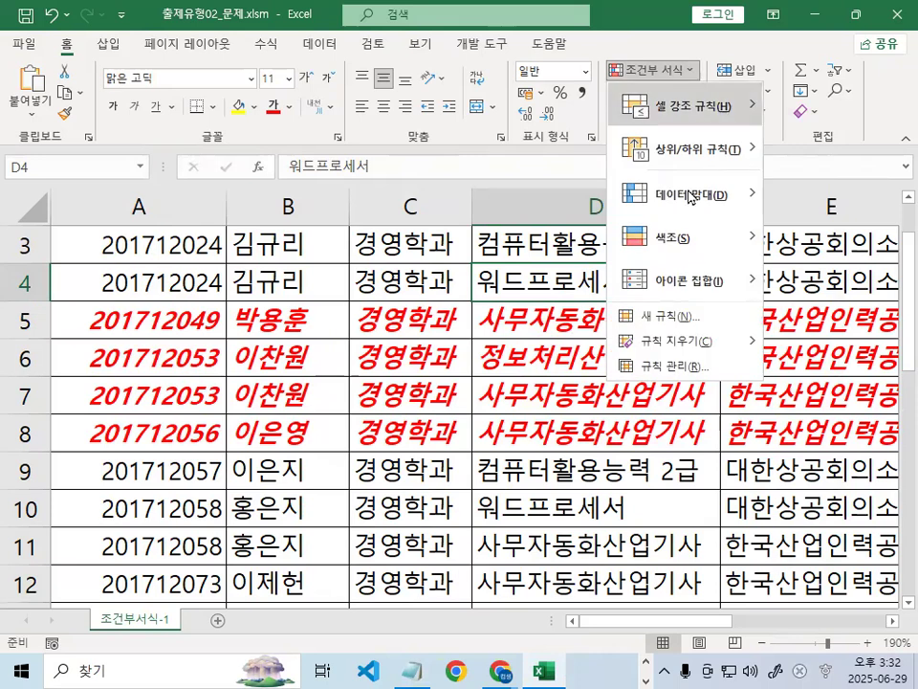
{"action": "mouse_move", "coordinate": [614, 349]}
{"action": "left_click", "coordinate": [536, 367]}
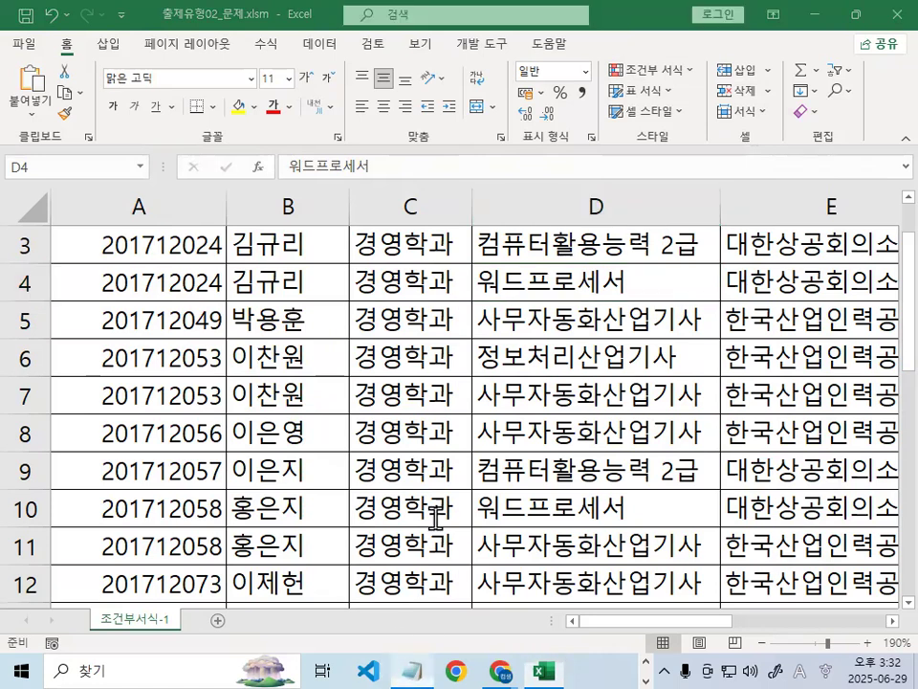
Switch to the notes and highlight the 삭제유형2 label and the 삭제유형1 text on deleting only the wrong rule
{"action": "left_click", "coordinate": [412, 671]}
{"action": "left_click_drag", "start_coordinate": [11, 212], "coordinate": [146, 213]}
{"action": "scroll", "coordinate": [158, 259], "scroll_direction": "up", "scroll_amount": 2}
{"action": "left_click_drag", "start_coordinate": [172, 276], "coordinate": [858, 275]}
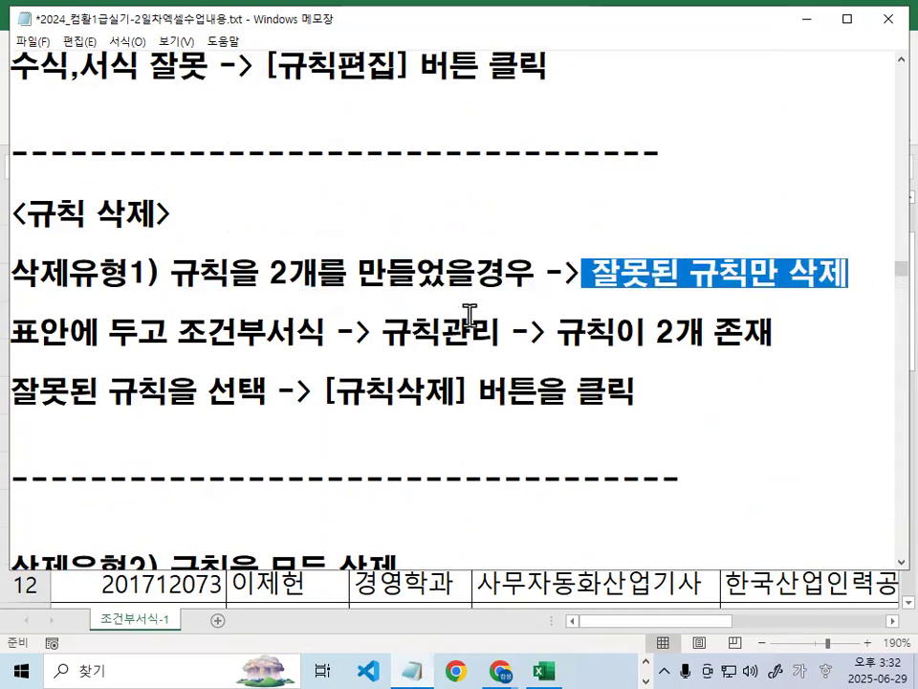
Enclose 규칙관리 in square brackets in the line below 삭제유형1
{"action": "left_click", "coordinate": [382, 333]}
{"action": "type", "text": "[규칙관리"}
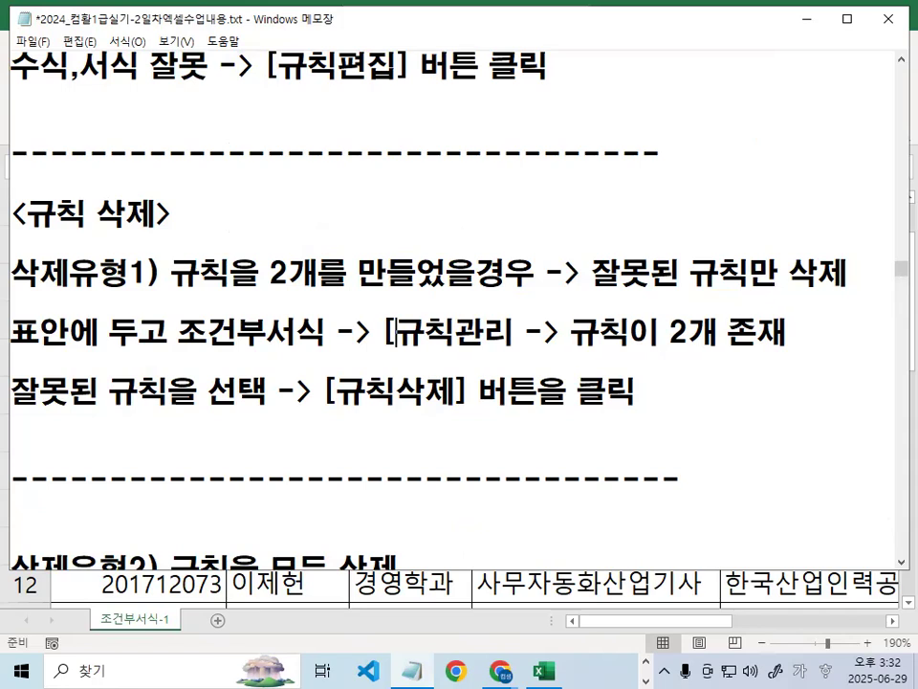
{"action": "type", "text": "]"}
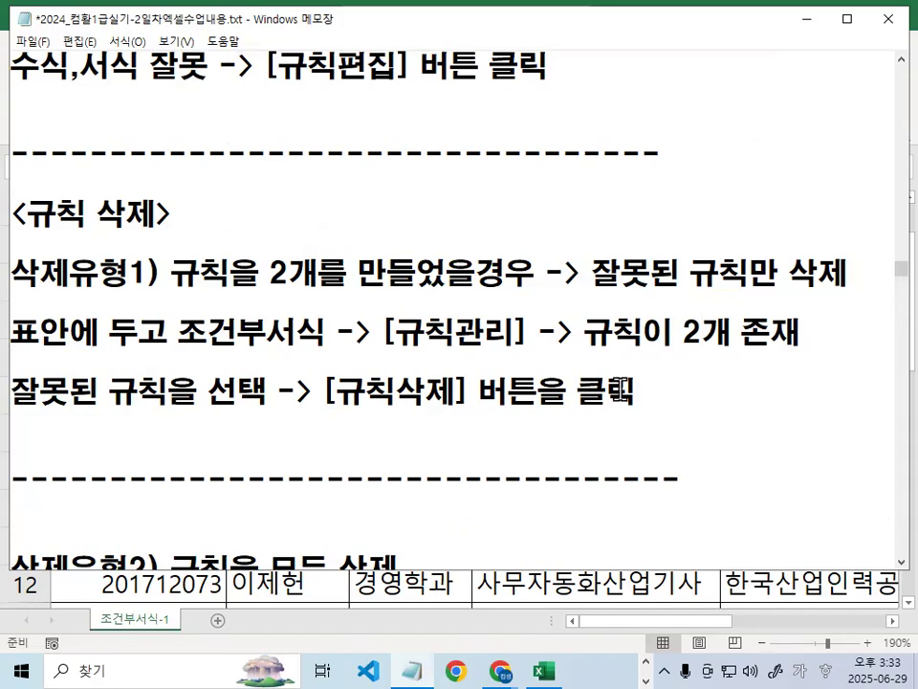
Review the notes on deleting conditional formatting rules, marking the 규칙삭제 instruction and the method for clearing all rules with temporary pen strokes
{"action": "key", "text": "ctrl+2"}
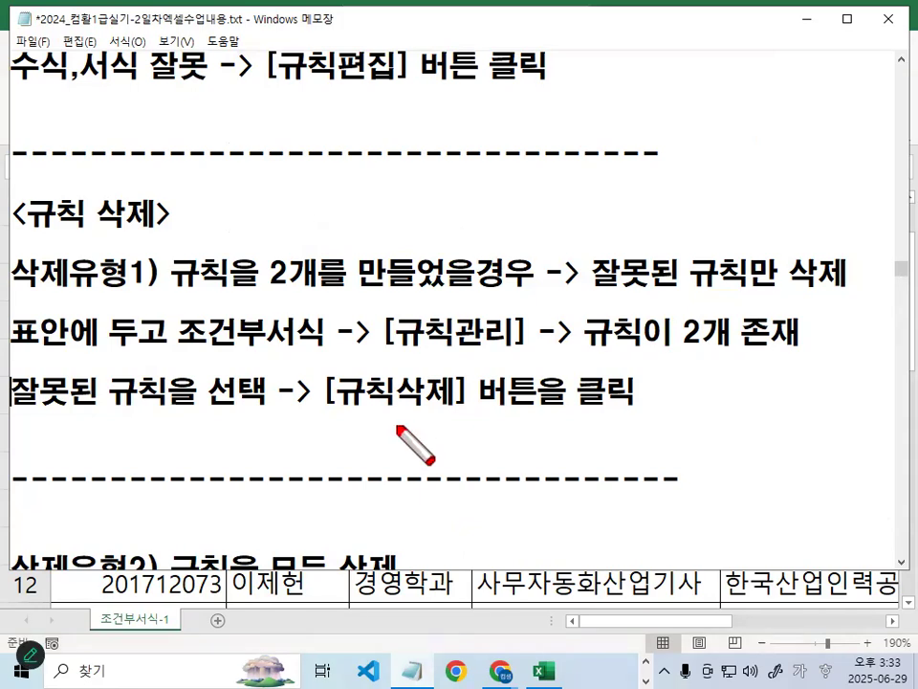
{"action": "mouse_move", "coordinate": [337, 411]}
{"action": "left_mouse_down"}
{"action": "mouse_move", "coordinate": [440, 411]}
{"action": "mouse_move", "coordinate": [348, 400]}
{"action": "mouse_move", "coordinate": [460, 392]}
{"action": "left_mouse_up"}
{"action": "left_click_drag", "start_coordinate": [245, 227], "coordinate": [283, 202]}
{"action": "left_click_drag", "start_coordinate": [260, 275], "coordinate": [327, 274]}
{"action": "mouse_move", "coordinate": [365, 378]}
{"action": "left_mouse_down"}
{"action": "mouse_move", "coordinate": [364, 416]}
{"action": "mouse_move", "coordinate": [466, 404]}
{"action": "left_mouse_up"}
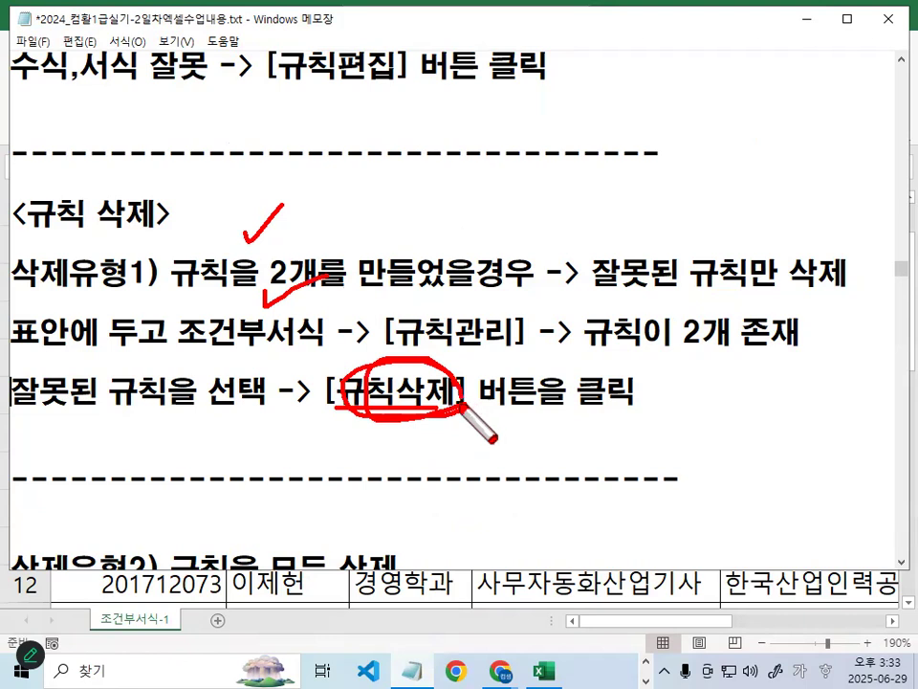
{"action": "scroll", "coordinate": [460, 411], "scroll_direction": "down", "scroll_amount": 2}
{"action": "scroll", "coordinate": [421, 440], "scroll_direction": "down", "scroll_amount": 1}
{"action": "left_click_drag", "start_coordinate": [413, 382], "coordinate": [773, 379]}
{"action": "key", "text": "Escape"}
{"action": "left_click", "coordinate": [386, 398]}
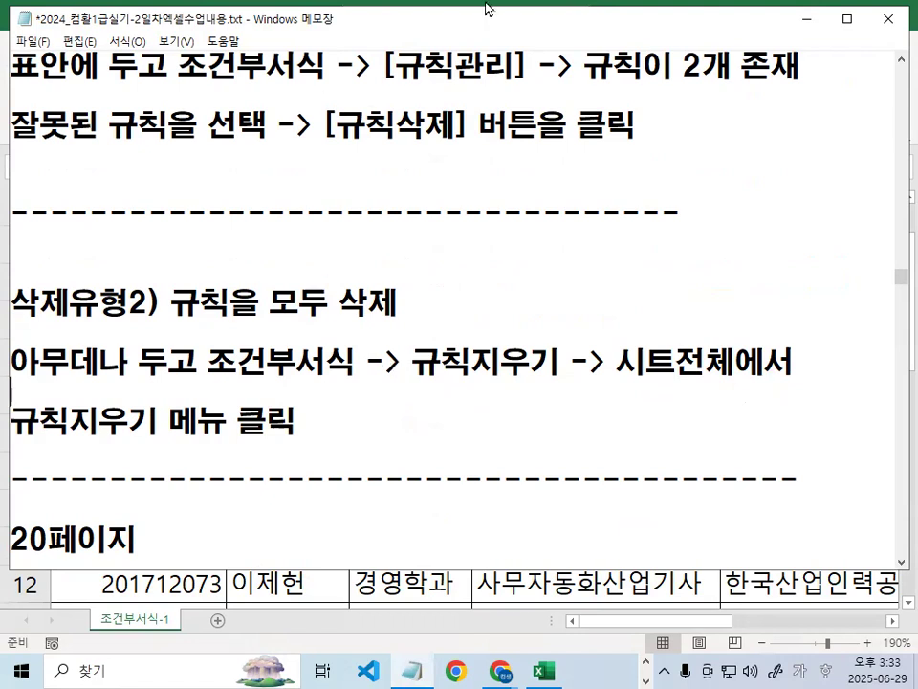
Minimize the notes and close the 출제유형02_문제.xlsm workbook in Excel
{"action": "left_click", "coordinate": [804, 19]}
{"action": "left_click", "coordinate": [383, 363]}
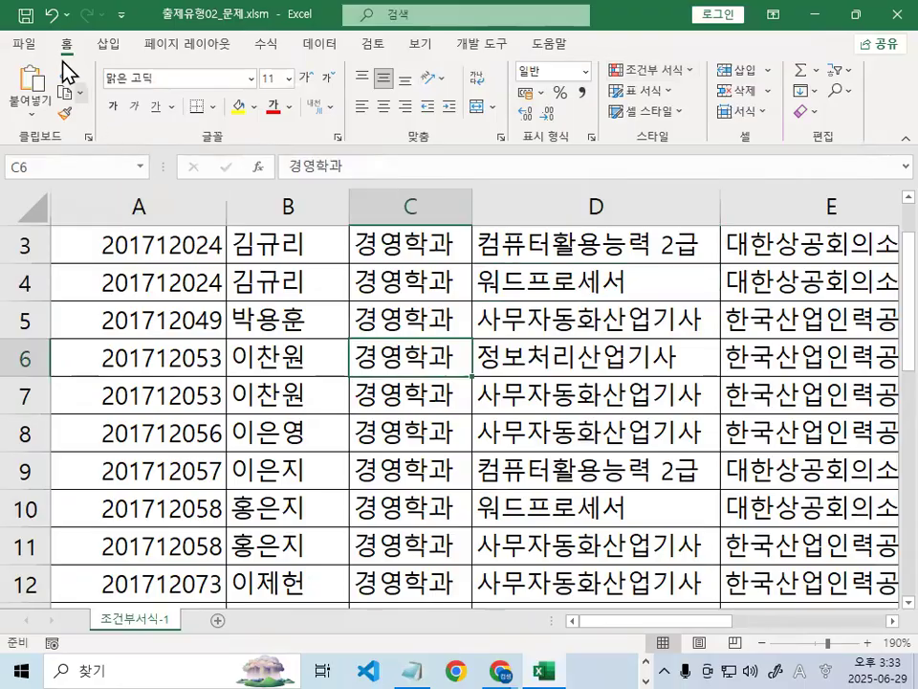
{"action": "left_click", "coordinate": [24, 43]}
{"action": "left_click", "coordinate": [83, 523]}
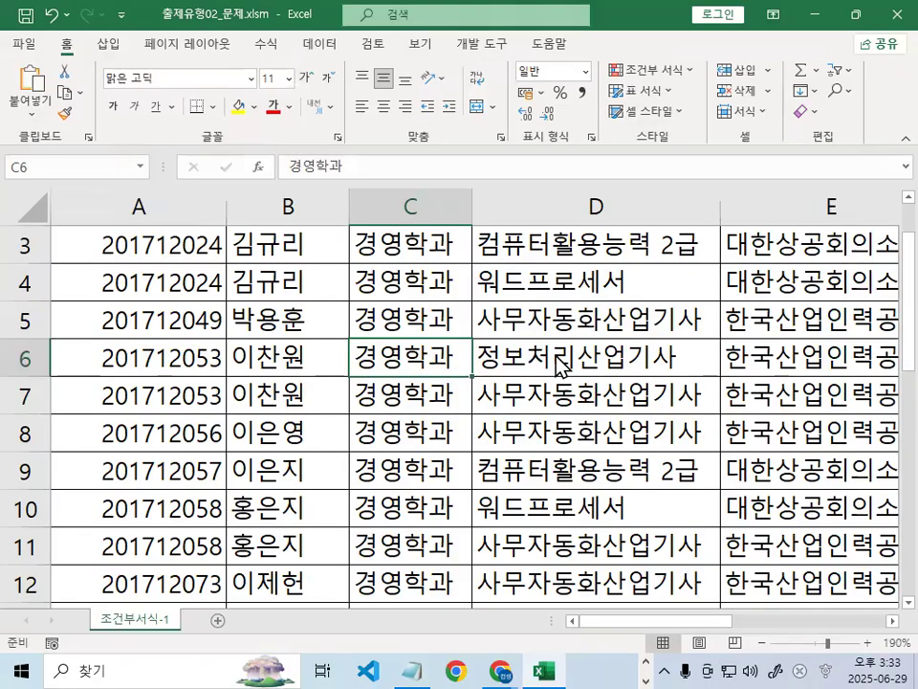
{"action": "left_click", "coordinate": [467, 427]}
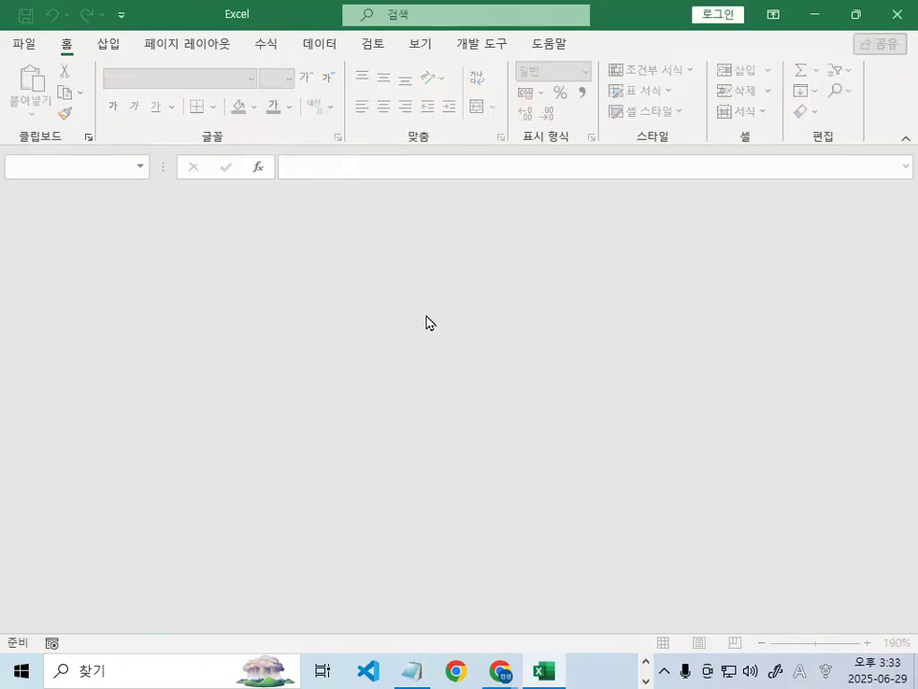
Open 완전정복01_문제.xlsm from the 1장_출제유형02 folder and enlarge the sheet to 145%
{"action": "left_click", "coordinate": [21, 43]}
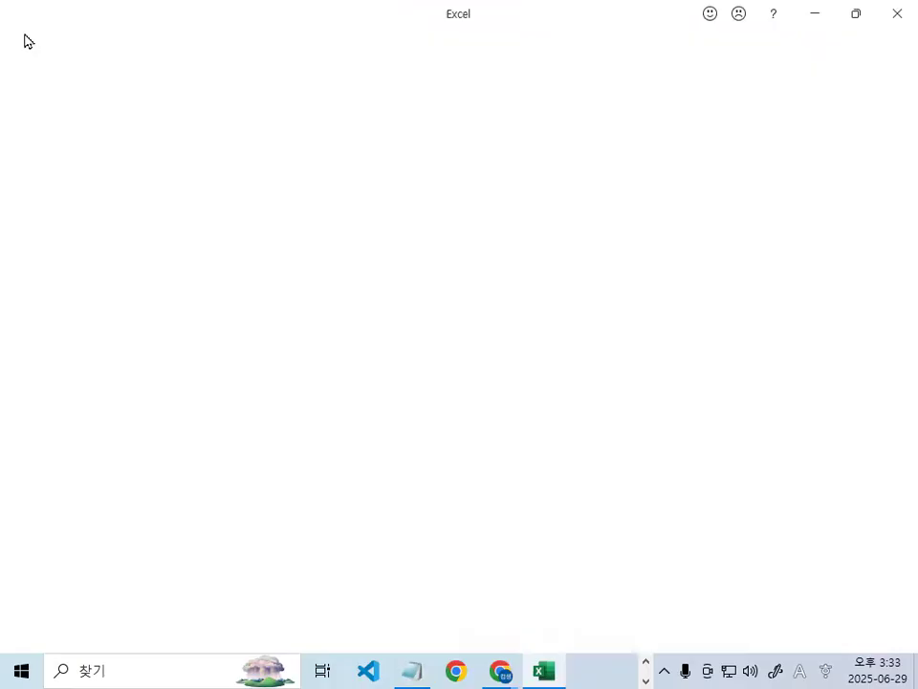
{"action": "left_click", "coordinate": [82, 168]}
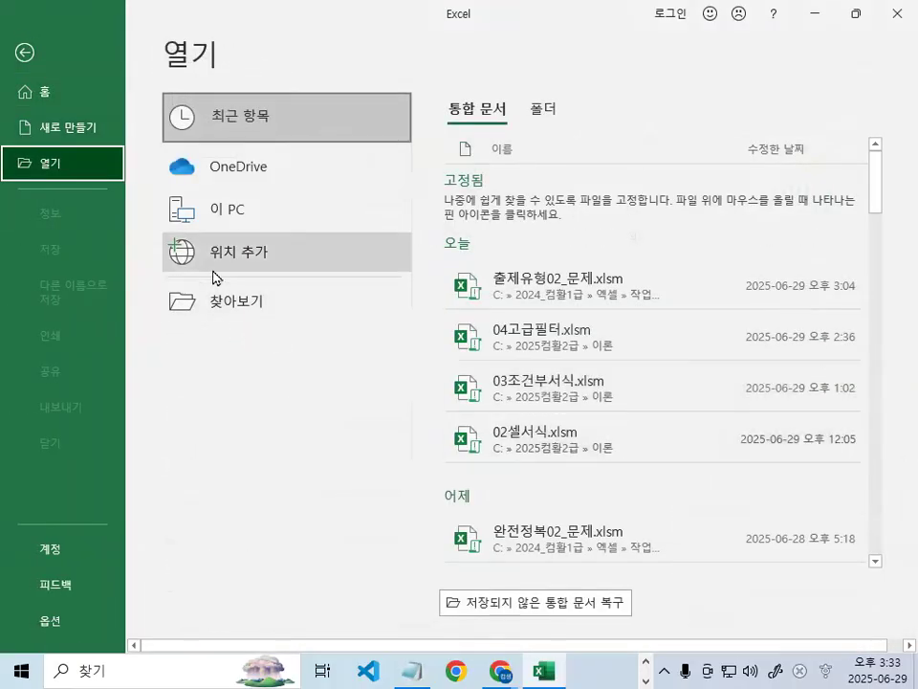
{"action": "left_click", "coordinate": [241, 318]}
{"action": "double_click", "coordinate": [287, 124]}
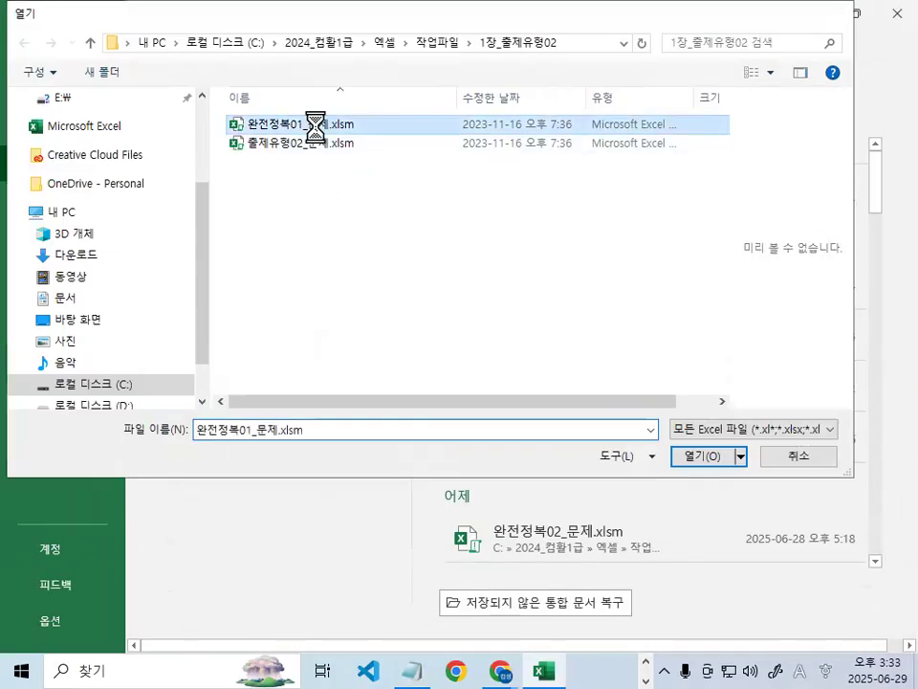
{"action": "scroll", "coordinate": [292, 325], "scroll_direction": "up", "scroll_amount": 3, "text": "ctrl"}
{"action": "left_click_drag", "start_coordinate": [765, 622], "coordinate": [694, 621]}
{"action": "scroll", "coordinate": [205, 354], "scroll_direction": "up", "scroll_amount": 2}
{"action": "left_click", "coordinate": [187, 281]}
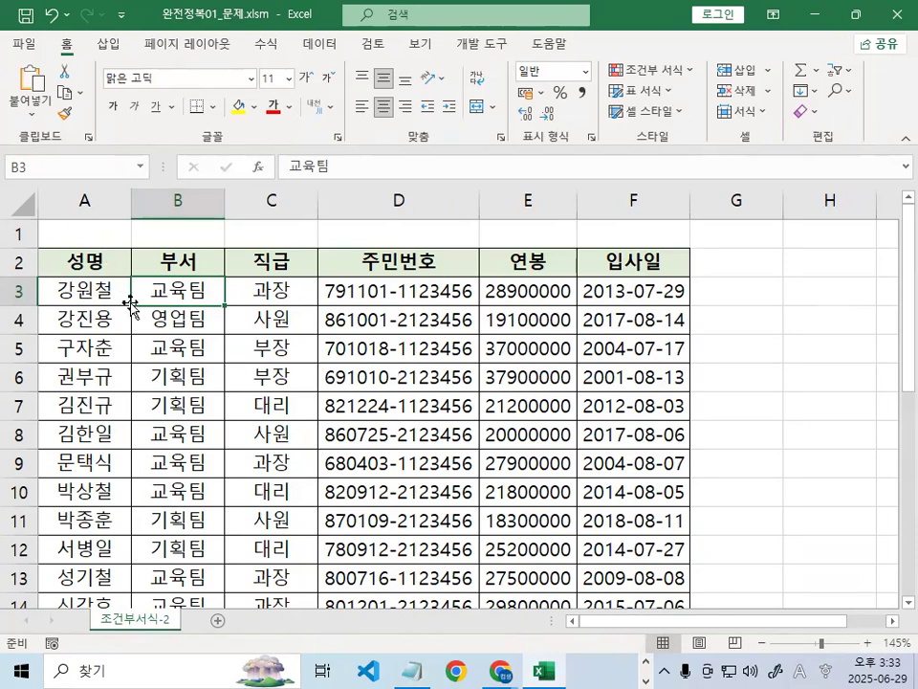
Examine the first employee record in A3:F3 and the resident number format in D3, marking it with temporary pen strokes
{"action": "left_click", "coordinate": [55, 287]}
{"action": "left_click_drag", "start_coordinate": [55, 287], "coordinate": [606, 271]}
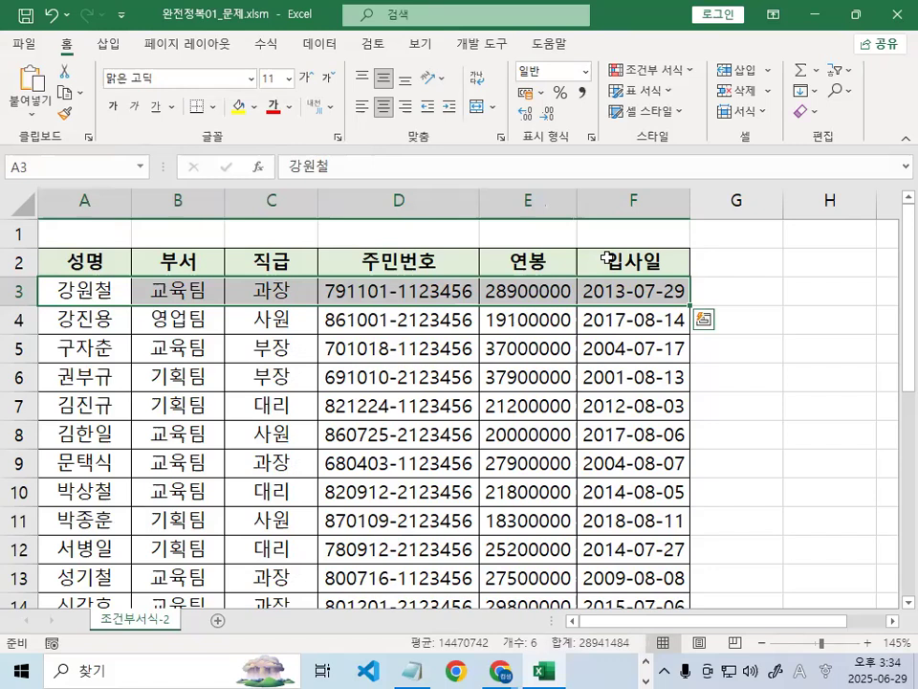
{"action": "left_click", "coordinate": [623, 355]}
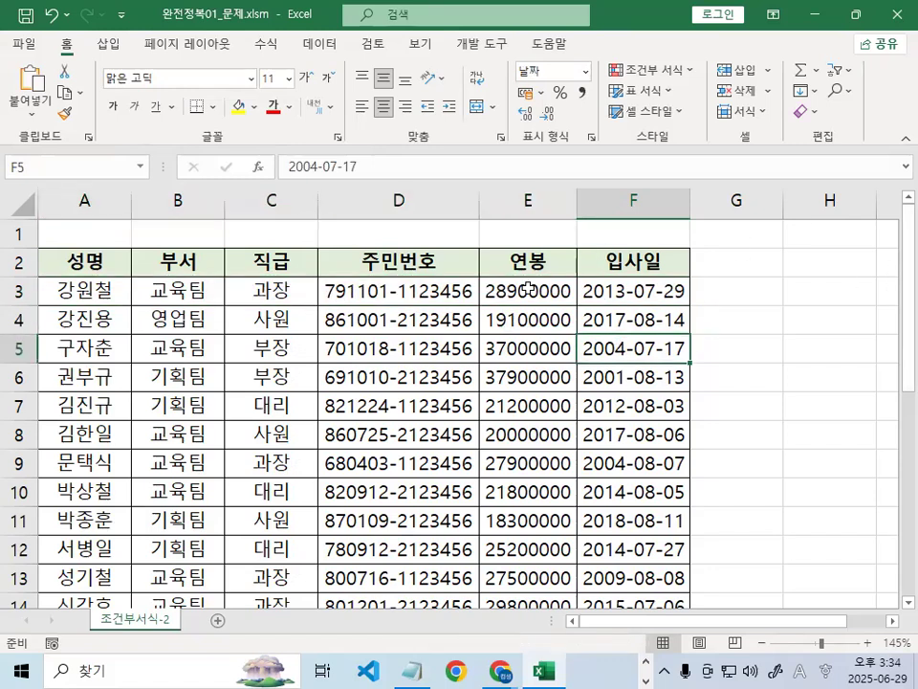
{"action": "left_click", "coordinate": [349, 292]}
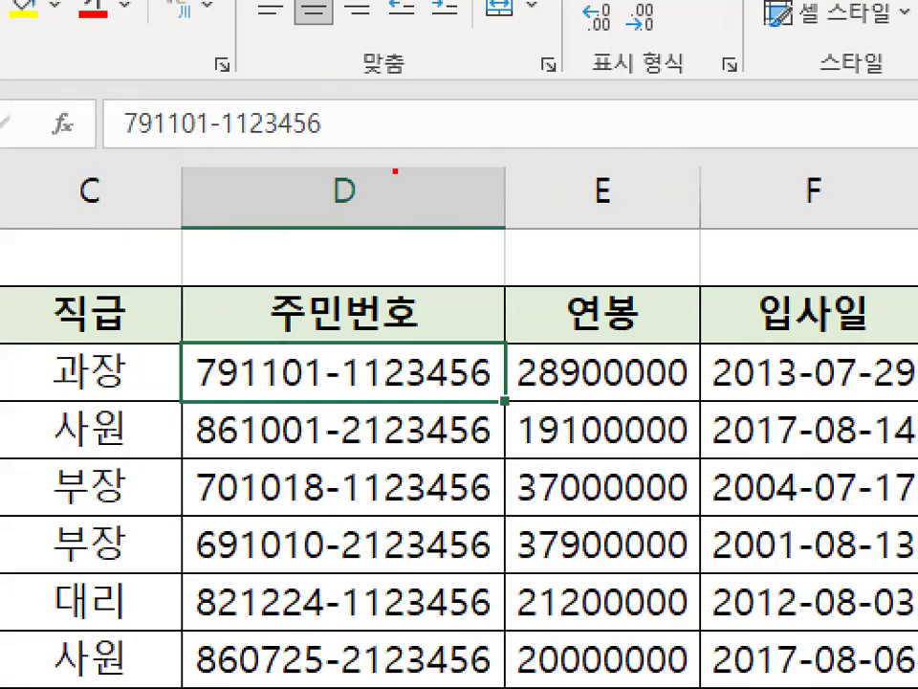
{"action": "left_click_drag", "start_coordinate": [395, 171], "coordinate": [502, 171]}
{"action": "left_click_drag", "start_coordinate": [446, 167], "coordinate": [443, 225]}
{"action": "mouse_move", "coordinate": [523, 222]}
{"action": "left_mouse_down"}
{"action": "mouse_move", "coordinate": [418, 252]}
{"action": "mouse_move", "coordinate": [473, 210]}
{"action": "left_mouse_up"}
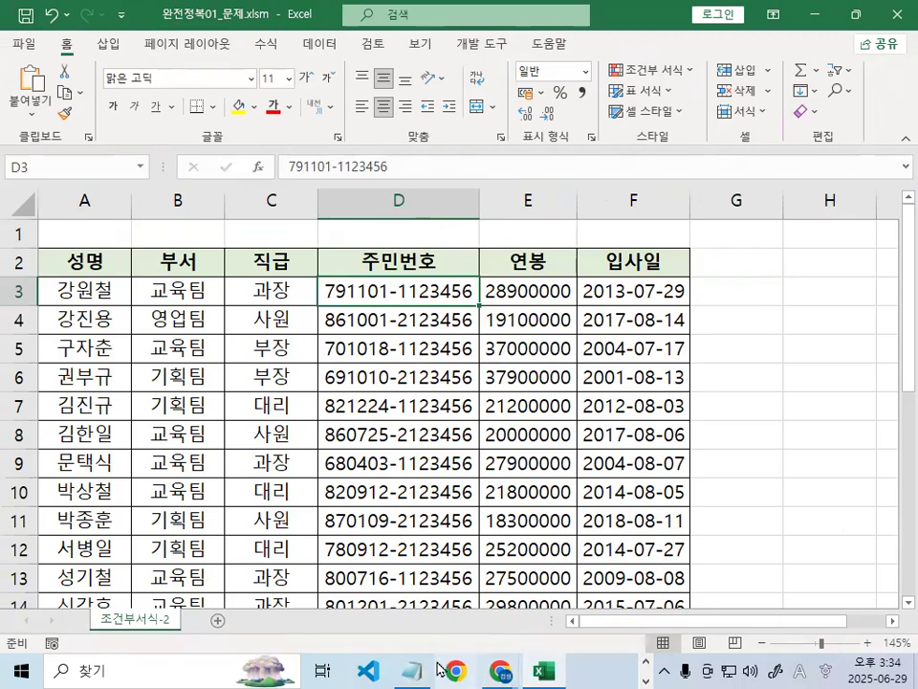
Switch to the Notepad notes and read how =TODAY() is written and what it does in the 함수정리 section
{"action": "scroll", "coordinate": [239, 529], "scroll_direction": "down", "scroll_amount": 3}
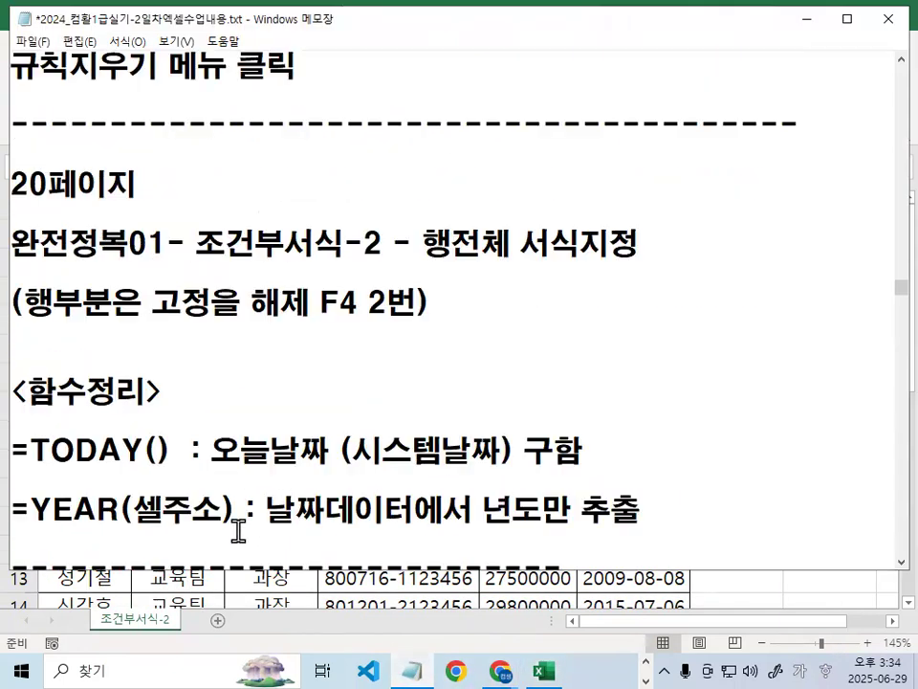
{"action": "scroll", "coordinate": [237, 529], "scroll_direction": "down", "scroll_amount": 3}
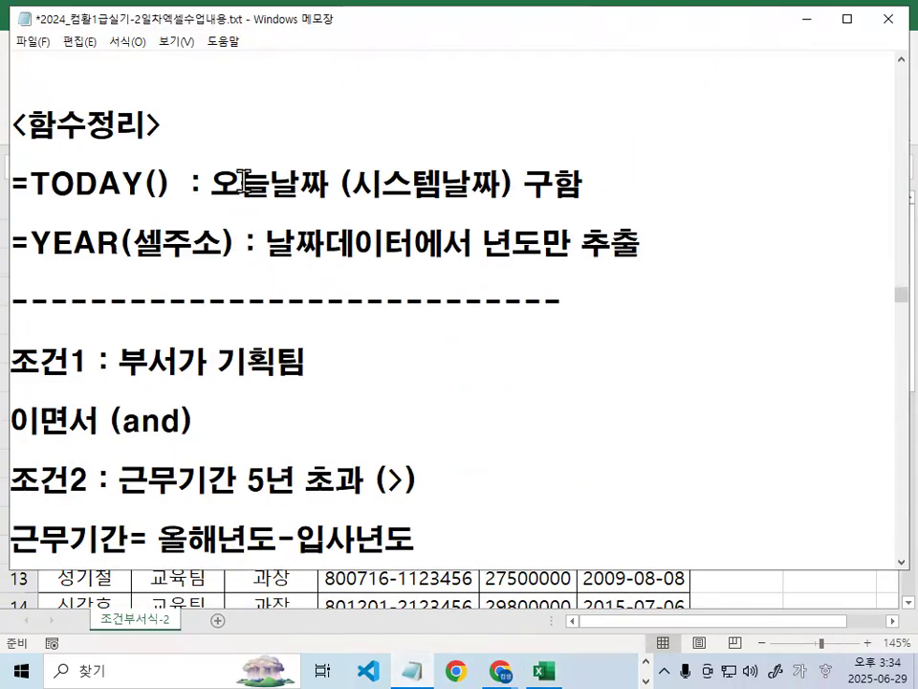
{"action": "left_click_drag", "start_coordinate": [223, 184], "coordinate": [329, 182]}
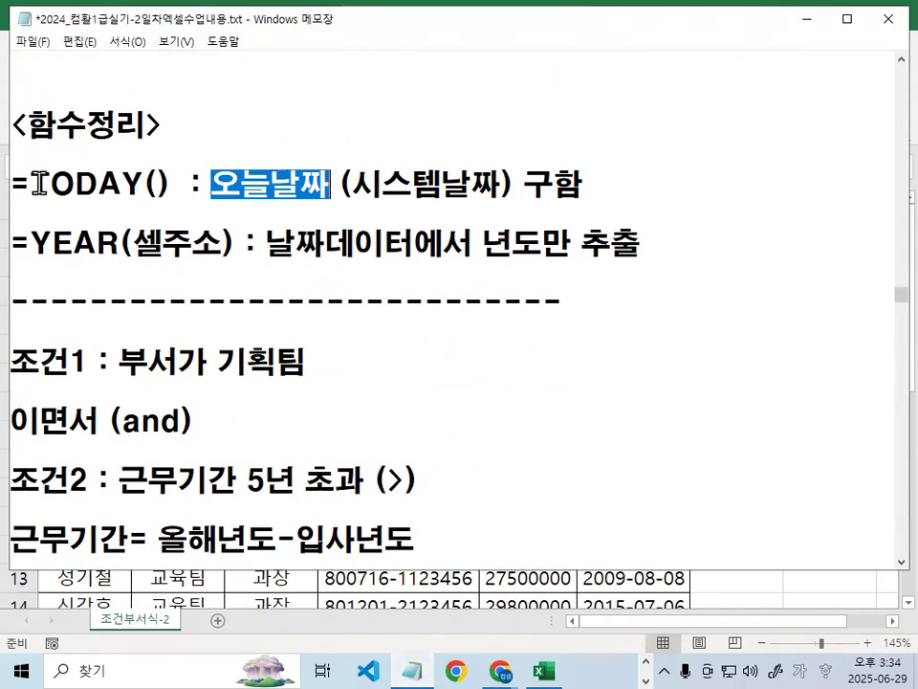
{"action": "left_click_drag", "start_coordinate": [38, 182], "coordinate": [12, 182]}
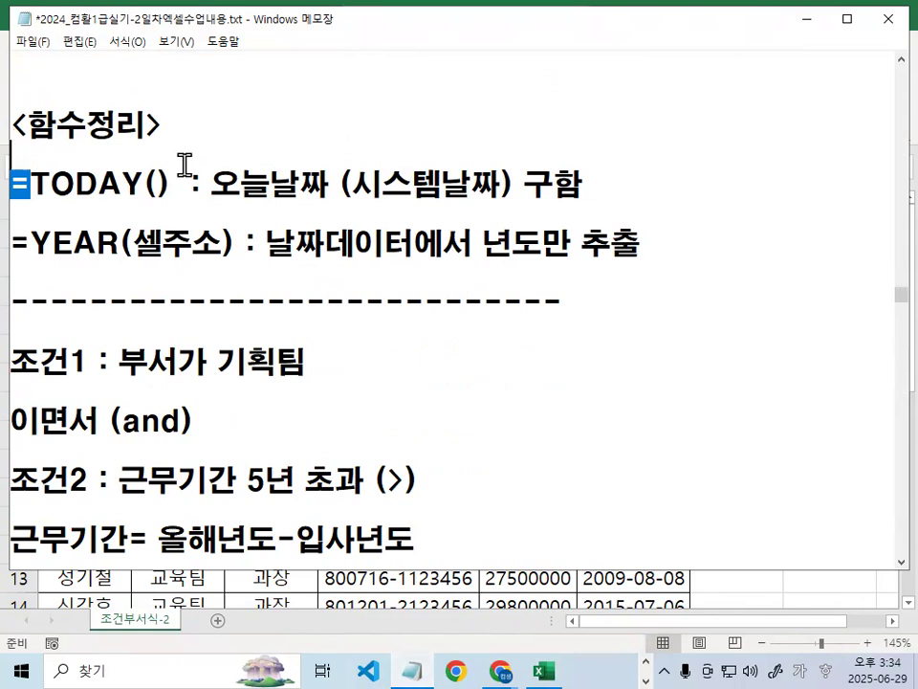
{"action": "left_click_drag", "start_coordinate": [11, 181], "coordinate": [167, 174]}
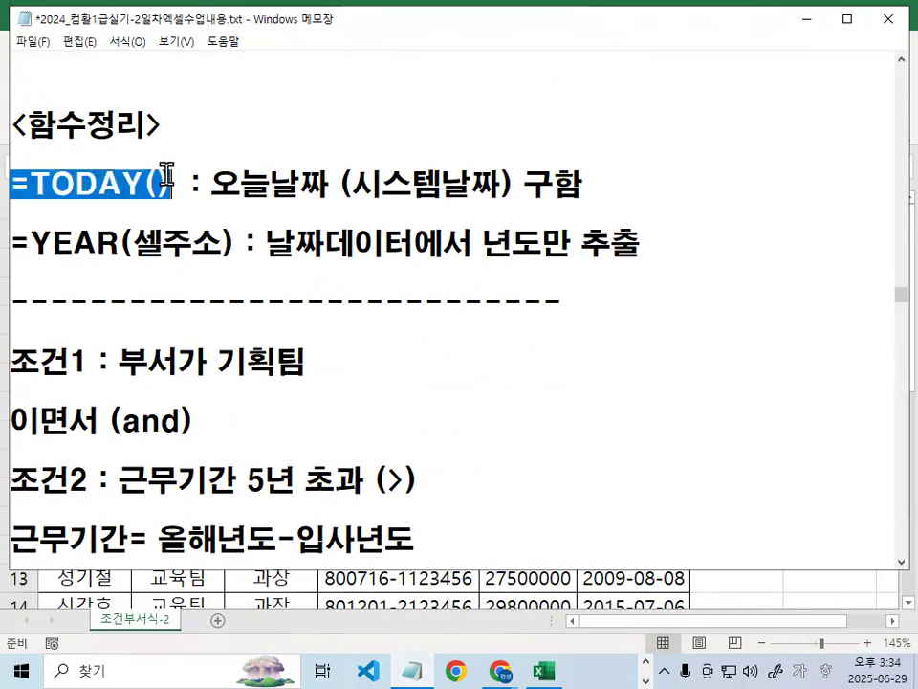
{"action": "left_click", "coordinate": [166, 174]}
{"action": "left_click_drag", "start_coordinate": [30, 184], "coordinate": [345, 169]}
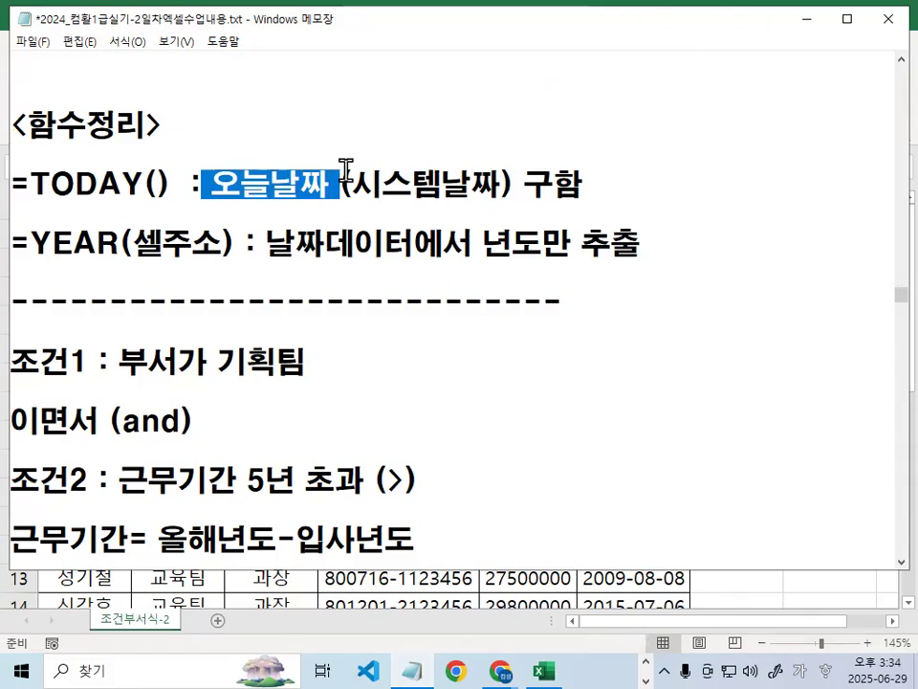
{"action": "double_click", "coordinate": [559, 182]}
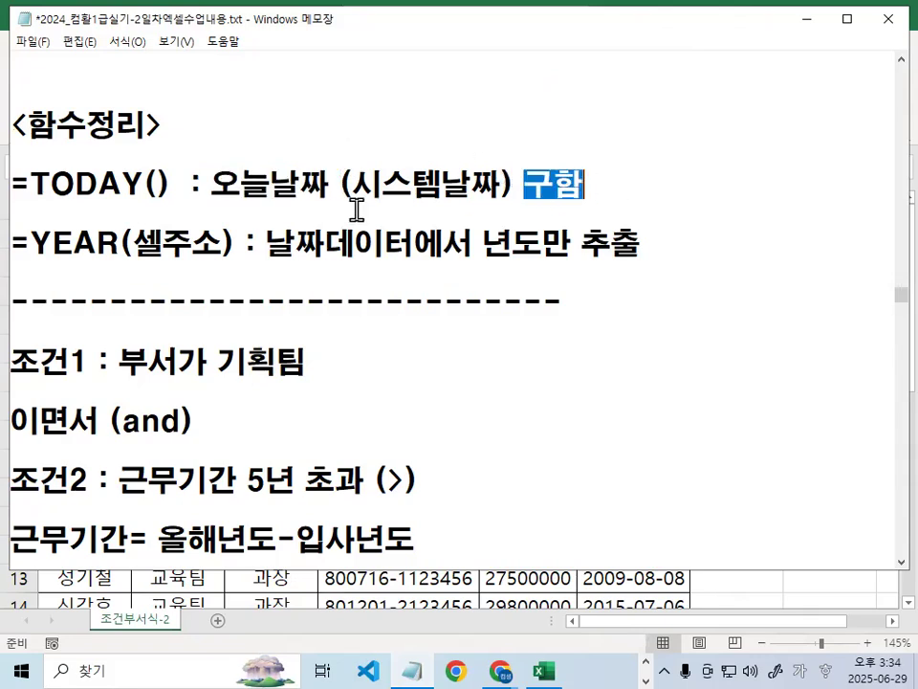
Read the =YEAR(셀주소) entry, highlighting its argument and description, and compare it with TODAY()
{"action": "left_click", "coordinate": [34, 241]}
{"action": "left_click_drag", "start_coordinate": [31, 242], "coordinate": [442, 242]}
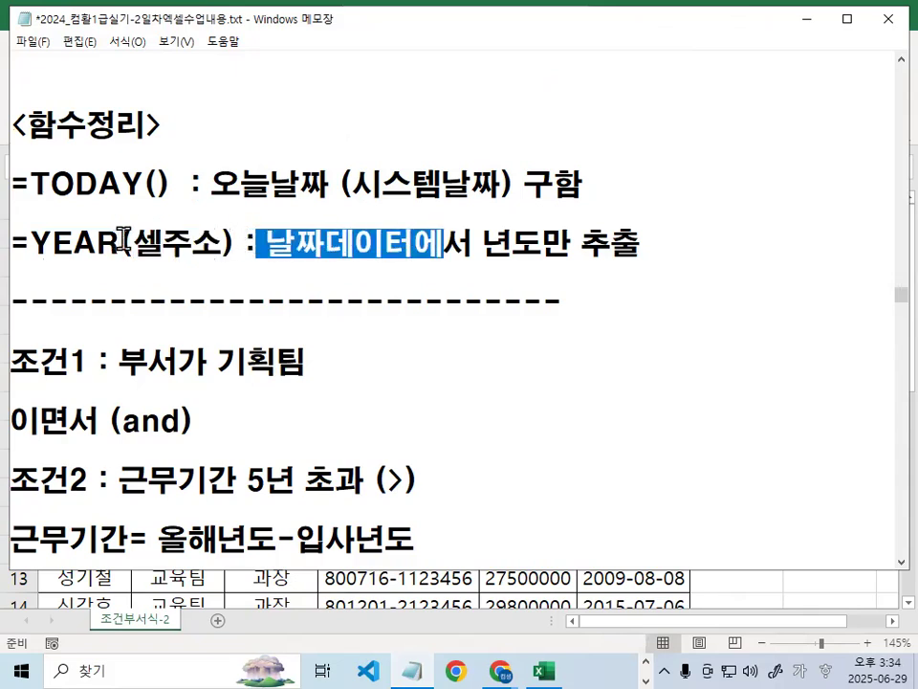
{"action": "left_click_drag", "start_coordinate": [131, 242], "coordinate": [191, 242]}
{"action": "left_click_drag", "start_coordinate": [30, 242], "coordinate": [144, 241]}
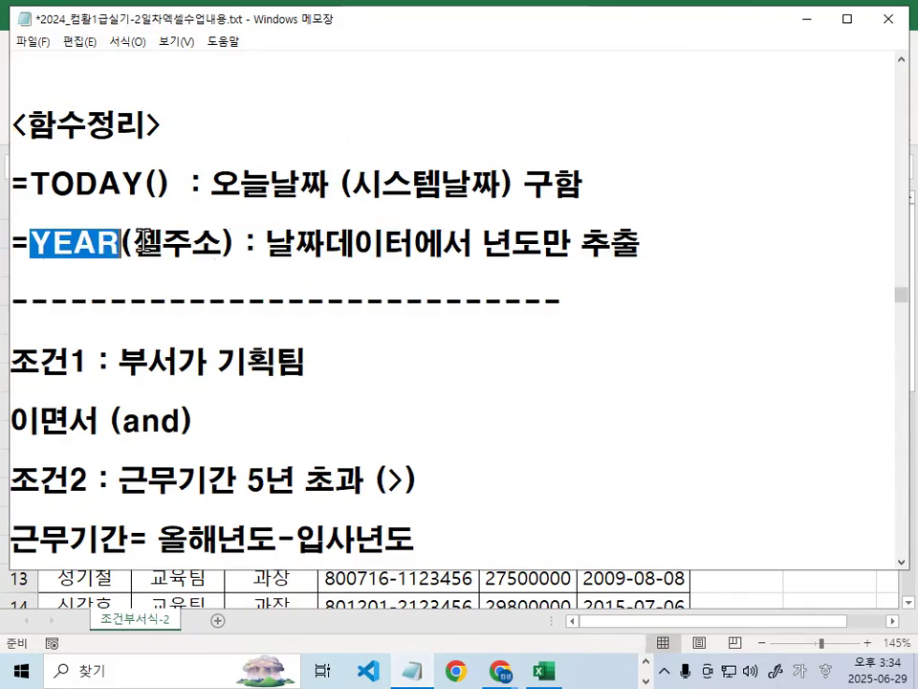
{"action": "left_click_drag", "start_coordinate": [483, 243], "coordinate": [662, 244]}
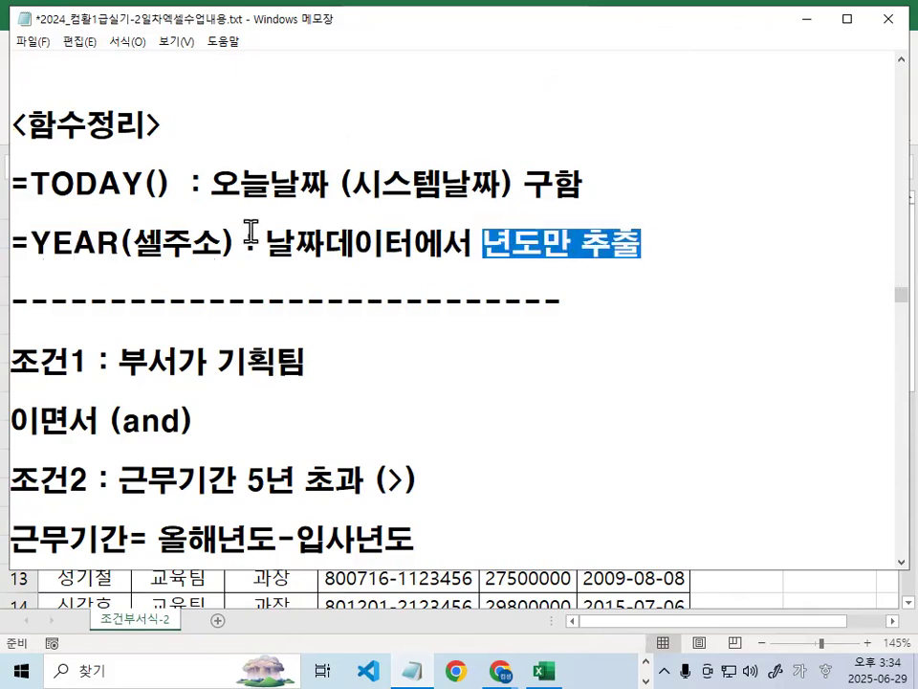
{"action": "left_click_drag", "start_coordinate": [31, 184], "coordinate": [177, 182]}
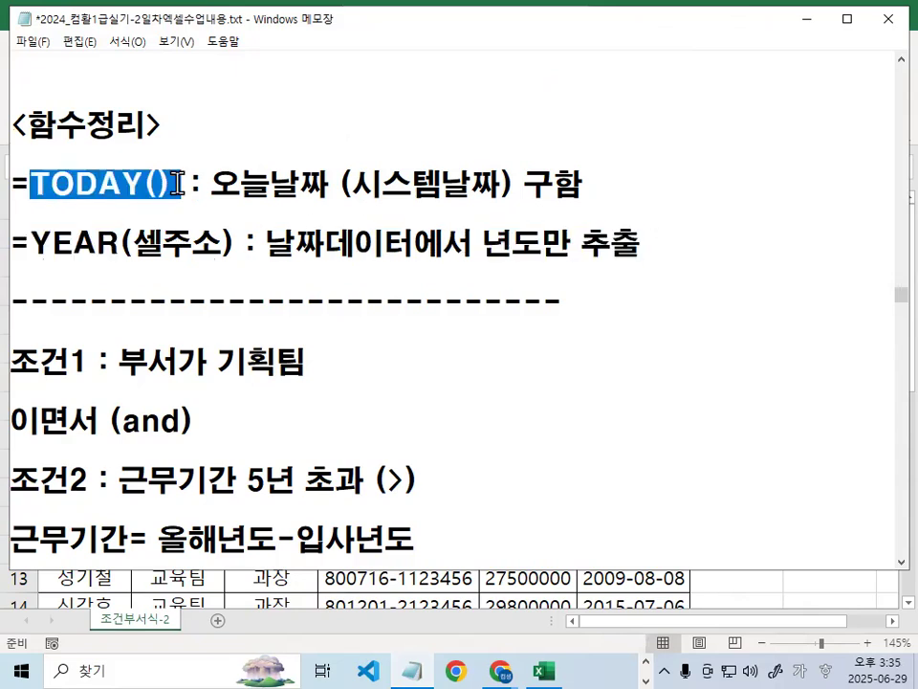
{"action": "left_click_drag", "start_coordinate": [31, 242], "coordinate": [232, 242]}
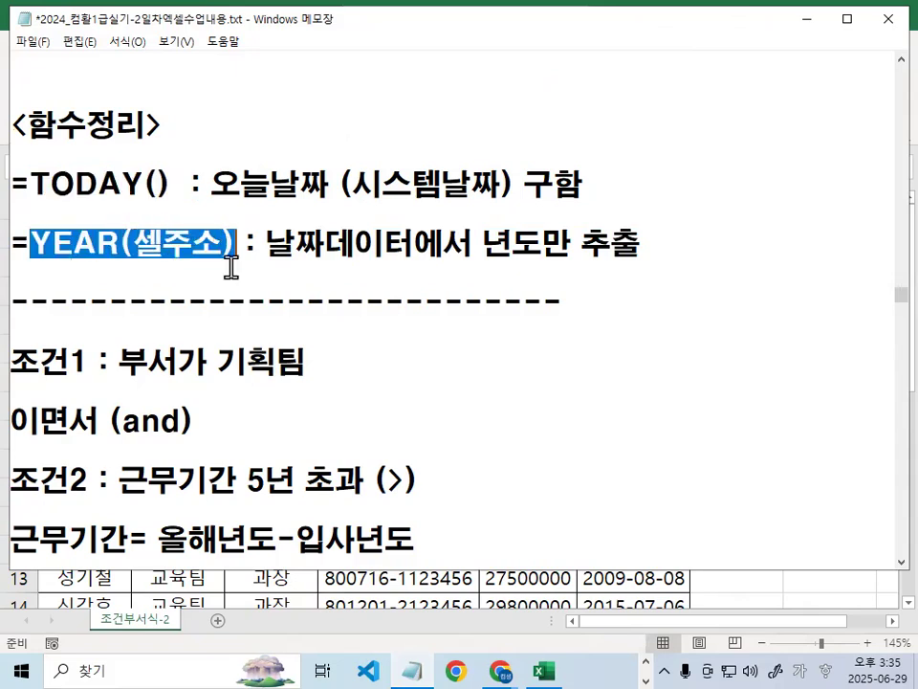
Read the two formatting conditions, 부서가 기획팀 and 근무기간 5년 초과, and the year-difference expression for the working period
{"action": "scroll", "coordinate": [237, 213], "scroll_direction": "down", "scroll_amount": 1}
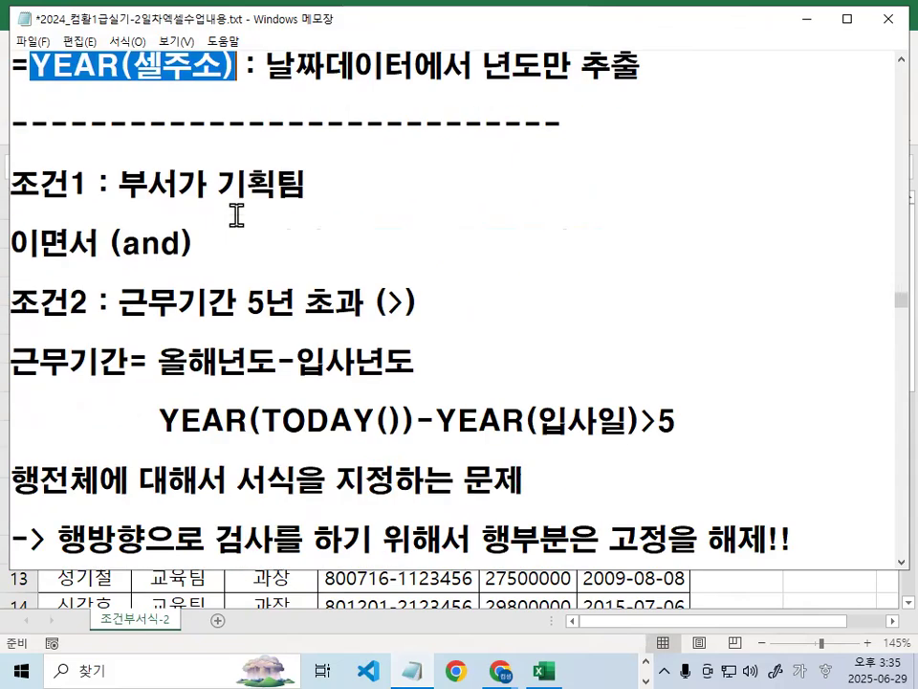
{"action": "left_click_drag", "start_coordinate": [118, 182], "coordinate": [319, 186]}
{"action": "left_click_drag", "start_coordinate": [119, 185], "coordinate": [299, 188]}
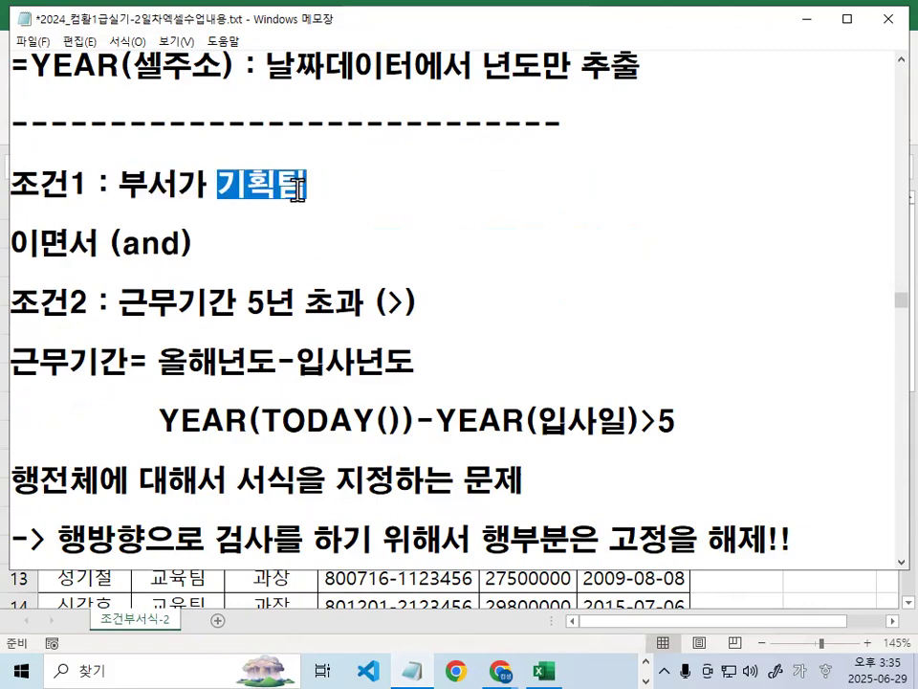
{"action": "left_click_drag", "start_coordinate": [120, 302], "coordinate": [246, 302]}
{"action": "scroll", "coordinate": [246, 303], "scroll_direction": "down", "scroll_amount": 1}
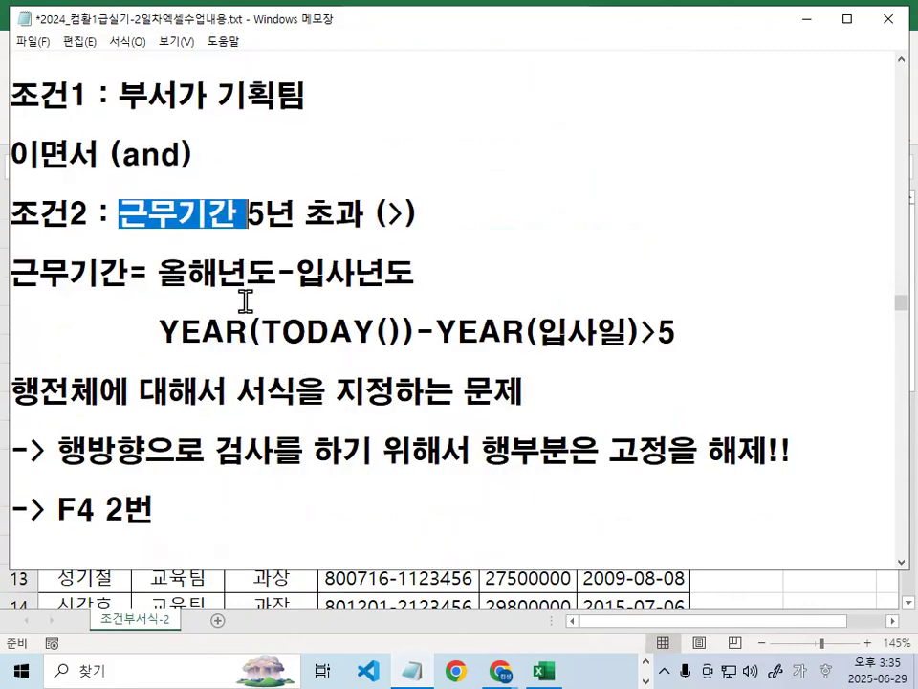
{"action": "left_click_drag", "start_coordinate": [157, 273], "coordinate": [424, 273]}
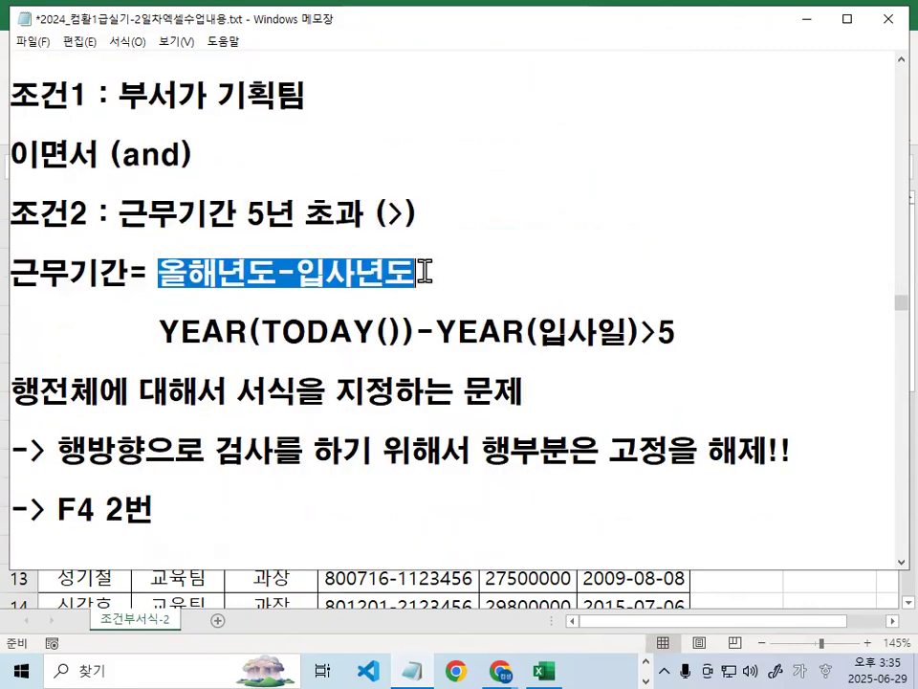
{"action": "left_click_drag", "start_coordinate": [158, 331], "coordinate": [402, 331]}
{"action": "left_click", "coordinate": [403, 329]}
Mark YEAR, TODAY and the empty parentheses in the working-period formula with temporary pen strokes and sketch a parenthesis pair beside it
{"action": "key", "text": "ctrl+2"}
{"action": "mouse_move", "coordinate": [156, 347]}
{"action": "left_mouse_down"}
{"action": "mouse_move", "coordinate": [420, 353]}
{"action": "mouse_move", "coordinate": [377, 331]}
{"action": "mouse_move", "coordinate": [383, 324]}
{"action": "mouse_move", "coordinate": [401, 333]}
{"action": "left_mouse_up"}
{"action": "mouse_move", "coordinate": [504, 169]}
{"action": "left_mouse_down"}
{"action": "mouse_move", "coordinate": [488, 203]}
{"action": "mouse_move", "coordinate": [496, 247]}
{"action": "left_mouse_up"}
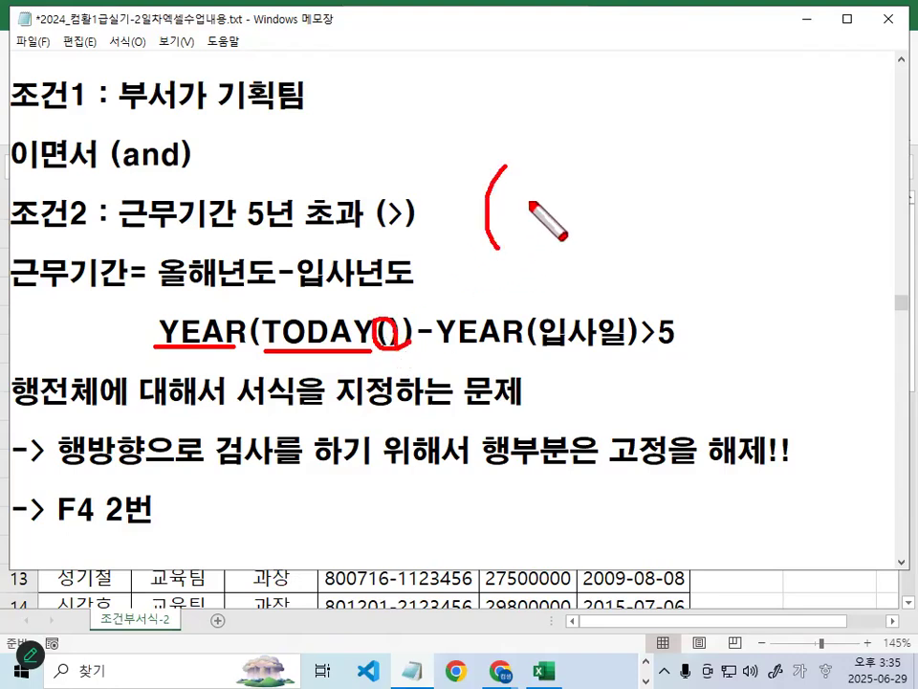
{"action": "mouse_move", "coordinate": [518, 165]}
{"action": "left_mouse_down"}
{"action": "mouse_move", "coordinate": [529, 205]}
{"action": "mouse_move", "coordinate": [523, 247]}
{"action": "left_mouse_up"}
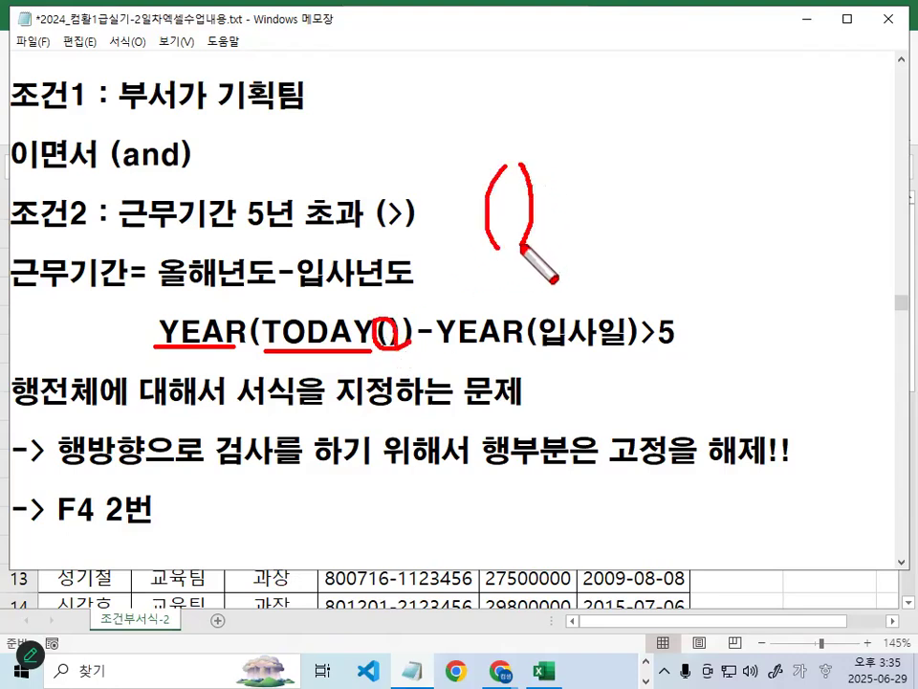
{"action": "key", "text": "Escape"}
Remove the empty parentheses after TODAY in the working-period formula in the notes and mark the shortened expression
{"action": "left_click", "coordinate": [374, 335]}
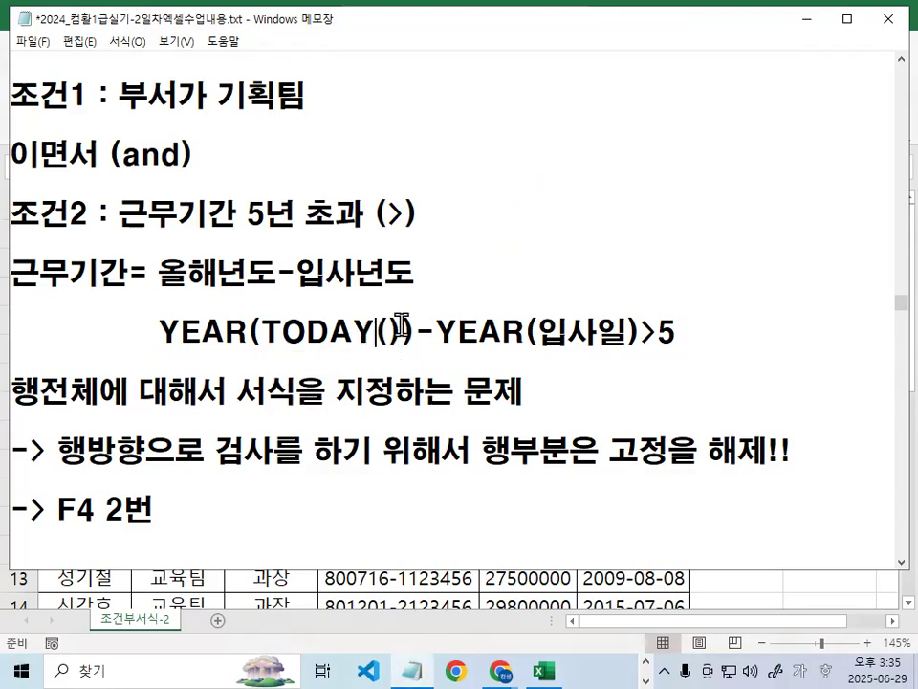
{"action": "key", "text": "Delete"}
{"action": "key", "text": "Delete"}
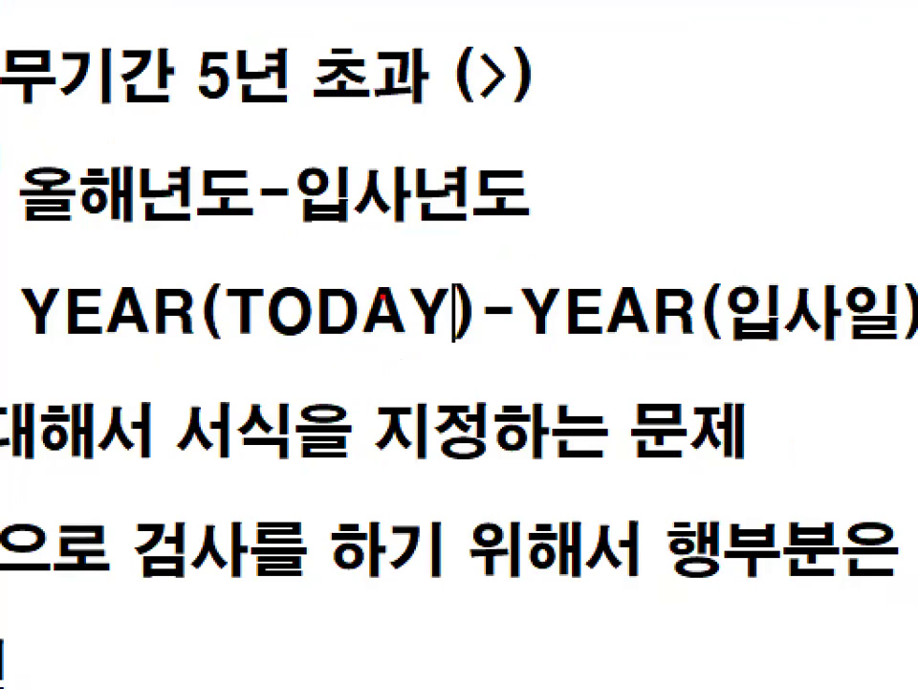
{"action": "left_click_drag", "start_coordinate": [275, 336], "coordinate": [440, 337]}
{"action": "key", "text": "Escape"}
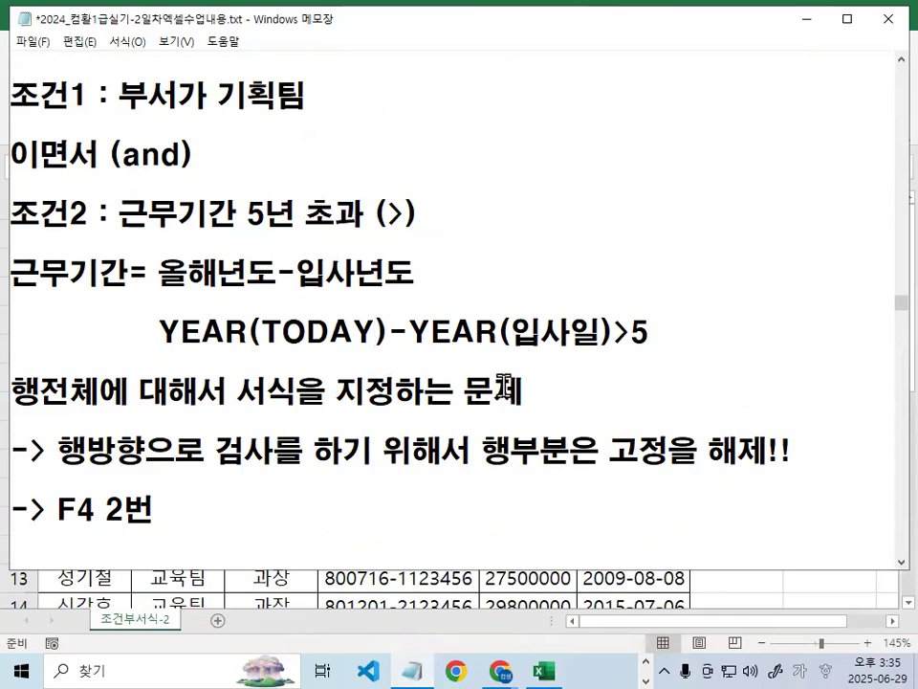
Restore the empty parentheses after TODAY in the working-period formula in the notes and underline TODAY() with the pen
{"action": "type", "text": "()"}
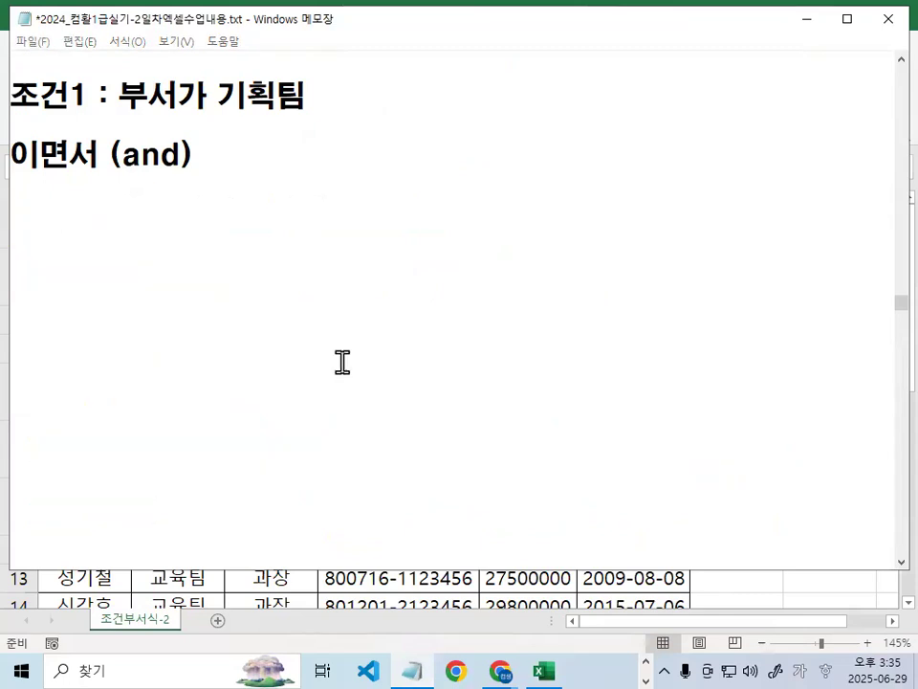
{"action": "key", "text": "ctrl+1"}
{"action": "left_click", "coordinate": [319, 364]}
{"action": "left_click_drag", "start_coordinate": [198, 326], "coordinate": [457, 323]}
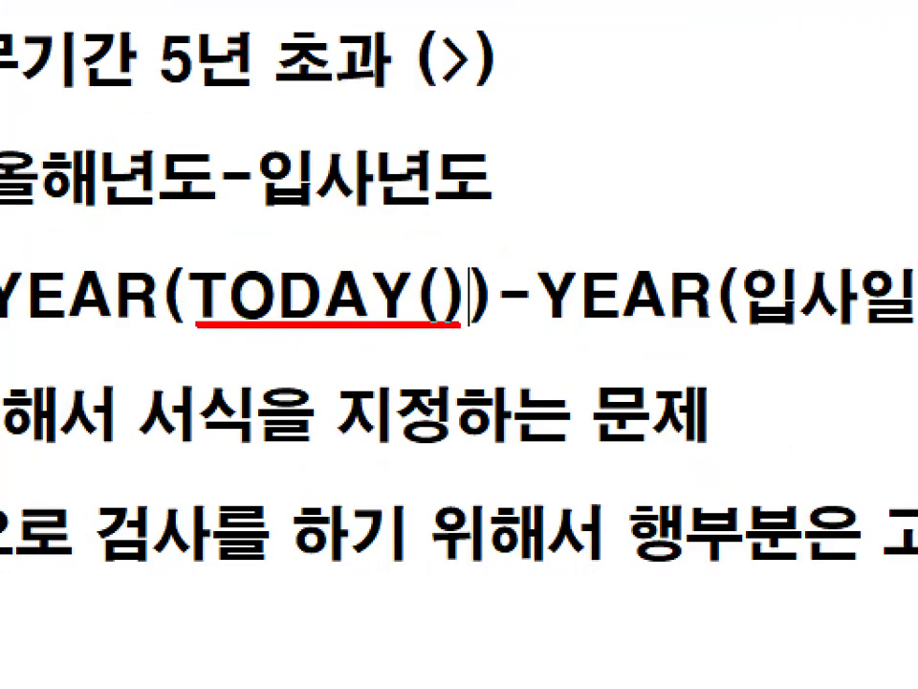
Mark the outer YEAR parentheses around TODAY() with temporary pen strokes and sketch a handwritten note beside the formula
{"action": "key", "text": "ctrl+1"}
{"action": "left_click", "coordinate": [403, 334]}
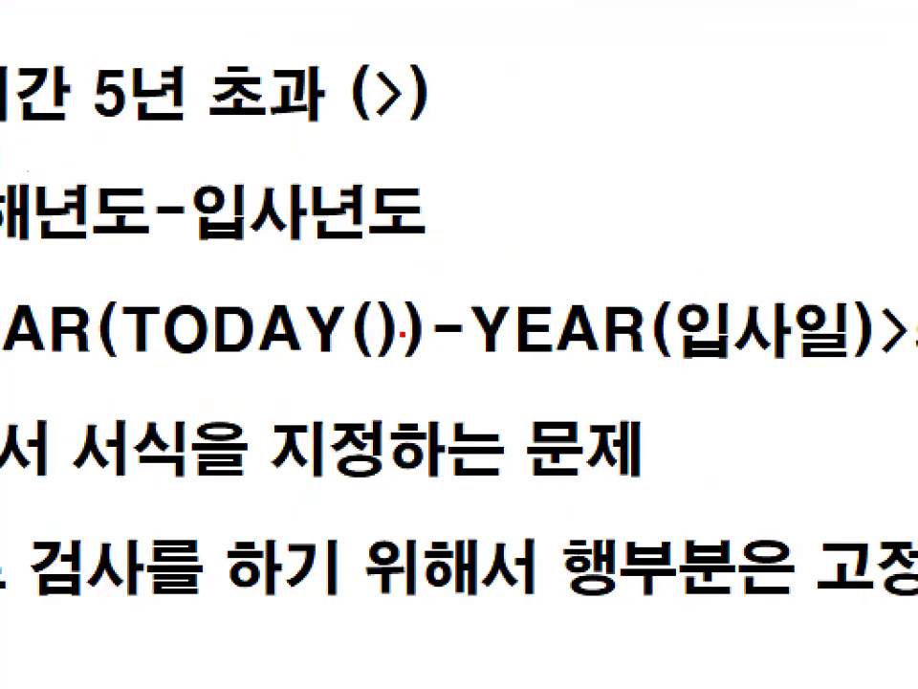
{"action": "left_click_drag", "start_coordinate": [390, 286], "coordinate": [419, 385]}
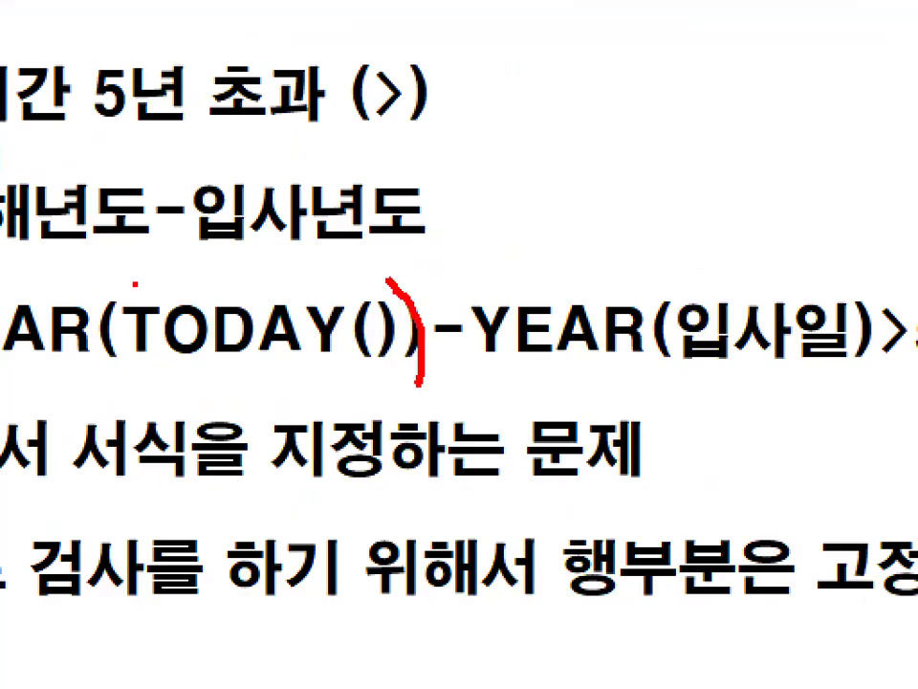
{"action": "left_click_drag", "start_coordinate": [135, 283], "coordinate": [113, 362]}
{"action": "left_click_drag", "start_coordinate": [271, 307], "coordinate": [573, 174]}
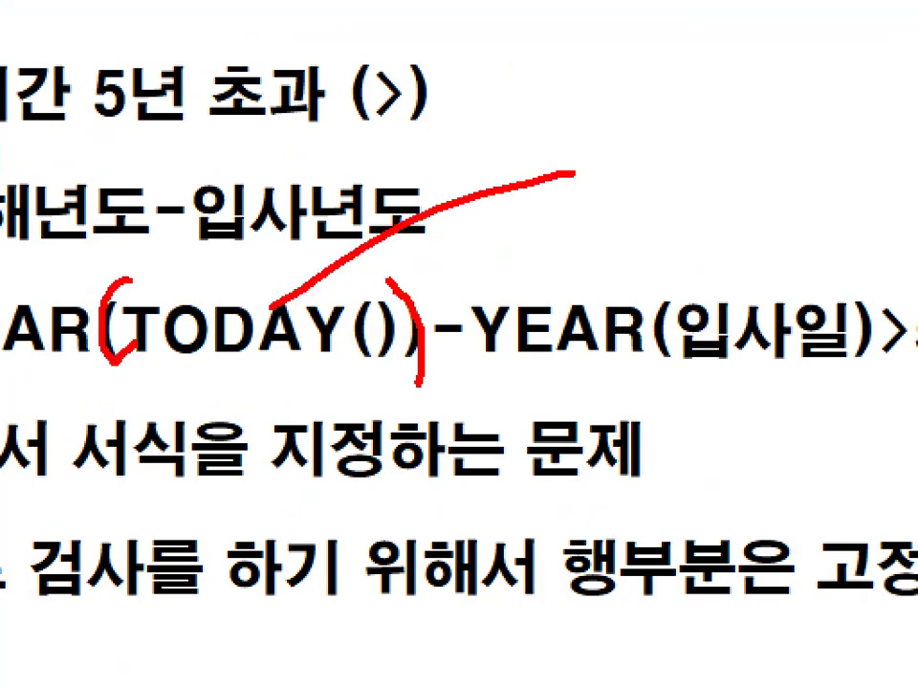
{"action": "mouse_move", "coordinate": [595, 212]}
{"action": "left_mouse_down"}
{"action": "mouse_move", "coordinate": [676, 267]}
{"action": "mouse_move", "coordinate": [765, 239]}
{"action": "mouse_move", "coordinate": [795, 259]}
{"action": "left_mouse_up"}
{"action": "left_click_drag", "start_coordinate": [813, 154], "coordinate": [801, 262]}
{"action": "left_click_drag", "start_coordinate": [814, 188], "coordinate": [916, 187]}
{"action": "key", "text": "Escape"}
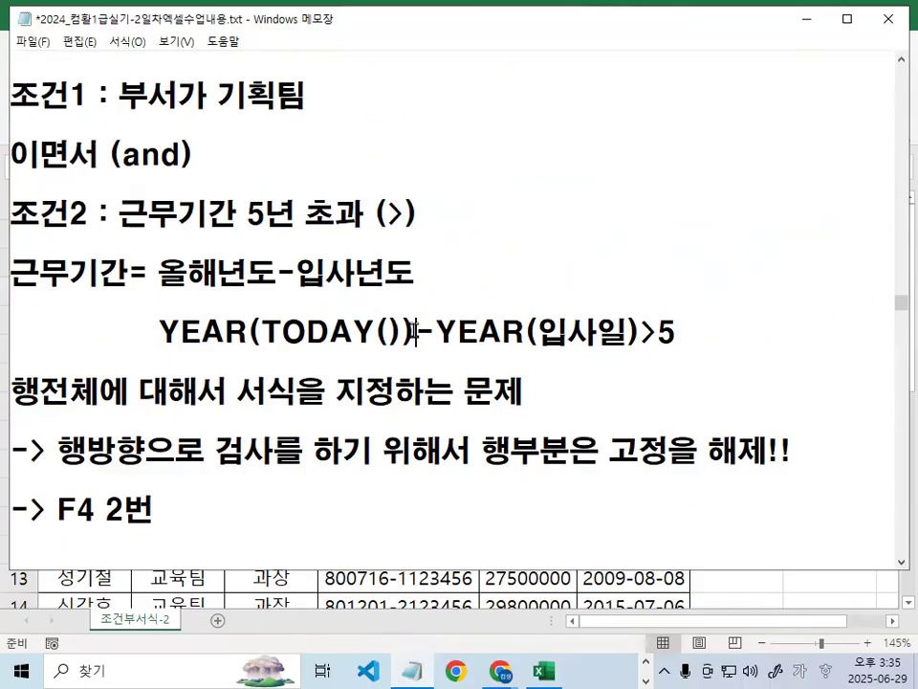
Highlight 입사년도 and its matching expression YEAR(입사일) in the working-period lines of the notes
{"action": "double_click", "coordinate": [416, 328]}
{"action": "left_click_drag", "start_coordinate": [299, 274], "coordinate": [416, 275]}
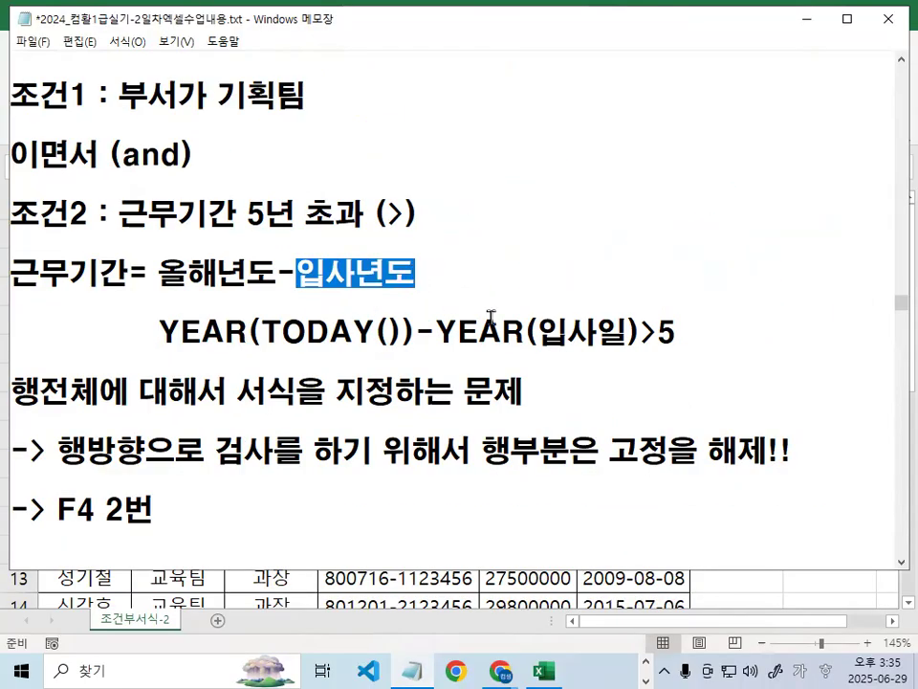
{"action": "left_click_drag", "start_coordinate": [539, 332], "coordinate": [623, 331]}
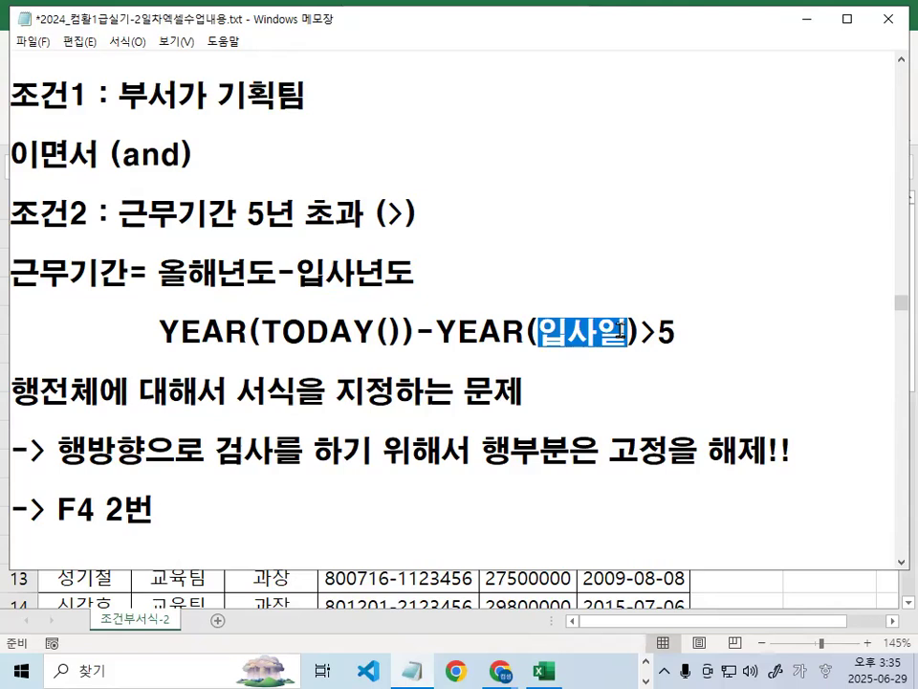
{"action": "left_click_drag", "start_coordinate": [436, 332], "coordinate": [631, 330]}
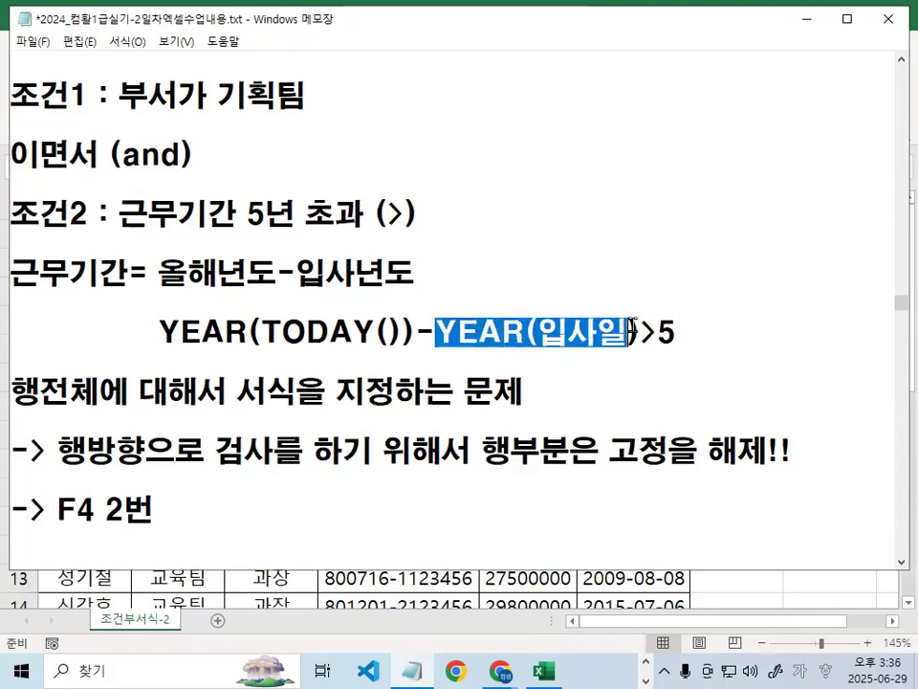
{"action": "mouse_move", "coordinate": [705, 329]}
{"action": "left_mouse_down"}
{"action": "mouse_move", "coordinate": [653, 348]}
{"action": "mouse_move", "coordinate": [713, 282]}
{"action": "left_mouse_up"}
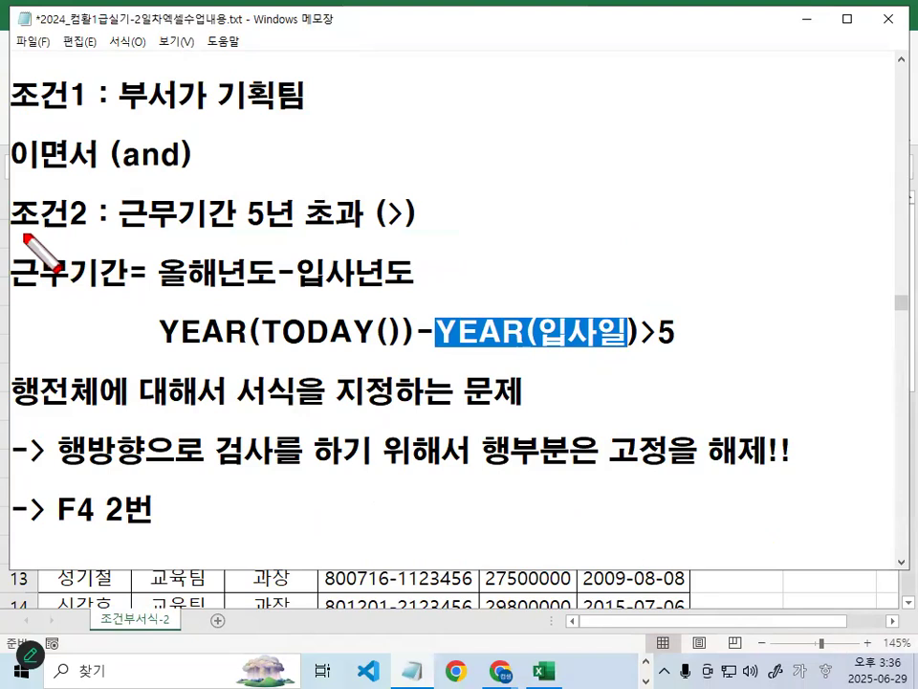
Underline the 조건2 label and the full YEAR(TODAY())-YEAR(입사일)>5 expression with temporary pen strokes
{"action": "left_click_drag", "start_coordinate": [21, 230], "coordinate": [117, 233]}
{"action": "left_click_drag", "start_coordinate": [174, 350], "coordinate": [712, 352]}
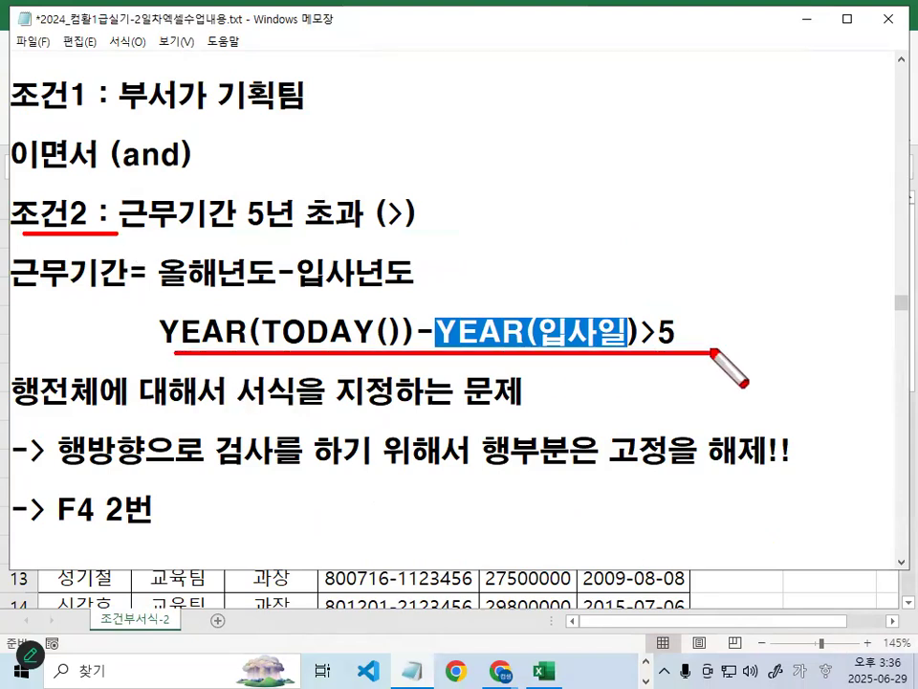
{"action": "right_click", "coordinate": [254, 179]}
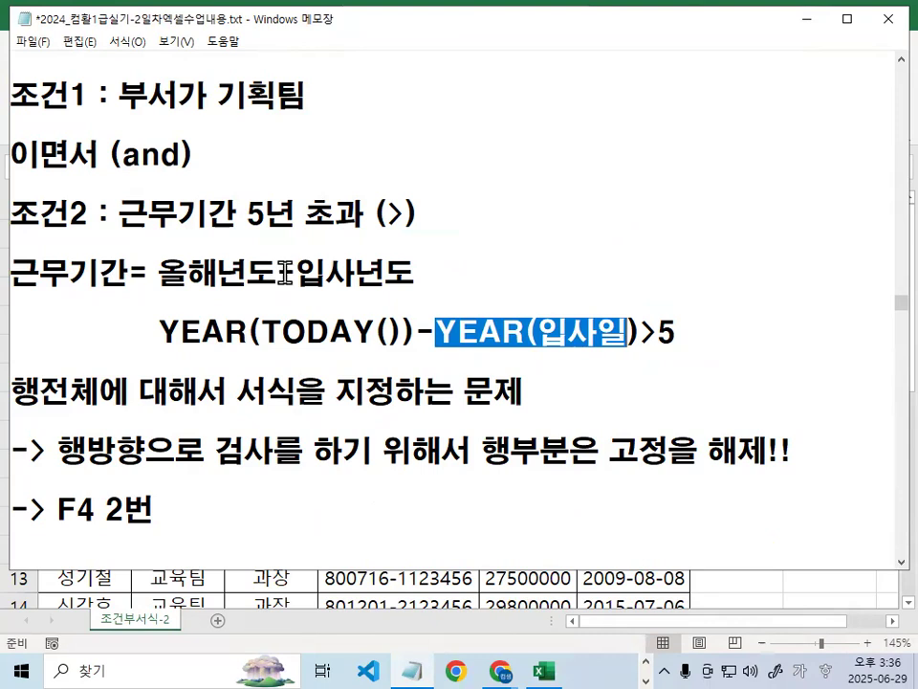
Read the note on releasing the row lock and locate the combined AND formula beneath it
{"action": "scroll", "coordinate": [284, 268], "scroll_direction": "down", "scroll_amount": 1}
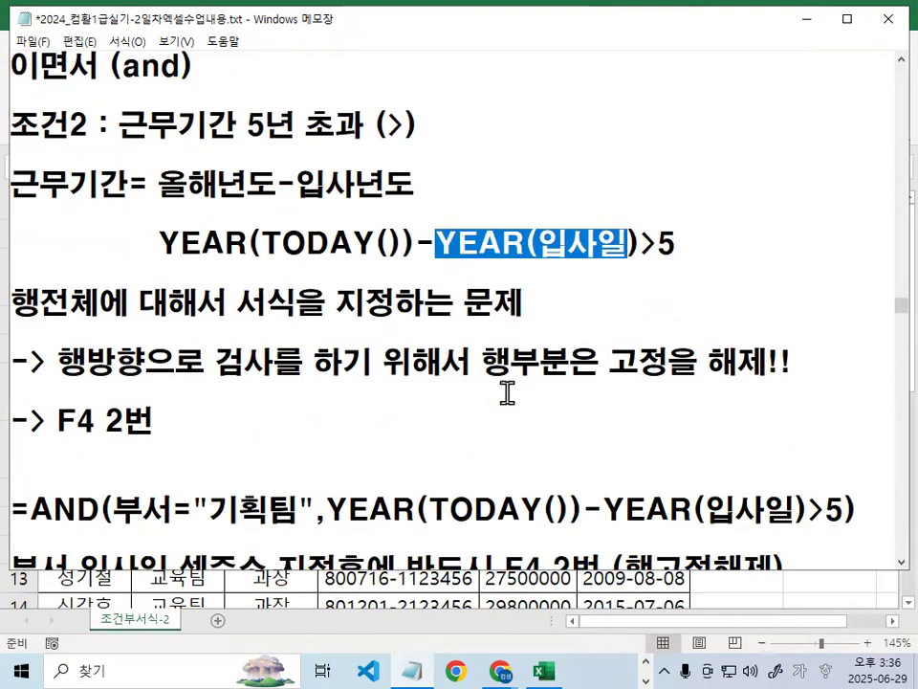
{"action": "left_click_drag", "start_coordinate": [481, 364], "coordinate": [656, 368]}
{"action": "left_click", "coordinate": [871, 532]}
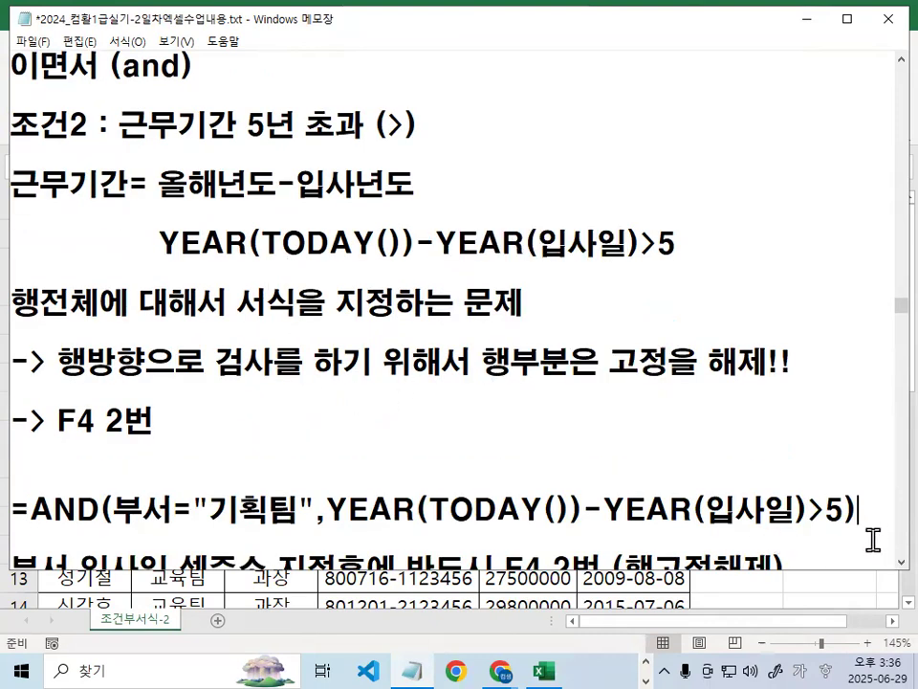
Add six blank lines below the 부서,입사일 셀주소 note that follows the AND formula
{"action": "scroll", "coordinate": [339, 448], "scroll_direction": "down", "scroll_amount": 1}
{"action": "left_click", "coordinate": [265, 430]}
{"action": "key", "text": "Return"}
{"action": "key", "text": "Return"}
{"action": "key", "text": "Return"}
{"action": "key", "text": "Return"}
{"action": "key", "text": "Return"}
{"action": "key", "text": "Return"}
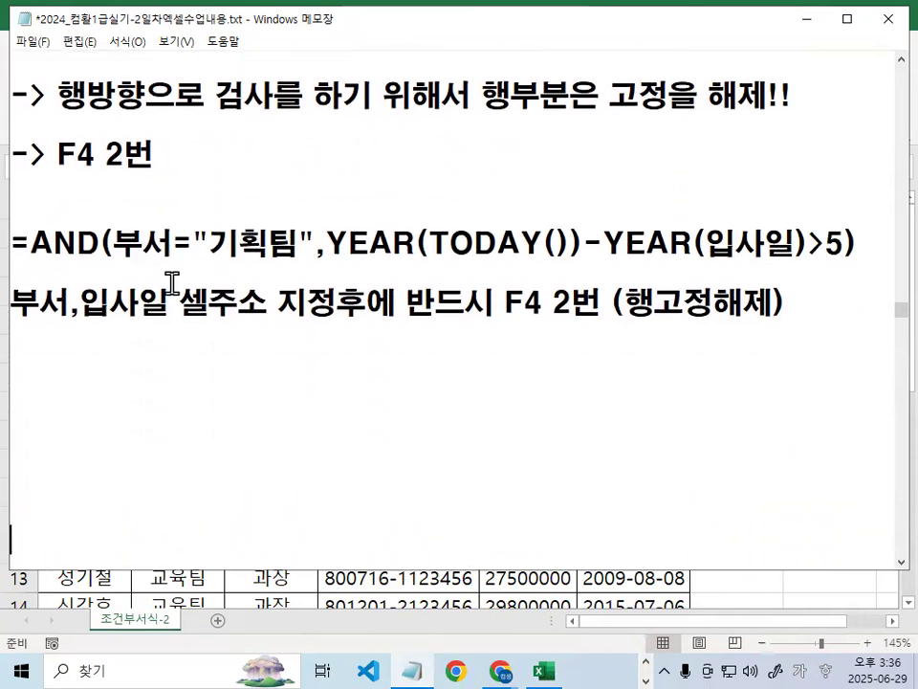
Highlight the 이면서 (and) line between the two conditions in the notes
{"action": "scroll", "coordinate": [233, 240], "scroll_direction": "up", "scroll_amount": 2}
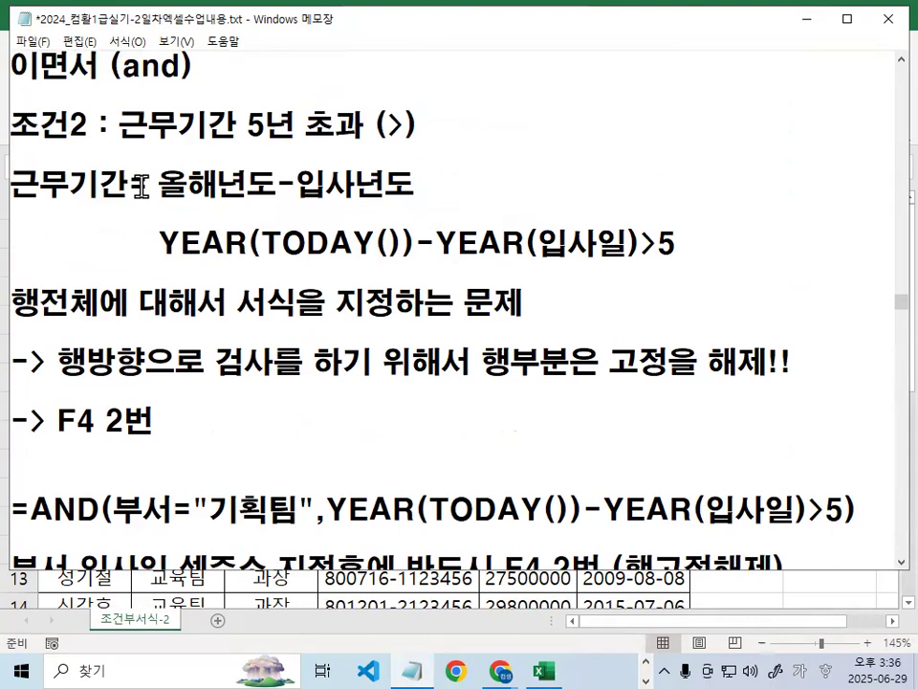
{"action": "scroll", "coordinate": [138, 180], "scroll_direction": "up", "scroll_amount": 1}
{"action": "left_click_drag", "start_coordinate": [14, 152], "coordinate": [204, 150]}
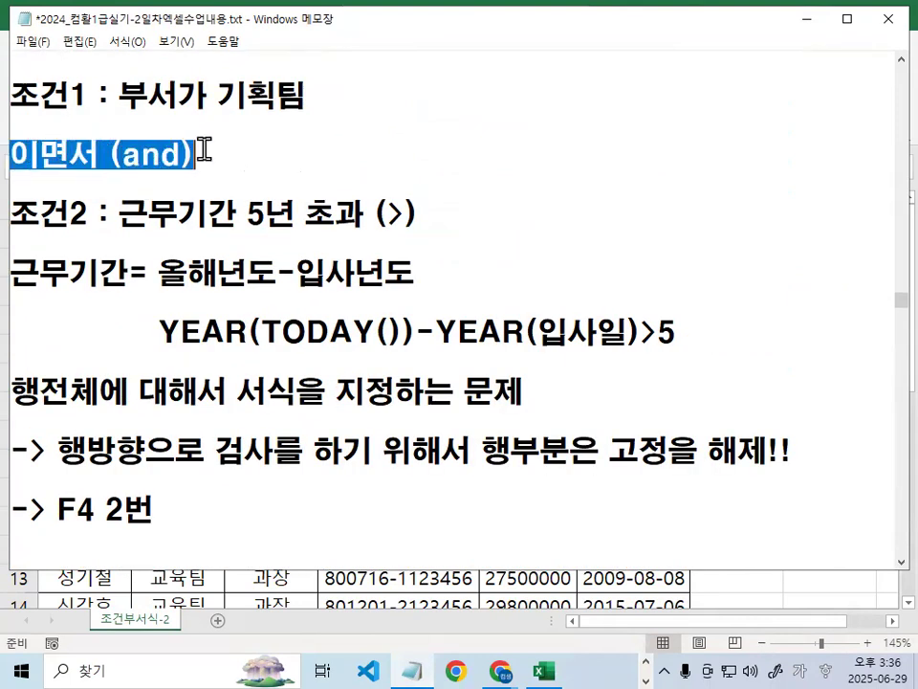
Mark 부서="기획팀" in the AND formula and the F4 2번 (행고정해제) reminder below it with temporary pen strokes
{"action": "scroll", "coordinate": [140, 164], "scroll_direction": "down", "scroll_amount": 2}
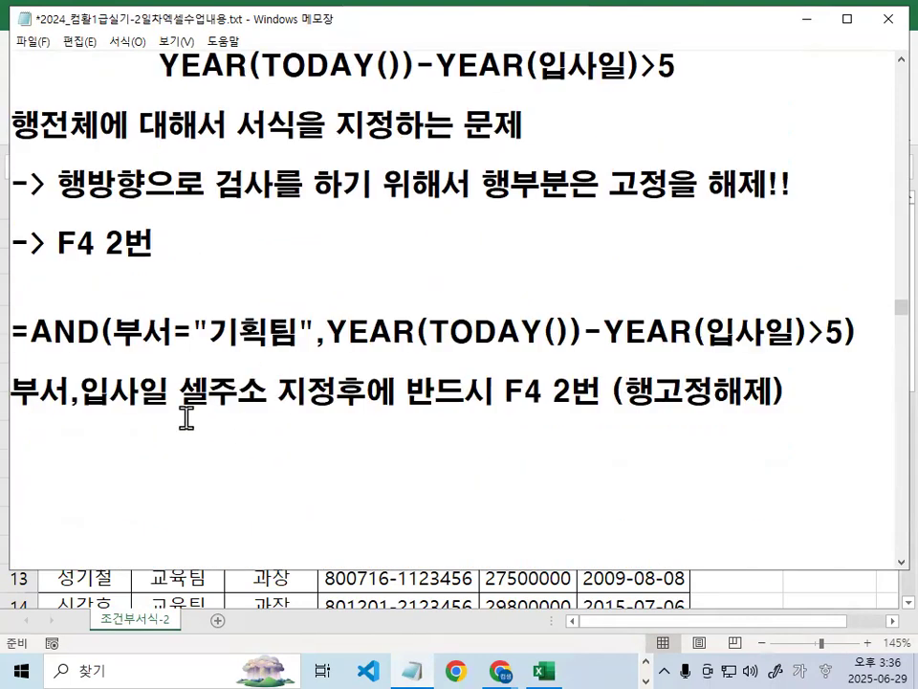
{"action": "left_click_drag", "start_coordinate": [178, 333], "coordinate": [267, 333]}
{"action": "left_click", "coordinate": [269, 333]}
{"action": "left_click_drag", "start_coordinate": [122, 351], "coordinate": [295, 348]}
{"action": "mouse_move", "coordinate": [148, 351]}
{"action": "left_mouse_down"}
{"action": "mouse_move", "coordinate": [180, 312]}
{"action": "mouse_move", "coordinate": [174, 323]}
{"action": "left_mouse_up"}
{"action": "left_click_drag", "start_coordinate": [8, 413], "coordinate": [89, 414]}
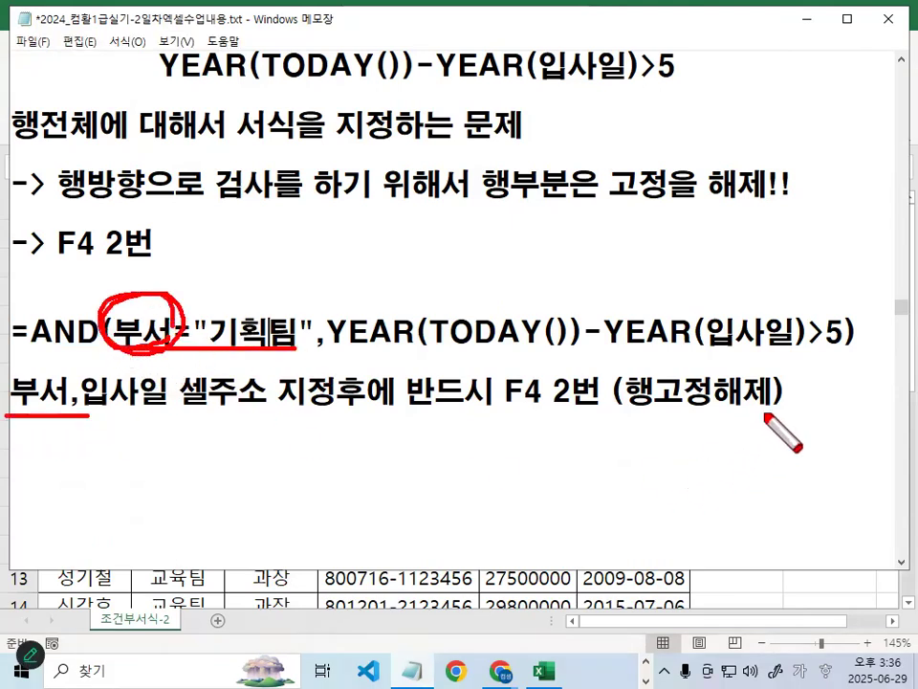
{"action": "left_click_drag", "start_coordinate": [719, 412], "coordinate": [750, 397]}
{"action": "mouse_move", "coordinate": [496, 418]}
{"action": "left_mouse_down"}
{"action": "mouse_move", "coordinate": [599, 415]}
{"action": "mouse_move", "coordinate": [593, 432]}
{"action": "left_mouse_up"}
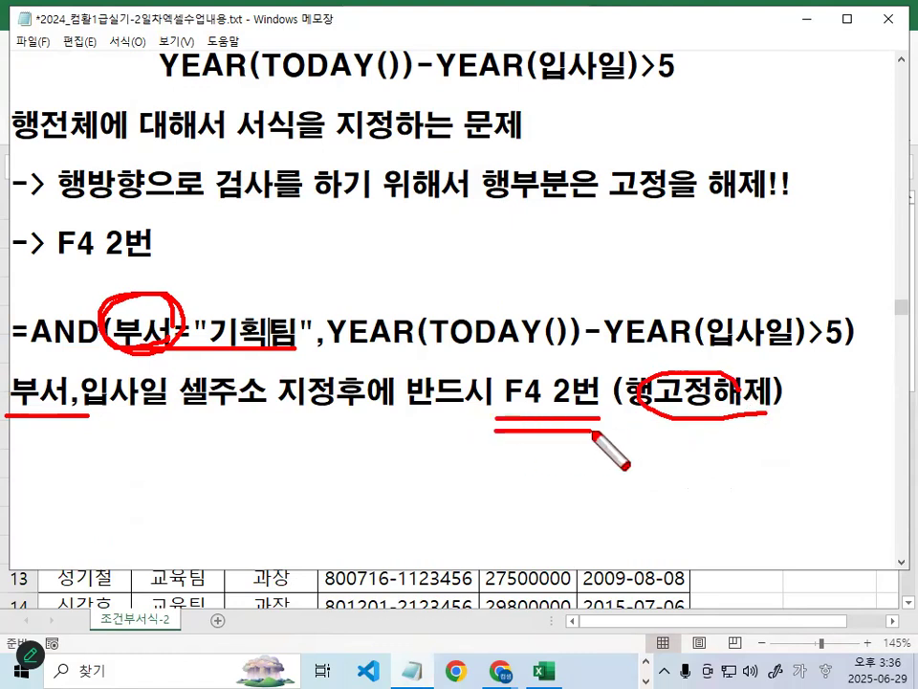
{"action": "key", "text": "Escape"}
Highlight the quoted text "기획팀" in the AND formula
{"action": "left_click", "coordinate": [197, 331]}
{"action": "key", "text": "shift+Right"}
{"action": "key", "text": "shift+Right"}
{"action": "key", "text": "shift+Right"}
{"action": "key", "text": "shift+Right"}
{"action": "key", "text": "shift+Right"}
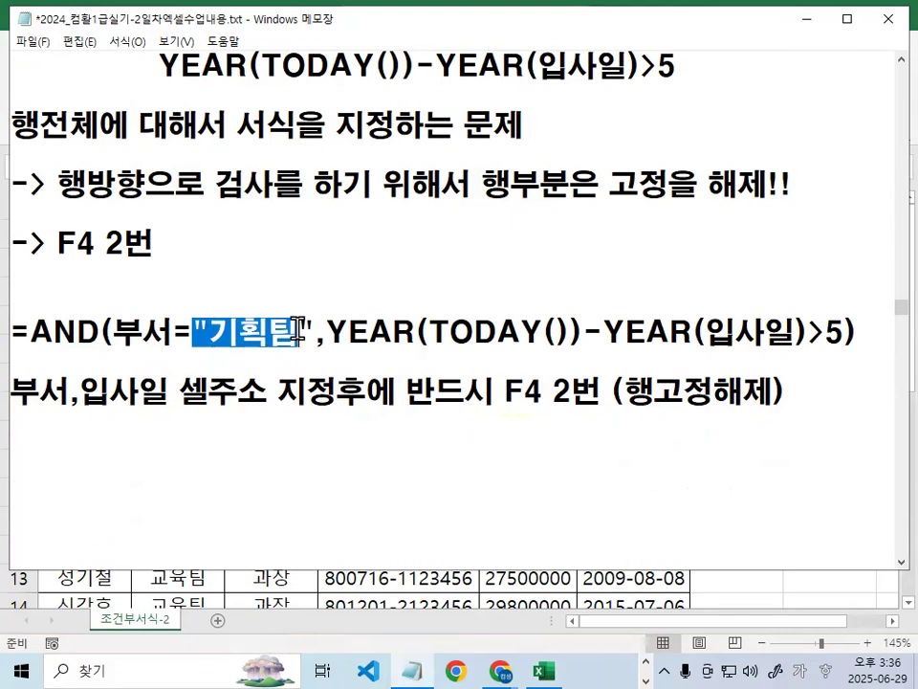
Underline both AND conditions and circle YEAR, TODAY and 입사일 in the second one with temporary pen strokes
{"action": "left_click", "coordinate": [164, 354]}
{"action": "key", "text": "ctrl+2"}
{"action": "mouse_move", "coordinate": [123, 353]}
{"action": "left_mouse_down"}
{"action": "mouse_move", "coordinate": [402, 343]}
{"action": "mouse_move", "coordinate": [810, 346]}
{"action": "left_mouse_up"}
{"action": "left_click_drag", "start_coordinate": [398, 297], "coordinate": [455, 265]}
{"action": "mouse_move", "coordinate": [516, 330]}
{"action": "left_mouse_down"}
{"action": "mouse_move", "coordinate": [516, 338]}
{"action": "mouse_move", "coordinate": [428, 308]}
{"action": "mouse_move", "coordinate": [458, 333]}
{"action": "left_mouse_up"}
{"action": "mouse_move", "coordinate": [377, 343]}
{"action": "left_mouse_down"}
{"action": "mouse_move", "coordinate": [344, 328]}
{"action": "mouse_move", "coordinate": [379, 333]}
{"action": "left_mouse_up"}
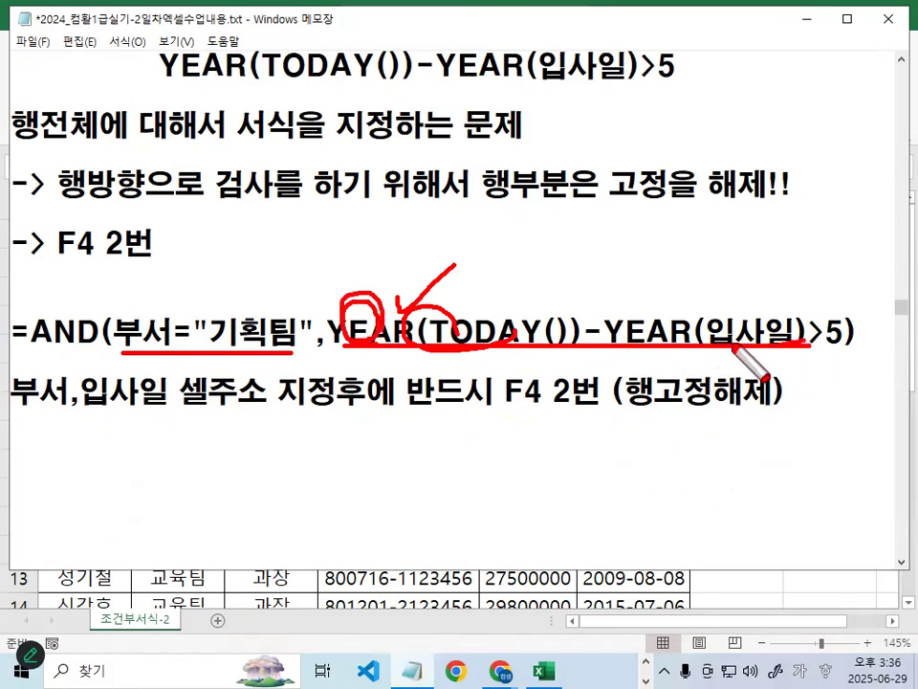
{"action": "left_click_drag", "start_coordinate": [713, 335], "coordinate": [775, 323]}
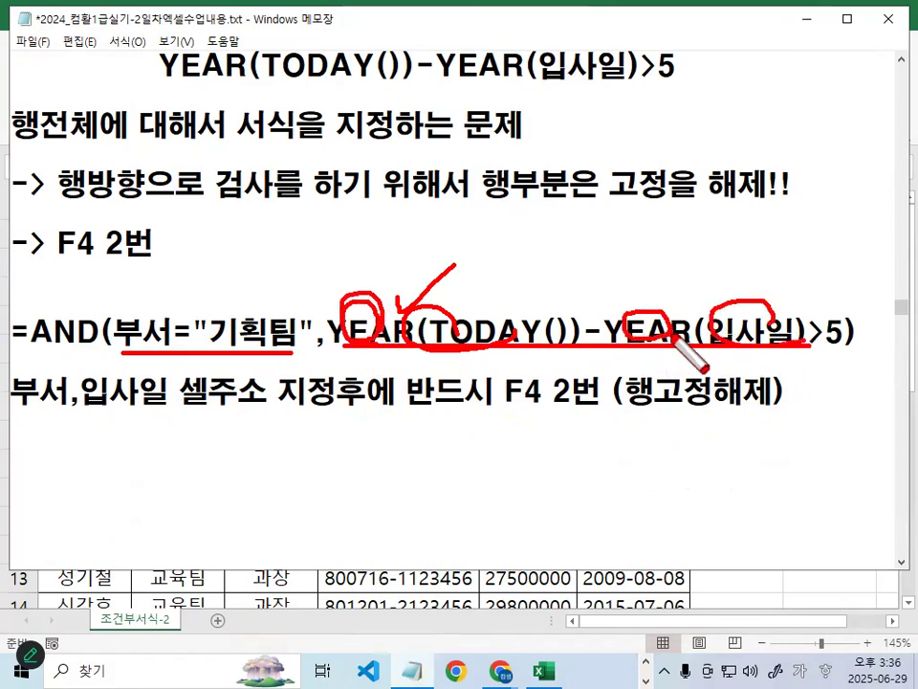
{"action": "key", "text": "Escape"}
Examine the >5 comparison and the 입사일 argument, marking them, and highlight the whole AND formula
{"action": "left_click_drag", "start_coordinate": [326, 332], "coordinate": [842, 338]}
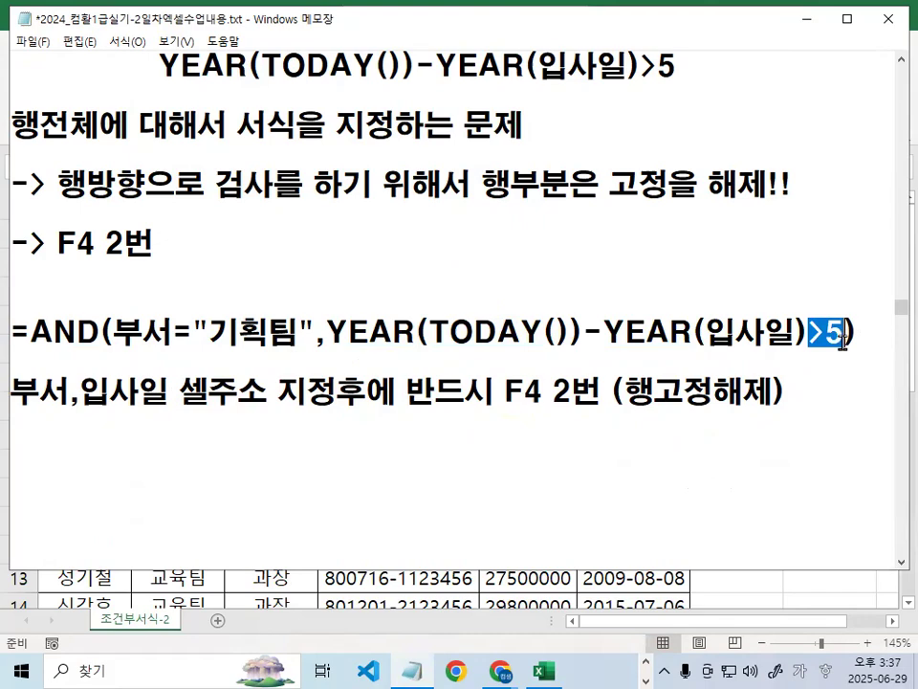
{"action": "left_click", "coordinate": [809, 418]}
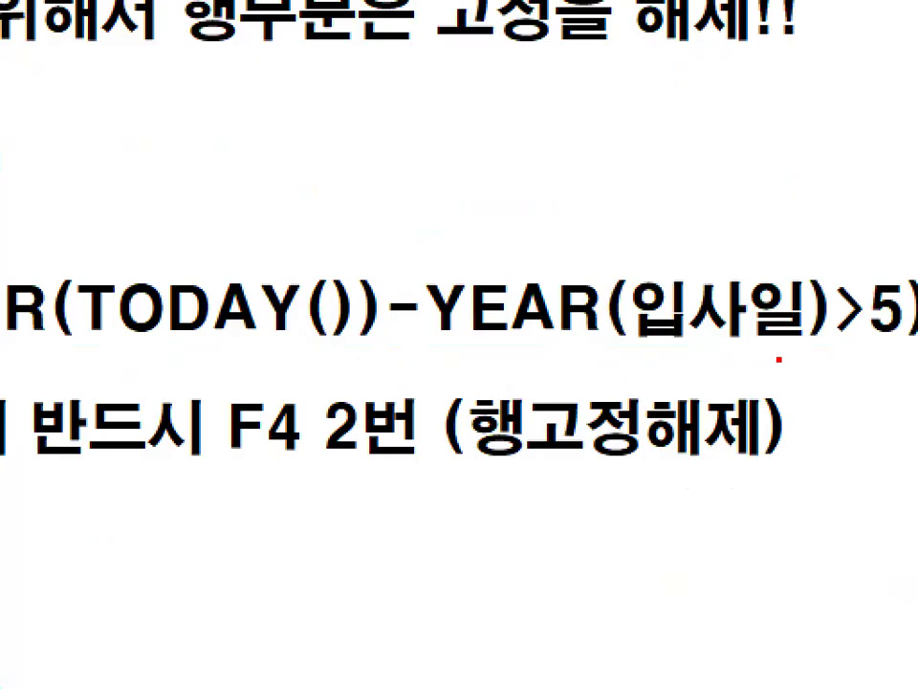
{"action": "mouse_move", "coordinate": [655, 336]}
{"action": "left_mouse_down"}
{"action": "mouse_move", "coordinate": [792, 338]}
{"action": "mouse_move", "coordinate": [664, 343]}
{"action": "mouse_move", "coordinate": [783, 282]}
{"action": "left_mouse_up"}
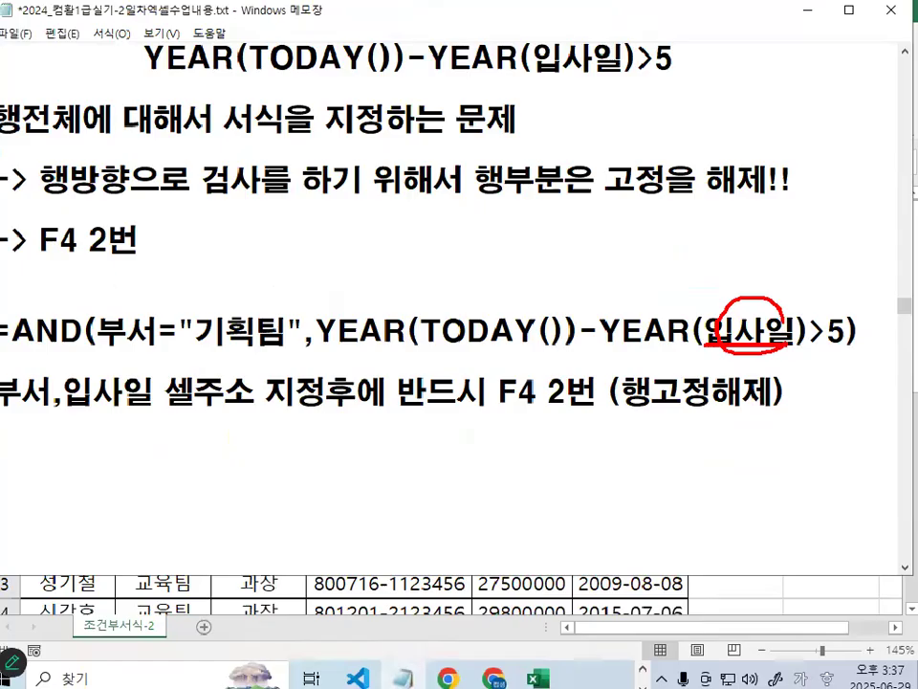
{"action": "left_click_drag", "start_coordinate": [19, 331], "coordinate": [857, 333]}
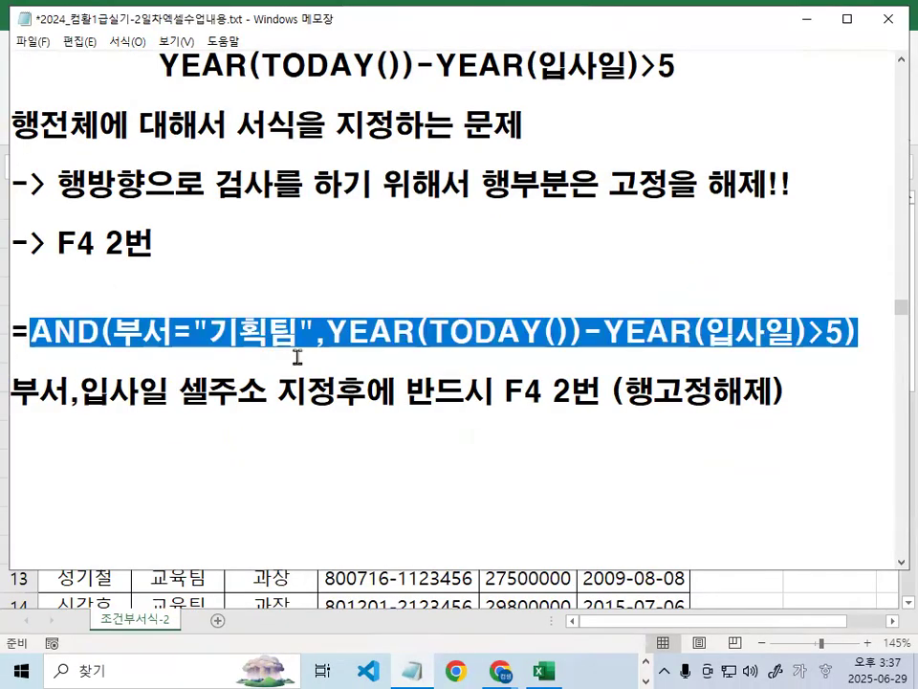
{"action": "left_click", "coordinate": [860, 339]}
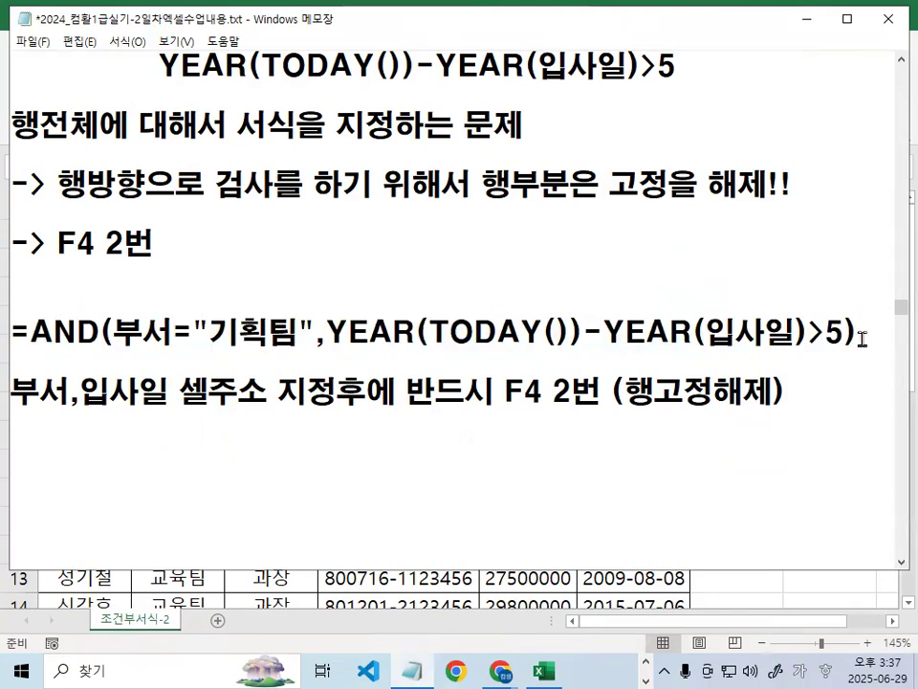
Switch back to the Excel workbook and select the employee data range A3:F27 without the header row
{"action": "left_click", "coordinate": [805, 19]}
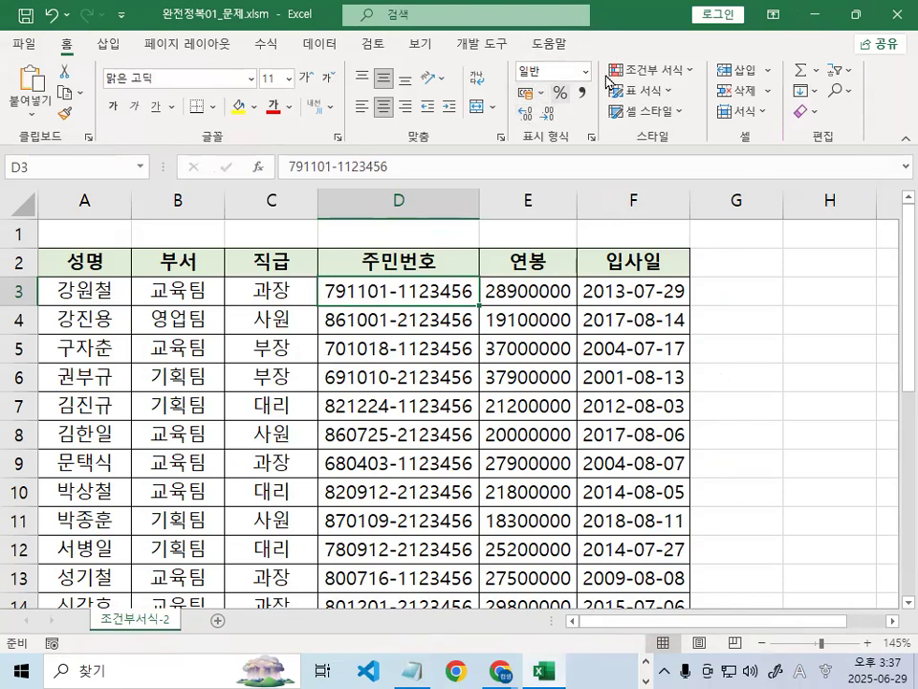
{"action": "left_click", "coordinate": [675, 621]}
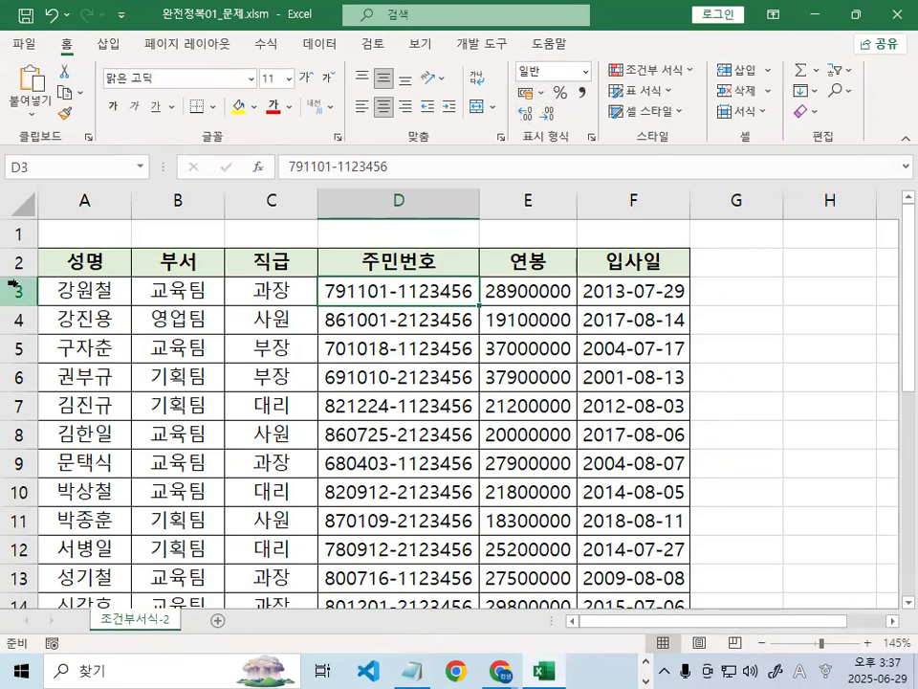
{"action": "left_click_drag", "start_coordinate": [57, 290], "coordinate": [631, 578]}
{"action": "left_click_drag", "start_coordinate": [676, 629], "coordinate": [654, 554]}
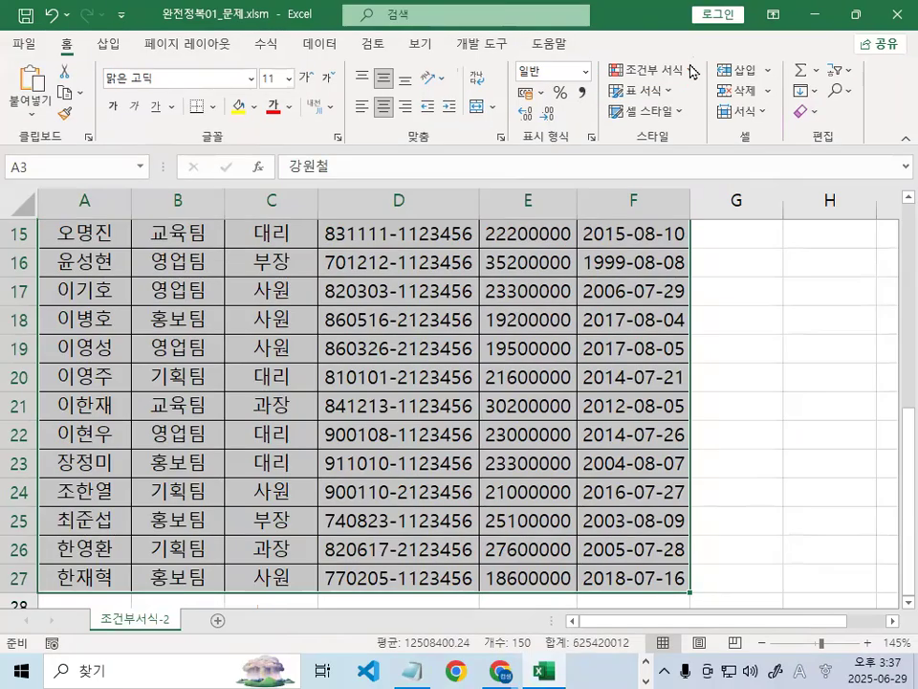
Create a new conditional formatting rule that uses a formula for the selected range, and begin the formula with =AND(
{"action": "left_click", "coordinate": [690, 71]}
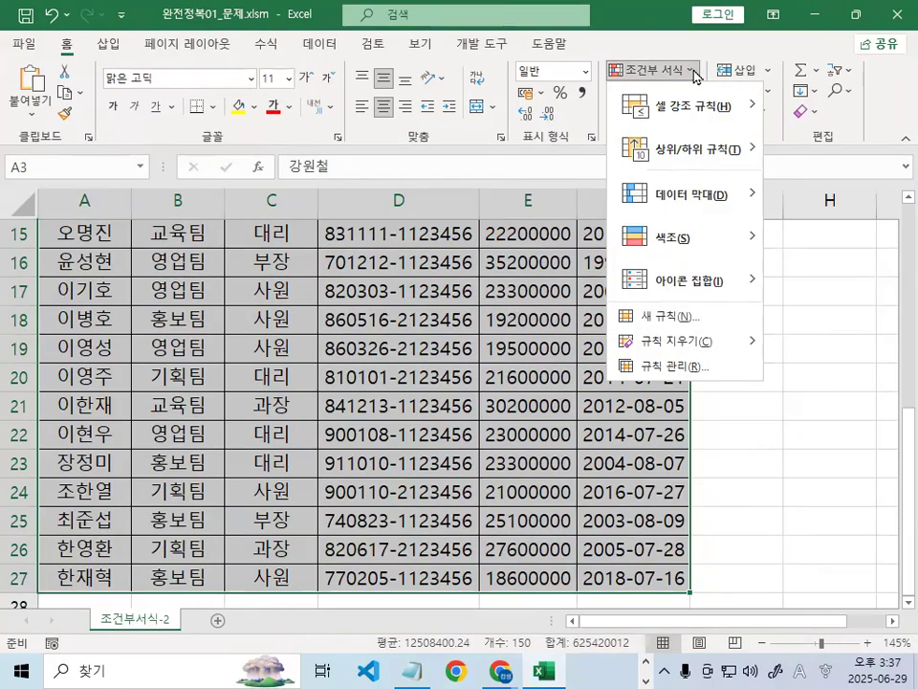
{"action": "left_click", "coordinate": [697, 329]}
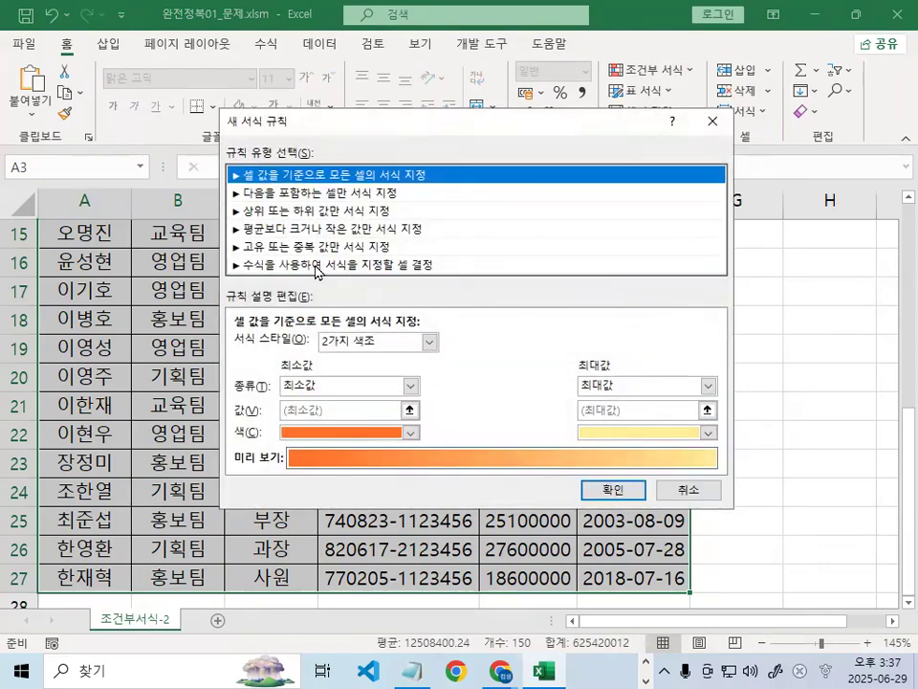
{"action": "left_click", "coordinate": [311, 264]}
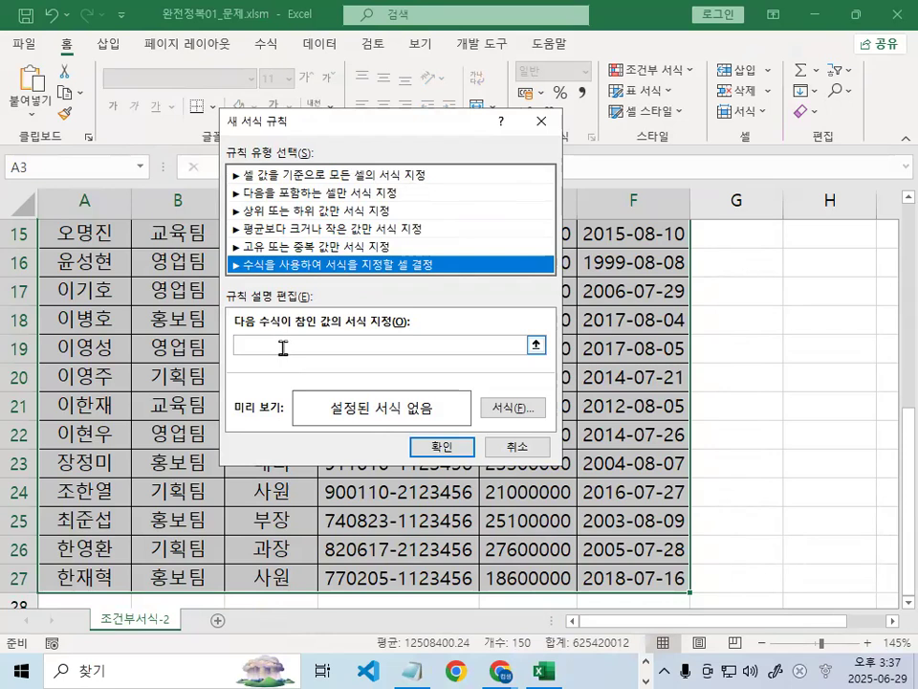
{"action": "left_click", "coordinate": [275, 392]}
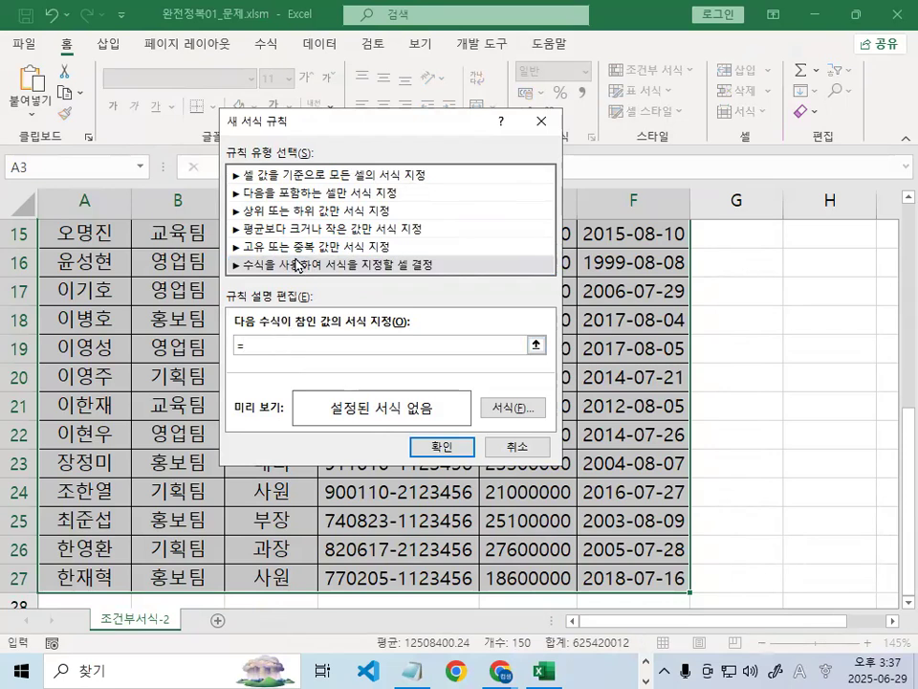
{"action": "key", "text": "BackSpace"}
{"action": "key", "text": "Tab"}
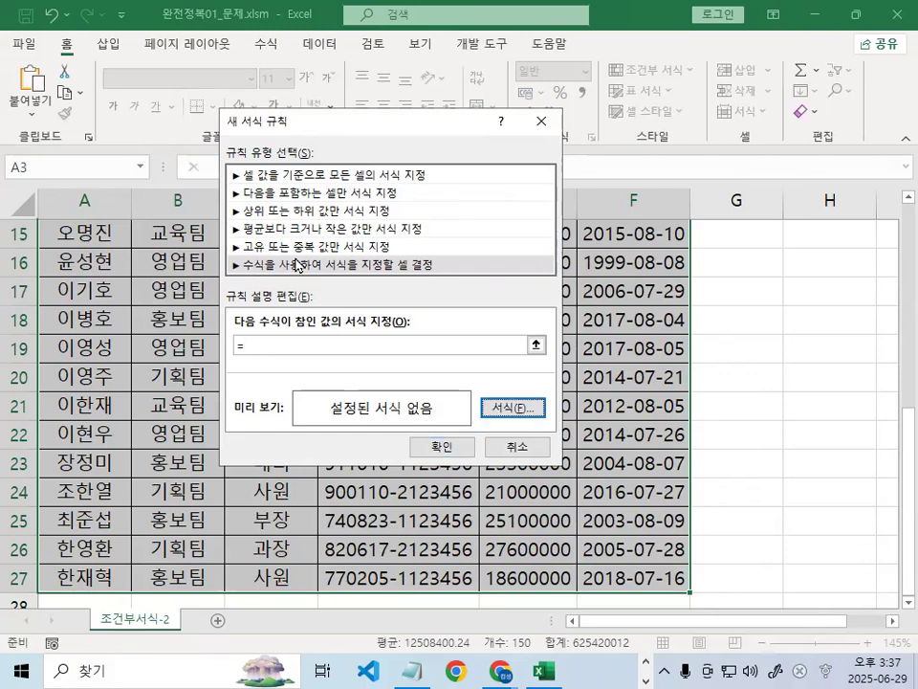
{"action": "left_click", "coordinate": [262, 345]}
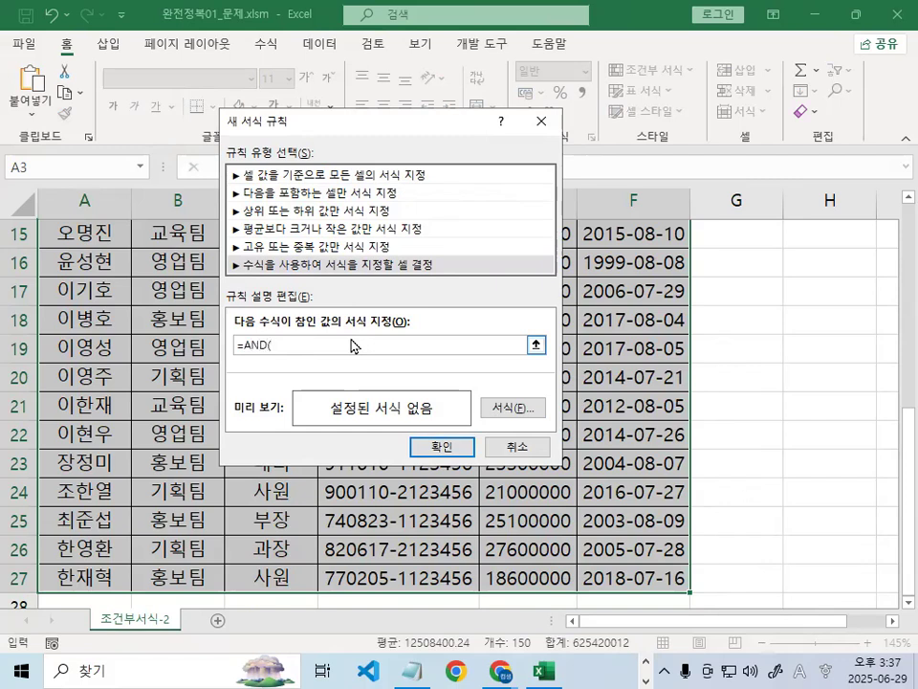
Reference the first 부서 cell in the AND formula with only its column fixed, as $B3
{"action": "left_click_drag", "start_coordinate": [318, 123], "coordinate": [572, 354]}
{"action": "scroll", "coordinate": [278, 304], "scroll_direction": "up", "scroll_amount": 1}
{"action": "scroll", "coordinate": [277, 304], "scroll_direction": "up", "scroll_amount": 5}
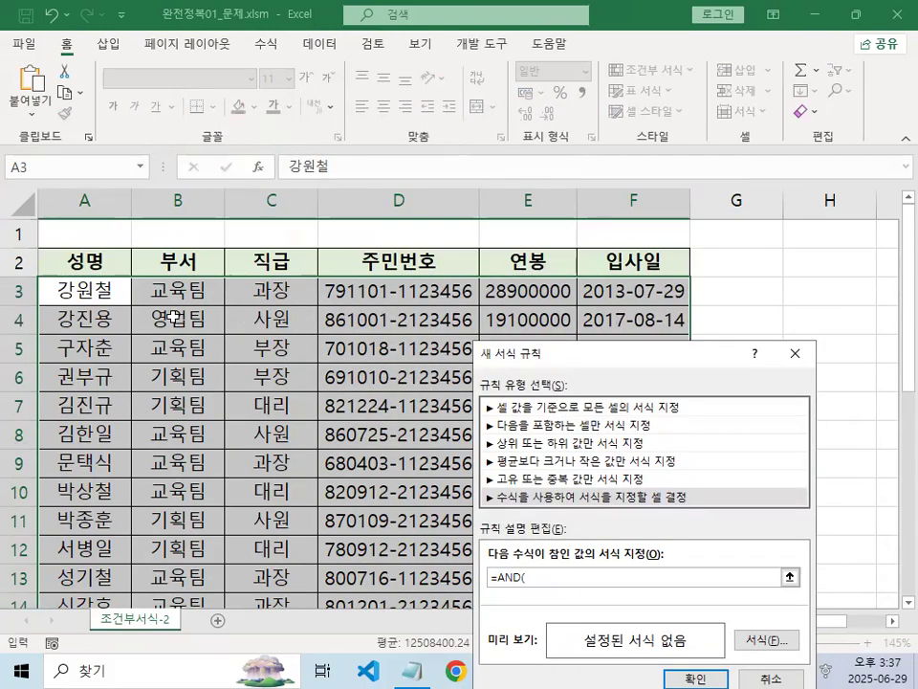
{"action": "key", "text": "ctrl+1"}
{"action": "left_click_drag", "start_coordinate": [270, 290], "coordinate": [251, 307]}
{"action": "key", "text": "Escape"}
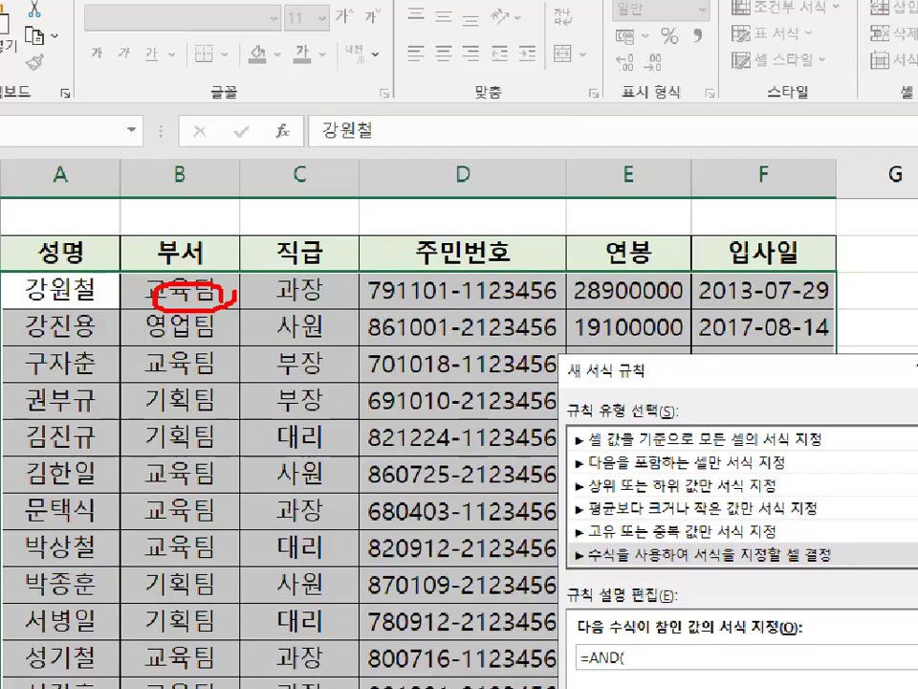
{"action": "left_click", "coordinate": [173, 289]}
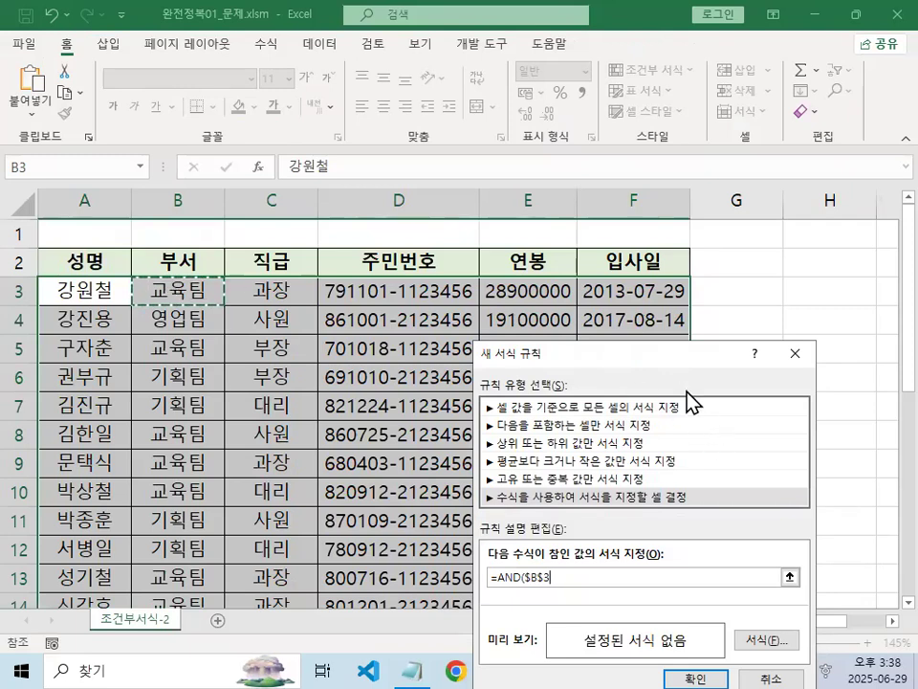
{"action": "left_click_drag", "start_coordinate": [667, 353], "coordinate": [574, 96]}
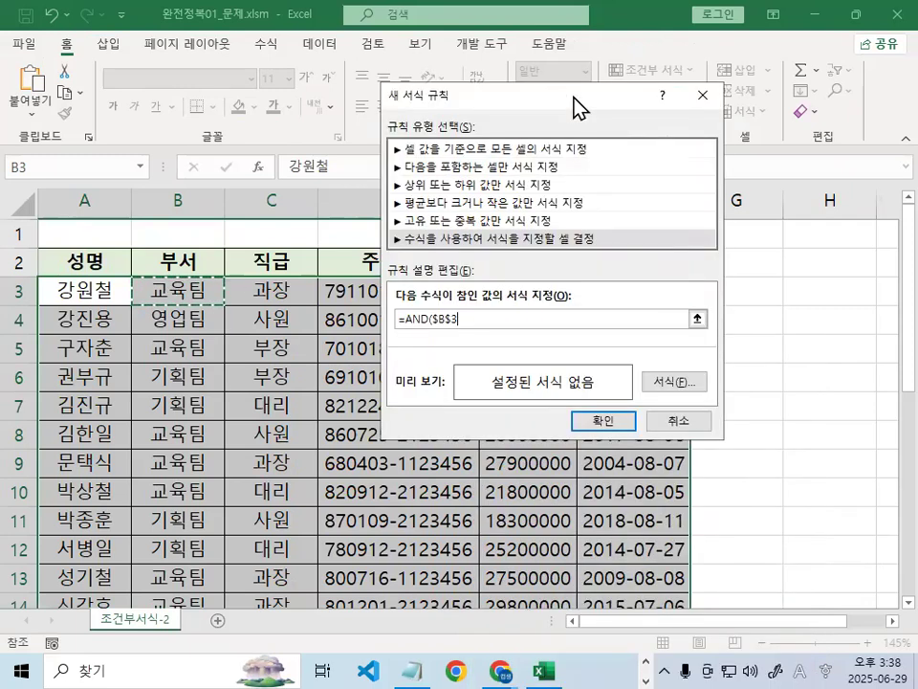
{"action": "key", "text": "F4"}
{"action": "key", "text": "F4"}
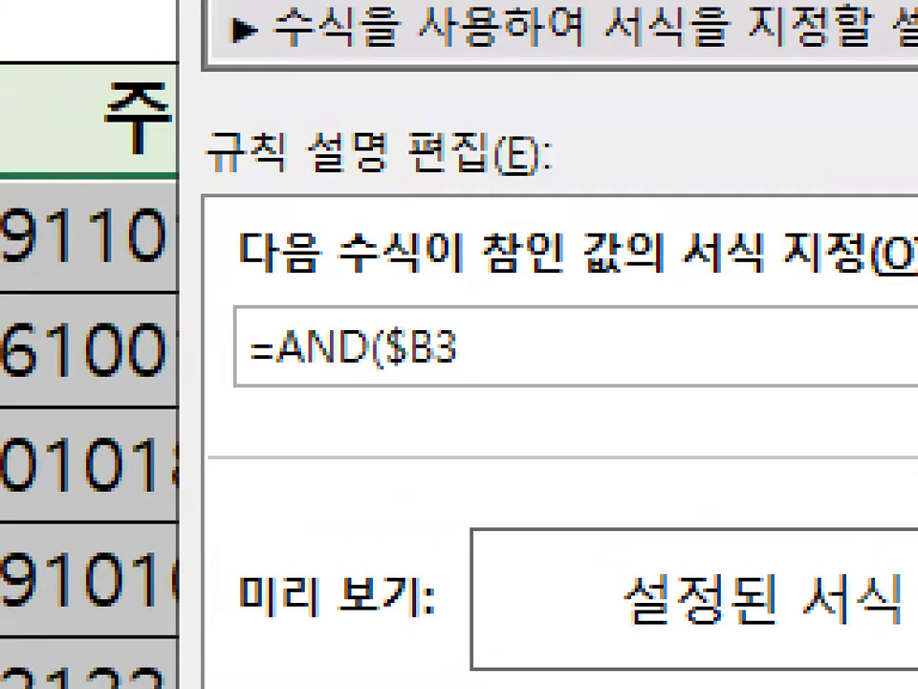
{"action": "mouse_move", "coordinate": [466, 325]}
{"action": "left_mouse_down"}
{"action": "mouse_move", "coordinate": [467, 335]}
{"action": "mouse_move", "coordinate": [440, 315]}
{"action": "mouse_move", "coordinate": [463, 330]}
{"action": "left_mouse_up"}
{"action": "key", "text": "Escape"}
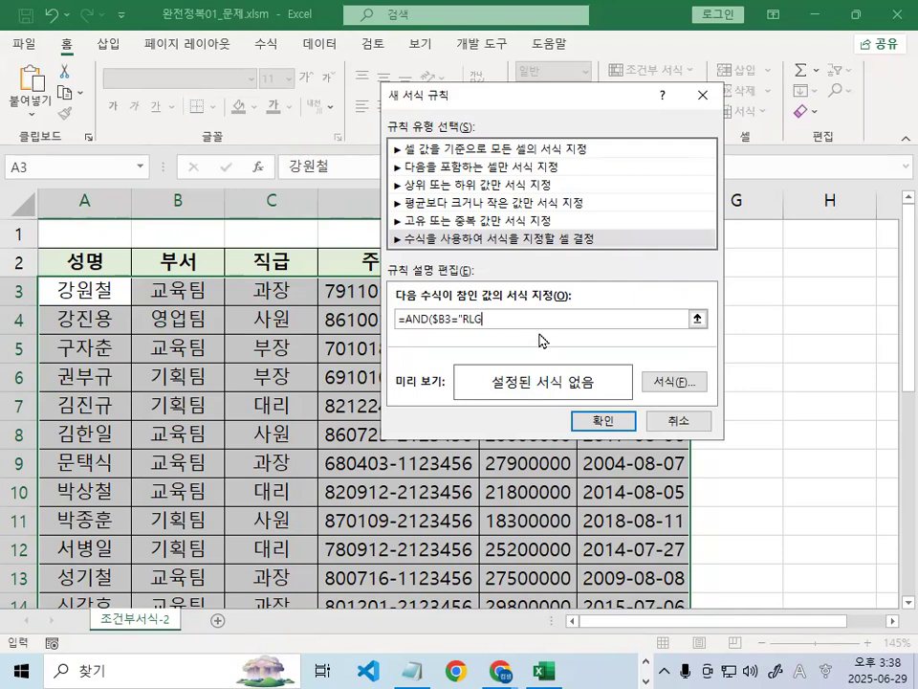
Complete the first condition as $B3="기획팀" and start the second one with YEAR(TODAY()
{"action": "type", "text": "기획"}
{"action": "key", "text": "BackSpace"}
{"action": "key", "text": "BackSpace"}
{"action": "key", "text": "BackSpace"}
{"action": "type", "text": "기회"}
{"action": "type", "text": "팀\",YEAR("}
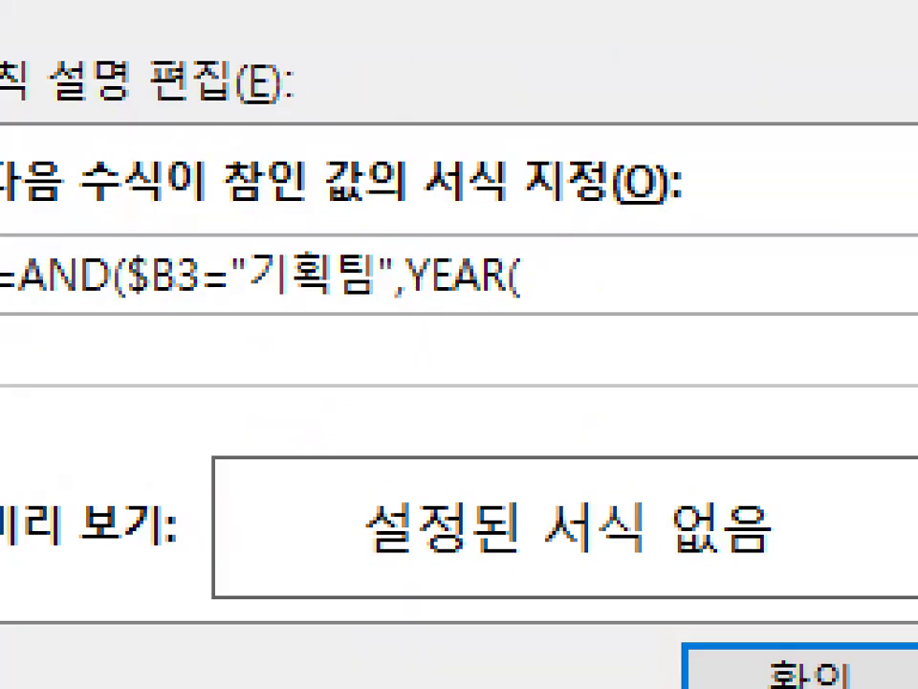
{"action": "left_click_drag", "start_coordinate": [527, 308], "coordinate": [578, 321]}
{"action": "mouse_move", "coordinate": [522, 229]}
{"action": "left_mouse_down"}
{"action": "mouse_move", "coordinate": [644, 277]}
{"action": "mouse_move", "coordinate": [620, 328]}
{"action": "left_mouse_up"}
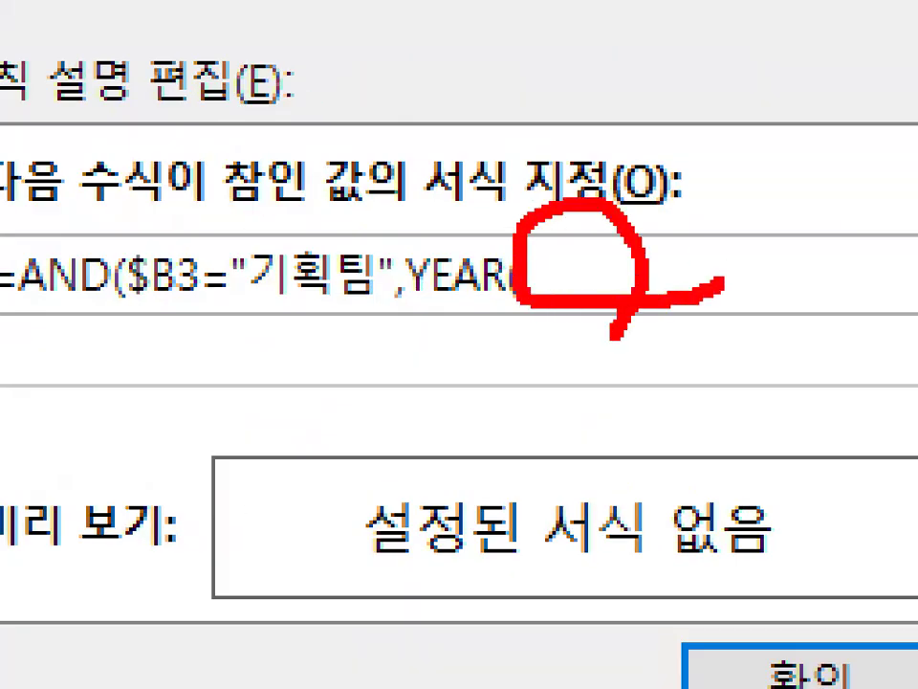
{"action": "key", "text": "Escape"}
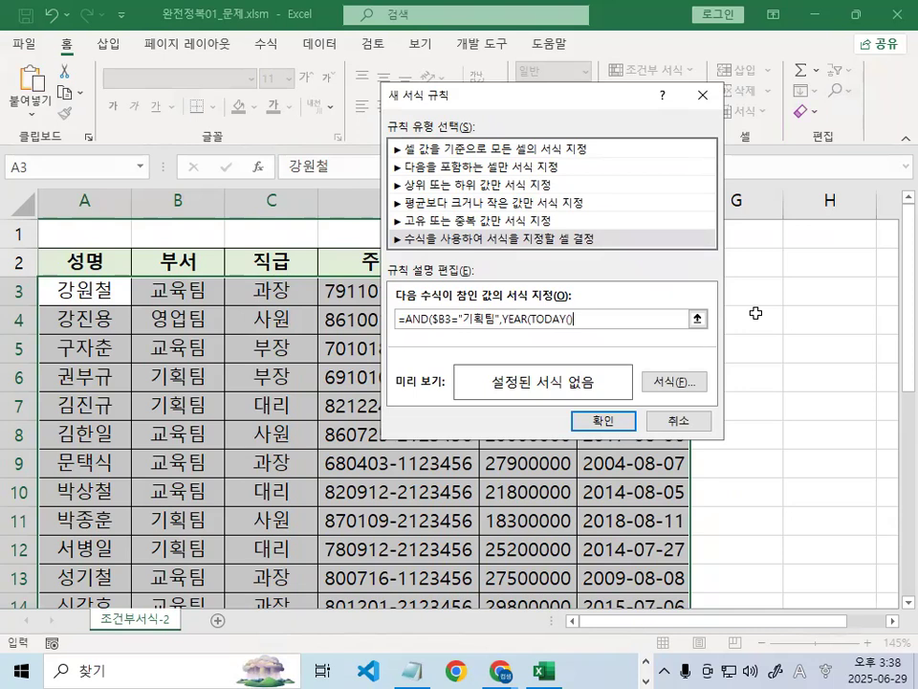
Review the YEAR condition, its 입사일 argument and the row-unlocking note in the Notepad notes, and return to the Excel rule
{"action": "left_click", "coordinate": [429, 670]}
{"action": "left_click_drag", "start_coordinate": [328, 330], "coordinate": [809, 331]}
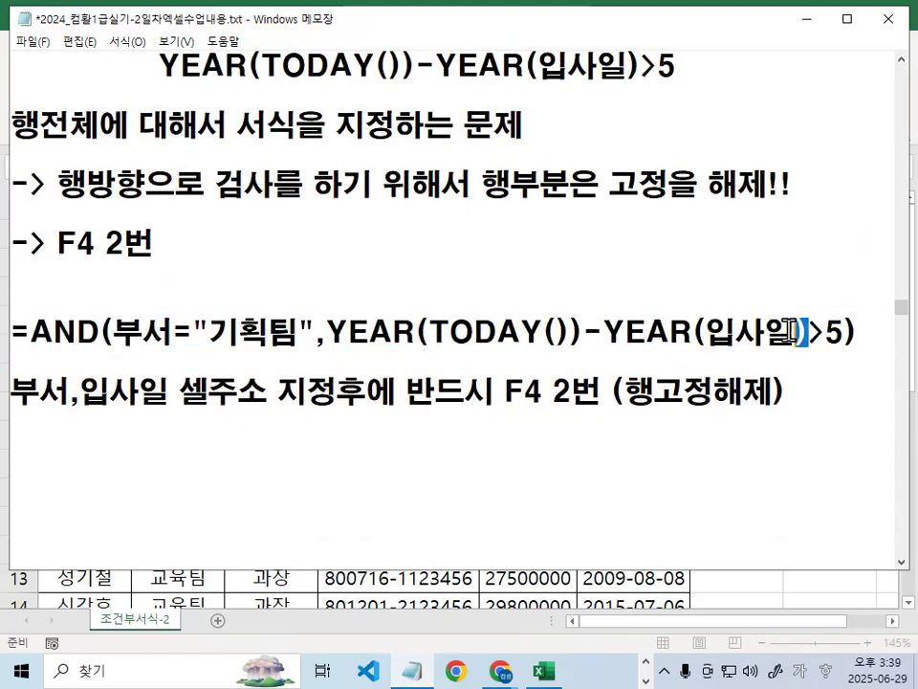
{"action": "left_click_drag", "start_coordinate": [706, 331], "coordinate": [800, 332]}
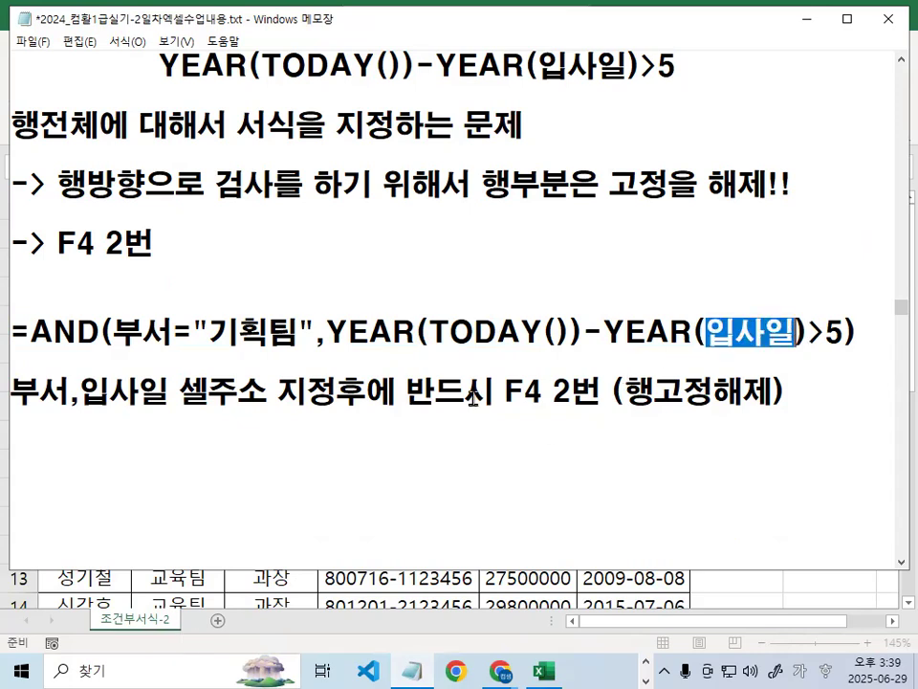
{"action": "left_click_drag", "start_coordinate": [465, 391], "coordinate": [610, 394]}
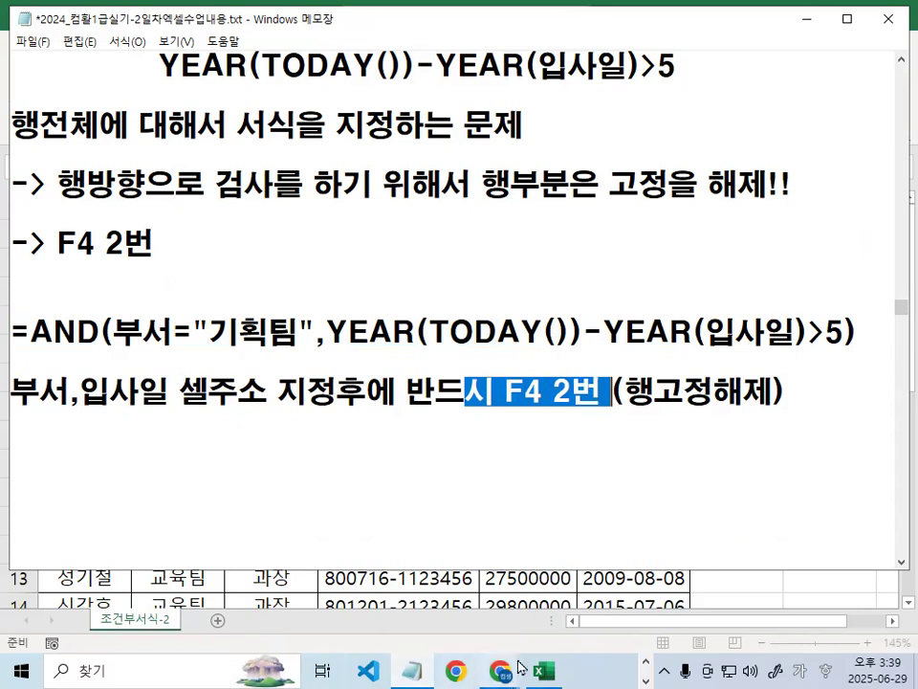
{"action": "left_click", "coordinate": [552, 667]}
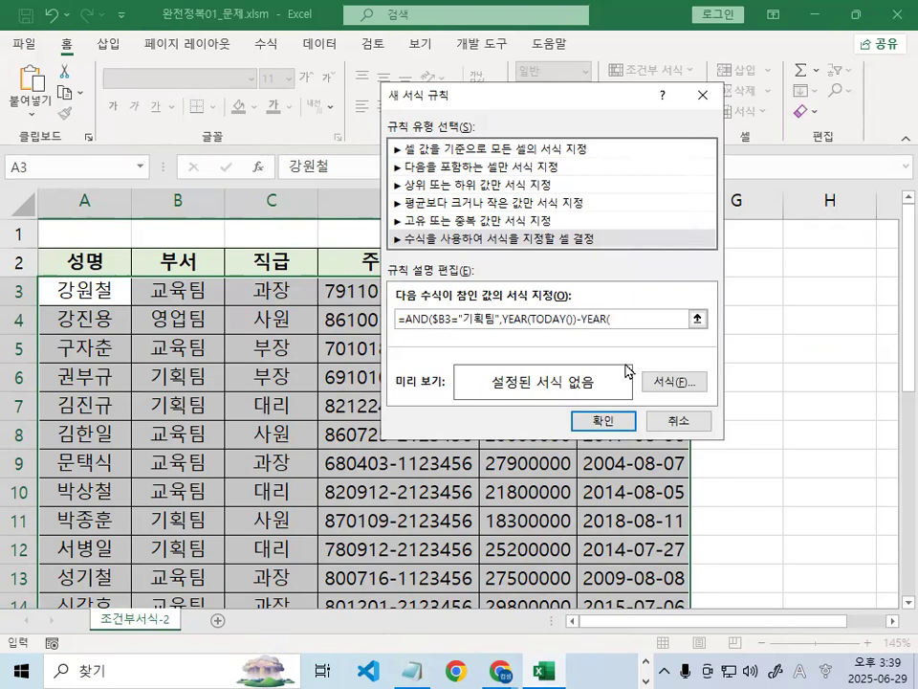
Finish the second condition by subtracting YEAR($F3) and comparing with >5, and close the AND formula
{"action": "left_click_drag", "start_coordinate": [628, 99], "coordinate": [594, 450]}
{"action": "left_click", "coordinate": [642, 294]}
{"action": "mouse_move", "coordinate": [784, 279]}
{"action": "left_mouse_down"}
{"action": "mouse_move", "coordinate": [300, 250]}
{"action": "mouse_move", "coordinate": [707, 189]}
{"action": "mouse_move", "coordinate": [796, 285]}
{"action": "left_mouse_up"}
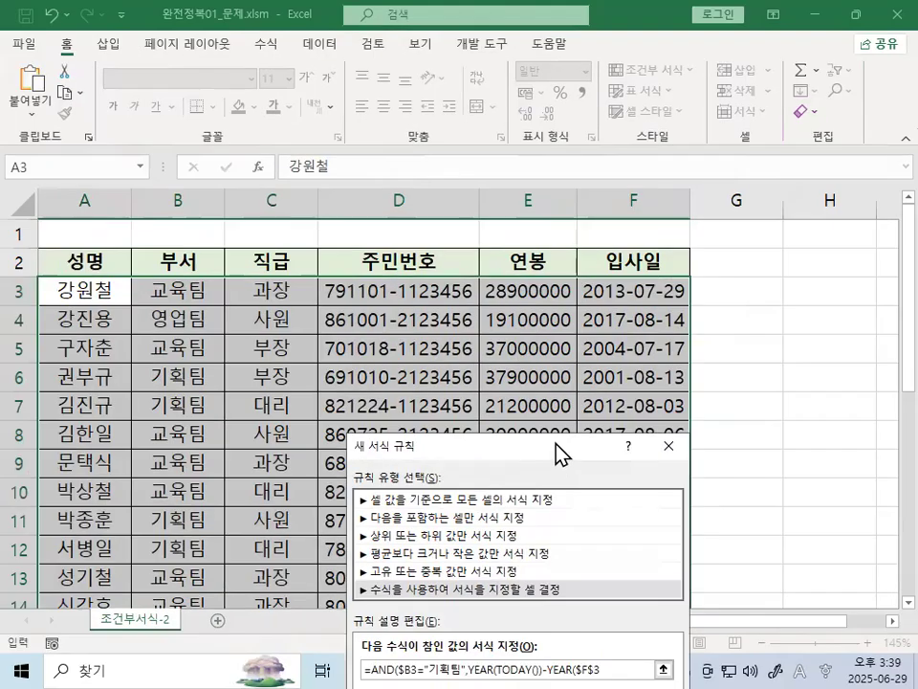
{"action": "left_click_drag", "start_coordinate": [558, 455], "coordinate": [550, 81]}
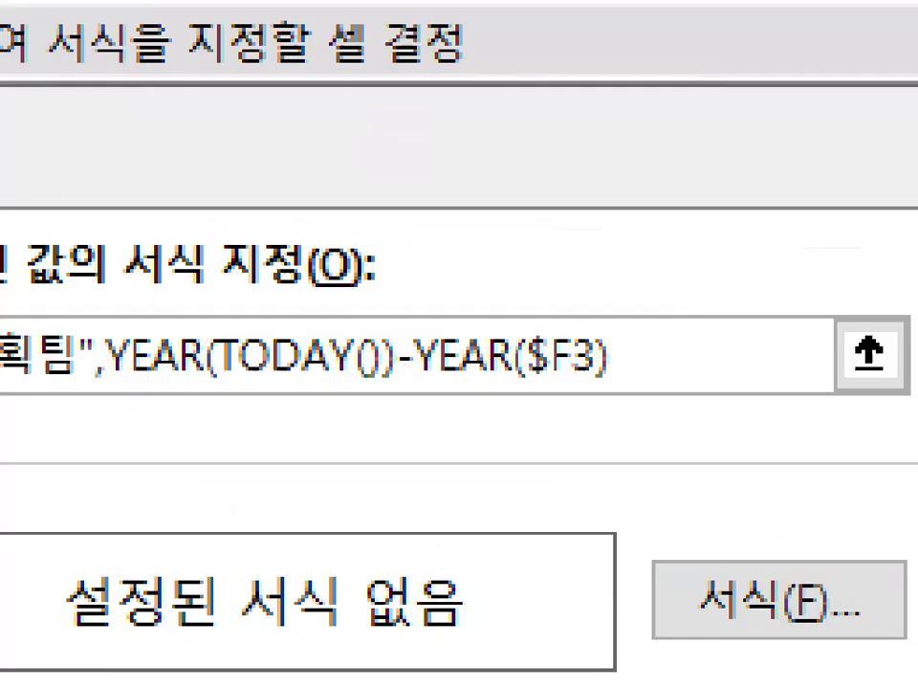
{"action": "mouse_move", "coordinate": [645, 350]}
{"action": "left_mouse_down"}
{"action": "mouse_move", "coordinate": [537, 376]}
{"action": "mouse_move", "coordinate": [598, 304]}
{"action": "left_mouse_up"}
{"action": "mouse_move", "coordinate": [360, 353]}
{"action": "left_mouse_down"}
{"action": "mouse_move", "coordinate": [195, 365]}
{"action": "mouse_move", "coordinate": [299, 264]}
{"action": "mouse_move", "coordinate": [337, 363]}
{"action": "left_mouse_up"}
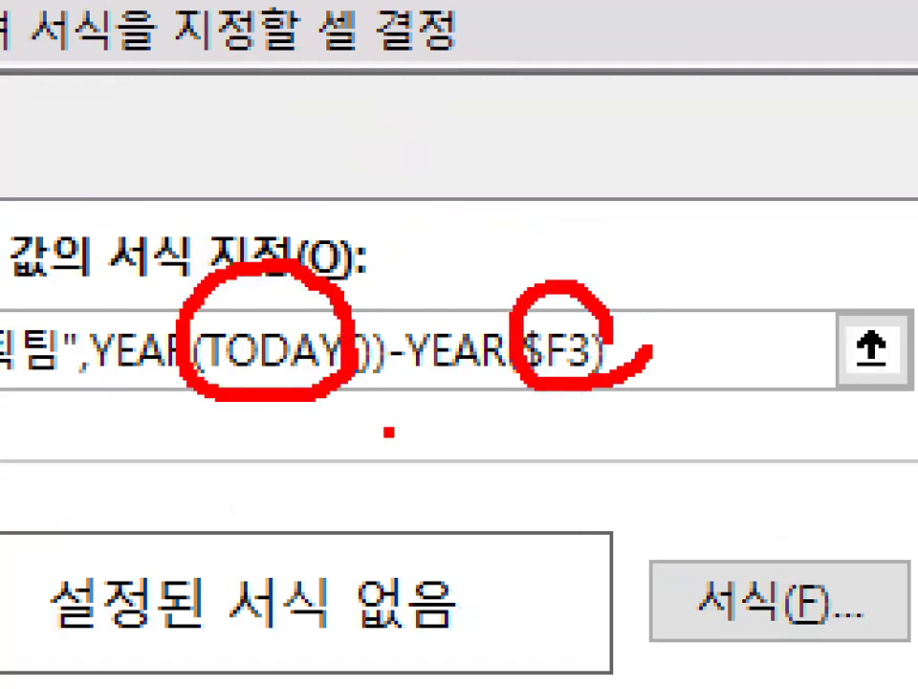
{"action": "left_click_drag", "start_coordinate": [389, 431], "coordinate": [421, 431]}
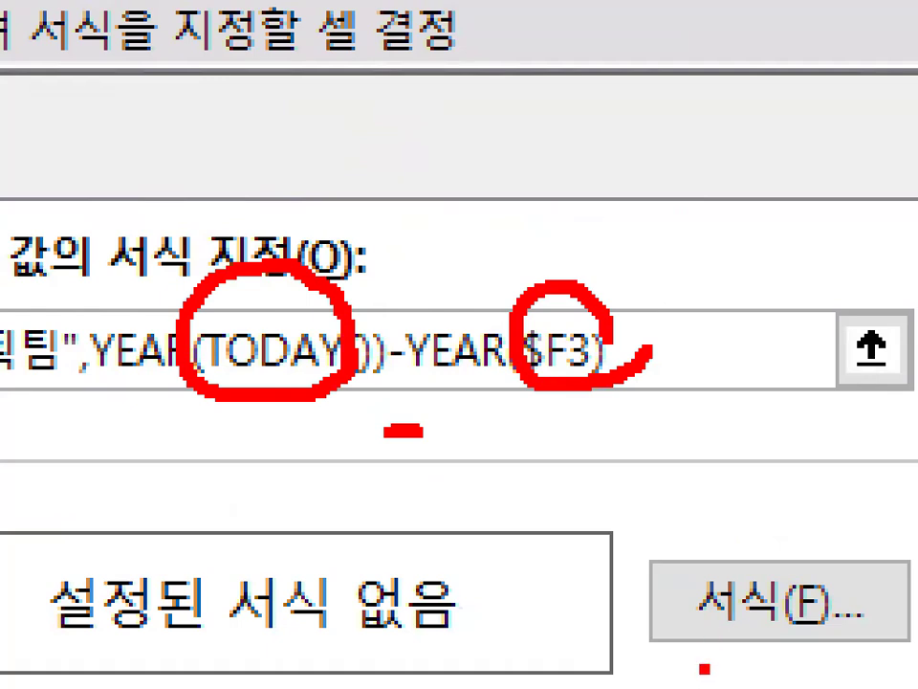
{"action": "key", "text": "Escape"}
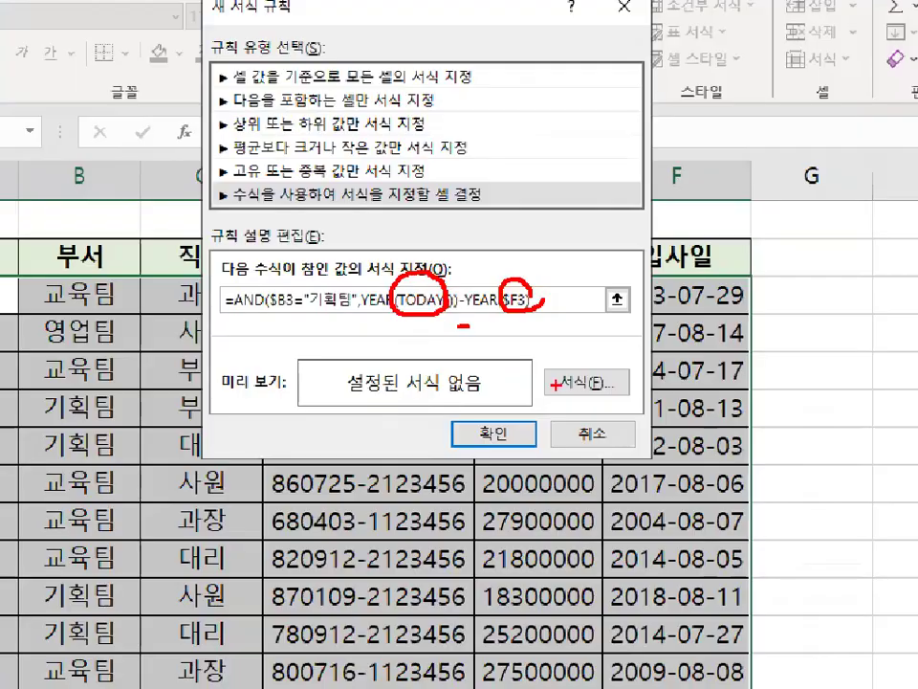
{"action": "type", "text": ">5"}
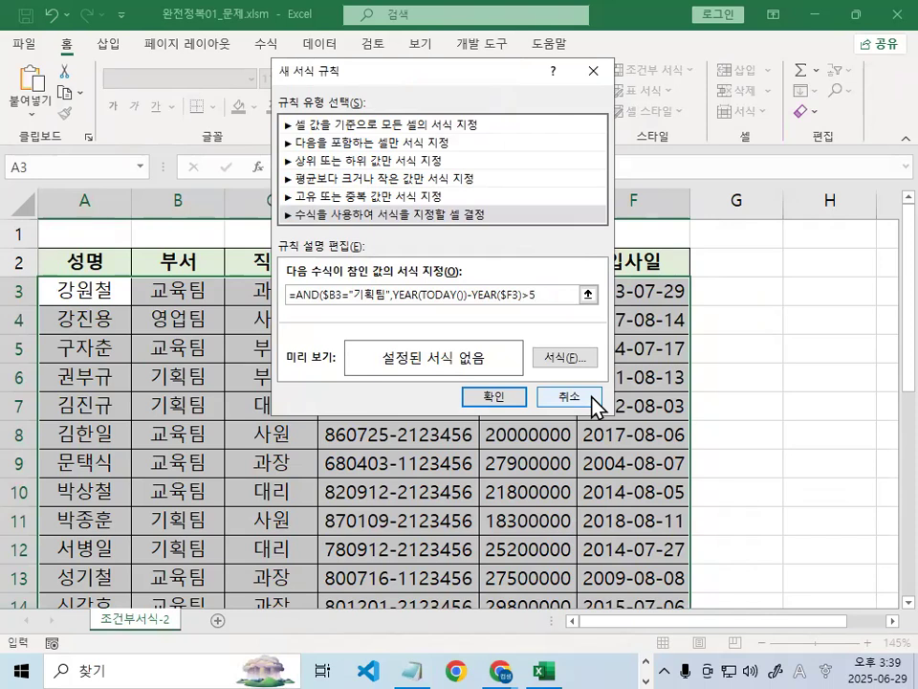
{"action": "type", "text": ")"}
Copy the whole AND formula into the Notepad file below the notes and add a dashed separator line under it
{"action": "left_click_drag", "start_coordinate": [556, 300], "coordinate": [301, 256]}
{"action": "key", "text": "ctrl+c"}
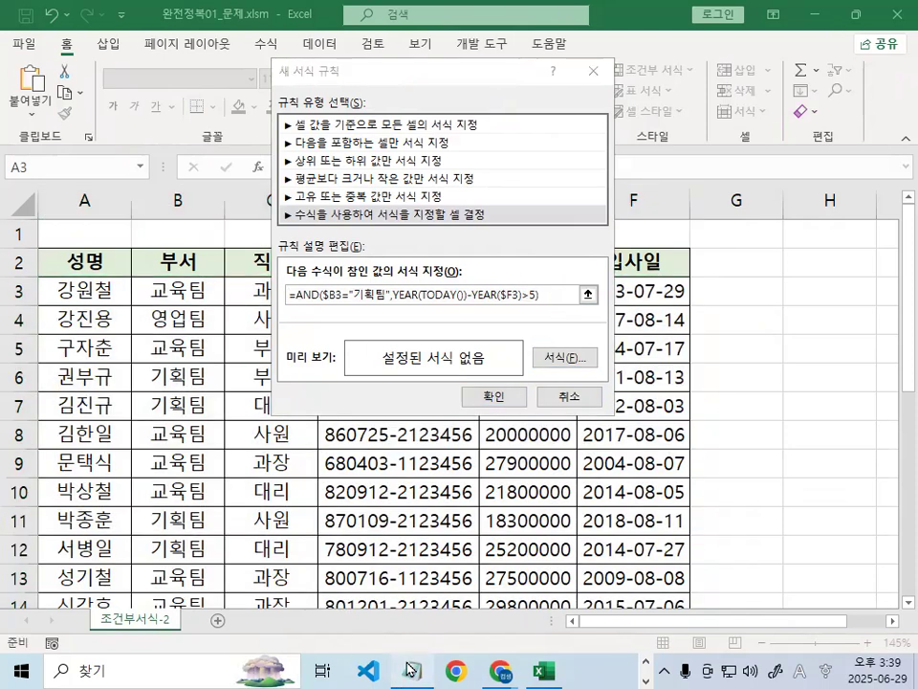
{"action": "left_click", "coordinate": [410, 669]}
{"action": "left_click", "coordinate": [197, 447]}
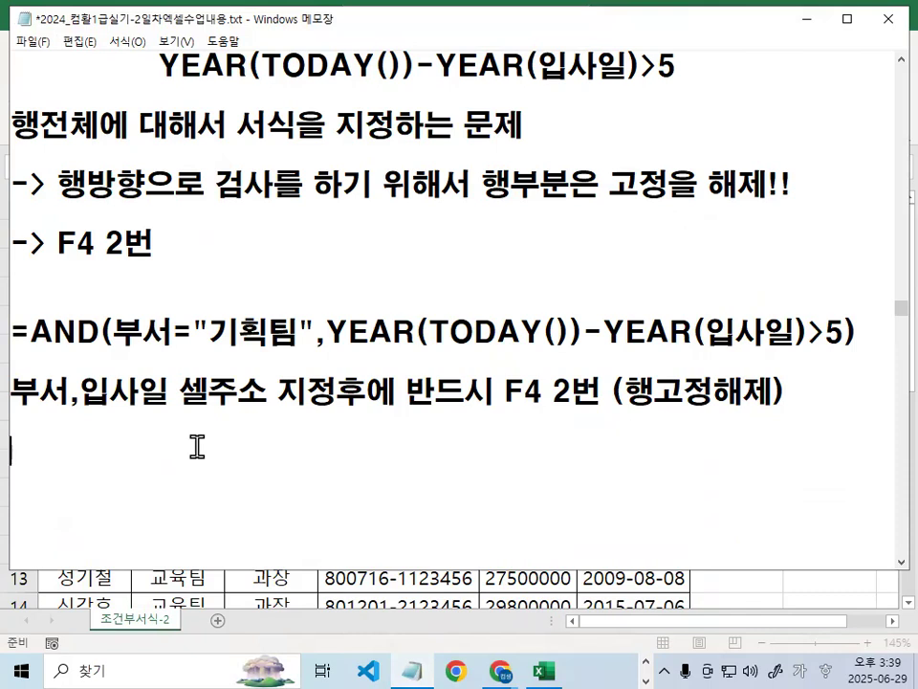
{"action": "key", "text": "ctrl+v"}
{"action": "key", "text": "Return"}
{"action": "key", "text": "Return"}
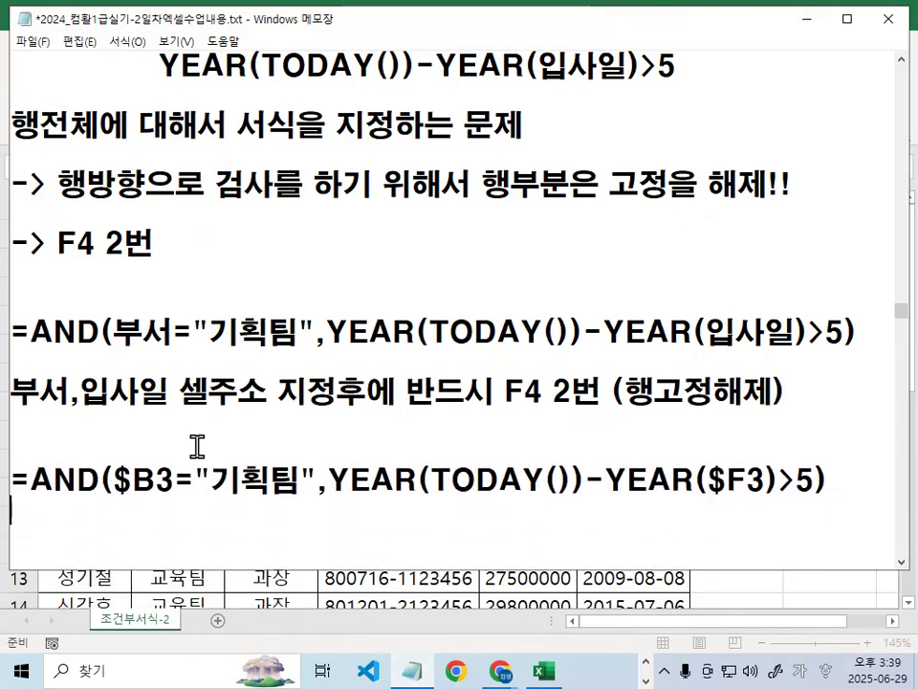
{"action": "type", "text": "---------------------------------"}
{"action": "key", "text": "Return"}
{"action": "key", "text": "Return"}
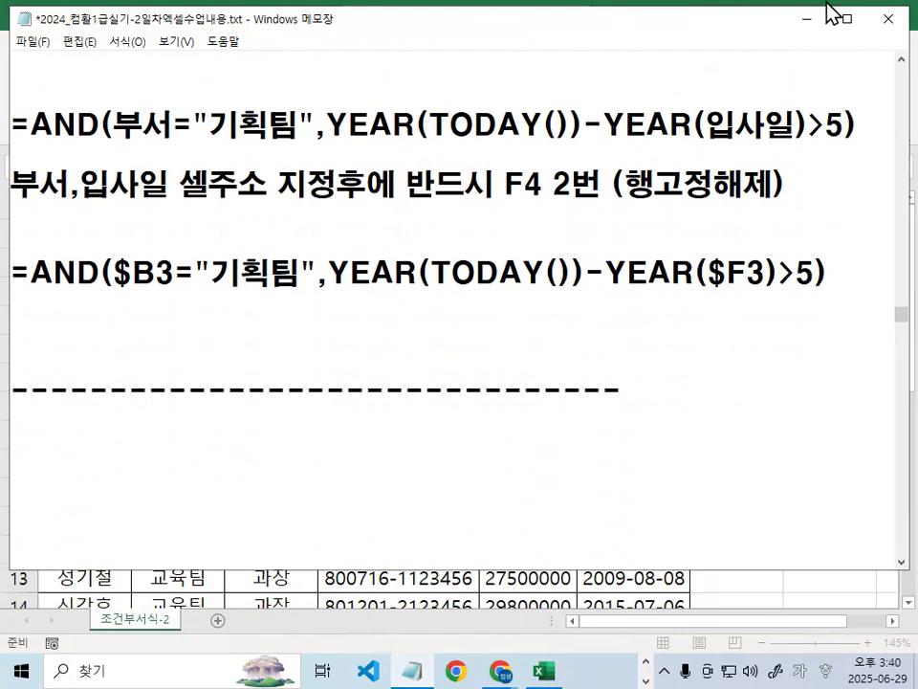
Examine the $B3 and $F3 references in the pasted formula against the 입사일 placeholder above, highlighting each
{"action": "left_click_drag", "start_coordinate": [15, 274], "coordinate": [902, 268]}
{"action": "left_click", "coordinate": [902, 268]}
{"action": "left_click_drag", "start_coordinate": [114, 274], "coordinate": [195, 272]}
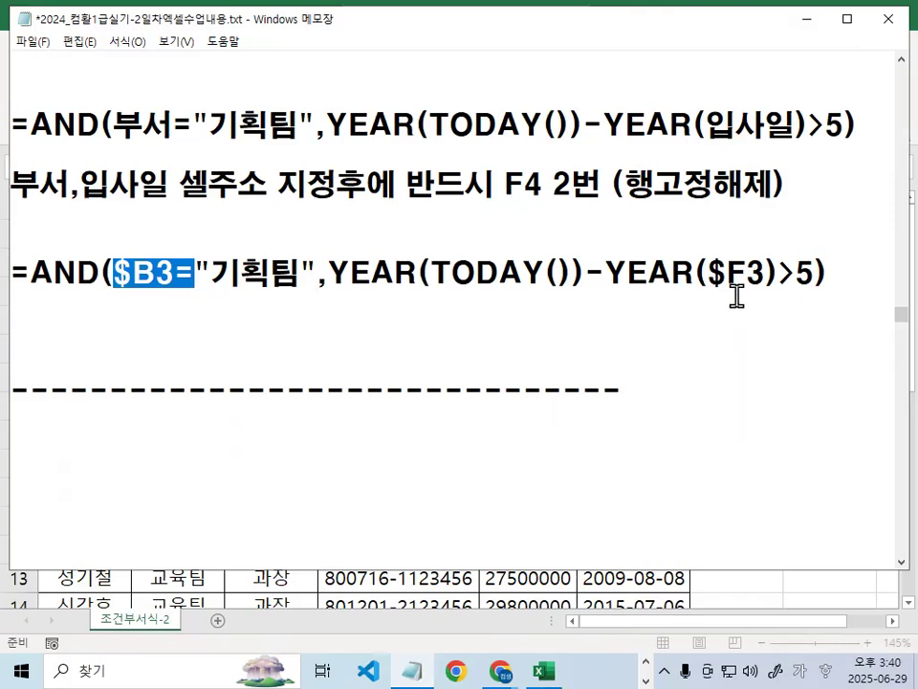
{"action": "left_click_drag", "start_coordinate": [709, 273], "coordinate": [760, 273]}
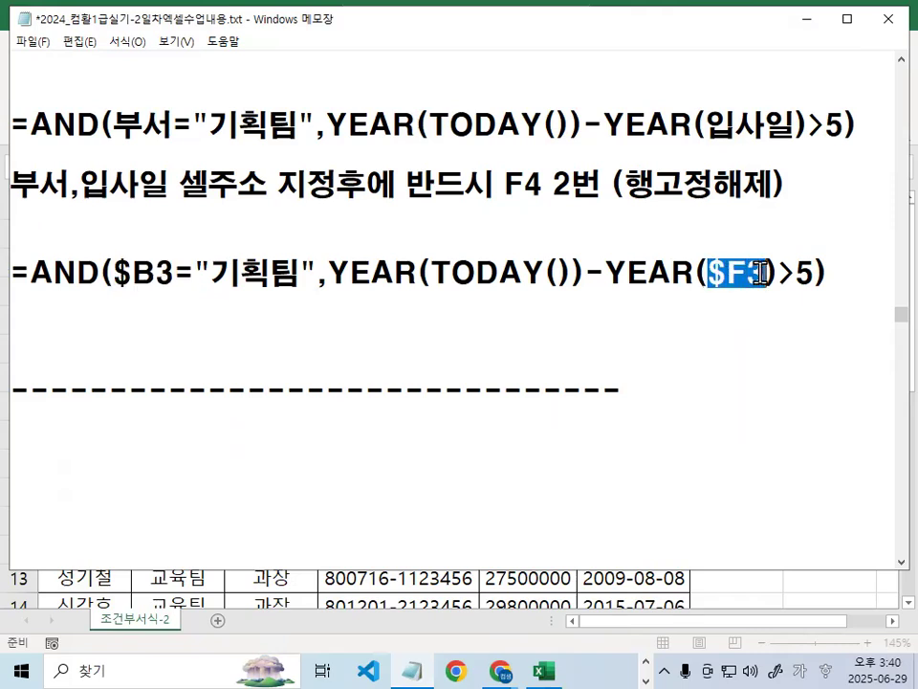
{"action": "left_click_drag", "start_coordinate": [706, 124], "coordinate": [766, 124]}
{"action": "left_click_drag", "start_coordinate": [709, 273], "coordinate": [778, 273]}
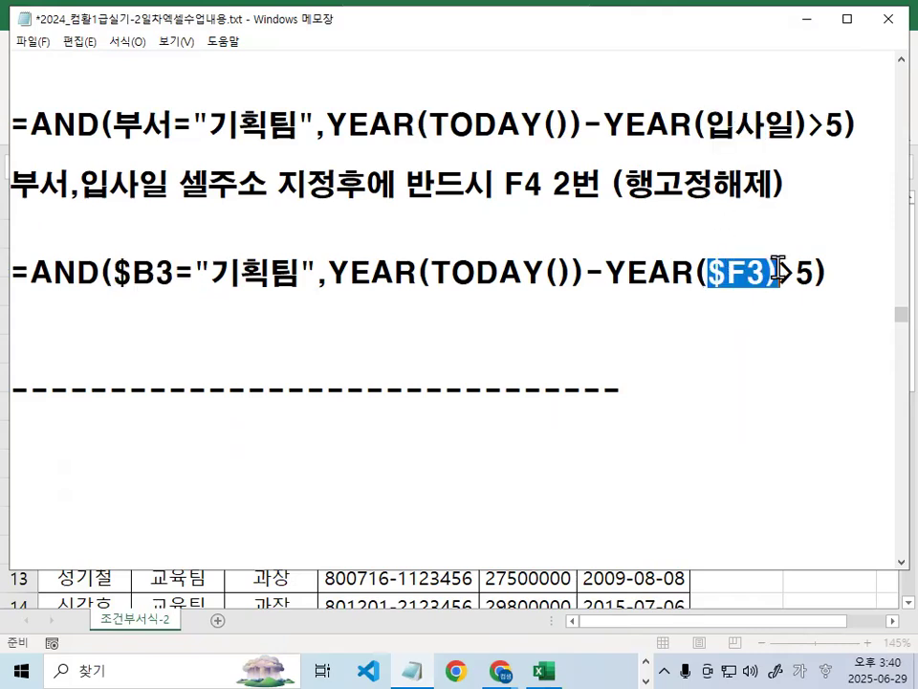
{"action": "left_click", "coordinate": [778, 272]}
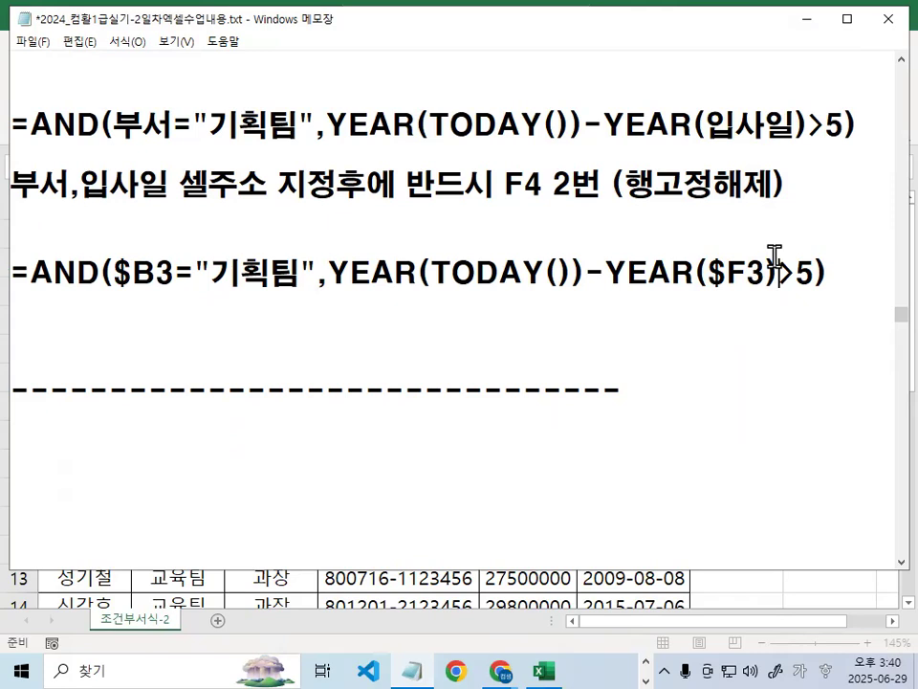
Return to the Excel formatting rule and set its font style to 굵은 기울임꼴
{"action": "left_click", "coordinate": [809, 26]}
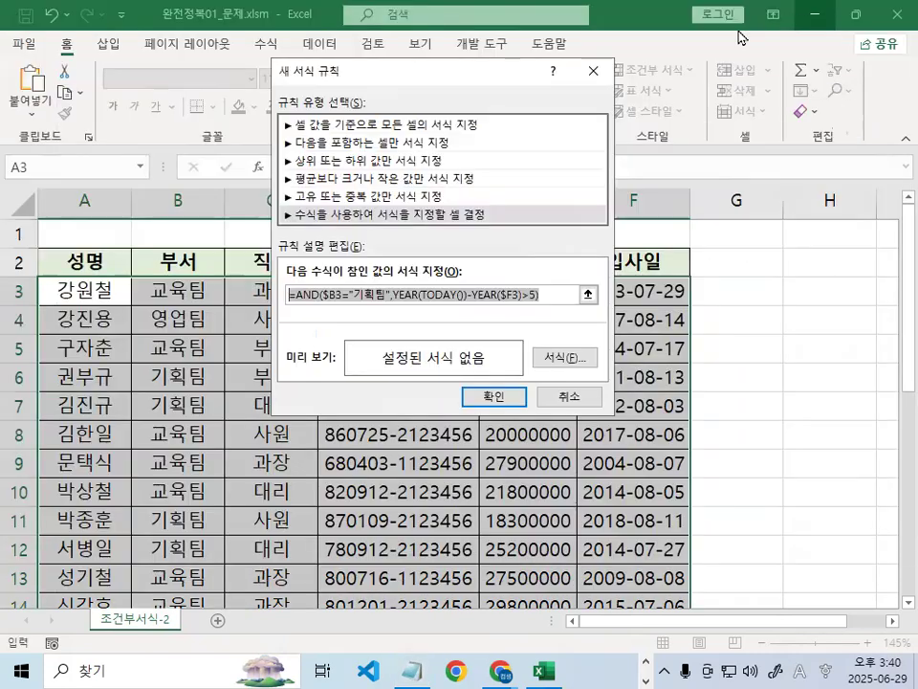
{"action": "left_click", "coordinate": [563, 358]}
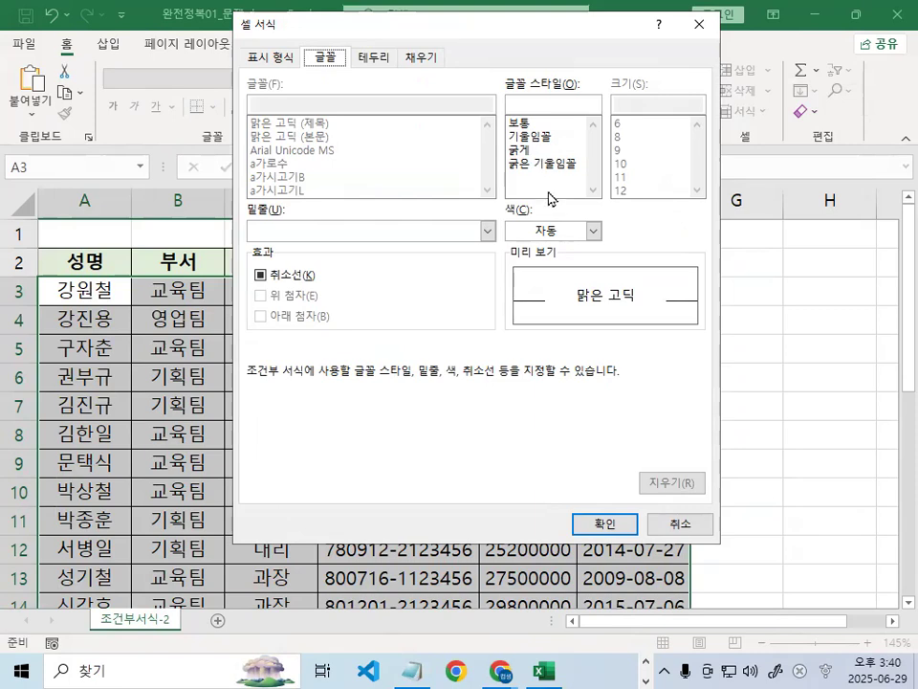
{"action": "left_click", "coordinate": [548, 165]}
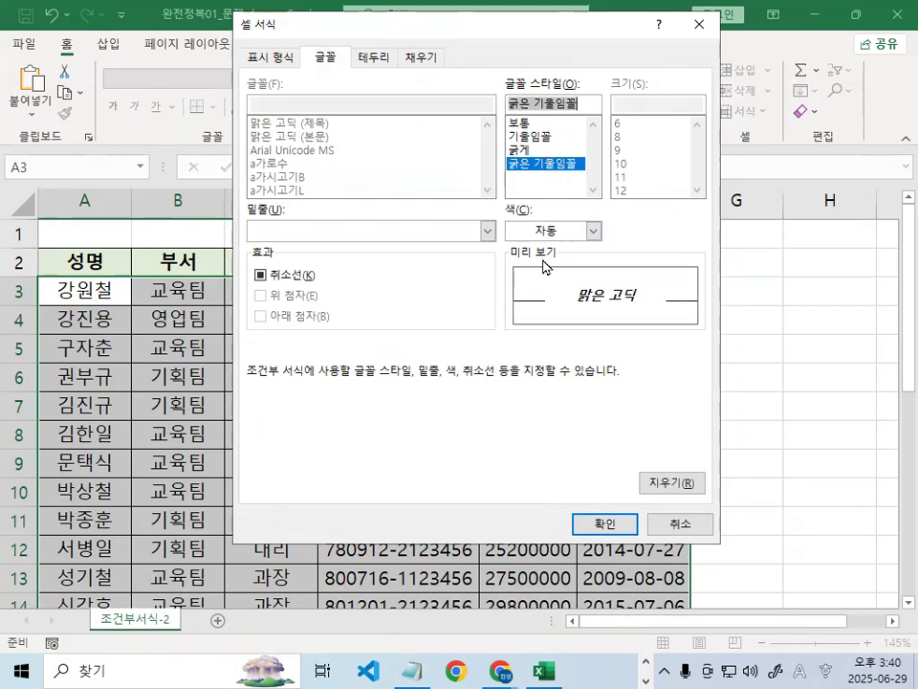
Set the rule's font colour to the standard blue and apply the new formatting rule to the table
{"action": "left_click", "coordinate": [592, 231]}
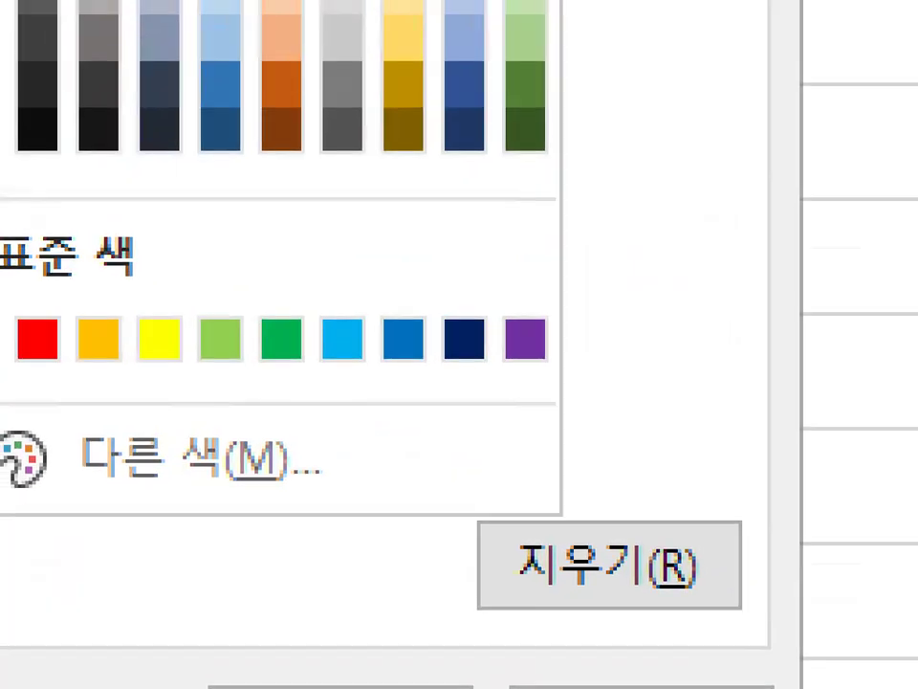
{"action": "left_click_drag", "start_coordinate": [595, 323], "coordinate": [672, 231]}
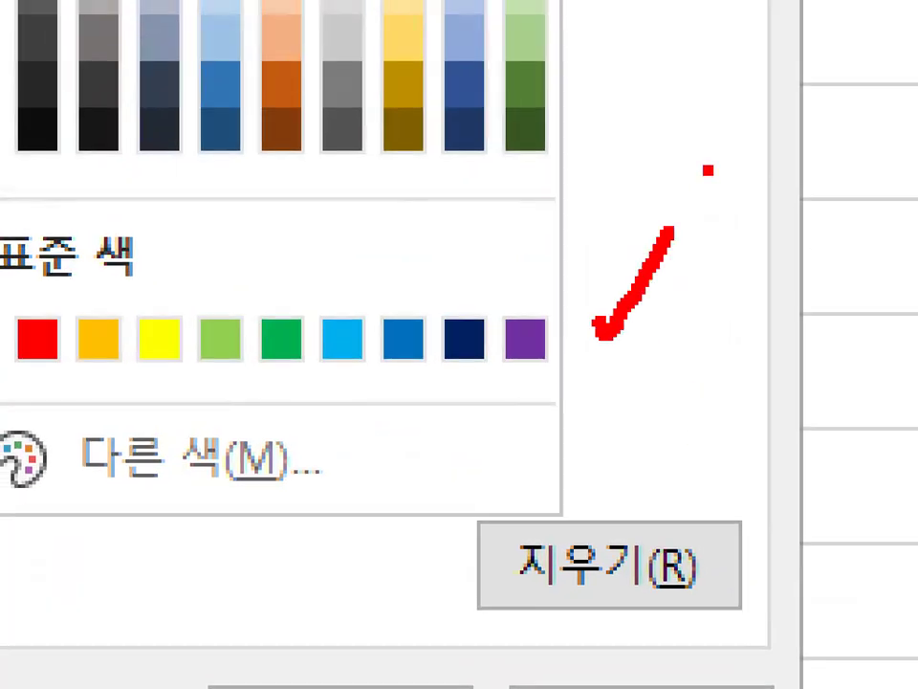
{"action": "mouse_move", "coordinate": [397, 382]}
{"action": "left_mouse_down"}
{"action": "mouse_move", "coordinate": [428, 378]}
{"action": "mouse_move", "coordinate": [412, 260]}
{"action": "left_mouse_up"}
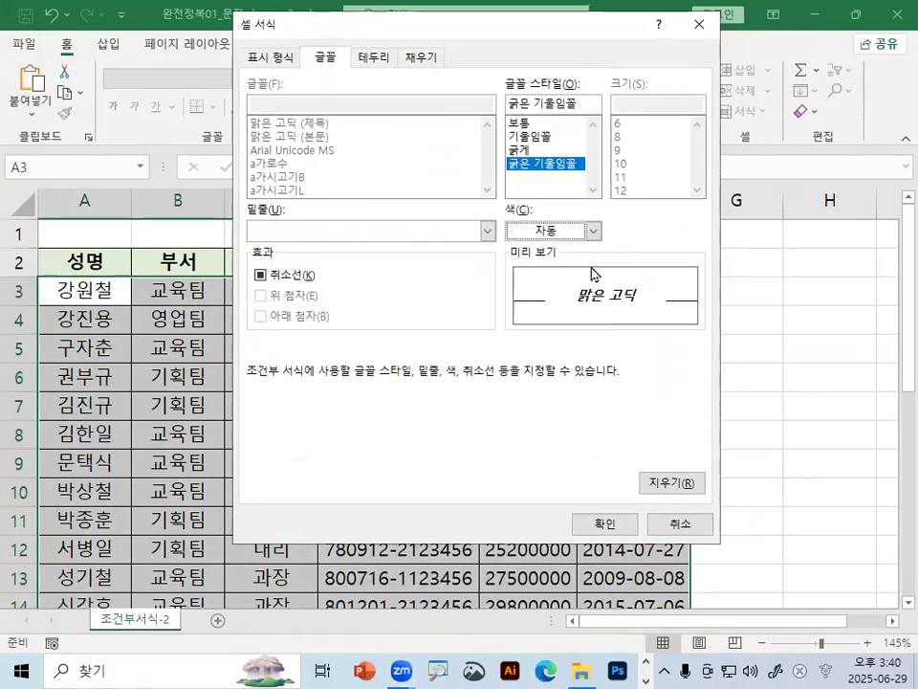
{"action": "left_click", "coordinate": [593, 231]}
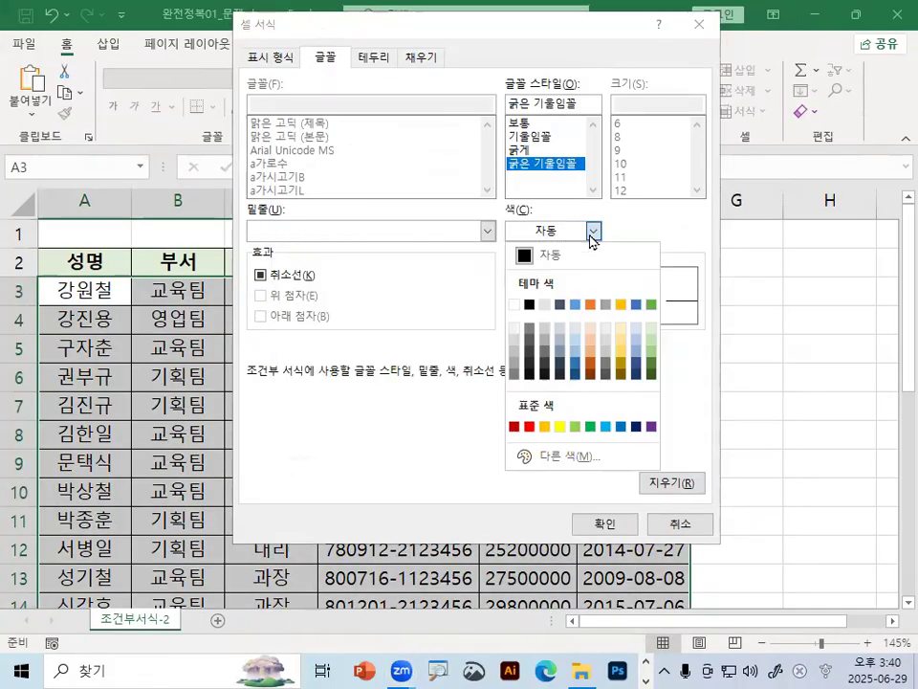
{"action": "left_click", "coordinate": [620, 427]}
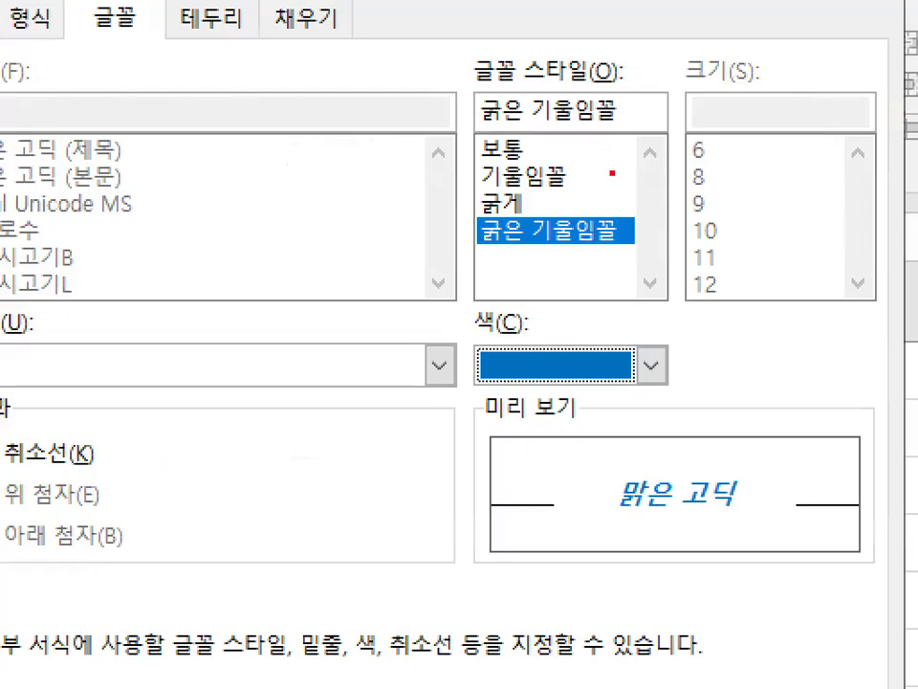
{"action": "mouse_move", "coordinate": [640, 219]}
{"action": "left_mouse_down"}
{"action": "mouse_move", "coordinate": [503, 259]}
{"action": "mouse_move", "coordinate": [569, 211]}
{"action": "left_mouse_up"}
{"action": "left_click_drag", "start_coordinate": [627, 426], "coordinate": [665, 362]}
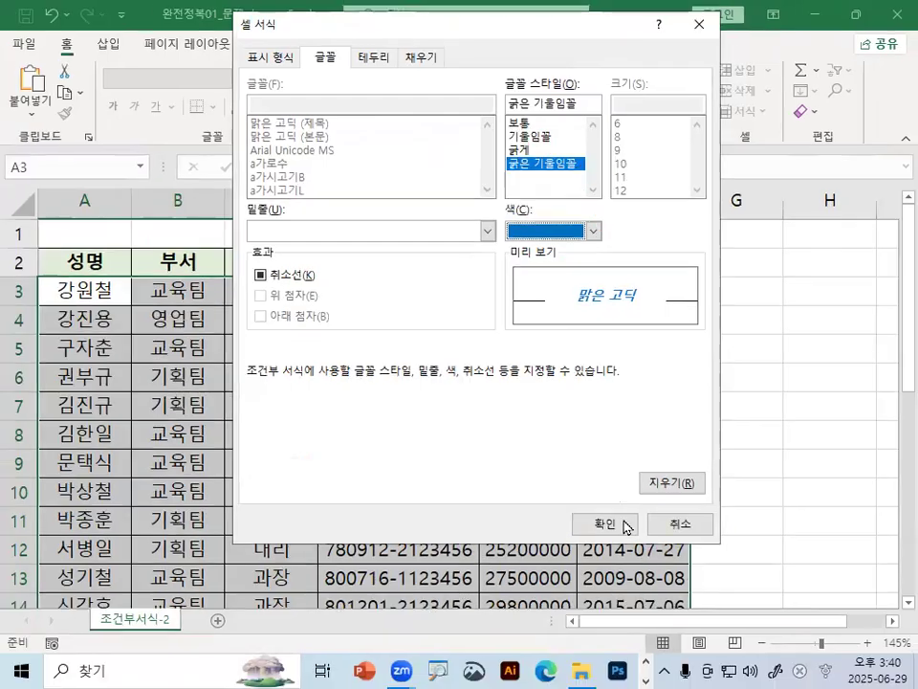
{"action": "left_click", "coordinate": [606, 534]}
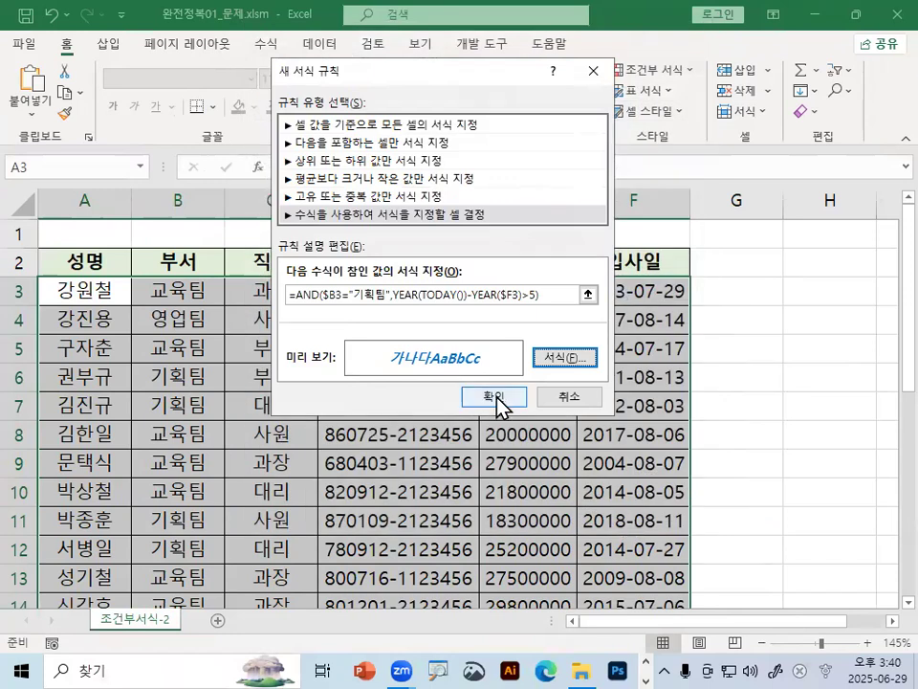
{"action": "left_click", "coordinate": [496, 398]}
Examine the formatted 기획팀 rows 6, 7 and 11 in the table, checking their department and hire date
{"action": "left_click", "coordinate": [528, 318]}
{"action": "left_click_drag", "start_coordinate": [19, 376], "coordinate": [21, 376]}
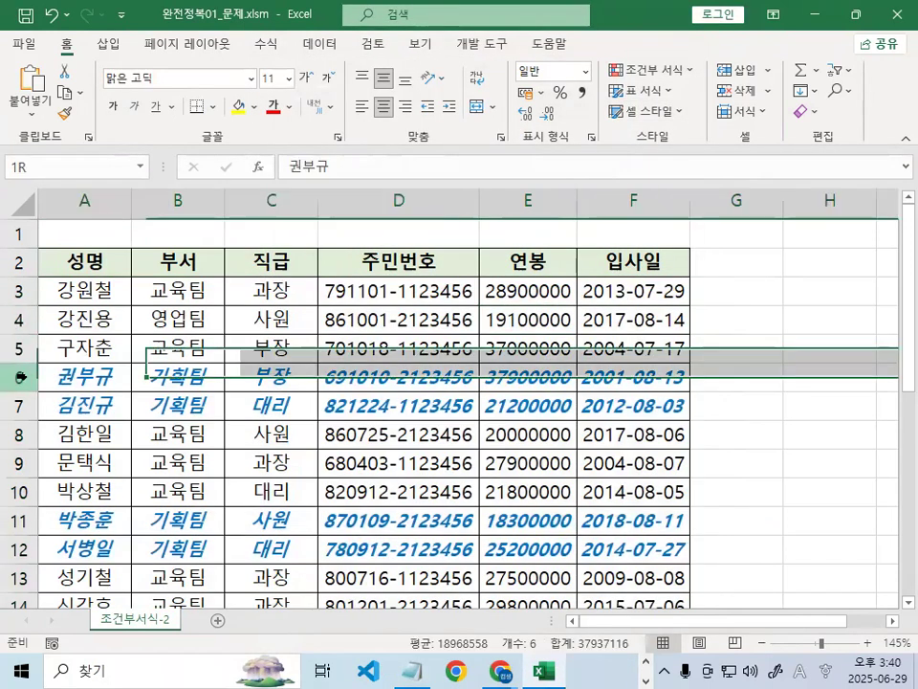
{"action": "left_click", "coordinate": [19, 405]}
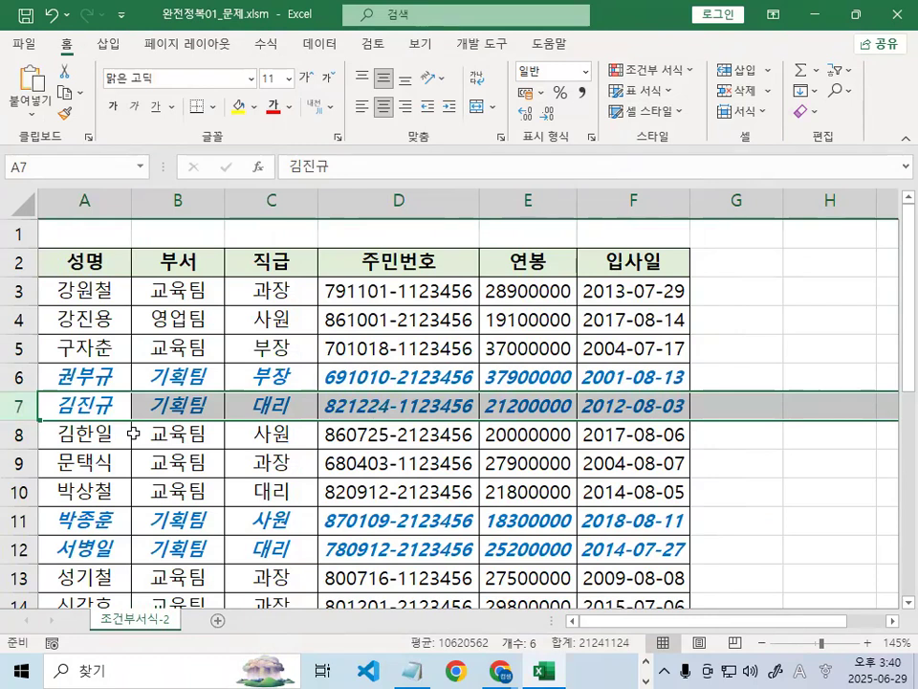
{"action": "scroll", "coordinate": [133, 434], "scroll_direction": "down", "scroll_amount": 1}
{"action": "left_click", "coordinate": [28, 434]}
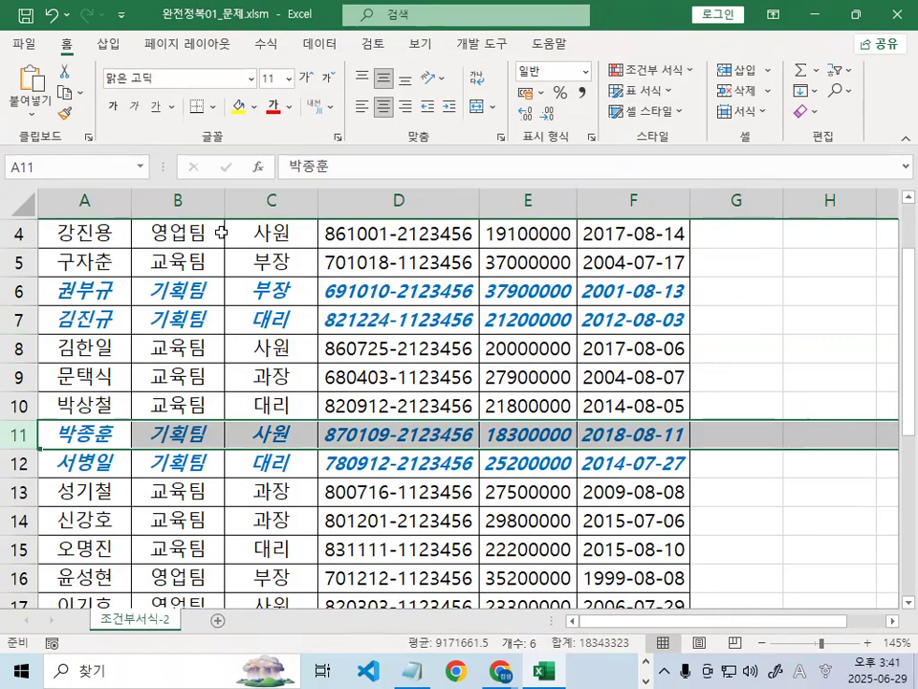
{"action": "scroll", "coordinate": [214, 299], "scroll_direction": "down", "scroll_amount": 1}
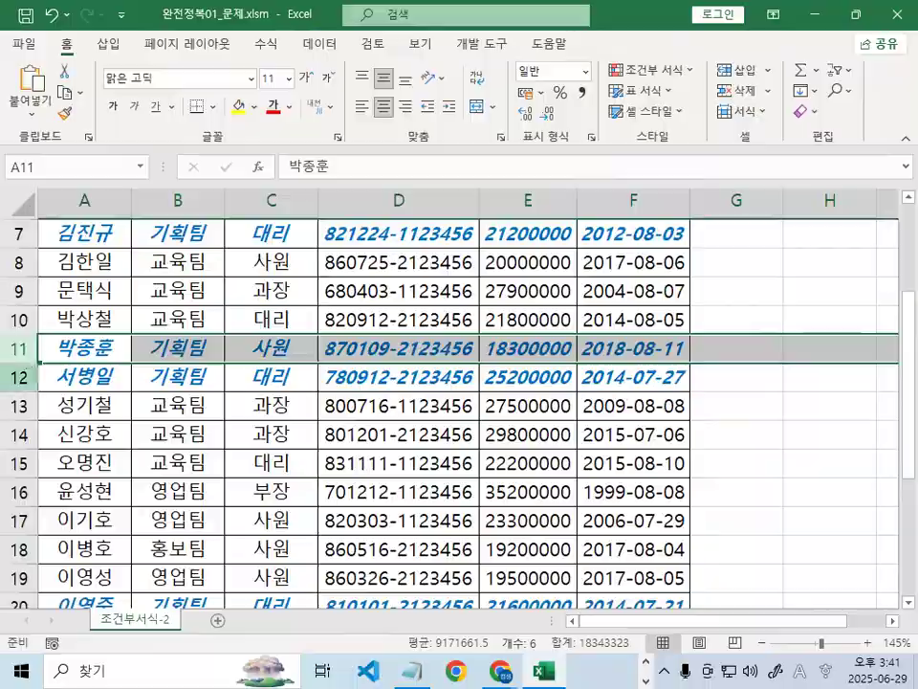
{"action": "key", "text": "ctrl+1"}
{"action": "left_click", "coordinate": [244, 323]}
{"action": "left_click_drag", "start_coordinate": [244, 323], "coordinate": [233, 335]}
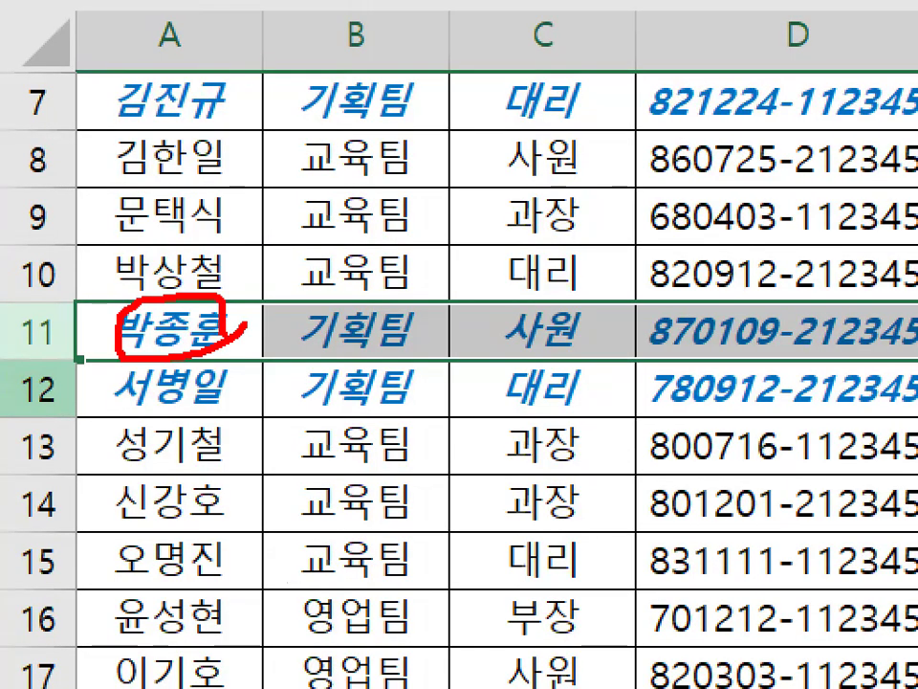
{"action": "key", "text": "Escape"}
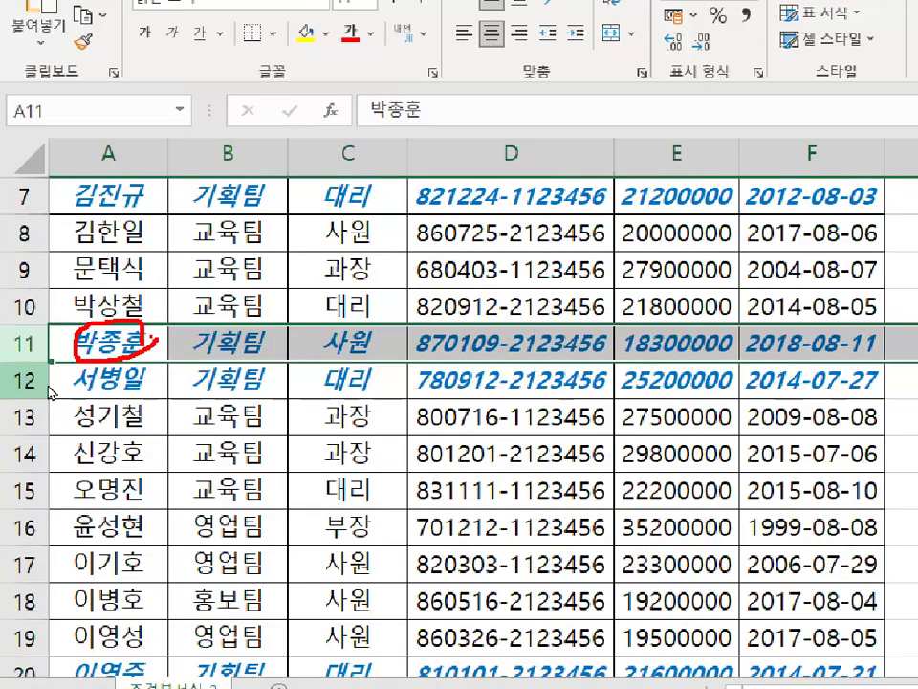
Check the remaining formatted 기획팀 rows further down the table, including rows 12, 20 and 24
{"action": "left_click", "coordinate": [89, 378]}
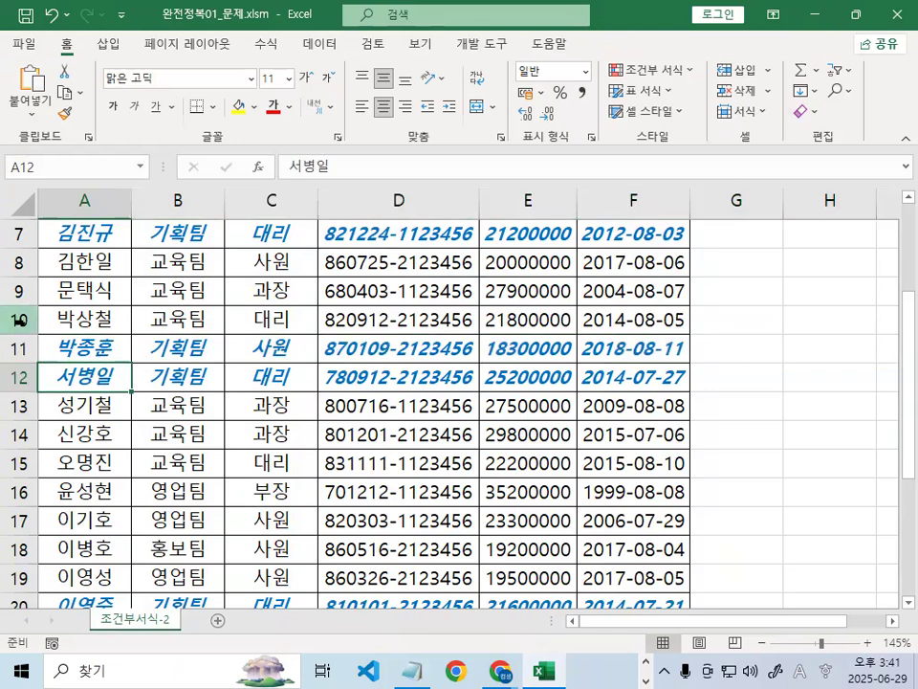
{"action": "left_click", "coordinate": [17, 348]}
{"action": "left_click", "coordinate": [17, 377]}
{"action": "scroll", "coordinate": [18, 387], "scroll_direction": "down", "scroll_amount": 3}
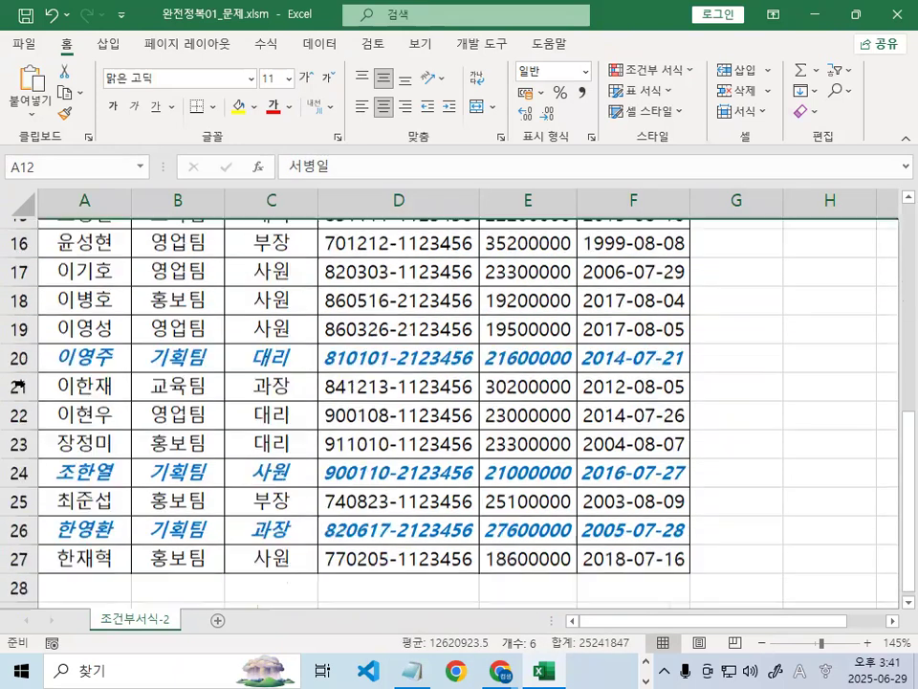
{"action": "left_click", "coordinate": [17, 349]}
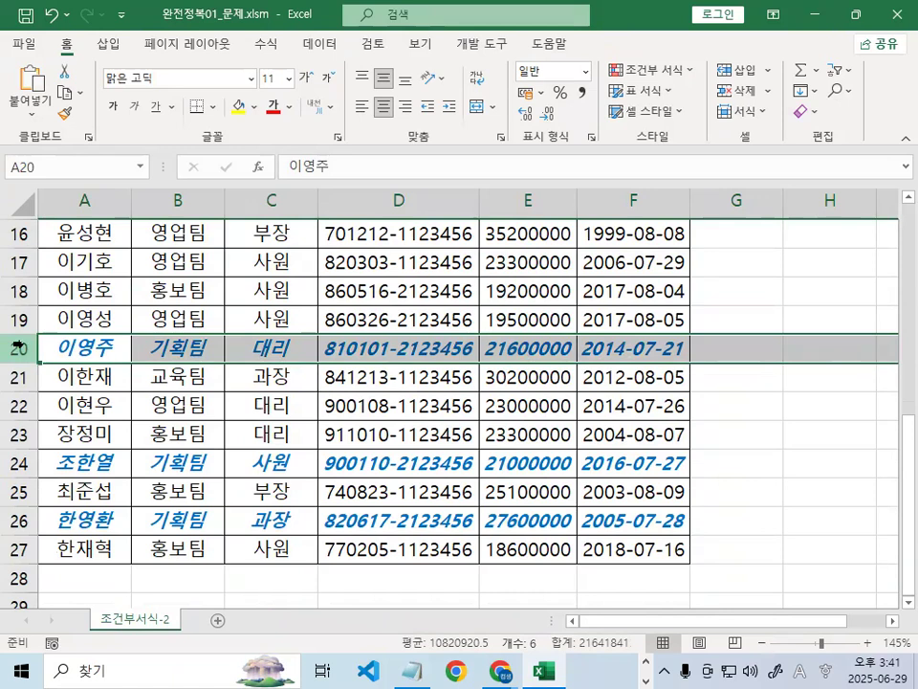
{"action": "scroll", "coordinate": [17, 347], "scroll_direction": "down", "scroll_amount": 1}
{"action": "left_click", "coordinate": [15, 376]}
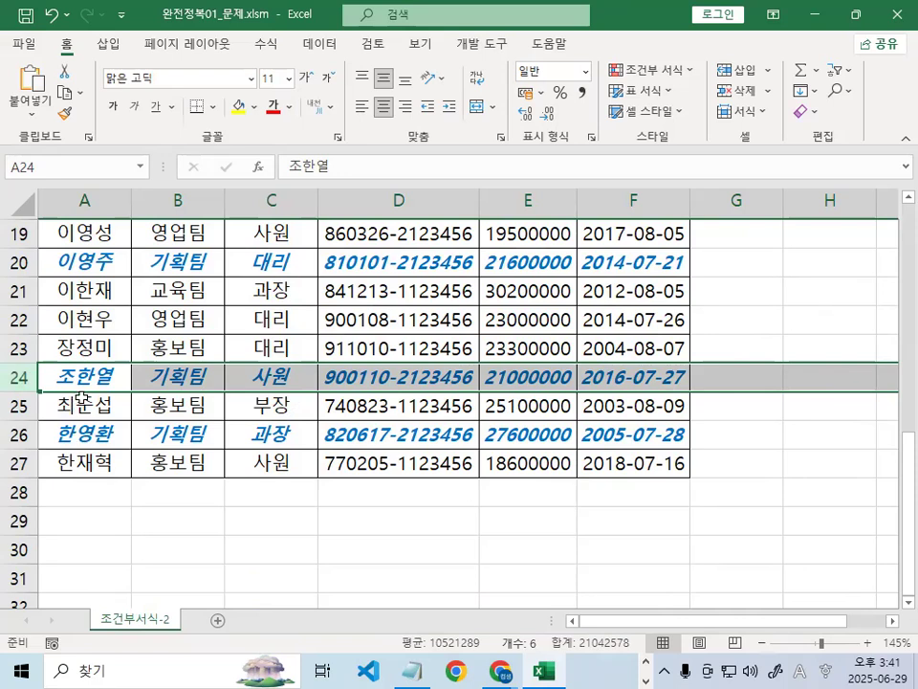
Compare the two formatted 기획팀 rows with 직급 사원, rows 11 and 24, and mark row 24
{"action": "scroll", "coordinate": [73, 421], "scroll_direction": "up", "scroll_amount": 4}
{"action": "scroll", "coordinate": [73, 421], "scroll_direction": "up", "scroll_amount": 1}
{"action": "left_click", "coordinate": [16, 348]}
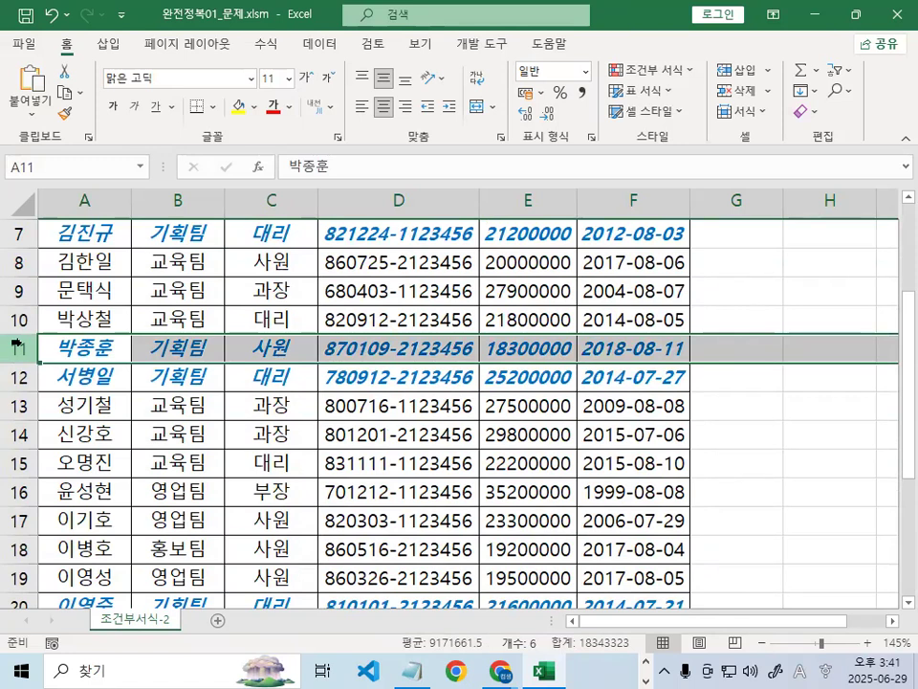
{"action": "scroll", "coordinate": [17, 344], "scroll_direction": "down", "scroll_amount": 4}
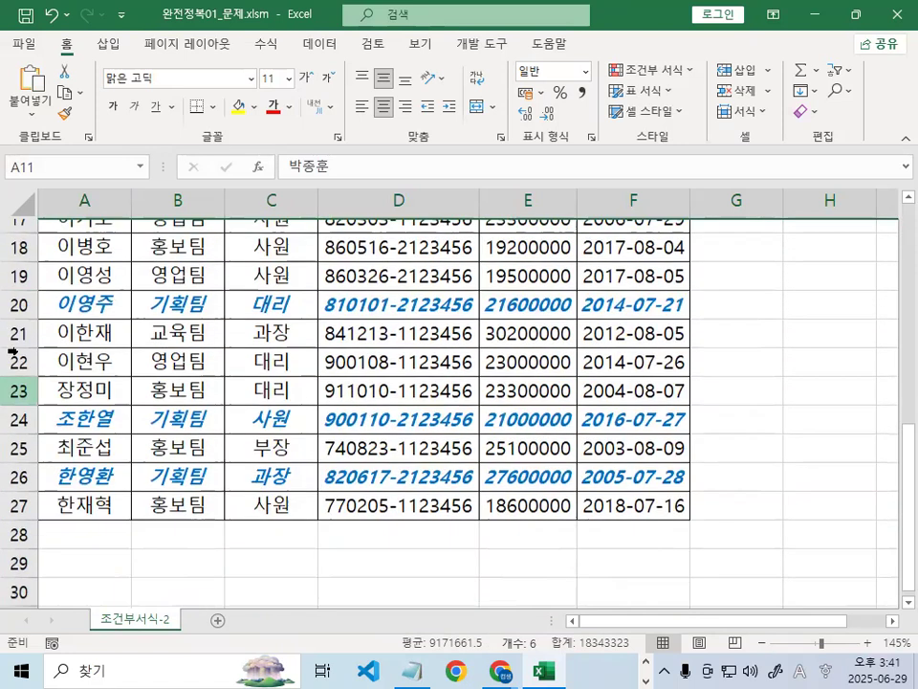
{"action": "left_click", "coordinate": [19, 377]}
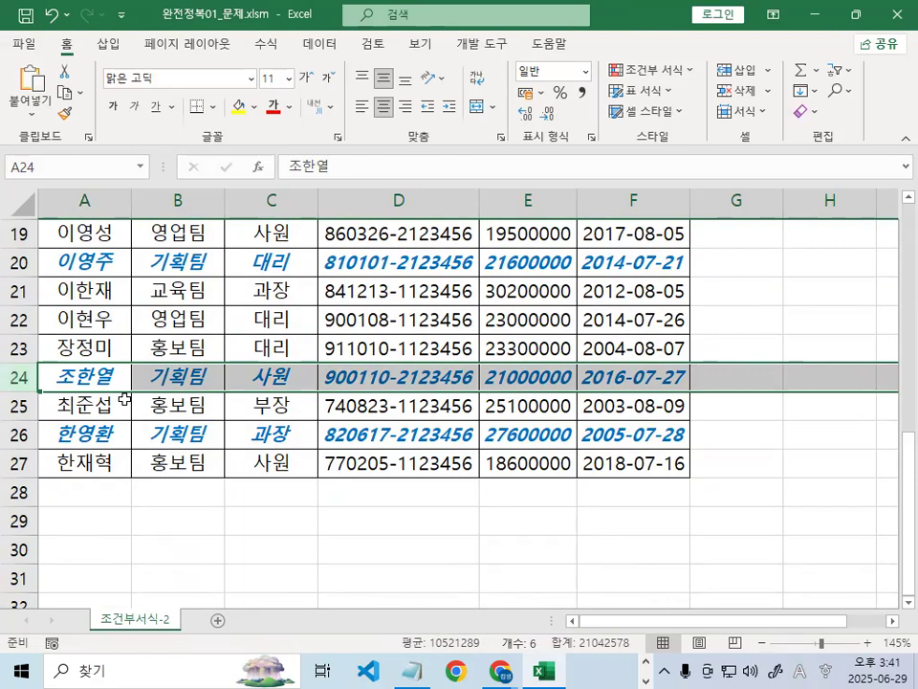
{"action": "key", "text": "ctrl+2"}
{"action": "left_click_drag", "start_coordinate": [93, 372], "coordinate": [99, 403]}
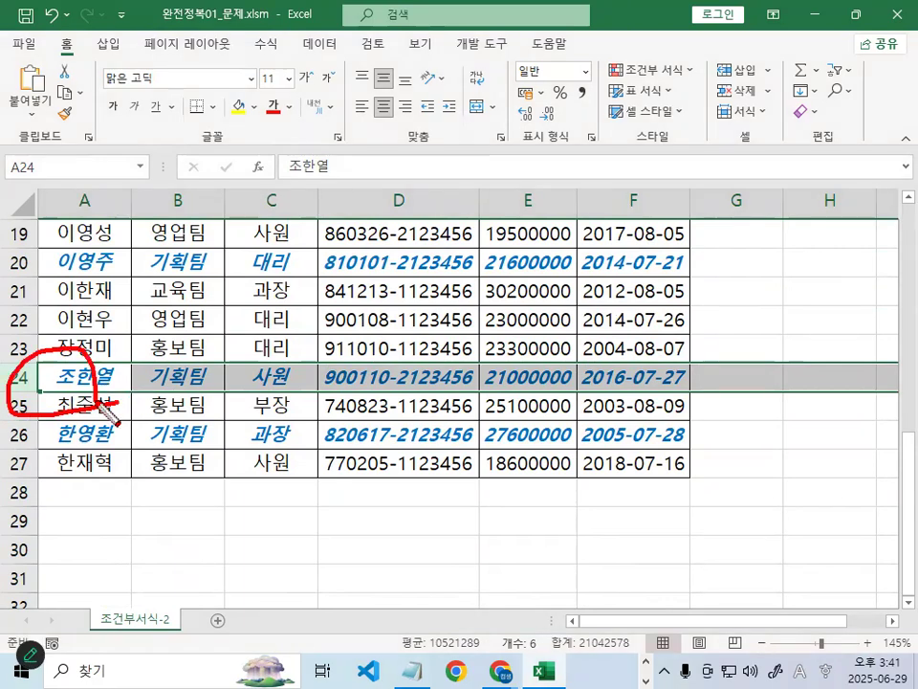
{"action": "key", "text": "Escape"}
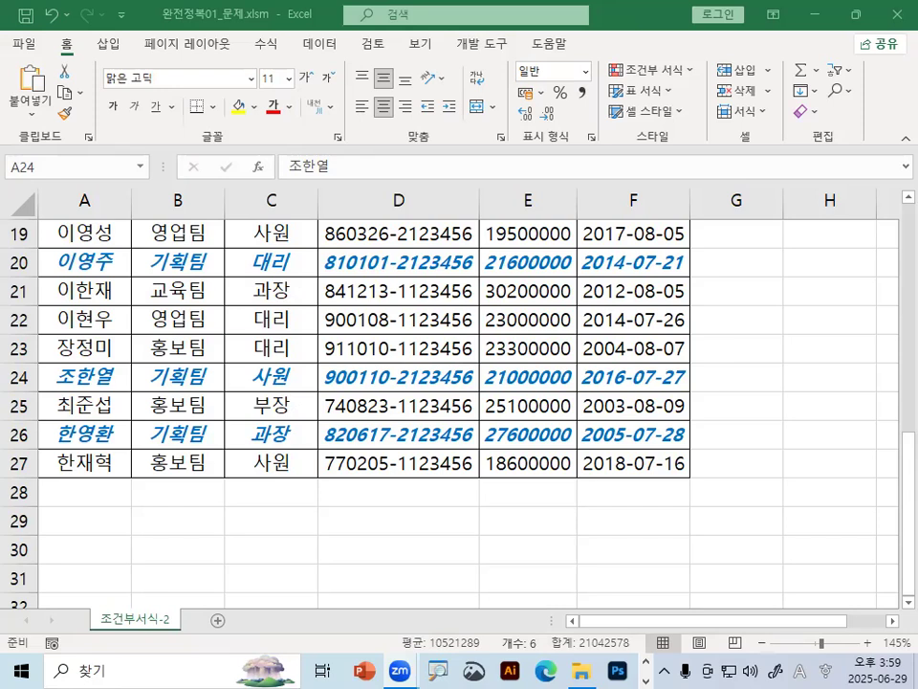
{"action": "key", "text": "shift+space"}
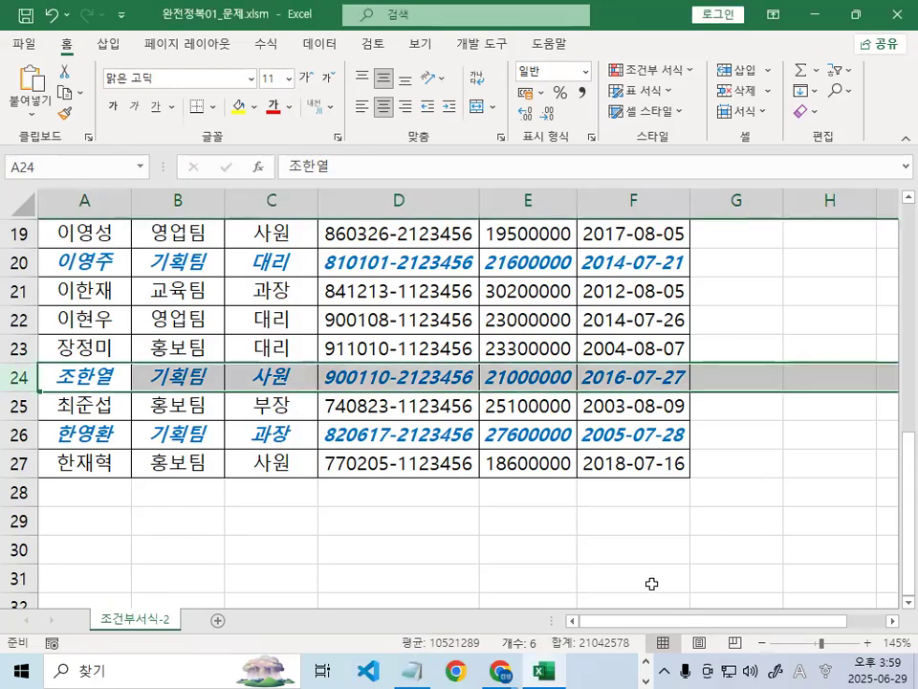
{"action": "left_click", "coordinate": [558, 262]}
{"action": "left_click", "coordinate": [477, 285]}
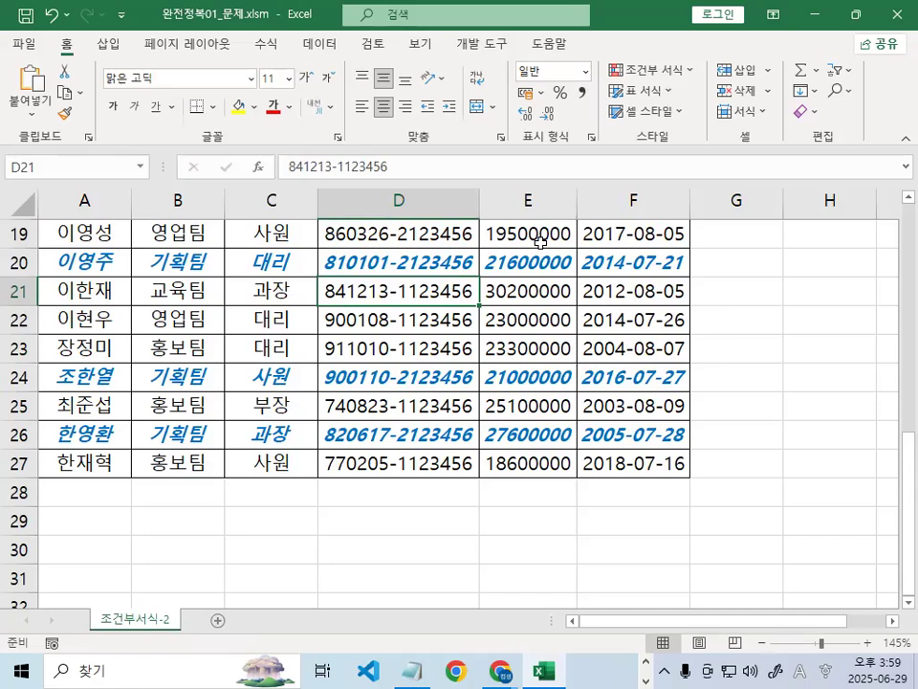
{"action": "left_click", "coordinate": [736, 319]}
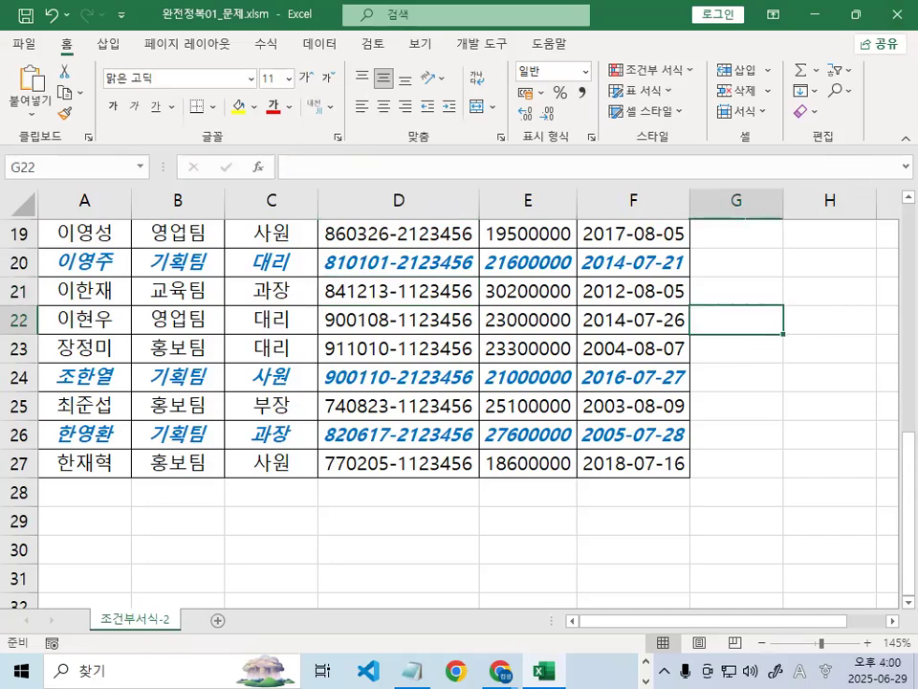
{"action": "left_click", "coordinate": [634, 290]}
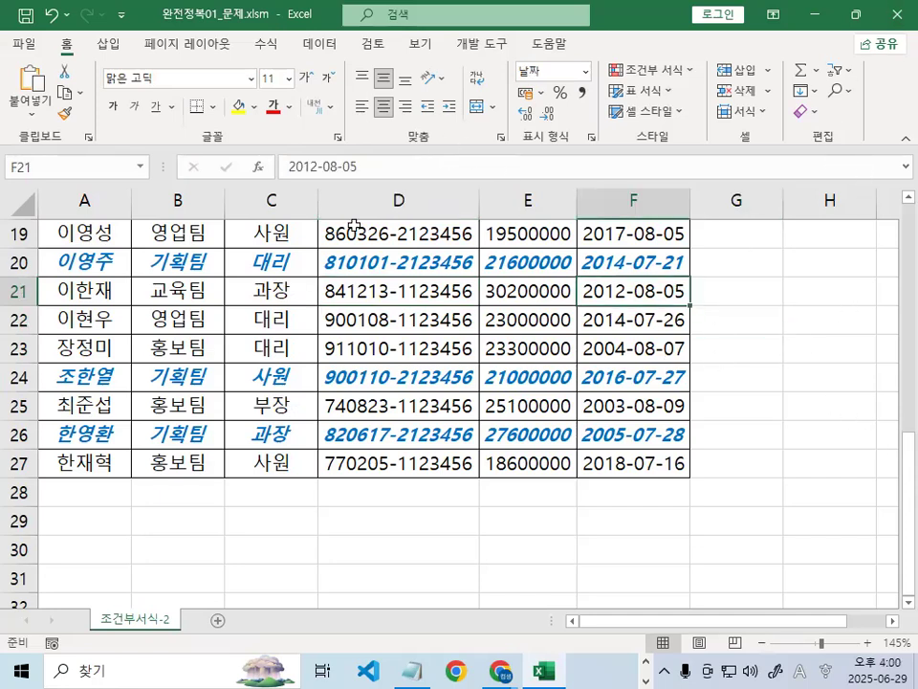
Close the workbook 완전정복01_문제.xlsm without saving its changes
{"action": "left_click", "coordinate": [27, 50]}
{"action": "left_click", "coordinate": [82, 524]}
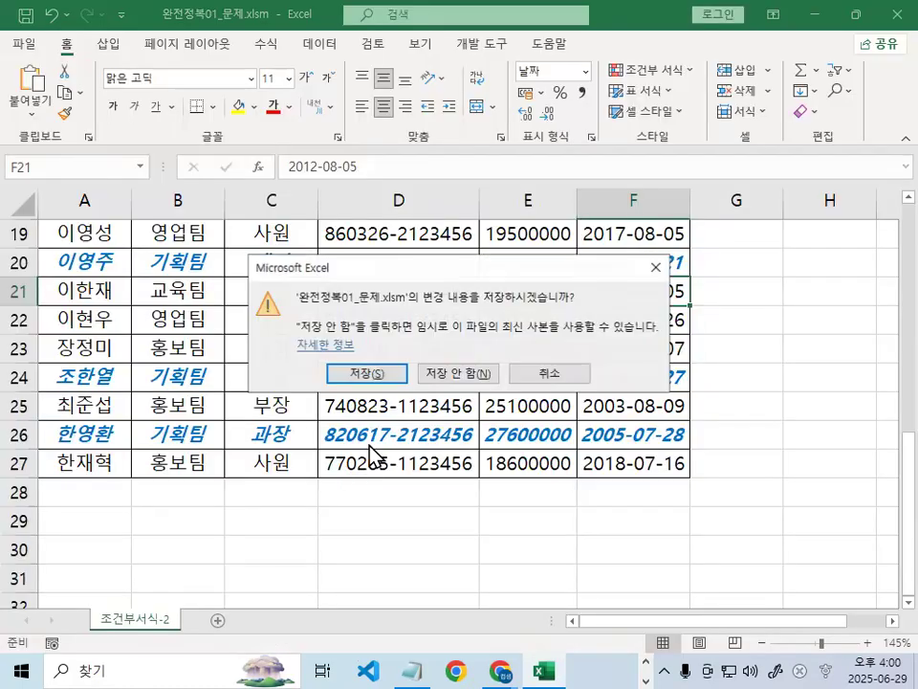
{"action": "left_click", "coordinate": [486, 374]}
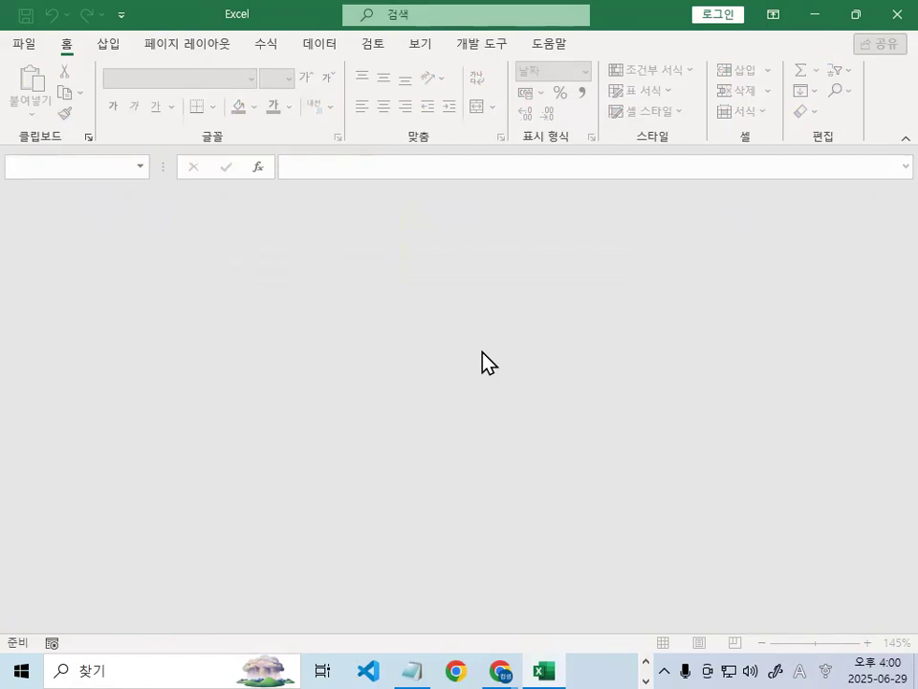
Start opening another workbook and browse to the local C: drive
{"action": "left_click", "coordinate": [19, 40]}
{"action": "left_click", "coordinate": [76, 176]}
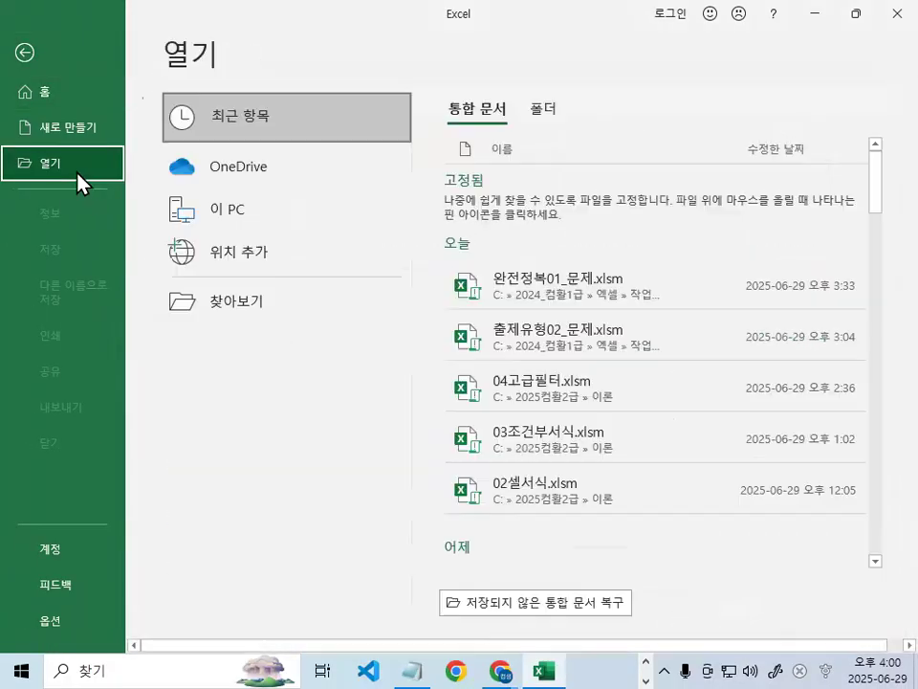
{"action": "left_click", "coordinate": [215, 309]}
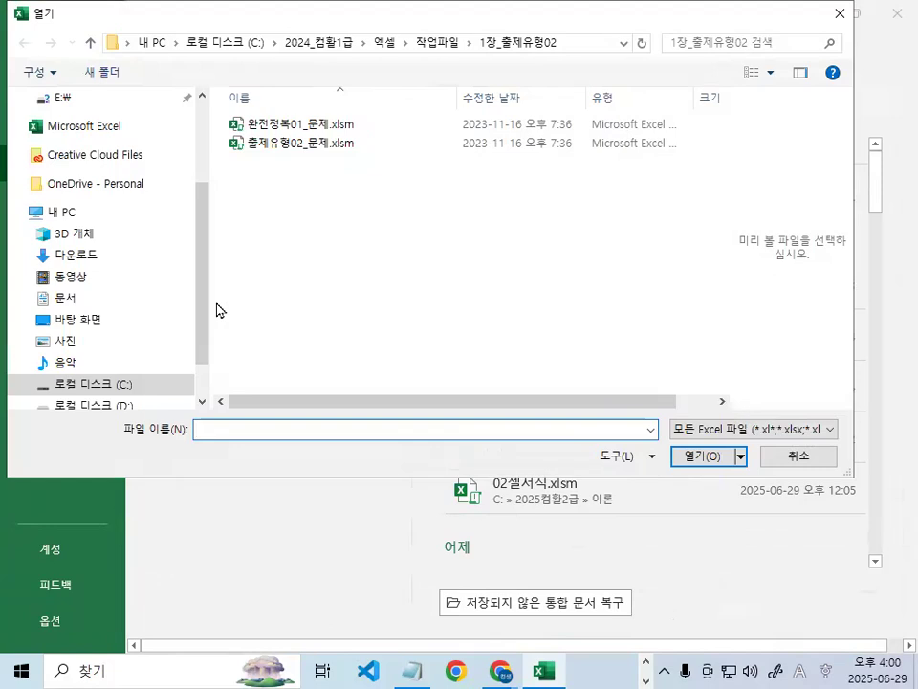
{"action": "mouse_move", "coordinate": [152, 391]}
{"action": "left_mouse_down"}
{"action": "mouse_move", "coordinate": [133, 395]}
{"action": "mouse_move", "coordinate": [152, 378]}
{"action": "left_mouse_up"}
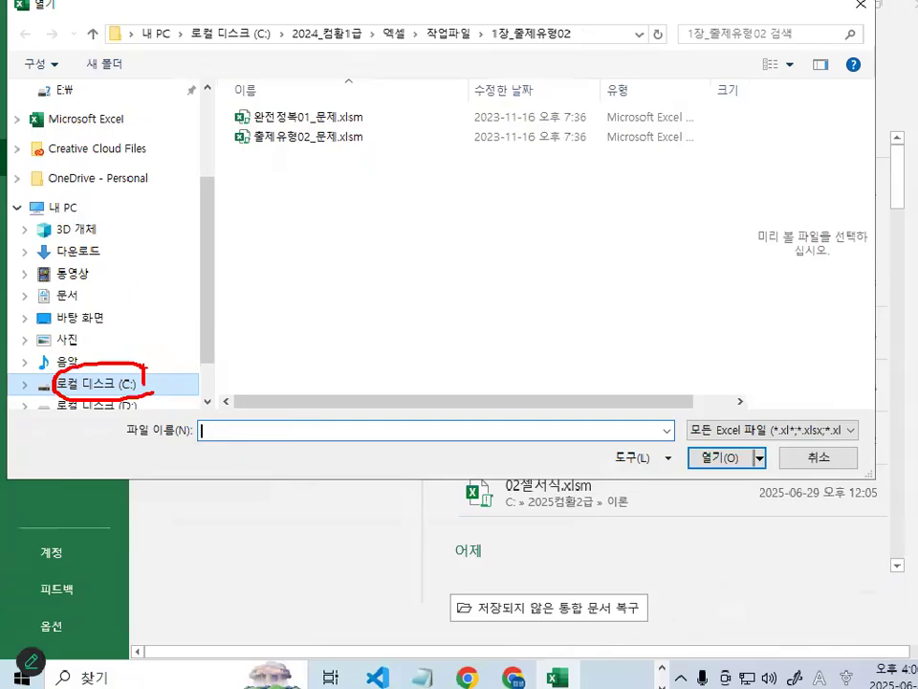
{"action": "left_click", "coordinate": [95, 384]}
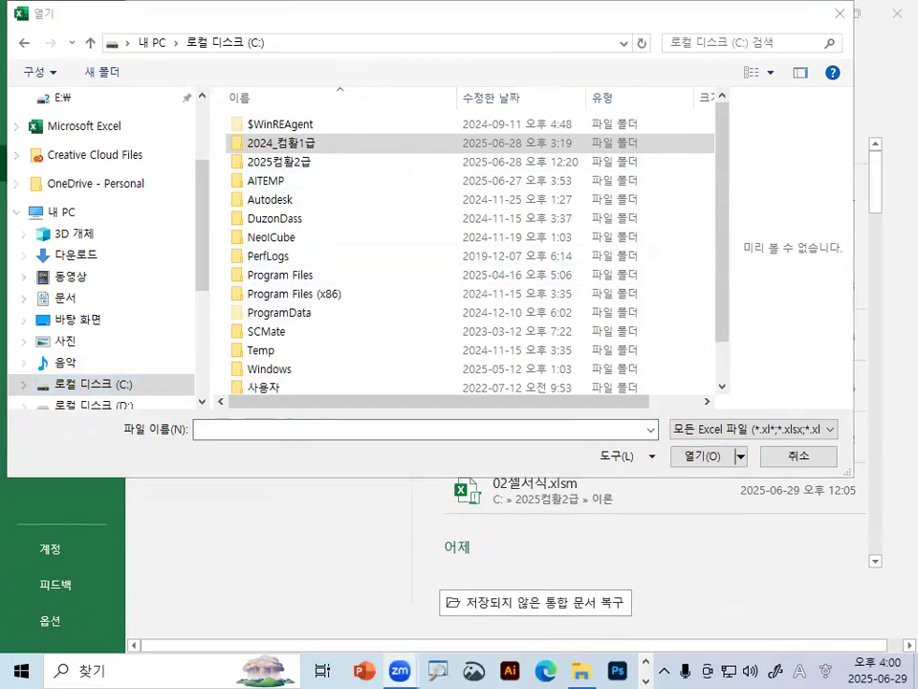
Open the workbook 고급필터_조건부서식.xlsm from the folder 엑셀교재기출보충자료_실습파일
{"action": "left_click", "coordinate": [369, 329]}
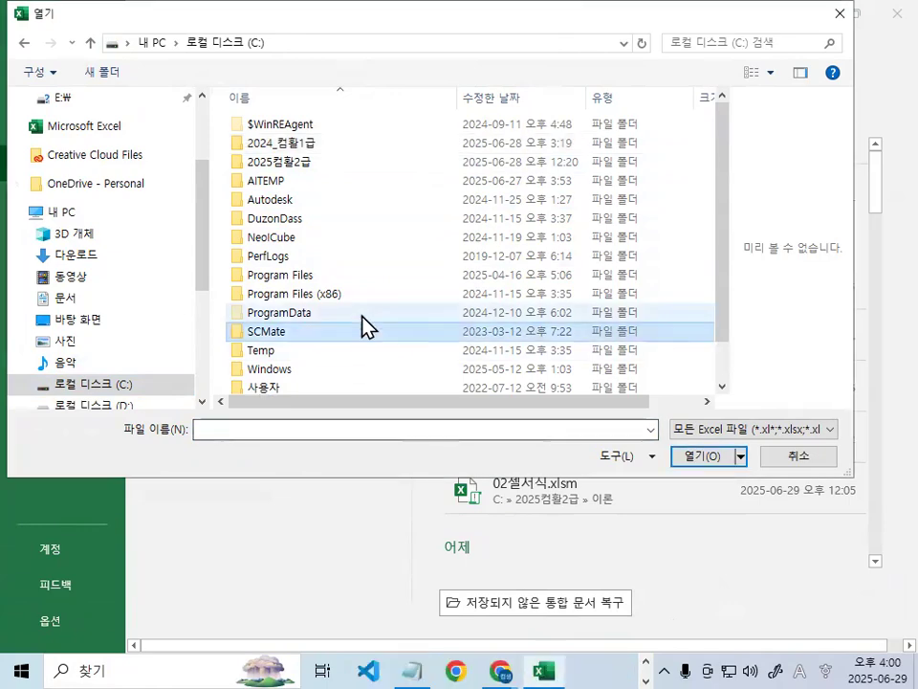
{"action": "scroll", "coordinate": [369, 320], "scroll_direction": "down", "scroll_amount": 1}
{"action": "left_click_drag", "start_coordinate": [236, 382], "coordinate": [573, 380]}
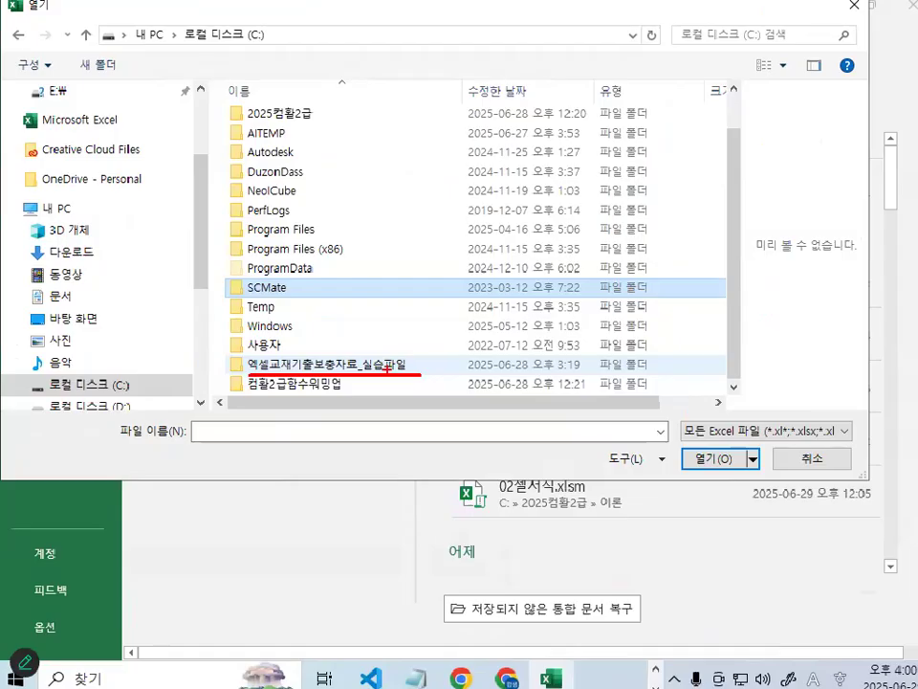
{"action": "double_click", "coordinate": [283, 364]}
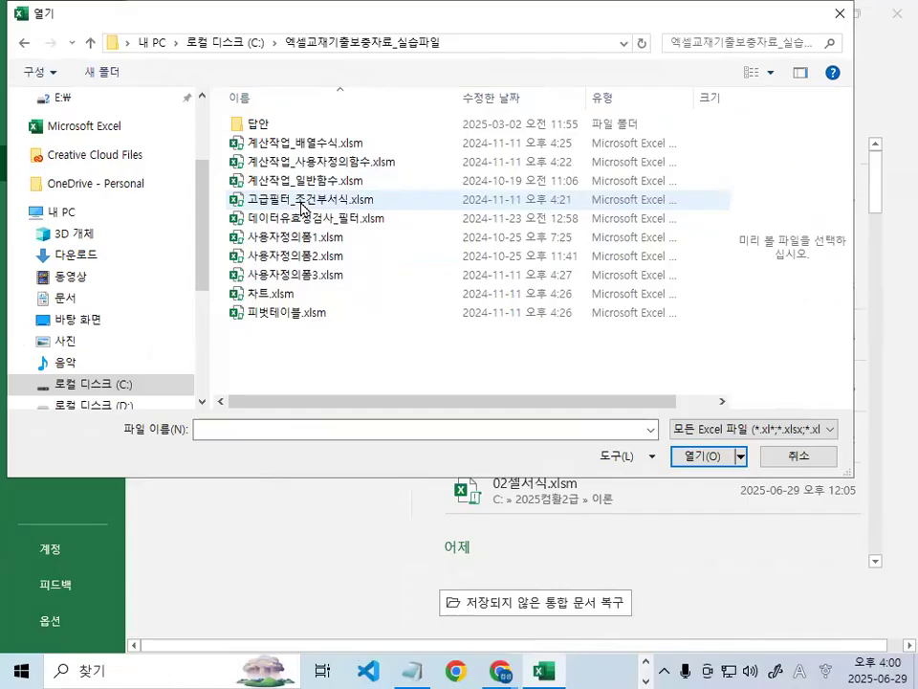
{"action": "double_click", "coordinate": [304, 199]}
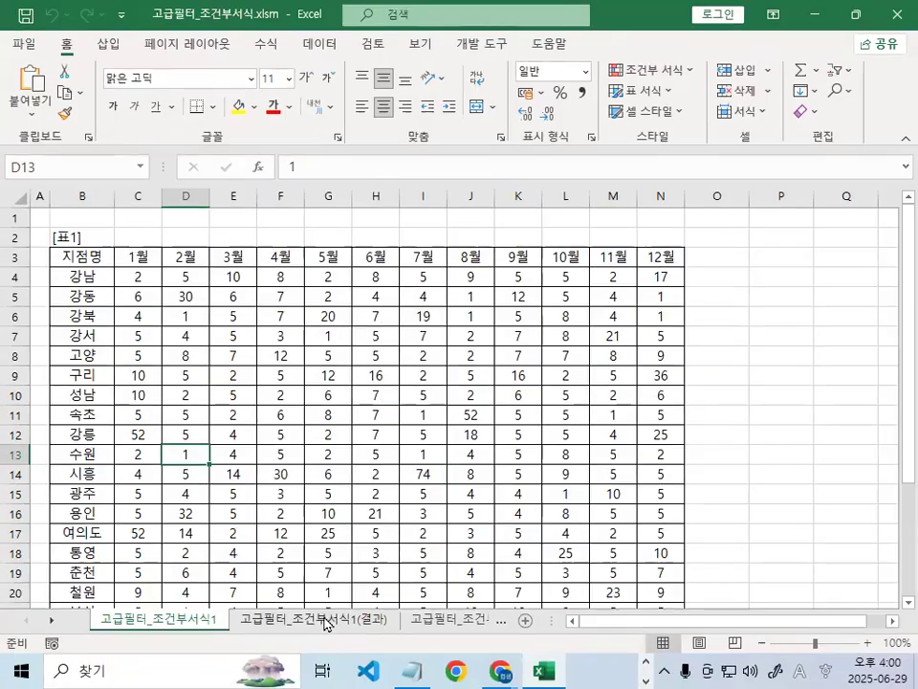
Look through the problem and result sheets of both exercises, then return to the sheet 고급필터_조건부서식1
{"action": "left_click", "coordinate": [525, 580]}
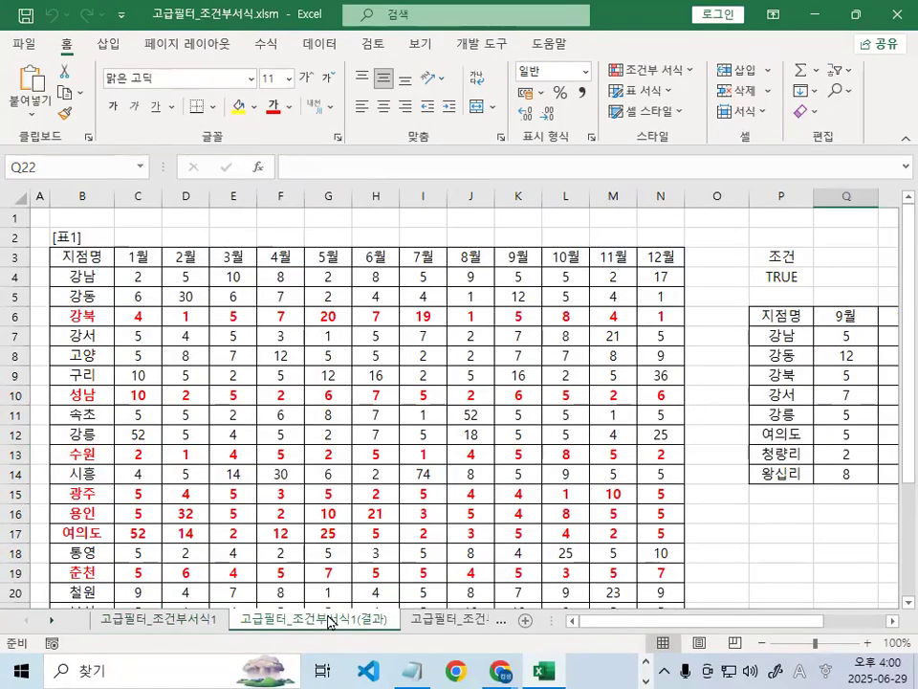
{"action": "left_click", "coordinate": [476, 625]}
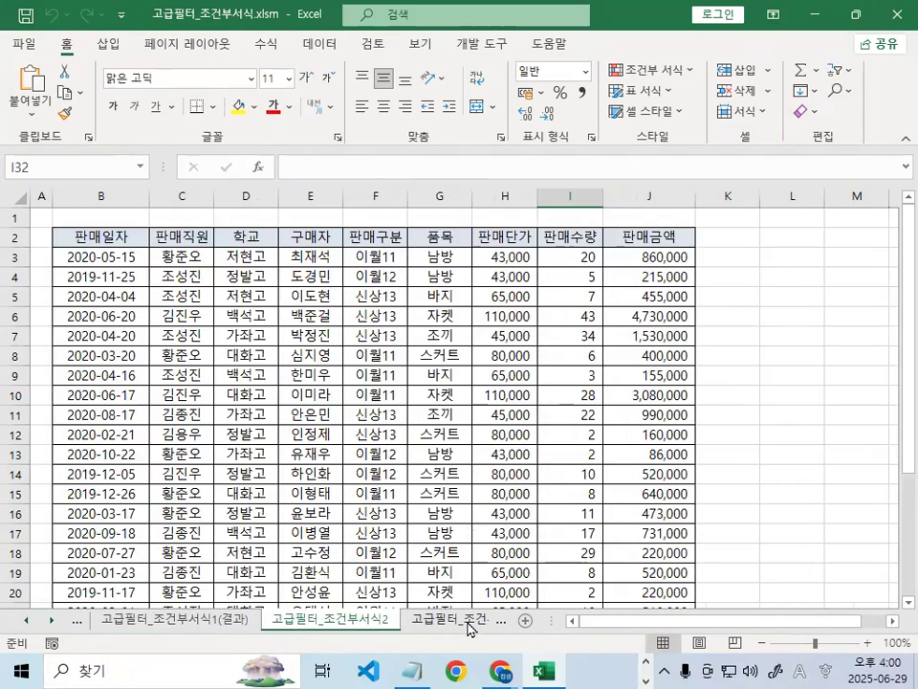
{"action": "left_click", "coordinate": [471, 621]}
{"action": "left_click", "coordinate": [26, 620]}
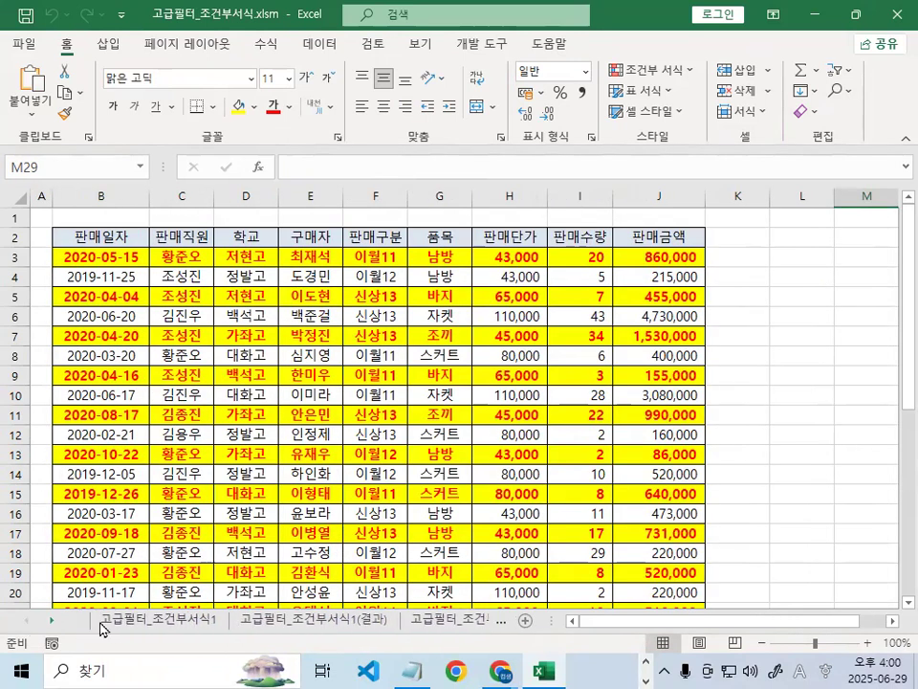
{"action": "left_click", "coordinate": [127, 620]}
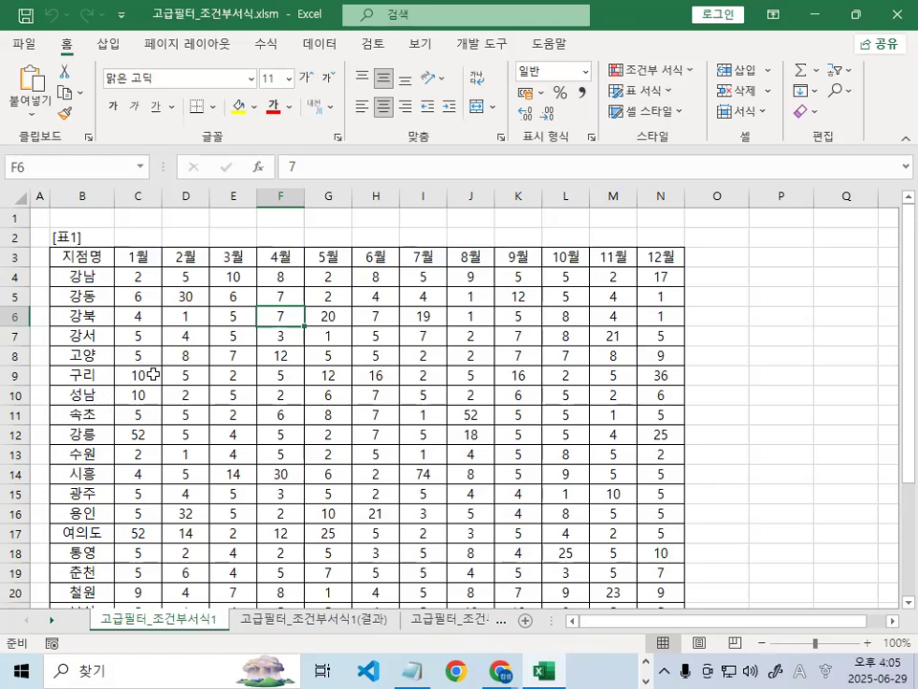
Examine the branch names in [표1], marking the first character of 강남
{"action": "left_click", "coordinate": [222, 290]}
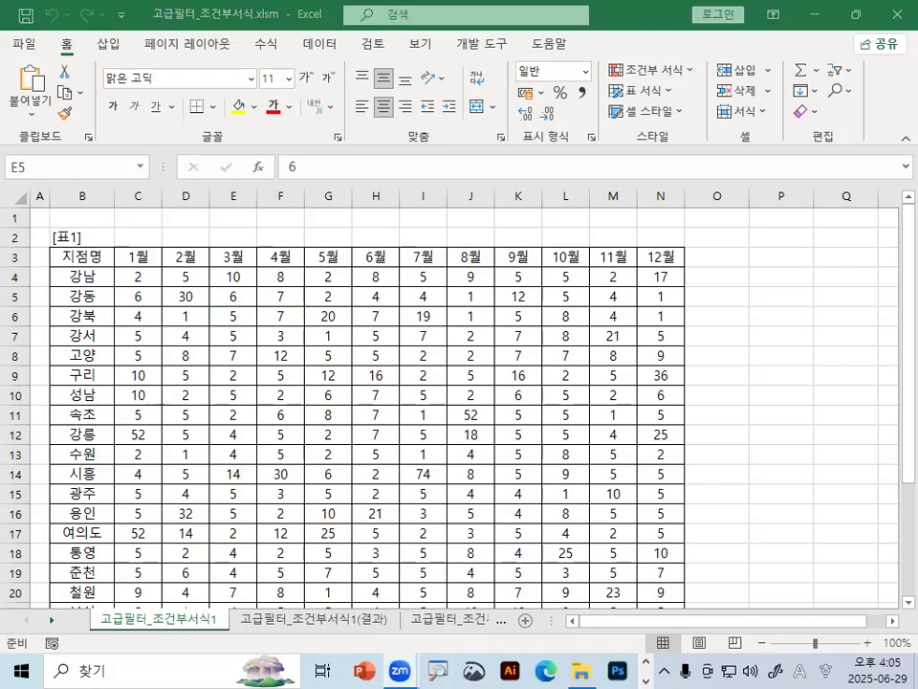
{"action": "left_click", "coordinate": [230, 309]}
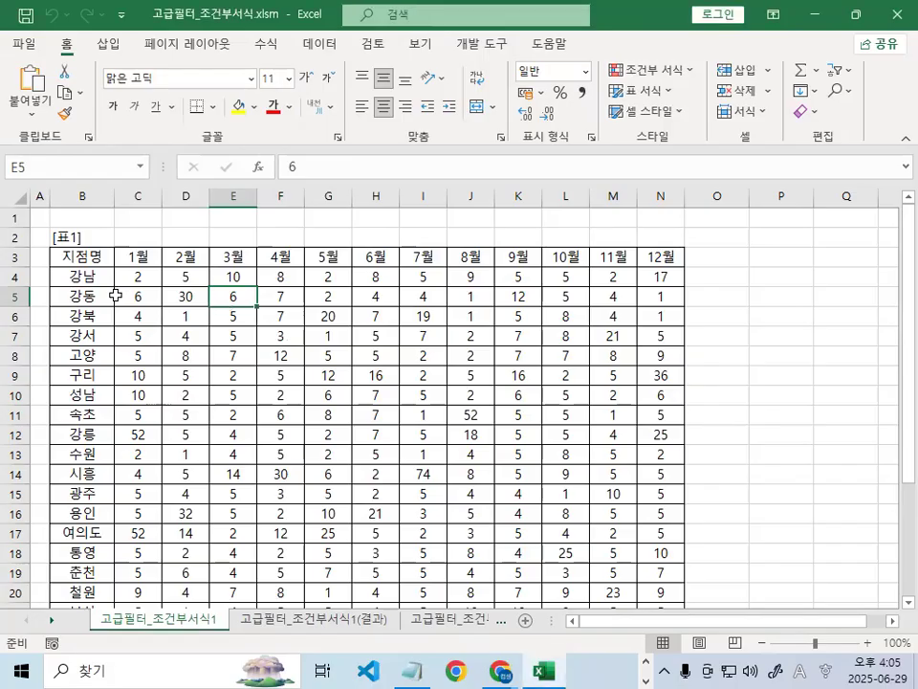
{"action": "key", "text": "ctrl+1"}
{"action": "mouse_move", "coordinate": [170, 290]}
{"action": "left_mouse_down"}
{"action": "mouse_move", "coordinate": [116, 256]}
{"action": "mouse_move", "coordinate": [167, 263]}
{"action": "left_mouse_up"}
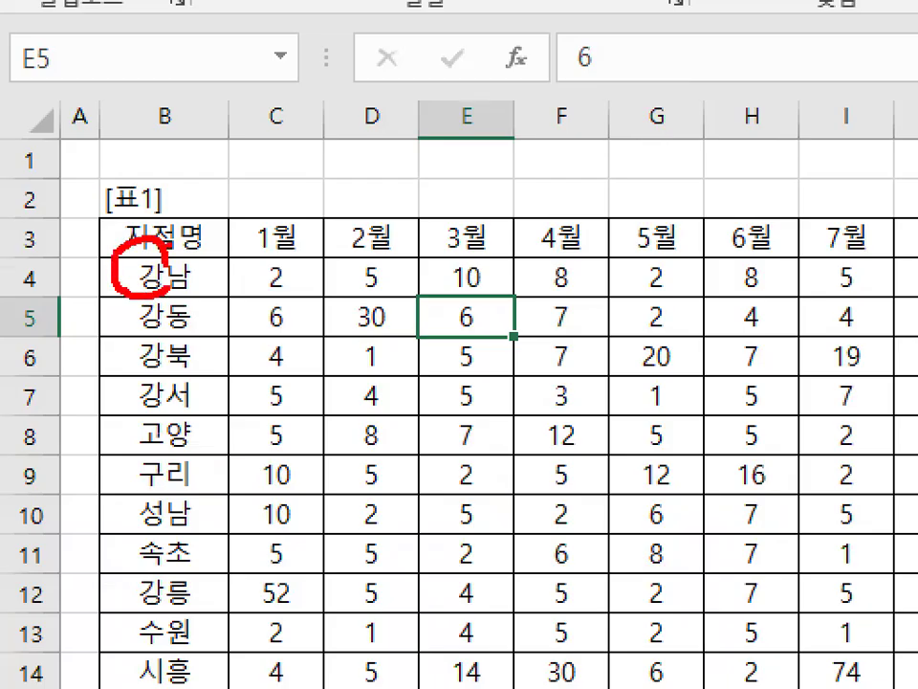
{"action": "key", "text": "Escape"}
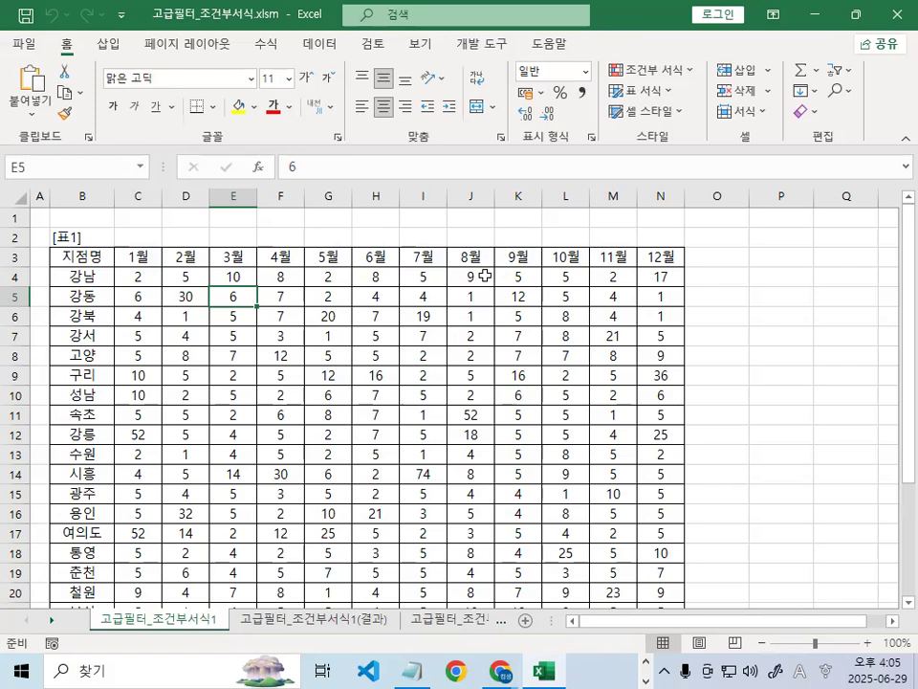
{"action": "left_click", "coordinate": [448, 381]}
{"action": "scroll", "coordinate": [455, 417], "scroll_direction": "up", "scroll_amount": 5, "text": "ctrl"}
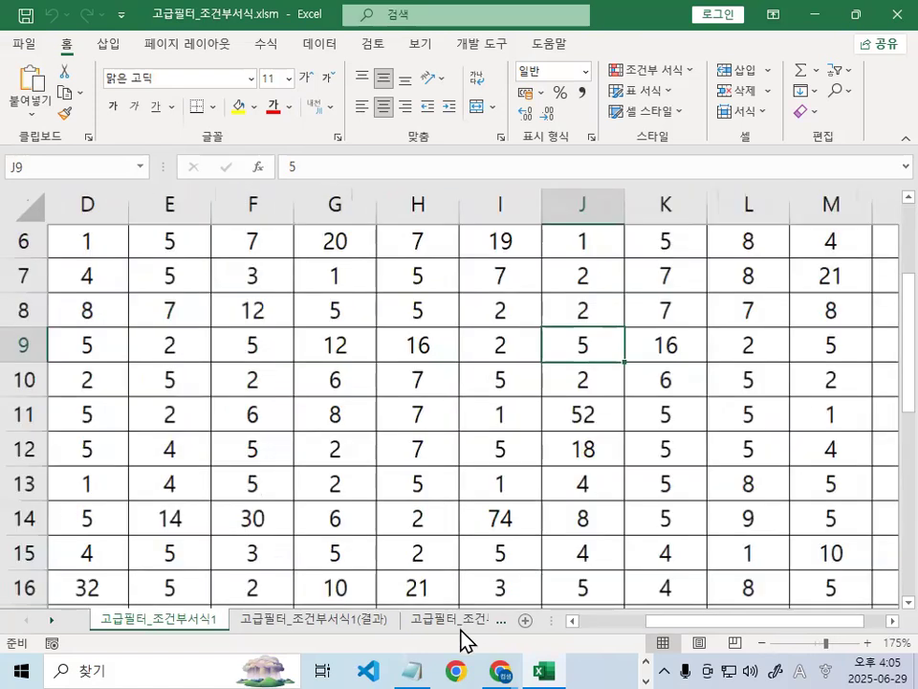
Switch to the Notepad lesson notes and delete the surplus blank lines below the AND formula
{"action": "left_click", "coordinate": [413, 669]}
{"action": "scroll", "coordinate": [284, 375], "scroll_direction": "down", "scroll_amount": 2}
{"action": "left_click", "coordinate": [240, 278]}
{"action": "key", "text": "Delete"}
{"action": "key", "text": "Delete"}
{"action": "key", "text": "Delete"}
{"action": "key", "text": "Delete"}
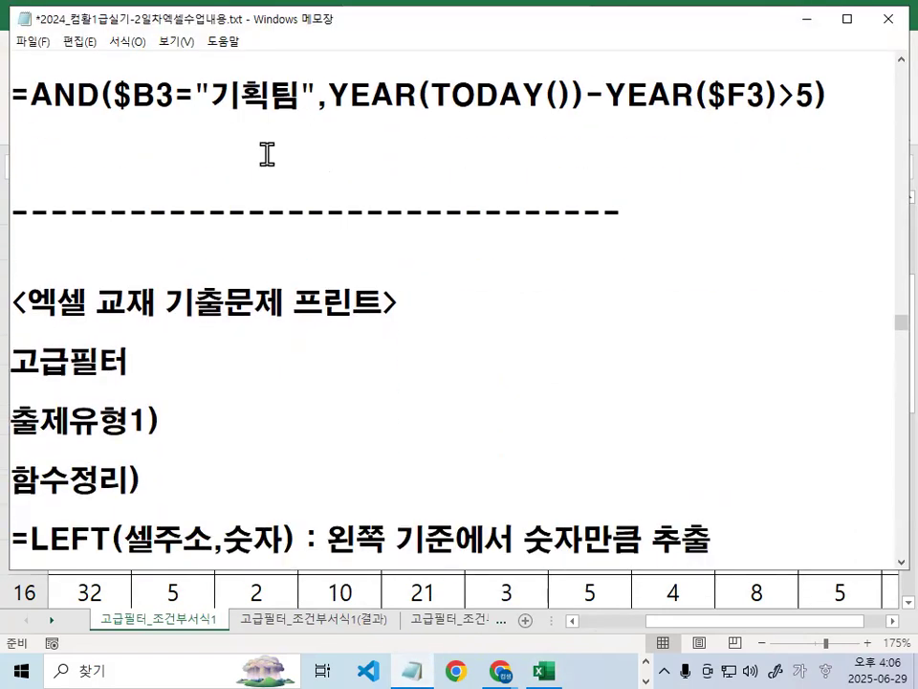
Review the LEFT(셀주소,숫자) note, highlighting its arguments and description, and return to the Excel sheet
{"action": "scroll", "coordinate": [183, 411], "scroll_direction": "down", "scroll_amount": 1}
{"action": "scroll", "coordinate": [182, 364], "scroll_direction": "down", "scroll_amount": 1}
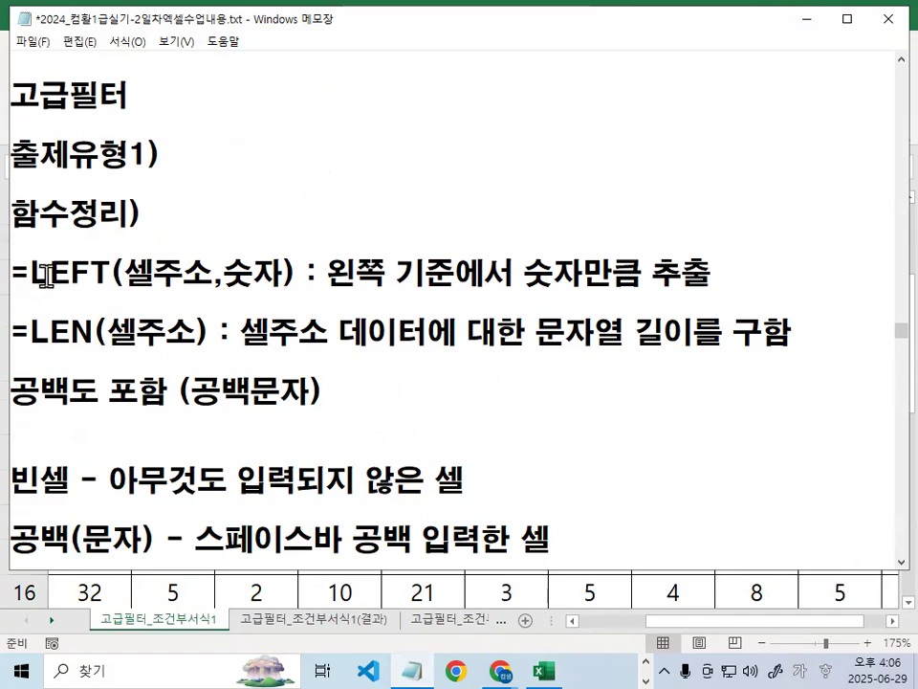
{"action": "left_click_drag", "start_coordinate": [32, 273], "coordinate": [260, 272]}
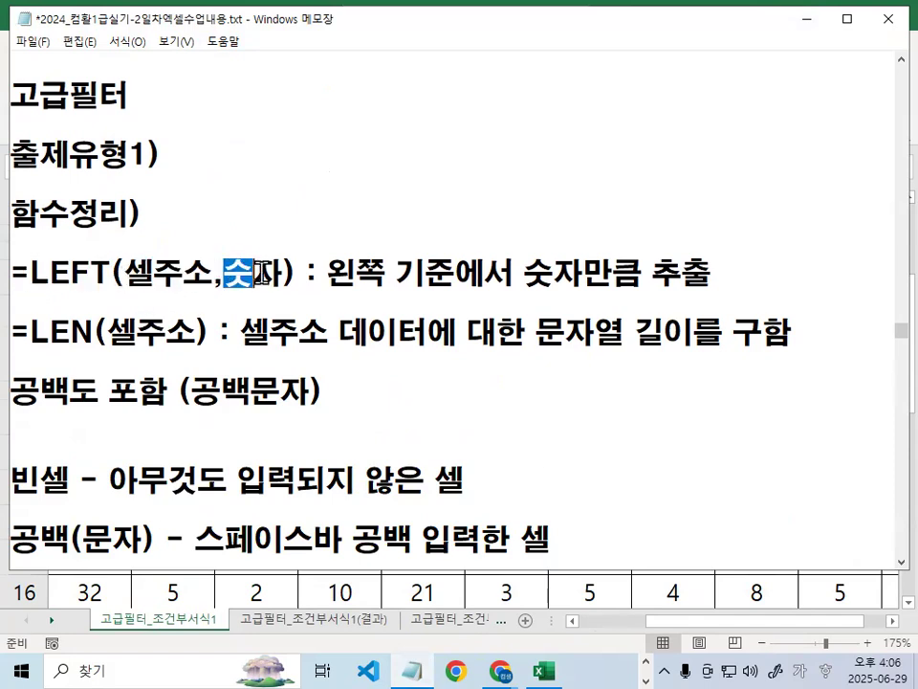
{"action": "left_click_drag", "start_coordinate": [328, 273], "coordinate": [458, 273]}
{"action": "left_click_drag", "start_coordinate": [524, 274], "coordinate": [712, 276]}
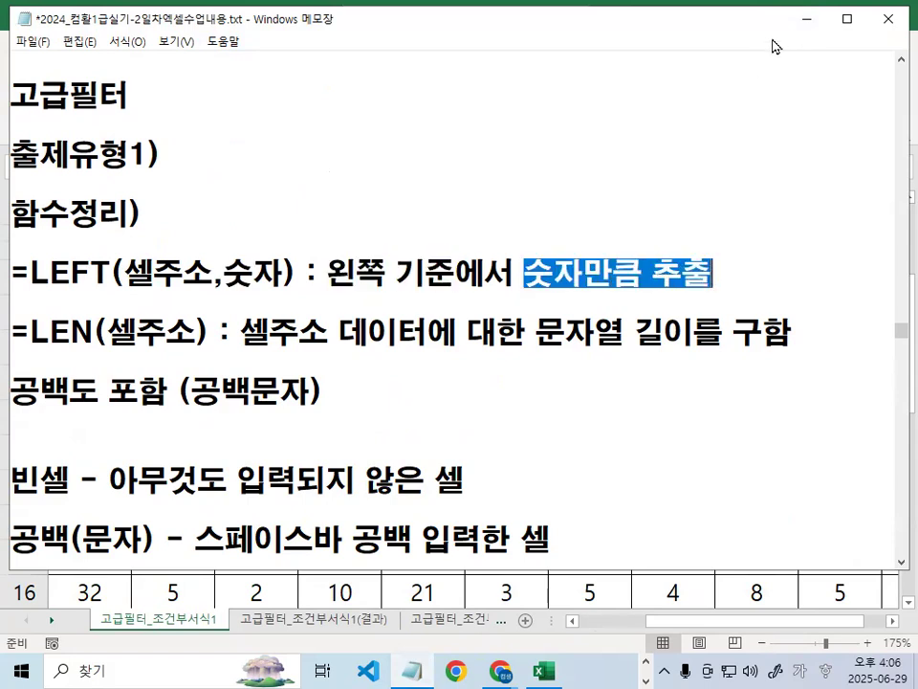
{"action": "left_click", "coordinate": [798, 24]}
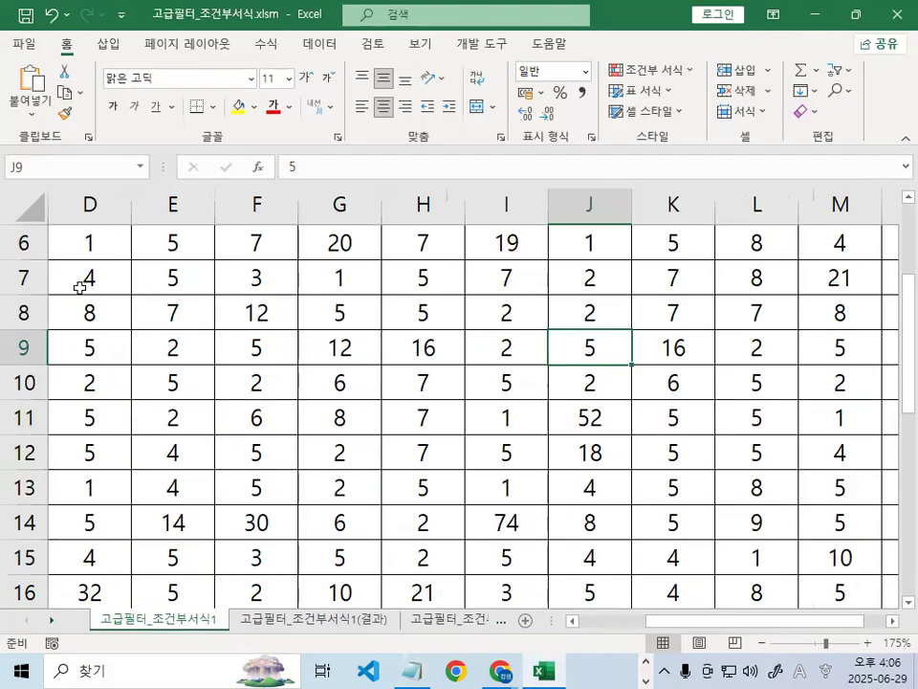
Circle the first character 강 of 강남 in cell B4 to illustrate what LEFT extracts
{"action": "scroll", "coordinate": [84, 299], "scroll_direction": "up", "scroll_amount": 2}
{"action": "left_click_drag", "start_coordinate": [780, 621], "coordinate": [713, 620]}
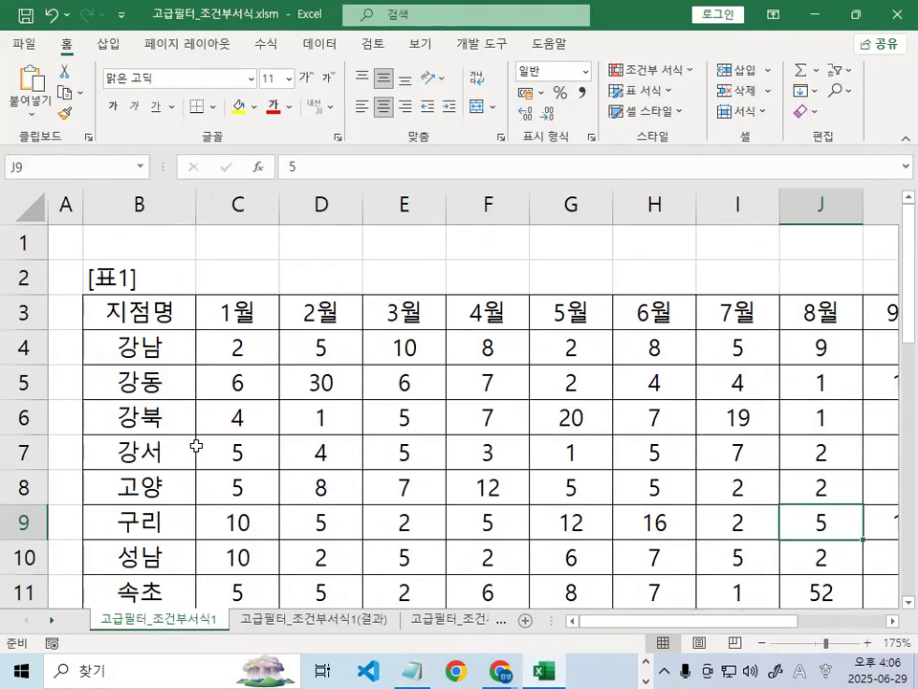
{"action": "key", "text": "ctrl+1"}
{"action": "left_click", "coordinate": [130, 351]}
{"action": "mouse_move", "coordinate": [160, 355]}
{"action": "left_mouse_down"}
{"action": "mouse_move", "coordinate": [89, 360]}
{"action": "mouse_move", "coordinate": [158, 340]}
{"action": "left_mouse_up"}
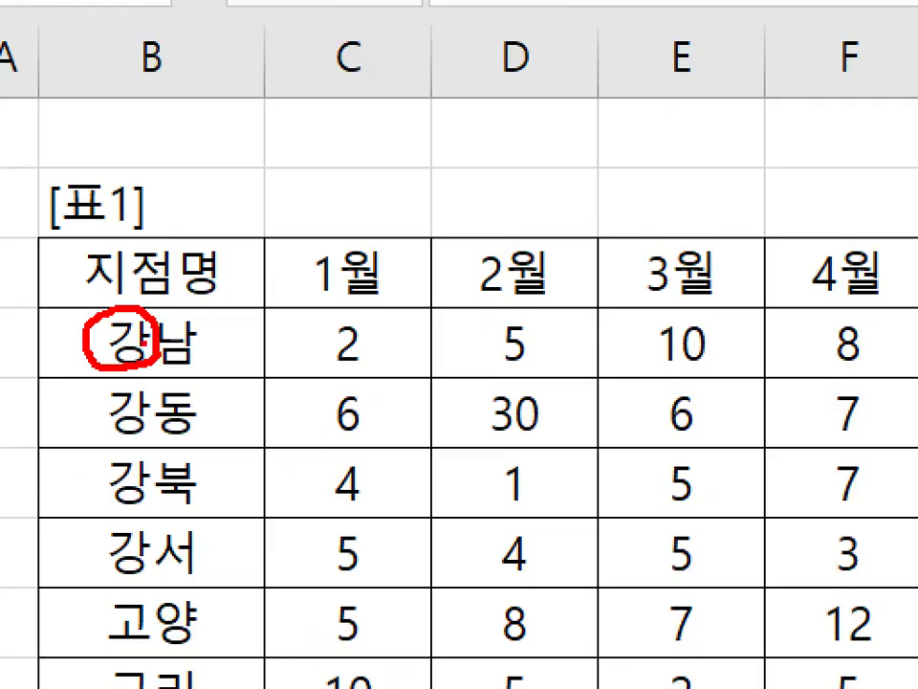
{"action": "key", "text": "Escape"}
Switch to the Notepad notes and review the LEN(셀주소) entry, highlighting the string-length description and the remark that spaces count
{"action": "left_click", "coordinate": [411, 669]}
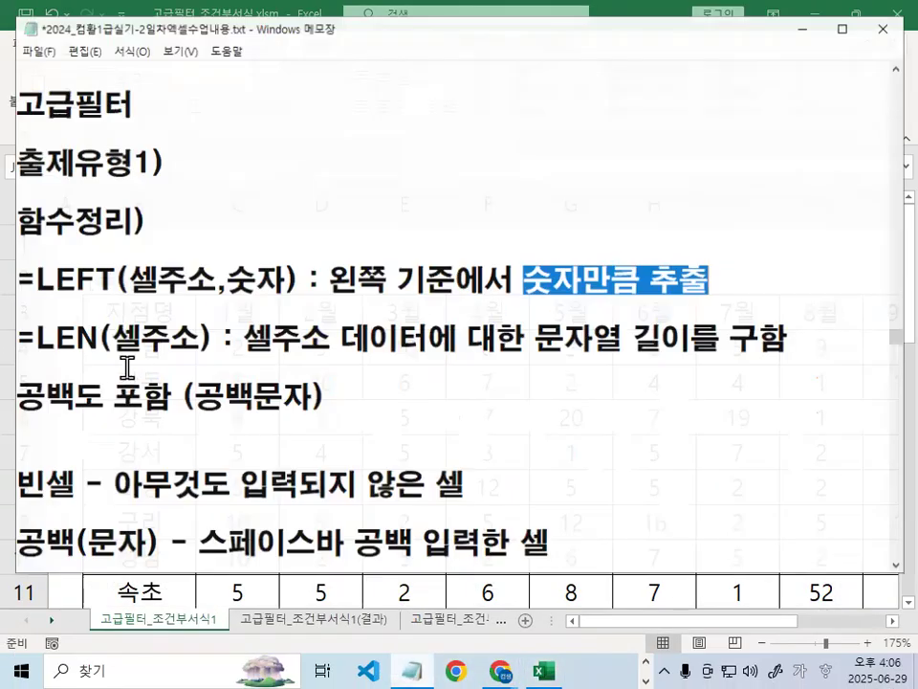
{"action": "left_click_drag", "start_coordinate": [27, 332], "coordinate": [89, 325]}
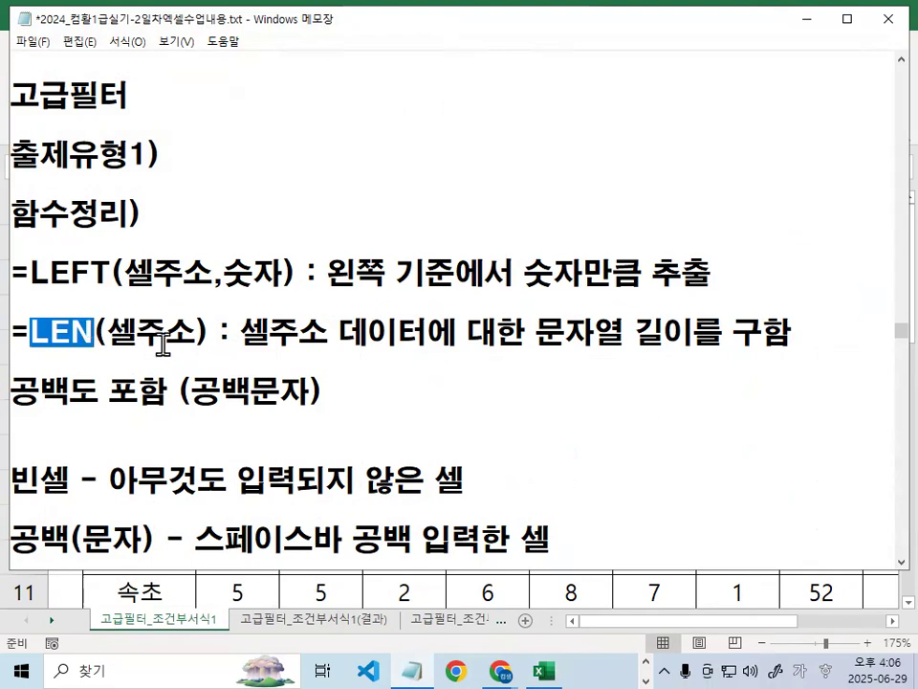
{"action": "left_click", "coordinate": [74, 332]}
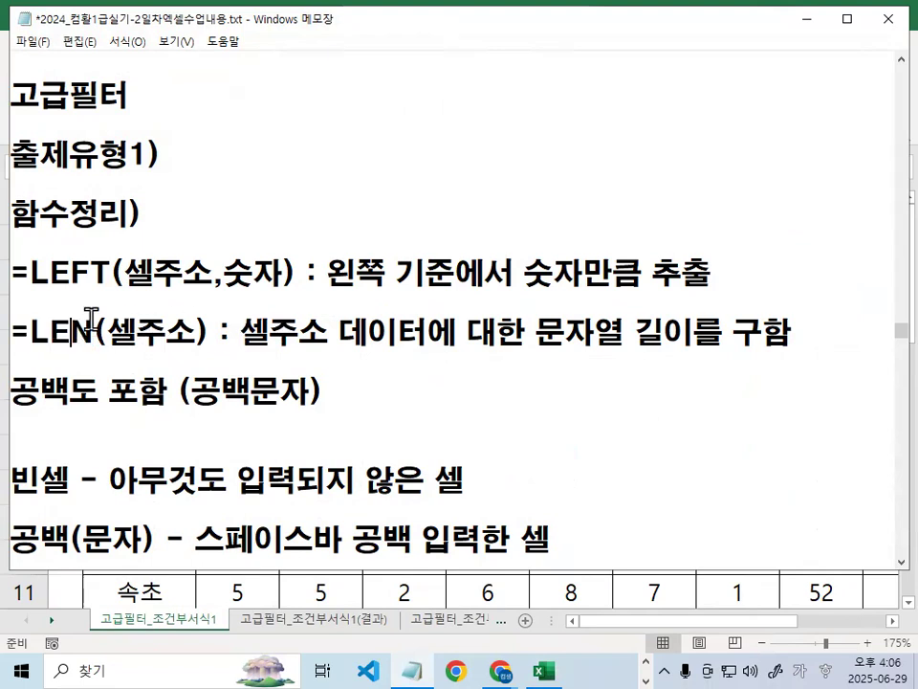
{"action": "left_click_drag", "start_coordinate": [239, 332], "coordinate": [427, 332]}
{"action": "left_click_drag", "start_coordinate": [537, 336], "coordinate": [798, 341]}
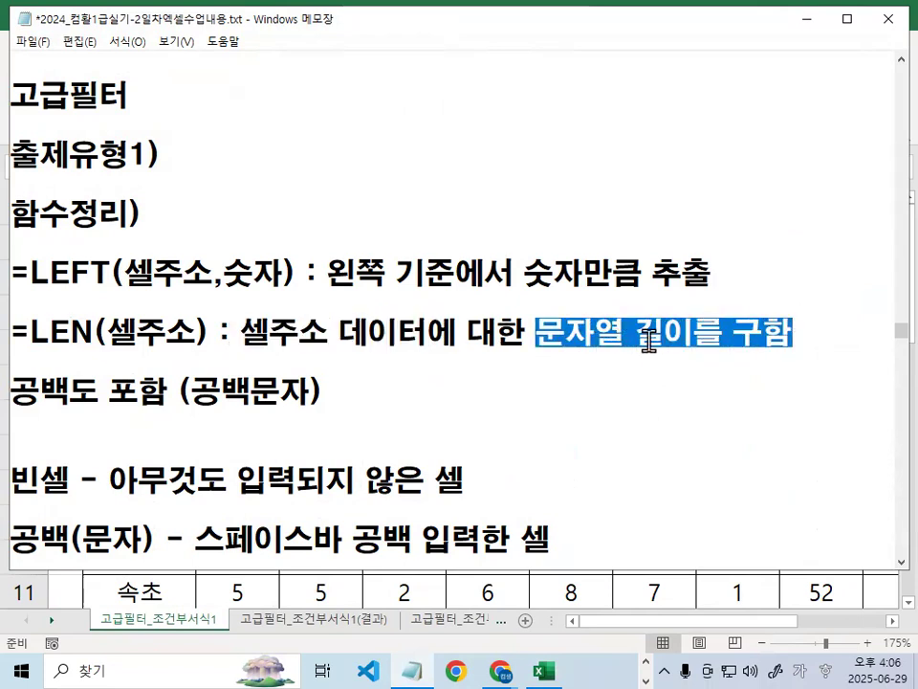
{"action": "left_click_drag", "start_coordinate": [10, 390], "coordinate": [64, 391]}
{"action": "left_click_drag", "start_coordinate": [191, 391], "coordinate": [325, 391]}
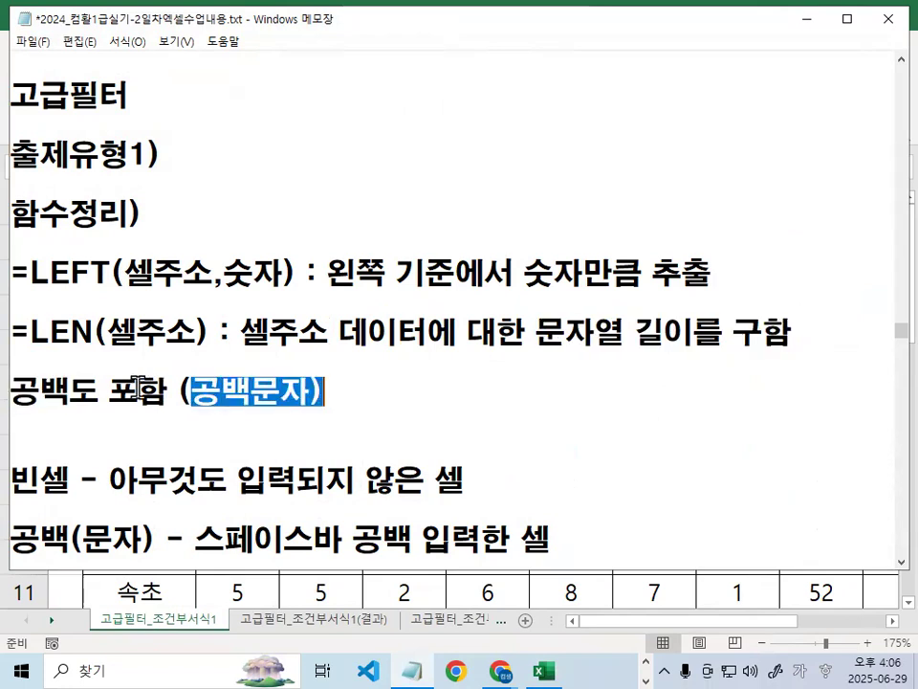
{"action": "left_click_drag", "start_coordinate": [112, 390], "coordinate": [139, 390]}
{"action": "left_click", "coordinate": [242, 390]}
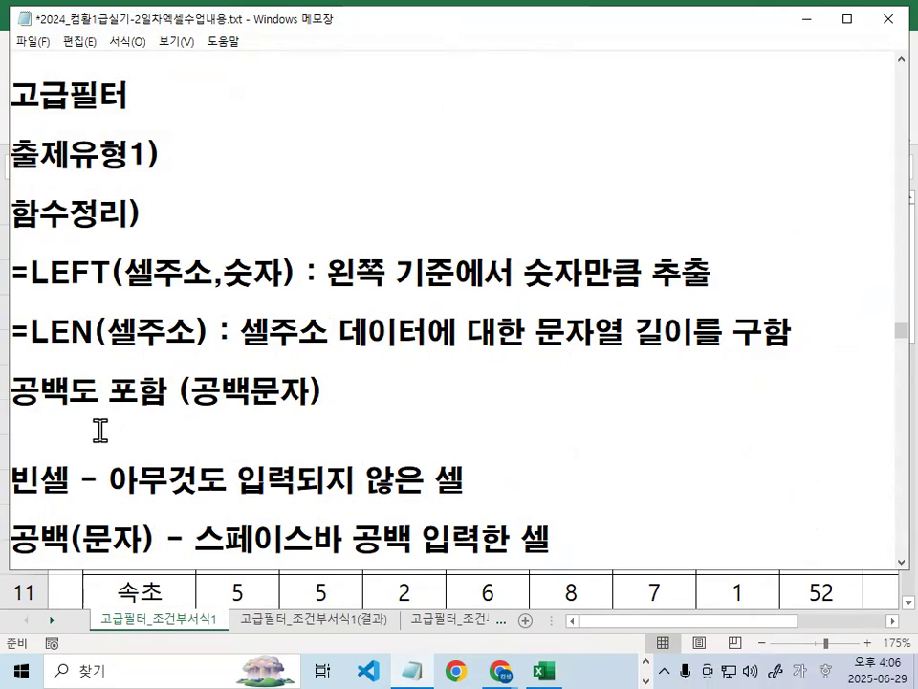
Read the definitions of 공백(문자) and 빈셀 in the notes, highlighting how a space-filled cell differs from an empty one
{"action": "scroll", "coordinate": [89, 476], "scroll_direction": "down", "scroll_amount": 1}
{"action": "scroll", "coordinate": [74, 418], "scroll_direction": "down", "scroll_amount": 1}
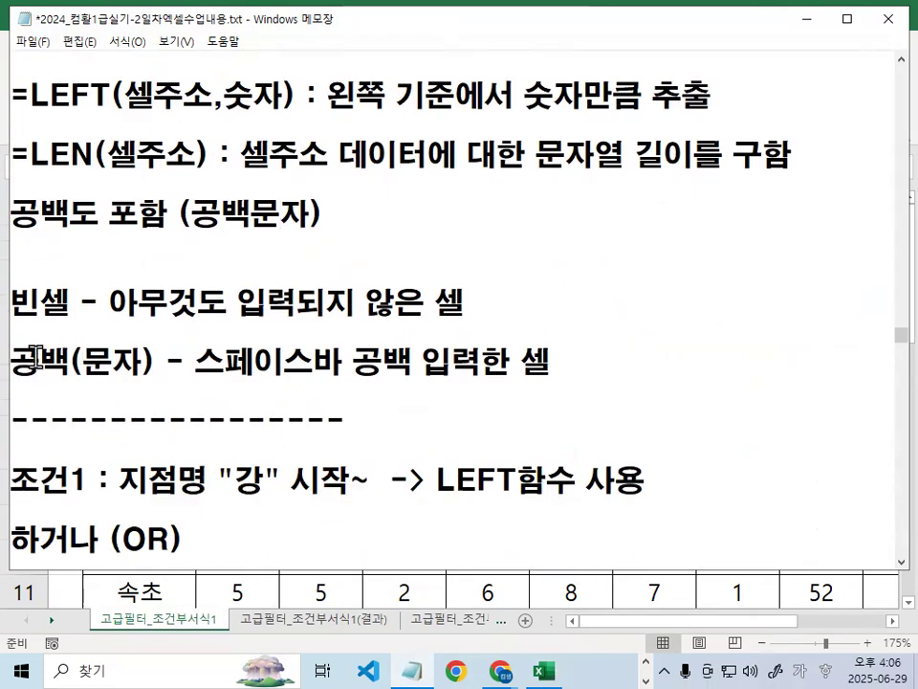
{"action": "left_click_drag", "start_coordinate": [11, 362], "coordinate": [539, 364]}
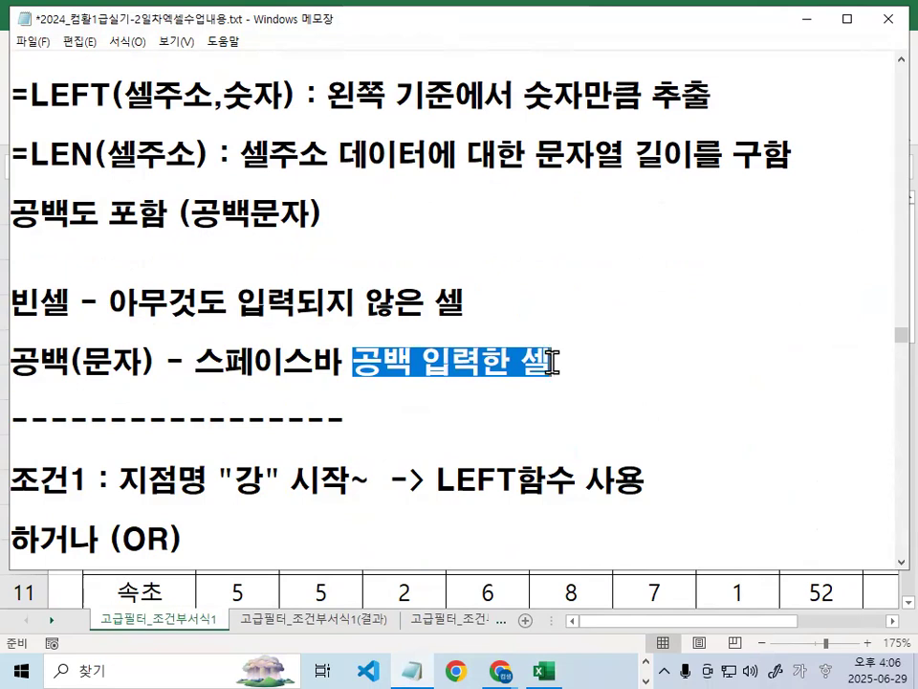
{"action": "left_click_drag", "start_coordinate": [62, 306], "coordinate": [35, 307]}
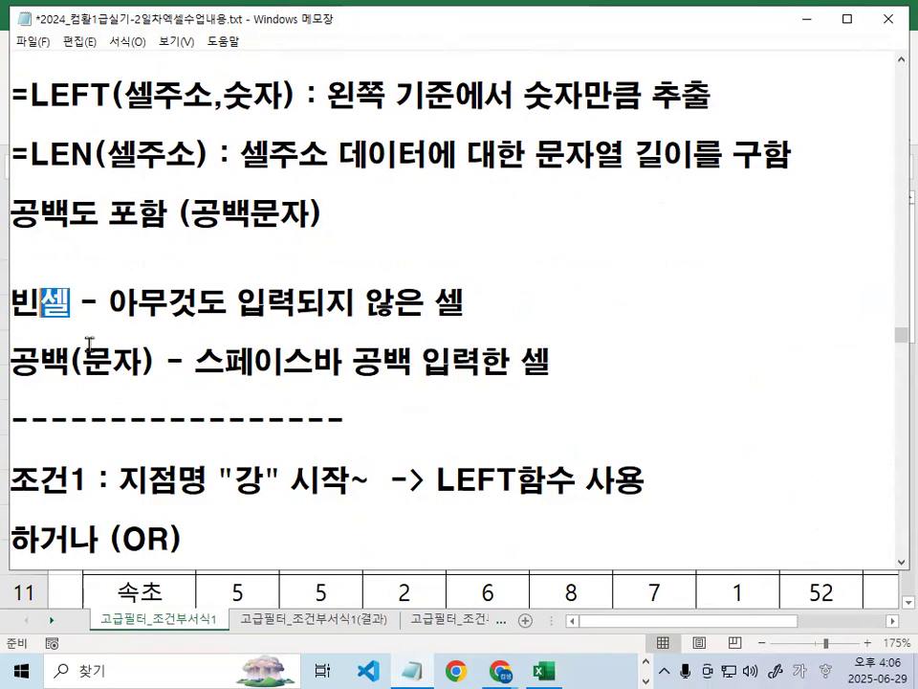
{"action": "left_click", "coordinate": [244, 311]}
{"action": "left_click_drag", "start_coordinate": [244, 308], "coordinate": [385, 305]}
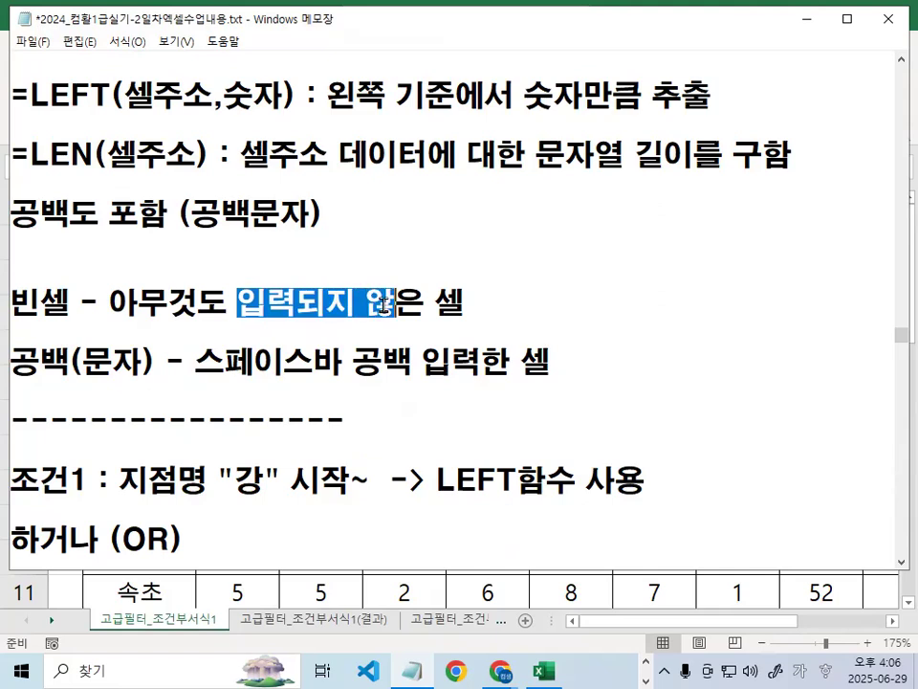
{"action": "left_click", "coordinate": [308, 304]}
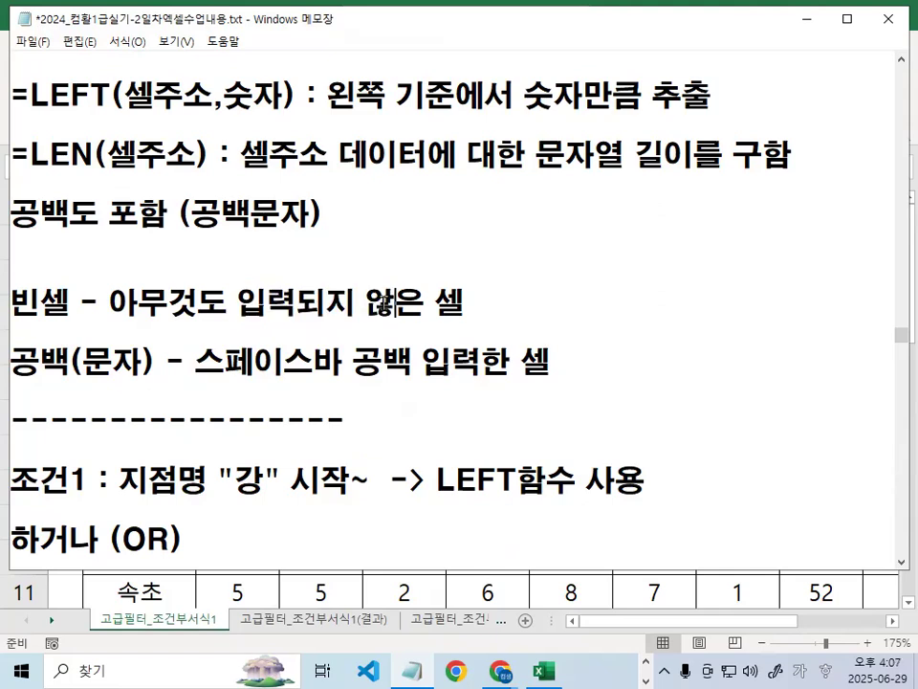
Review the 공백(문자) note and the LEN(셀주소) entry, highlighting the function name and the remark that spaces are included
{"action": "left_click", "coordinate": [360, 306]}
{"action": "left_click_drag", "start_coordinate": [18, 362], "coordinate": [158, 362]}
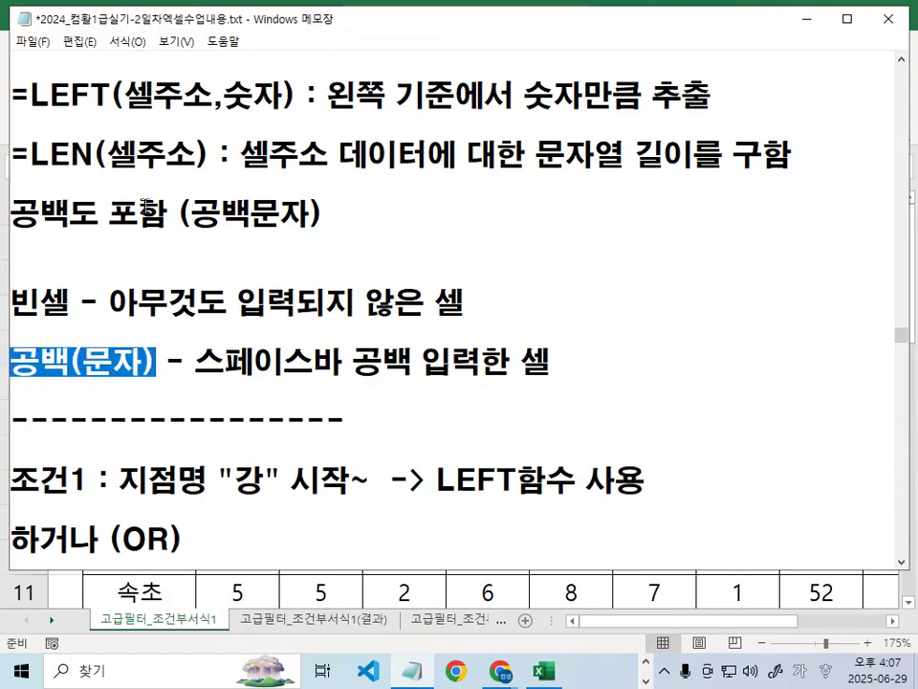
{"action": "left_click_drag", "start_coordinate": [108, 214], "coordinate": [252, 213]}
{"action": "left_click", "coordinate": [176, 156]}
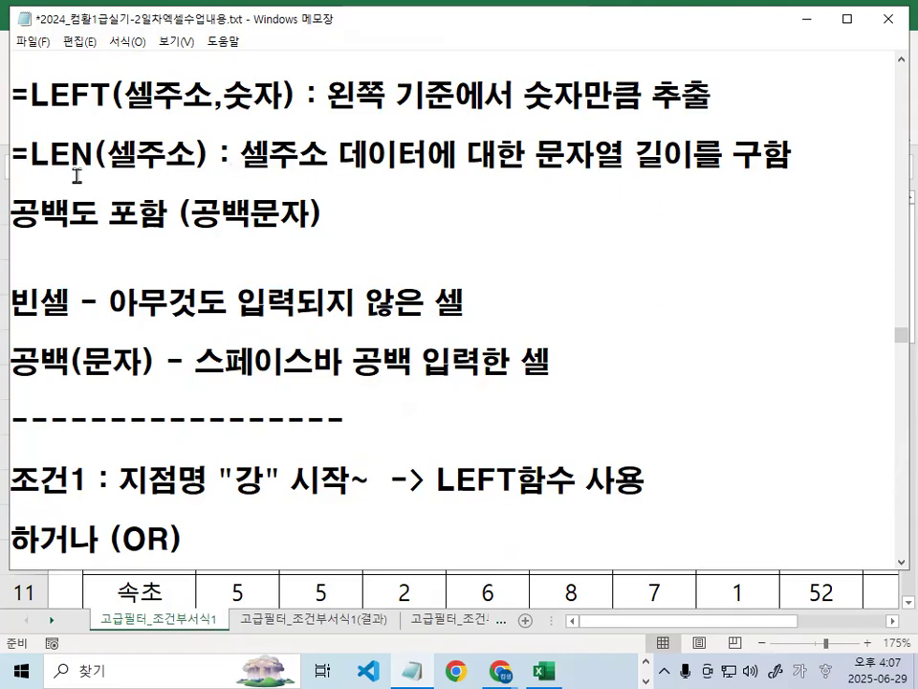
{"action": "left_click_drag", "start_coordinate": [29, 156], "coordinate": [107, 155]}
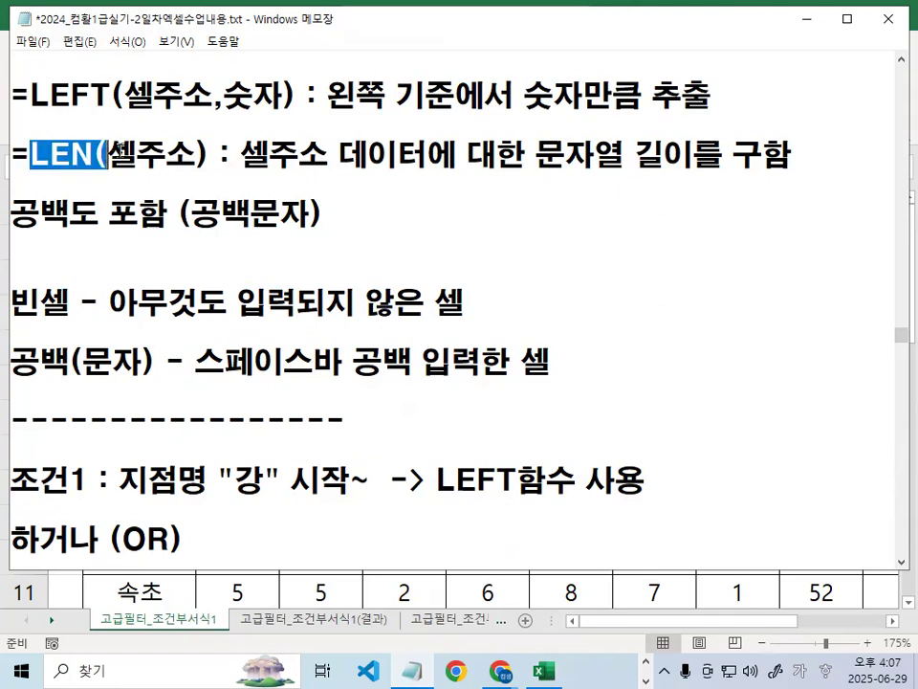
{"action": "left_click_drag", "start_coordinate": [384, 210], "coordinate": [409, 209]}
{"action": "mouse_move", "coordinate": [384, 219]}
{"action": "left_mouse_down"}
{"action": "mouse_move", "coordinate": [455, 226]}
{"action": "mouse_move", "coordinate": [442, 257]}
{"action": "mouse_move", "coordinate": [398, 245]}
{"action": "left_mouse_up"}
{"action": "mouse_move", "coordinate": [228, 174]}
{"action": "left_mouse_down"}
{"action": "mouse_move", "coordinate": [126, 146]}
{"action": "mouse_move", "coordinate": [190, 167]}
{"action": "left_mouse_up"}
{"action": "key", "text": "Escape"}
Read the exercise conditions in the notes, highlighting 조건1 about "강", the 하거나 (OR) line and 조건2 with its LEN hint
{"action": "scroll", "coordinate": [293, 291], "scroll_direction": "down", "scroll_amount": 2}
{"action": "left_click_drag", "start_coordinate": [118, 212], "coordinate": [349, 212]}
{"action": "left_click", "coordinate": [17, 273]}
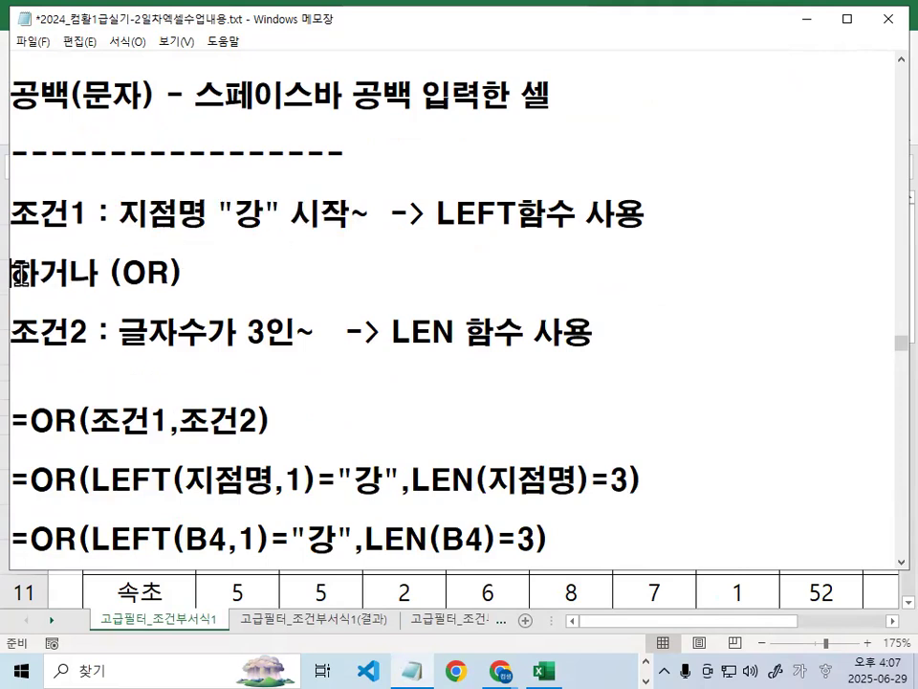
{"action": "left_click_drag", "start_coordinate": [17, 273], "coordinate": [187, 275]}
{"action": "left_click_drag", "start_coordinate": [119, 332], "coordinate": [577, 335]}
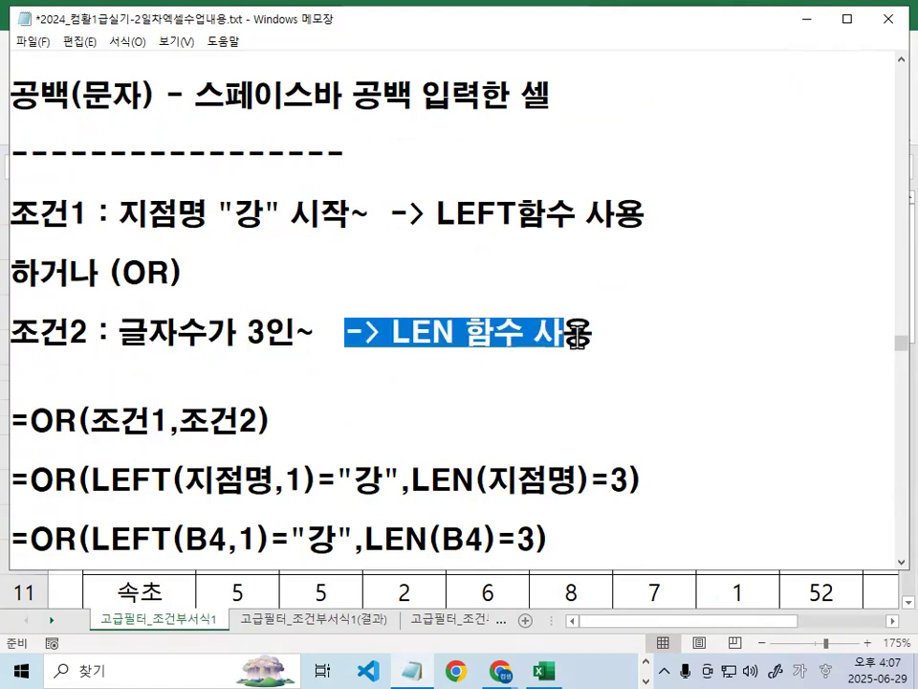
Insert five line breaks after the =OR(LEFT(지점명,1)="강",LEN(지점명)=3) formula to separate it from the B4 version
{"action": "left_click", "coordinate": [683, 490]}
{"action": "key", "text": "Return"}
{"action": "key", "text": "Return"}
{"action": "key", "text": "Return"}
{"action": "key", "text": "Return"}
{"action": "key", "text": "Return"}
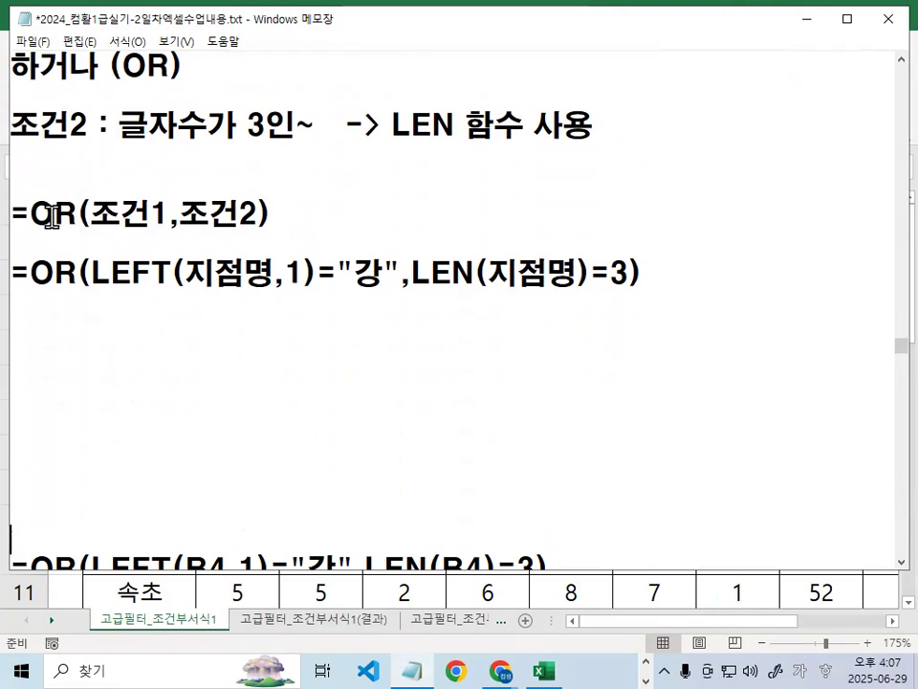
Examine the OR function and its LEFT(지점명,1)="강" condition, marking the cell argument, the number 1 and the compared text
{"action": "left_click_drag", "start_coordinate": [77, 211], "coordinate": [17, 209]}
{"action": "left_click", "coordinate": [120, 210]}
{"action": "left_click_drag", "start_coordinate": [93, 272], "coordinate": [164, 273]}
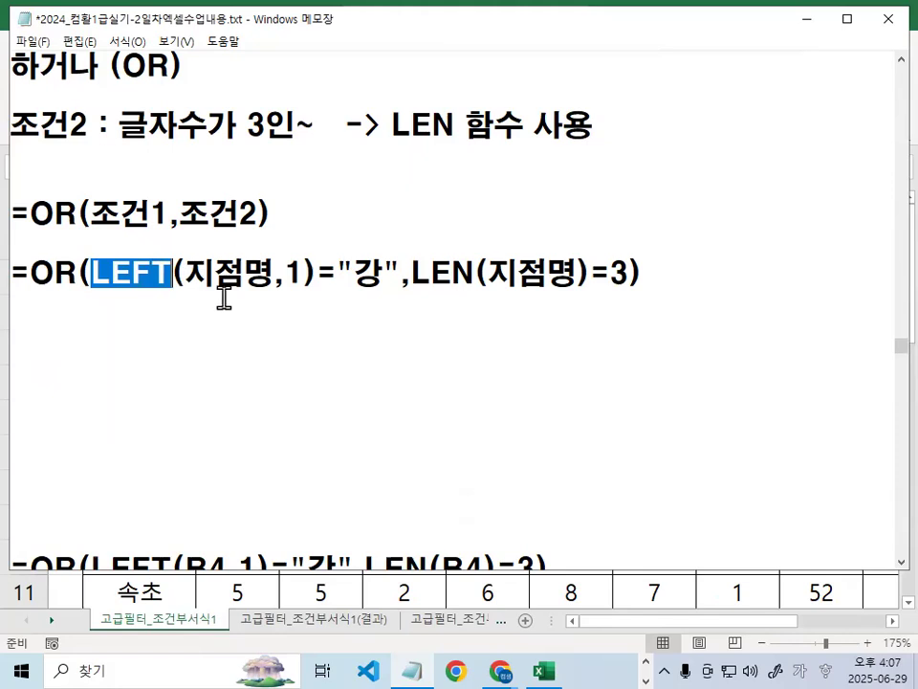
{"action": "key", "text": "ctrl+2"}
{"action": "left_click_drag", "start_coordinate": [183, 289], "coordinate": [254, 289]}
{"action": "left_click_drag", "start_coordinate": [287, 244], "coordinate": [314, 232]}
{"action": "mouse_move", "coordinate": [382, 296]}
{"action": "left_mouse_down"}
{"action": "mouse_move", "coordinate": [368, 239]}
{"action": "mouse_move", "coordinate": [387, 294]}
{"action": "mouse_move", "coordinate": [308, 292]}
{"action": "left_mouse_up"}
{"action": "mouse_move", "coordinate": [293, 233]}
{"action": "left_mouse_down"}
{"action": "mouse_move", "coordinate": [308, 251]}
{"action": "mouse_move", "coordinate": [302, 319]}
{"action": "left_mouse_up"}
{"action": "left_click_drag", "start_coordinate": [207, 253], "coordinate": [217, 356]}
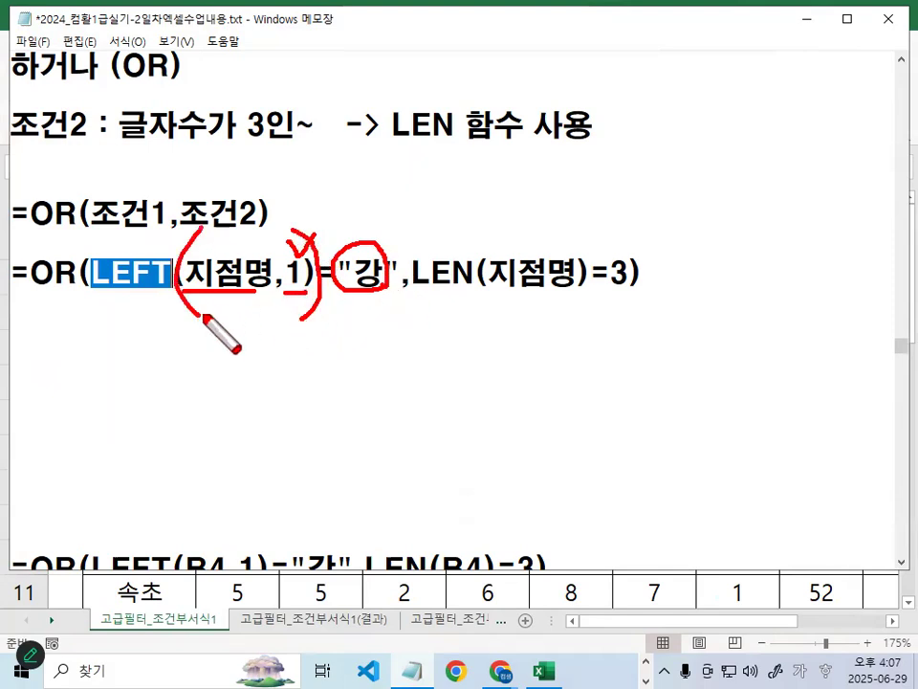
{"action": "left_click_drag", "start_coordinate": [388, 216], "coordinate": [337, 237]}
{"action": "key", "text": "Escape"}
{"action": "left_click_drag", "start_coordinate": [92, 274], "coordinate": [391, 273]}
{"action": "left_click", "coordinate": [389, 297]}
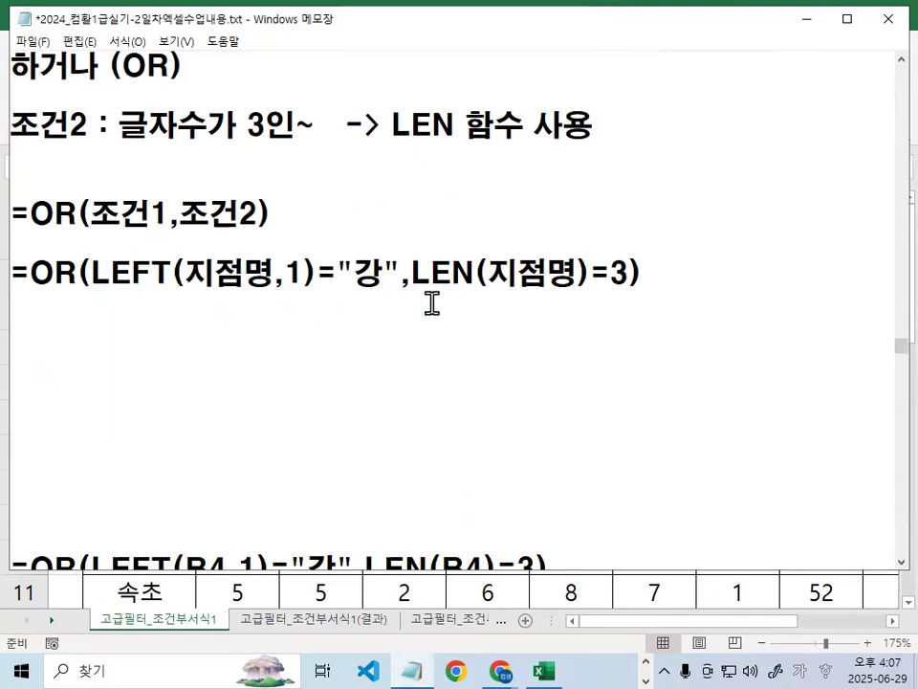
Mark the LEN(지점명)=3 condition and both conditions joined by OR in the formula, and clear the annotations
{"action": "key", "text": "ctrl+alt+g"}
{"action": "mouse_move", "coordinate": [468, 294]}
{"action": "left_mouse_down"}
{"action": "mouse_move", "coordinate": [572, 293]}
{"action": "mouse_move", "coordinate": [511, 251]}
{"action": "mouse_move", "coordinate": [566, 293]}
{"action": "mouse_move", "coordinate": [636, 300]}
{"action": "left_mouse_up"}
{"action": "left_click_drag", "start_coordinate": [203, 236], "coordinate": [245, 229]}
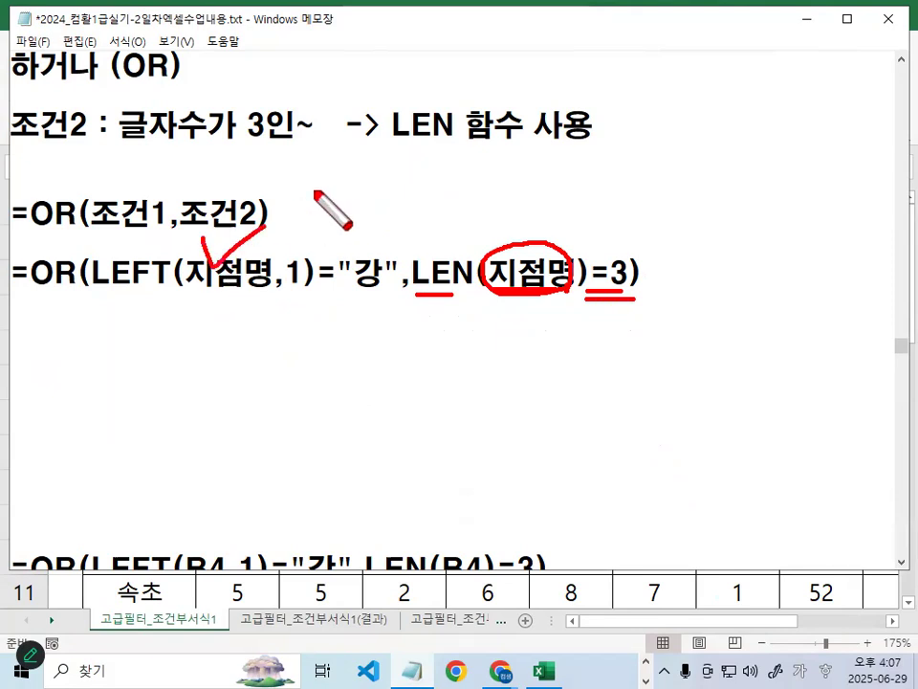
{"action": "mouse_move", "coordinate": [501, 241]}
{"action": "left_mouse_down"}
{"action": "mouse_move", "coordinate": [514, 281]}
{"action": "mouse_move", "coordinate": [586, 151]}
{"action": "left_mouse_up"}
{"action": "mouse_move", "coordinate": [326, 311]}
{"action": "left_mouse_down"}
{"action": "mouse_move", "coordinate": [435, 307]}
{"action": "mouse_move", "coordinate": [383, 380]}
{"action": "left_mouse_up"}
{"action": "left_click_drag", "start_coordinate": [38, 202], "coordinate": [84, 227]}
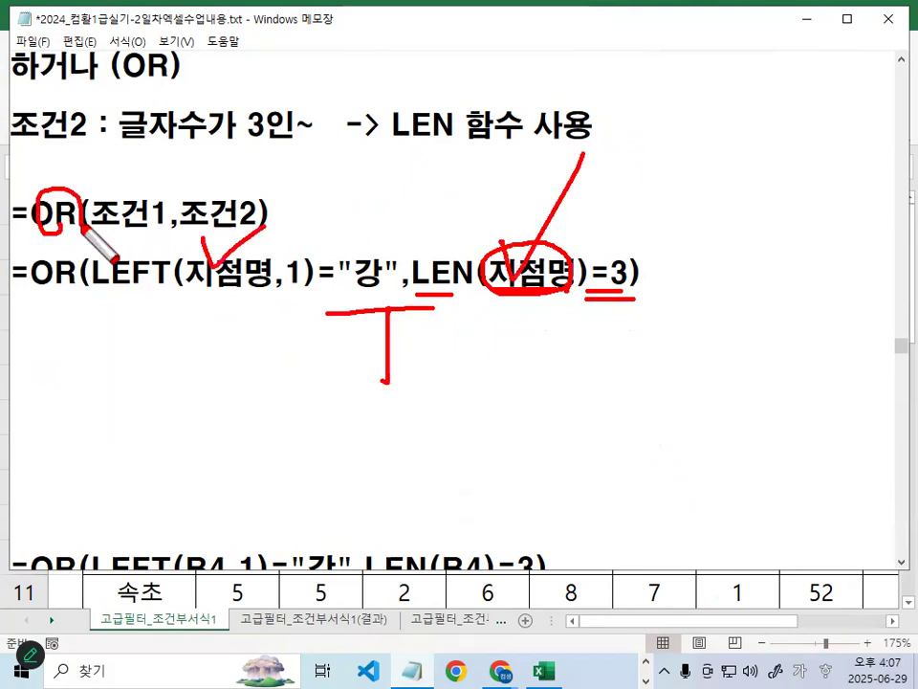
{"action": "key", "text": "Escape"}
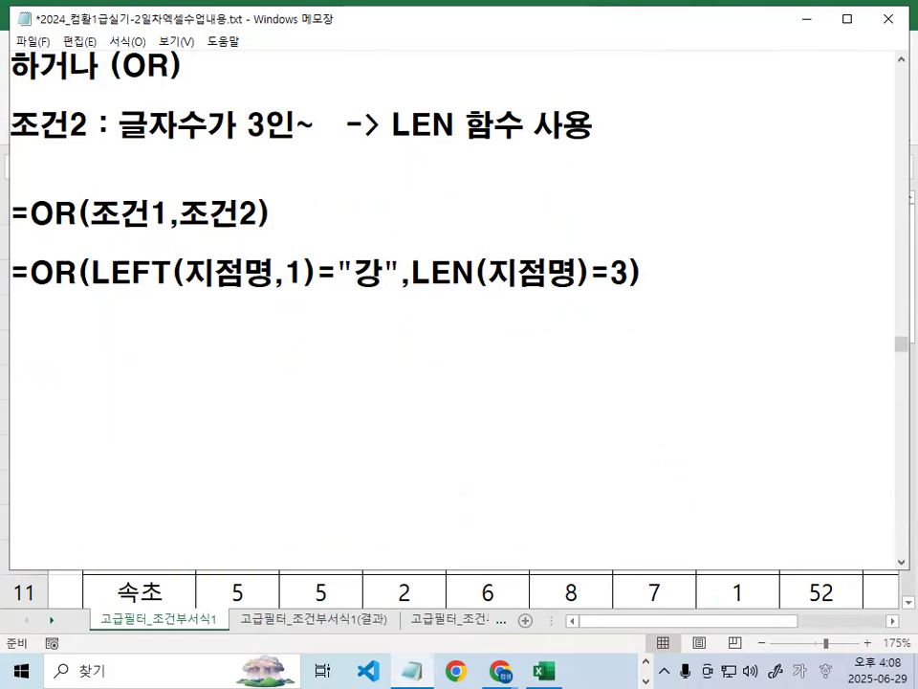
Write 결과 on a line below the LEFT and LEN formula and tidy the blank line between them
{"action": "type", "text": "결과"}
{"action": "left_click", "coordinate": [144, 334]}
{"action": "key", "text": "Delete"}
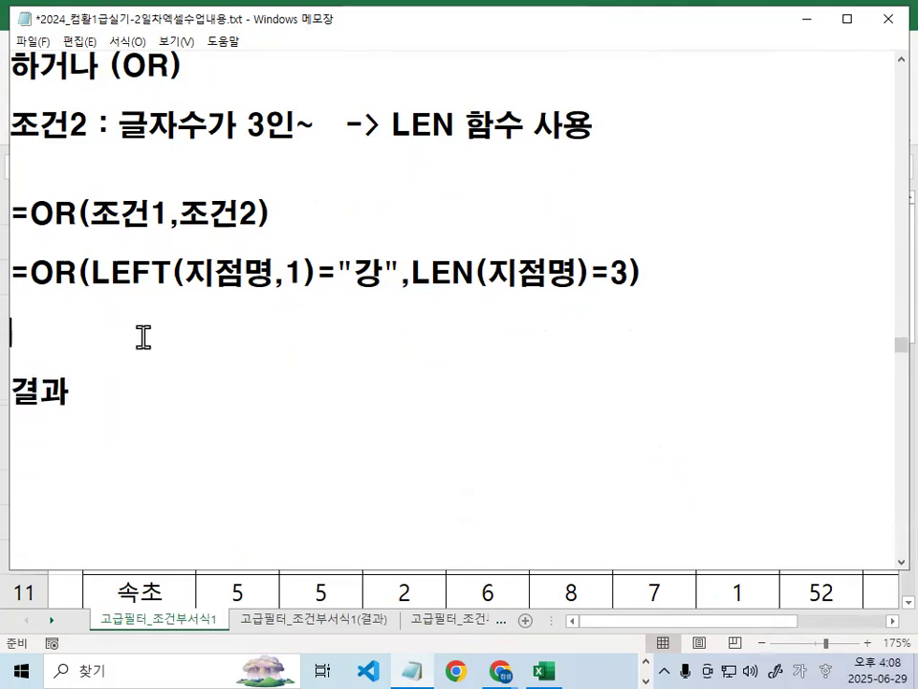
{"action": "key", "text": "BackSpace"}
Add the heading <조건입력> on its own line above =OR(조건1,조건2)
{"action": "key", "text": "Up"}
{"action": "key", "text": "Return"}
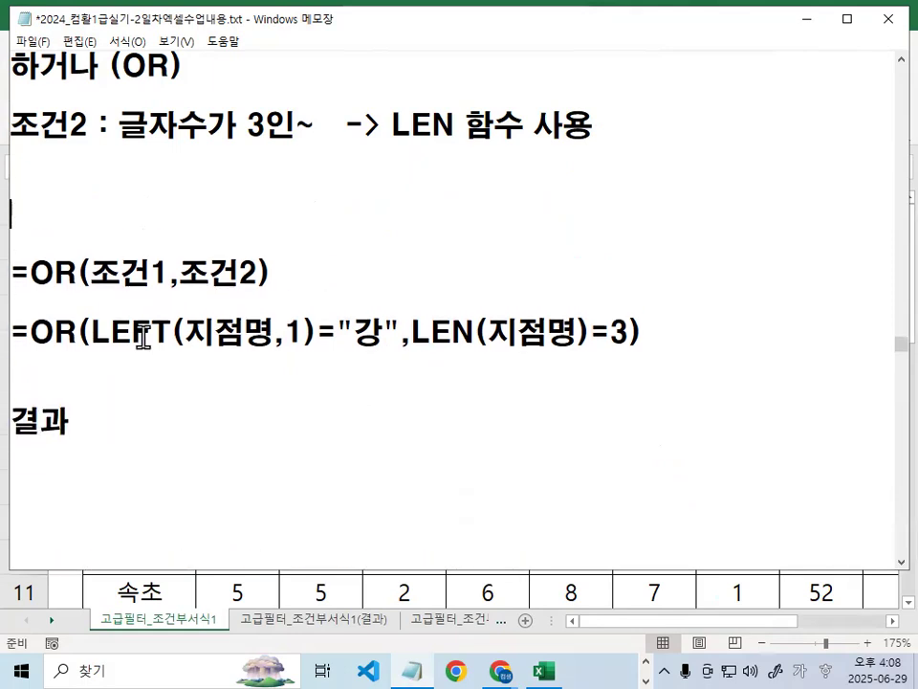
{"action": "type", "text": "<조건입력"}
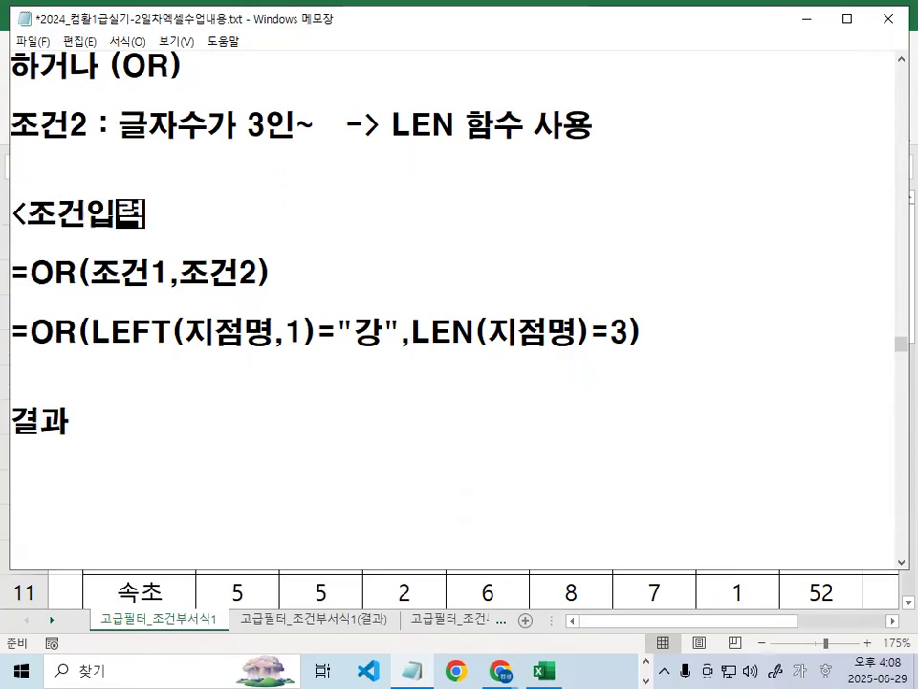
{"action": "type", "text": ">"}
{"action": "key", "text": "Right"}
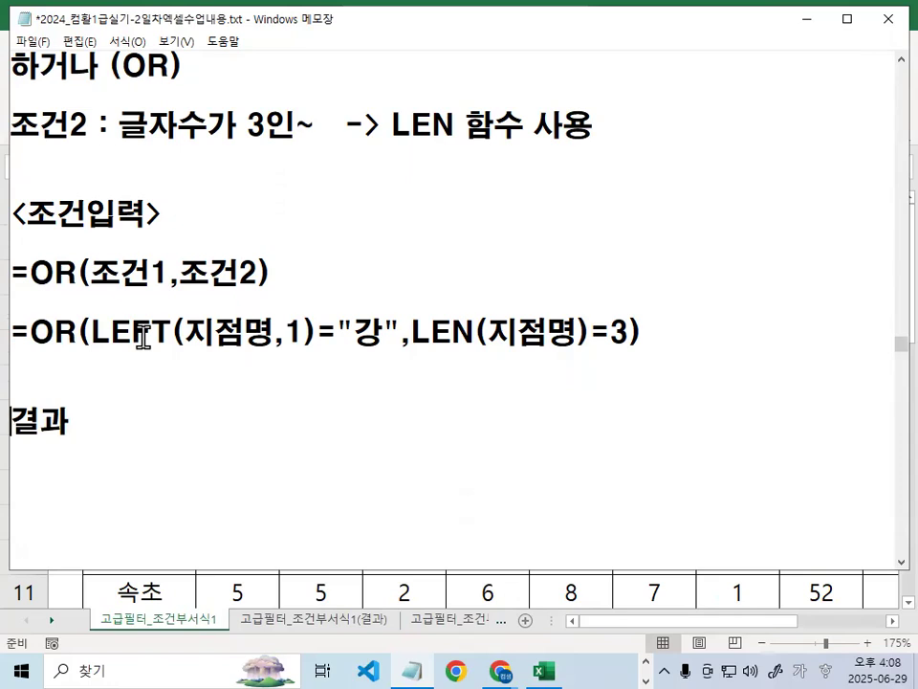
Complete the 결과 line so it reads "결과에는 미리 출력할 필드명을 입력해놓아야함"
{"action": "type", "text": "에는 미리"}
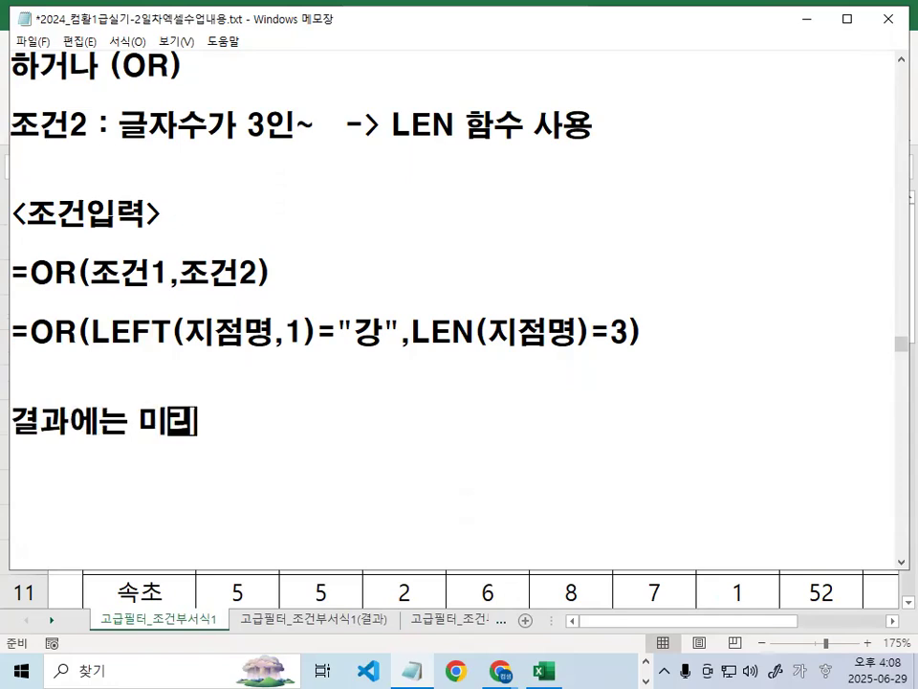
{"action": "type", "text": " 출력할 퓨"}
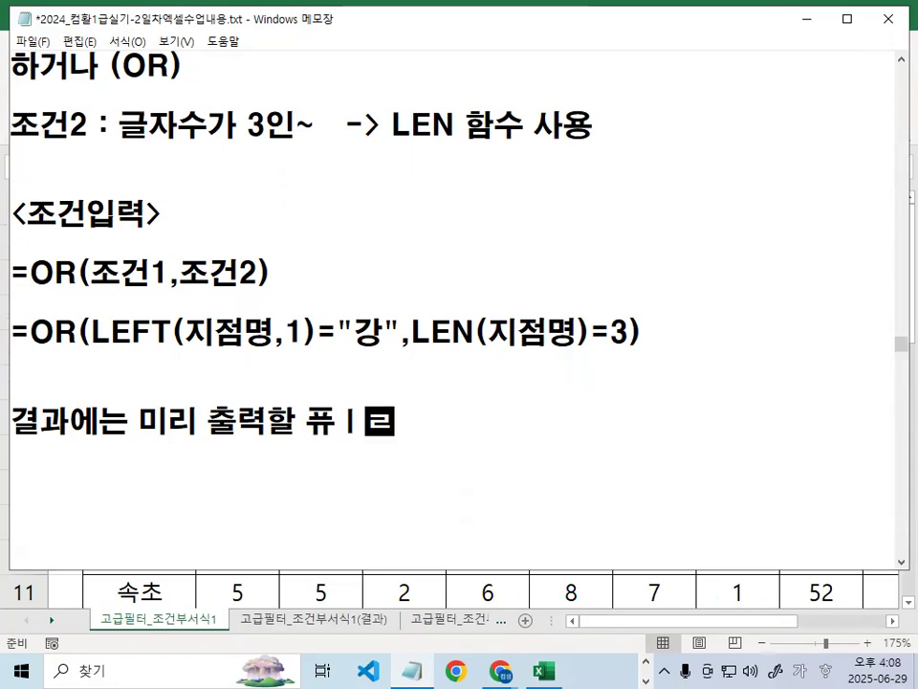
{"action": "key", "text": "BackSpace"}
{"action": "type", "text": "필드명"}
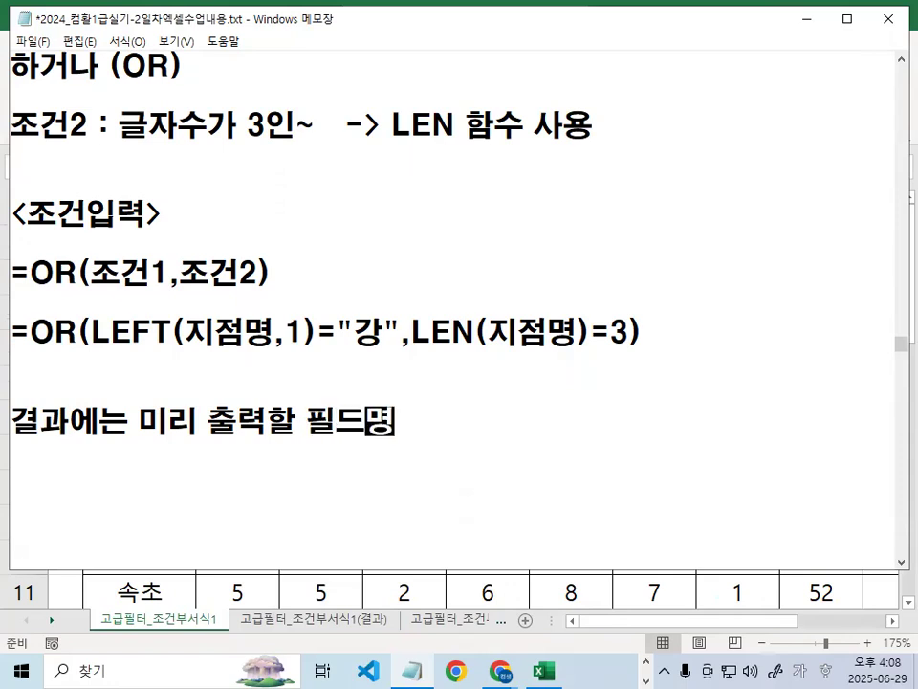
{"action": "type", "text": "을 입력해"}
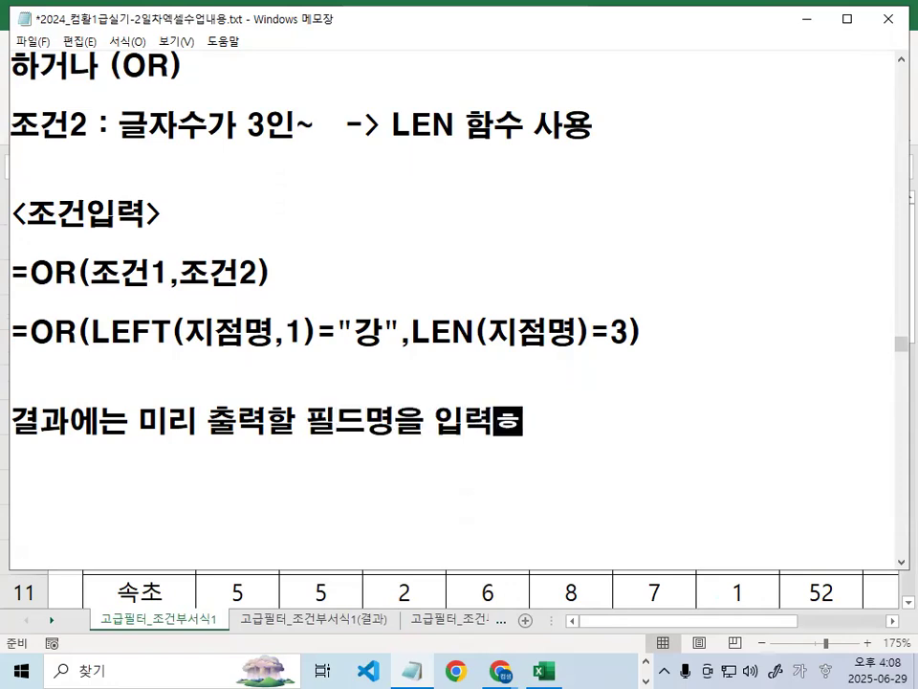
{"action": "type", "text": "놓아야ㅕ"}
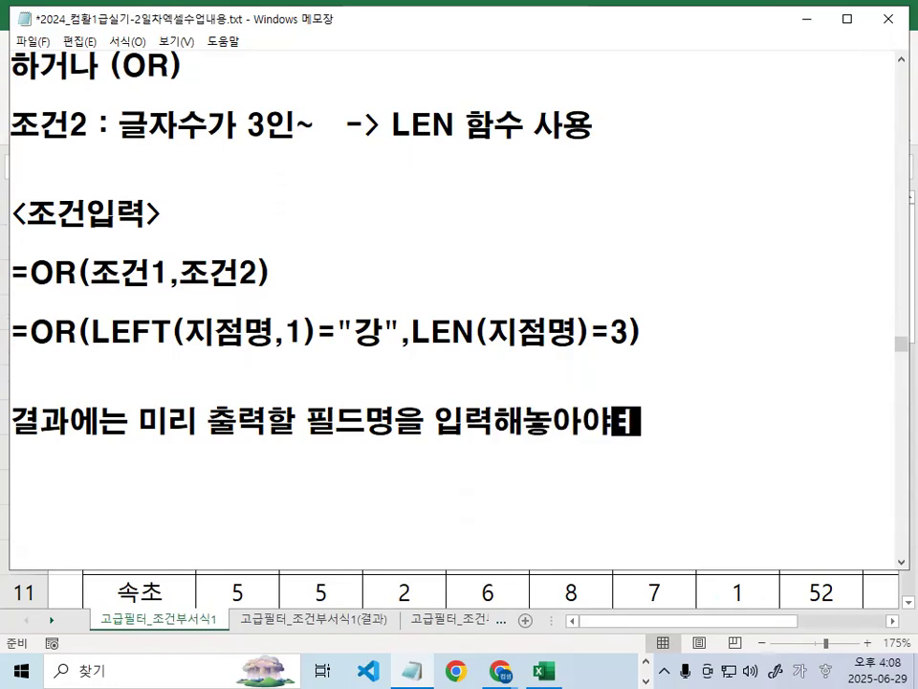
{"action": "type", "text": "함"}
{"action": "key", "text": "Return"}
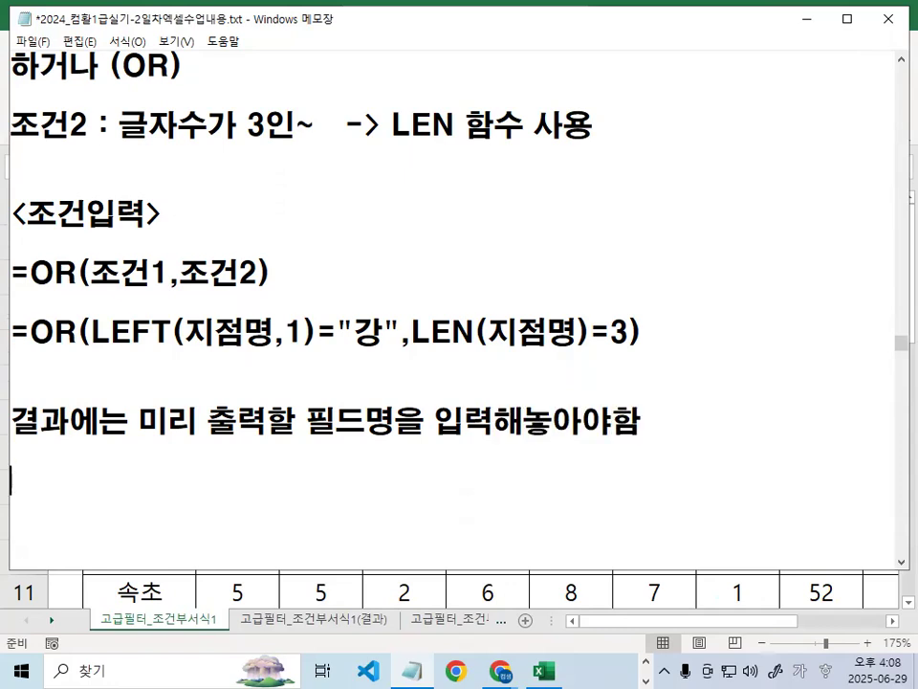
Add the line "복사해서 사용하는것이 좋음" under the field name note, followed by several blank lines
{"action": "type", "text": "복사해서 "}
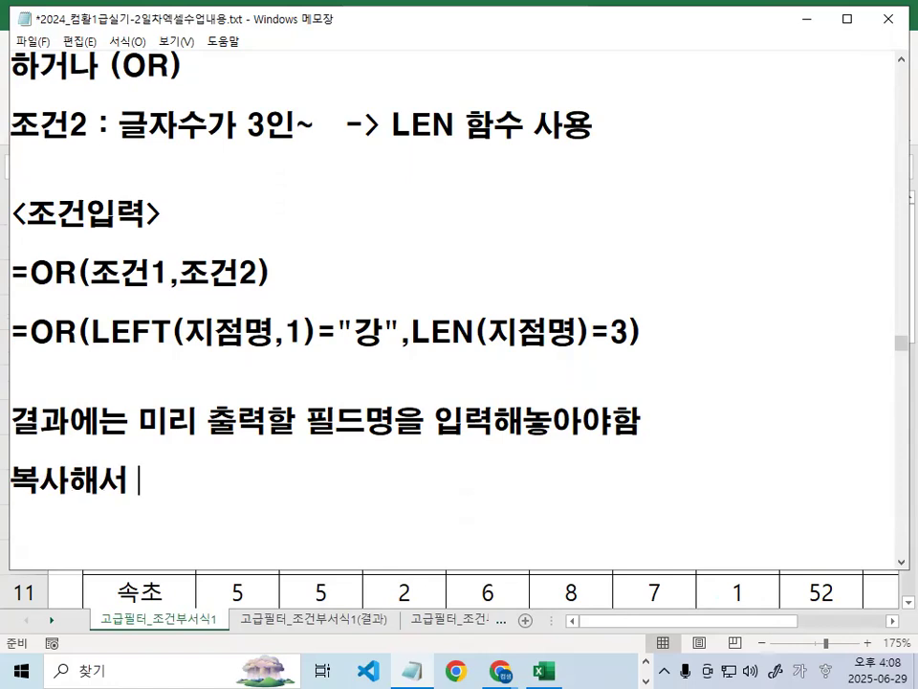
{"action": "type", "text": "사용ㅏ"}
{"action": "key", "text": "BackSpace"}
{"action": "key", "text": "BackSpace"}
{"action": "key", "text": "BackSpace"}
{"action": "type", "text": "용ㅎ"}
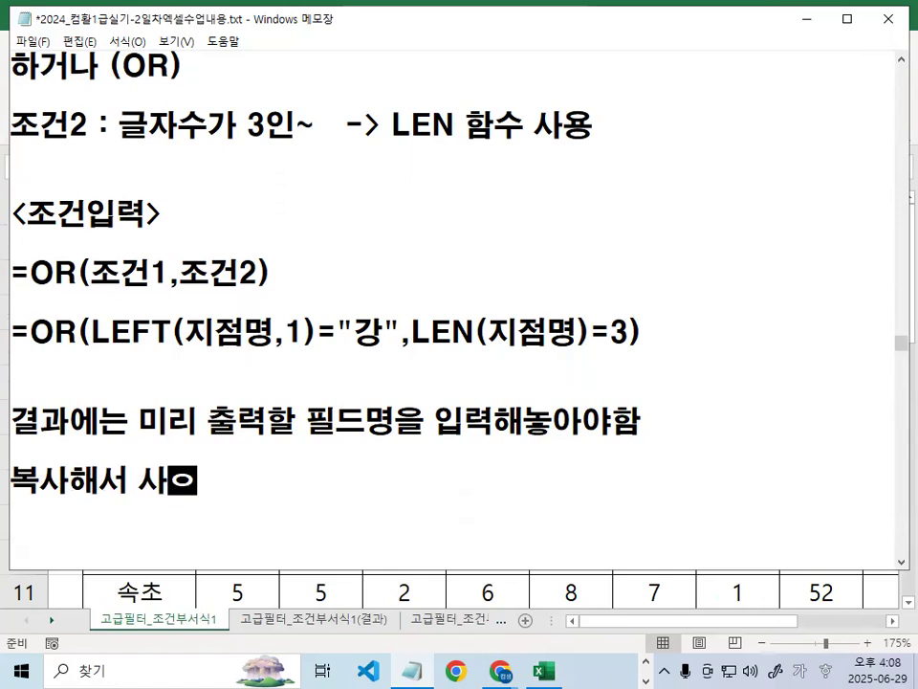
{"action": "type", "text": "ㅏ는것이 좋음"}
{"action": "key", "text": "Return"}
{"action": "key", "text": "Return"}
{"action": "key", "text": "Return"}
{"action": "key", "text": "Return"}
{"action": "key", "text": "Return"}
{"action": "key", "text": "Return"}
{"action": "key", "text": "Return"}
{"action": "key", "text": "Return"}
Add the copy shortcut note "복사 : CTRL +C (카피)" below the copying advice
{"action": "key", "text": "Up"}
{"action": "key", "text": "Up"}
{"action": "type", "text": "복사 : CRL"}
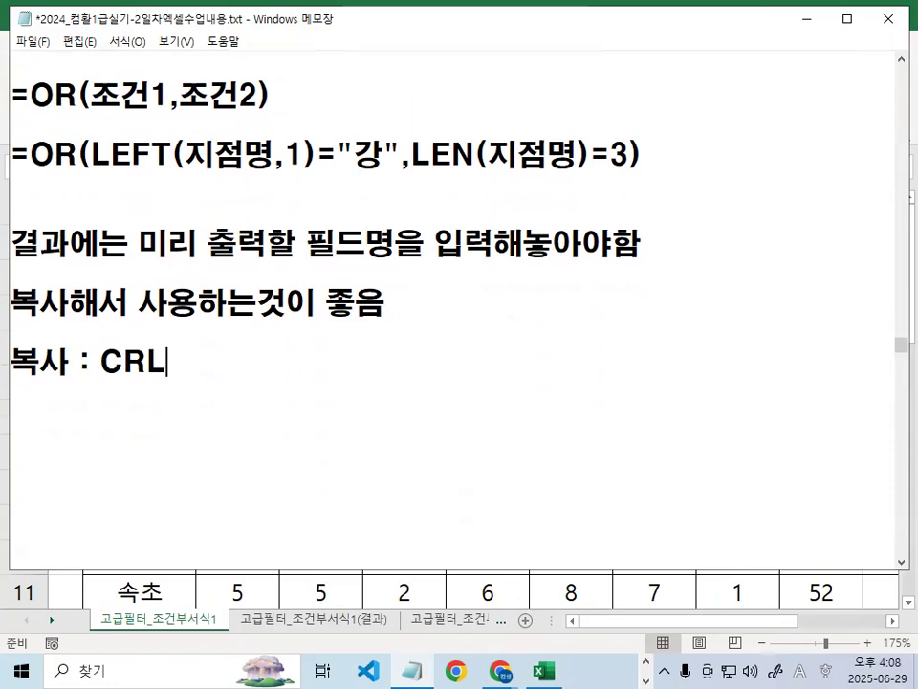
{"action": "key", "text": "BackSpace"}
{"action": "key", "text": "BackSpace"}
{"action": "type", "text": "TRL +C"}
{"action": "type", "text": "(ZKV"}
{"action": "key", "text": "BackSpace"}
{"action": "key", "text": "BackSpace"}
{"action": "key", "text": "BackSpace"}
{"action": "key", "text": "Hangul"}
{"action": "type", "text": "ㅋㅏㅍㅣ"}
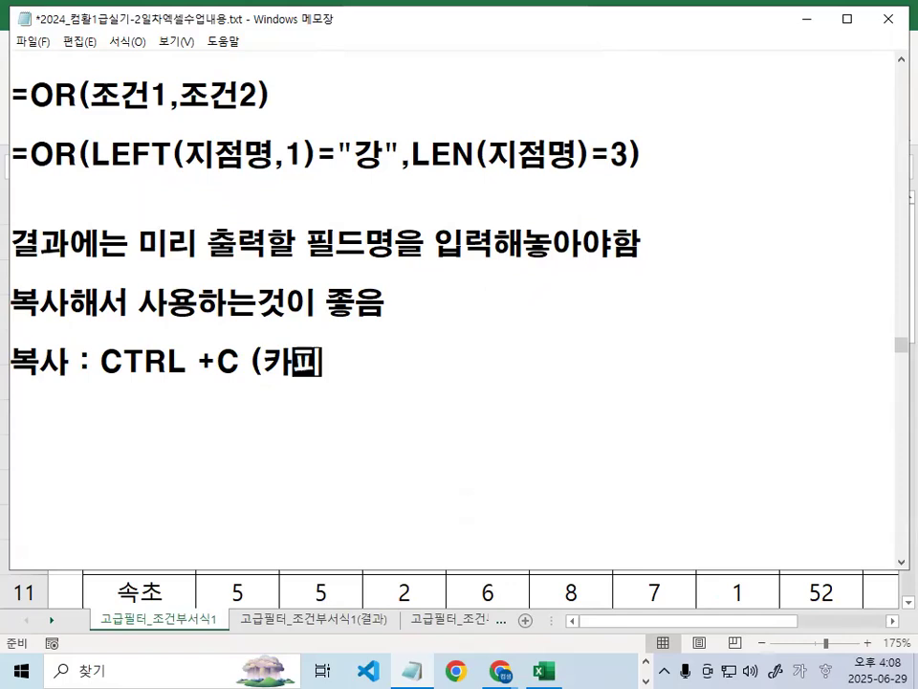
Add the paste shortcut note "붙여넣기 : CTRL + V (브치기)" on the following line
{"action": "type", "text": "ㅂㅜㅌㅇㅕㄴㅓㅎㅇㅣ"}
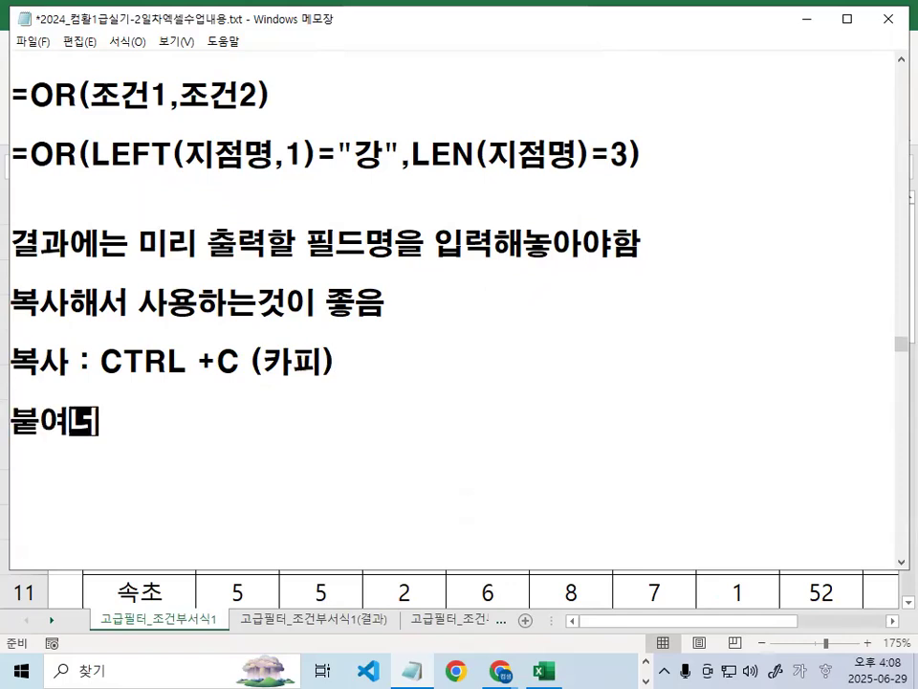
{"action": "key", "text": "BackSpace"}
{"action": "key", "text": "BackSpace"}
{"action": "type", "text": "ㄱㅣ "}
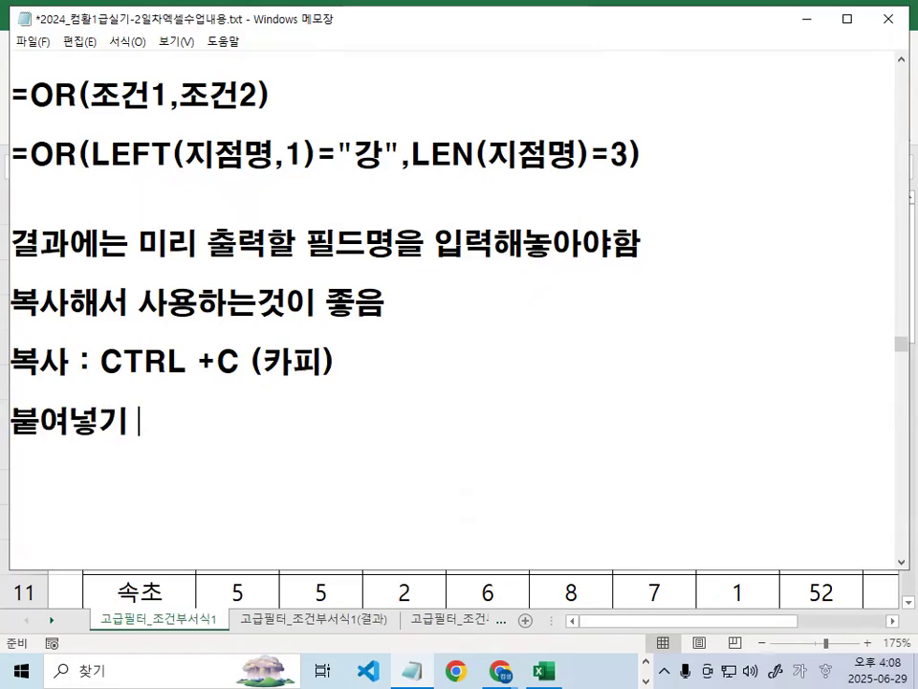
{"action": "type", "text": ": CRL"}
{"action": "key", "text": "BackSpace"}
{"action": "key", "text": "BackSpace"}
{"action": "type", "text": "TRL"}
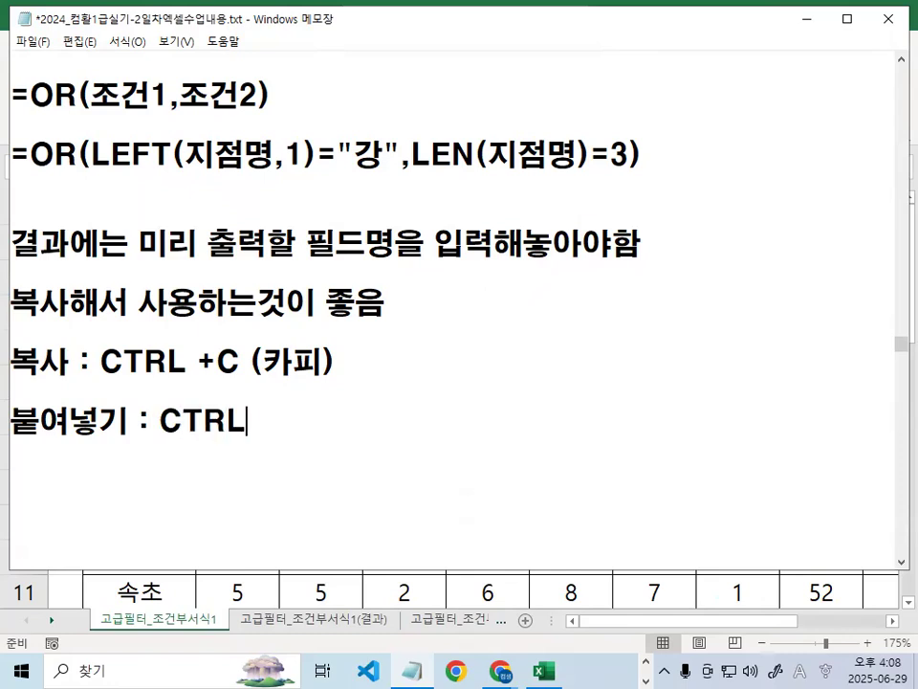
{"action": "type", "text": " + V"}
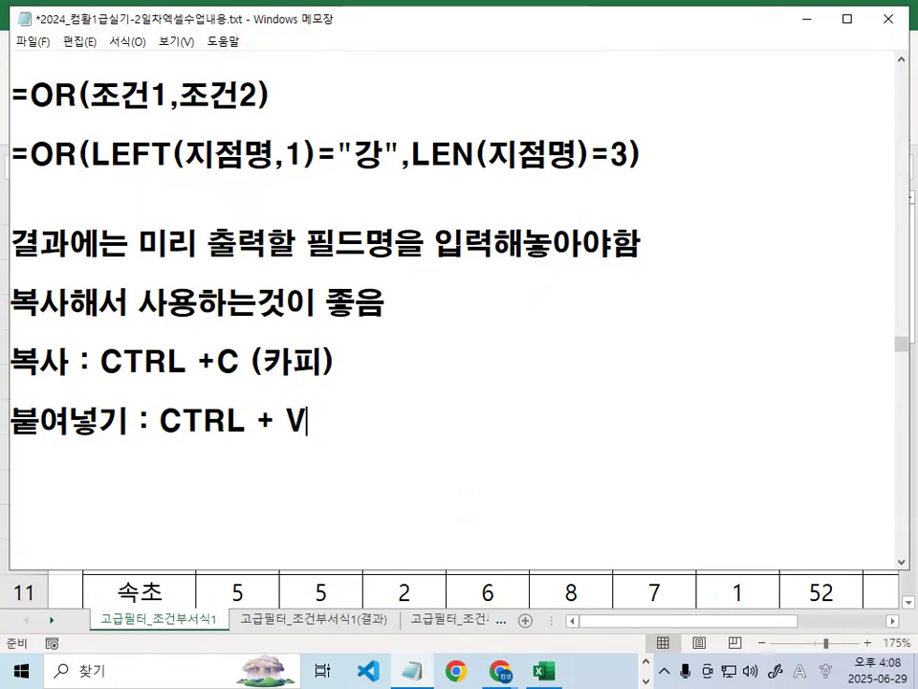
{"action": "type", "text": " (브치기"}
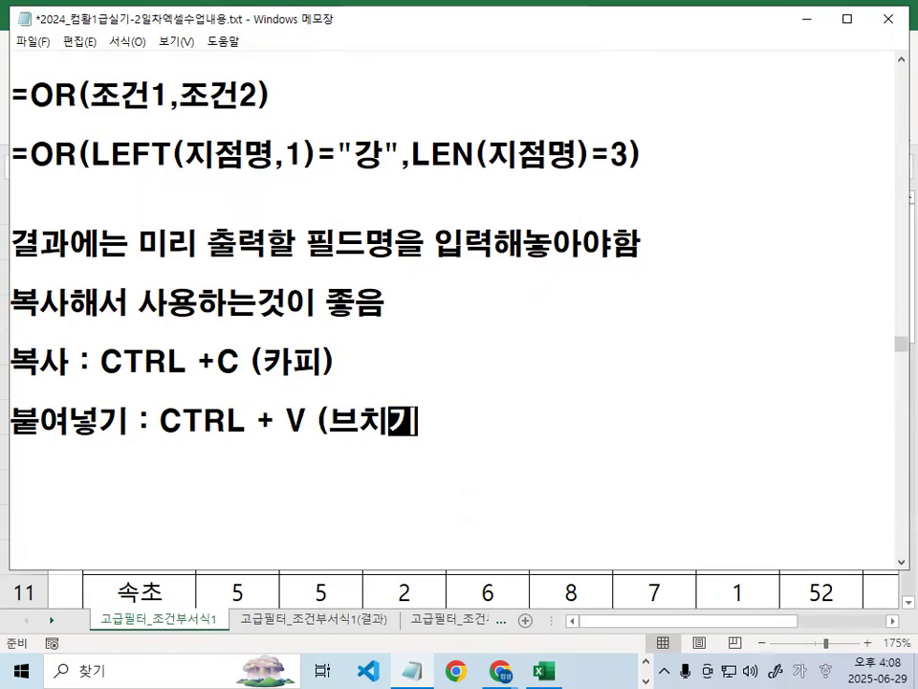
{"action": "type", "text": ") "}
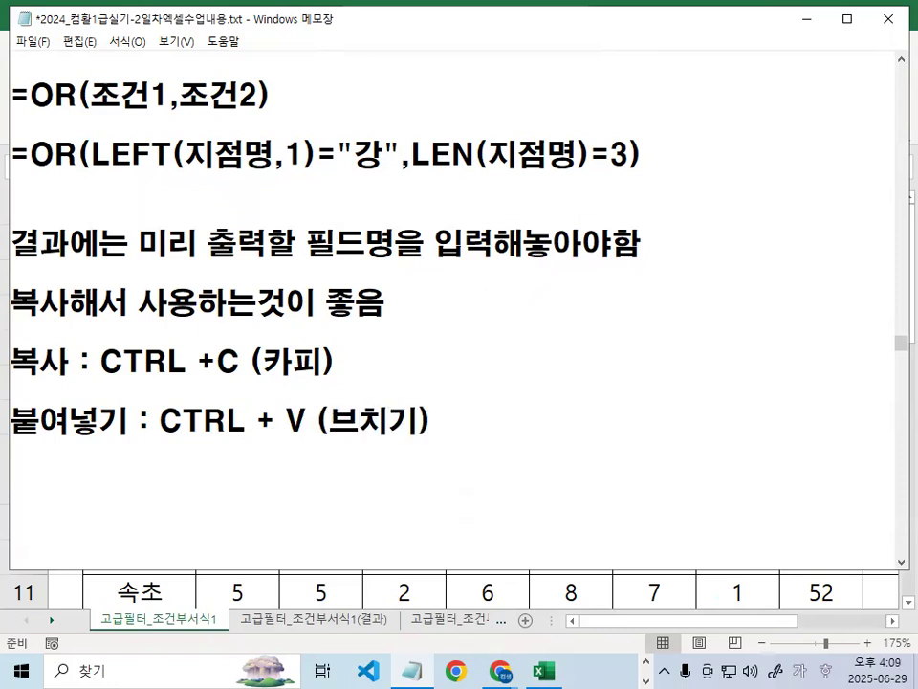
Add the one-time paste note "1회용 붙여넣기 : 엔터" below the paste shortcut
{"action": "type", "text": "0"}
{"action": "key", "text": "BackSpace"}
{"action": "type", "text": "1회용 붙"}
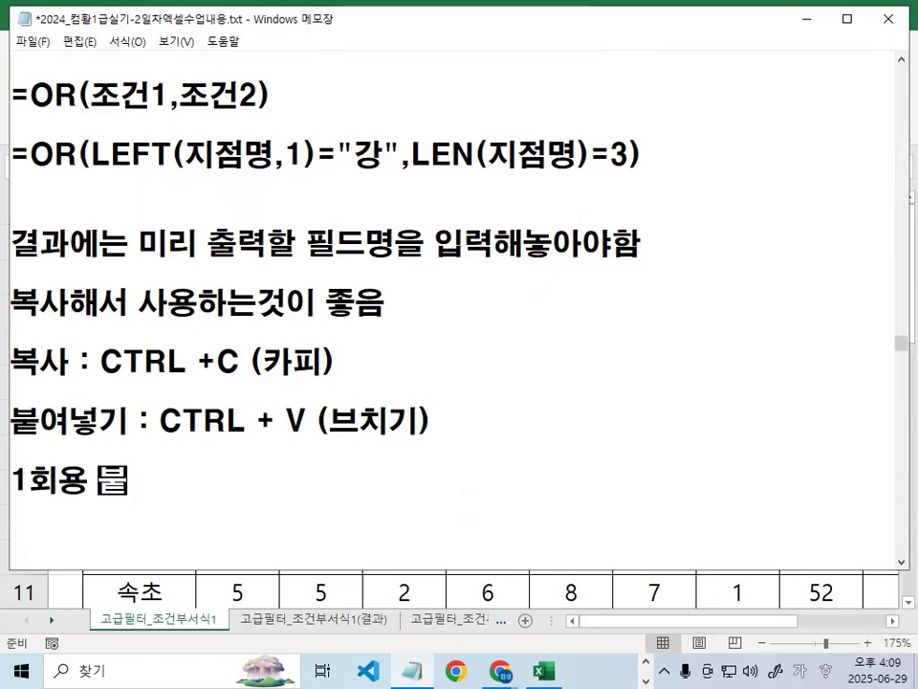
{"action": "type", "text": "여넣기 : "}
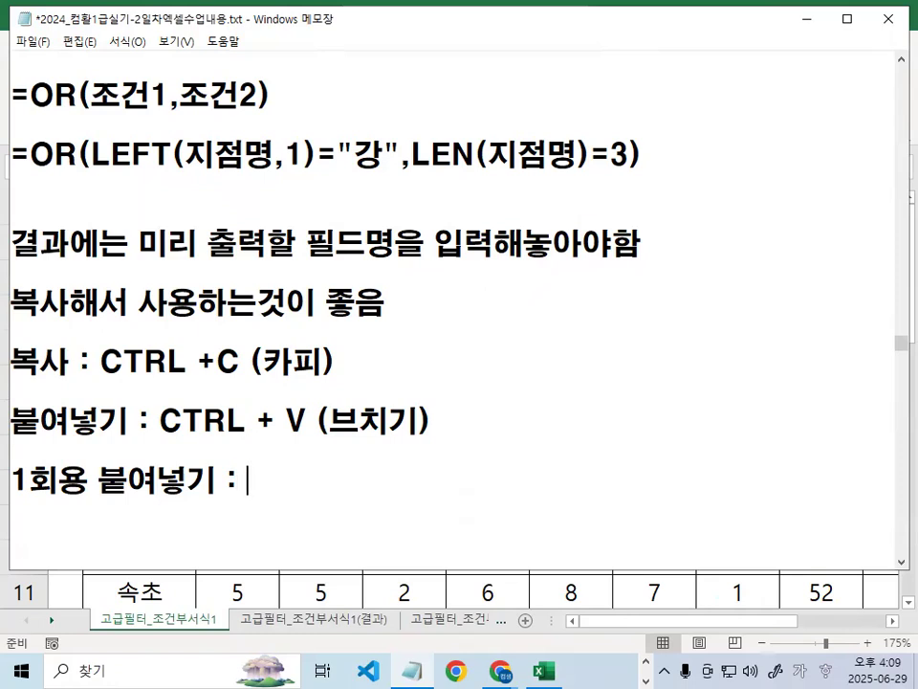
{"action": "type", "text": "엔터"}
{"action": "key", "text": "Up"}
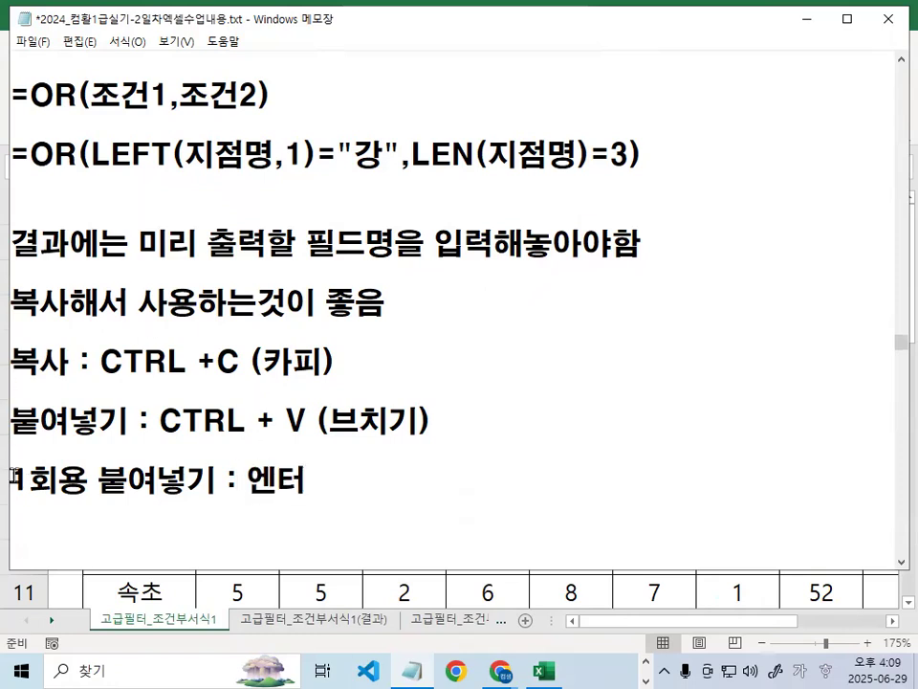
Go over the one-time paste, paste and copying advice lines in the notes
{"action": "left_click_drag", "start_coordinate": [10, 477], "coordinate": [324, 475]}
{"action": "left_click_drag", "start_coordinate": [13, 418], "coordinate": [433, 421]}
{"action": "left_click_drag", "start_coordinate": [11, 303], "coordinate": [408, 299]}
{"action": "left_click", "coordinate": [410, 297]}
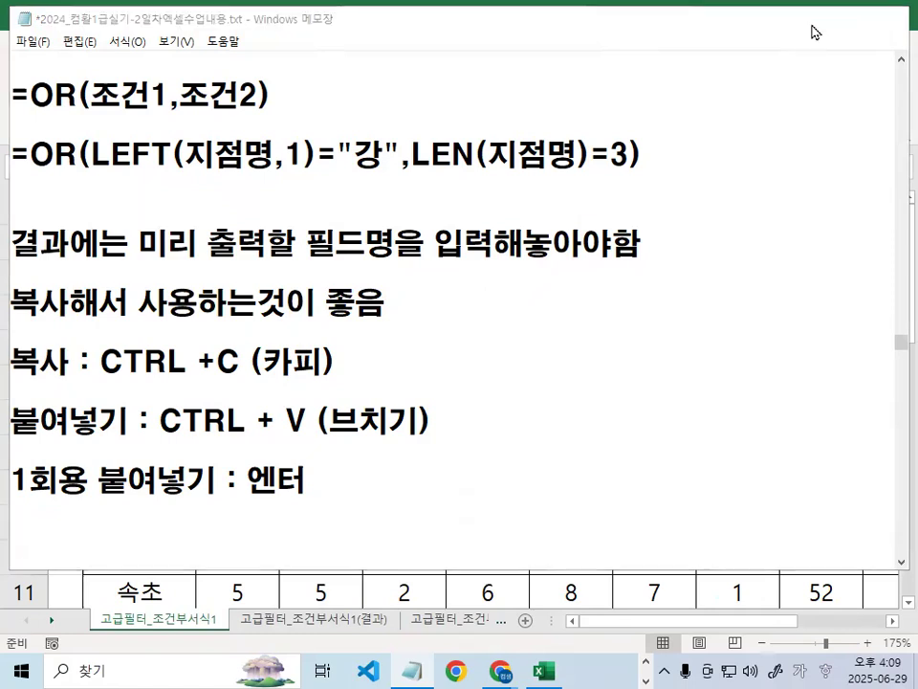
Switch to the Excel workbook and enter the heading "조건" in cell P3, beyond the 12월 column
{"action": "left_click", "coordinate": [807, 20]}
{"action": "left_click", "coordinate": [404, 313]}
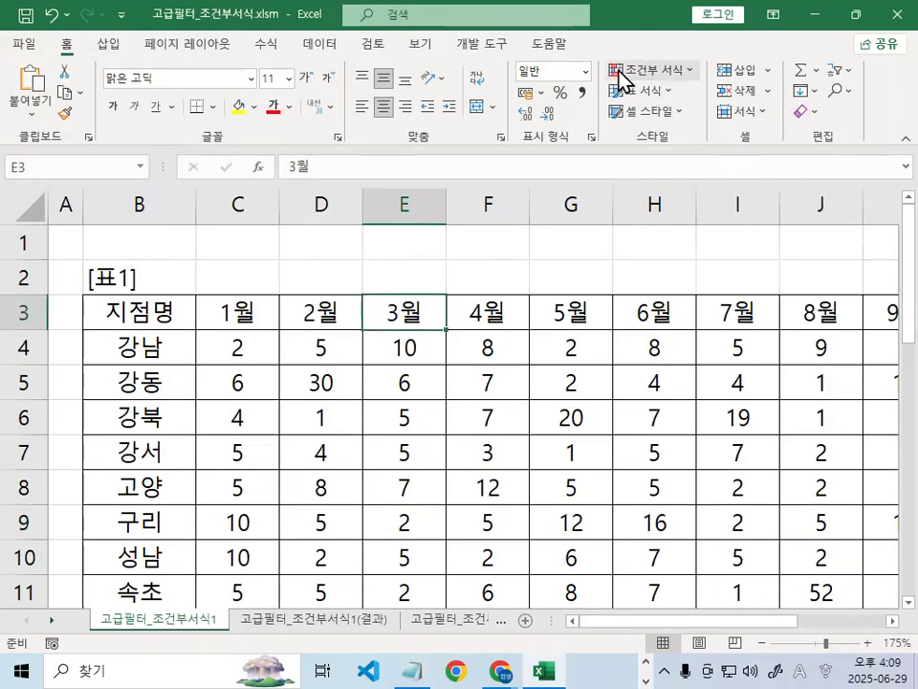
{"action": "left_click", "coordinate": [893, 627]}
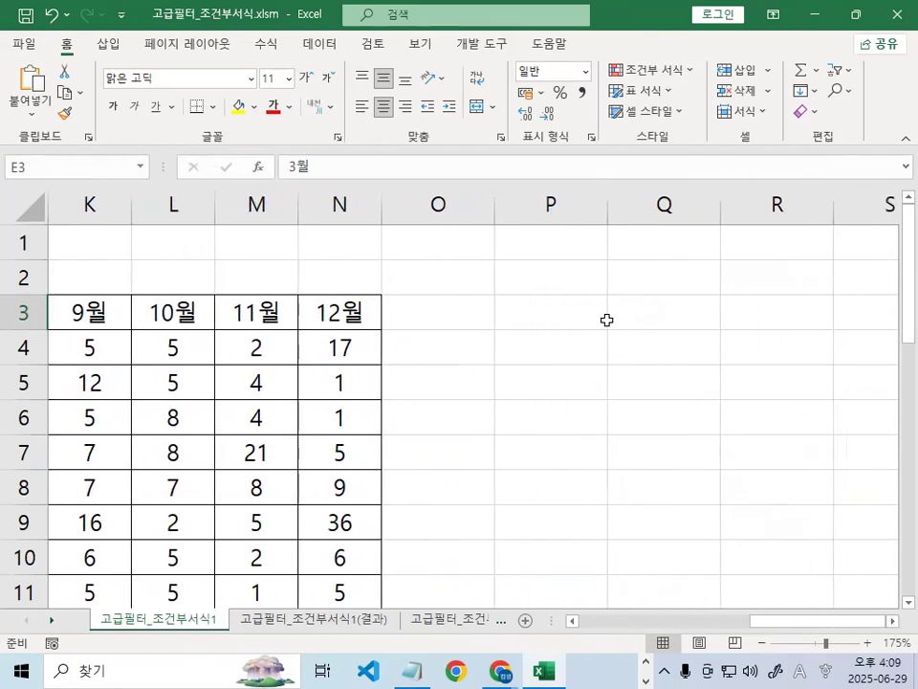
{"action": "left_click", "coordinate": [561, 314]}
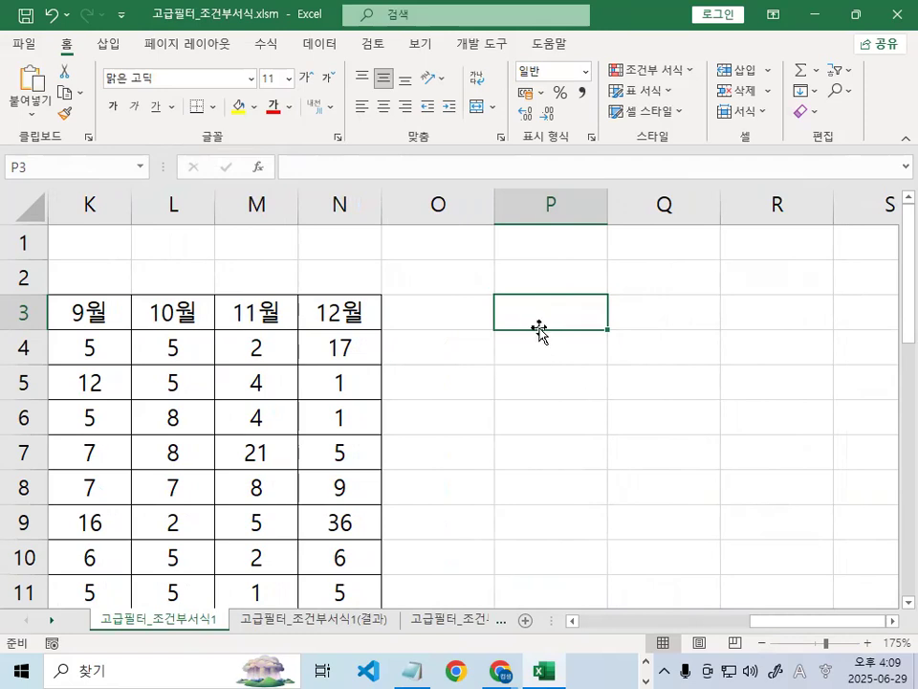
{"action": "type", "text": "WHR"}
{"action": "key", "text": "BackSpace"}
{"action": "key", "text": "BackSpace"}
{"action": "key", "text": "BackSpace"}
{"action": "key", "text": "Hangul"}
{"action": "type", "text": "ㅈㅗㄱㅓㄴ"}
{"action": "key", "text": "Return"}
Point out cell P4 under the 조건 heading and review the OR formula with LEFT and LEN in the Notepad notes
{"action": "left_click", "coordinate": [578, 315]}
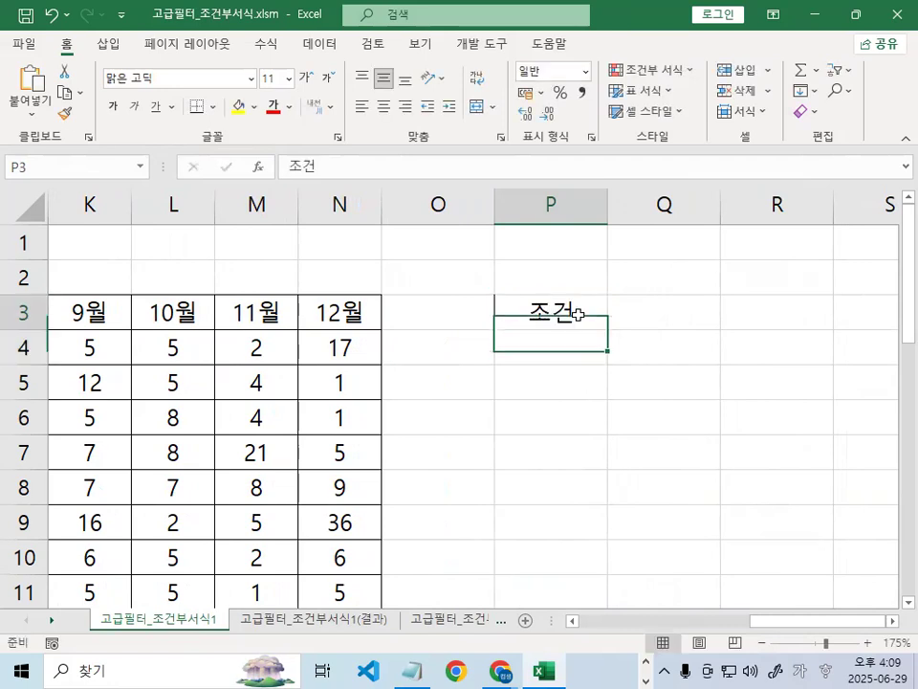
{"action": "left_click", "coordinate": [570, 346]}
{"action": "left_click_drag", "start_coordinate": [605, 355], "coordinate": [502, 356]}
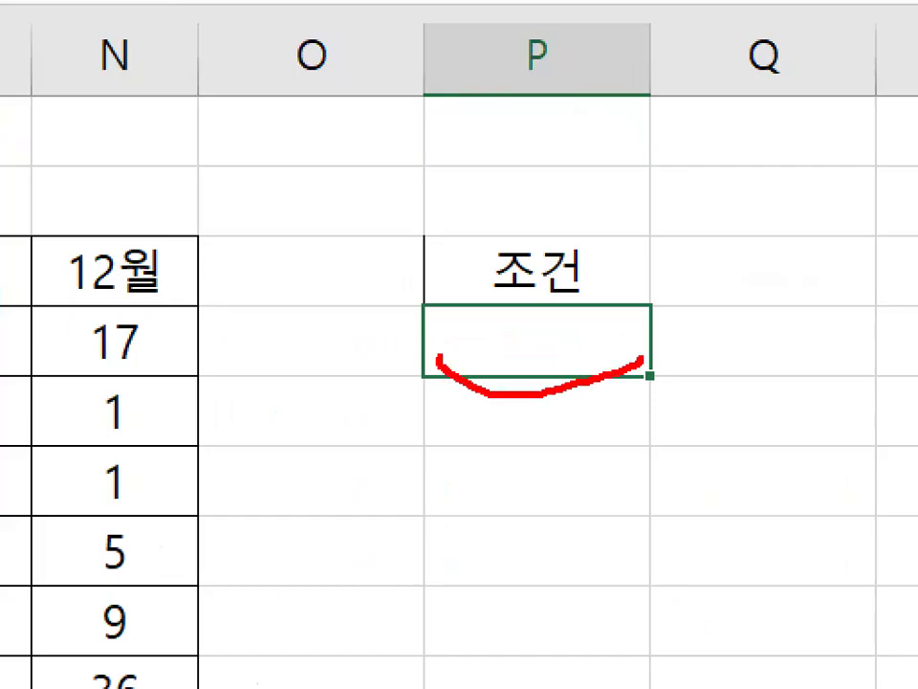
{"action": "left_click_drag", "start_coordinate": [438, 360], "coordinate": [636, 347]}
{"action": "key", "text": "Escape"}
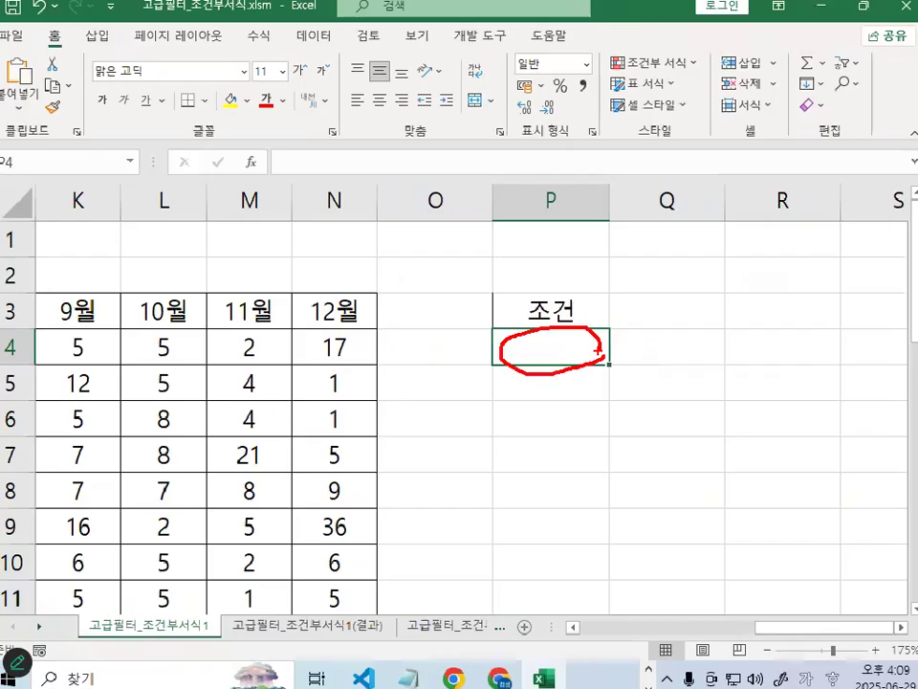
{"action": "left_click", "coordinate": [402, 667]}
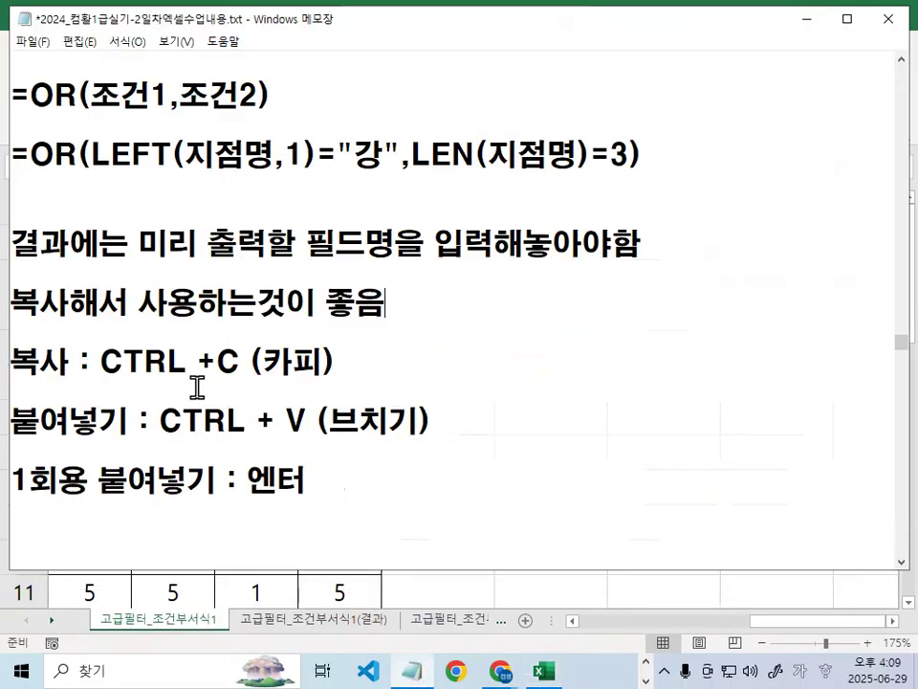
{"action": "left_click_drag", "start_coordinate": [19, 154], "coordinate": [619, 160]}
{"action": "left_click", "coordinate": [619, 160]}
{"action": "left_click", "coordinate": [806, 21]}
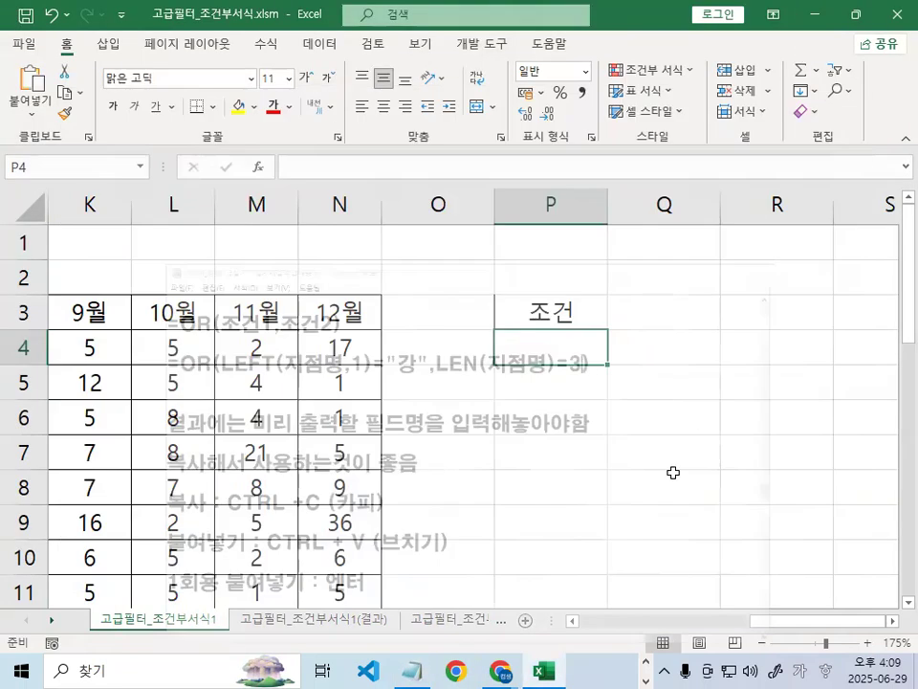
Begin an OR formula in P4 with a nested LEFT function and point out LEFT's two arguments
{"action": "type", "text": "=ㅐ"}
{"action": "key", "text": "BackSpace"}
{"action": "key", "text": "Hangul"}
{"action": "type", "text": "OR"}
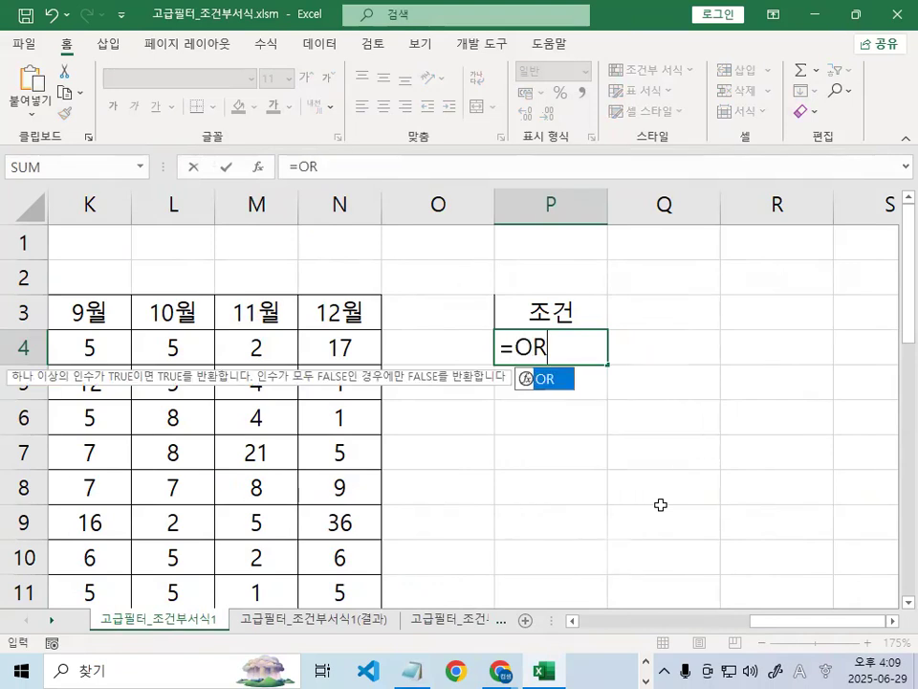
{"action": "type", "text": "("}
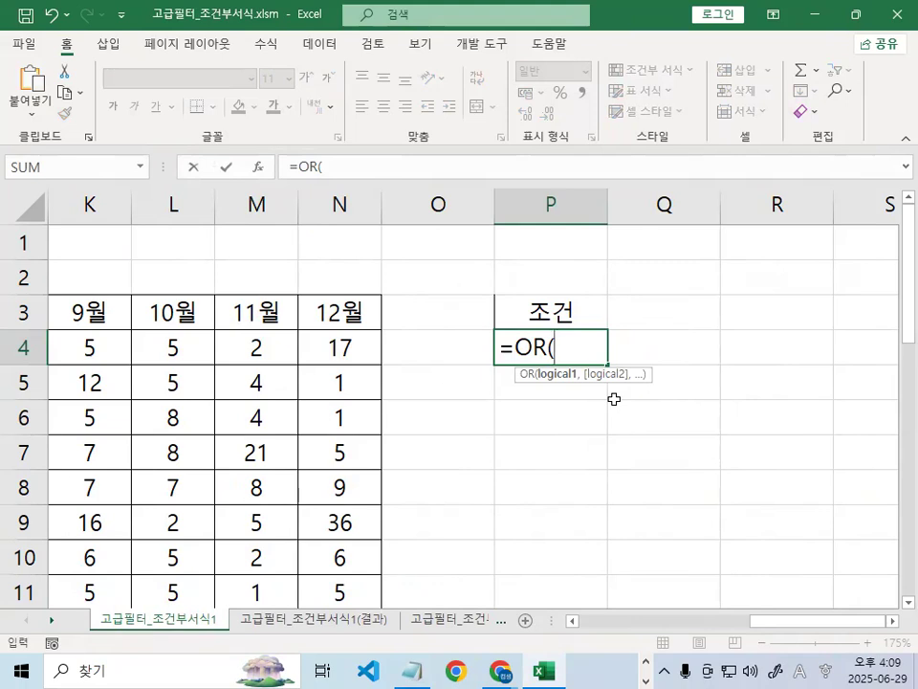
{"action": "type", "text": "LE"}
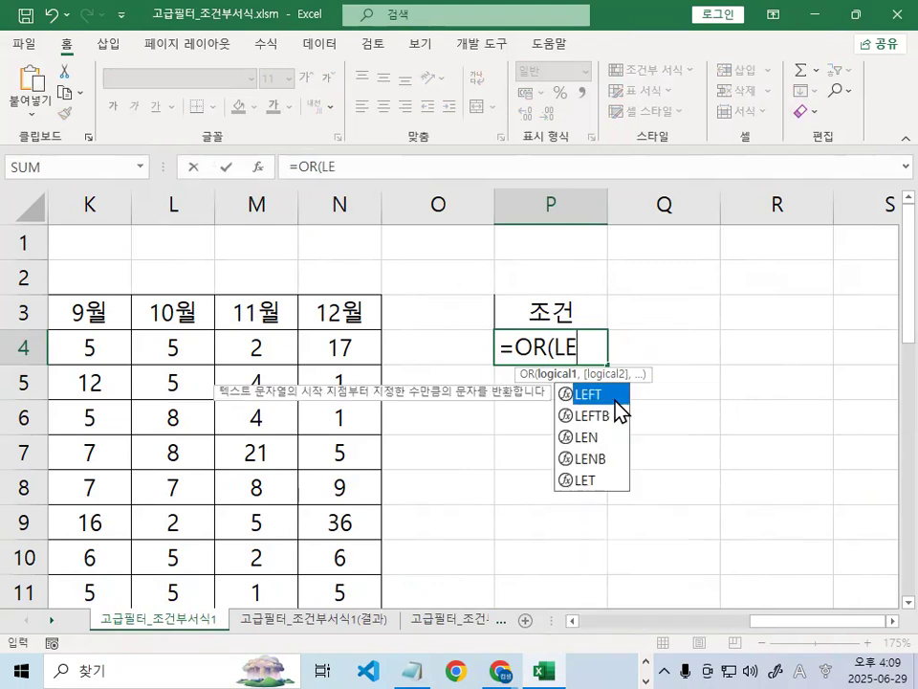
{"action": "double_click", "coordinate": [600, 392]}
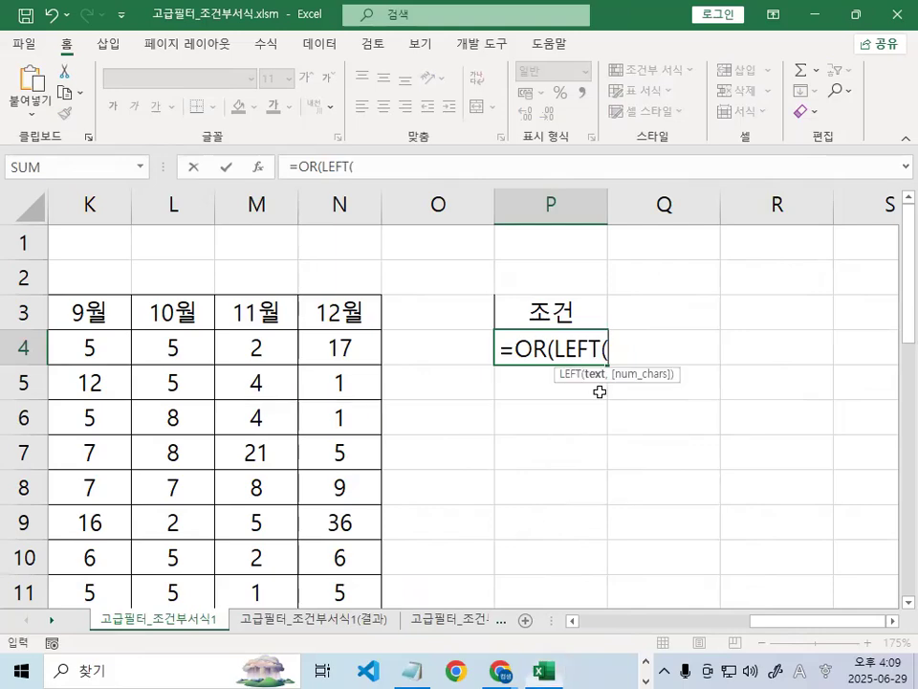
{"action": "key", "text": "ctrl+1"}
{"action": "left_click", "coordinate": [596, 350]}
{"action": "mouse_move", "coordinate": [757, 364]}
{"action": "left_mouse_down"}
{"action": "mouse_move", "coordinate": [627, 364]}
{"action": "mouse_move", "coordinate": [715, 373]}
{"action": "left_mouse_up"}
{"action": "left_click_drag", "start_coordinate": [837, 368], "coordinate": [841, 393]}
{"action": "key", "text": "Escape"}
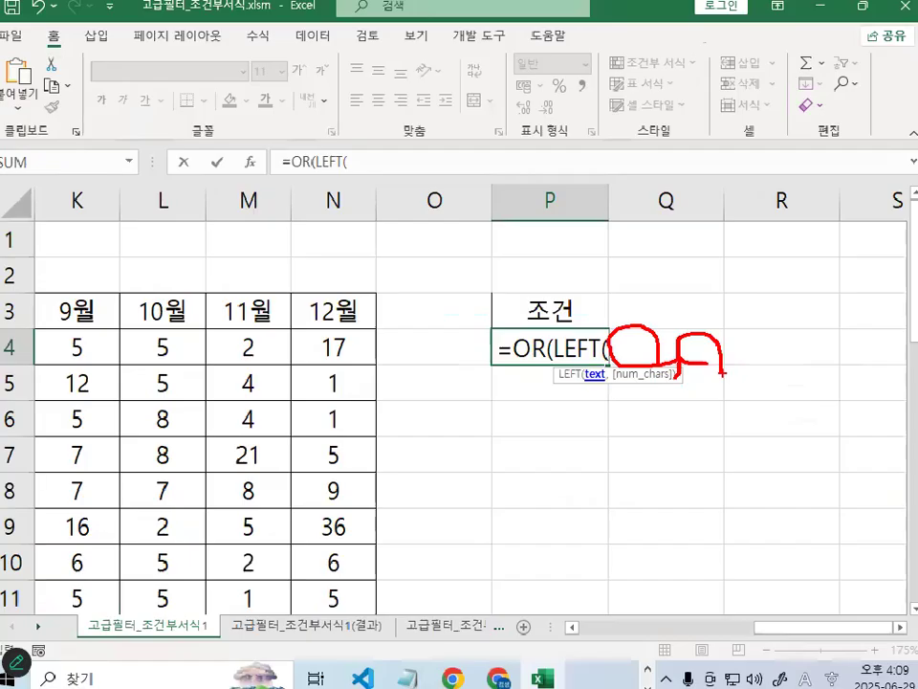
Complete the LEFT function with the first branch name cell B4 and a length of 1 character
{"action": "scroll", "coordinate": [796, 633], "scroll_direction": "left", "scroll_amount": 5}
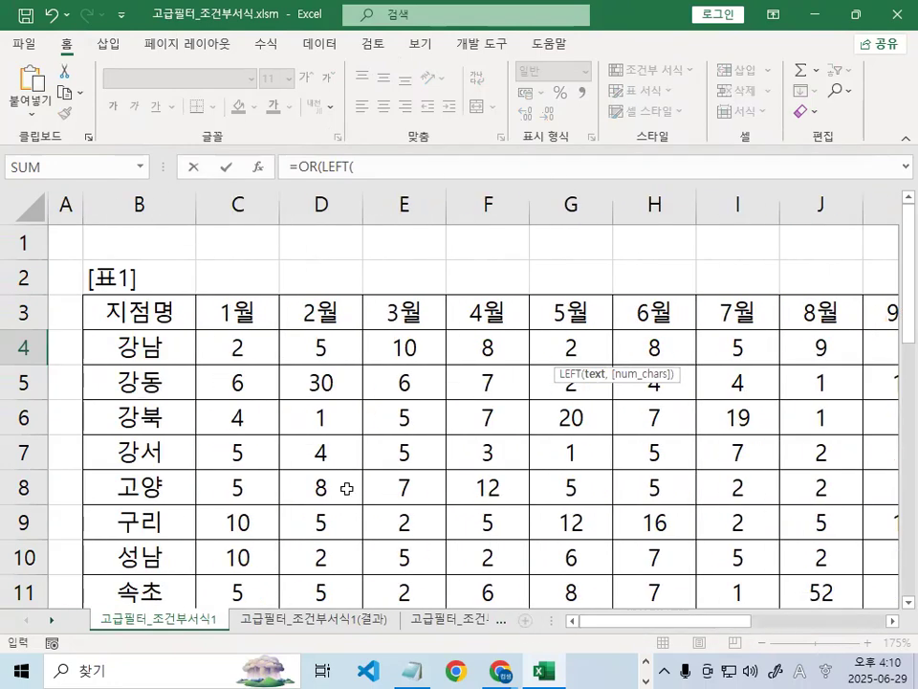
{"action": "left_click", "coordinate": [150, 350]}
{"action": "key", "text": "ctrl+1"}
{"action": "mouse_move", "coordinate": [171, 346]}
{"action": "left_mouse_down"}
{"action": "mouse_move", "coordinate": [101, 347]}
{"action": "mouse_move", "coordinate": [173, 352]}
{"action": "left_mouse_up"}
{"action": "key", "text": "Escape"}
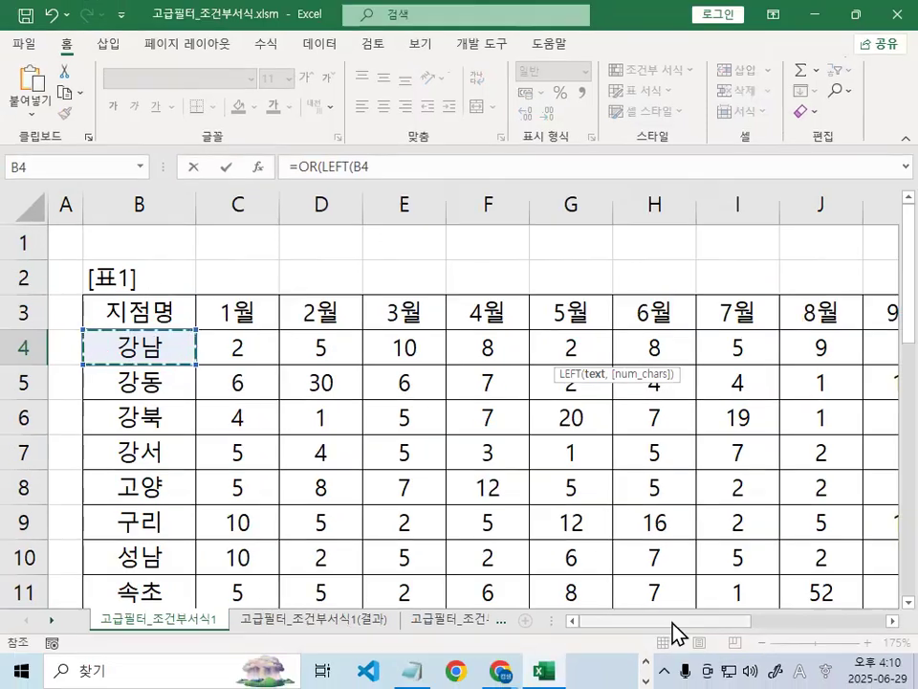
{"action": "scroll", "coordinate": [882, 631], "scroll_direction": "right", "scroll_amount": 4}
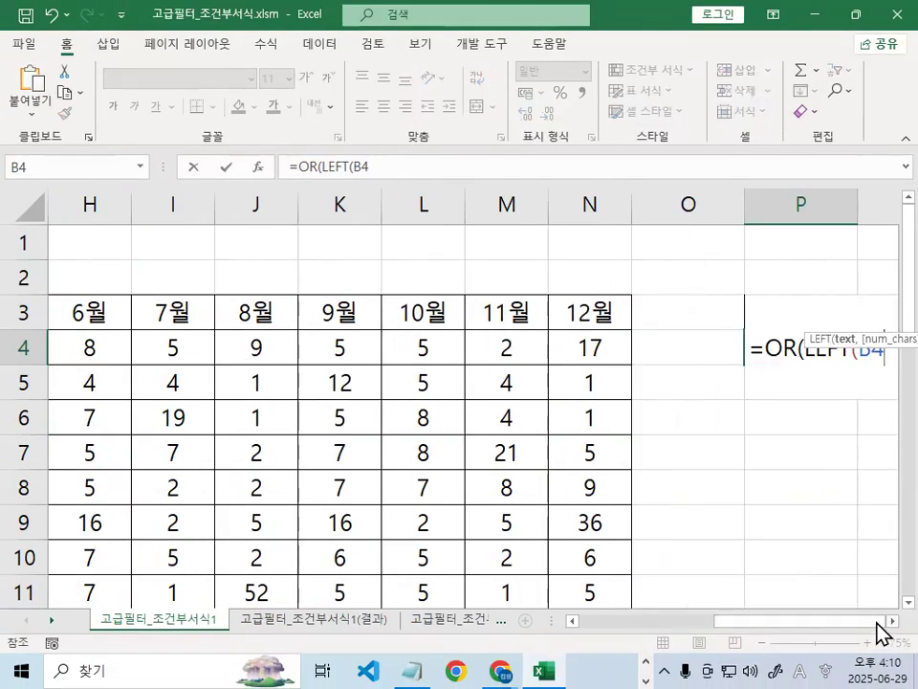
{"action": "scroll", "coordinate": [882, 635], "scroll_direction": "right", "scroll_amount": 3}
{"action": "type", "text": ","}
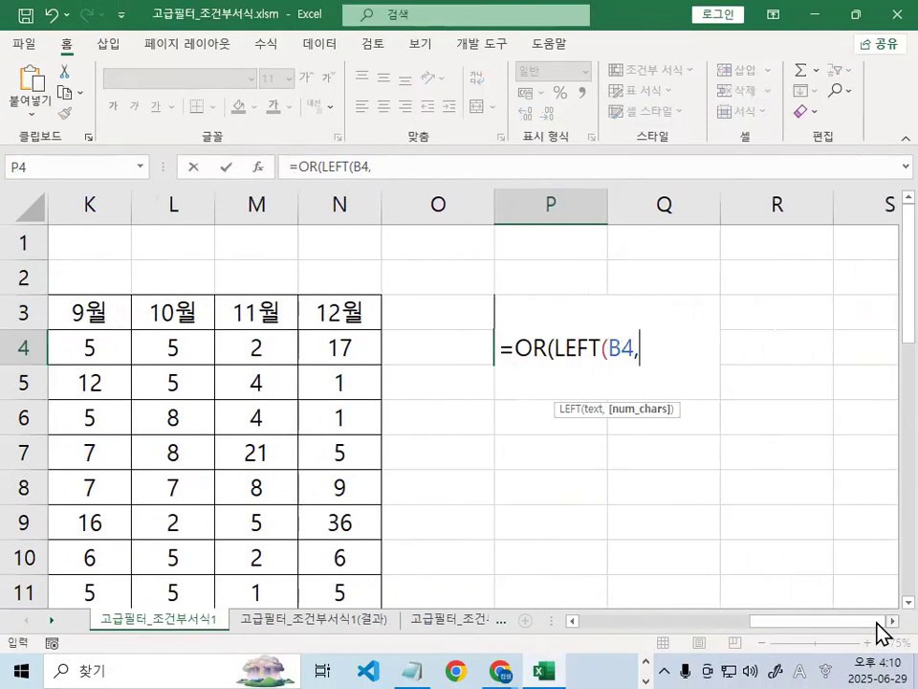
{"action": "type", "text": "1)"}
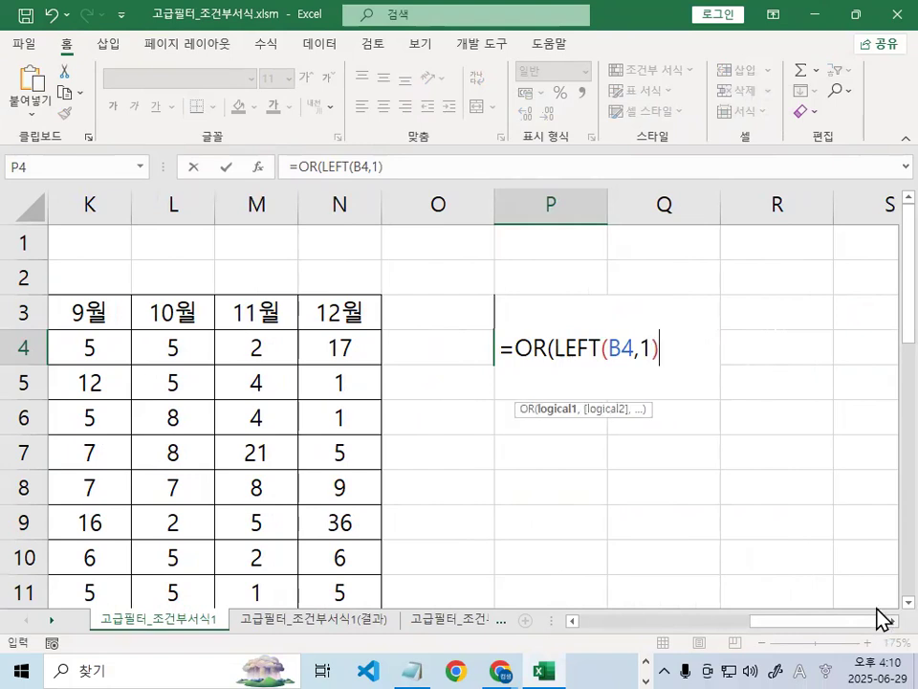
Compare the LEFT result with "강" as the OR formula's first condition and add the argument separator
{"action": "key", "text": "ctrl+1"}
{"action": "left_click", "coordinate": [686, 414]}
{"action": "mouse_move", "coordinate": [577, 232]}
{"action": "left_mouse_down"}
{"action": "mouse_move", "coordinate": [610, 235]}
{"action": "mouse_move", "coordinate": [697, 119]}
{"action": "left_mouse_up"}
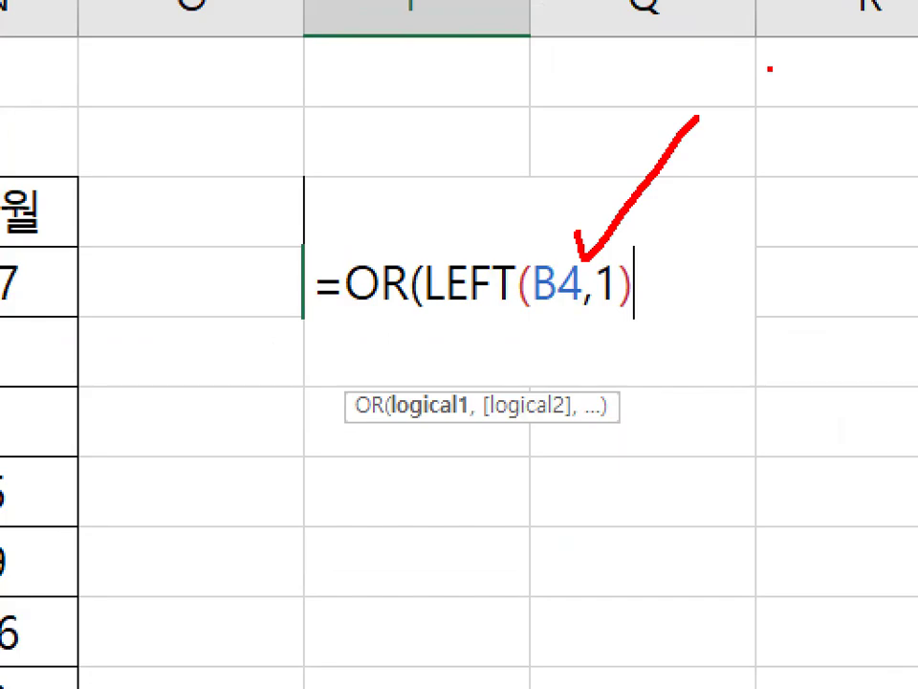
{"action": "key", "text": "Escape"}
{"action": "type", "text": "=\"RKD"}
{"action": "key", "text": "BackSpace"}
{"action": "key", "text": "BackSpace"}
{"action": "key", "text": "BackSpace"}
{"action": "key", "text": "Caps_Lock"}
{"action": "type", "text": "강"}
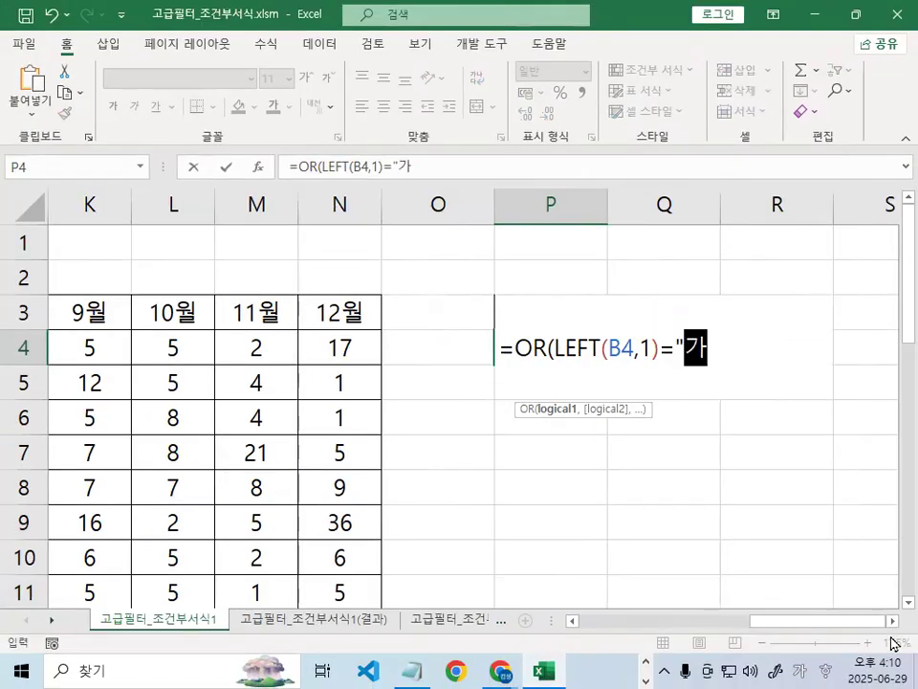
{"action": "type", "text": "\","}
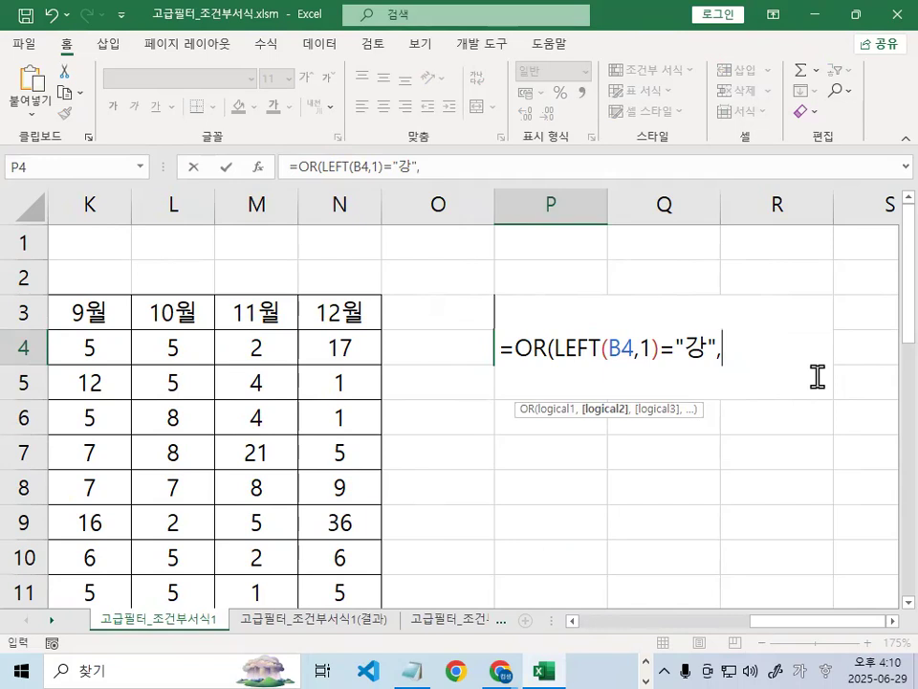
Add LEN(B4)=3 as the second condition, close the OR formula in P4 and highlight the whole formula
{"action": "type", "text": "LE"}
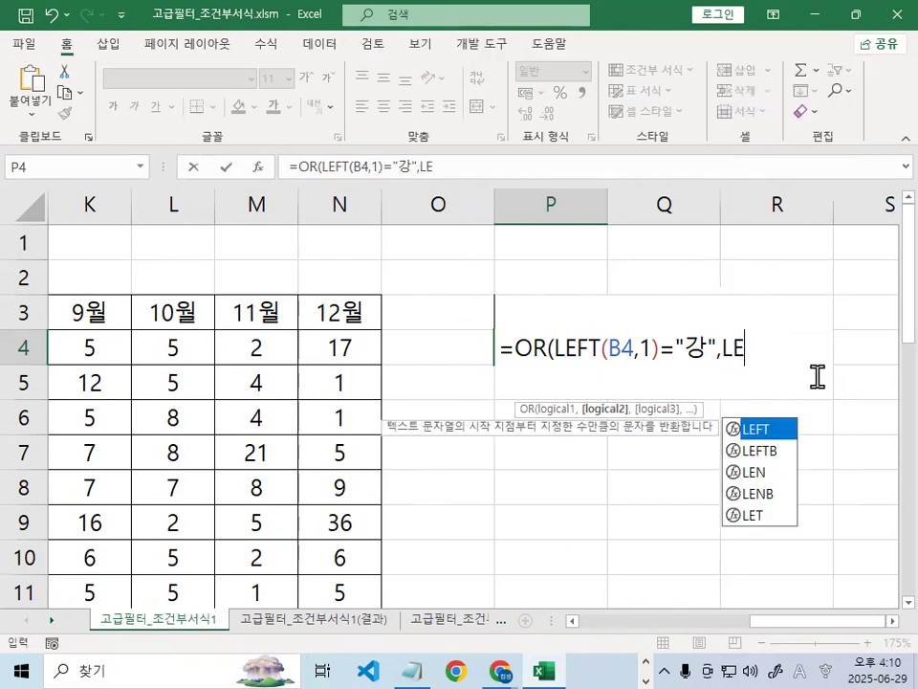
{"action": "type", "text": "N("}
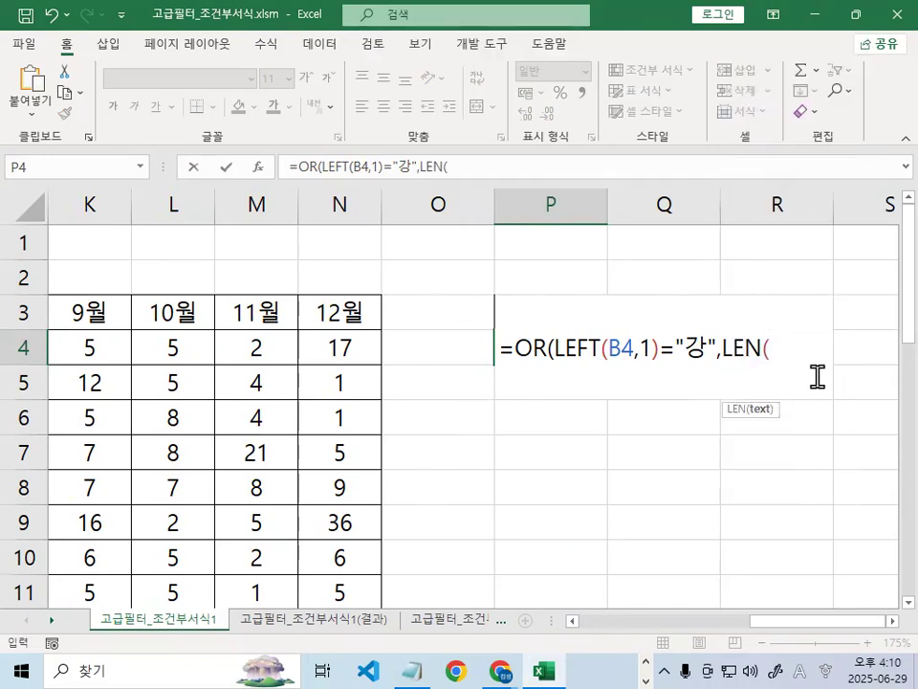
{"action": "left_click_drag", "start_coordinate": [775, 622], "coordinate": [550, 628]}
{"action": "left_click", "coordinate": [143, 345]}
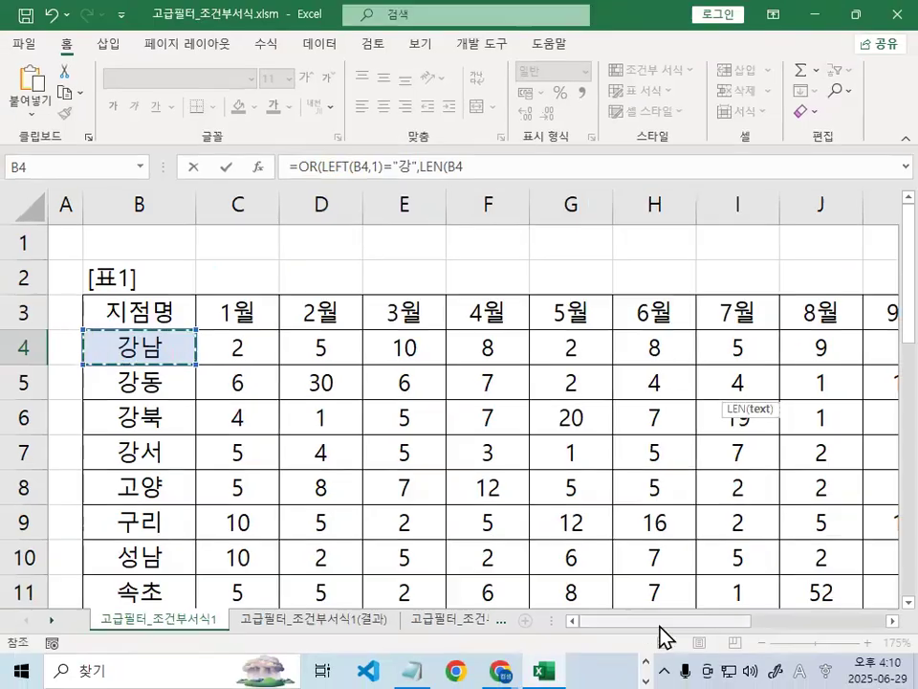
{"action": "left_click_drag", "start_coordinate": [670, 628], "coordinate": [885, 622]}
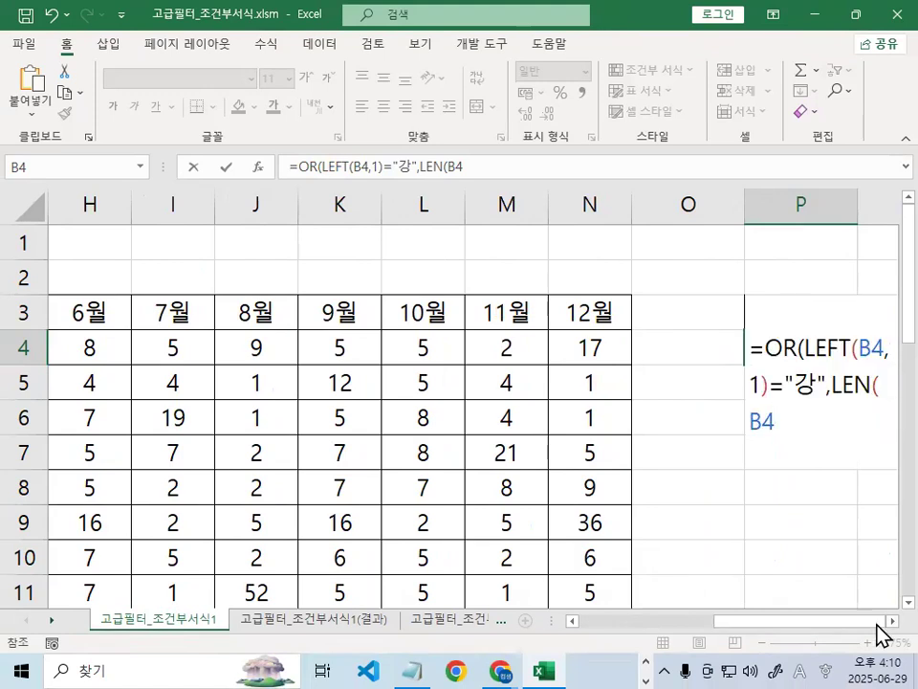
{"action": "scroll", "coordinate": [863, 571], "scroll_direction": "right", "scroll_amount": 3}
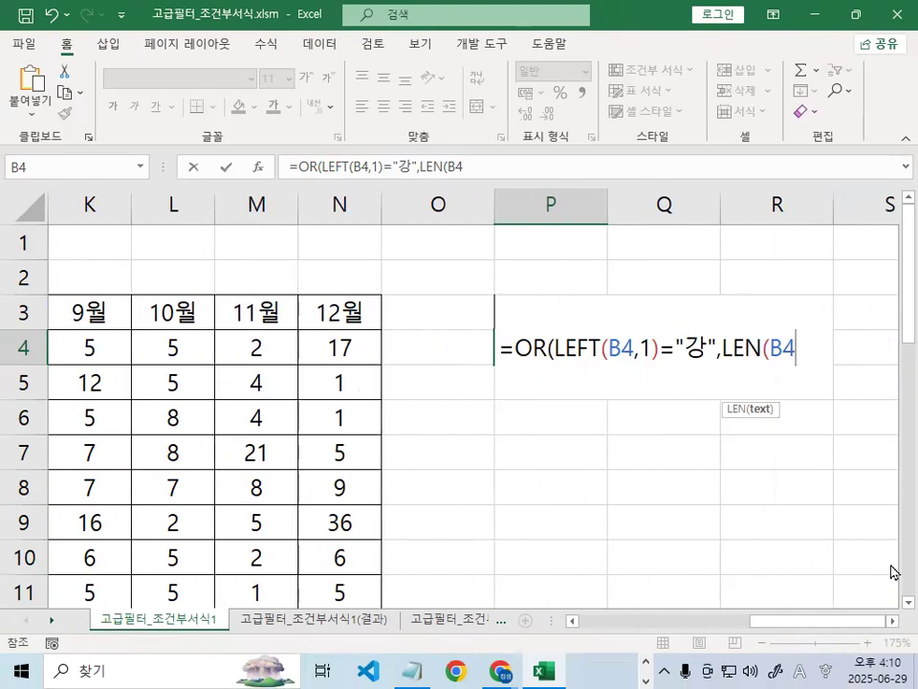
{"action": "type", "text": ")=3"}
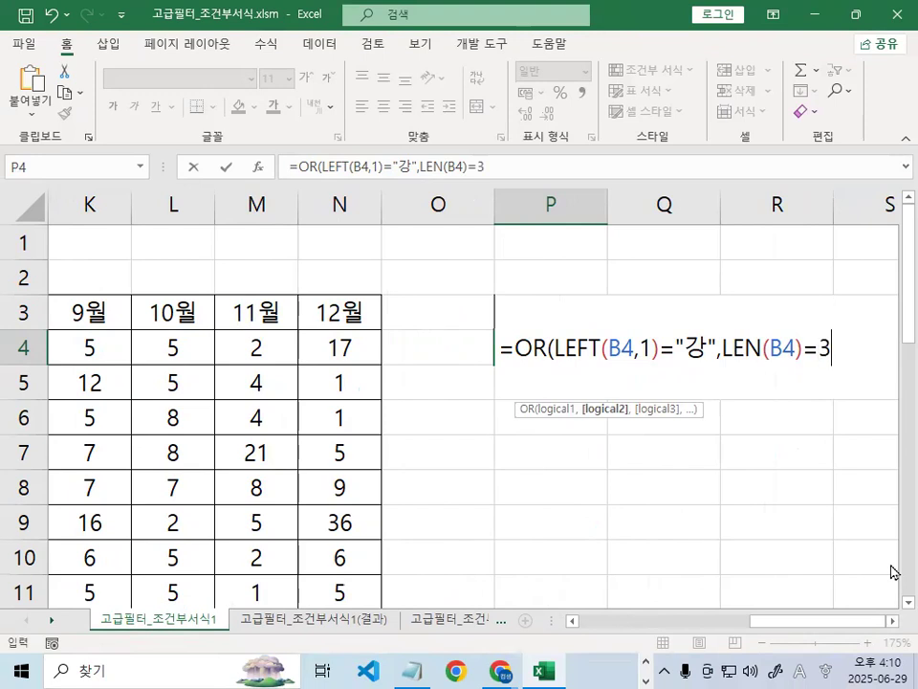
{"action": "type", "text": ")"}
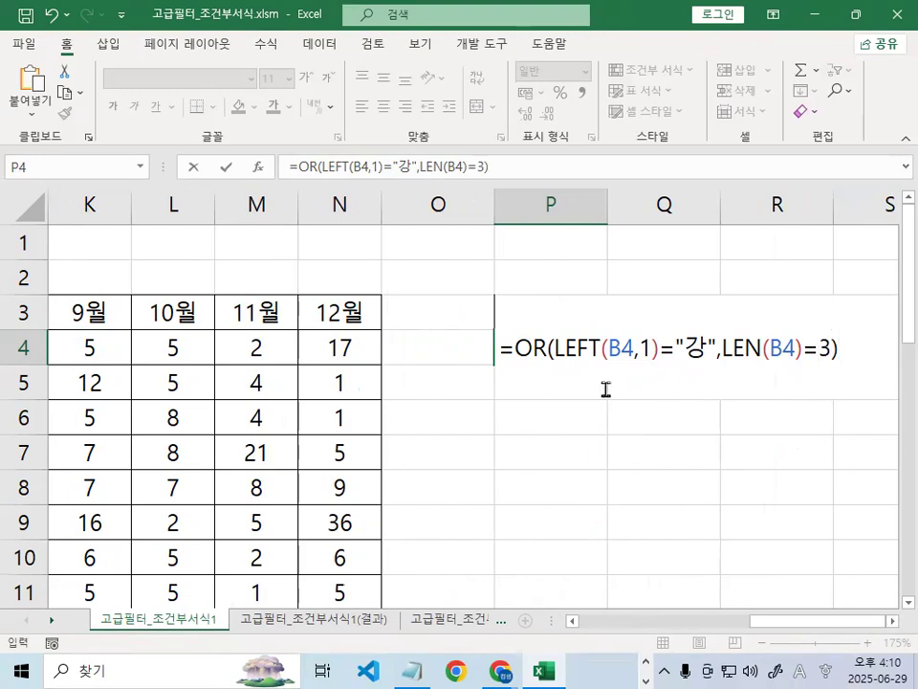
{"action": "left_click_drag", "start_coordinate": [501, 350], "coordinate": [838, 405]}
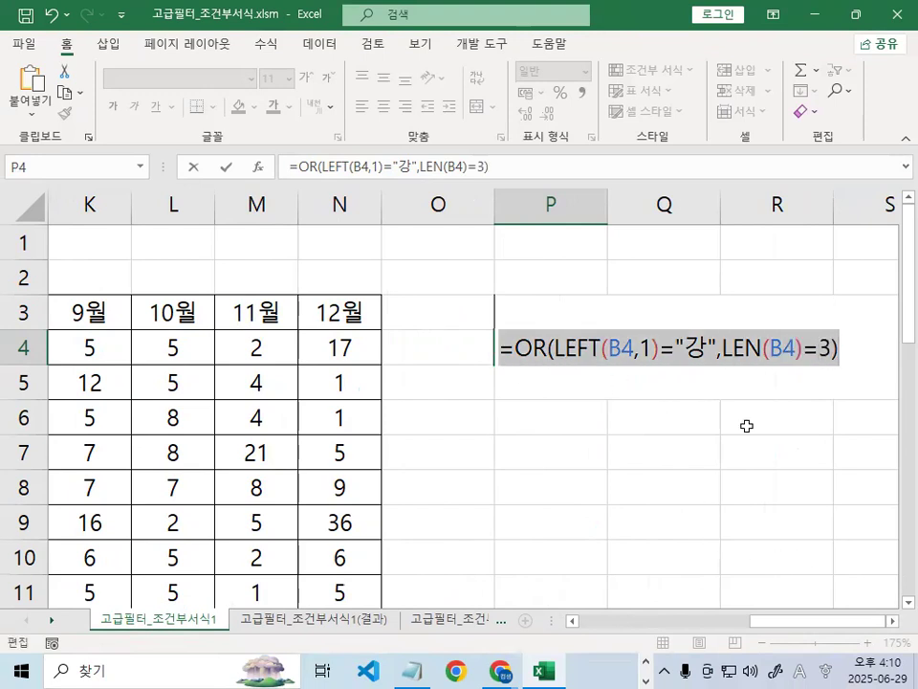
Switch to the Notepad notes and delete the blank lines between the one-time paste note and the =OR(LEFT(B4,1)="강",LEN(B4)=3) formula
{"action": "left_click", "coordinate": [412, 669]}
{"action": "scroll", "coordinate": [230, 449], "scroll_direction": "down", "scroll_amount": 2}
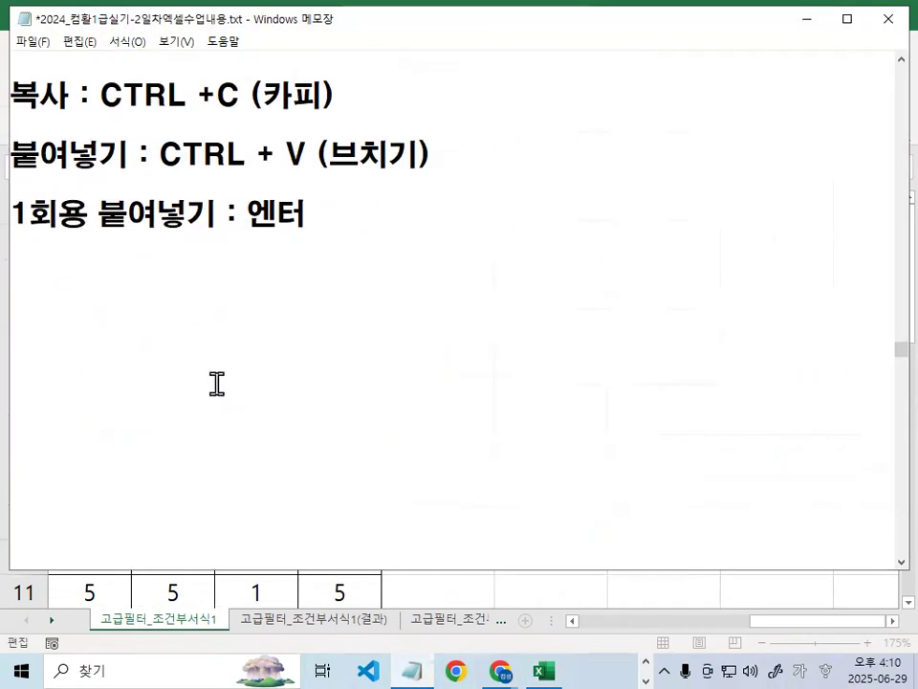
{"action": "key", "text": "Delete"}
{"action": "key", "text": "Delete"}
{"action": "key", "text": "Delete"}
{"action": "key", "text": "Delete"}
{"action": "key", "text": "Delete"}
{"action": "key", "text": "Delete"}
{"action": "key", "text": "Delete"}
{"action": "key", "text": "Delete"}
{"action": "key", "text": "Delete"}
{"action": "key", "text": "Delete"}
{"action": "key", "text": "Delete"}
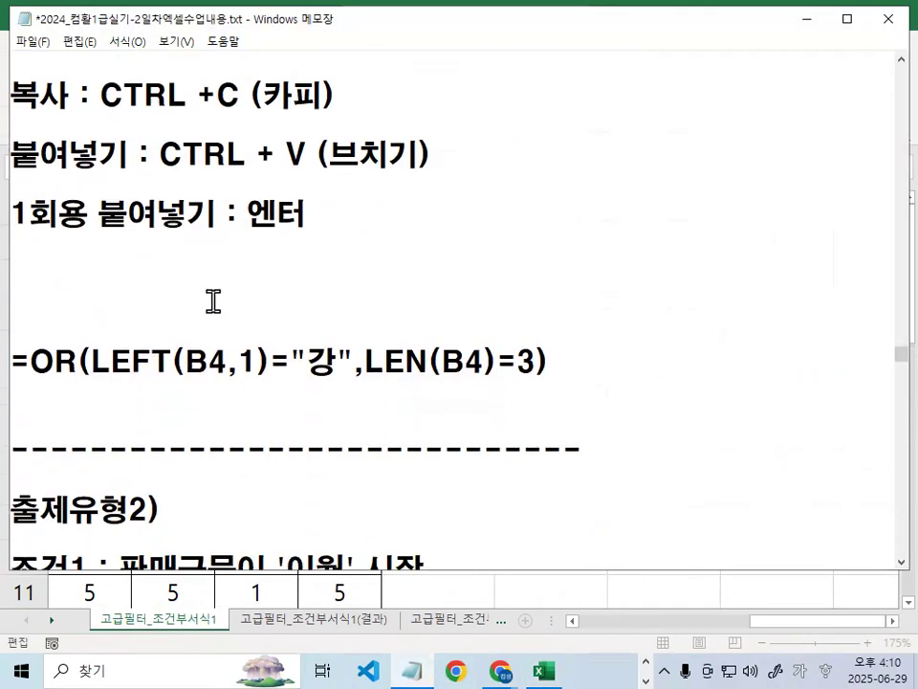
Insert several blank lines between the dashed separator and the 출제유형2) section, and underline LEN in the formula above
{"action": "key", "text": "Down"}
{"action": "key", "text": "Down"}
{"action": "key", "text": "Return"}
{"action": "key", "text": "Return"}
{"action": "key", "text": "Return"}
{"action": "key", "text": "Return"}
{"action": "key", "text": "Return"}
{"action": "key", "text": "Return"}
{"action": "key", "text": "Return"}
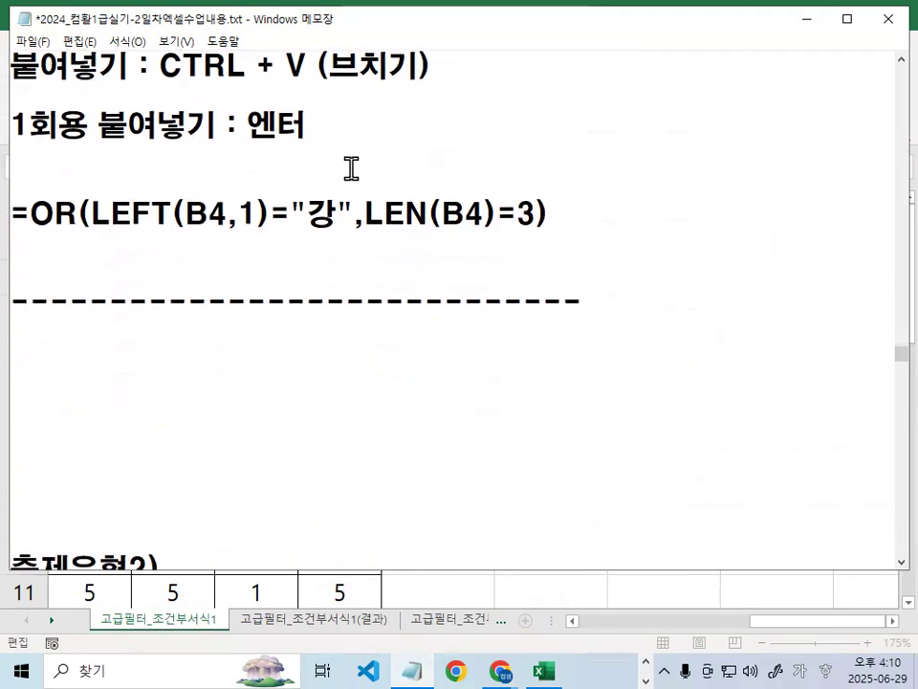
{"action": "left_click_drag", "start_coordinate": [367, 230], "coordinate": [418, 230]}
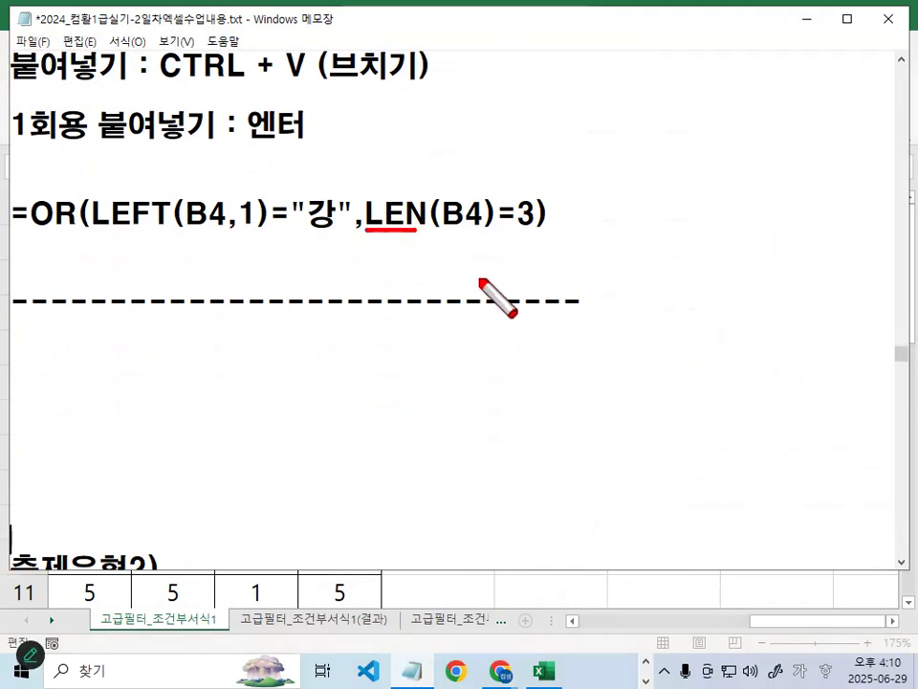
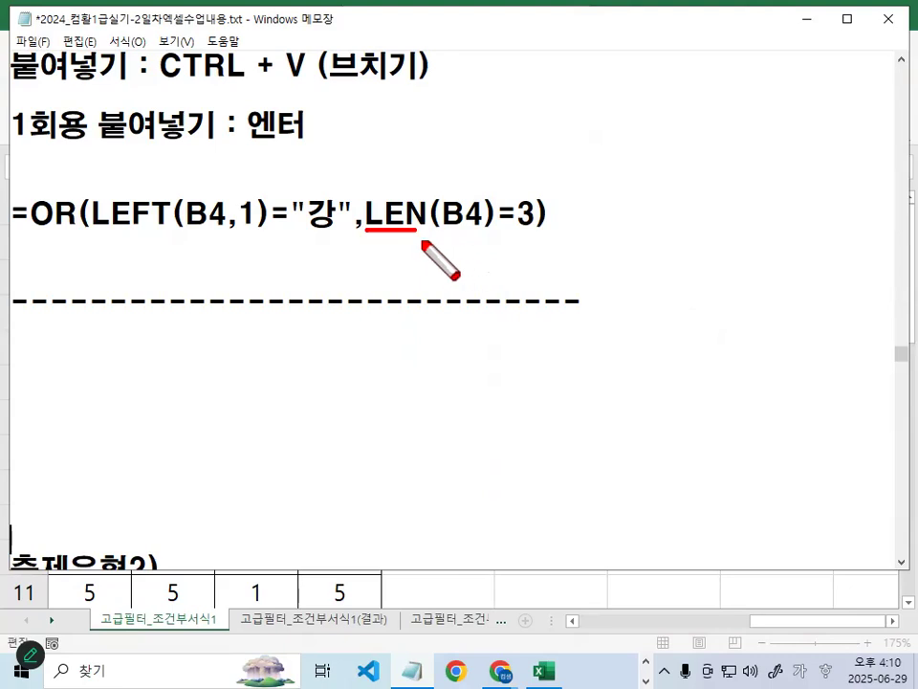
Underline LEN(B4)=3 in the notes formula, clear the marking, switch back to Excel and confirm the OR formula in P4
{"action": "left_click_drag", "start_coordinate": [383, 233], "coordinate": [544, 237]}
{"action": "key", "text": "Escape"}
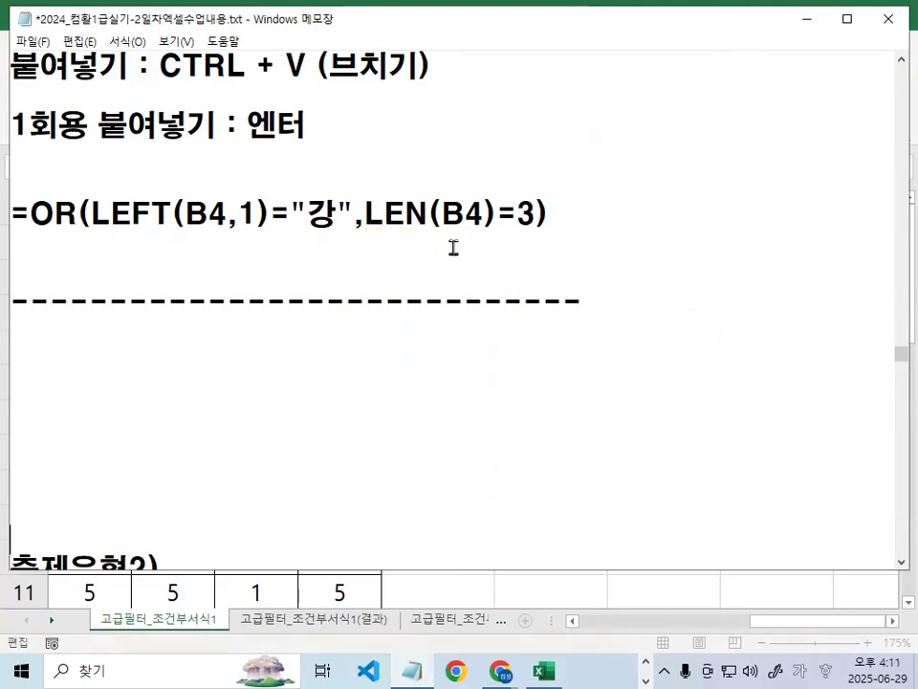
{"action": "left_click", "coordinate": [805, 19]}
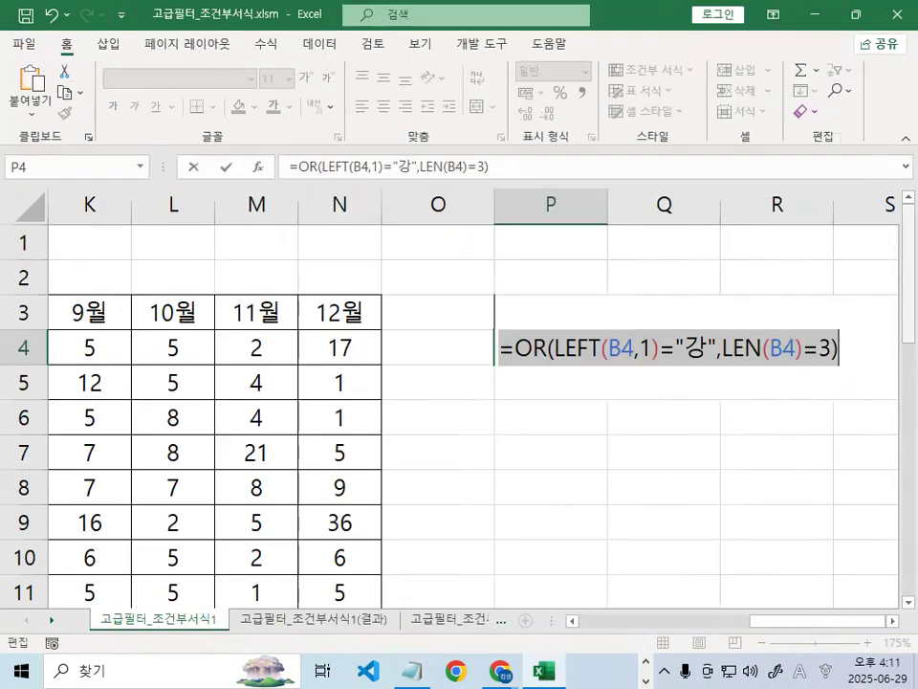
{"action": "key", "text": "Return"}
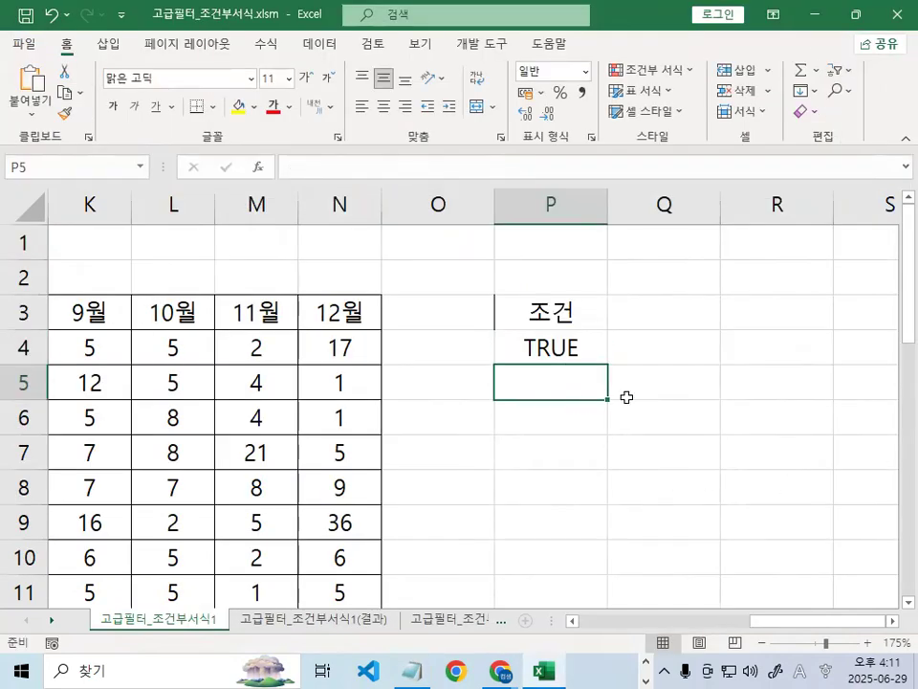
Mark a red line across the first data row's month values in row 4, and select cell P6
{"action": "left_click", "coordinate": [176, 346]}
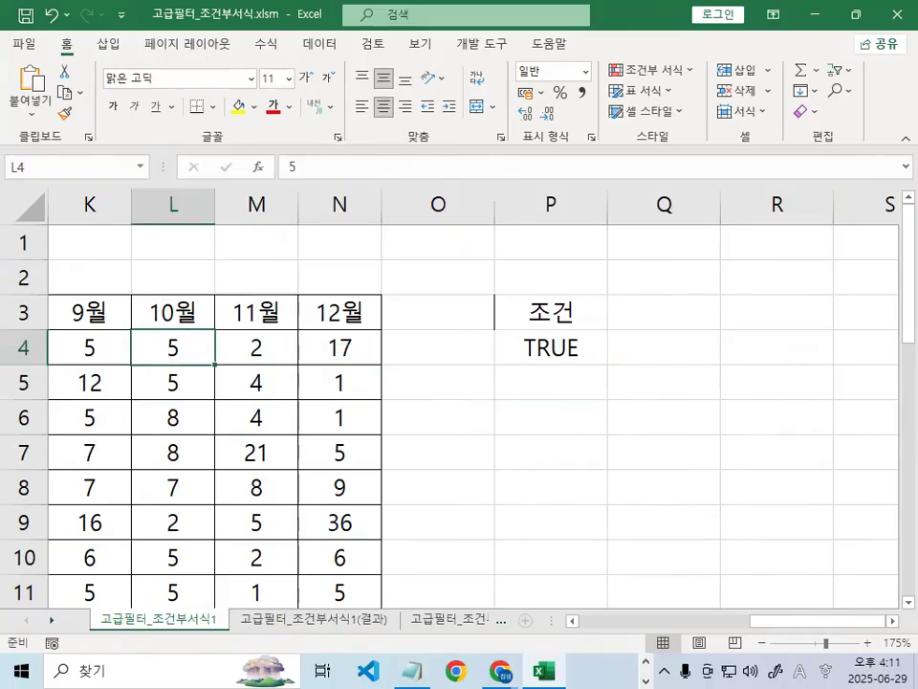
{"action": "left_click_drag", "start_coordinate": [55, 358], "coordinate": [322, 354]}
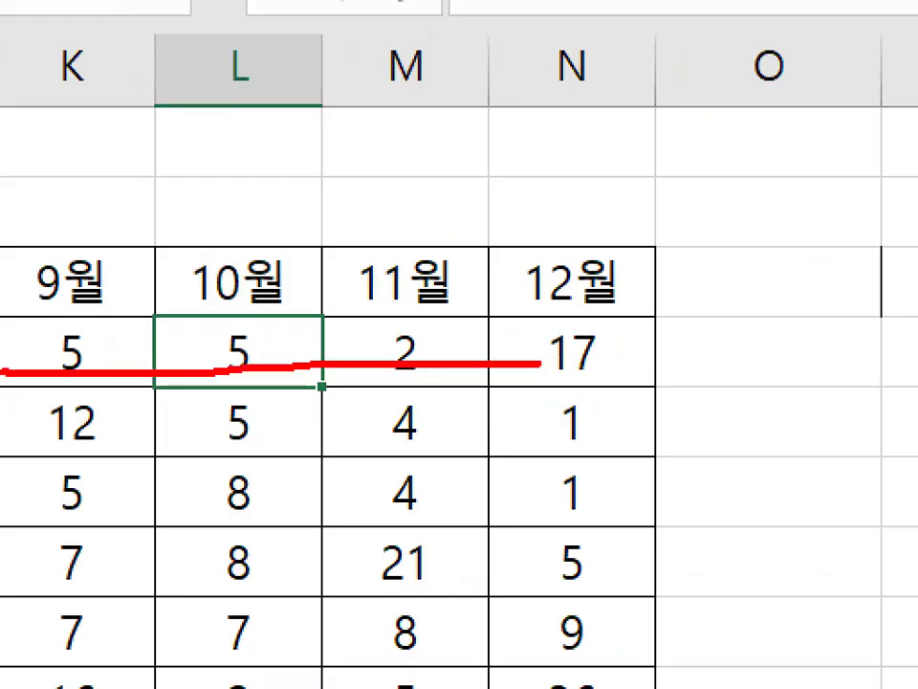
{"action": "left_click", "coordinate": [549, 417]}
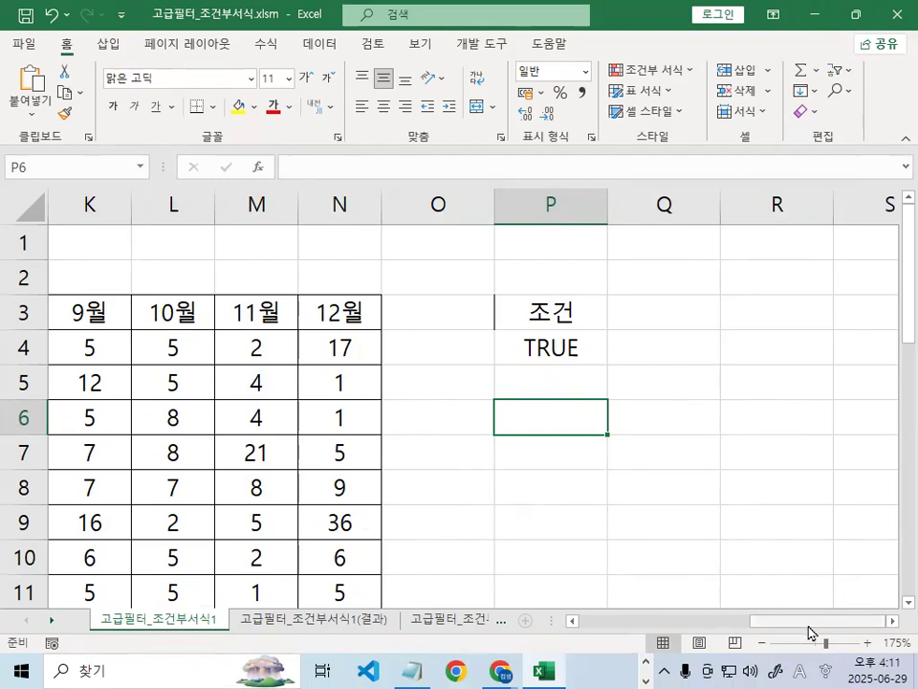
Select the 지점명 header in B3 together with the 9월 to 12월 headers in K3:N3, and copy them
{"action": "left_click_drag", "start_coordinate": [814, 620], "coordinate": [600, 622]}
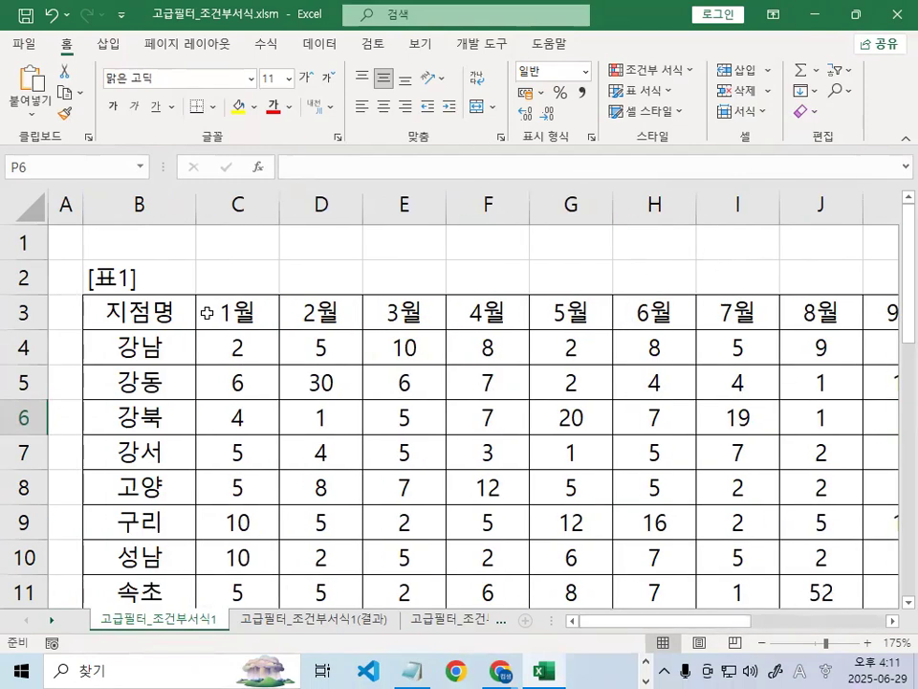
{"action": "left_click", "coordinate": [172, 314]}
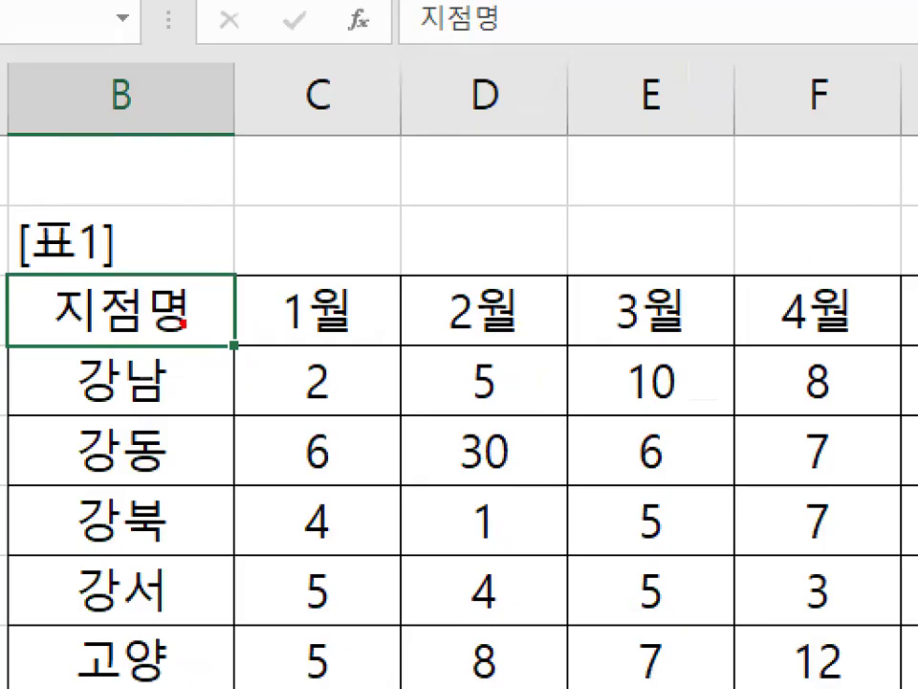
{"action": "mouse_move", "coordinate": [170, 318]}
{"action": "left_mouse_down"}
{"action": "mouse_move", "coordinate": [134, 291]}
{"action": "mouse_move", "coordinate": [187, 308]}
{"action": "left_mouse_up"}
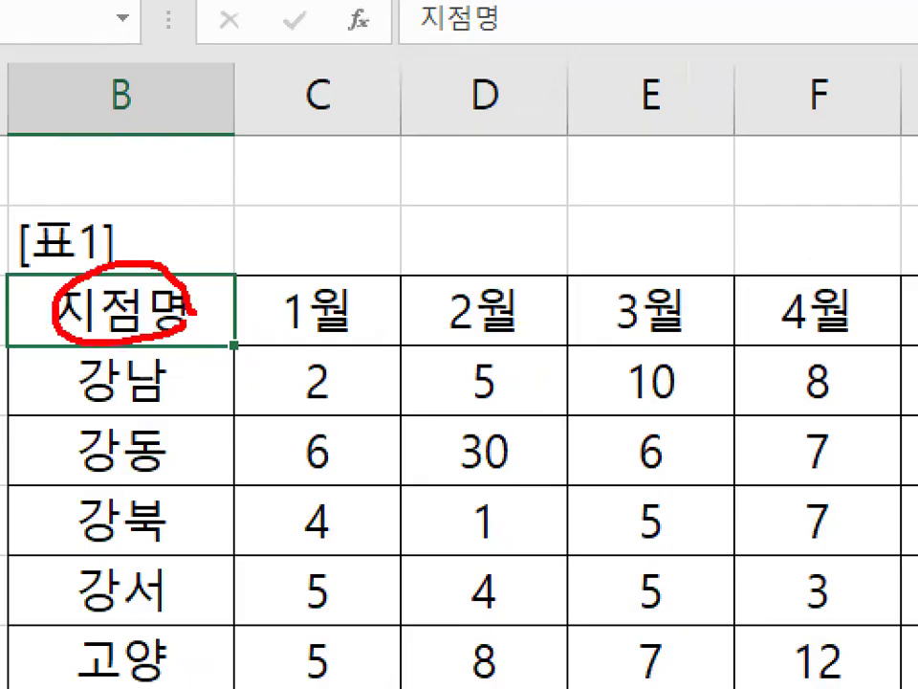
{"action": "key", "text": "Escape"}
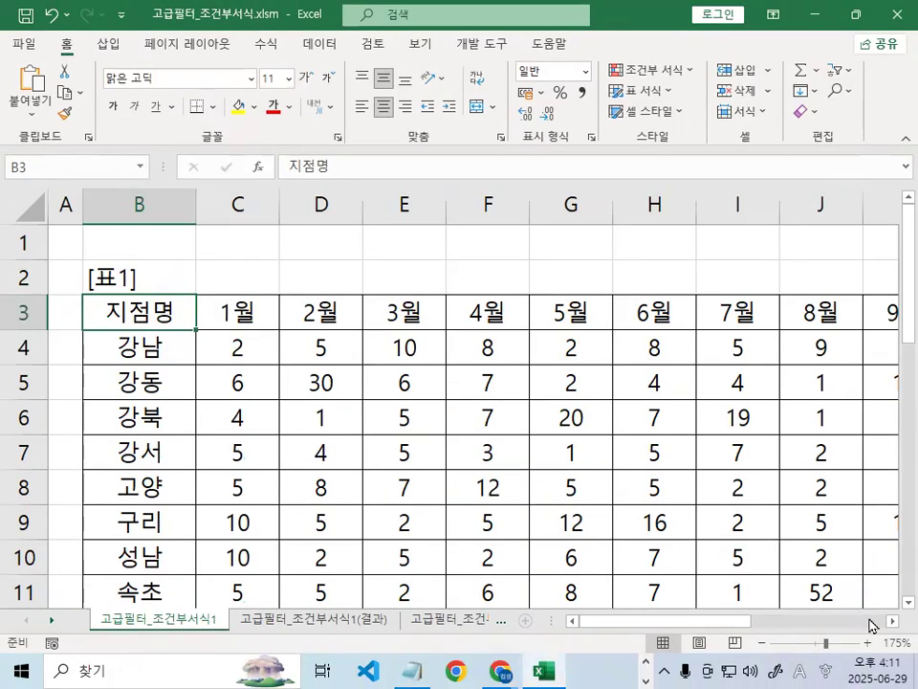
{"action": "left_click_drag", "start_coordinate": [894, 624], "coordinate": [893, 625]}
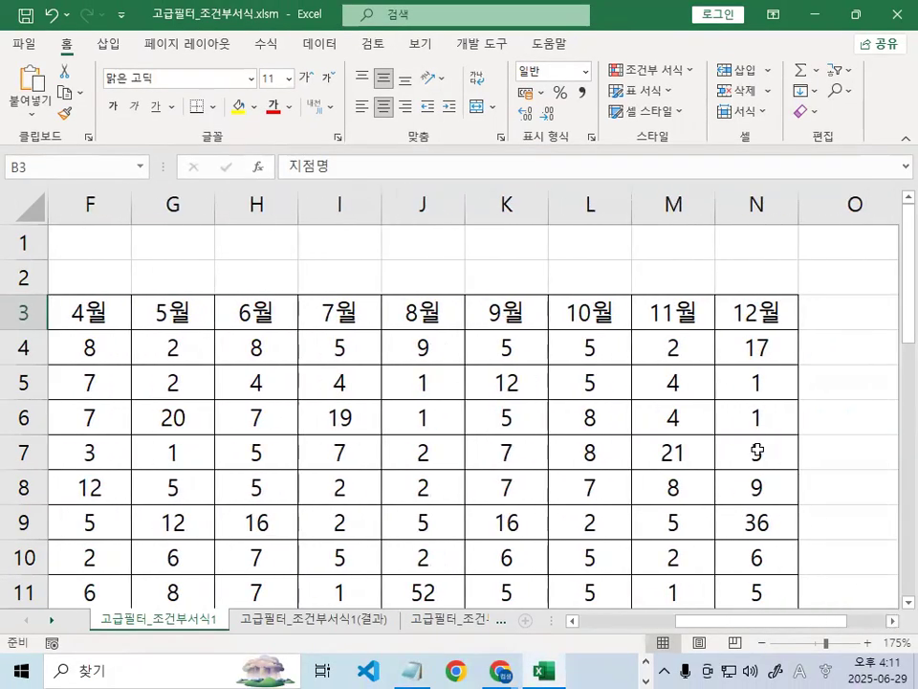
{"action": "left_click", "coordinate": [493, 313], "text": "ctrl"}
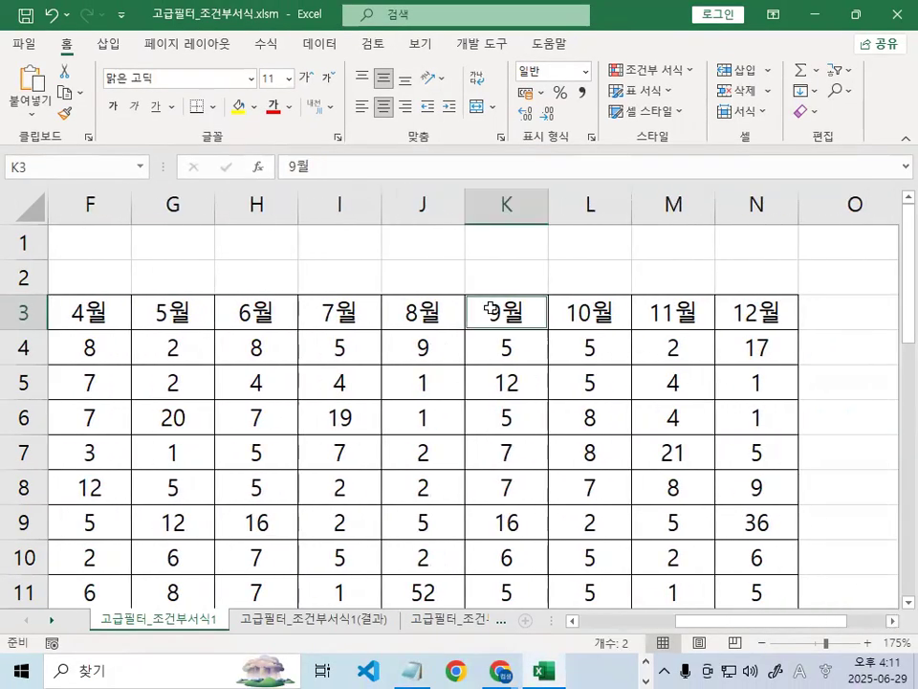
{"action": "left_click_drag", "start_coordinate": [493, 309], "coordinate": [734, 301]}
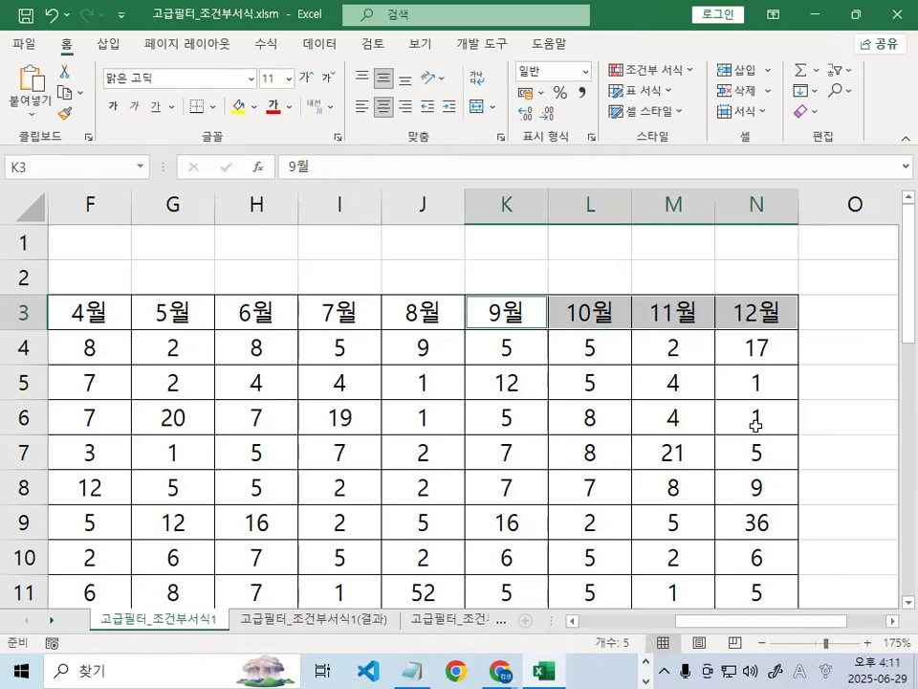
{"action": "key", "text": "ctrl+2"}
{"action": "mouse_move", "coordinate": [507, 306]}
{"action": "left_mouse_down"}
{"action": "mouse_move", "coordinate": [537, 288]}
{"action": "mouse_move", "coordinate": [676, 266]}
{"action": "mouse_move", "coordinate": [741, 293]}
{"action": "left_mouse_up"}
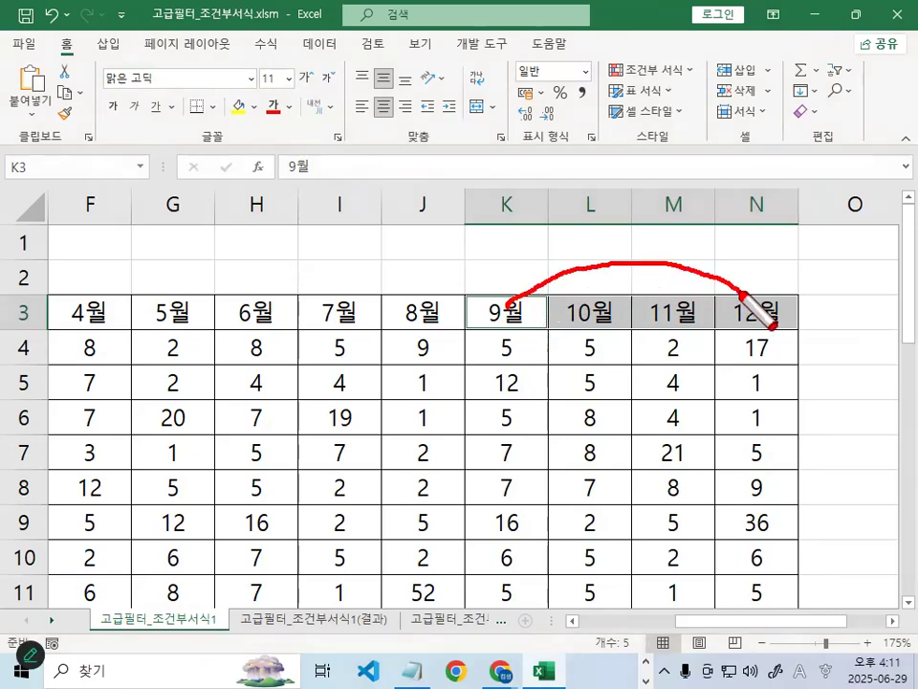
{"action": "key", "text": "Escape"}
{"action": "key", "text": "ctrl+c"}
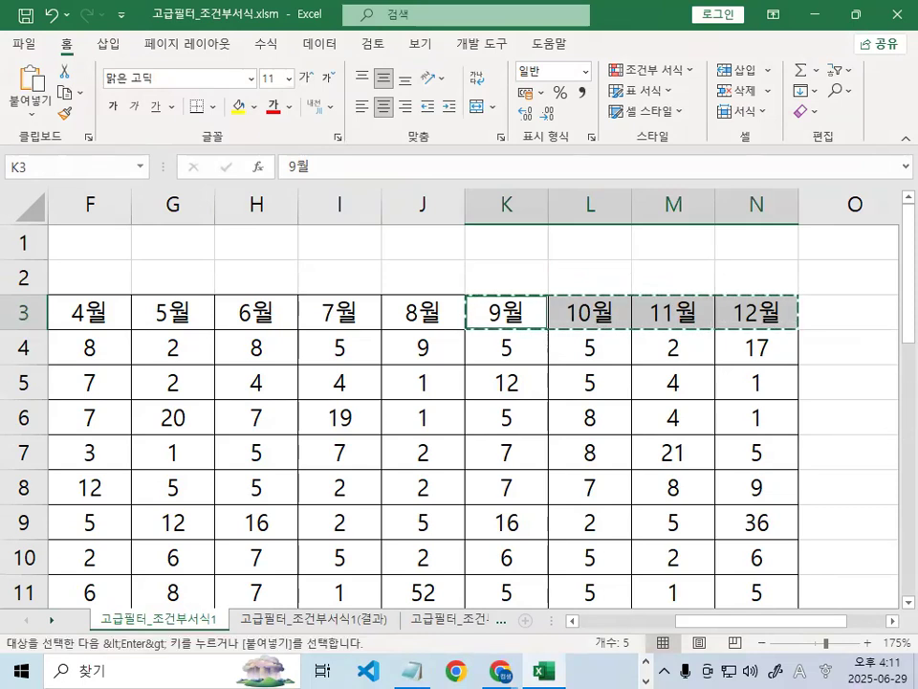
Paste the copied headers starting at P6 and check the row across P6:T6
{"action": "scroll", "coordinate": [881, 574], "scroll_direction": "right", "scroll_amount": 4}
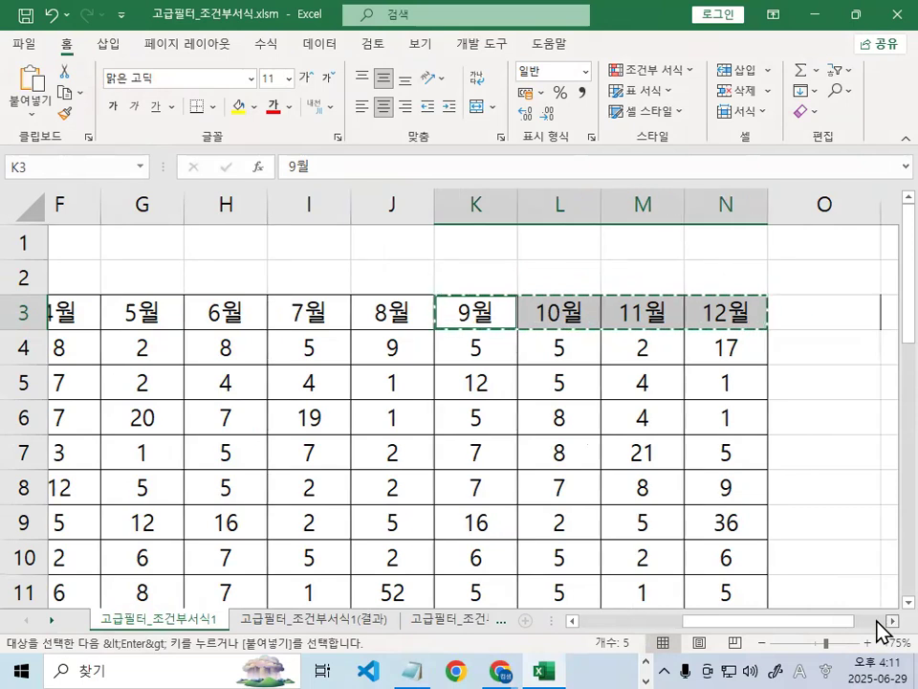
{"action": "left_click", "coordinate": [618, 415]}
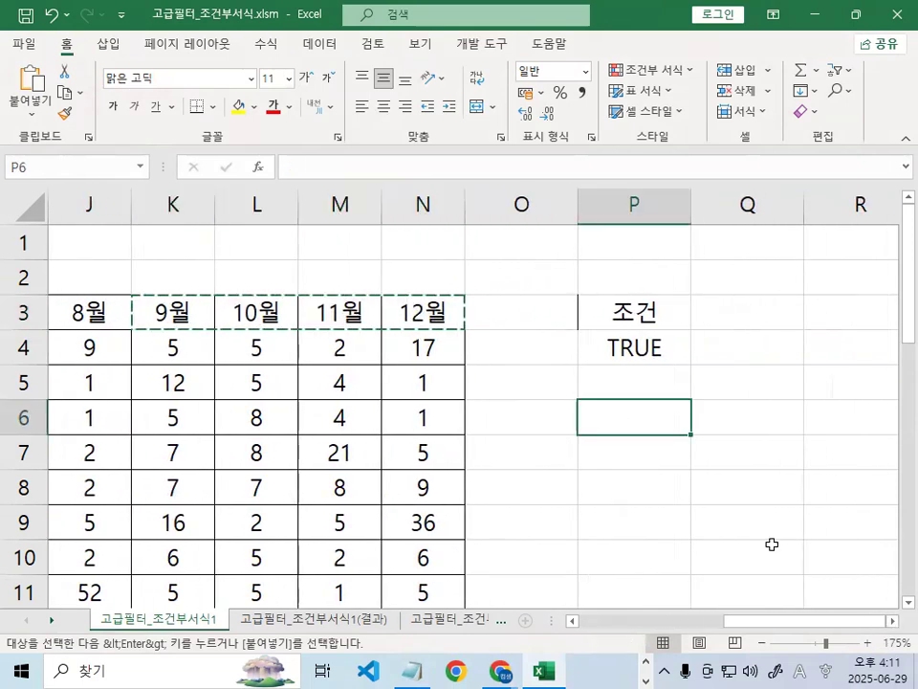
{"action": "key", "text": "ctrl+v"}
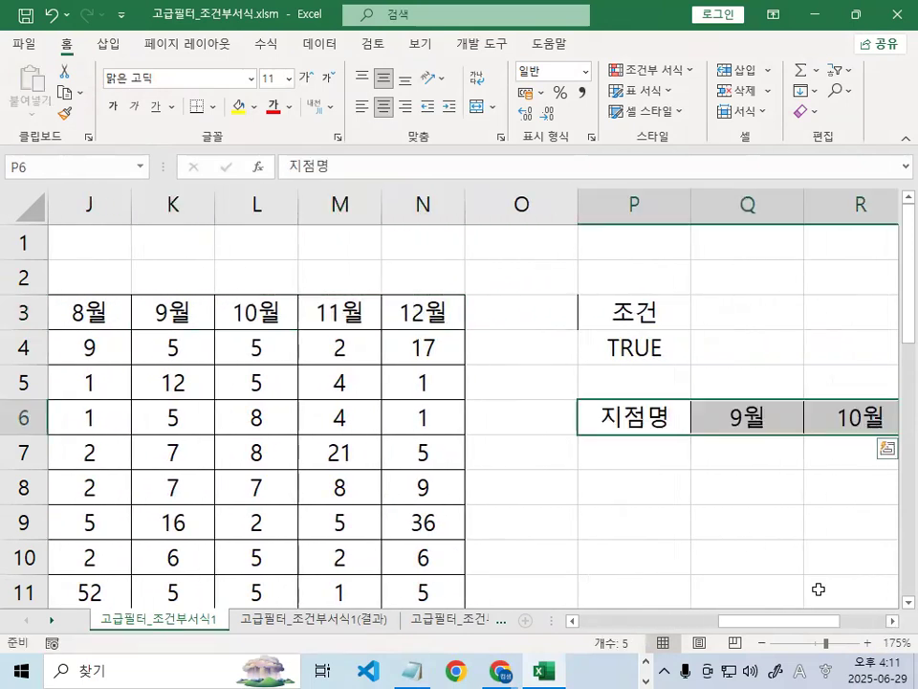
{"action": "scroll", "coordinate": [887, 624], "scroll_direction": "right", "scroll_amount": 3}
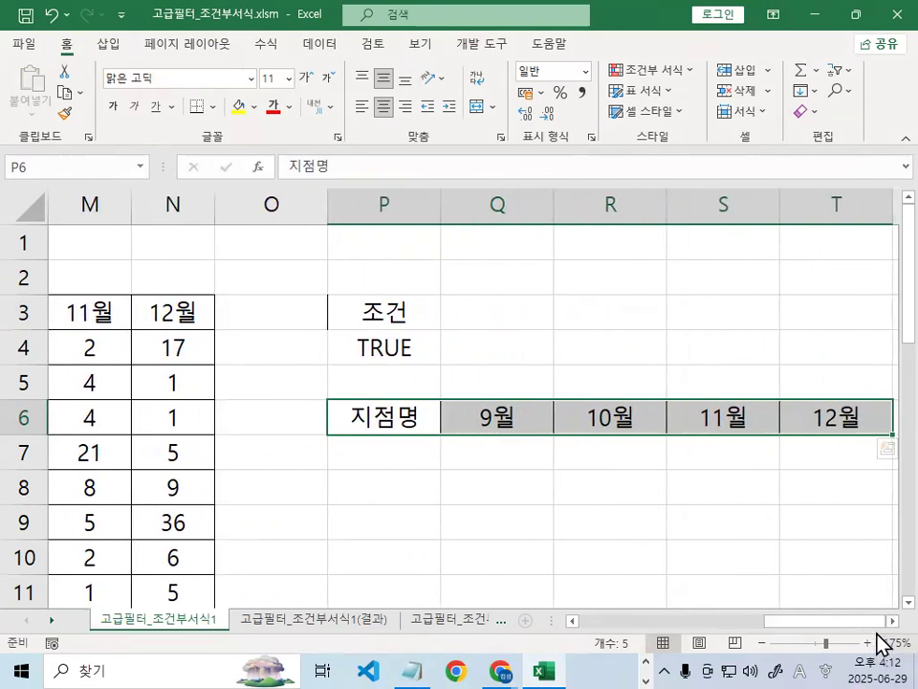
{"action": "scroll", "coordinate": [884, 631], "scroll_direction": "right", "scroll_amount": 2}
{"action": "left_click", "coordinate": [250, 421]}
{"action": "left_click", "coordinate": [637, 416], "text": "shift"}
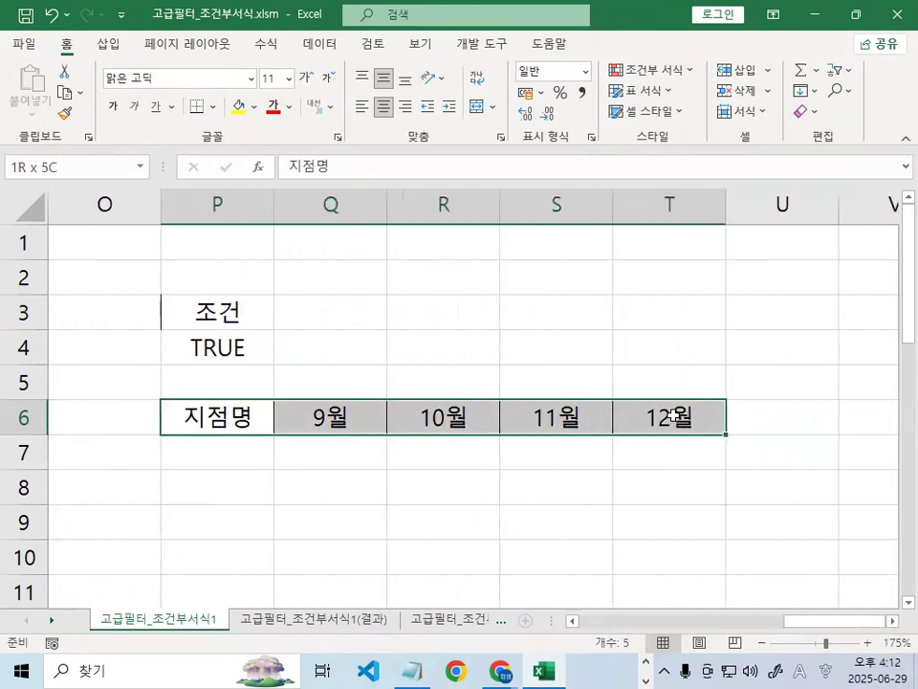
{"action": "left_click", "coordinate": [483, 421], "text": "shift"}
{"action": "left_click", "coordinate": [304, 586]}
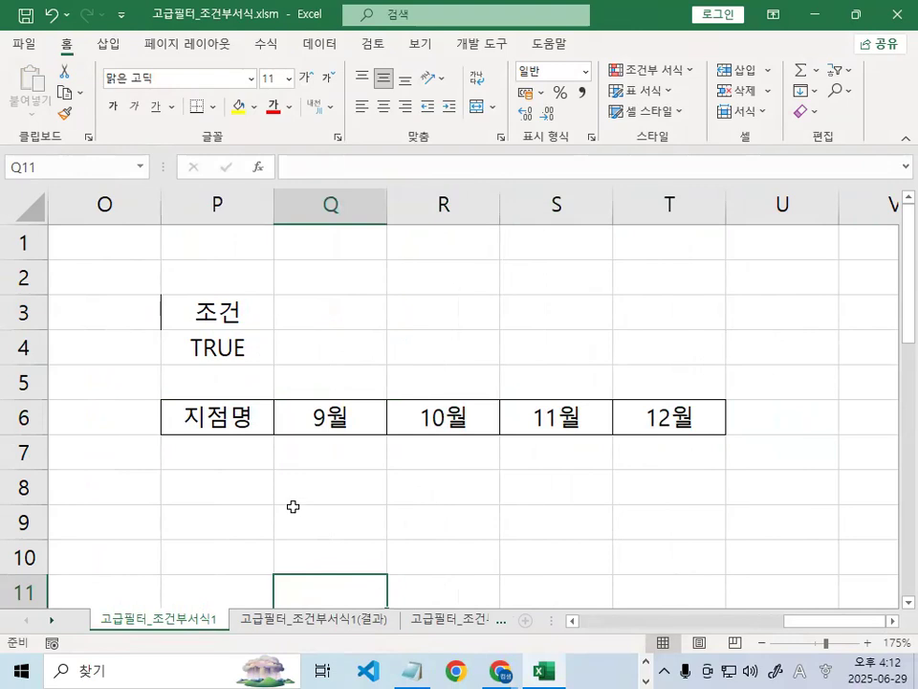
Circle the P4 condition result and the 지점명 output header, and draw a downward arrow beneath that header
{"action": "left_click_drag", "start_coordinate": [233, 311], "coordinate": [231, 337]}
{"action": "left_click_drag", "start_coordinate": [224, 428], "coordinate": [666, 419]}
{"action": "key", "text": "ctrl+1"}
{"action": "mouse_move", "coordinate": [294, 400]}
{"action": "left_mouse_down"}
{"action": "mouse_move", "coordinate": [240, 427]}
{"action": "mouse_move", "coordinate": [284, 421]}
{"action": "left_mouse_up"}
{"action": "mouse_move", "coordinate": [311, 243]}
{"action": "left_mouse_down"}
{"action": "mouse_move", "coordinate": [292, 277]}
{"action": "mouse_move", "coordinate": [269, 211]}
{"action": "mouse_move", "coordinate": [308, 246]}
{"action": "left_mouse_up"}
{"action": "mouse_move", "coordinate": [254, 477]}
{"action": "left_mouse_down"}
{"action": "mouse_move", "coordinate": [248, 574]}
{"action": "mouse_move", "coordinate": [325, 524]}
{"action": "left_mouse_up"}
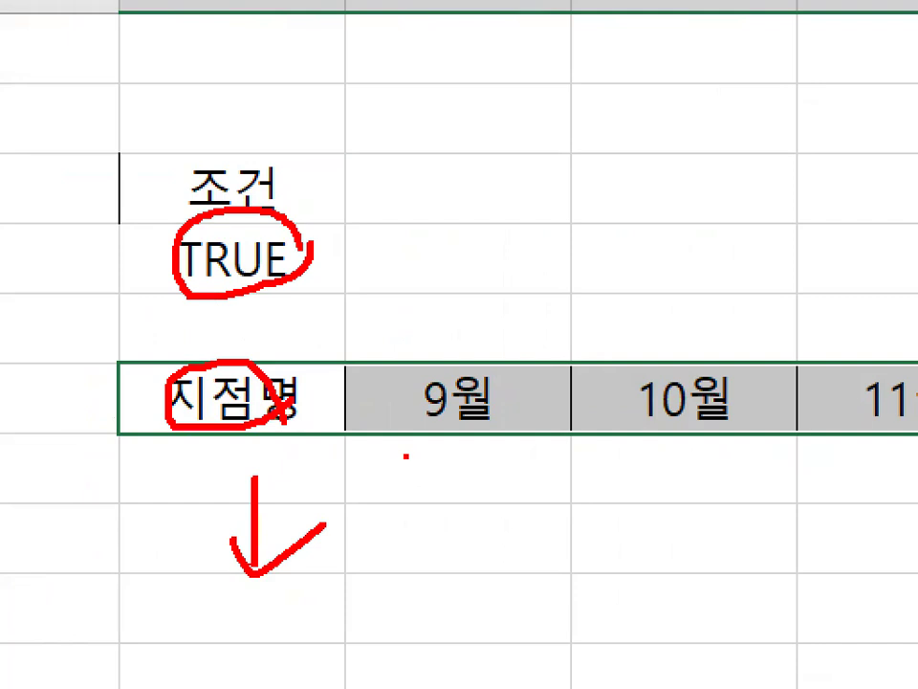
{"action": "key", "text": "Escape"}
{"action": "left_click", "coordinate": [248, 313]}
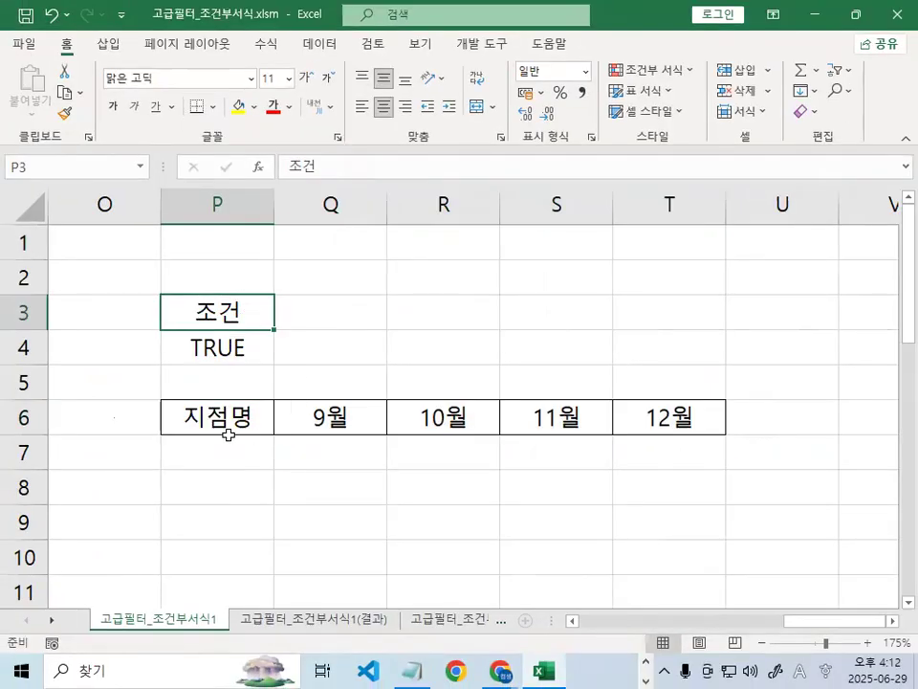
{"action": "key", "text": "ctrl+1"}
{"action": "mouse_move", "coordinate": [420, 390]}
{"action": "left_mouse_down"}
{"action": "mouse_move", "coordinate": [318, 470]}
{"action": "mouse_move", "coordinate": [207, 289]}
{"action": "mouse_move", "coordinate": [412, 370]}
{"action": "left_mouse_up"}
{"action": "left_click_drag", "start_coordinate": [601, 311], "coordinate": [611, 401]}
{"action": "key", "text": "Escape"}
Go back to the source table, select a cell inside it and mark its data area with a red check and circle
{"action": "left_click_drag", "start_coordinate": [846, 616], "coordinate": [589, 620]}
{"action": "left_click", "coordinate": [335, 440]}
{"action": "key", "text": "ctrl+1"}
{"action": "left_click_drag", "start_coordinate": [308, 371], "coordinate": [494, 272]}
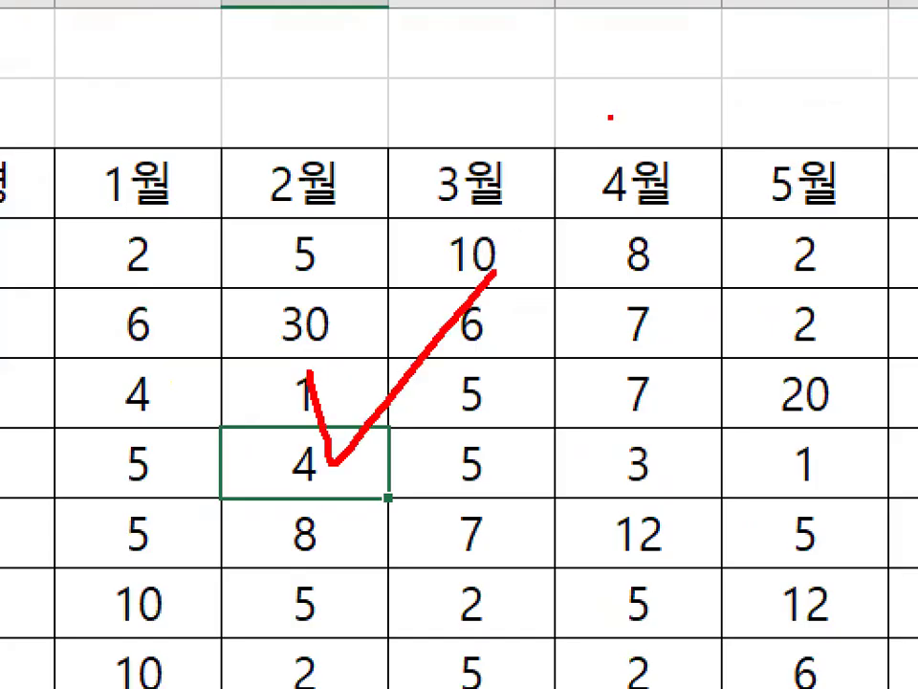
{"action": "key", "text": "Escape"}
{"action": "left_click", "coordinate": [265, 376]}
{"action": "key", "text": "ctrl+1"}
{"action": "mouse_move", "coordinate": [687, 406]}
{"action": "left_mouse_down"}
{"action": "mouse_move", "coordinate": [252, 410]}
{"action": "mouse_move", "coordinate": [730, 442]}
{"action": "left_mouse_up"}
{"action": "key", "text": "Escape"}
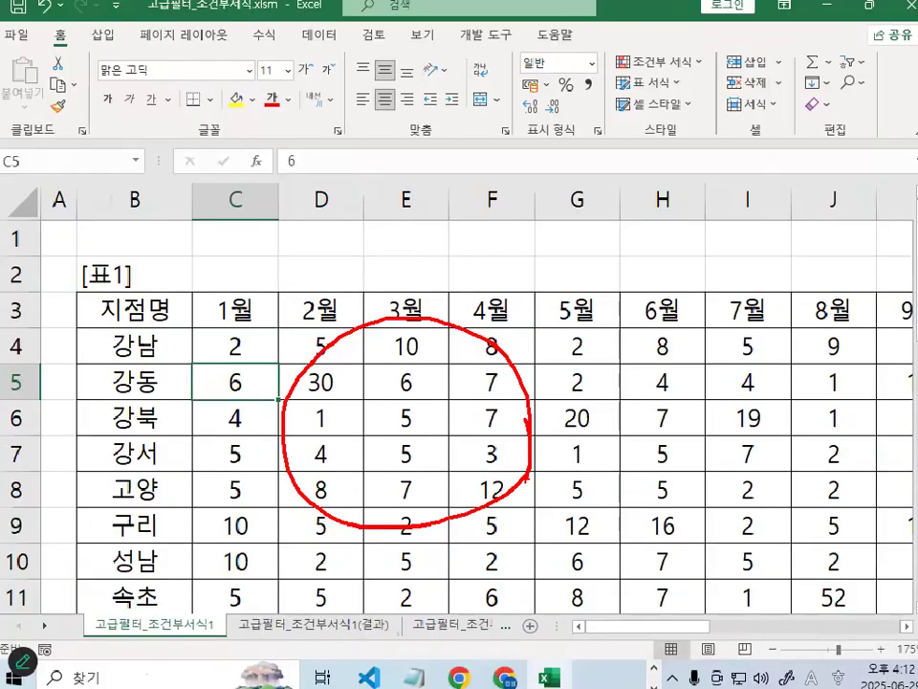
Circle and underline the [표1] title above the header row while selecting cells within the table
{"action": "left_click", "coordinate": [315, 378]}
{"action": "key", "text": "ctrl+1"}
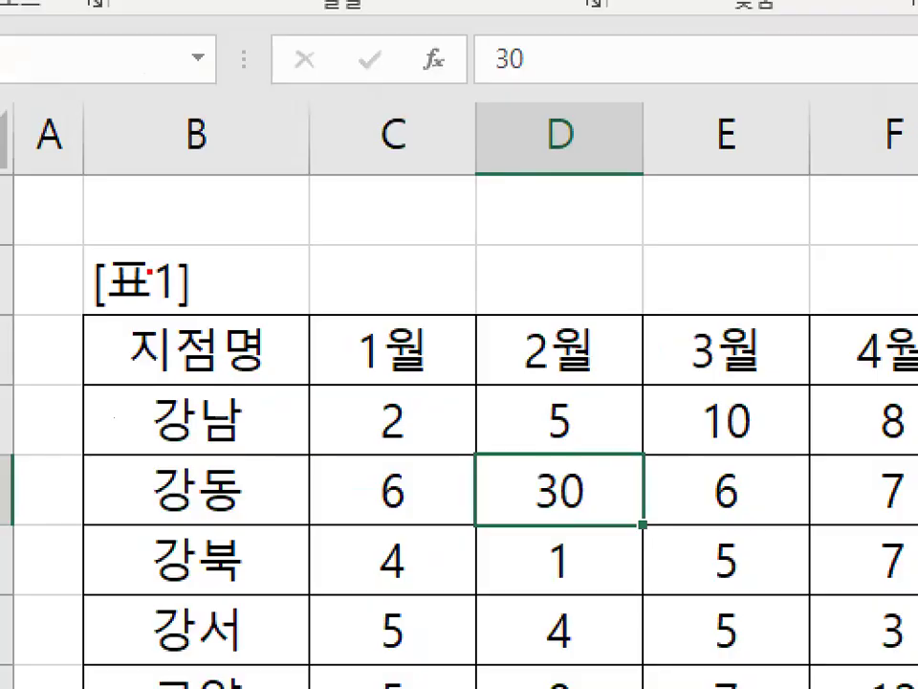
{"action": "mouse_move", "coordinate": [208, 285]}
{"action": "left_mouse_down"}
{"action": "mouse_move", "coordinate": [92, 309]}
{"action": "mouse_move", "coordinate": [196, 255]}
{"action": "left_mouse_up"}
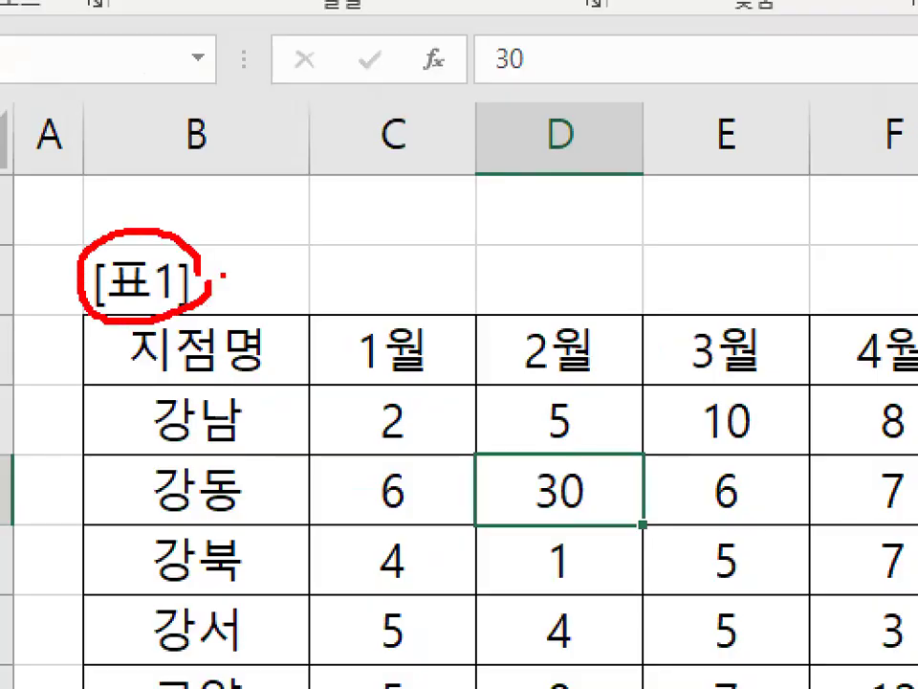
{"action": "key", "text": "Escape"}
{"action": "left_click_drag", "start_coordinate": [125, 277], "coordinate": [332, 420]}
{"action": "left_click", "coordinate": [331, 420]}
{"action": "left_click", "coordinate": [376, 386]}
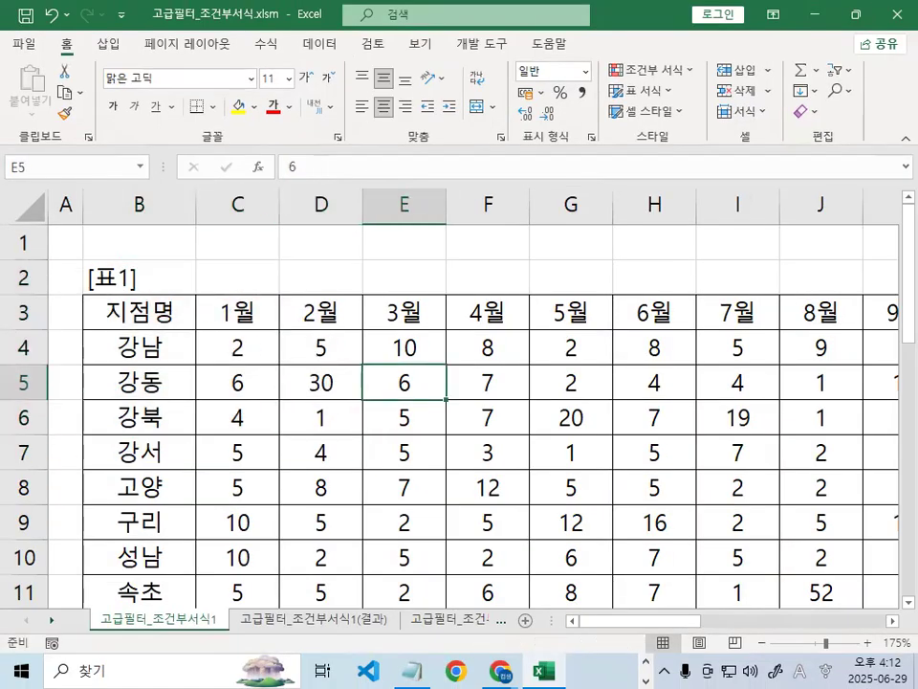
{"action": "key", "text": "ctrl+1"}
{"action": "left_click_drag", "start_coordinate": [90, 279], "coordinate": [179, 278]}
{"action": "key", "text": "Escape"}
Select D5 inside the table, mark the data and filter commands in red, and open the Advanced Filter dialog
{"action": "left_click", "coordinate": [329, 377]}
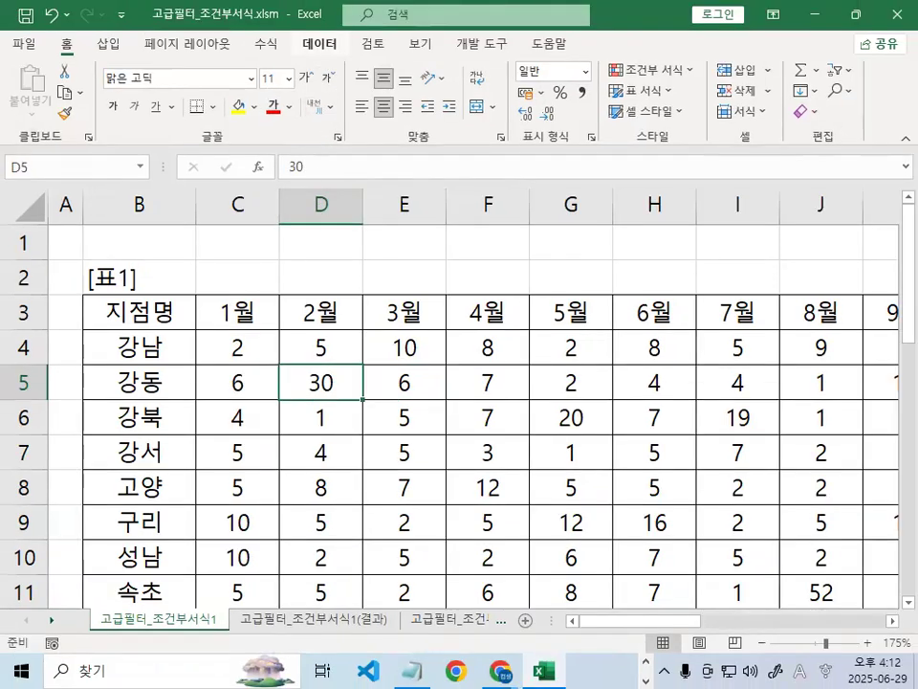
{"action": "key", "text": "ctrl+1"}
{"action": "mouse_move", "coordinate": [349, 44]}
{"action": "left_mouse_down"}
{"action": "mouse_move", "coordinate": [335, 58]}
{"action": "mouse_move", "coordinate": [287, 34]}
{"action": "mouse_move", "coordinate": [360, 43]}
{"action": "left_mouse_up"}
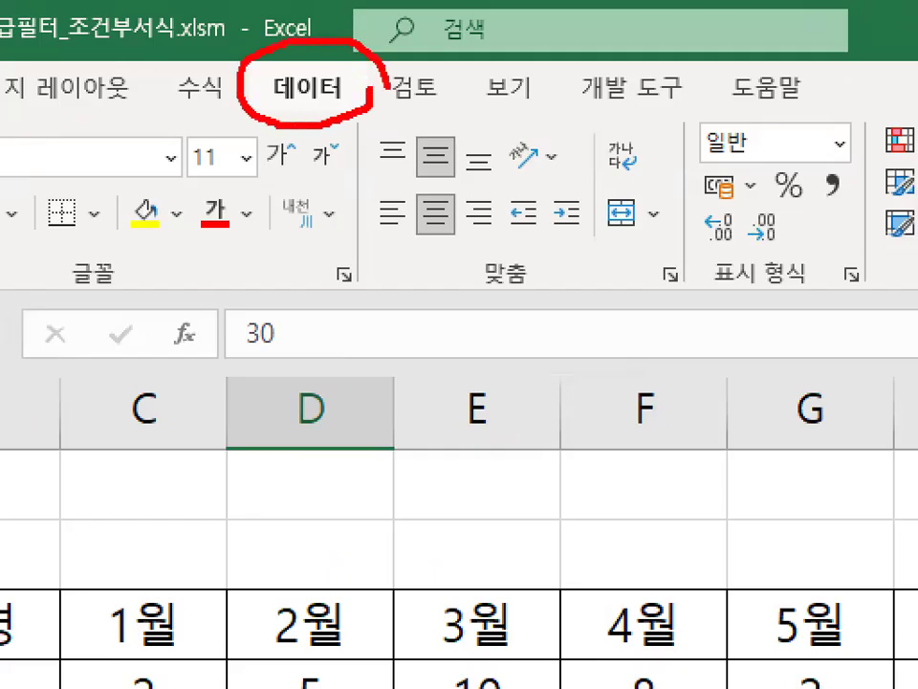
{"action": "key", "text": "Escape"}
{"action": "left_click", "coordinate": [325, 48]}
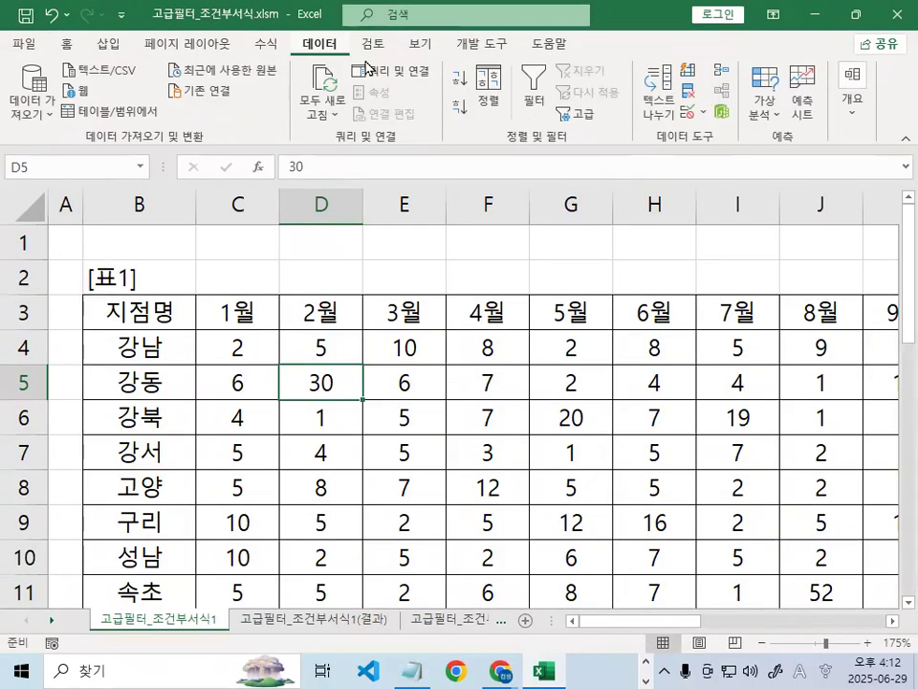
{"action": "key", "text": "ctrl+1"}
{"action": "mouse_move", "coordinate": [585, 165]}
{"action": "left_mouse_down"}
{"action": "mouse_move", "coordinate": [410, 174]}
{"action": "mouse_move", "coordinate": [545, 151]}
{"action": "left_mouse_up"}
{"action": "mouse_move", "coordinate": [555, 90]}
{"action": "left_mouse_down"}
{"action": "mouse_move", "coordinate": [526, 127]}
{"action": "mouse_move", "coordinate": [636, 140]}
{"action": "left_mouse_up"}
{"action": "key", "text": "Escape"}
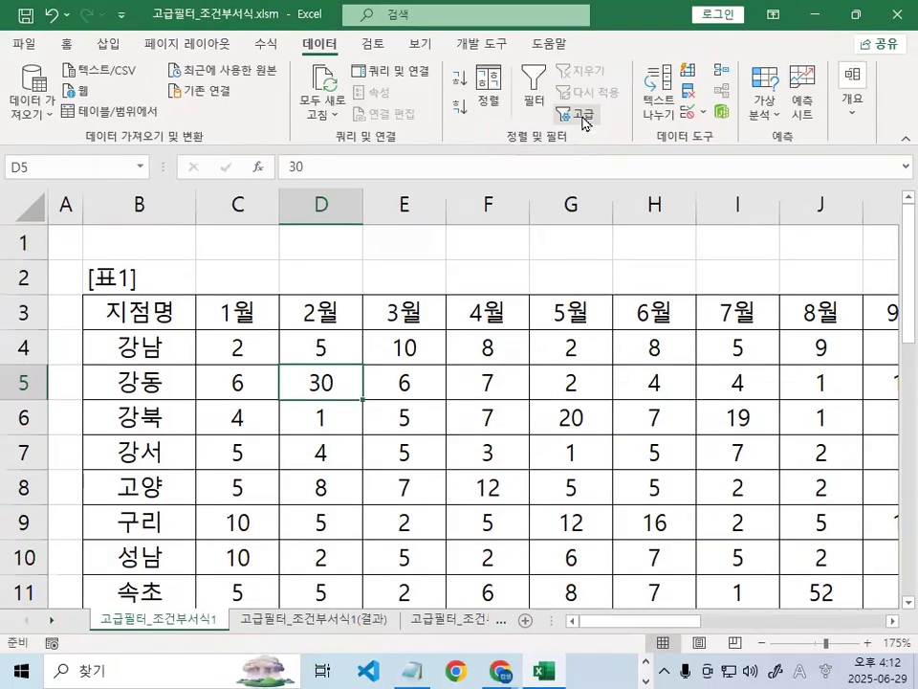
{"action": "left_click", "coordinate": [577, 116]}
{"action": "left_click_drag", "start_coordinate": [427, 99], "coordinate": [494, 186]}
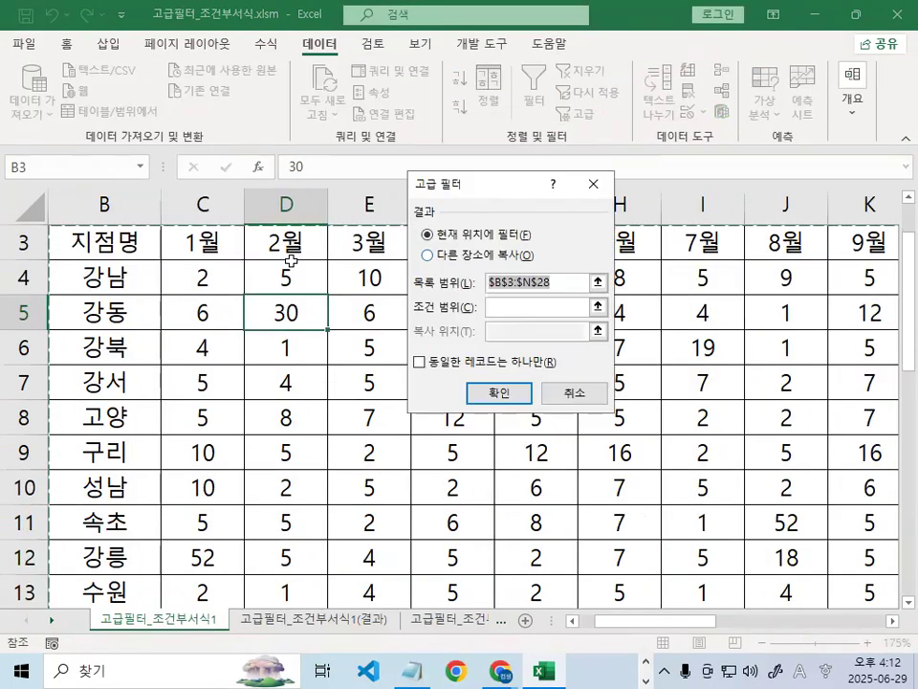
Circle and cross out the [표1] title in B2, just above the outlined list range
{"action": "scroll", "coordinate": [459, 401], "scroll_direction": "up", "scroll_amount": 1}
{"action": "key", "text": "ctrl+1"}
{"action": "left_click", "coordinate": [160, 276]}
{"action": "mouse_move", "coordinate": [209, 281]}
{"action": "left_mouse_down"}
{"action": "mouse_move", "coordinate": [135, 308]}
{"action": "mouse_move", "coordinate": [131, 241]}
{"action": "mouse_move", "coordinate": [216, 285]}
{"action": "left_mouse_up"}
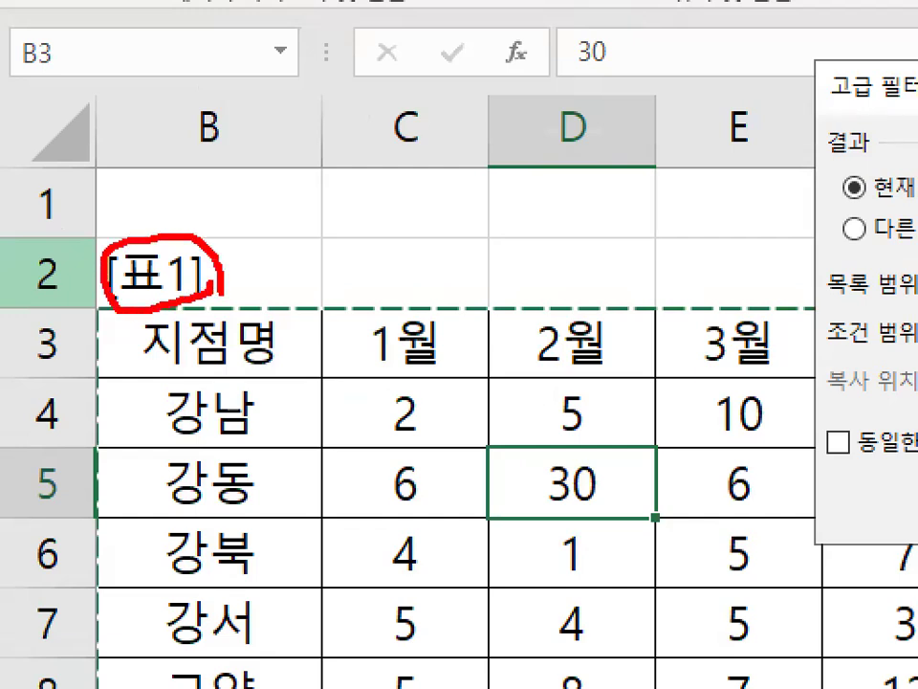
{"action": "left_click_drag", "start_coordinate": [252, 241], "coordinate": [102, 304]}
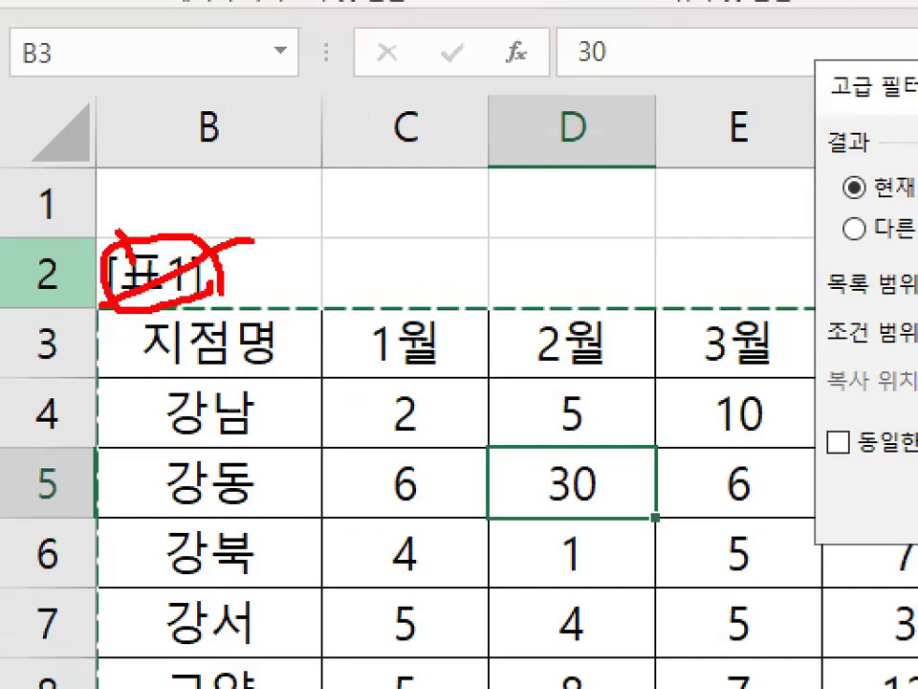
Circle the list range $B$3:$N$28 in the Advanced Filter dialog and underline the 다른 장소에 복사 option in red
{"action": "key", "text": "Escape"}
{"action": "key", "text": "ctrl+1"}
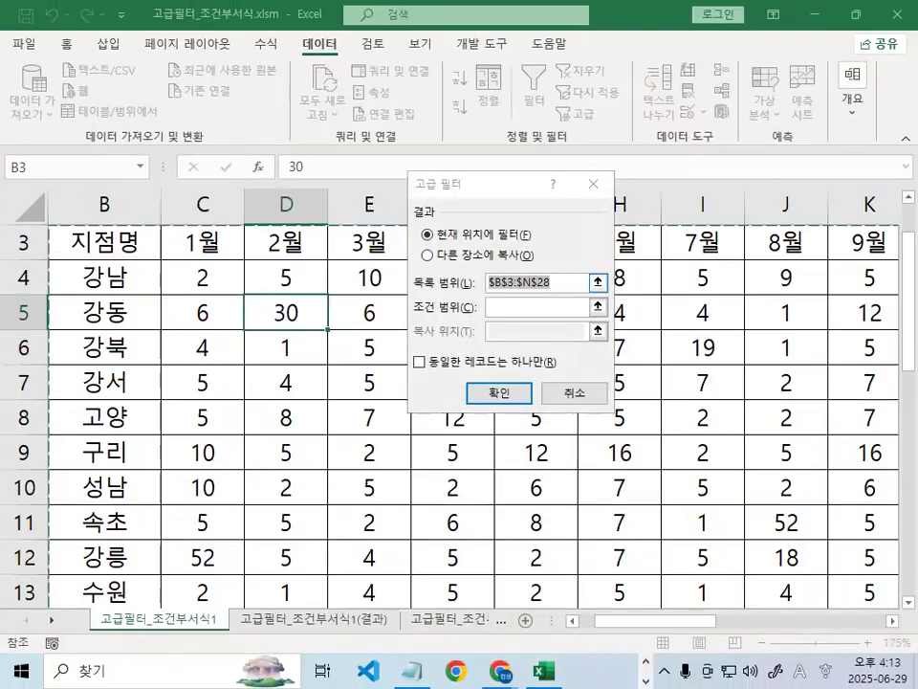
{"action": "left_click", "coordinate": [551, 282]}
{"action": "mouse_move", "coordinate": [574, 287]}
{"action": "left_mouse_down"}
{"action": "mouse_move", "coordinate": [428, 304]}
{"action": "mouse_move", "coordinate": [468, 260]}
{"action": "mouse_move", "coordinate": [577, 283]}
{"action": "left_mouse_up"}
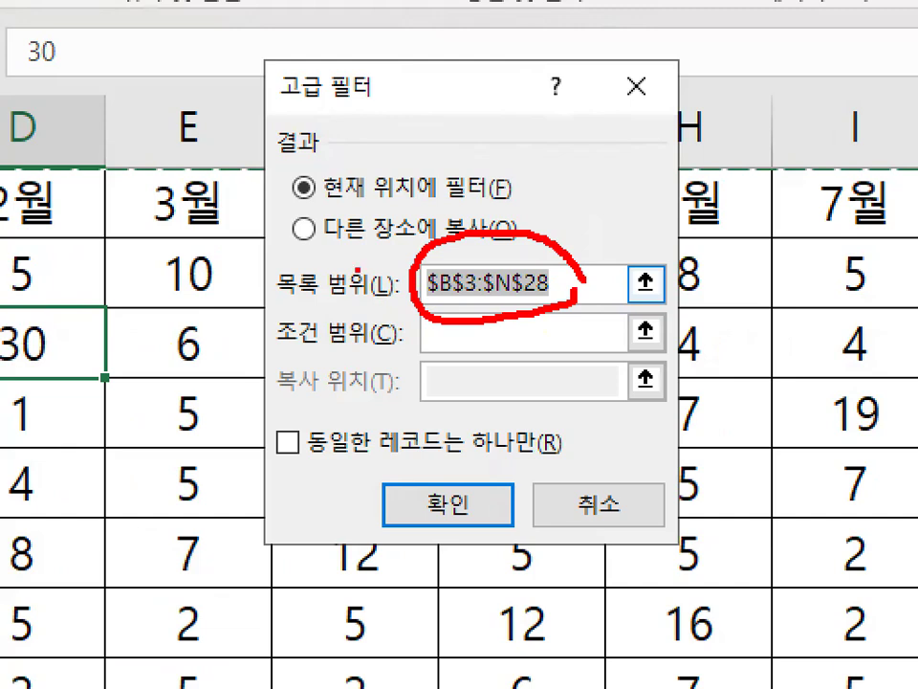
{"action": "left_click_drag", "start_coordinate": [326, 244], "coordinate": [521, 249]}
{"action": "key", "text": "Escape"}
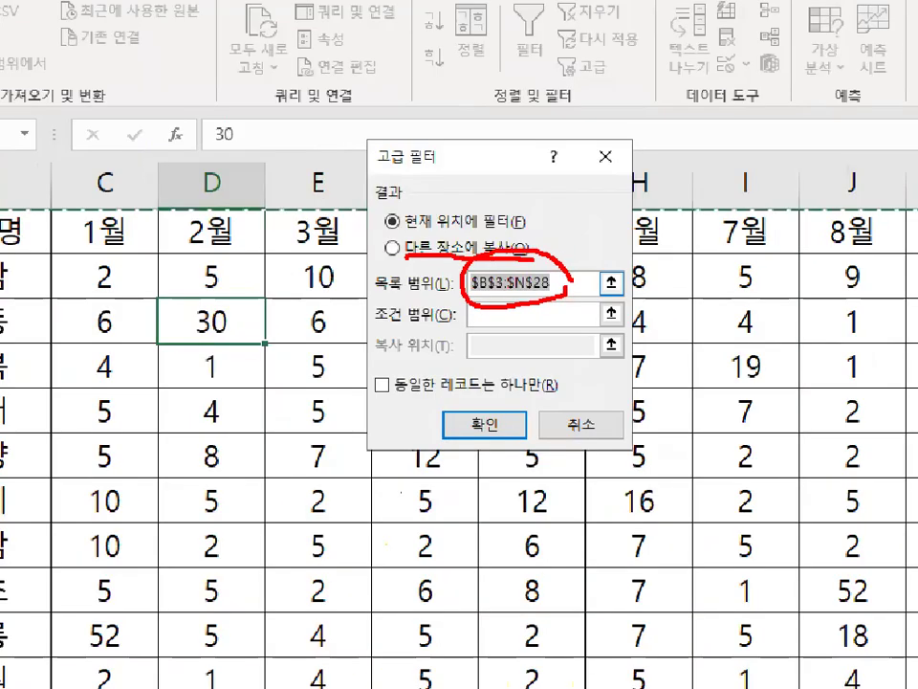
Set the filter result to 다른 장소에 복사 and mark the dialog's settings in red
{"action": "left_click", "coordinate": [427, 255]}
{"action": "key", "text": "ctrl+1"}
{"action": "left_click", "coordinate": [457, 272]}
{"action": "left_click_drag", "start_coordinate": [427, 254], "coordinate": [617, 254]}
{"action": "mouse_move", "coordinate": [376, 353]}
{"action": "left_mouse_down"}
{"action": "mouse_move", "coordinate": [508, 355]}
{"action": "mouse_move", "coordinate": [608, 289]}
{"action": "left_mouse_up"}
{"action": "key", "text": "Escape"}
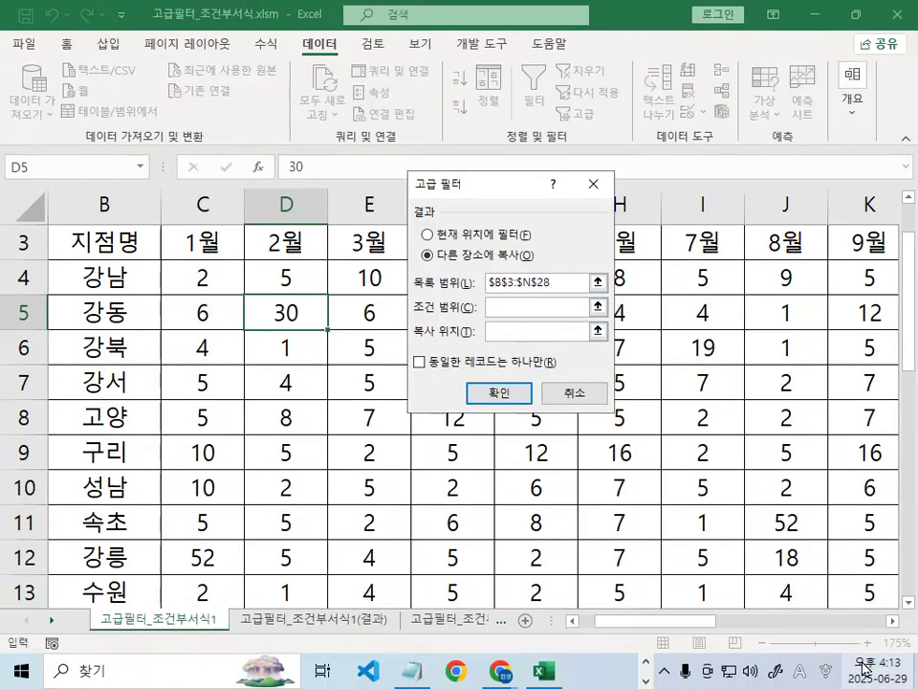
Set the criteria range to P3:P4, activate the copy-to range for entry and mark it in red
{"action": "left_click", "coordinate": [891, 621]}
{"action": "left_click", "coordinate": [891, 624]}
{"action": "left_click", "coordinate": [892, 623]}
{"action": "left_click", "coordinate": [891, 624]}
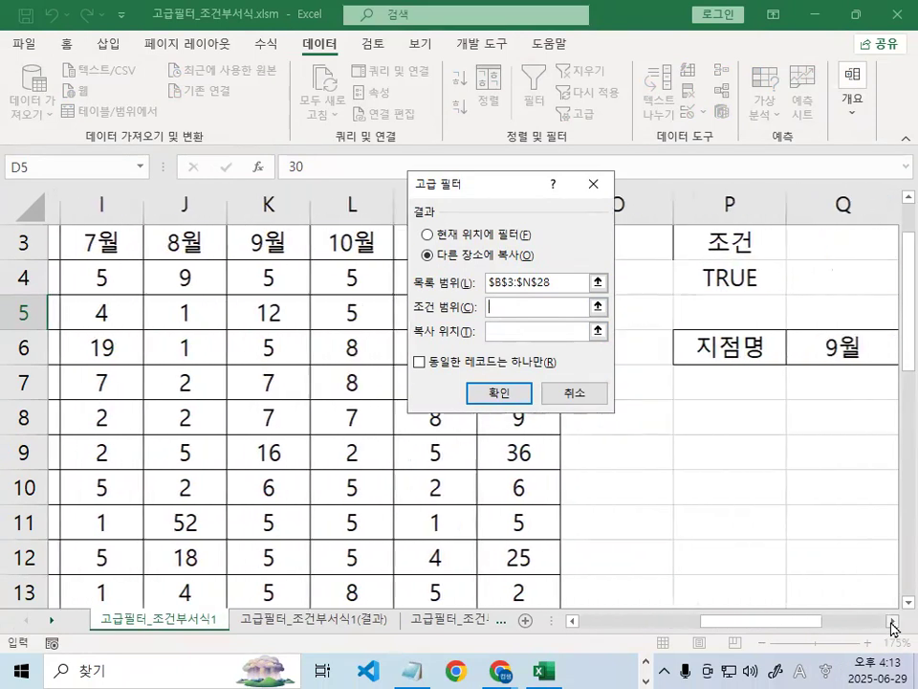
{"action": "left_click", "coordinate": [891, 624]}
{"action": "left_click", "coordinate": [892, 624]}
{"action": "left_click", "coordinate": [892, 624]}
{"action": "left_click", "coordinate": [891, 623]}
{"action": "left_click_drag", "start_coordinate": [300, 242], "coordinate": [316, 273]}
{"action": "left_click", "coordinate": [517, 331]}
{"action": "mouse_move", "coordinate": [521, 350]}
{"action": "left_mouse_down"}
{"action": "mouse_move", "coordinate": [520, 323]}
{"action": "mouse_move", "coordinate": [523, 338]}
{"action": "left_mouse_up"}
{"action": "key", "text": "Escape"}
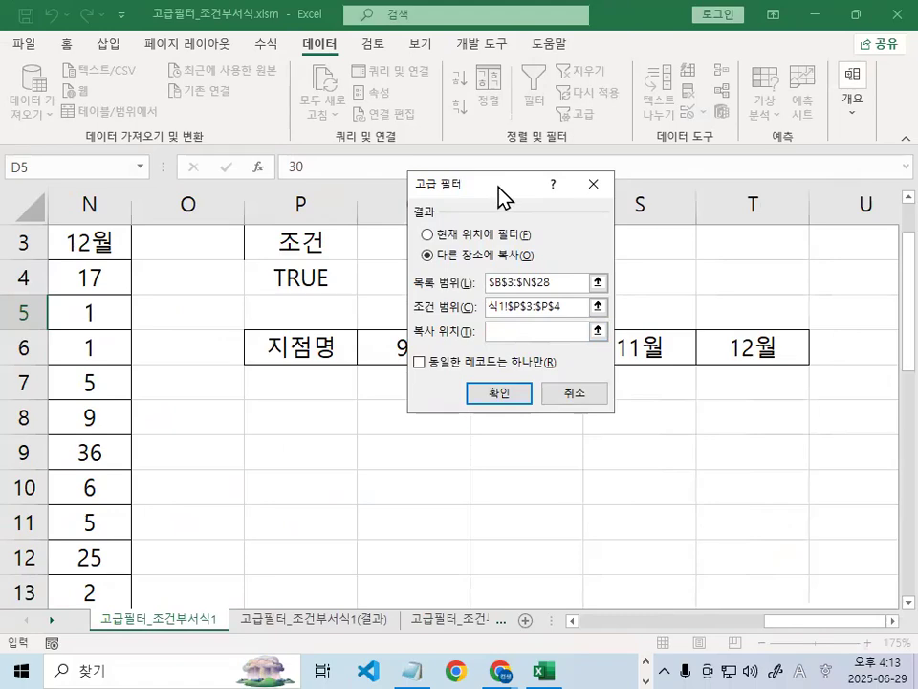
Move the dialog off the output headers, then draw a red arrow along row 6 and circle 지점명 in P6
{"action": "left_click_drag", "start_coordinate": [497, 196], "coordinate": [584, 466]}
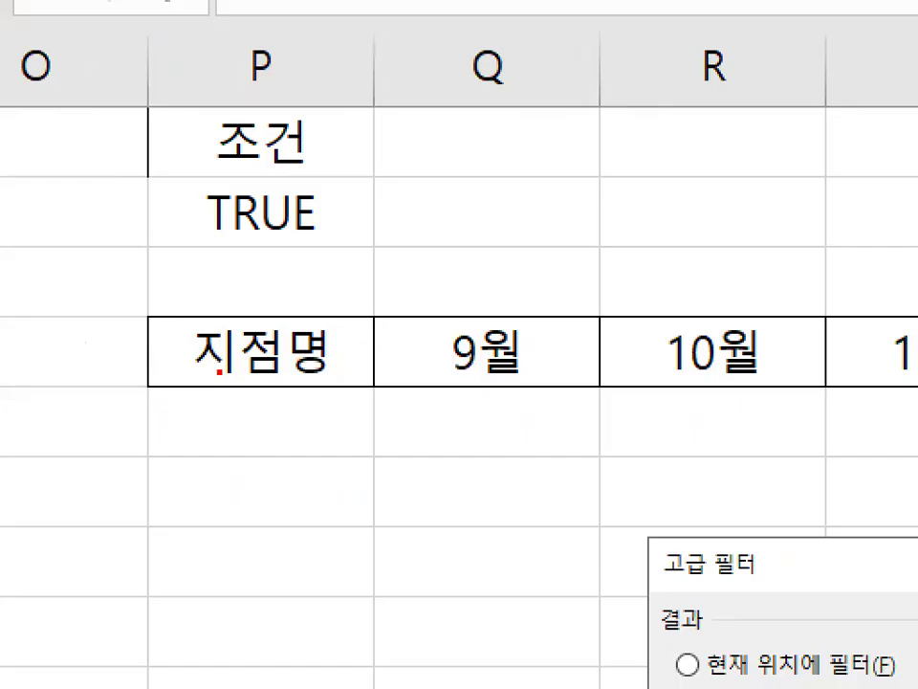
{"action": "mouse_move", "coordinate": [277, 355]}
{"action": "left_mouse_down"}
{"action": "mouse_move", "coordinate": [622, 356]}
{"action": "mouse_move", "coordinate": [593, 380]}
{"action": "left_mouse_up"}
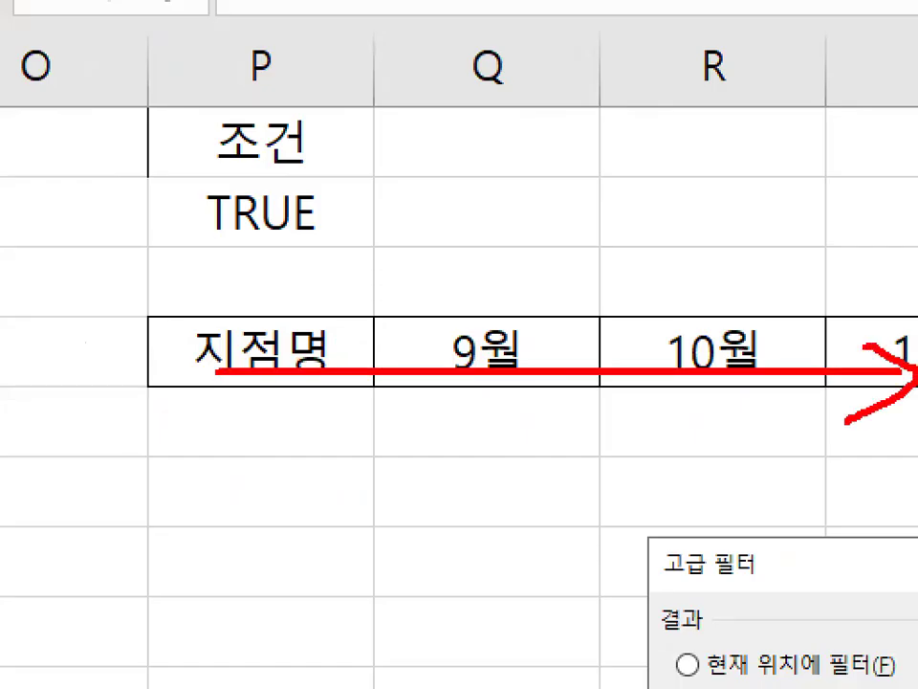
{"action": "key", "text": "Escape"}
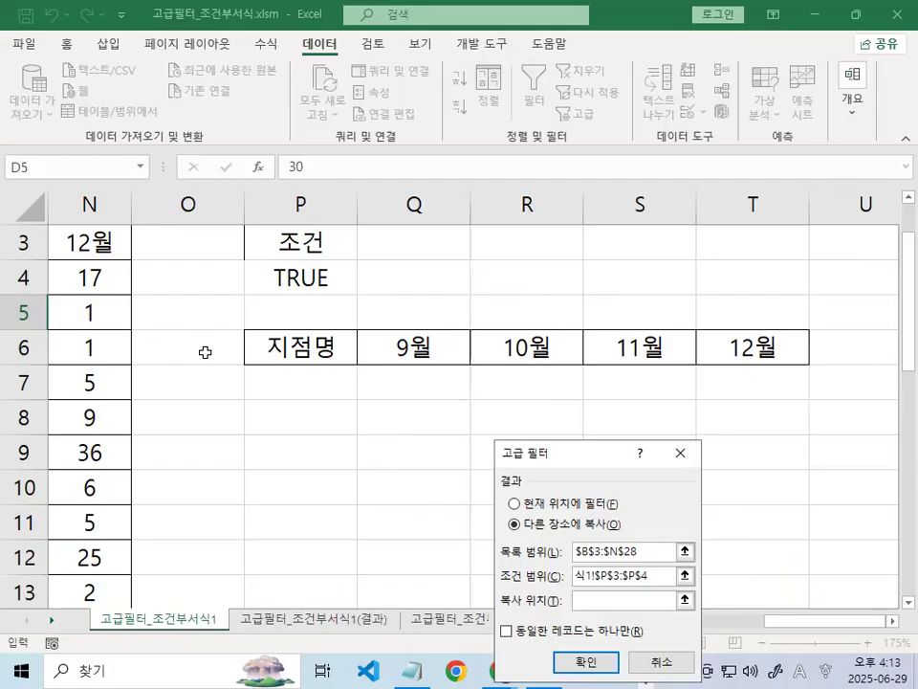
{"action": "left_click_drag", "start_coordinate": [281, 352], "coordinate": [362, 368]}
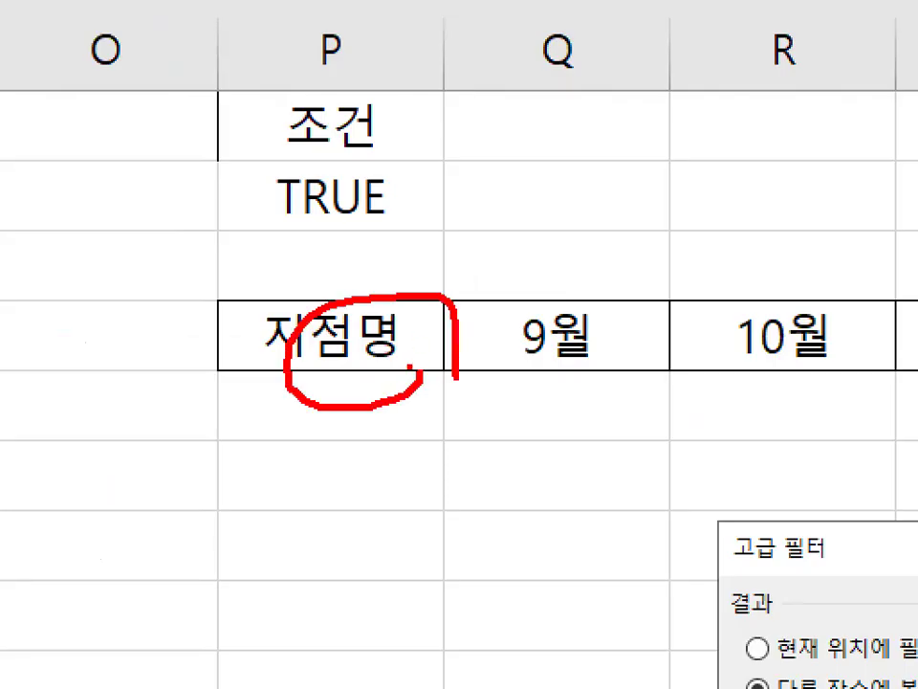
{"action": "left_click_drag", "start_coordinate": [387, 304], "coordinate": [325, 357]}
{"action": "left_click_drag", "start_coordinate": [352, 307], "coordinate": [379, 331]}
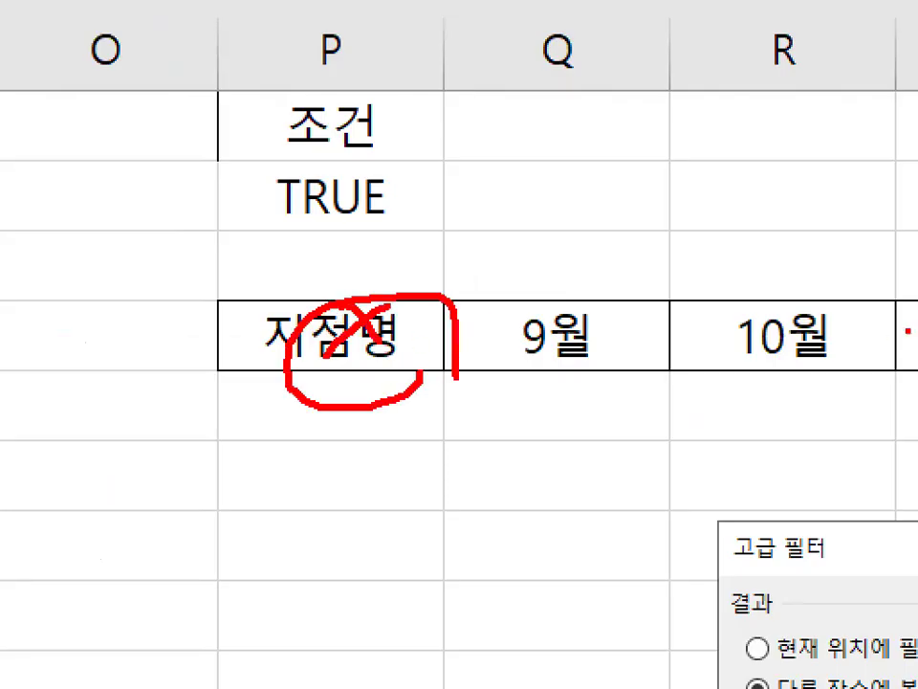
{"action": "key", "text": "Escape"}
{"action": "mouse_move", "coordinate": [288, 367]}
{"action": "left_mouse_down"}
{"action": "mouse_move", "coordinate": [414, 345]}
{"action": "mouse_move", "coordinate": [237, 371]}
{"action": "left_mouse_up"}
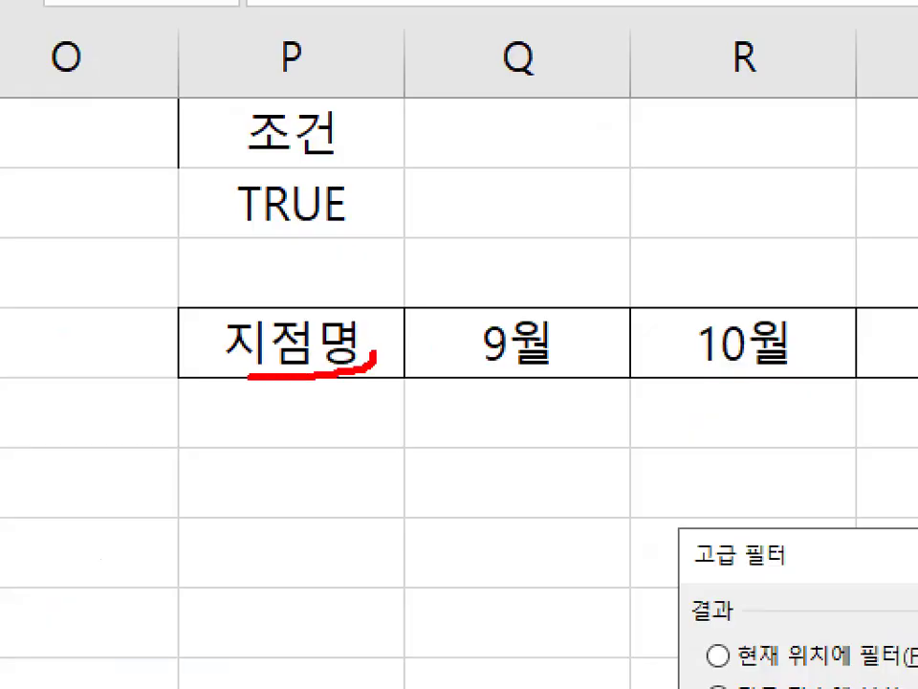
{"action": "key", "text": "Escape"}
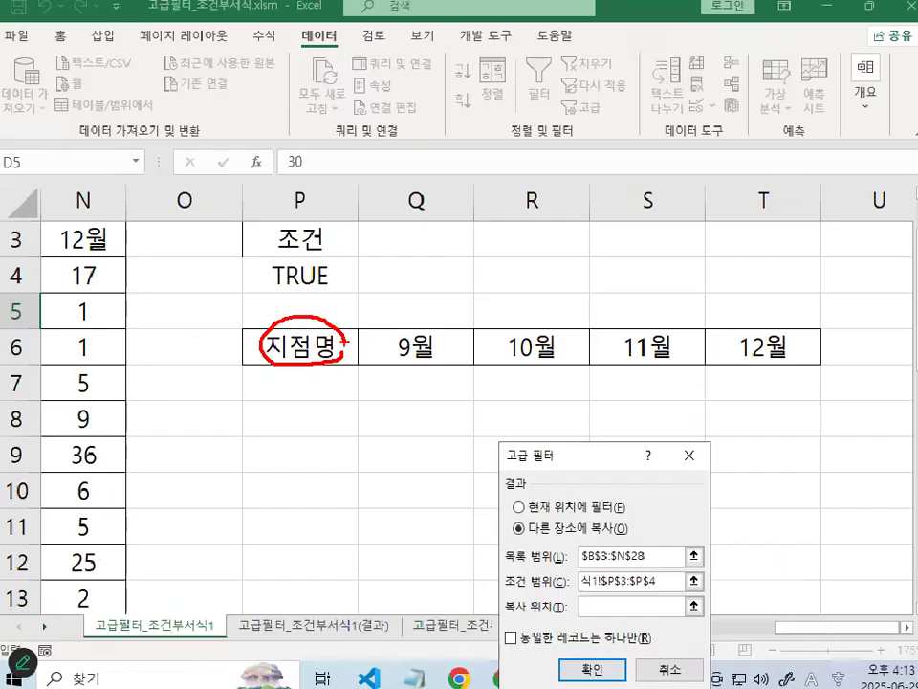
Set the copy-to range to P6:T6, underline the entry in red and run the advanced filter
{"action": "mouse_move", "coordinate": [311, 348]}
{"action": "left_mouse_down"}
{"action": "mouse_move", "coordinate": [736, 356]}
{"action": "mouse_move", "coordinate": [718, 340]}
{"action": "left_mouse_up"}
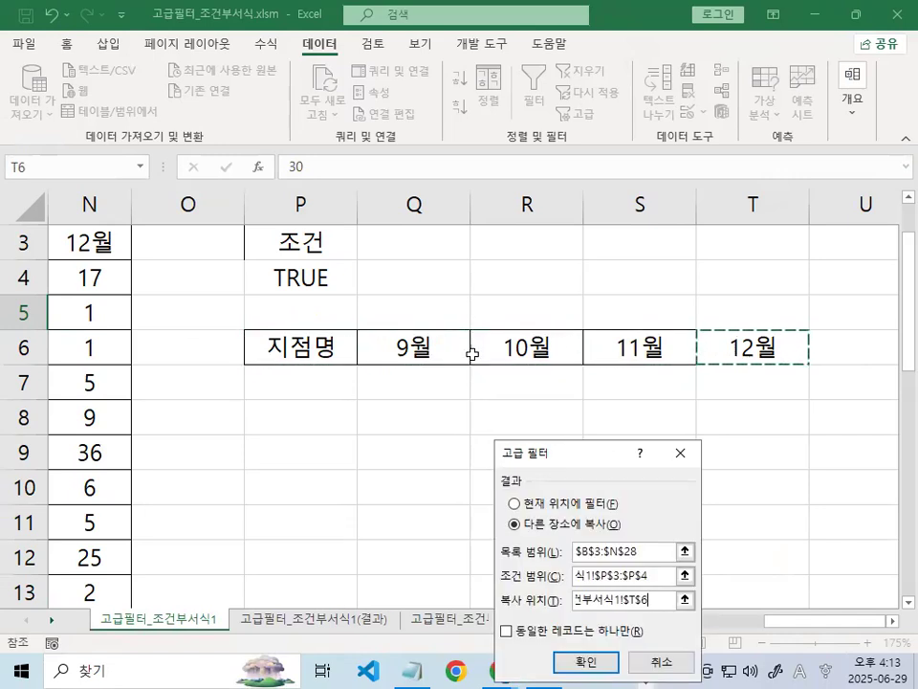
{"action": "left_click_drag", "start_coordinate": [250, 343], "coordinate": [729, 364]}
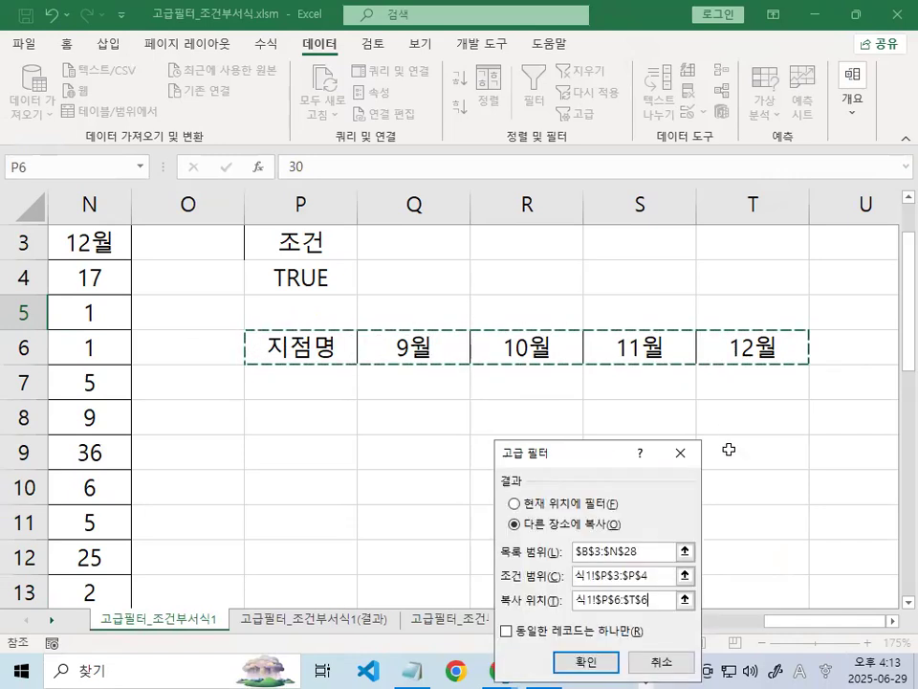
{"action": "left_click_drag", "start_coordinate": [592, 459], "coordinate": [565, 115]}
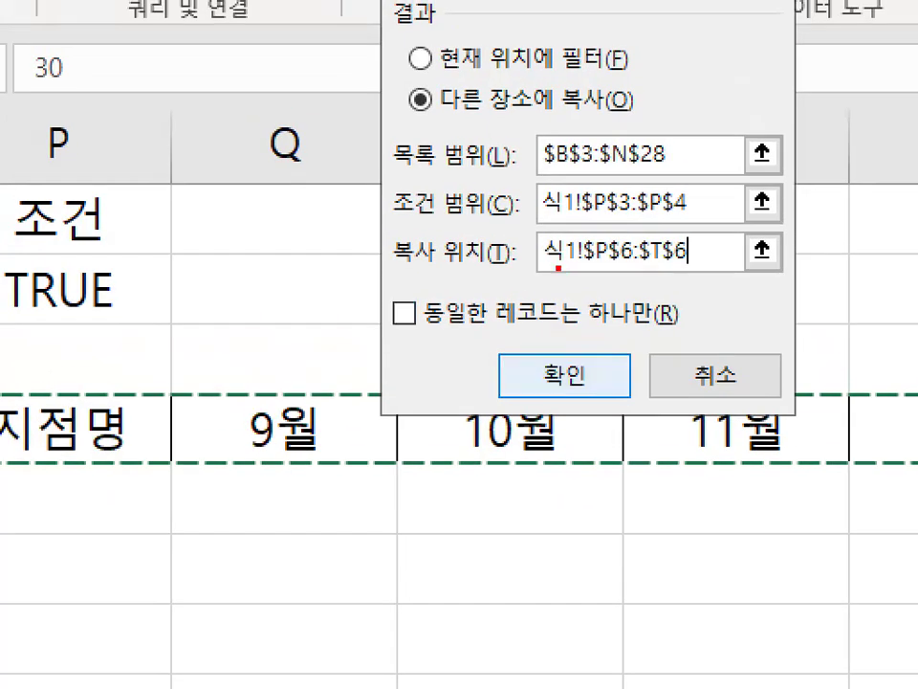
{"action": "left_click_drag", "start_coordinate": [581, 268], "coordinate": [708, 267]}
{"action": "mouse_move", "coordinate": [235, 476]}
{"action": "left_mouse_down"}
{"action": "mouse_move", "coordinate": [179, 483]}
{"action": "mouse_move", "coordinate": [186, 422]}
{"action": "mouse_move", "coordinate": [312, 447]}
{"action": "left_mouse_up"}
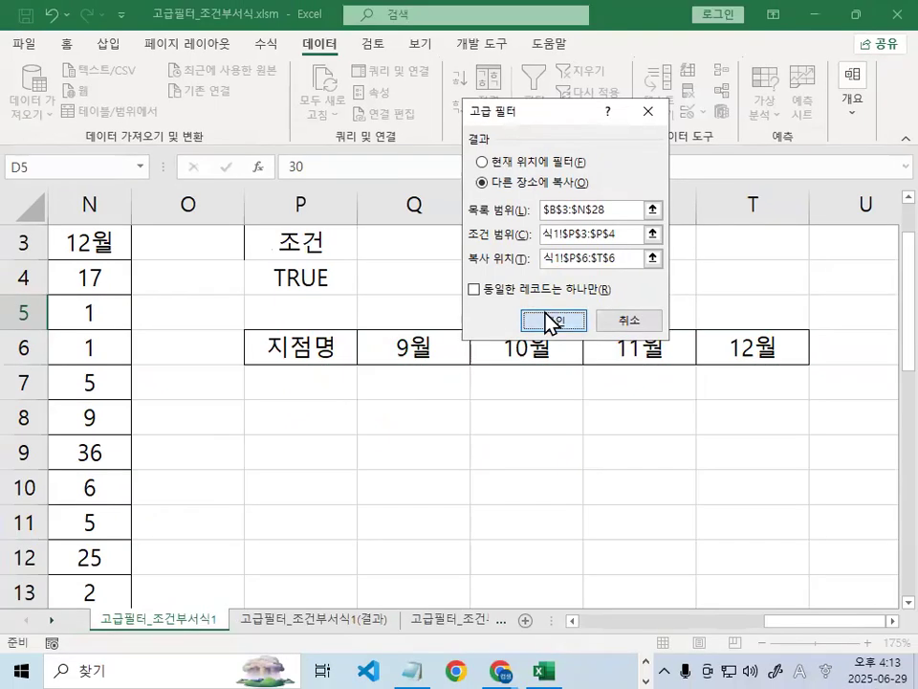
{"action": "left_click", "coordinate": [559, 371]}
Review the filtered output from the 지점명 header in P6 down to its last row at P14
{"action": "left_click", "coordinate": [873, 624]}
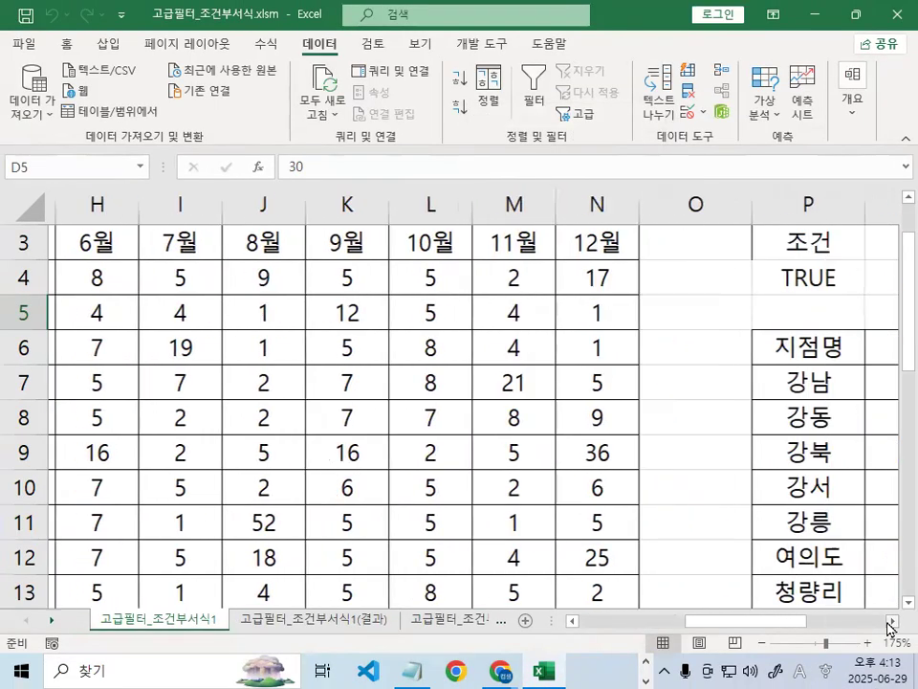
{"action": "left_click", "coordinate": [391, 341]}
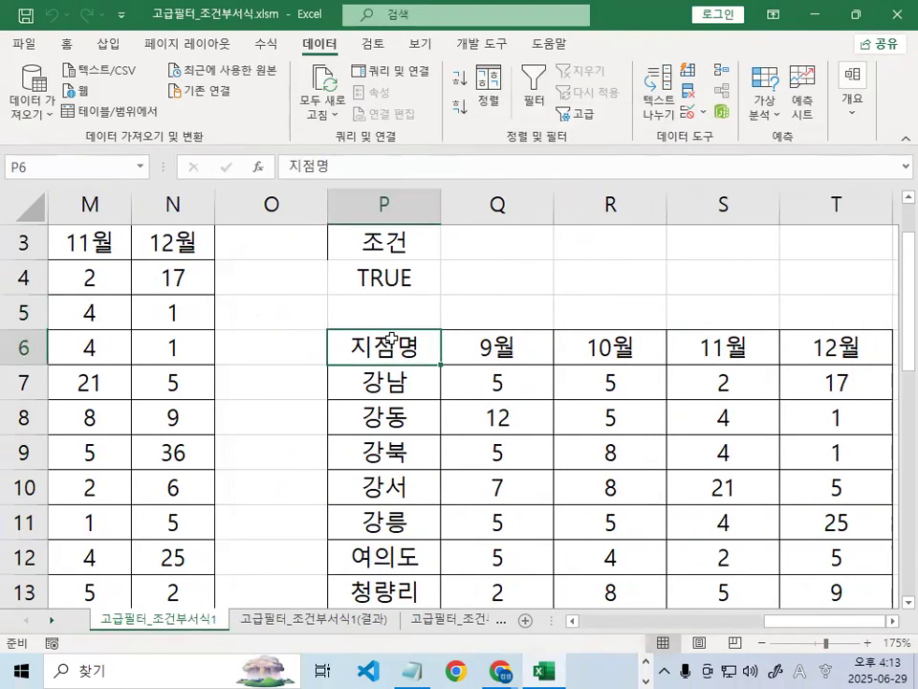
{"action": "scroll", "coordinate": [399, 377], "scroll_direction": "down", "scroll_amount": 2}
{"action": "left_click", "coordinate": [395, 418]}
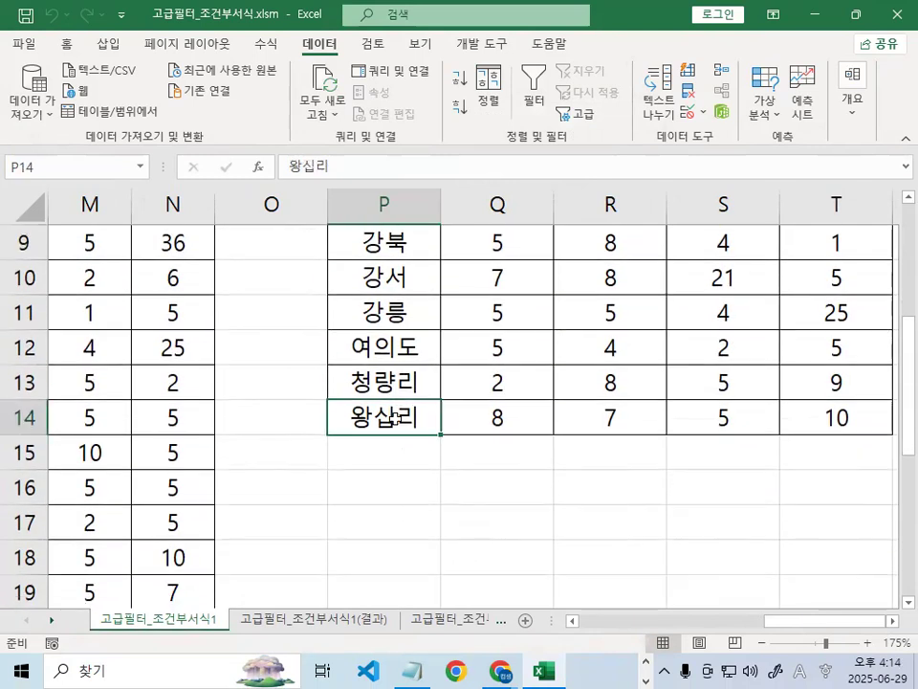
Circle the finished table on the 고급필터_조건부서식1(결과) sheet and compare it with the output on 고급필터_조건부서식1
{"action": "left_click", "coordinate": [368, 622]}
{"action": "left_click", "coordinate": [893, 626]}
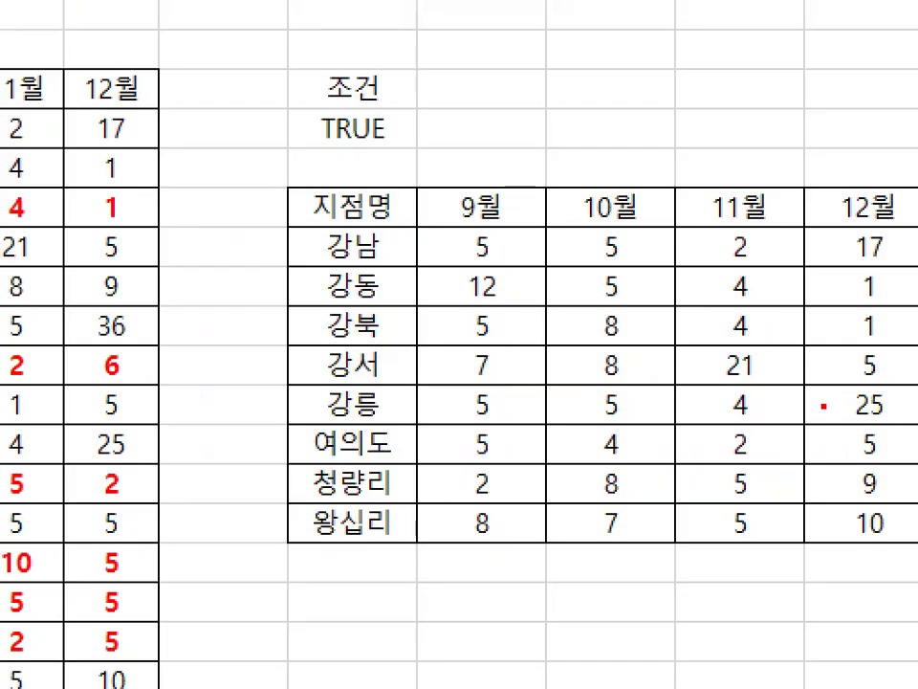
{"action": "left_click_drag", "start_coordinate": [902, 205], "coordinate": [842, 535]}
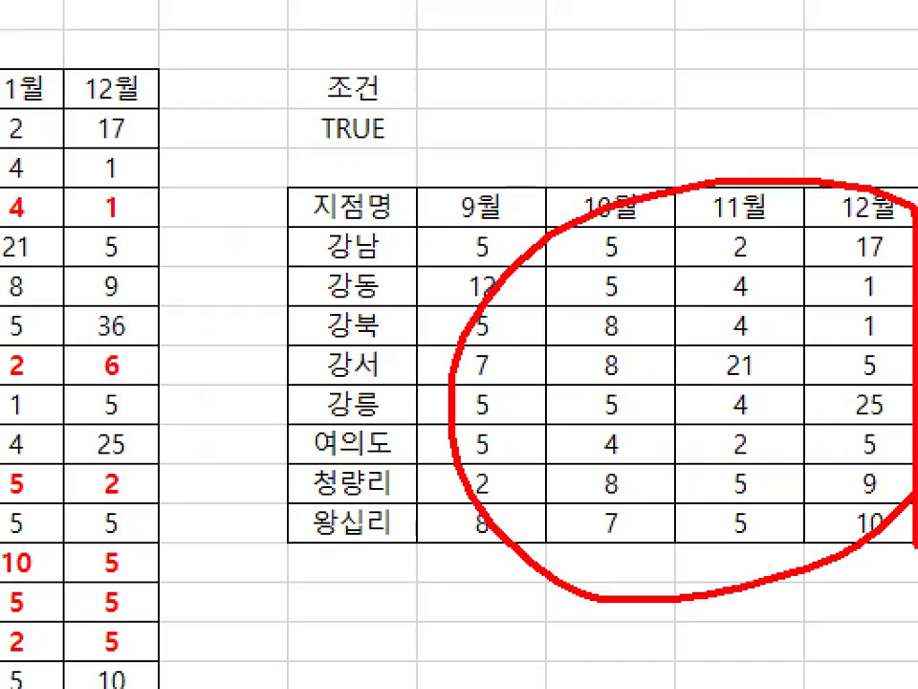
{"action": "left_click_drag", "start_coordinate": [391, 304], "coordinate": [517, 226]}
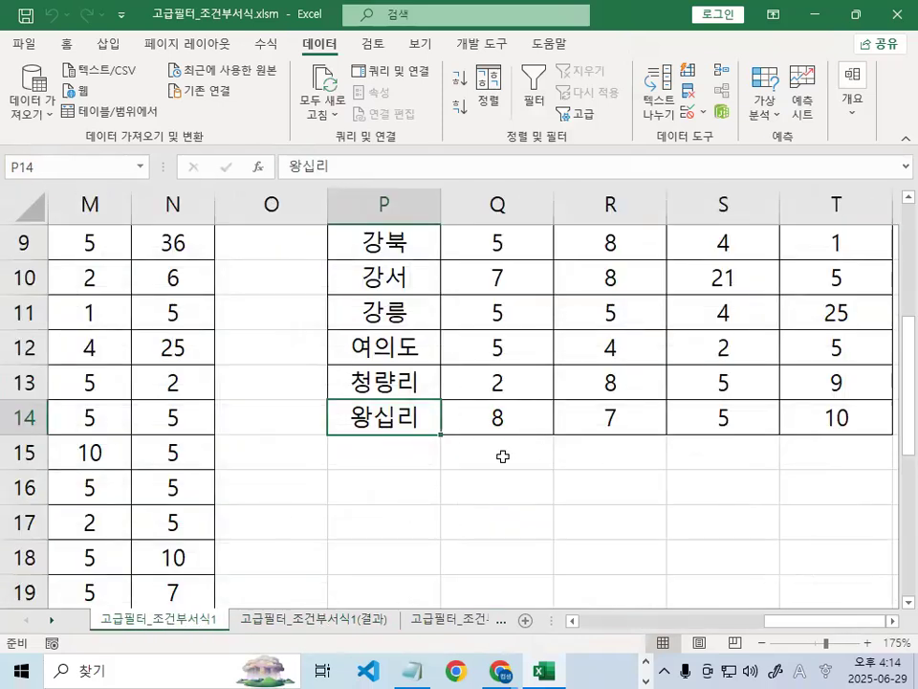
{"action": "scroll", "coordinate": [536, 456], "scroll_direction": "up", "scroll_amount": 1}
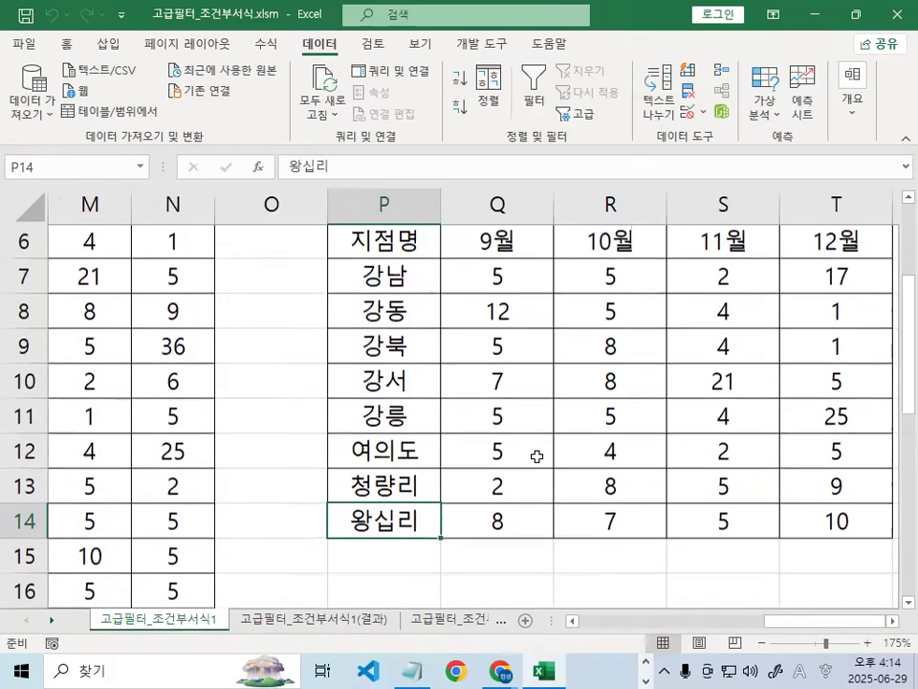
{"action": "scroll", "coordinate": [682, 411], "scroll_direction": "up", "scroll_amount": 3}
{"action": "scroll", "coordinate": [680, 457], "scroll_direction": "down", "scroll_amount": 3}
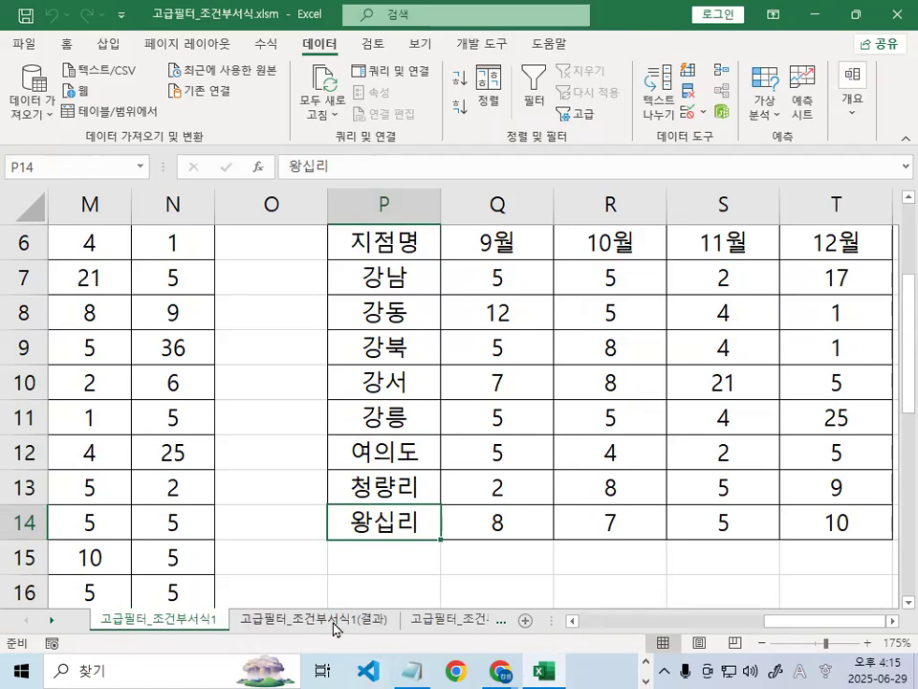
Open the 고급필터_조건부서식2 sheet and draw circled numbers 1, 2 and 3 over the data with two diagonal dividing lines
{"action": "left_click", "coordinate": [418, 622]}
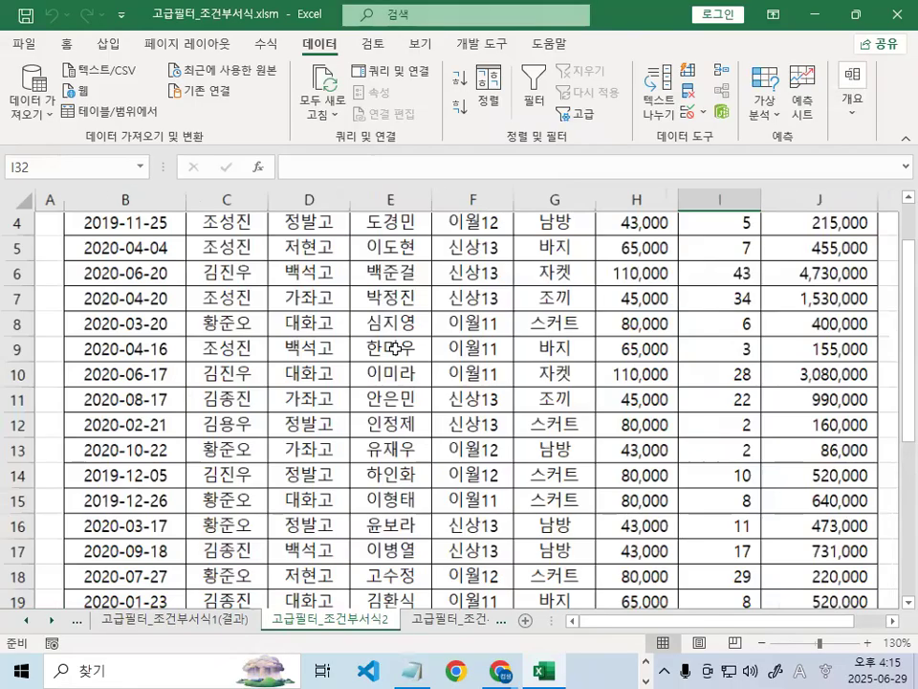
{"action": "scroll", "coordinate": [395, 349], "scroll_direction": "up", "scroll_amount": 1, "text": "ctrl"}
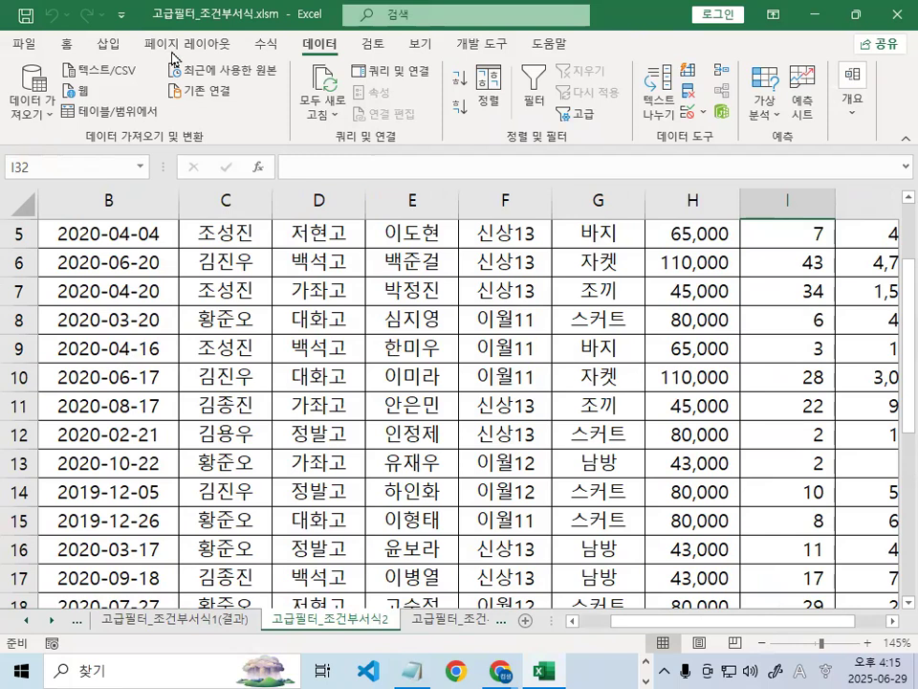
{"action": "key", "text": "ctrl+2"}
{"action": "left_click_drag", "start_coordinate": [717, 112], "coordinate": [442, 363]}
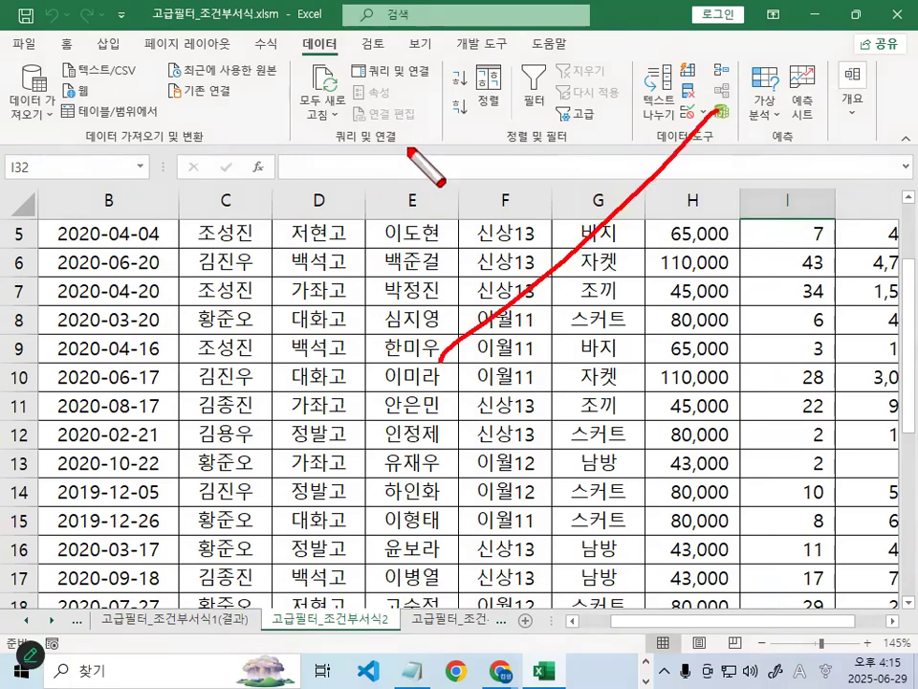
{"action": "left_click_drag", "start_coordinate": [409, 130], "coordinate": [409, 171]}
{"action": "mouse_move", "coordinate": [435, 104]}
{"action": "left_mouse_down"}
{"action": "mouse_move", "coordinate": [421, 173]}
{"action": "mouse_move", "coordinate": [460, 182]}
{"action": "left_mouse_up"}
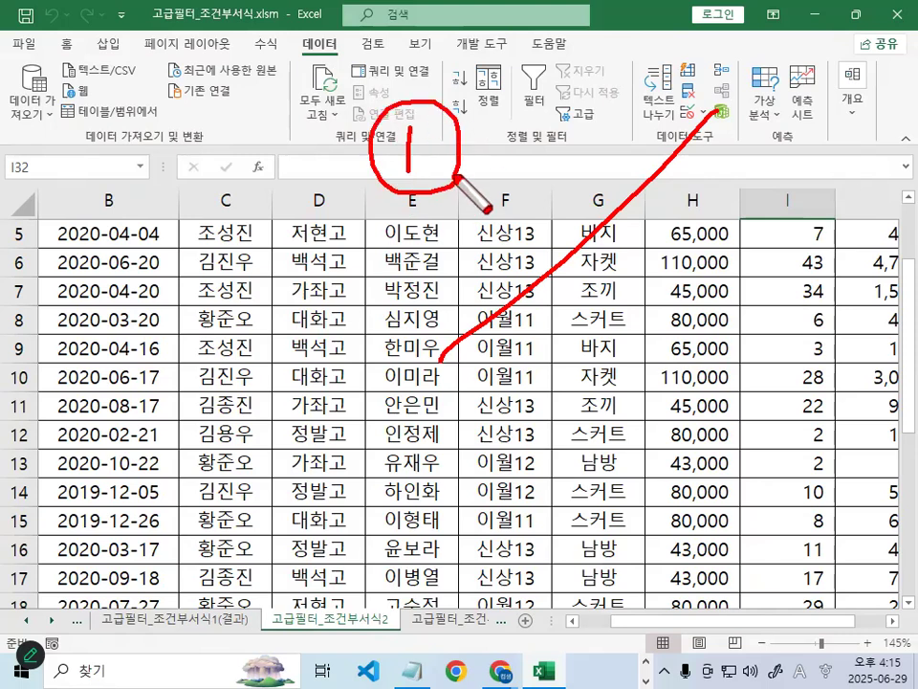
{"action": "left_click_drag", "start_coordinate": [899, 263], "coordinate": [718, 542]}
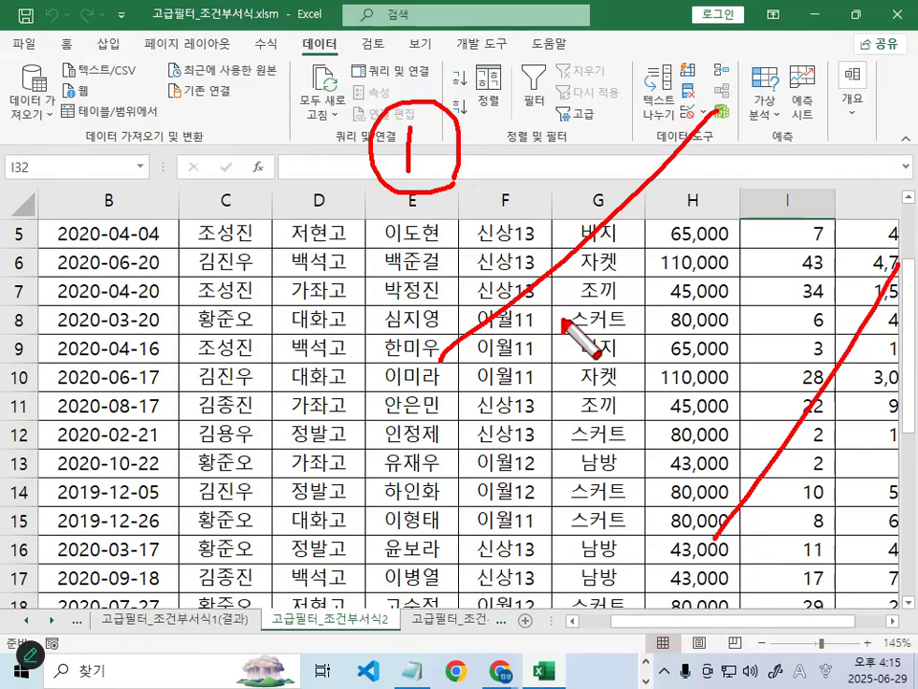
{"action": "mouse_move", "coordinate": [563, 328]}
{"action": "left_mouse_down"}
{"action": "mouse_move", "coordinate": [579, 335]}
{"action": "mouse_move", "coordinate": [566, 357]}
{"action": "mouse_move", "coordinate": [595, 361]}
{"action": "mouse_move", "coordinate": [623, 304]}
{"action": "mouse_move", "coordinate": [622, 362]}
{"action": "left_mouse_up"}
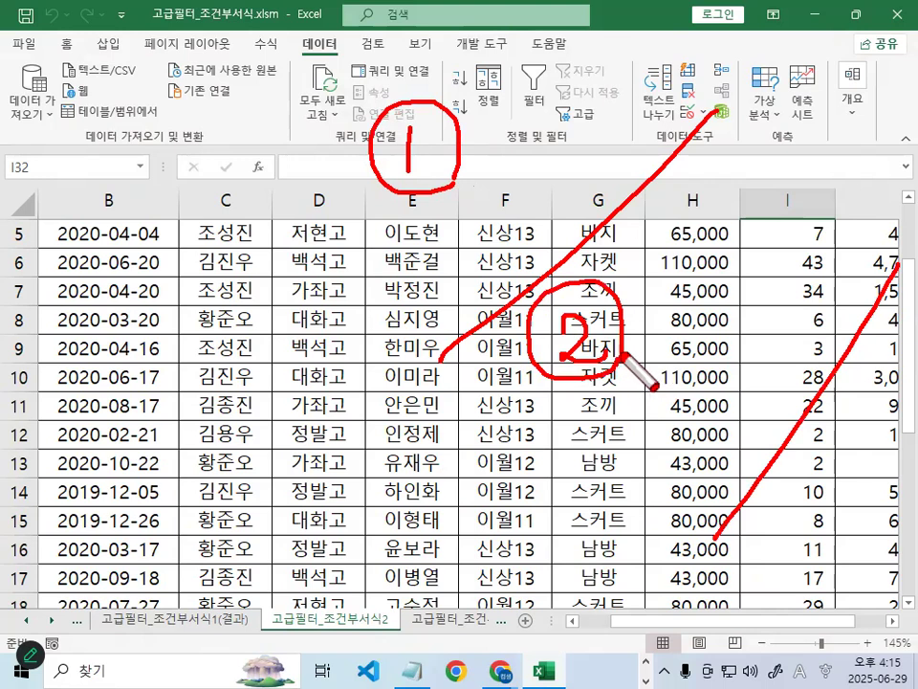
{"action": "mouse_move", "coordinate": [772, 298]}
{"action": "left_mouse_down"}
{"action": "mouse_move", "coordinate": [790, 294]}
{"action": "mouse_move", "coordinate": [782, 304]}
{"action": "mouse_move", "coordinate": [794, 314]}
{"action": "mouse_move", "coordinate": [771, 329]}
{"action": "left_mouse_up"}
{"action": "mouse_move", "coordinate": [830, 345]}
{"action": "left_mouse_down"}
{"action": "mouse_move", "coordinate": [763, 304]}
{"action": "mouse_move", "coordinate": [831, 382]}
{"action": "left_mouse_up"}
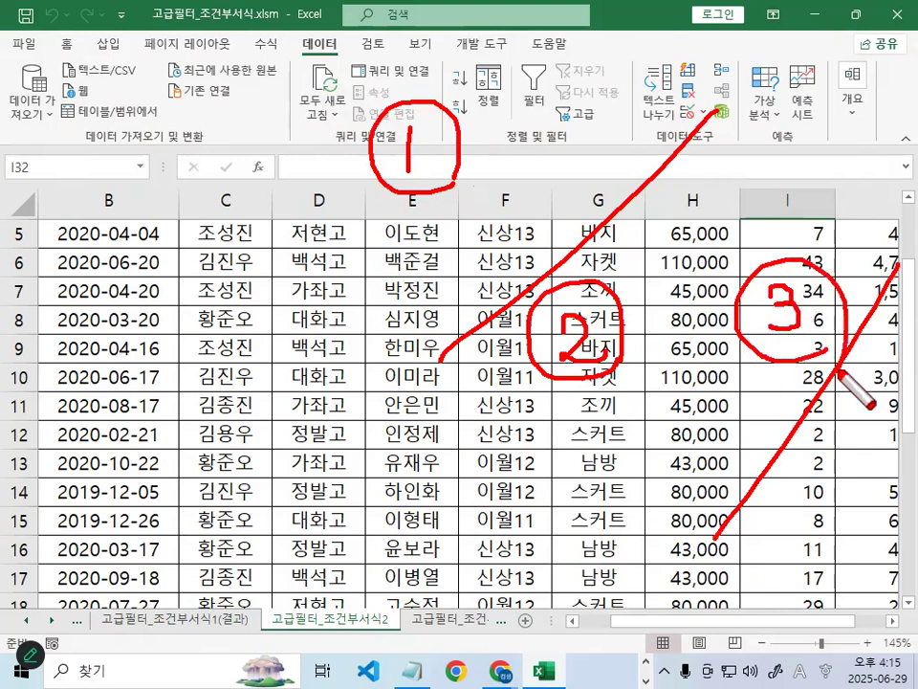
Link the circled 2 and 3 with a red curve, write OR beneath it and clear all the drawings
{"action": "mouse_move", "coordinate": [615, 373]}
{"action": "left_mouse_down"}
{"action": "mouse_move", "coordinate": [727, 397]}
{"action": "mouse_move", "coordinate": [770, 369]}
{"action": "left_mouse_up"}
{"action": "mouse_move", "coordinate": [605, 460]}
{"action": "left_mouse_down"}
{"action": "mouse_move", "coordinate": [600, 498]}
{"action": "mouse_move", "coordinate": [583, 469]}
{"action": "left_mouse_up"}
{"action": "mouse_move", "coordinate": [652, 438]}
{"action": "left_mouse_down"}
{"action": "mouse_move", "coordinate": [654, 515]}
{"action": "mouse_move", "coordinate": [647, 481]}
{"action": "mouse_move", "coordinate": [710, 514]}
{"action": "left_mouse_up"}
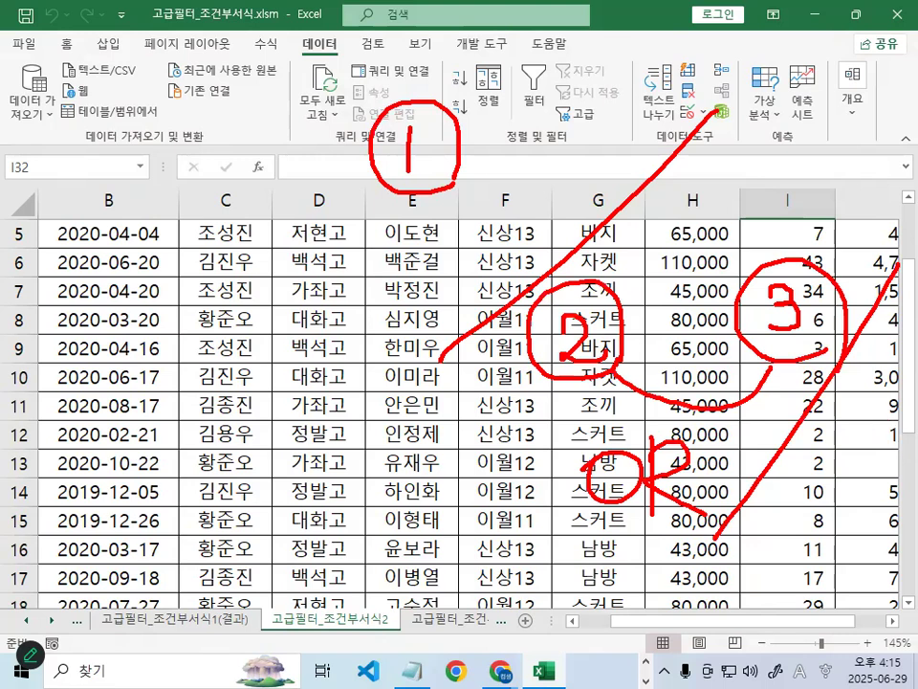
{"action": "mouse_move", "coordinate": [825, 525]}
{"action": "left_mouse_down"}
{"action": "mouse_move", "coordinate": [775, 571]}
{"action": "mouse_move", "coordinate": [841, 585]}
{"action": "mouse_move", "coordinate": [824, 595]}
{"action": "mouse_move", "coordinate": [877, 593]}
{"action": "left_mouse_up"}
{"action": "key", "text": "Escape"}
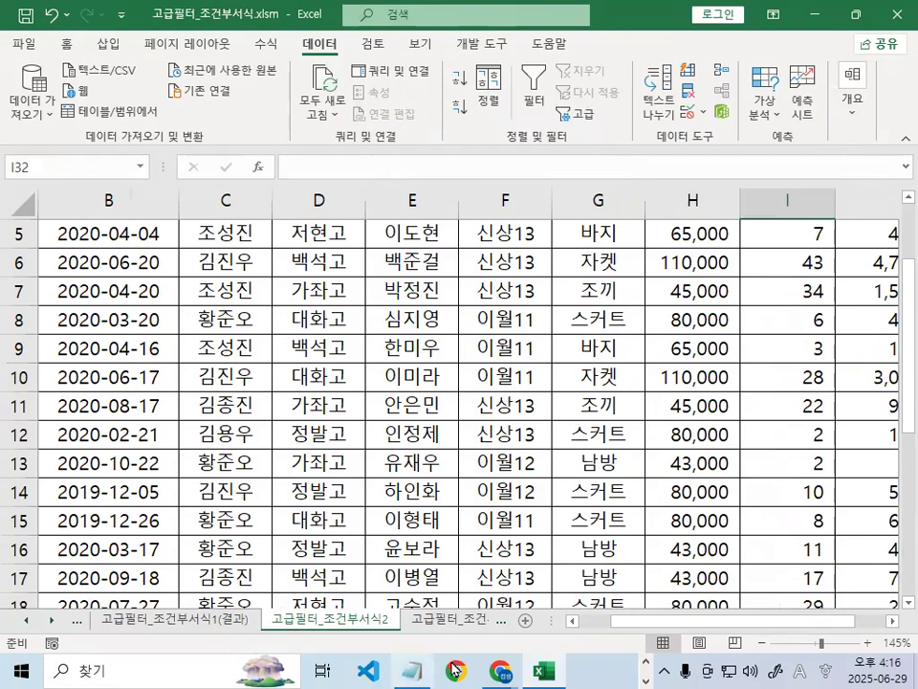
Switch to the Notepad lesson notes and remove the blank lines above the 출제유형2) heading
{"action": "left_click", "coordinate": [418, 671]}
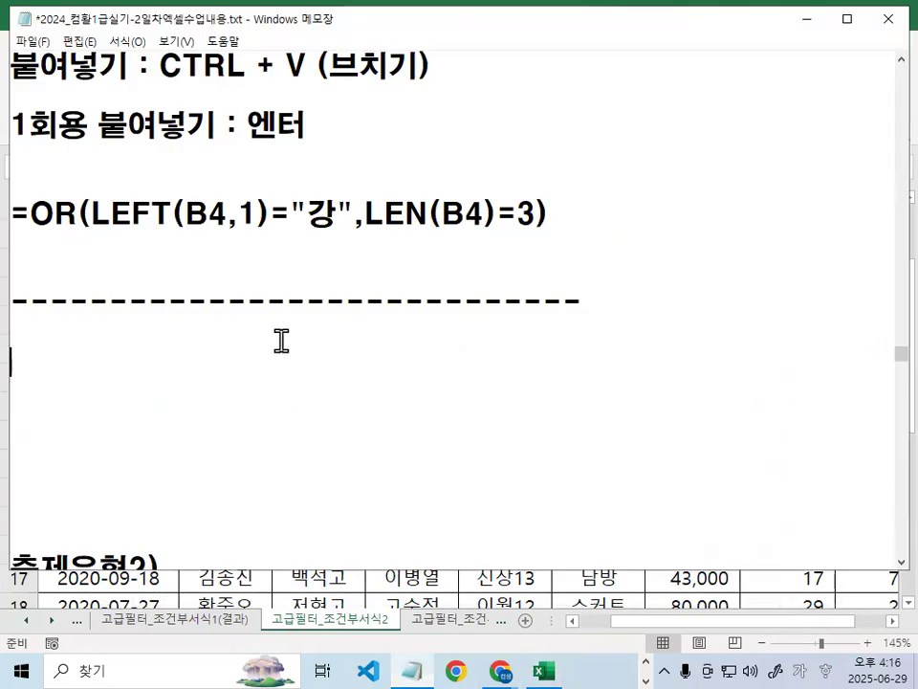
{"action": "key", "text": "Delete"}
{"action": "key", "text": "Delete"}
{"action": "key", "text": "Delete"}
{"action": "key", "text": "Delete"}
{"action": "key", "text": "Delete"}
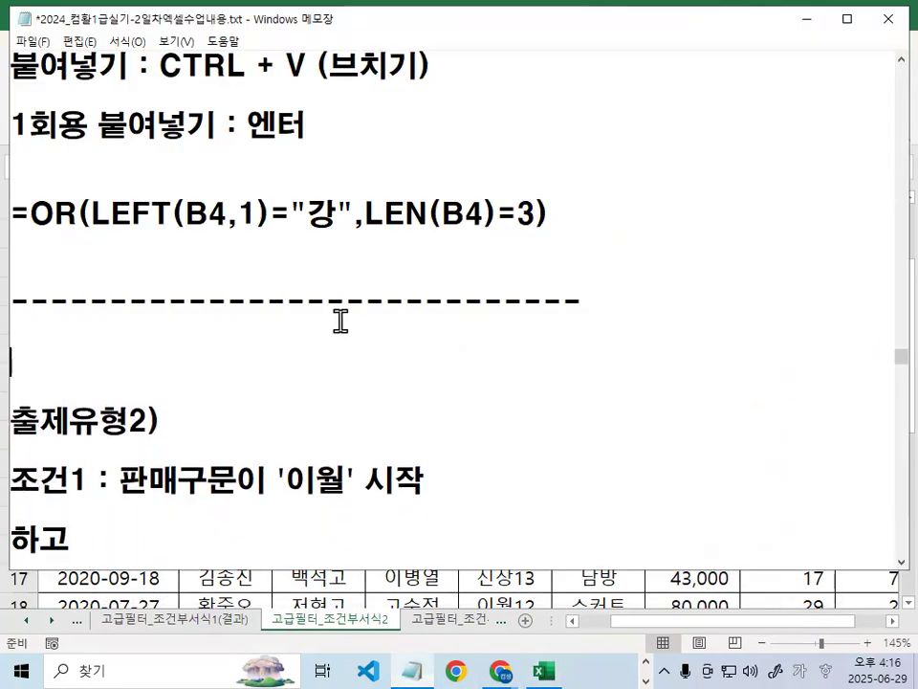
Append "~ -> LEFT 함수 사용" to the 조건1 line and "(AND)" to the 하고 line below it
{"action": "scroll", "coordinate": [384, 371], "scroll_direction": "down", "scroll_amount": 2}
{"action": "scroll", "coordinate": [384, 371], "scroll_direction": "down", "scroll_amount": 1}
{"action": "left_click_drag", "start_coordinate": [297, 127], "coordinate": [436, 127]}
{"action": "left_click", "coordinate": [436, 132]}
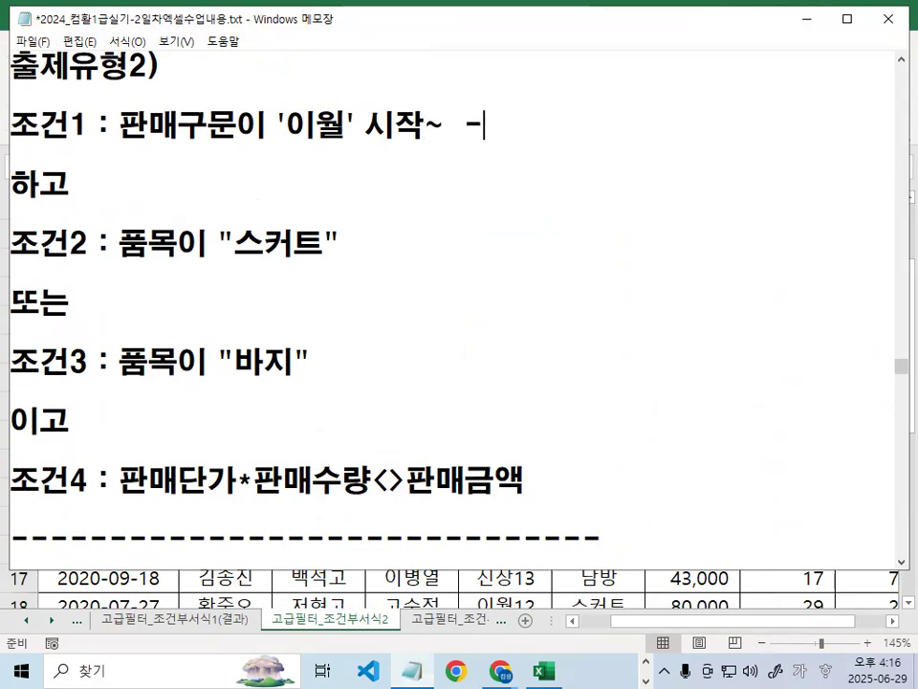
{"action": "key", "text": "BackSpace"}
{"action": "key", "text": "BackSpace"}
{"action": "key", "text": "BackSpace"}
{"action": "key", "text": "BackSpace"}
{"action": "key", "text": "BackSpace"}
{"action": "type", "text": "LEFT 함수 사용"}
{"action": "left_click", "coordinate": [84, 182]}
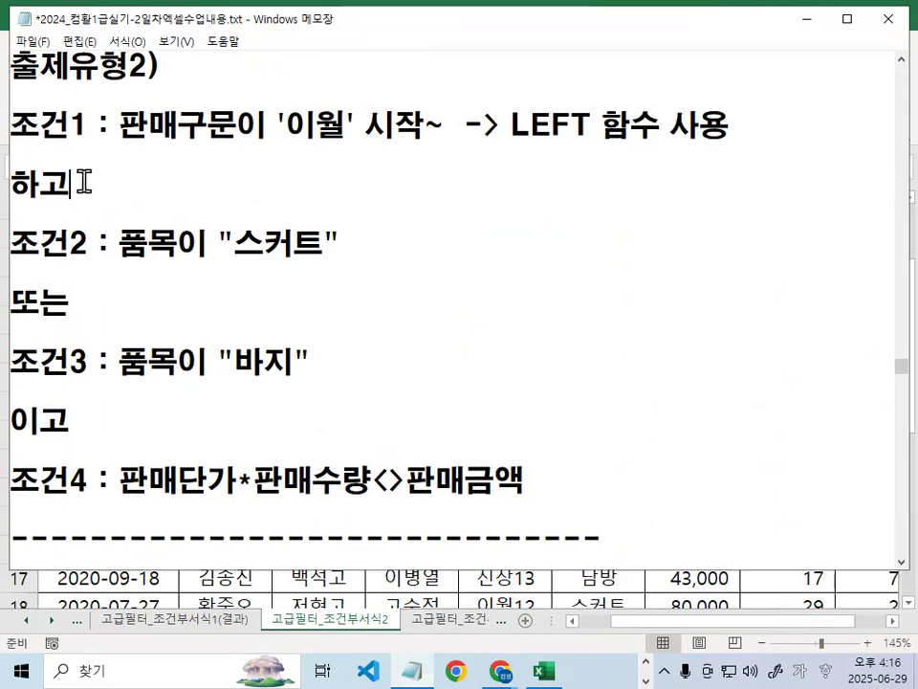
{"action": "type", "text": "(AND"}
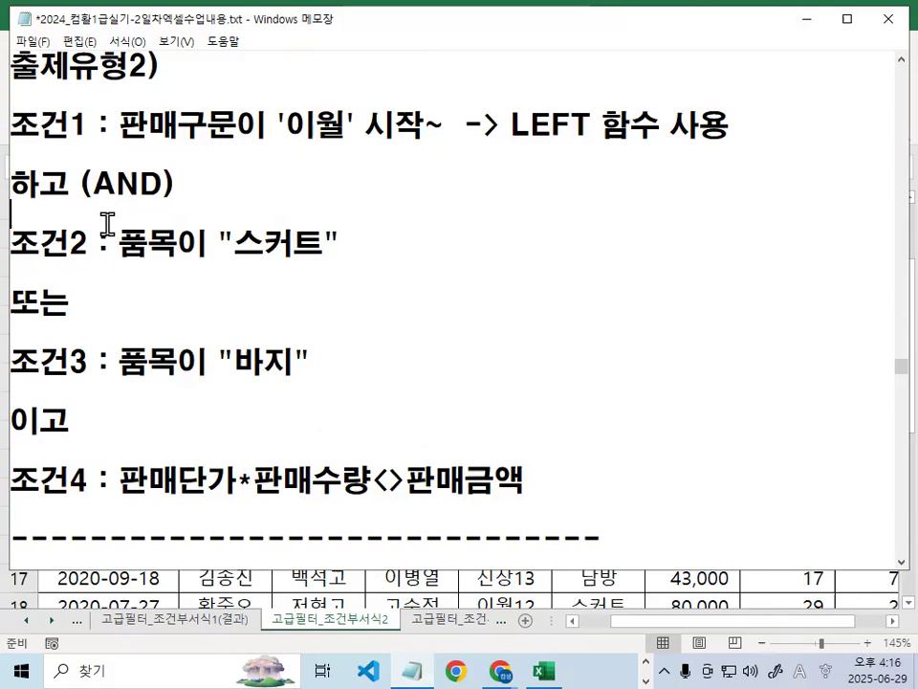
Enclose the 조건2 또는 조건3 block between two dashed separator lines, one above 조건2 and one below 조건3
{"action": "key", "text": "Return"}
{"action": "key", "text": "Down"}
{"action": "key", "text": "Down"}
{"action": "key", "text": "Down"}
{"action": "key", "text": "Return"}
{"action": "key", "text": "Return"}
{"action": "key", "text": "Up"}
{"action": "key", "text": "Up"}
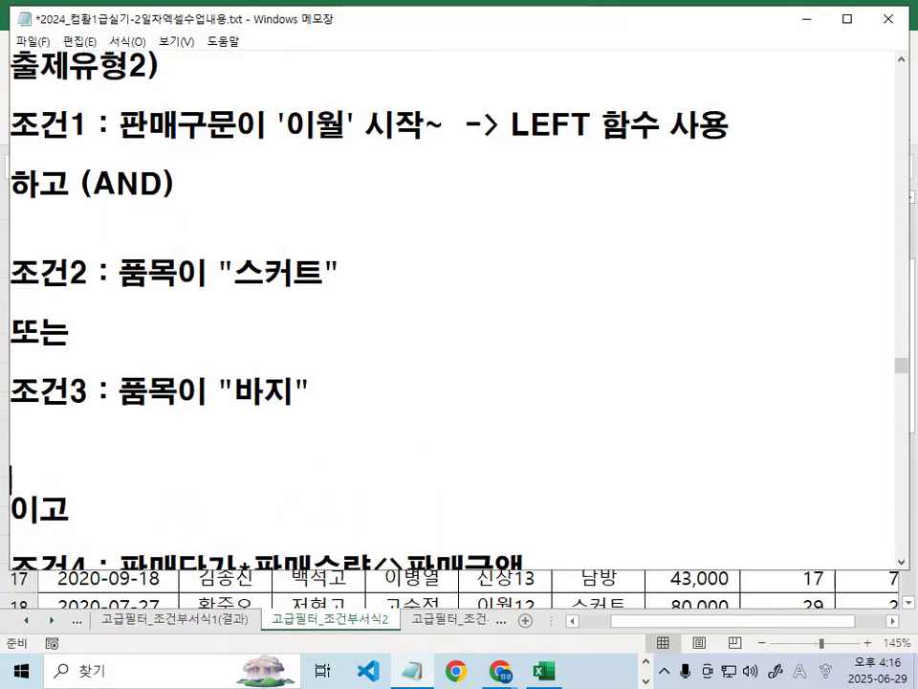
{"action": "type", "text": "----------------------------"}
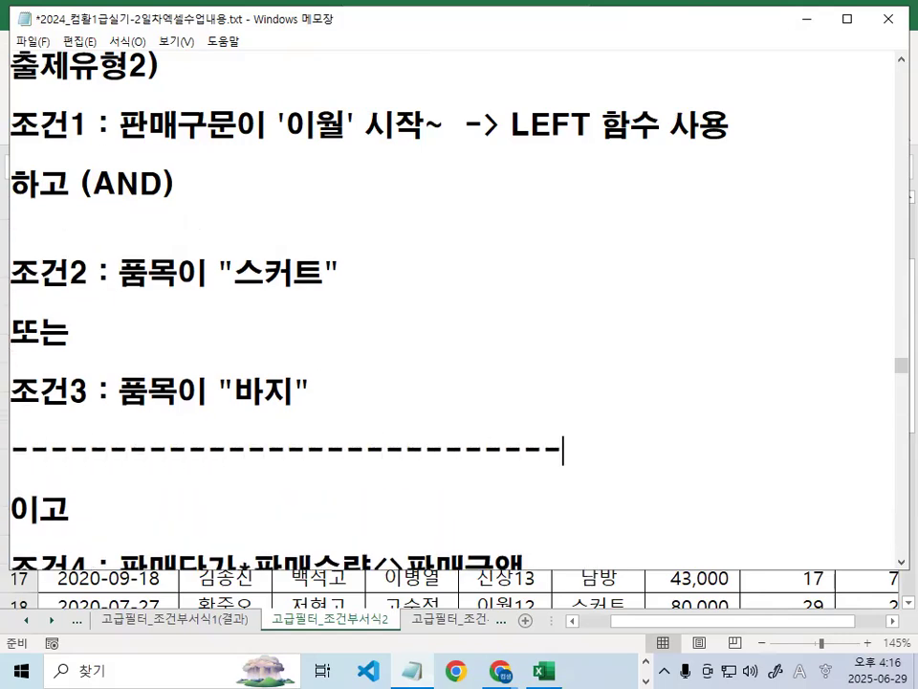
{"action": "key", "text": "Home"}
{"action": "key", "text": "Up"}
{"action": "type", "text": "----------------------------"}
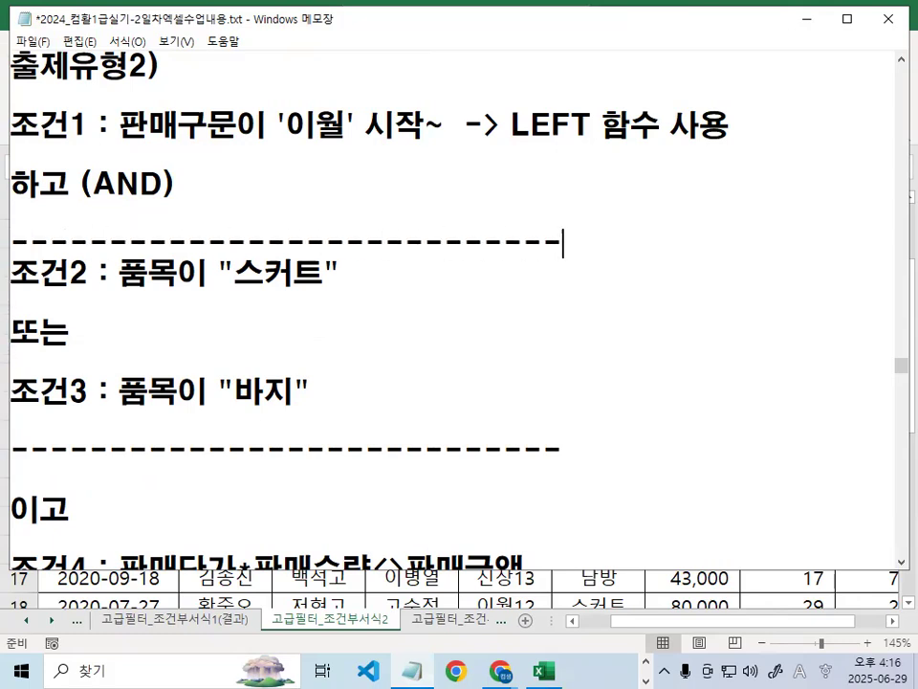
{"action": "key", "text": "Return"}
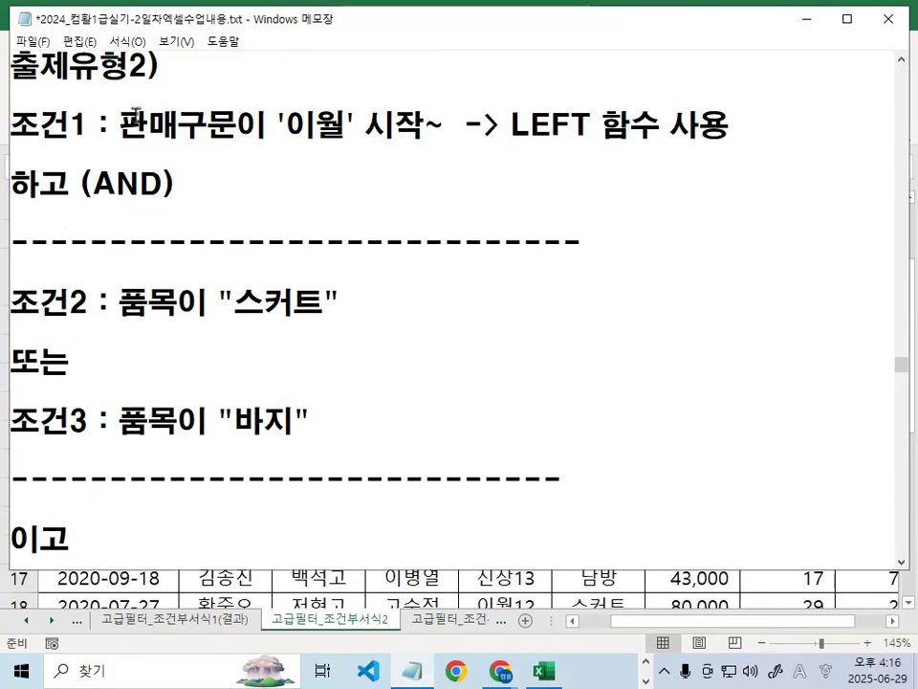
Circle 조건1 in red and draw a circled A at the end of its line
{"action": "key", "text": "ctrl+2"}
{"action": "mouse_move", "coordinate": [85, 134]}
{"action": "left_mouse_down"}
{"action": "mouse_move", "coordinate": [75, 142]}
{"action": "mouse_move", "coordinate": [11, 141]}
{"action": "mouse_move", "coordinate": [84, 140]}
{"action": "left_mouse_up"}
{"action": "mouse_move", "coordinate": [773, 119]}
{"action": "left_mouse_down"}
{"action": "mouse_move", "coordinate": [762, 191]}
{"action": "mouse_move", "coordinate": [786, 123]}
{"action": "mouse_move", "coordinate": [800, 184]}
{"action": "mouse_move", "coordinate": [782, 153]}
{"action": "mouse_move", "coordinate": [814, 153]}
{"action": "left_mouse_up"}
{"action": "mouse_move", "coordinate": [832, 180]}
{"action": "left_mouse_down"}
{"action": "mouse_move", "coordinate": [802, 206]}
{"action": "mouse_move", "coordinate": [791, 112]}
{"action": "mouse_move", "coordinate": [831, 165]}
{"action": "left_mouse_up"}
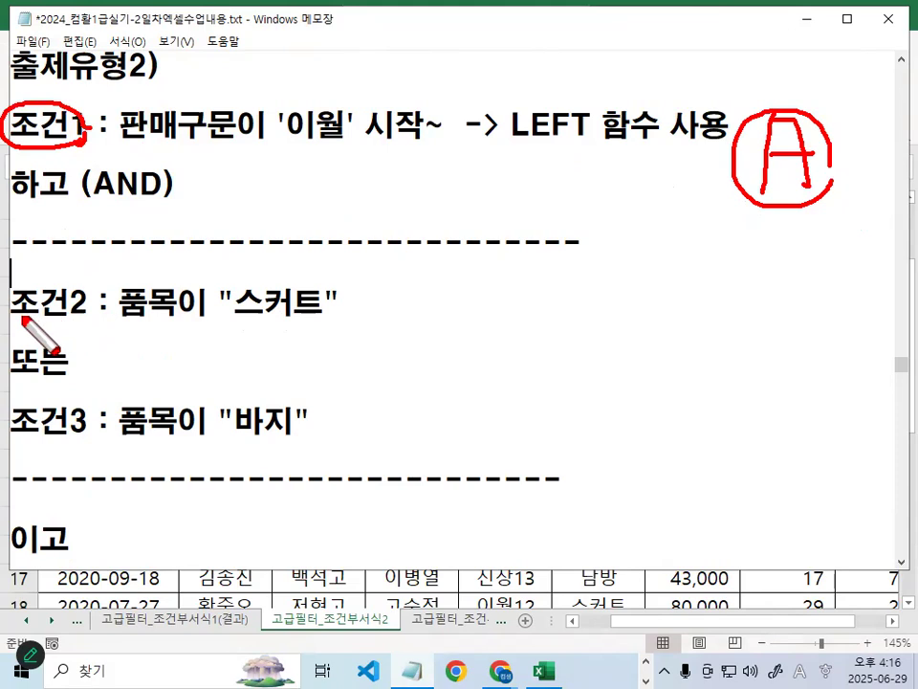
Box 또는, write a circled B and bracket 조건2 with 조건3 in red, then clear the drawings
{"action": "mouse_move", "coordinate": [12, 375]}
{"action": "left_mouse_down"}
{"action": "mouse_move", "coordinate": [6, 337]}
{"action": "mouse_move", "coordinate": [67, 335]}
{"action": "mouse_move", "coordinate": [70, 378]}
{"action": "left_mouse_up"}
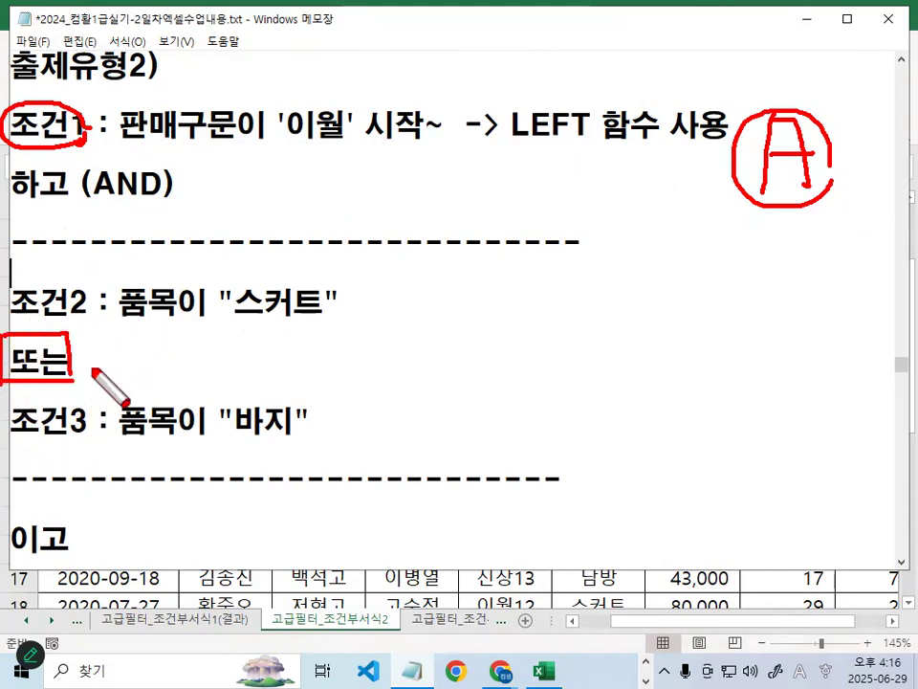
{"action": "mouse_move", "coordinate": [615, 303]}
{"action": "left_mouse_down"}
{"action": "mouse_move", "coordinate": [608, 371]}
{"action": "mouse_move", "coordinate": [644, 338]}
{"action": "mouse_move", "coordinate": [644, 382]}
{"action": "mouse_move", "coordinate": [617, 378]}
{"action": "left_mouse_up"}
{"action": "left_click_drag", "start_coordinate": [660, 312], "coordinate": [672, 346]}
{"action": "mouse_move", "coordinate": [346, 293]}
{"action": "left_mouse_down"}
{"action": "mouse_move", "coordinate": [355, 298]}
{"action": "mouse_move", "coordinate": [350, 427]}
{"action": "left_mouse_up"}
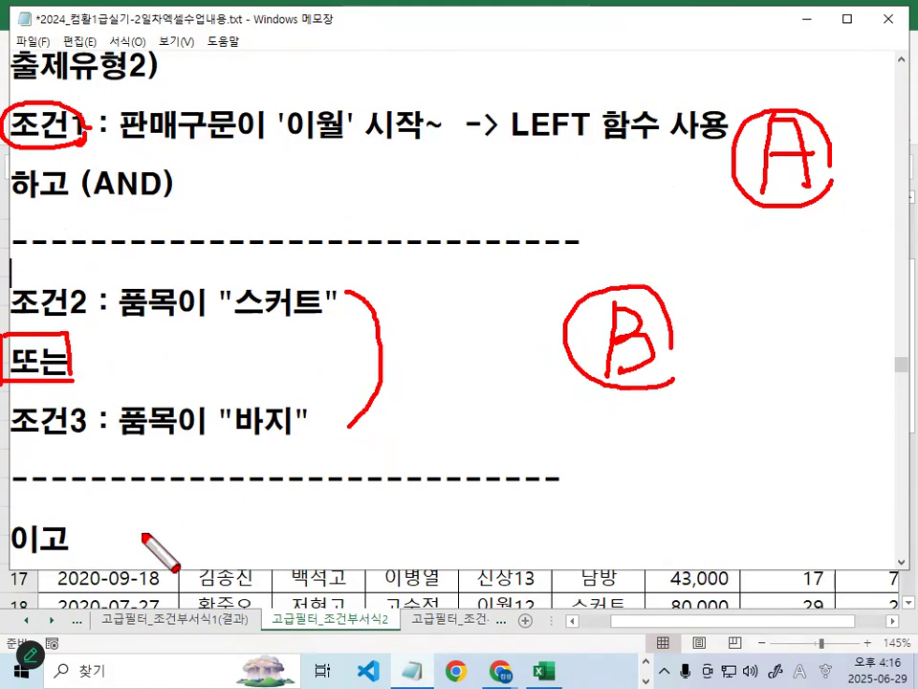
{"action": "key", "text": "Escape"}
Append "(AND)" to the 이고 line and insert blank lines above the =AND(조건1,OR(조건2,조건3),조건4) formula
{"action": "scroll", "coordinate": [299, 440], "scroll_direction": "down", "scroll_amount": 1}
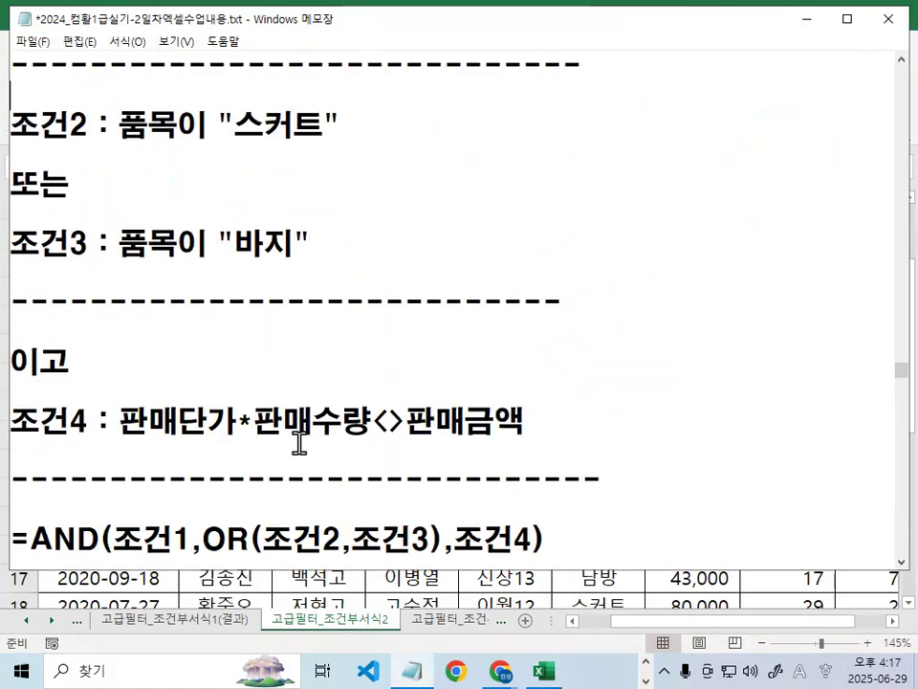
{"action": "left_click", "coordinate": [31, 370]}
{"action": "left_click", "coordinate": [114, 368]}
{"action": "type", "text": "(뭉"}
{"action": "key", "text": "BackSpace"}
{"action": "key", "text": "BackSpace"}
{"action": "key", "text": "BackSpace"}
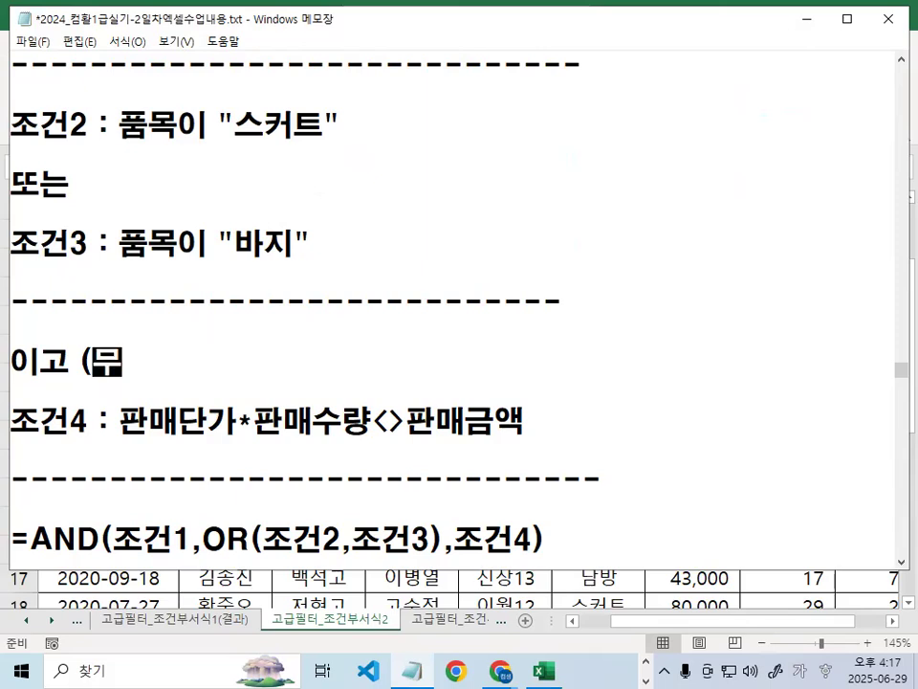
{"action": "key", "text": "Hangul"}
{"action": "type", "text": "AND("}
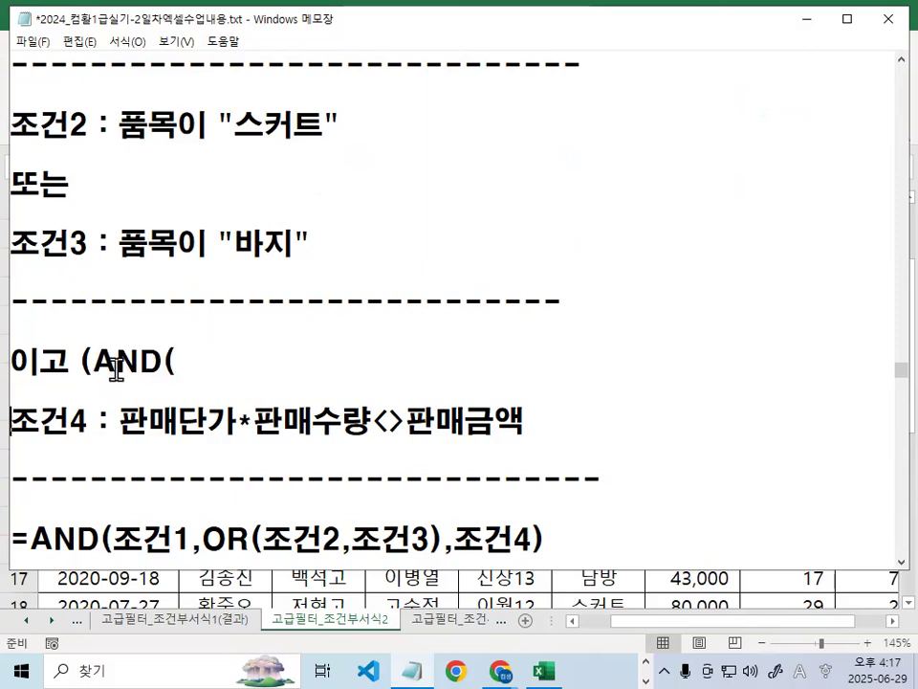
{"action": "key", "text": "Return"}
{"action": "key", "text": "Return"}
{"action": "key", "text": "Return"}
{"action": "key", "text": "Return"}
{"action": "key", "text": "Return"}
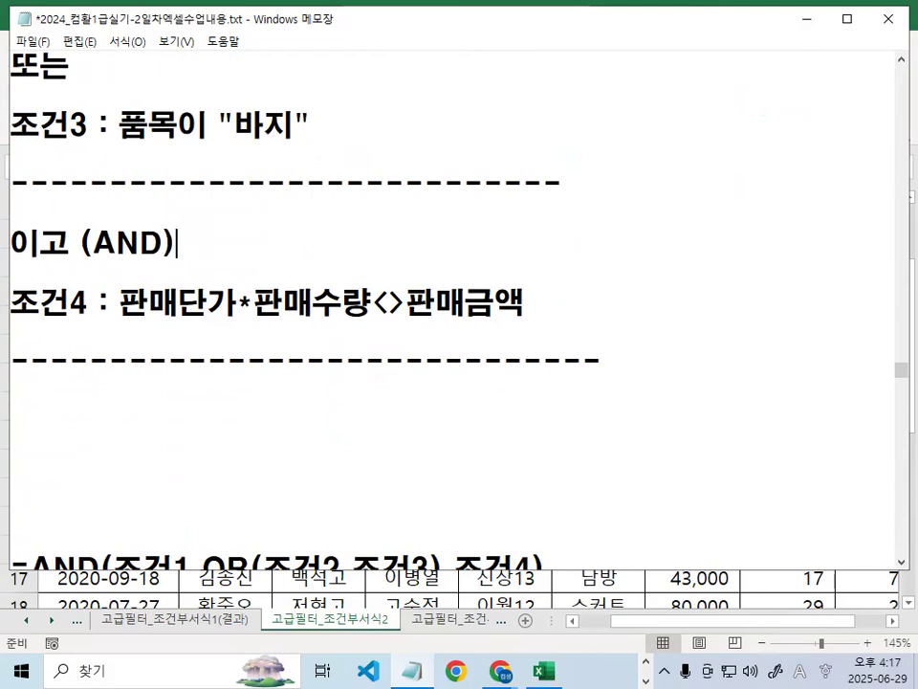
Write red letters A, B and C beside the condition groups and circle 이고
{"action": "scroll", "coordinate": [440, 396], "scroll_direction": "up", "scroll_amount": 1}
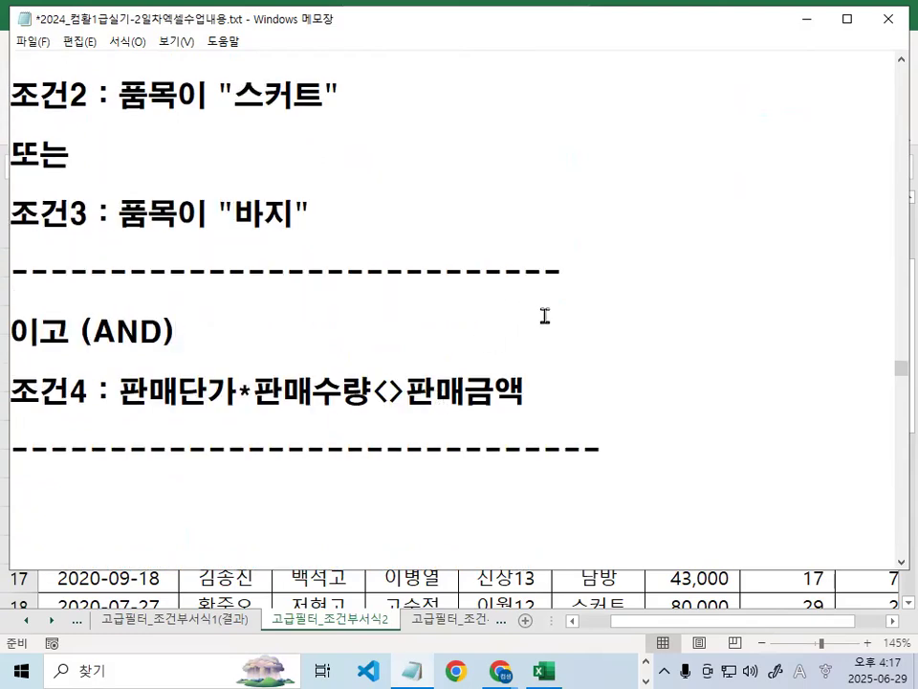
{"action": "key", "text": "ctrl+2"}
{"action": "mouse_move", "coordinate": [699, 26]}
{"action": "left_mouse_down"}
{"action": "mouse_move", "coordinate": [701, 61]}
{"action": "mouse_move", "coordinate": [745, 63]}
{"action": "mouse_move", "coordinate": [733, 36]}
{"action": "left_mouse_up"}
{"action": "mouse_move", "coordinate": [672, 145]}
{"action": "left_mouse_down"}
{"action": "mouse_move", "coordinate": [673, 212]}
{"action": "mouse_move", "coordinate": [654, 226]}
{"action": "left_mouse_up"}
{"action": "mouse_move", "coordinate": [667, 362]}
{"action": "left_mouse_down"}
{"action": "mouse_move", "coordinate": [633, 382]}
{"action": "mouse_move", "coordinate": [669, 407]}
{"action": "left_mouse_up"}
{"action": "mouse_move", "coordinate": [57, 316]}
{"action": "left_mouse_down"}
{"action": "mouse_move", "coordinate": [23, 336]}
{"action": "mouse_move", "coordinate": [19, 318]}
{"action": "left_mouse_up"}
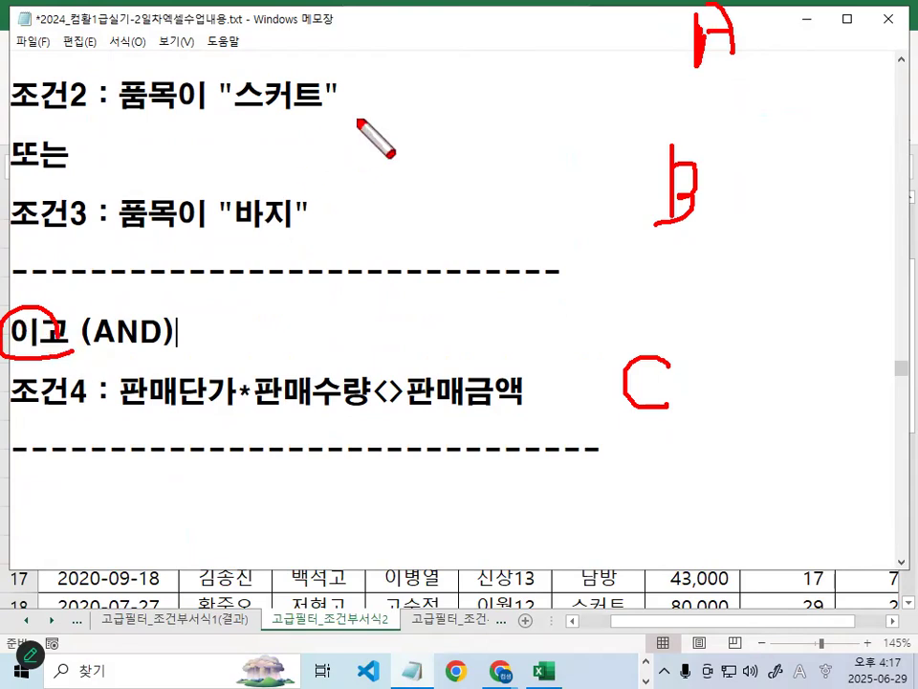
Circle the B, underline 또는, write OR(O,O) with an underline beside it and clear all the drawings
{"action": "mouse_move", "coordinate": [667, 282]}
{"action": "left_mouse_down"}
{"action": "mouse_move", "coordinate": [809, 235]}
{"action": "mouse_move", "coordinate": [813, 211]}
{"action": "left_mouse_up"}
{"action": "left_click_drag", "start_coordinate": [1, 172], "coordinate": [69, 171]}
{"action": "mouse_move", "coordinate": [228, 136]}
{"action": "left_mouse_down"}
{"action": "mouse_move", "coordinate": [215, 175]}
{"action": "mouse_move", "coordinate": [206, 148]}
{"action": "left_mouse_up"}
{"action": "mouse_move", "coordinate": [268, 126]}
{"action": "left_mouse_down"}
{"action": "mouse_move", "coordinate": [274, 198]}
{"action": "mouse_move", "coordinate": [318, 184]}
{"action": "left_mouse_up"}
{"action": "left_click_drag", "start_coordinate": [365, 119], "coordinate": [356, 206]}
{"action": "mouse_move", "coordinate": [407, 180]}
{"action": "left_mouse_down"}
{"action": "mouse_move", "coordinate": [389, 145]}
{"action": "mouse_move", "coordinate": [410, 177]}
{"action": "left_mouse_up"}
{"action": "left_click_drag", "start_coordinate": [428, 180], "coordinate": [421, 201]}
{"action": "left_click_drag", "start_coordinate": [499, 162], "coordinate": [495, 191]}
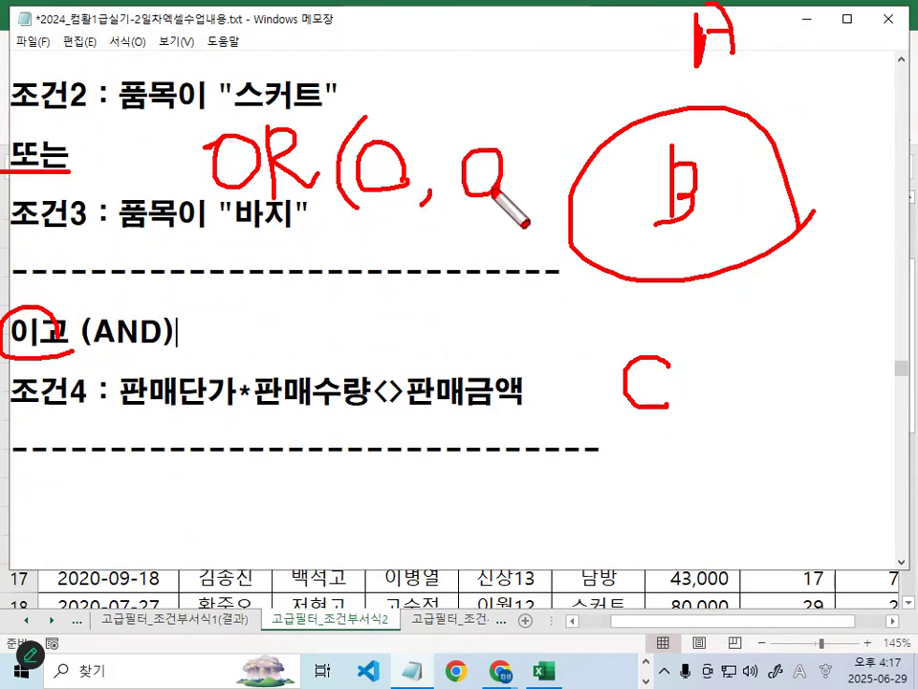
{"action": "left_click_drag", "start_coordinate": [505, 110], "coordinate": [532, 184]}
{"action": "left_click_drag", "start_coordinate": [206, 230], "coordinate": [502, 232]}
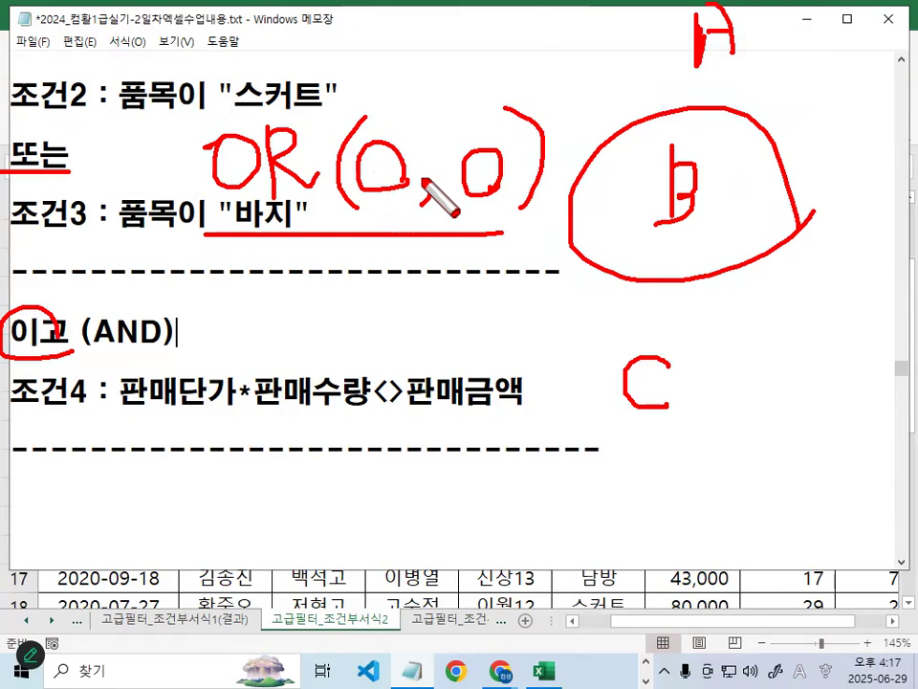
{"action": "key", "text": "Escape"}
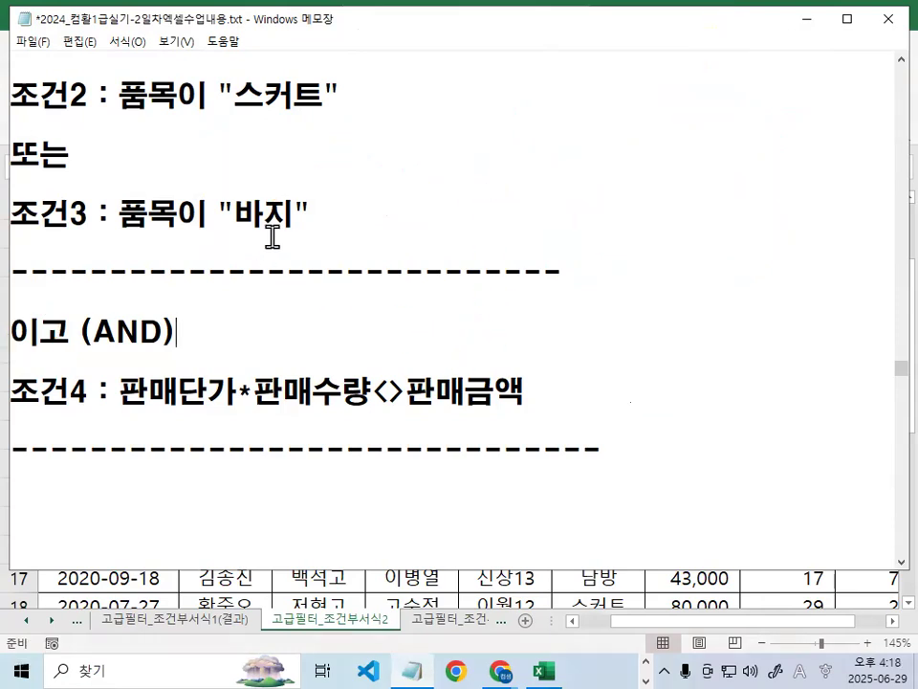
Pull the =AND(조건1,OR(조건2,조건3),조건4) line up under the dashed line and add blank lines below it
{"action": "scroll", "coordinate": [273, 237], "scroll_direction": "down", "scroll_amount": 2}
{"action": "left_click", "coordinate": [197, 216]}
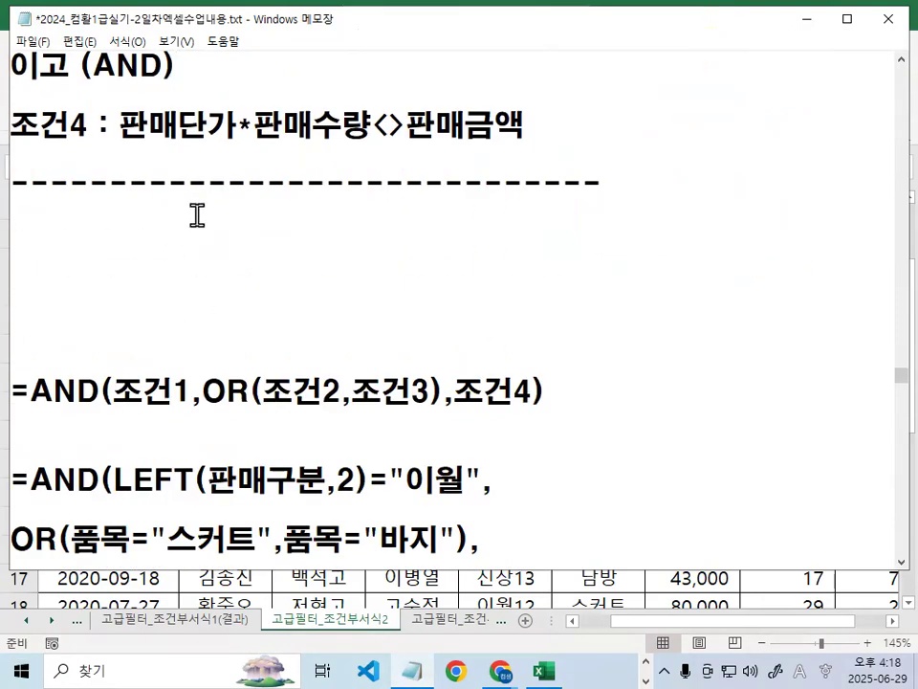
{"action": "key", "text": "Delete"}
{"action": "key", "text": "Delete"}
{"action": "key", "text": "Delete"}
{"action": "key", "text": "Delete"}
{"action": "key", "text": "Delete"}
{"action": "key", "text": "Return"}
{"action": "key", "text": "Return"}
{"action": "key", "text": "Return"}
{"action": "key", "text": "Return"}
{"action": "key", "text": "Return"}
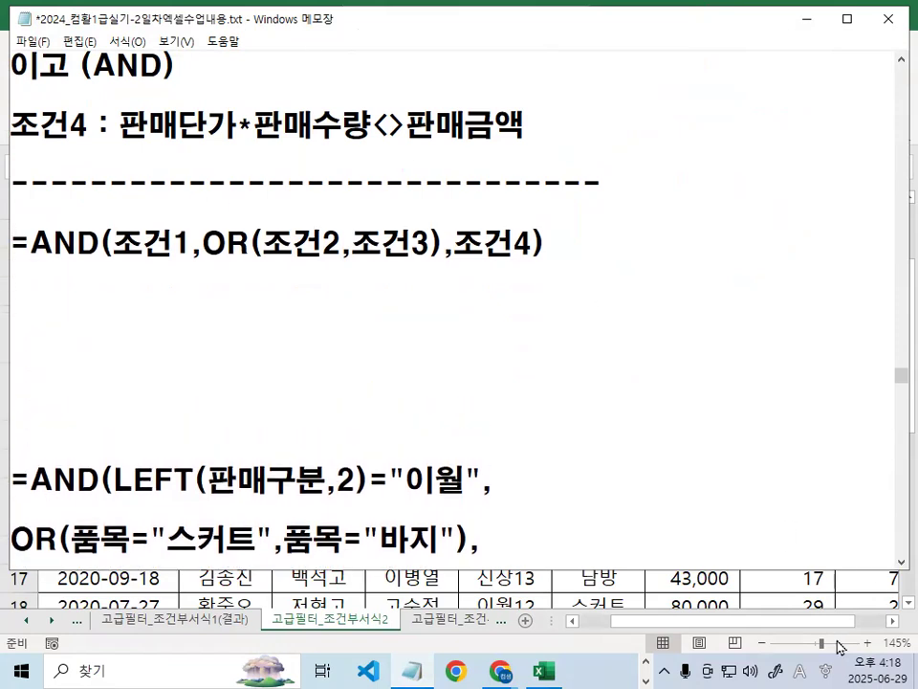
Label 조건1, the boxed OR(조건2,조건3) and 조건4 as A, B and C, circle AND, and clear the drawings
{"action": "mouse_move", "coordinate": [17, 258]}
{"action": "left_mouse_down"}
{"action": "mouse_move", "coordinate": [175, 259]}
{"action": "mouse_move", "coordinate": [139, 304]}
{"action": "mouse_move", "coordinate": [154, 302]}
{"action": "left_mouse_up"}
{"action": "left_click_drag", "start_coordinate": [205, 263], "coordinate": [427, 264]}
{"action": "left_click_drag", "start_coordinate": [334, 281], "coordinate": [331, 320]}
{"action": "left_click_drag", "start_coordinate": [214, 230], "coordinate": [249, 190]}
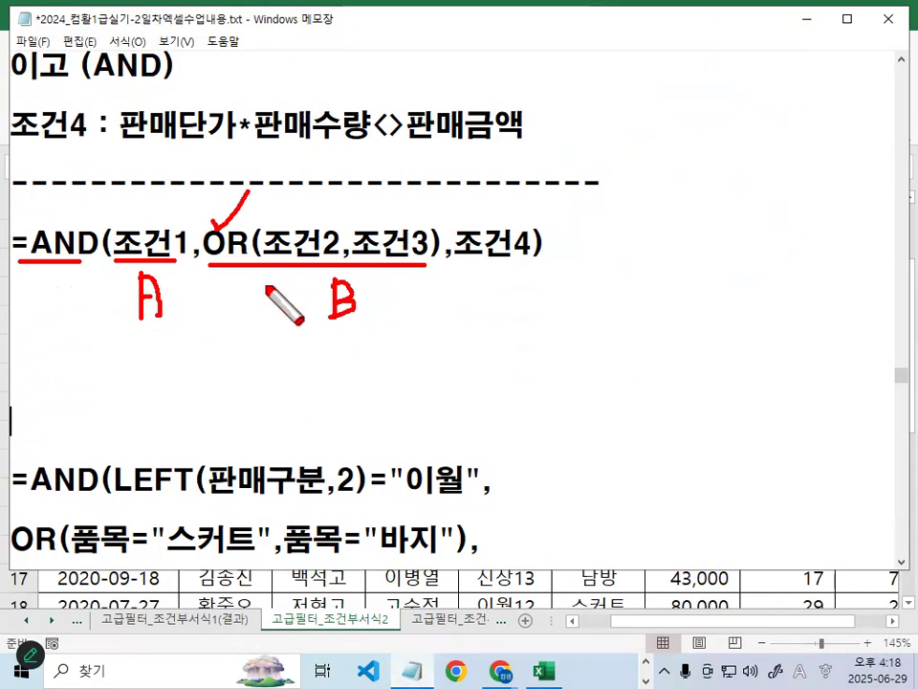
{"action": "mouse_move", "coordinate": [212, 264]}
{"action": "left_mouse_down"}
{"action": "mouse_move", "coordinate": [226, 226]}
{"action": "mouse_move", "coordinate": [335, 247]}
{"action": "mouse_move", "coordinate": [425, 227]}
{"action": "mouse_move", "coordinate": [437, 260]}
{"action": "mouse_move", "coordinate": [538, 266]}
{"action": "mouse_move", "coordinate": [481, 306]}
{"action": "mouse_move", "coordinate": [517, 323]}
{"action": "left_mouse_up"}
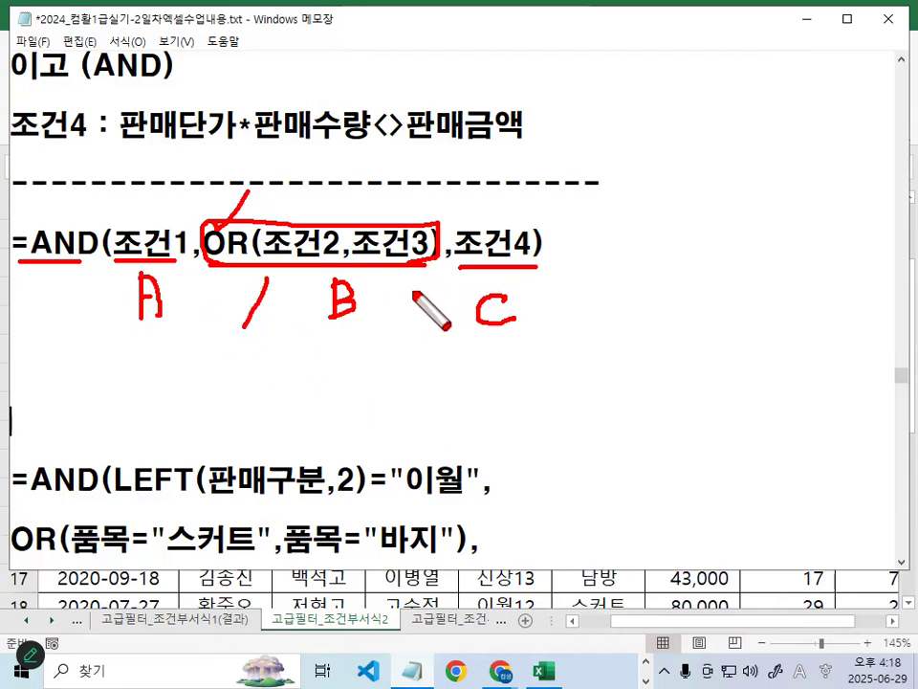
{"action": "left_click_drag", "start_coordinate": [421, 279], "coordinate": [400, 325]}
{"action": "left_click_drag", "start_coordinate": [41, 267], "coordinate": [69, 204]}
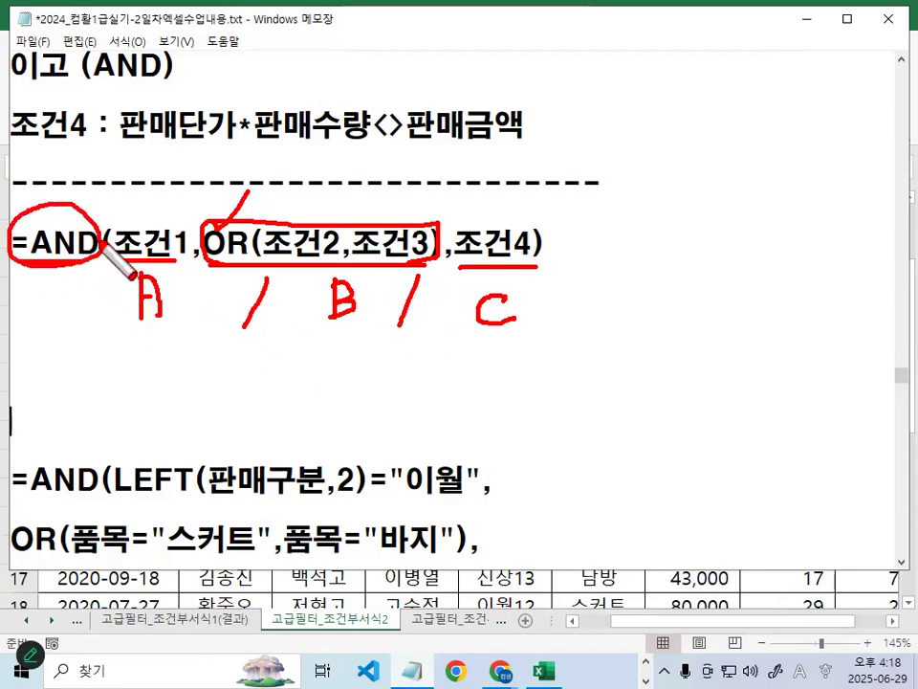
{"action": "key", "text": "Escape"}
Underline the three arguments of the AND formula, join them with a red line, circle AND and clear the drawings
{"action": "left_click_drag", "start_coordinate": [203, 244], "coordinate": [427, 242]}
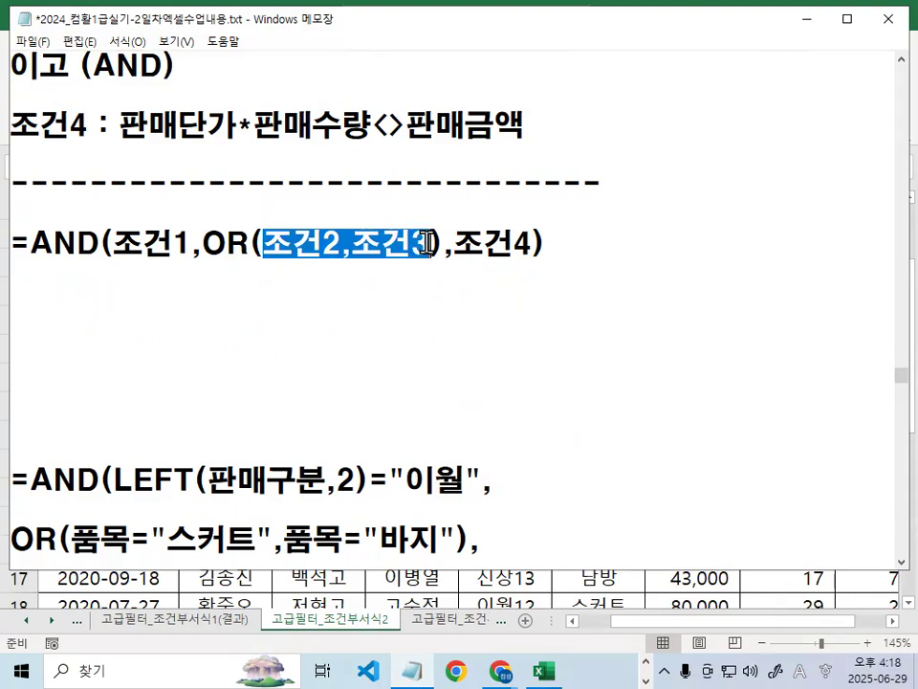
{"action": "left_click", "coordinate": [428, 243]}
{"action": "key", "text": "ctrl+2"}
{"action": "left_click_drag", "start_coordinate": [226, 262], "coordinate": [430, 264]}
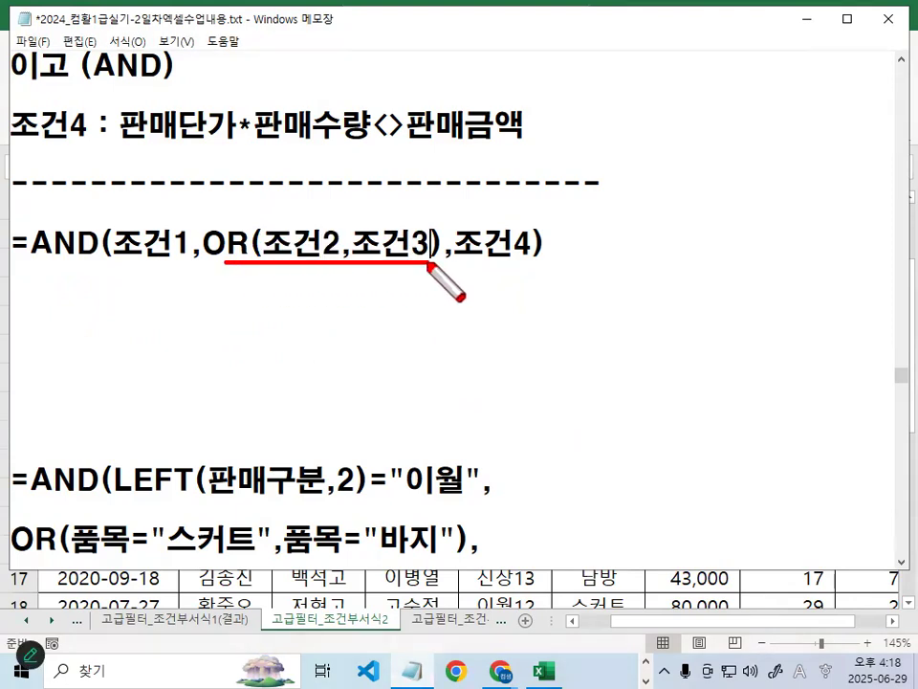
{"action": "mouse_move", "coordinate": [335, 275]}
{"action": "left_mouse_down"}
{"action": "mouse_move", "coordinate": [376, 275]}
{"action": "mouse_move", "coordinate": [357, 305]}
{"action": "left_mouse_up"}
{"action": "mouse_move", "coordinate": [122, 268]}
{"action": "left_mouse_down"}
{"action": "mouse_move", "coordinate": [185, 269]}
{"action": "mouse_move", "coordinate": [160, 299]}
{"action": "left_mouse_up"}
{"action": "mouse_move", "coordinate": [474, 268]}
{"action": "left_mouse_down"}
{"action": "mouse_move", "coordinate": [537, 268]}
{"action": "mouse_move", "coordinate": [507, 305]}
{"action": "left_mouse_up"}
{"action": "mouse_move", "coordinate": [95, 224]}
{"action": "left_mouse_down"}
{"action": "mouse_move", "coordinate": [41, 237]}
{"action": "mouse_move", "coordinate": [107, 256]}
{"action": "left_mouse_up"}
{"action": "left_click_drag", "start_coordinate": [92, 303], "coordinate": [557, 303]}
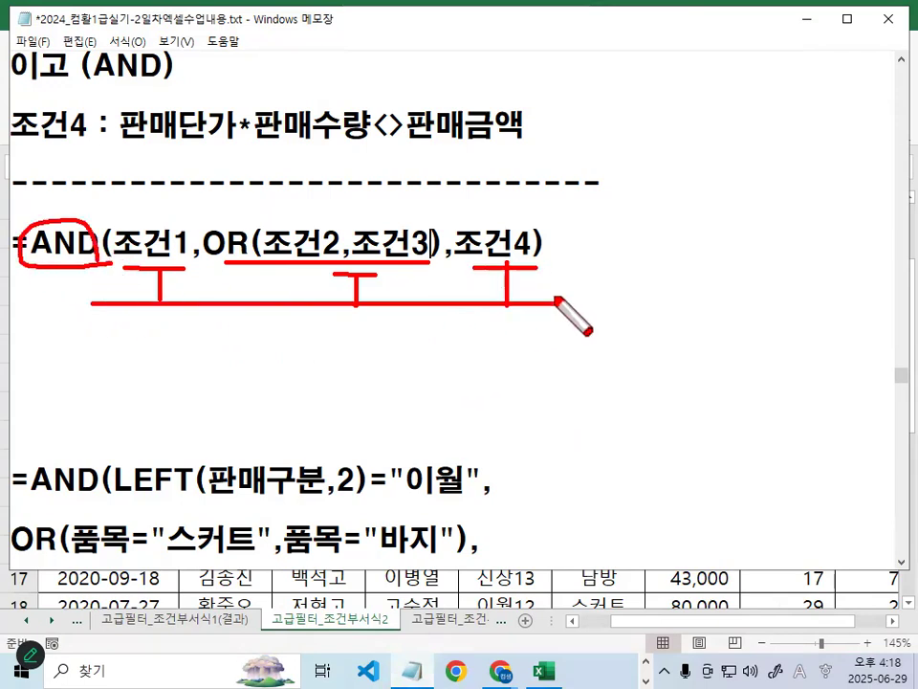
{"action": "mouse_move", "coordinate": [617, 225]}
{"action": "left_mouse_down"}
{"action": "mouse_move", "coordinate": [626, 249]}
{"action": "mouse_move", "coordinate": [672, 287]}
{"action": "left_mouse_up"}
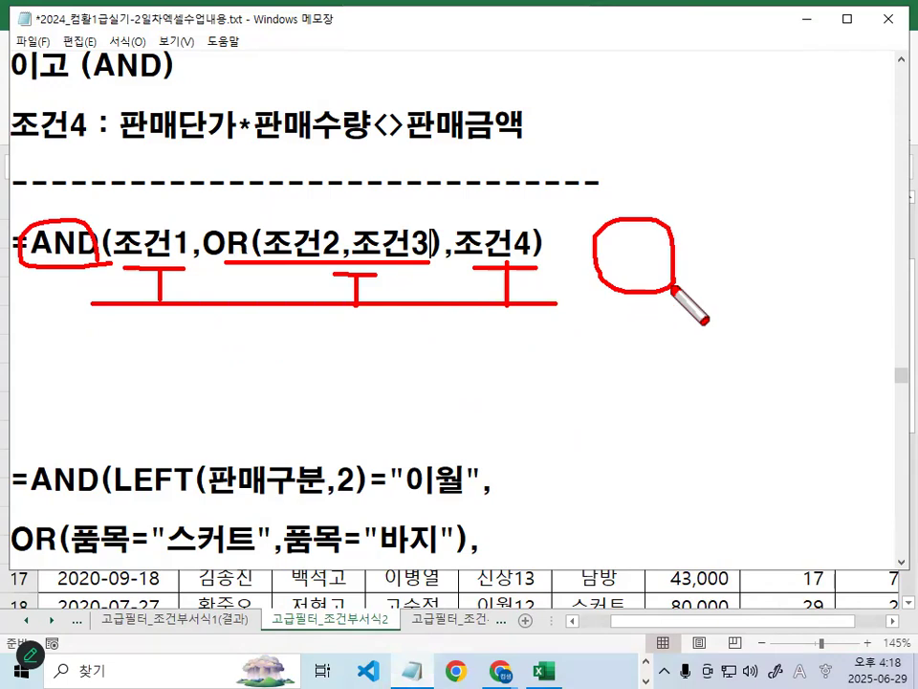
{"action": "key", "text": "Escape"}
Move the =AND(LEFT(판매구분,2)="이월" formula directly under the condition formula and insert blank lines before the F3 version
{"action": "left_click_drag", "start_coordinate": [16, 242], "coordinate": [572, 241]}
{"action": "left_click", "coordinate": [452, 285]}
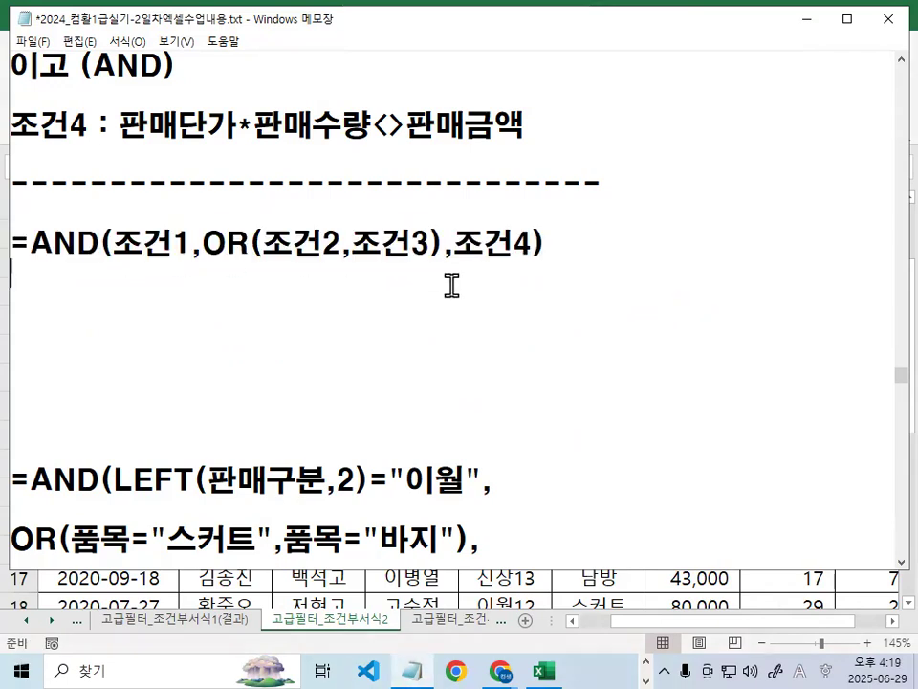
{"action": "key", "text": "Delete"}
{"action": "key", "text": "Delete"}
{"action": "key", "text": "Delete"}
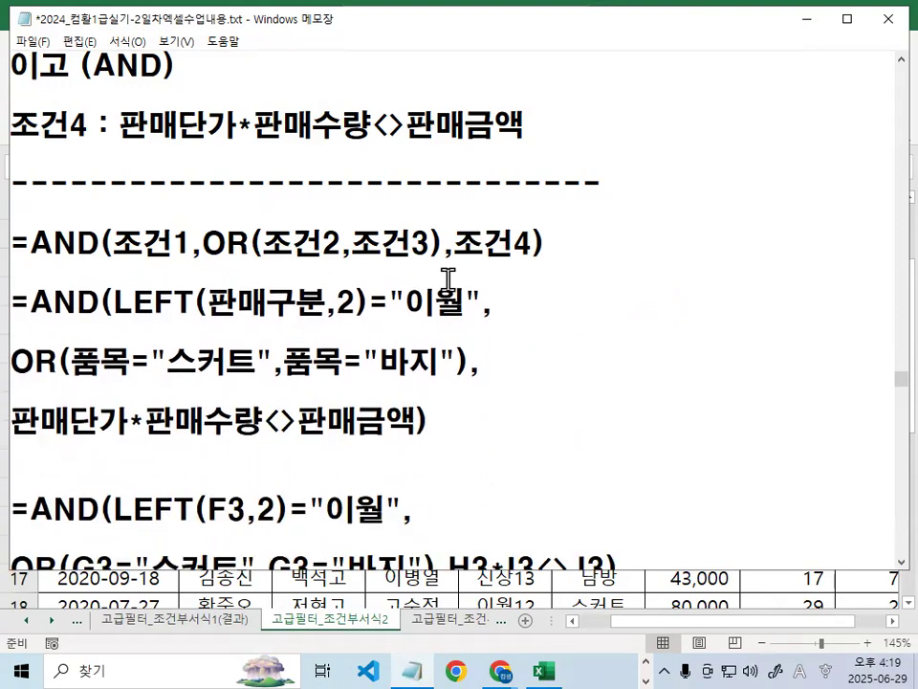
{"action": "key", "text": "Return"}
{"action": "key", "text": "Return"}
{"action": "key", "text": "Return"}
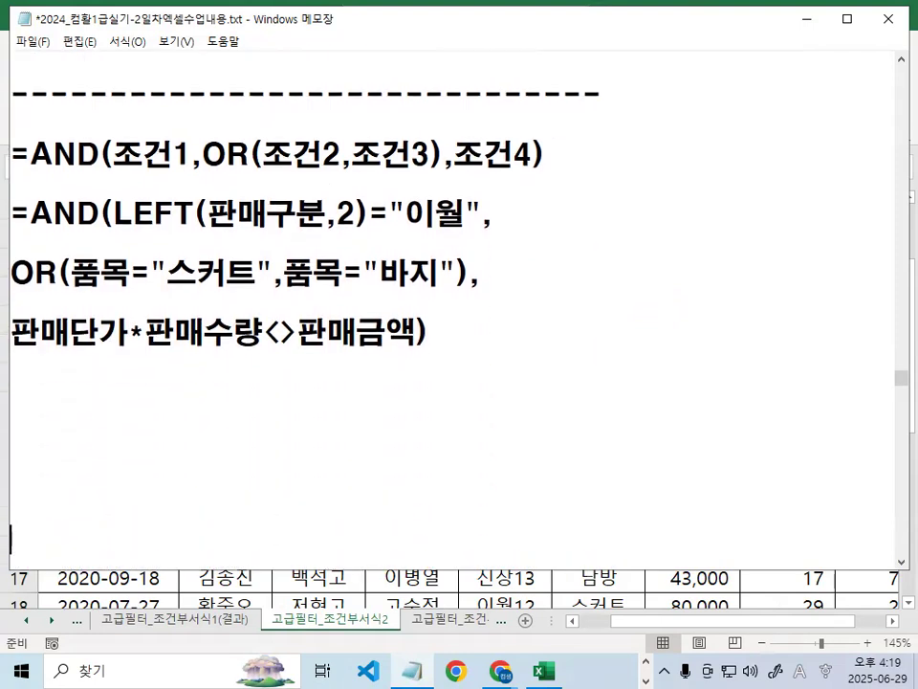
Highlight the LEFT(판매구분,2)="이월" part of the formula to examine it
{"action": "left_click_drag", "start_coordinate": [115, 214], "coordinate": [469, 215]}
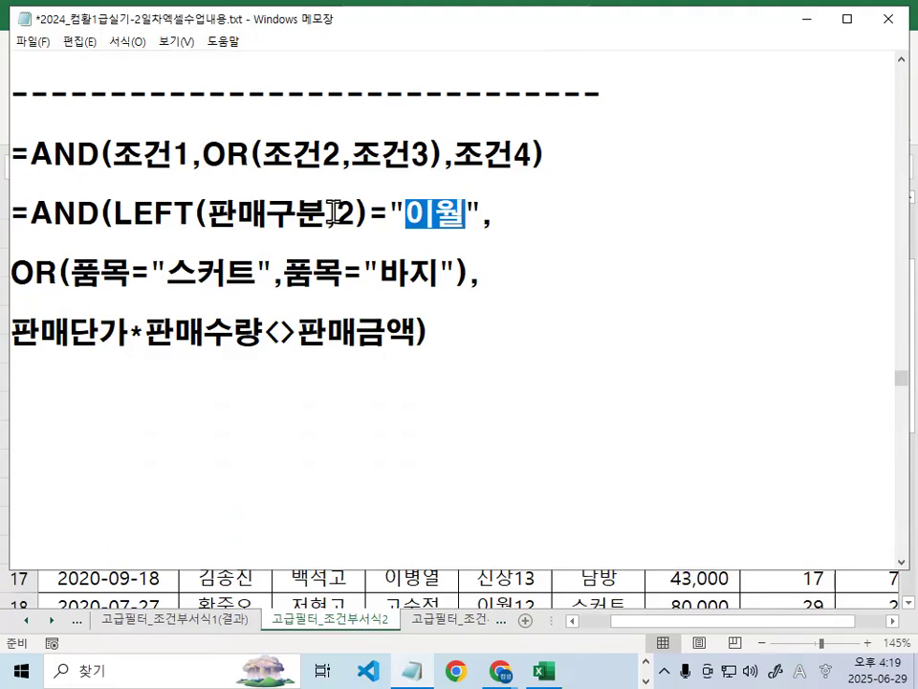
Mark up the OR part of the notes formula in red, underlining and ticking the conditions 품목="스커트" and 품목="바지"
{"action": "left_click_drag", "start_coordinate": [341, 215], "coordinate": [359, 214]}
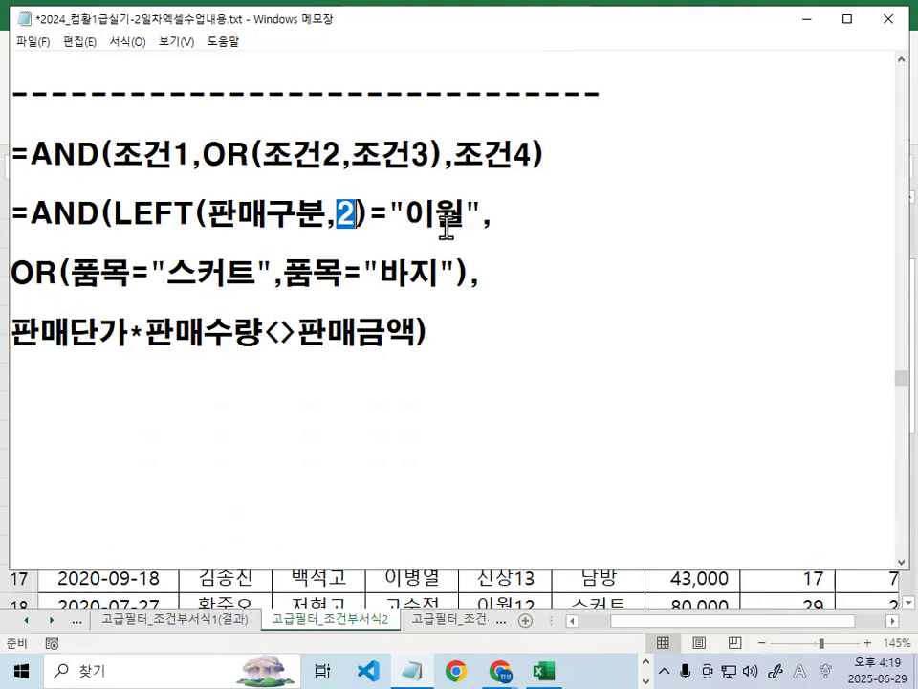
{"action": "left_click", "coordinate": [486, 214]}
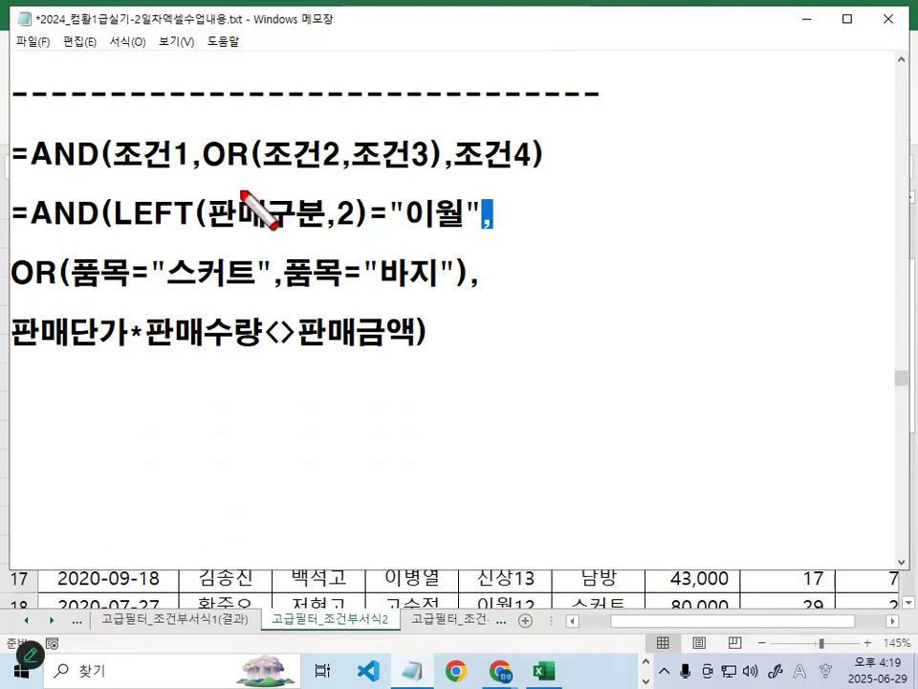
{"action": "left_click_drag", "start_coordinate": [204, 174], "coordinate": [418, 176]}
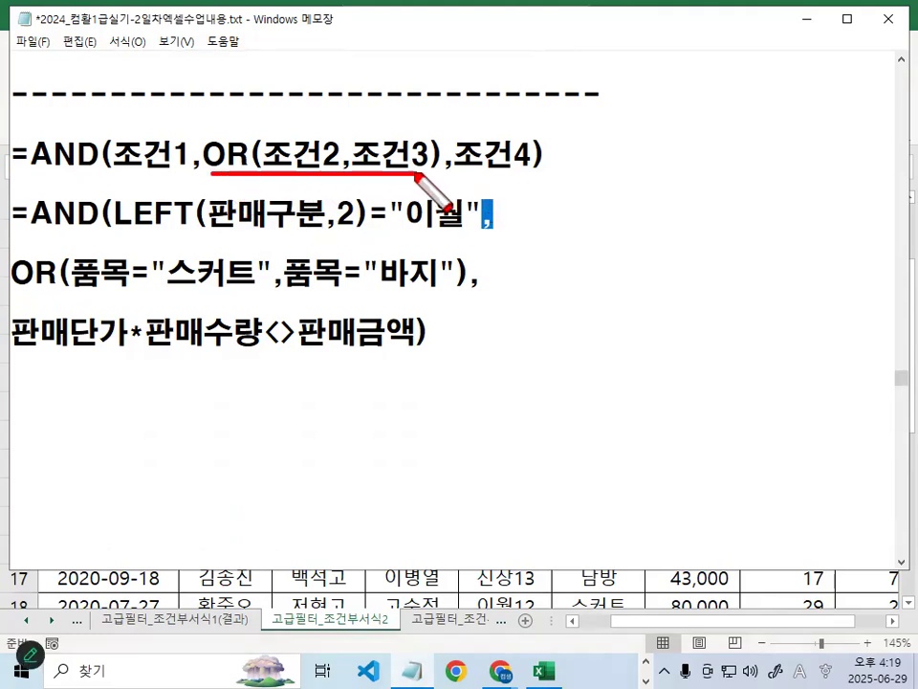
{"action": "left_click_drag", "start_coordinate": [223, 126], "coordinate": [260, 118]}
{"action": "left_click_drag", "start_coordinate": [5, 287], "coordinate": [57, 284]}
{"action": "mouse_move", "coordinate": [82, 239]}
{"action": "left_mouse_down"}
{"action": "mouse_move", "coordinate": [79, 294]}
{"action": "mouse_move", "coordinate": [426, 287]}
{"action": "mouse_move", "coordinate": [464, 268]}
{"action": "mouse_move", "coordinate": [459, 284]}
{"action": "left_mouse_up"}
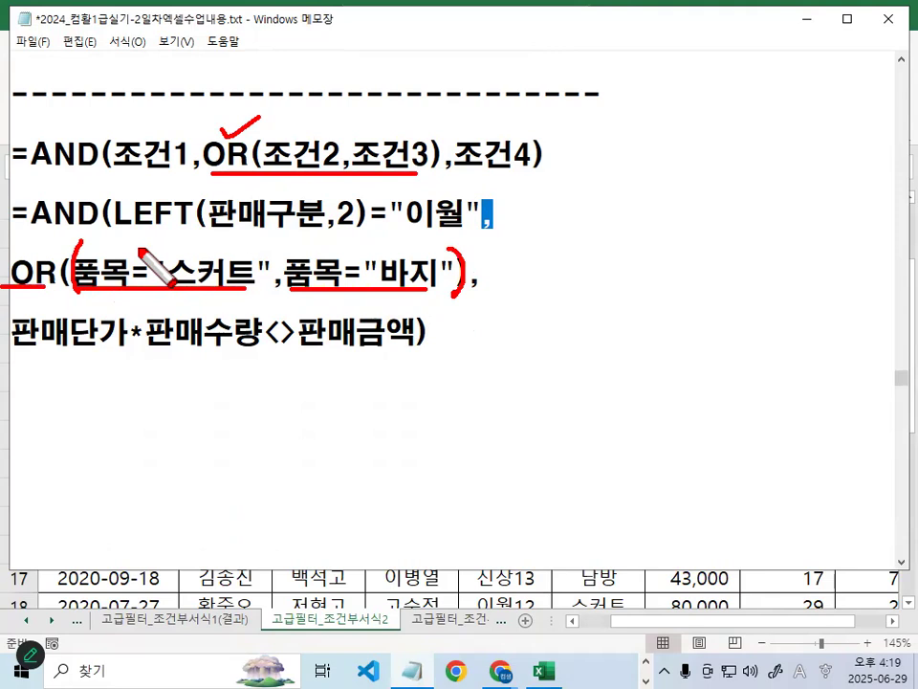
{"action": "left_click_drag", "start_coordinate": [137, 246], "coordinate": [182, 236]}
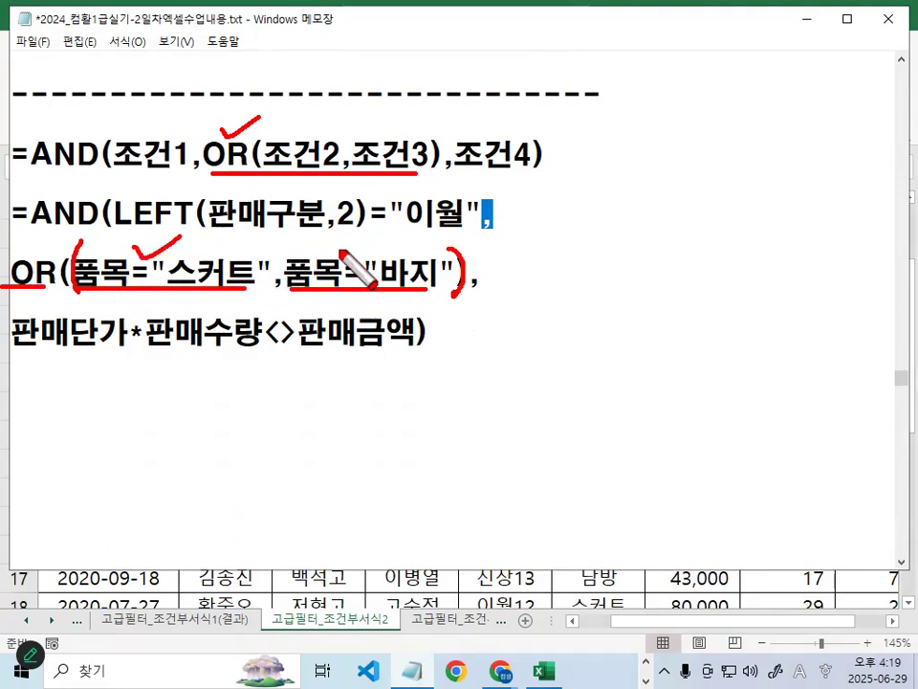
{"action": "left_click_drag", "start_coordinate": [346, 249], "coordinate": [395, 233]}
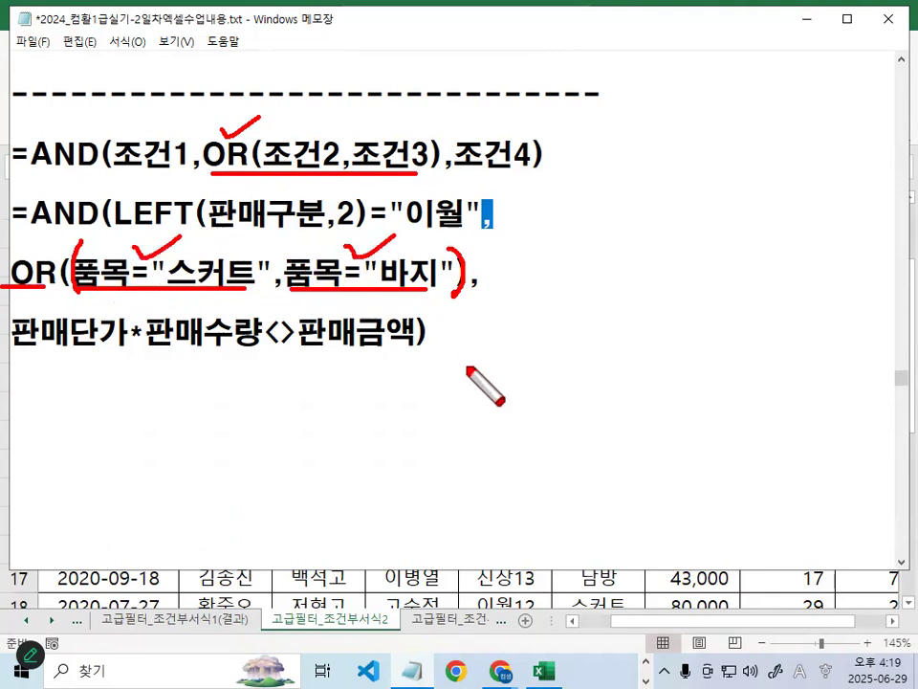
{"action": "mouse_move", "coordinate": [486, 268]}
{"action": "left_mouse_down"}
{"action": "mouse_move", "coordinate": [496, 291]}
{"action": "mouse_move", "coordinate": [484, 267]}
{"action": "left_mouse_up"}
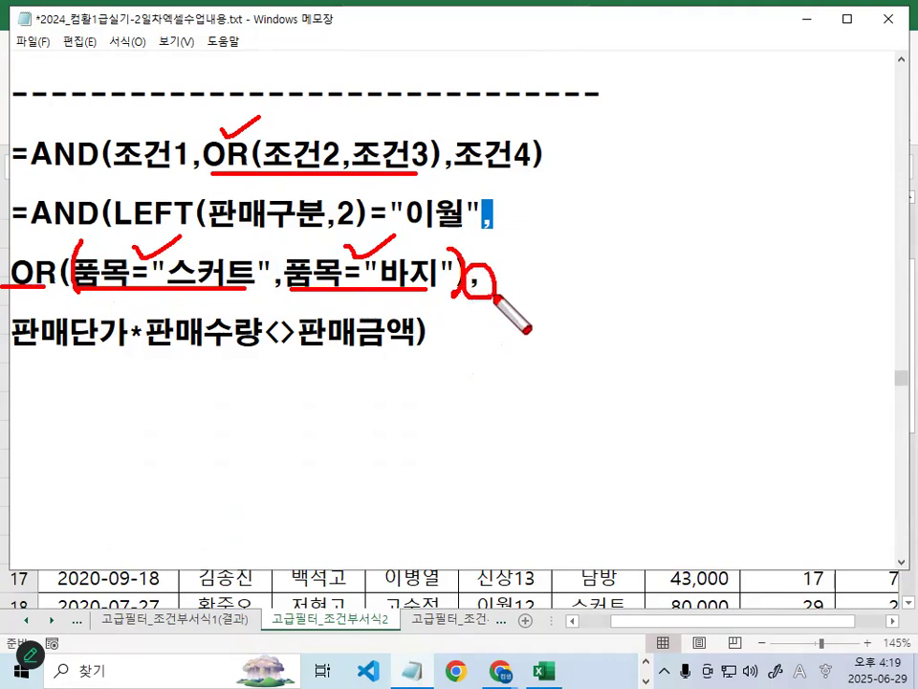
Underline the 판매단가*판매수량<>판매금액 condition, circle its <> operator and 판매금액, and clear all pen annotations
{"action": "left_click_drag", "start_coordinate": [13, 355], "coordinate": [417, 354]}
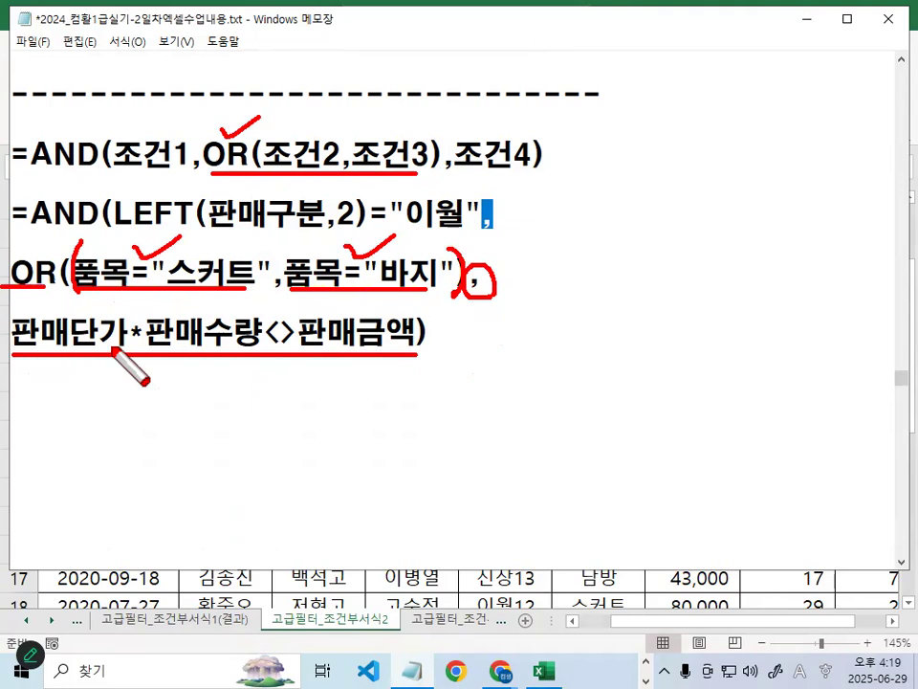
{"action": "mouse_move", "coordinate": [294, 340]}
{"action": "left_mouse_down"}
{"action": "mouse_move", "coordinate": [262, 339]}
{"action": "mouse_move", "coordinate": [297, 328]}
{"action": "mouse_move", "coordinate": [283, 320]}
{"action": "left_mouse_up"}
{"action": "mouse_move", "coordinate": [555, 310]}
{"action": "left_mouse_down"}
{"action": "mouse_move", "coordinate": [522, 369]}
{"action": "mouse_move", "coordinate": [575, 407]}
{"action": "left_mouse_up"}
{"action": "left_click_drag", "start_coordinate": [600, 290], "coordinate": [628, 392]}
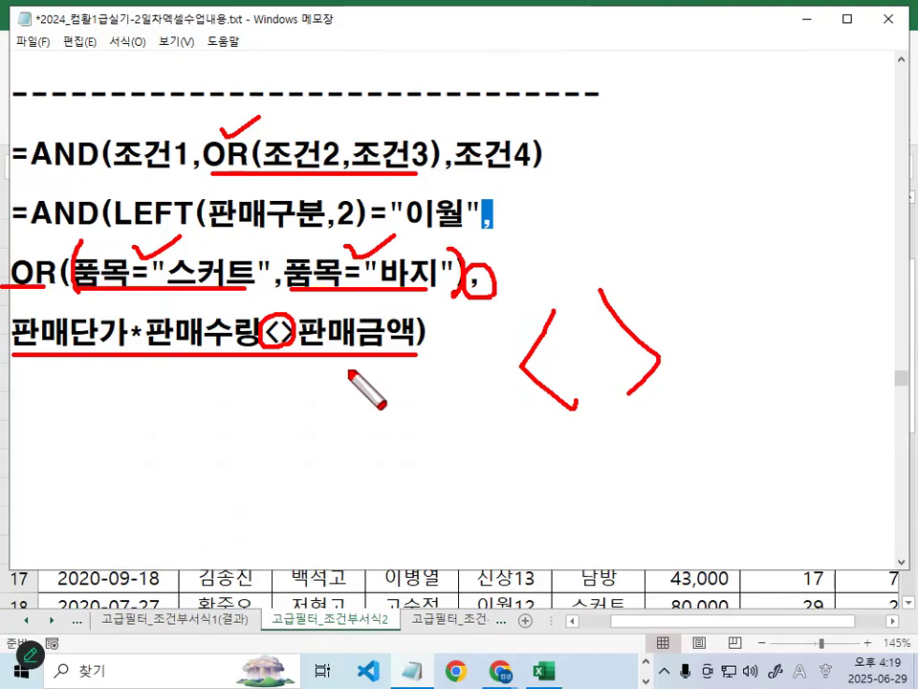
{"action": "mouse_move", "coordinate": [388, 356]}
{"action": "left_mouse_down"}
{"action": "mouse_move", "coordinate": [291, 330]}
{"action": "mouse_move", "coordinate": [409, 317]}
{"action": "mouse_move", "coordinate": [411, 344]}
{"action": "left_mouse_up"}
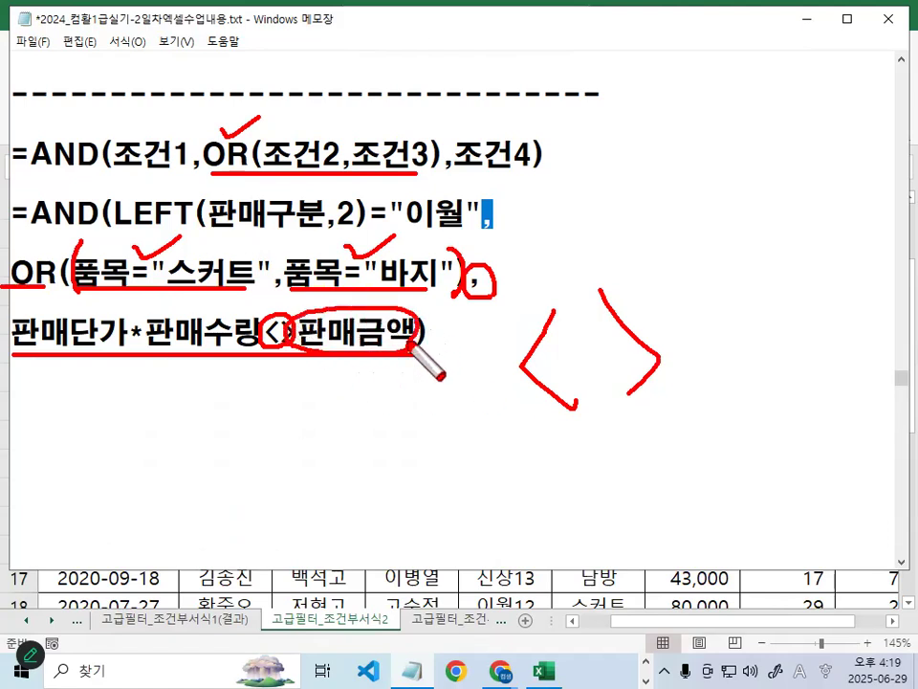
{"action": "key", "text": "Escape"}
Insert a blank line above the AND(LEFT(판매구분,2) formula in the notes and return to the Excel workbook
{"action": "left_click", "coordinate": [21, 219]}
{"action": "key", "text": "Return"}
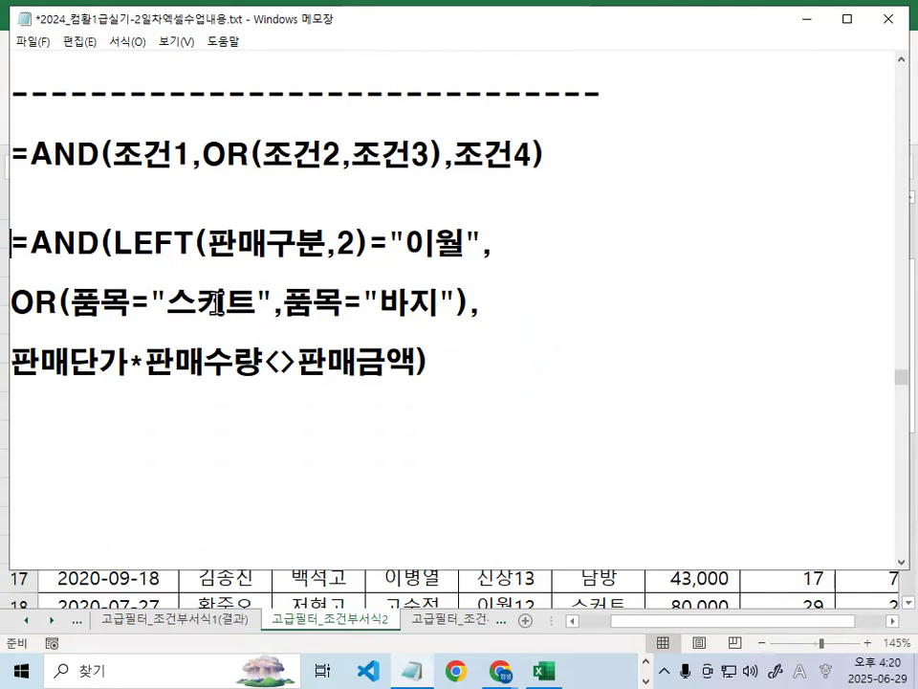
{"action": "left_click", "coordinate": [805, 19]}
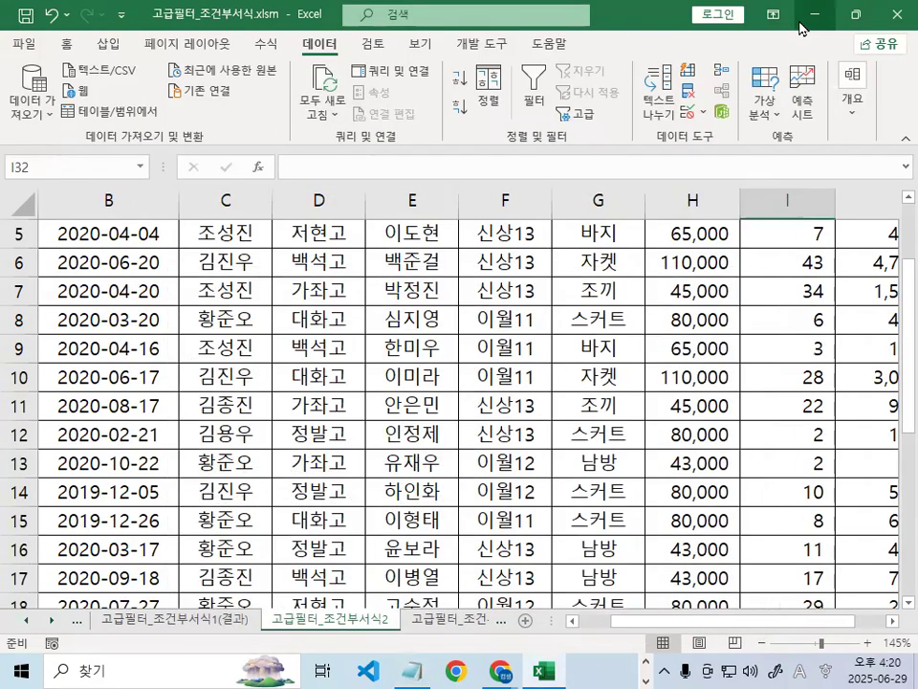
Format cells B30:B31 below the sales table with the a견고딕 font at size 14
{"action": "left_click", "coordinate": [892, 620]}
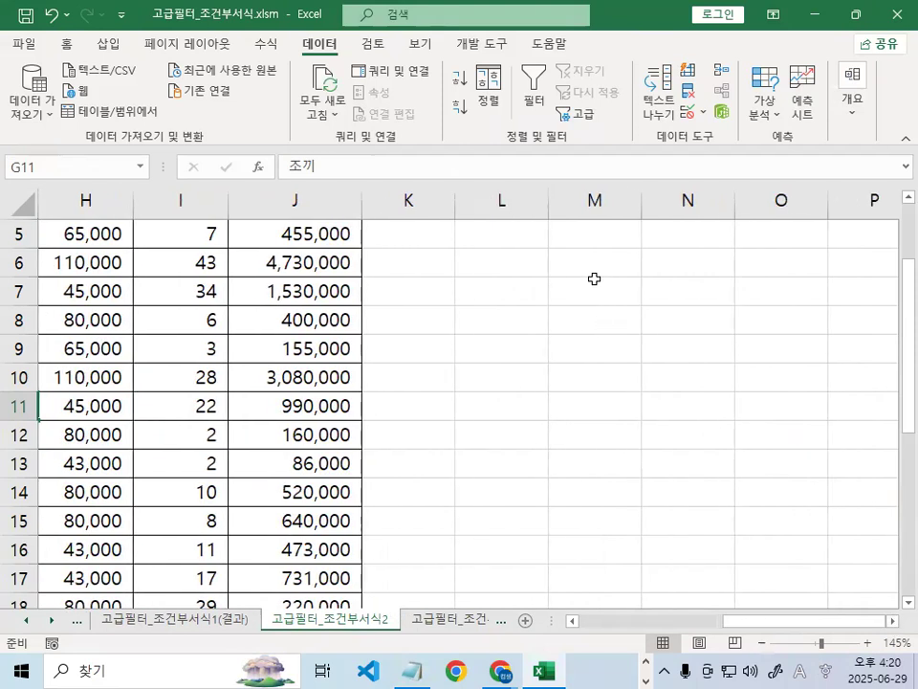
{"action": "left_click_drag", "start_coordinate": [814, 622], "coordinate": [421, 617]}
{"action": "scroll", "coordinate": [144, 456], "scroll_direction": "down", "scroll_amount": 4}
{"action": "scroll", "coordinate": [145, 451], "scroll_direction": "down", "scroll_amount": 4}
{"action": "left_click_drag", "start_coordinate": [125, 269], "coordinate": [125, 291]}
{"action": "left_click", "coordinate": [64, 42]}
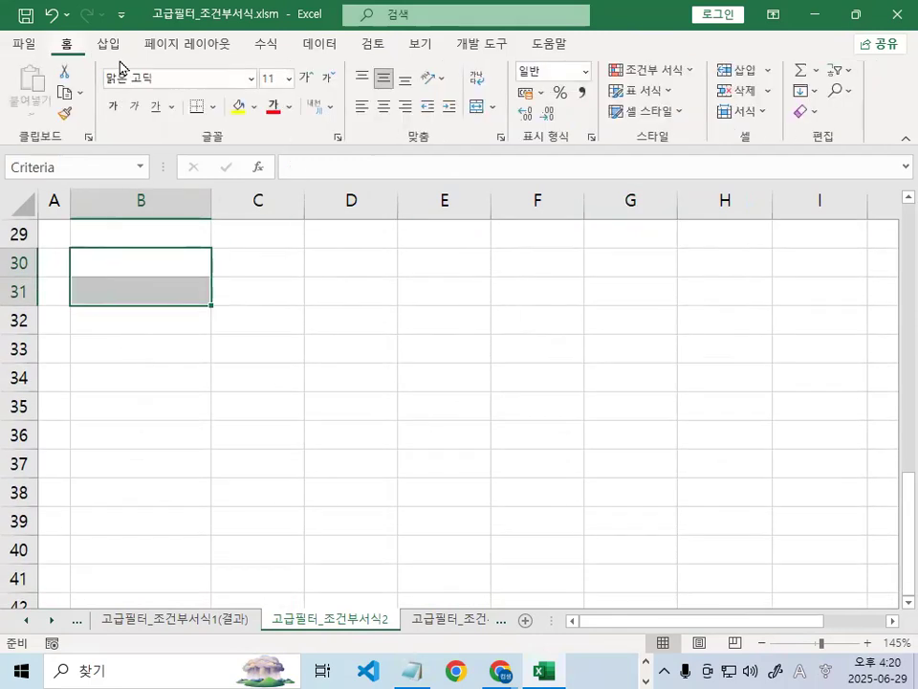
{"action": "left_click", "coordinate": [250, 78]}
{"action": "left_click_drag", "start_coordinate": [365, 118], "coordinate": [368, 92]}
{"action": "scroll", "coordinate": [158, 457], "scroll_direction": "down", "scroll_amount": 3}
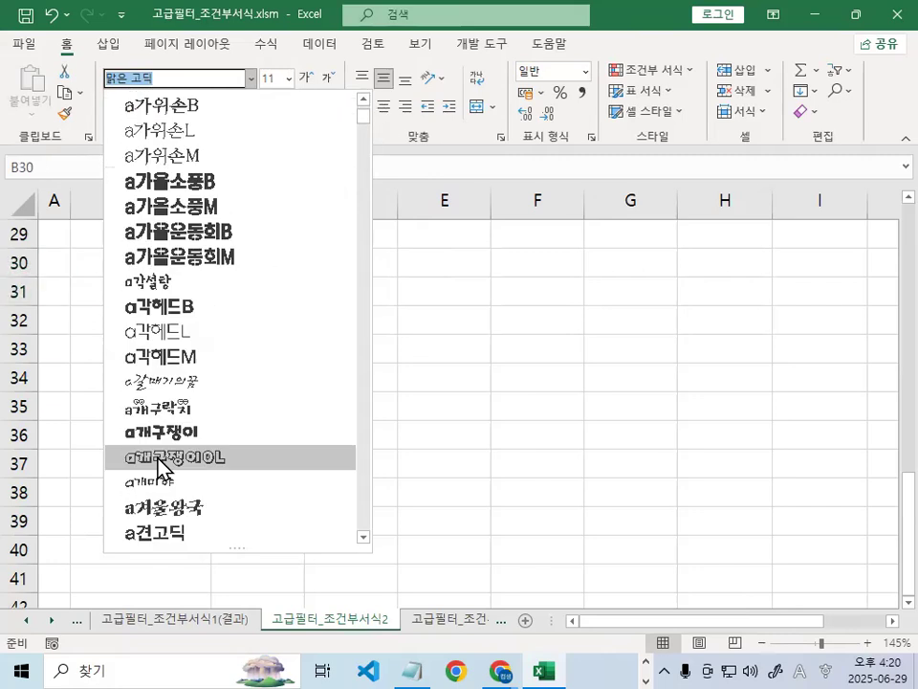
{"action": "scroll", "coordinate": [158, 467], "scroll_direction": "down", "scroll_amount": 2}
{"action": "left_click", "coordinate": [181, 375]}
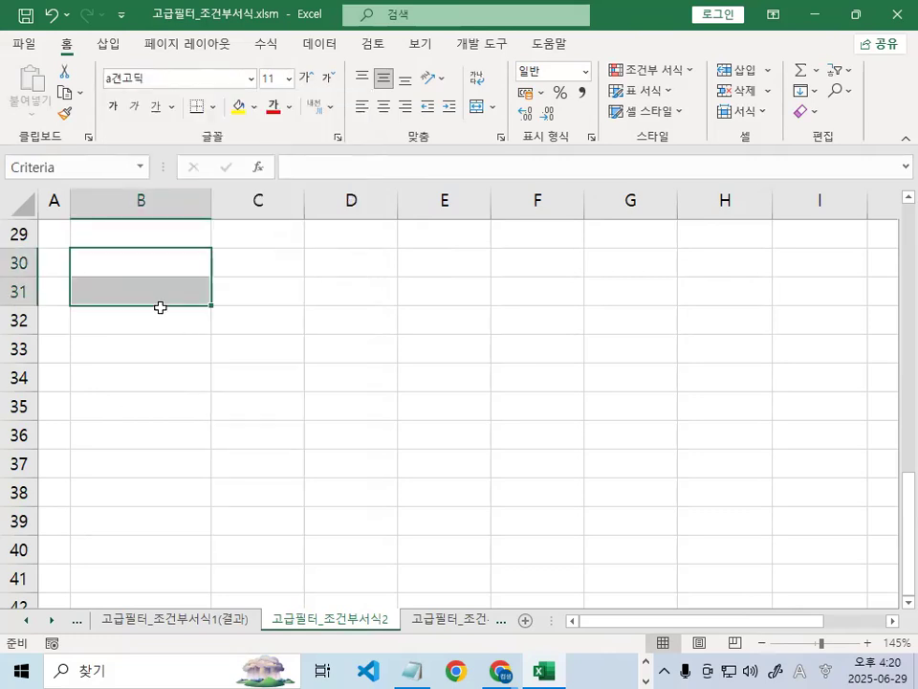
{"action": "left_click", "coordinate": [287, 78]}
{"action": "left_click", "coordinate": [275, 227]}
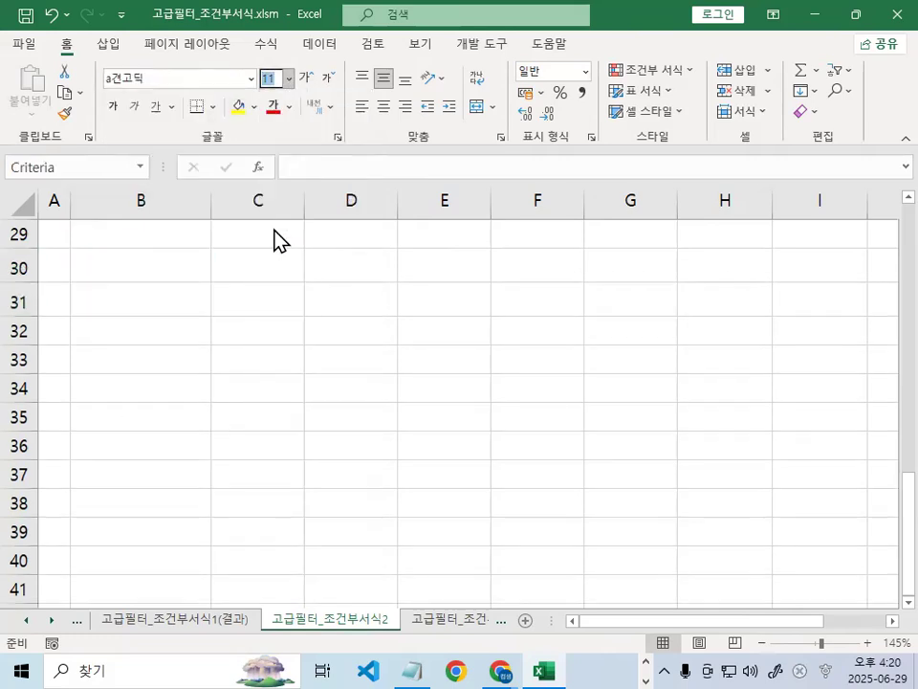
Enter the criteria heading 조건 in cell B30
{"action": "left_click", "coordinate": [160, 270]}
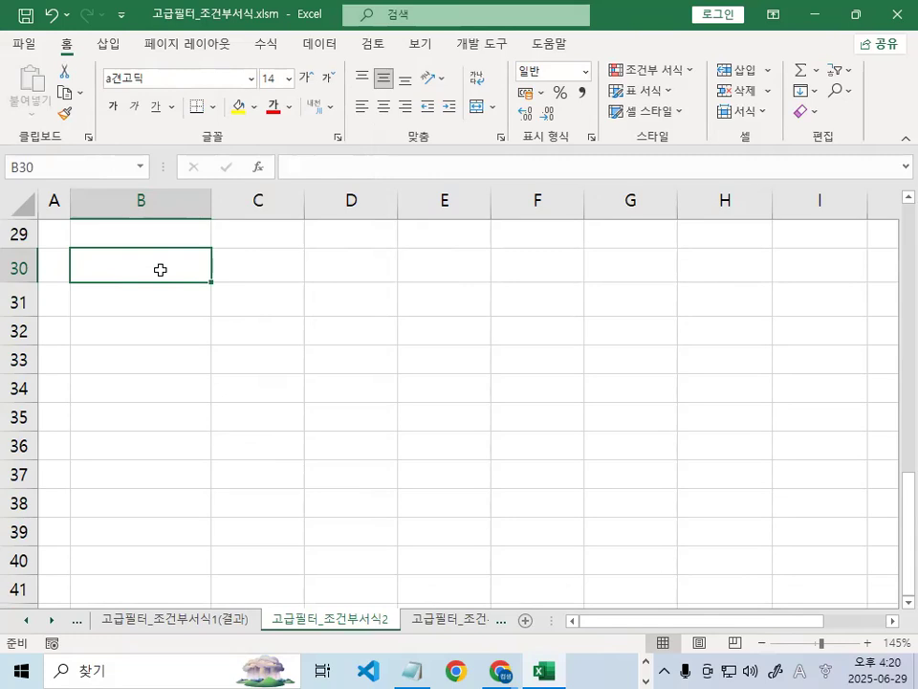
{"action": "type", "text": "WHRJ"}
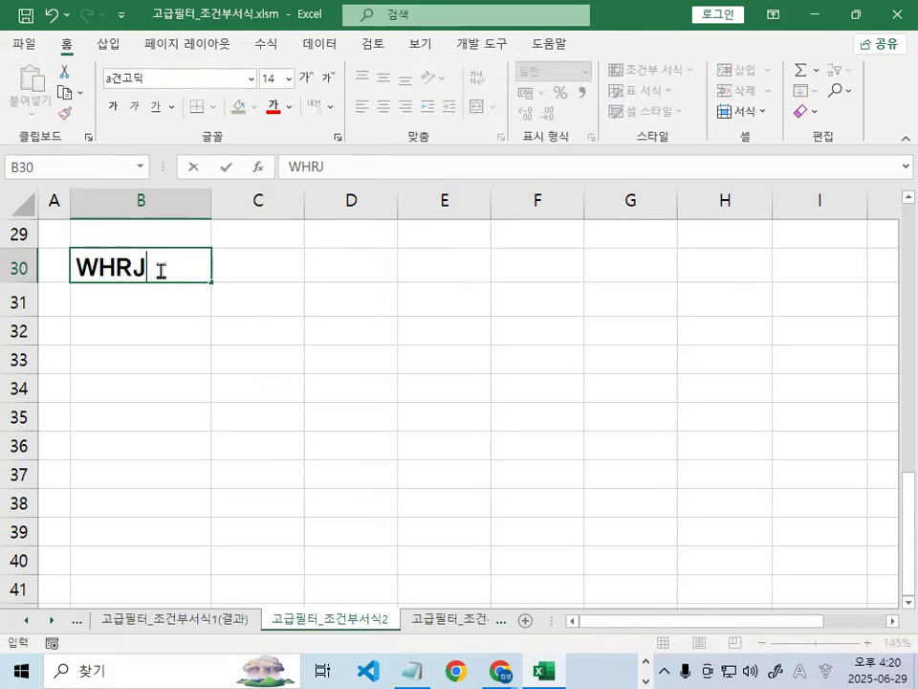
{"action": "key", "text": "BackSpace"}
{"action": "key", "text": "BackSpace"}
{"action": "key", "text": "BackSpace"}
{"action": "key", "text": "BackSpace"}
{"action": "type", "text": "조건"}
{"action": "key", "text": "Return"}
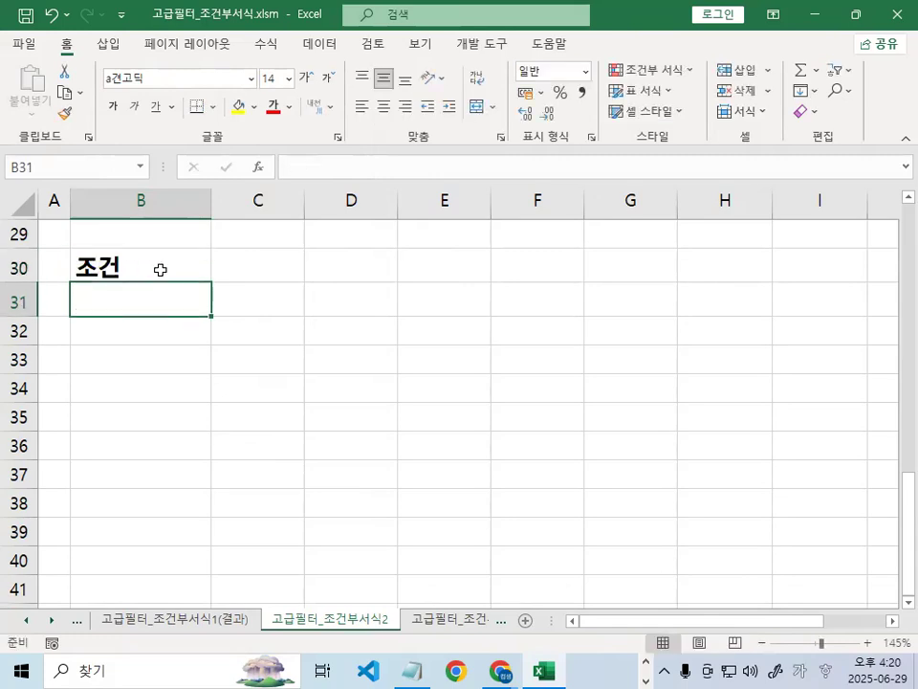
Start the criteria formula in cell B31 with =AND(LEFT(
{"action": "scroll", "coordinate": [128, 339], "scroll_direction": "up", "scroll_amount": 4, "text": "ctrl"}
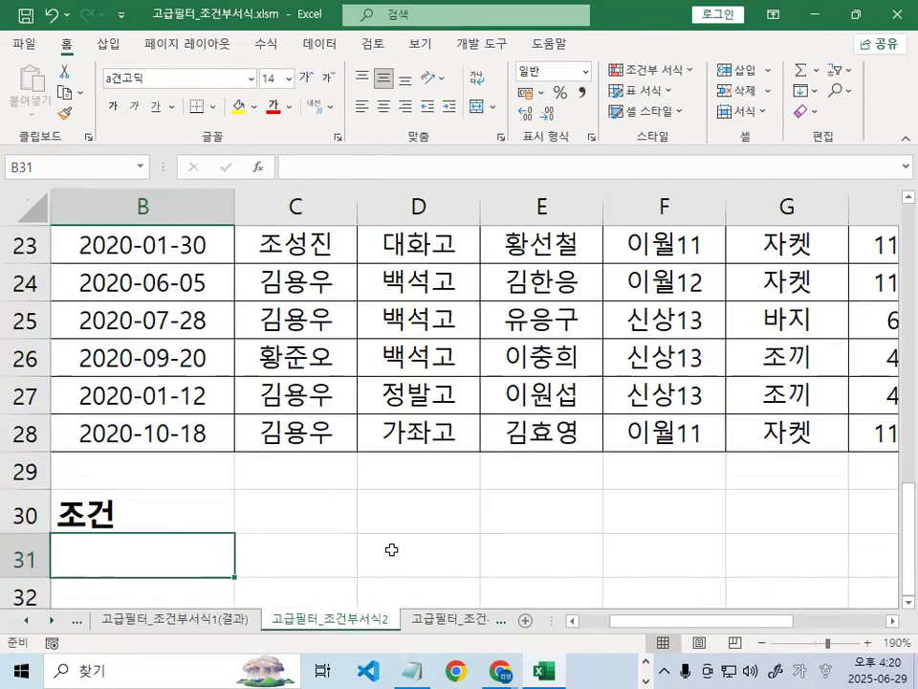
{"action": "scroll", "coordinate": [219, 555], "scroll_direction": "down", "scroll_amount": 1, "text": "ctrl"}
{"action": "scroll", "coordinate": [219, 555], "scroll_direction": "down", "scroll_amount": 2}
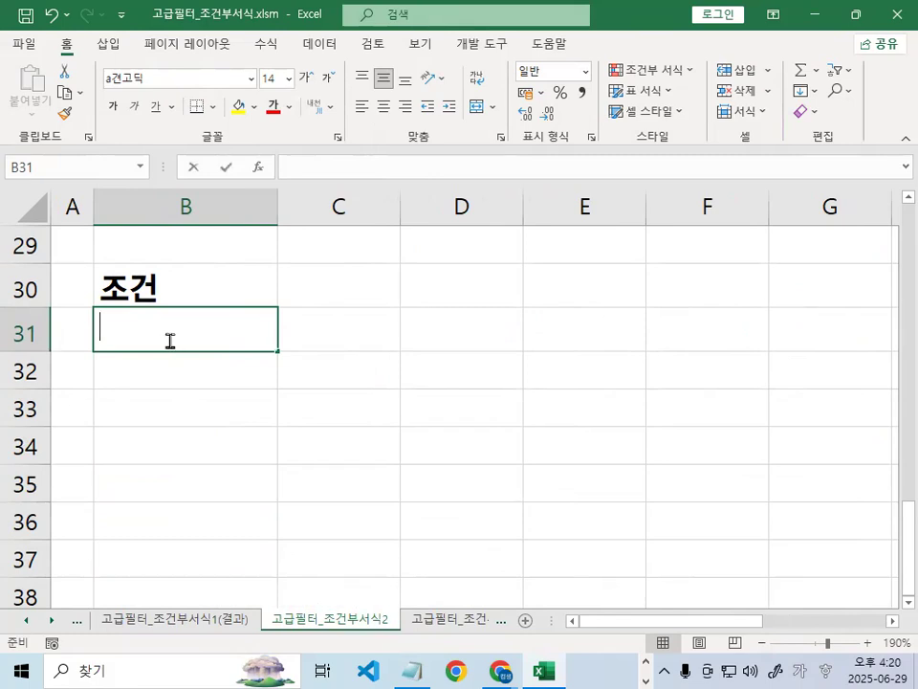
{"action": "type", "text": "=AND"}
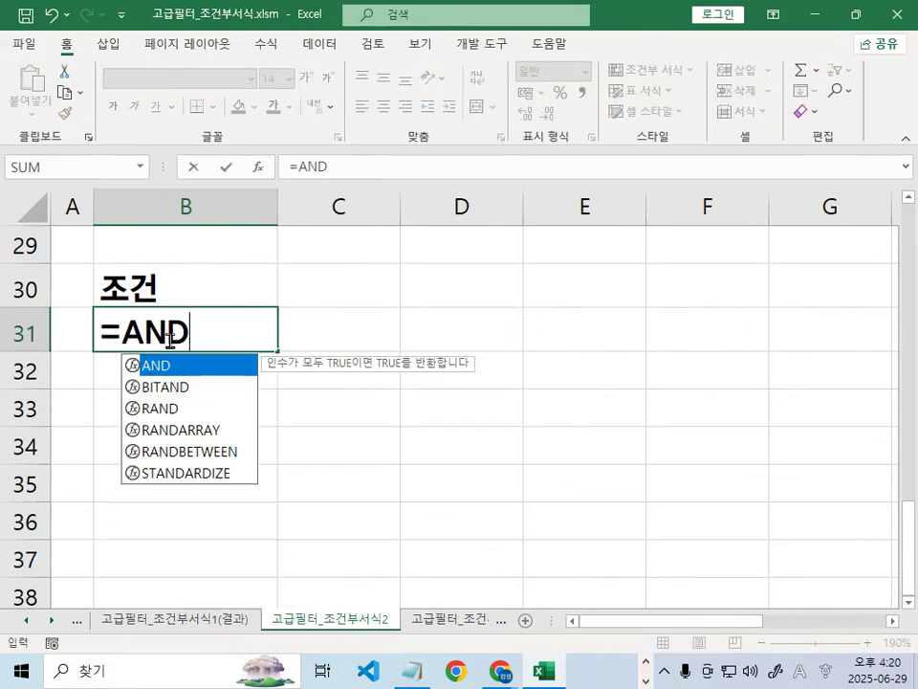
{"action": "type", "text": "("}
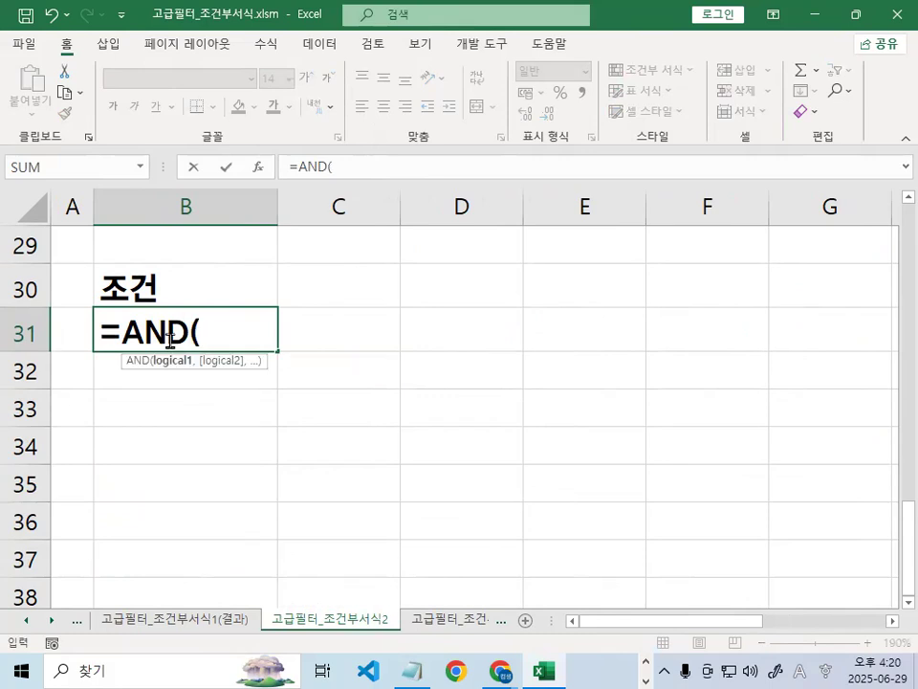
{"action": "type", "text": "LEFT("}
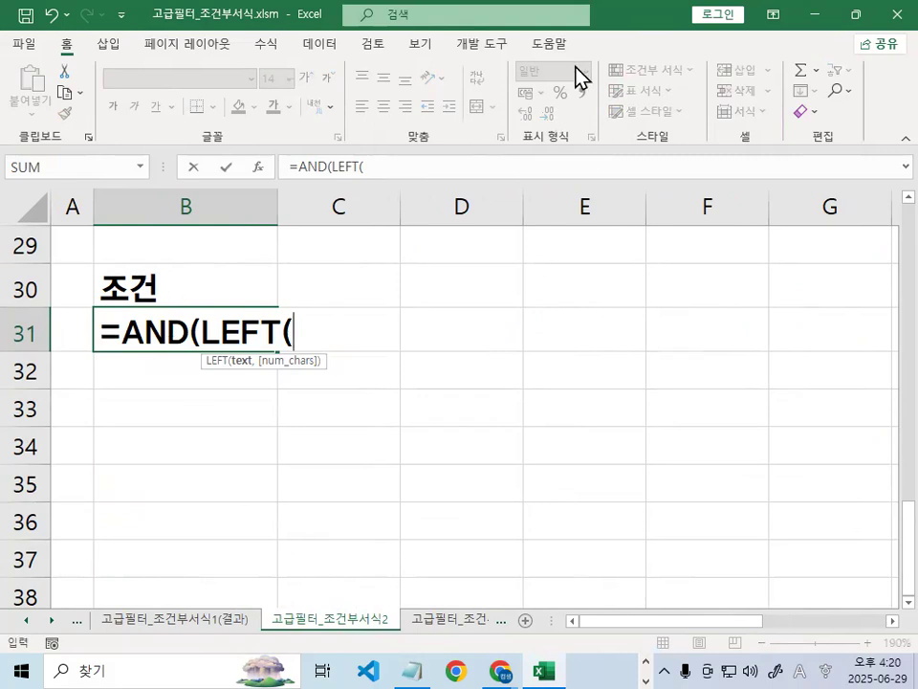
Complete the formula's first condition by comparing the first 2 characters of 판매구분 cell F3 with "이월", ending with a comma
{"action": "scroll", "coordinate": [370, 405], "scroll_direction": "up", "scroll_amount": 9}
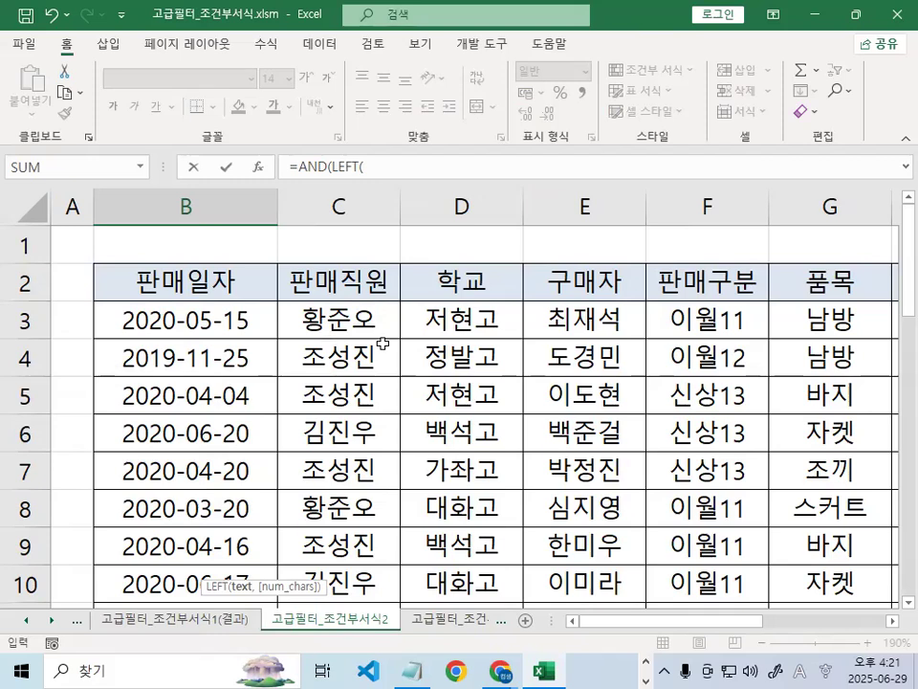
{"action": "left_click", "coordinate": [739, 325]}
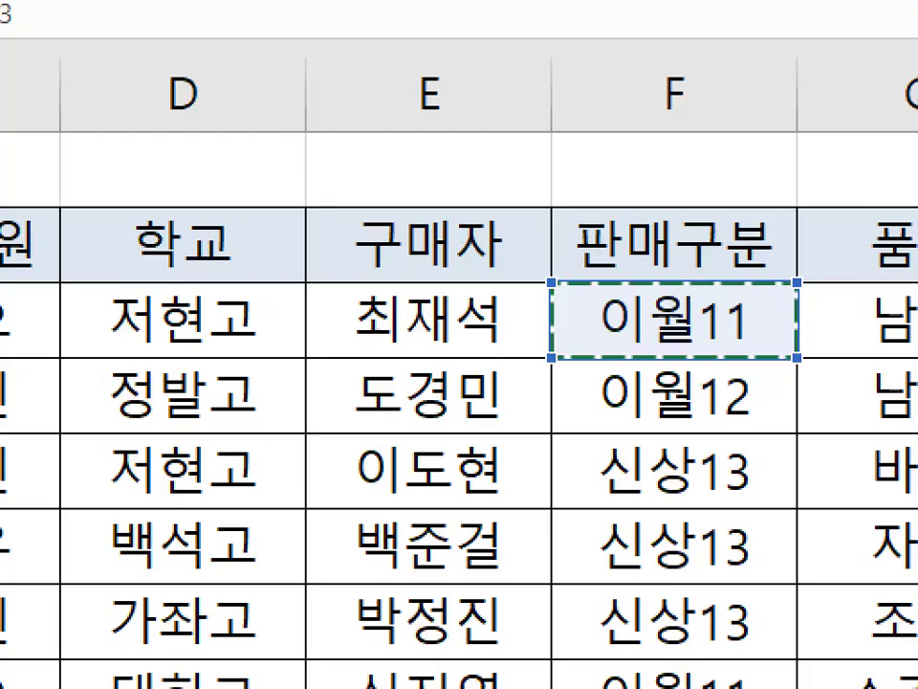
{"action": "mouse_move", "coordinate": [742, 324]}
{"action": "left_mouse_down"}
{"action": "mouse_move", "coordinate": [771, 318]}
{"action": "mouse_move", "coordinate": [747, 303]}
{"action": "mouse_move", "coordinate": [757, 310]}
{"action": "left_mouse_up"}
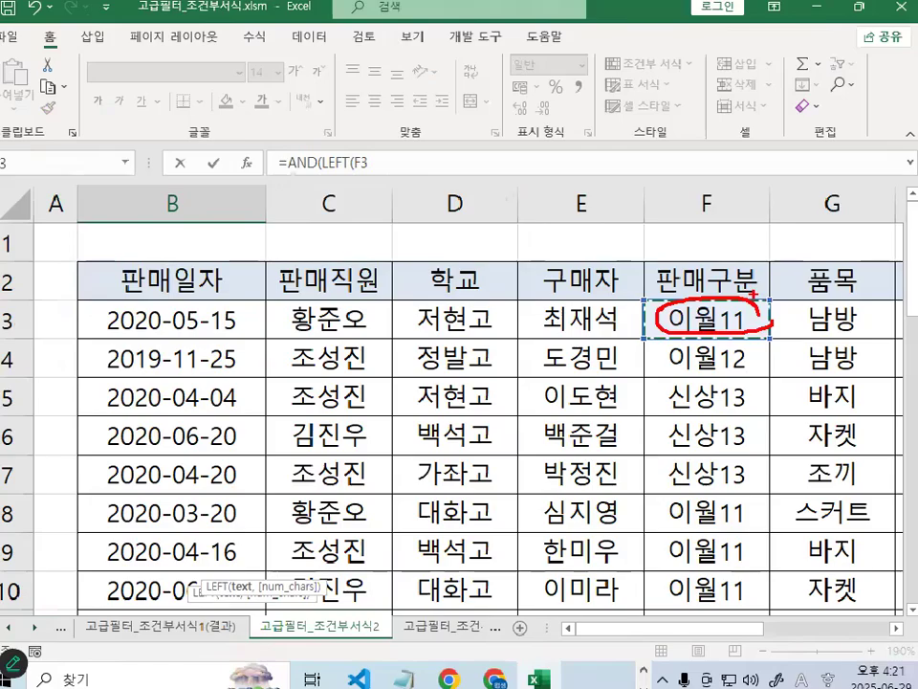
{"action": "scroll", "coordinate": [486, 378], "scroll_direction": "down", "scroll_amount": 7}
{"action": "scroll", "coordinate": [489, 375], "scroll_direction": "down", "scroll_amount": 3}
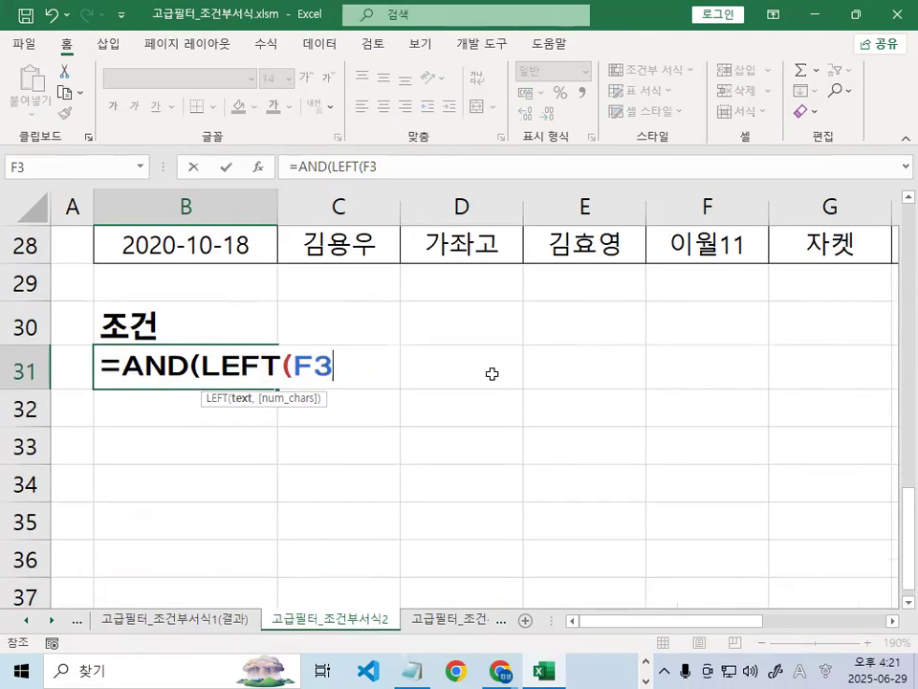
{"action": "type", "text": ","}
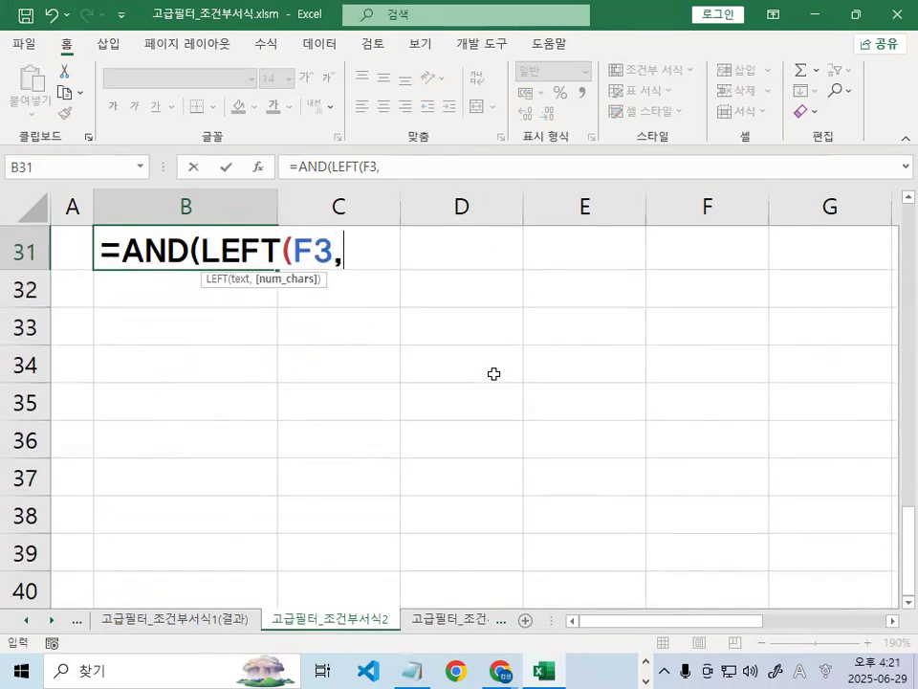
{"action": "type", "text": "2)="}
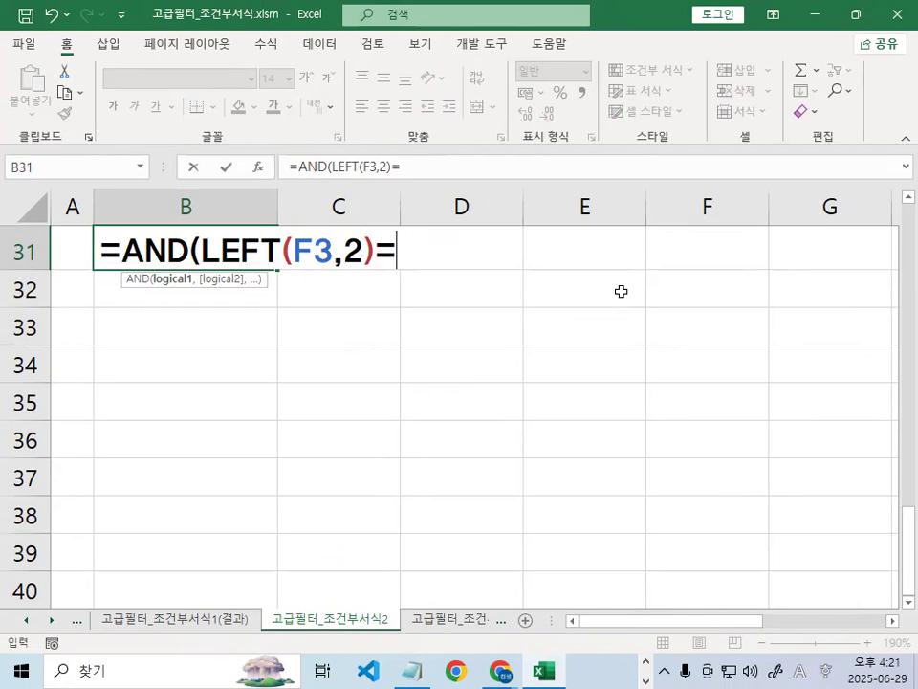
{"action": "type", "text": "이월"}
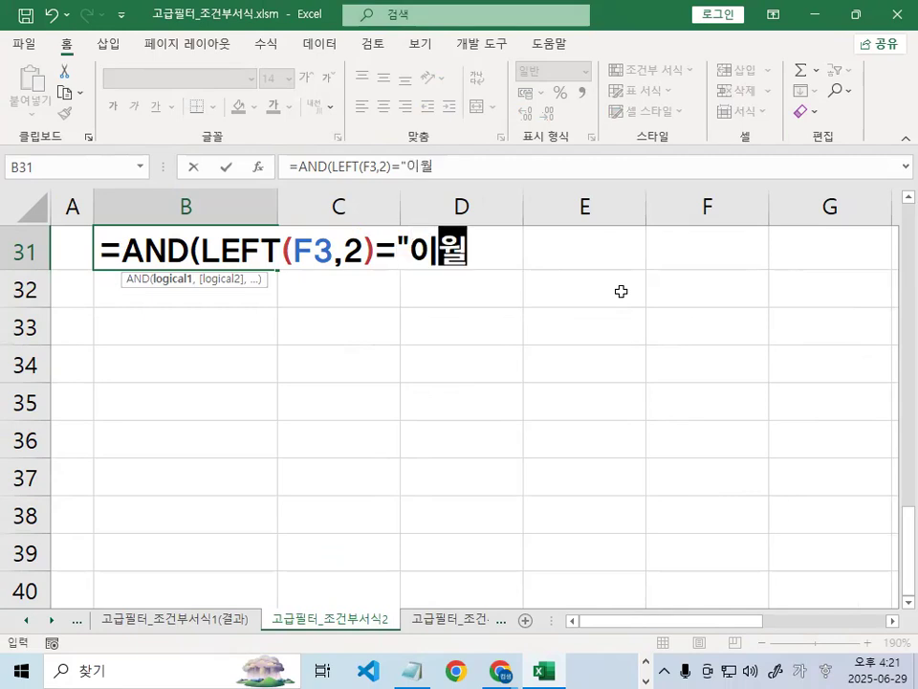
{"action": "type", "text": "\","}
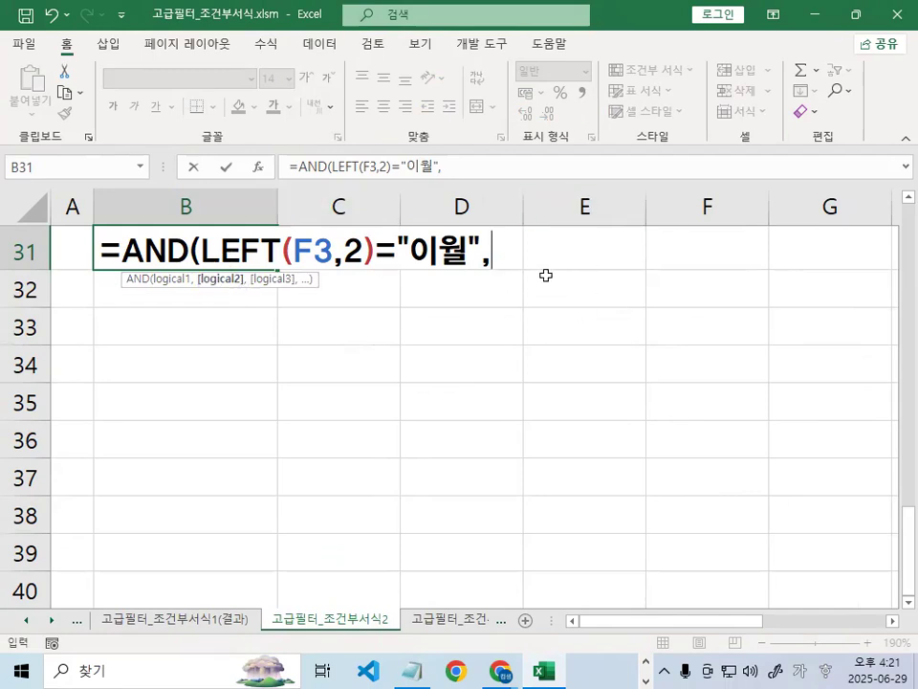
Sketch a red underlined OR( ) annotation after the first condition of the B31 formula
{"action": "key", "text": "ctrl+2"}
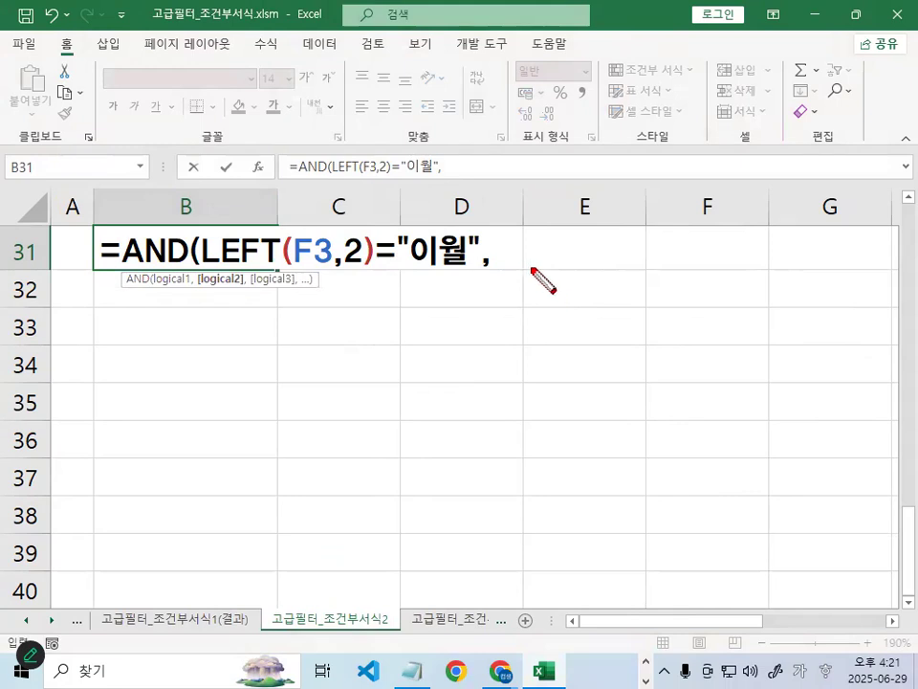
{"action": "left_click_drag", "start_coordinate": [526, 269], "coordinate": [837, 269]}
{"action": "left_click_drag", "start_coordinate": [551, 218], "coordinate": [574, 256]}
{"action": "mouse_move", "coordinate": [571, 203]}
{"action": "left_mouse_down"}
{"action": "mouse_move", "coordinate": [588, 203]}
{"action": "mouse_move", "coordinate": [604, 251]}
{"action": "left_mouse_up"}
{"action": "left_click_drag", "start_coordinate": [654, 192], "coordinate": [658, 260]}
{"action": "left_click_drag", "start_coordinate": [802, 191], "coordinate": [812, 266]}
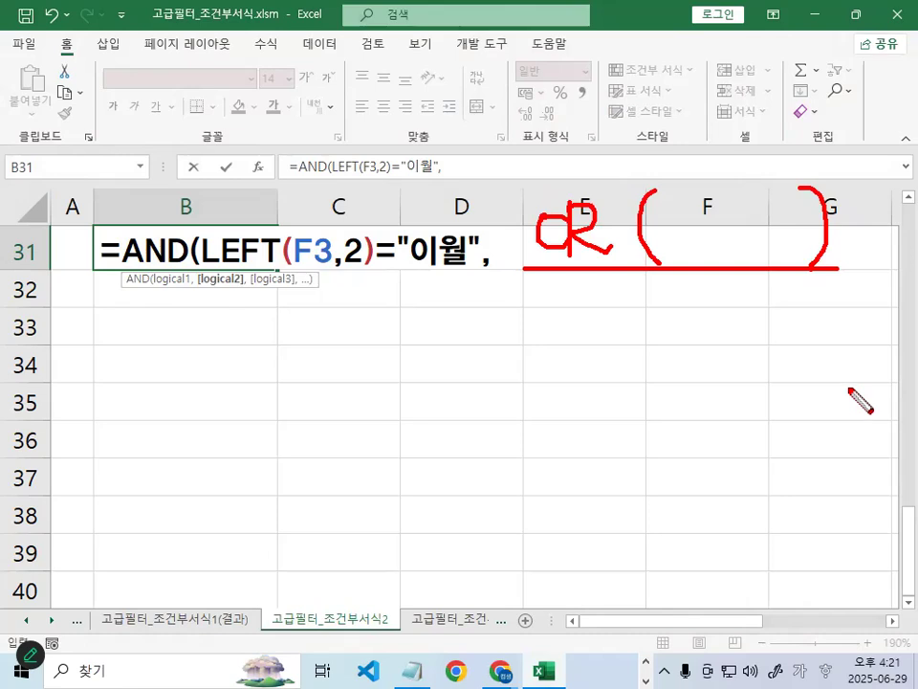
Clear the red annotation and start a nested OR( function as the second AND condition of the B31 formula
{"action": "key", "text": "Escape"}
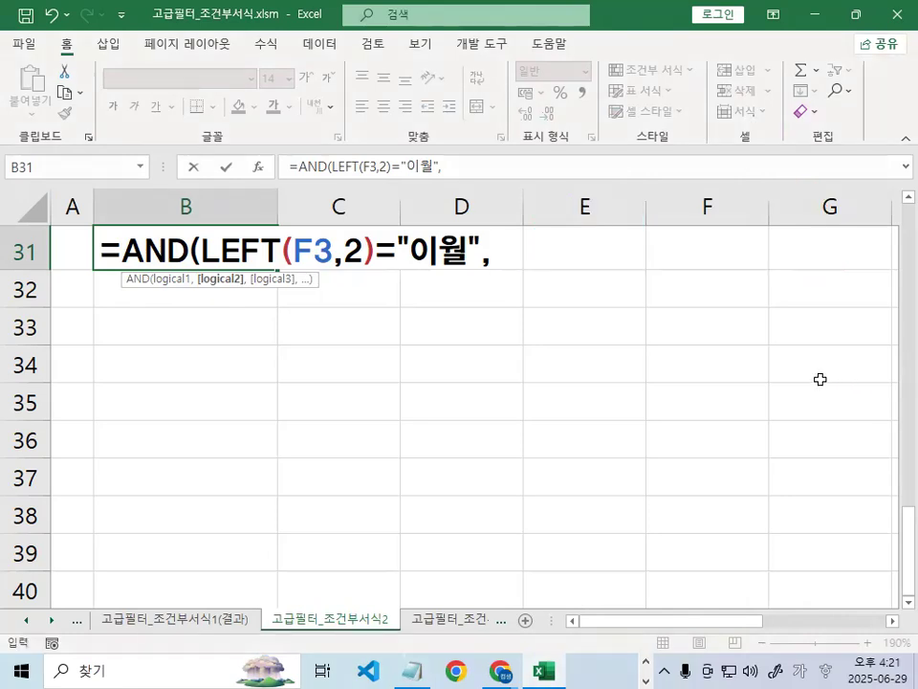
{"action": "type", "text": "ㅐㄱ"}
{"action": "key", "text": "BackSpace"}
{"action": "key", "text": "BackSpace"}
{"action": "key", "text": "Hangul"}
{"action": "type", "text": "or("}
{"action": "key", "text": "BackSpace"}
{"action": "key", "text": "BackSpace"}
{"action": "key", "text": "BackSpace"}
{"action": "type", "text": "OR("}
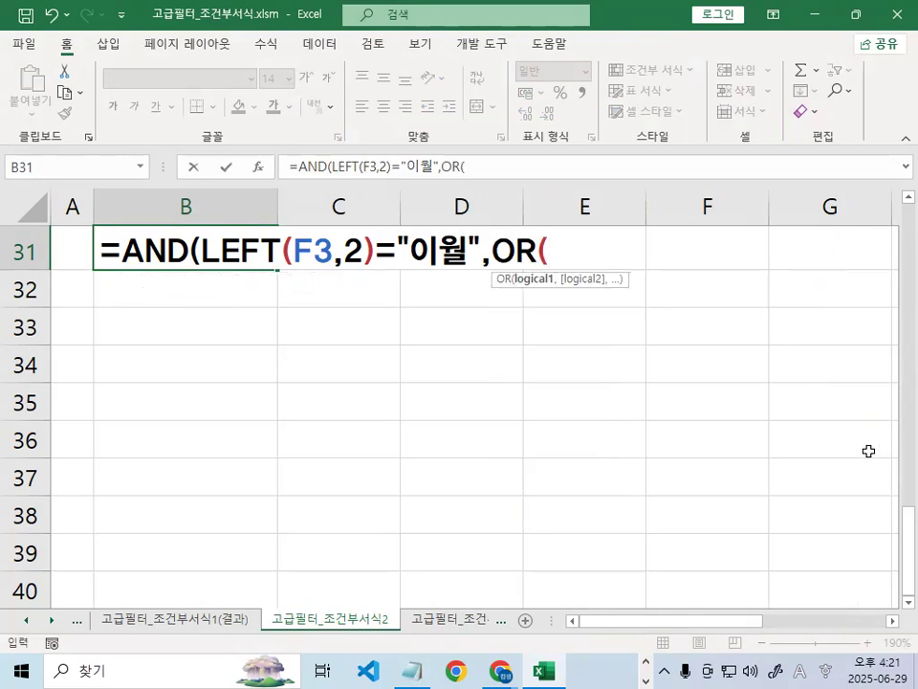
Enter G3="스커트" as the first condition inside OR, referencing the first 품목 data cell
{"action": "scroll", "coordinate": [804, 465], "scroll_direction": "up", "scroll_amount": 10}
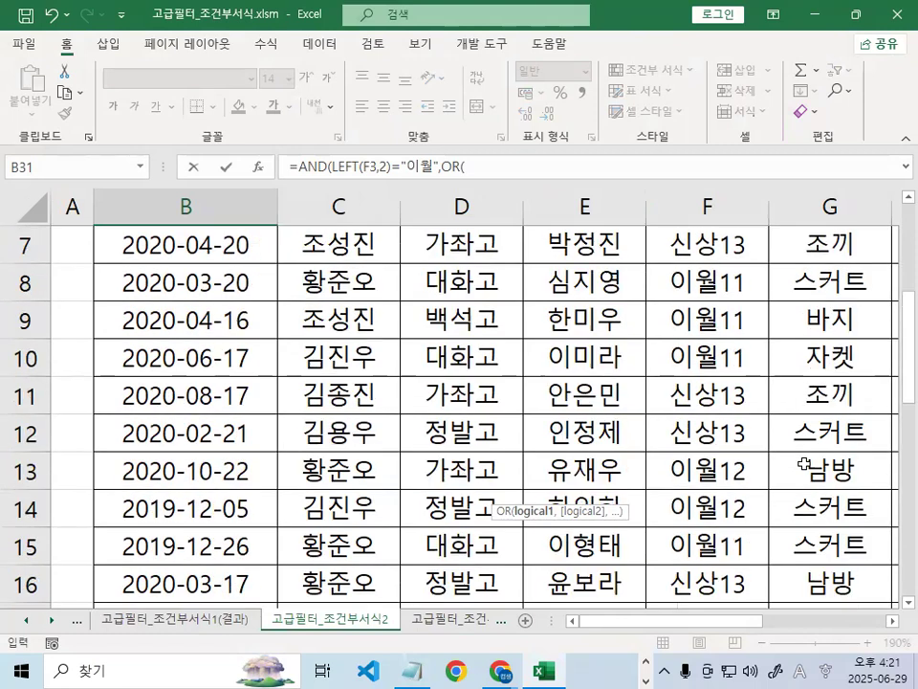
{"action": "left_click", "coordinate": [855, 323]}
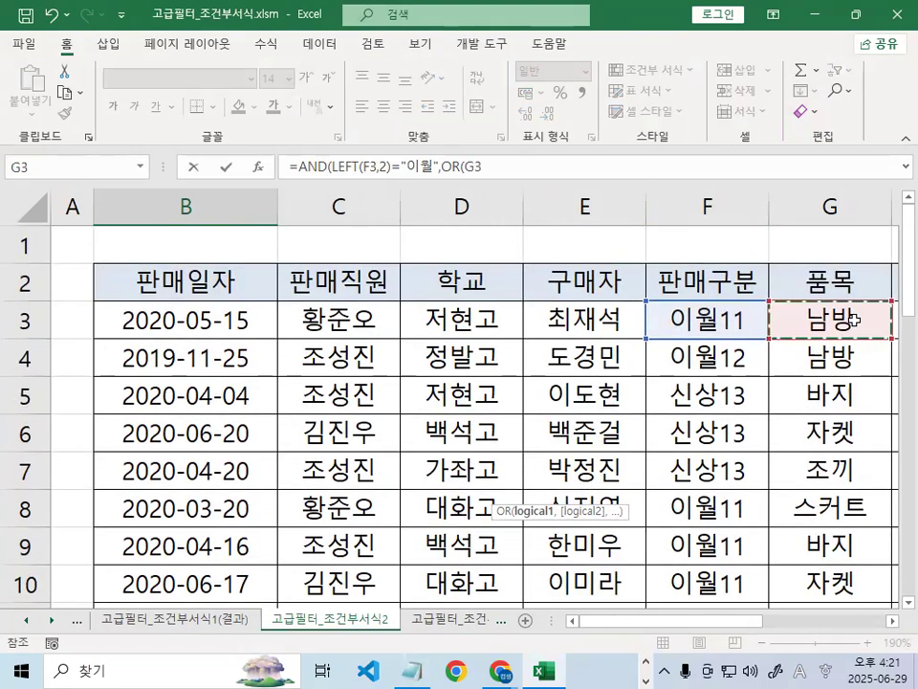
{"action": "scroll", "coordinate": [674, 541], "scroll_direction": "down", "scroll_amount": 10}
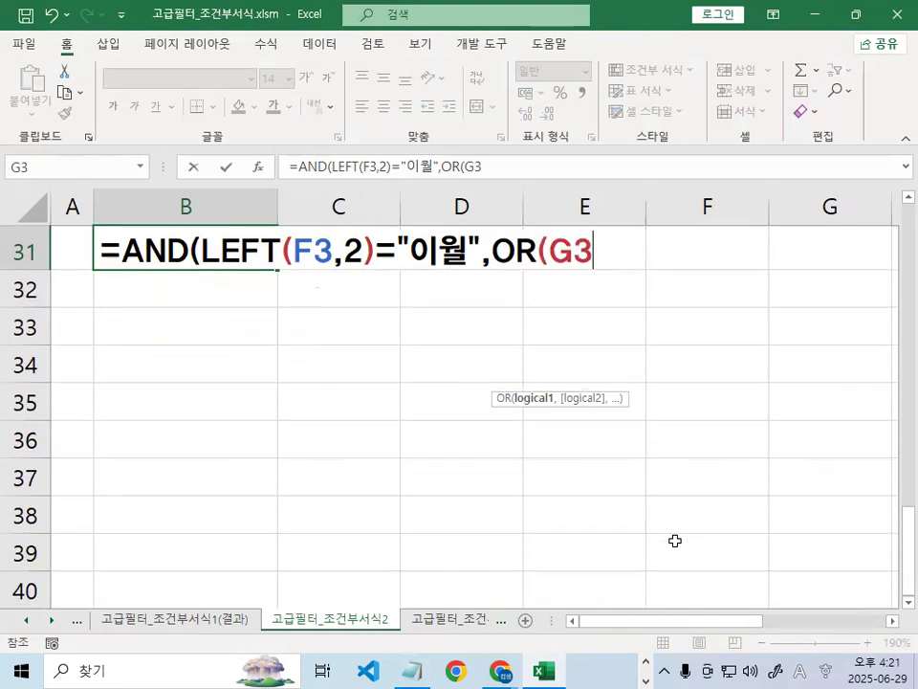
{"action": "type", "text": "="}
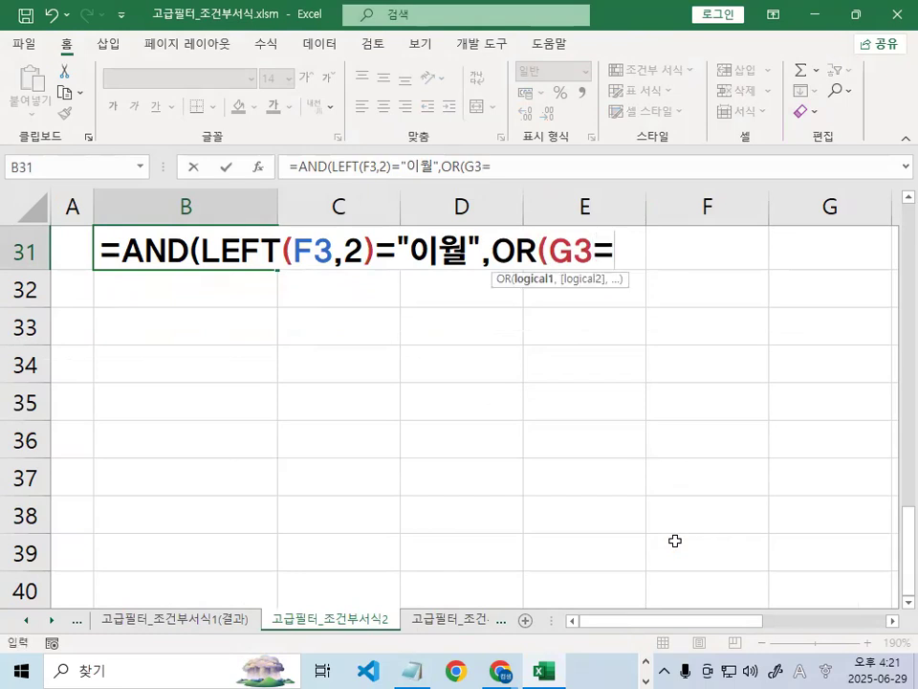
{"action": "type", "text": "\"TM"}
{"action": "key", "text": "BackSpace"}
{"action": "key", "text": "BackSpace"}
{"action": "key", "text": "Hangul"}
{"action": "type", "text": "스커트"}
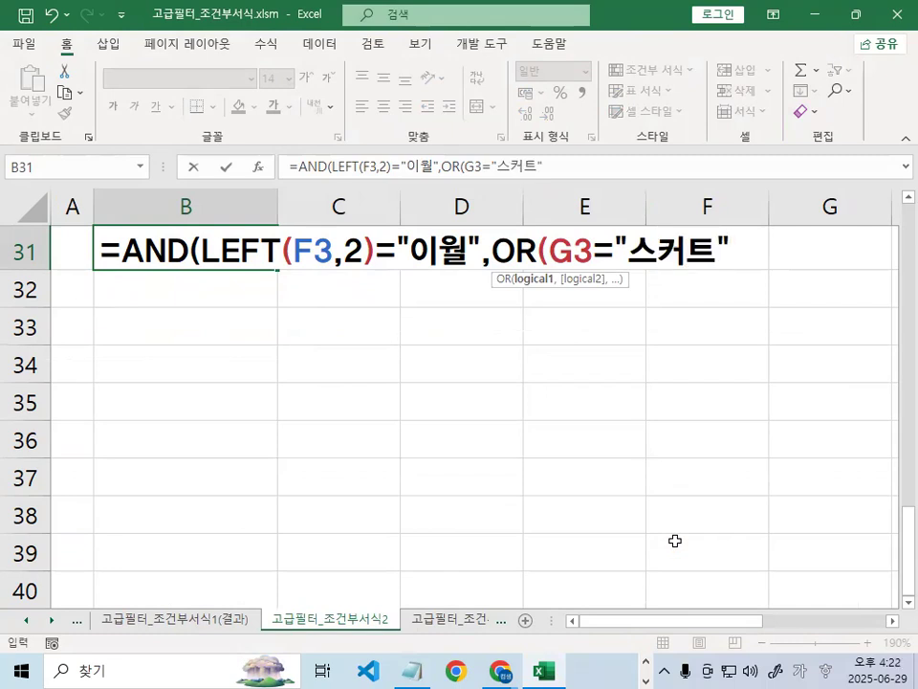
Add G3="바지" as the second OR condition by duplicating the 스커트 condition, and close the OR parenthesis
{"action": "type", "text": ","}
{"action": "left_click_drag", "start_coordinate": [552, 250], "coordinate": [734, 252]}
{"action": "key", "text": "ctrl+c"}
{"action": "left_click", "coordinate": [753, 254]}
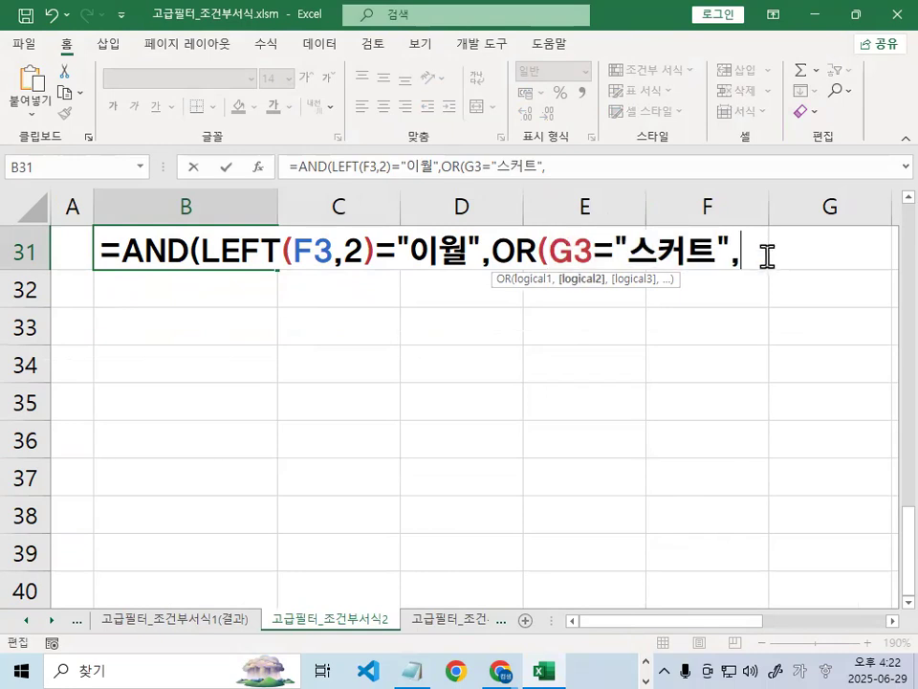
{"action": "key", "text": "ctrl+v"}
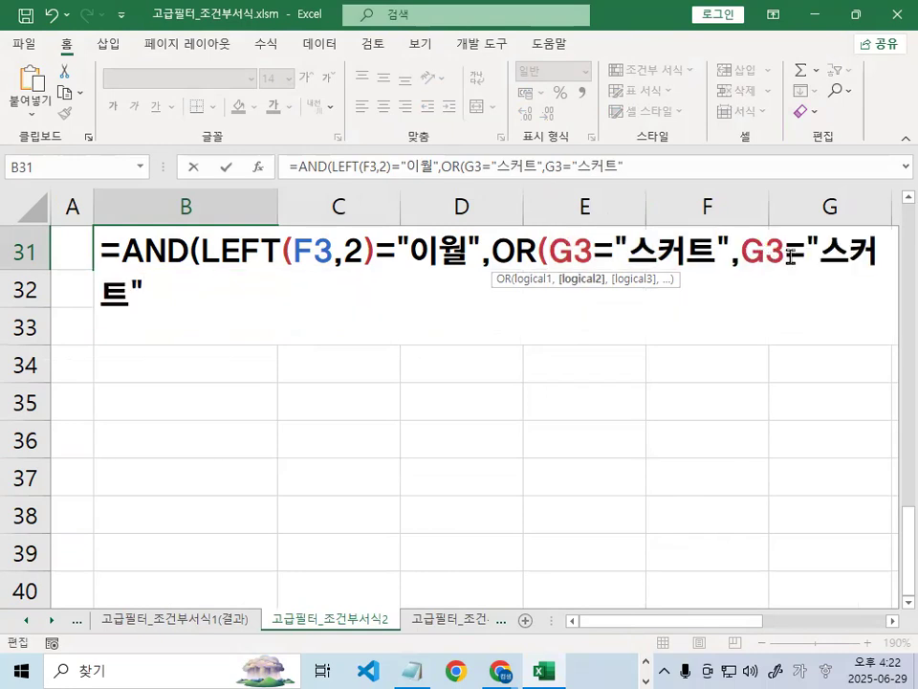
{"action": "double_click", "coordinate": [839, 273]}
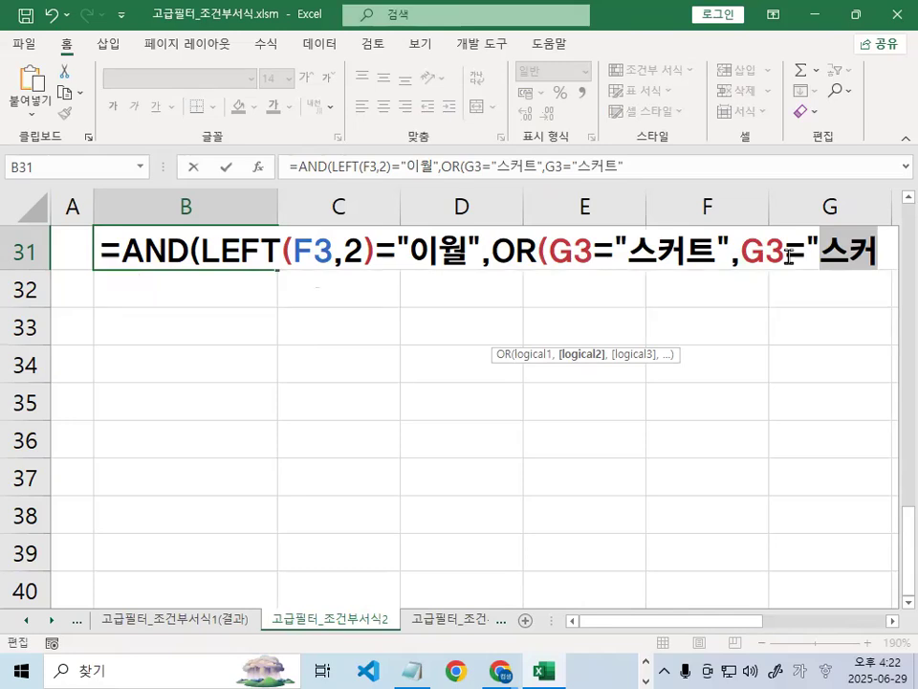
{"action": "type", "text": "바지"}
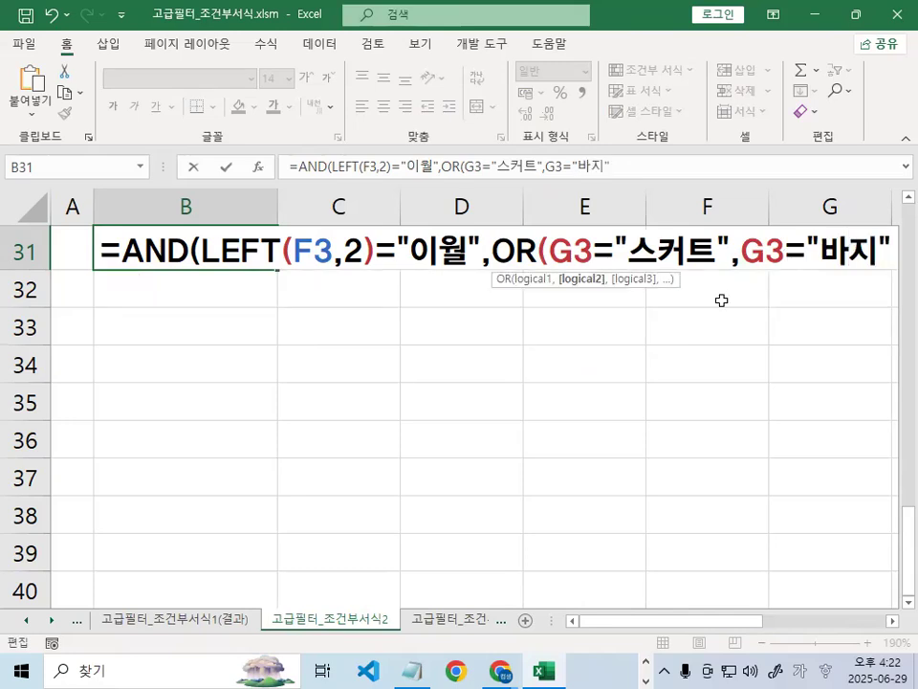
{"action": "left_click", "coordinate": [889, 621]}
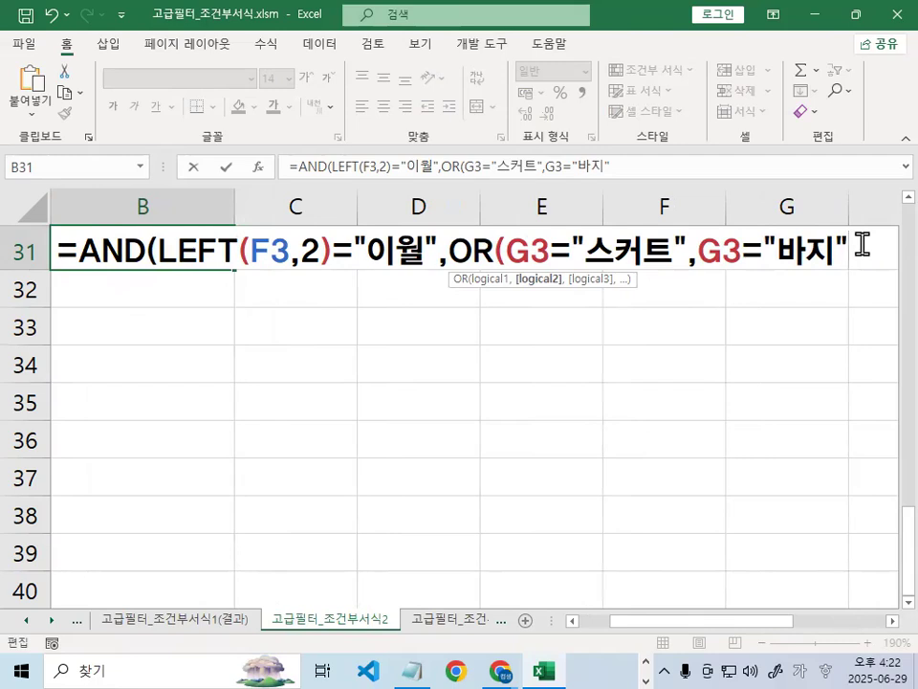
{"action": "type", "text": ")"}
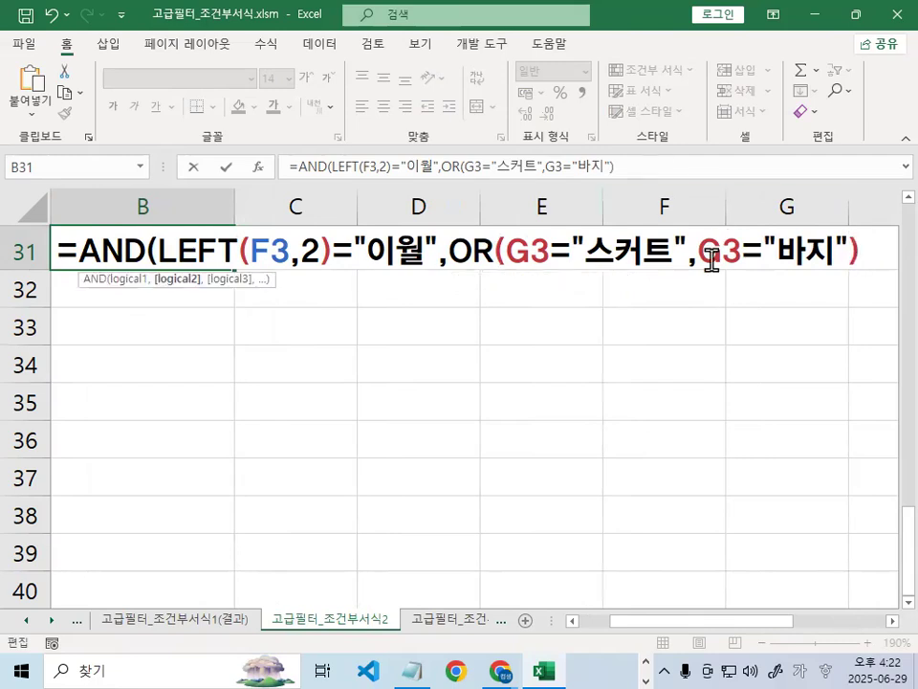
Underline the LEFT and OR conditions in red, label them A and B, and clear the annotations
{"action": "left_click_drag", "start_coordinate": [462, 276], "coordinate": [850, 277]}
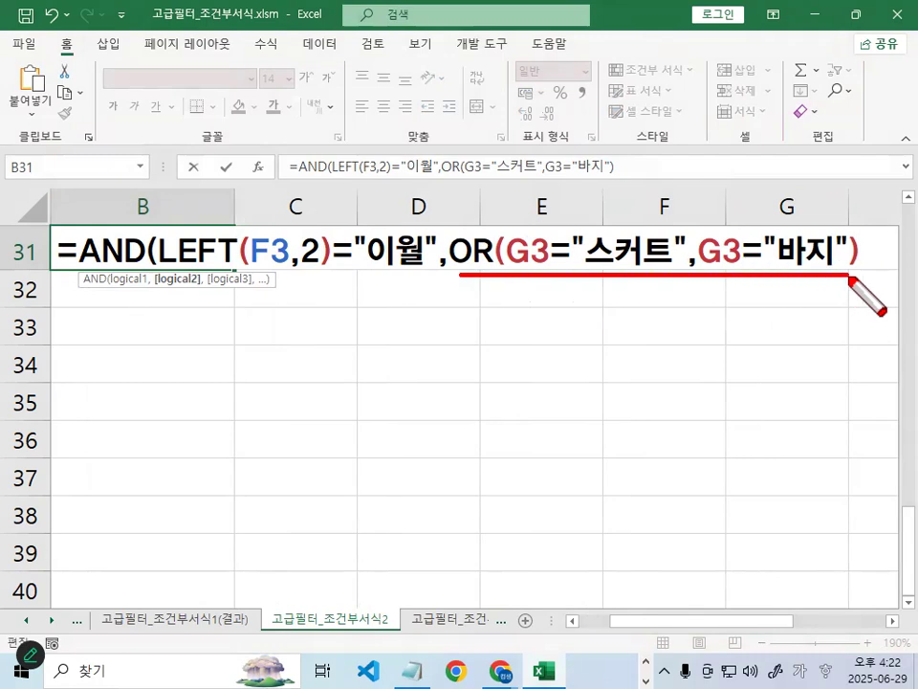
{"action": "left_click_drag", "start_coordinate": [156, 276], "coordinate": [423, 276]}
{"action": "left_click_drag", "start_coordinate": [364, 291], "coordinate": [357, 339]}
{"action": "mouse_move", "coordinate": [356, 292]}
{"action": "left_mouse_down"}
{"action": "mouse_move", "coordinate": [374, 299]}
{"action": "mouse_move", "coordinate": [376, 326]}
{"action": "mouse_move", "coordinate": [378, 315]}
{"action": "left_mouse_up"}
{"action": "left_click_drag", "start_coordinate": [662, 287], "coordinate": [661, 340]}
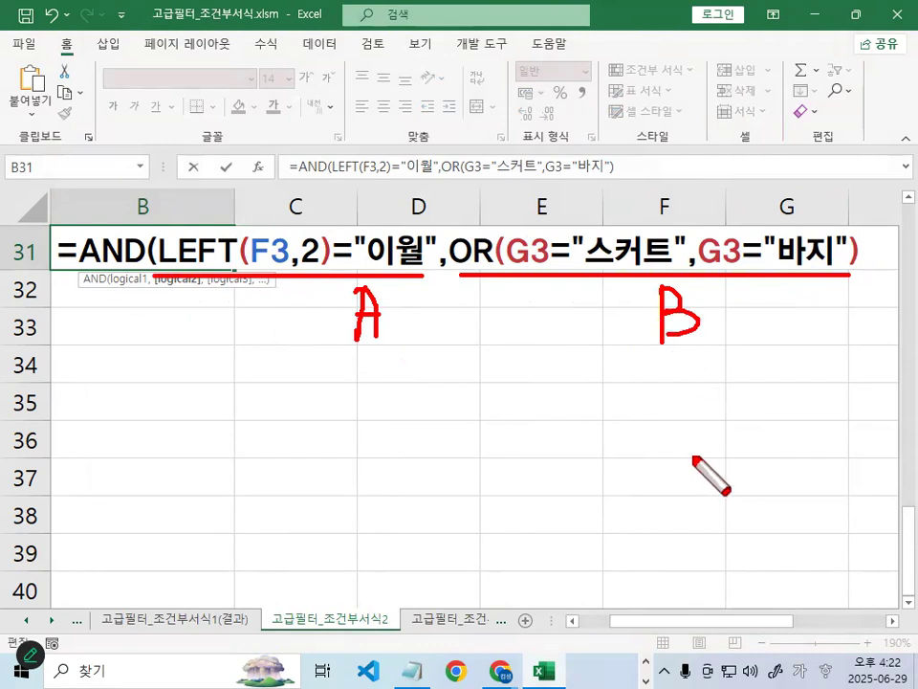
{"action": "key", "text": "Escape"}
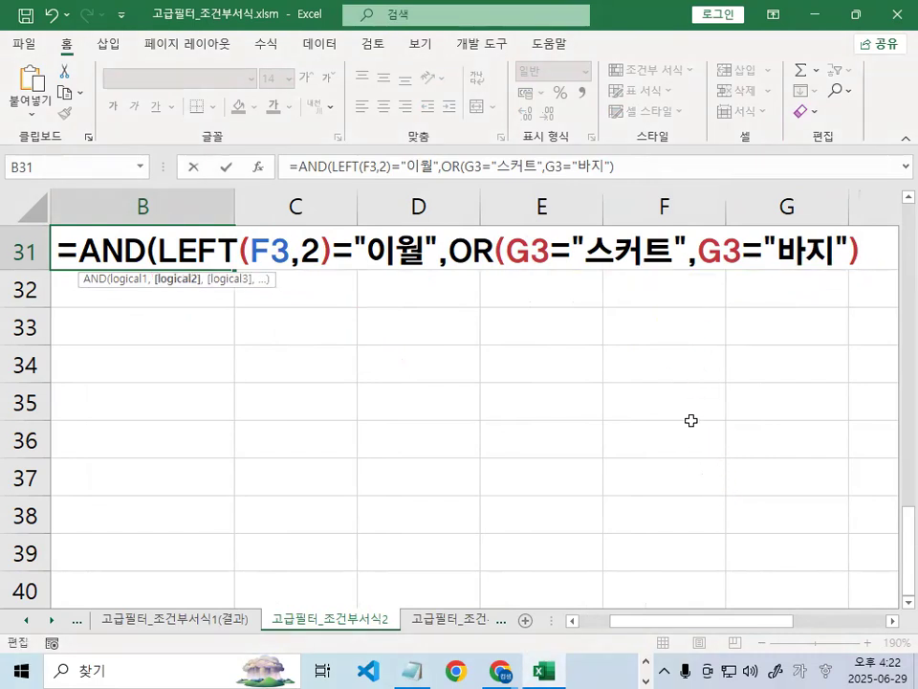
Add the third AND condition H3*I3<>J3, comparing 판매단가 times 판매수량 with 판매금액 in the first data row
{"action": "type", "text": ","}
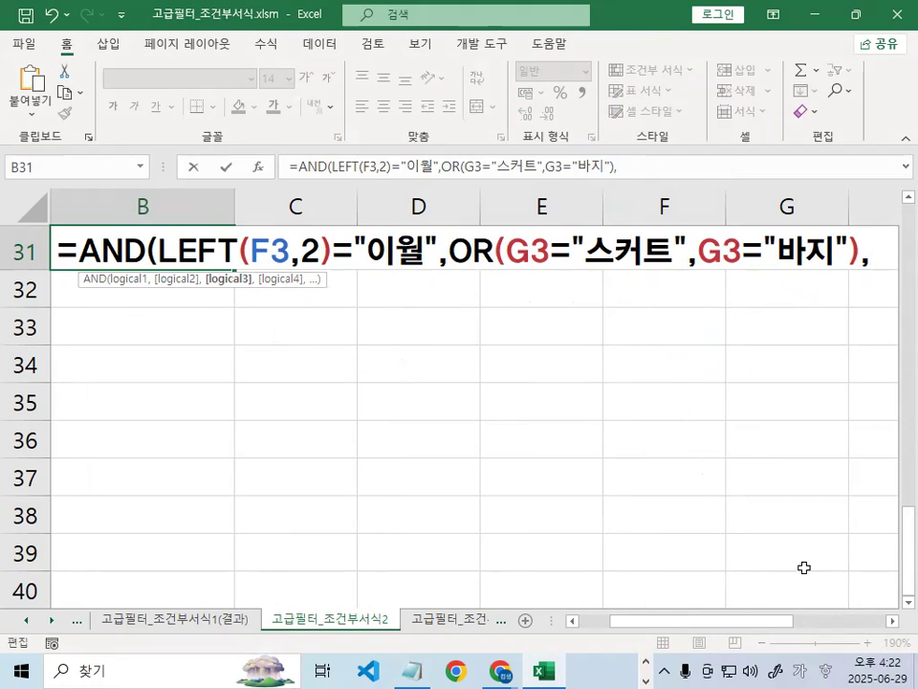
{"action": "left_click_drag", "start_coordinate": [778, 622], "coordinate": [835, 623]}
{"action": "scroll", "coordinate": [850, 542], "scroll_direction": "up", "scroll_amount": 10}
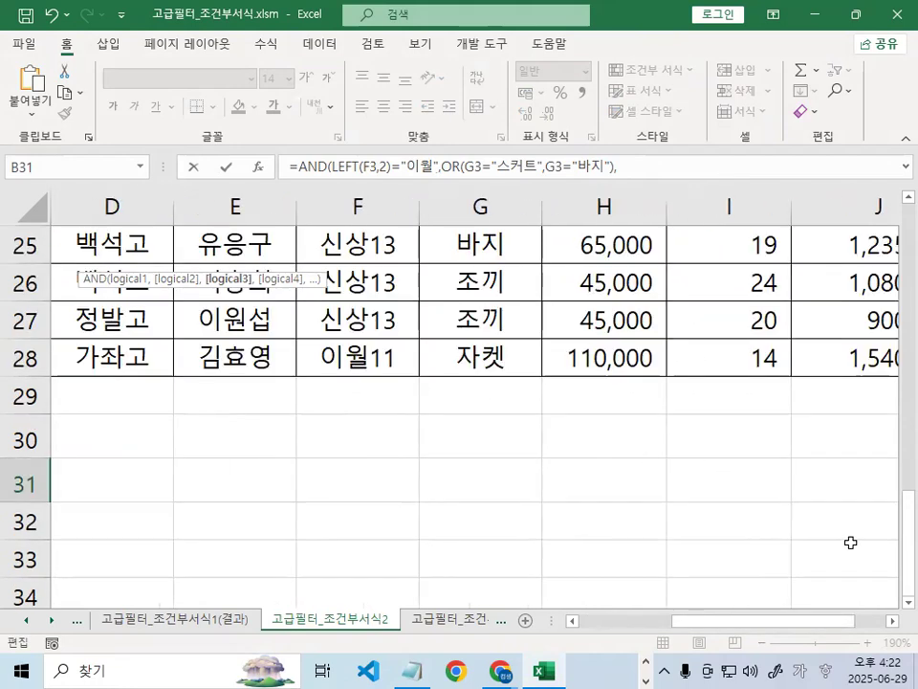
{"action": "left_click", "coordinate": [614, 308]}
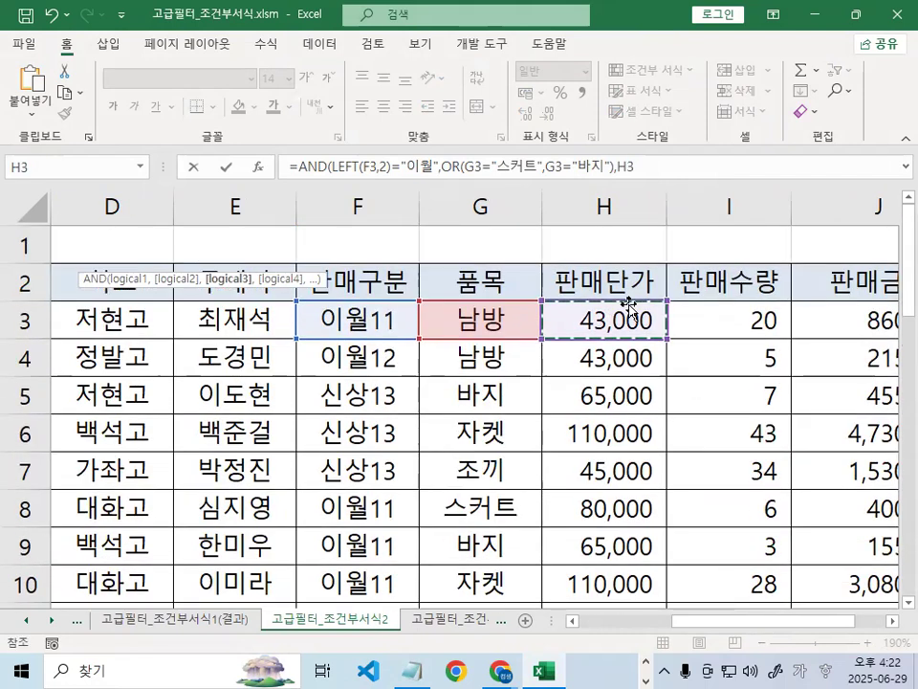
{"action": "type", "text": "*"}
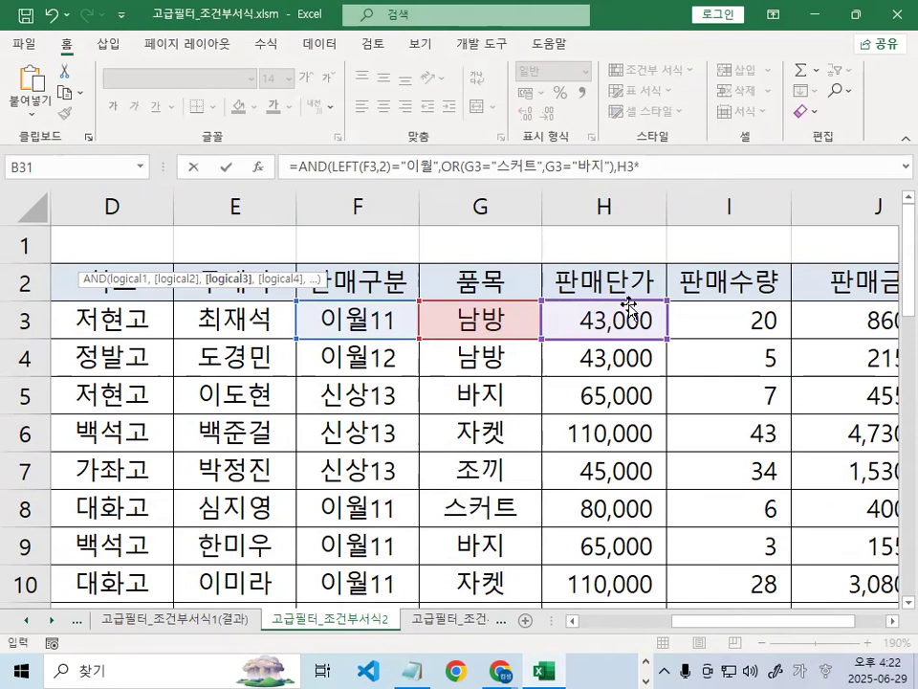
{"action": "left_click", "coordinate": [730, 327]}
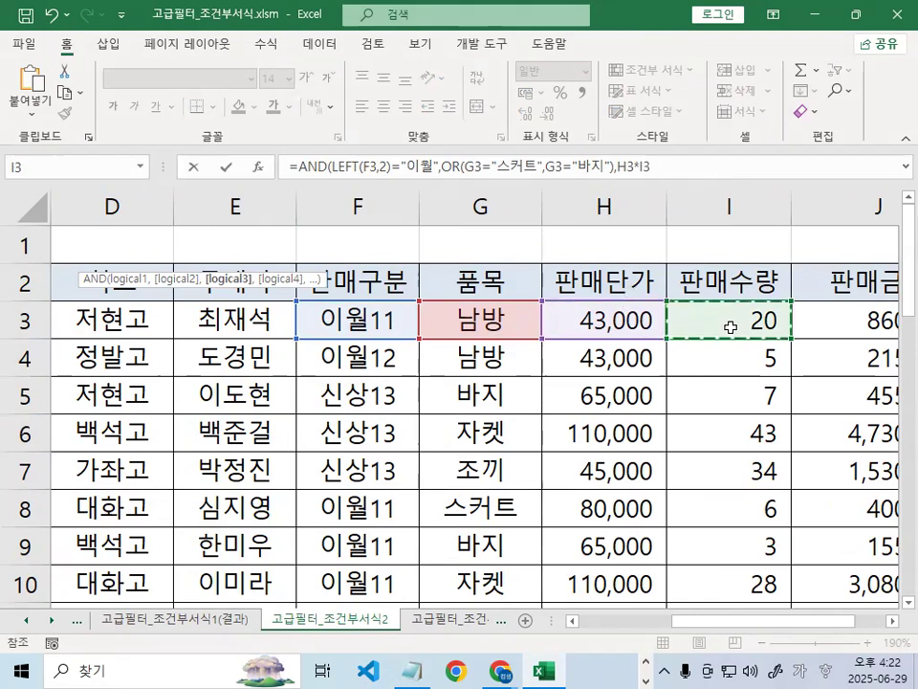
{"action": "type", "text": "<>"}
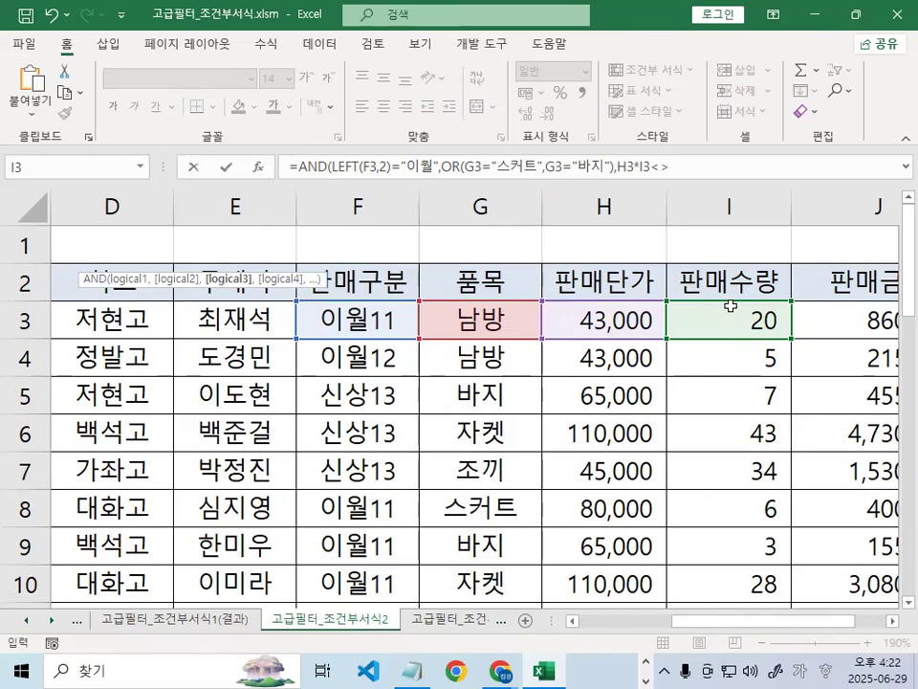
{"action": "left_click", "coordinate": [868, 322]}
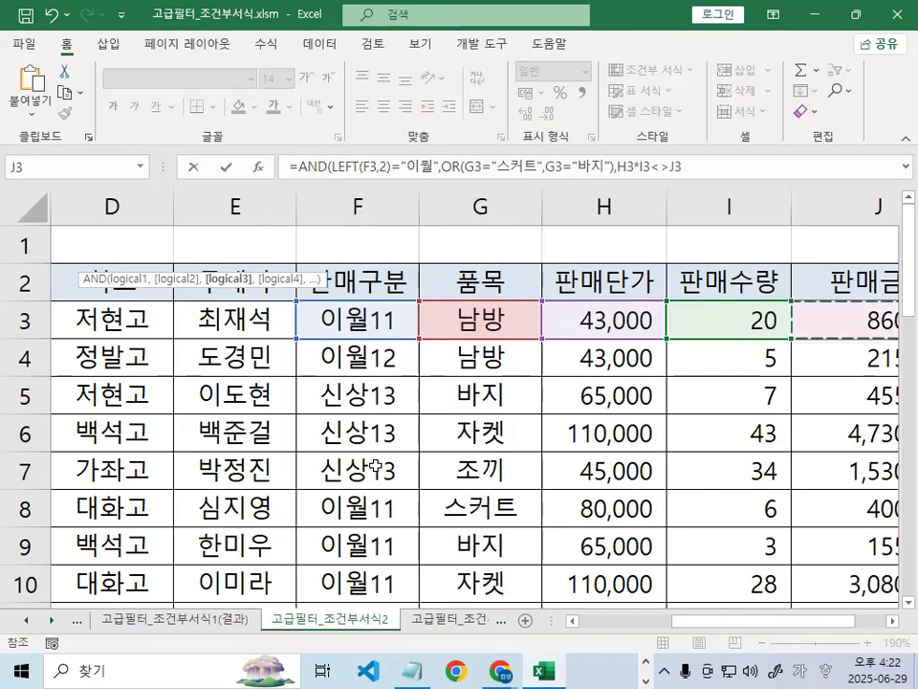
{"action": "scroll", "coordinate": [869, 322], "scroll_direction": "down", "scroll_amount": 8}
{"action": "left_click_drag", "start_coordinate": [706, 633], "coordinate": [507, 628]}
{"action": "scroll", "coordinate": [487, 605], "scroll_direction": "down", "scroll_amount": 2}
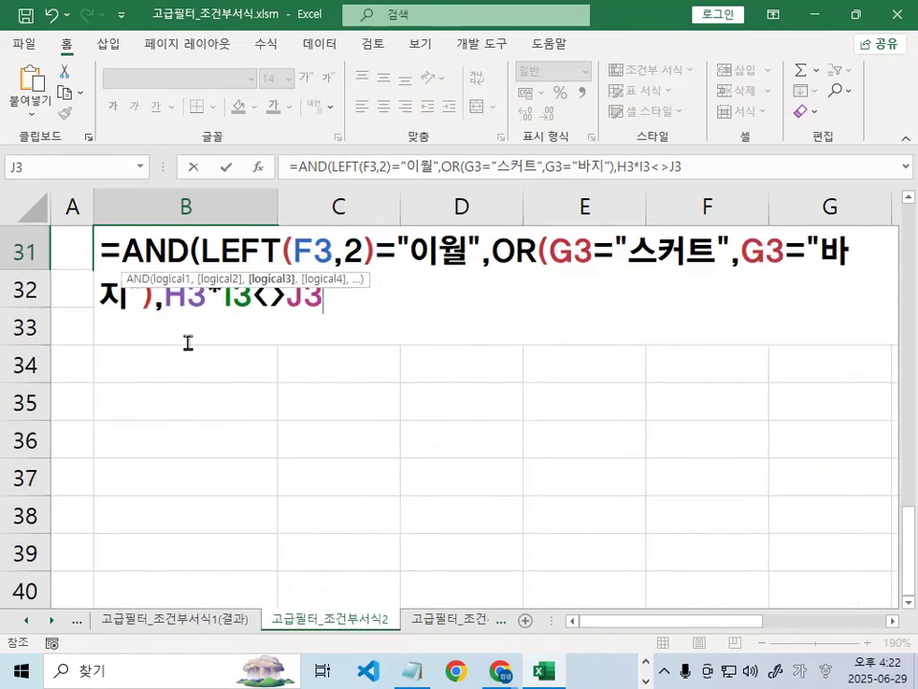
Move the function tooltip away from the formula, mark H3*I3<>J3 and its closing parenthesis in red, and clear the marks
{"action": "left_click_drag", "start_coordinate": [124, 274], "coordinate": [153, 457]}
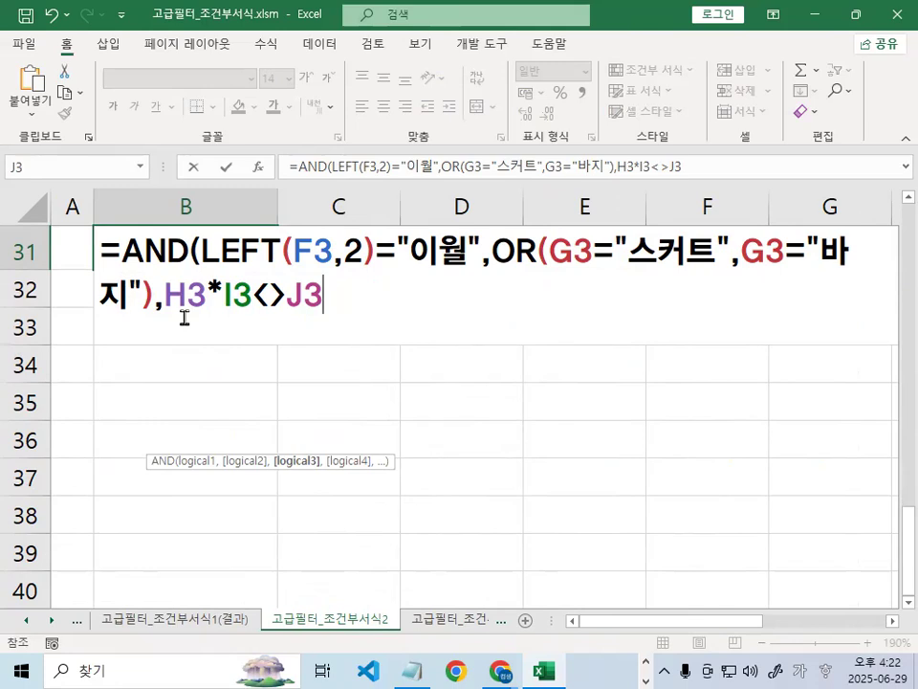
{"action": "left_click_drag", "start_coordinate": [167, 312], "coordinate": [254, 314]}
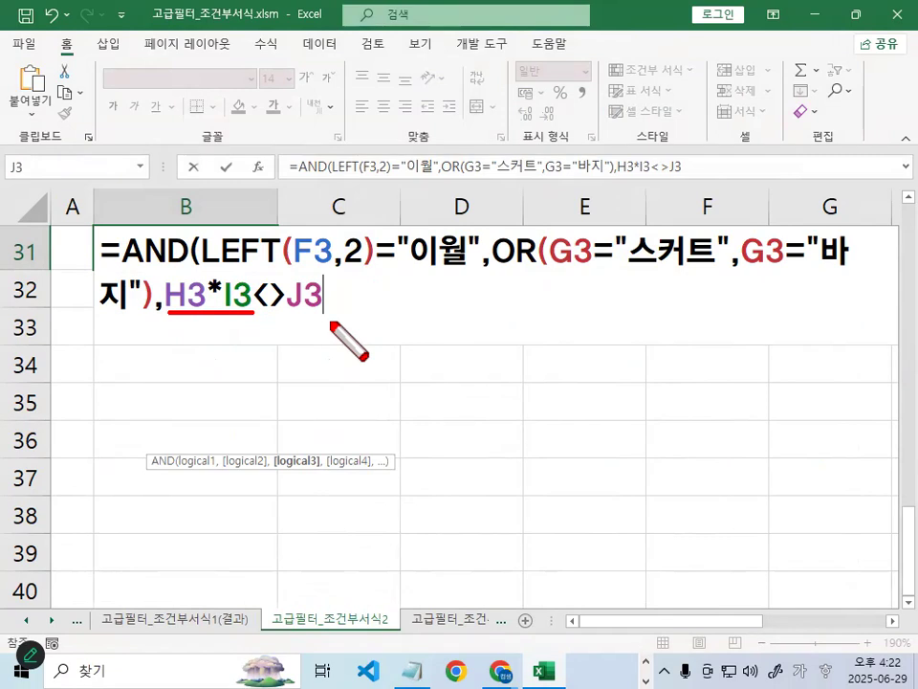
{"action": "left_click_drag", "start_coordinate": [285, 310], "coordinate": [325, 310]}
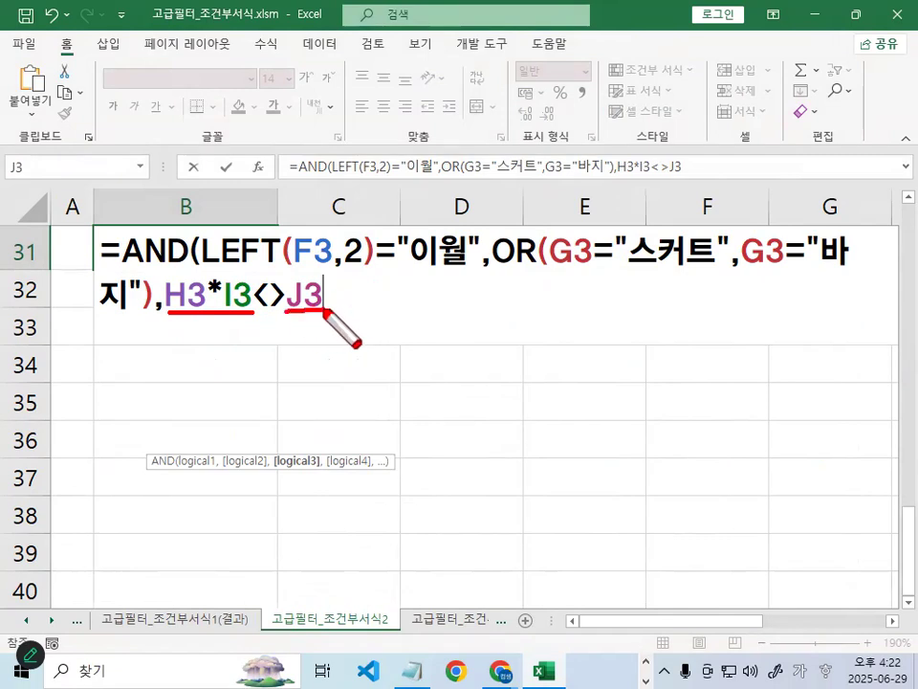
{"action": "left_click_drag", "start_coordinate": [164, 310], "coordinate": [326, 311]}
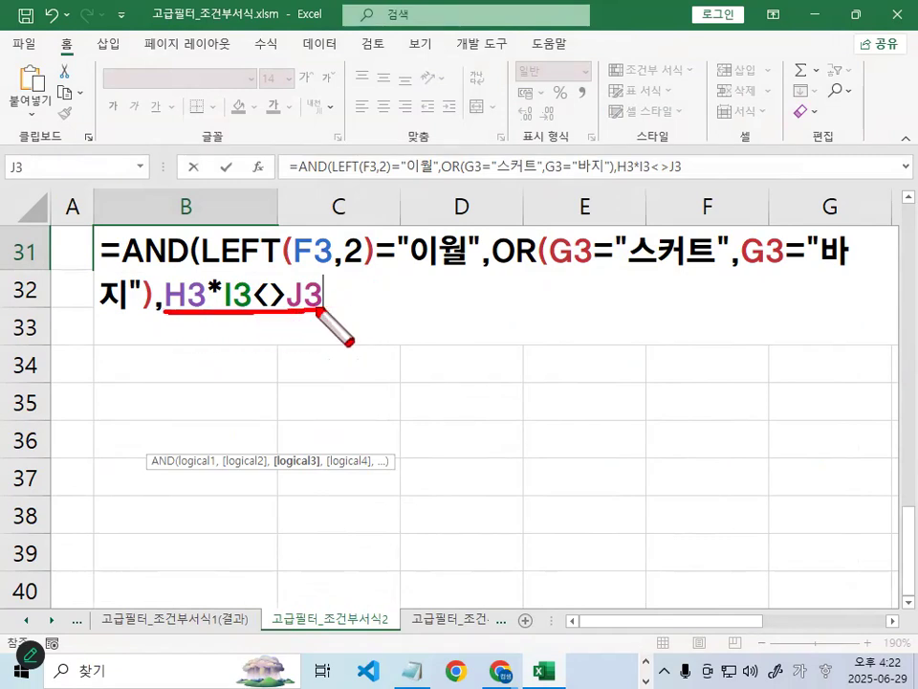
{"action": "left_click_drag", "start_coordinate": [322, 259], "coordinate": [317, 341]}
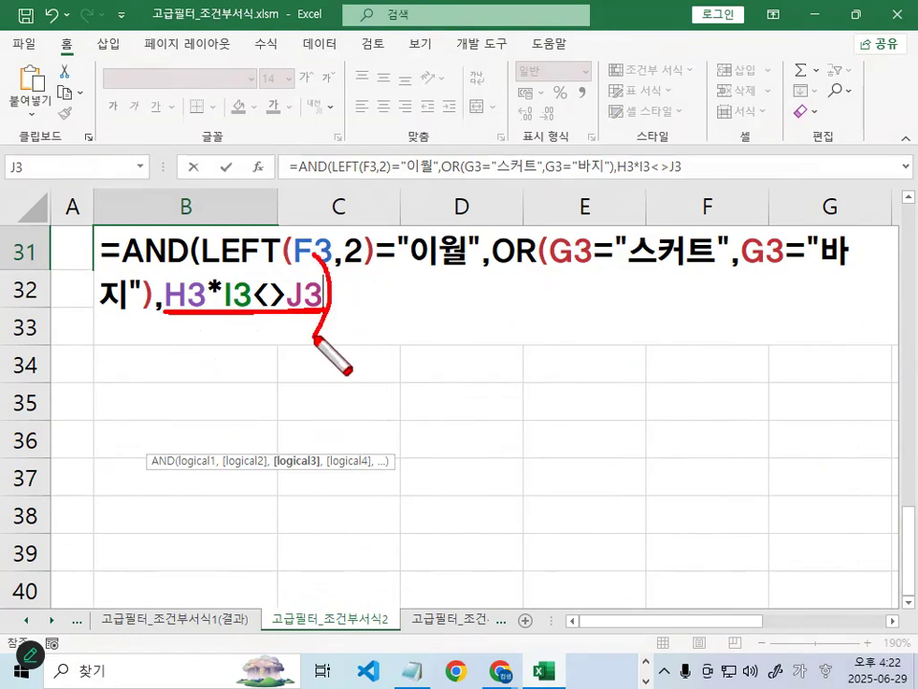
{"action": "key", "text": "Escape"}
Close the AND parenthesis, commit the criteria formula in B31, and reselect that cell below the 조건 heading
{"action": "type", "text": ")"}
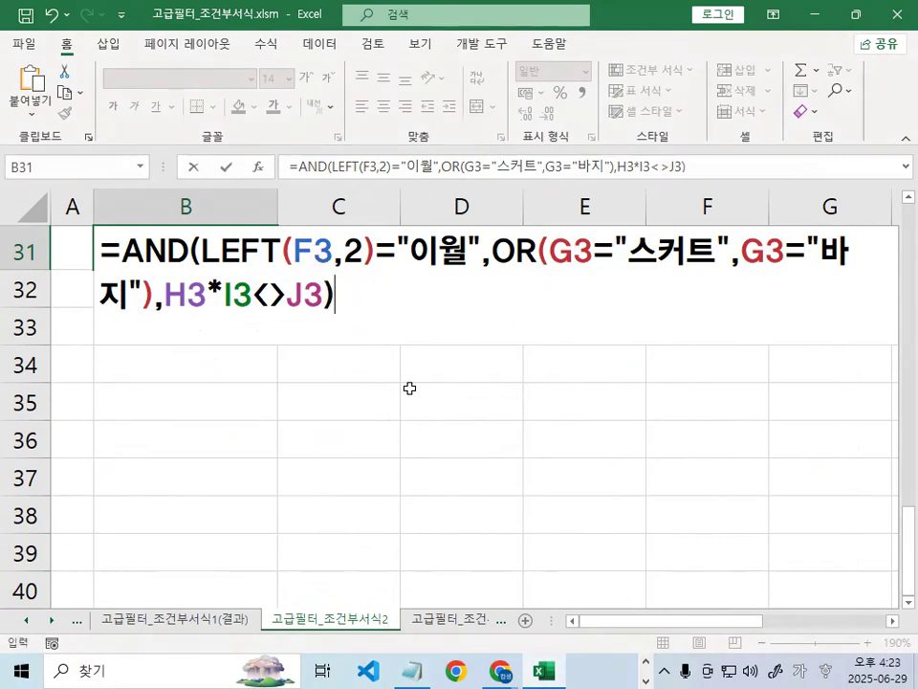
{"action": "key", "text": "Return"}
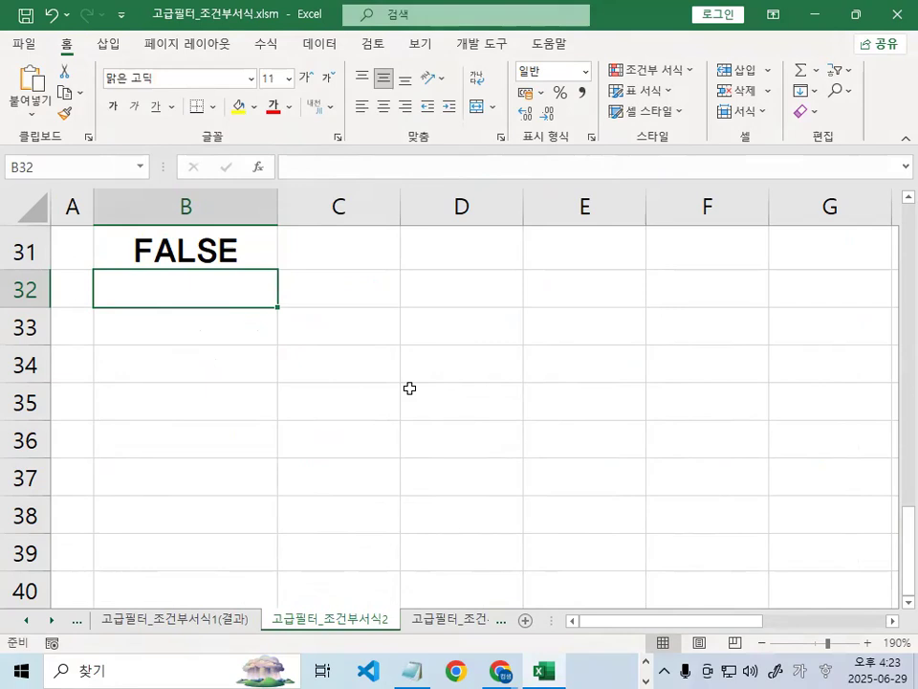
{"action": "left_click", "coordinate": [228, 256]}
{"action": "scroll", "coordinate": [225, 337], "scroll_direction": "up", "scroll_amount": 1}
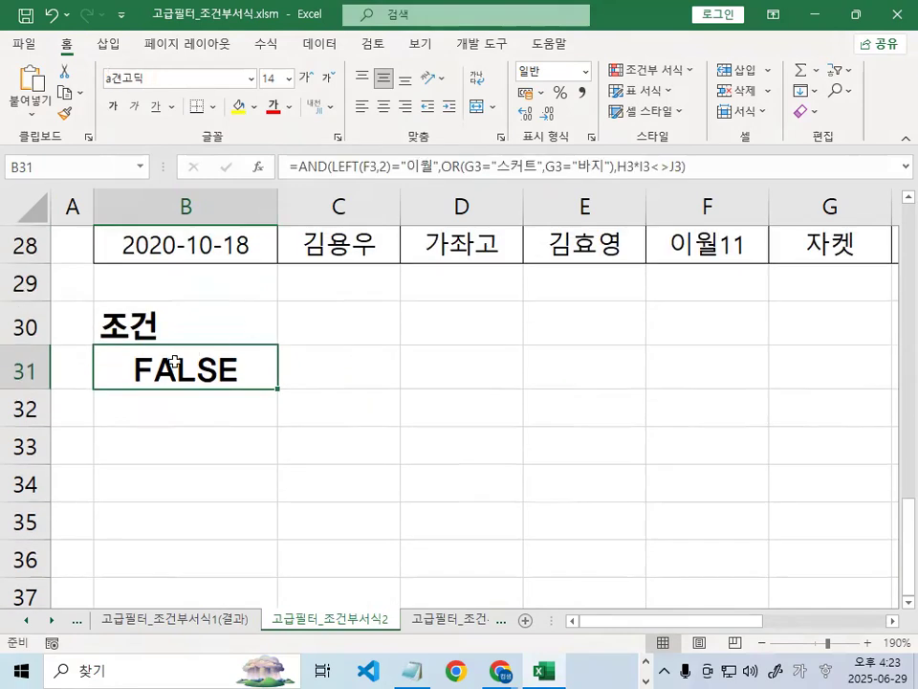
Switch to the Notepad class notes and paste copies of the F3, G3, H3*I3<>J3 criteria formula below the column-name version
{"action": "left_click", "coordinate": [411, 670]}
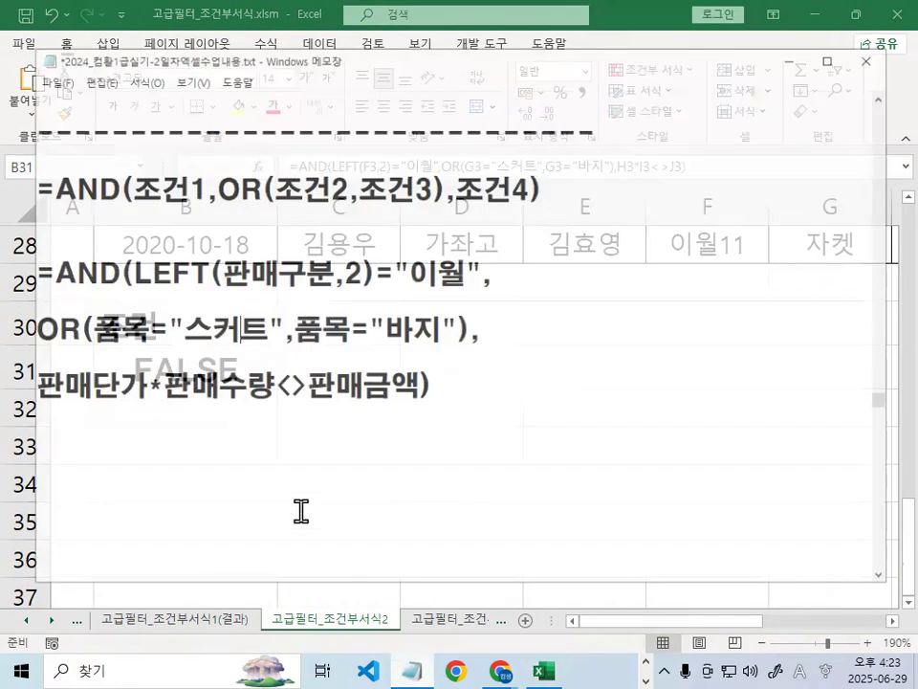
{"action": "key", "text": "ctrl+v"}
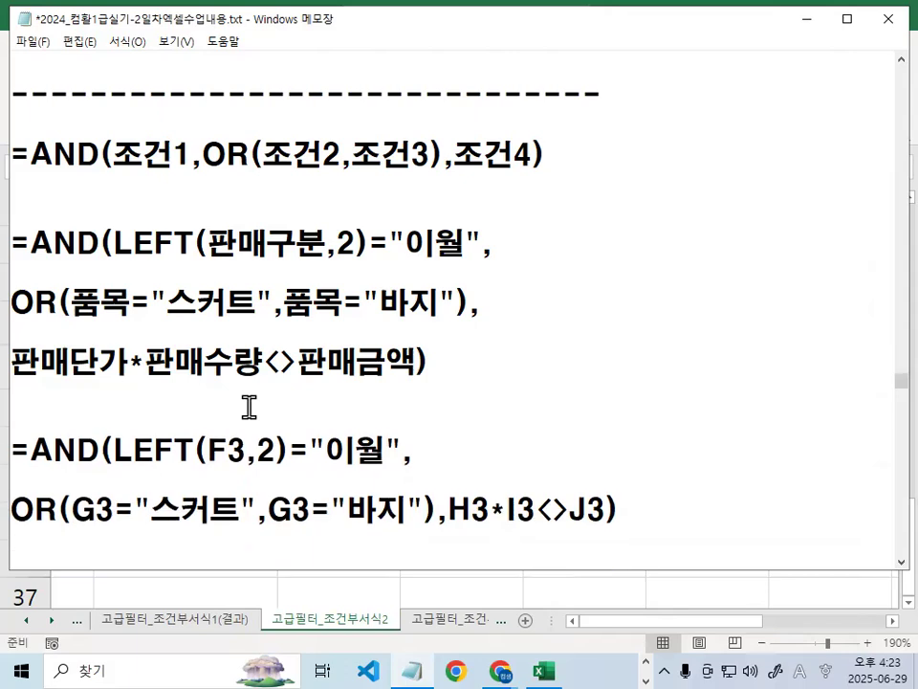
{"action": "key", "text": "ctrl+v"}
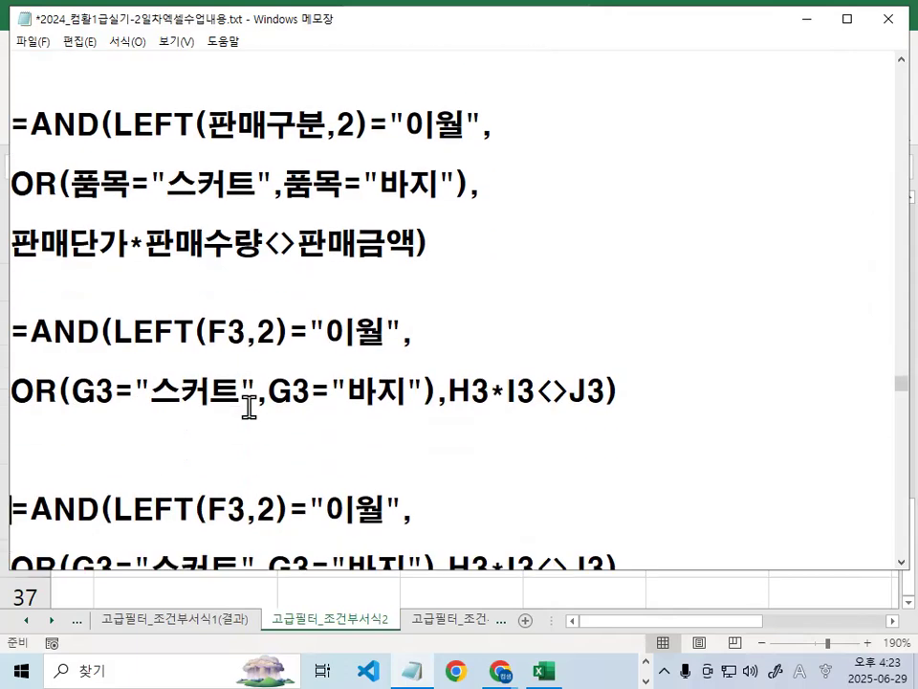
Delete the duplicate copy of the F3, G3, H3*I3<>J3 criteria formula from the notes and return to the Excel workbook
{"action": "key", "text": "Down"}
{"action": "key", "text": "shift+Up"}
{"action": "key", "text": "shift+End"}
{"action": "key", "text": "Delete"}
{"action": "key", "text": "Up"}
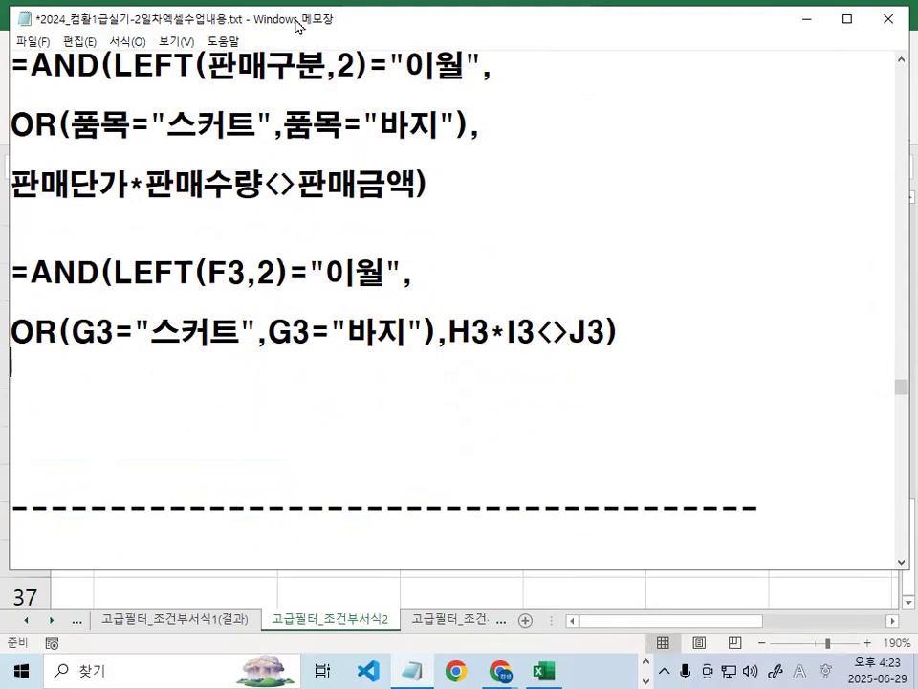
{"action": "left_click", "coordinate": [178, 311]}
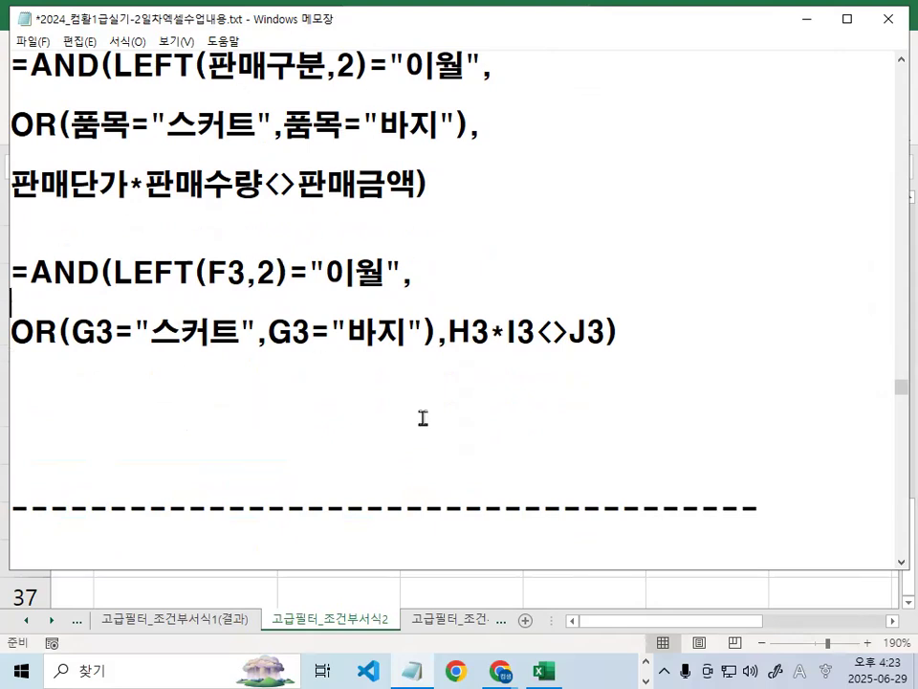
{"action": "left_click", "coordinate": [806, 23]}
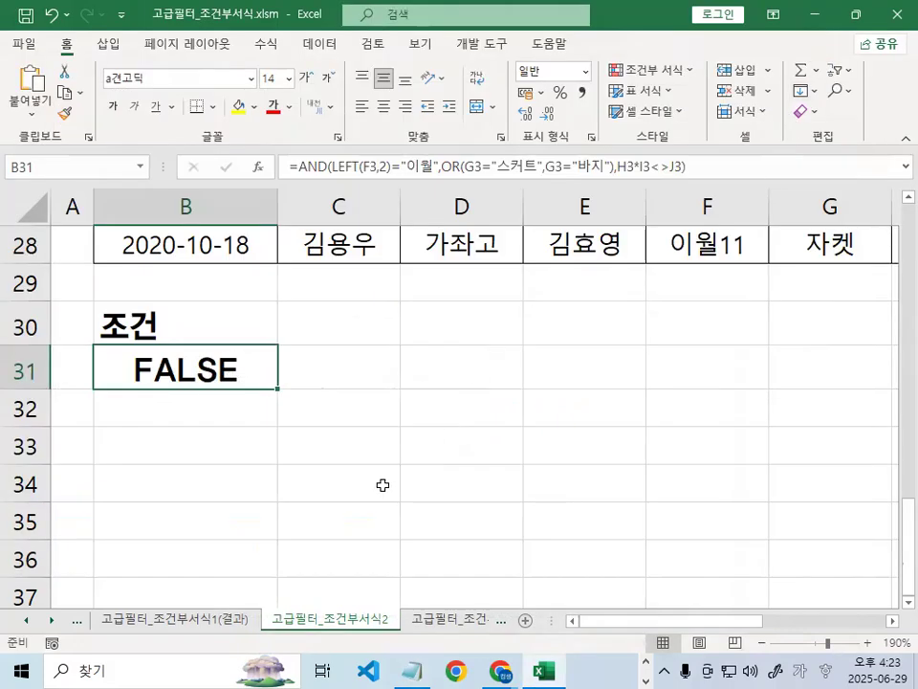
Start an Advanced Filter on the sales table $B$2:$J$28 with the results copied to another location
{"action": "scroll", "coordinate": [383, 485], "scroll_direction": "up", "scroll_amount": 5}
{"action": "scroll", "coordinate": [383, 485], "scroll_direction": "up", "scroll_amount": 4}
{"action": "left_click", "coordinate": [461, 278]}
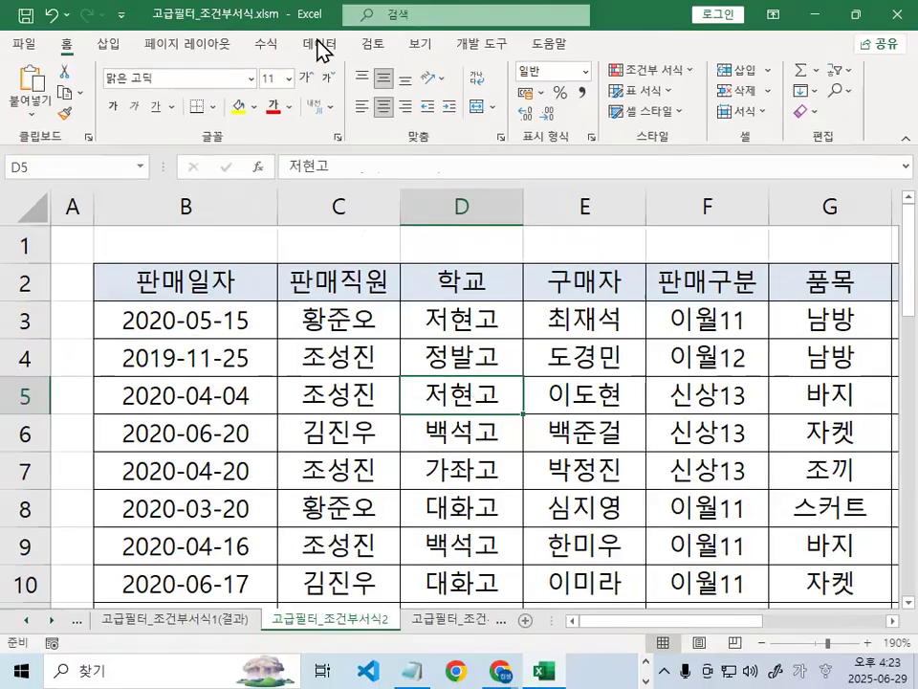
{"action": "left_click", "coordinate": [318, 41]}
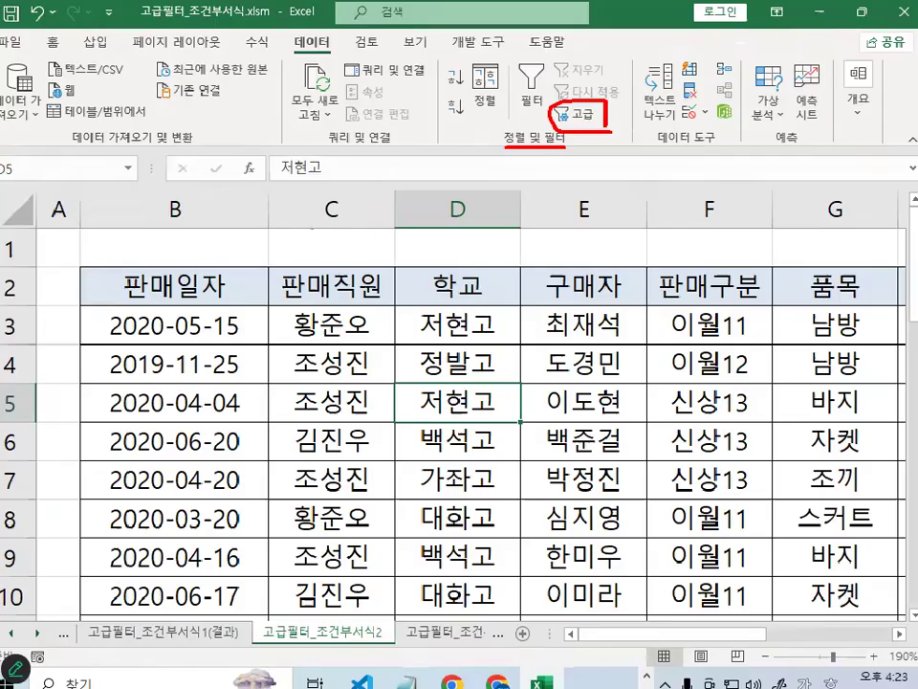
{"action": "left_click", "coordinate": [581, 113]}
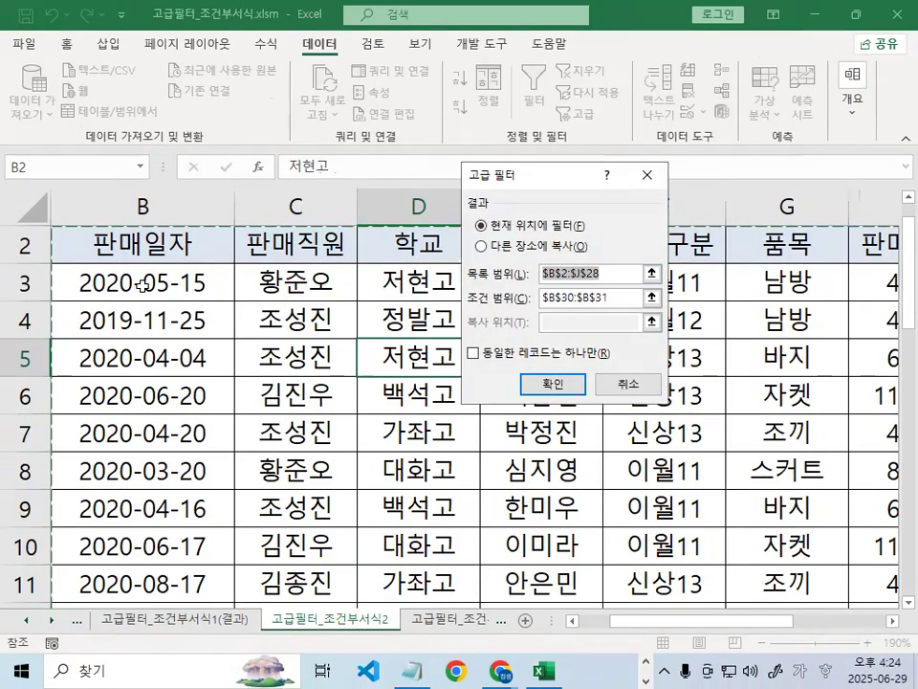
{"action": "scroll", "coordinate": [142, 285], "scroll_direction": "up", "scroll_amount": 1}
{"action": "left_click", "coordinate": [480, 246]}
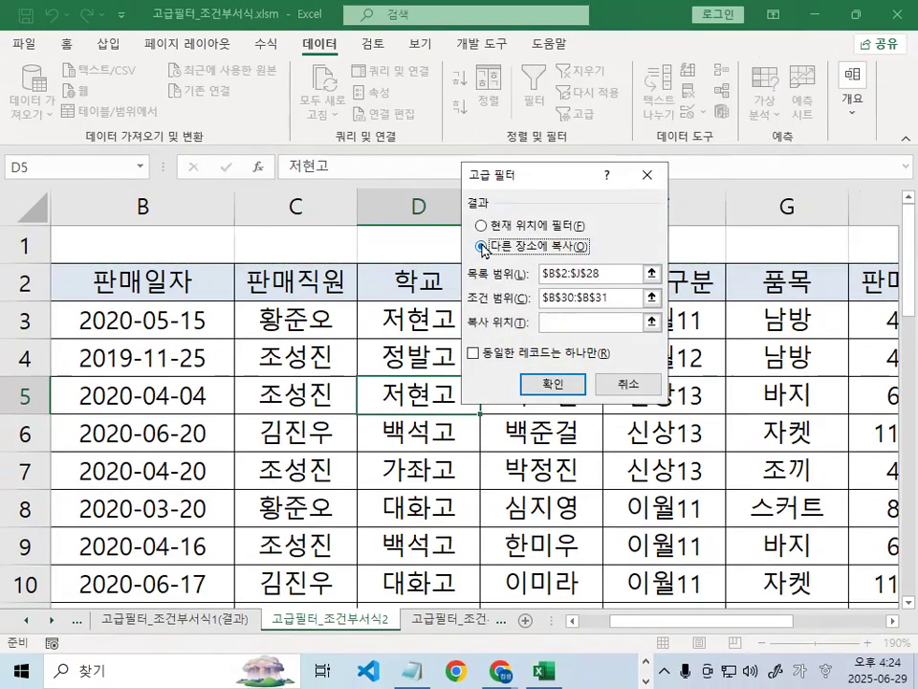
Check the filter's criteria range $B$30:$B$31, marking the range and the 조건 cells in red and clearing the marks
{"action": "left_click", "coordinate": [592, 299]}
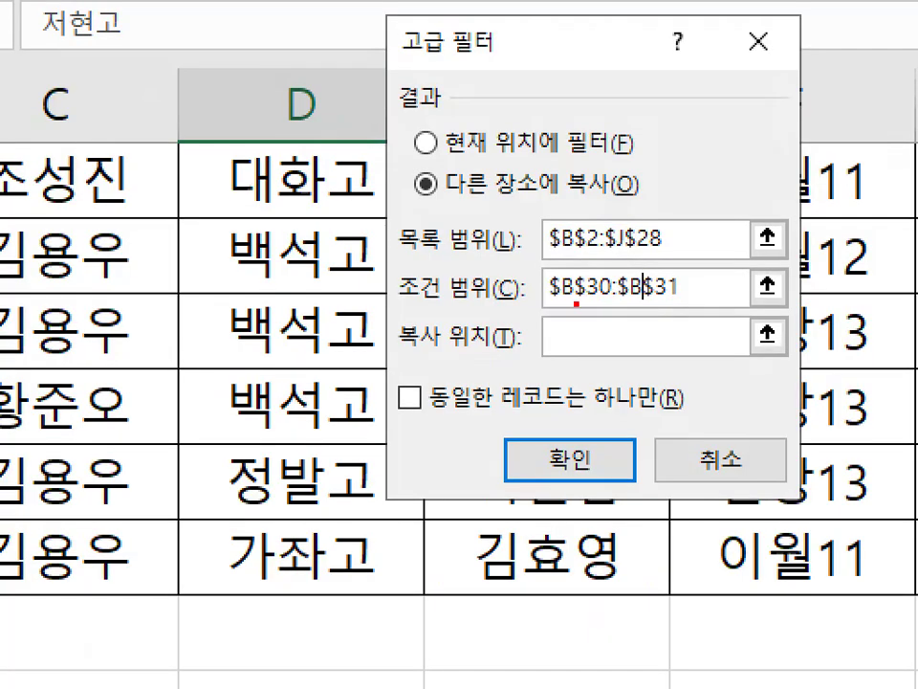
{"action": "left_click_drag", "start_coordinate": [690, 293], "coordinate": [693, 293]}
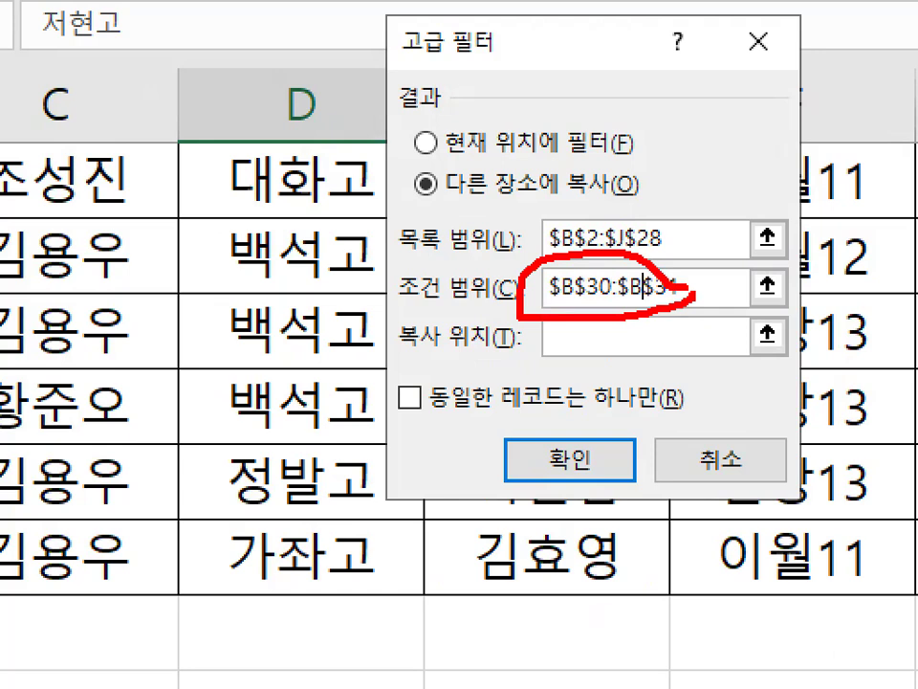
{"action": "key", "text": "Escape"}
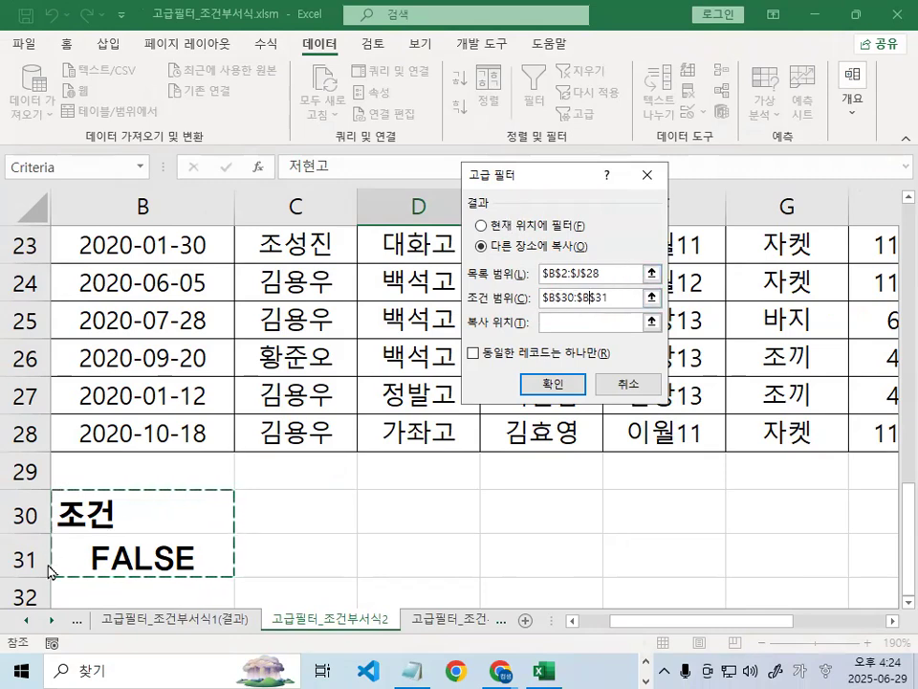
{"action": "key", "text": "ctrl+1"}
{"action": "left_click_drag", "start_coordinate": [214, 563], "coordinate": [115, 593]}
{"action": "mouse_move", "coordinate": [229, 620]}
{"action": "left_mouse_down"}
{"action": "mouse_move", "coordinate": [235, 404]}
{"action": "mouse_move", "coordinate": [397, 550]}
{"action": "left_mouse_up"}
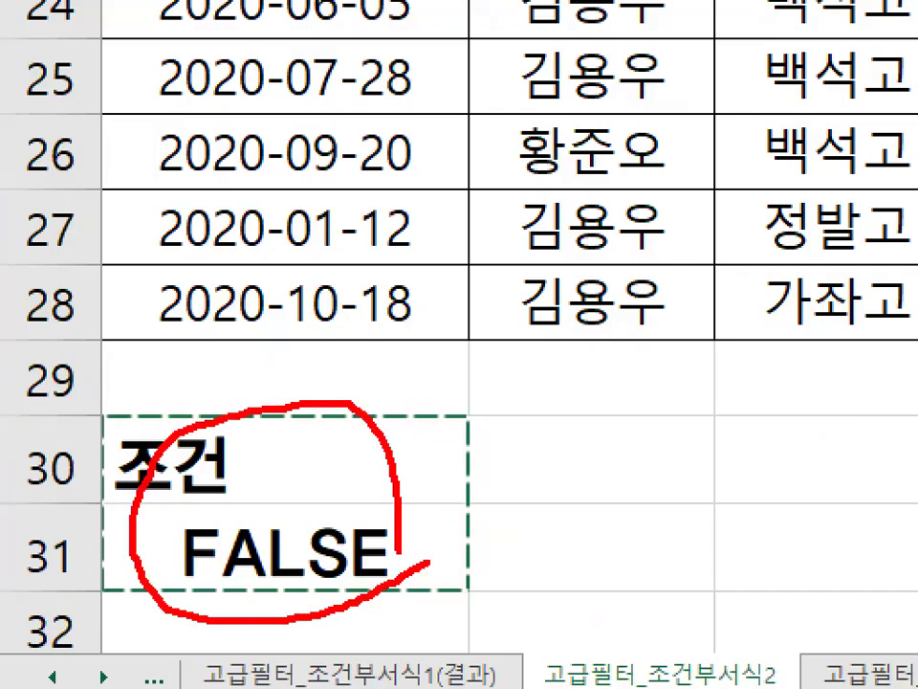
{"action": "key", "text": "Escape"}
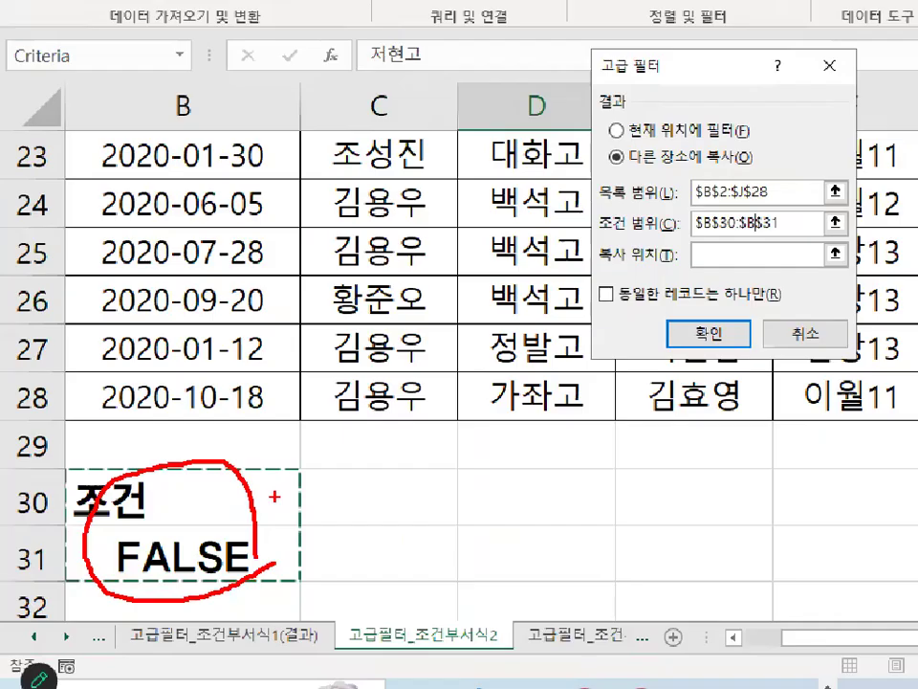
Set cell B33 as the copy destination and run the advanced filter
{"action": "left_click", "coordinate": [585, 323]}
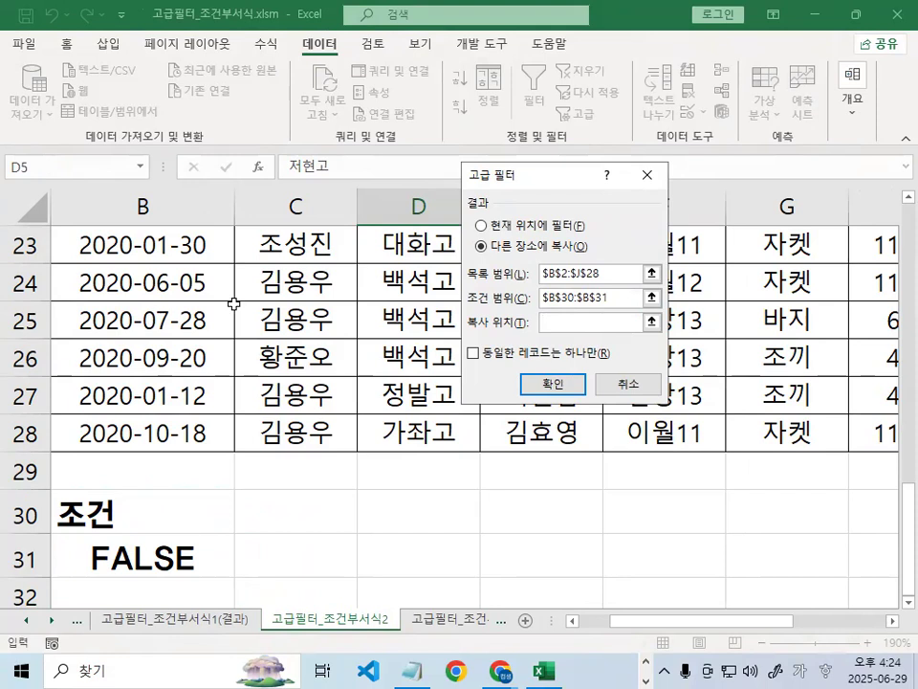
{"action": "scroll", "coordinate": [230, 305], "scroll_direction": "down", "scroll_amount": 3}
{"action": "left_click", "coordinate": [139, 287]}
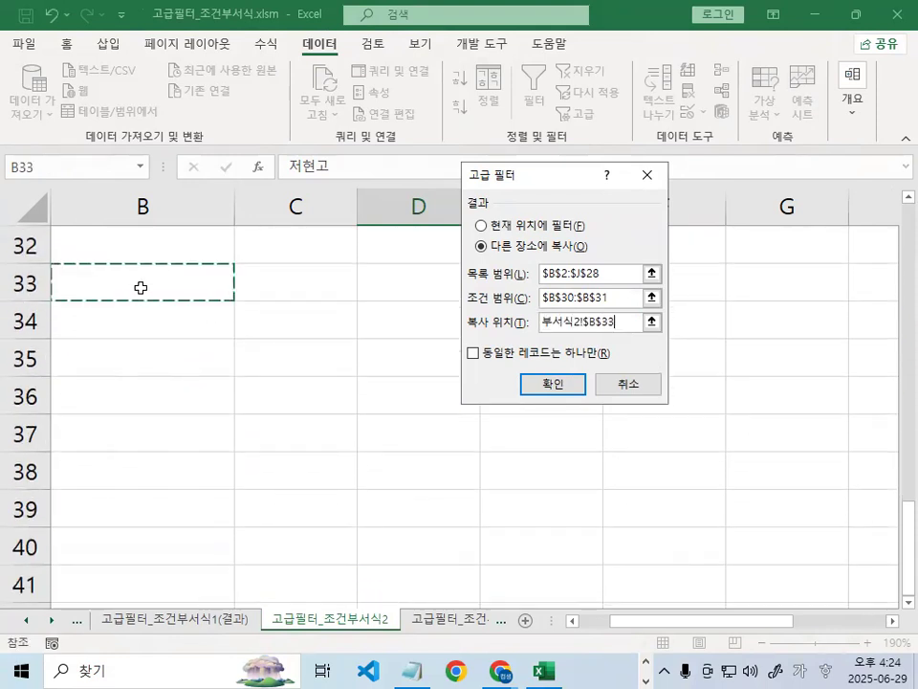
{"action": "left_click", "coordinate": [542, 384]}
Review the filtered records in rows 33 to 38 against the source table and inspect the criteria formula in B31
{"action": "scroll", "coordinate": [436, 445], "scroll_direction": "up", "scroll_amount": 6}
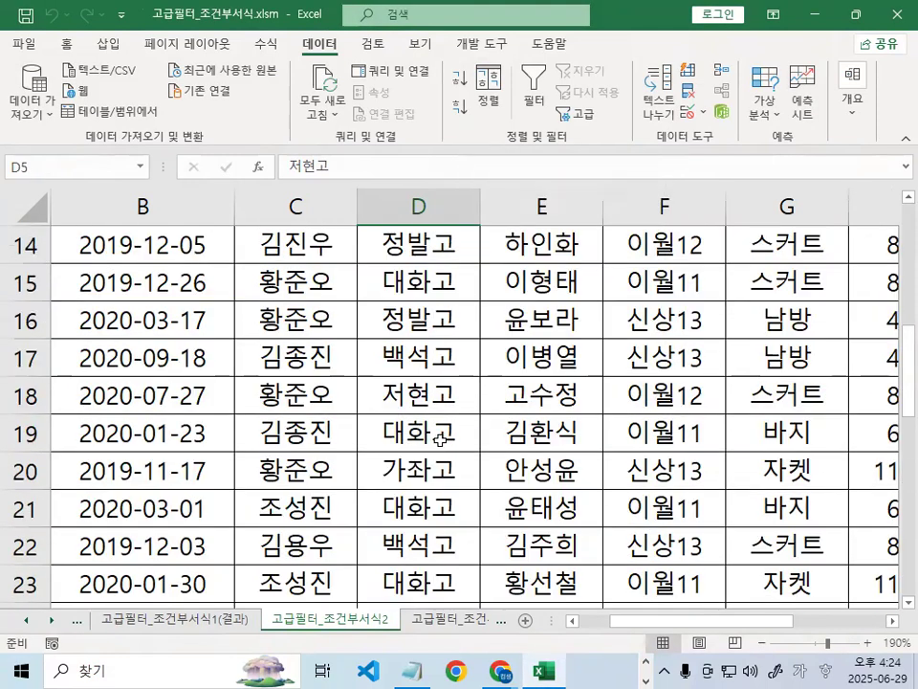
{"action": "scroll", "coordinate": [442, 436], "scroll_direction": "down", "scroll_amount": 7}
{"action": "scroll", "coordinate": [446, 449], "scroll_direction": "up", "scroll_amount": 1}
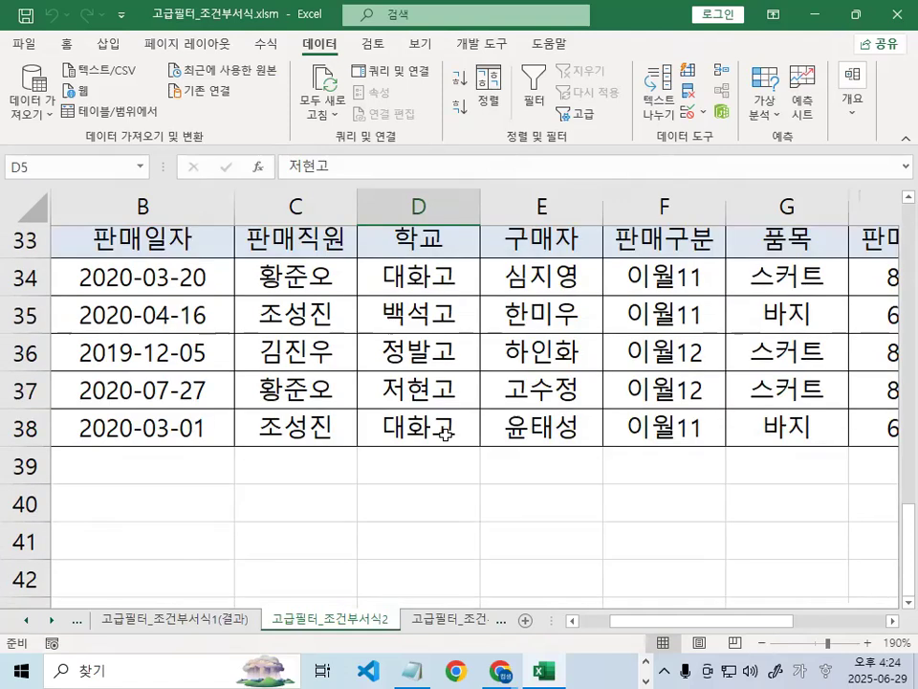
{"action": "scroll", "coordinate": [57, 283], "scroll_direction": "up", "scroll_amount": 1}
{"action": "left_click", "coordinate": [35, 281]}
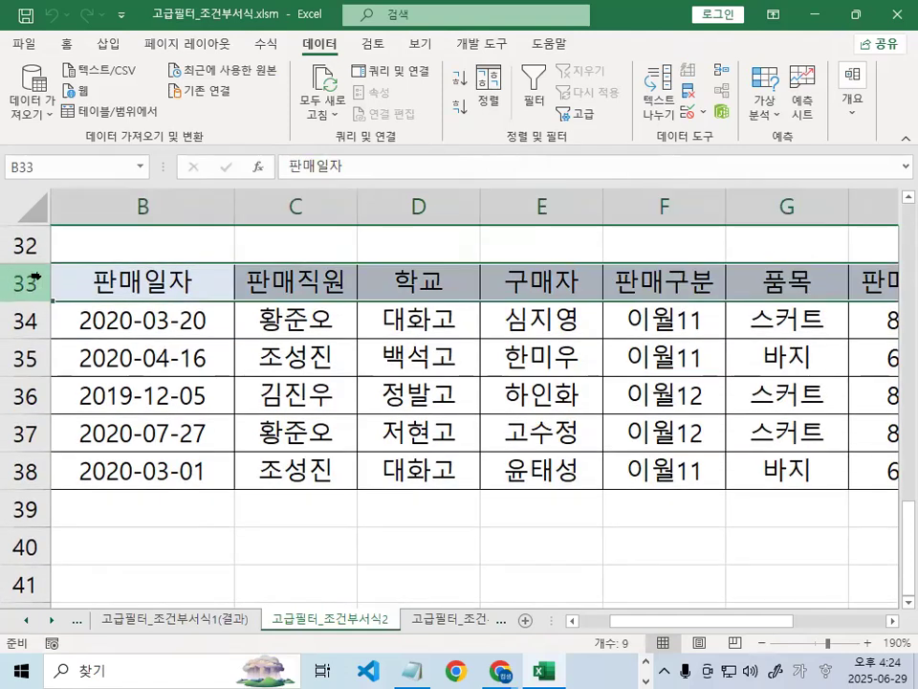
{"action": "left_click", "coordinate": [36, 470]}
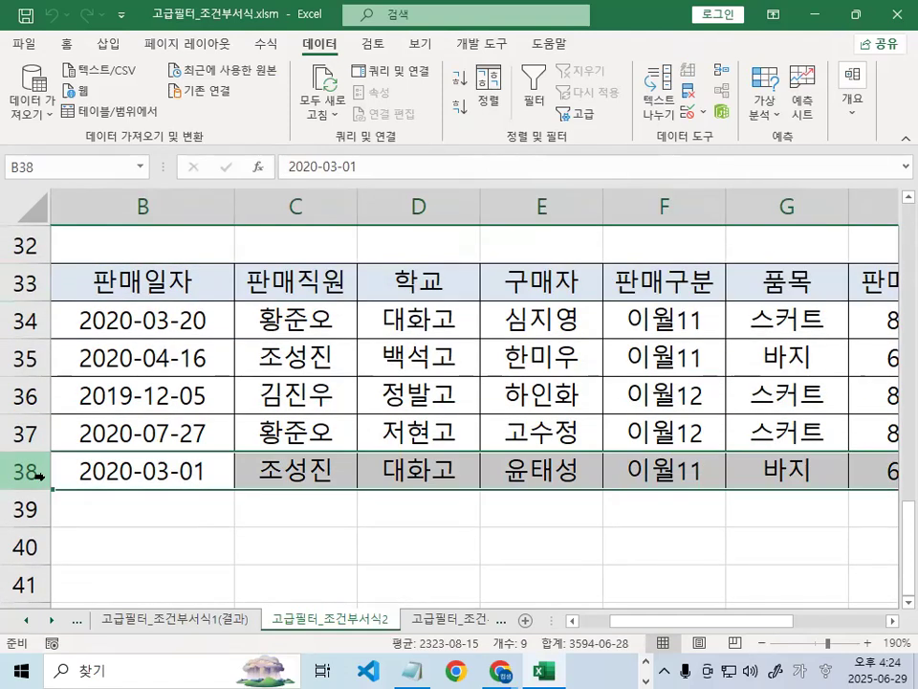
{"action": "left_click", "coordinate": [425, 359]}
{"action": "scroll", "coordinate": [423, 364], "scroll_direction": "up", "scroll_amount": 2}
{"action": "double_click", "coordinate": [197, 443]}
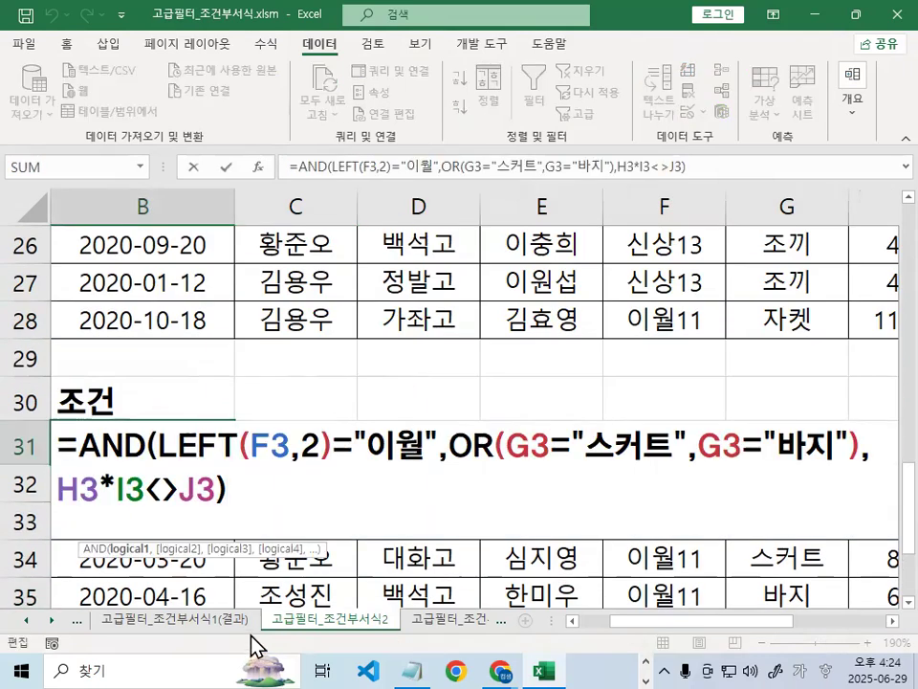
{"action": "scroll", "coordinate": [254, 645], "scroll_direction": "down", "scroll_amount": 1}
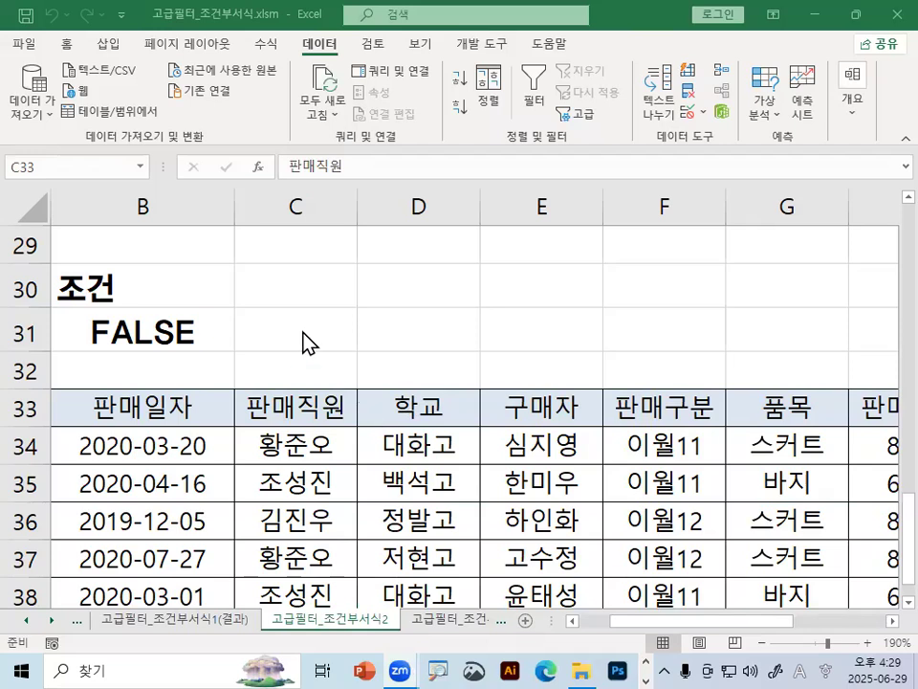
{"action": "left_click", "coordinate": [308, 335]}
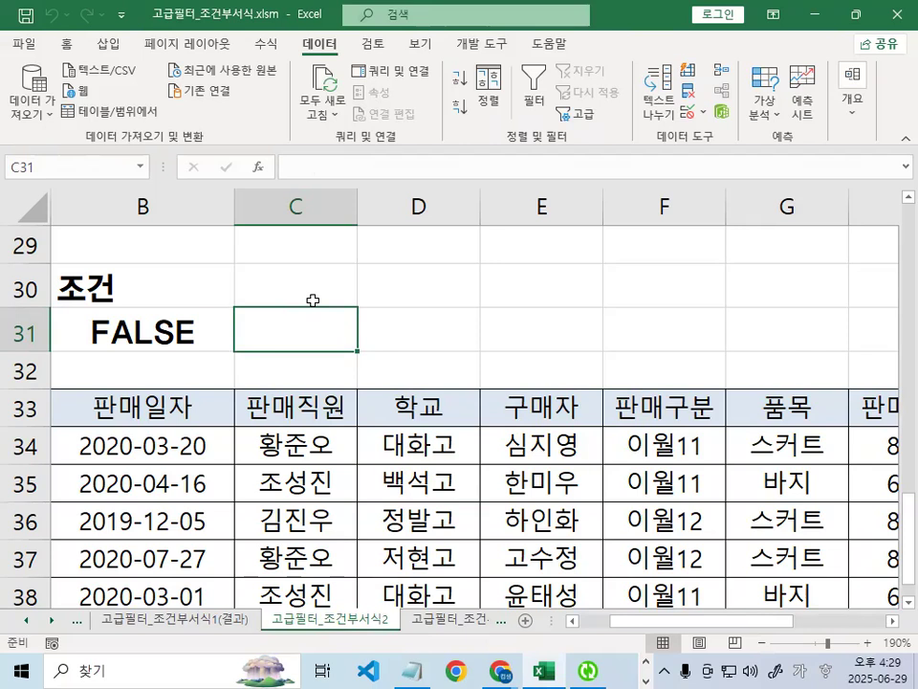
{"action": "left_click", "coordinate": [321, 383]}
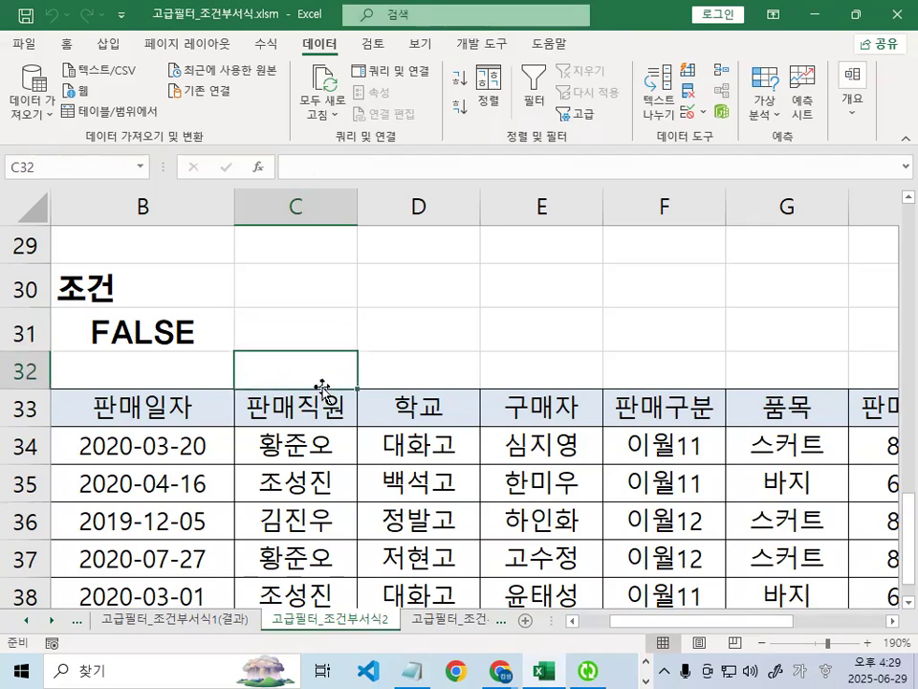
{"action": "left_click", "coordinate": [476, 491]}
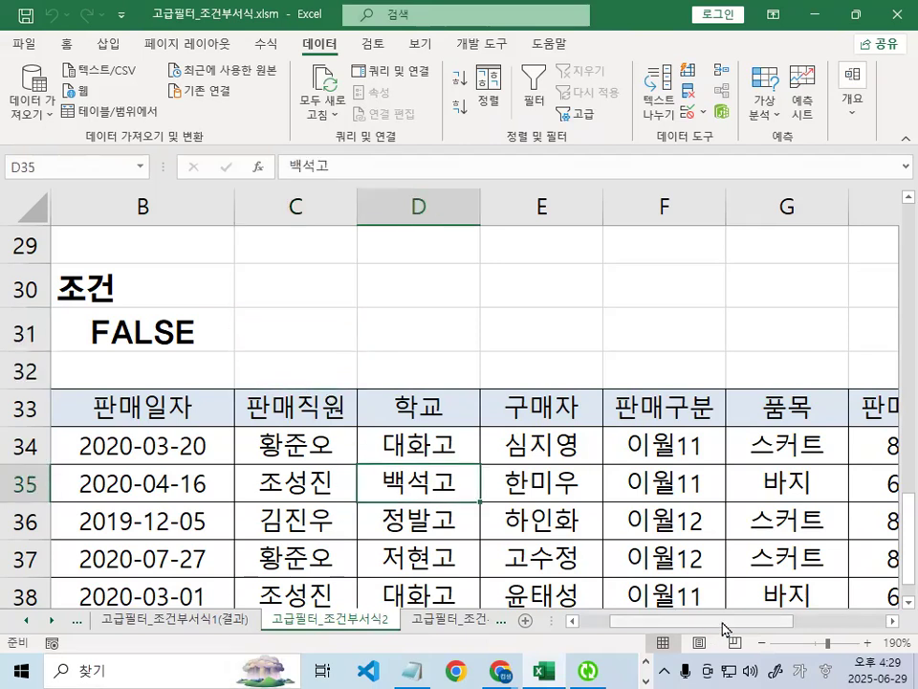
Go to the 고급필터_조건부서식1 sheet and view the beginning of table [표1] with the branch names and monthly values
{"action": "scroll", "coordinate": [574, 603], "scroll_direction": "left", "scroll_amount": 1}
{"action": "left_click", "coordinate": [126, 620]}
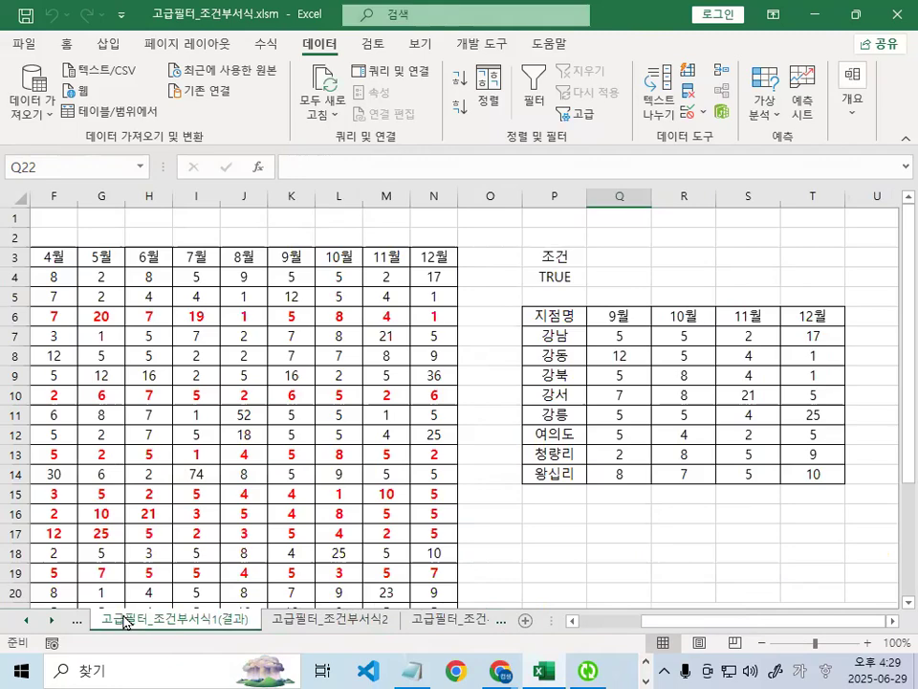
{"action": "left_click", "coordinate": [26, 619]}
{"action": "left_click", "coordinate": [148, 622]}
{"action": "mouse_move", "coordinate": [141, 585]}
{"action": "left_mouse_down"}
{"action": "mouse_move", "coordinate": [220, 614]}
{"action": "mouse_move", "coordinate": [168, 585]}
{"action": "left_mouse_up"}
{"action": "left_click", "coordinate": [305, 283]}
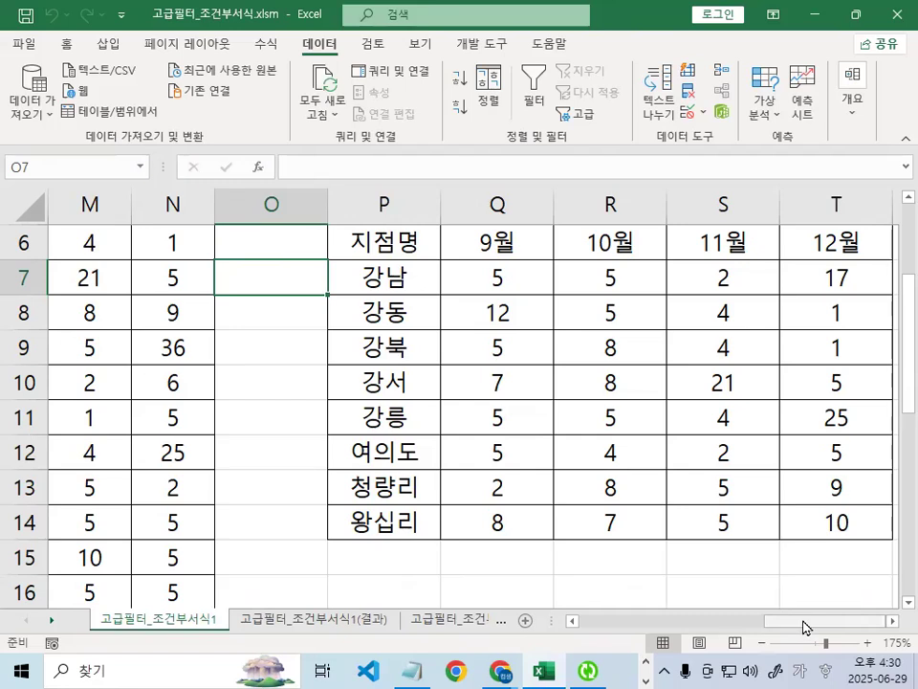
{"action": "left_click_drag", "start_coordinate": [803, 625], "coordinate": [450, 632]}
{"action": "left_click", "coordinate": [323, 389]}
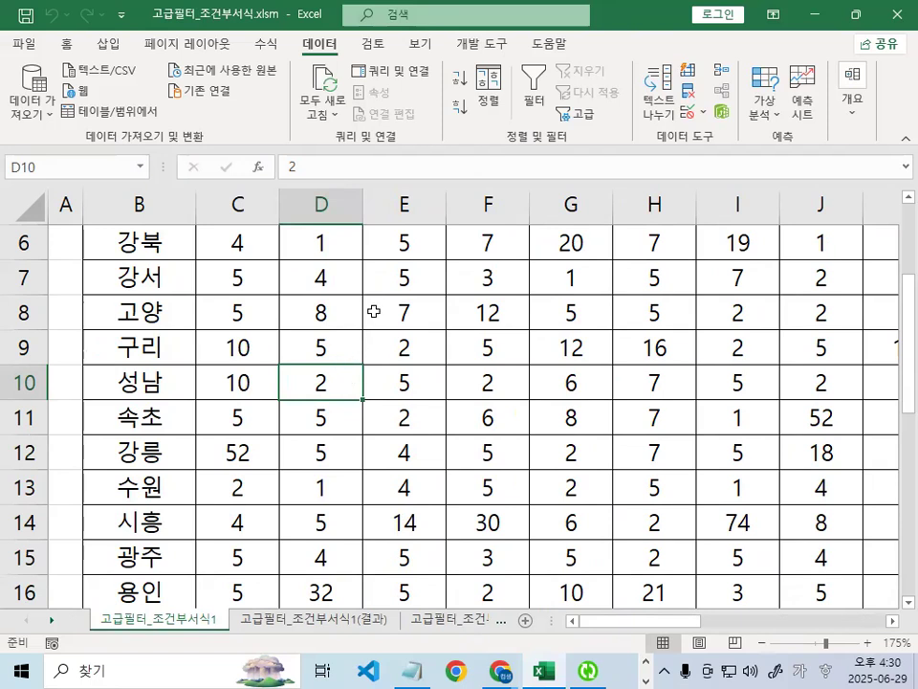
{"action": "scroll", "coordinate": [432, 446], "scroll_direction": "up", "scroll_amount": 2}
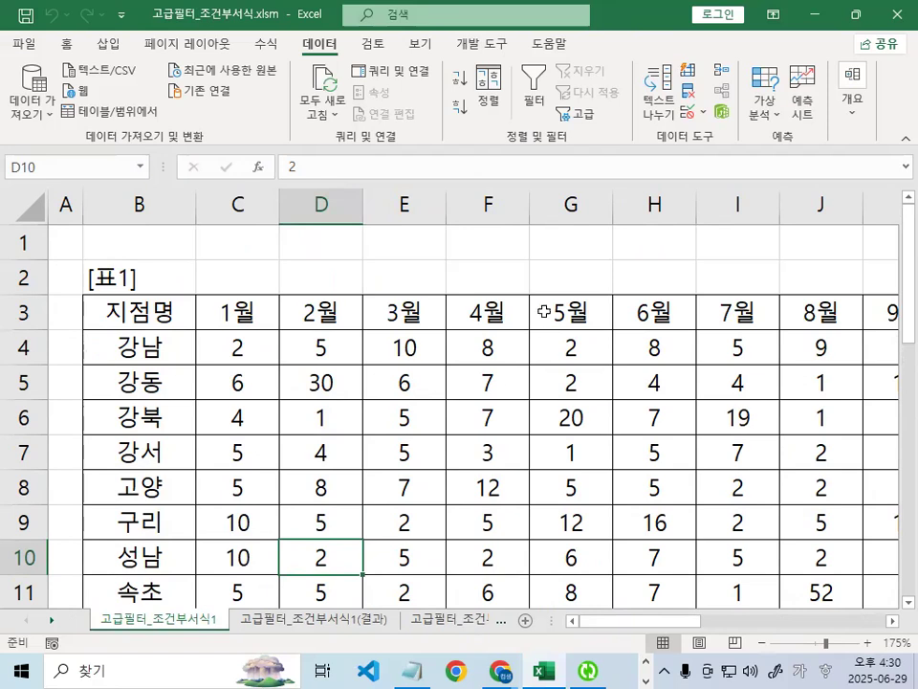
Select the first 8월 value in J4, mark it and the cells below it in red, and clear the marks
{"action": "left_click", "coordinate": [892, 621]}
{"action": "left_click", "coordinate": [893, 621]}
{"action": "left_click", "coordinate": [893, 621]}
{"action": "left_click", "coordinate": [603, 349]}
{"action": "mouse_move", "coordinate": [611, 307]}
{"action": "left_mouse_down"}
{"action": "mouse_move", "coordinate": [653, 350]}
{"action": "mouse_move", "coordinate": [618, 362]}
{"action": "left_mouse_up"}
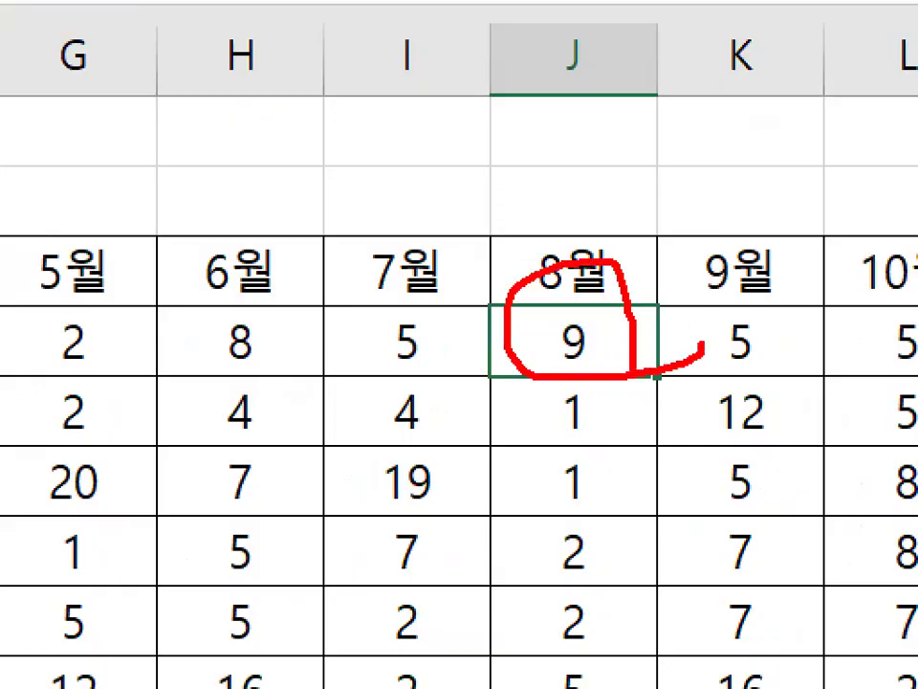
{"action": "key", "text": "Escape"}
{"action": "key", "text": "ctrl+1"}
{"action": "mouse_move", "coordinate": [634, 380]}
{"action": "left_mouse_down"}
{"action": "mouse_move", "coordinate": [630, 599]}
{"action": "mouse_move", "coordinate": [693, 504]}
{"action": "mouse_move", "coordinate": [692, 551]}
{"action": "left_mouse_up"}
{"action": "key", "text": "Escape"}
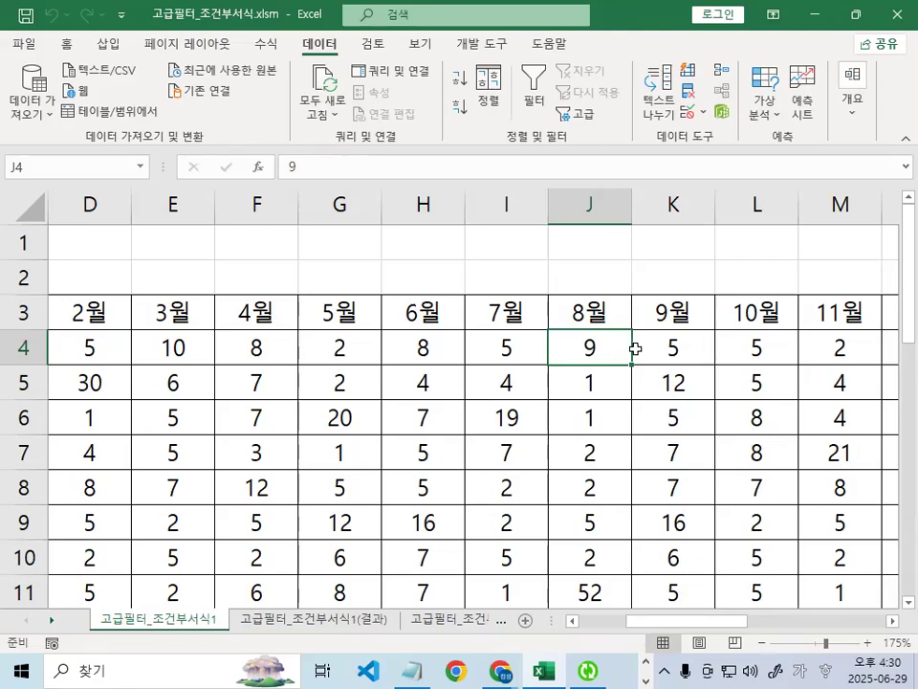
Select the 8월 values J4:J28, go through its first cells one at a time, and return to J4
{"action": "key", "text": "ctrl+1"}
{"action": "mouse_move", "coordinate": [609, 315]}
{"action": "left_mouse_down"}
{"action": "mouse_move", "coordinate": [618, 341]}
{"action": "mouse_move", "coordinate": [598, 395]}
{"action": "mouse_move", "coordinate": [590, 650]}
{"action": "mouse_move", "coordinate": [600, 520]}
{"action": "mouse_move", "coordinate": [593, 475]}
{"action": "left_mouse_up"}
{"action": "key", "text": "Escape"}
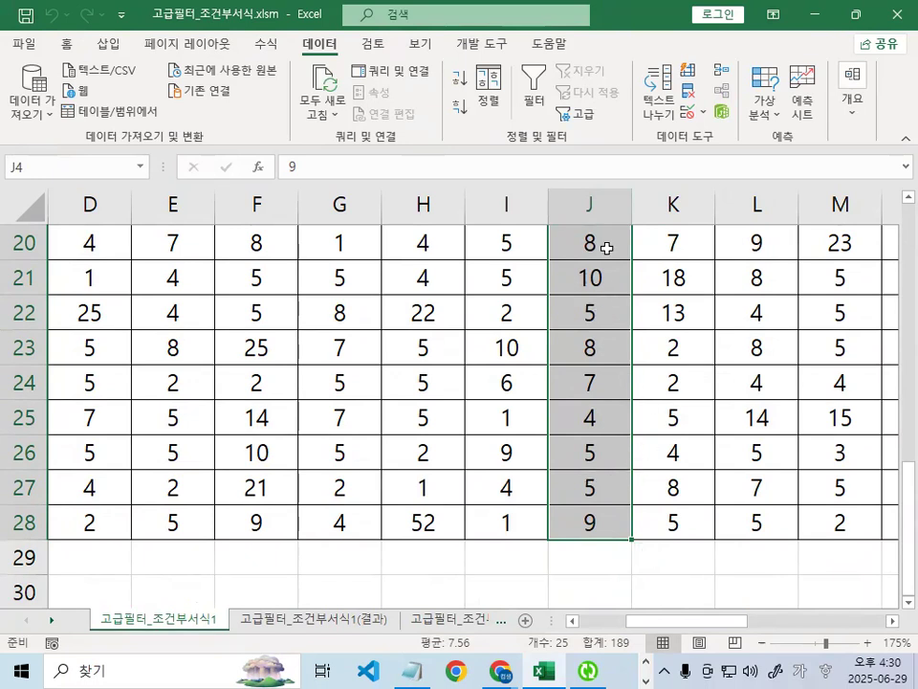
{"action": "scroll", "coordinate": [636, 426], "scroll_direction": "up", "scroll_amount": 6}
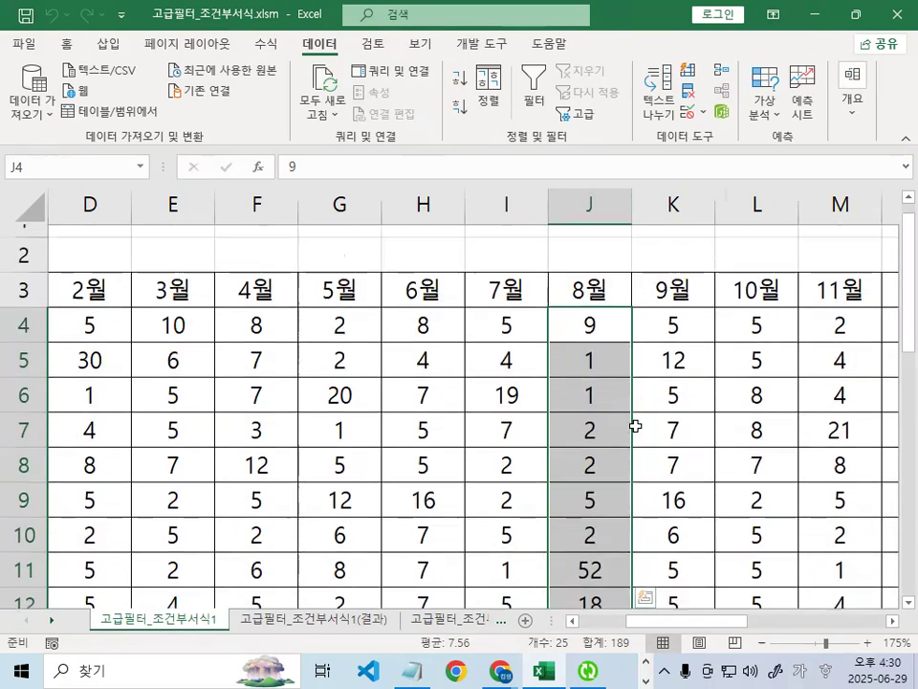
{"action": "left_click", "coordinate": [605, 348]}
{"action": "left_click", "coordinate": [598, 382]}
{"action": "left_click", "coordinate": [601, 426]}
{"action": "left_click", "coordinate": [601, 459]}
{"action": "left_click", "coordinate": [591, 347]}
Circle the 8월 values from J4 downward in red and clear the marks
{"action": "mouse_move", "coordinate": [584, 337]}
{"action": "left_mouse_down"}
{"action": "mouse_move", "coordinate": [547, 515]}
{"action": "mouse_move", "coordinate": [673, 303]}
{"action": "left_mouse_up"}
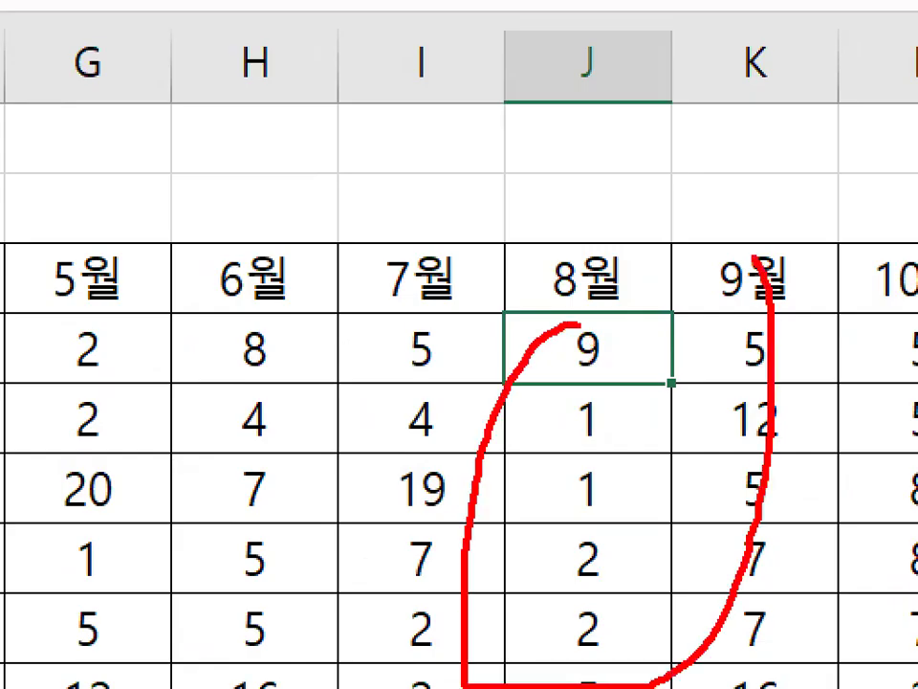
{"action": "left_click_drag", "start_coordinate": [756, 258], "coordinate": [547, 244]}
{"action": "left_click_drag", "start_coordinate": [592, 394], "coordinate": [617, 613]}
{"action": "left_click_drag", "start_coordinate": [590, 552], "coordinate": [622, 534]}
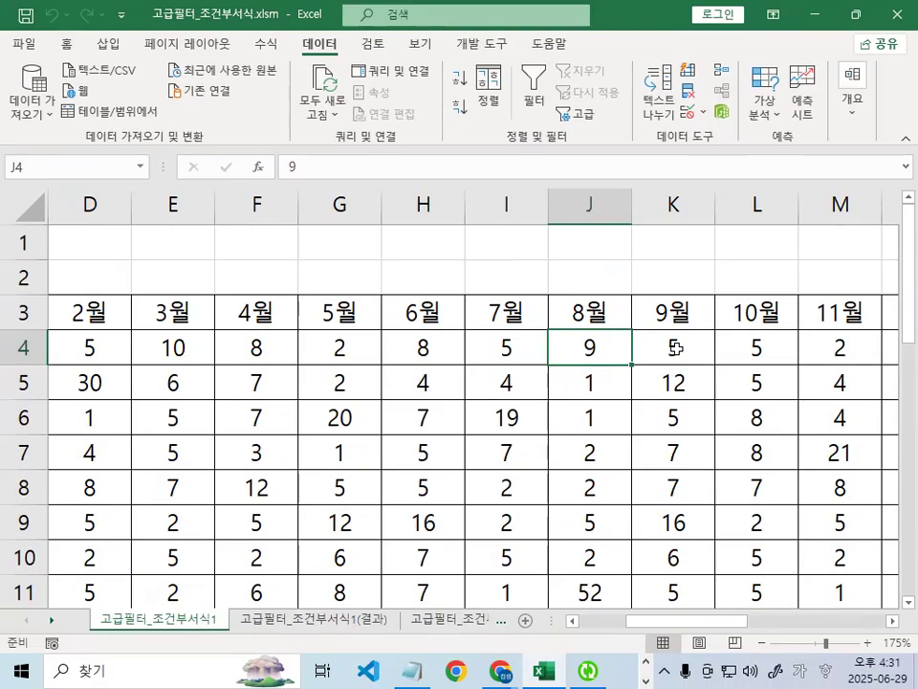
Select the first 9월 value in K4 and circle the 9월 values below it in red
{"action": "left_click", "coordinate": [755, 349]}
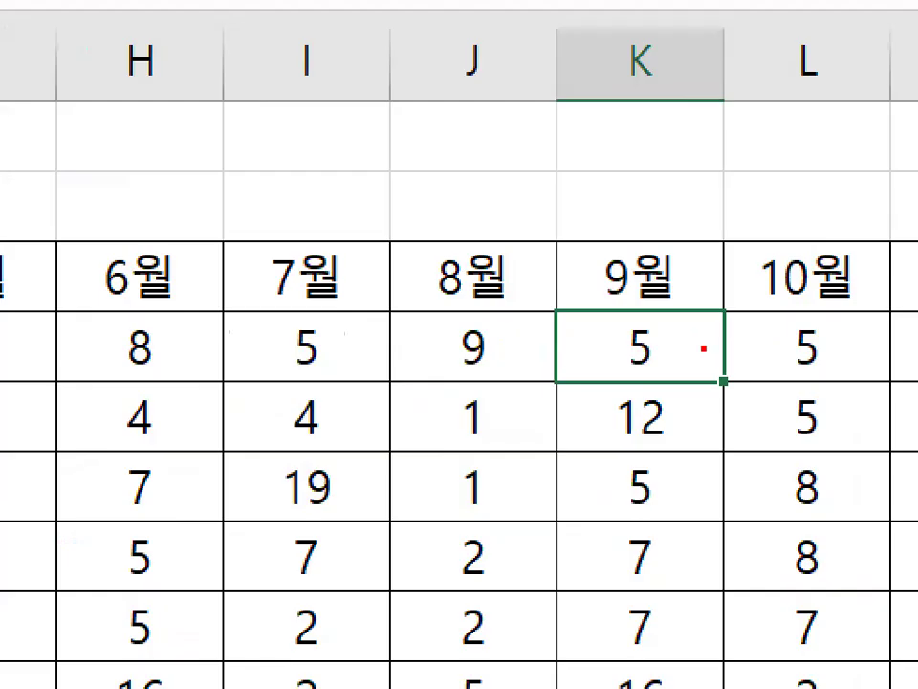
{"action": "mouse_move", "coordinate": [699, 352]}
{"action": "left_mouse_down"}
{"action": "mouse_move", "coordinate": [648, 350]}
{"action": "mouse_move", "coordinate": [694, 355]}
{"action": "left_mouse_up"}
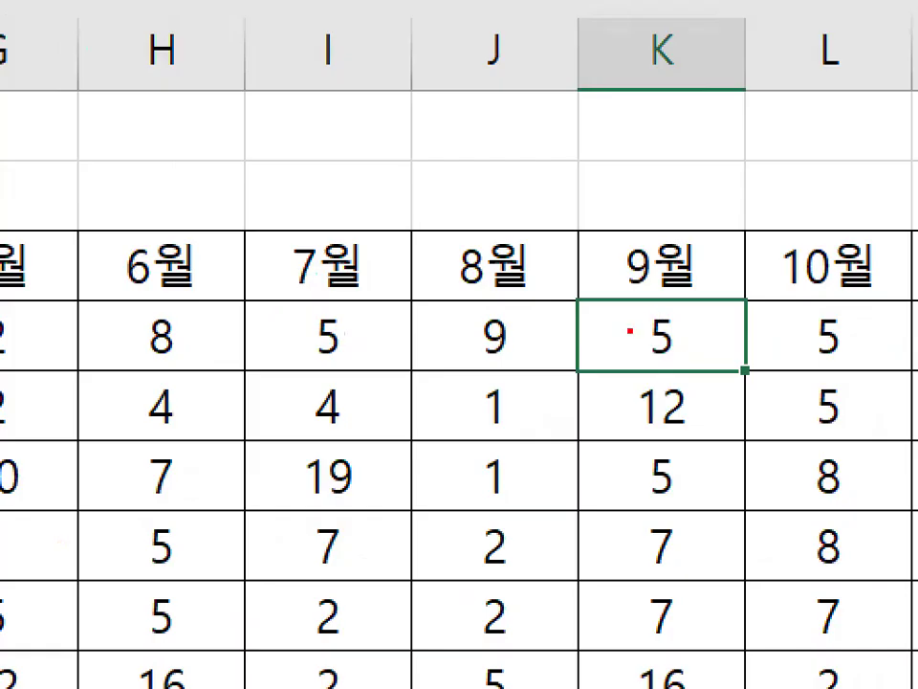
{"action": "mouse_move", "coordinate": [651, 352]}
{"action": "left_mouse_down"}
{"action": "mouse_move", "coordinate": [674, 345]}
{"action": "mouse_move", "coordinate": [650, 340]}
{"action": "left_mouse_up"}
{"action": "left_click_drag", "start_coordinate": [626, 292], "coordinate": [648, 307]}
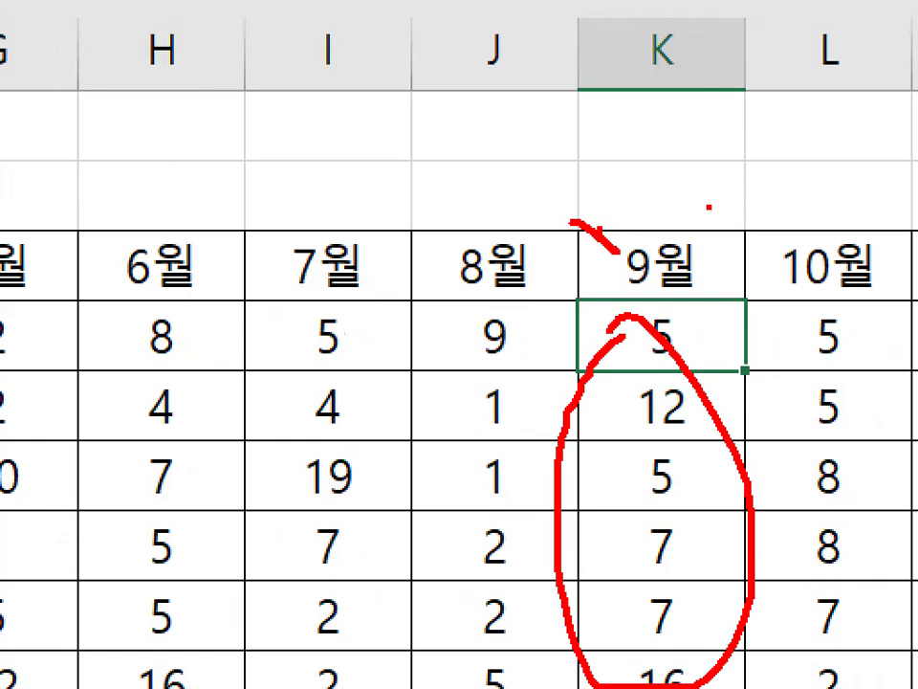
{"action": "left_click_drag", "start_coordinate": [716, 188], "coordinate": [631, 376]}
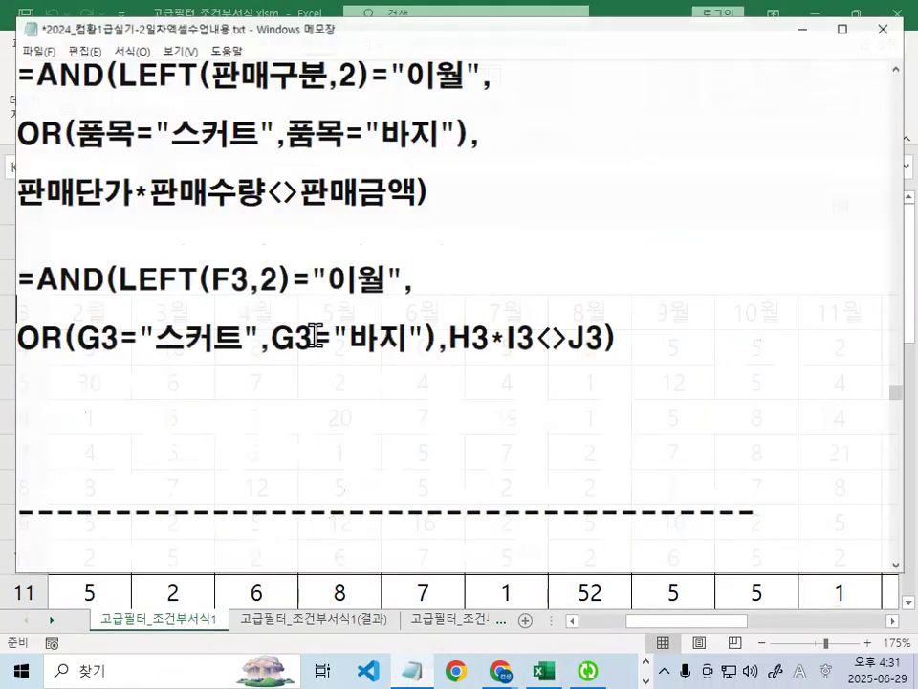
Switch to the Notepad notes and underline the <유의사항> rule on absolute references for row-direction ranges, then clear the marks
{"action": "scroll", "coordinate": [314, 340], "scroll_direction": "down", "scroll_amount": 3}
{"action": "scroll", "coordinate": [314, 332], "scroll_direction": "down", "scroll_amount": 2}
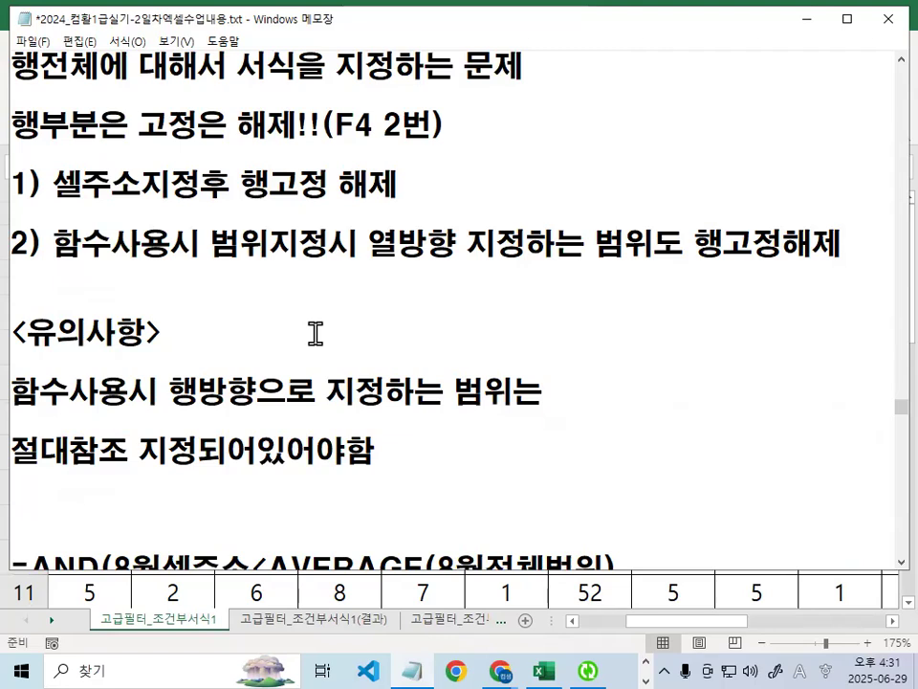
{"action": "left_click_drag", "start_coordinate": [10, 230], "coordinate": [522, 240]}
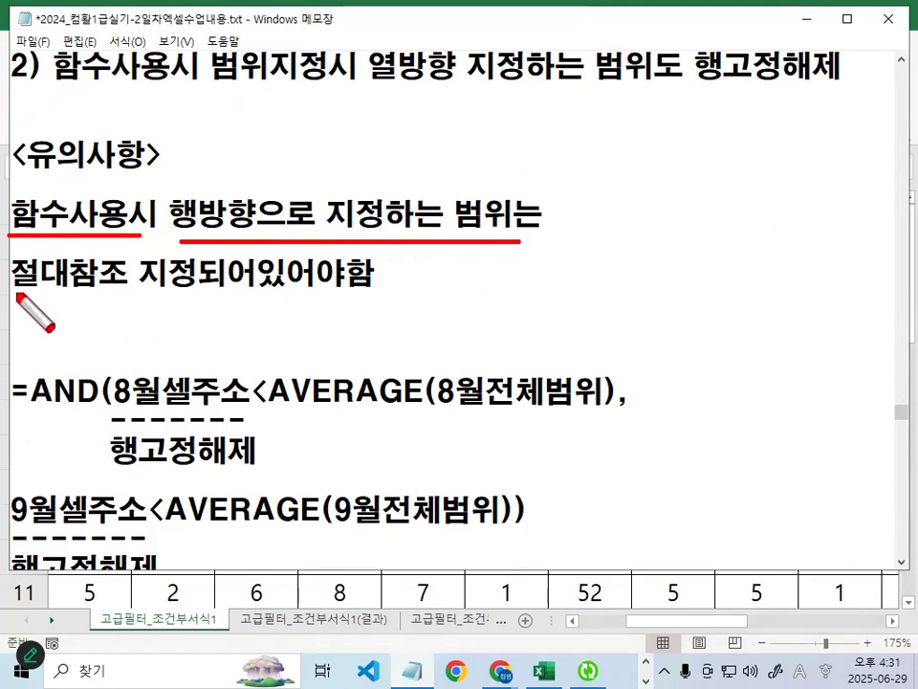
{"action": "left_click_drag", "start_coordinate": [11, 293], "coordinate": [189, 294]}
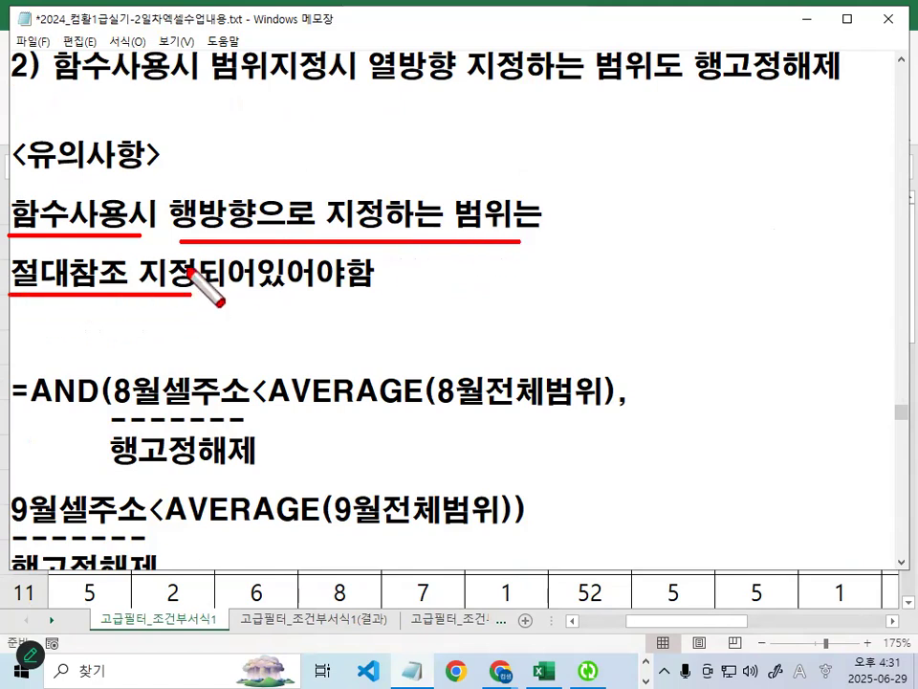
{"action": "mouse_move", "coordinate": [365, 151]}
{"action": "left_mouse_down"}
{"action": "mouse_move", "coordinate": [412, 151]}
{"action": "mouse_move", "coordinate": [394, 164]}
{"action": "left_mouse_up"}
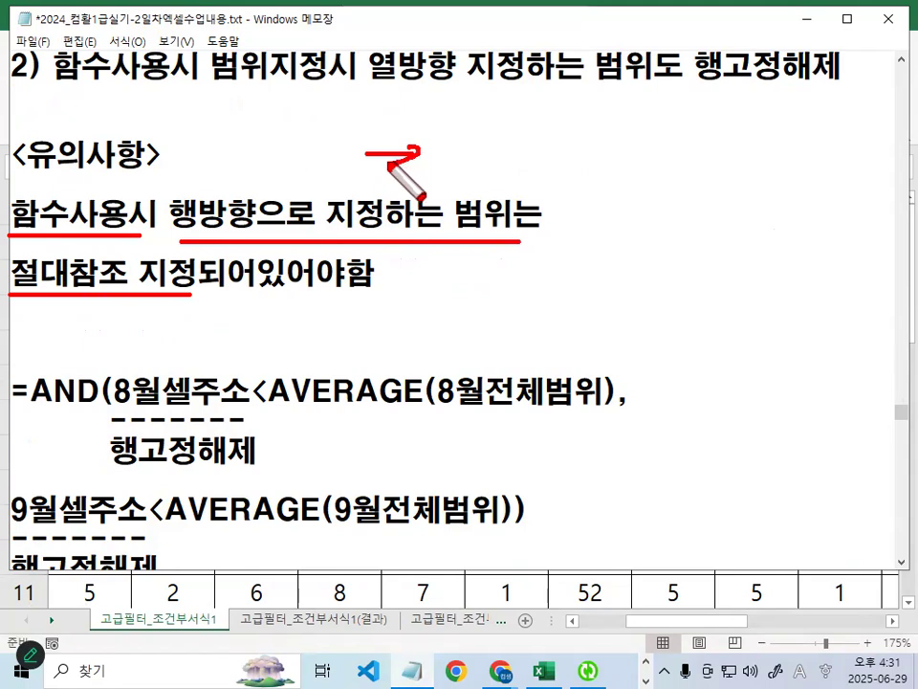
{"action": "key", "text": "Escape"}
Highlight 8월셀주소 in the AND outline and insert four blank lines above the =AND($J4<AVERAGE($J$4:$J$28) formula
{"action": "scroll", "coordinate": [227, 341], "scroll_direction": "down", "scroll_amount": 3}
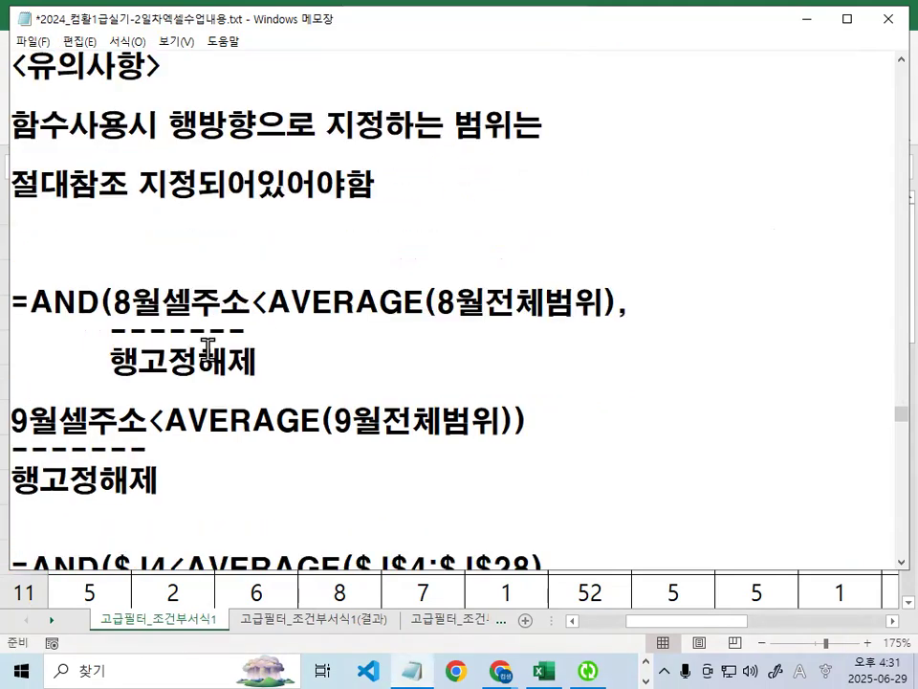
{"action": "left_click_drag", "start_coordinate": [112, 212], "coordinate": [250, 213]}
{"action": "left_click", "coordinate": [127, 445]}
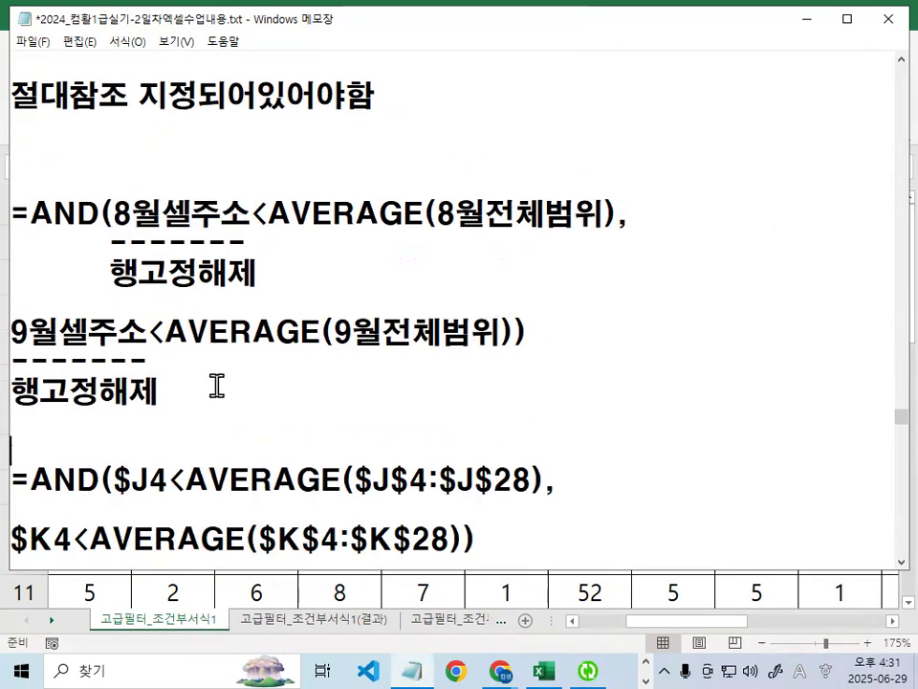
{"action": "key", "text": "Return"}
{"action": "key", "text": "Return"}
{"action": "key", "text": "Return"}
{"action": "key", "text": "Return"}
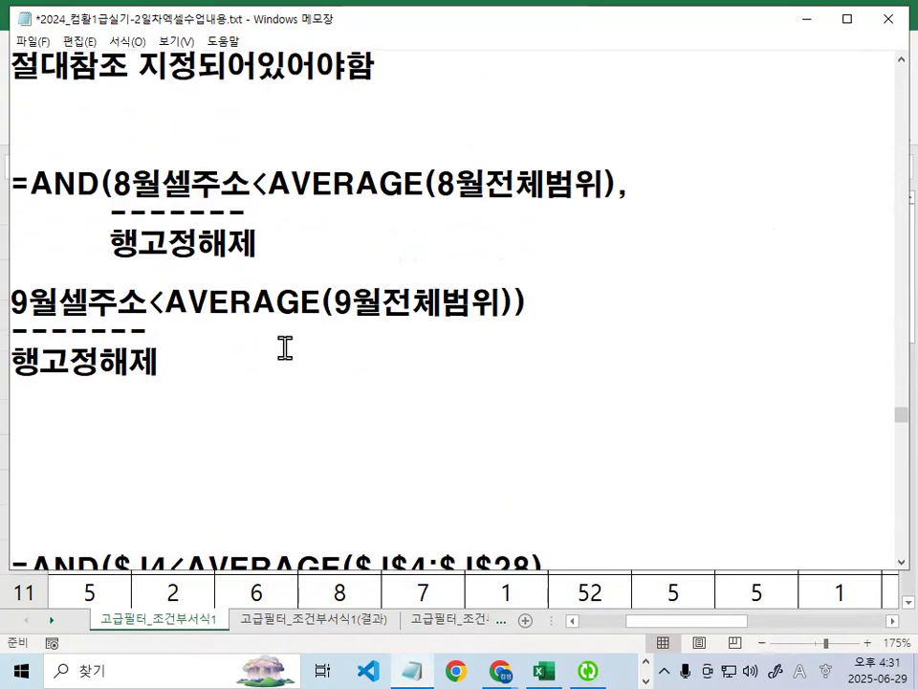
Highlight the less-than sign and the AVERAGE(8월전체범위) part of the 8월 condition and mark them in red
{"action": "scroll", "coordinate": [282, 345], "scroll_direction": "up", "scroll_amount": 3}
{"action": "left_click_drag", "start_coordinate": [250, 362], "coordinate": [268, 362]}
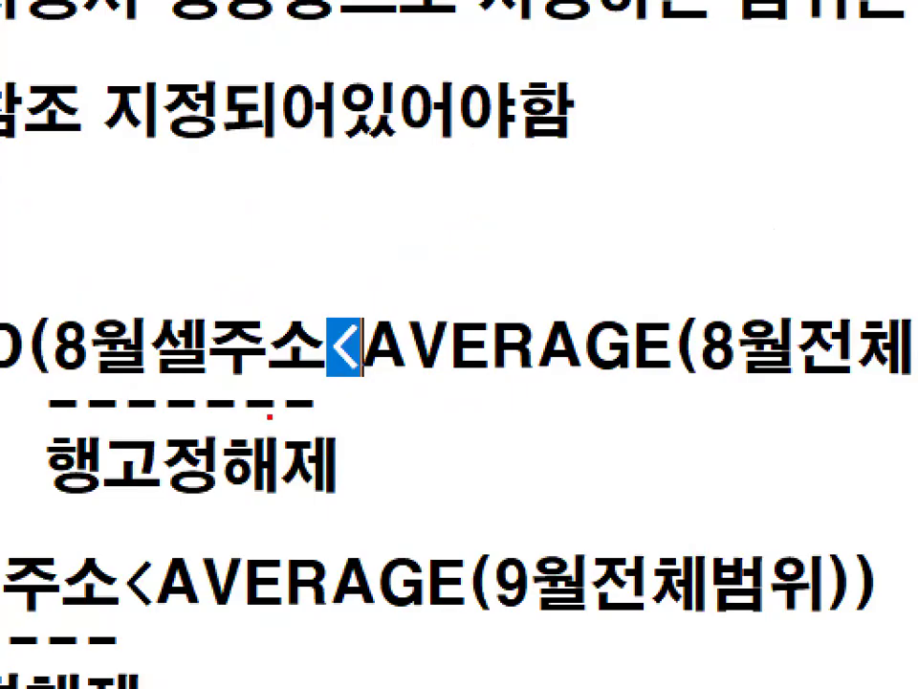
{"action": "mouse_move", "coordinate": [276, 420]}
{"action": "left_mouse_down"}
{"action": "mouse_move", "coordinate": [146, 441]}
{"action": "mouse_move", "coordinate": [251, 434]}
{"action": "left_mouse_up"}
{"action": "mouse_move", "coordinate": [268, 361]}
{"action": "left_mouse_down"}
{"action": "mouse_move", "coordinate": [255, 360]}
{"action": "mouse_move", "coordinate": [617, 364]}
{"action": "mouse_move", "coordinate": [543, 376]}
{"action": "mouse_move", "coordinate": [512, 328]}
{"action": "mouse_move", "coordinate": [515, 369]}
{"action": "left_mouse_up"}
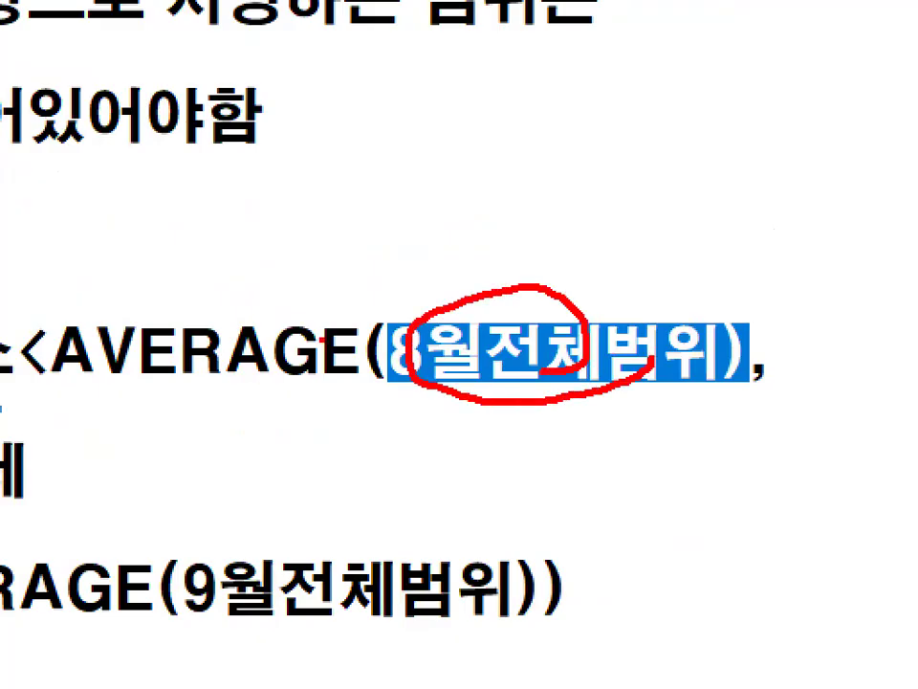
{"action": "mouse_move", "coordinate": [323, 340]}
{"action": "left_mouse_down"}
{"action": "mouse_move", "coordinate": [287, 371]}
{"action": "mouse_move", "coordinate": [314, 383]}
{"action": "left_mouse_up"}
{"action": "key", "text": "Escape"}
{"action": "left_click", "coordinate": [612, 352]}
{"action": "key", "text": "ctrl+2"}
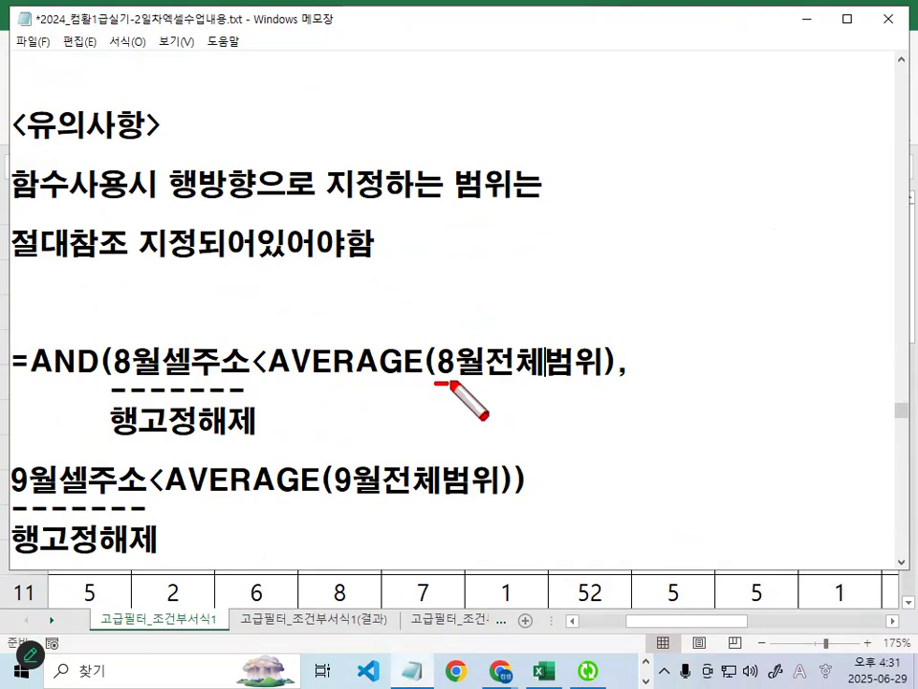
Underline 8월전체범위 in red, mark the comparison with 8월셀주소, and clear the marks
{"action": "left_click_drag", "start_coordinate": [435, 382], "coordinate": [592, 385]}
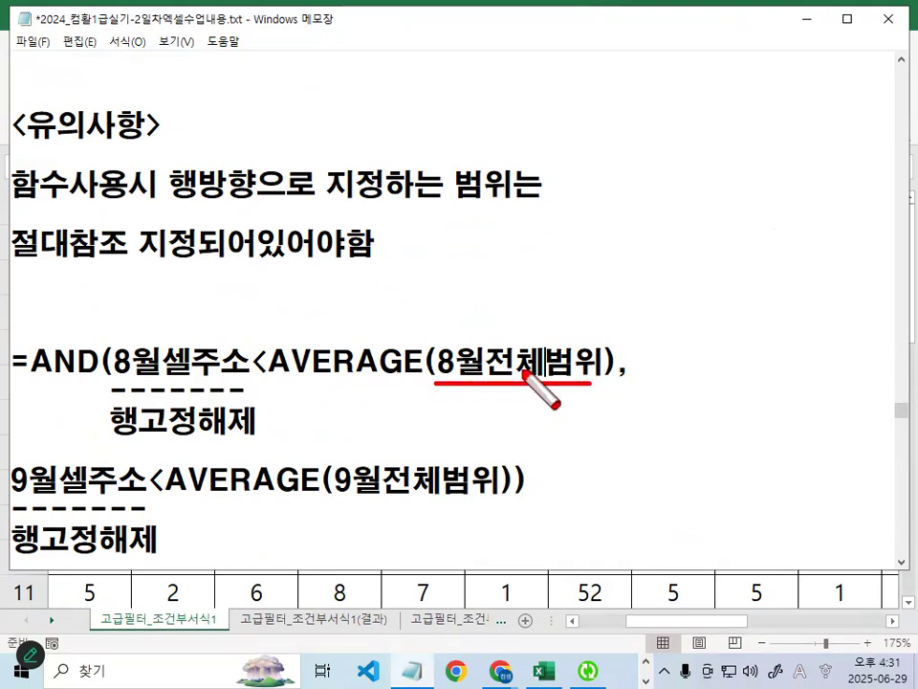
{"action": "mouse_move", "coordinate": [536, 323]}
{"action": "left_mouse_down"}
{"action": "mouse_move", "coordinate": [549, 321]}
{"action": "mouse_move", "coordinate": [560, 383]}
{"action": "left_mouse_up"}
{"action": "mouse_move", "coordinate": [245, 365]}
{"action": "left_mouse_down"}
{"action": "mouse_move", "coordinate": [120, 356]}
{"action": "mouse_move", "coordinate": [246, 334]}
{"action": "mouse_move", "coordinate": [253, 373]}
{"action": "left_mouse_up"}
{"action": "left_click_drag", "start_coordinate": [277, 312], "coordinate": [375, 233]}
{"action": "key", "text": "Escape"}
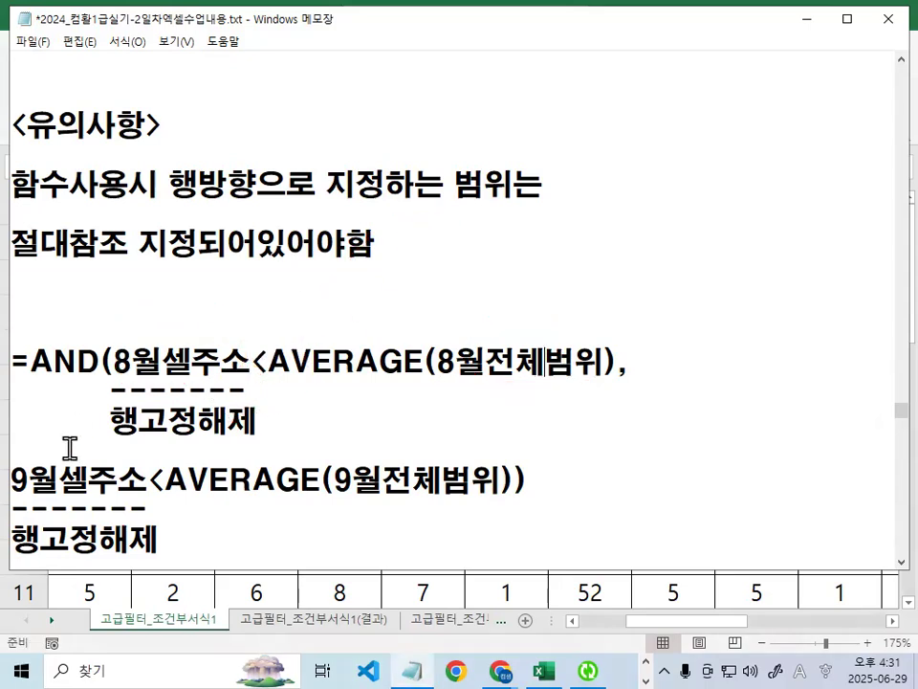
Highlight the 9월 condition 9월셀주소<AVERAGE(9월전체범위) and its less-than sign in the notes
{"action": "scroll", "coordinate": [70, 447], "scroll_direction": "down", "scroll_amount": 2}
{"action": "left_click_drag", "start_coordinate": [11, 303], "coordinate": [514, 304]}
{"action": "left_click_drag", "start_coordinate": [148, 304], "coordinate": [166, 304]}
{"action": "key", "text": "Right"}
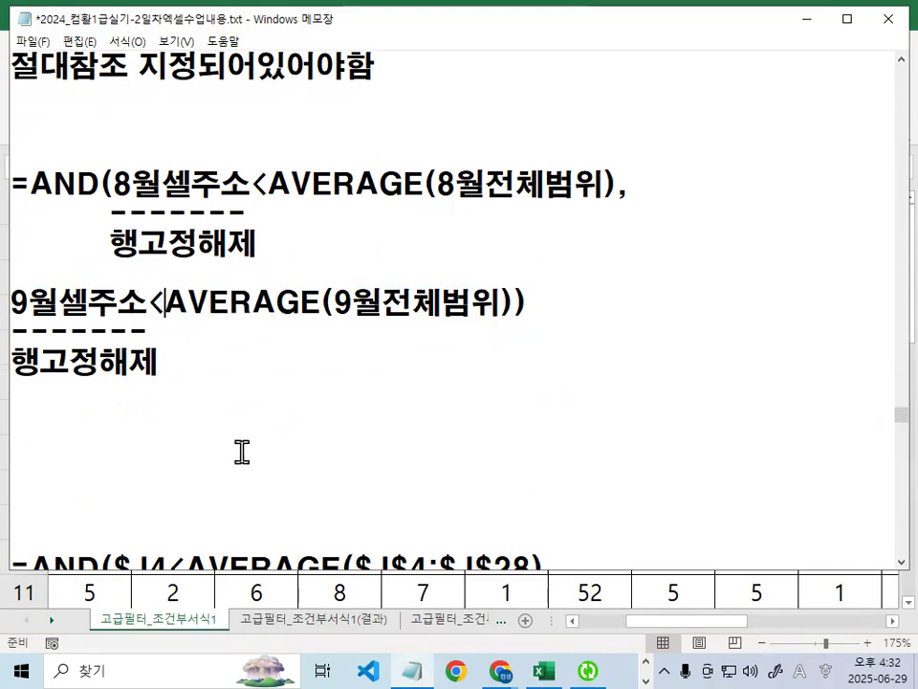
Return to the Excel sheet and select the records B4:N28 of table [표1], leaving out the heading row
{"action": "left_click", "coordinate": [807, 19]}
{"action": "left_click", "coordinate": [387, 371]}
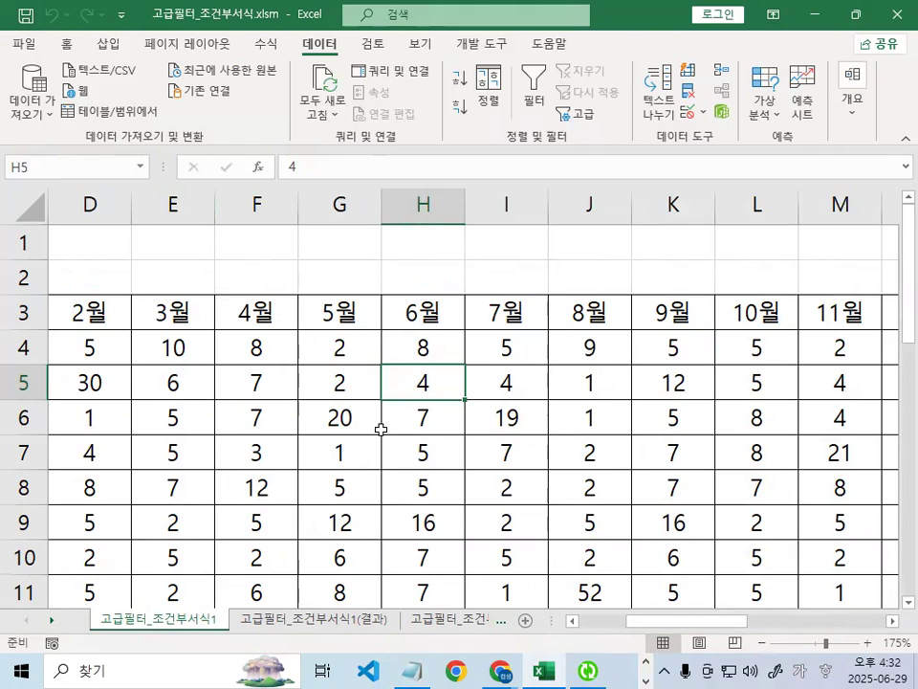
{"action": "scroll", "coordinate": [257, 522], "scroll_direction": "down", "scroll_amount": 1}
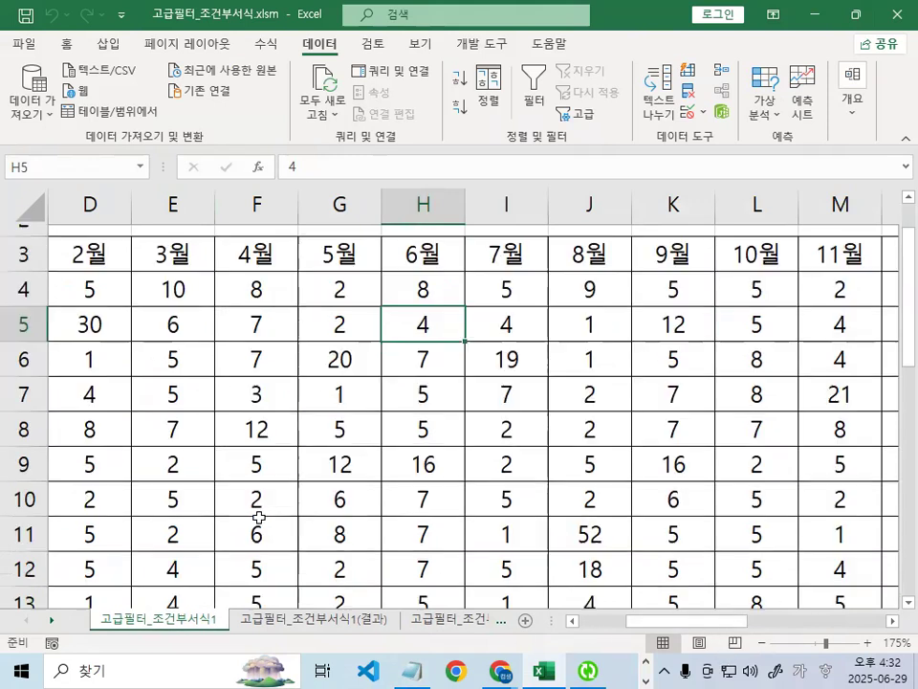
{"action": "left_click_drag", "start_coordinate": [695, 628], "coordinate": [650, 629]}
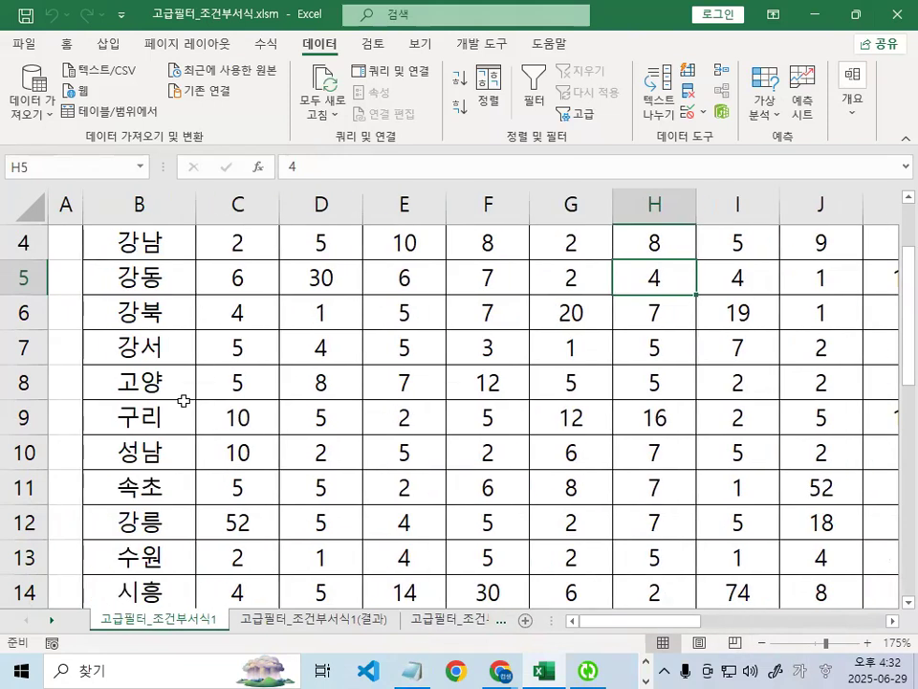
{"action": "scroll", "coordinate": [185, 400], "scroll_direction": "up", "scroll_amount": 1}
{"action": "left_click", "coordinate": [131, 347]}
{"action": "key", "text": "ctrl+1"}
{"action": "left_click", "coordinate": [128, 307]}
{"action": "left_click_drag", "start_coordinate": [110, 318], "coordinate": [617, 318]}
{"action": "key", "text": "Escape"}
{"action": "left_click_drag", "start_coordinate": [268, 363], "coordinate": [652, 522]}
{"action": "scroll", "coordinate": [389, 388], "scroll_direction": "up", "scroll_amount": 6}
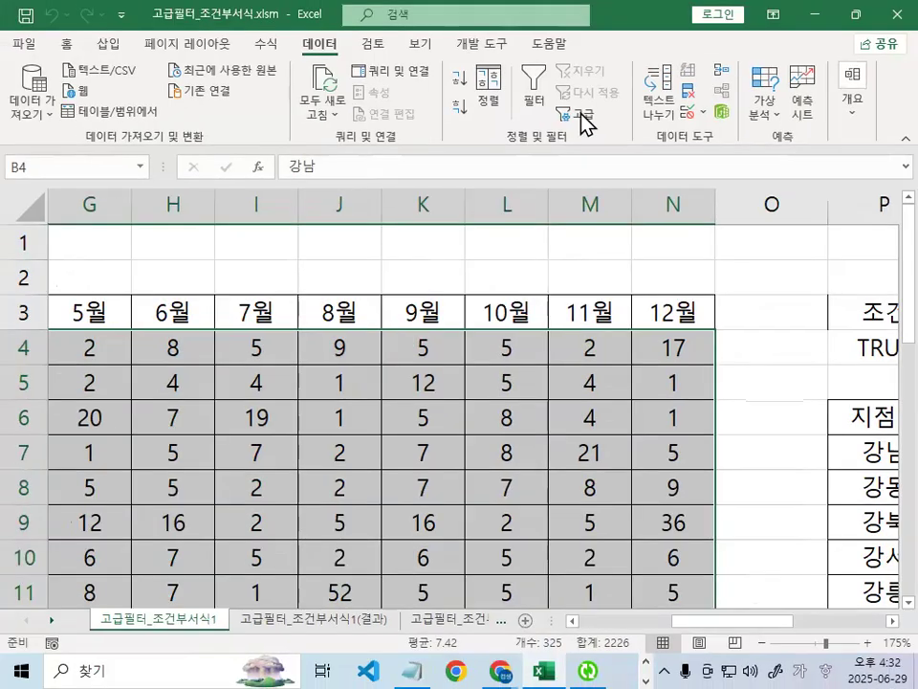
Start a new conditional formatting rule for the selected records with the type 수식을 사용하여 서식을 지정할 셀 결정
{"action": "left_click", "coordinate": [67, 43]}
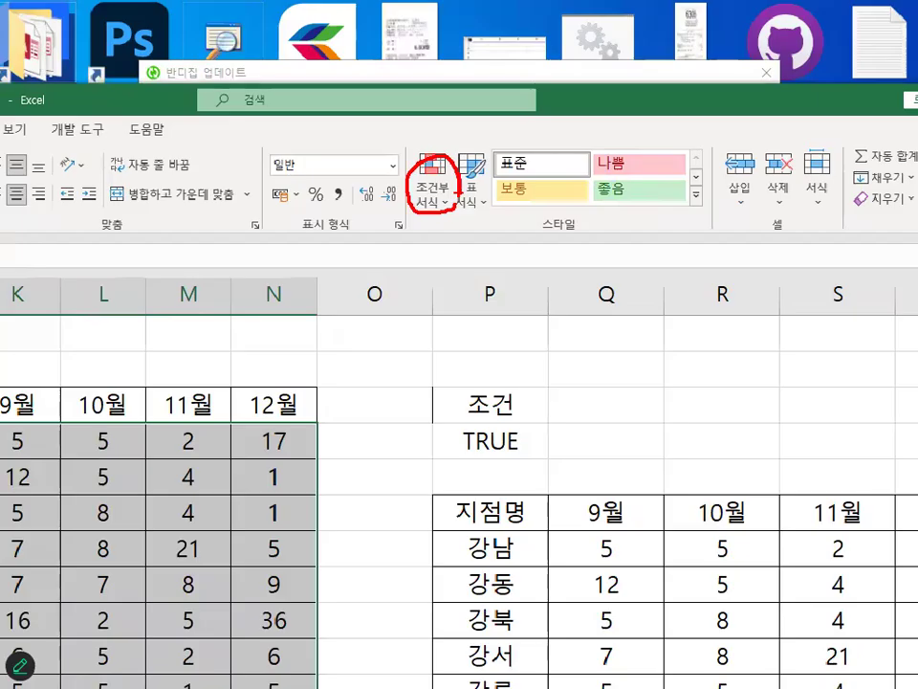
{"action": "left_click", "coordinate": [440, 203]}
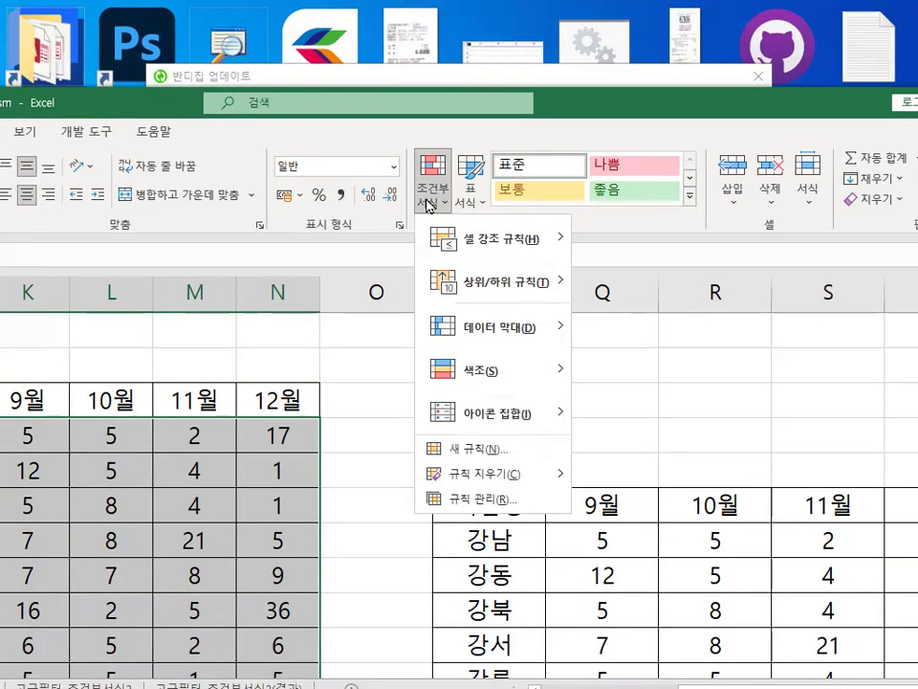
{"action": "left_click", "coordinate": [536, 458]}
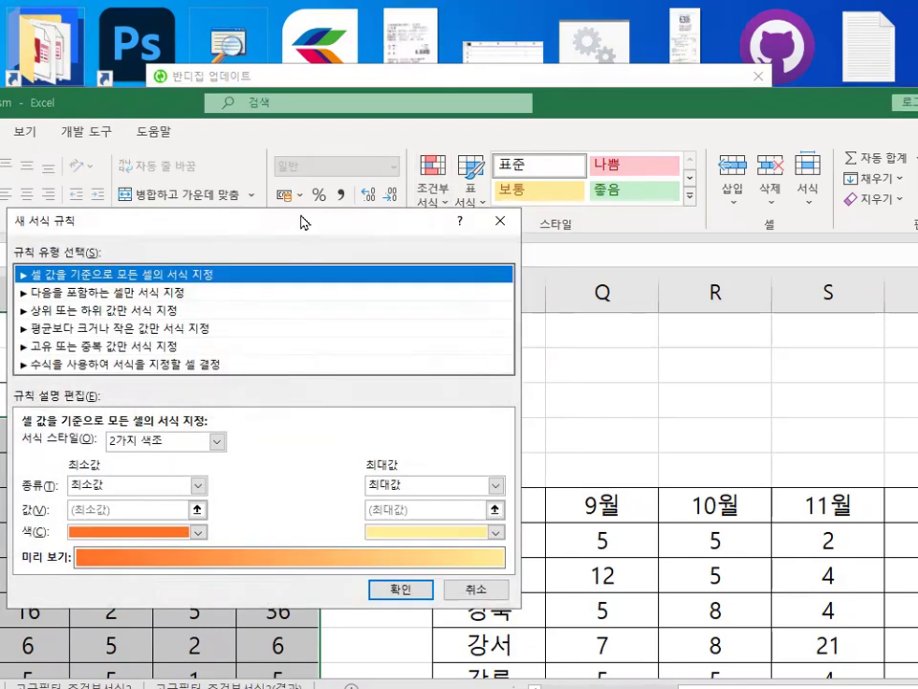
{"action": "left_click_drag", "start_coordinate": [302, 222], "coordinate": [562, 88]}
{"action": "left_click", "coordinate": [342, 231]}
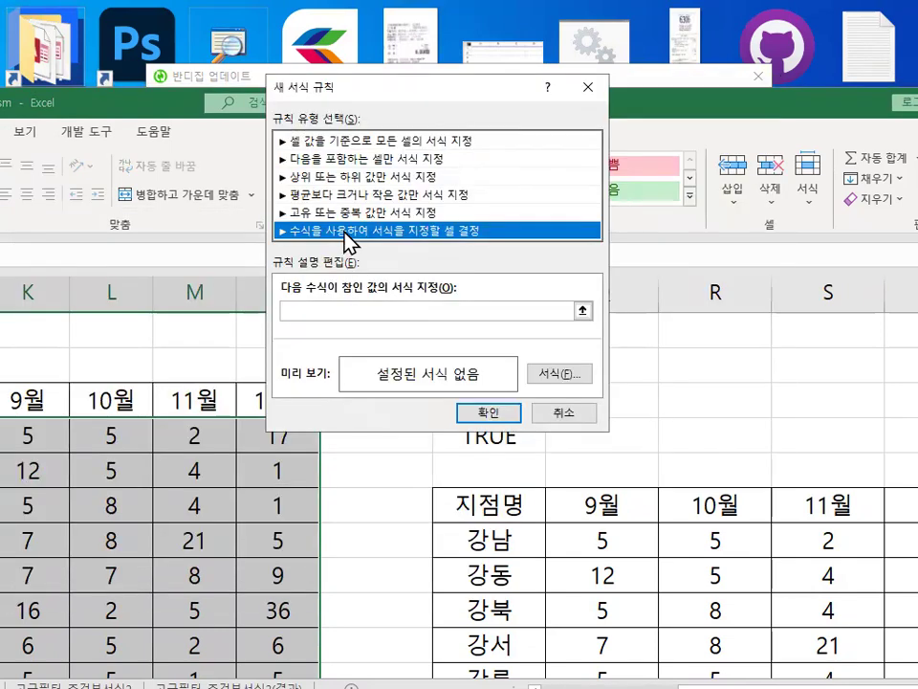
{"action": "mouse_move", "coordinate": [387, 236]}
{"action": "left_mouse_down"}
{"action": "mouse_move", "coordinate": [353, 244]}
{"action": "mouse_move", "coordinate": [346, 222]}
{"action": "left_mouse_up"}
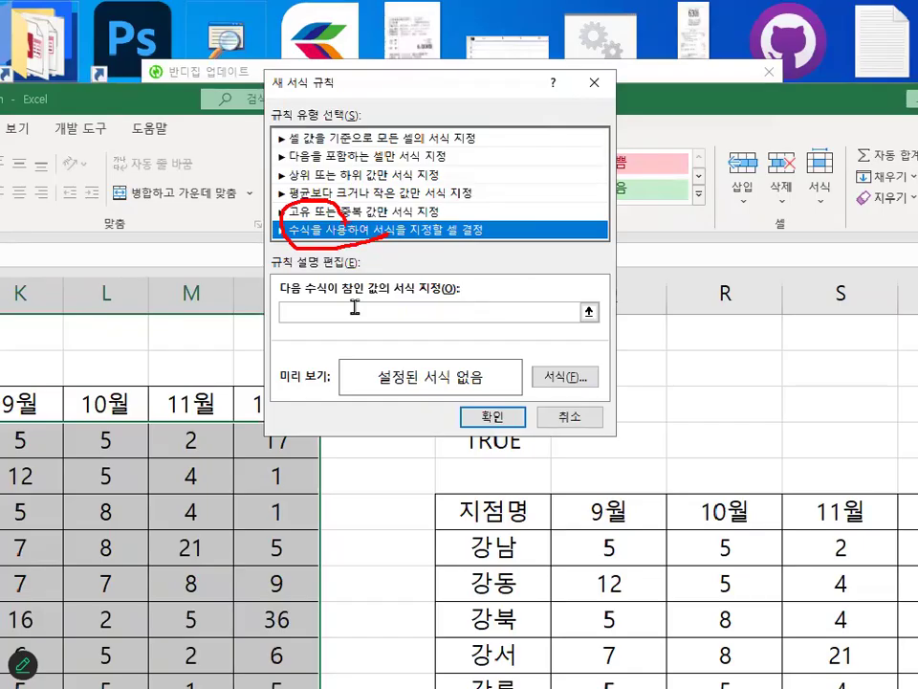
Begin the rule formula with =AND($J4<AVERAGE(, referencing the first 8월 cell with only its column fixed
{"action": "left_click", "coordinate": [347, 311]}
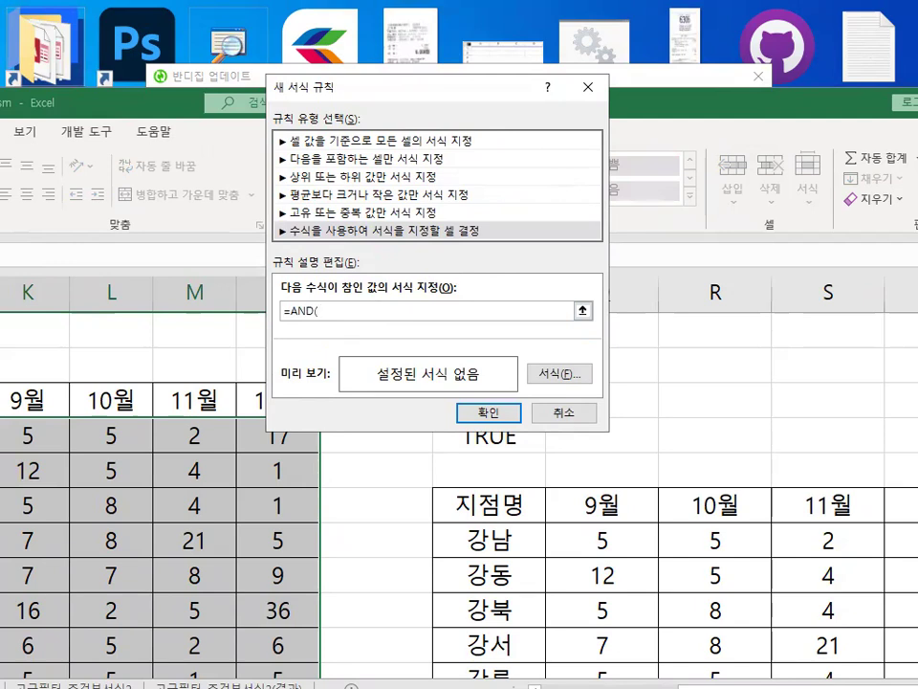
{"action": "left_click_drag", "start_coordinate": [445, 88], "coordinate": [574, 373]}
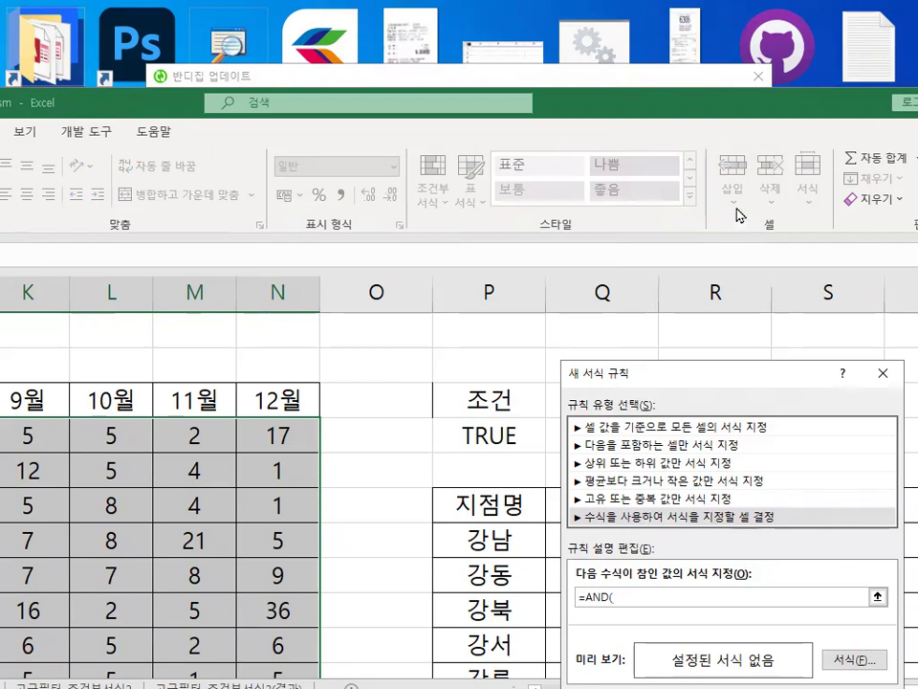
{"action": "double_click", "coordinate": [667, 104]}
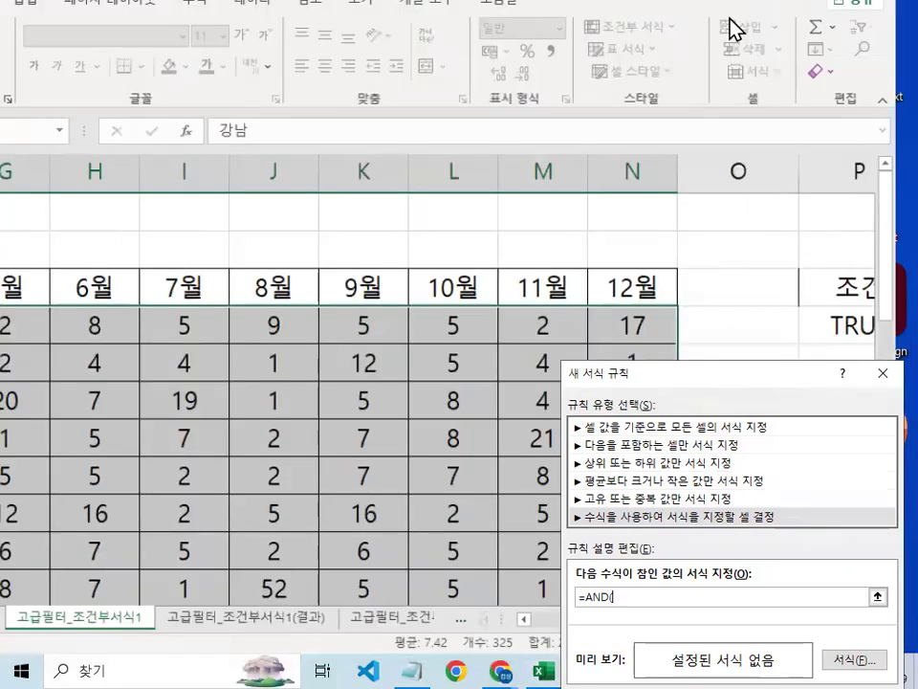
{"action": "left_click", "coordinate": [332, 343]}
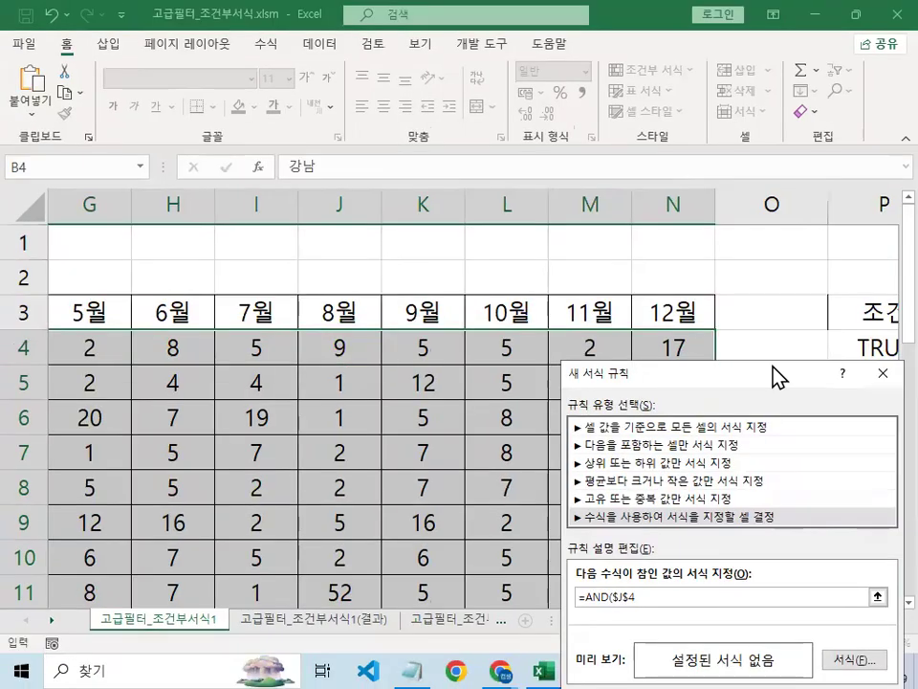
{"action": "left_click_drag", "start_coordinate": [721, 375], "coordinate": [500, 128]}
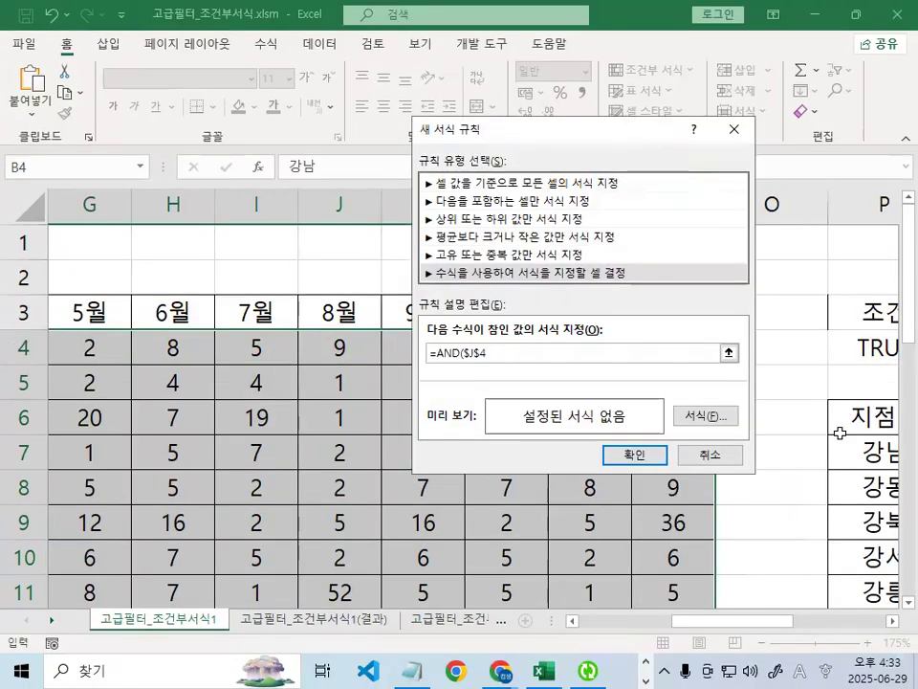
{"action": "scroll", "coordinate": [839, 433], "scroll_direction": "left", "scroll_amount": 3}
{"action": "key", "text": "F4"}
{"action": "key", "text": "F4"}
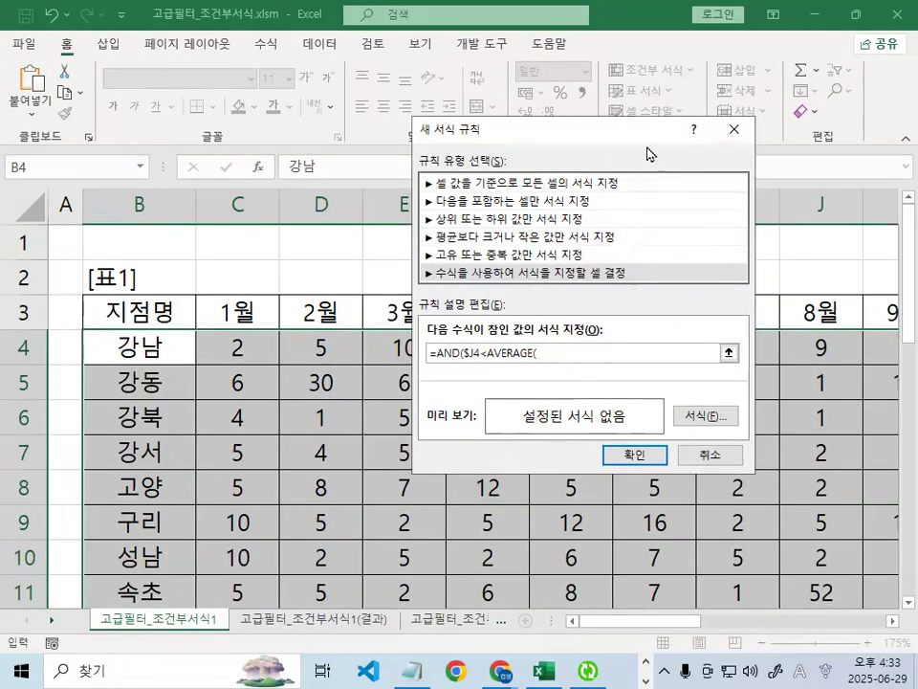
Enter the entire 8월 range $J$4:$J$28 as the argument of AVERAGE in the rule formula
{"action": "left_click_drag", "start_coordinate": [631, 130], "coordinate": [344, 99]}
{"action": "left_click_drag", "start_coordinate": [805, 346], "coordinate": [813, 590]}
{"action": "left_click_drag", "start_coordinate": [818, 647], "coordinate": [820, 454]}
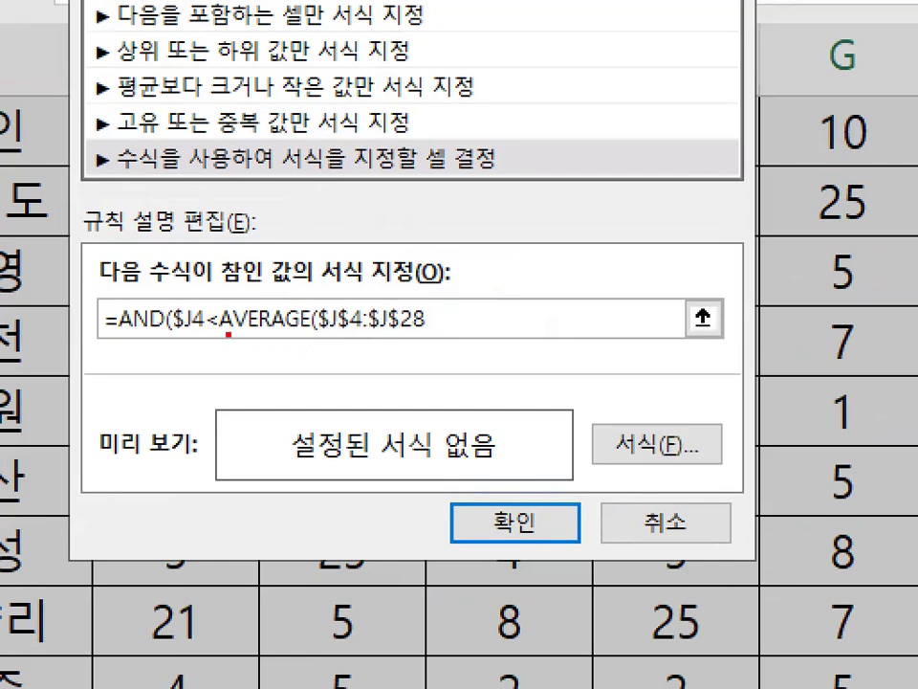
Switch to the Notepad notes and remove the blank lines above the =AND formula built from $J4 and AVERAGE($J$4:$J$28)
{"action": "left_click_drag", "start_coordinate": [228, 334], "coordinate": [432, 328]}
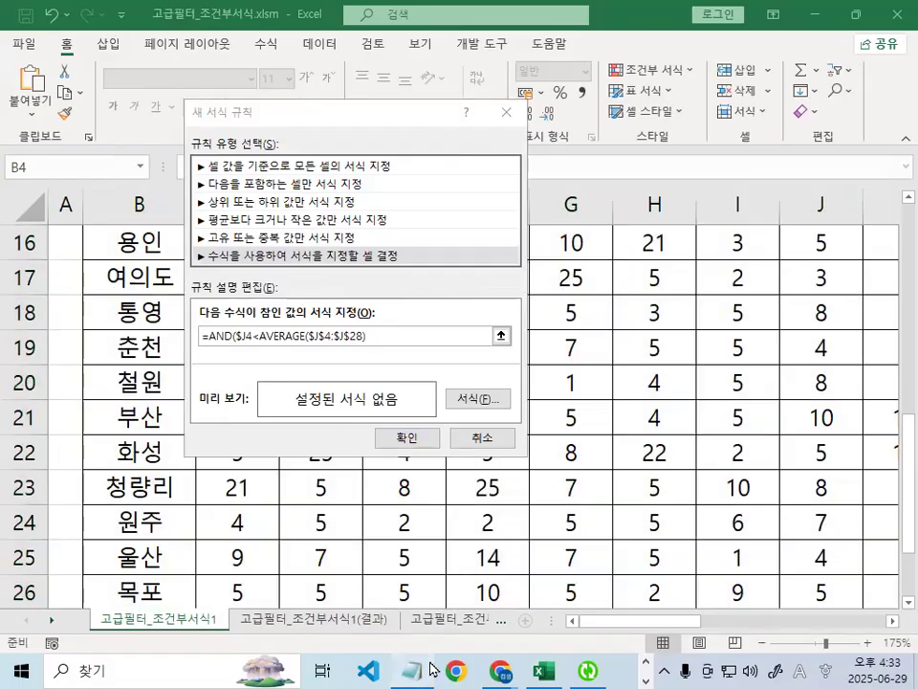
{"action": "left_click", "coordinate": [429, 668]}
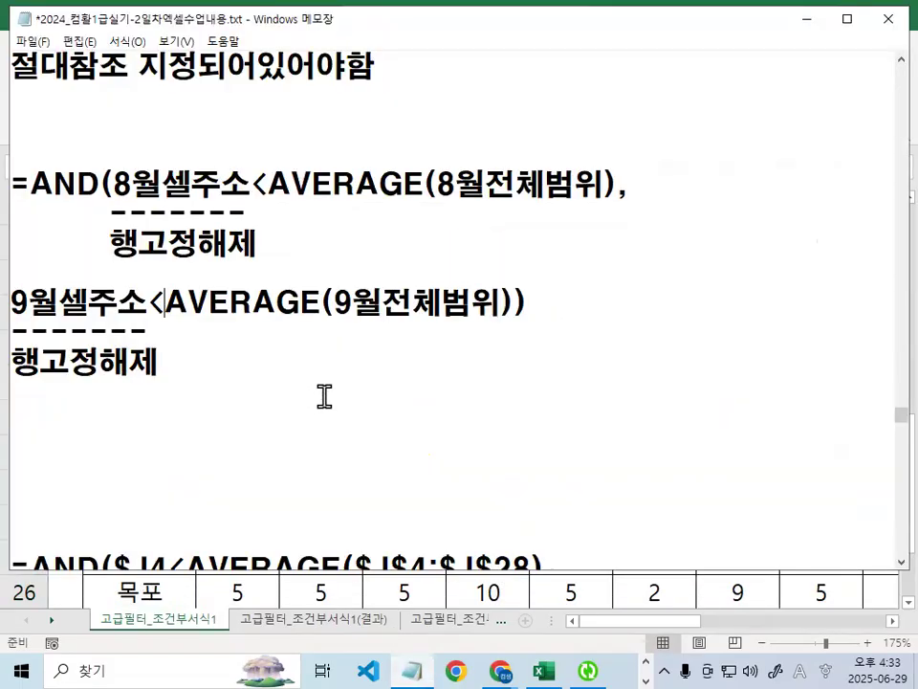
{"action": "key", "text": "Delete"}
{"action": "key", "text": "Delete"}
{"action": "key", "text": "Delete"}
{"action": "key", "text": "Delete"}
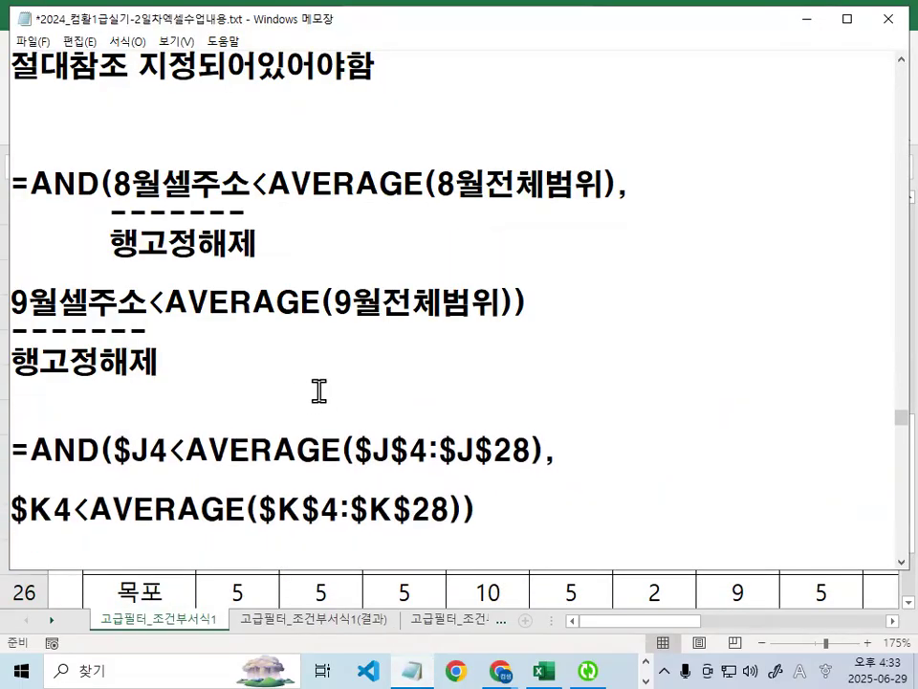
Insert a block of blank lines between the 8월 part and the 9월 part of the AND formula in the notes
{"action": "key", "text": "Return"}
{"action": "key", "text": "Return"}
{"action": "key", "text": "Return"}
{"action": "key", "text": "Return"}
{"action": "key", "text": "Return"}
{"action": "key", "text": "Return"}
{"action": "key", "text": "Return"}
{"action": "key", "text": "Return"}
{"action": "key", "text": "Return"}
{"action": "key", "text": "Return"}
{"action": "key", "text": "Return"}
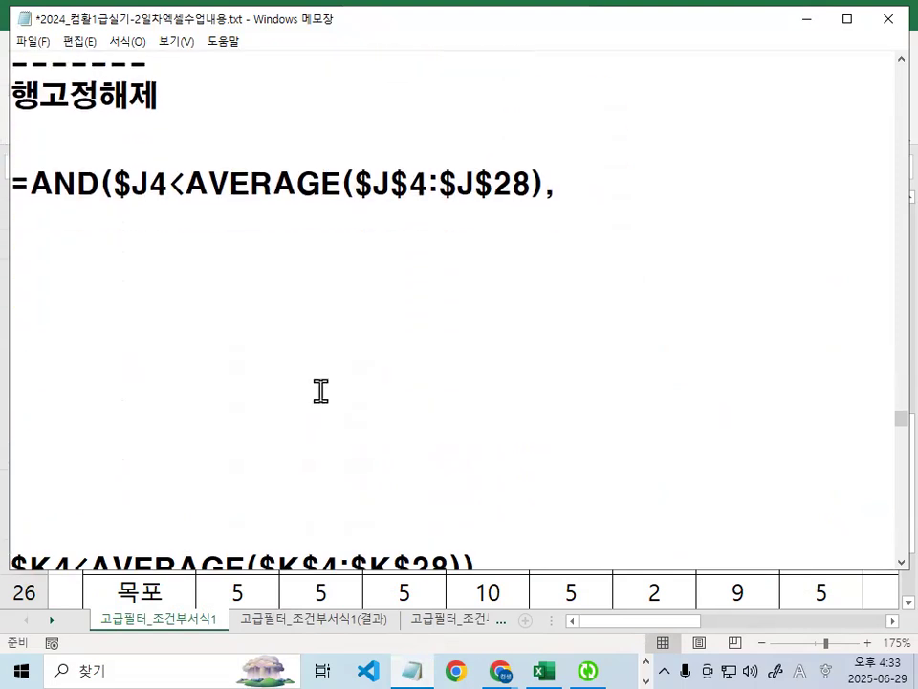
{"action": "scroll", "coordinate": [333, 301], "scroll_direction": "up", "scroll_amount": 1}
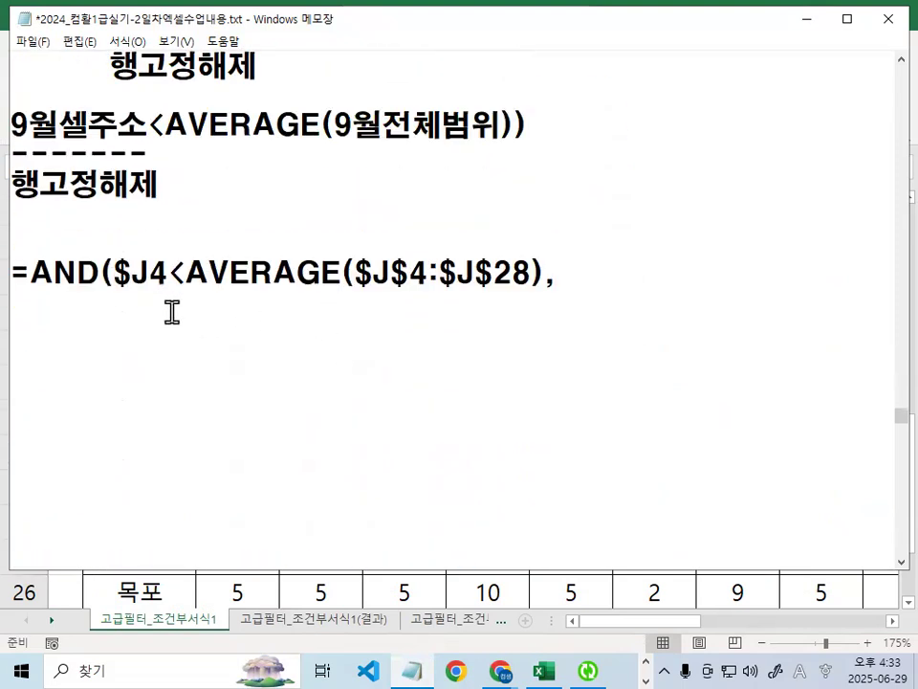
Mark up the $J4 cell reference and the $J$4:$J$28 range in the noted formula with the screen pen, and clear the marks
{"action": "key", "text": "ctrl+alt+g"}
{"action": "left_click_drag", "start_coordinate": [115, 289], "coordinate": [160, 290]}
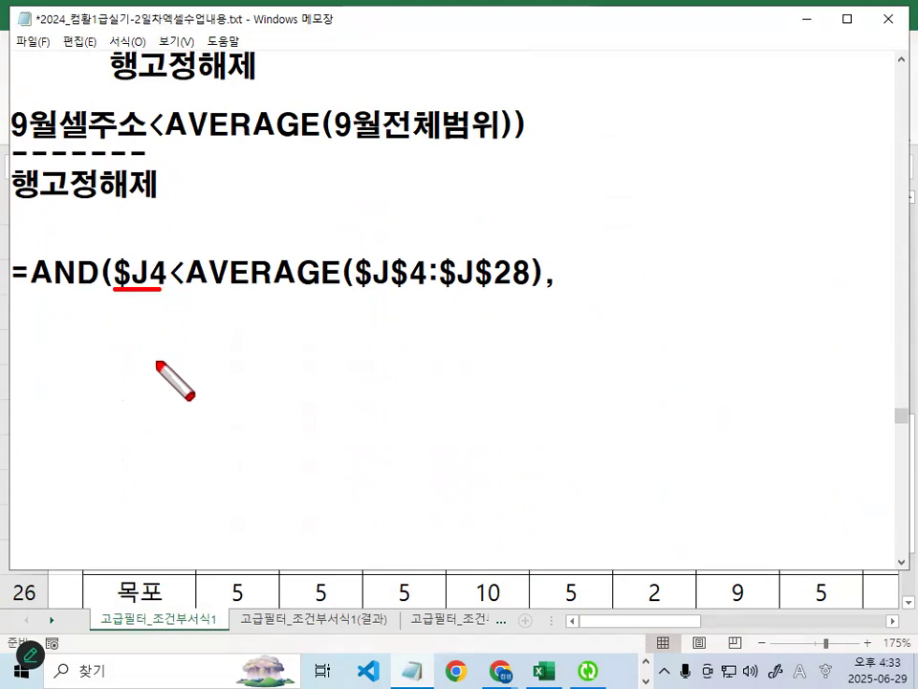
{"action": "left_click_drag", "start_coordinate": [357, 289], "coordinate": [507, 290]}
{"action": "left_click_drag", "start_coordinate": [187, 292], "coordinate": [168, 258]}
{"action": "mouse_move", "coordinate": [366, 147]}
{"action": "left_mouse_down"}
{"action": "mouse_move", "coordinate": [337, 247]}
{"action": "mouse_move", "coordinate": [379, 294]}
{"action": "left_mouse_up"}
{"action": "key", "text": "Escape"}
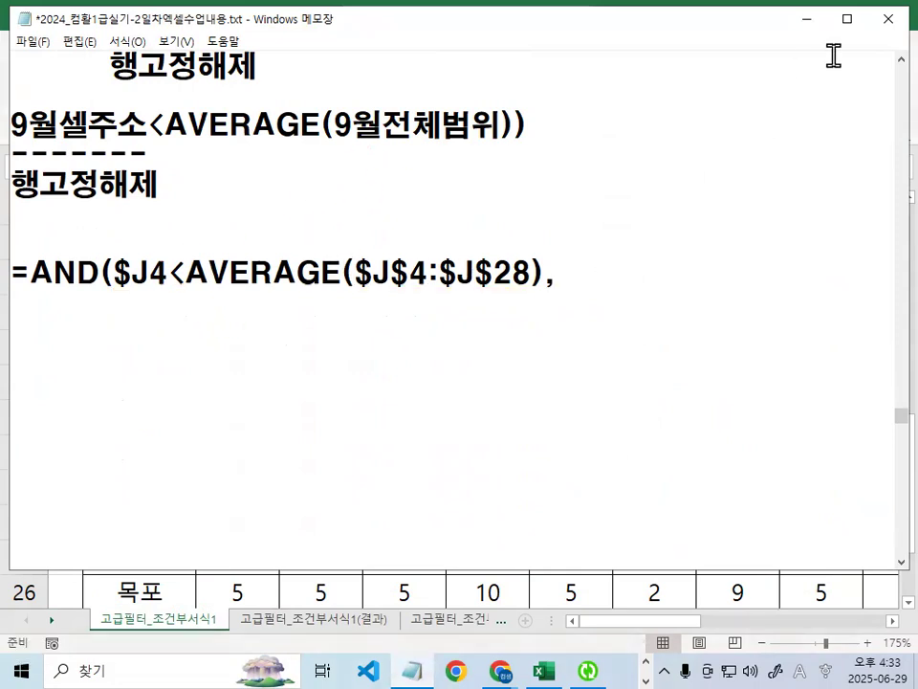
Return to the Excel rule formula and continue it with ,$K4<AVERAGE(, referencing the first 9월 cell with only its column fixed
{"action": "left_click", "coordinate": [801, 27]}
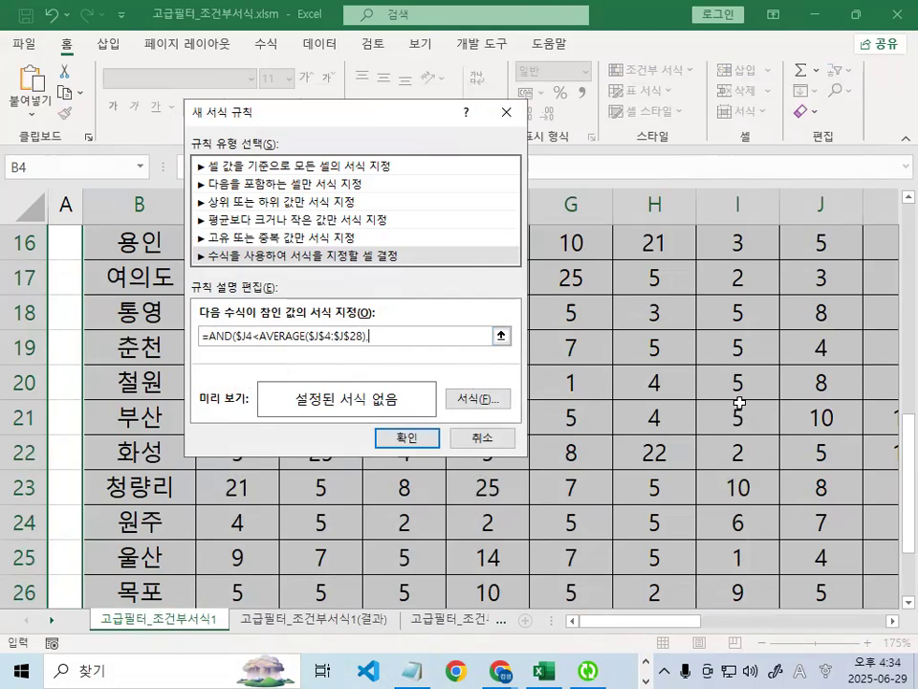
{"action": "scroll", "coordinate": [791, 389], "scroll_direction": "up", "scroll_amount": 5}
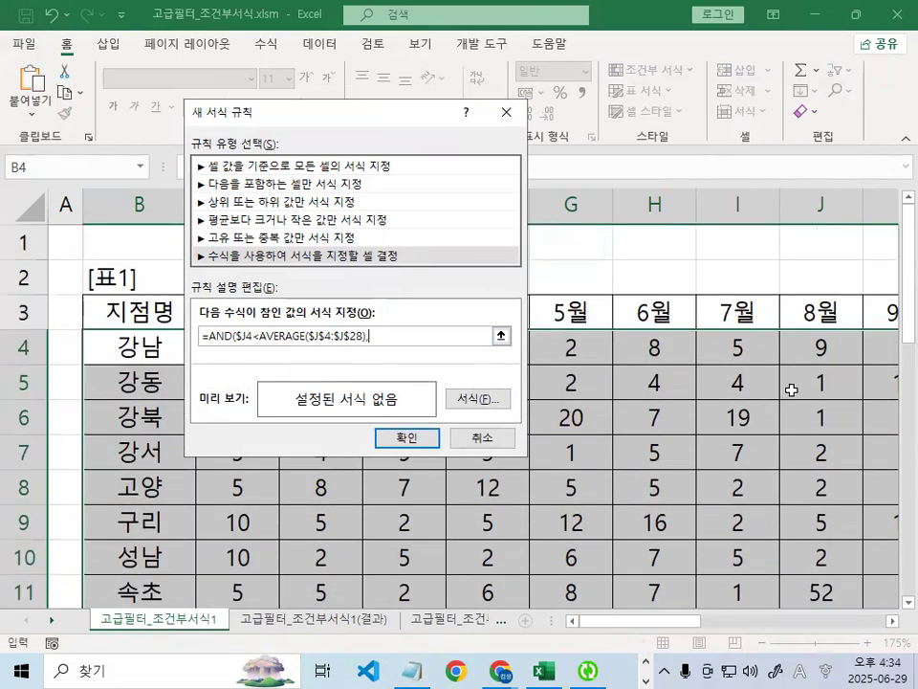
{"action": "left_click", "coordinate": [889, 620]}
{"action": "left_click", "coordinate": [866, 347]}
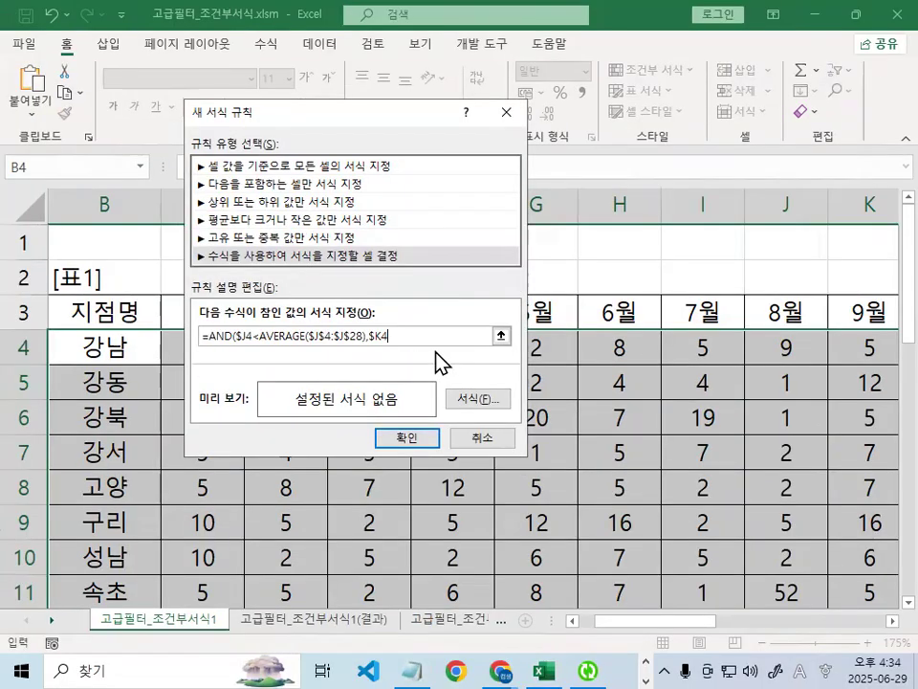
{"action": "type", "text": "<AVERAGE("}
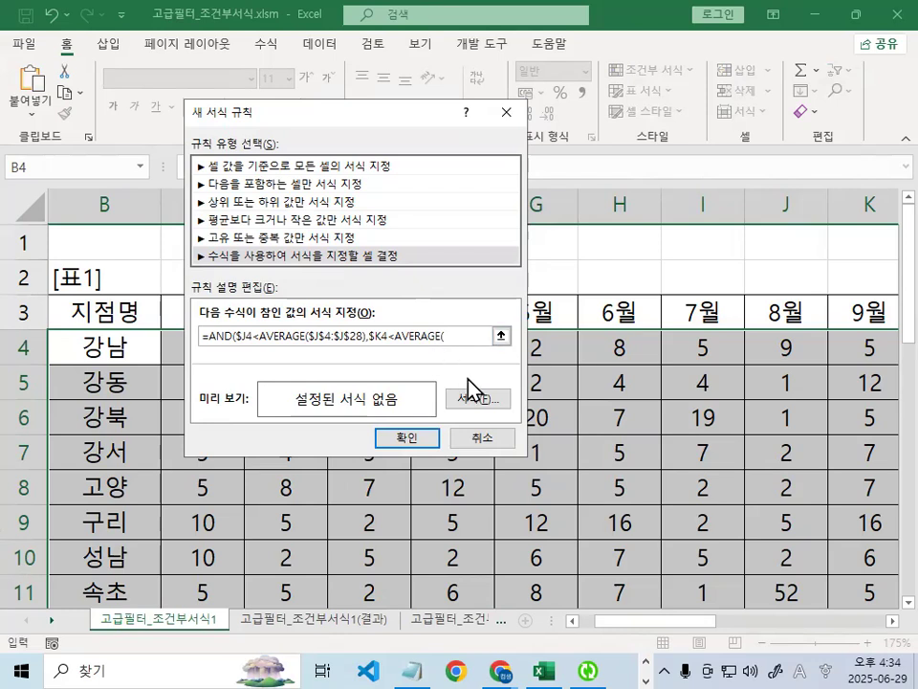
Enter the entire 9월 range $K$4:$K$28 as the second AVERAGE argument and close both the AVERAGE and AND functions
{"action": "left_click", "coordinate": [893, 621]}
{"action": "left_click_drag", "start_coordinate": [758, 348], "coordinate": [781, 528]}
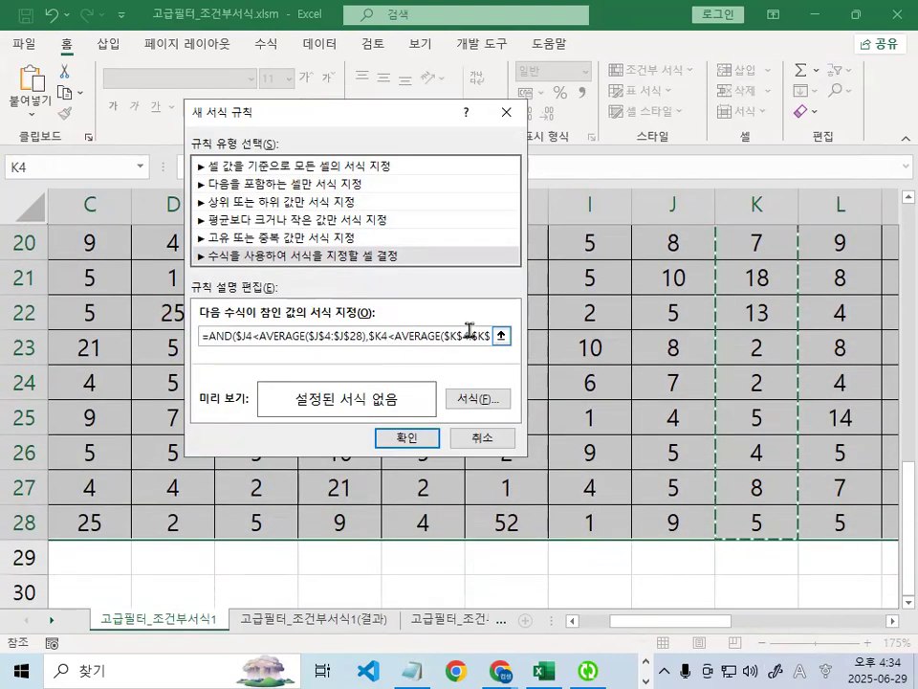
{"action": "left_click_drag", "start_coordinate": [475, 330], "coordinate": [486, 335]}
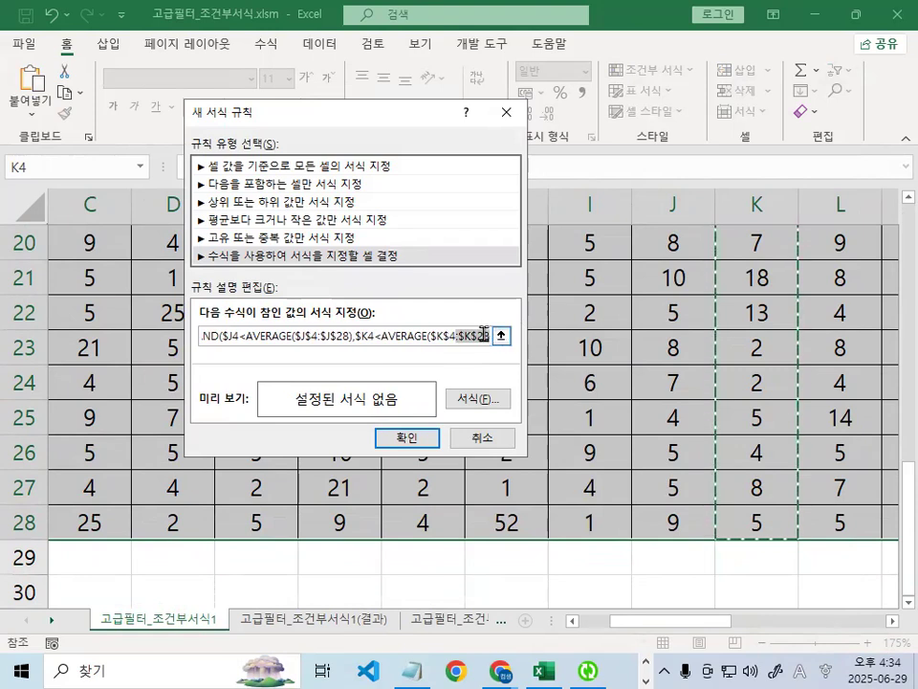
{"action": "left_click", "coordinate": [490, 334]}
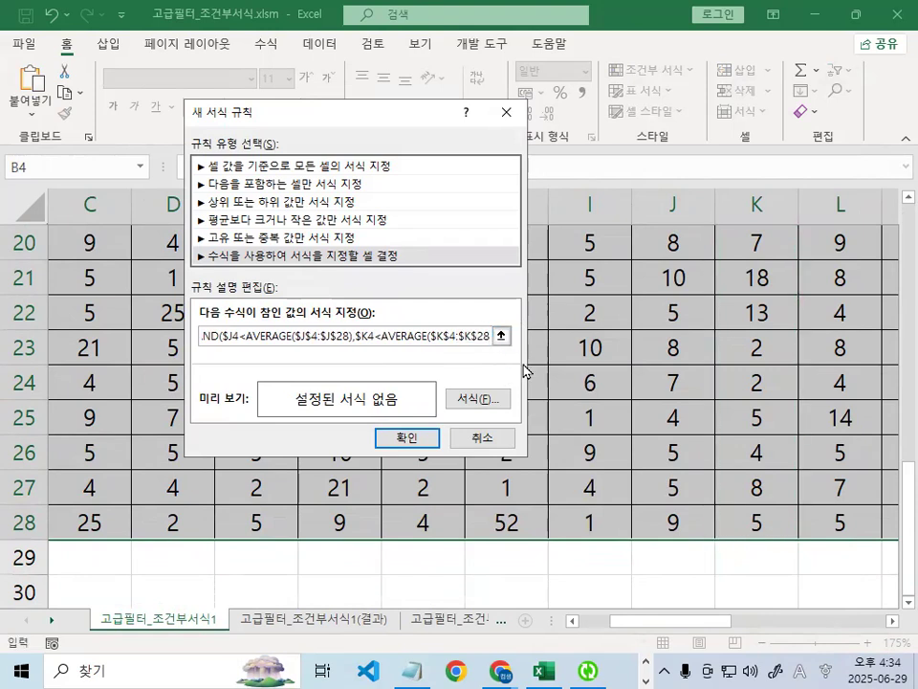
{"action": "type", "text": ")"}
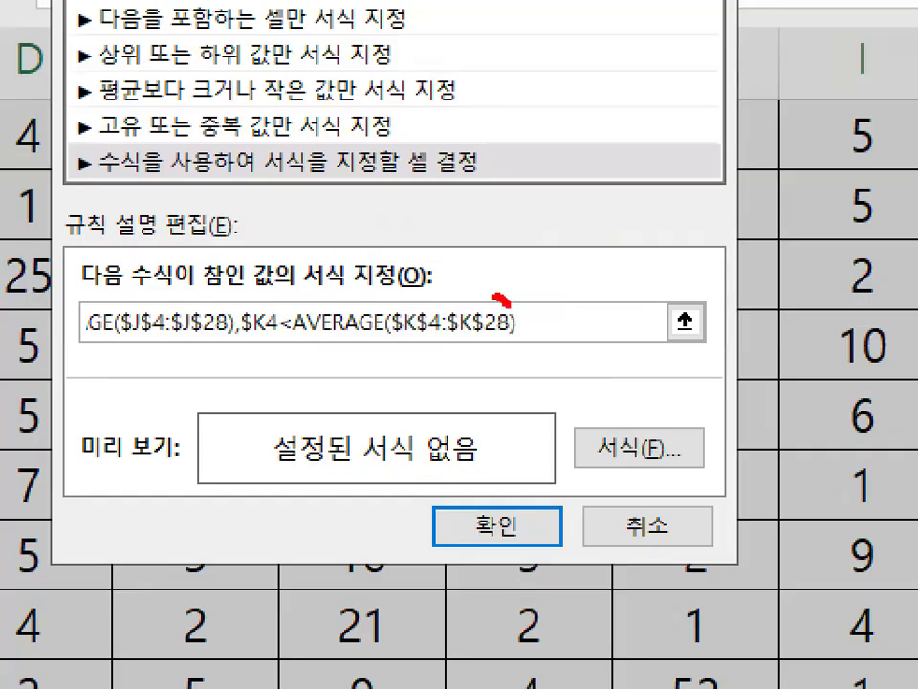
{"action": "left_click_drag", "start_coordinate": [508, 306], "coordinate": [494, 360]}
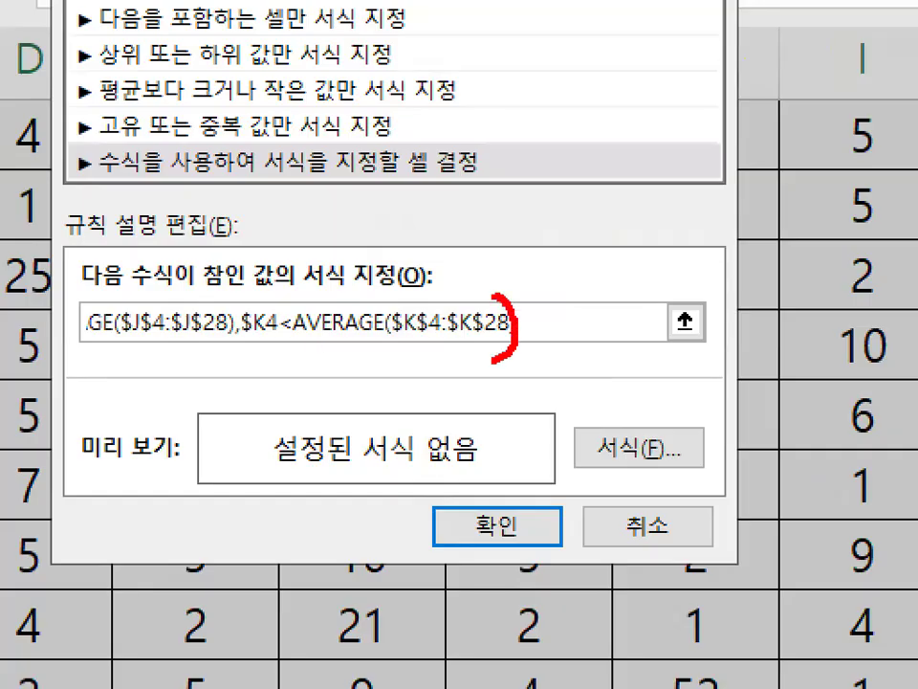
{"action": "left_click_drag", "start_coordinate": [409, 297], "coordinate": [397, 361]}
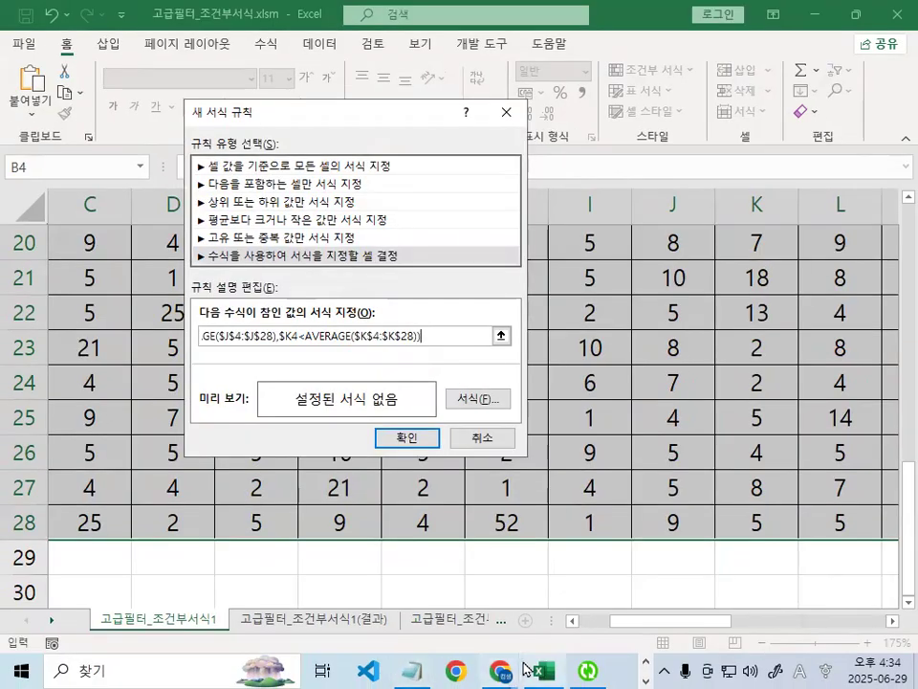
Switch to the Notepad notes and delete the blank lines separating the 8월 and 9월 parts of the AND formula
{"action": "key", "text": "alt+Tab"}
{"action": "left_click", "coordinate": [223, 324]}
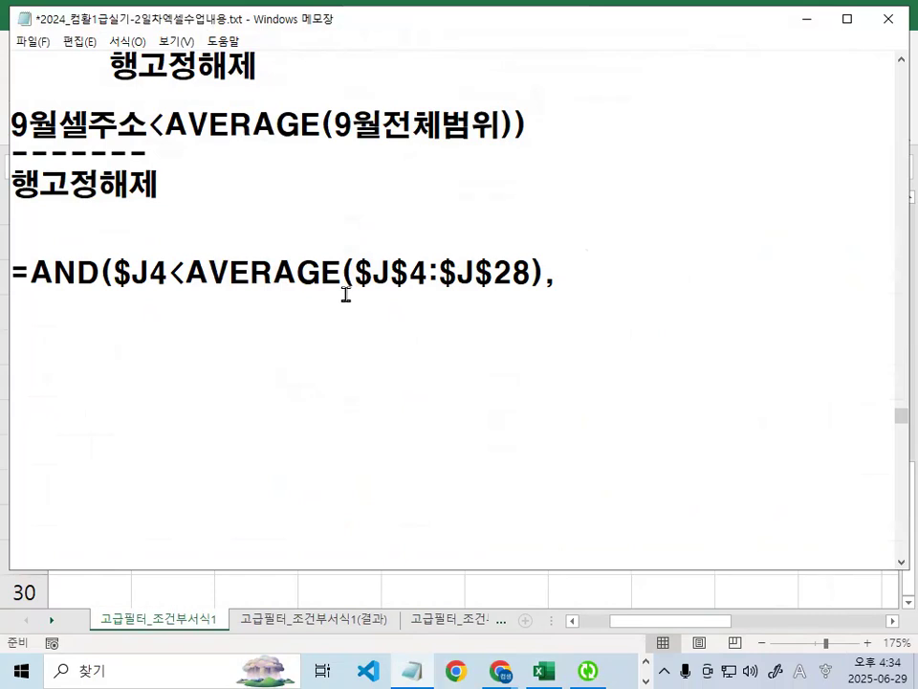
{"action": "key", "text": "Delete"}
{"action": "key", "text": "Delete"}
{"action": "key", "text": "Delete"}
{"action": "key", "text": "Delete"}
{"action": "key", "text": "Delete"}
{"action": "key", "text": "Delete"}
{"action": "key", "text": "Delete"}
{"action": "key", "text": "Delete"}
{"action": "key", "text": "Delete"}
{"action": "key", "text": "Delete"}
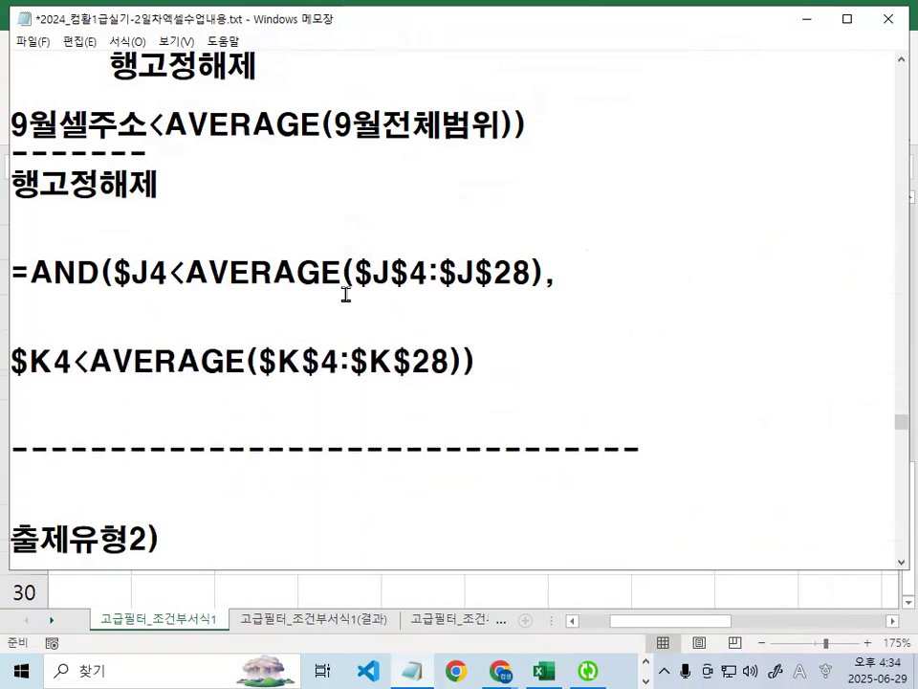
Add four blank lines below the dashed separator, above the 출제유형2) heading in the notes
{"action": "key", "text": "Down"}
{"action": "key", "text": "Down"}
{"action": "key", "text": "Down"}
{"action": "key", "text": "Down"}
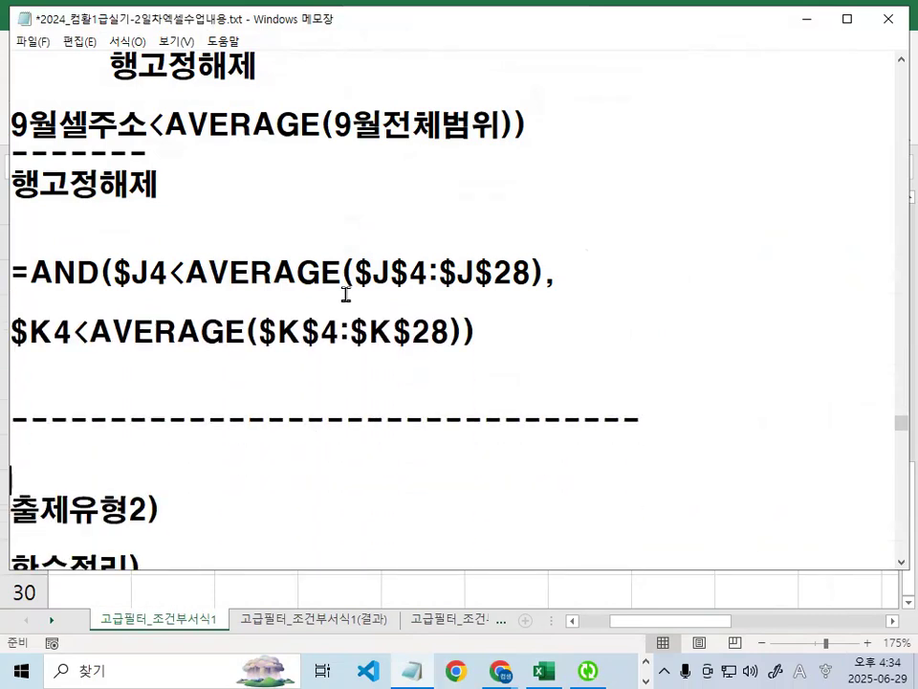
{"action": "key", "text": "Return"}
{"action": "key", "text": "Return"}
{"action": "key", "text": "Return"}
{"action": "key", "text": "Return"}
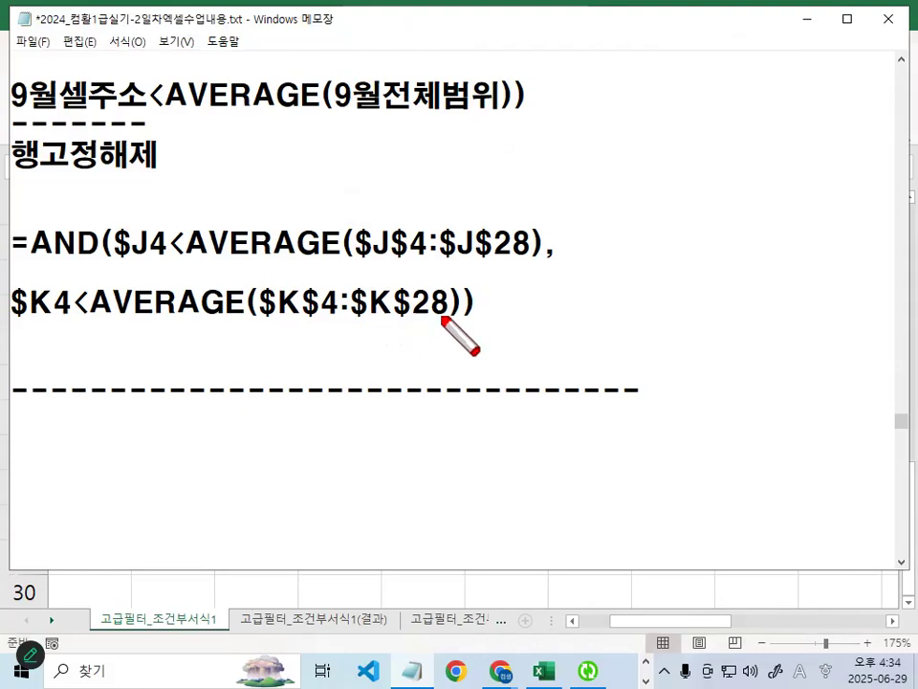
Mark the matching parentheses of AVERAGE and AND in the noted formula, underline both formula lines, and clear the marks
{"action": "left_click_drag", "start_coordinate": [443, 275], "coordinate": [441, 333]}
{"action": "left_click_drag", "start_coordinate": [269, 273], "coordinate": [248, 322]}
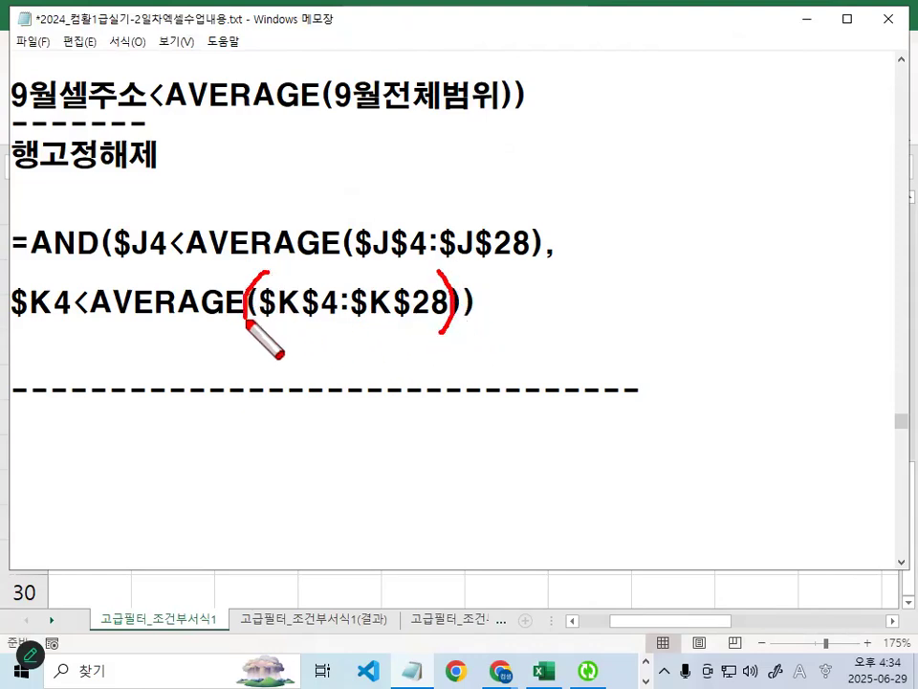
{"action": "mouse_move", "coordinate": [465, 268]}
{"action": "left_mouse_down"}
{"action": "mouse_move", "coordinate": [475, 289]}
{"action": "mouse_move", "coordinate": [466, 354]}
{"action": "left_mouse_up"}
{"action": "left_click_drag", "start_coordinate": [130, 211], "coordinate": [108, 268]}
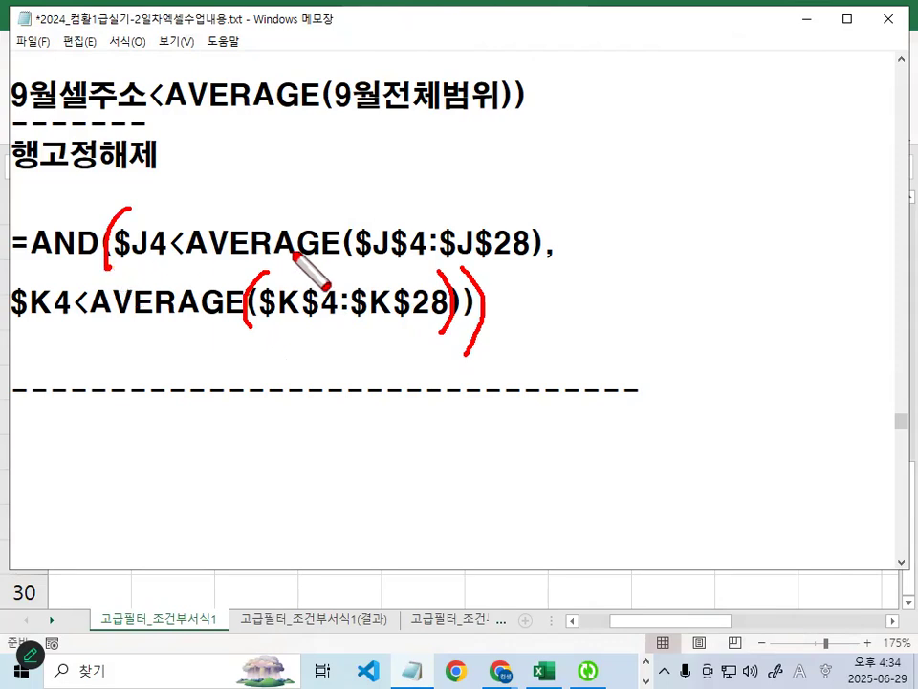
{"action": "key", "text": "Escape"}
{"action": "key", "text": "ctrl+2"}
{"action": "left_click_drag", "start_coordinate": [12, 265], "coordinate": [592, 260]}
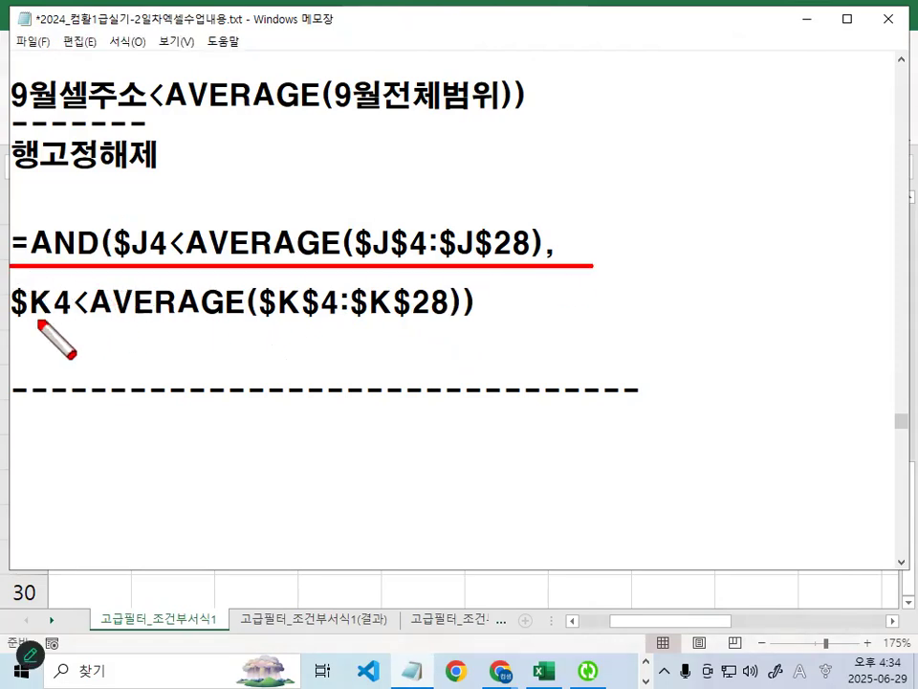
{"action": "left_click_drag", "start_coordinate": [5, 339], "coordinate": [483, 342]}
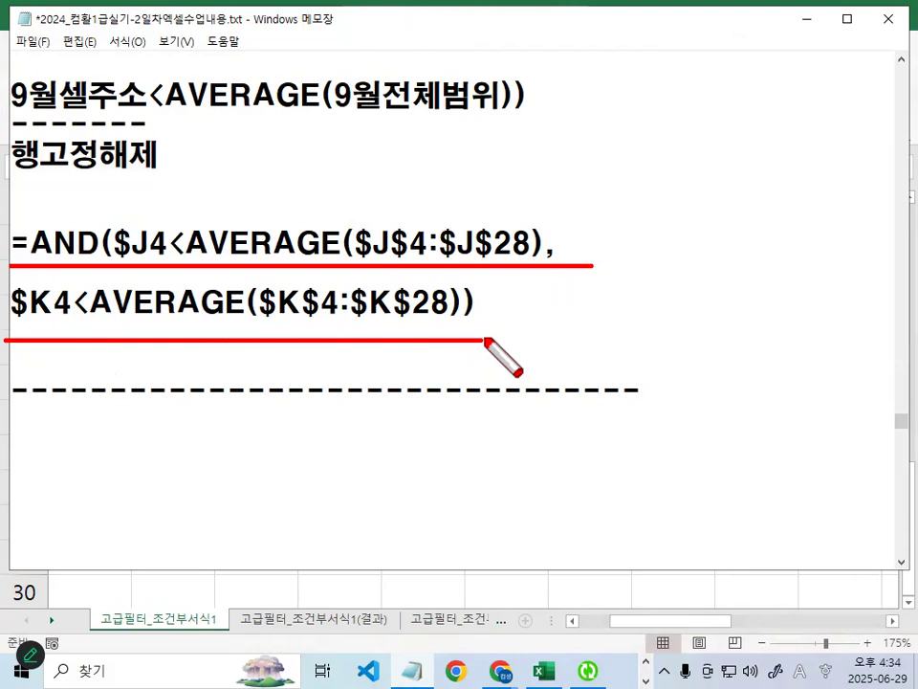
{"action": "key", "text": "Escape"}
Return to Excel, set the rule's format to font style 굵게 with standard red font color, and apply the rule
{"action": "left_click", "coordinate": [552, 669]}
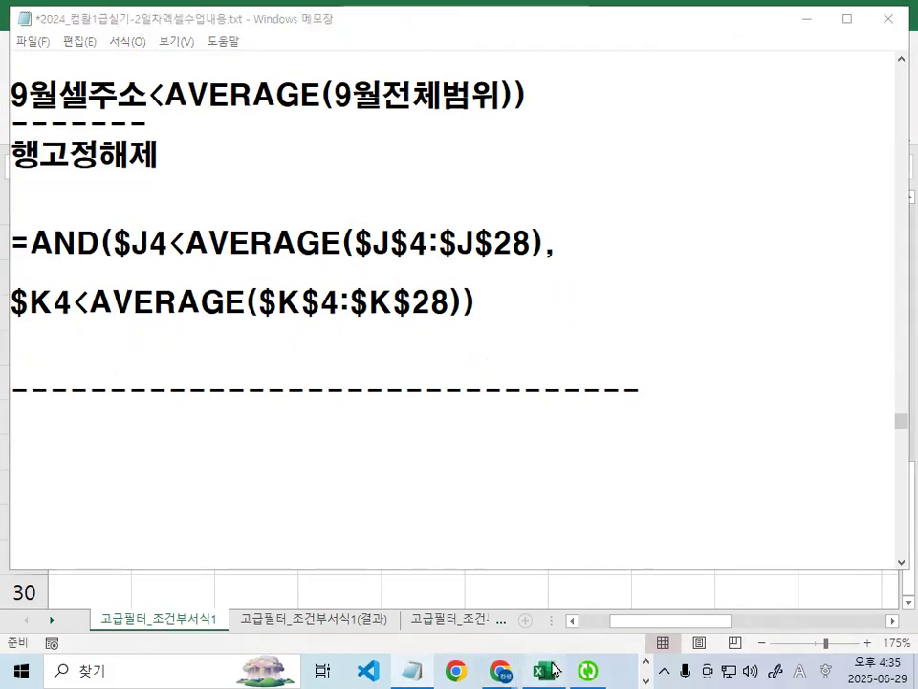
{"action": "left_click", "coordinate": [500, 406]}
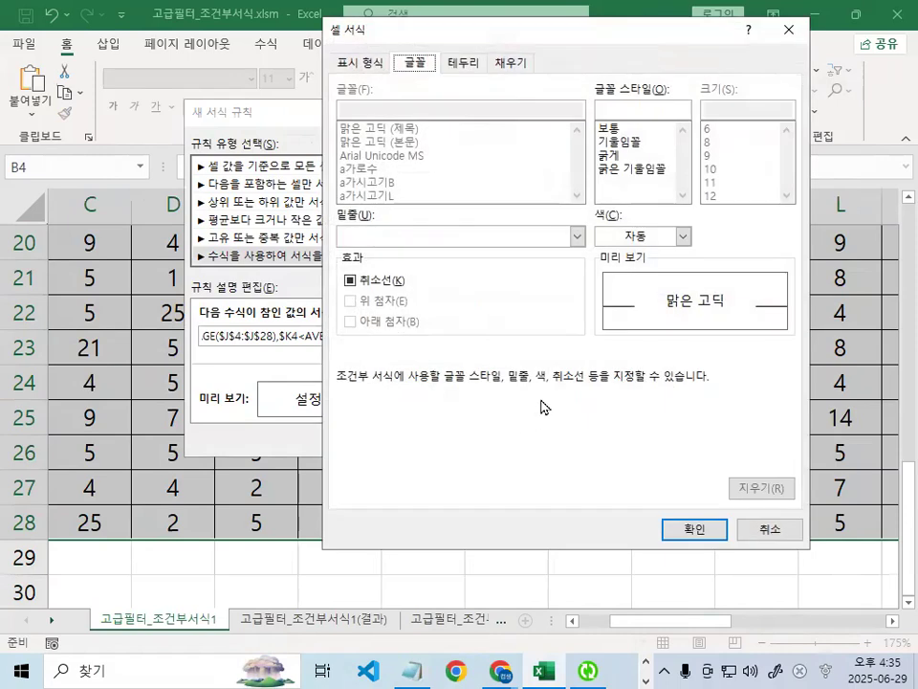
{"action": "left_click", "coordinate": [612, 155]}
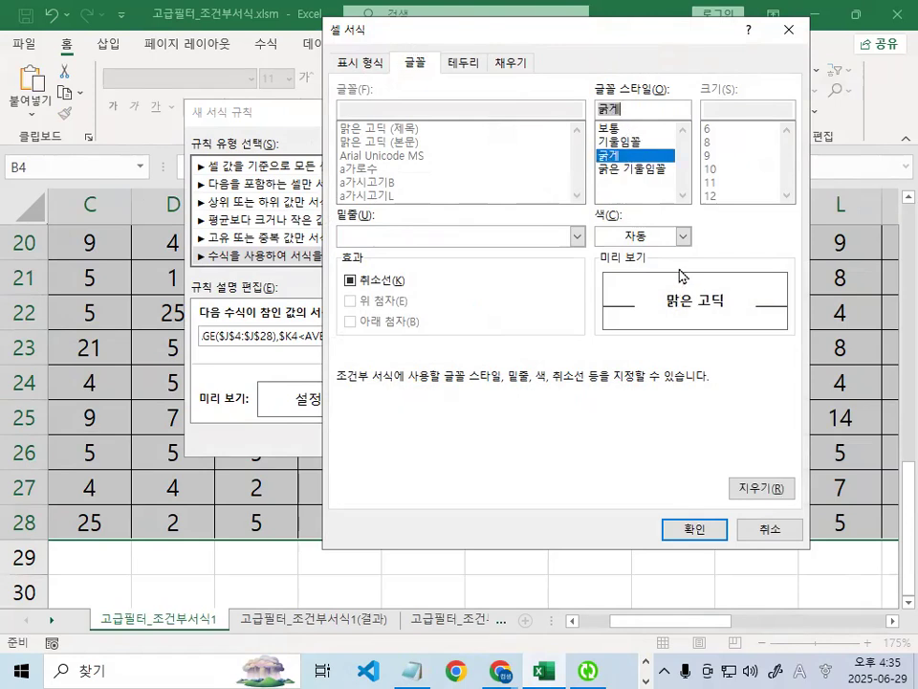
{"action": "left_click", "coordinate": [683, 235]}
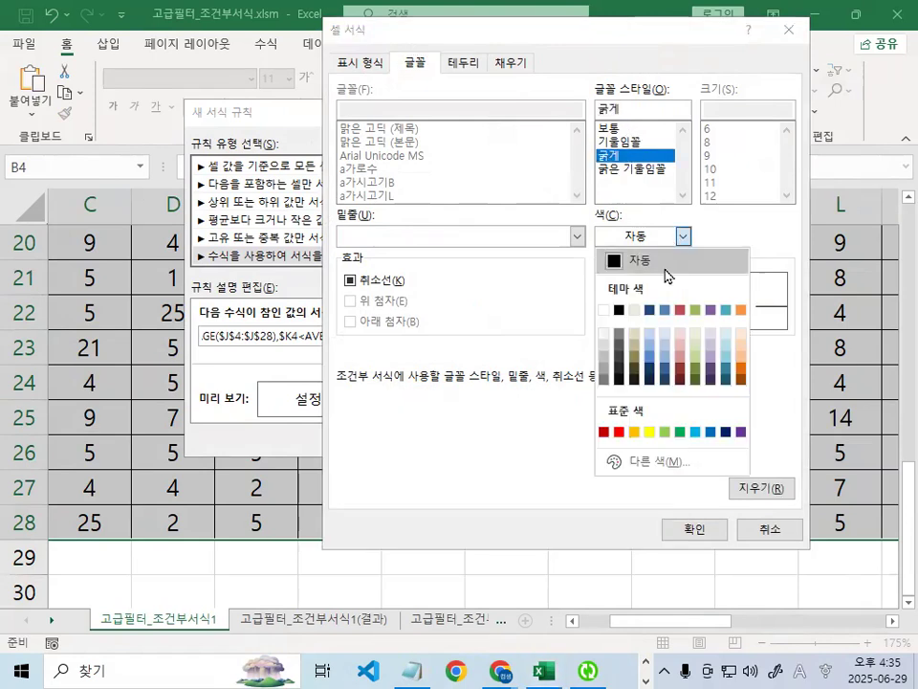
{"action": "left_click", "coordinate": [619, 432]}
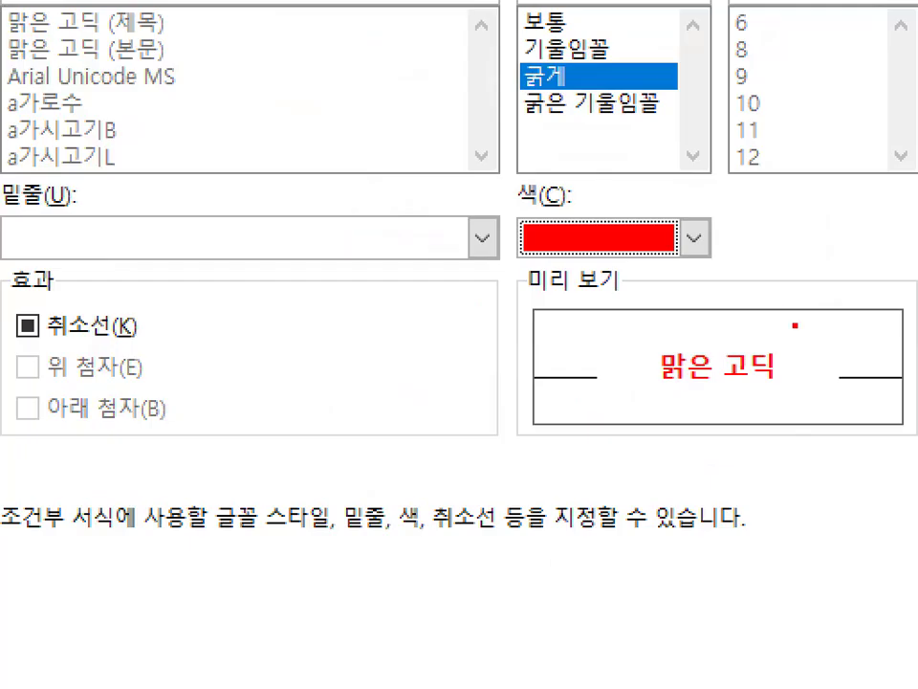
{"action": "left_click_drag", "start_coordinate": [746, 300], "coordinate": [686, 319]}
{"action": "mouse_move", "coordinate": [700, 406]}
{"action": "left_mouse_down"}
{"action": "mouse_move", "coordinate": [800, 294]}
{"action": "mouse_move", "coordinate": [792, 384]}
{"action": "left_mouse_up"}
{"action": "key", "text": "Escape"}
{"action": "left_click", "coordinate": [692, 529]}
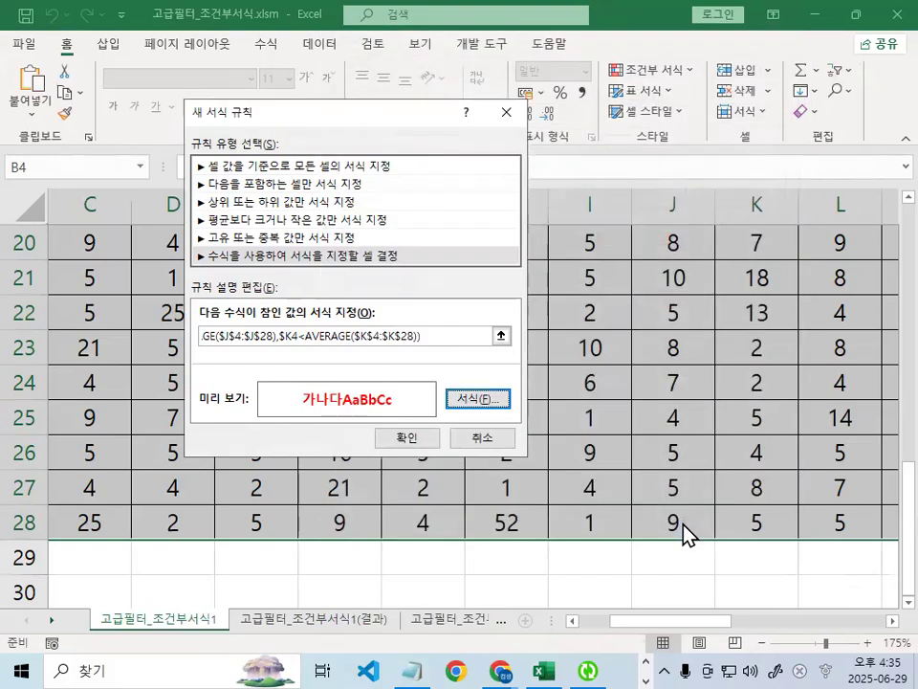
{"action": "left_click", "coordinate": [409, 440]}
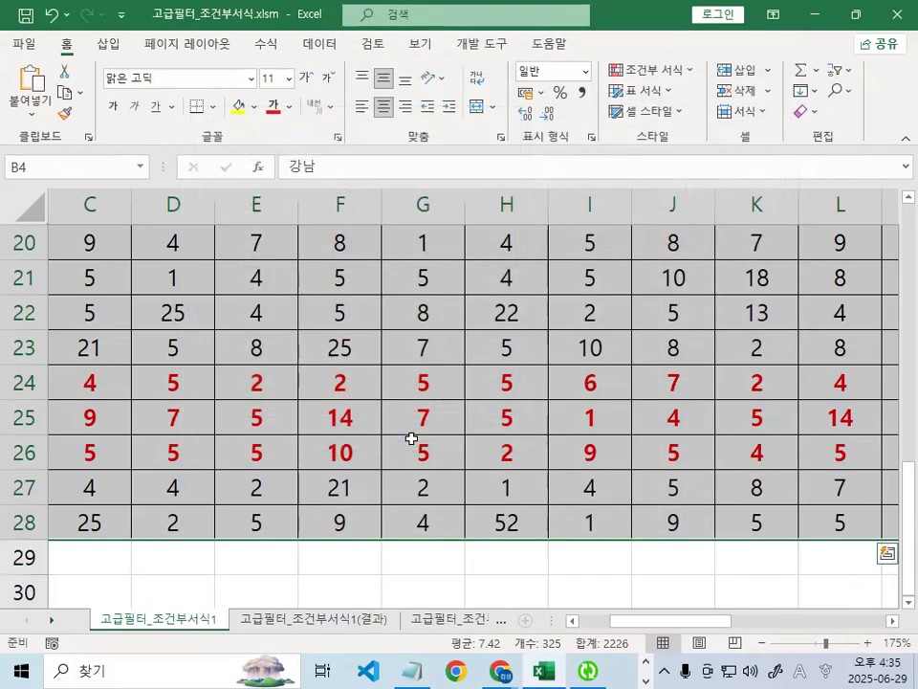
Check the conditional formatting across the rows of table [표1], from the last records up to the 강북 row
{"action": "left_click", "coordinate": [404, 375]}
{"action": "scroll", "coordinate": [554, 608], "scroll_direction": "left", "scroll_amount": 2}
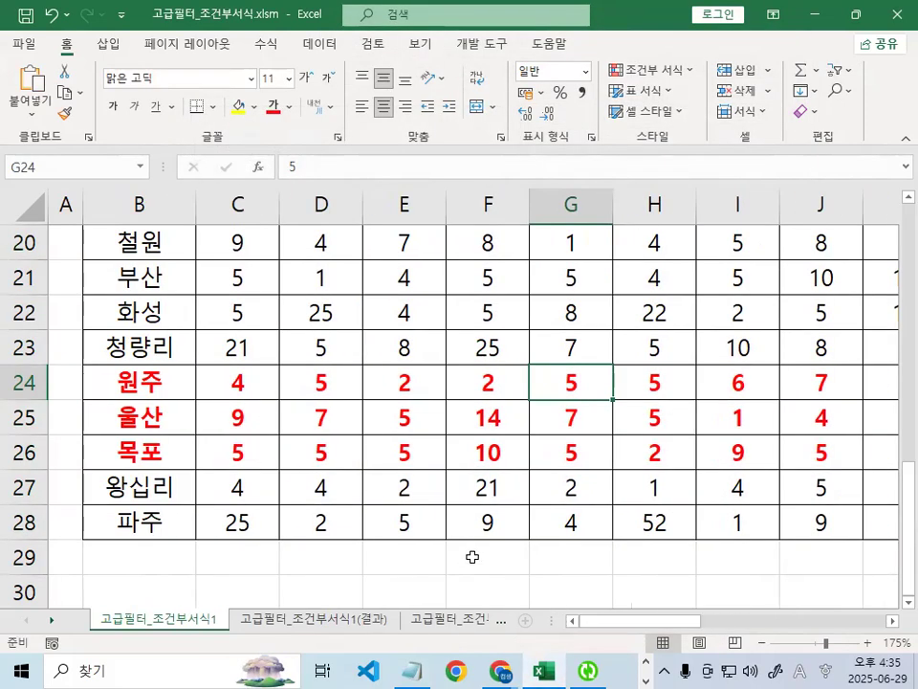
{"action": "scroll", "coordinate": [472, 558], "scroll_direction": "up", "scroll_amount": 3}
{"action": "scroll", "coordinate": [472, 556], "scroll_direction": "up", "scroll_amount": 4}
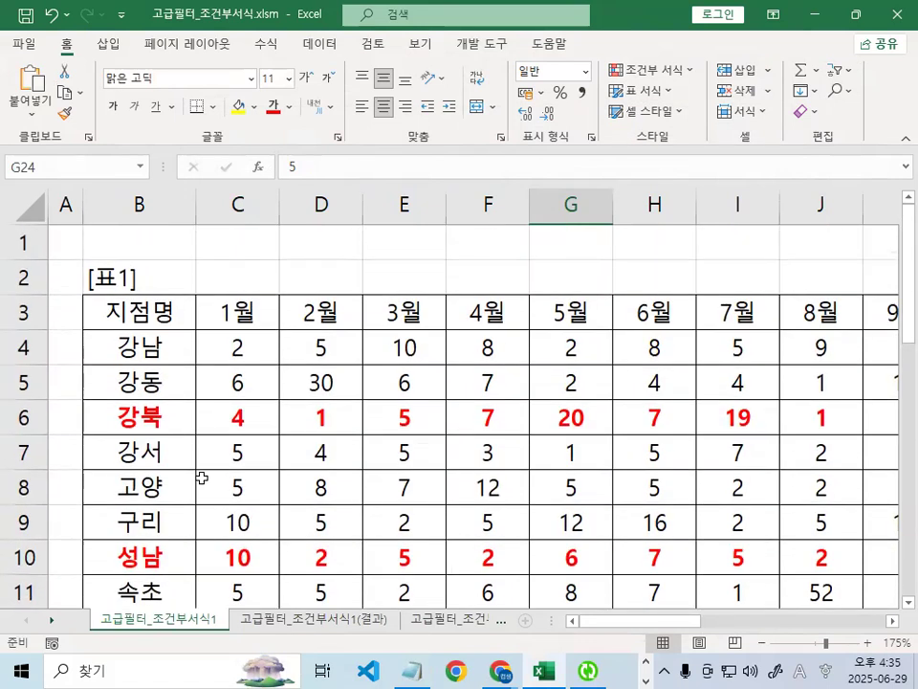
{"action": "left_click", "coordinate": [146, 424]}
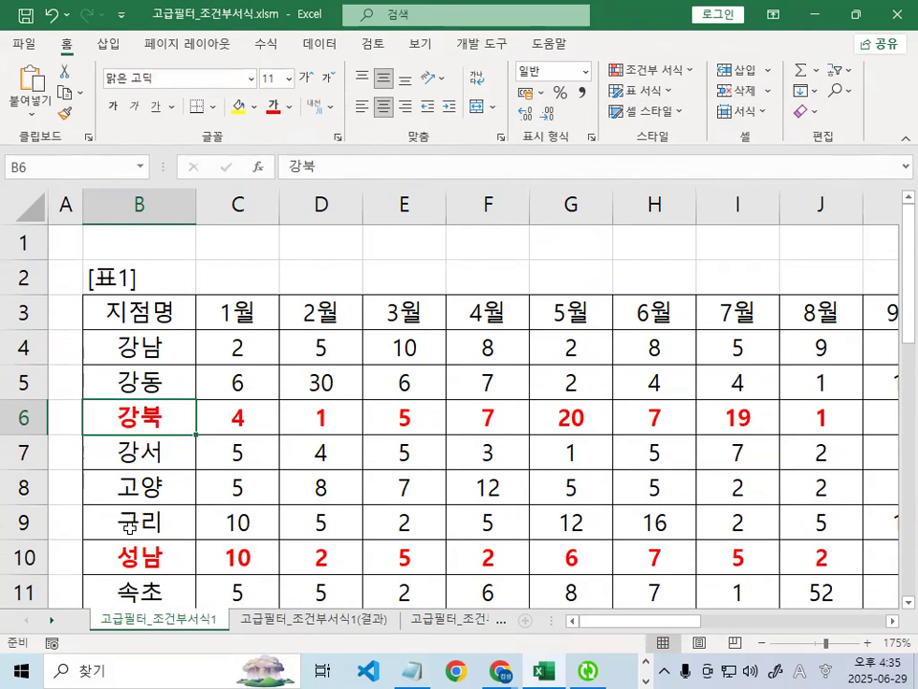
Check the conditionally formatted rows of table [표1] from 성남 down to the last records, and return to its header
{"action": "left_click", "coordinate": [129, 555]}
{"action": "scroll", "coordinate": [129, 552], "scroll_direction": "down", "scroll_amount": 2}
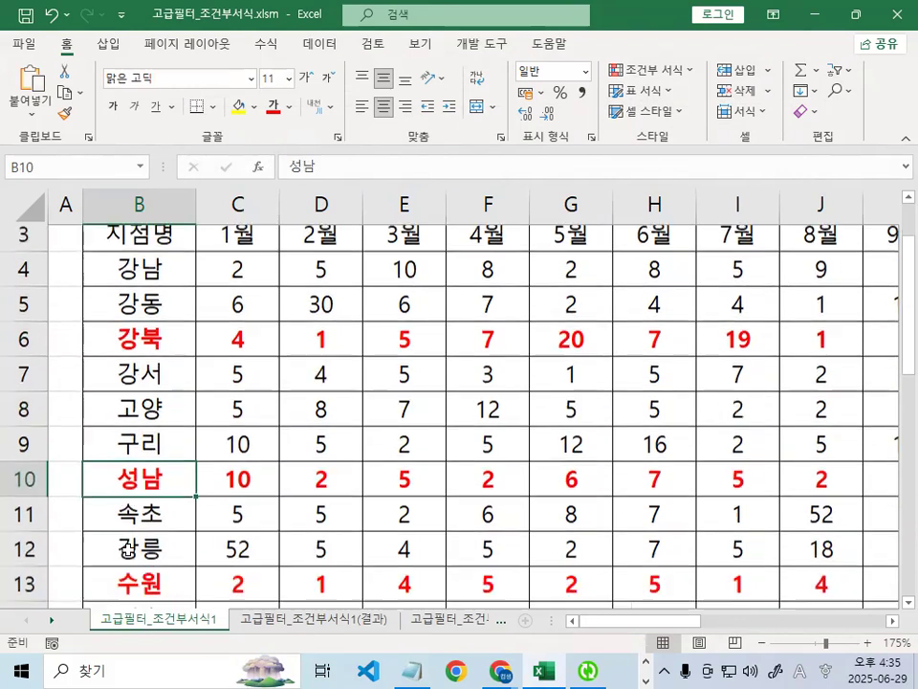
{"action": "left_click", "coordinate": [126, 457]}
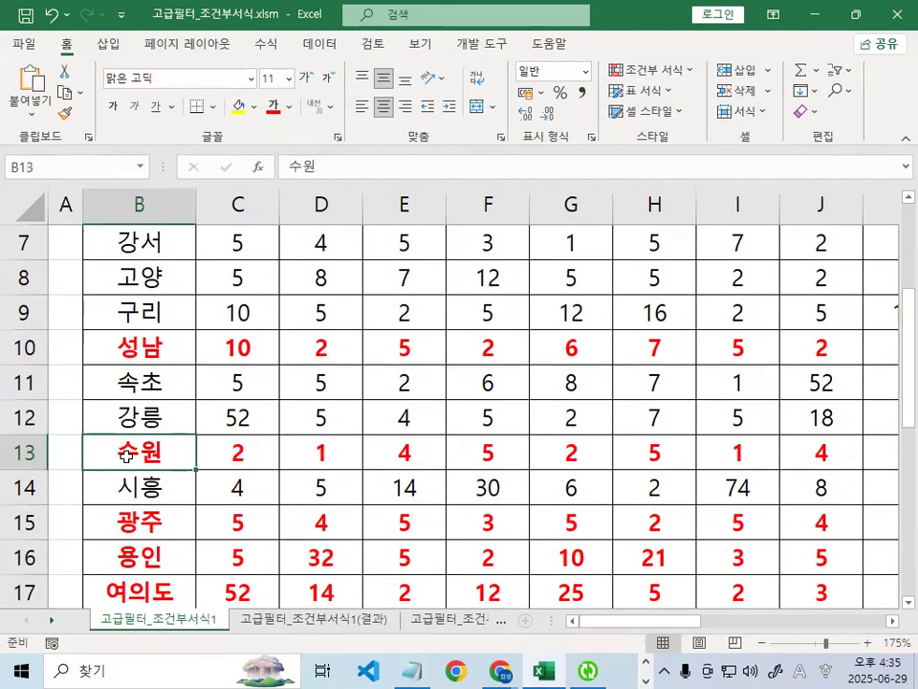
{"action": "left_click", "coordinate": [125, 516]}
{"action": "left_click", "coordinate": [134, 555]}
{"action": "left_click", "coordinate": [143, 593]}
{"action": "scroll", "coordinate": [143, 593], "scroll_direction": "down", "scroll_amount": 3}
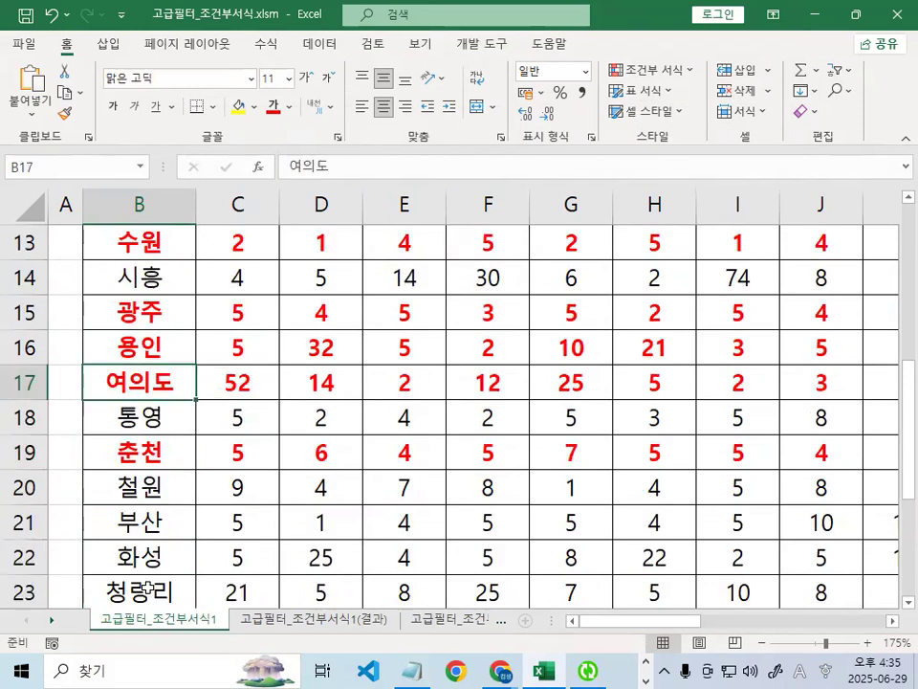
{"action": "left_click", "coordinate": [151, 337]}
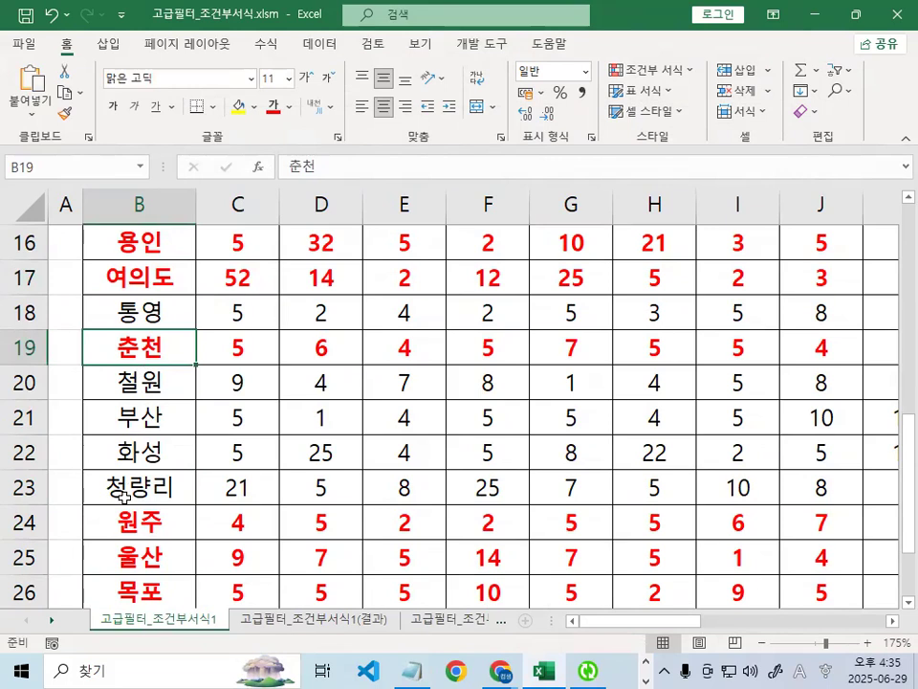
{"action": "scroll", "coordinate": [124, 496], "scroll_direction": "down", "scroll_amount": 1}
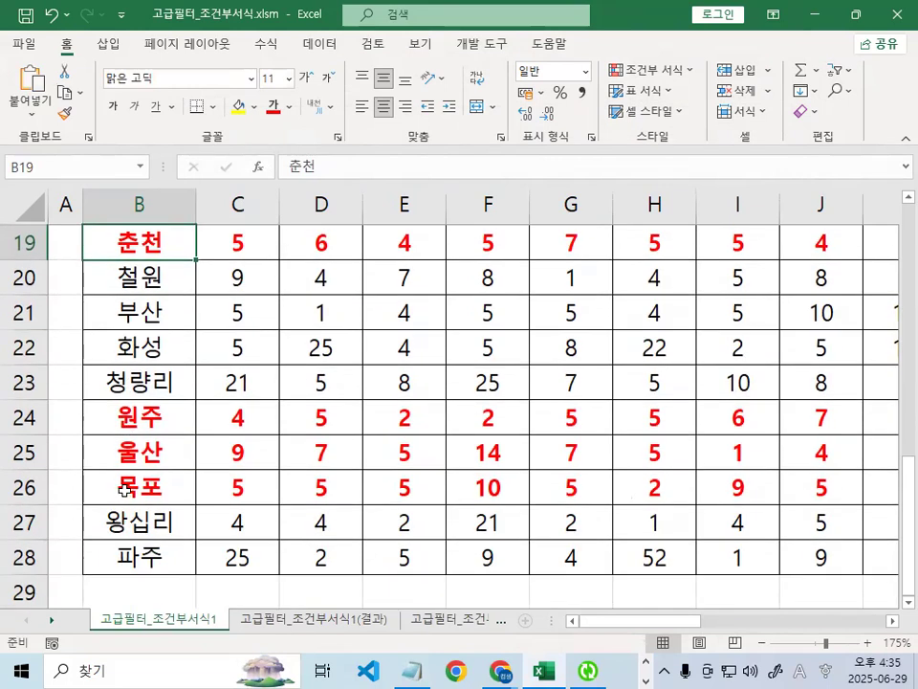
{"action": "scroll", "coordinate": [122, 489], "scroll_direction": "up", "scroll_amount": 6}
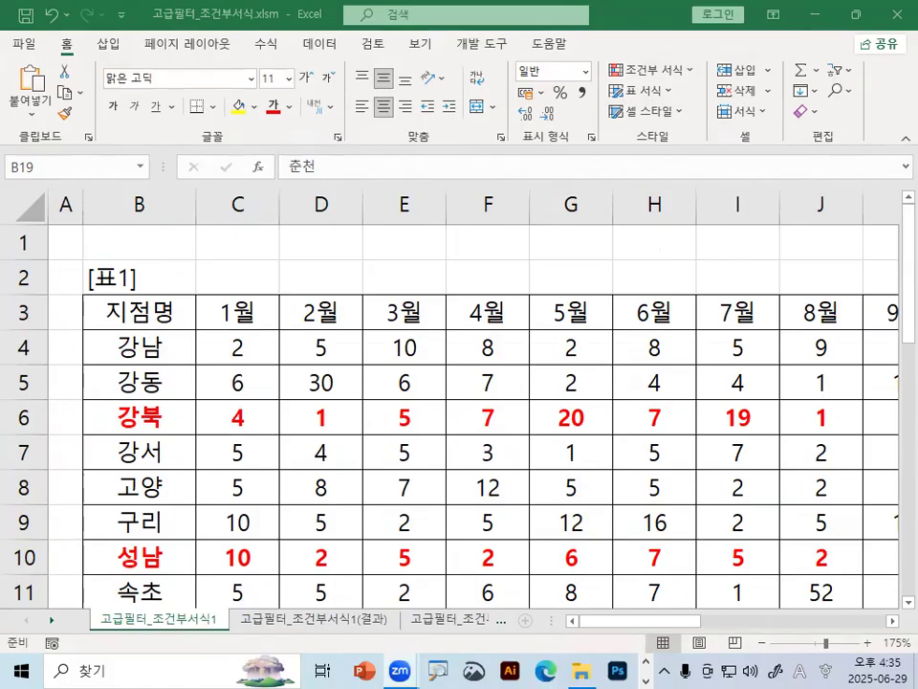
{"action": "left_click", "coordinate": [488, 450]}
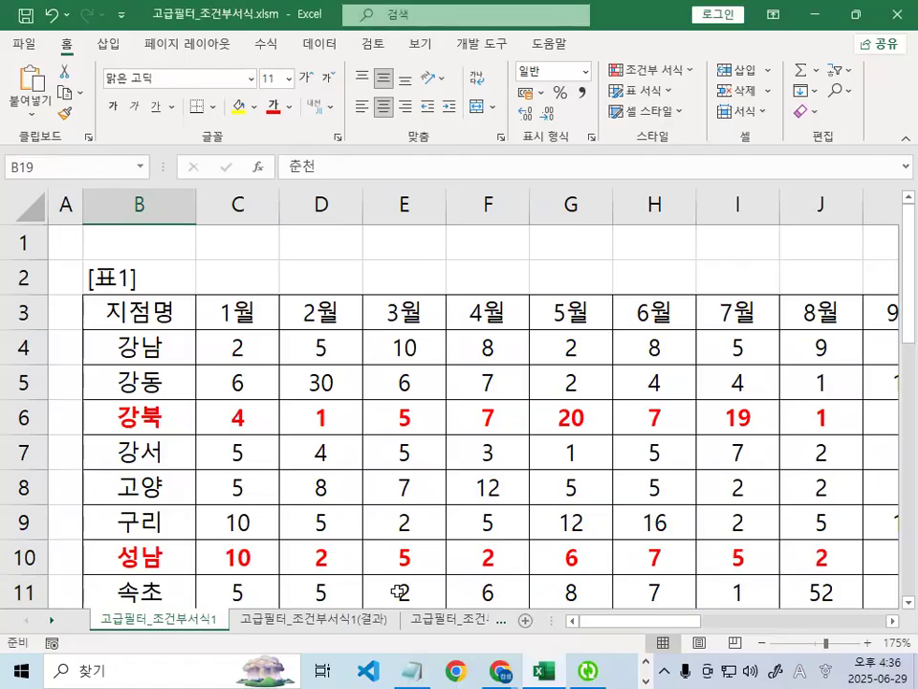
Open the 고급필터_조건부서식2 sheet, underline its sheet name and clear the mark, and go to the start of its sales table
{"action": "left_click", "coordinate": [430, 620]}
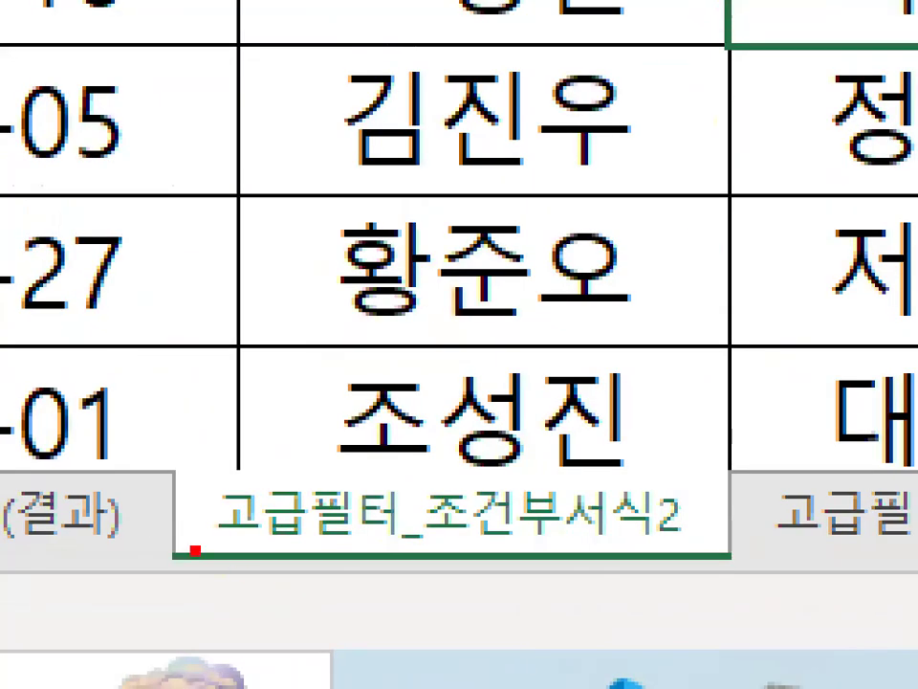
{"action": "left_click_drag", "start_coordinate": [219, 543], "coordinate": [601, 544]}
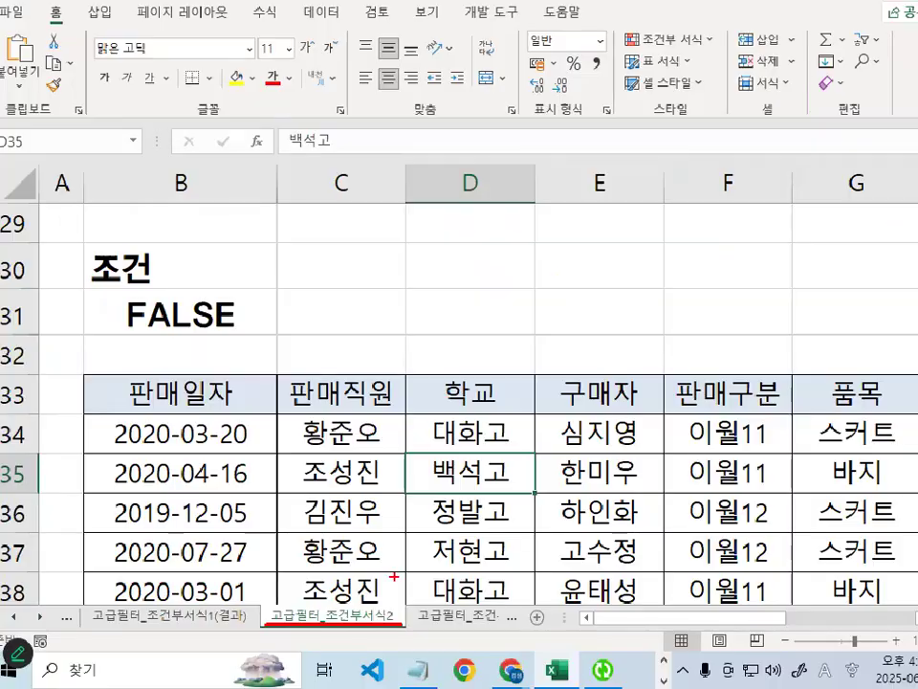
{"action": "key", "text": "Escape"}
{"action": "left_click", "coordinate": [316, 442]}
{"action": "scroll", "coordinate": [323, 468], "scroll_direction": "down", "scroll_amount": 1}
{"action": "left_click_drag", "start_coordinate": [730, 618], "coordinate": [732, 618]}
{"action": "scroll", "coordinate": [371, 529], "scroll_direction": "up", "scroll_amount": 10}
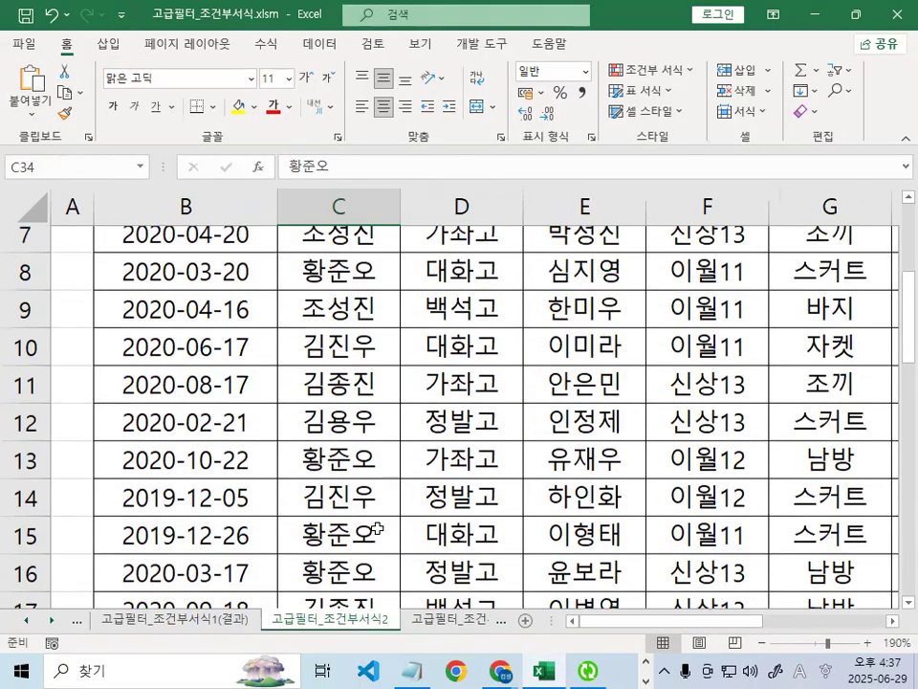
{"action": "left_click", "coordinate": [378, 379]}
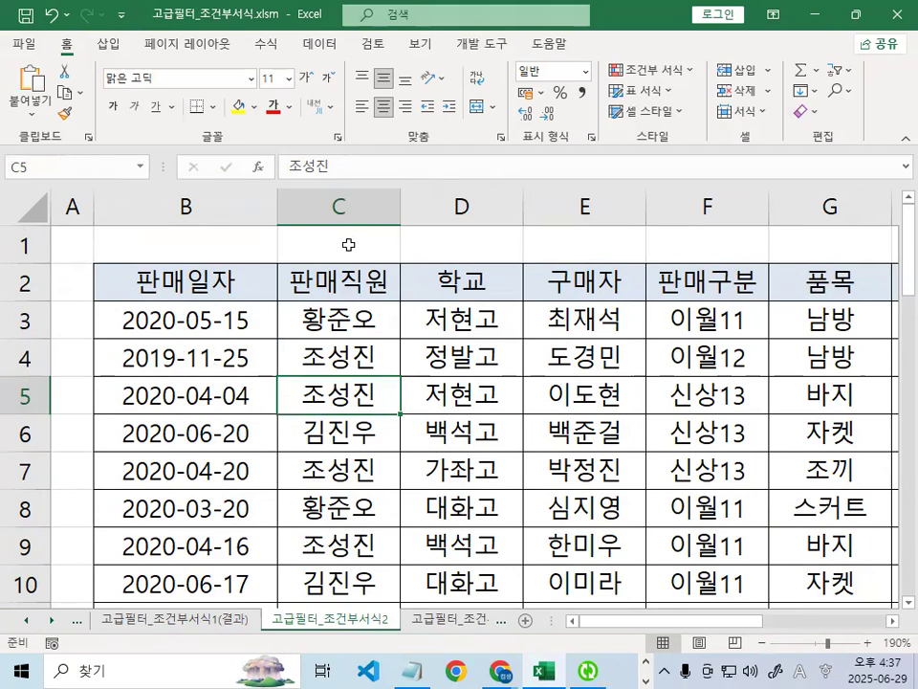
View the finished formatting on the 고급필터_조건부서식2(결과) sheet, and go back to the 판매일자 column of 고급필터_조건부서식2
{"action": "left_click", "coordinate": [282, 245]}
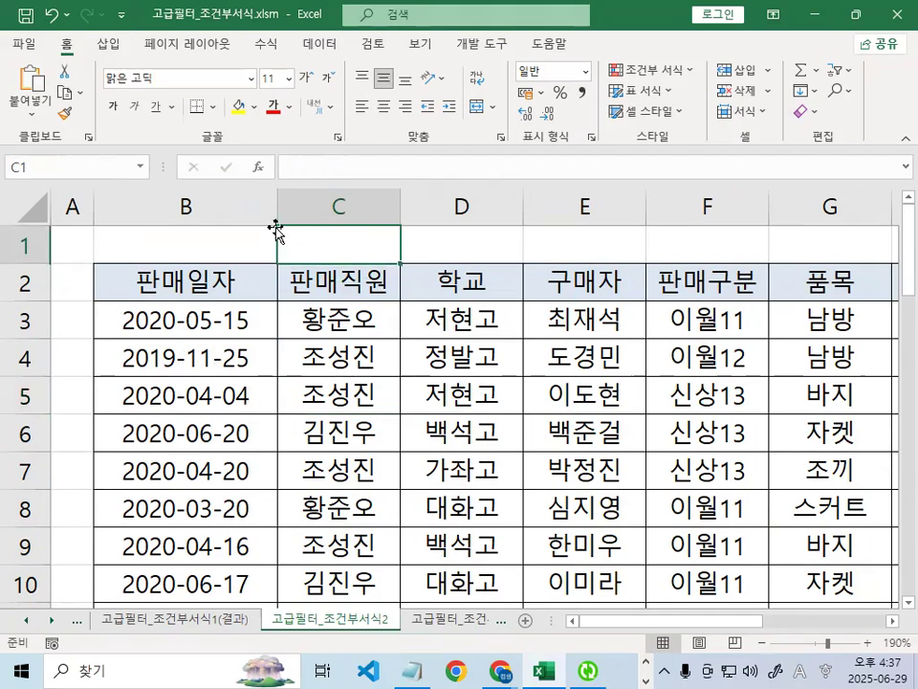
{"action": "left_click", "coordinate": [442, 624]}
{"action": "left_click", "coordinate": [189, 621]}
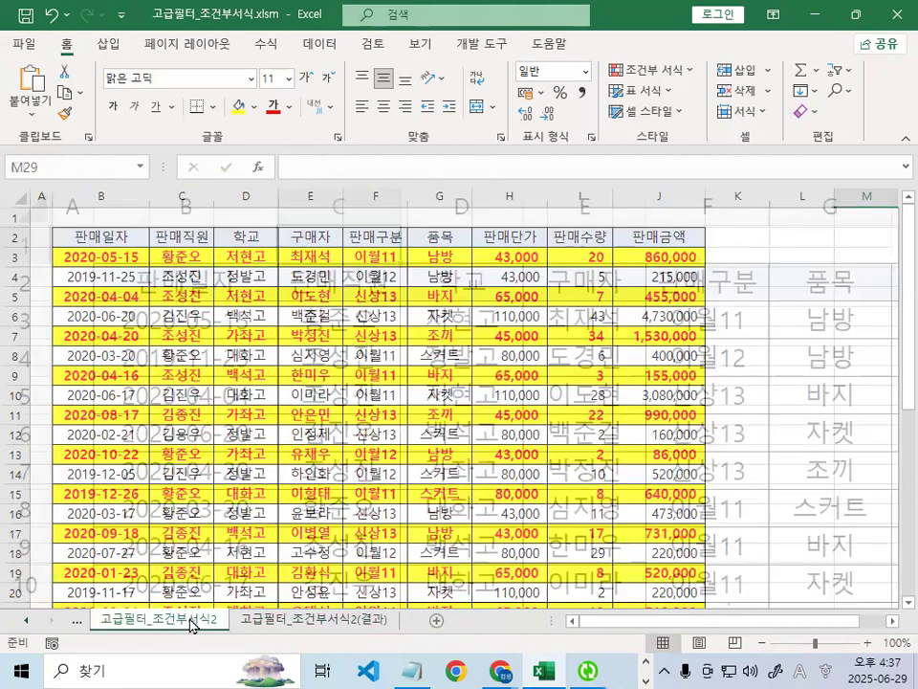
{"action": "left_click", "coordinate": [184, 278]}
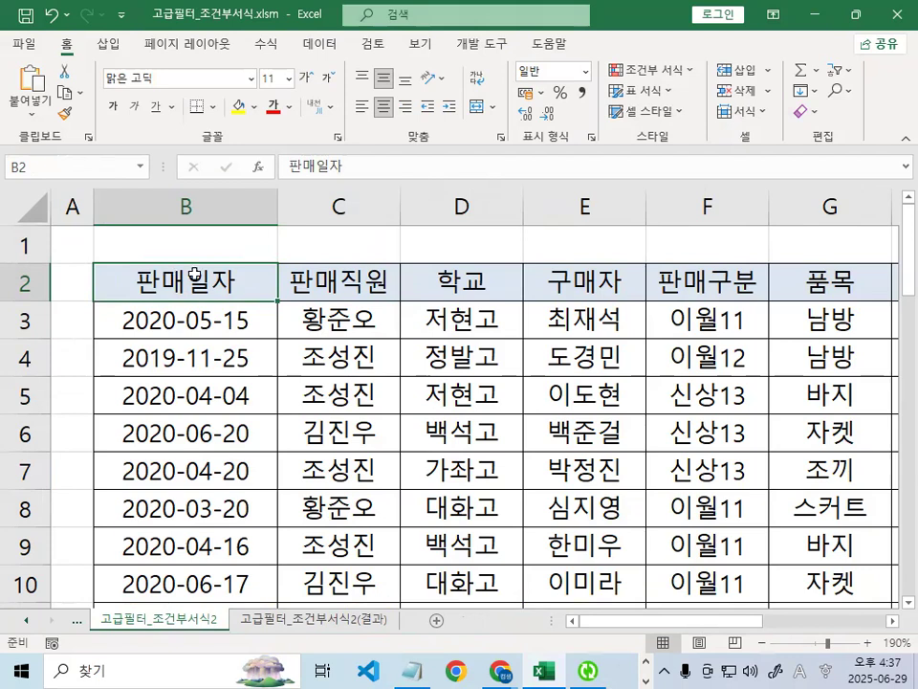
{"action": "left_click", "coordinate": [239, 320]}
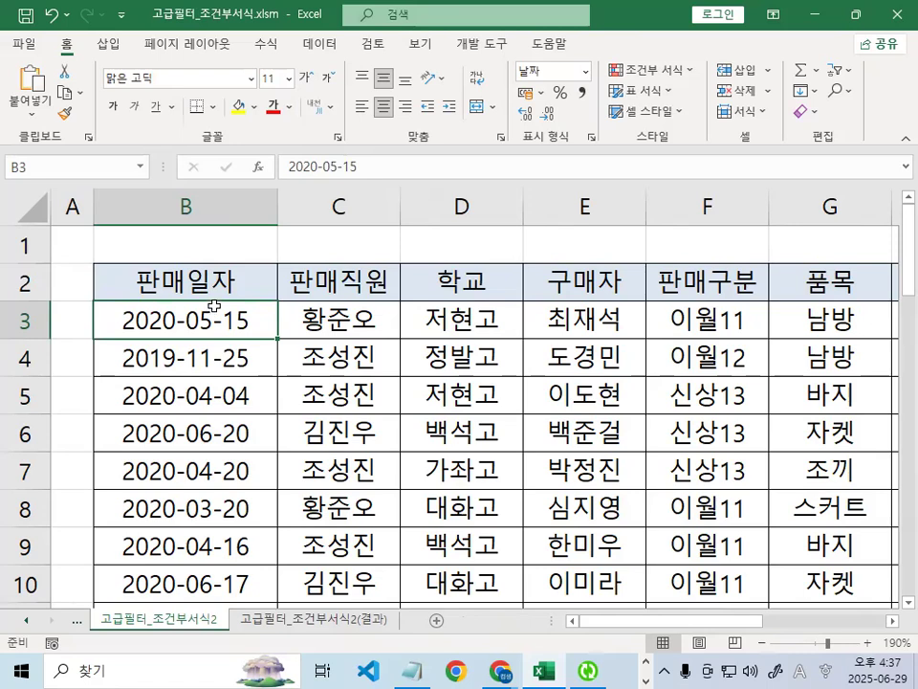
{"action": "left_click", "coordinate": [179, 373]}
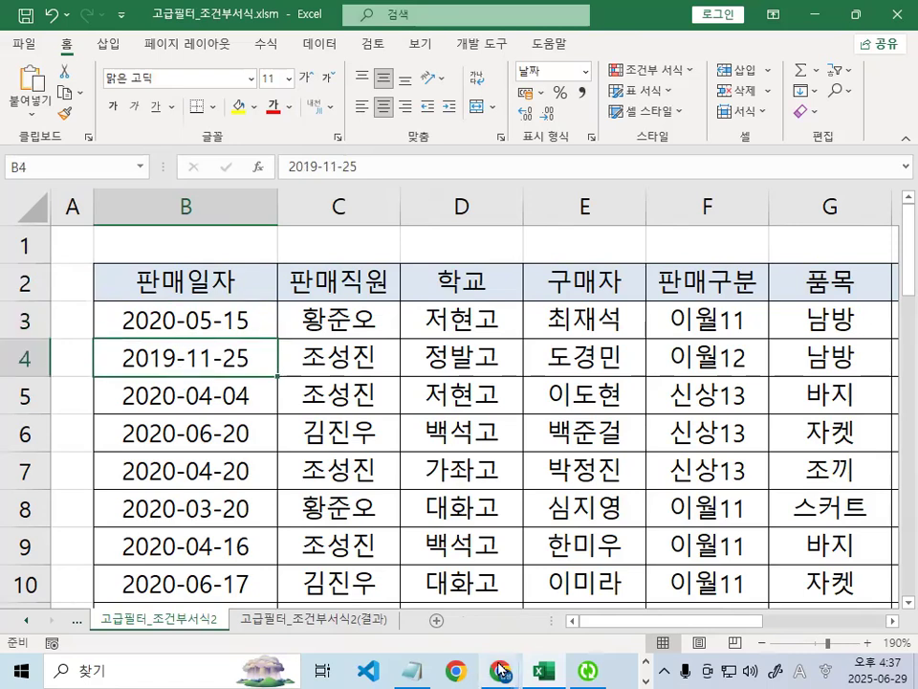
Switch to the Notepad notes and remove three blank lines between the dashed separator and the 출제유형2) heading
{"action": "key", "text": "alt+Tab"}
{"action": "left_click", "coordinate": [235, 414]}
{"action": "scroll", "coordinate": [238, 473], "scroll_direction": "down", "scroll_amount": 1}
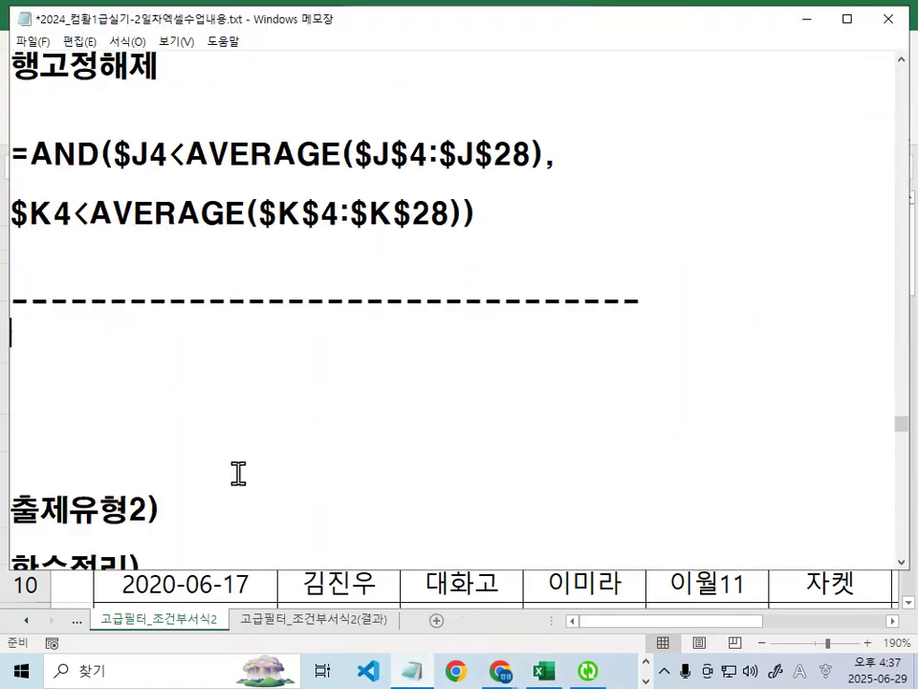
{"action": "scroll", "coordinate": [251, 448], "scroll_direction": "down", "scroll_amount": 1}
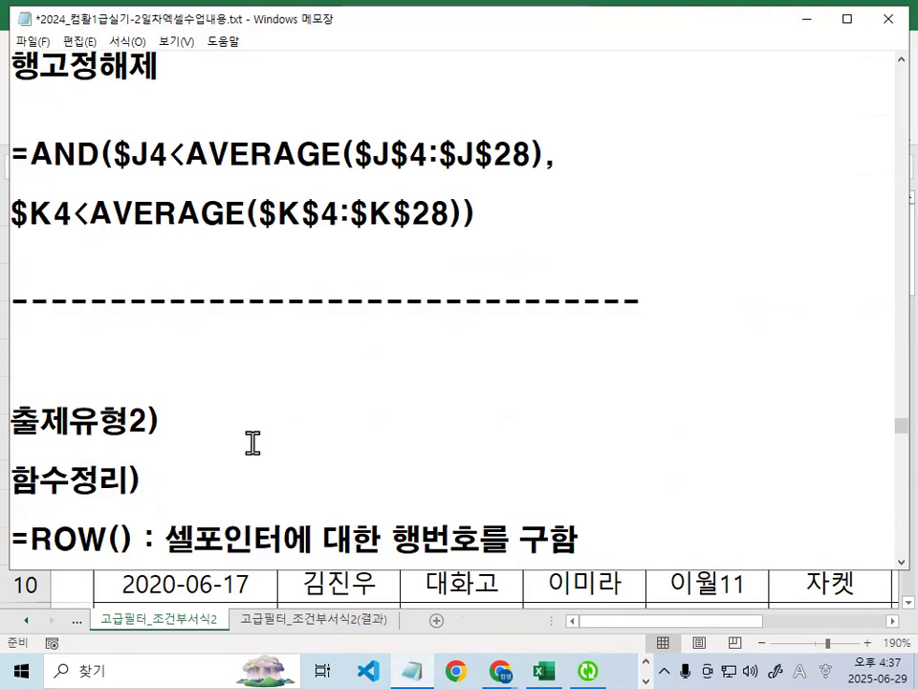
Read the ROW() and ROW(셀주소) descriptions under 함수정리), highlighting their key words, and return to Excel
{"action": "scroll", "coordinate": [267, 406], "scroll_direction": "down", "scroll_amount": 3}
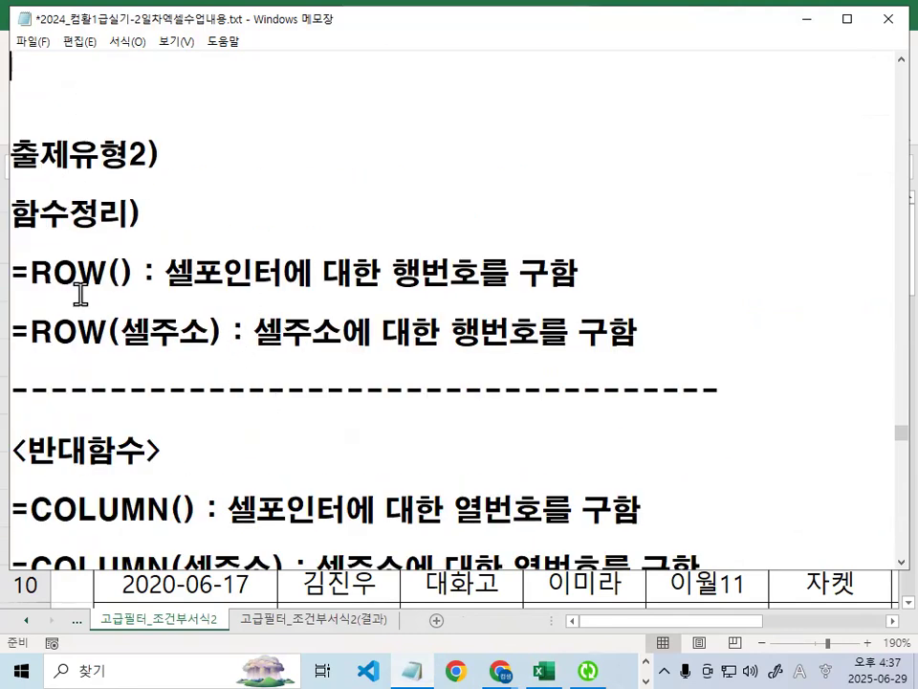
{"action": "left_click_drag", "start_coordinate": [107, 273], "coordinate": [354, 272]}
{"action": "left_click_drag", "start_coordinate": [421, 275], "coordinate": [580, 272]}
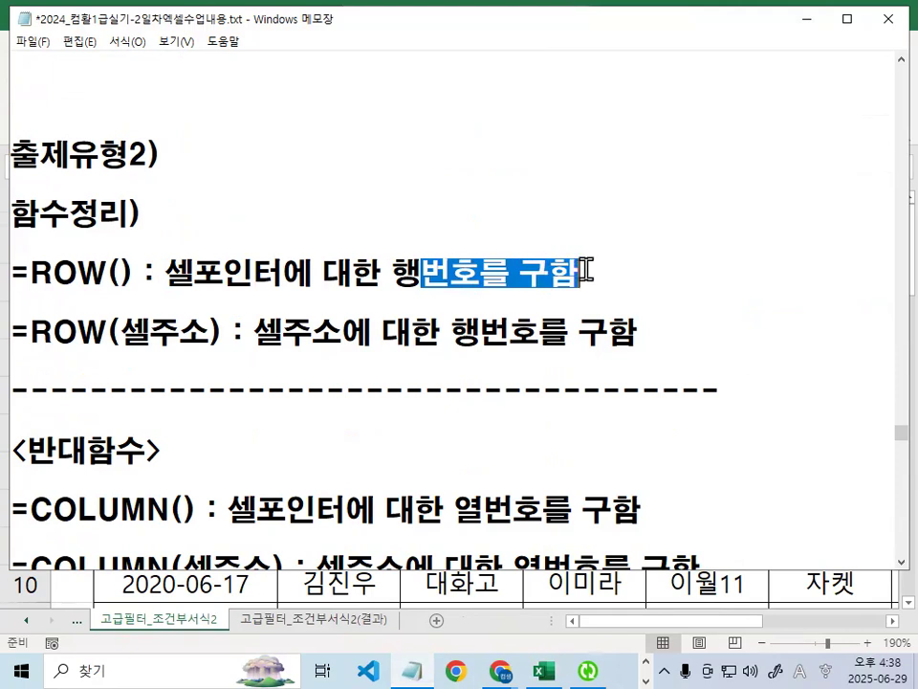
{"action": "left_click_drag", "start_coordinate": [37, 335], "coordinate": [198, 335]}
{"action": "left_click_drag", "start_coordinate": [254, 335], "coordinate": [335, 332]}
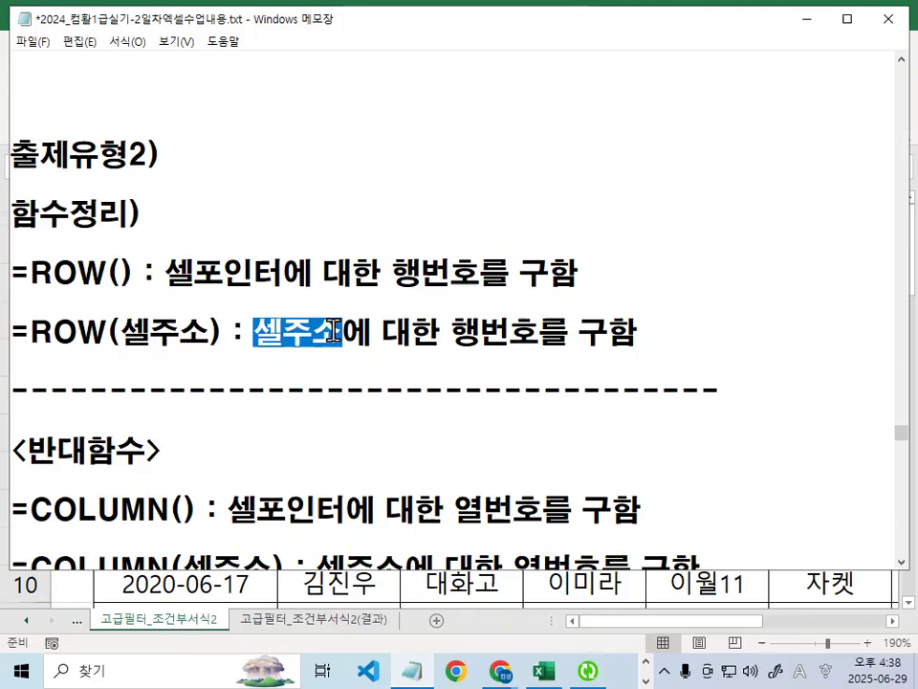
{"action": "left_click_drag", "start_coordinate": [454, 330], "coordinate": [507, 327]}
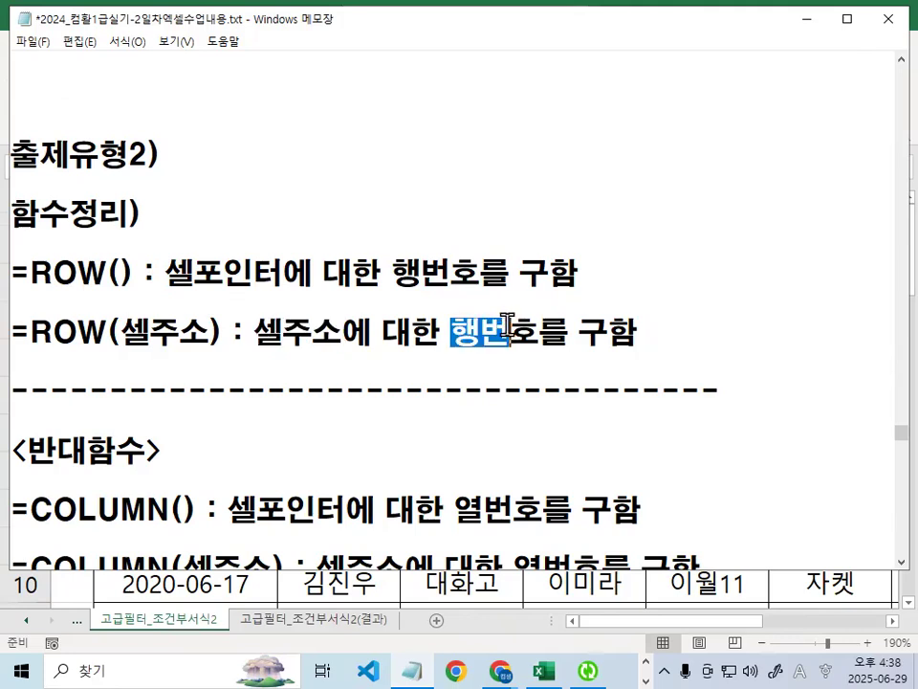
{"action": "left_click", "coordinate": [807, 21]}
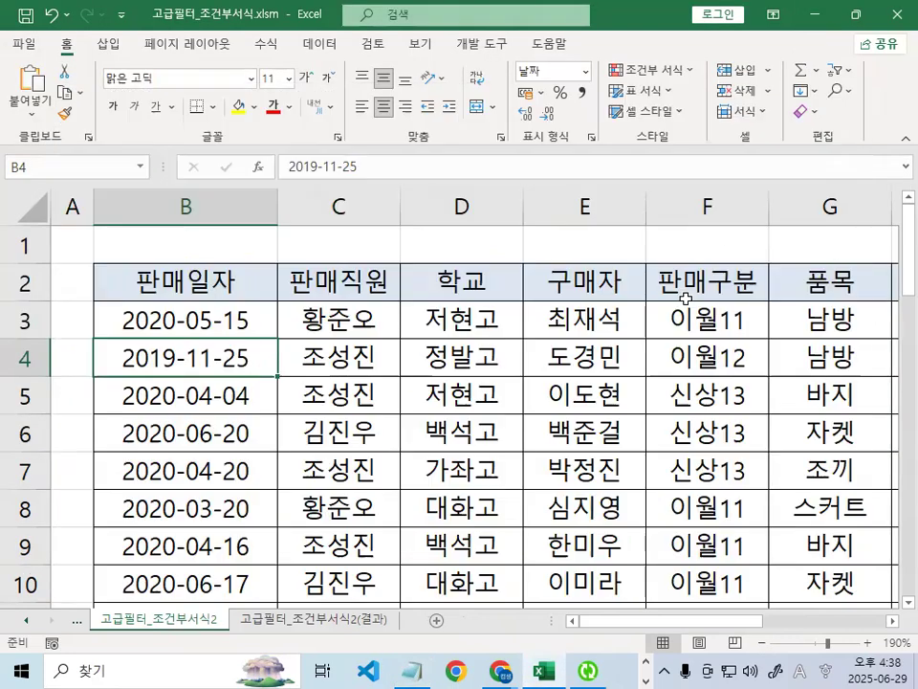
Set the font of the entire 고급필터_조건부서식2 sheet to a견고딕 and deselect the sheet
{"action": "left_click", "coordinate": [30, 205]}
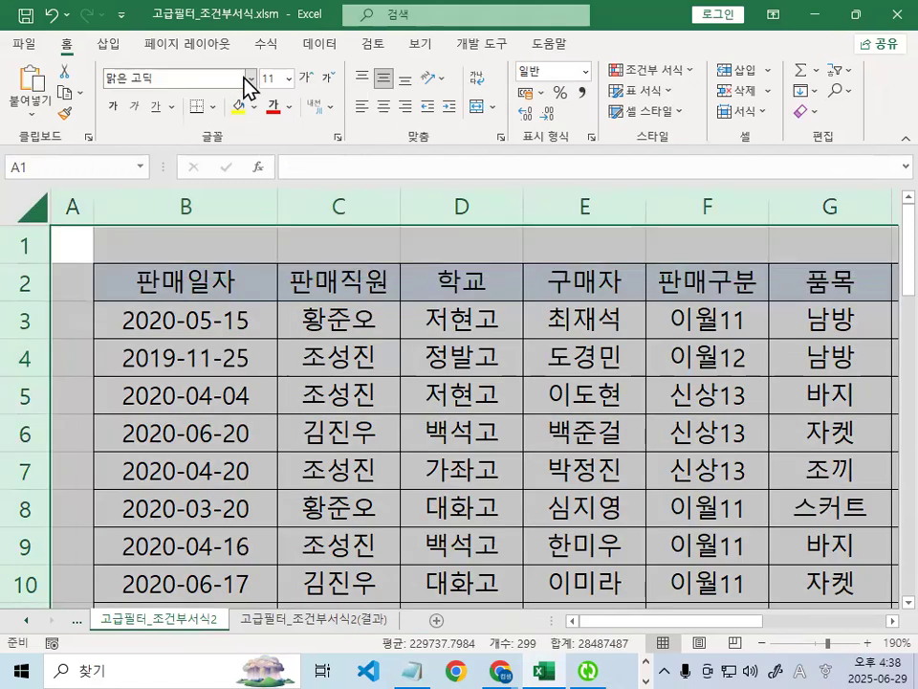
{"action": "left_click", "coordinate": [251, 79]}
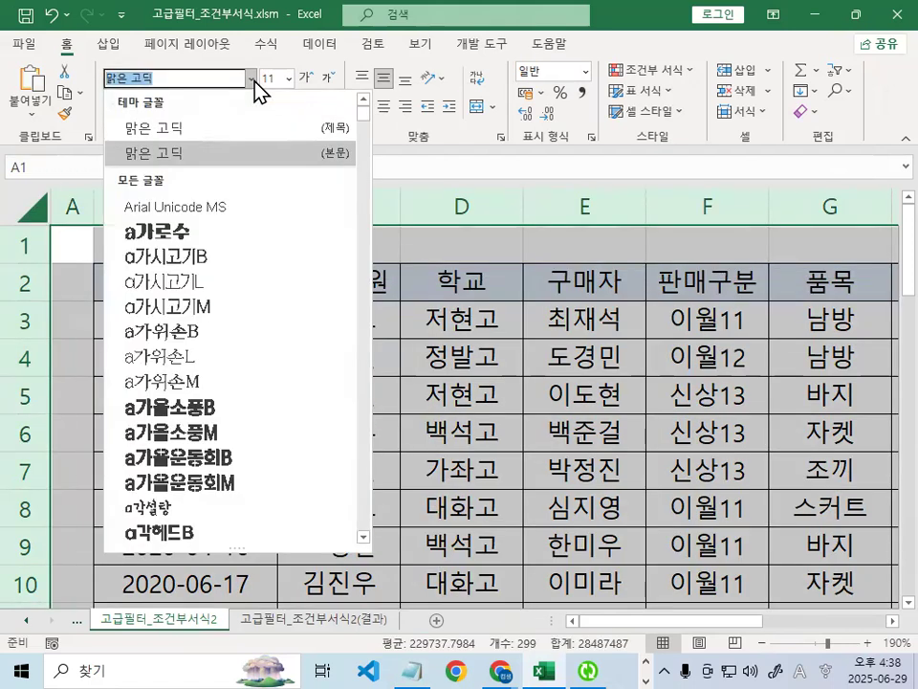
{"action": "scroll", "coordinate": [287, 283], "scroll_direction": "down", "scroll_amount": 6}
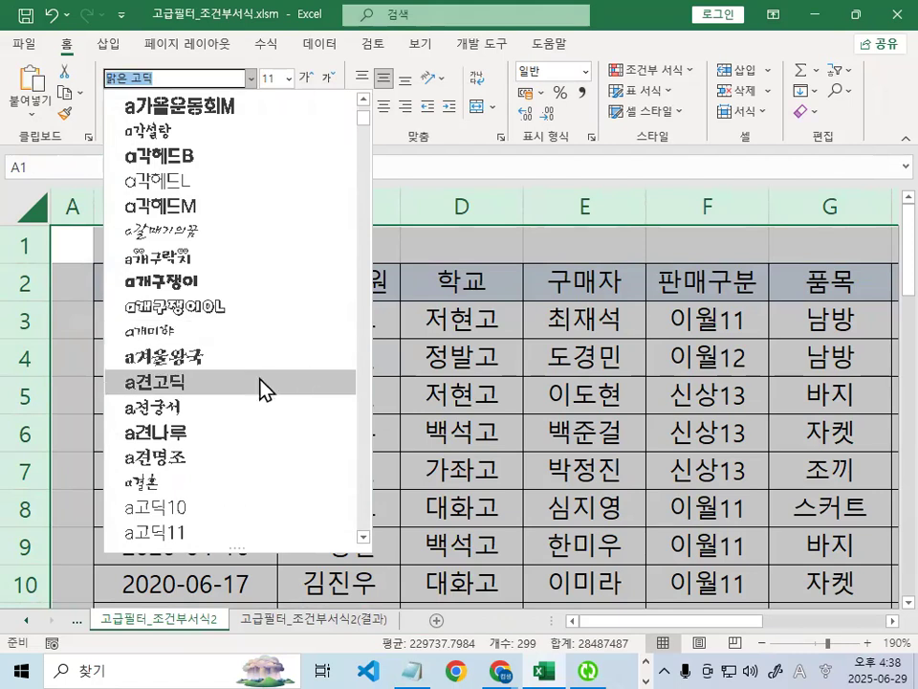
{"action": "key", "text": "Escape"}
{"action": "left_click", "coordinate": [298, 356]}
Enter the formula =ROW(B45) in the empty cell D47 beneath the tables
{"action": "scroll", "coordinate": [298, 357], "scroll_direction": "down", "scroll_amount": 9}
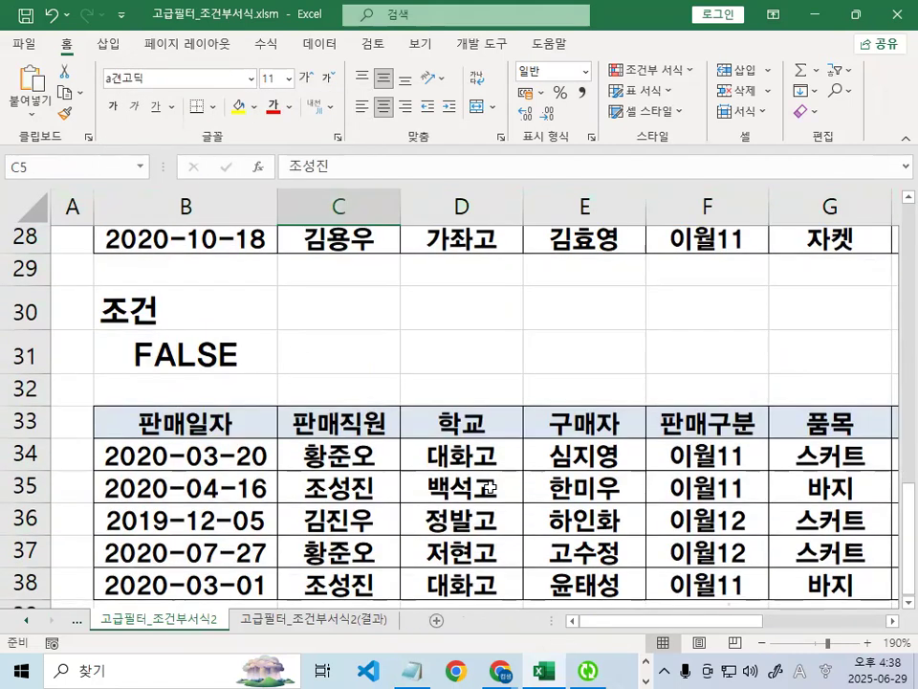
{"action": "scroll", "coordinate": [469, 436], "scroll_direction": "down", "scroll_amount": 5}
{"action": "left_click", "coordinate": [454, 370]}
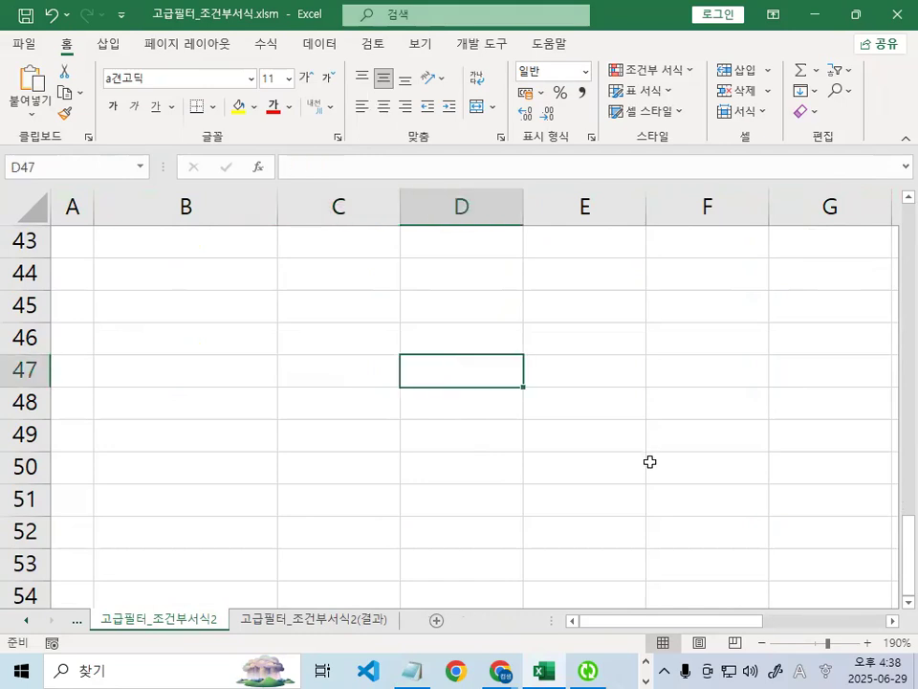
{"action": "type", "text": "="}
{"action": "type", "text": "갲"}
{"action": "key", "text": "BackSpace"}
{"action": "key", "text": "BackSpace"}
{"action": "key", "text": "BackSpace"}
{"action": "key", "text": "Hangul"}
{"action": "type", "text": "RL"}
{"action": "key", "text": "BackSpace"}
{"action": "type", "text": "OW("}
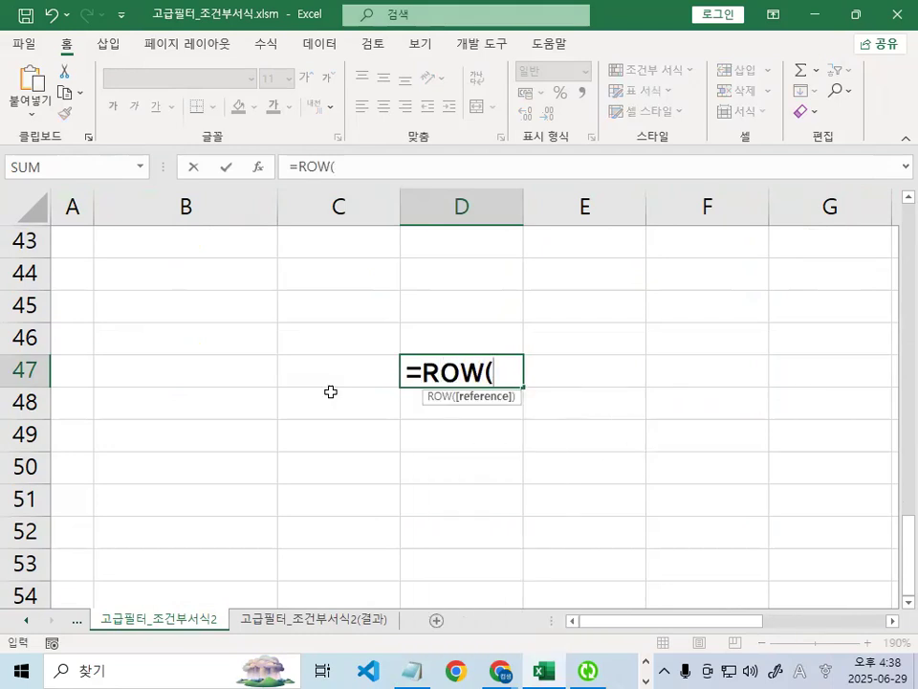
{"action": "left_click", "coordinate": [246, 307]}
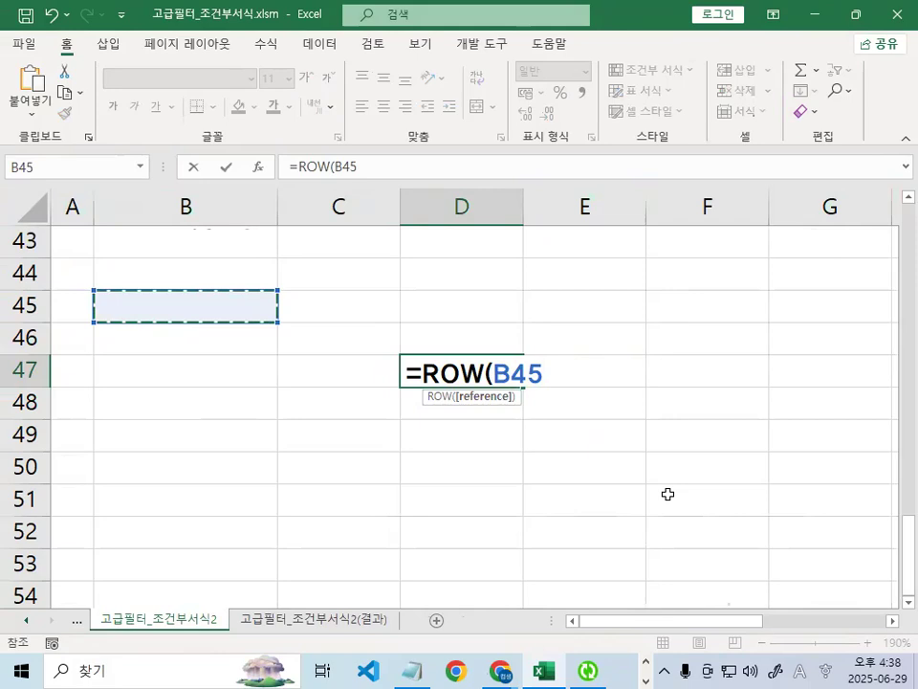
{"action": "type", "text": ")"}
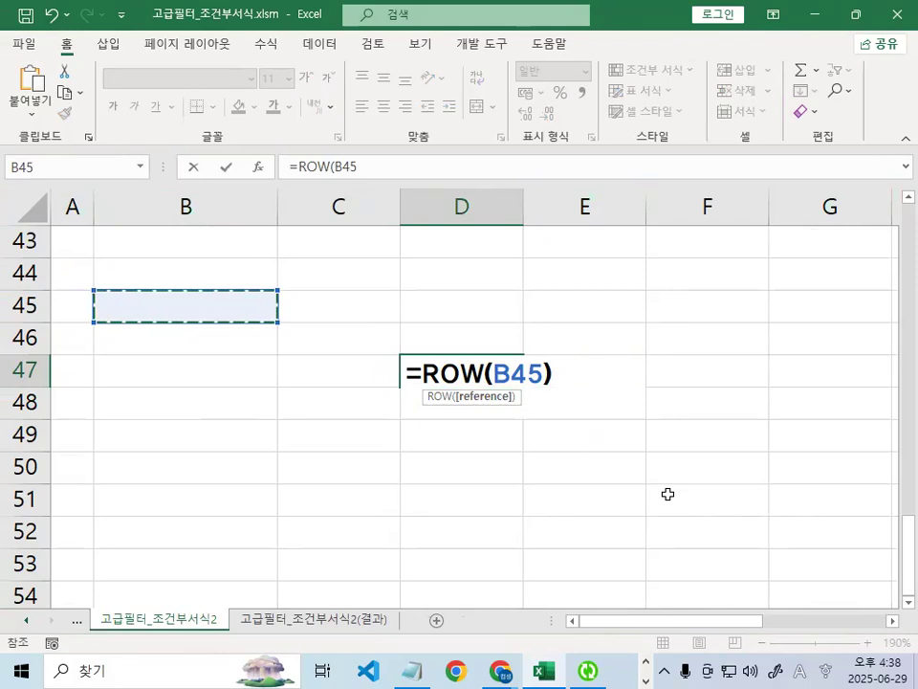
{"action": "key", "text": "Return"}
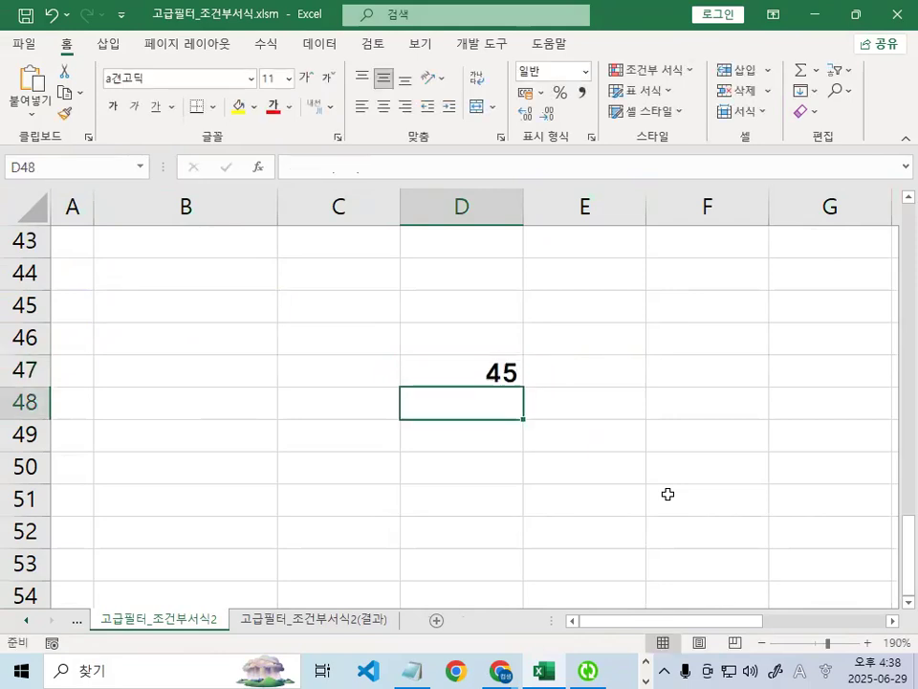
Change the formula in D47 to =ROW() without an argument, marking row number 47 on screen before confirming
{"action": "double_click", "coordinate": [471, 369]}
{"action": "left_click_drag", "start_coordinate": [494, 375], "coordinate": [611, 365]}
{"action": "type", "text": ")"}
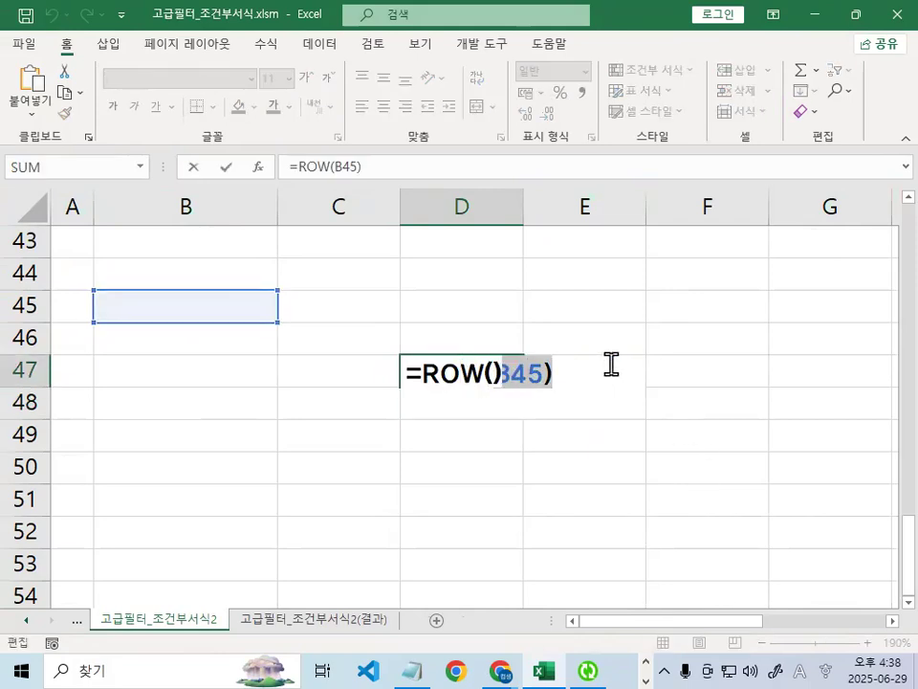
{"action": "type", "text": ")"}
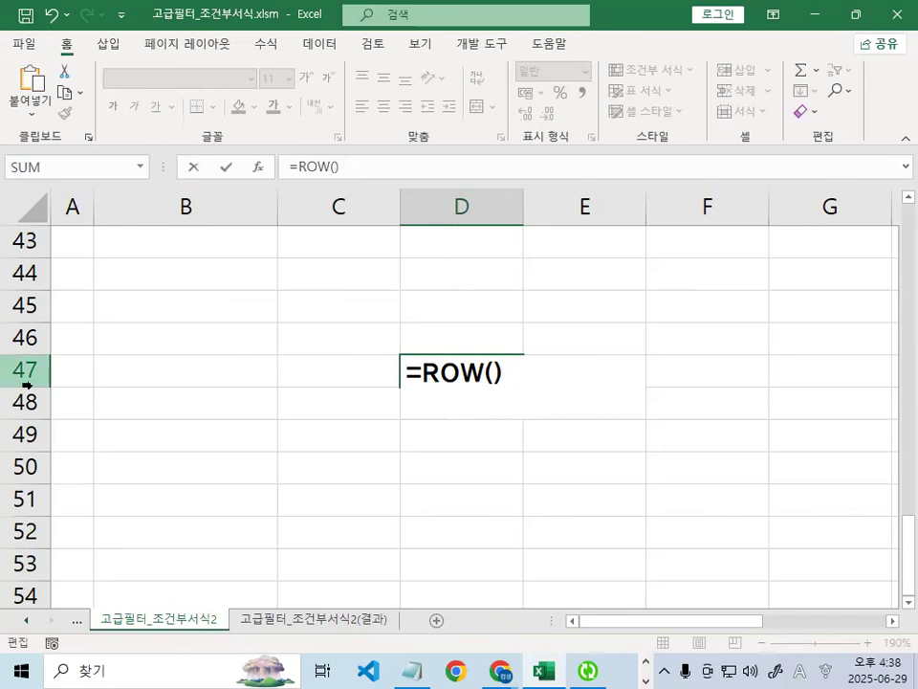
{"action": "key", "text": "ctrl+1"}
{"action": "left_click", "coordinate": [106, 355]}
{"action": "mouse_move", "coordinate": [106, 368]}
{"action": "left_mouse_down"}
{"action": "mouse_move", "coordinate": [17, 340]}
{"action": "mouse_move", "coordinate": [87, 350]}
{"action": "mouse_move", "coordinate": [66, 328]}
{"action": "mouse_move", "coordinate": [98, 375]}
{"action": "left_mouse_up"}
{"action": "key", "text": "Escape"}
{"action": "key", "text": "ctrl+1"}
{"action": "left_click", "coordinate": [113, 361]}
{"action": "key", "text": "Escape"}
{"action": "key", "text": "Return"}
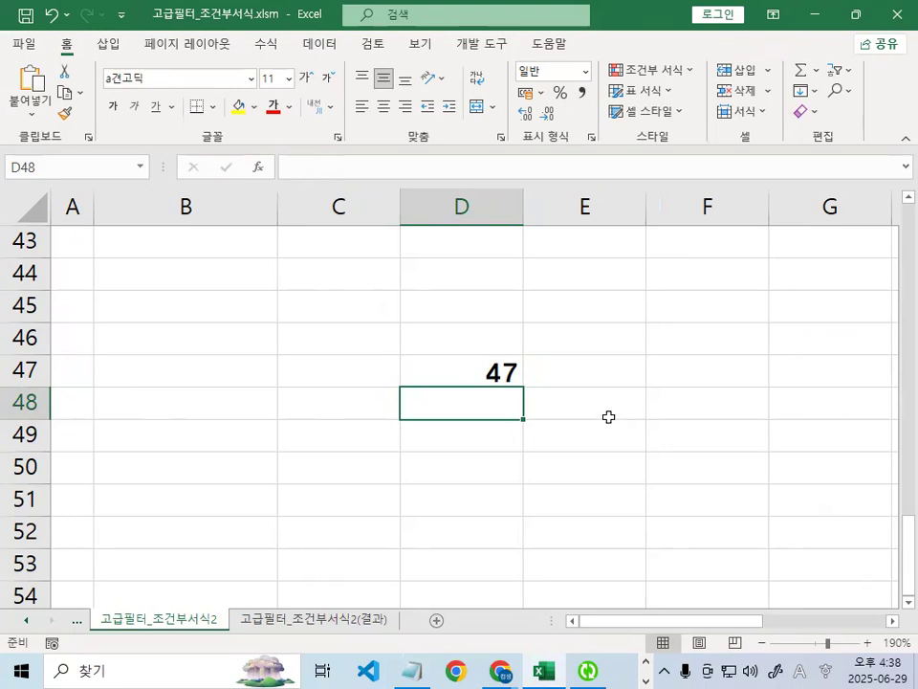
Read the COLUMN() and COLUMN(셀주소) descriptions under <반대함수> in the Notepad notes, highlighting their key words, and return to Excel
{"action": "left_click", "coordinate": [492, 367]}
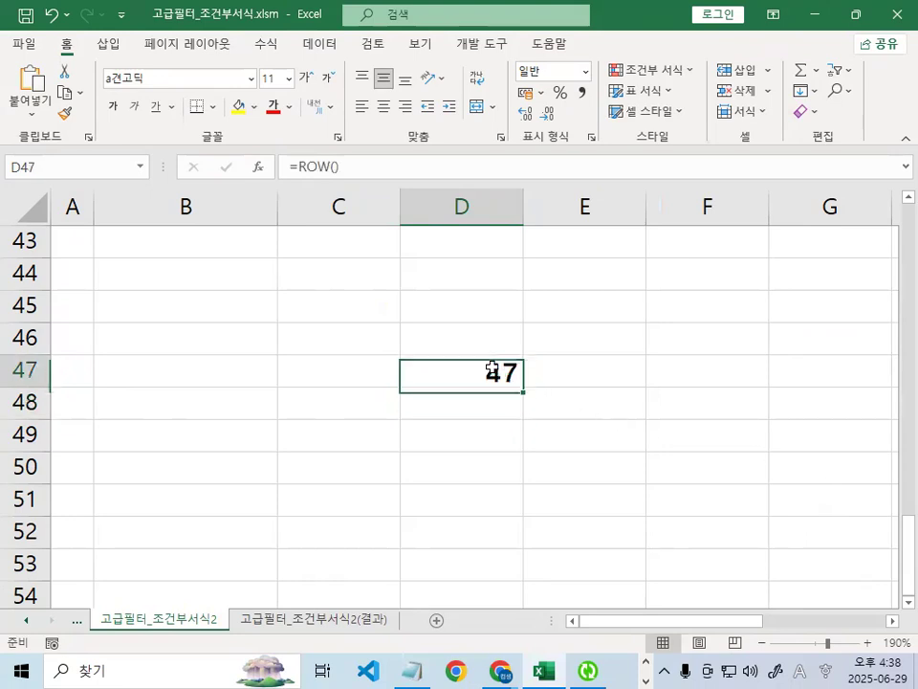
{"action": "left_click", "coordinate": [409, 670]}
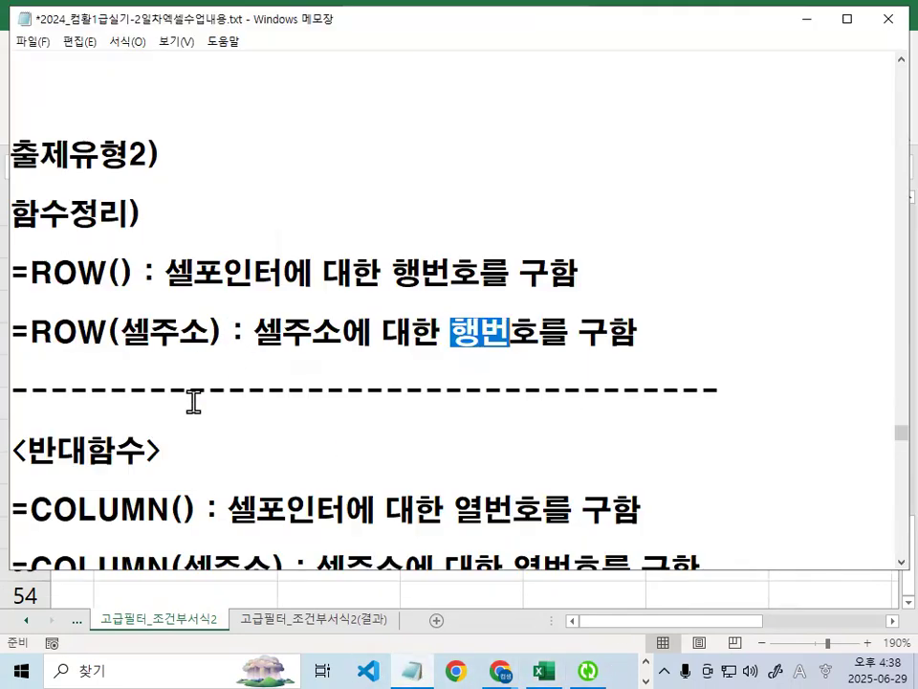
{"action": "scroll", "coordinate": [193, 402], "scroll_direction": "down", "scroll_amount": 1}
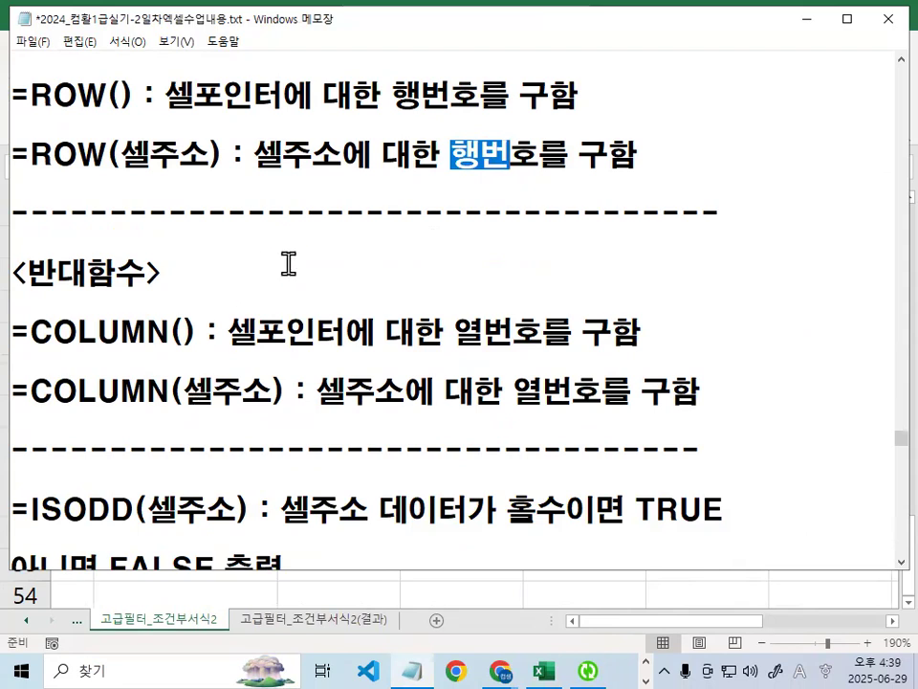
{"action": "left_click_drag", "start_coordinate": [27, 331], "coordinate": [198, 331]}
{"action": "left_click_drag", "start_coordinate": [456, 331], "coordinate": [613, 331]}
{"action": "left_click_drag", "start_coordinate": [228, 331], "coordinate": [574, 331]}
{"action": "left_click_drag", "start_coordinate": [184, 391], "coordinate": [232, 391]}
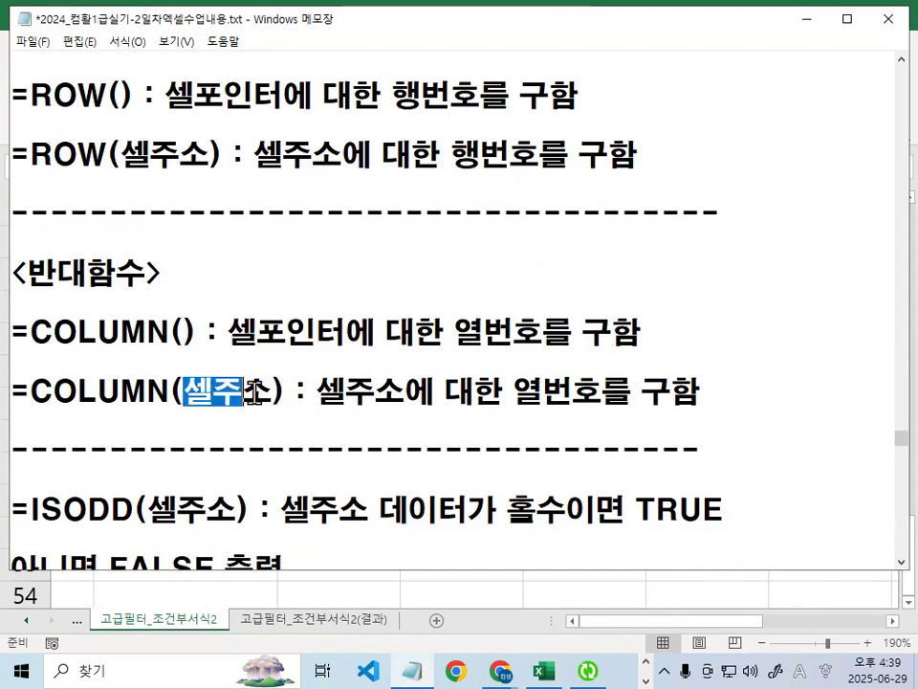
{"action": "left_click_drag", "start_coordinate": [317, 391], "coordinate": [404, 392]}
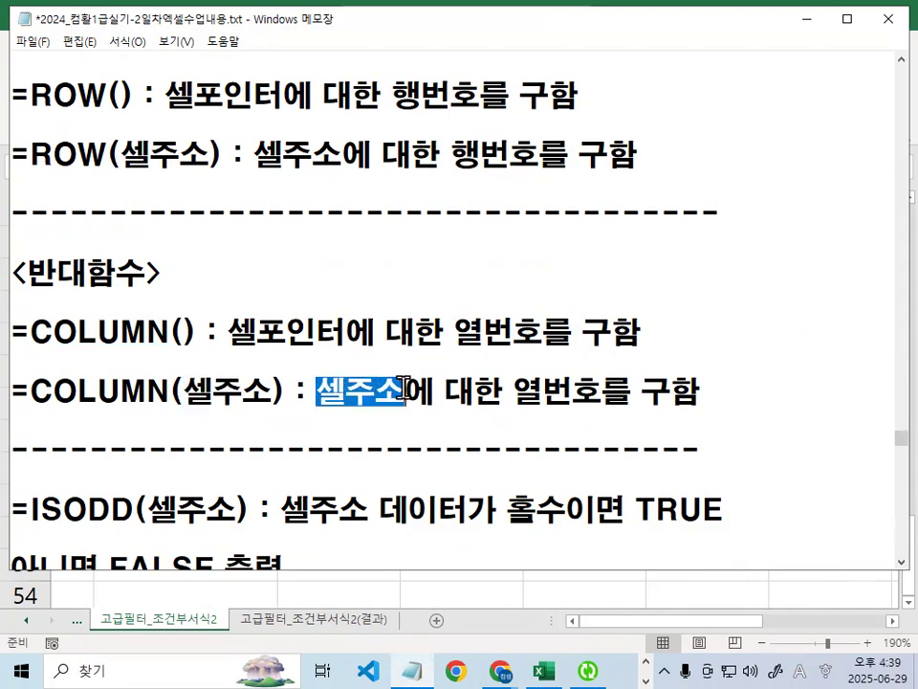
{"action": "left_click", "coordinate": [512, 388]}
{"action": "left_click_drag", "start_coordinate": [512, 389], "coordinate": [704, 389]}
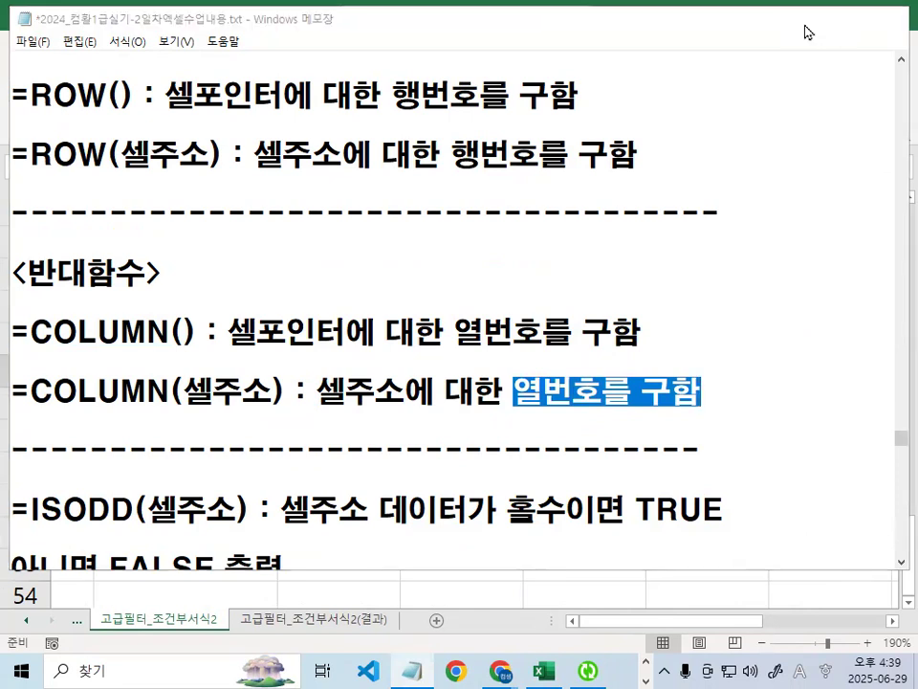
{"action": "left_click", "coordinate": [808, 27]}
Enter the formula =COLUMN(B45) in the empty cell C45, marking the column letter B on screen before confirming
{"action": "left_click", "coordinate": [316, 315]}
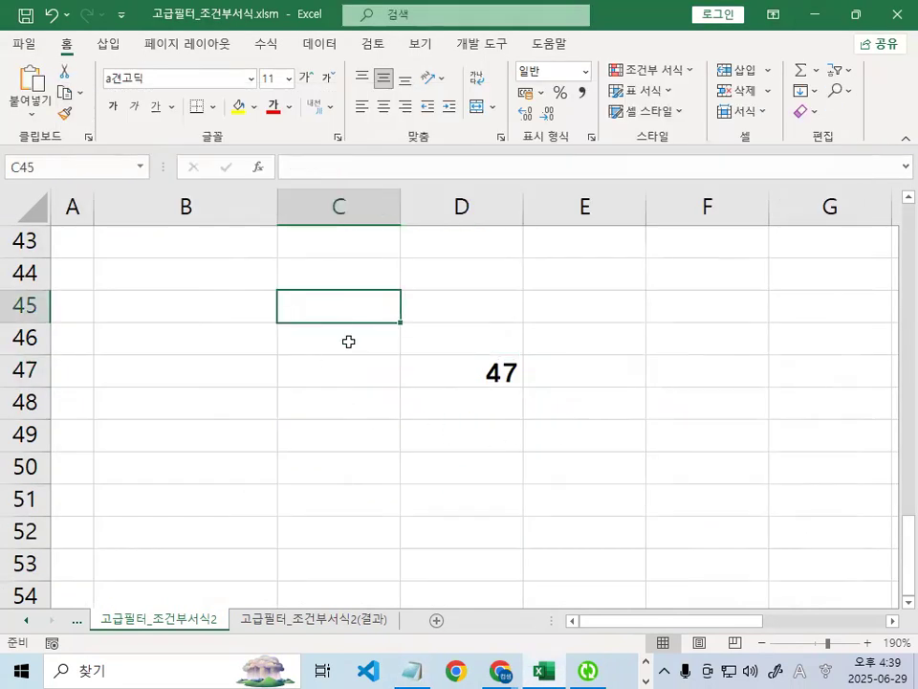
{"action": "type", "text": "="}
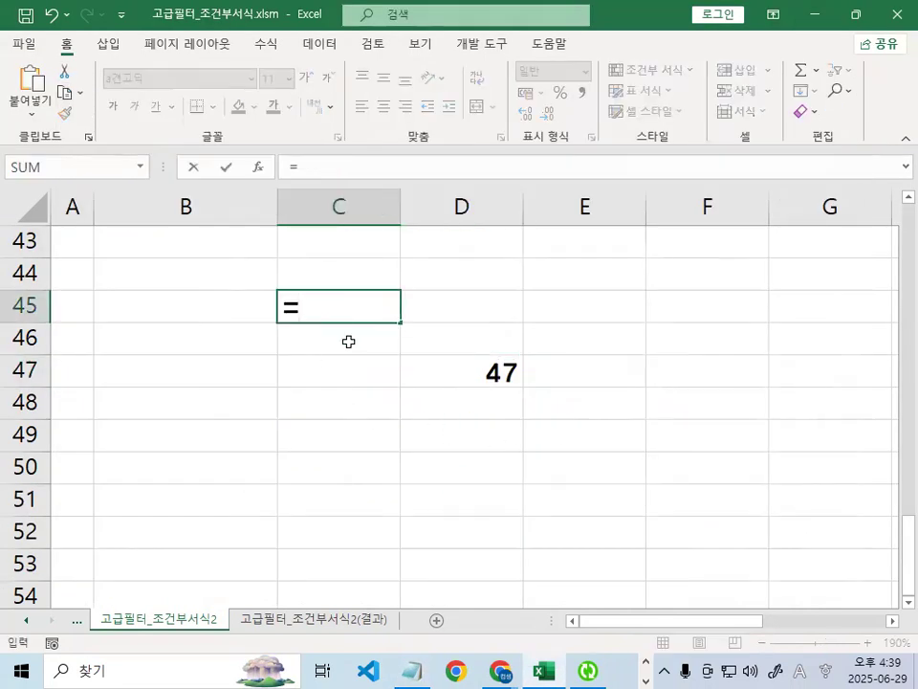
{"action": "type", "text": "COL"}
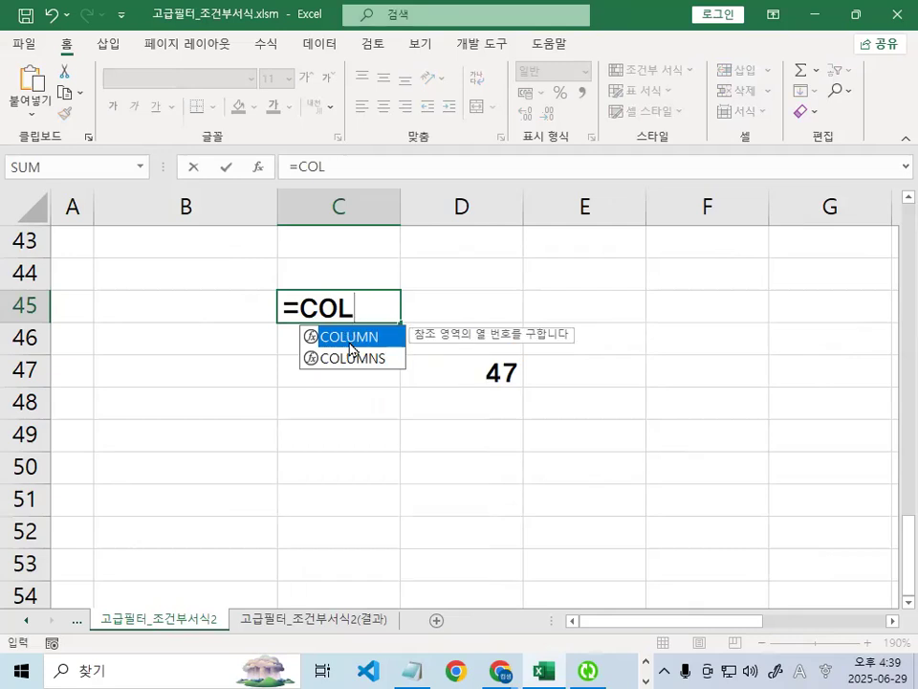
{"action": "double_click", "coordinate": [350, 349]}
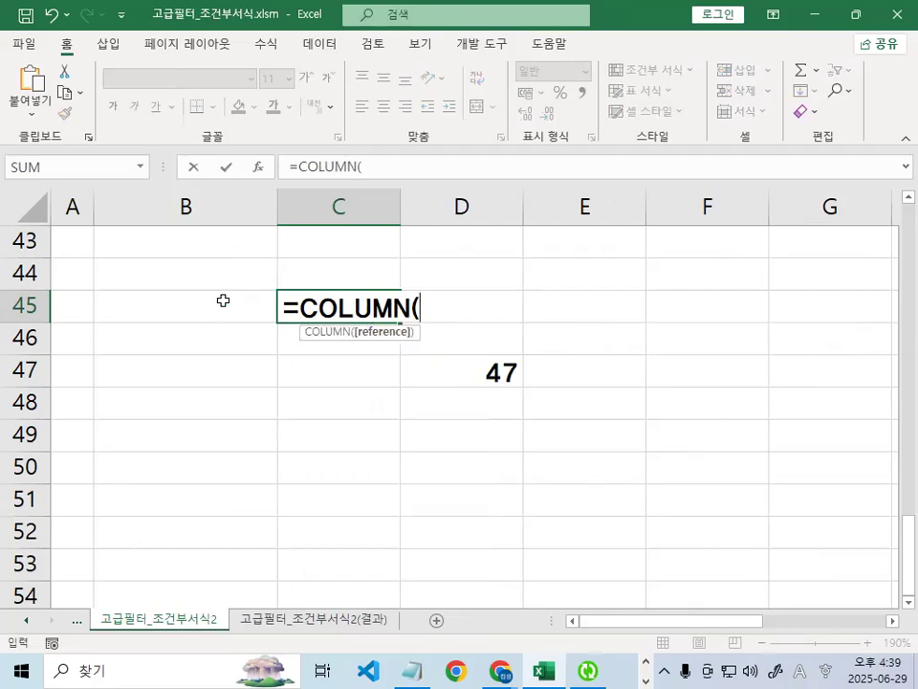
{"action": "left_click", "coordinate": [155, 305]}
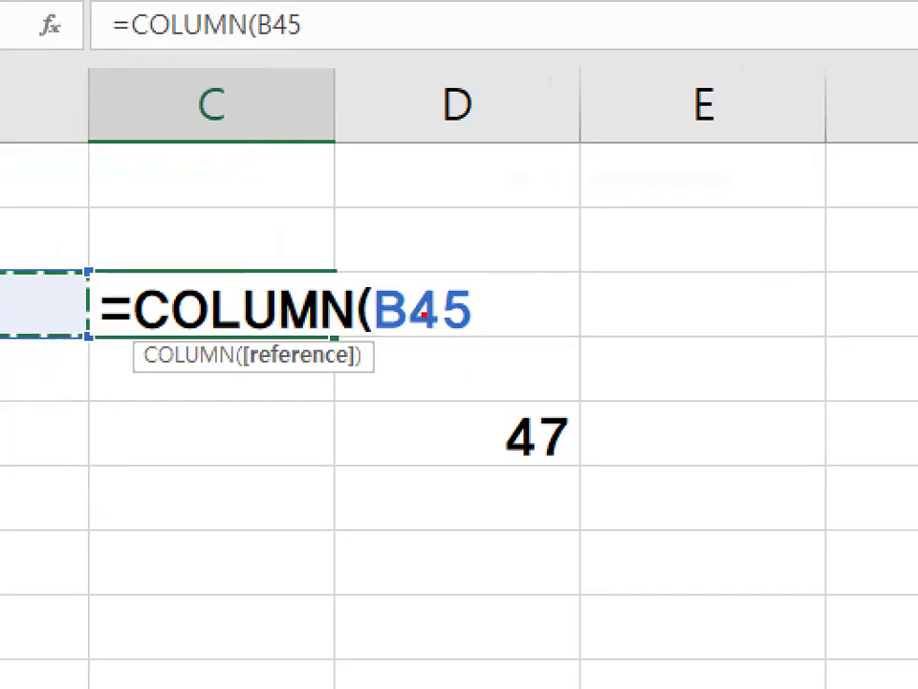
{"action": "left_click_drag", "start_coordinate": [423, 314], "coordinate": [424, 320]}
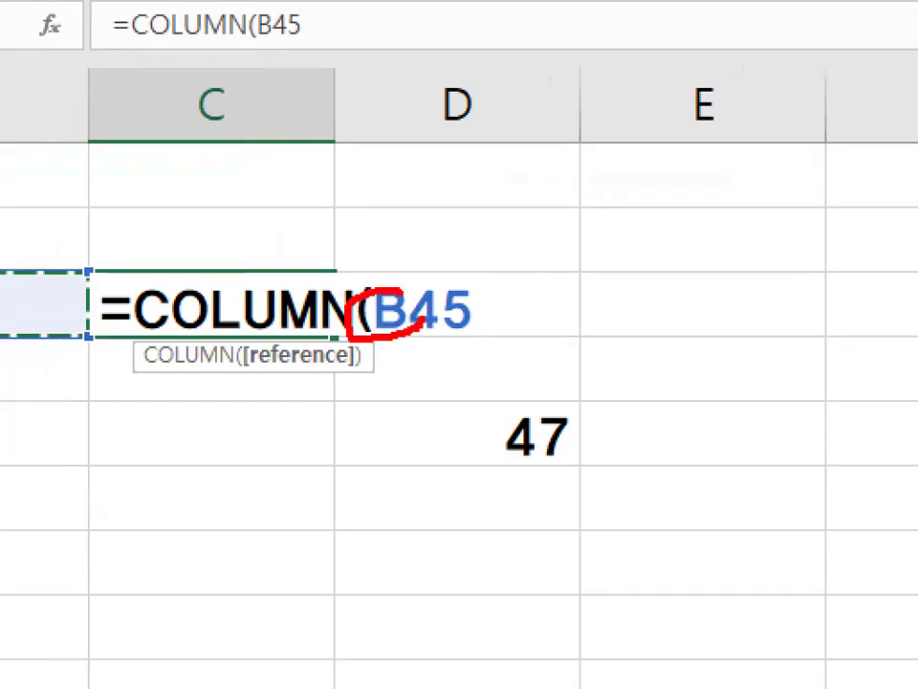
{"action": "mouse_move", "coordinate": [606, 108]}
{"action": "left_mouse_down"}
{"action": "mouse_move", "coordinate": [656, 133]}
{"action": "mouse_move", "coordinate": [664, 228]}
{"action": "left_mouse_up"}
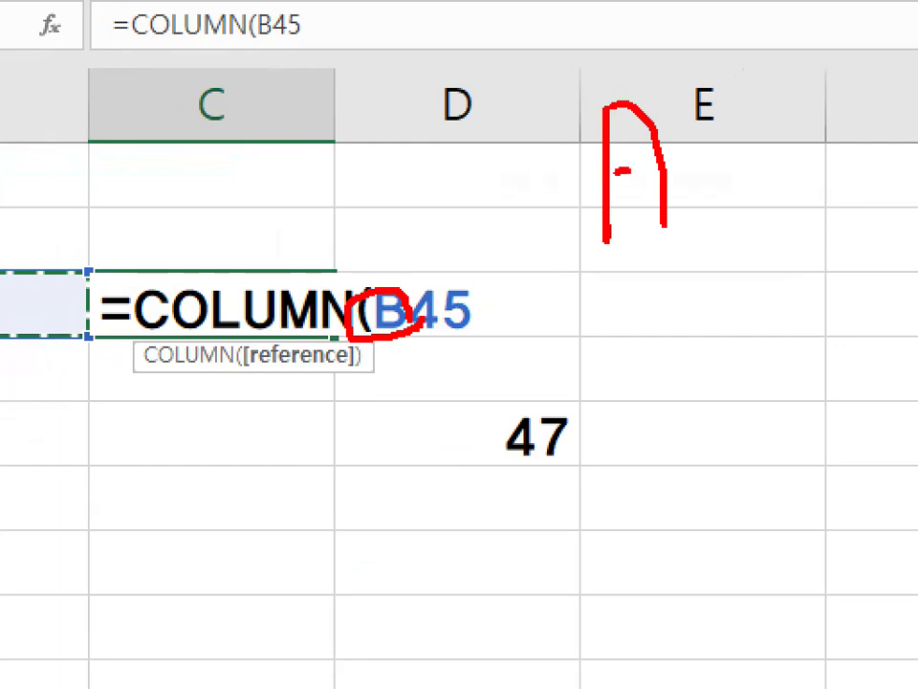
{"action": "left_click_drag", "start_coordinate": [675, 173], "coordinate": [740, 151]}
{"action": "left_click_drag", "start_coordinate": [775, 111], "coordinate": [775, 215]}
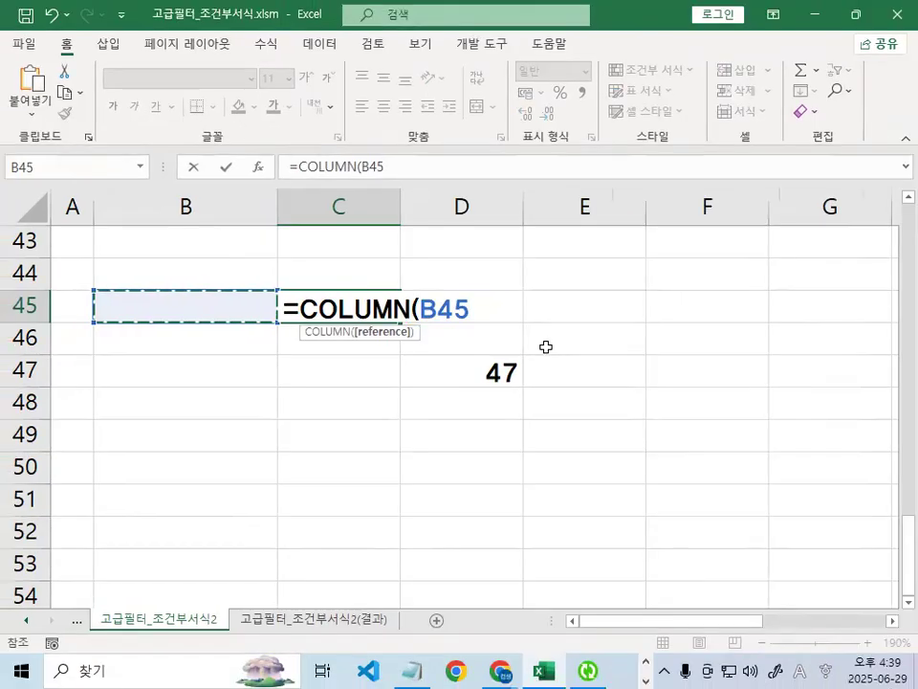
{"action": "type", "text": ")"}
{"action": "key", "text": "Return"}
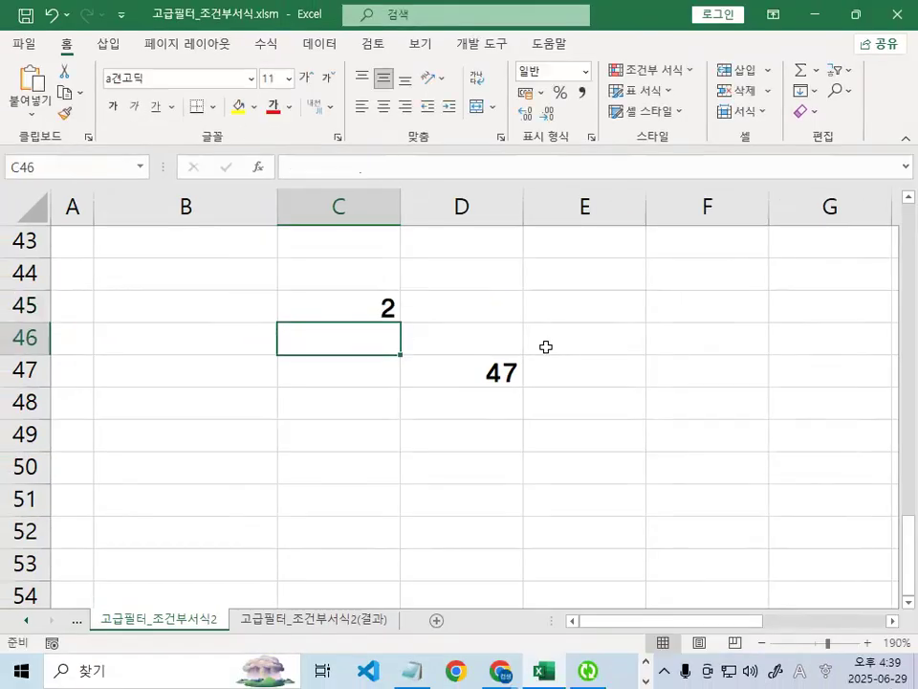
Change the formula in C45 to =COLUMN() without an argument, marking the cell, column C and row 45 on screen before confirming
{"action": "left_click", "coordinate": [352, 318]}
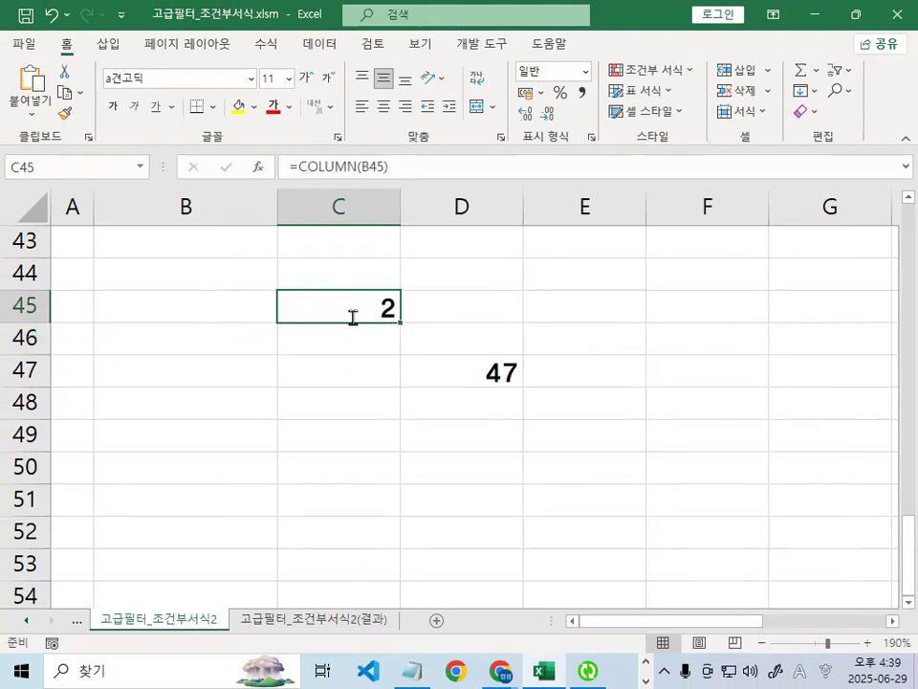
{"action": "double_click", "coordinate": [359, 317]}
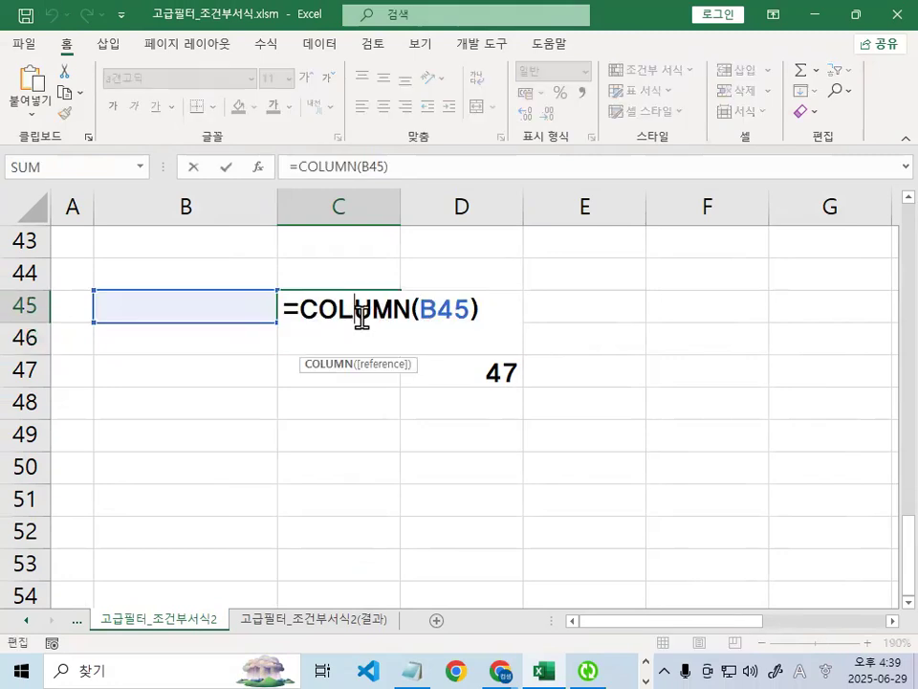
{"action": "left_click", "coordinate": [427, 309]}
{"action": "key", "text": "Delete"}
{"action": "key", "text": "Delete"}
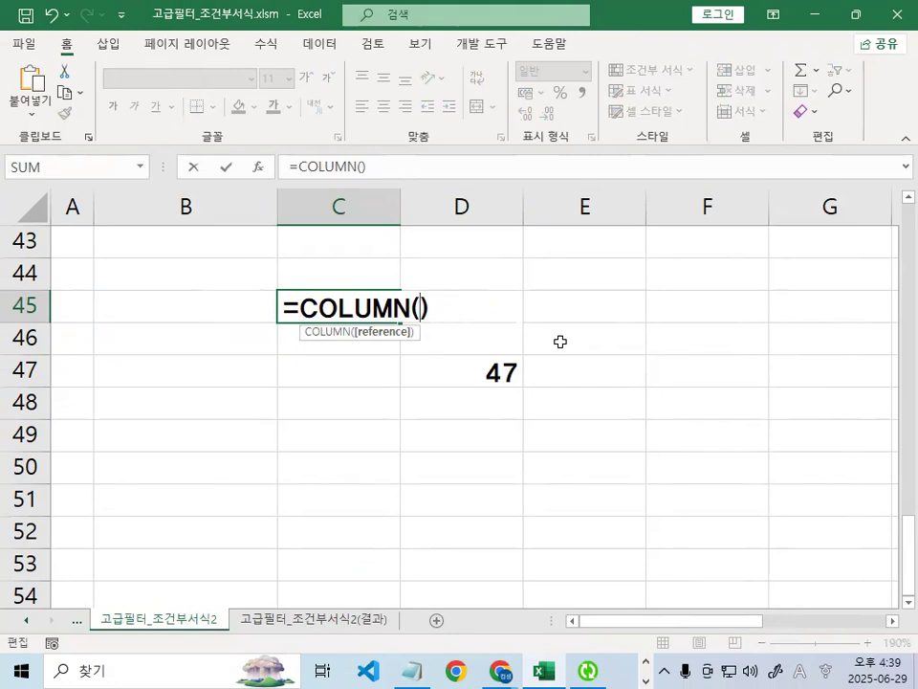
{"action": "key", "text": "ctrl+2"}
{"action": "mouse_move", "coordinate": [331, 283]}
{"action": "left_mouse_down"}
{"action": "mouse_move", "coordinate": [343, 302]}
{"action": "mouse_move", "coordinate": [403, 275]}
{"action": "left_mouse_up"}
{"action": "mouse_move", "coordinate": [375, 317]}
{"action": "left_mouse_down"}
{"action": "mouse_move", "coordinate": [350, 327]}
{"action": "mouse_move", "coordinate": [363, 312]}
{"action": "left_mouse_up"}
{"action": "left_click_drag", "start_coordinate": [362, 221], "coordinate": [336, 189]}
{"action": "mouse_move", "coordinate": [44, 319]}
{"action": "left_mouse_down"}
{"action": "mouse_move", "coordinate": [12, 305]}
{"action": "mouse_move", "coordinate": [56, 308]}
{"action": "left_mouse_up"}
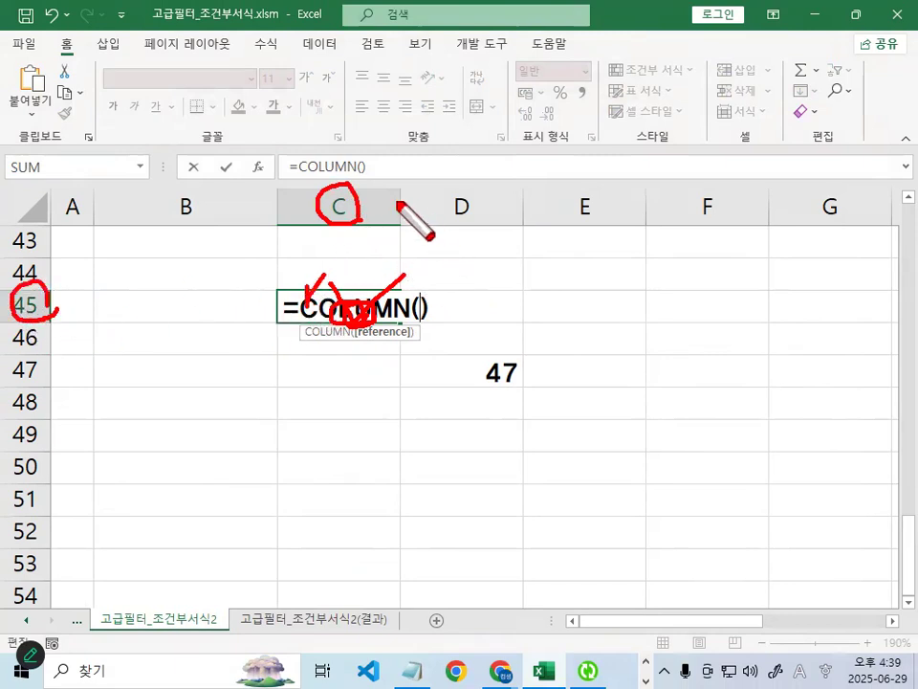
{"action": "mouse_move", "coordinate": [518, 241]}
{"action": "left_mouse_down"}
{"action": "mouse_move", "coordinate": [529, 285]}
{"action": "mouse_move", "coordinate": [524, 304]}
{"action": "left_mouse_up"}
{"action": "key", "text": "Escape"}
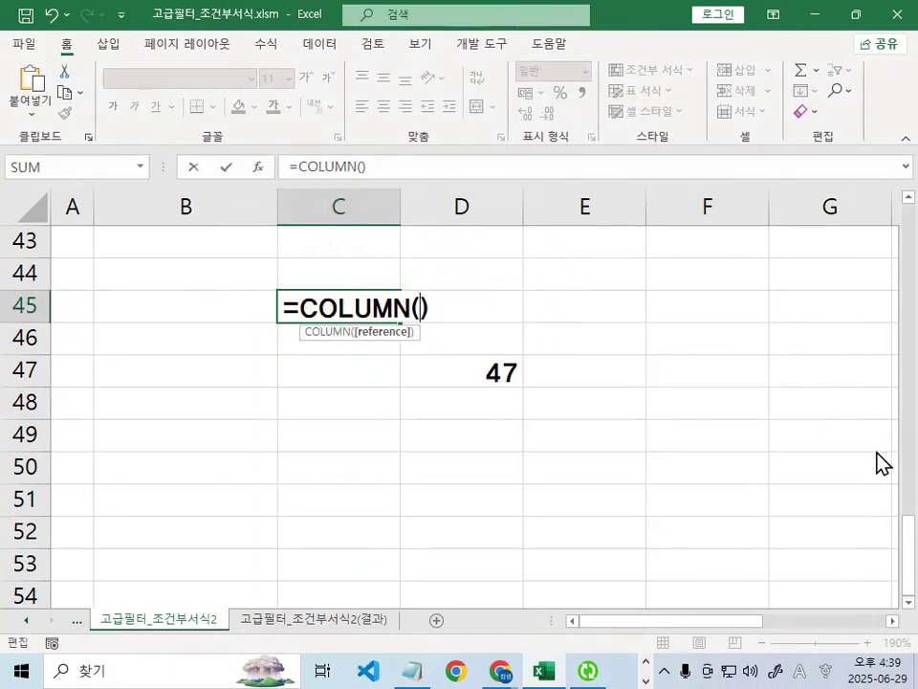
{"action": "key", "text": "Return"}
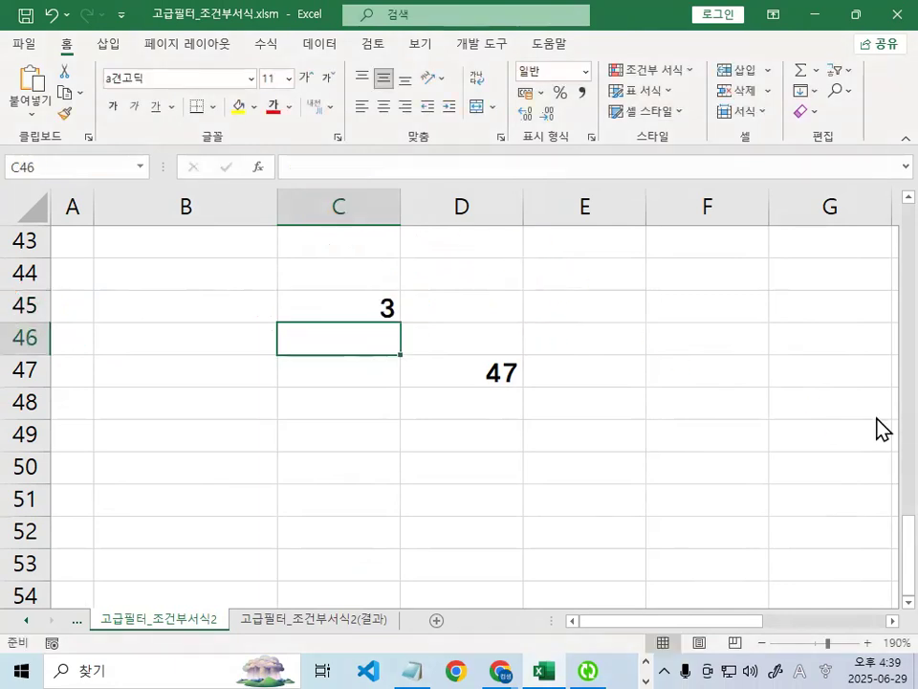
Switch to the Notepad notes and review the COLUMN and ROW descriptions, highlighting the function name, 셀주소 and 열번호
{"action": "left_click", "coordinate": [414, 671]}
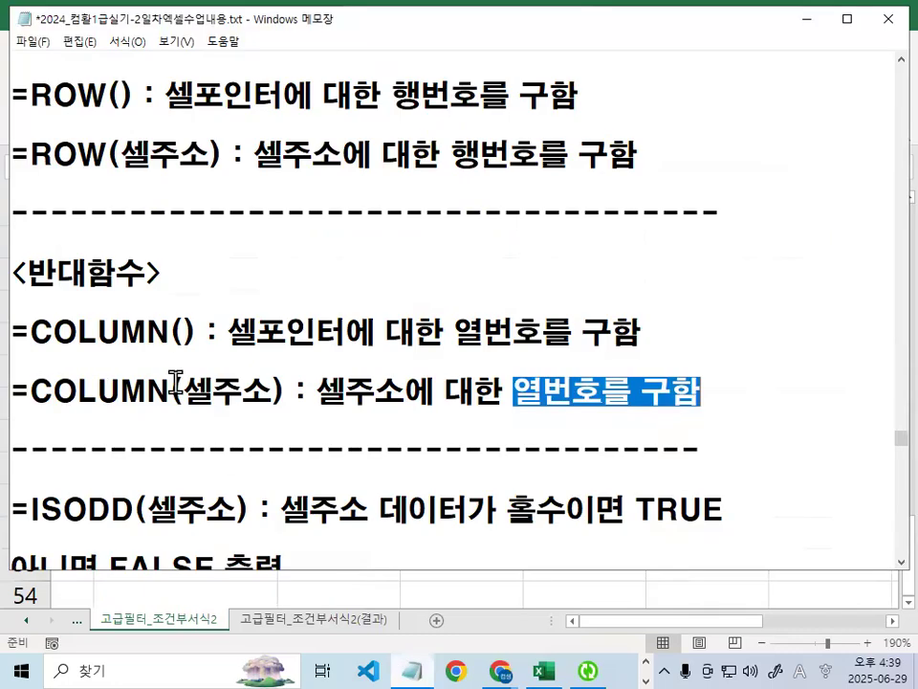
{"action": "left_click_drag", "start_coordinate": [30, 331], "coordinate": [173, 325]}
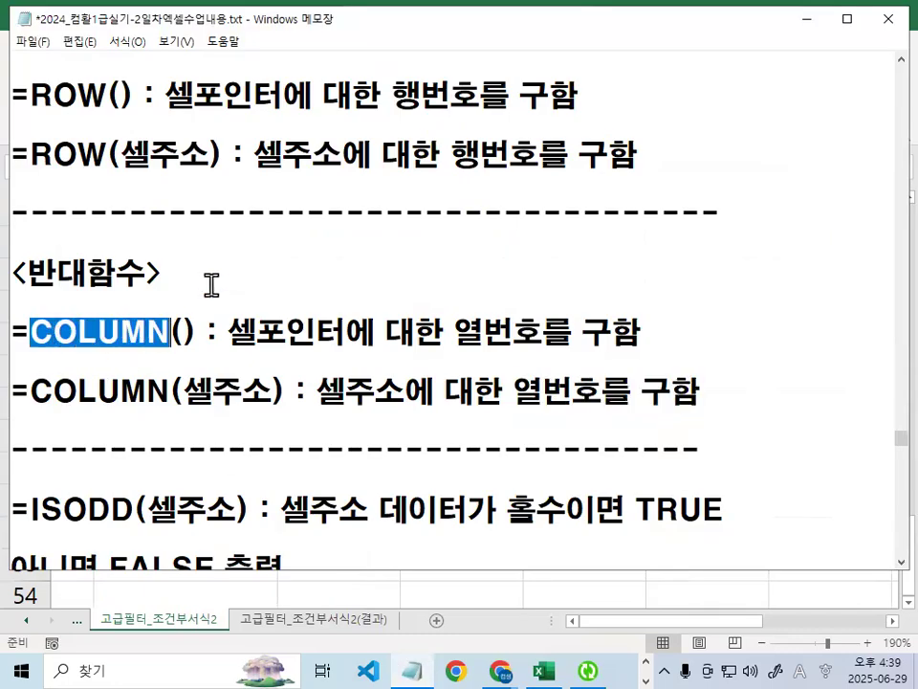
{"action": "left_click", "coordinate": [31, 391]}
{"action": "left_click_drag", "start_coordinate": [50, 391], "coordinate": [277, 391]}
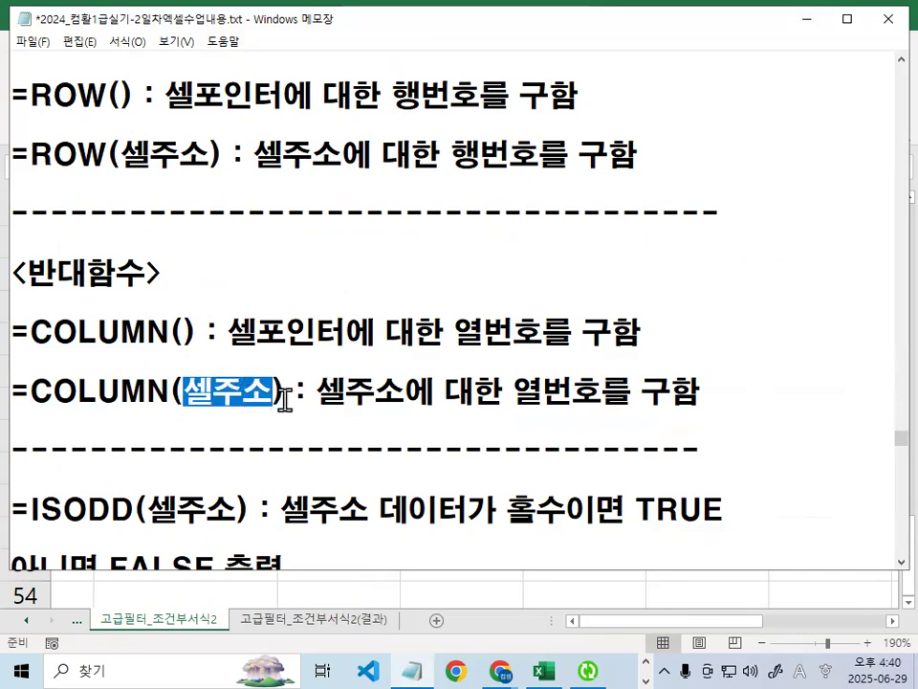
{"action": "left_click_drag", "start_coordinate": [541, 391], "coordinate": [631, 391]}
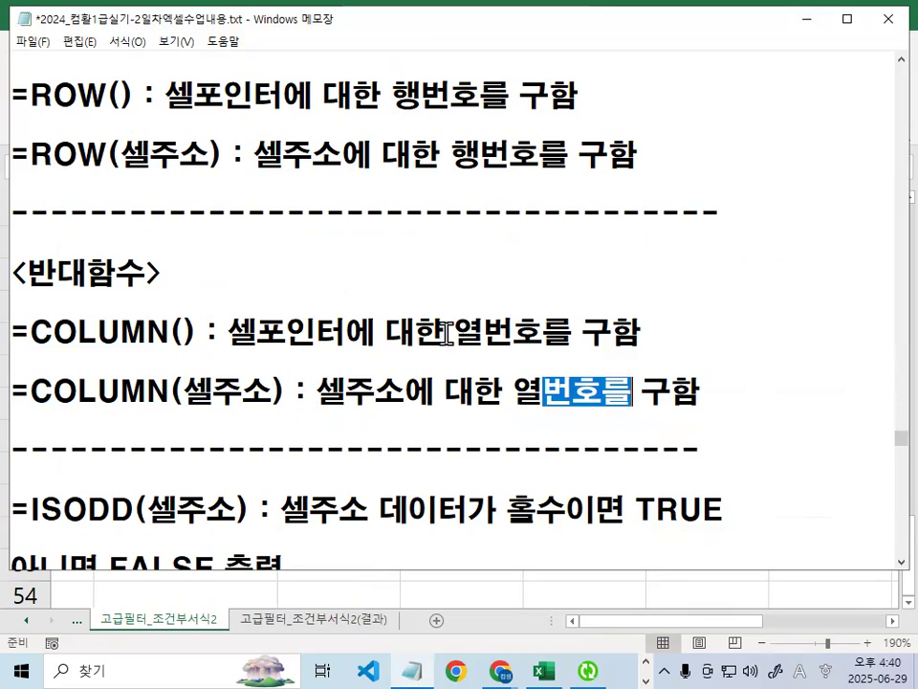
{"action": "left_click_drag", "start_coordinate": [453, 332], "coordinate": [545, 332]}
{"action": "scroll", "coordinate": [412, 416], "scroll_direction": "up", "scroll_amount": 1}
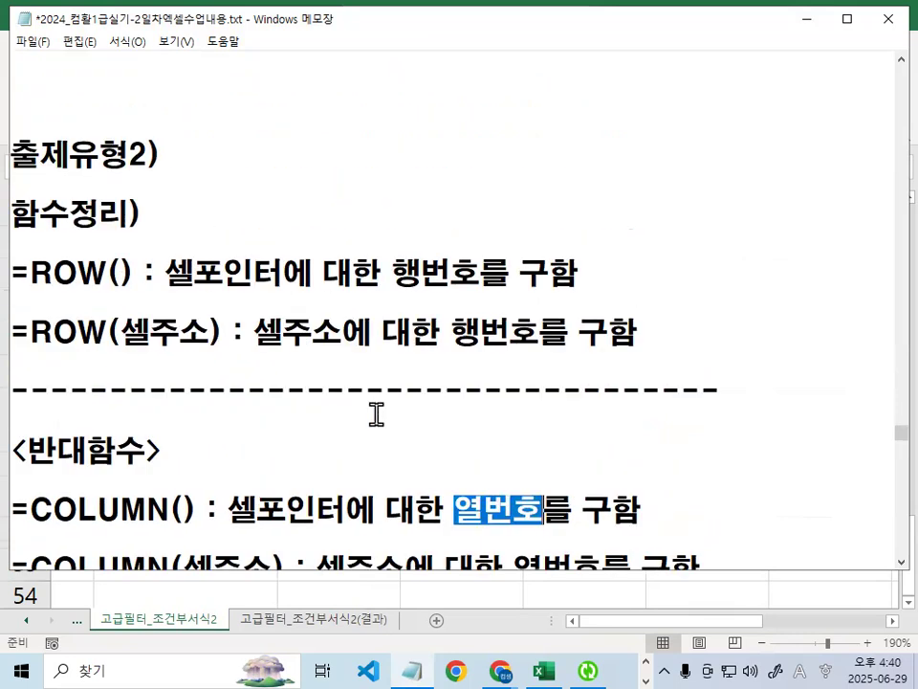
{"action": "left_click", "coordinate": [113, 275]}
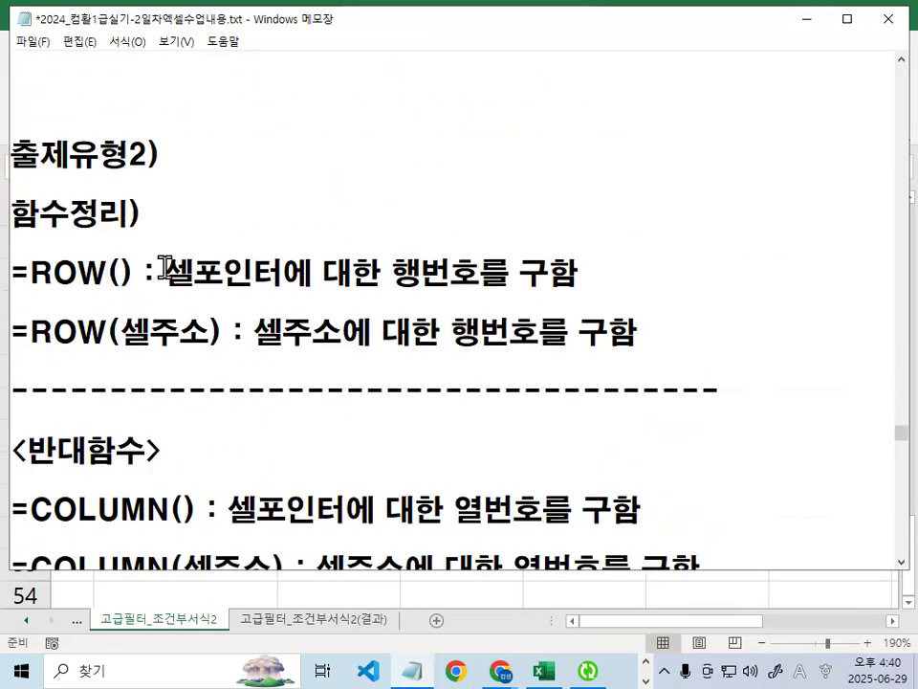
Examine the ISODD(셀주소) description in the notes, highlighting the function name and its initial letter
{"action": "scroll", "coordinate": [165, 266], "scroll_direction": "down", "scroll_amount": 2}
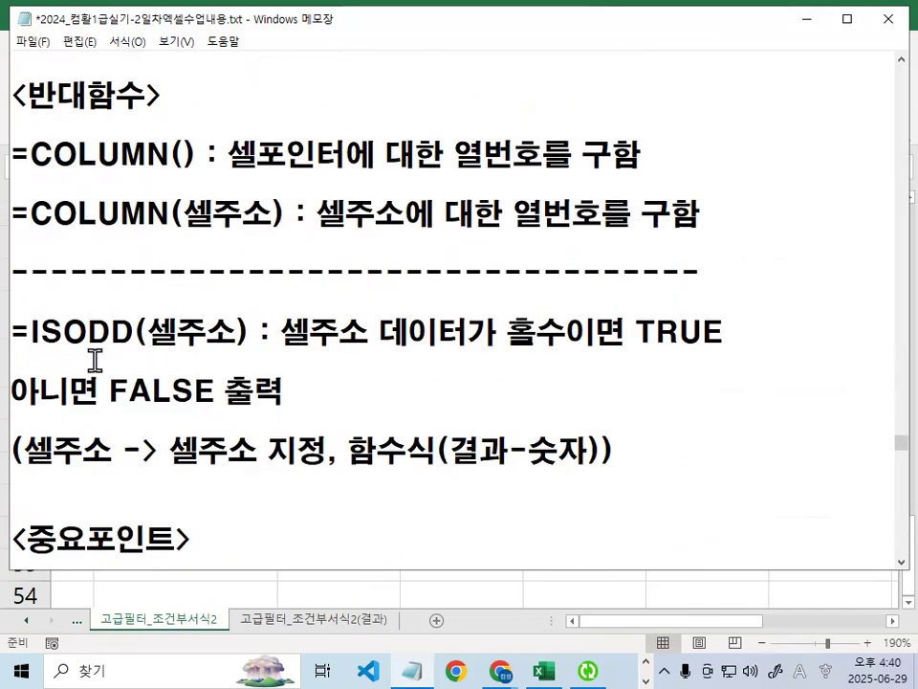
{"action": "left_click_drag", "start_coordinate": [27, 332], "coordinate": [135, 330]}
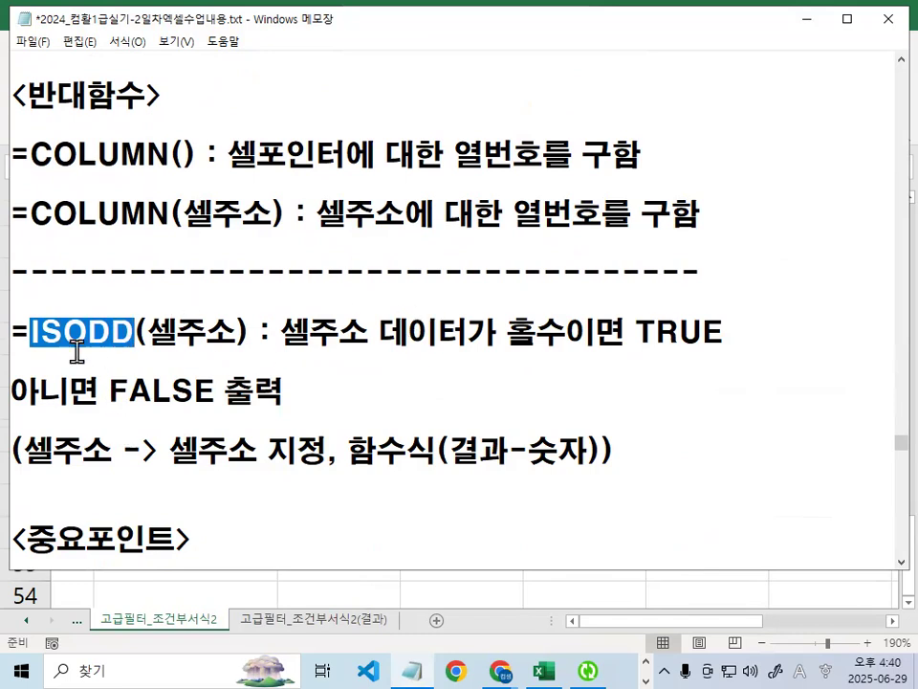
{"action": "left_click", "coordinate": [32, 328]}
{"action": "left_click_drag", "start_coordinate": [32, 329], "coordinate": [44, 326]}
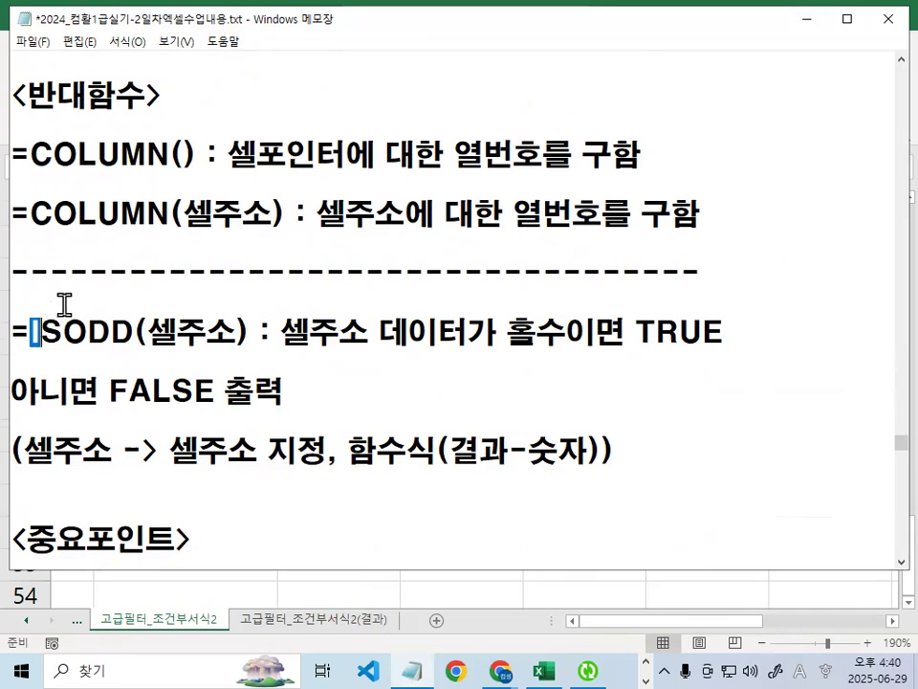
{"action": "scroll", "coordinate": [64, 304], "scroll_direction": "up", "scroll_amount": 1}
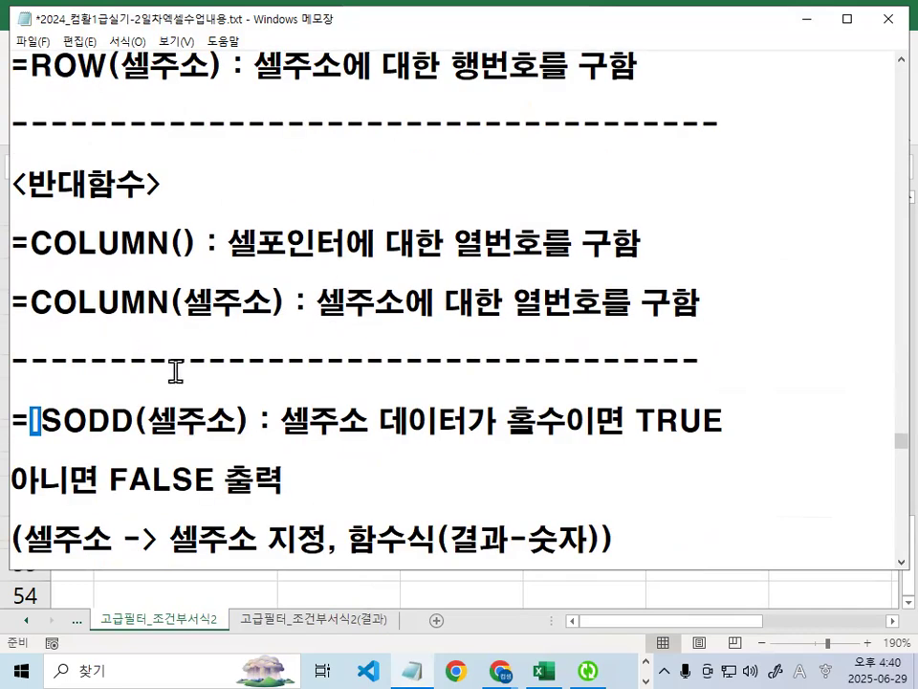
Read the <중요포인트> notes on IS~ functions, circling 정보함수 and underlining the 논리적결과를 출력합니다 line
{"action": "scroll", "coordinate": [177, 373], "scroll_direction": "down", "scroll_amount": 2}
{"action": "scroll", "coordinate": [177, 374], "scroll_direction": "down", "scroll_amount": 1}
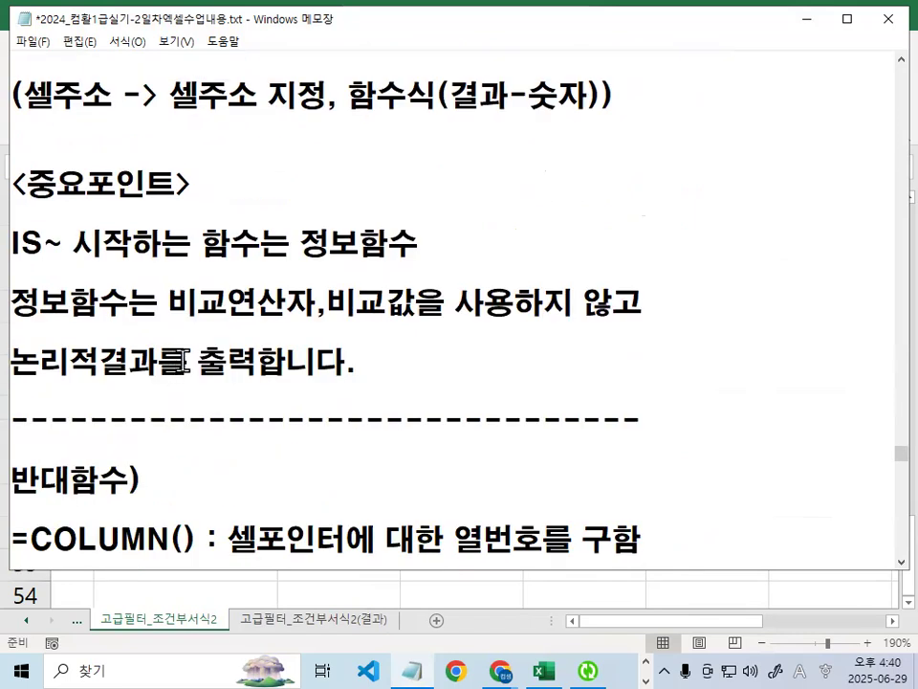
{"action": "left_click_drag", "start_coordinate": [168, 304], "coordinate": [681, 301]}
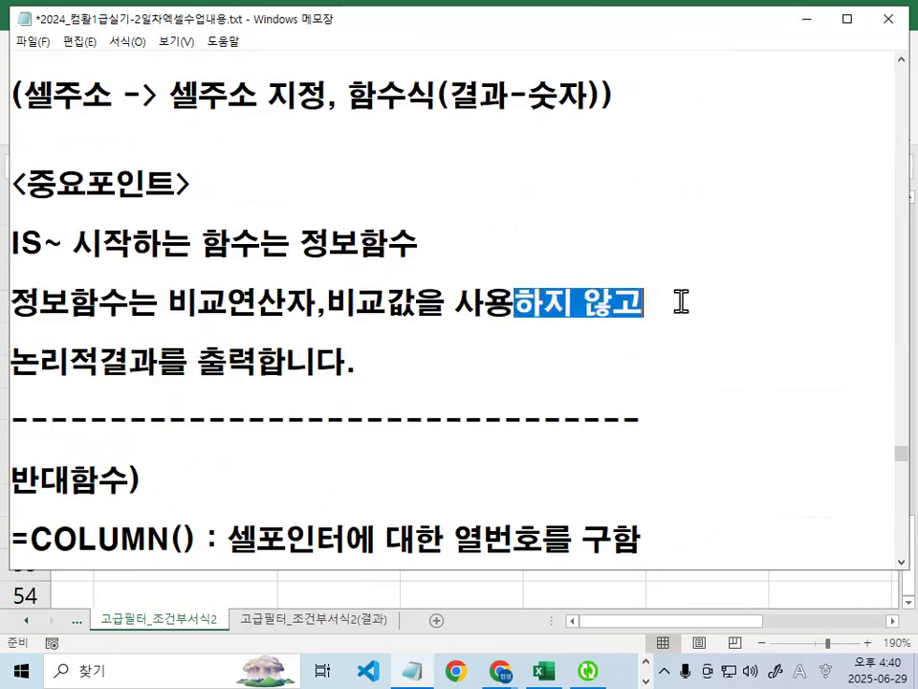
{"action": "left_click", "coordinate": [681, 302]}
{"action": "left_click_drag", "start_coordinate": [124, 287], "coordinate": [123, 316]}
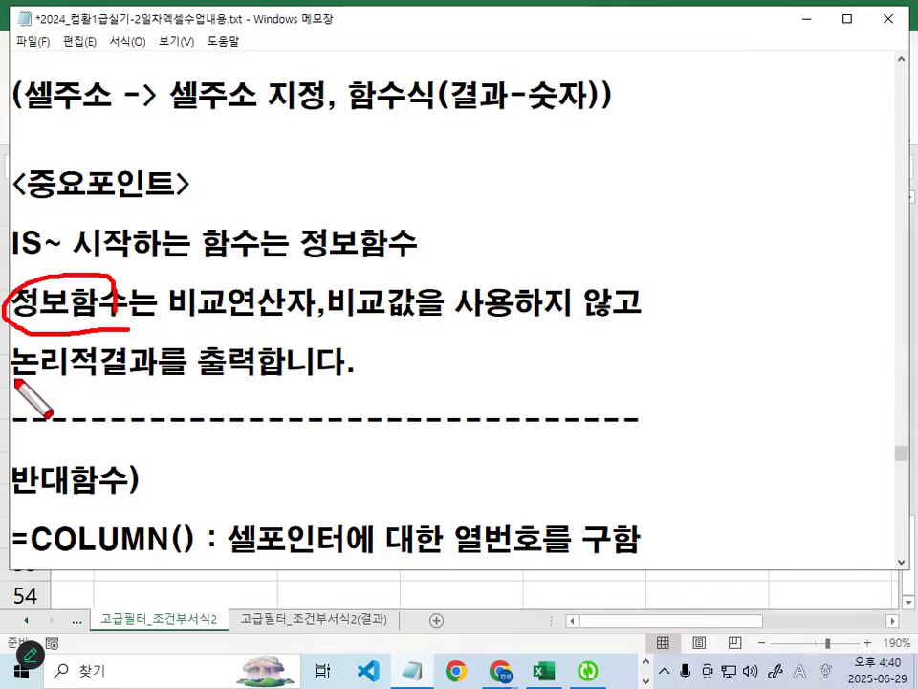
{"action": "left_click_drag", "start_coordinate": [18, 383], "coordinate": [310, 381]}
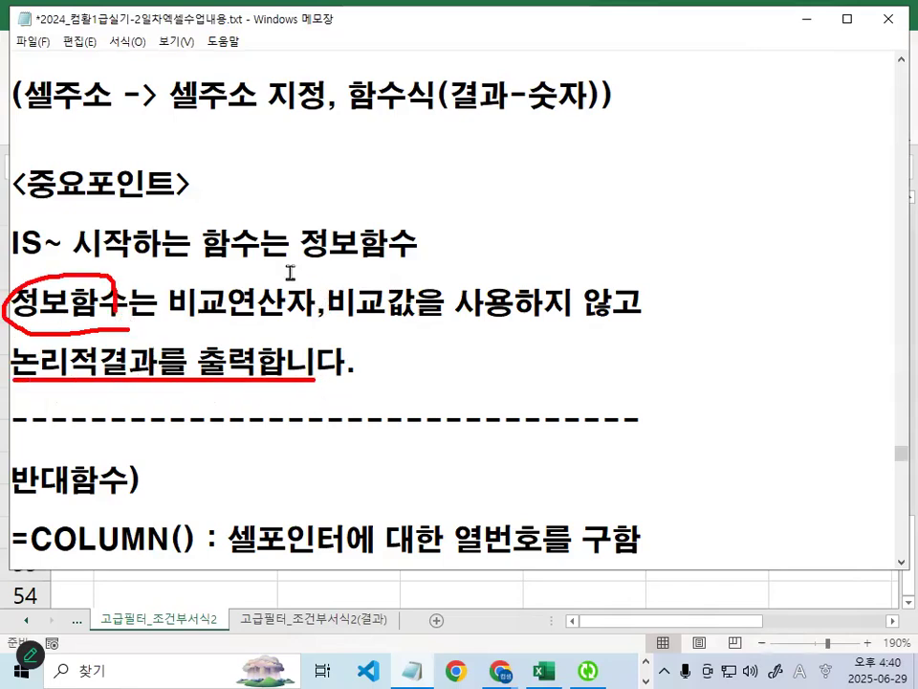
Review the ISODD(셀주소) description in the notes, highlighting the function name, its TRUE and FALSE outputs, the 셀주소 argument and 함수식
{"action": "scroll", "coordinate": [287, 272], "scroll_direction": "up", "scroll_amount": 1}
{"action": "left_click_drag", "start_coordinate": [64, 154], "coordinate": [128, 154]}
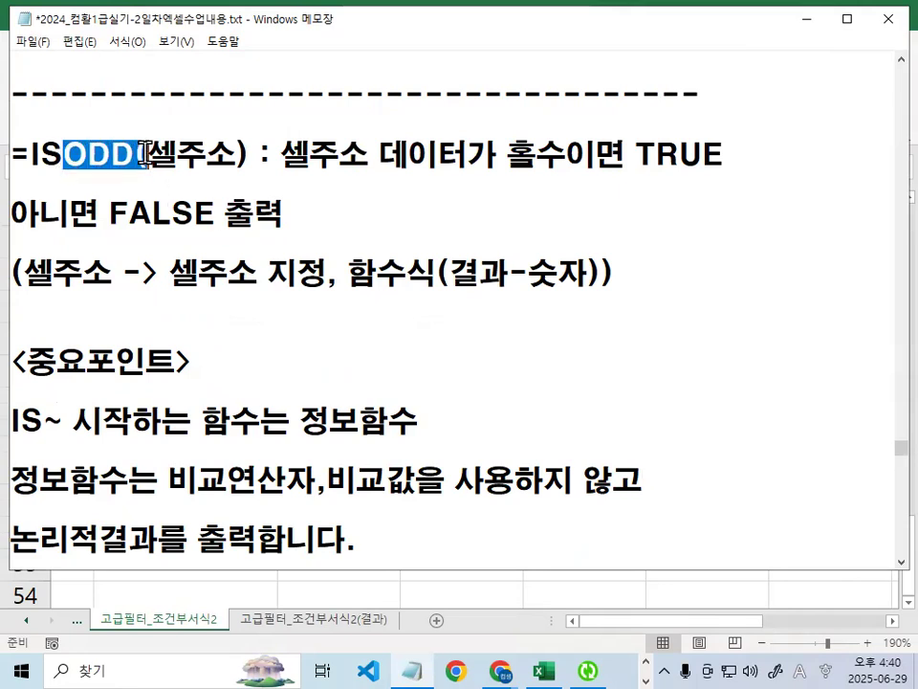
{"action": "left_click", "coordinate": [177, 153]}
{"action": "left_click_drag", "start_coordinate": [310, 153], "coordinate": [598, 153]}
{"action": "left_click_drag", "start_coordinate": [656, 153], "coordinate": [742, 160]}
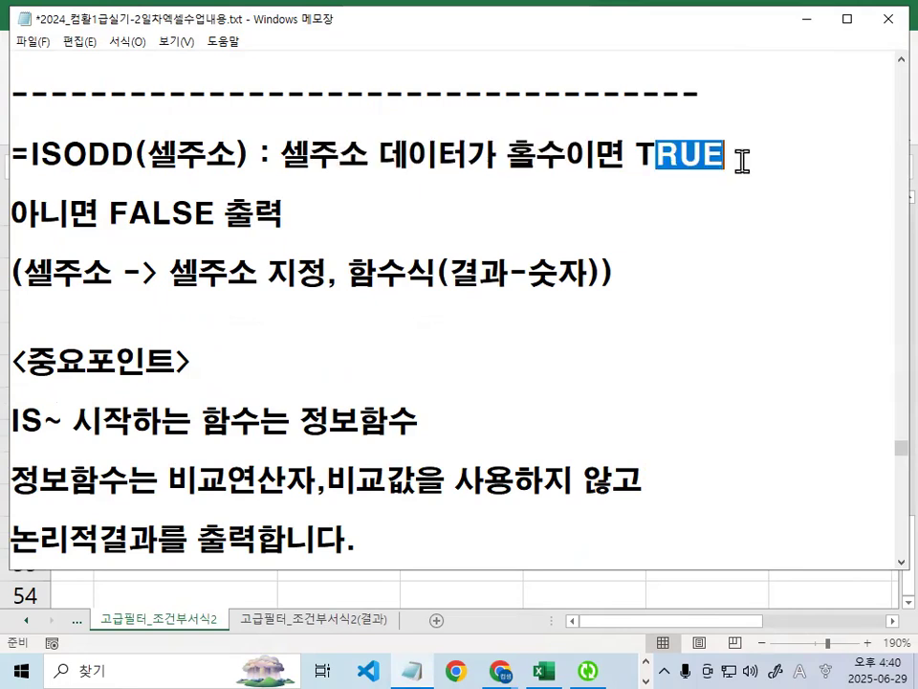
{"action": "left_click_drag", "start_coordinate": [108, 213], "coordinate": [254, 215]}
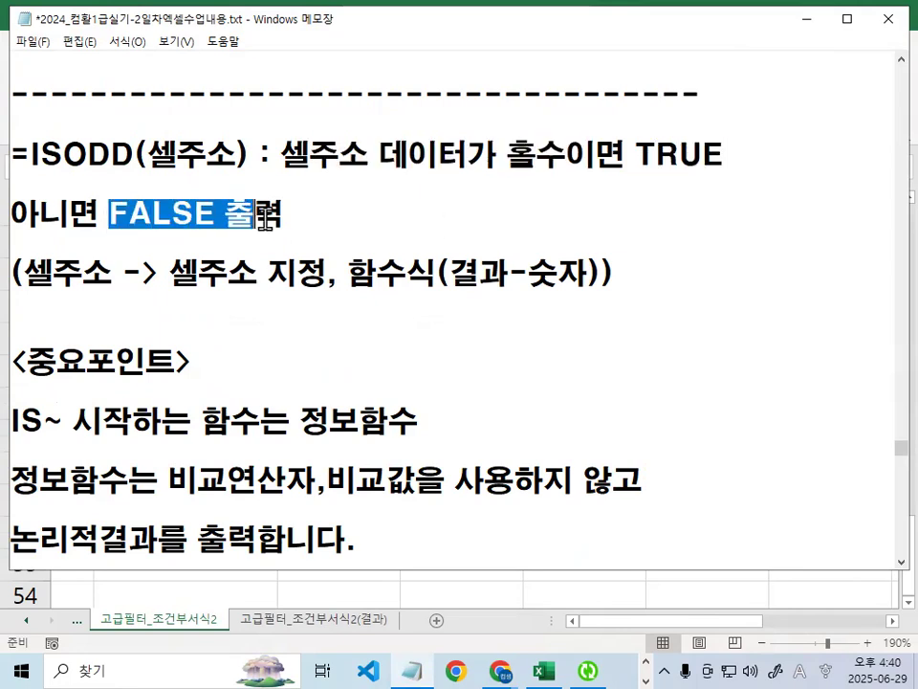
{"action": "left_click_drag", "start_coordinate": [139, 151], "coordinate": [235, 151]}
{"action": "left_click", "coordinate": [207, 161]}
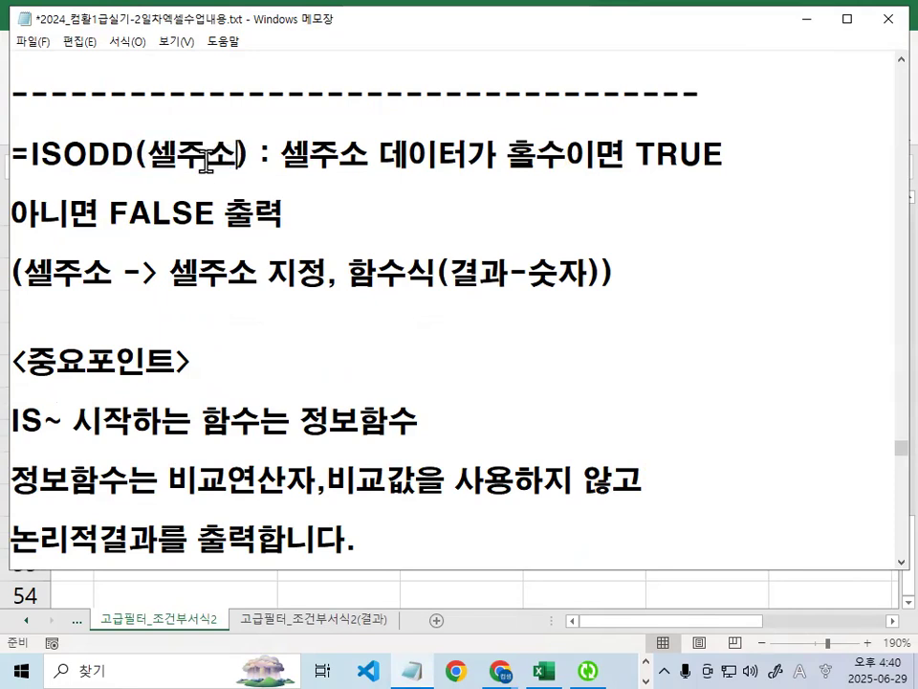
{"action": "left_click_drag", "start_coordinate": [169, 158], "coordinate": [238, 156]}
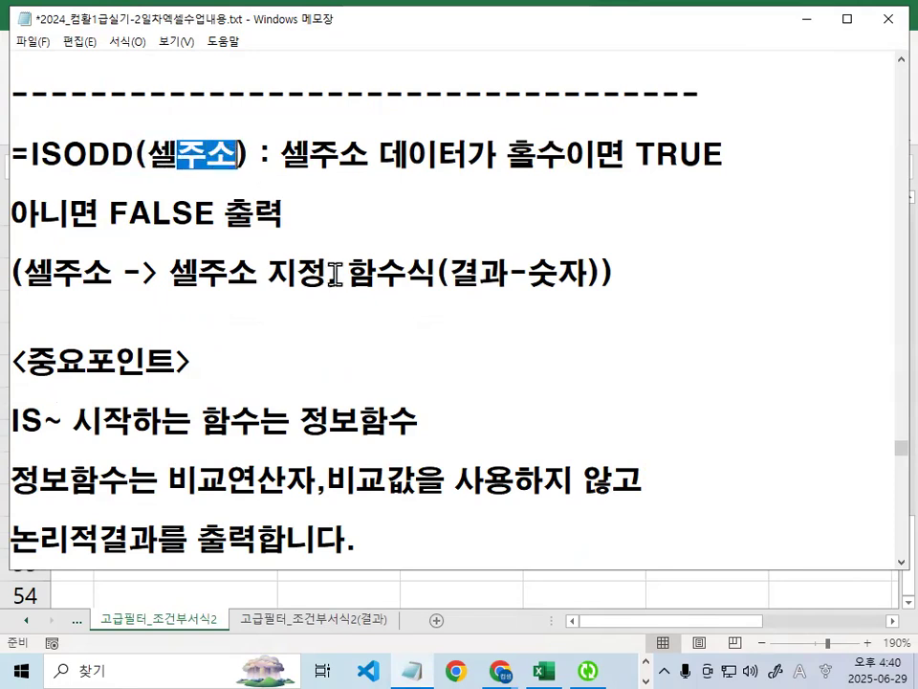
{"action": "left_click_drag", "start_coordinate": [348, 272], "coordinate": [425, 271]}
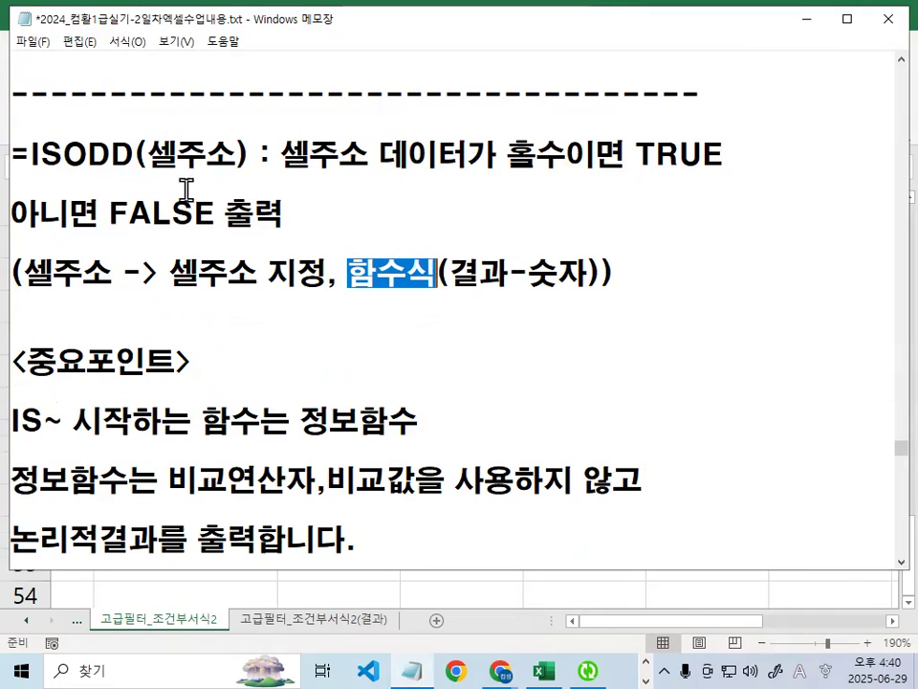
Switch back to the Excel sheet and enter the test values 1, 2 and 3 in cells C50 to C52
{"action": "left_click", "coordinate": [804, 19]}
{"action": "scroll", "coordinate": [560, 516], "scroll_direction": "down", "scroll_amount": 2}
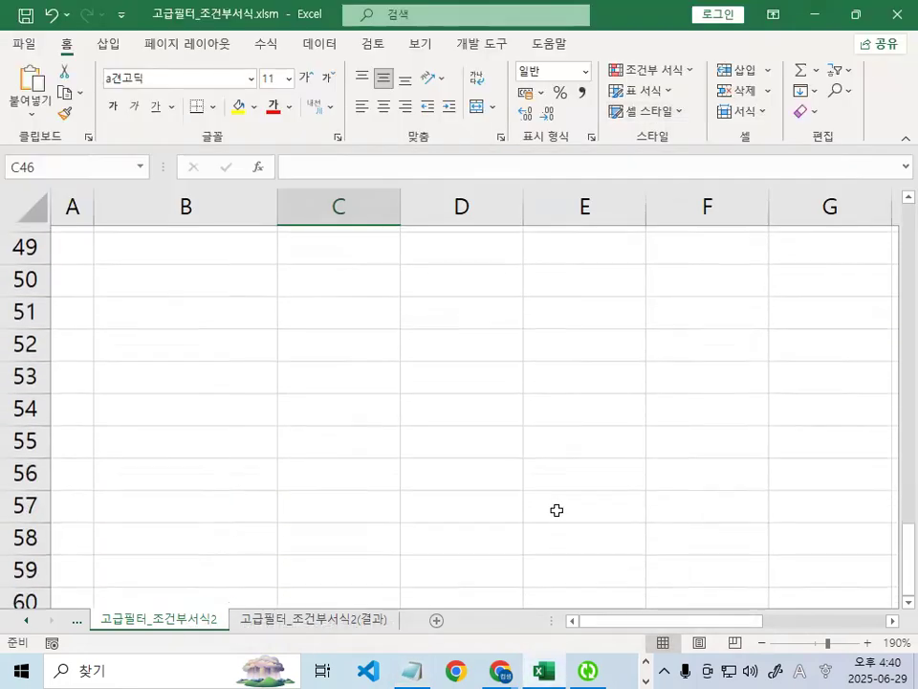
{"action": "double_click", "coordinate": [373, 273]}
{"action": "type", "text": "1"}
{"action": "key", "text": "Return"}
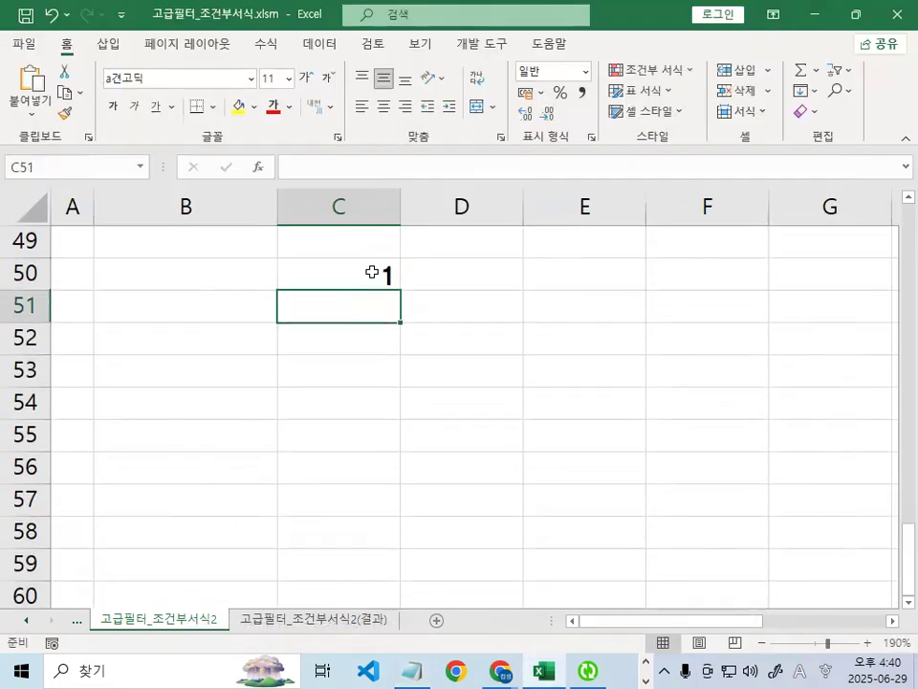
{"action": "type", "text": "2"}
{"action": "key", "text": "Return"}
{"action": "type", "text": "3"}
{"action": "key", "text": "Return"}
Enter the formula =ISODD(C50) in D50, looking through the suggested IS~ functions before choosing ISODD
{"action": "key", "text": "Up"}
{"action": "key", "text": "Up"}
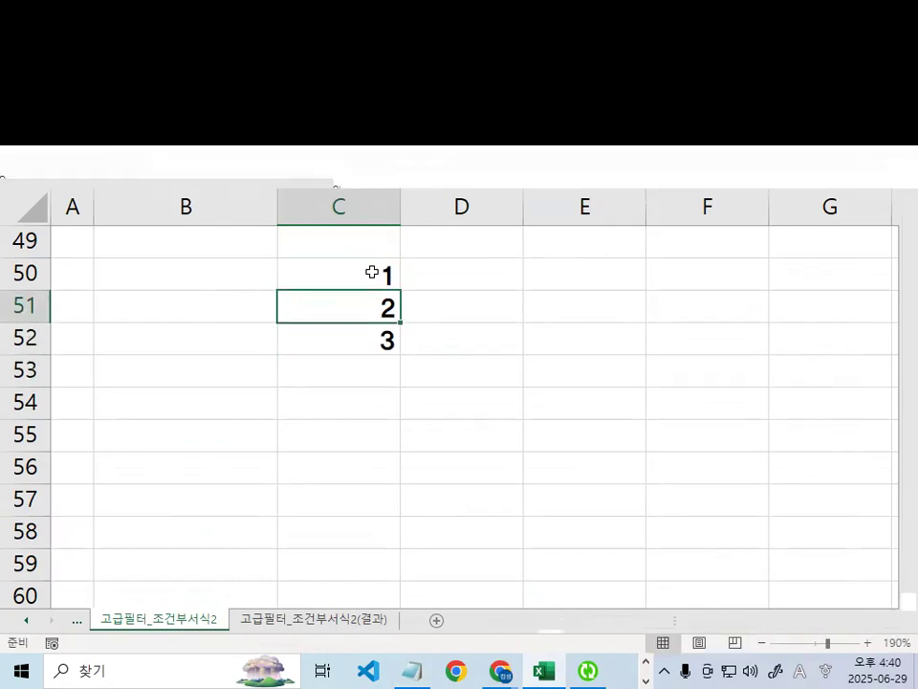
{"action": "key", "text": "Up"}
{"action": "key", "text": "Right"}
{"action": "type", "text": "= ㅑ"}
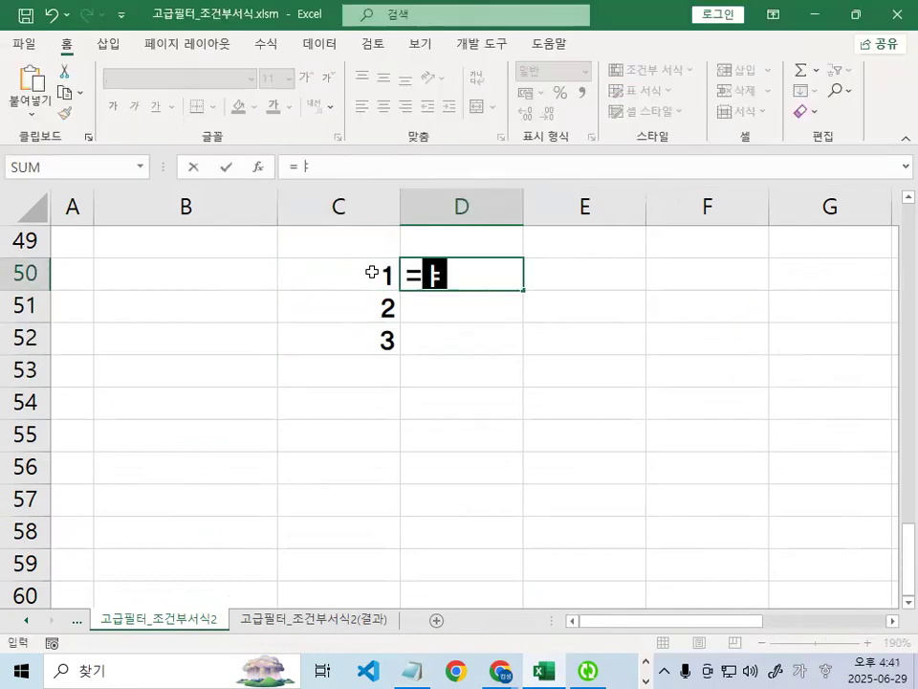
{"action": "type", "text": "S"}
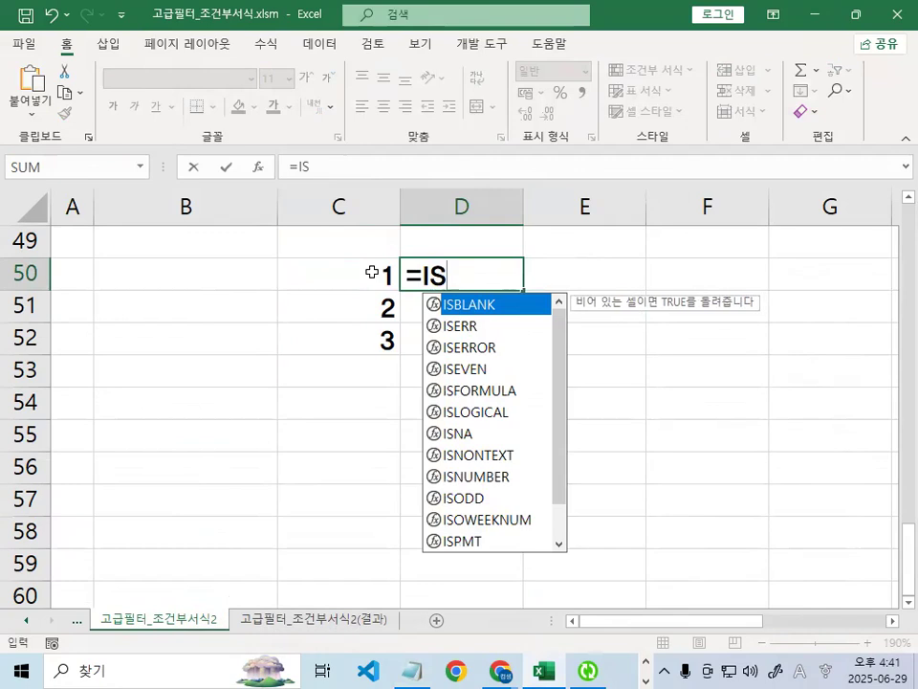
{"action": "key", "text": "Down"}
{"action": "key", "text": "Down"}
{"action": "key", "text": "Down"}
{"action": "key", "text": "Up"}
{"action": "key", "text": "Up"}
{"action": "key", "text": "Up"}
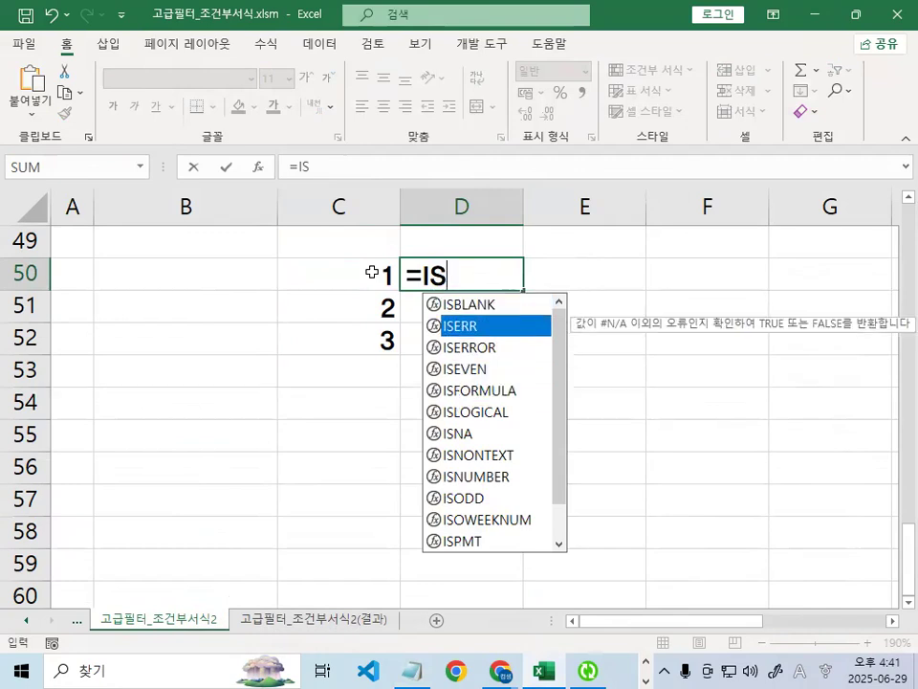
{"action": "type", "text": "O"}
{"action": "key", "text": "Tab"}
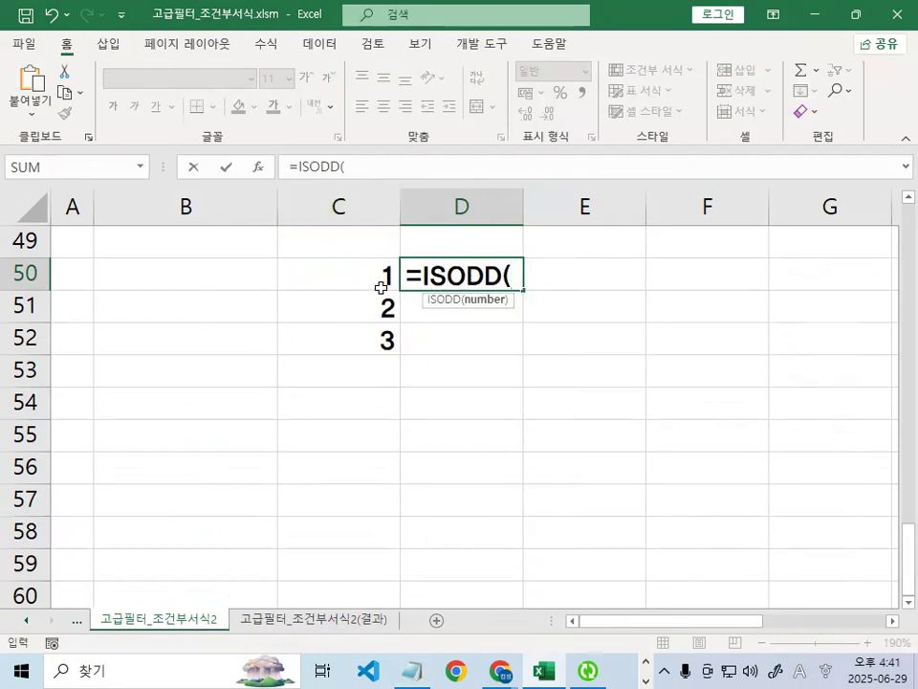
{"action": "left_click", "coordinate": [367, 267]}
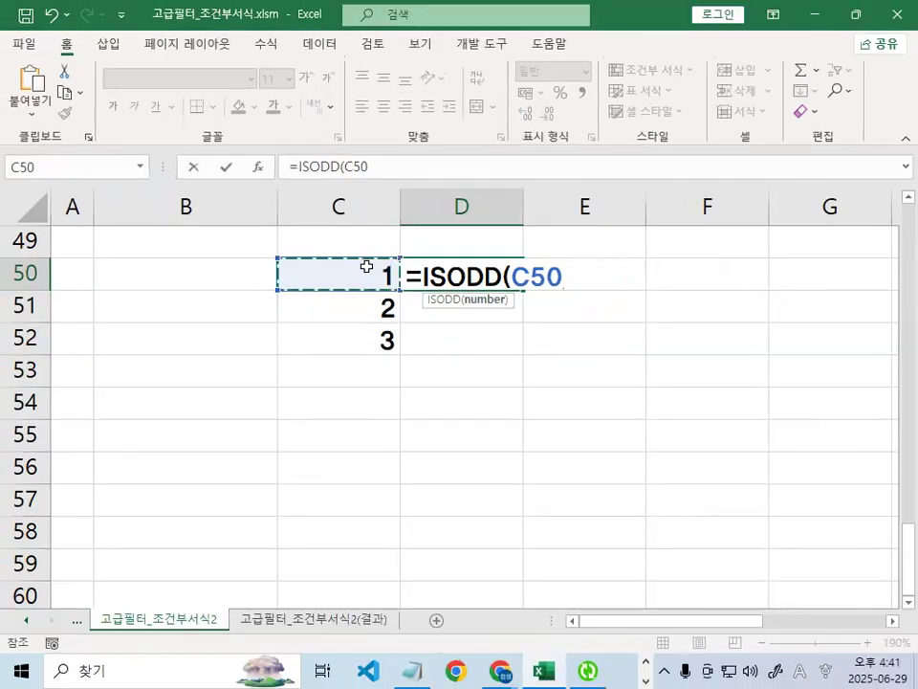
{"action": "type", "text": ")"}
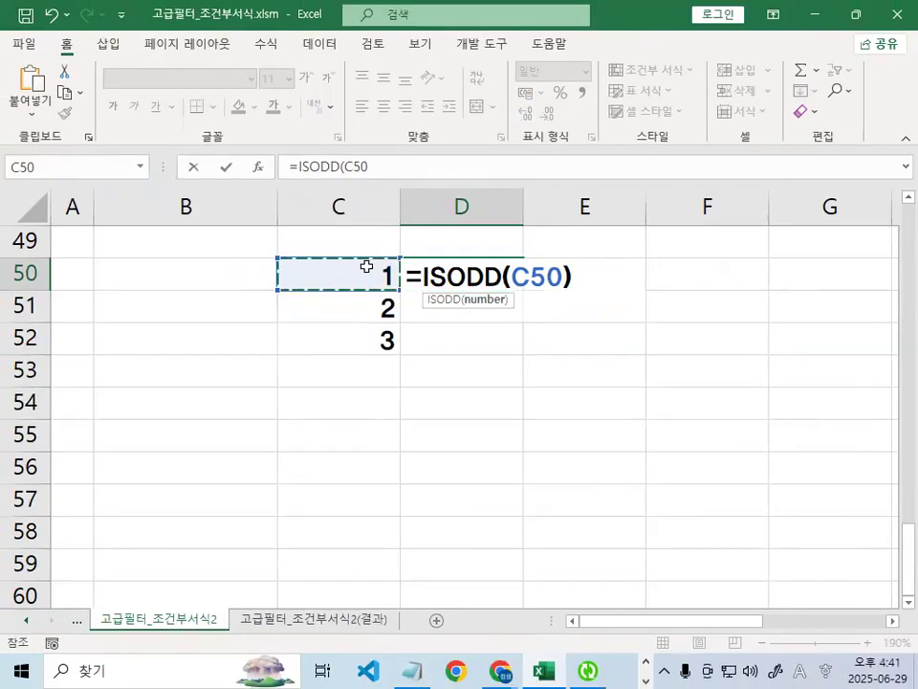
{"action": "key", "text": "Return"}
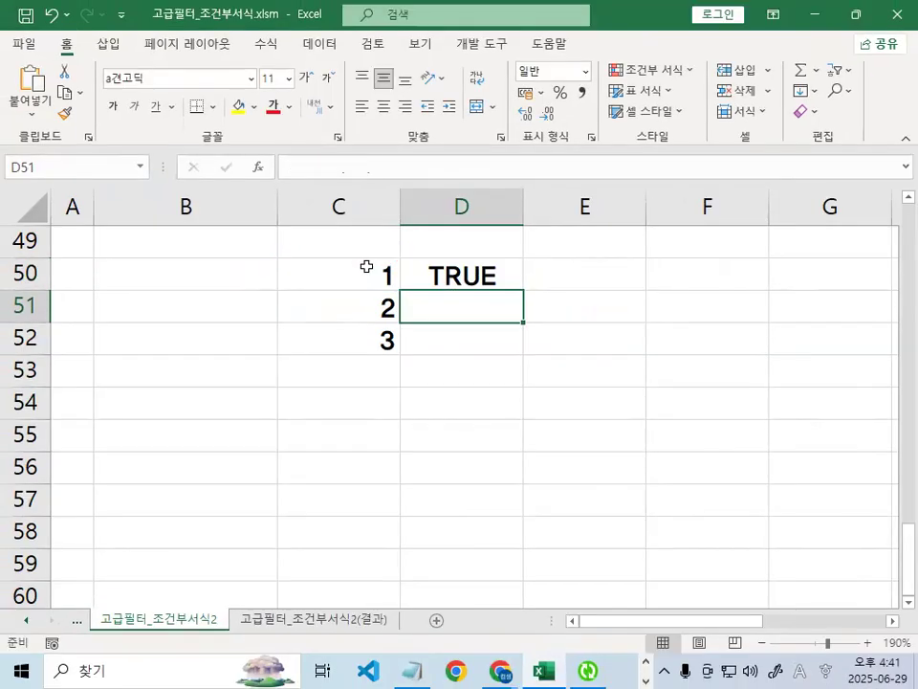
Copy the ISODD formula from D50 down to D52 and check which cell the D51 formula refers to
{"action": "left_click", "coordinate": [503, 282]}
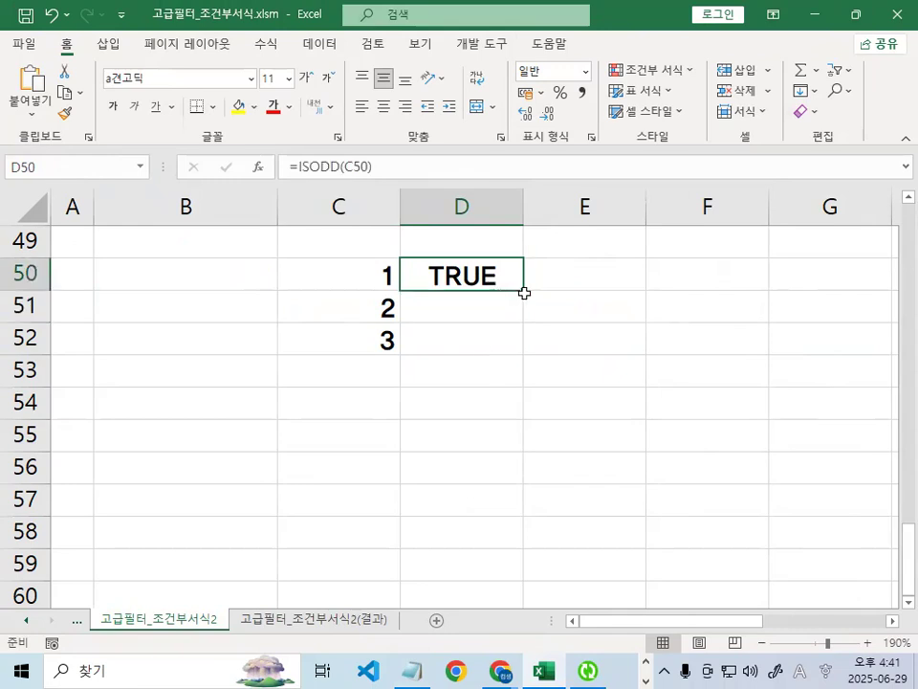
{"action": "left_click_drag", "start_coordinate": [525, 289], "coordinate": [525, 346]}
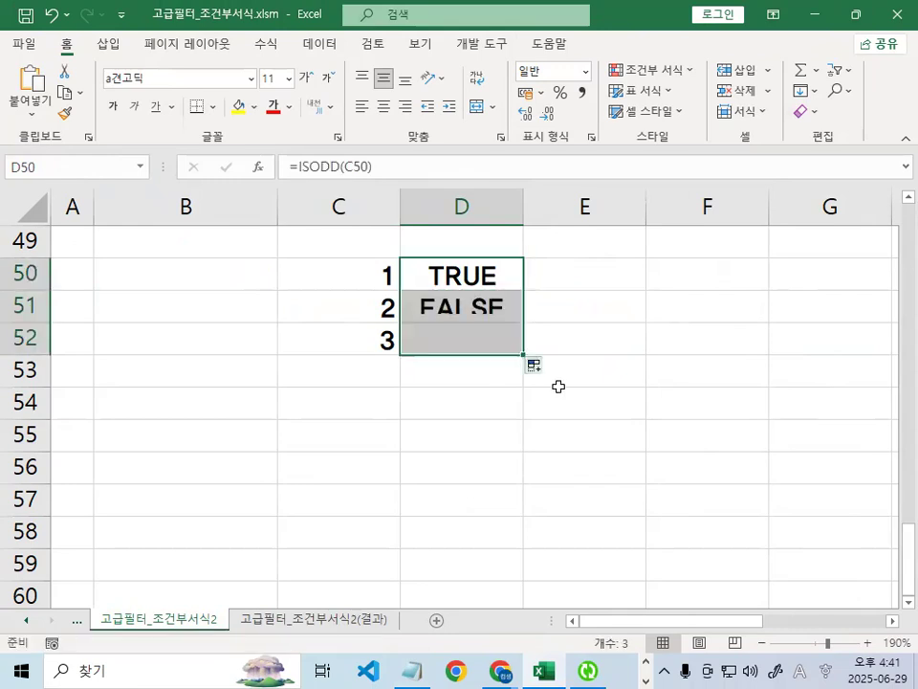
{"action": "left_click", "coordinate": [470, 303]}
{"action": "double_click", "coordinate": [467, 306]}
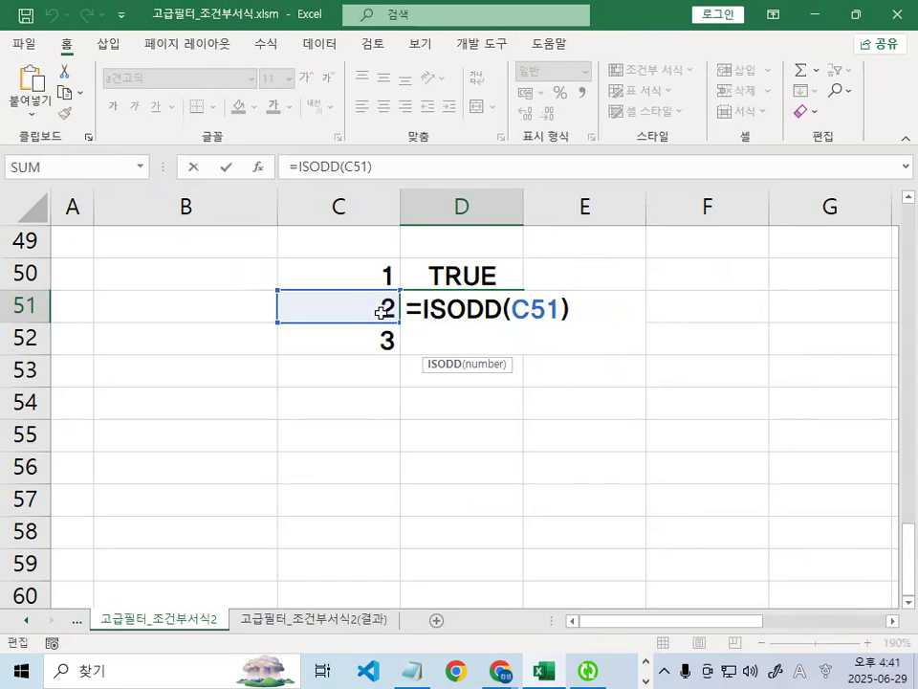
{"action": "key", "text": "Escape"}
Examine the D50 formula, circling ISODD(C50) and crossing out a comparison part drawn after it, and leave the formula as it is
{"action": "left_click", "coordinate": [508, 275]}
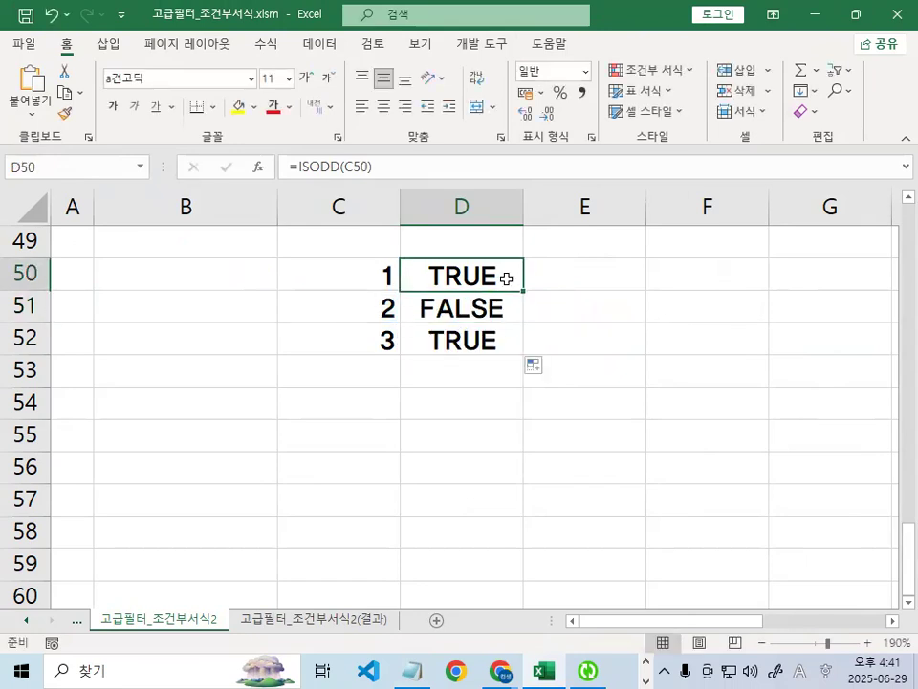
{"action": "double_click", "coordinate": [505, 277]}
{"action": "left_click_drag", "start_coordinate": [567, 274], "coordinate": [605, 285]}
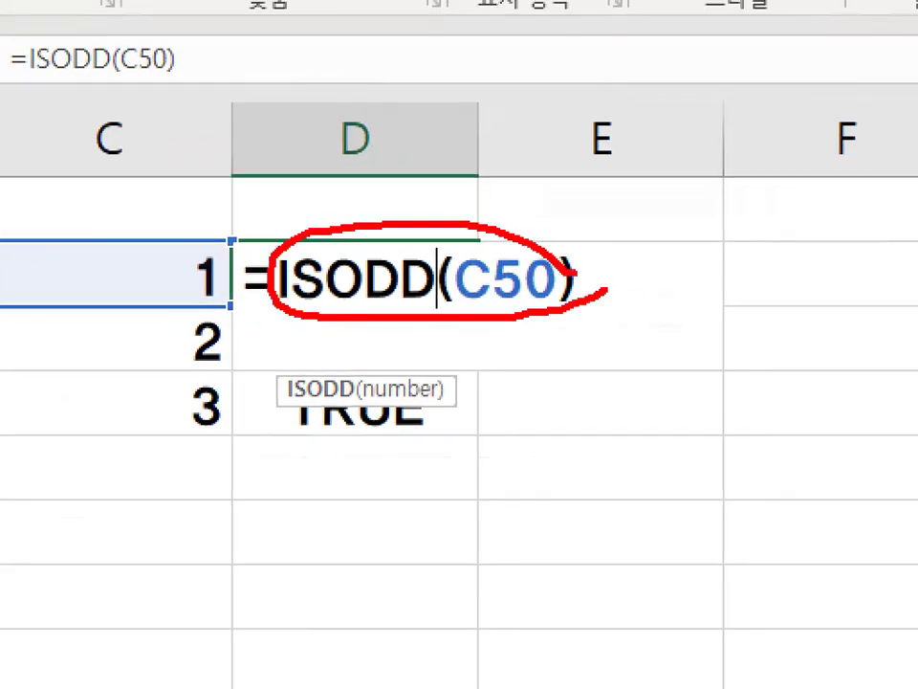
{"action": "mouse_move", "coordinate": [710, 295]}
{"action": "left_mouse_down"}
{"action": "mouse_move", "coordinate": [642, 303]}
{"action": "mouse_move", "coordinate": [724, 283]}
{"action": "left_mouse_up"}
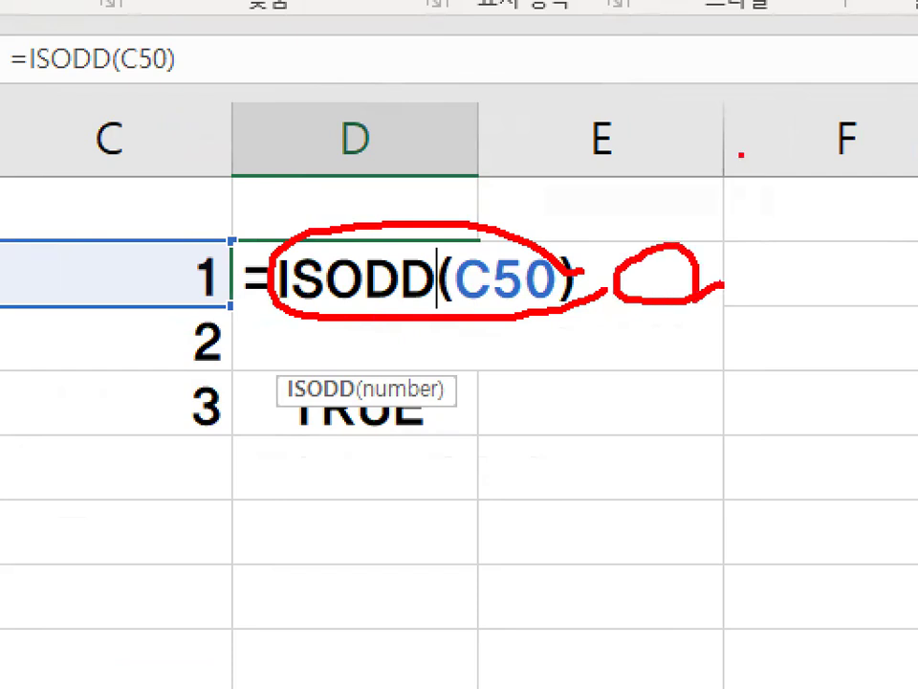
{"action": "left_click_drag", "start_coordinate": [724, 167], "coordinate": [504, 452]}
{"action": "left_click_drag", "start_coordinate": [589, 177], "coordinate": [653, 421]}
{"action": "key", "text": "Escape"}
{"action": "key", "text": "Escape"}
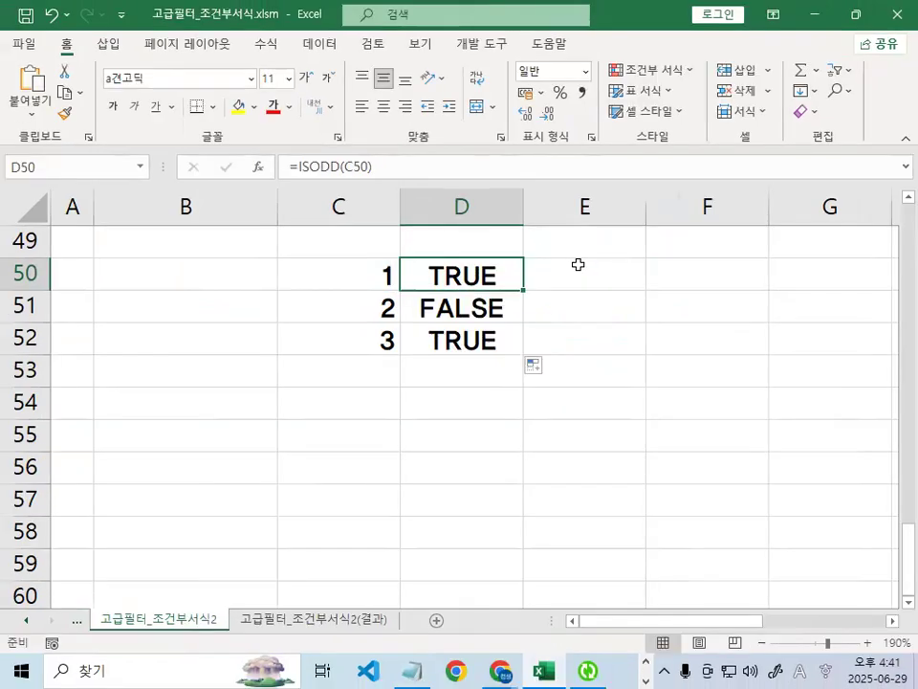
Switch to the Notepad notes and review ISODD and its opposite function ISEVEN(셀주소), highlighting EVEN in the function name
{"action": "key", "text": "alt+Tab"}
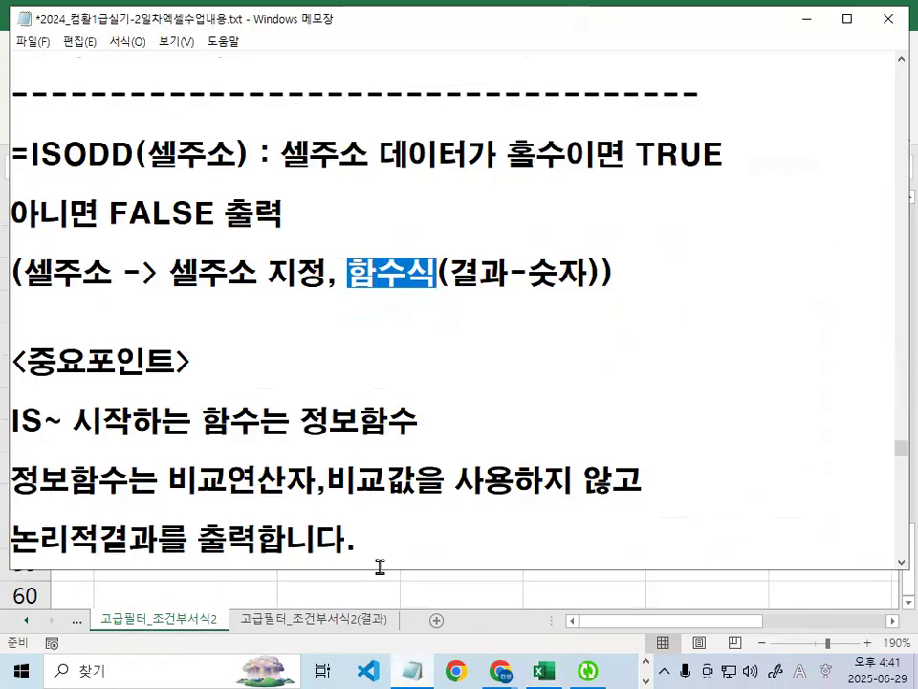
{"action": "left_click_drag", "start_coordinate": [38, 153], "coordinate": [170, 153]}
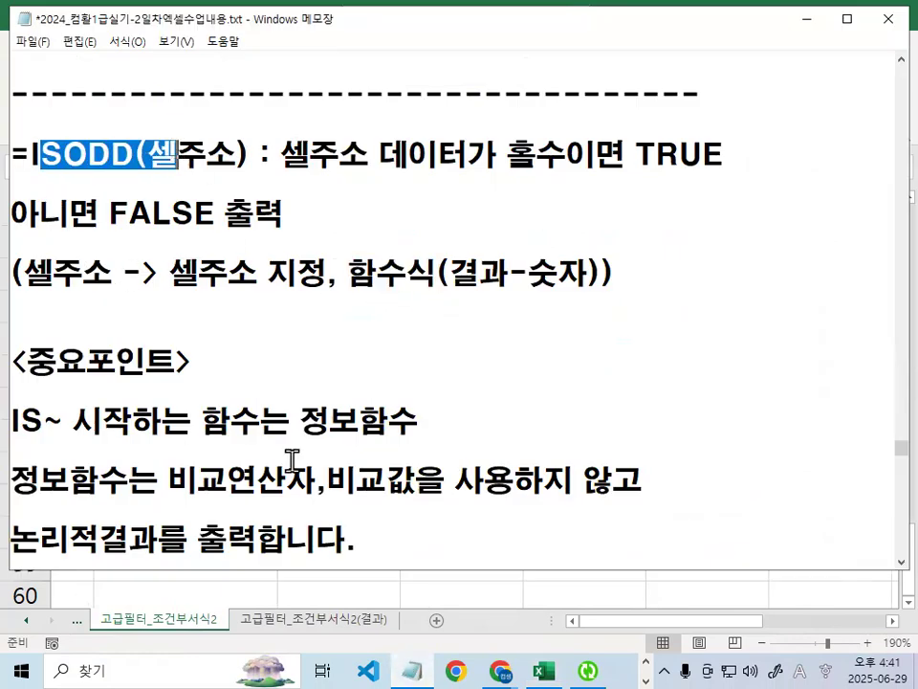
{"action": "scroll", "coordinate": [293, 463], "scroll_direction": "down", "scroll_amount": 1}
{"action": "scroll", "coordinate": [312, 450], "scroll_direction": "down", "scroll_amount": 4}
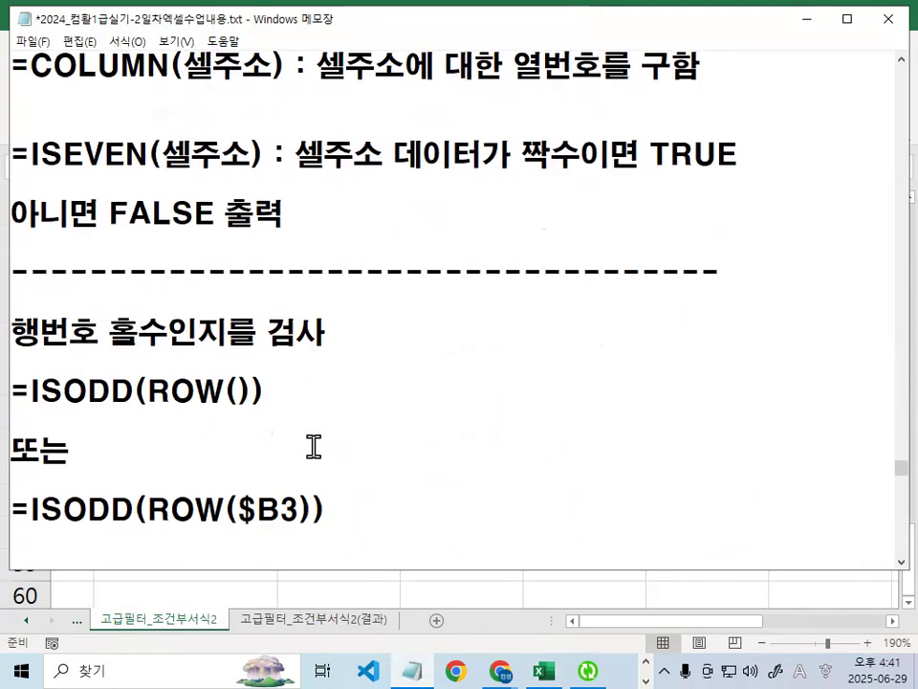
{"action": "scroll", "coordinate": [314, 447], "scroll_direction": "up", "scroll_amount": 2}
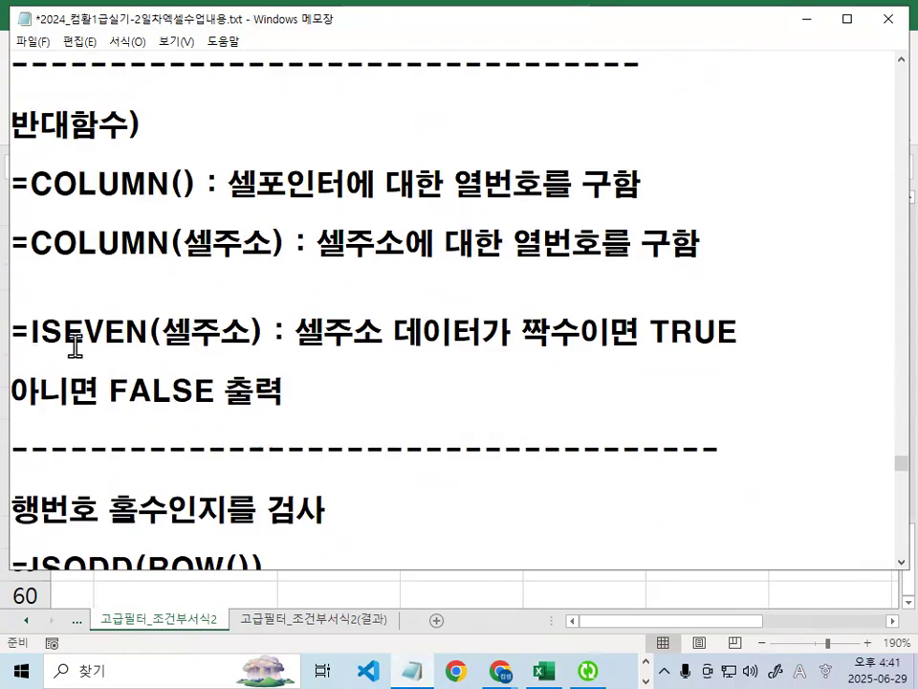
{"action": "left_click_drag", "start_coordinate": [63, 333], "coordinate": [167, 340]}
{"action": "left_click", "coordinate": [167, 334]}
{"action": "left_click_drag", "start_coordinate": [63, 331], "coordinate": [127, 326]}
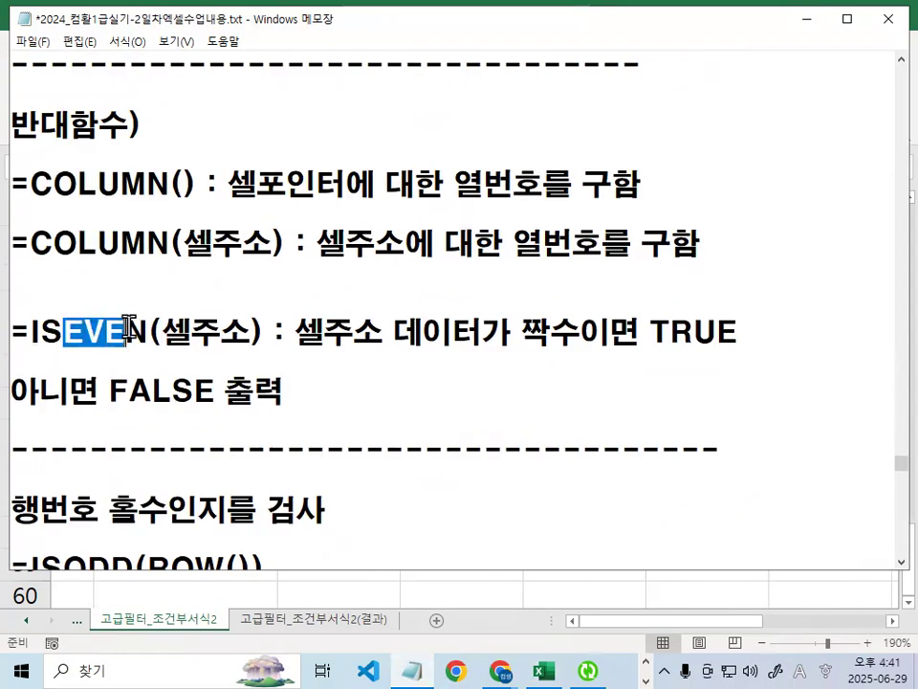
Return to the Excel sheet and change the formula in D50 to =ISEVEN(C50)
{"action": "left_click", "coordinate": [811, 21]}
{"action": "double_click", "coordinate": [446, 289]}
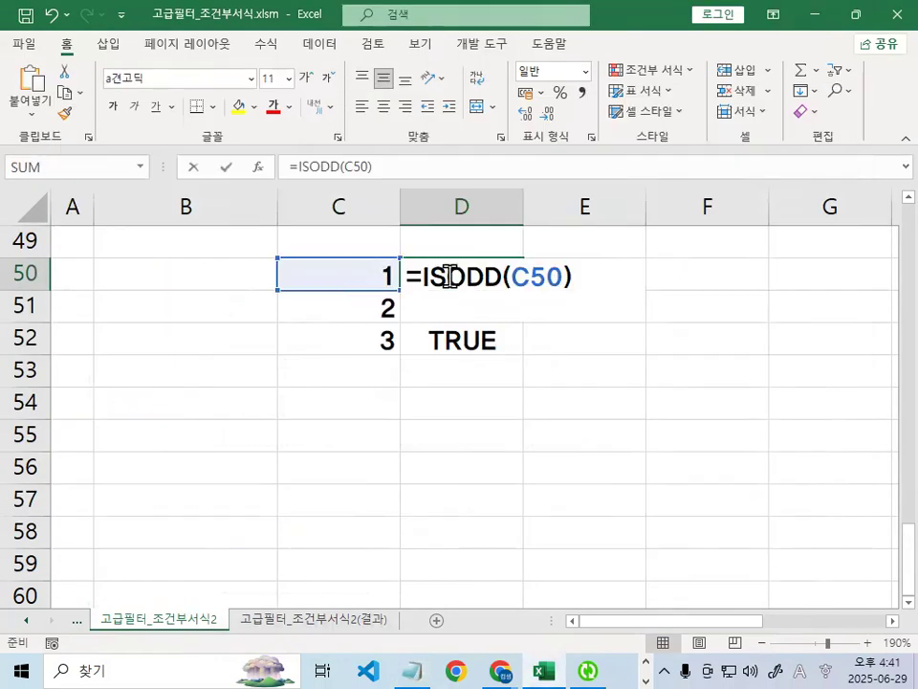
{"action": "left_click_drag", "start_coordinate": [451, 275], "coordinate": [510, 278]}
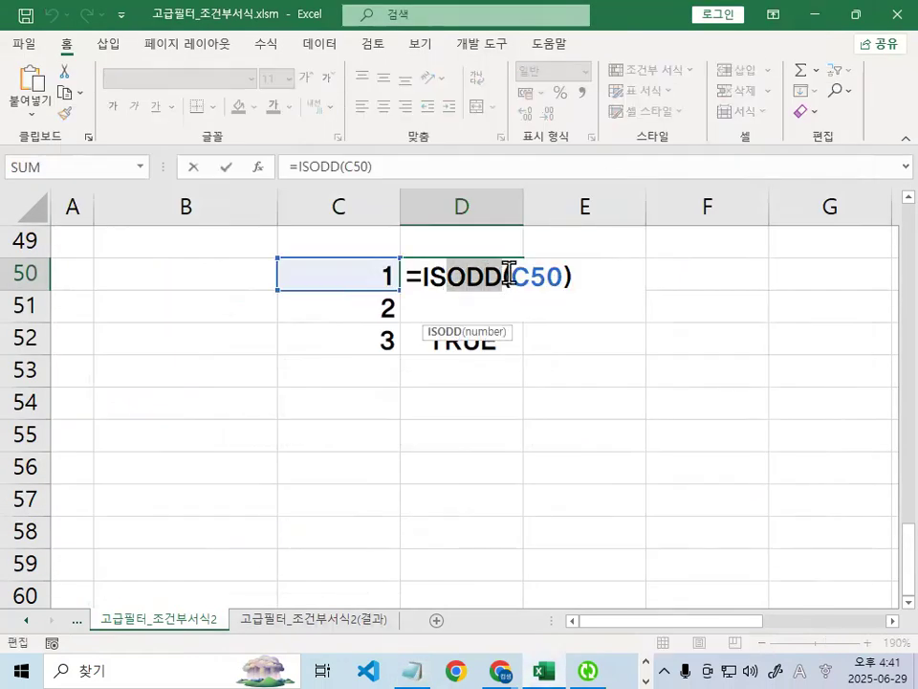
{"action": "type", "text": "E"}
{"action": "key", "text": "Down"}
{"action": "key", "text": "Down"}
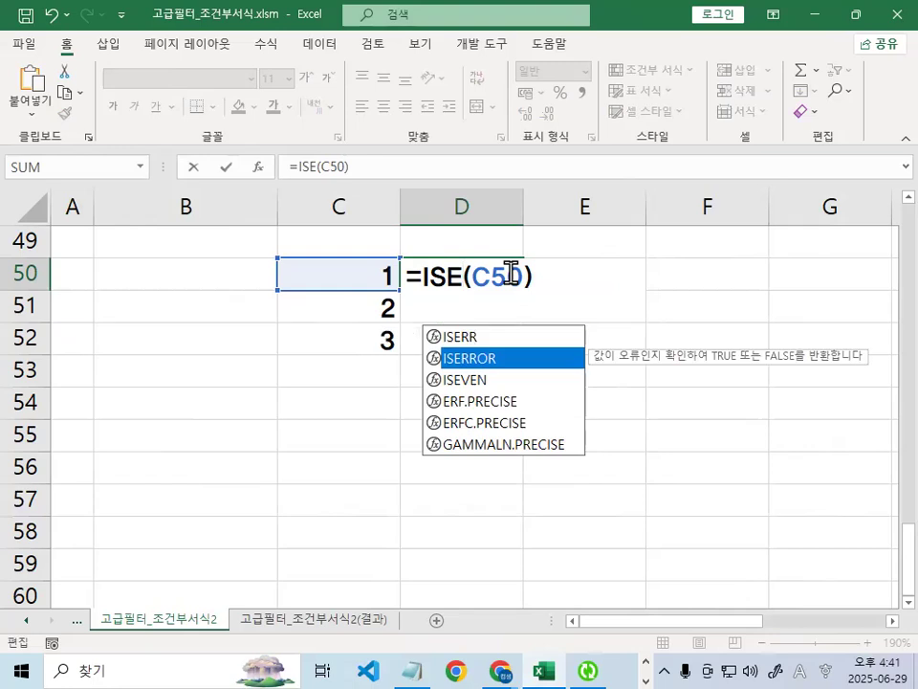
{"action": "type", "text": "VEN"}
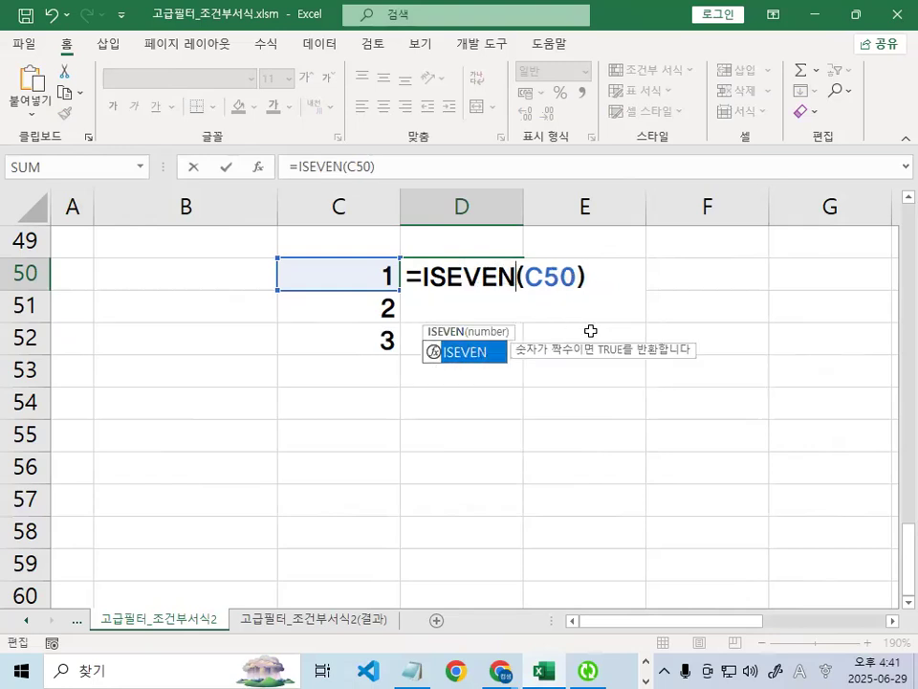
{"action": "key", "text": "Return"}
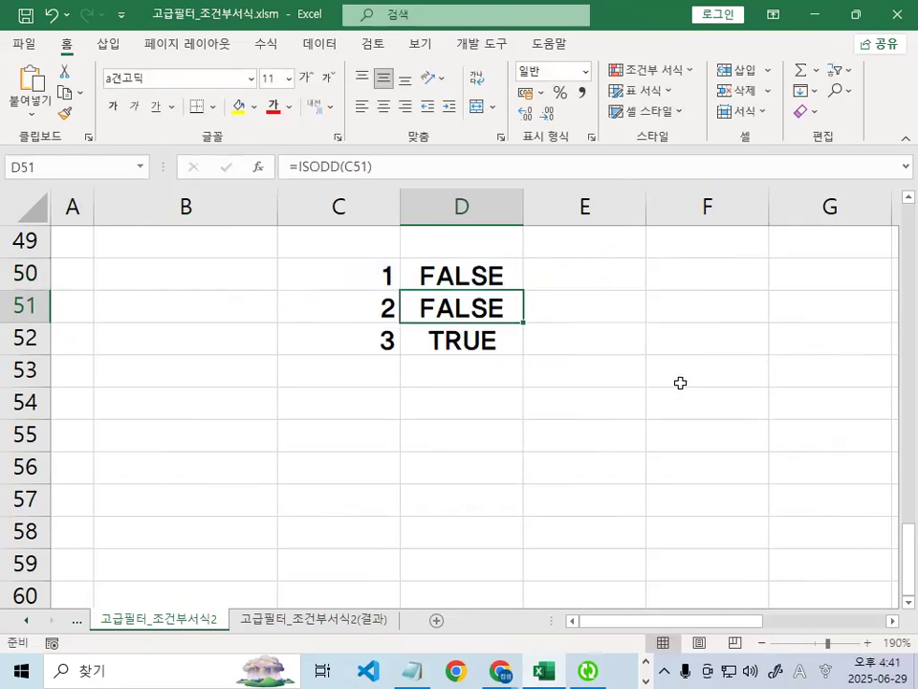
Copy the ISEVEN formula from D50 down to D52 and point out the result in D51
{"action": "left_click", "coordinate": [489, 279]}
{"action": "left_click_drag", "start_coordinate": [519, 289], "coordinate": [508, 343]}
{"action": "left_click_drag", "start_coordinate": [460, 310], "coordinate": [555, 307]}
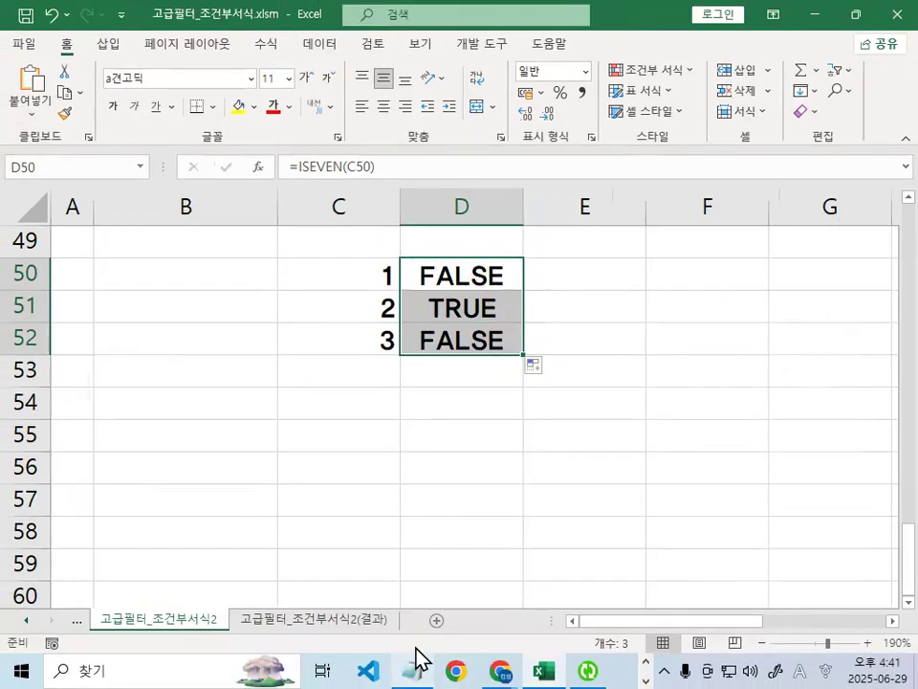
Switch to the Notepad notes and review the ISEVEN(셀주소) line, highlighting the function name
{"action": "left_click", "coordinate": [413, 668]}
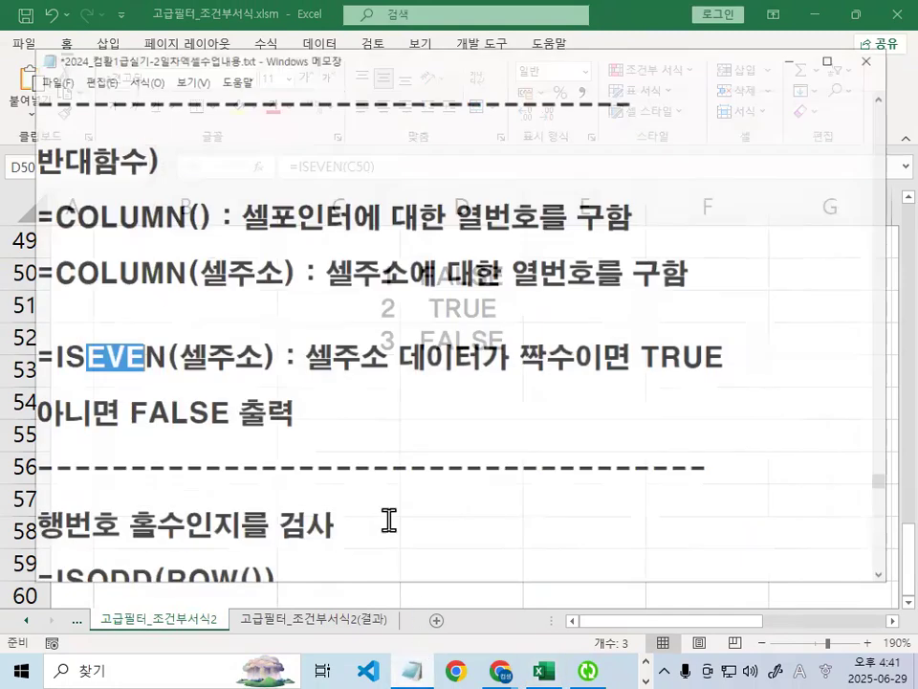
{"action": "left_click_drag", "start_coordinate": [29, 335], "coordinate": [142, 332]}
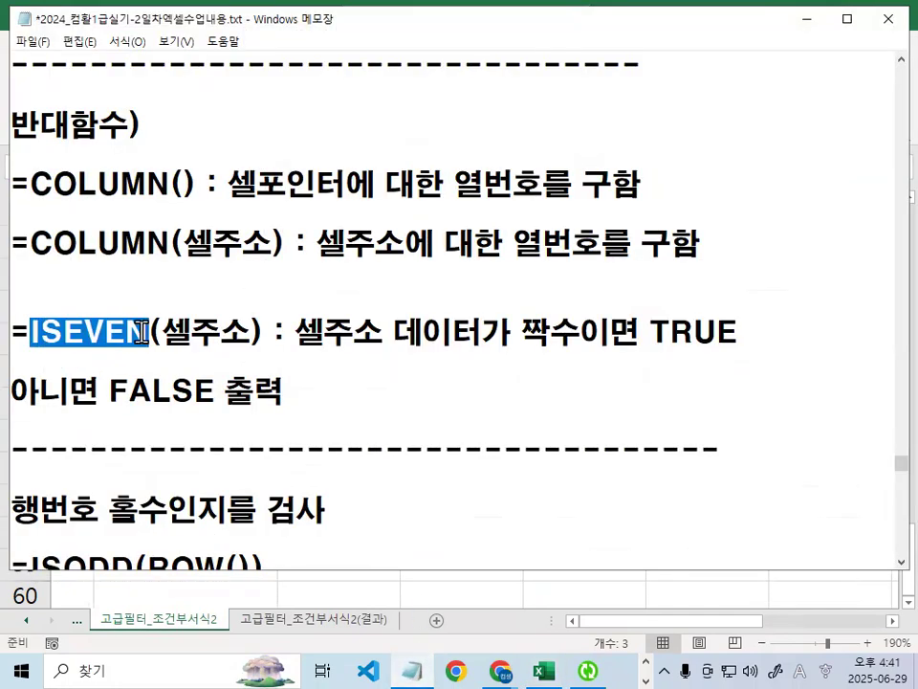
{"action": "left_click", "coordinate": [215, 325]}
{"action": "scroll", "coordinate": [285, 407], "scroll_direction": "up", "scroll_amount": 1}
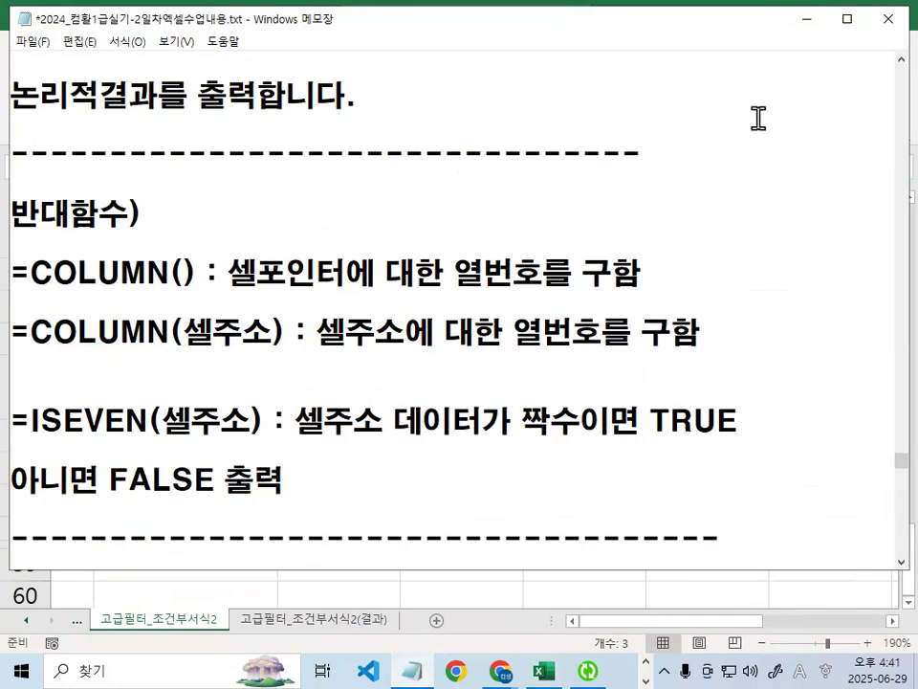
Return to the Excel sheet and clear the practice numbers and ISEVEN formulas in C50:D53
{"action": "left_click", "coordinate": [810, 19]}
{"action": "left_click", "coordinate": [373, 365]}
{"action": "left_click_drag", "start_coordinate": [327, 278], "coordinate": [498, 348]}
{"action": "key", "text": "Delete"}
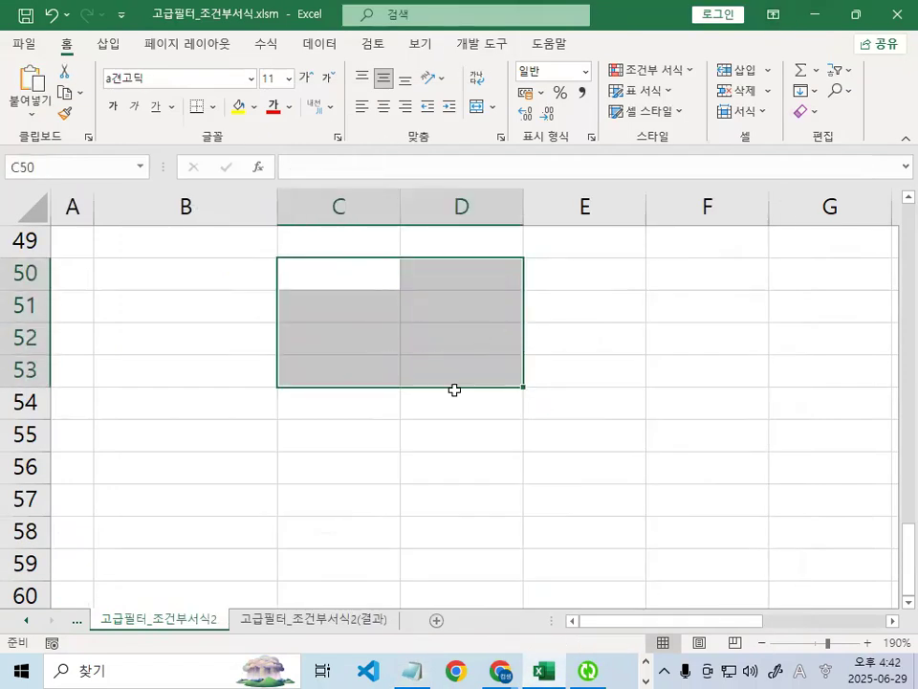
Go to B3 at the start of the sales table and mark the odd rows 3, 5 and 7 with the pen, then remove the marks
{"action": "scroll", "coordinate": [373, 472], "scroll_direction": "up", "scroll_amount": 12}
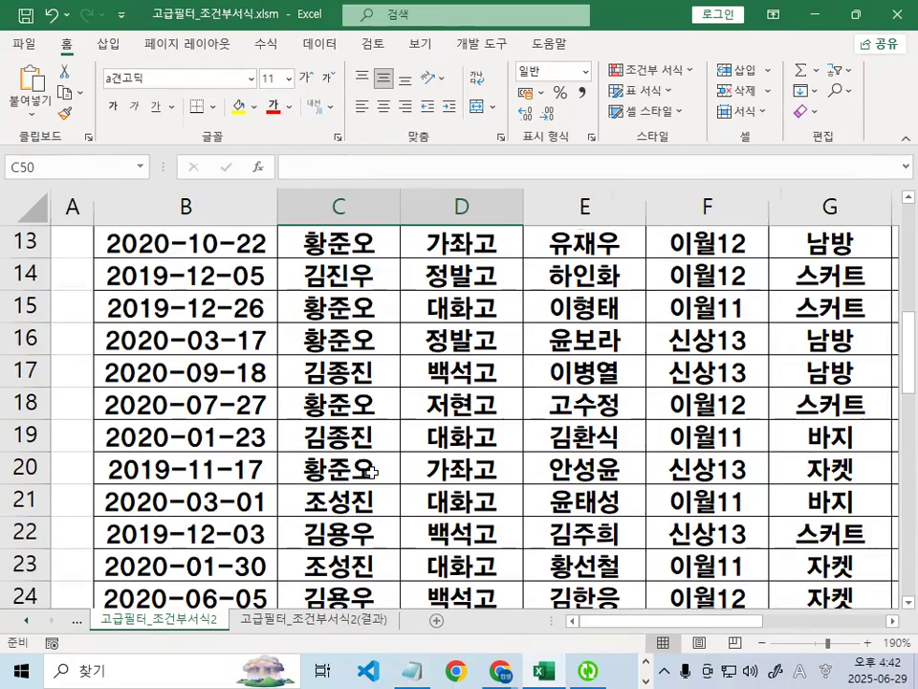
{"action": "scroll", "coordinate": [371, 472], "scroll_direction": "up", "scroll_amount": 4}
{"action": "left_click", "coordinate": [158, 307]}
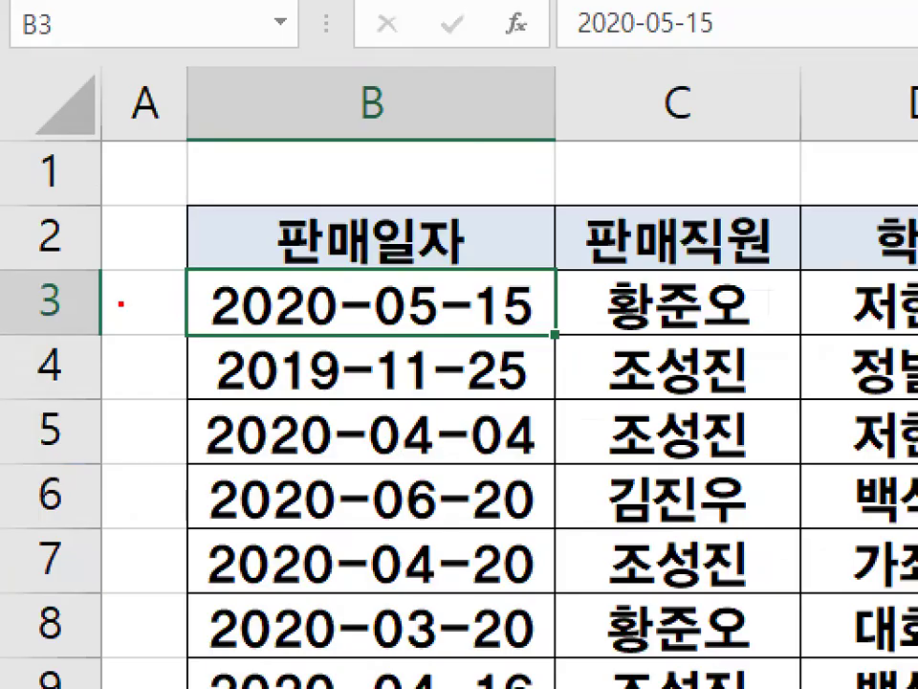
{"action": "left_click_drag", "start_coordinate": [104, 285], "coordinate": [124, 324]}
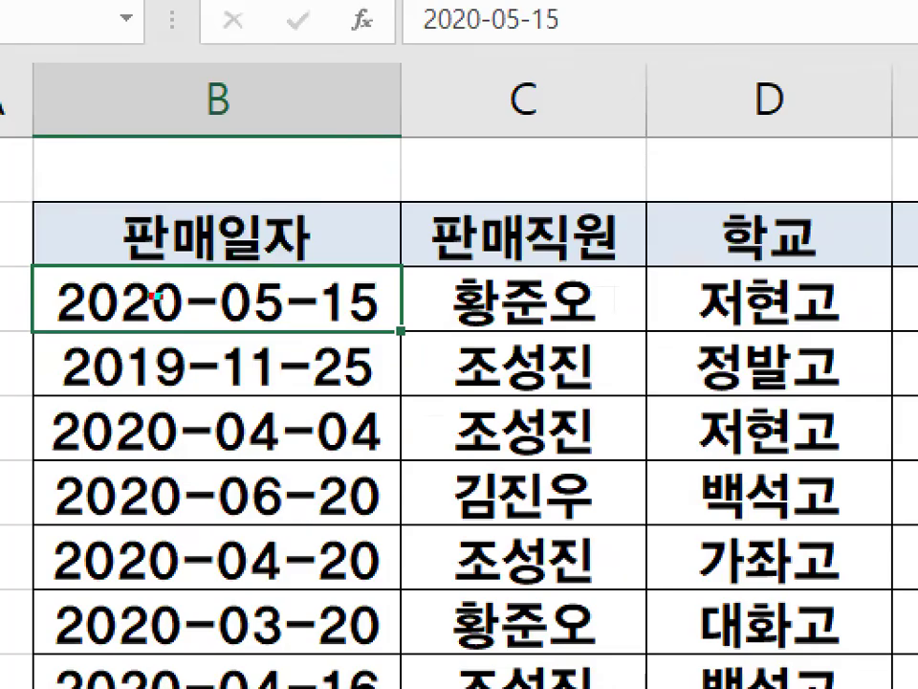
{"action": "left_click_drag", "start_coordinate": [154, 304], "coordinate": [536, 304]}
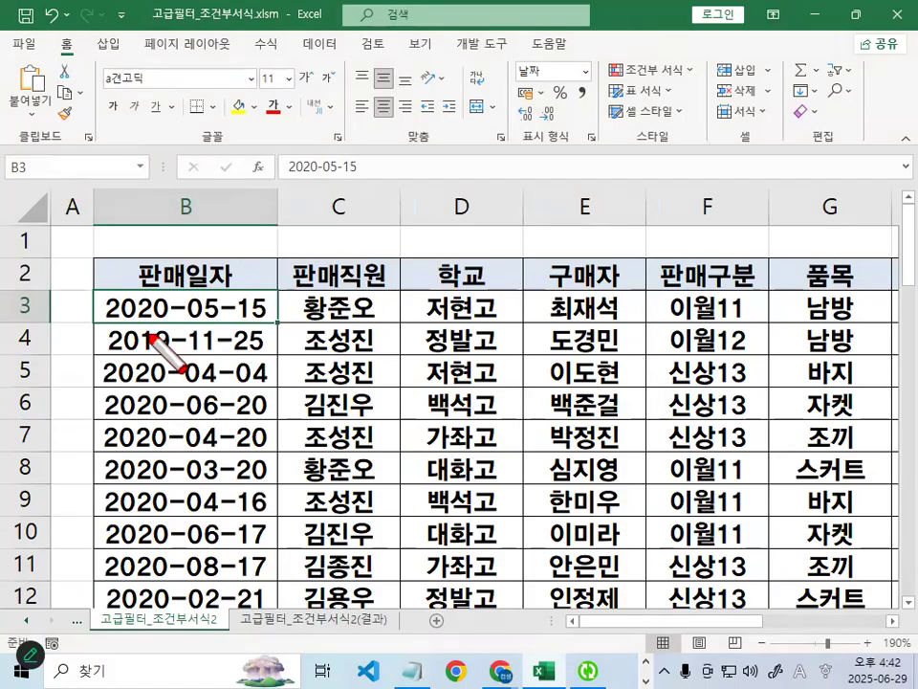
{"action": "left_click_drag", "start_coordinate": [133, 302], "coordinate": [903, 302]}
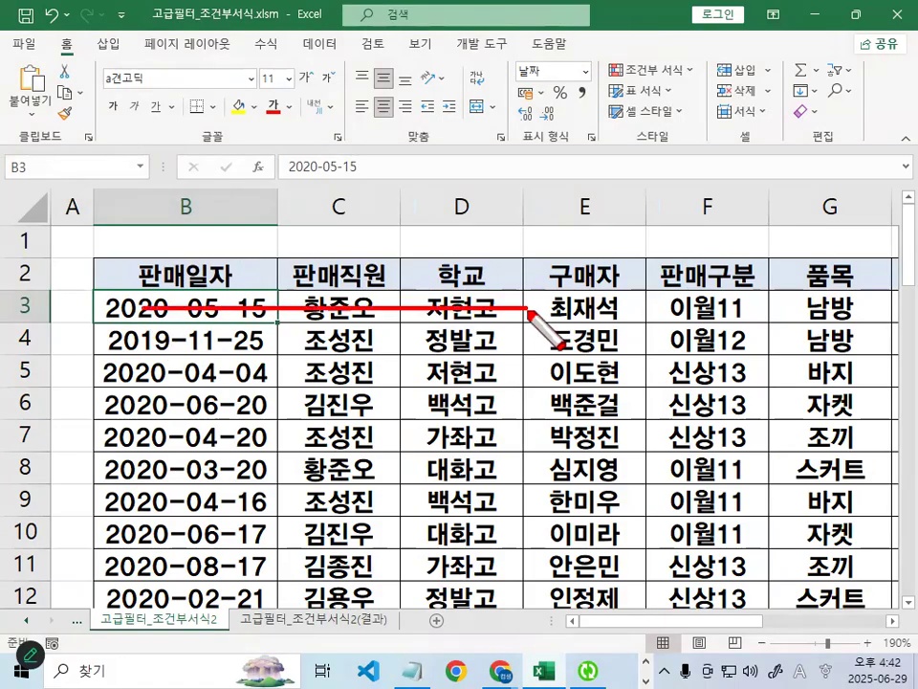
{"action": "left_click_drag", "start_coordinate": [139, 367], "coordinate": [499, 366]}
{"action": "left_click_drag", "start_coordinate": [103, 440], "coordinate": [553, 440]}
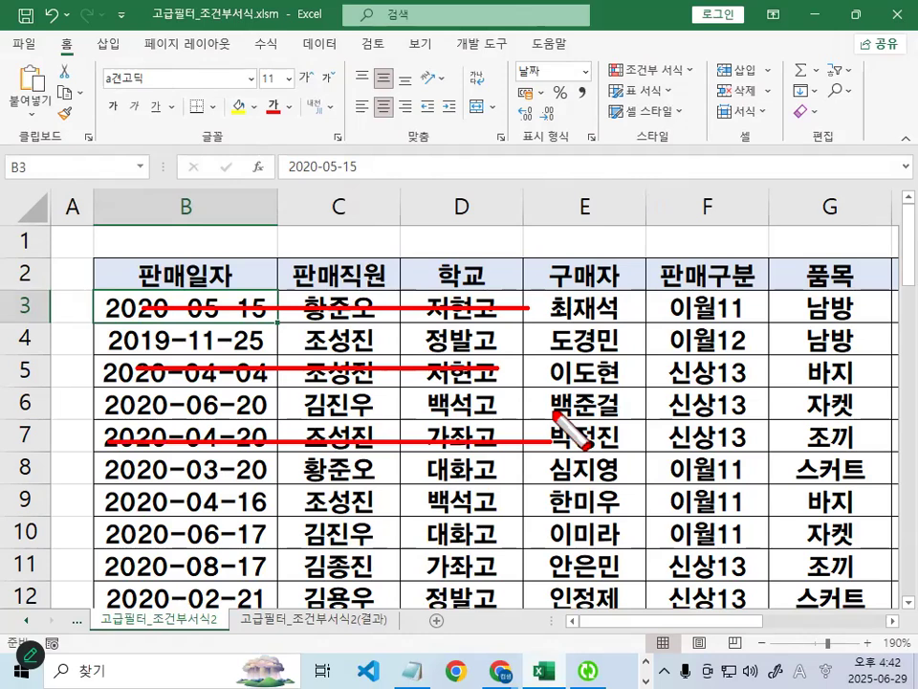
{"action": "key", "text": "Escape"}
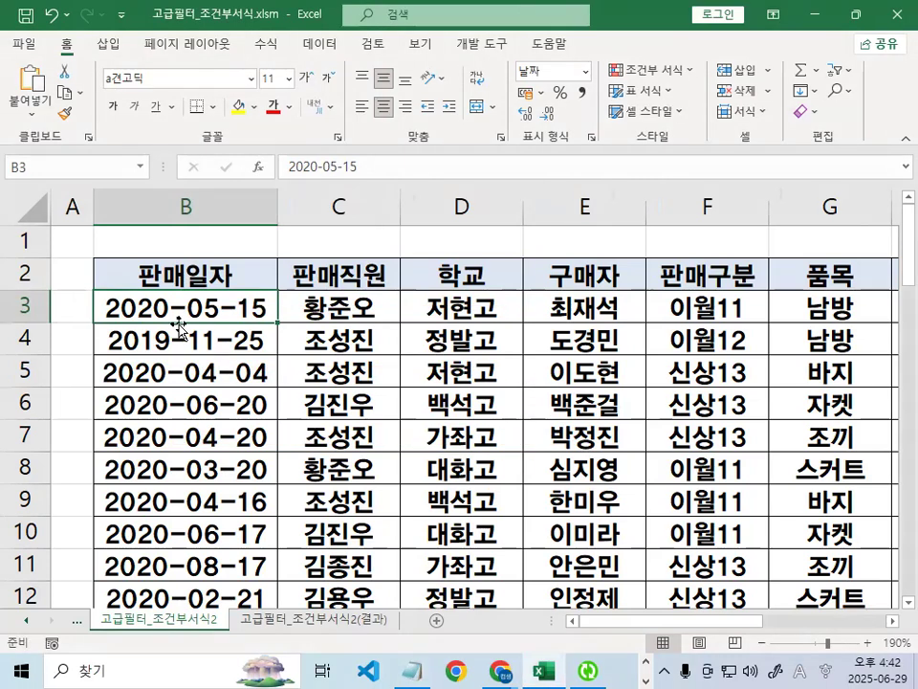
Select all data rows of the sales table starting from B3, leaving out the header row
{"action": "left_click_drag", "start_coordinate": [164, 311], "coordinate": [762, 550]}
{"action": "left_click_drag", "start_coordinate": [528, 497], "coordinate": [727, 517]}
{"action": "left_click_drag", "start_coordinate": [899, 453], "coordinate": [899, 207]}
{"action": "left_click_drag", "start_coordinate": [777, 622], "coordinate": [547, 641]}
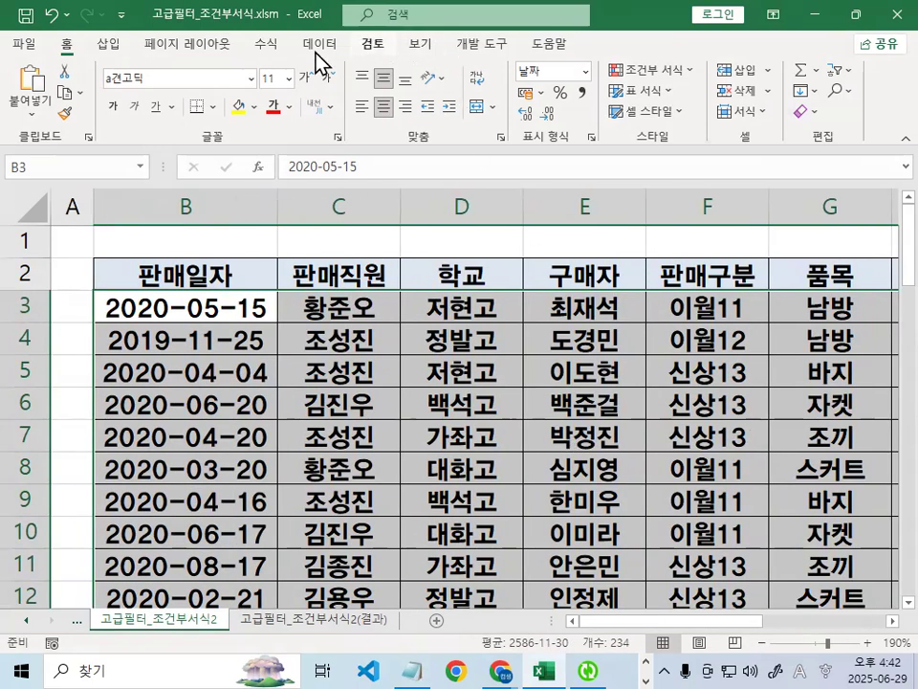
Start a new conditional formatting rule of the type 수식을 사용하여 서식을 지정할 셀 결정
{"action": "left_click", "coordinate": [690, 70]}
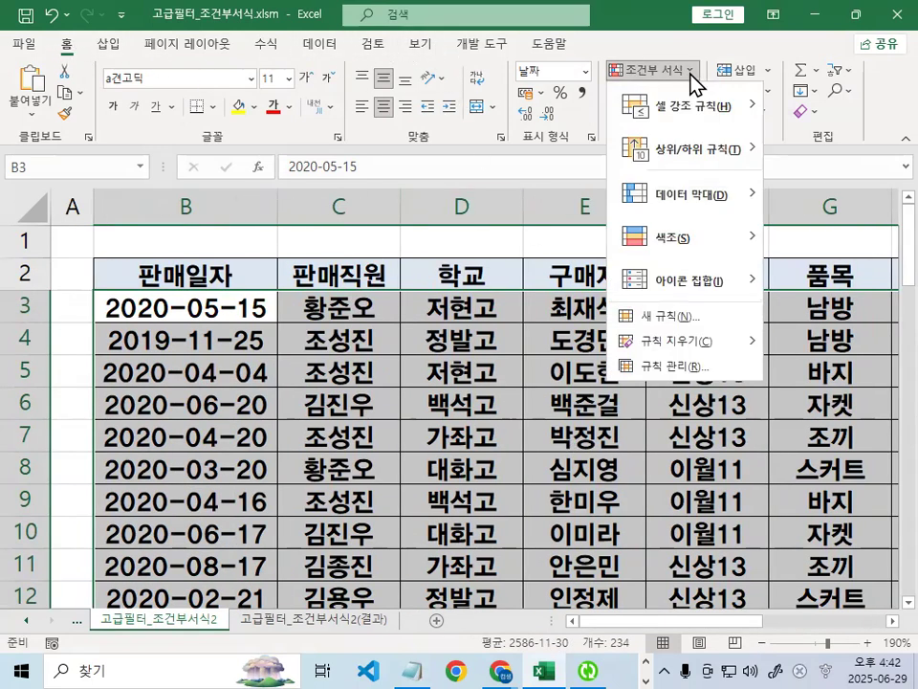
{"action": "left_click", "coordinate": [696, 324]}
{"action": "left_click", "coordinate": [199, 238]}
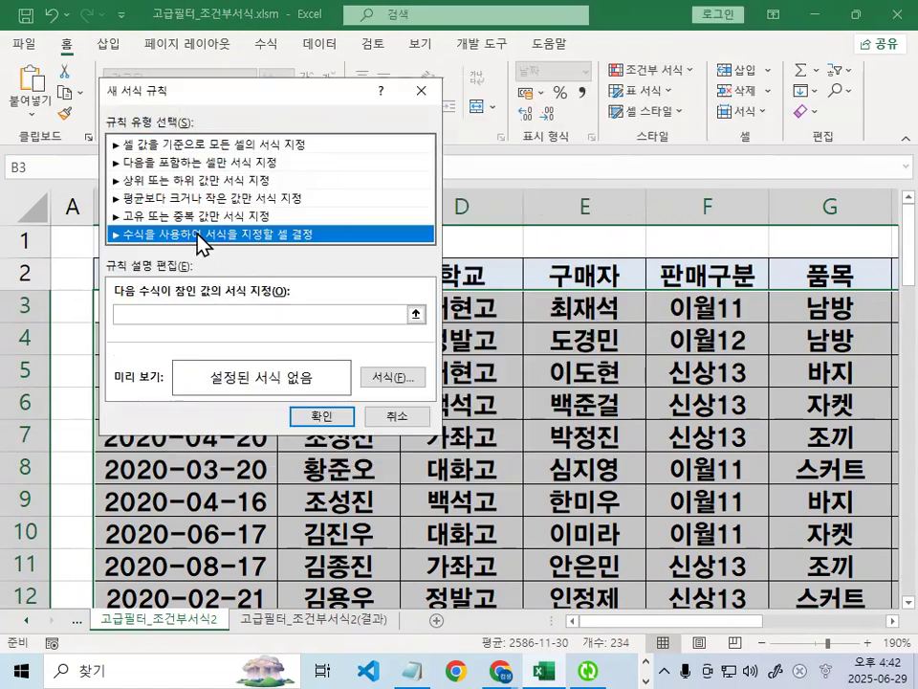
{"action": "left_click", "coordinate": [152, 318]}
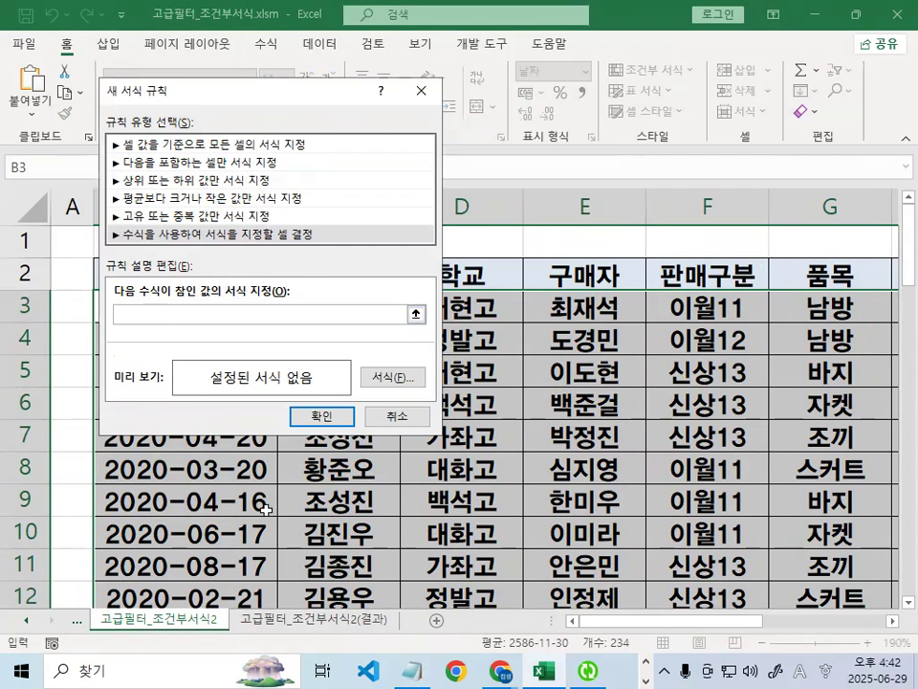
Review the odd row number check in the Notepad notes, highlighting 홀수인지 and ROW() in =ISODD(ROW()), and return to the rule dialog
{"action": "key", "text": "alt+Tab"}
{"action": "scroll", "coordinate": [294, 390], "scroll_direction": "down", "scroll_amount": 2}
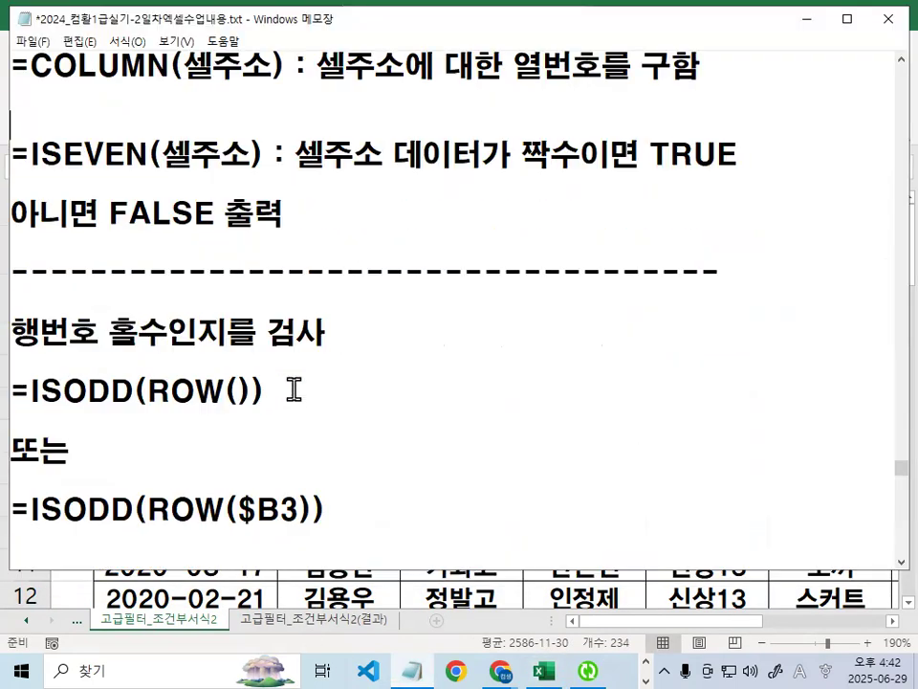
{"action": "left_click_drag", "start_coordinate": [108, 245], "coordinate": [242, 227]}
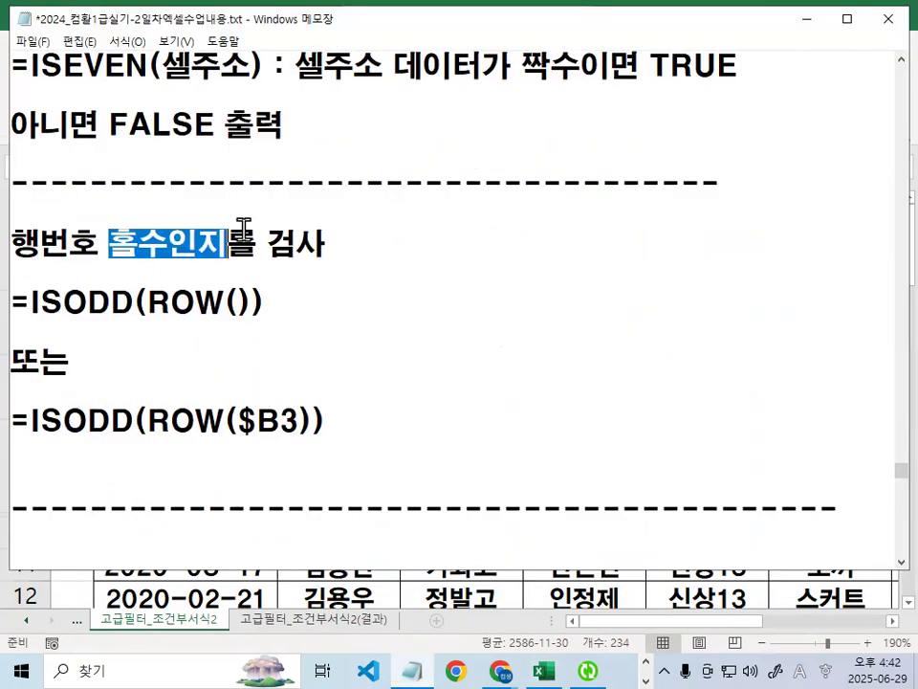
{"action": "left_click_drag", "start_coordinate": [31, 302], "coordinate": [245, 302]}
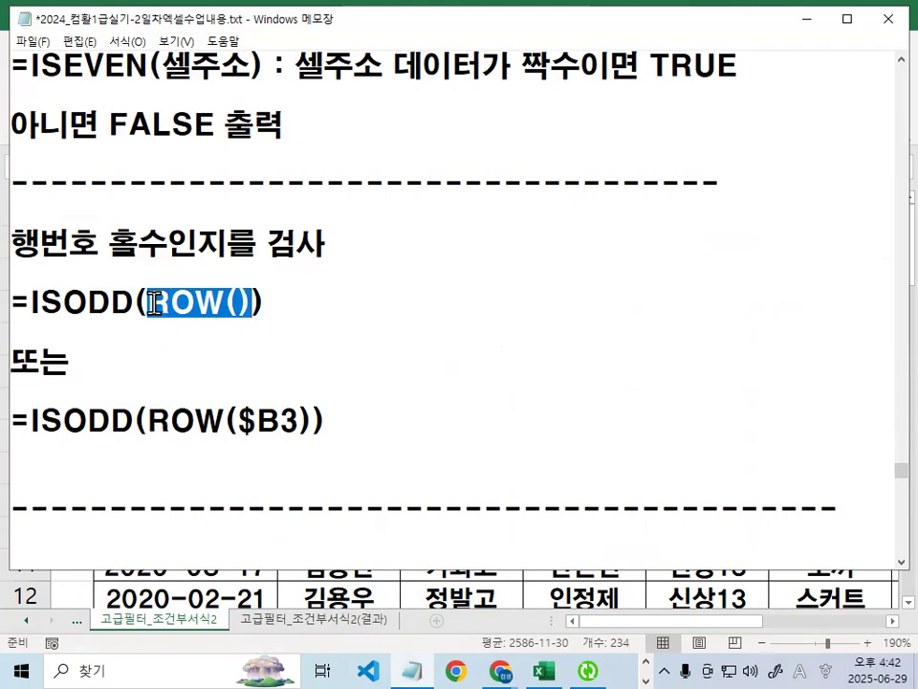
{"action": "left_click", "coordinate": [235, 299]}
{"action": "key", "text": "shift+End"}
{"action": "left_click", "coordinate": [802, 19]}
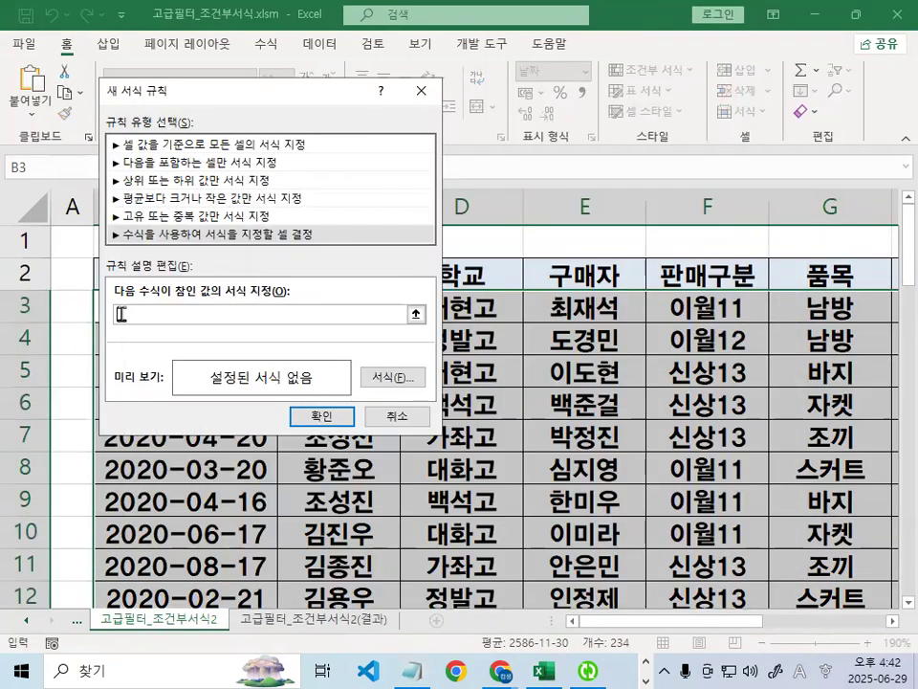
Move the rule dialog off the table and point out the active cell B3 by circling its address and marking the cells in column B
{"action": "left_click_drag", "start_coordinate": [196, 88], "coordinate": [591, 296]}
{"action": "key", "text": "ctrl+1"}
{"action": "left_click", "coordinate": [158, 309]}
{"action": "mouse_move", "coordinate": [328, 312]}
{"action": "left_mouse_down"}
{"action": "mouse_move", "coordinate": [285, 335]}
{"action": "mouse_move", "coordinate": [150, 287]}
{"action": "mouse_move", "coordinate": [298, 264]}
{"action": "mouse_move", "coordinate": [289, 330]}
{"action": "mouse_move", "coordinate": [170, 287]}
{"action": "left_mouse_up"}
{"action": "key", "text": "Escape"}
{"action": "key", "text": "ctrl+1"}
{"action": "mouse_move", "coordinate": [107, 108]}
{"action": "left_mouse_down"}
{"action": "mouse_move", "coordinate": [122, 159]}
{"action": "mouse_move", "coordinate": [103, 110]}
{"action": "left_mouse_up"}
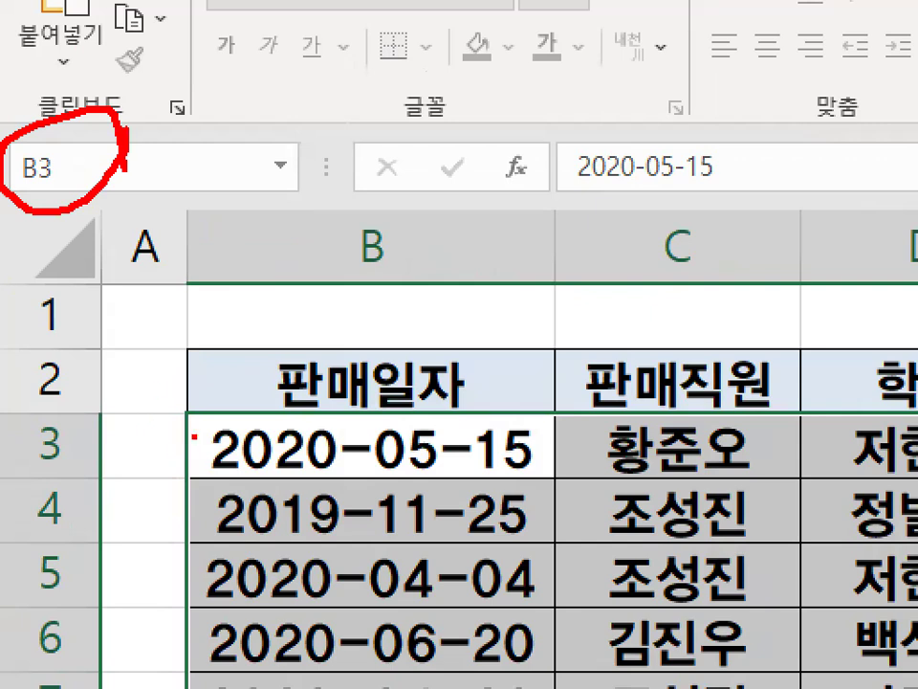
{"action": "left_click_drag", "start_coordinate": [194, 435], "coordinate": [285, 335]}
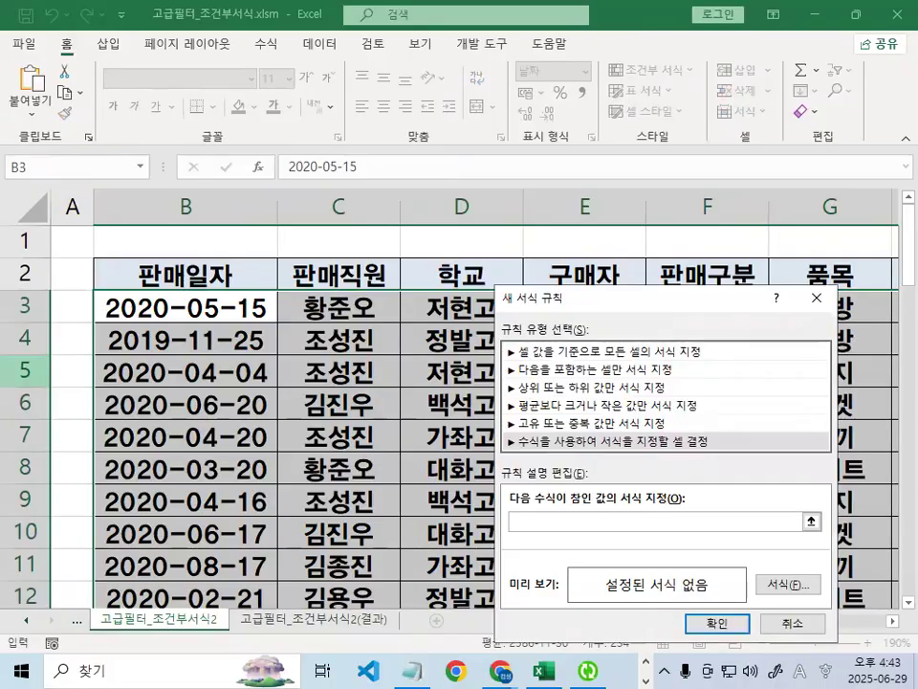
{"action": "left_click_drag", "start_coordinate": [233, 332], "coordinate": [234, 417]}
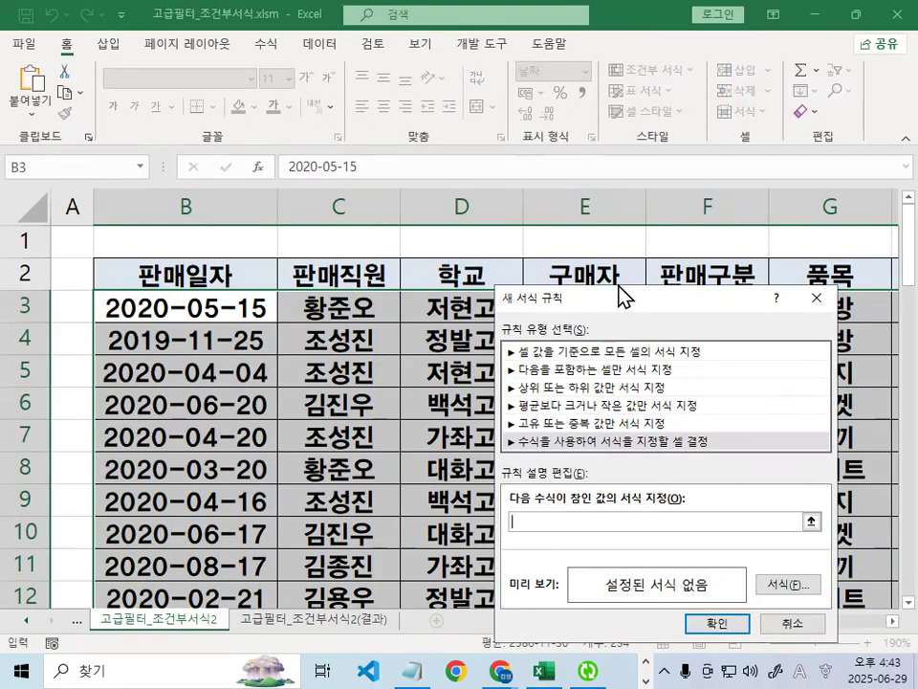
Switch to the Notepad notes, highlight $B3 in =ISODD(ROW($B3)), and return to the rule dialog
{"action": "left_click_drag", "start_coordinate": [620, 296], "coordinate": [486, 87]}
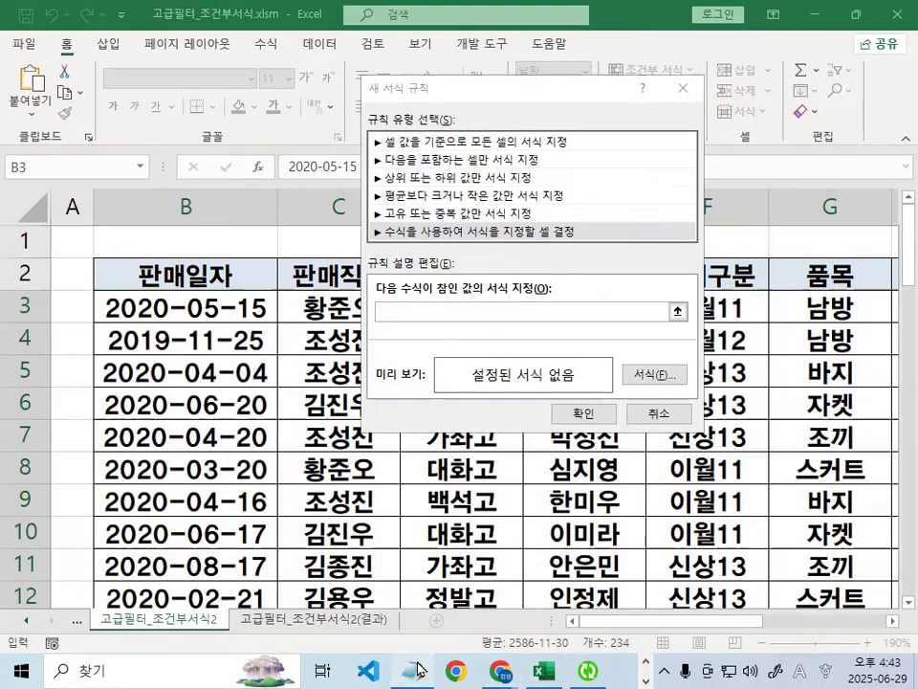
{"action": "left_click", "coordinate": [413, 670]}
{"action": "left_click_drag", "start_coordinate": [290, 420], "coordinate": [301, 421]}
{"action": "left_click", "coordinate": [807, 19]}
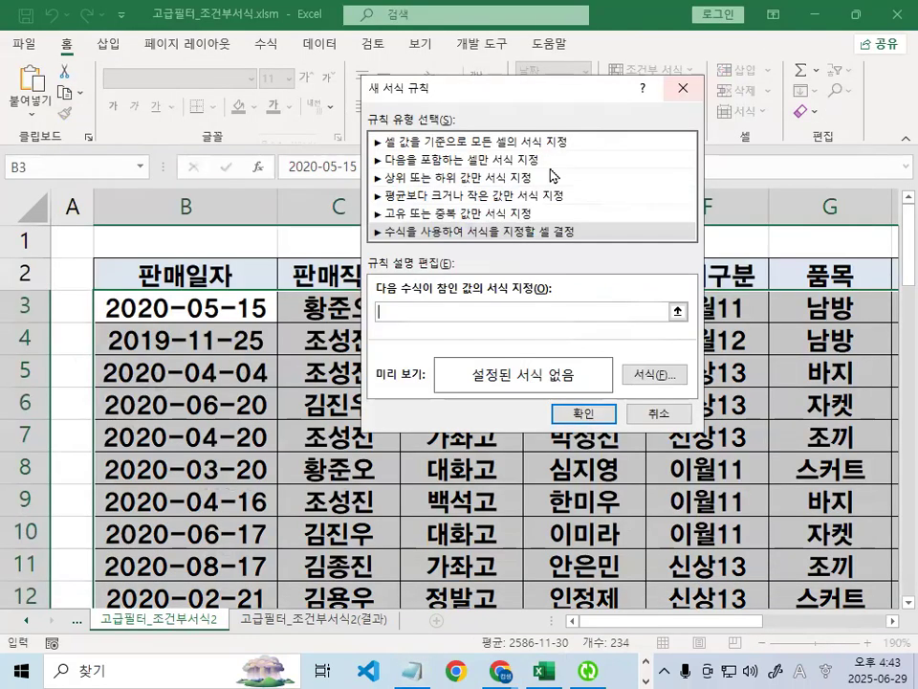
Move the rule dialog clear of the table and circle row number 3 and the row 3 cells in columns B to E, then clear the marks
{"action": "left_click_drag", "start_coordinate": [590, 92], "coordinate": [596, 510]}
{"action": "left_click_drag", "start_coordinate": [52, 285], "coordinate": [56, 327]}
{"action": "left_click_drag", "start_coordinate": [189, 304], "coordinate": [222, 324]}
{"action": "left_click_drag", "start_coordinate": [336, 298], "coordinate": [368, 316]}
{"action": "mouse_move", "coordinate": [452, 312]}
{"action": "left_mouse_down"}
{"action": "mouse_move", "coordinate": [486, 304]}
{"action": "mouse_move", "coordinate": [488, 316]}
{"action": "left_mouse_up"}
{"action": "left_click_drag", "start_coordinate": [591, 299], "coordinate": [627, 329]}
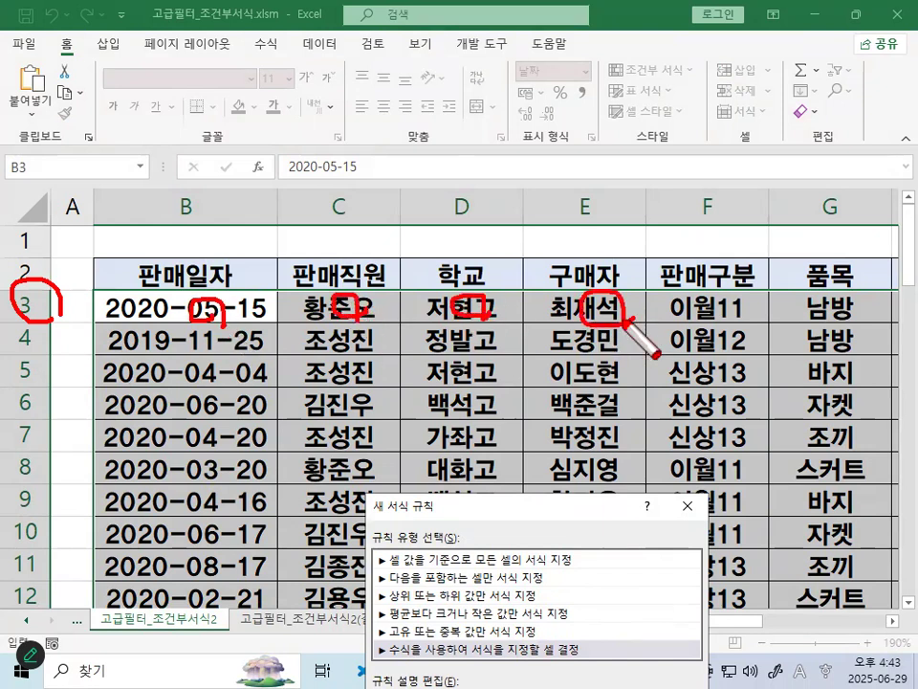
{"action": "mouse_move", "coordinate": [46, 318]}
{"action": "left_mouse_down"}
{"action": "mouse_move", "coordinate": [12, 304]}
{"action": "mouse_move", "coordinate": [55, 314]}
{"action": "left_mouse_up"}
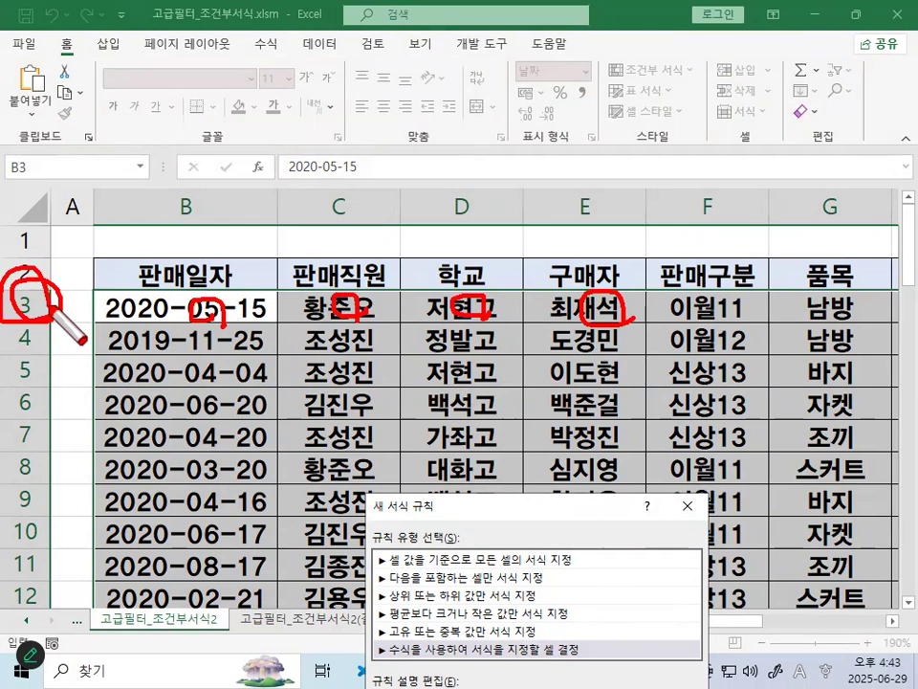
{"action": "mouse_move", "coordinate": [448, 308]}
{"action": "left_mouse_down"}
{"action": "mouse_move", "coordinate": [443, 417]}
{"action": "mouse_move", "coordinate": [459, 396]}
{"action": "left_mouse_up"}
{"action": "left_click_drag", "start_coordinate": [144, 285], "coordinate": [237, 288]}
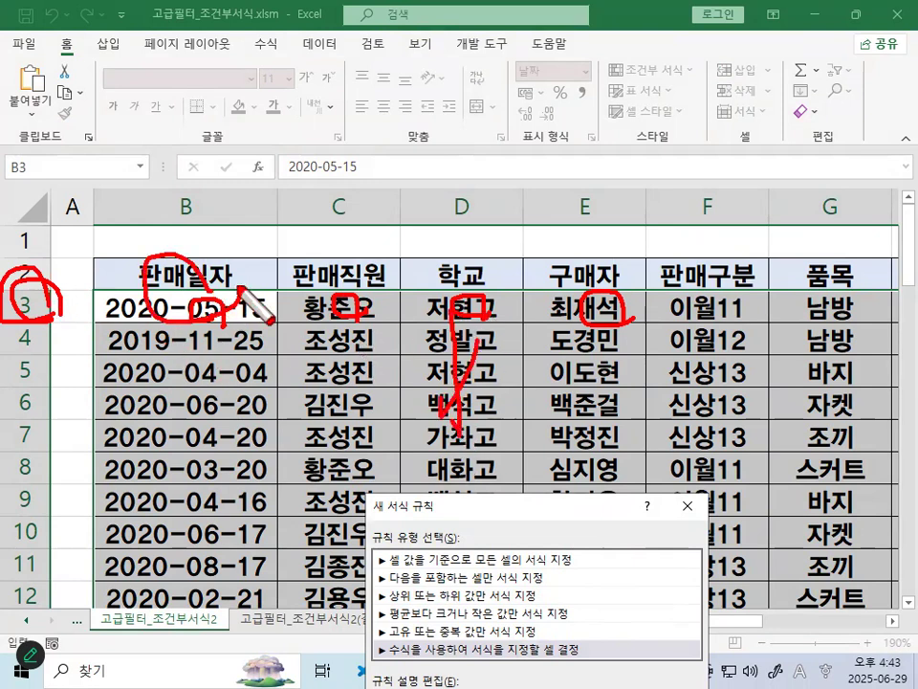
{"action": "key", "text": "Escape"}
{"action": "left_click_drag", "start_coordinate": [521, 504], "coordinate": [483, 75]}
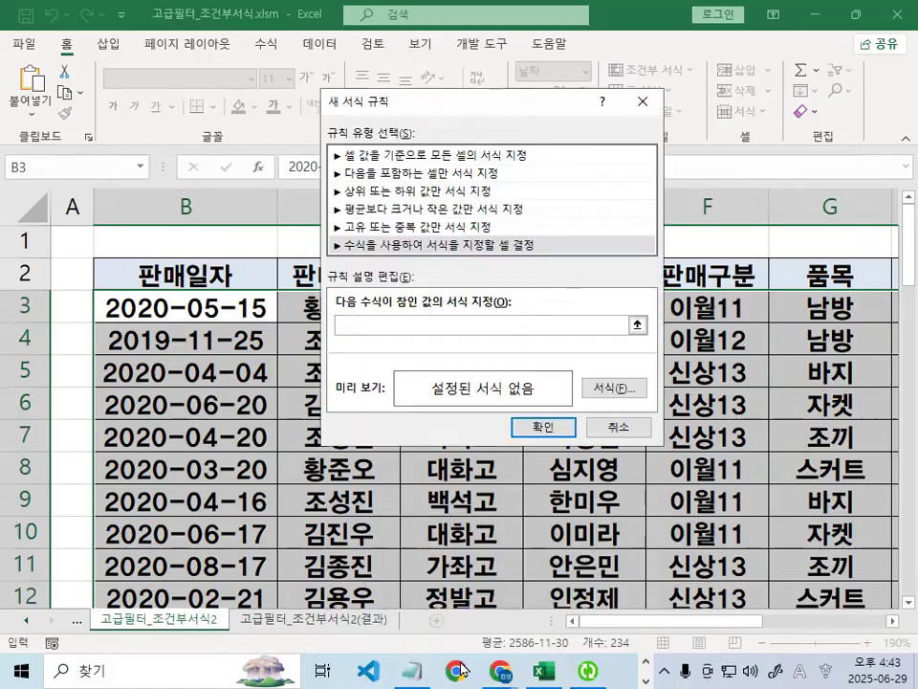
Compare the two ISODD formulas in the Notepad notes, circling the row number in $B3 and underlining parts, then clear the marks
{"action": "key", "text": "alt+Tab"}
{"action": "left_click_drag", "start_coordinate": [292, 402], "coordinate": [300, 418]}
{"action": "key", "text": "Escape"}
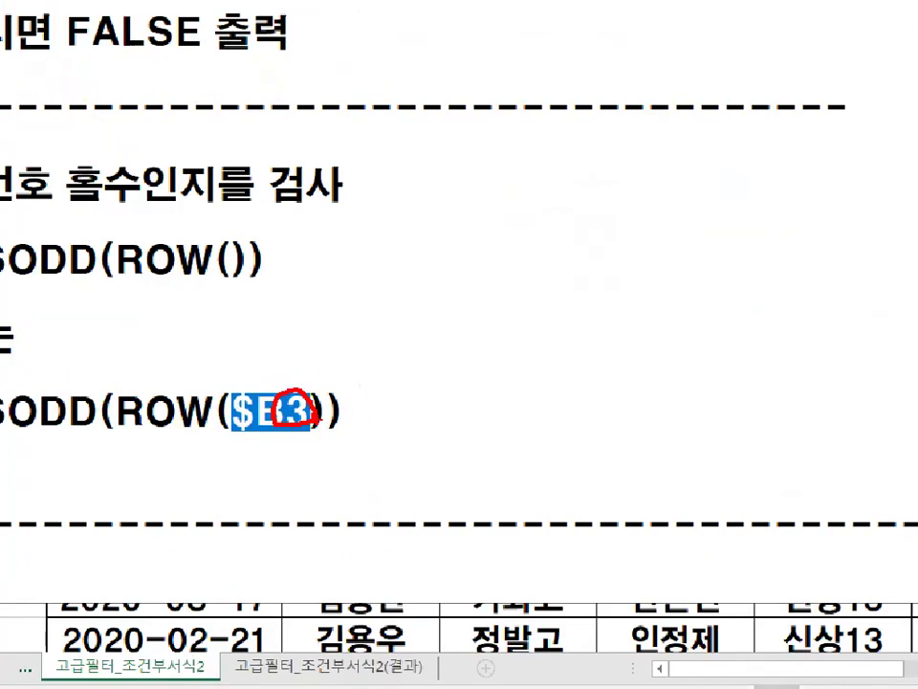
{"action": "left_click_drag", "start_coordinate": [38, 182], "coordinate": [188, 182]}
{"action": "left_click_drag", "start_coordinate": [206, 576], "coordinate": [437, 579]}
{"action": "key", "text": "Escape"}
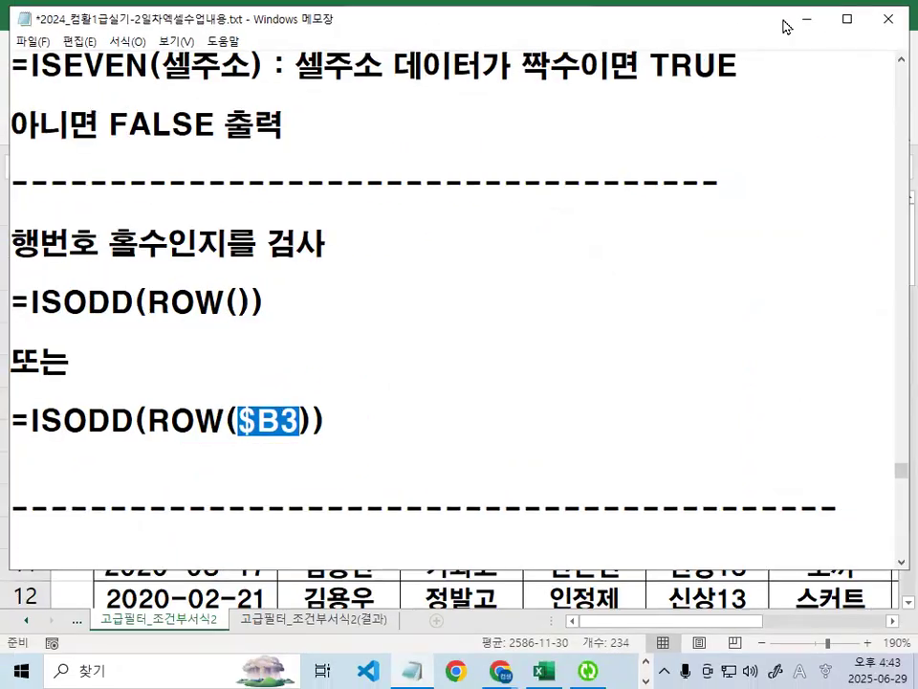
Return to the rule dialog, enter =ISODD(ROW()) as the rule formula, and point out ROW() and the active cell B3
{"action": "left_click", "coordinate": [809, 21]}
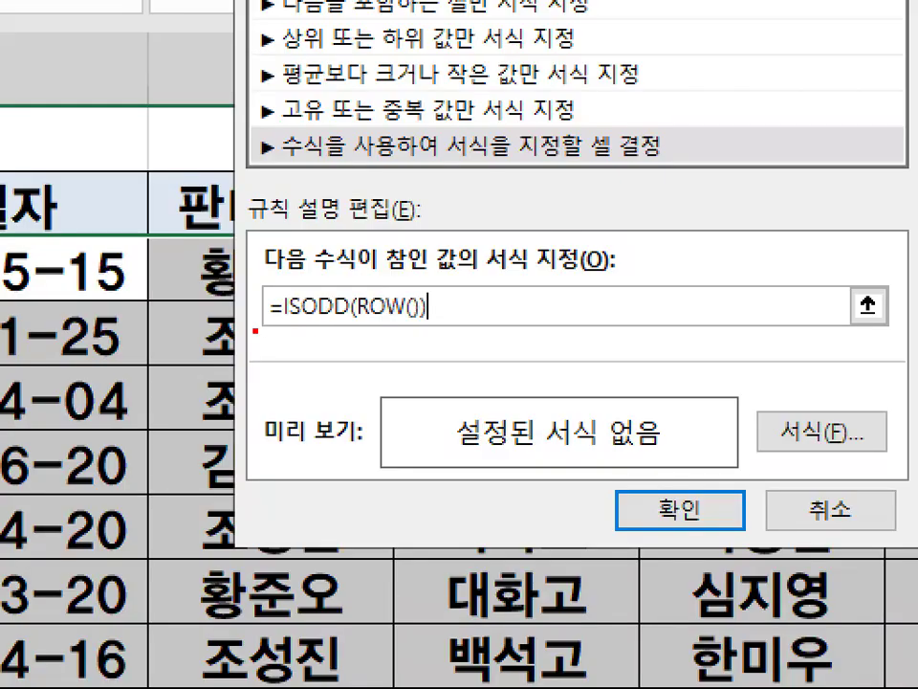
{"action": "left_click_drag", "start_coordinate": [330, 338], "coordinate": [421, 334]}
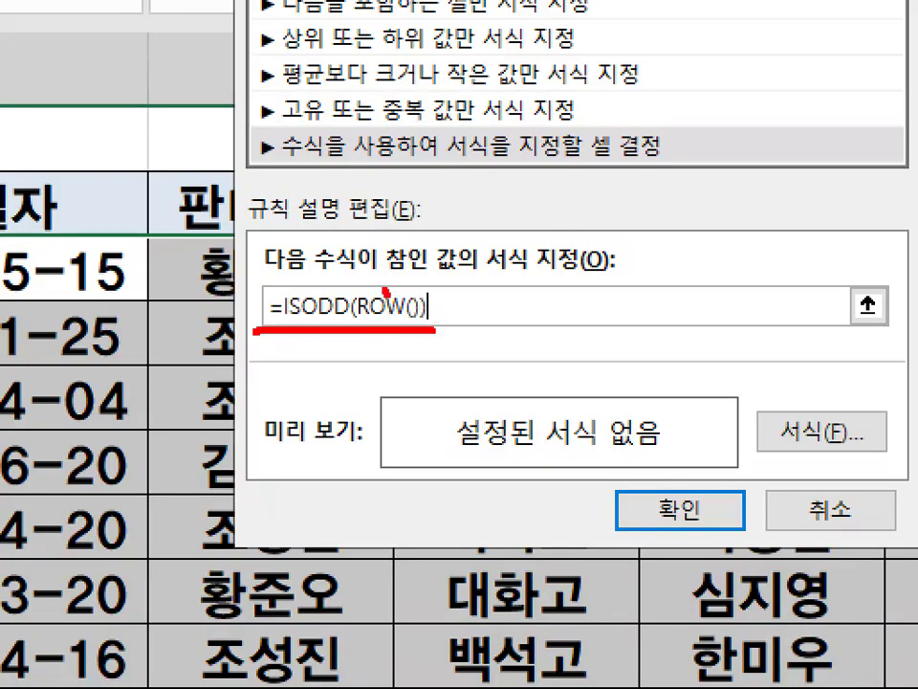
{"action": "left_click_drag", "start_coordinate": [386, 293], "coordinate": [470, 176]}
{"action": "mouse_move", "coordinate": [243, 315]}
{"action": "left_mouse_down"}
{"action": "mouse_move", "coordinate": [277, 291]}
{"action": "mouse_move", "coordinate": [260, 311]}
{"action": "left_mouse_up"}
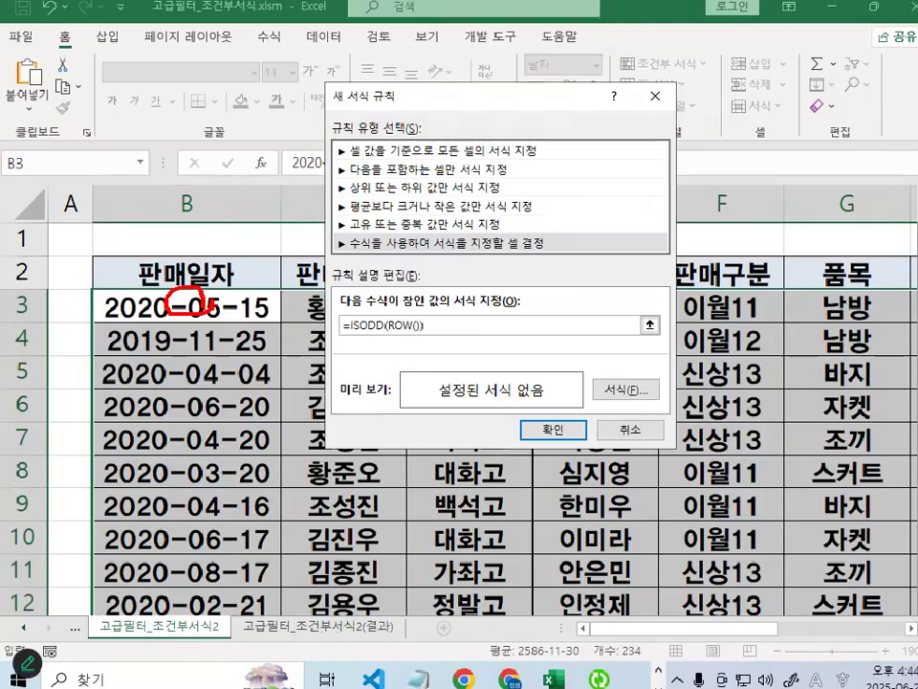
{"action": "mouse_move", "coordinate": [31, 159]}
{"action": "left_mouse_down"}
{"action": "mouse_move", "coordinate": [14, 170]}
{"action": "mouse_move", "coordinate": [40, 160]}
{"action": "left_mouse_up"}
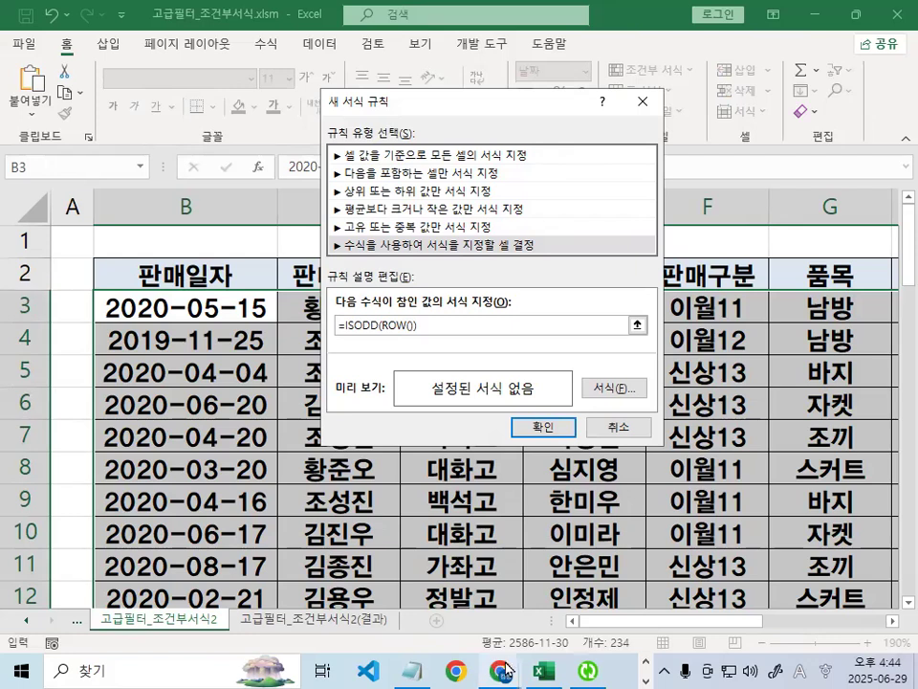
Switch to the Notepad notes and review the =ISODD(ROW()) line by highlighting it
{"action": "left_click", "coordinate": [411, 671]}
{"action": "left_click_drag", "start_coordinate": [29, 302], "coordinate": [292, 293]}
{"action": "left_click", "coordinate": [299, 289]}
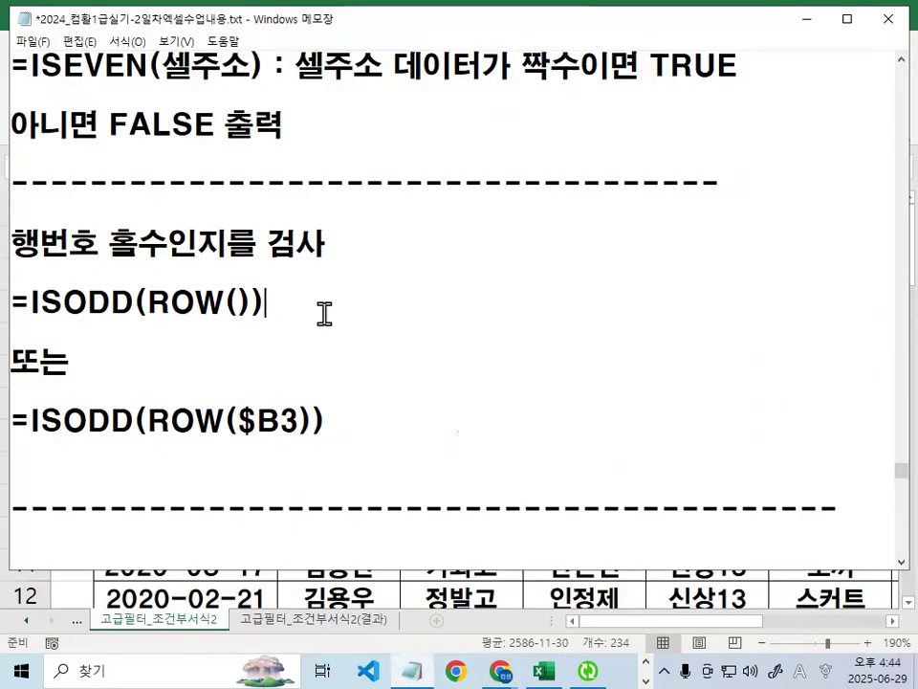
Return to the Excel rule dialog and set the rule's font format to bold (굵게) in standard red
{"action": "left_click", "coordinate": [542, 648]}
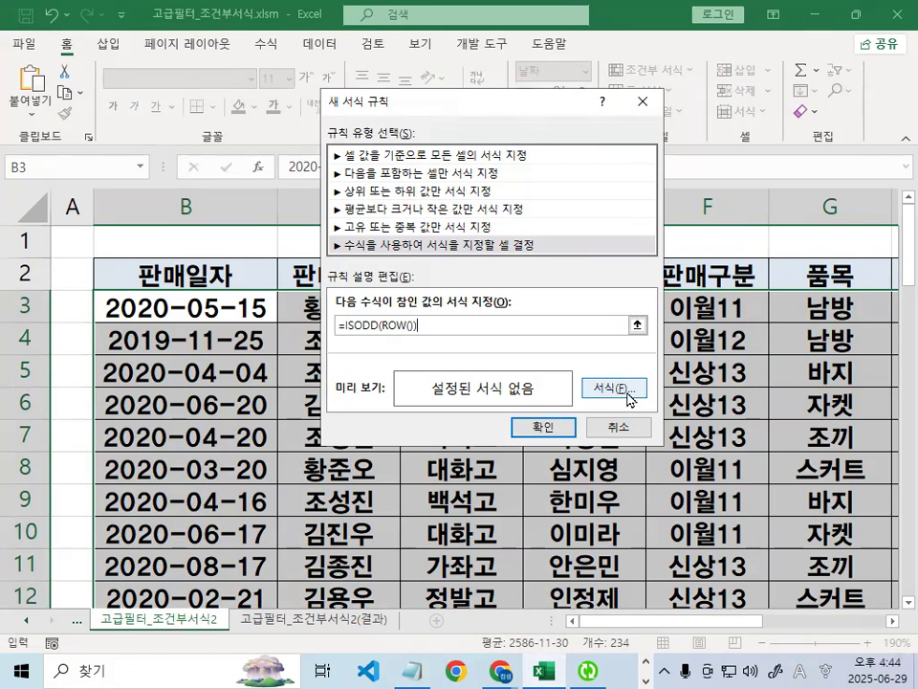
{"action": "left_click", "coordinate": [622, 396]}
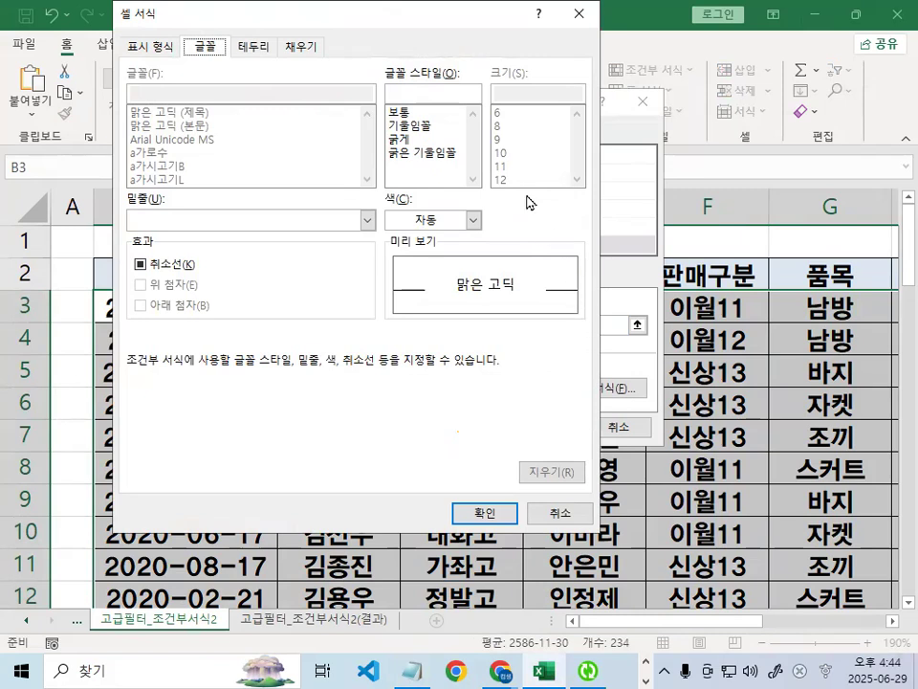
{"action": "left_click", "coordinate": [398, 139]}
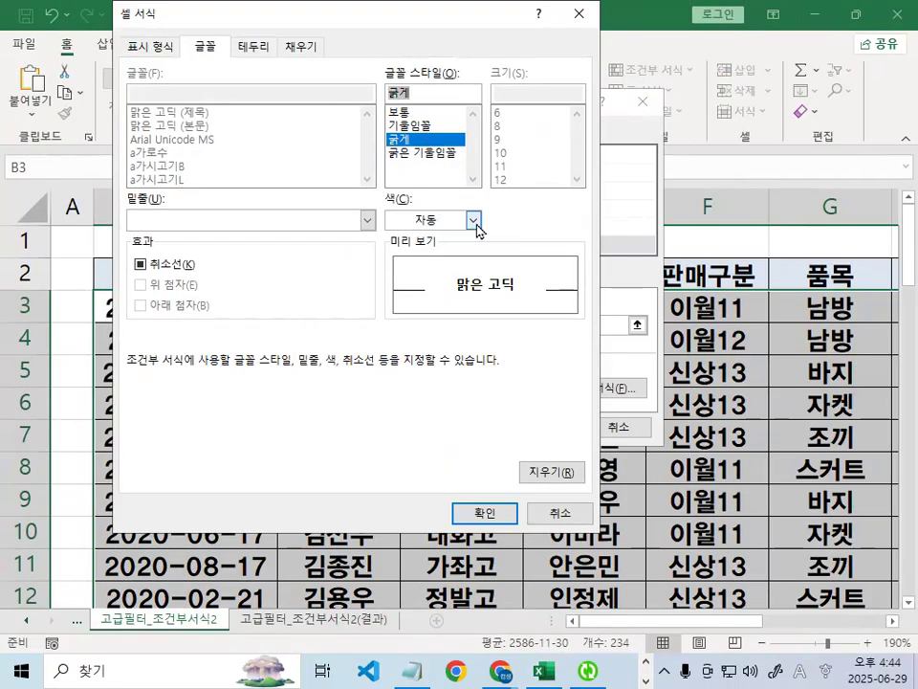
{"action": "left_click", "coordinate": [473, 221]}
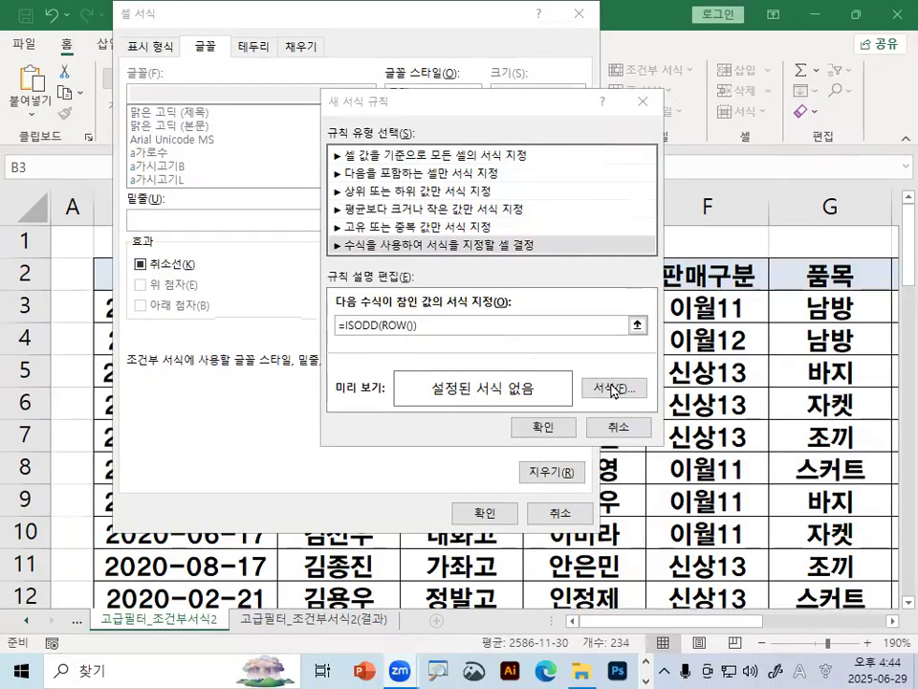
{"action": "left_click", "coordinate": [615, 388]}
{"action": "left_click", "coordinate": [459, 222]}
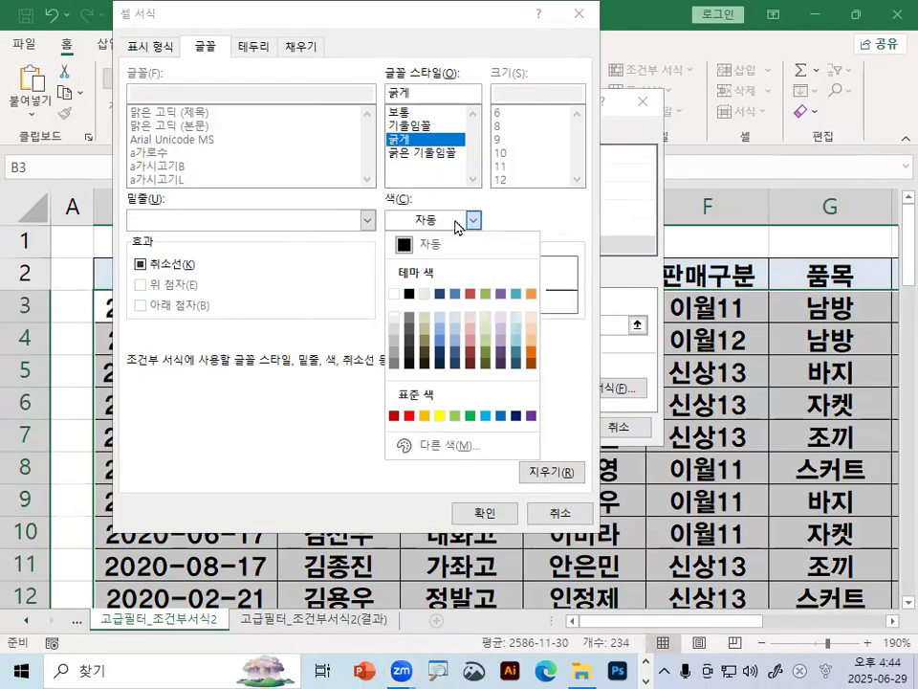
{"action": "left_click", "coordinate": [408, 416]}
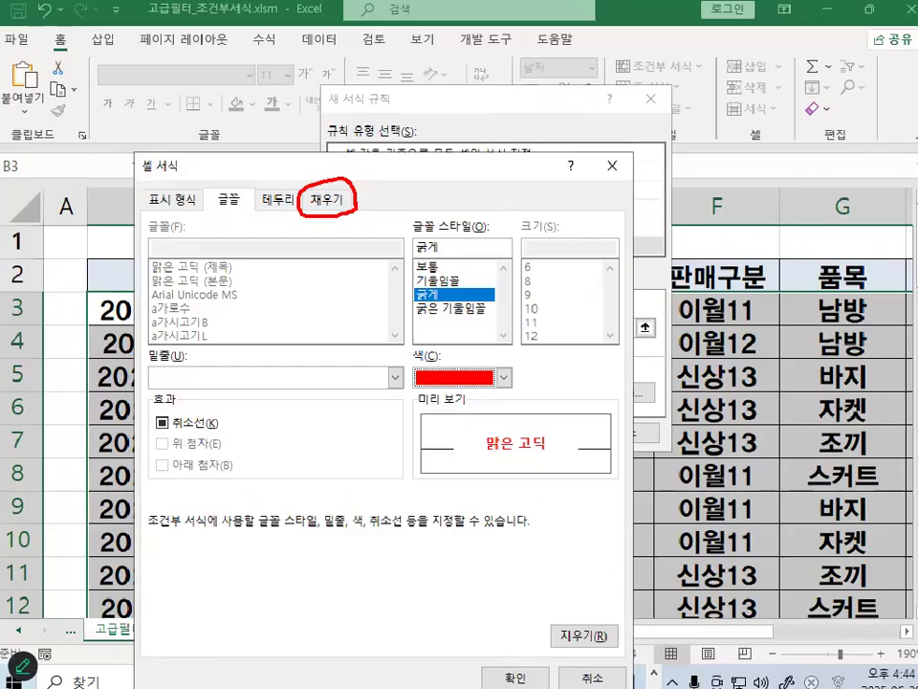
Show the fill settings and mark the pattern colour setting and its list of standard and more colours
{"action": "left_click", "coordinate": [326, 201]}
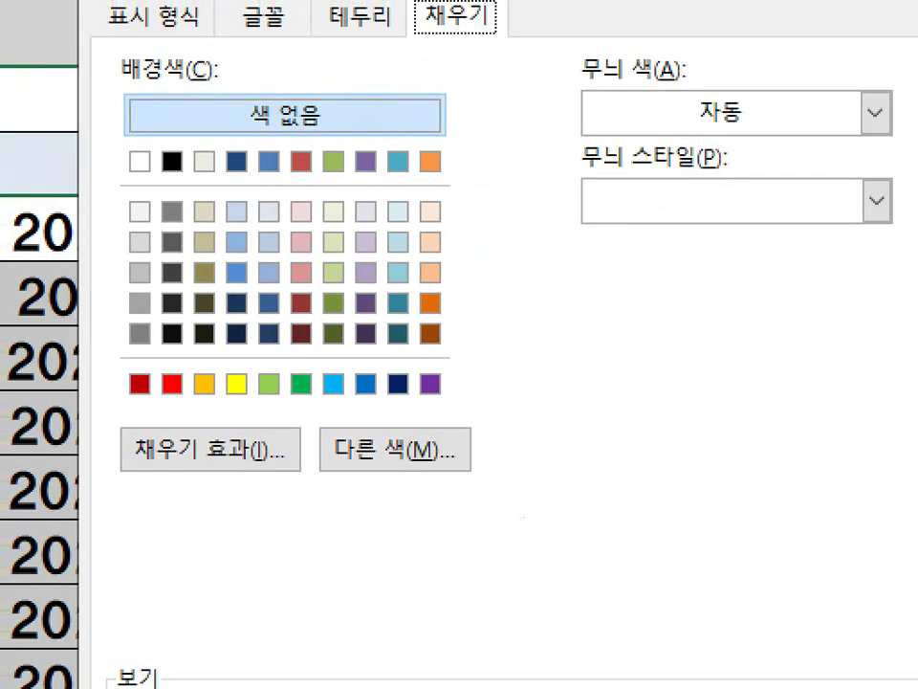
{"action": "left_click_drag", "start_coordinate": [220, 361], "coordinate": [252, 300]}
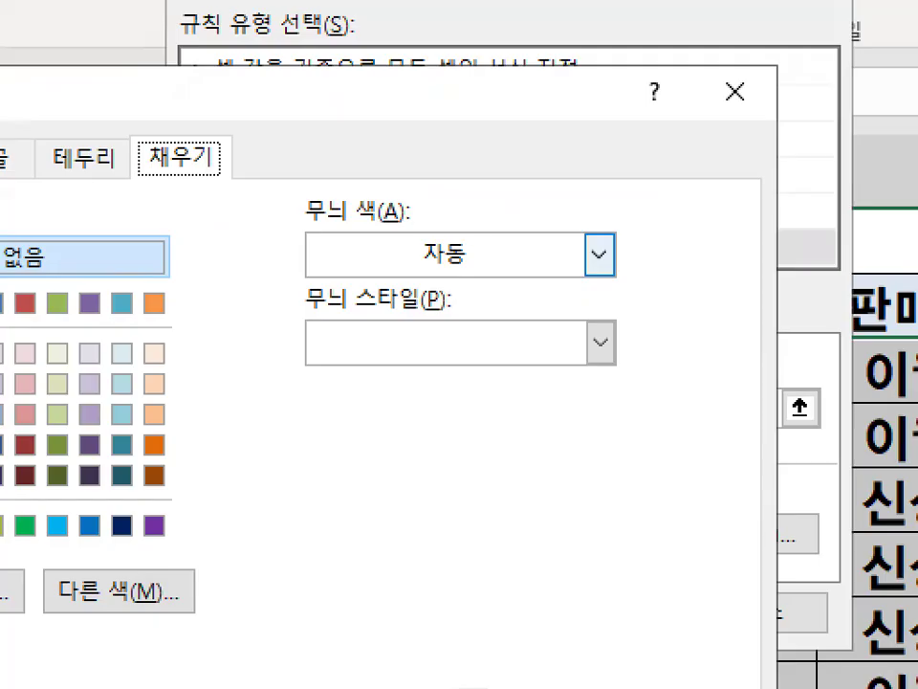
{"action": "mouse_move", "coordinate": [555, 256]}
{"action": "left_mouse_down"}
{"action": "mouse_move", "coordinate": [441, 307]}
{"action": "mouse_move", "coordinate": [493, 251]}
{"action": "left_mouse_up"}
{"action": "left_click", "coordinate": [478, 255]}
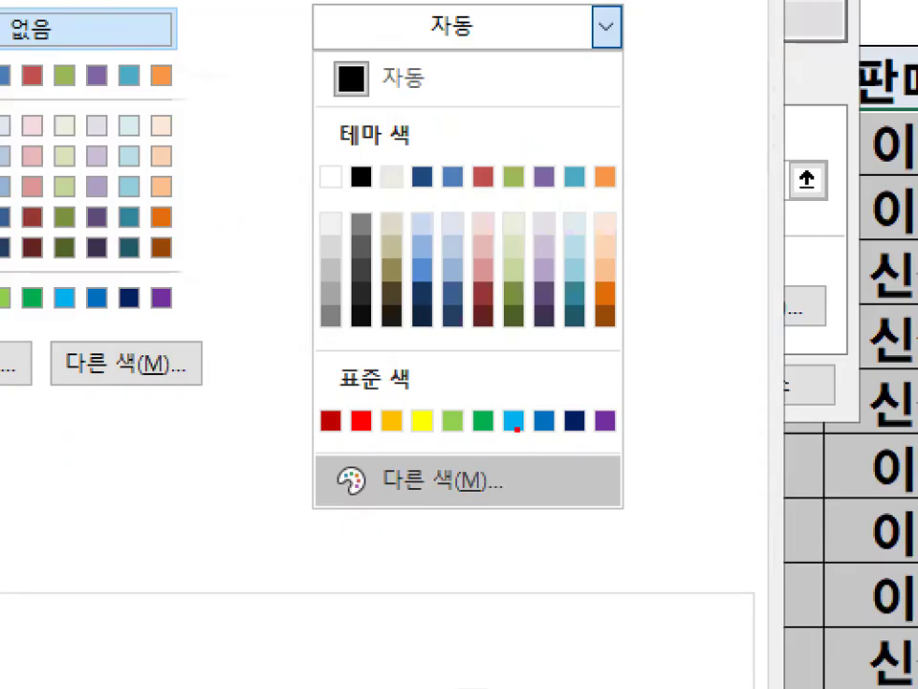
{"action": "left_click_drag", "start_coordinate": [509, 440], "coordinate": [484, 473]}
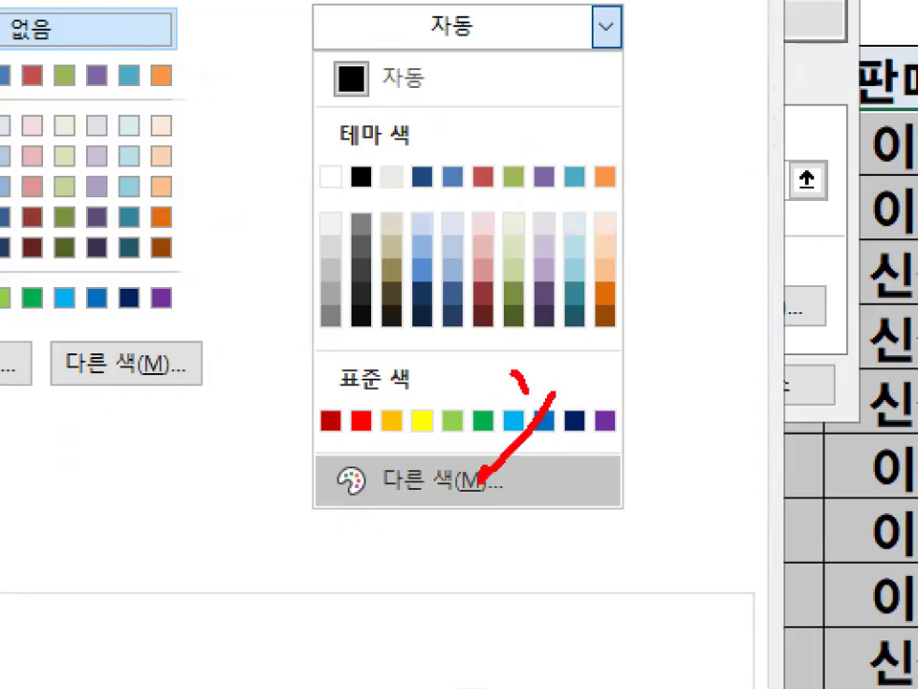
{"action": "left_click_drag", "start_coordinate": [490, 423], "coordinate": [524, 500]}
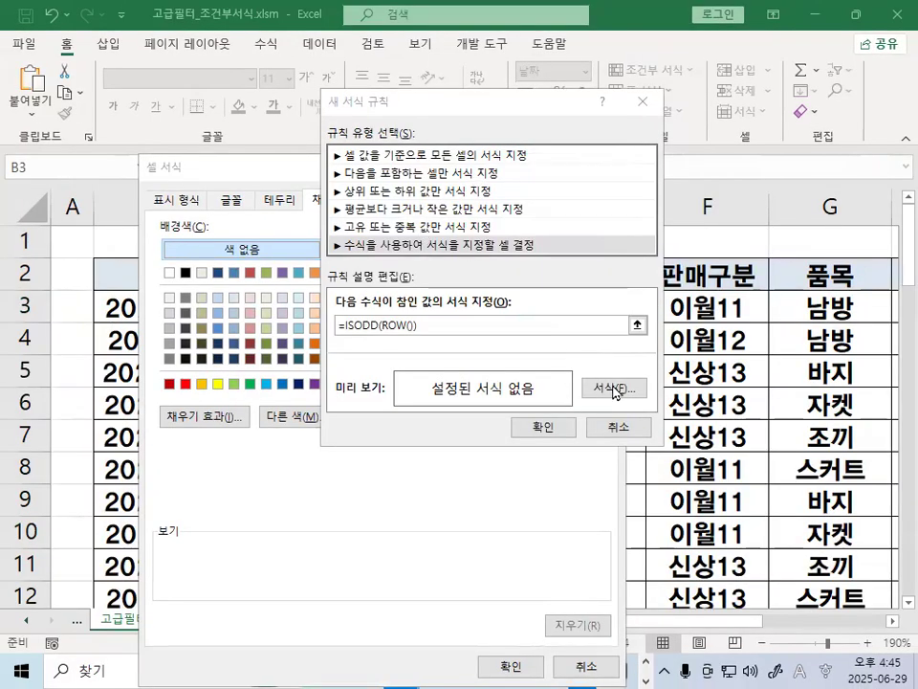
Underline the standard colours in both the background palette and the pattern colour list, circle some in the list, then clear the marks
{"action": "left_click", "coordinate": [619, 383]}
{"action": "left_click", "coordinate": [467, 240]}
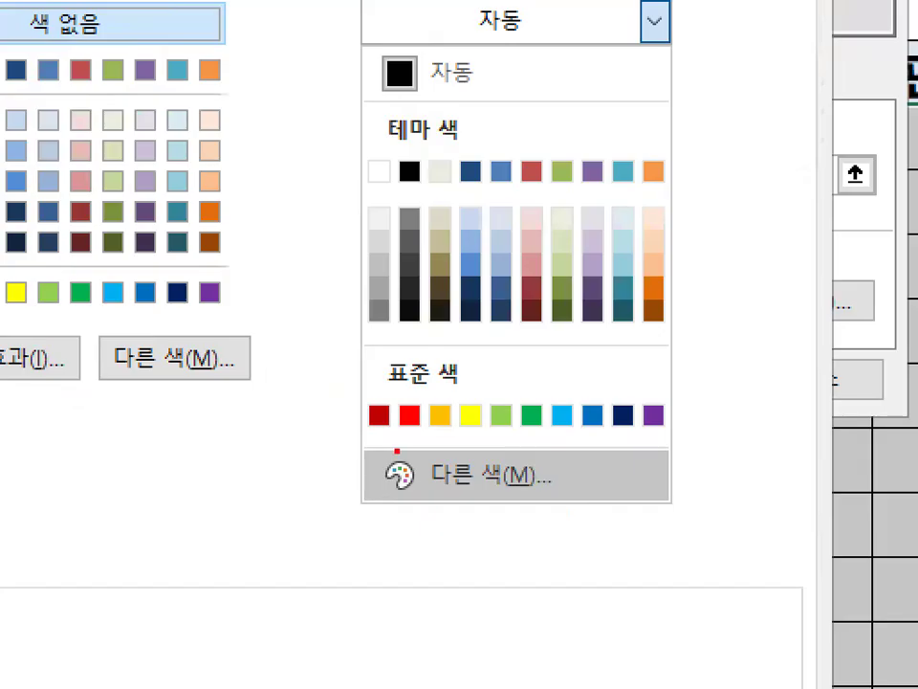
{"action": "left_click_drag", "start_coordinate": [393, 456], "coordinate": [567, 456]}
{"action": "left_click_drag", "start_coordinate": [24, 321], "coordinate": [247, 317]}
{"action": "mouse_move", "coordinate": [660, 430]}
{"action": "left_mouse_down"}
{"action": "mouse_move", "coordinate": [571, 336]}
{"action": "mouse_move", "coordinate": [639, 445]}
{"action": "left_mouse_up"}
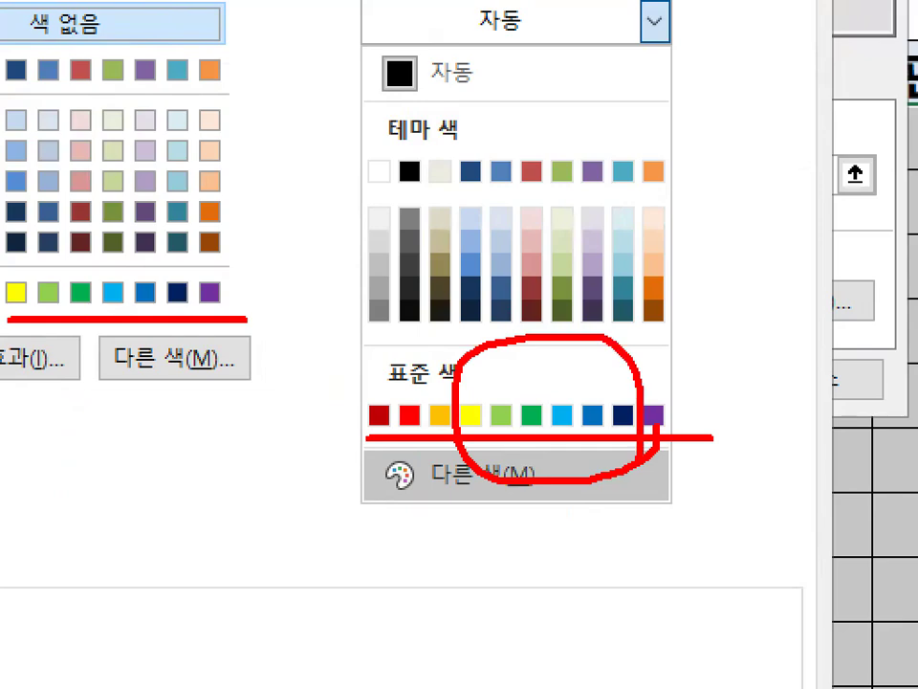
{"action": "key", "text": "Escape"}
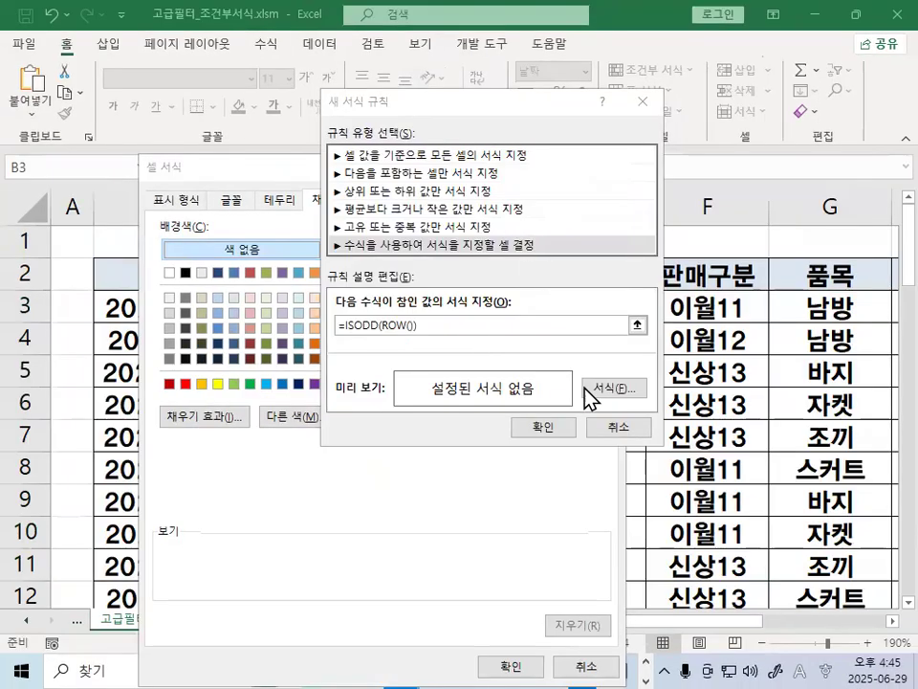
Reopen the pattern colour list and mark its standard colours row, including yellow, with the pen
{"action": "left_click", "coordinate": [580, 391]}
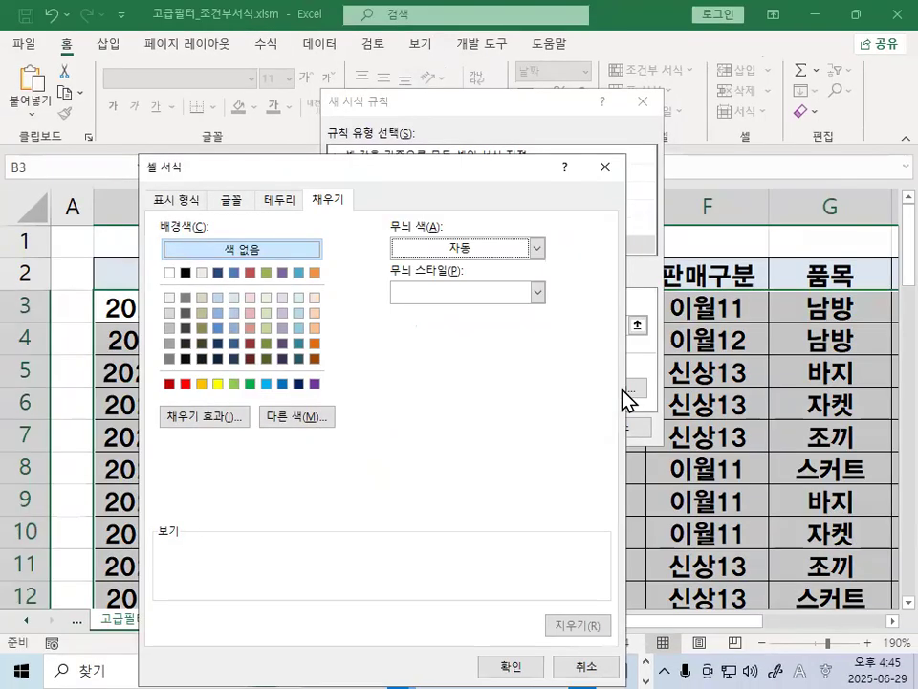
{"action": "left_click", "coordinate": [538, 249]}
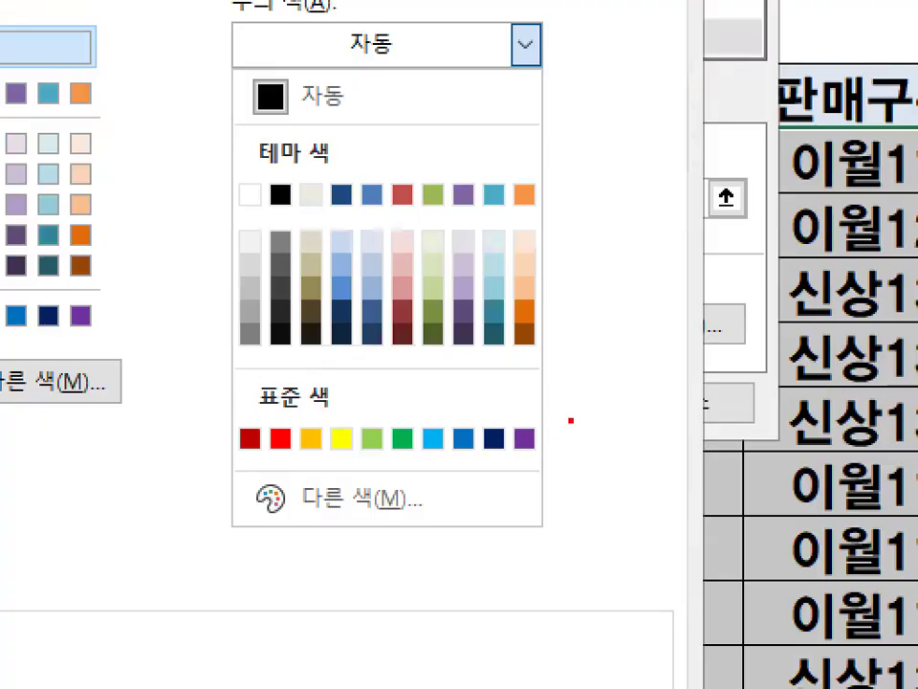
{"action": "left_click_drag", "start_coordinate": [560, 437], "coordinate": [589, 398]}
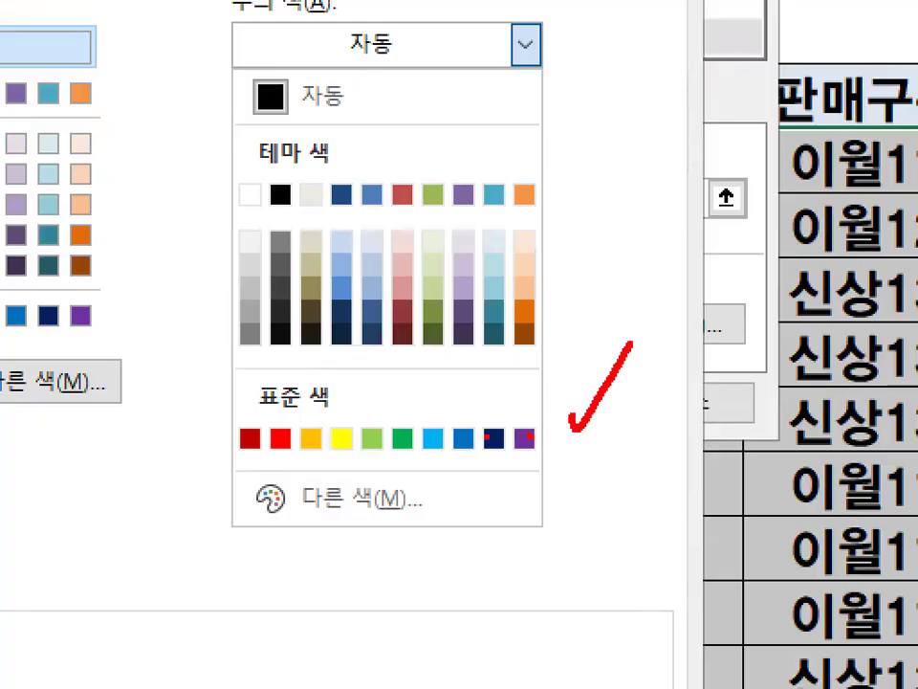
{"action": "mouse_move", "coordinate": [336, 432]}
{"action": "left_mouse_down"}
{"action": "mouse_move", "coordinate": [388, 427]}
{"action": "mouse_move", "coordinate": [354, 421]}
{"action": "left_mouse_up"}
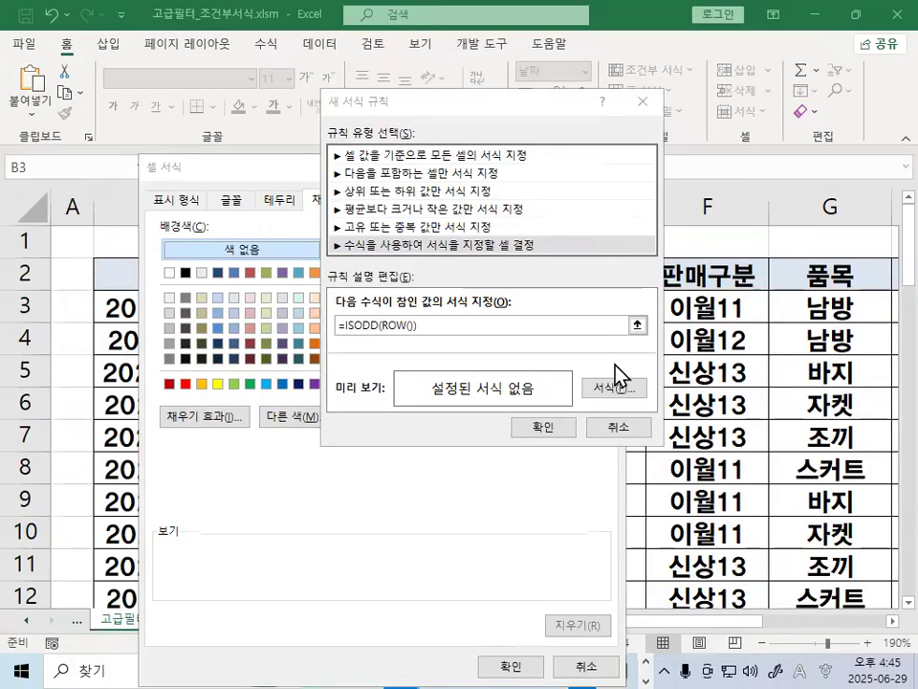
Point out the standard colours near light green (연한 녹색) in the pattern colour list, then mark up the background colour palette
{"action": "left_click", "coordinate": [621, 391]}
{"action": "left_click", "coordinate": [524, 251]}
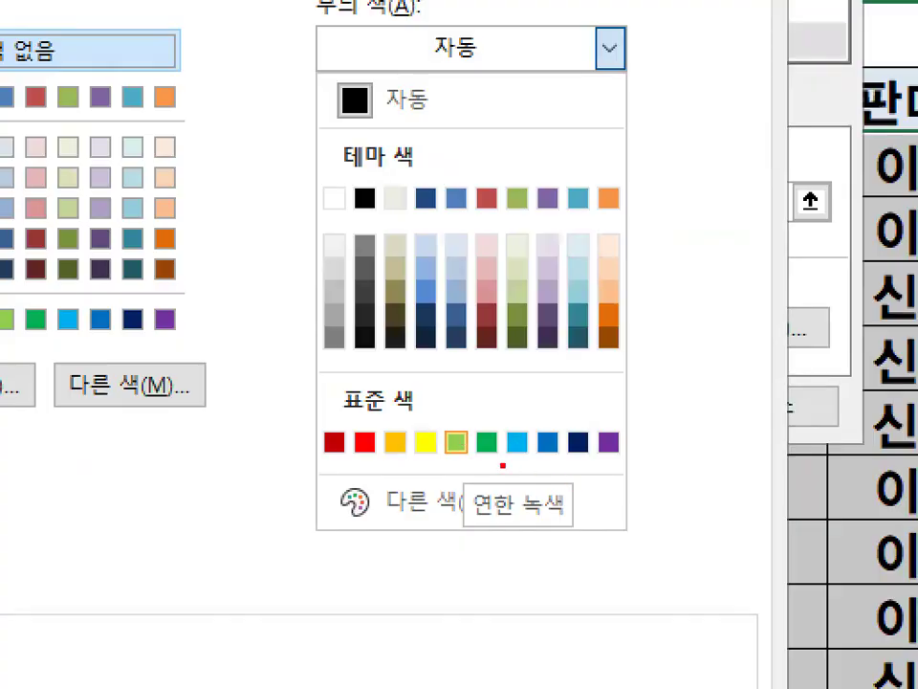
{"action": "mouse_move", "coordinate": [498, 466]}
{"action": "left_mouse_down"}
{"action": "mouse_move", "coordinate": [424, 443]}
{"action": "mouse_move", "coordinate": [511, 450]}
{"action": "left_mouse_up"}
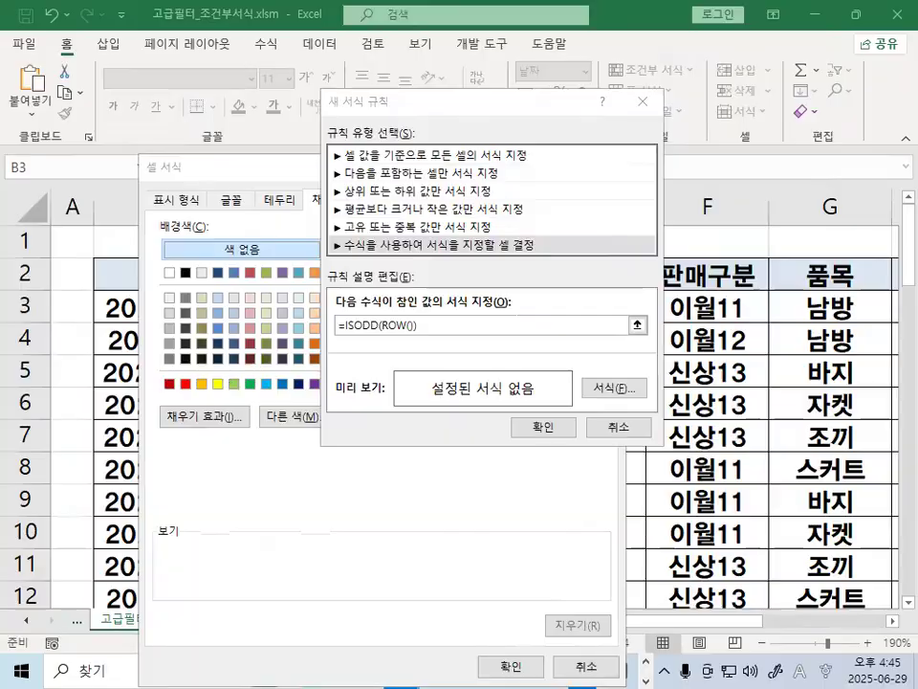
{"action": "left_click_drag", "start_coordinate": [236, 355], "coordinate": [322, 269]}
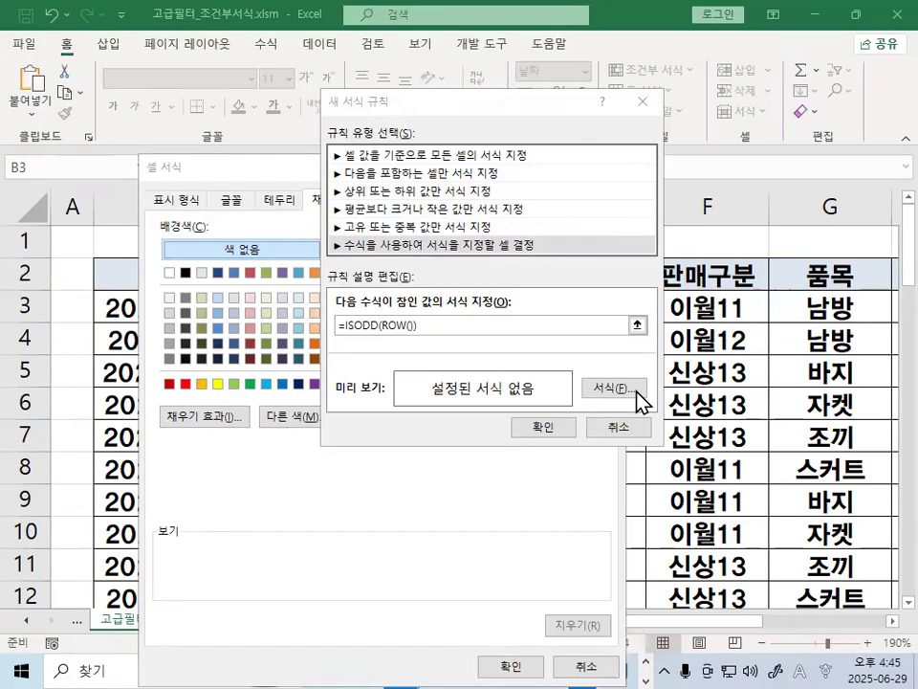
{"action": "left_click", "coordinate": [635, 390]}
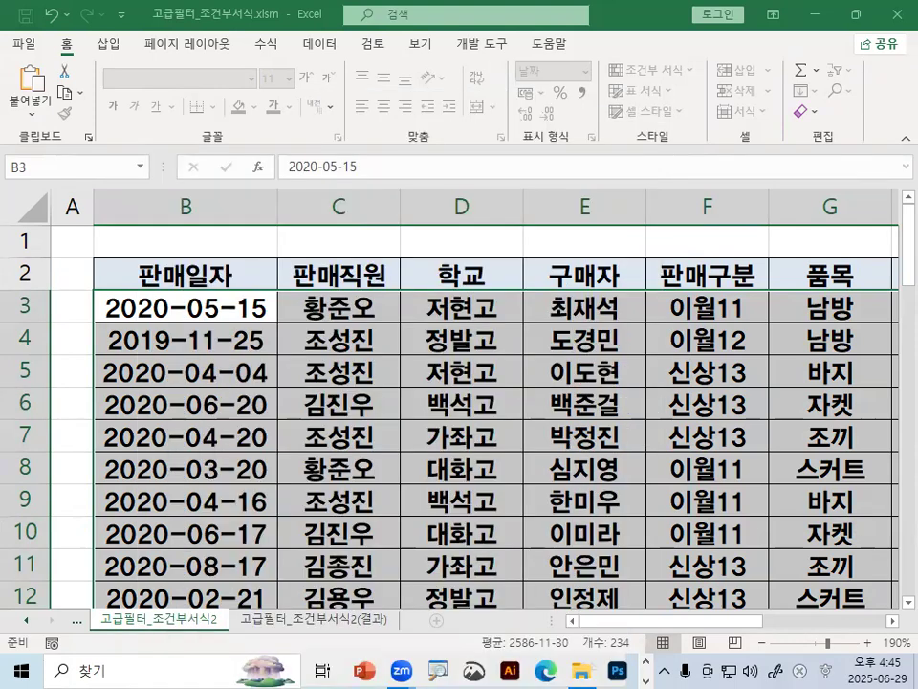
{"action": "mouse_move", "coordinate": [276, 410]}
{"action": "left_mouse_down"}
{"action": "mouse_move", "coordinate": [347, 393]}
{"action": "mouse_move", "coordinate": [396, 318]}
{"action": "mouse_move", "coordinate": [406, 356]}
{"action": "left_mouse_up"}
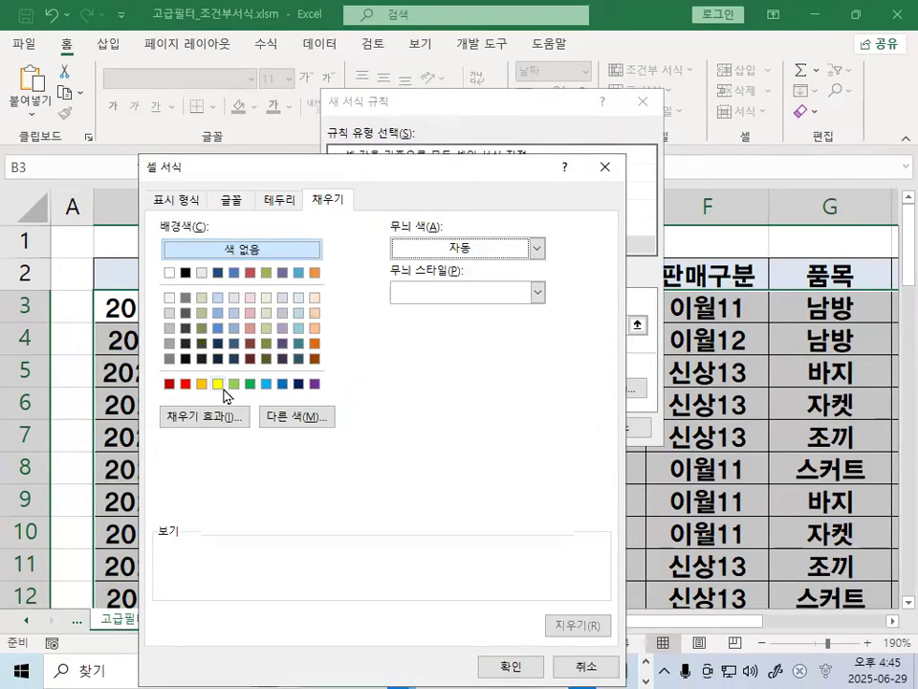
Set the rule's background fill to standard yellow, point out the format preview, and apply the rule to the table
{"action": "left_click", "coordinate": [251, 374]}
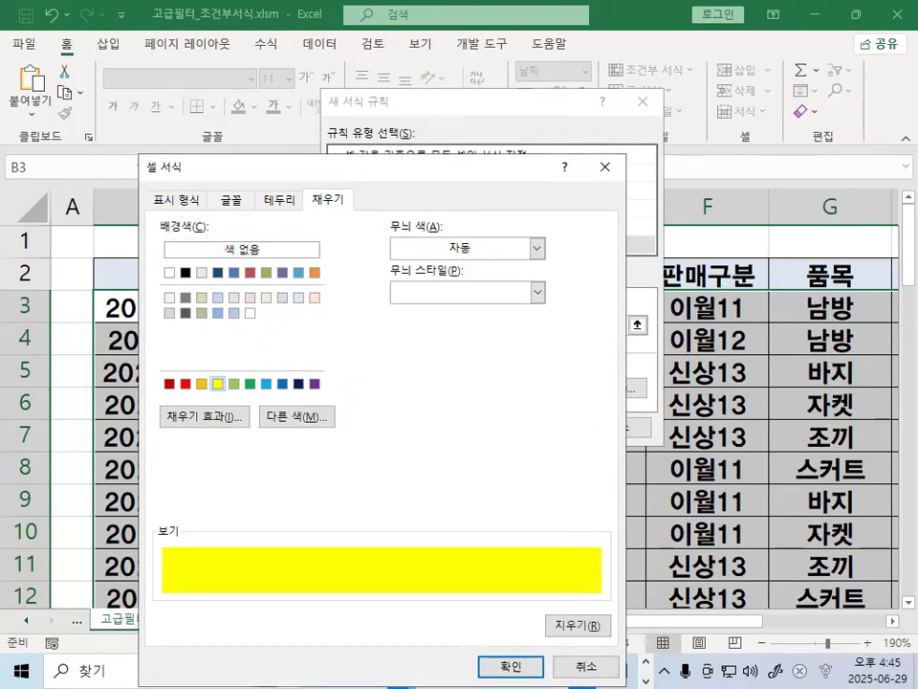
{"action": "mouse_move", "coordinate": [226, 385]}
{"action": "left_mouse_down"}
{"action": "mouse_move", "coordinate": [201, 396]}
{"action": "mouse_move", "coordinate": [225, 390]}
{"action": "left_mouse_up"}
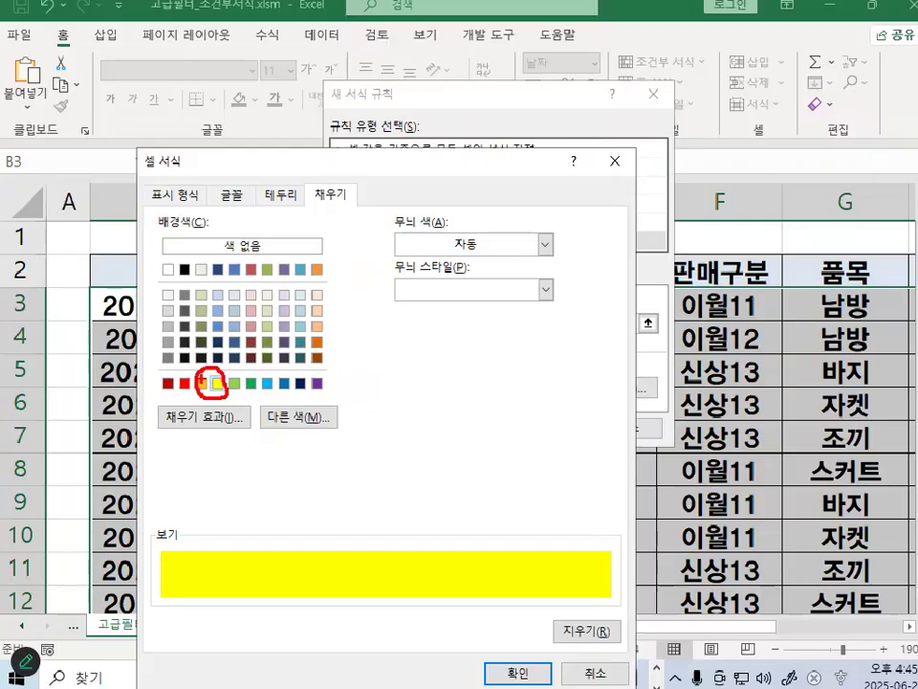
{"action": "left_click", "coordinate": [513, 669]}
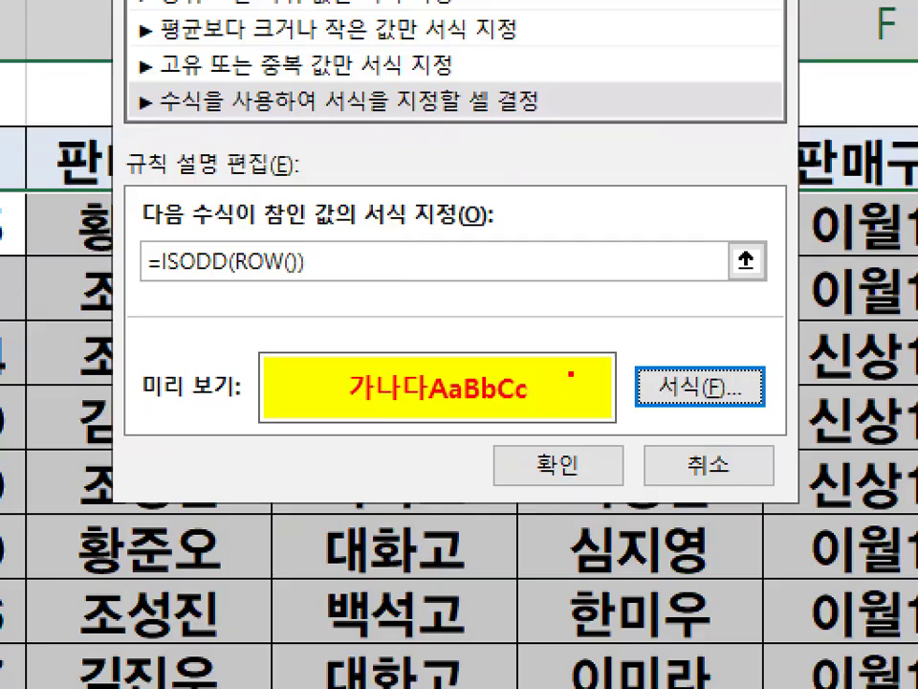
{"action": "left_click_drag", "start_coordinate": [571, 374], "coordinate": [613, 368]}
{"action": "left_click", "coordinate": [558, 465]}
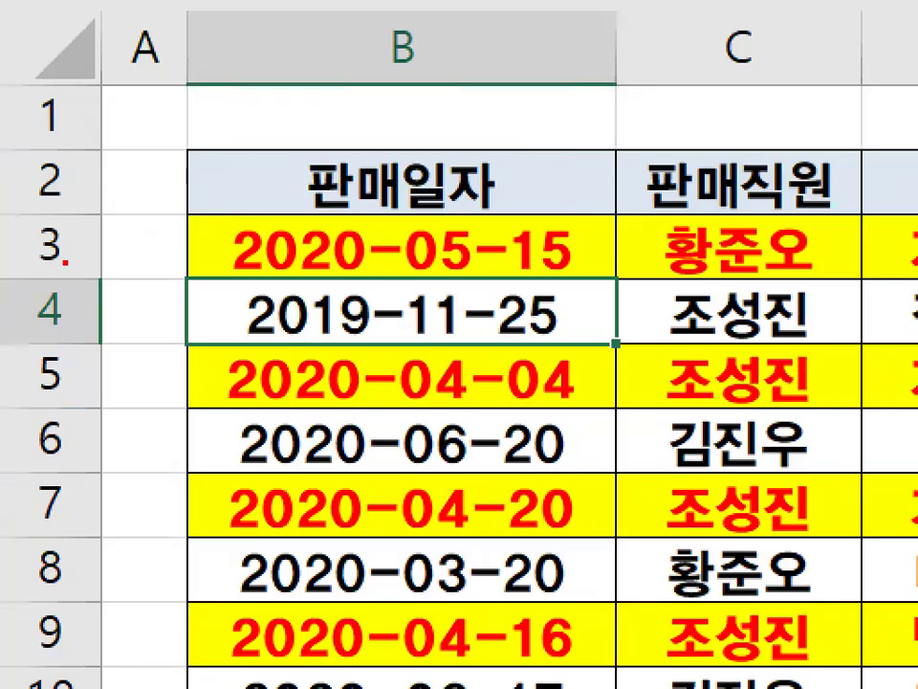
Circle the row numbers 3, 5 and 7 in red markup on the magnified worksheet
{"action": "mouse_move", "coordinate": [37, 318]}
{"action": "left_mouse_down"}
{"action": "mouse_move", "coordinate": [28, 290]}
{"action": "mouse_move", "coordinate": [39, 315]}
{"action": "left_mouse_up"}
{"action": "left_click_drag", "start_coordinate": [37, 385], "coordinate": [33, 357]}
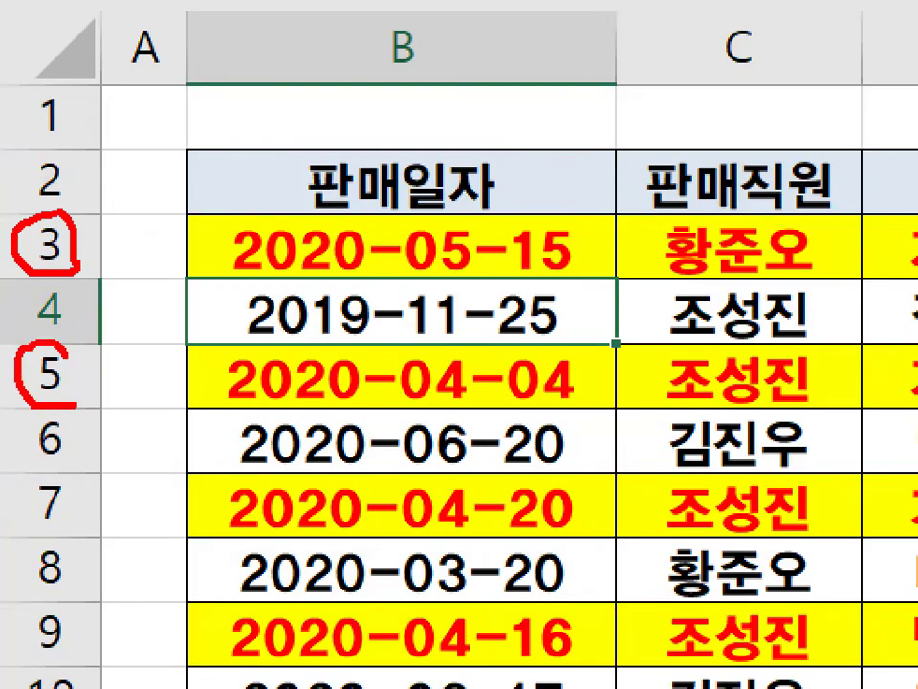
{"action": "left_click_drag", "start_coordinate": [69, 492], "coordinate": [61, 545]}
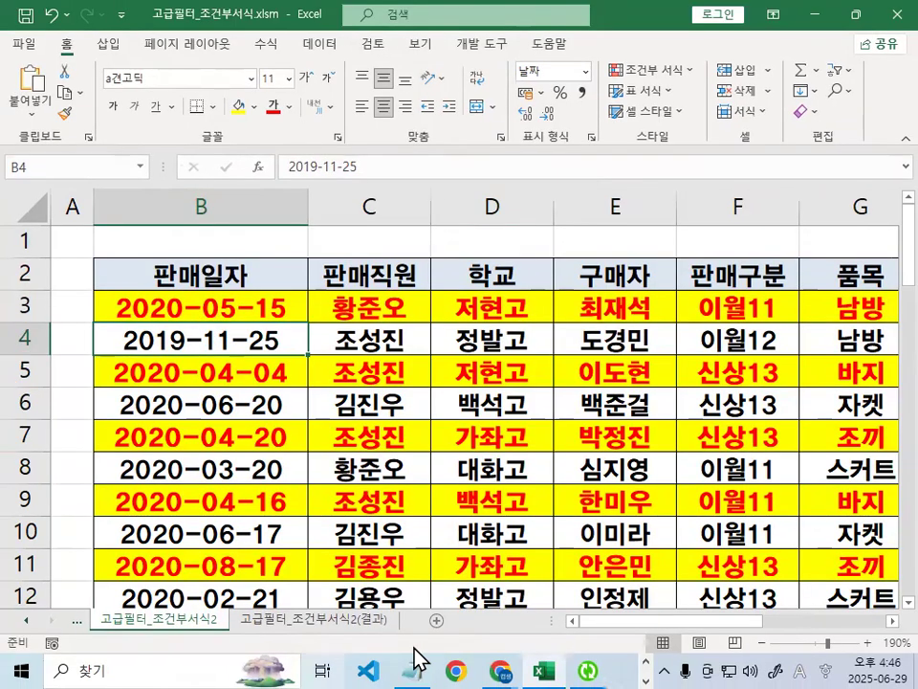
Switch to the Notepad class notes and highlight ISODD in the formulas =ISODD(ROW($B3)) and =ISODD(ROW())
{"action": "left_click", "coordinate": [413, 670]}
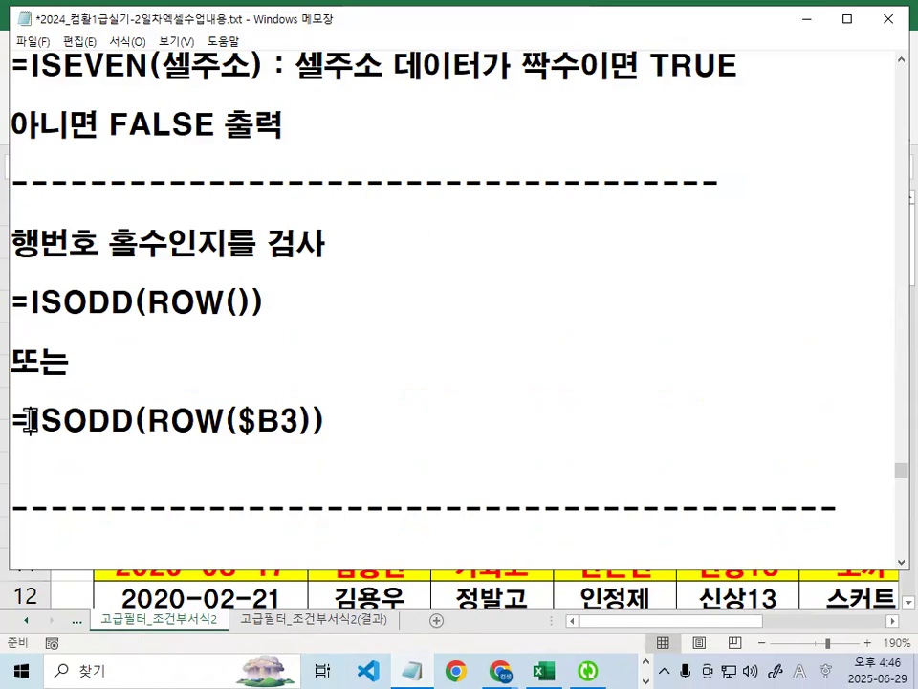
{"action": "left_click_drag", "start_coordinate": [30, 421], "coordinate": [137, 421]}
{"action": "left_click_drag", "start_coordinate": [30, 302], "coordinate": [127, 302]}
{"action": "left_click", "coordinate": [125, 301]}
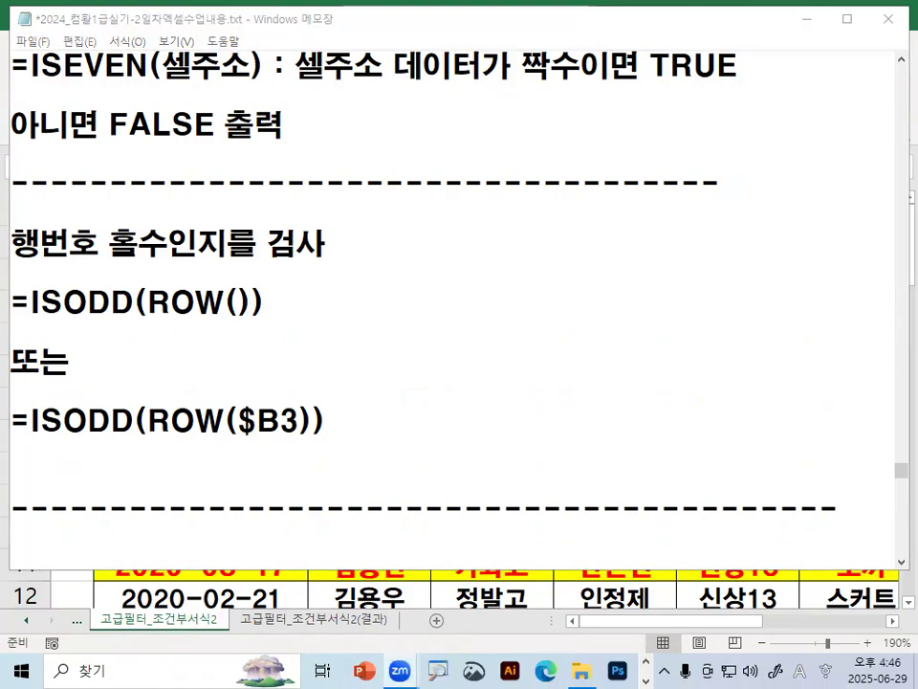
{"action": "left_click", "coordinate": [640, 321]}
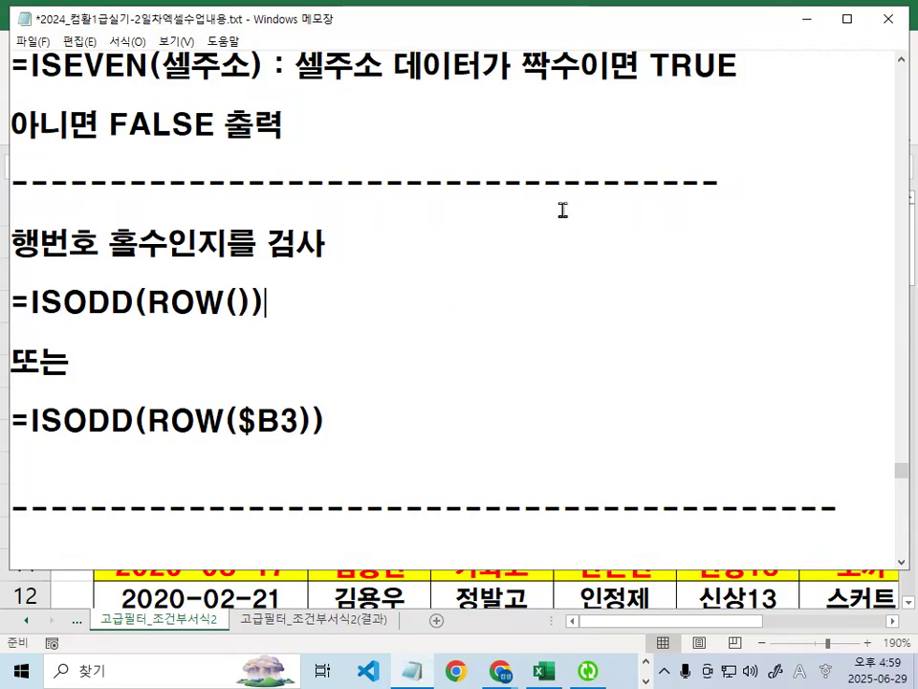
Return to Excel and close the workbook 고급필터_조건부서식.xlsm without saving it
{"action": "left_click", "coordinate": [808, 20]}
{"action": "left_click", "coordinate": [25, 38]}
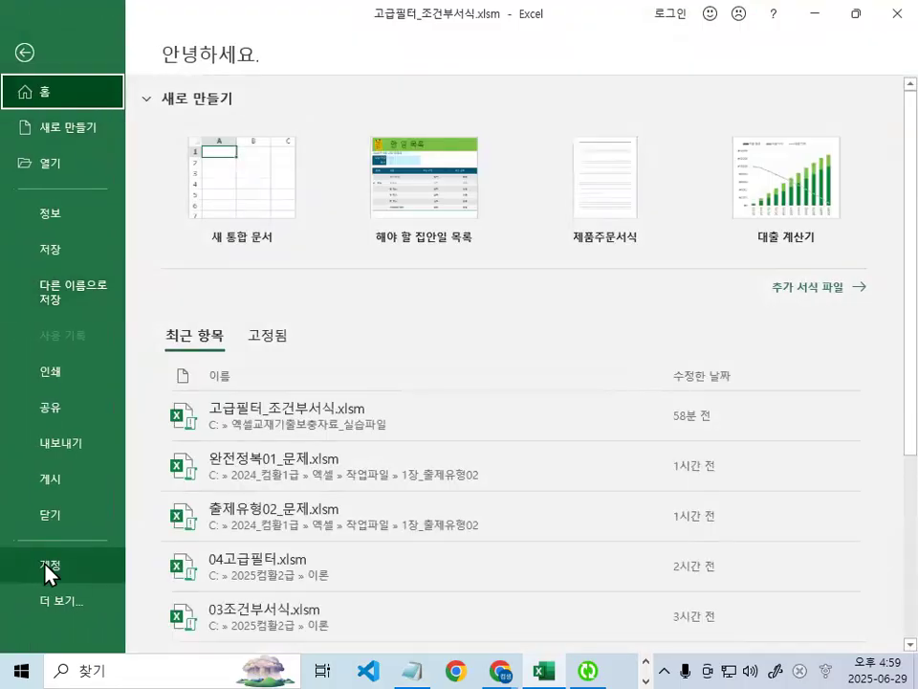
{"action": "left_click", "coordinate": [60, 513]}
{"action": "left_click", "coordinate": [458, 373]}
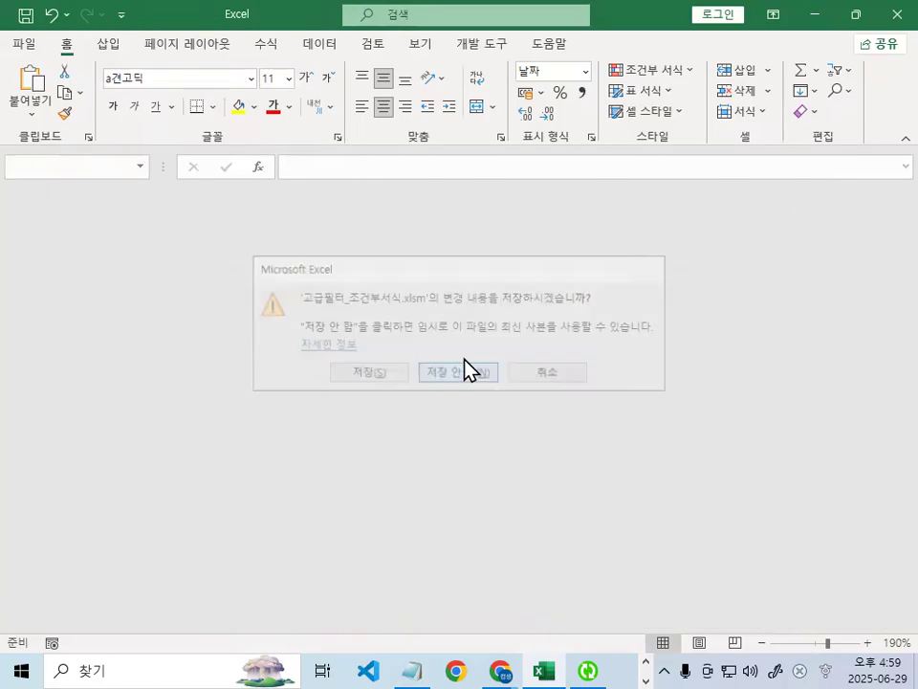
Open the workbook 출제유형03-1_문제.xlsm from C: > 2024_컴활1급 > 엑셀 > 작업파일 > 1장_출제유형03
{"action": "left_click", "coordinate": [21, 46]}
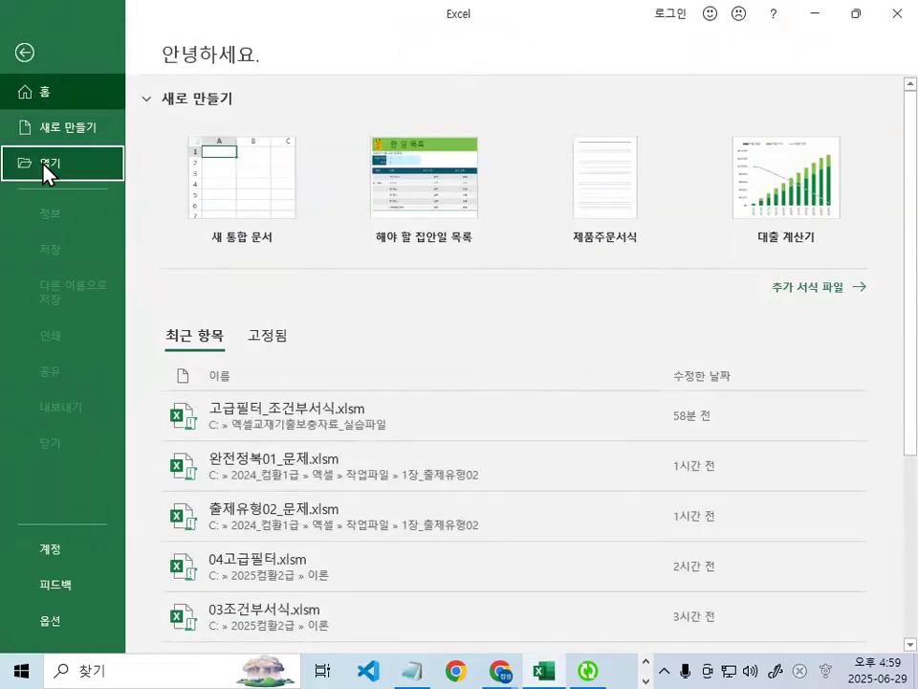
{"action": "left_click", "coordinate": [41, 164]}
{"action": "left_click", "coordinate": [248, 314]}
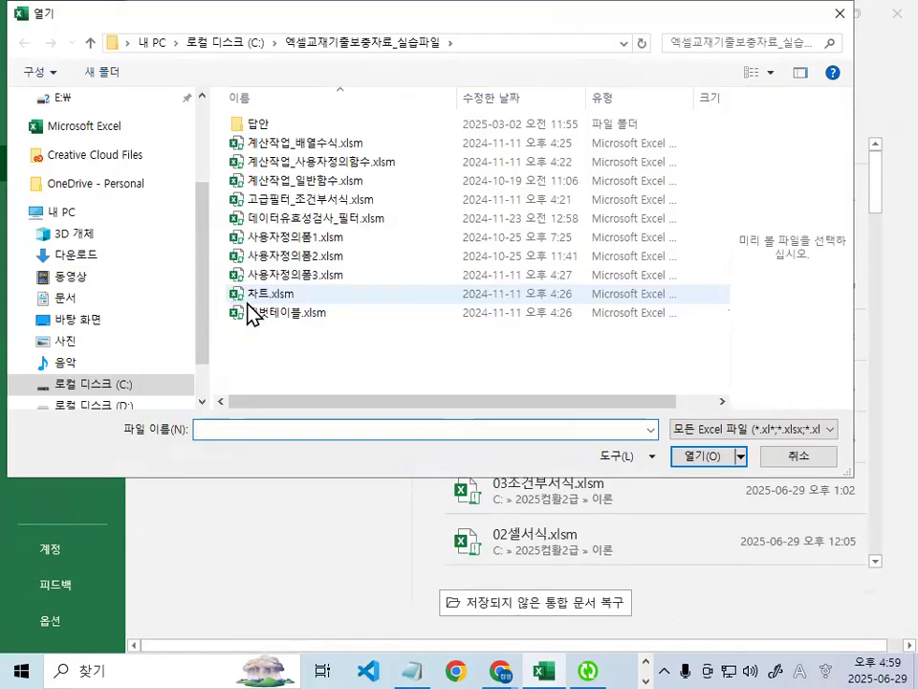
{"action": "left_click", "coordinate": [62, 383]}
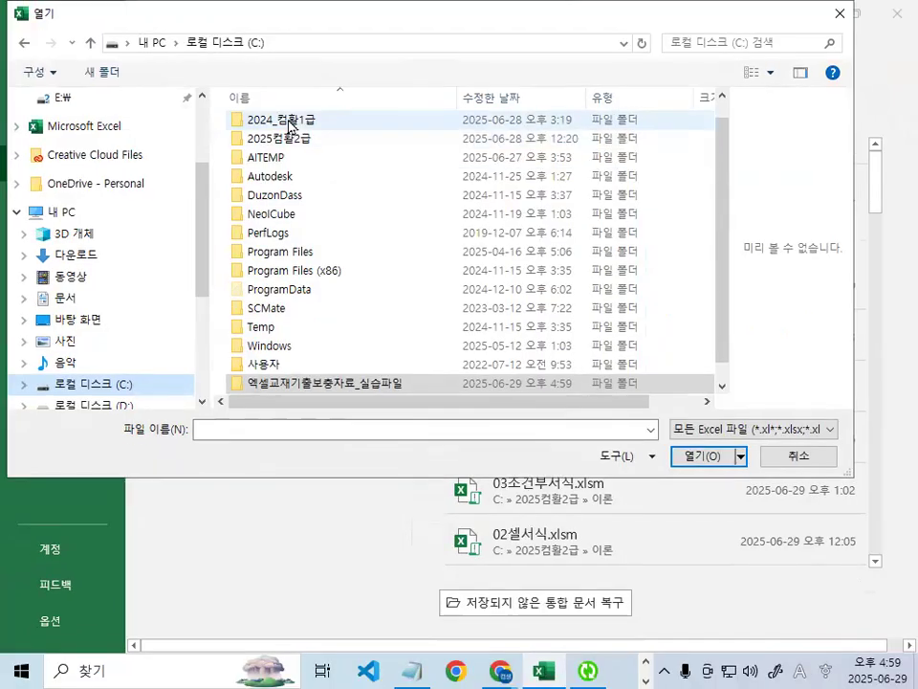
{"action": "double_click", "coordinate": [280, 119]}
{"action": "double_click", "coordinate": [256, 143]}
{"action": "double_click", "coordinate": [258, 145]}
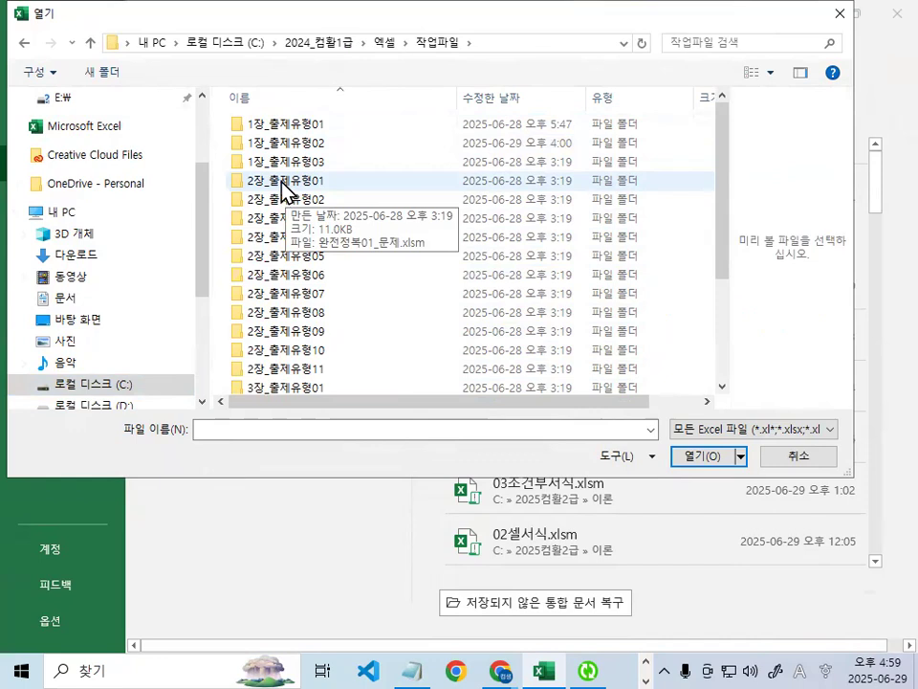
{"action": "double_click", "coordinate": [313, 162]}
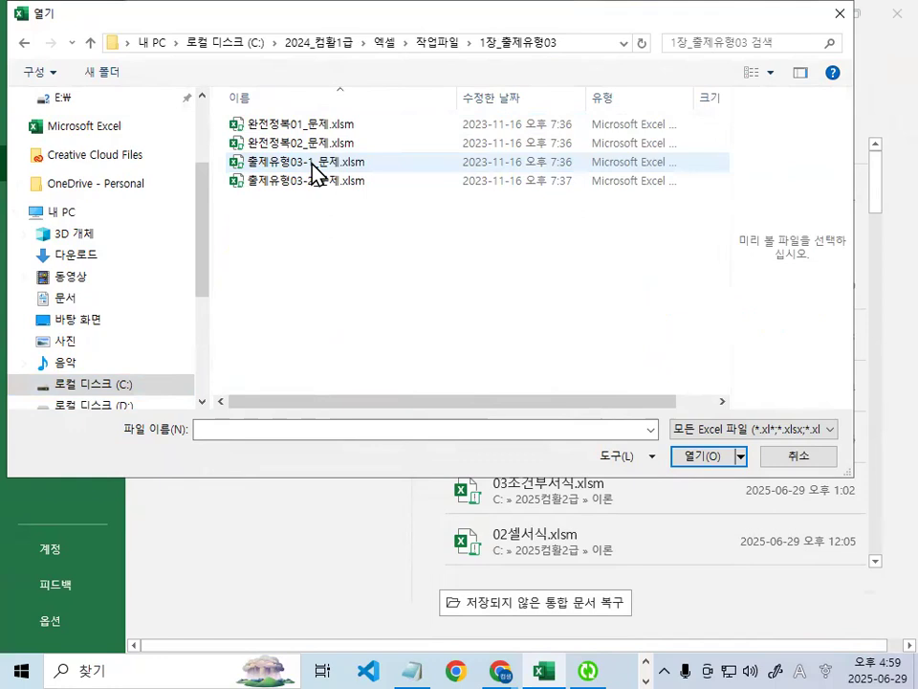
{"action": "double_click", "coordinate": [312, 163]}
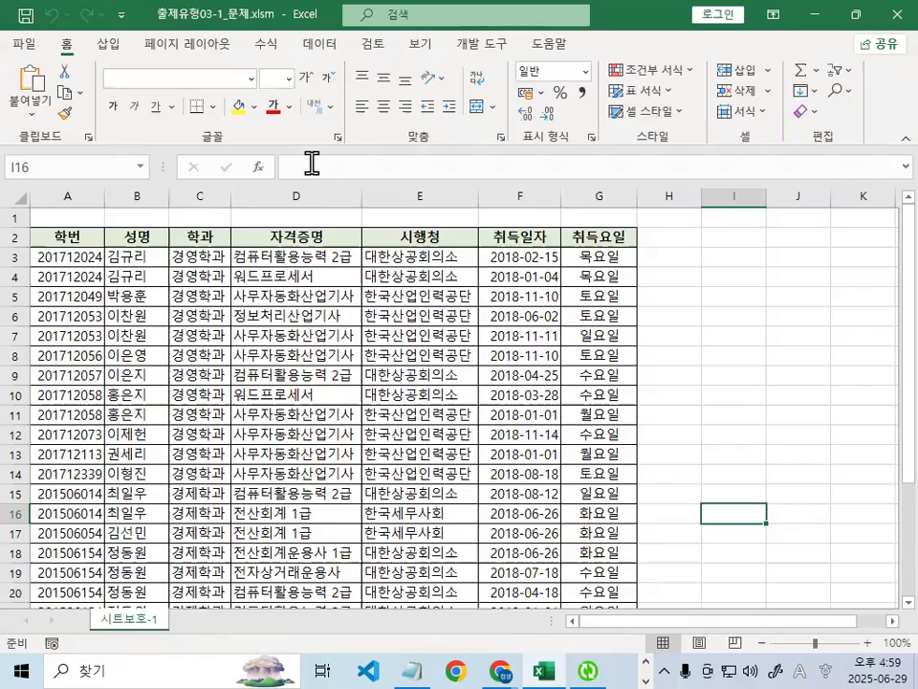
{"action": "left_click", "coordinate": [340, 319]}
{"action": "scroll", "coordinate": [343, 334], "scroll_direction": "up", "scroll_amount": 2}
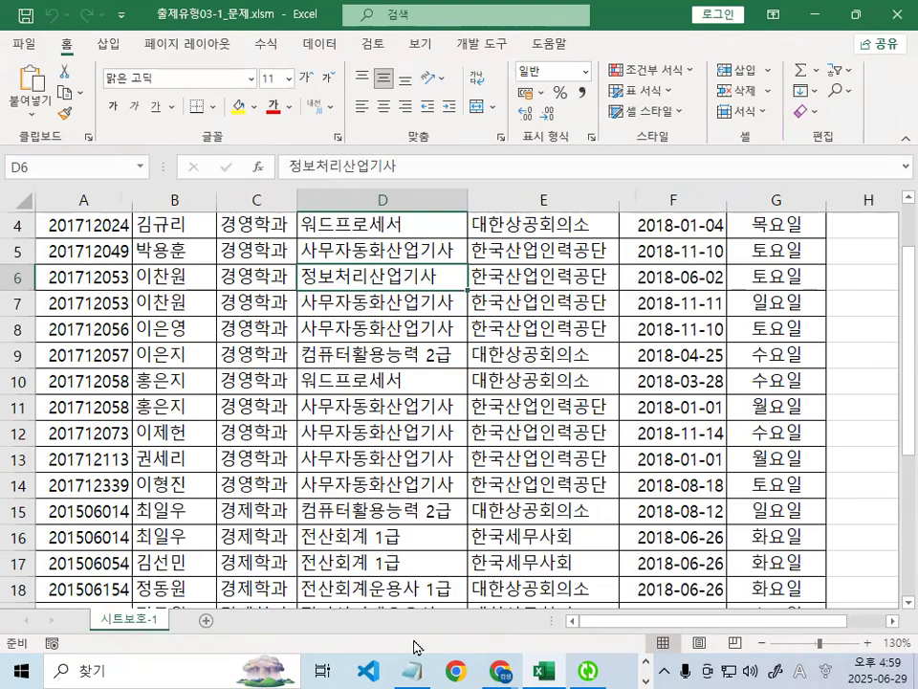
Switch to the Notepad notes and highlight 시트보호(데이터보호) and 페이지 레이아웃(인쇄관련 설정) in the section 03 heading
{"action": "key", "text": "alt+Tab"}
{"action": "scroll", "coordinate": [360, 438], "scroll_direction": "down", "scroll_amount": 3}
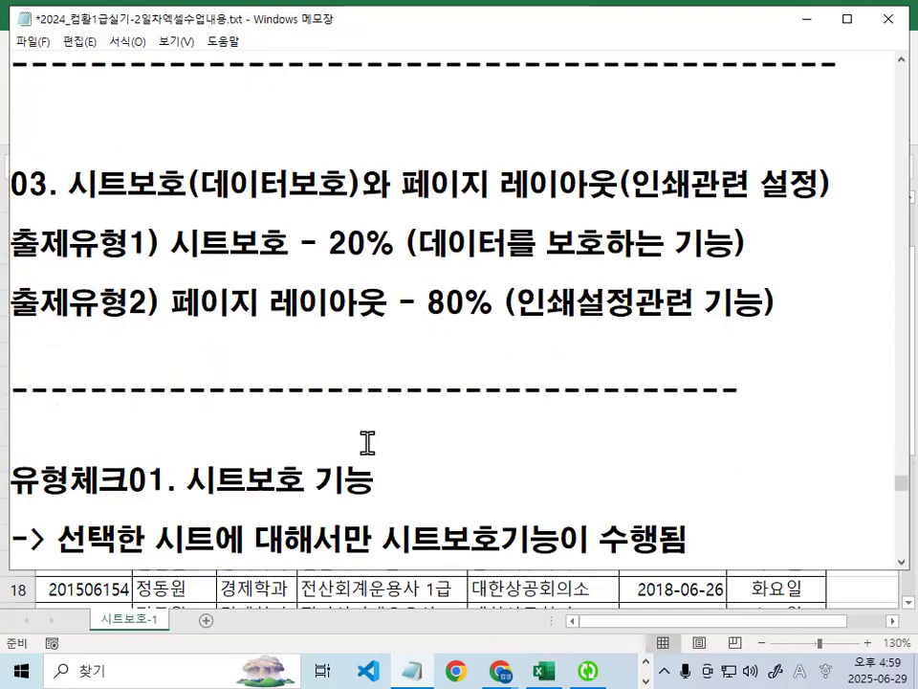
{"action": "left_click_drag", "start_coordinate": [200, 183], "coordinate": [359, 181]}
{"action": "left_click_drag", "start_coordinate": [68, 181], "coordinate": [200, 180]}
{"action": "left_click_drag", "start_coordinate": [406, 180], "coordinate": [786, 183]}
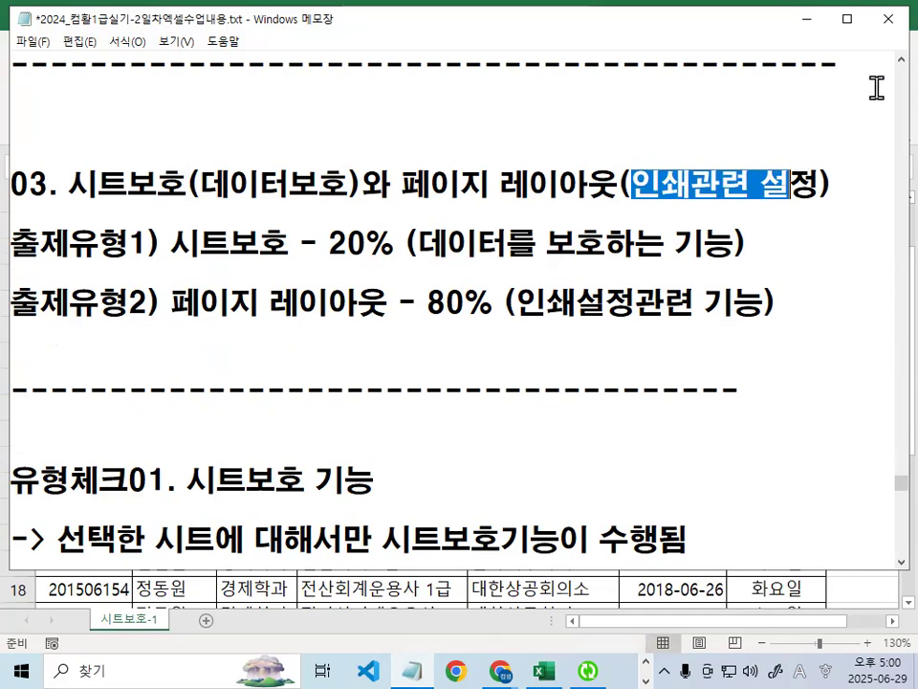
{"action": "left_click_drag", "start_coordinate": [402, 181], "coordinate": [427, 182]}
{"action": "left_click_drag", "start_coordinate": [505, 182], "coordinate": [723, 182]}
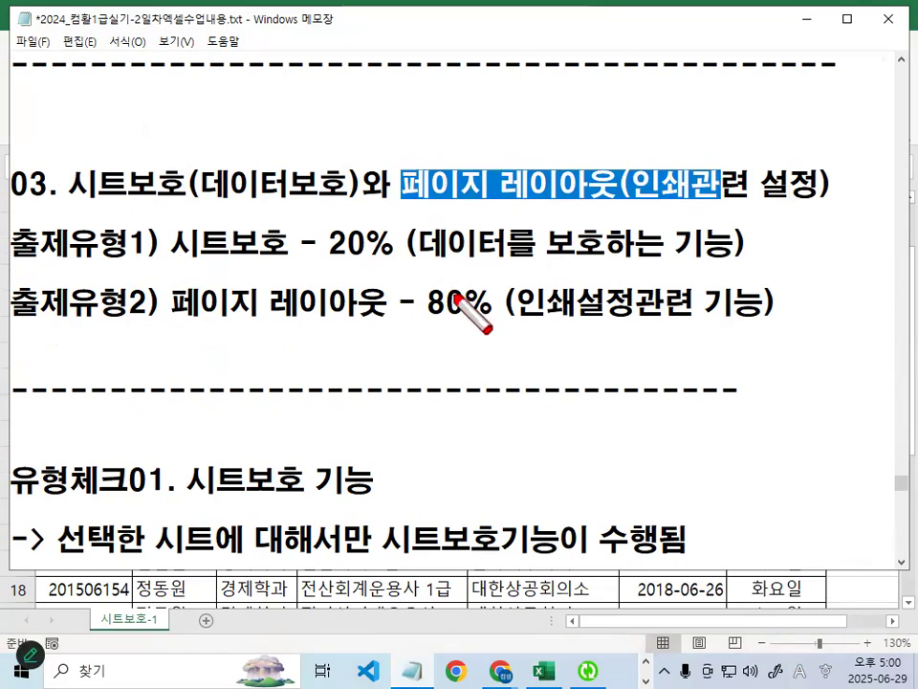
Underline 80%, 20% and 시트보호 in the exam-type lines with red markup, and clear the markup
{"action": "left_click_drag", "start_coordinate": [430, 325], "coordinate": [490, 325]}
{"action": "left_click_drag", "start_coordinate": [328, 259], "coordinate": [392, 258]}
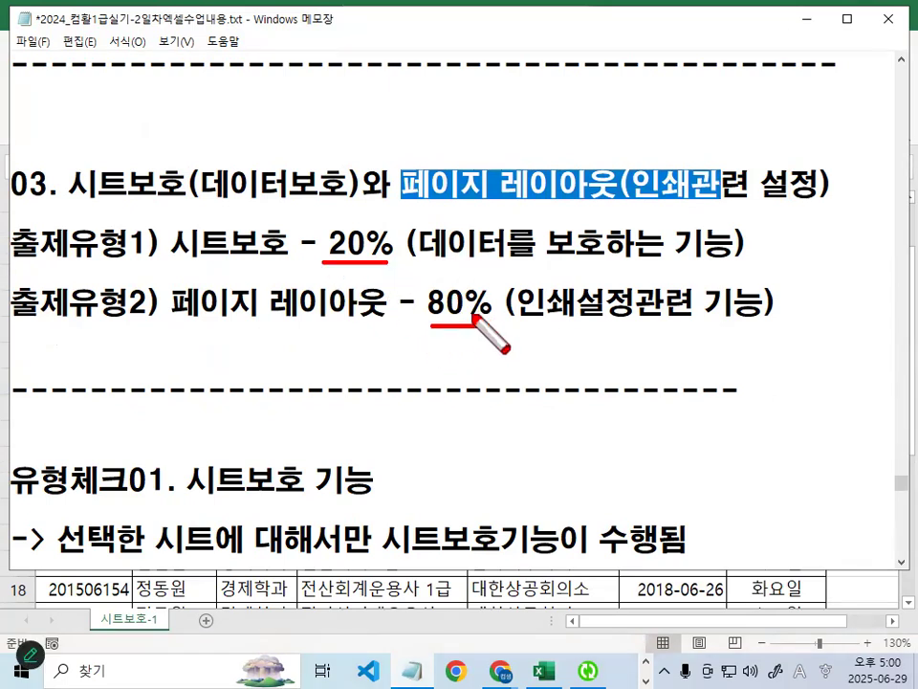
{"action": "left_click_drag", "start_coordinate": [174, 260], "coordinate": [287, 260]}
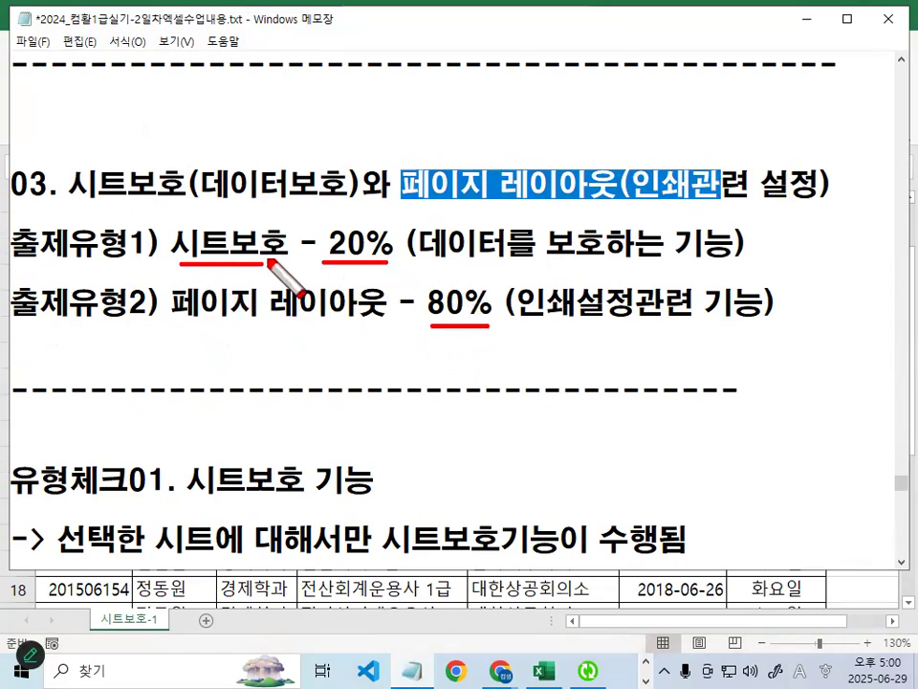
{"action": "left_click_drag", "start_coordinate": [174, 257], "coordinate": [266, 241]}
{"action": "left_click_drag", "start_coordinate": [382, 241], "coordinate": [410, 230]}
{"action": "key", "text": "Escape"}
Underline the sheet-protection lines under 유형체크01 and circle 입력, 수정 and 삭제 in red, and clear the markup
{"action": "scroll", "coordinate": [288, 403], "scroll_direction": "down", "scroll_amount": 2}
{"action": "key", "text": "ctrl+alt+g"}
{"action": "left_click_drag", "start_coordinate": [198, 150], "coordinate": [338, 151]}
{"action": "left_click_drag", "start_coordinate": [57, 199], "coordinate": [328, 204]}
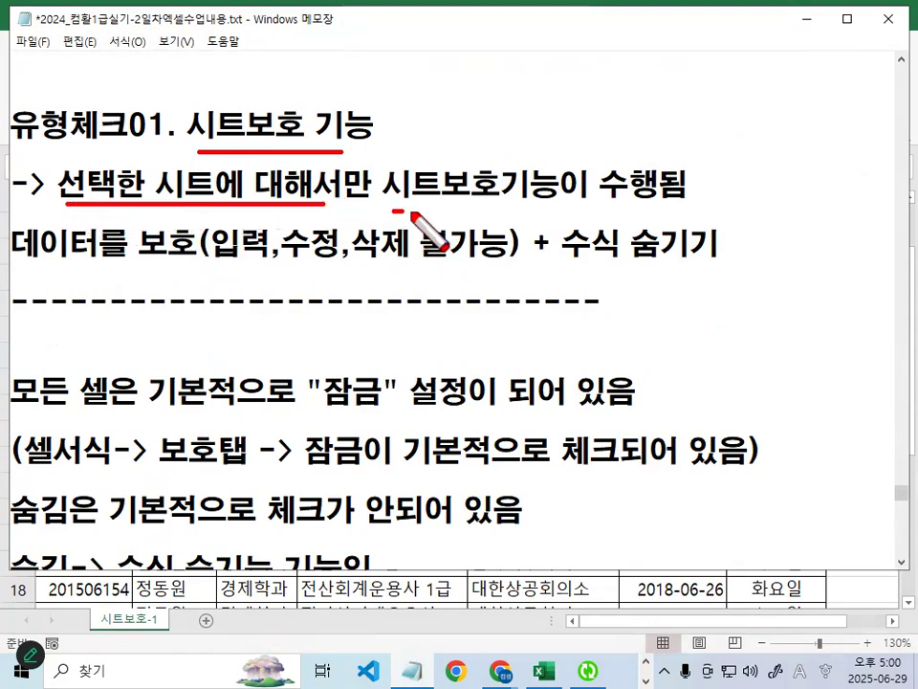
{"action": "left_click_drag", "start_coordinate": [392, 208], "coordinate": [658, 210]}
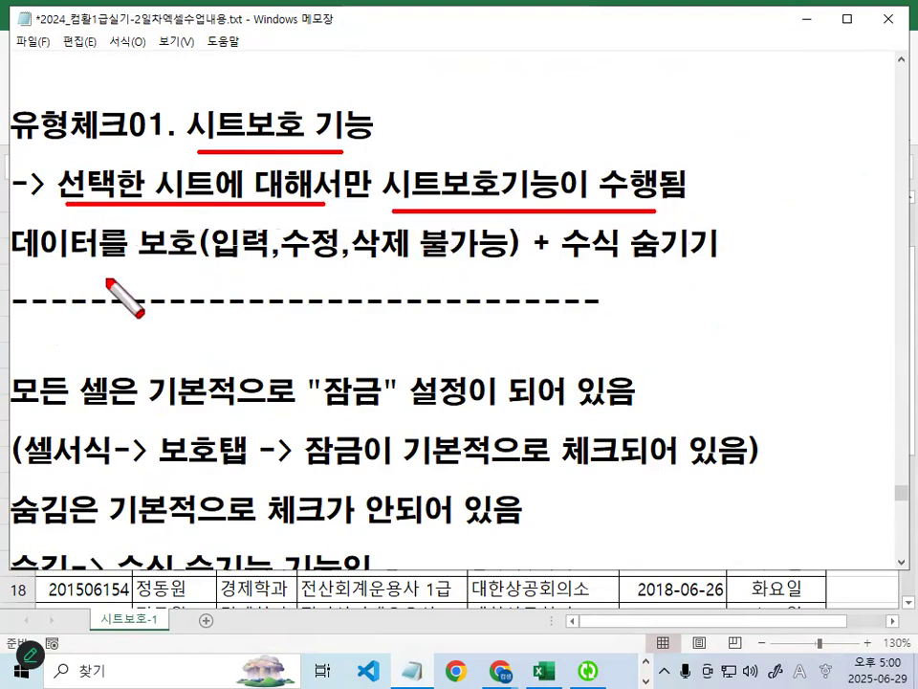
{"action": "left_click_drag", "start_coordinate": [27, 265], "coordinate": [172, 264]}
{"action": "mouse_move", "coordinate": [237, 262]}
{"action": "left_mouse_down"}
{"action": "mouse_move", "coordinate": [219, 230]}
{"action": "mouse_move", "coordinate": [248, 264]}
{"action": "left_mouse_up"}
{"action": "mouse_move", "coordinate": [335, 262]}
{"action": "left_mouse_down"}
{"action": "mouse_move", "coordinate": [286, 246]}
{"action": "mouse_move", "coordinate": [338, 262]}
{"action": "left_mouse_up"}
{"action": "left_click_drag", "start_coordinate": [394, 255], "coordinate": [410, 258]}
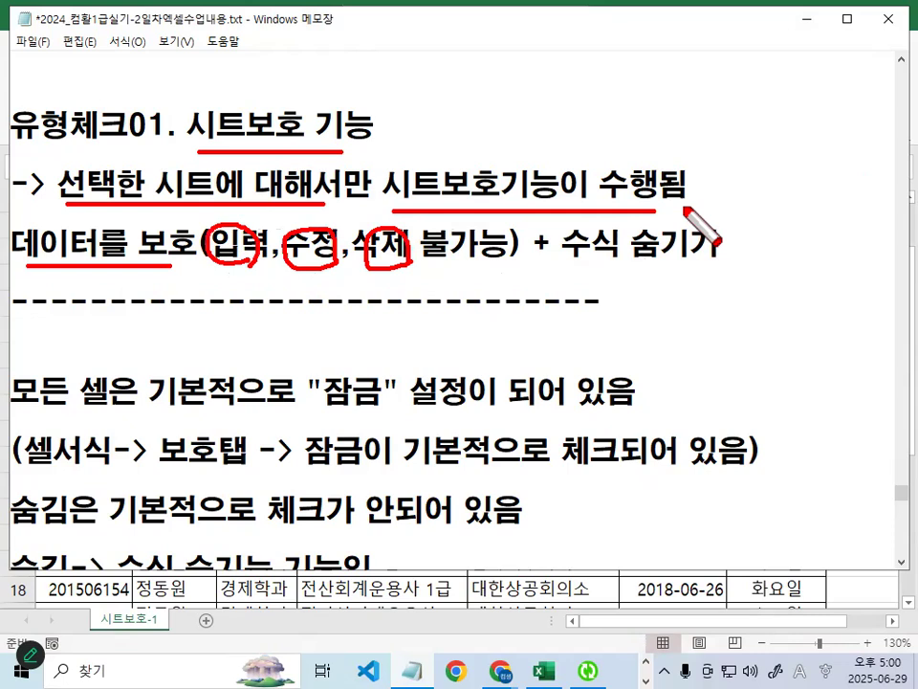
{"action": "key", "text": "Escape"}
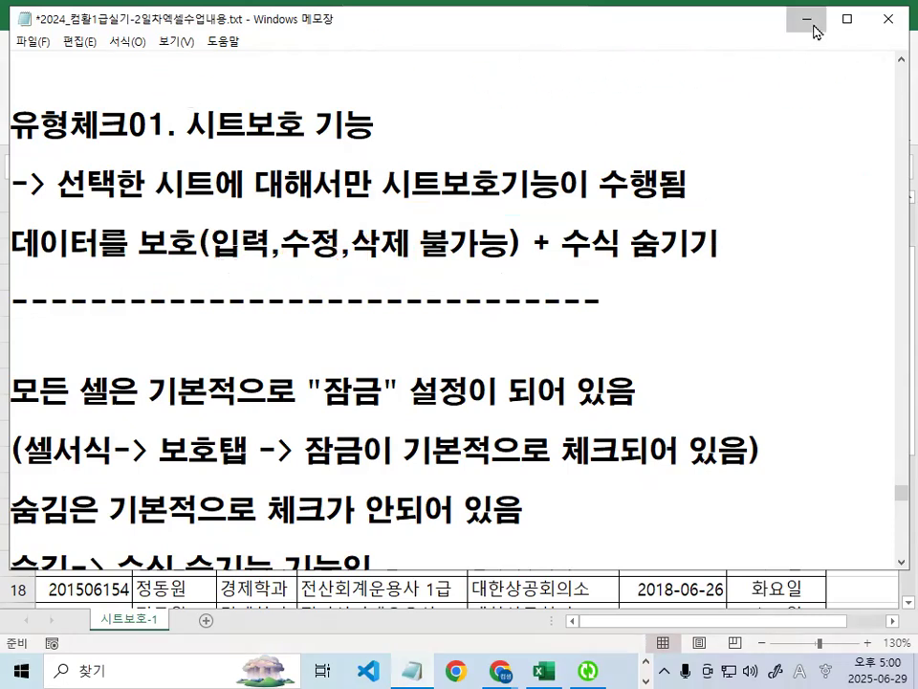
Return to the certificate table in Excel, draw red markup on the magnified view, and clear it
{"action": "left_click", "coordinate": [815, 30]}
{"action": "key", "text": "Down"}
{"action": "scroll", "coordinate": [529, 404], "scroll_direction": "up", "scroll_amount": 2}
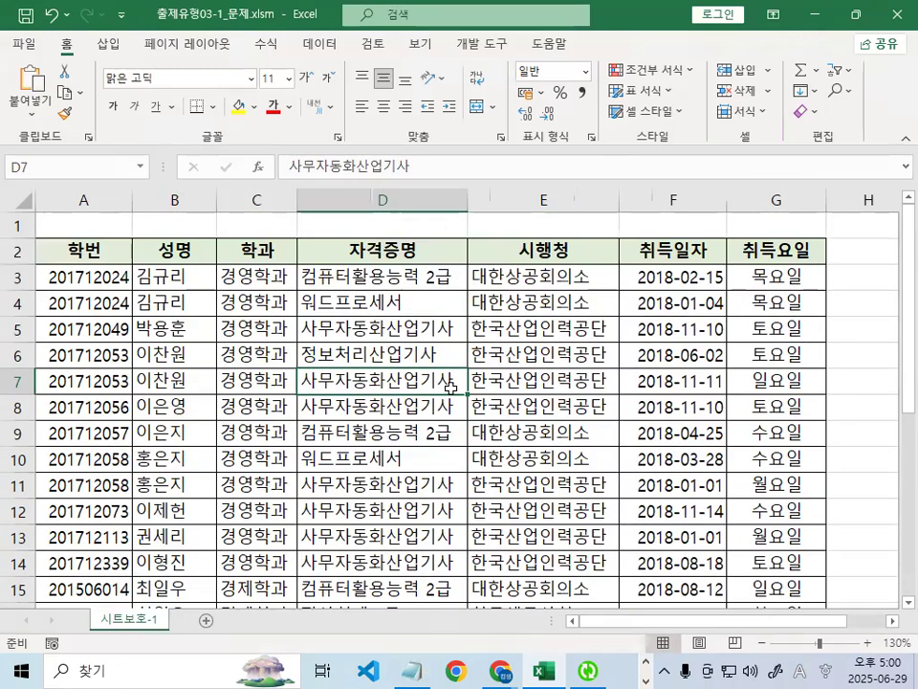
{"action": "key", "text": "ctrl+1"}
{"action": "left_click", "coordinate": [813, 366]}
{"action": "left_click_drag", "start_coordinate": [813, 384], "coordinate": [782, 443]}
{"action": "key", "text": "Escape"}
Select cell E3, draw small red circles over its text on the magnified view, and clear them
{"action": "left_click", "coordinate": [522, 287]}
{"action": "key", "text": "ctrl+1"}
{"action": "mouse_move", "coordinate": [568, 283]}
{"action": "left_mouse_down"}
{"action": "mouse_move", "coordinate": [613, 271]}
{"action": "mouse_move", "coordinate": [622, 284]}
{"action": "mouse_move", "coordinate": [663, 284]}
{"action": "left_mouse_up"}
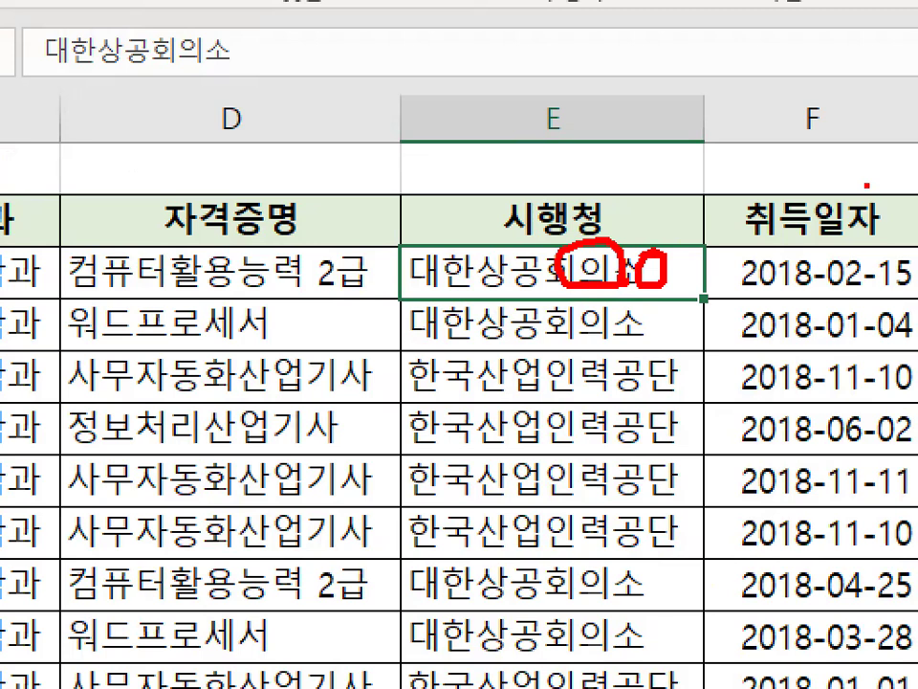
{"action": "key", "text": "Escape"}
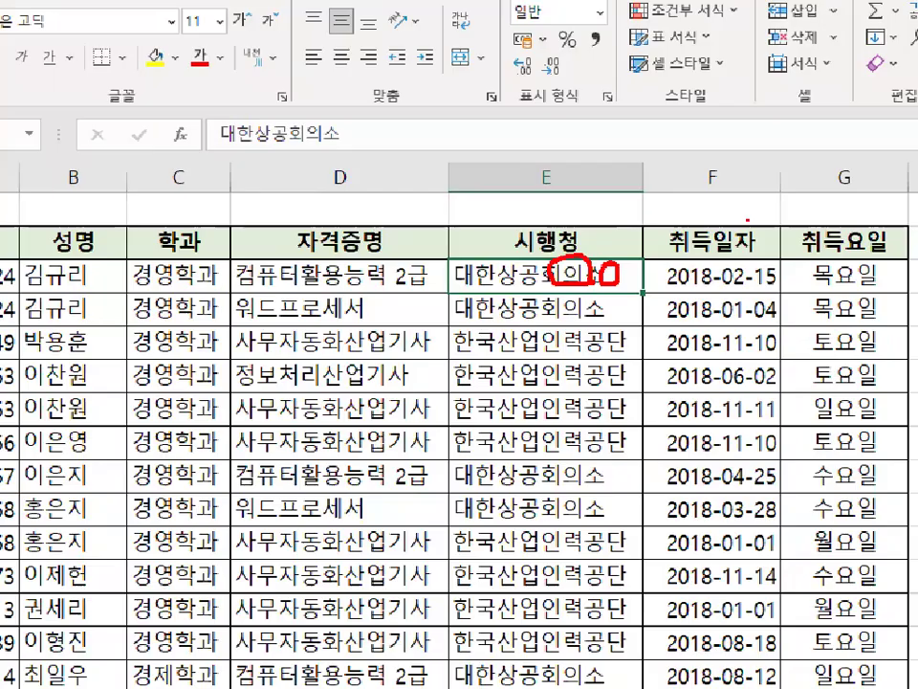
Select cell E10, circle the character 의 in red on the magnified view, and clear the markup
{"action": "left_click", "coordinate": [532, 559]}
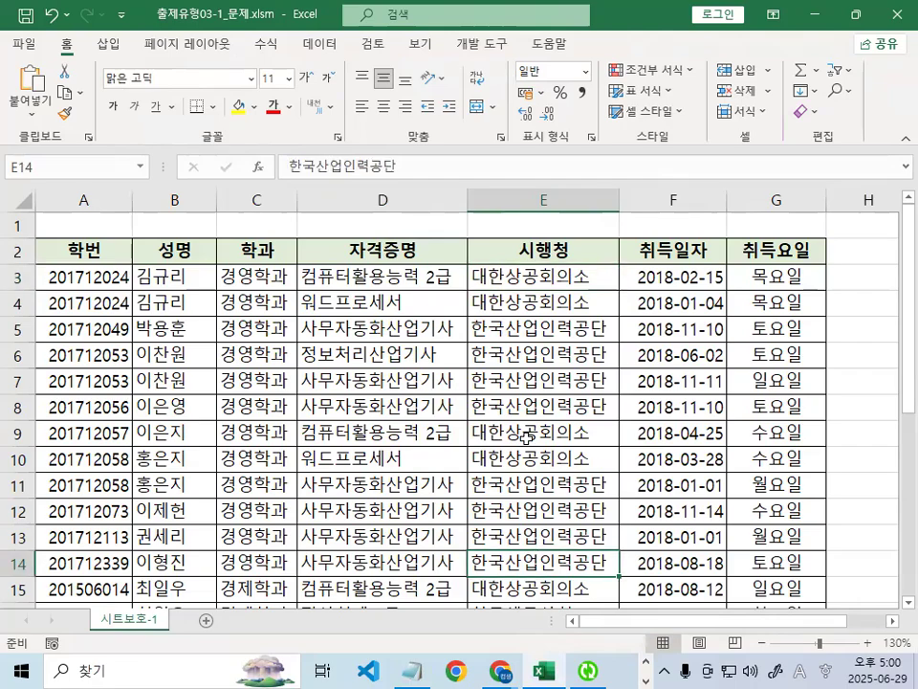
{"action": "left_click", "coordinate": [541, 457]}
{"action": "key", "text": "ctrl+1"}
{"action": "left_click_drag", "start_coordinate": [560, 440], "coordinate": [576, 459]}
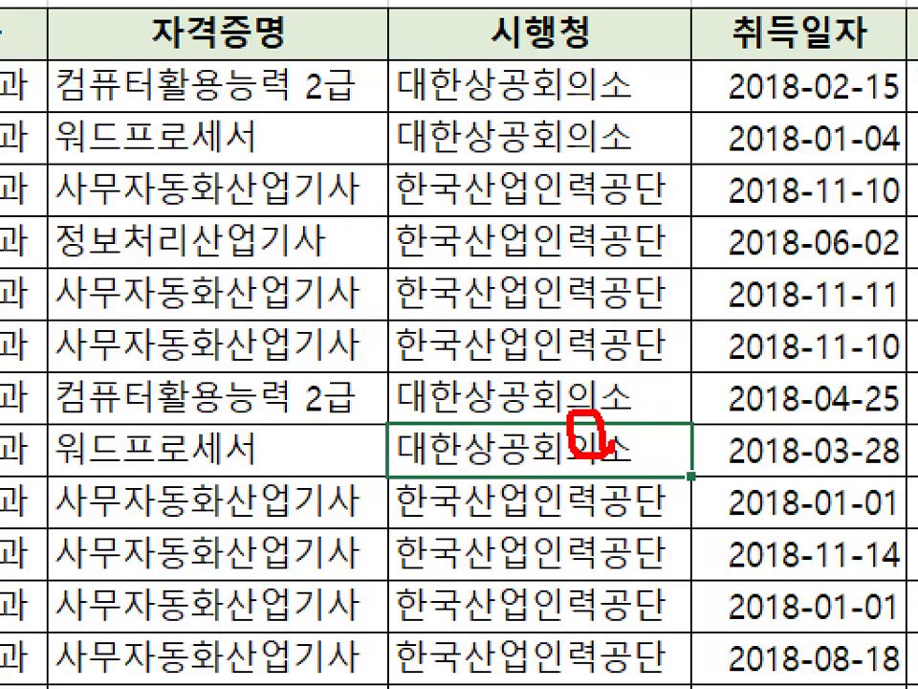
{"action": "key", "text": "Escape"}
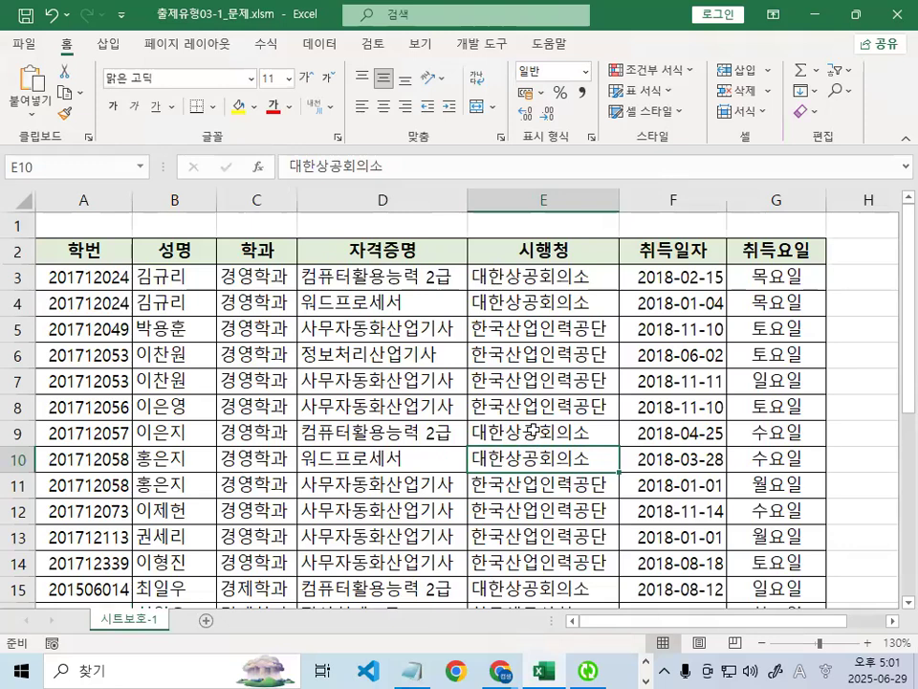
Select cell E9, draw a large red circle around it with a small sketch beside it, and clear the markup
{"action": "left_click", "coordinate": [532, 426]}
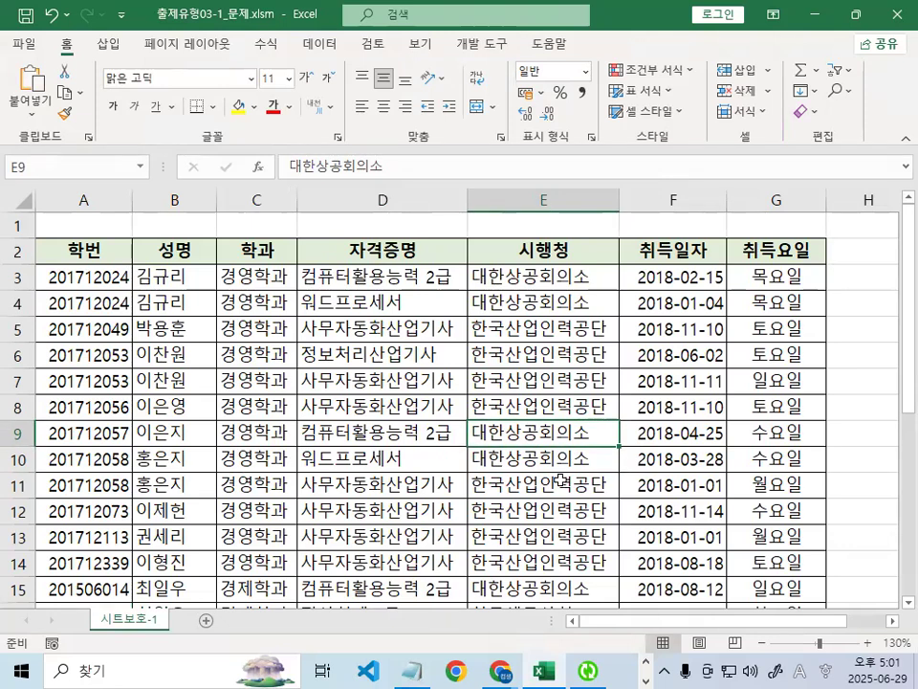
{"action": "key", "text": "ctrl+1"}
{"action": "mouse_move", "coordinate": [711, 413]}
{"action": "left_mouse_down"}
{"action": "mouse_move", "coordinate": [410, 483]}
{"action": "mouse_move", "coordinate": [693, 379]}
{"action": "mouse_move", "coordinate": [715, 466]}
{"action": "left_mouse_up"}
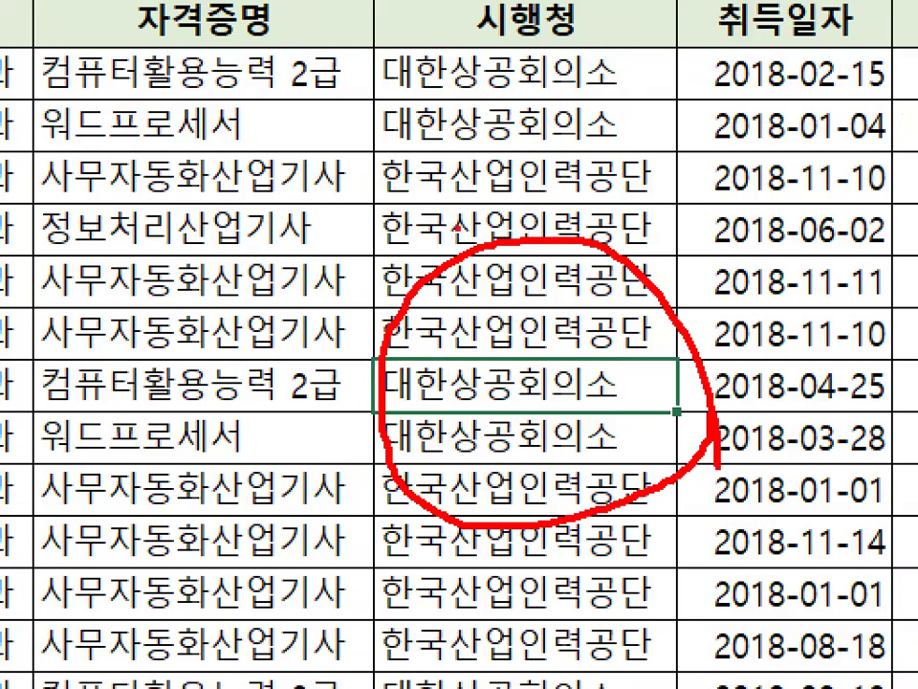
{"action": "mouse_move", "coordinate": [276, 185]}
{"action": "left_mouse_down"}
{"action": "mouse_move", "coordinate": [290, 245]}
{"action": "mouse_move", "coordinate": [282, 252]}
{"action": "left_mouse_up"}
{"action": "left_click_drag", "start_coordinate": [353, 190], "coordinate": [363, 164]}
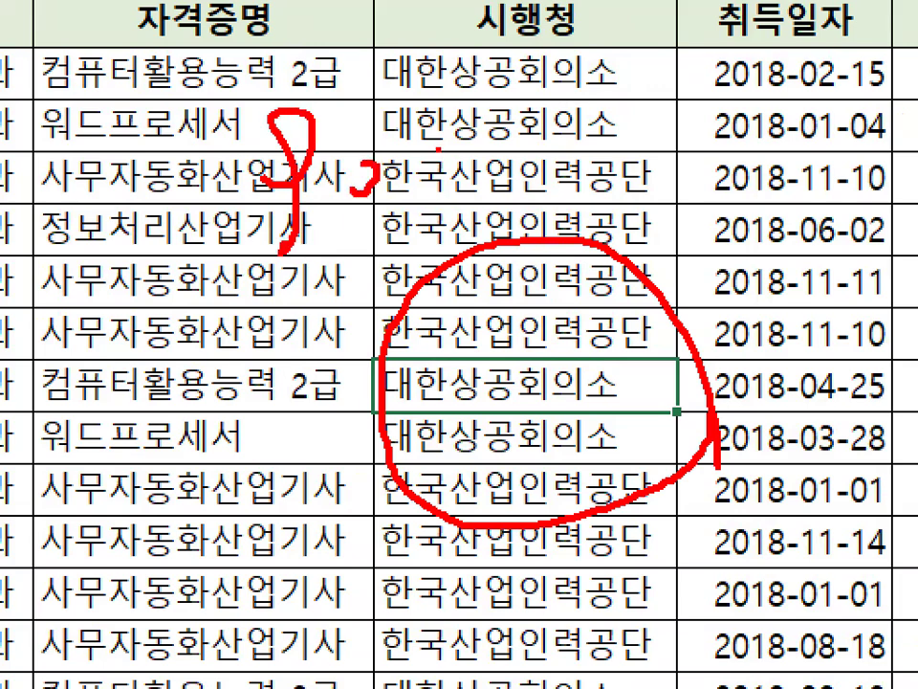
{"action": "key", "text": "Escape"}
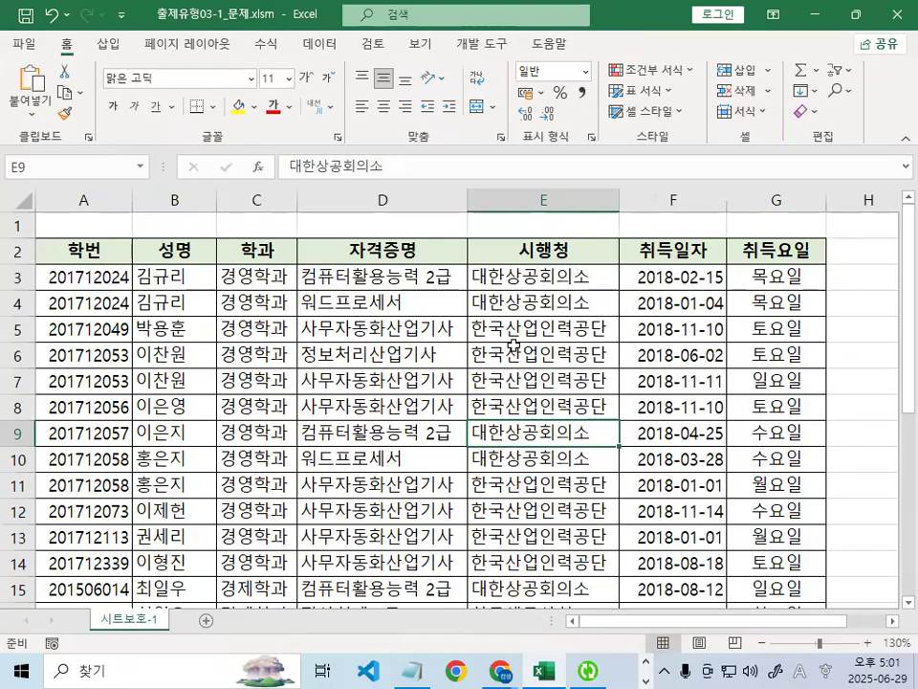
{"action": "key", "text": "Up"}
{"action": "key", "text": "Up"}
{"action": "key", "text": "Up"}
{"action": "key", "text": "Up"}
{"action": "key", "text": "Up"}
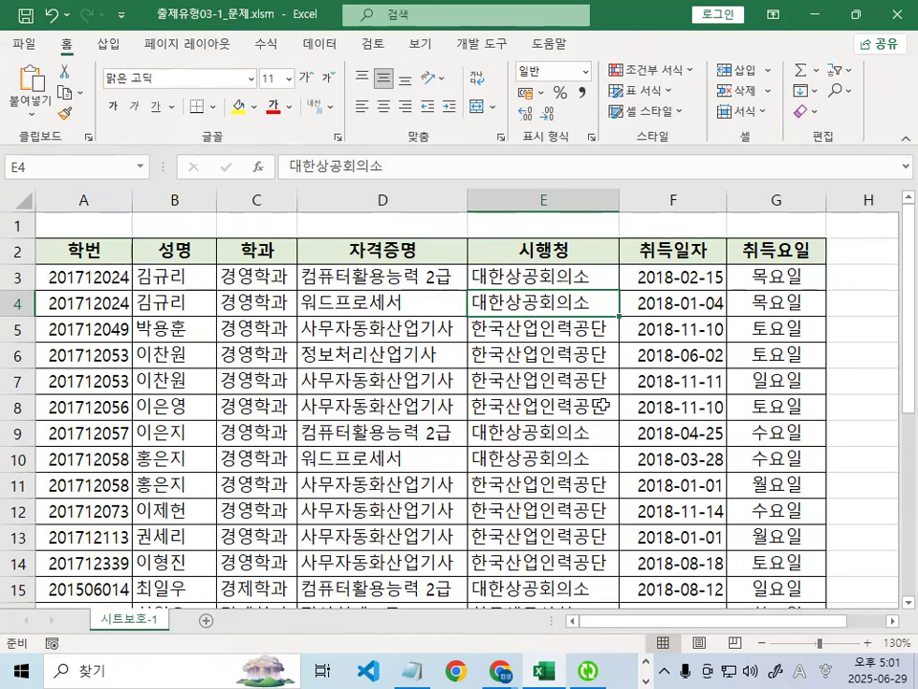
{"action": "left_click", "coordinate": [456, 435]}
{"action": "left_click", "coordinate": [572, 328]}
{"action": "mouse_move", "coordinate": [613, 338]}
{"action": "left_mouse_down"}
{"action": "mouse_move", "coordinate": [481, 363]}
{"action": "mouse_move", "coordinate": [589, 339]}
{"action": "left_mouse_up"}
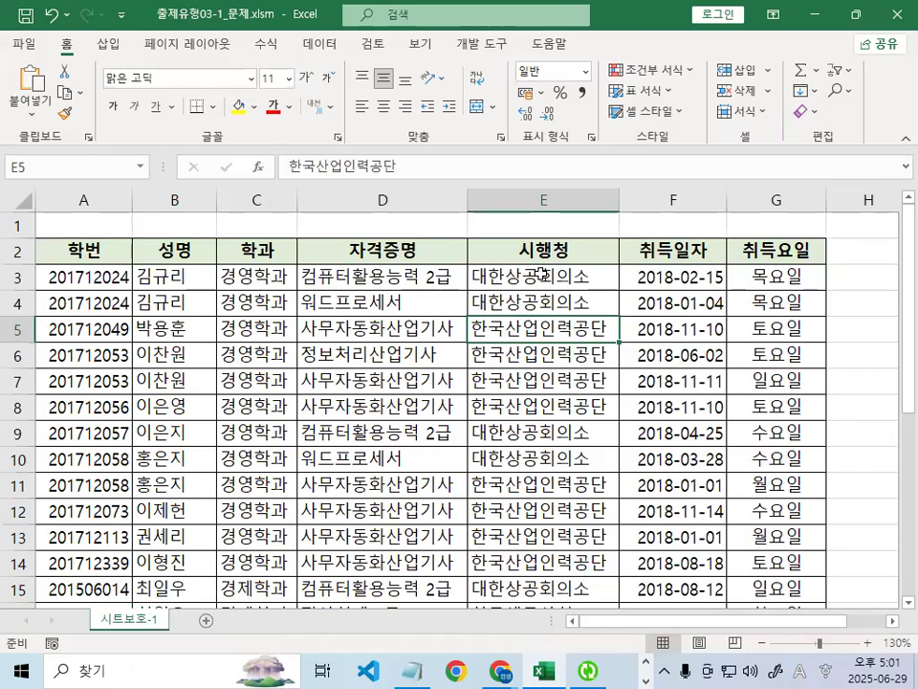
Switch to the Notepad notes and highlight item 1 of the exam procedure, 특정 범위를 제시 -> 범위를 지정
{"action": "left_click", "coordinate": [543, 275]}
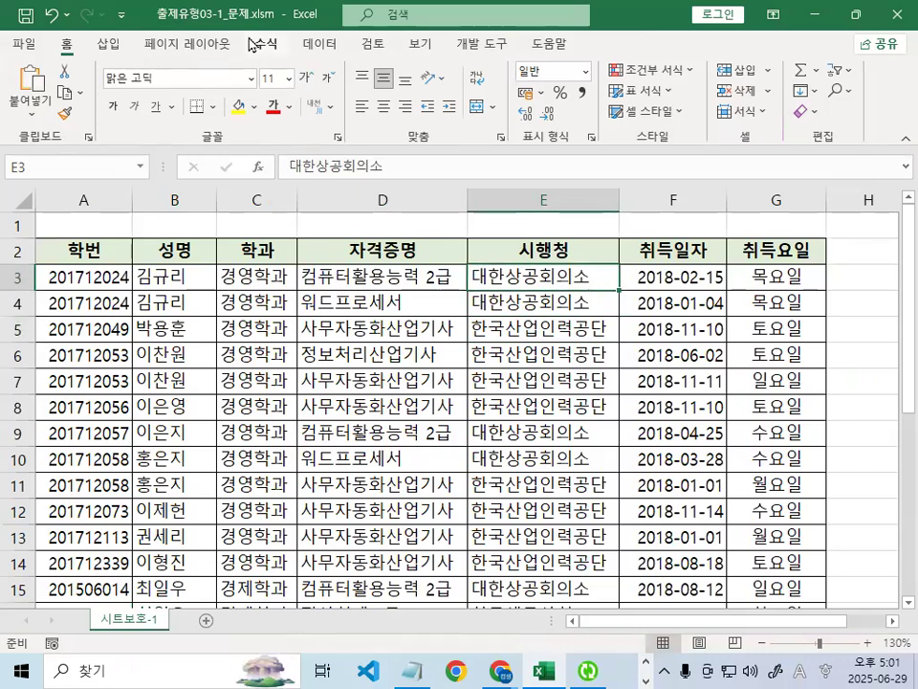
{"action": "left_click", "coordinate": [412, 671]}
{"action": "scroll", "coordinate": [239, 408], "scroll_direction": "down", "scroll_amount": 1}
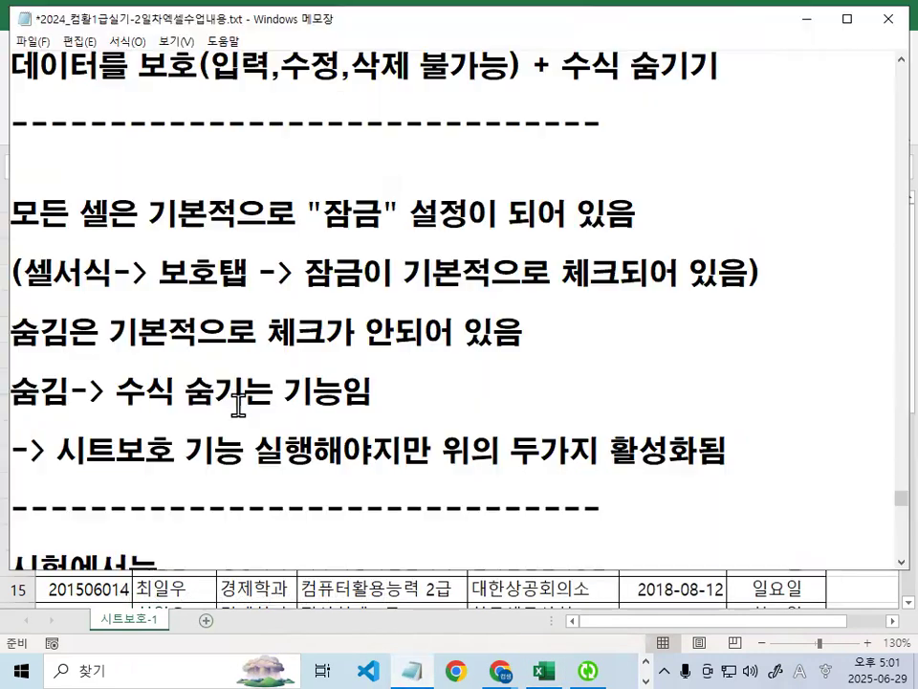
{"action": "scroll", "coordinate": [239, 400], "scroll_direction": "down", "scroll_amount": 2}
{"action": "scroll", "coordinate": [172, 362], "scroll_direction": "down", "scroll_amount": 1}
{"action": "left_click_drag", "start_coordinate": [42, 186], "coordinate": [279, 185]}
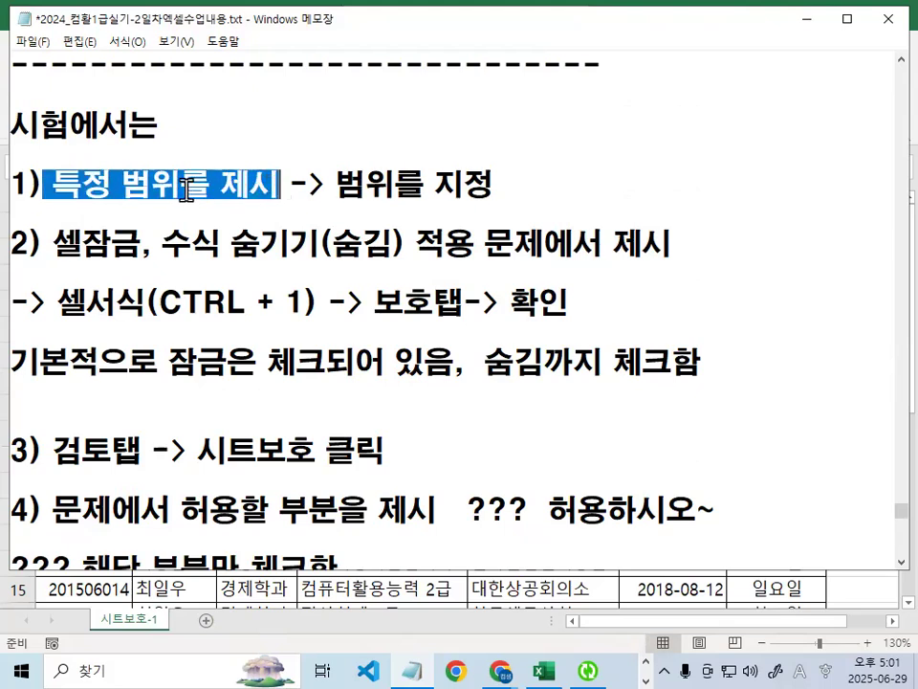
{"action": "left_click_drag", "start_coordinate": [336, 183], "coordinate": [516, 181]}
Highlight item 2 on 셀잠금 and 수식 숨기기, underline both terms and circle 숨김 in red, and clear the markup
{"action": "left_click_drag", "start_coordinate": [52, 239], "coordinate": [319, 242]}
{"action": "left_click_drag", "start_coordinate": [417, 245], "coordinate": [457, 245]}
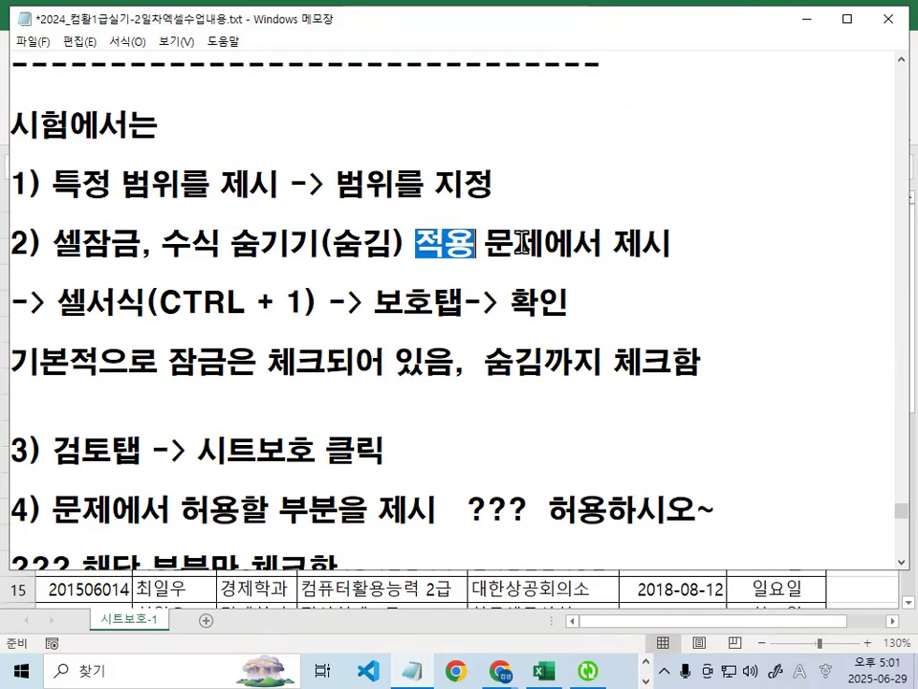
{"action": "left_click_drag", "start_coordinate": [515, 245], "coordinate": [707, 232]}
{"action": "left_click", "coordinate": [712, 230]}
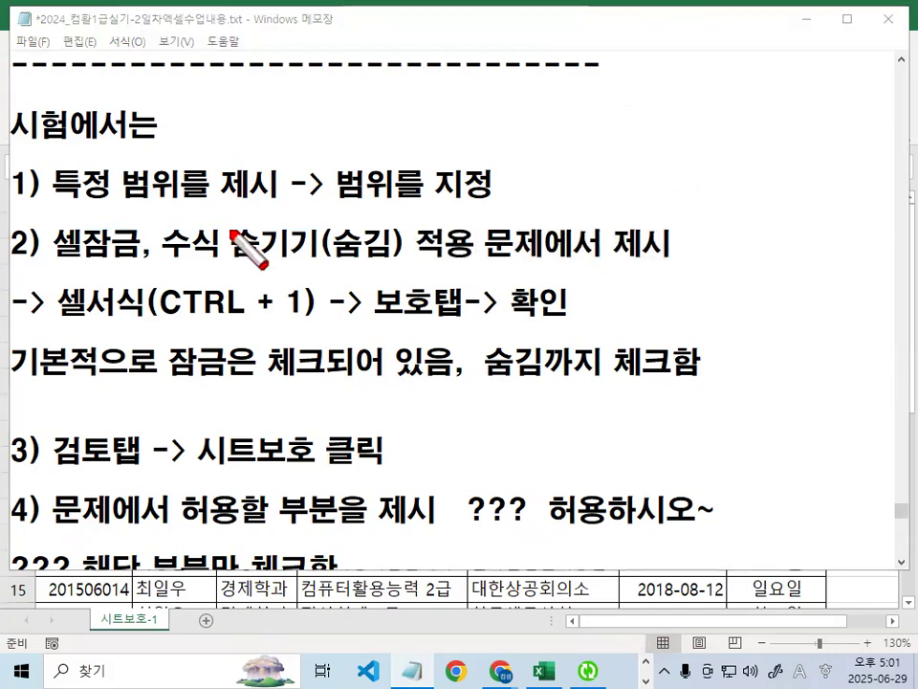
{"action": "left_click_drag", "start_coordinate": [48, 259], "coordinate": [283, 258]}
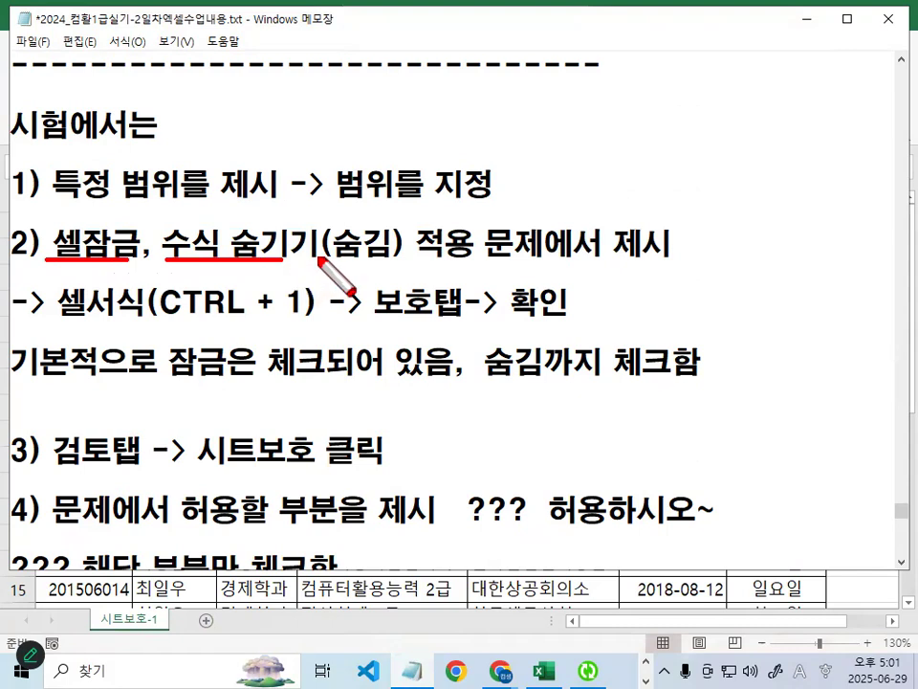
{"action": "mouse_move", "coordinate": [371, 256]}
{"action": "left_mouse_down"}
{"action": "mouse_move", "coordinate": [348, 251]}
{"action": "mouse_move", "coordinate": [399, 262]}
{"action": "mouse_move", "coordinate": [392, 260]}
{"action": "left_mouse_up"}
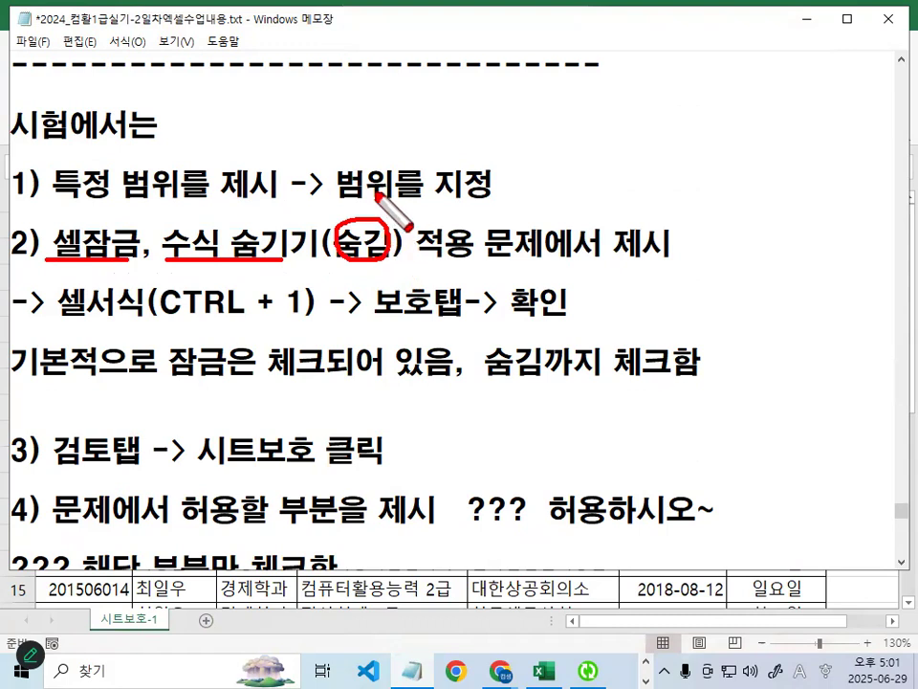
{"action": "key", "text": "Escape"}
Highlight item 2's conditions and the parts of its 셀서식(CTRL + 1) -> 보호탭 -> 확인 procedure
{"action": "left_click_drag", "start_coordinate": [53, 244], "coordinate": [433, 257]}
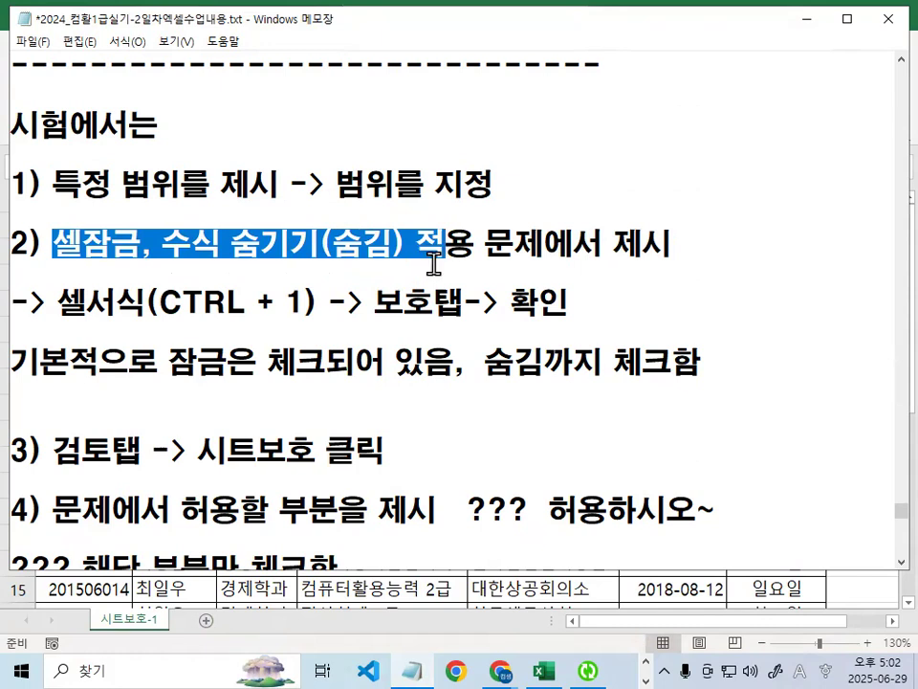
{"action": "left_click_drag", "start_coordinate": [59, 302], "coordinate": [135, 303]}
{"action": "left_click_drag", "start_coordinate": [403, 314], "coordinate": [430, 316]}
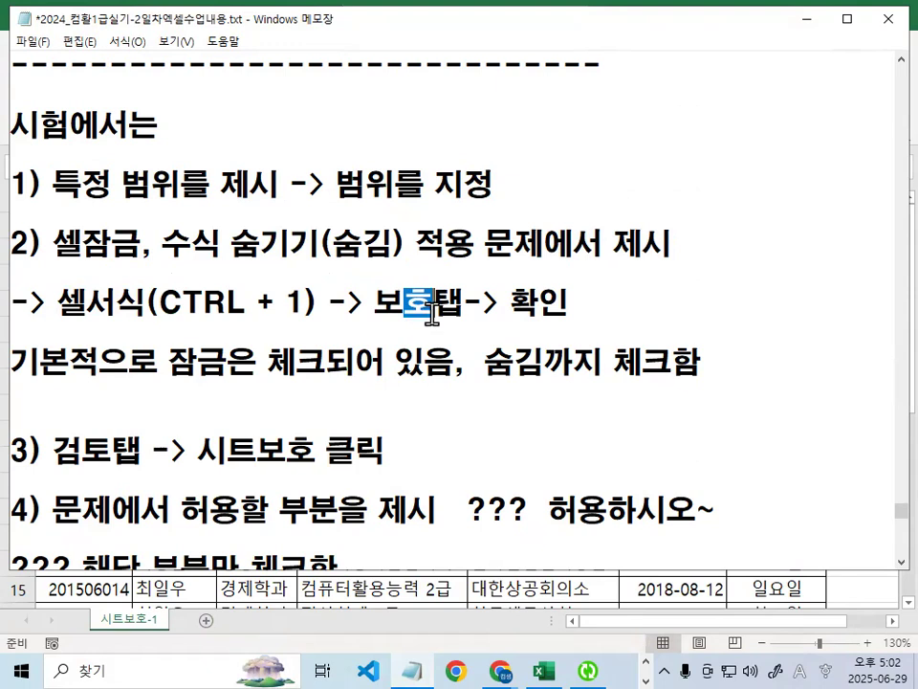
{"action": "left_click_drag", "start_coordinate": [512, 303], "coordinate": [556, 300]}
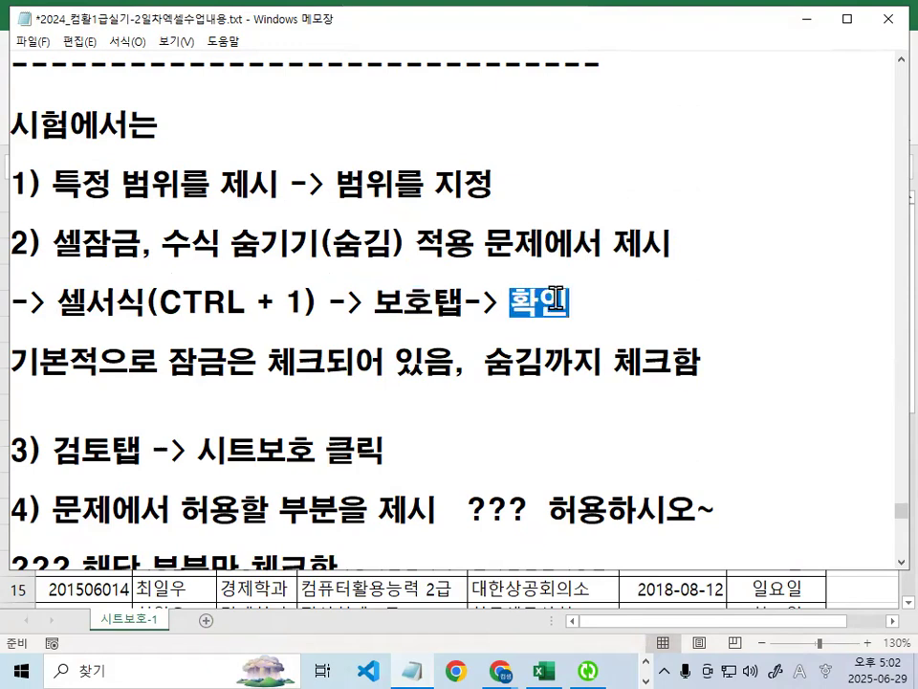
Highlight 셀잠금 and 숨김 in item 2 together with the note on 잠금 being checked by default and also checking 숨김
{"action": "left_click_drag", "start_coordinate": [54, 244], "coordinate": [142, 244]}
{"action": "left_click_drag", "start_coordinate": [173, 366], "coordinate": [449, 369]}
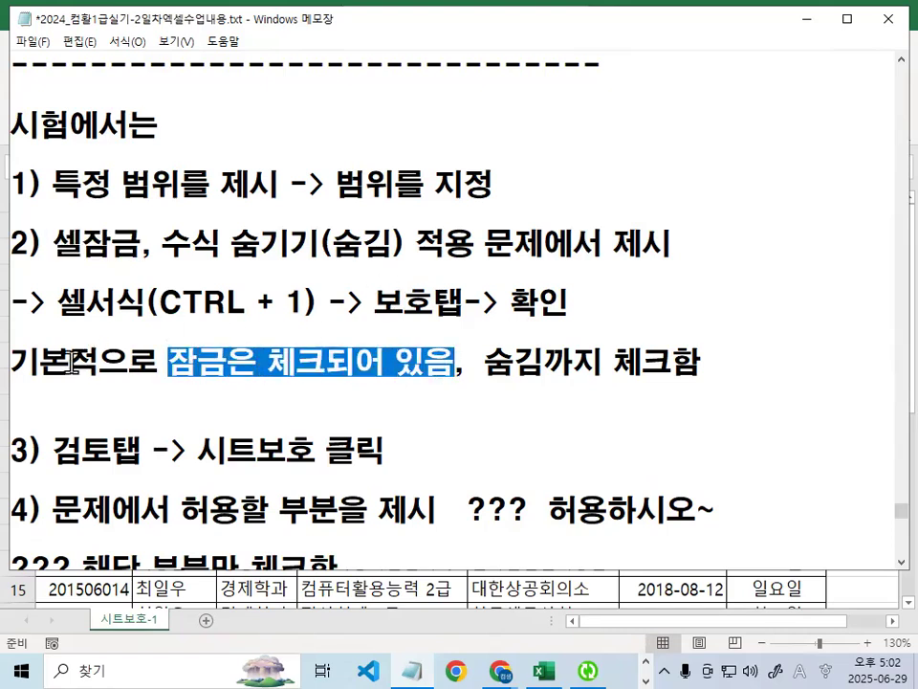
{"action": "left_click_drag", "start_coordinate": [28, 360], "coordinate": [397, 350]}
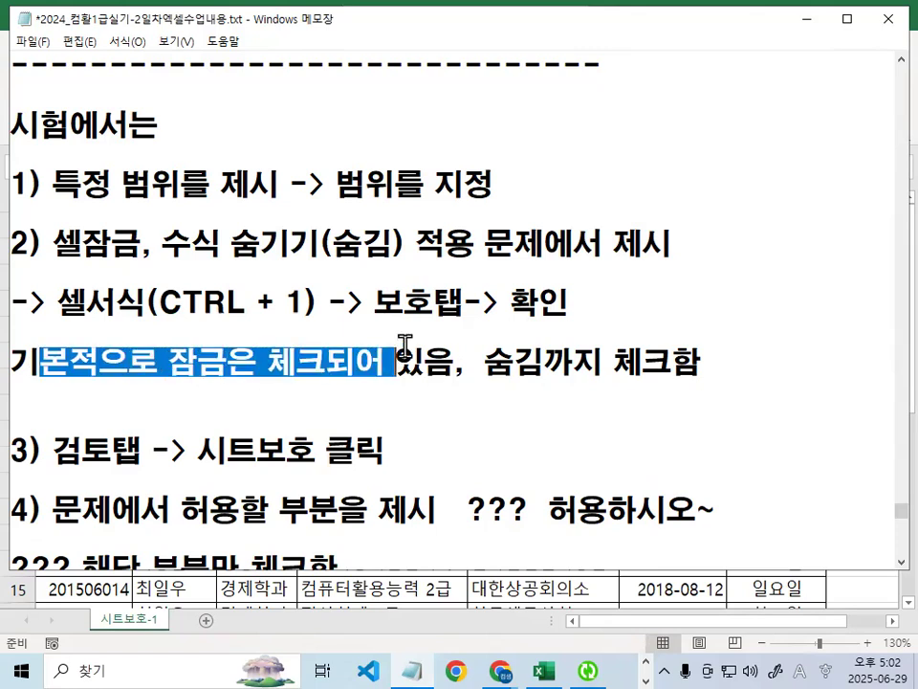
{"action": "left_click", "coordinate": [380, 357]}
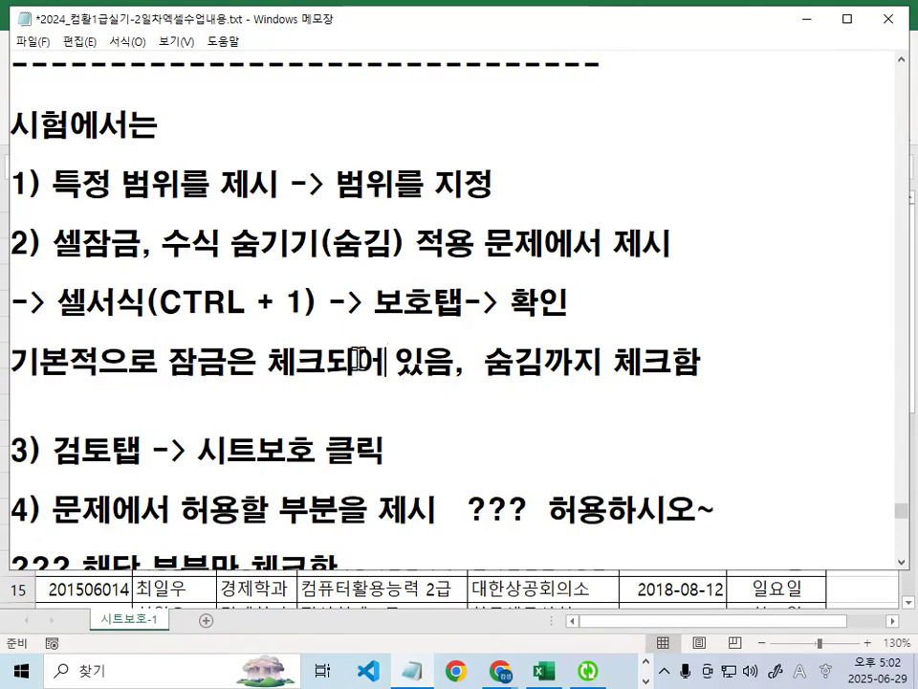
{"action": "left_click_drag", "start_coordinate": [10, 362], "coordinate": [424, 361]}
{"action": "left_click_drag", "start_coordinate": [167, 245], "coordinate": [404, 245]}
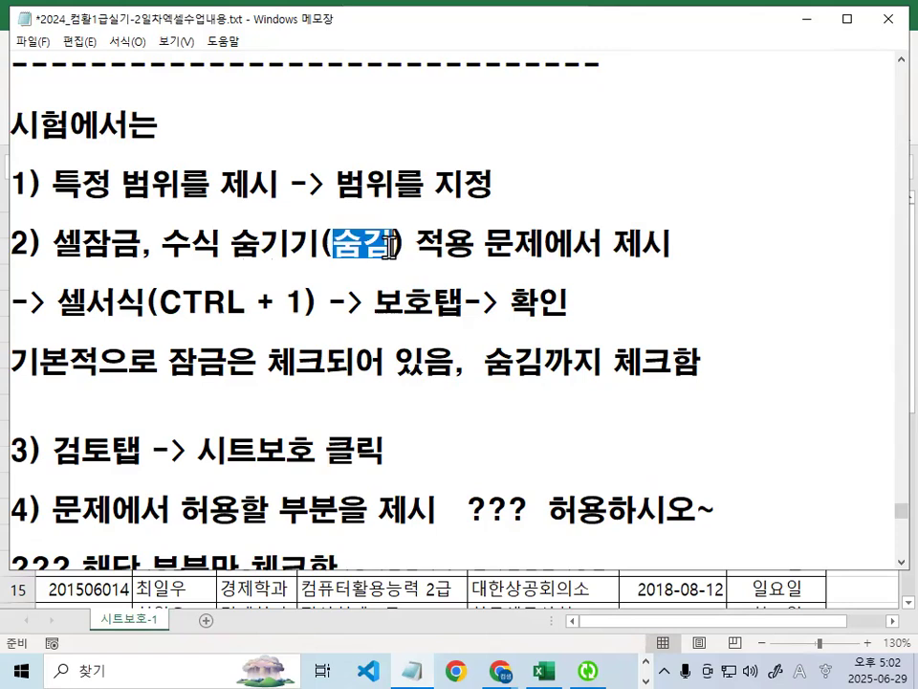
{"action": "left_click_drag", "start_coordinate": [514, 362], "coordinate": [703, 362]}
{"action": "left_click", "coordinate": [691, 364]}
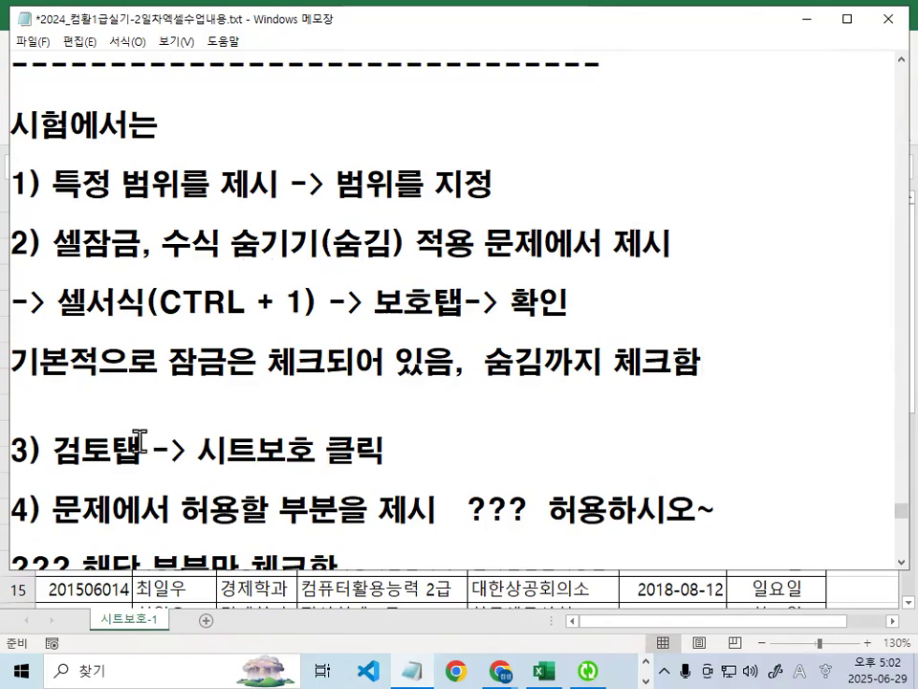
Highlight item 3, 검토탭 -> 시트보호 클릭, and compare it with the 셀잠금, 수식 숨기기(숨김) settings in item 2
{"action": "left_click_drag", "start_coordinate": [55, 450], "coordinate": [142, 450]}
{"action": "scroll", "coordinate": [165, 467], "scroll_direction": "down", "scroll_amount": 1}
{"action": "left_click_drag", "start_coordinate": [198, 362], "coordinate": [371, 362]}
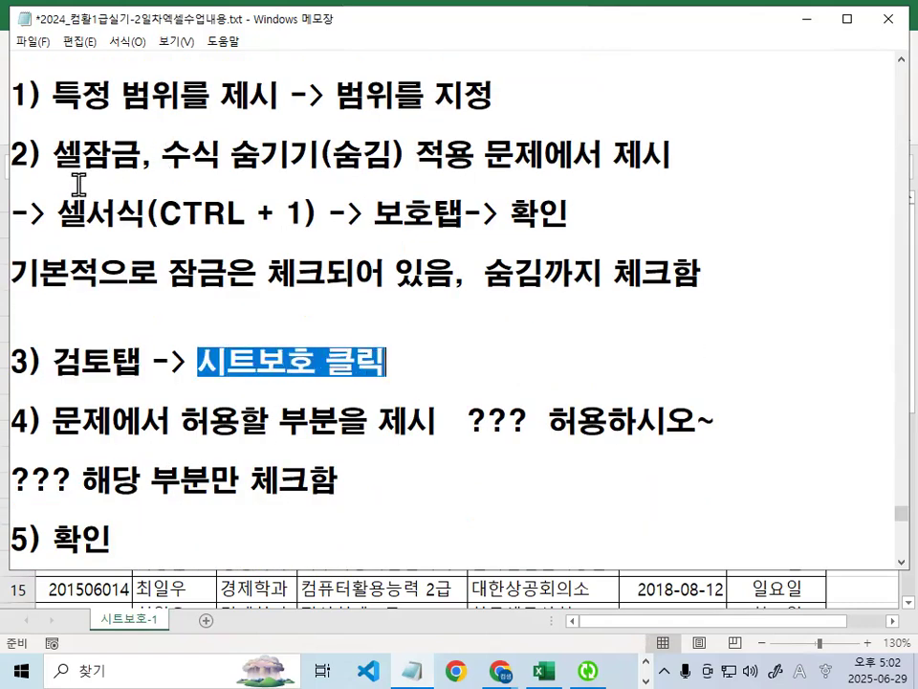
{"action": "left_click_drag", "start_coordinate": [52, 155], "coordinate": [392, 156]}
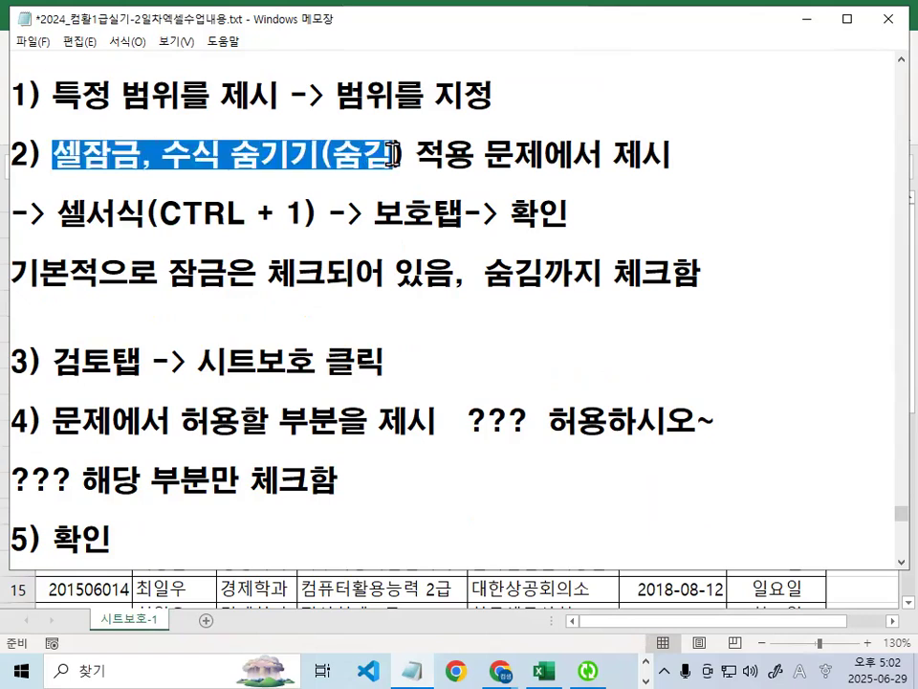
{"action": "left_click_drag", "start_coordinate": [53, 363], "coordinate": [382, 362]}
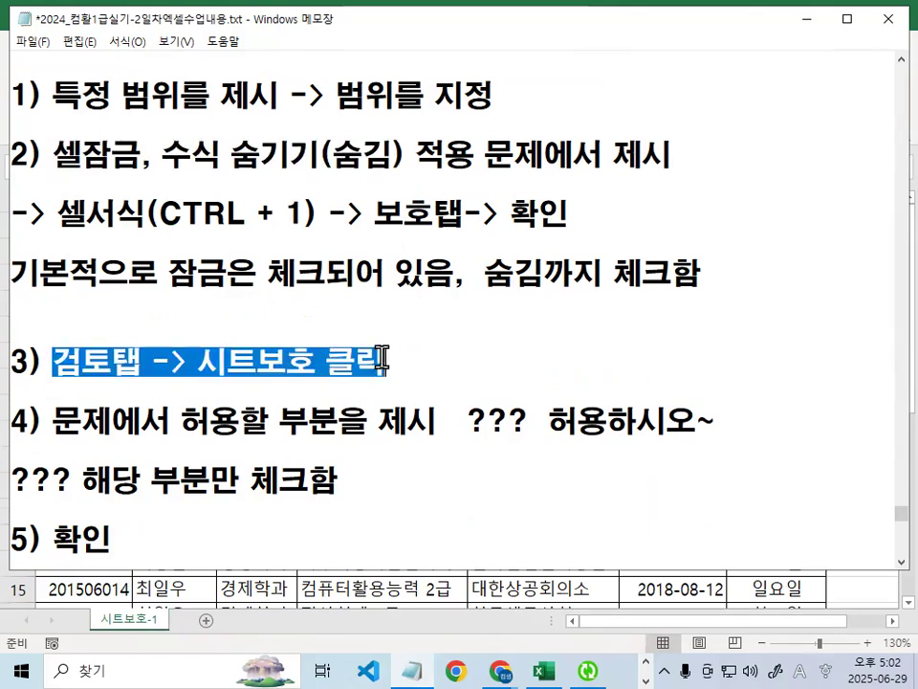
Highlight item 2's settings again, circle the 수식 숨기기 area in red, clear the markup, and highlight 시트보호 클릭
{"action": "left_click_drag", "start_coordinate": [52, 154], "coordinate": [392, 156]}
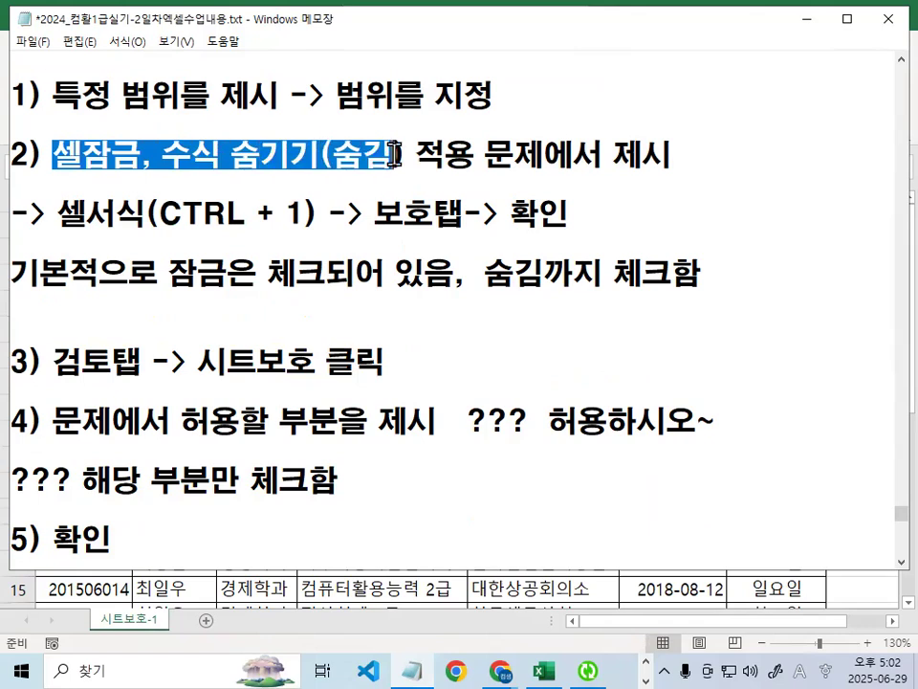
{"action": "left_click_drag", "start_coordinate": [163, 155], "coordinate": [271, 157]}
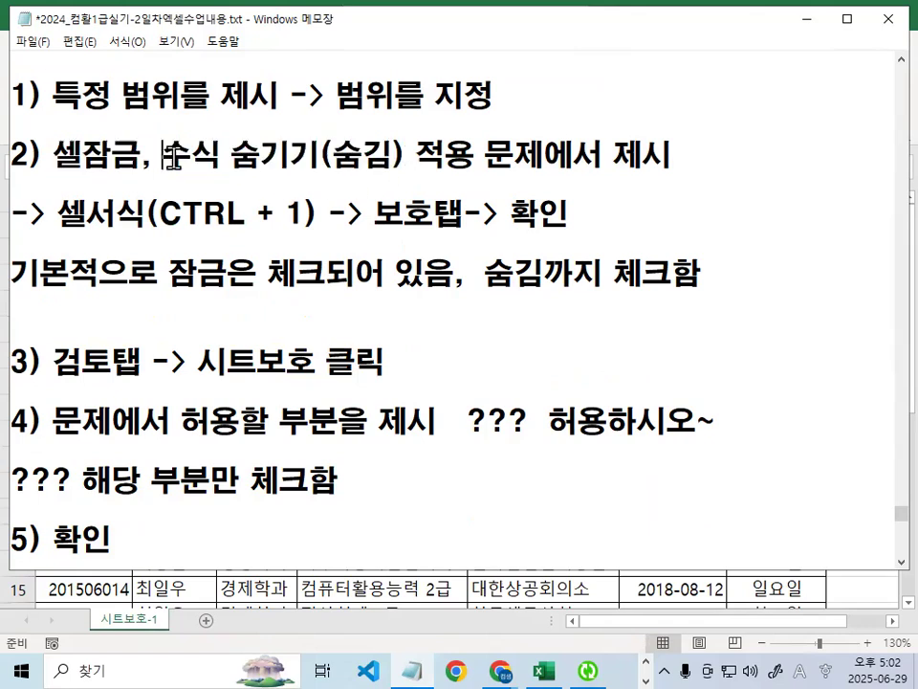
{"action": "left_click_drag", "start_coordinate": [198, 363], "coordinate": [356, 364]}
{"action": "mouse_move", "coordinate": [397, 199]}
{"action": "left_mouse_down"}
{"action": "mouse_move", "coordinate": [307, 235]}
{"action": "mouse_move", "coordinate": [247, 118]}
{"action": "mouse_move", "coordinate": [361, 205]}
{"action": "left_mouse_up"}
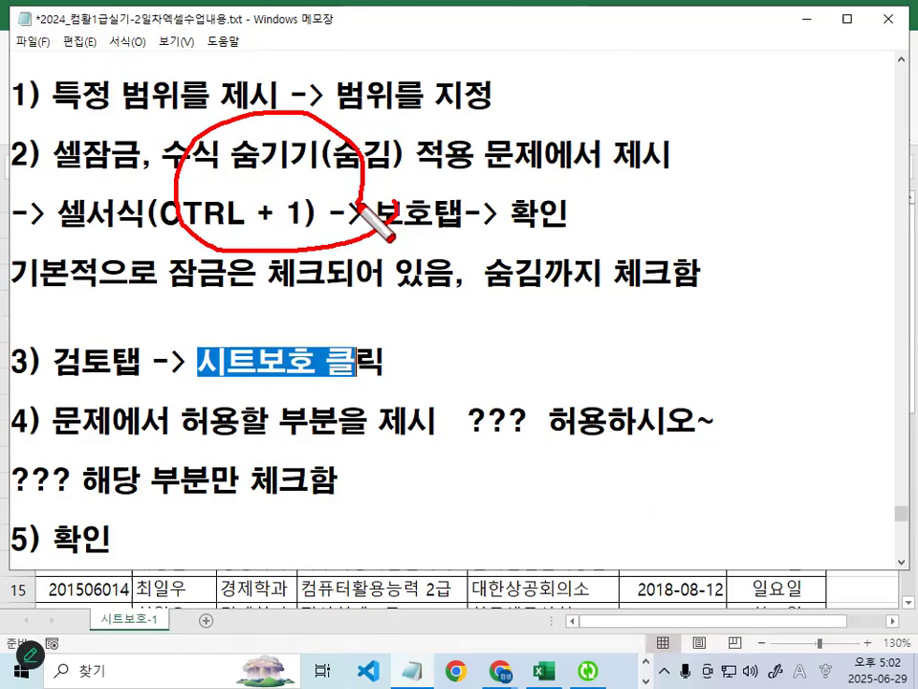
{"action": "left_click_drag", "start_coordinate": [201, 363], "coordinate": [387, 369]}
{"action": "scroll", "coordinate": [394, 400], "scroll_direction": "down", "scroll_amount": 1}
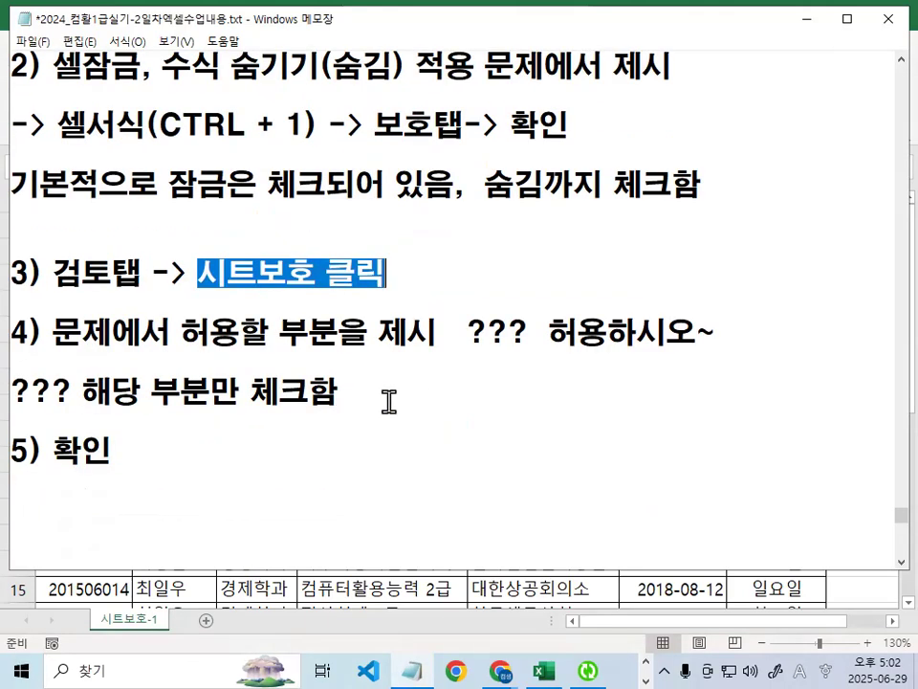
Highlight the 허용할 부분 and ??? 허용하시오~ text in item 4, and return to item 1 on specifying the range
{"action": "left_click_drag", "start_coordinate": [181, 332], "coordinate": [718, 332]}
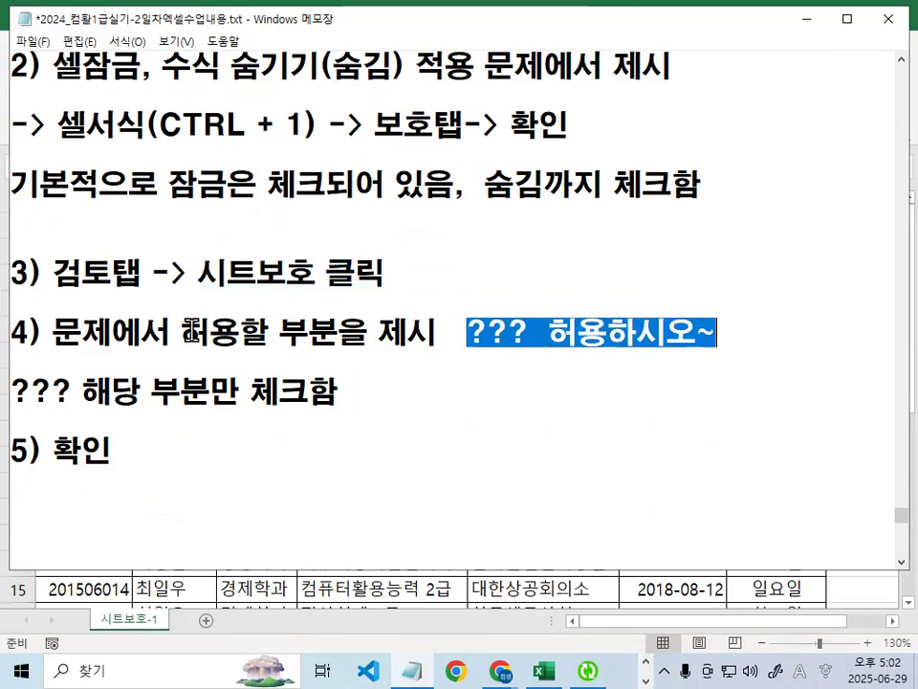
{"action": "left_click_drag", "start_coordinate": [180, 333], "coordinate": [340, 332]}
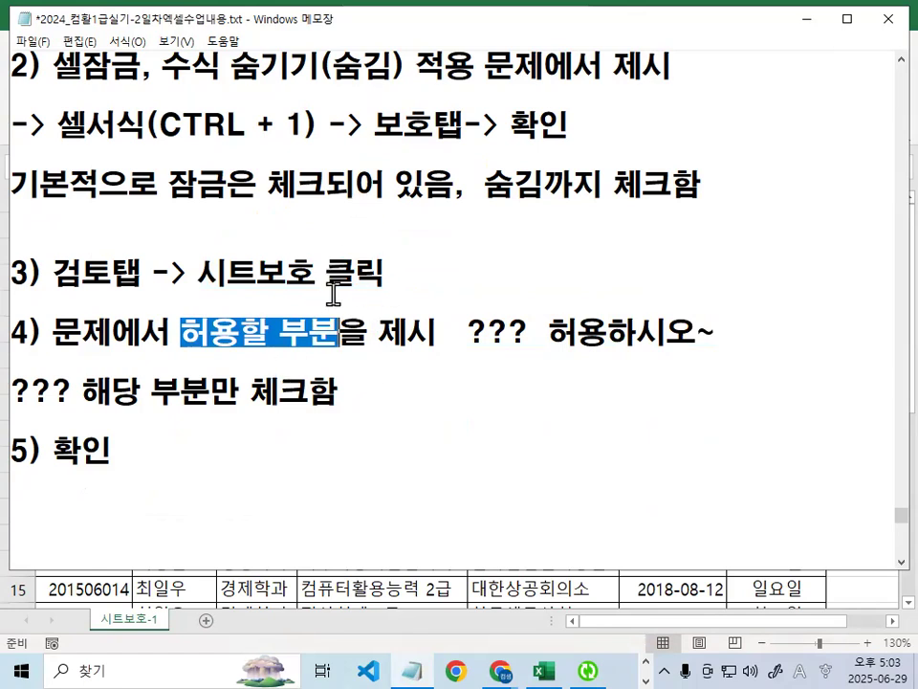
{"action": "left_click", "coordinate": [373, 449]}
{"action": "scroll", "coordinate": [216, 211], "scroll_direction": "up", "scroll_amount": 2}
{"action": "left_click_drag", "start_coordinate": [69, 99], "coordinate": [466, 96]}
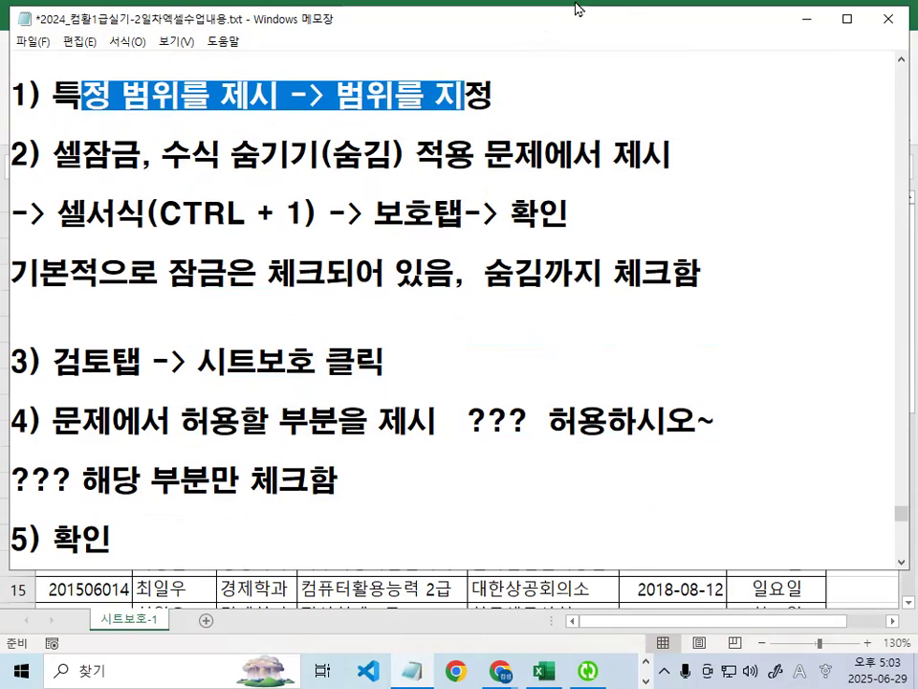
Return to the certificate table in Excel and select the 취득요일 data range G3:G28
{"action": "left_click", "coordinate": [805, 18]}
{"action": "left_click", "coordinate": [794, 277]}
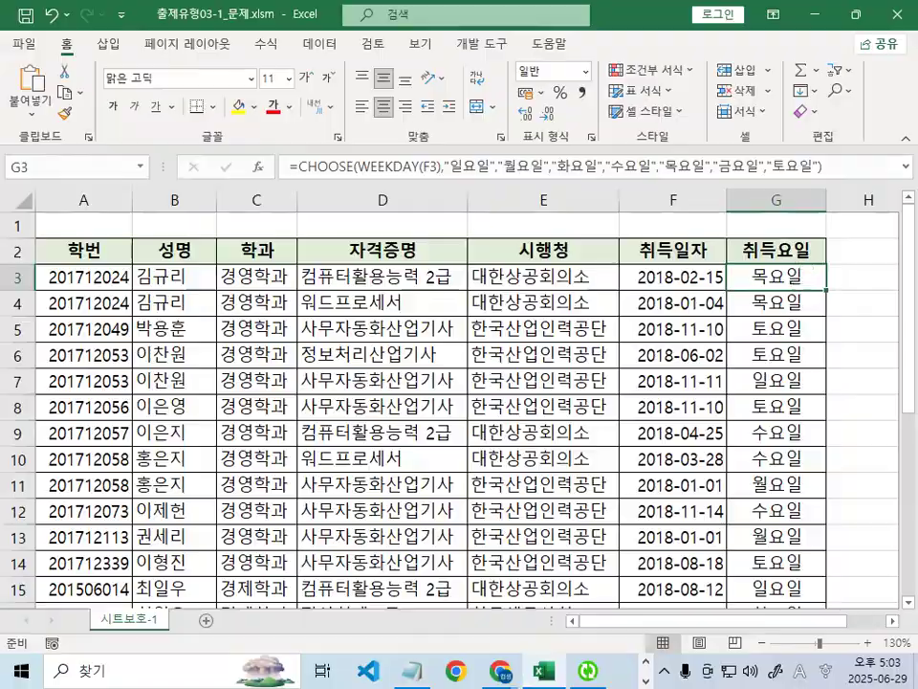
{"action": "key", "text": "ctrl+1"}
{"action": "left_click", "coordinate": [789, 335]}
{"action": "mouse_move", "coordinate": [830, 502]}
{"action": "left_mouse_down"}
{"action": "mouse_move", "coordinate": [642, 435]}
{"action": "mouse_move", "coordinate": [837, 199]}
{"action": "mouse_move", "coordinate": [853, 561]}
{"action": "left_mouse_up"}
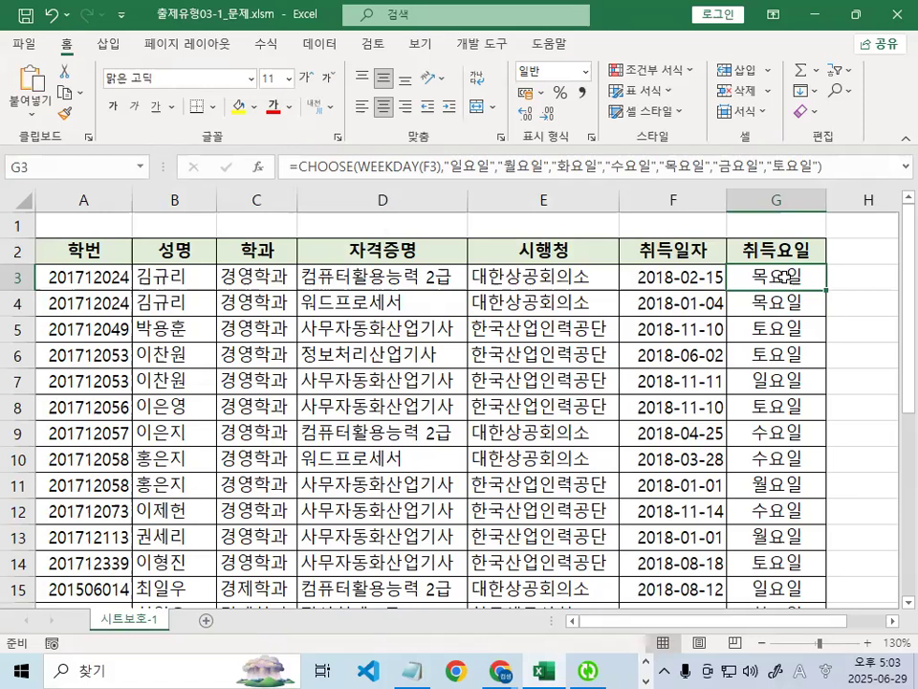
{"action": "left_click_drag", "start_coordinate": [790, 271], "coordinate": [803, 550]}
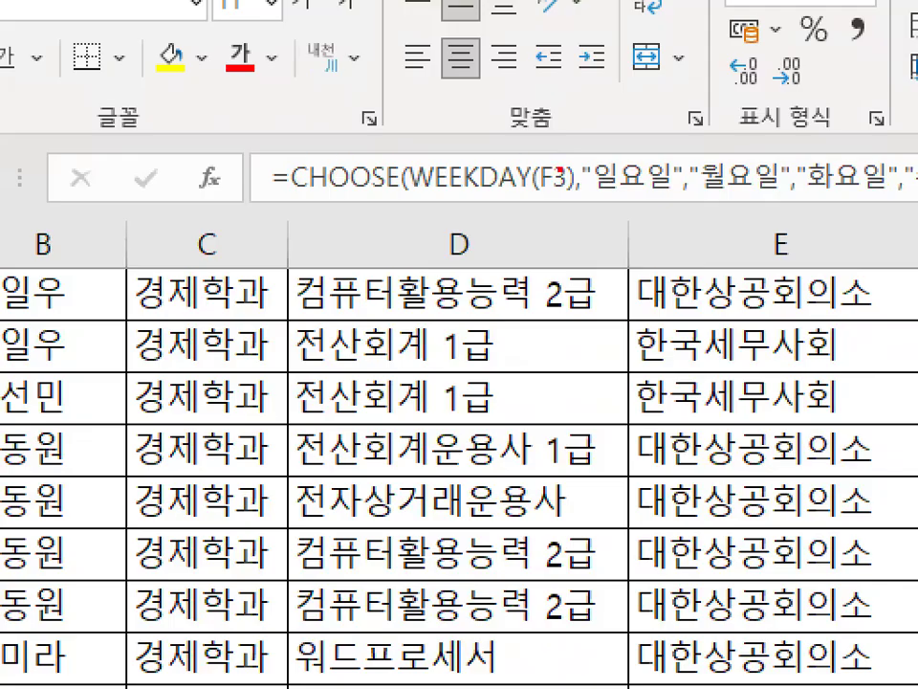
Draw red markup around the formula and the selected 취득요일 cells on the magnified view, and clear it
{"action": "mouse_move", "coordinate": [507, 151]}
{"action": "left_mouse_down"}
{"action": "mouse_move", "coordinate": [316, 191]}
{"action": "mouse_move", "coordinate": [560, 181]}
{"action": "left_mouse_up"}
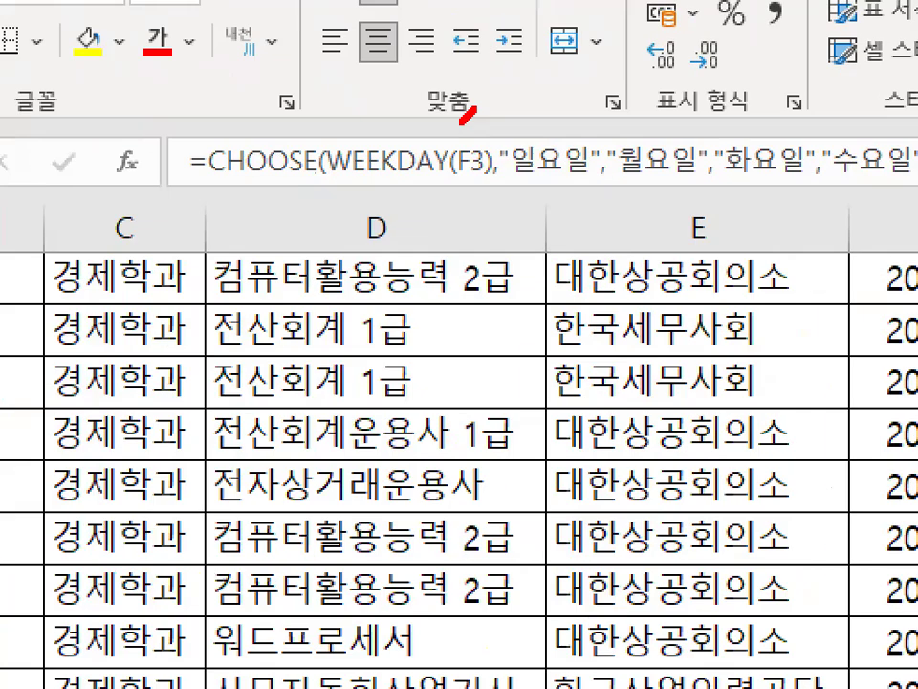
{"action": "left_click_drag", "start_coordinate": [557, 125], "coordinate": [430, 258]}
{"action": "left_click_drag", "start_coordinate": [373, 65], "coordinate": [507, 304]}
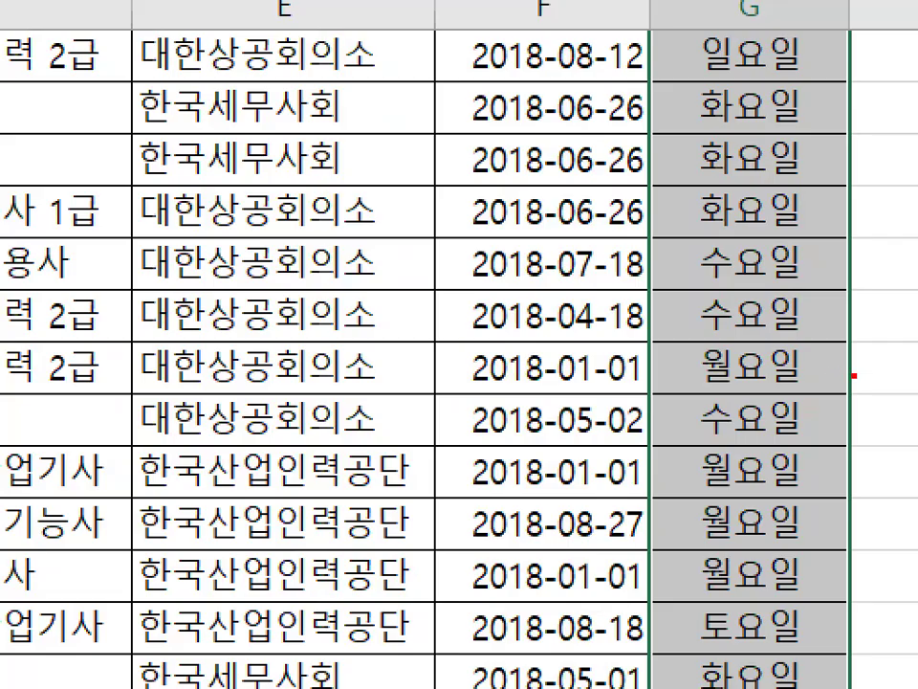
{"action": "mouse_move", "coordinate": [855, 375]}
{"action": "left_mouse_down"}
{"action": "mouse_move", "coordinate": [662, 346]}
{"action": "mouse_move", "coordinate": [809, 205]}
{"action": "mouse_move", "coordinate": [880, 356]}
{"action": "left_mouse_up"}
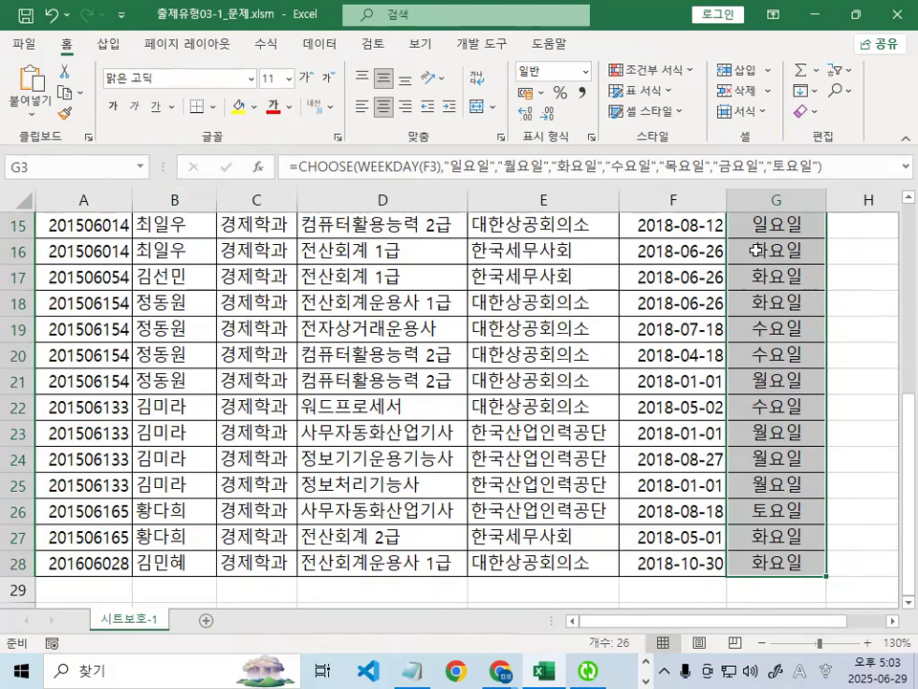
Enable the 숨김 protection option alongside 잠금 in the cell format of G3:G28
{"action": "right_click", "coordinate": [763, 257]}
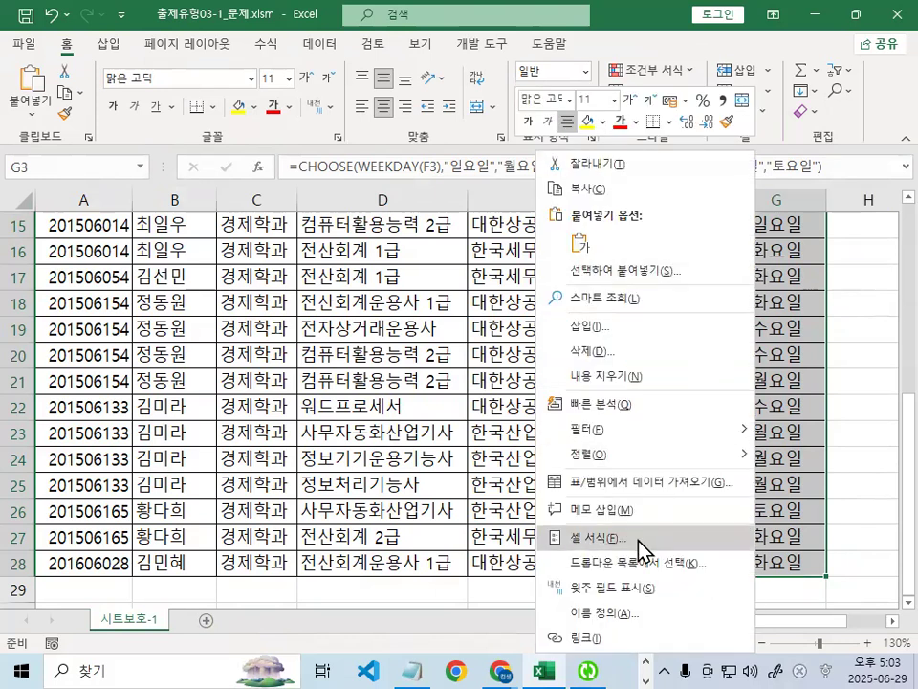
{"action": "left_click", "coordinate": [642, 538]}
{"action": "left_click_drag", "start_coordinate": [541, 163], "coordinate": [264, 127]}
{"action": "left_click", "coordinate": [400, 160]}
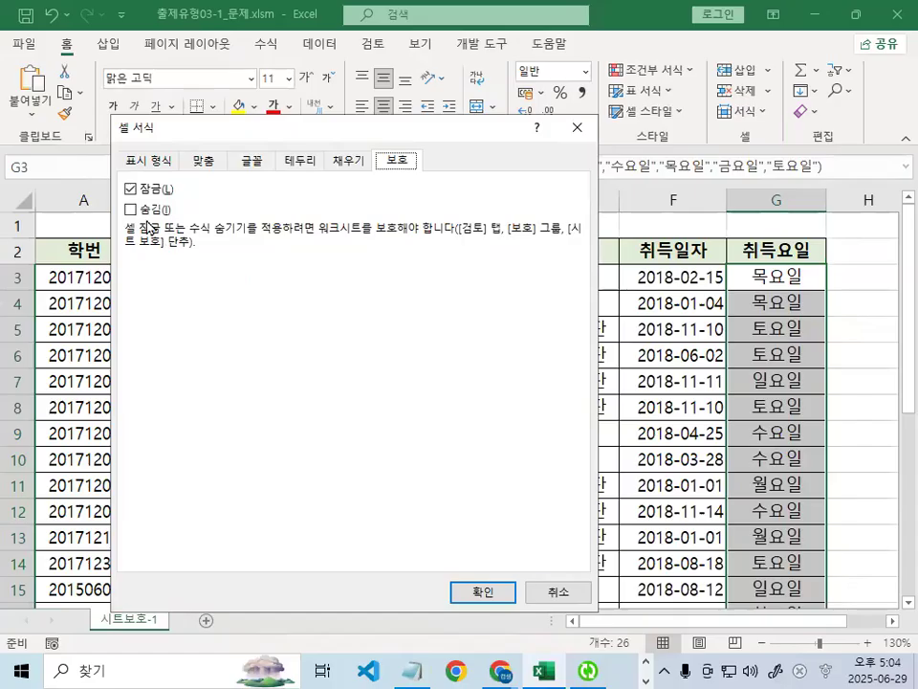
{"action": "left_click", "coordinate": [65, 184]}
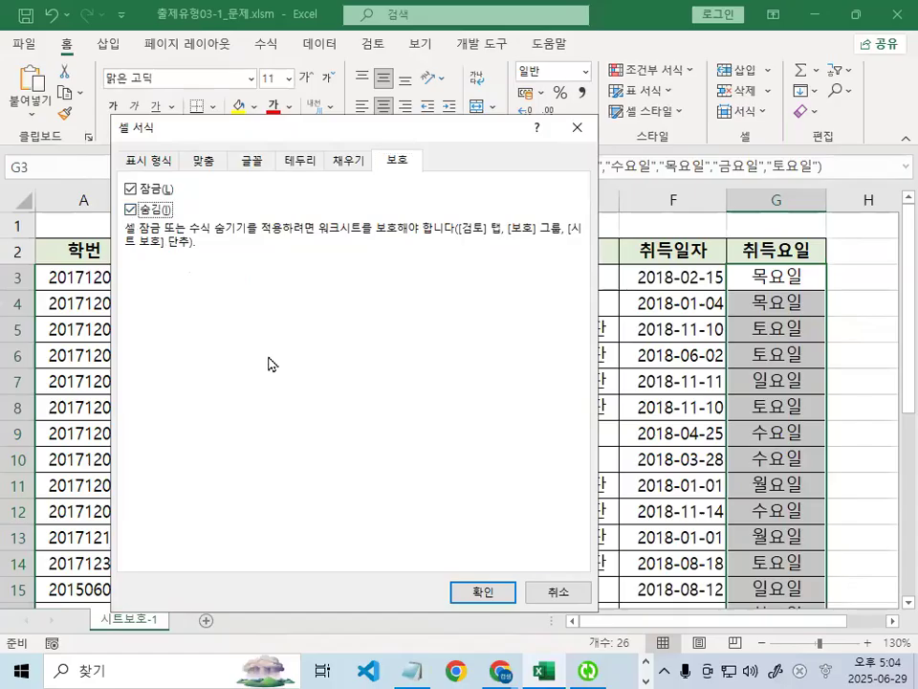
{"action": "left_click", "coordinate": [484, 595]}
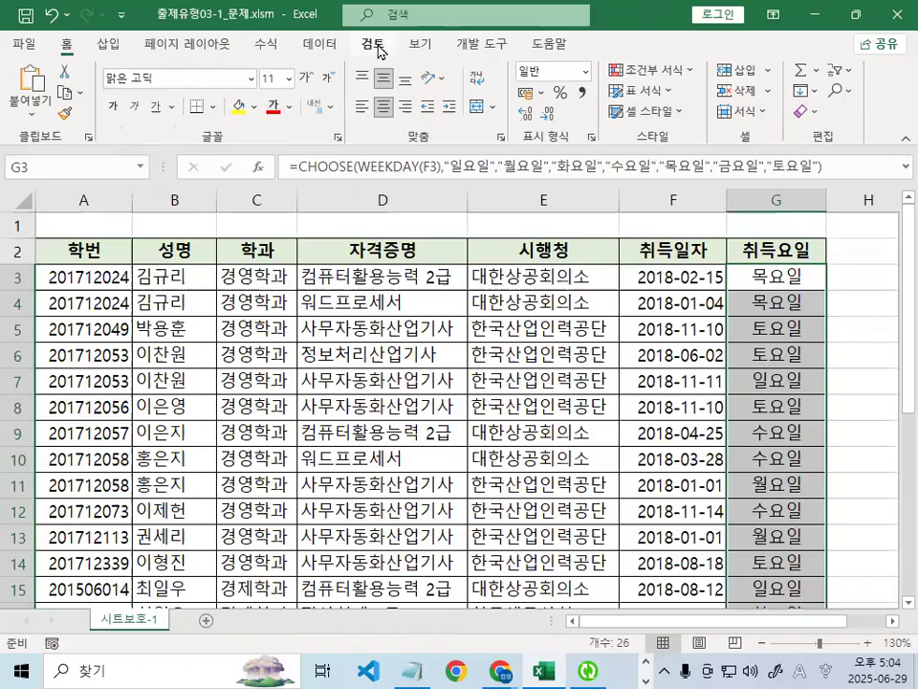
Open the sheet protection settings for 시트보호-1, marking the 시트 보호 command and its 보호 group in red
{"action": "left_click", "coordinate": [344, 88]}
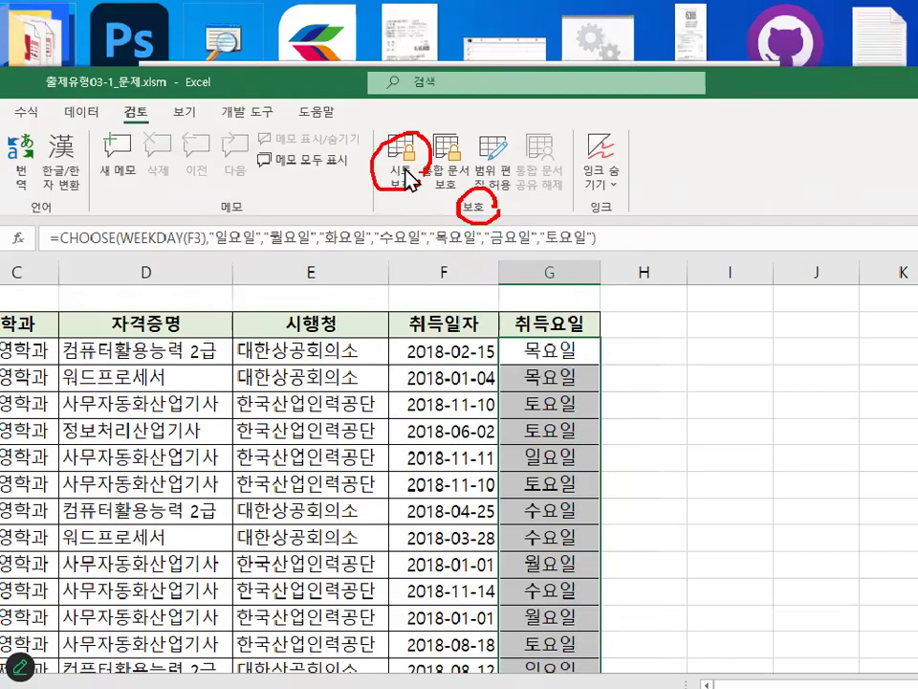
{"action": "left_click", "coordinate": [354, 144]}
{"action": "left_click_drag", "start_coordinate": [237, 178], "coordinate": [350, 128]}
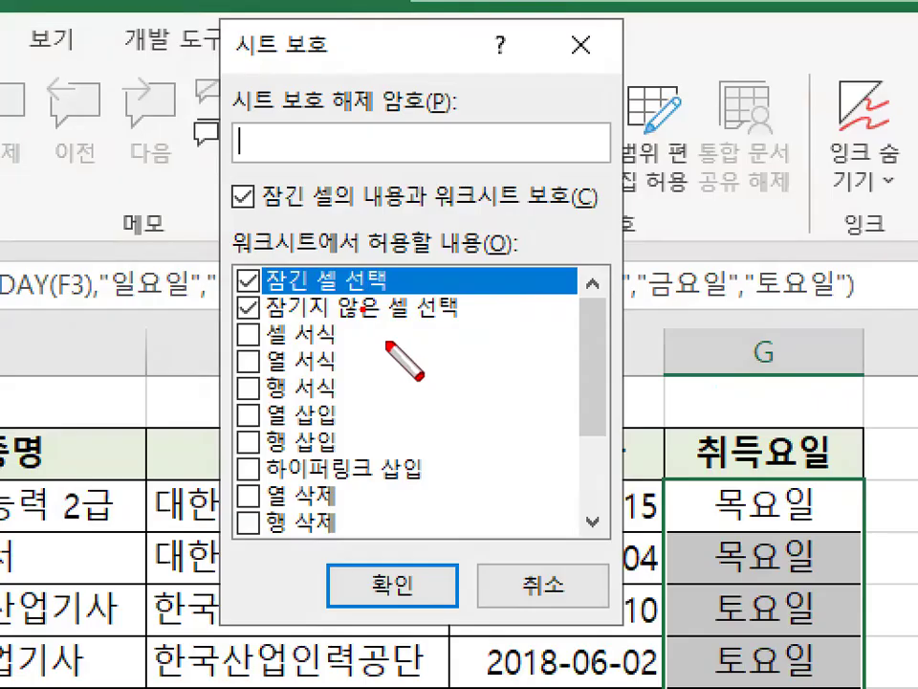
Draw red rectangles around 허용, the 잠긴 셀 선택 option and its check box on the magnified dialog, and clear them
{"action": "right_click", "coordinate": [410, 348]}
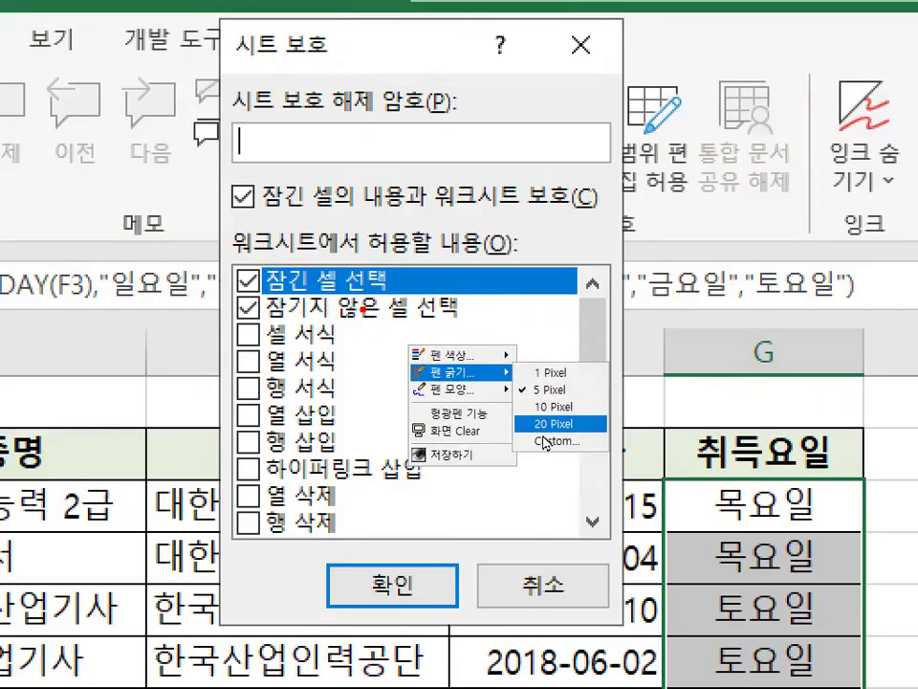
{"action": "mouse_move", "coordinate": [478, 395]}
{"action": "left_click", "coordinate": [554, 436]}
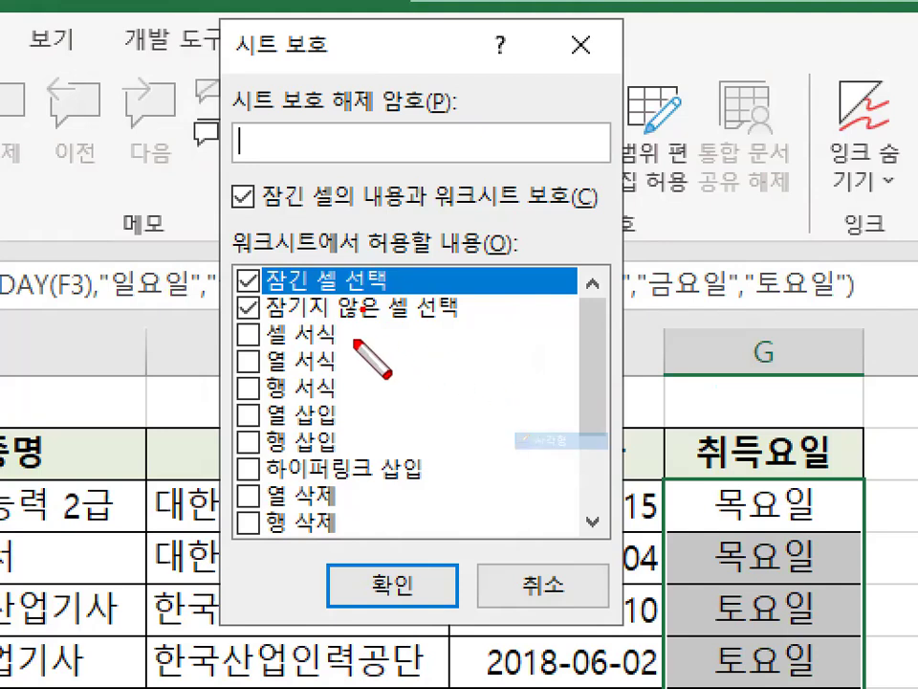
{"action": "left_click_drag", "start_coordinate": [260, 271], "coordinate": [366, 292]}
{"action": "left_click_drag", "start_coordinate": [359, 226], "coordinate": [418, 258]}
{"action": "left_click_drag", "start_coordinate": [234, 265], "coordinate": [270, 292]}
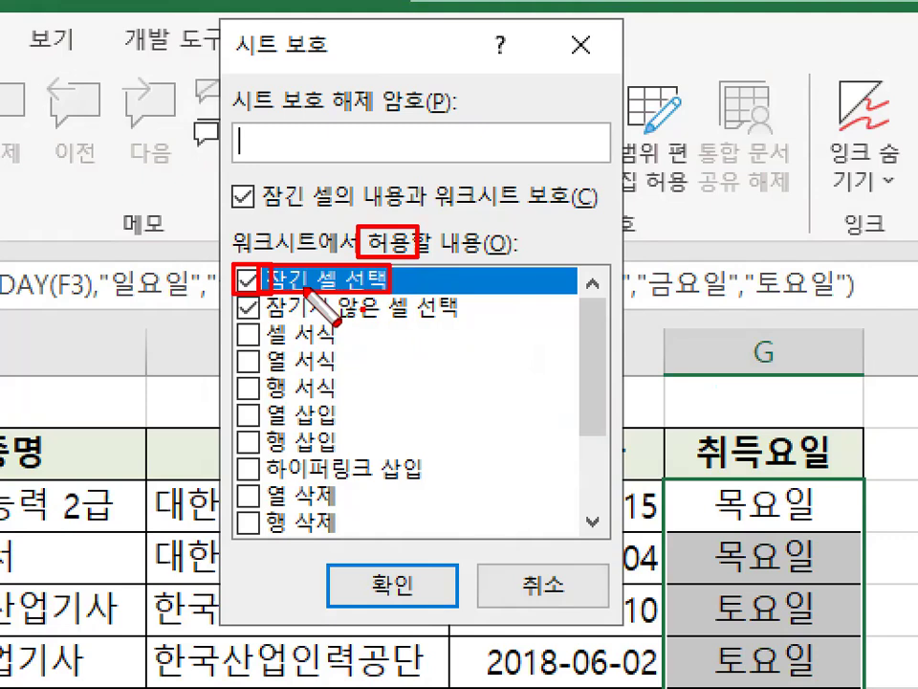
{"action": "key", "text": "Escape"}
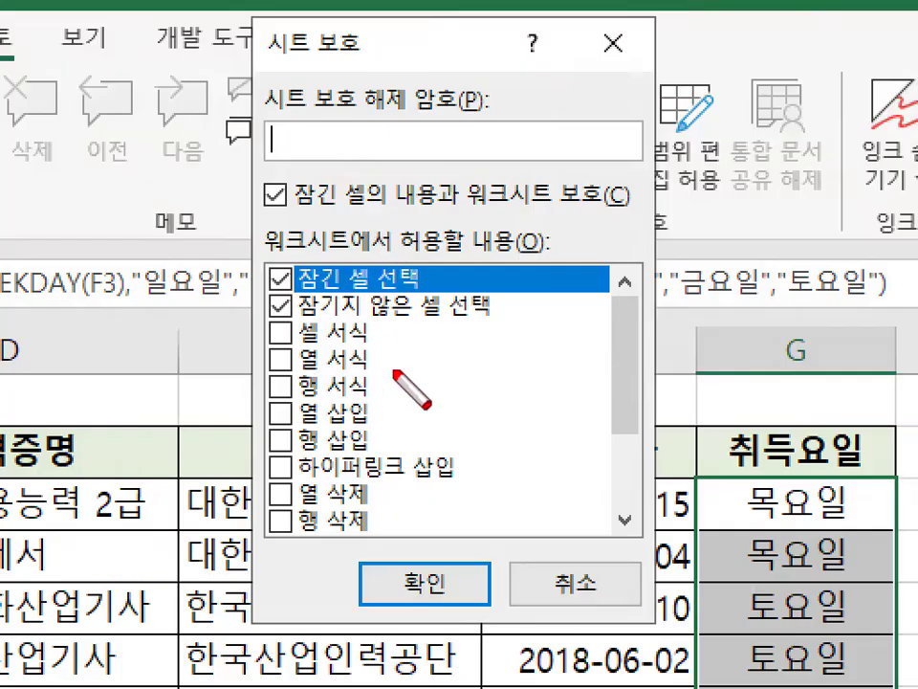
Box 선택 and 내용 in red to contrast the two locked-cell options, clear the boxes, and cancel the sheet protection dialog
{"action": "right_click", "coordinate": [355, 289]}
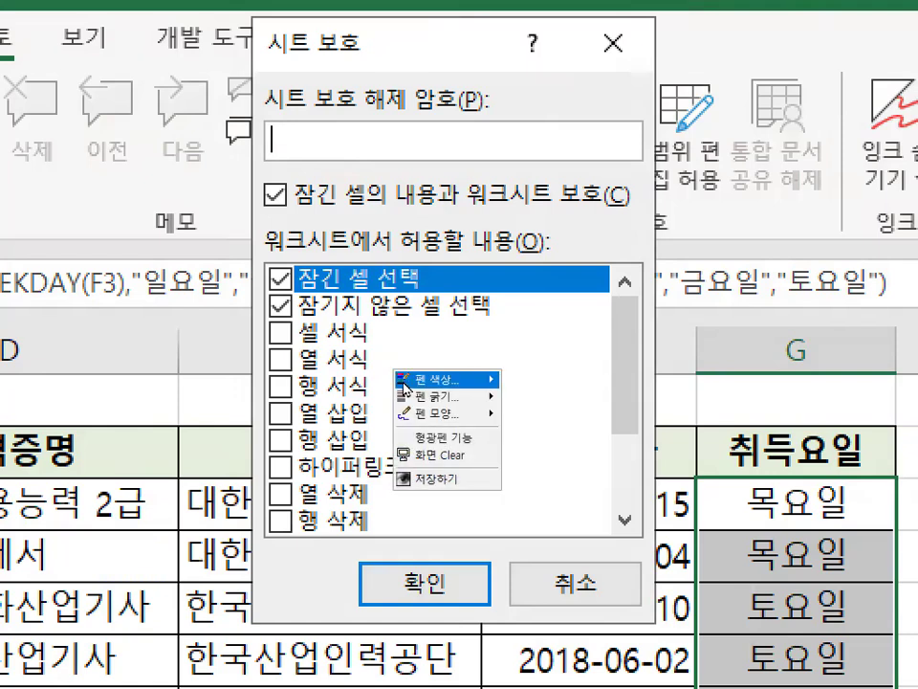
{"action": "mouse_move", "coordinate": [373, 304]}
{"action": "left_click", "coordinate": [526, 464]}
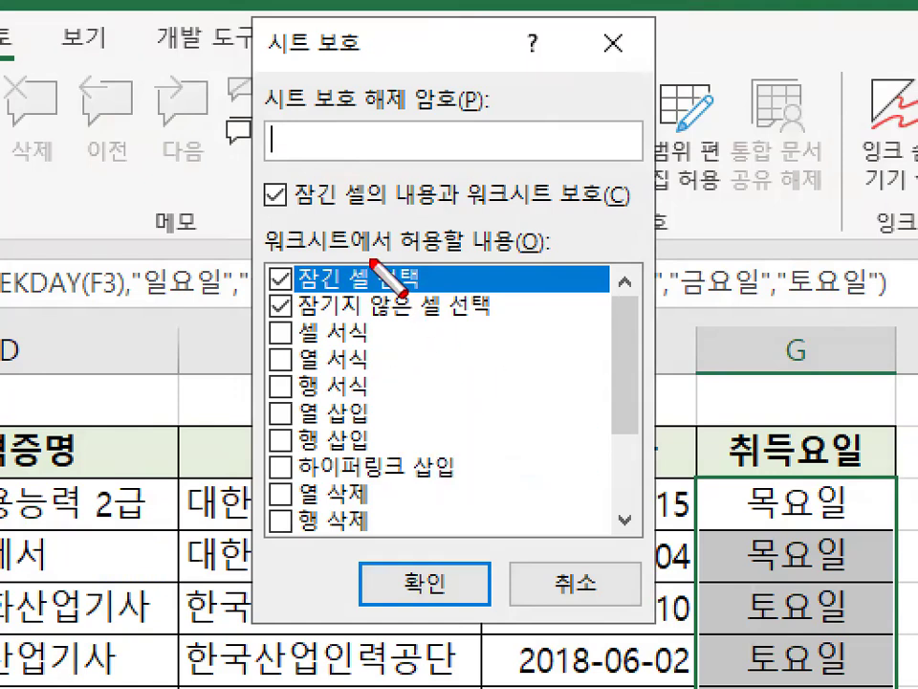
{"action": "left_click_drag", "start_coordinate": [369, 256], "coordinate": [430, 287]}
{"action": "left_click_drag", "start_coordinate": [384, 174], "coordinate": [444, 214]}
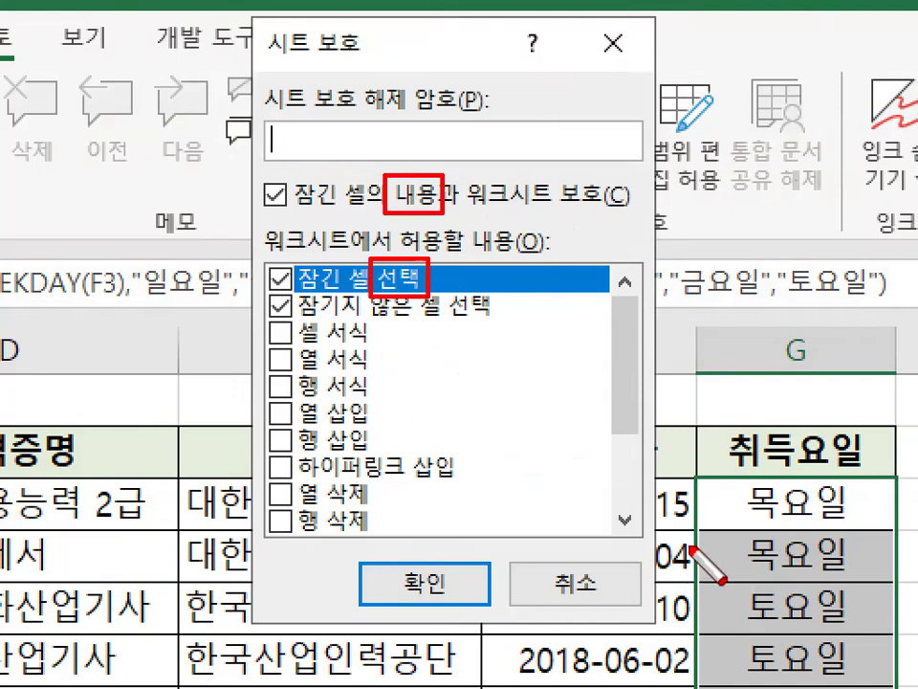
{"action": "key", "text": "Escape"}
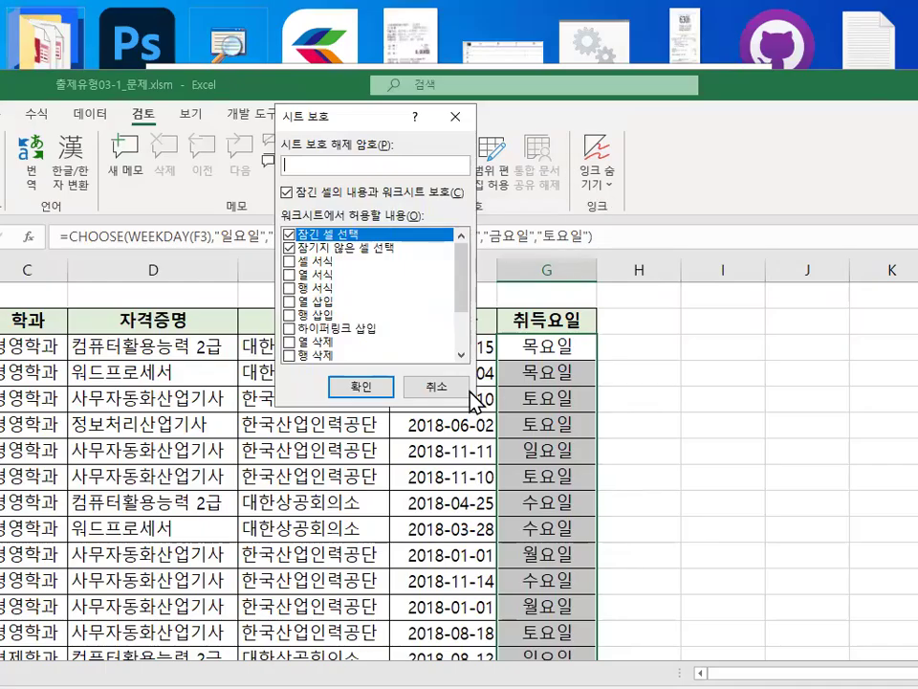
{"action": "left_click", "coordinate": [436, 388]}
Select G6 and various empty cells beside the table to demonstrate what selecting a cell means
{"action": "left_click", "coordinate": [521, 423]}
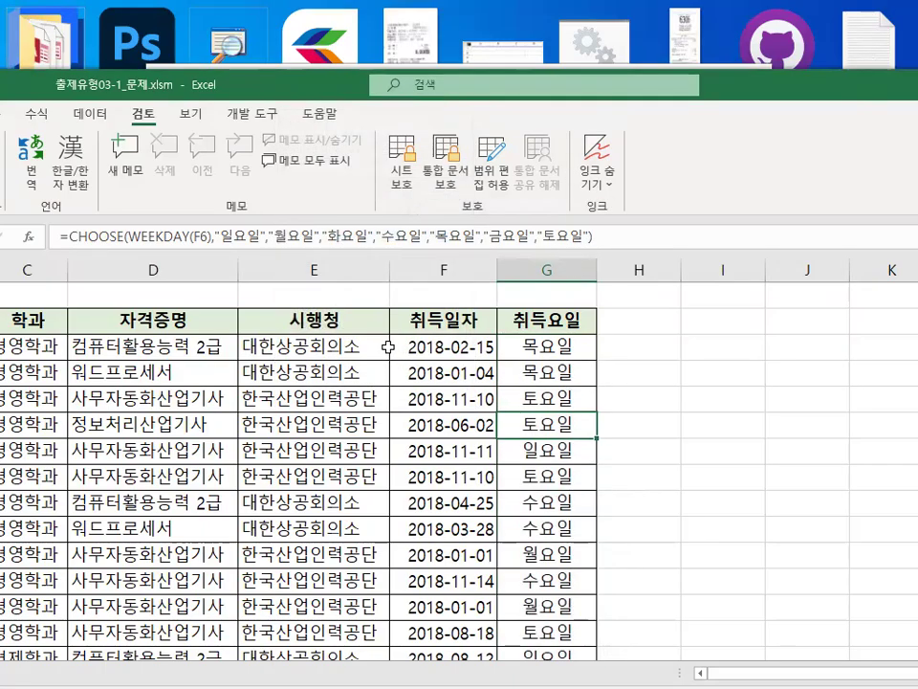
{"action": "left_click", "coordinate": [756, 421]}
{"action": "left_click", "coordinate": [629, 341]}
{"action": "left_click", "coordinate": [651, 381]}
{"action": "left_click", "coordinate": [672, 444]}
{"action": "left_click", "coordinate": [646, 343]}
{"action": "left_click", "coordinate": [775, 346]}
{"action": "left_click", "coordinate": [713, 449]}
{"action": "left_click", "coordinate": [703, 373]}
{"action": "left_click", "coordinate": [703, 346]}
{"action": "left_click", "coordinate": [651, 399]}
{"action": "left_click", "coordinate": [732, 407]}
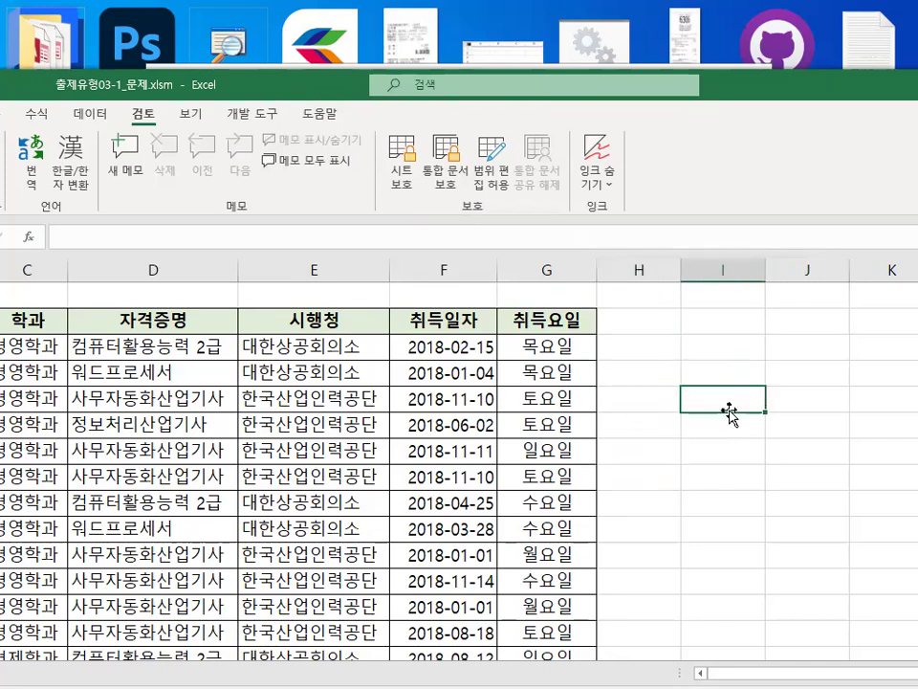
Reopen the sheet protection settings, circle the 잠긴 셀 선택 check box and cross out 선택 in red, and cancel the dialog
{"action": "left_click", "coordinate": [406, 192]}
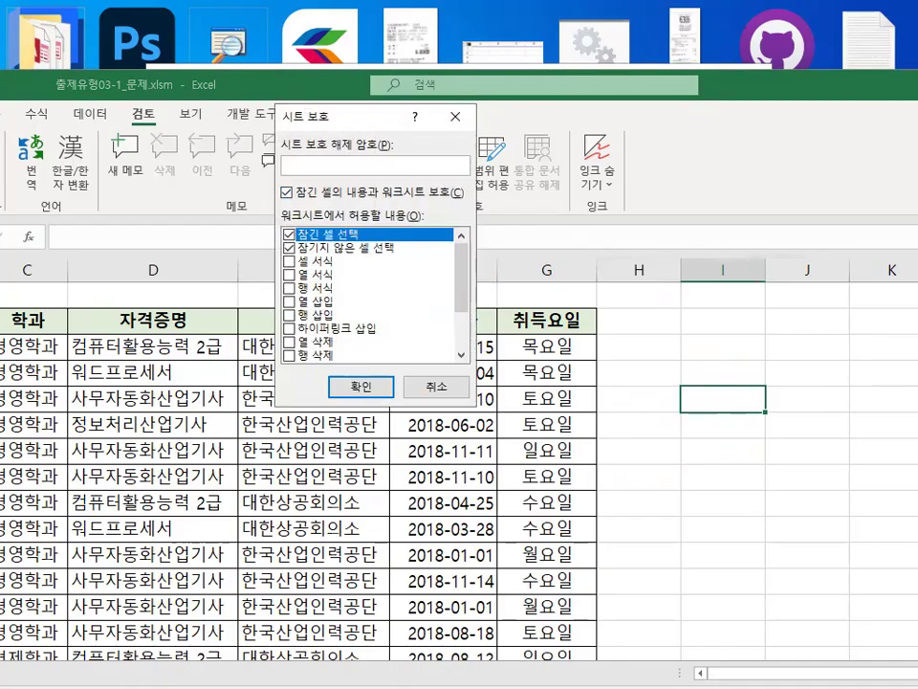
{"action": "key", "text": "ctrl+1"}
{"action": "mouse_move", "coordinate": [323, 227]}
{"action": "left_mouse_down"}
{"action": "mouse_move", "coordinate": [298, 244]}
{"action": "mouse_move", "coordinate": [320, 230]}
{"action": "left_mouse_up"}
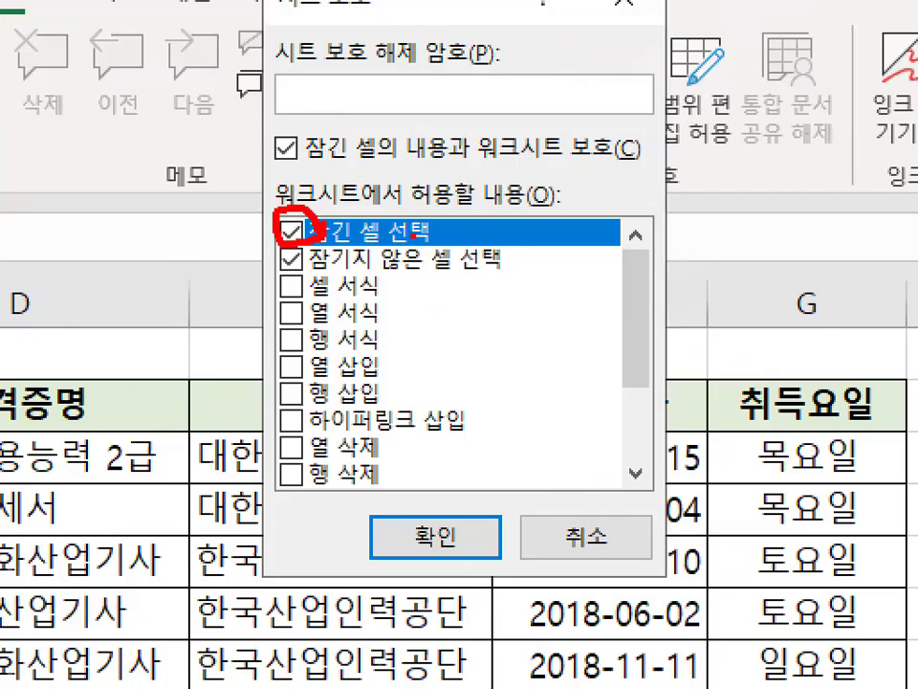
{"action": "mouse_move", "coordinate": [444, 234]}
{"action": "left_mouse_down"}
{"action": "mouse_move", "coordinate": [406, 246]}
{"action": "mouse_move", "coordinate": [435, 225]}
{"action": "left_mouse_up"}
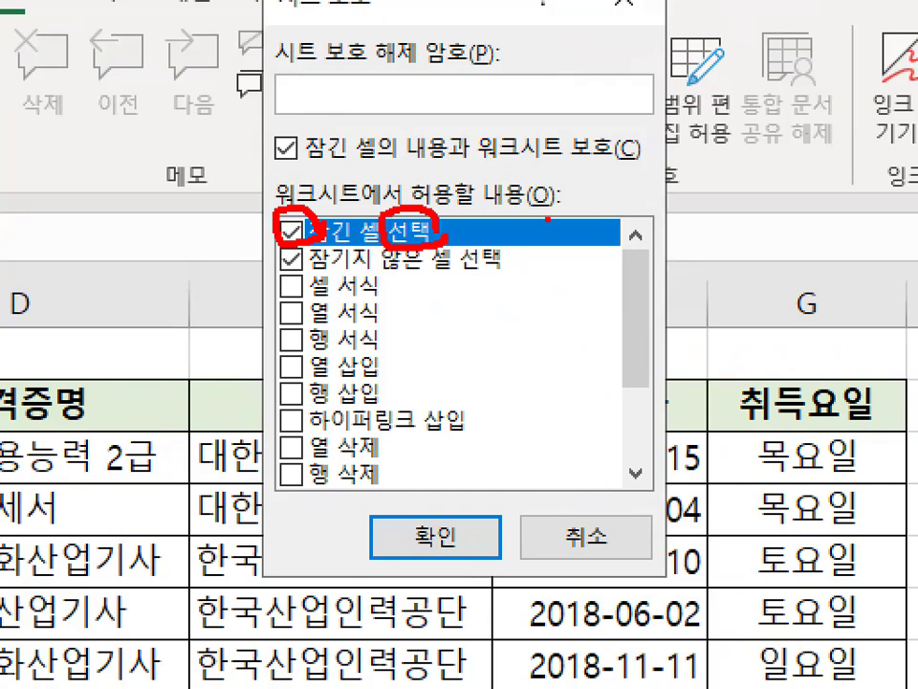
{"action": "left_click_drag", "start_coordinate": [529, 161], "coordinate": [436, 241]}
{"action": "left_click_drag", "start_coordinate": [466, 175], "coordinate": [499, 250]}
{"action": "left_click_drag", "start_coordinate": [313, 233], "coordinate": [316, 237]}
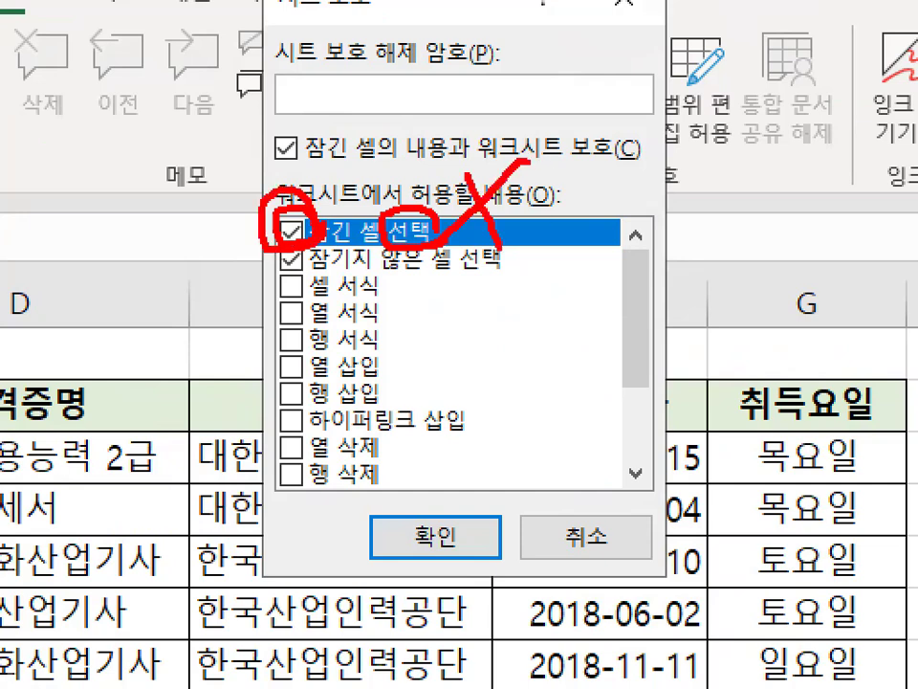
{"action": "key", "text": "Escape"}
{"action": "left_click", "coordinate": [446, 386]}
Move the selection among individual cells in and beside the table to demonstrate free cell selection on the unprotected sheet
{"action": "left_click", "coordinate": [563, 348]}
{"action": "left_click", "coordinate": [654, 345]}
{"action": "left_click", "coordinate": [703, 415]}
{"action": "left_click", "coordinate": [639, 475]}
{"action": "left_click", "coordinate": [731, 379]}
{"action": "left_click", "coordinate": [773, 510]}
{"action": "left_click", "coordinate": [639, 320]}
{"action": "left_click", "coordinate": [624, 402]}
{"action": "left_click", "coordinate": [736, 373]}
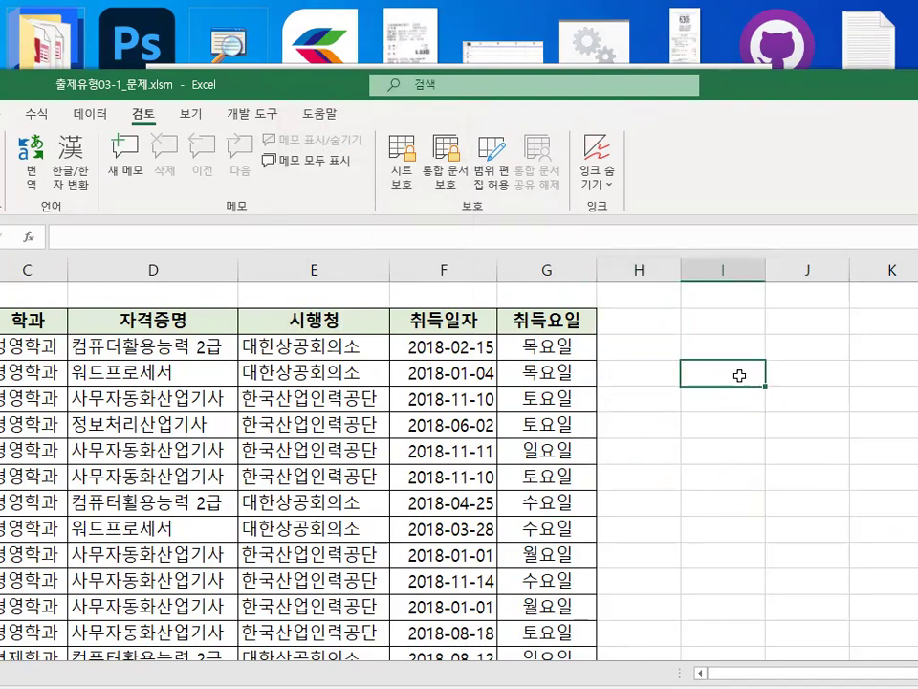
{"action": "left_click", "coordinate": [658, 371]}
{"action": "left_click", "coordinate": [672, 342]}
{"action": "left_click", "coordinate": [734, 341]}
{"action": "left_click", "coordinate": [751, 429]}
Select the 취득요일 data range G3:G28 and open the sheet protection settings
{"action": "left_click", "coordinate": [553, 344]}
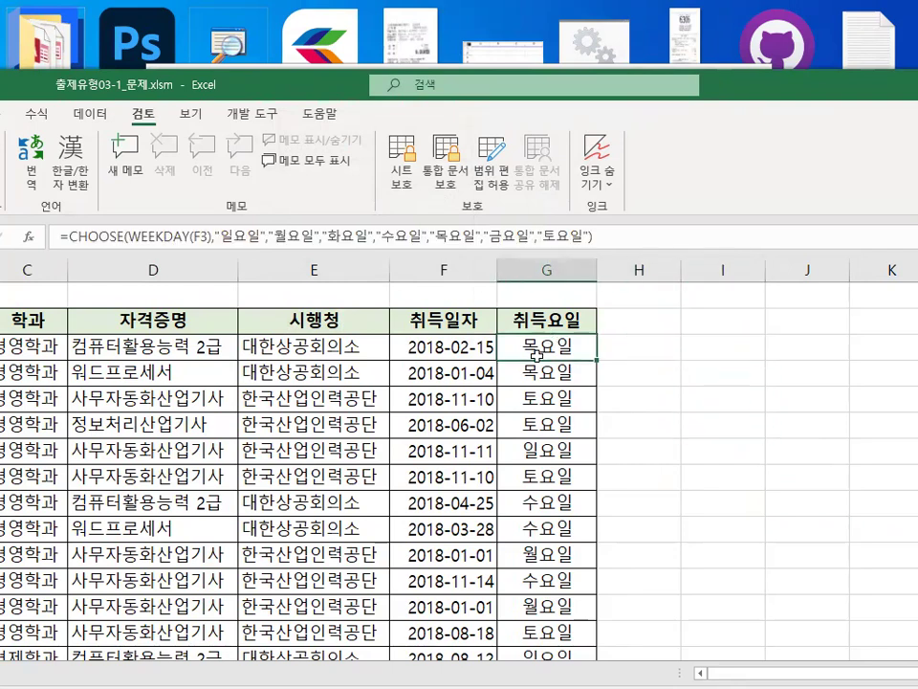
{"action": "mouse_move", "coordinate": [553, 344]}
{"action": "left_mouse_down"}
{"action": "mouse_move", "coordinate": [553, 667]}
{"action": "mouse_move", "coordinate": [557, 597]}
{"action": "left_mouse_up"}
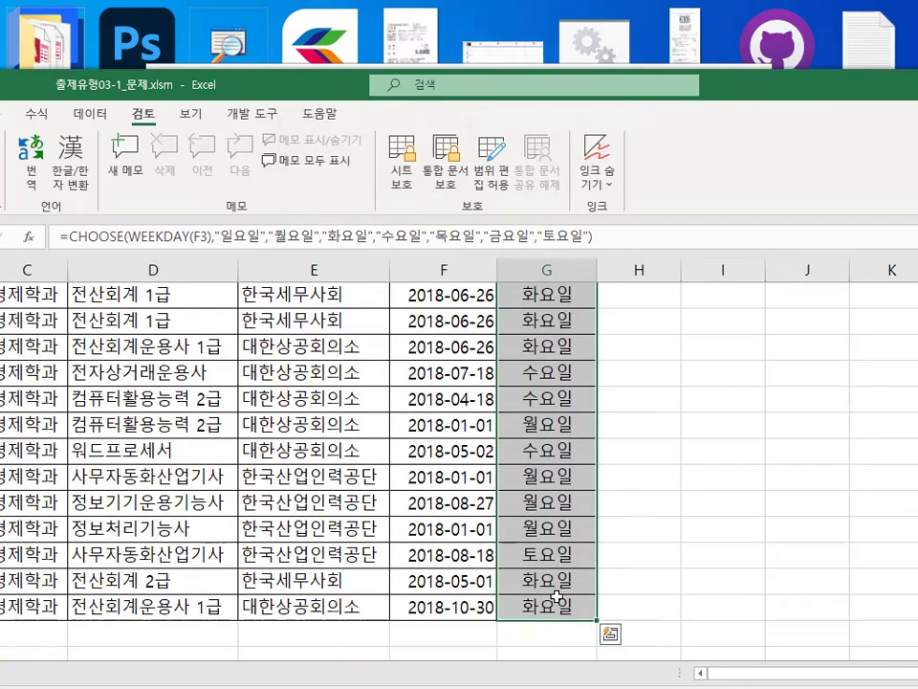
{"action": "left_click", "coordinate": [401, 158]}
Circle 선택 and 내용 and tick the 취득요일 column in red on the magnified view, and clear the markup
{"action": "mouse_move", "coordinate": [405, 245]}
{"action": "left_mouse_down"}
{"action": "mouse_move", "coordinate": [329, 245]}
{"action": "mouse_move", "coordinate": [370, 206]}
{"action": "mouse_move", "coordinate": [404, 248]}
{"action": "left_mouse_up"}
{"action": "mouse_move", "coordinate": [779, 307]}
{"action": "left_mouse_down"}
{"action": "mouse_move", "coordinate": [783, 328]}
{"action": "mouse_move", "coordinate": [890, 222]}
{"action": "left_mouse_up"}
{"action": "mouse_move", "coordinate": [388, 119]}
{"action": "left_mouse_down"}
{"action": "mouse_move", "coordinate": [346, 163]}
{"action": "mouse_move", "coordinate": [413, 180]}
{"action": "left_mouse_up"}
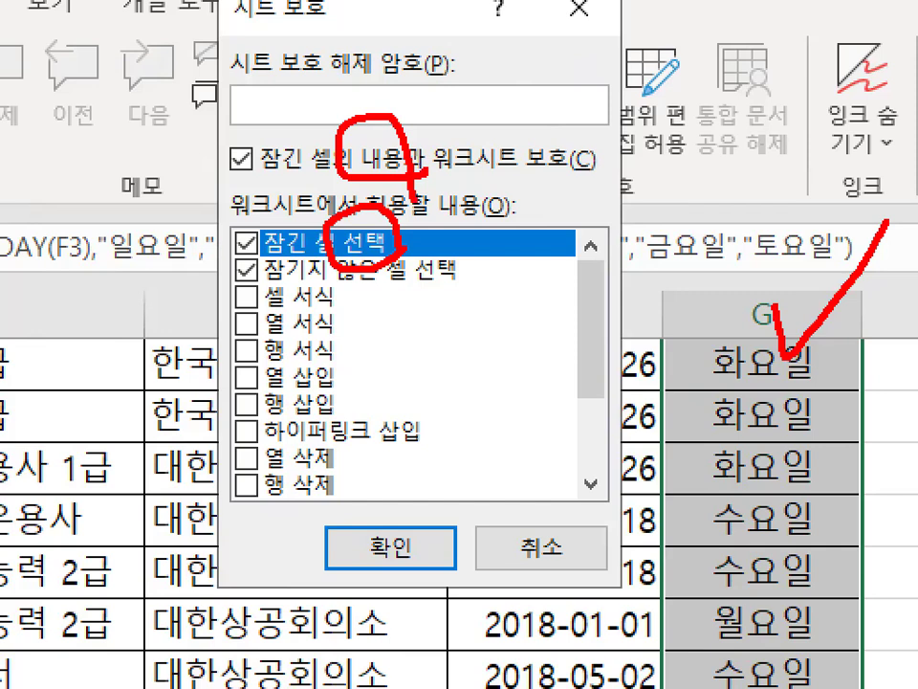
{"action": "left_click_drag", "start_coordinate": [312, 224], "coordinate": [289, 243]}
{"action": "mouse_move", "coordinate": [228, 134]}
{"action": "left_mouse_down"}
{"action": "mouse_move", "coordinate": [256, 140]}
{"action": "mouse_move", "coordinate": [287, 96]}
{"action": "left_mouse_up"}
{"action": "key", "text": "Escape"}
Underline and tick the 잠긴 셀 선택 option in red on the magnified dialog, and clear the markup
{"action": "key", "text": "ctrl+1"}
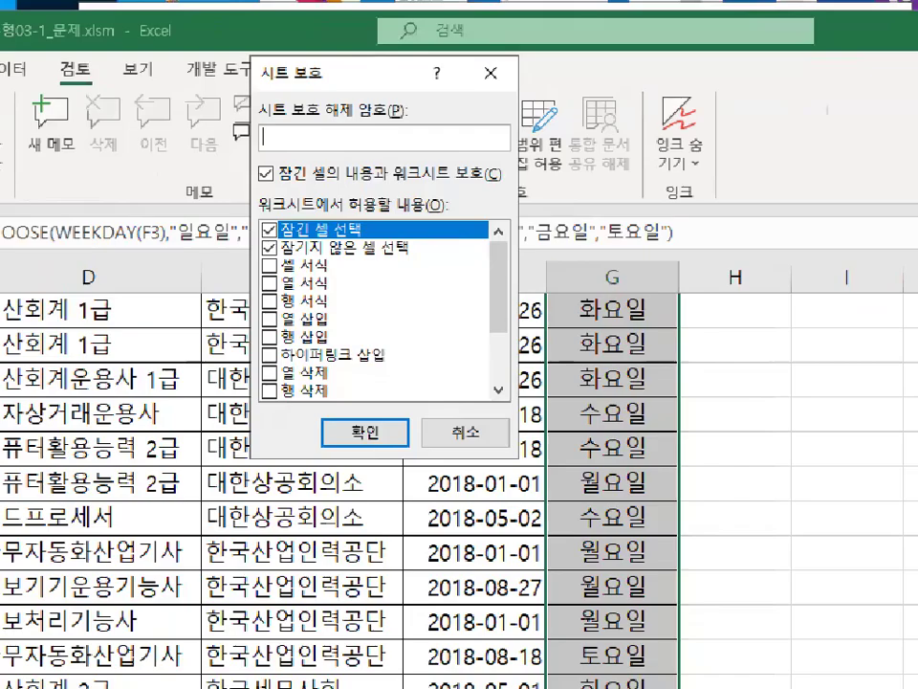
{"action": "left_click", "coordinate": [315, 238]}
{"action": "left_click_drag", "start_coordinate": [252, 235], "coordinate": [387, 232]}
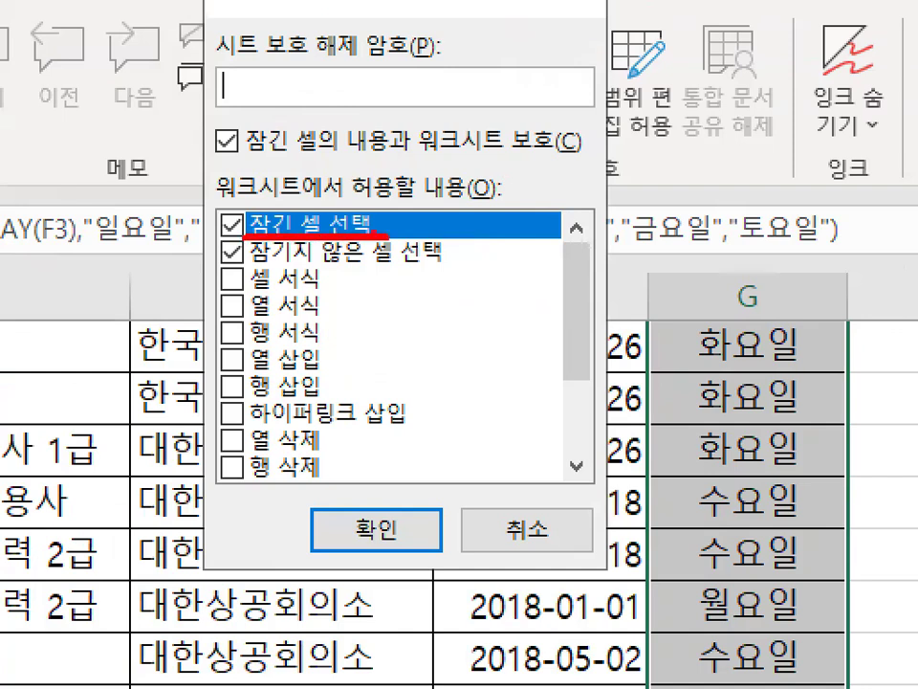
{"action": "left_click_drag", "start_coordinate": [269, 213], "coordinate": [356, 127]}
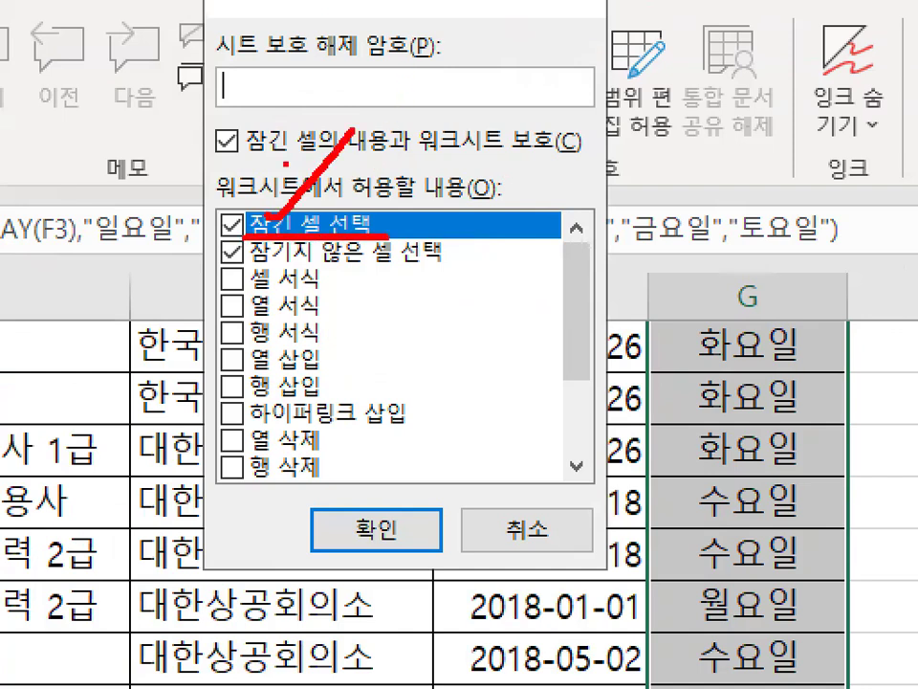
{"action": "left_click_drag", "start_coordinate": [267, 118], "coordinate": [237, 121]}
{"action": "key", "text": "Escape"}
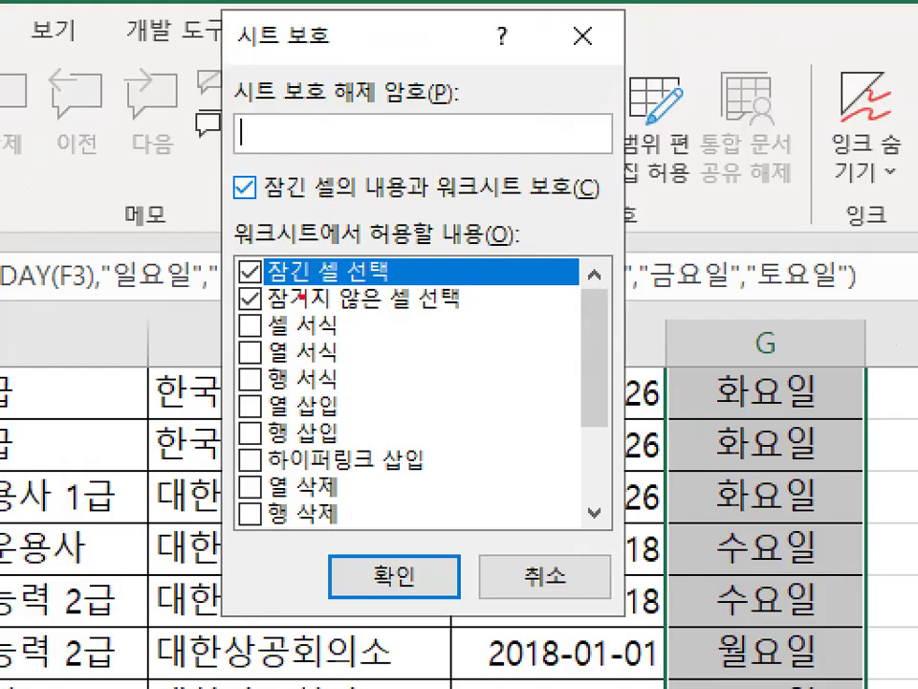
Protect the sheet without a password, allowing 잠긴 셀 선택 and 잠기지 않은 셀 선택 and keeping 잠긴 셀의 내용과 워크시트 보호 enabled
{"action": "mouse_move", "coordinate": [241, 247]}
{"action": "left_mouse_down"}
{"action": "mouse_move", "coordinate": [229, 319]}
{"action": "mouse_move", "coordinate": [287, 303]}
{"action": "left_mouse_up"}
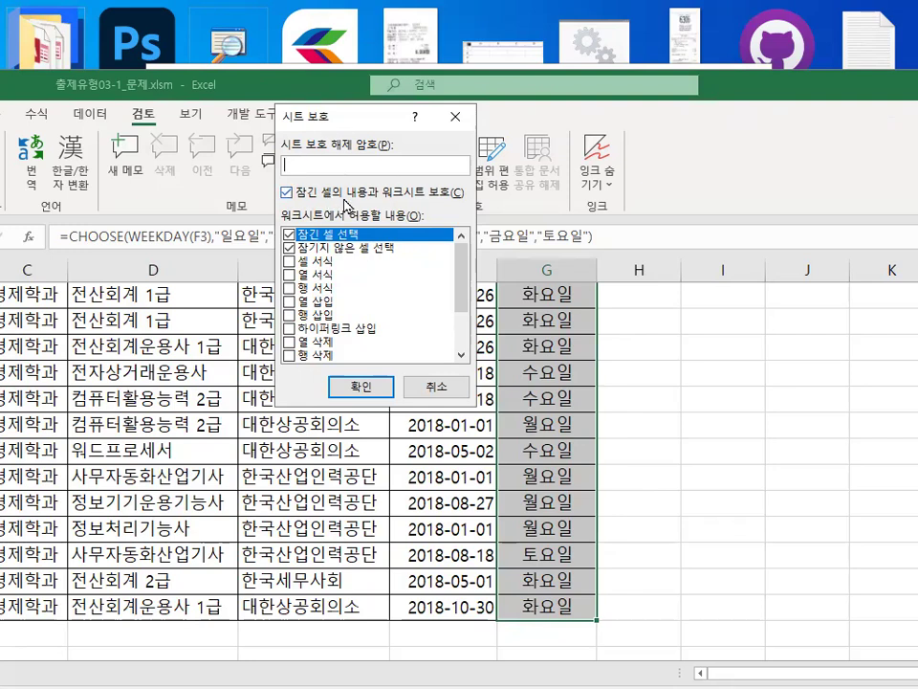
{"action": "left_click_drag", "start_coordinate": [367, 134], "coordinate": [312, 201]}
{"action": "left_click_drag", "start_coordinate": [325, 157], "coordinate": [346, 201]}
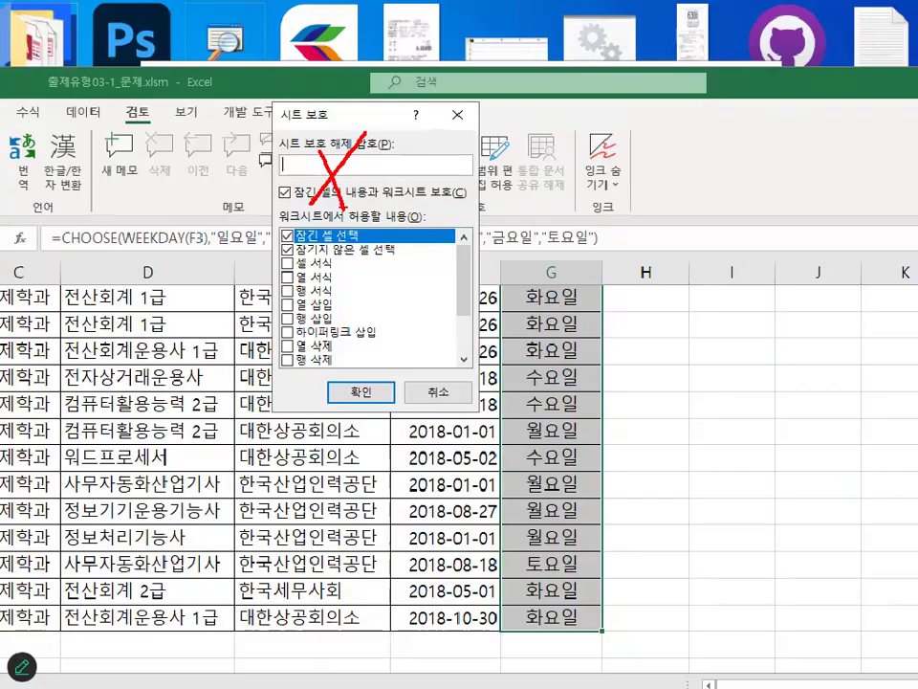
{"action": "left_click", "coordinate": [363, 391]}
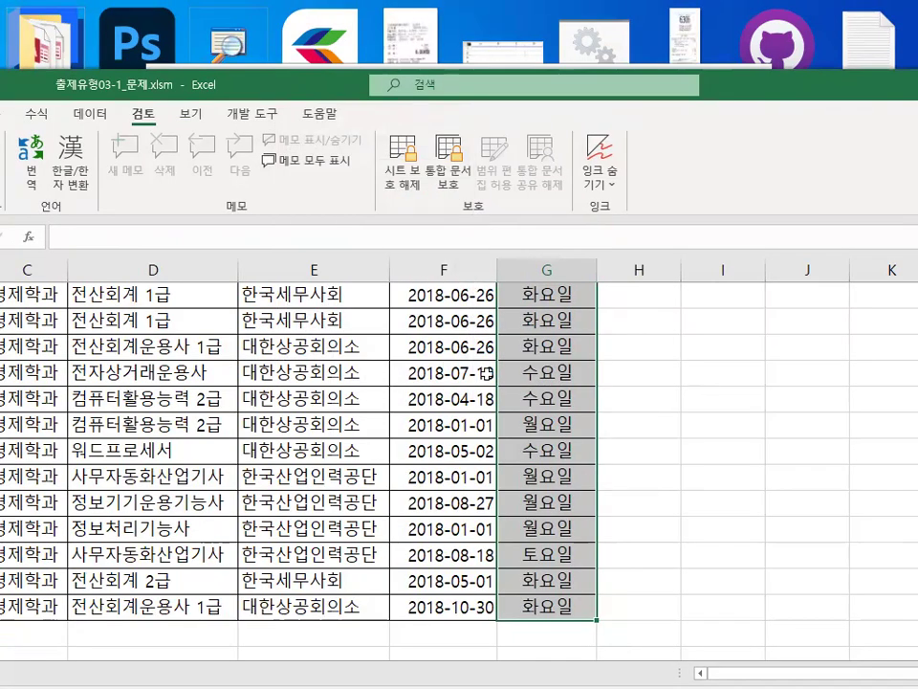
Select G3 on the protected sheet to check whether its formula is hidden, and circle the formula bar in red
{"action": "scroll", "coordinate": [565, 294], "scroll_direction": "up", "scroll_amount": 5}
{"action": "left_click", "coordinate": [551, 337]}
{"action": "mouse_move", "coordinate": [250, 226]}
{"action": "left_mouse_down"}
{"action": "mouse_move", "coordinate": [269, 228]}
{"action": "mouse_move", "coordinate": [264, 268]}
{"action": "left_mouse_up"}
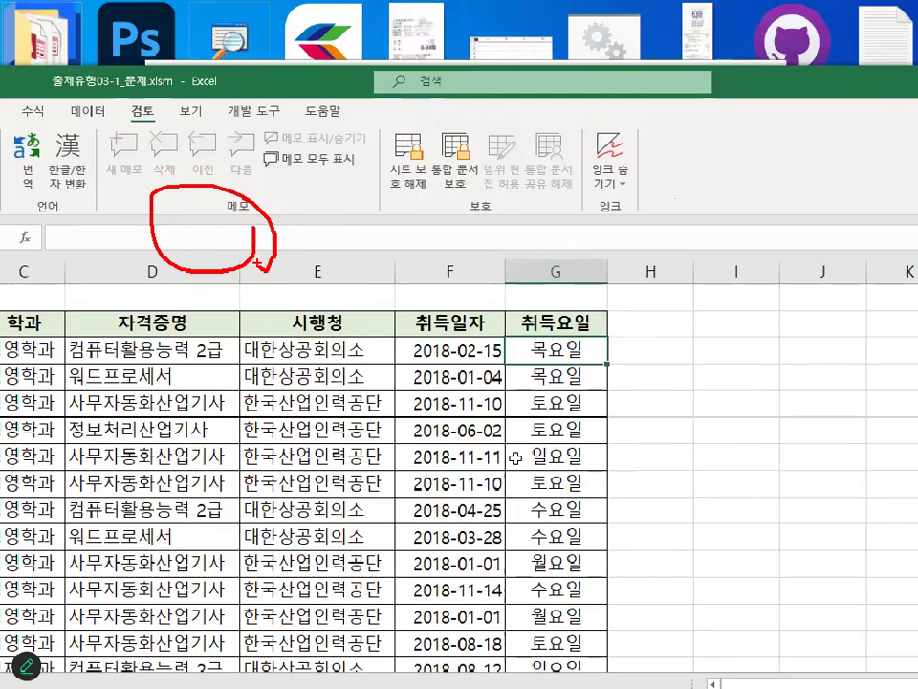
{"action": "left_click", "coordinate": [913, 523]}
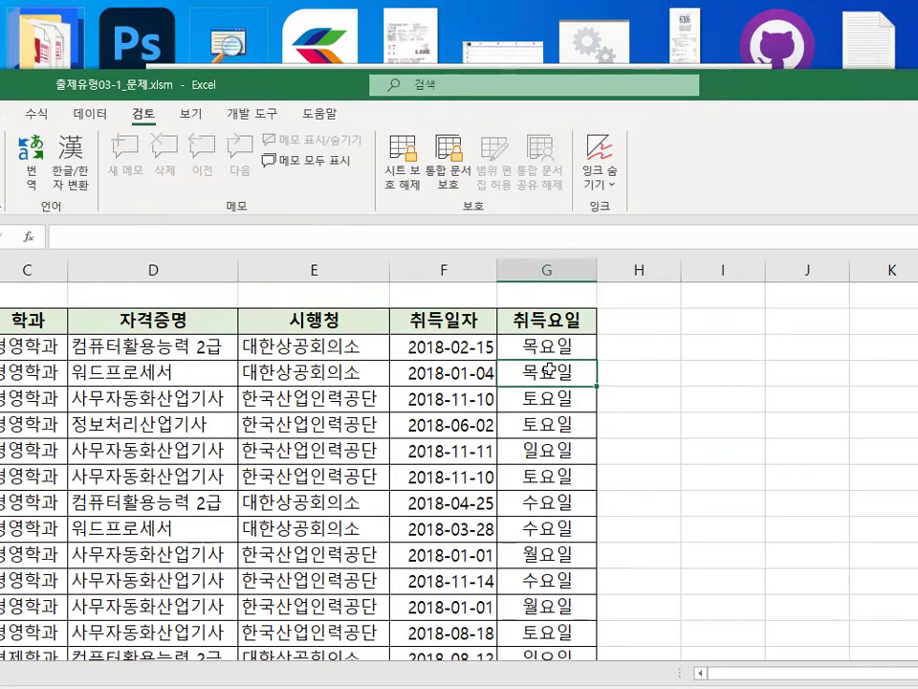
Try to edit the 취득요일 cell G4 on the protected sheet, and compare the formula bar contents for G3 and E10
{"action": "double_click", "coordinate": [549, 370]}
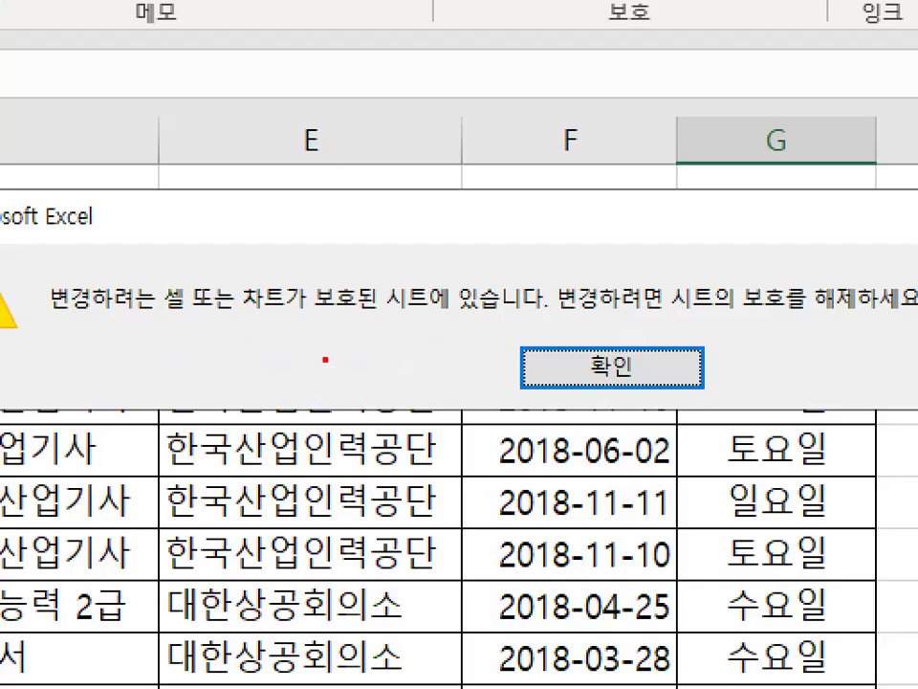
{"action": "left_click_drag", "start_coordinate": [838, 338], "coordinate": [878, 389]}
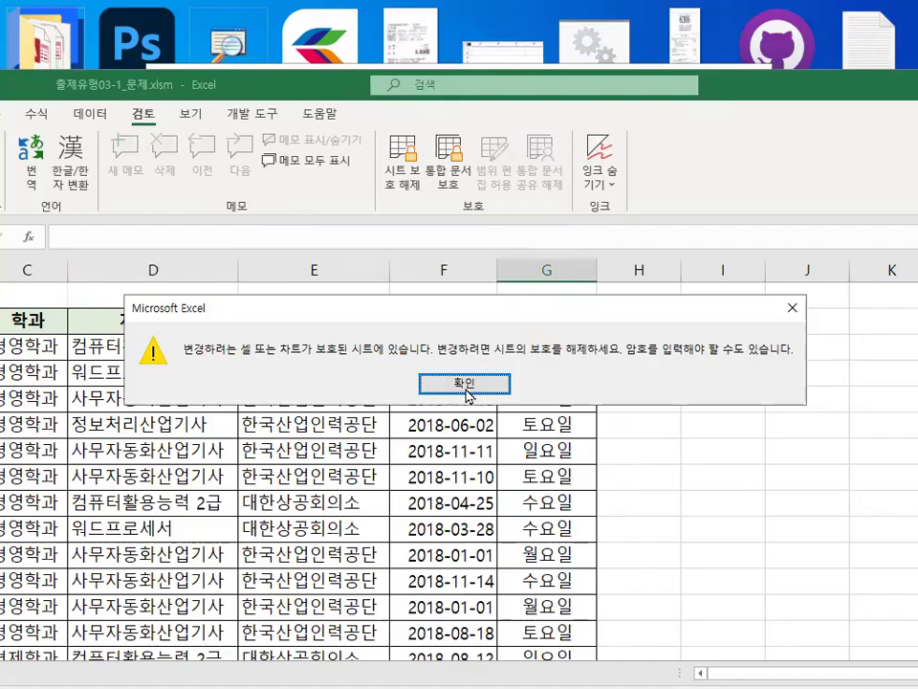
{"action": "left_click", "coordinate": [465, 382]}
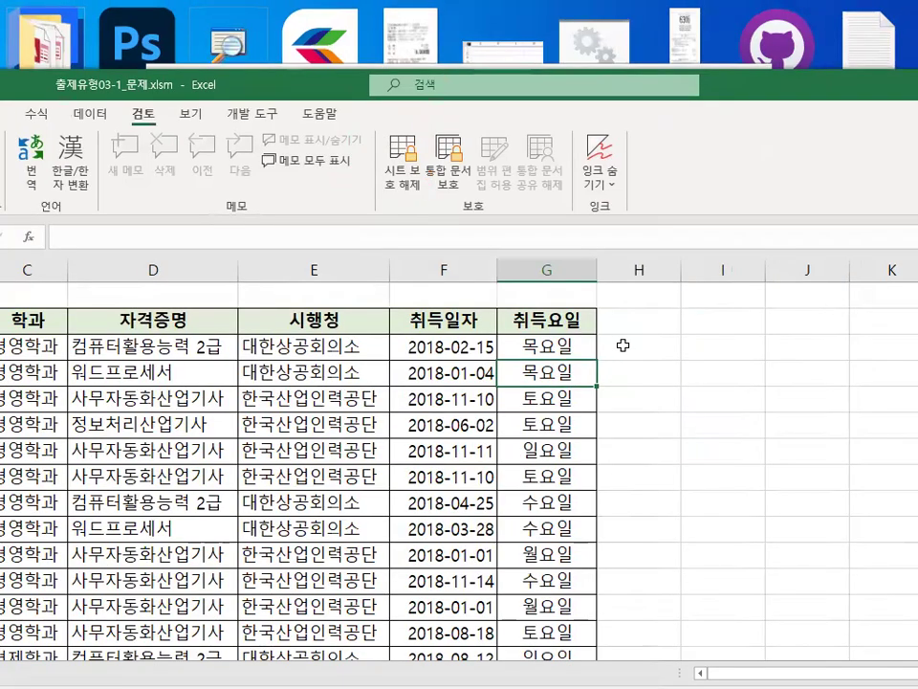
{"action": "left_click", "coordinate": [567, 346]}
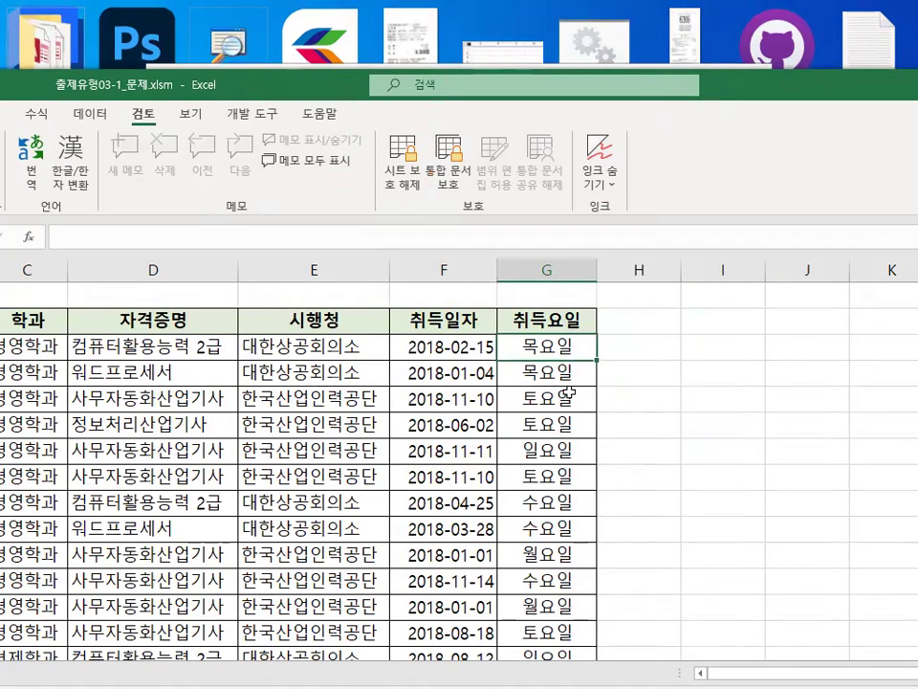
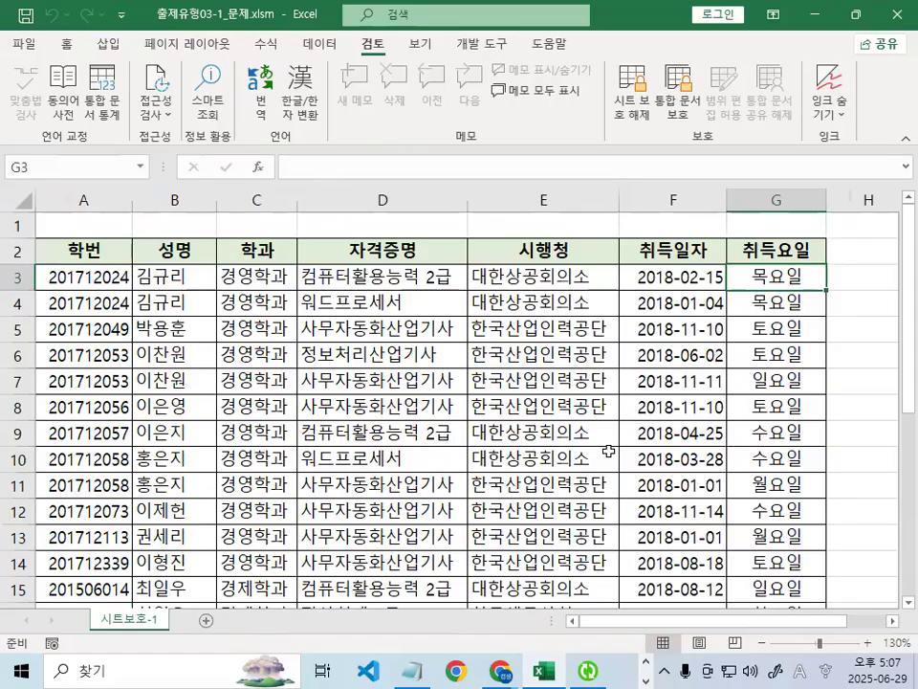
{"action": "left_click", "coordinate": [609, 452]}
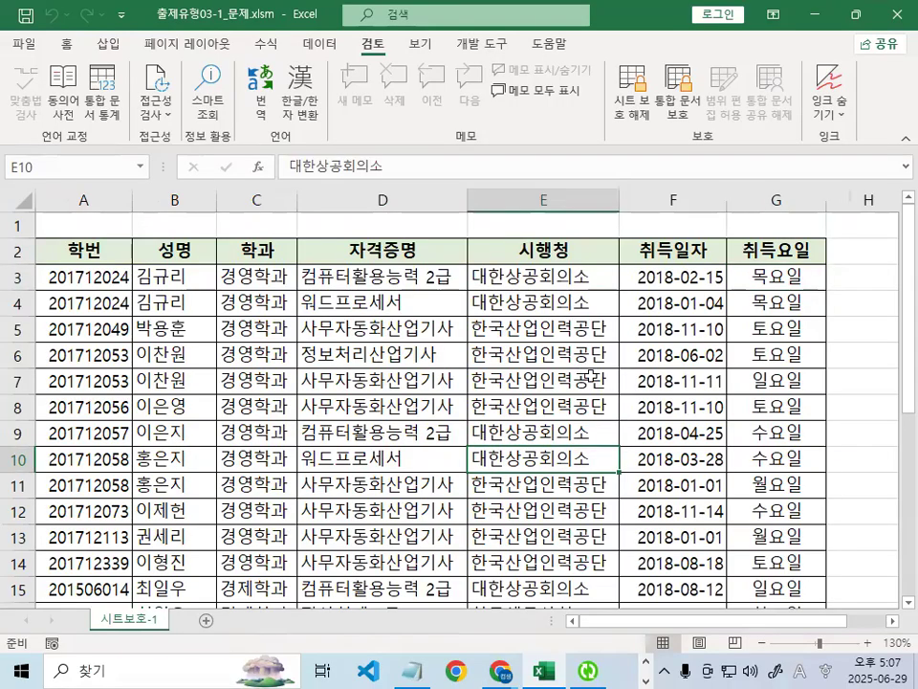
Circle the 페이지 나누기 미리 보기 command and the 보기 heading in red on the magnified ribbon, and clear the markup
{"action": "left_click", "coordinate": [426, 45]}
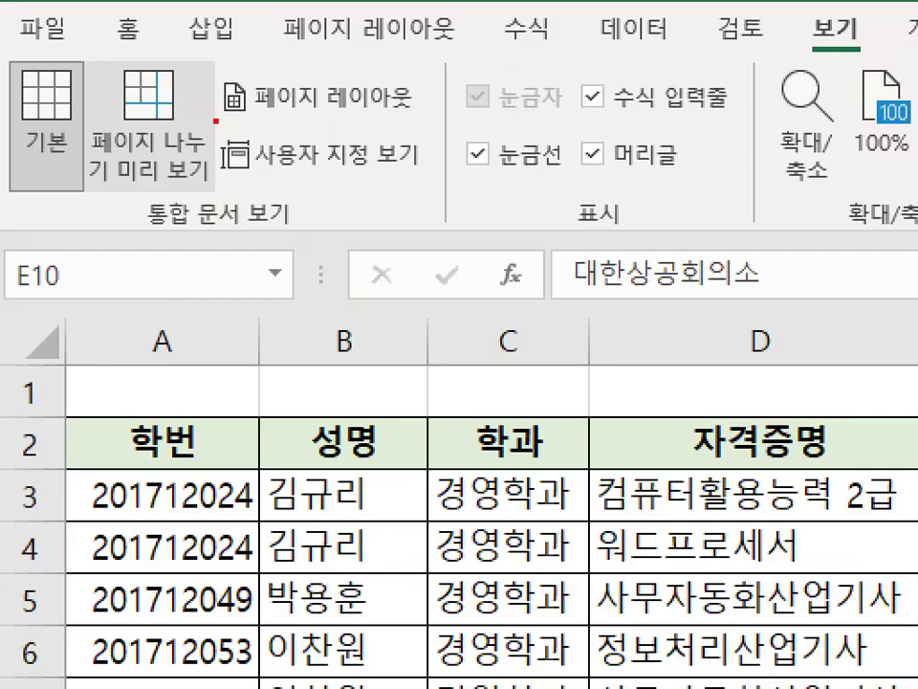
{"action": "mouse_move", "coordinate": [217, 121]}
{"action": "left_mouse_down"}
{"action": "mouse_move", "coordinate": [105, 186]}
{"action": "mouse_move", "coordinate": [144, 65]}
{"action": "mouse_move", "coordinate": [229, 110]}
{"action": "left_mouse_up"}
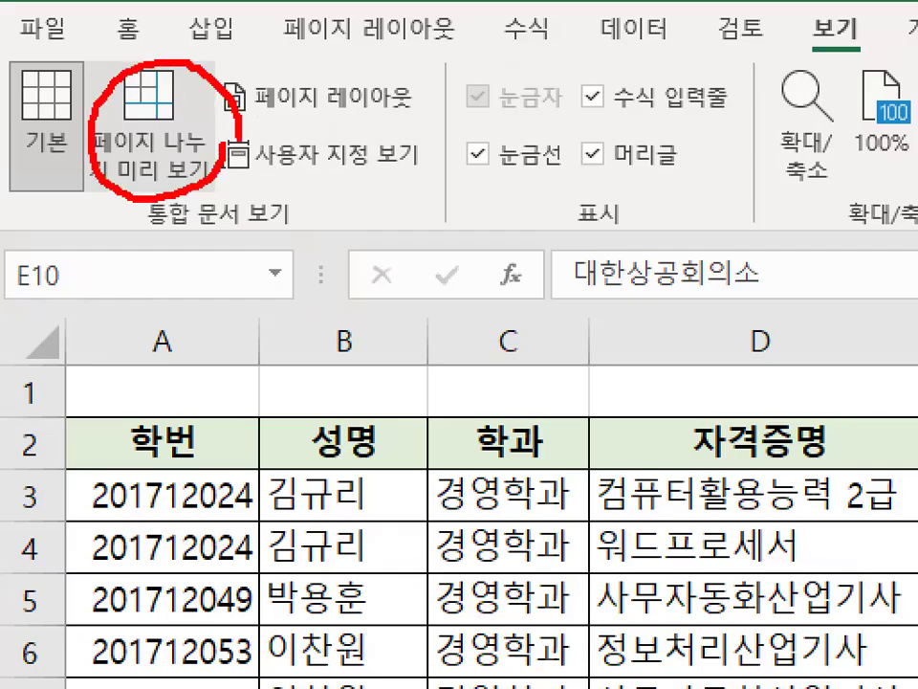
{"action": "left_click_drag", "start_coordinate": [153, 100], "coordinate": [257, 2]}
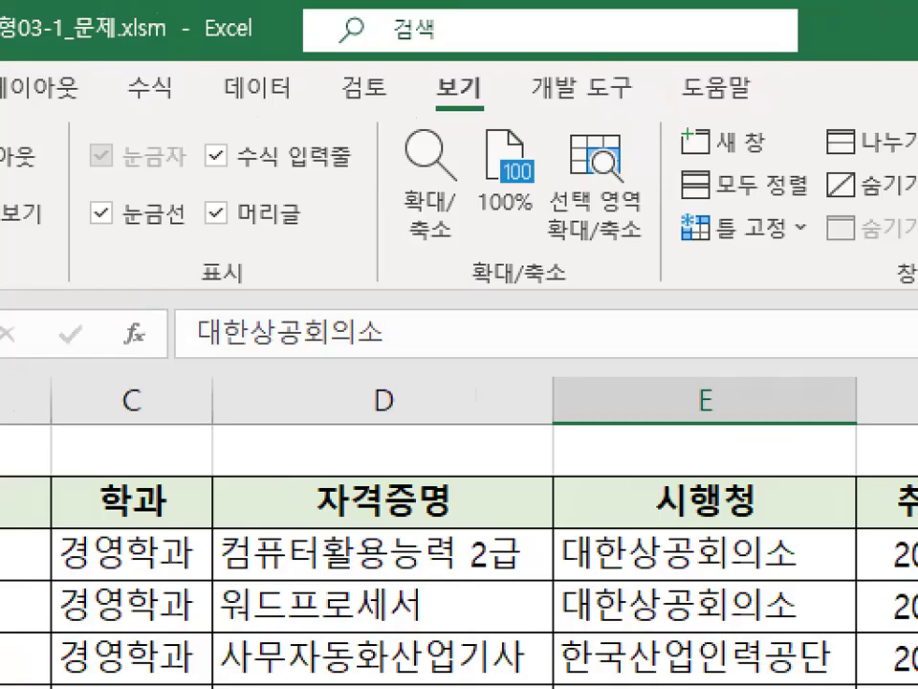
{"action": "left_click_drag", "start_coordinate": [890, 32], "coordinate": [776, 42]}
{"action": "left_click_drag", "start_coordinate": [400, 101], "coordinate": [476, 83]}
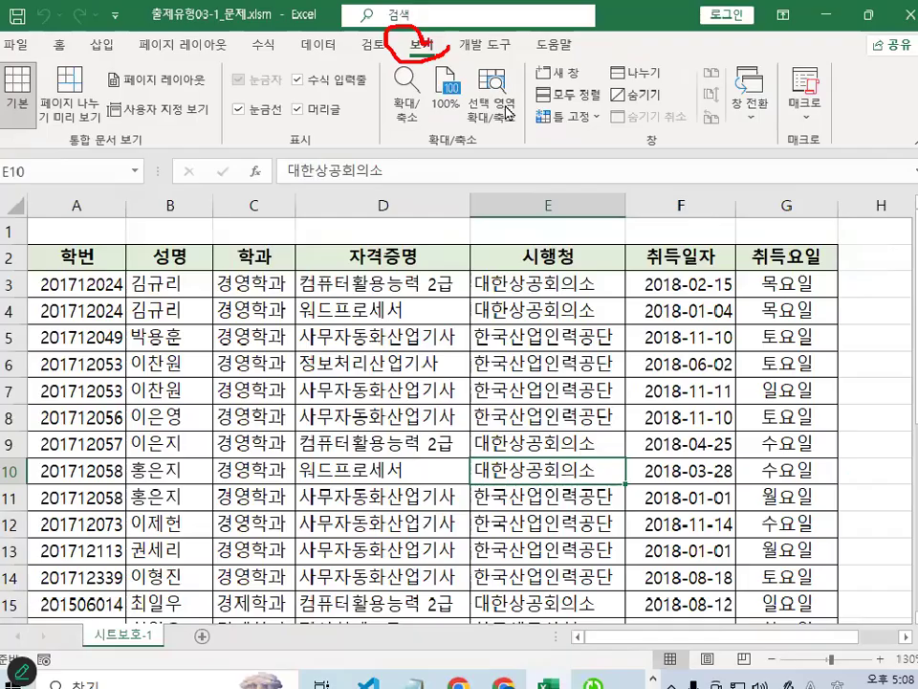
{"action": "key", "text": "Escape"}
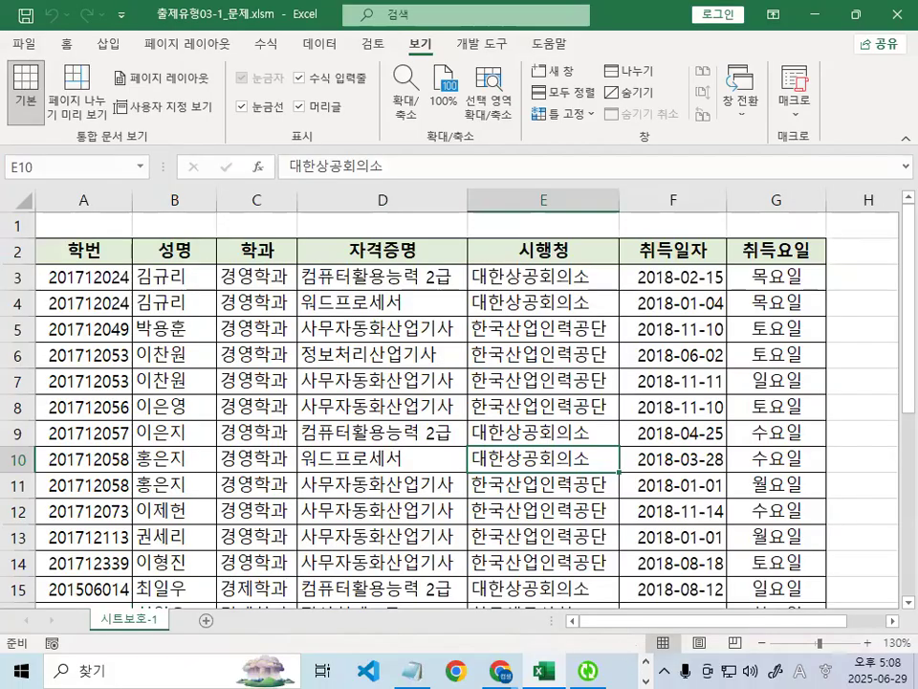
Restore the workbook window to a smaller size, cancel the 반디집 update prompt, and resize the window over the desktop
{"action": "double_click", "coordinate": [662, 9]}
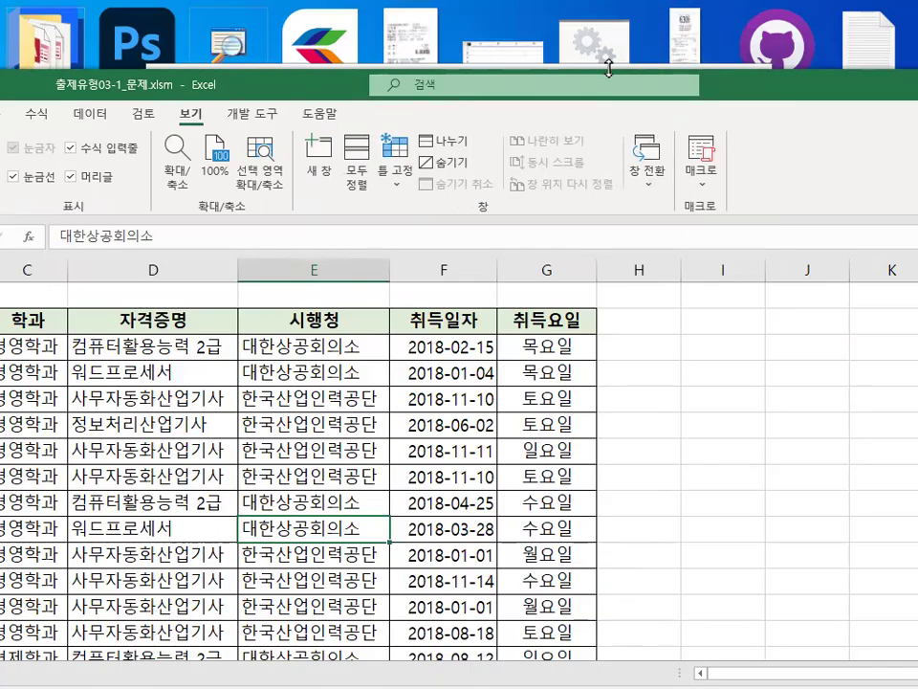
{"action": "left_click_drag", "start_coordinate": [608, 69], "coordinate": [594, 365]}
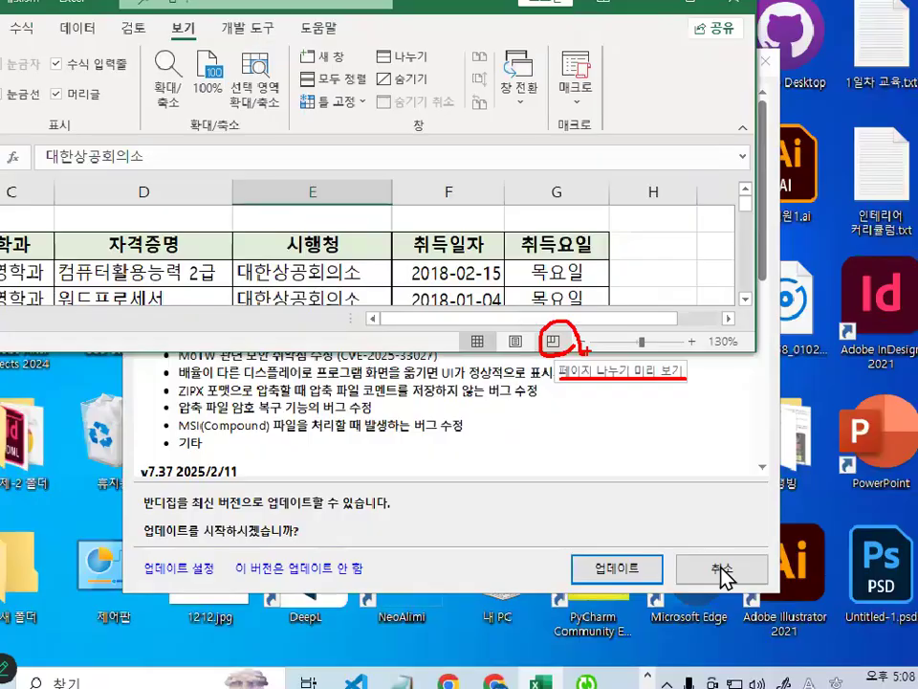
{"action": "left_click", "coordinate": [724, 566]}
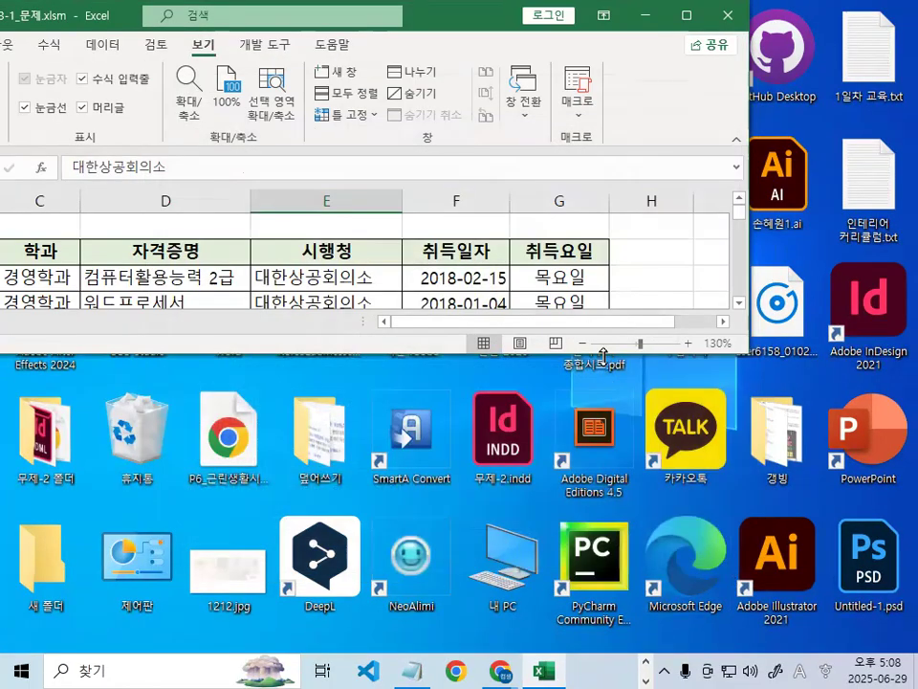
{"action": "left_click_drag", "start_coordinate": [603, 354], "coordinate": [604, 573]}
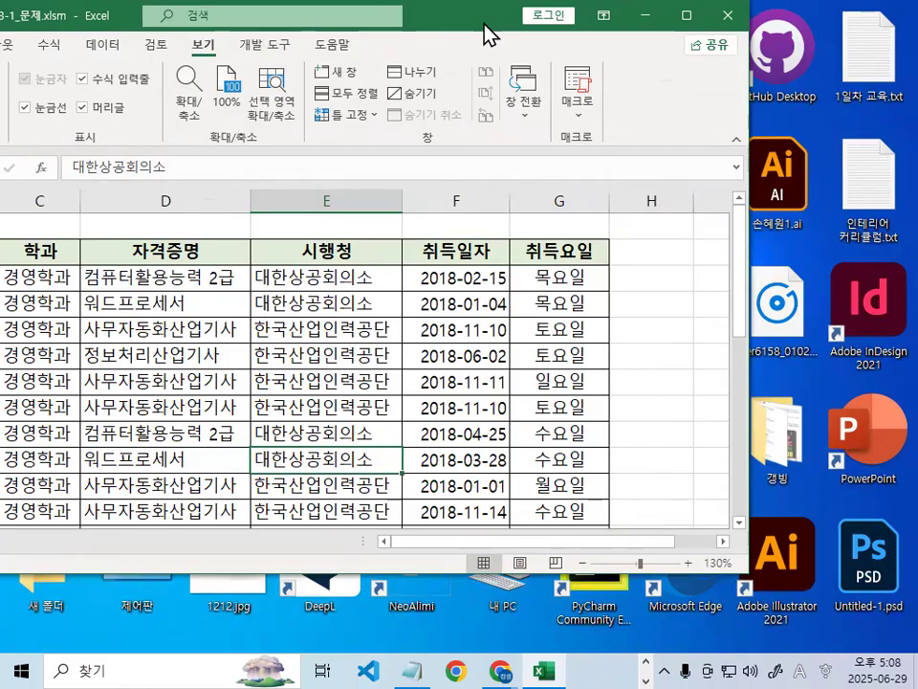
{"action": "left_click_drag", "start_coordinate": [486, 29], "coordinate": [571, 29]}
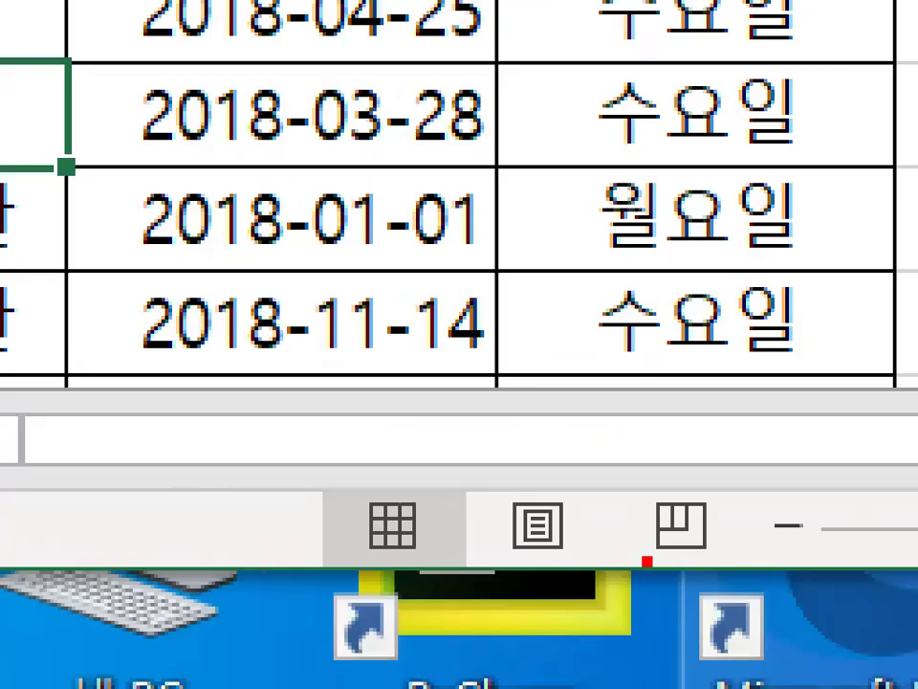
Circle the 페이지 나누기 미리 보기 status bar icon in red, clear the markup, and switch the sheet to that view
{"action": "mouse_move", "coordinate": [701, 459]}
{"action": "left_mouse_down"}
{"action": "mouse_move", "coordinate": [620, 546]}
{"action": "mouse_move", "coordinate": [744, 537]}
{"action": "left_mouse_up"}
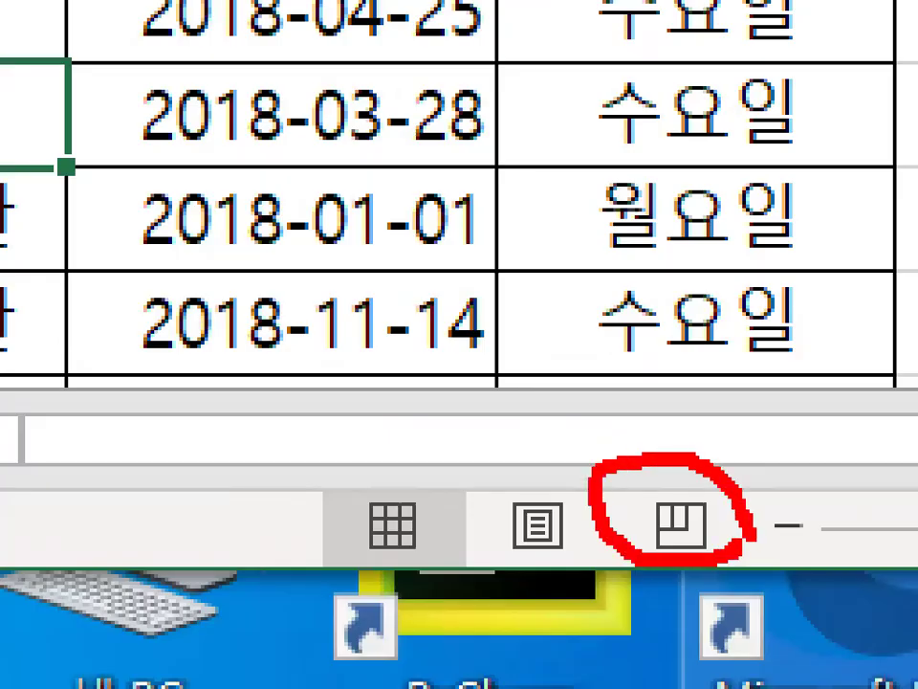
{"action": "key", "text": "Escape"}
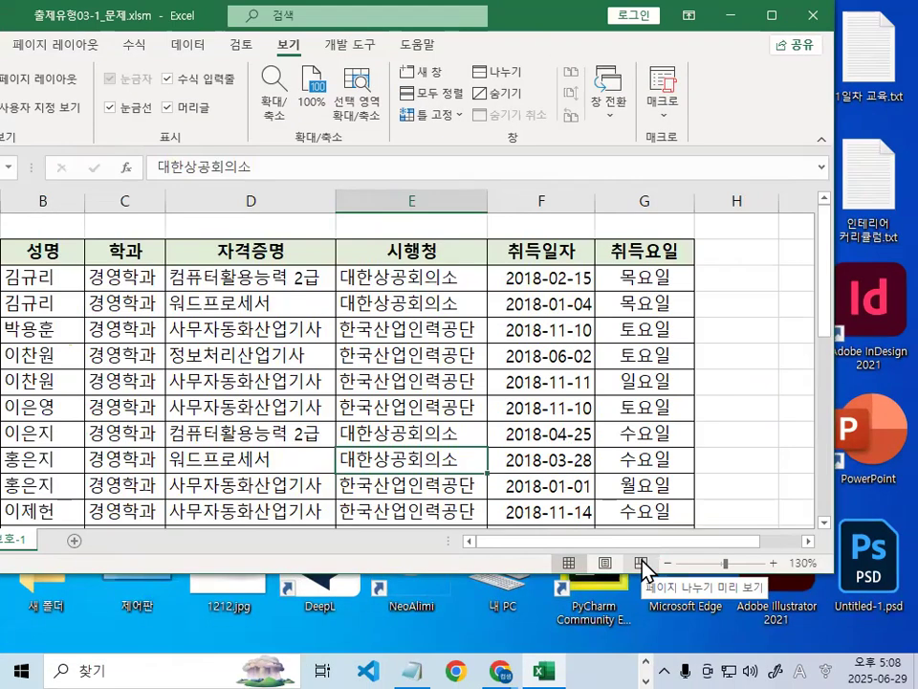
{"action": "left_click", "coordinate": [641, 563]}
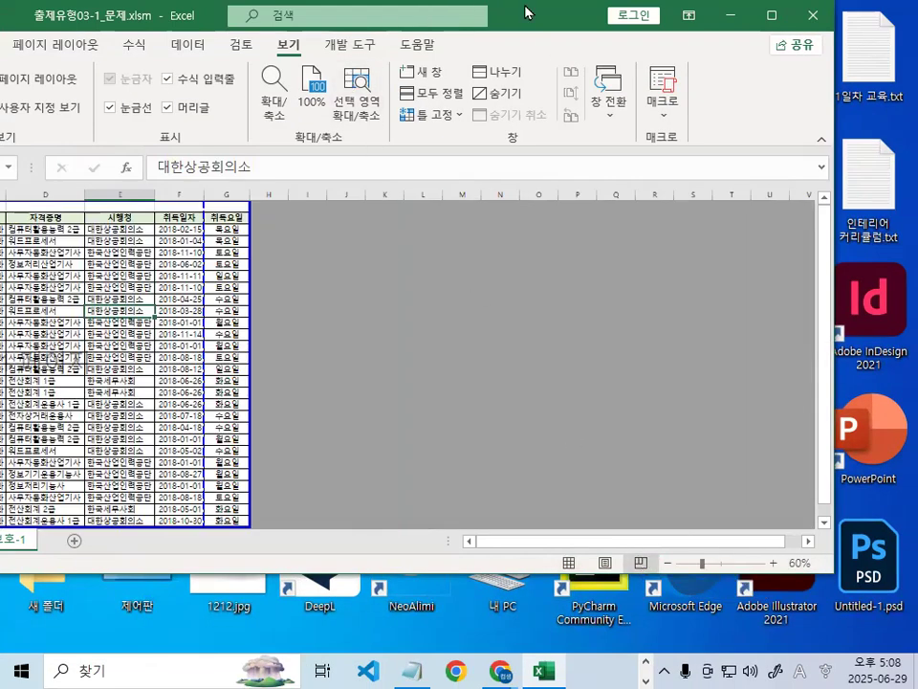
{"action": "left_click_drag", "start_coordinate": [525, 12], "coordinate": [732, 34]}
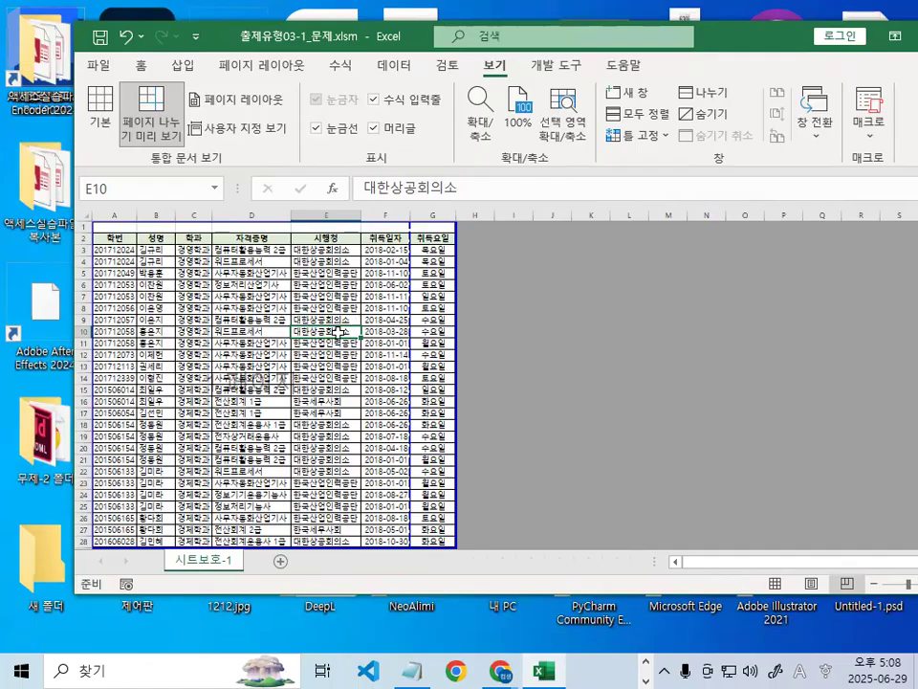
Magnify the page break preview, mark the table area in red, and clear the markup
{"action": "key", "text": "ctrl+1"}
{"action": "mouse_move", "coordinate": [407, 355]}
{"action": "left_mouse_down"}
{"action": "mouse_move", "coordinate": [408, 395]}
{"action": "mouse_move", "coordinate": [268, 297]}
{"action": "left_mouse_up"}
{"action": "left_click_drag", "start_coordinate": [240, 246], "coordinate": [514, 430]}
{"action": "key", "text": "Escape"}
Circle and cross out the grey area outside the blue page boundary in red, and clear the markup
{"action": "key", "text": "ctrl+1"}
{"action": "mouse_move", "coordinate": [771, 338]}
{"action": "left_mouse_down"}
{"action": "mouse_move", "coordinate": [709, 418]}
{"action": "mouse_move", "coordinate": [730, 403]}
{"action": "left_mouse_up"}
{"action": "left_click_drag", "start_coordinate": [643, 418], "coordinate": [658, 474]}
{"action": "left_click_drag", "start_coordinate": [635, 227], "coordinate": [409, 553]}
{"action": "left_click_drag", "start_coordinate": [400, 93], "coordinate": [656, 658]}
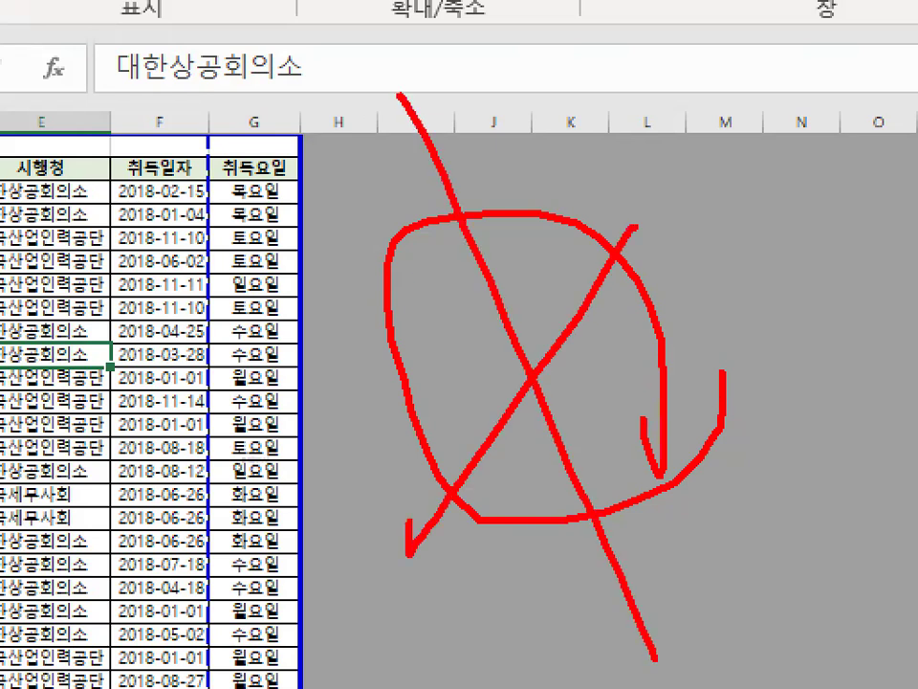
{"action": "key", "text": "Escape"}
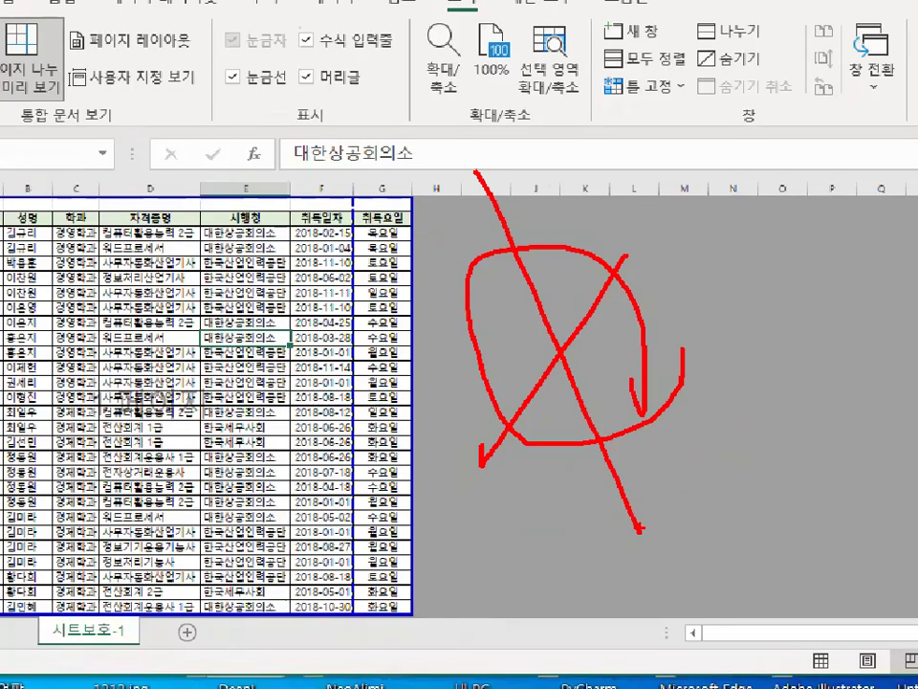
Circle part of the 자격증명 and 시행청 columns inside the page boundary in red, and clear the markup
{"action": "key", "text": "ctrl+1"}
{"action": "left_click_drag", "start_coordinate": [413, 308], "coordinate": [467, 301]}
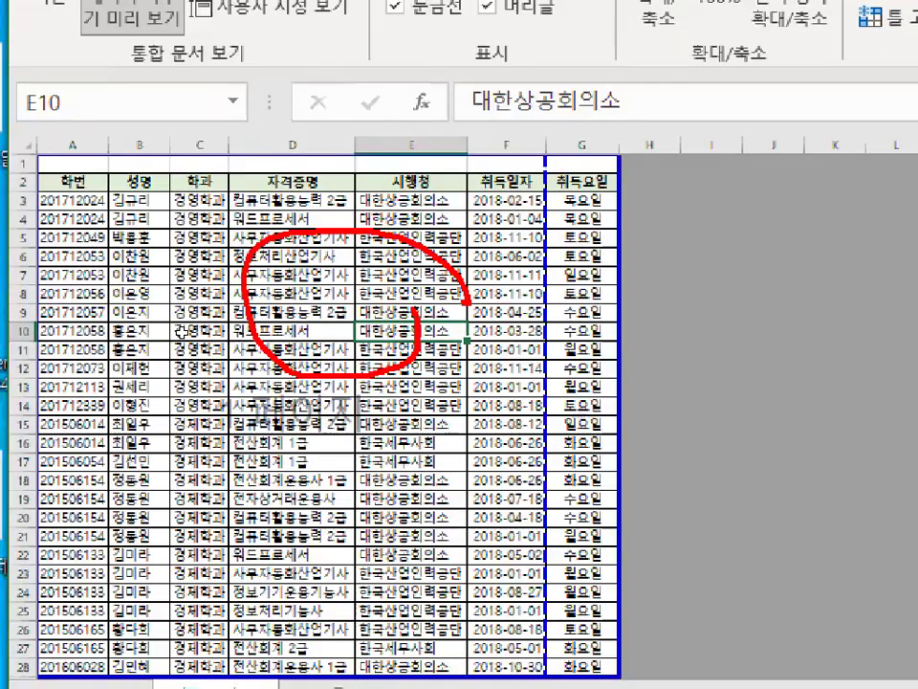
{"action": "key", "text": "Escape"}
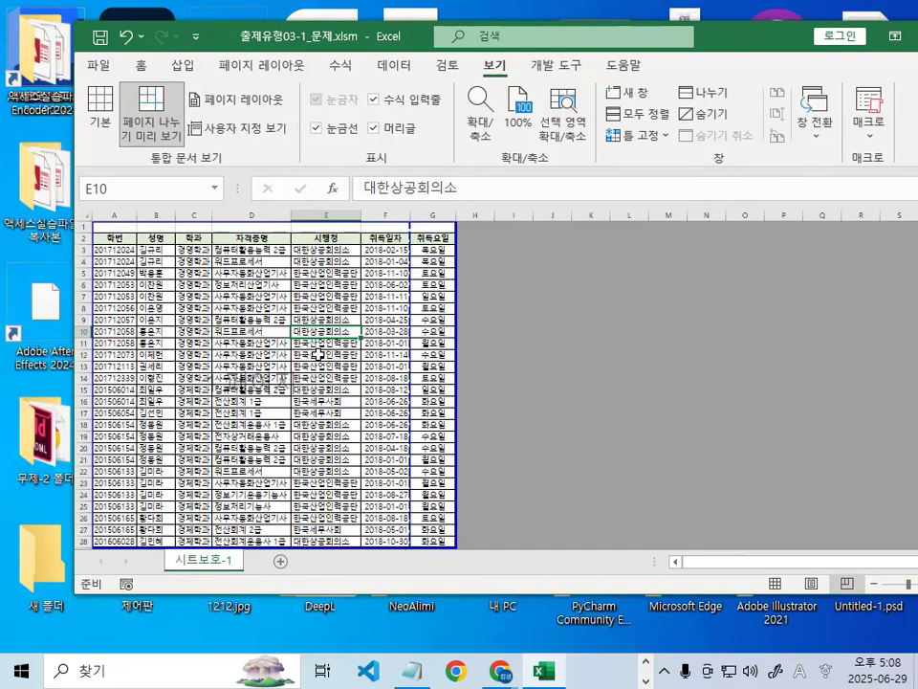
Maximize the workbook window and enlarge the sheet to examine the dashed page break between columns F and G
{"action": "scroll", "coordinate": [317, 354], "scroll_direction": "up", "scroll_amount": 5, "text": "ctrl"}
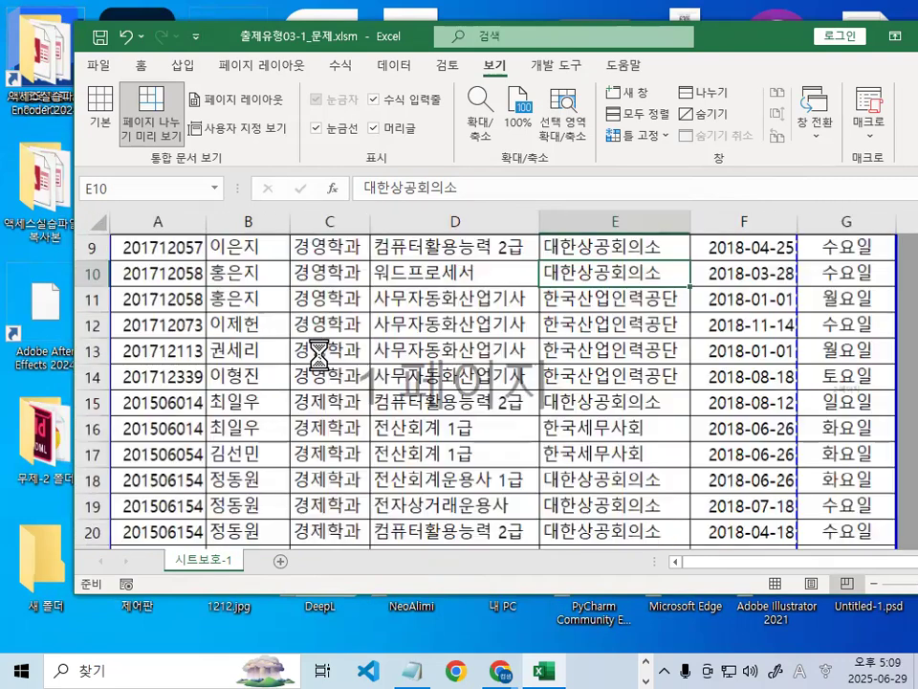
{"action": "scroll", "coordinate": [318, 354], "scroll_direction": "up", "scroll_amount": 2, "text": "ctrl"}
{"action": "double_click", "coordinate": [717, 42]}
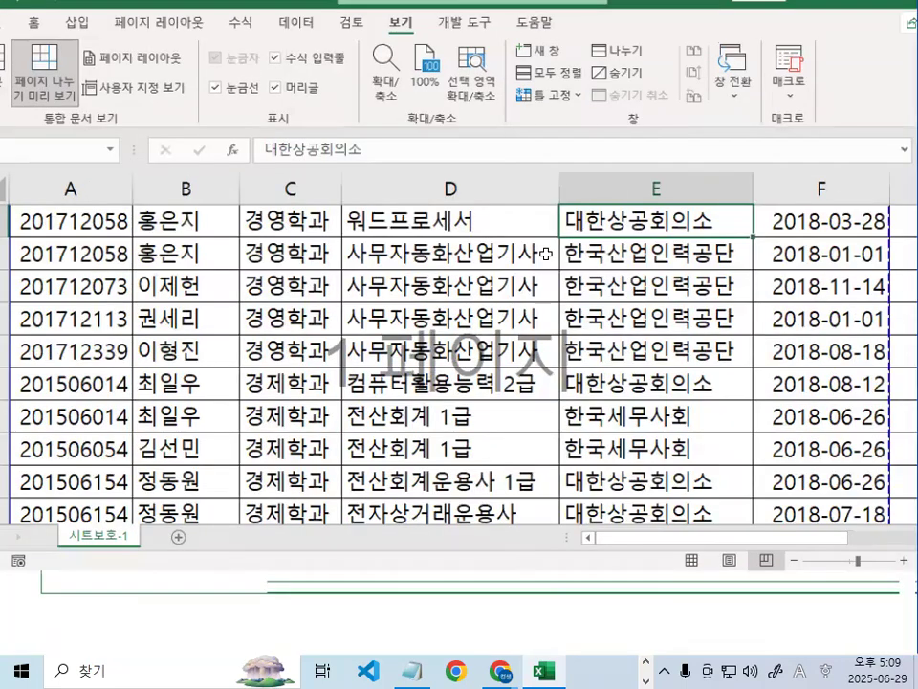
{"action": "left_click_drag", "start_coordinate": [611, 626], "coordinate": [748, 628]}
{"action": "key", "text": "ctrl+2"}
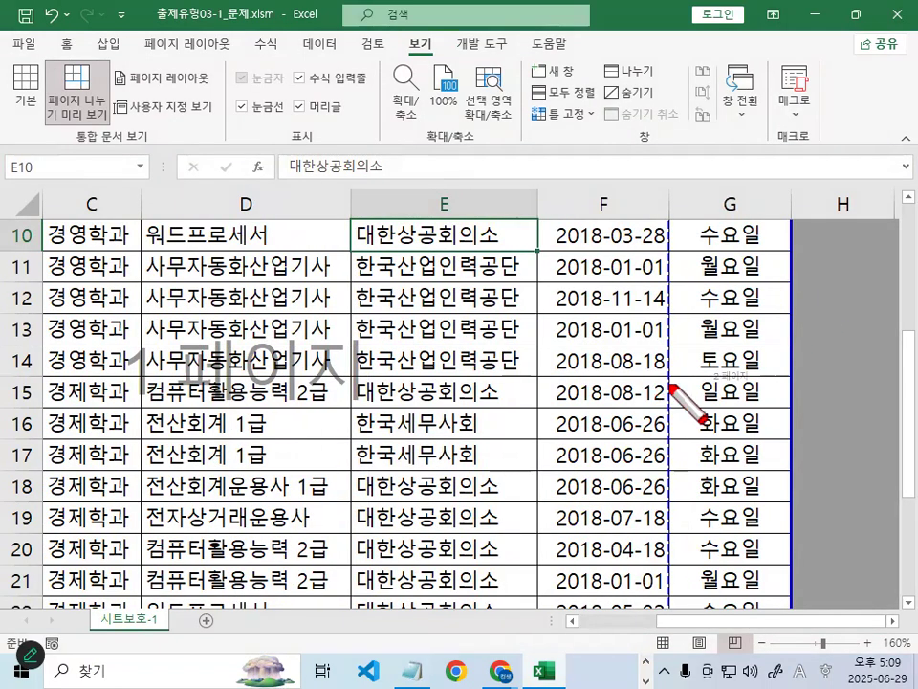
{"action": "key", "text": "Escape"}
Zoom the sheet out to 70%, trace the blue page boundary beside column G and below row 28 in red, and clear the markup
{"action": "scroll", "coordinate": [650, 372], "scroll_direction": "down", "scroll_amount": 4, "text": "ctrl"}
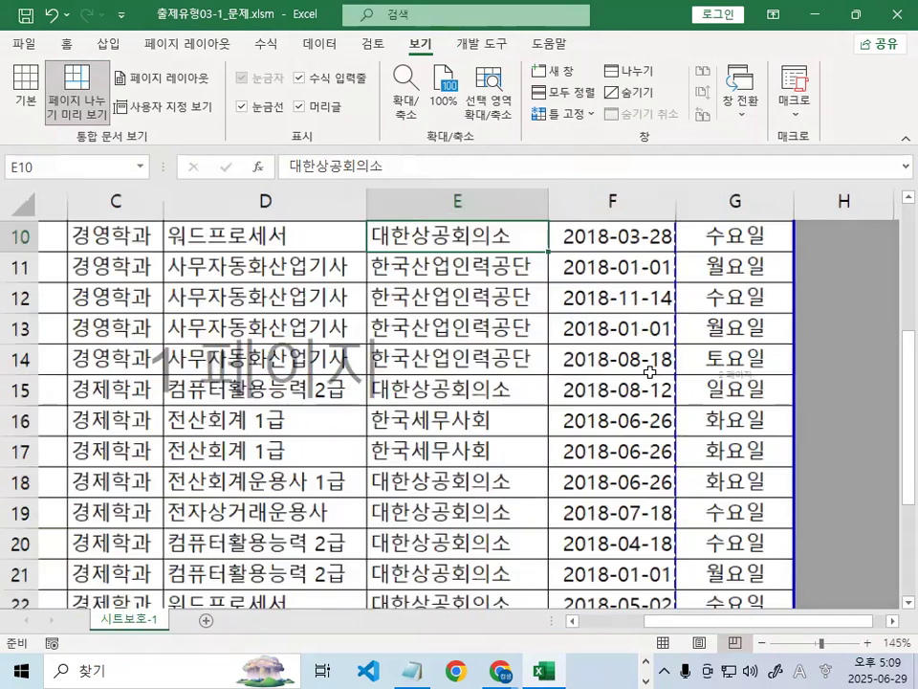
{"action": "scroll", "coordinate": [648, 369], "scroll_direction": "down", "scroll_amount": 2, "text": "ctrl"}
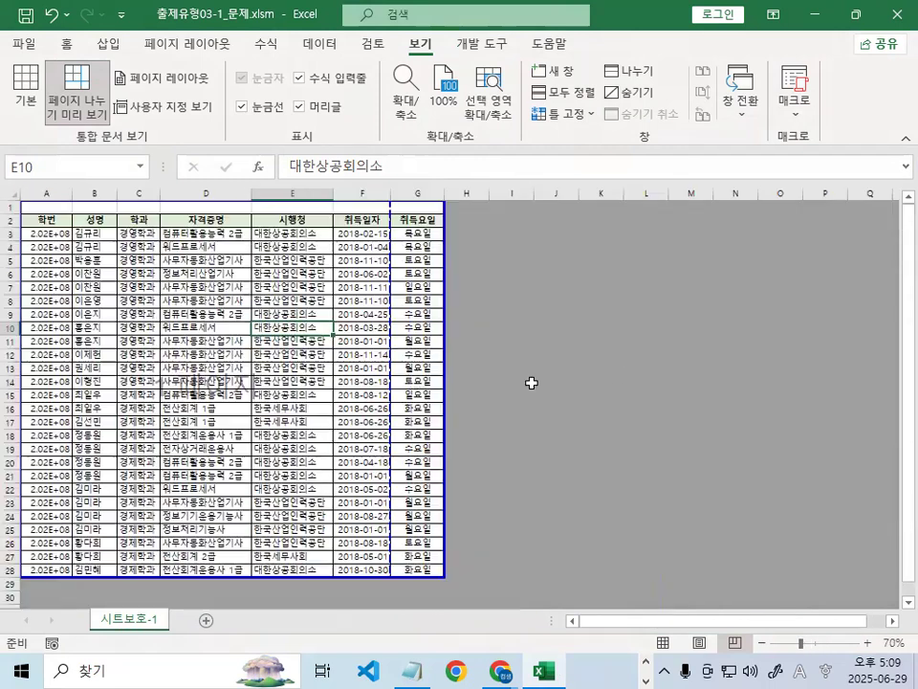
{"action": "key", "text": "ctrl+2"}
{"action": "mouse_move", "coordinate": [441, 184]}
{"action": "left_mouse_down"}
{"action": "mouse_move", "coordinate": [453, 486]}
{"action": "mouse_move", "coordinate": [442, 593]}
{"action": "left_mouse_up"}
{"action": "left_click_drag", "start_coordinate": [14, 584], "coordinate": [459, 583]}
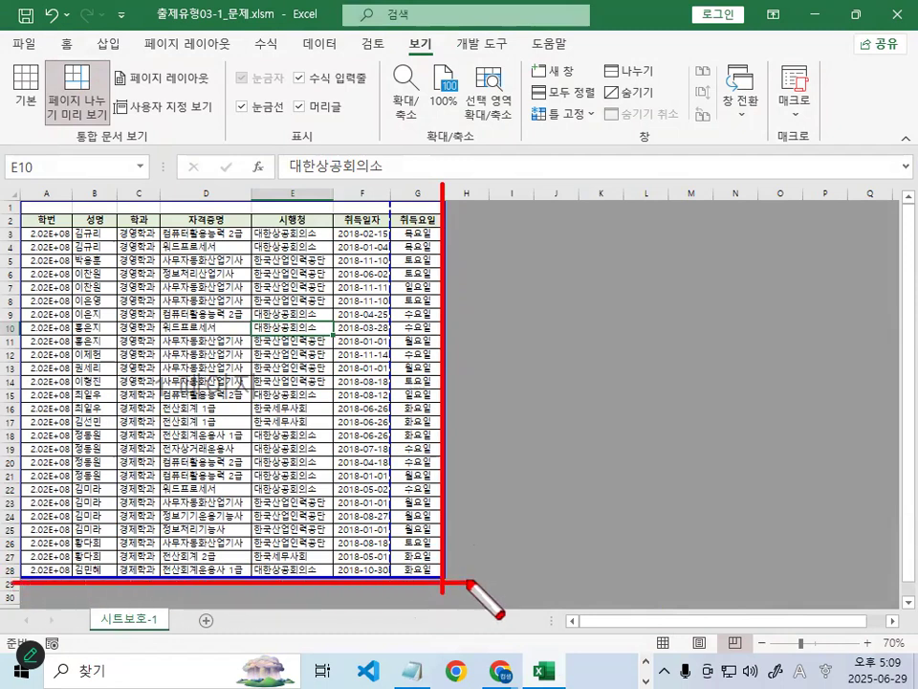
{"action": "key", "text": "Escape"}
Enlarge the page break area, write 1 over column F and a circled 2 over column G in red, and clear the markup
{"action": "scroll", "coordinate": [443, 339], "scroll_direction": "up", "scroll_amount": 3, "text": "ctrl"}
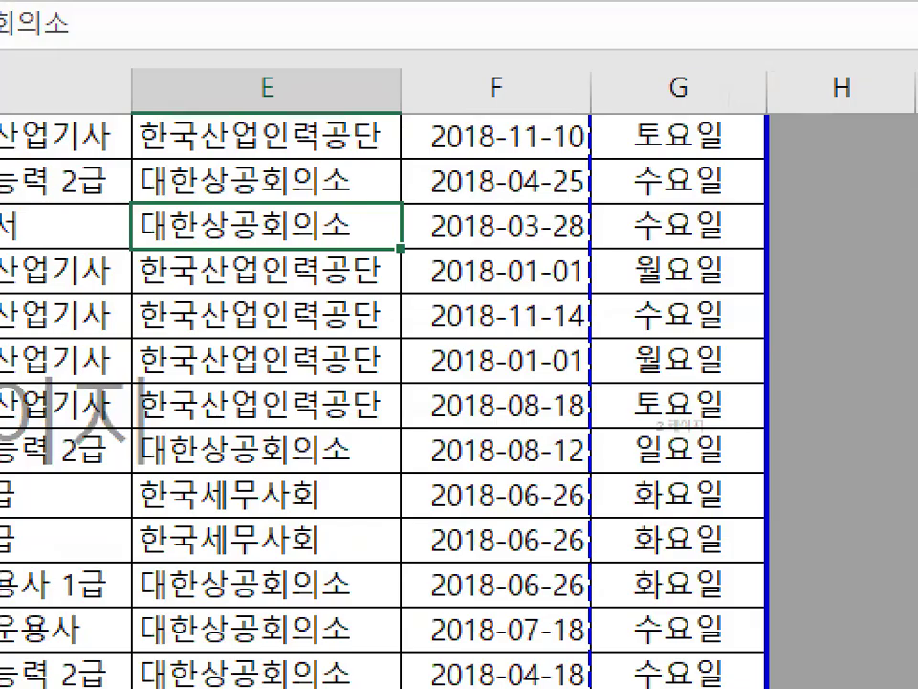
{"action": "mouse_move", "coordinate": [689, 262]}
{"action": "left_mouse_down"}
{"action": "mouse_move", "coordinate": [468, 231]}
{"action": "mouse_move", "coordinate": [680, 301]}
{"action": "left_mouse_up"}
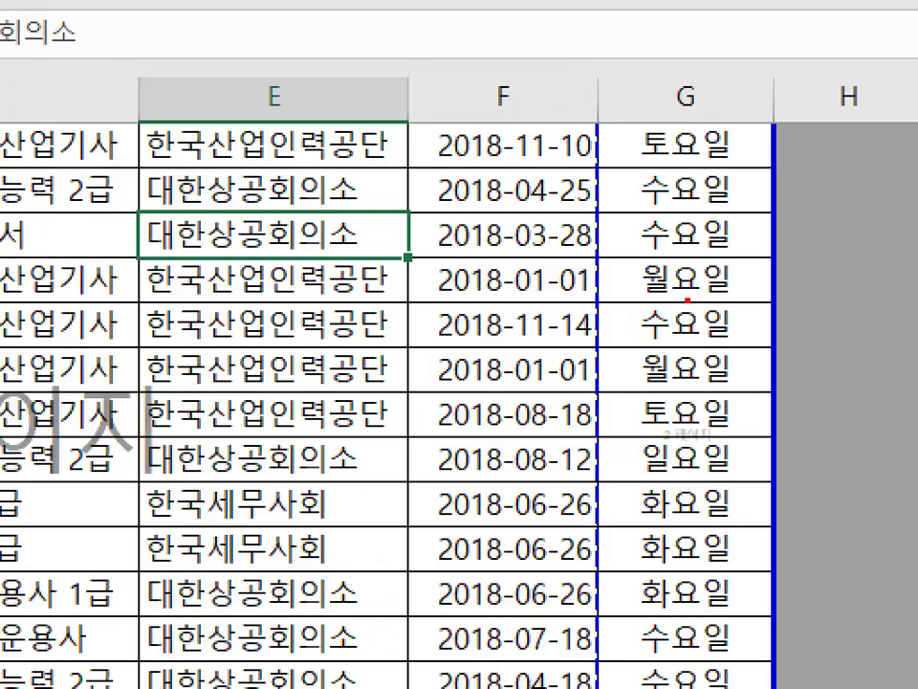
{"action": "left_click_drag", "start_coordinate": [563, 253], "coordinate": [562, 302]}
{"action": "mouse_move", "coordinate": [681, 228]}
{"action": "left_mouse_down"}
{"action": "mouse_move", "coordinate": [731, 241]}
{"action": "mouse_move", "coordinate": [735, 282]}
{"action": "left_mouse_up"}
{"action": "mouse_move", "coordinate": [626, 196]}
{"action": "left_mouse_down"}
{"action": "mouse_move", "coordinate": [660, 325]}
{"action": "mouse_move", "coordinate": [744, 254]}
{"action": "left_mouse_up"}
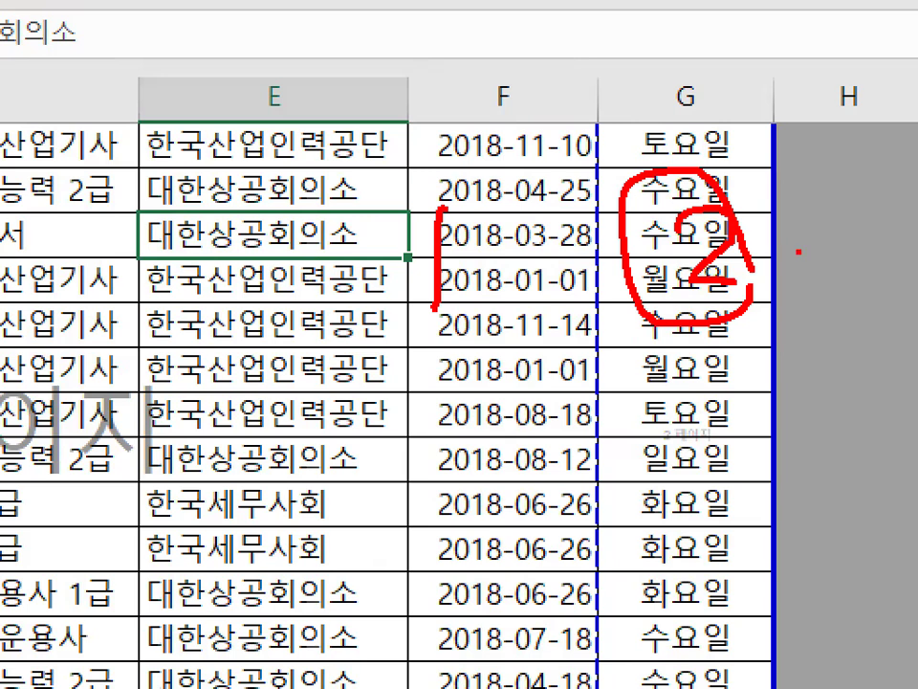
{"action": "key", "text": "Escape"}
Write a circled 50 over columns D and E and 100 over column F, circle the 취득요일 cells in red, and clear the markup
{"action": "key", "text": "ctrl+2"}
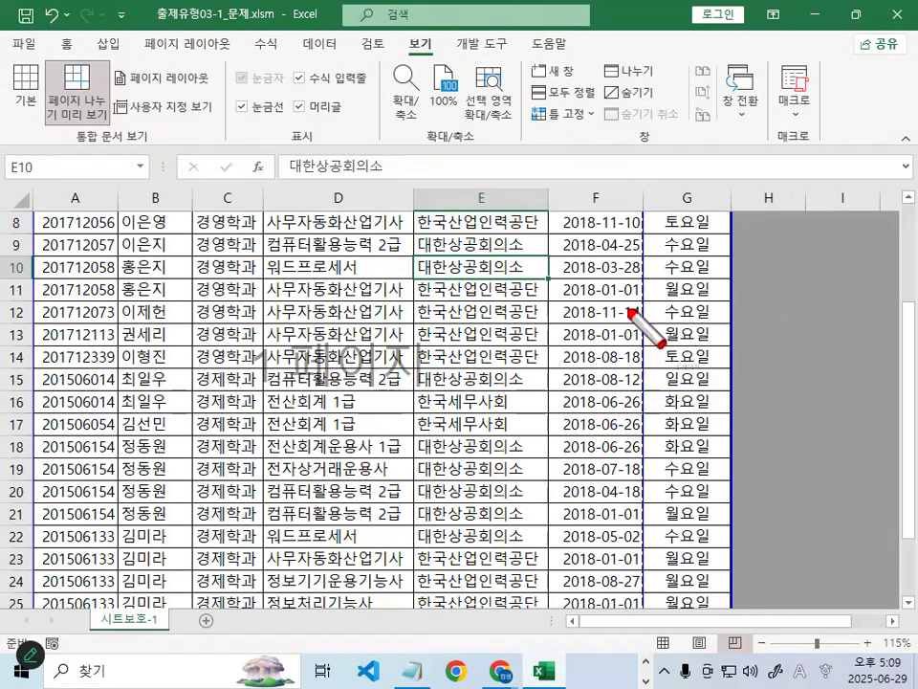
{"action": "mouse_move", "coordinate": [388, 239]}
{"action": "left_mouse_down"}
{"action": "mouse_move", "coordinate": [423, 307]}
{"action": "mouse_move", "coordinate": [377, 304]}
{"action": "left_mouse_up"}
{"action": "left_click_drag", "start_coordinate": [381, 261], "coordinate": [468, 271]}
{"action": "left_click_drag", "start_coordinate": [730, 308], "coordinate": [737, 306]}
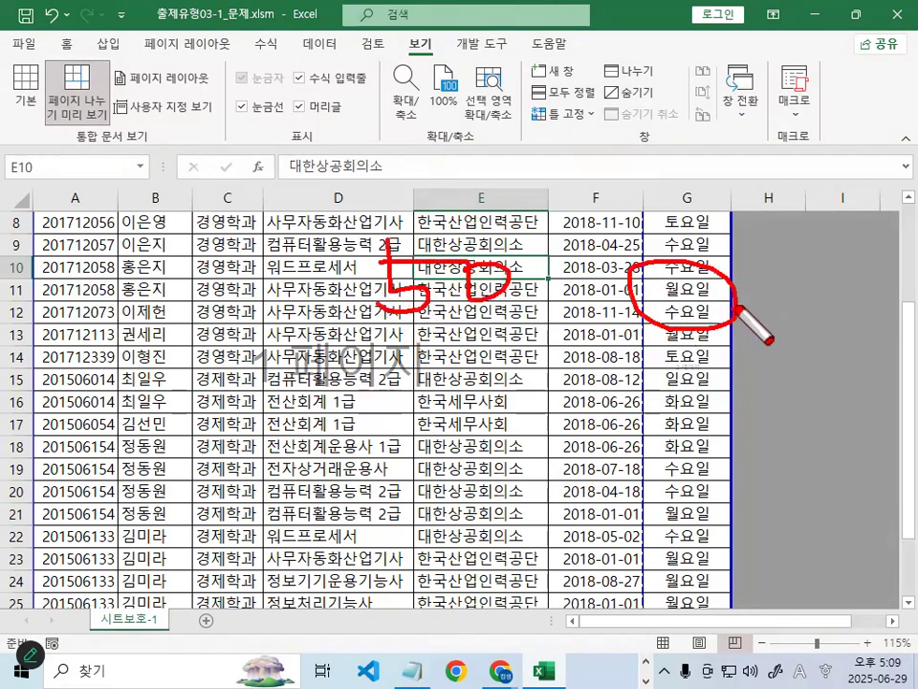
{"action": "mouse_move", "coordinate": [572, 287]}
{"action": "left_mouse_down"}
{"action": "mouse_move", "coordinate": [450, 375]}
{"action": "mouse_move", "coordinate": [526, 320]}
{"action": "left_mouse_up"}
{"action": "mouse_move", "coordinate": [517, 387]}
{"action": "left_mouse_down"}
{"action": "mouse_move", "coordinate": [518, 442]}
{"action": "mouse_move", "coordinate": [555, 396]}
{"action": "mouse_move", "coordinate": [585, 427]}
{"action": "mouse_move", "coordinate": [597, 401]}
{"action": "left_mouse_up"}
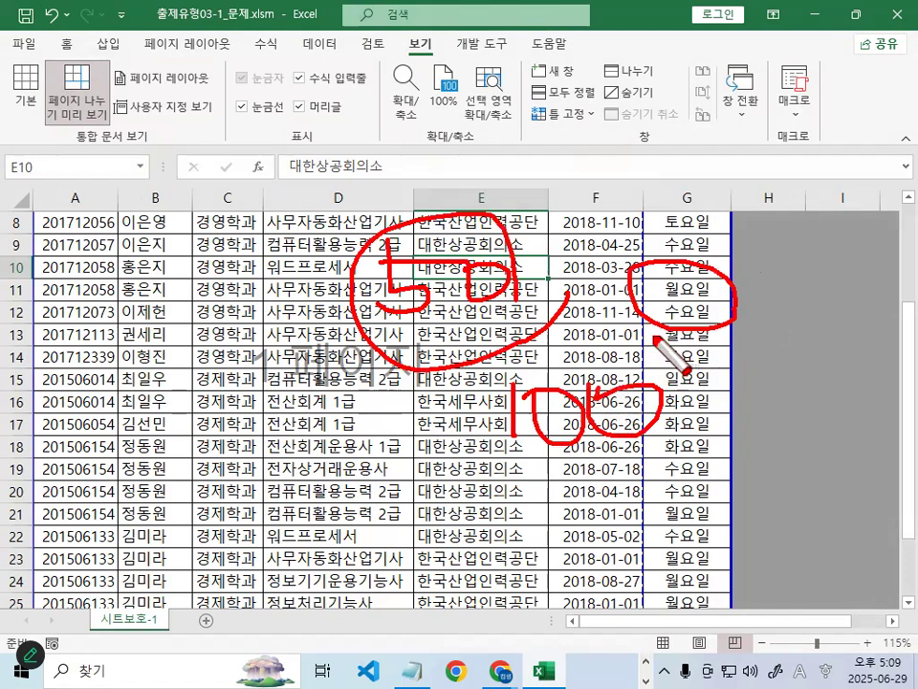
{"action": "key", "text": "Escape"}
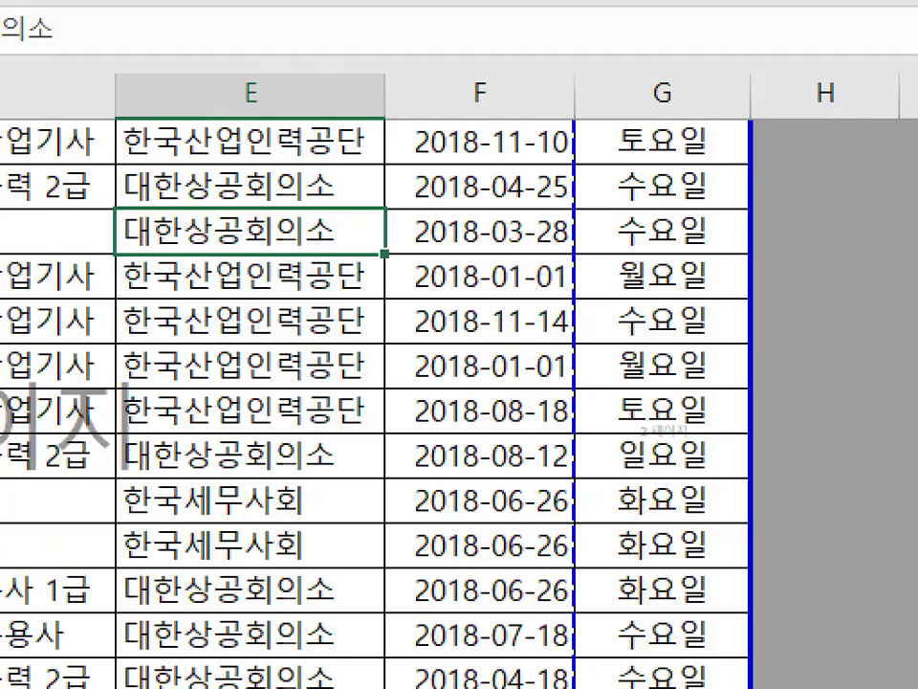
Circle the 취득요일 cells near G11 and trace the solid blue page boundary beside column G in red on the magnified view
{"action": "left_click_drag", "start_coordinate": [799, 316], "coordinate": [842, 280]}
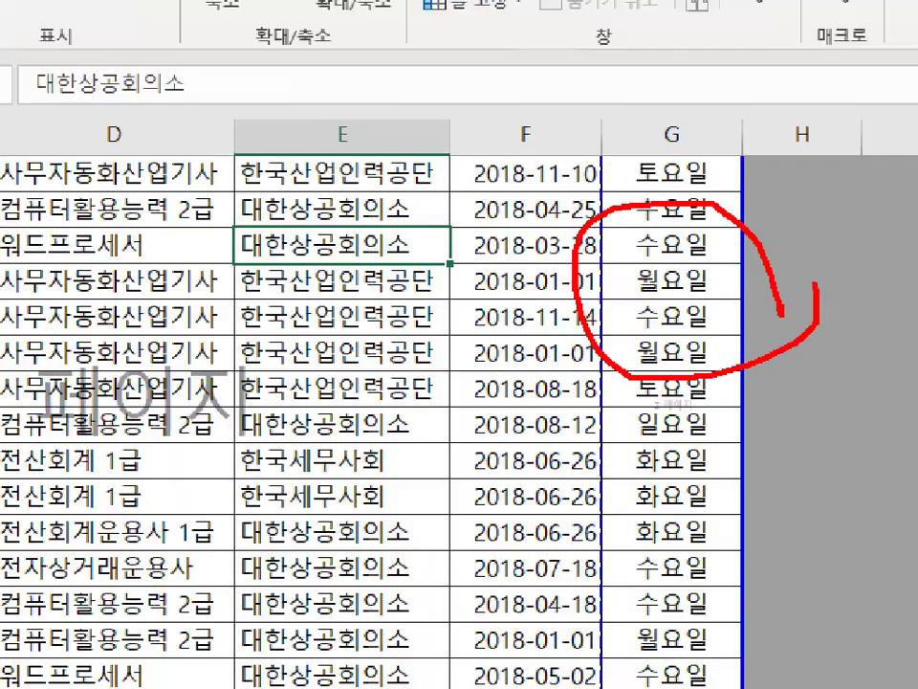
{"action": "key", "text": "Escape"}
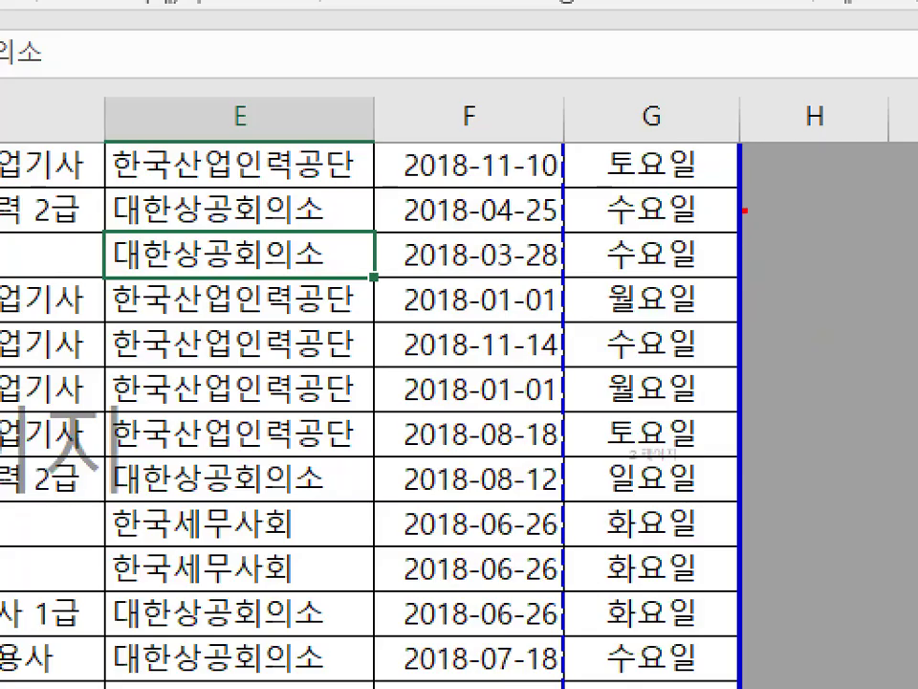
{"action": "left_click_drag", "start_coordinate": [734, 227], "coordinate": [733, 326]}
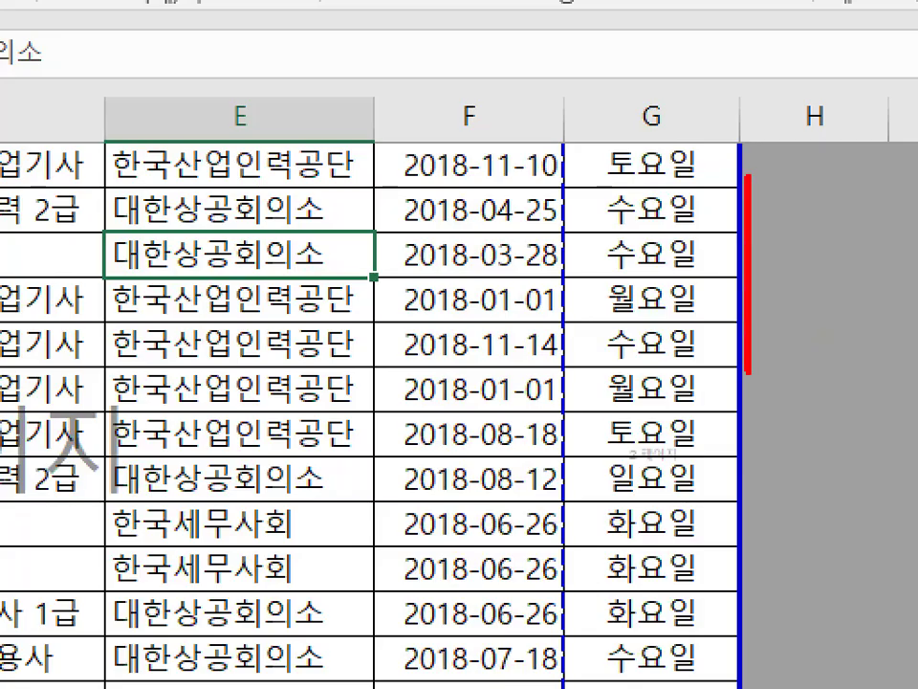
{"action": "left_click_drag", "start_coordinate": [823, 490], "coordinate": [603, 504]}
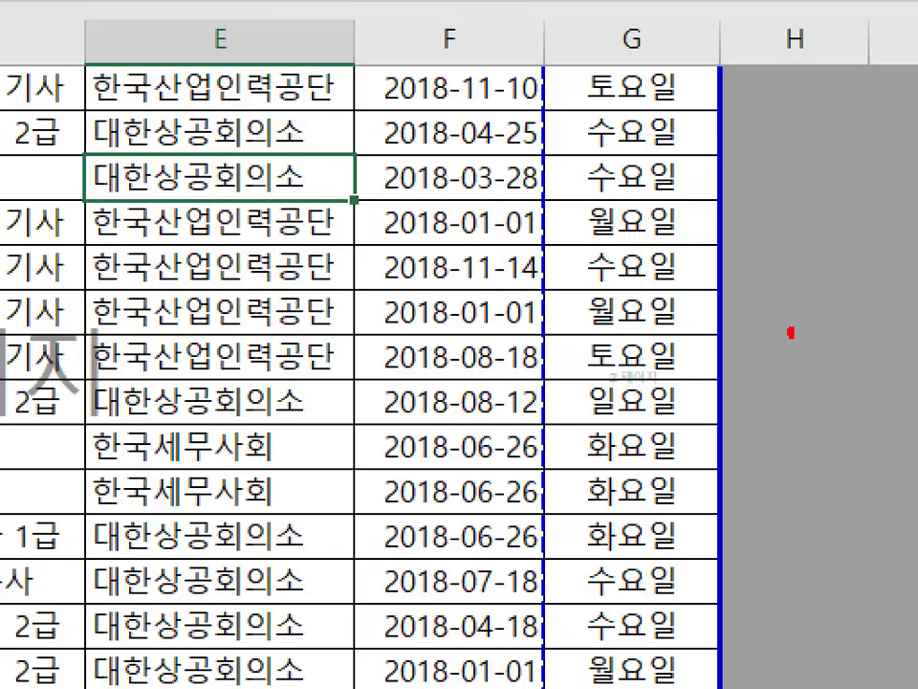
Mark the empty row 1 above the 학번 header and the page boundary over columns A and B in red, and clear the markup
{"action": "left_click_drag", "start_coordinate": [765, 342], "coordinate": [766, 347]}
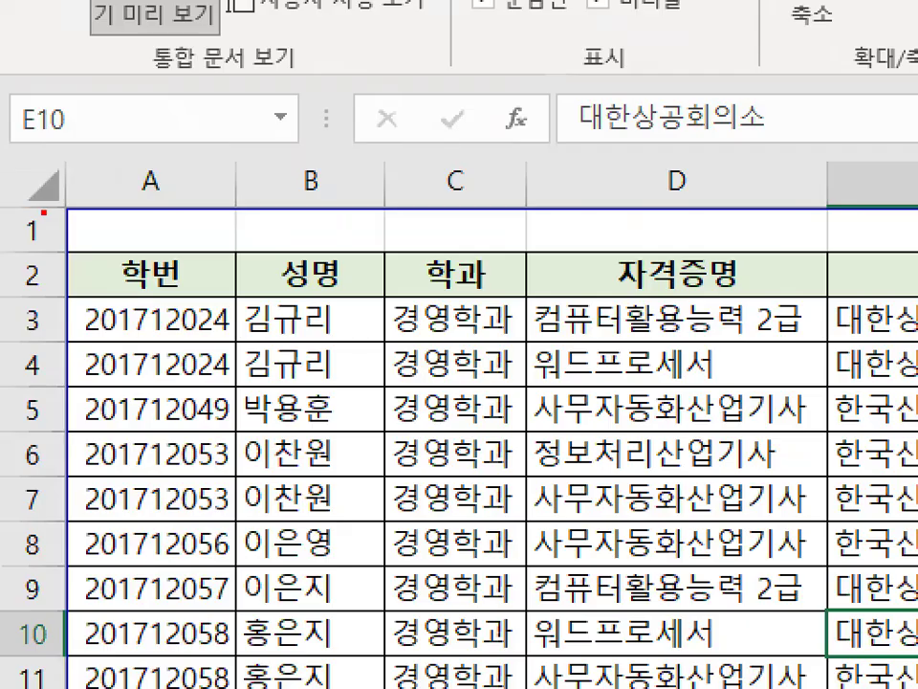
{"action": "mouse_move", "coordinate": [137, 244]}
{"action": "left_mouse_down"}
{"action": "mouse_move", "coordinate": [161, 215]}
{"action": "mouse_move", "coordinate": [192, 246]}
{"action": "left_mouse_up"}
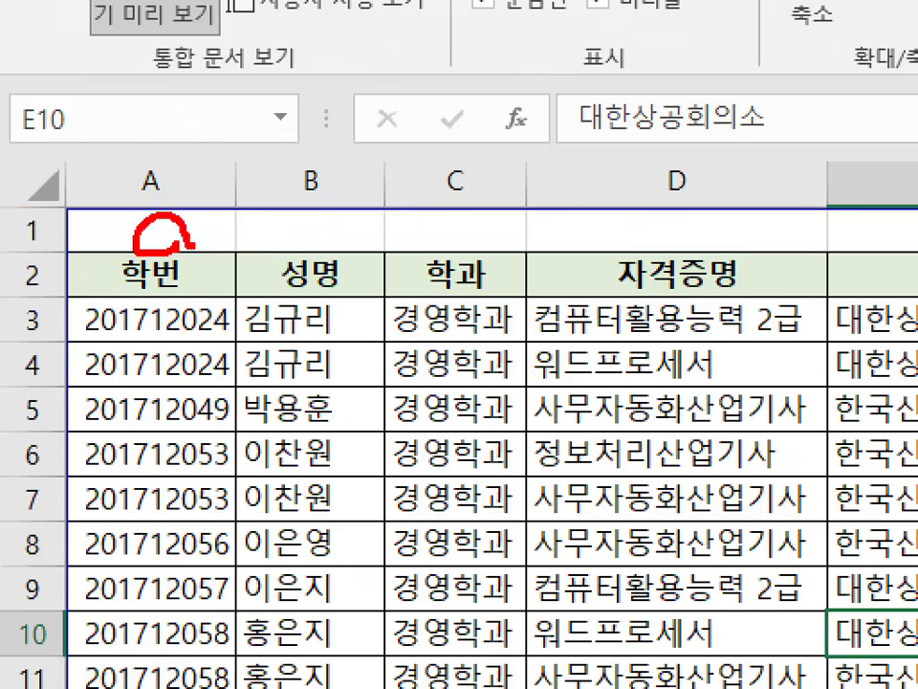
{"action": "mouse_move", "coordinate": [258, 212]}
{"action": "left_mouse_down"}
{"action": "mouse_move", "coordinate": [288, 256]}
{"action": "mouse_move", "coordinate": [256, 252]}
{"action": "left_mouse_up"}
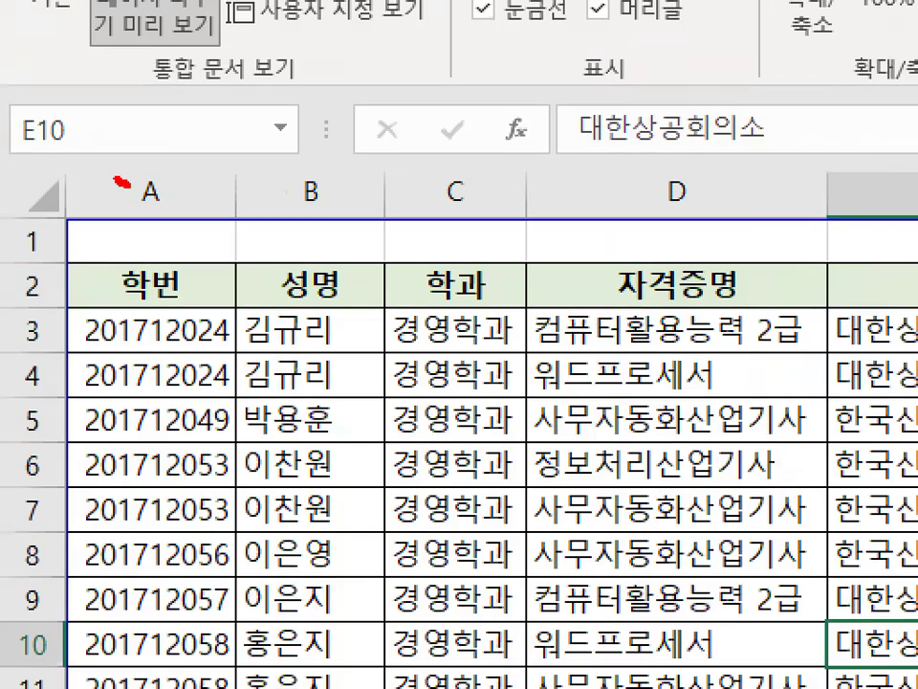
{"action": "left_click_drag", "start_coordinate": [116, 178], "coordinate": [134, 198]}
{"action": "left_click_drag", "start_coordinate": [161, 251], "coordinate": [220, 241]}
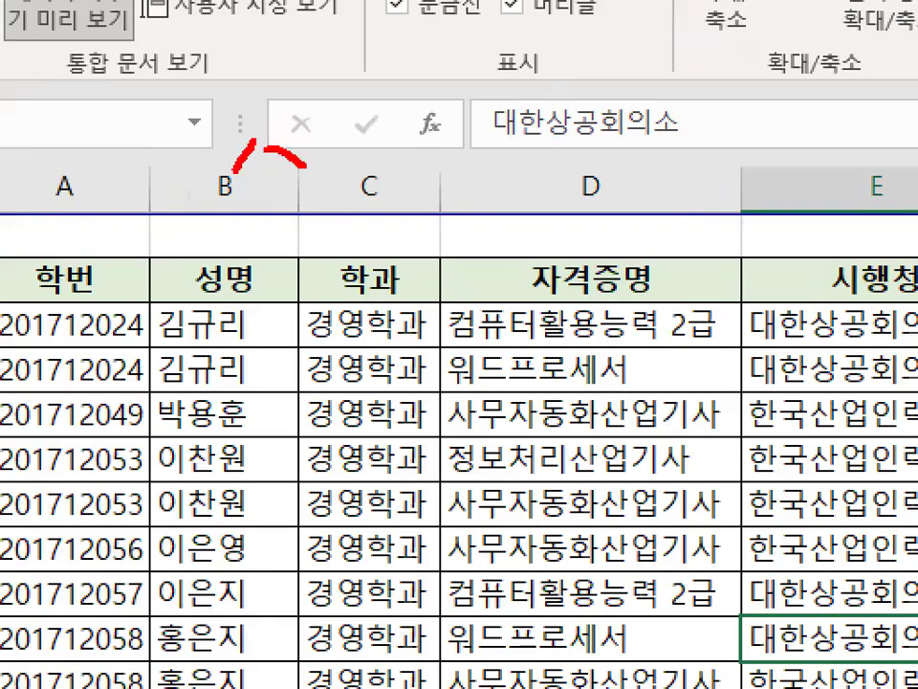
{"action": "mouse_move", "coordinate": [268, 149]}
{"action": "left_mouse_down"}
{"action": "mouse_move", "coordinate": [268, 243]}
{"action": "mouse_move", "coordinate": [306, 170]}
{"action": "left_mouse_up"}
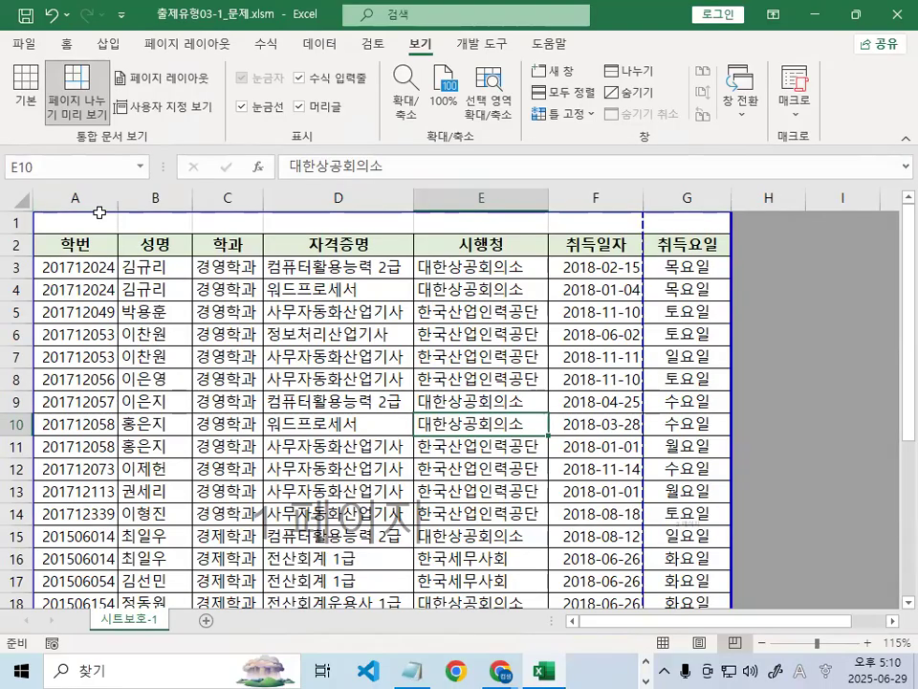
Move the upper page boundary down to exclude row 1, and mark it with a red arrow, O, X and a circle around 학번
{"action": "left_click_drag", "start_coordinate": [95, 211], "coordinate": [98, 233]}
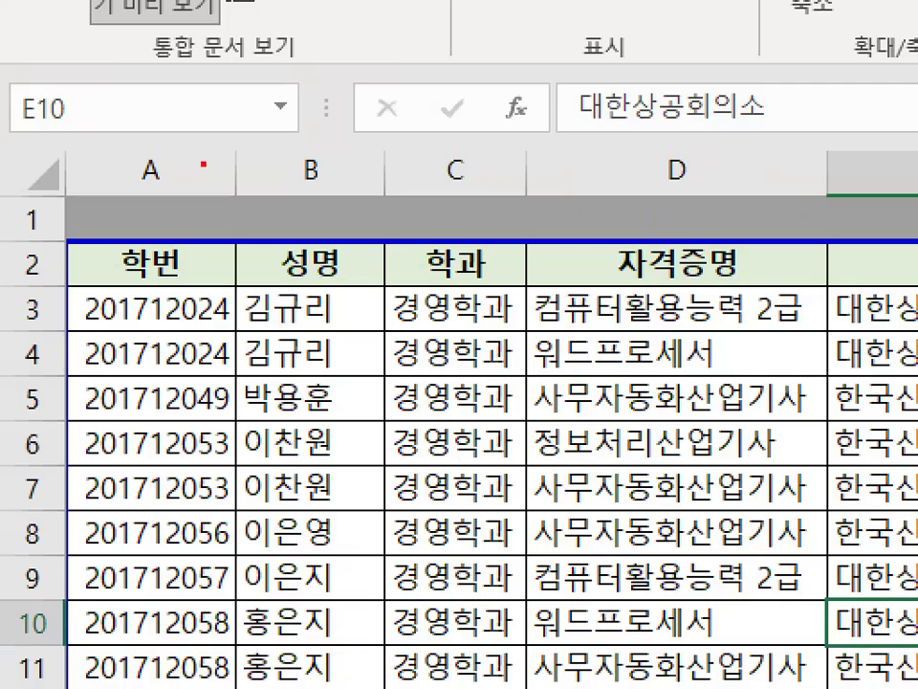
{"action": "mouse_move", "coordinate": [203, 163]}
{"action": "left_mouse_down"}
{"action": "mouse_move", "coordinate": [197, 240]}
{"action": "mouse_move", "coordinate": [242, 211]}
{"action": "left_mouse_up"}
{"action": "mouse_move", "coordinate": [356, 229]}
{"action": "left_mouse_down"}
{"action": "mouse_move", "coordinate": [328, 230]}
{"action": "mouse_move", "coordinate": [354, 202]}
{"action": "mouse_move", "coordinate": [360, 236]}
{"action": "left_mouse_up"}
{"action": "mouse_move", "coordinate": [421, 192]}
{"action": "left_mouse_down"}
{"action": "mouse_move", "coordinate": [390, 227]}
{"action": "mouse_move", "coordinate": [417, 226]}
{"action": "left_mouse_up"}
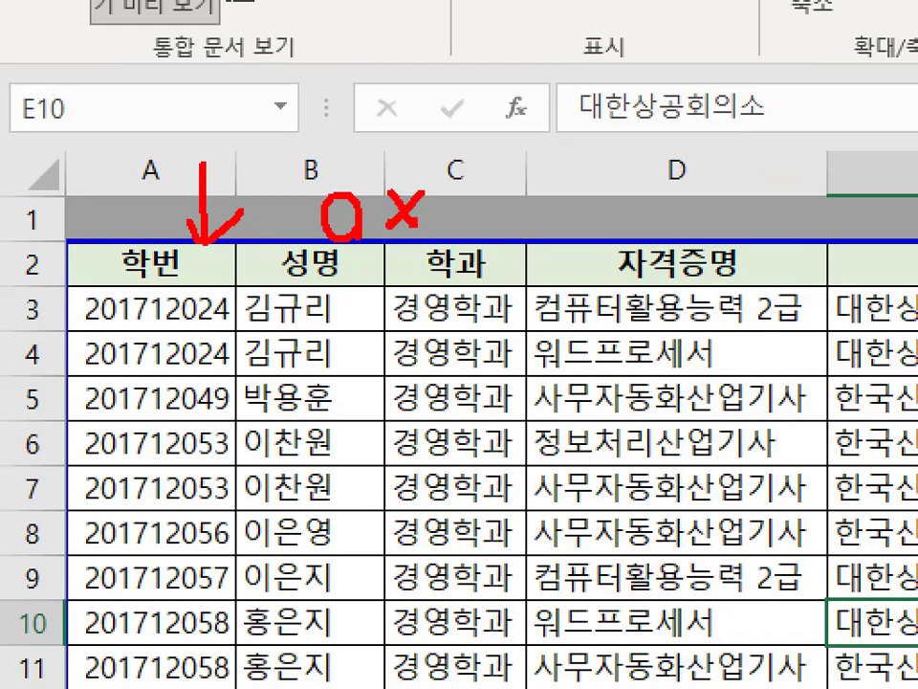
{"action": "mouse_move", "coordinate": [144, 290]}
{"action": "left_mouse_down"}
{"action": "mouse_move", "coordinate": [73, 287]}
{"action": "mouse_move", "coordinate": [115, 215]}
{"action": "mouse_move", "coordinate": [165, 287]}
{"action": "left_mouse_up"}
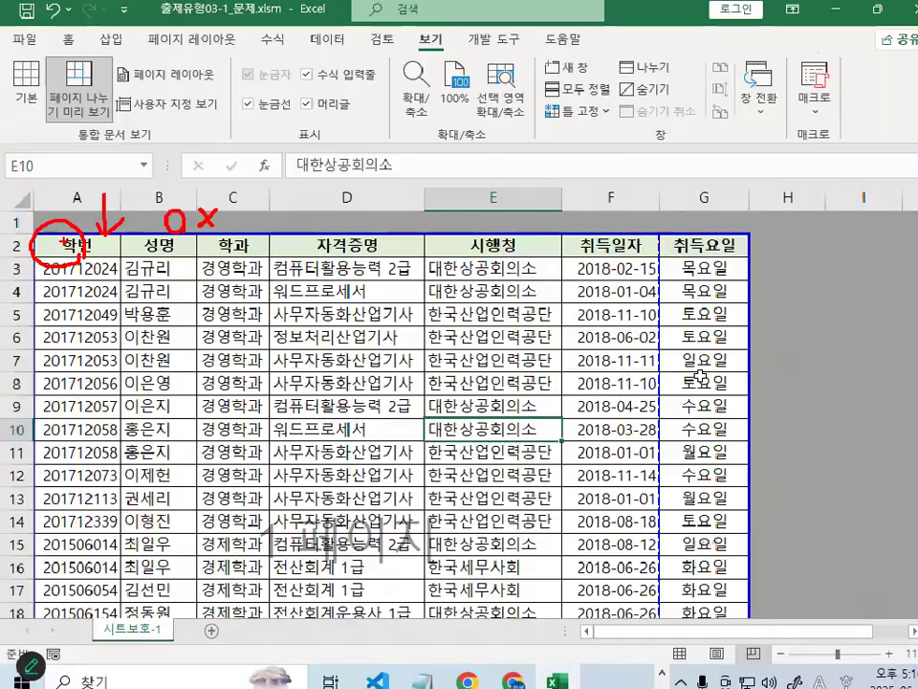
Circle the dashed page break between columns F and G in red, draw an arrow from it toward column H, and clear the markup
{"action": "left_click", "coordinate": [617, 383]}
{"action": "mouse_move", "coordinate": [737, 362]}
{"action": "left_mouse_down"}
{"action": "mouse_move", "coordinate": [626, 434]}
{"action": "mouse_move", "coordinate": [707, 286]}
{"action": "mouse_move", "coordinate": [720, 369]}
{"action": "left_mouse_up"}
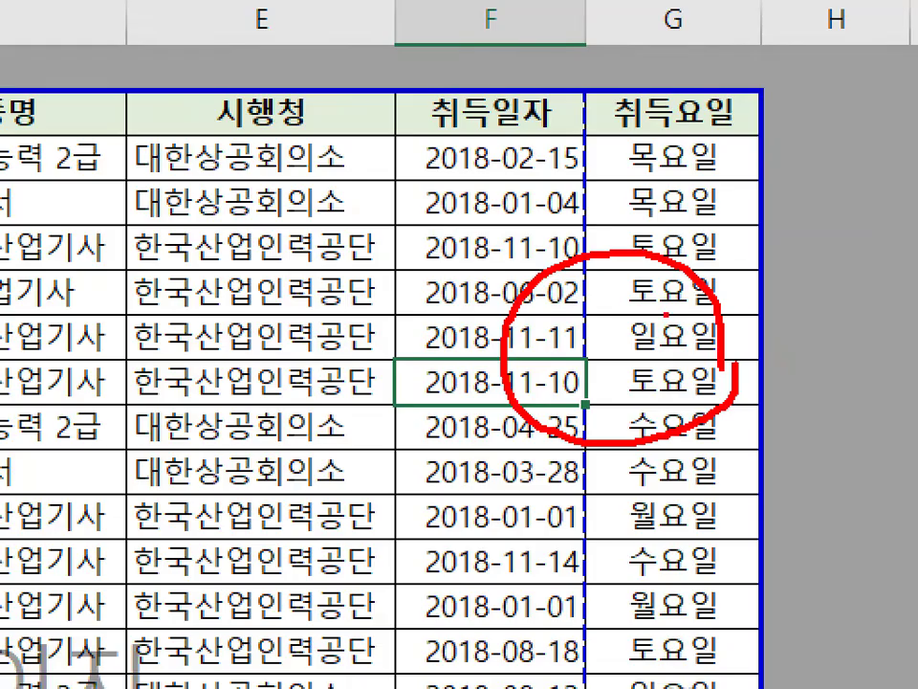
{"action": "key", "text": "Escape"}
{"action": "key", "text": "ctrl+1"}
{"action": "left_click", "coordinate": [657, 379]}
{"action": "left_click_drag", "start_coordinate": [680, 333], "coordinate": [687, 283]}
{"action": "key", "text": "Escape"}
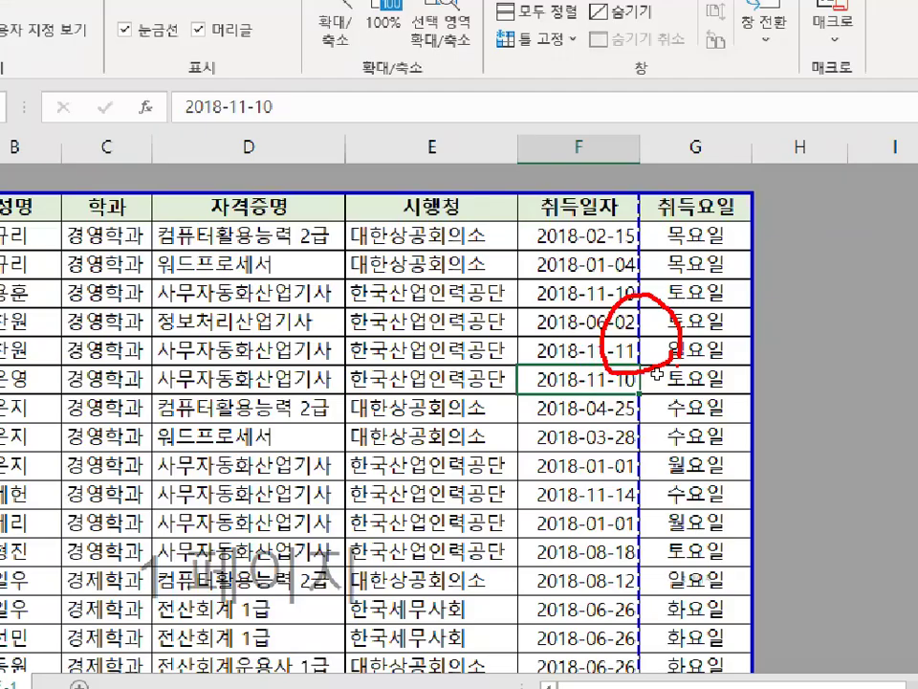
{"action": "key", "text": "ctrl+1"}
{"action": "left_click_drag", "start_coordinate": [624, 340], "coordinate": [880, 341]}
{"action": "mouse_move", "coordinate": [837, 319]}
{"action": "left_mouse_down"}
{"action": "mouse_move", "coordinate": [890, 341]}
{"action": "mouse_move", "coordinate": [837, 380]}
{"action": "left_mouse_up"}
{"action": "key", "text": "Escape"}
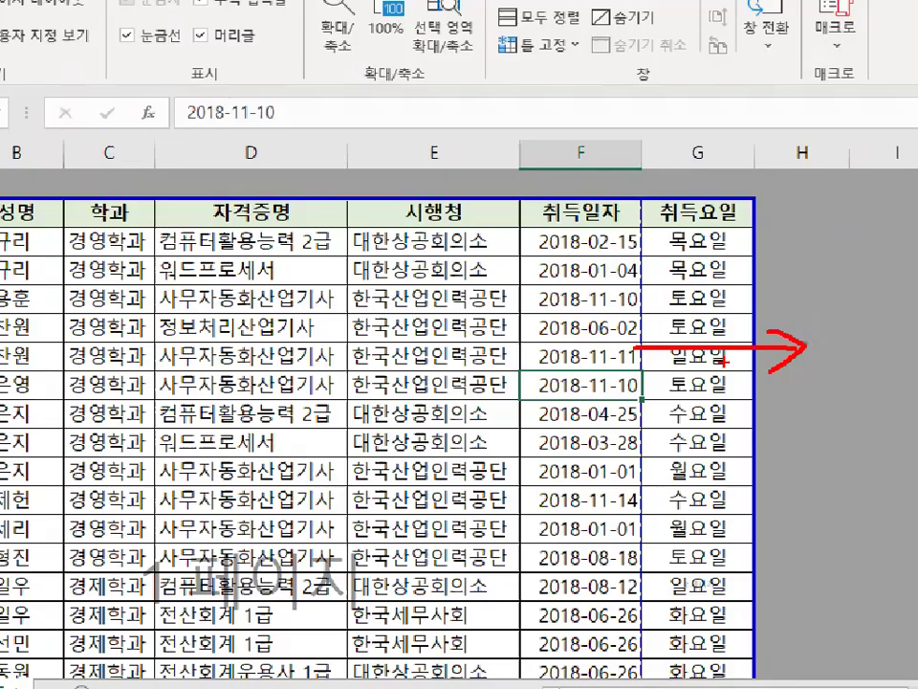
Move the dashed page break from between columns F and G to the outer edge of column G, illustrate the move with red arrows, and clear them
{"action": "key", "text": "ctrl+1"}
{"action": "left_click", "coordinate": [597, 312]}
{"action": "left_click_drag", "start_coordinate": [433, 288], "coordinate": [806, 285]}
{"action": "mouse_move", "coordinate": [792, 254]}
{"action": "left_mouse_down"}
{"action": "mouse_move", "coordinate": [834, 259]}
{"action": "mouse_move", "coordinate": [818, 326]}
{"action": "left_mouse_up"}
{"action": "key", "text": "Escape"}
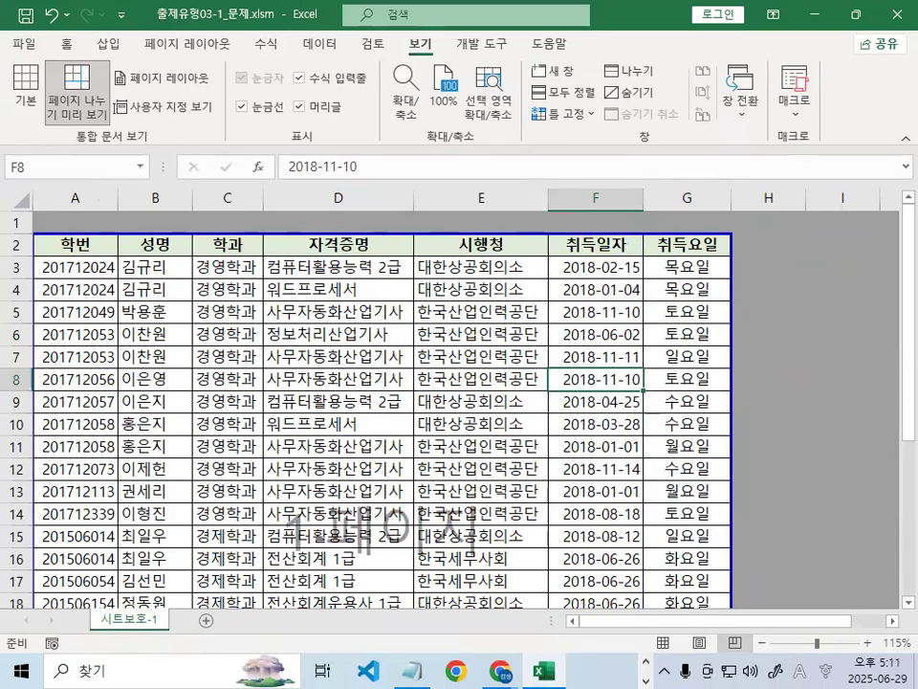
{"action": "key", "text": "ctrl+1"}
{"action": "mouse_move", "coordinate": [641, 302]}
{"action": "left_mouse_down"}
{"action": "mouse_move", "coordinate": [858, 328]}
{"action": "mouse_move", "coordinate": [868, 290]}
{"action": "left_mouse_up"}
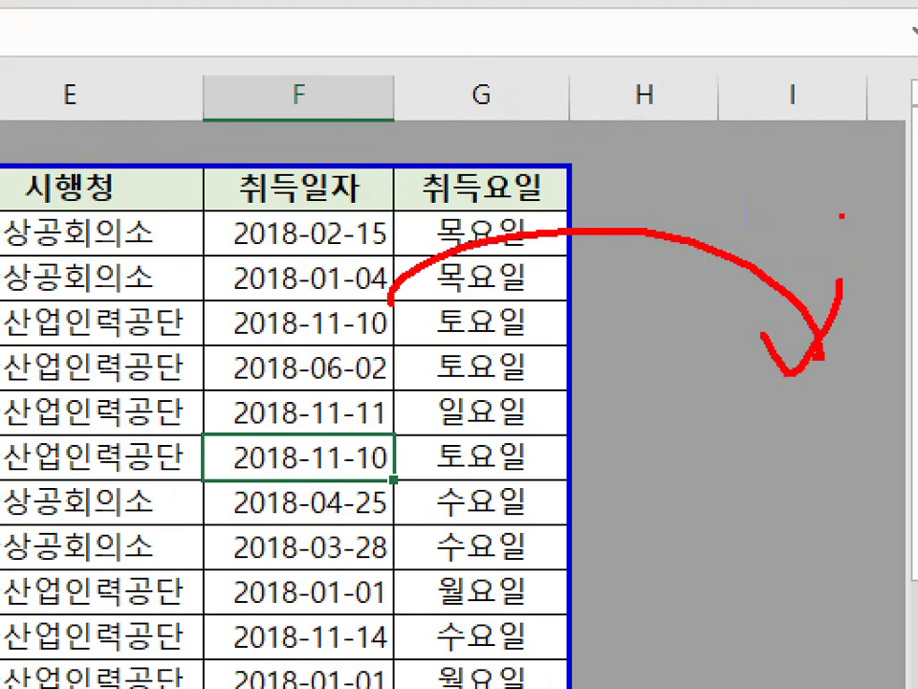
{"action": "key", "text": "Escape"}
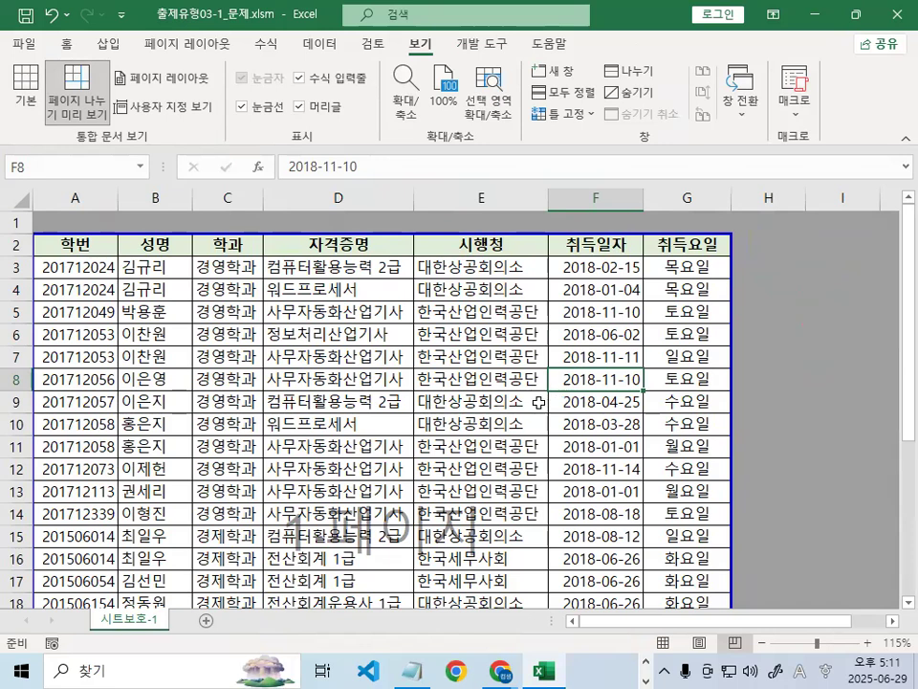
Write Ctrl+F2 in large red strokes over the sheet, underline it, and clear the markup
{"action": "scroll", "coordinate": [532, 397], "scroll_direction": "down", "scroll_amount": 2}
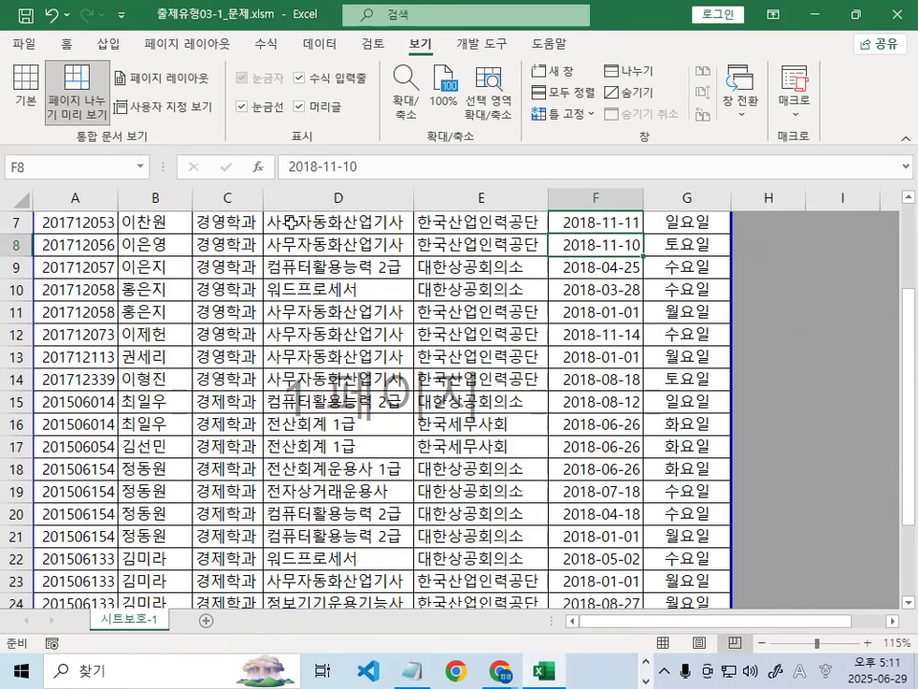
{"action": "key", "text": "ctrl+2"}
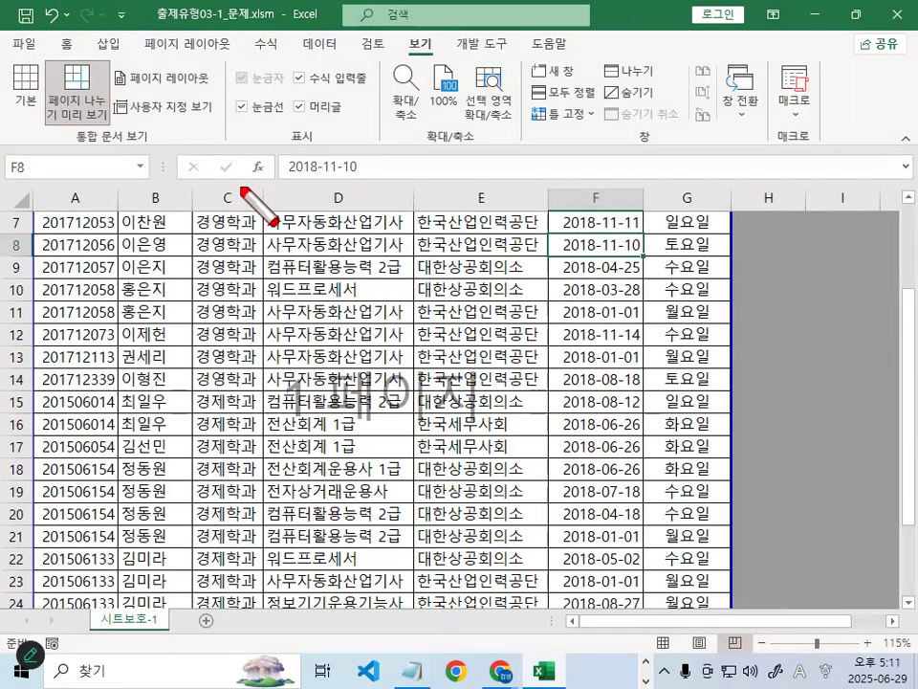
{"action": "mouse_move", "coordinate": [346, 166]}
{"action": "left_mouse_down"}
{"action": "mouse_move", "coordinate": [333, 122]}
{"action": "mouse_move", "coordinate": [346, 265]}
{"action": "mouse_move", "coordinate": [430, 185]}
{"action": "left_mouse_up"}
{"action": "mouse_move", "coordinate": [390, 146]}
{"action": "left_mouse_down"}
{"action": "mouse_move", "coordinate": [371, 181]}
{"action": "mouse_move", "coordinate": [443, 214]}
{"action": "left_mouse_up"}
{"action": "mouse_move", "coordinate": [437, 158]}
{"action": "left_mouse_down"}
{"action": "mouse_move", "coordinate": [437, 254]}
{"action": "mouse_move", "coordinate": [473, 218]}
{"action": "left_mouse_up"}
{"action": "left_click_drag", "start_coordinate": [505, 196], "coordinate": [514, 253]}
{"action": "left_click_drag", "start_coordinate": [536, 186], "coordinate": [622, 187]}
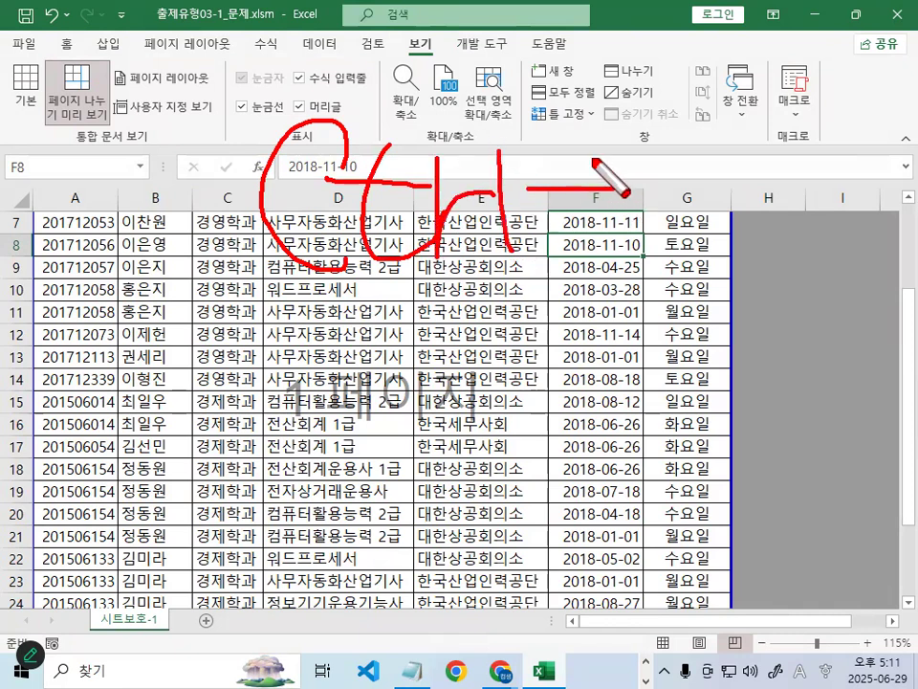
{"action": "left_click_drag", "start_coordinate": [574, 143], "coordinate": [579, 263]}
{"action": "mouse_move", "coordinate": [646, 136]}
{"action": "left_mouse_down"}
{"action": "mouse_move", "coordinate": [738, 141]}
{"action": "mouse_move", "coordinate": [675, 252]}
{"action": "left_mouse_up"}
{"action": "mouse_move", "coordinate": [653, 179]}
{"action": "left_mouse_down"}
{"action": "mouse_move", "coordinate": [724, 179]}
{"action": "mouse_move", "coordinate": [793, 153]}
{"action": "mouse_move", "coordinate": [735, 222]}
{"action": "mouse_move", "coordinate": [808, 230]}
{"action": "left_mouse_up"}
{"action": "left_click_drag", "start_coordinate": [207, 305], "coordinate": [873, 303]}
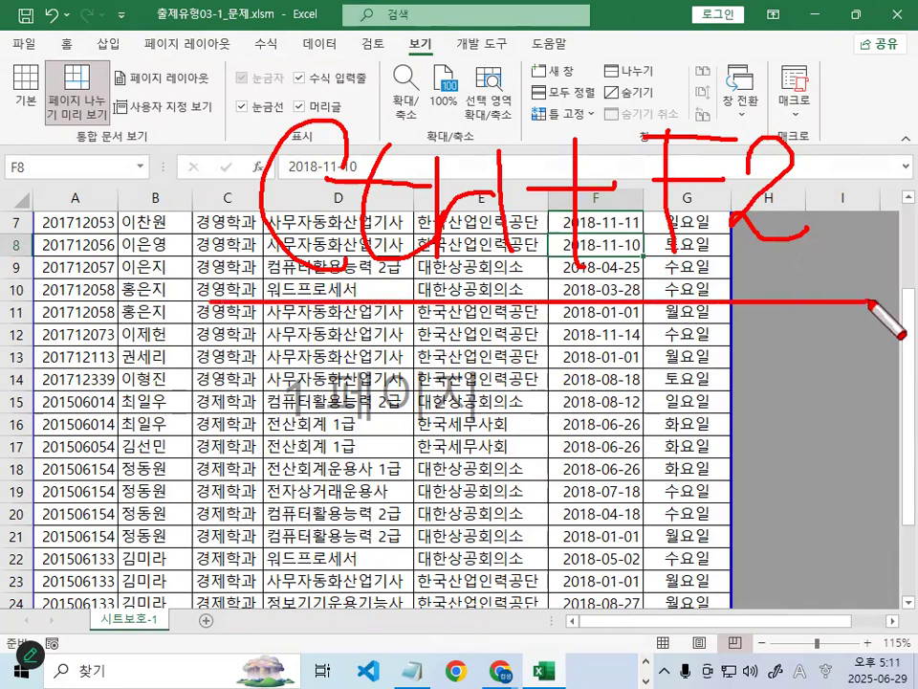
{"action": "key", "text": "Escape"}
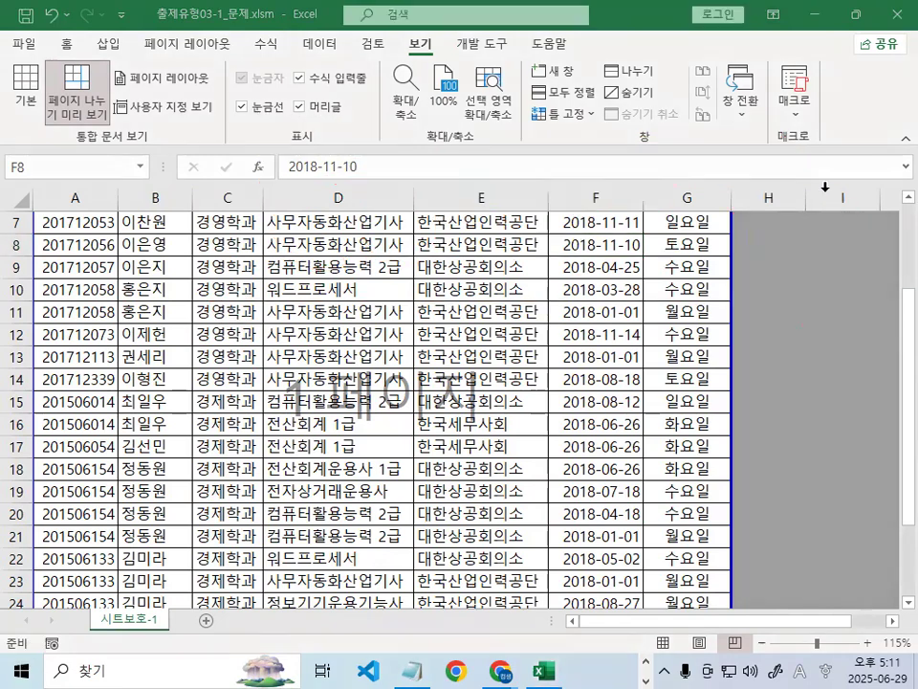
Circle the 인쇄 command among the file commands in red, clear the circle, and open the print preview
{"action": "left_click", "coordinate": [28, 32]}
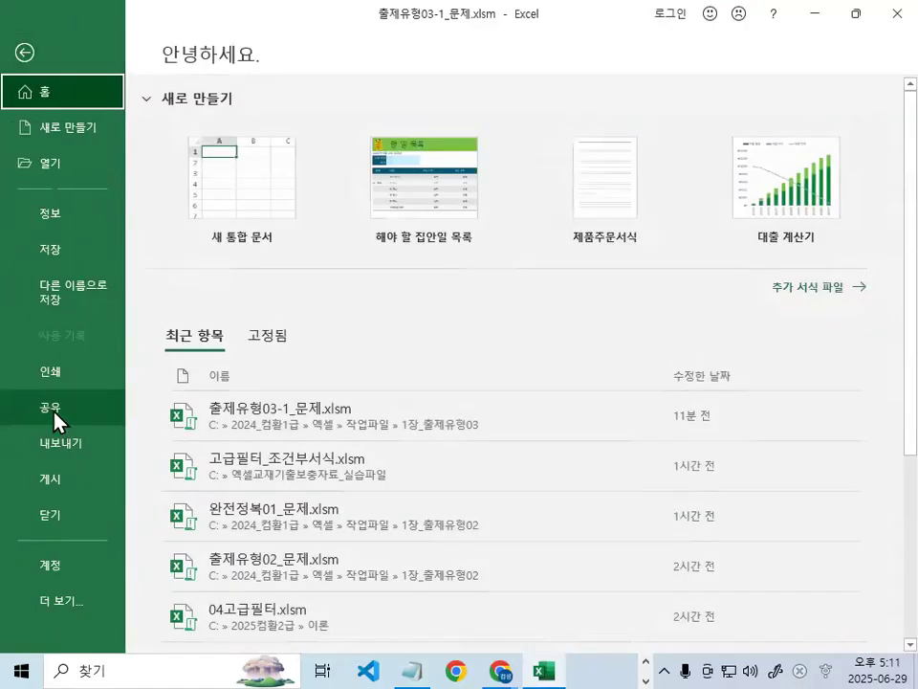
{"action": "left_click_drag", "start_coordinate": [50, 403], "coordinate": [68, 393]}
{"action": "left_click_drag", "start_coordinate": [159, 370], "coordinate": [120, 387]}
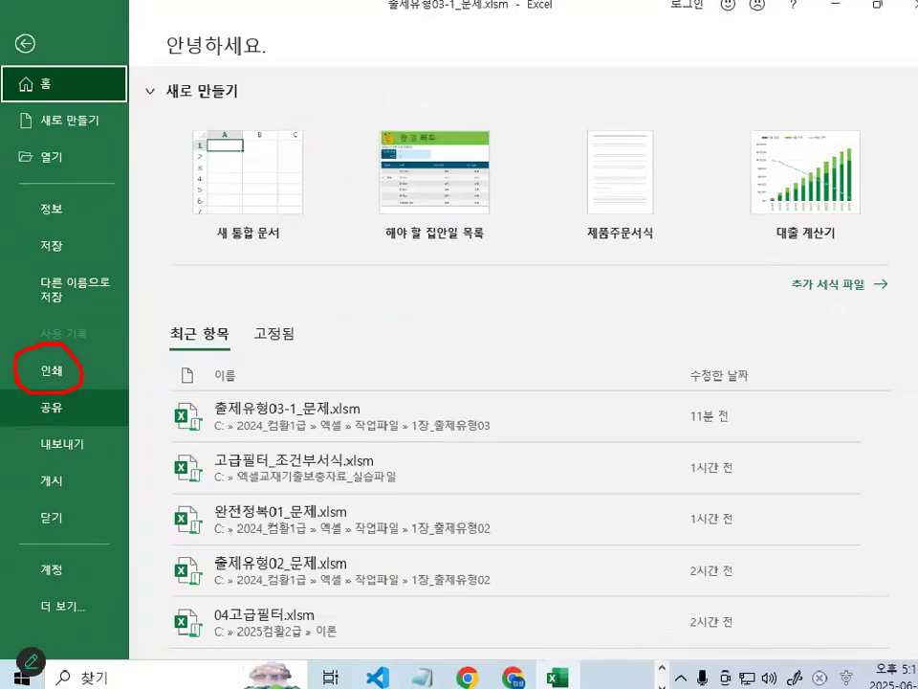
{"action": "key", "text": "Escape"}
{"action": "left_click", "coordinate": [105, 388]}
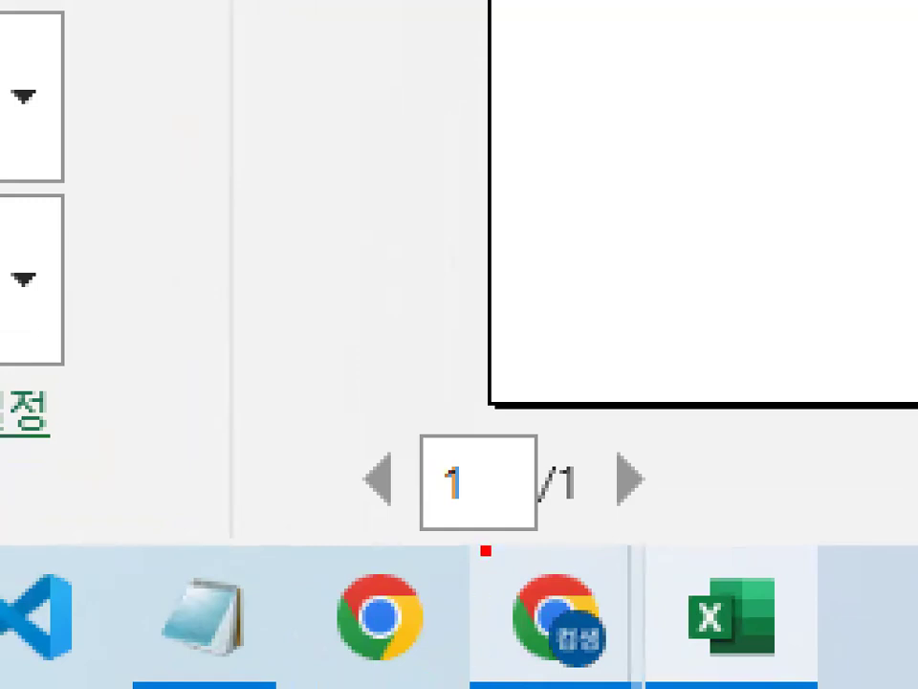
Underline the print preview's page counter in red, clear it, and put a check on the current page and a circle around the page total
{"action": "left_click_drag", "start_coordinate": [450, 651], "coordinate": [549, 650]}
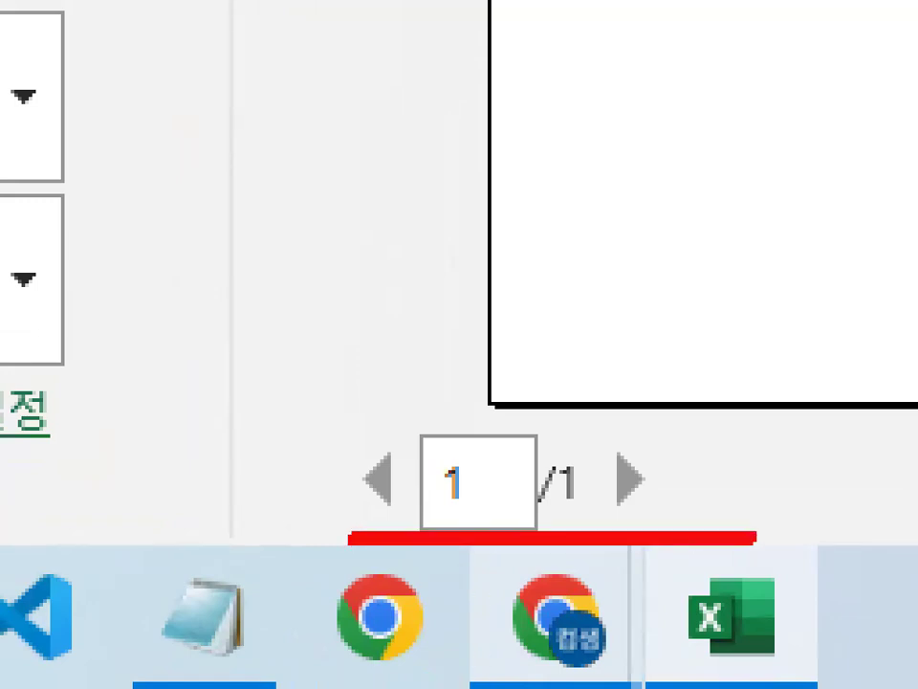
{"action": "key", "text": "Escape"}
{"action": "key", "text": "ctrl+1"}
{"action": "left_click", "coordinate": [536, 651]}
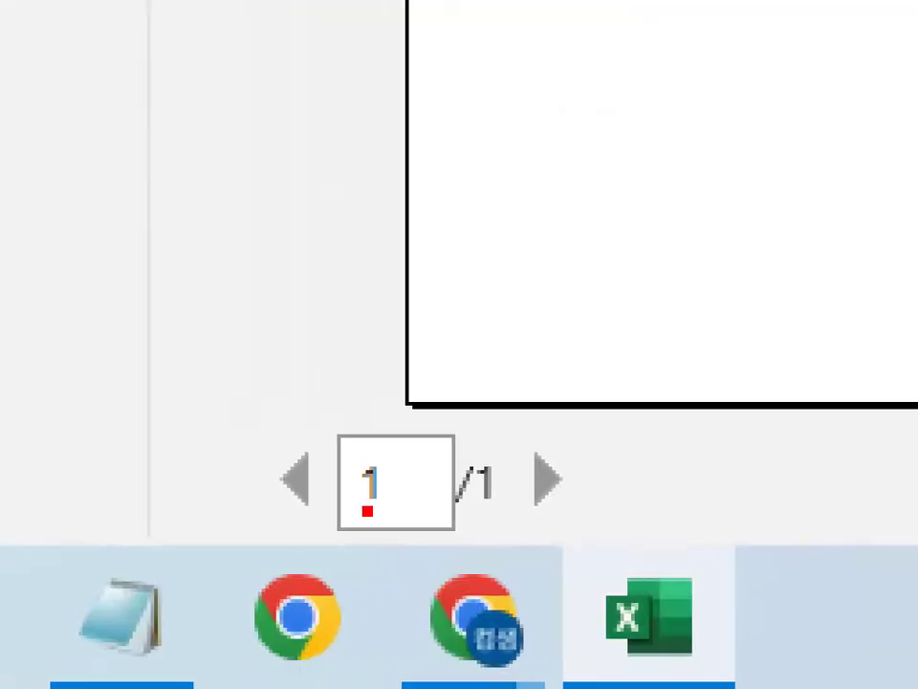
{"action": "left_click_drag", "start_coordinate": [354, 388], "coordinate": [457, 368]}
{"action": "left_click_drag", "start_coordinate": [531, 479], "coordinate": [538, 477]}
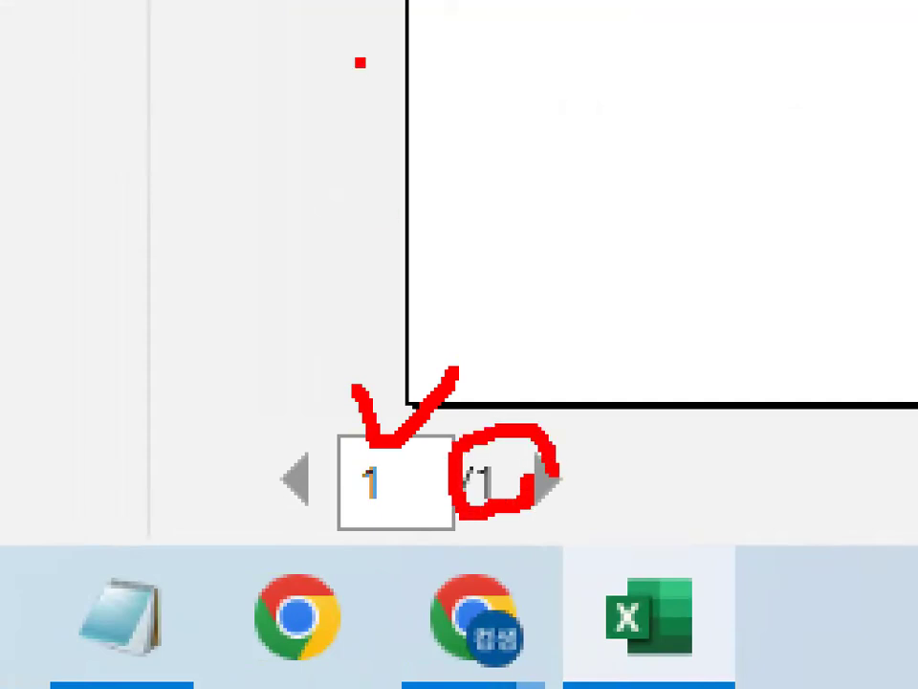
Write 1/2 in red above the page counter, circle it, clear the markup, and close the print preview
{"action": "left_click_drag", "start_coordinate": [360, 62], "coordinate": [360, 198]}
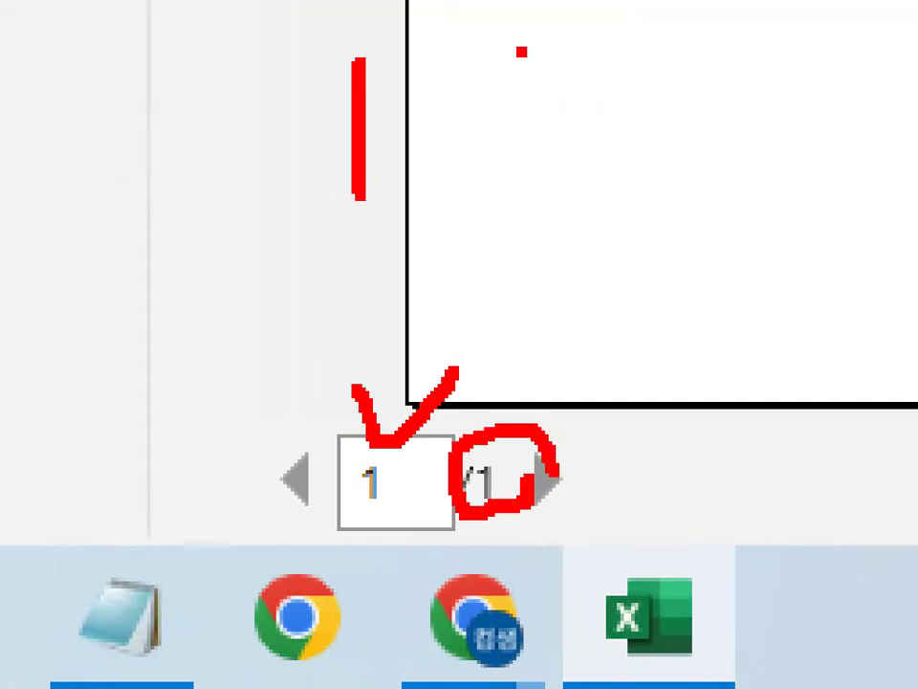
{"action": "left_click_drag", "start_coordinate": [529, 43], "coordinate": [312, 332]}
{"action": "mouse_move", "coordinate": [542, 218]}
{"action": "left_mouse_down"}
{"action": "mouse_move", "coordinate": [603, 172]}
{"action": "mouse_move", "coordinate": [529, 270]}
{"action": "mouse_move", "coordinate": [622, 278]}
{"action": "left_mouse_up"}
{"action": "left_click", "coordinate": [673, 255]}
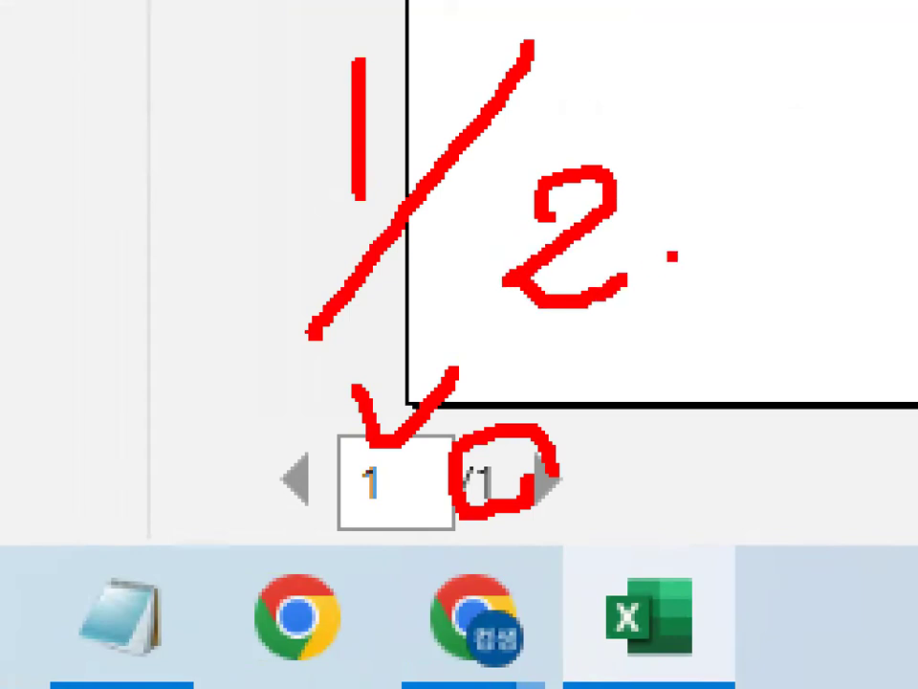
{"action": "mouse_move", "coordinate": [820, 324]}
{"action": "left_mouse_down"}
{"action": "mouse_move", "coordinate": [523, 379]}
{"action": "mouse_move", "coordinate": [824, 318]}
{"action": "mouse_move", "coordinate": [808, 507]}
{"action": "left_mouse_up"}
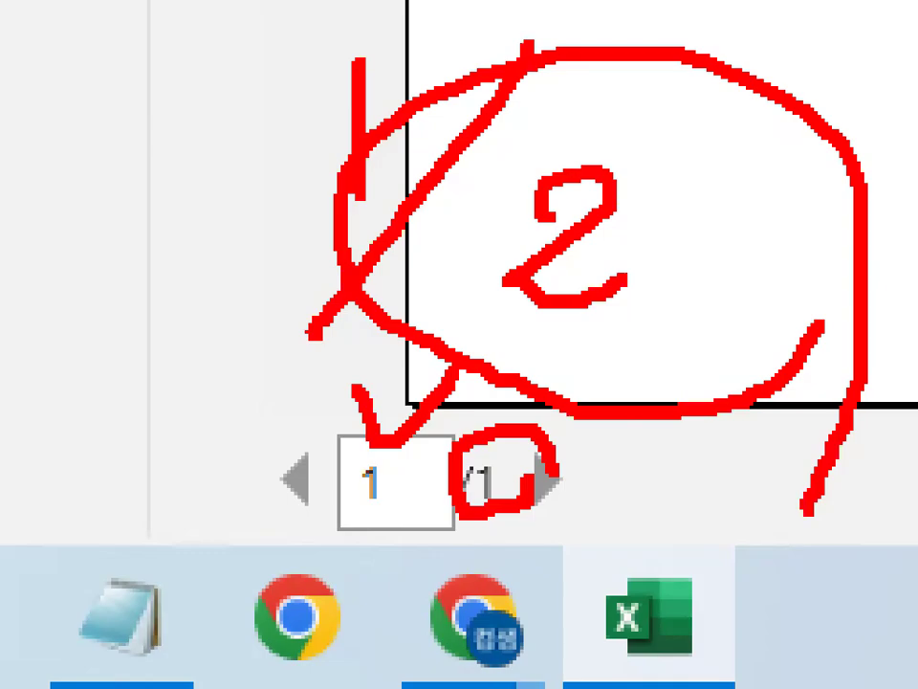
{"action": "key", "text": "Escape"}
{"action": "key", "text": "Escape"}
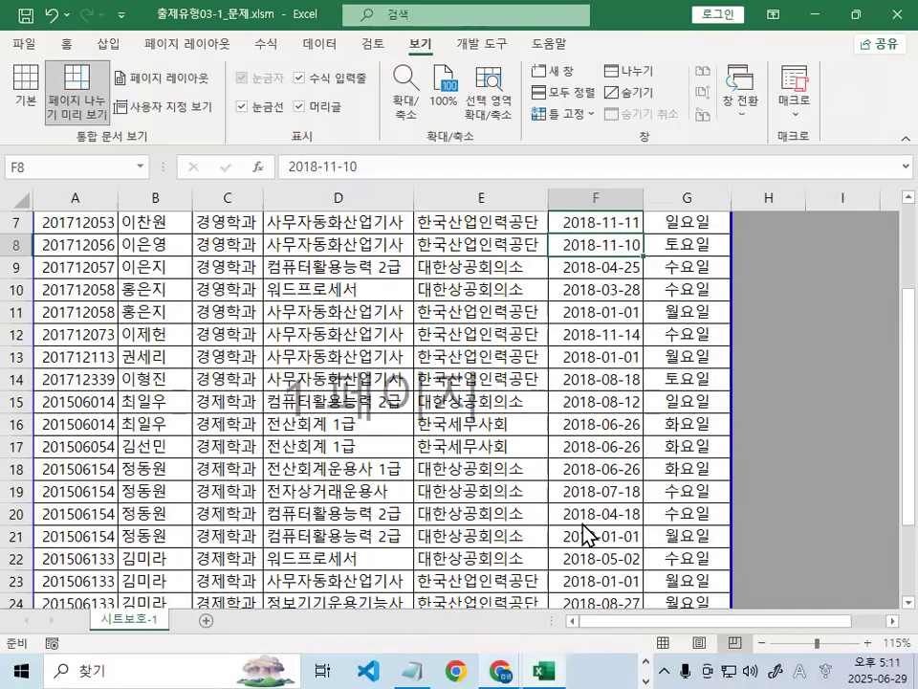
Select cell E13, circle the 기본 view control in red, clear the circle, and switch the sheet to normal view
{"action": "left_click", "coordinate": [512, 351]}
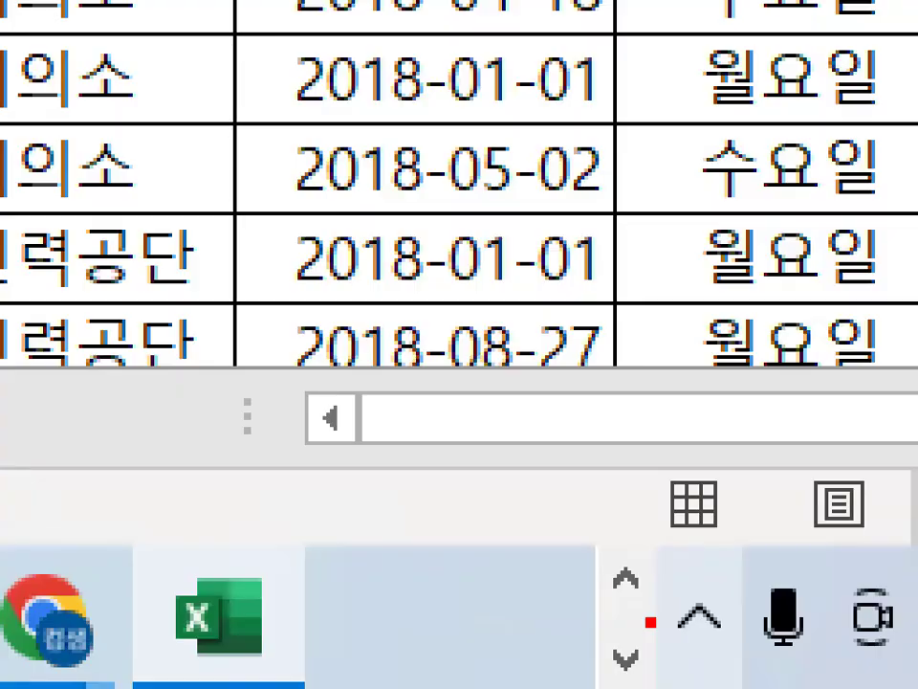
{"action": "left_click", "coordinate": [653, 644]}
{"action": "mouse_move", "coordinate": [699, 592]}
{"action": "left_mouse_down"}
{"action": "mouse_move", "coordinate": [641, 608]}
{"action": "mouse_move", "coordinate": [714, 590]}
{"action": "left_mouse_up"}
{"action": "key", "text": "Escape"}
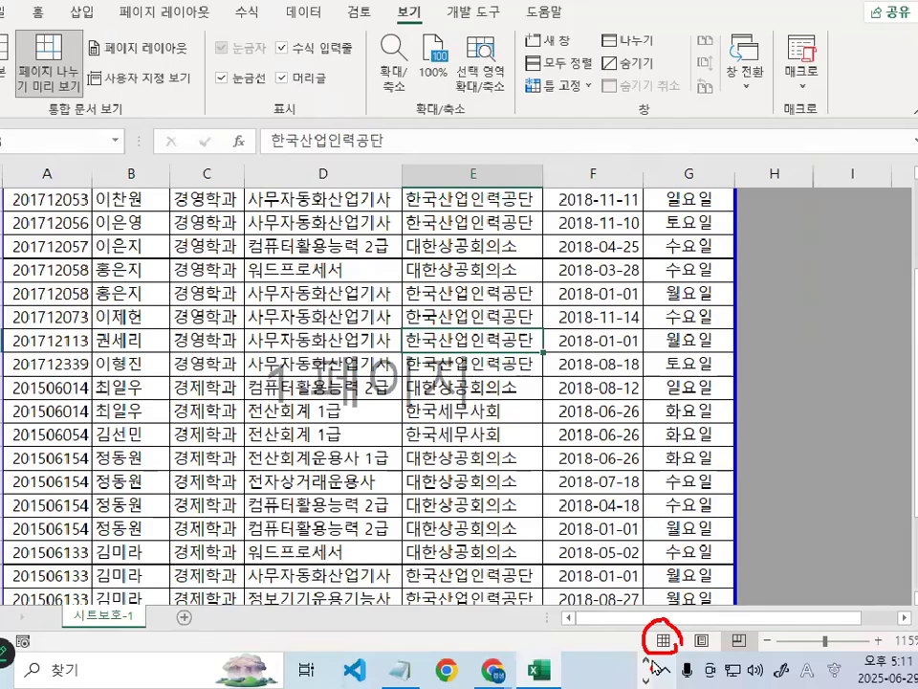
{"action": "left_click", "coordinate": [660, 639]}
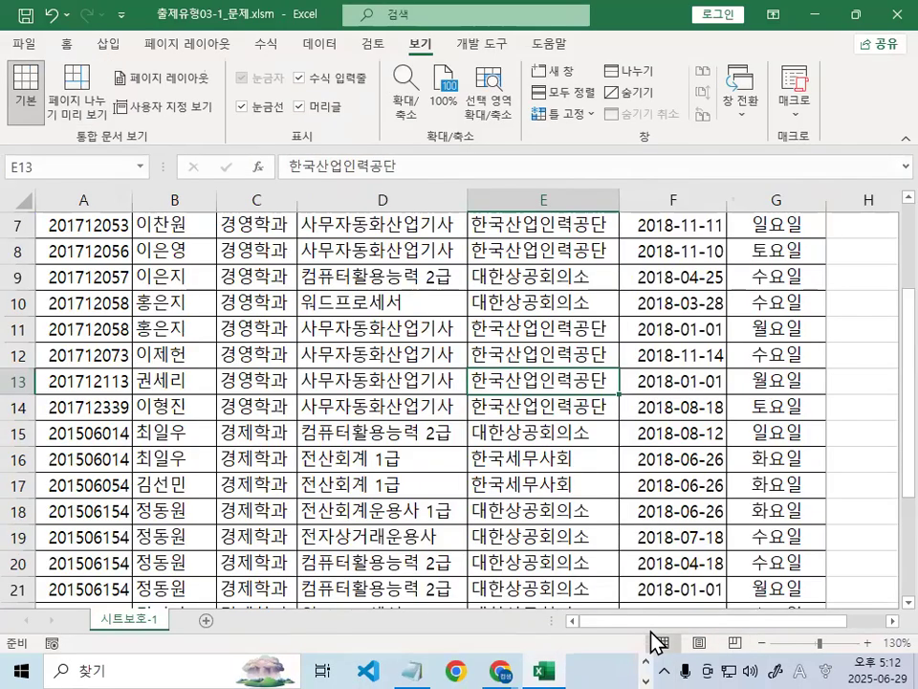
Select cell E9, switch the sheet to page break preview, and return it to normal view
{"action": "left_click", "coordinate": [563, 275]}
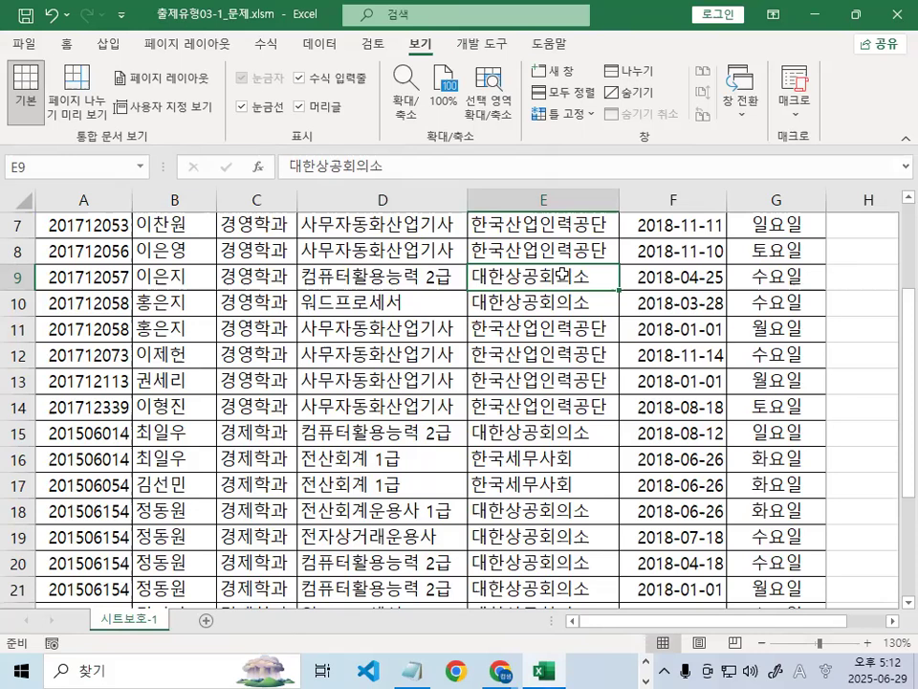
{"action": "left_click", "coordinate": [736, 644]}
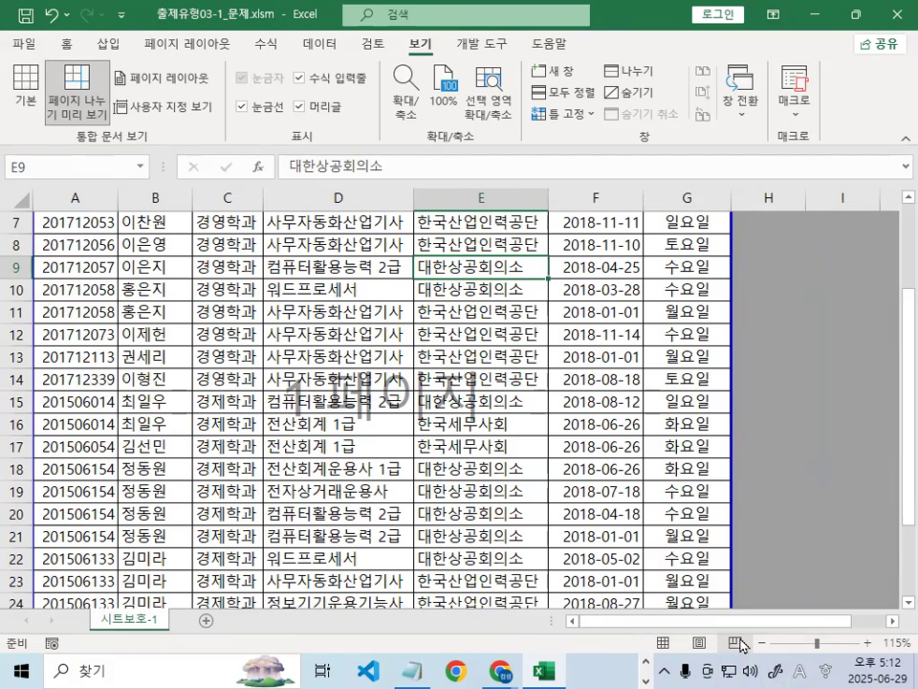
{"action": "left_click", "coordinate": [662, 643]}
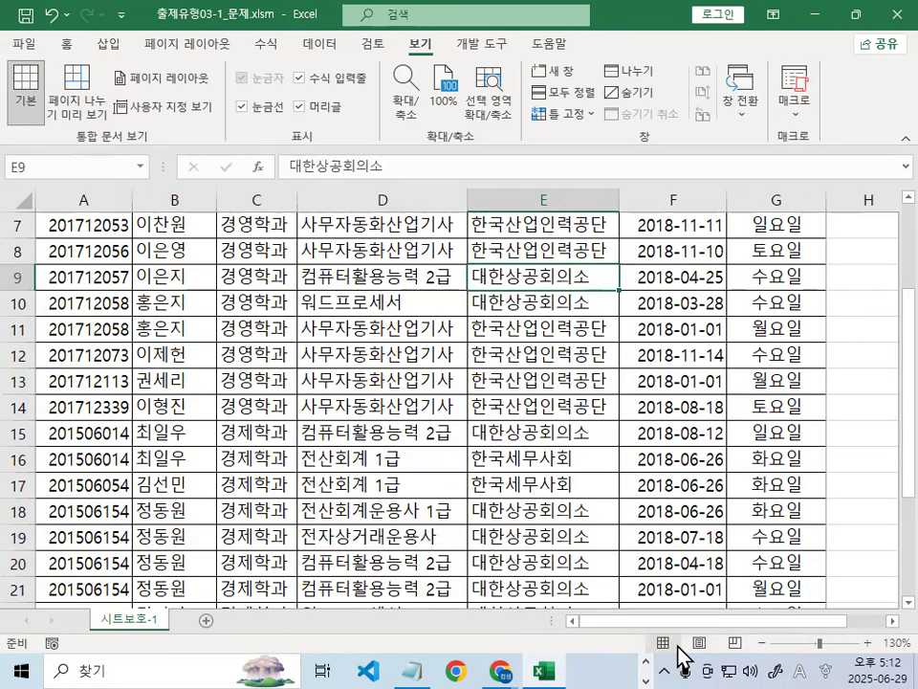
Switch the sheet to page break preview and circle the name on the 시트보호-1 sheet tab in red
{"action": "left_click", "coordinate": [736, 644]}
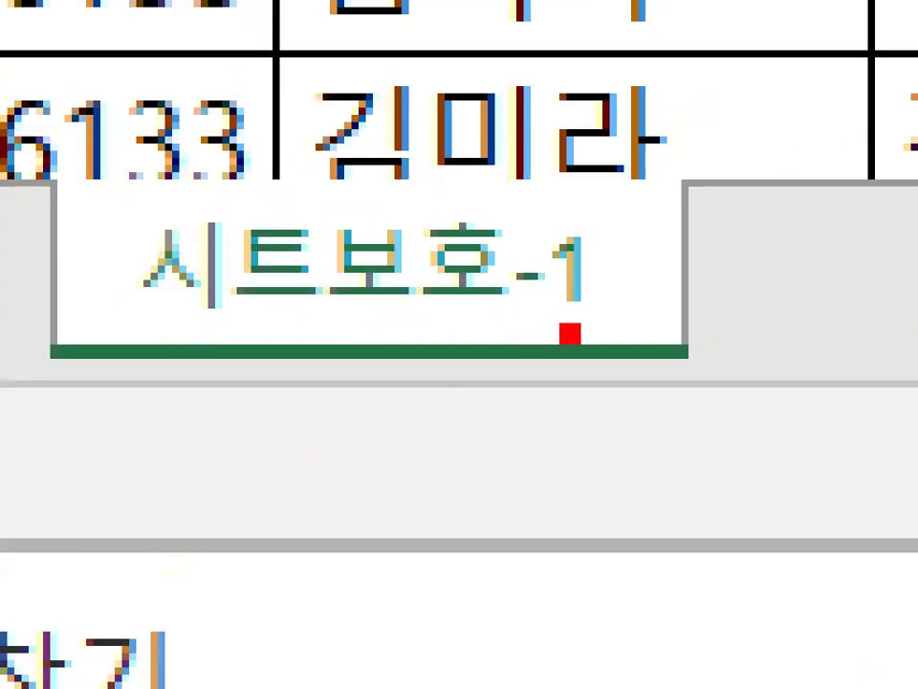
{"action": "left_click_drag", "start_coordinate": [570, 333], "coordinate": [476, 251]}
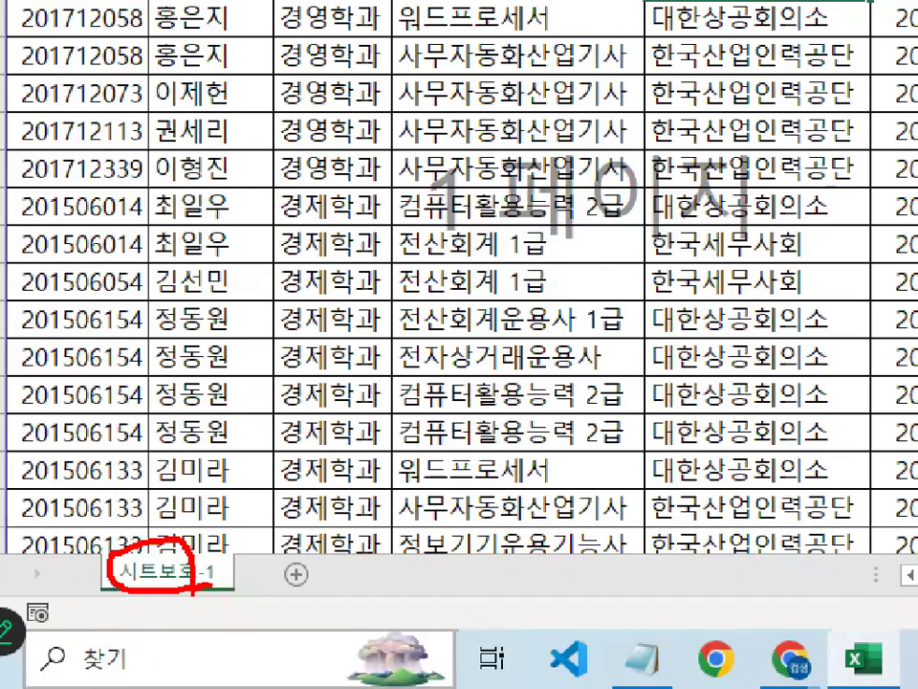
Underline the insert, delete, rename, move/copy and hide commands in the sheet tab's context menu in red, circle them, and clear the markup
{"action": "right_click", "coordinate": [215, 229]}
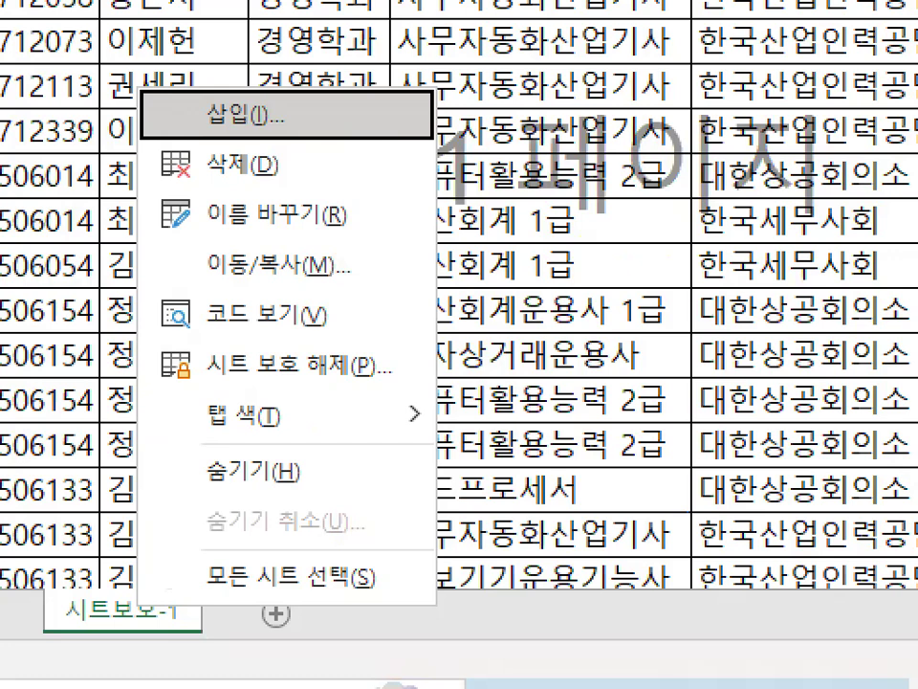
{"action": "left_click_drag", "start_coordinate": [207, 138], "coordinate": [257, 138]}
{"action": "left_click_drag", "start_coordinate": [204, 177], "coordinate": [264, 177]}
{"action": "left_click_drag", "start_coordinate": [210, 233], "coordinate": [335, 232]}
{"action": "left_click_drag", "start_coordinate": [203, 285], "coordinate": [320, 285]}
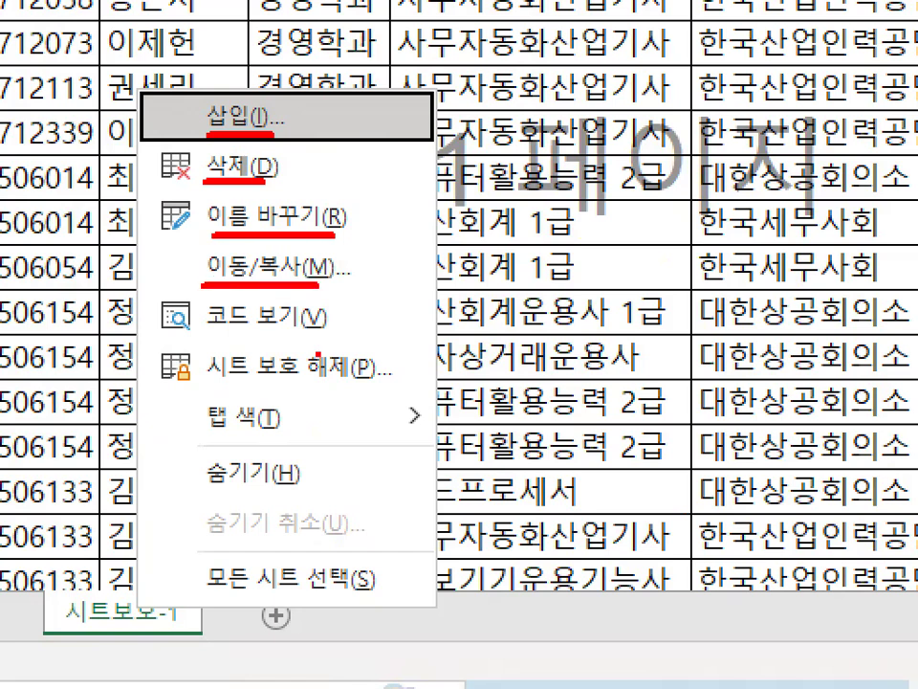
{"action": "left_click_drag", "start_coordinate": [197, 491], "coordinate": [280, 491]}
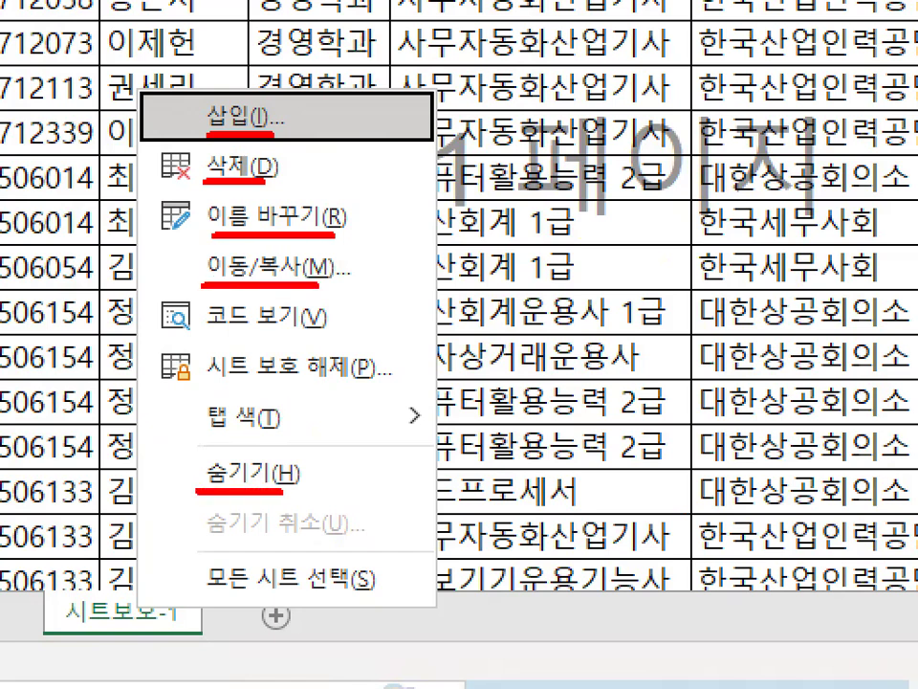
{"action": "mouse_move", "coordinate": [234, 100]}
{"action": "left_mouse_down"}
{"action": "mouse_move", "coordinate": [347, 128]}
{"action": "mouse_move", "coordinate": [372, 203]}
{"action": "left_mouse_up"}
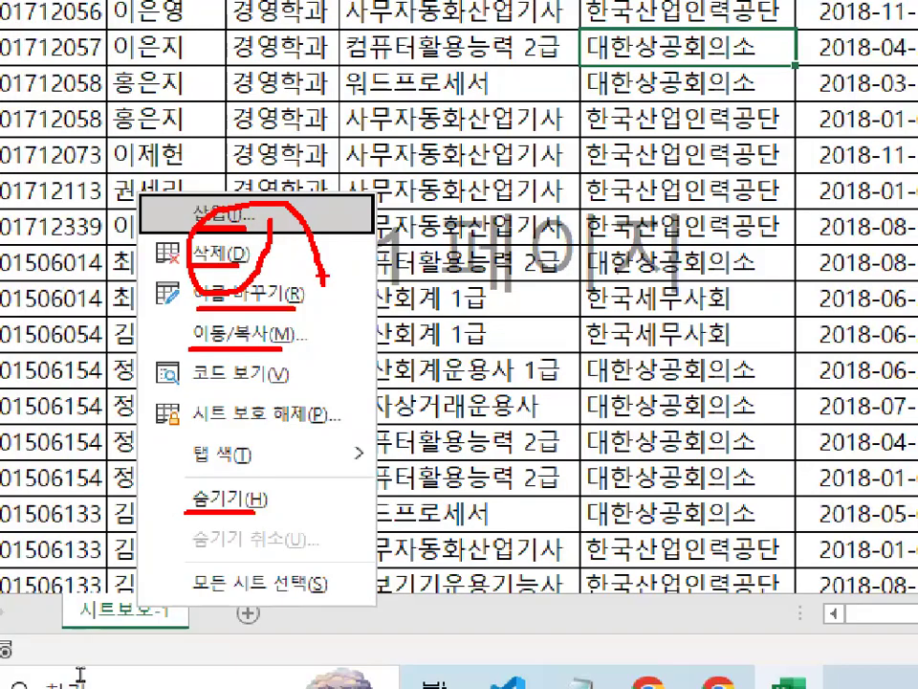
{"action": "key", "text": "Escape"}
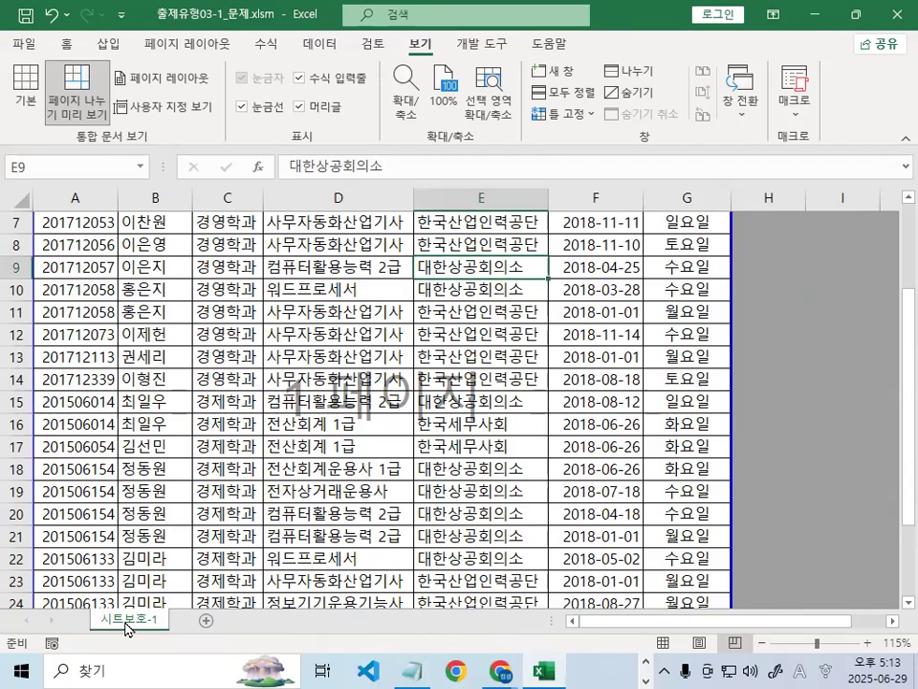
Circle and cross out the sheet tab's context commands in red, clear the markup, and select cell F9
{"action": "right_click", "coordinate": [120, 627]}
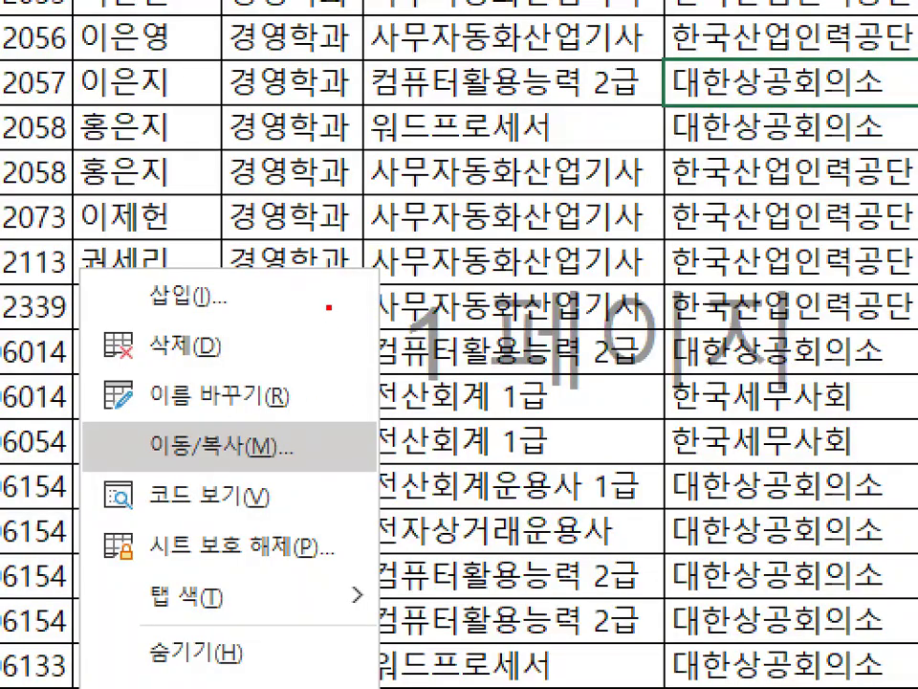
{"action": "mouse_move", "coordinate": [320, 337]}
{"action": "left_mouse_down"}
{"action": "mouse_move", "coordinate": [253, 492]}
{"action": "mouse_move", "coordinate": [110, 316]}
{"action": "mouse_move", "coordinate": [279, 321]}
{"action": "left_mouse_up"}
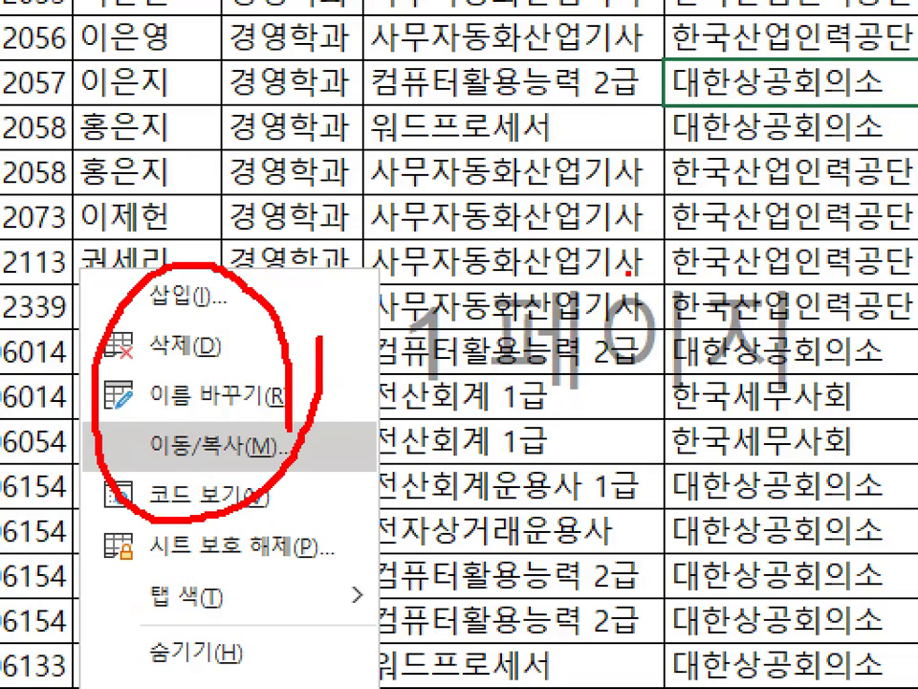
{"action": "left_click_drag", "start_coordinate": [381, 179], "coordinate": [116, 610]}
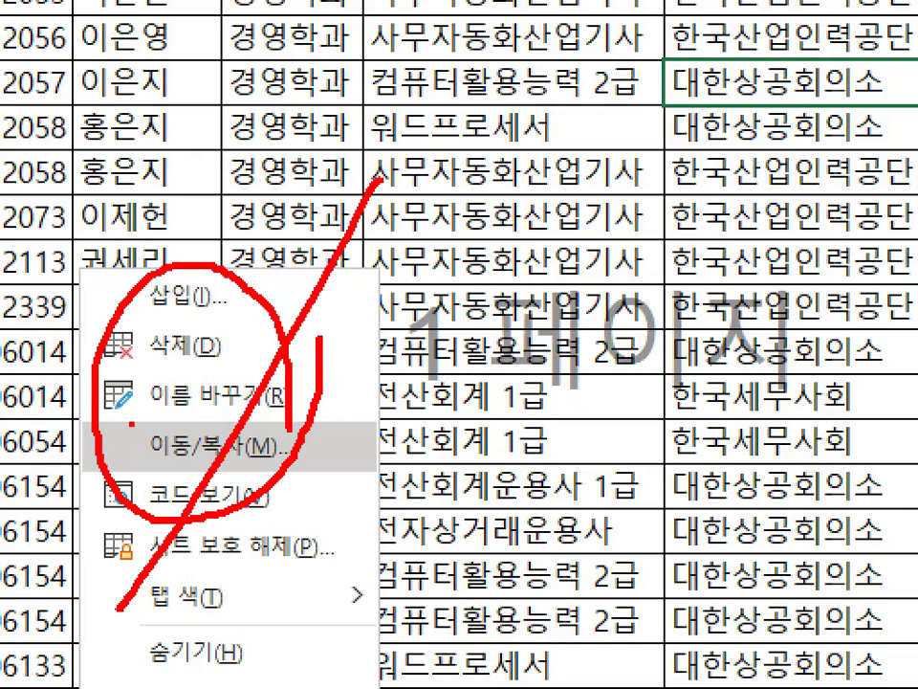
{"action": "left_click_drag", "start_coordinate": [145, 349], "coordinate": [330, 660]}
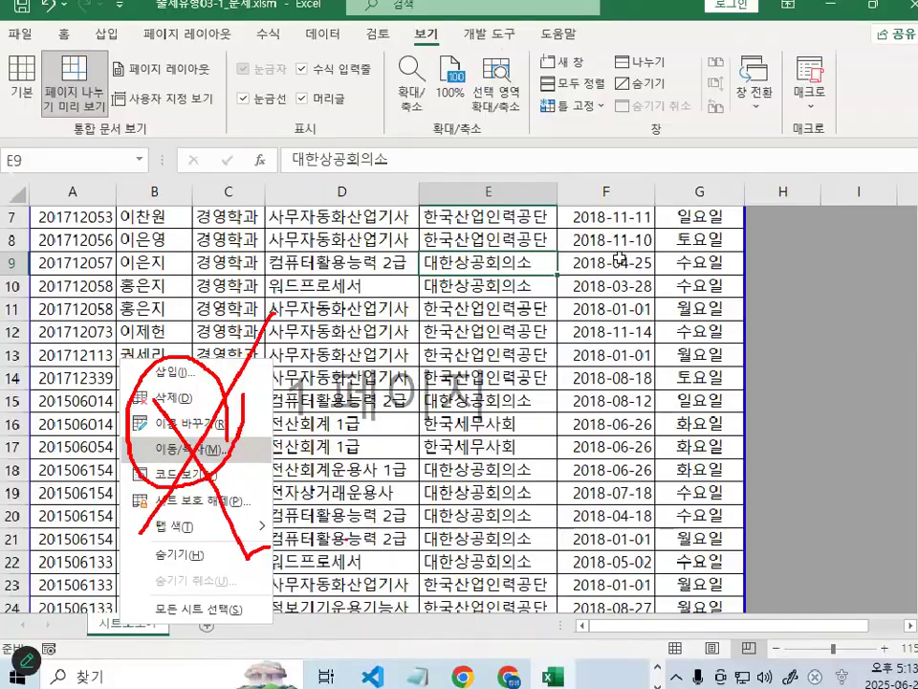
{"action": "key", "text": "Escape"}
{"action": "left_click", "coordinate": [617, 264]}
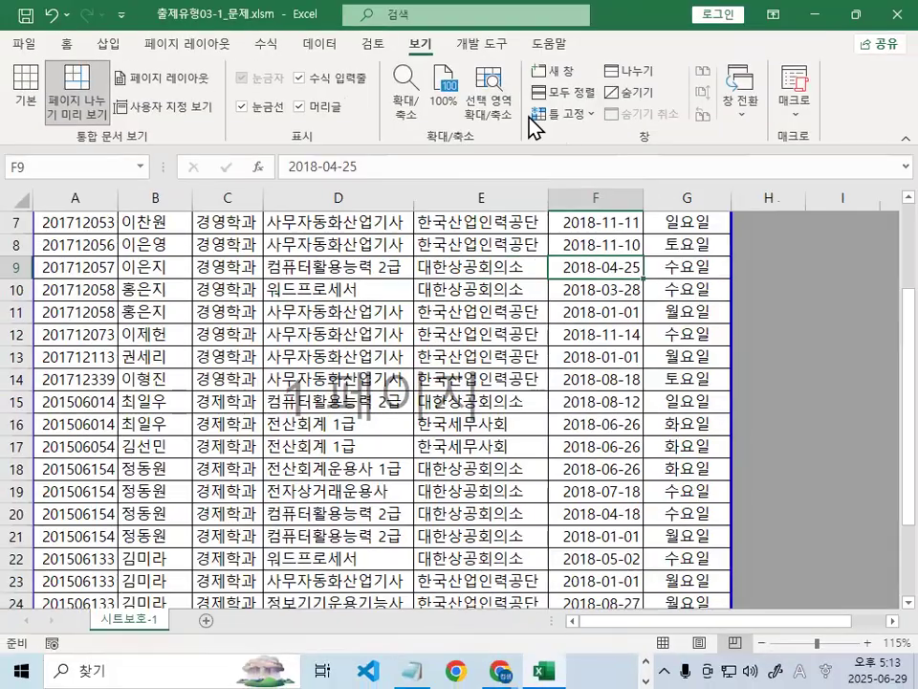
Show the 검토 commands, circle the 검토 heading in red, and clear the circle
{"action": "left_click", "coordinate": [373, 43]}
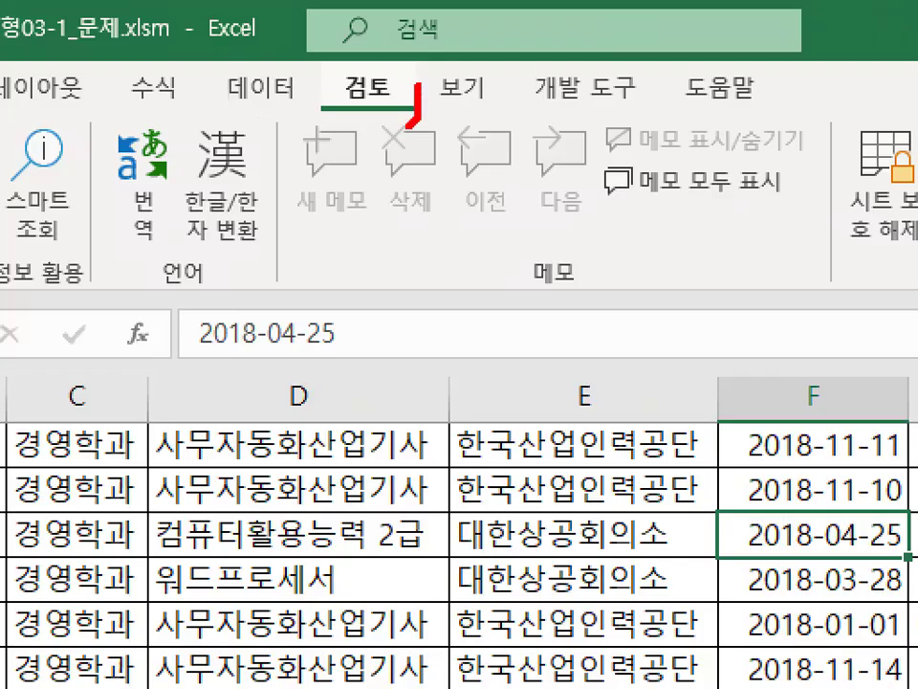
{"action": "left_click_drag", "start_coordinate": [410, 124], "coordinate": [421, 65]}
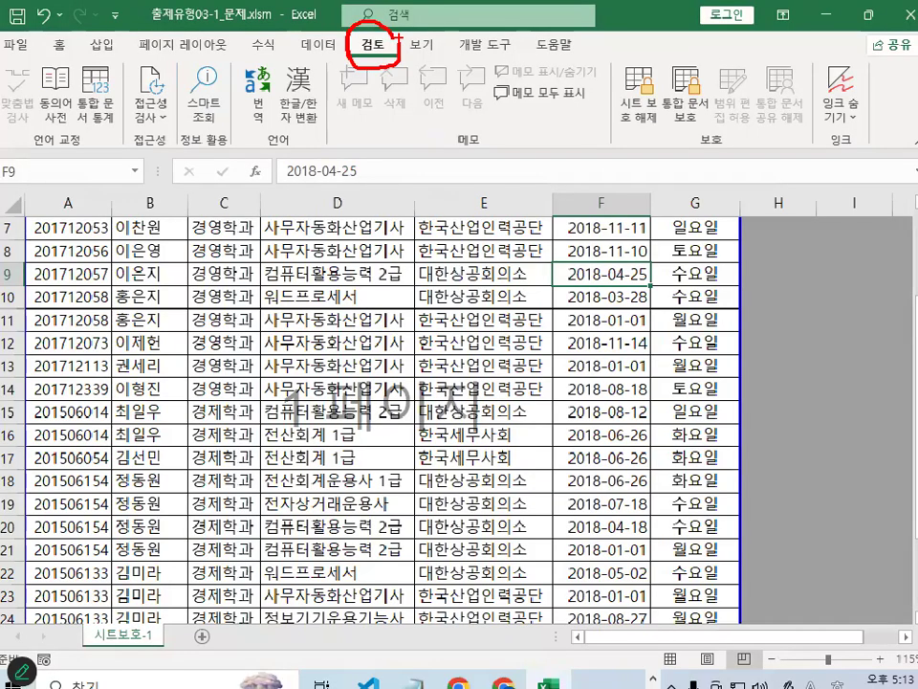
{"action": "key", "text": "Escape"}
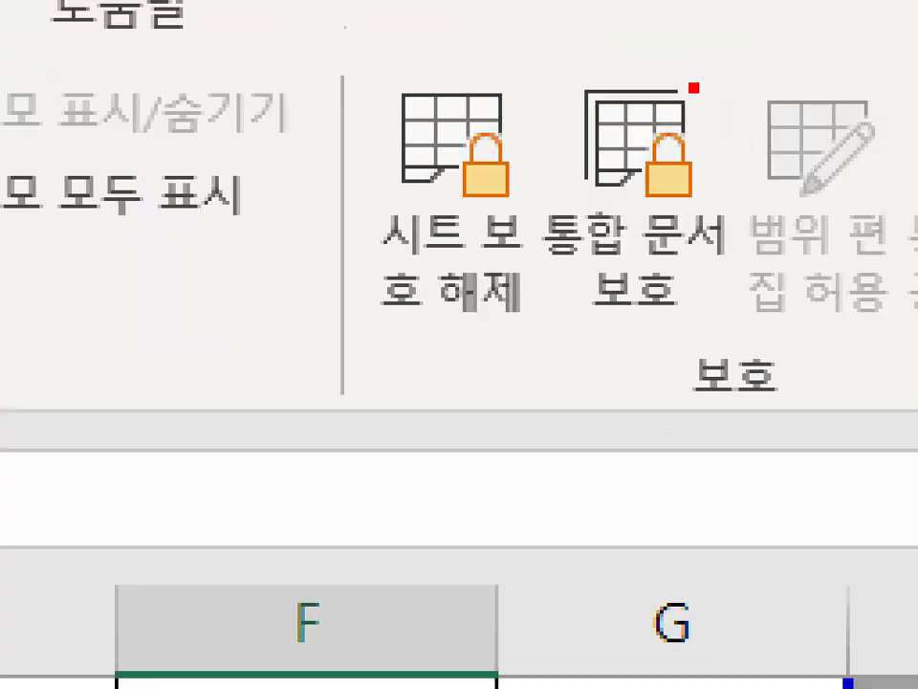
Mark the 통합 문서 보호 command with a red circle and check, and clear the markup
{"action": "left_click_drag", "start_coordinate": [711, 93], "coordinate": [714, 97]}
{"action": "mouse_move", "coordinate": [741, 201]}
{"action": "left_mouse_down"}
{"action": "mouse_move", "coordinate": [549, 317]}
{"action": "mouse_move", "coordinate": [737, 196]}
{"action": "left_mouse_up"}
{"action": "mouse_move", "coordinate": [626, 139]}
{"action": "left_mouse_down"}
{"action": "mouse_move", "coordinate": [700, 98]}
{"action": "mouse_move", "coordinate": [759, 2]}
{"action": "left_mouse_up"}
{"action": "key", "text": "Escape"}
Open the workbook protection settings, circle the 창 option in red, clear the circle, and cancel the dialog
{"action": "left_click", "coordinate": [678, 103]}
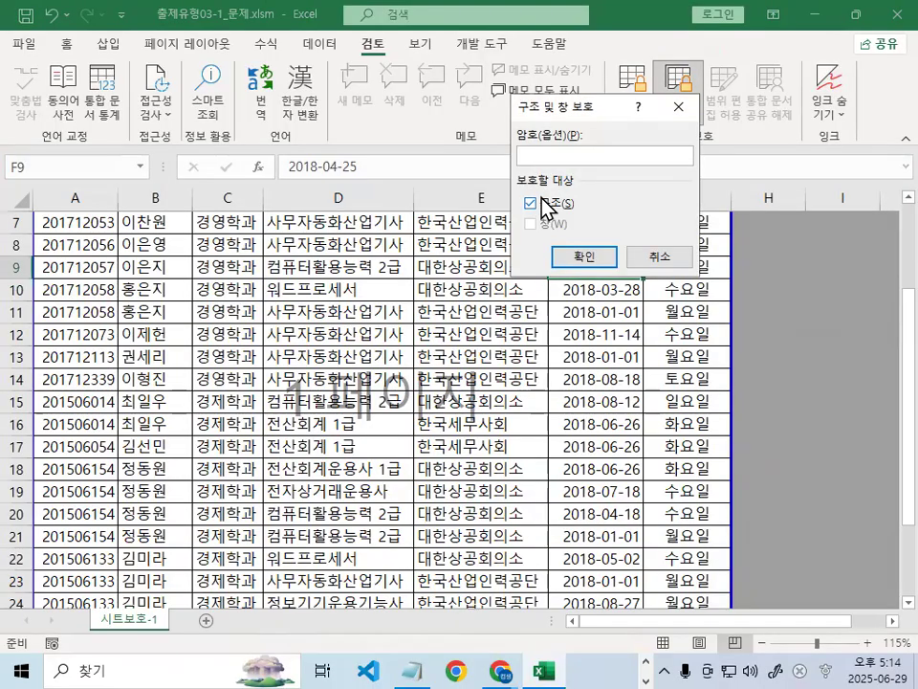
{"action": "mouse_move", "coordinate": [577, 202]}
{"action": "left_mouse_down"}
{"action": "mouse_move", "coordinate": [548, 215]}
{"action": "mouse_move", "coordinate": [572, 188]}
{"action": "mouse_move", "coordinate": [567, 227]}
{"action": "mouse_move", "coordinate": [556, 218]}
{"action": "left_mouse_up"}
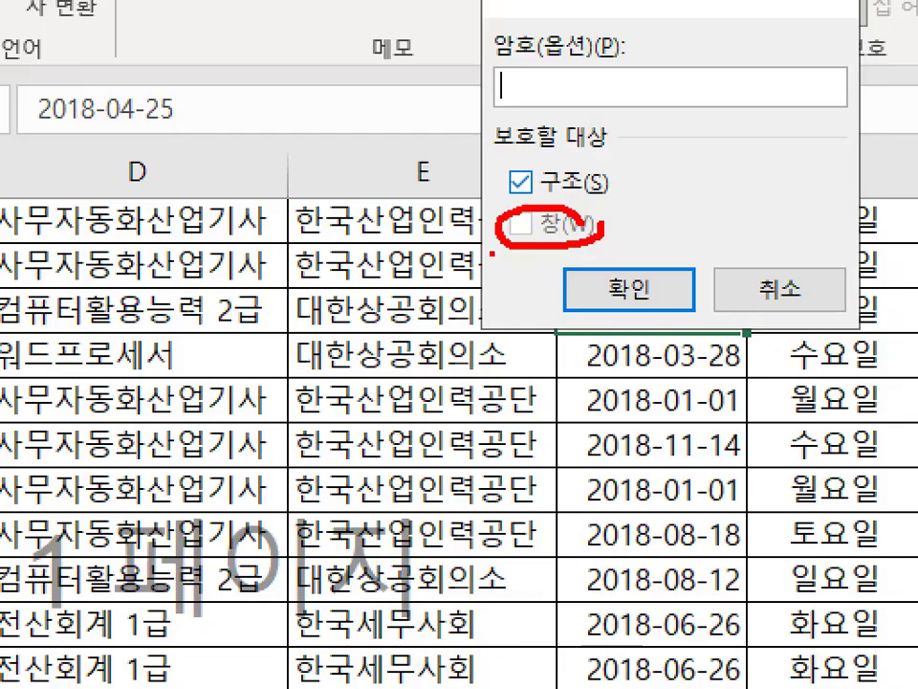
{"action": "key", "text": "Escape"}
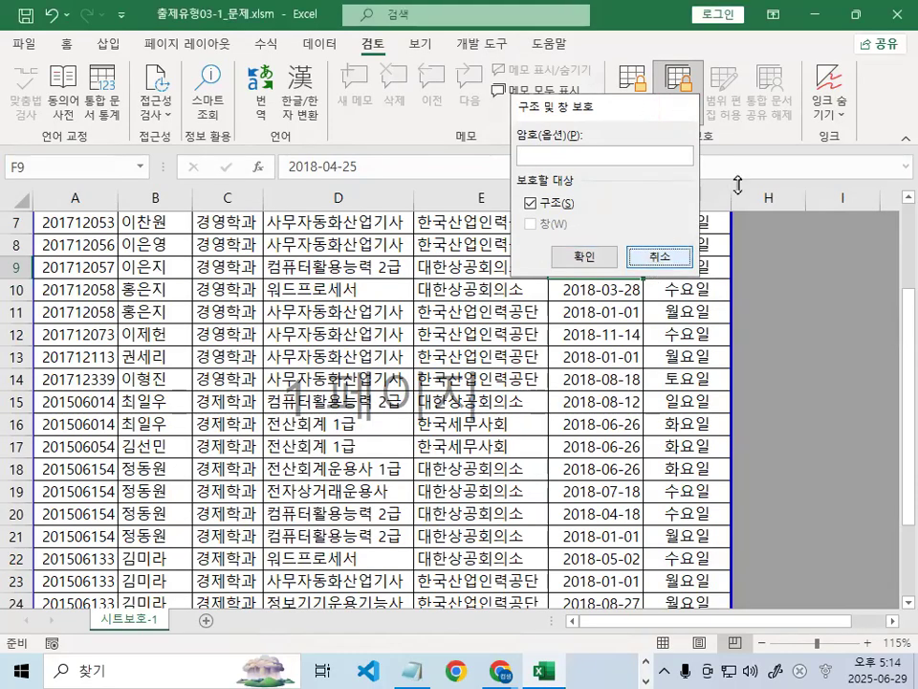
{"action": "left_click", "coordinate": [658, 255]}
Restore the workbook window to a smaller size, circle its window controls in red, clear the circle, and maximize the window again
{"action": "double_click", "coordinate": [658, 15]}
{"action": "key", "text": "ctrl+1"}
{"action": "left_click", "coordinate": [623, 182]}
{"action": "left_click_drag", "start_coordinate": [693, 153], "coordinate": [638, 140]}
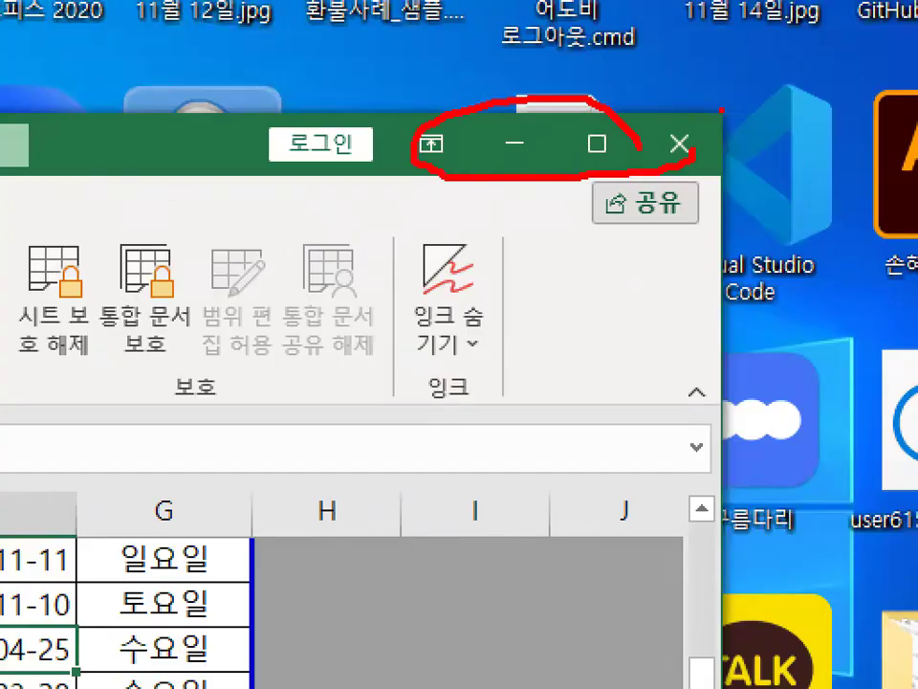
{"action": "key", "text": "Escape"}
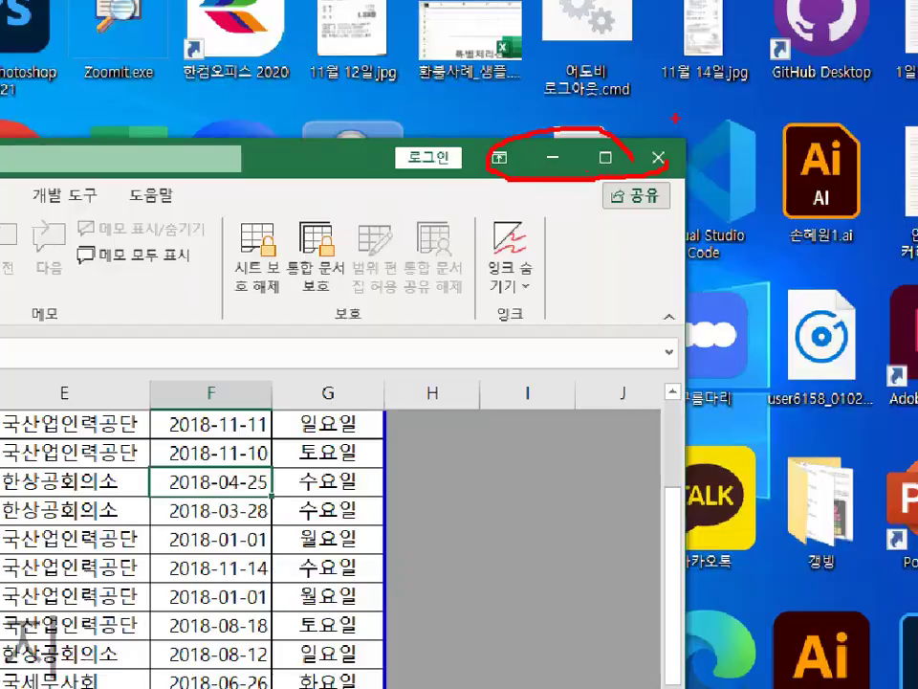
{"action": "left_click", "coordinate": [597, 143]}
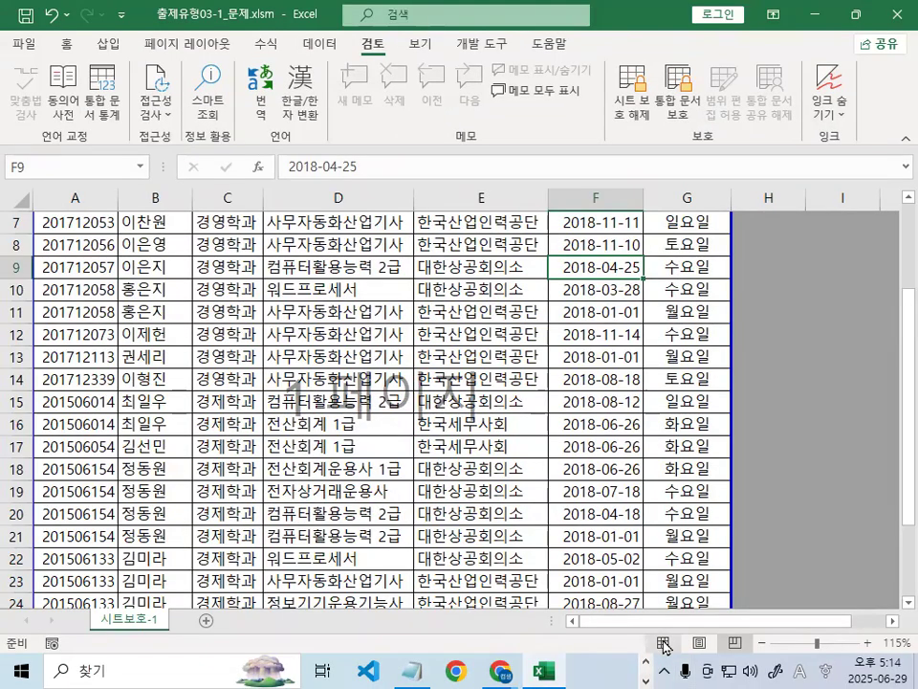
Switch the sheet to normal view and select cell G7
{"action": "scroll", "coordinate": [713, 529], "scroll_direction": "up", "scroll_amount": 1}
{"action": "left_click", "coordinate": [790, 225]}
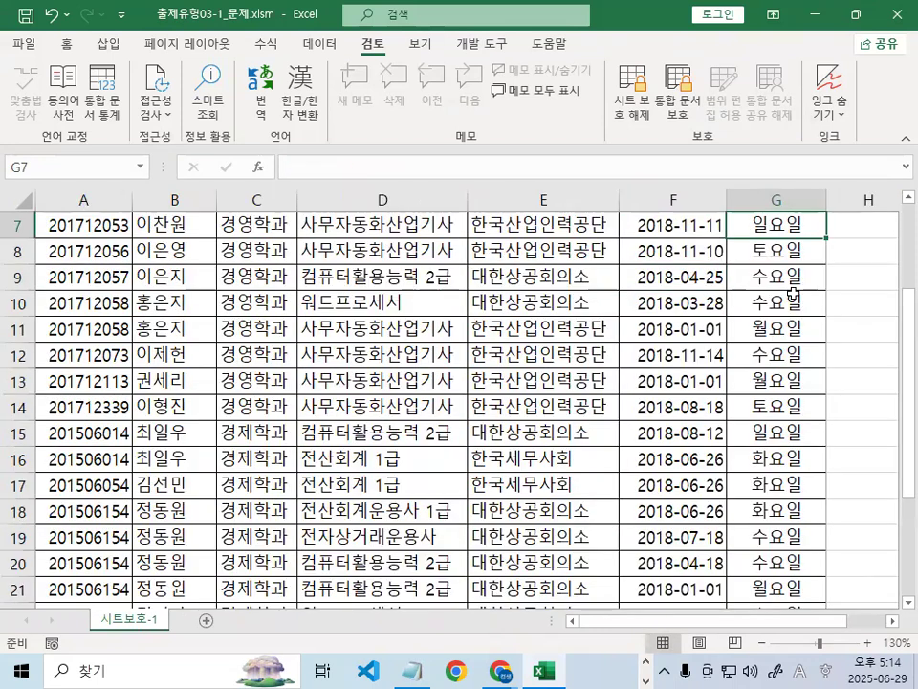
Set the annotation pen shape to 사각형 and frame the workbook's window controls with a red rectangle
{"action": "right_click", "coordinate": [541, 273]}
{"action": "mouse_move", "coordinate": [584, 317]}
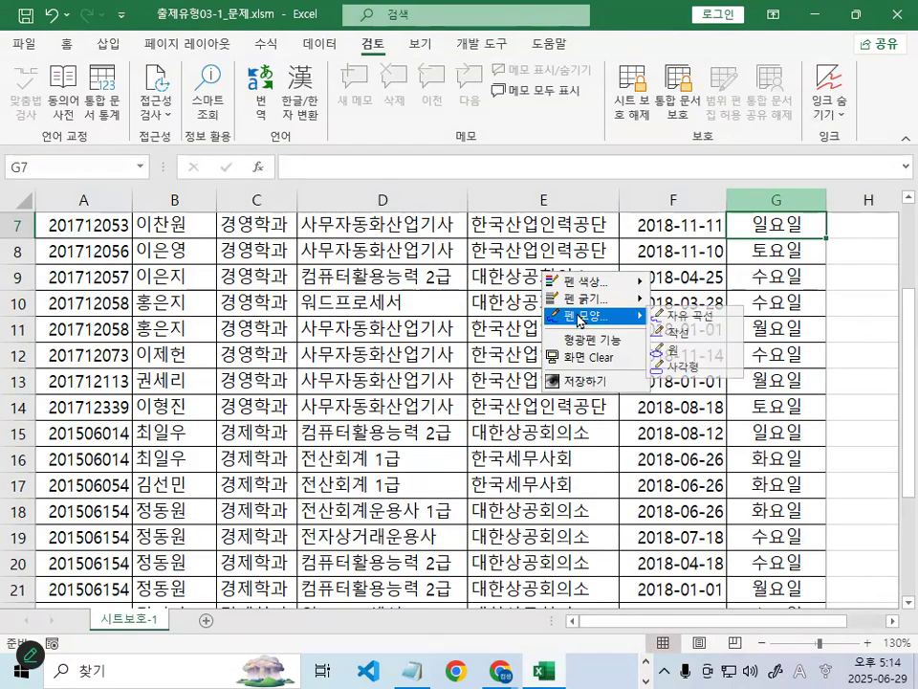
{"action": "left_click", "coordinate": [675, 368]}
{"action": "left_click_drag", "start_coordinate": [763, 3], "coordinate": [913, 29]}
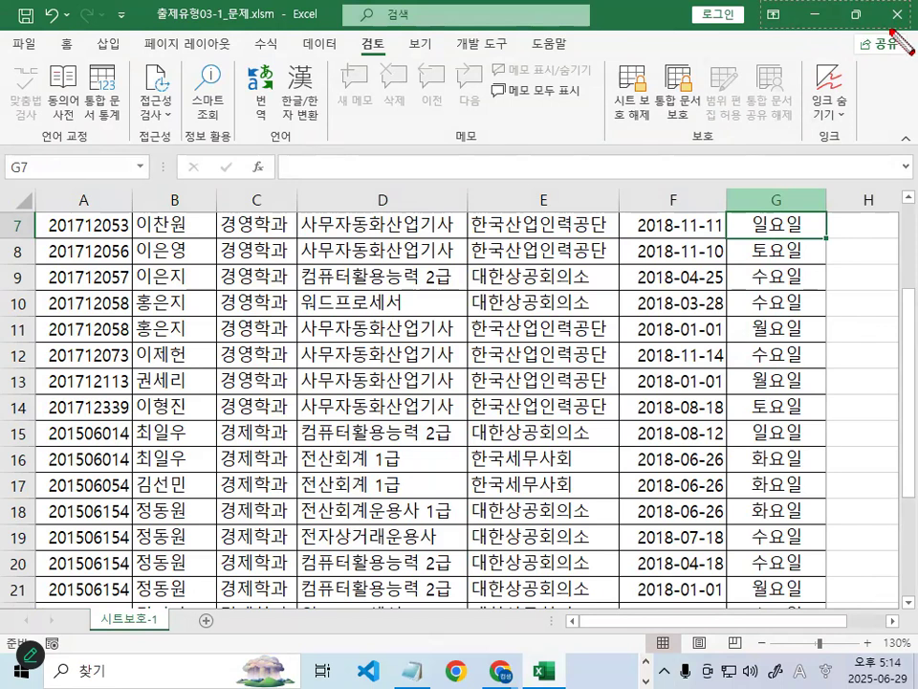
Draw a red mock control bar over column headers F to H with minimize, restore and freehand X symbols
{"action": "left_click_drag", "start_coordinate": [626, 172], "coordinate": [909, 211]}
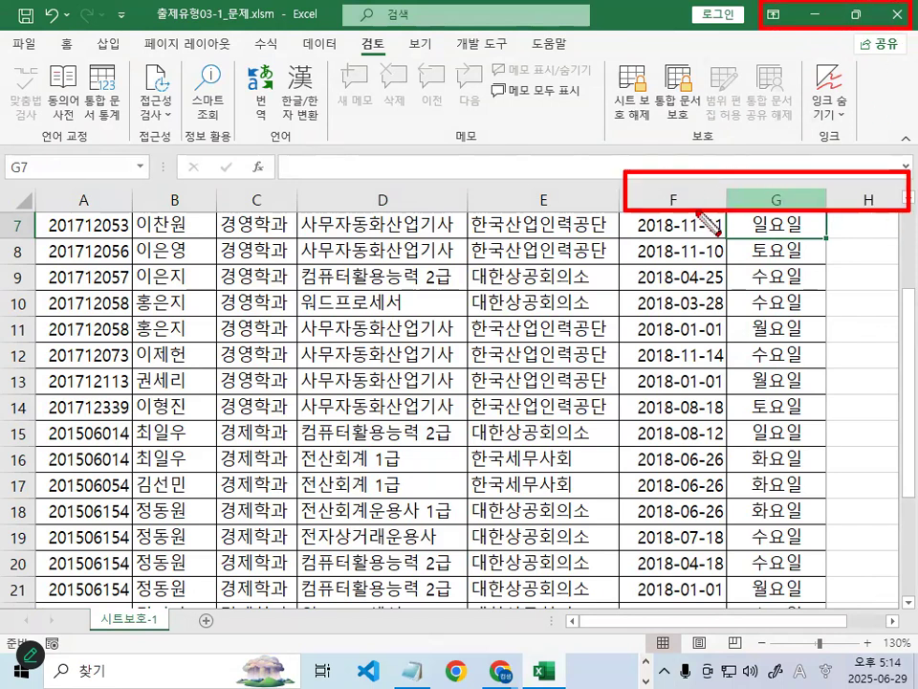
{"action": "left_click_drag", "start_coordinate": [668, 187], "coordinate": [709, 187]}
{"action": "left_click_drag", "start_coordinate": [765, 181], "coordinate": [797, 203]}
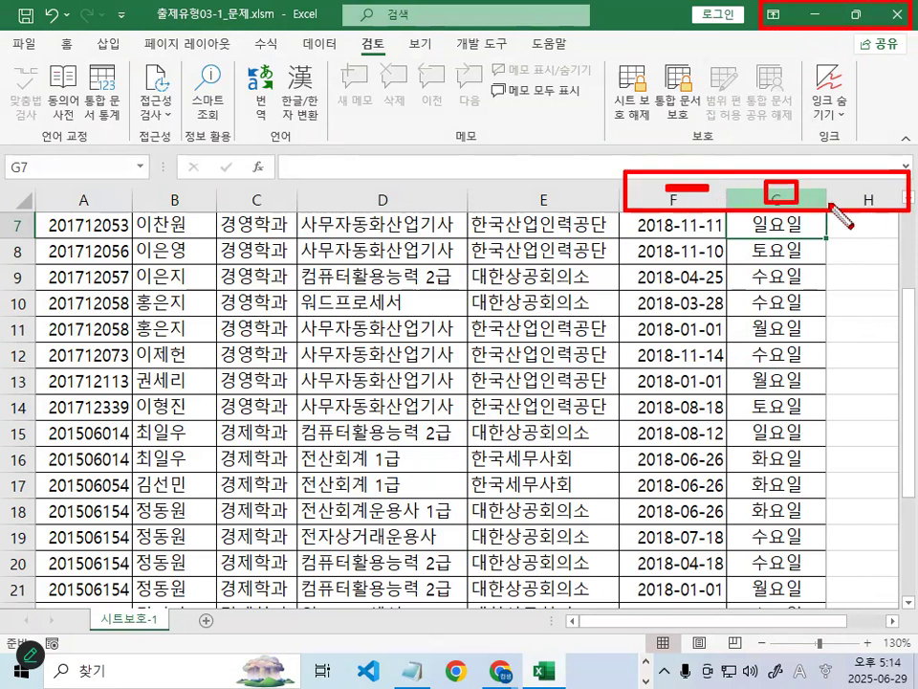
{"action": "right_click", "coordinate": [811, 302]}
{"action": "mouse_move", "coordinate": [861, 342]}
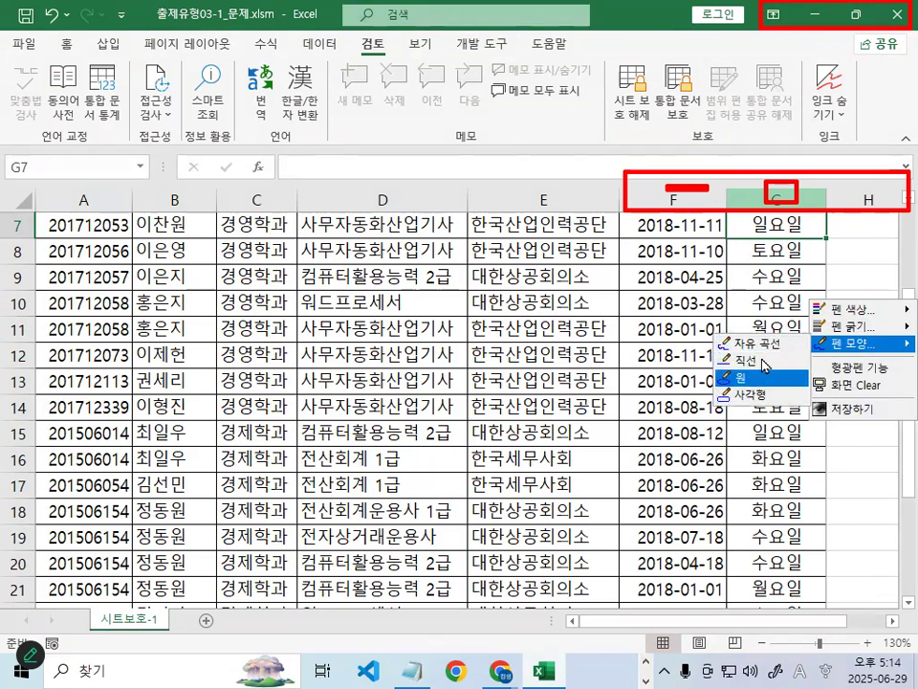
{"action": "left_click", "coordinate": [603, 343]}
{"action": "left_click_drag", "start_coordinate": [880, 175], "coordinate": [848, 204]}
{"action": "left_click_drag", "start_coordinate": [848, 182], "coordinate": [885, 216]}
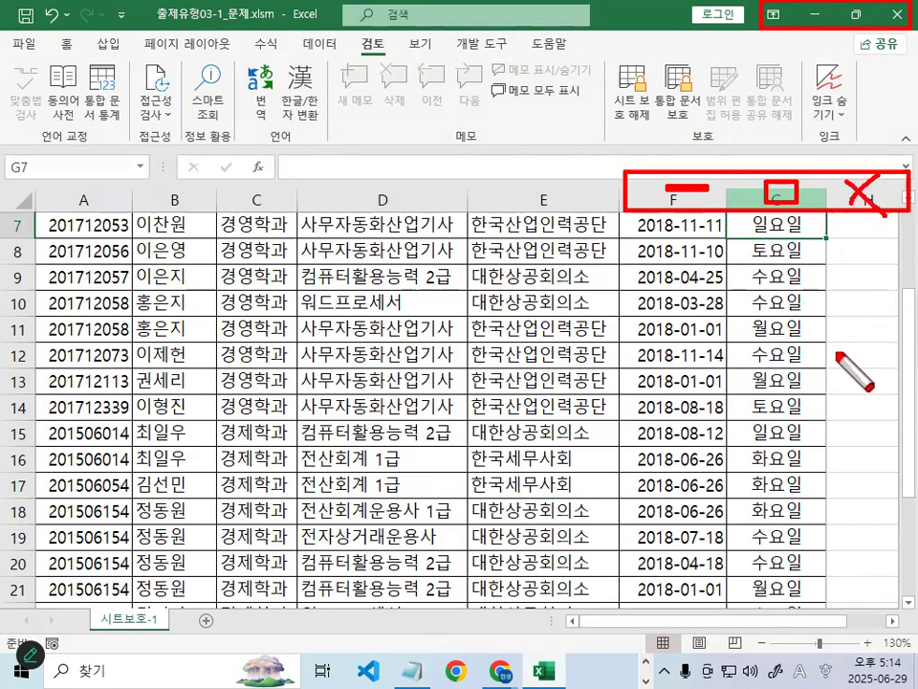
Sketch a red window outline over columns D and E with a resize arrow, plus a downward arrow from the mock minimize symbol
{"action": "left_click_drag", "start_coordinate": [850, 331], "coordinate": [848, 334]}
{"action": "mouse_move", "coordinate": [676, 205]}
{"action": "left_mouse_down"}
{"action": "mouse_move", "coordinate": [706, 438]}
{"action": "mouse_move", "coordinate": [751, 413]}
{"action": "left_mouse_up"}
{"action": "left_click_drag", "start_coordinate": [771, 197], "coordinate": [794, 191]}
{"action": "mouse_move", "coordinate": [300, 212]}
{"action": "left_mouse_down"}
{"action": "mouse_move", "coordinate": [512, 413]}
{"action": "mouse_move", "coordinate": [311, 234]}
{"action": "left_mouse_up"}
{"action": "mouse_move", "coordinate": [465, 328]}
{"action": "left_mouse_down"}
{"action": "mouse_move", "coordinate": [659, 503]}
{"action": "mouse_move", "coordinate": [597, 502]}
{"action": "left_mouse_up"}
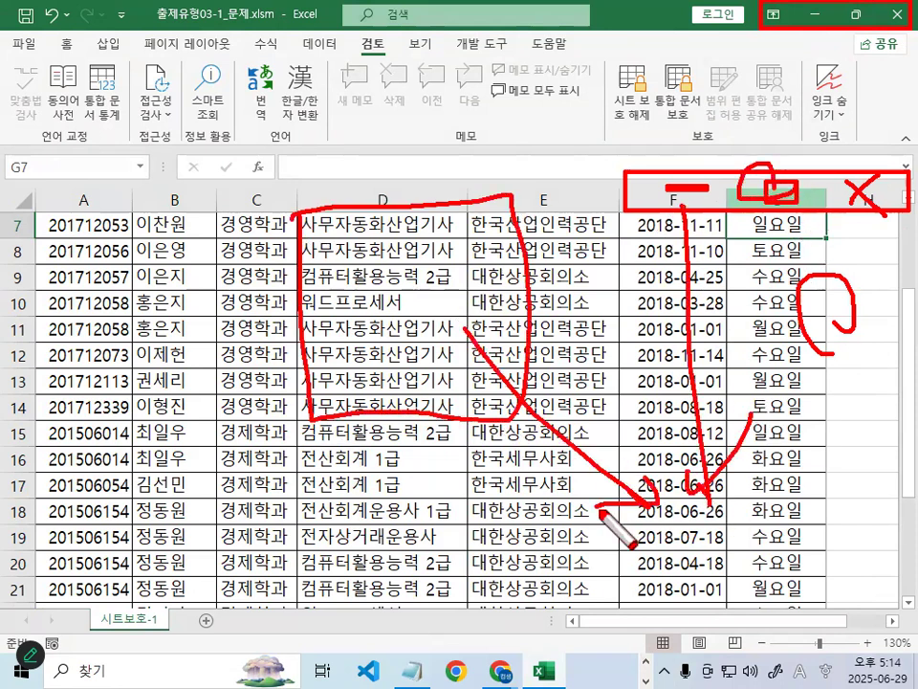
Cross out the mock window controls in red, draw an arrow up to the real window controls, and clear all markup
{"action": "left_click_drag", "start_coordinate": [828, 140], "coordinate": [692, 341]}
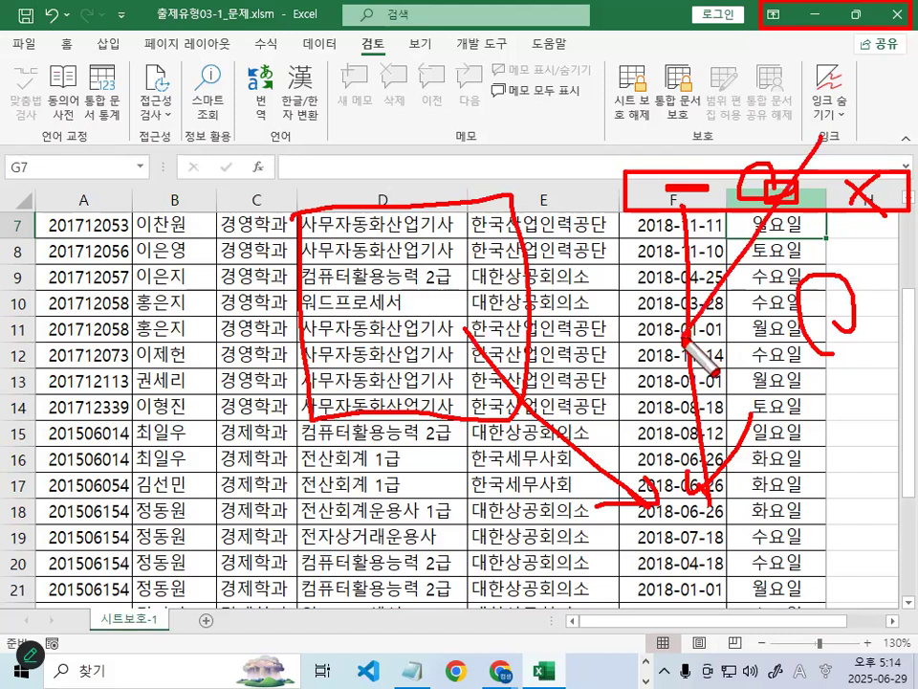
{"action": "left_click_drag", "start_coordinate": [723, 115], "coordinate": [860, 406]}
{"action": "left_click_drag", "start_coordinate": [817, 222], "coordinate": [859, 11]}
{"action": "left_click_drag", "start_coordinate": [835, 68], "coordinate": [875, 36]}
{"action": "key", "text": "Escape"}
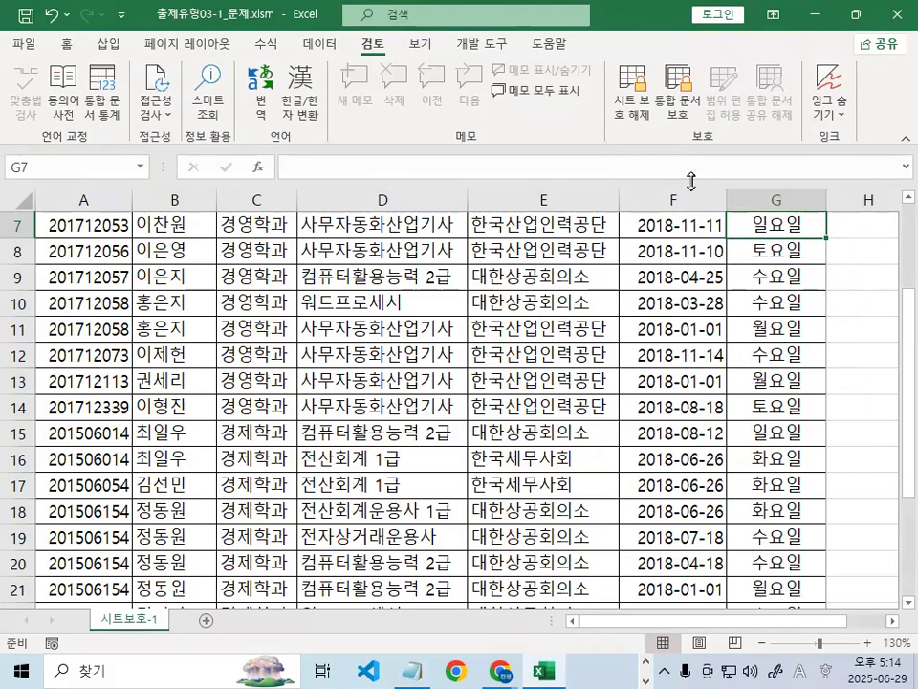
Select cell E8, open the workbook protection settings, mark the 창 option in red, and clear the markup
{"action": "left_click", "coordinate": [600, 243]}
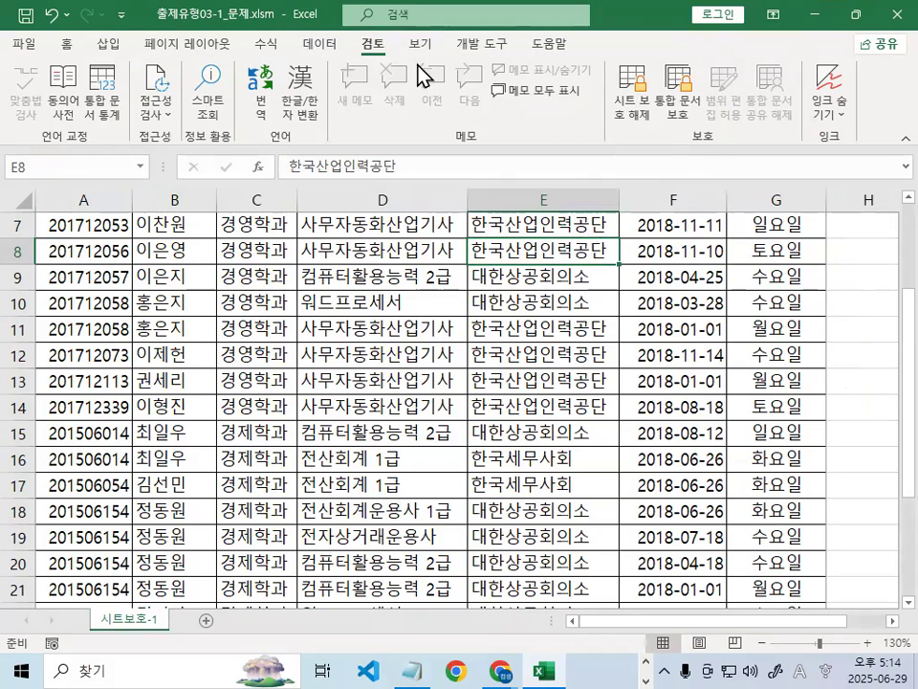
{"action": "left_click", "coordinate": [682, 113]}
{"action": "mouse_move", "coordinate": [568, 213]}
{"action": "left_mouse_down"}
{"action": "mouse_move", "coordinate": [587, 216]}
{"action": "mouse_move", "coordinate": [578, 241]}
{"action": "left_mouse_up"}
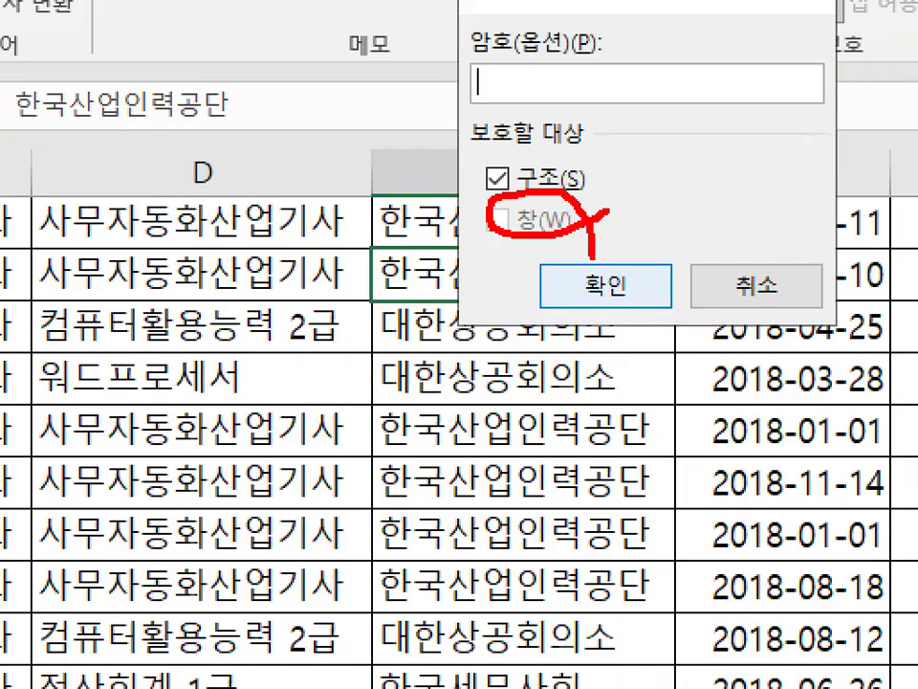
{"action": "key", "text": "Escape"}
Circle the 구조 option in red, add a large check mark beside it, and clear the markup
{"action": "key", "text": "ctrl+1"}
{"action": "mouse_move", "coordinate": [595, 182]}
{"action": "left_mouse_down"}
{"action": "mouse_move", "coordinate": [585, 172]}
{"action": "mouse_move", "coordinate": [594, 267]}
{"action": "mouse_move", "coordinate": [746, 115]}
{"action": "left_mouse_up"}
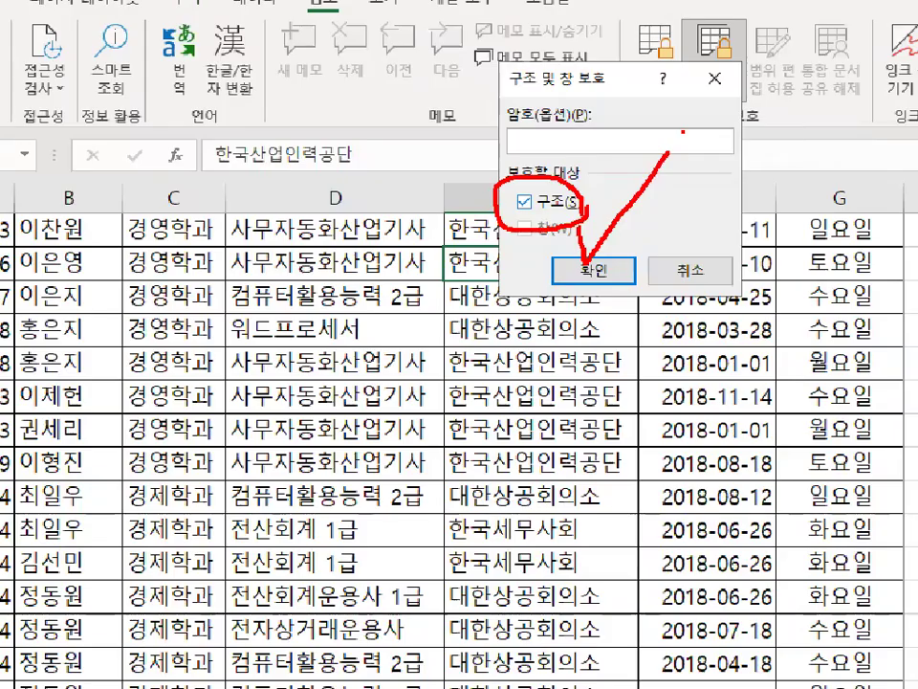
{"action": "key", "text": "Escape"}
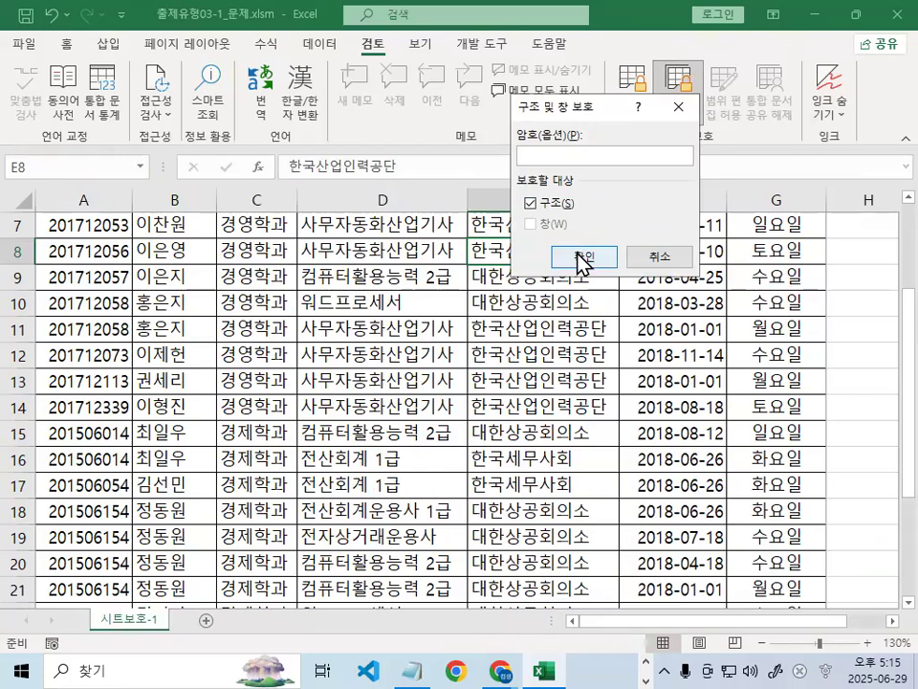
Apply workbook protection with the 구조 option and circle the 시트보호-1 sheet tab in red
{"action": "left_click", "coordinate": [581, 258]}
{"action": "key", "text": "ctrl+1"}
{"action": "left_click_drag", "start_coordinate": [139, 638], "coordinate": [177, 620]}
{"action": "left_click_drag", "start_coordinate": [215, 584], "coordinate": [251, 534]}
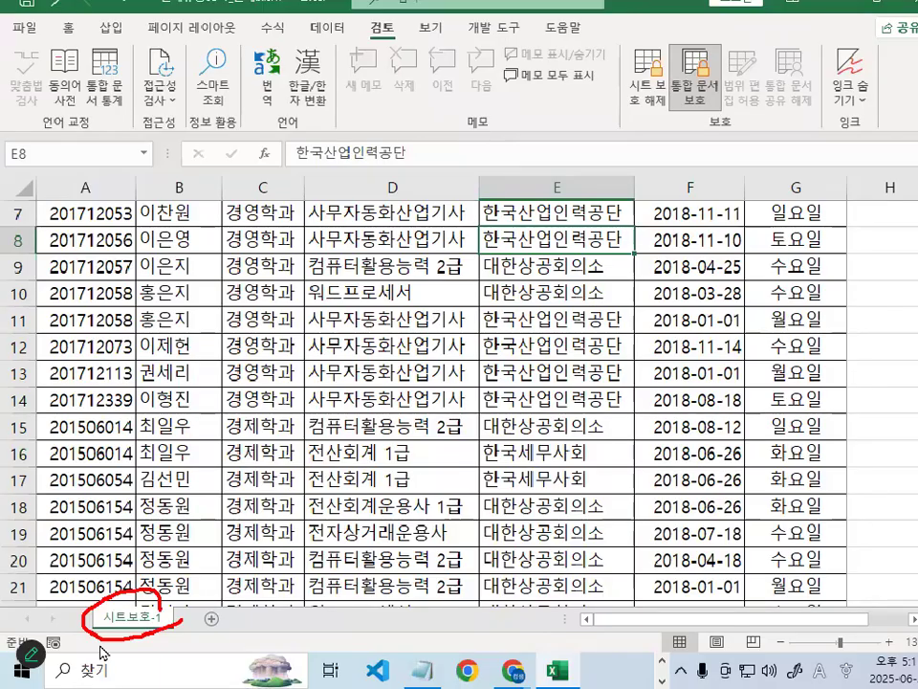
Show the sheet tab's commands, circle 삭제, 이름 바꾸기 and 이동/복사 in red, and clear the markup
{"action": "right_click", "coordinate": [181, 551]}
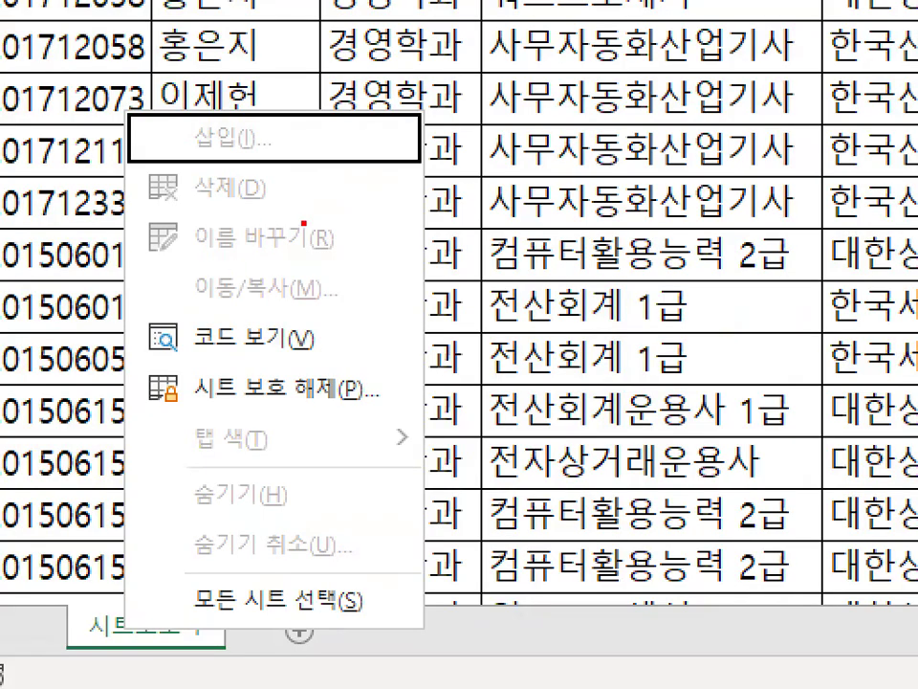
{"action": "mouse_move", "coordinate": [362, 234]}
{"action": "left_mouse_down"}
{"action": "mouse_move", "coordinate": [184, 328]}
{"action": "mouse_move", "coordinate": [325, 253]}
{"action": "left_mouse_up"}
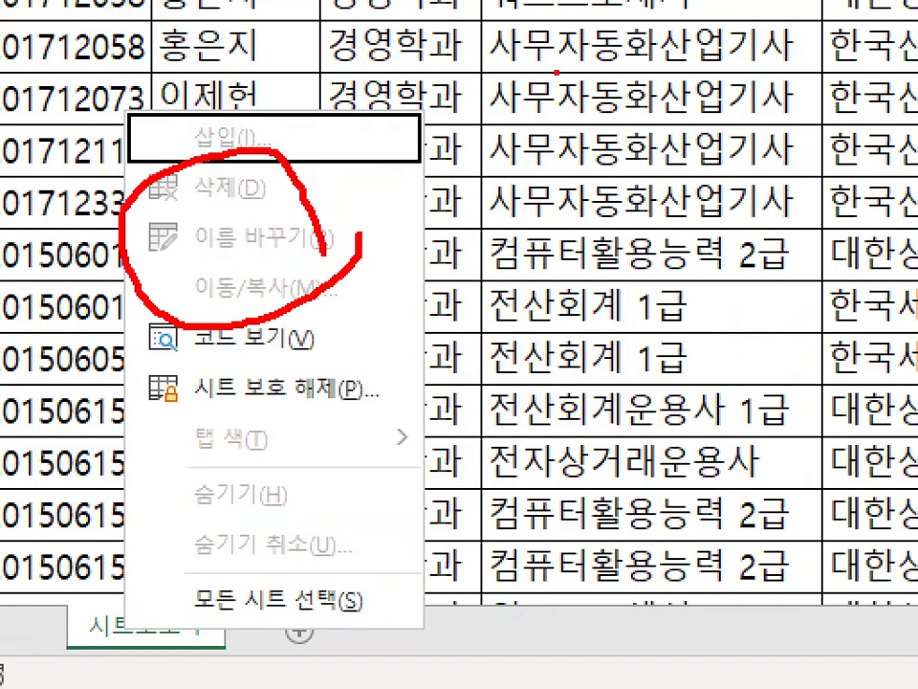
{"action": "key", "text": "Escape"}
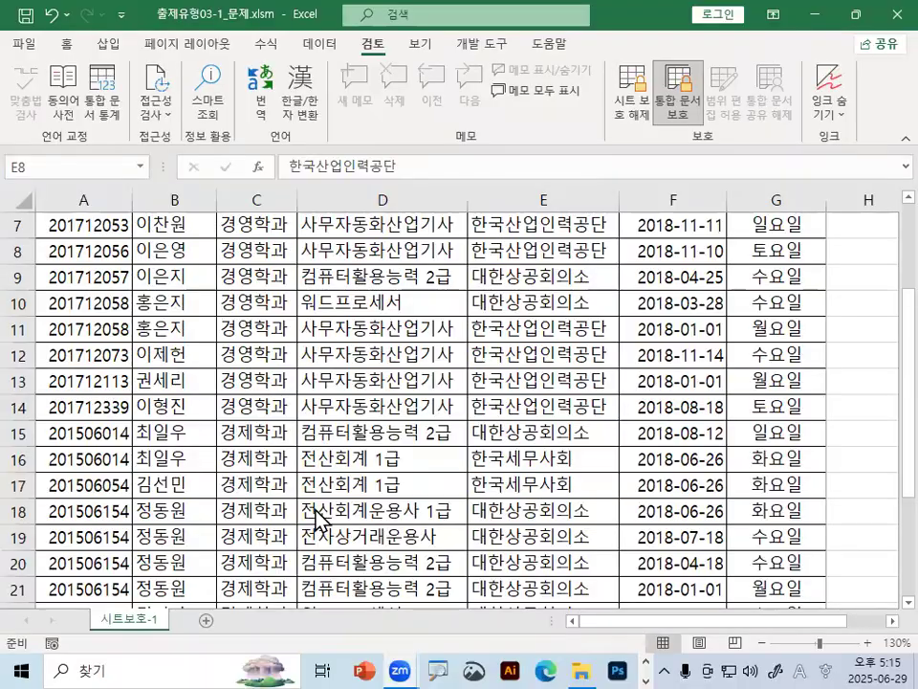
Switch to the Notepad class notes and review the sheet protection and workbook structure protection sections
{"action": "left_click", "coordinate": [411, 670]}
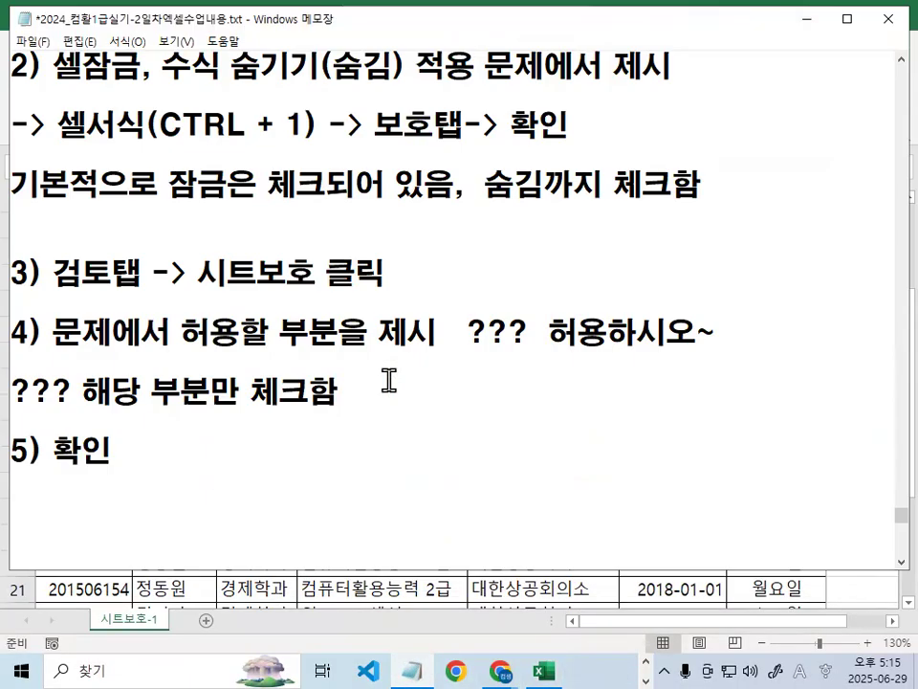
{"action": "scroll", "coordinate": [387, 381], "scroll_direction": "down", "scroll_amount": 2}
{"action": "scroll", "coordinate": [388, 392], "scroll_direction": "up", "scroll_amount": 8}
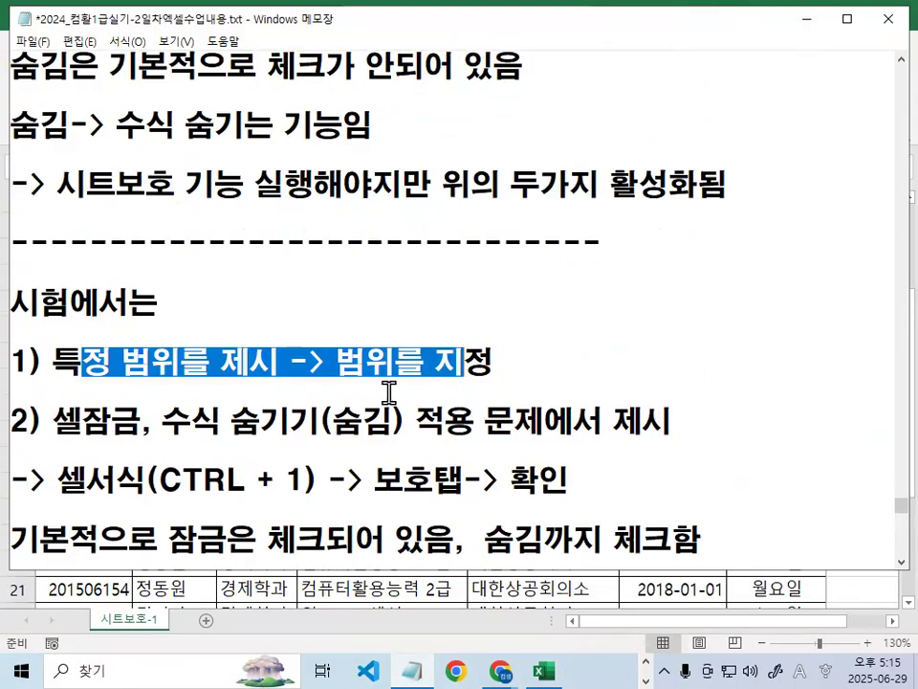
{"action": "scroll", "coordinate": [387, 392], "scroll_direction": "up", "scroll_amount": 6}
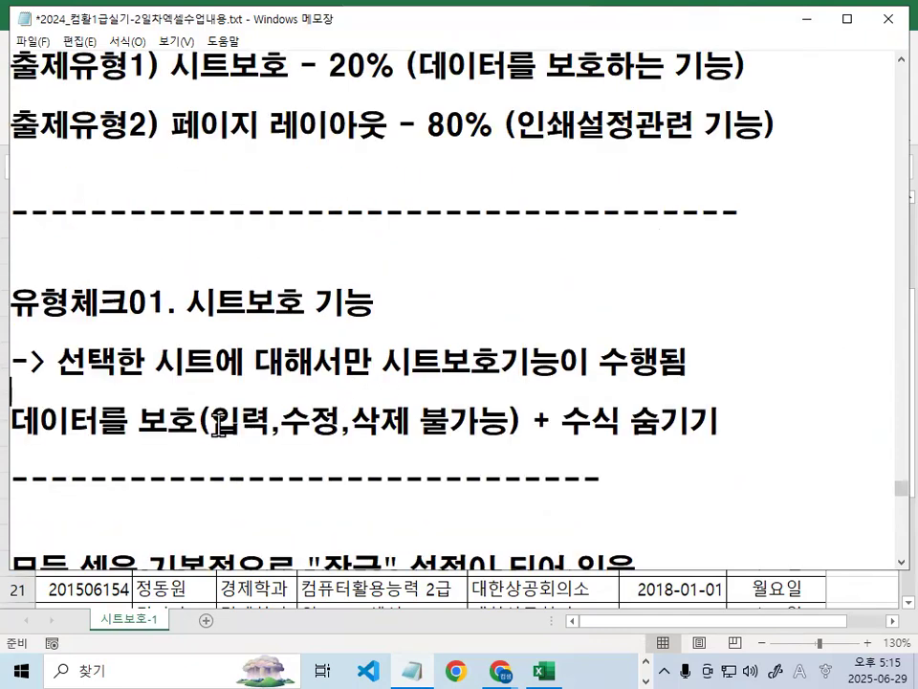
{"action": "scroll", "coordinate": [159, 401], "scroll_direction": "up", "scroll_amount": 1}
{"action": "scroll", "coordinate": [161, 403], "scroll_direction": "down", "scroll_amount": 5}
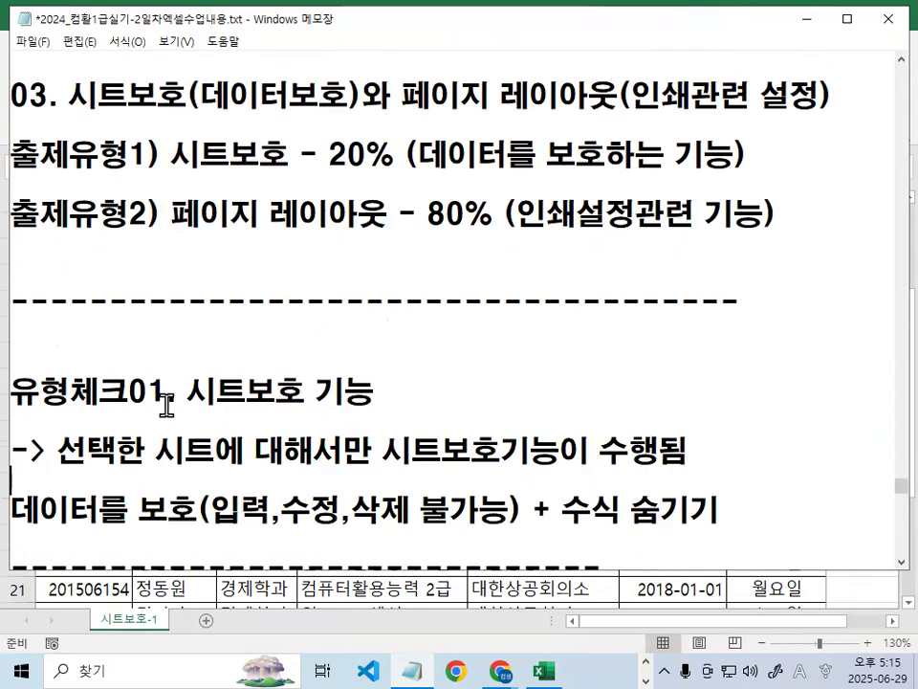
{"action": "scroll", "coordinate": [166, 402], "scroll_direction": "down", "scroll_amount": 10}
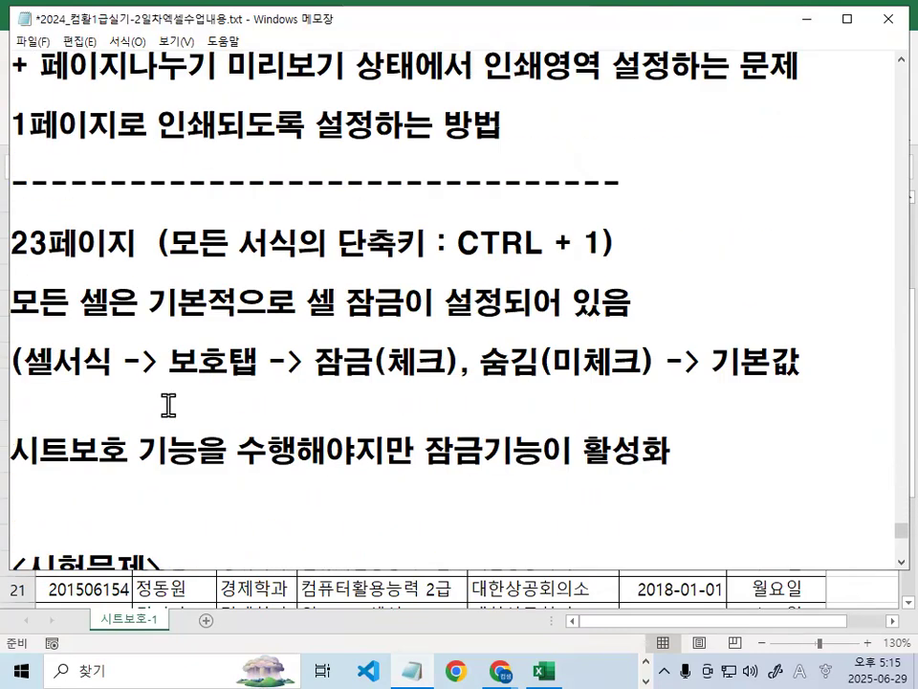
{"action": "scroll", "coordinate": [167, 404], "scroll_direction": "down", "scroll_amount": 4}
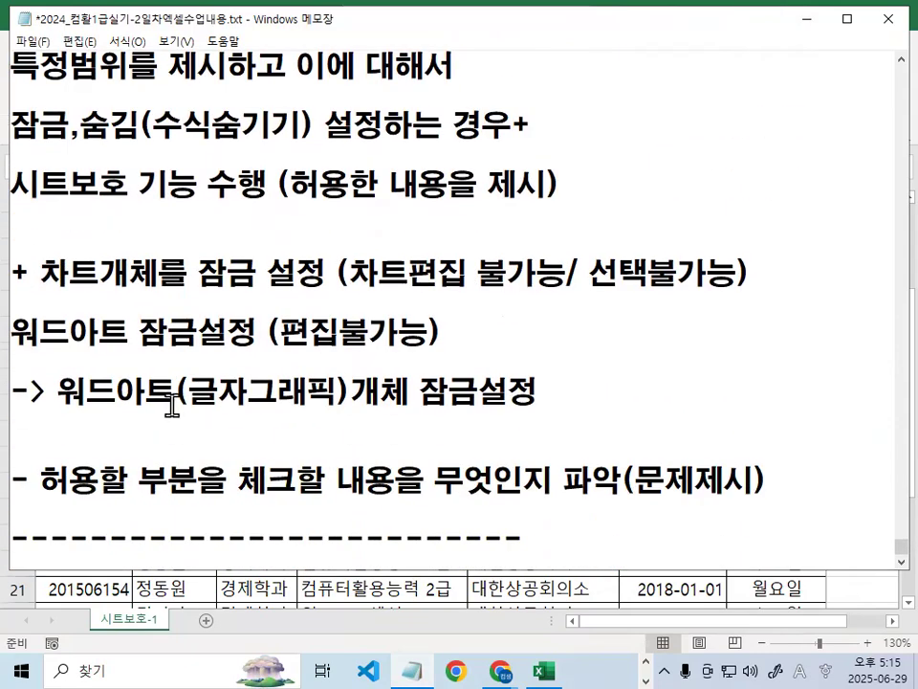
{"action": "left_click", "coordinate": [592, 539]}
{"action": "left_click", "coordinate": [468, 421]}
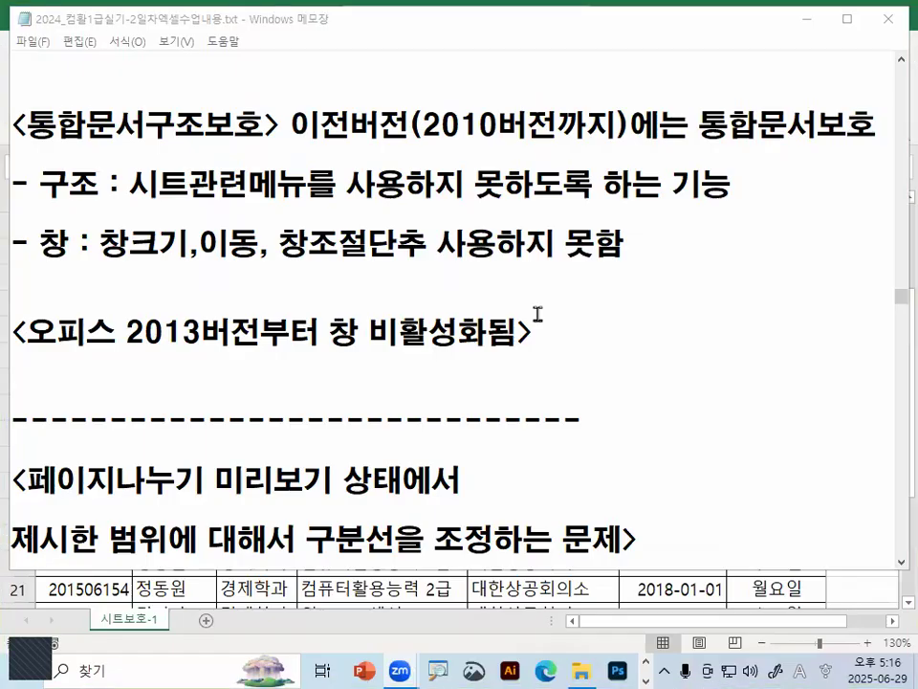
Find the 유형체크02 페이지 레이아웃 section in the notes, highlight its heading, and minimize the notes
{"action": "scroll", "coordinate": [216, 308], "scroll_direction": "down", "scroll_amount": 1}
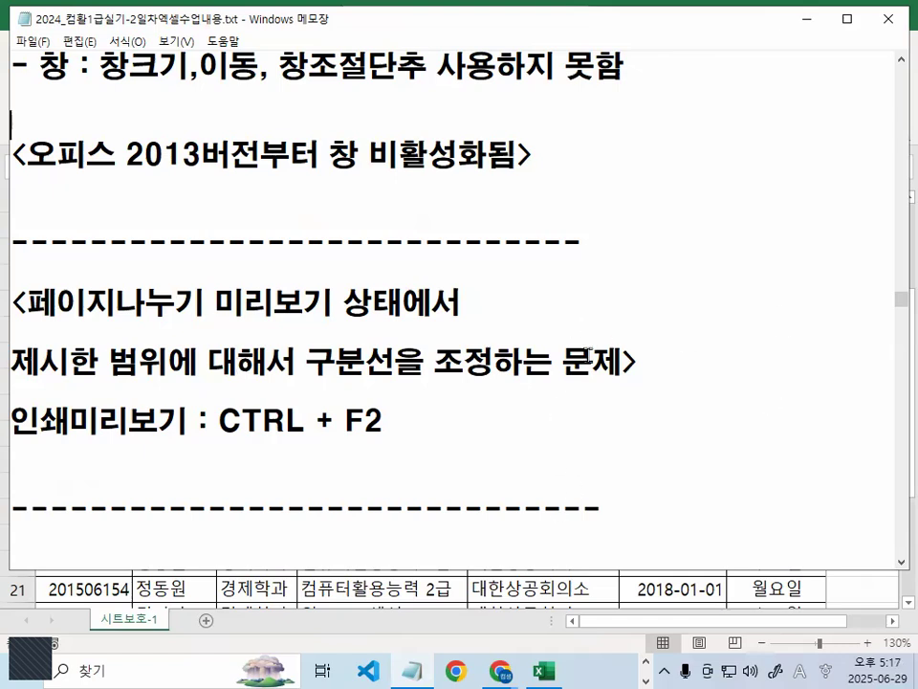
{"action": "scroll", "coordinate": [591, 352], "scroll_direction": "down", "scroll_amount": 3}
{"action": "left_click_drag", "start_coordinate": [11, 153], "coordinate": [376, 153]}
{"action": "left_click", "coordinate": [807, 18]}
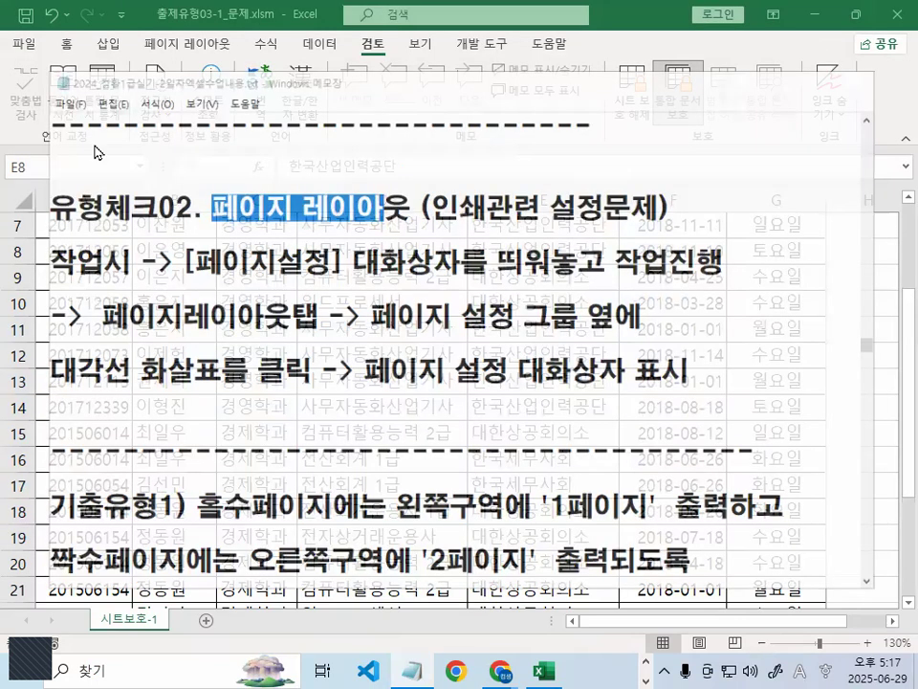
Close the workbook 출제유형03-1_문제.xlsm in Excel
{"action": "left_click", "coordinate": [20, 42]}
{"action": "left_click", "coordinate": [62, 515]}
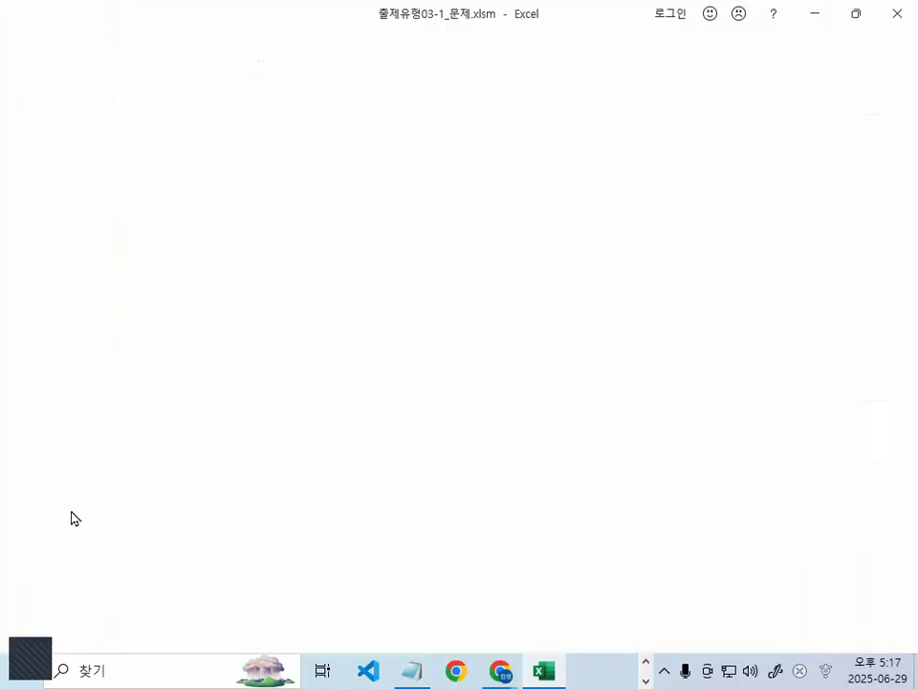
{"action": "left_click", "coordinate": [458, 373]}
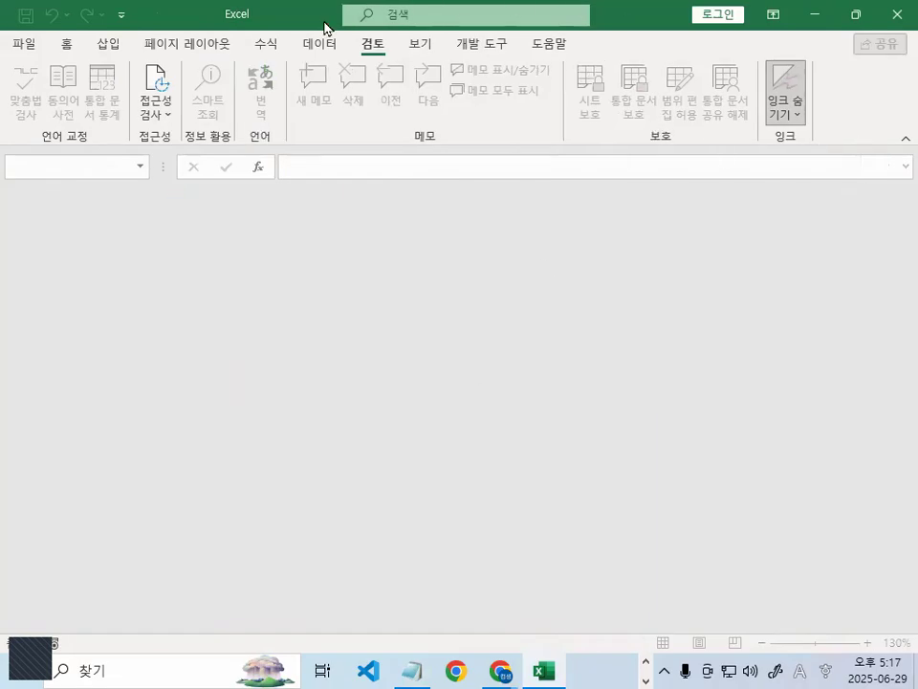
Open 출제유형03-2_문제.xlsm from the 1장_출제유형03 folder, enlarge the sheet view to 145%, and select cell D8
{"action": "left_click", "coordinate": [23, 44]}
{"action": "left_click", "coordinate": [57, 169]}
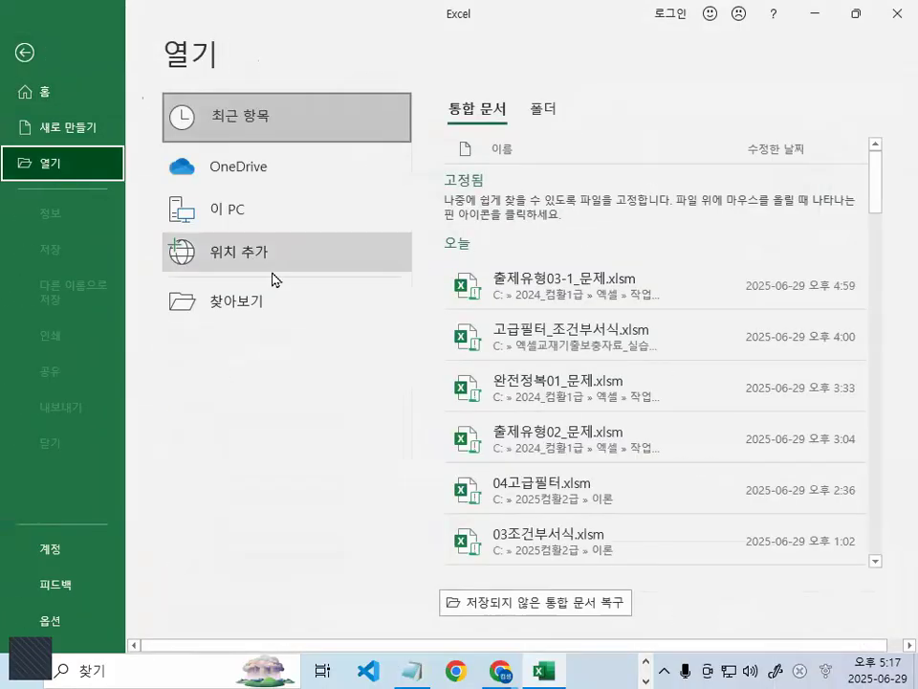
{"action": "left_click", "coordinate": [301, 323]}
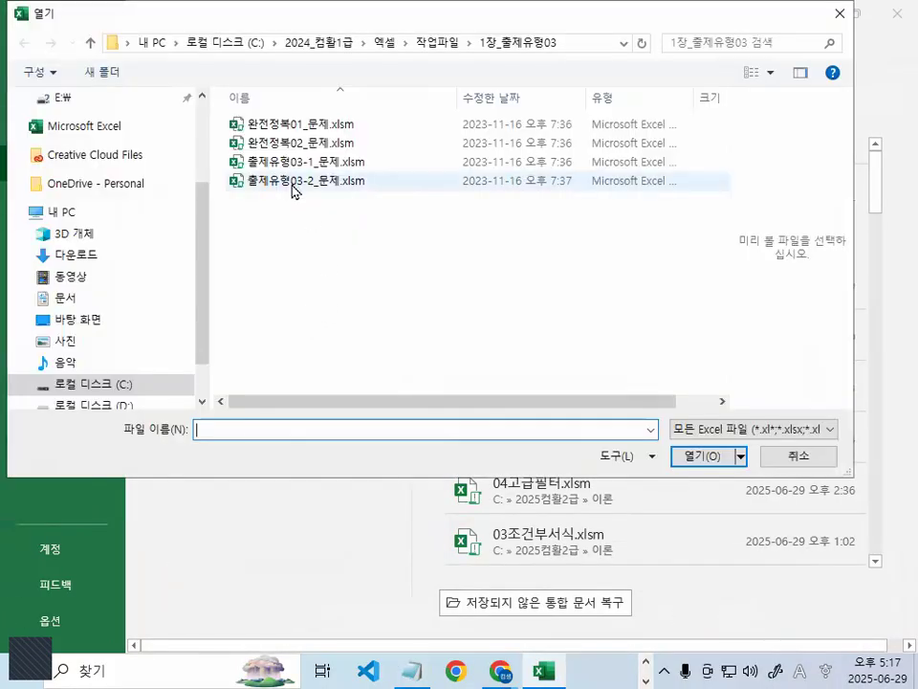
{"action": "double_click", "coordinate": [295, 190]}
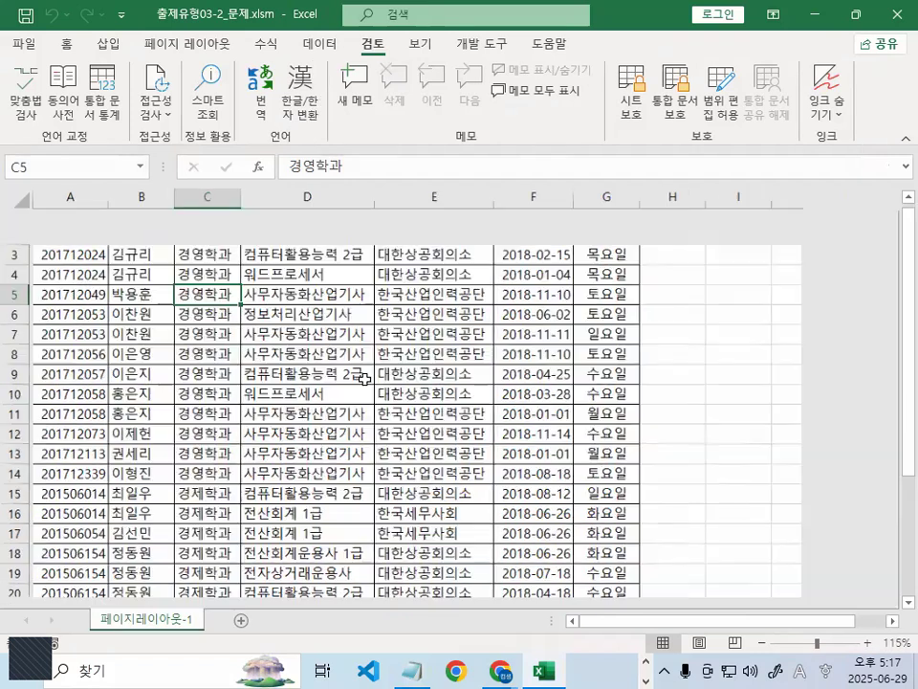
{"action": "scroll", "coordinate": [374, 327], "scroll_direction": "up", "scroll_amount": 2}
{"action": "left_click", "coordinate": [374, 320]}
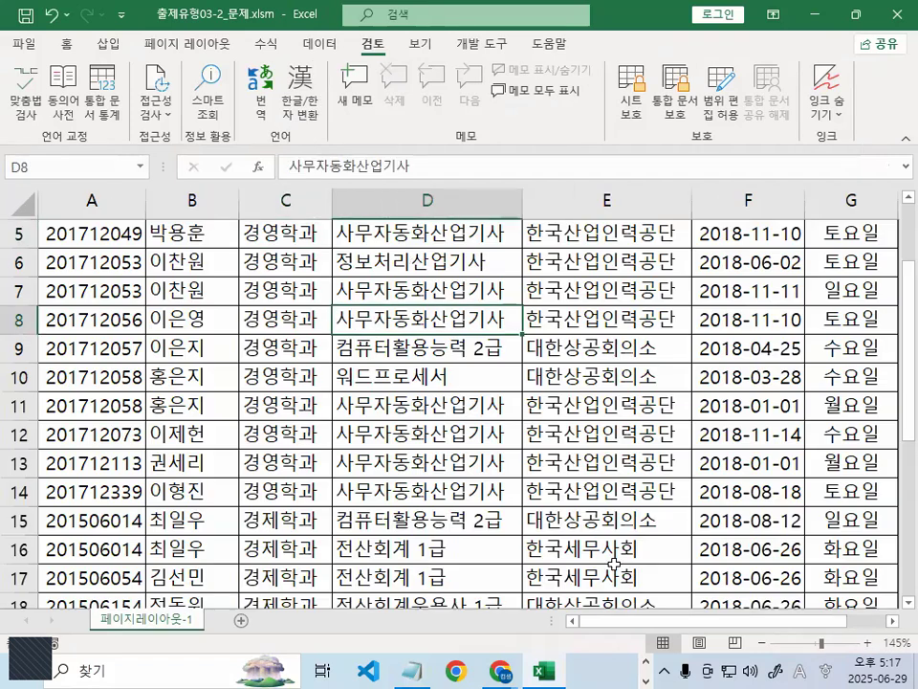
Switch to the Notepad notes and highlight the 페이지 레이아웃 heading and the line about working with the [페이지설정] dialog open
{"action": "left_click", "coordinate": [418, 670]}
{"action": "left_click_drag", "start_coordinate": [205, 159], "coordinate": [413, 153]}
{"action": "left_click_drag", "start_coordinate": [10, 212], "coordinate": [109, 212]}
{"action": "left_click_drag", "start_coordinate": [171, 213], "coordinate": [459, 212]}
{"action": "left_click", "coordinate": [524, 209]}
{"action": "left_click_drag", "start_coordinate": [524, 210], "coordinate": [685, 213]}
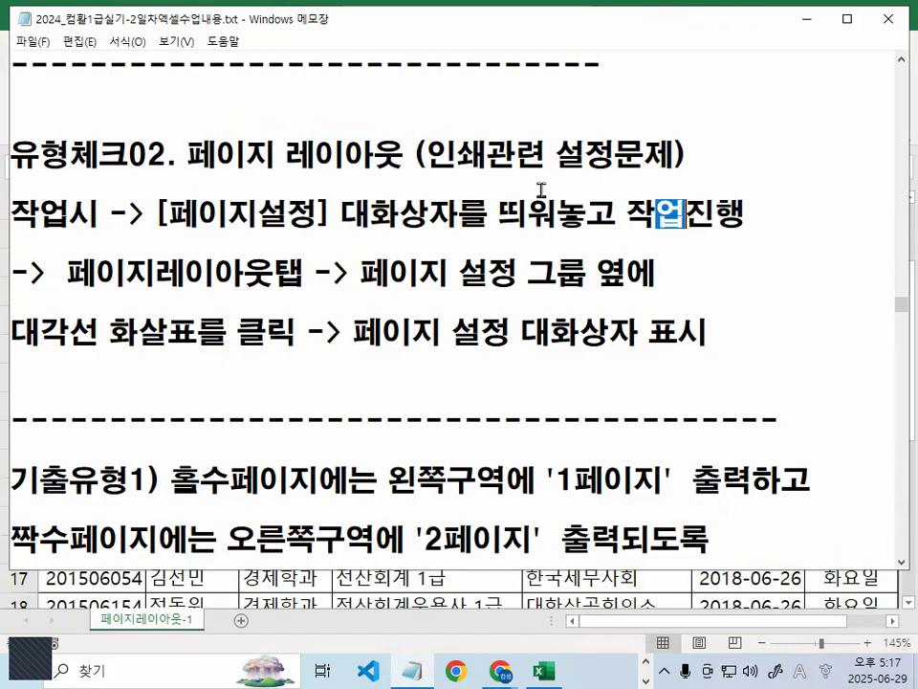
{"action": "left_click_drag", "start_coordinate": [146, 212], "coordinate": [617, 213]}
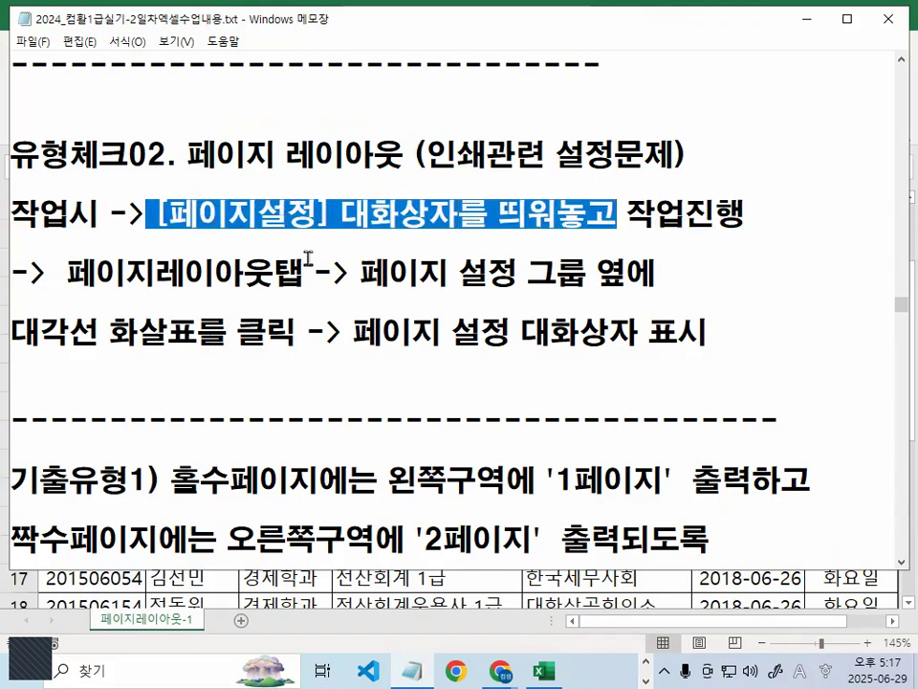
Enclose the word 페이지레이아웃 in square brackets in the notes line about the tab
{"action": "left_click", "coordinate": [65, 272]}
{"action": "type", "text": "["}
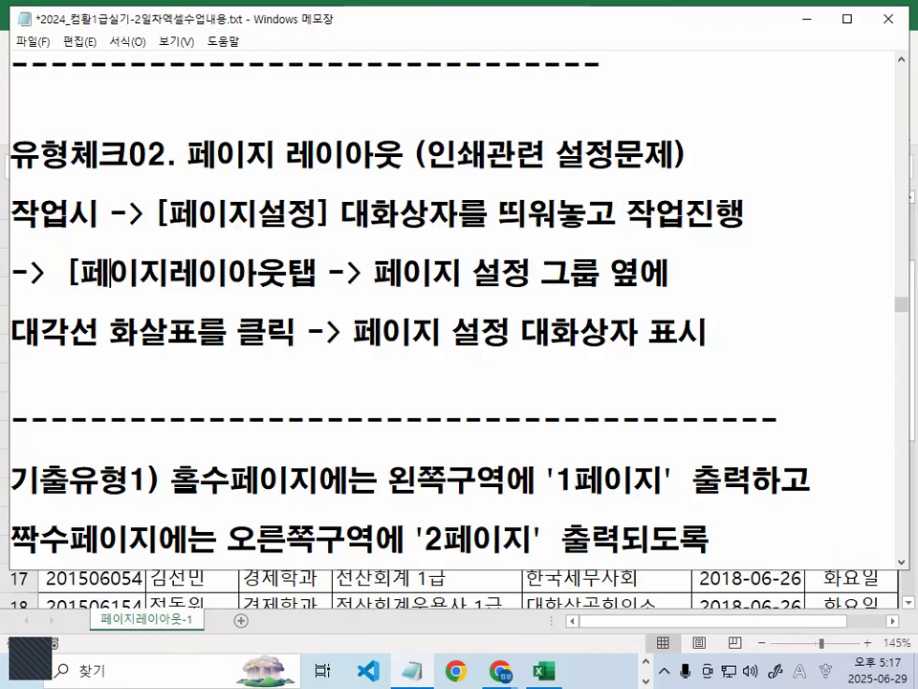
{"action": "left_click", "coordinate": [297, 274]}
{"action": "type", "text": "]"}
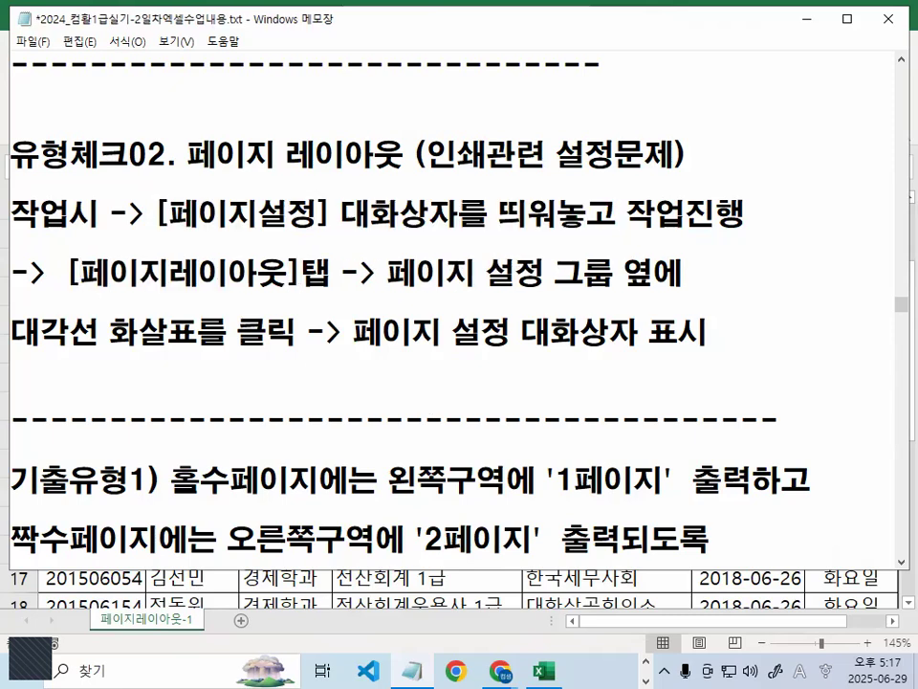
Highlight the note phrases on the 페이지 설정 group, the diagonal arrow, and displaying the page setup dialog
{"action": "left_click_drag", "start_coordinate": [379, 275], "coordinate": [691, 285]}
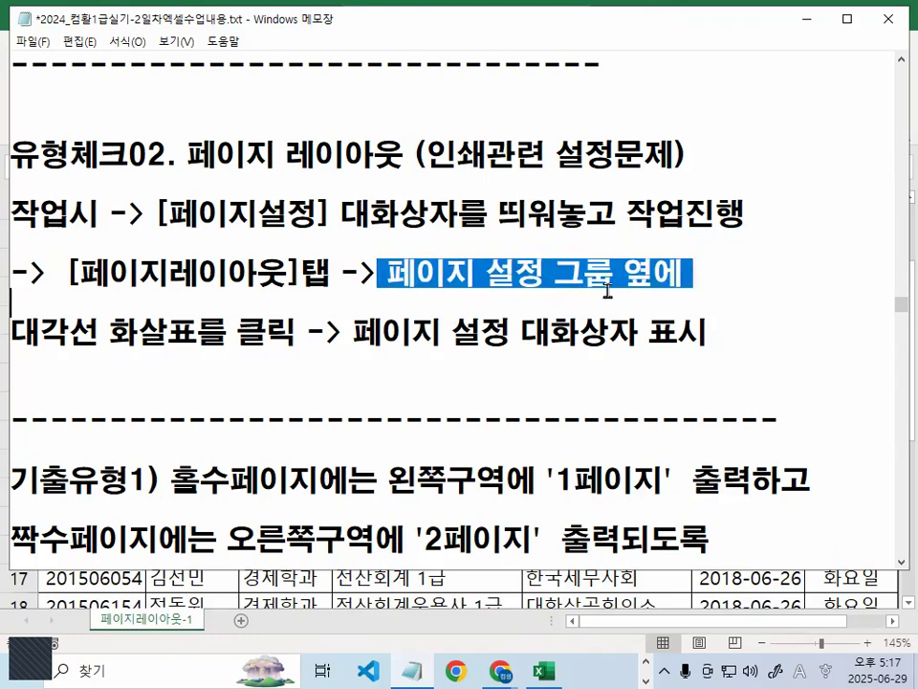
{"action": "left_click_drag", "start_coordinate": [11, 332], "coordinate": [185, 330]}
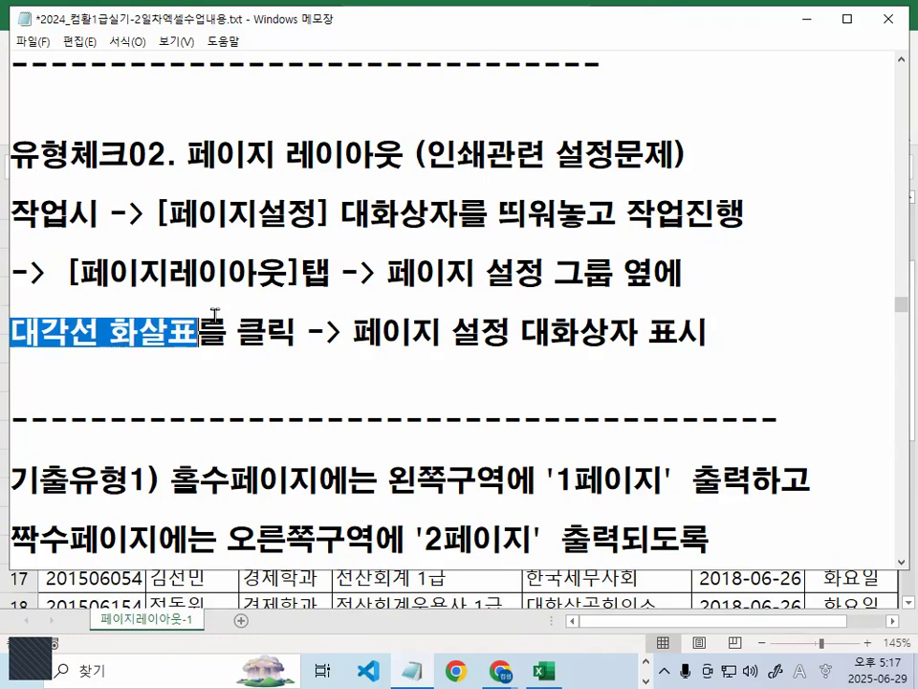
{"action": "left_click_drag", "start_coordinate": [23, 333], "coordinate": [197, 333]}
{"action": "left_click_drag", "start_coordinate": [341, 330], "coordinate": [701, 334]}
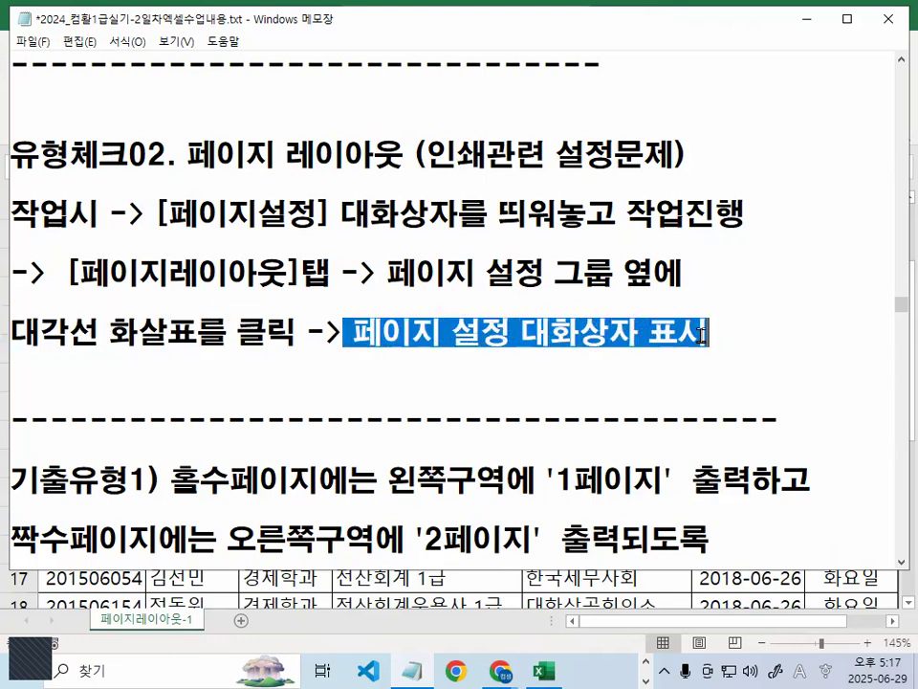
Return to Excel, select cell C6, mark the route to the page setup dialog in red, and open 페이지 설정
{"action": "left_click", "coordinate": [814, 21]}
{"action": "left_click", "coordinate": [305, 252]}
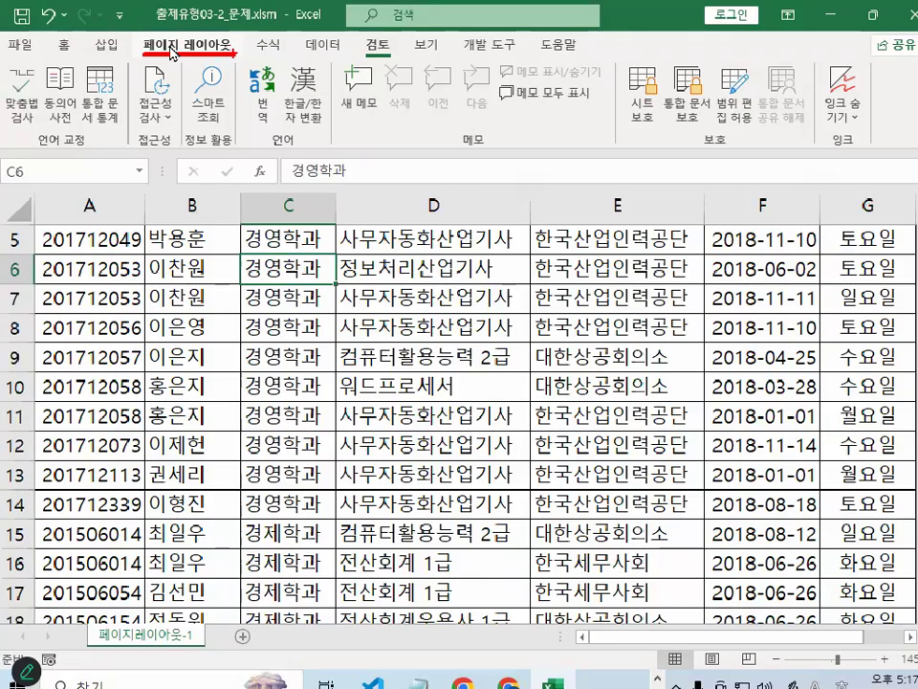
{"action": "left_click", "coordinate": [172, 47]}
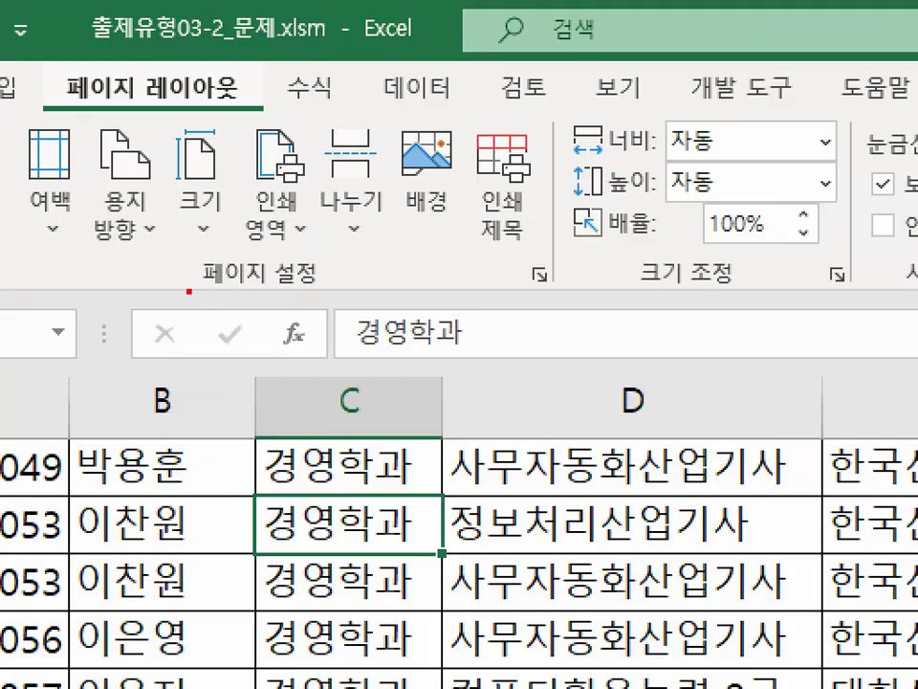
{"action": "mouse_move", "coordinate": [574, 288]}
{"action": "left_mouse_down"}
{"action": "mouse_move", "coordinate": [558, 252]}
{"action": "mouse_move", "coordinate": [572, 286]}
{"action": "left_mouse_up"}
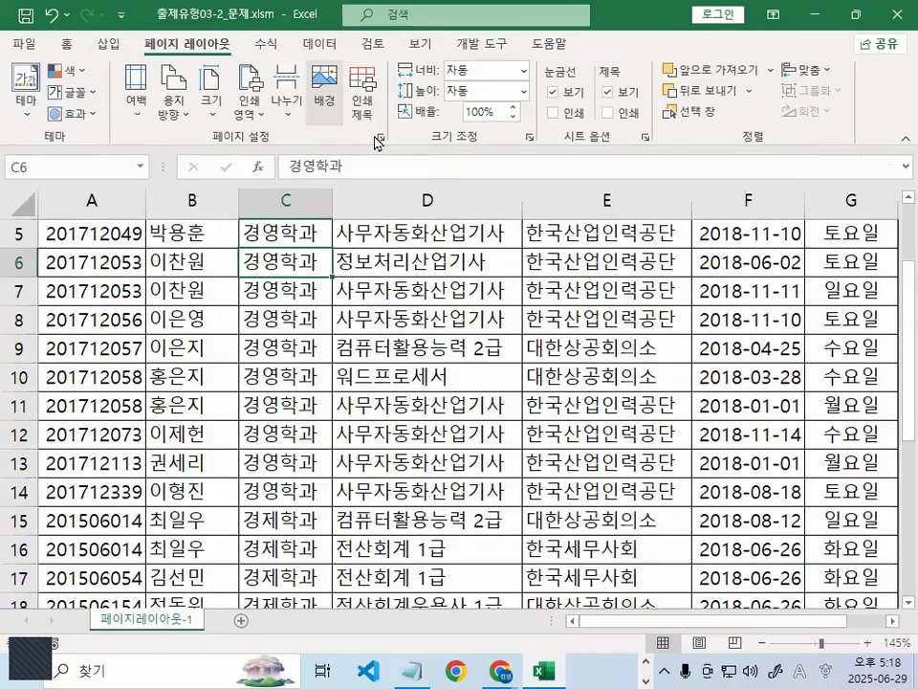
{"action": "left_click", "coordinate": [540, 275]}
Reposition the 페이지 설정 dialog, underline and circle its four tab names in red, and clear the markup
{"action": "left_click_drag", "start_coordinate": [377, 15], "coordinate": [174, 159]}
{"action": "mouse_move", "coordinate": [140, 208]}
{"action": "left_mouse_down"}
{"action": "mouse_move", "coordinate": [593, 201]}
{"action": "mouse_move", "coordinate": [465, 134]}
{"action": "mouse_move", "coordinate": [628, 188]}
{"action": "left_mouse_up"}
{"action": "key", "text": "Escape"}
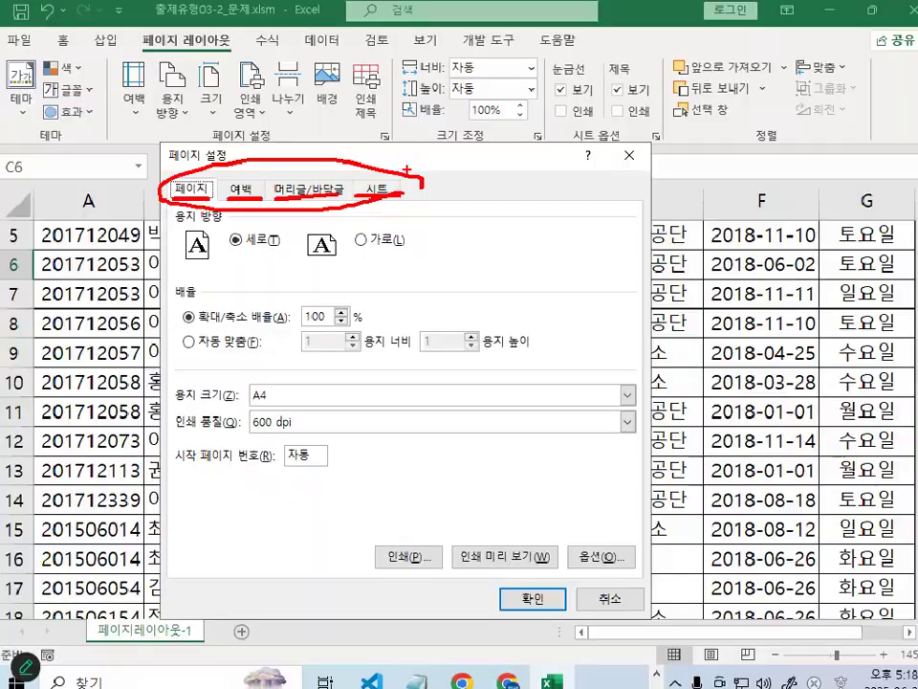
{"action": "left_click_drag", "start_coordinate": [345, 161], "coordinate": [350, 131]}
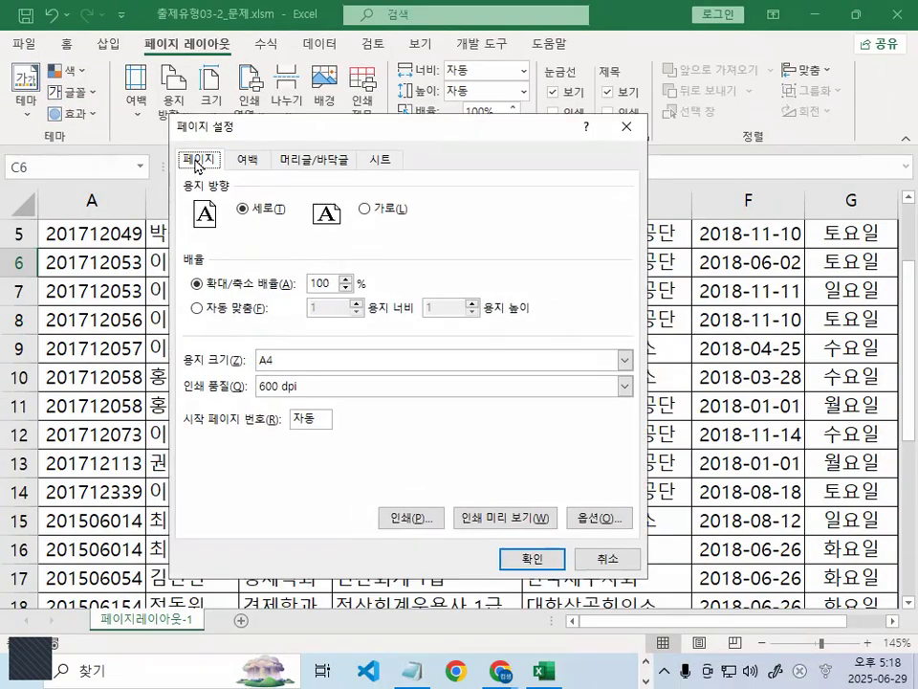
Mark the 페이지 tab name, the 세로 and 가로 orientations and the 배율 heading in red, and clear the markup
{"action": "key", "text": "ctrl+1"}
{"action": "mouse_move", "coordinate": [184, 169]}
{"action": "left_mouse_down"}
{"action": "mouse_move", "coordinate": [216, 158]}
{"action": "mouse_move", "coordinate": [151, 163]}
{"action": "mouse_move", "coordinate": [226, 169]}
{"action": "left_mouse_up"}
{"action": "left_click_drag", "start_coordinate": [274, 275], "coordinate": [346, 274]}
{"action": "left_click_drag", "start_coordinate": [525, 281], "coordinate": [637, 279]}
{"action": "mouse_move", "coordinate": [222, 373]}
{"action": "left_mouse_down"}
{"action": "mouse_move", "coordinate": [132, 347]}
{"action": "mouse_move", "coordinate": [211, 338]}
{"action": "left_mouse_up"}
{"action": "key", "text": "Escape"}
Underline the 확대/축소 배율 and 자동 맞춤 scaling options in red and clear the markup
{"action": "key", "text": "ctrl+1"}
{"action": "left_click", "coordinate": [247, 268]}
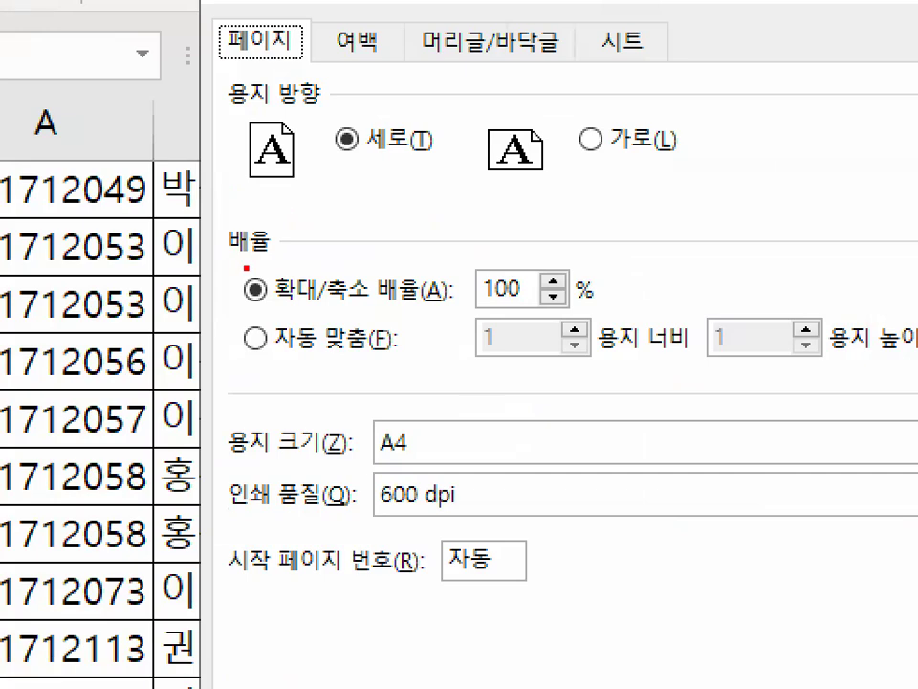
{"action": "left_click_drag", "start_coordinate": [255, 308], "coordinate": [461, 306]}
{"action": "left_click_drag", "start_coordinate": [248, 371], "coordinate": [428, 368]}
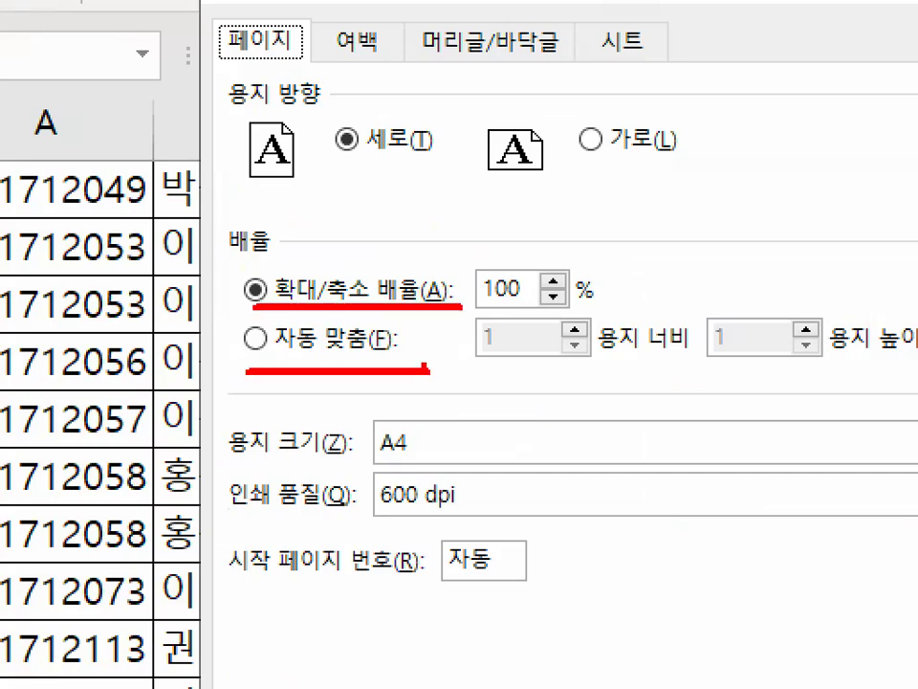
{"action": "key", "text": "Escape"}
Circle the 자동 맞춤 option in red and add a stroke beside it
{"action": "key", "text": "ctrl+1"}
{"action": "left_click", "coordinate": [229, 303]}
{"action": "left_click_drag", "start_coordinate": [240, 299], "coordinate": [260, 320]}
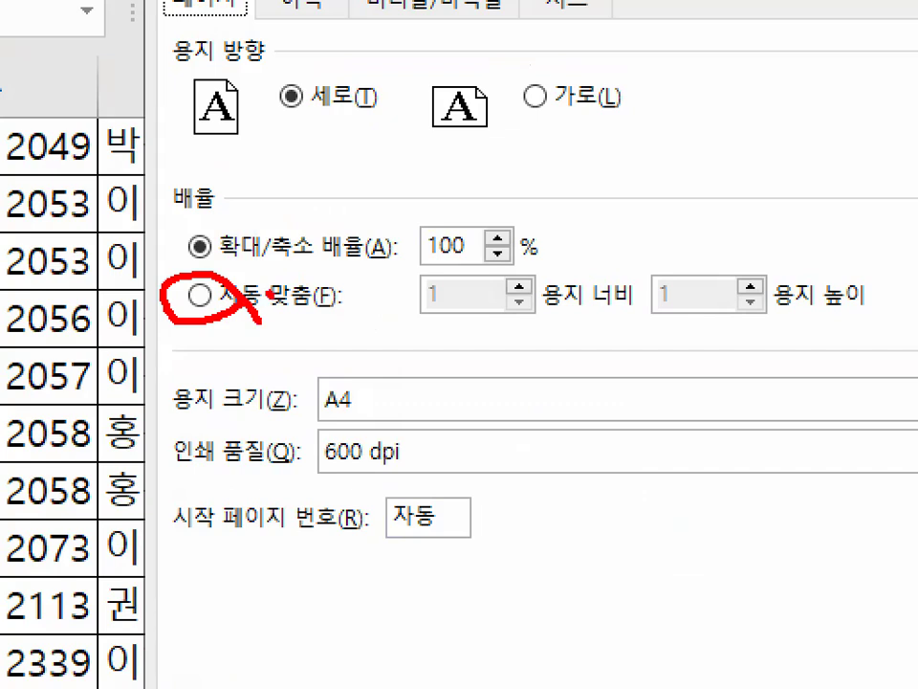
{"action": "left_click_drag", "start_coordinate": [260, 277], "coordinate": [326, 167]}
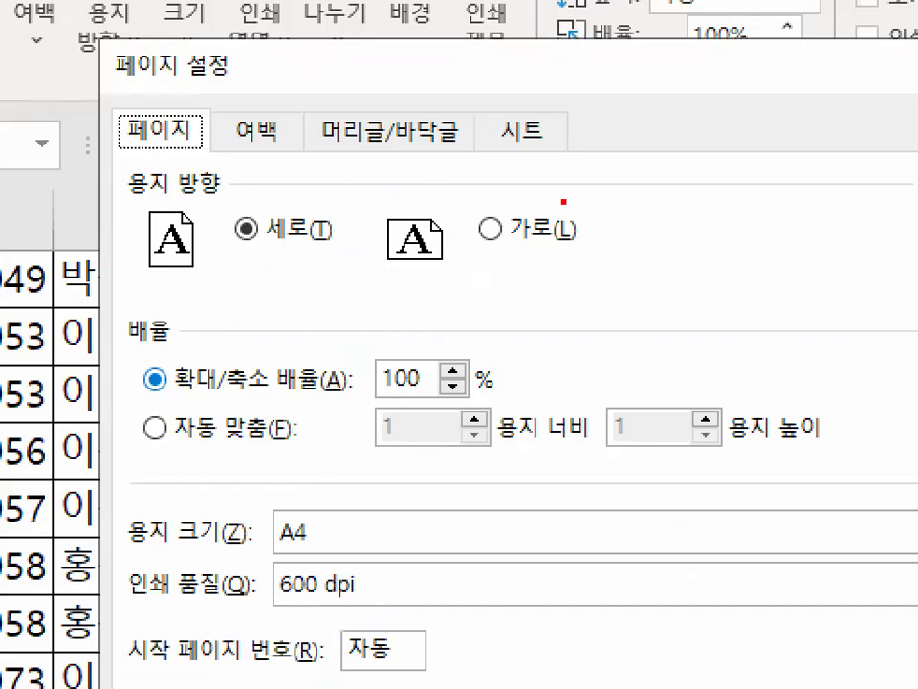
Show the 여백 settings and mark the margin fields and the 페이지 가운데 맞춤 options in red
{"action": "mouse_move", "coordinate": [442, 210]}
{"action": "left_mouse_down"}
{"action": "mouse_move", "coordinate": [214, 220]}
{"action": "mouse_move", "coordinate": [419, 232]}
{"action": "left_mouse_up"}
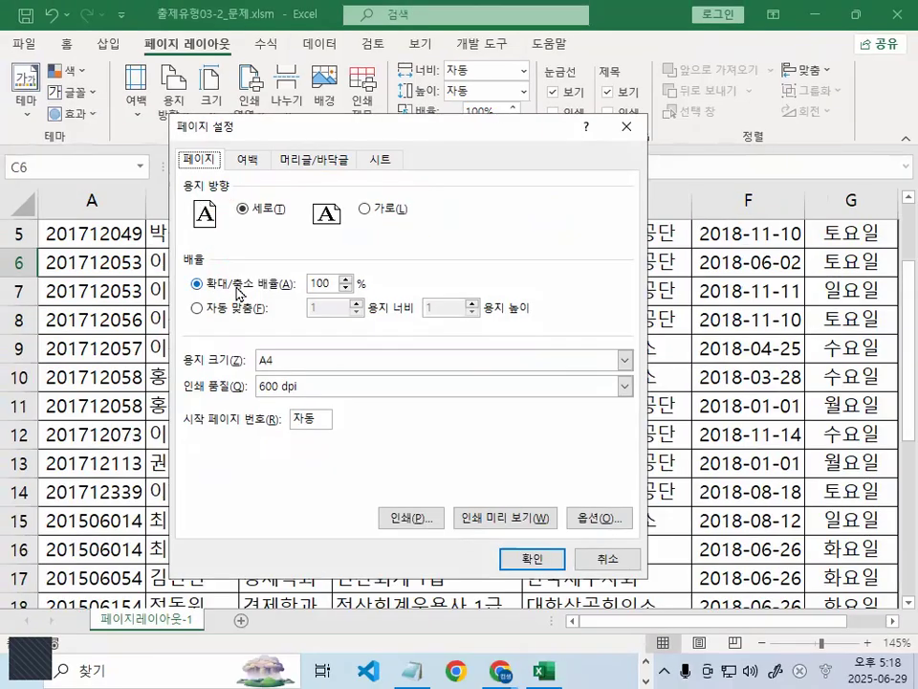
{"action": "left_click", "coordinate": [248, 163]}
{"action": "mouse_move", "coordinate": [265, 164]}
{"action": "left_mouse_down"}
{"action": "mouse_move", "coordinate": [231, 172]}
{"action": "mouse_move", "coordinate": [271, 156]}
{"action": "left_mouse_up"}
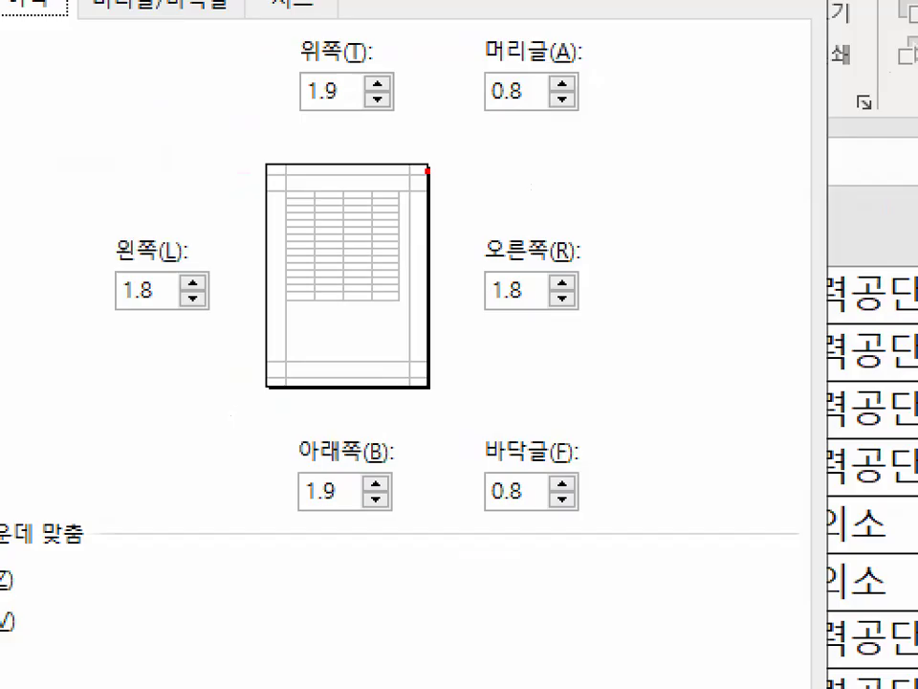
{"action": "mouse_move", "coordinate": [540, 206]}
{"action": "left_mouse_down"}
{"action": "mouse_move", "coordinate": [517, 326]}
{"action": "mouse_move", "coordinate": [457, 123]}
{"action": "mouse_move", "coordinate": [586, 297]}
{"action": "left_mouse_up"}
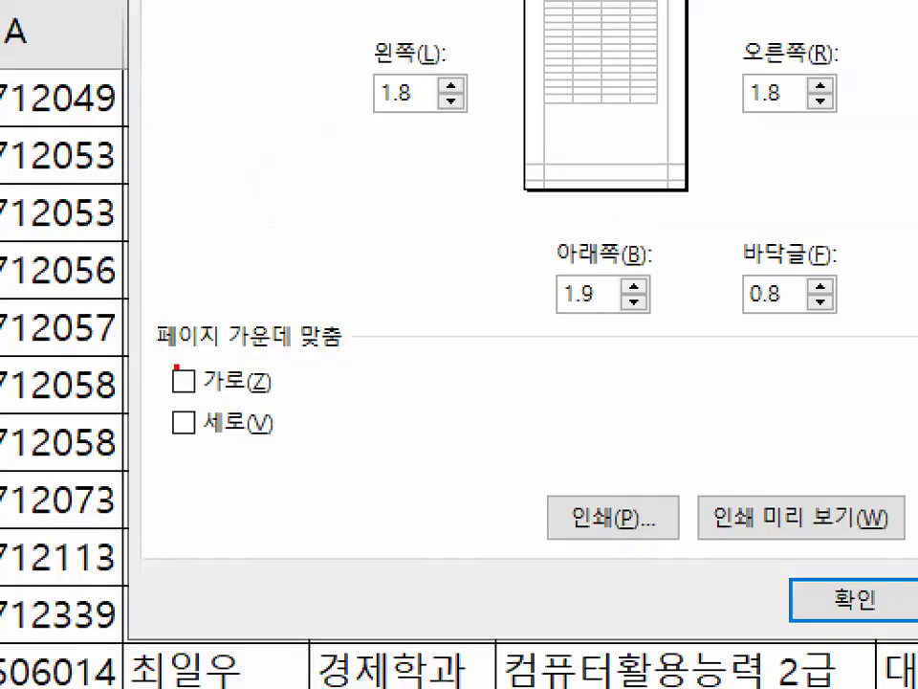
{"action": "left_click_drag", "start_coordinate": [153, 350], "coordinate": [343, 358]}
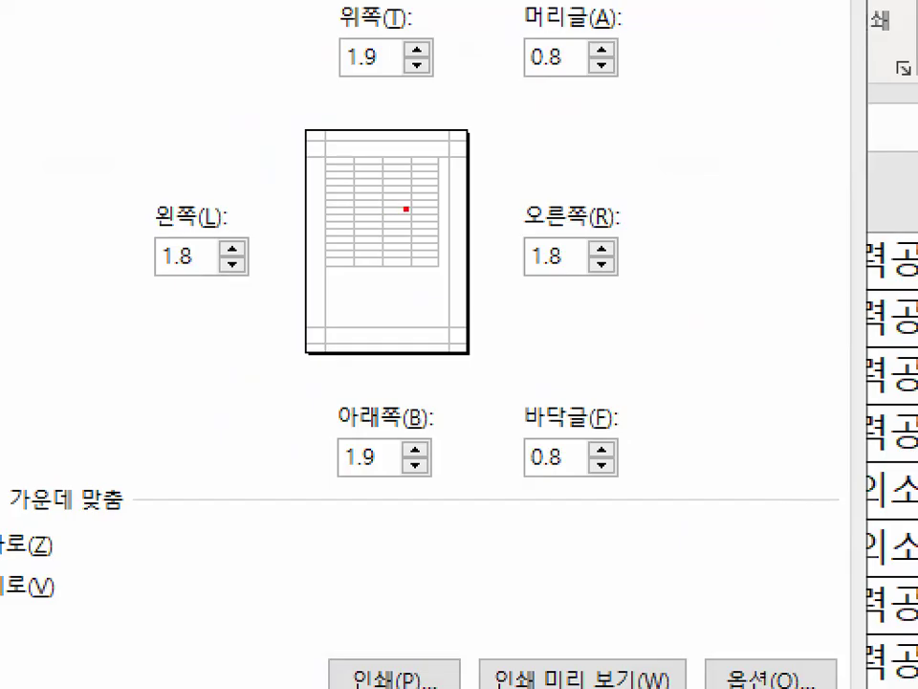
Mark the margin fields and the table inside the page preview in red, and clear the markup
{"action": "left_click_drag", "start_coordinate": [649, 75], "coordinate": [579, 107]}
{"action": "left_click_drag", "start_coordinate": [362, 270], "coordinate": [427, 174]}
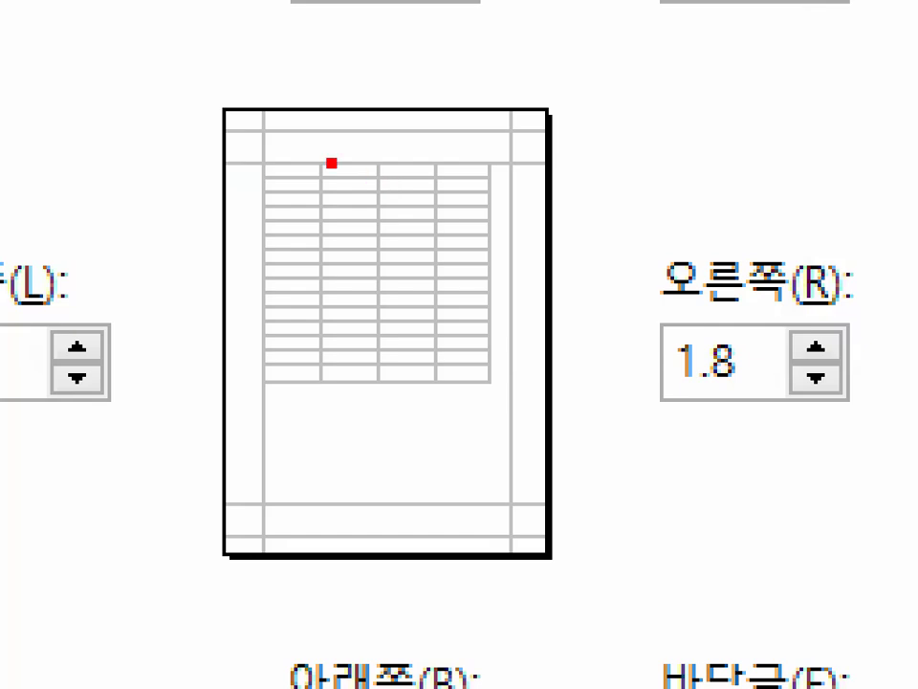
{"action": "left_click_drag", "start_coordinate": [362, 188], "coordinate": [359, 183]}
{"action": "mouse_move", "coordinate": [280, 170]}
{"action": "left_mouse_down"}
{"action": "mouse_move", "coordinate": [272, 379]}
{"action": "mouse_move", "coordinate": [477, 384]}
{"action": "mouse_move", "coordinate": [497, 151]}
{"action": "left_mouse_up"}
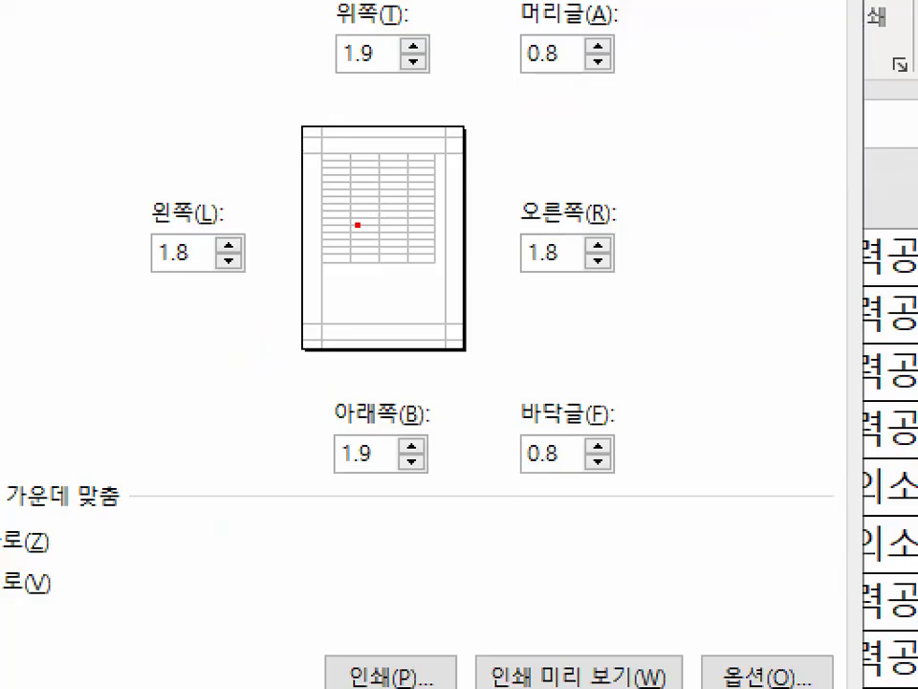
{"action": "left_click_drag", "start_coordinate": [359, 224], "coordinate": [447, 224]}
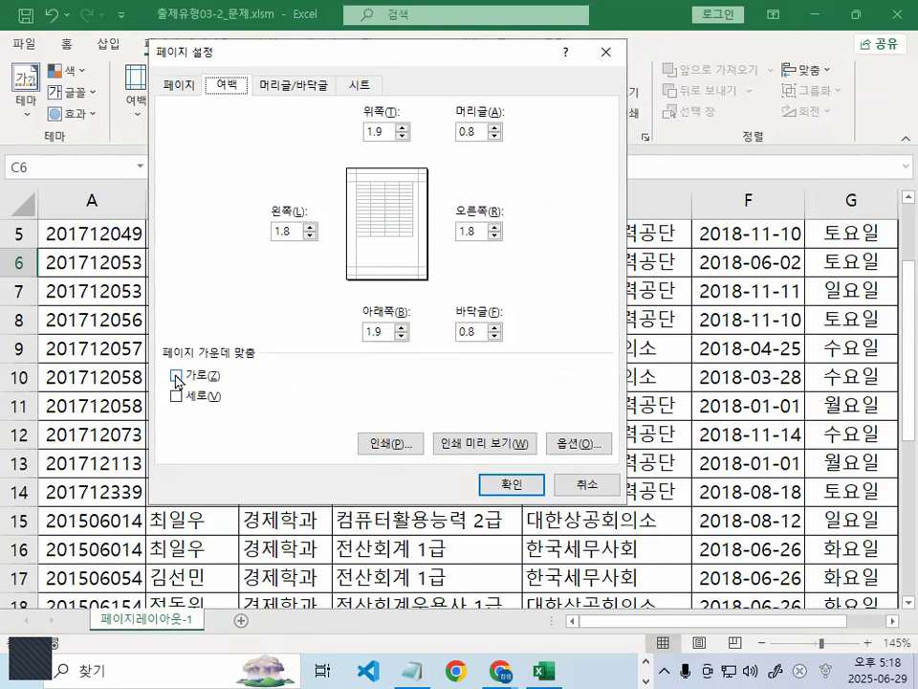
Enable 가로 page centering and draw red strokes across the table in the page preview
{"action": "left_click", "coordinate": [176, 376]}
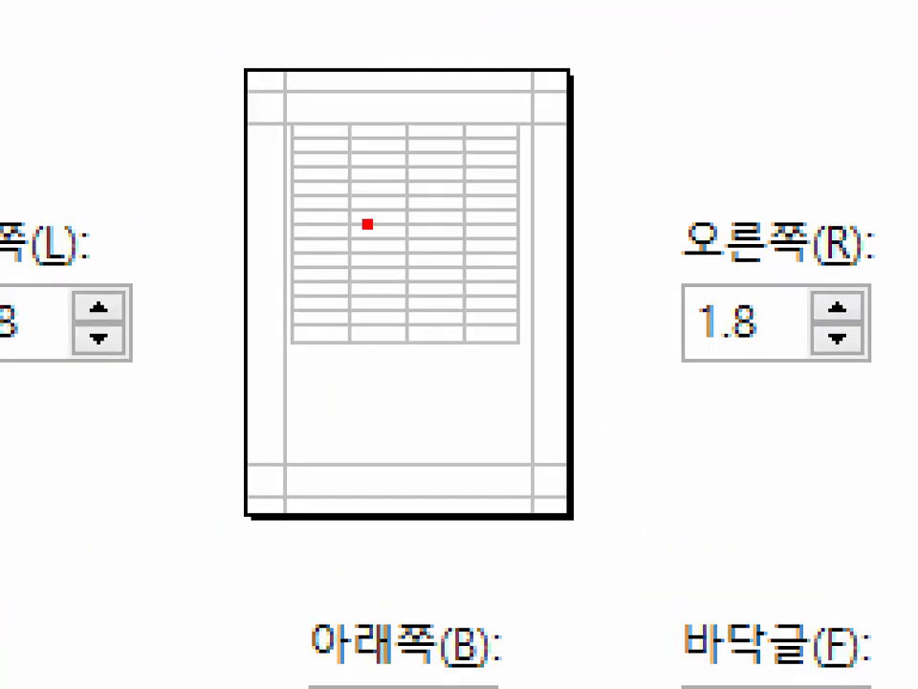
{"action": "left_click_drag", "start_coordinate": [267, 236], "coordinate": [405, 245]}
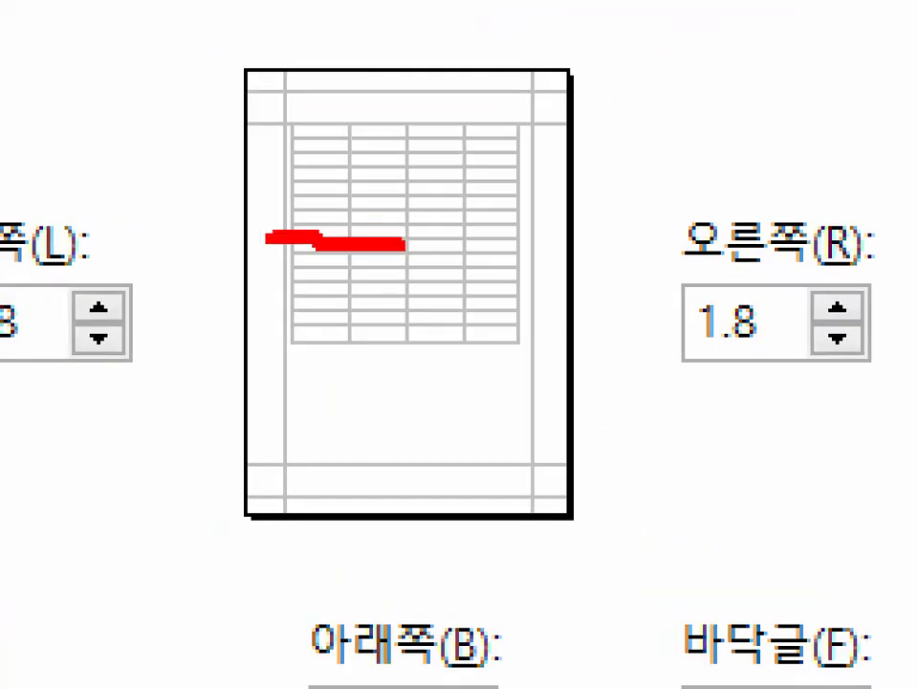
{"action": "left_click_drag", "start_coordinate": [270, 230], "coordinate": [672, 226]}
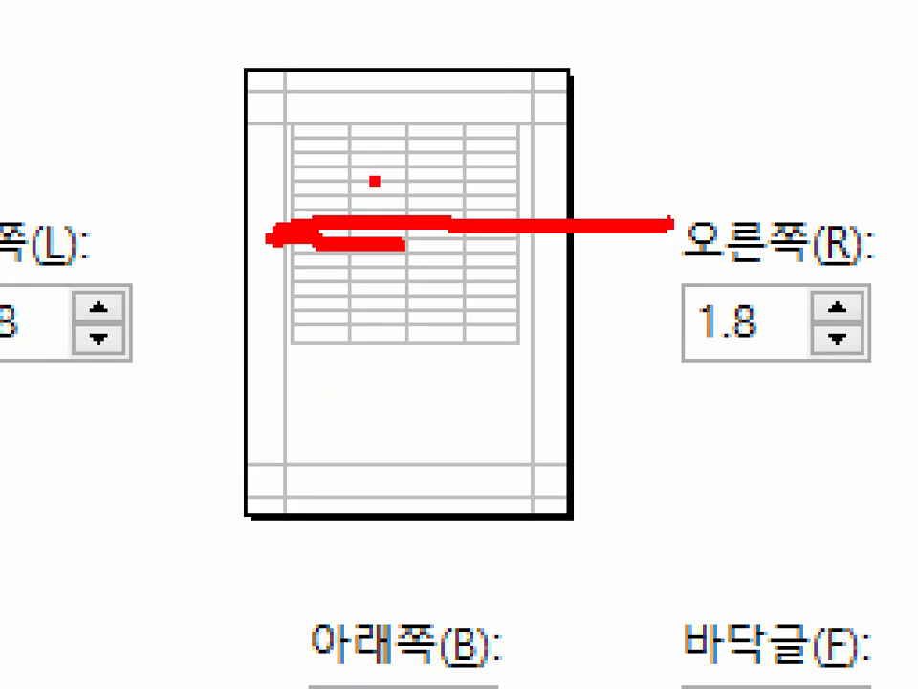
{"action": "left_click_drag", "start_coordinate": [373, 180], "coordinate": [583, 0]}
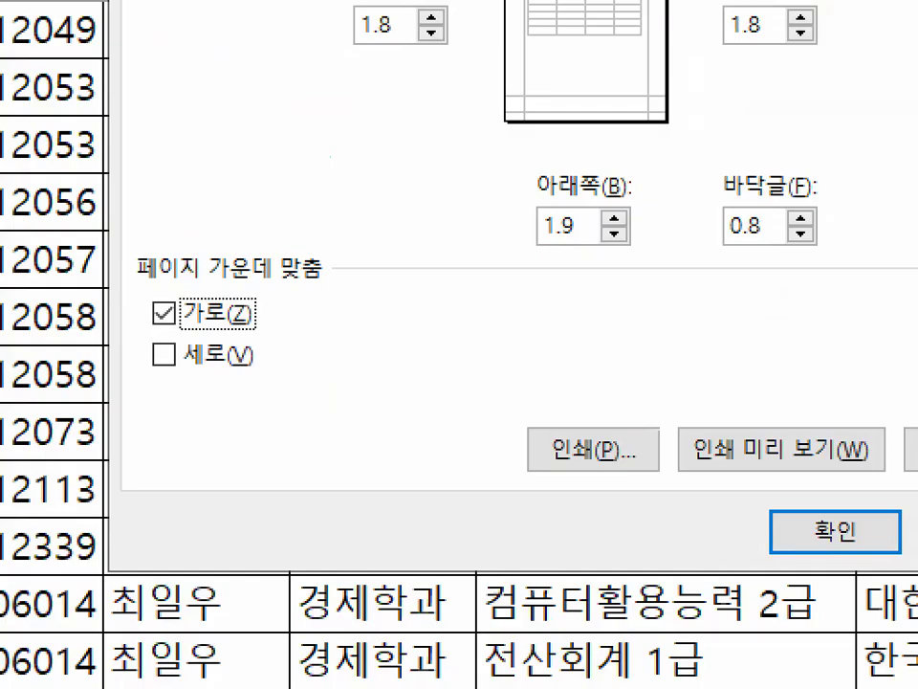
Enable 세로 page centering as well and mark the preview's horizontal and vertical centre lines and the centering options in red
{"action": "mouse_move", "coordinate": [165, 361]}
{"action": "left_mouse_down"}
{"action": "mouse_move", "coordinate": [221, 346]}
{"action": "mouse_move", "coordinate": [200, 364]}
{"action": "left_mouse_up"}
{"action": "key", "text": "Escape"}
{"action": "left_click", "coordinate": [176, 398]}
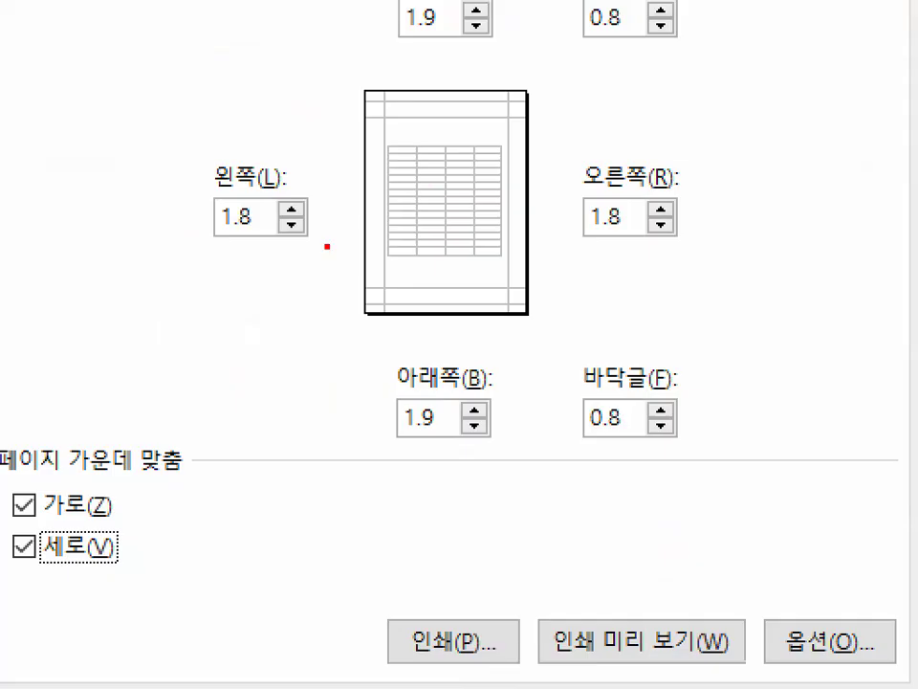
{"action": "left_click_drag", "start_coordinate": [334, 203], "coordinate": [626, 203]}
{"action": "left_click_drag", "start_coordinate": [436, 46], "coordinate": [436, 390]}
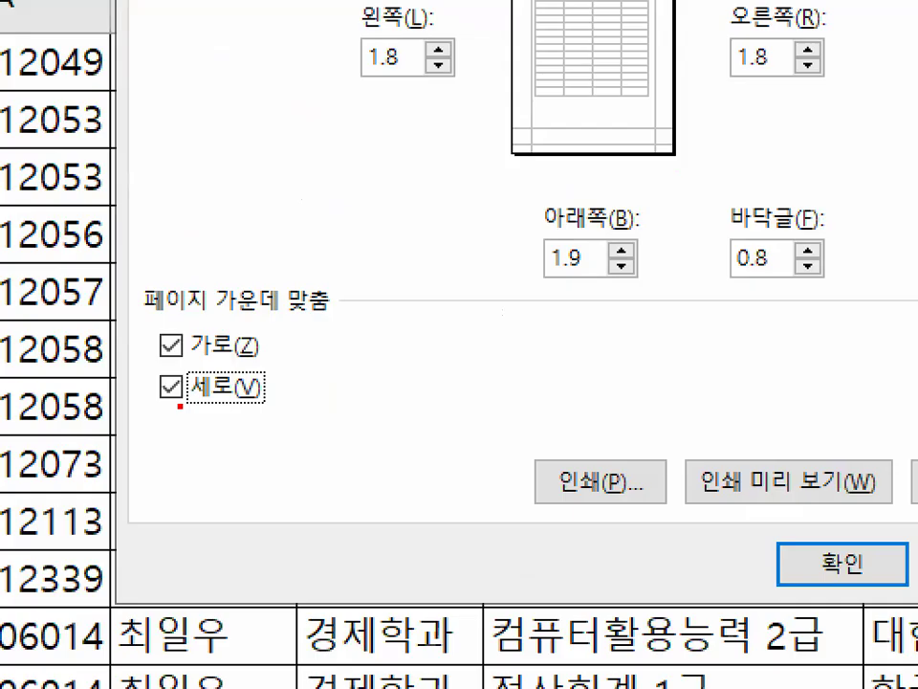
{"action": "left_click_drag", "start_coordinate": [257, 337], "coordinate": [314, 490]}
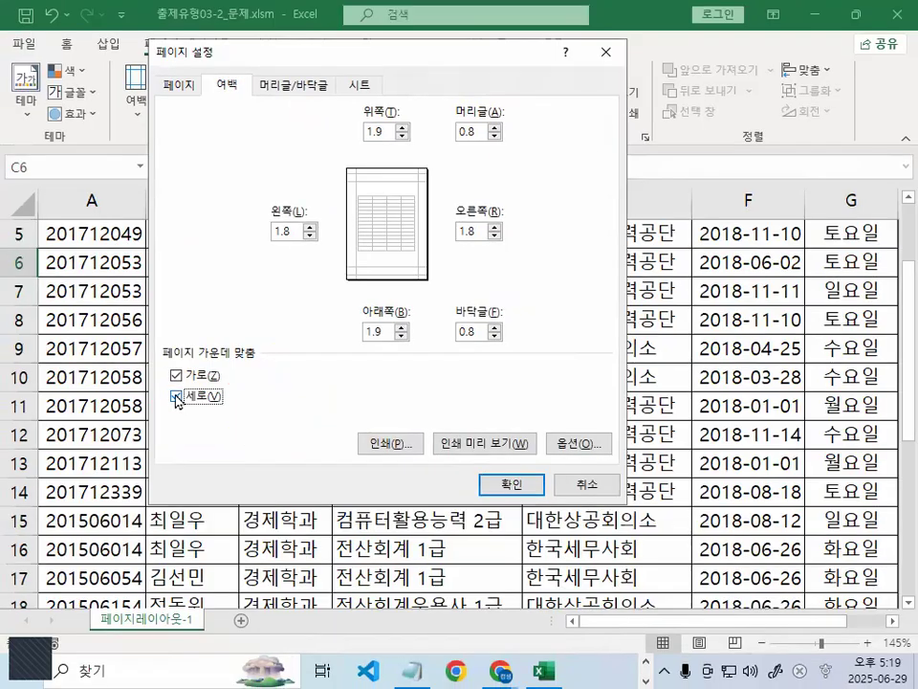
Disable 세로 page centering, mark the preview and circle the 가로 and 세로 checkboxes in red, and clear the markup
{"action": "left_click", "coordinate": [170, 387]}
{"action": "left_click_drag", "start_coordinate": [226, 343], "coordinate": [271, 337]}
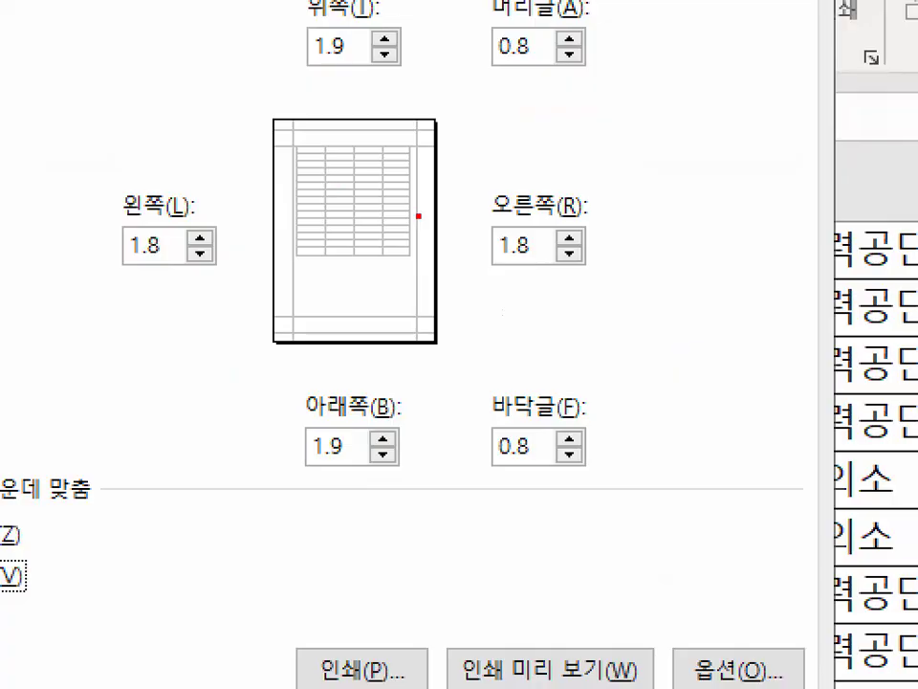
{"action": "mouse_move", "coordinate": [461, 235]}
{"action": "left_mouse_down"}
{"action": "mouse_move", "coordinate": [432, 273]}
{"action": "mouse_move", "coordinate": [242, 154]}
{"action": "mouse_move", "coordinate": [477, 233]}
{"action": "left_mouse_up"}
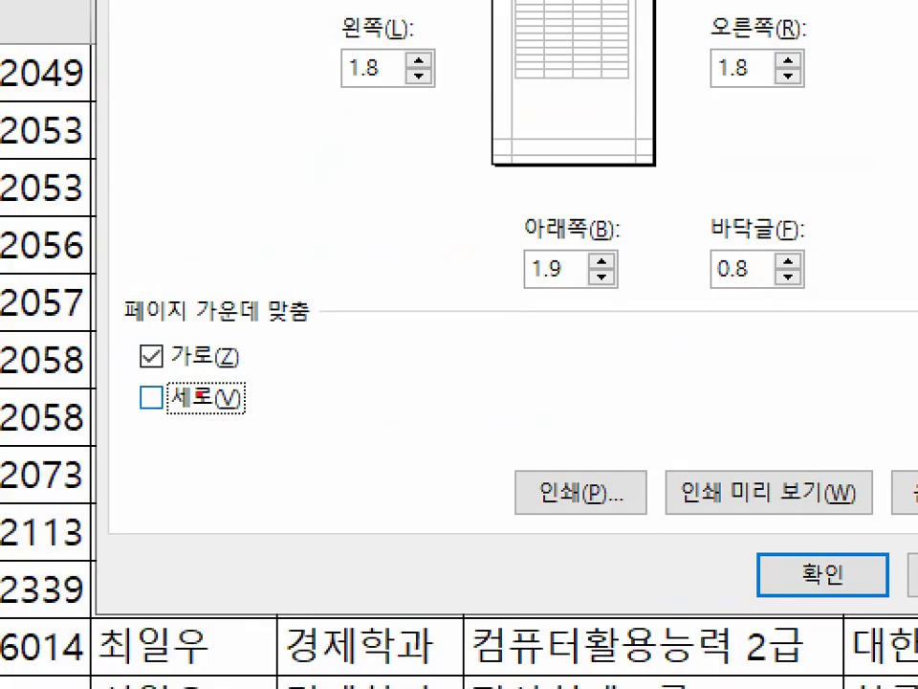
{"action": "left_click_drag", "start_coordinate": [151, 574], "coordinate": [206, 613]}
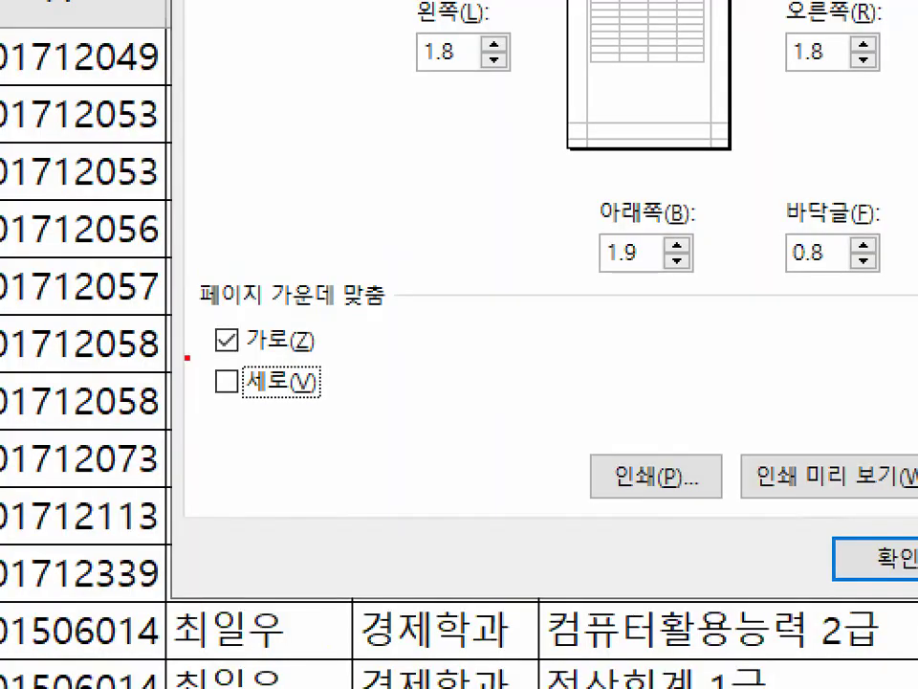
{"action": "mouse_move", "coordinate": [201, 389]}
{"action": "left_mouse_down"}
{"action": "mouse_move", "coordinate": [143, 412]}
{"action": "mouse_move", "coordinate": [275, 441]}
{"action": "left_mouse_up"}
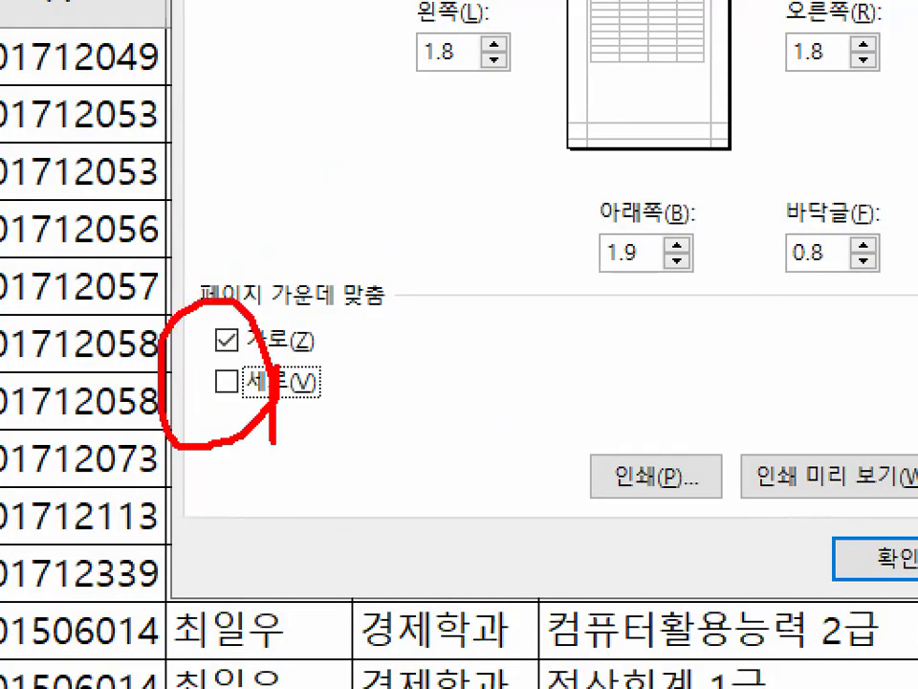
{"action": "key", "text": "Escape"}
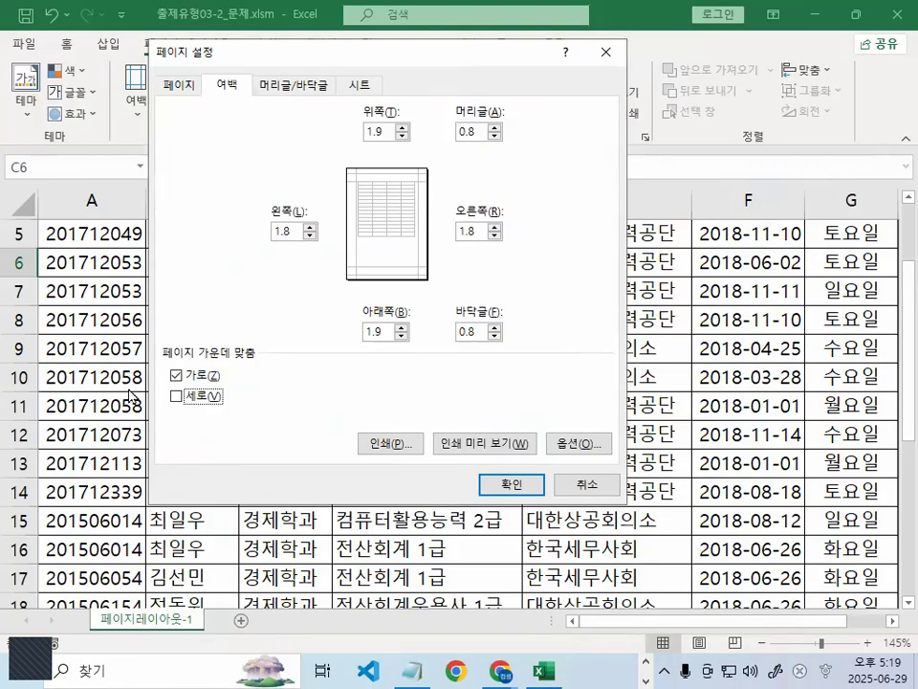
Mark the page centering options in red, replace 가로 centering with 세로 centering, and mark the page preview
{"action": "key", "text": "ctrl+1"}
{"action": "left_click", "coordinate": [128, 387]}
{"action": "left_click_drag", "start_coordinate": [262, 364], "coordinate": [239, 325]}
{"action": "key", "text": "Escape"}
{"action": "left_click", "coordinate": [178, 376]}
{"action": "left_click", "coordinate": [176, 396]}
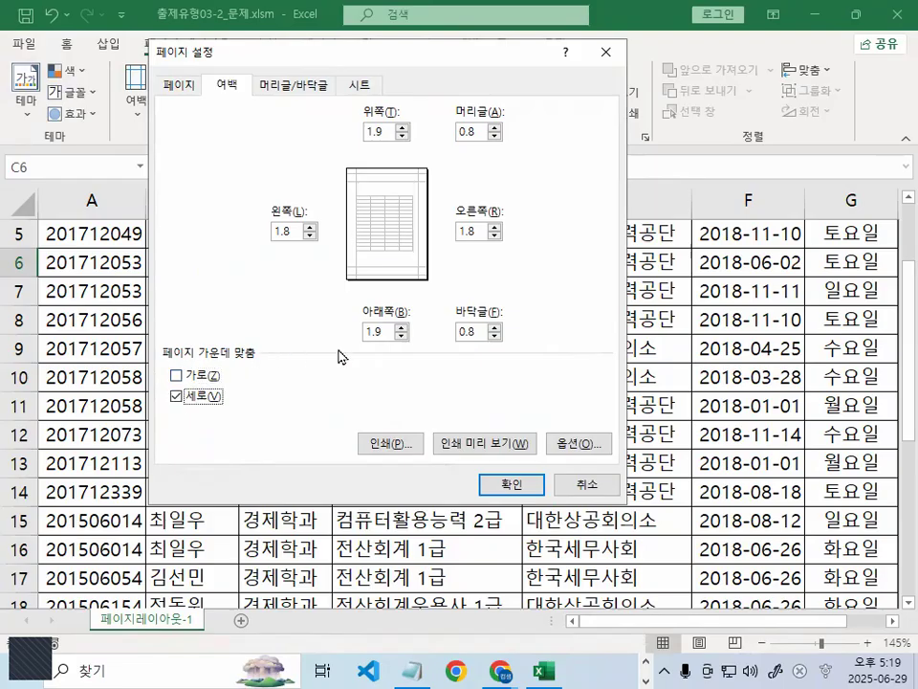
{"action": "mouse_move", "coordinate": [478, 224]}
{"action": "left_mouse_down"}
{"action": "mouse_move", "coordinate": [382, 84]}
{"action": "mouse_move", "coordinate": [522, 212]}
{"action": "left_mouse_up"}
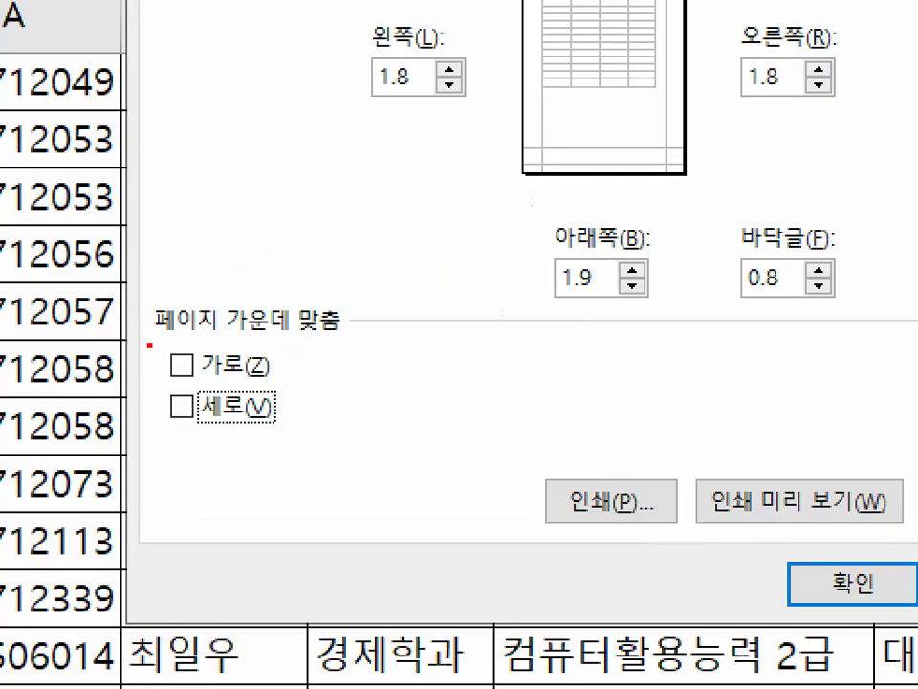
Draw red ticks over the 가로 and 세로 centering options and circle both of them
{"action": "left_click_drag", "start_coordinate": [163, 363], "coordinate": [199, 334]}
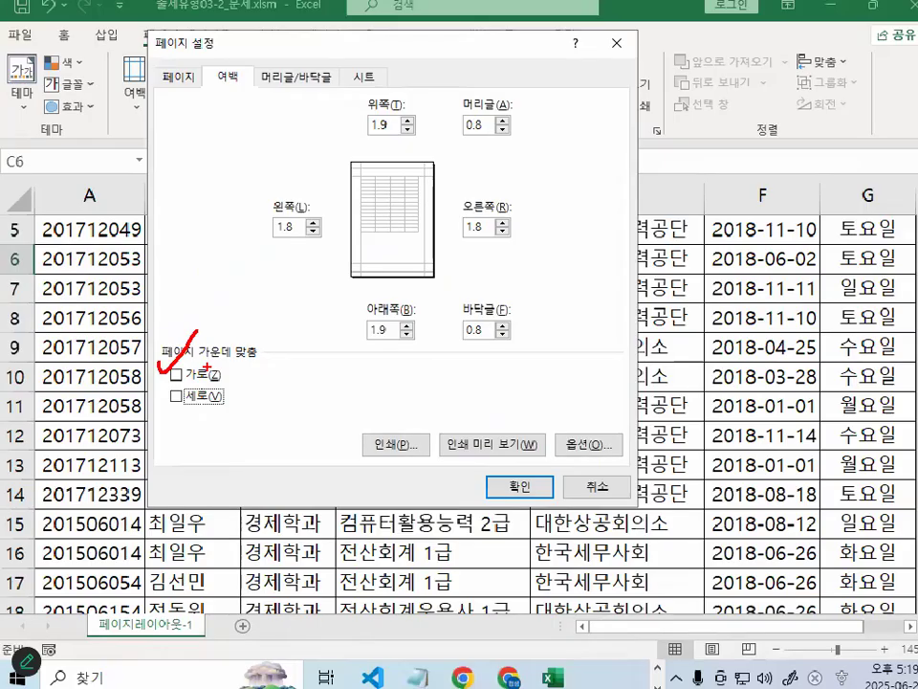
{"action": "left_click_drag", "start_coordinate": [169, 397], "coordinate": [208, 344]}
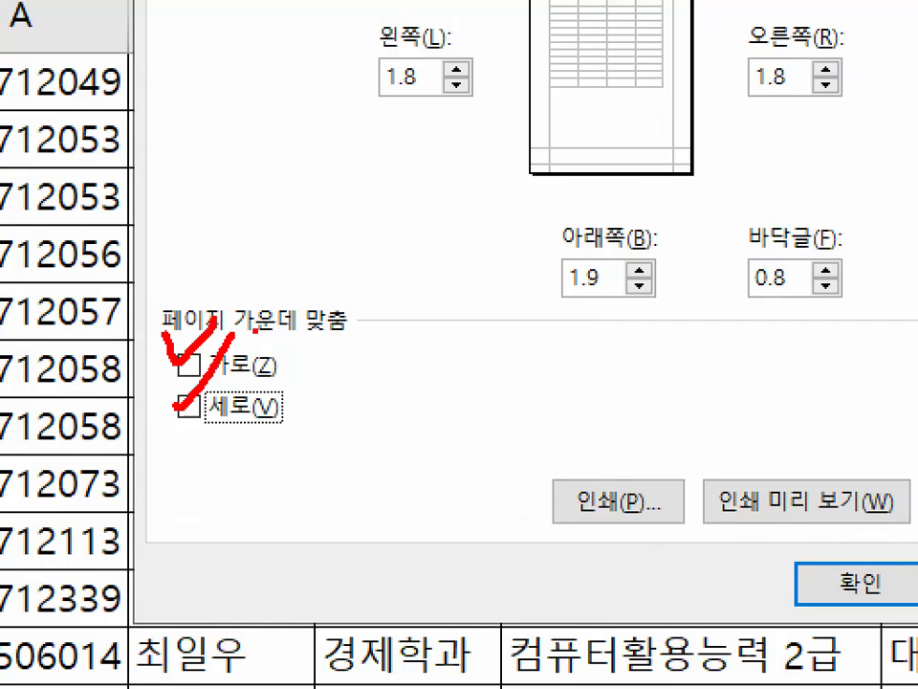
{"action": "mouse_move", "coordinate": [352, 368]}
{"action": "left_mouse_down"}
{"action": "mouse_move", "coordinate": [166, 326]}
{"action": "mouse_move", "coordinate": [371, 429]}
{"action": "left_mouse_up"}
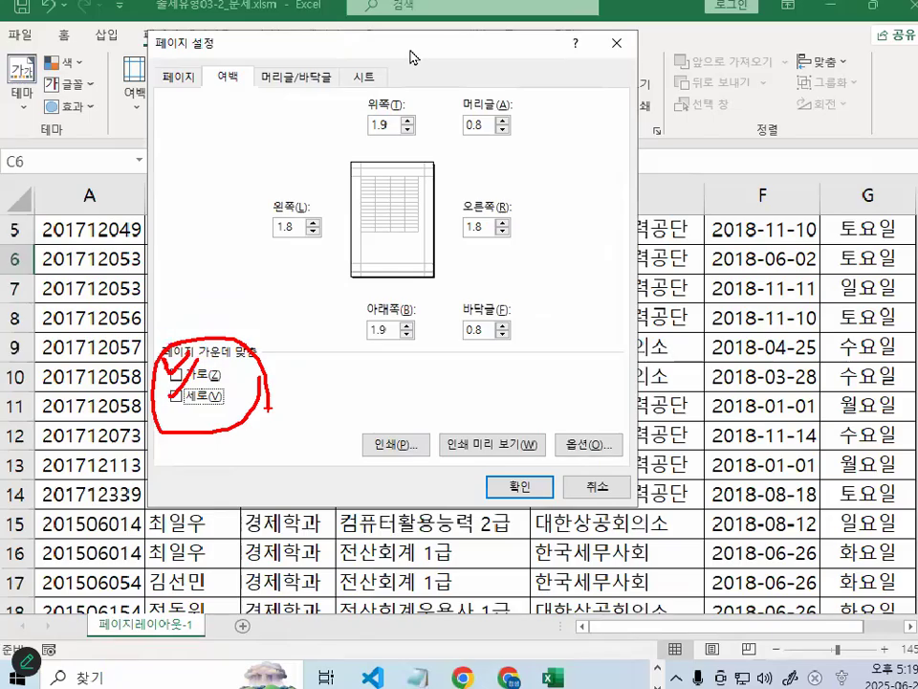
Show the 머리글/바닥글 settings and mark 머리글 편집 and 바닥글 편집 in red
{"action": "left_click", "coordinate": [293, 86]}
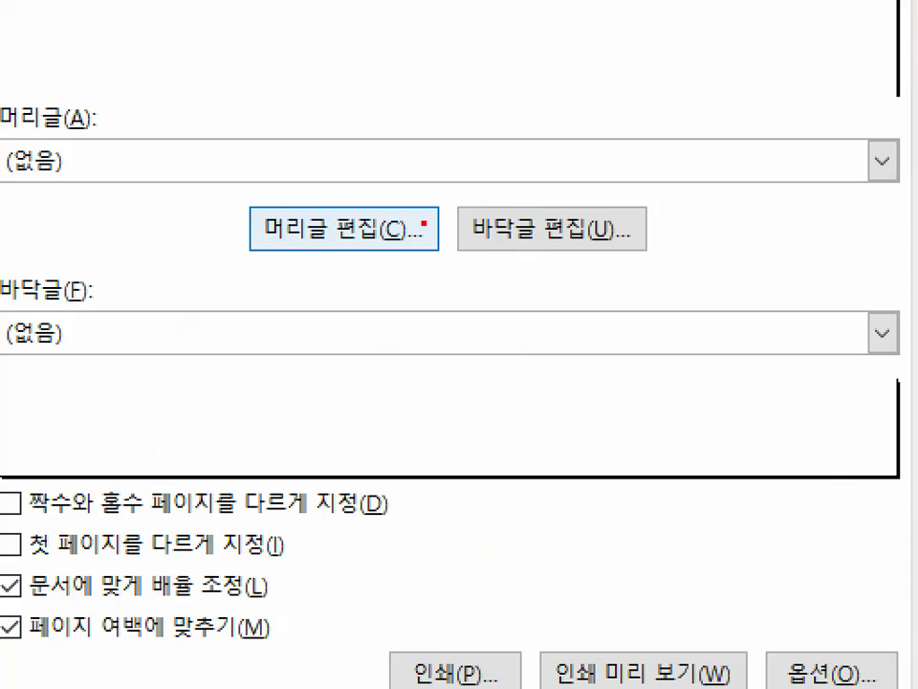
{"action": "left_click_drag", "start_coordinate": [356, 215], "coordinate": [368, 232]}
{"action": "mouse_move", "coordinate": [610, 241]}
{"action": "left_mouse_down"}
{"action": "mouse_move", "coordinate": [542, 137]}
{"action": "mouse_move", "coordinate": [611, 253]}
{"action": "left_mouse_up"}
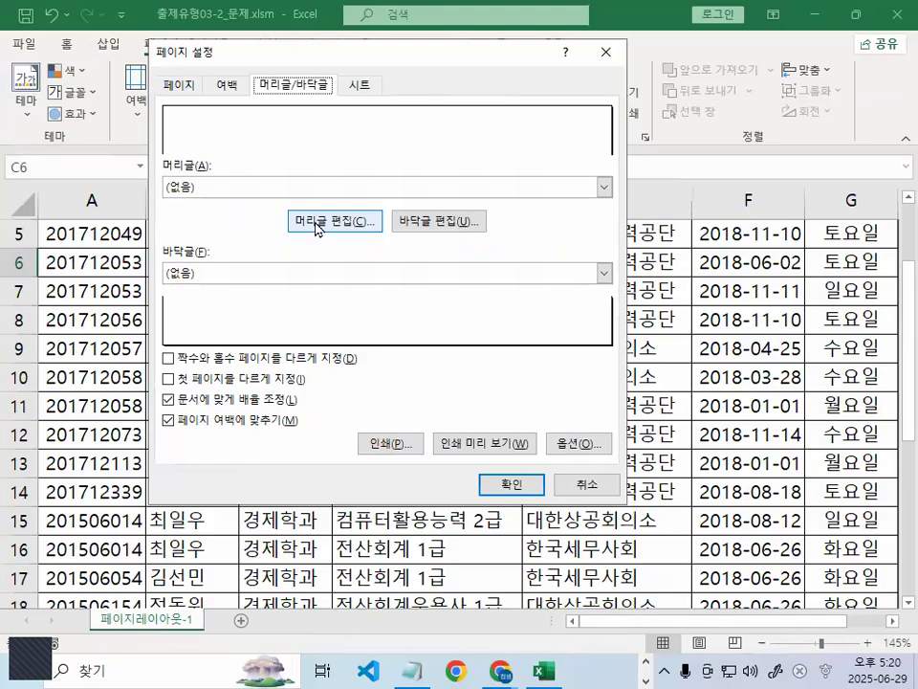
Open the 머리글 editor and mark its 왼쪽, 가운데 and 오른쪽 구역 in red
{"action": "left_click", "coordinate": [318, 226]}
{"action": "mouse_move", "coordinate": [316, 189]}
{"action": "left_mouse_down"}
{"action": "mouse_move", "coordinate": [273, 244]}
{"action": "mouse_move", "coordinate": [327, 218]}
{"action": "left_mouse_up"}
{"action": "mouse_move", "coordinate": [545, 192]}
{"action": "left_mouse_down"}
{"action": "mouse_move", "coordinate": [541, 238]}
{"action": "mouse_move", "coordinate": [572, 212]}
{"action": "left_mouse_up"}
{"action": "left_click_drag", "start_coordinate": [821, 252], "coordinate": [841, 252]}
{"action": "left_click_drag", "start_coordinate": [345, 244], "coordinate": [416, 224]}
{"action": "mouse_move", "coordinate": [564, 246]}
{"action": "left_mouse_down"}
{"action": "mouse_move", "coordinate": [578, 265]}
{"action": "mouse_move", "coordinate": [624, 233]}
{"action": "left_mouse_up"}
{"action": "mouse_move", "coordinate": [760, 271]}
{"action": "left_mouse_down"}
{"action": "mouse_move", "coordinate": [813, 229]}
{"action": "mouse_move", "coordinate": [845, 252]}
{"action": "left_mouse_up"}
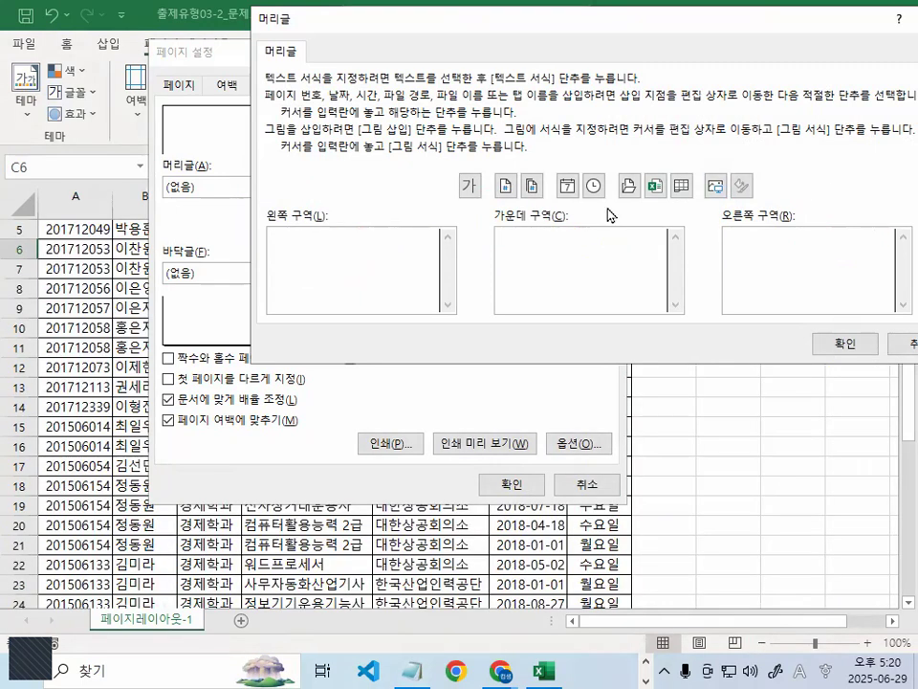
Mark the row of header formatting and insertion commands in red and clear the markup
{"action": "key", "text": "ctrl+1"}
{"action": "left_click", "coordinate": [606, 206]}
{"action": "left_click_drag", "start_coordinate": [306, 195], "coordinate": [917, 189]}
{"action": "key", "text": "Escape"}
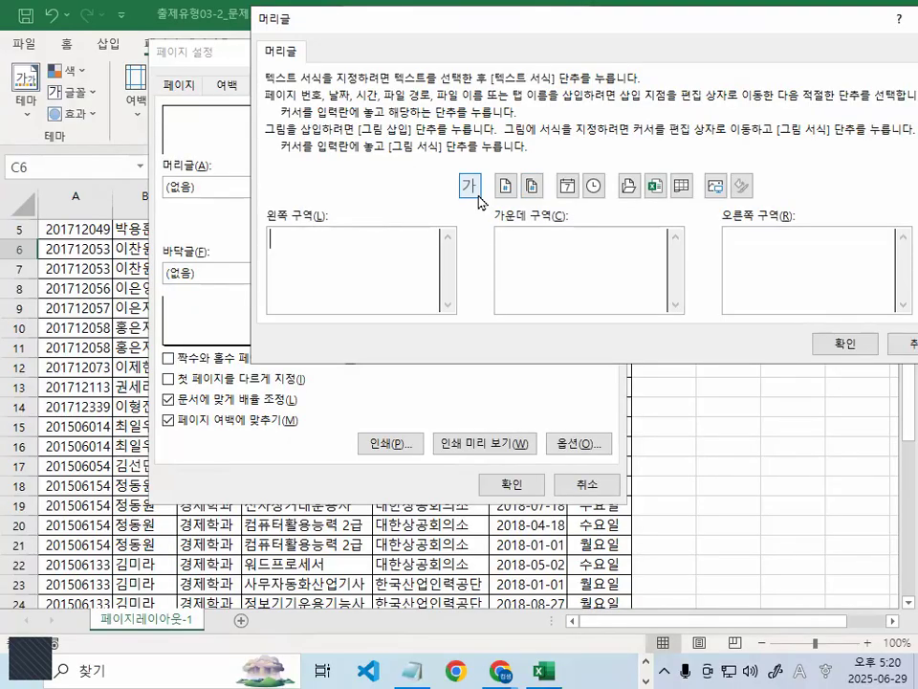
Circle the header's text formatting command in red twice, clearing the markup each time
{"action": "key", "text": "ctrl+1"}
{"action": "mouse_move", "coordinate": [480, 170]}
{"action": "left_mouse_down"}
{"action": "mouse_move", "coordinate": [474, 201]}
{"action": "mouse_move", "coordinate": [486, 185]}
{"action": "left_mouse_up"}
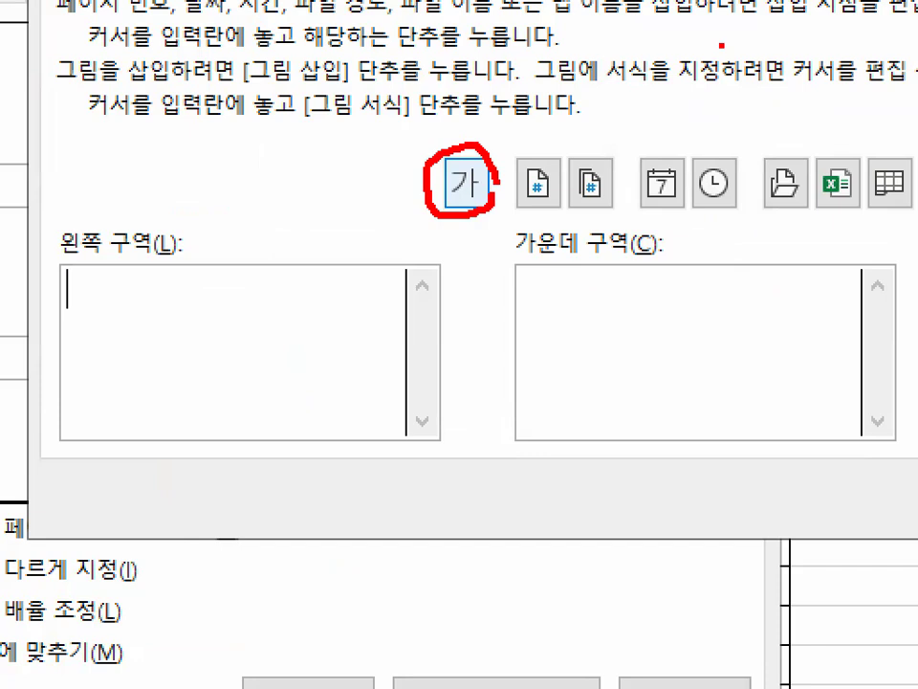
{"action": "key", "text": "Escape"}
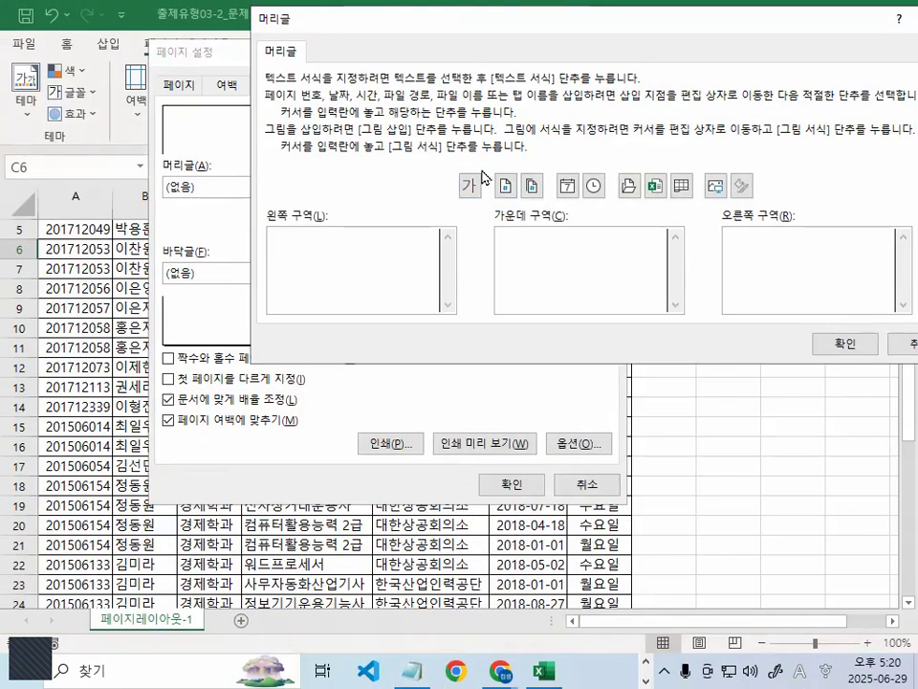
{"action": "key", "text": "ctrl+1"}
{"action": "mouse_move", "coordinate": [483, 182]}
{"action": "left_mouse_down"}
{"action": "mouse_move", "coordinate": [455, 191]}
{"action": "mouse_move", "coordinate": [482, 185]}
{"action": "left_mouse_up"}
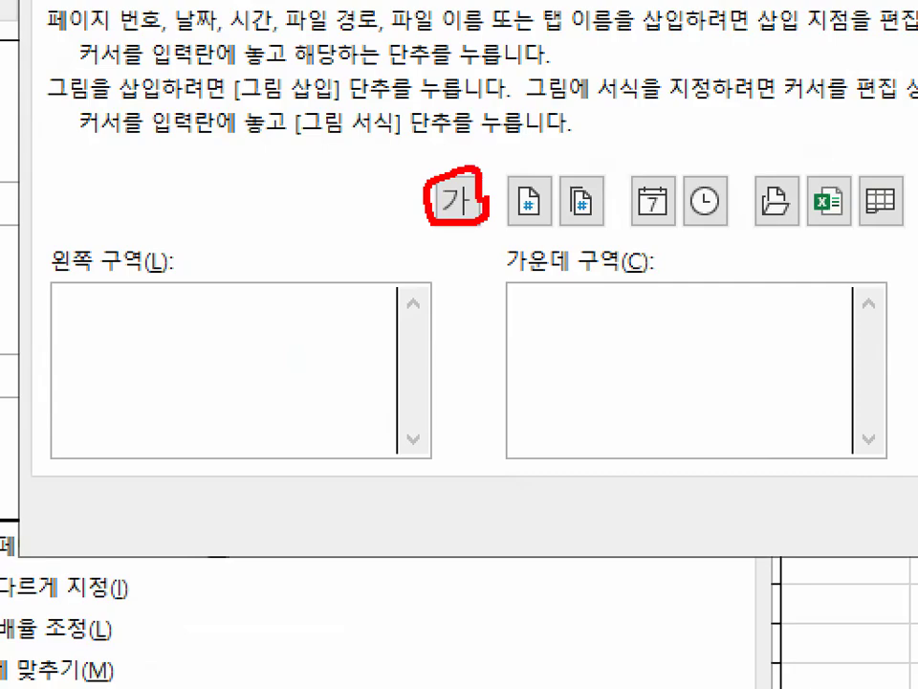
{"action": "key", "text": "Escape"}
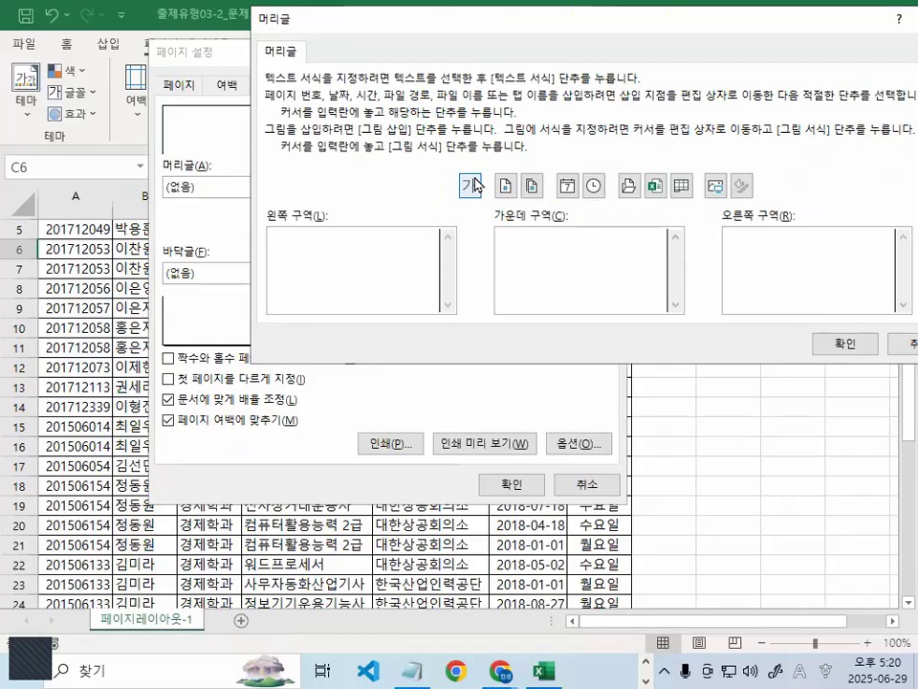
Open the header's 글꼴 settings, circle the font, style and size options in red, and close them without changes
{"action": "left_click", "coordinate": [454, 201]}
{"action": "key", "text": "ctrl+1"}
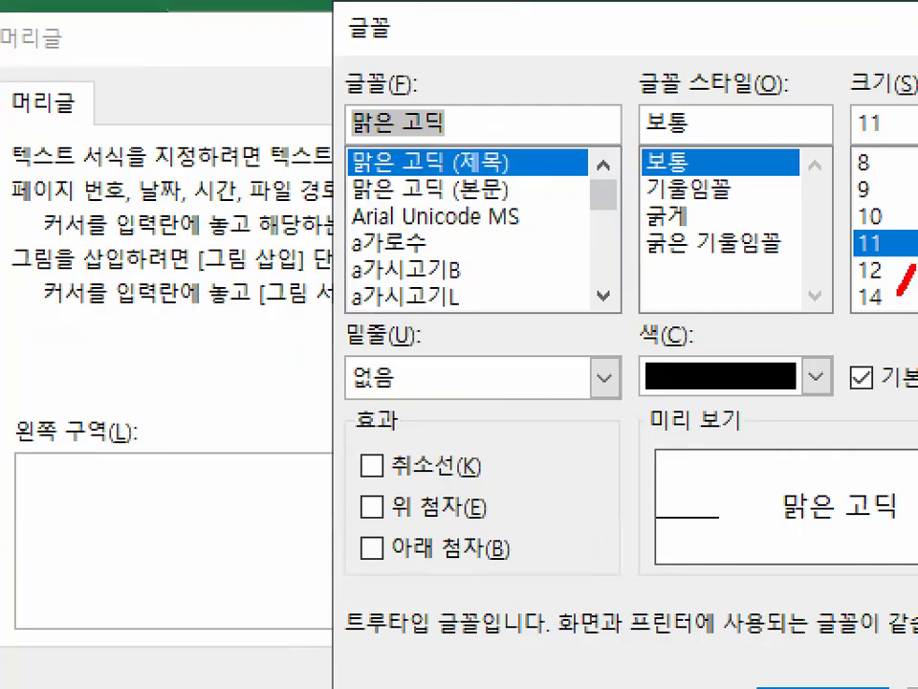
{"action": "left_click_drag", "start_coordinate": [861, 287], "coordinate": [907, 277]}
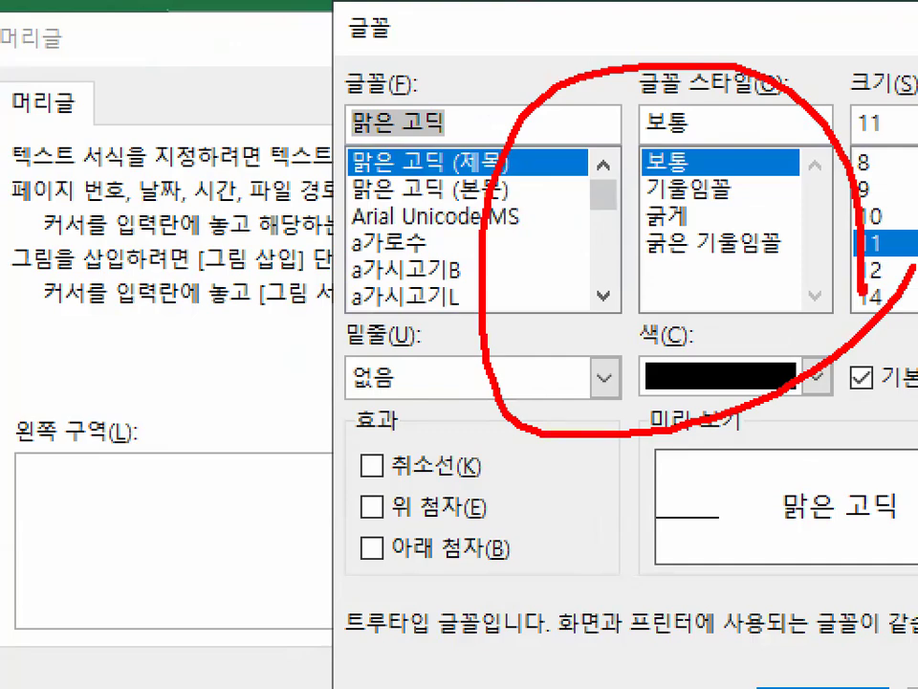
{"action": "key", "text": "Escape"}
{"action": "left_click", "coordinate": [745, 354]}
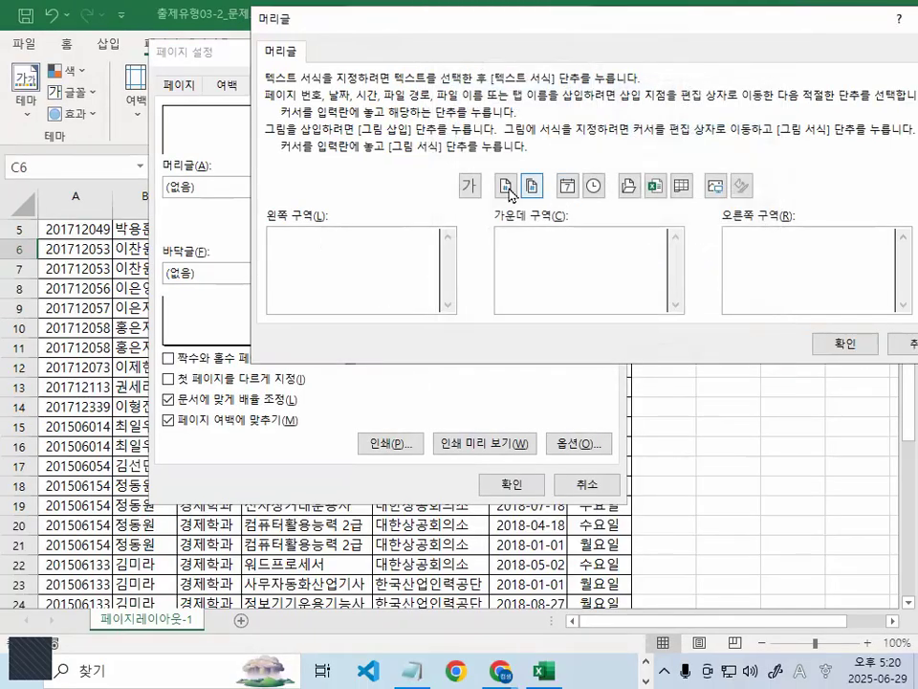
Underline, point to and circle the page number and total page count insertion commands in red, clearing the markup
{"action": "key", "text": "ctrl+1"}
{"action": "mouse_move", "coordinate": [472, 170]}
{"action": "left_mouse_down"}
{"action": "mouse_move", "coordinate": [476, 194]}
{"action": "mouse_move", "coordinate": [484, 193]}
{"action": "left_mouse_up"}
{"action": "left_click_drag", "start_coordinate": [438, 126], "coordinate": [502, 22]}
{"action": "key", "text": "Escape"}
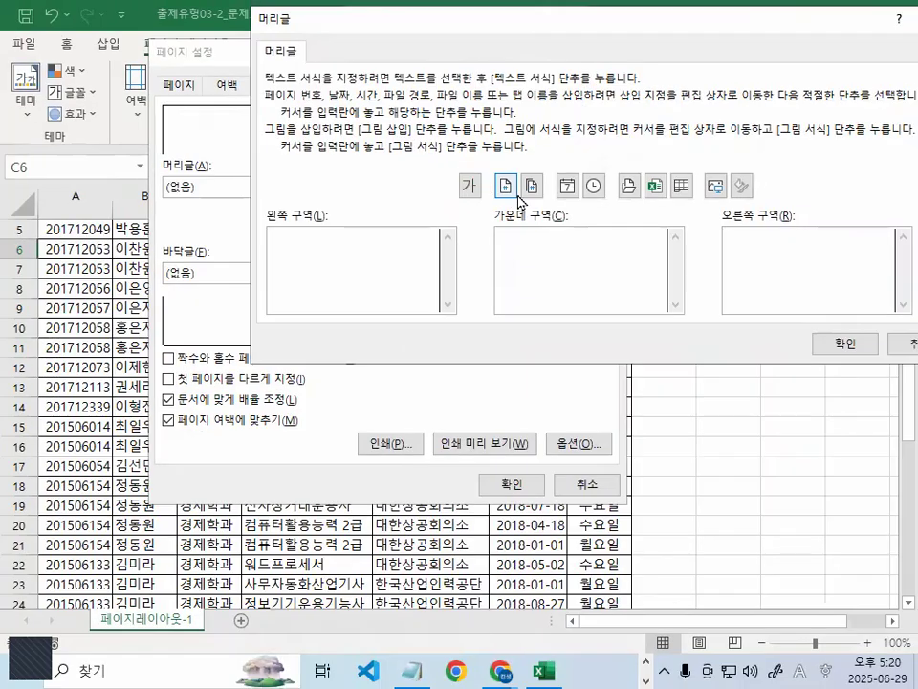
{"action": "key", "text": "ctrl+1"}
{"action": "left_click_drag", "start_coordinate": [499, 199], "coordinate": [548, 199]}
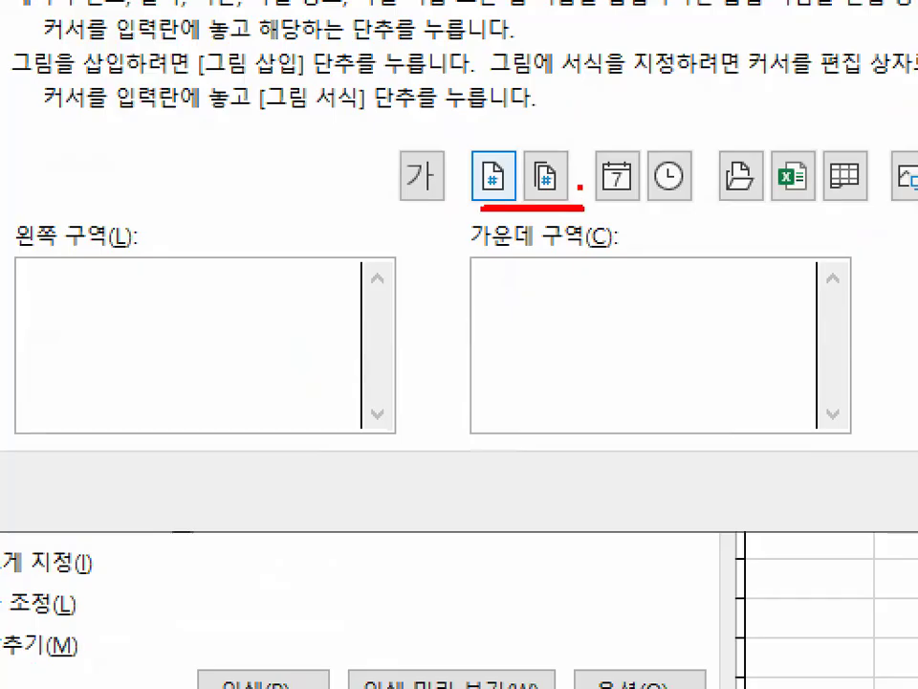
{"action": "mouse_move", "coordinate": [474, 123]}
{"action": "left_mouse_down"}
{"action": "mouse_move", "coordinate": [484, 146]}
{"action": "mouse_move", "coordinate": [516, 84]}
{"action": "left_mouse_up"}
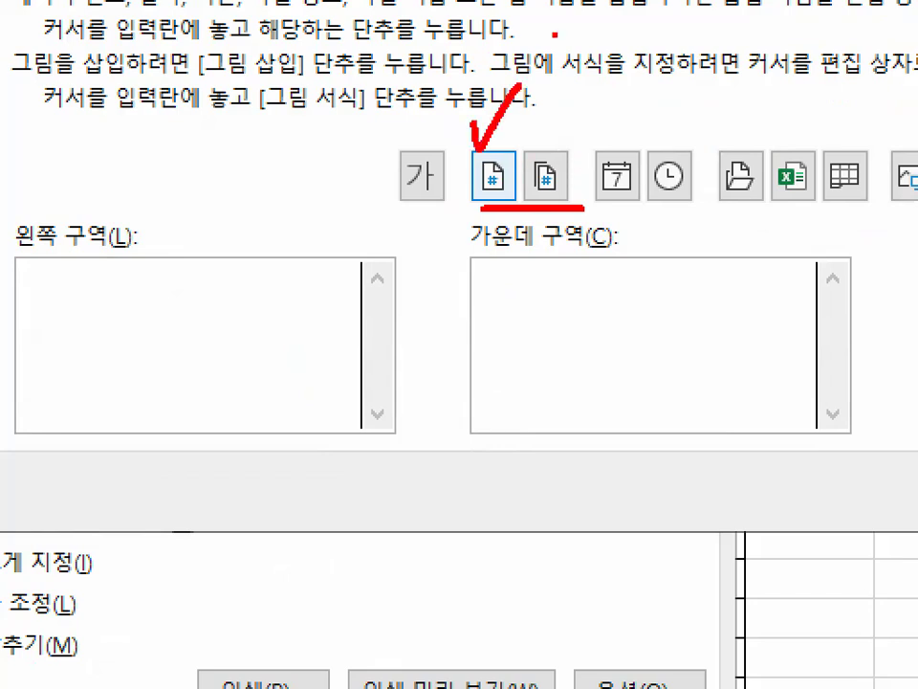
{"action": "left_click_drag", "start_coordinate": [532, 126], "coordinate": [593, 14]}
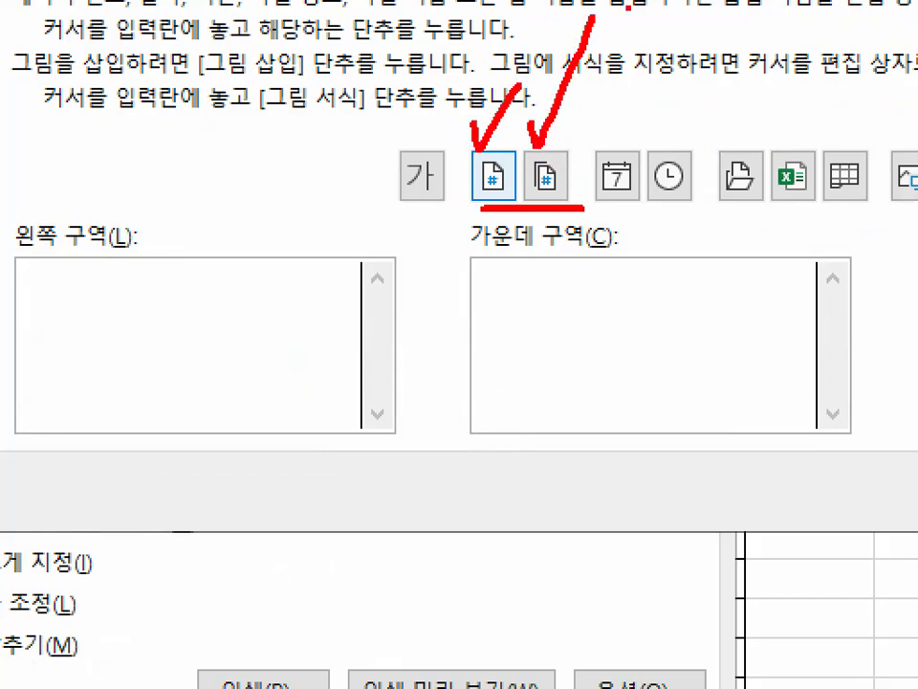
{"action": "mouse_move", "coordinate": [509, 146]}
{"action": "left_mouse_down"}
{"action": "mouse_move", "coordinate": [450, 172]}
{"action": "mouse_move", "coordinate": [478, 218]}
{"action": "mouse_move", "coordinate": [517, 205]}
{"action": "mouse_move", "coordinate": [550, 134]}
{"action": "mouse_move", "coordinate": [574, 205]}
{"action": "left_mouse_up"}
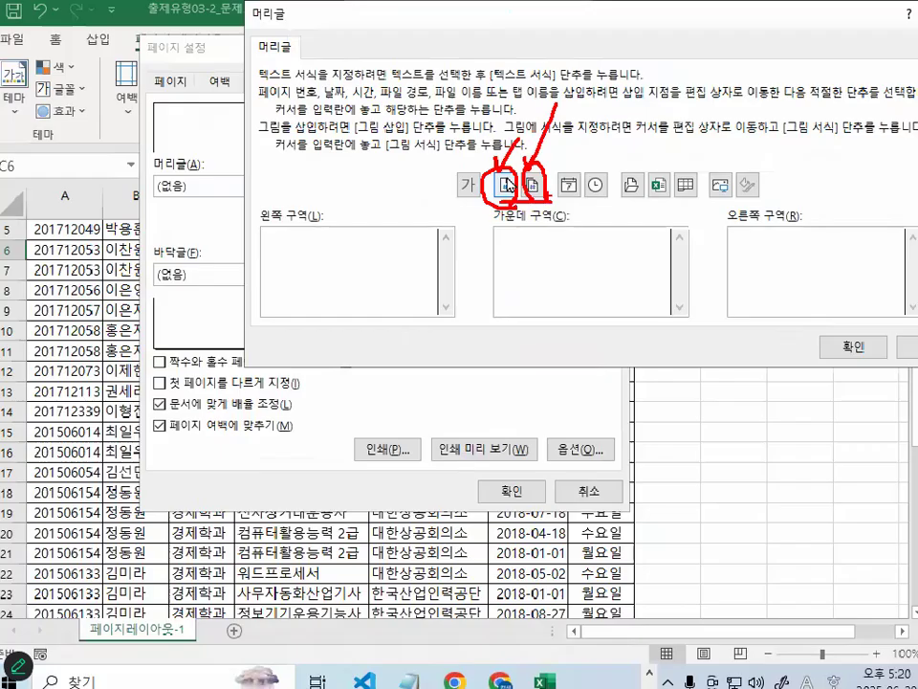
{"action": "key", "text": "Escape"}
Circle the total page count and page number commands separately in red, add pointing strokes, and clear the markup
{"action": "mouse_move", "coordinate": [612, 225]}
{"action": "left_mouse_down"}
{"action": "mouse_move", "coordinate": [541, 261]}
{"action": "mouse_move", "coordinate": [572, 191]}
{"action": "left_mouse_up"}
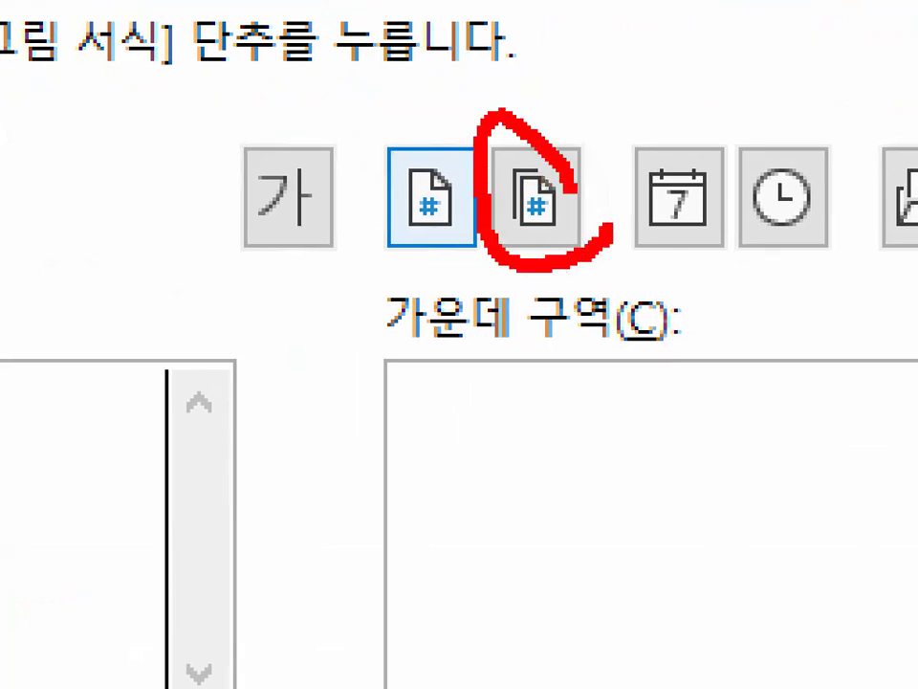
{"action": "left_click_drag", "start_coordinate": [456, 230], "coordinate": [385, 235]}
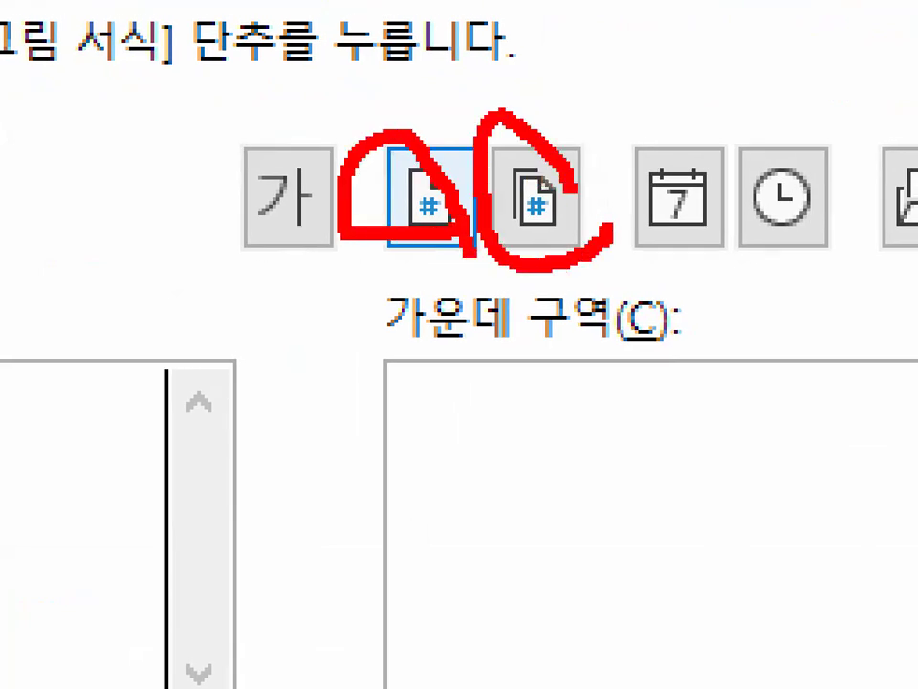
{"action": "left_click_drag", "start_coordinate": [402, 160], "coordinate": [512, 14]}
{"action": "mouse_move", "coordinate": [541, 123]}
{"action": "left_mouse_down"}
{"action": "mouse_move", "coordinate": [562, 158]}
{"action": "mouse_move", "coordinate": [629, 101]}
{"action": "left_mouse_up"}
{"action": "key", "text": "Escape"}
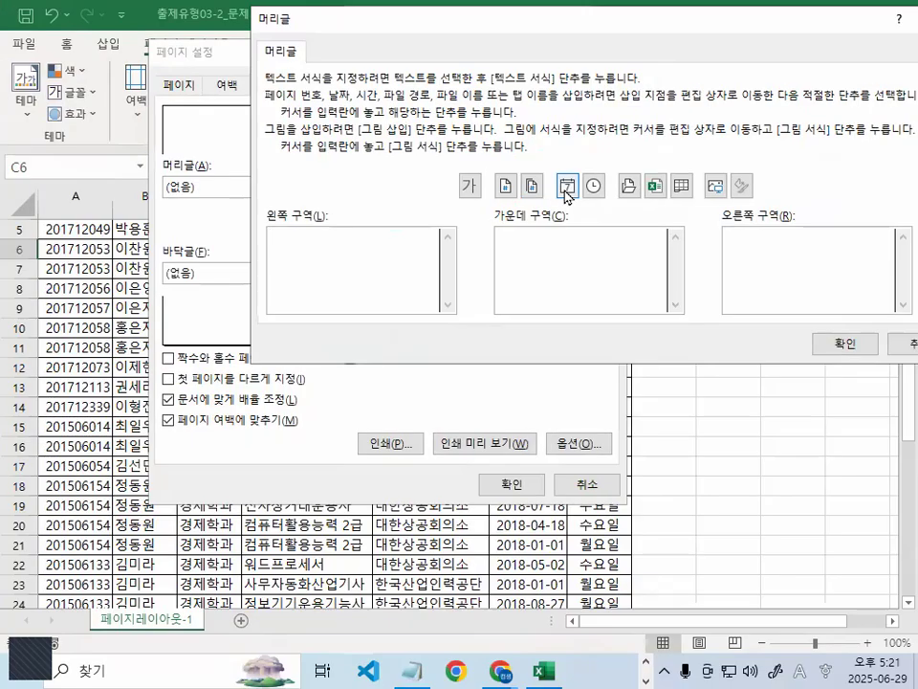
Circle the header's date and time insertion commands in red and clear the markup
{"action": "mouse_move", "coordinate": [599, 195]}
{"action": "left_mouse_down"}
{"action": "mouse_move", "coordinate": [549, 196]}
{"action": "mouse_move", "coordinate": [572, 156]}
{"action": "left_mouse_up"}
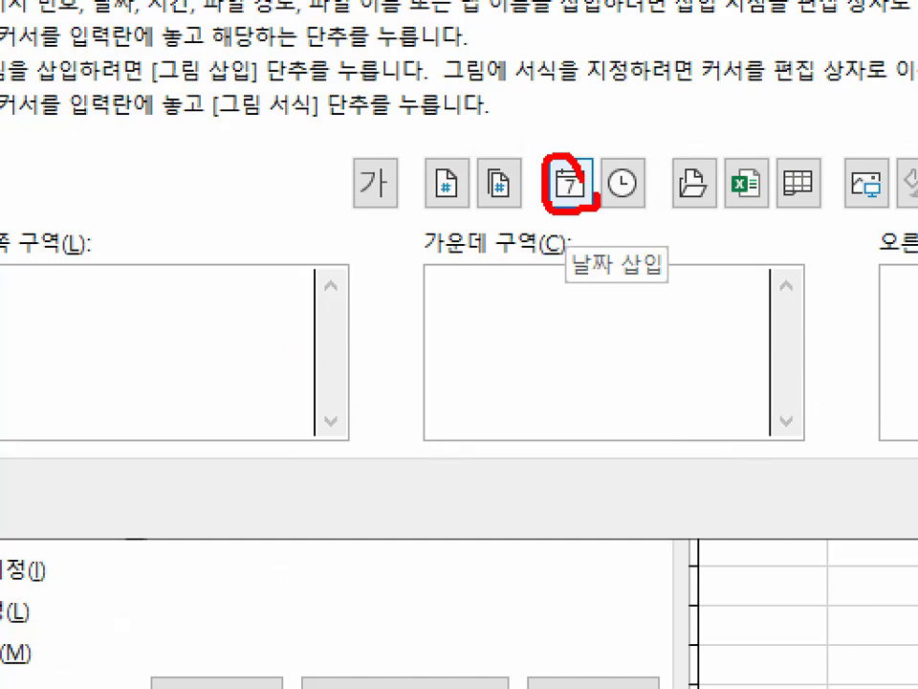
{"action": "mouse_move", "coordinate": [651, 196]}
{"action": "left_mouse_down"}
{"action": "mouse_move", "coordinate": [601, 199]}
{"action": "mouse_move", "coordinate": [651, 174]}
{"action": "left_mouse_up"}
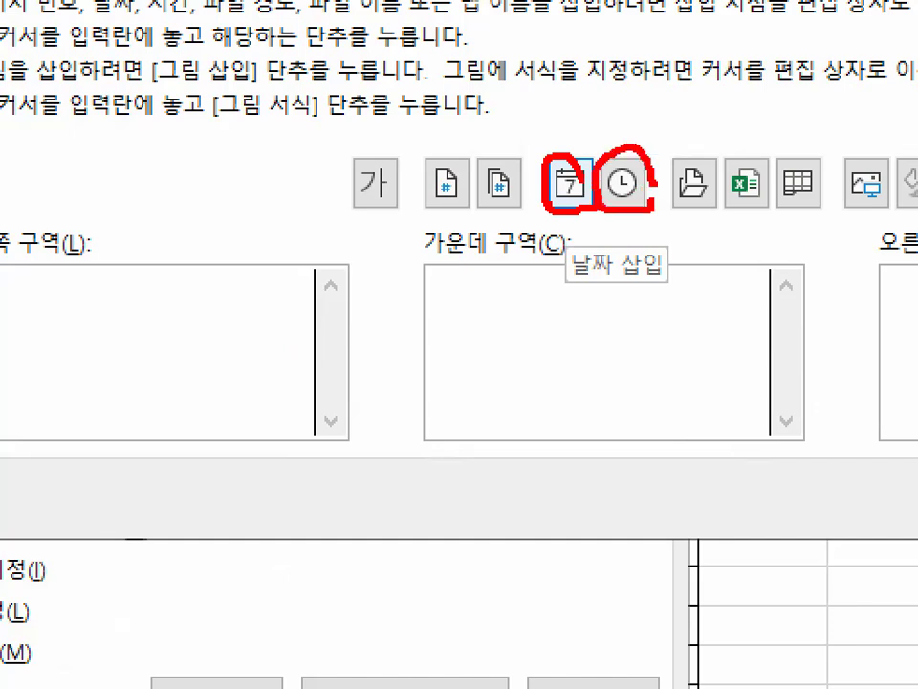
{"action": "key", "text": "Escape"}
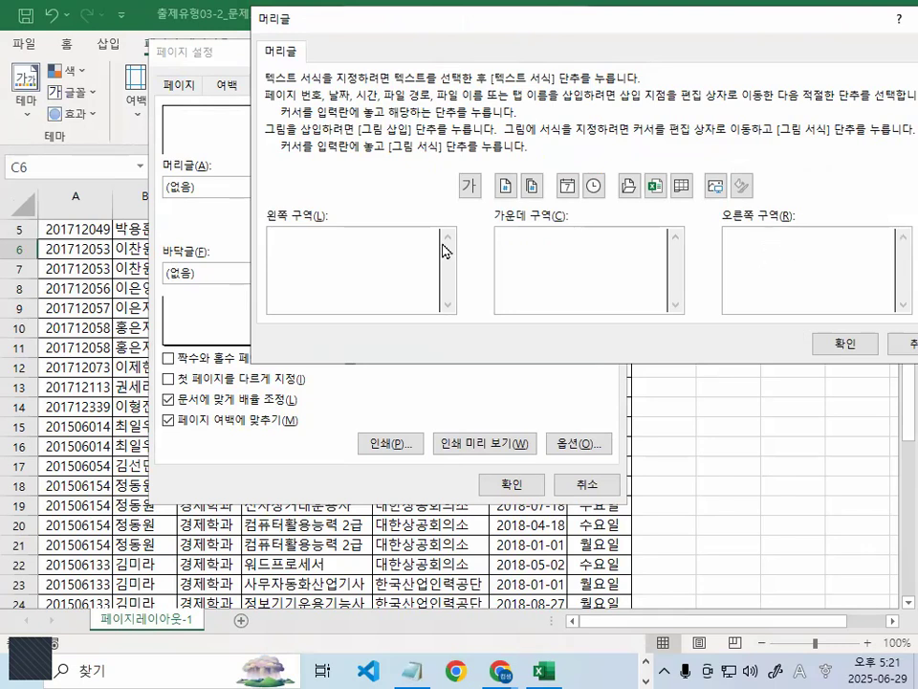
Mark the header command row in red, draw a vertical line at the file path command, and clear the markup each time
{"action": "key", "text": "ctrl+1"}
{"action": "mouse_move", "coordinate": [349, 218]}
{"action": "left_mouse_down"}
{"action": "mouse_move", "coordinate": [311, 233]}
{"action": "mouse_move", "coordinate": [324, 227]}
{"action": "left_mouse_up"}
{"action": "left_click_drag", "start_coordinate": [756, 196], "coordinate": [799, 212]}
{"action": "key", "text": "Escape"}
{"action": "key", "text": "ctrl+1"}
{"action": "left_click", "coordinate": [637, 178]}
{"action": "left_click_drag", "start_coordinate": [610, 86], "coordinate": [610, 365]}
{"action": "key", "text": "Escape"}
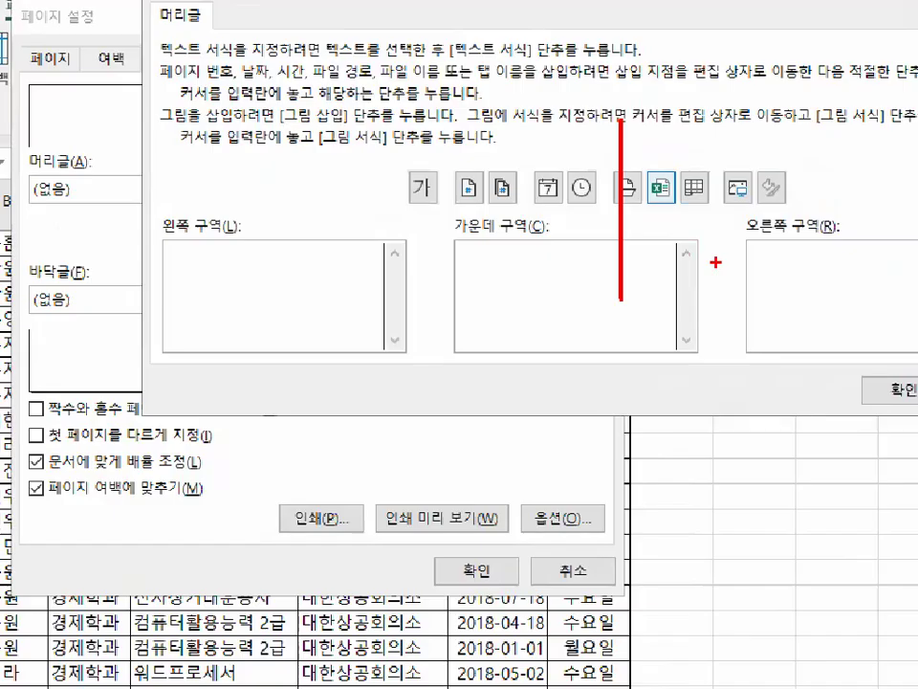
Circle the sheet name command, draw a red line separating it from the circled text, page, date and time commands, and clear the markup
{"action": "key", "text": "ctrl+1"}
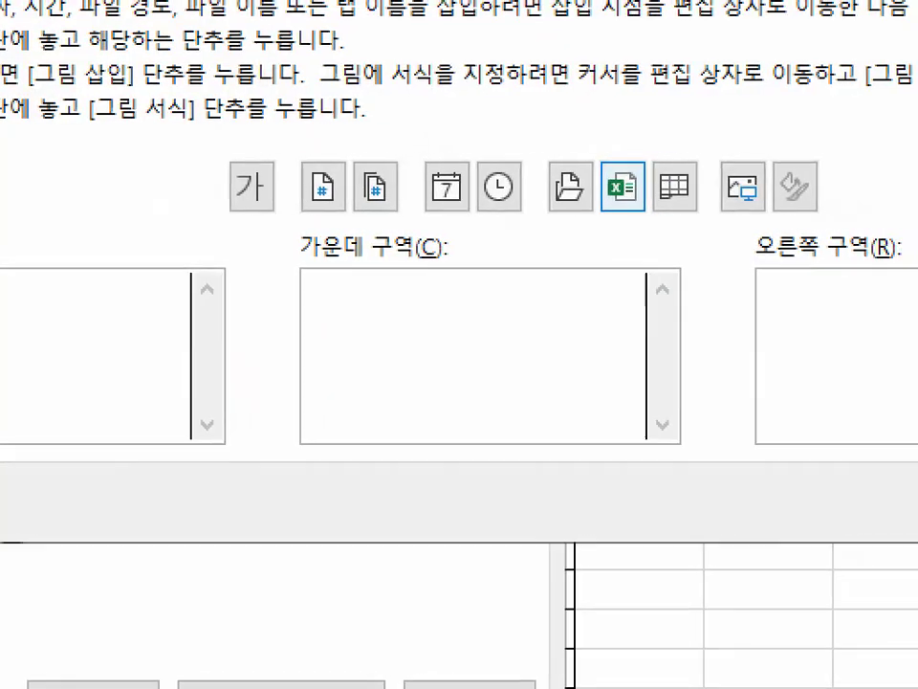
{"action": "left_click", "coordinate": [704, 184]}
{"action": "mouse_move", "coordinate": [704, 183]}
{"action": "left_mouse_down"}
{"action": "mouse_move", "coordinate": [681, 212]}
{"action": "mouse_move", "coordinate": [641, 195]}
{"action": "mouse_move", "coordinate": [693, 155]}
{"action": "mouse_move", "coordinate": [702, 187]}
{"action": "mouse_move", "coordinate": [744, 76]}
{"action": "left_mouse_up"}
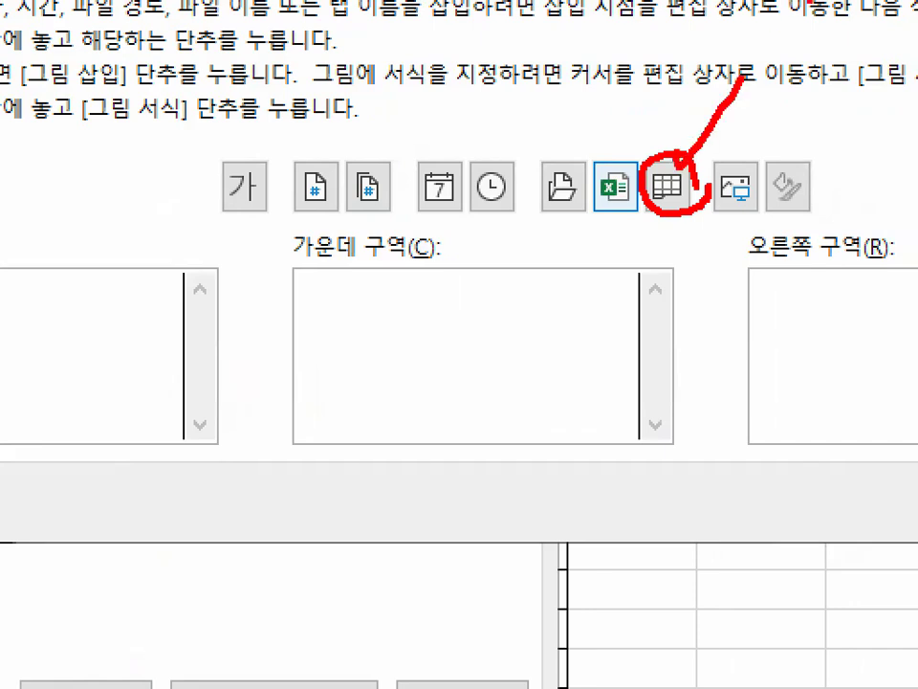
{"action": "left_click_drag", "start_coordinate": [542, 81], "coordinate": [540, 342]}
{"action": "left_click_drag", "start_coordinate": [197, 221], "coordinate": [496, 221]}
{"action": "mouse_move", "coordinate": [293, 151]}
{"action": "left_mouse_down"}
{"action": "mouse_move", "coordinate": [377, 205]}
{"action": "mouse_move", "coordinate": [304, 155]}
{"action": "left_mouse_up"}
{"action": "mouse_move", "coordinate": [512, 199]}
{"action": "left_mouse_down"}
{"action": "mouse_move", "coordinate": [221, 229]}
{"action": "mouse_move", "coordinate": [492, 186]}
{"action": "mouse_move", "coordinate": [509, 203]}
{"action": "left_mouse_up"}
{"action": "left_click_drag", "start_coordinate": [671, 180], "coordinate": [798, 3]}
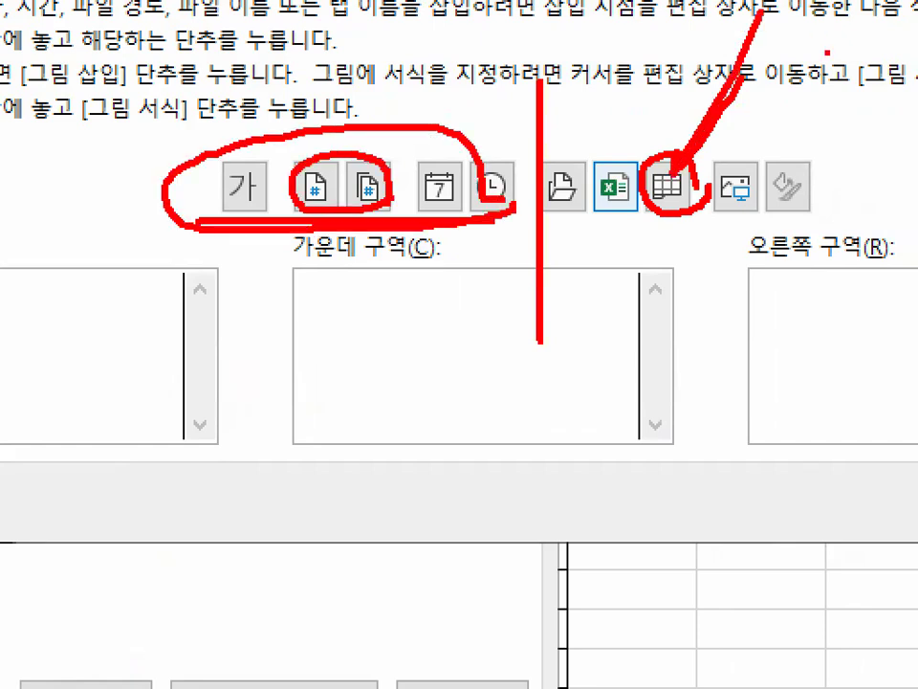
{"action": "key", "text": "Escape"}
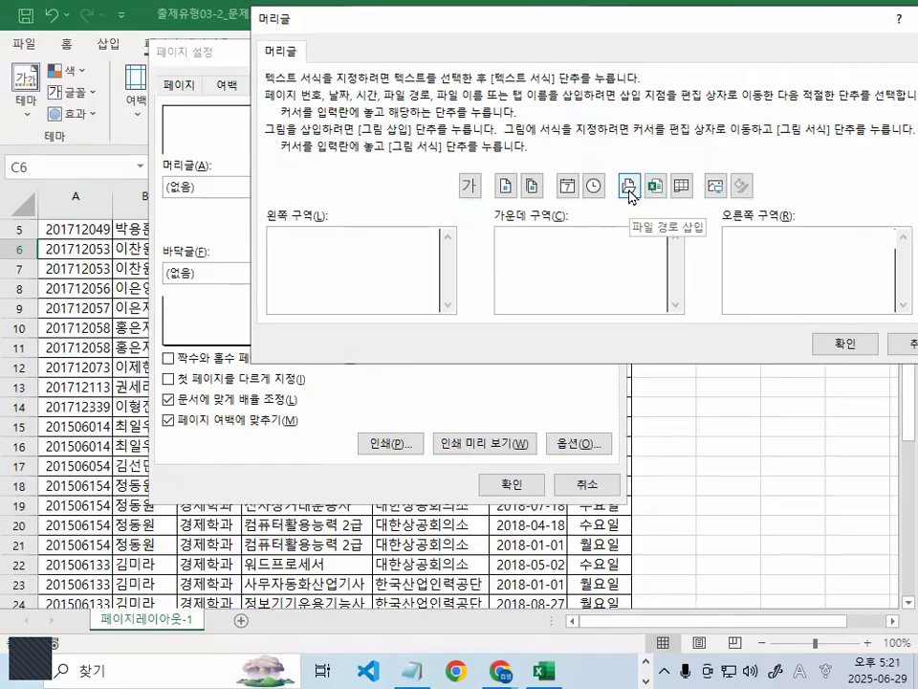
Circle the file path, file name, sheet name, picture insertion and picture formatting commands in red and clear the markup
{"action": "key", "text": "ctrl+1"}
{"action": "mouse_move", "coordinate": [639, 191]}
{"action": "left_mouse_down"}
{"action": "mouse_move", "coordinate": [625, 196]}
{"action": "mouse_move", "coordinate": [635, 171]}
{"action": "left_mouse_up"}
{"action": "mouse_move", "coordinate": [712, 196]}
{"action": "left_mouse_down"}
{"action": "mouse_move", "coordinate": [667, 203]}
{"action": "mouse_move", "coordinate": [691, 162]}
{"action": "mouse_move", "coordinate": [697, 189]}
{"action": "left_mouse_up"}
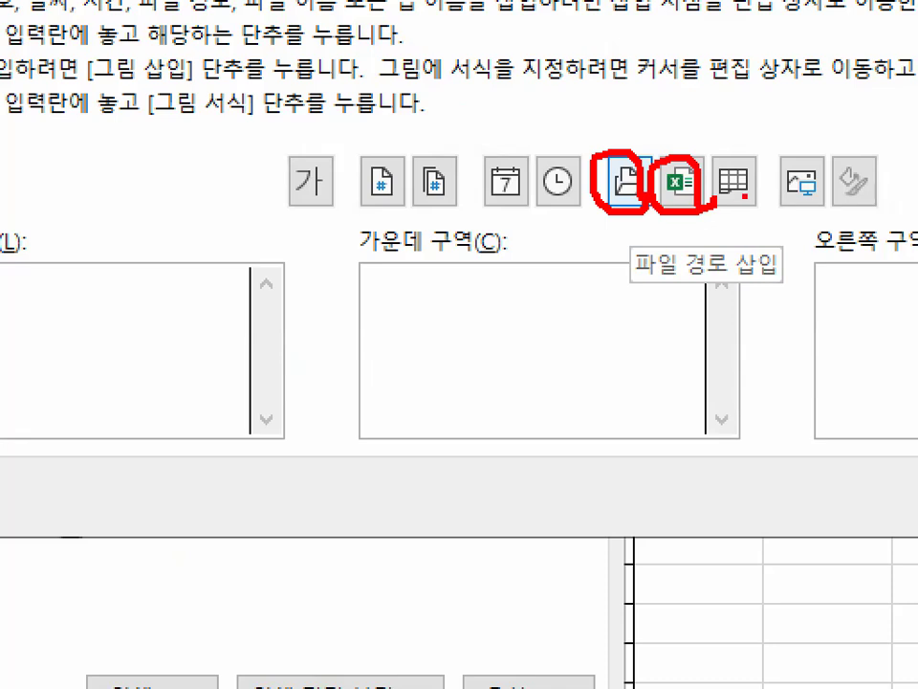
{"action": "mouse_move", "coordinate": [760, 206]}
{"action": "left_mouse_down"}
{"action": "mouse_move", "coordinate": [713, 165]}
{"action": "mouse_move", "coordinate": [766, 191]}
{"action": "left_mouse_up"}
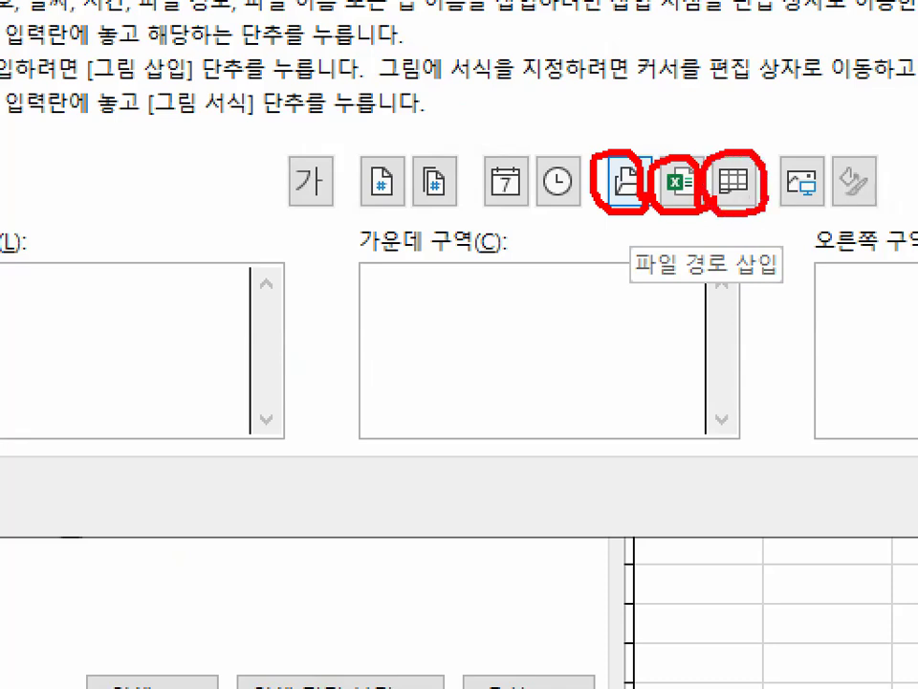
{"action": "mouse_move", "coordinate": [829, 201]}
{"action": "left_mouse_down"}
{"action": "mouse_move", "coordinate": [787, 182]}
{"action": "mouse_move", "coordinate": [824, 172]}
{"action": "left_mouse_up"}
{"action": "mouse_move", "coordinate": [885, 177]}
{"action": "left_mouse_down"}
{"action": "mouse_move", "coordinate": [878, 205]}
{"action": "mouse_move", "coordinate": [837, 174]}
{"action": "mouse_move", "coordinate": [876, 148]}
{"action": "mouse_move", "coordinate": [897, 181]}
{"action": "left_mouse_up"}
{"action": "key", "text": "Escape"}
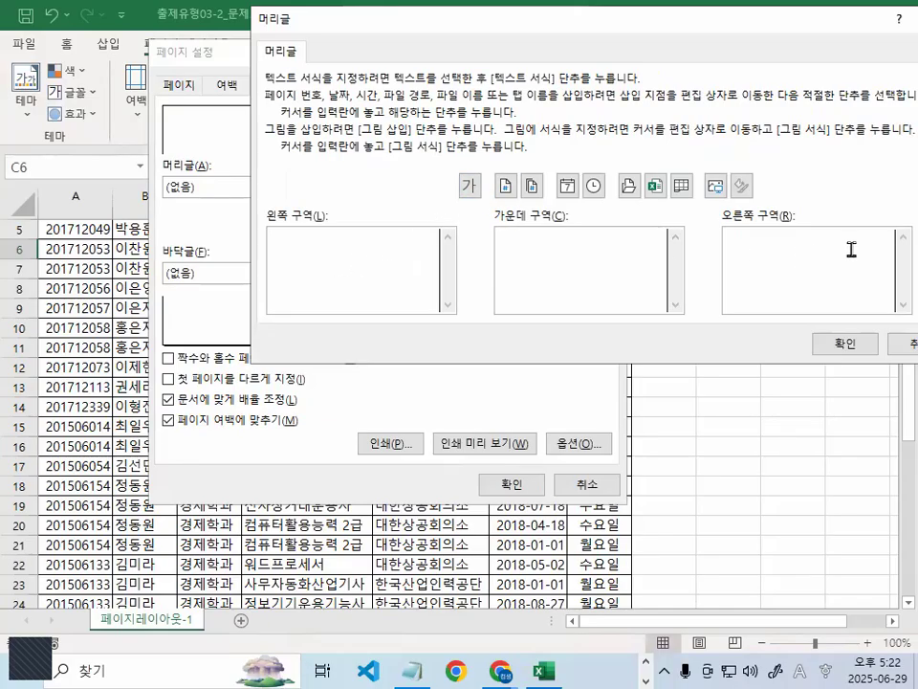
Move the 머리글 dialog aside, handwrite the page numbering example 1/3 in red, and clear it
{"action": "left_click_drag", "start_coordinate": [571, 21], "coordinate": [223, 23]}
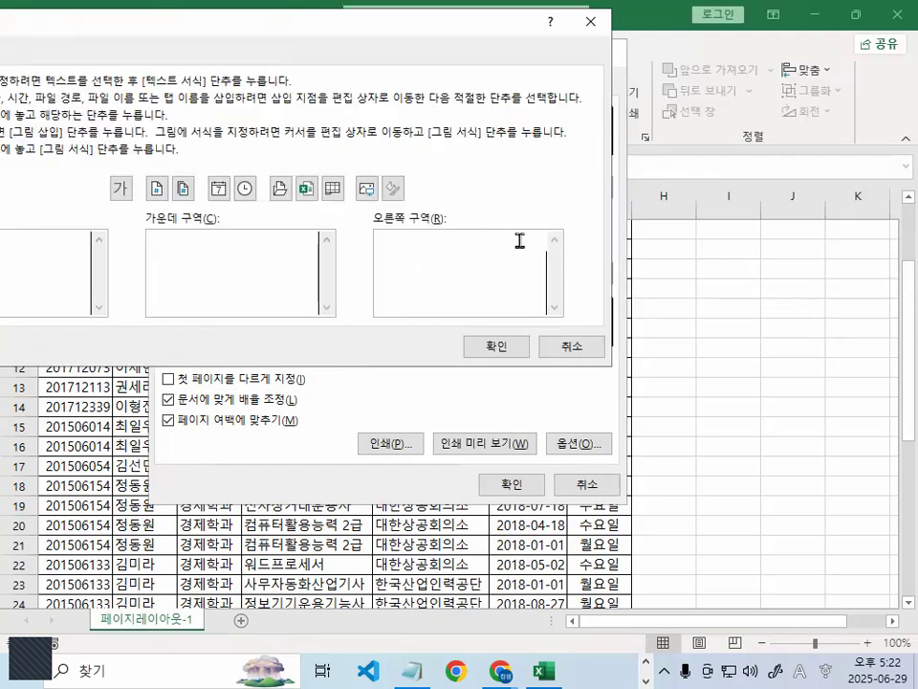
{"action": "key", "text": "ctrl+1"}
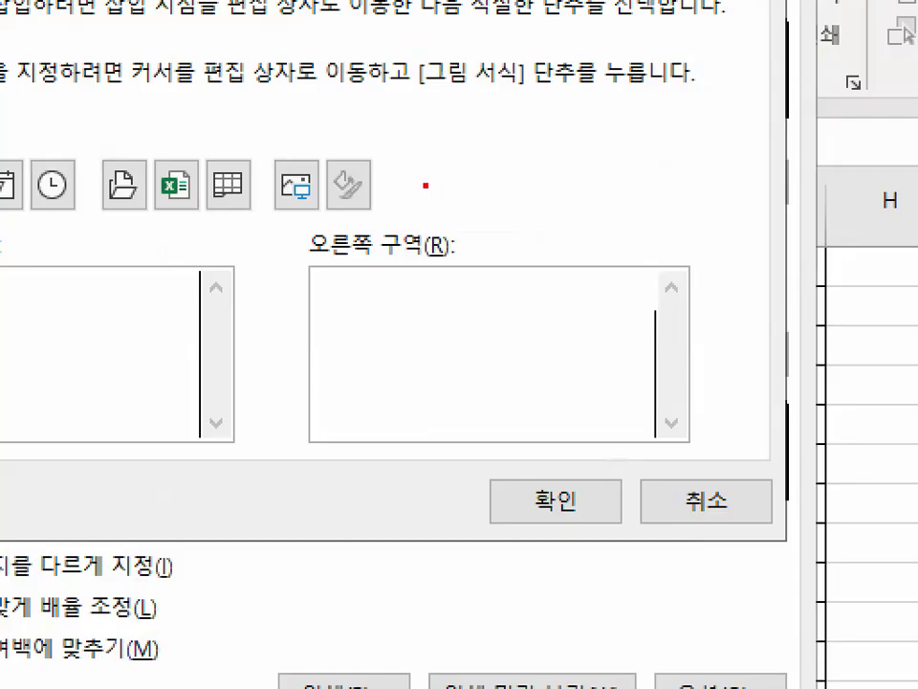
{"action": "left_click_drag", "start_coordinate": [463, 56], "coordinate": [455, 150]}
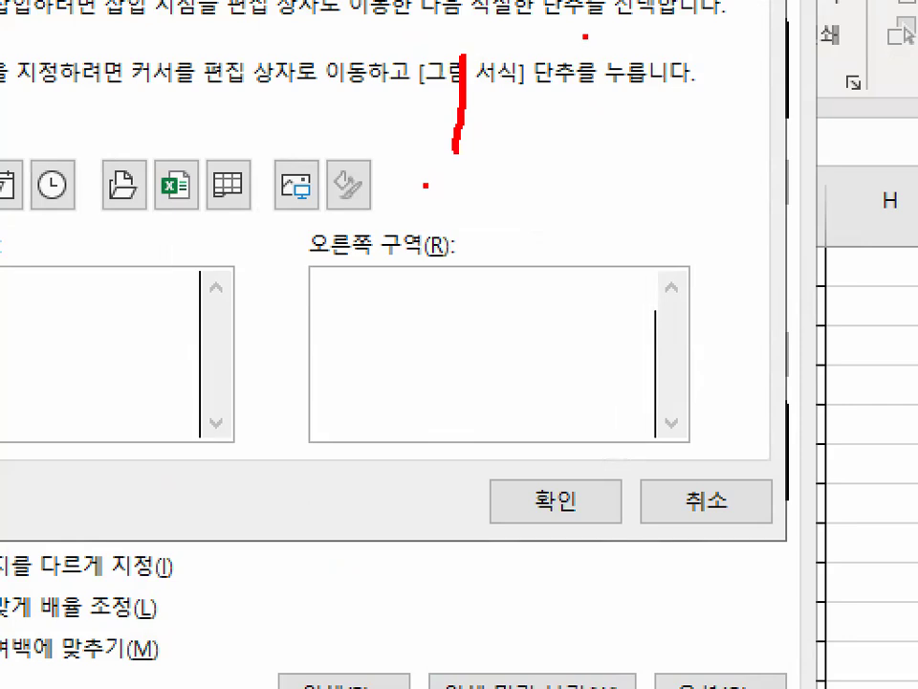
{"action": "left_click_drag", "start_coordinate": [584, 37], "coordinate": [452, 243]}
{"action": "left_click_drag", "start_coordinate": [588, 153], "coordinate": [548, 251]}
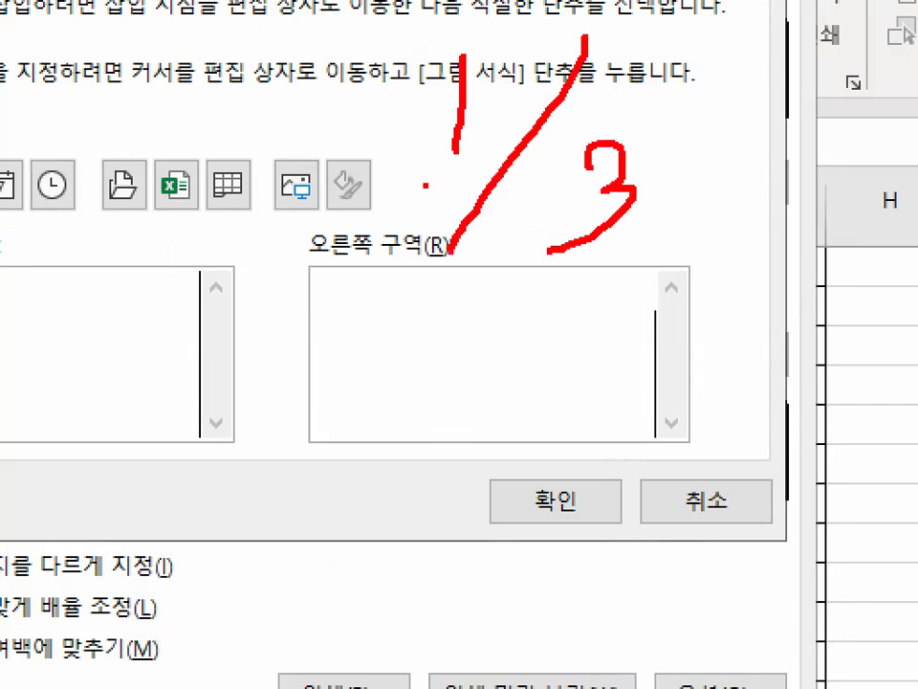
{"action": "key", "text": "Escape"}
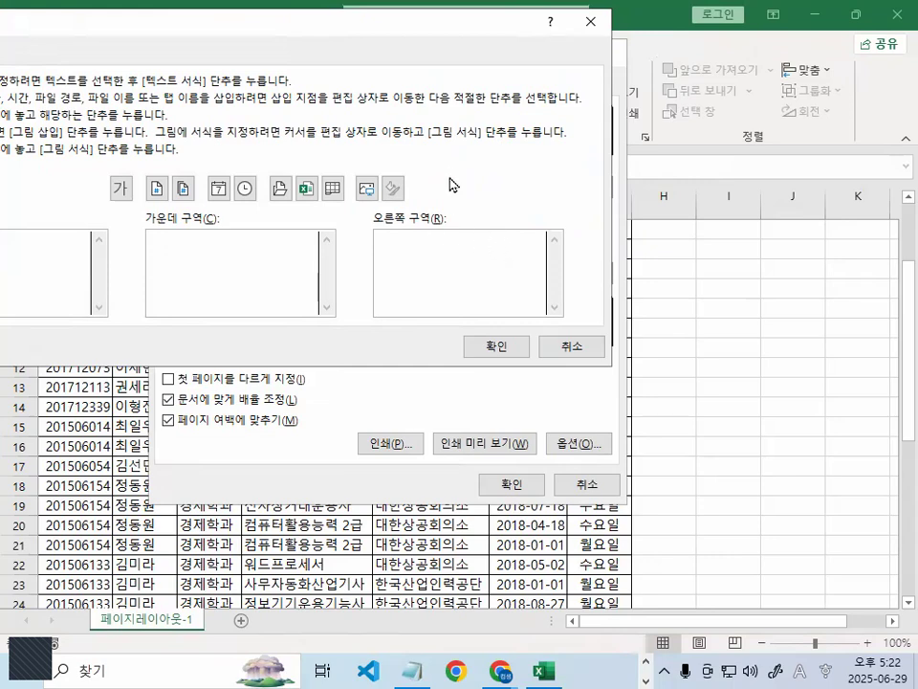
Handwrite a page number fraction in red again and point to the 오른쪽 구역, clearing the markup each time
{"action": "key", "text": "ctrl+1"}
{"action": "left_click_drag", "start_coordinate": [455, 175], "coordinate": [465, 106]}
{"action": "left_click_drag", "start_coordinate": [560, 93], "coordinate": [383, 277]}
{"action": "mouse_move", "coordinate": [500, 192]}
{"action": "left_mouse_down"}
{"action": "mouse_move", "coordinate": [533, 216]}
{"action": "mouse_move", "coordinate": [497, 235]}
{"action": "left_mouse_up"}
{"action": "left_click_drag", "start_coordinate": [598, 231], "coordinate": [611, 263]}
{"action": "key", "text": "Escape"}
{"action": "key", "text": "ctrl+1"}
{"action": "left_click", "coordinate": [536, 251]}
{"action": "left_click_drag", "start_coordinate": [529, 197], "coordinate": [591, 110]}
{"action": "key", "text": "Escape"}
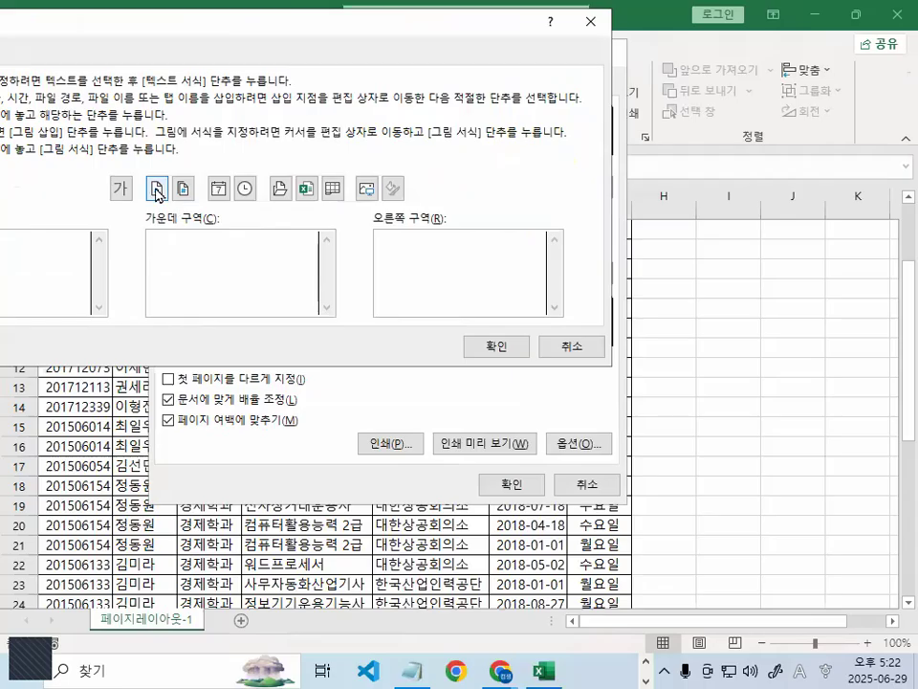
Insert the page number code into the header's 오른쪽 구역, underline it in red, and clear the markup
{"action": "key", "text": "ctrl+1"}
{"action": "left_click", "coordinate": [158, 194]}
{"action": "mouse_move", "coordinate": [200, 192]}
{"action": "left_mouse_down"}
{"action": "mouse_move", "coordinate": [181, 167]}
{"action": "mouse_move", "coordinate": [193, 191]}
{"action": "left_mouse_up"}
{"action": "key", "text": "Escape"}
{"action": "key", "text": "ctrl+1"}
{"action": "left_click", "coordinate": [480, 287]}
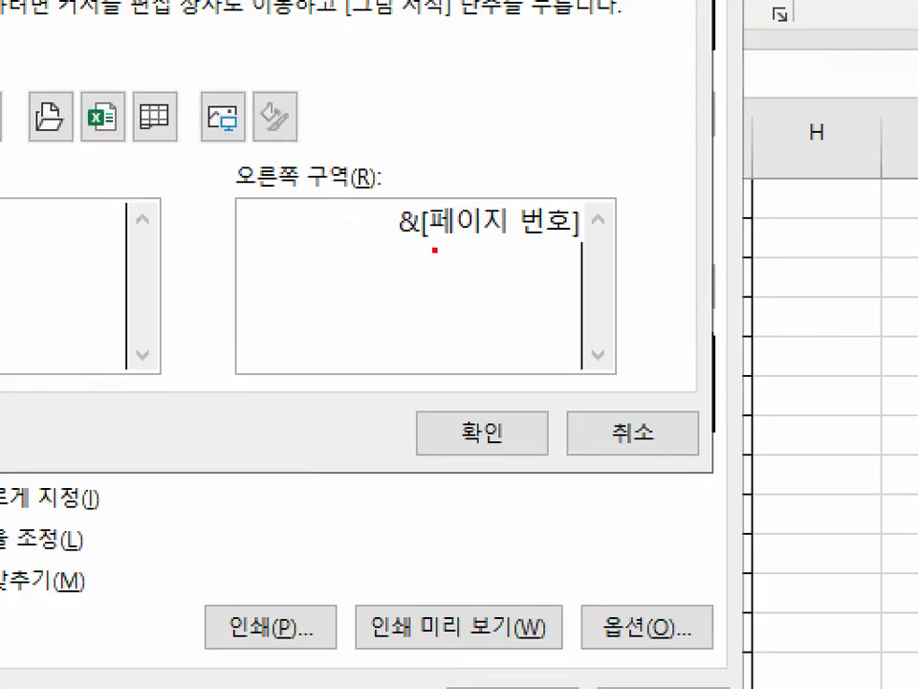
{"action": "left_click_drag", "start_coordinate": [467, 257], "coordinate": [561, 254]}
{"action": "key", "text": "Escape"}
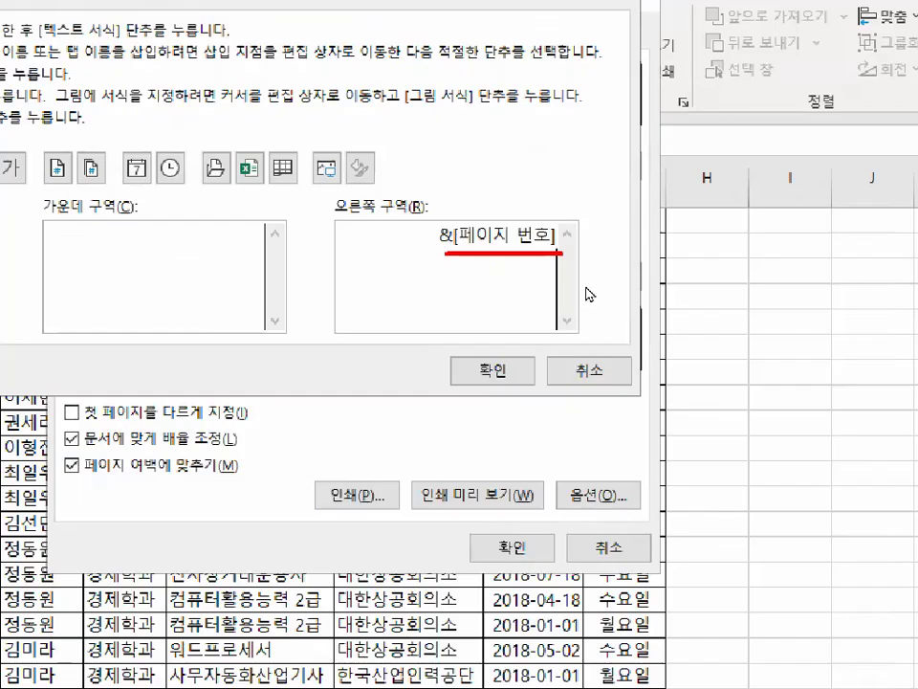
Add "/" and the total page count code after the page number in the 오른쪽 구역, underline the addition in red, and clear the markup
{"action": "type", "text": "/"}
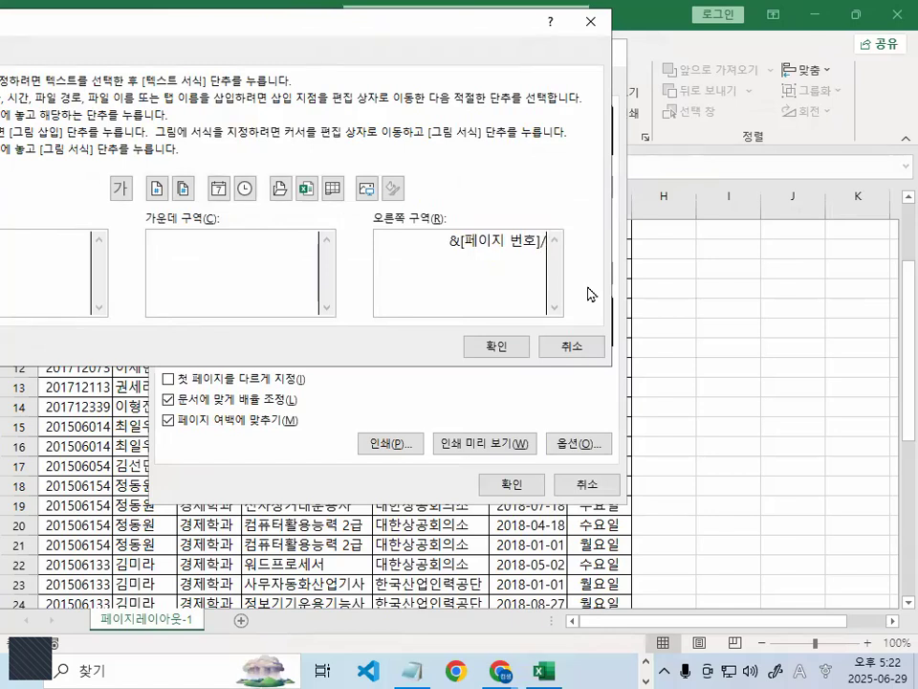
{"action": "key", "text": "ctrl+1"}
{"action": "mouse_move", "coordinate": [198, 190]}
{"action": "left_mouse_down"}
{"action": "mouse_move", "coordinate": [173, 195]}
{"action": "mouse_move", "coordinate": [215, 167]}
{"action": "left_mouse_up"}
{"action": "key", "text": "Escape"}
{"action": "left_click", "coordinate": [183, 189]}
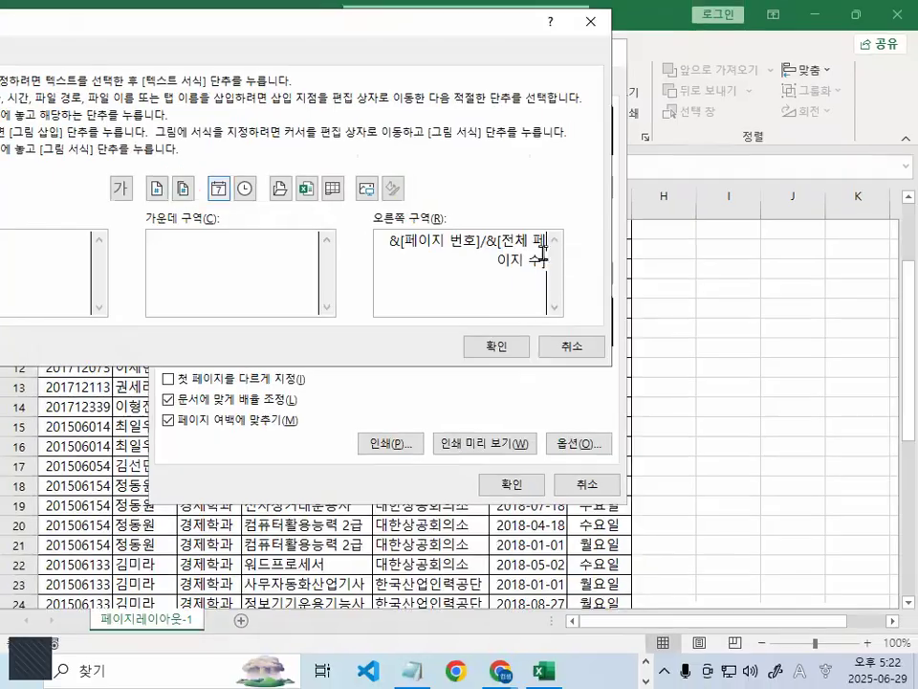
{"action": "key", "text": "ctrl+1"}
{"action": "mouse_move", "coordinate": [483, 247]}
{"action": "left_mouse_down"}
{"action": "mouse_move", "coordinate": [534, 249]}
{"action": "mouse_move", "coordinate": [550, 269]}
{"action": "left_mouse_up"}
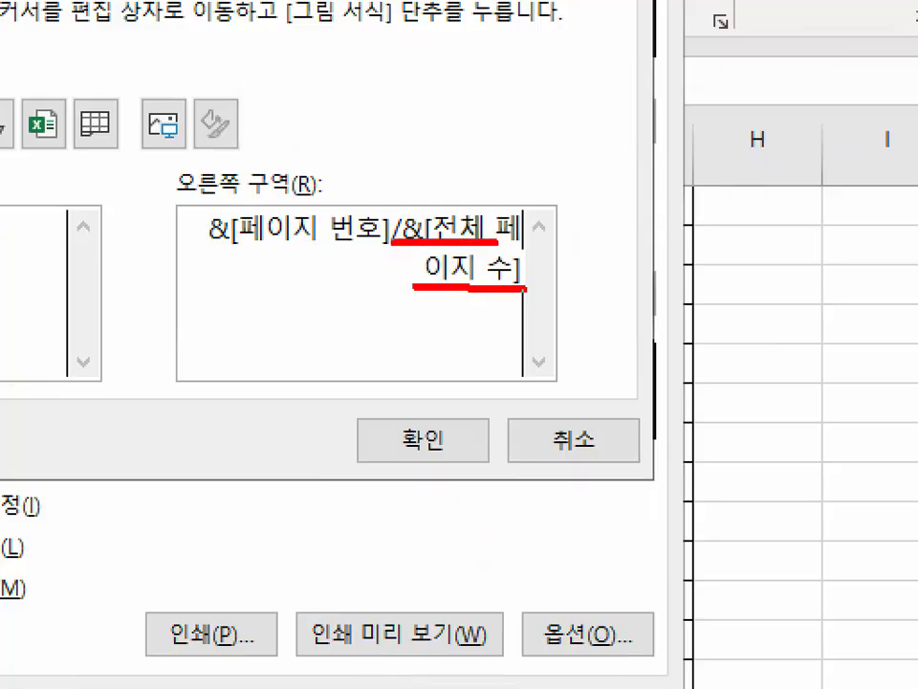
{"action": "key", "text": "Escape"}
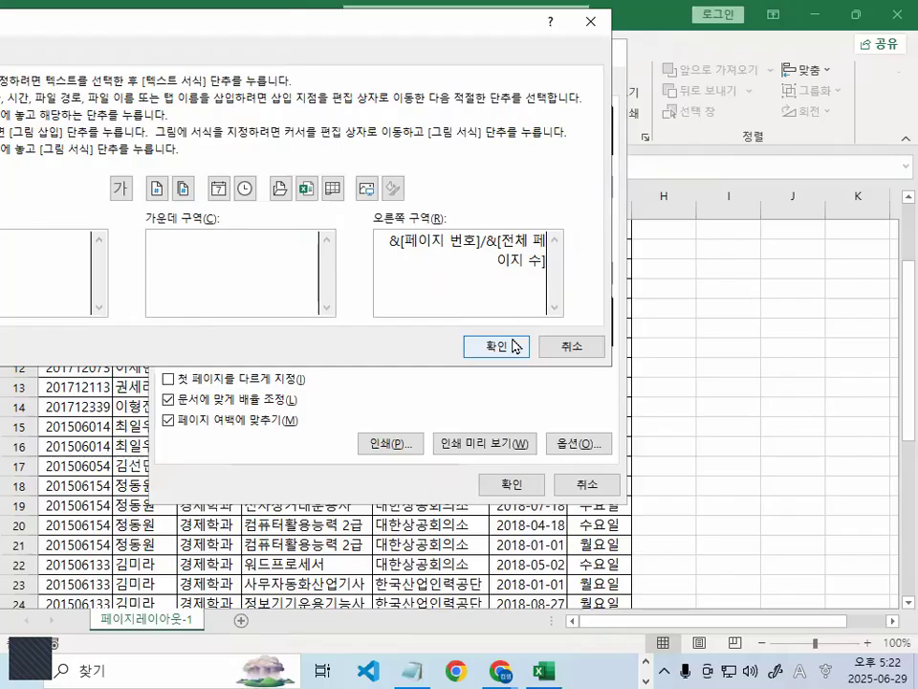
Accept the header, circle the page numbering in its preview, and handwrite page fraction examples in red
{"action": "left_click", "coordinate": [459, 440]}
{"action": "key", "text": "ctrl+1"}
{"action": "mouse_move", "coordinate": [624, 62]}
{"action": "left_mouse_down"}
{"action": "mouse_move", "coordinate": [646, 162]}
{"action": "mouse_move", "coordinate": [650, 144]}
{"action": "left_mouse_up"}
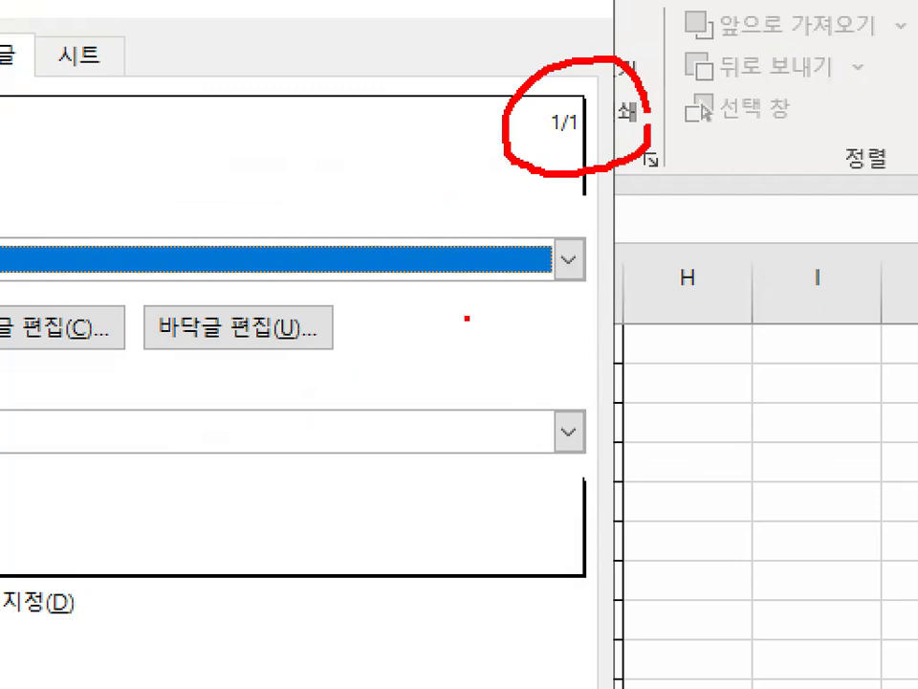
{"action": "mouse_move", "coordinate": [477, 360]}
{"action": "left_mouse_down"}
{"action": "mouse_move", "coordinate": [537, 419]}
{"action": "mouse_move", "coordinate": [482, 433]}
{"action": "left_mouse_up"}
{"action": "mouse_move", "coordinate": [611, 139]}
{"action": "left_mouse_down"}
{"action": "mouse_move", "coordinate": [580, 76]}
{"action": "mouse_move", "coordinate": [634, 150]}
{"action": "left_mouse_up"}
{"action": "left_click_drag", "start_coordinate": [660, 216], "coordinate": [664, 250]}
{"action": "left_click_drag", "start_coordinate": [744, 187], "coordinate": [628, 348]}
{"action": "left_click_drag", "start_coordinate": [706, 287], "coordinate": [704, 346]}
{"action": "mouse_move", "coordinate": [656, 121]}
{"action": "left_mouse_down"}
{"action": "mouse_move", "coordinate": [627, 153]}
{"action": "mouse_move", "coordinate": [660, 119]}
{"action": "left_mouse_up"}
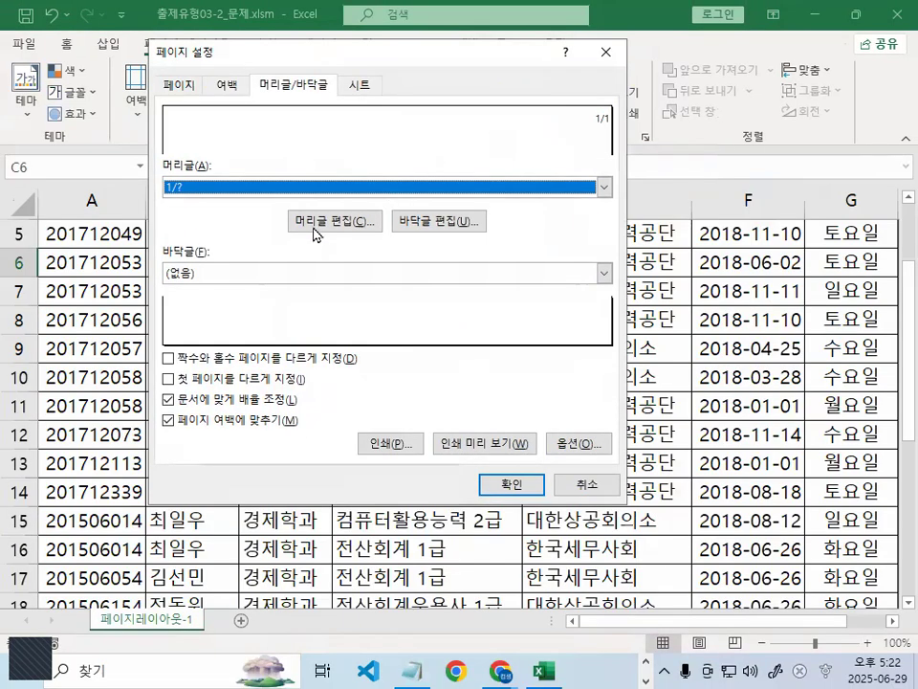
Reopen the 머리글 editor and delete the page numbering codes from the 오른쪽 구역
{"action": "left_click", "coordinate": [313, 222]}
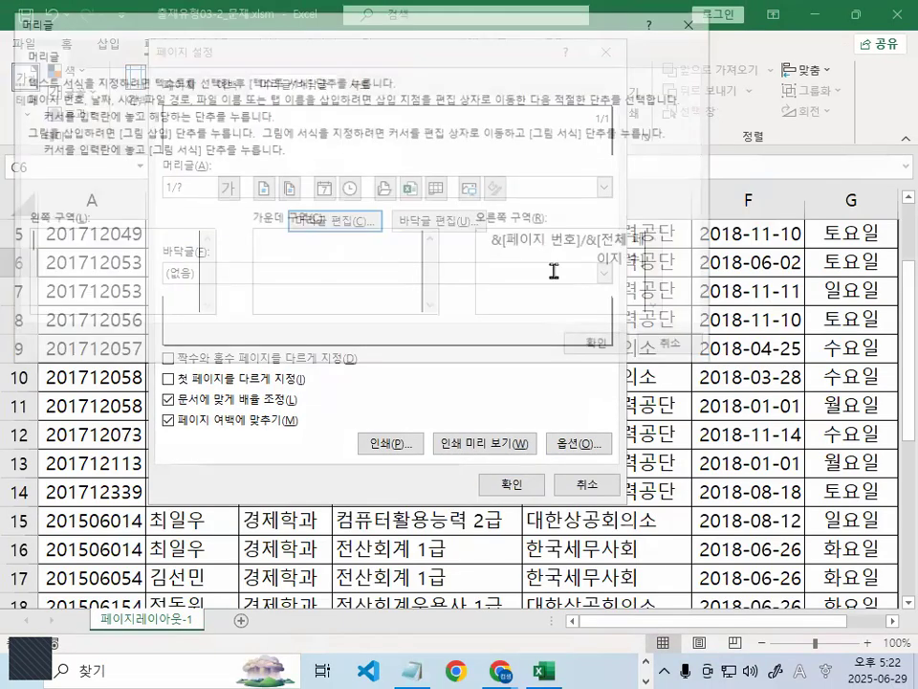
{"action": "key", "text": "Delete"}
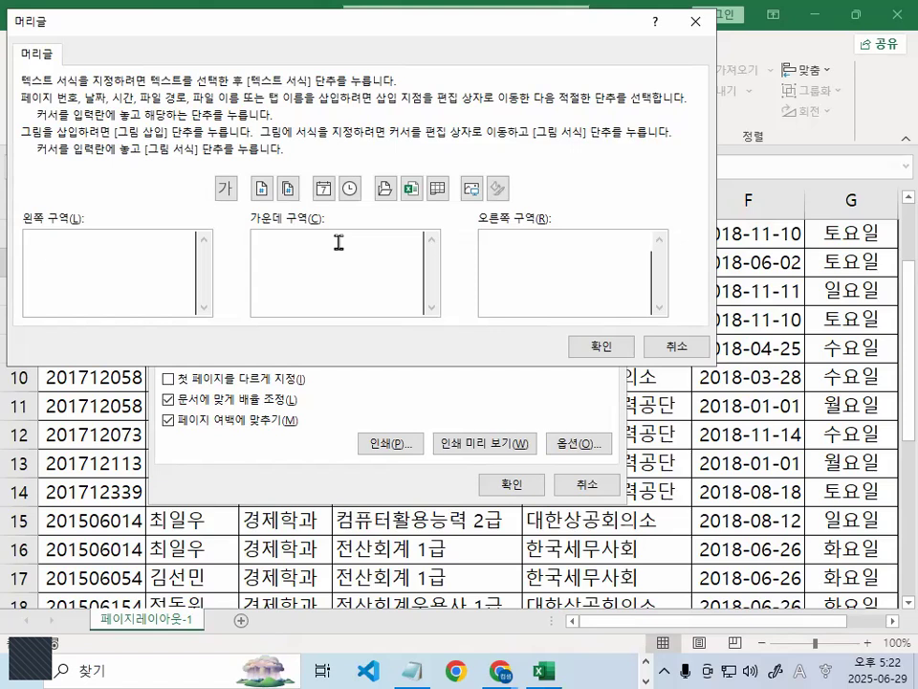
Insert the date code into the header's 왼쪽 구역, mark the 날짜 삽입 command in red, and accept the header
{"action": "left_click_drag", "start_coordinate": [366, 29], "coordinate": [474, 23]}
{"action": "left_click", "coordinate": [164, 242]}
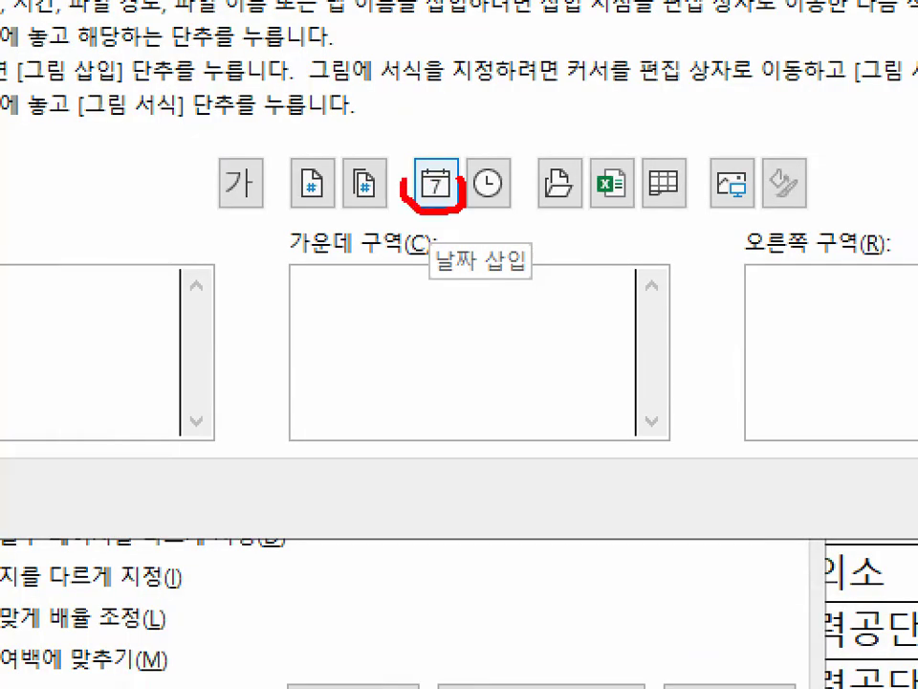
{"action": "left_click", "coordinate": [436, 184]}
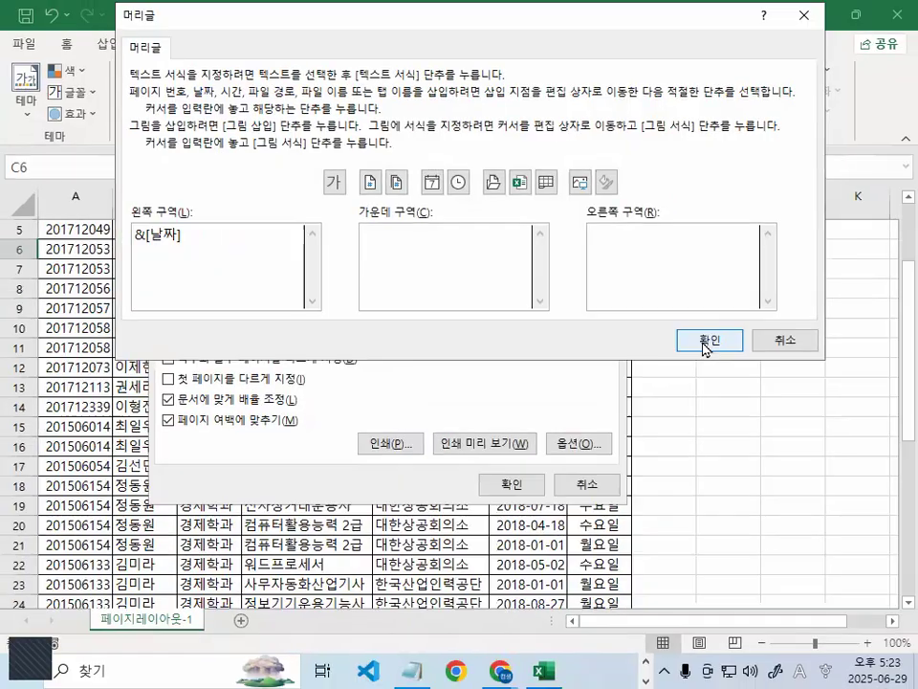
{"action": "left_click", "coordinate": [647, 341]}
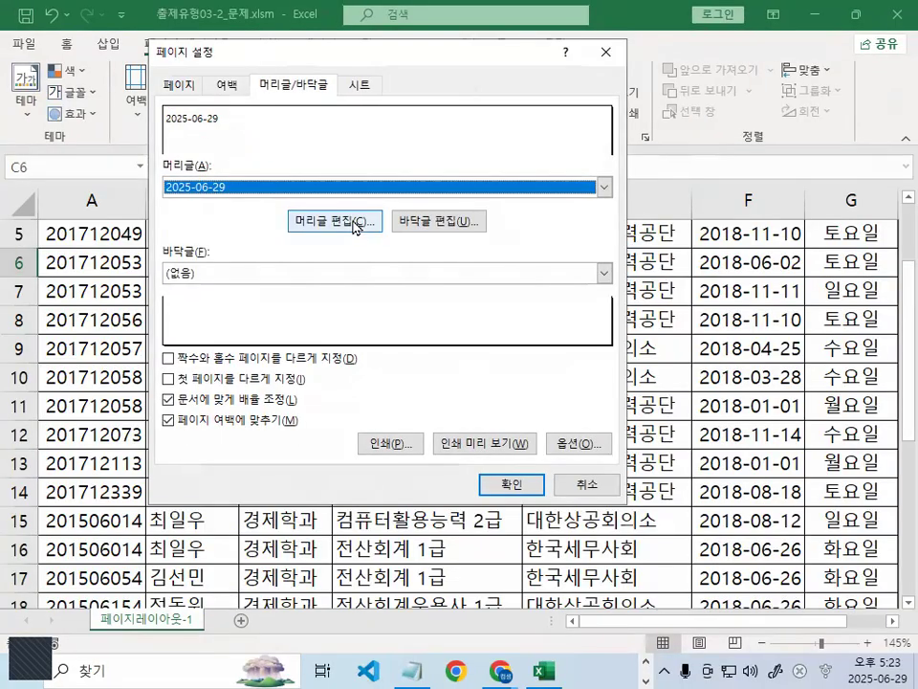
Reopen the 머리글 editor, delete the date code from the 왼쪽 구역, and accept the empty header
{"action": "left_click", "coordinate": [445, 337]}
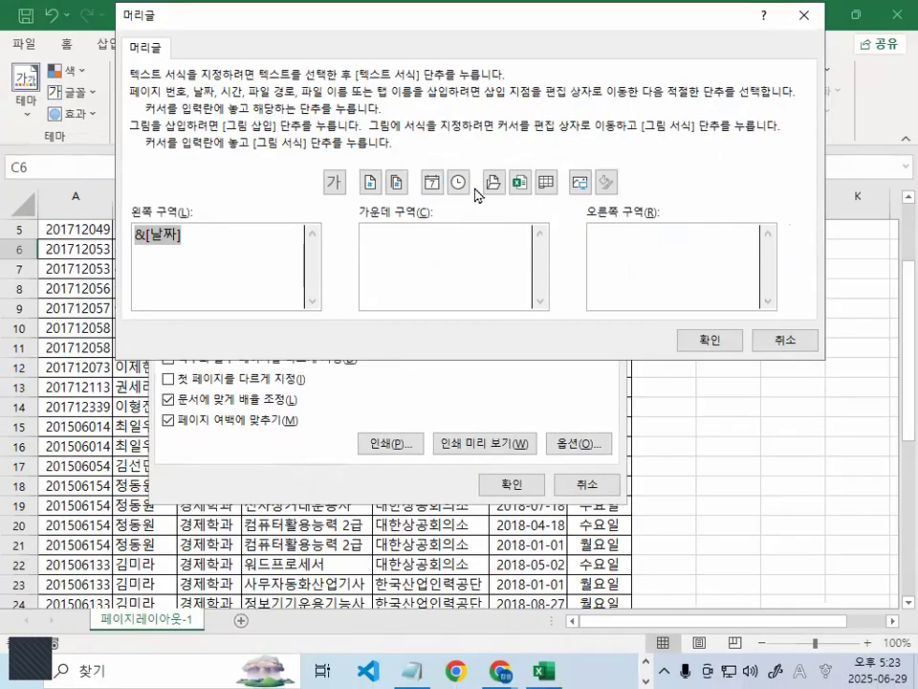
{"action": "key", "text": "Delete"}
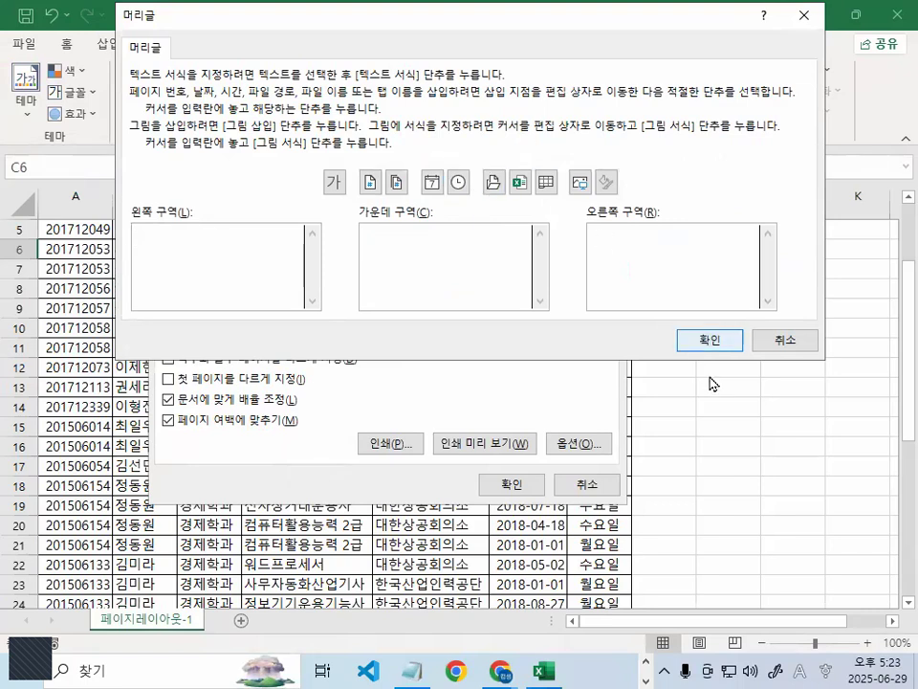
{"action": "left_click", "coordinate": [681, 342]}
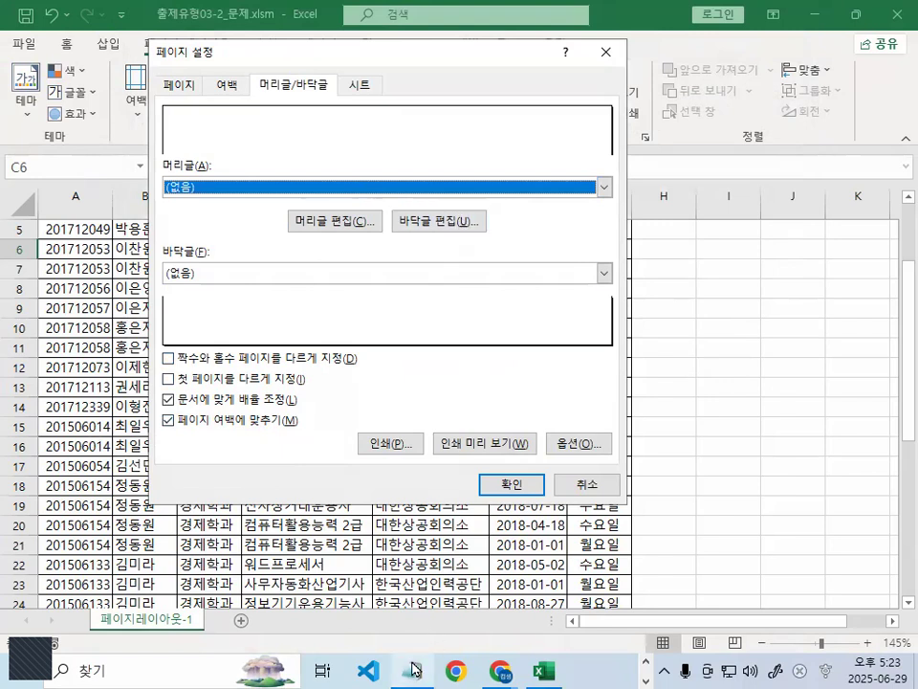
Switch to the Notepad lesson notes and highlight the 기출유형1 phrases on odd pages, '1페이지', even pages, and the 오른쪽구역
{"action": "key", "text": "alt+Tab"}
{"action": "scroll", "coordinate": [320, 407], "scroll_direction": "down", "scroll_amount": 1}
{"action": "left_click_drag", "start_coordinate": [170, 302], "coordinate": [325, 302]}
{"action": "left_click_drag", "start_coordinate": [387, 302], "coordinate": [475, 302]}
{"action": "left_click_drag", "start_coordinate": [536, 303], "coordinate": [693, 298]}
{"action": "left_click_drag", "start_coordinate": [11, 362], "coordinate": [158, 361]}
{"action": "left_click_drag", "start_coordinate": [228, 362], "coordinate": [501, 362]}
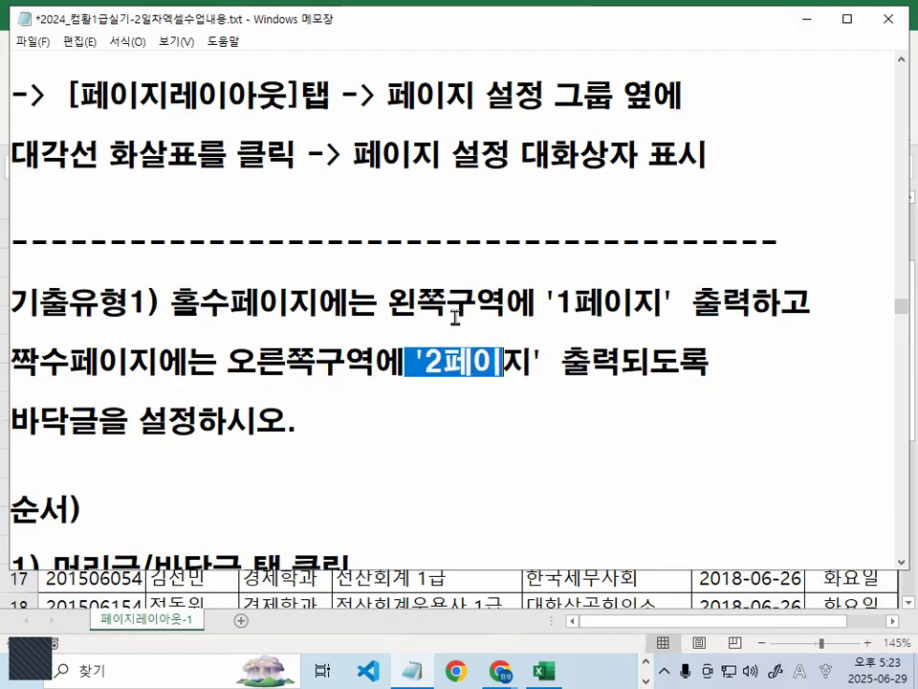
Mark '1페이지', 오른쪽구역, '2페이지', and the 바닥글 instruction in red in the 기출유형1 text, and clear the markup
{"action": "mouse_move", "coordinate": [658, 309]}
{"action": "left_mouse_down"}
{"action": "mouse_move", "coordinate": [580, 319]}
{"action": "mouse_move", "coordinate": [660, 305]}
{"action": "left_mouse_up"}
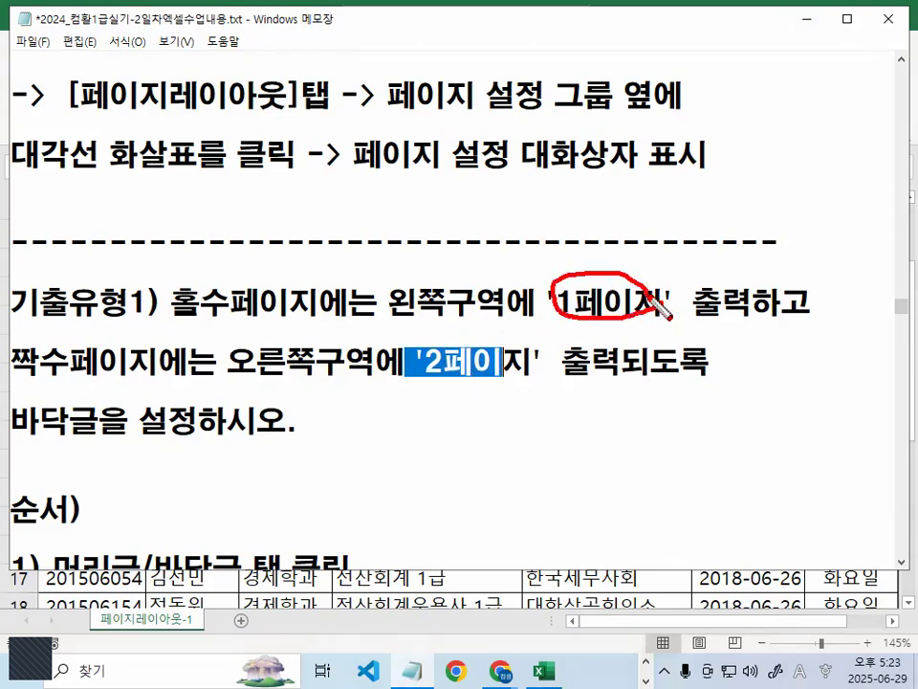
{"action": "left_click_drag", "start_coordinate": [230, 374], "coordinate": [364, 375]}
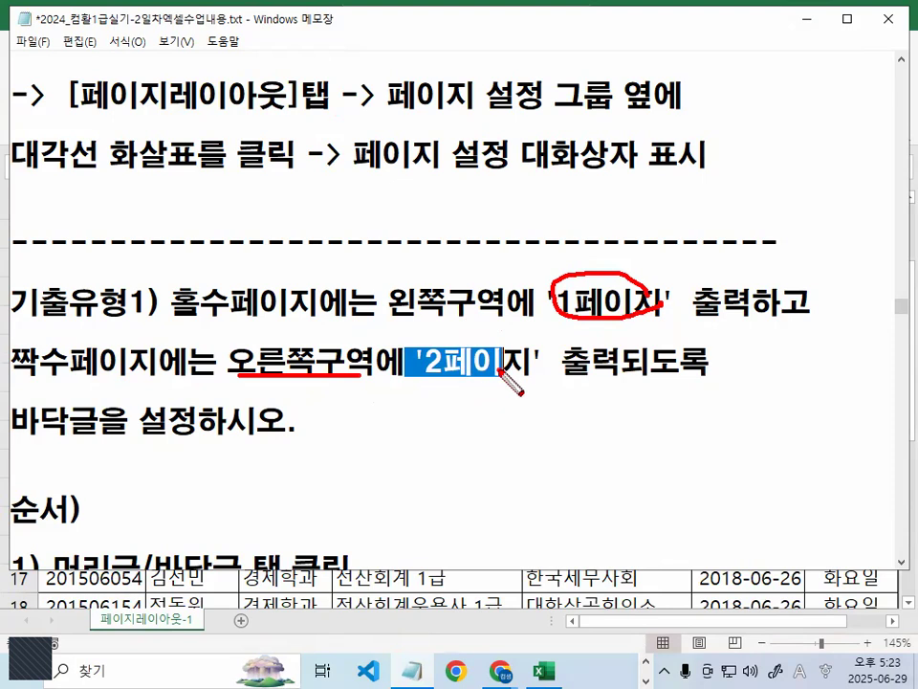
{"action": "left_click_drag", "start_coordinate": [492, 356], "coordinate": [505, 366]}
{"action": "left_click_drag", "start_coordinate": [8, 441], "coordinate": [290, 451]}
{"action": "key", "text": "Escape"}
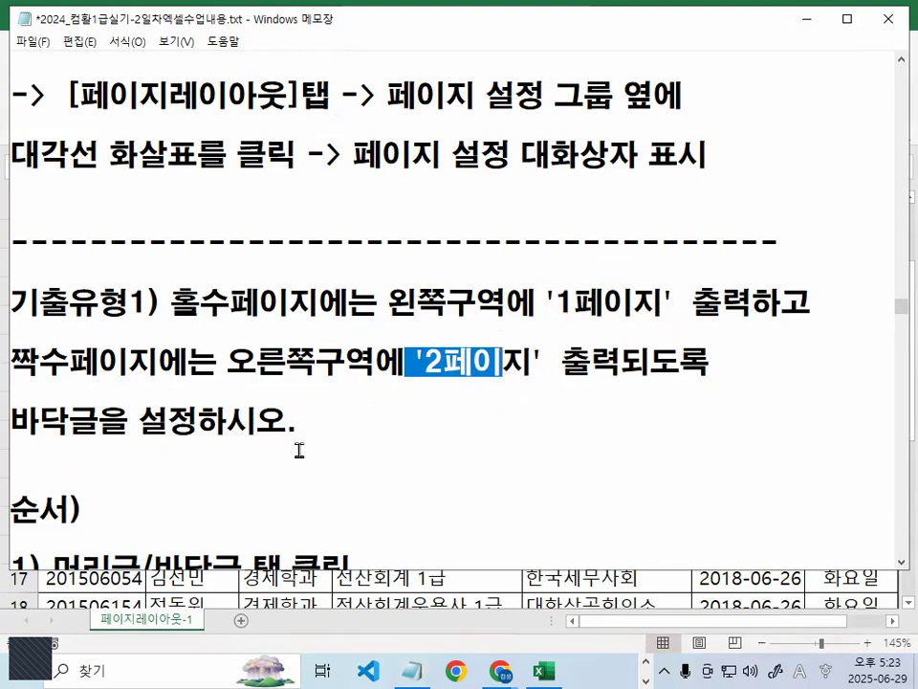
Return to Excel's 페이지 설정, open the 바닥글 editor, circle its tab and 왼쪽 구역 in red, and accept it empty
{"action": "left_click", "coordinate": [806, 19]}
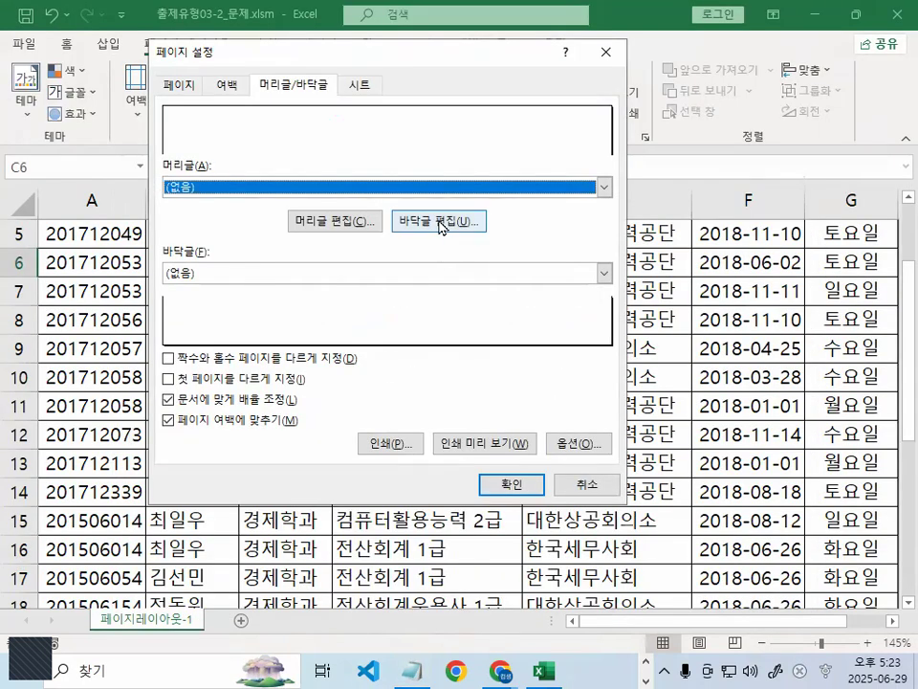
{"action": "left_click", "coordinate": [443, 222]}
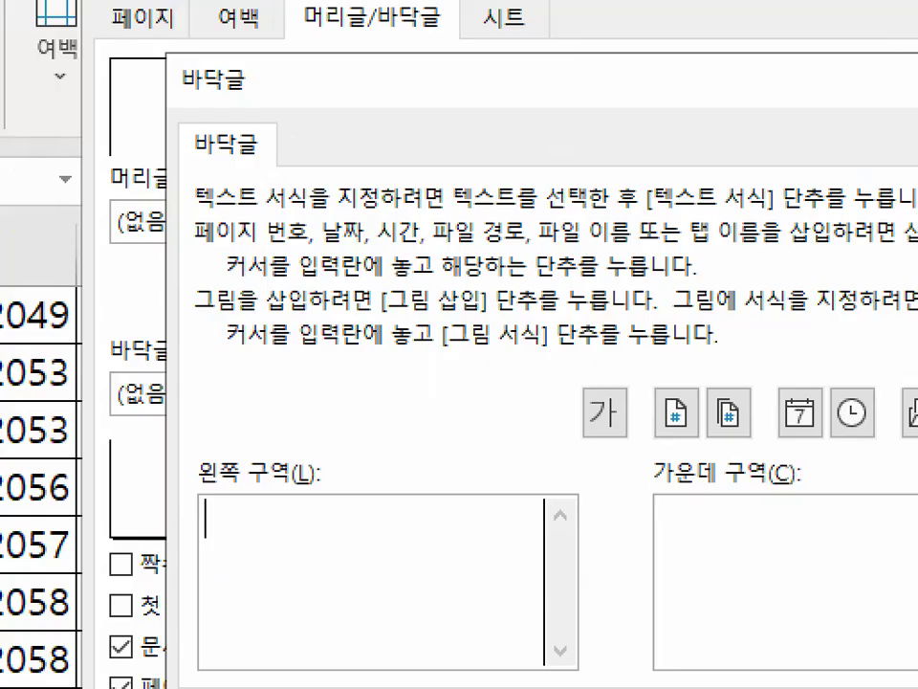
{"action": "mouse_move", "coordinate": [282, 120]}
{"action": "left_mouse_down"}
{"action": "mouse_move", "coordinate": [191, 167]}
{"action": "mouse_move", "coordinate": [306, 148]}
{"action": "left_mouse_up"}
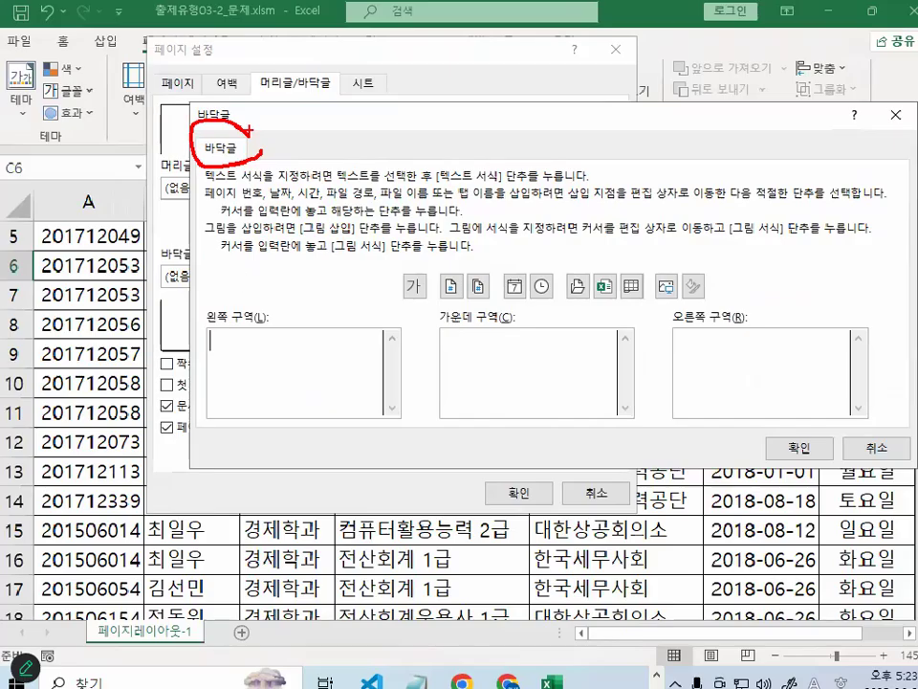
{"action": "key", "text": "Escape"}
{"action": "mouse_move", "coordinate": [230, 338]}
{"action": "left_mouse_down"}
{"action": "mouse_move", "coordinate": [194, 347]}
{"action": "mouse_move", "coordinate": [230, 314]}
{"action": "mouse_move", "coordinate": [237, 355]}
{"action": "left_mouse_up"}
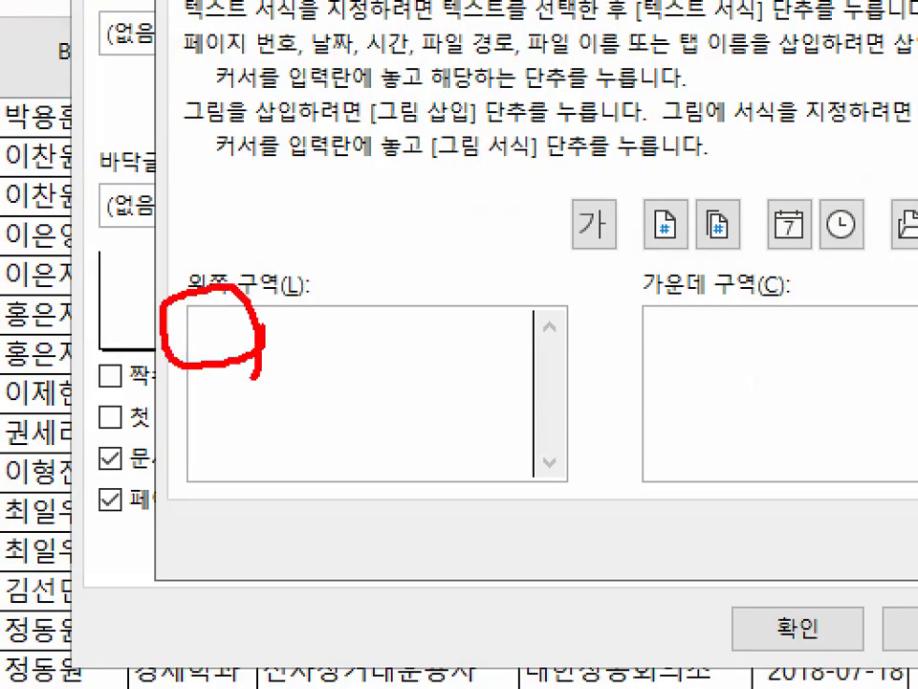
{"action": "key", "text": "Escape"}
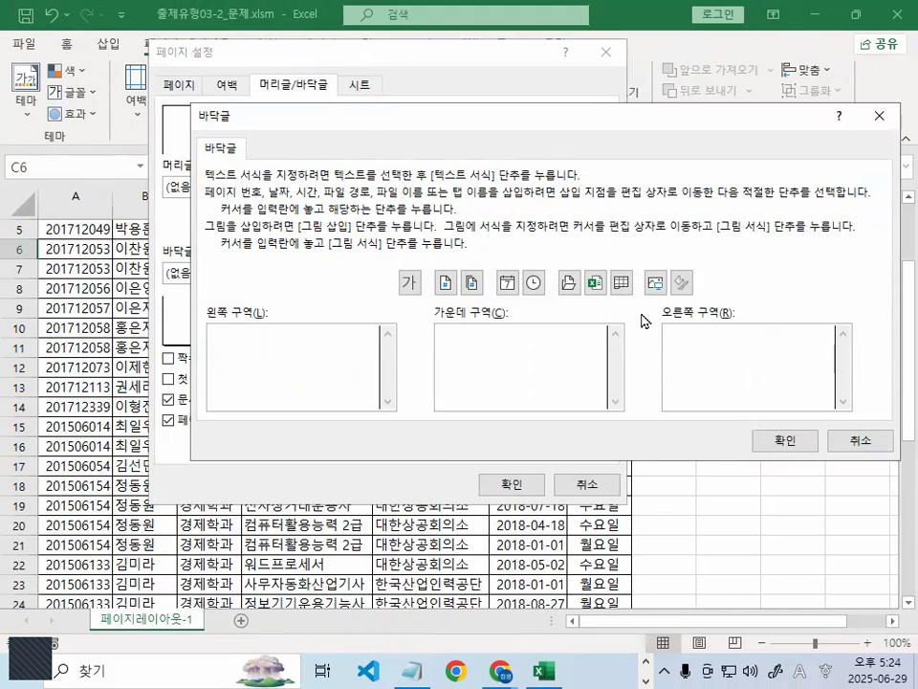
{"action": "left_click", "coordinate": [809, 444]}
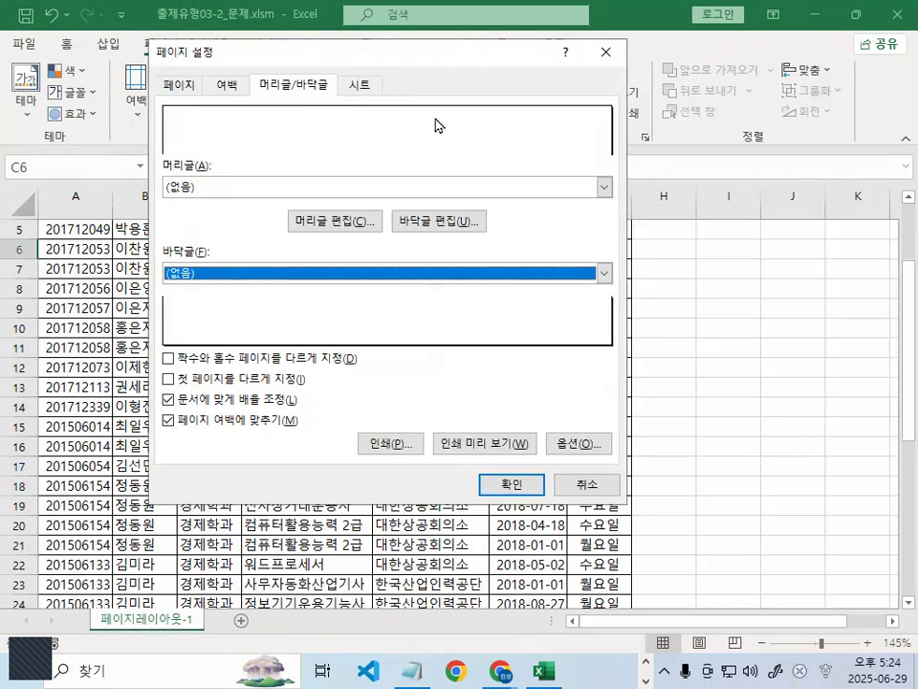
Circle the header/footer checkboxes, underline and tick 짝수와 홀수 페이지를 다르게 지정 in red markup, and clear the markup
{"action": "key", "text": "ctrl+1"}
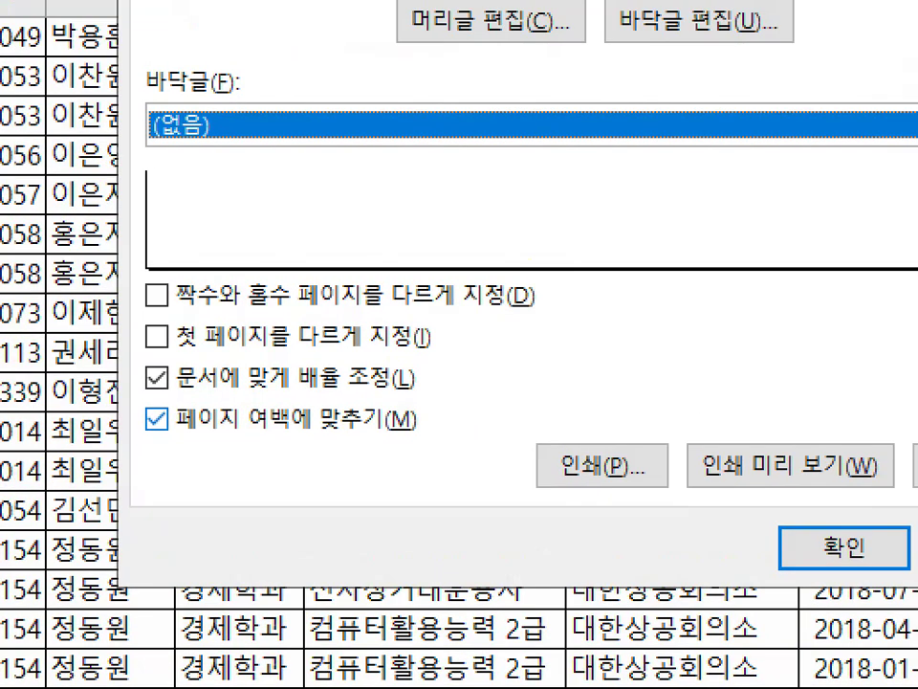
{"action": "mouse_move", "coordinate": [417, 459]}
{"action": "left_mouse_down"}
{"action": "mouse_move", "coordinate": [234, 556]}
{"action": "mouse_move", "coordinate": [482, 574]}
{"action": "mouse_move", "coordinate": [482, 585]}
{"action": "left_mouse_up"}
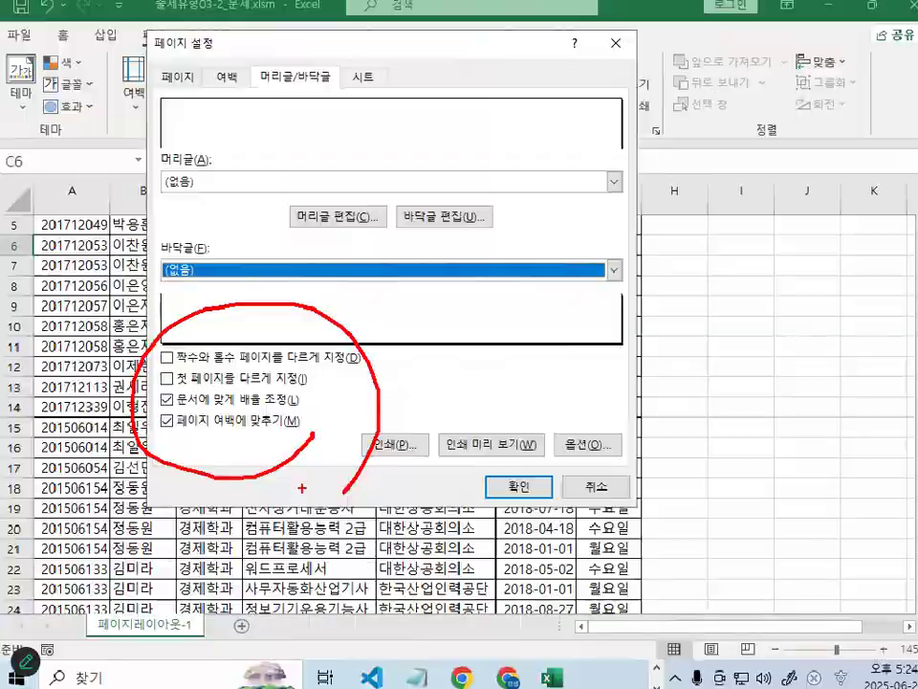
{"action": "key", "text": "ctrl+1"}
{"action": "left_click", "coordinate": [191, 397]}
{"action": "left_click_drag", "start_coordinate": [160, 329], "coordinate": [523, 323]}
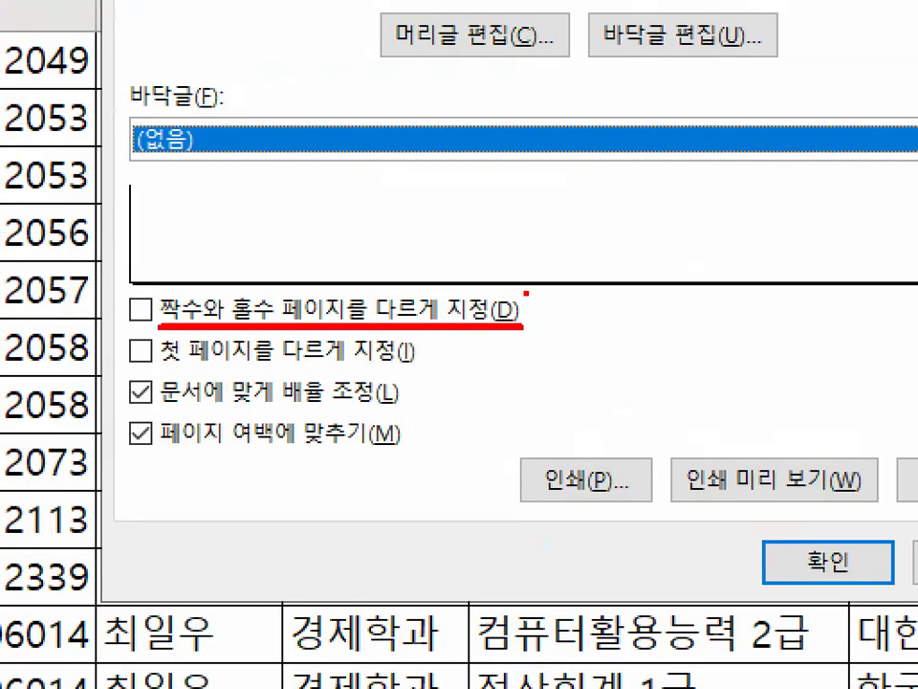
{"action": "left_click_drag", "start_coordinate": [125, 285], "coordinate": [203, 211]}
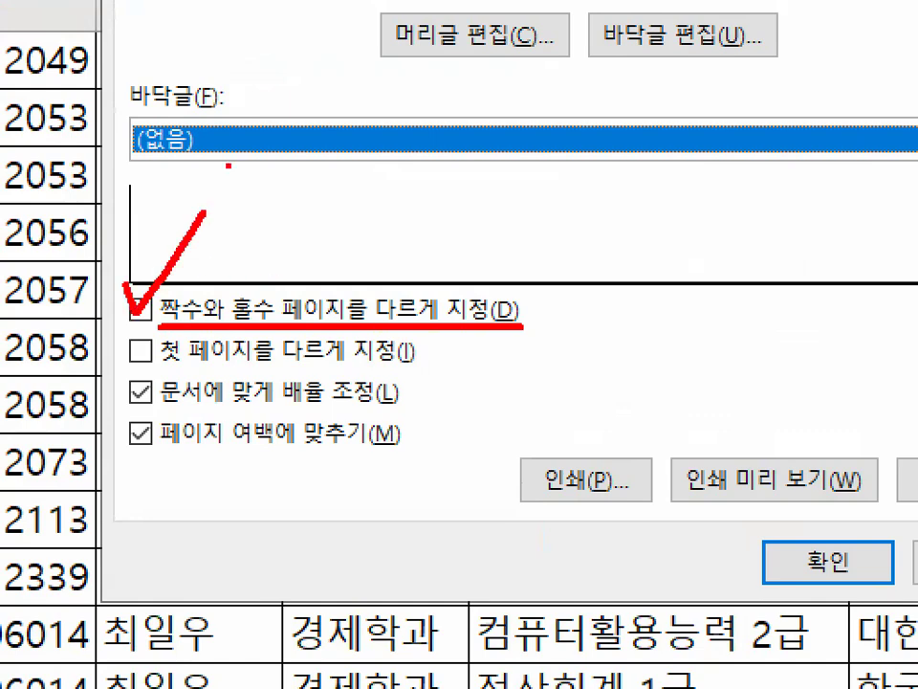
{"action": "key", "text": "Escape"}
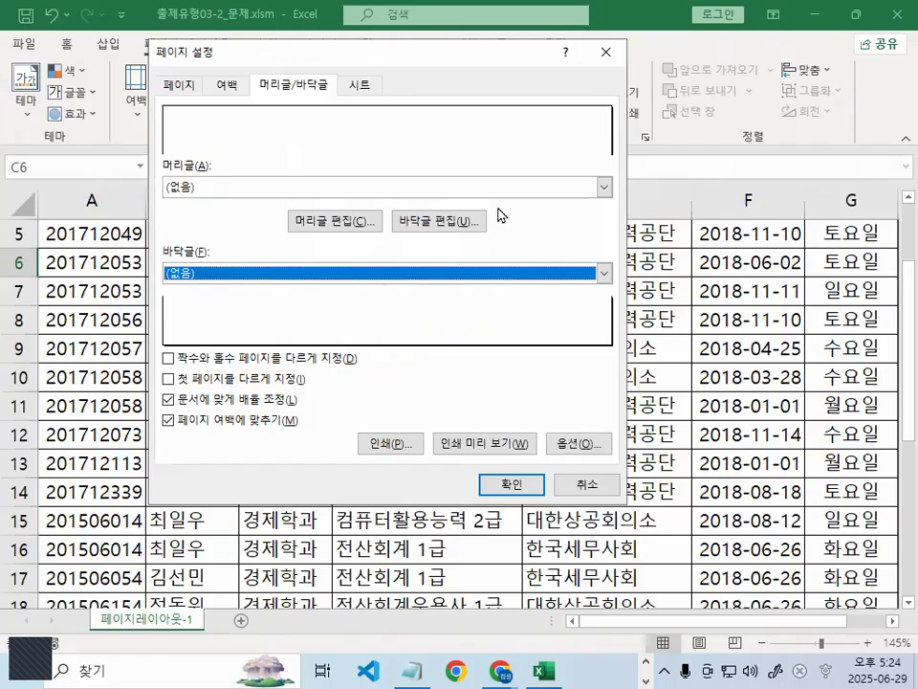
Reopen the 바닥글 editor from the 페이지 설정 dialog
{"action": "left_click", "coordinate": [435, 222]}
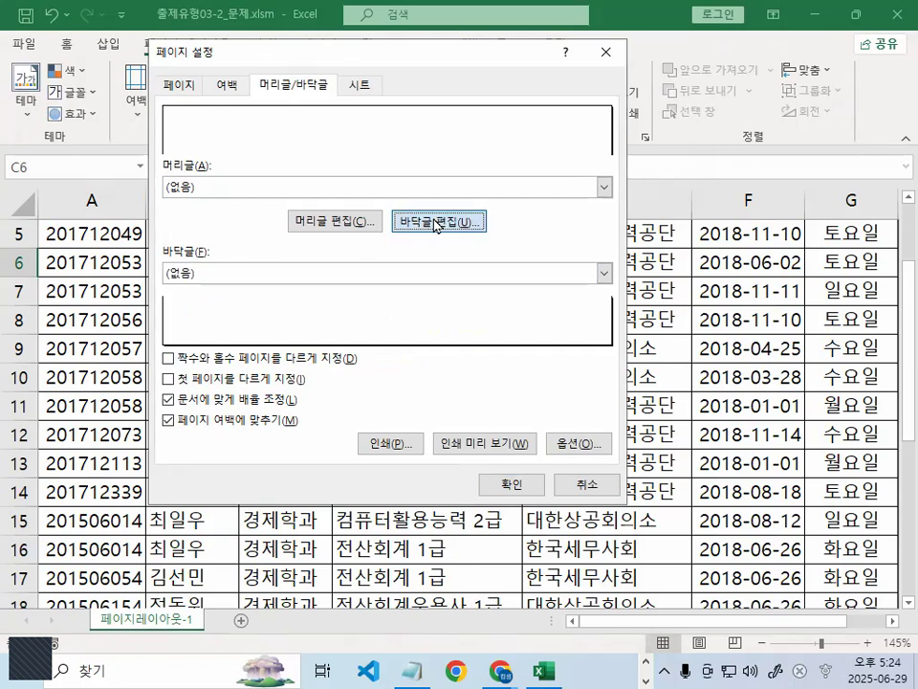
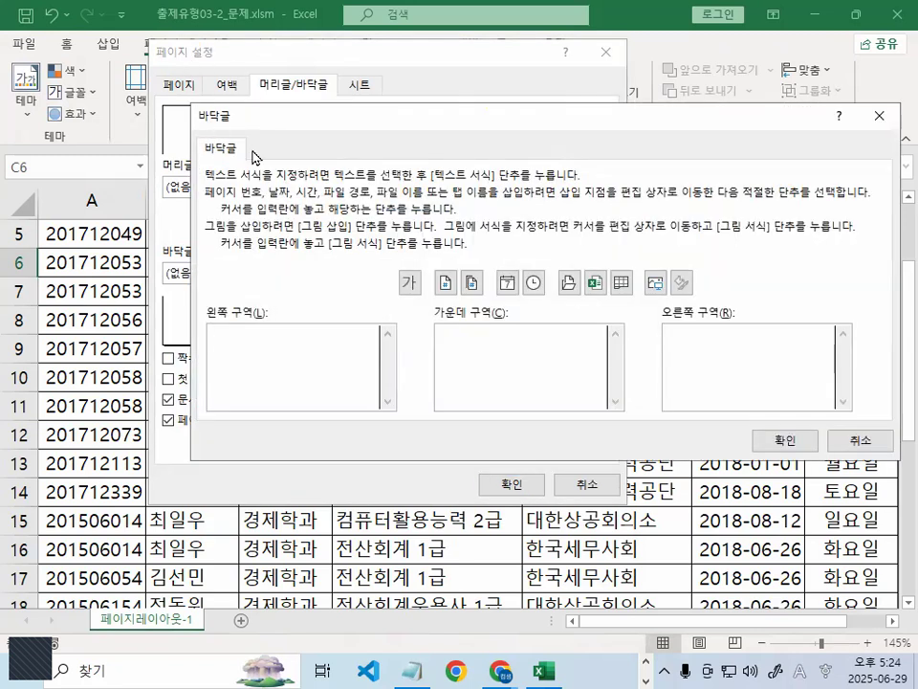
Enable different odd and even pages for the header and footer, and reopen the footer editor
{"action": "left_click", "coordinate": [784, 438]}
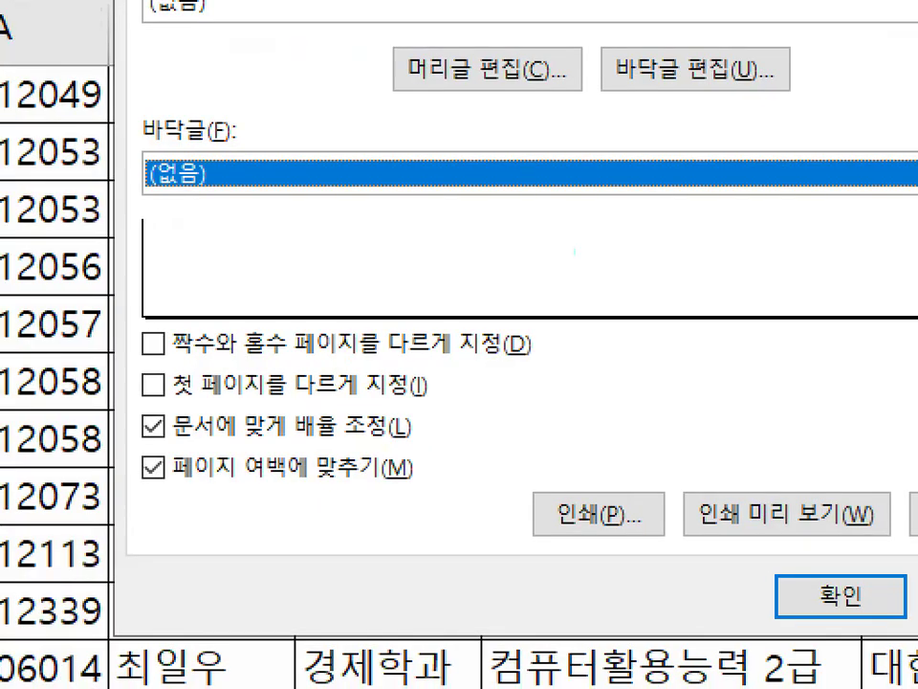
{"action": "left_click_drag", "start_coordinate": [170, 369], "coordinate": [513, 361]}
{"action": "left_click", "coordinate": [167, 358]}
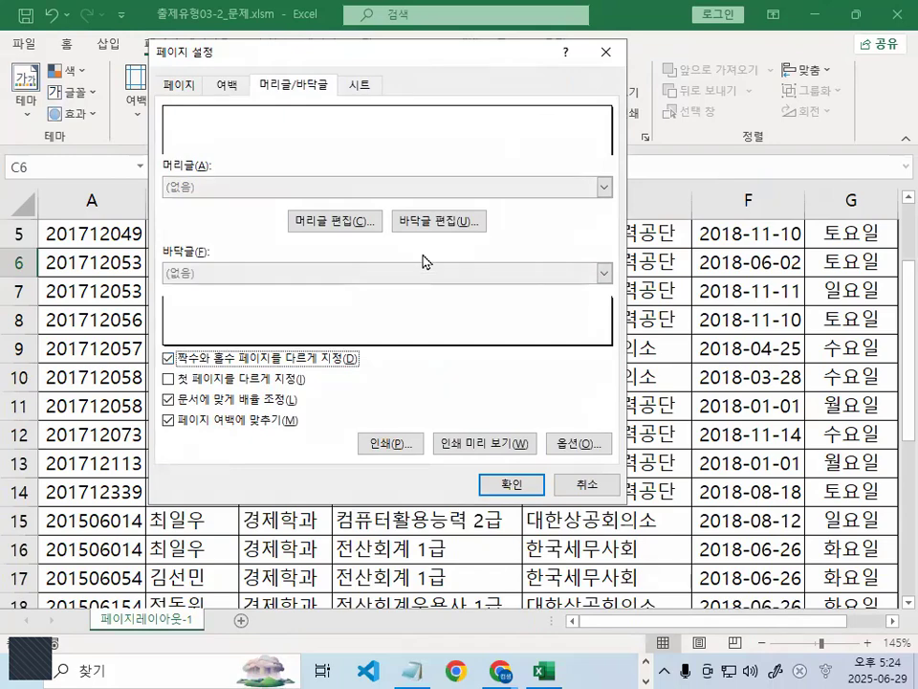
{"action": "left_click", "coordinate": [448, 220]}
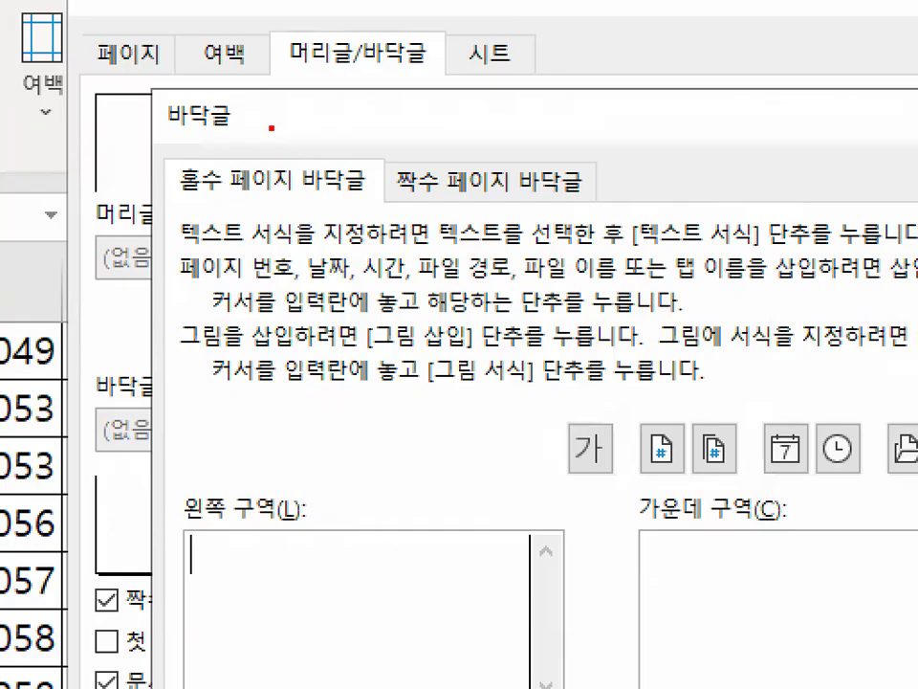
{"action": "mouse_move", "coordinate": [270, 134]}
{"action": "left_mouse_down"}
{"action": "mouse_move", "coordinate": [268, 148]}
{"action": "mouse_move", "coordinate": [275, 142]}
{"action": "left_mouse_up"}
{"action": "left_click_drag", "start_coordinate": [490, 170], "coordinate": [559, 239]}
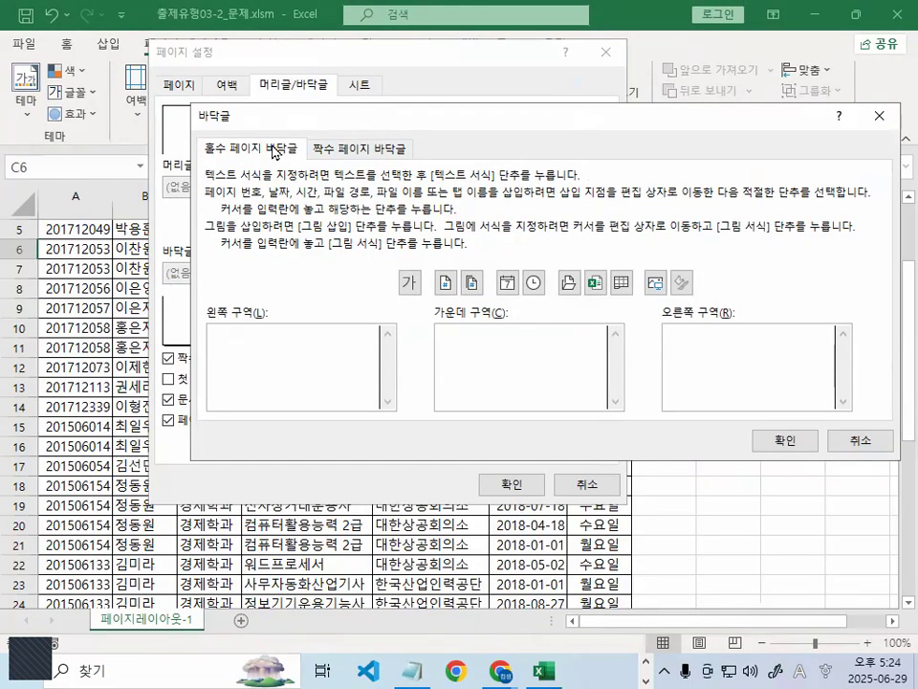
Check the odd-page requirement in the Notepad notes, and set the odd page footer's left section to the page number followed by "페이지"
{"action": "left_click_drag", "start_coordinate": [177, 134], "coordinate": [268, 119]}
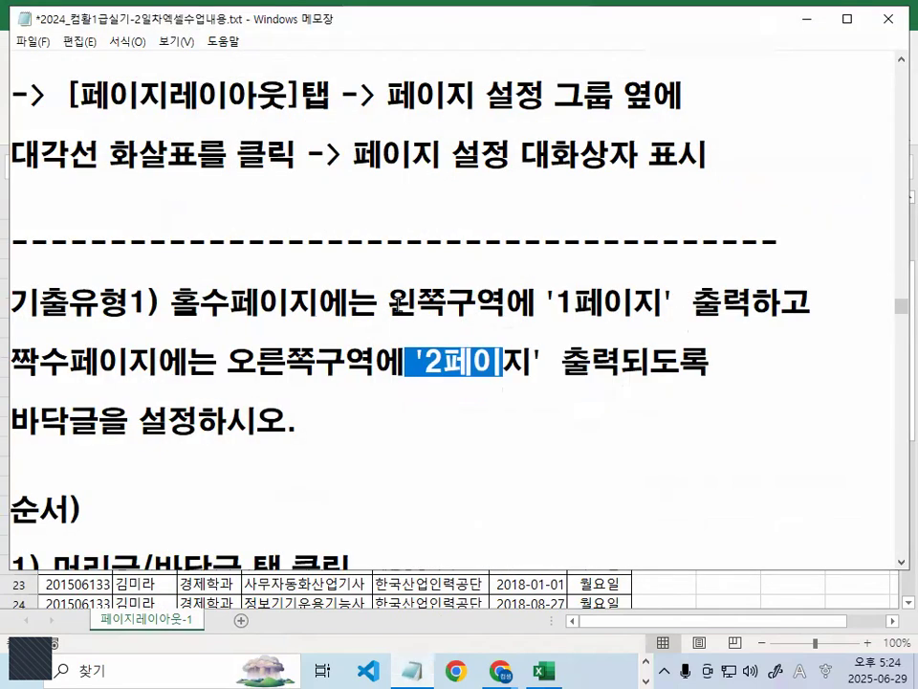
{"action": "left_click_drag", "start_coordinate": [389, 303], "coordinate": [660, 302]}
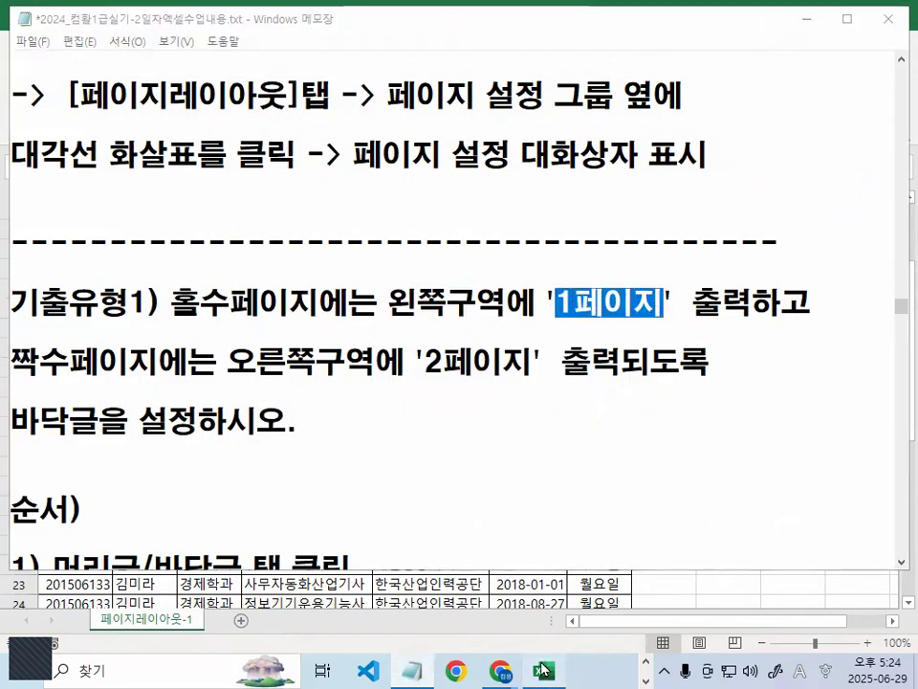
{"action": "left_click", "coordinate": [541, 666]}
{"action": "left_click", "coordinate": [285, 348]}
{"action": "key", "text": "ctrl+1"}
{"action": "left_click", "coordinate": [240, 325]}
{"action": "left_click_drag", "start_coordinate": [241, 325], "coordinate": [270, 351]}
{"action": "key", "text": "Escape"}
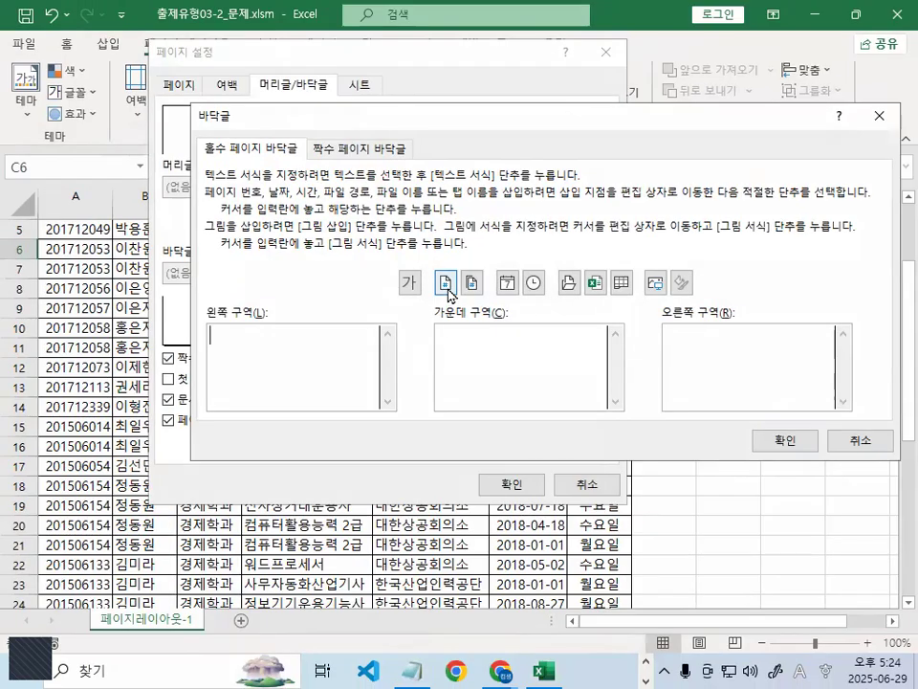
{"action": "left_click", "coordinate": [572, 248]}
{"action": "key", "text": "ctrl+1"}
{"action": "left_click", "coordinate": [467, 279]}
{"action": "mouse_move", "coordinate": [468, 282]}
{"action": "left_mouse_down"}
{"action": "mouse_move", "coordinate": [447, 262]}
{"action": "mouse_move", "coordinate": [457, 289]}
{"action": "left_mouse_up"}
{"action": "key", "text": "Escape"}
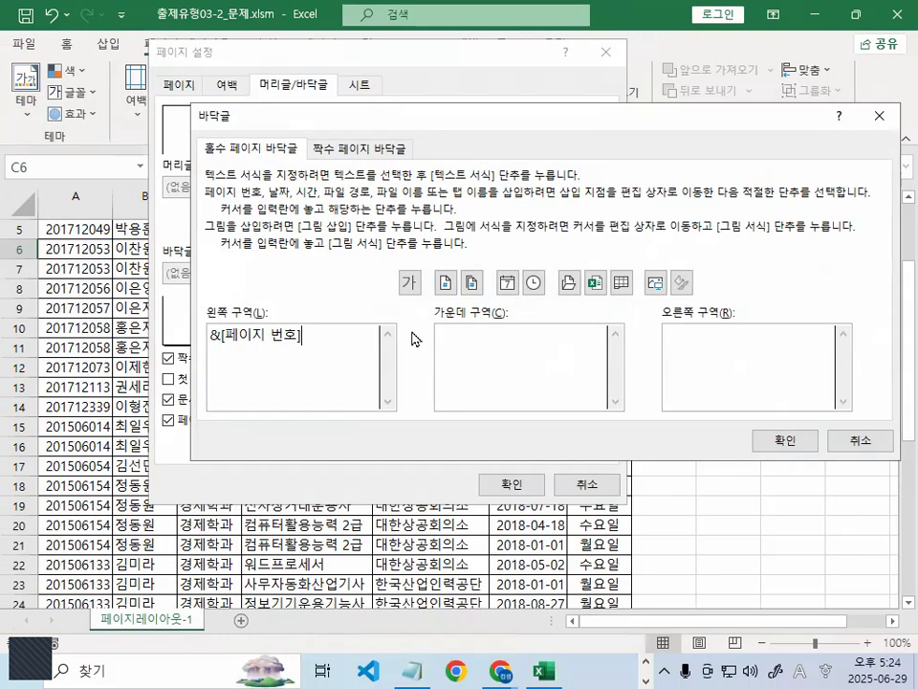
{"action": "type", "text": "페이지"}
Check the even-page requirement in the Notepad notes, and set the even page footer's right section to the page number followed by "페이지"
{"action": "left_click", "coordinate": [376, 148]}
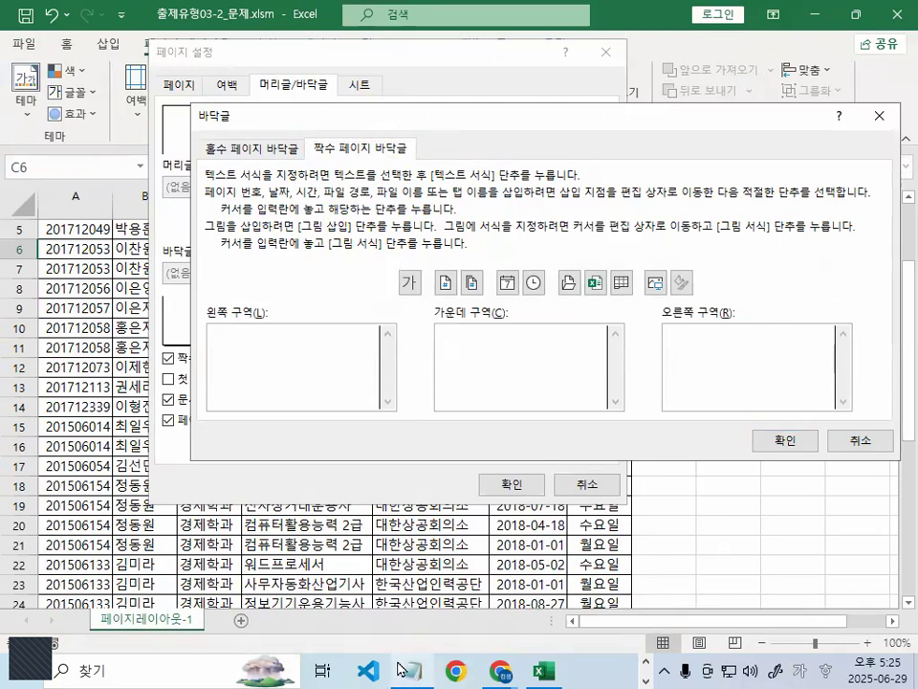
{"action": "left_click", "coordinate": [400, 668]}
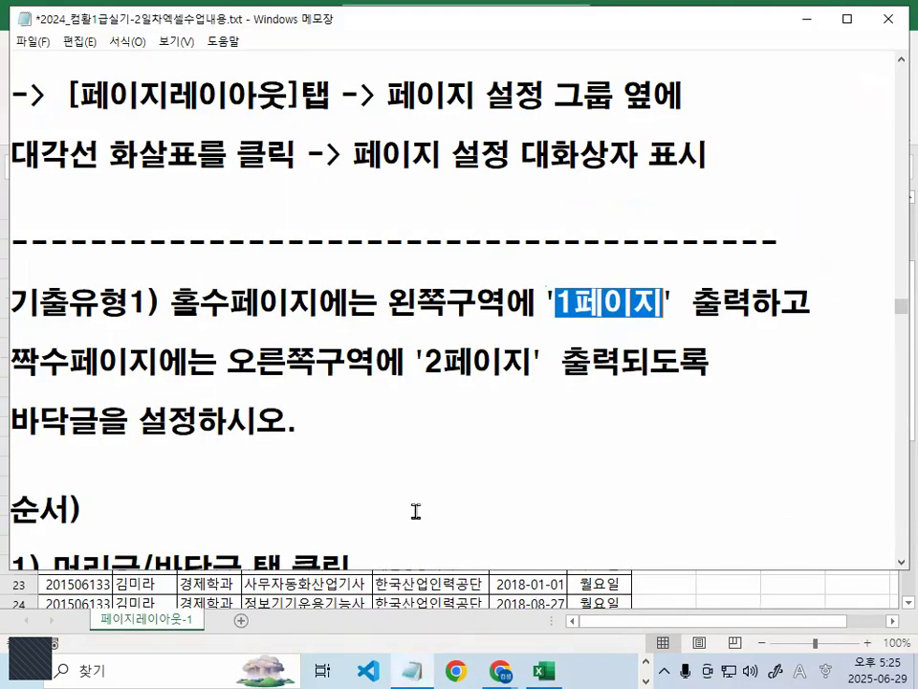
{"action": "left_click_drag", "start_coordinate": [238, 366], "coordinate": [348, 364]}
{"action": "left_click_drag", "start_coordinate": [424, 364], "coordinate": [533, 362]}
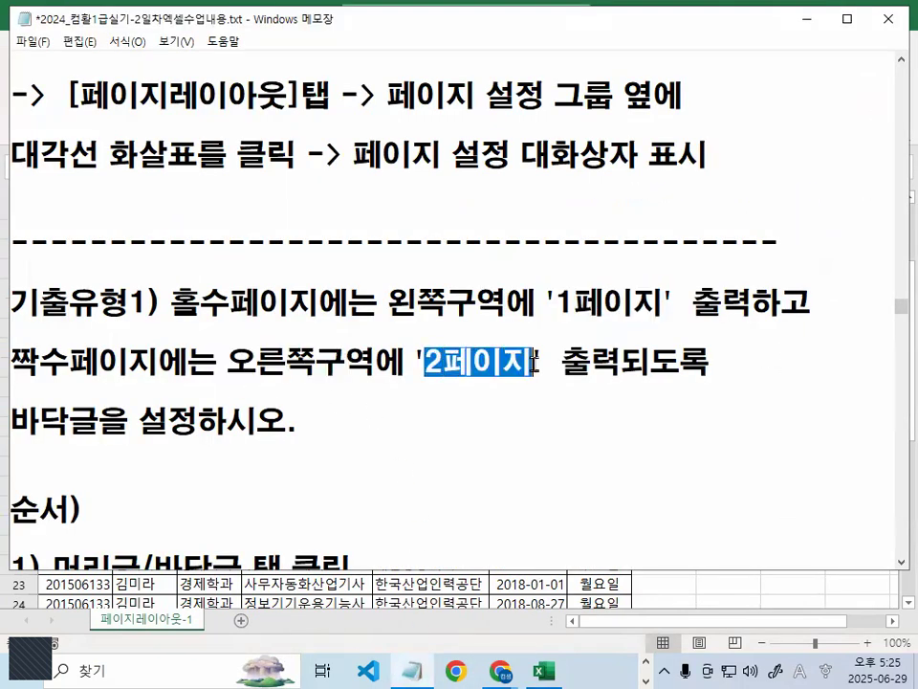
{"action": "left_click", "coordinate": [543, 669]}
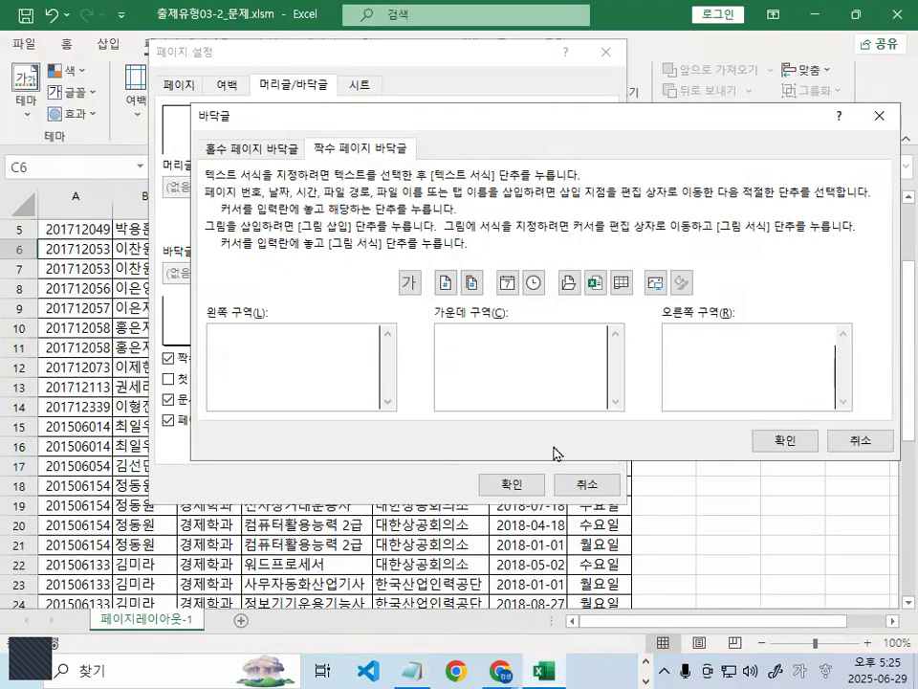
{"action": "left_click", "coordinate": [444, 282]}
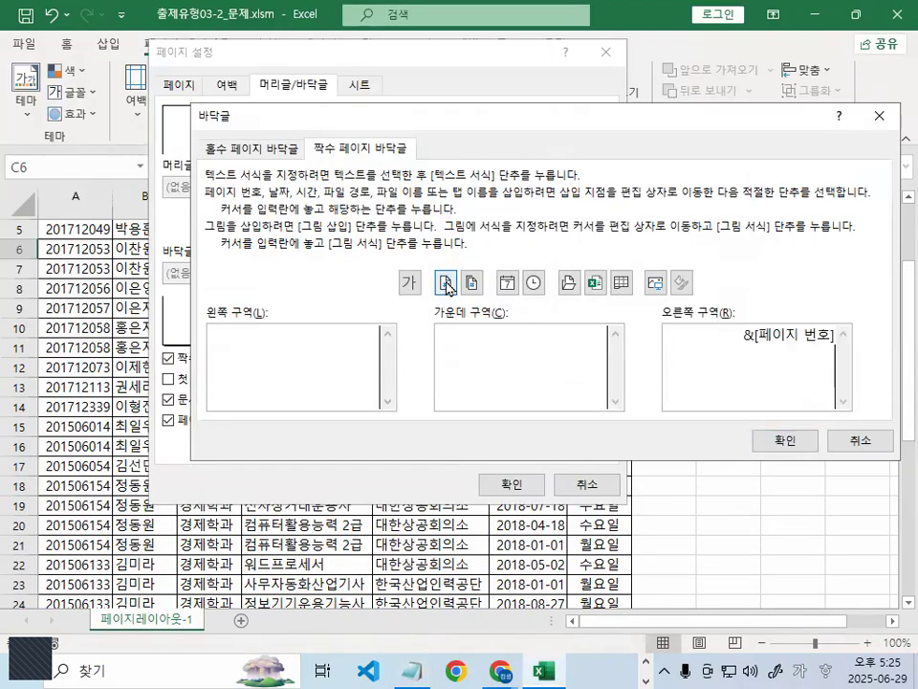
{"action": "type", "text": "페이지"}
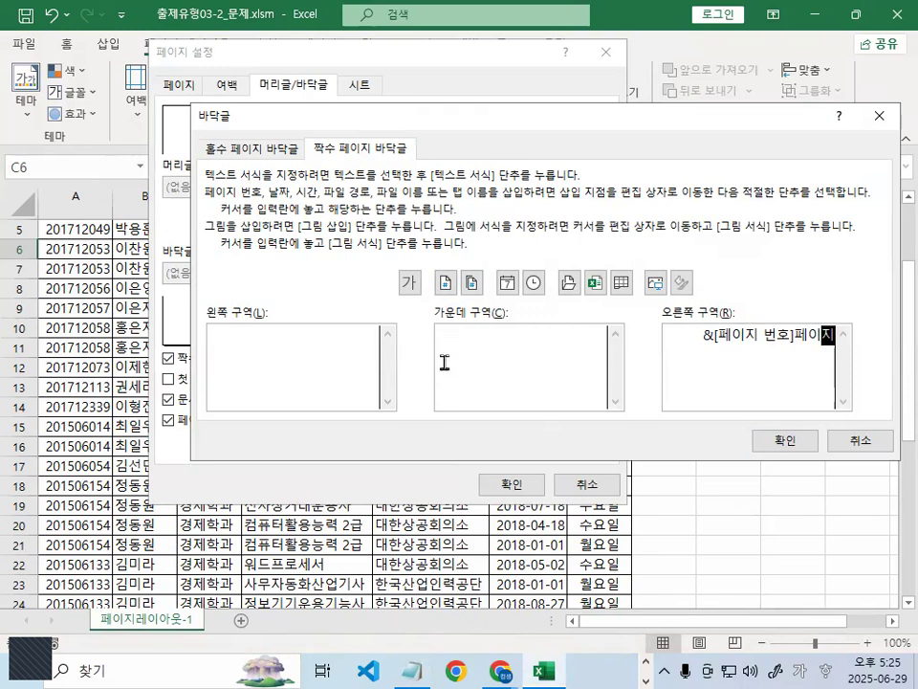
{"action": "key", "text": "ctrl+2"}
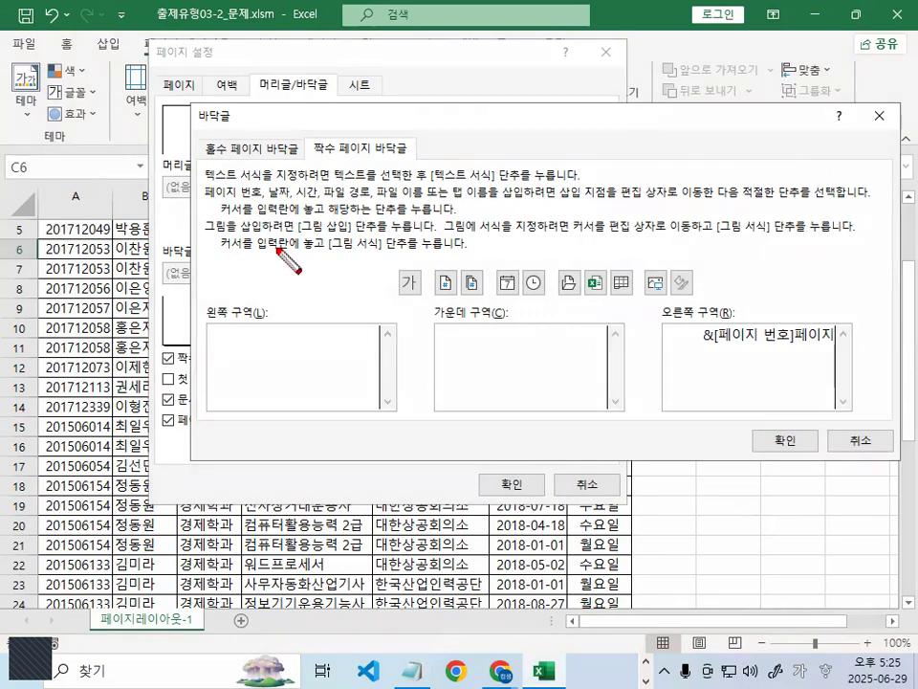
{"action": "right_click", "coordinate": [278, 247]}
{"action": "mouse_move", "coordinate": [309, 292]}
{"action": "left_click", "coordinate": [426, 343]}
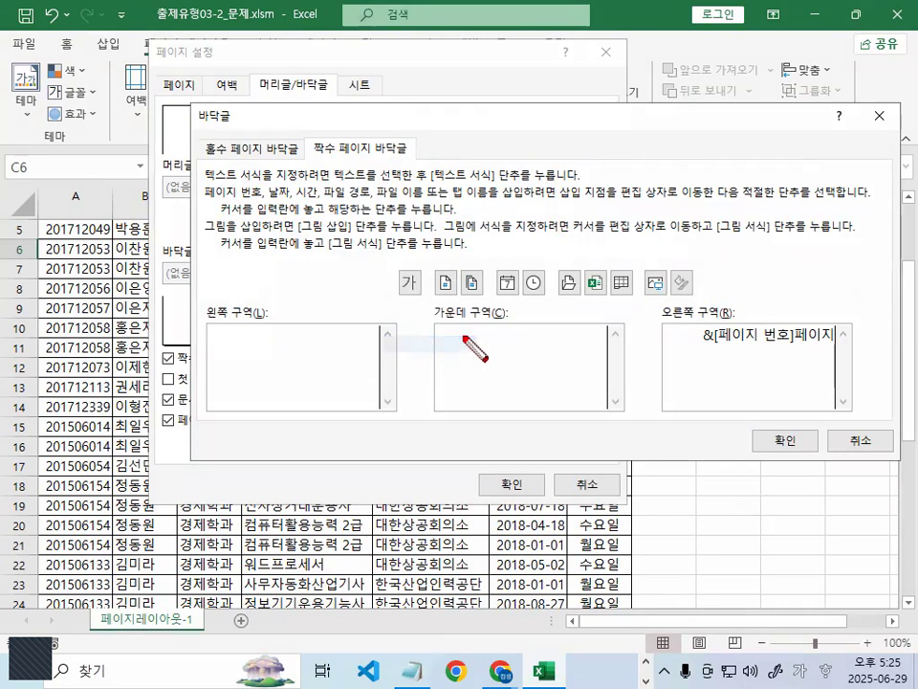
{"action": "left_click_drag", "start_coordinate": [278, 110], "coordinate": [523, 490]}
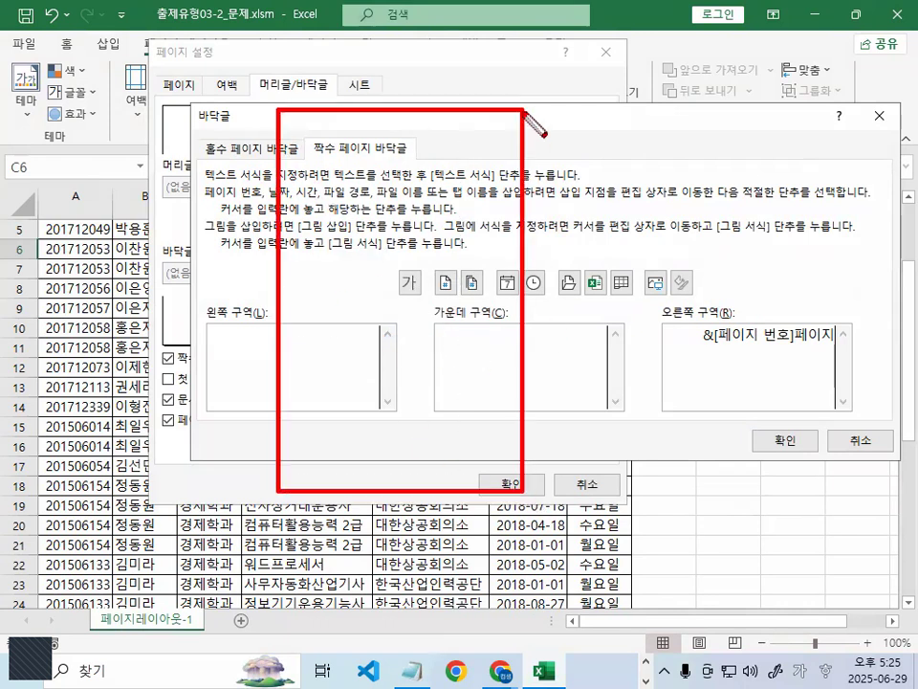
{"action": "mouse_move", "coordinate": [525, 111]}
{"action": "left_mouse_down"}
{"action": "mouse_move", "coordinate": [631, 476]}
{"action": "mouse_move", "coordinate": [787, 492]}
{"action": "left_mouse_up"}
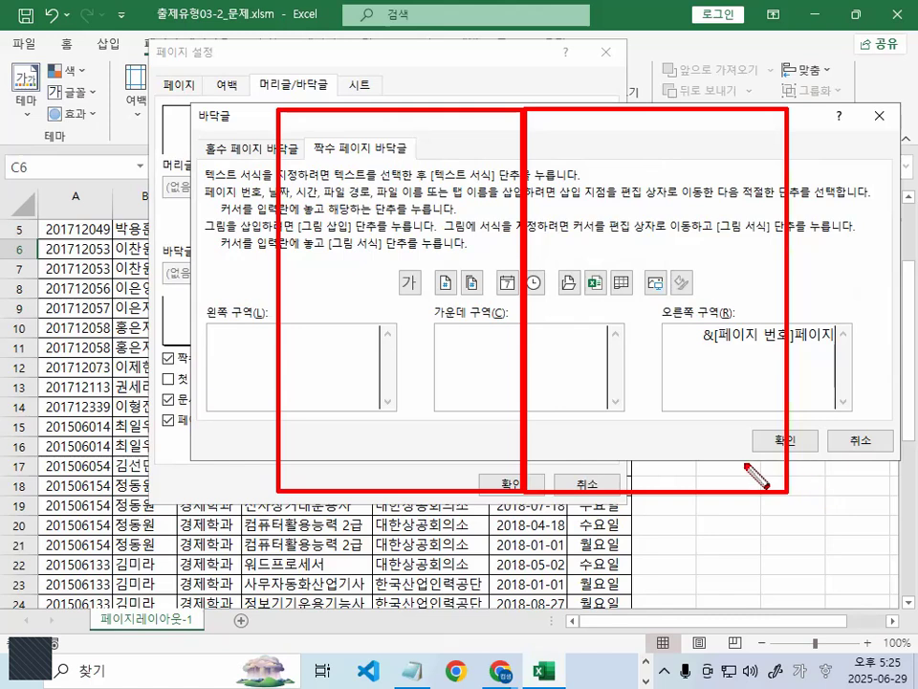
{"action": "left_click_drag", "start_coordinate": [299, 463], "coordinate": [339, 476]}
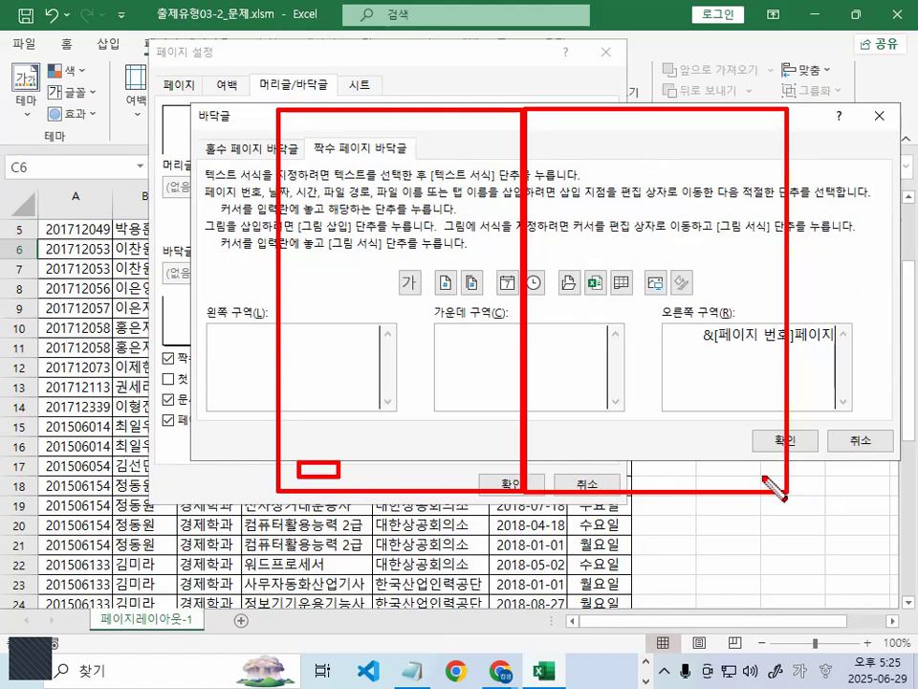
{"action": "left_click_drag", "start_coordinate": [727, 463], "coordinate": [780, 476]}
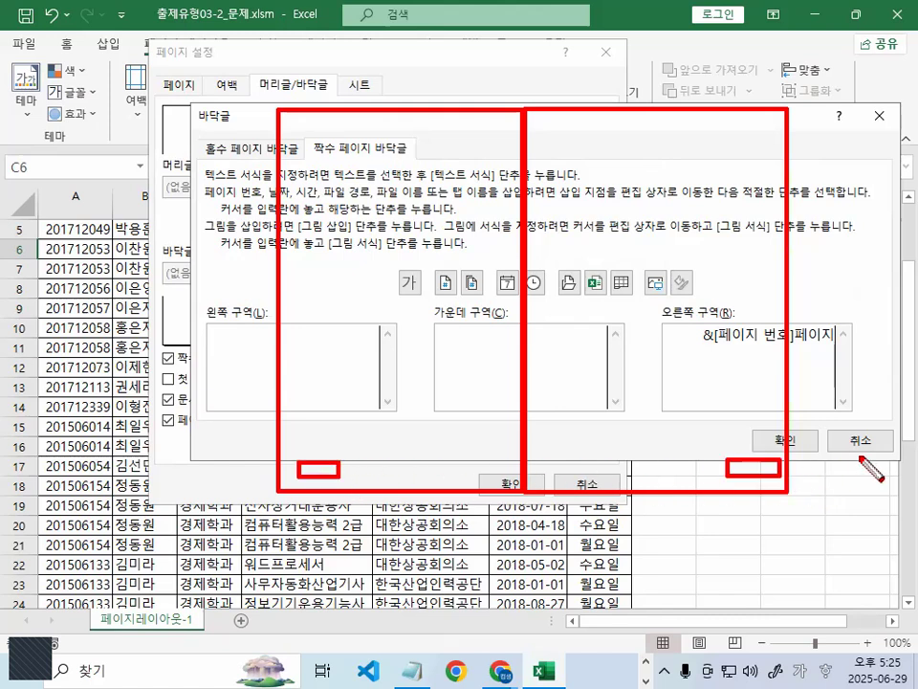
{"action": "left_click_drag", "start_coordinate": [509, 107], "coordinate": [538, 491]}
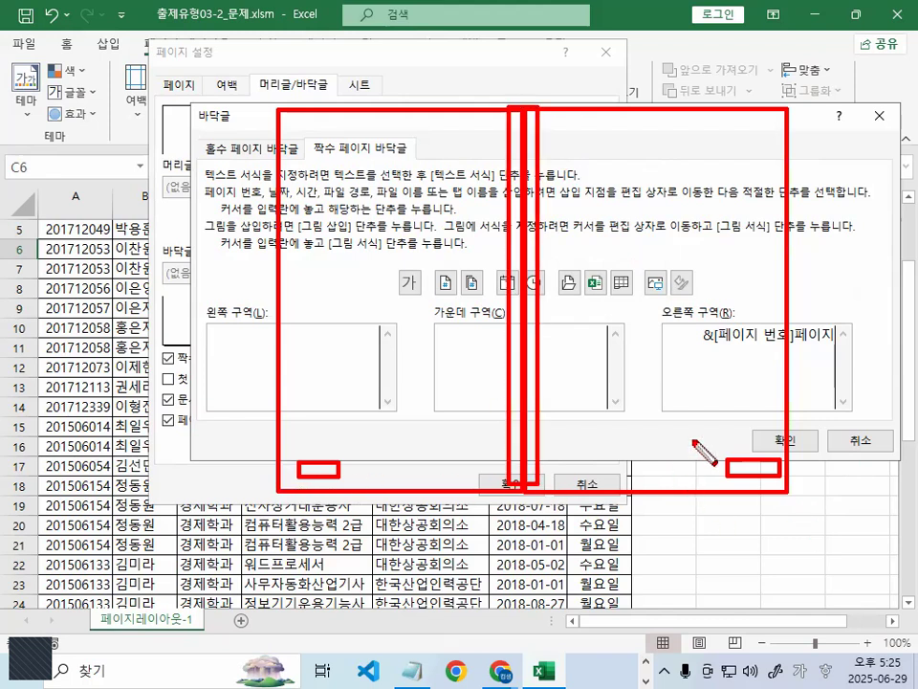
{"action": "key", "text": "Escape"}
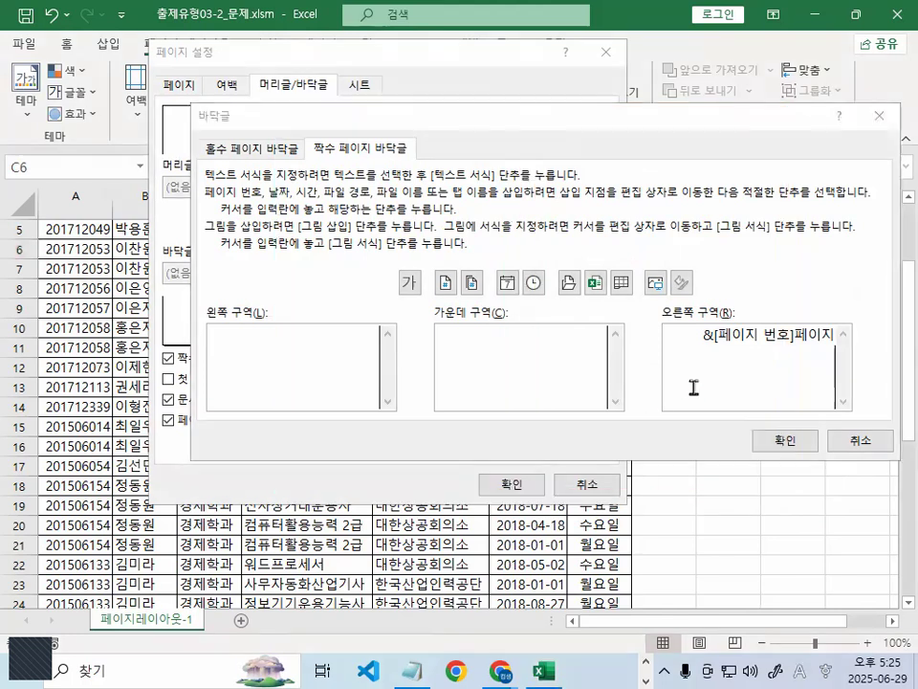
Apply the odd and even page footers and check the footer preview in Page Setup
{"action": "left_click", "coordinate": [792, 446]}
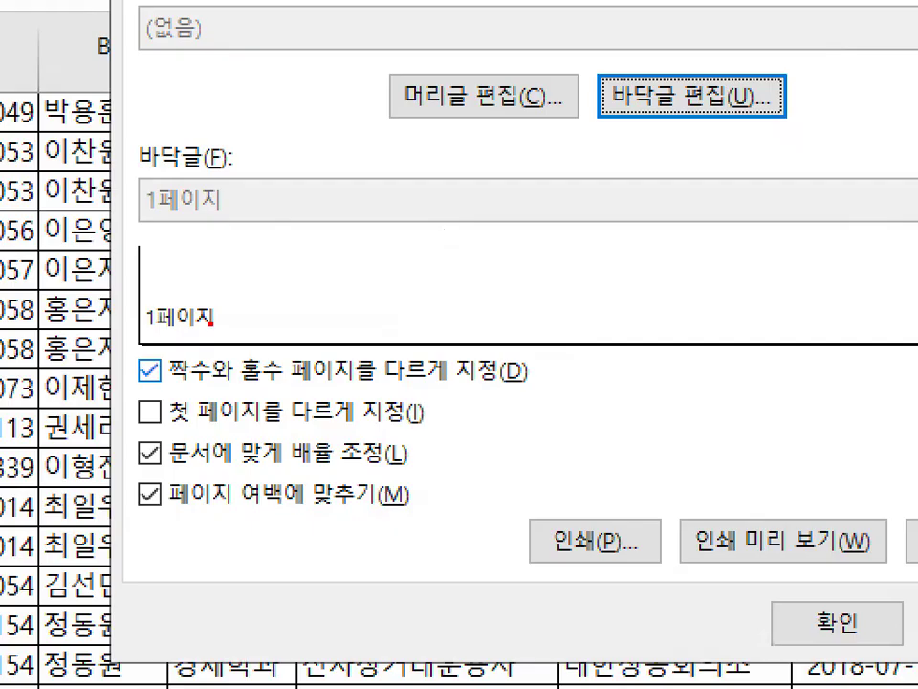
{"action": "mouse_move", "coordinate": [216, 337]}
{"action": "left_mouse_down"}
{"action": "mouse_move", "coordinate": [153, 349]}
{"action": "mouse_move", "coordinate": [251, 323]}
{"action": "left_mouse_up"}
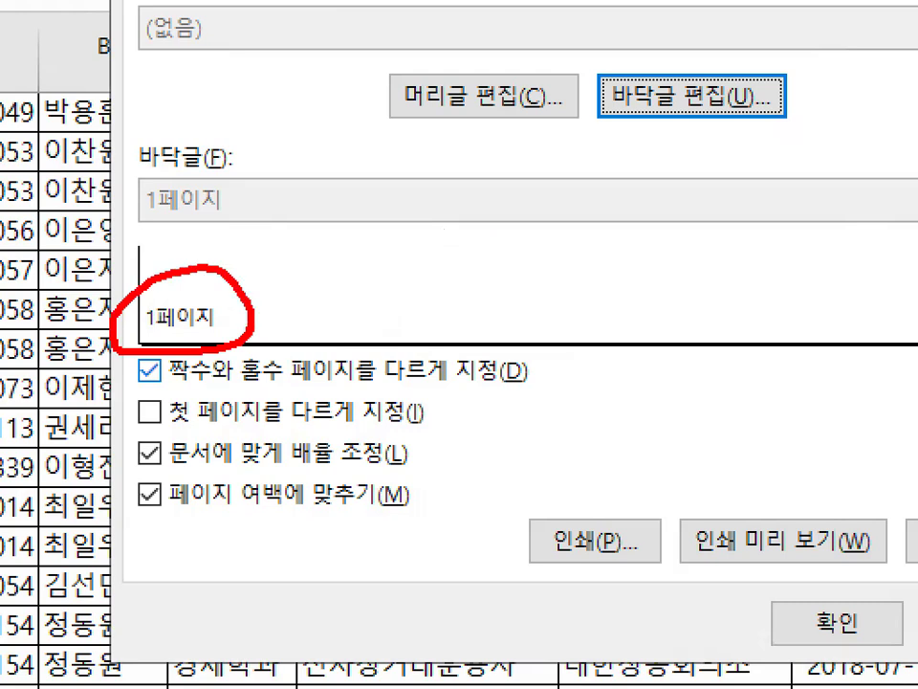
{"action": "key", "text": "Escape"}
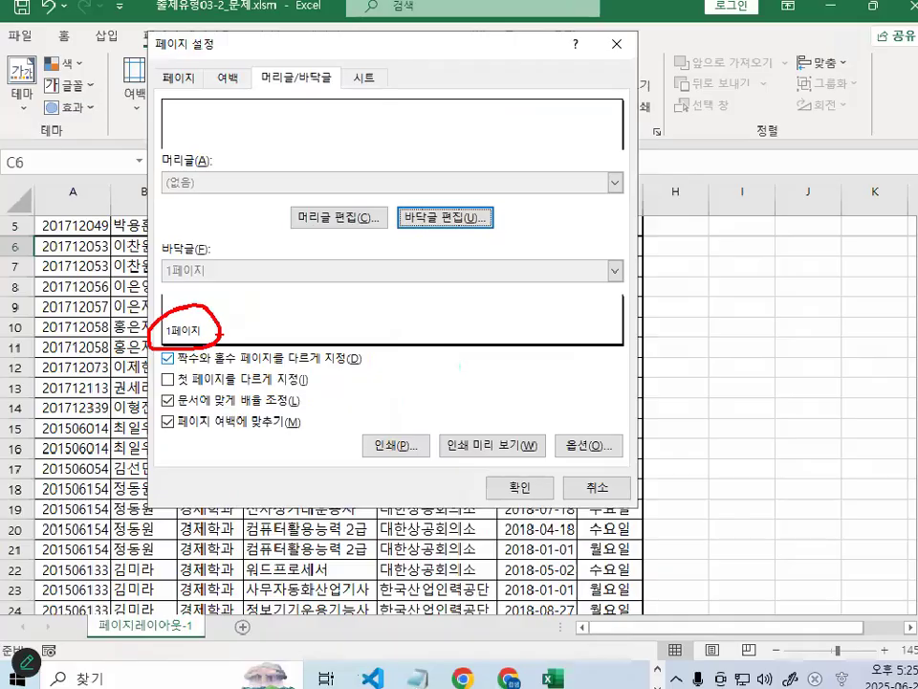
Remove the text from the odd page footer's left section and the even page footer's right section, and confirm the footers
{"action": "left_click", "coordinate": [453, 221]}
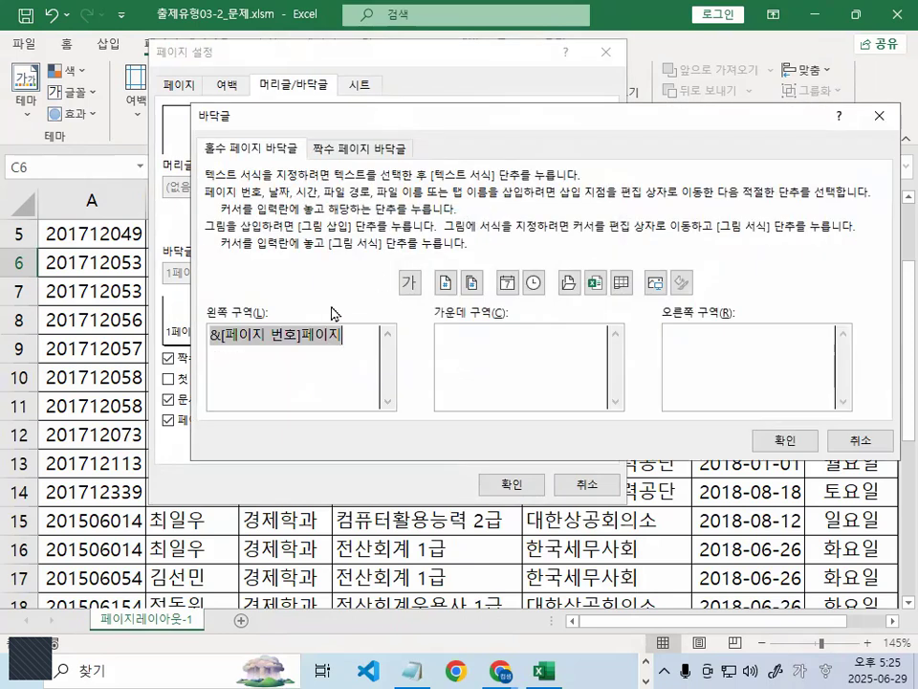
{"action": "key", "text": "ctrl+x"}
{"action": "left_click", "coordinate": [356, 148]}
{"action": "left_click", "coordinate": [741, 345]}
{"action": "key", "text": "ctrl+v"}
{"action": "left_click_drag", "start_coordinate": [700, 337], "coordinate": [897, 342]}
{"action": "key", "text": "ctrl+x"}
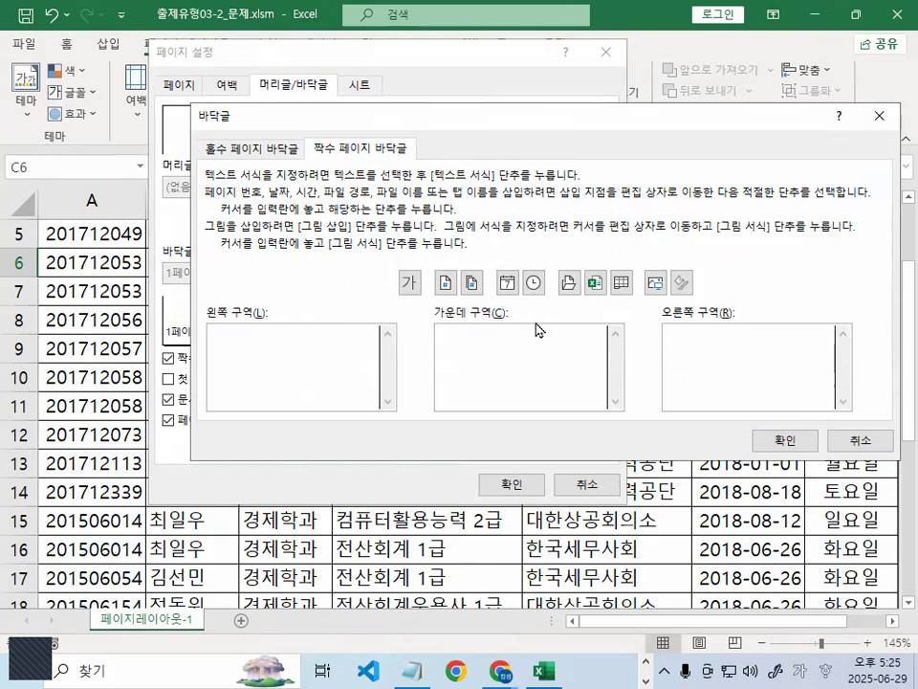
{"action": "left_click", "coordinate": [785, 439]}
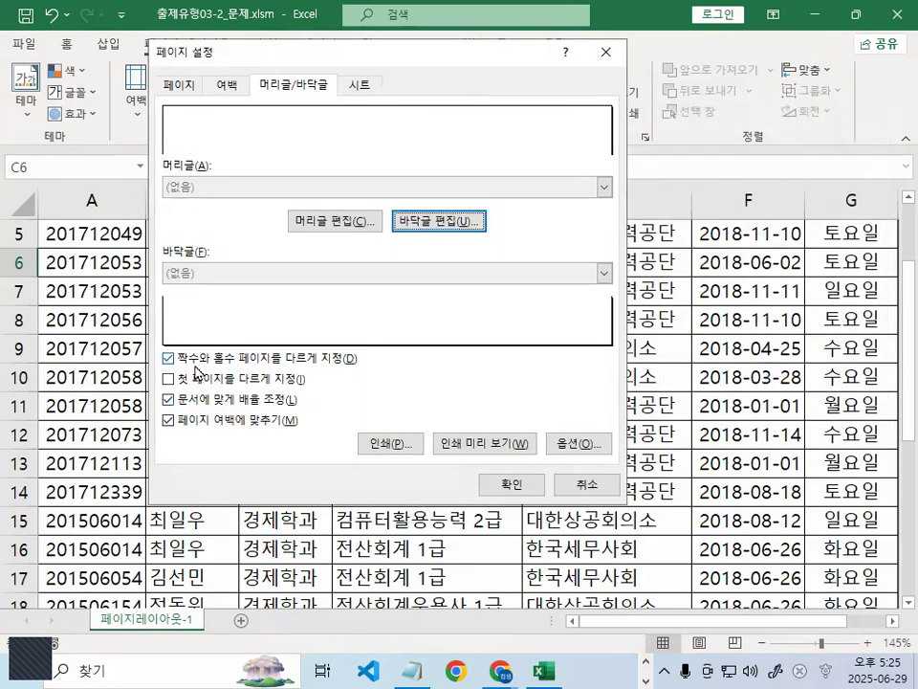
Switch to the Notepad notes and read the second exercise's requirements for the first-page and remaining-page footers
{"action": "key", "text": "alt+Tab"}
{"action": "scroll", "coordinate": [401, 400], "scroll_direction": "down", "scroll_amount": 3}
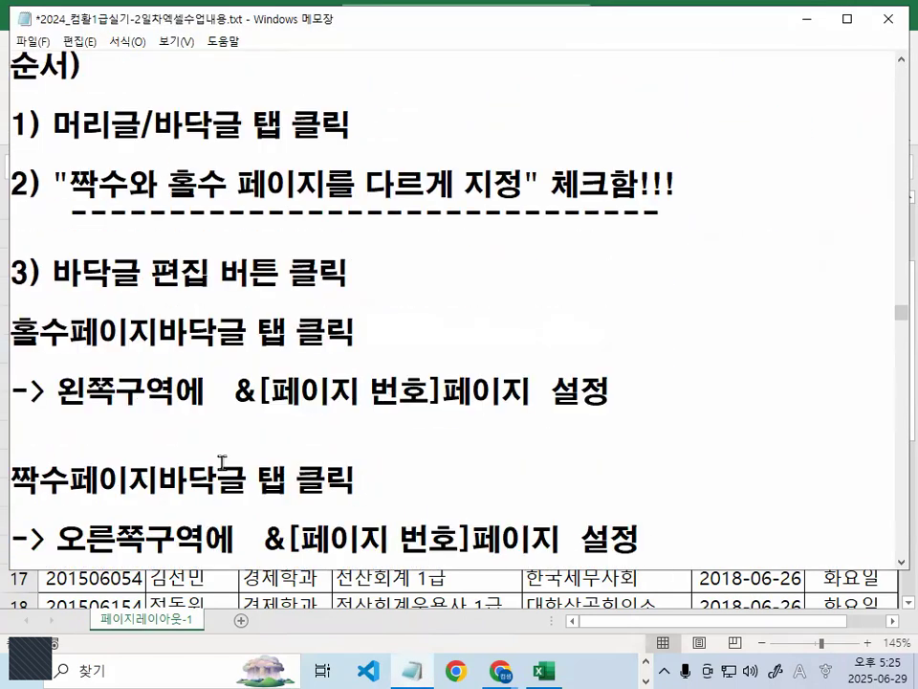
{"action": "scroll", "coordinate": [222, 464], "scroll_direction": "down", "scroll_amount": 3}
{"action": "left_click_drag", "start_coordinate": [44, 280], "coordinate": [139, 274]}
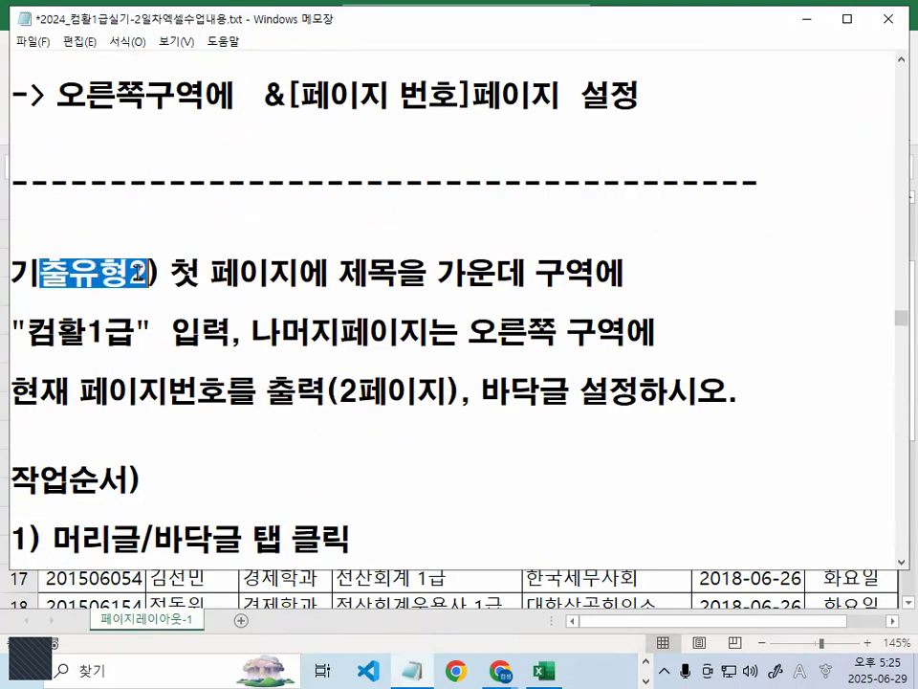
{"action": "scroll", "coordinate": [245, 354], "scroll_direction": "down", "scroll_amount": 1}
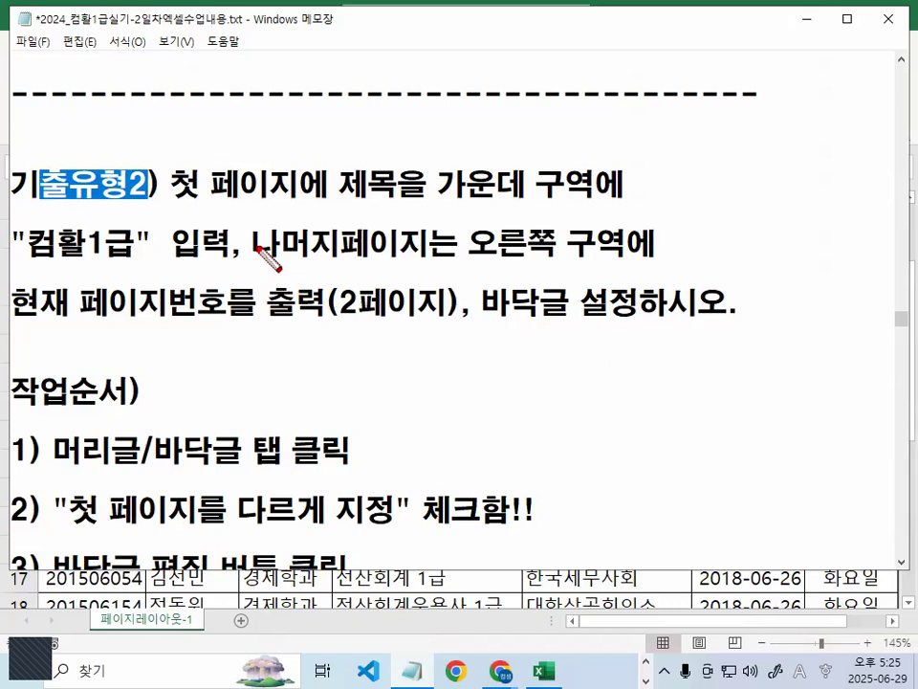
{"action": "left_click_drag", "start_coordinate": [187, 204], "coordinate": [337, 204]}
{"action": "mouse_move", "coordinate": [176, 202]}
{"action": "left_mouse_down"}
{"action": "mouse_move", "coordinate": [275, 150]}
{"action": "mouse_move", "coordinate": [415, 199]}
{"action": "mouse_move", "coordinate": [639, 203]}
{"action": "left_mouse_up"}
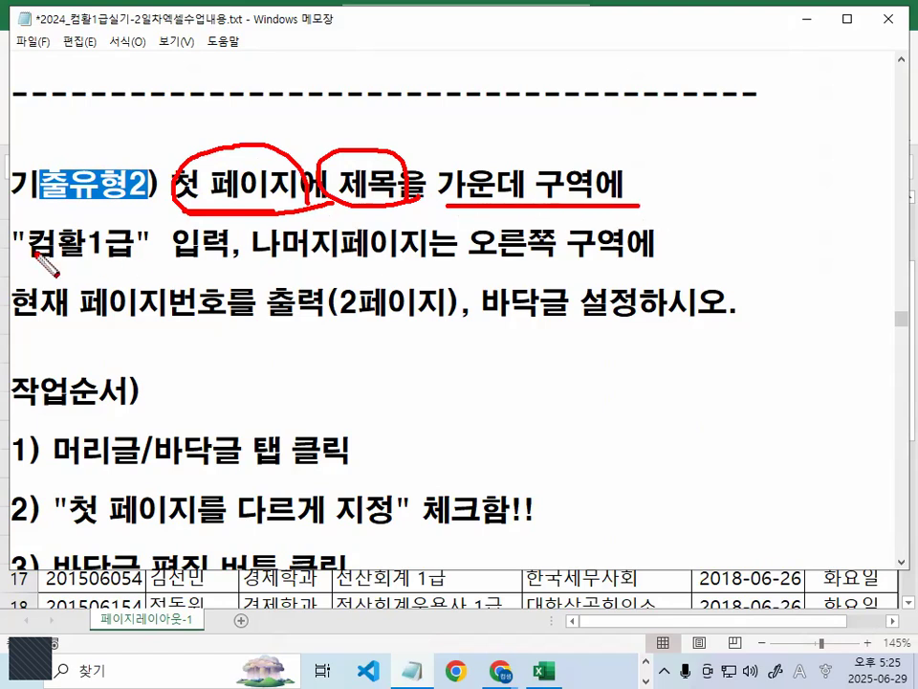
{"action": "mouse_move", "coordinate": [7, 260]}
{"action": "left_mouse_down"}
{"action": "mouse_move", "coordinate": [119, 257]}
{"action": "mouse_move", "coordinate": [61, 262]}
{"action": "left_mouse_up"}
{"action": "left_click_drag", "start_coordinate": [125, 258], "coordinate": [103, 276]}
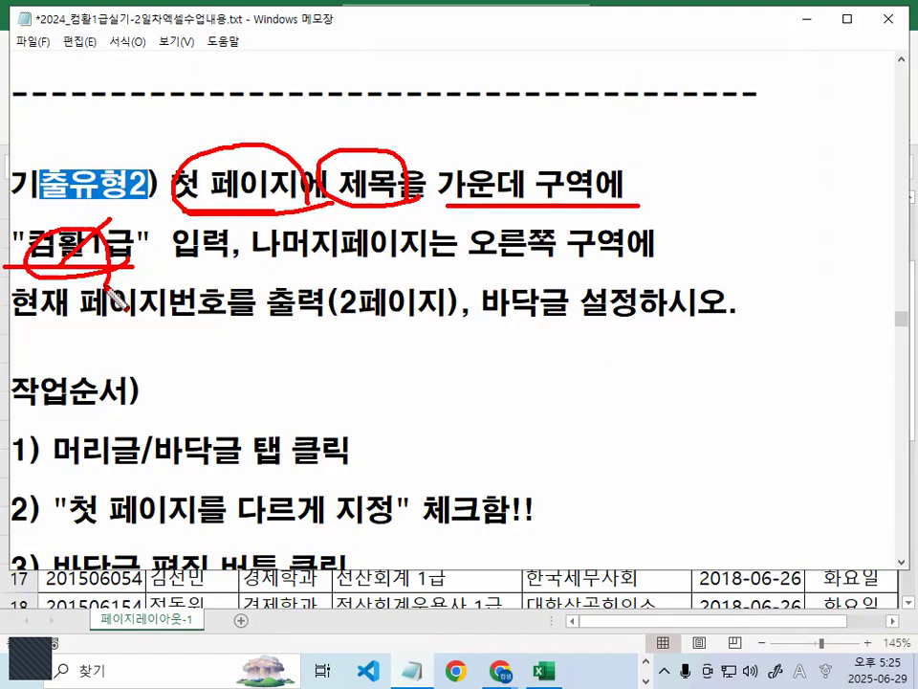
{"action": "key", "text": "Escape"}
{"action": "left_click_drag", "start_coordinate": [179, 183], "coordinate": [651, 183]}
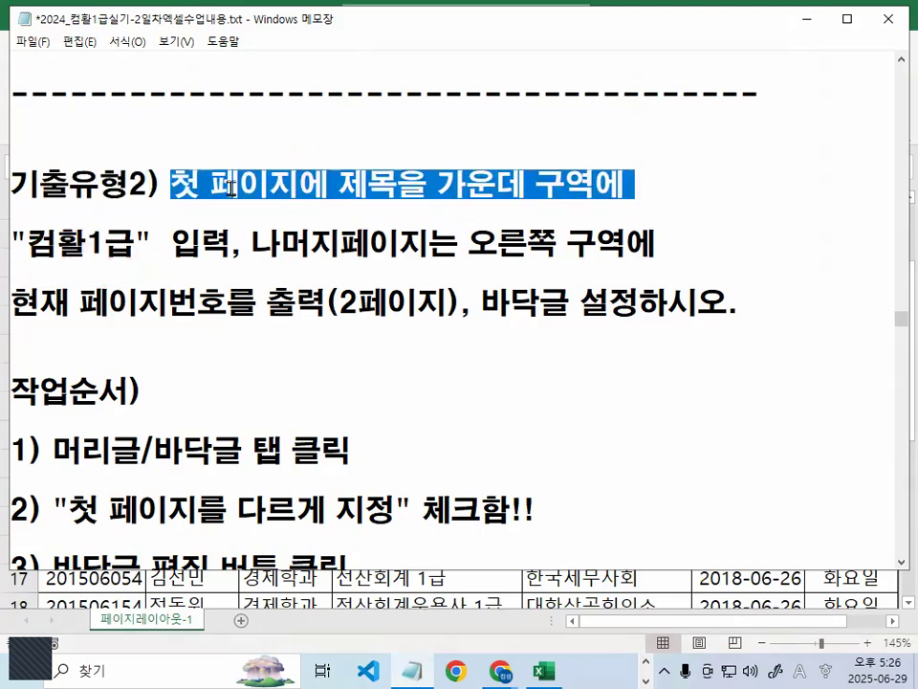
{"action": "left_click_drag", "start_coordinate": [172, 182], "coordinate": [623, 183]}
{"action": "left_click", "coordinate": [414, 182]}
{"action": "left_click_drag", "start_coordinate": [21, 244], "coordinate": [402, 244]}
{"action": "left_click_drag", "start_coordinate": [457, 244], "coordinate": [658, 256]}
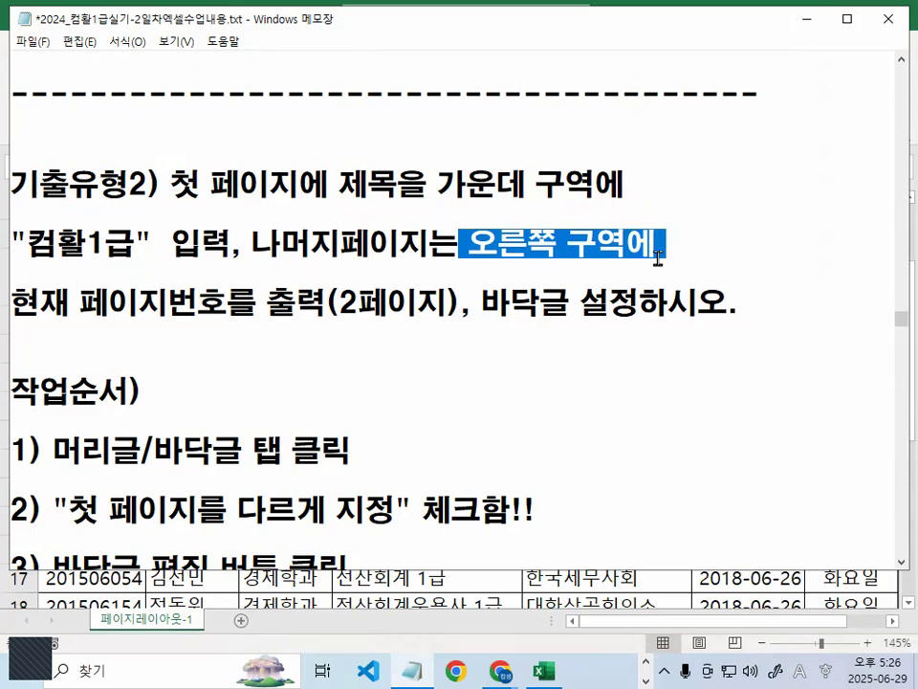
Review the first-page title and the "2페이지" page-number requirement in the Notepad notes, and return to Excel's Page Setup
{"action": "left_click_drag", "start_coordinate": [339, 305], "coordinate": [438, 313]}
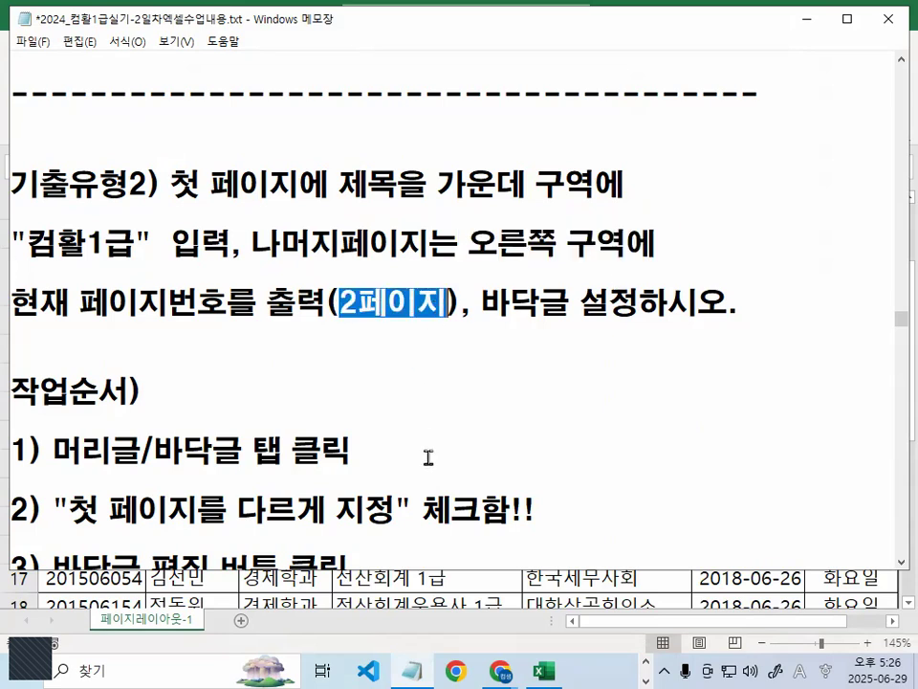
{"action": "left_click", "coordinate": [214, 181]}
{"action": "left_click_drag", "start_coordinate": [170, 181], "coordinate": [390, 171]}
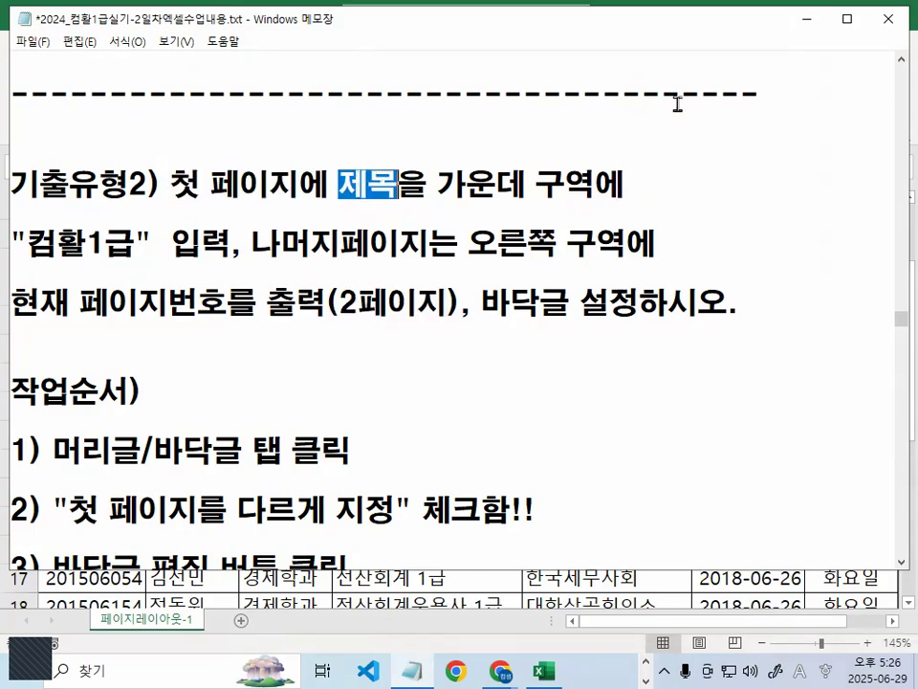
{"action": "left_click", "coordinate": [845, 19]}
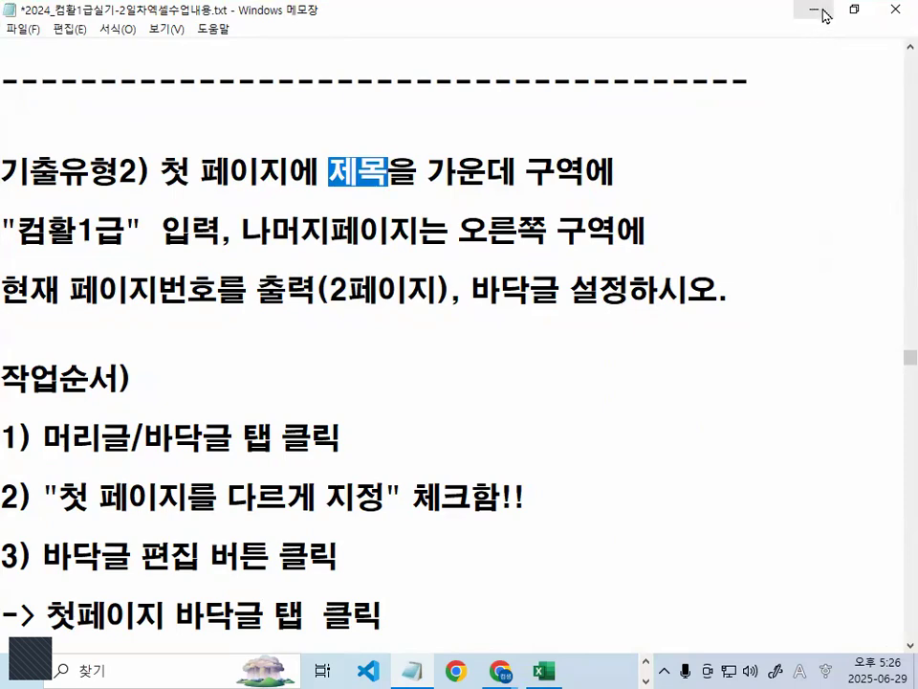
{"action": "left_click", "coordinate": [854, 11]}
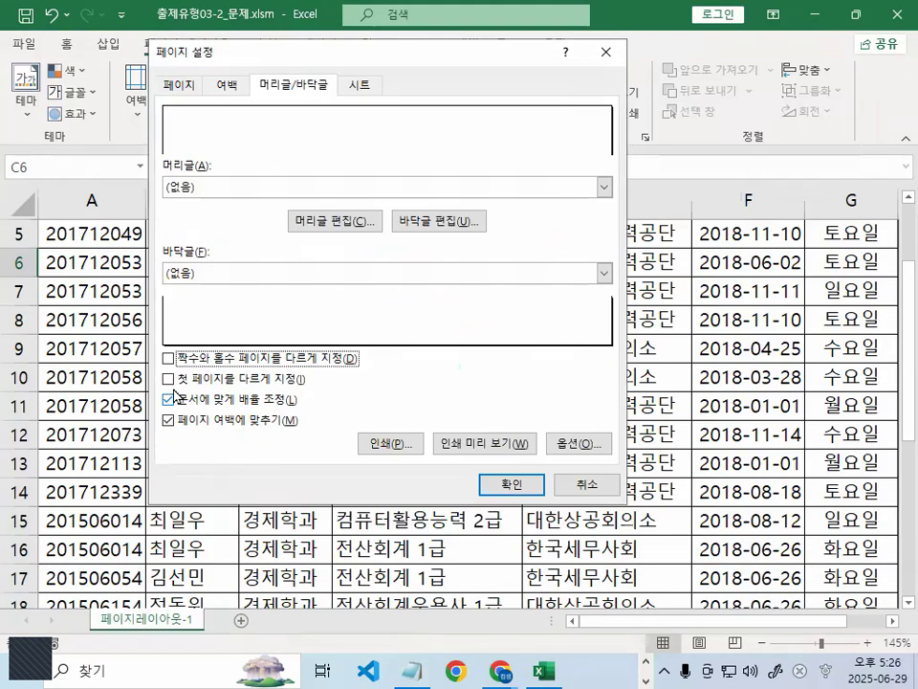
Enable the "첫 페이지를 다르게 지정" (different first page) option for the headers and footers in Page Setup
{"action": "key", "text": "ctrl+1"}
{"action": "left_click", "coordinate": [164, 386]}
{"action": "left_click_drag", "start_coordinate": [164, 386], "coordinate": [465, 369]}
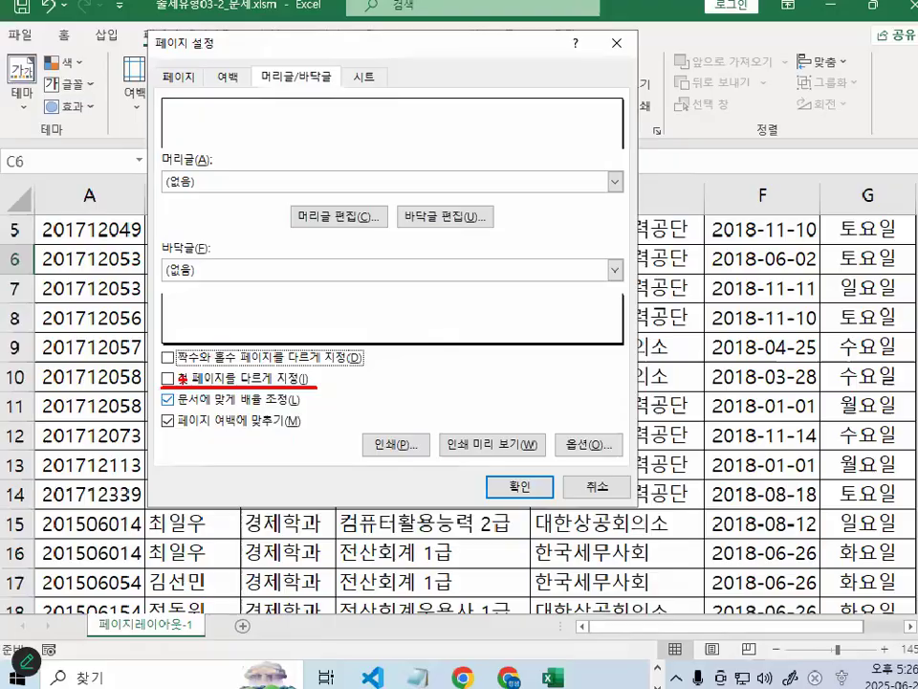
{"action": "key", "text": "ctrl+1"}
{"action": "left_click", "coordinate": [224, 377]}
{"action": "left_click_drag", "start_coordinate": [244, 376], "coordinate": [257, 391]}
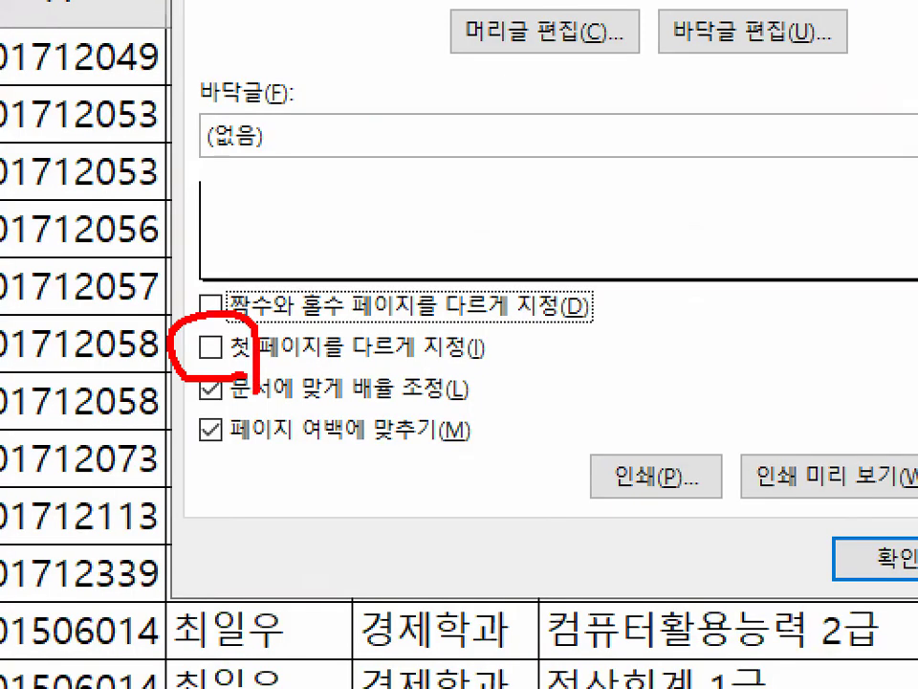
{"action": "left_click_drag", "start_coordinate": [309, 308], "coordinate": [446, 91]}
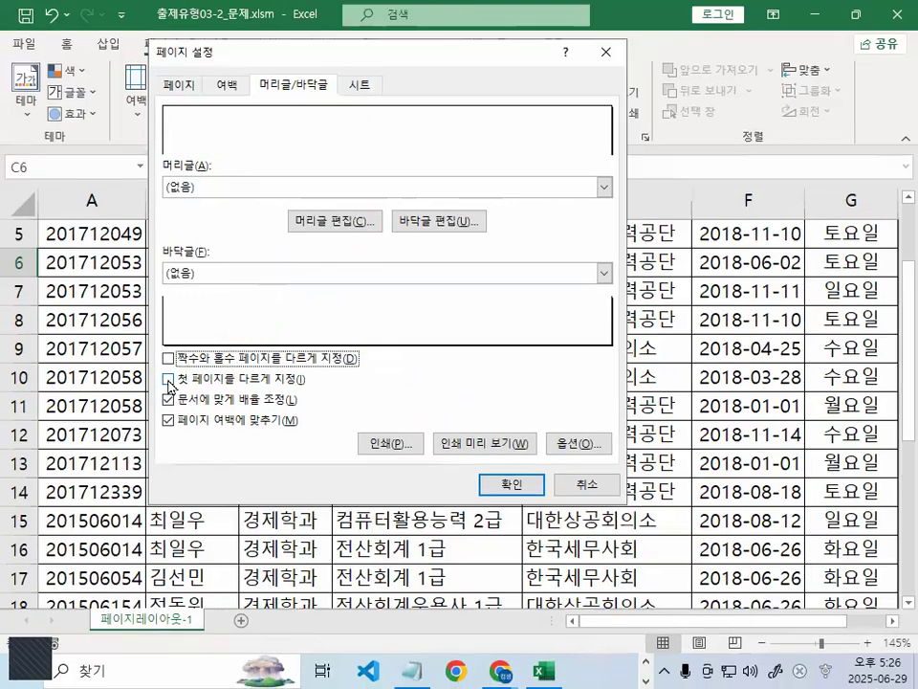
{"action": "left_click", "coordinate": [168, 379]}
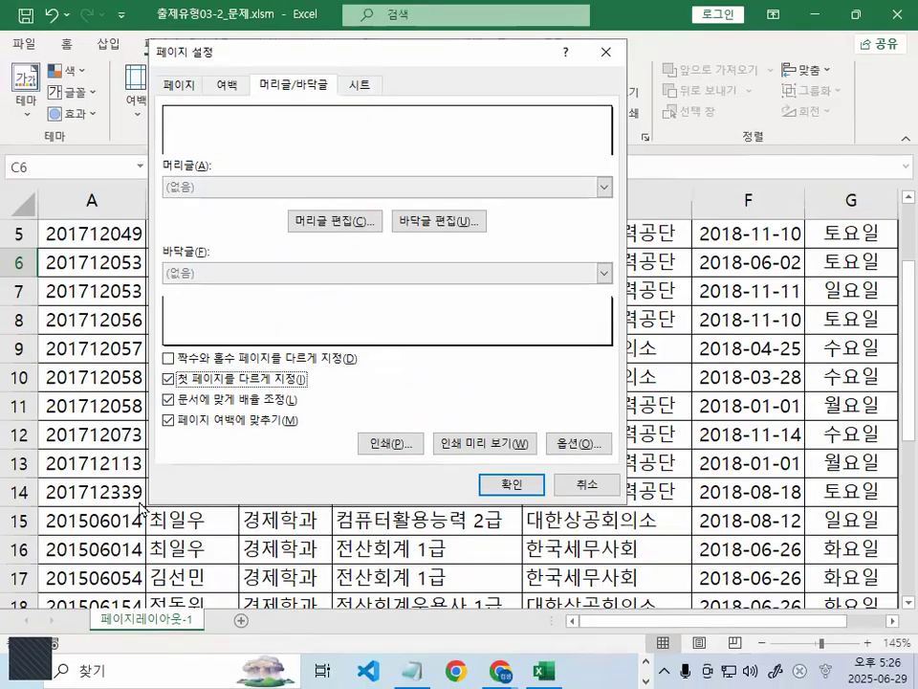
Open the custom footer editor and show the first page footer sections
{"action": "key", "text": "ctrl+1"}
{"action": "left_click", "coordinate": [493, 221]}
{"action": "mouse_move", "coordinate": [493, 221]}
{"action": "left_mouse_down"}
{"action": "mouse_move", "coordinate": [460, 244]}
{"action": "mouse_move", "coordinate": [464, 228]}
{"action": "left_mouse_up"}
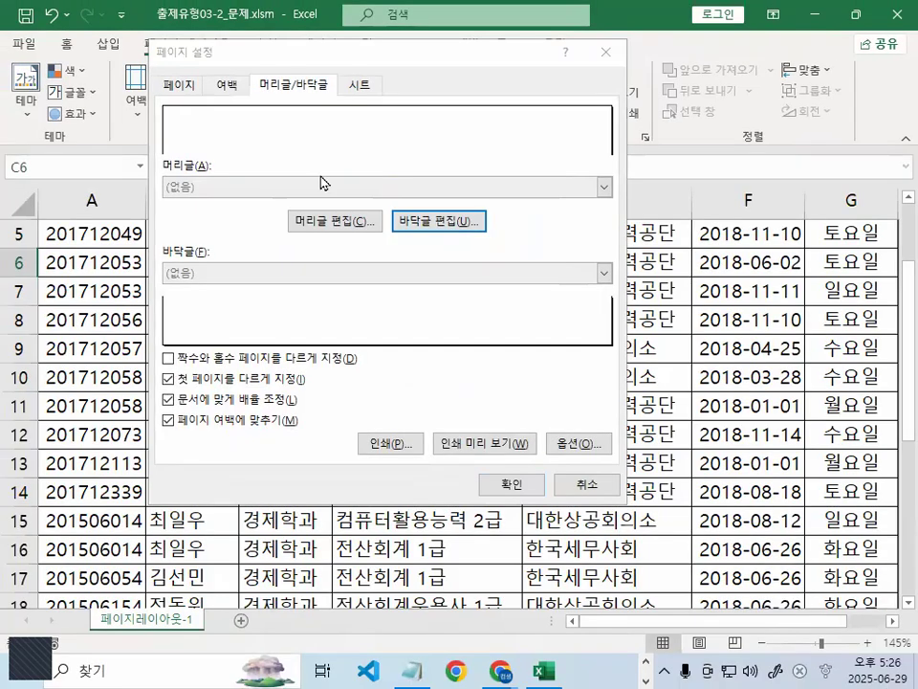
{"action": "left_click", "coordinate": [468, 222]}
{"action": "left_click", "coordinate": [291, 153]}
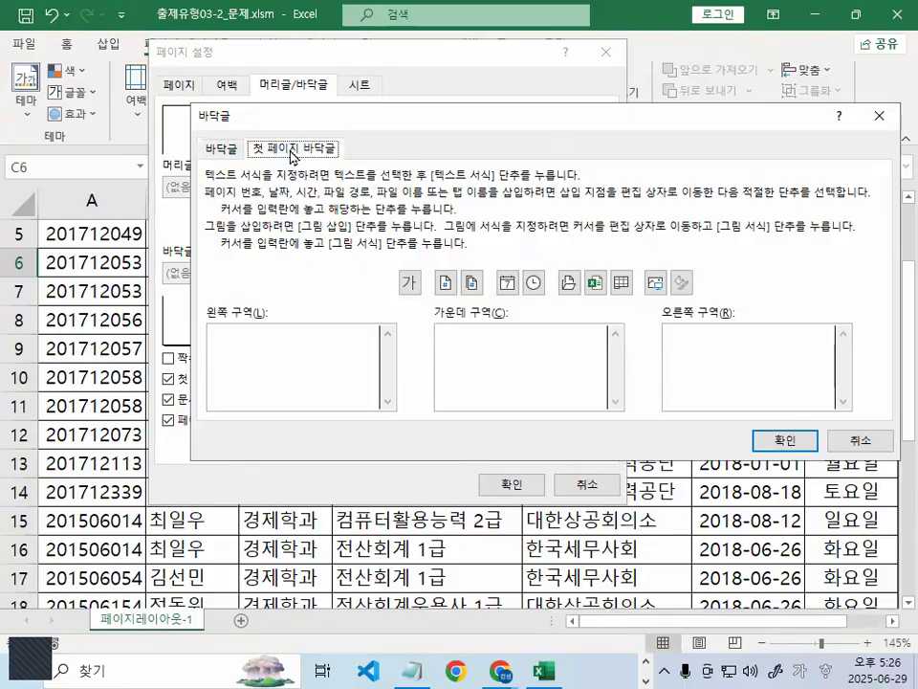
{"action": "mouse_move", "coordinate": [250, 164]}
{"action": "left_mouse_down"}
{"action": "mouse_move", "coordinate": [343, 145]}
{"action": "mouse_move", "coordinate": [250, 158]}
{"action": "left_mouse_up"}
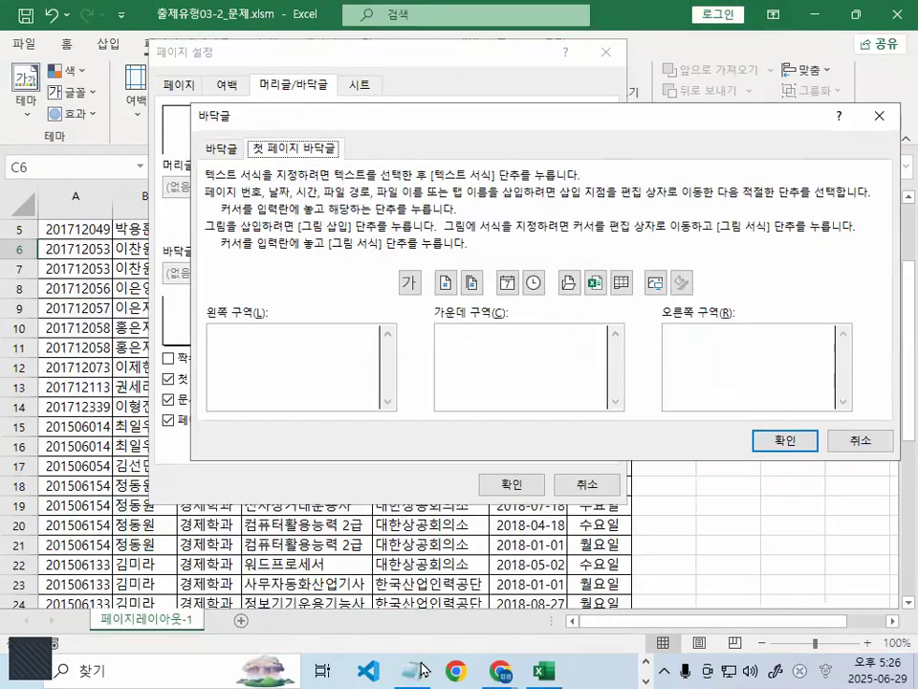
Check the title requirement in the Notepad notes, and set the first page footer's center section to "컴활1급"
{"action": "left_click", "coordinate": [418, 666]}
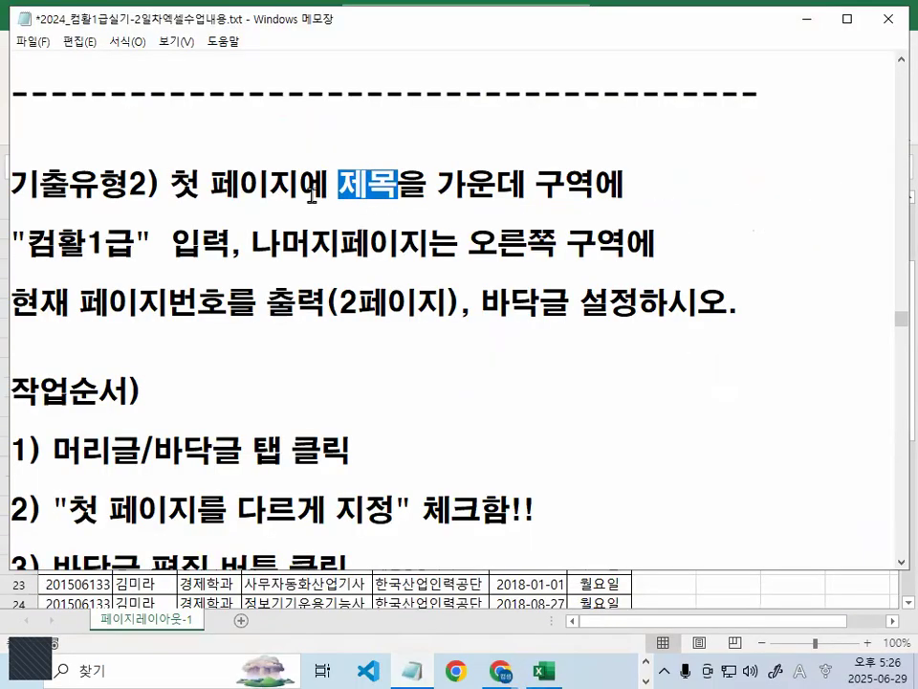
{"action": "left_click_drag", "start_coordinate": [427, 184], "coordinate": [595, 185]}
{"action": "left_click_drag", "start_coordinate": [27, 244], "coordinate": [129, 239]}
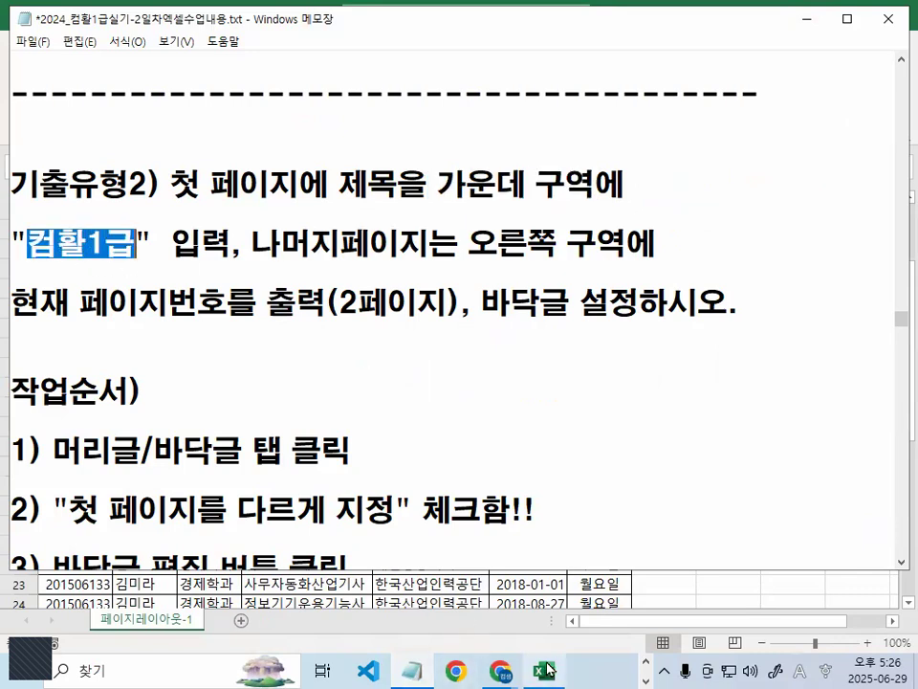
{"action": "key", "text": "alt+Tab"}
{"action": "left_click", "coordinate": [498, 361]}
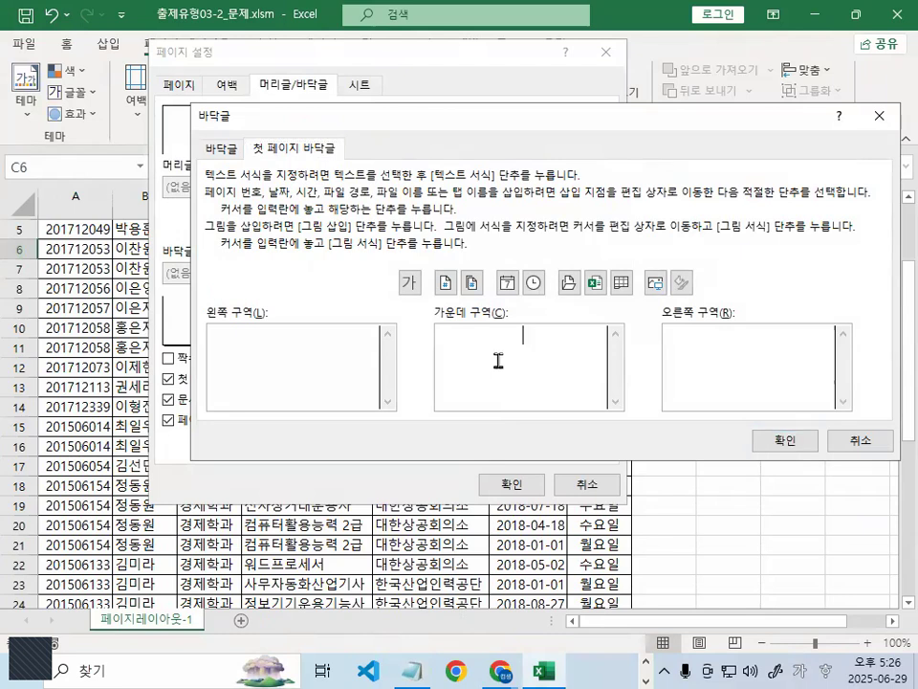
{"action": "type", "text": "컴ㅎ1ㄱ"}
{"action": "left_click", "coordinate": [534, 363]}
Show the regular footer for the remaining pages and check its right-section page-number requirement in the Notepad notes
{"action": "left_click", "coordinate": [222, 152]}
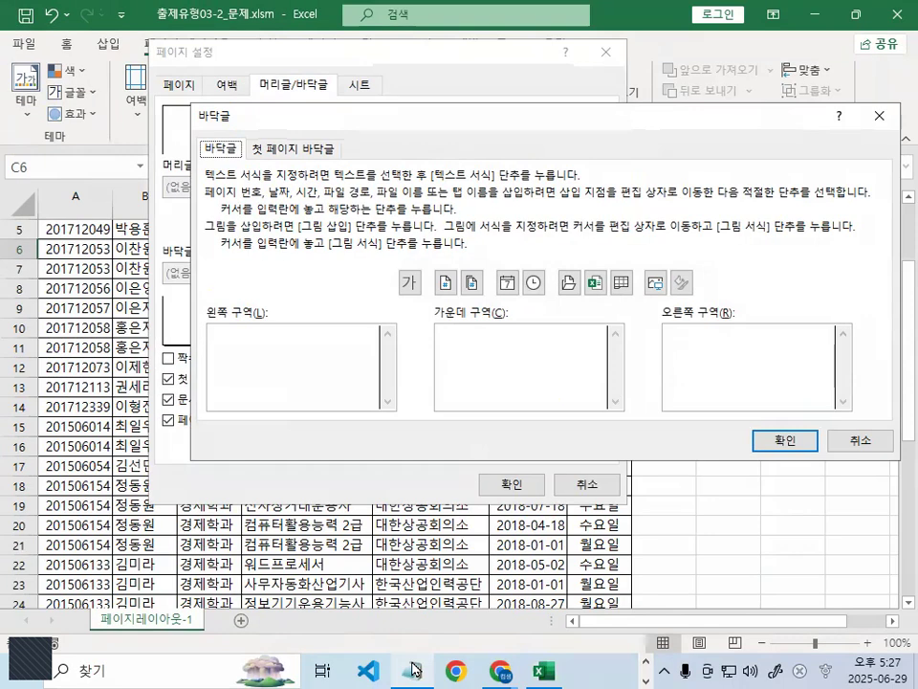
{"action": "left_click", "coordinate": [413, 669]}
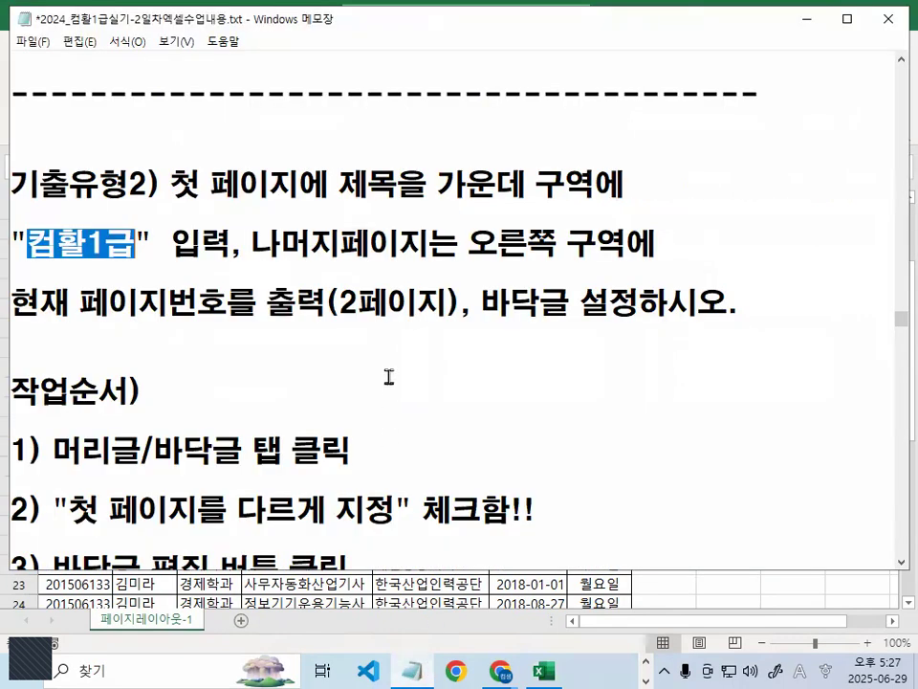
{"action": "left_click_drag", "start_coordinate": [341, 305], "coordinate": [435, 300]}
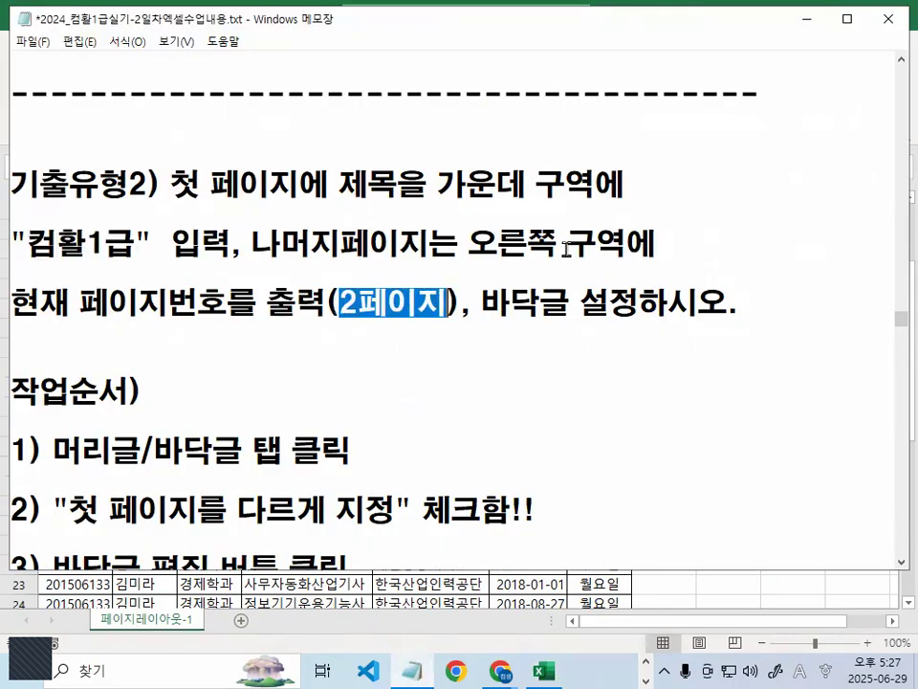
{"action": "left_click_drag", "start_coordinate": [467, 244], "coordinate": [623, 238]}
{"action": "left_click_drag", "start_coordinate": [340, 303], "coordinate": [435, 304]}
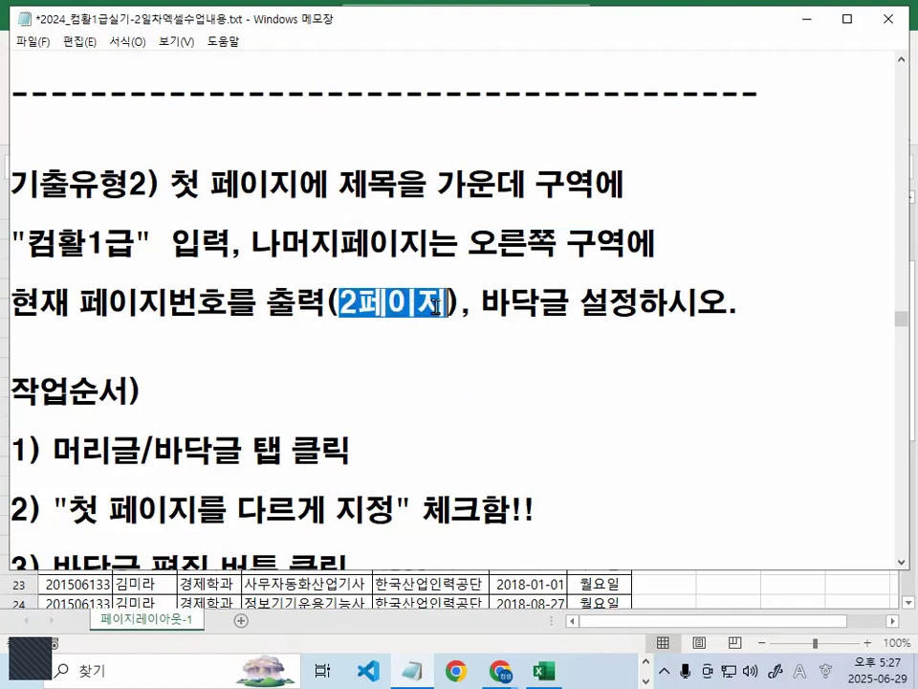
{"action": "left_click", "coordinate": [547, 670]}
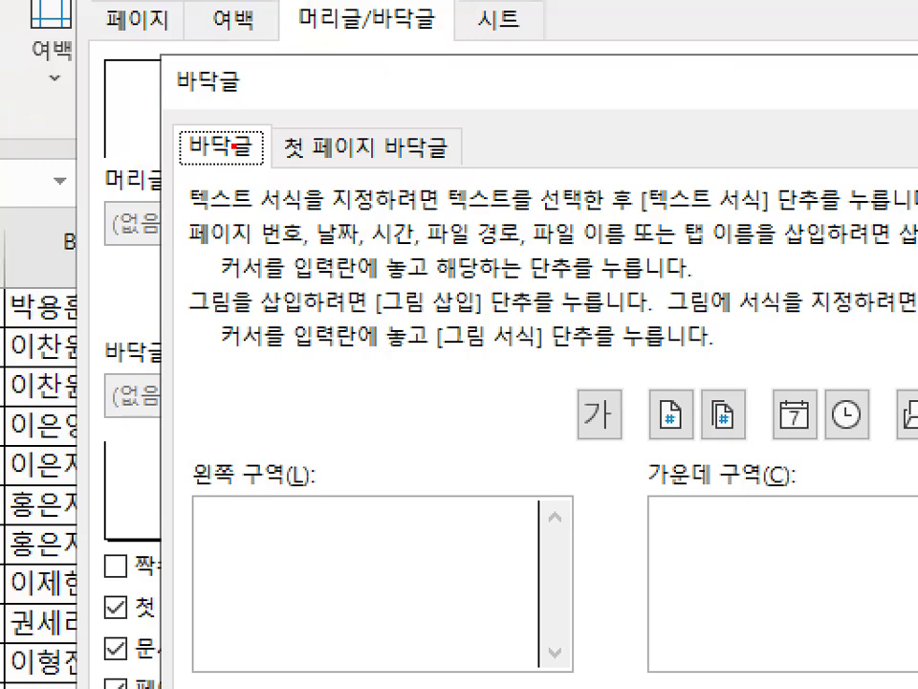
Set the regular footer's right section to the page number followed by "페이지"
{"action": "mouse_move", "coordinate": [240, 150]}
{"action": "left_mouse_down"}
{"action": "mouse_move", "coordinate": [199, 161]}
{"action": "mouse_move", "coordinate": [217, 141]}
{"action": "mouse_move", "coordinate": [242, 155]}
{"action": "left_mouse_up"}
{"action": "left_click_drag", "start_coordinate": [440, 105], "coordinate": [370, 216]}
{"action": "left_click_drag", "start_coordinate": [383, 131], "coordinate": [477, 197]}
{"action": "mouse_move", "coordinate": [283, 165]}
{"action": "left_mouse_down"}
{"action": "mouse_move", "coordinate": [239, 179]}
{"action": "mouse_move", "coordinate": [251, 156]}
{"action": "left_mouse_up"}
{"action": "key", "text": "Escape"}
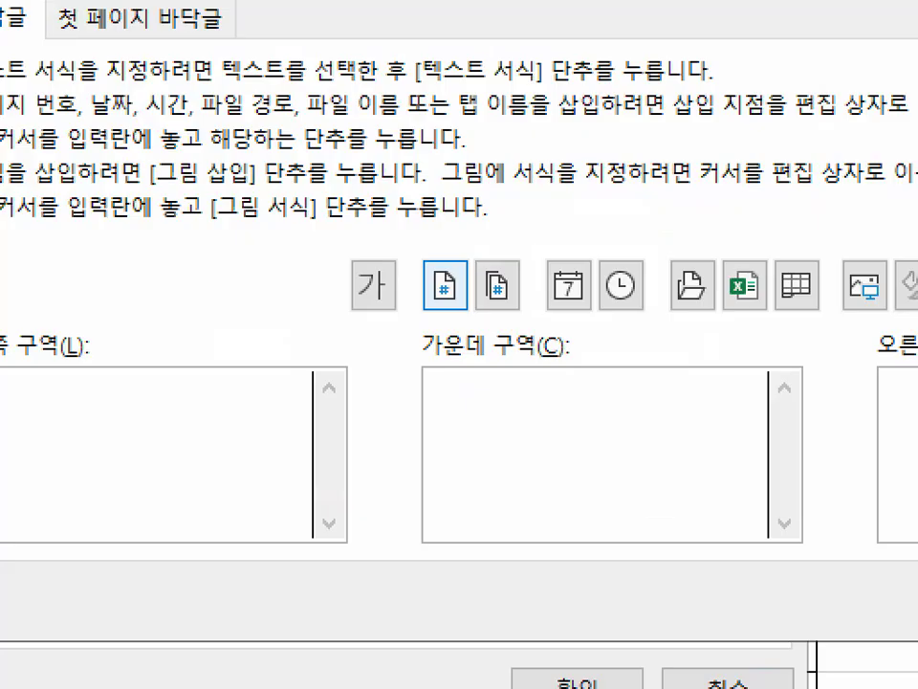
{"action": "mouse_move", "coordinate": [432, 293]}
{"action": "left_mouse_down"}
{"action": "mouse_move", "coordinate": [456, 296]}
{"action": "mouse_move", "coordinate": [467, 277]}
{"action": "left_mouse_up"}
{"action": "left_click", "coordinate": [445, 281]}
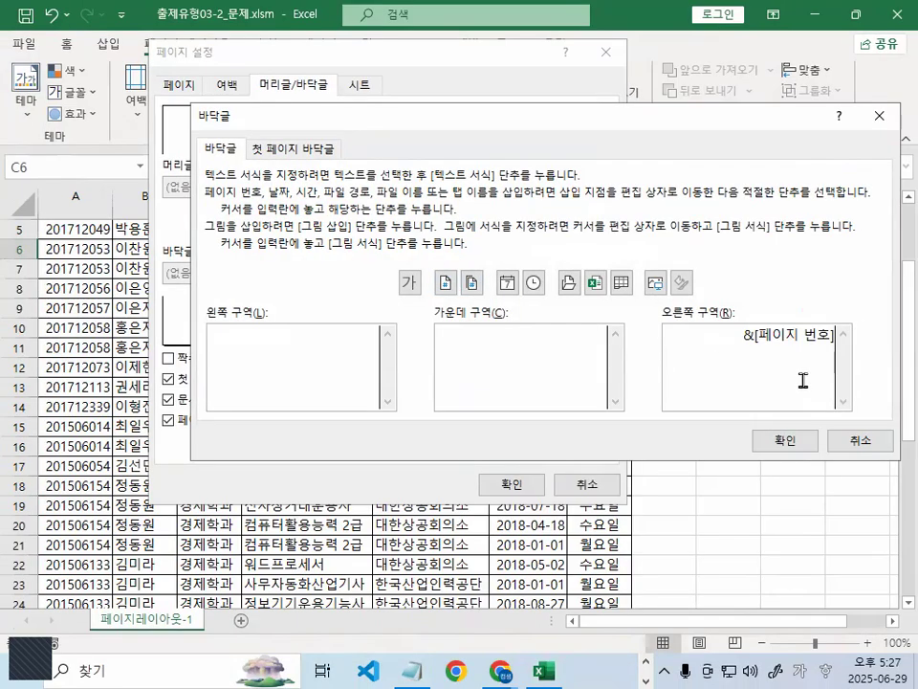
{"action": "type", "text": "페이지"}
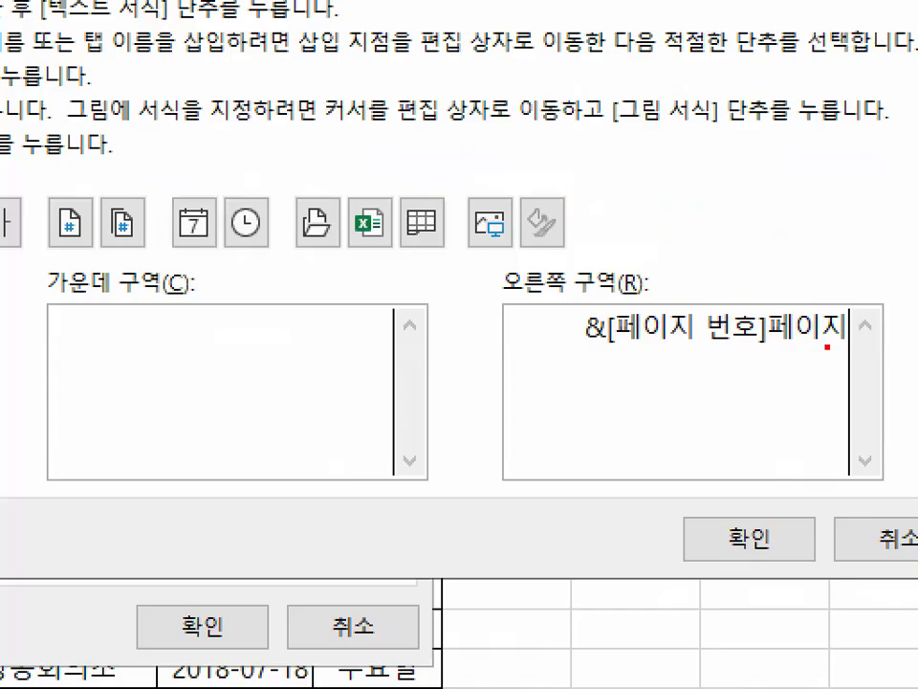
{"action": "left_click_drag", "start_coordinate": [833, 343], "coordinate": [786, 325]}
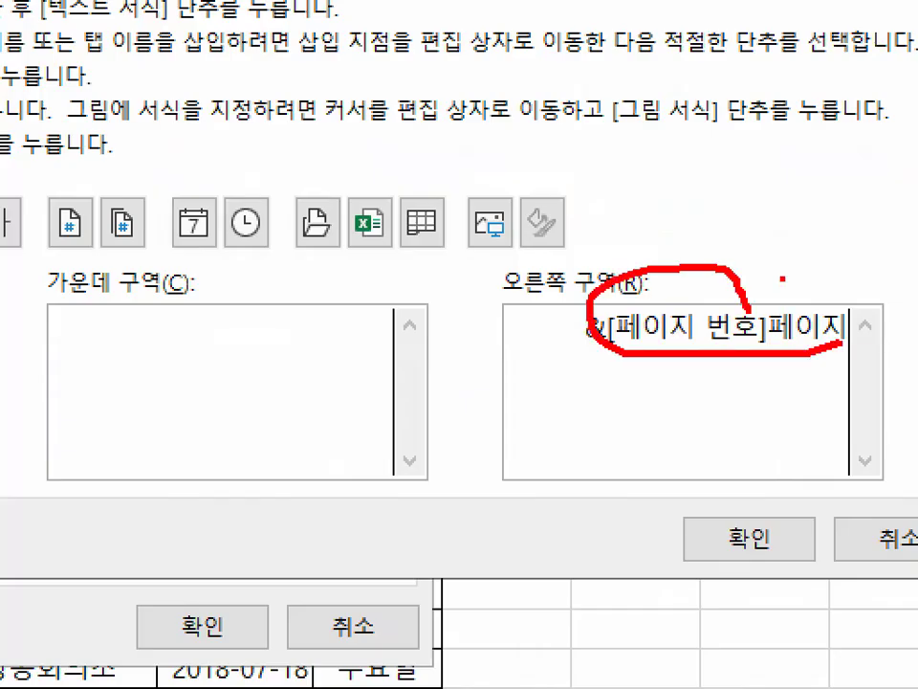
{"action": "key", "text": "Escape"}
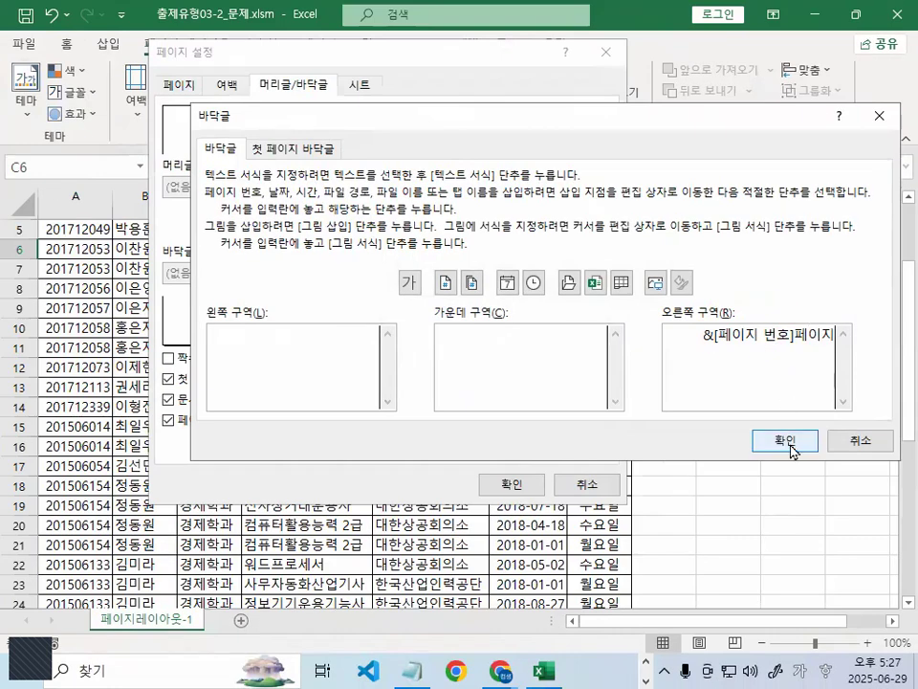
Confirm the first-page and regular footers and check the footer sample in Page Setup
{"action": "left_click", "coordinate": [786, 442]}
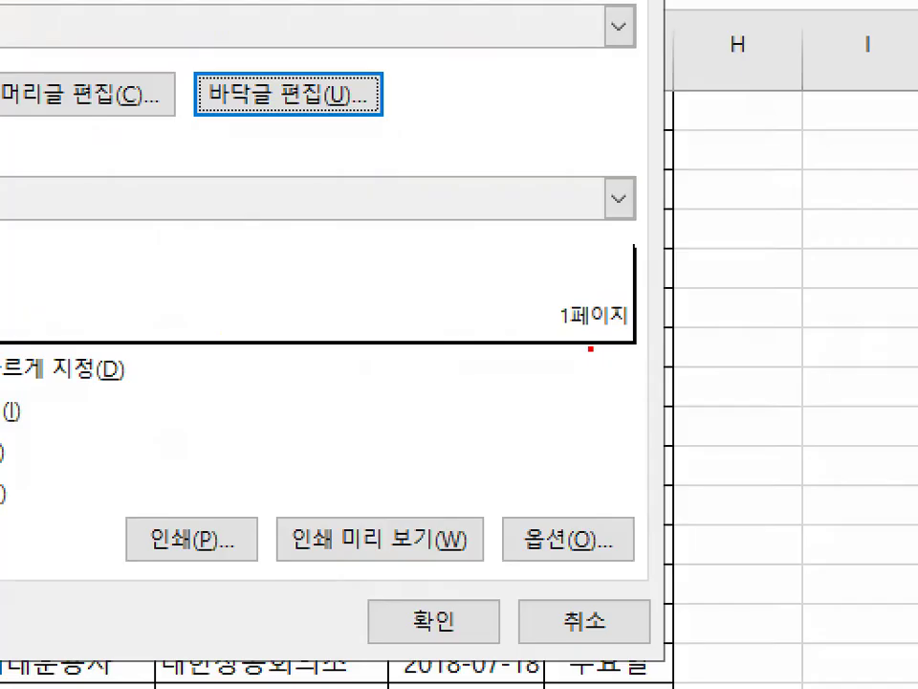
{"action": "mouse_move", "coordinate": [619, 337]}
{"action": "left_mouse_down"}
{"action": "mouse_move", "coordinate": [543, 317]}
{"action": "mouse_move", "coordinate": [617, 335]}
{"action": "left_mouse_up"}
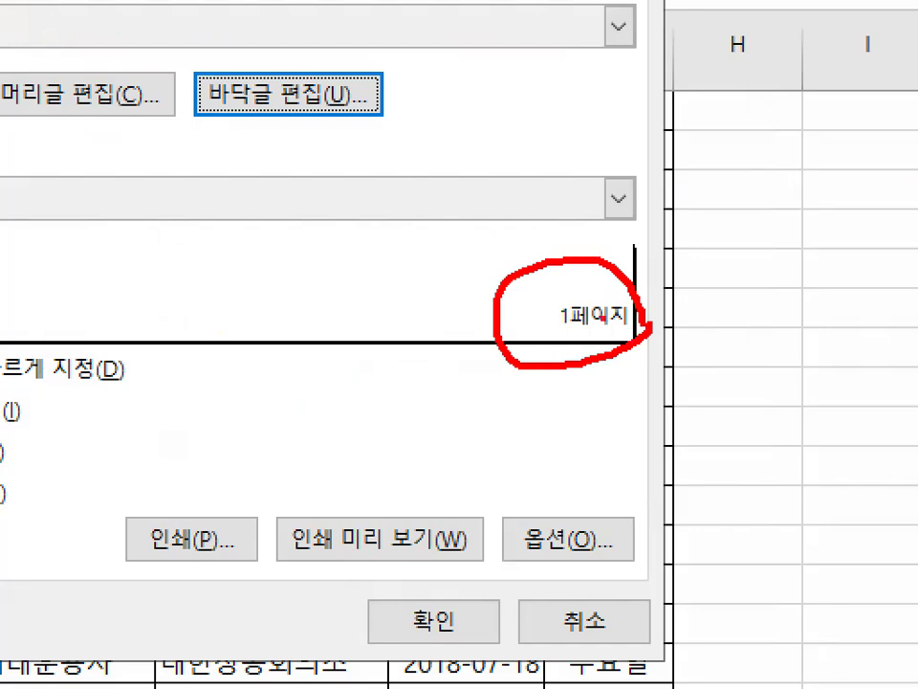
{"action": "left_click_drag", "start_coordinate": [461, 620], "coordinate": [490, 629]}
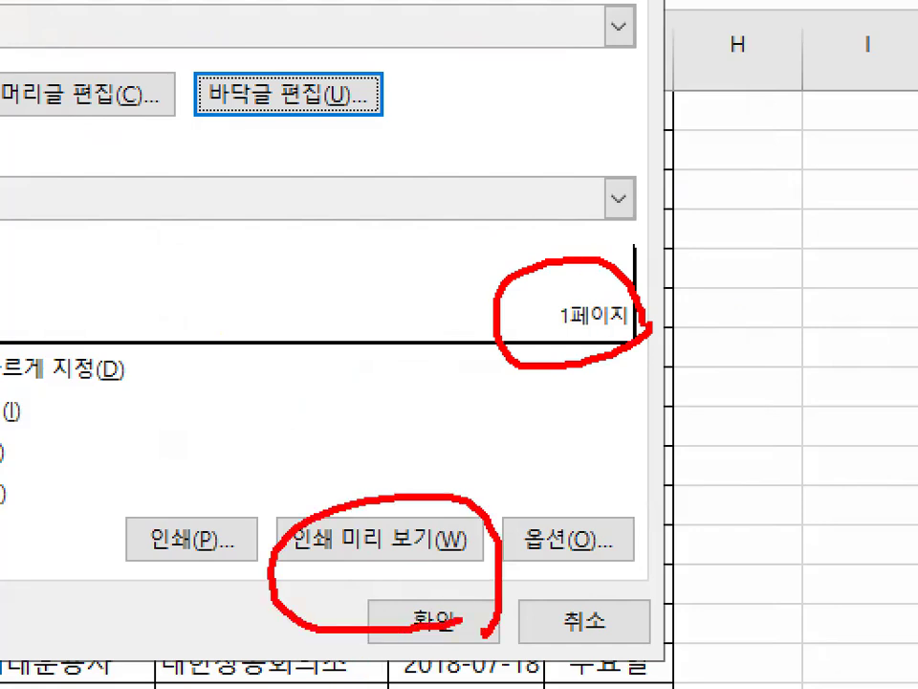
{"action": "key", "text": "Escape"}
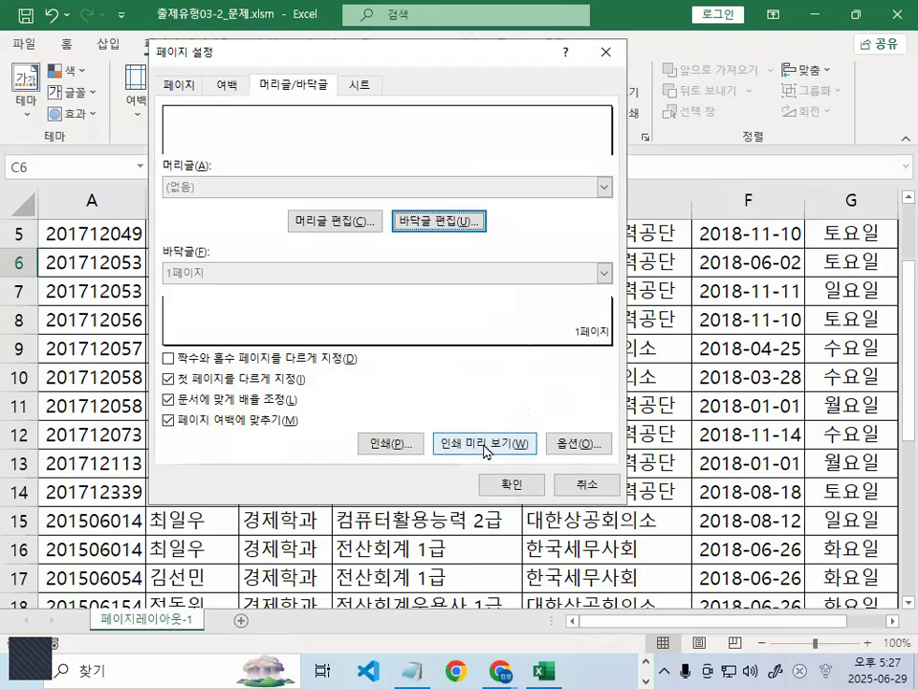
Open the print preview, examine the footers on pages 1 and 2, and return to the worksheet
{"action": "left_click", "coordinate": [486, 443]}
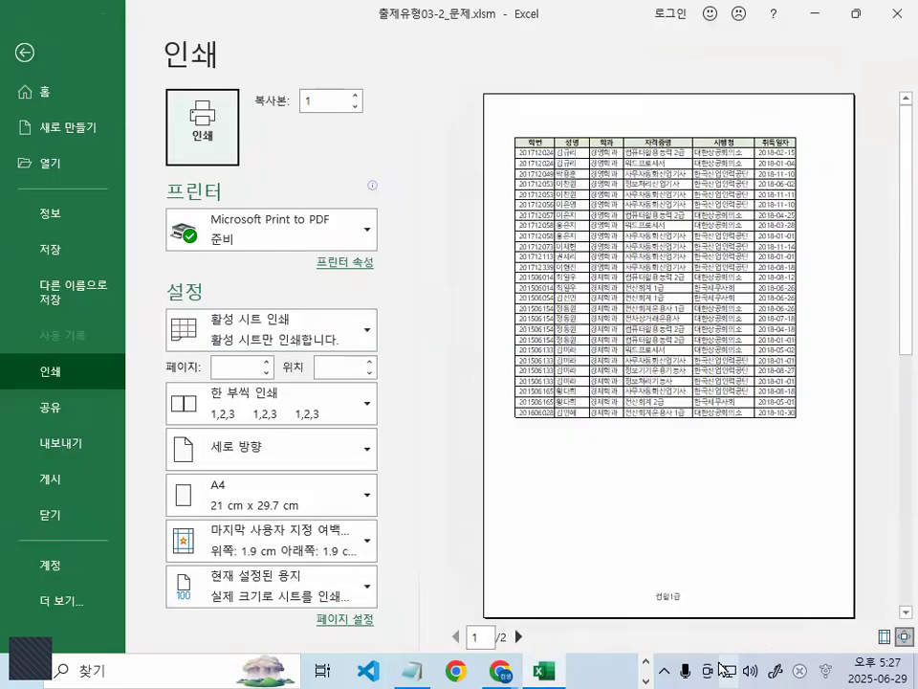
{"action": "key", "text": "ctrl+1"}
{"action": "left_click_drag", "start_coordinate": [695, 609], "coordinate": [723, 595]}
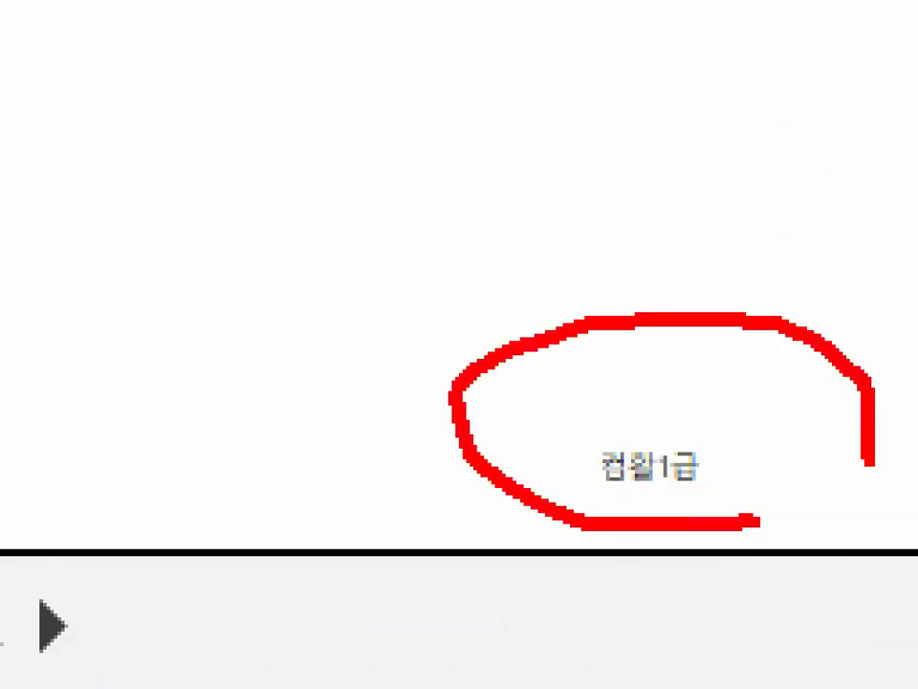
{"action": "left_click_drag", "start_coordinate": [868, 464], "coordinate": [842, 525]}
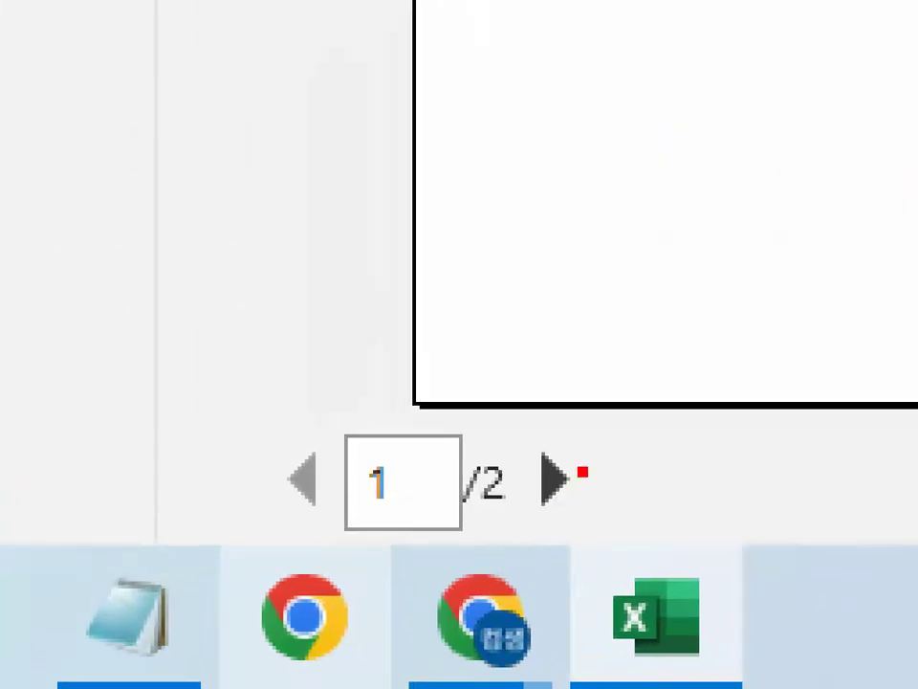
{"action": "left_click_drag", "start_coordinate": [582, 470], "coordinate": [608, 472]}
{"action": "key", "text": "Escape"}
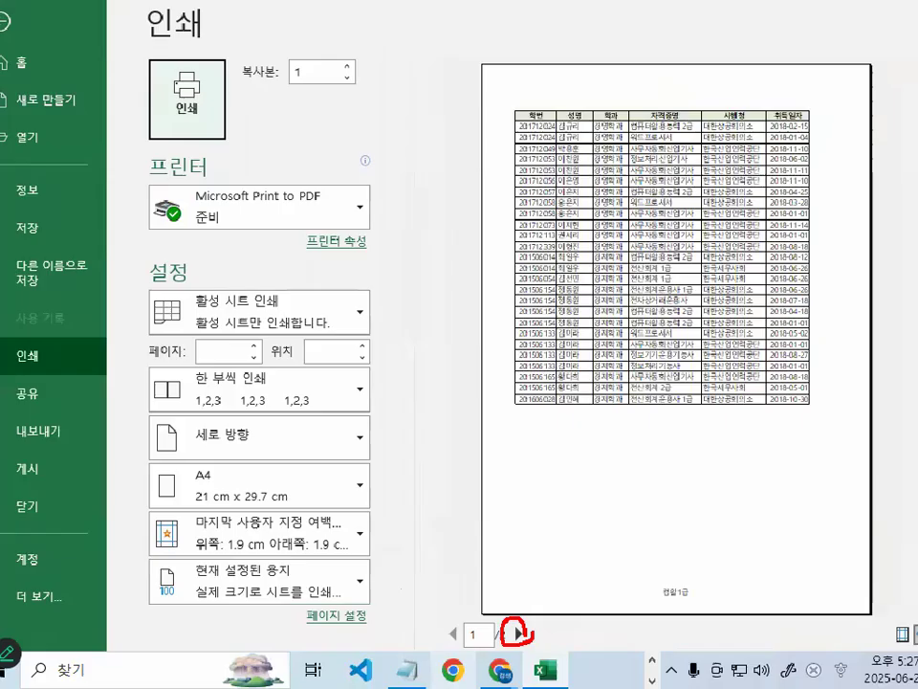
{"action": "left_click", "coordinate": [555, 478]}
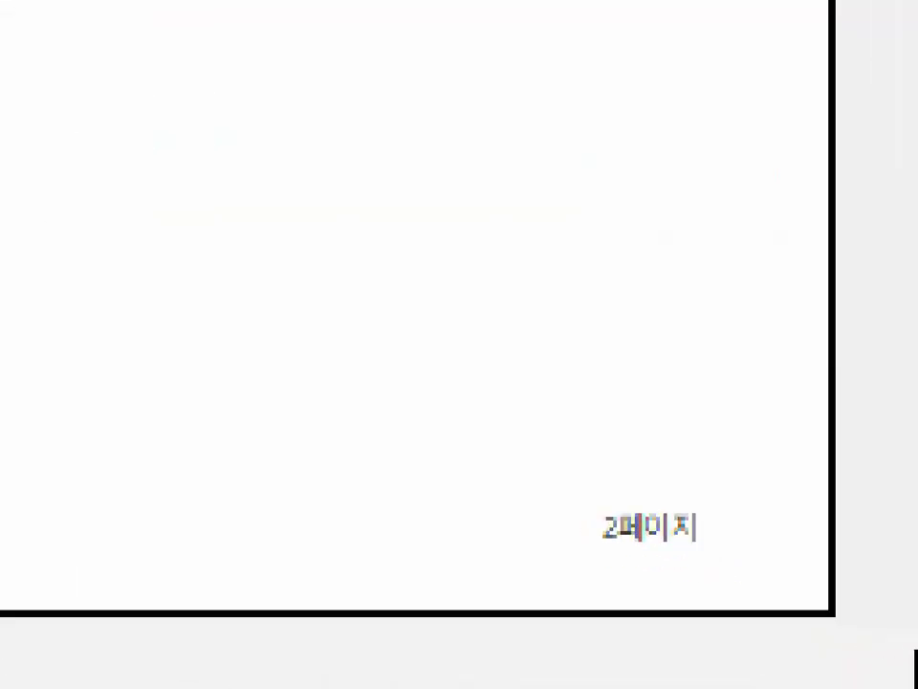
{"action": "left_click_drag", "start_coordinate": [855, 591], "coordinate": [853, 624]}
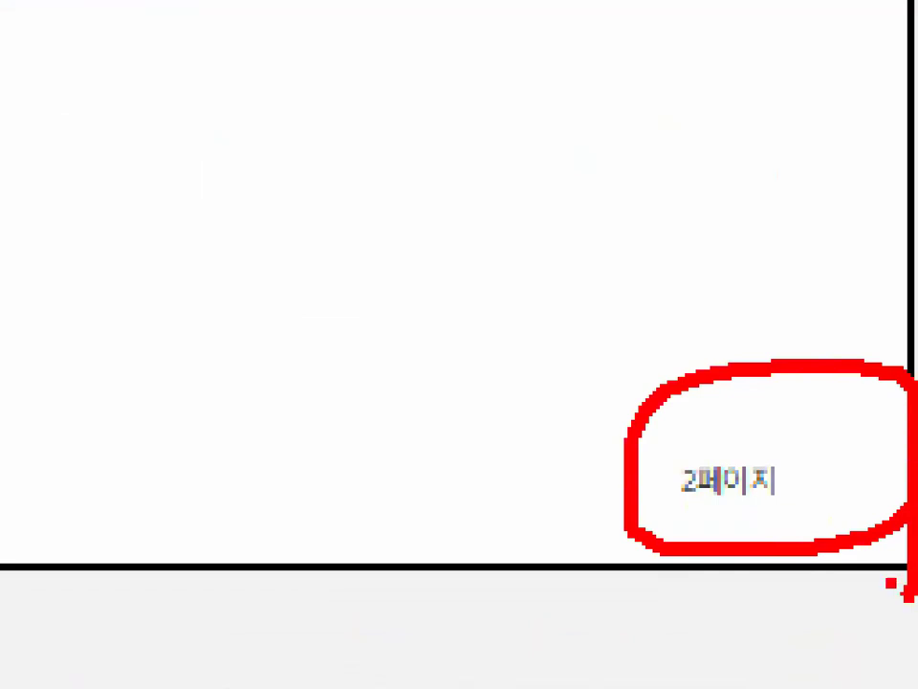
{"action": "key", "text": "Escape"}
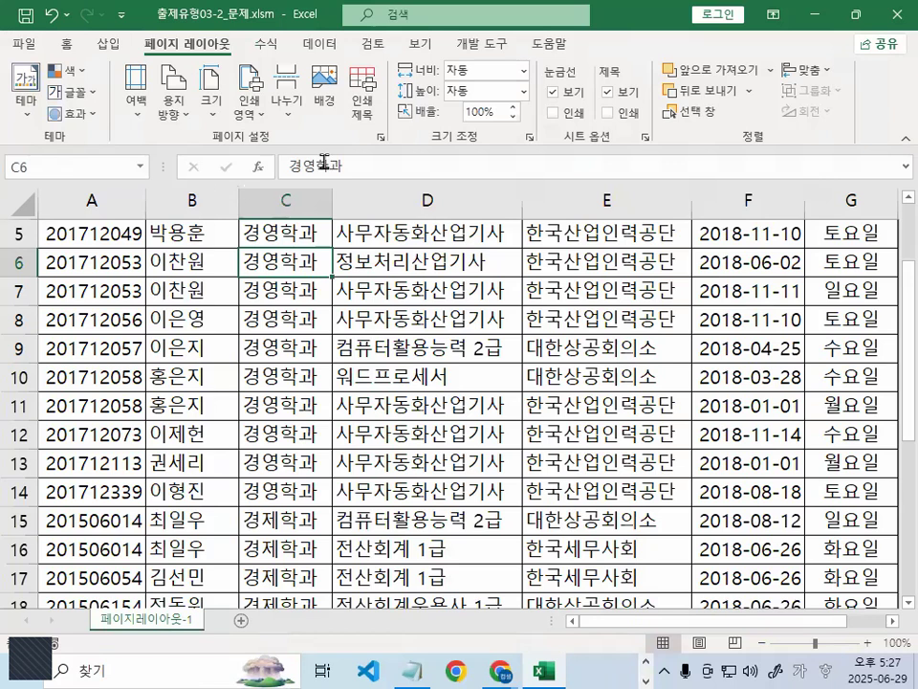
Reopen the header and footer page settings and review the existing first-page footer in the footer editor
{"action": "left_click", "coordinate": [380, 137]}
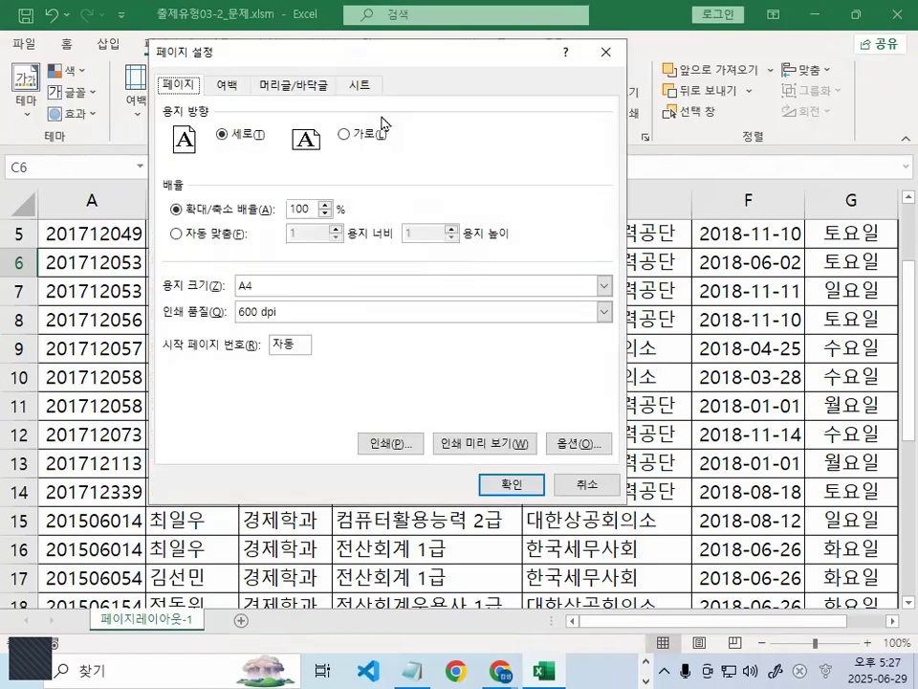
{"action": "left_click", "coordinate": [304, 86]}
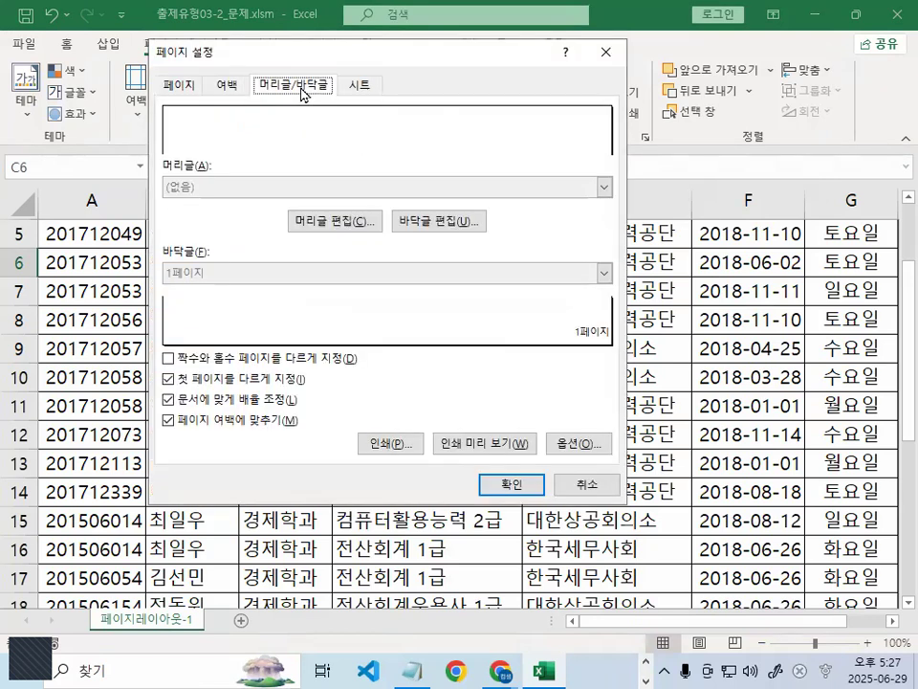
{"action": "left_click", "coordinate": [170, 381]}
{"action": "left_click", "coordinate": [170, 381]}
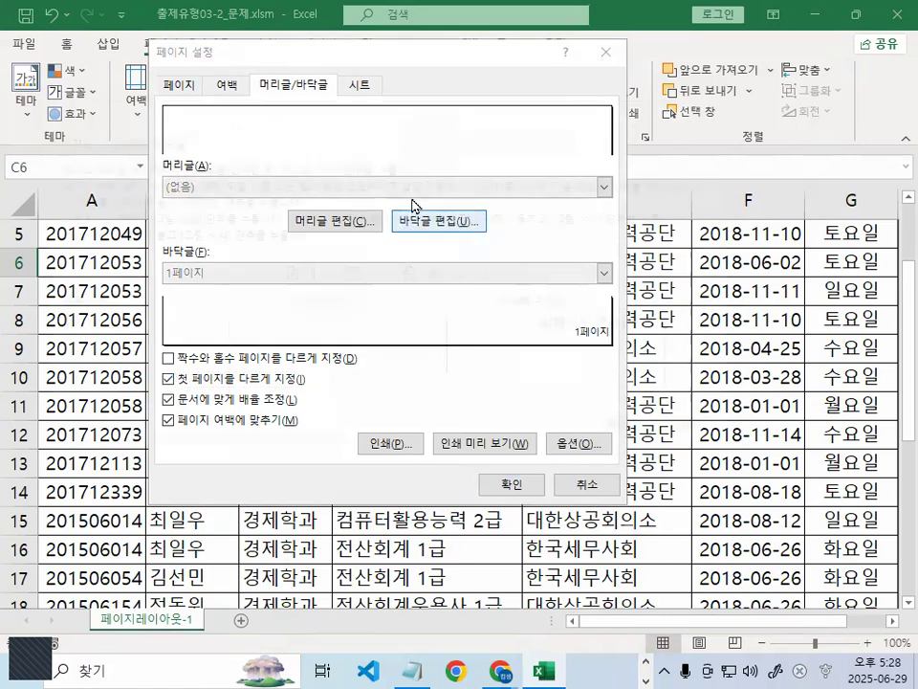
{"action": "left_click", "coordinate": [459, 221]}
{"action": "left_click", "coordinate": [125, 144]}
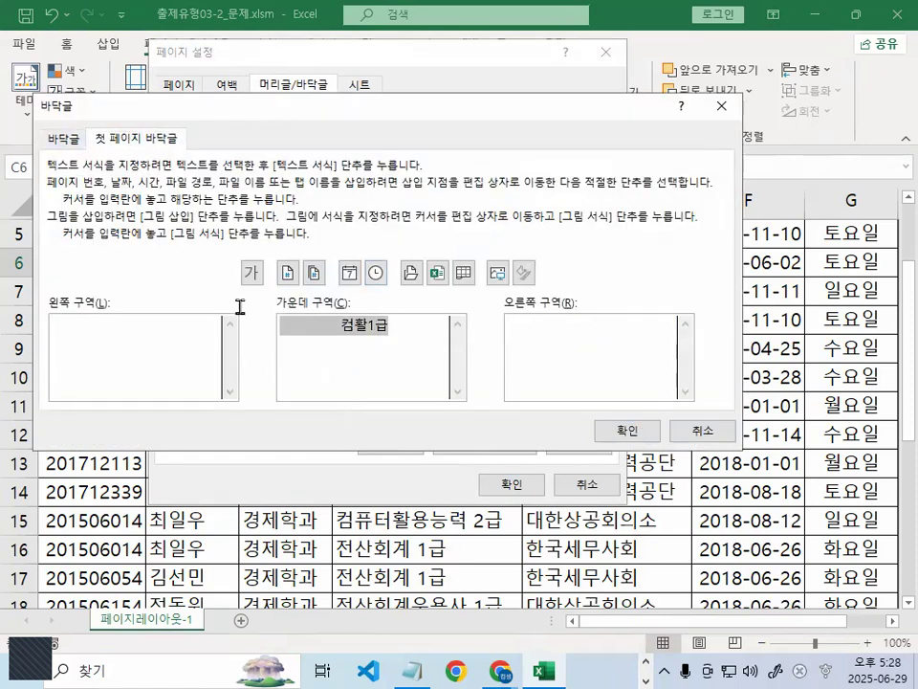
{"action": "left_click", "coordinate": [633, 431]}
Turn off the different first page option in the header and footer settings
{"action": "left_click", "coordinate": [168, 380]}
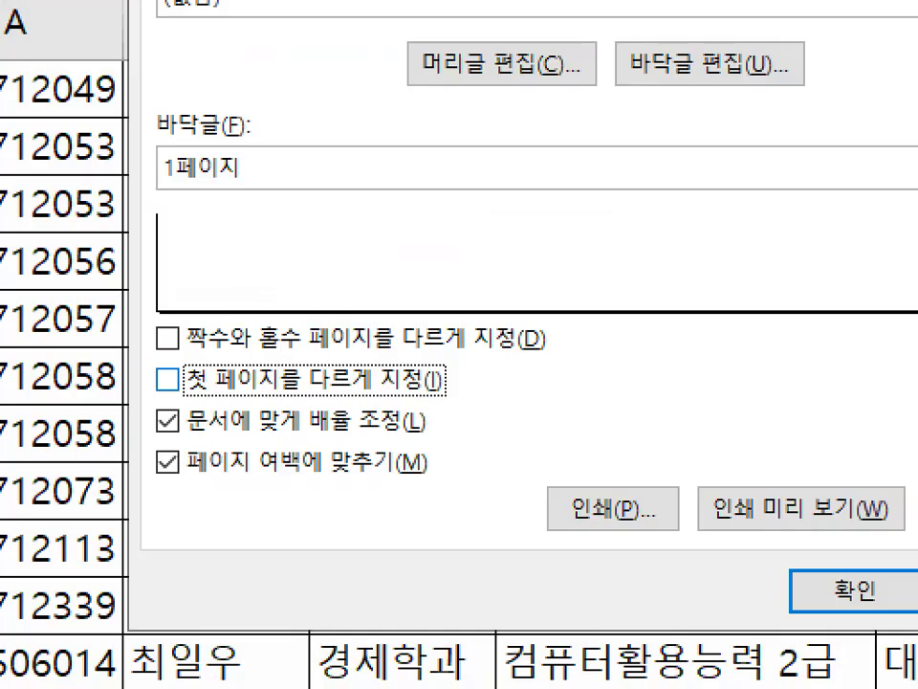
{"action": "mouse_move", "coordinate": [205, 357]}
{"action": "left_mouse_down"}
{"action": "mouse_move", "coordinate": [178, 409]}
{"action": "mouse_move", "coordinate": [143, 315]}
{"action": "mouse_move", "coordinate": [219, 392]}
{"action": "left_mouse_up"}
{"action": "left_click_drag", "start_coordinate": [398, 301], "coordinate": [285, 481]}
{"action": "left_click_drag", "start_coordinate": [322, 382], "coordinate": [378, 490]}
{"action": "key", "text": "Escape"}
{"action": "left_click", "coordinate": [780, 75]}
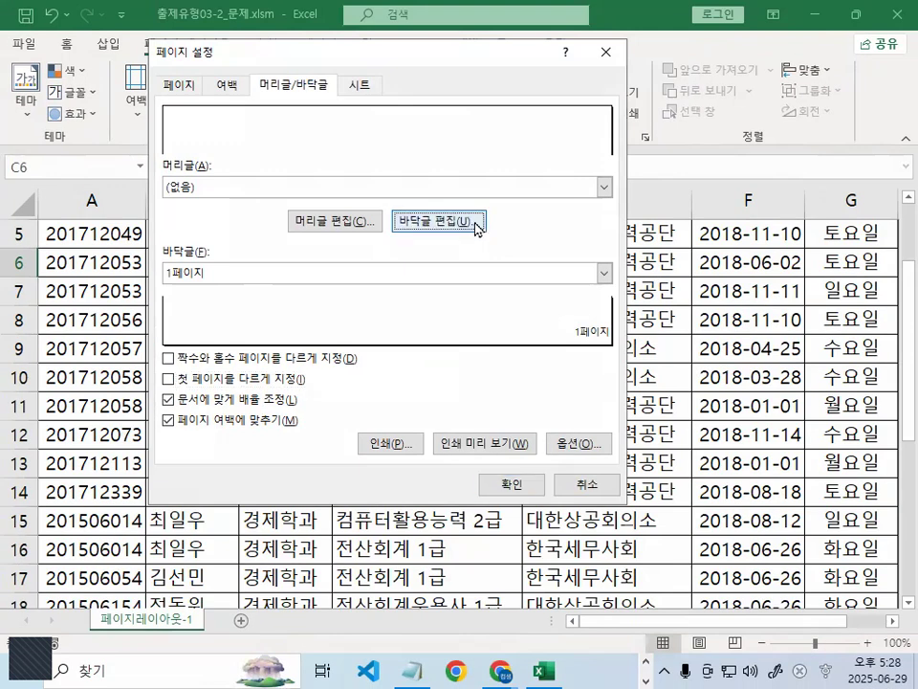
Examine the insertable elements in the editor for the single regular footer and close the editor
{"action": "left_click", "coordinate": [474, 226]}
{"action": "left_click_drag", "start_coordinate": [233, 285], "coordinate": [613, 286]}
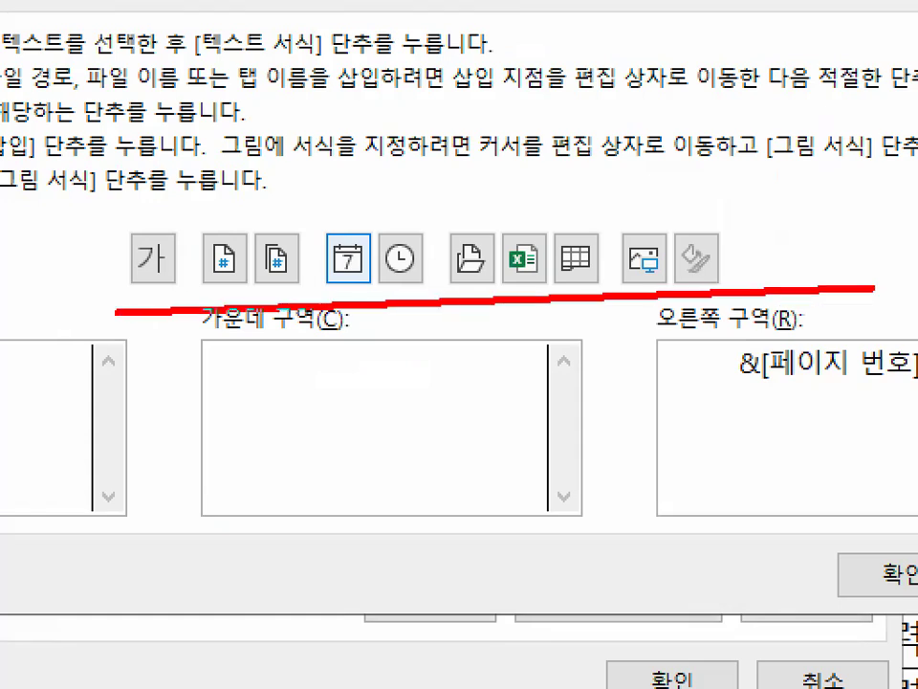
{"action": "left_click_drag", "start_coordinate": [875, 288], "coordinate": [872, 286]}
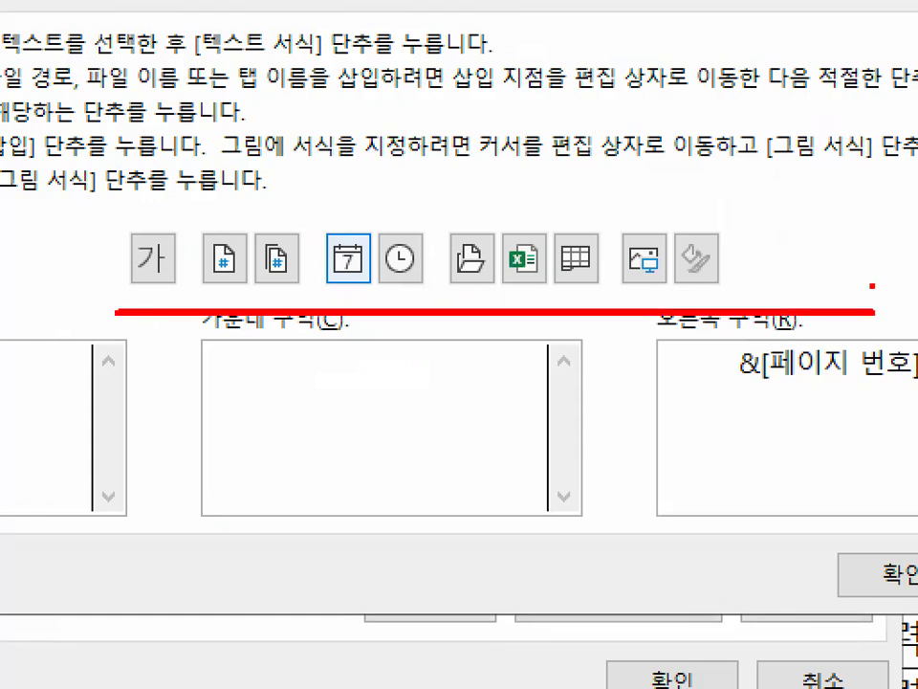
{"action": "key", "text": "Escape"}
{"action": "left_click_drag", "start_coordinate": [316, 105], "coordinate": [403, 20]}
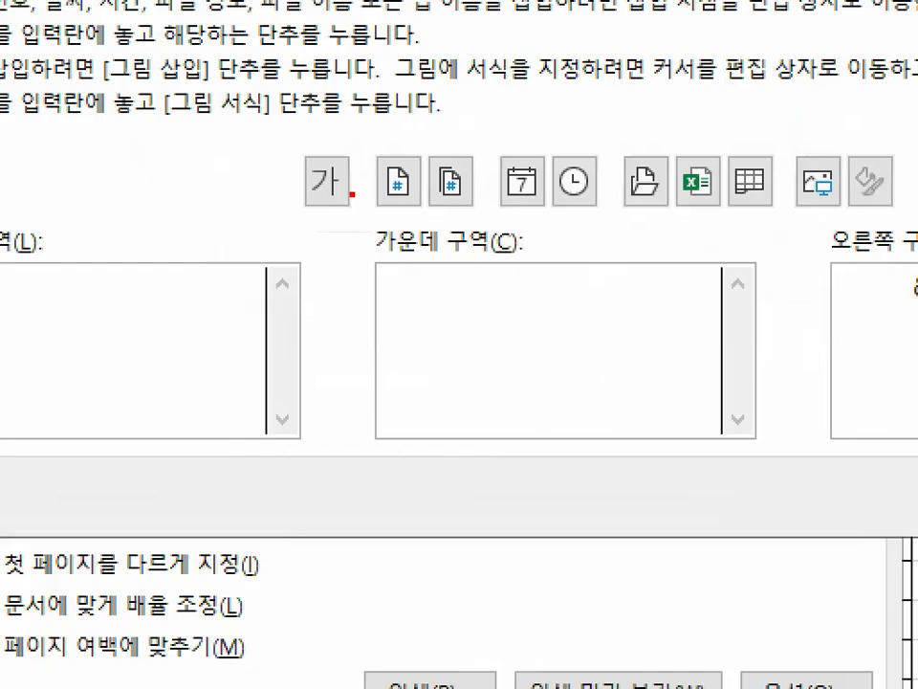
{"action": "left_click_drag", "start_coordinate": [329, 201], "coordinate": [607, 201]}
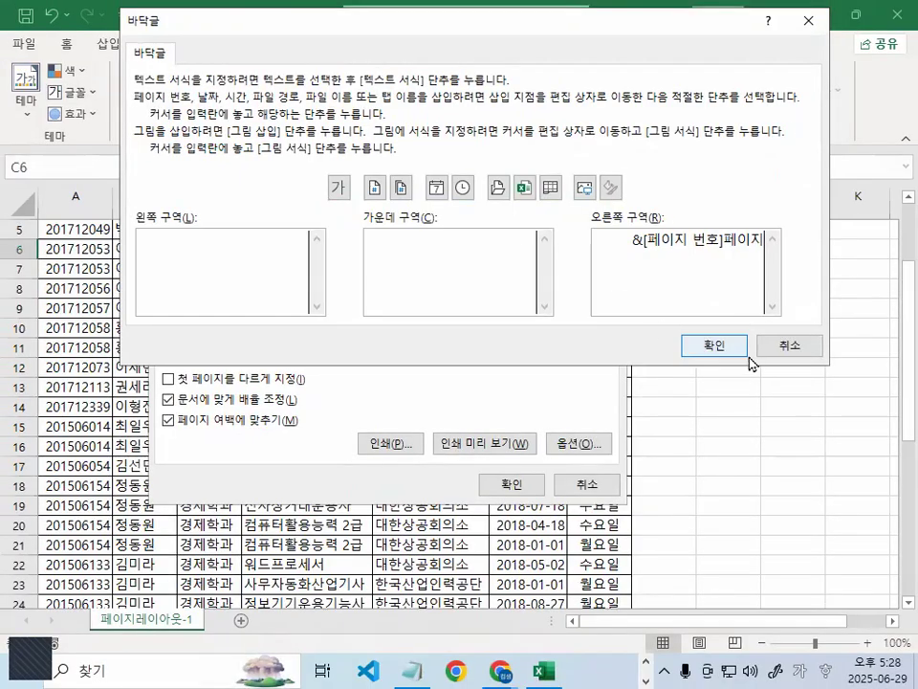
{"action": "left_click", "coordinate": [732, 353]}
Review the odd/even, first-page, scale-with-document and align-with-margins options in the header and footer settings
{"action": "mouse_move", "coordinate": [190, 376]}
{"action": "left_mouse_down"}
{"action": "mouse_move", "coordinate": [194, 341]}
{"action": "mouse_move", "coordinate": [213, 385]}
{"action": "left_mouse_up"}
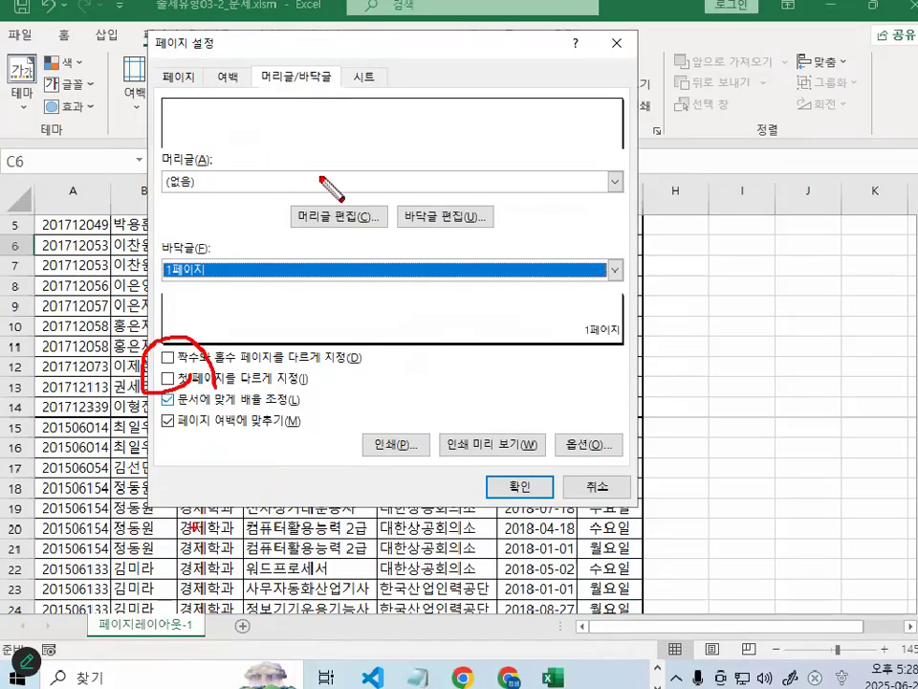
{"action": "left_click_drag", "start_coordinate": [330, 153], "coordinate": [302, 331]}
{"action": "left_click_drag", "start_coordinate": [335, 214], "coordinate": [407, 215]}
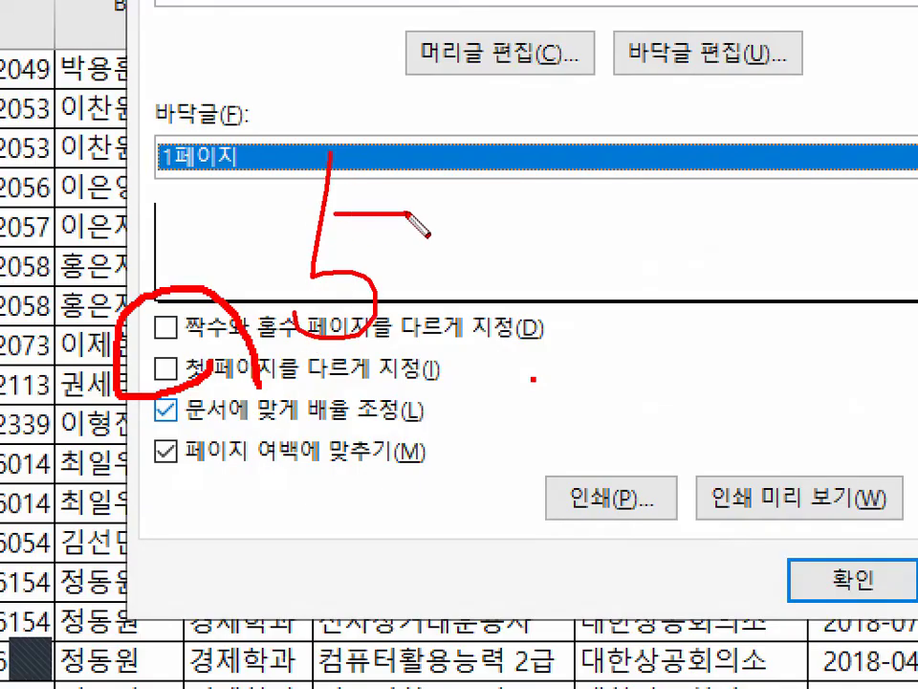
{"action": "left_click_drag", "start_coordinate": [210, 377], "coordinate": [209, 377]}
{"action": "left_click_drag", "start_coordinate": [502, 122], "coordinate": [126, 365]}
{"action": "left_click_drag", "start_coordinate": [585, 143], "coordinate": [532, 378]}
{"action": "left_click_drag", "start_coordinate": [675, 172], "coordinate": [681, 387]}
{"action": "left_click_drag", "start_coordinate": [678, 206], "coordinate": [744, 237]}
{"action": "left_click_drag", "start_coordinate": [802, 75], "coordinate": [548, 512]}
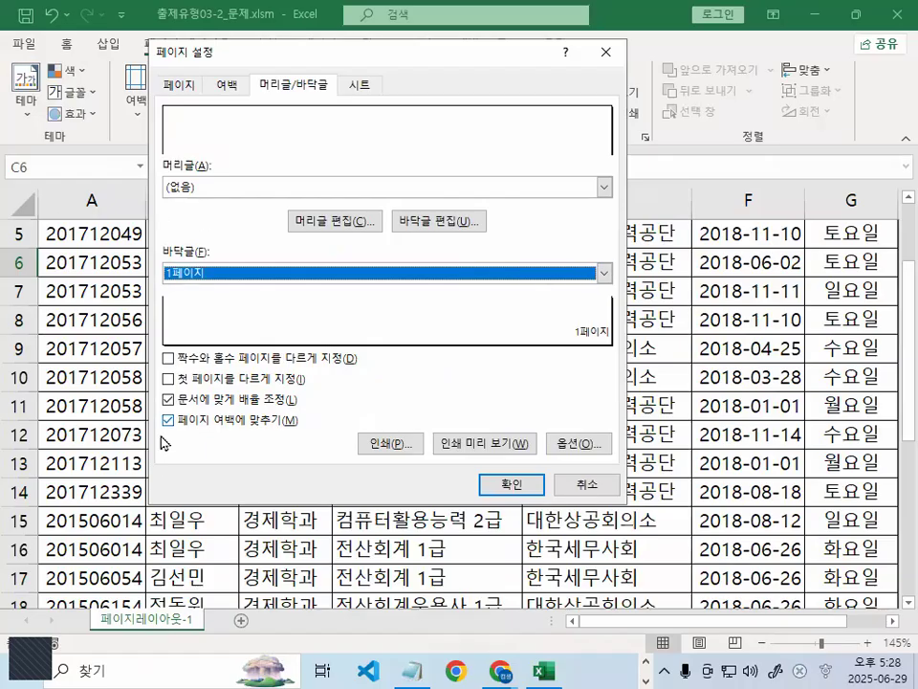
{"action": "key", "text": "ctrl+1"}
{"action": "left_click", "coordinate": [161, 441]}
{"action": "mouse_move", "coordinate": [362, 413]}
{"action": "left_mouse_down"}
{"action": "mouse_move", "coordinate": [267, 457]}
{"action": "mouse_move", "coordinate": [320, 478]}
{"action": "left_mouse_up"}
{"action": "mouse_move", "coordinate": [384, 266]}
{"action": "left_mouse_down"}
{"action": "mouse_move", "coordinate": [219, 214]}
{"action": "mouse_move", "coordinate": [358, 319]}
{"action": "left_mouse_up"}
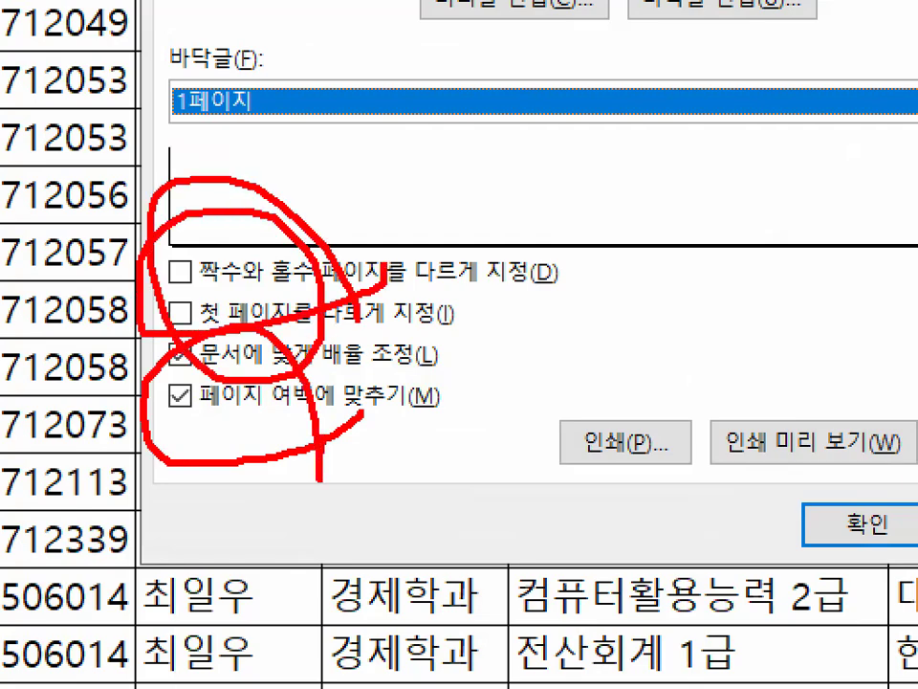
{"action": "key", "text": "Escape"}
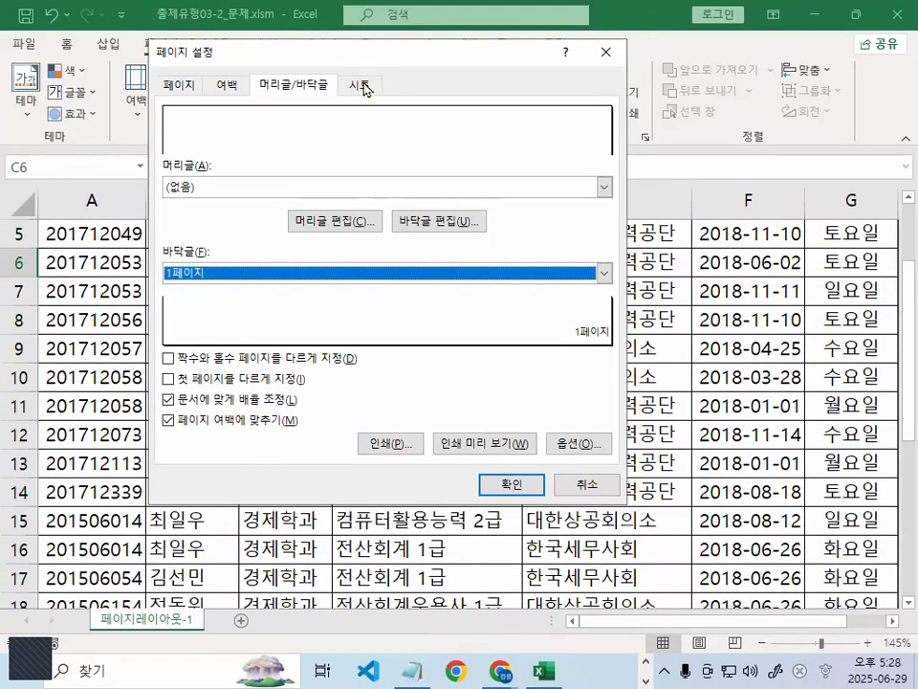
Show the sheet print settings in Page Setup and examine the print area option
{"action": "left_click", "coordinate": [360, 88]}
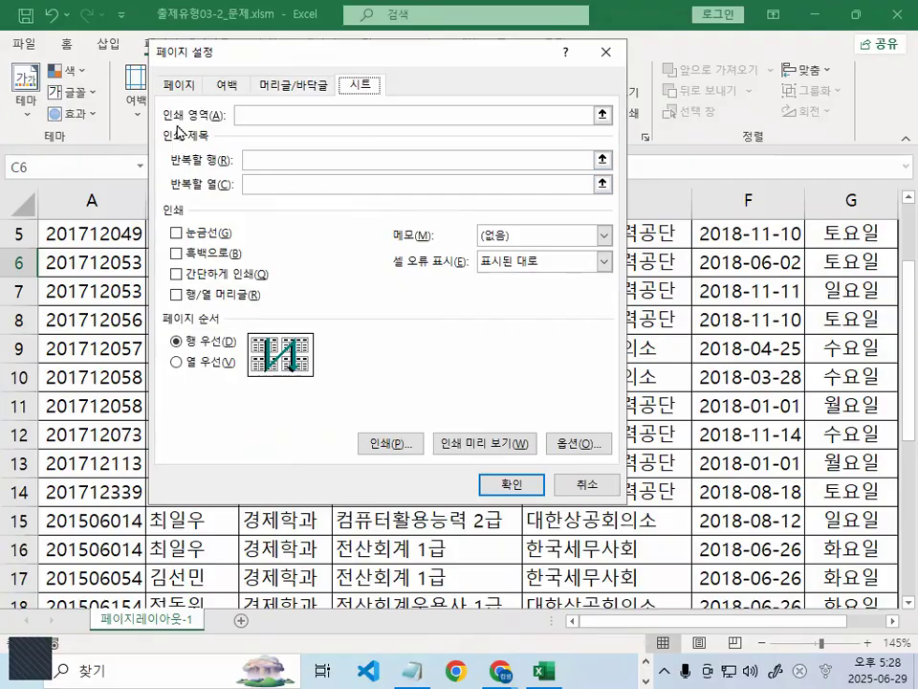
{"action": "key", "text": "ctrl+1"}
{"action": "left_click_drag", "start_coordinate": [177, 122], "coordinate": [257, 121]}
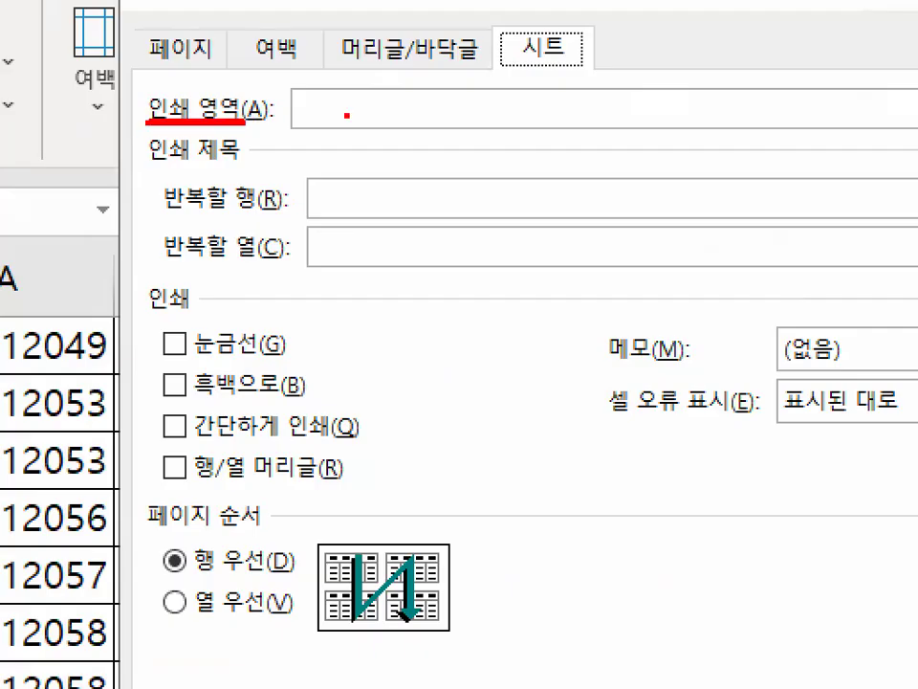
{"action": "left_click_drag", "start_coordinate": [443, 108], "coordinate": [392, 104]}
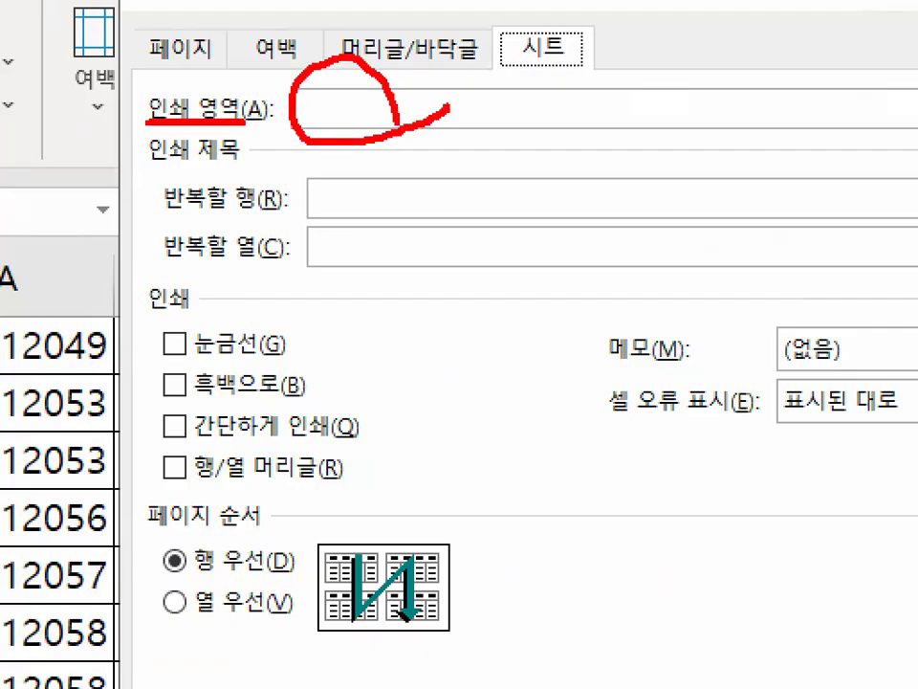
{"action": "key", "text": "Escape"}
Examine the print title options for repeating rows and columns, and close Page Setup without applying changes
{"action": "key", "text": "ctrl+1"}
{"action": "left_click", "coordinate": [163, 145]}
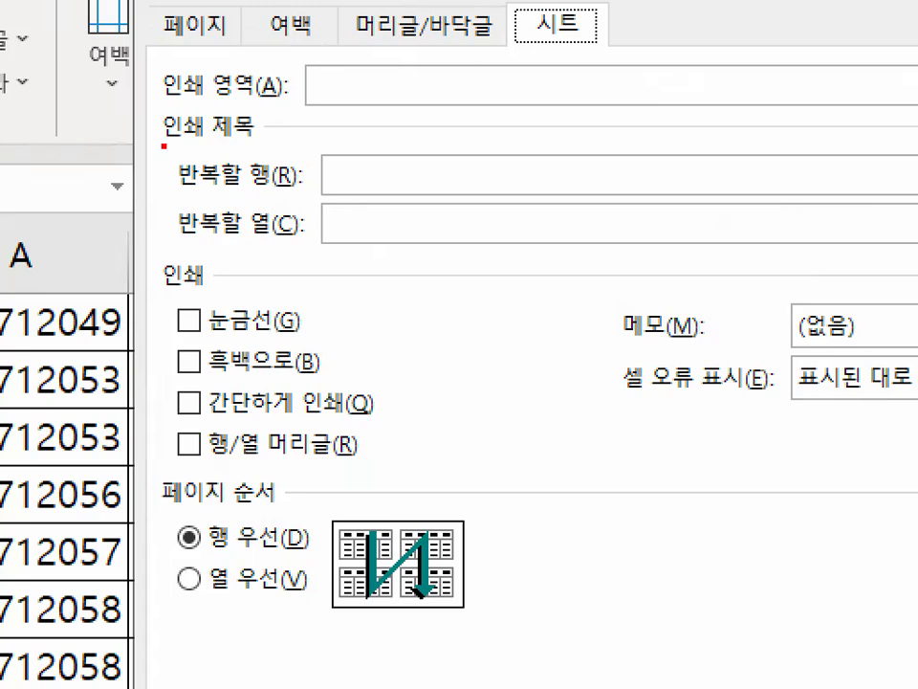
{"action": "left_click_drag", "start_coordinate": [163, 145], "coordinate": [286, 134]}
{"action": "left_click_drag", "start_coordinate": [179, 191], "coordinate": [271, 189]}
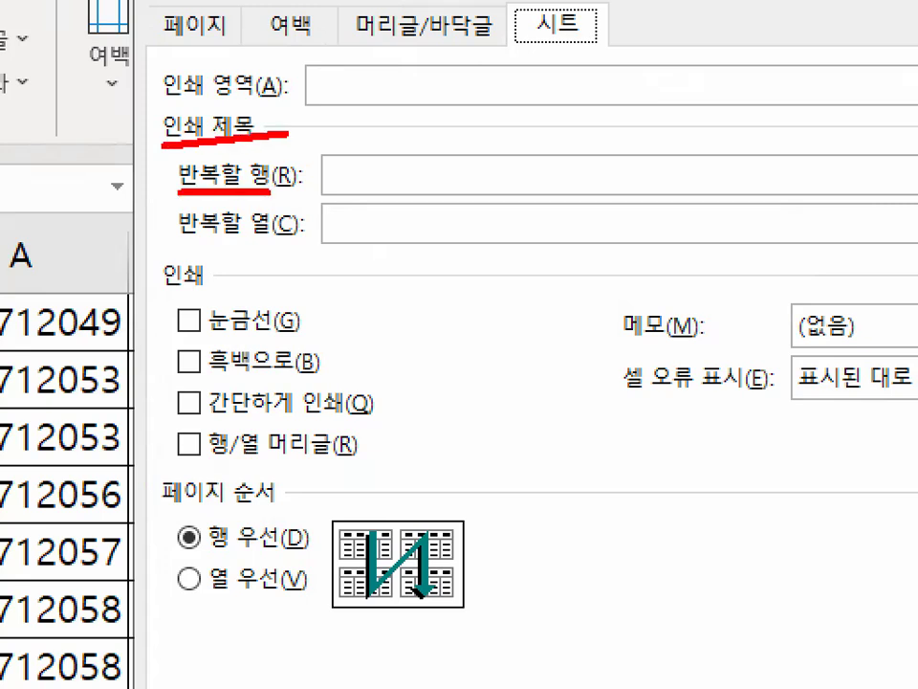
{"action": "left_click_drag", "start_coordinate": [185, 247], "coordinate": [302, 251]}
{"action": "key", "text": "Escape"}
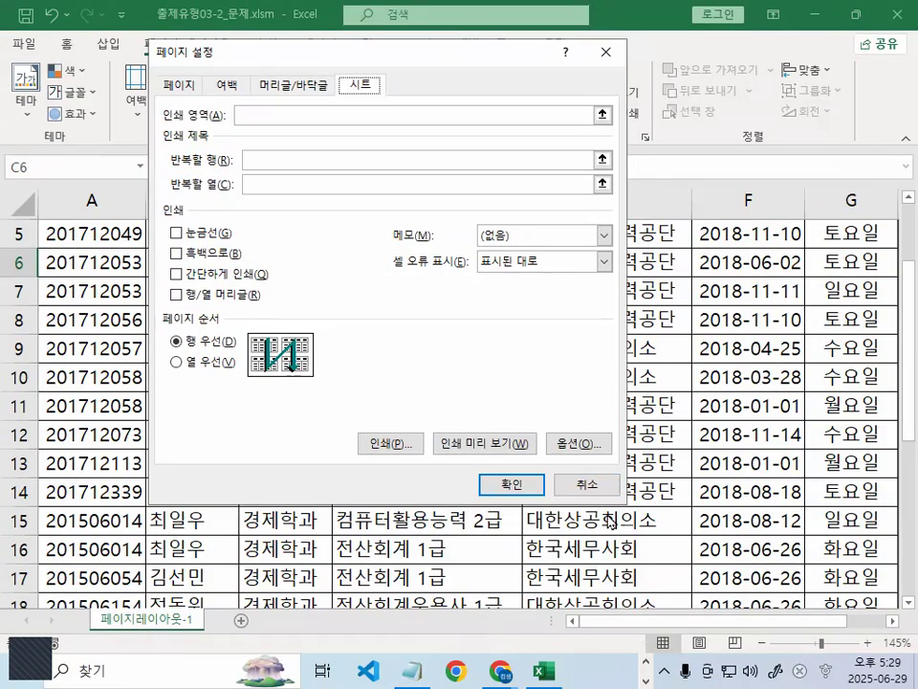
{"action": "left_click", "coordinate": [592, 487]}
Examine the table's field names in header row 2, from 학번 across to 자격증명
{"action": "left_click", "coordinate": [483, 400]}
{"action": "left_click", "coordinate": [296, 295]}
{"action": "scroll", "coordinate": [148, 436], "scroll_direction": "up", "scroll_amount": 2}
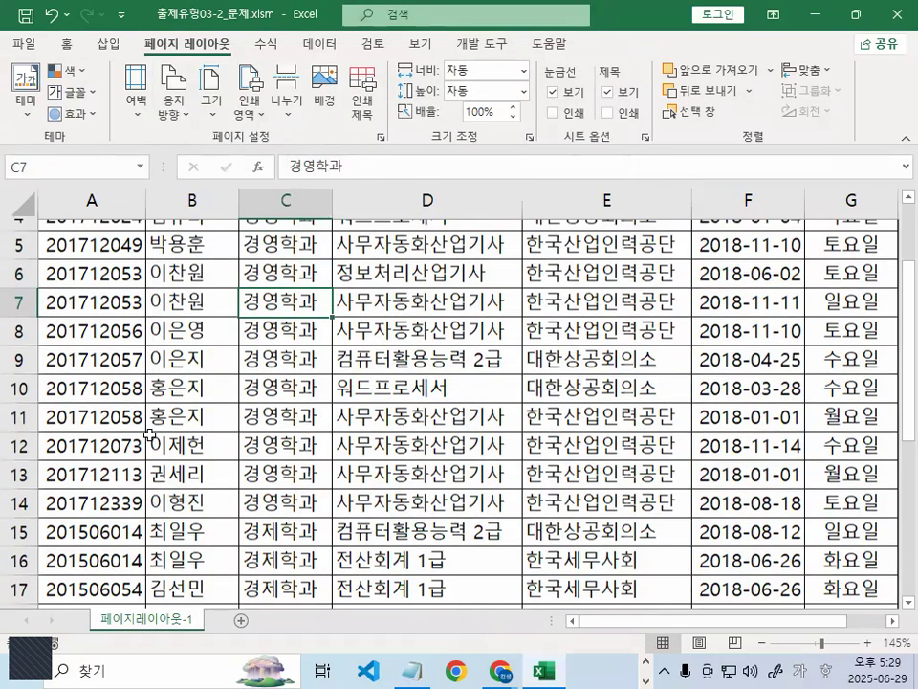
{"action": "left_click", "coordinate": [67, 257]}
{"action": "left_click_drag", "start_coordinate": [67, 257], "coordinate": [343, 253]}
{"action": "key", "text": "ctrl+1"}
{"action": "mouse_move", "coordinate": [242, 242]}
{"action": "left_mouse_down"}
{"action": "mouse_move", "coordinate": [184, 287]}
{"action": "mouse_move", "coordinate": [244, 251]}
{"action": "left_mouse_up"}
{"action": "key", "text": "Escape"}
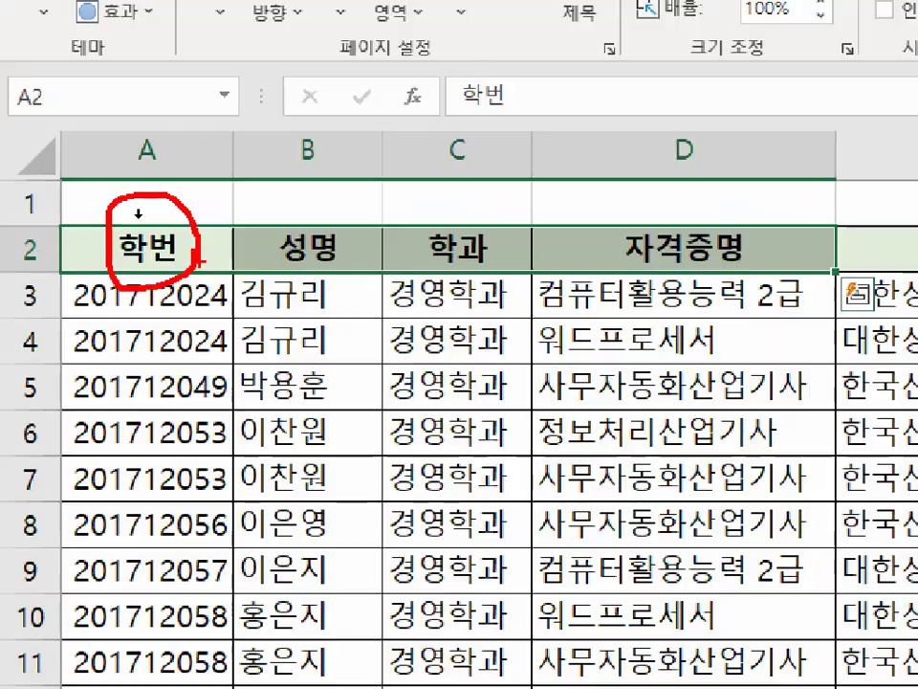
{"action": "key", "text": "ctrl+1"}
{"action": "left_click", "coordinate": [129, 270]}
{"action": "left_click_drag", "start_coordinate": [437, 240], "coordinate": [458, 292]}
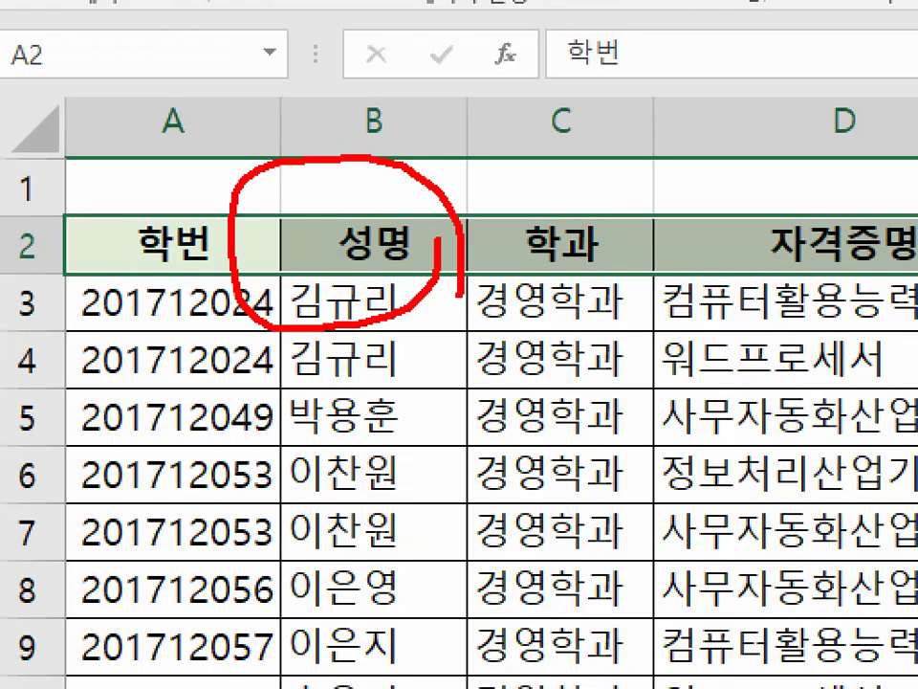
{"action": "key", "text": "Escape"}
Insert a page break at cell A15, before the first 경제학과 record
{"action": "left_click", "coordinate": [125, 432]}
{"action": "scroll", "coordinate": [125, 493], "scroll_direction": "down", "scroll_amount": 2}
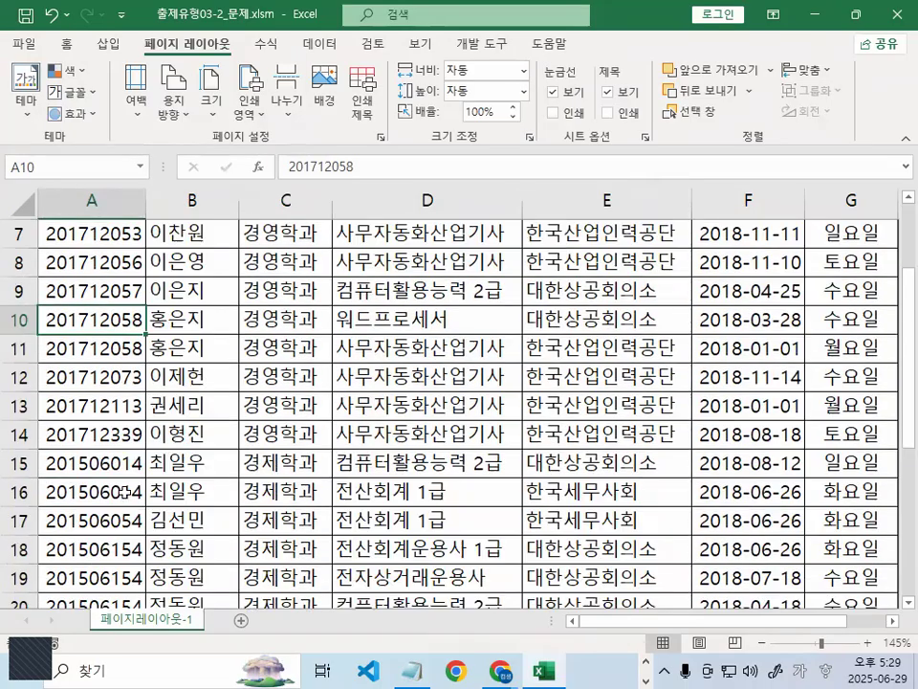
{"action": "left_click_drag", "start_coordinate": [65, 456], "coordinate": [407, 475]}
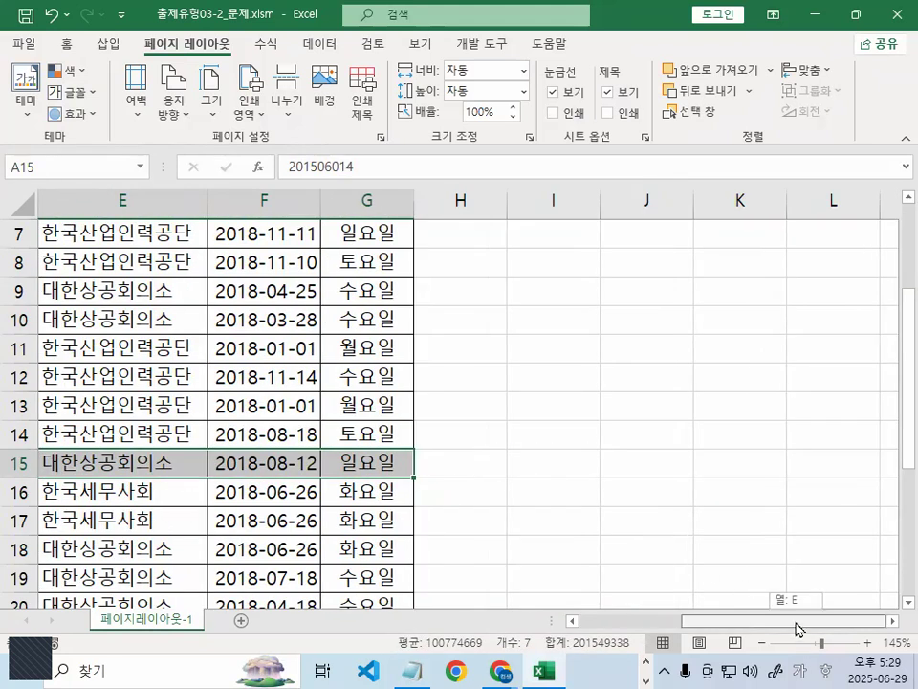
{"action": "left_click_drag", "start_coordinate": [797, 622], "coordinate": [660, 620]}
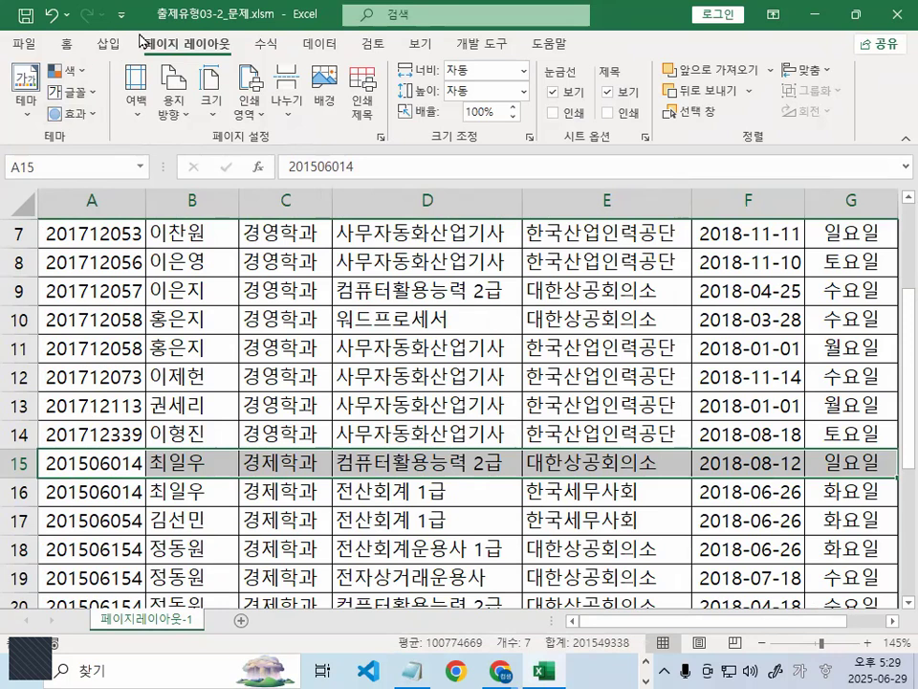
{"action": "left_click", "coordinate": [84, 464]}
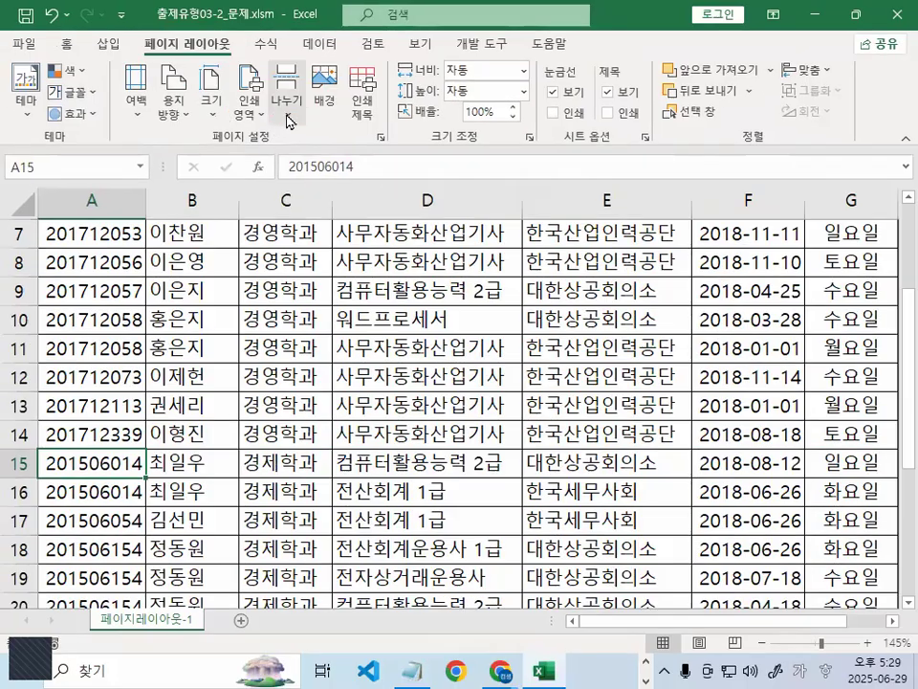
{"action": "left_click", "coordinate": [381, 187]}
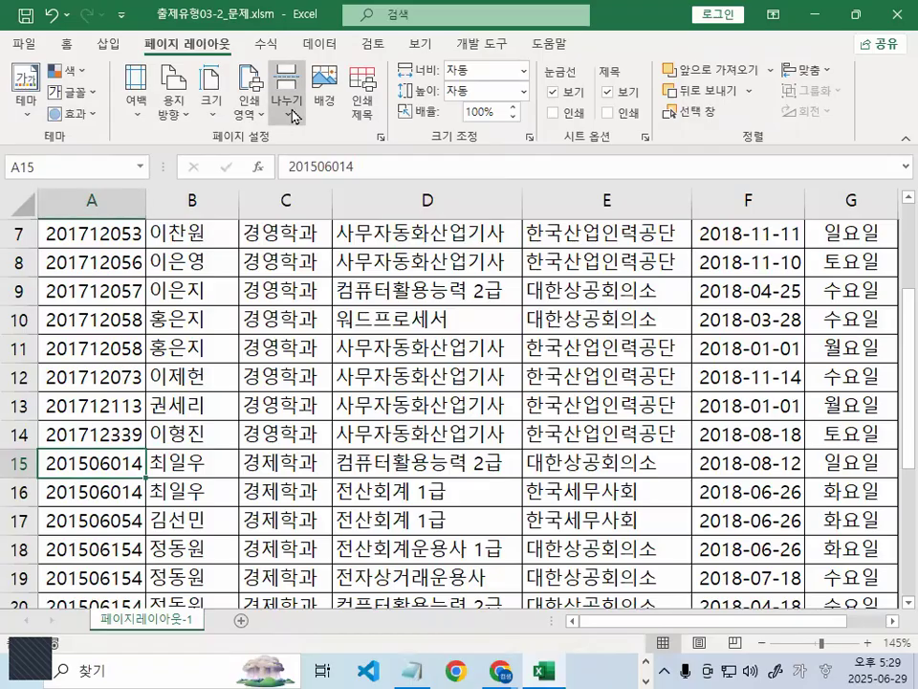
{"action": "left_click", "coordinate": [291, 113]}
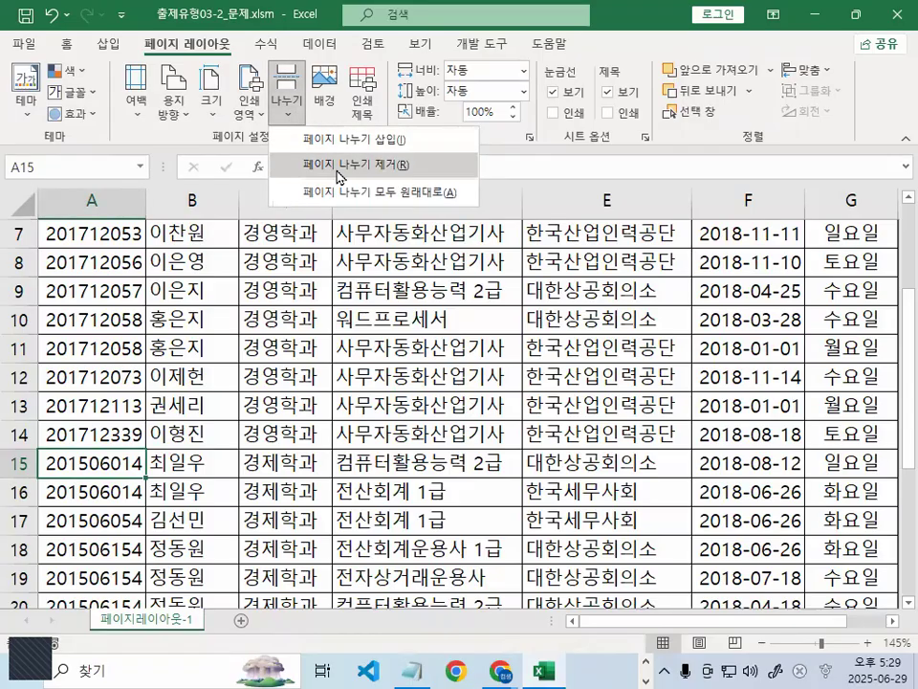
{"action": "left_click", "coordinate": [332, 142]}
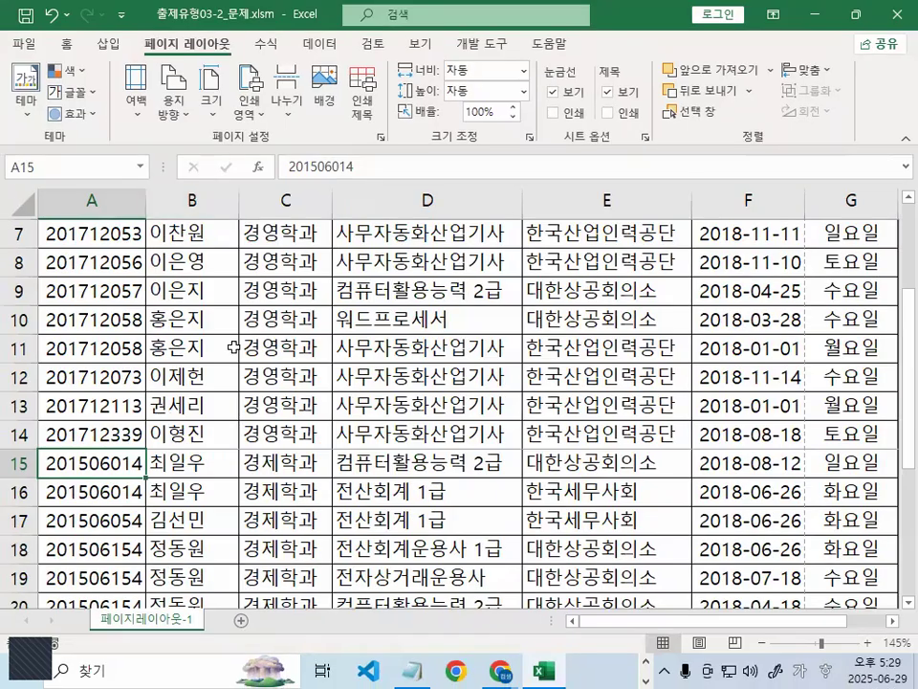
Open the print preview, compare pages 1 and 2 for the column headings, and zoom in on page 2
{"action": "left_click", "coordinate": [21, 44]}
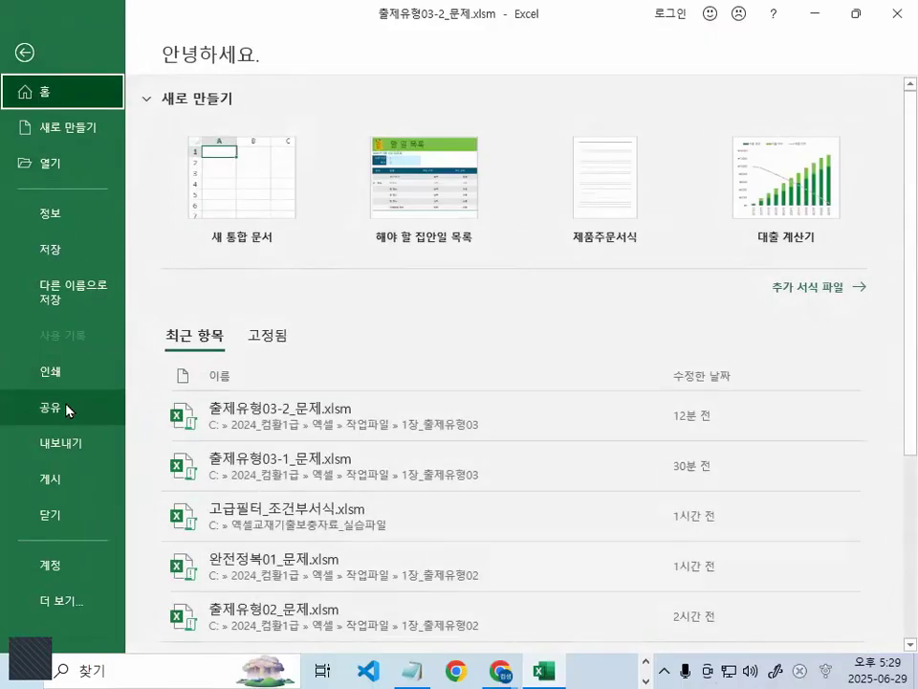
{"action": "left_click", "coordinate": [74, 371]}
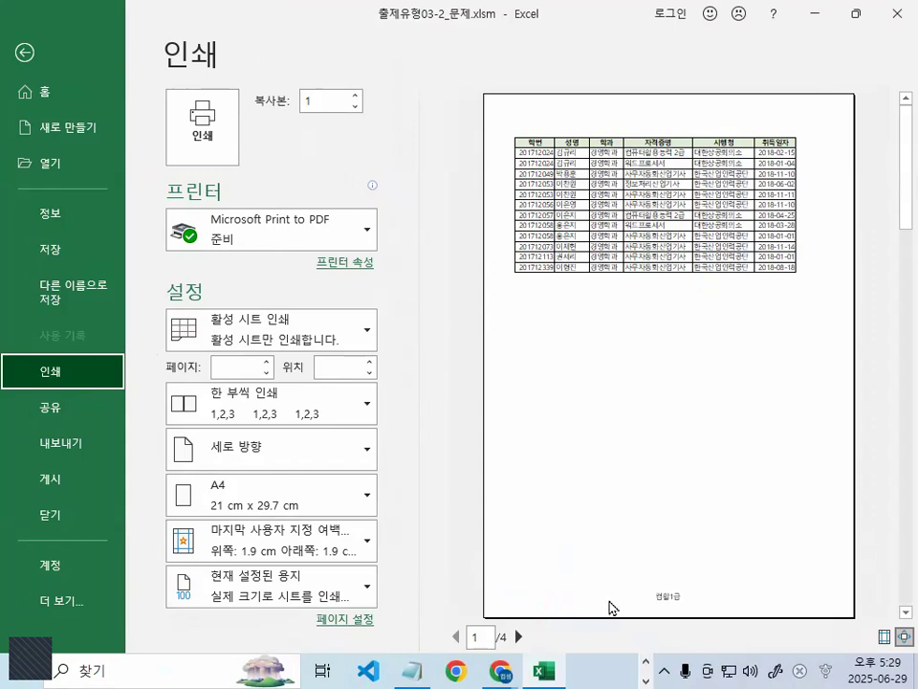
{"action": "left_click", "coordinate": [519, 636]}
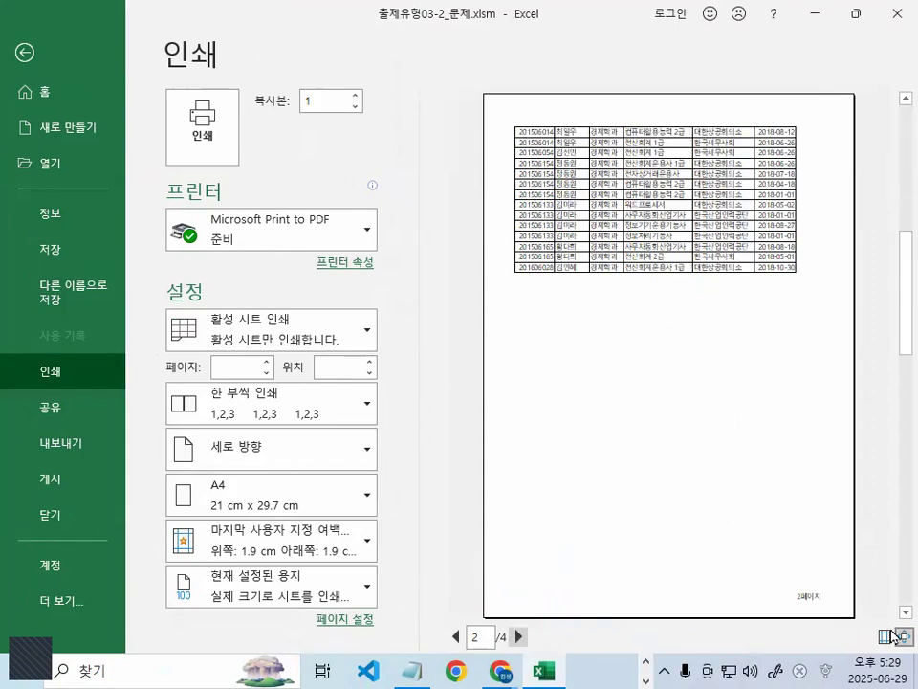
{"action": "left_click", "coordinate": [786, 406]}
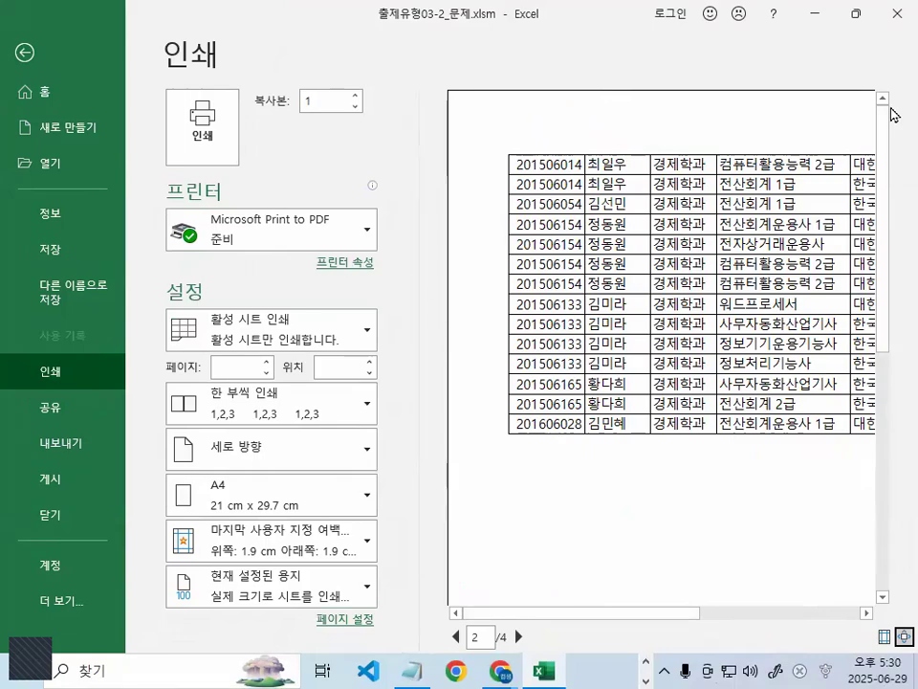
Reopen the print preview from the start of the table, compare pages 1 and 2 for the heading row, and close the preview
{"action": "key", "text": "Escape"}
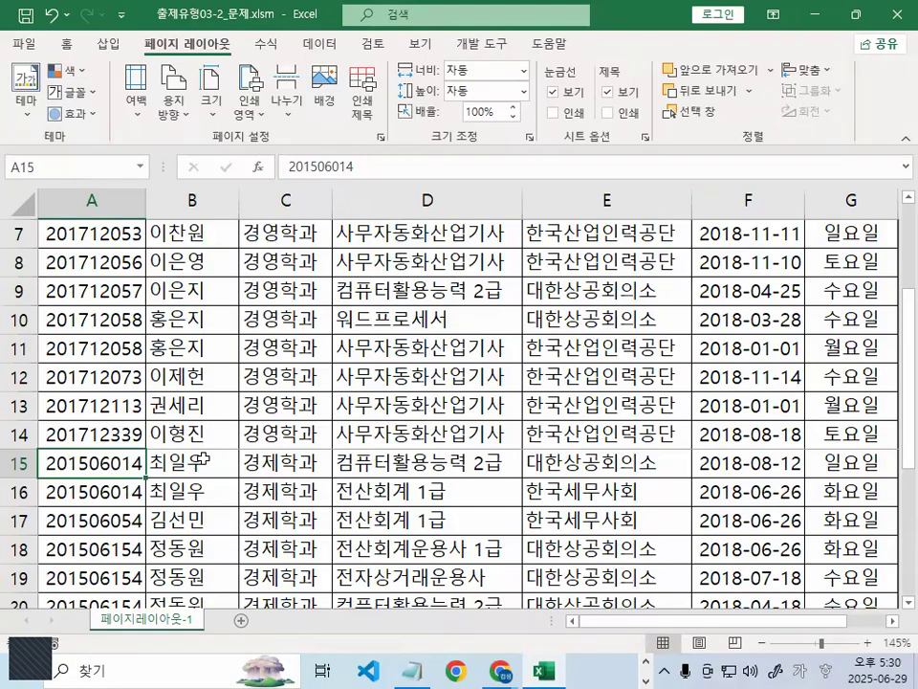
{"action": "scroll", "coordinate": [205, 455], "scroll_direction": "up", "scroll_amount": 2}
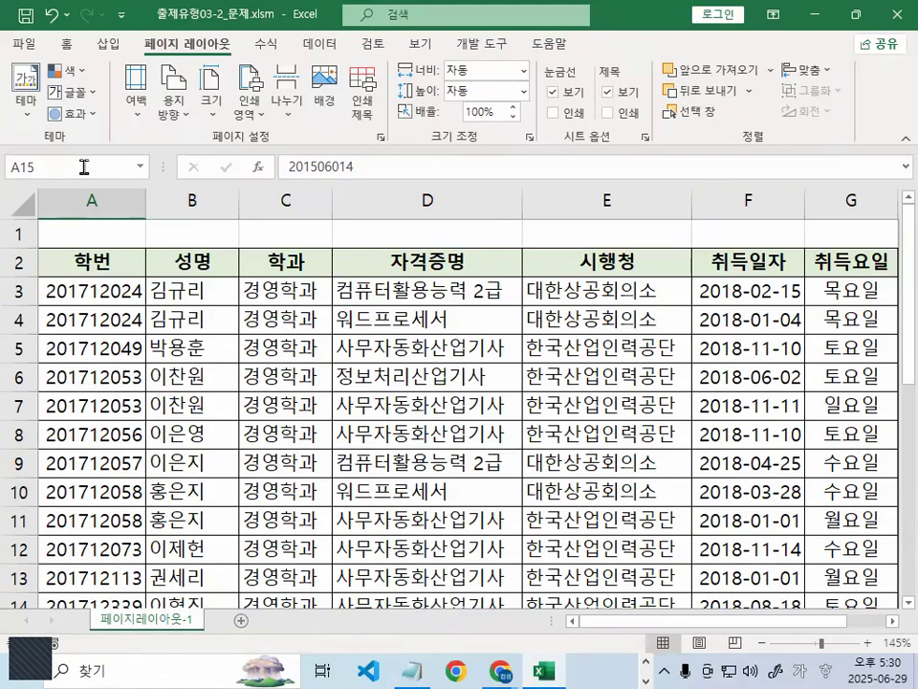
{"action": "left_click", "coordinate": [26, 43]}
{"action": "left_click", "coordinate": [53, 377]}
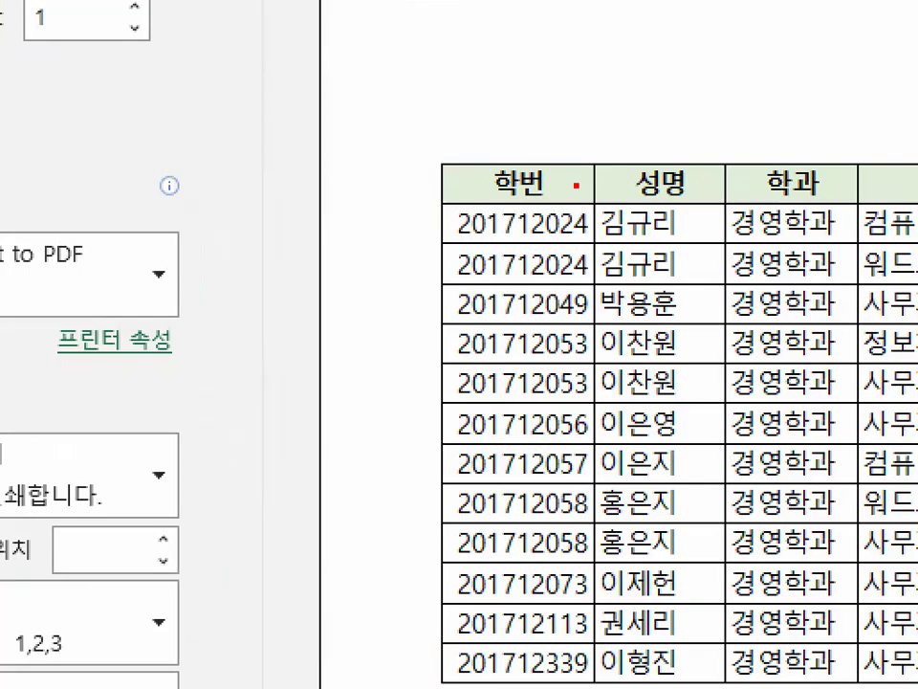
{"action": "left_click_drag", "start_coordinate": [615, 182], "coordinate": [622, 227]}
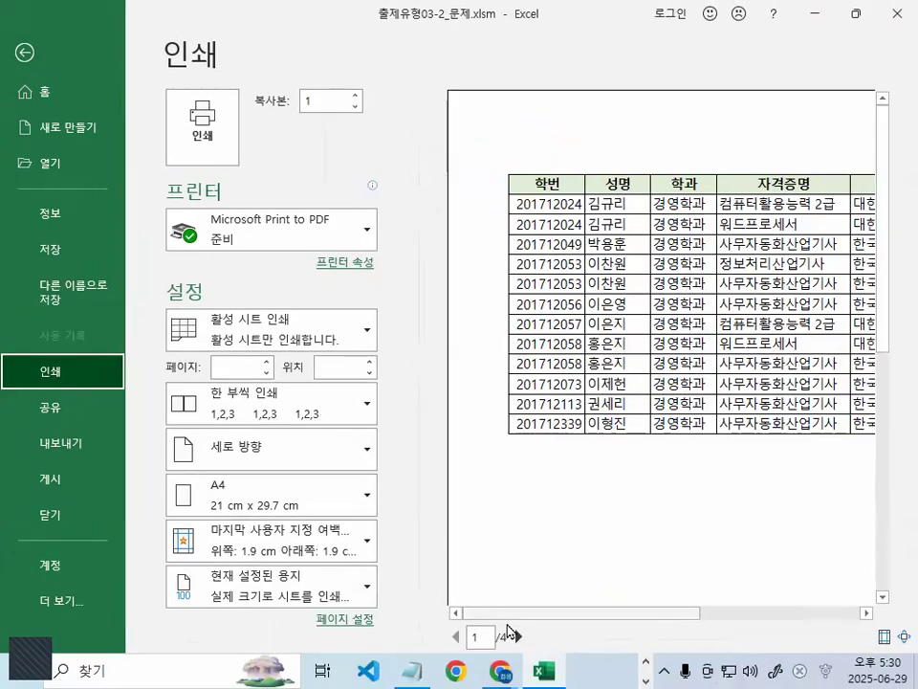
{"action": "left_click", "coordinate": [518, 636]}
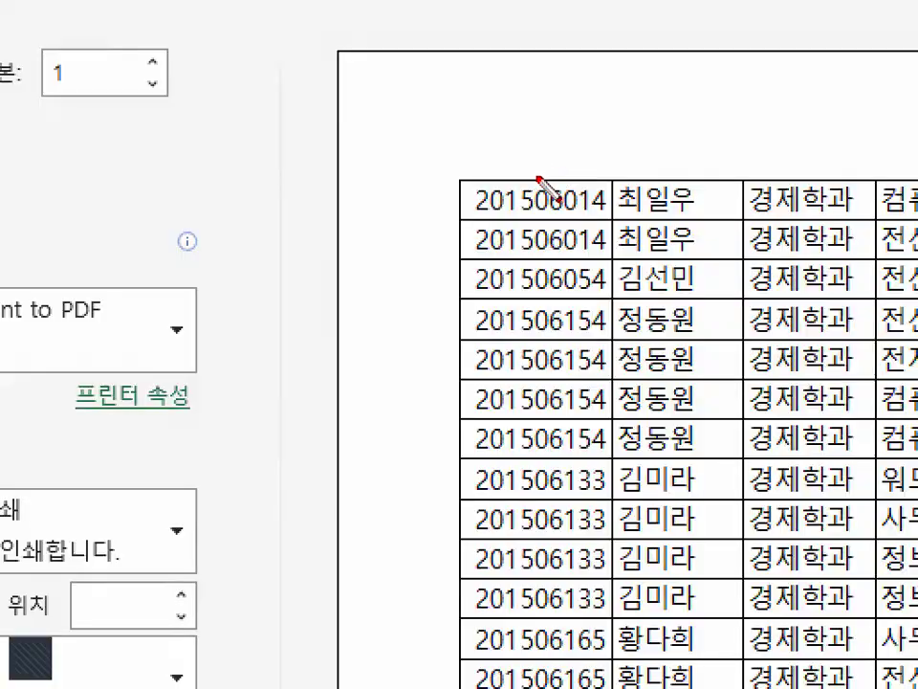
{"action": "left_click_drag", "start_coordinate": [550, 155], "coordinate": [499, 226]}
{"action": "left_click_drag", "start_coordinate": [507, 146], "coordinate": [570, 247]}
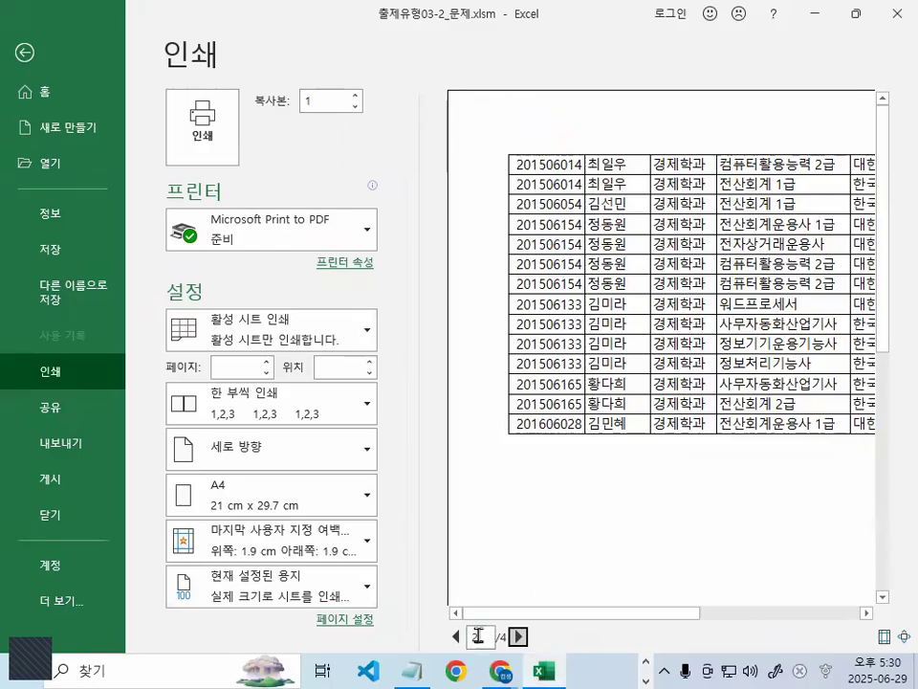
{"action": "left_click", "coordinate": [456, 636]}
{"action": "mouse_move", "coordinate": [549, 168]}
{"action": "left_mouse_down"}
{"action": "mouse_move", "coordinate": [539, 195]}
{"action": "mouse_move", "coordinate": [569, 183]}
{"action": "left_mouse_up"}
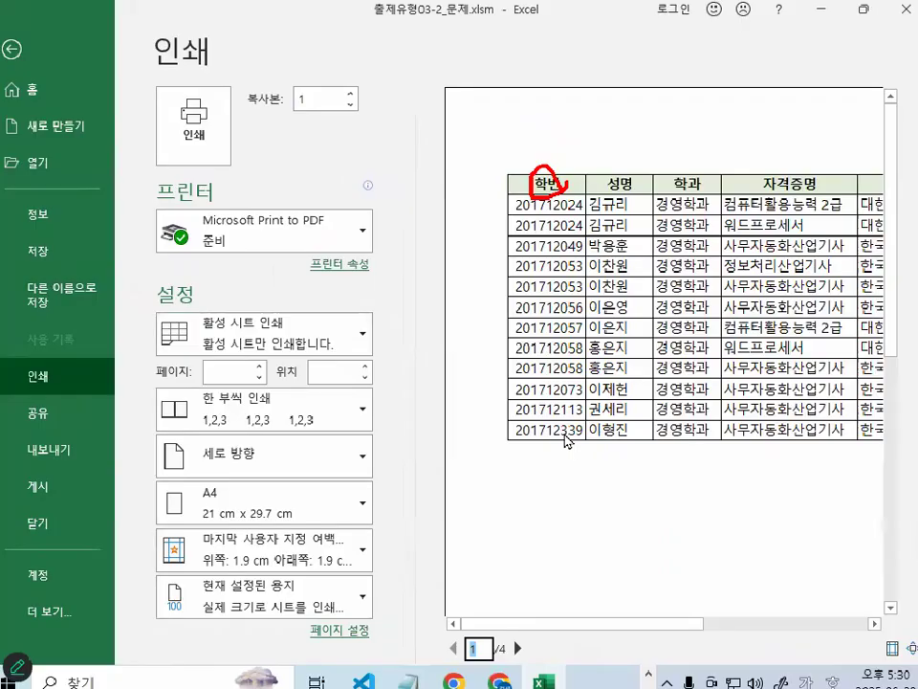
{"action": "left_click", "coordinate": [517, 636]}
{"action": "left_click_drag", "start_coordinate": [570, 139], "coordinate": [588, 169]}
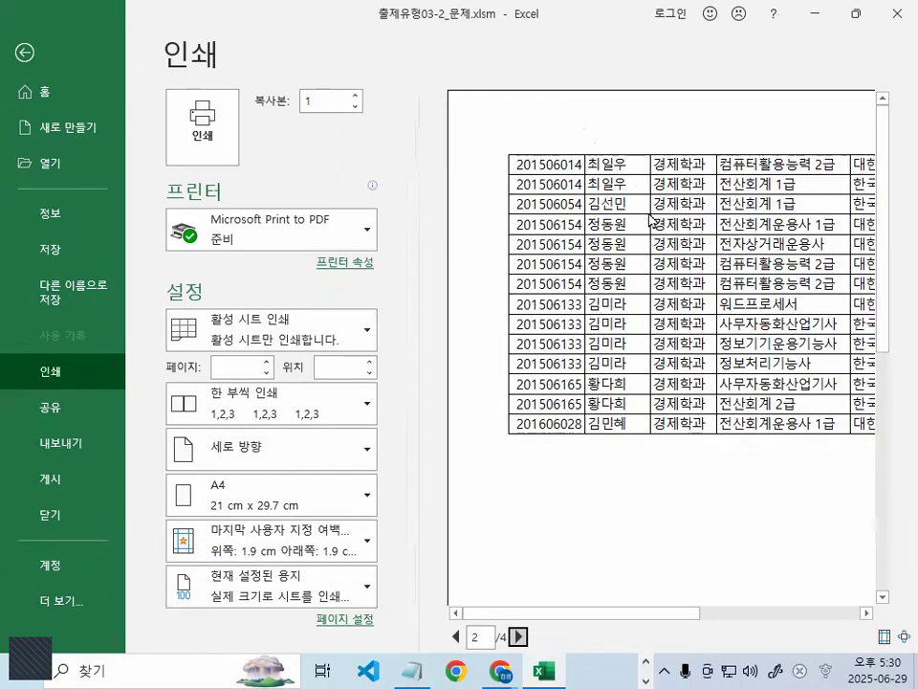
{"action": "key", "text": "Escape"}
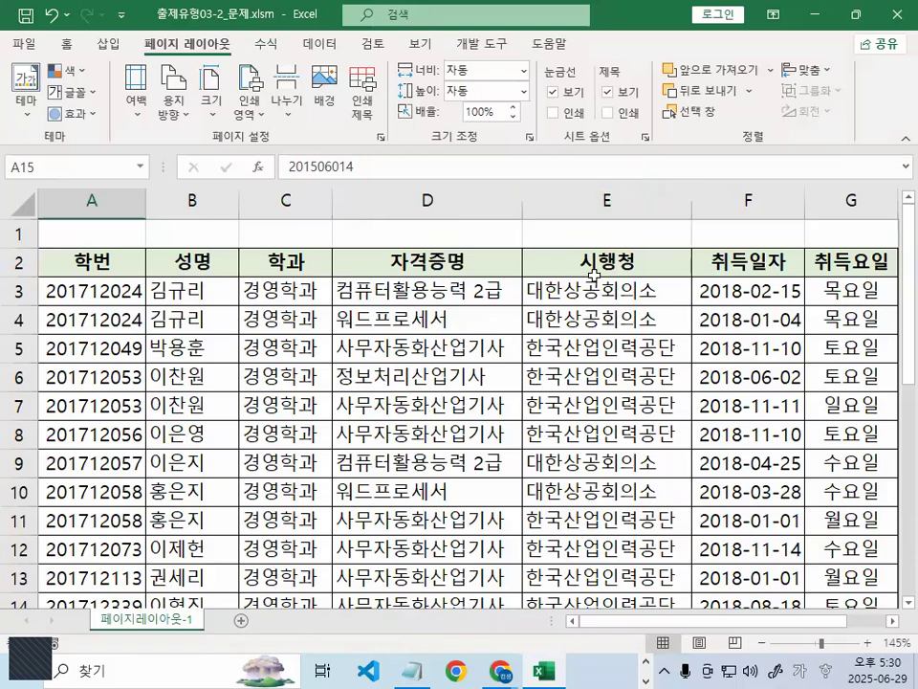
Open the sheet settings in Page Setup and set the print area to the table range A2:G28
{"action": "left_click", "coordinate": [421, 316]}
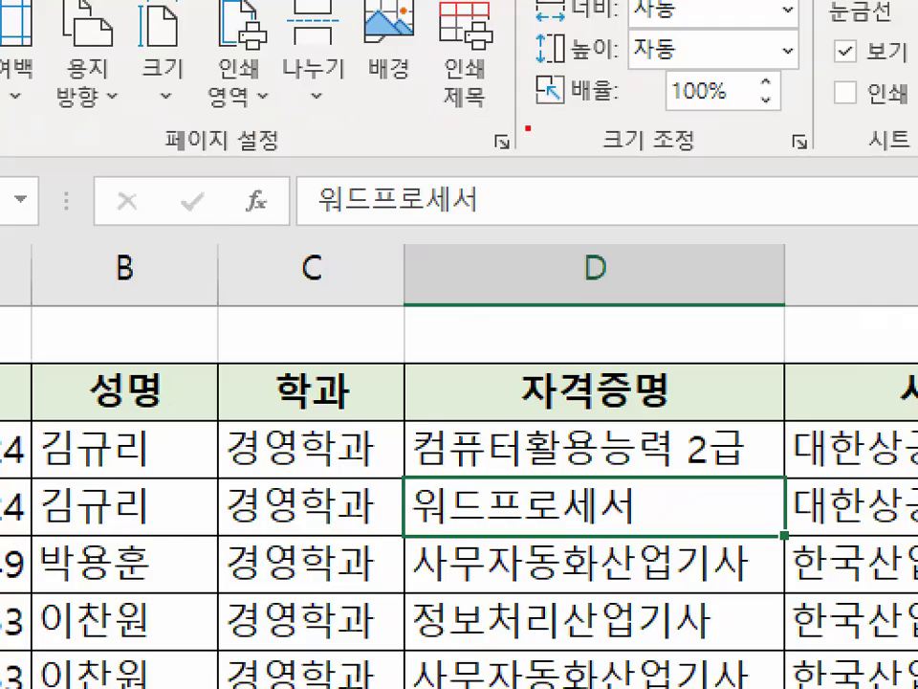
{"action": "mouse_move", "coordinate": [544, 144]}
{"action": "left_mouse_down"}
{"action": "mouse_move", "coordinate": [480, 163]}
{"action": "mouse_move", "coordinate": [522, 136]}
{"action": "left_mouse_up"}
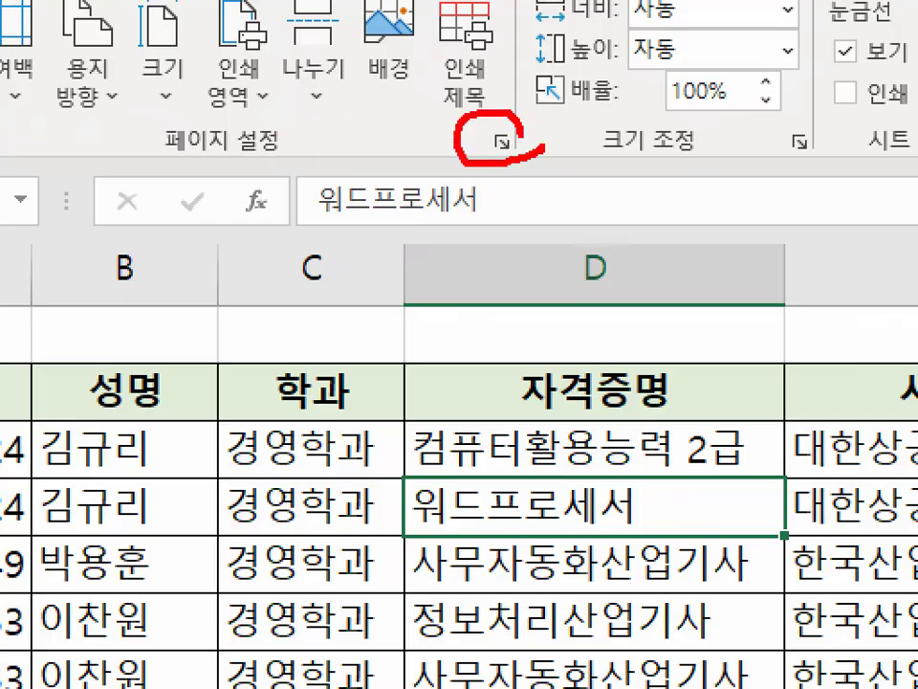
{"action": "key", "text": "Escape"}
{"action": "left_click", "coordinate": [383, 141]}
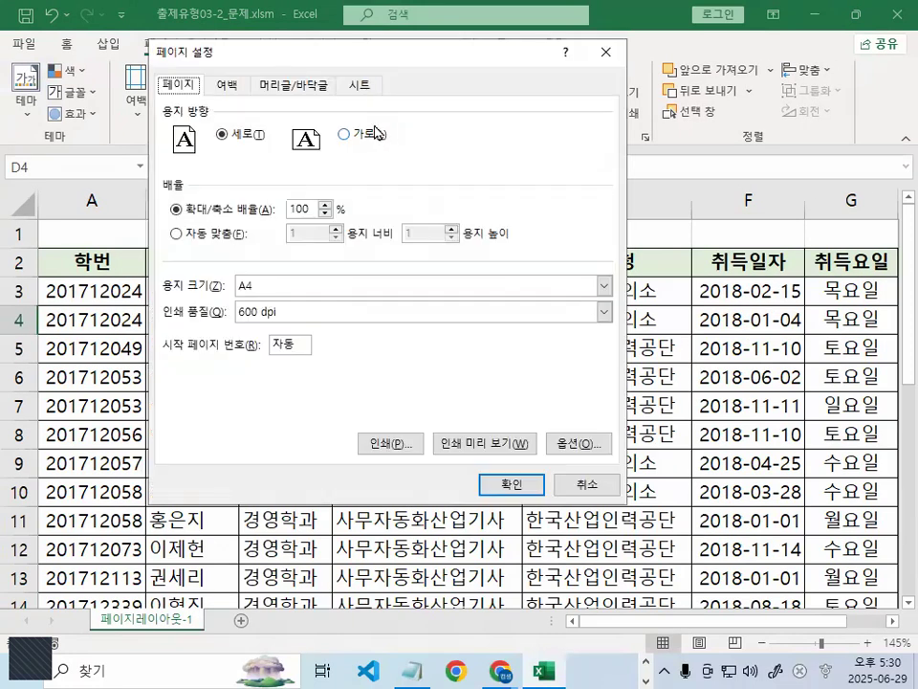
{"action": "left_click", "coordinate": [366, 96]}
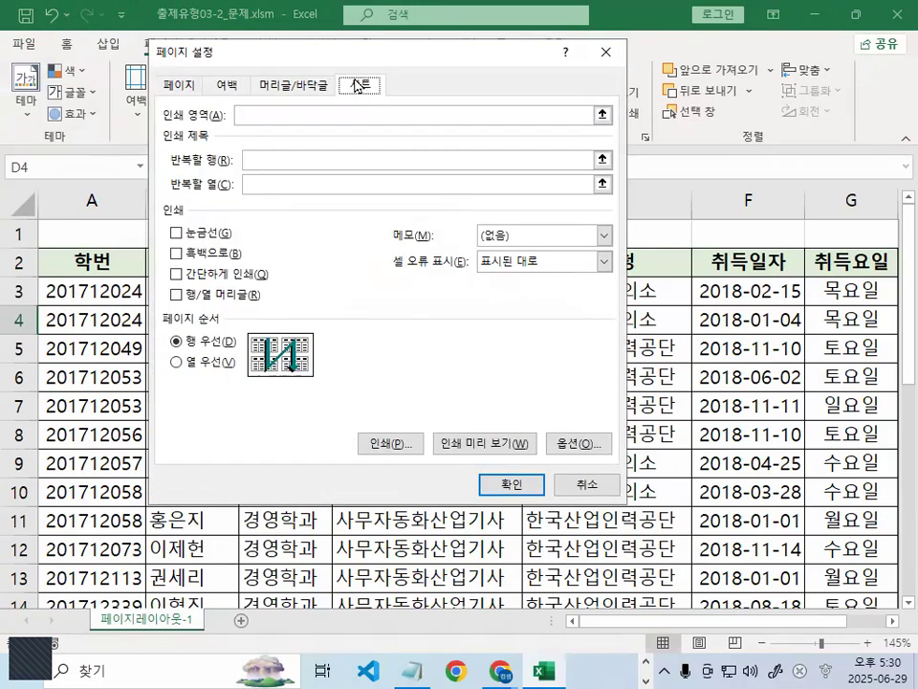
{"action": "left_click", "coordinate": [252, 114]}
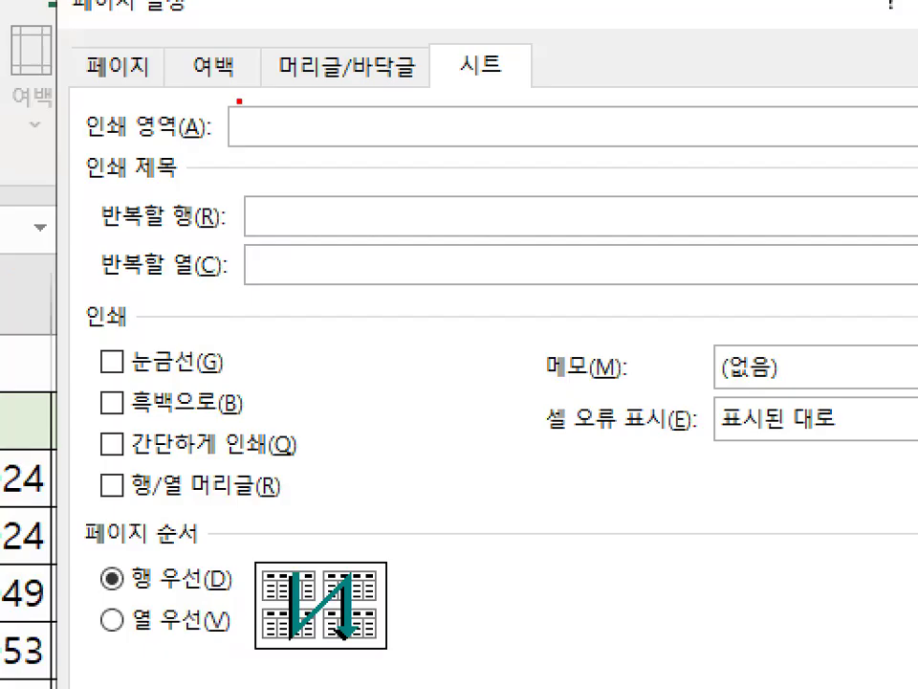
{"action": "mouse_move", "coordinate": [283, 98]}
{"action": "left_mouse_down"}
{"action": "mouse_move", "coordinate": [262, 118]}
{"action": "mouse_move", "coordinate": [263, 91]}
{"action": "mouse_move", "coordinate": [631, 206]}
{"action": "left_mouse_up"}
{"action": "left_click", "coordinate": [83, 260]}
{"action": "left_click_drag", "start_coordinate": [83, 261], "coordinate": [558, 549]}
{"action": "left_click_drag", "start_coordinate": [625, 204], "coordinate": [458, 99]}
Set header row 2 ($2:$2) as the print title row to repeat on every page
{"action": "left_click", "coordinate": [317, 190]}
{"action": "scroll", "coordinate": [181, 405], "scroll_direction": "up", "scroll_amount": 5}
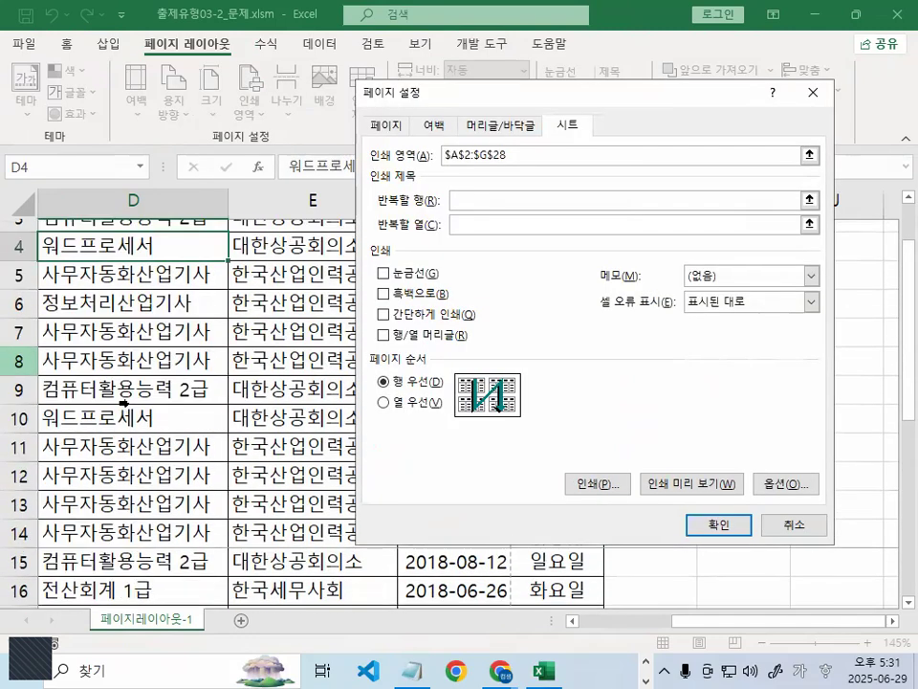
{"action": "scroll", "coordinate": [96, 300], "scroll_direction": "left", "scroll_amount": 3}
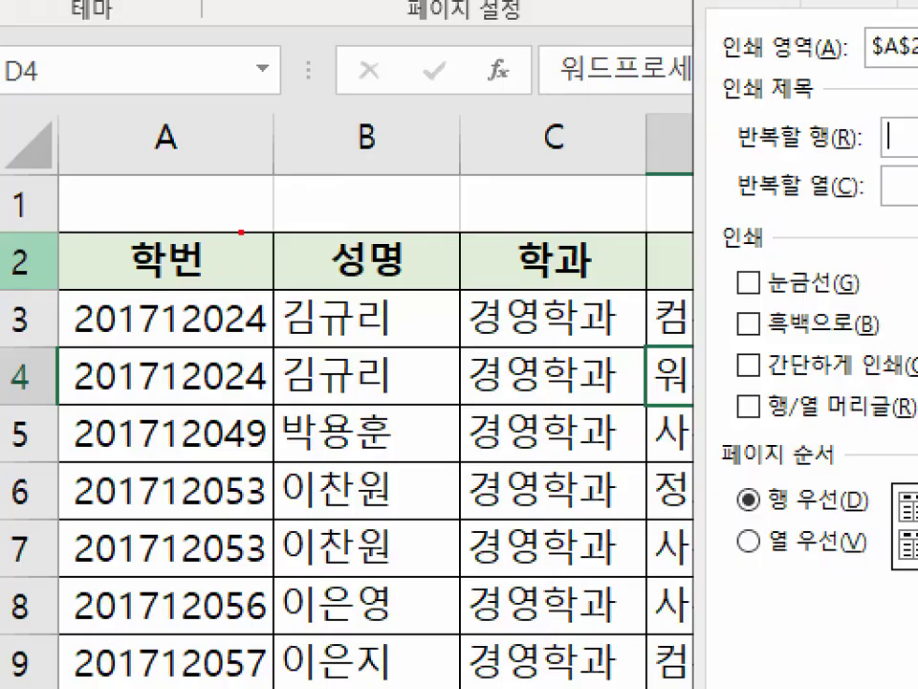
{"action": "left_click_drag", "start_coordinate": [241, 232], "coordinate": [259, 249]}
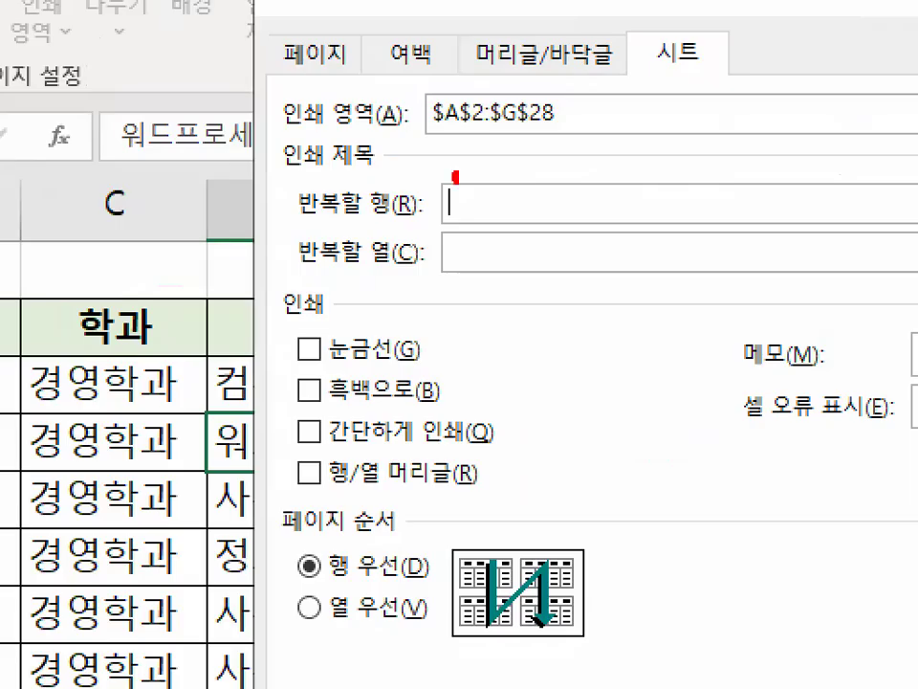
{"action": "left_click_drag", "start_coordinate": [456, 176], "coordinate": [538, 95]}
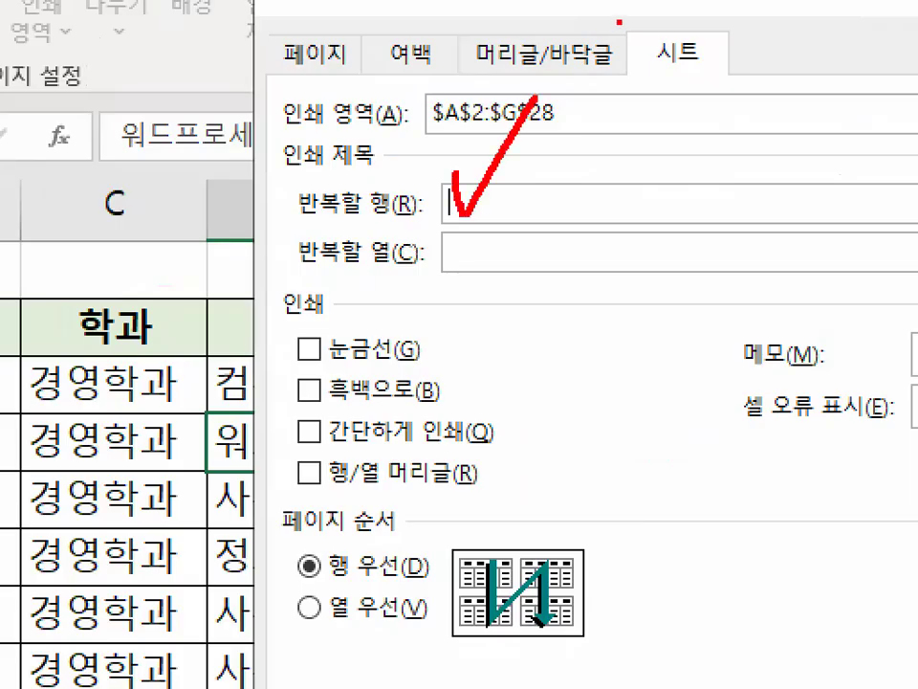
{"action": "key", "text": "Escape"}
{"action": "key", "text": "ctrl+1"}
{"action": "left_click", "coordinate": [10, 261]}
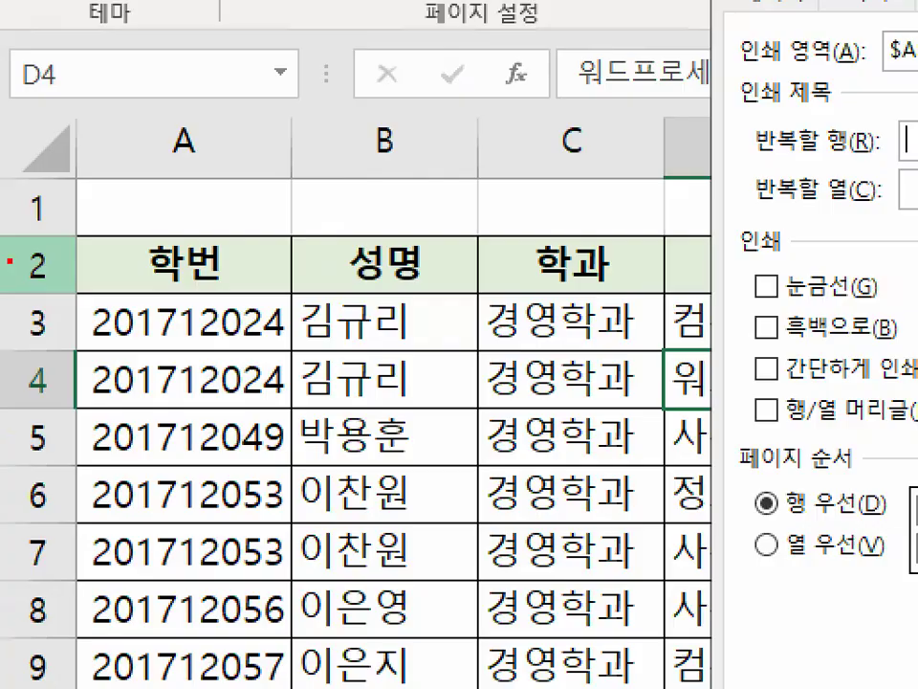
{"action": "mouse_move", "coordinate": [54, 260]}
{"action": "left_mouse_down"}
{"action": "mouse_move", "coordinate": [17, 262]}
{"action": "mouse_move", "coordinate": [63, 285]}
{"action": "left_mouse_up"}
{"action": "left_click_drag", "start_coordinate": [165, 247], "coordinate": [218, 208]}
{"action": "left_click_drag", "start_coordinate": [344, 240], "coordinate": [419, 204]}
{"action": "mouse_move", "coordinate": [553, 227]}
{"action": "left_mouse_down"}
{"action": "mouse_move", "coordinate": [572, 256]}
{"action": "mouse_move", "coordinate": [632, 151]}
{"action": "left_mouse_up"}
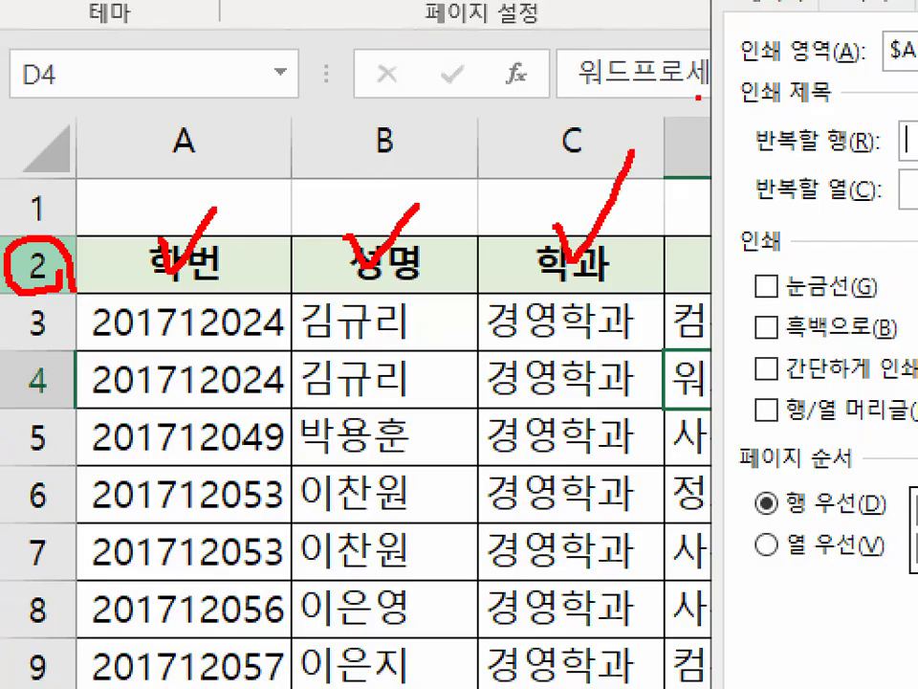
{"action": "key", "text": "Escape"}
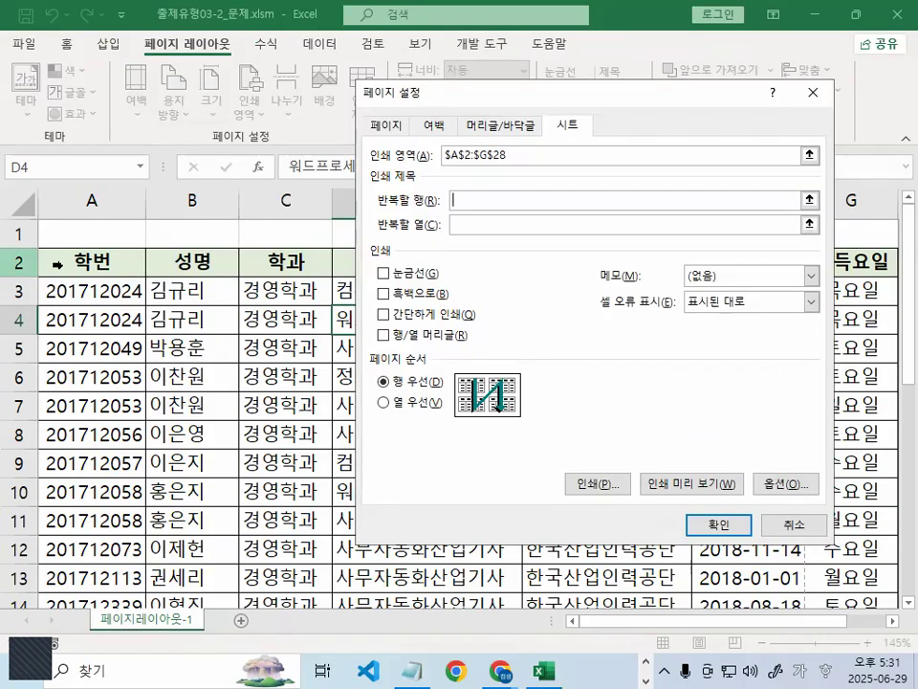
{"action": "left_click", "coordinate": [26, 260]}
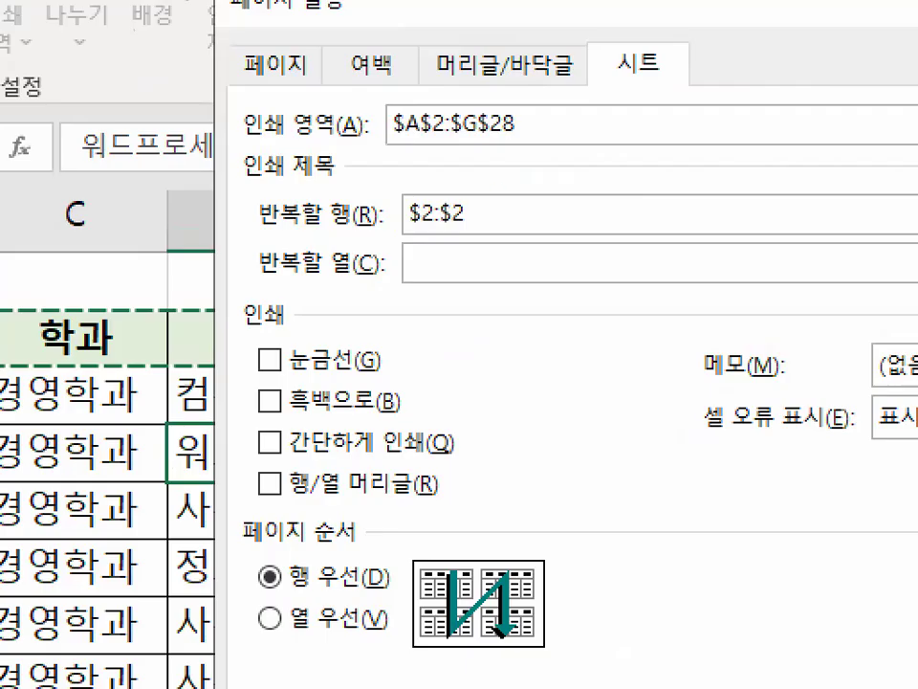
Review the repeating-row setting and apply it by opening the print preview from Page Setup
{"action": "mouse_move", "coordinate": [505, 193]}
{"action": "left_mouse_down"}
{"action": "mouse_move", "coordinate": [500, 202]}
{"action": "mouse_move", "coordinate": [449, 201]}
{"action": "mouse_move", "coordinate": [499, 201]}
{"action": "left_mouse_up"}
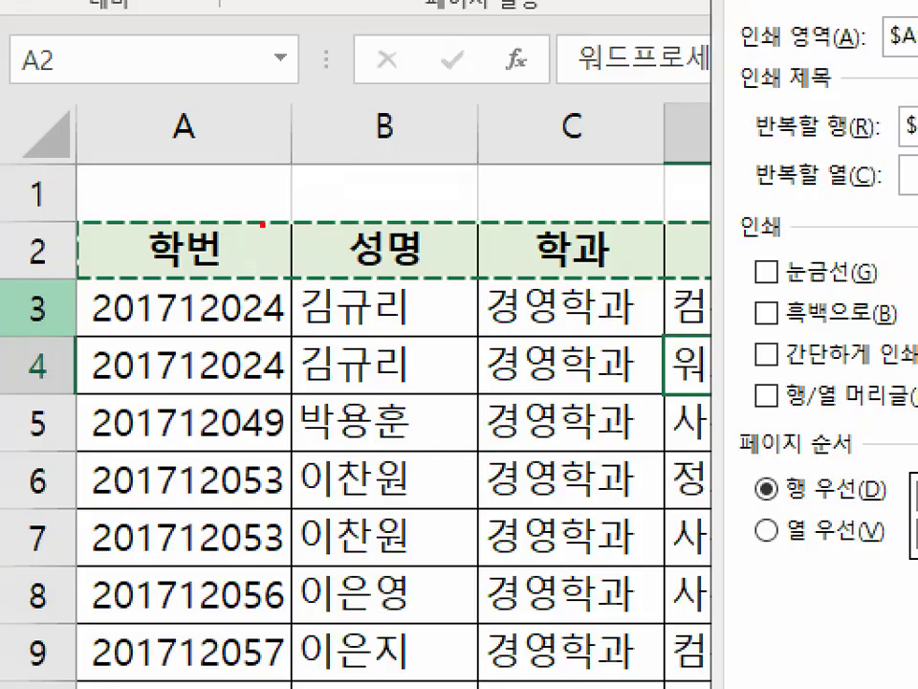
{"action": "left_click_drag", "start_coordinate": [262, 224], "coordinate": [266, 242]}
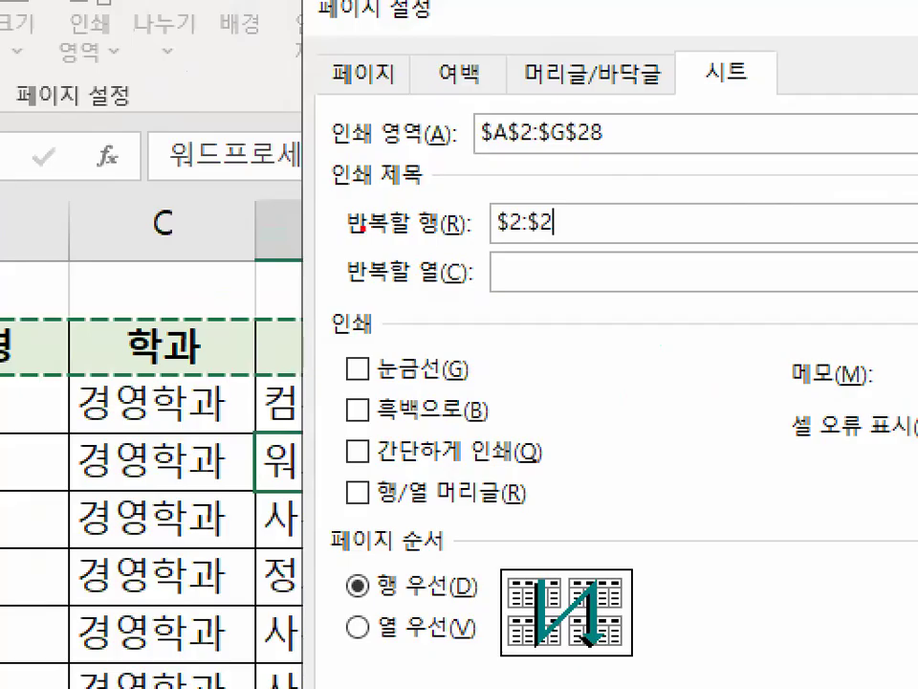
{"action": "mouse_move", "coordinate": [374, 208]}
{"action": "left_mouse_down"}
{"action": "mouse_move", "coordinate": [453, 207]}
{"action": "mouse_move", "coordinate": [346, 196]}
{"action": "mouse_move", "coordinate": [440, 173]}
{"action": "left_mouse_up"}
{"action": "left_click_drag", "start_coordinate": [524, 180], "coordinate": [606, 125]}
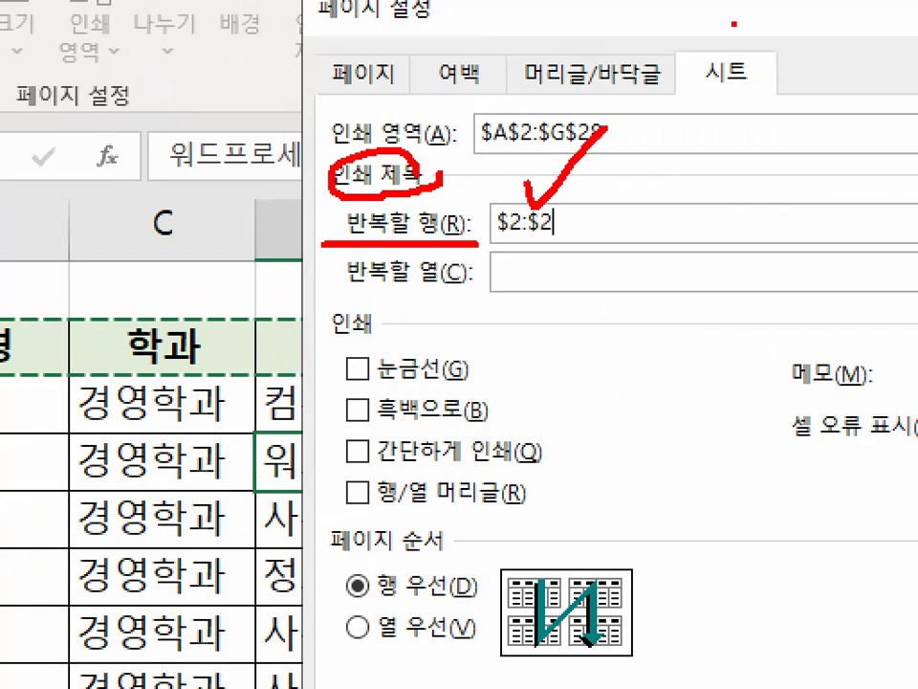
{"action": "key", "text": "Escape"}
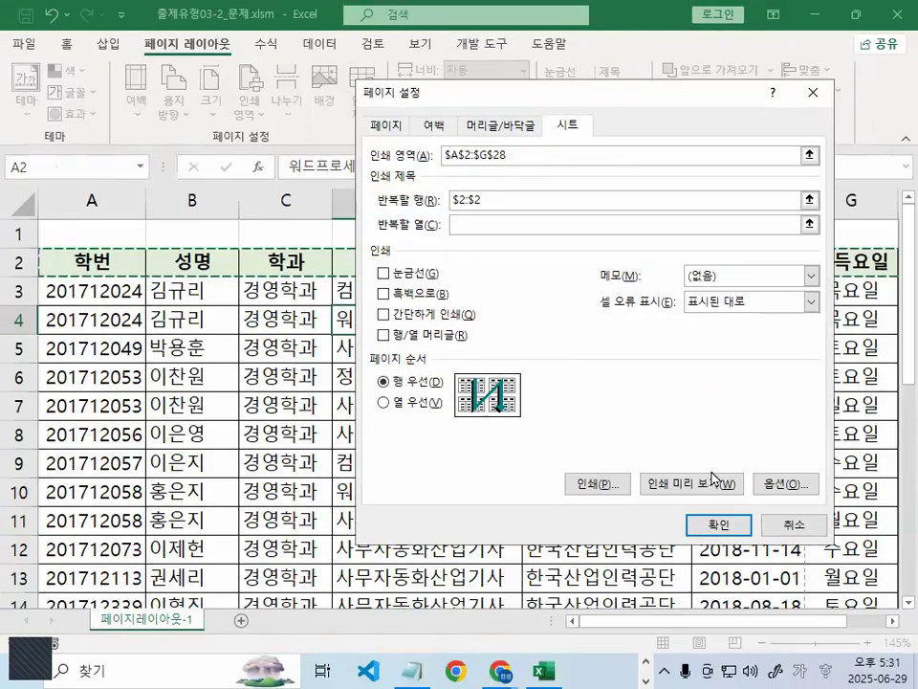
{"action": "key", "text": "ctrl+1"}
{"action": "mouse_move", "coordinate": [765, 480]}
{"action": "left_mouse_down"}
{"action": "mouse_move", "coordinate": [638, 510]}
{"action": "mouse_move", "coordinate": [732, 481]}
{"action": "left_mouse_up"}
{"action": "key", "text": "Escape"}
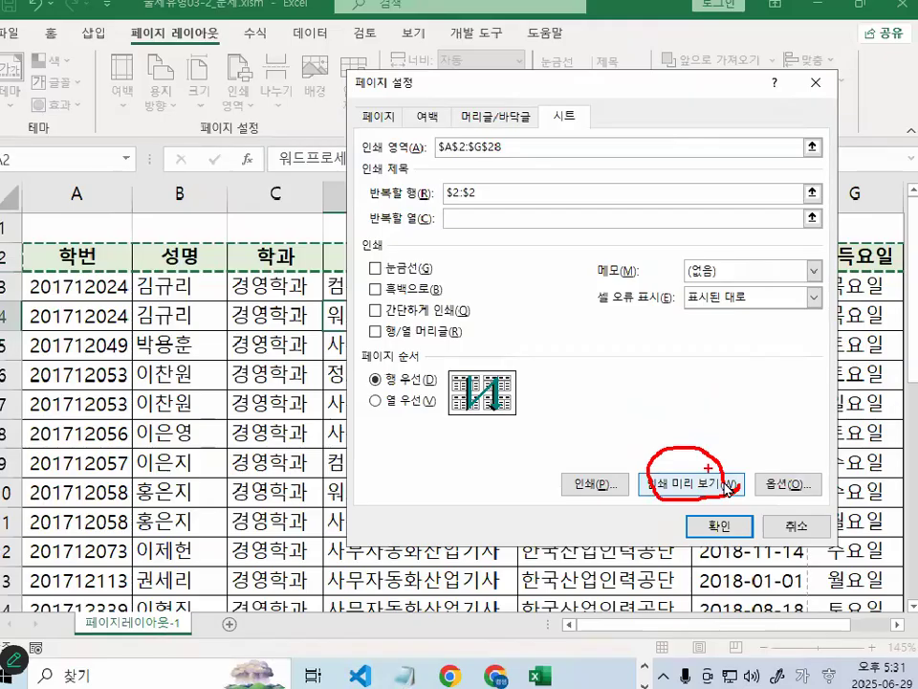
{"action": "left_click", "coordinate": [726, 485]}
Check pages 1 and 2 of the print preview for the repeated heading row and close the preview
{"action": "key", "text": "ctrl+1"}
{"action": "left_click_drag", "start_coordinate": [616, 153], "coordinate": [598, 174]}
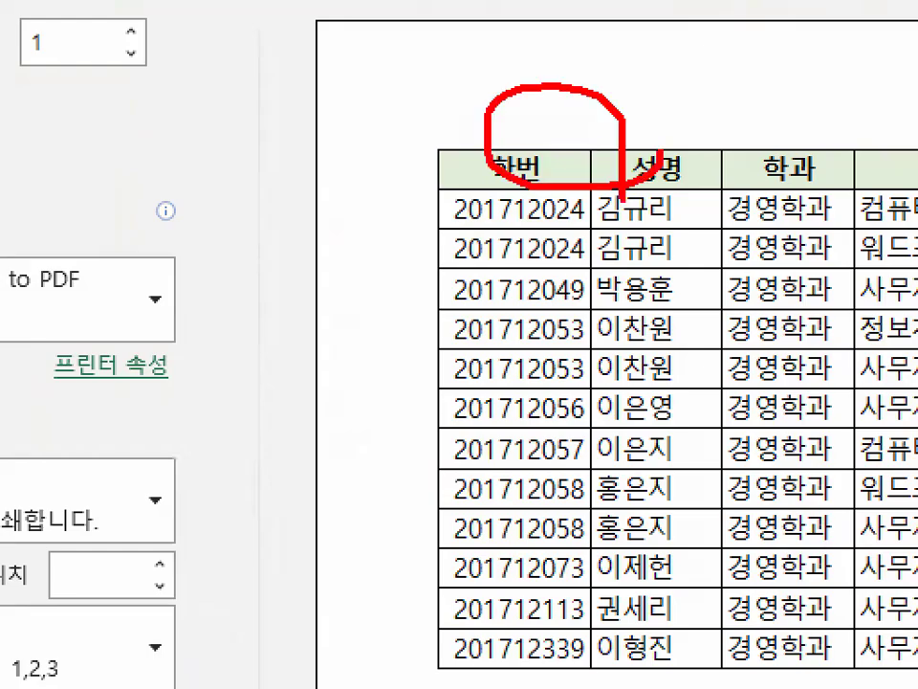
{"action": "key", "text": "Escape"}
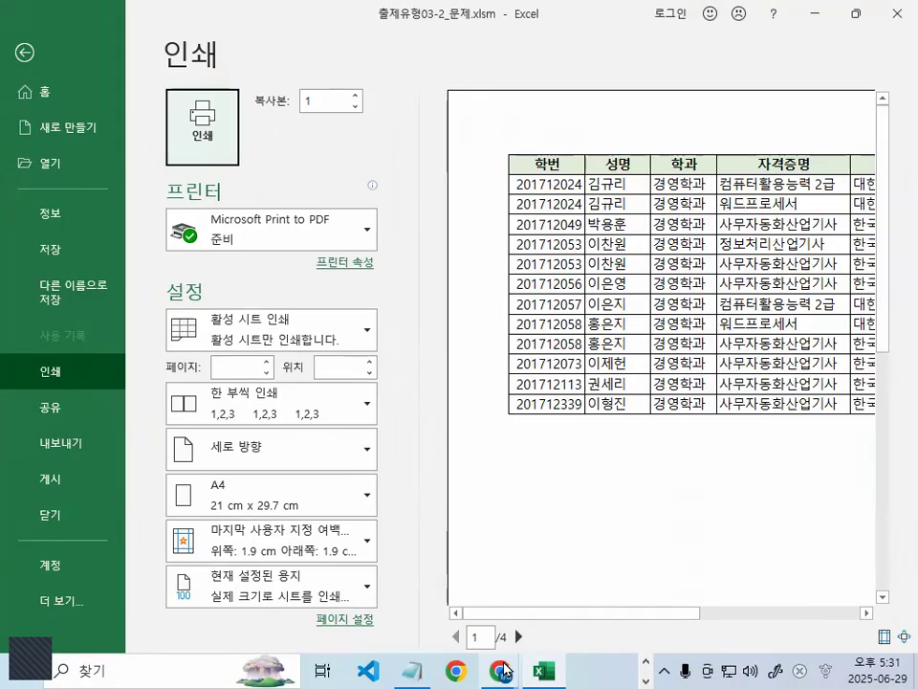
{"action": "key", "text": "ctrl+1"}
{"action": "mouse_move", "coordinate": [644, 506]}
{"action": "left_mouse_down"}
{"action": "mouse_move", "coordinate": [558, 517]}
{"action": "mouse_move", "coordinate": [651, 515]}
{"action": "left_mouse_up"}
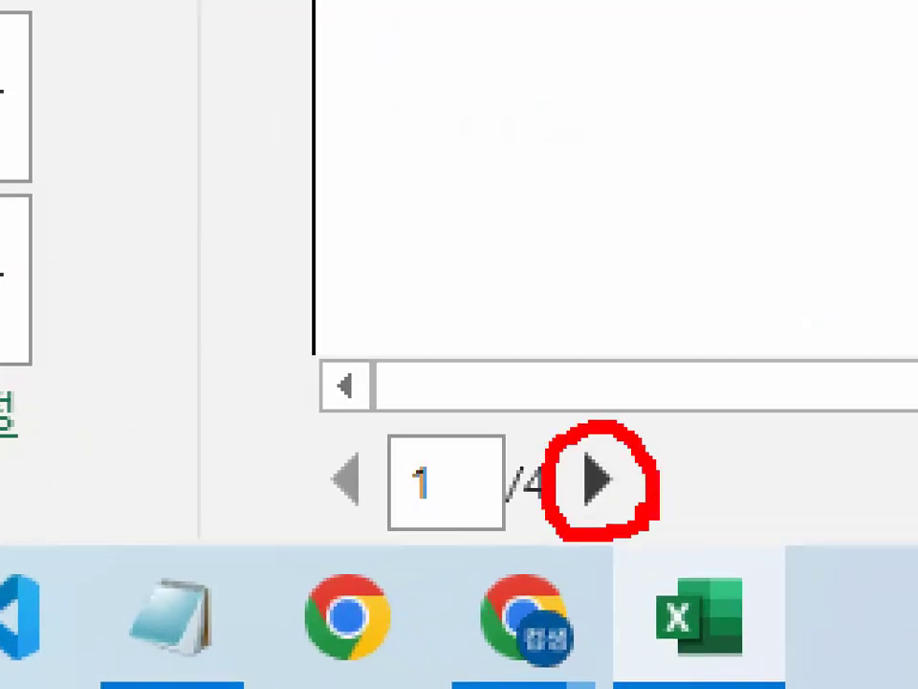
{"action": "key", "text": "Escape"}
{"action": "left_click", "coordinate": [520, 633]}
{"action": "key", "text": "ctrl+1"}
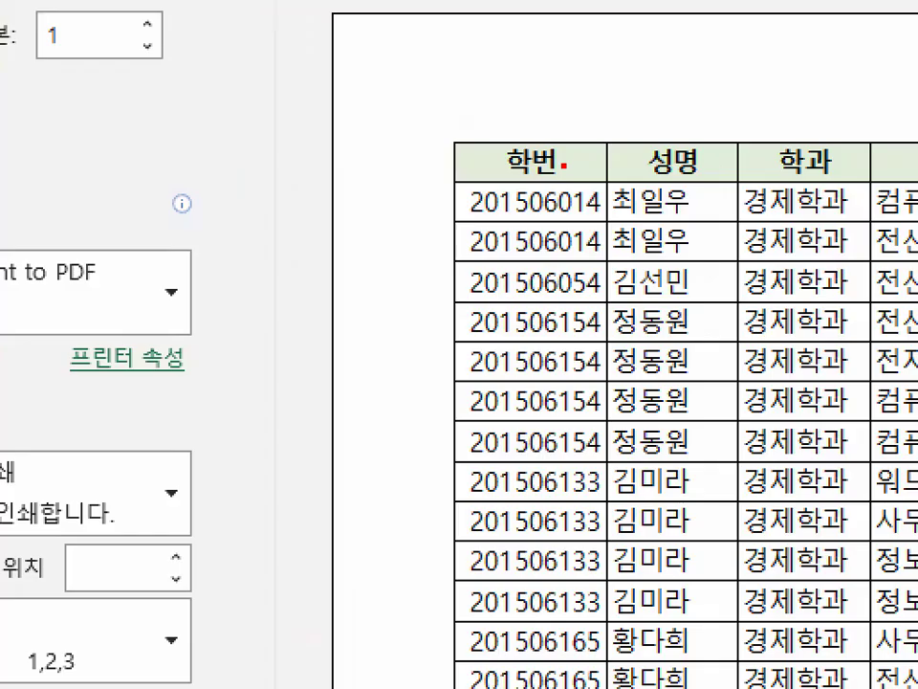
{"action": "left_click_drag", "start_coordinate": [548, 158], "coordinate": [603, 149]}
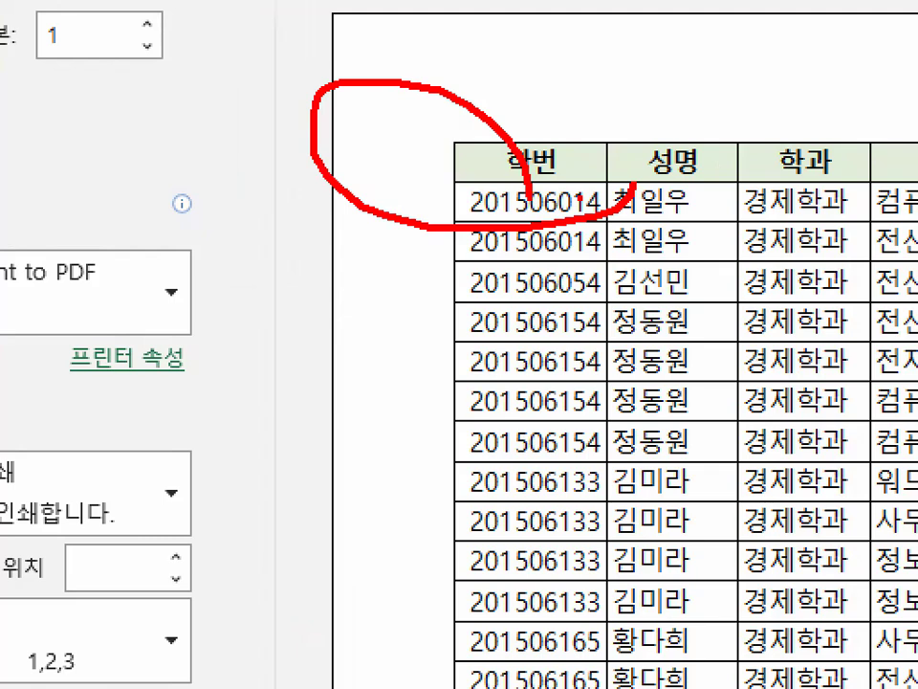
{"action": "key", "text": "Escape"}
{"action": "key", "text": "Escape"}
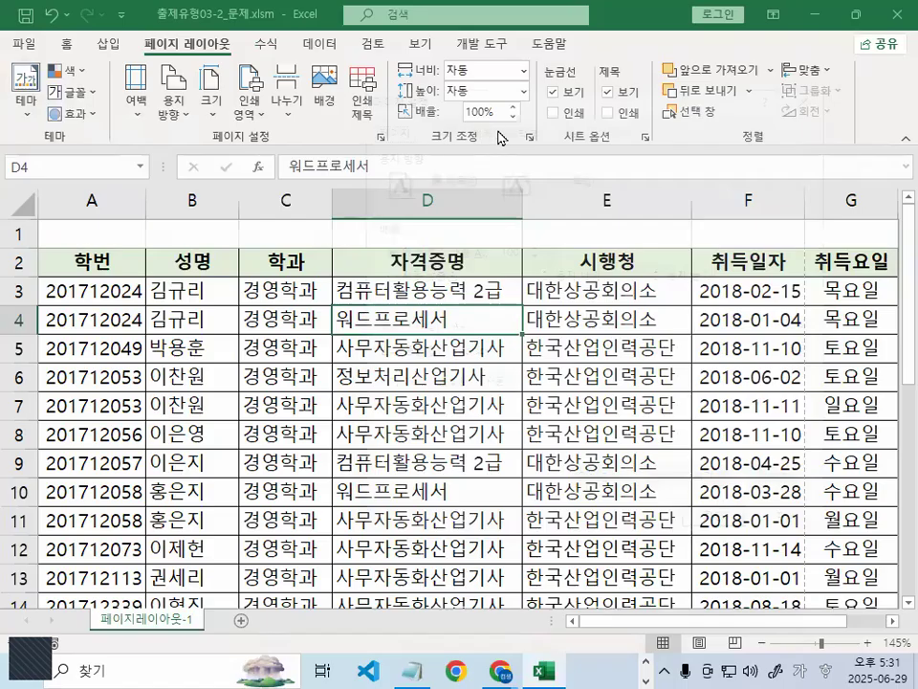
Open the sheet settings in Page Setup and set column A ($A:$A) as the print title column to repeat
{"action": "left_click", "coordinate": [381, 137]}
{"action": "left_click", "coordinate": [565, 131]}
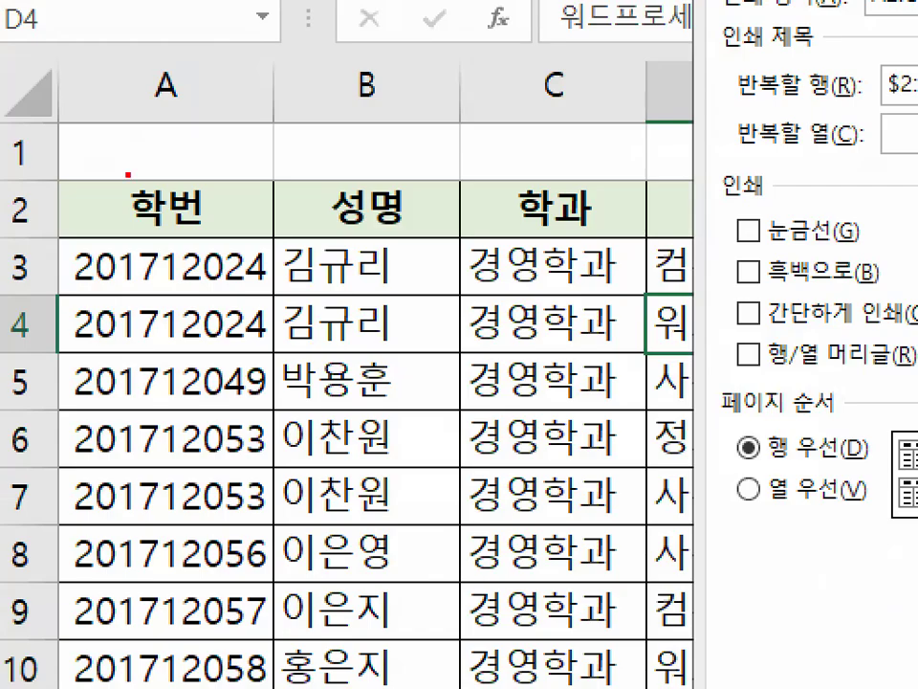
{"action": "mouse_move", "coordinate": [127, 175]}
{"action": "left_mouse_down"}
{"action": "mouse_move", "coordinate": [59, 685]}
{"action": "mouse_move", "coordinate": [215, 555]}
{"action": "mouse_move", "coordinate": [124, 203]}
{"action": "left_mouse_up"}
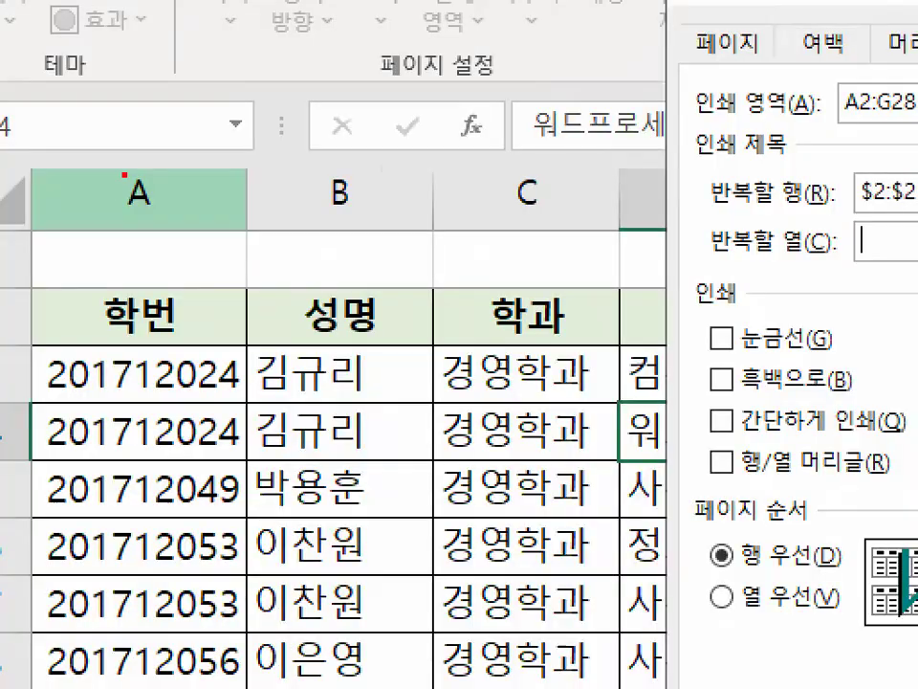
{"action": "left_click_drag", "start_coordinate": [84, 191], "coordinate": [133, 127]}
{"action": "left_click", "coordinate": [92, 203]}
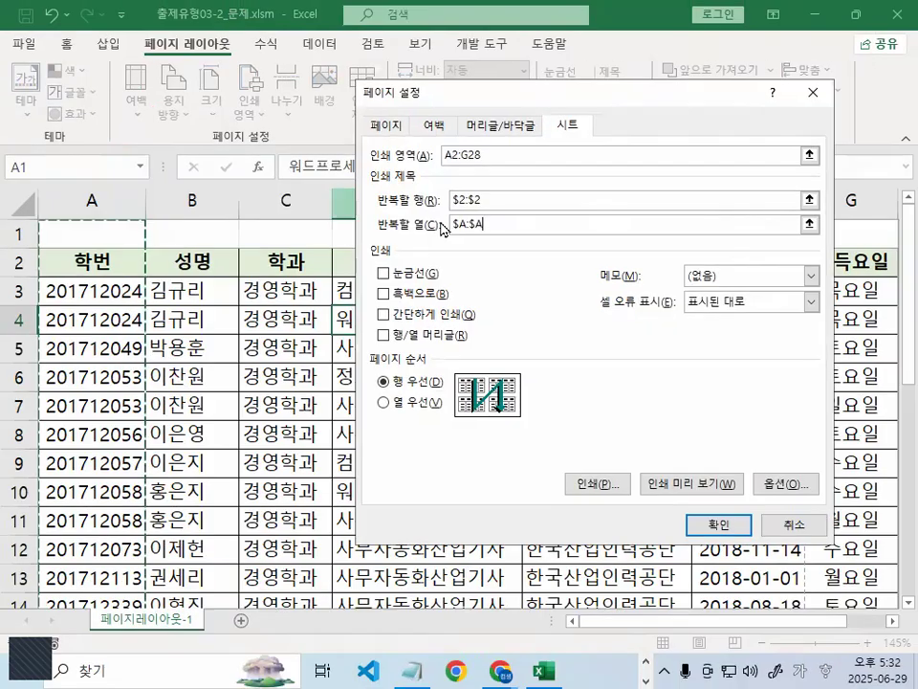
{"action": "left_click_drag", "start_coordinate": [499, 218], "coordinate": [507, 233]}
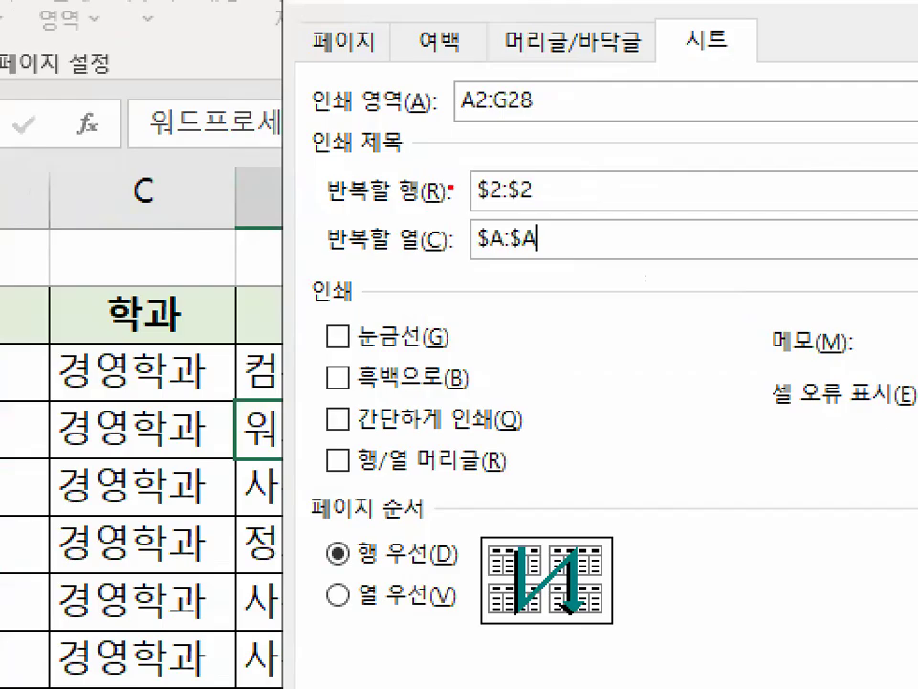
{"action": "mouse_move", "coordinate": [440, 199]}
{"action": "left_mouse_down"}
{"action": "mouse_move", "coordinate": [459, 207]}
{"action": "mouse_move", "coordinate": [387, 234]}
{"action": "mouse_move", "coordinate": [443, 239]}
{"action": "left_mouse_up"}
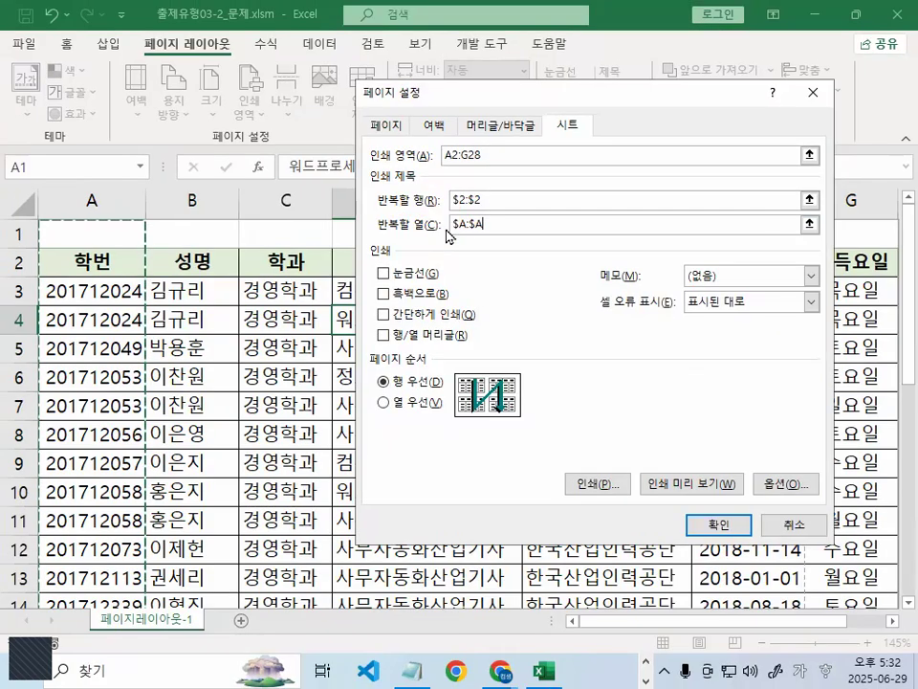
Clear both the repeating column and the repeating row from the print titles
{"action": "left_click_drag", "start_coordinate": [484, 223], "coordinate": [402, 225]}
{"action": "key", "text": "Delete"}
{"action": "left_click_drag", "start_coordinate": [484, 199], "coordinate": [402, 199]}
{"action": "key", "text": "Delete"}
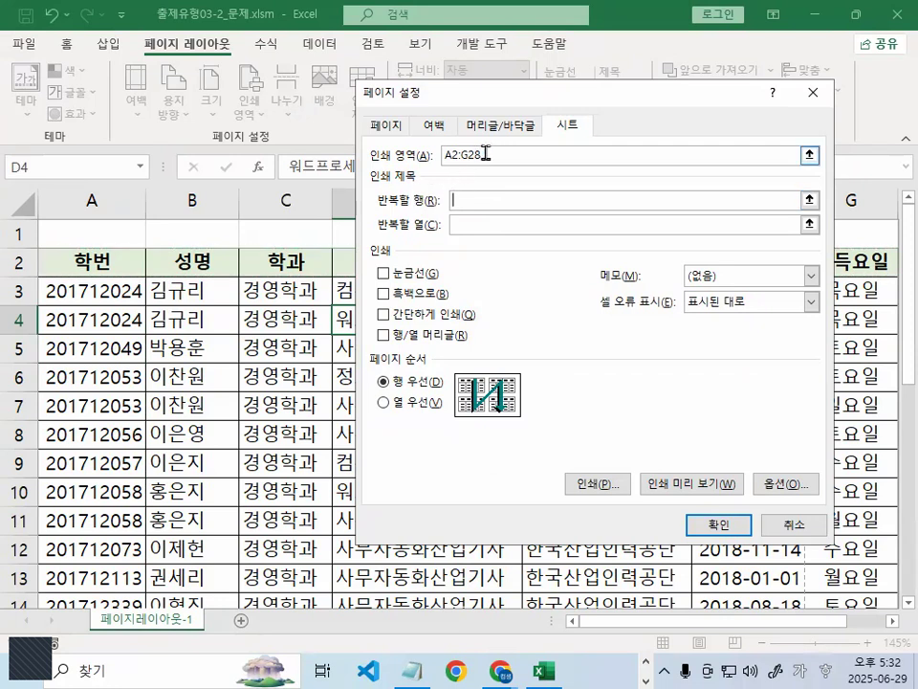
Replace the print area with the first three columns down to row 32, $A$2:$C$32
{"action": "left_click_drag", "start_coordinate": [483, 155], "coordinate": [396, 140]}
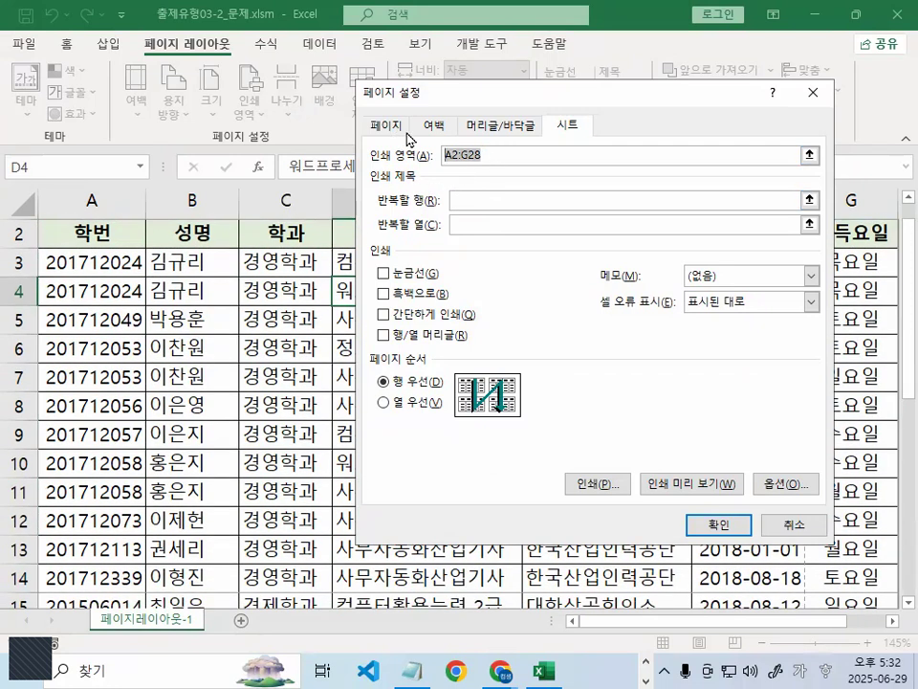
{"action": "key", "text": "Delete"}
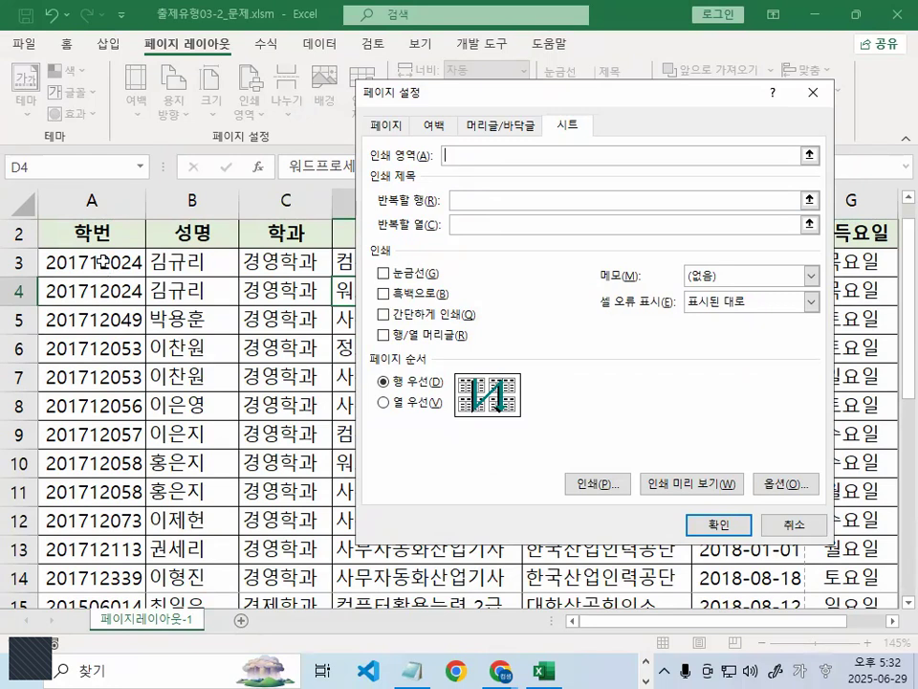
{"action": "left_click_drag", "start_coordinate": [86, 232], "coordinate": [258, 489]}
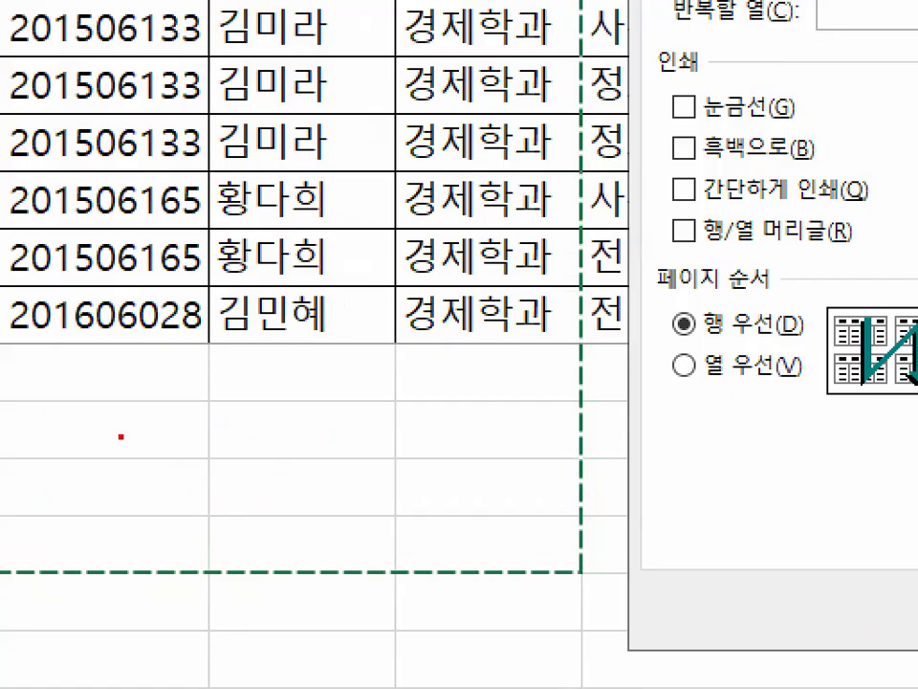
Examine where the new print area ends below the last table row
{"action": "mouse_move", "coordinate": [456, 451]}
{"action": "left_mouse_down"}
{"action": "mouse_move", "coordinate": [250, 529]}
{"action": "mouse_move", "coordinate": [408, 488]}
{"action": "left_mouse_up"}
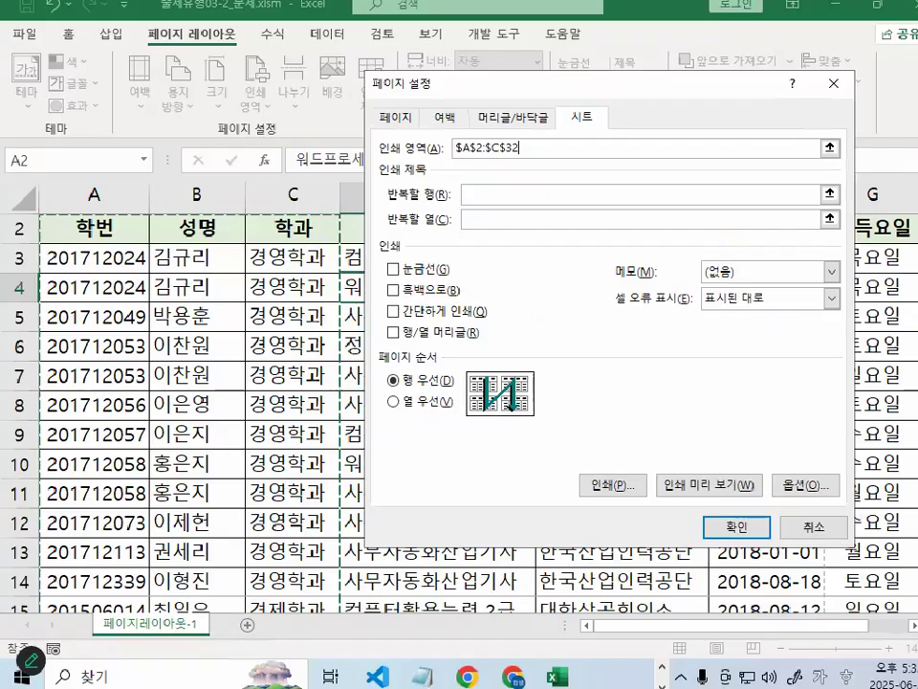
{"action": "scroll", "coordinate": [153, 443], "scroll_direction": "down", "scroll_amount": 6}
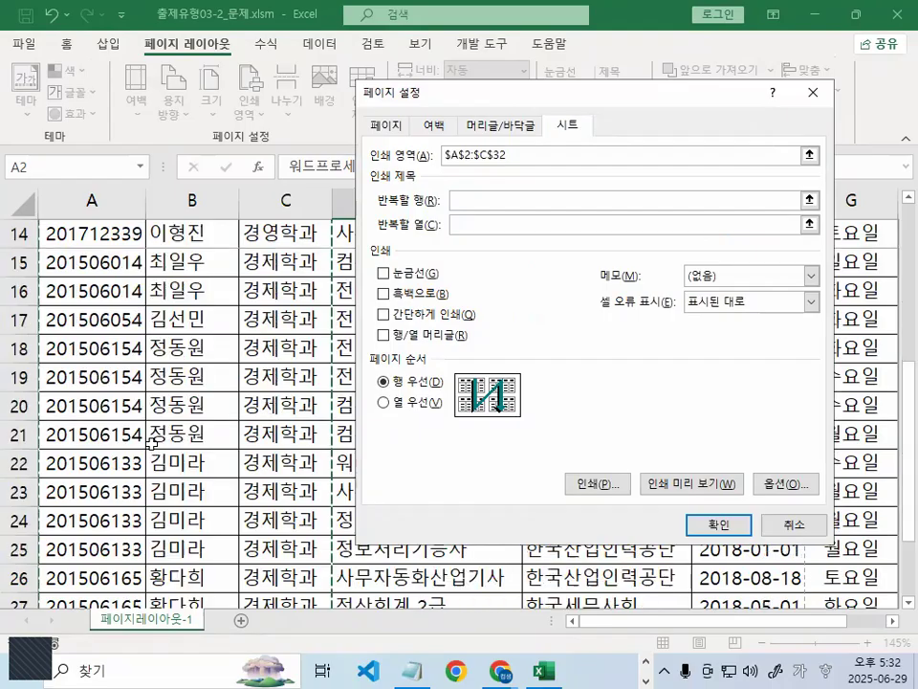
{"action": "scroll", "coordinate": [153, 443], "scroll_direction": "down", "scroll_amount": 2}
{"action": "left_click_drag", "start_coordinate": [220, 329], "coordinate": [272, 390]}
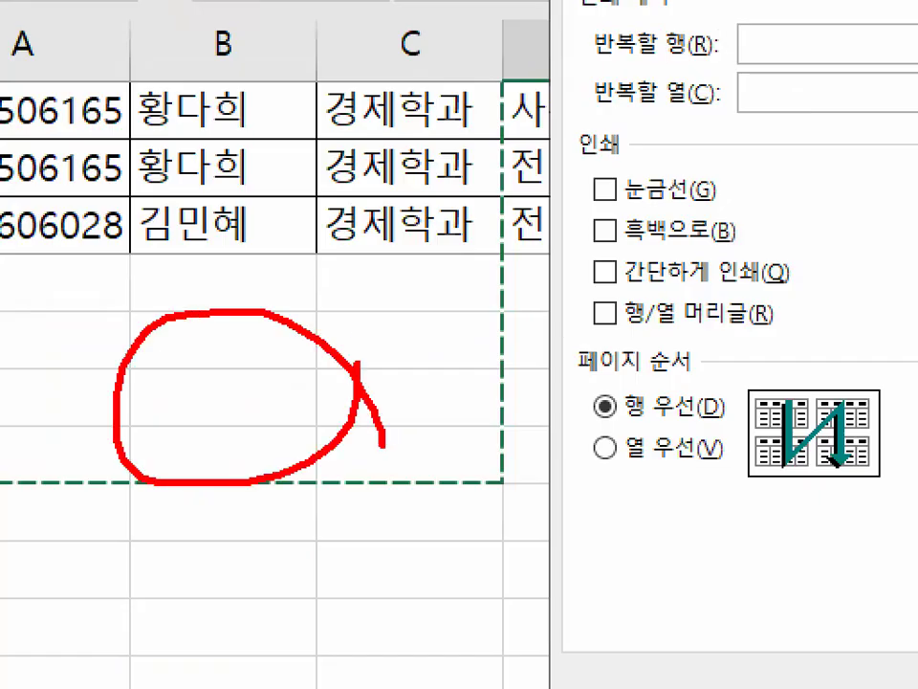
{"action": "mouse_move", "coordinate": [383, 443]}
{"action": "left_mouse_down"}
{"action": "mouse_move", "coordinate": [401, 424]}
{"action": "mouse_move", "coordinate": [311, 460]}
{"action": "left_mouse_up"}
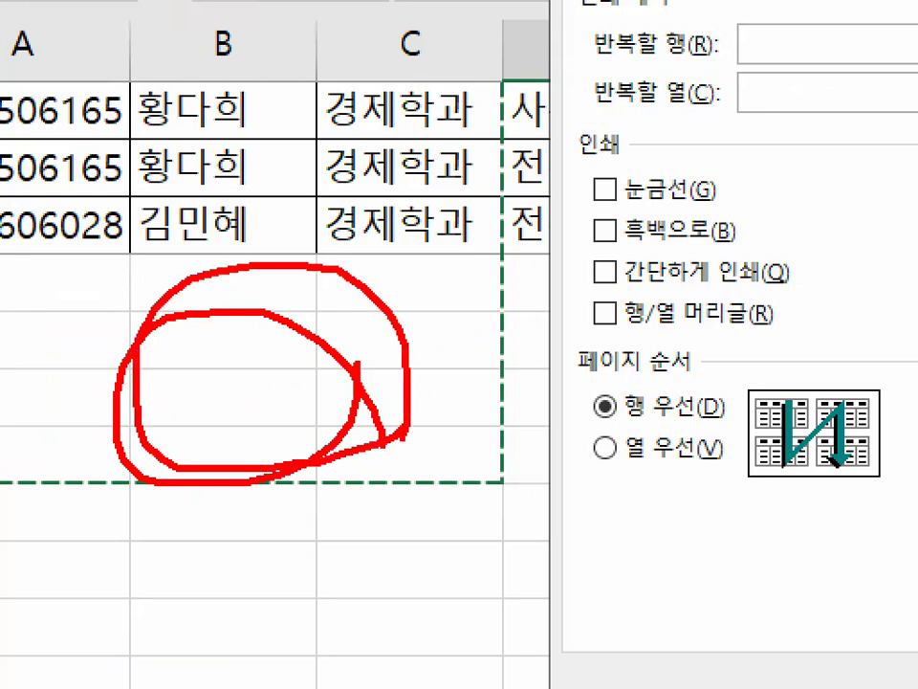
{"action": "key", "text": "Escape"}
{"action": "scroll", "coordinate": [327, 230], "scroll_direction": "up", "scroll_amount": 8}
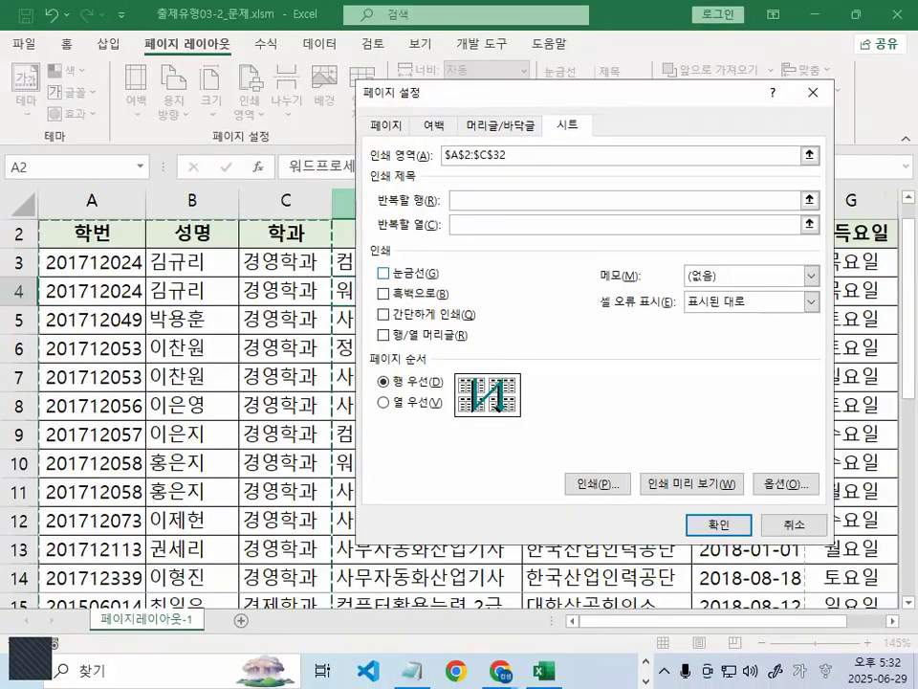
{"action": "mouse_move", "coordinate": [360, 260]}
{"action": "left_mouse_down"}
{"action": "mouse_move", "coordinate": [402, 258]}
{"action": "mouse_move", "coordinate": [391, 279]}
{"action": "mouse_move", "coordinate": [505, 275]}
{"action": "mouse_move", "coordinate": [504, 285]}
{"action": "left_mouse_up"}
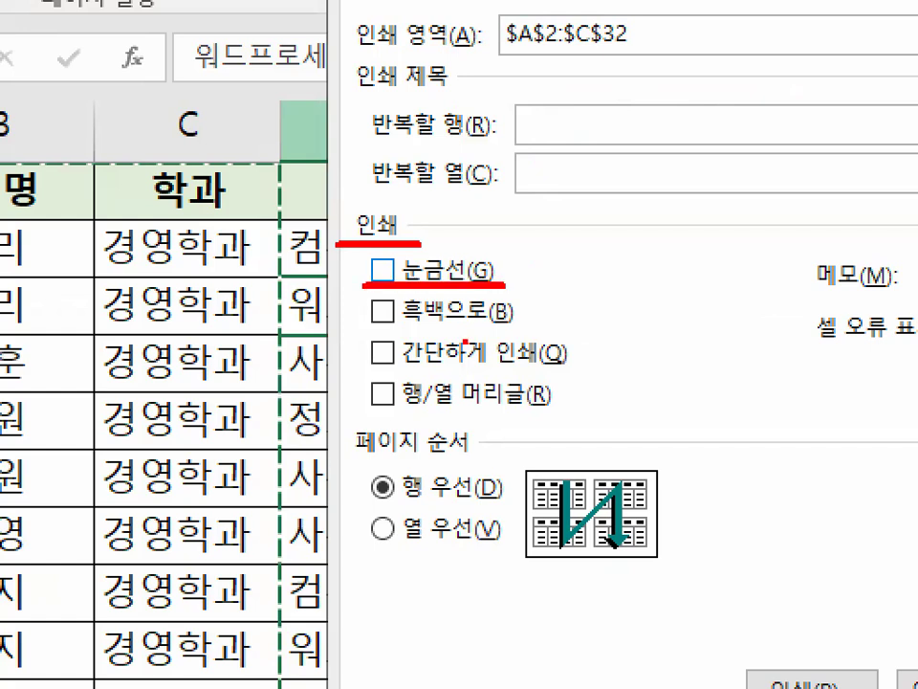
{"action": "mouse_move", "coordinate": [351, 413]}
{"action": "left_mouse_down"}
{"action": "mouse_move", "coordinate": [549, 417]}
{"action": "mouse_move", "coordinate": [497, 416]}
{"action": "left_mouse_up"}
{"action": "key", "text": "Escape"}
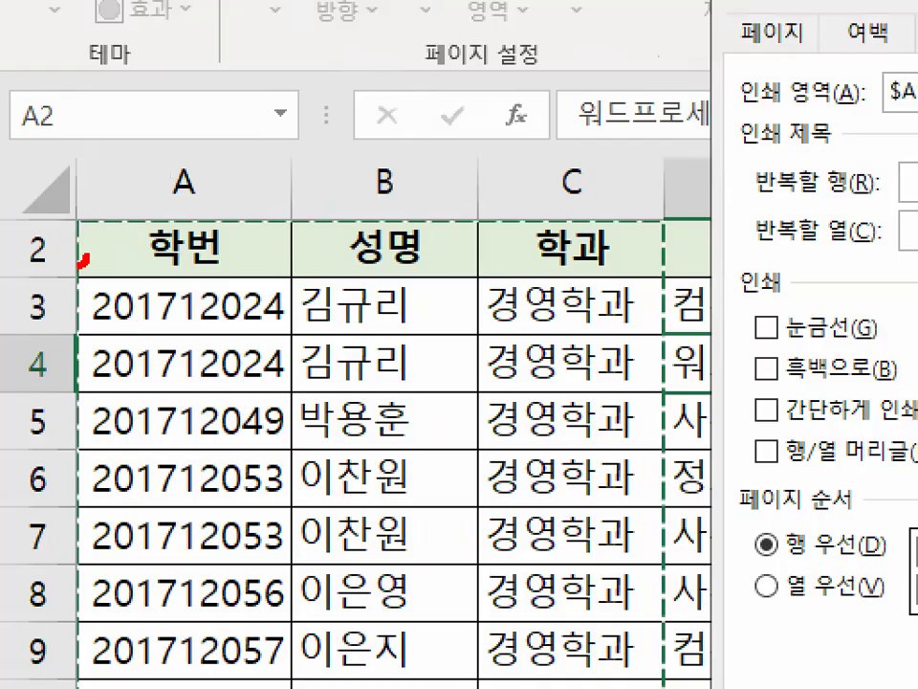
{"action": "left_click_drag", "start_coordinate": [38, 237], "coordinate": [44, 234]}
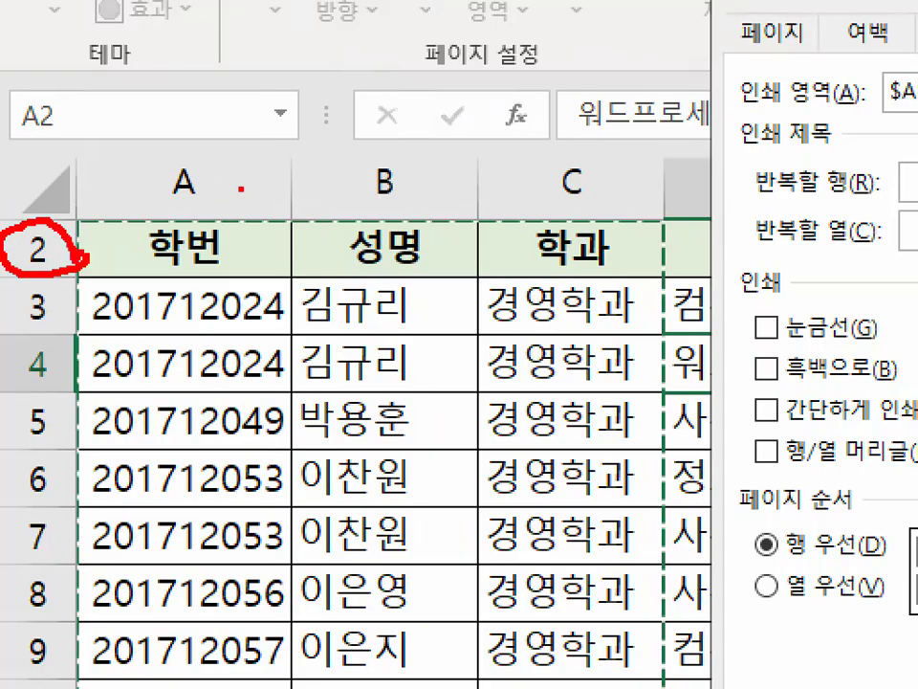
{"action": "left_click_drag", "start_coordinate": [241, 188], "coordinate": [132, 198]}
{"action": "left_click_drag", "start_coordinate": [84, 280], "coordinate": [74, 247]}
{"action": "mouse_move", "coordinate": [227, 197]}
{"action": "left_mouse_down"}
{"action": "mouse_move", "coordinate": [151, 221]}
{"action": "mouse_move", "coordinate": [192, 203]}
{"action": "left_mouse_up"}
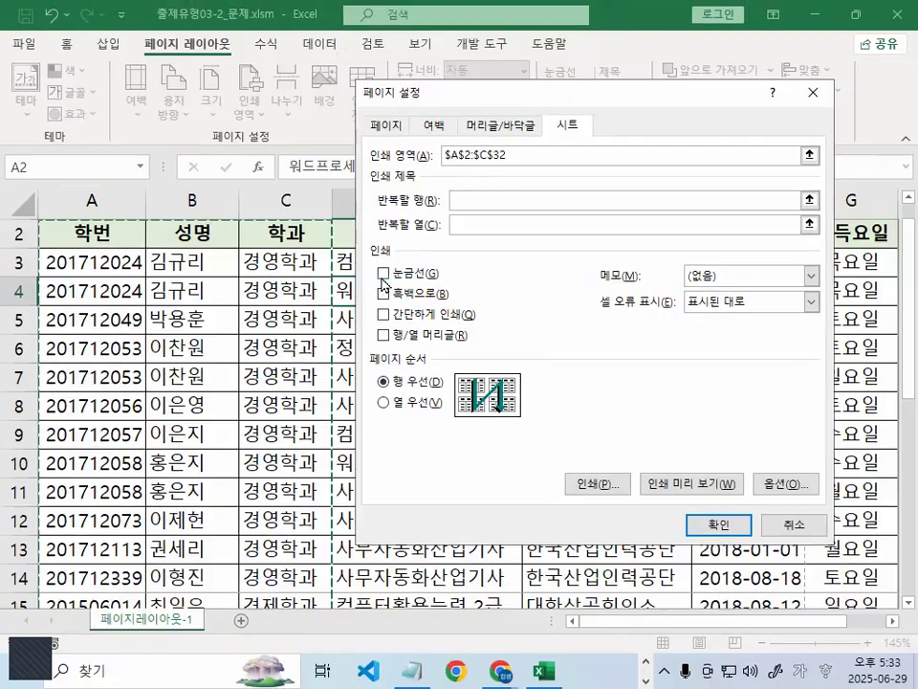
Turn on printing of gridlines and row/column headings, and open the print preview from Page Setup
{"action": "left_click", "coordinate": [384, 273]}
{"action": "mouse_move", "coordinate": [380, 278]}
{"action": "left_mouse_down"}
{"action": "mouse_move", "coordinate": [394, 259]}
{"action": "mouse_move", "coordinate": [393, 278]}
{"action": "left_mouse_up"}
{"action": "left_click_drag", "start_coordinate": [368, 341], "coordinate": [403, 335]}
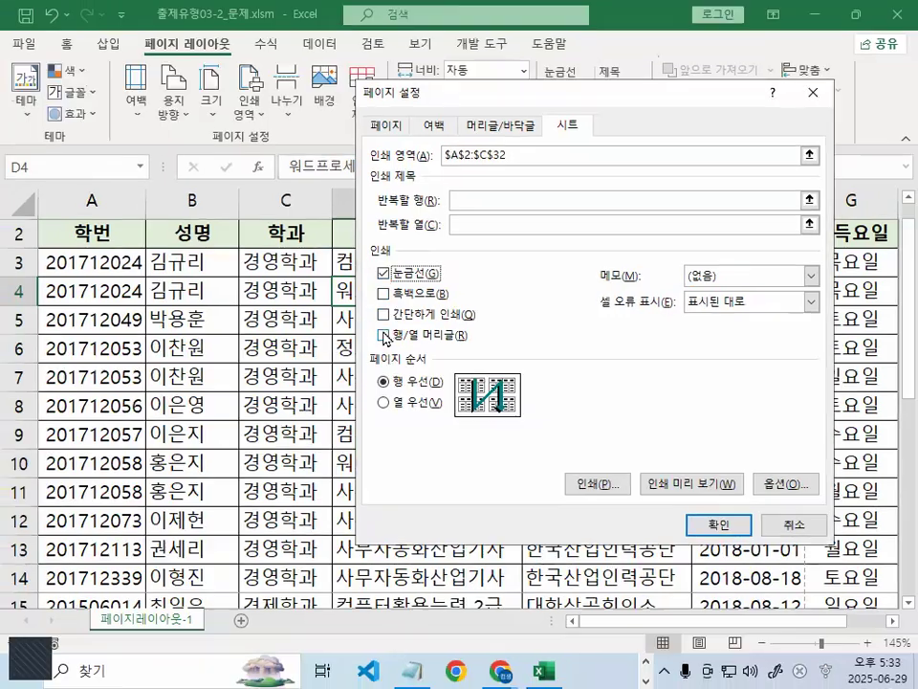
{"action": "left_click", "coordinate": [381, 382]}
{"action": "left_click", "coordinate": [709, 486]}
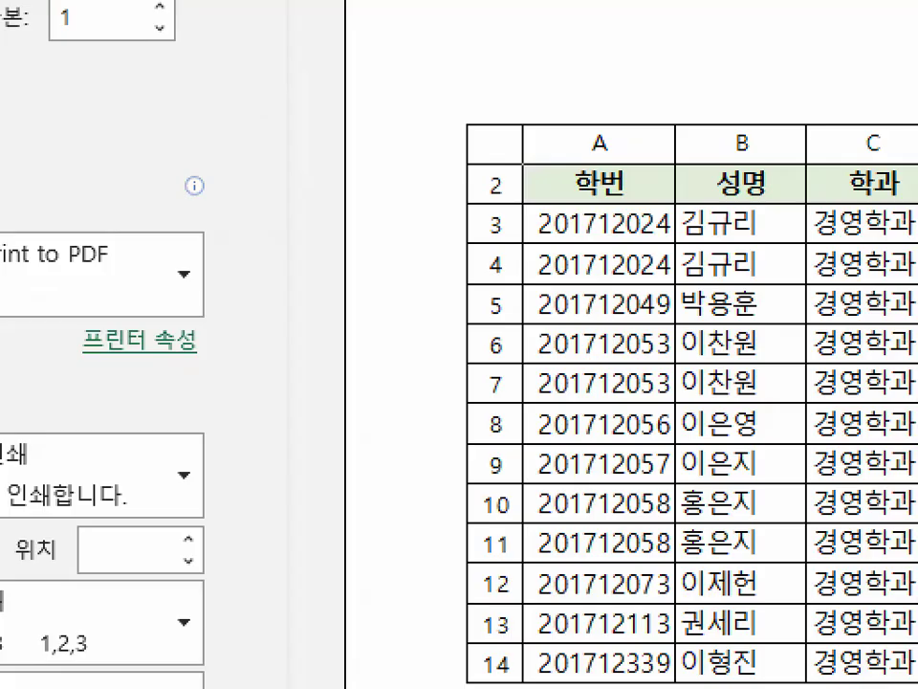
Check pages 1 and 2 of the preview for the printed headings and gridlines, and close the preview
{"action": "mouse_move", "coordinate": [468, 190]}
{"action": "left_mouse_down"}
{"action": "mouse_move", "coordinate": [444, 240]}
{"action": "mouse_move", "coordinate": [516, 204]}
{"action": "mouse_move", "coordinate": [505, 270]}
{"action": "left_mouse_up"}
{"action": "left_click_drag", "start_coordinate": [627, 161], "coordinate": [699, 185]}
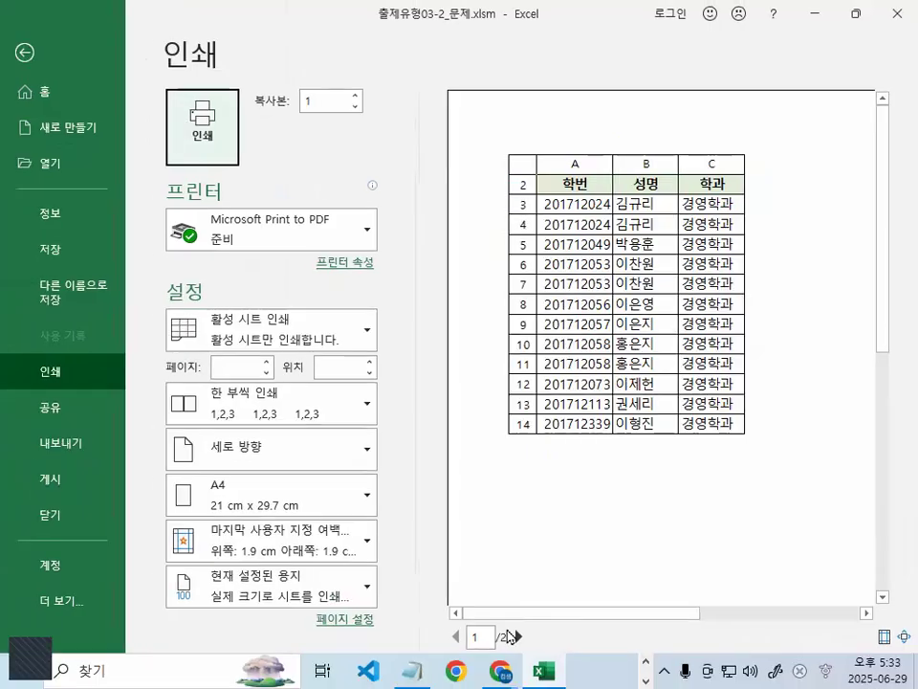
{"action": "left_click", "coordinate": [519, 636]}
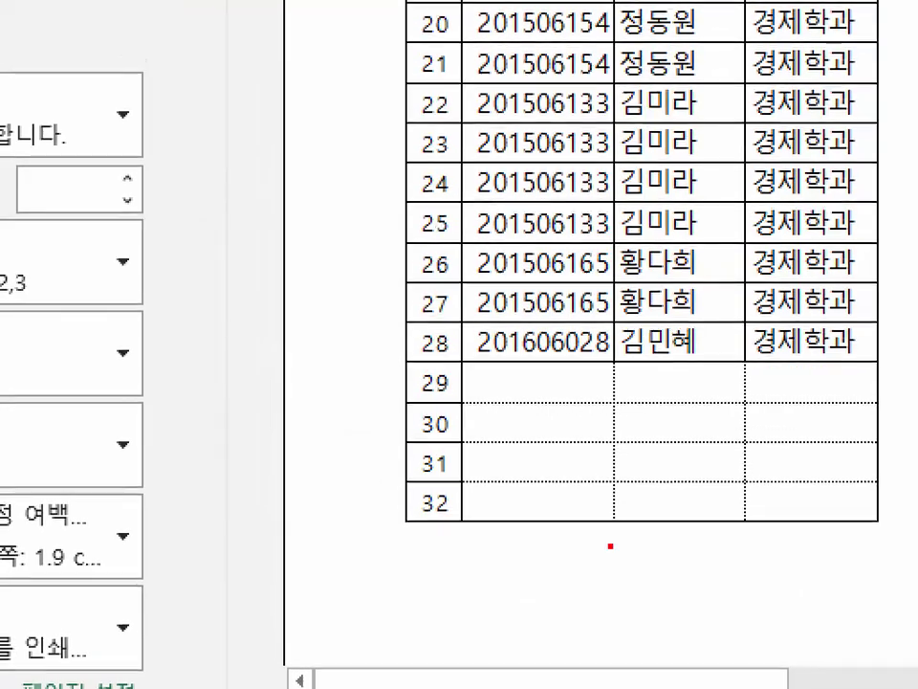
{"action": "left_click_drag", "start_coordinate": [574, 469], "coordinate": [658, 505]}
{"action": "left_click_drag", "start_coordinate": [533, 396], "coordinate": [701, 504]}
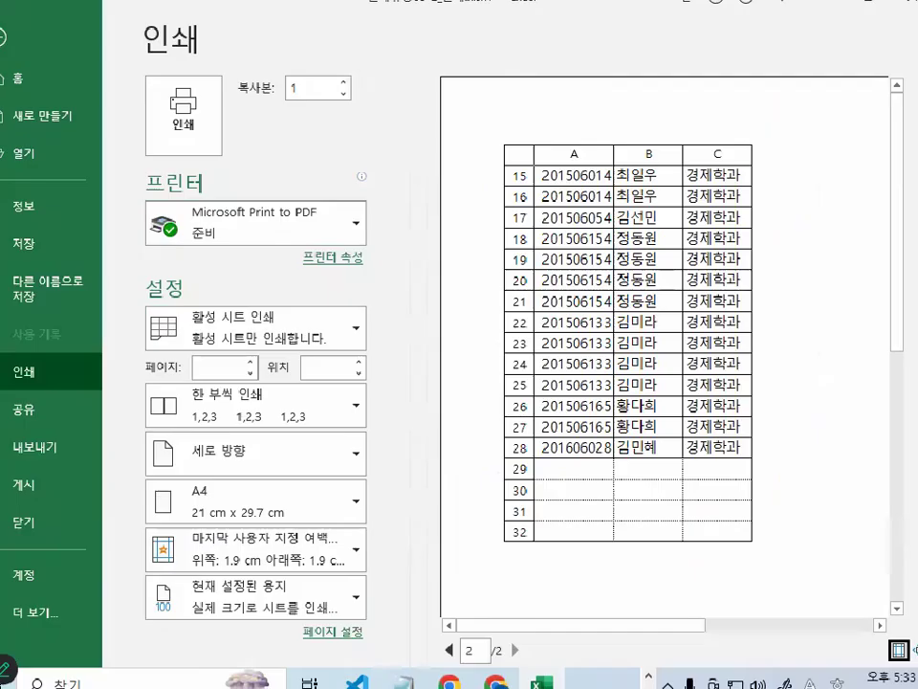
{"action": "key", "text": "Escape"}
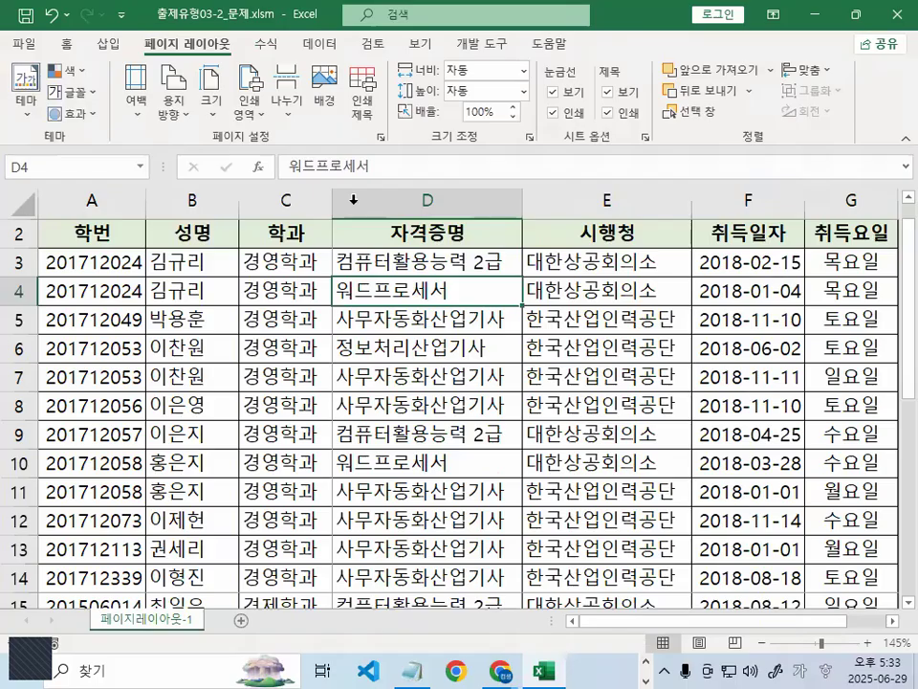
Close the workbook 출제유형03-2_문제.xlsm without saving its changes
{"action": "left_click", "coordinate": [588, 405]}
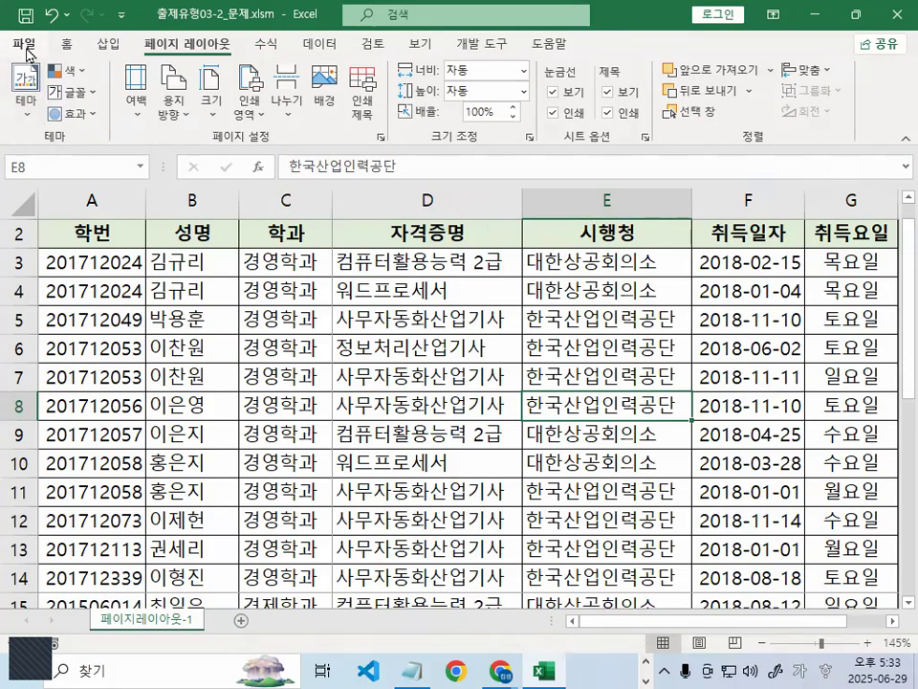
{"action": "left_click", "coordinate": [27, 48]}
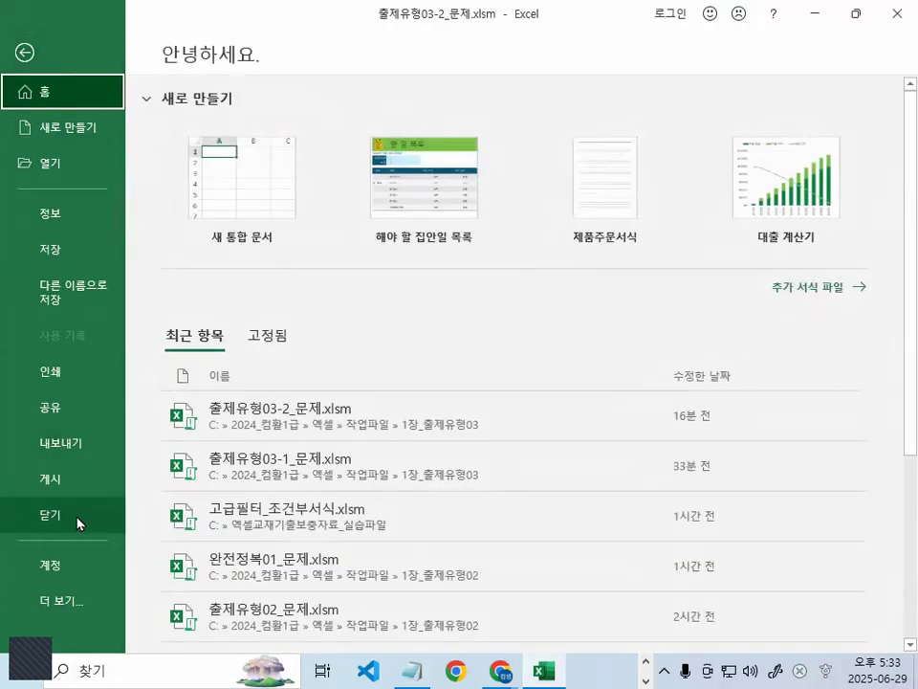
{"action": "left_click", "coordinate": [78, 524]}
{"action": "left_click", "coordinate": [481, 375]}
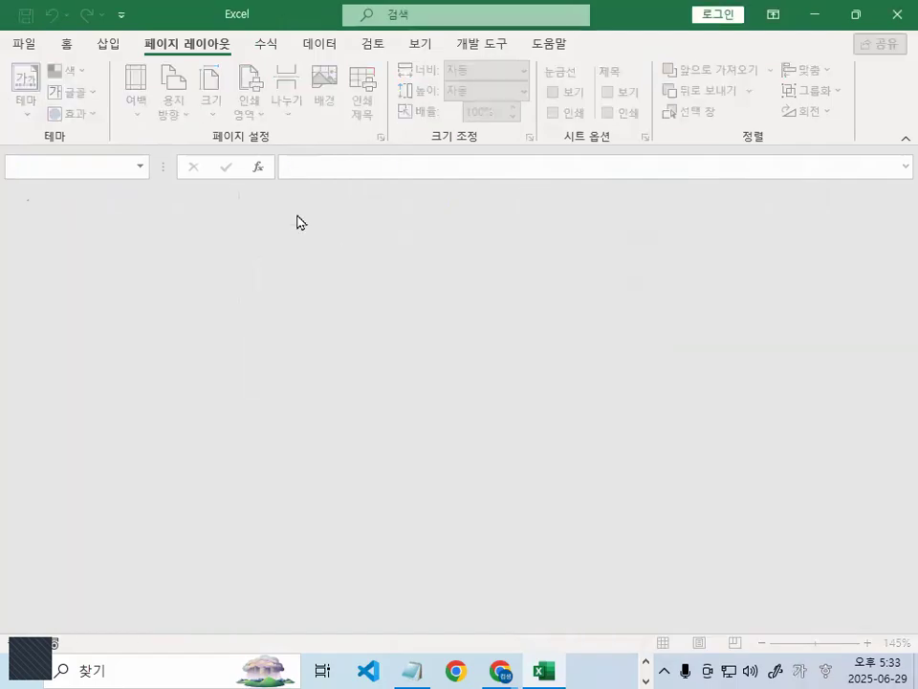
Open the workbook 출제유형03-2_문제.xlsm again from the 1장_출제유형03 folder
{"action": "left_click", "coordinate": [26, 45]}
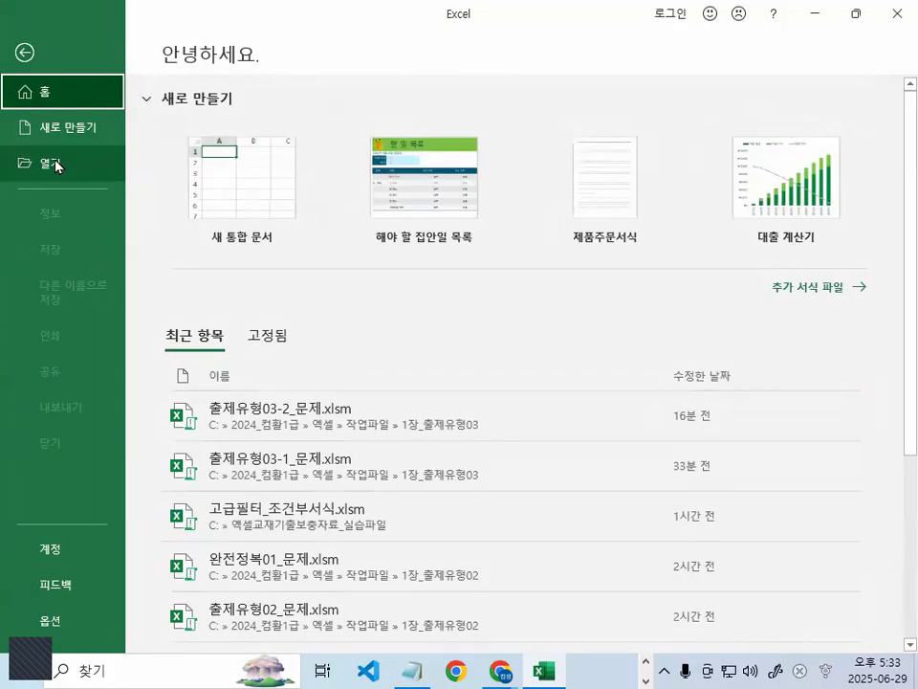
{"action": "left_click", "coordinate": [56, 164]}
{"action": "left_click", "coordinate": [267, 306]}
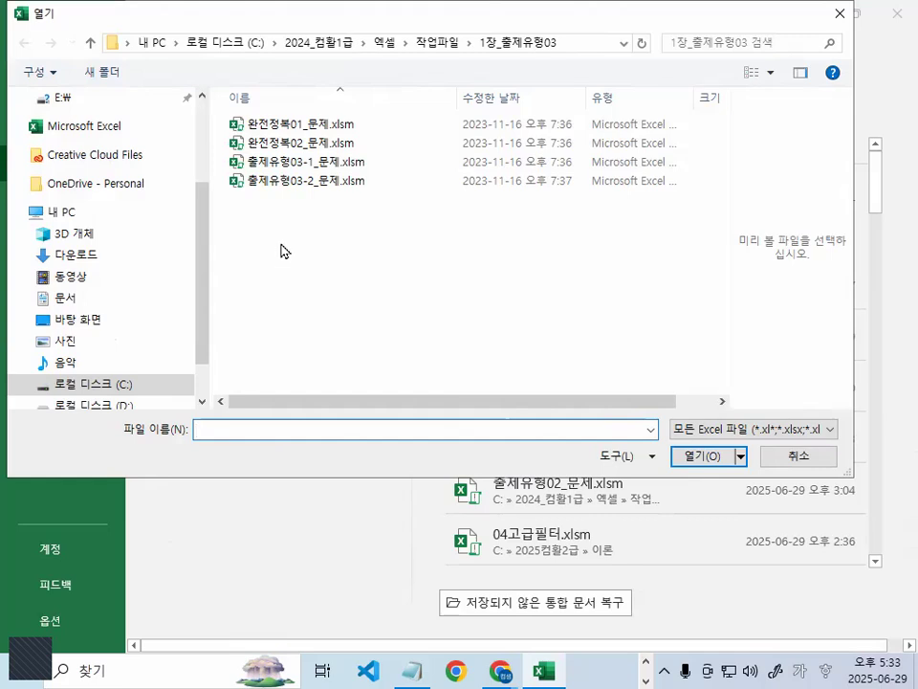
{"action": "double_click", "coordinate": [296, 180]}
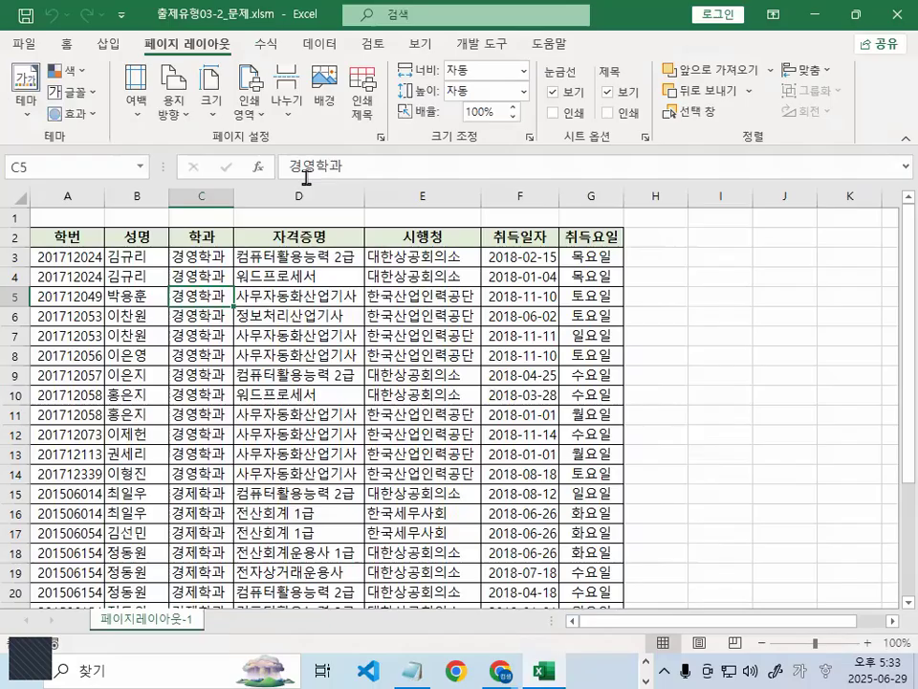
{"action": "scroll", "coordinate": [323, 347], "scroll_direction": "down", "scroll_amount": 2}
{"action": "scroll", "coordinate": [318, 349], "scroll_direction": "up", "scroll_amount": 3}
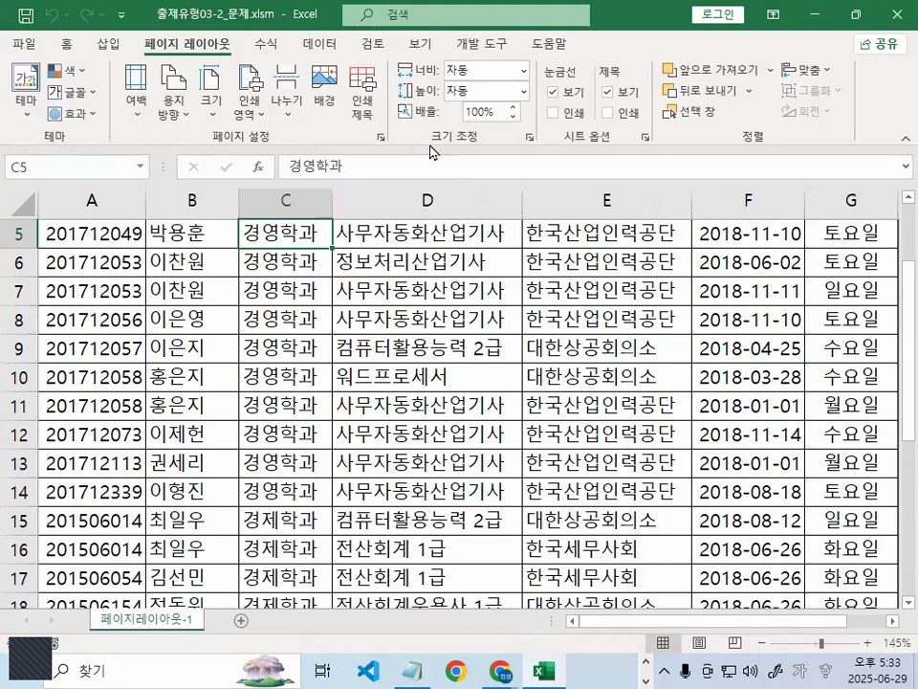
Open the Page Setup dialog at its paper orientation and scaling settings for the reopened sheet
{"action": "left_click", "coordinate": [250, 262]}
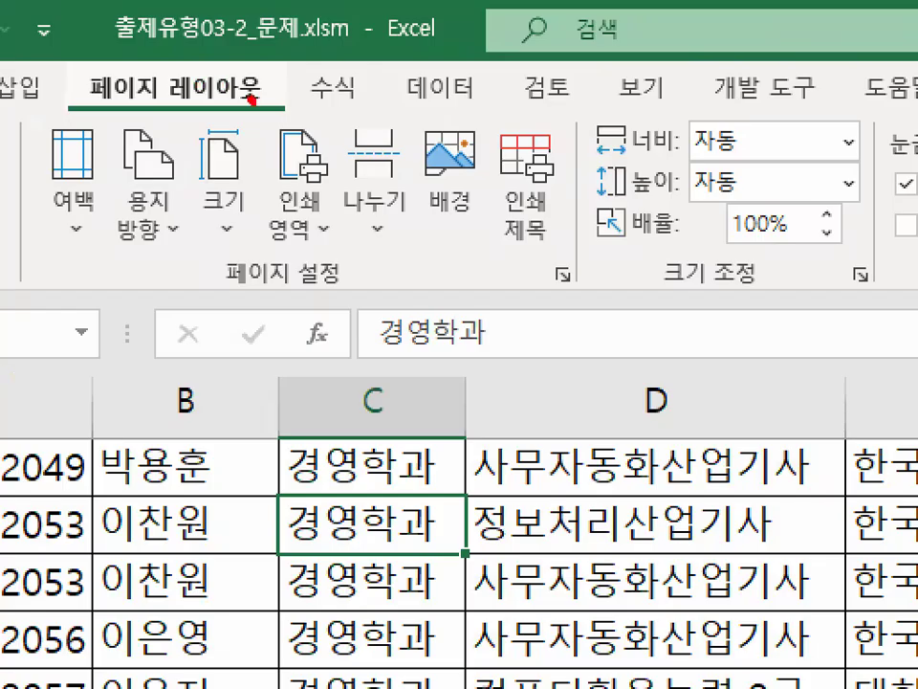
{"action": "mouse_move", "coordinate": [251, 100]}
{"action": "left_mouse_down"}
{"action": "mouse_move", "coordinate": [63, 78]}
{"action": "mouse_move", "coordinate": [264, 73]}
{"action": "left_mouse_up"}
{"action": "mouse_move", "coordinate": [360, 278]}
{"action": "left_mouse_down"}
{"action": "mouse_move", "coordinate": [250, 298]}
{"action": "mouse_move", "coordinate": [306, 241]}
{"action": "mouse_move", "coordinate": [340, 279]}
{"action": "left_mouse_up"}
{"action": "mouse_move", "coordinate": [574, 247]}
{"action": "left_mouse_down"}
{"action": "mouse_move", "coordinate": [539, 299]}
{"action": "mouse_move", "coordinate": [589, 307]}
{"action": "left_mouse_up"}
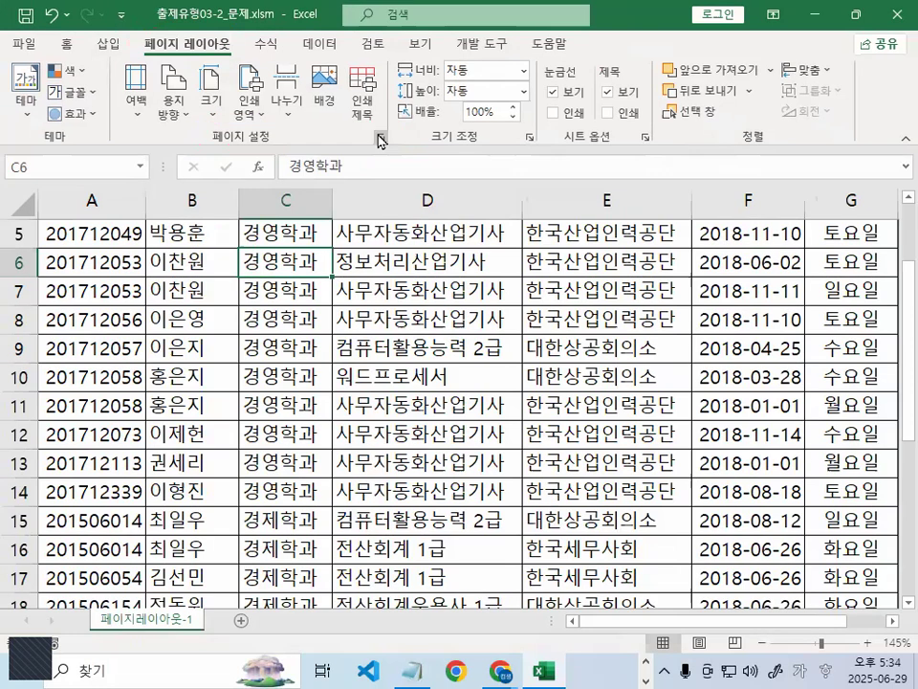
{"action": "left_click", "coordinate": [383, 140]}
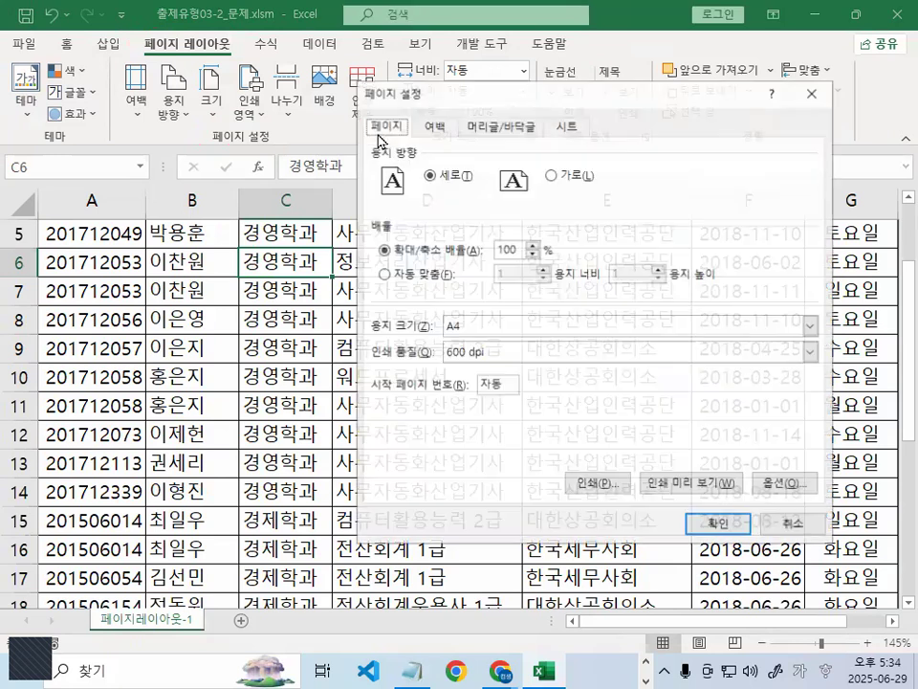
{"action": "left_click_drag", "start_coordinate": [434, 89], "coordinate": [343, 68]}
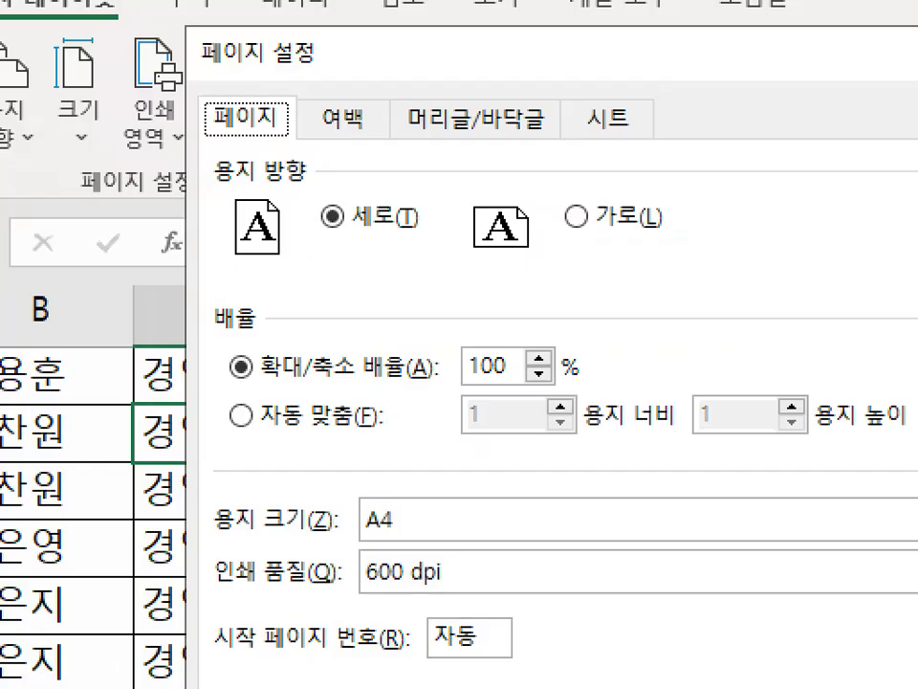
Centre the printed content on the page both horizontally (가로) and vertically (세로) in the margin settings
{"action": "mouse_move", "coordinate": [381, 104]}
{"action": "left_mouse_down"}
{"action": "mouse_move", "coordinate": [324, 148]}
{"action": "mouse_move", "coordinate": [339, 86]}
{"action": "mouse_move", "coordinate": [389, 91]}
{"action": "left_mouse_up"}
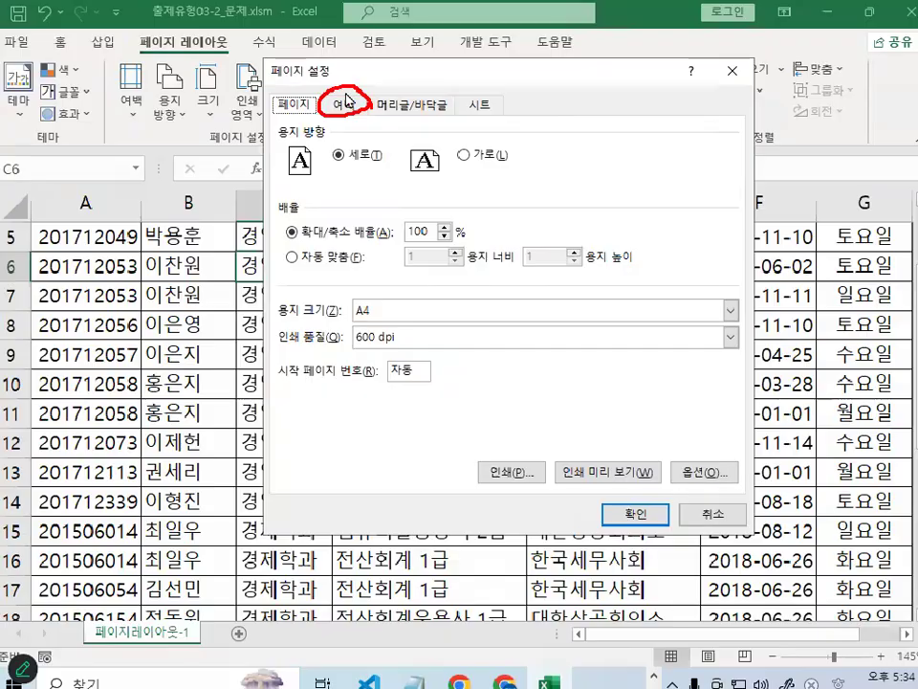
{"action": "left_click", "coordinate": [346, 102]}
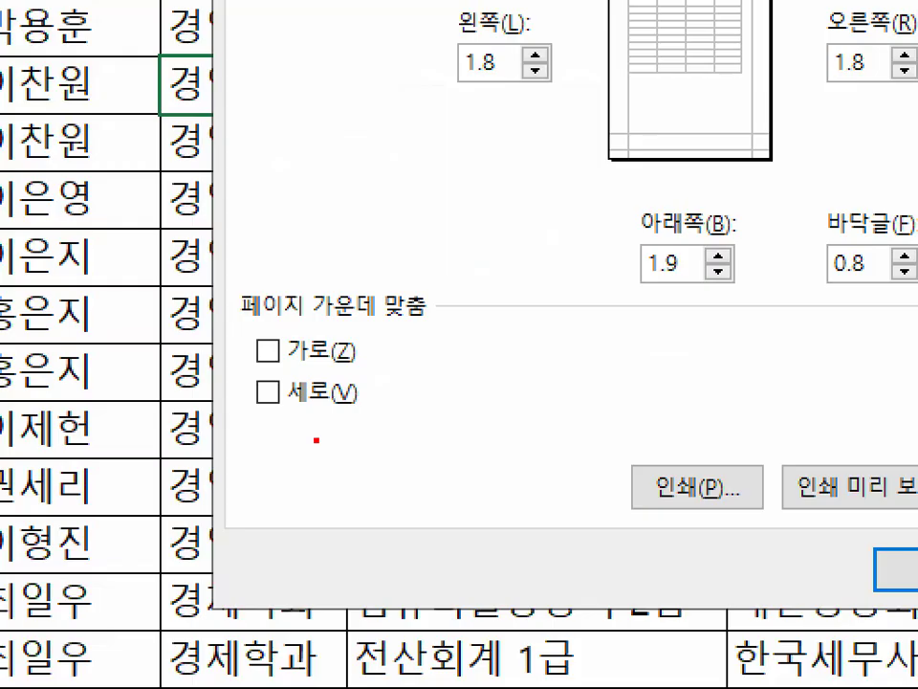
{"action": "left_click_drag", "start_coordinate": [219, 323], "coordinate": [408, 324]}
{"action": "mouse_move", "coordinate": [294, 362]}
{"action": "left_mouse_down"}
{"action": "mouse_move", "coordinate": [263, 369]}
{"action": "mouse_move", "coordinate": [289, 367]}
{"action": "left_mouse_up"}
{"action": "left_click_drag", "start_coordinate": [298, 407], "coordinate": [273, 380]}
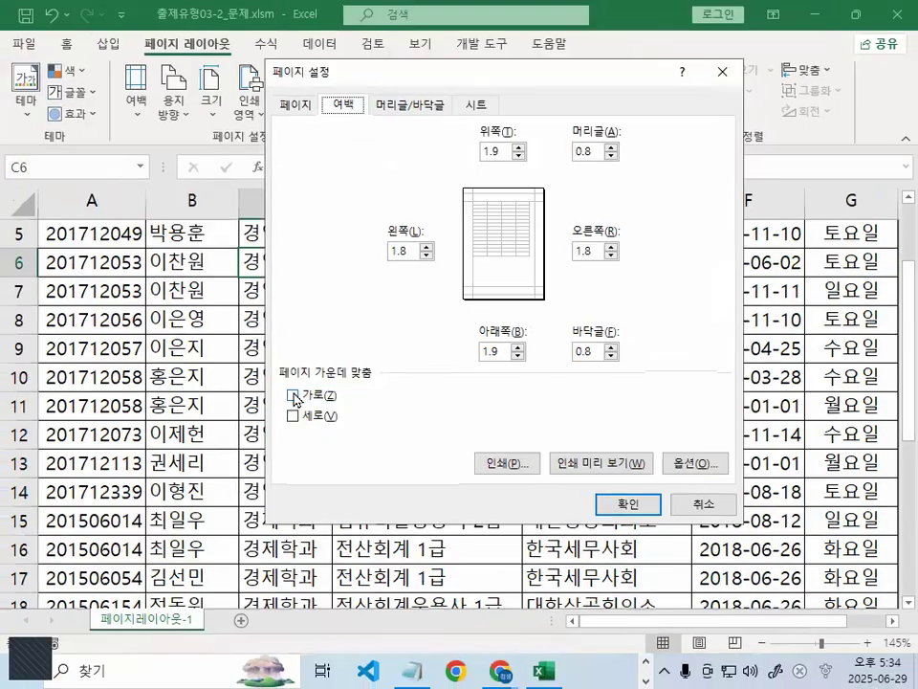
{"action": "left_click", "coordinate": [269, 351]}
{"action": "left_click", "coordinate": [295, 418]}
{"action": "mouse_move", "coordinate": [368, 409]}
{"action": "left_mouse_down"}
{"action": "mouse_move", "coordinate": [325, 333]}
{"action": "mouse_move", "coordinate": [354, 431]}
{"action": "left_mouse_up"}
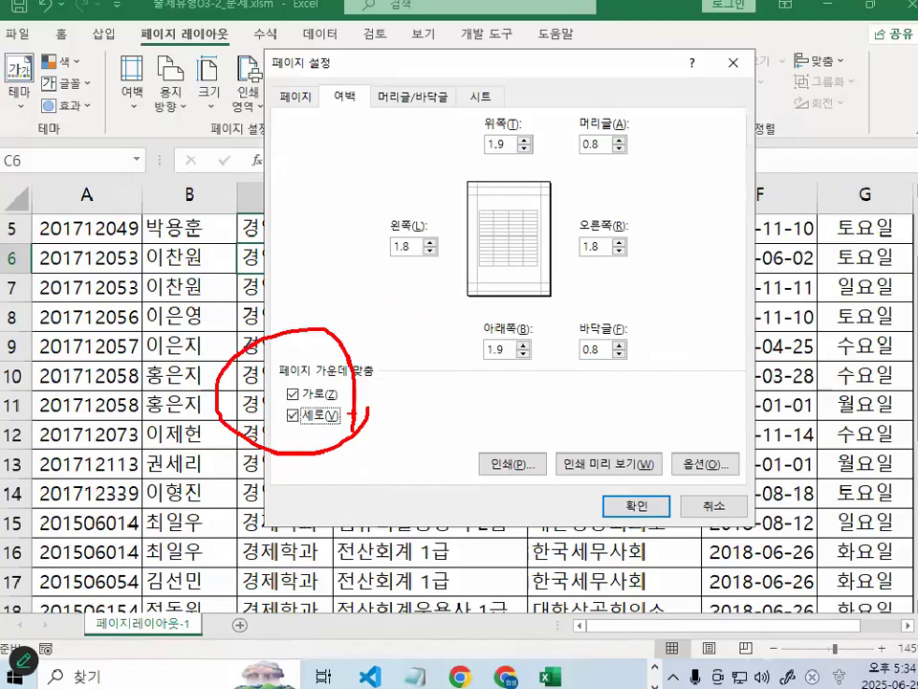
{"action": "key", "text": "Escape"}
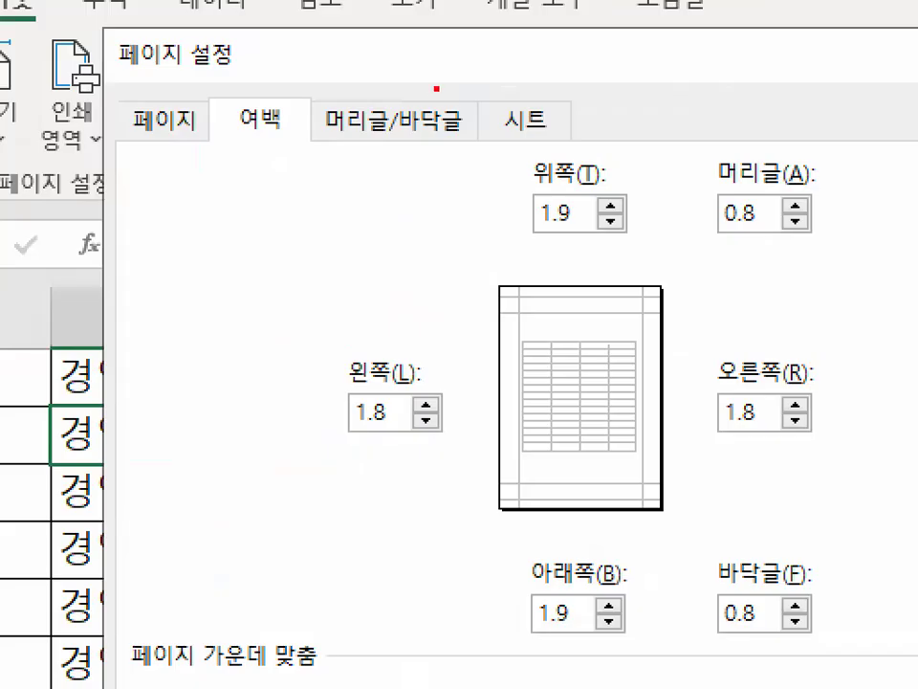
Open the custom footer editor (바닥글 편집) and reposition its window so all three sections are accessible
{"action": "mouse_move", "coordinate": [437, 88]}
{"action": "left_mouse_down"}
{"action": "mouse_move", "coordinate": [475, 139]}
{"action": "mouse_move", "coordinate": [318, 117]}
{"action": "mouse_move", "coordinate": [430, 76]}
{"action": "left_mouse_up"}
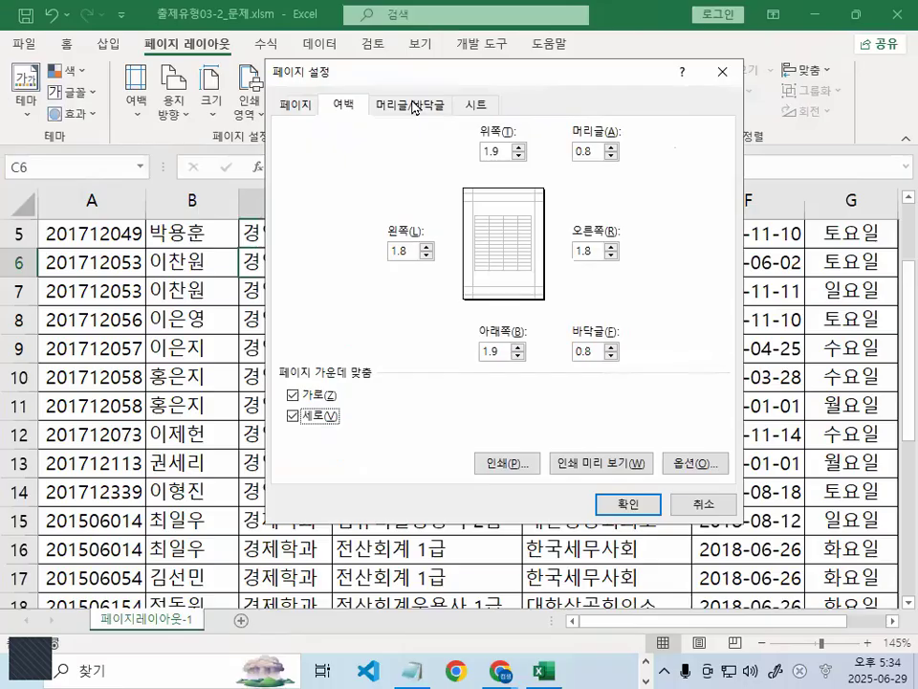
{"action": "left_click", "coordinate": [392, 121]}
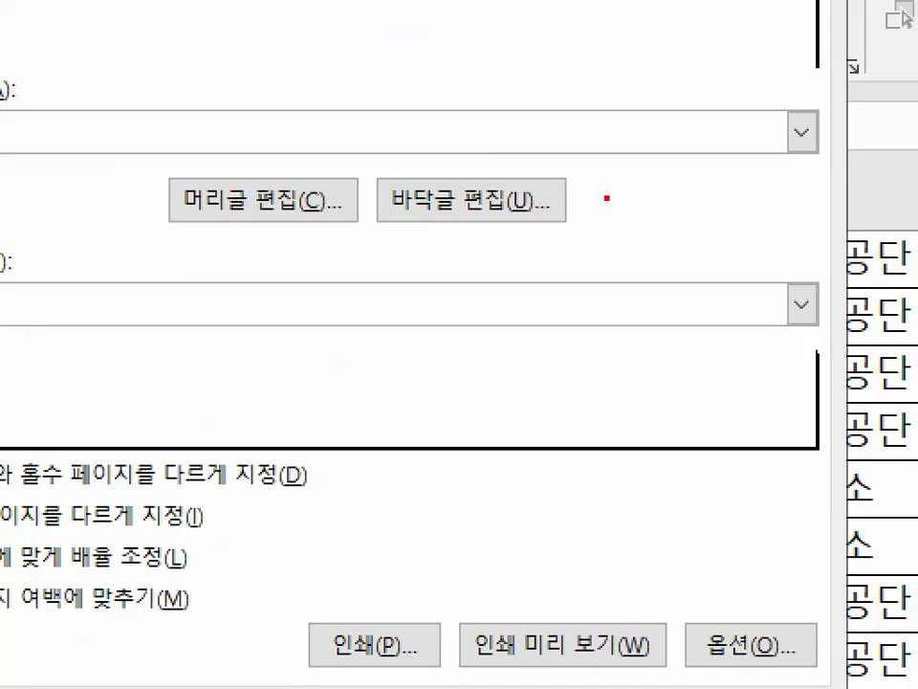
{"action": "mouse_move", "coordinate": [607, 199]}
{"action": "left_mouse_down"}
{"action": "mouse_move", "coordinate": [407, 241]}
{"action": "mouse_move", "coordinate": [589, 212]}
{"action": "left_mouse_up"}
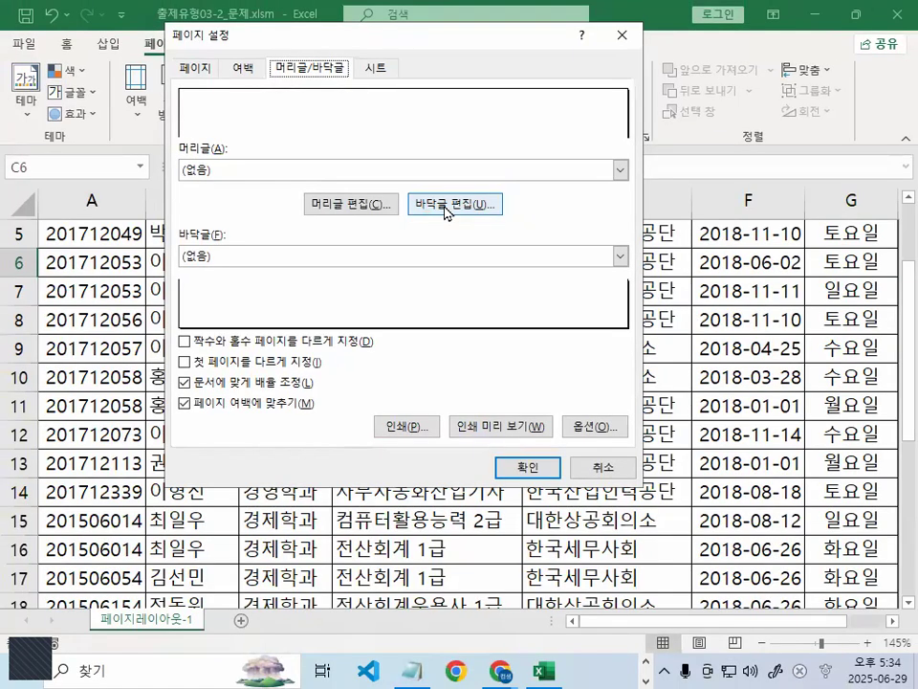
{"action": "left_click", "coordinate": [461, 211]}
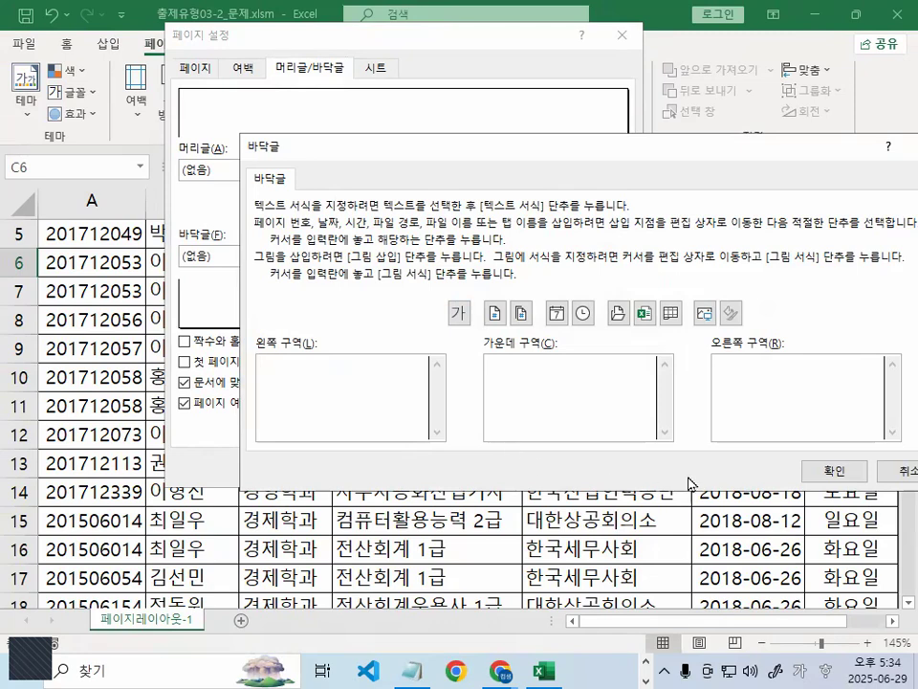
{"action": "left_click_drag", "start_coordinate": [727, 148], "coordinate": [495, 18]}
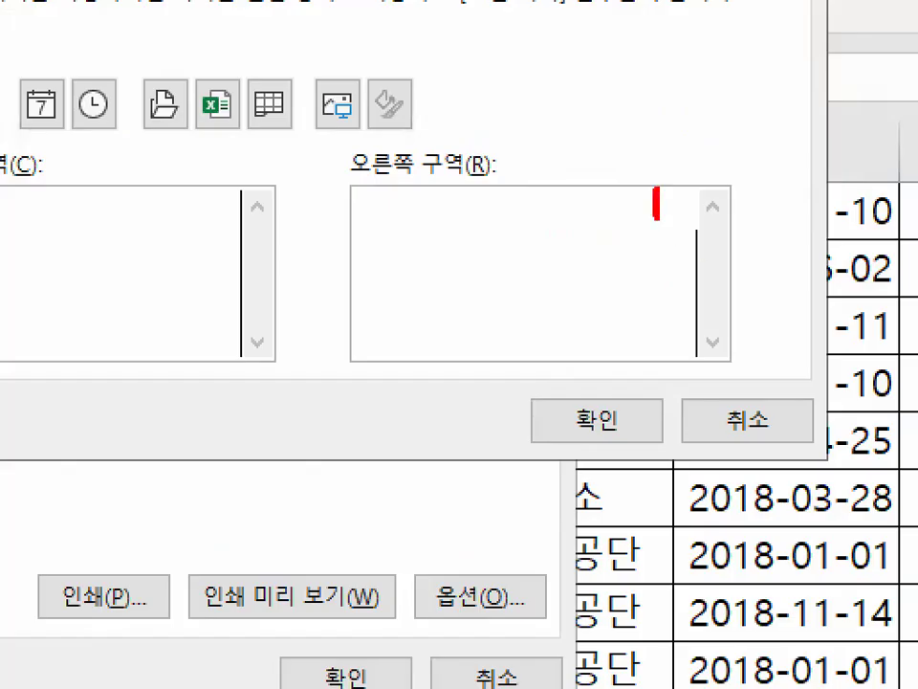
{"action": "left_click_drag", "start_coordinate": [657, 219], "coordinate": [733, 96]}
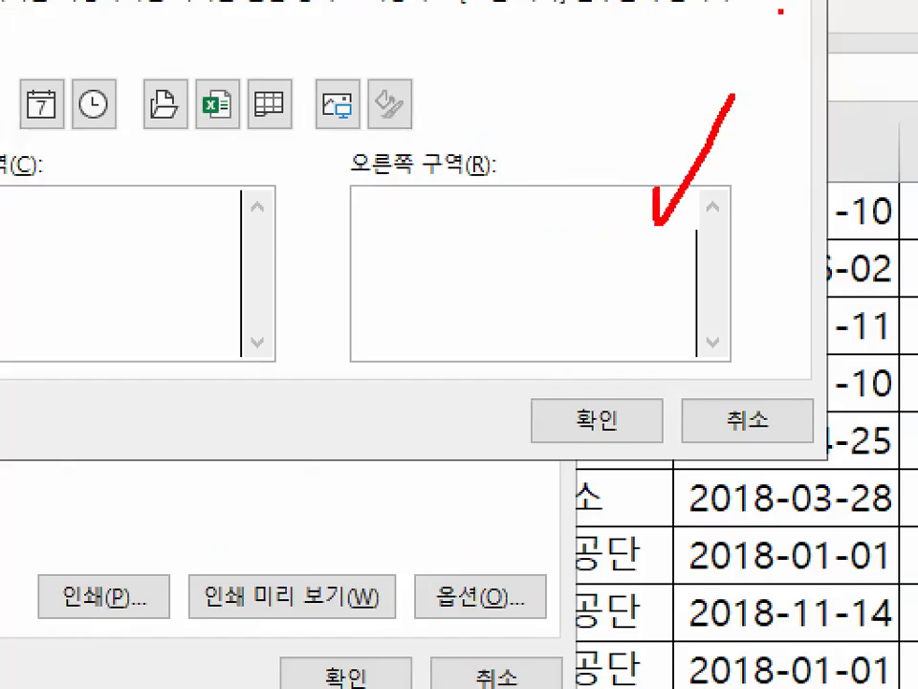
{"action": "mouse_move", "coordinate": [662, 269]}
{"action": "left_mouse_down"}
{"action": "mouse_move", "coordinate": [609, 266]}
{"action": "mouse_move", "coordinate": [716, 297]}
{"action": "left_mouse_up"}
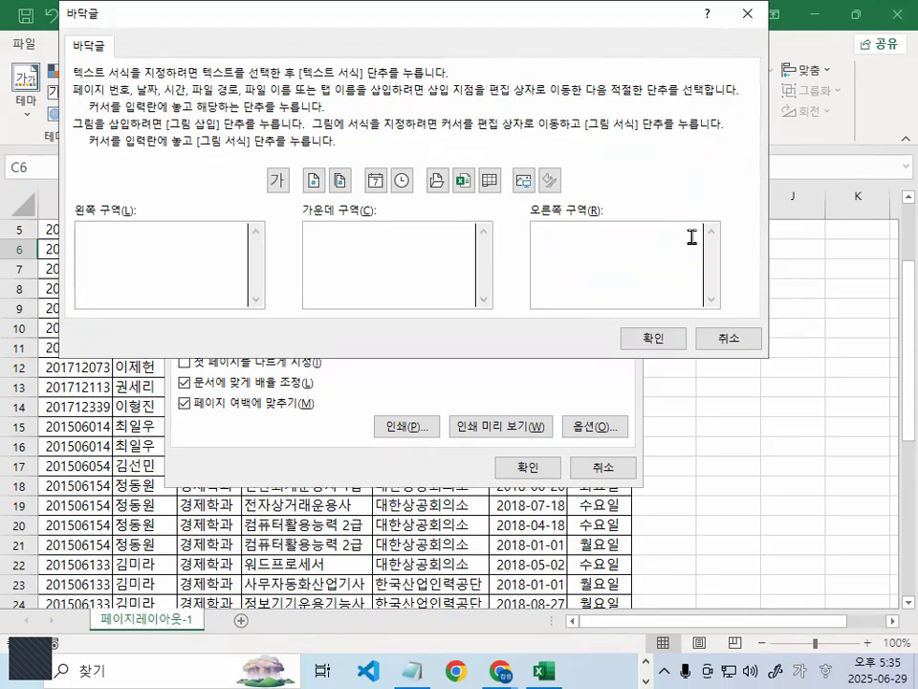
{"action": "left_click_drag", "start_coordinate": [395, 217], "coordinate": [395, 264]}
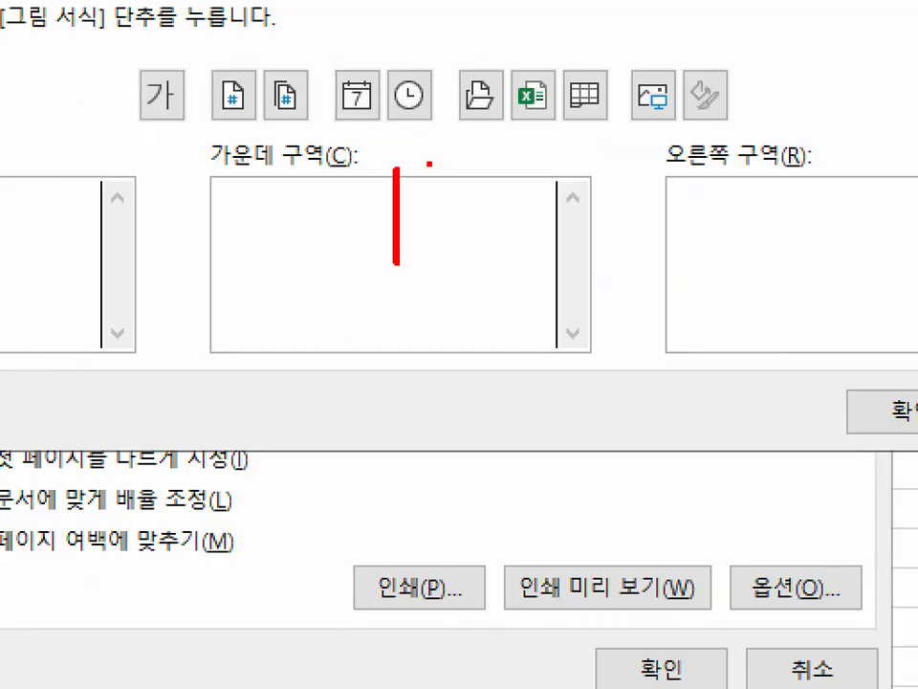
{"action": "left_click_drag", "start_coordinate": [430, 170], "coordinate": [476, 120]}
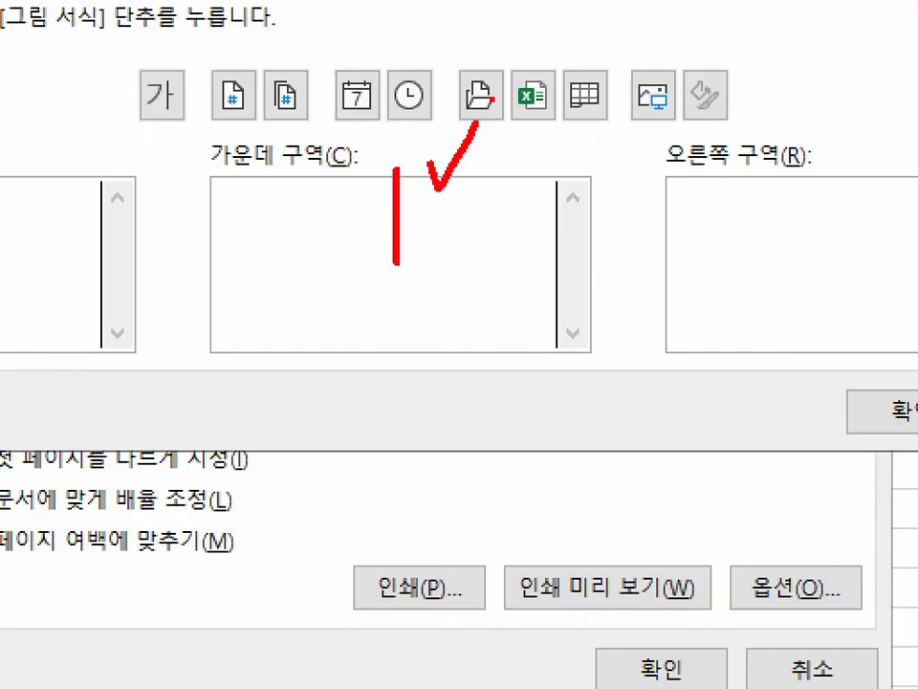
{"action": "left_click_drag", "start_coordinate": [486, 188], "coordinate": [580, 189]}
{"action": "mouse_move", "coordinate": [547, 188]}
{"action": "left_mouse_down"}
{"action": "mouse_move", "coordinate": [547, 230]}
{"action": "mouse_move", "coordinate": [574, 252]}
{"action": "left_mouse_up"}
{"action": "left_click_drag", "start_coordinate": [577, 203], "coordinate": [577, 249]}
{"action": "left_click_drag", "start_coordinate": [603, 196], "coordinate": [603, 247]}
{"action": "left_click_drag", "start_coordinate": [636, 210], "coordinate": [670, 245]}
{"action": "mouse_move", "coordinate": [680, 196]}
{"action": "left_mouse_down"}
{"action": "mouse_move", "coordinate": [709, 213]}
{"action": "mouse_move", "coordinate": [758, 218]}
{"action": "left_mouse_up"}
{"action": "left_click_drag", "start_coordinate": [773, 166], "coordinate": [776, 317]}
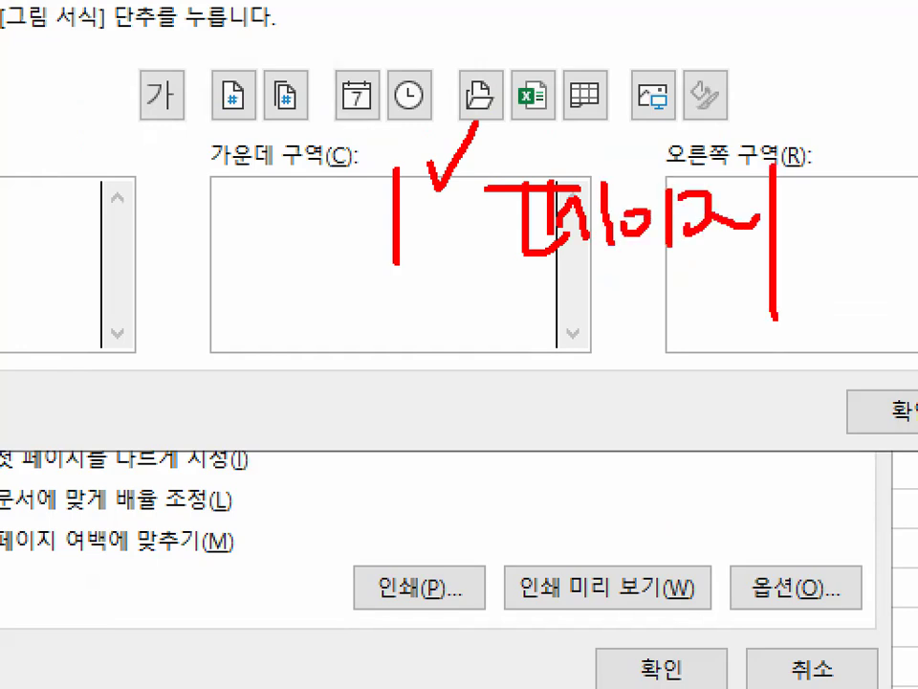
{"action": "mouse_move", "coordinate": [506, 213]}
{"action": "left_mouse_down"}
{"action": "mouse_move", "coordinate": [459, 146]}
{"action": "mouse_move", "coordinate": [491, 226]}
{"action": "left_mouse_up"}
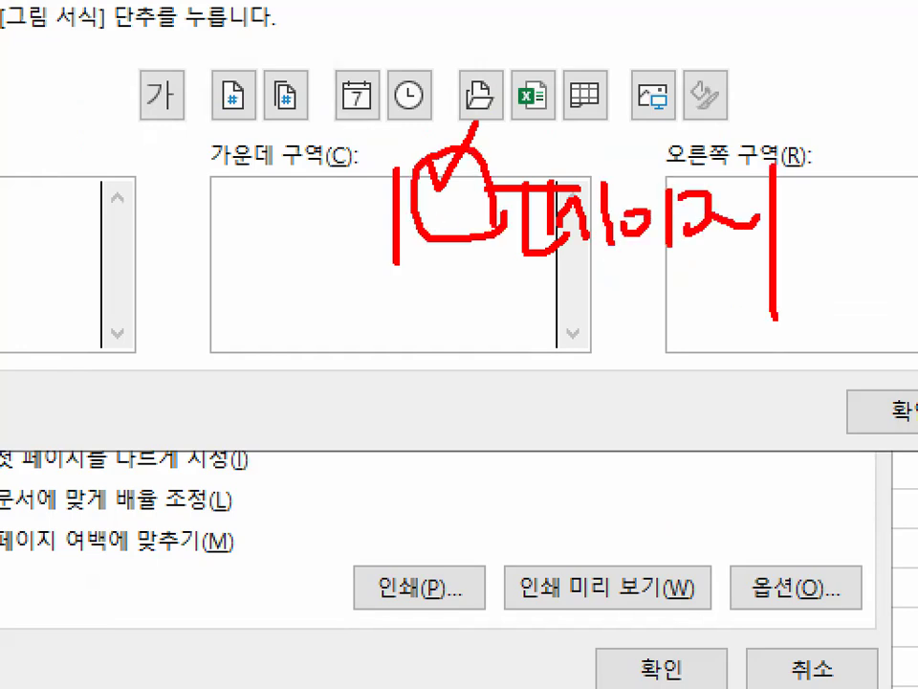
{"action": "key", "text": "Escape"}
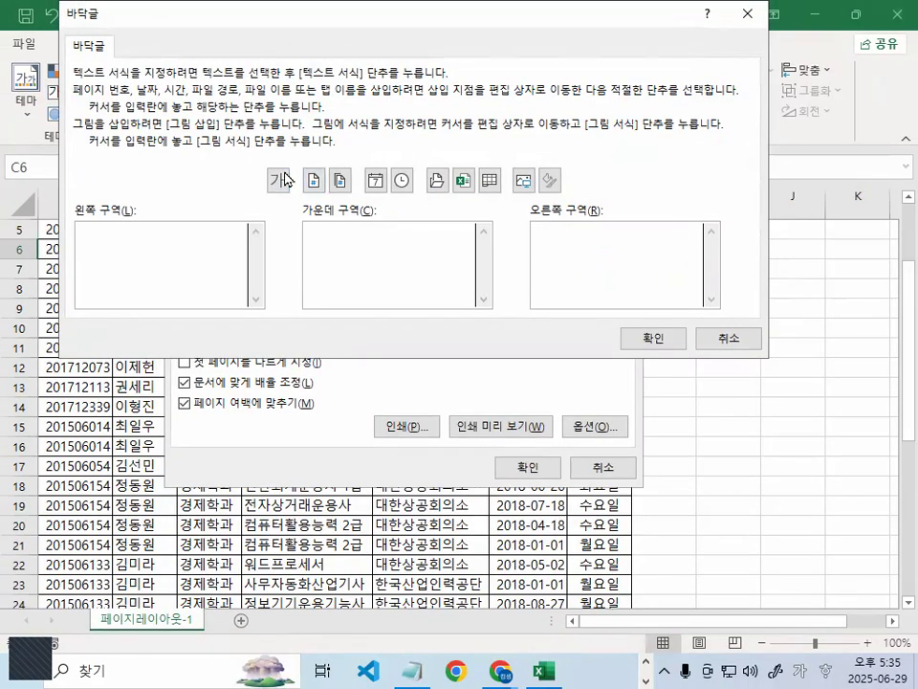
Insert the page number code &[페이지 번호] into the right section of the footer
{"action": "key", "text": "ctrl+1"}
{"action": "mouse_move", "coordinate": [349, 187]}
{"action": "left_mouse_down"}
{"action": "mouse_move", "coordinate": [299, 181]}
{"action": "mouse_move", "coordinate": [352, 163]}
{"action": "mouse_move", "coordinate": [392, 38]}
{"action": "left_mouse_up"}
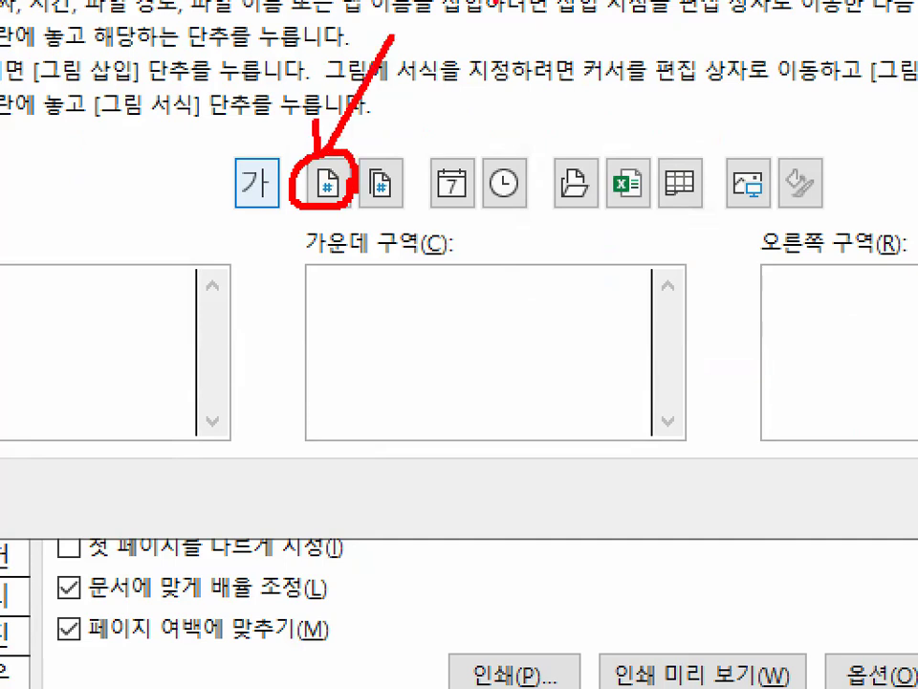
{"action": "key", "text": "Escape"}
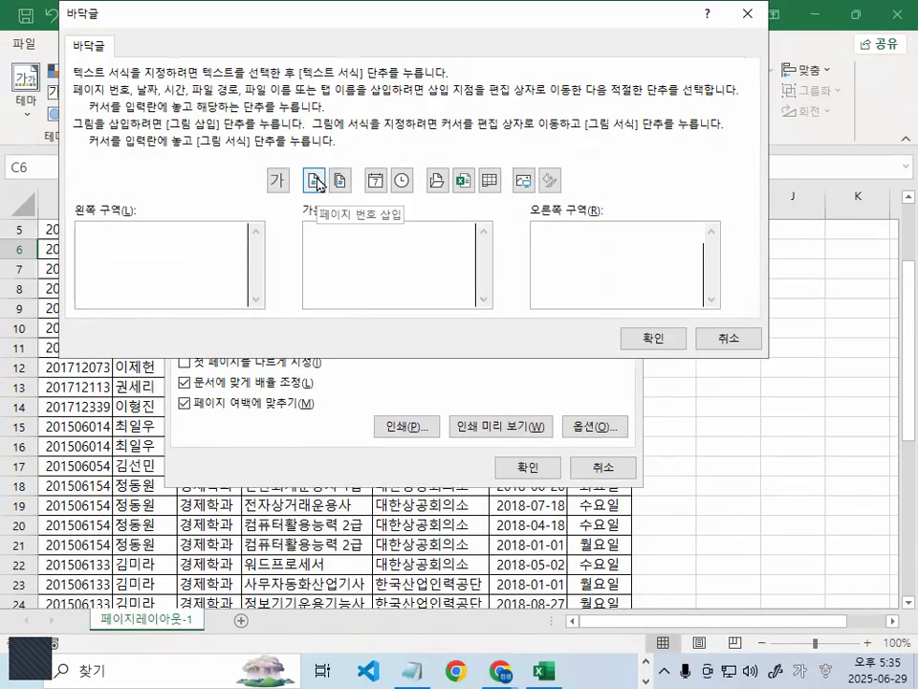
{"action": "left_click", "coordinate": [313, 180]}
{"action": "left_click_drag", "start_coordinate": [613, 248], "coordinate": [718, 246]}
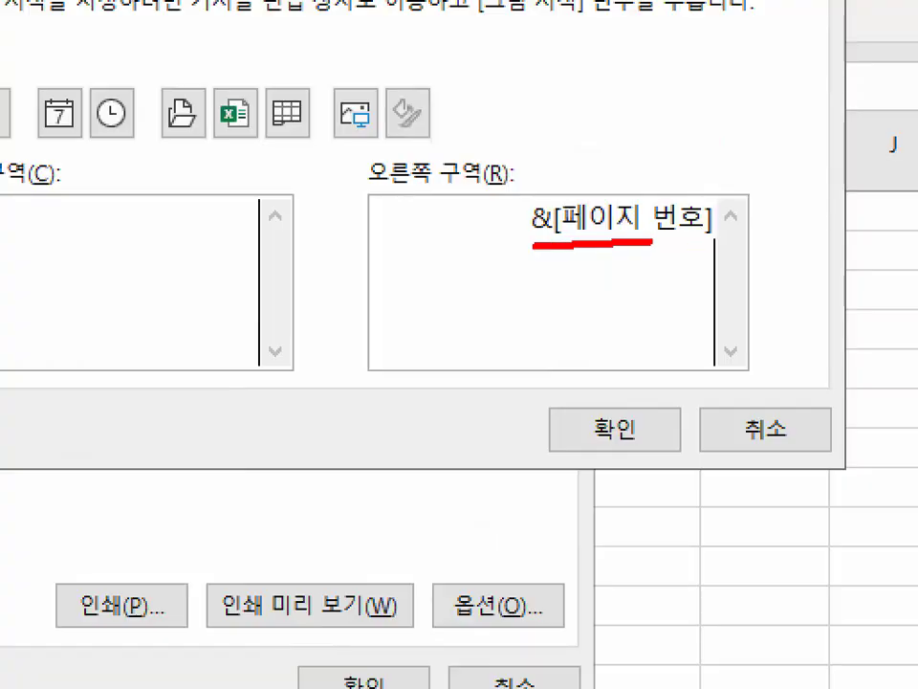
{"action": "key", "text": "Escape"}
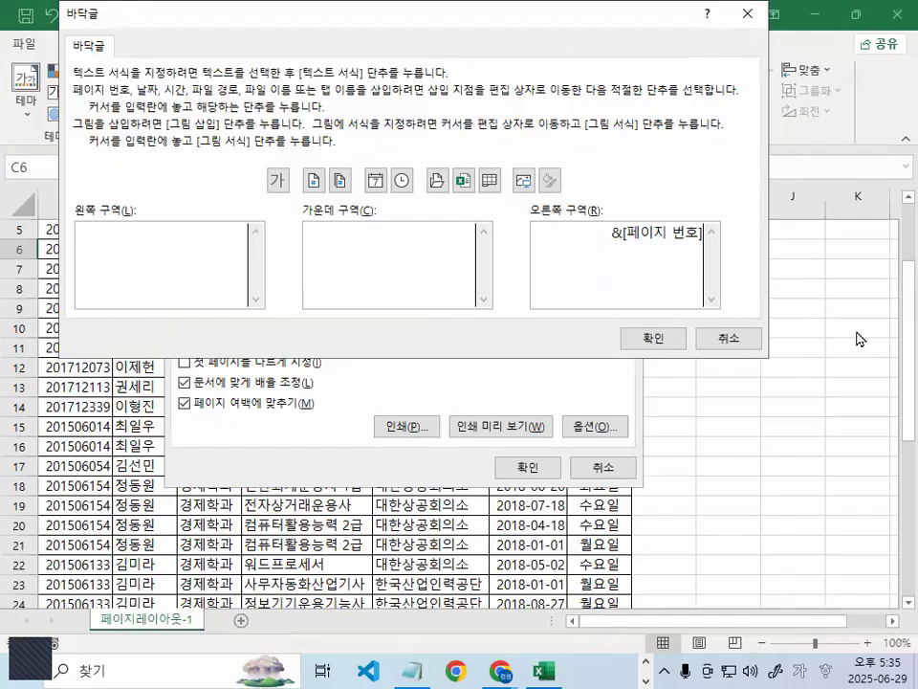
Add a space and the text 페이지 after the footer's page number code, and accept the custom footer
{"action": "type", "text": "ㅍ"}
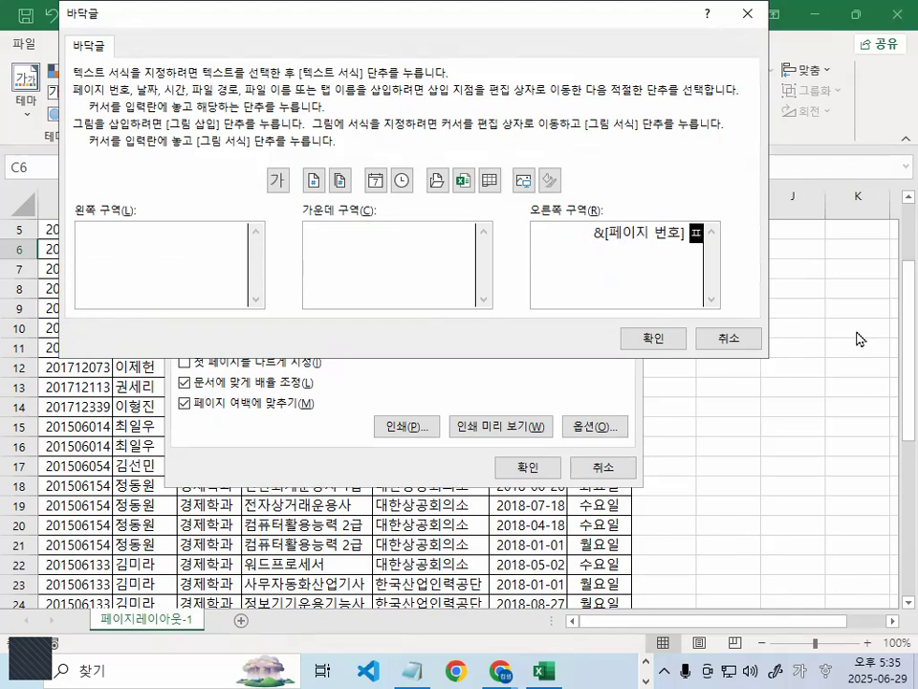
{"action": "type", "text": "이지"}
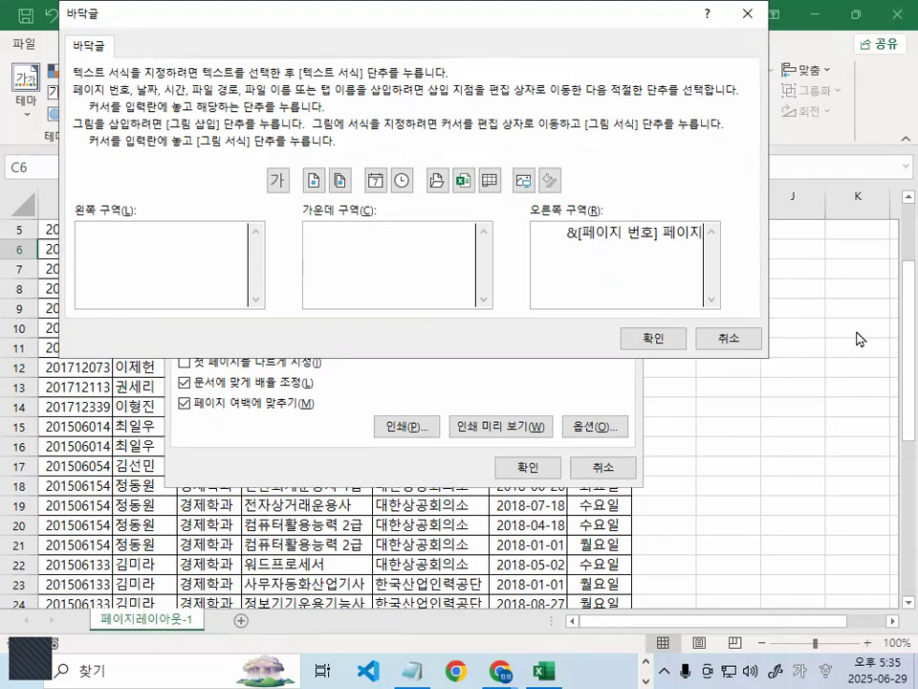
{"action": "key", "text": "ctrl+1"}
{"action": "scroll", "coordinate": [692, 233], "scroll_direction": "up", "scroll_amount": 2}
{"action": "left_click", "coordinate": [694, 230]}
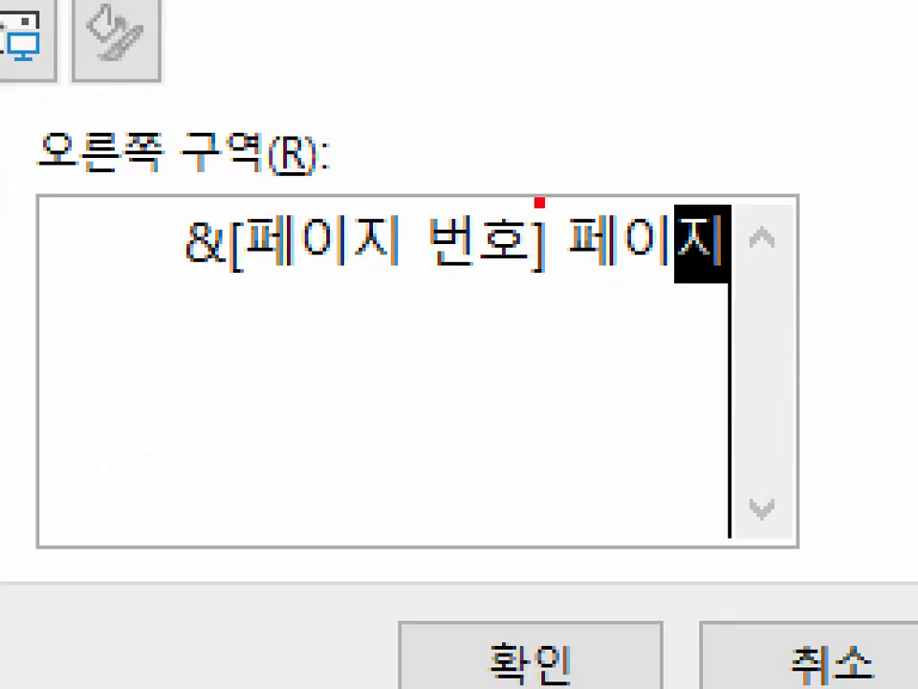
{"action": "left_click_drag", "start_coordinate": [656, 221], "coordinate": [661, 231]}
{"action": "left_click_drag", "start_coordinate": [562, 232], "coordinate": [662, 36]}
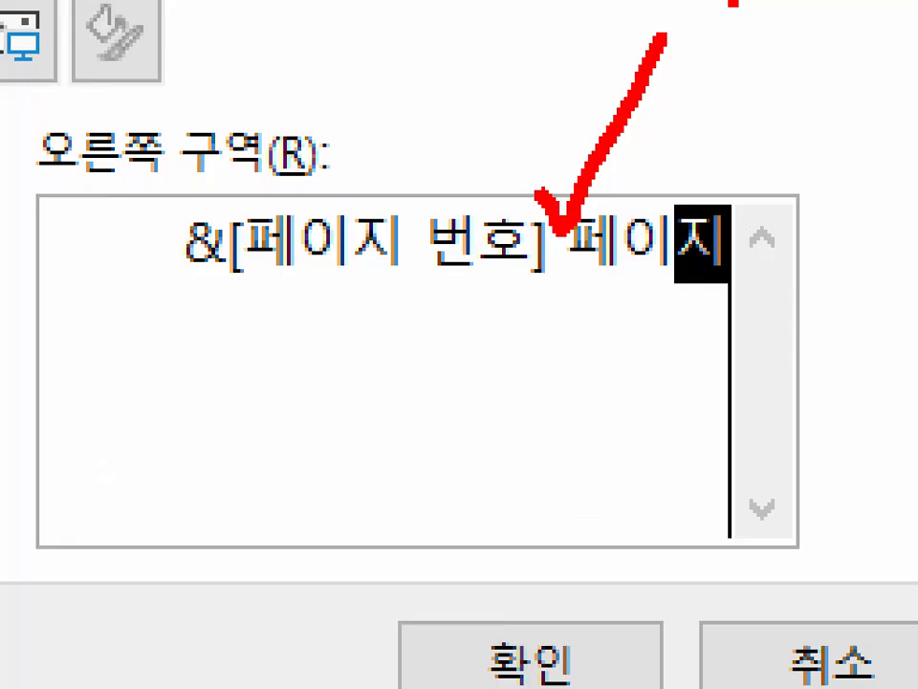
{"action": "key", "text": "Escape"}
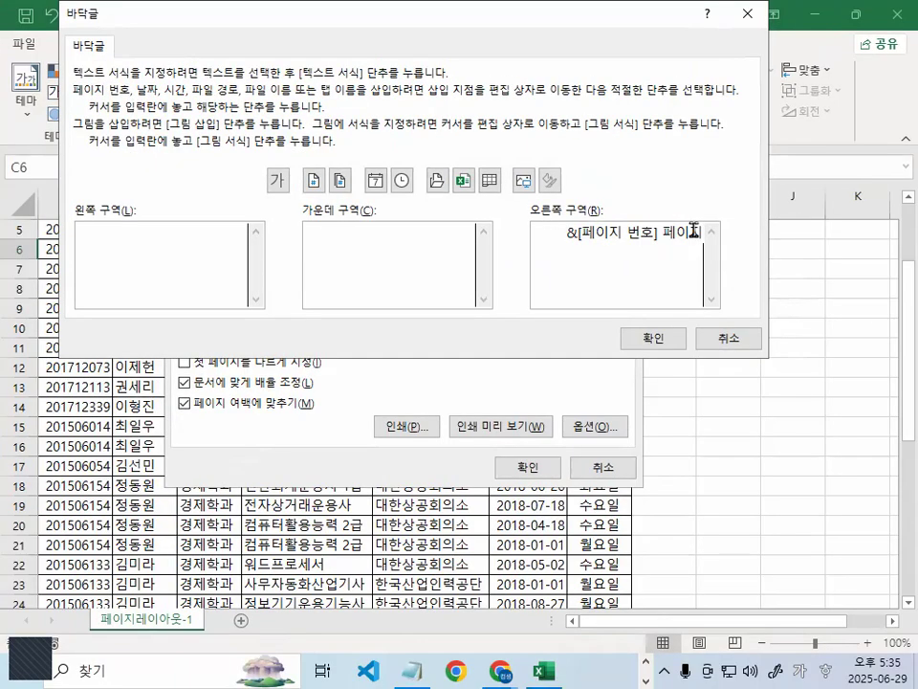
{"action": "left_click", "coordinate": [652, 340]}
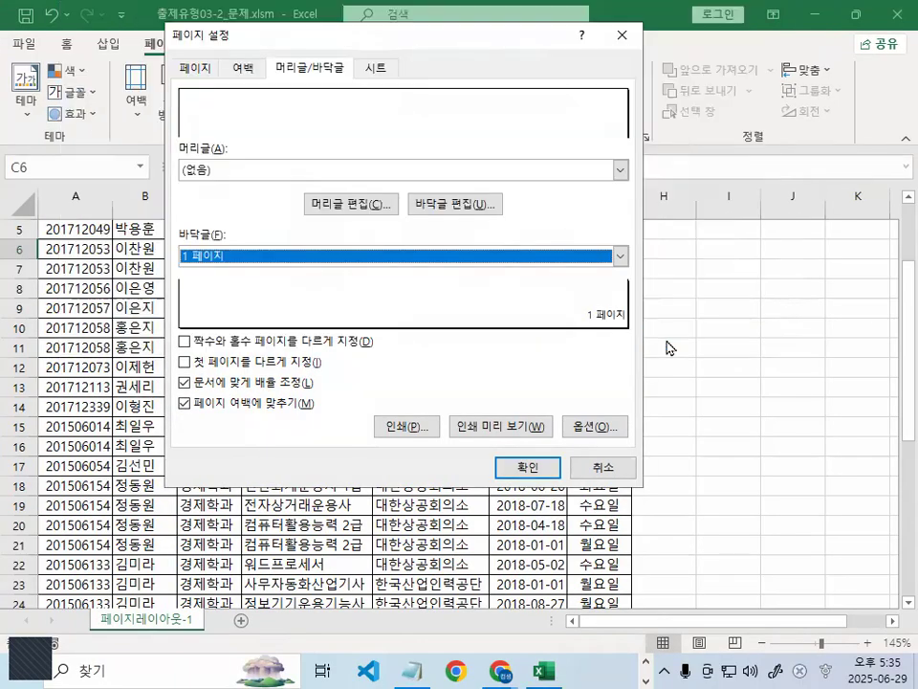
{"action": "key", "text": "ctrl+1"}
{"action": "left_click", "coordinate": [637, 327]}
{"action": "mouse_move", "coordinate": [653, 332]}
{"action": "left_mouse_down"}
{"action": "mouse_move", "coordinate": [568, 347]}
{"action": "mouse_move", "coordinate": [672, 298]}
{"action": "mouse_move", "coordinate": [668, 315]}
{"action": "mouse_move", "coordinate": [656, 314]}
{"action": "left_mouse_up"}
{"action": "mouse_move", "coordinate": [558, 277]}
{"action": "left_mouse_down"}
{"action": "mouse_move", "coordinate": [563, 250]}
{"action": "mouse_move", "coordinate": [637, 117]}
{"action": "left_mouse_up"}
{"action": "mouse_move", "coordinate": [659, 308]}
{"action": "left_mouse_down"}
{"action": "mouse_move", "coordinate": [536, 334]}
{"action": "mouse_move", "coordinate": [661, 277]}
{"action": "left_mouse_up"}
{"action": "key", "text": "Escape"}
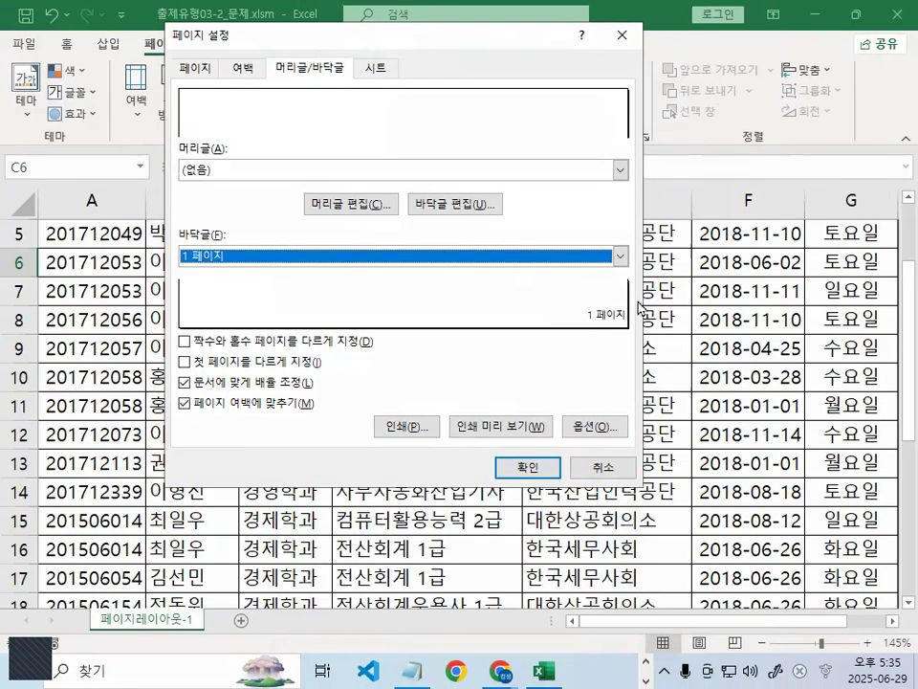
Set the paper orientation to landscape (가로) and the scaling to automatic fit (자동 맞춤) at 1 page wide by 1 page tall
{"action": "left_click", "coordinate": [198, 70]}
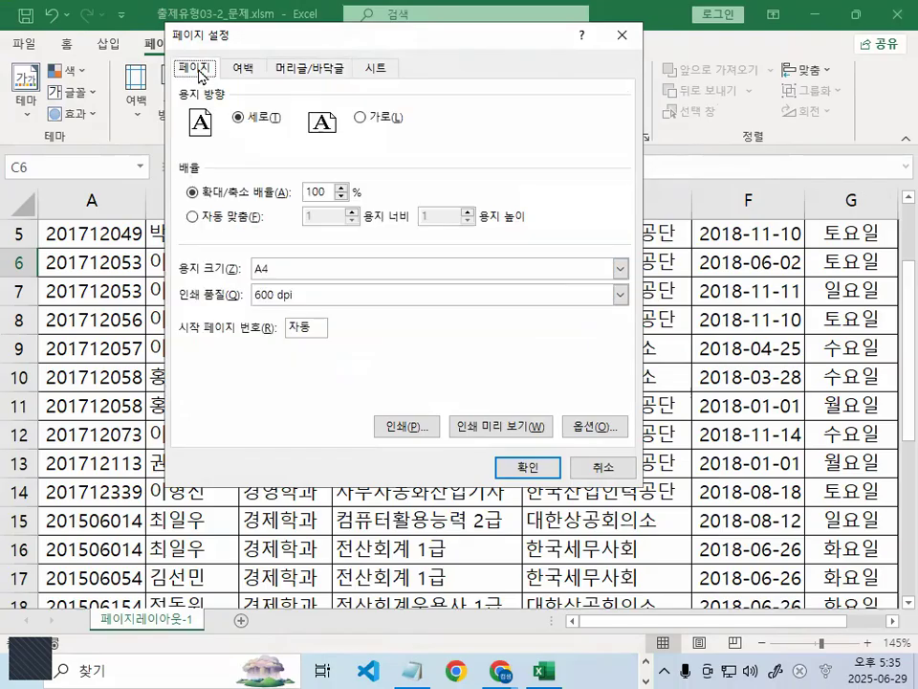
{"action": "mouse_move", "coordinate": [198, 85]}
{"action": "left_mouse_down"}
{"action": "mouse_move", "coordinate": [232, 79]}
{"action": "mouse_move", "coordinate": [222, 63]}
{"action": "left_mouse_up"}
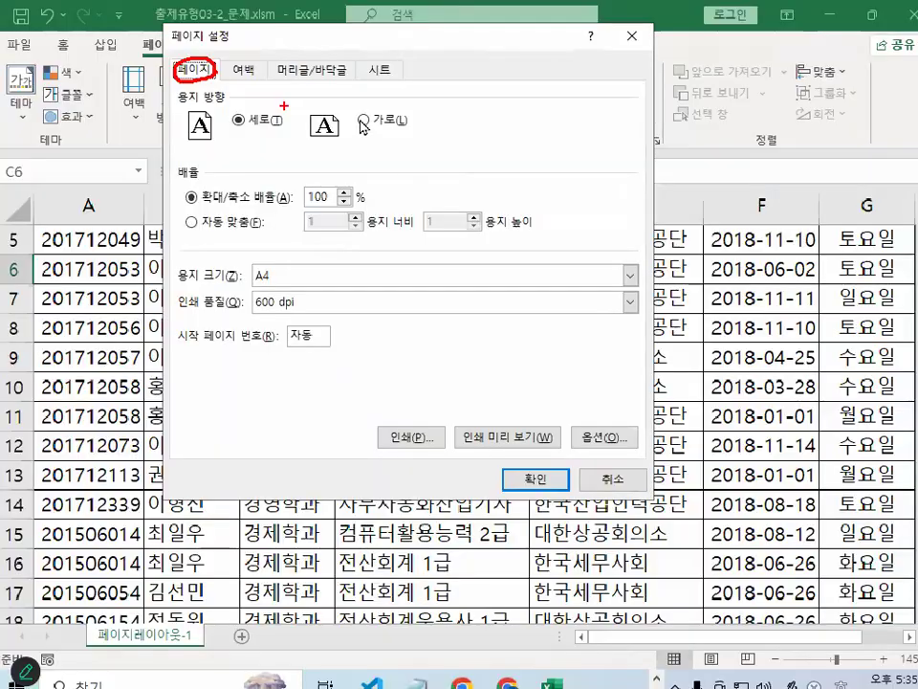
{"action": "left_click", "coordinate": [525, 181]}
{"action": "mouse_move", "coordinate": [442, 115]}
{"action": "left_mouse_down"}
{"action": "mouse_move", "coordinate": [333, 139]}
{"action": "mouse_move", "coordinate": [463, 107]}
{"action": "left_mouse_up"}
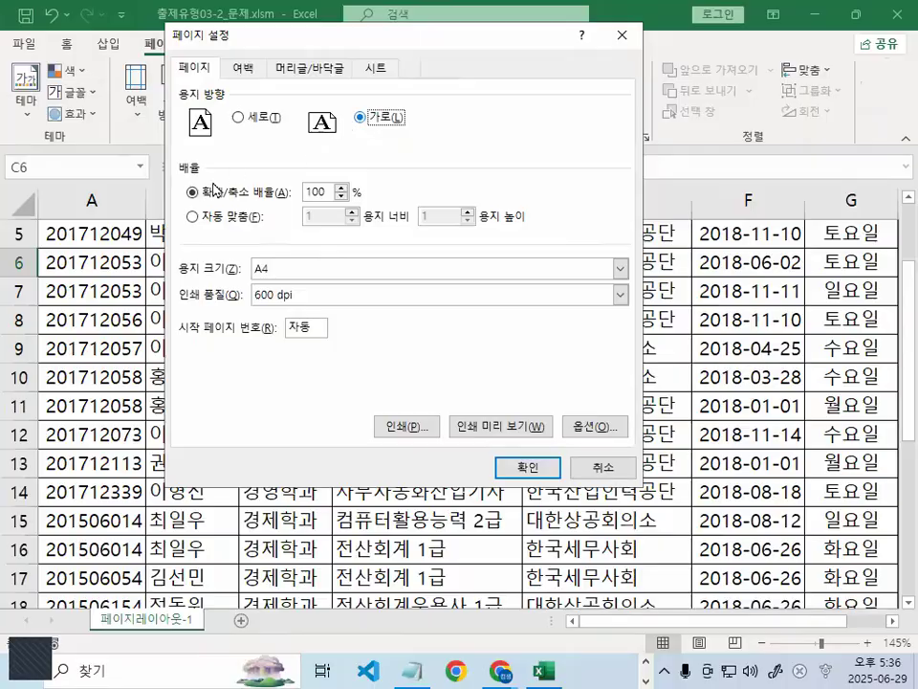
{"action": "left_click", "coordinate": [26, 314]}
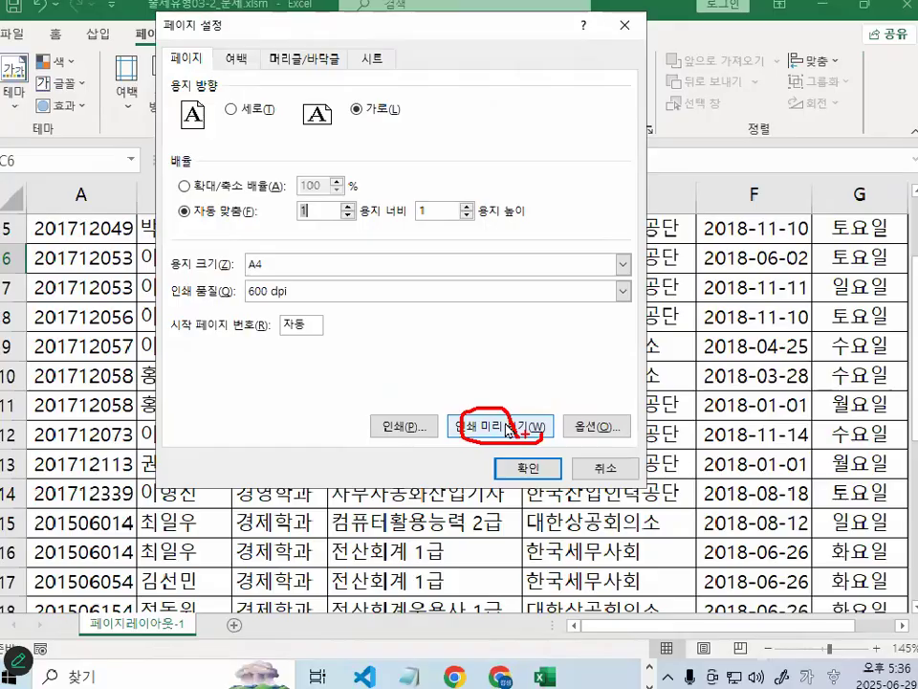
Open the print preview and check the table's centring on the landscape page and the footer's page number
{"action": "left_click", "coordinate": [507, 426]}
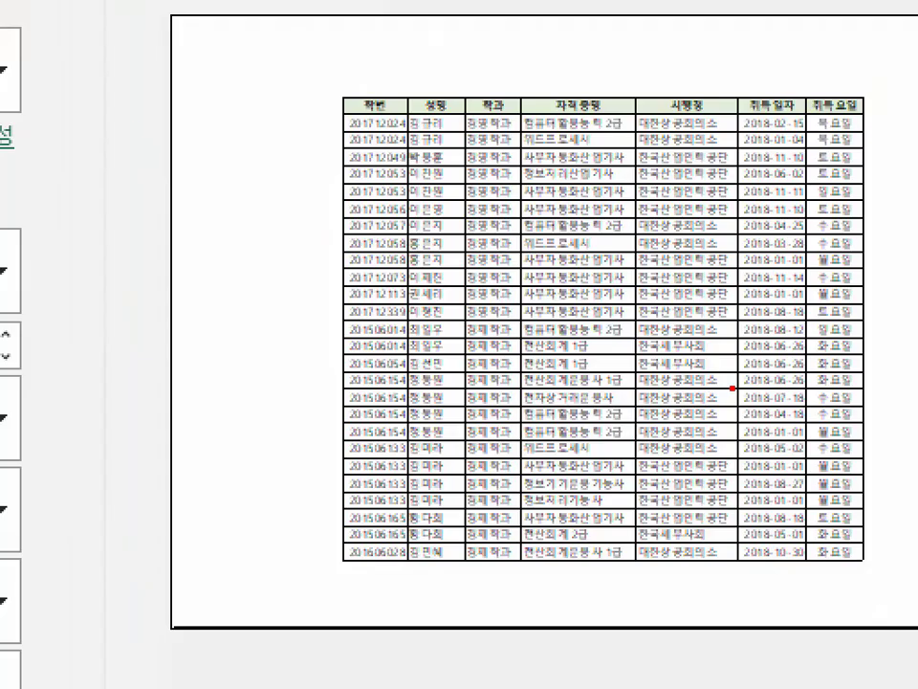
{"action": "mouse_move", "coordinate": [131, 104]}
{"action": "left_mouse_down"}
{"action": "mouse_move", "coordinate": [94, 116]}
{"action": "mouse_move", "coordinate": [175, 216]}
{"action": "left_mouse_up"}
{"action": "left_click_drag", "start_coordinate": [138, 145], "coordinate": [916, 158]}
{"action": "mouse_move", "coordinate": [841, 68]}
{"action": "left_mouse_down"}
{"action": "mouse_move", "coordinate": [916, 179]}
{"action": "mouse_move", "coordinate": [807, 230]}
{"action": "mouse_move", "coordinate": [824, 229]}
{"action": "mouse_move", "coordinate": [833, 321]}
{"action": "left_mouse_up"}
{"action": "key", "text": "Escape"}
{"action": "left_click_drag", "start_coordinate": [841, 382], "coordinate": [850, 432]}
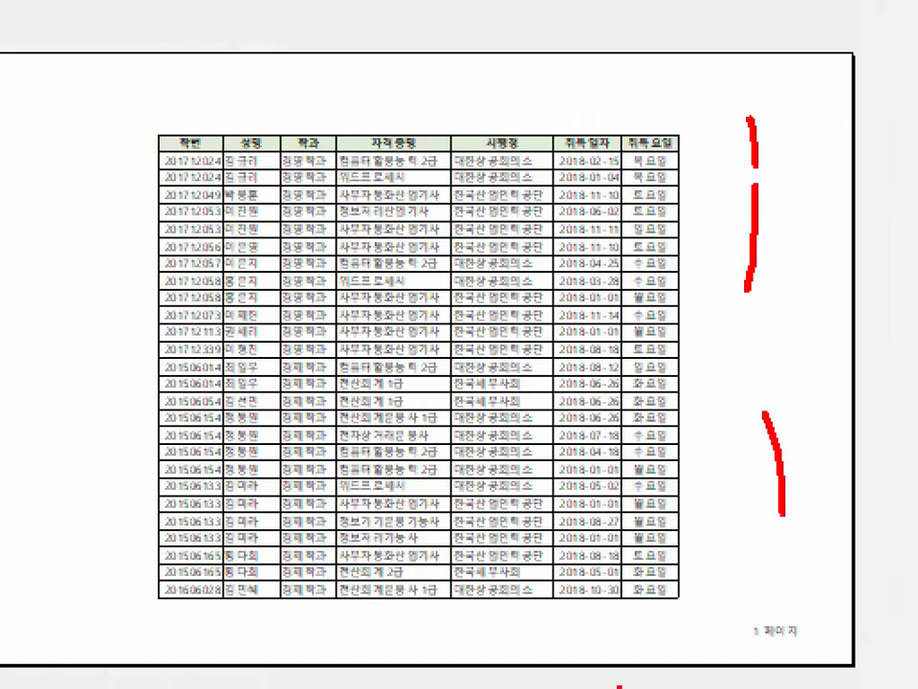
{"action": "left_click_drag", "start_coordinate": [642, 503], "coordinate": [697, 520]}
{"action": "key", "text": "Escape"}
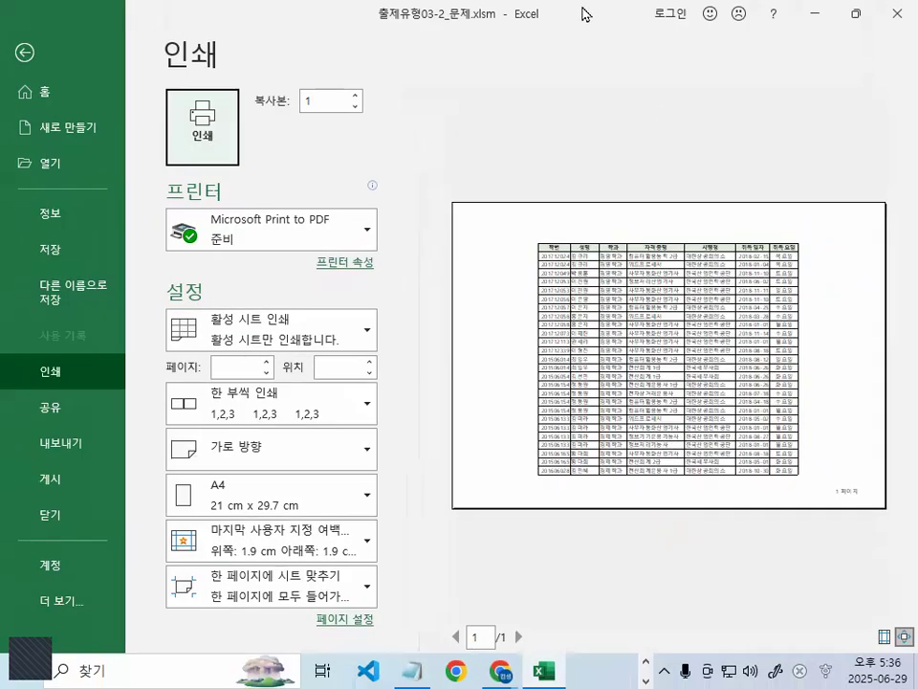
Reduce the print preview window and turn on the margin guides around the landscape page
{"action": "left_click_drag", "start_coordinate": [568, 465], "coordinate": [345, 11]}
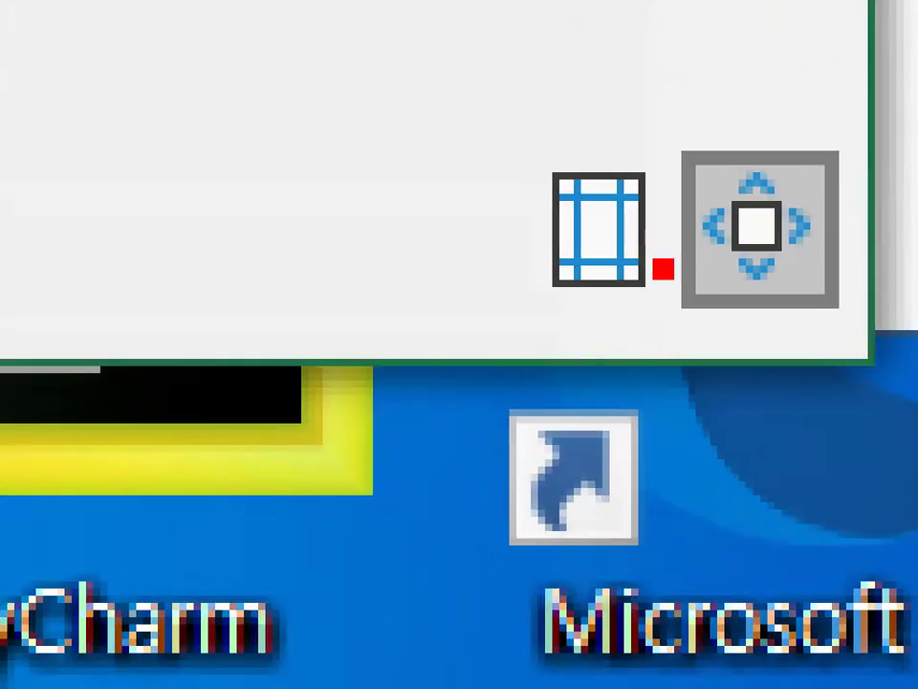
{"action": "left_click_drag", "start_coordinate": [621, 371], "coordinate": [520, 382]}
{"action": "mouse_move", "coordinate": [489, 332]}
{"action": "left_mouse_down"}
{"action": "mouse_move", "coordinate": [624, 91]}
{"action": "mouse_move", "coordinate": [649, 365]}
{"action": "left_mouse_up"}
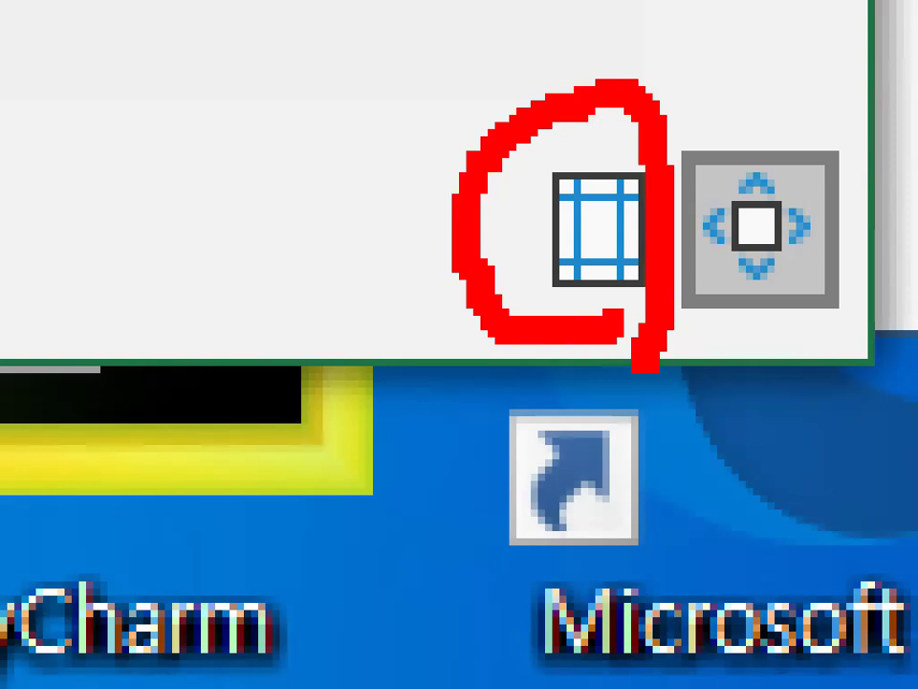
{"action": "mouse_move", "coordinate": [850, 276]}
{"action": "left_mouse_down"}
{"action": "mouse_move", "coordinate": [679, 205]}
{"action": "mouse_move", "coordinate": [898, 311]}
{"action": "left_mouse_up"}
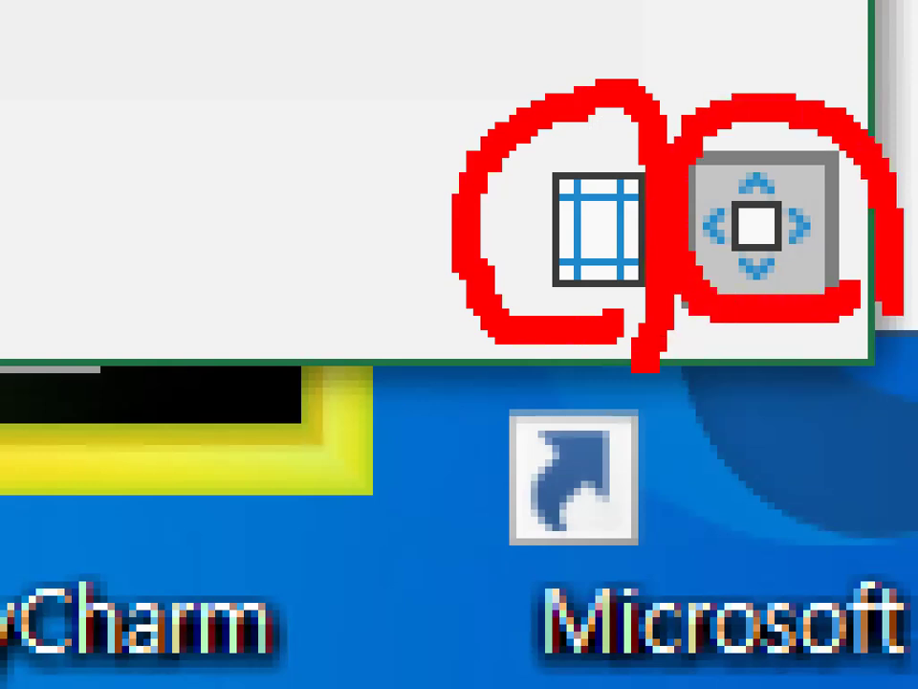
{"action": "mouse_move", "coordinate": [558, 151]}
{"action": "left_mouse_down"}
{"action": "mouse_move", "coordinate": [566, 204]}
{"action": "mouse_move", "coordinate": [911, 8]}
{"action": "left_mouse_up"}
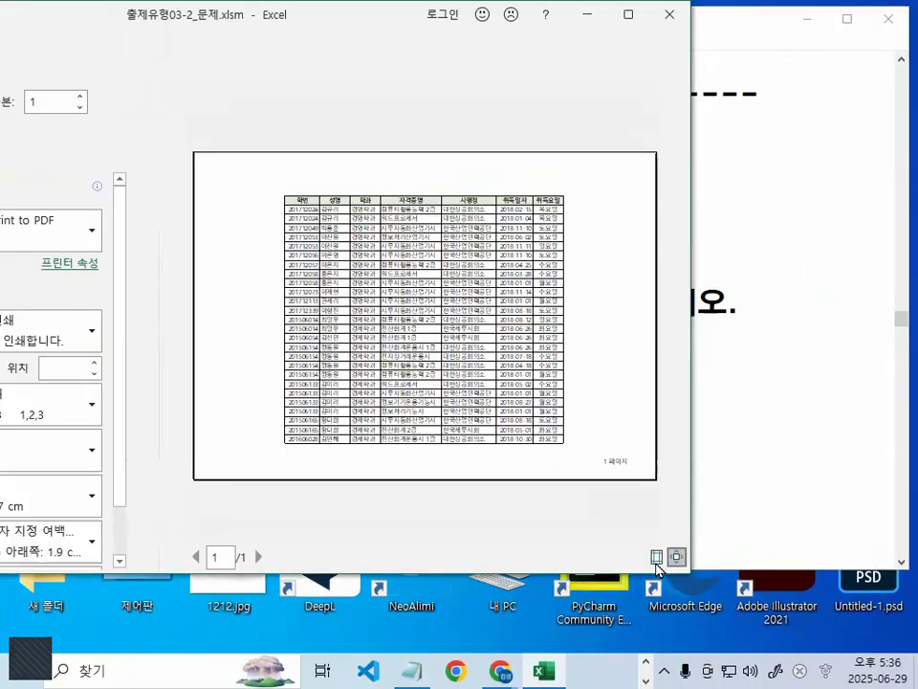
{"action": "left_click", "coordinate": [644, 481]}
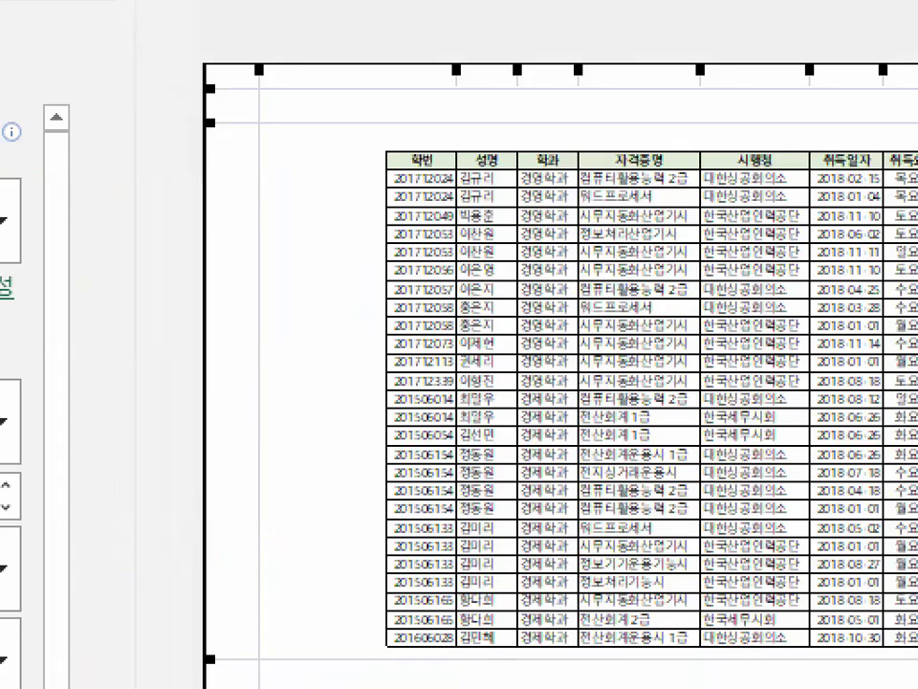
{"action": "left_click_drag", "start_coordinate": [248, 265], "coordinate": [258, 279]}
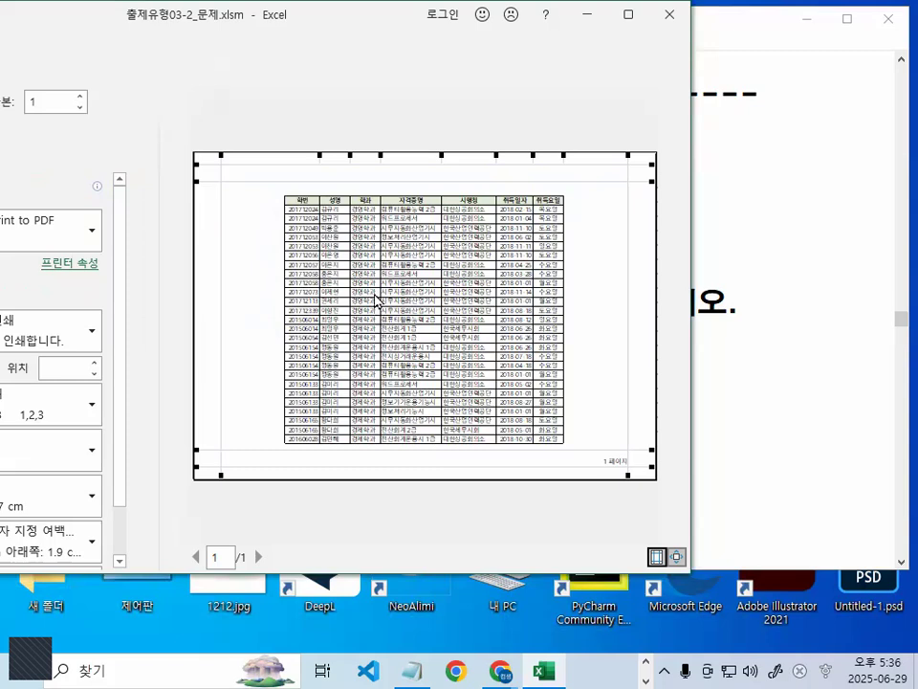
{"action": "left_click_drag", "start_coordinate": [381, 13], "coordinate": [419, 16]}
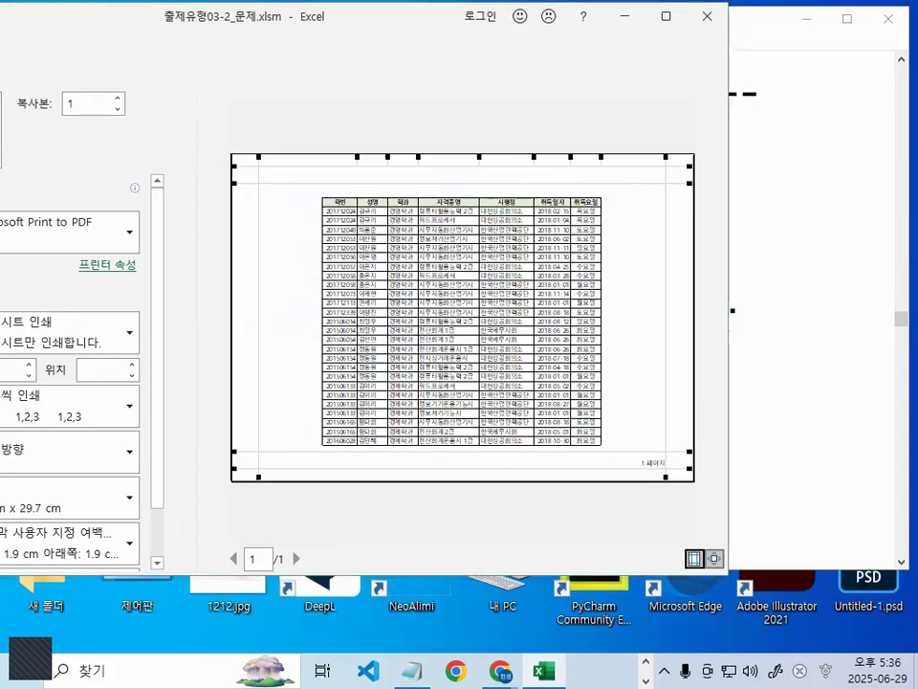
Examine the table's horizontal and vertical centring between the margin guides, and close the print preview
{"action": "left_click_drag", "start_coordinate": [296, 318], "coordinate": [301, 327]}
{"action": "left_click_drag", "start_coordinate": [306, 284], "coordinate": [313, 283]}
{"action": "mouse_move", "coordinate": [660, 330]}
{"action": "left_mouse_down"}
{"action": "mouse_move", "coordinate": [613, 293]}
{"action": "mouse_move", "coordinate": [646, 328]}
{"action": "left_mouse_up"}
{"action": "left_click_drag", "start_coordinate": [452, 198], "coordinate": [445, 200]}
{"action": "mouse_move", "coordinate": [466, 458]}
{"action": "left_mouse_down"}
{"action": "mouse_move", "coordinate": [442, 456]}
{"action": "mouse_move", "coordinate": [475, 453]}
{"action": "left_mouse_up"}
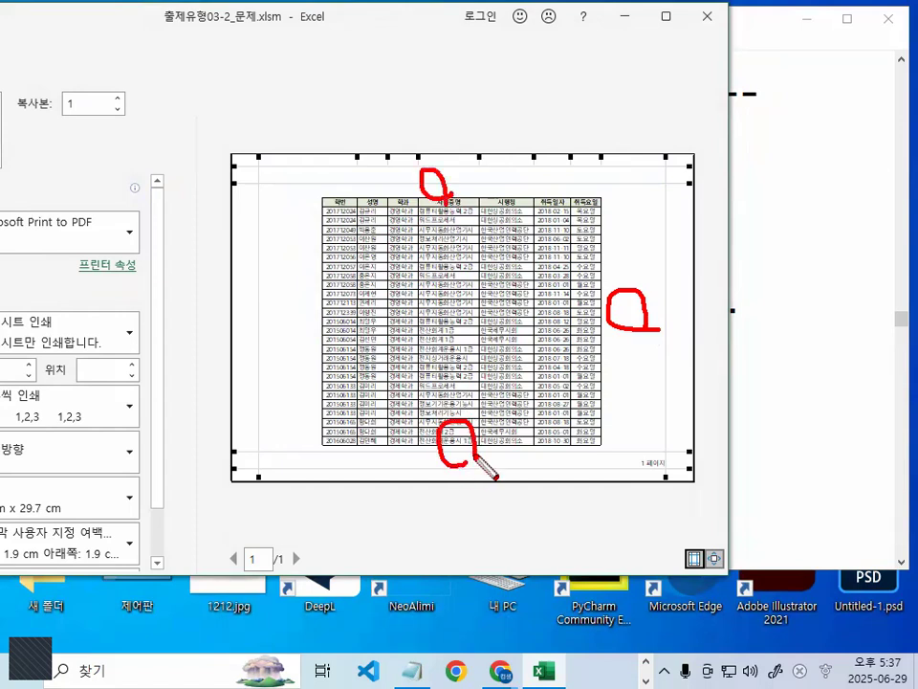
{"action": "key", "text": "Escape"}
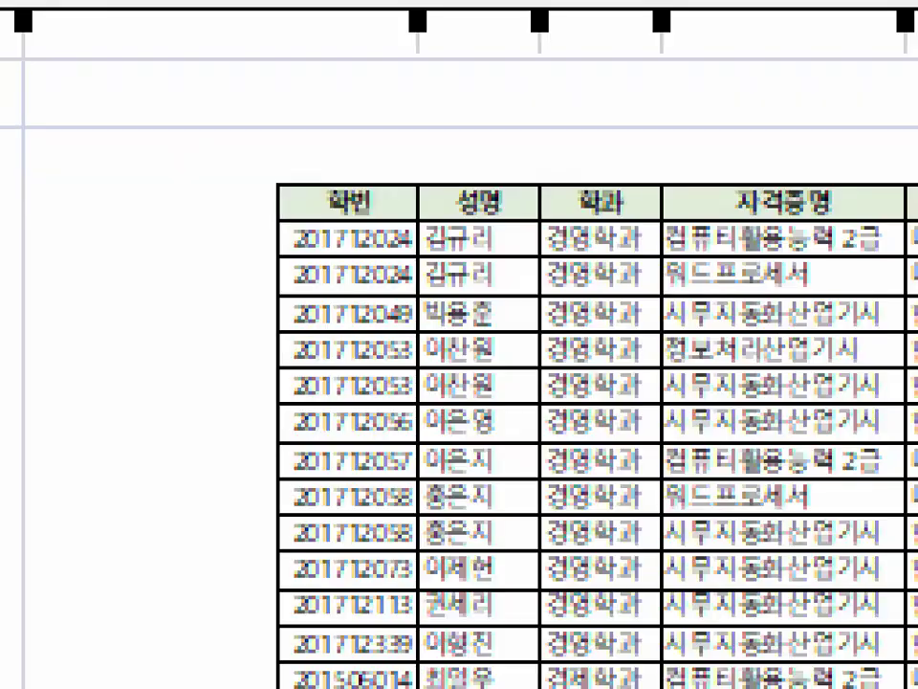
{"action": "mouse_move", "coordinate": [422, 176]}
{"action": "left_mouse_down"}
{"action": "mouse_move", "coordinate": [382, 182]}
{"action": "mouse_move", "coordinate": [385, 134]}
{"action": "mouse_move", "coordinate": [375, 149]}
{"action": "left_mouse_up"}
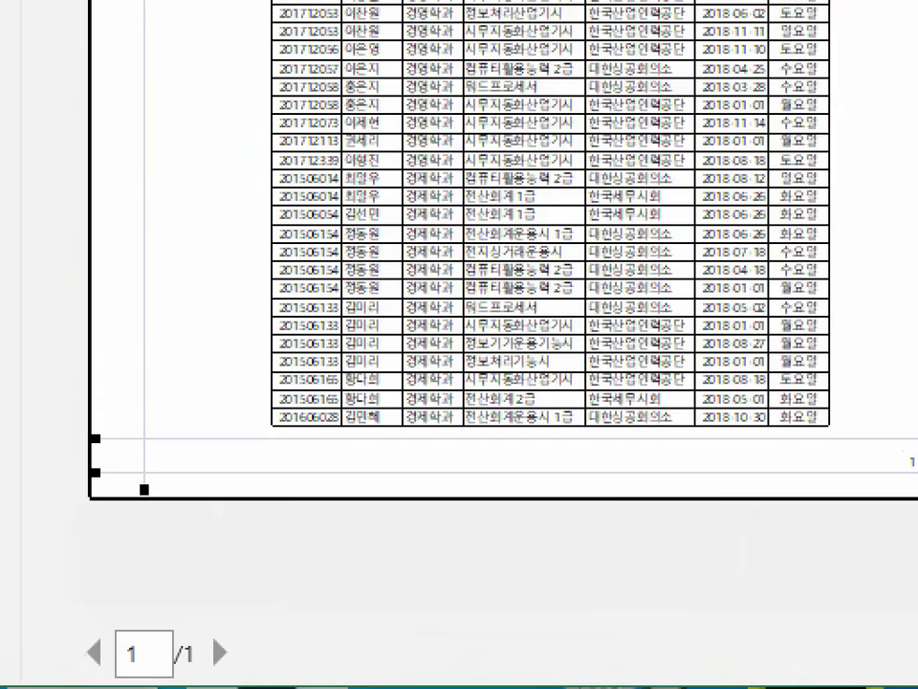
{"action": "mouse_move", "coordinate": [378, 418]}
{"action": "left_mouse_down"}
{"action": "mouse_move", "coordinate": [377, 444]}
{"action": "mouse_move", "coordinate": [475, 505]}
{"action": "left_mouse_up"}
{"action": "mouse_move", "coordinate": [302, 371]}
{"action": "left_mouse_down"}
{"action": "mouse_move", "coordinate": [321, 406]}
{"action": "mouse_move", "coordinate": [375, 444]}
{"action": "left_mouse_up"}
{"action": "key", "text": "Escape"}
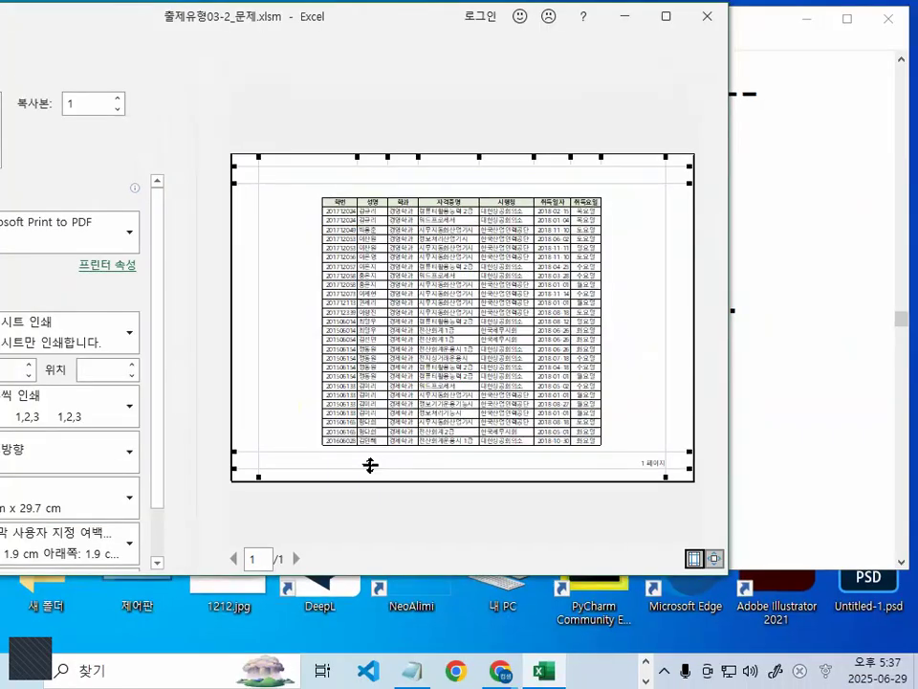
{"action": "key", "text": "ctrl+1"}
{"action": "mouse_move", "coordinate": [711, 466]}
{"action": "left_mouse_down"}
{"action": "mouse_move", "coordinate": [661, 483]}
{"action": "mouse_move", "coordinate": [680, 476]}
{"action": "left_mouse_up"}
{"action": "key", "text": "Escape"}
{"action": "key", "text": "Escape"}
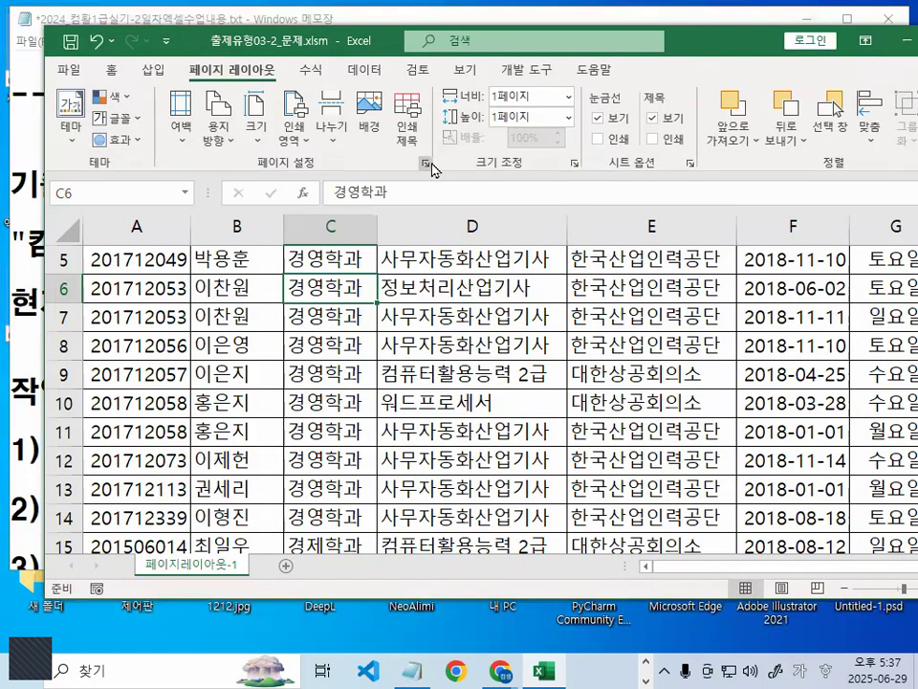
Examine the print area (인쇄 영역) setting among the sheet (시트) options of the page setup, and close the dialog without changes
{"action": "left_click", "coordinate": [429, 163]}
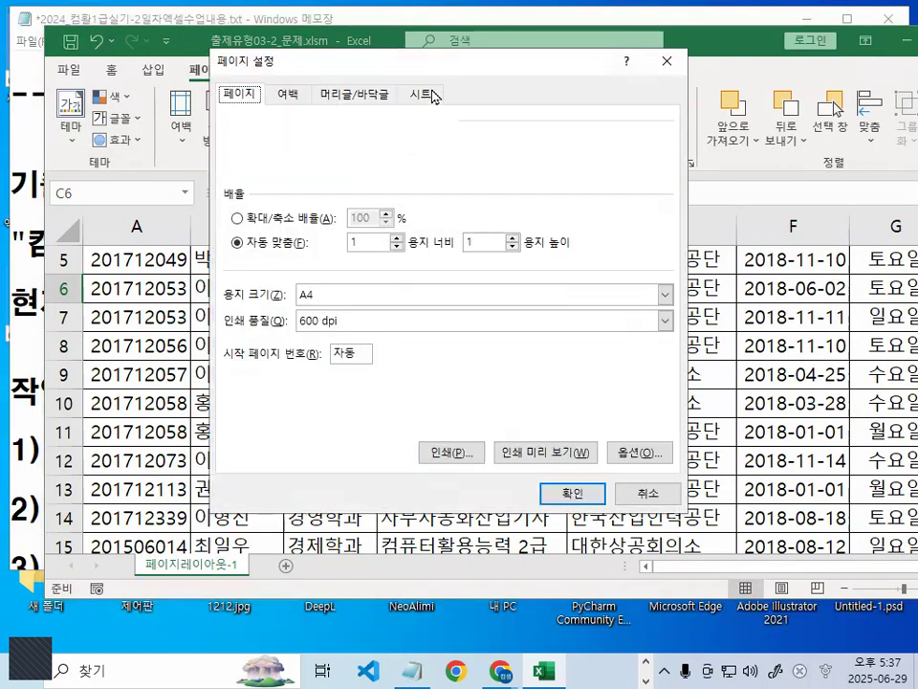
{"action": "left_click", "coordinate": [425, 93]}
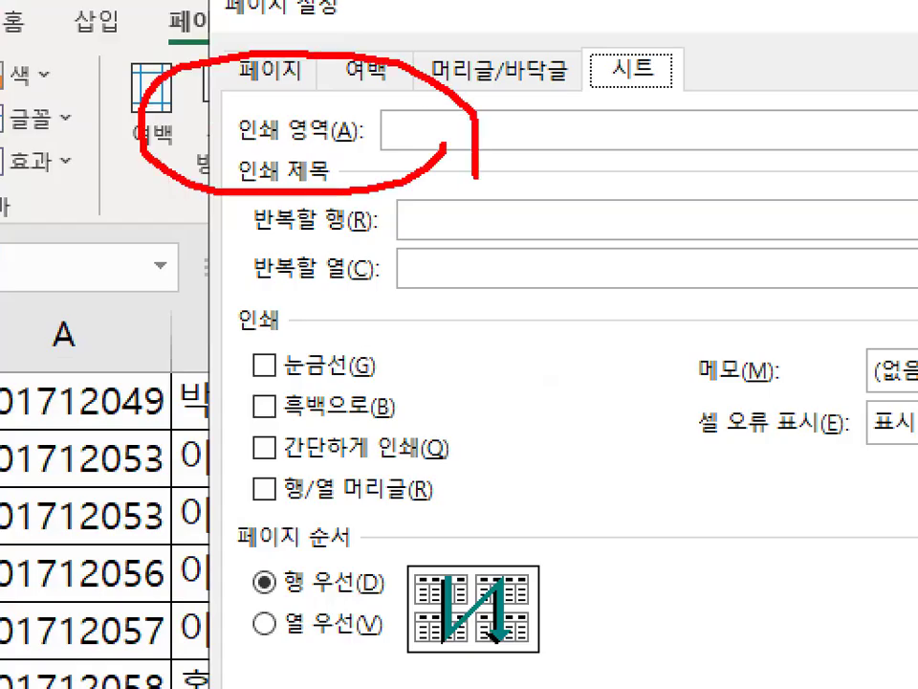
{"action": "left_click_drag", "start_coordinate": [617, 48], "coordinate": [416, 465]}
{"action": "left_click_drag", "start_coordinate": [408, 108], "coordinate": [346, 173]}
{"action": "left_click_drag", "start_coordinate": [344, 116], "coordinate": [379, 181]}
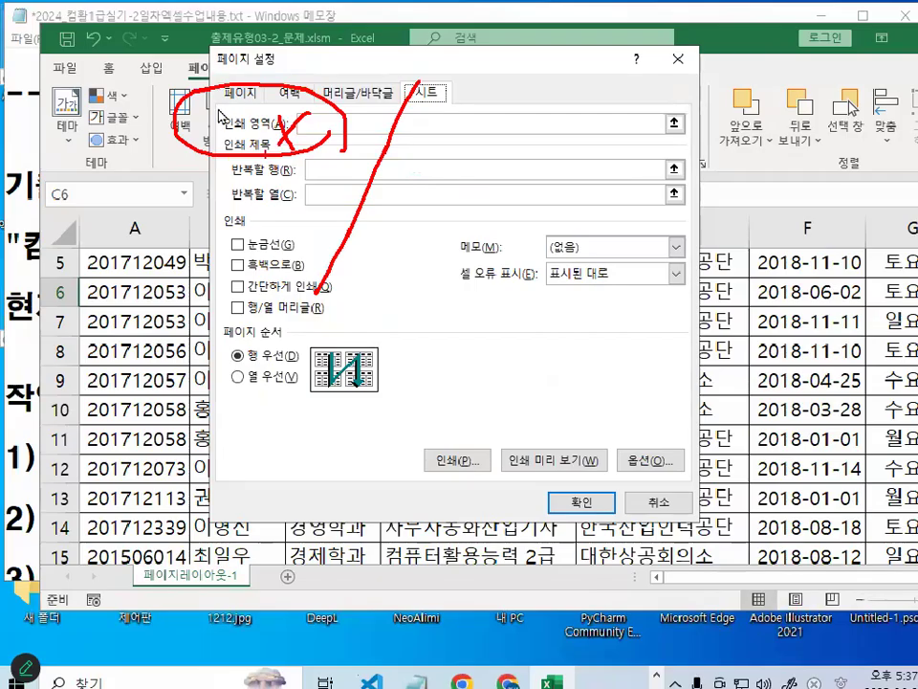
{"action": "key", "text": "Escape"}
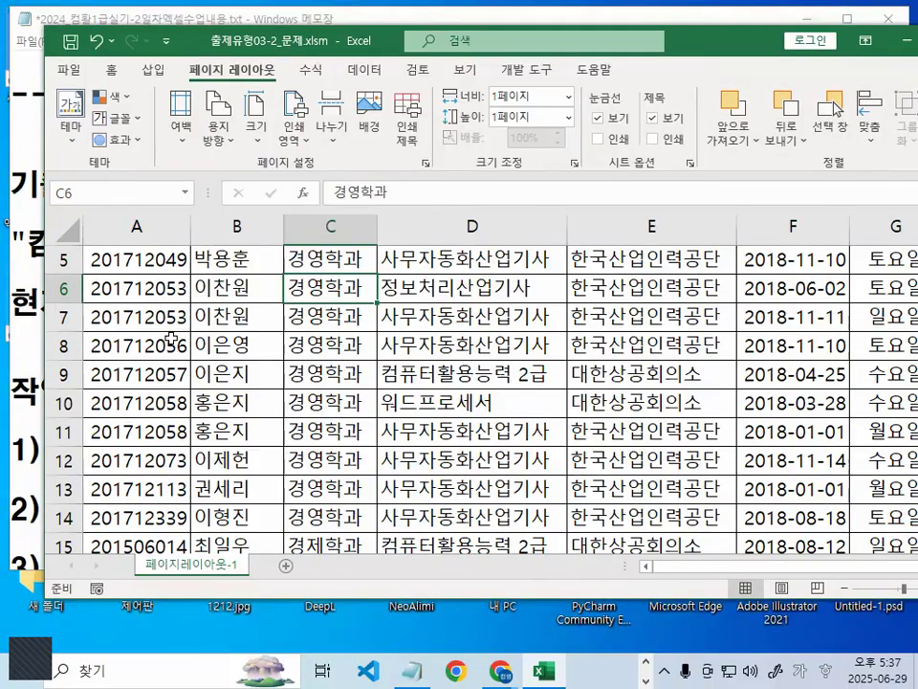
Examine the empty row 1 above the table and select the range A2:E9
{"action": "scroll", "coordinate": [167, 325], "scroll_direction": "up", "scroll_amount": 2}
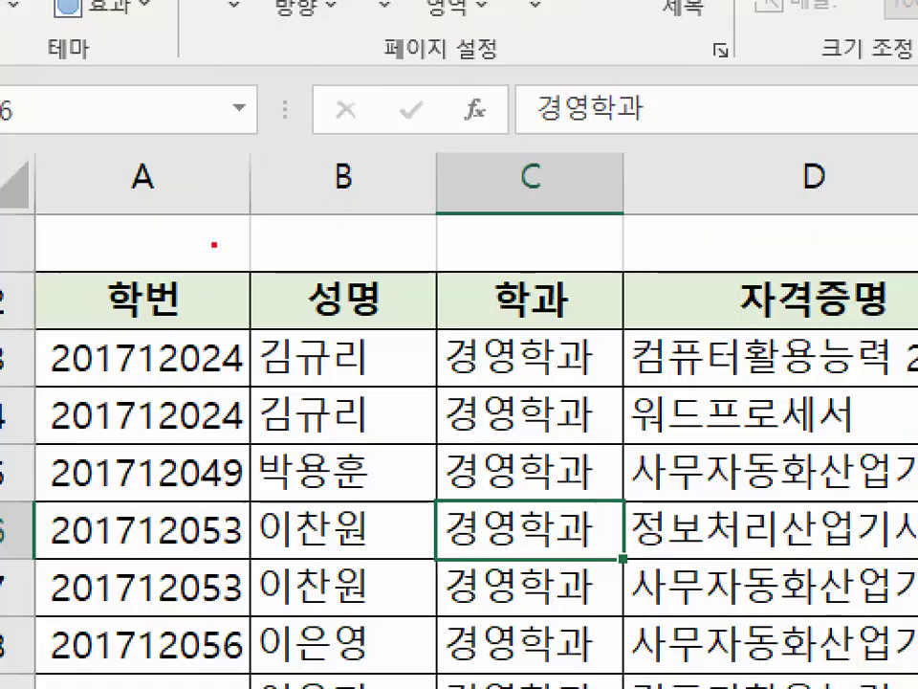
{"action": "left_click_drag", "start_coordinate": [214, 244], "coordinate": [267, 283]}
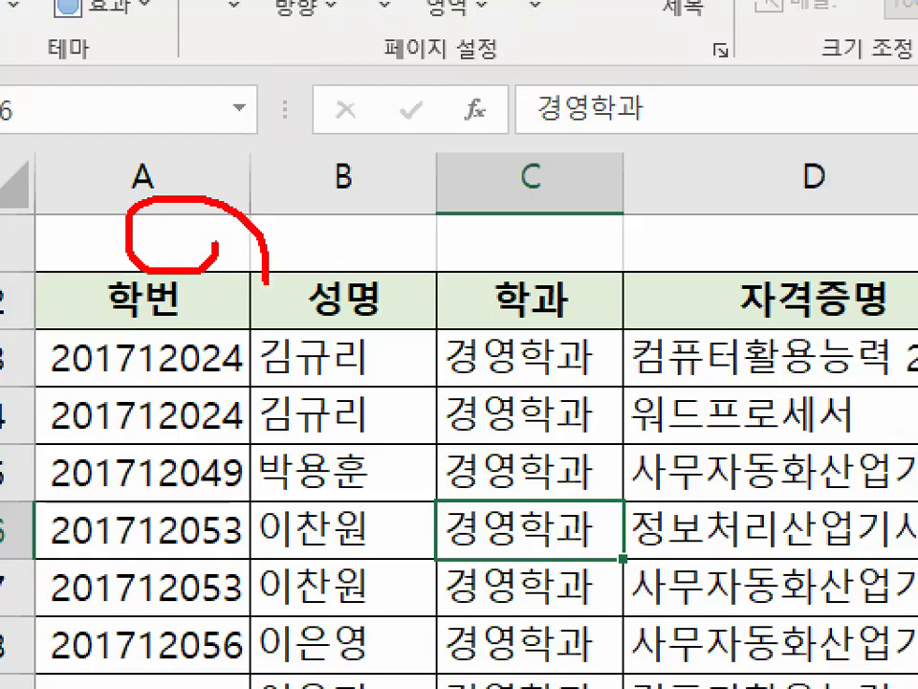
{"action": "key", "text": "Escape"}
{"action": "left_click_drag", "start_coordinate": [212, 253], "coordinate": [225, 256]}
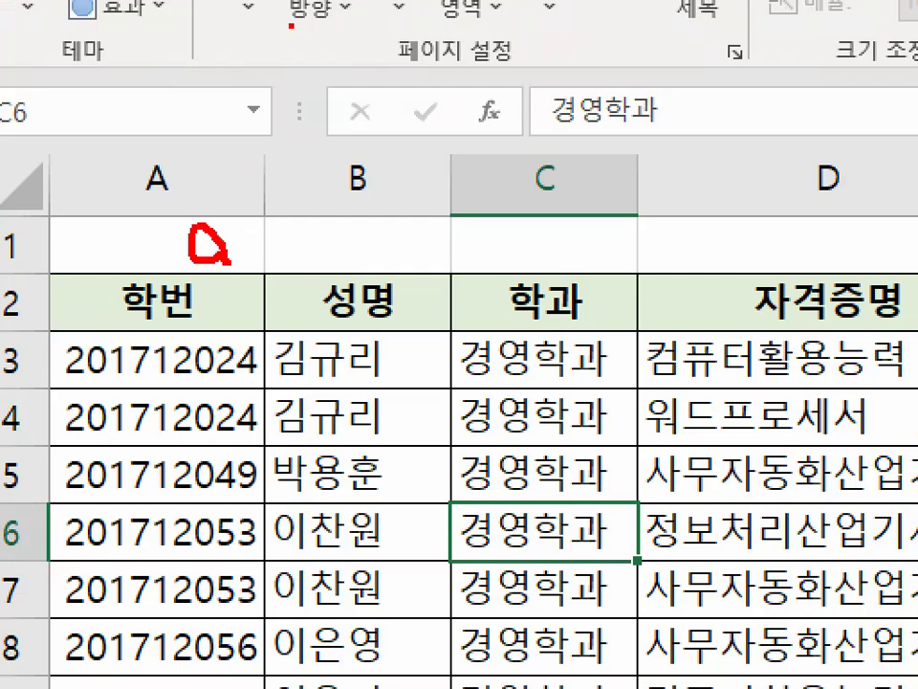
{"action": "key", "text": "Escape"}
{"action": "left_click_drag", "start_coordinate": [158, 302], "coordinate": [860, 640]}
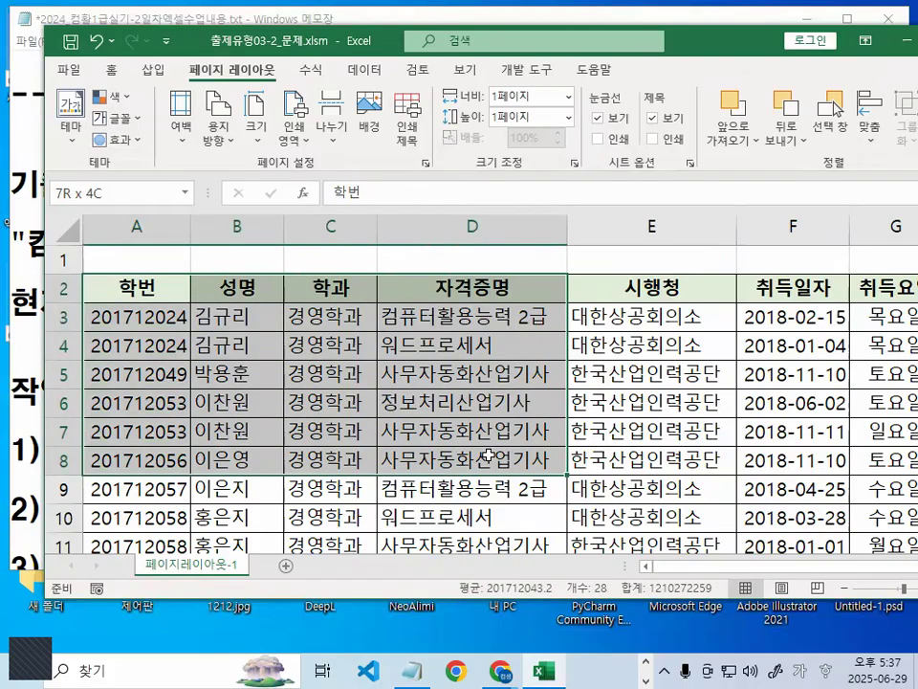
{"action": "left_click_drag", "start_coordinate": [489, 456], "coordinate": [604, 486]}
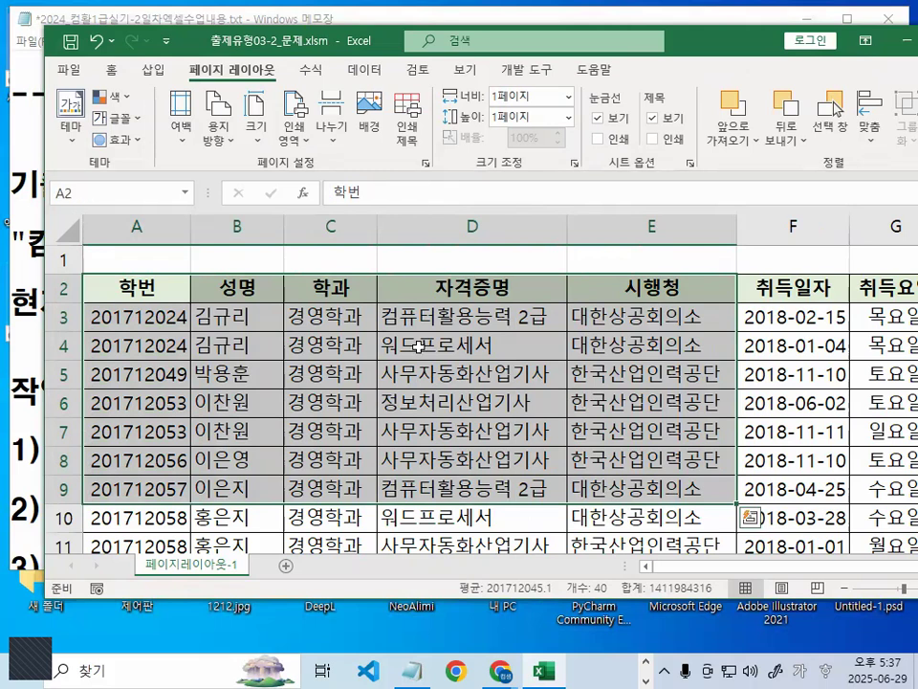
Check in the print preview how the area above the table prints and how many pages there are, and return to the sheet
{"action": "left_click", "coordinate": [69, 70]}
{"action": "left_click", "coordinate": [99, 409]}
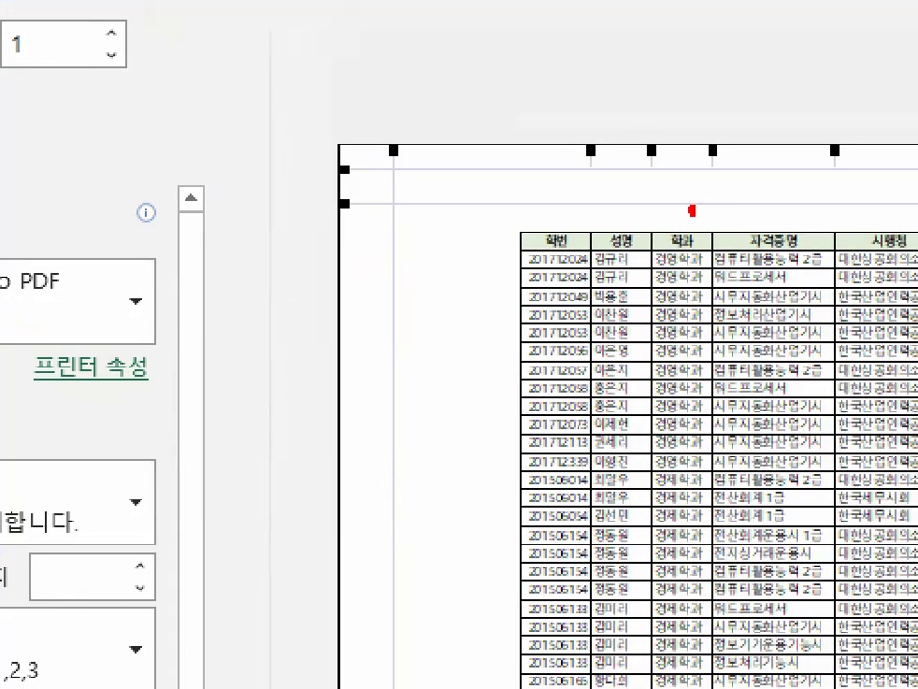
{"action": "mouse_move", "coordinate": [583, 198]}
{"action": "left_mouse_down"}
{"action": "mouse_move", "coordinate": [557, 230]}
{"action": "mouse_move", "coordinate": [559, 205]}
{"action": "left_mouse_up"}
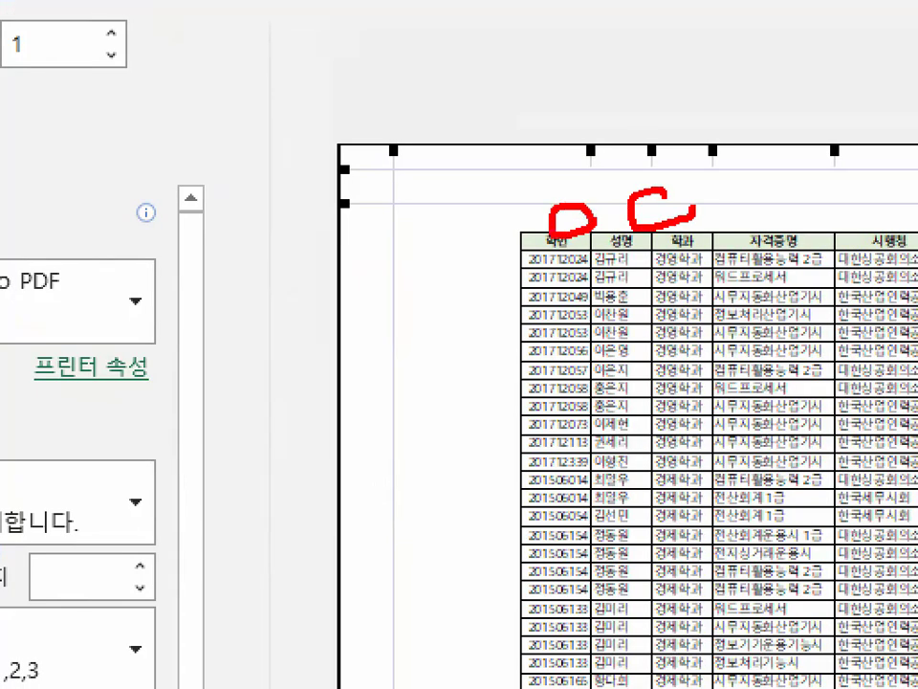
{"action": "mouse_move", "coordinate": [621, 174]}
{"action": "left_mouse_down"}
{"action": "mouse_move", "coordinate": [651, 167]}
{"action": "mouse_move", "coordinate": [675, 234]}
{"action": "left_mouse_up"}
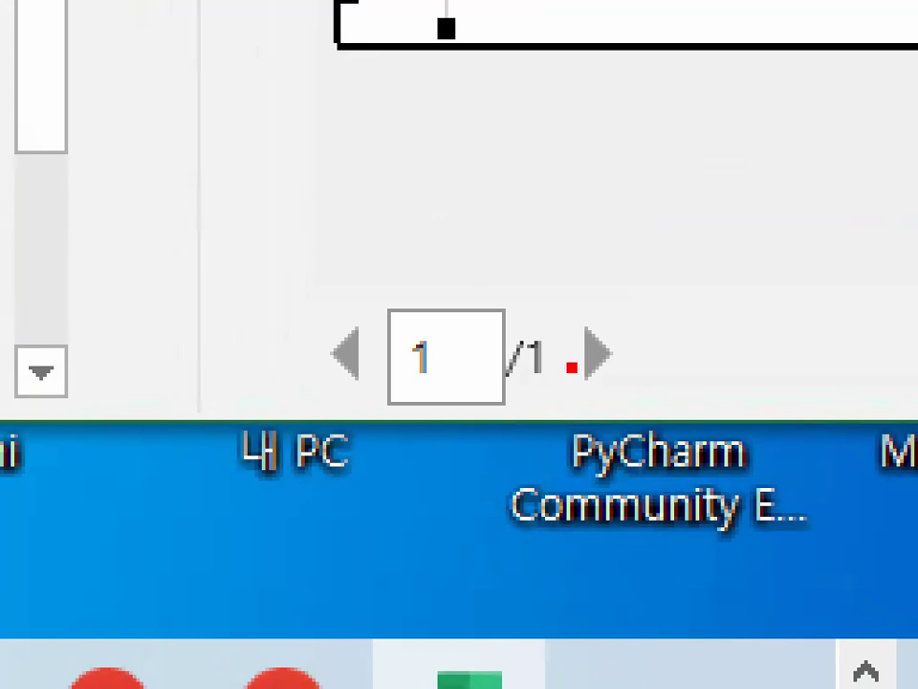
{"action": "left_click_drag", "start_coordinate": [598, 481], "coordinate": [559, 482]}
{"action": "left_click_drag", "start_coordinate": [576, 365], "coordinate": [603, 360]}
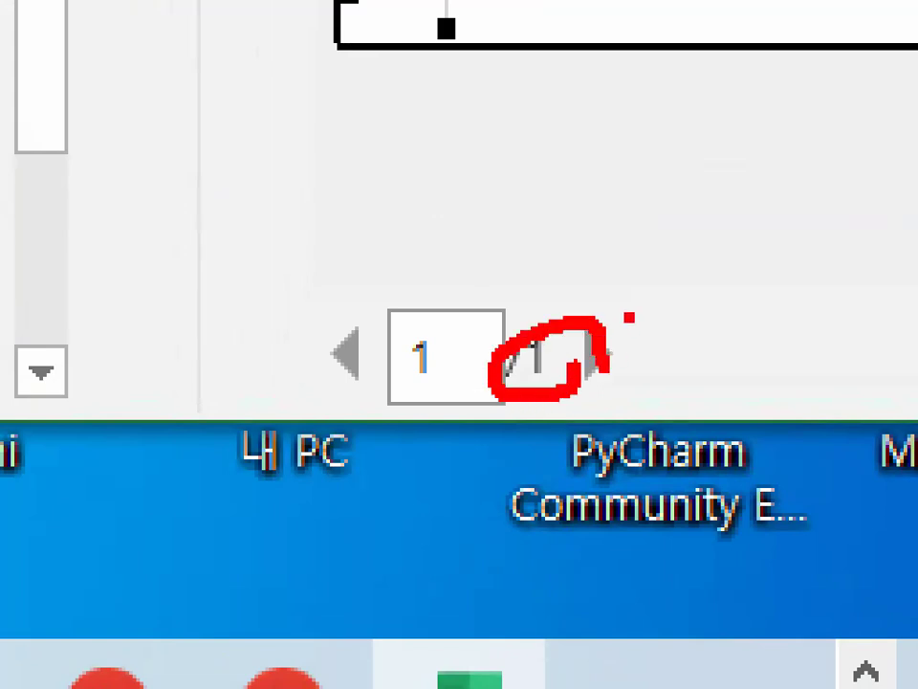
{"action": "mouse_move", "coordinate": [818, 320]}
{"action": "left_mouse_down"}
{"action": "mouse_move", "coordinate": [786, 375]}
{"action": "mouse_move", "coordinate": [913, 373]}
{"action": "left_mouse_up"}
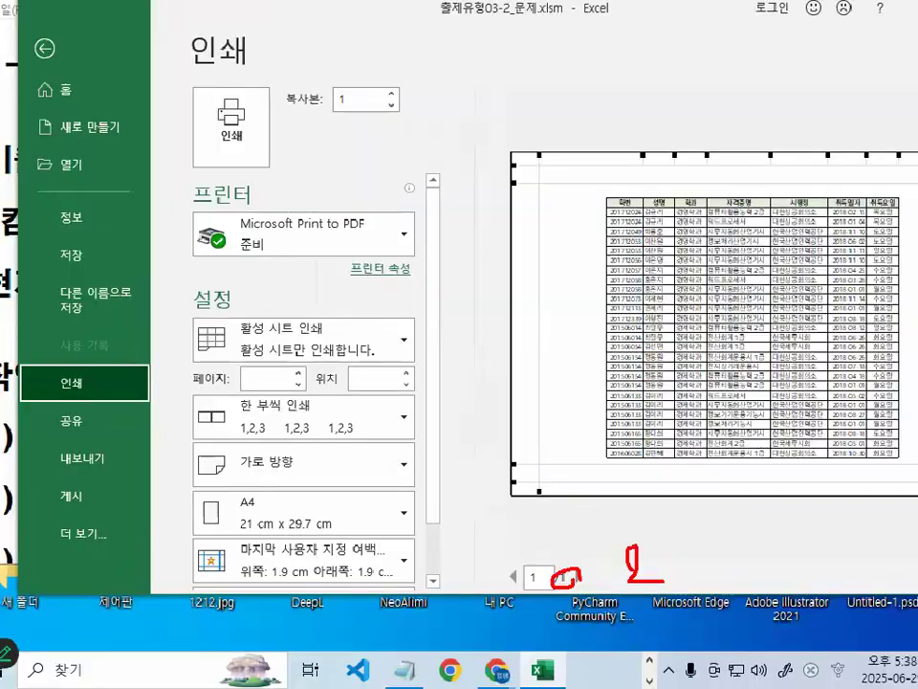
{"action": "key", "text": "Escape"}
{"action": "mouse_move", "coordinate": [627, 518]}
{"action": "left_mouse_down"}
{"action": "mouse_move", "coordinate": [603, 533]}
{"action": "mouse_move", "coordinate": [578, 477]}
{"action": "mouse_move", "coordinate": [603, 505]}
{"action": "left_mouse_up"}
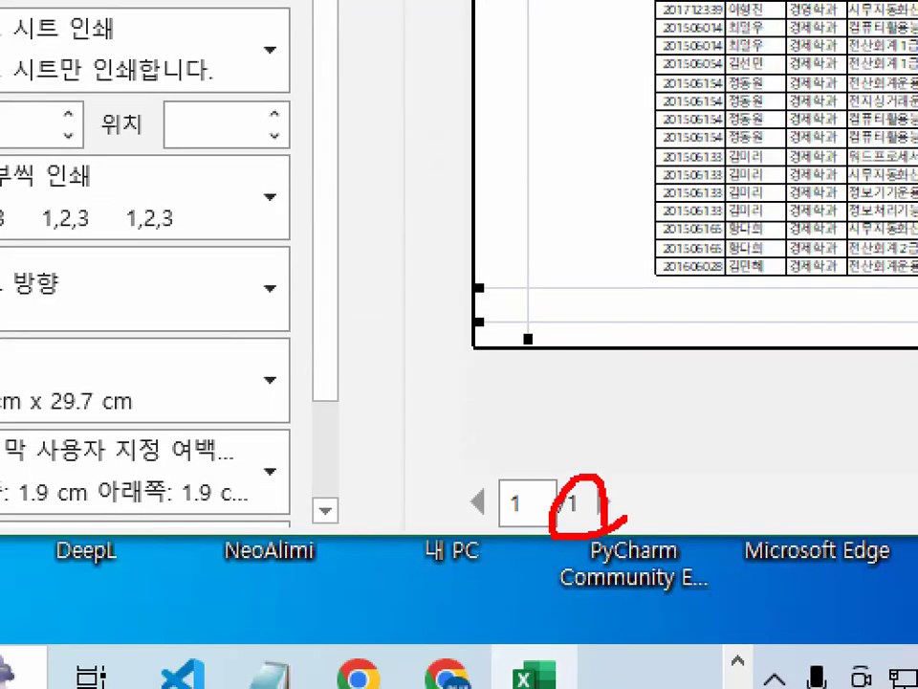
{"action": "key", "text": "Escape"}
{"action": "key", "text": "Escape"}
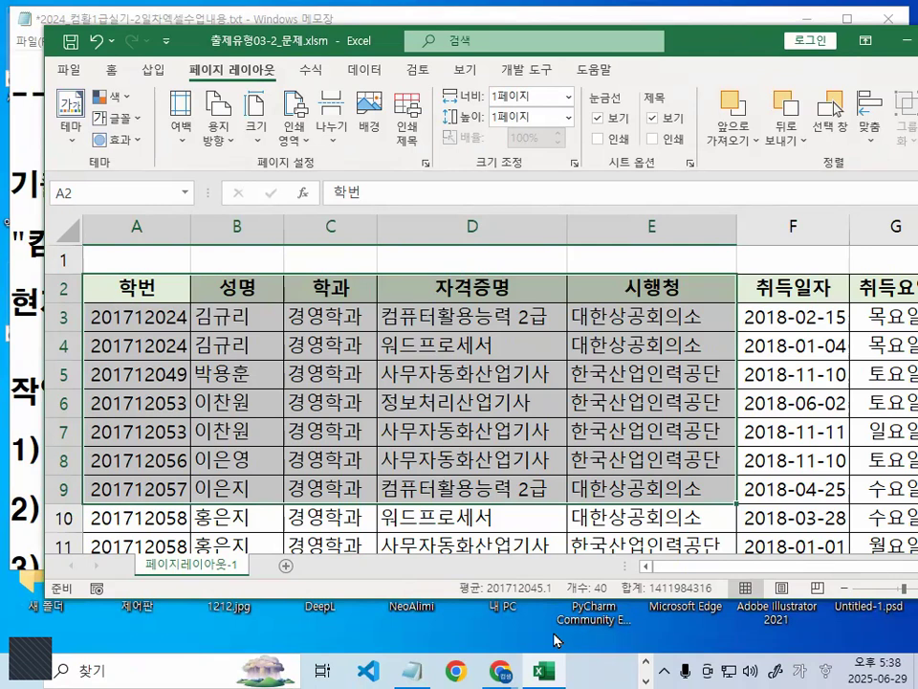
Close the workbook 출제유형03-2_문제.xlsm without saving and keep Excel open
{"action": "left_click", "coordinate": [650, 431]}
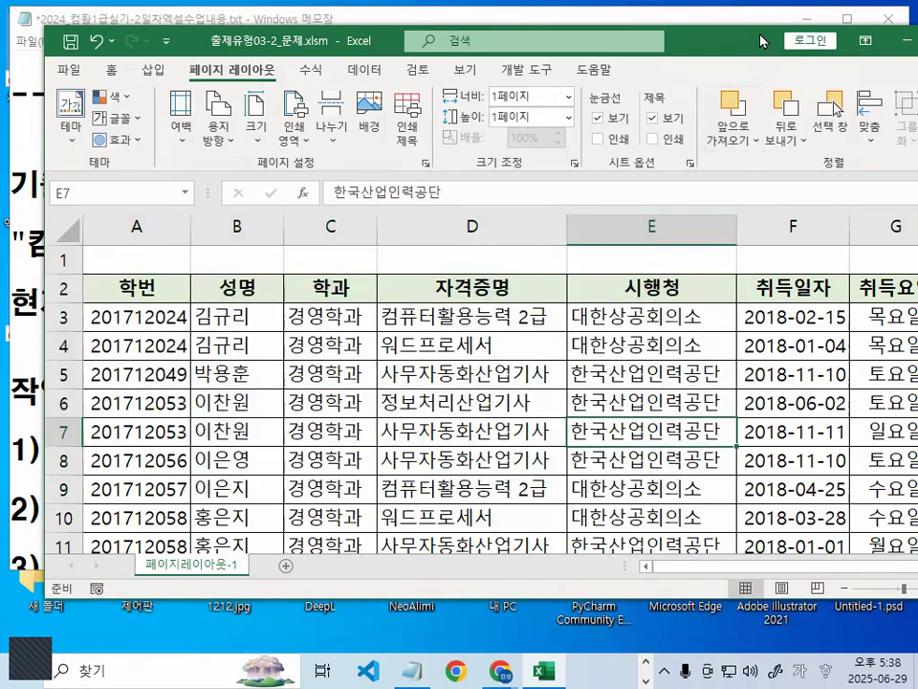
{"action": "left_click_drag", "start_coordinate": [748, 25], "coordinate": [747, 26]}
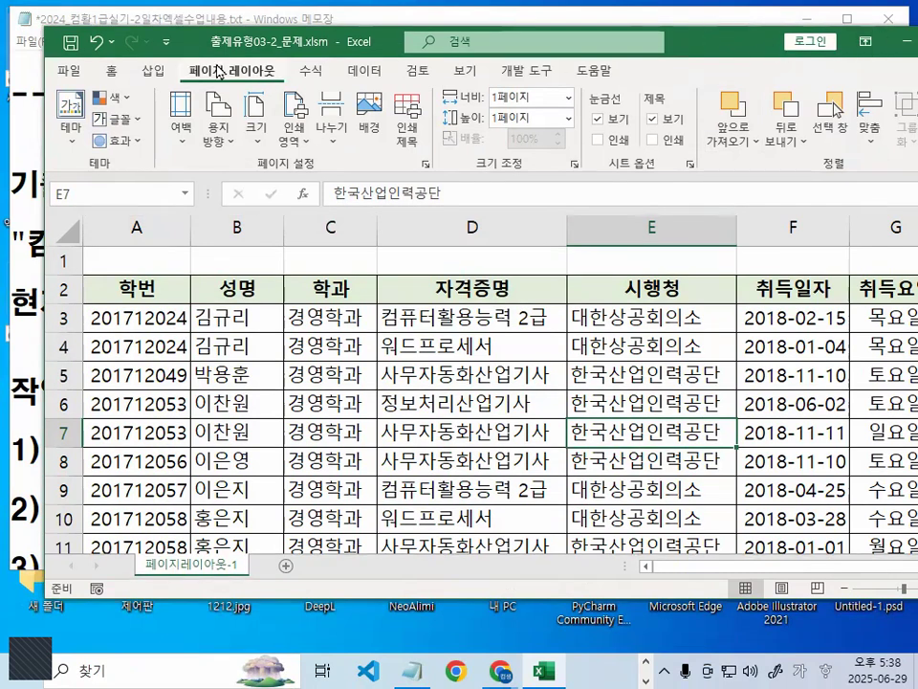
{"action": "left_click", "coordinate": [69, 70]}
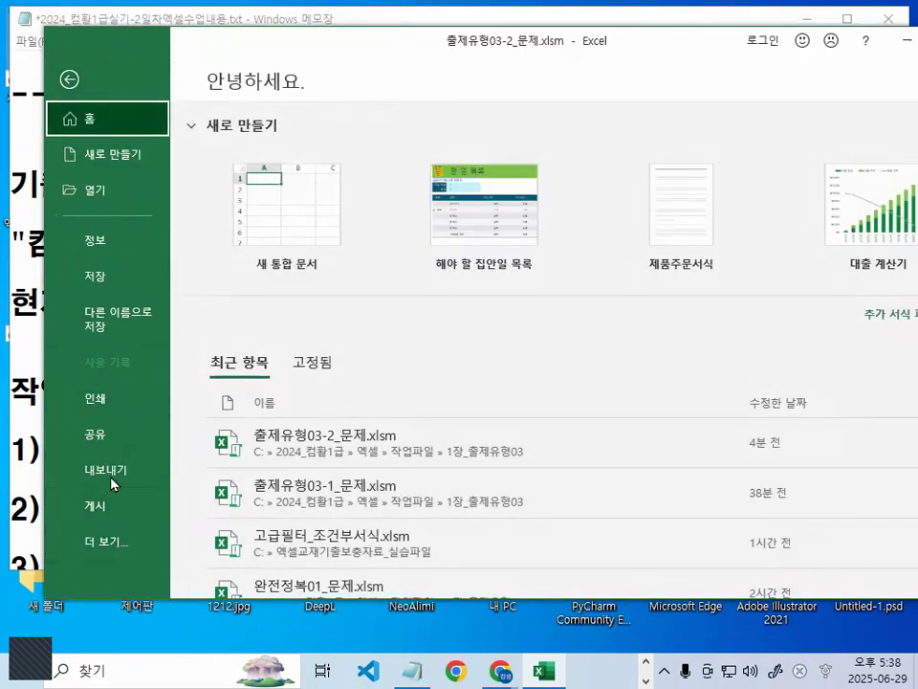
{"action": "left_click", "coordinate": [100, 541]}
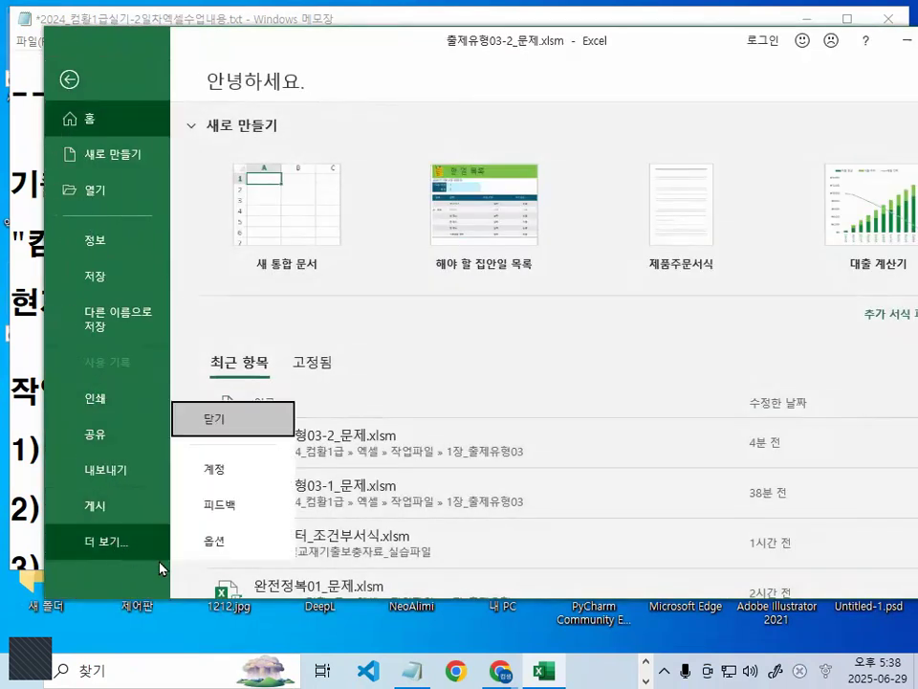
{"action": "left_click", "coordinate": [241, 425]}
{"action": "left_click", "coordinate": [471, 365]}
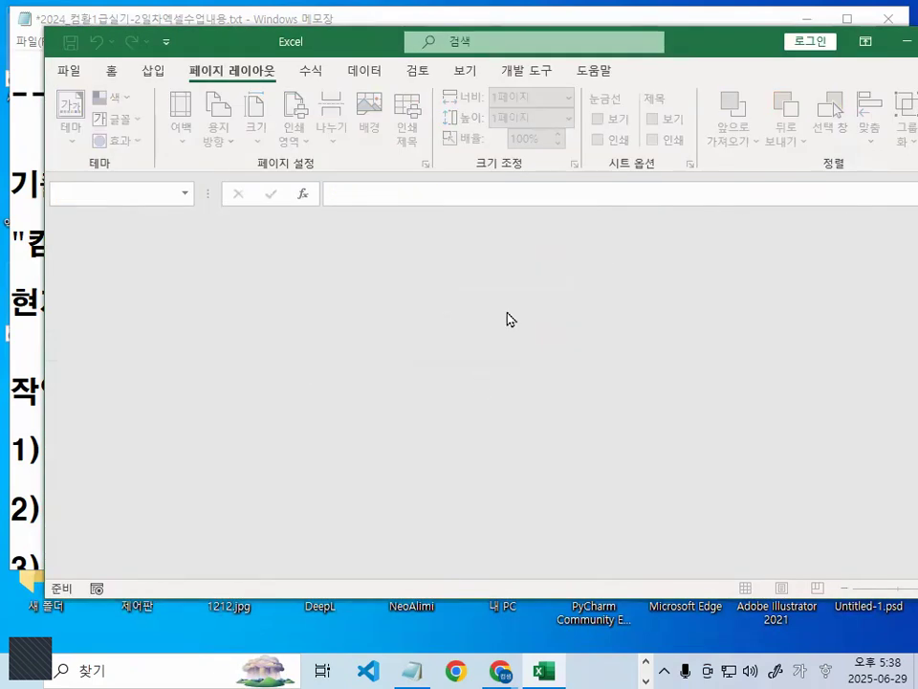
Open the practice workbook 완전정복01_문제.xlsm from the 1장_출제유형03 folder in the maximised Excel window
{"action": "double_click", "coordinate": [689, 49]}
{"action": "left_click", "coordinate": [19, 48]}
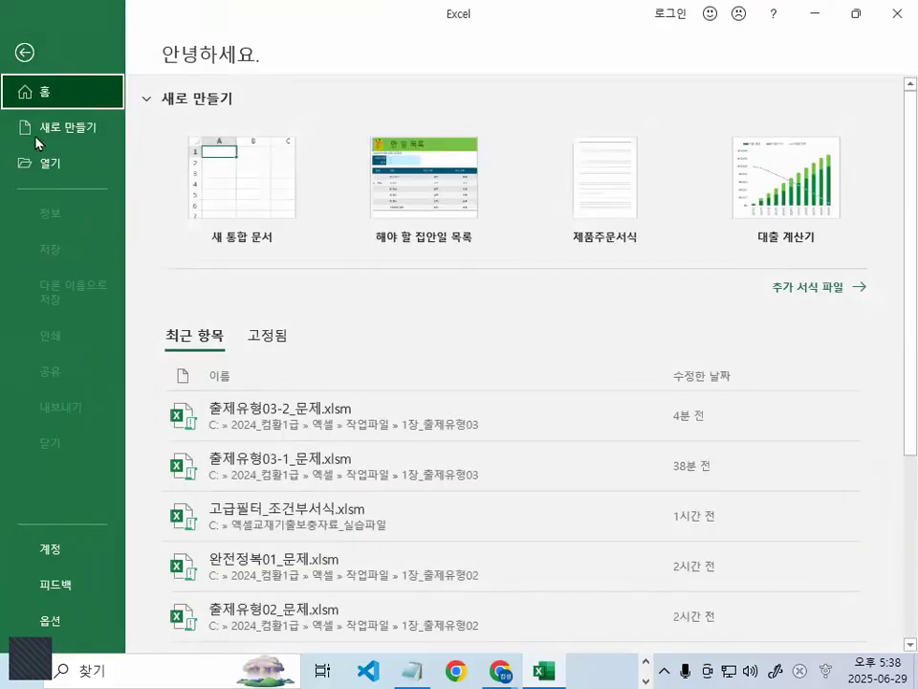
{"action": "left_click", "coordinate": [34, 163]}
{"action": "left_click", "coordinate": [221, 303]}
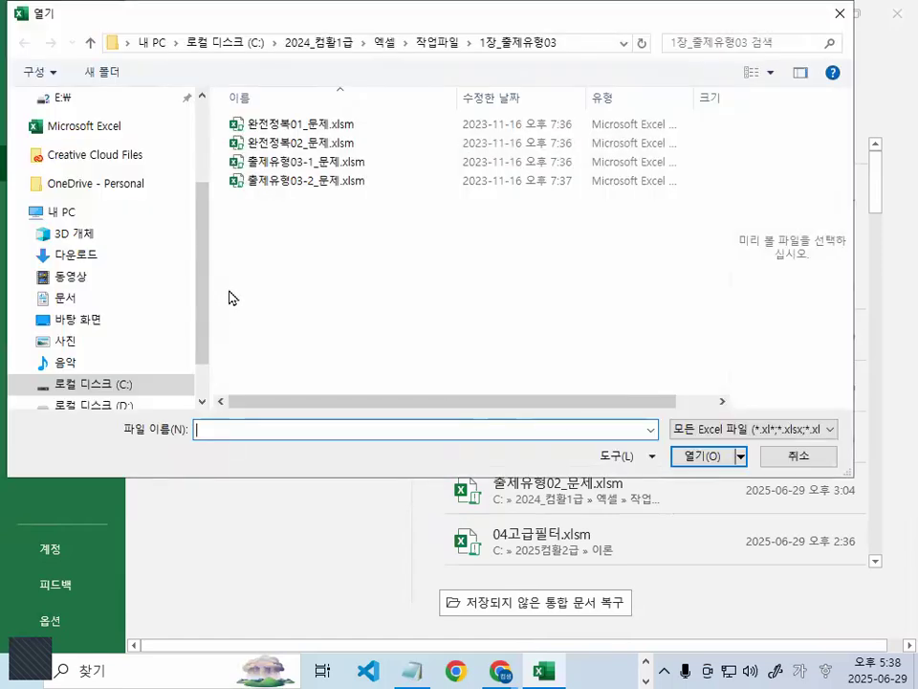
{"action": "left_click", "coordinate": [268, 124]}
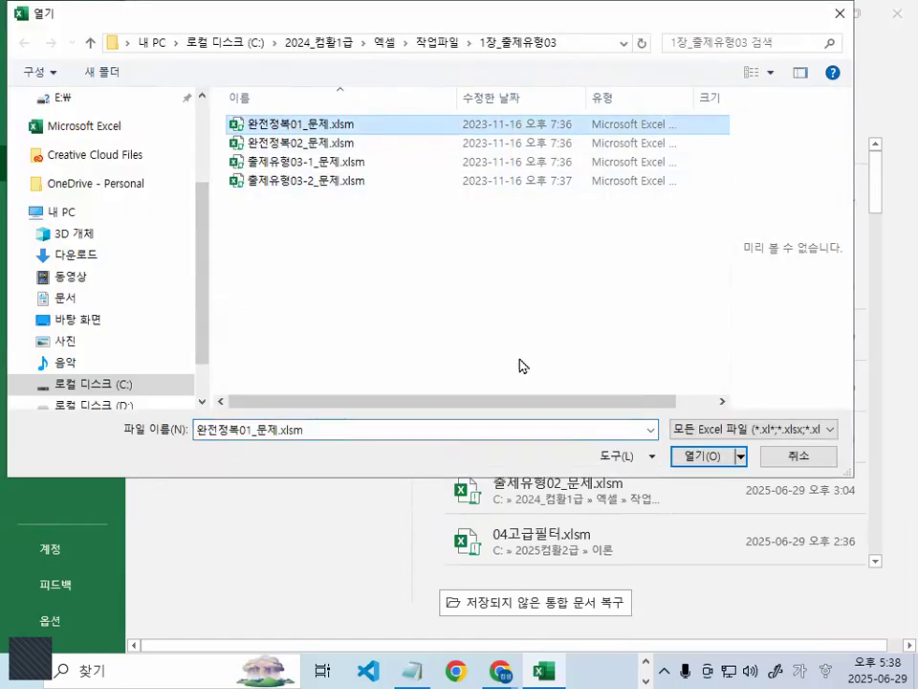
{"action": "left_click", "coordinate": [706, 463]}
{"action": "left_click", "coordinate": [524, 532]}
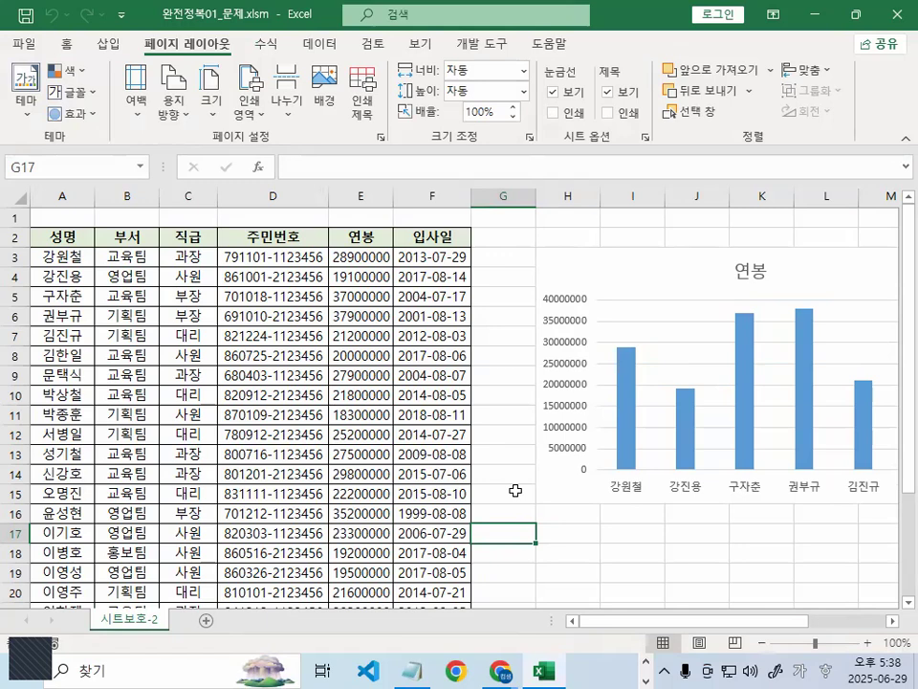
Select the table A2:F27 and apply cell protection with locked (잠금) on and hidden (숨김) off
{"action": "mouse_move", "coordinate": [57, 236]}
{"action": "left_mouse_down"}
{"action": "mouse_move", "coordinate": [334, 240]}
{"action": "mouse_move", "coordinate": [454, 540]}
{"action": "mouse_move", "coordinate": [433, 643]}
{"action": "mouse_move", "coordinate": [438, 572]}
{"action": "left_mouse_up"}
{"action": "mouse_move", "coordinate": [430, 346]}
{"action": "left_mouse_down"}
{"action": "mouse_move", "coordinate": [262, 417]}
{"action": "mouse_move", "coordinate": [426, 349]}
{"action": "left_mouse_up"}
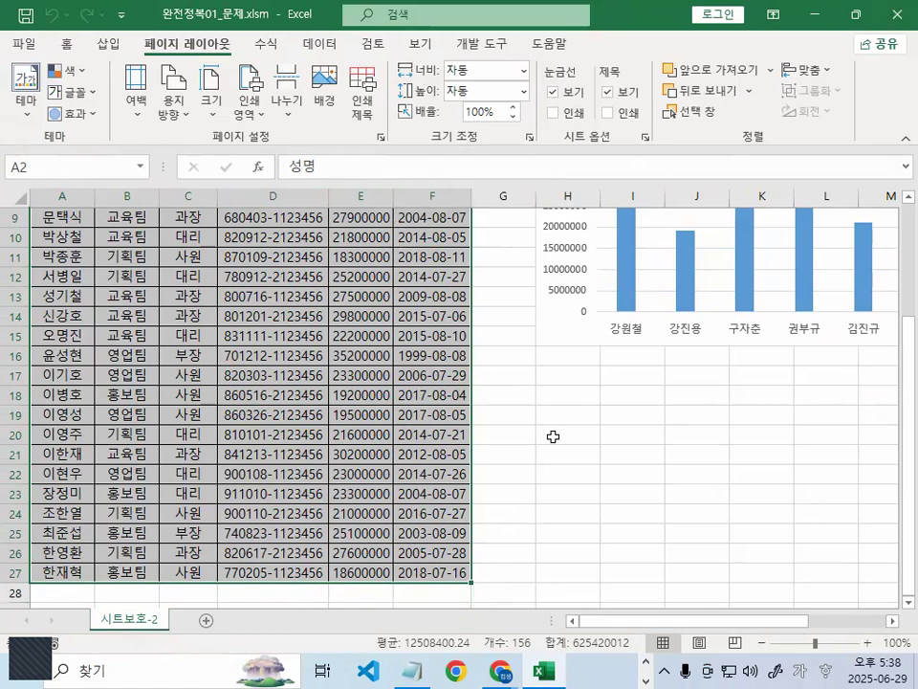
{"action": "key", "text": "ctrl+q"}
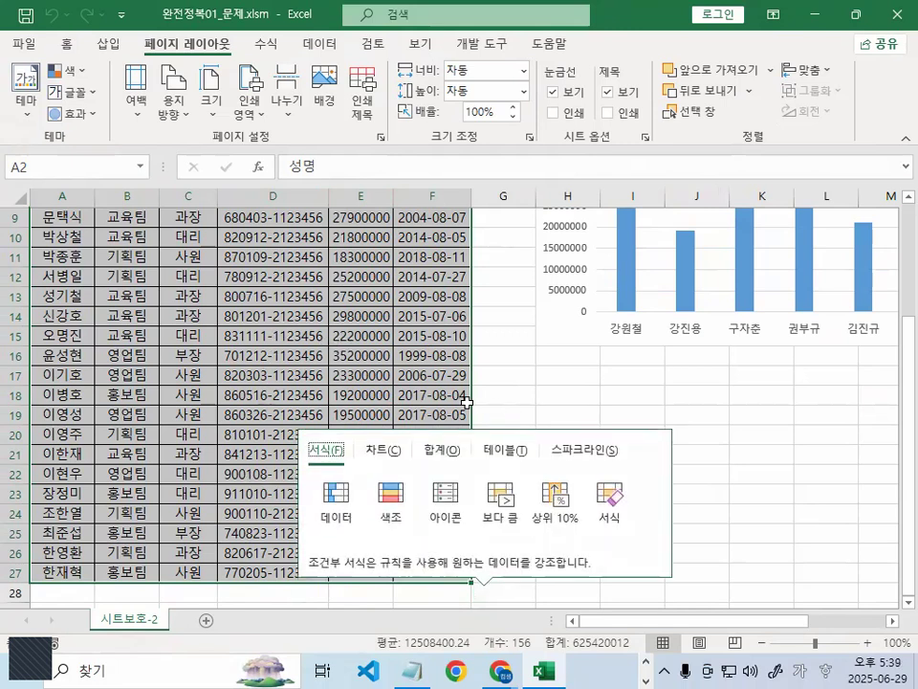
{"action": "key", "text": "Escape"}
{"action": "key", "text": "ctrl+1"}
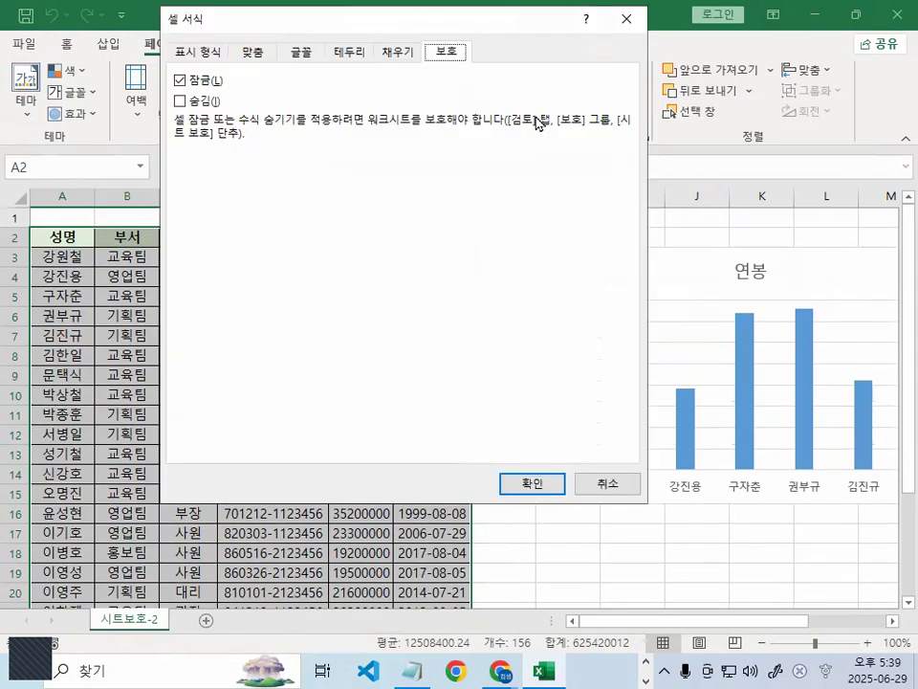
{"action": "left_click_drag", "start_coordinate": [463, 28], "coordinate": [474, 188]}
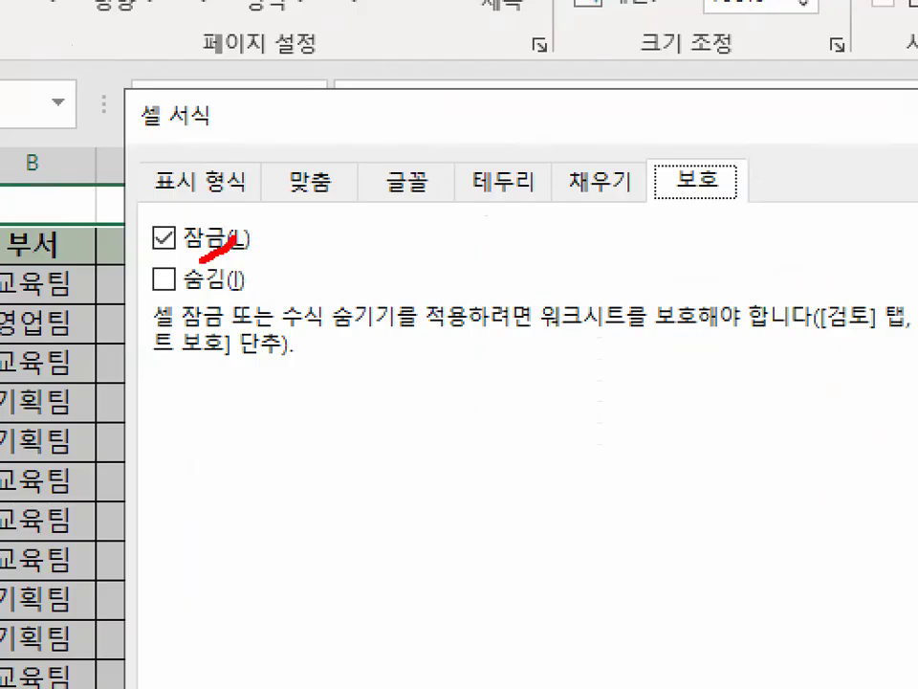
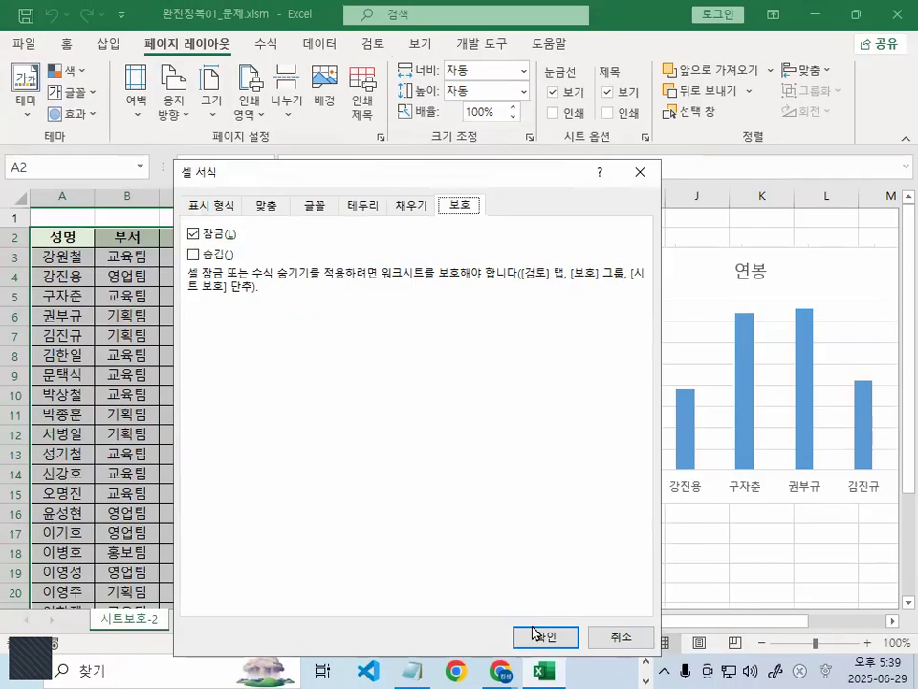
{"action": "left_click", "coordinate": [536, 636]}
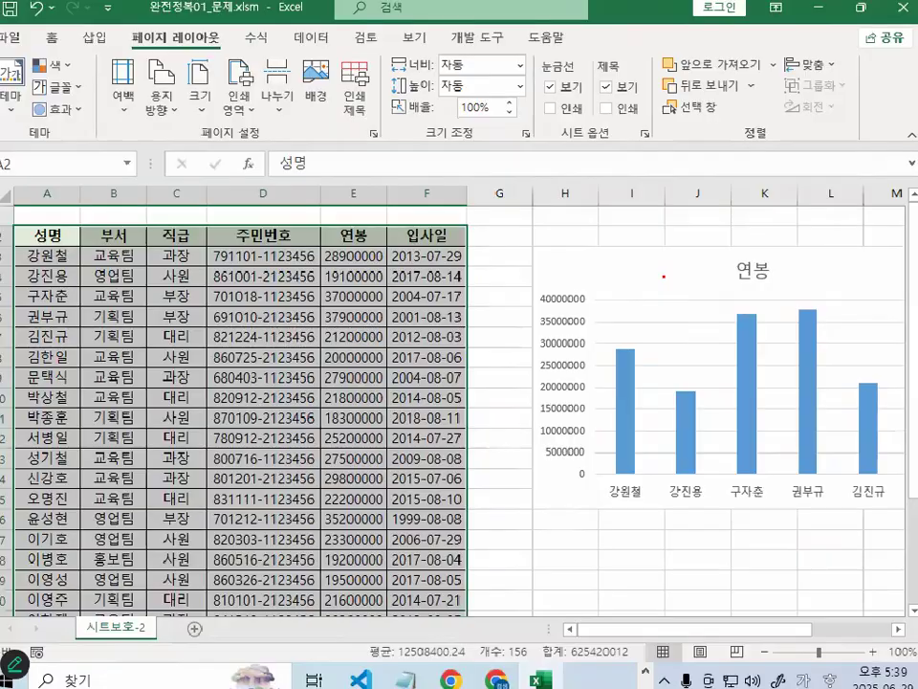
Examine the locked (잠금) setting among the 연봉 chart area's size and properties options, and close the pane without changes
{"action": "left_click", "coordinate": [674, 299]}
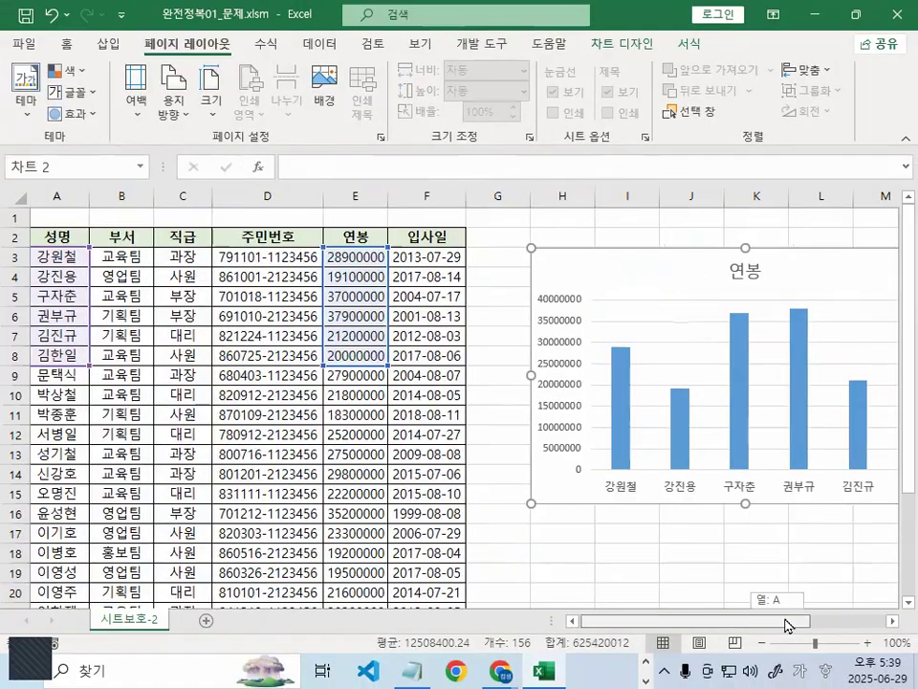
{"action": "left_click_drag", "start_coordinate": [788, 623], "coordinate": [813, 624]}
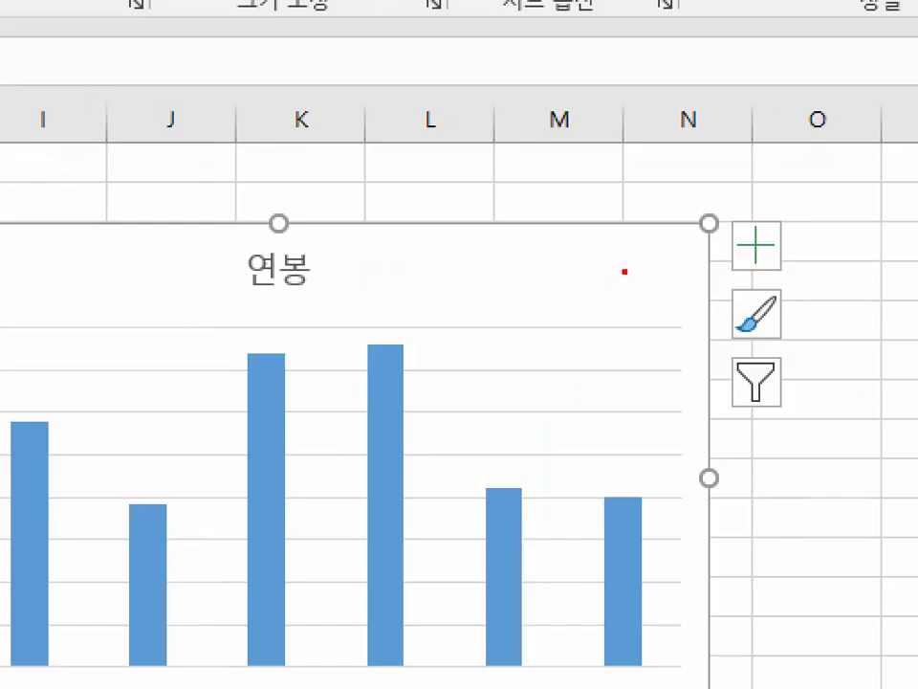
{"action": "left_click_drag", "start_coordinate": [629, 237], "coordinate": [746, 106]}
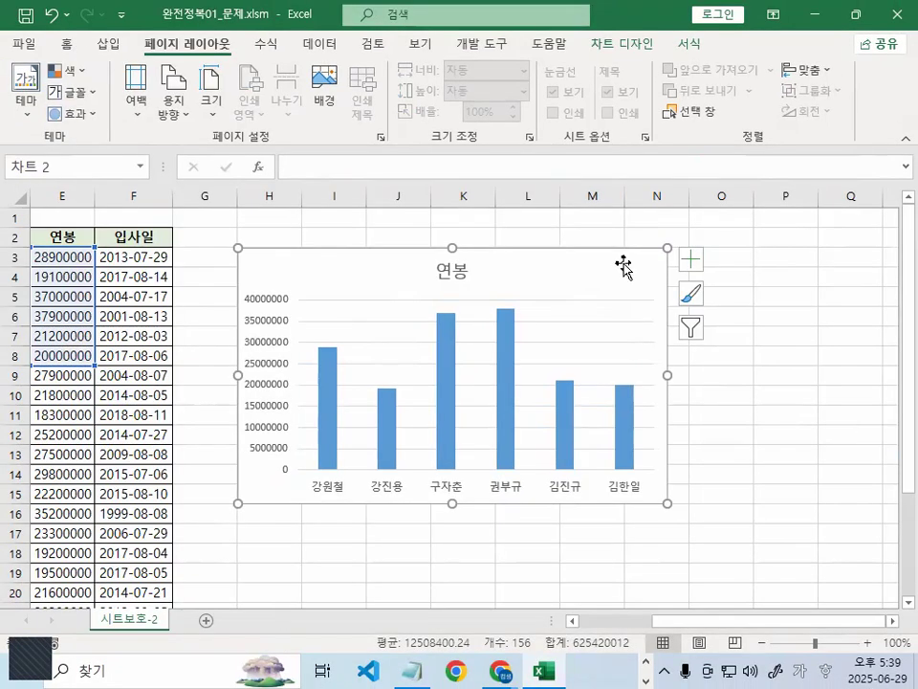
{"action": "double_click", "coordinate": [622, 266]}
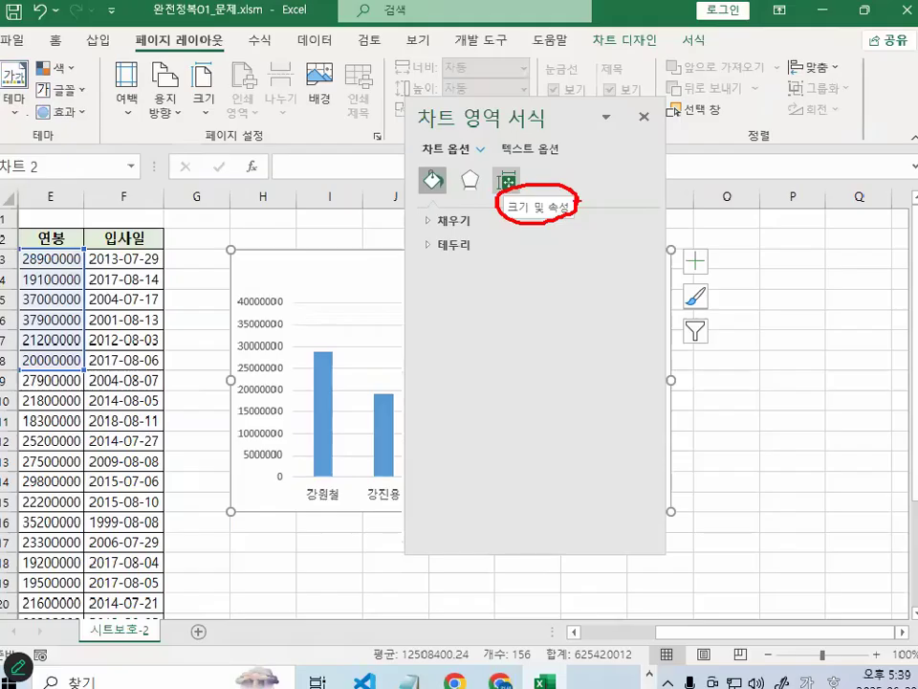
{"action": "left_click", "coordinate": [506, 181]}
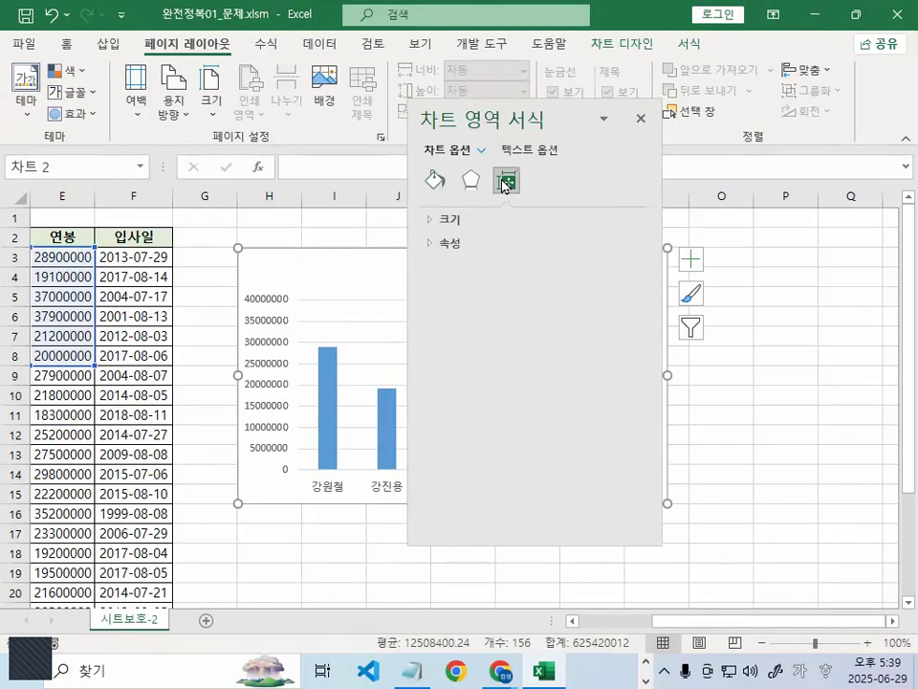
{"action": "left_click", "coordinate": [453, 247]}
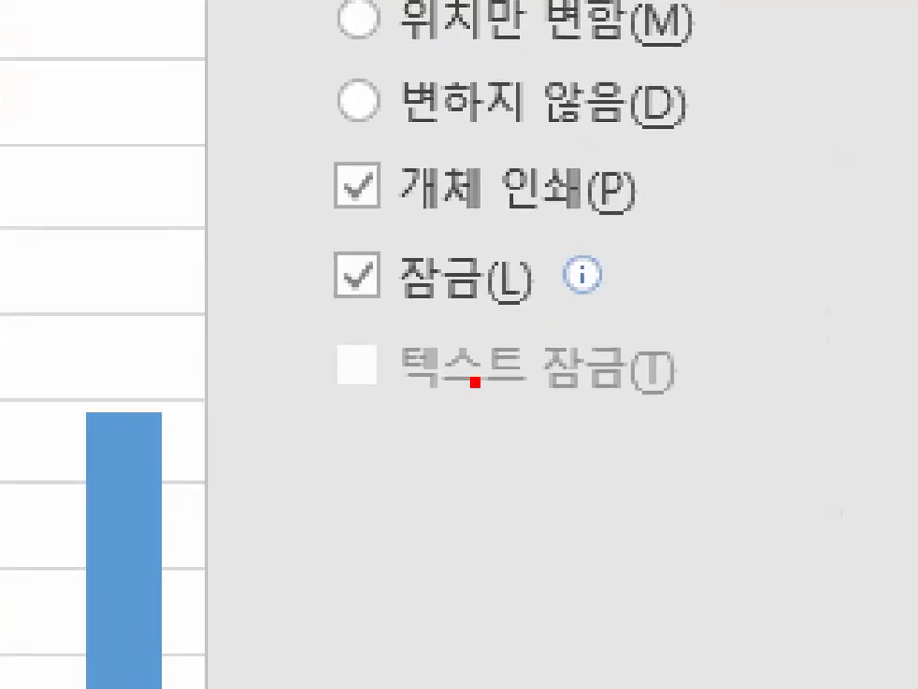
{"action": "mouse_move", "coordinate": [558, 327]}
{"action": "left_mouse_down"}
{"action": "mouse_move", "coordinate": [527, 330]}
{"action": "mouse_move", "coordinate": [346, 250]}
{"action": "mouse_move", "coordinate": [569, 314]}
{"action": "left_mouse_up"}
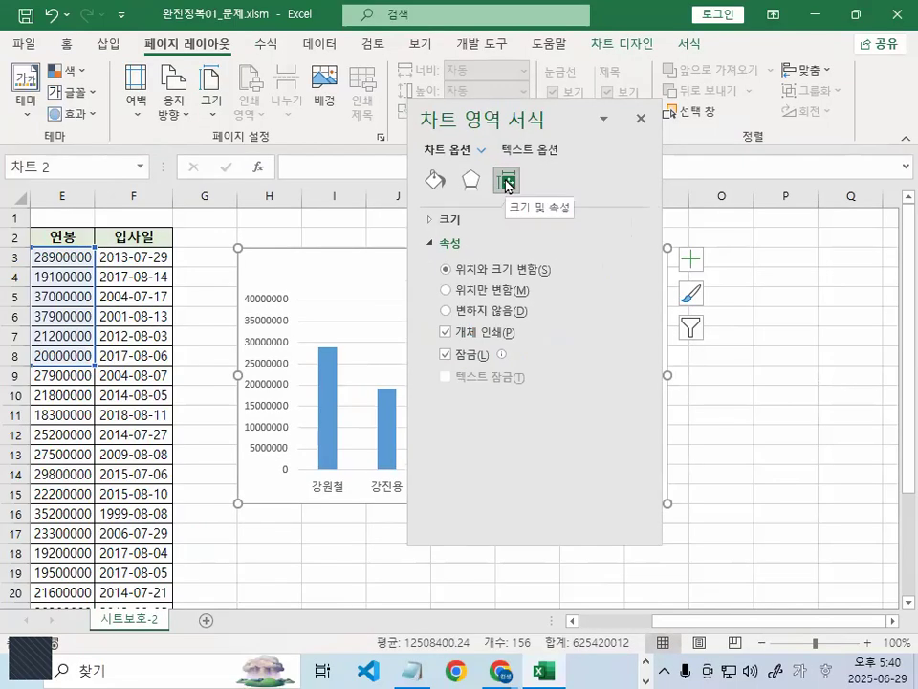
{"action": "mouse_move", "coordinate": [446, 256]}
{"action": "left_mouse_down"}
{"action": "mouse_move", "coordinate": [468, 245]}
{"action": "mouse_move", "coordinate": [462, 253]}
{"action": "left_mouse_up"}
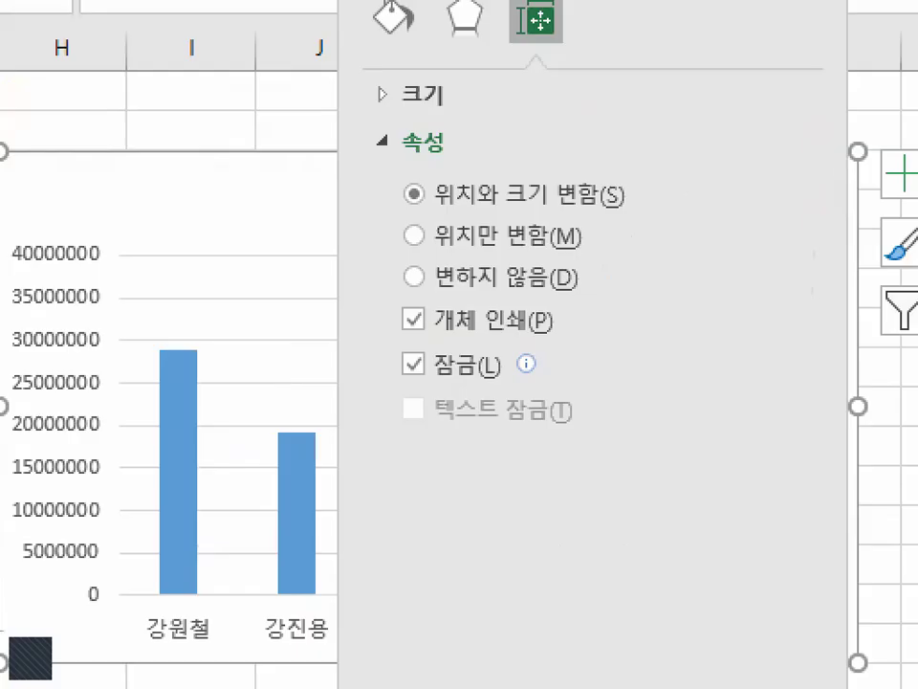
{"action": "left_click_drag", "start_coordinate": [538, 499], "coordinate": [403, 459]}
{"action": "left_click_drag", "start_coordinate": [380, 342], "coordinate": [495, 371]}
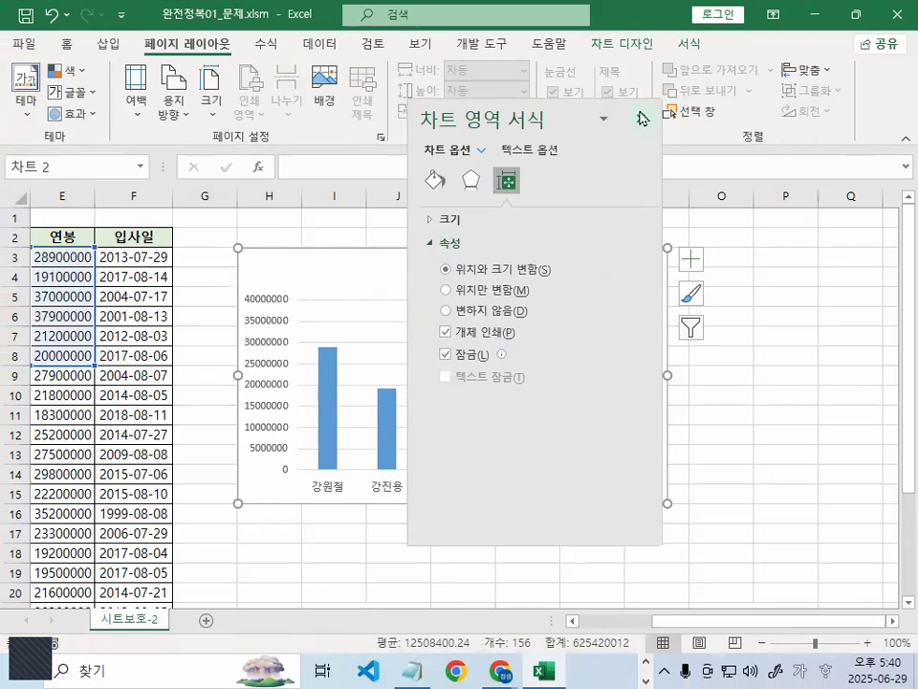
{"action": "left_click", "coordinate": [641, 117]}
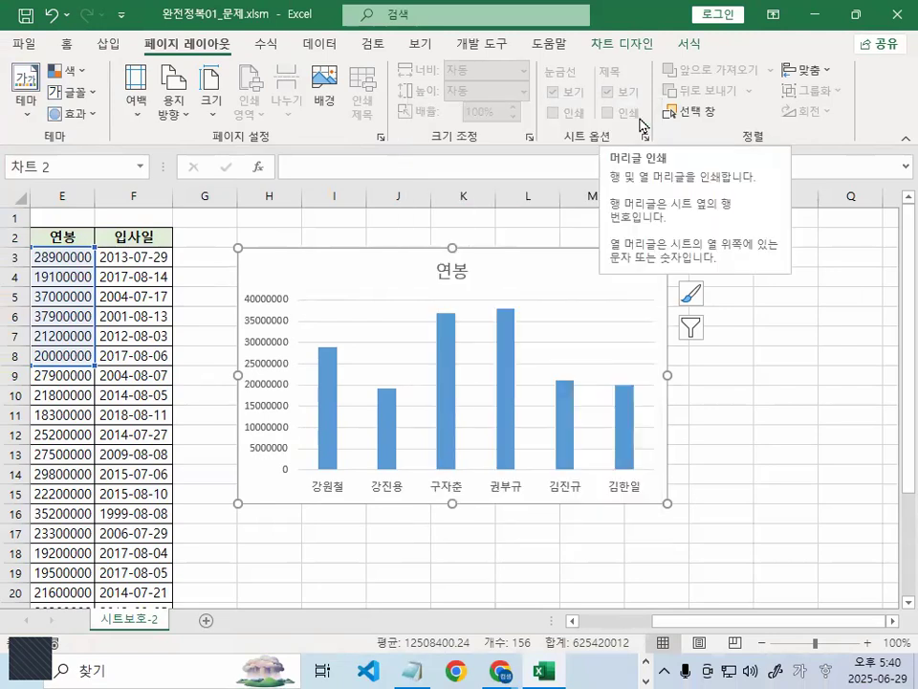
Protect the sheet without a password, allowing selection of locked cells, selection of unlocked cells, and sorting (정렬)
{"action": "left_click", "coordinate": [370, 46]}
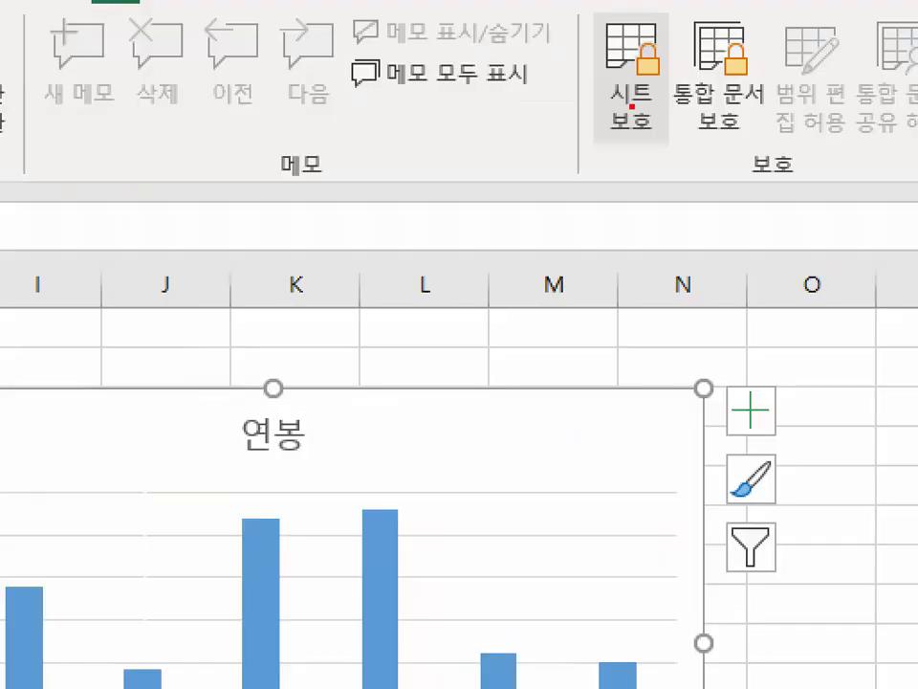
{"action": "mouse_move", "coordinate": [631, 106]}
{"action": "left_mouse_down"}
{"action": "mouse_move", "coordinate": [668, 128]}
{"action": "mouse_move", "coordinate": [574, 74]}
{"action": "mouse_move", "coordinate": [679, 105]}
{"action": "left_mouse_up"}
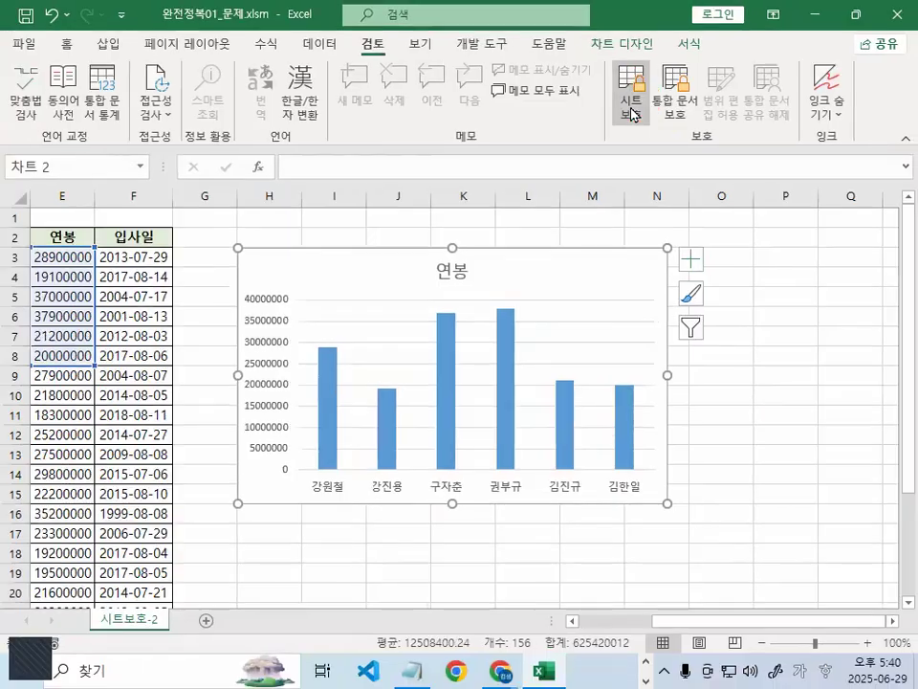
{"action": "left_click", "coordinate": [632, 112]}
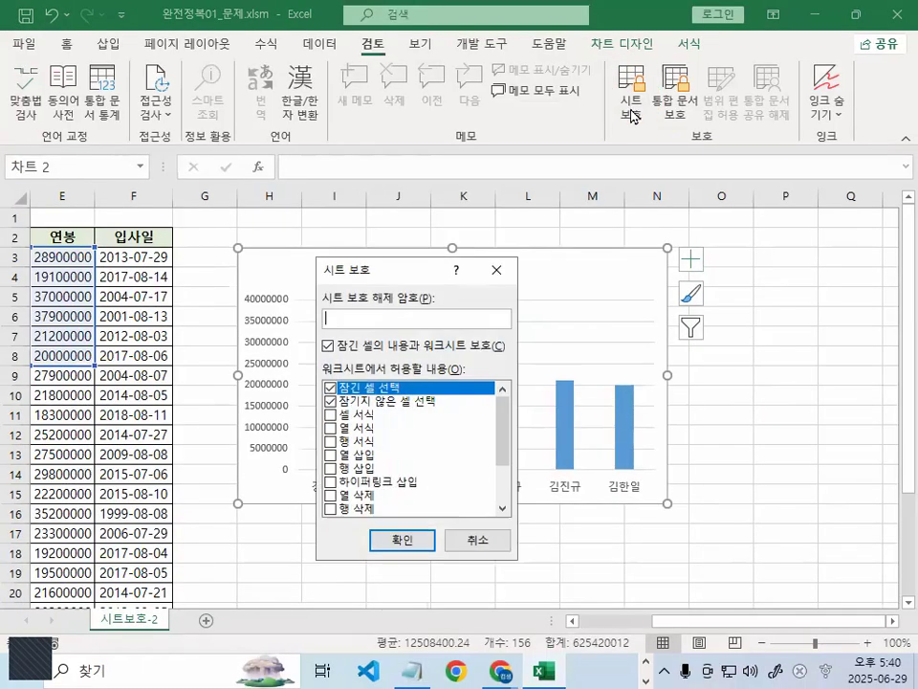
{"action": "left_click_drag", "start_coordinate": [392, 274], "coordinate": [392, 192]}
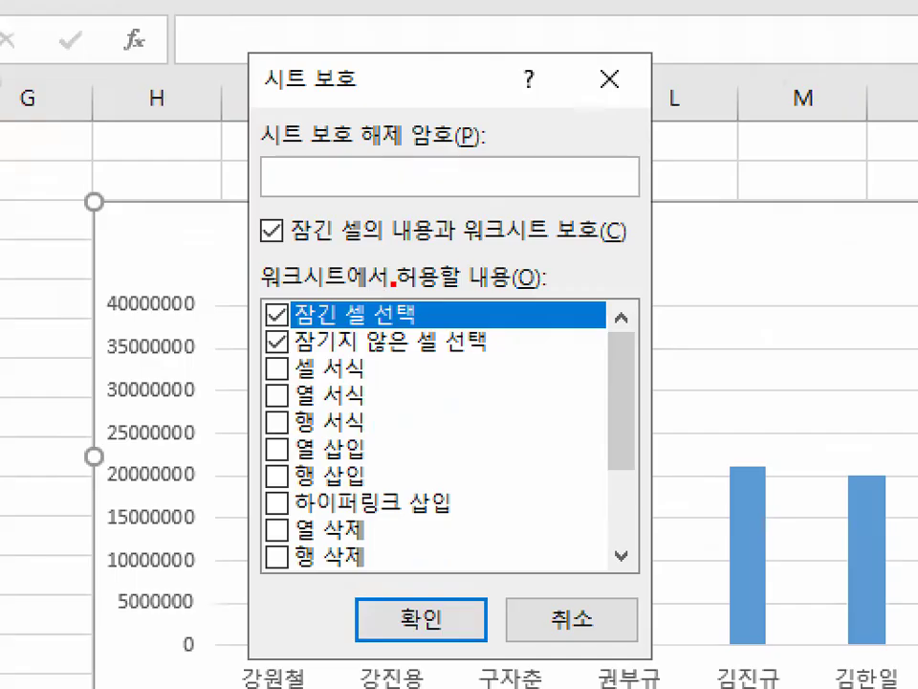
{"action": "left_click_drag", "start_coordinate": [388, 289], "coordinate": [426, 289]}
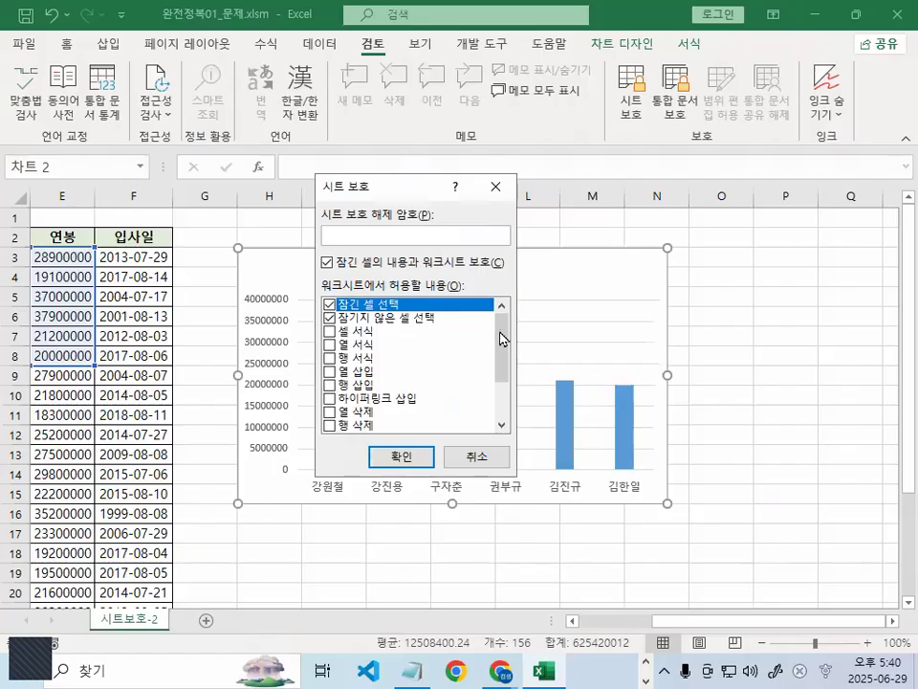
{"action": "scroll", "coordinate": [310, 540], "scroll_direction": "down", "scroll_amount": 2}
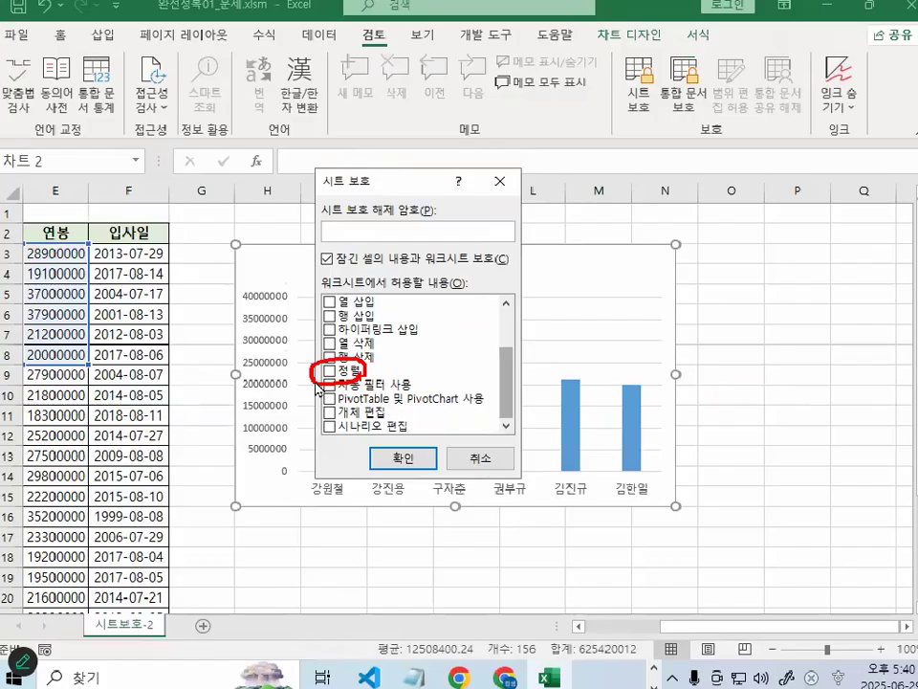
{"action": "left_click", "coordinate": [337, 364]}
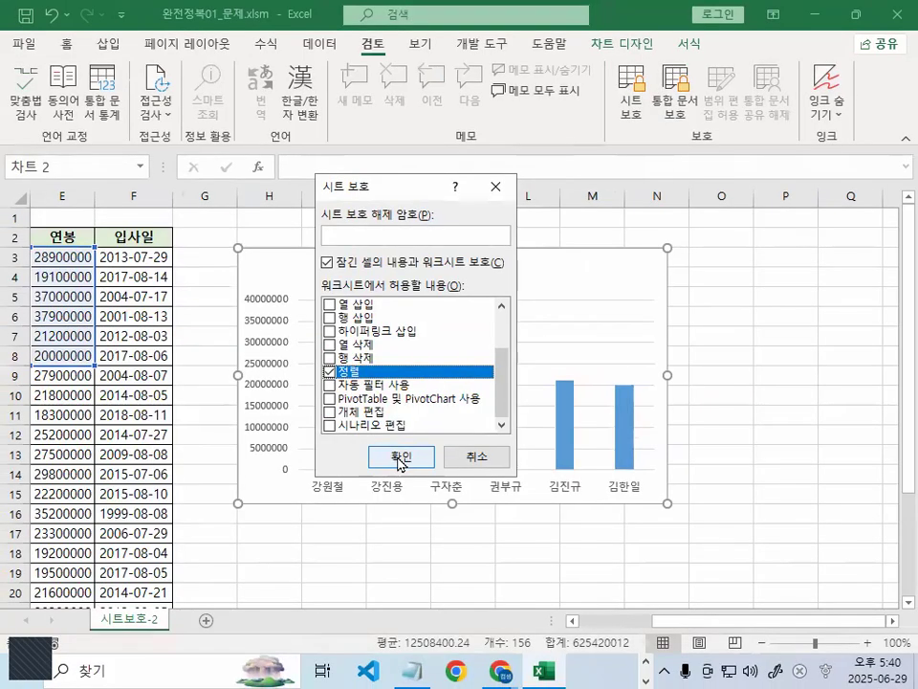
{"action": "left_click", "coordinate": [466, 522]}
Try to edit cell D8 in the 주민번호 column to test the sheet protection, and dismiss the message
{"action": "left_click", "coordinate": [398, 552]}
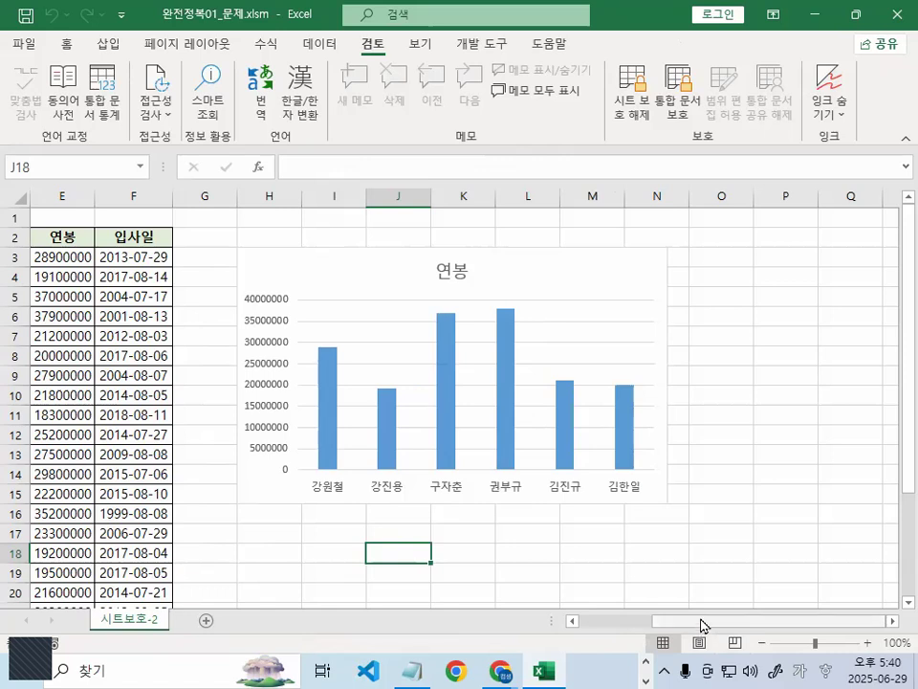
{"action": "left_click_drag", "start_coordinate": [703, 618], "coordinate": [297, 594]}
{"action": "scroll", "coordinate": [171, 321], "scroll_direction": "up", "scroll_amount": 3, "text": "ctrl"}
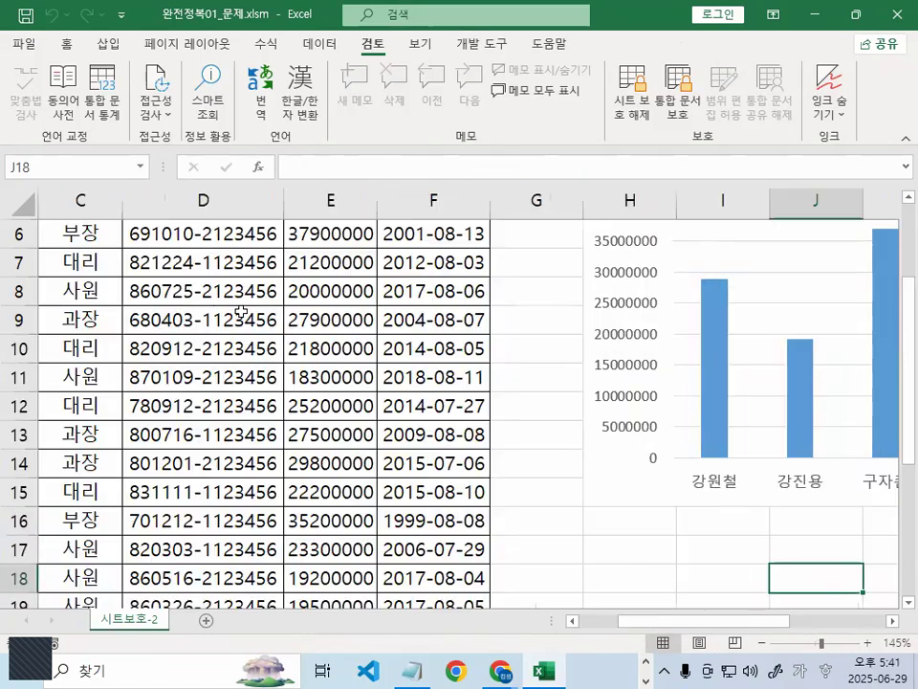
{"action": "left_click", "coordinate": [237, 294]}
{"action": "double_click", "coordinate": [237, 294]}
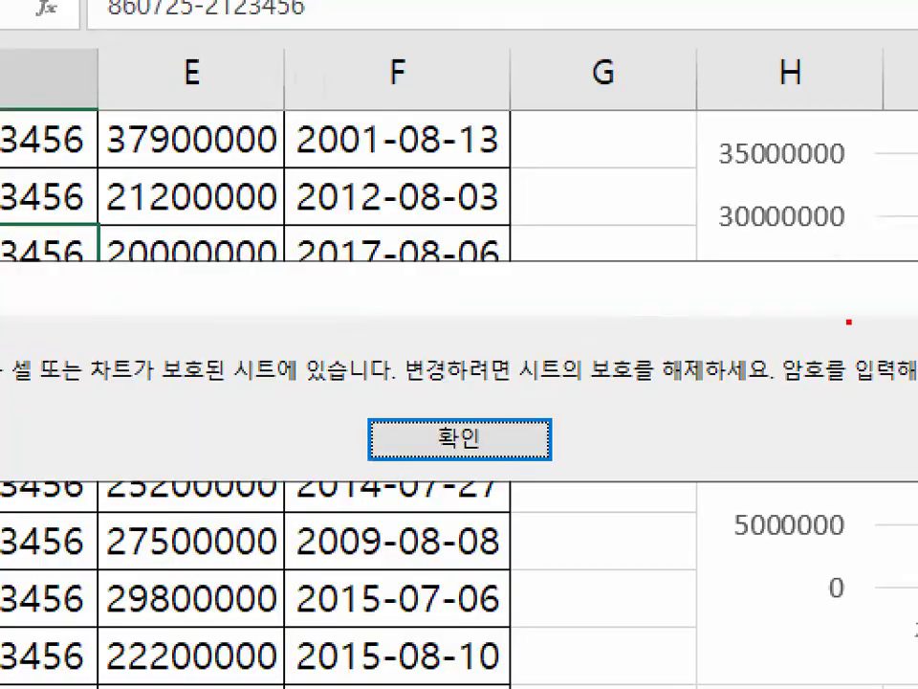
{"action": "left_click_drag", "start_coordinate": [784, 320], "coordinate": [871, 352]}
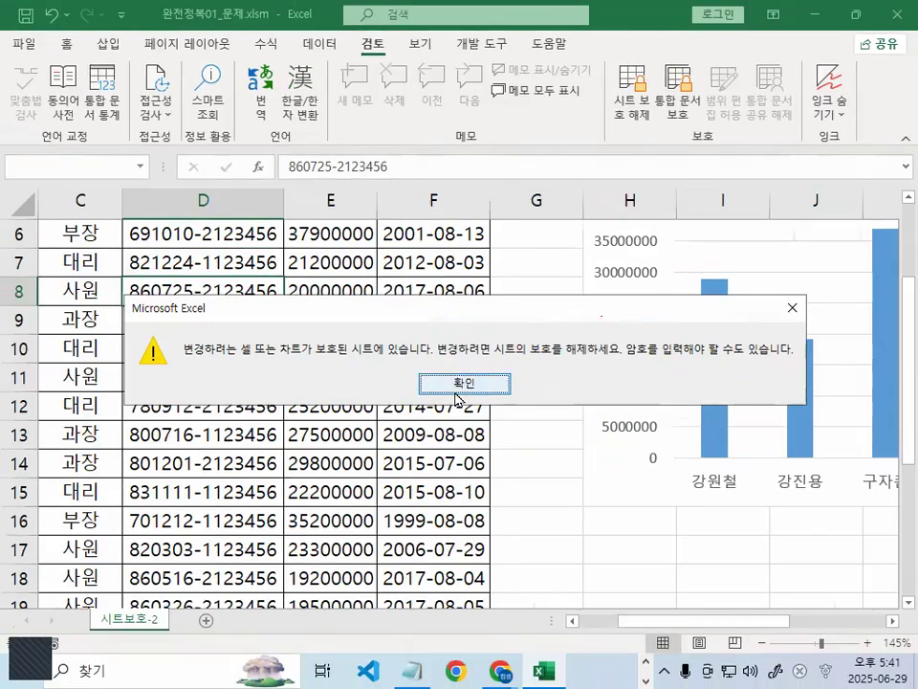
{"action": "left_click", "coordinate": [459, 438]}
{"action": "left_click", "coordinate": [445, 323]}
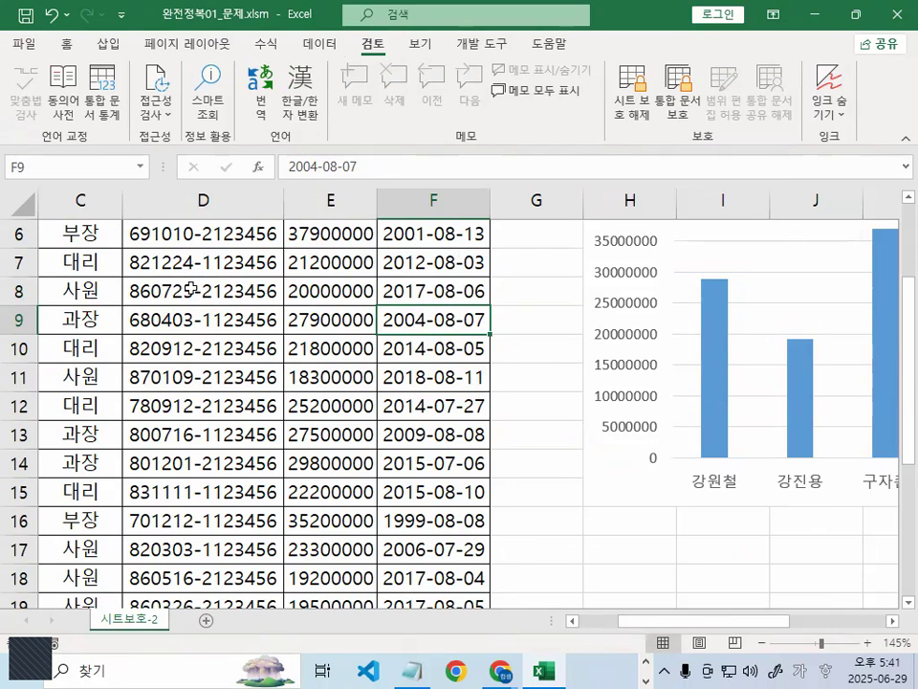
Close the workbook 완전정복01_문제.xlsm without saving and keep Excel open
{"action": "left_click", "coordinate": [19, 44]}
{"action": "left_click", "coordinate": [77, 528]}
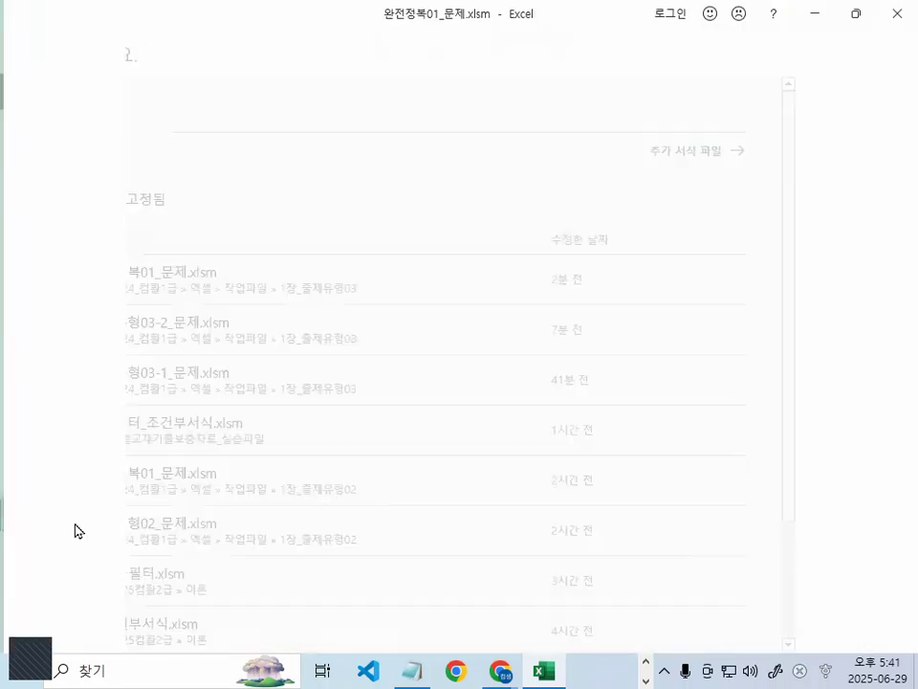
{"action": "left_click", "coordinate": [445, 364]}
Open the workbook 완전정복02_문제.xlsm from the 1장_출제유형03 folder and select empty cell G7 beside the table
{"action": "left_click", "coordinate": [24, 44]}
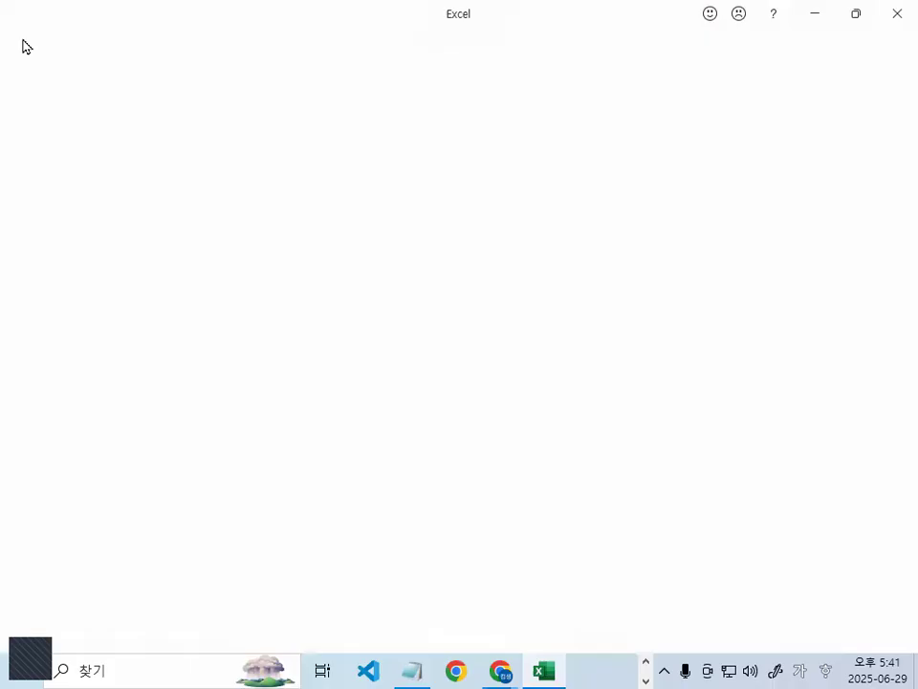
{"action": "left_click", "coordinate": [25, 162]}
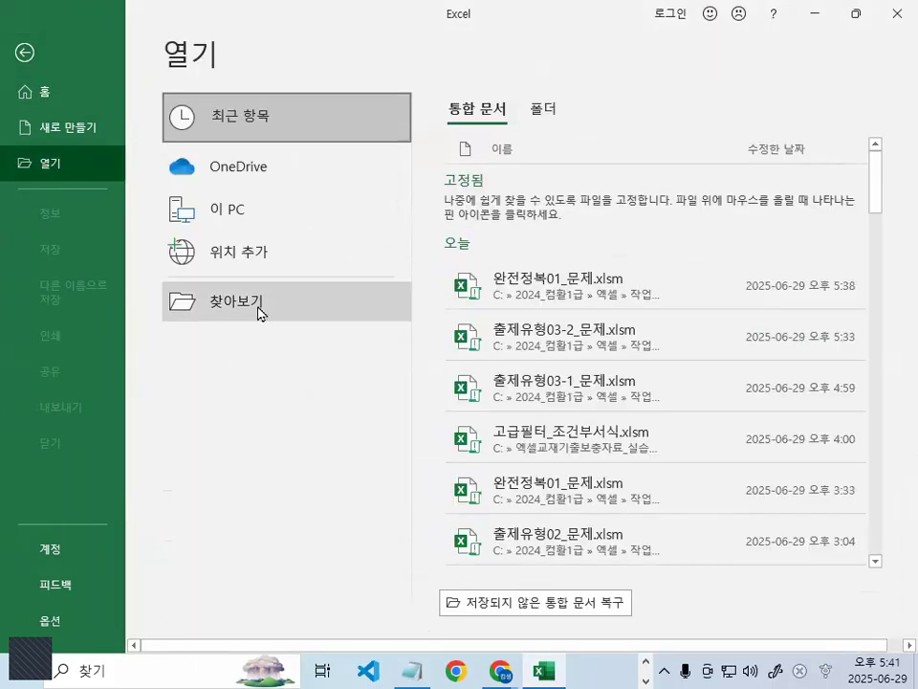
{"action": "left_click", "coordinate": [257, 308]}
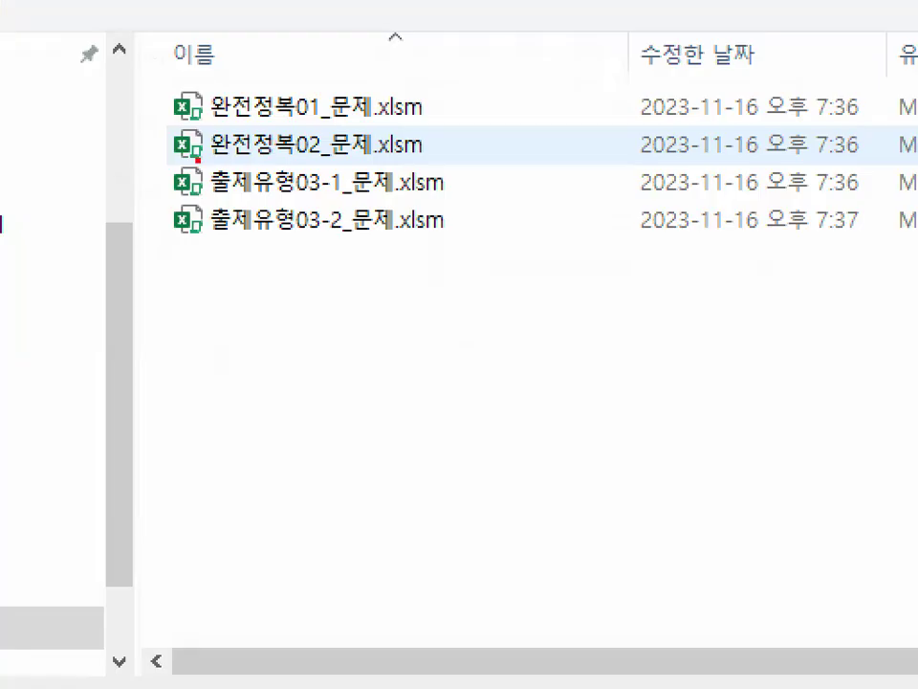
{"action": "left_click_drag", "start_coordinate": [199, 152], "coordinate": [441, 152]}
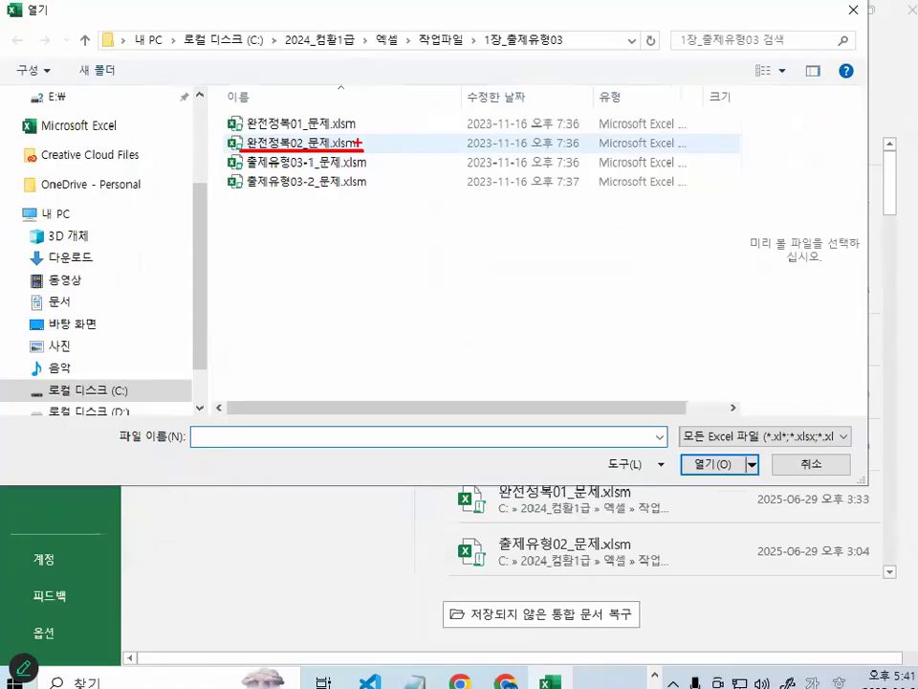
{"action": "double_click", "coordinate": [285, 142]}
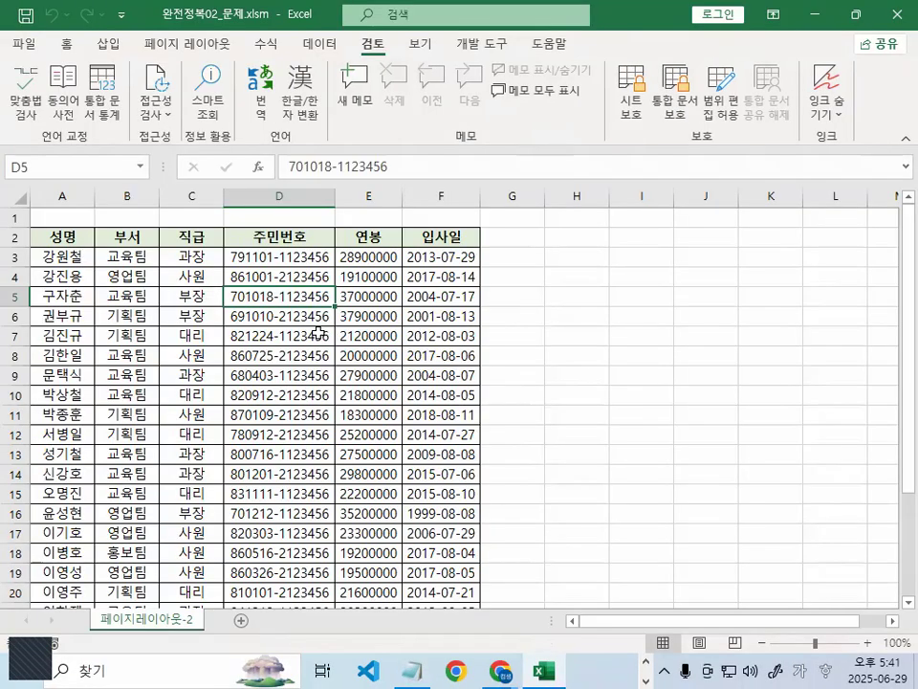
{"action": "key", "text": "Down"}
{"action": "key", "text": "Down"}
{"action": "left_click", "coordinate": [511, 335]}
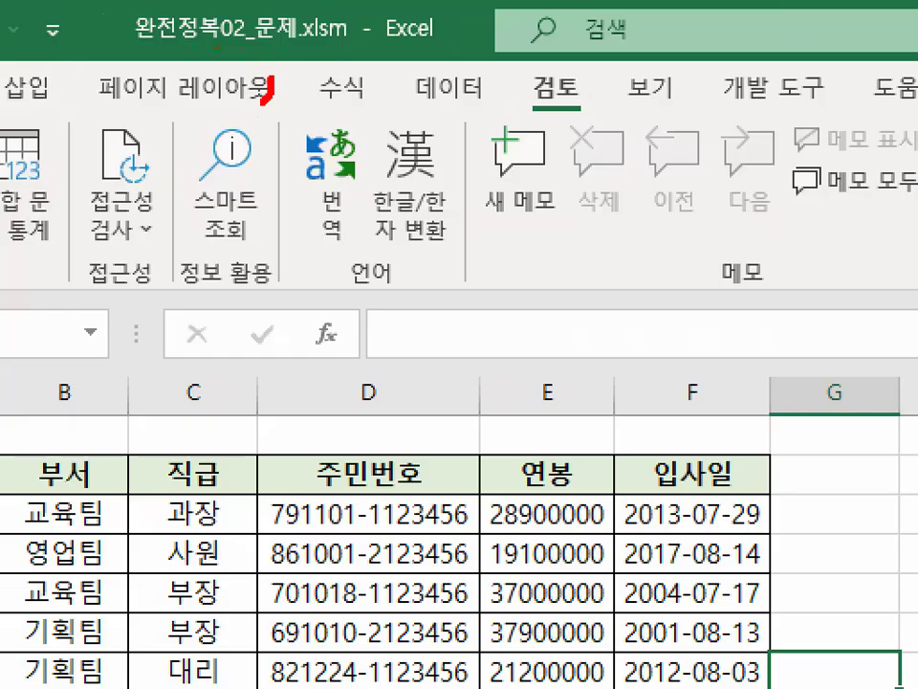
Open the full page setup (페이지 설정) options for the 페이지레이아웃-2 sheet
{"action": "left_click_drag", "start_coordinate": [230, 42], "coordinate": [142, 39]}
{"action": "left_click_drag", "start_coordinate": [94, 79], "coordinate": [297, 97]}
{"action": "key", "text": "Escape"}
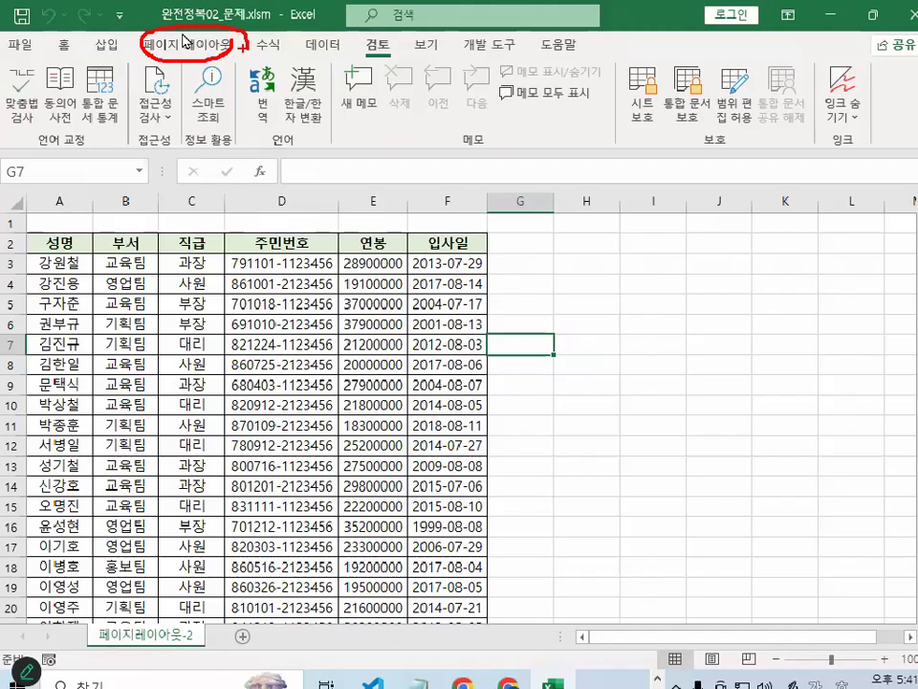
{"action": "left_click", "coordinate": [185, 40]}
{"action": "mouse_move", "coordinate": [214, 150]}
{"action": "left_mouse_down"}
{"action": "mouse_move", "coordinate": [277, 138]}
{"action": "mouse_move", "coordinate": [309, 161]}
{"action": "left_mouse_up"}
{"action": "left_click_drag", "start_coordinate": [558, 156], "coordinate": [532, 111]}
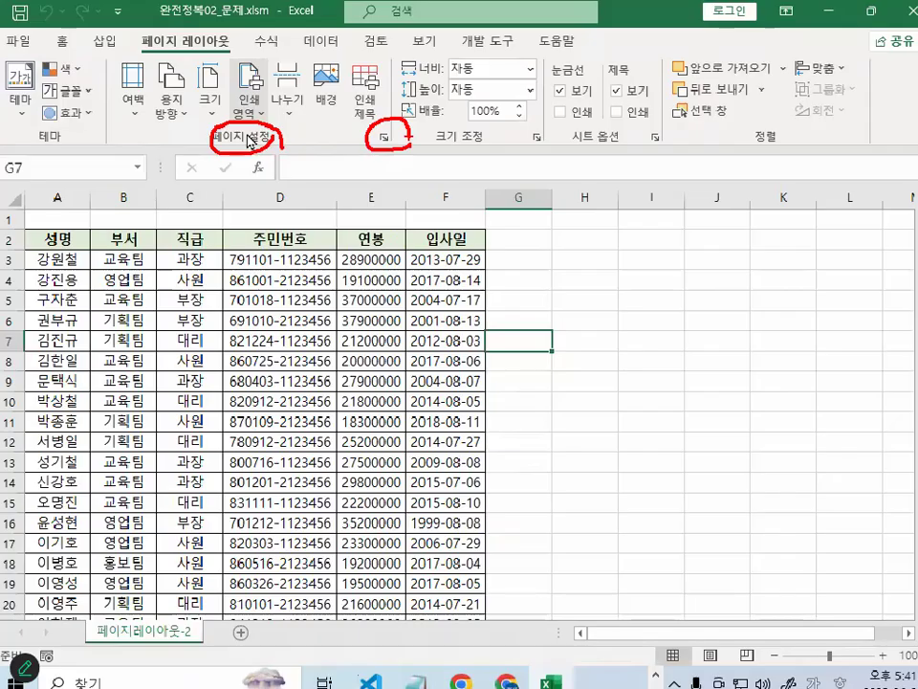
{"action": "key", "text": "Escape"}
{"action": "left_click", "coordinate": [381, 138]}
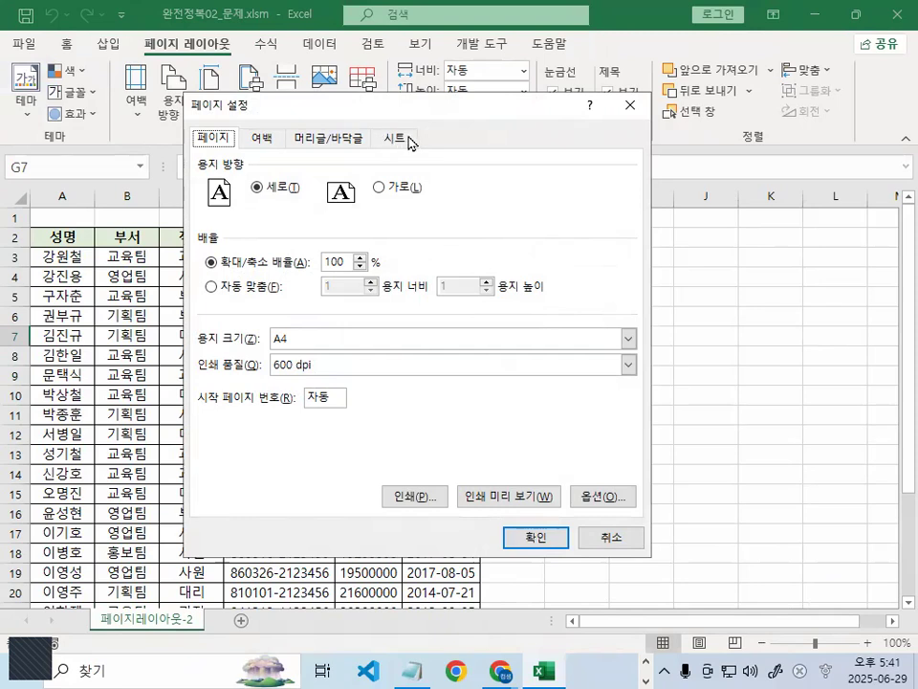
Center the printed content on the page both horizontally (가로) and vertically (세로)
{"action": "left_click", "coordinate": [261, 138]}
{"action": "mouse_move", "coordinate": [261, 144]}
{"action": "left_mouse_down"}
{"action": "mouse_move", "coordinate": [312, 149]}
{"action": "mouse_move", "coordinate": [239, 174]}
{"action": "left_mouse_up"}
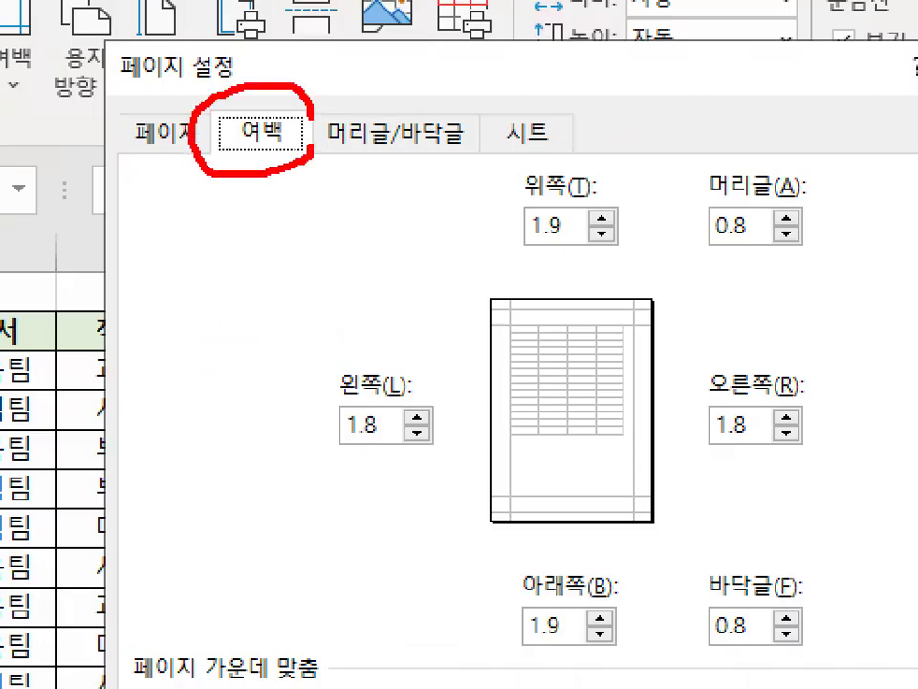
{"action": "key", "text": "Escape"}
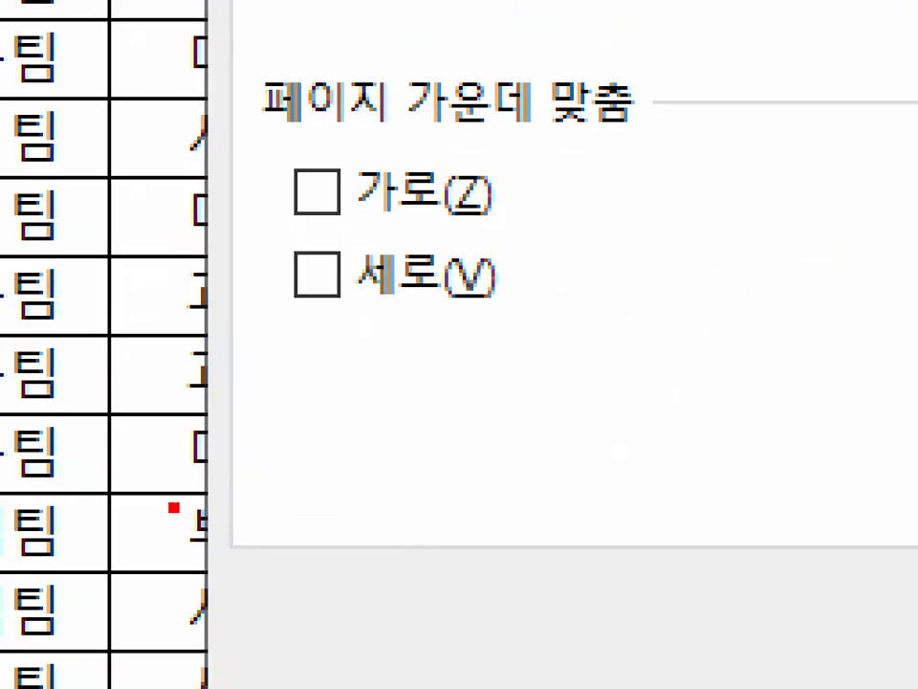
{"action": "left_click_drag", "start_coordinate": [207, 419], "coordinate": [227, 432]}
{"action": "left_click_drag", "start_coordinate": [298, 146], "coordinate": [348, 199]}
{"action": "left_click_drag", "start_coordinate": [365, 291], "coordinate": [356, 296]}
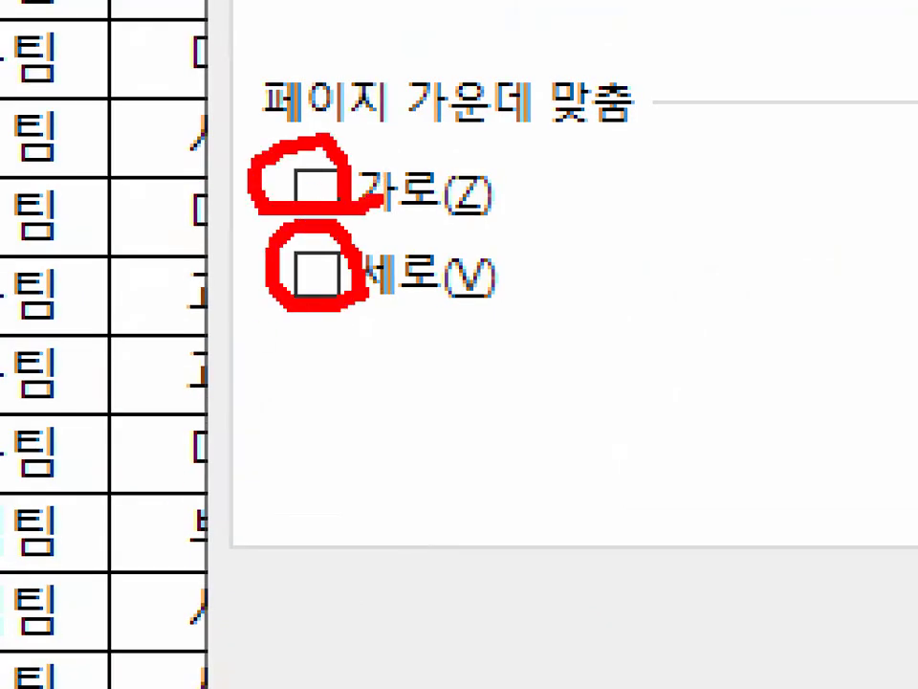
{"action": "key", "text": "Escape"}
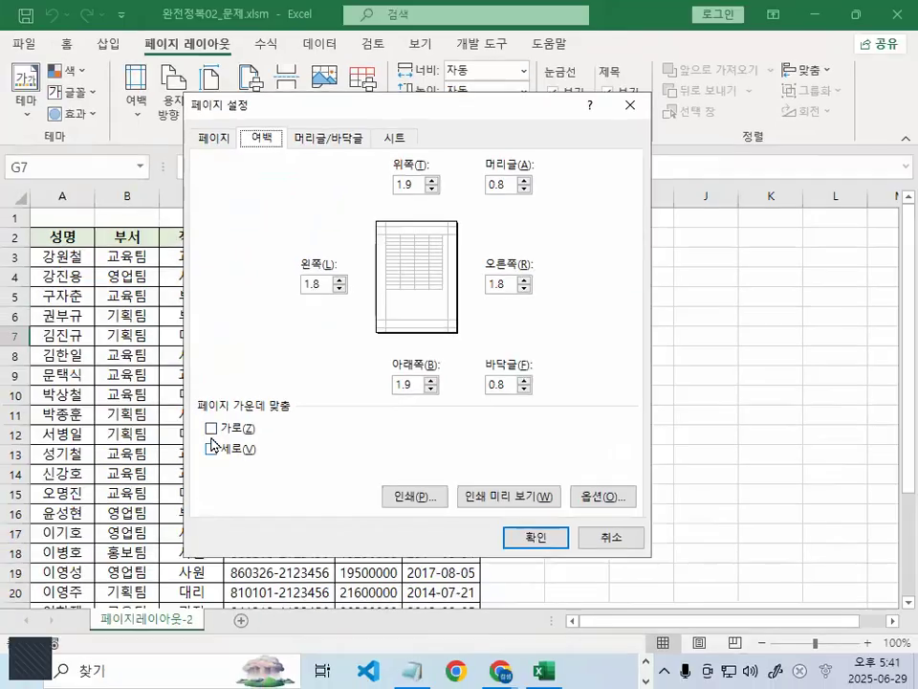
{"action": "left_click", "coordinate": [211, 428]}
{"action": "left_click", "coordinate": [212, 448]}
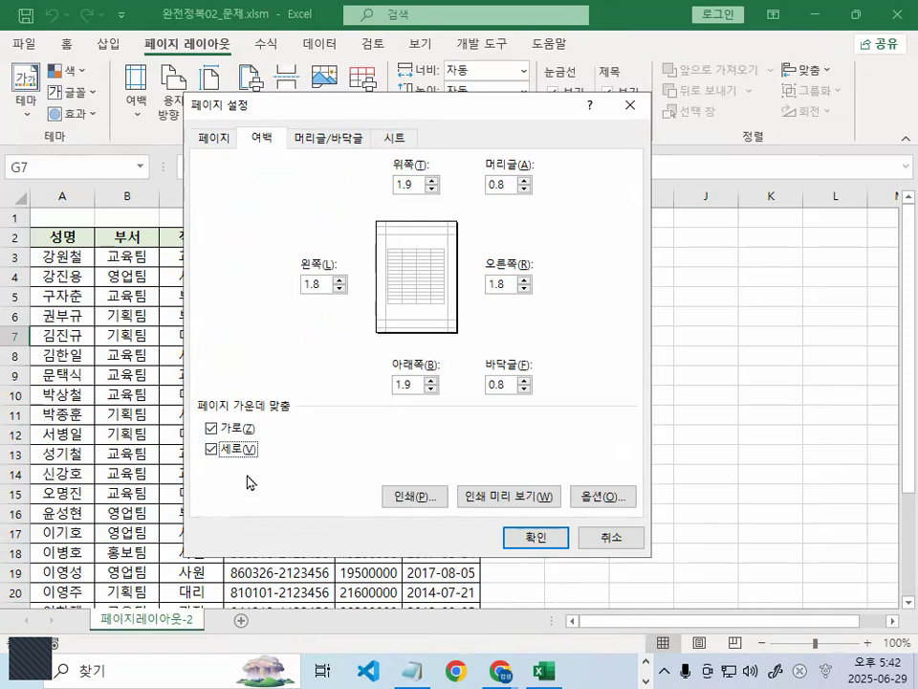
Create a custom header whose left section reads "인쇄날짜 : " followed by the current date field &[날짜]
{"action": "left_click", "coordinate": [325, 141]}
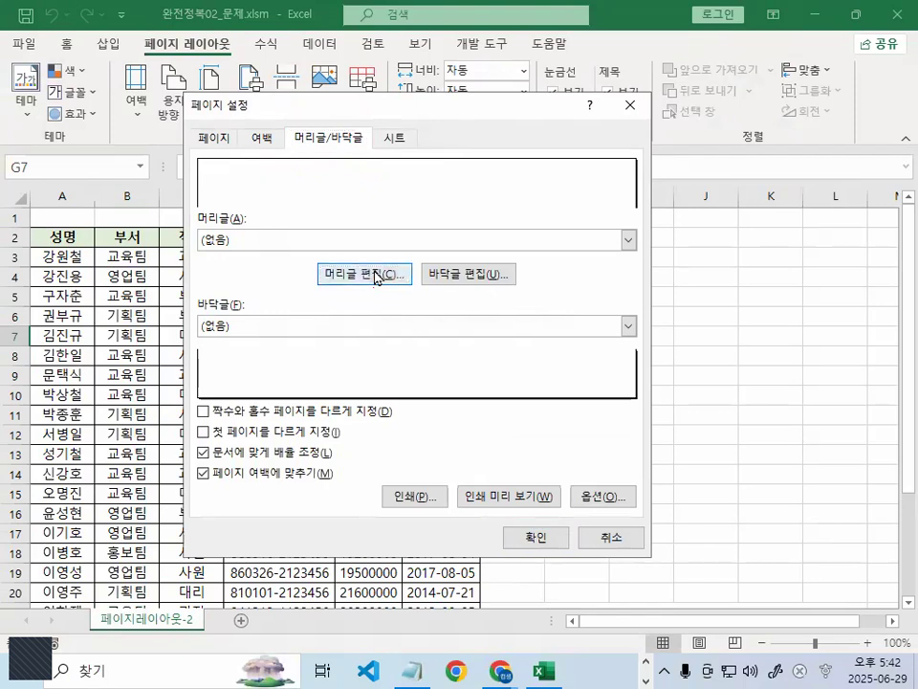
{"action": "left_click", "coordinate": [388, 277]}
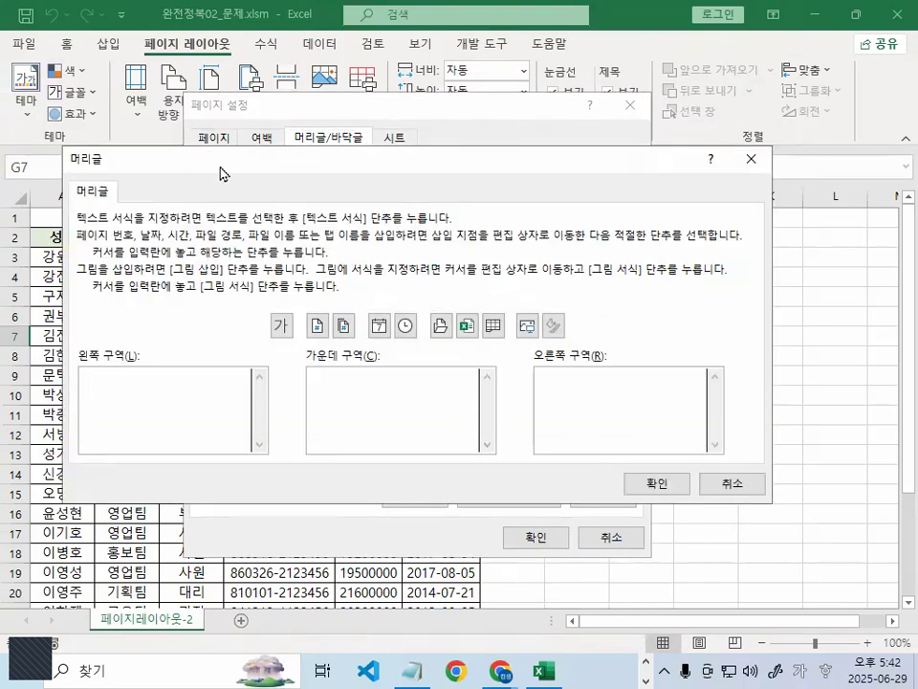
{"action": "left_click_drag", "start_coordinate": [220, 173], "coordinate": [340, 74]}
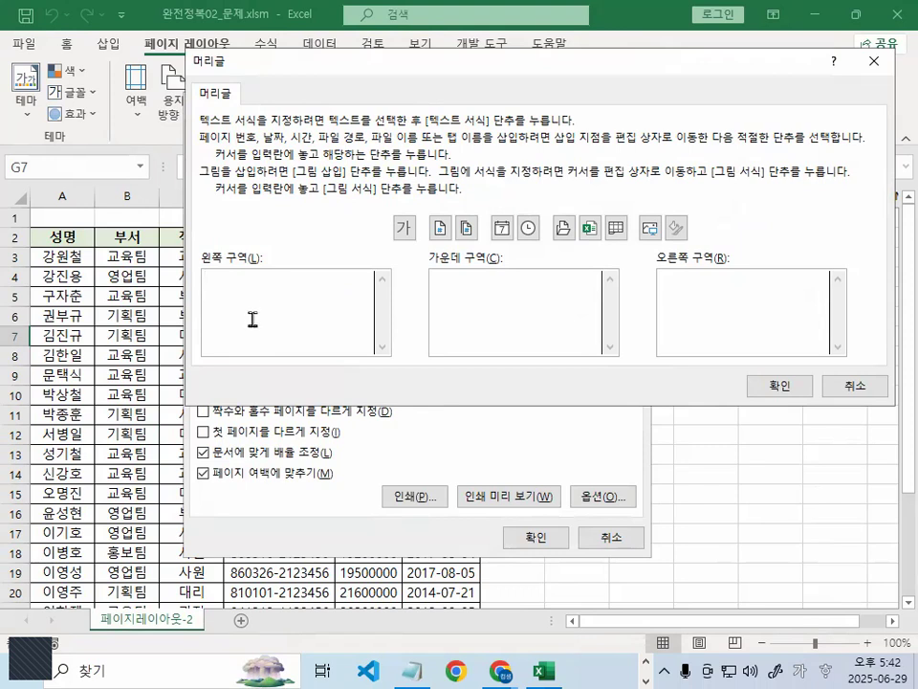
{"action": "type", "text": "인ㅅ"}
{"action": "type", "text": "날짜 :"}
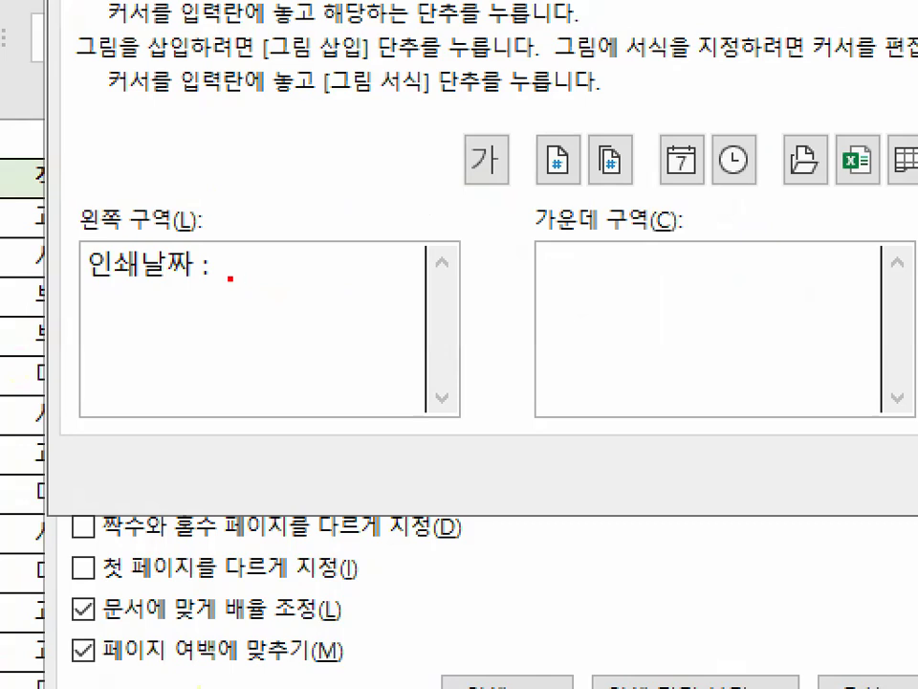
{"action": "left_click_drag", "start_coordinate": [231, 278], "coordinate": [340, 278]}
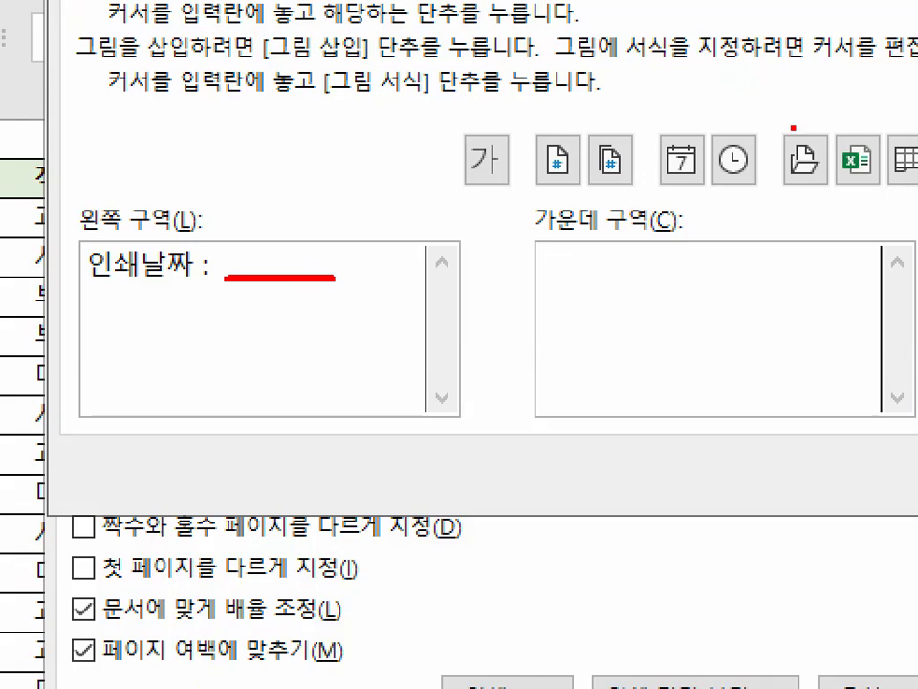
{"action": "mouse_move", "coordinate": [717, 182]}
{"action": "left_mouse_down"}
{"action": "mouse_move", "coordinate": [662, 156]}
{"action": "mouse_move", "coordinate": [719, 155]}
{"action": "left_mouse_up"}
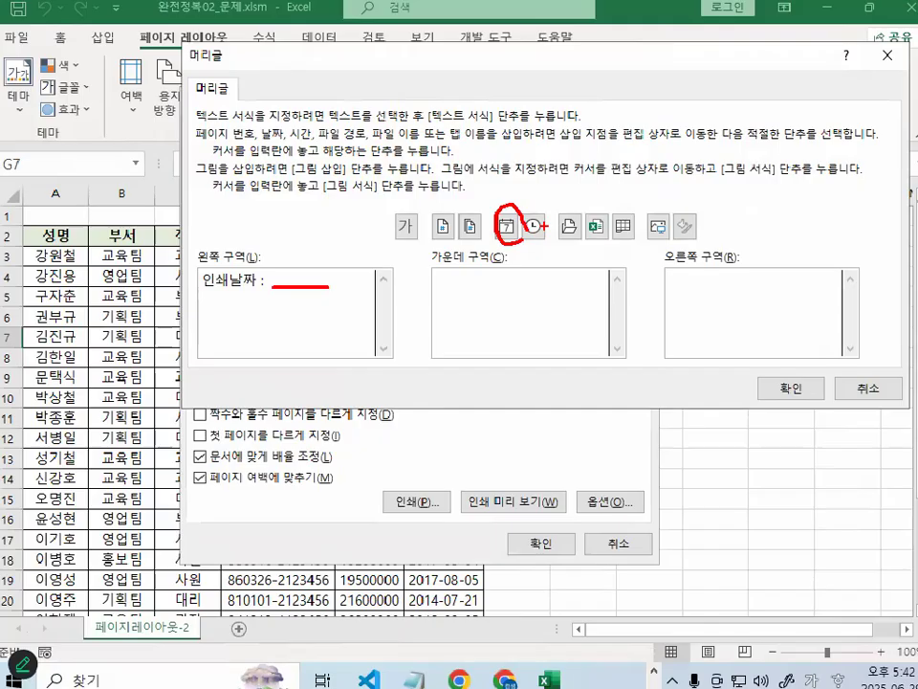
{"action": "left_click", "coordinate": [506, 226]}
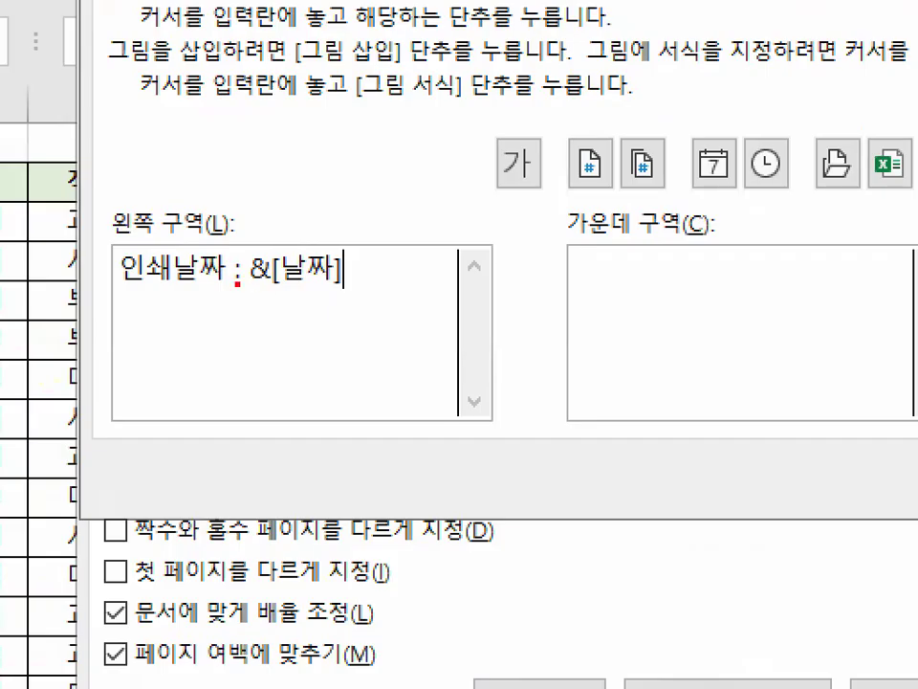
{"action": "left_click_drag", "start_coordinate": [237, 283], "coordinate": [359, 284]}
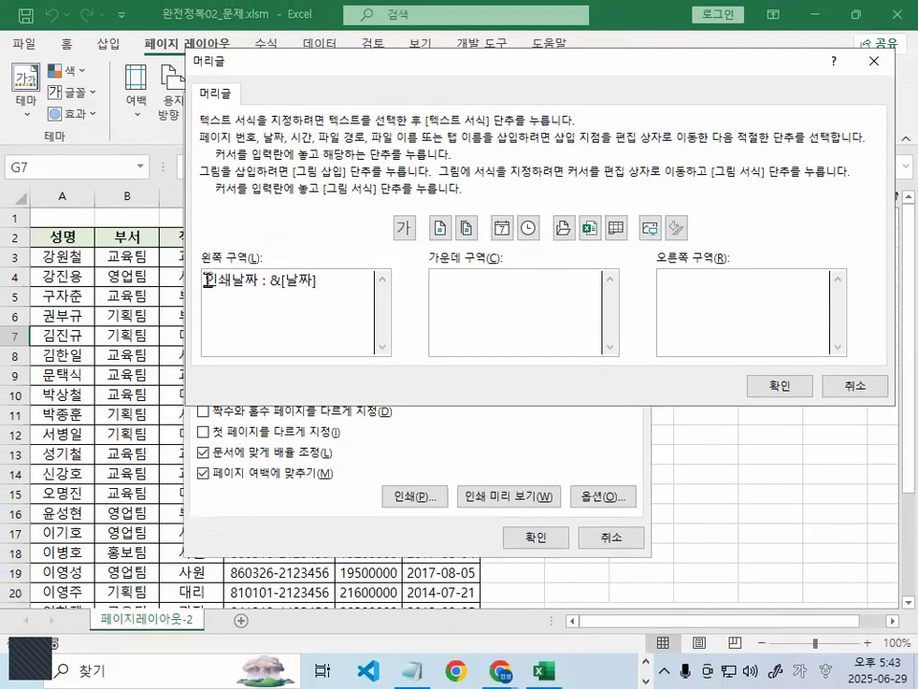
Format the whole left header text in the standard blue font color and apply the custom header
{"action": "left_click_drag", "start_coordinate": [188, 282], "coordinate": [351, 282]}
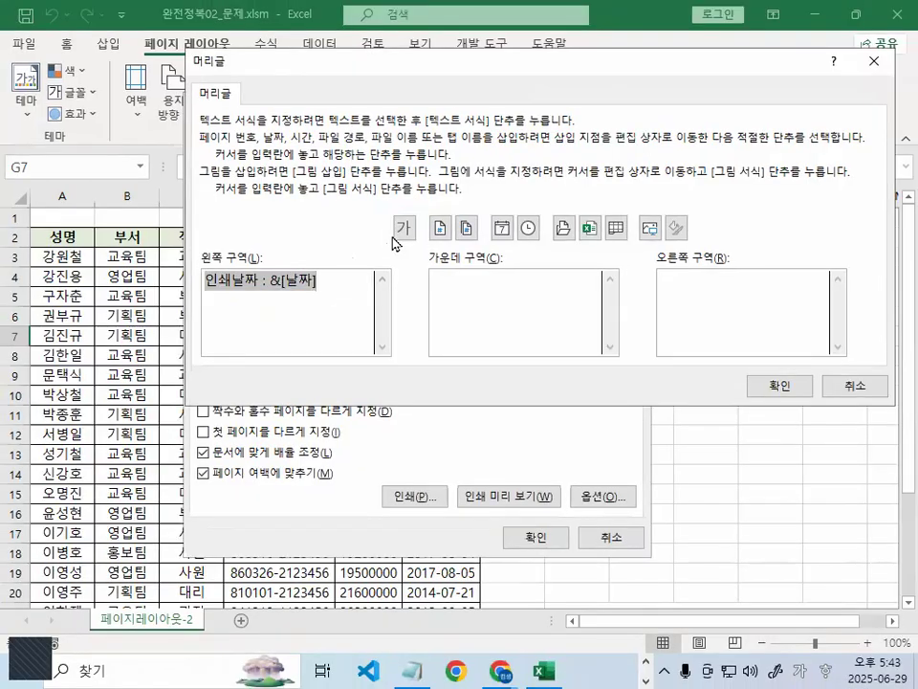
{"action": "left_click", "coordinate": [553, 171]}
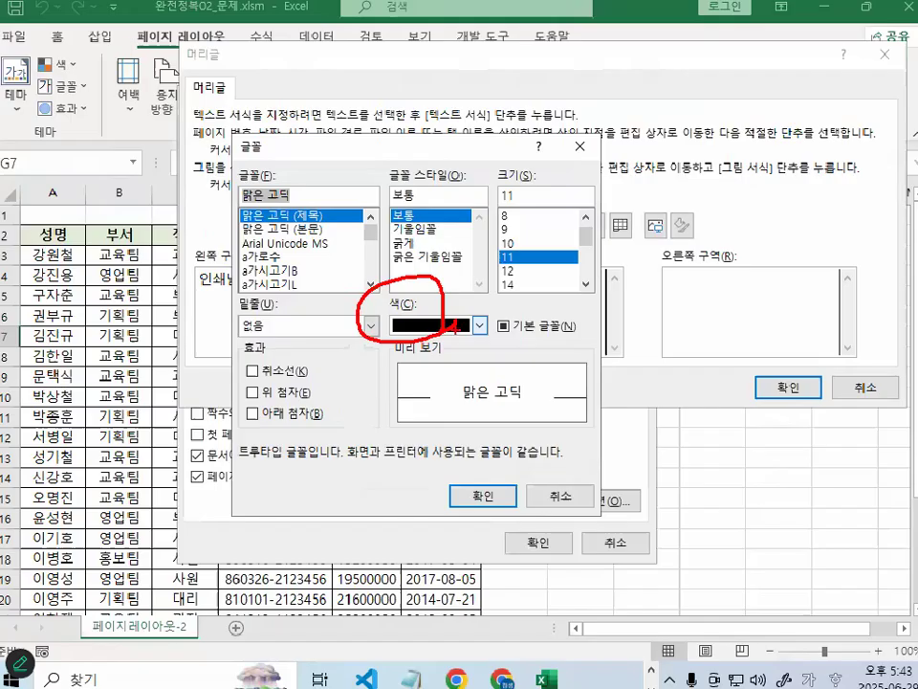
{"action": "left_click", "coordinate": [480, 325]}
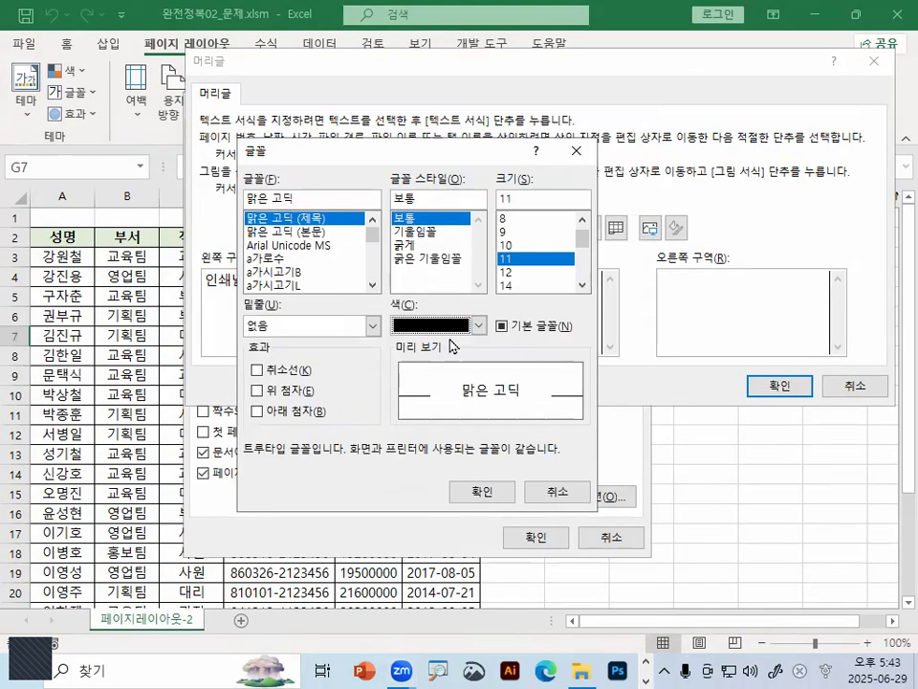
{"action": "left_click", "coordinate": [477, 325]}
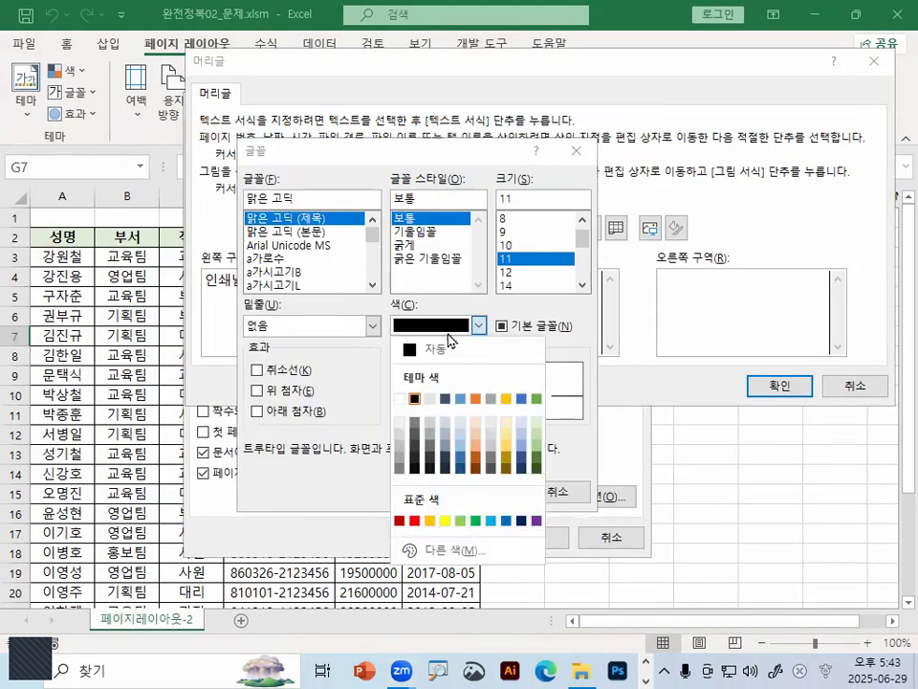
{"action": "left_click", "coordinate": [494, 522]}
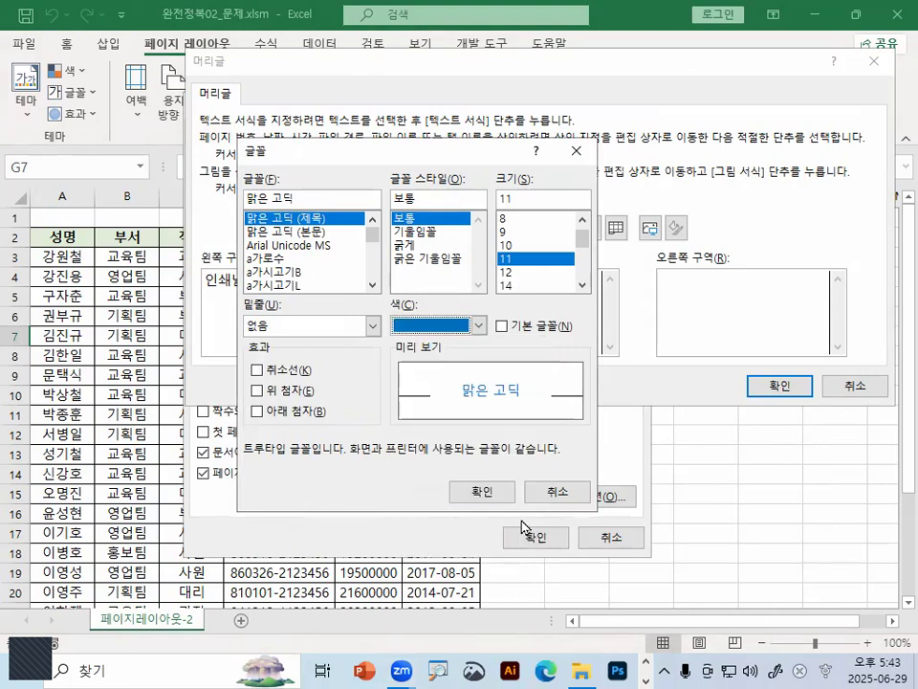
{"action": "left_click", "coordinate": [493, 496]}
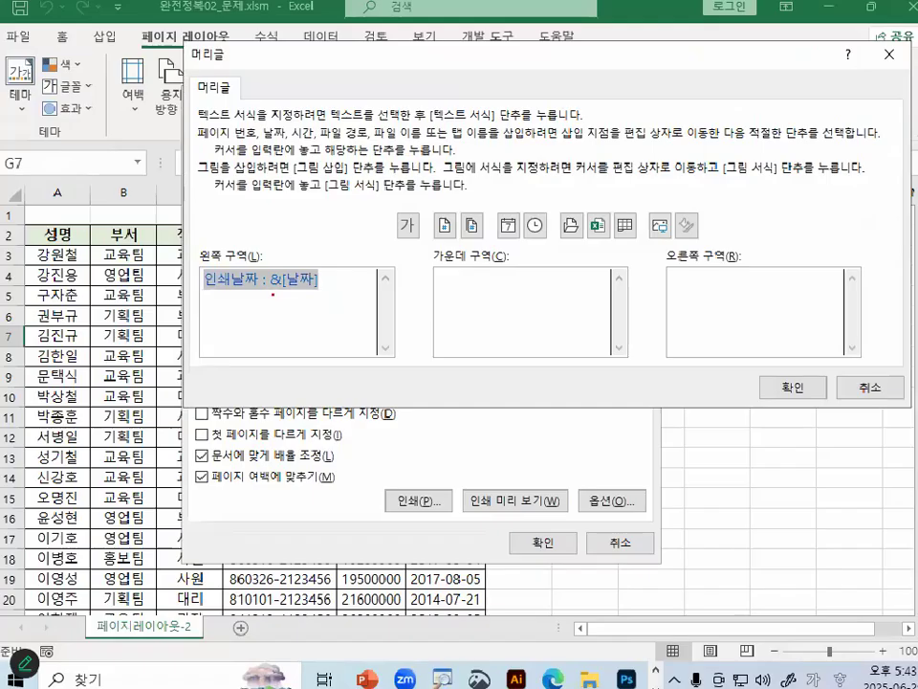
{"action": "left_click", "coordinate": [285, 286]}
{"action": "mouse_move", "coordinate": [340, 291]}
{"action": "left_mouse_down"}
{"action": "mouse_move", "coordinate": [330, 278]}
{"action": "mouse_move", "coordinate": [318, 312]}
{"action": "left_mouse_up"}
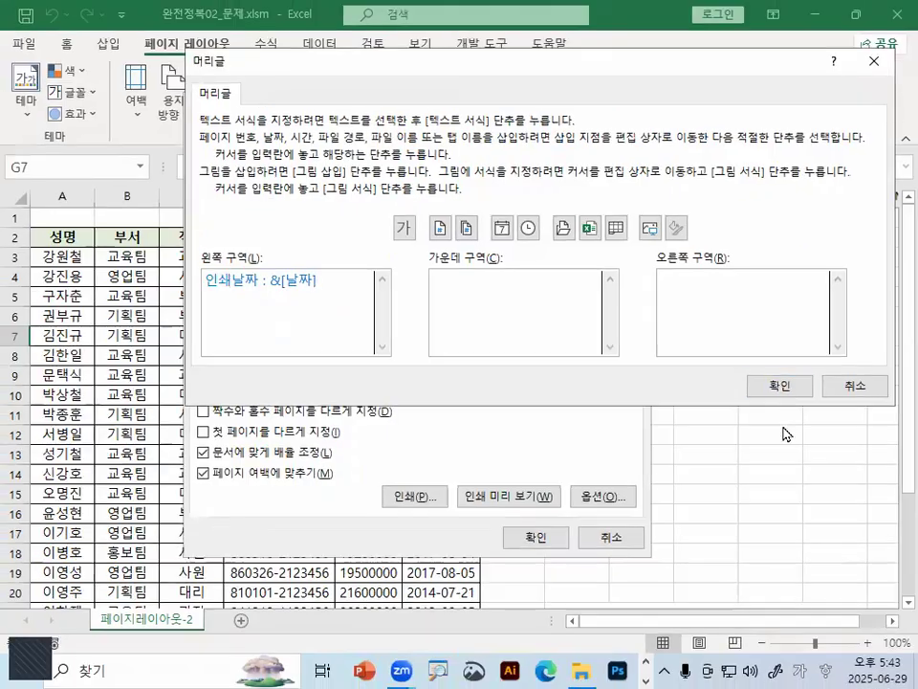
{"action": "left_click", "coordinate": [917, 484]}
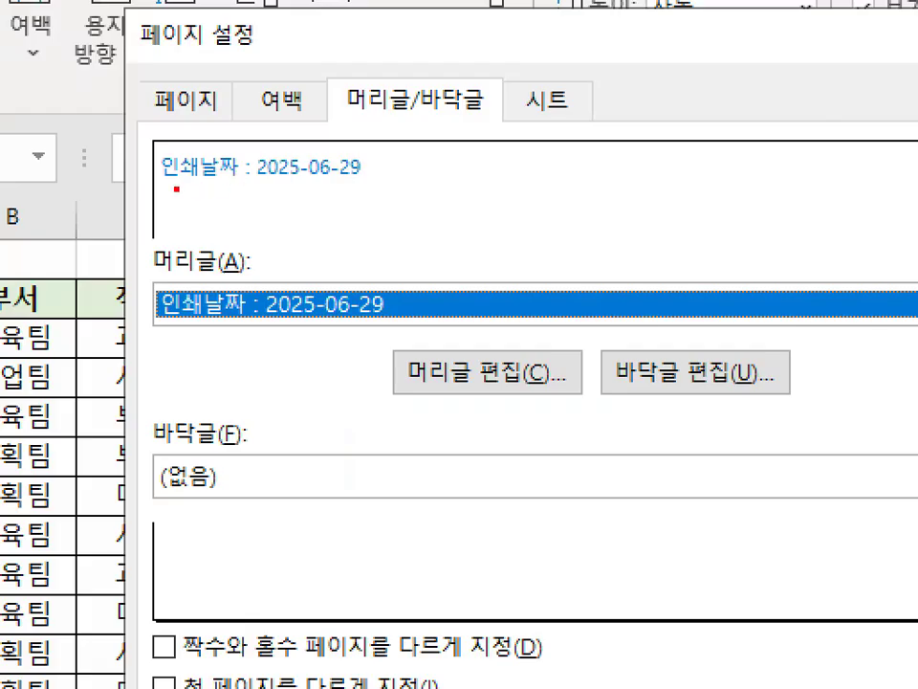
{"action": "left_click_drag", "start_coordinate": [176, 189], "coordinate": [359, 188]}
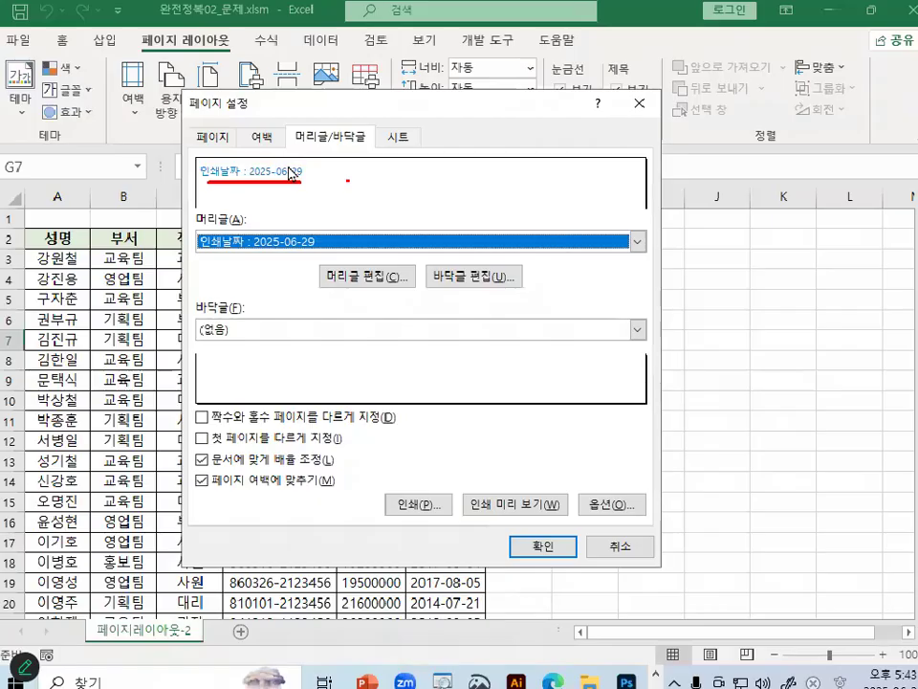
Set the print area (인쇄 영역) to the table range A2:F20
{"action": "left_click", "coordinate": [551, 101]}
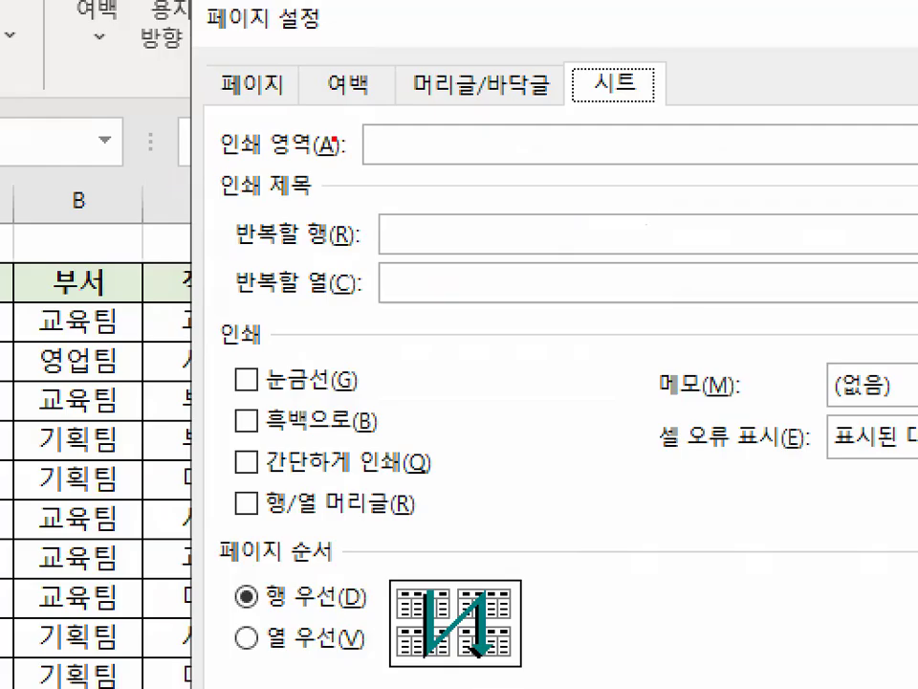
{"action": "mouse_move", "coordinate": [190, 175]}
{"action": "left_mouse_down"}
{"action": "mouse_move", "coordinate": [328, 148]}
{"action": "mouse_move", "coordinate": [463, 86]}
{"action": "left_mouse_up"}
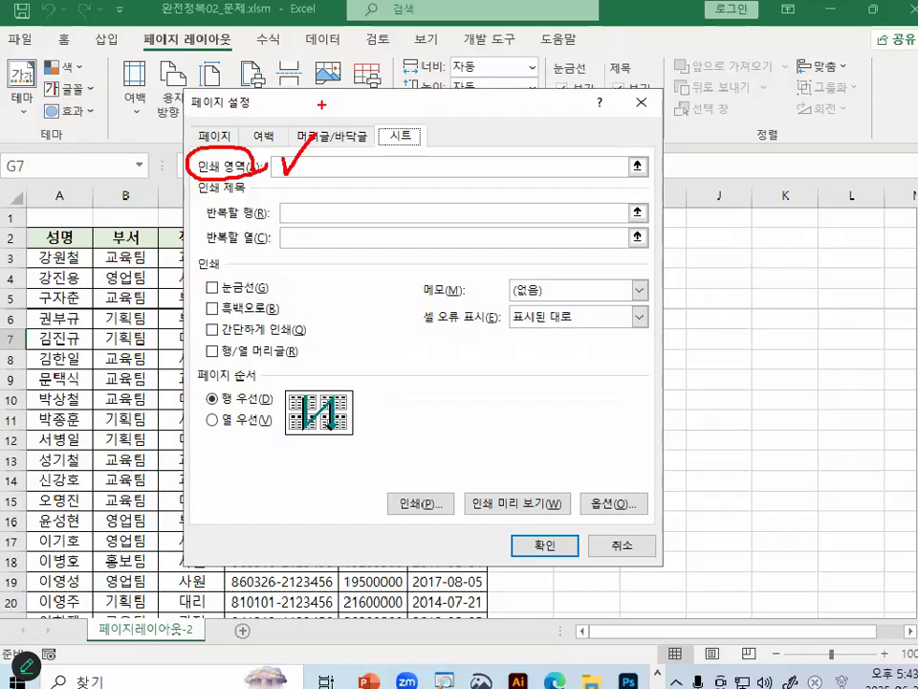
{"action": "left_click", "coordinate": [298, 168]}
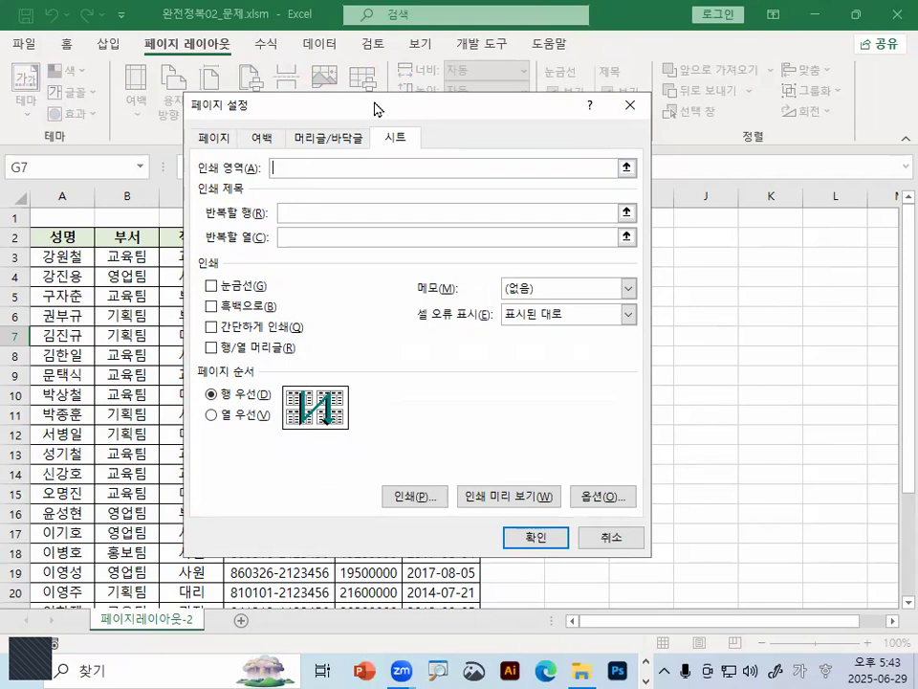
{"action": "left_click_drag", "start_coordinate": [376, 108], "coordinate": [736, 216]}
{"action": "left_click_drag", "start_coordinate": [63, 236], "coordinate": [441, 549]}
{"action": "left_click_drag", "start_coordinate": [723, 217], "coordinate": [391, 128]}
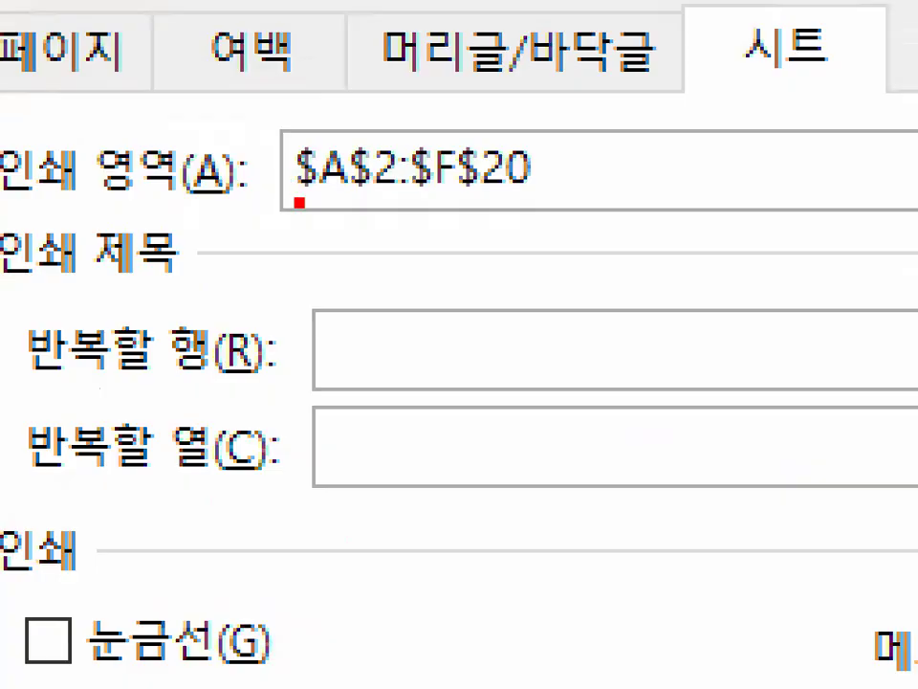
Turn on printing of gridlines (눈금선) and row/column headings (행/열 머리글), and apply the page setup
{"action": "mouse_move", "coordinate": [301, 203]}
{"action": "left_mouse_down"}
{"action": "mouse_move", "coordinate": [484, 218]}
{"action": "mouse_move", "coordinate": [570, 207]}
{"action": "left_mouse_up"}
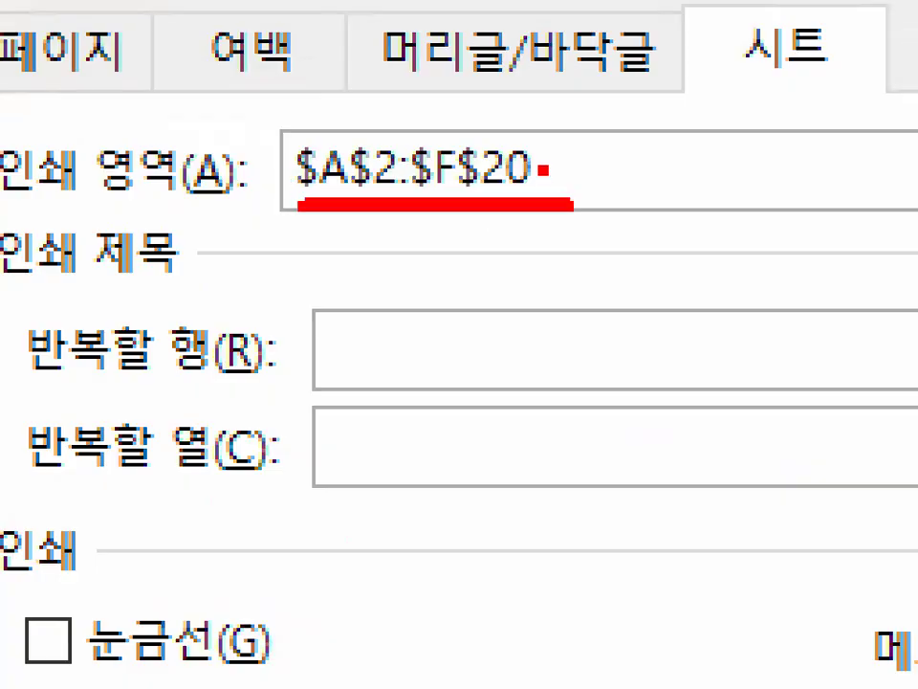
{"action": "key", "text": "Escape"}
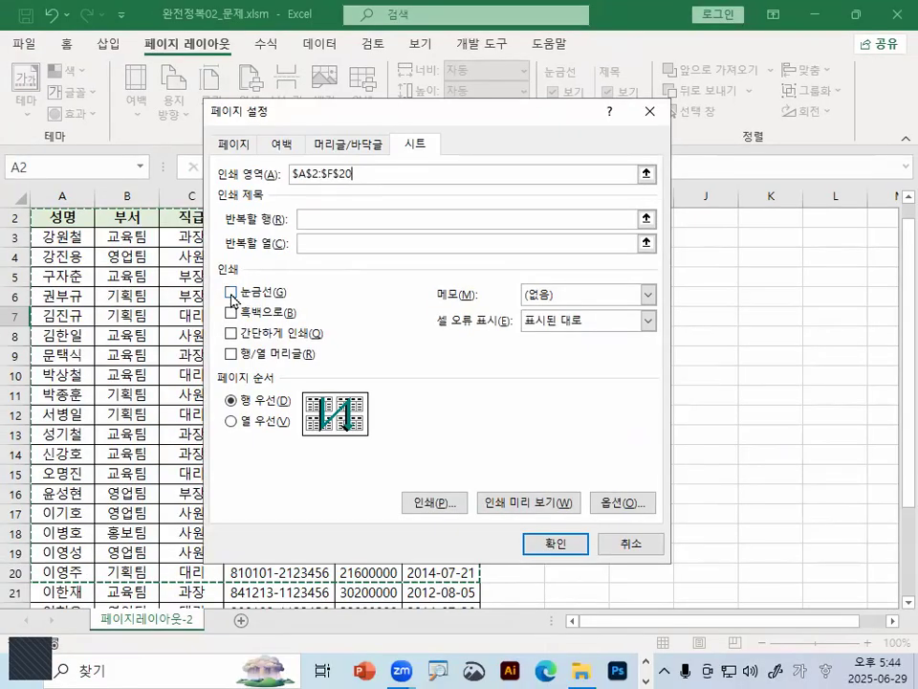
{"action": "left_click", "coordinate": [231, 293]}
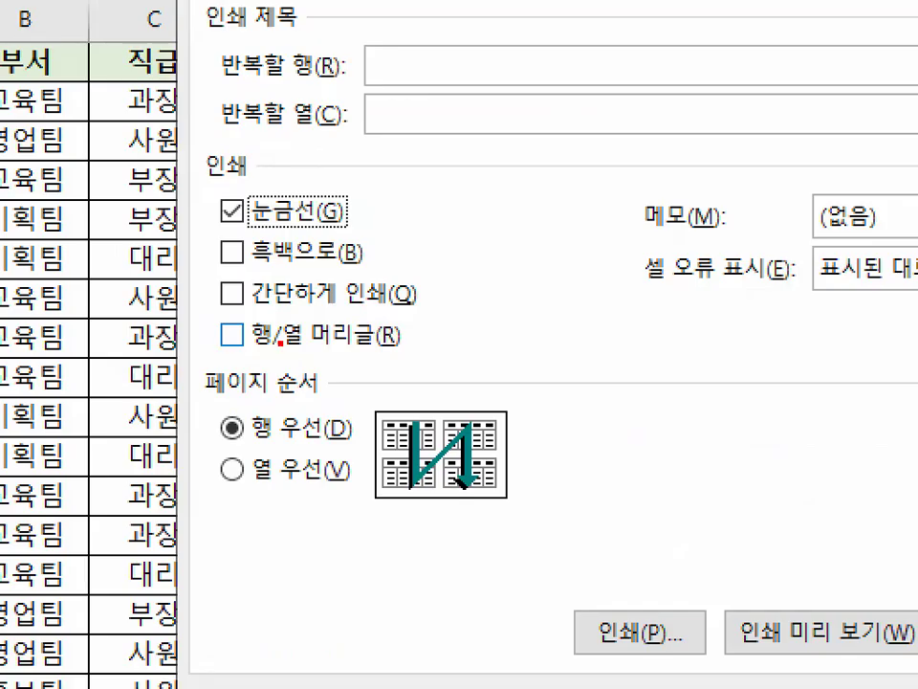
{"action": "mouse_move", "coordinate": [280, 342]}
{"action": "left_mouse_down"}
{"action": "mouse_move", "coordinate": [250, 308]}
{"action": "mouse_move", "coordinate": [297, 296]}
{"action": "left_mouse_up"}
{"action": "key", "text": "Escape"}
{"action": "left_click", "coordinate": [231, 334]}
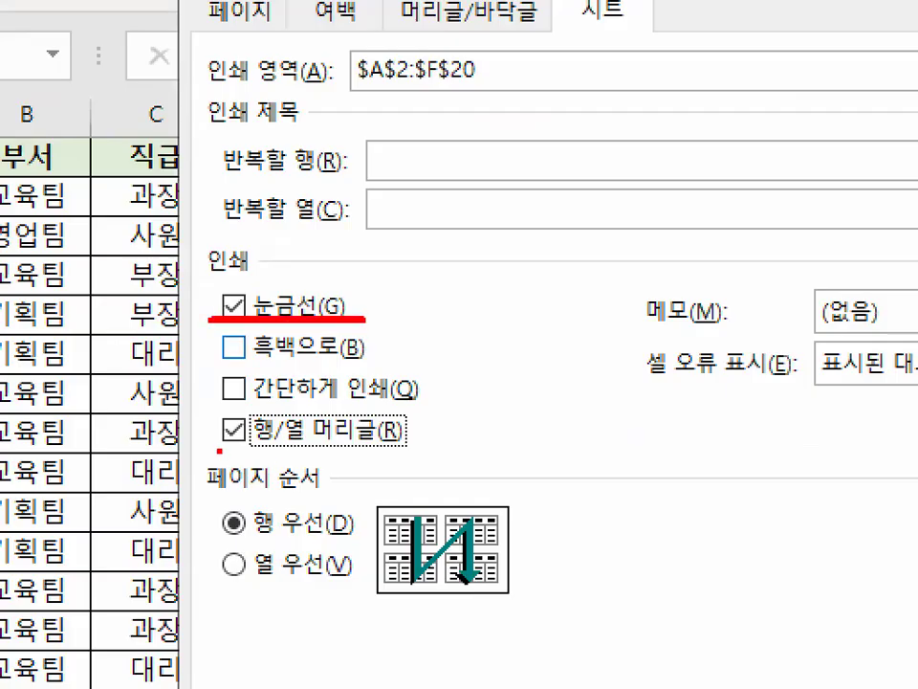
{"action": "left_click_drag", "start_coordinate": [219, 449], "coordinate": [433, 445]}
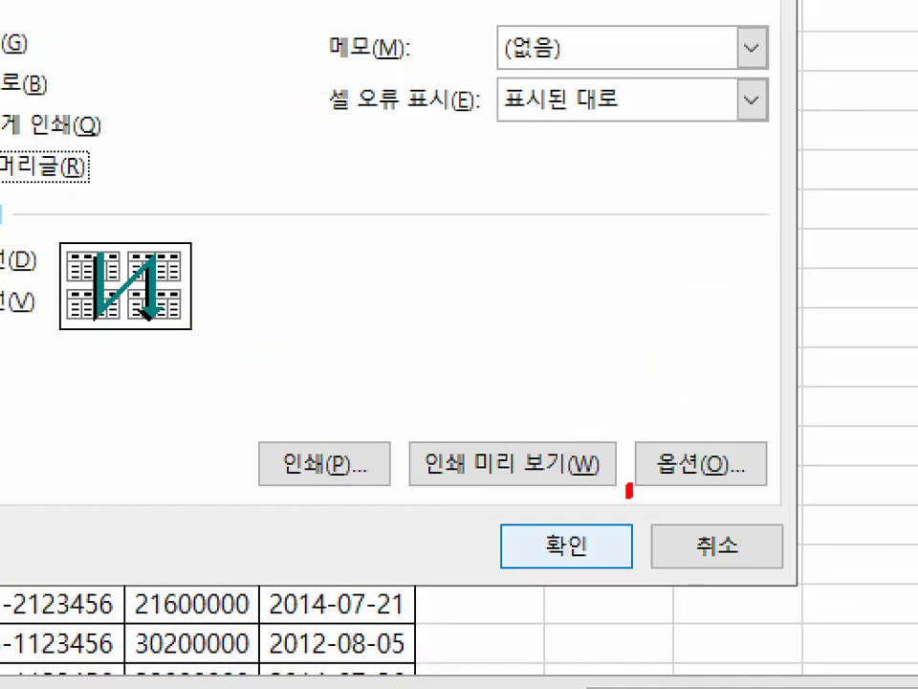
{"action": "mouse_move", "coordinate": [597, 518]}
{"action": "left_mouse_down"}
{"action": "mouse_move", "coordinate": [579, 526]}
{"action": "mouse_move", "coordinate": [598, 519]}
{"action": "left_mouse_up"}
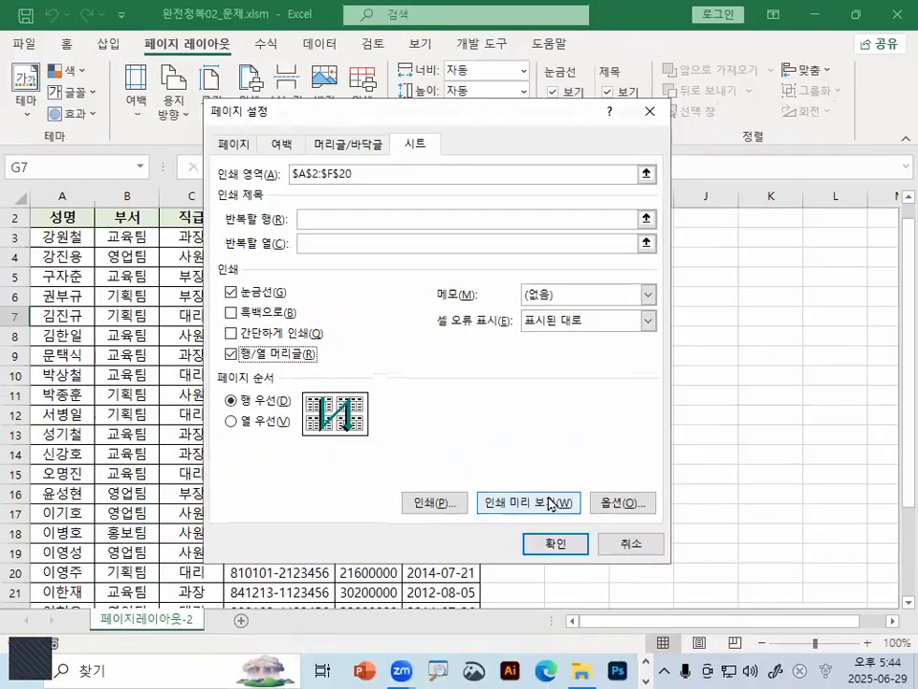
Open the print preview with margin guides shown and check the table's centering on the page
{"action": "left_click", "coordinate": [565, 467]}
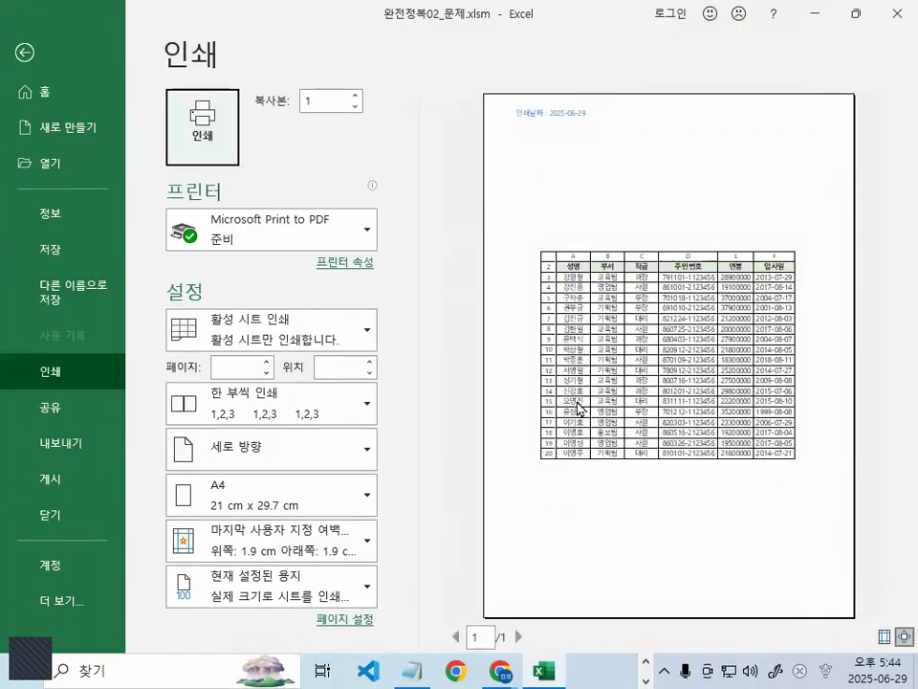
{"action": "left_click", "coordinate": [883, 637]}
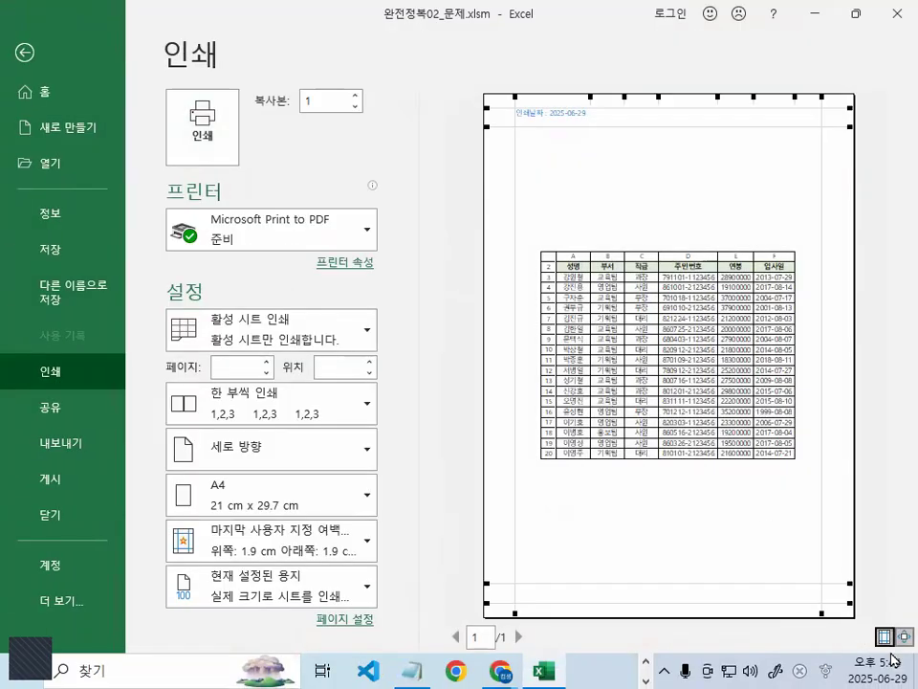
{"action": "mouse_move", "coordinate": [897, 647]}
{"action": "left_mouse_down"}
{"action": "mouse_move", "coordinate": [875, 616]}
{"action": "mouse_move", "coordinate": [857, 507]}
{"action": "left_mouse_up"}
{"action": "key", "text": "ctrl+2"}
{"action": "left_click_drag", "start_coordinate": [514, 335], "coordinate": [546, 357]}
{"action": "left_click_drag", "start_coordinate": [800, 346], "coordinate": [821, 361]}
{"action": "left_click_drag", "start_coordinate": [670, 182], "coordinate": [717, 204]}
{"action": "mouse_move", "coordinate": [706, 539]}
{"action": "left_mouse_down"}
{"action": "mouse_move", "coordinate": [674, 551]}
{"action": "mouse_move", "coordinate": [718, 542]}
{"action": "left_mouse_up"}
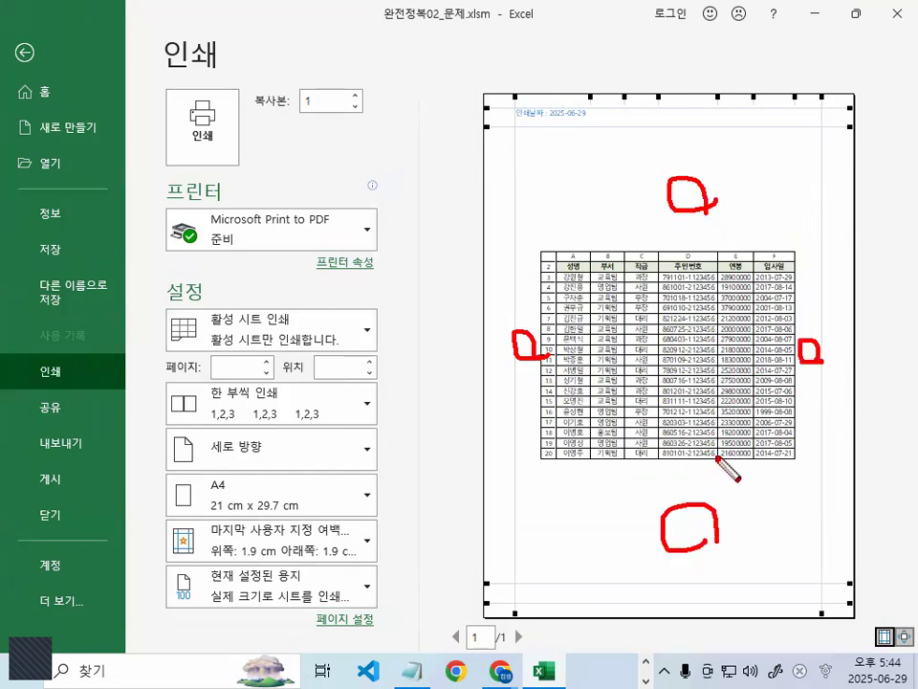
{"action": "key", "text": "Escape"}
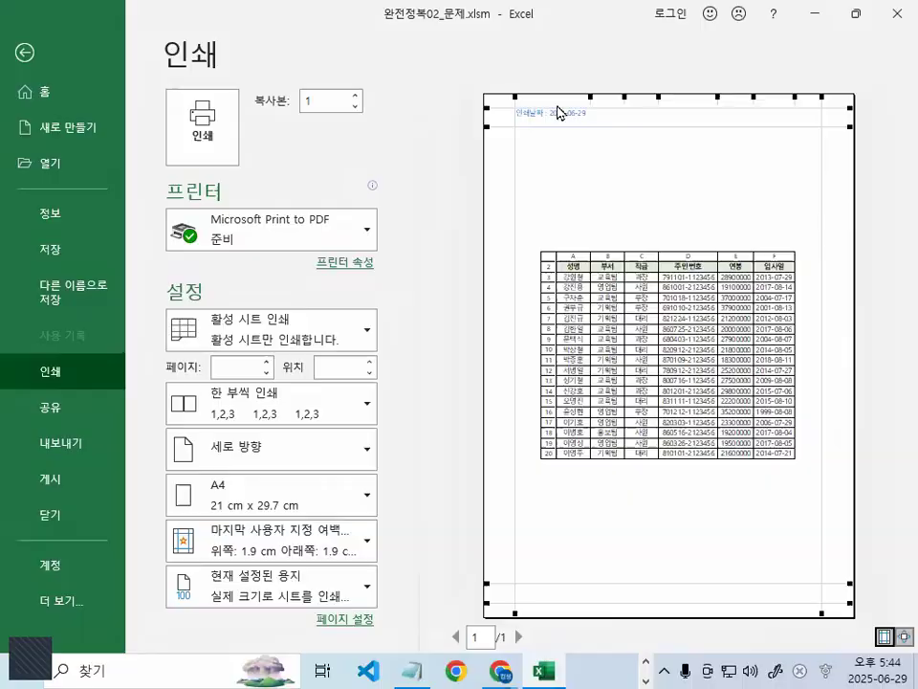
Check the date header and the last printed rows of the table in the print preview
{"action": "left_click_drag", "start_coordinate": [589, 118], "coordinate": [516, 128]}
{"action": "mouse_move", "coordinate": [392, 168]}
{"action": "left_mouse_down"}
{"action": "mouse_move", "coordinate": [584, 57]}
{"action": "mouse_move", "coordinate": [693, 140]}
{"action": "mouse_move", "coordinate": [673, 188]}
{"action": "left_mouse_up"}
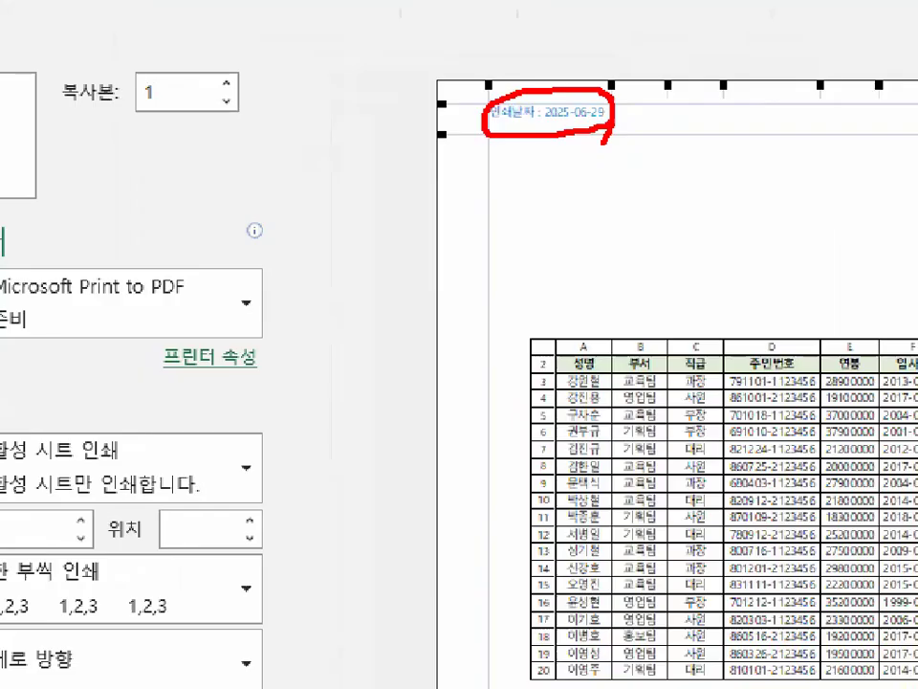
{"action": "key", "text": "Escape"}
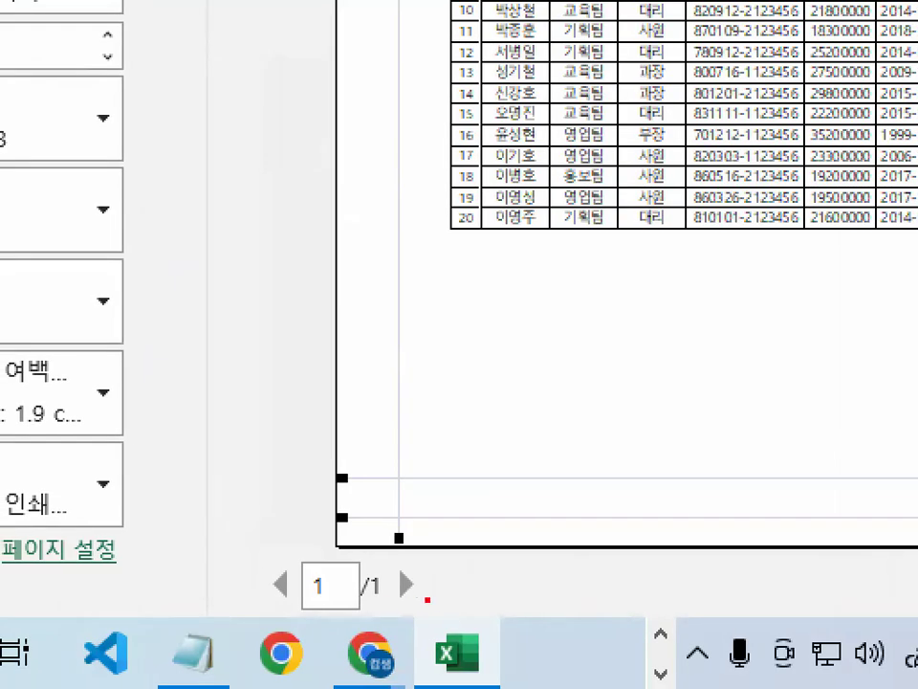
{"action": "mouse_move", "coordinate": [839, 209]}
{"action": "left_mouse_down"}
{"action": "mouse_move", "coordinate": [472, 201]}
{"action": "mouse_move", "coordinate": [752, 199]}
{"action": "left_mouse_up"}
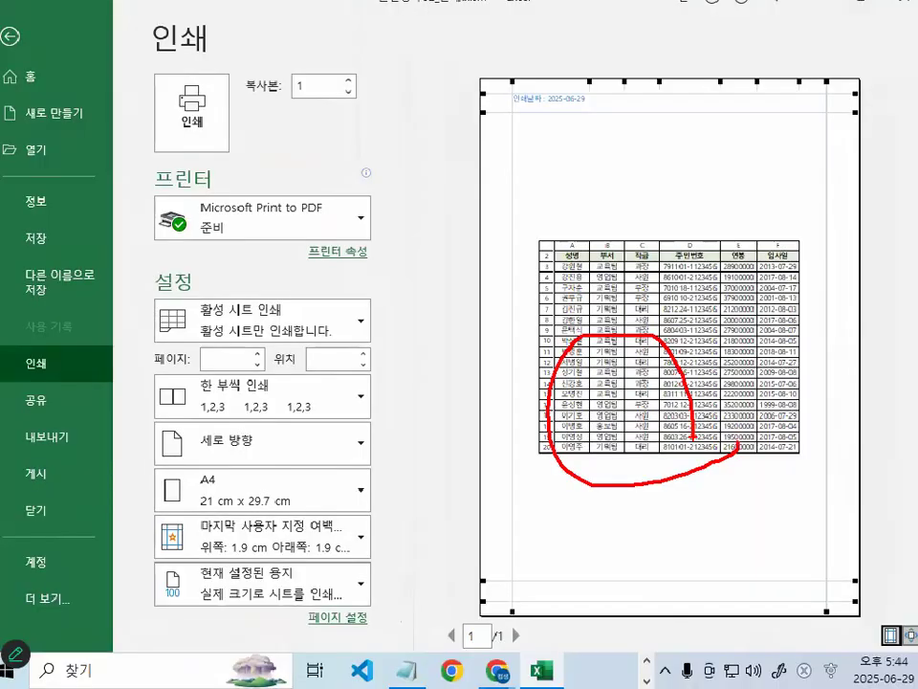
{"action": "key", "text": "Escape"}
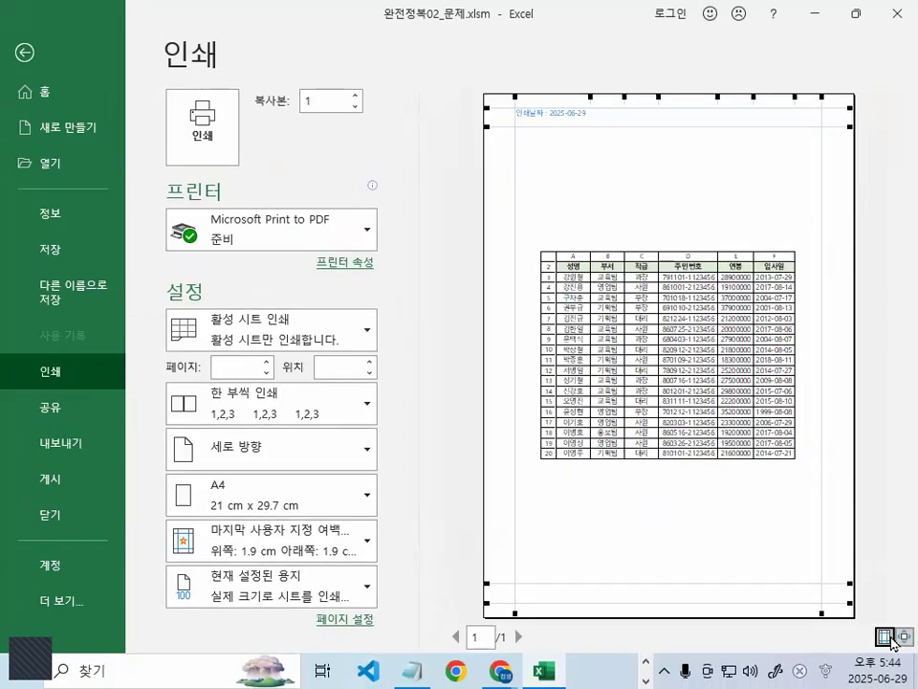
Enlarge the print preview to examine the printed row and column headings, and return to the worksheet
{"action": "left_click", "coordinate": [904, 636]}
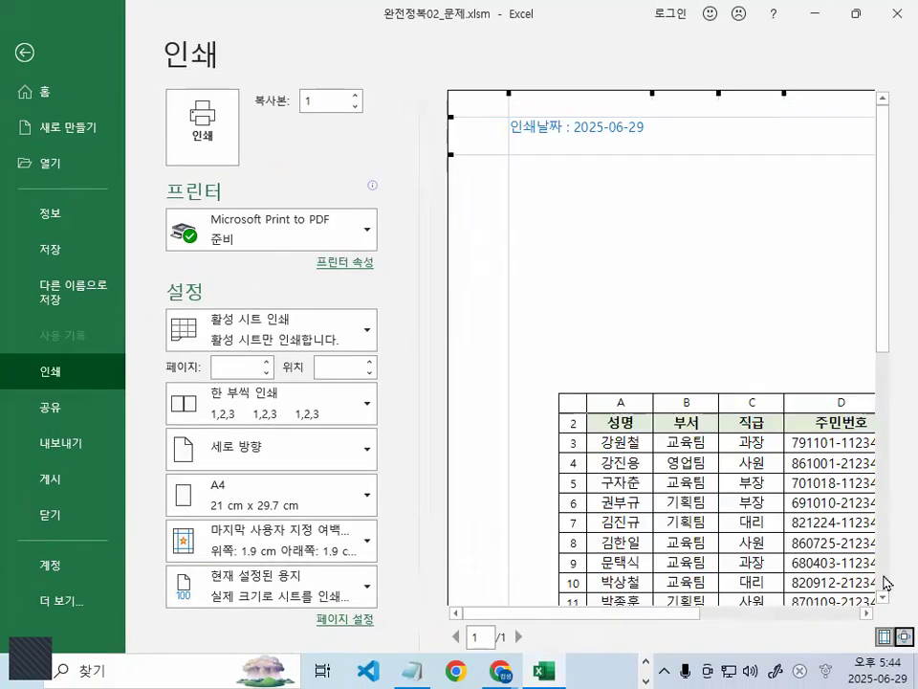
{"action": "key", "text": "ctrl+1"}
{"action": "left_click_drag", "start_coordinate": [643, 396], "coordinate": [643, 424]}
{"action": "left_click_drag", "start_coordinate": [591, 446], "coordinate": [598, 445]}
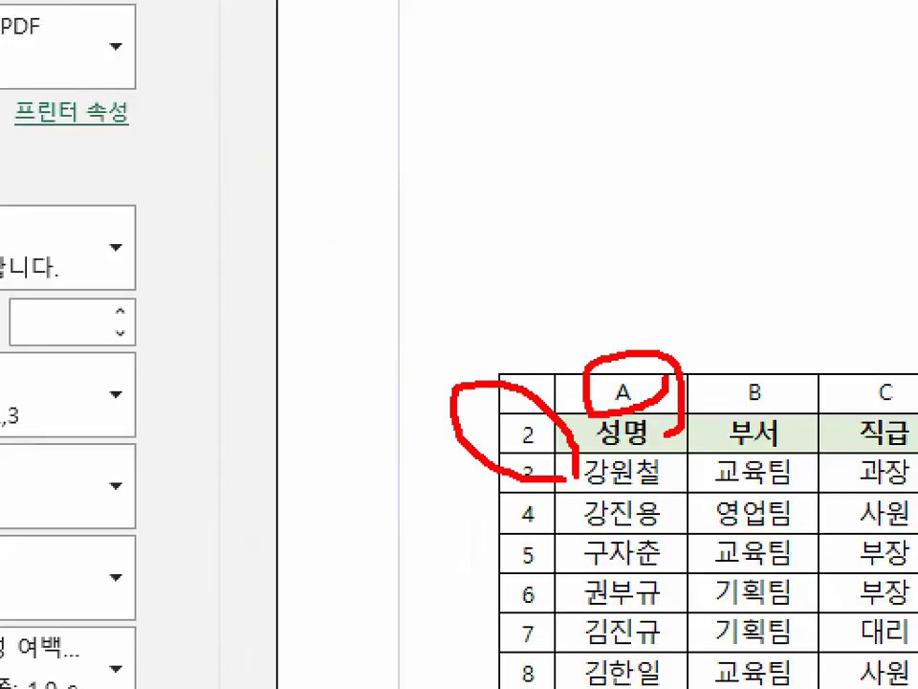
{"action": "key", "text": "Escape"}
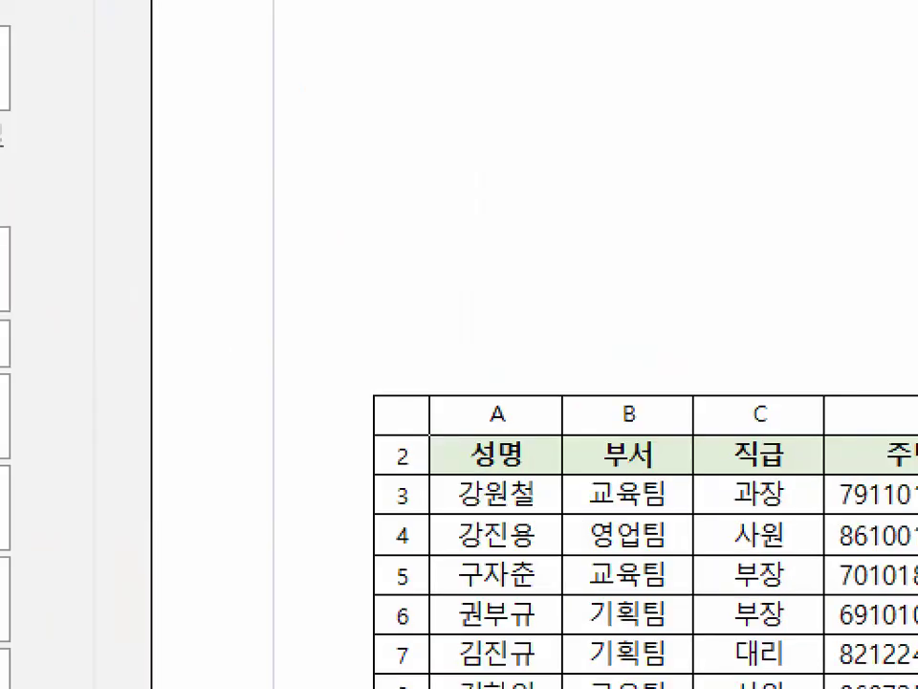
{"action": "key", "text": "Escape"}
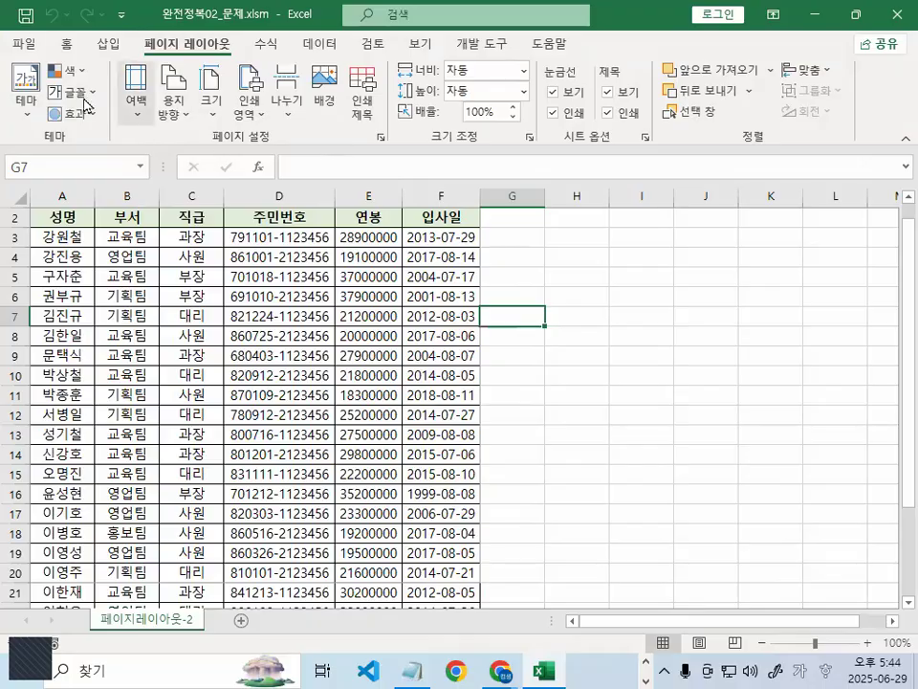
Reopen the whole-page print preview, check the table's horizontal and vertical centering, and return to the worksheet
{"action": "left_click", "coordinate": [34, 44]}
{"action": "left_click", "coordinate": [62, 371]}
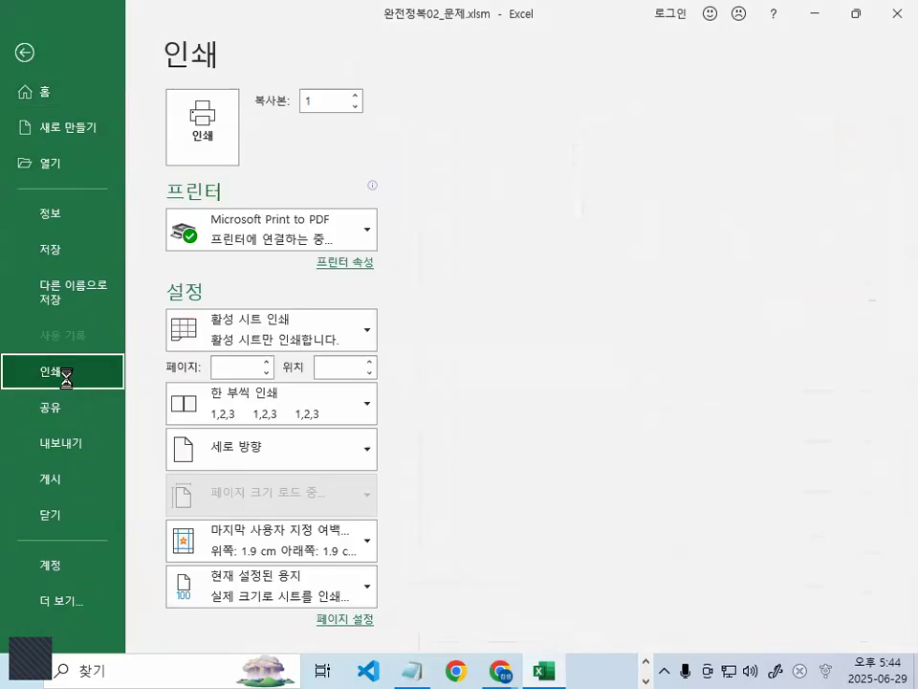
{"action": "left_click", "coordinate": [672, 476]}
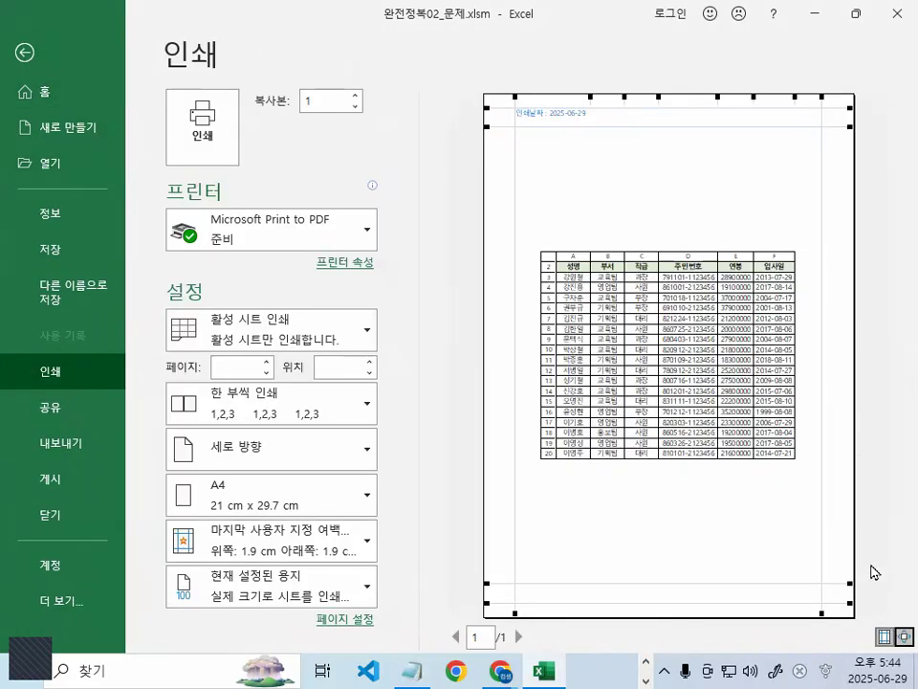
{"action": "key", "text": "ctrl+2"}
{"action": "left_click_drag", "start_coordinate": [351, 336], "coordinate": [860, 335]}
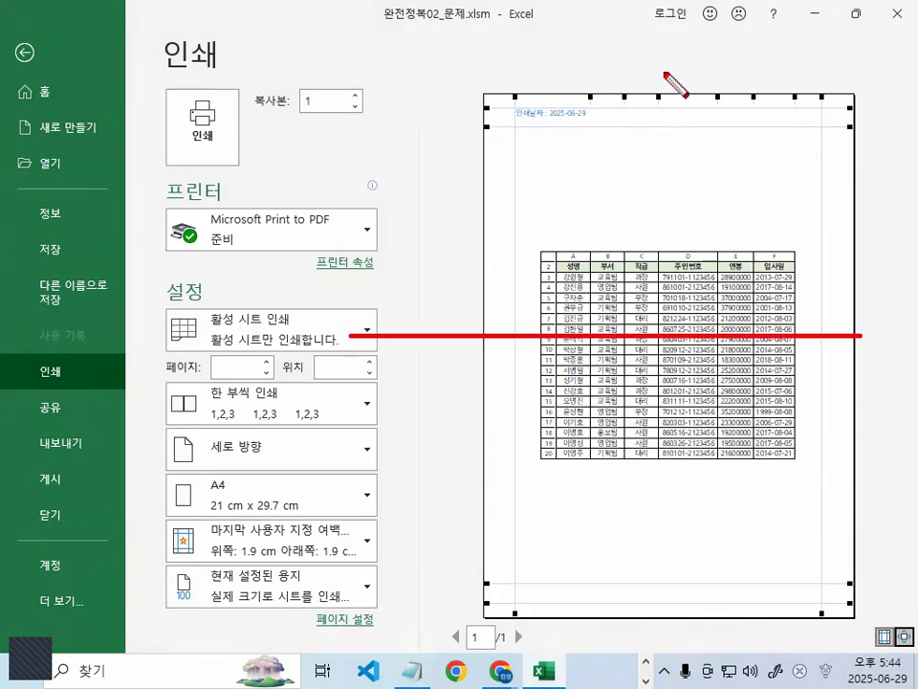
{"action": "left_click_drag", "start_coordinate": [664, 72], "coordinate": [664, 687]}
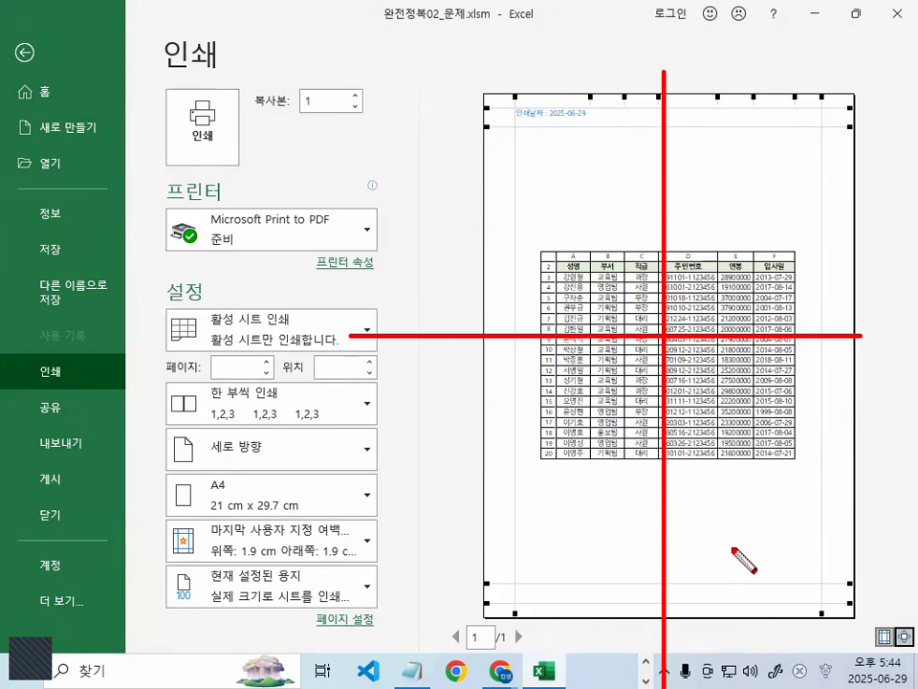
{"action": "key", "text": "Escape"}
{"action": "key", "text": "Escape"}
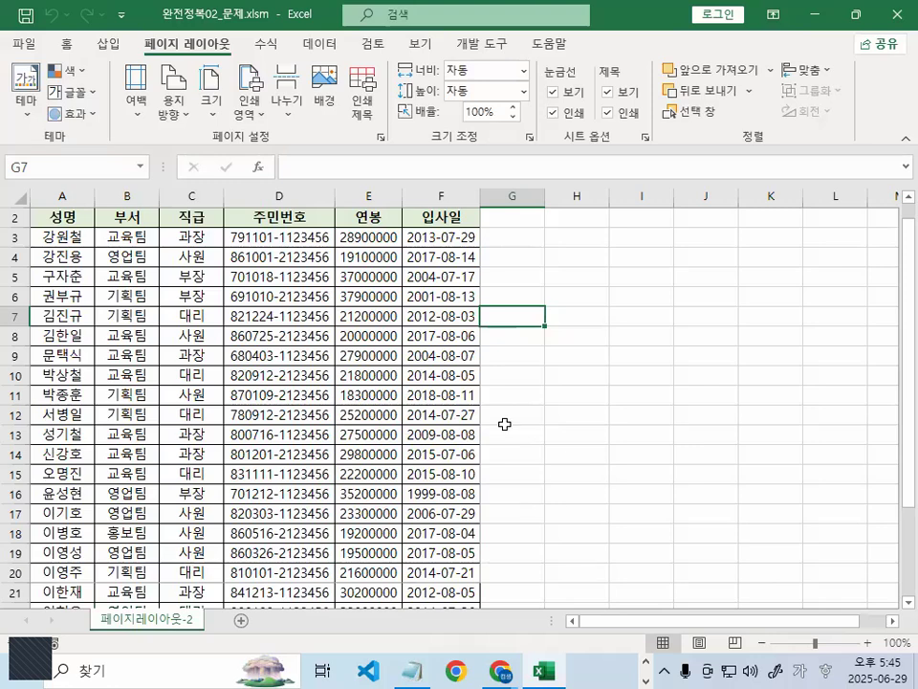
Review the table rows below the print area, down to the last record in row 27
{"action": "scroll", "coordinate": [221, 530], "scroll_direction": "down", "scroll_amount": 2}
{"action": "scroll", "coordinate": [221, 530], "scroll_direction": "down", "scroll_amount": 1}
{"action": "left_click_drag", "start_coordinate": [72, 531], "coordinate": [446, 542]}
{"action": "mouse_move", "coordinate": [240, 581]}
{"action": "left_mouse_down"}
{"action": "mouse_move", "coordinate": [197, 616]}
{"action": "mouse_move", "coordinate": [282, 586]}
{"action": "left_mouse_up"}
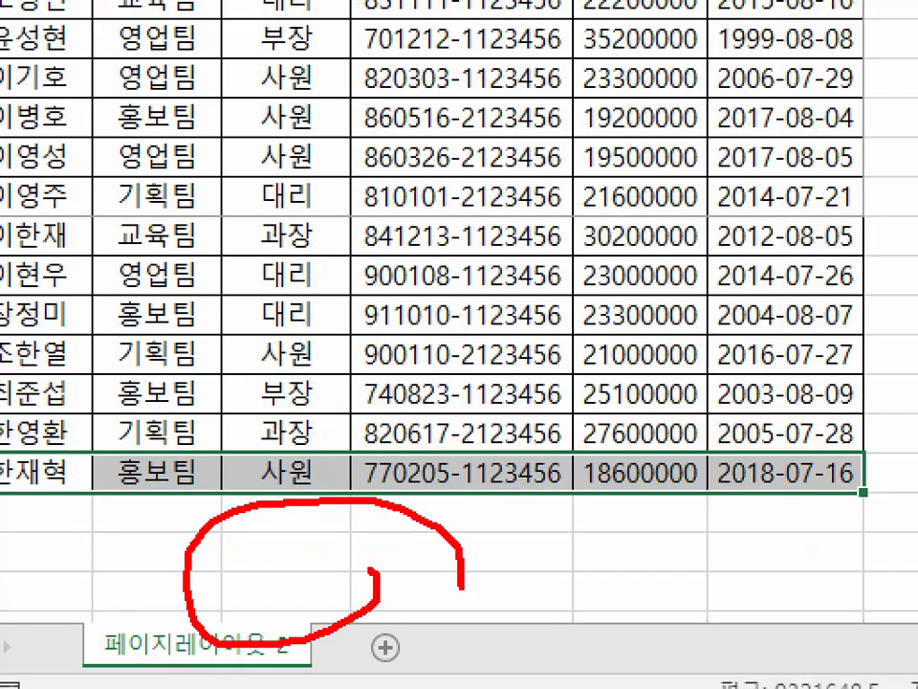
{"action": "key", "text": "Escape"}
{"action": "left_click", "coordinate": [279, 335]}
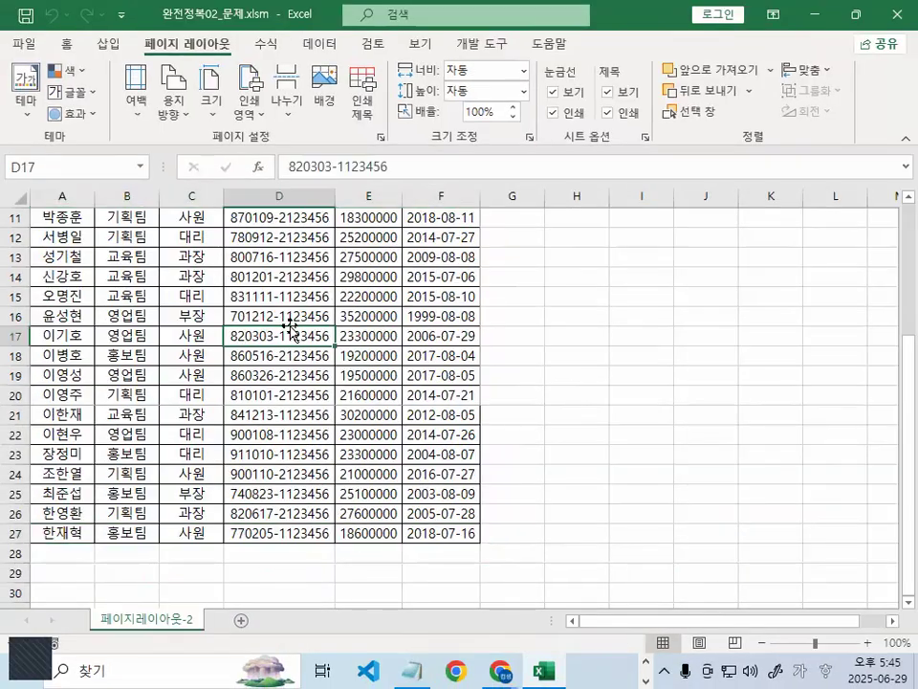
Review the print area, gridline and heading options in the sheet page setup and close it without changes
{"action": "left_click", "coordinate": [383, 140]}
{"action": "left_click", "coordinate": [416, 143]}
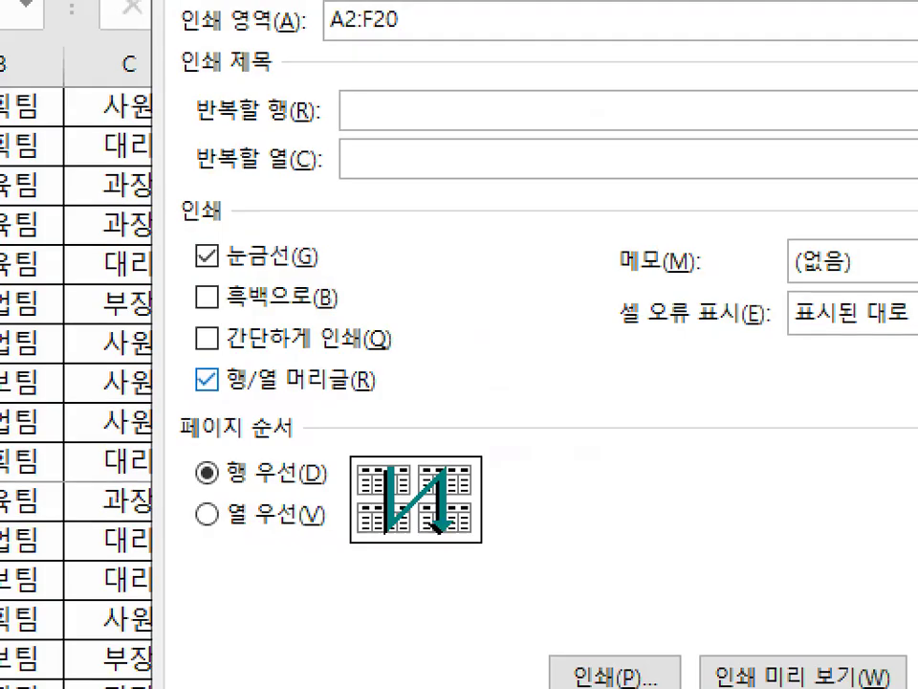
{"action": "mouse_move", "coordinate": [330, 279]}
{"action": "left_mouse_down"}
{"action": "mouse_move", "coordinate": [205, 291]}
{"action": "mouse_move", "coordinate": [359, 291]}
{"action": "left_mouse_up"}
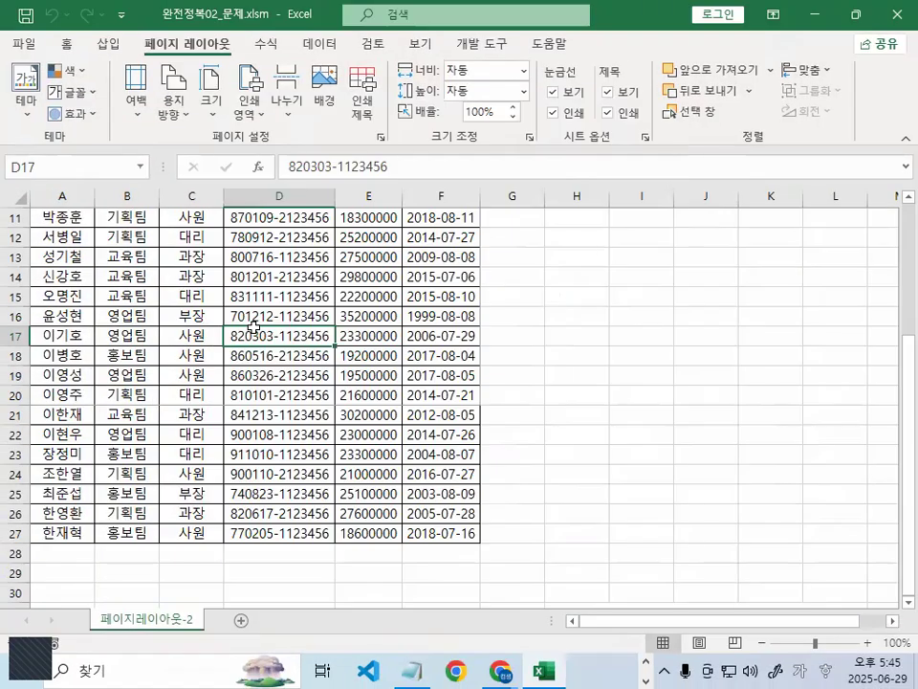
{"action": "key", "text": "Escape"}
{"action": "left_click_drag", "start_coordinate": [650, 337], "coordinate": [667, 302]}
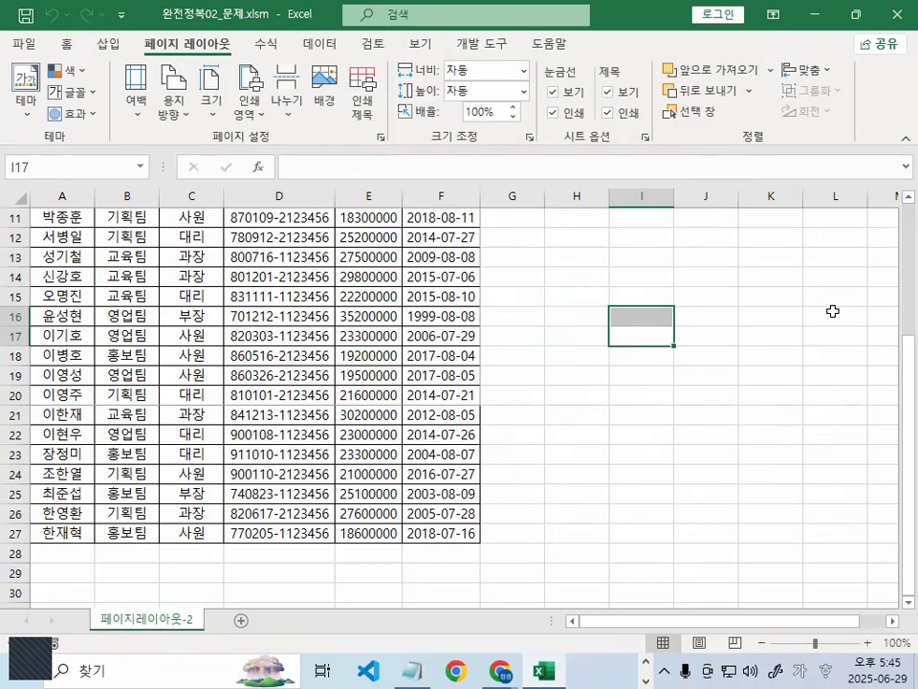
{"action": "left_click", "coordinate": [777, 293]}
{"action": "left_click_drag", "start_coordinate": [565, 316], "coordinate": [564, 298]}
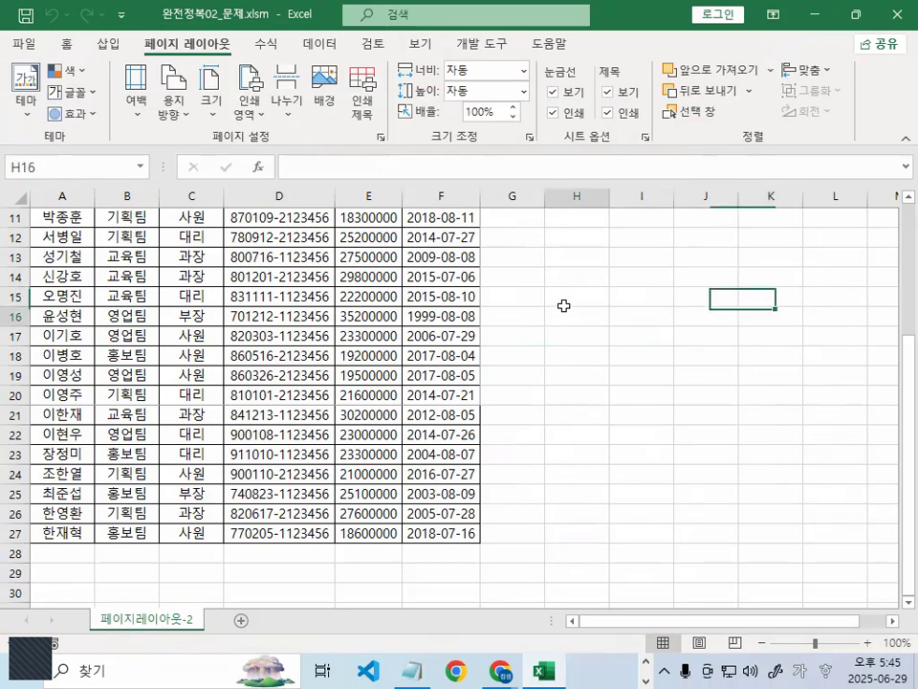